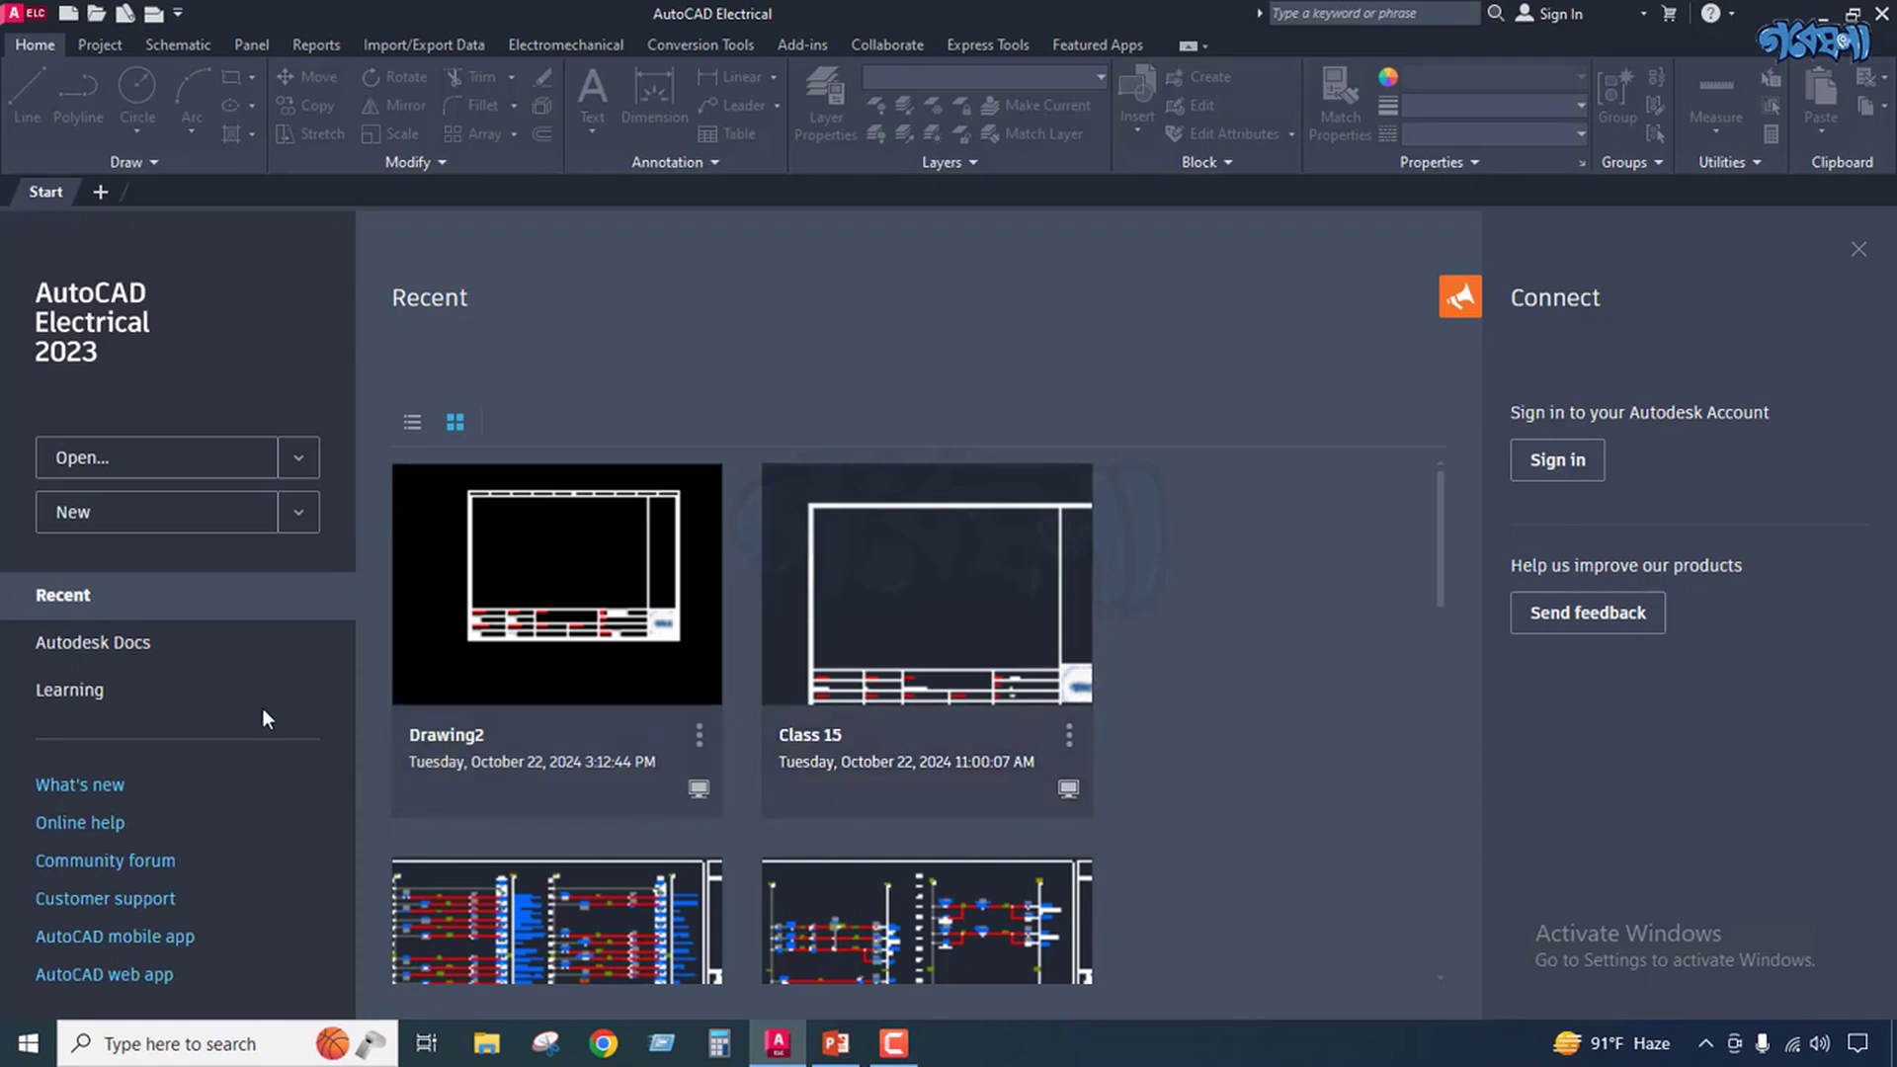
pyautogui.click(299, 513)
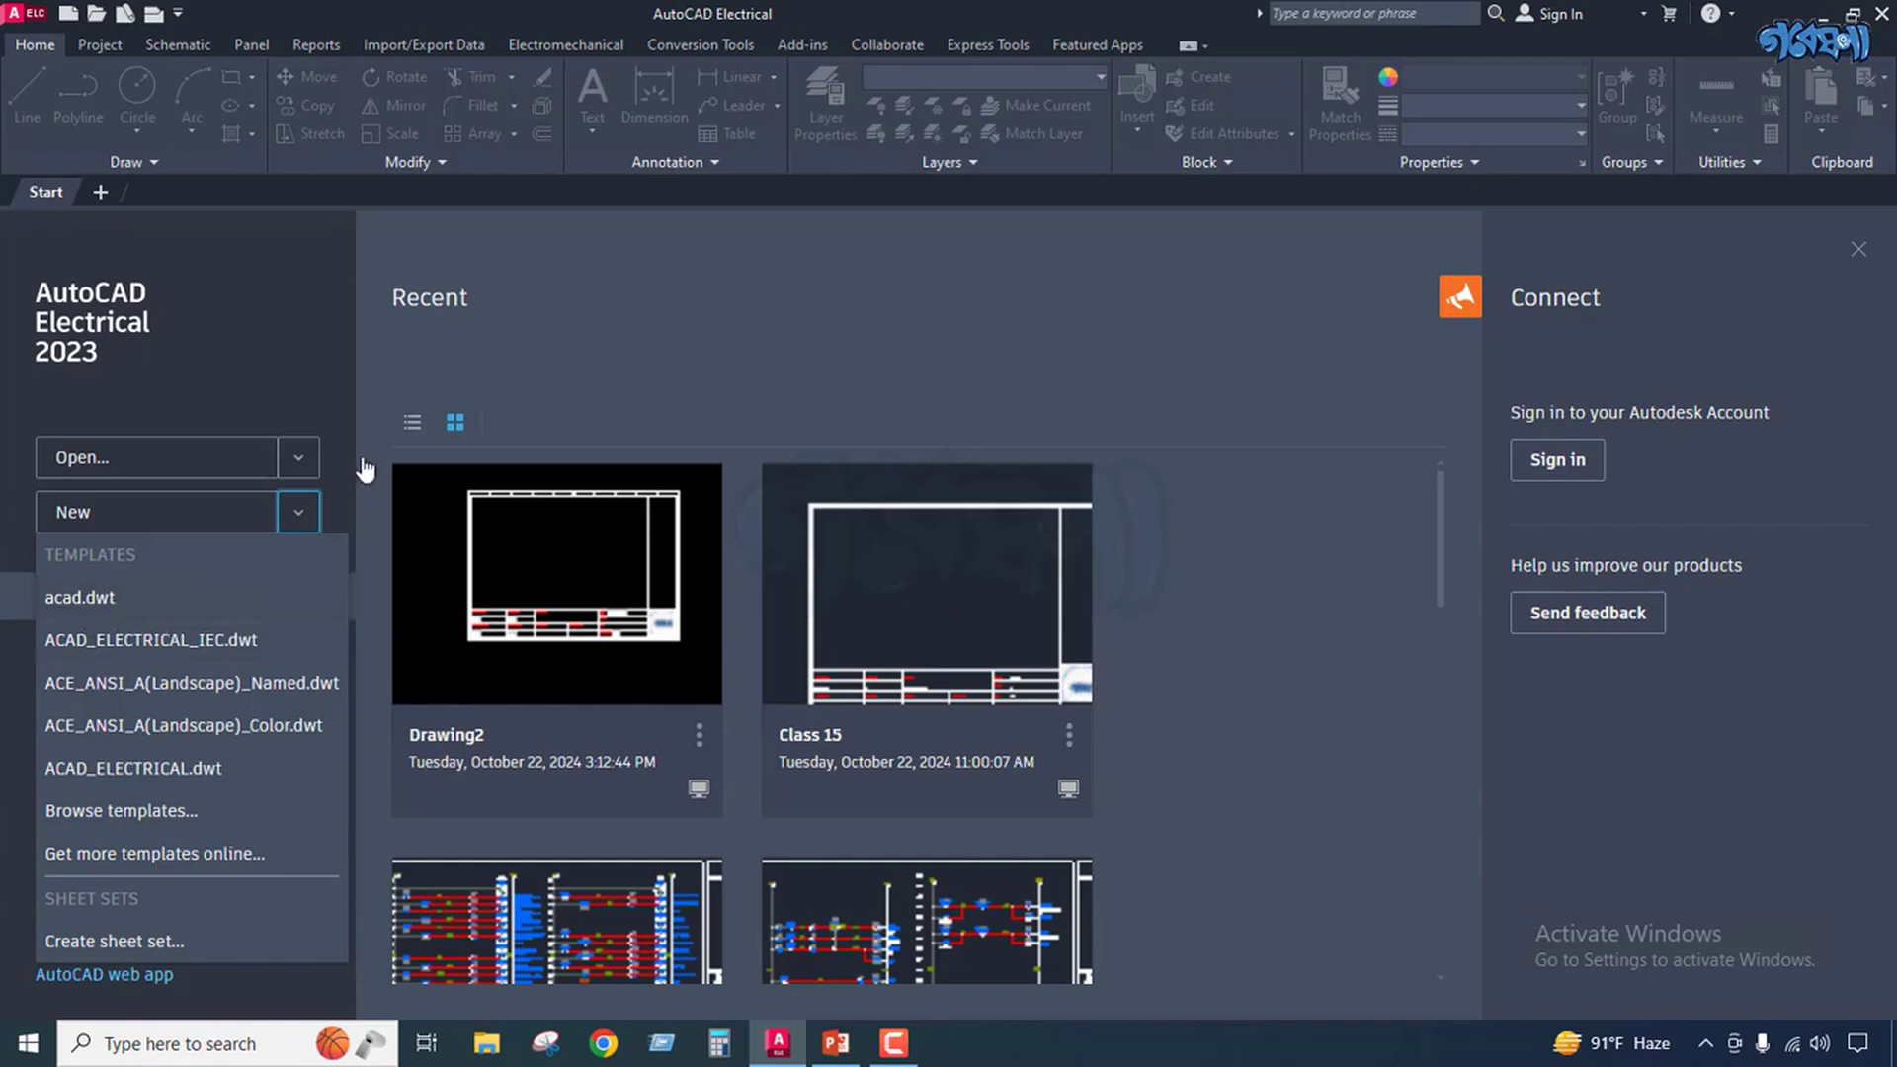
pyautogui.click(672, 357)
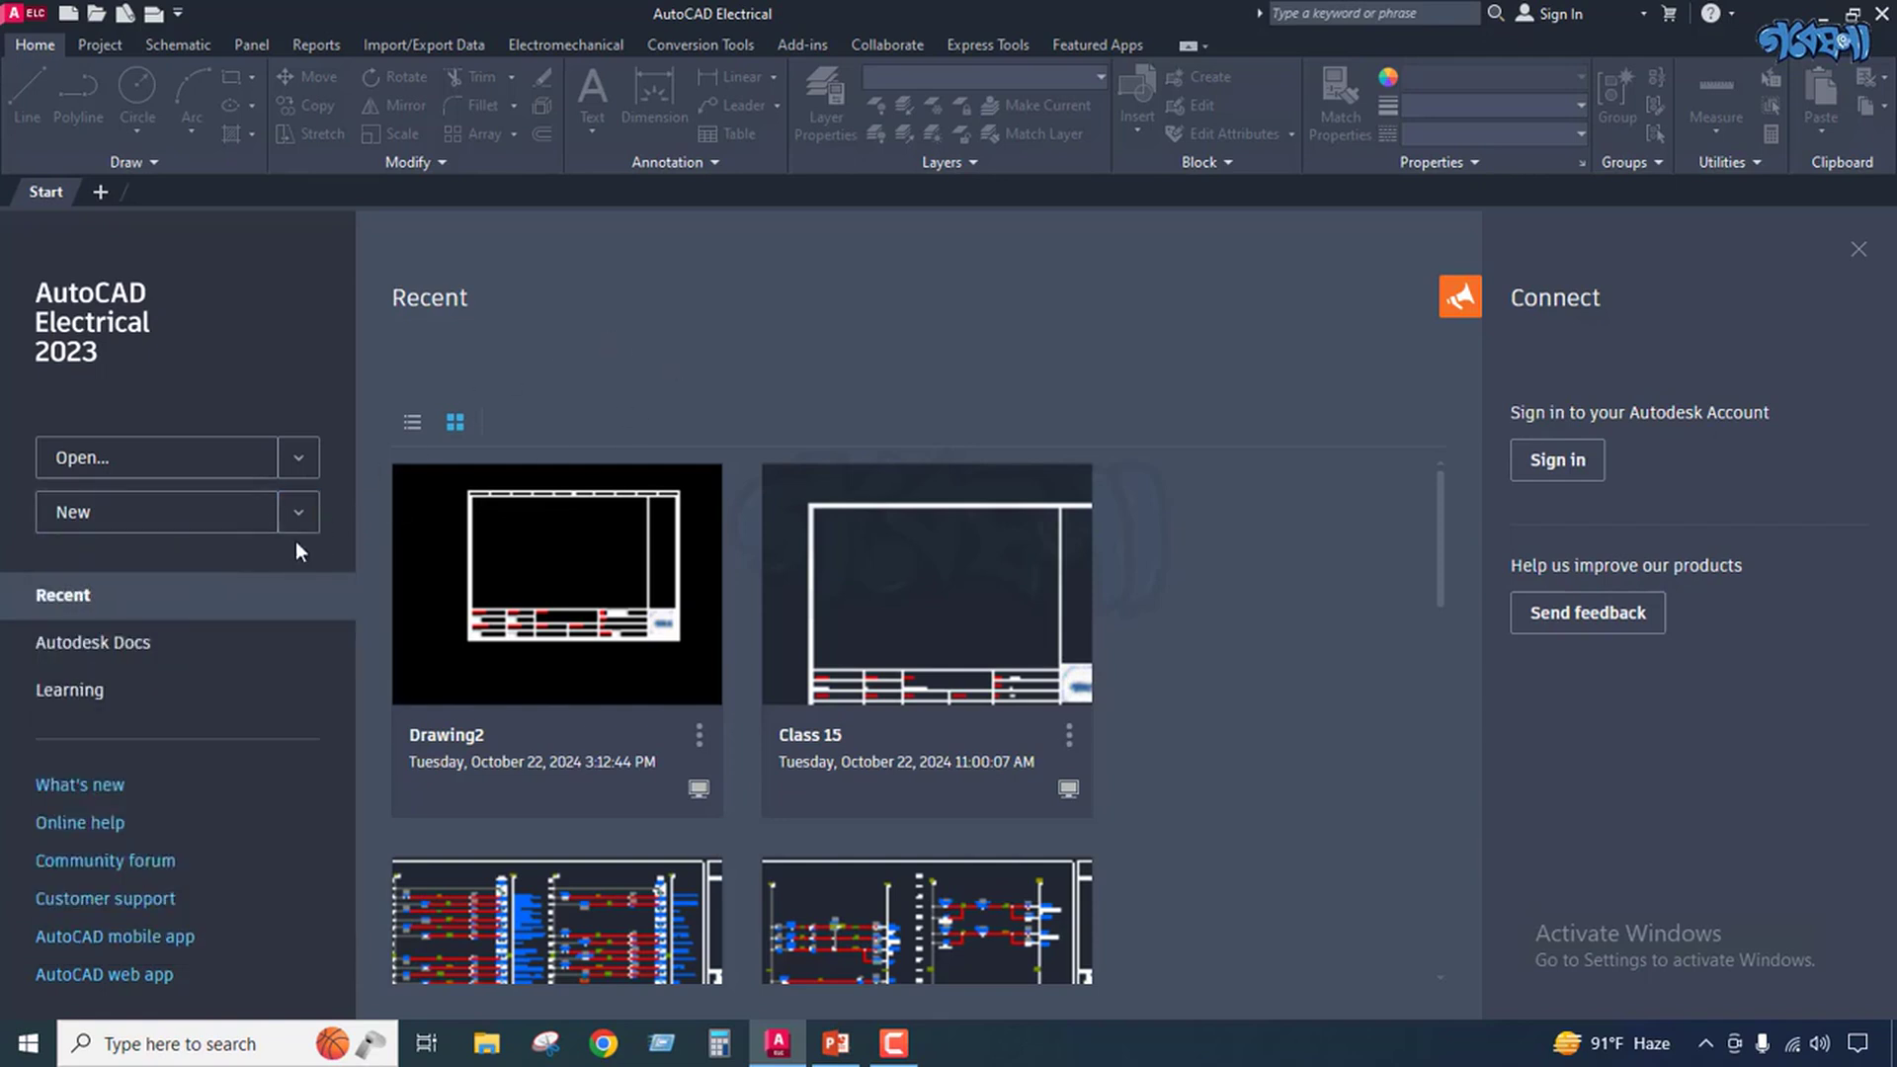
pyautogui.click(297, 460)
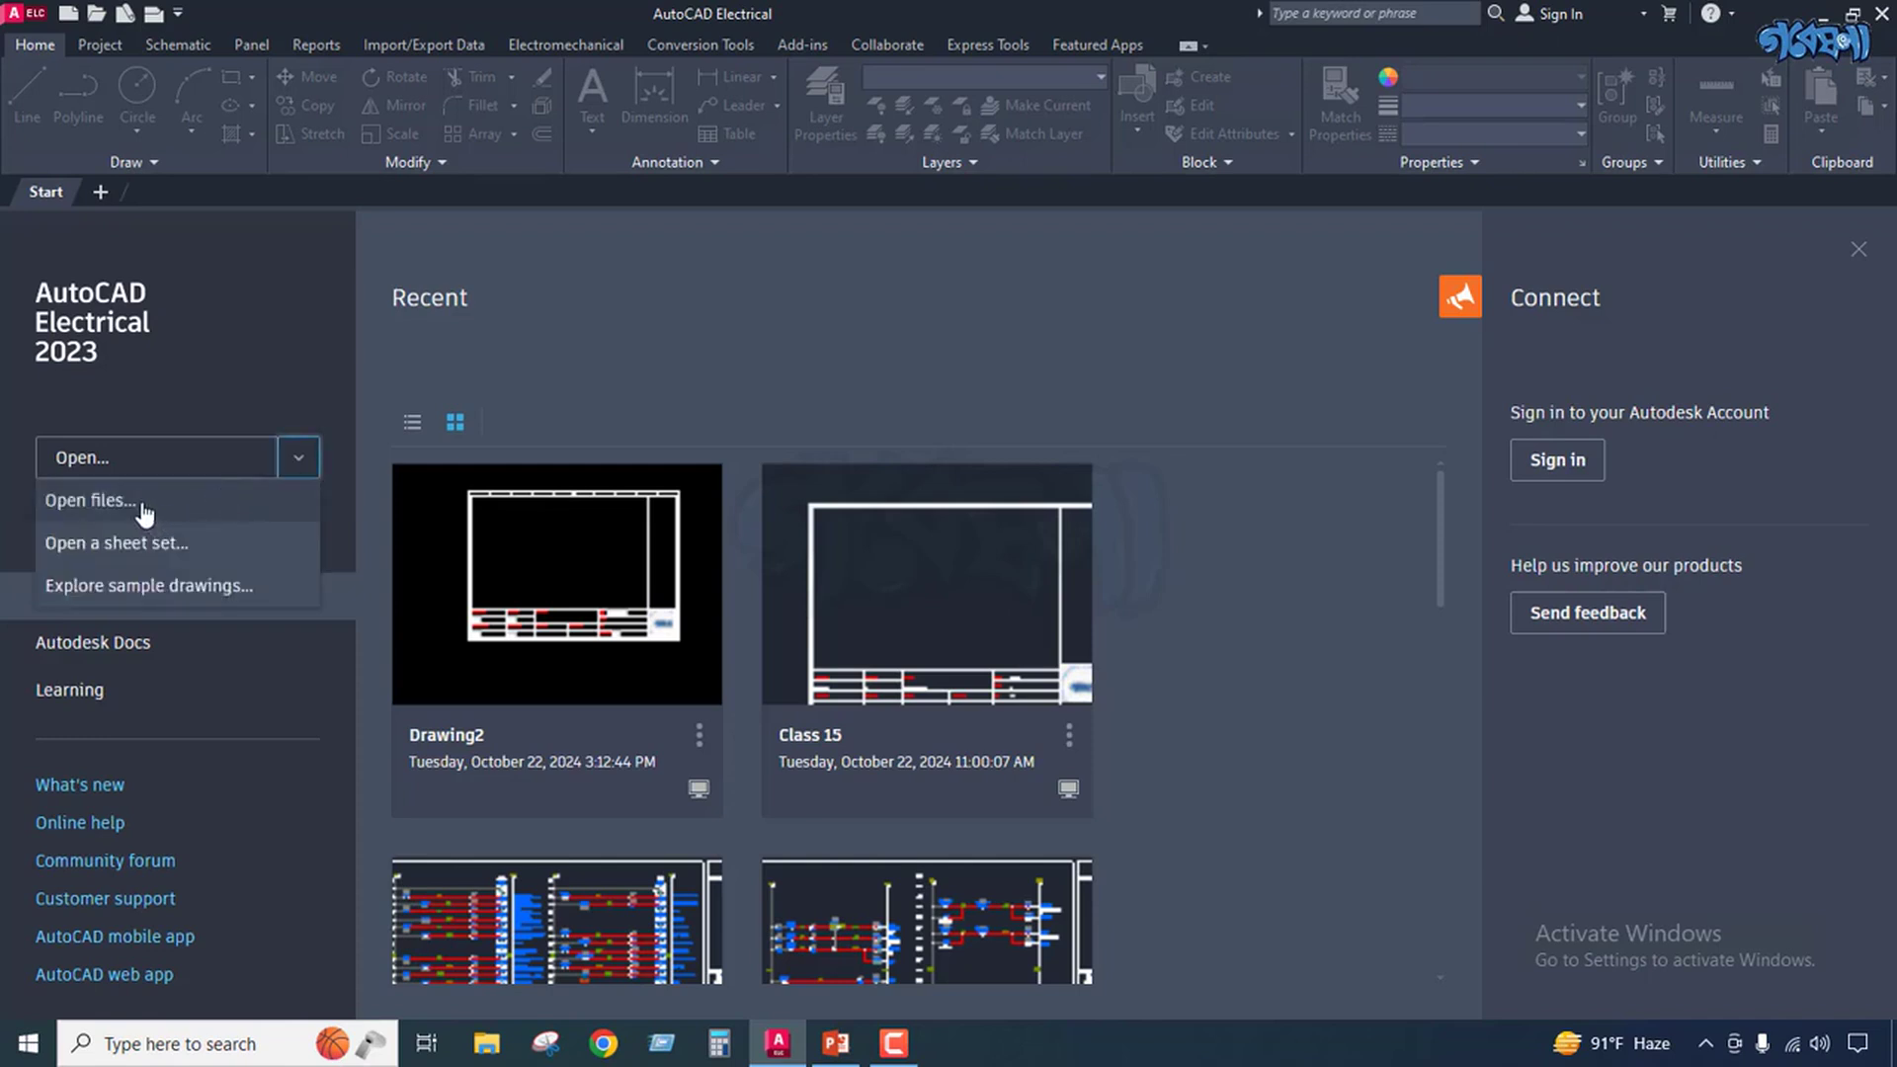
pyautogui.click(138, 504)
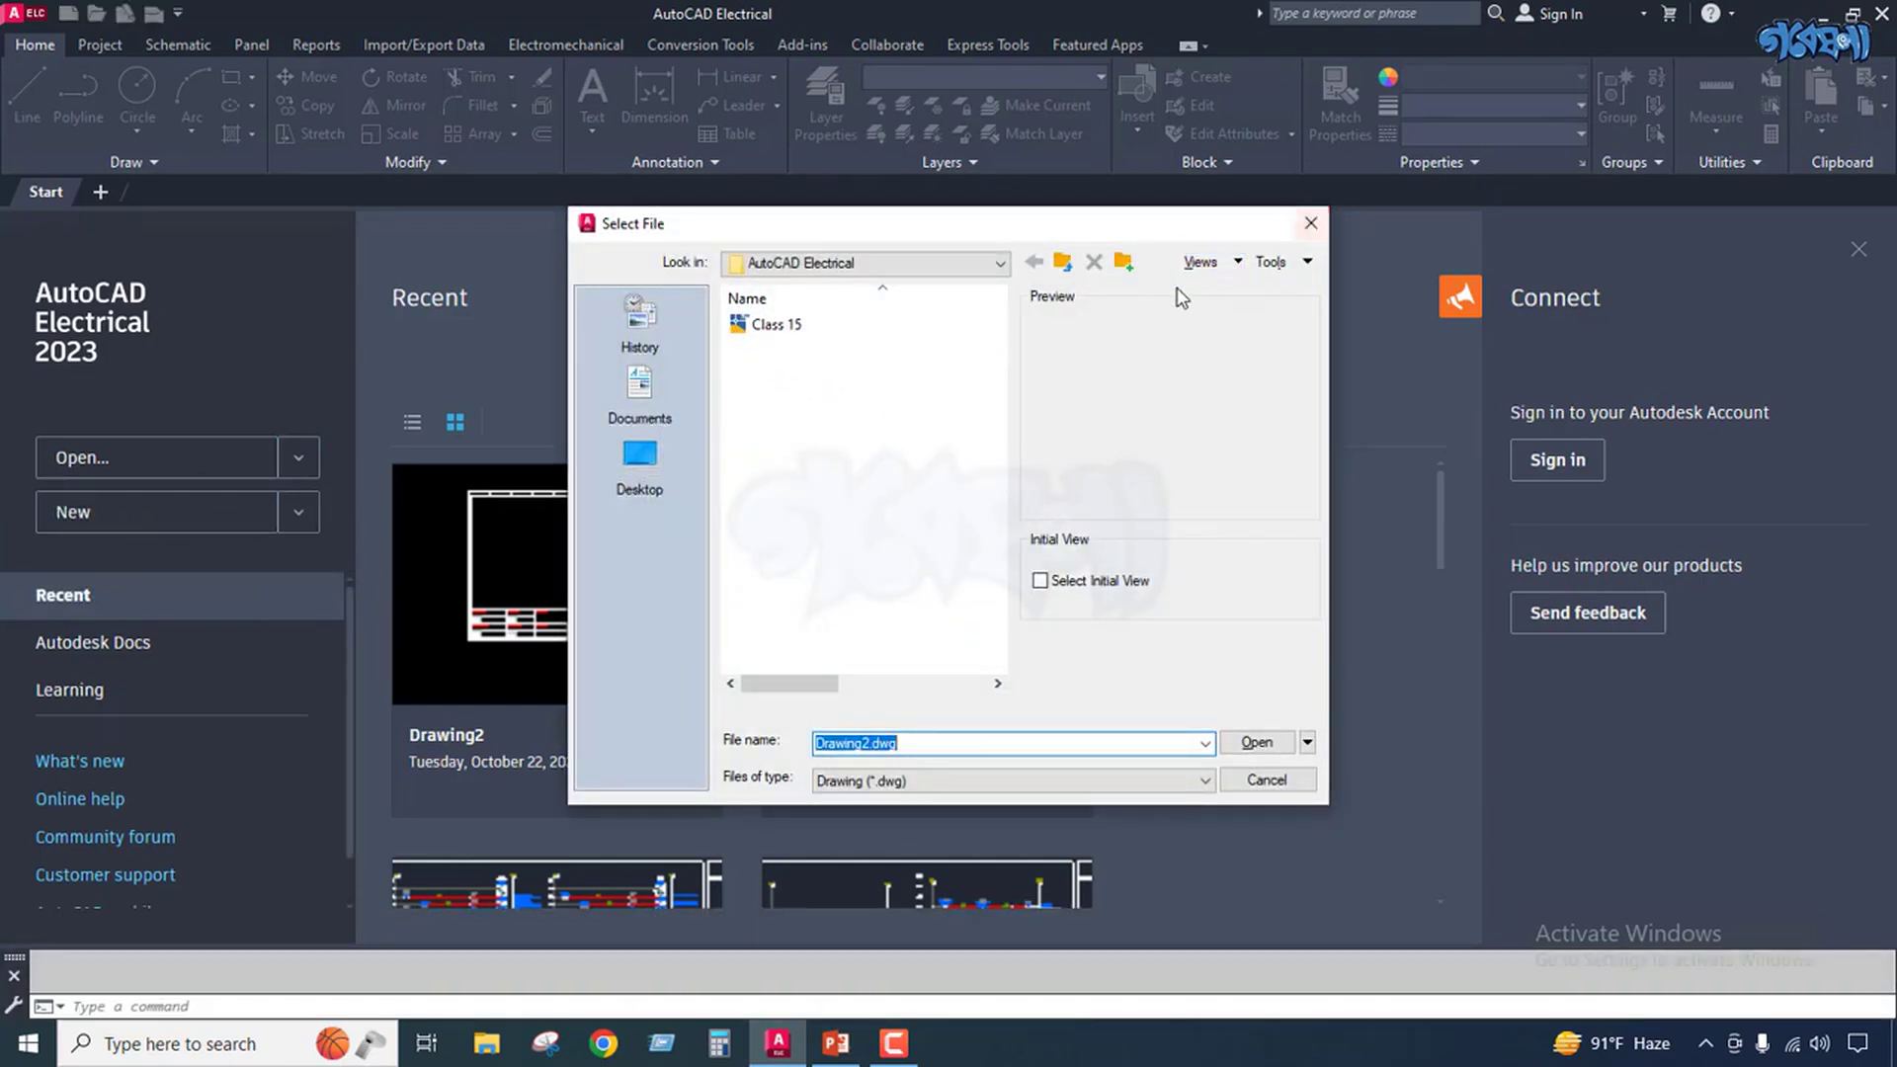
pyautogui.click(1306, 226)
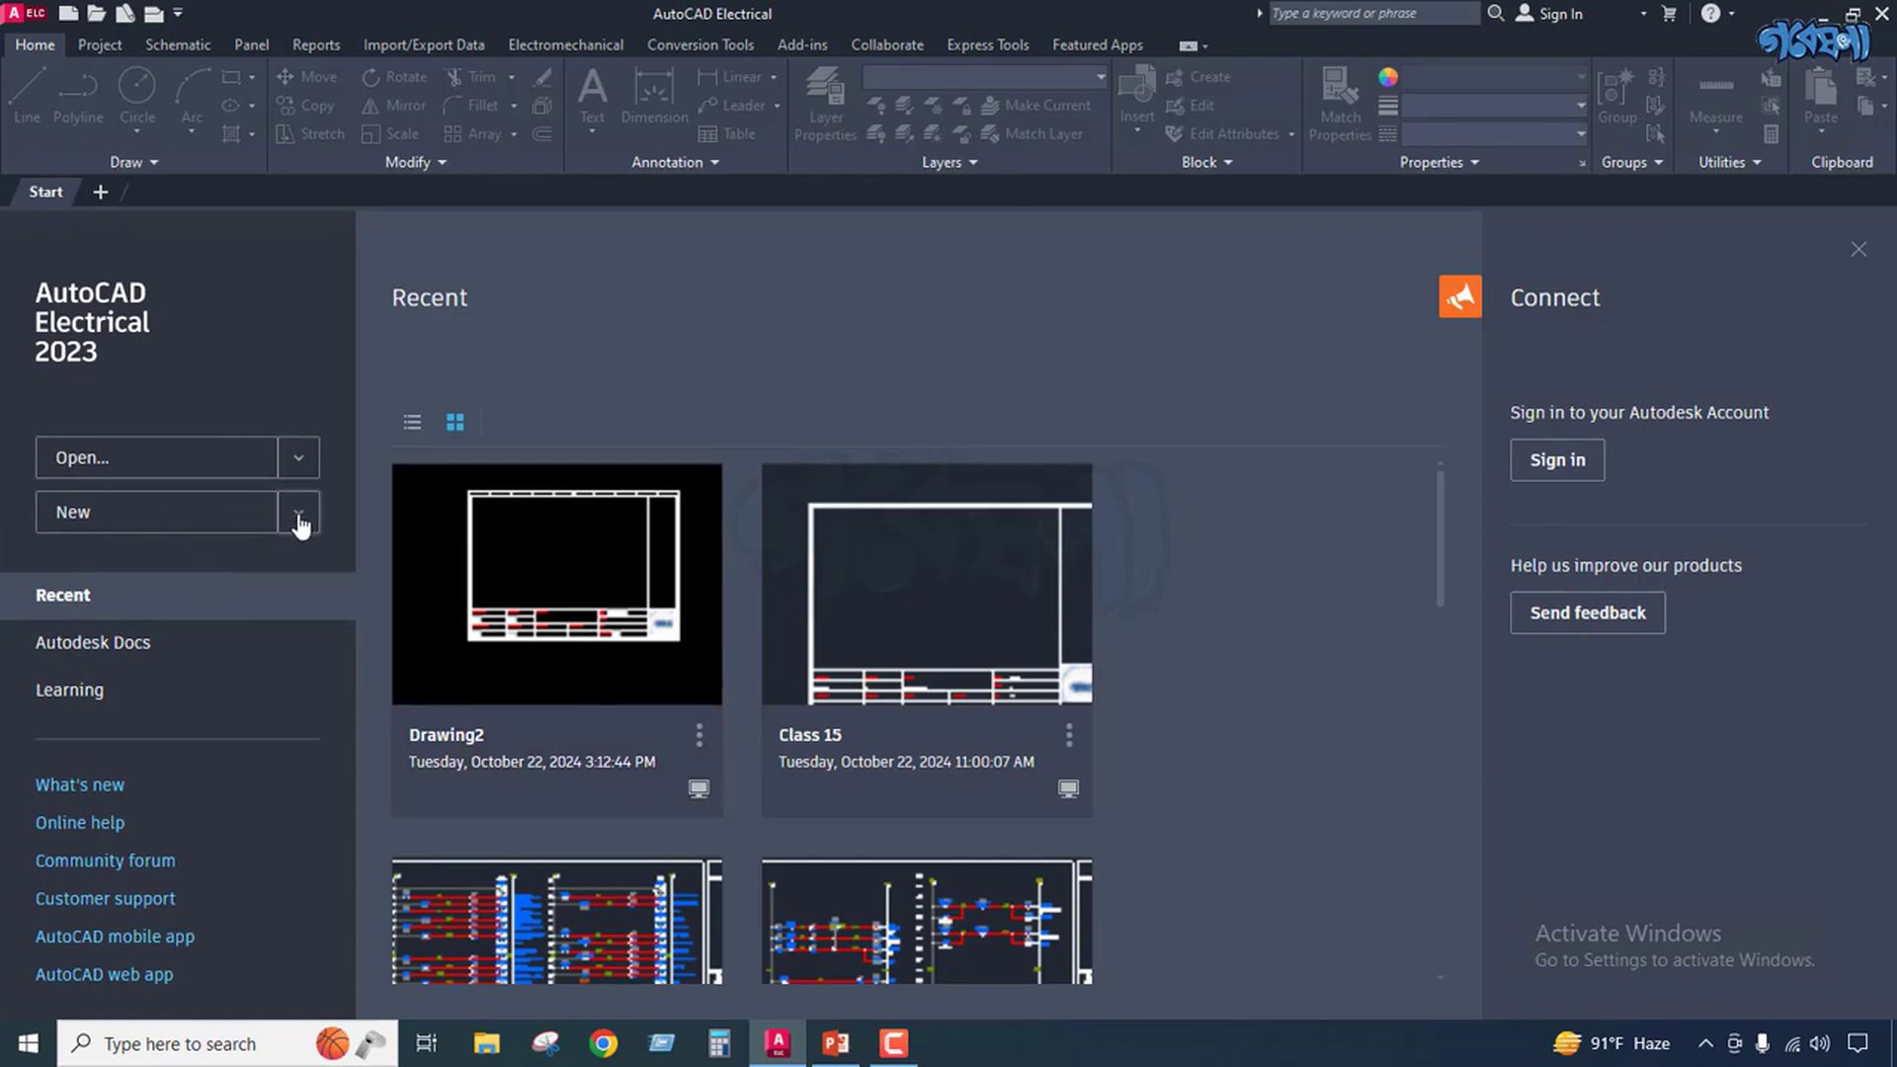
# Browse the drawing folders under Documents > Acade 2023 > AeData, checking Tutorial and the Catalogs folder in en-US.
pyautogui.click(299, 466)
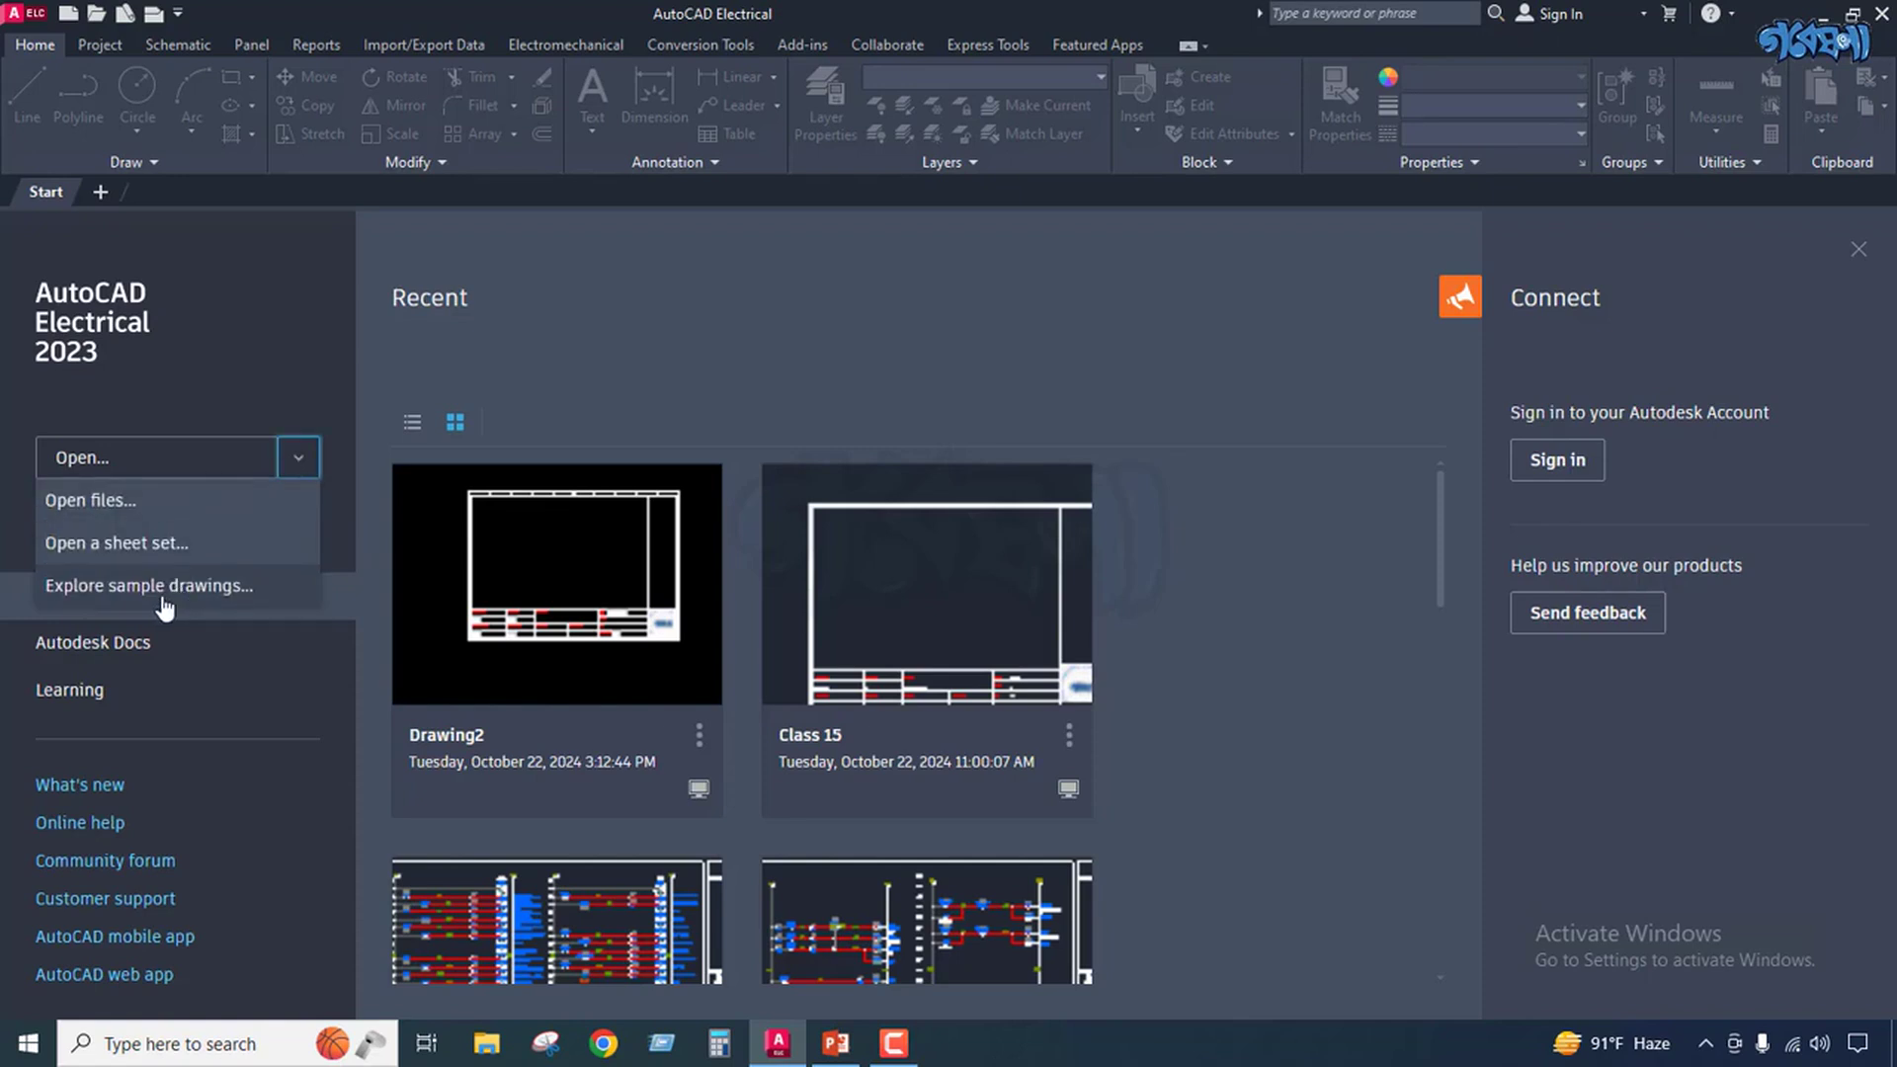
pyautogui.click(87, 500)
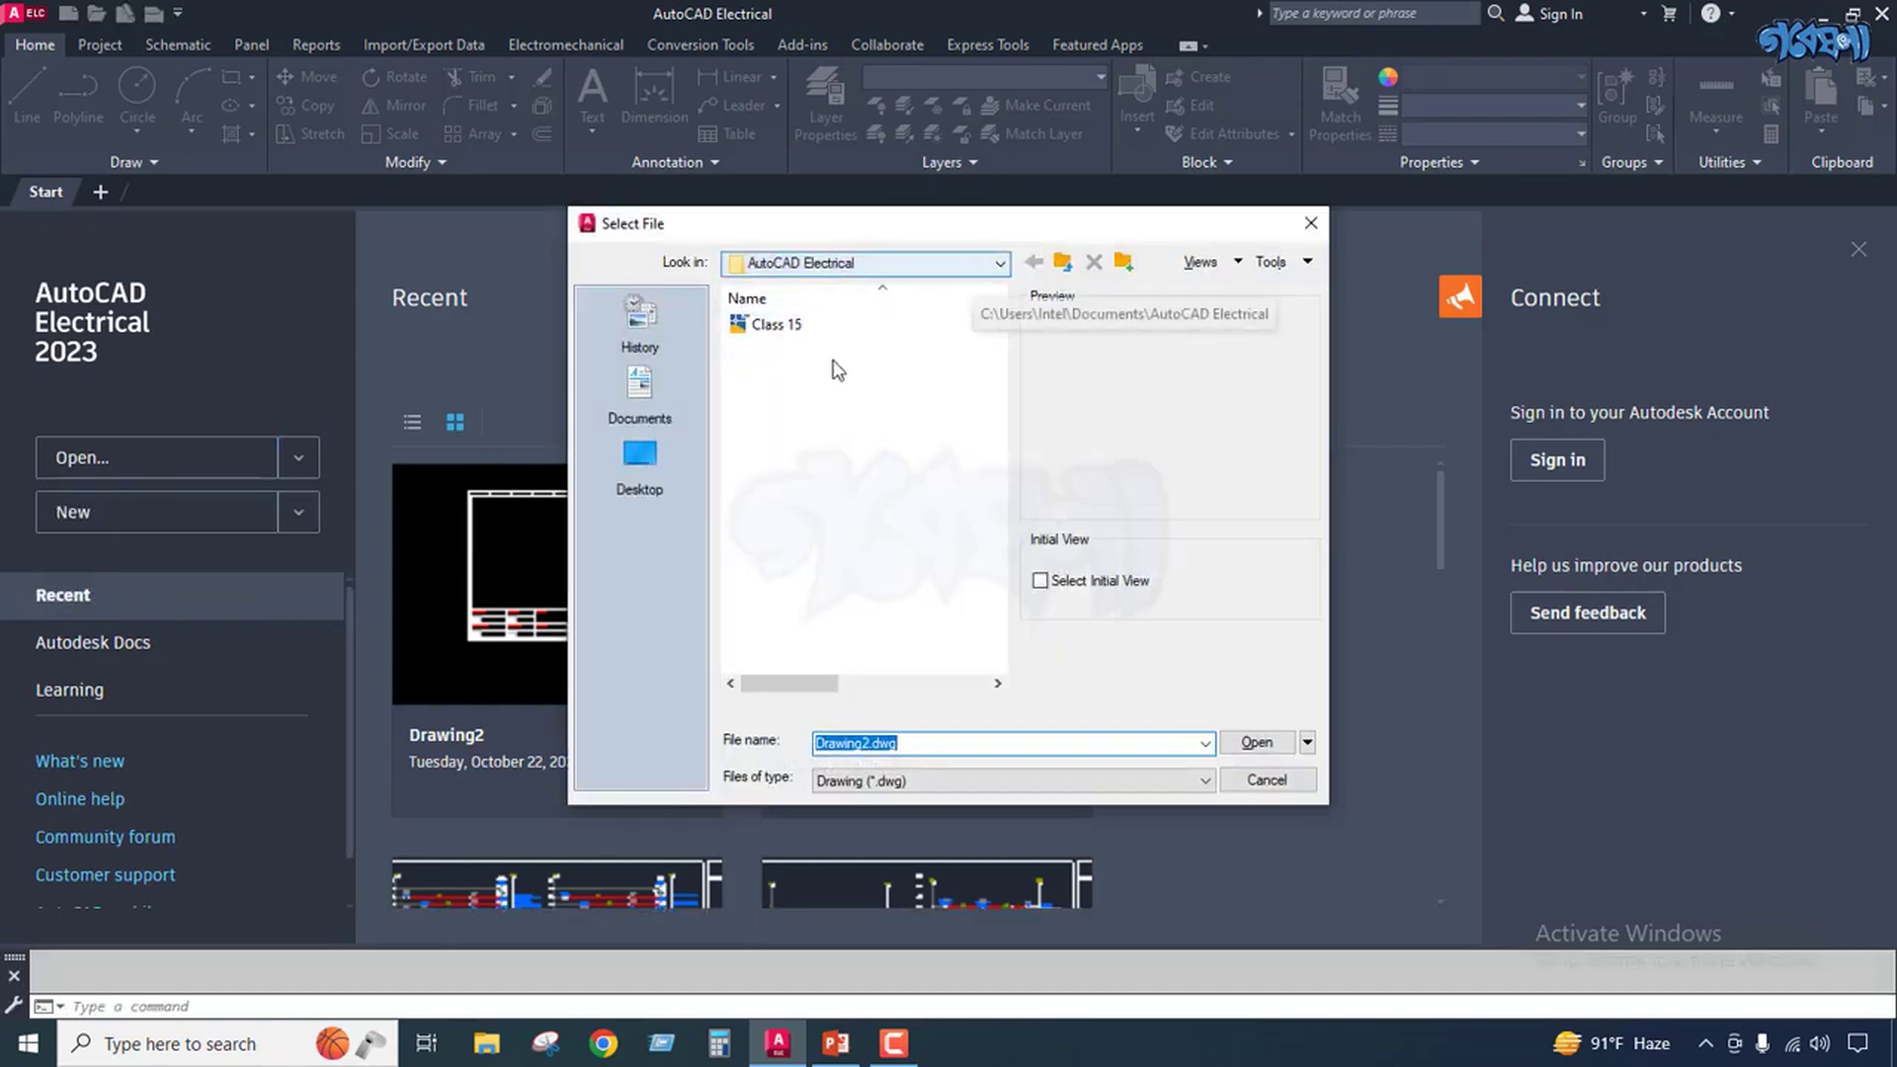
pyautogui.click(991, 265)
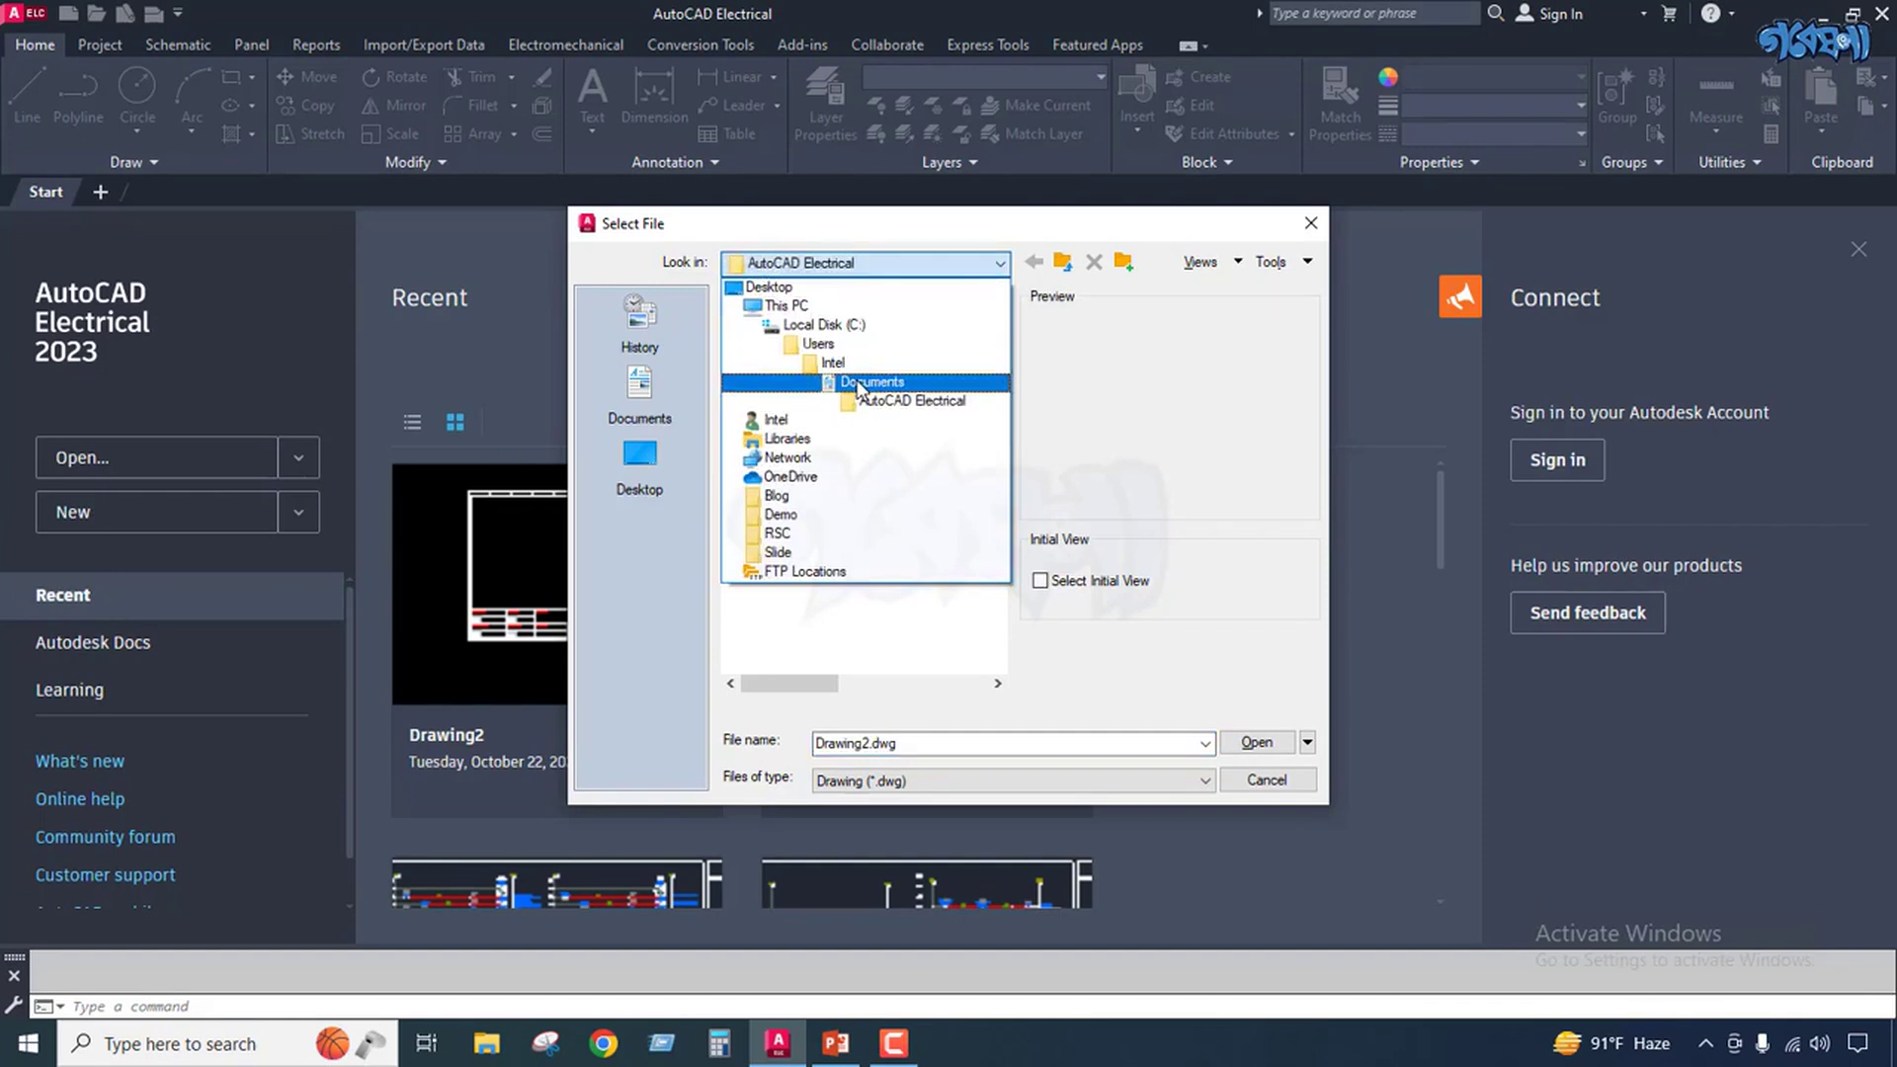
pyautogui.click(858, 384)
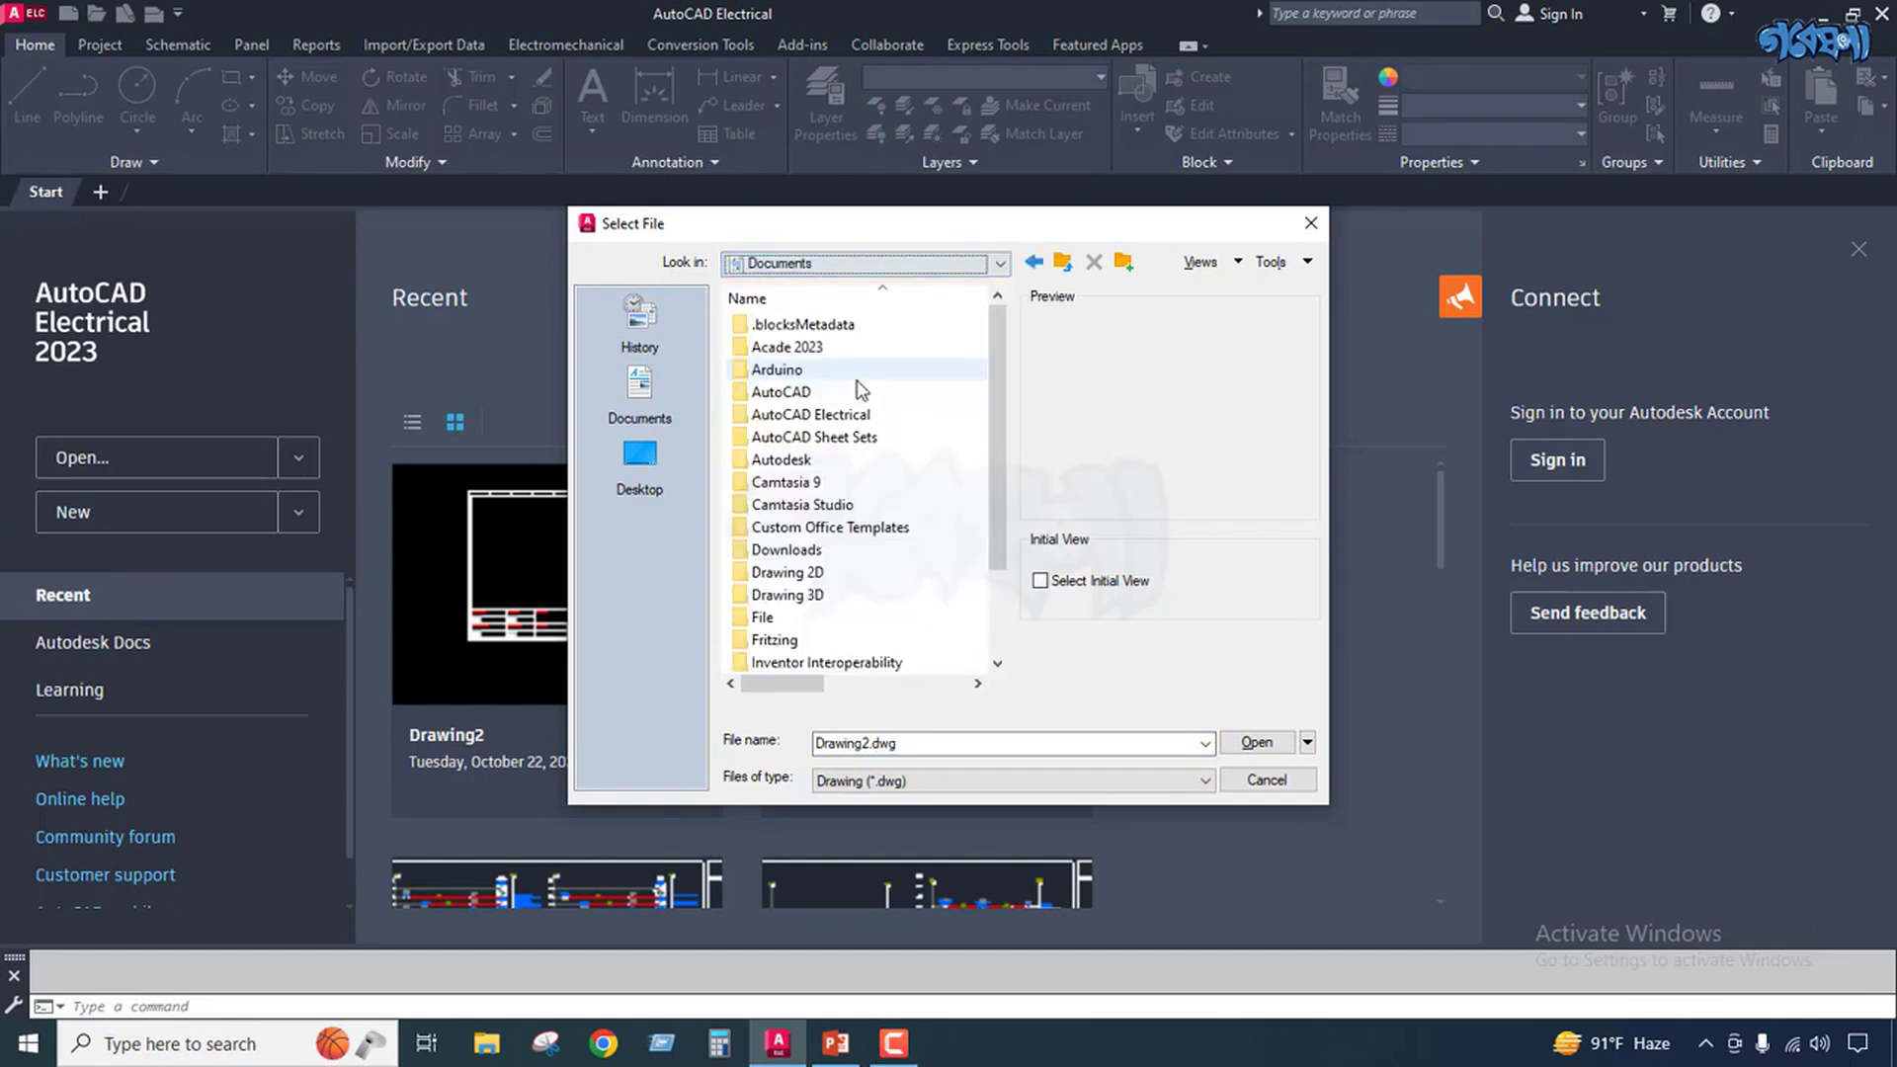
pyautogui.doubleClick(808, 346)
pyautogui.doubleClick(779, 332)
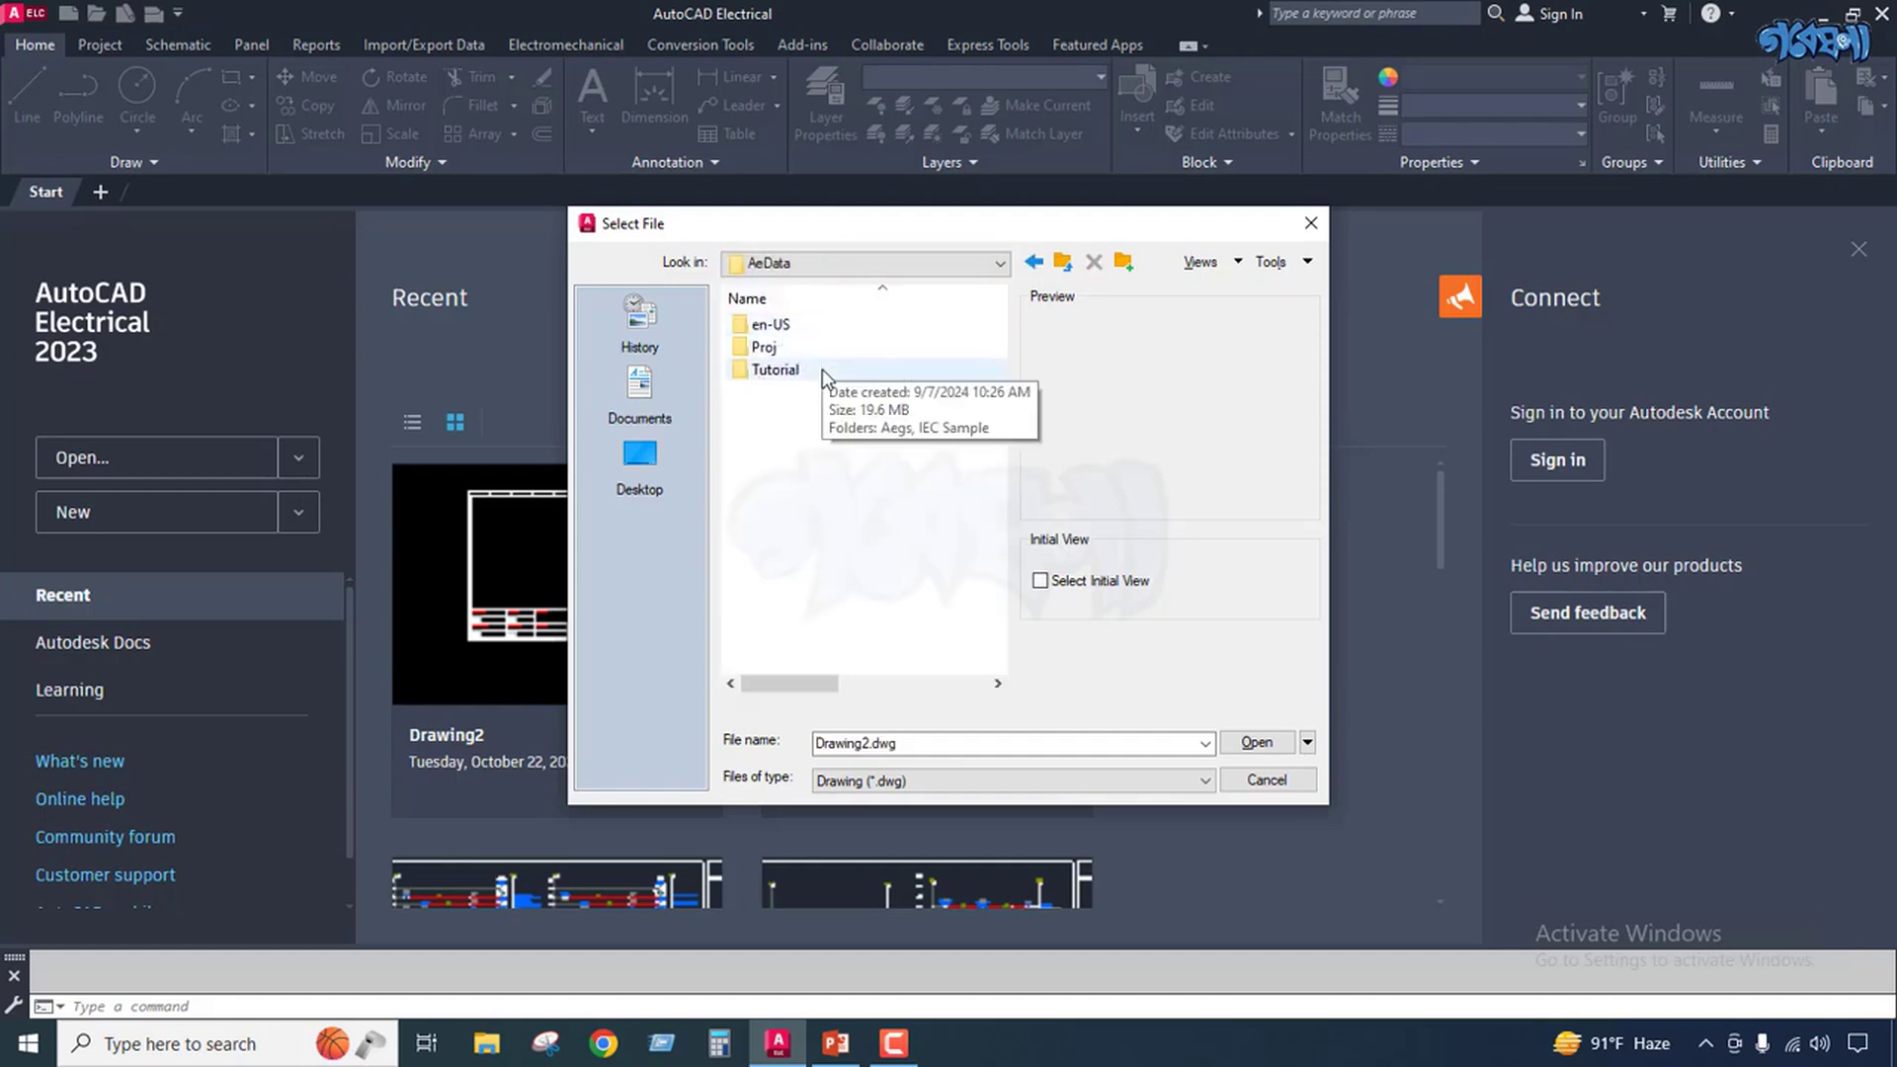
pyautogui.doubleClick(775, 370)
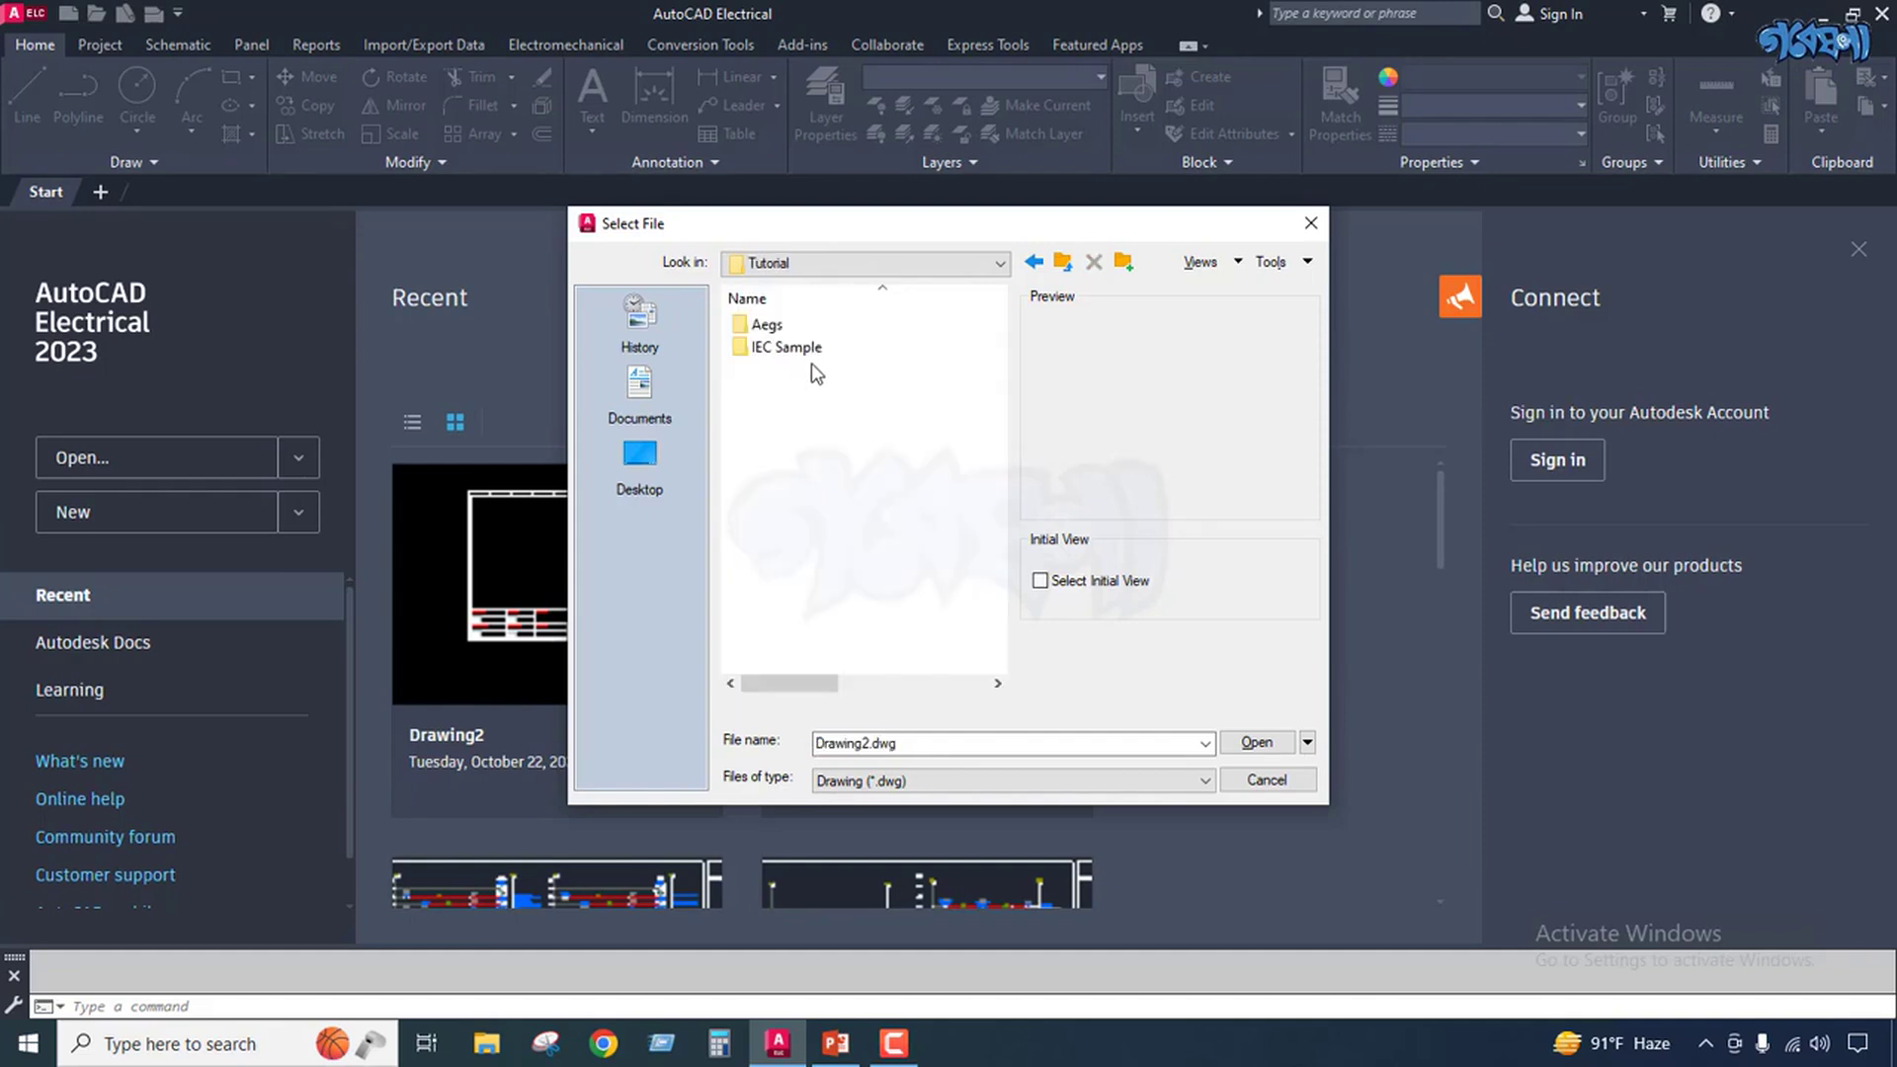
pyautogui.click(1032, 263)
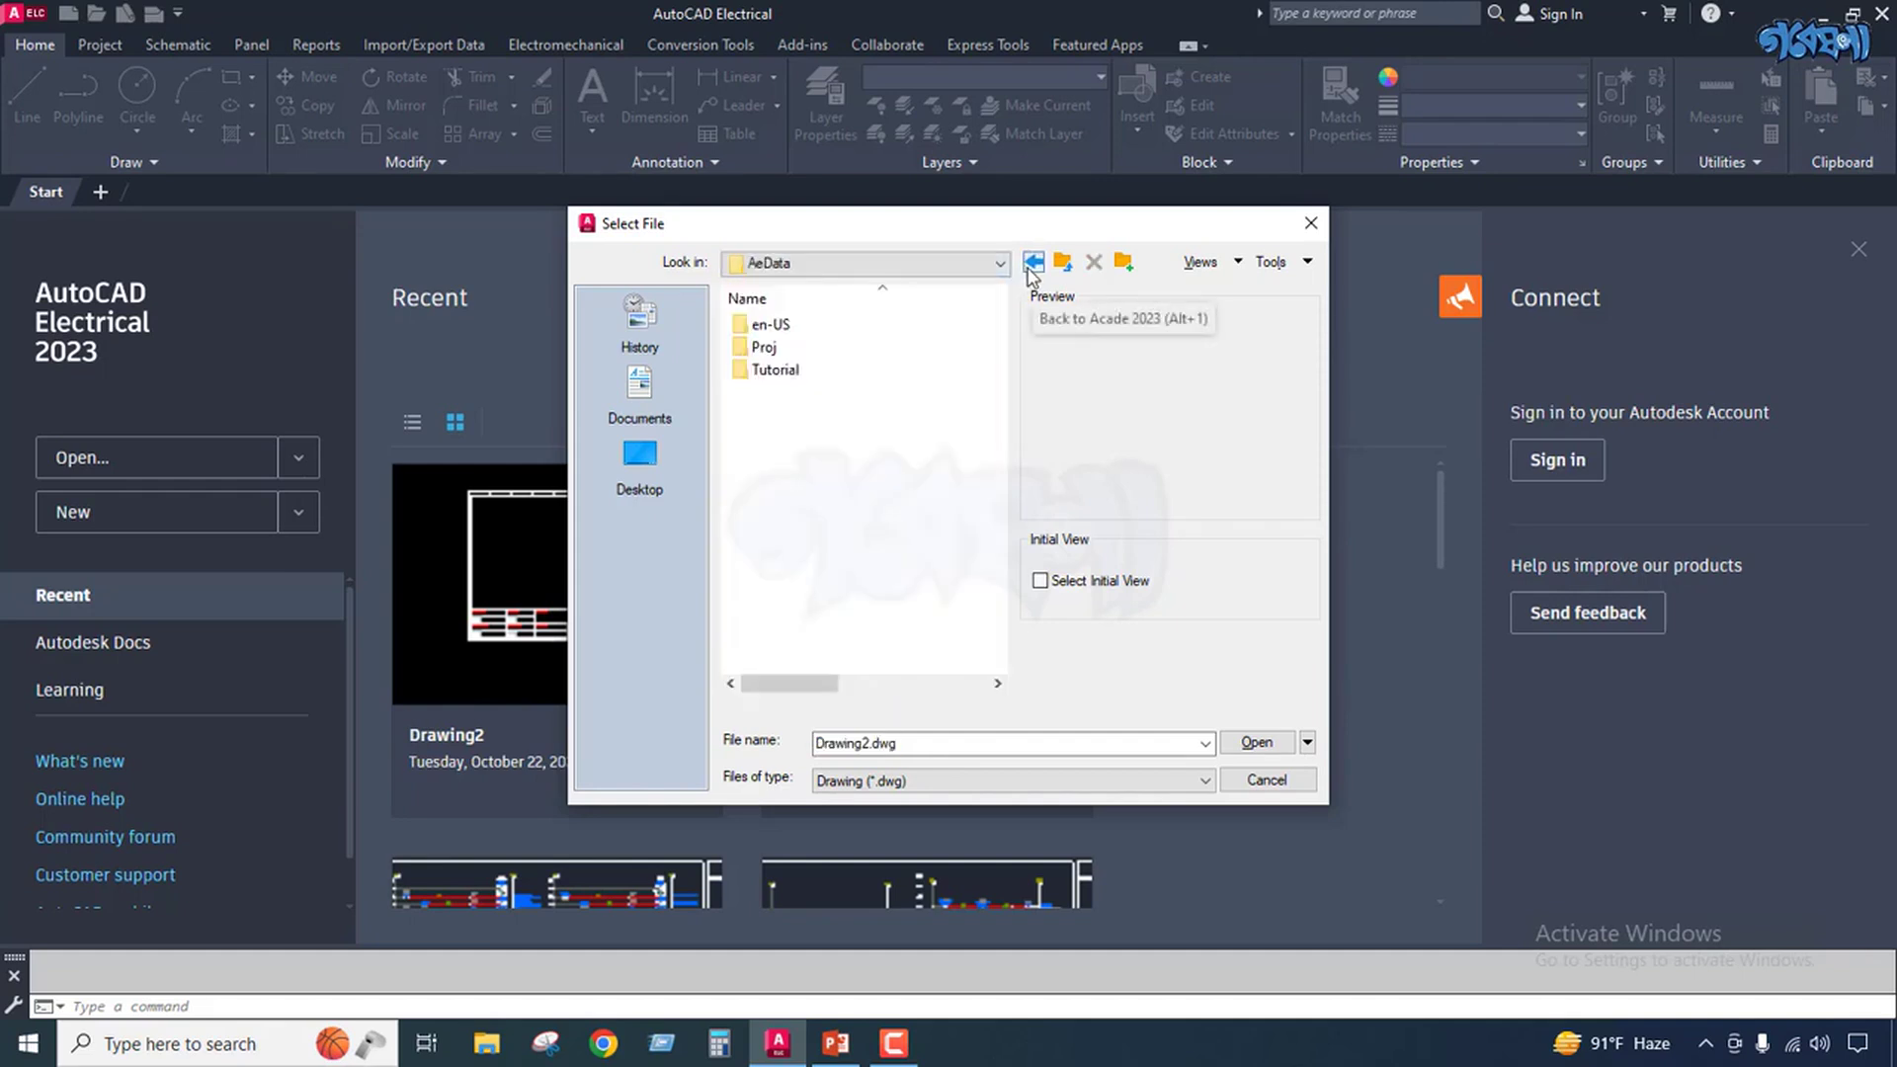
pyautogui.click(1032, 263)
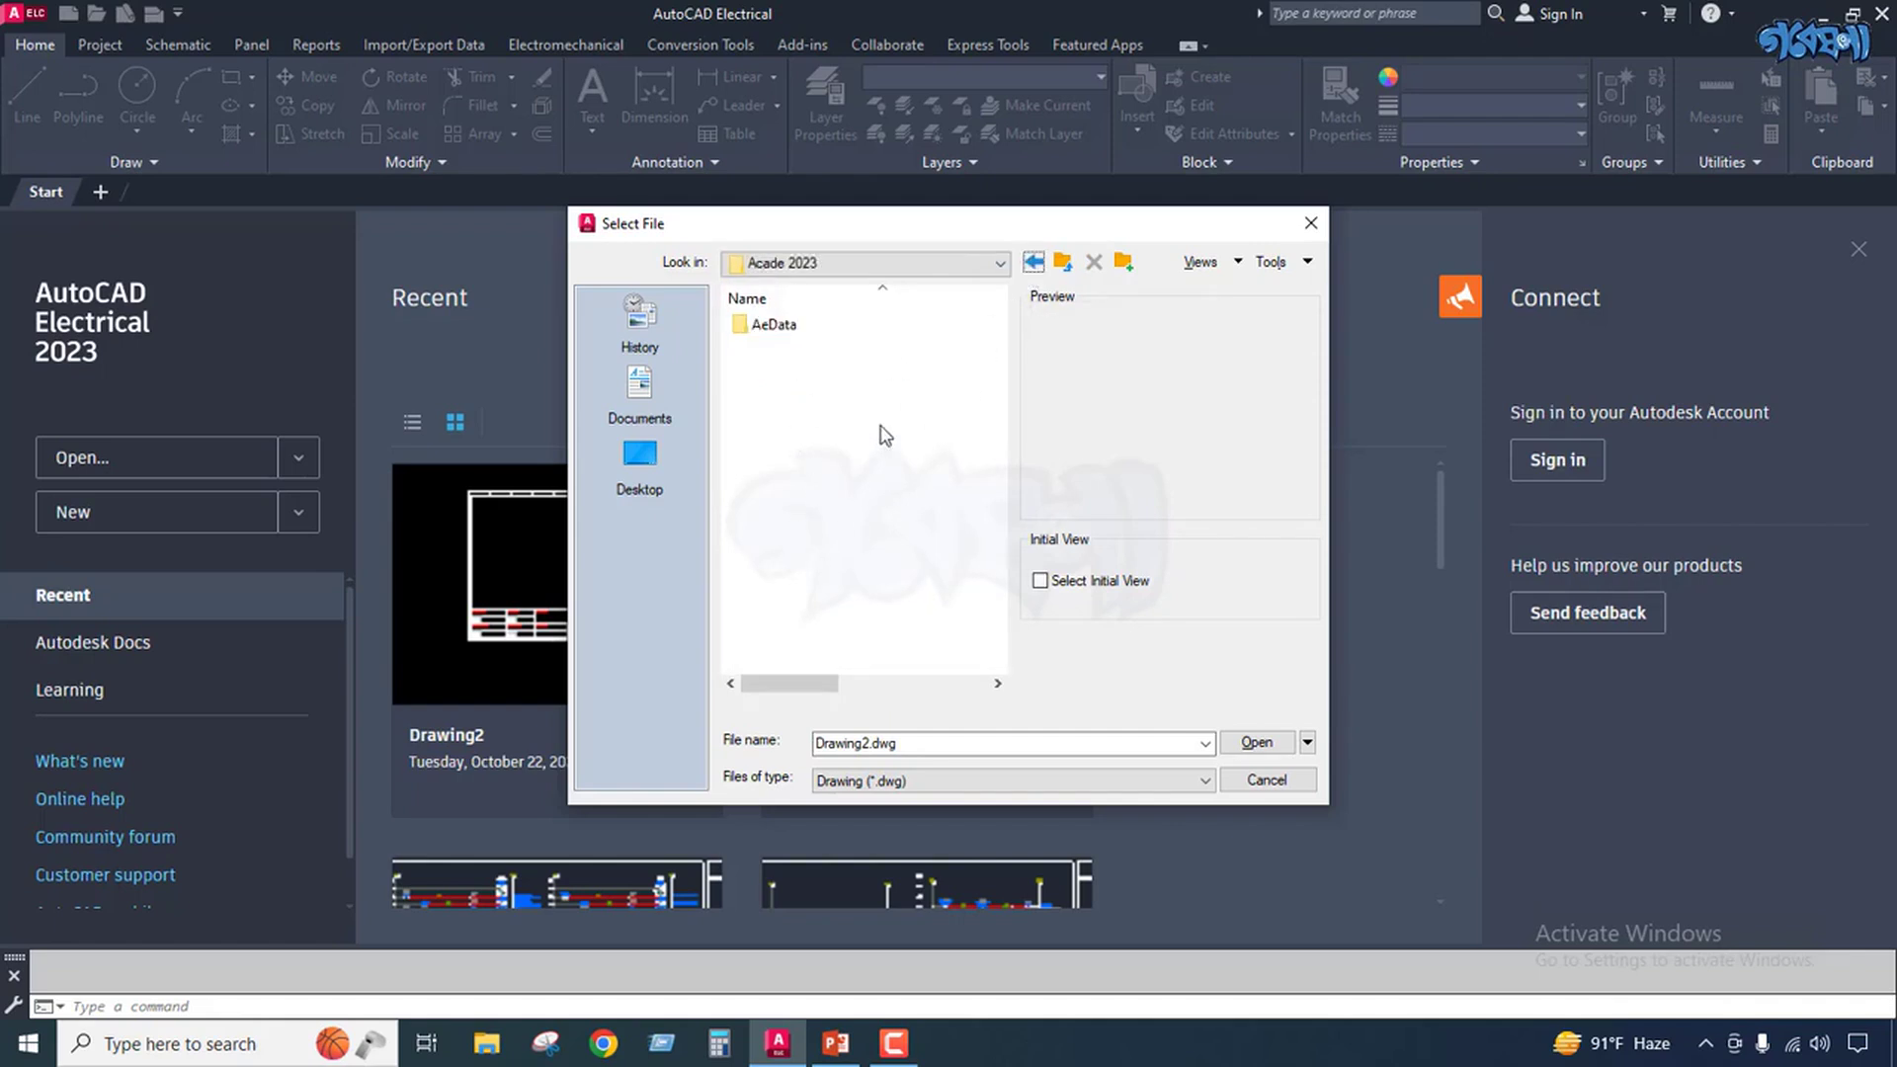
pyautogui.click(1033, 263)
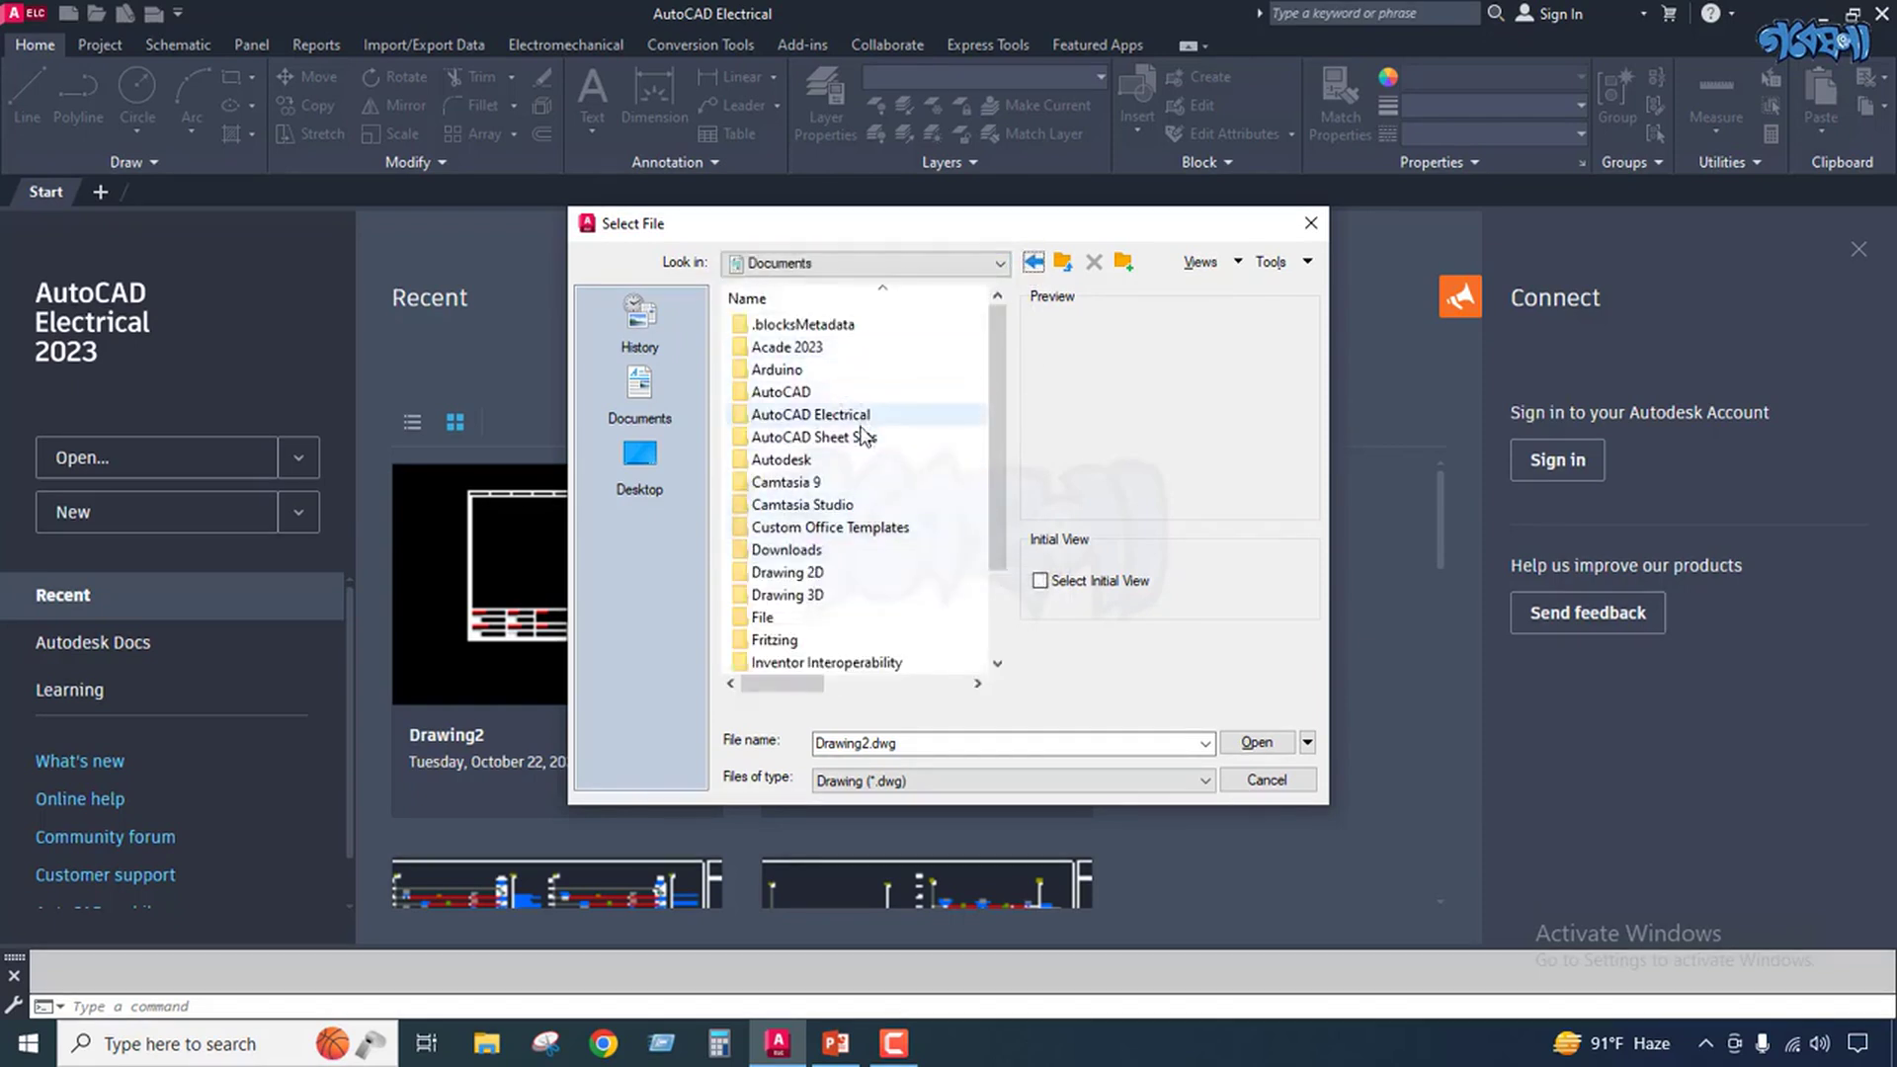
pyautogui.doubleClick(855, 346)
pyautogui.doubleClick(773, 325)
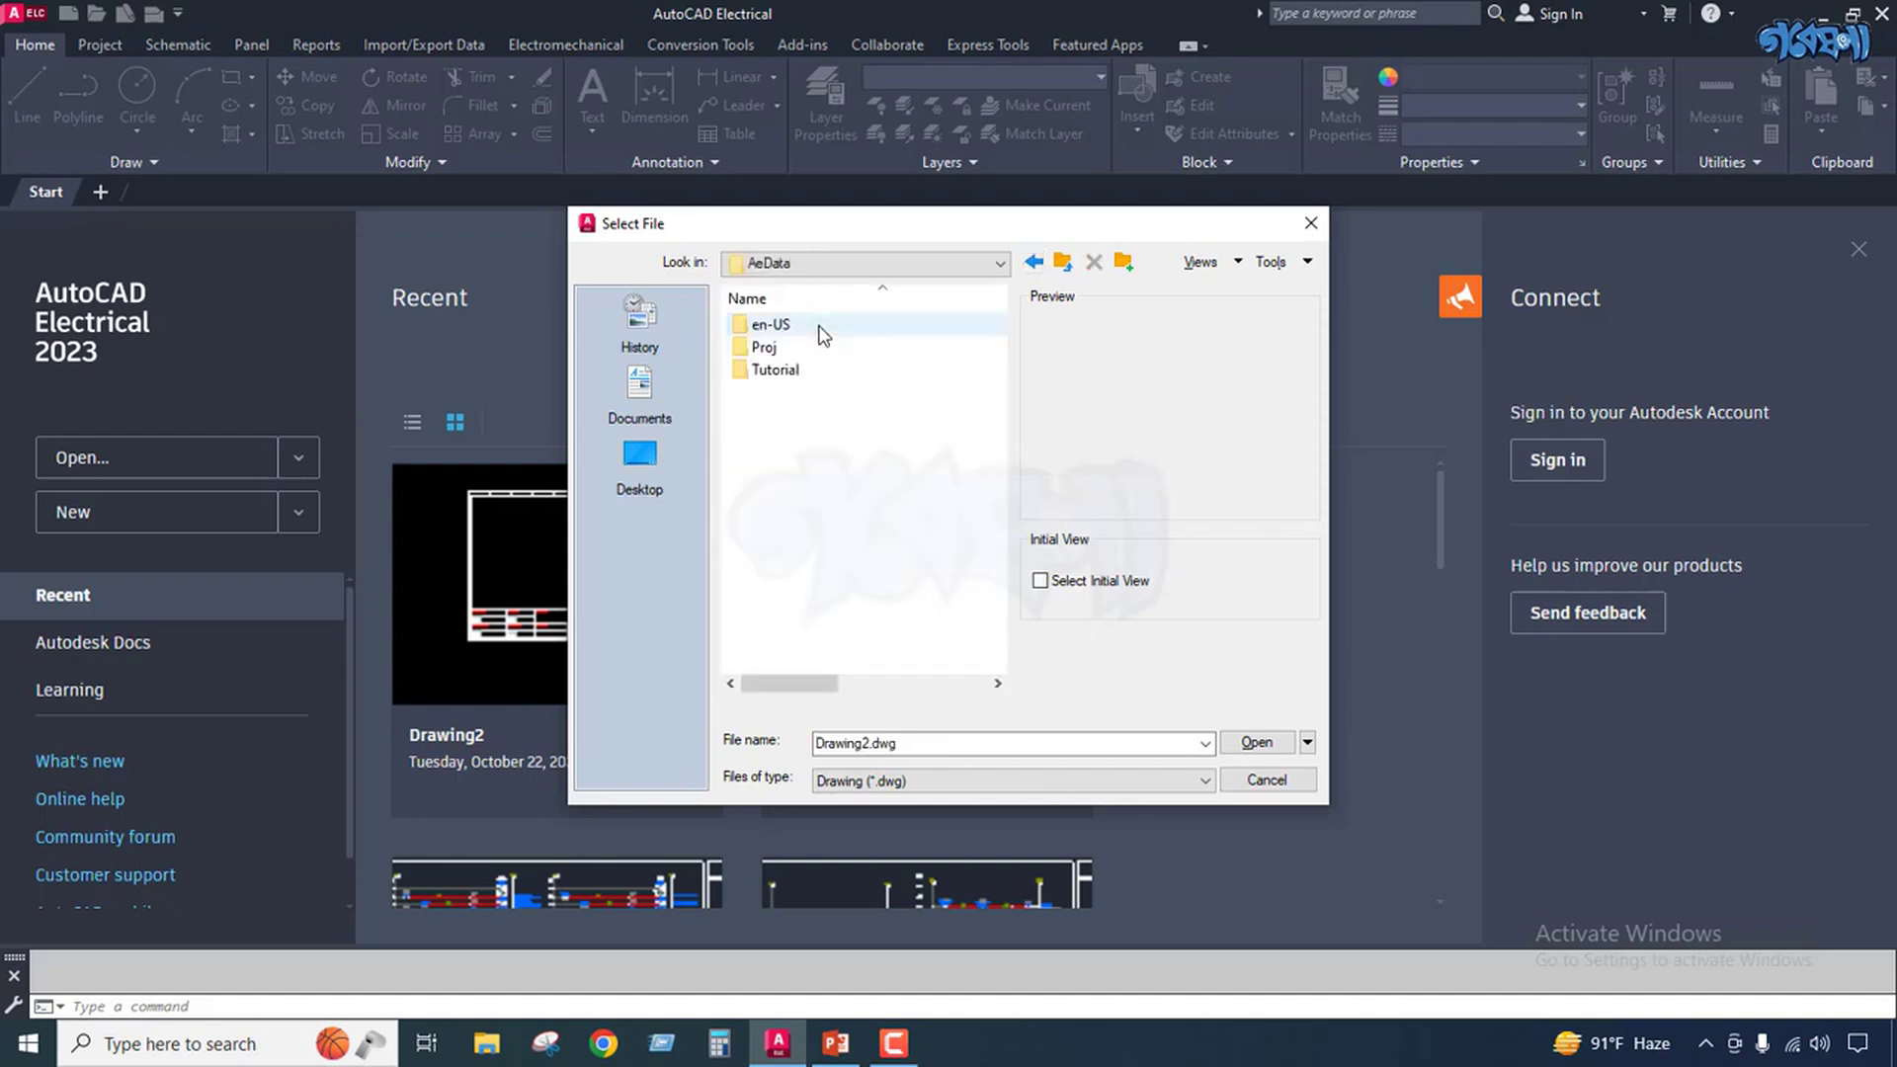
pyautogui.doubleClick(809, 329)
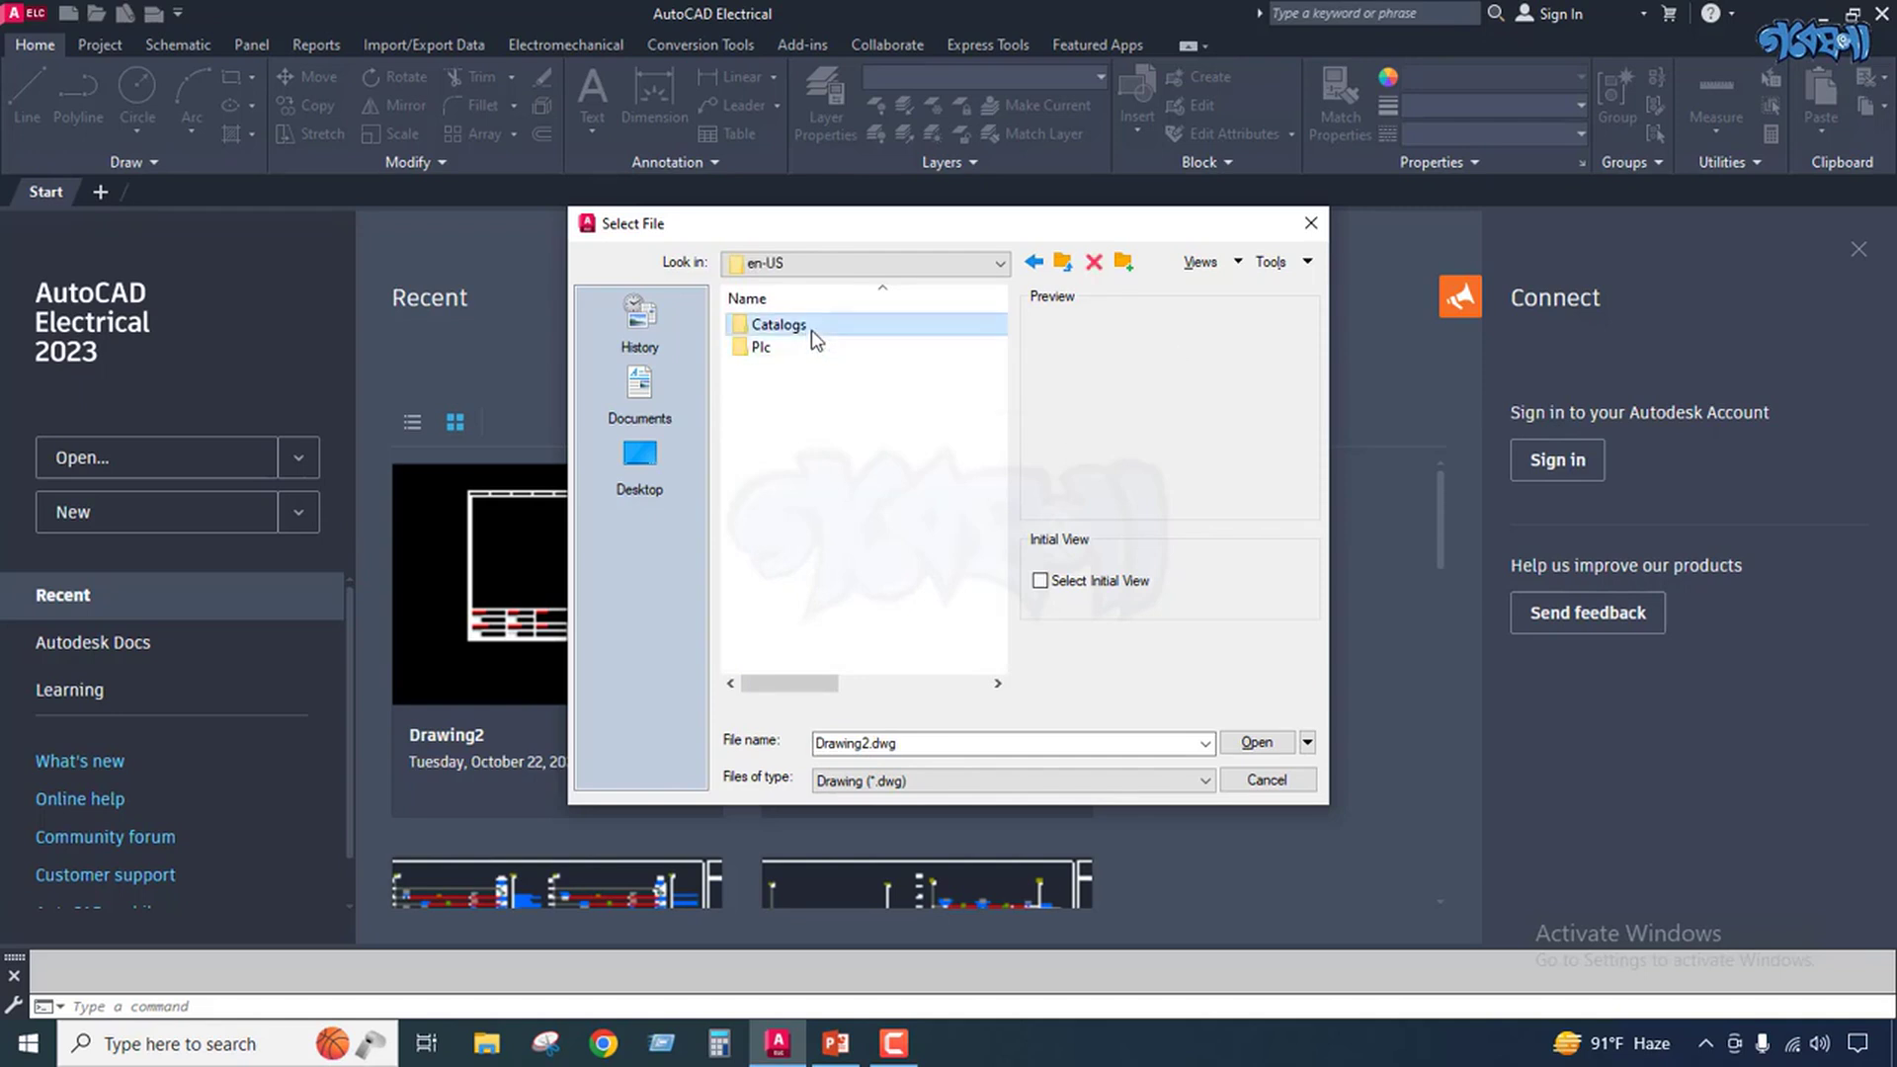
pyautogui.doubleClick(805, 326)
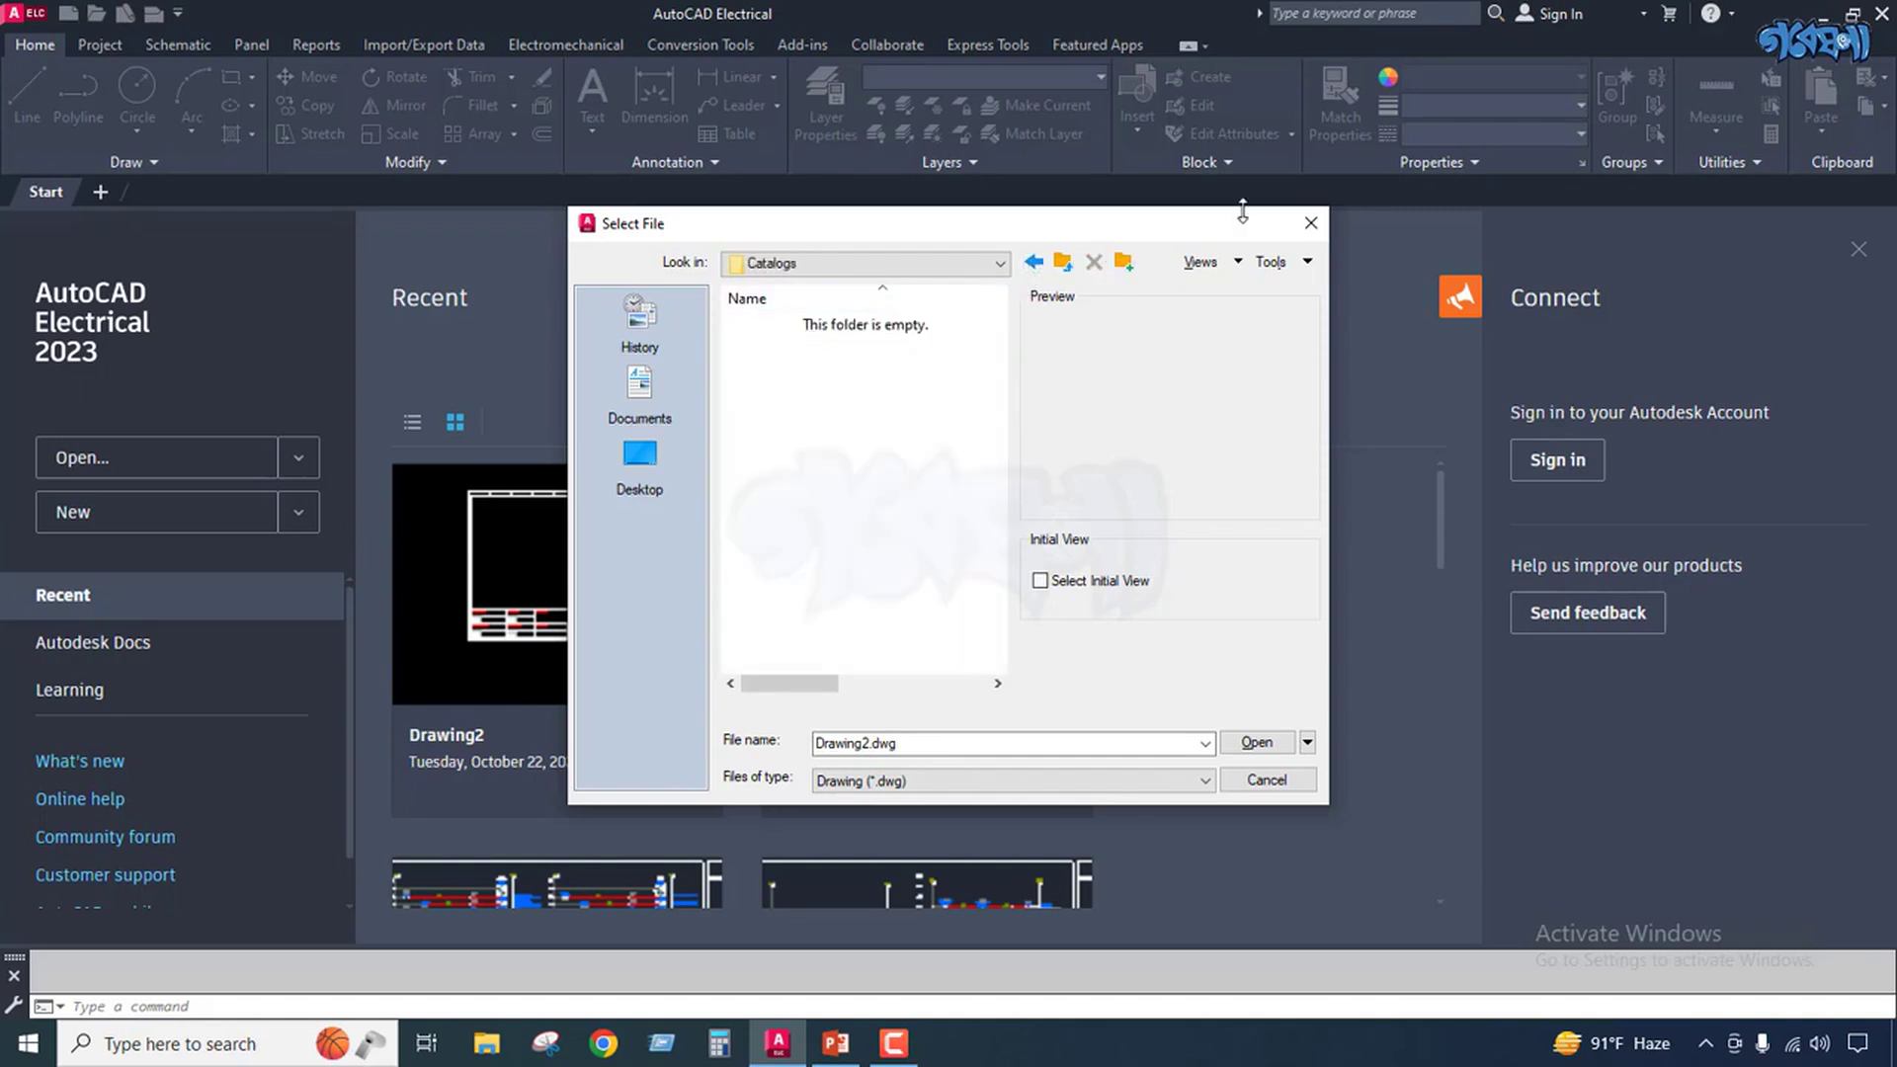
pyautogui.click(1311, 224)
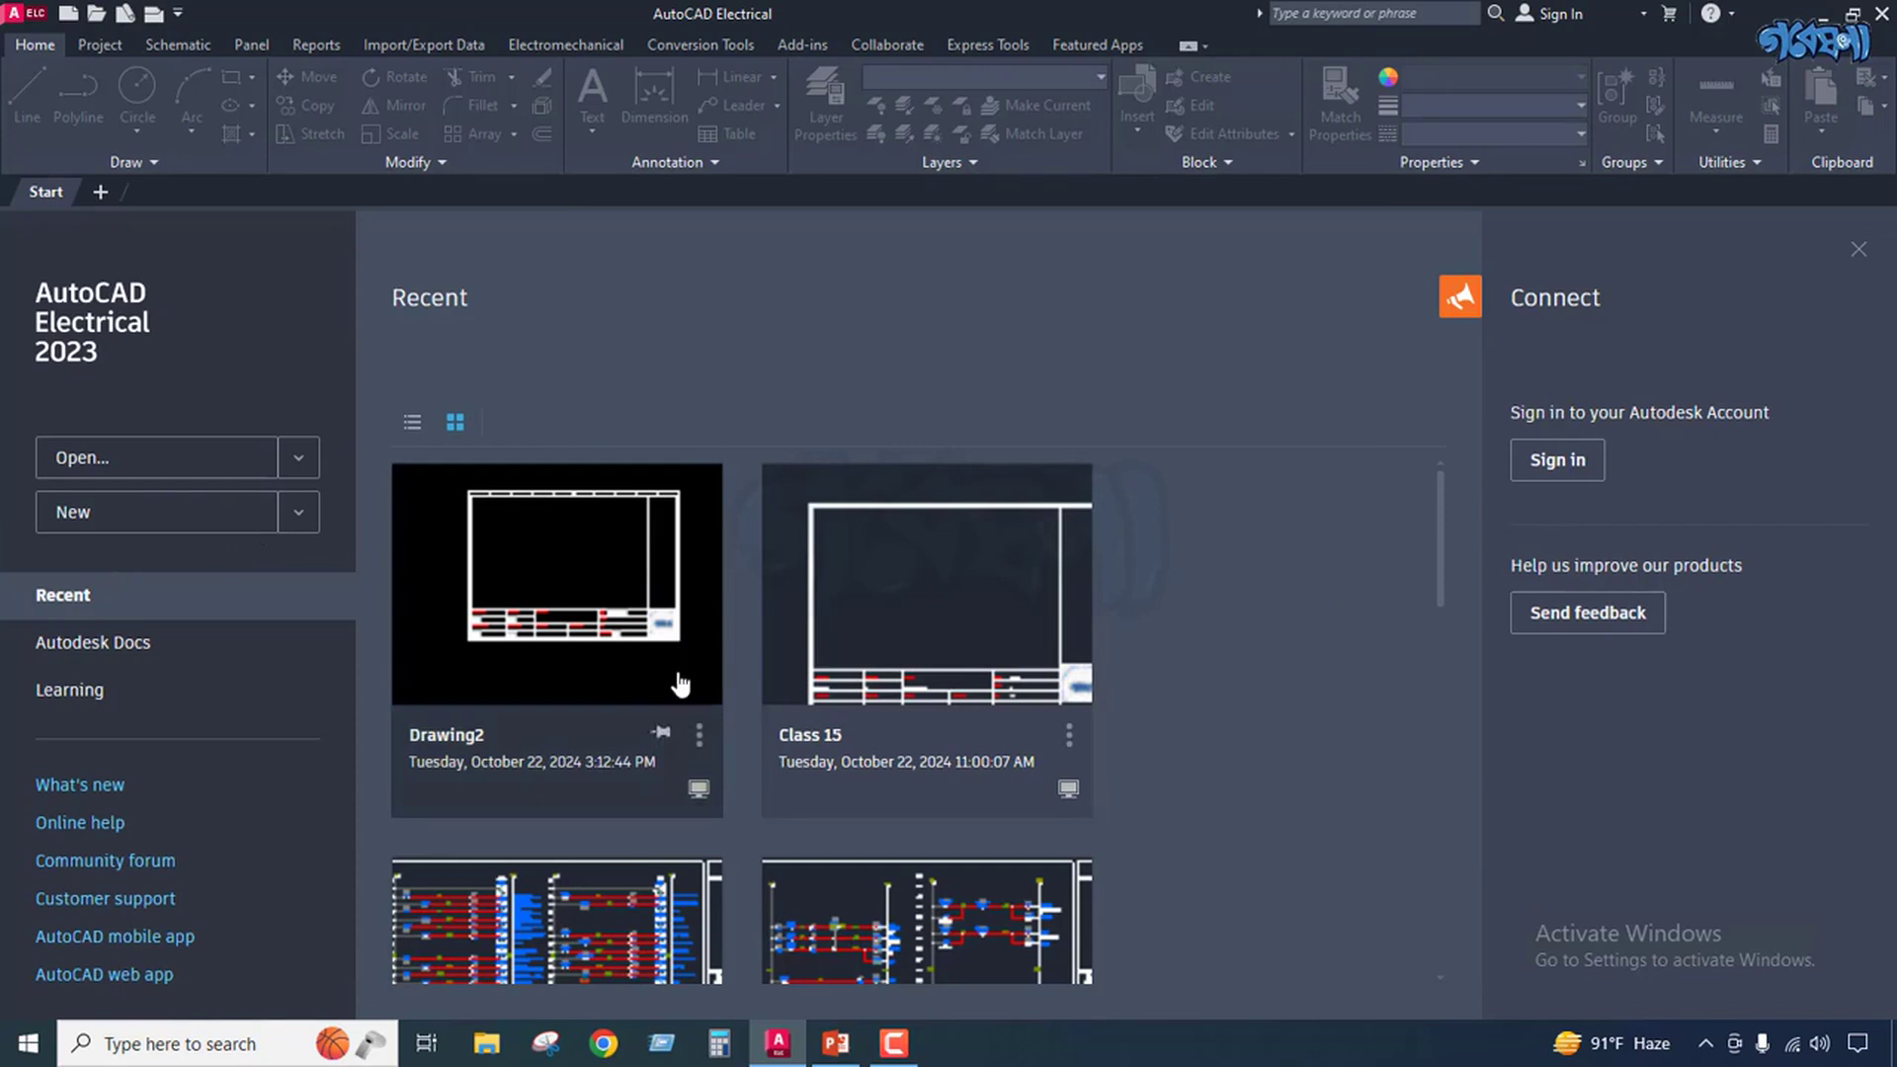
# Open the recent Class 15 drawing and set up saving it as an AutoCAD Drawing Template (*.dwt), clearing the suggested file name.
pyautogui.click(938, 652)
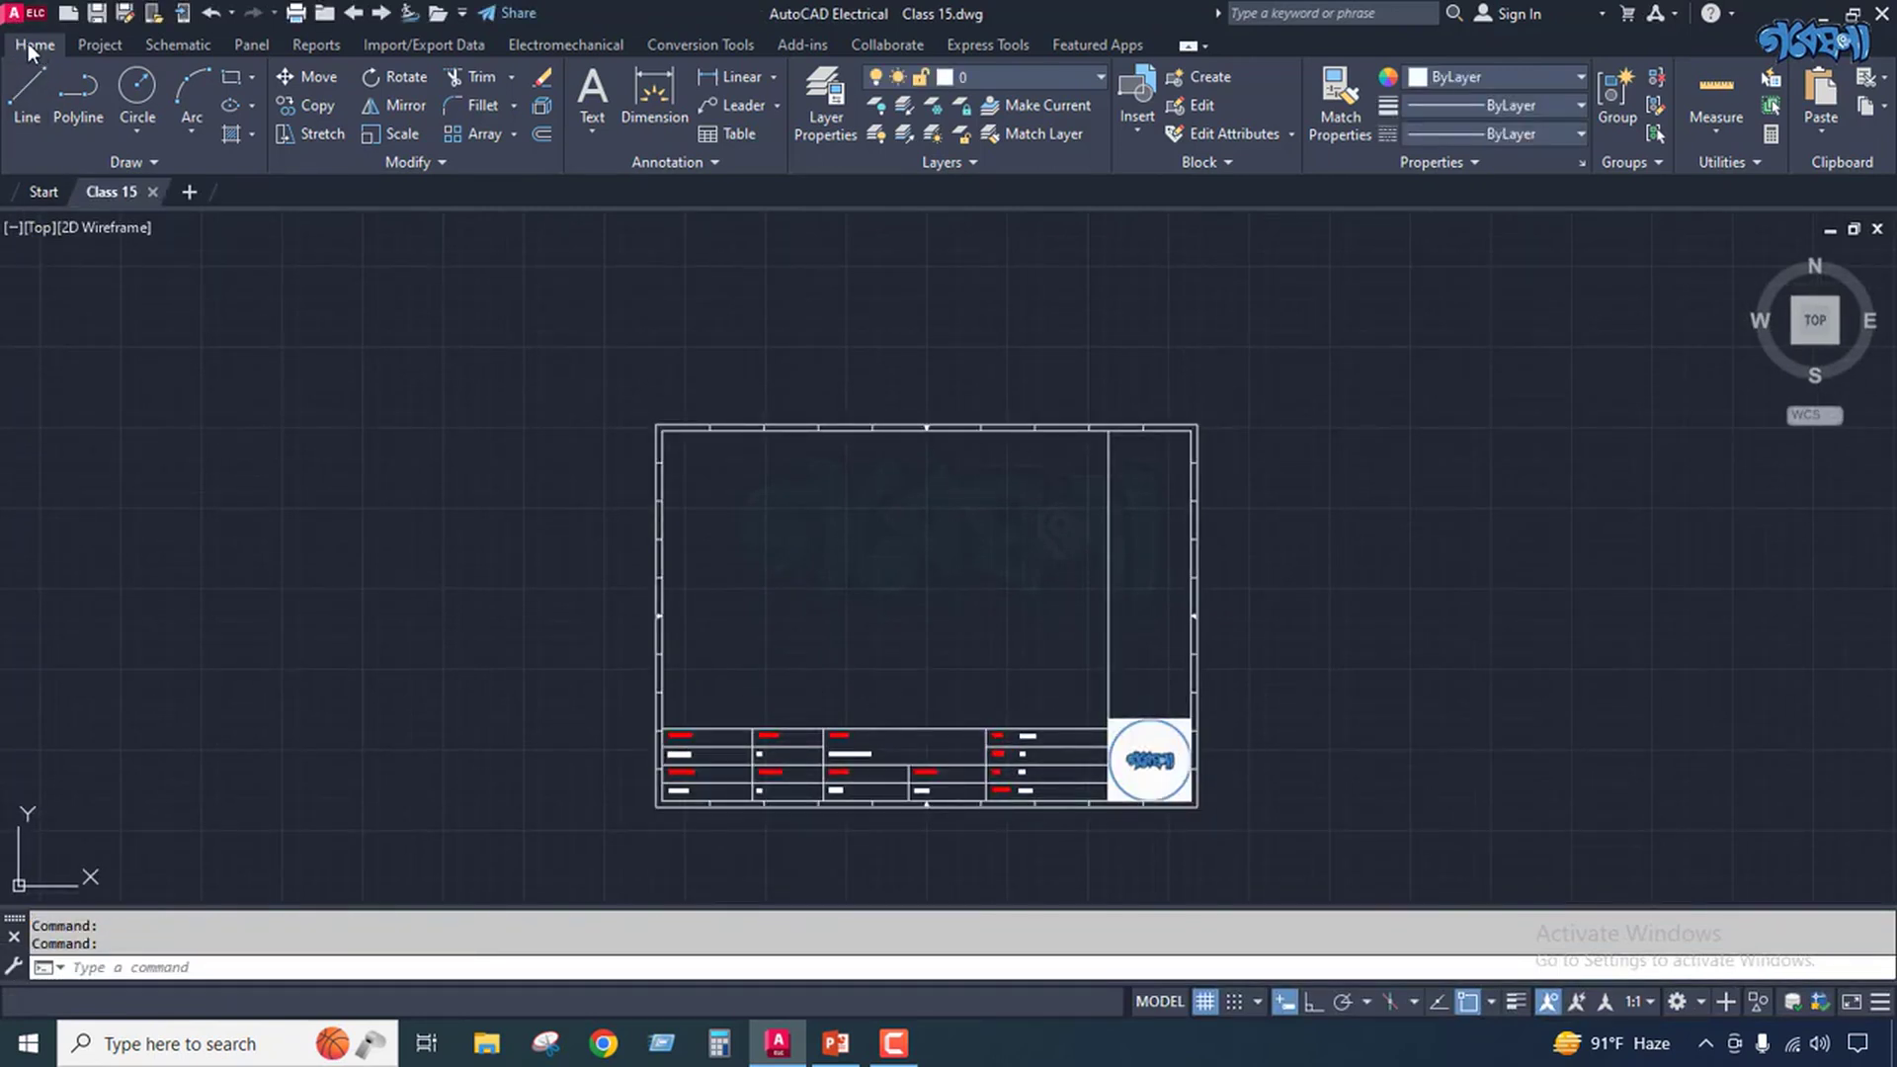
pyautogui.click(13, 18)
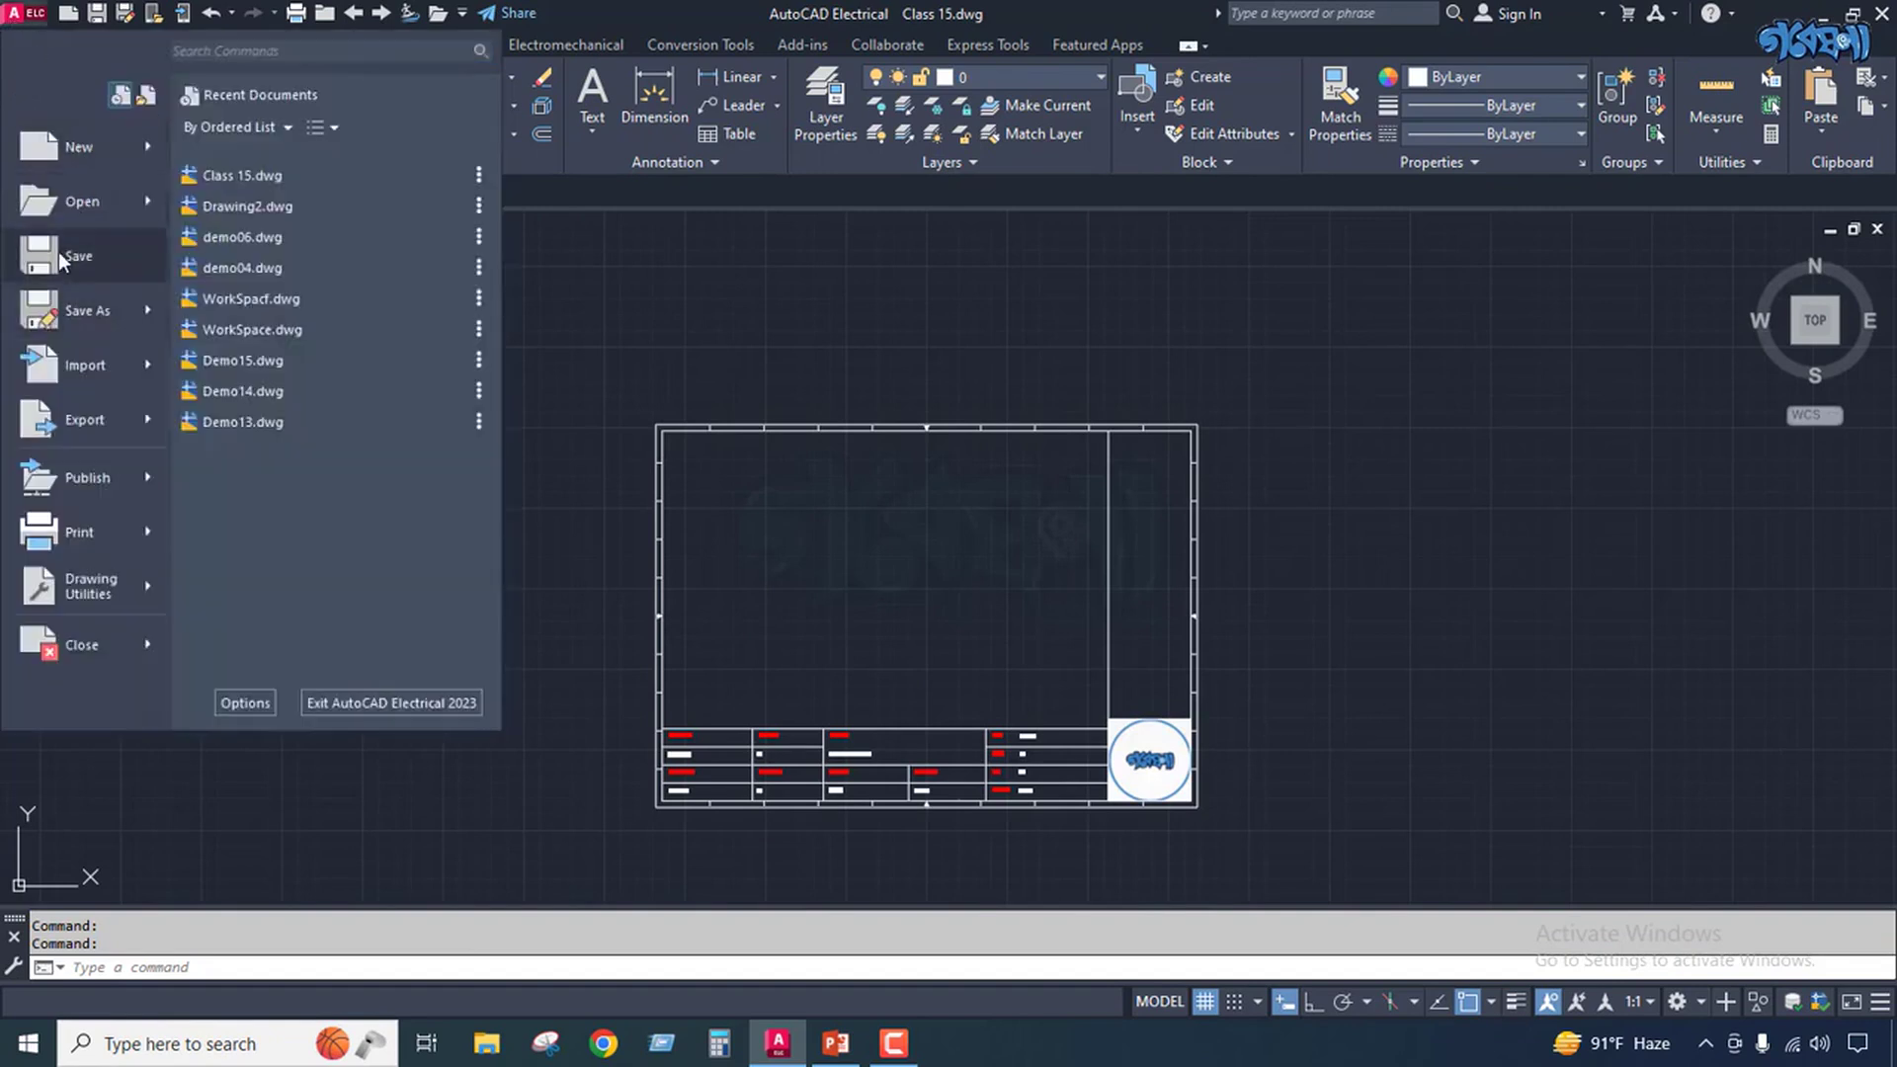
pyautogui.click(75, 311)
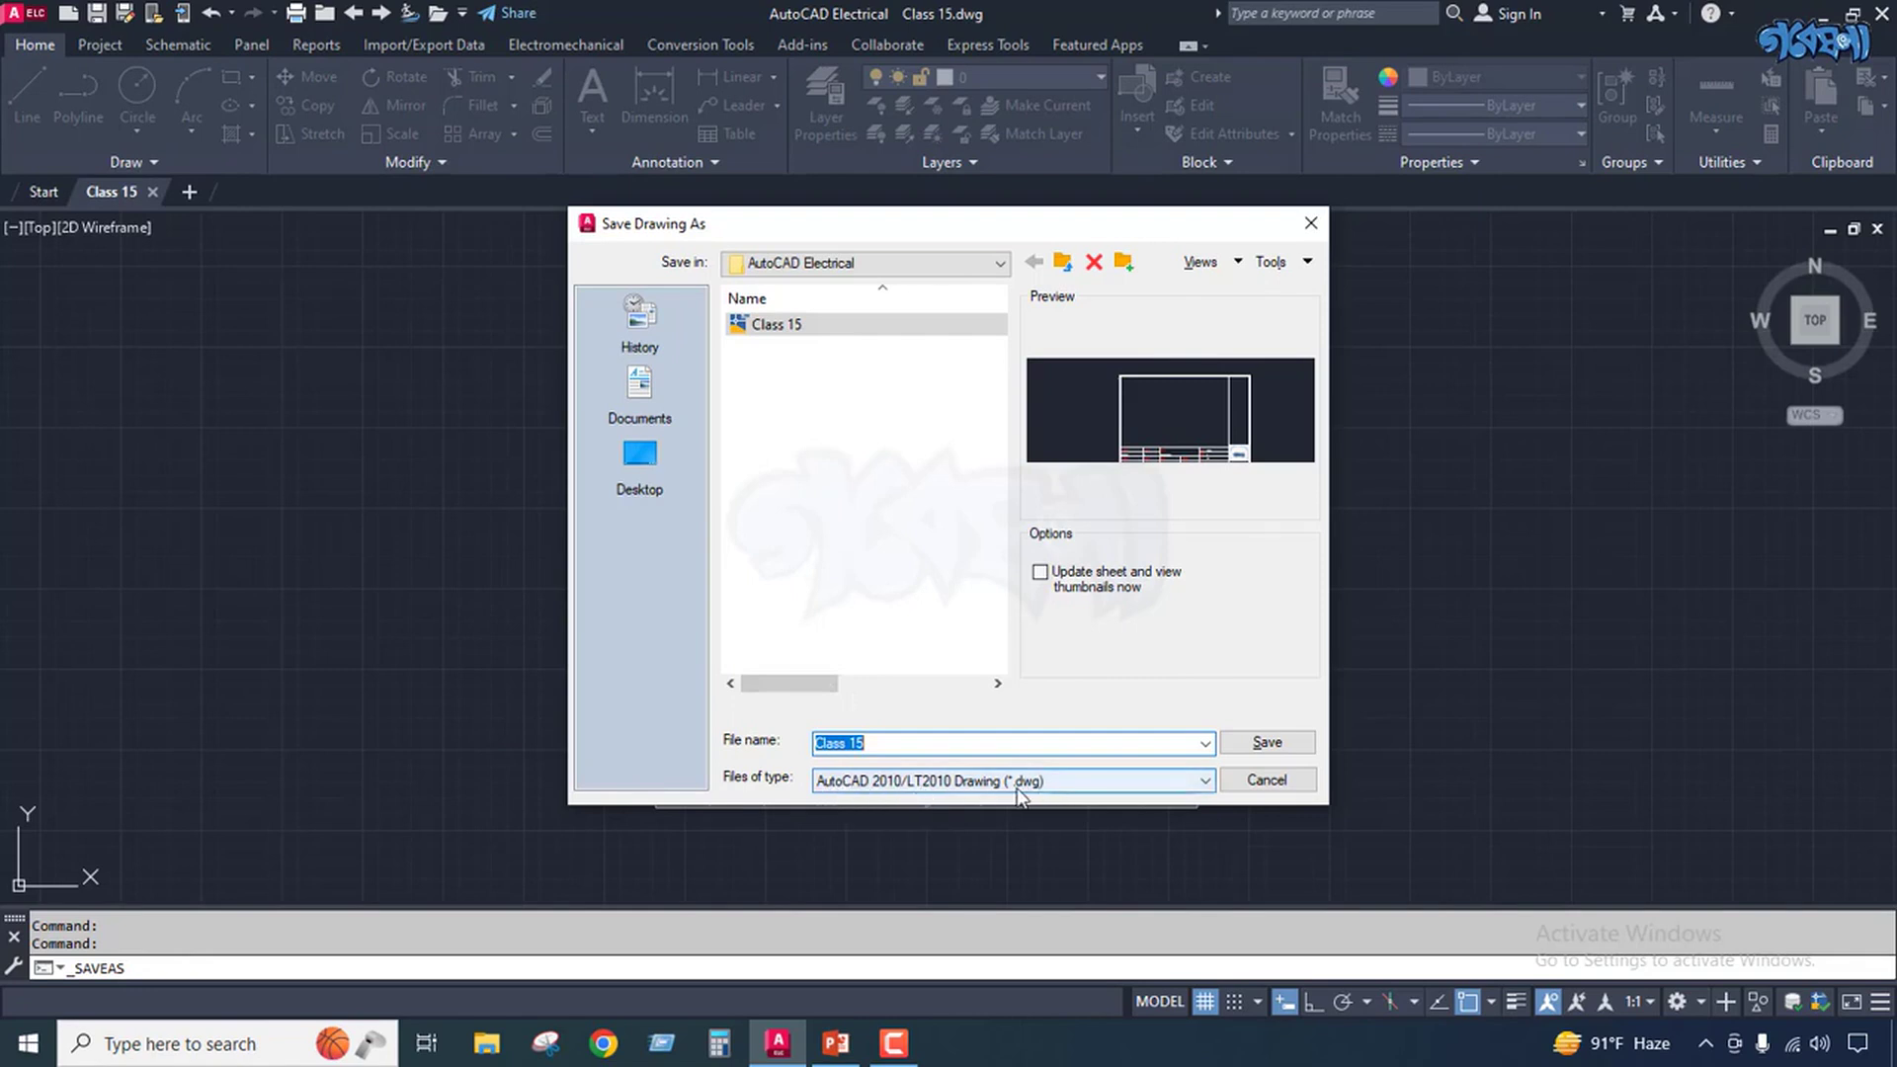
pyautogui.click(1205, 781)
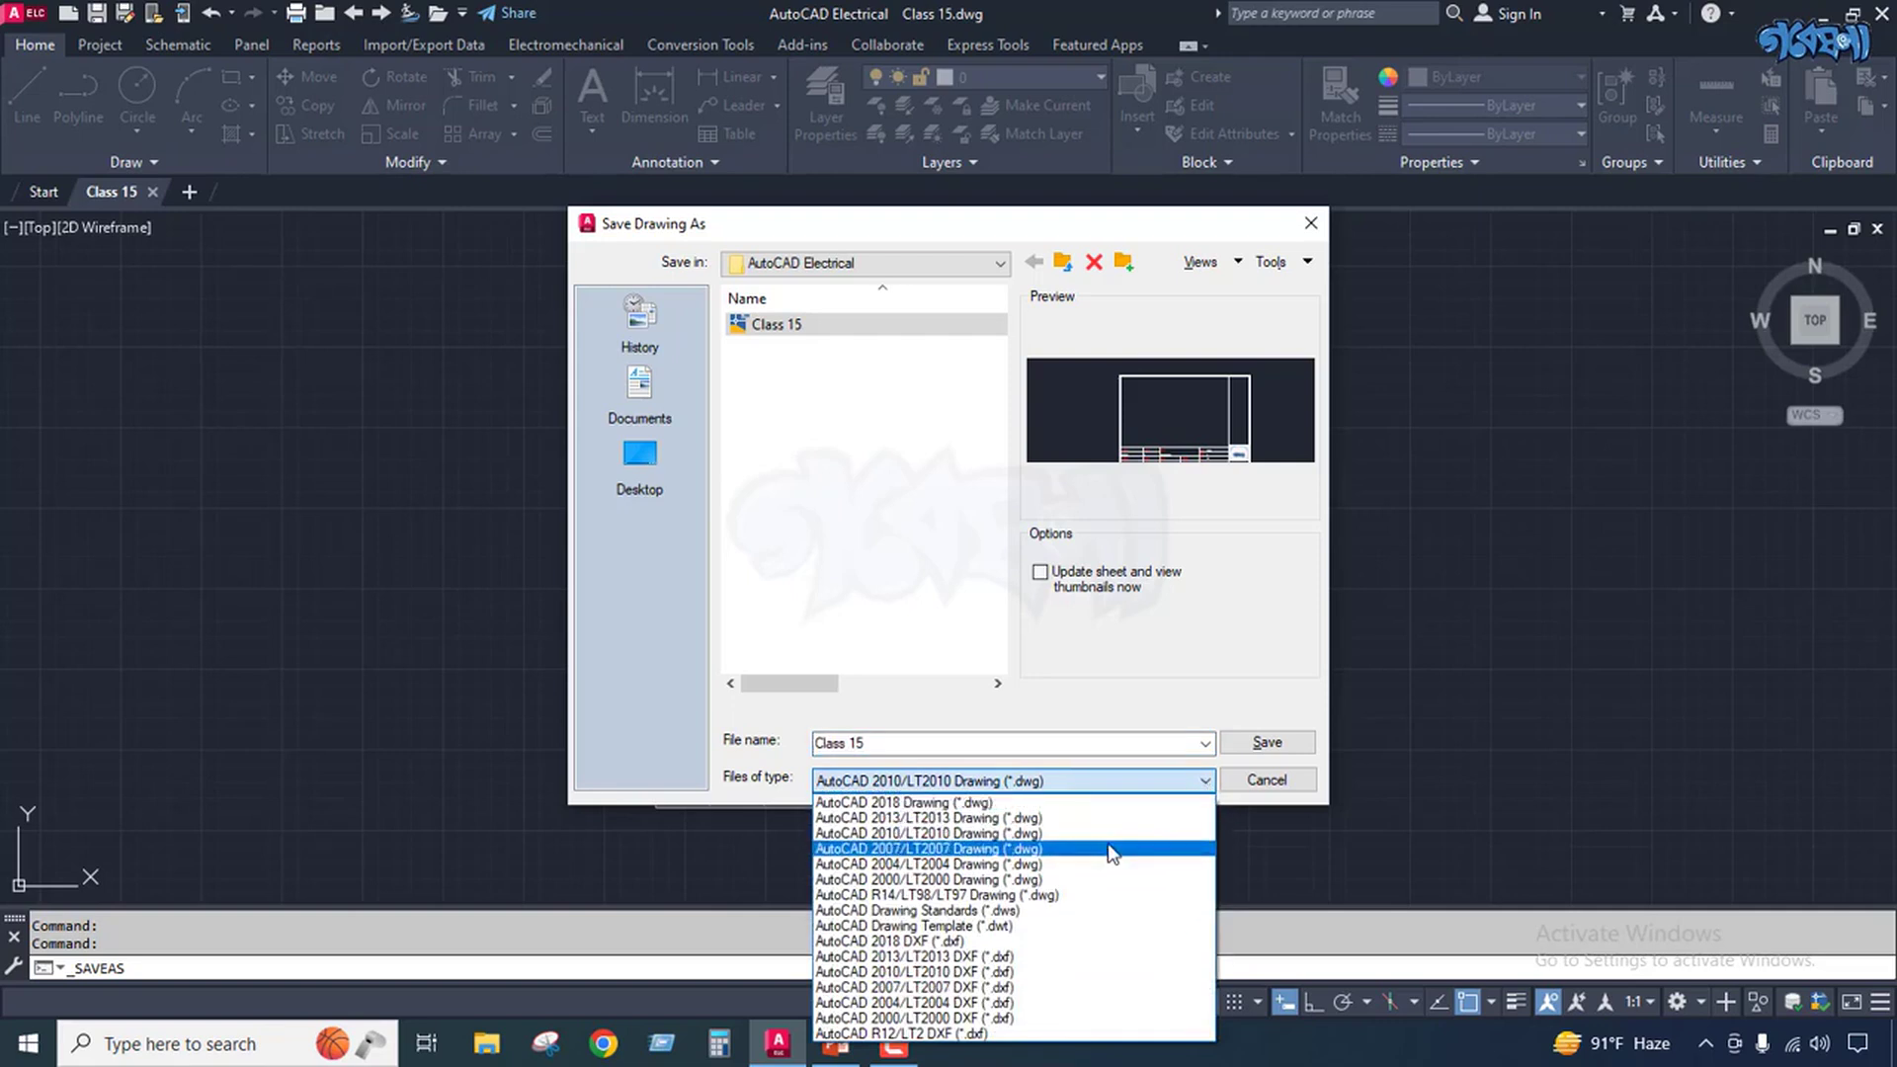
pyautogui.click(998, 927)
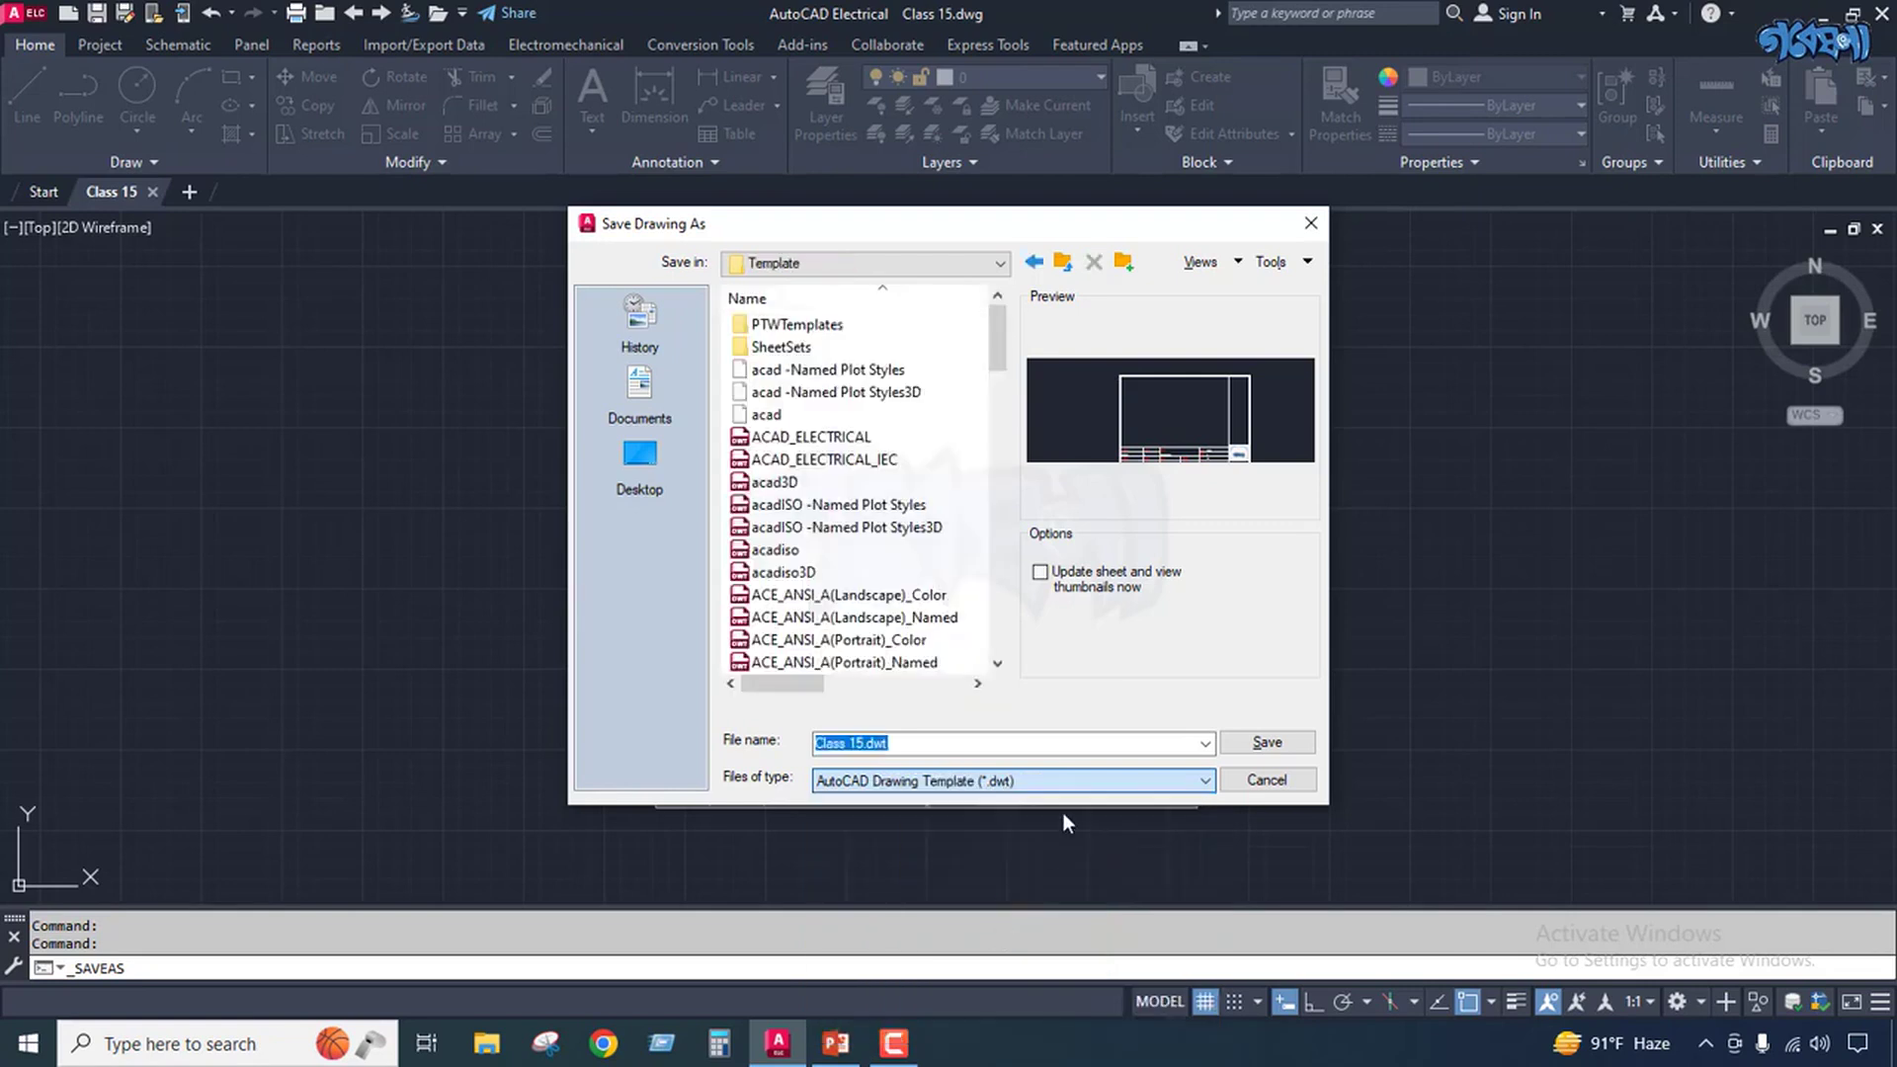
pyautogui.press('BackSpace')
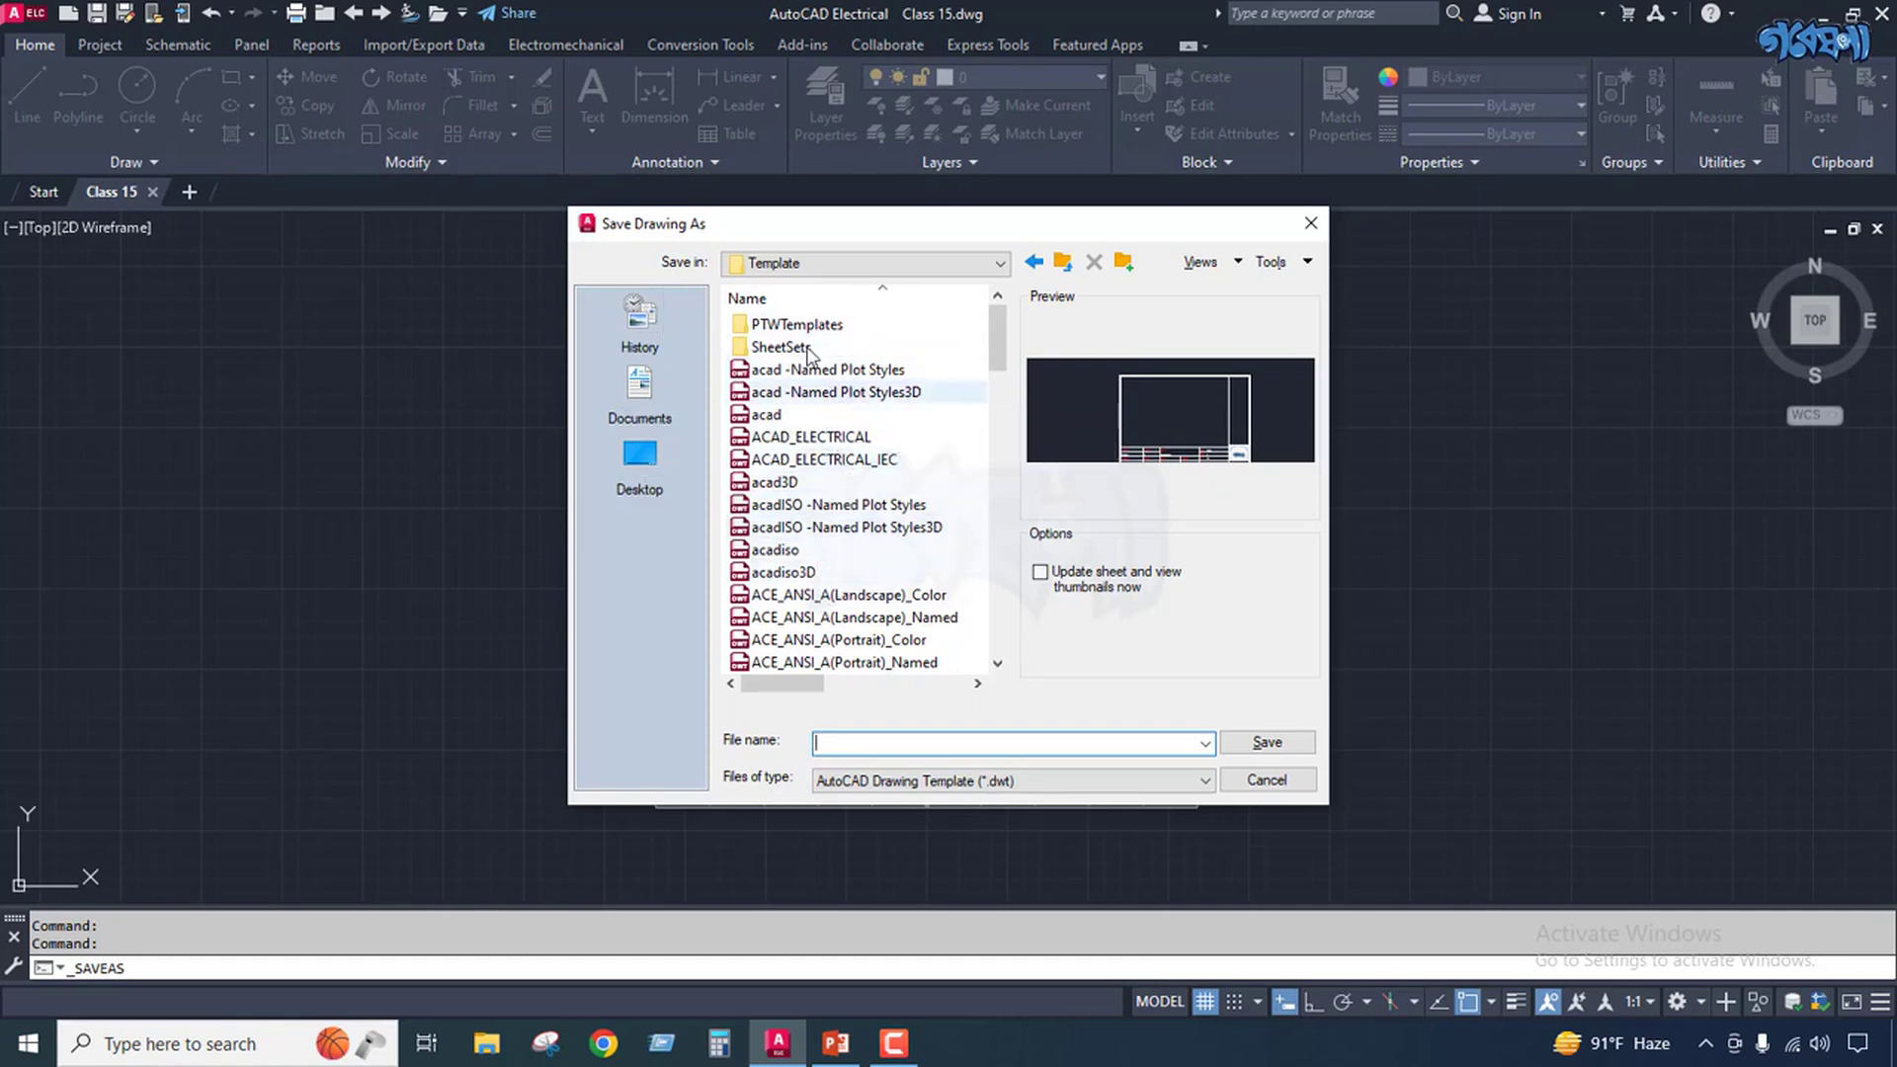
# Examine the default Template folder's path and its list of existing template files.
pyautogui.click(1001, 265)
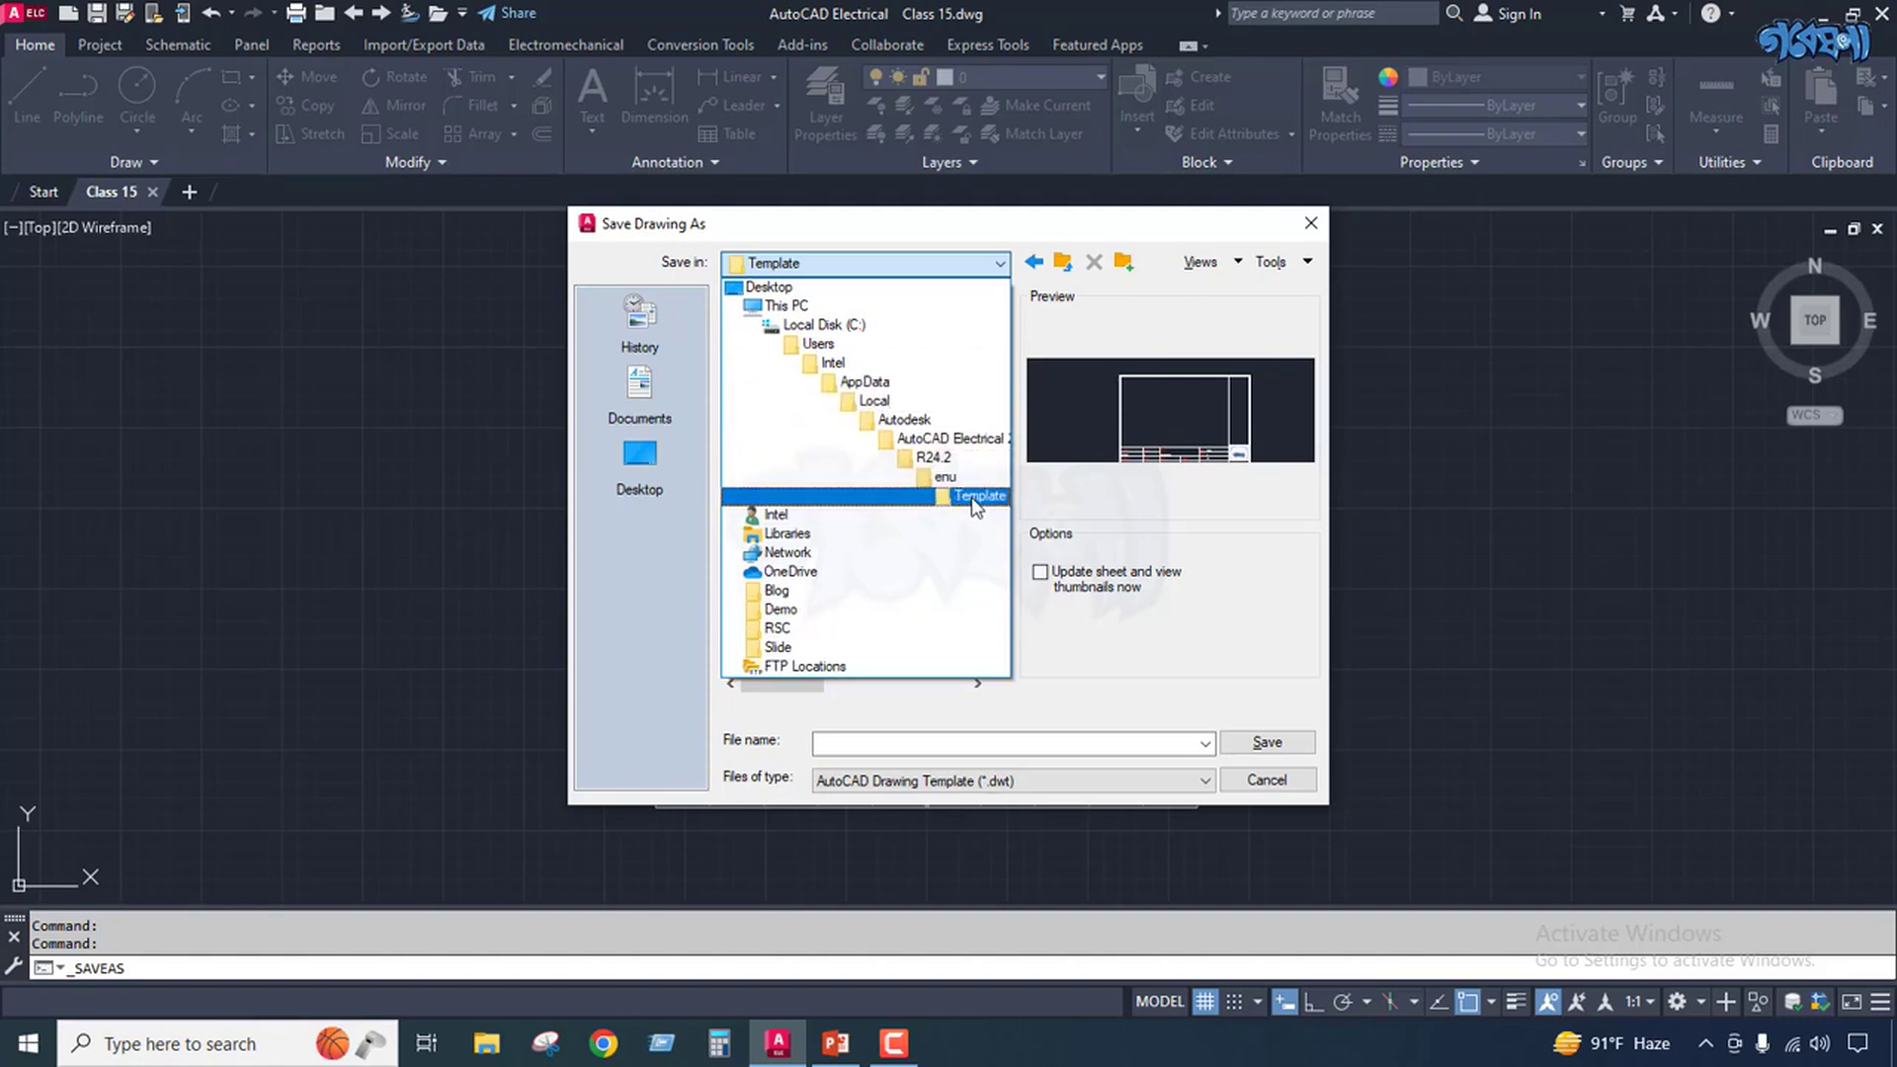
pyautogui.click(1161, 539)
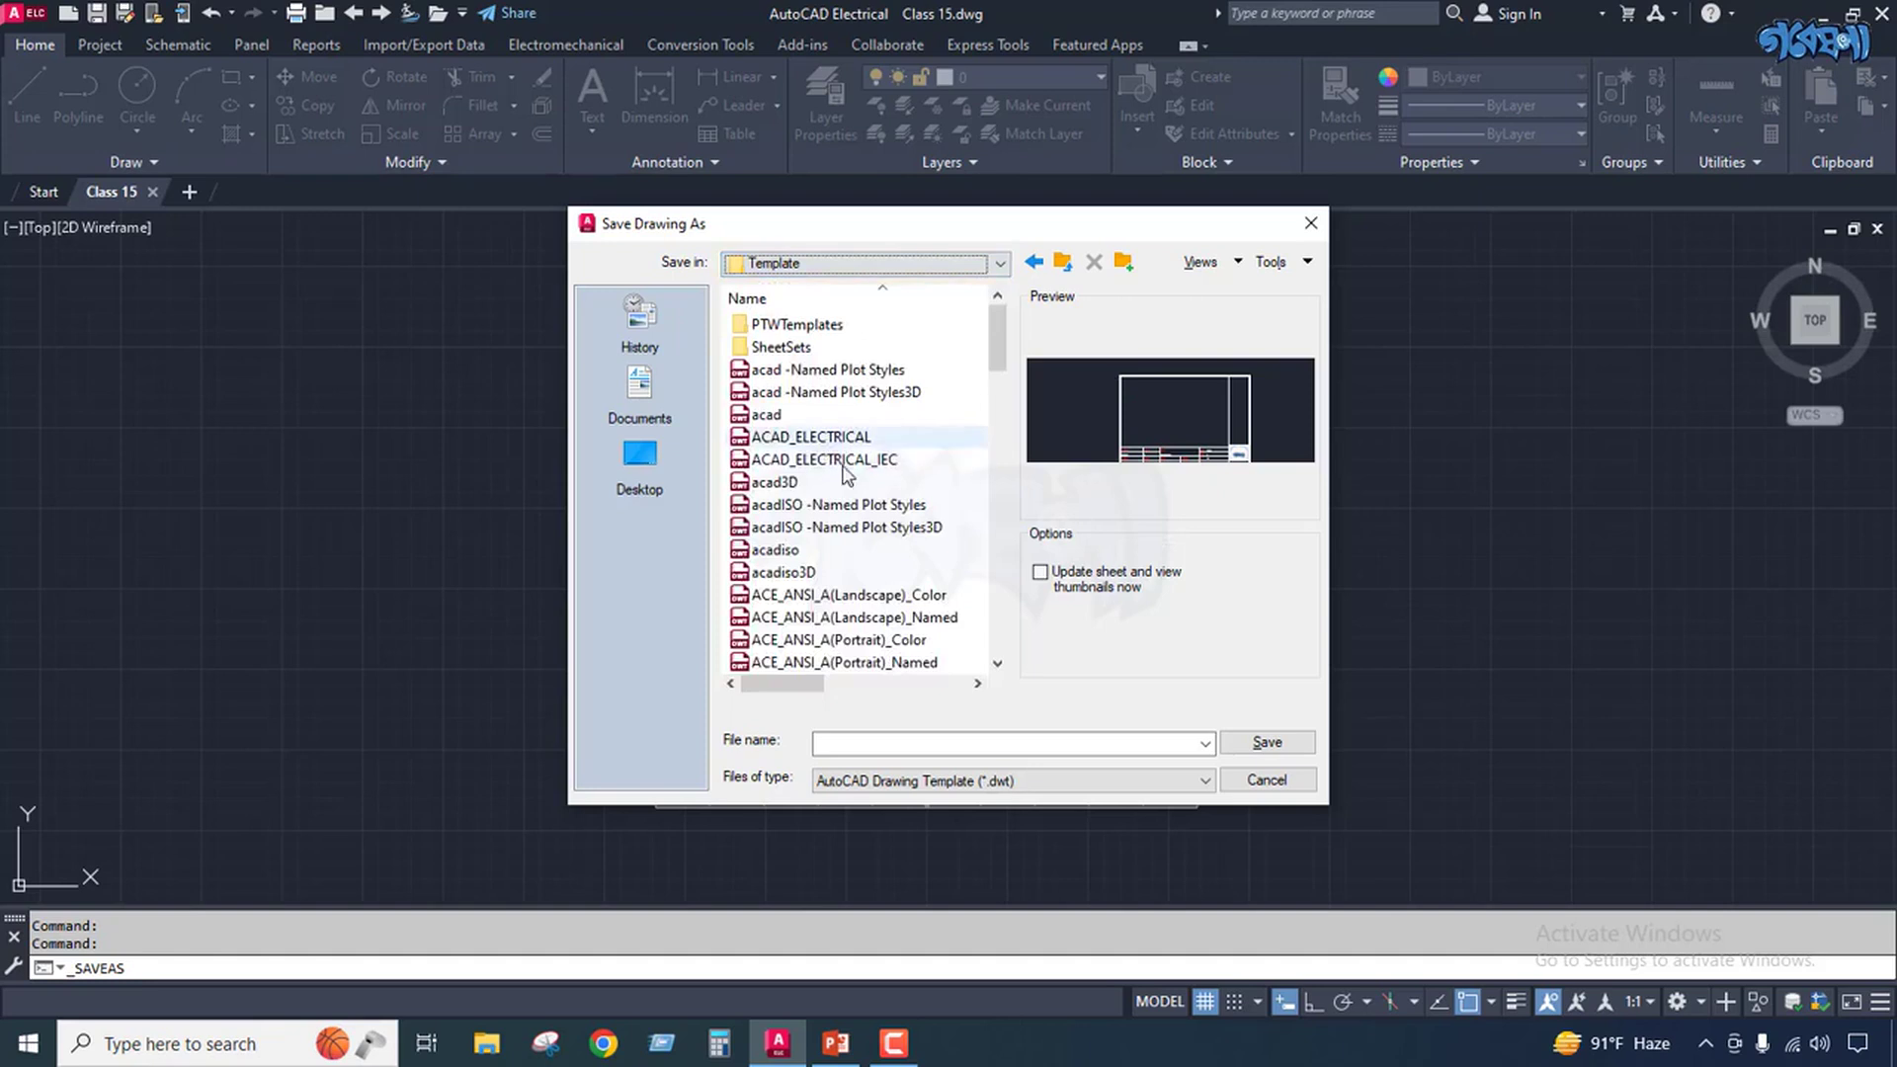
pyautogui.scroll(-3, 865, 543)
pyautogui.scroll(-20, 862, 542)
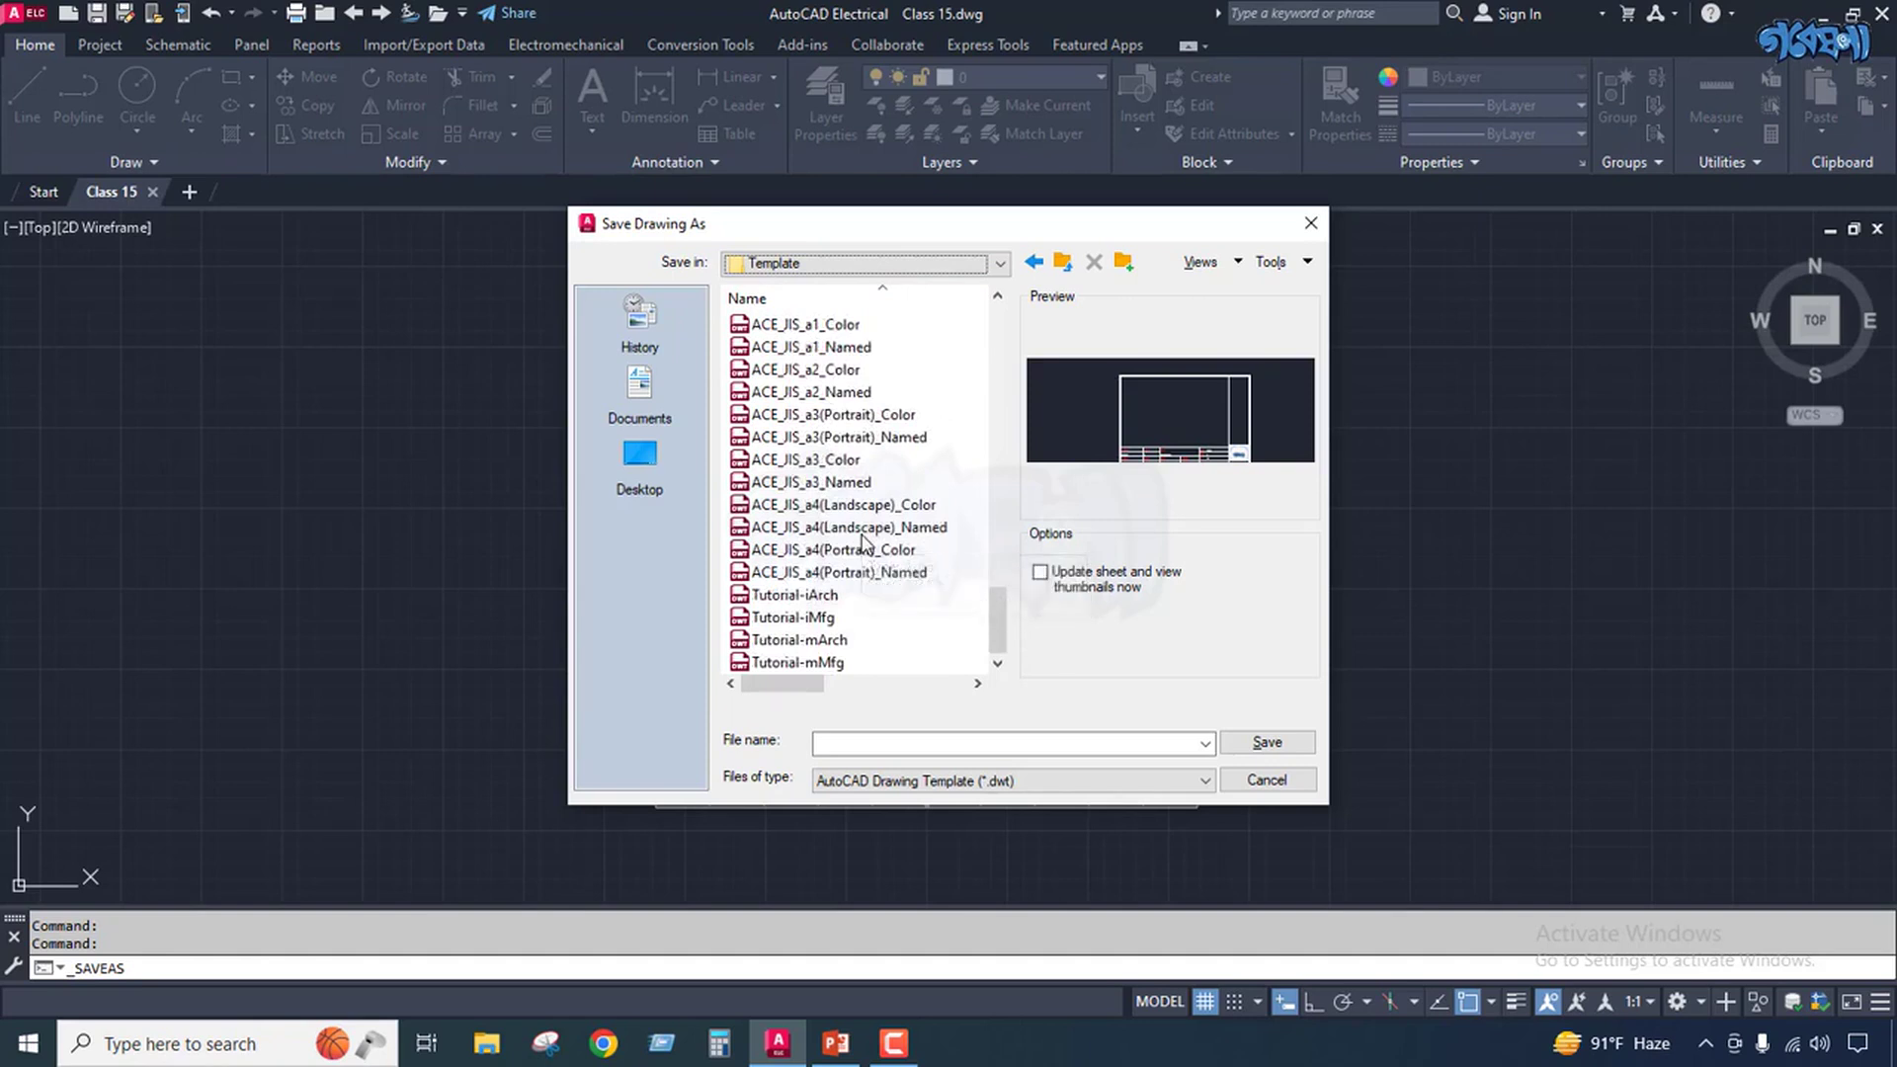
pyautogui.scroll(10, 855, 494)
pyautogui.scroll(8, 855, 489)
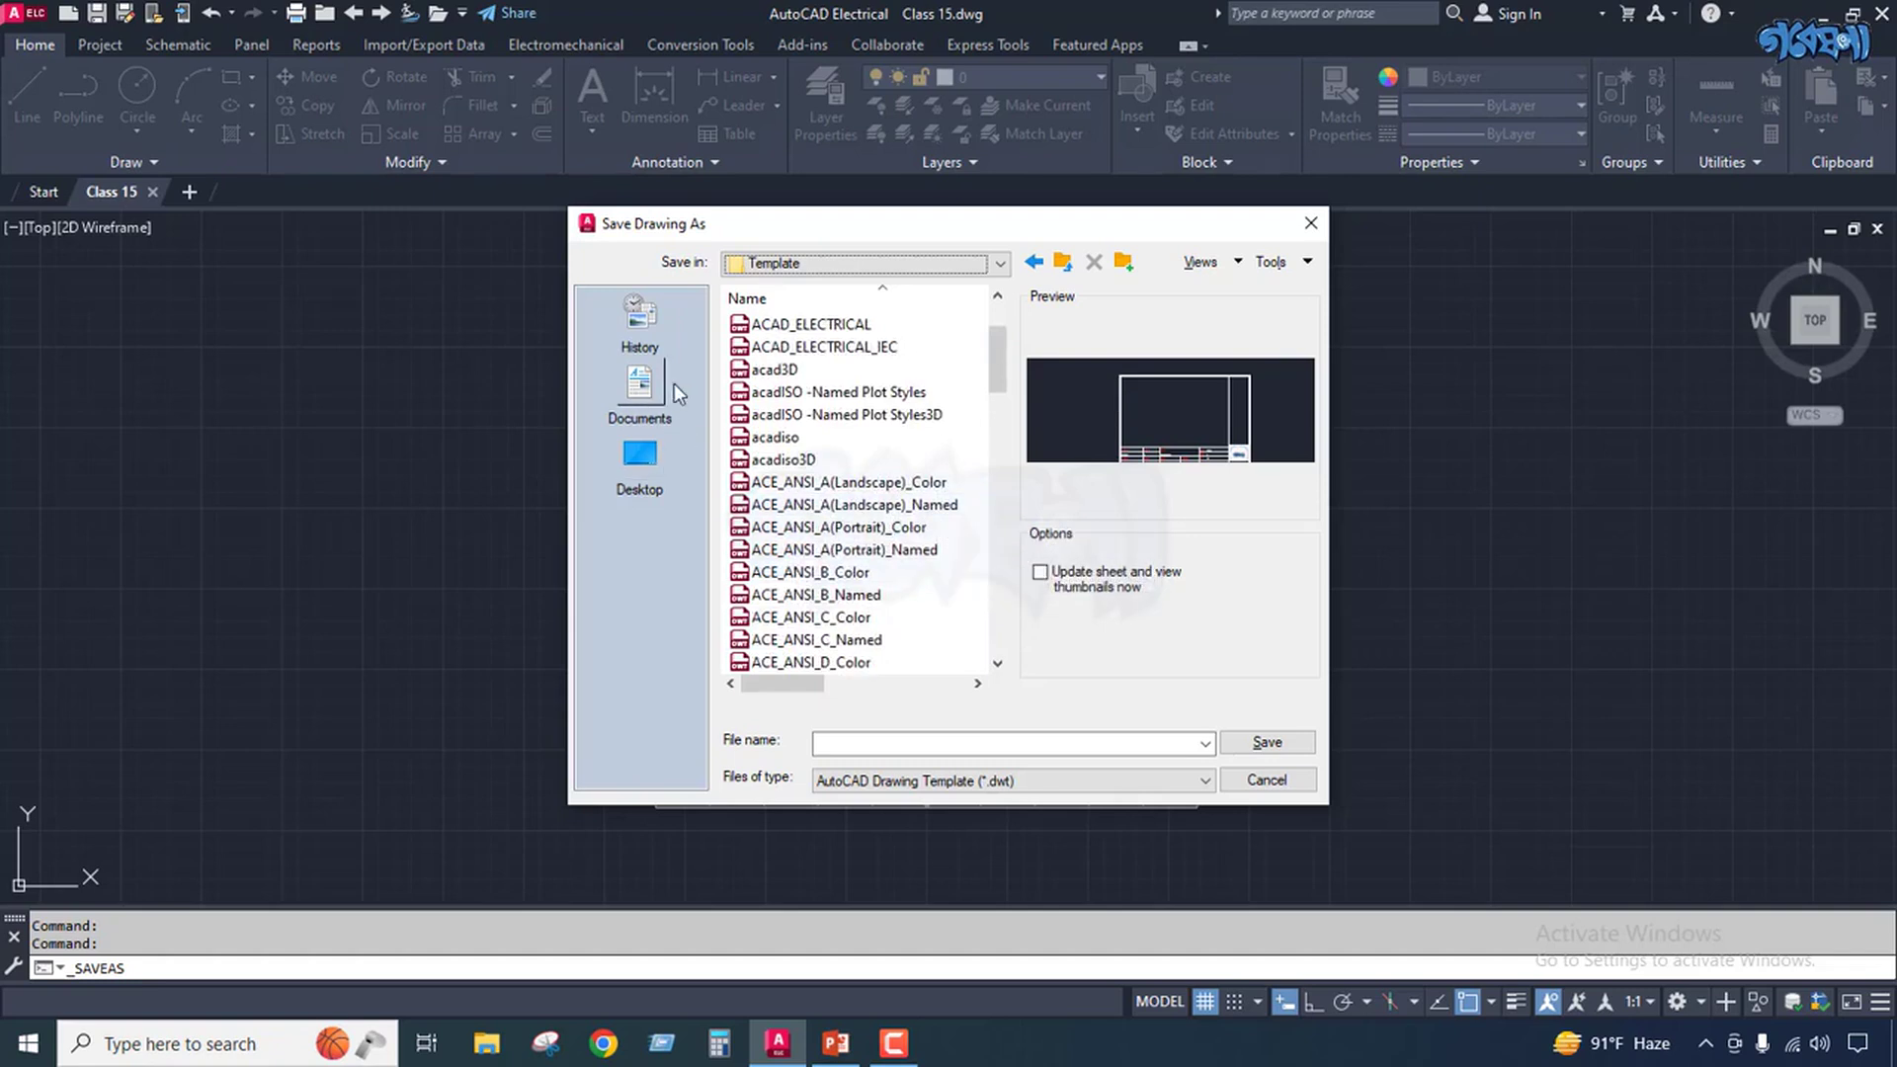
pyautogui.click(1000, 263)
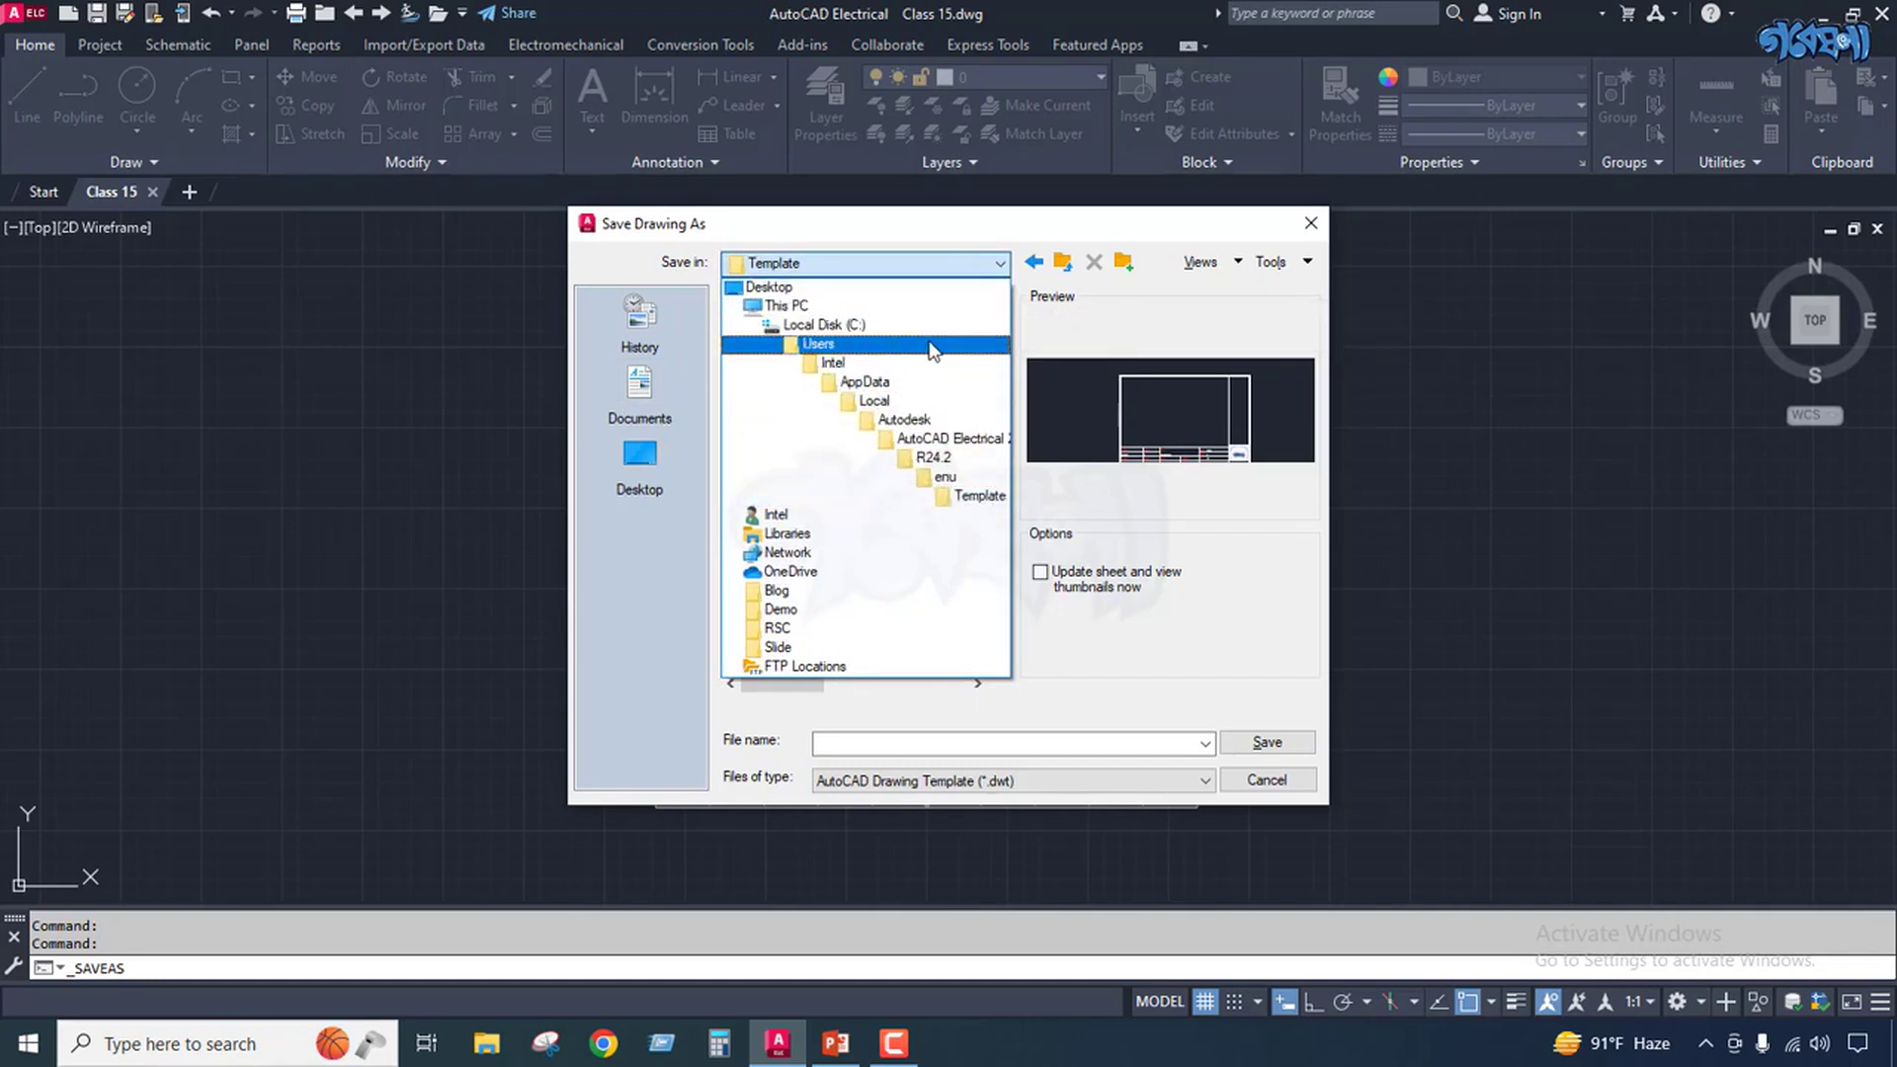
pyautogui.click(1037, 272)
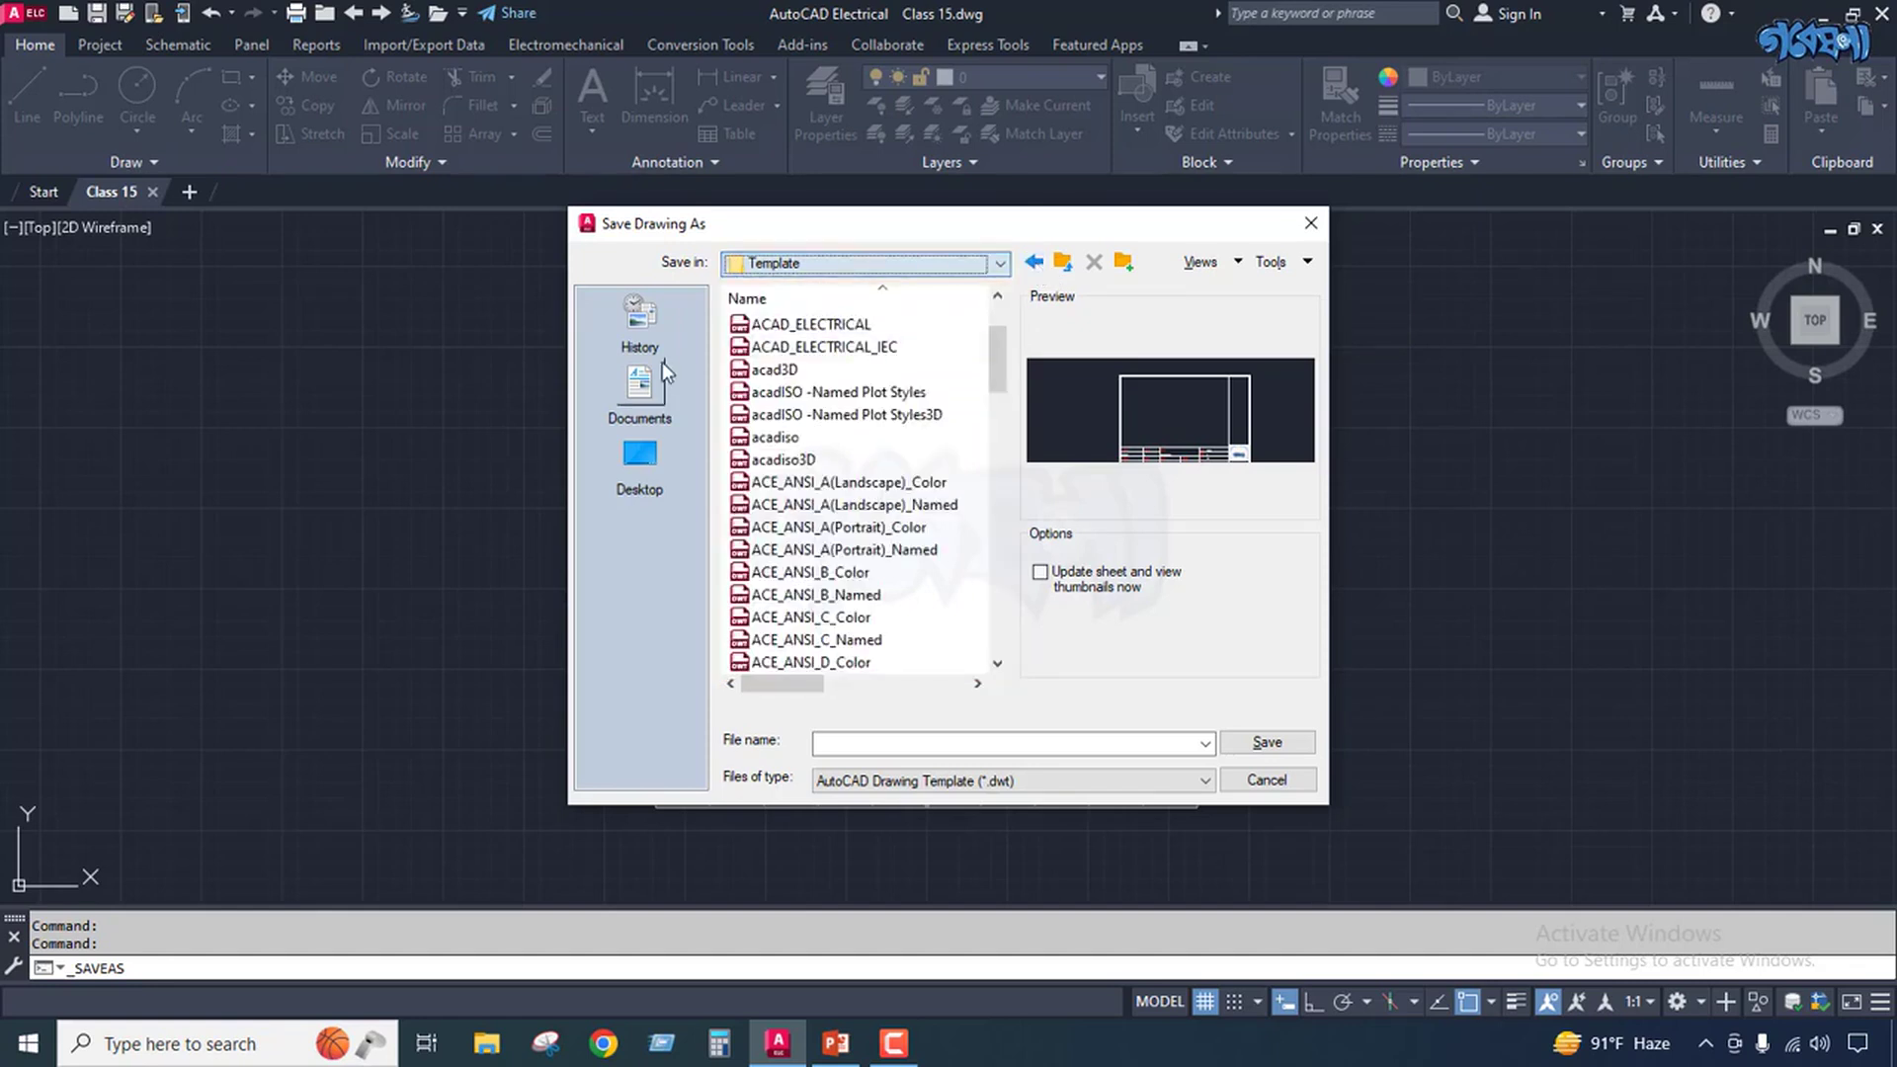
# Save the drawing template as Template in the Documents > AutoCAD Electrical folder, accepting the default template options.
pyautogui.click(644, 391)
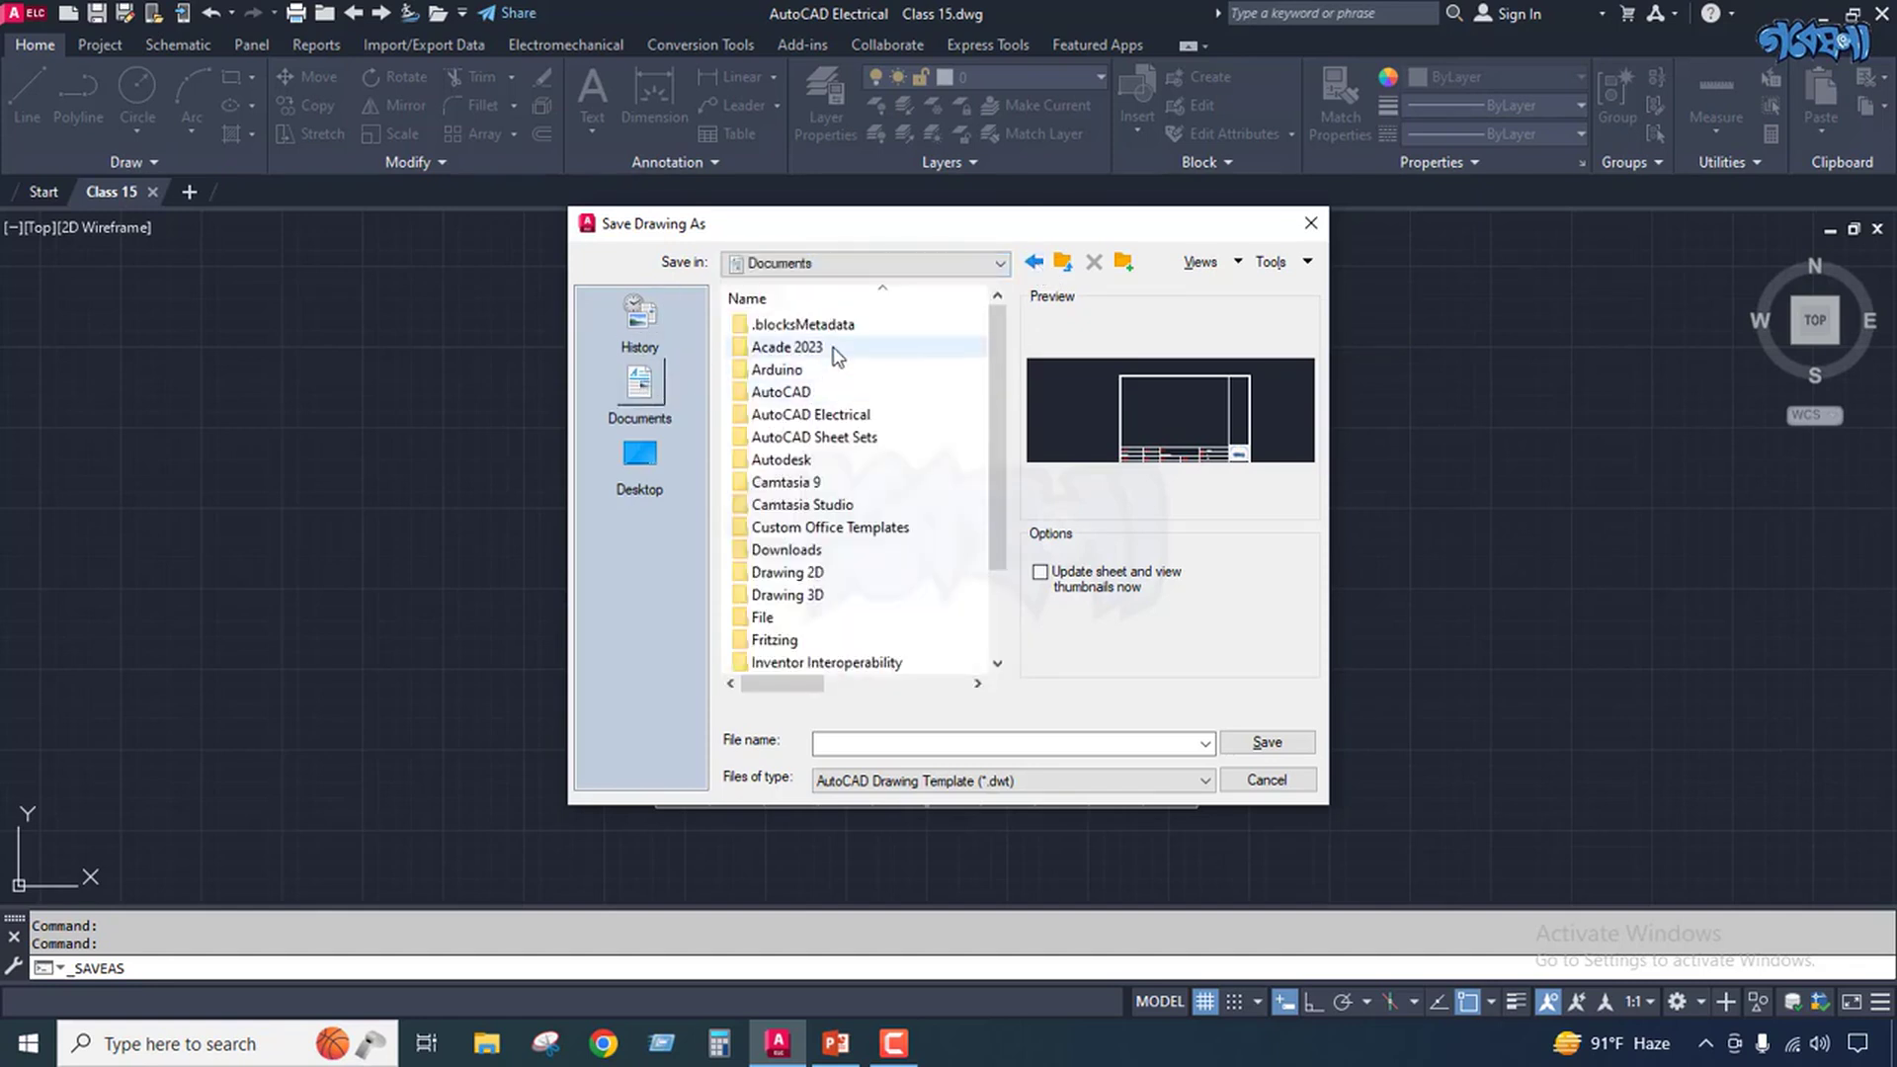
pyautogui.doubleClick(859, 417)
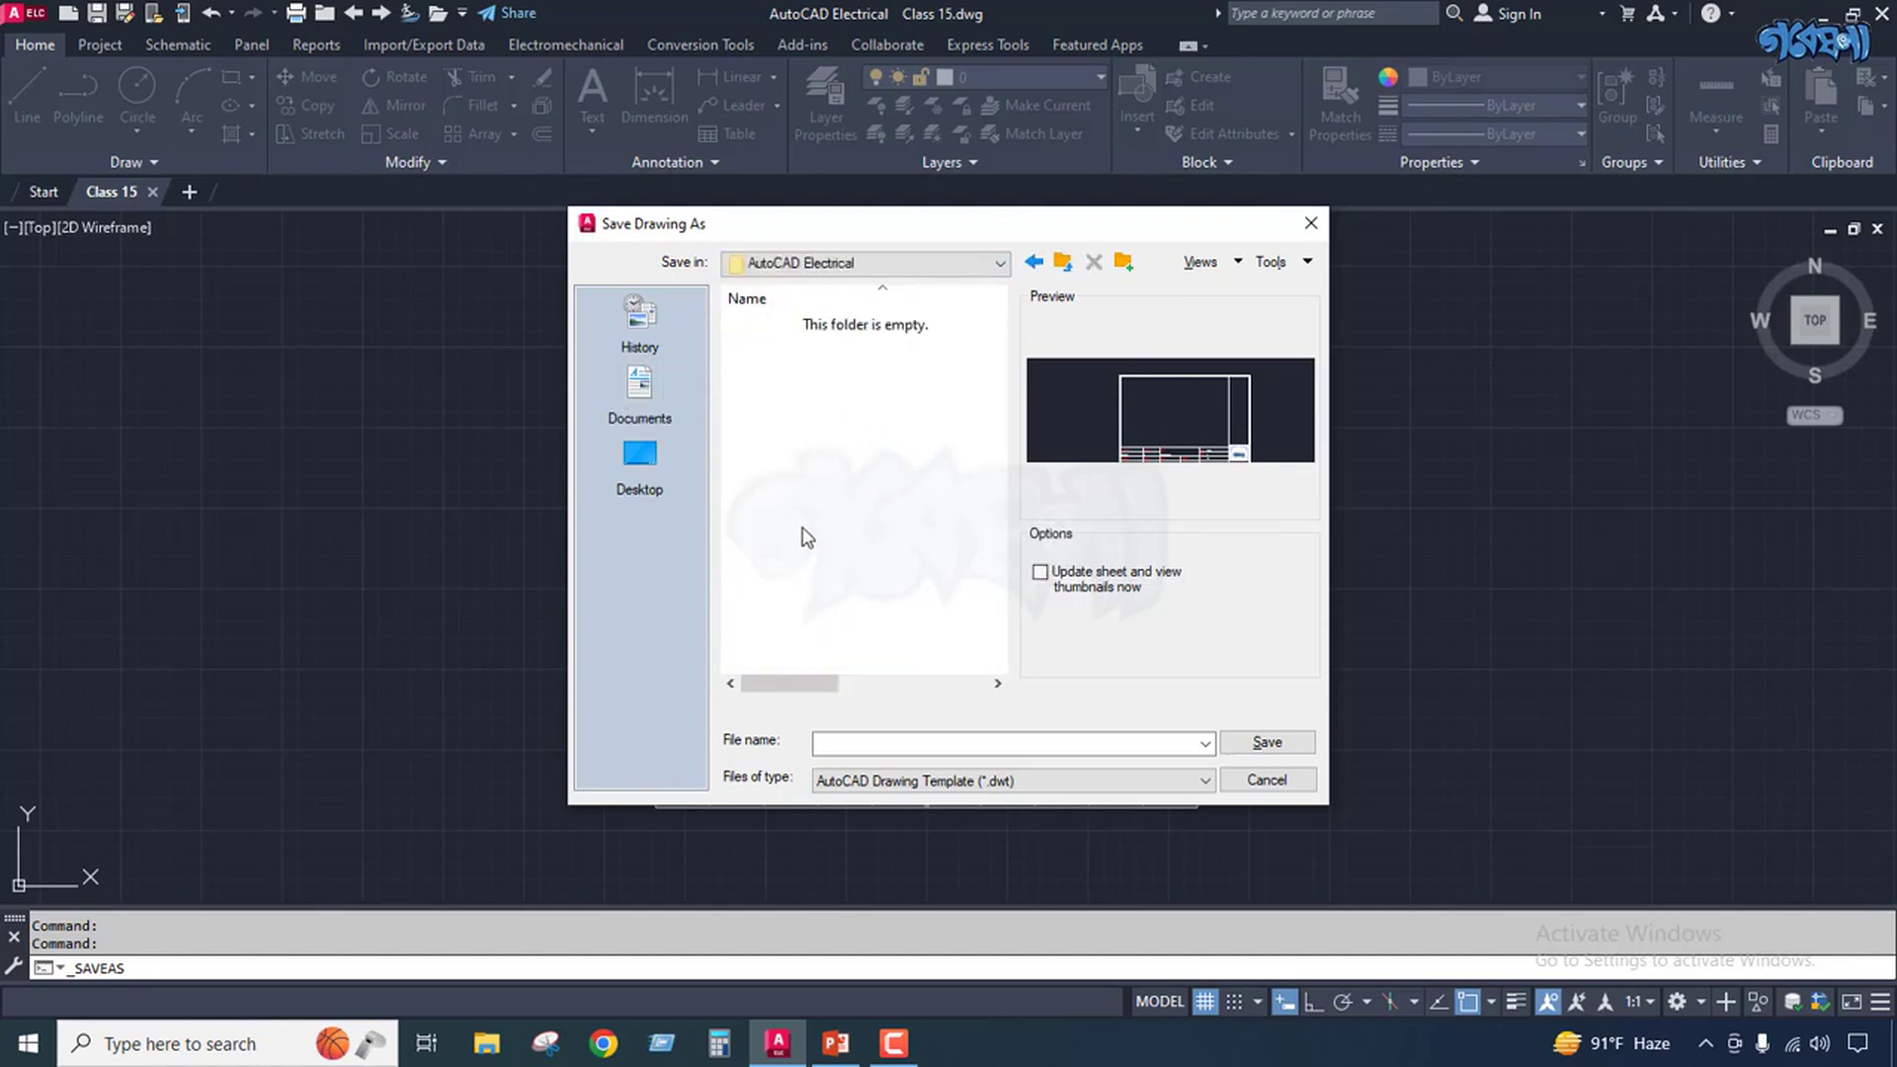
pyautogui.click(871, 741)
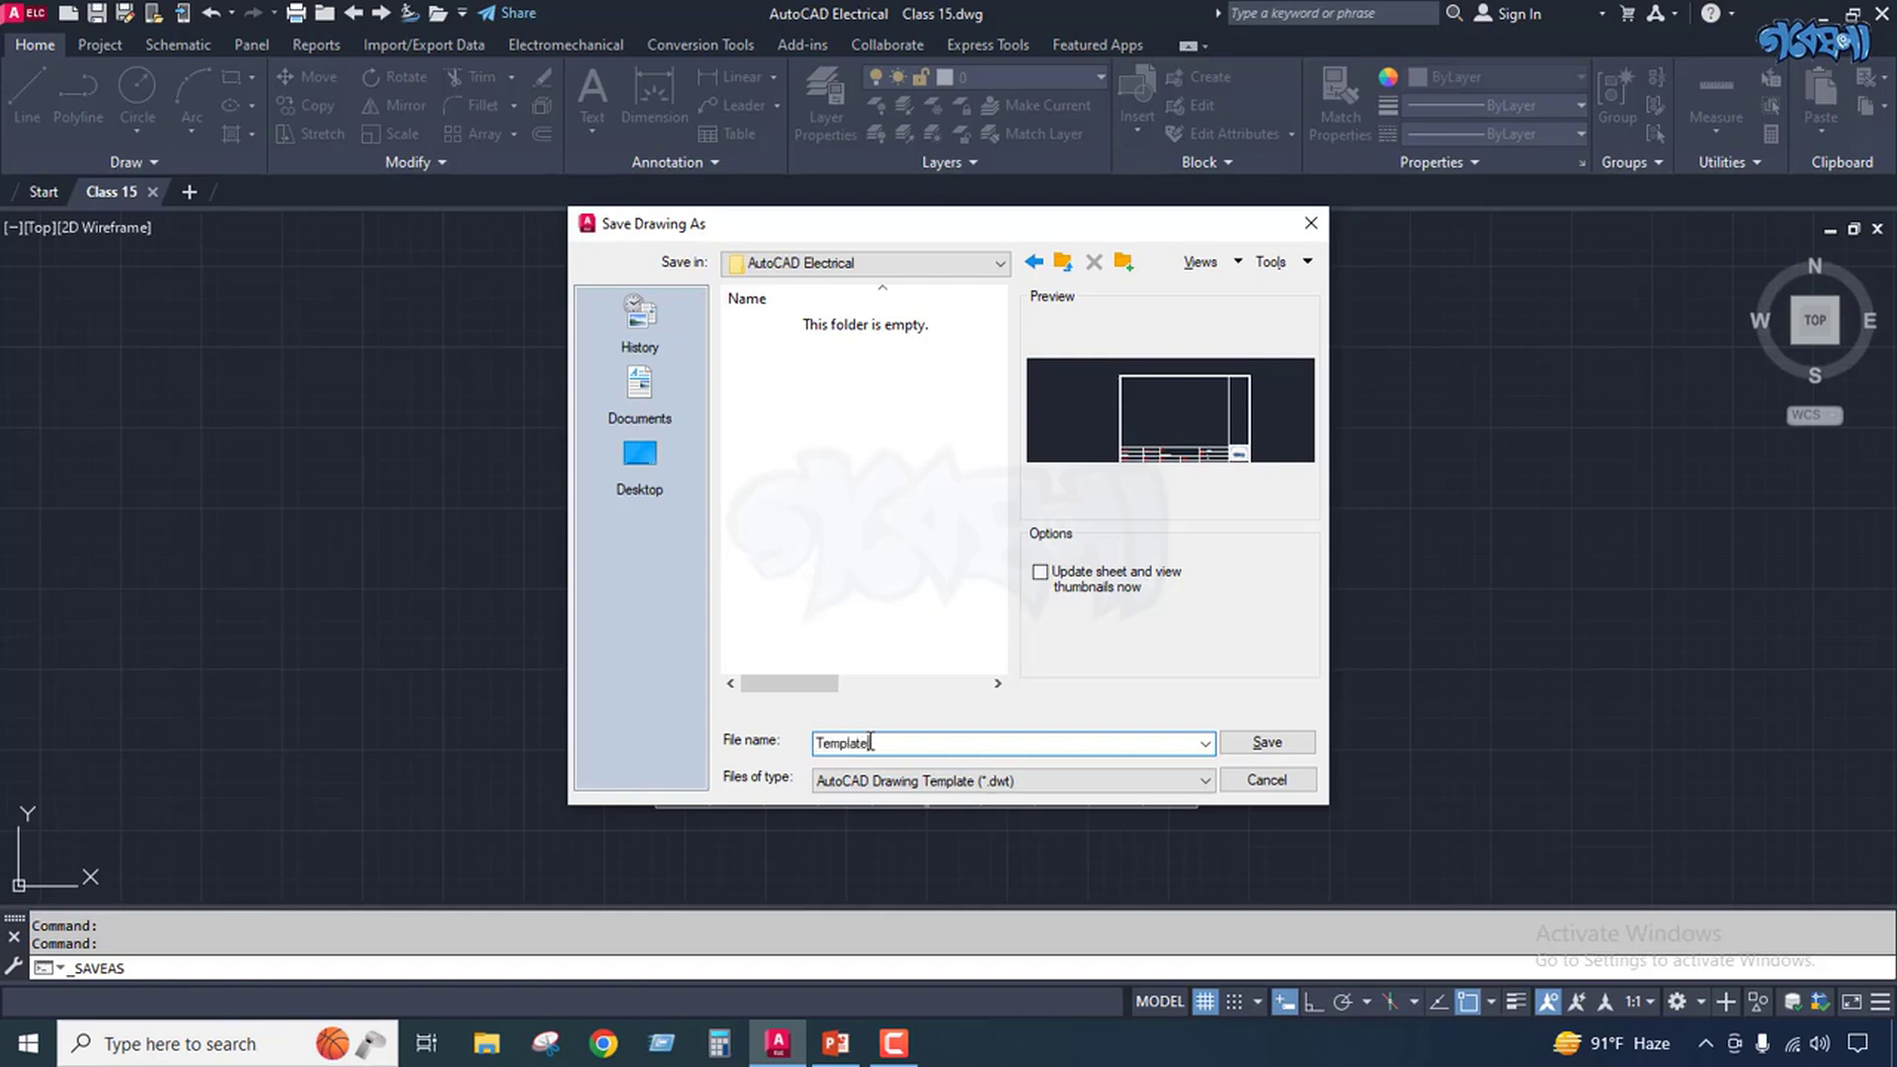
pyautogui.click(1265, 743)
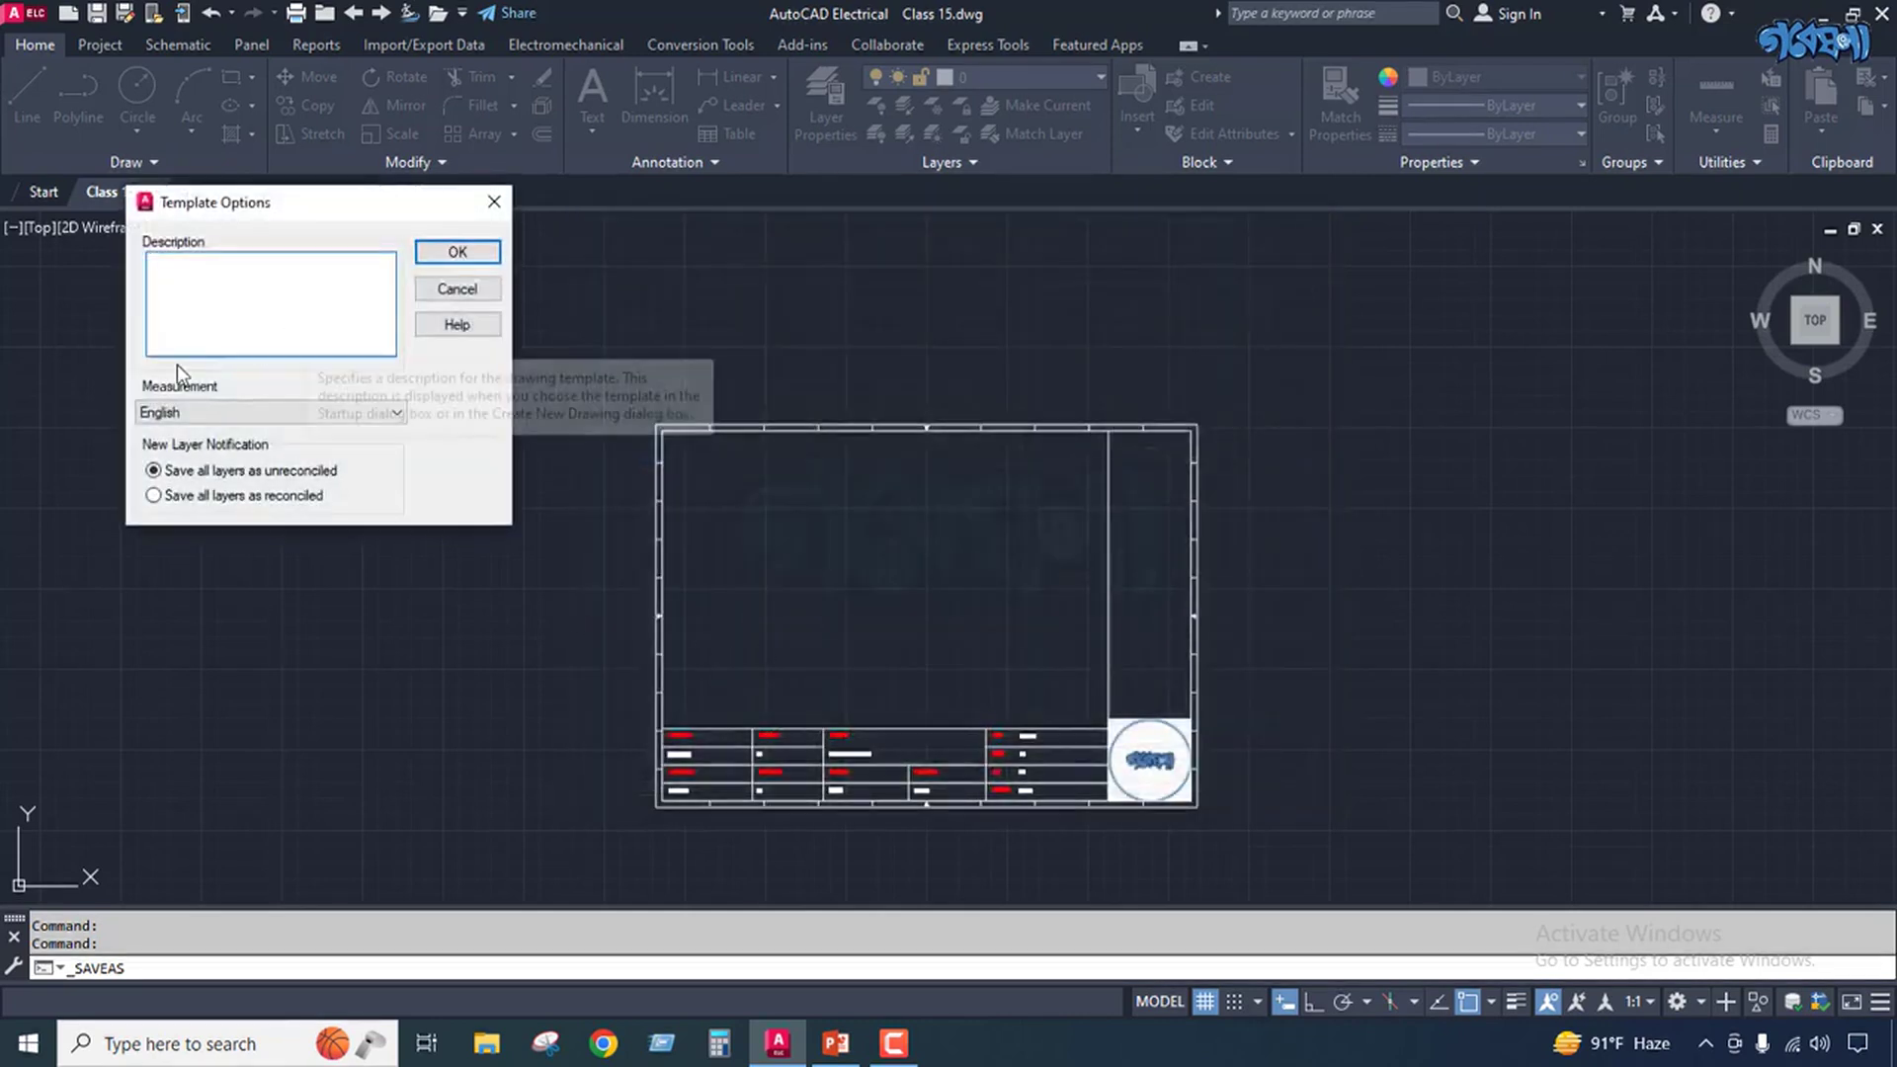
pyautogui.click(479, 259)
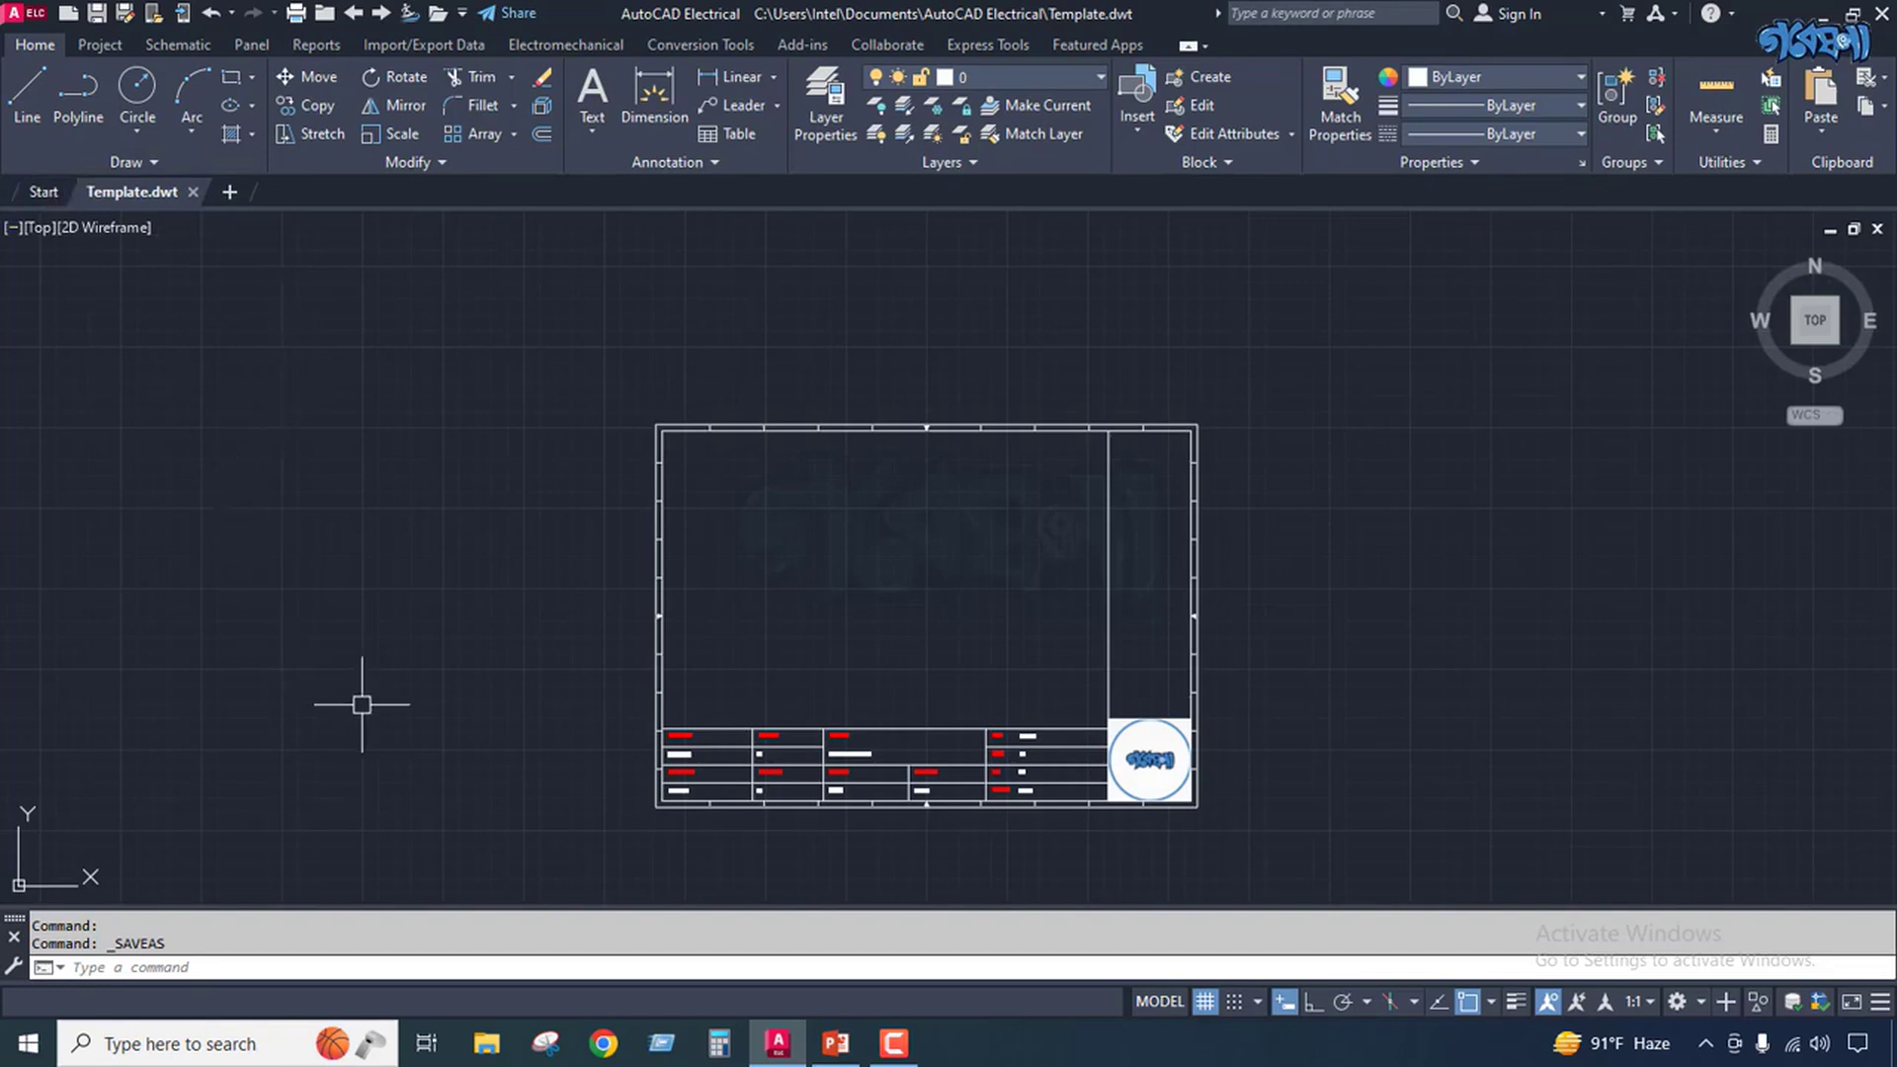
# Browse for existing drawings to open, checking the recent file history and the Users profile folder, without opening any file.
pyautogui.click(44, 191)
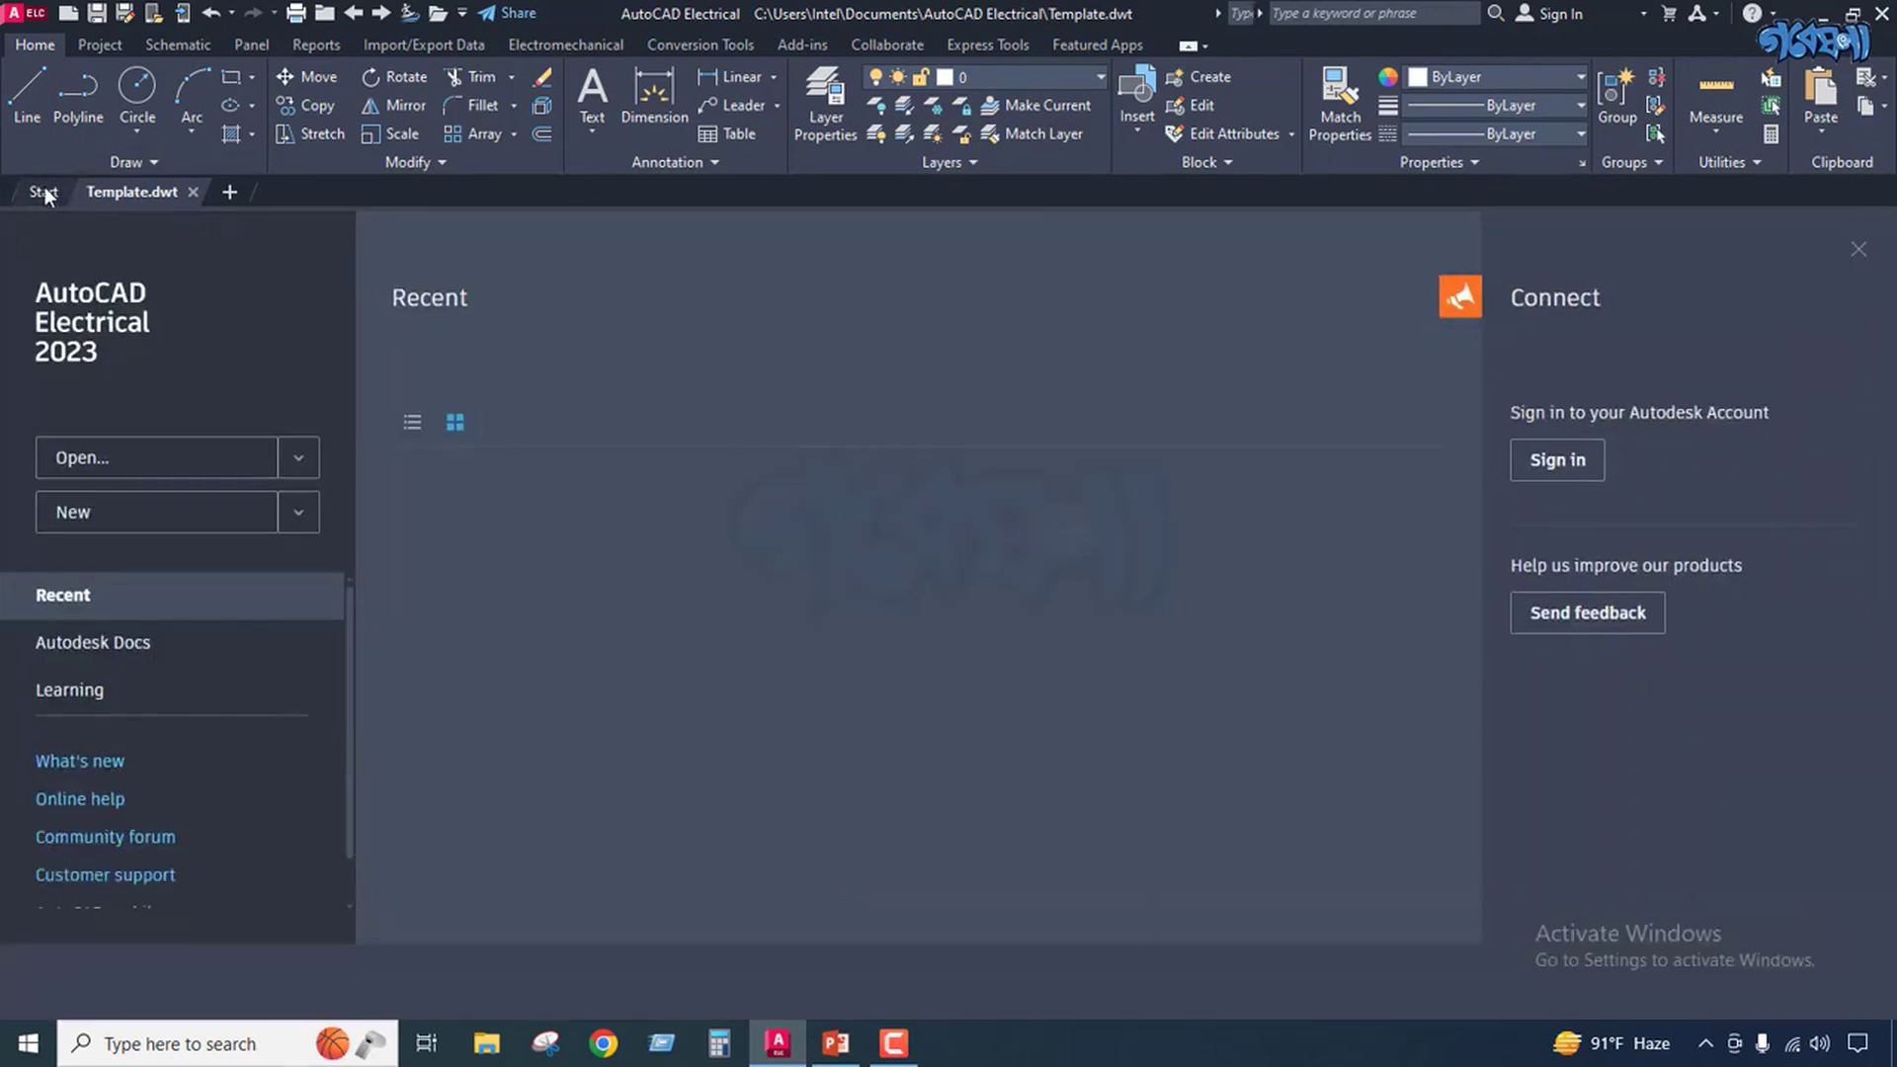
pyautogui.click(297, 459)
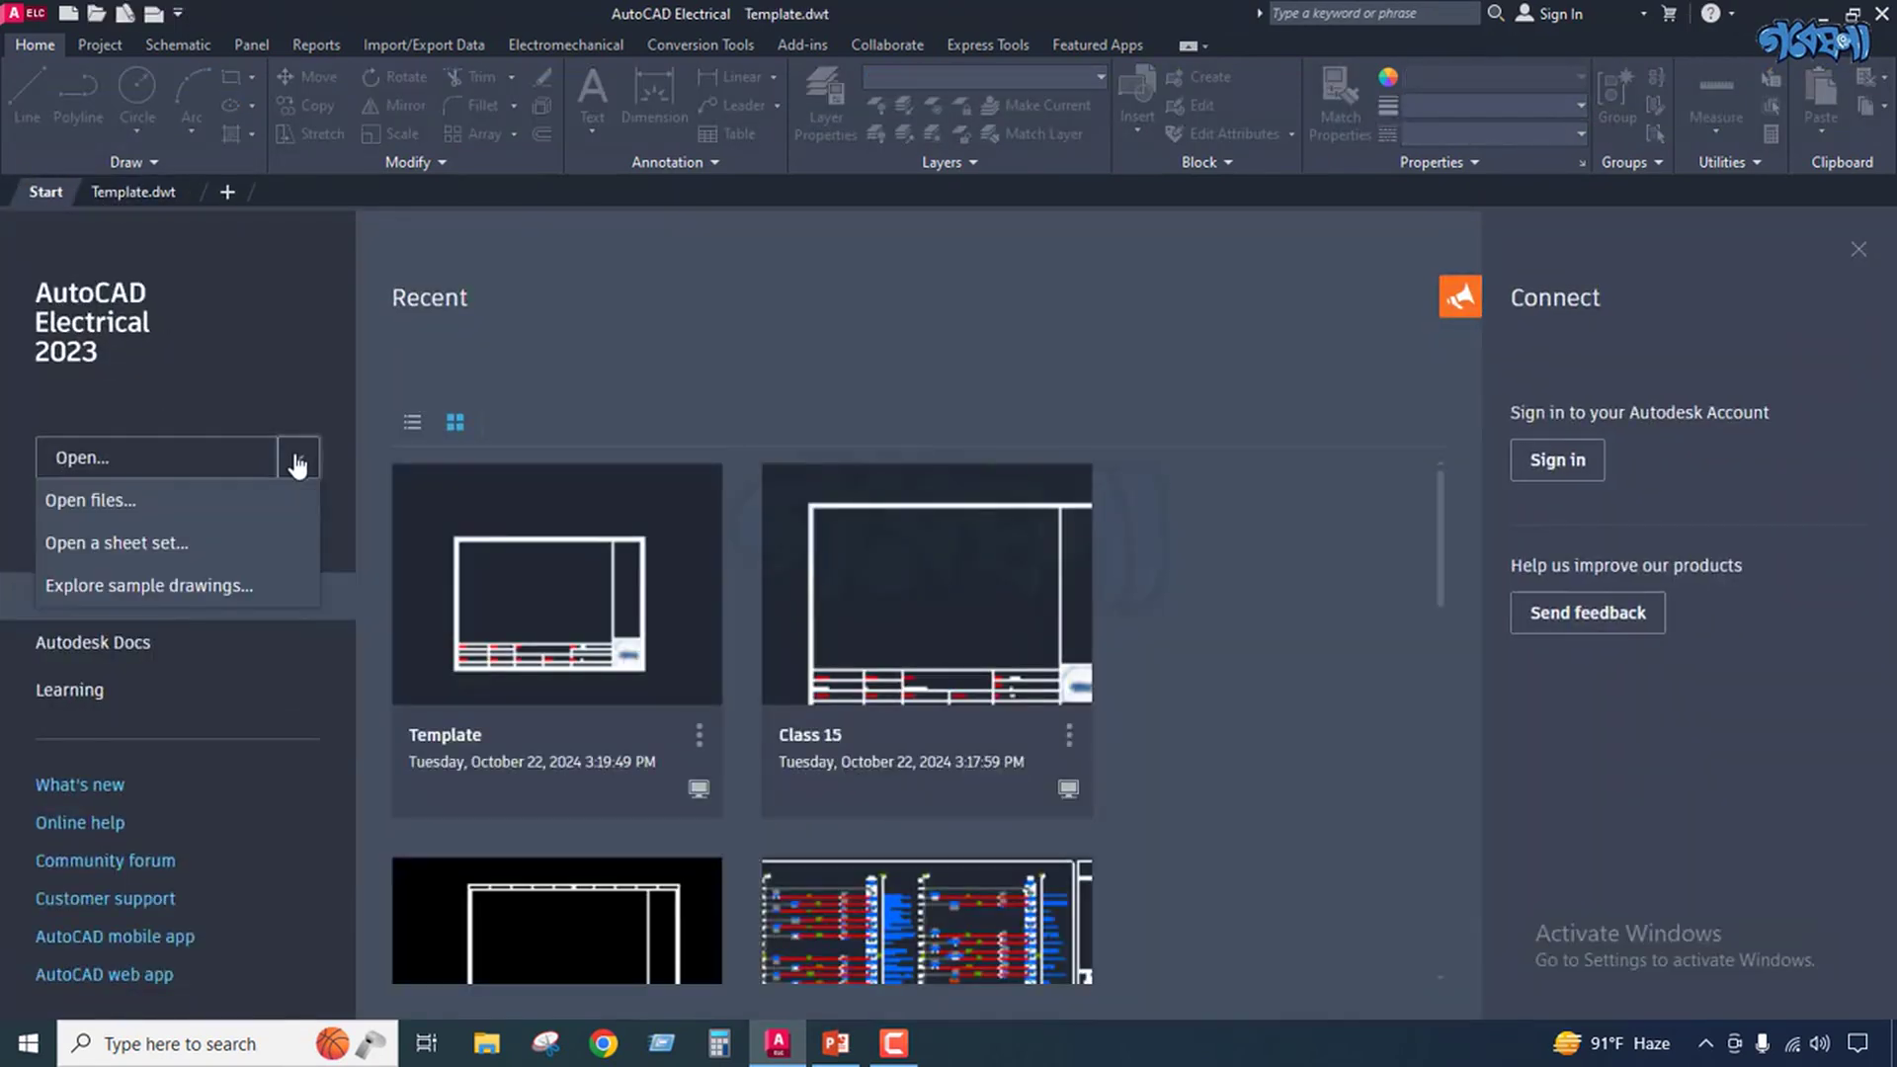
pyautogui.click(207, 502)
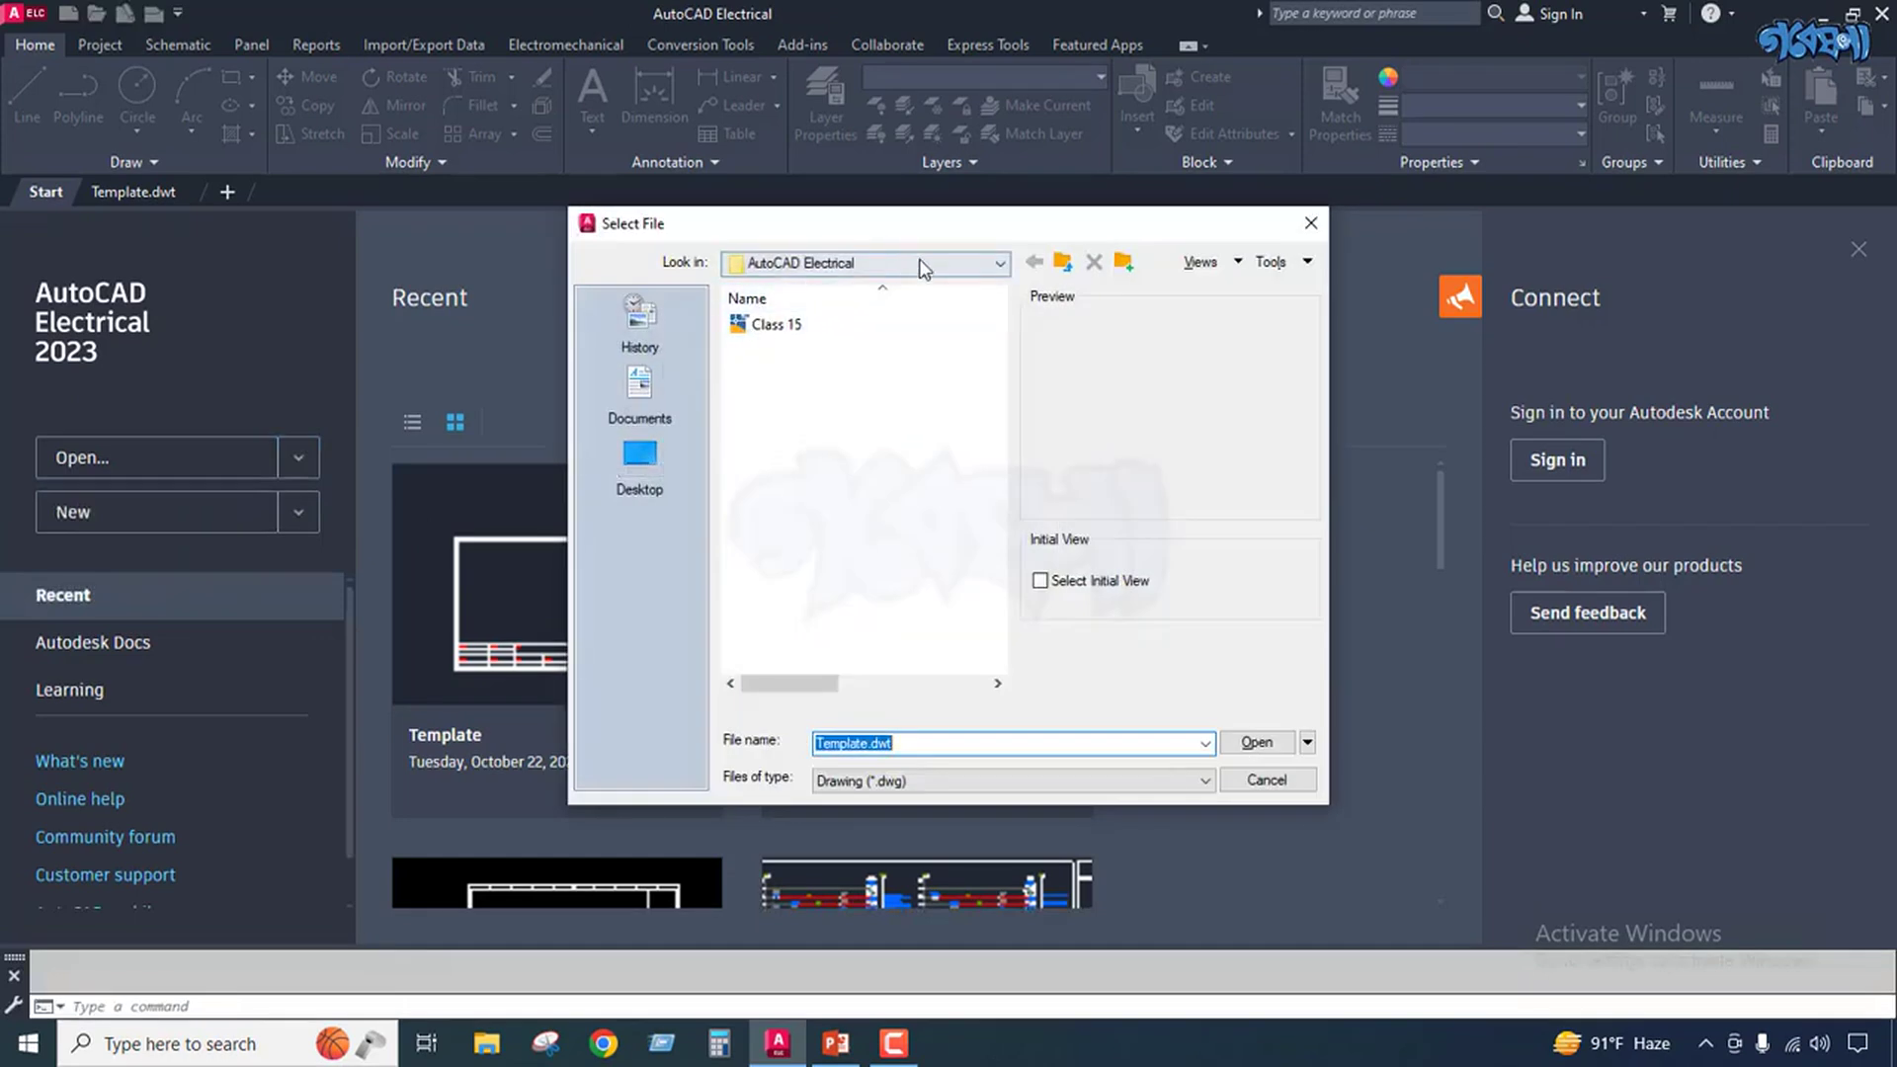
pyautogui.click(656, 312)
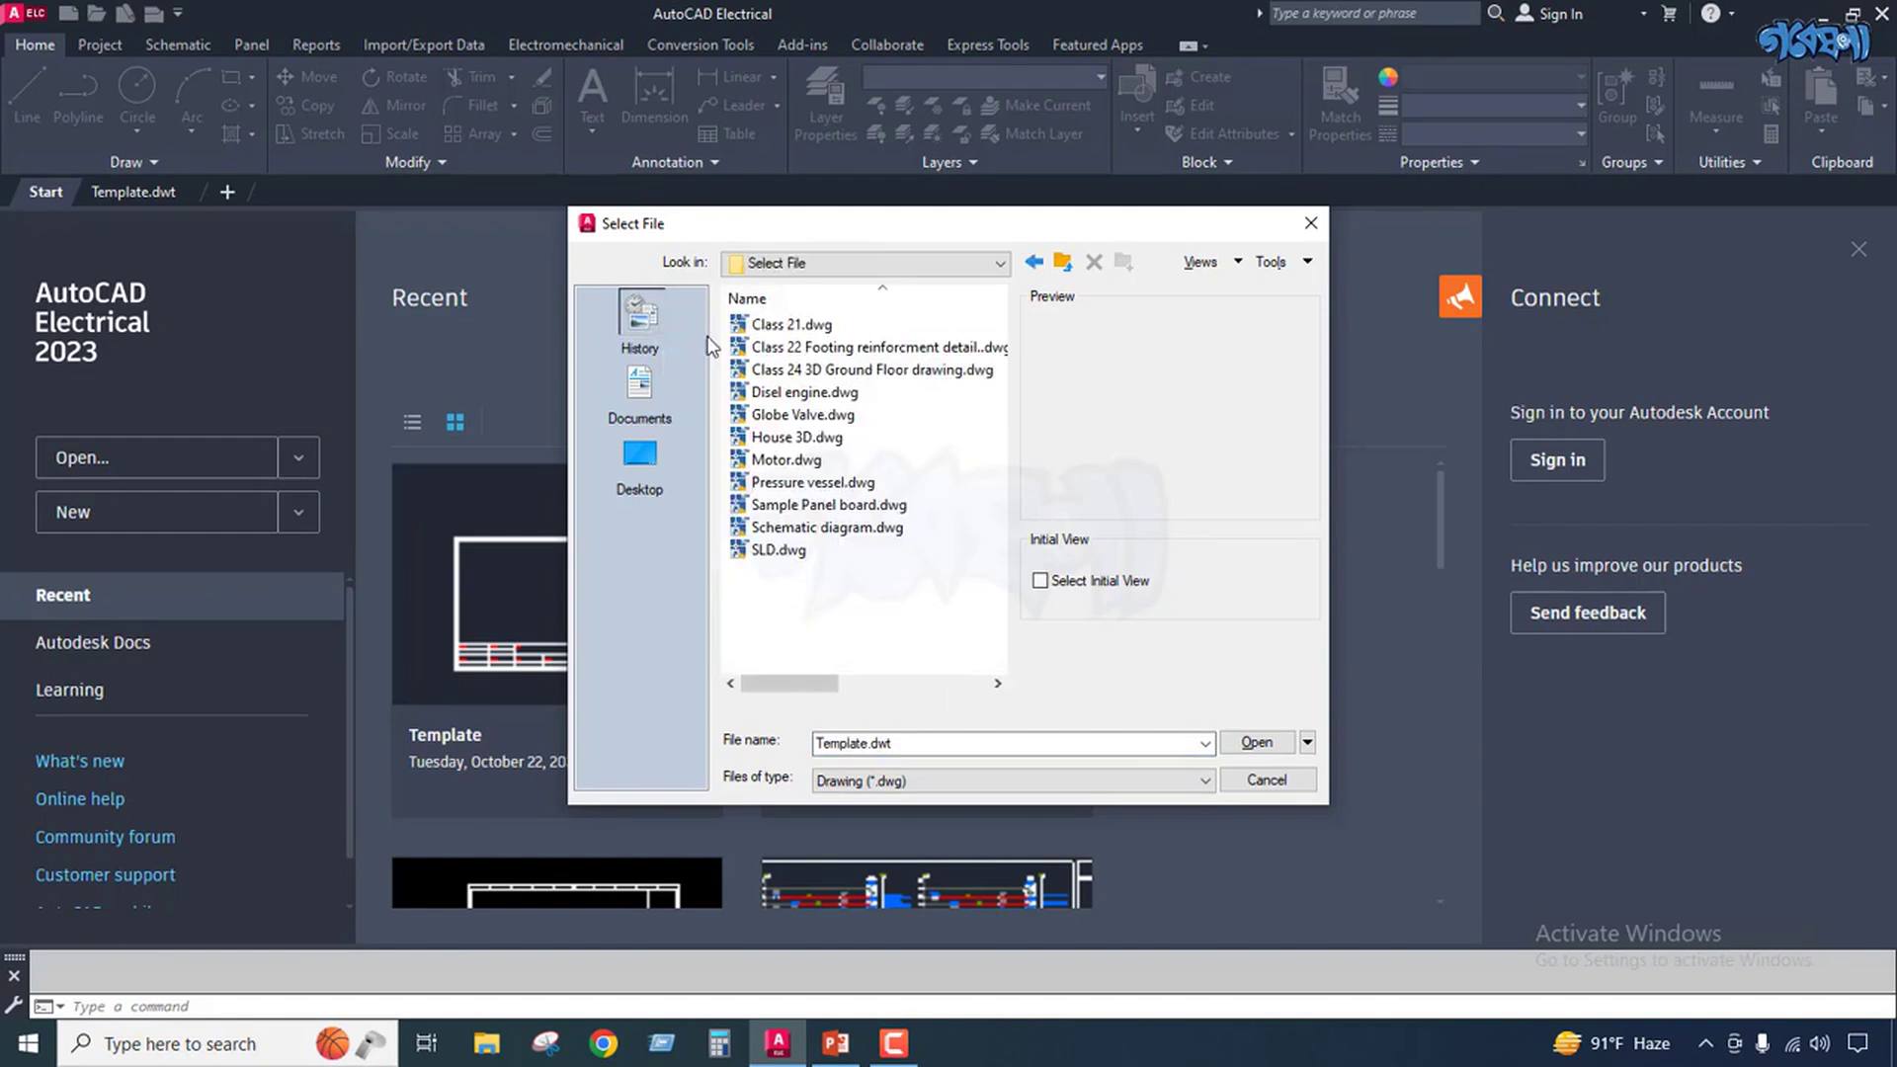
pyautogui.click(999, 263)
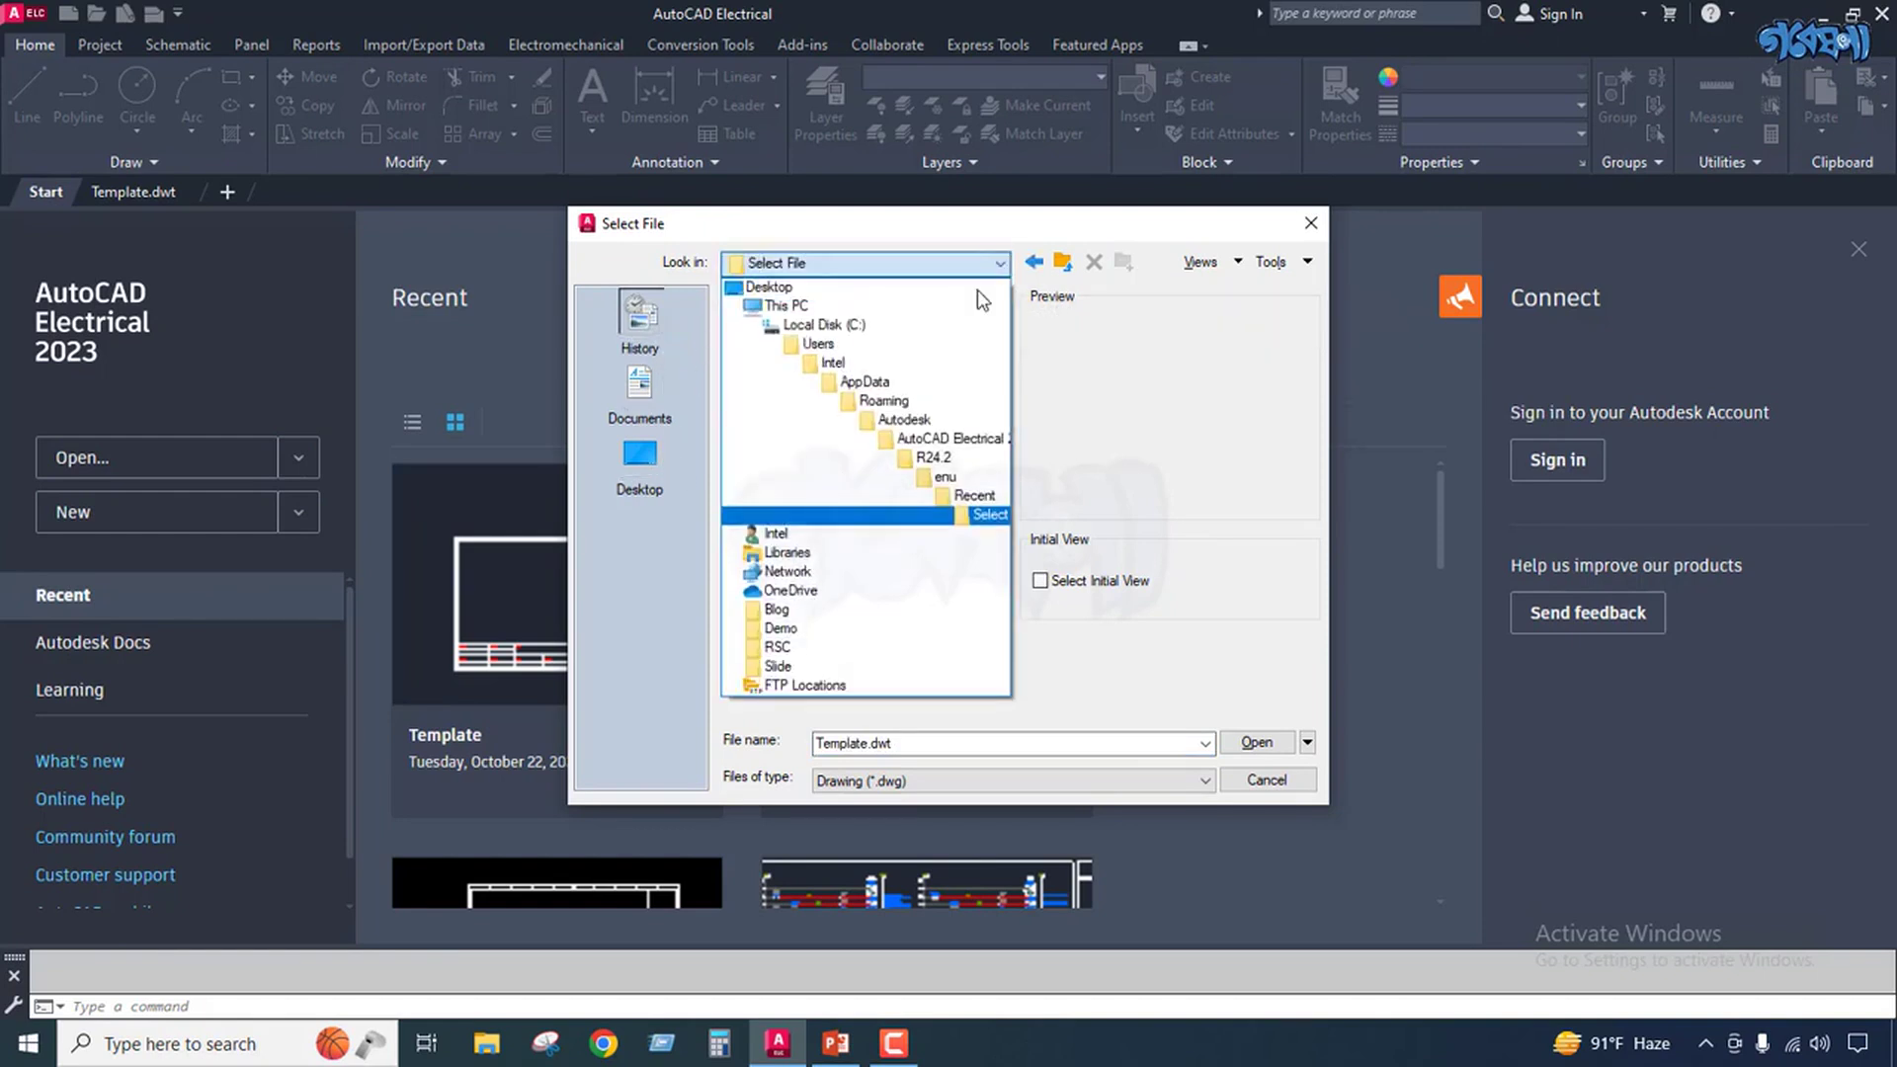
pyautogui.click(828, 345)
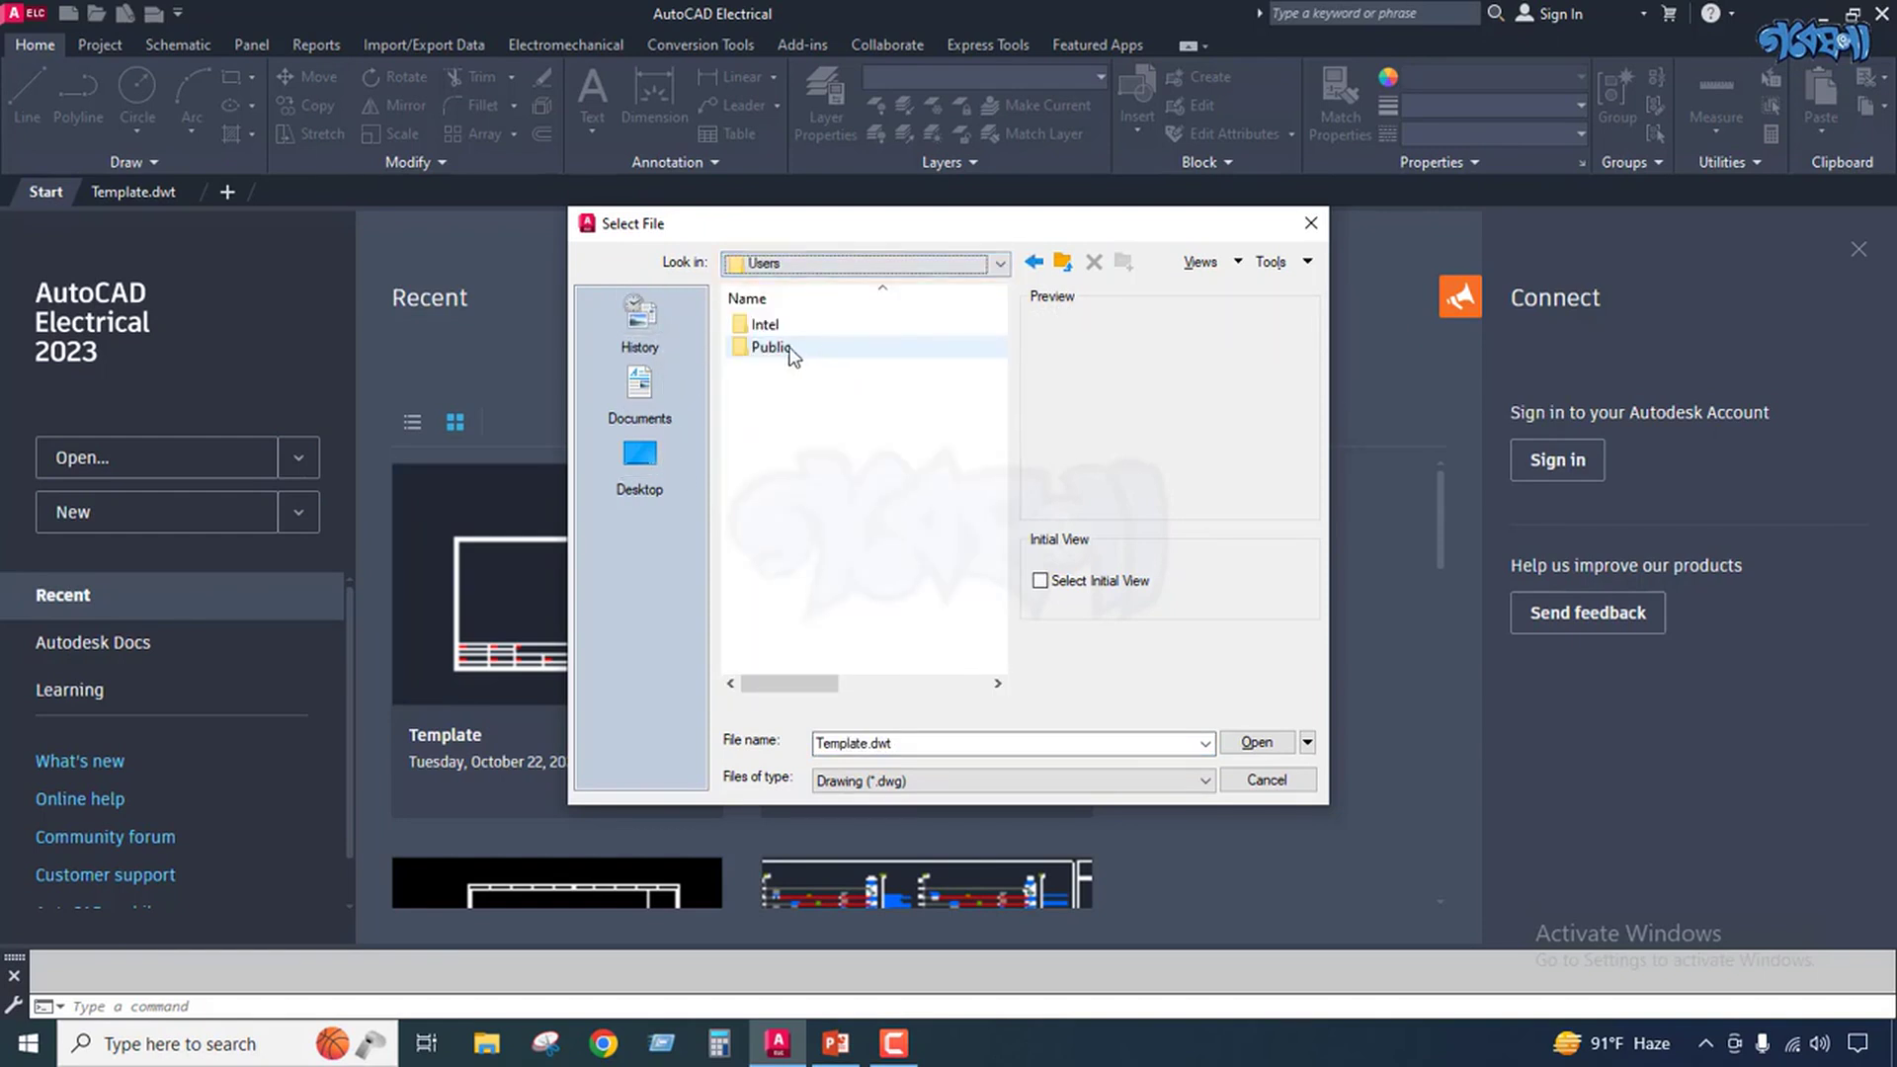
pyautogui.doubleClick(787, 327)
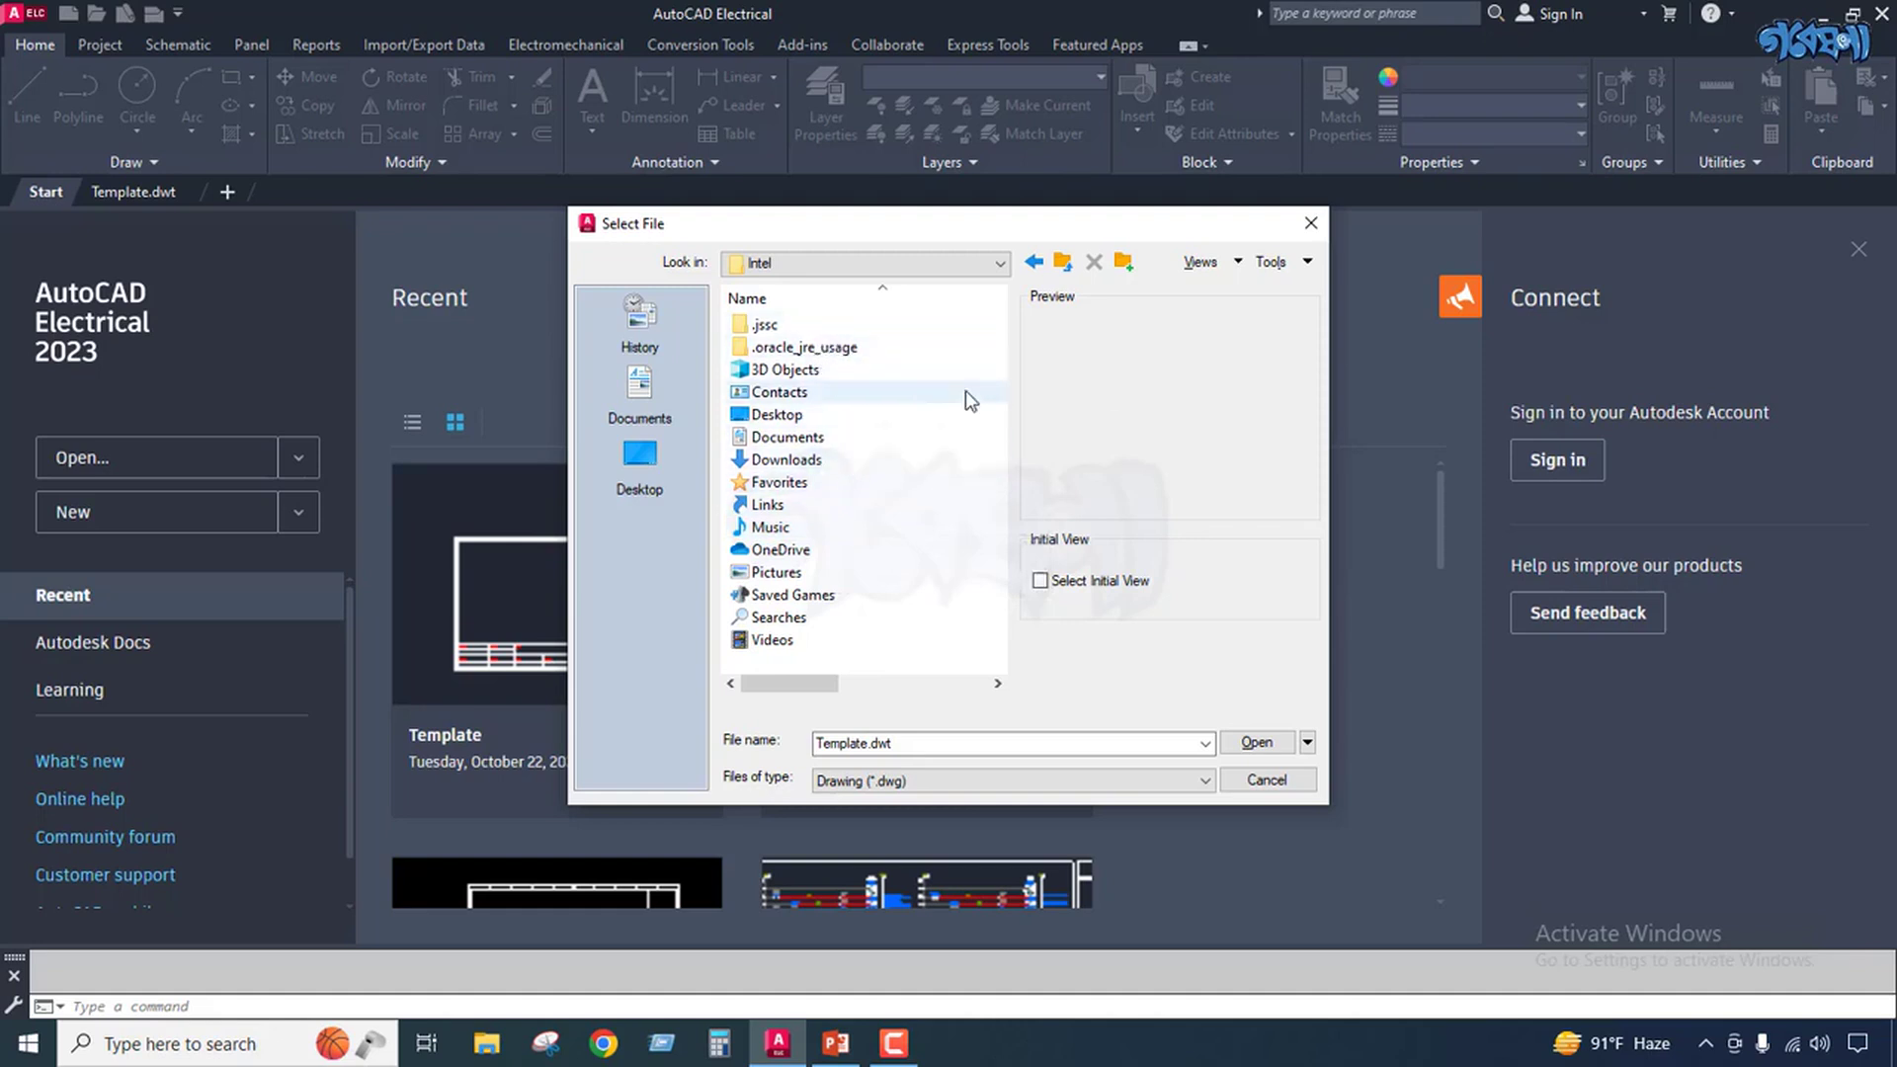
pyautogui.click(1310, 225)
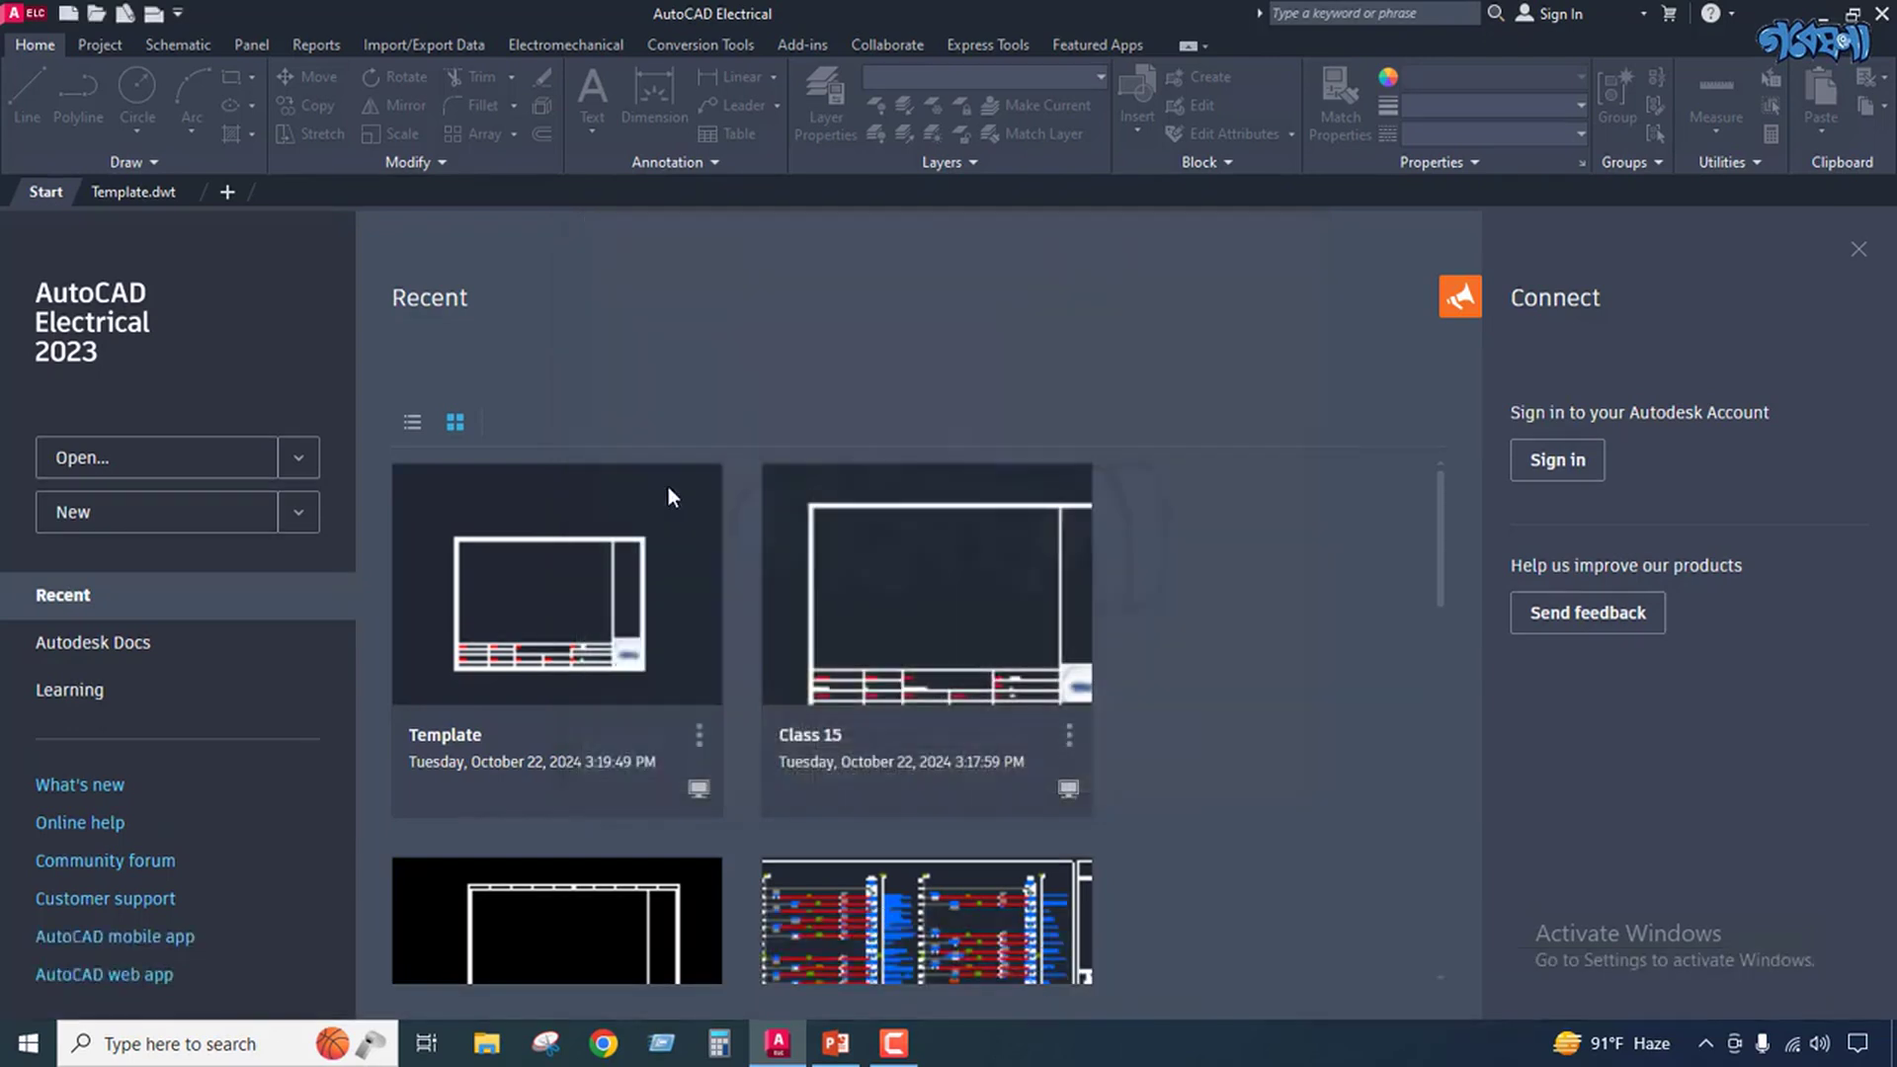
pyautogui.click(299, 513)
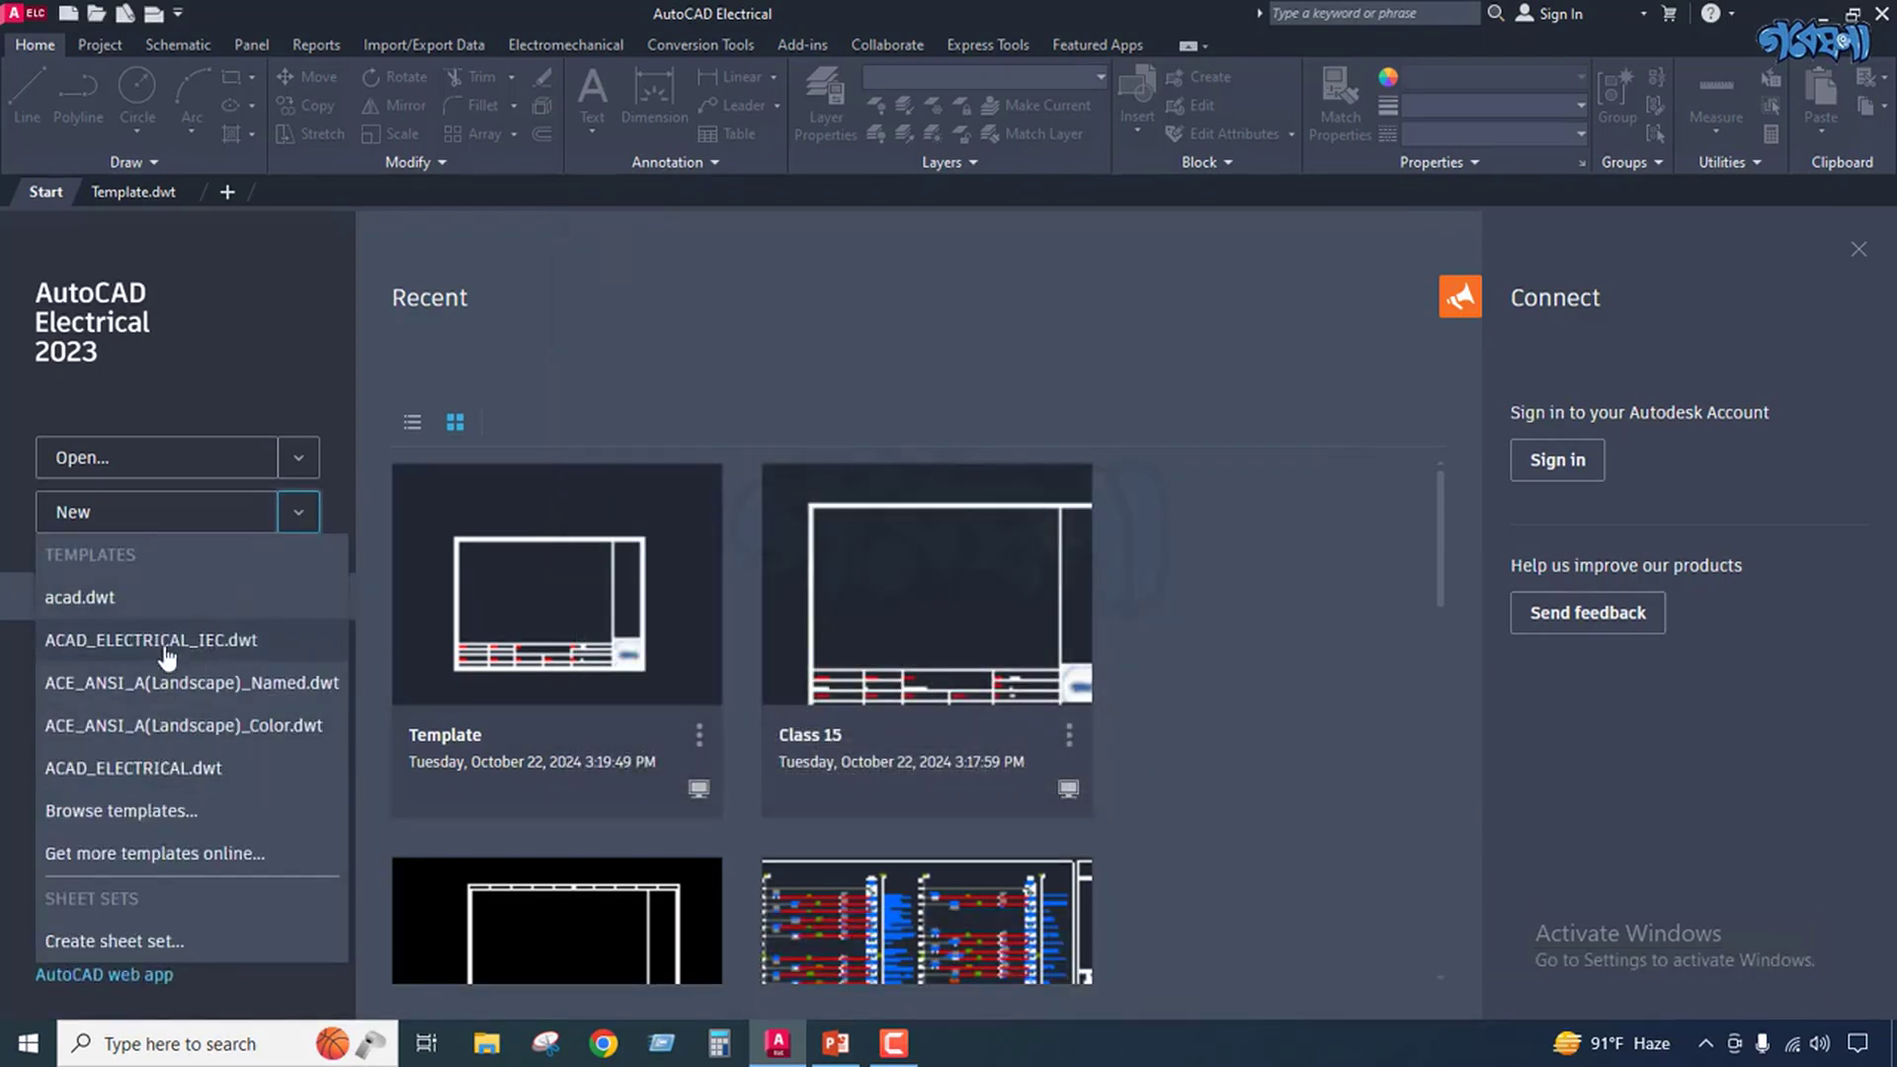
pyautogui.click(141, 856)
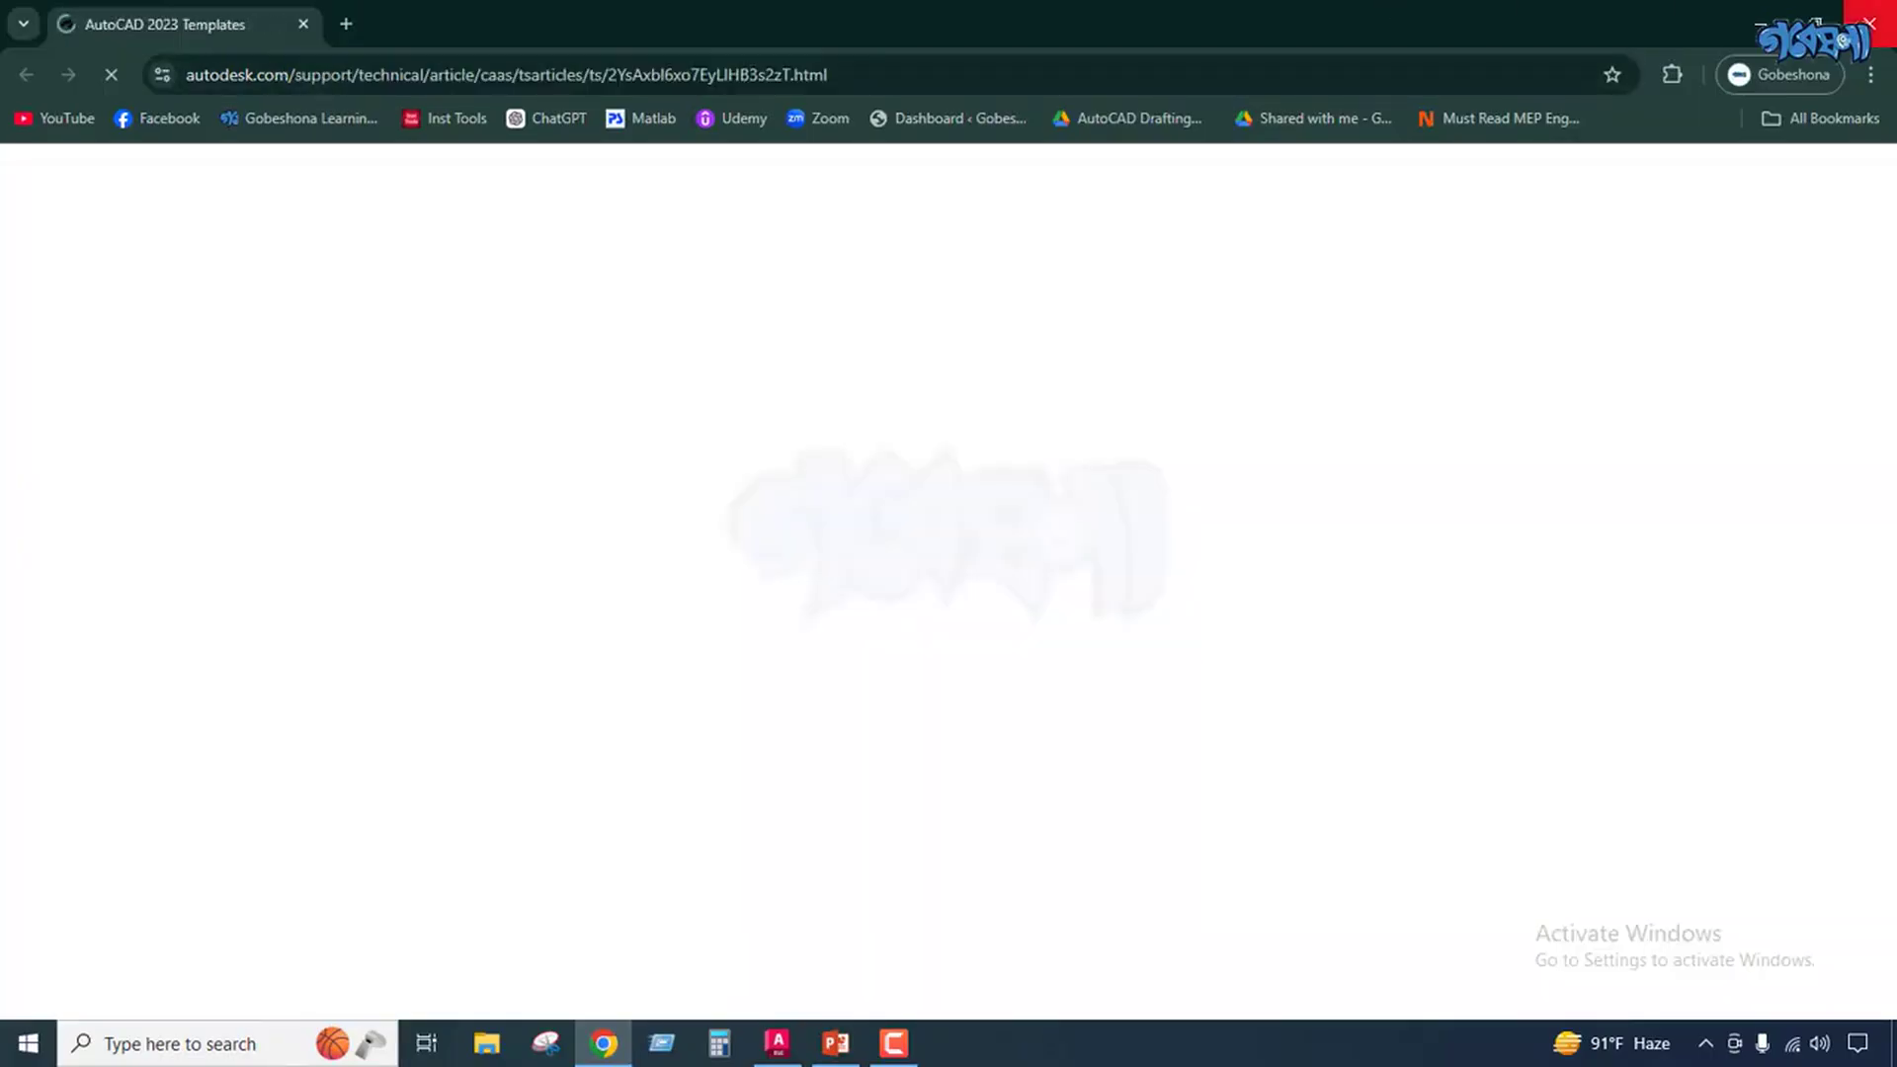
pyautogui.click(1870, 24)
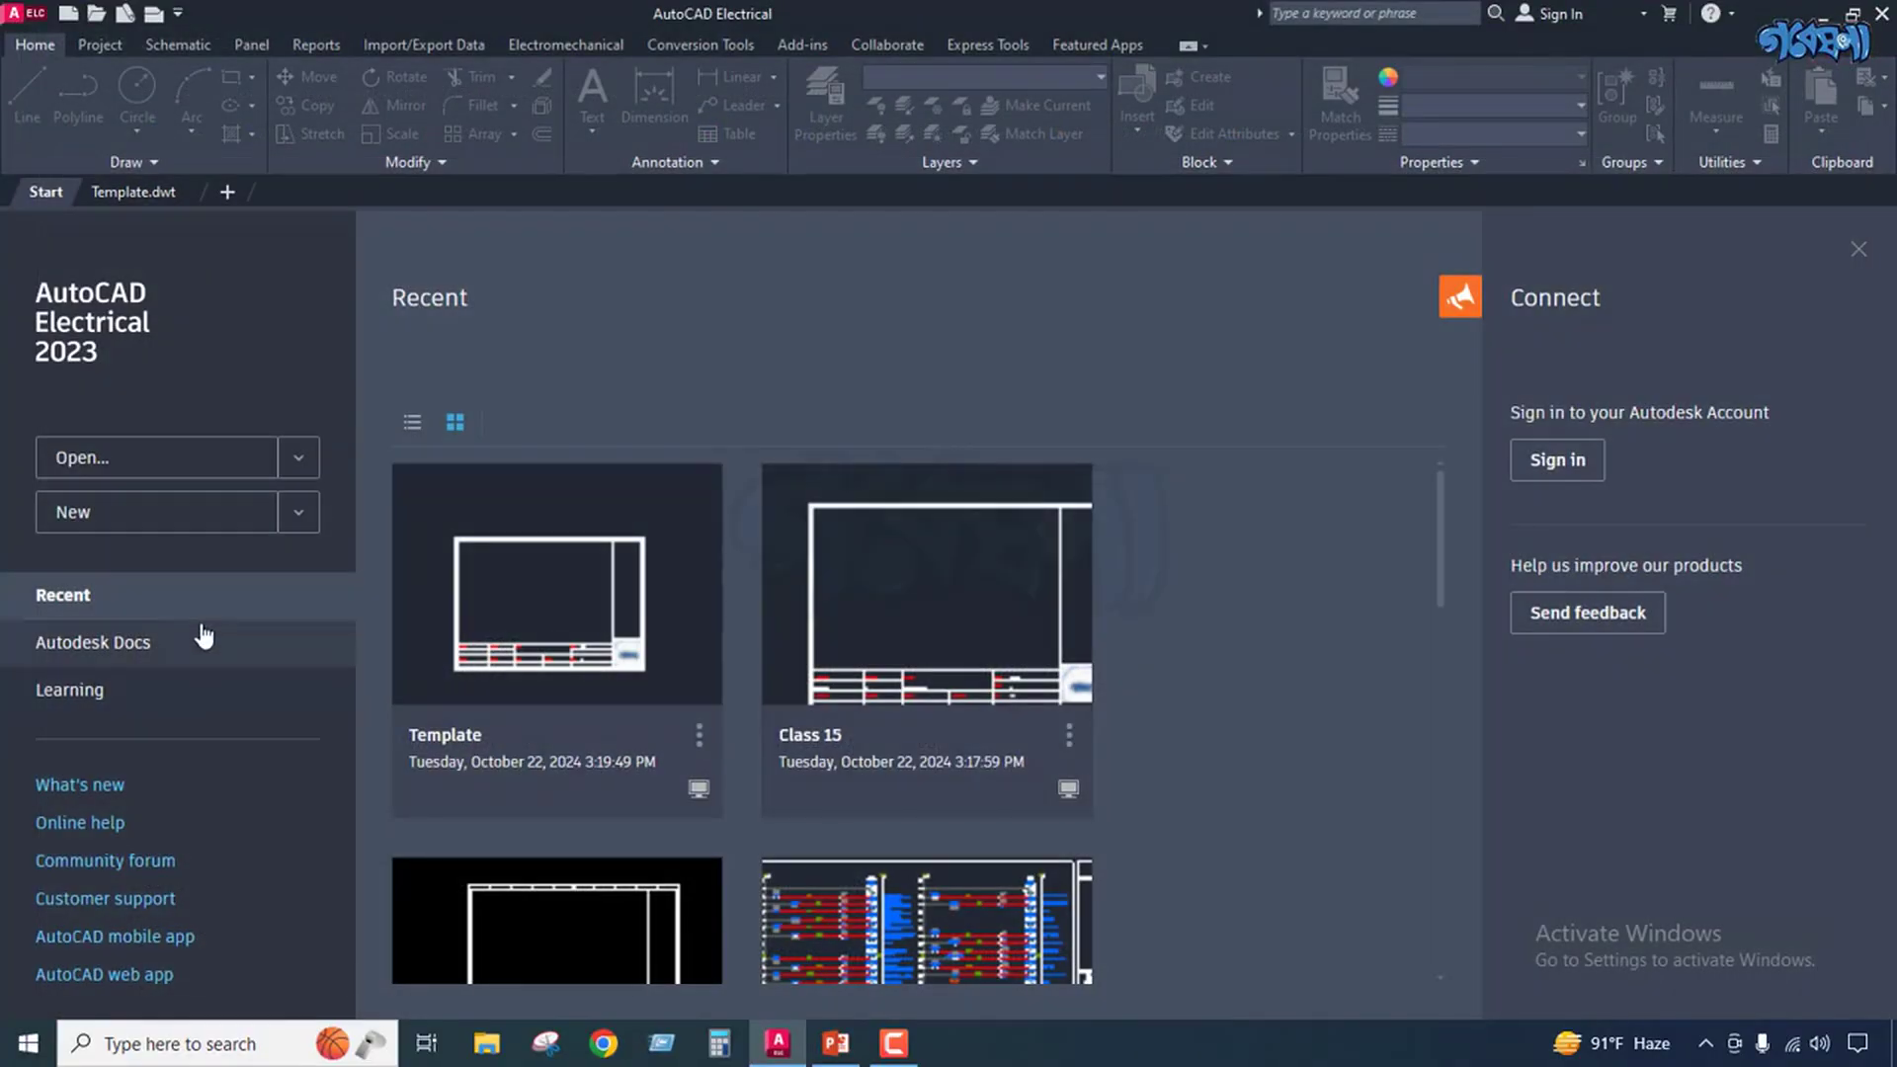
# Browse the templates available for a new drawing and examine the default Template folder's path and file list.
pyautogui.click(299, 520)
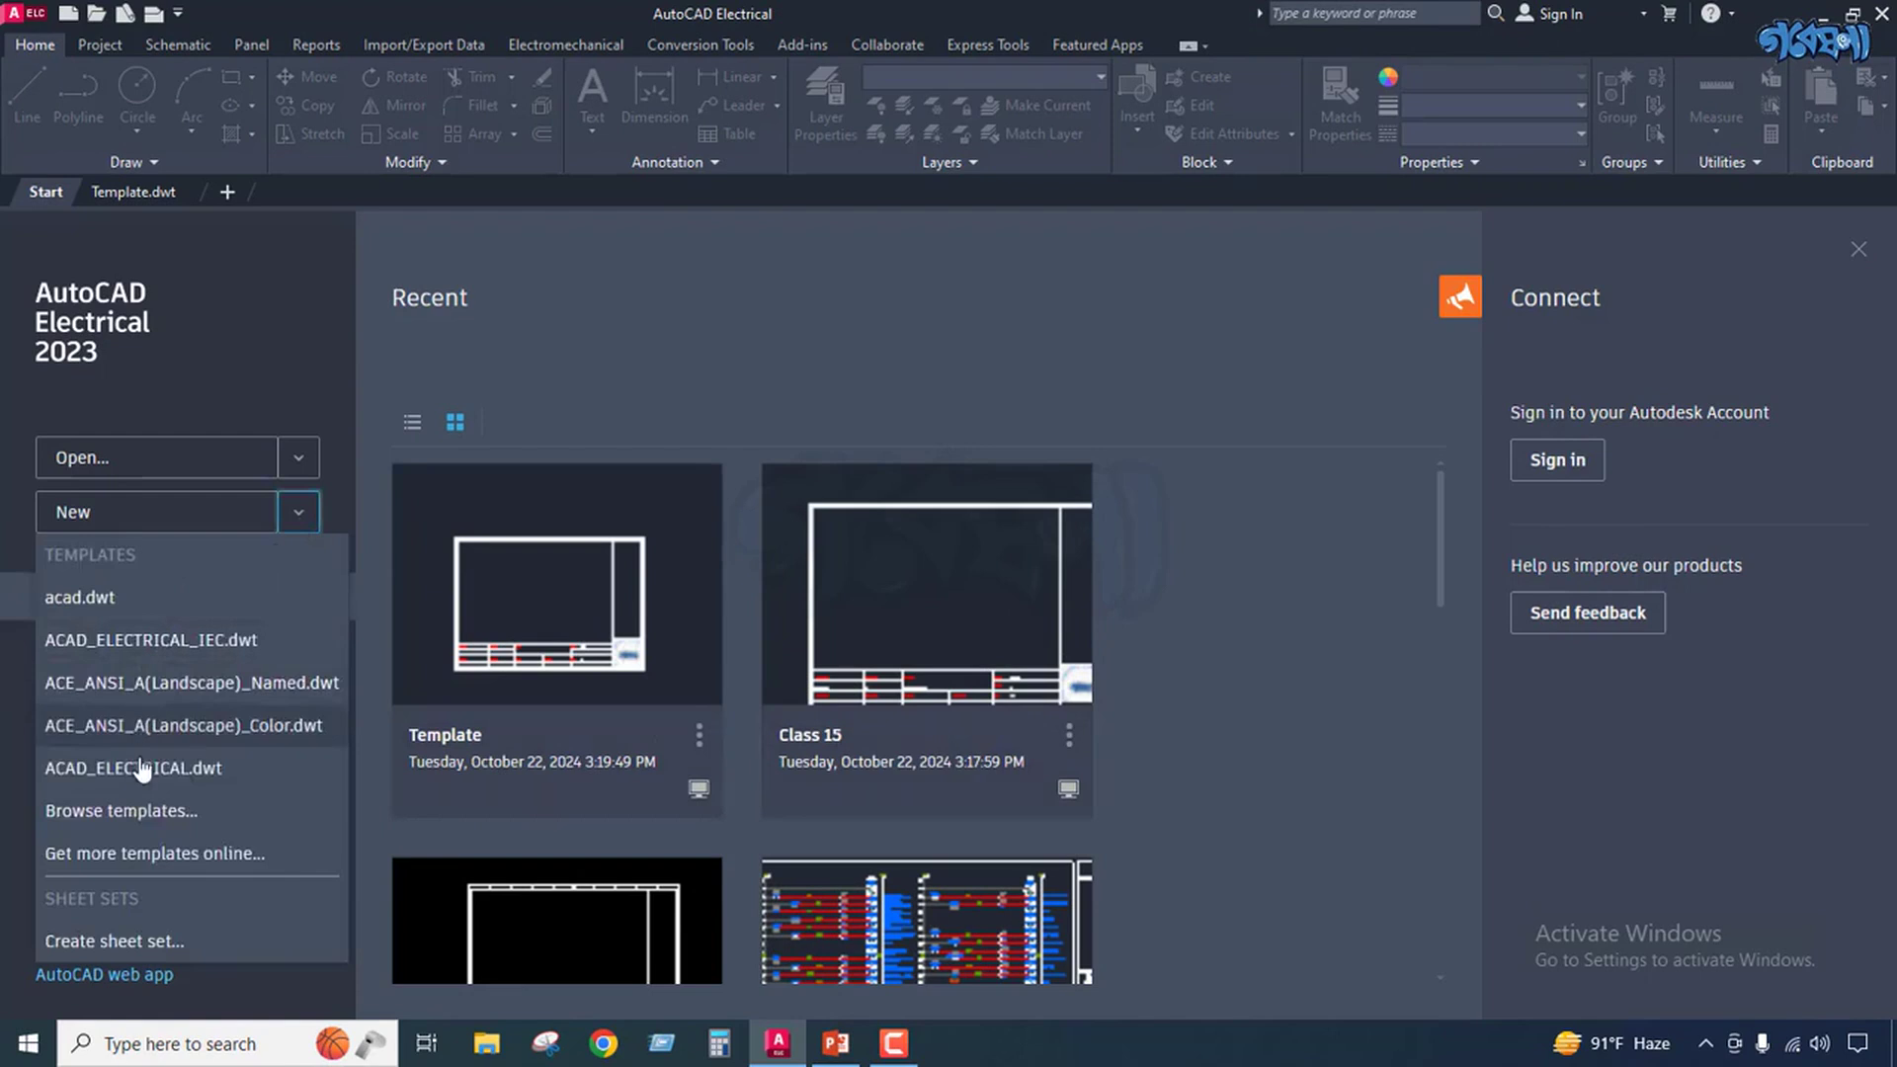
pyautogui.click(125, 838)
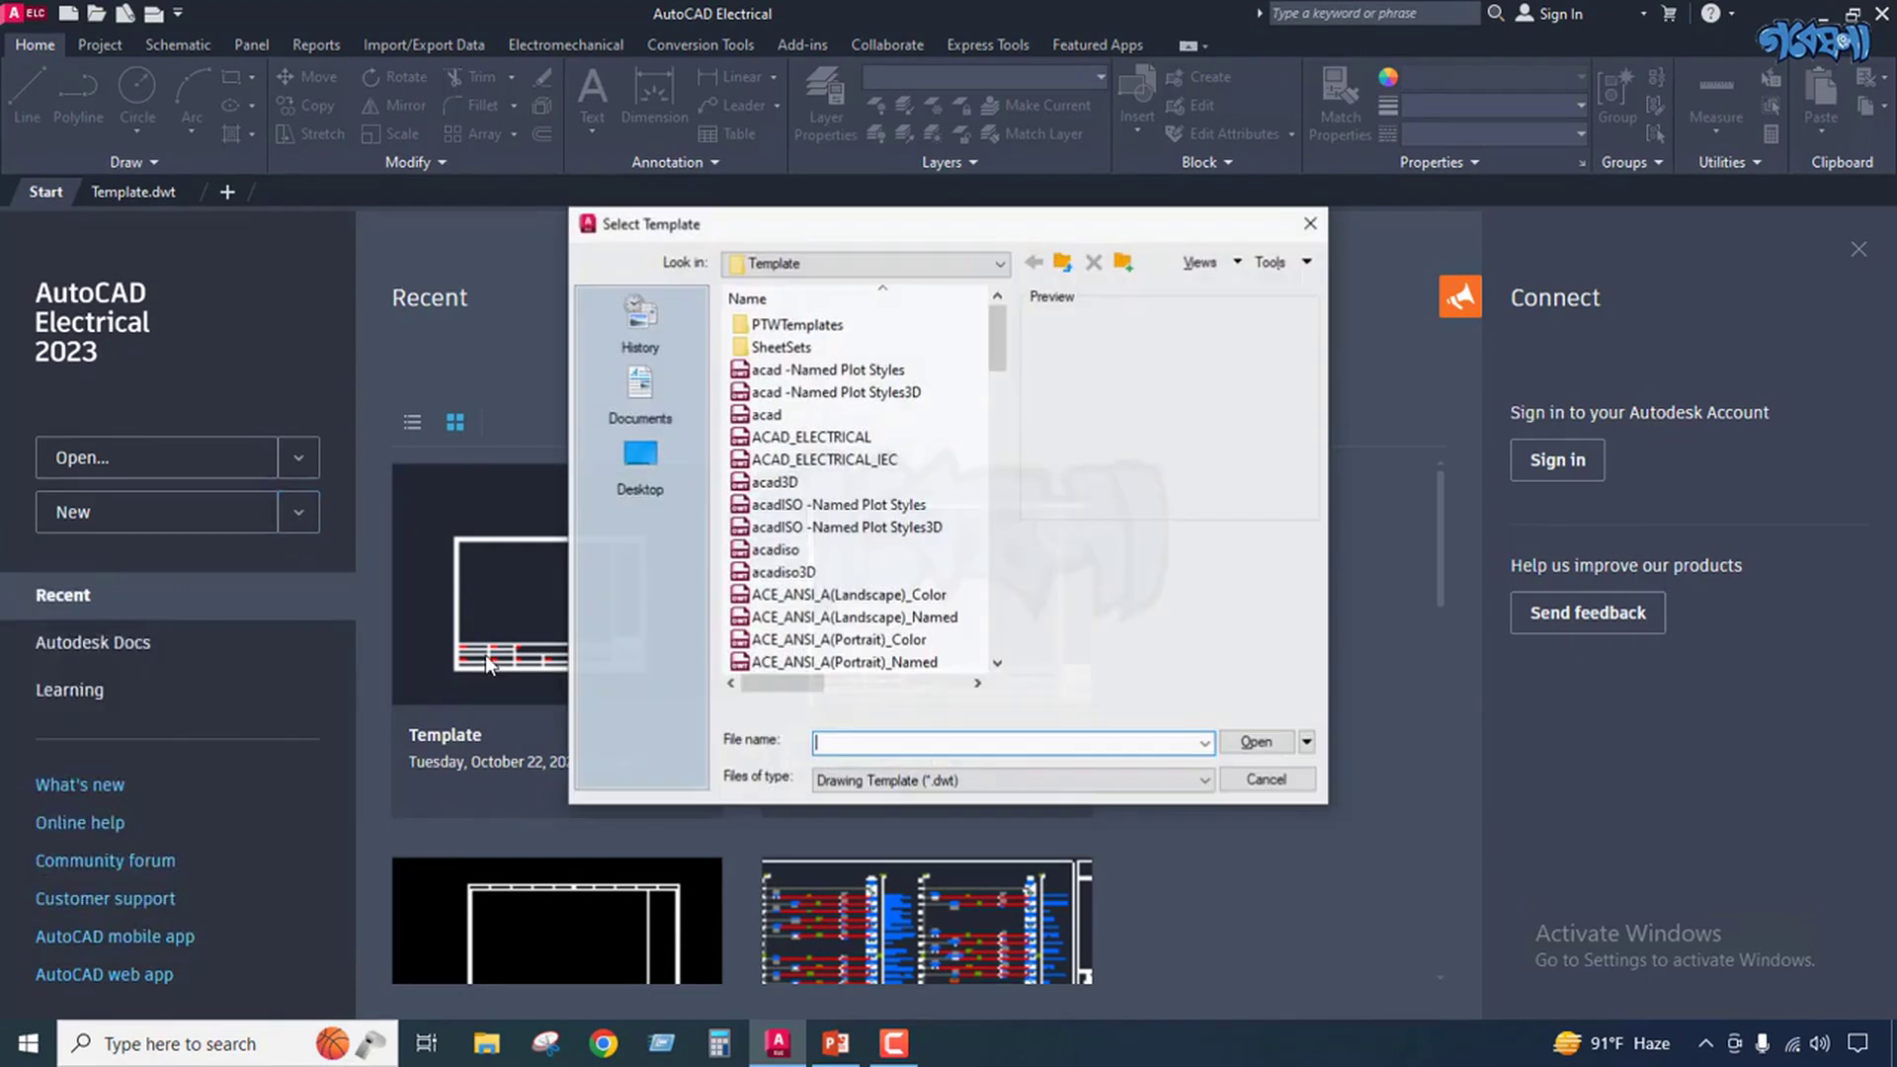
pyautogui.scroll(-3, 869, 445)
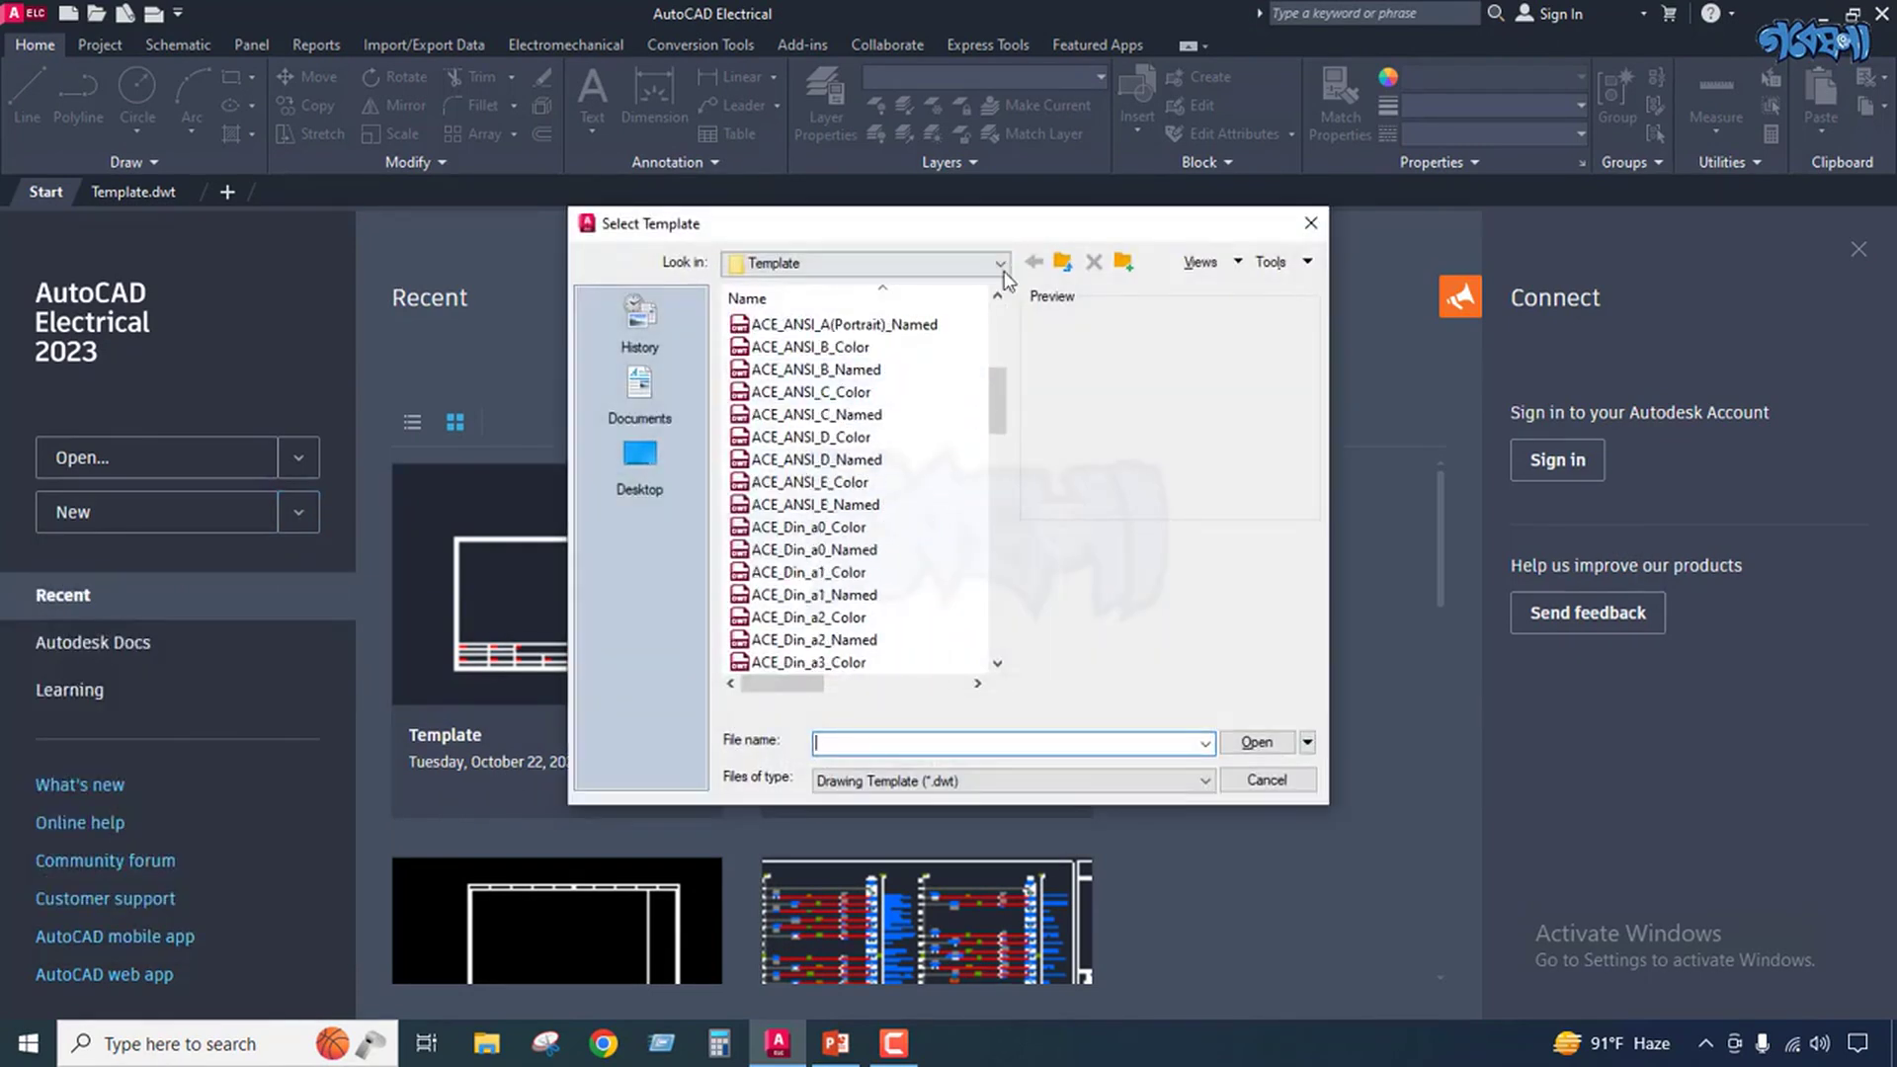
pyautogui.click(1000, 263)
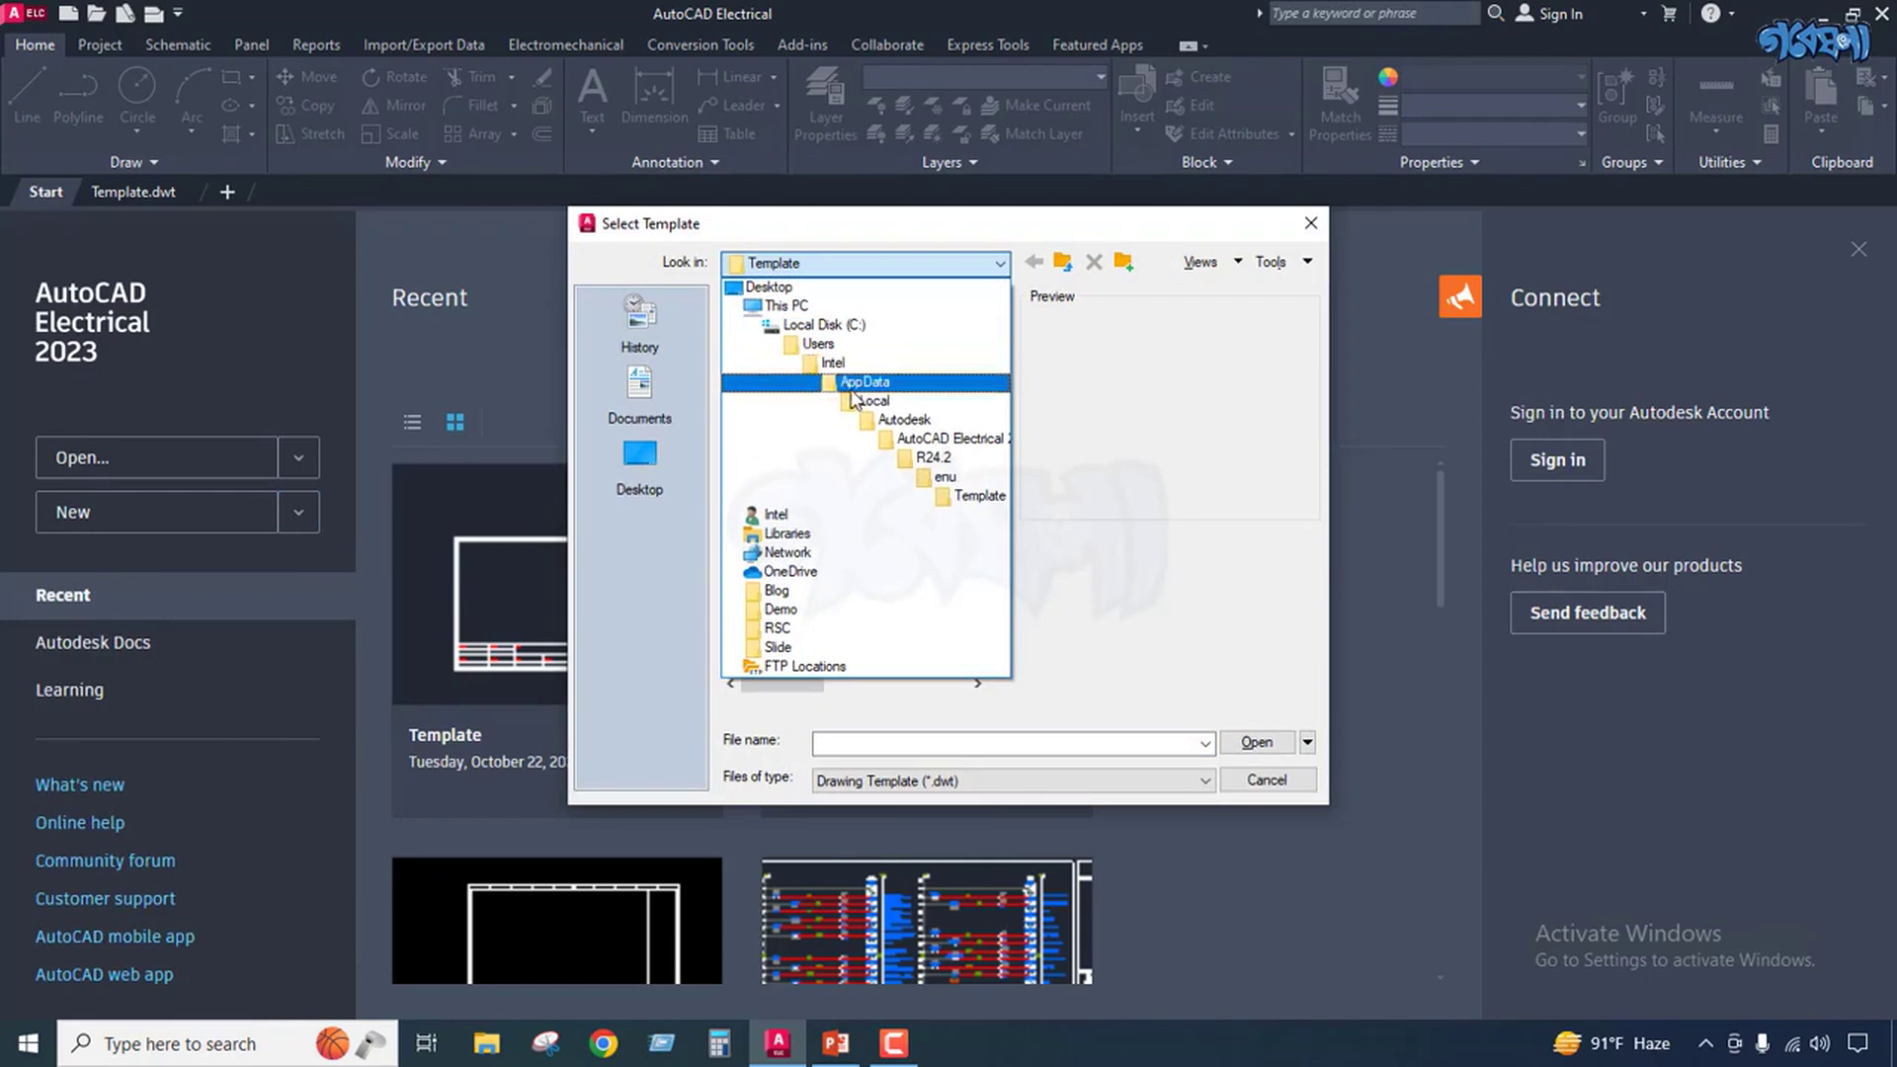
pyautogui.click(1092, 382)
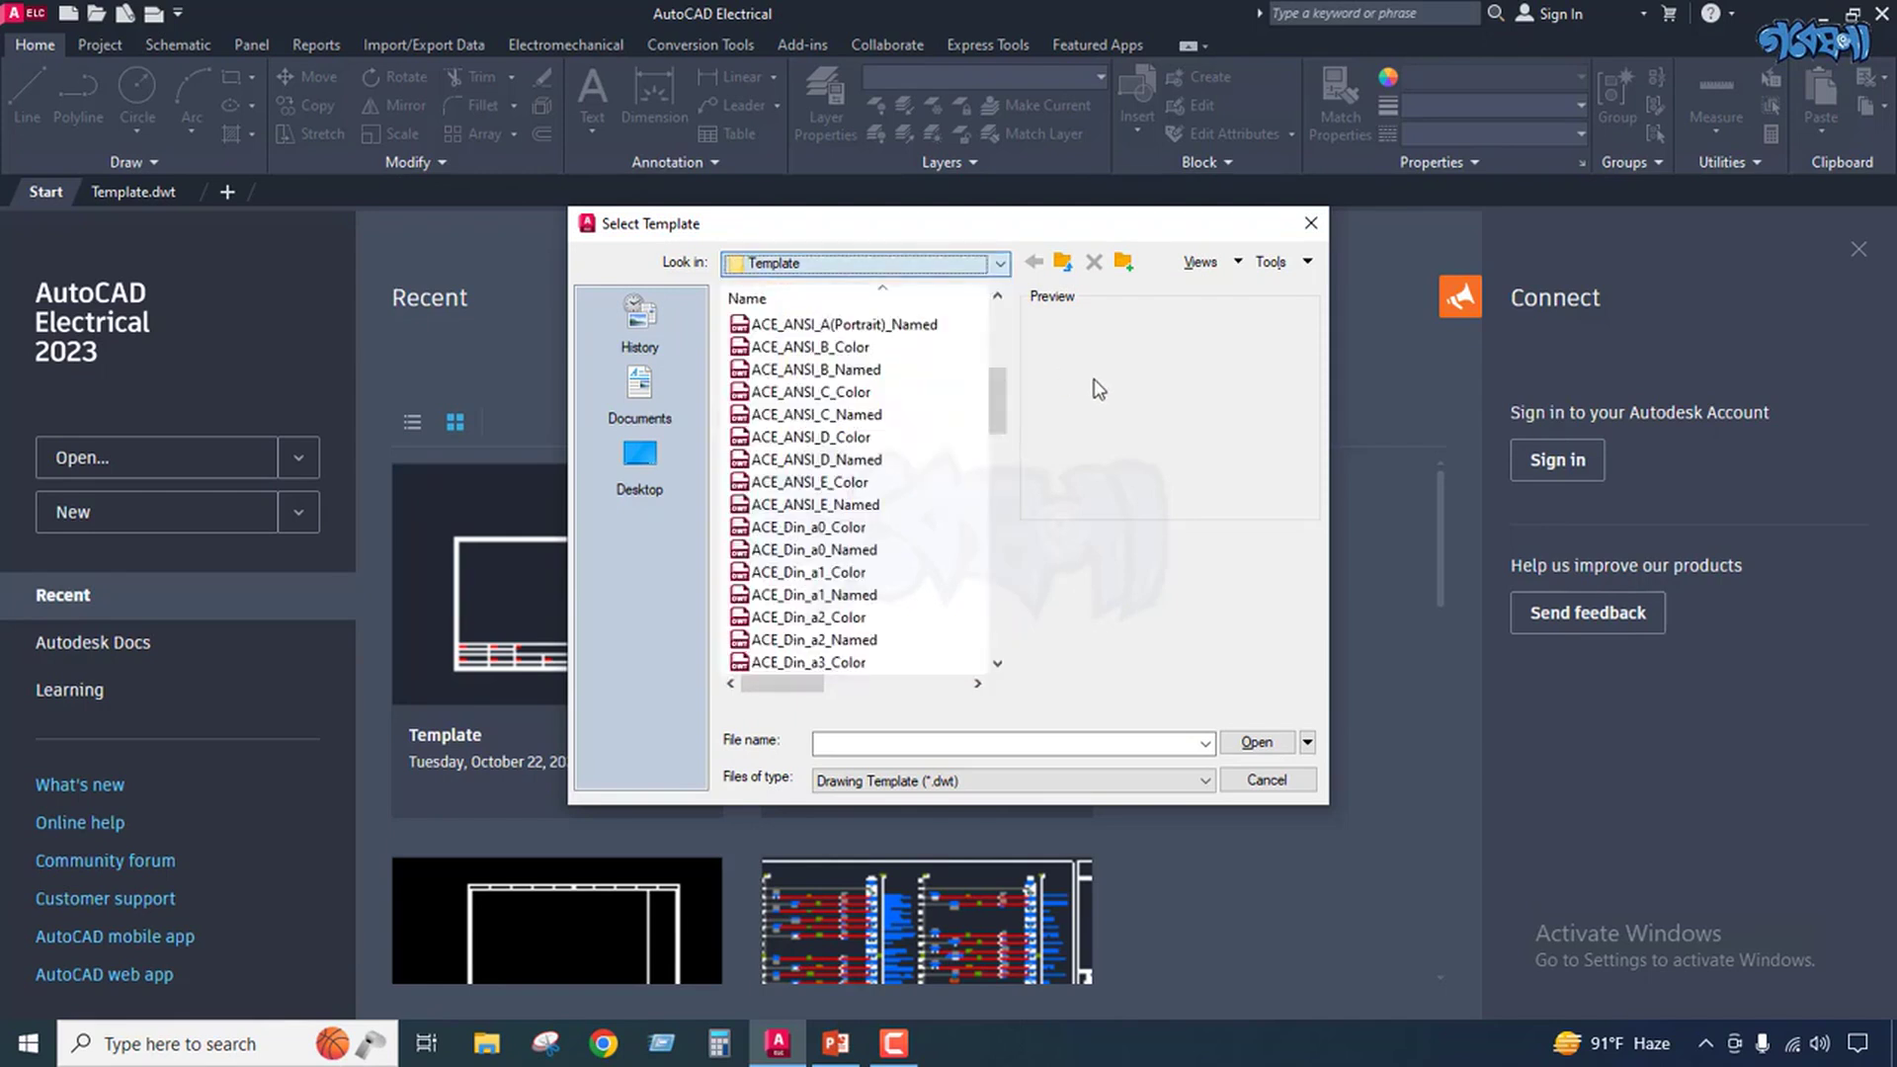
pyautogui.scroll(5, 887, 468)
pyautogui.scroll(-3, 860, 494)
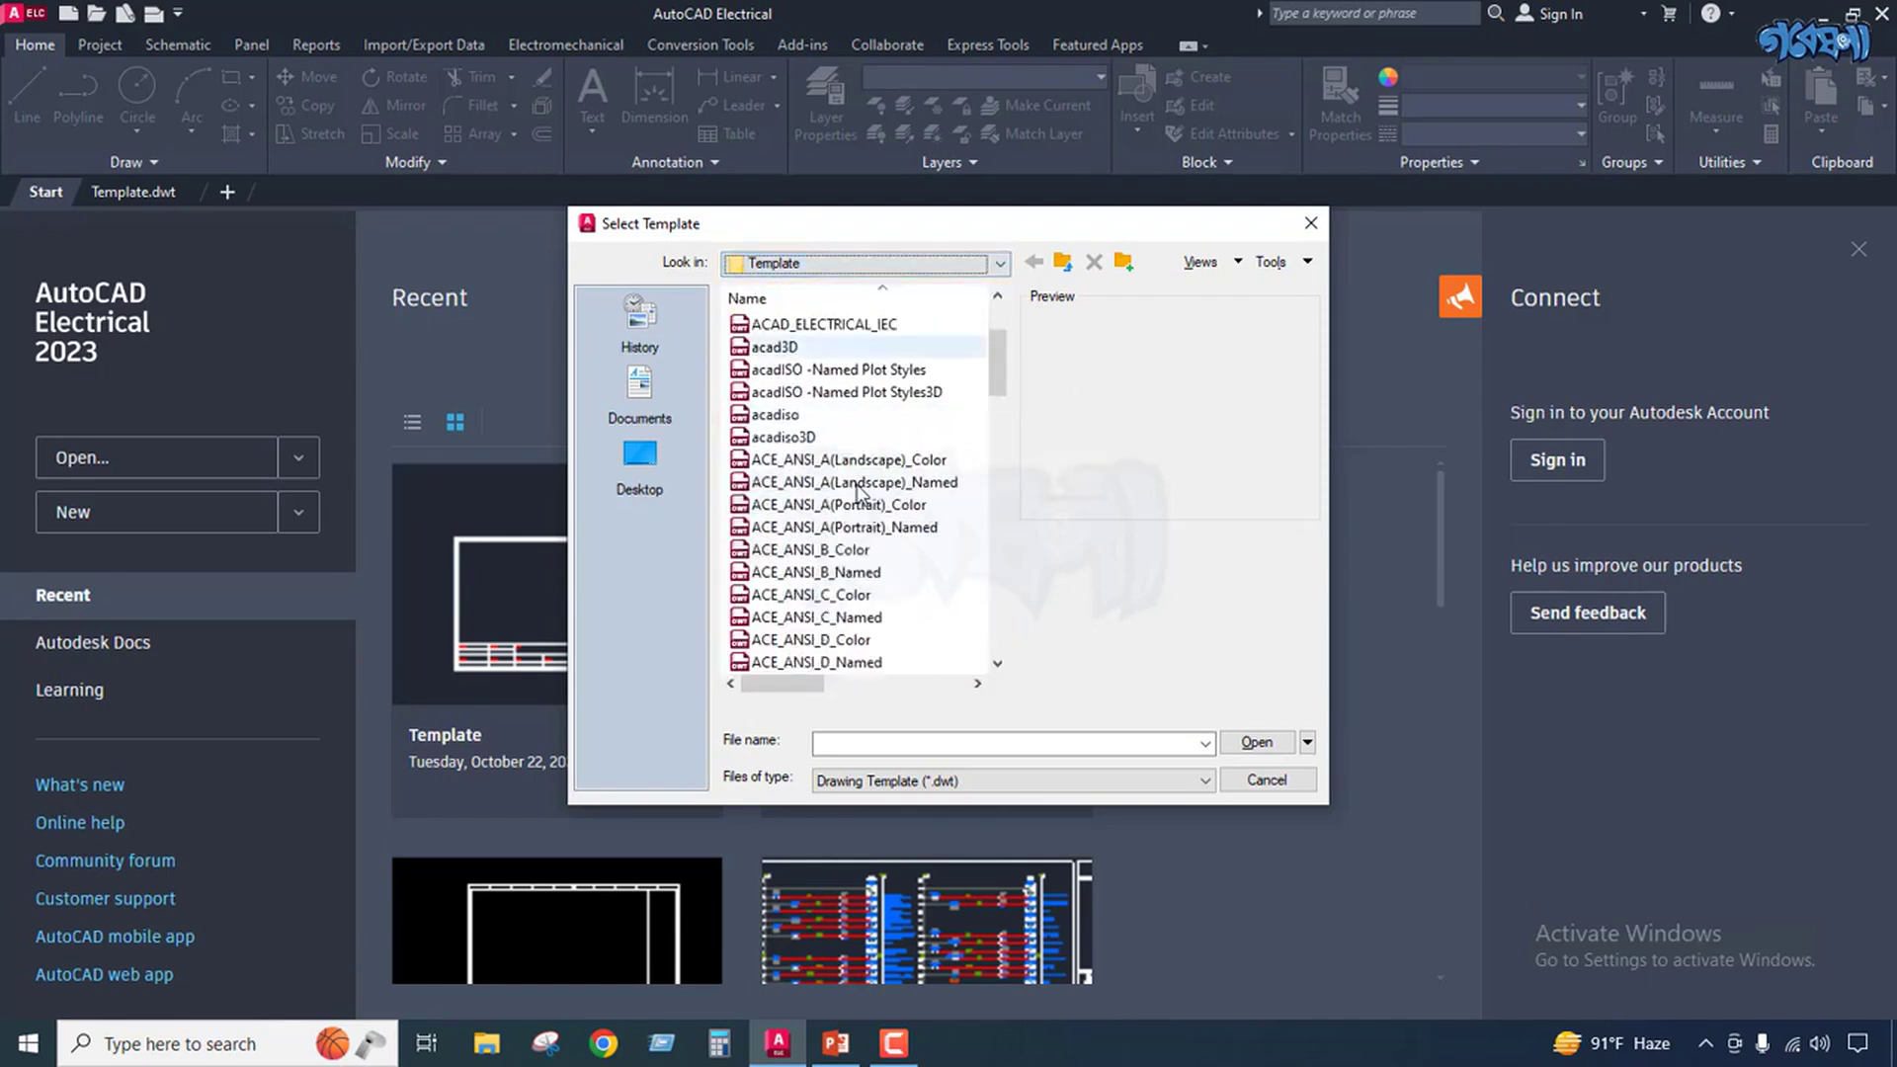
# Preview several ACE_ANSI templates across sizes A to E, including ACE_ANSI_D_Named, ACE_ANSI_B_Named and ACE_ANSI_E_Color.
pyautogui.click(833, 594)
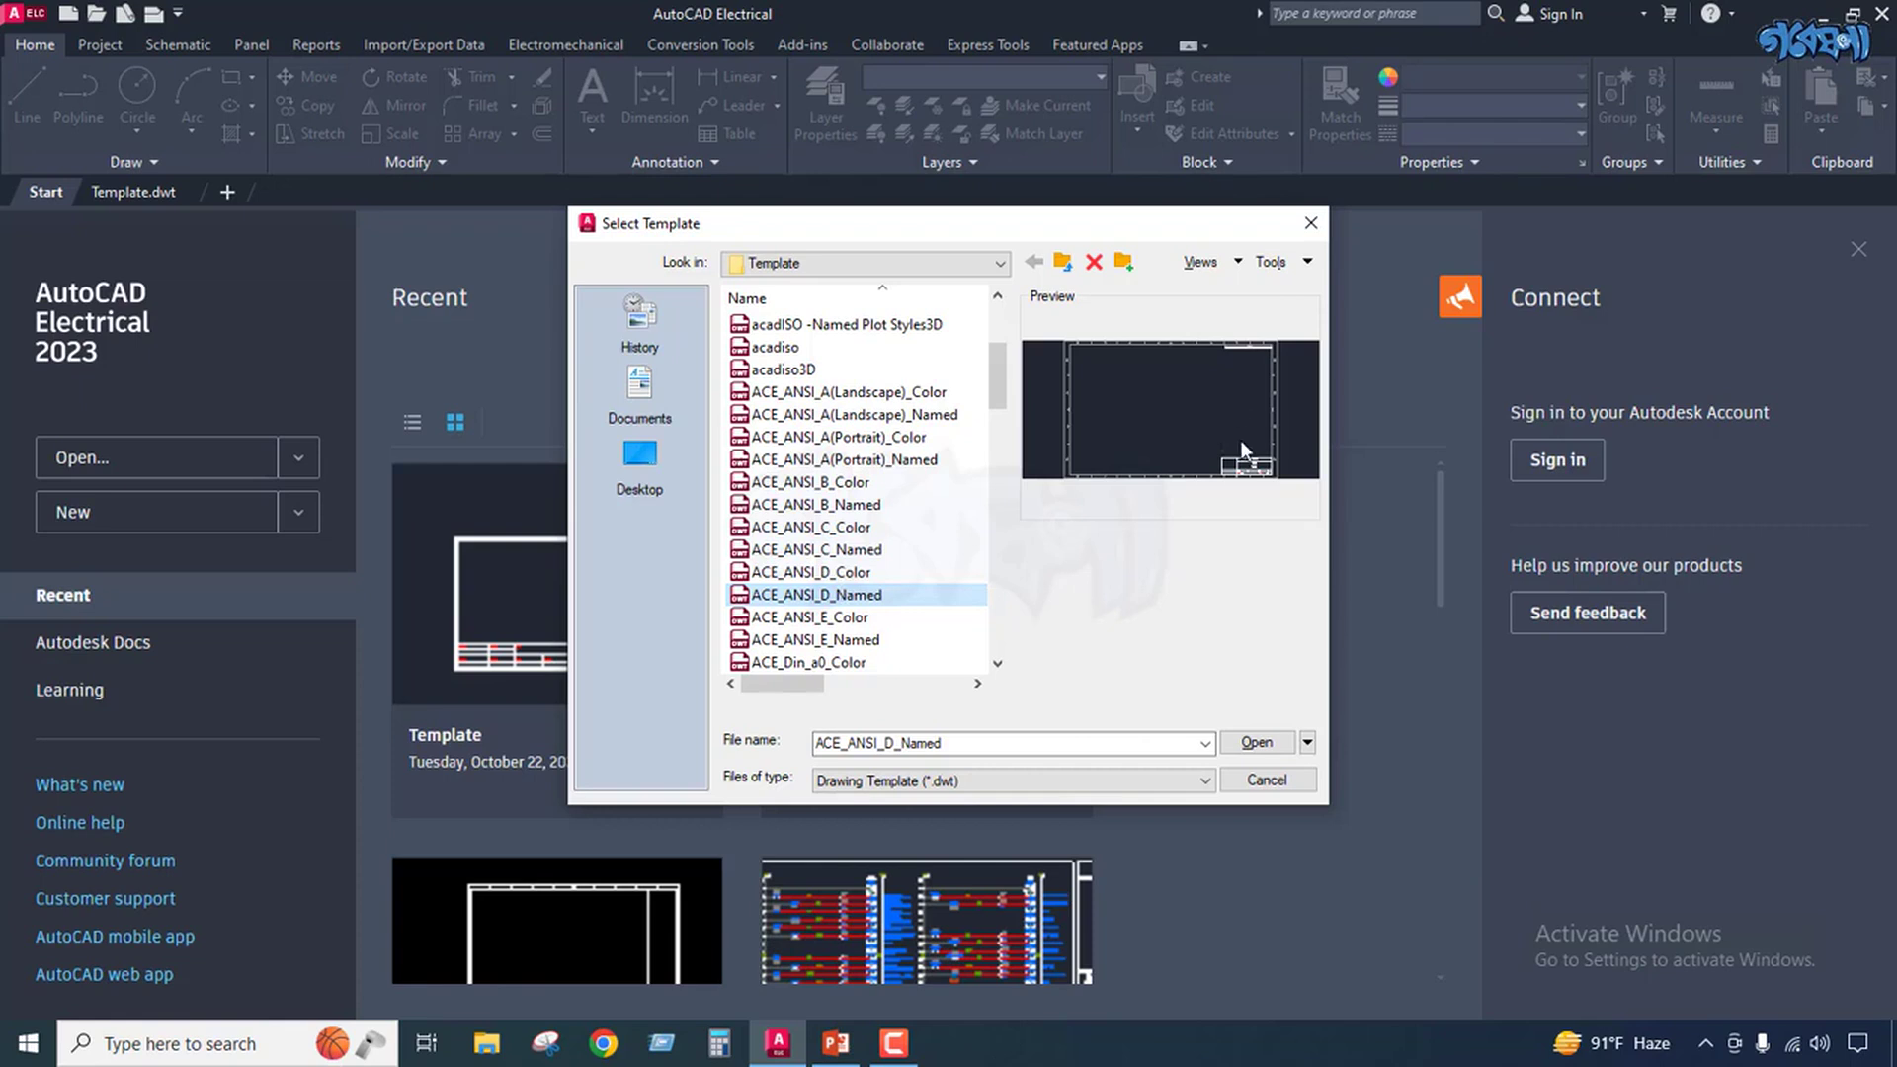
pyautogui.click(857, 550)
pyautogui.click(859, 504)
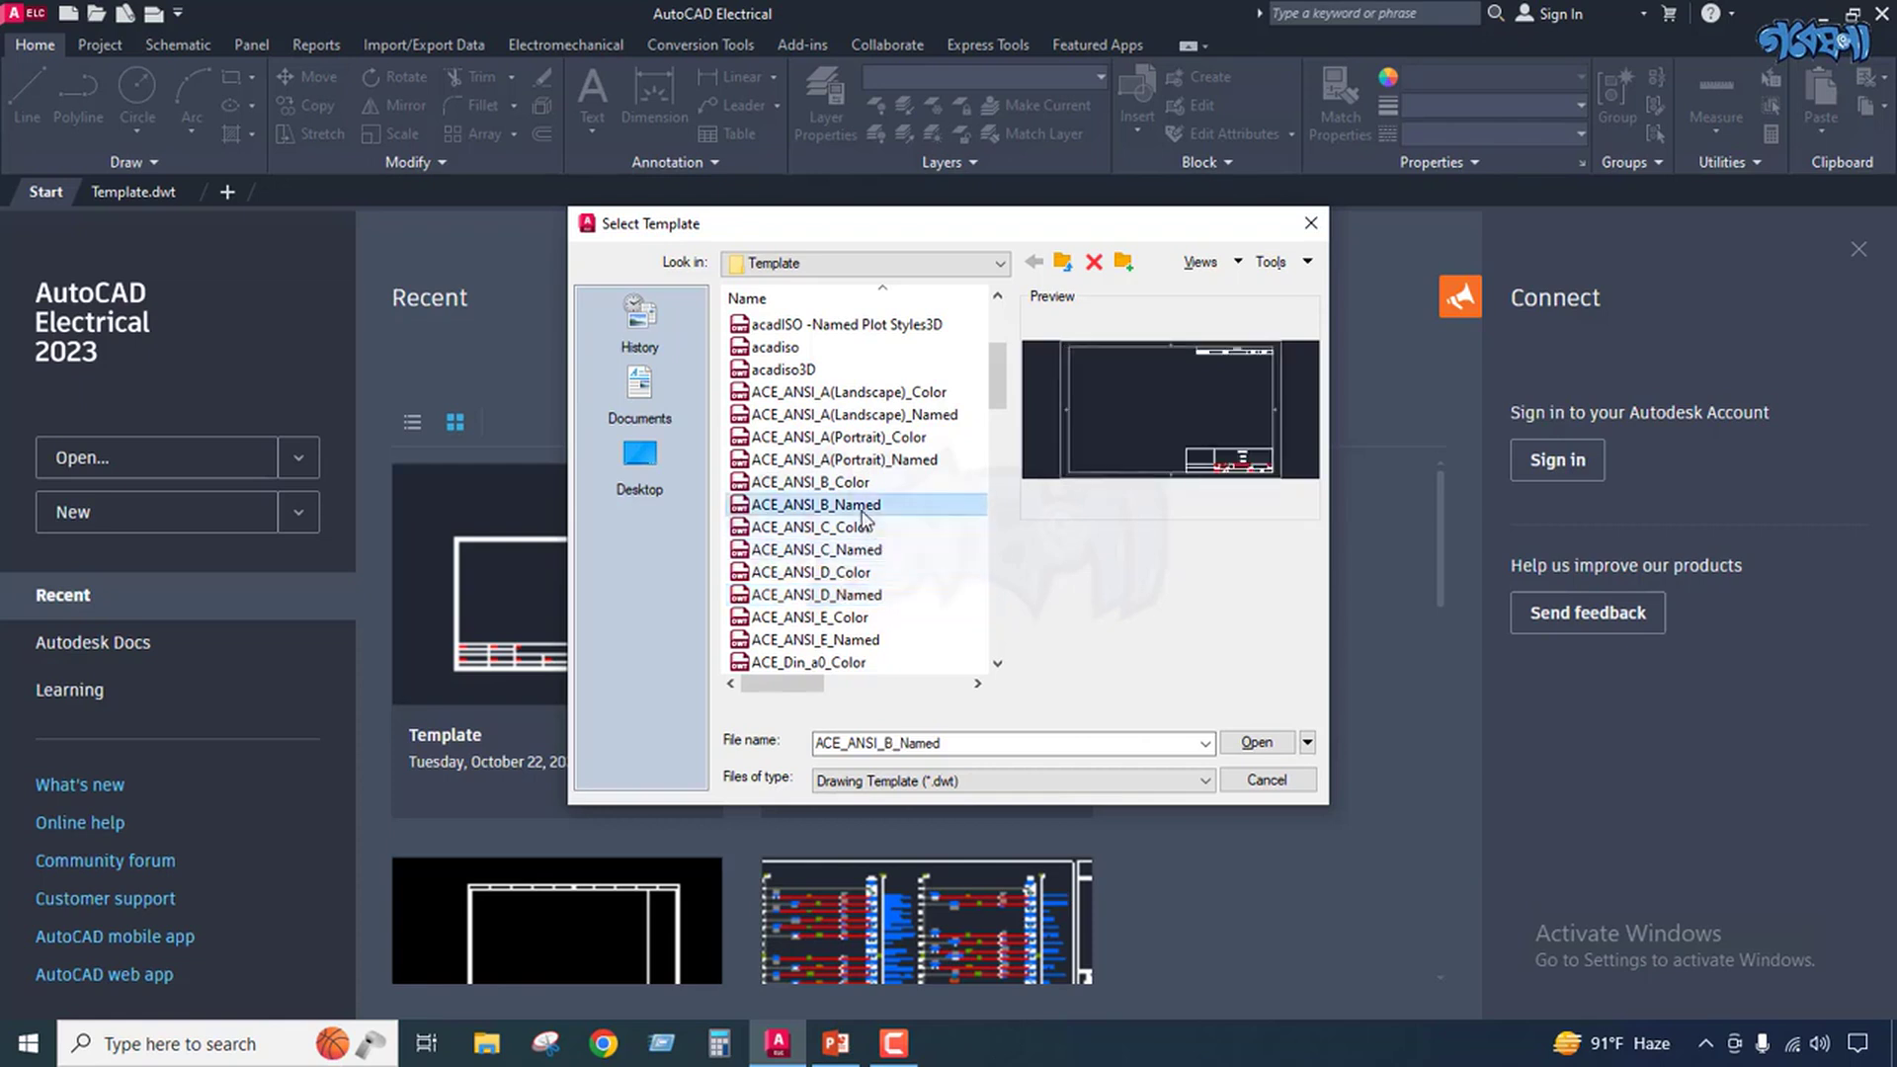
pyautogui.click(860, 482)
pyautogui.click(865, 460)
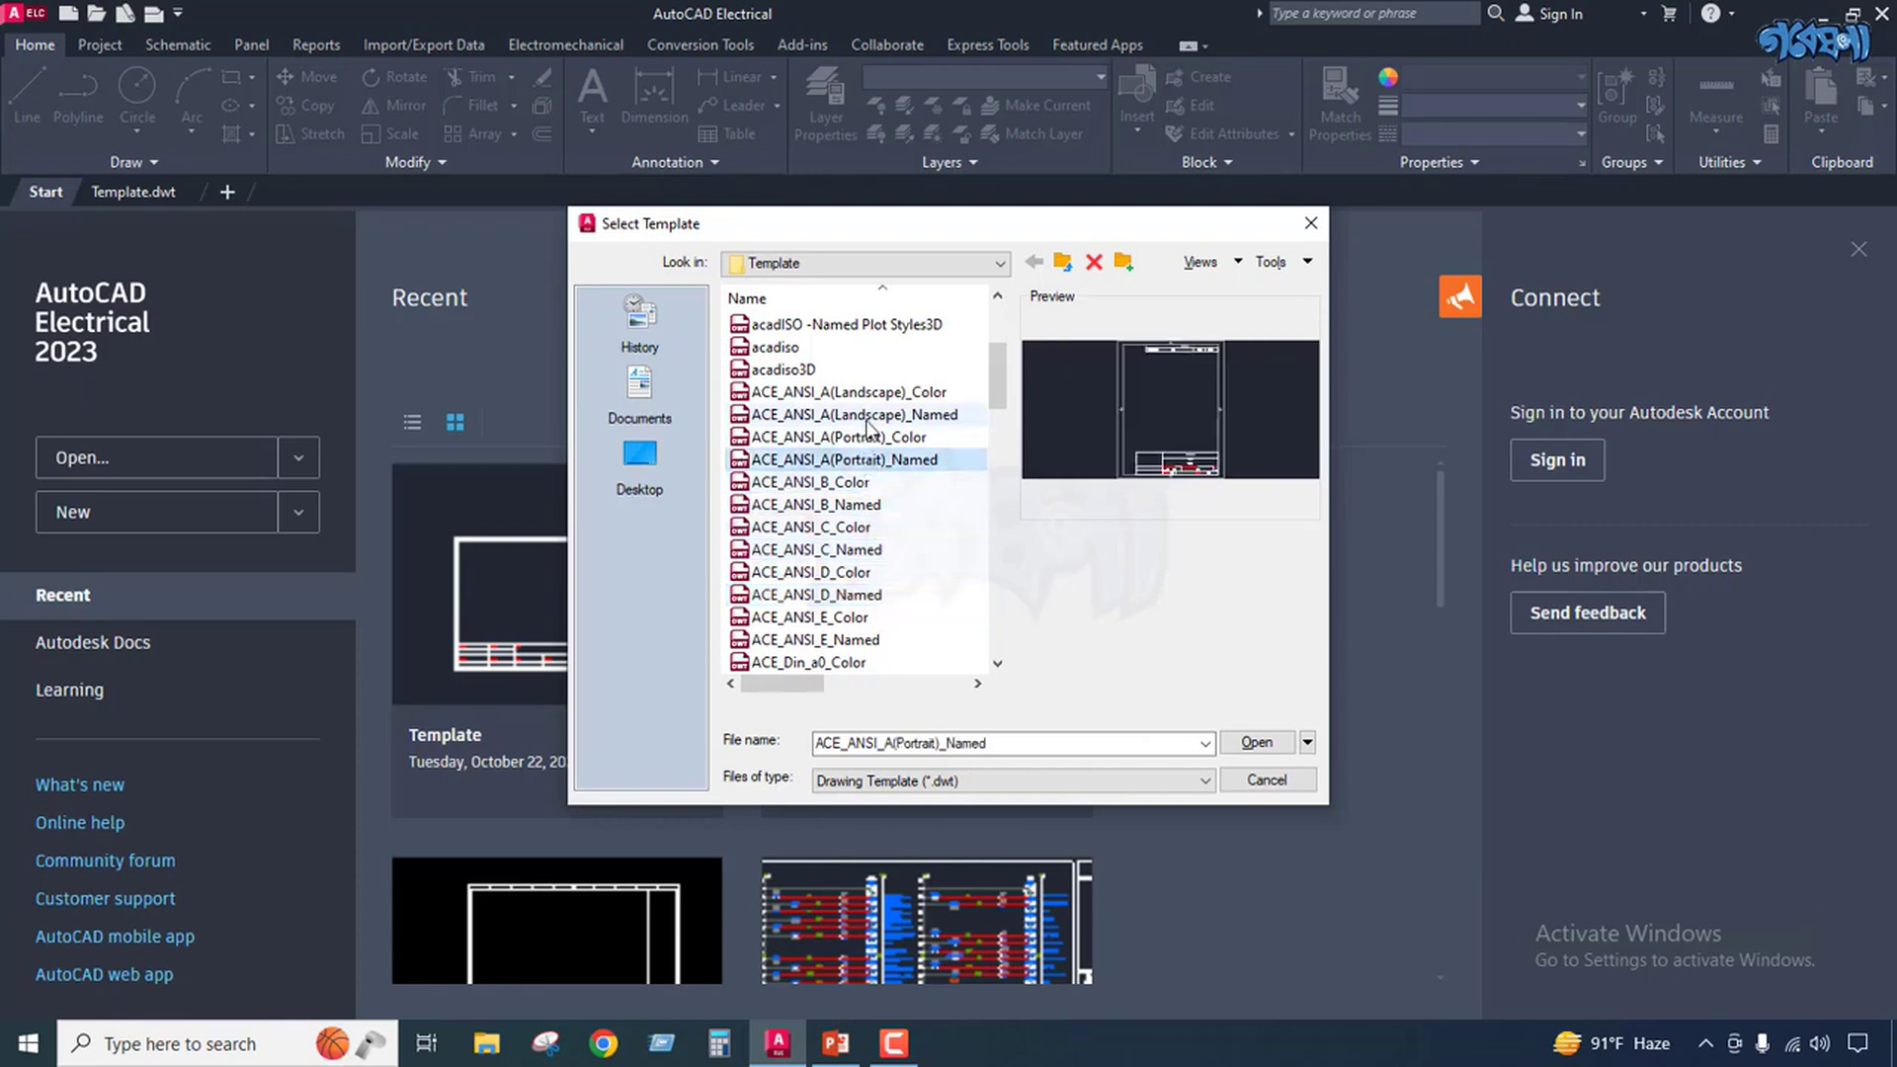
pyautogui.click(859, 414)
pyautogui.click(842, 572)
pyautogui.click(827, 618)
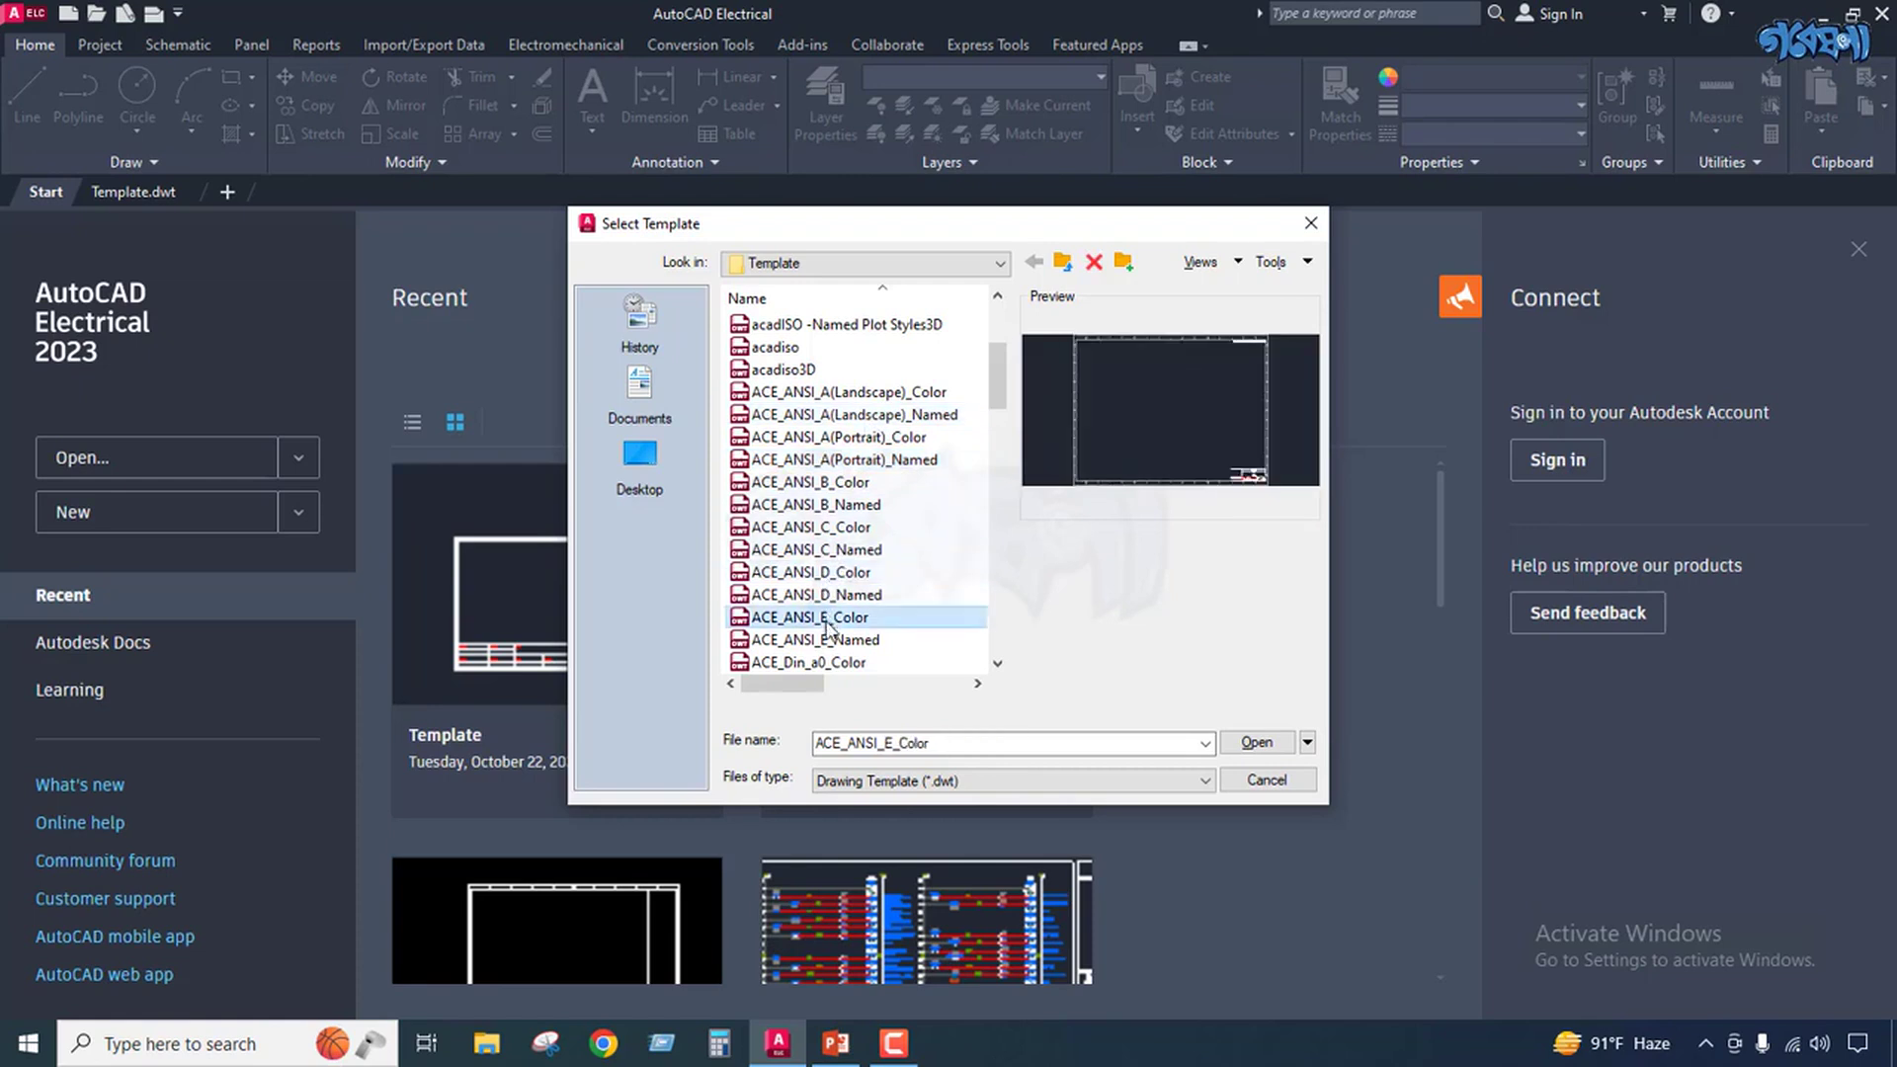
pyautogui.click(830, 639)
# Preview the ACE_Din templates from a0 to a4 and ACE_GB_A0, then leave template selection without opening one.
pyautogui.click(827, 662)
pyautogui.scroll(-4, 825, 549)
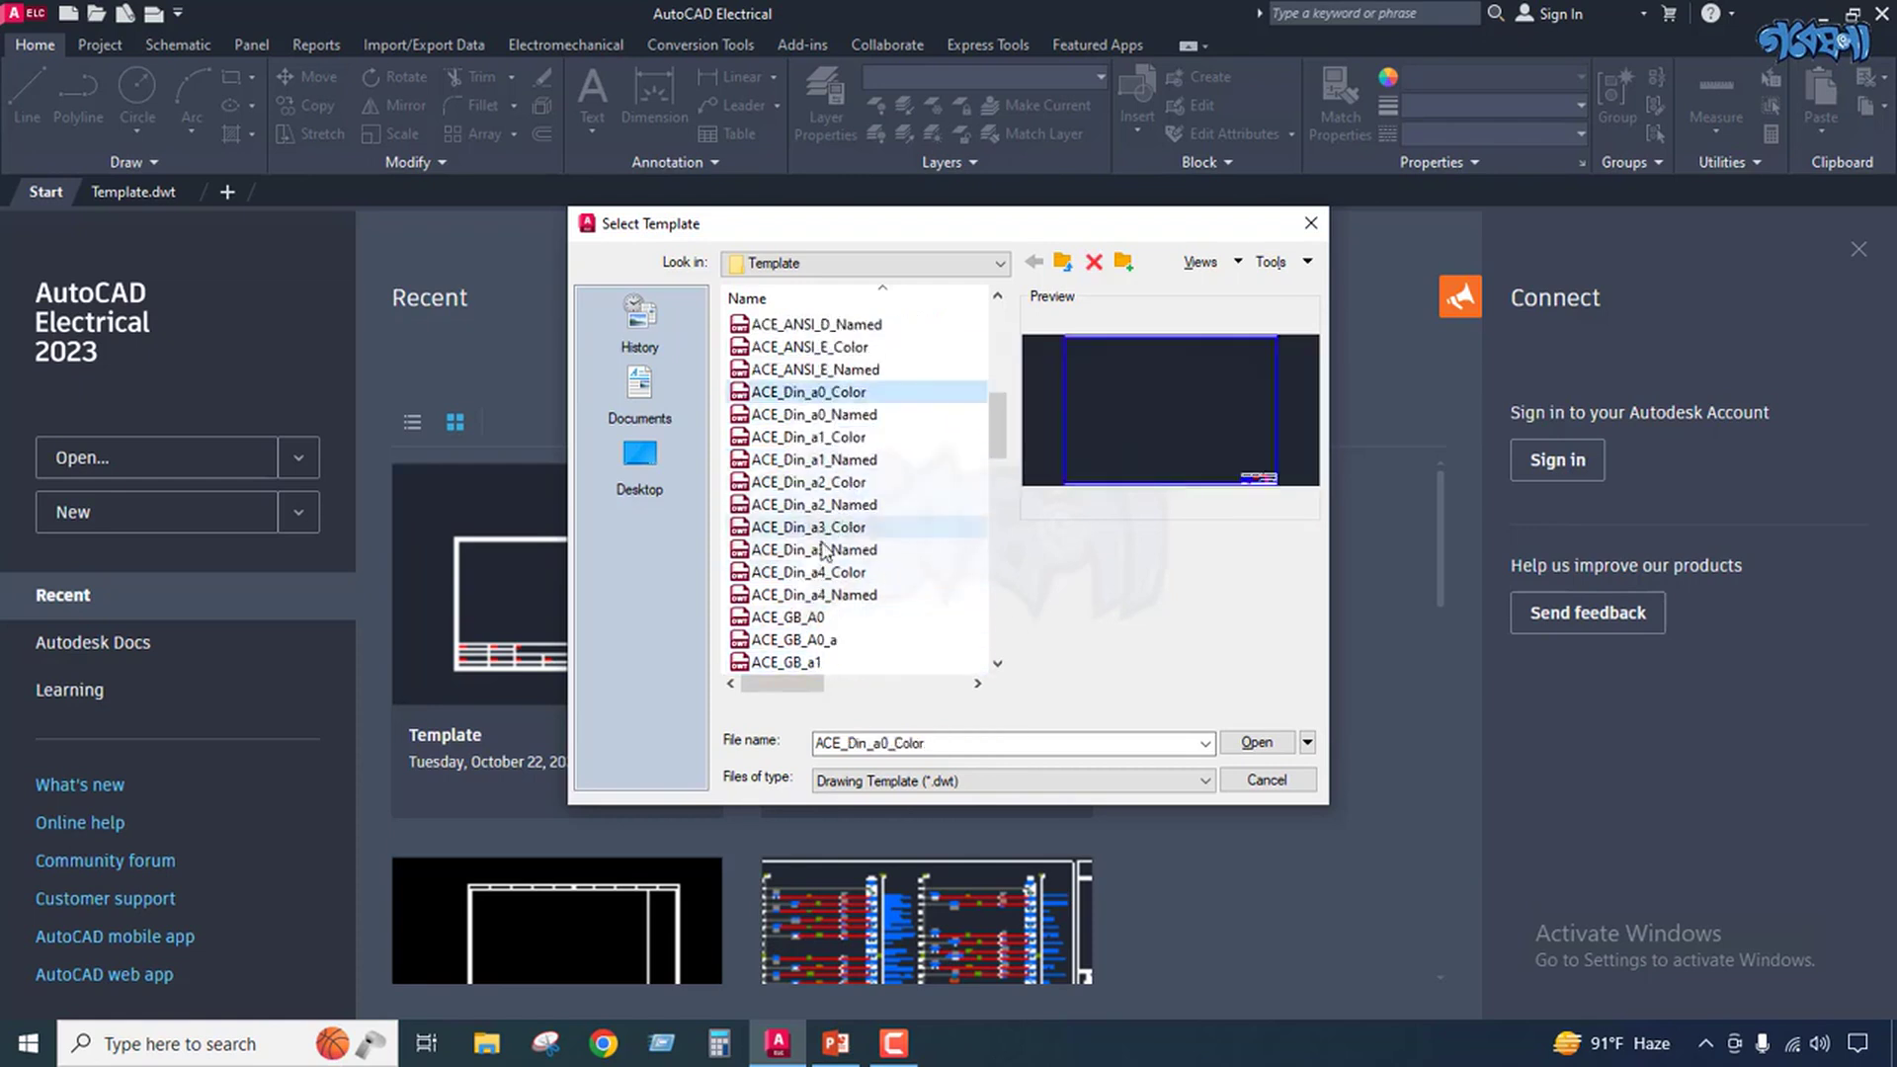
pyautogui.click(822, 549)
pyautogui.click(816, 596)
pyautogui.click(819, 556)
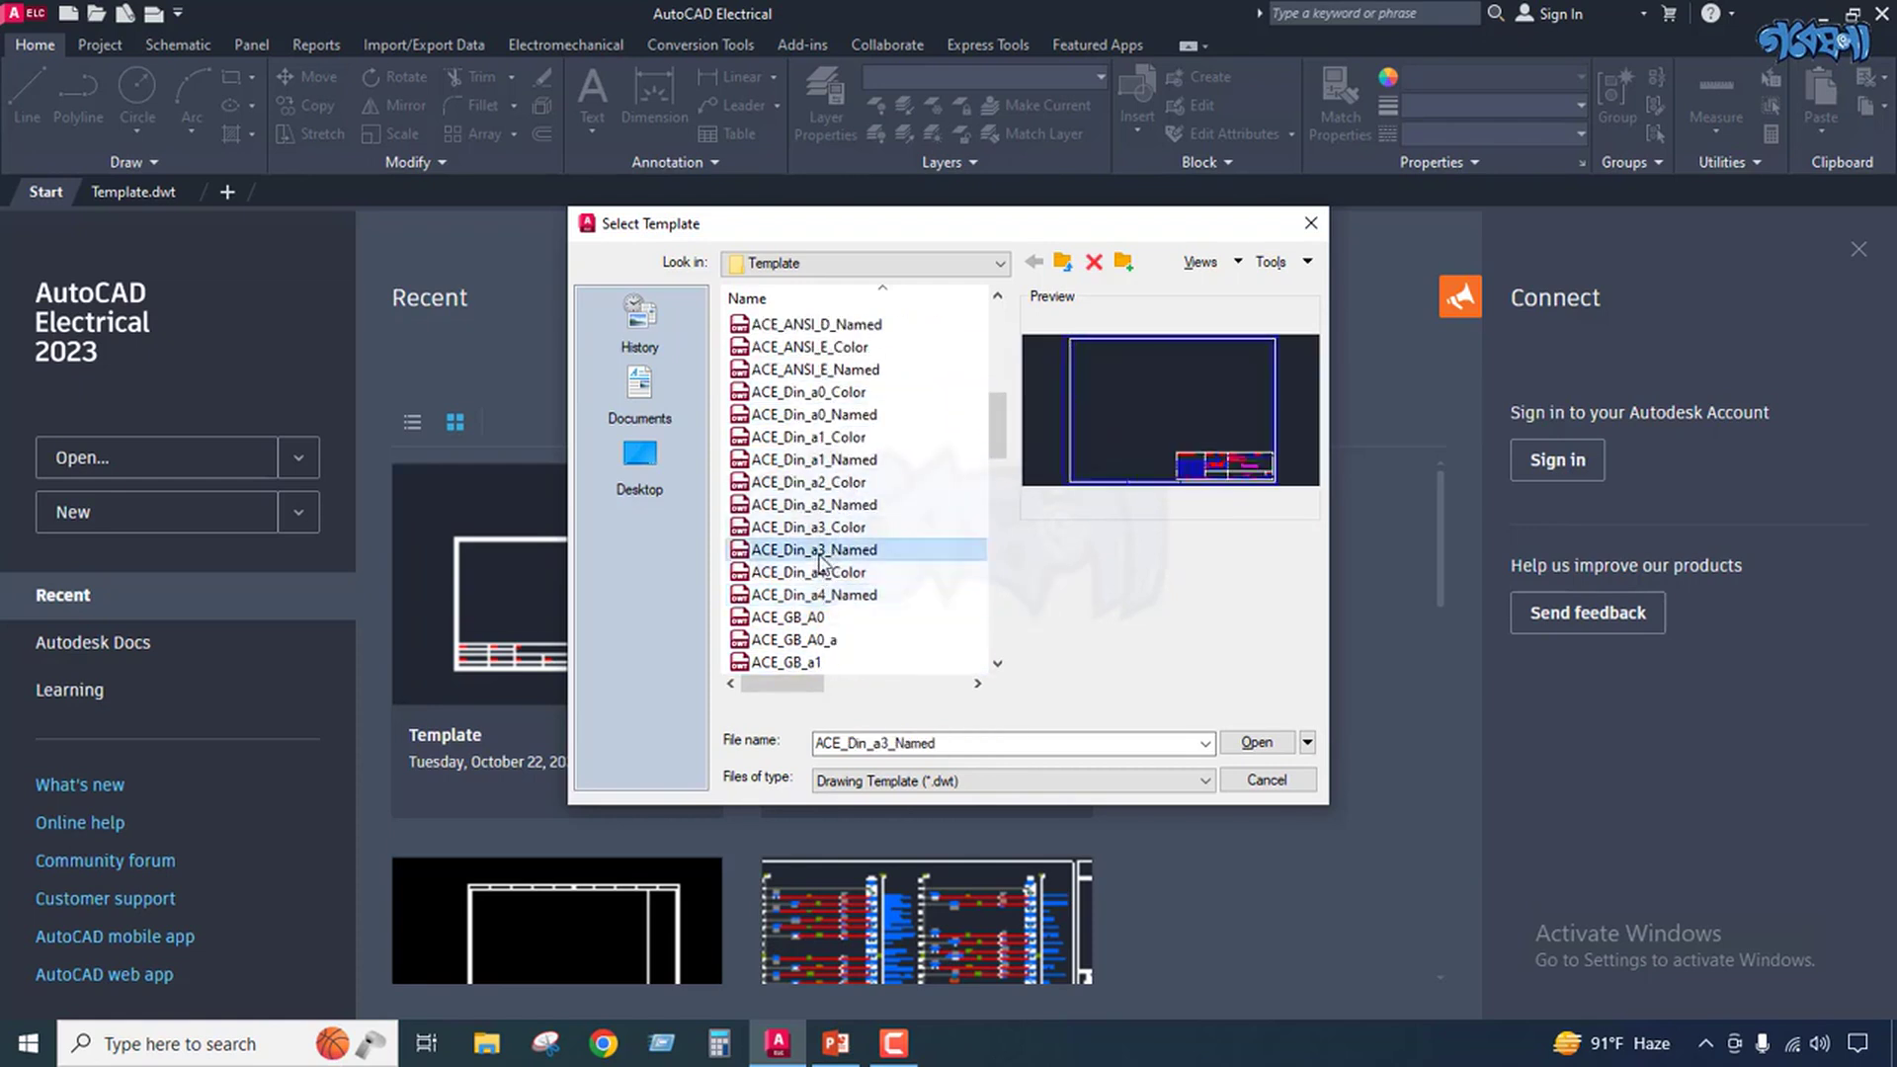
pyautogui.click(816, 596)
pyautogui.click(796, 618)
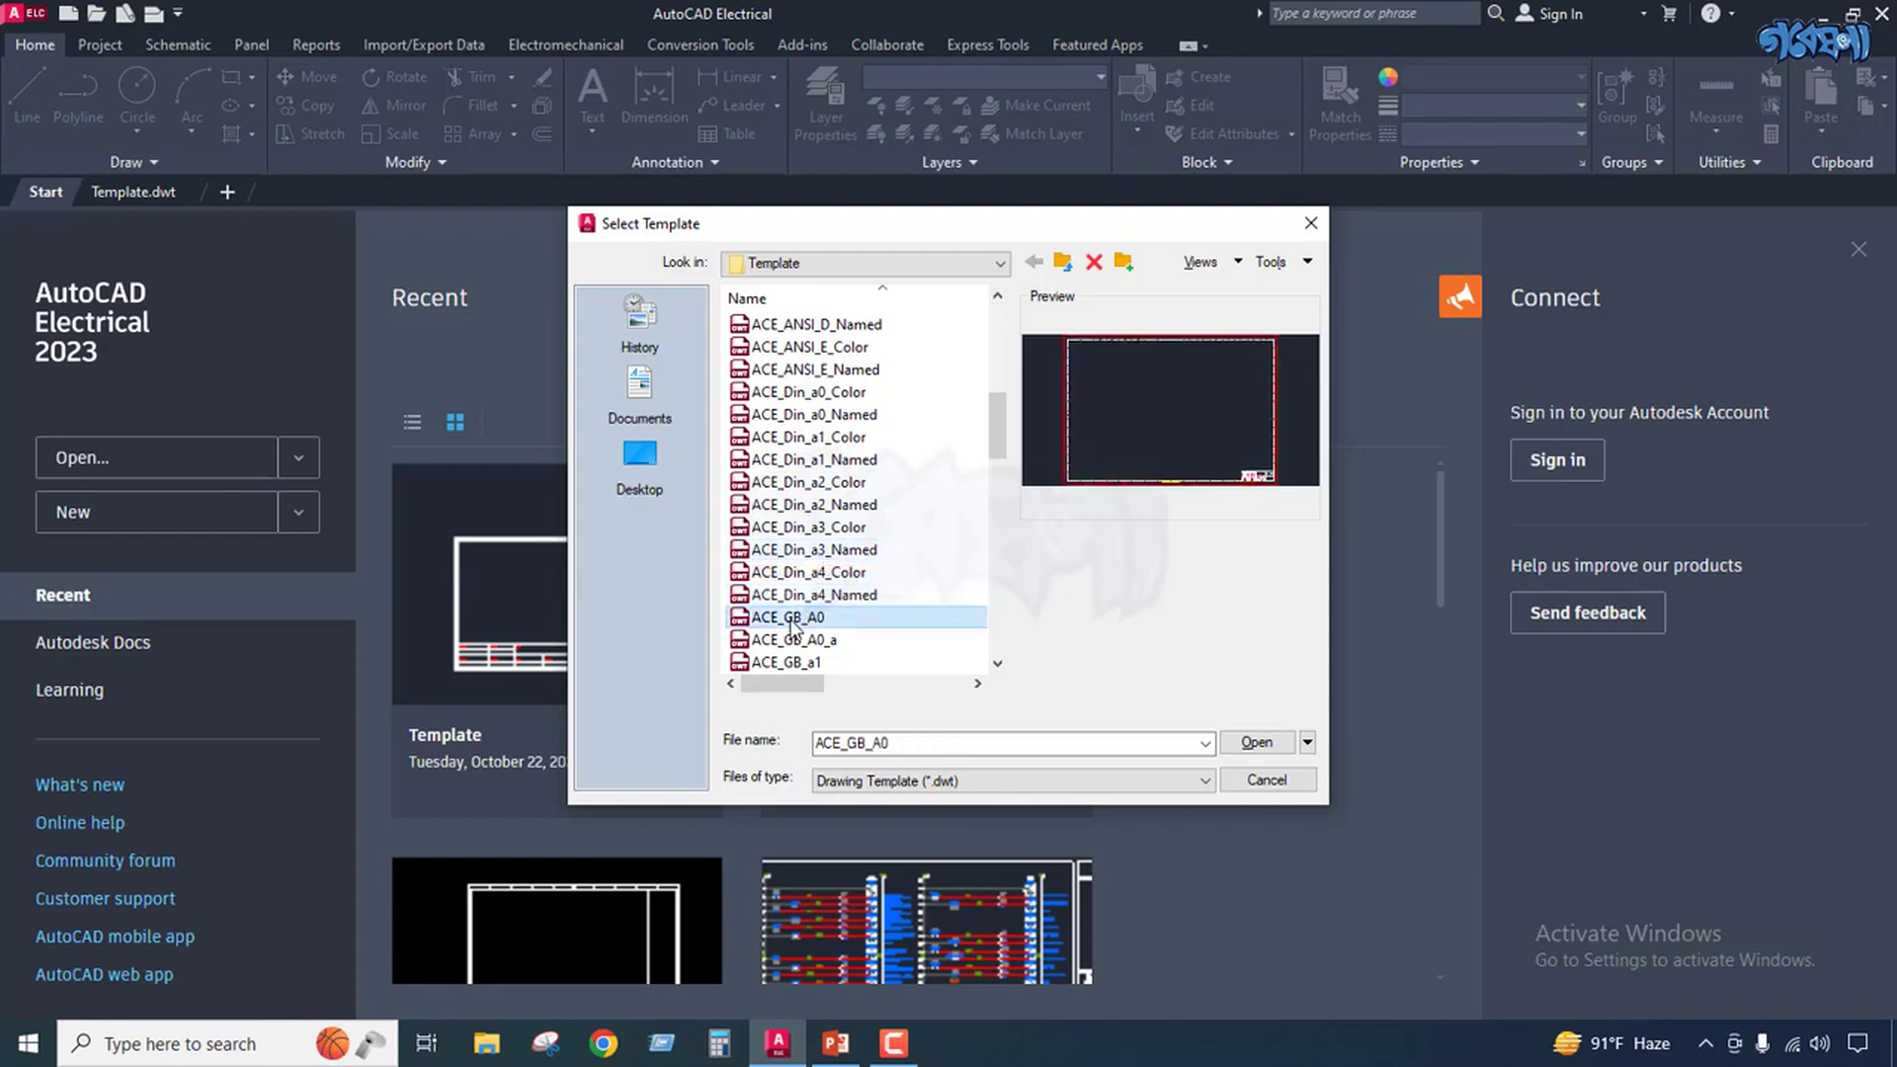
pyautogui.click(823, 526)
pyautogui.click(824, 440)
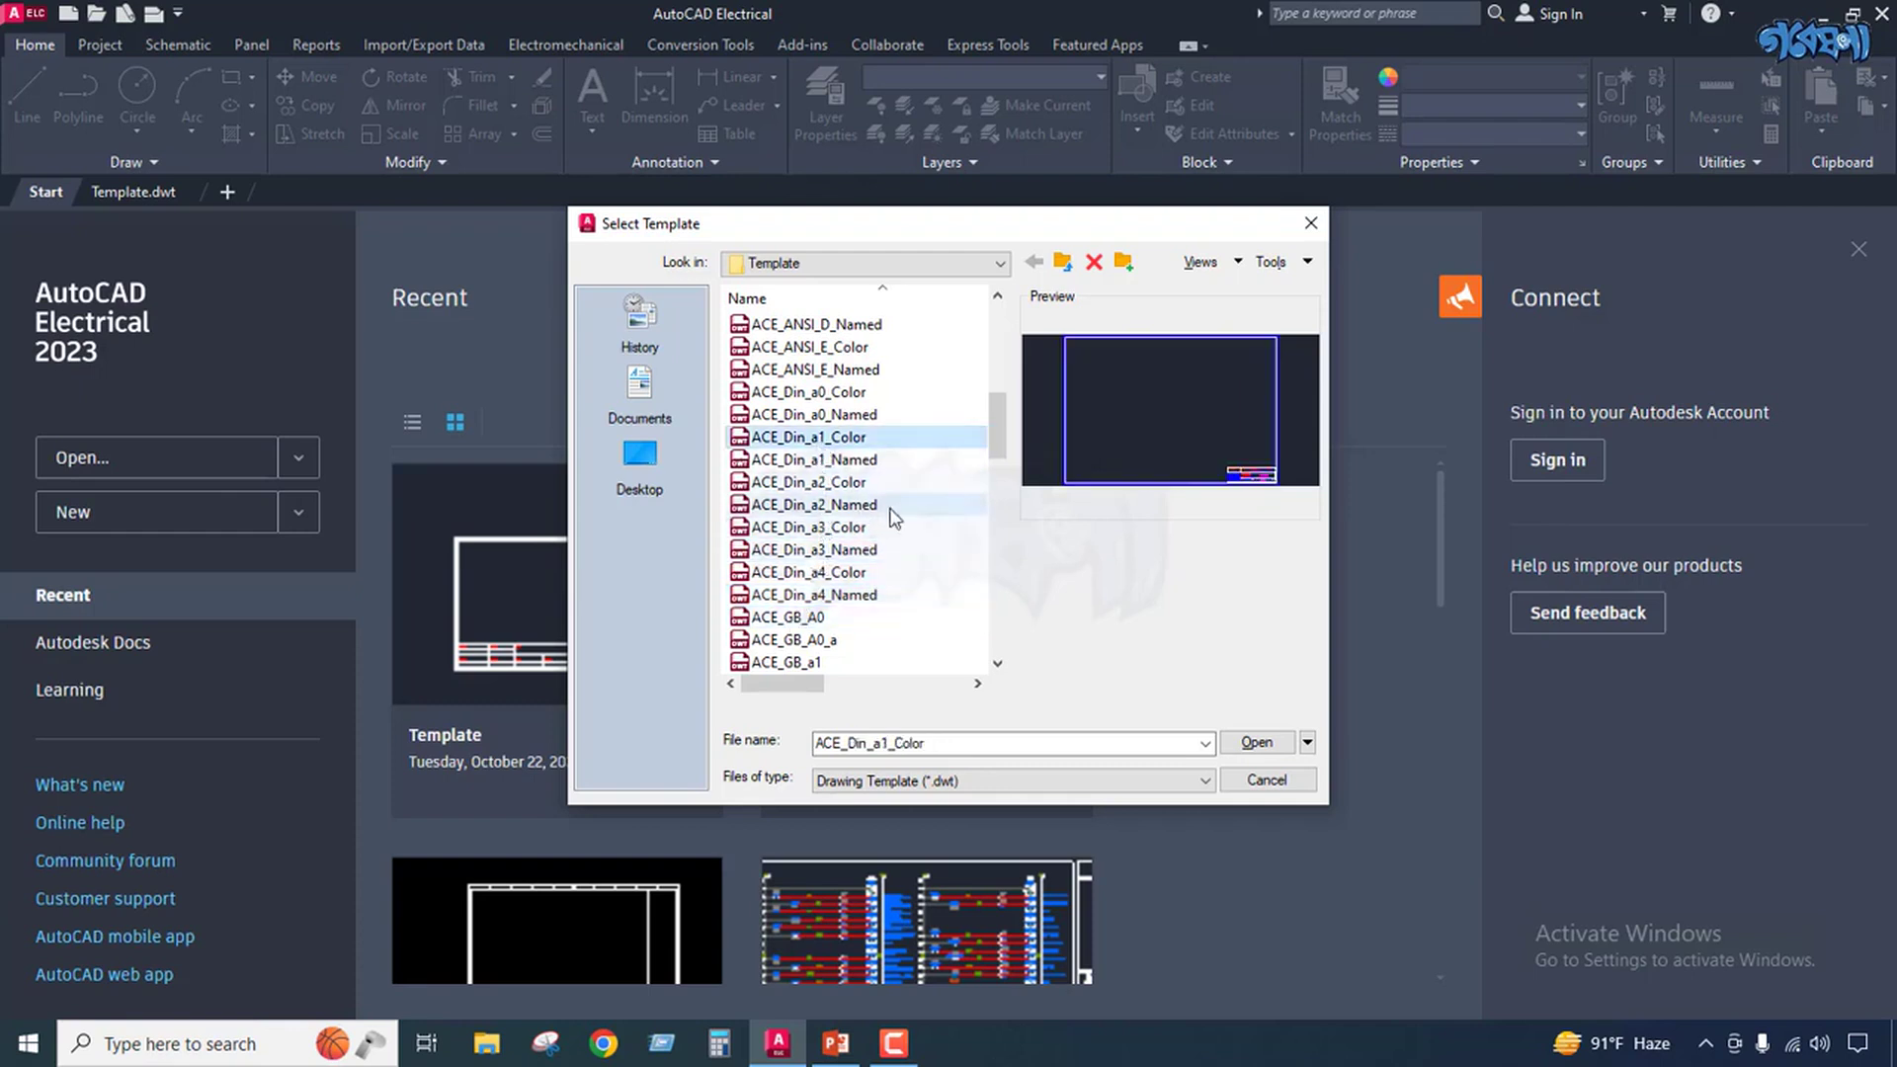
pyautogui.click(1310, 227)
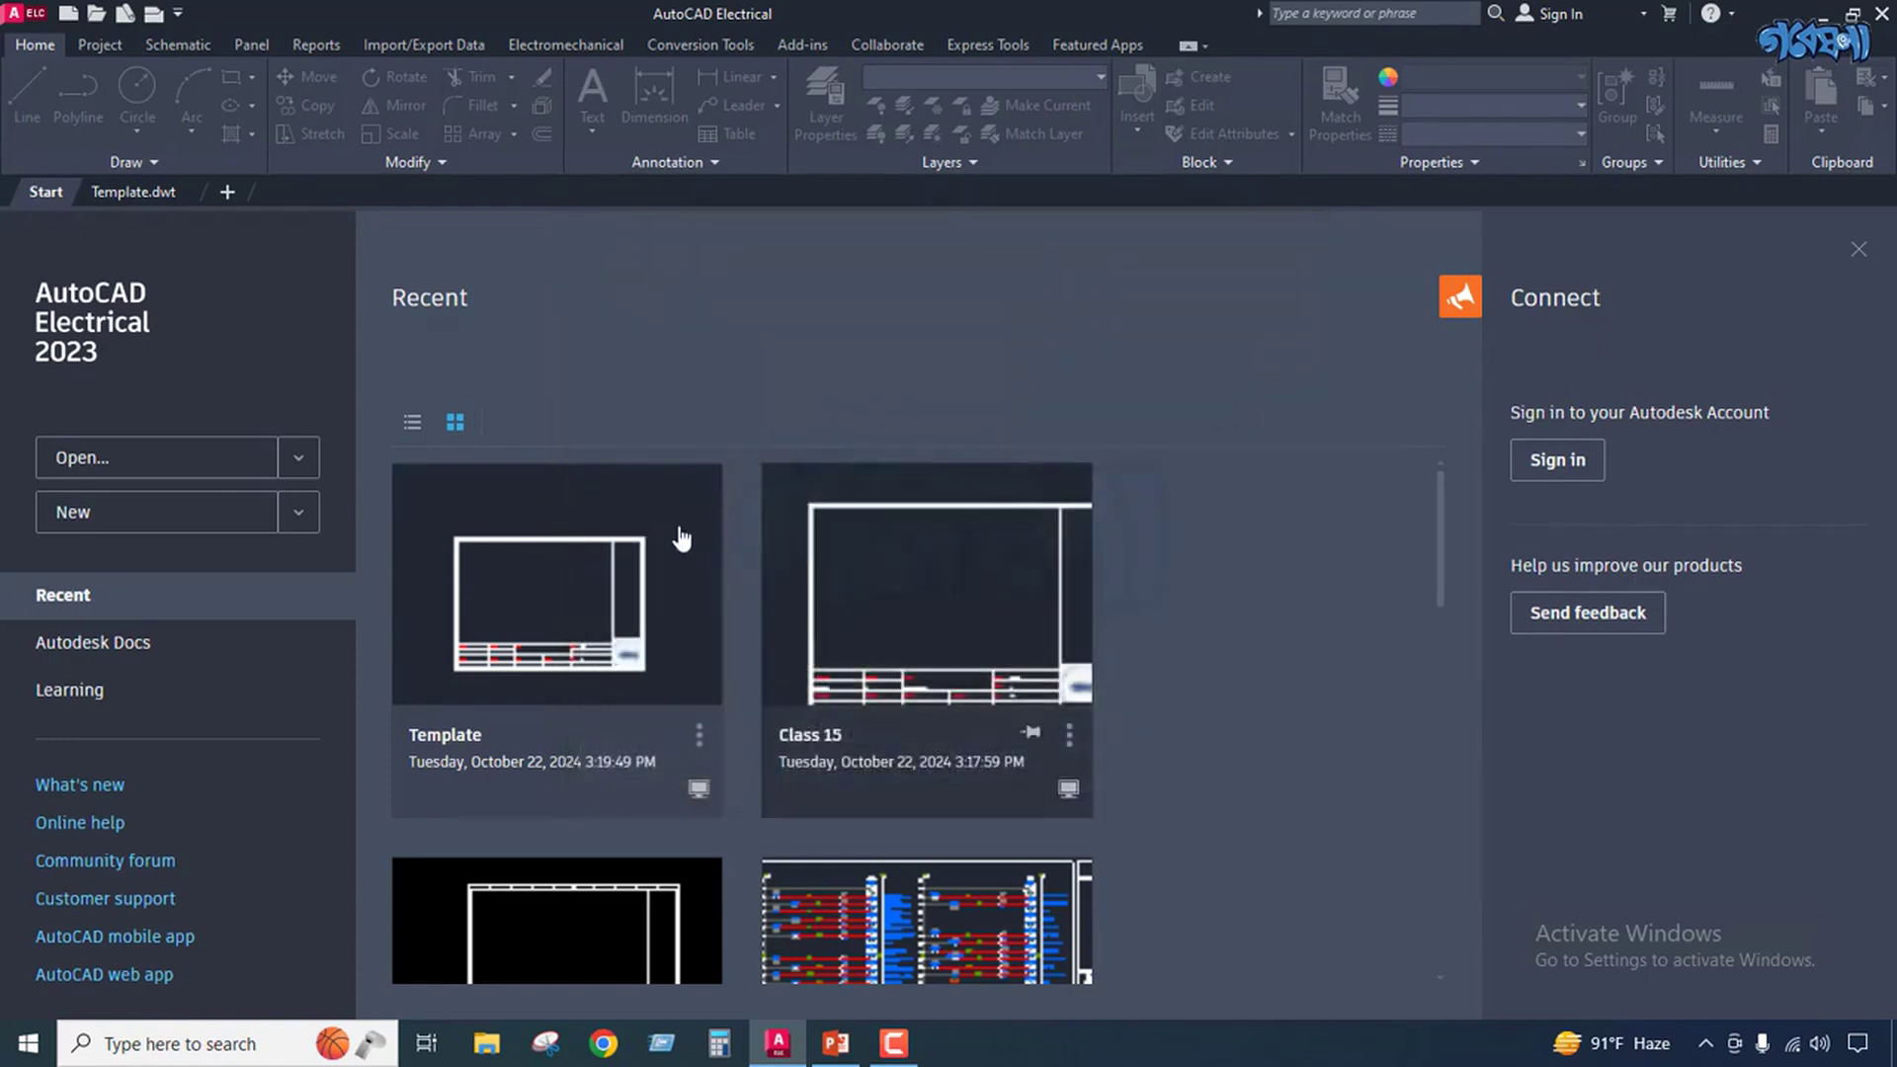
# Return to the Template.dwt drawing and inspect its border and title block up close.
pyautogui.click(139, 192)
pyautogui.scroll(-2, 876, 478)
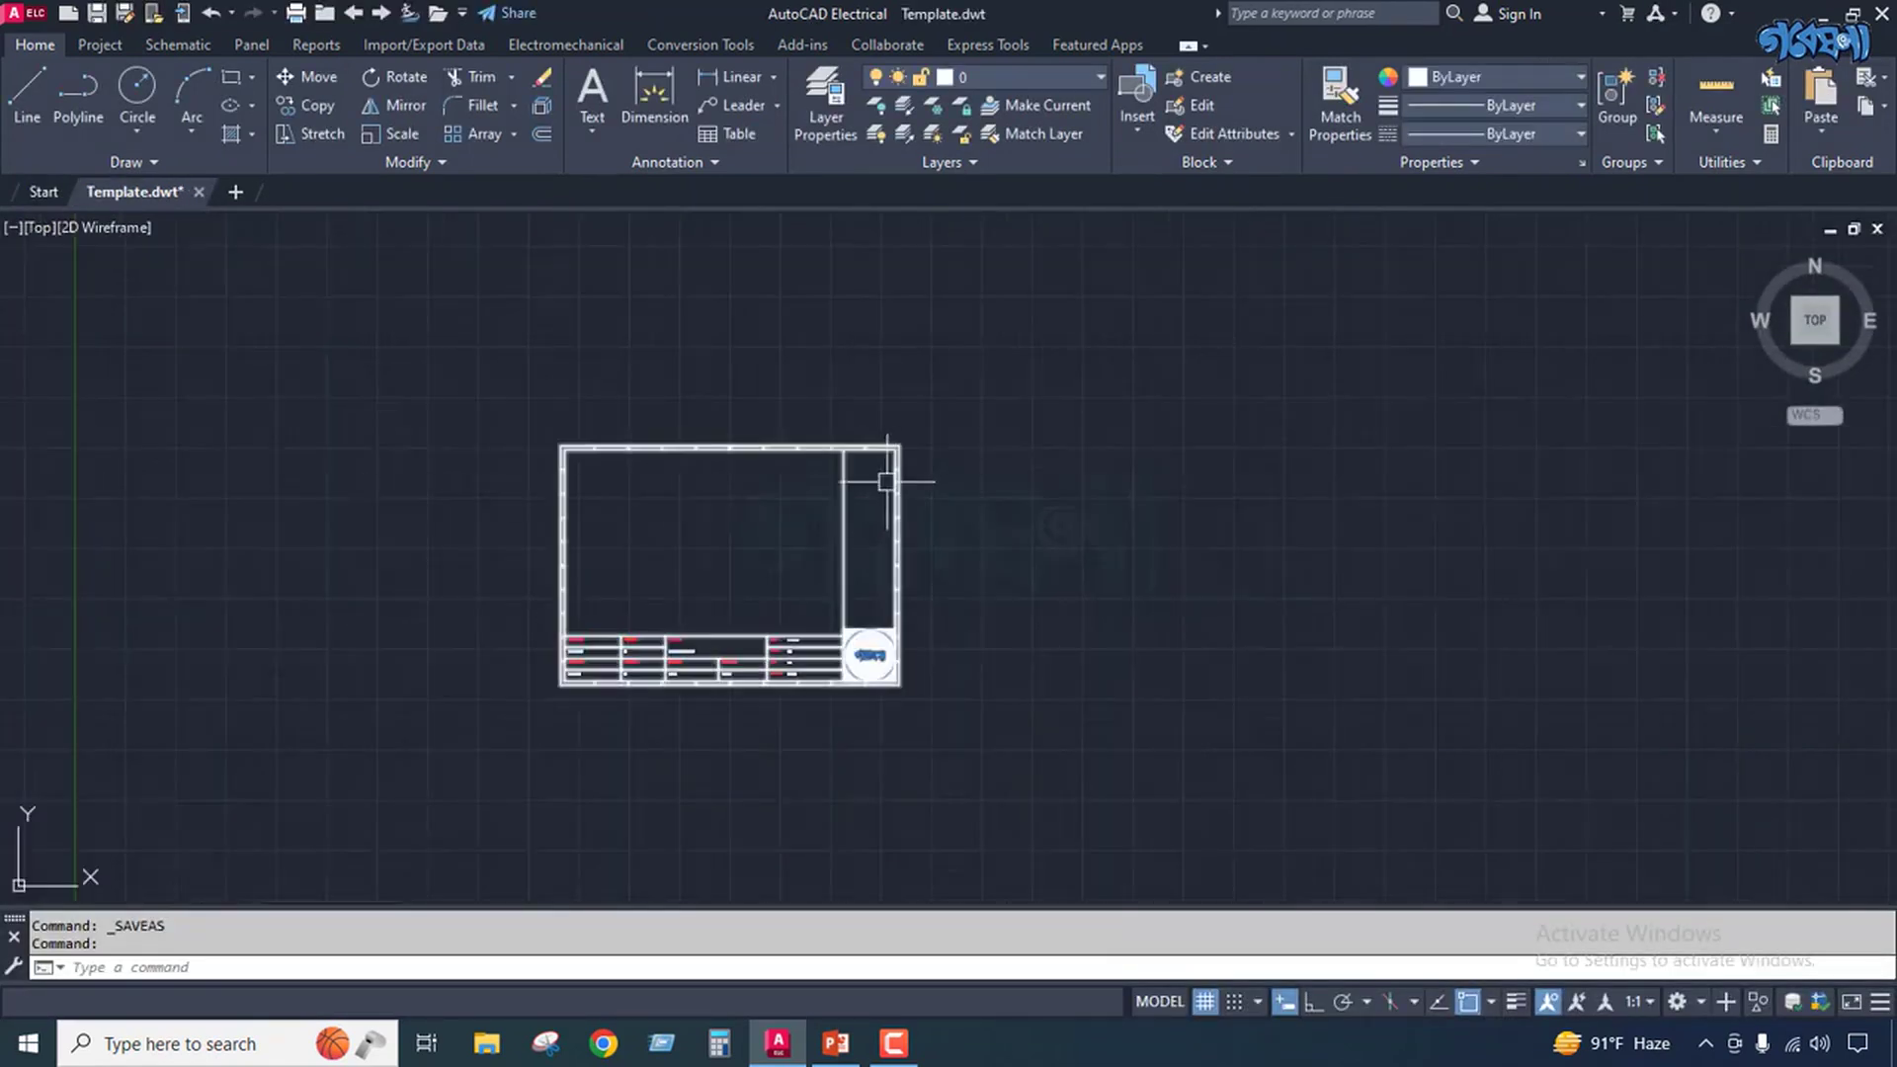
pyautogui.scroll(4, 796, 478)
pyautogui.scroll(-2, 674, 561)
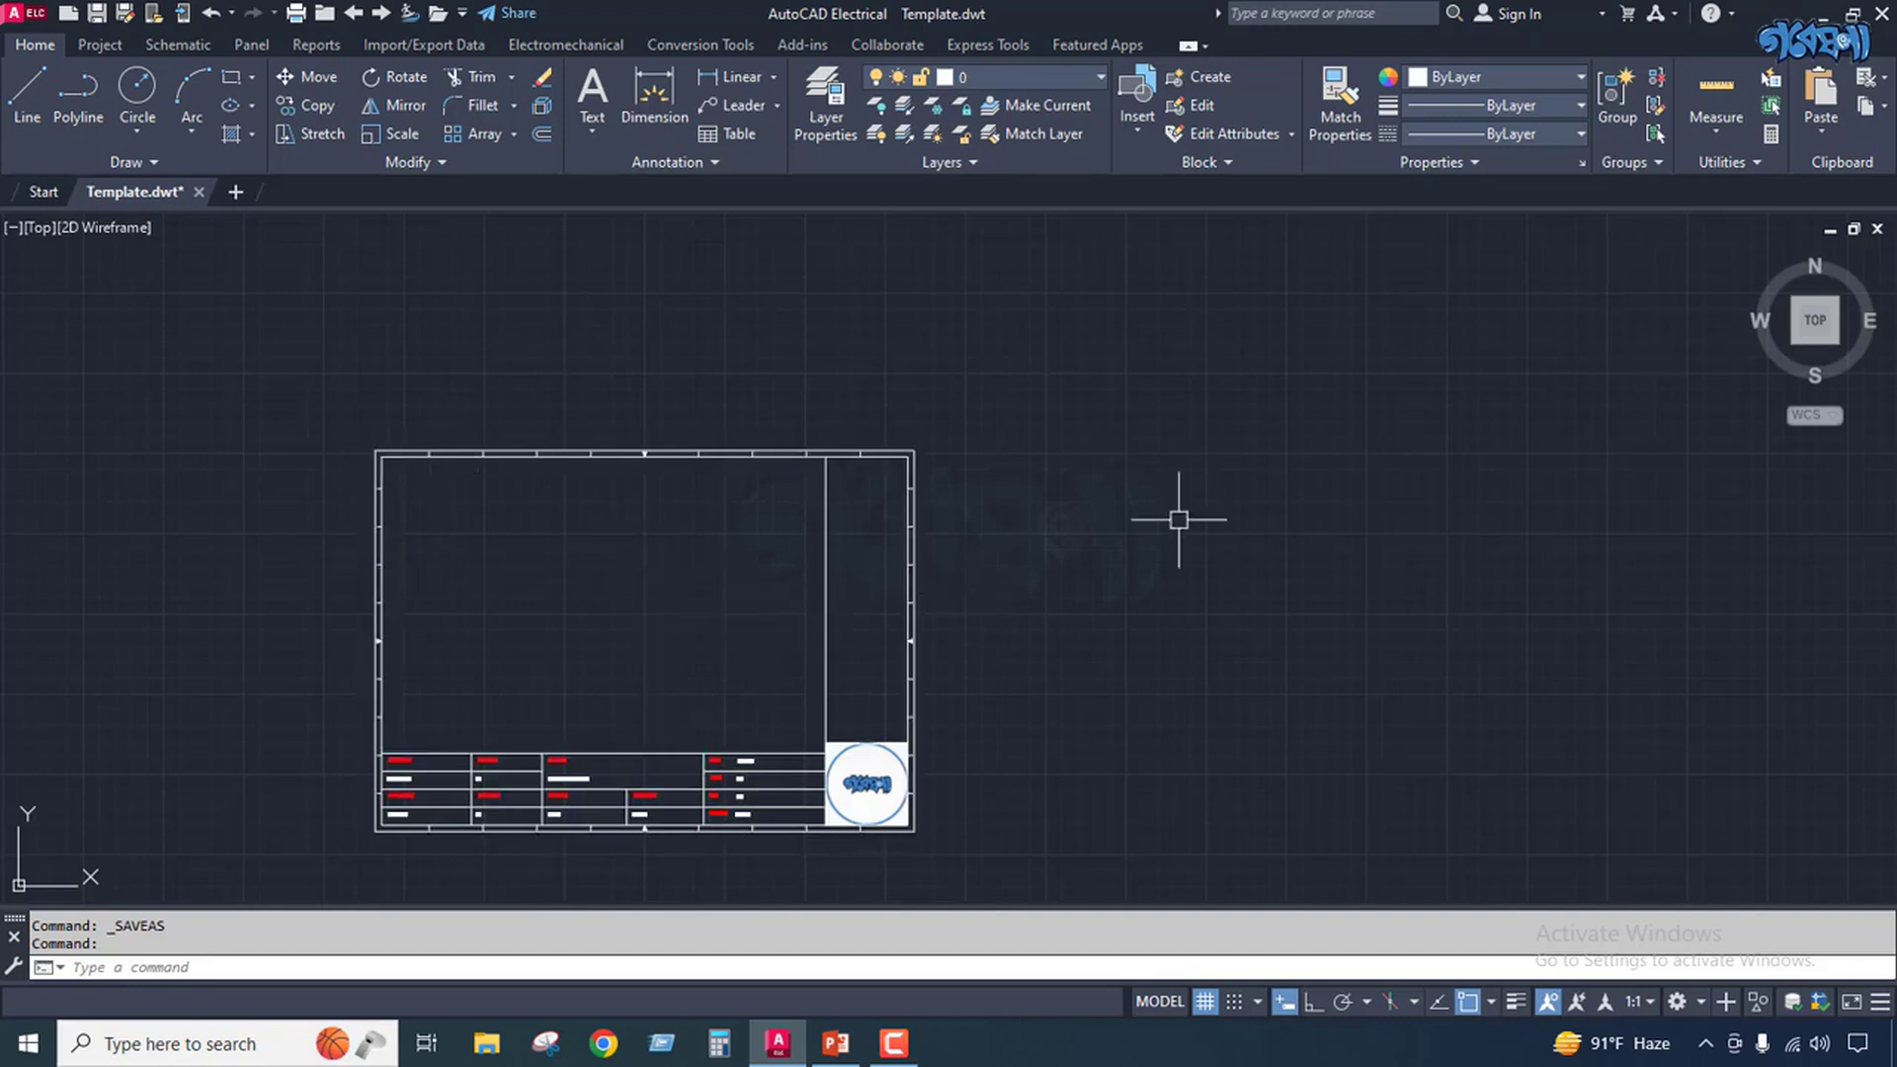
pyautogui.scroll(4, 550, 678)
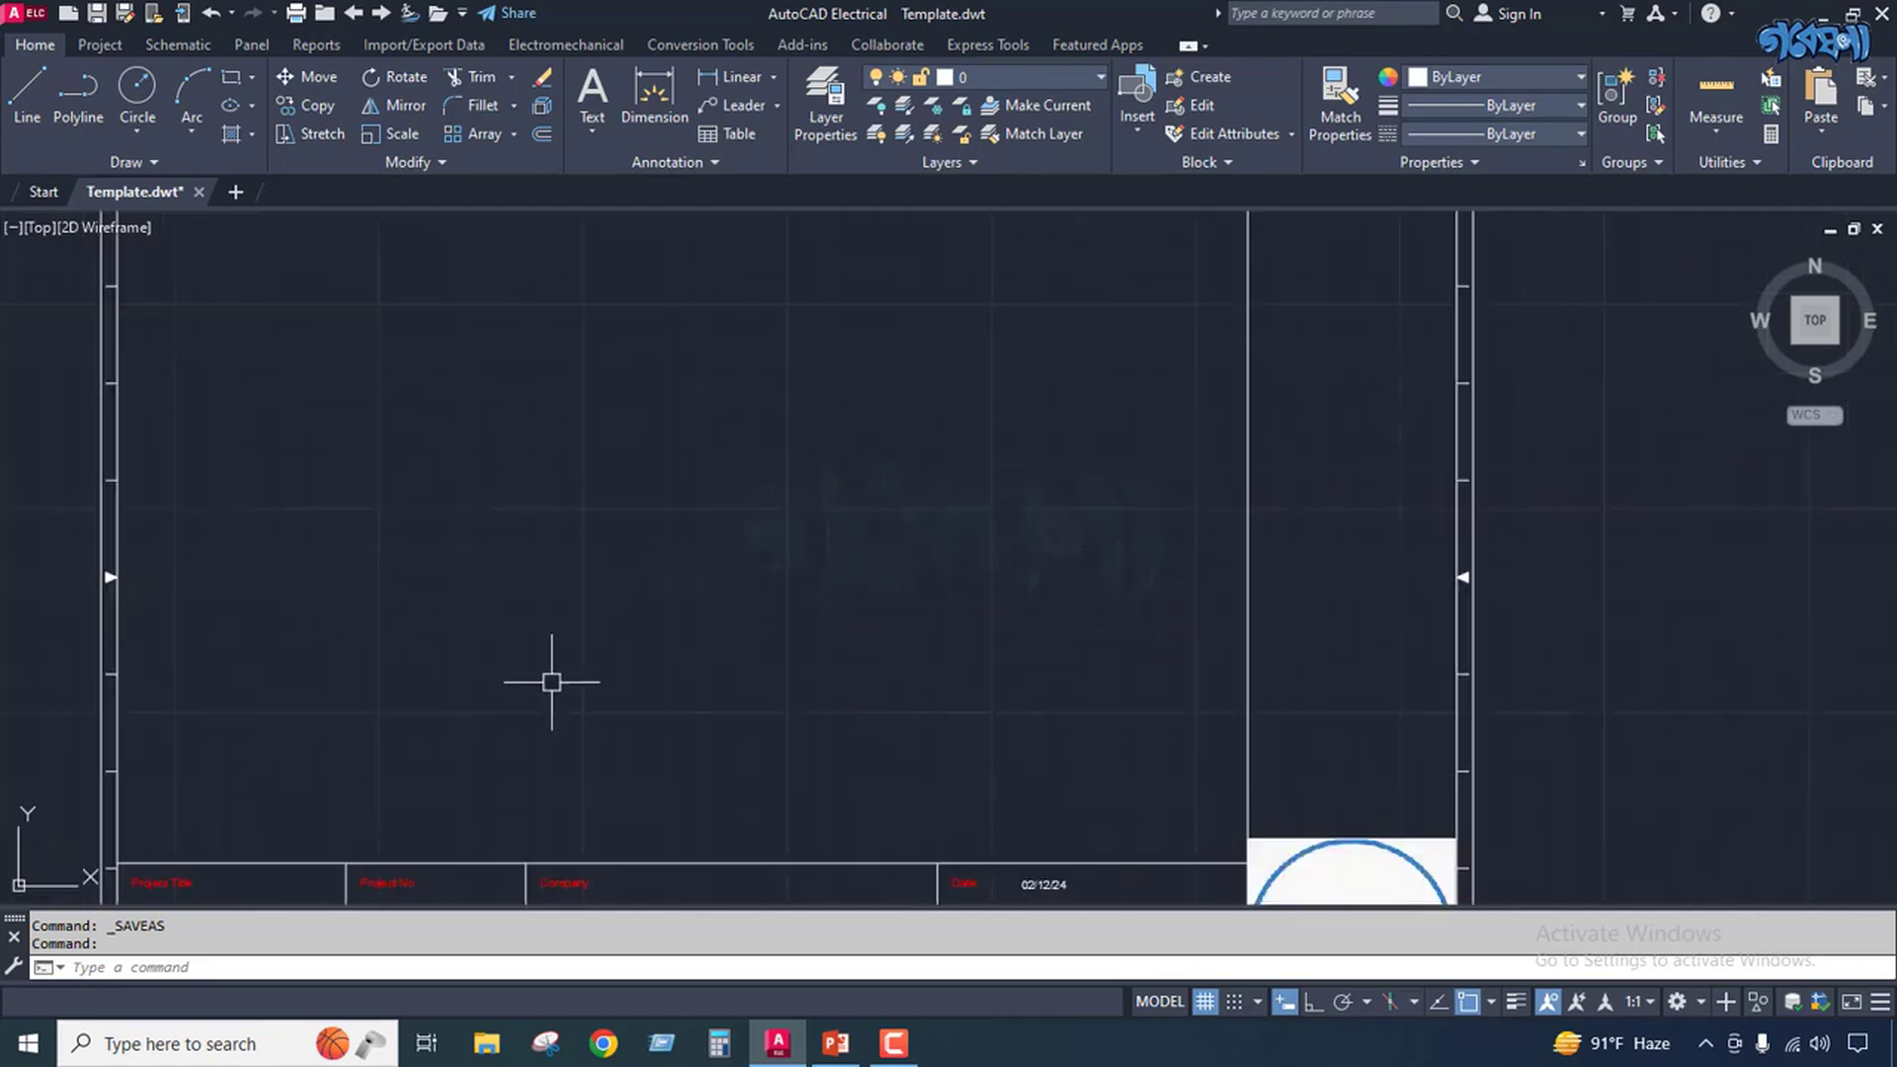
pyautogui.scroll(-4, 656, 549)
pyautogui.scroll(4, 555, 440)
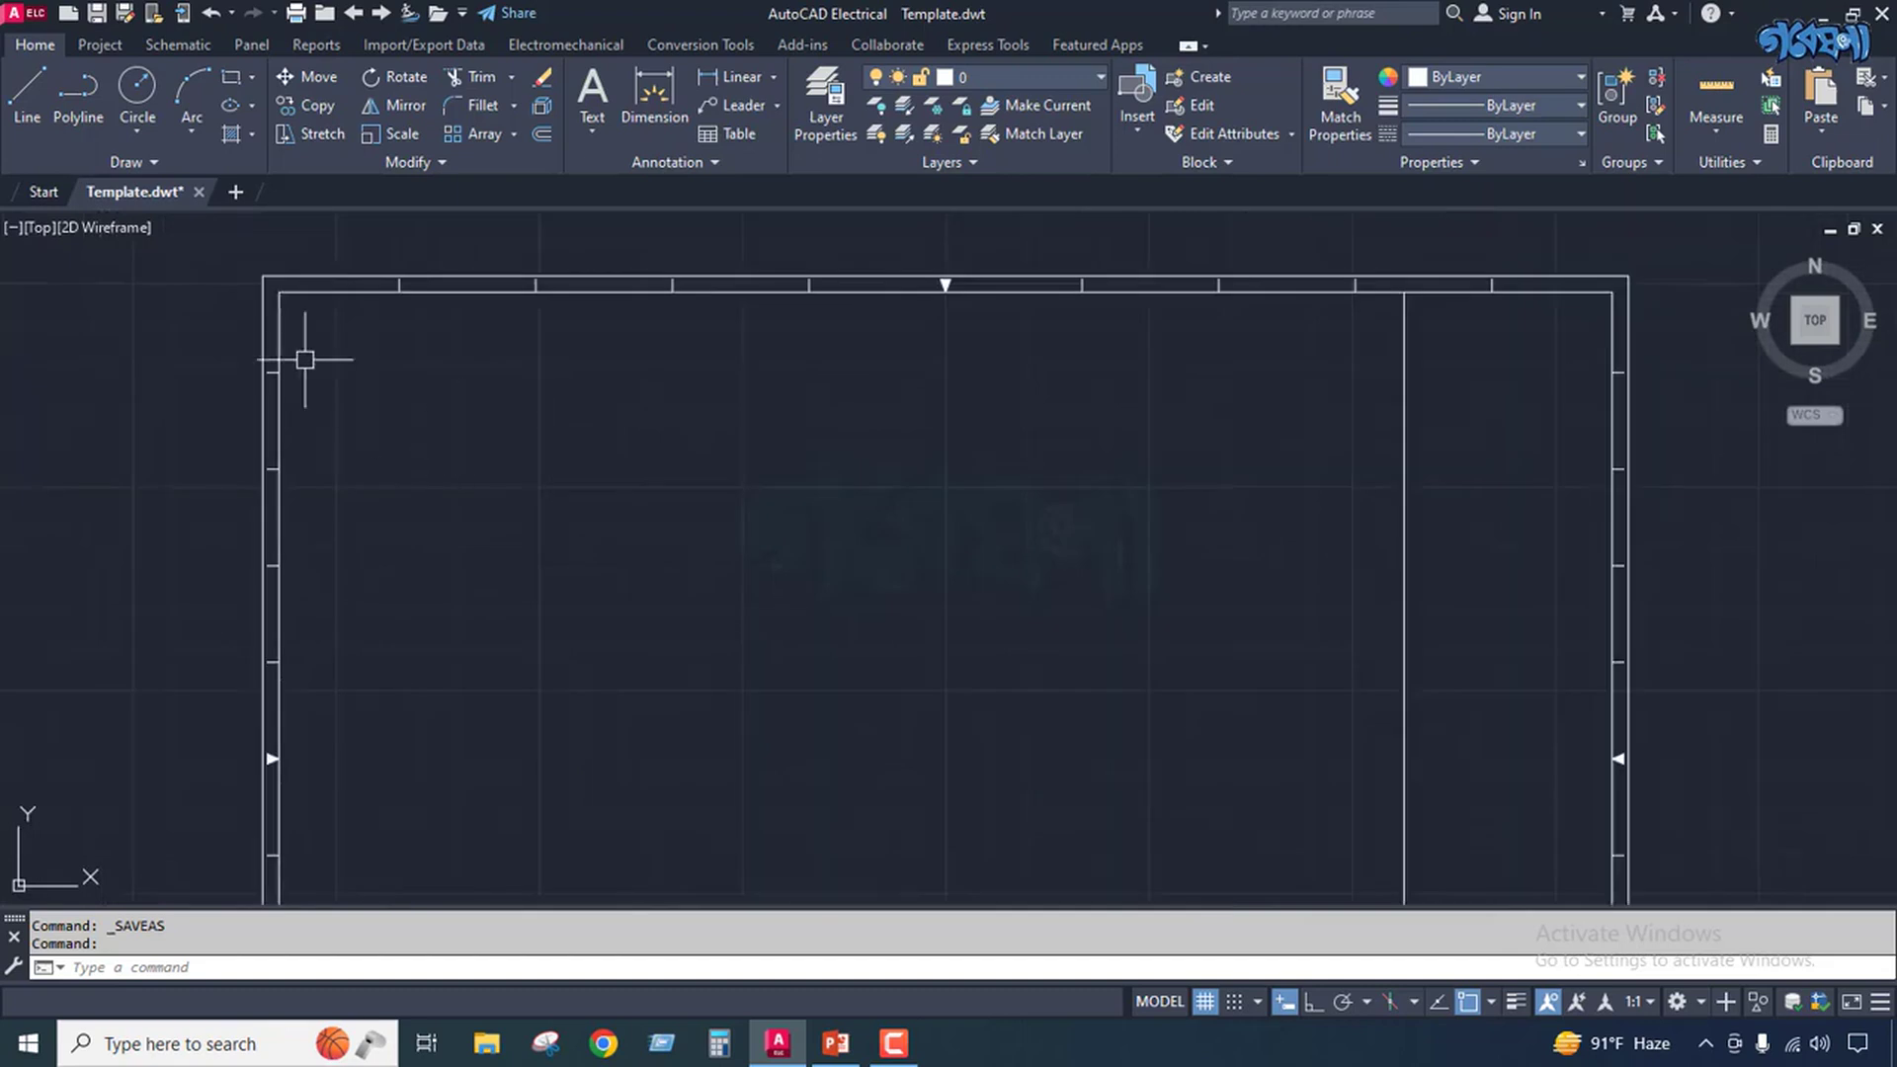
# Open schematic component insertion and add the WD_M block, with the drawing's configuration settings forced to match the project.
pyautogui.click(179, 44)
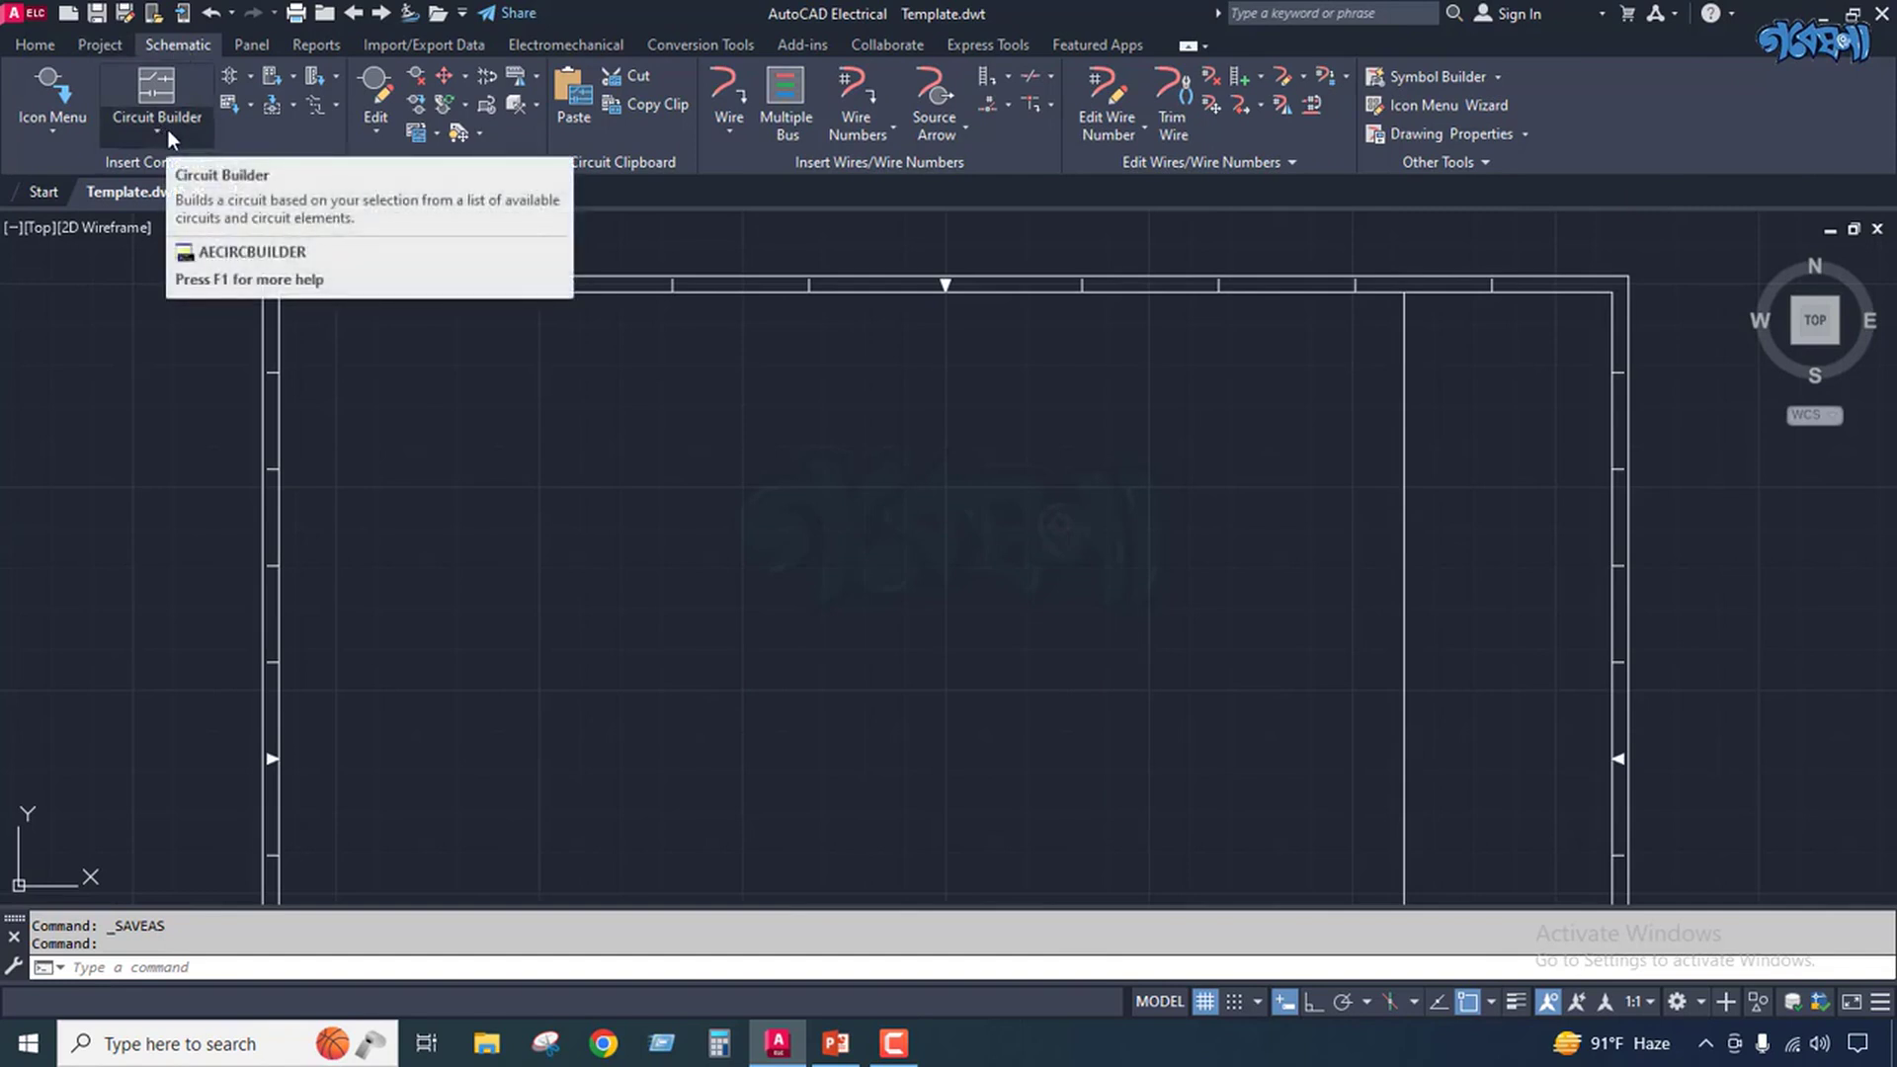
pyautogui.click(50, 133)
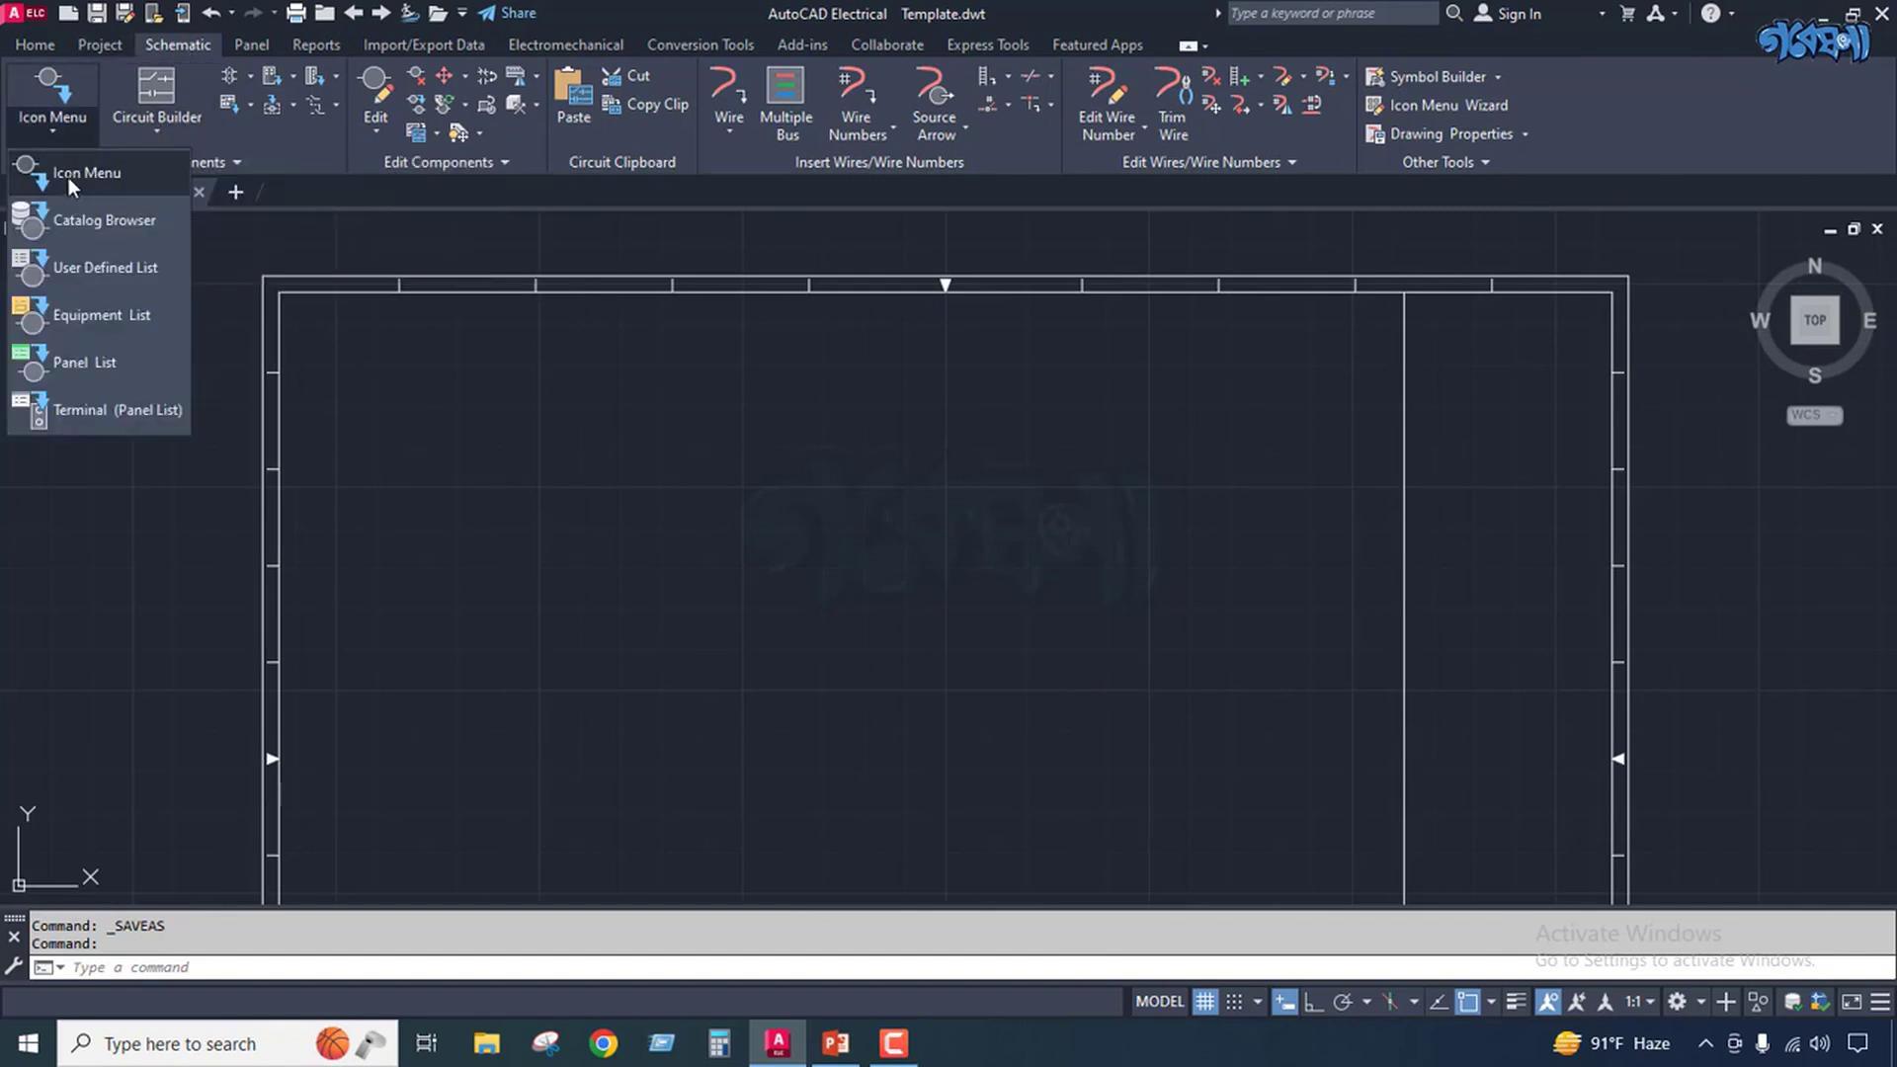
pyautogui.click(68, 175)
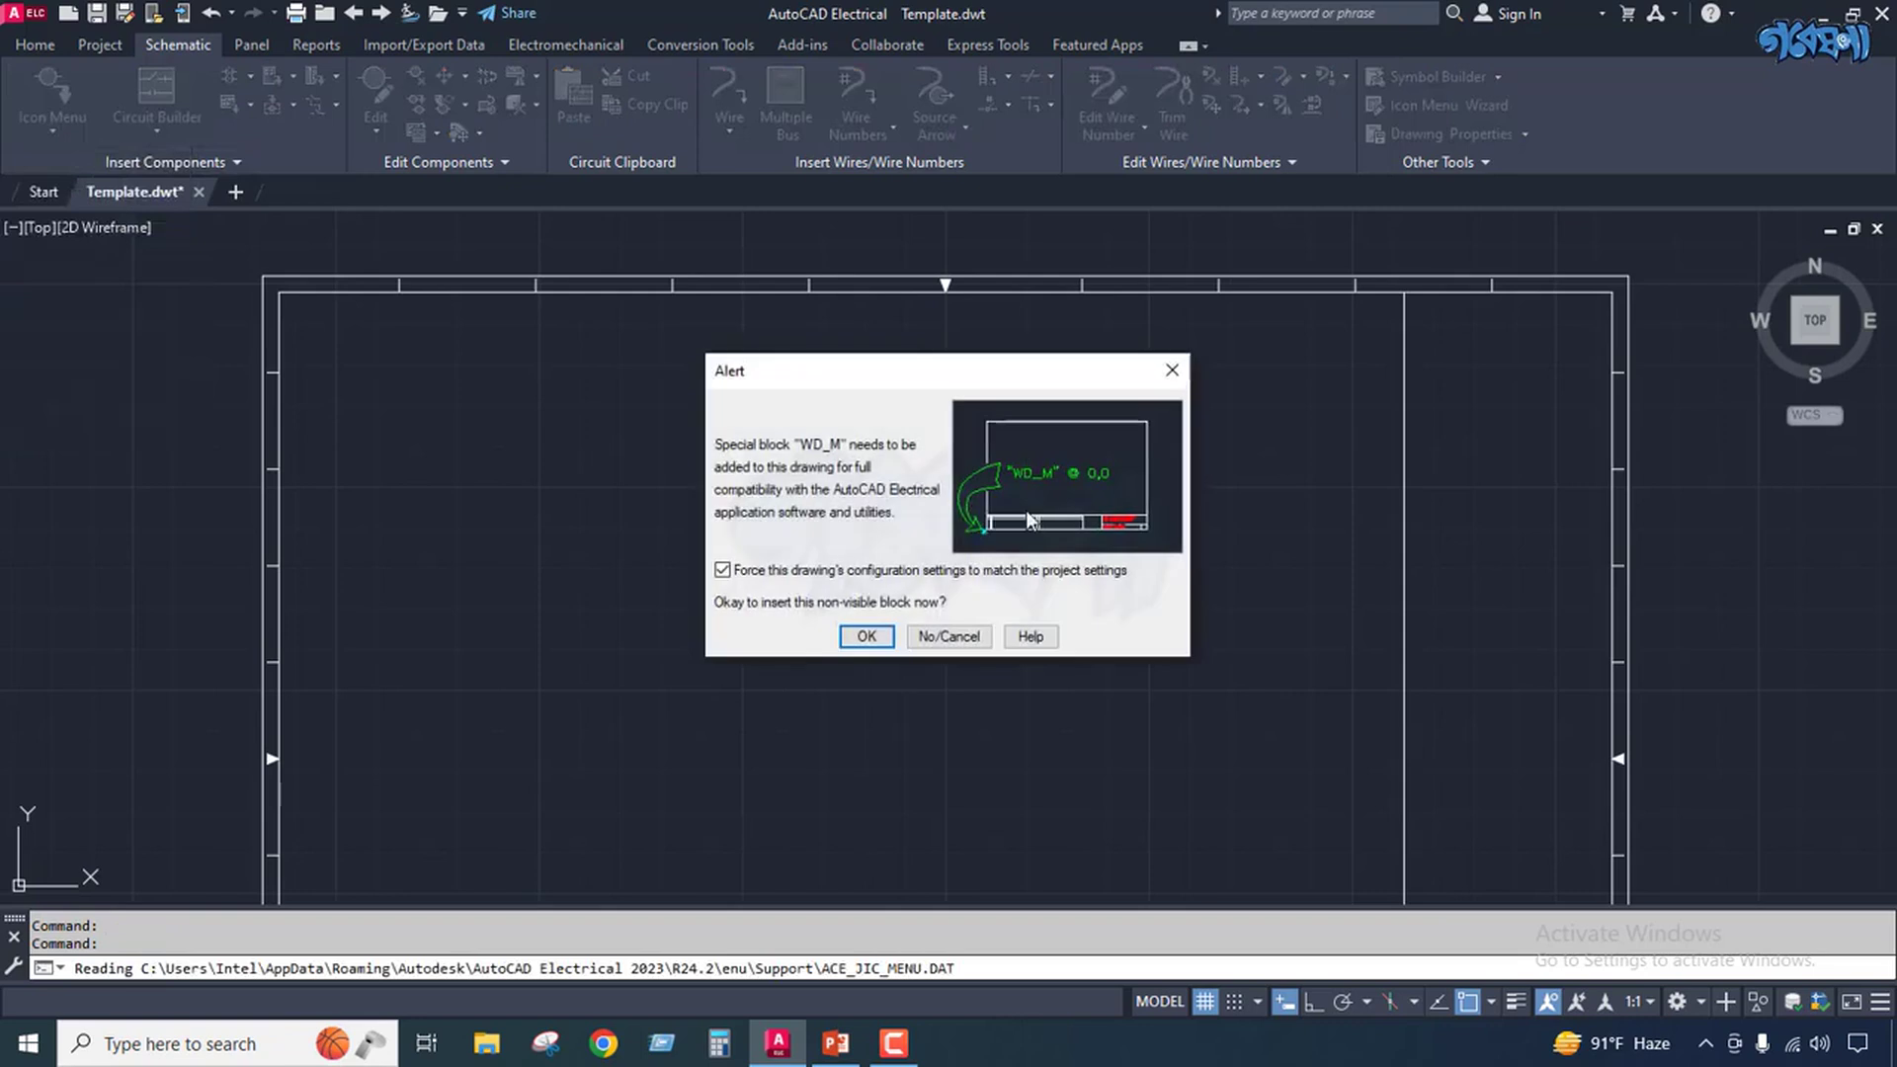
pyautogui.click(867, 638)
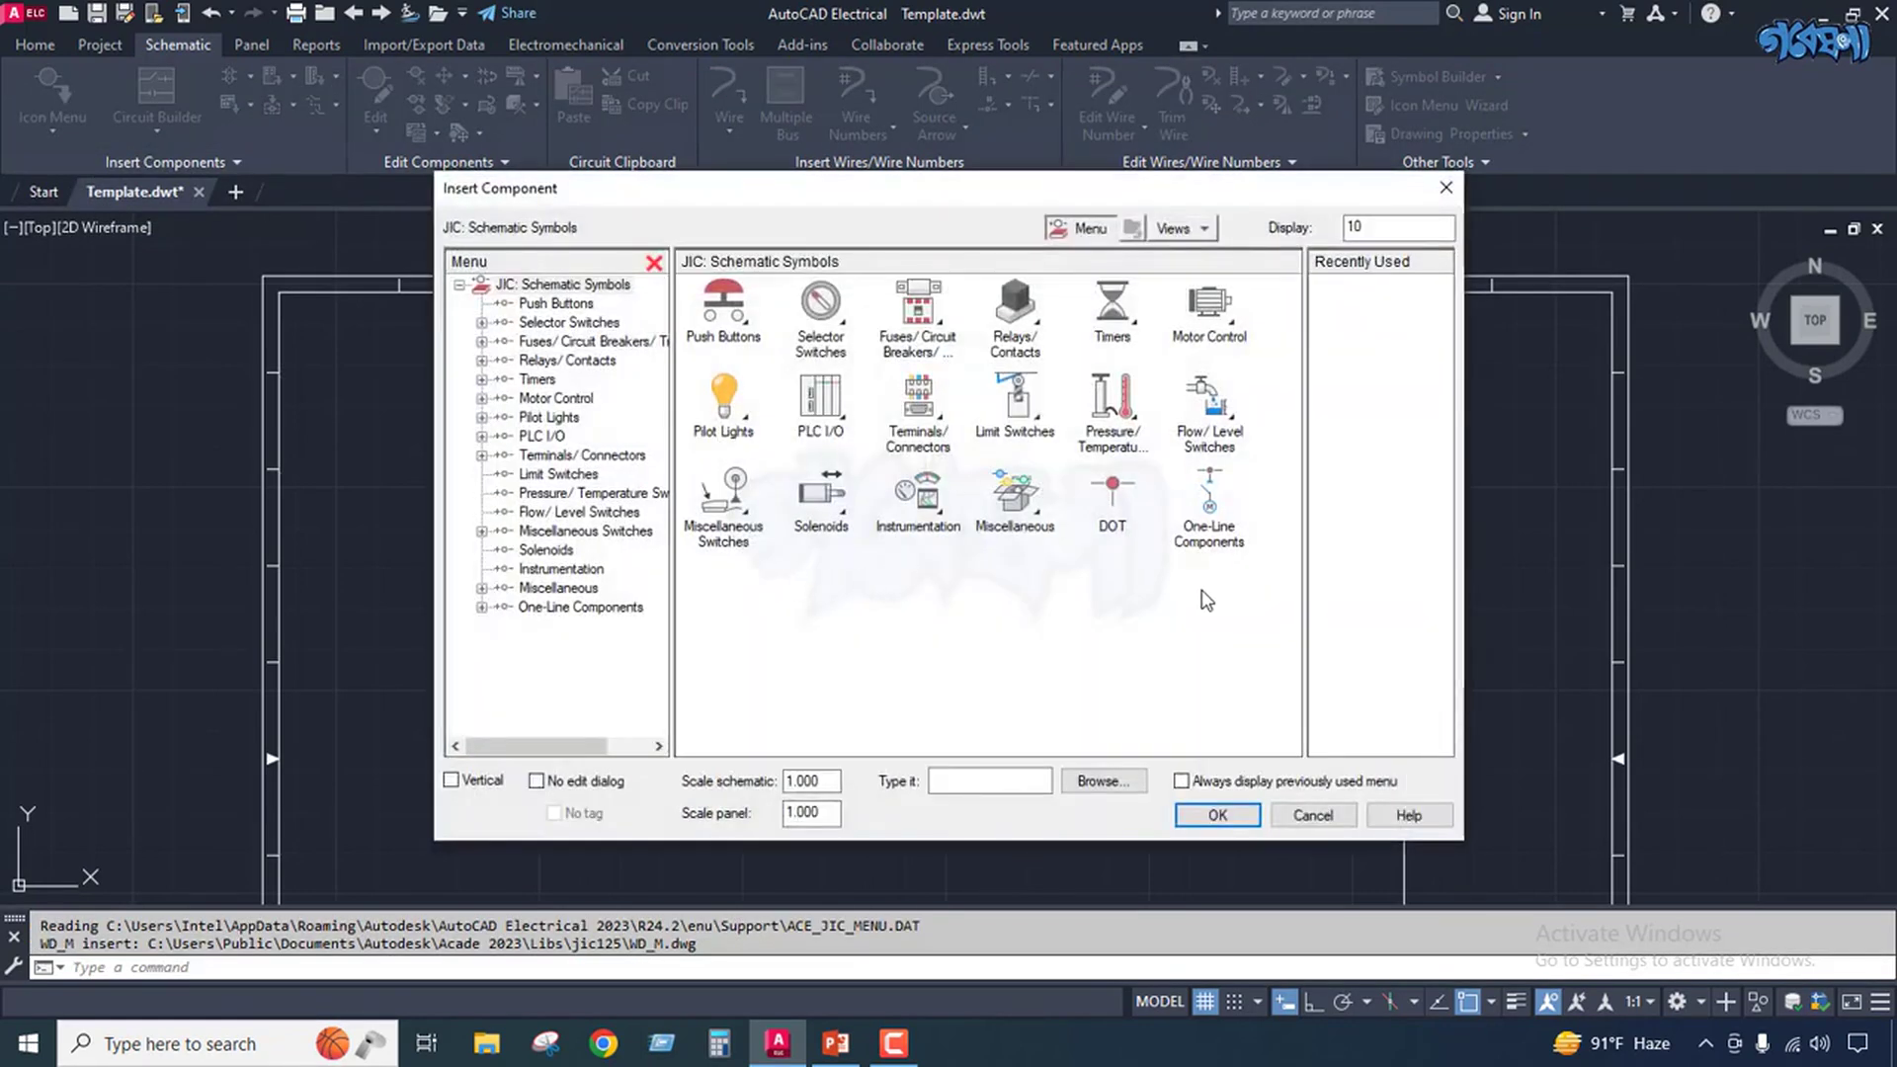
# Insert the Motor symbol from the one-line motor control components inside the drawing frame, accepting the default MOT? tag.
pyautogui.click(1210, 506)
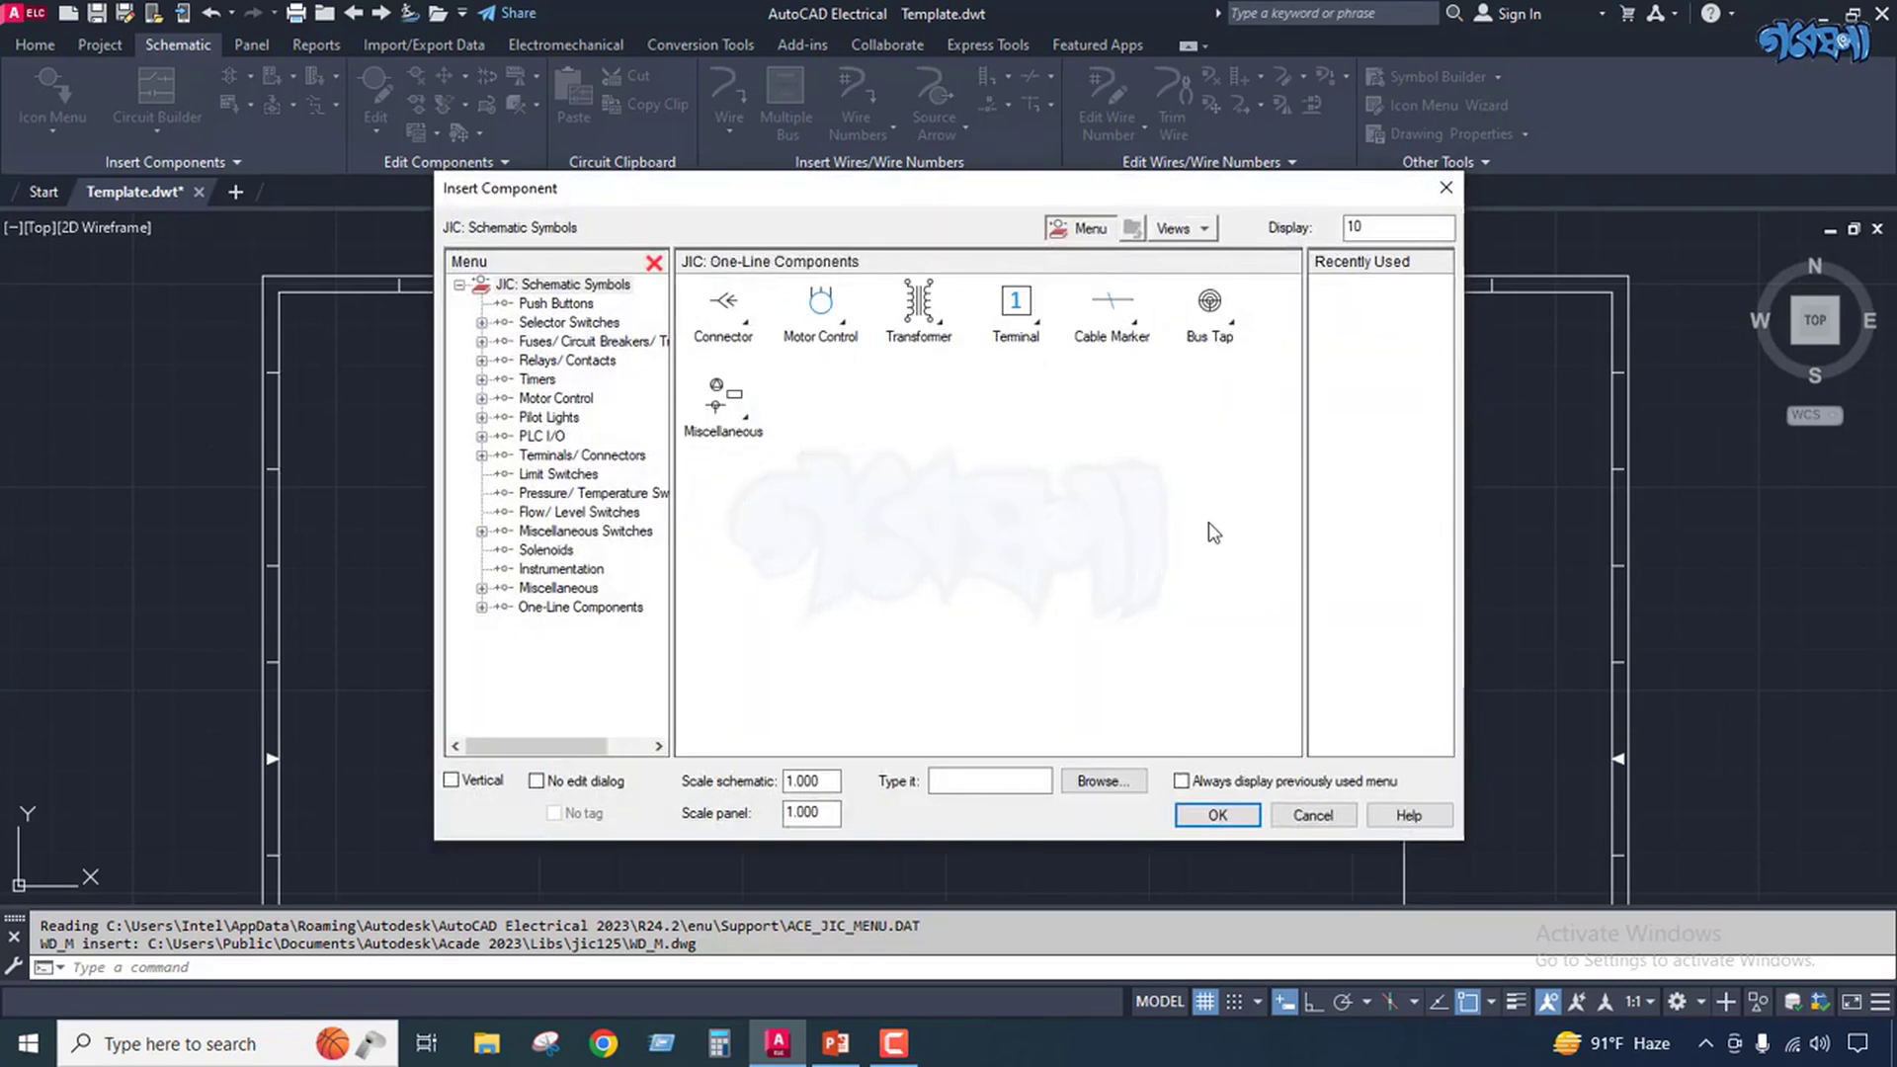
pyautogui.click(822, 318)
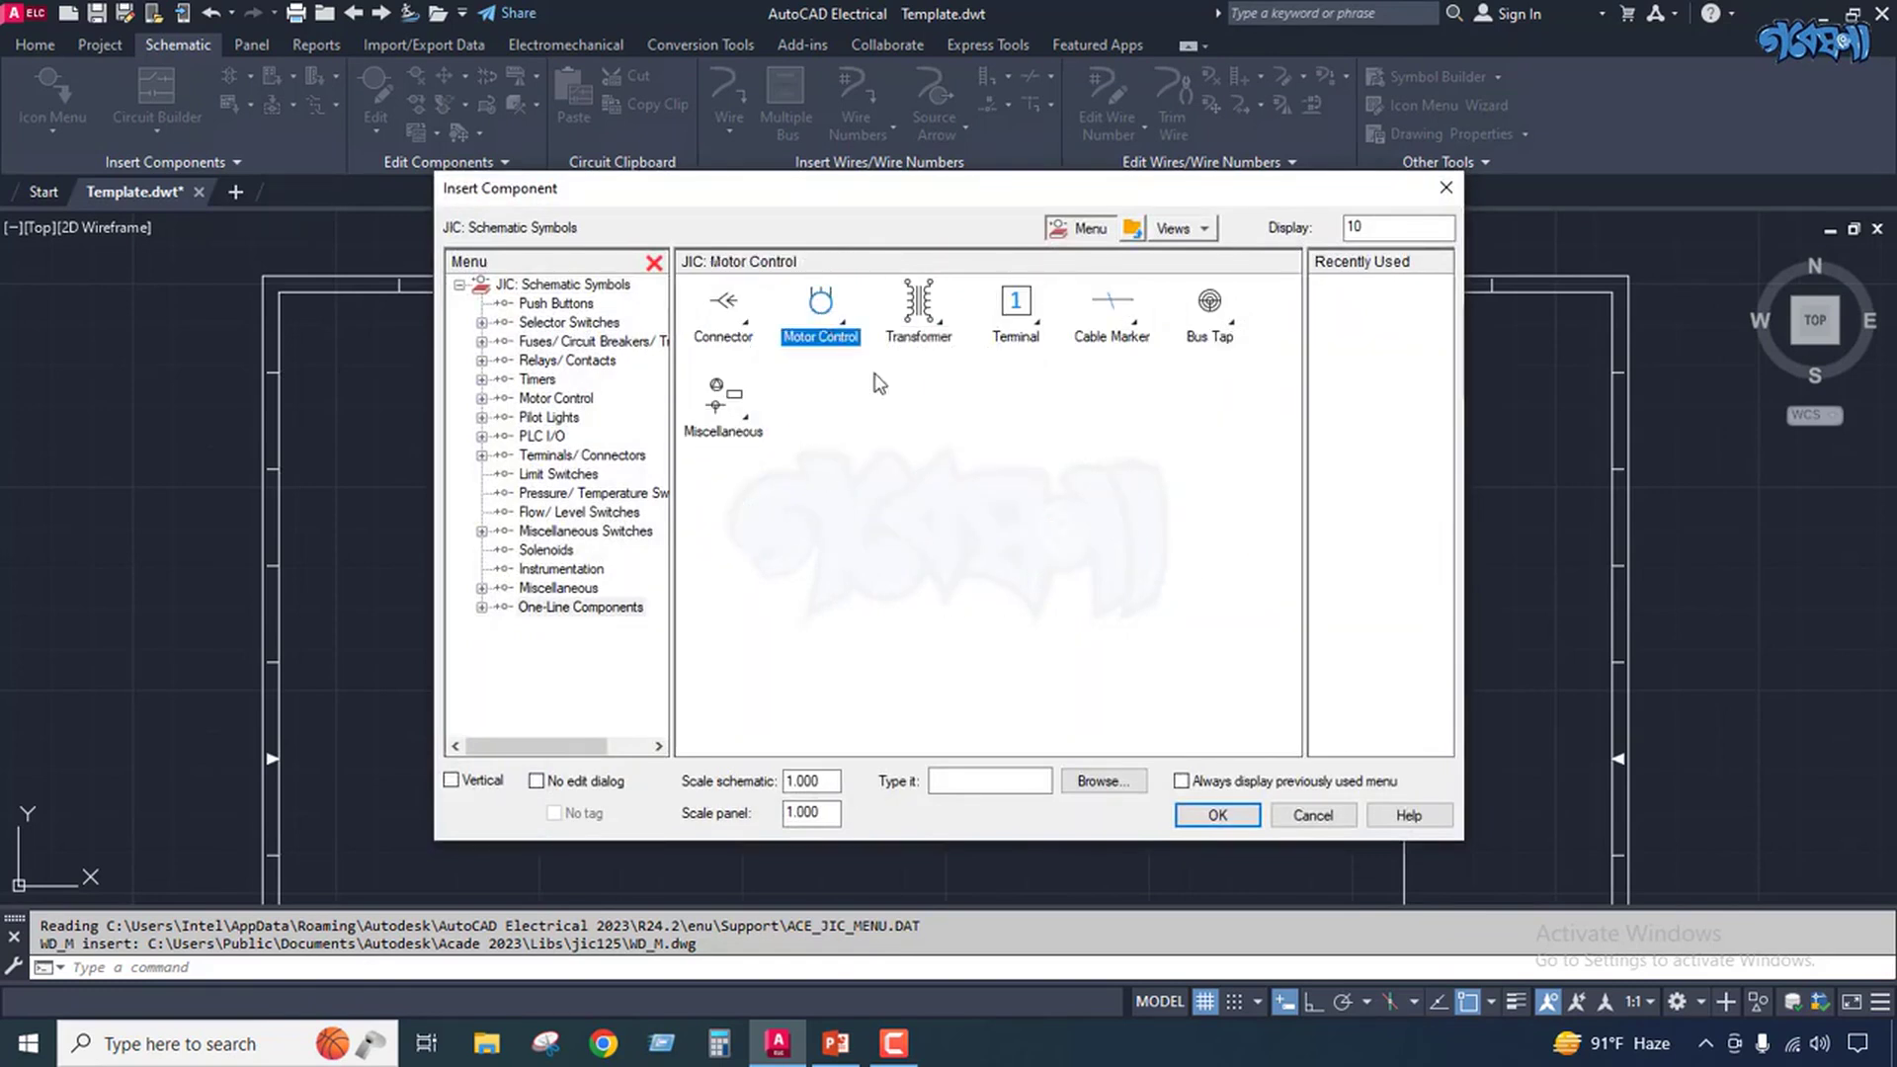
pyautogui.click(731, 398)
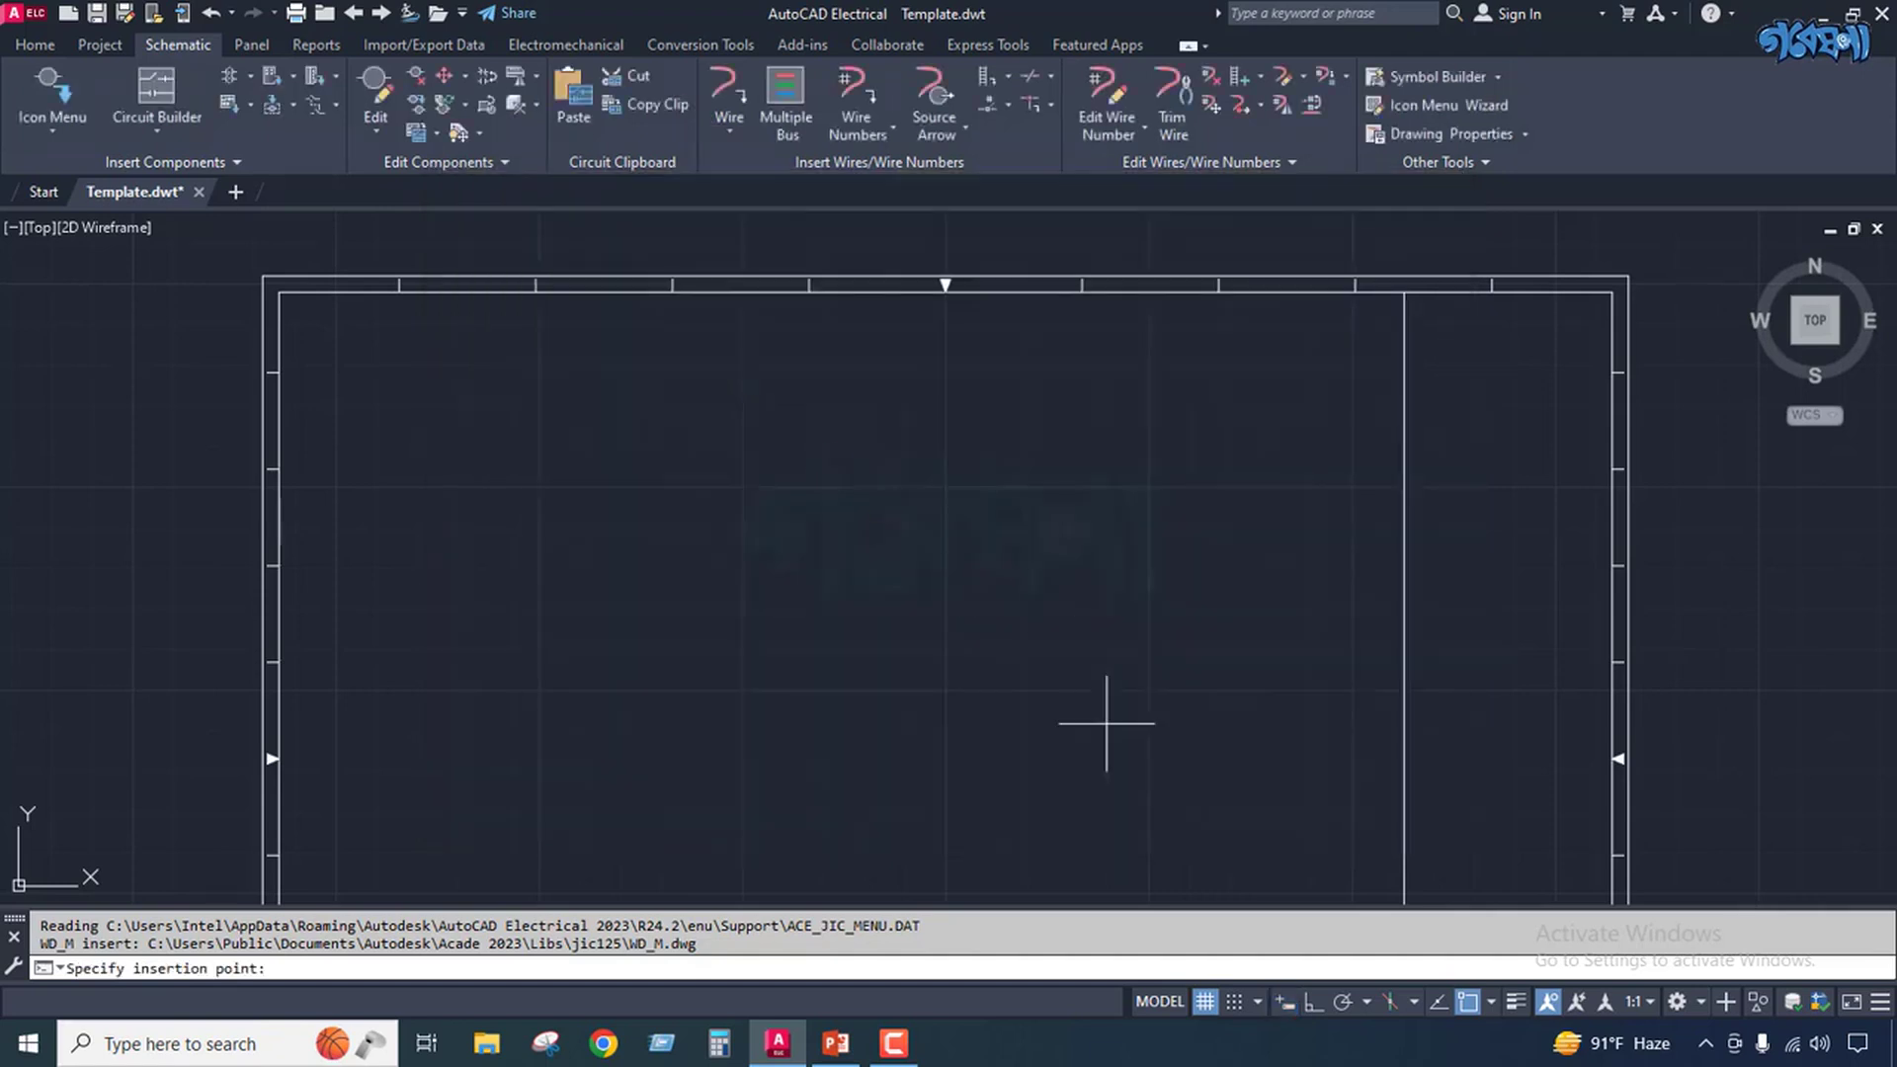
pyautogui.click(547, 506)
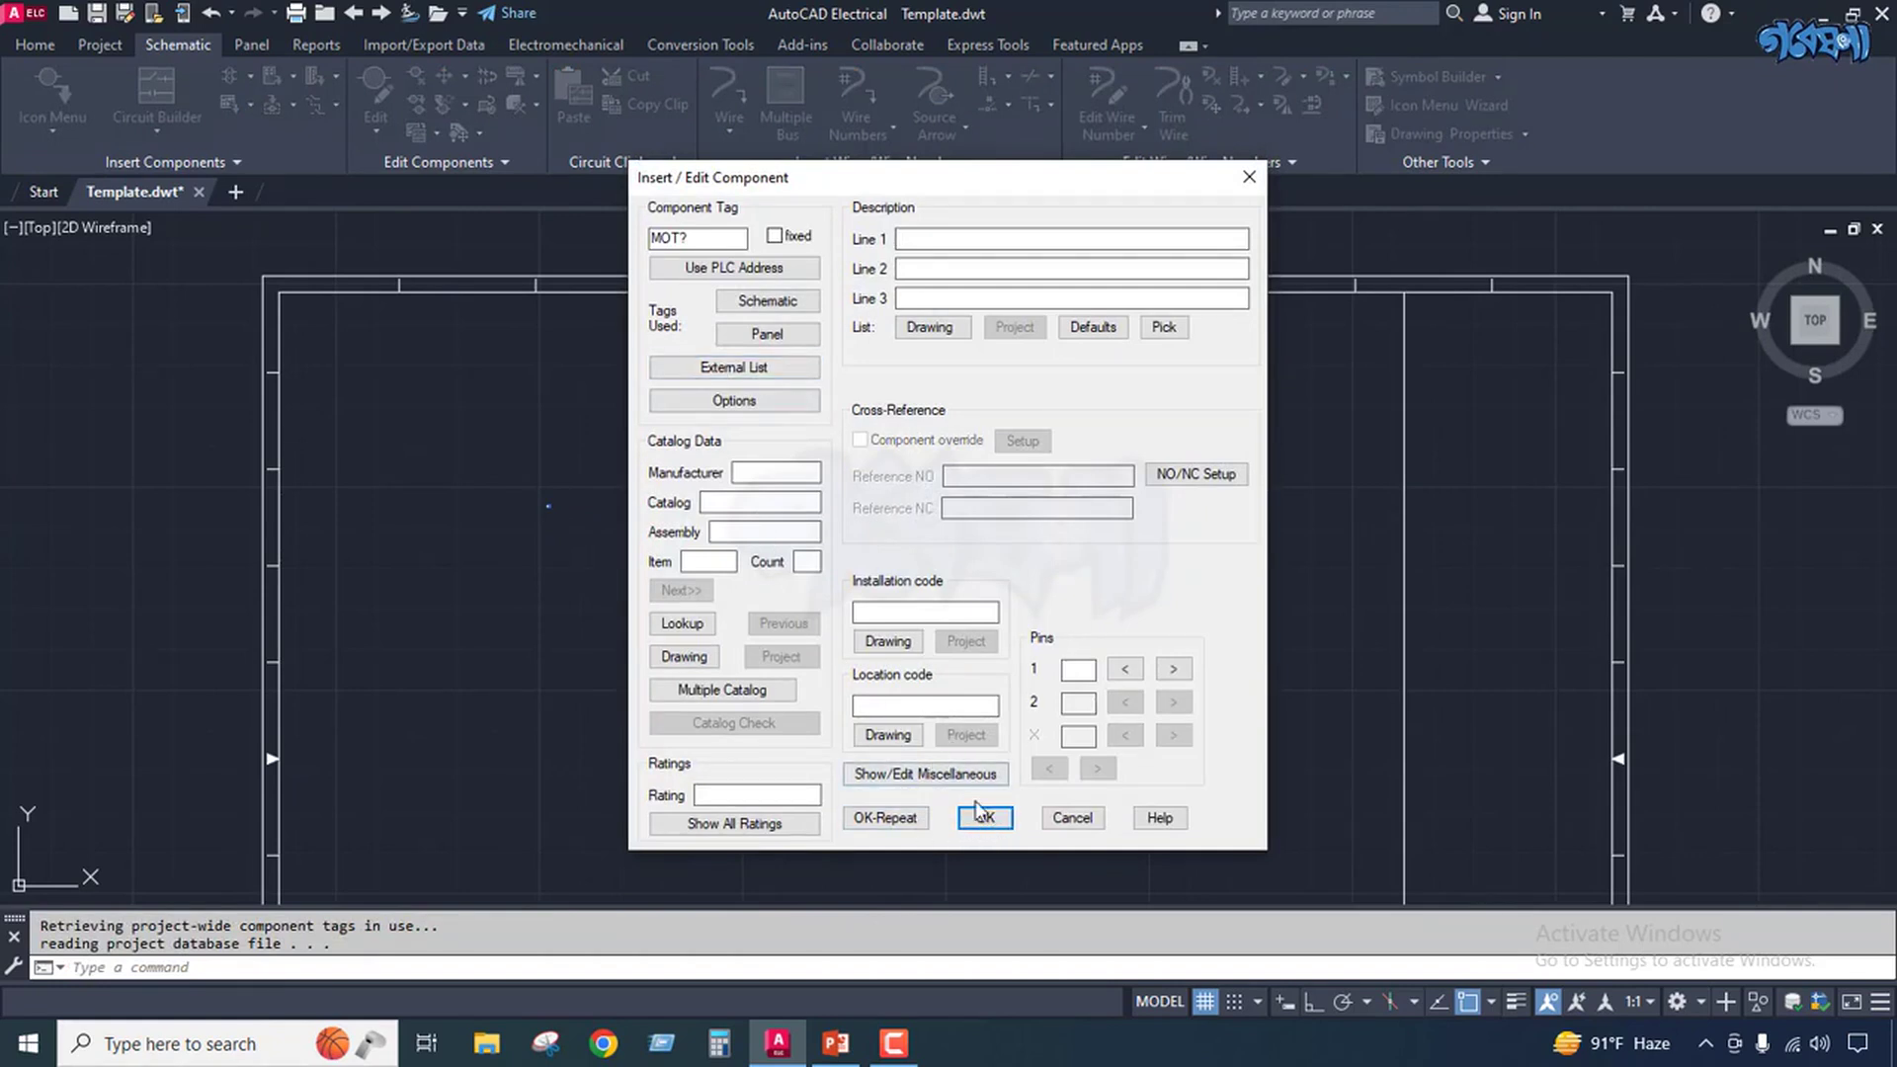
pyautogui.click(985, 818)
# Inspect the inserted one-line motor symbol up close and erase it from the drawing.
pyautogui.scroll(4, 526, 512)
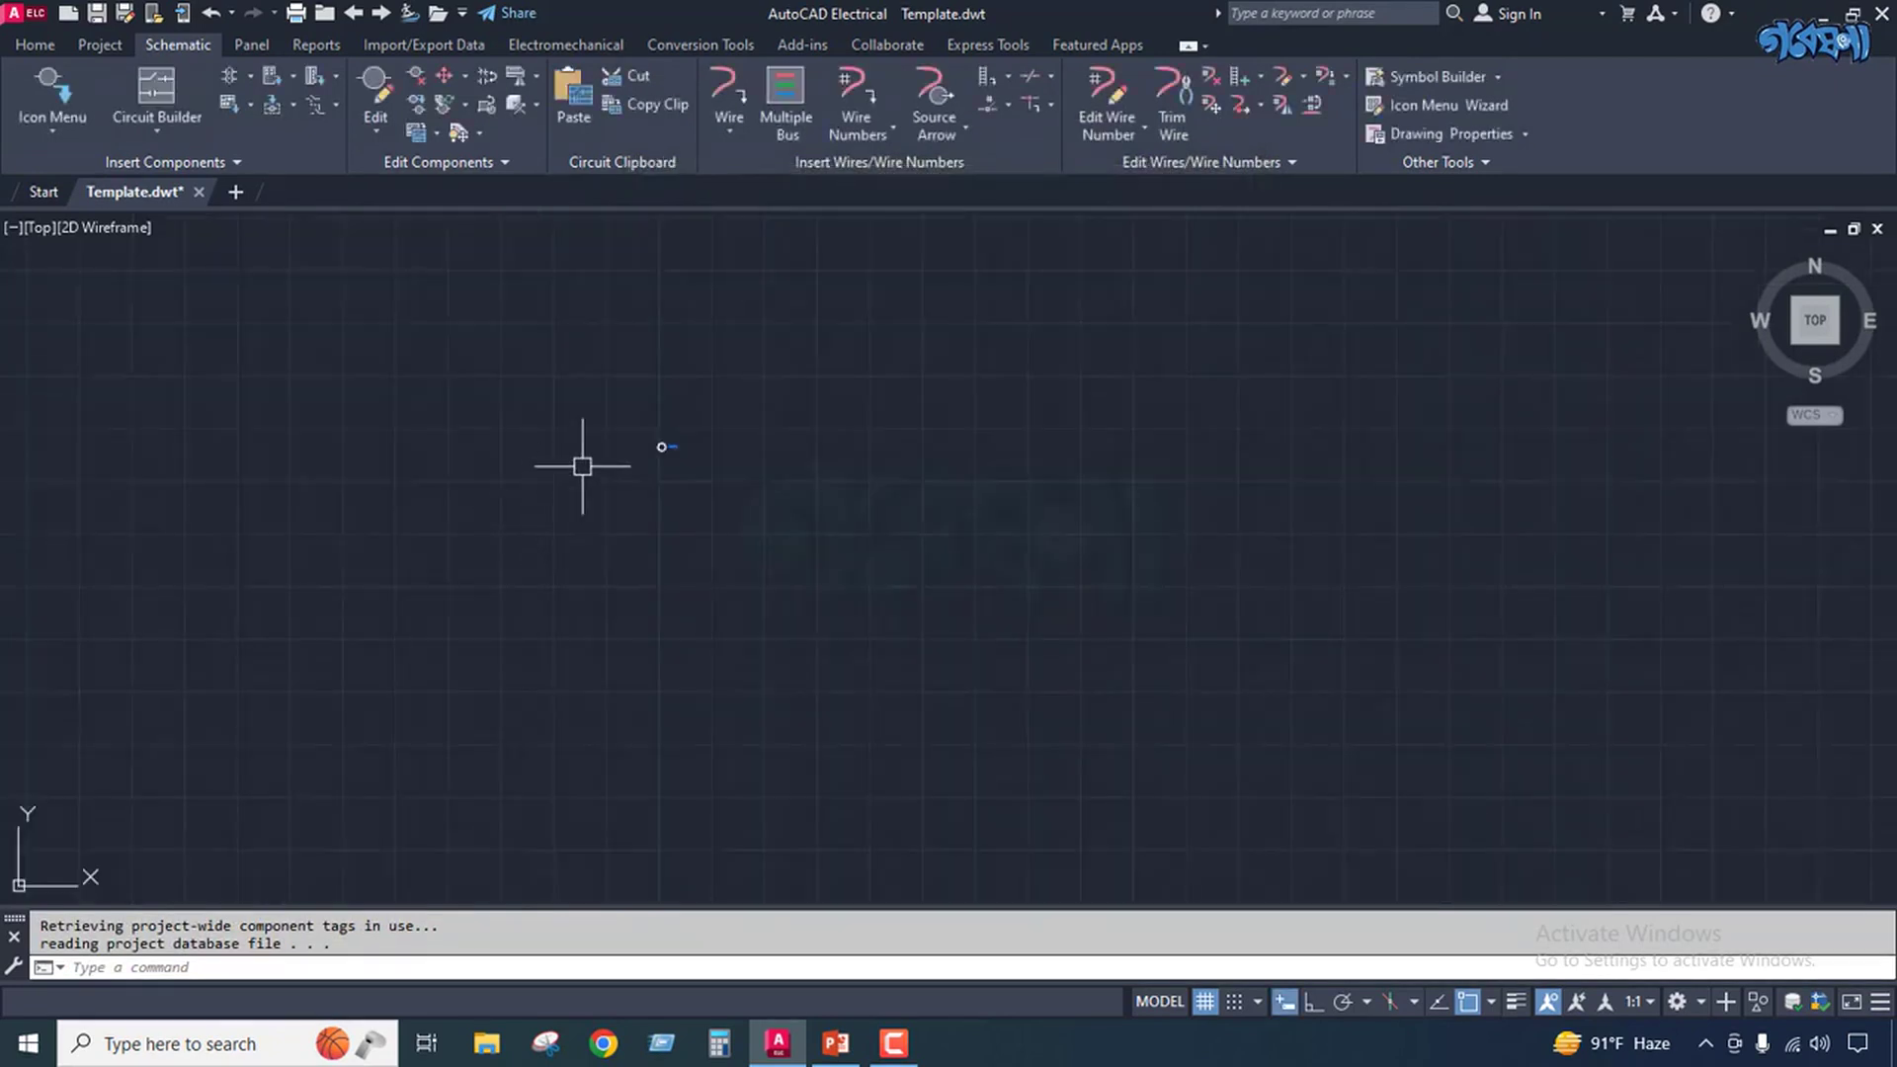
pyautogui.scroll(5, 638, 512)
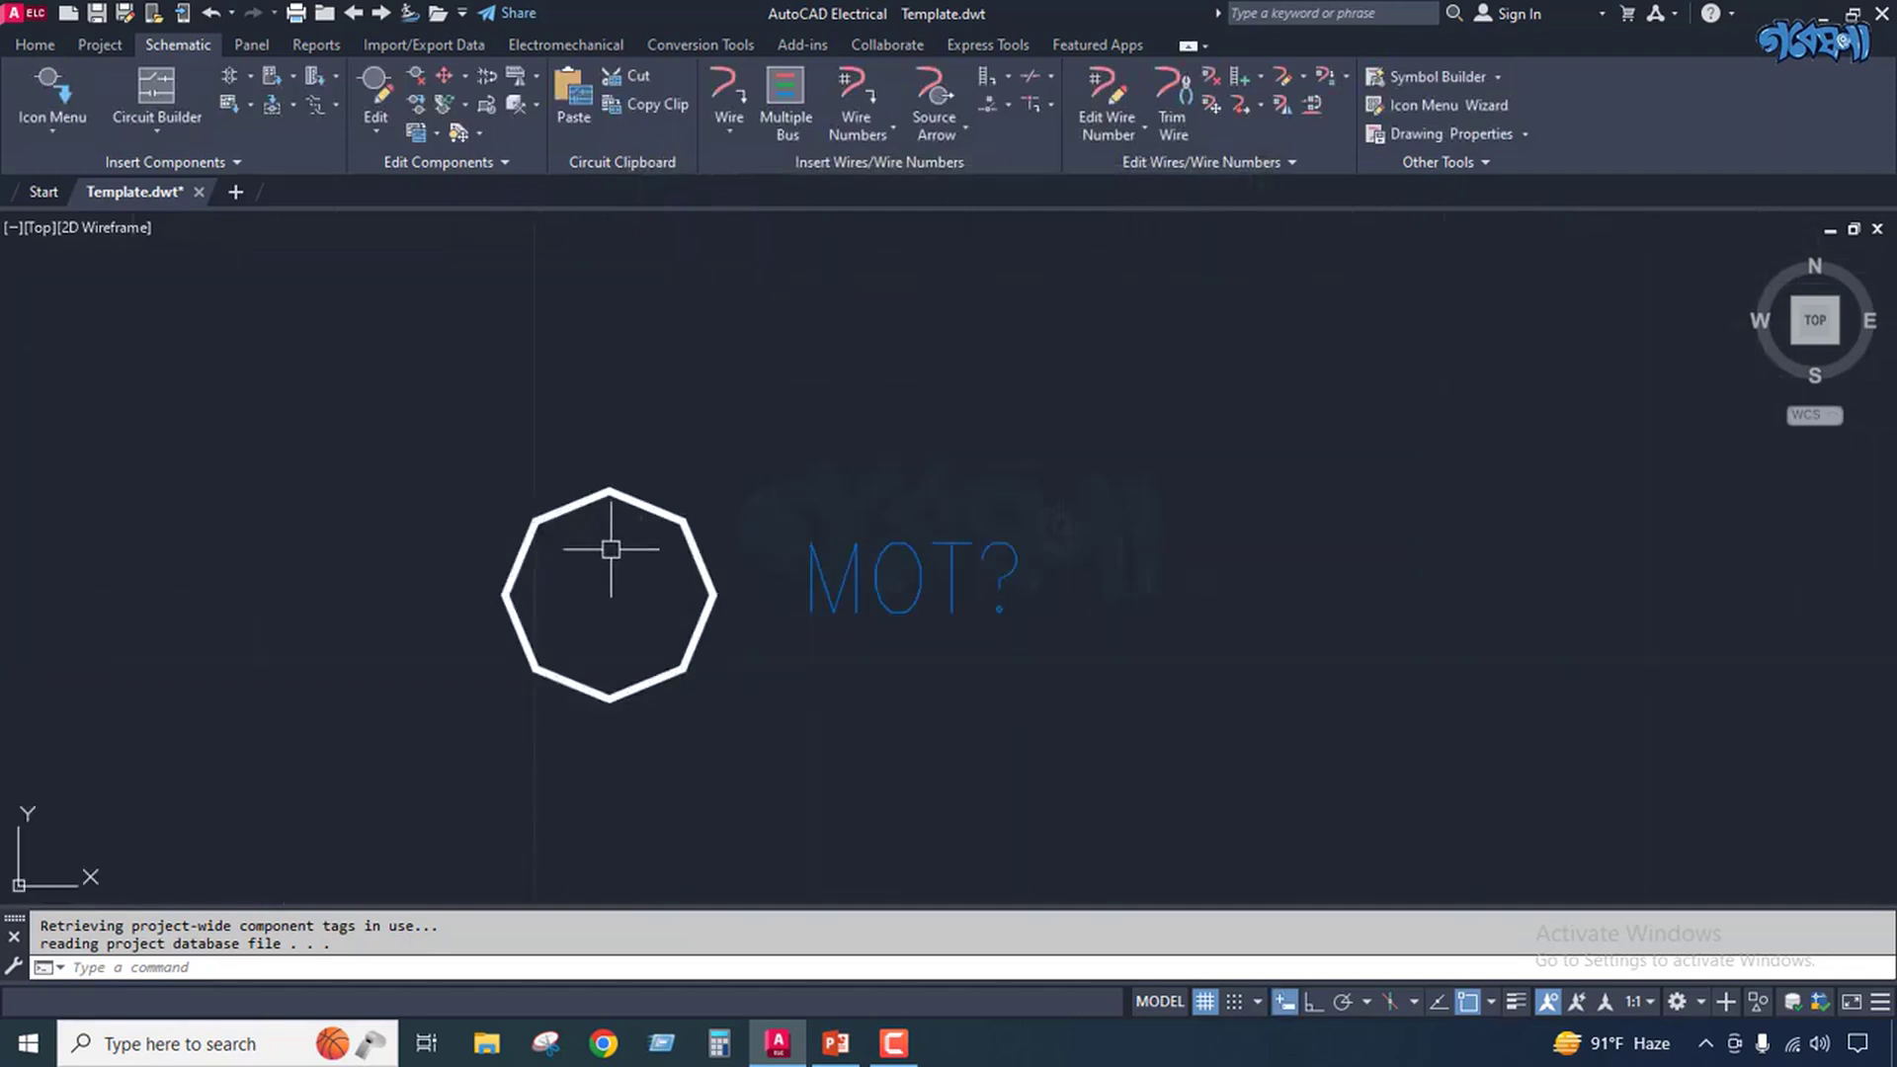
pyautogui.scroll(-5, 611, 549)
pyautogui.scroll(5, 623, 550)
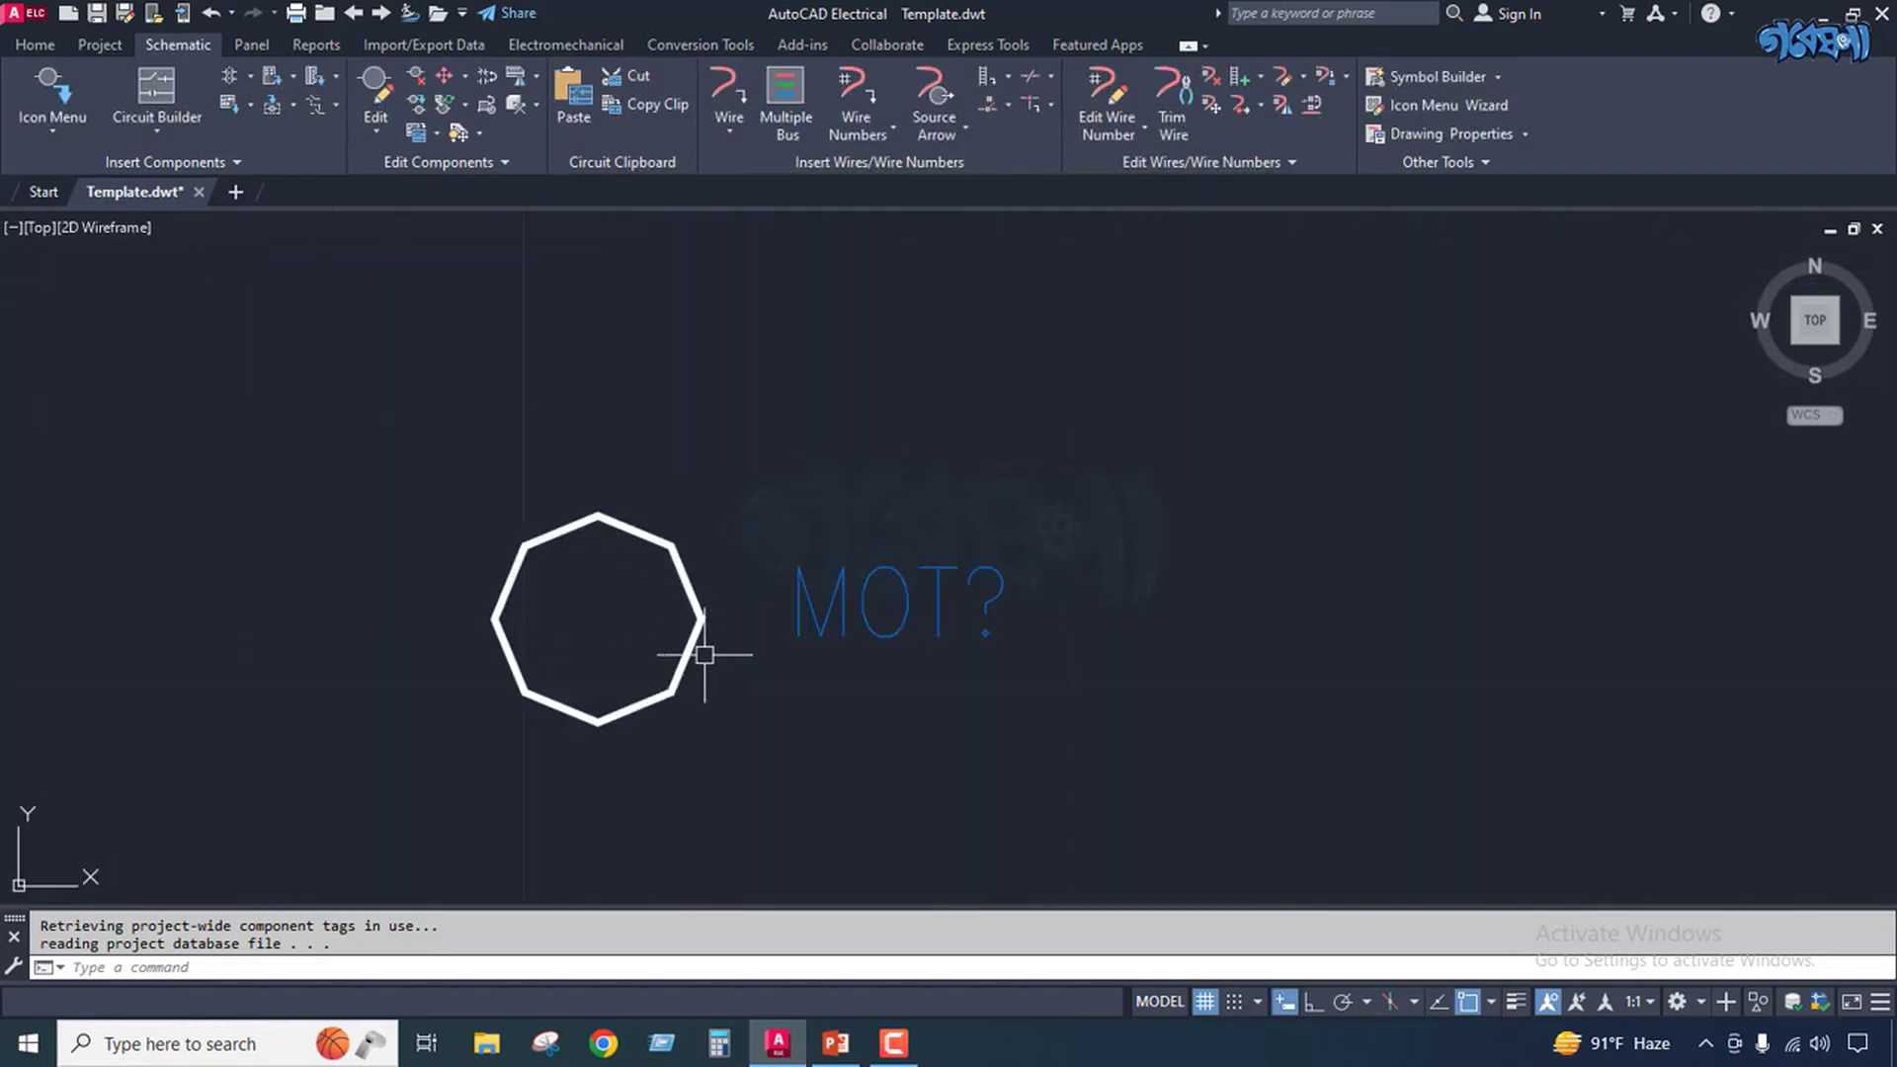
pyautogui.scroll(-5, 891, 642)
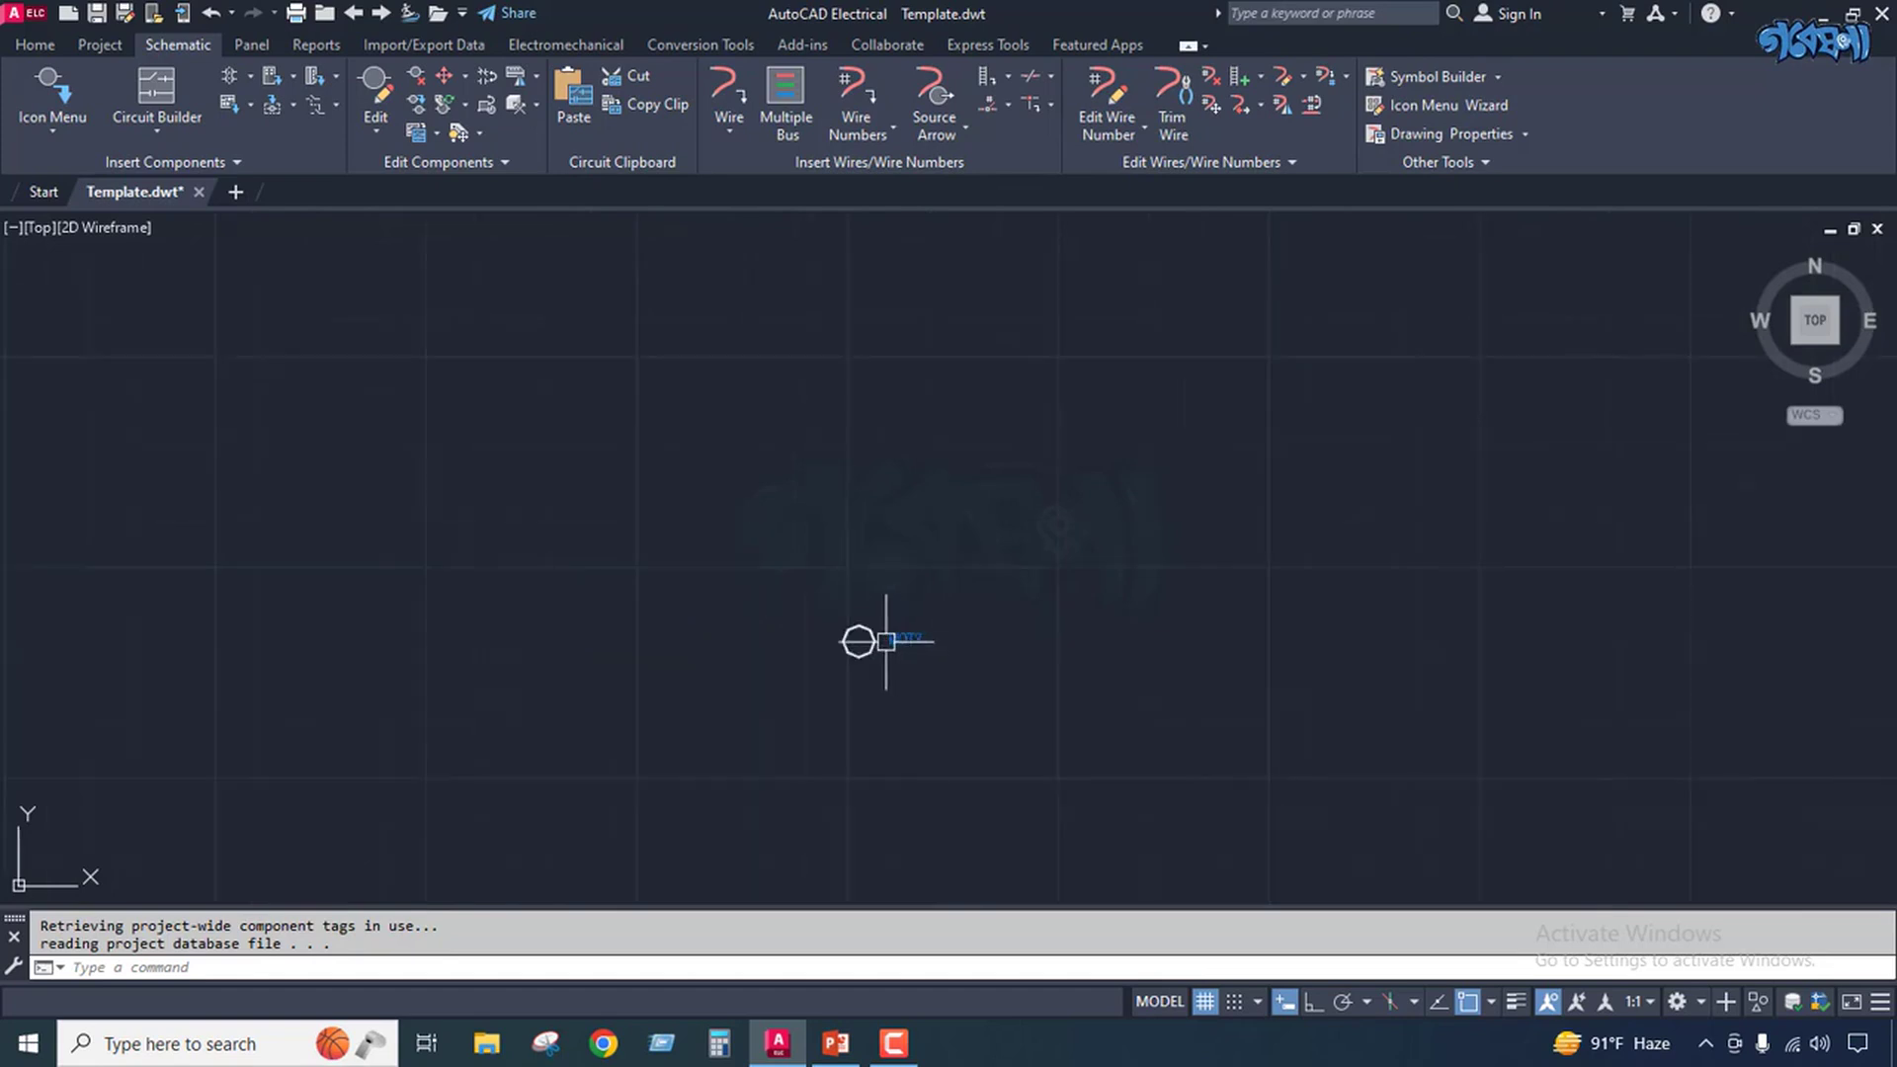
pyautogui.scroll(-5, 855, 647)
pyautogui.scroll(-3, 867, 655)
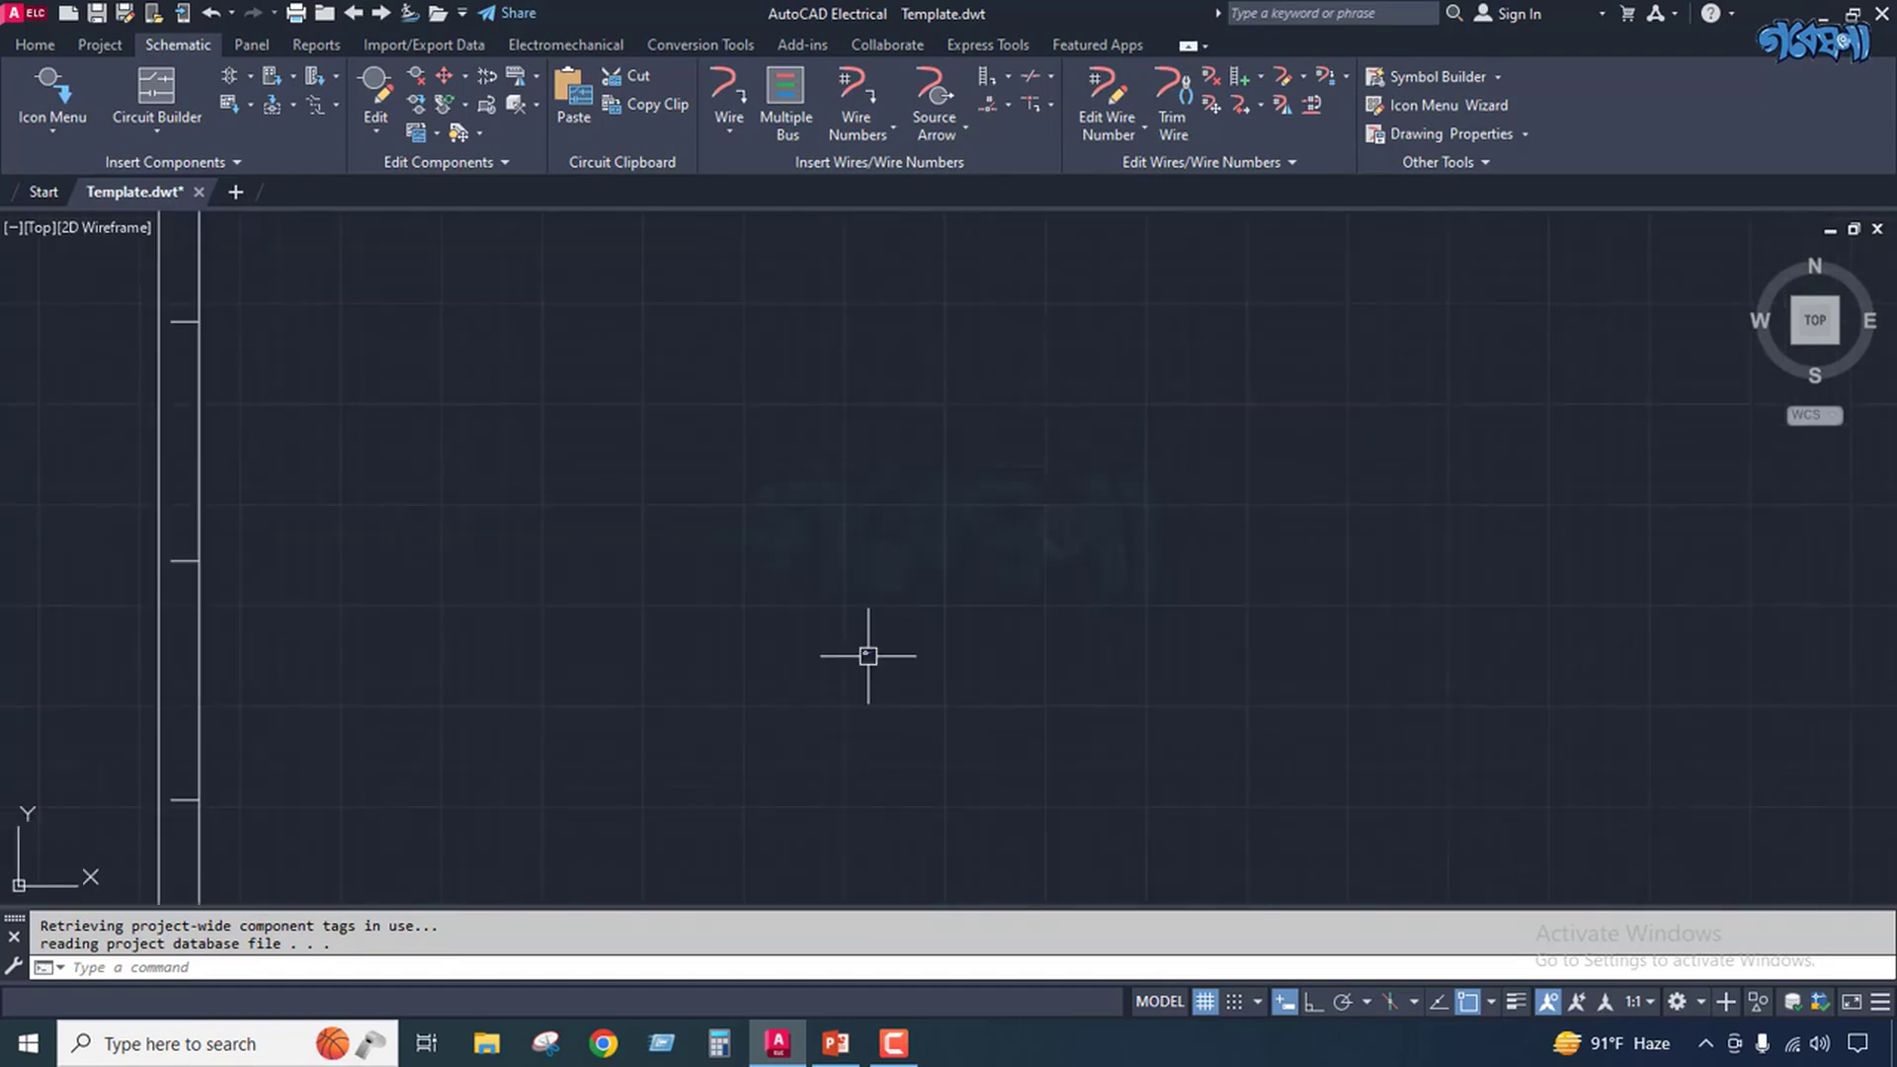
pyautogui.scroll(4, 867, 652)
pyautogui.click(729, 817)
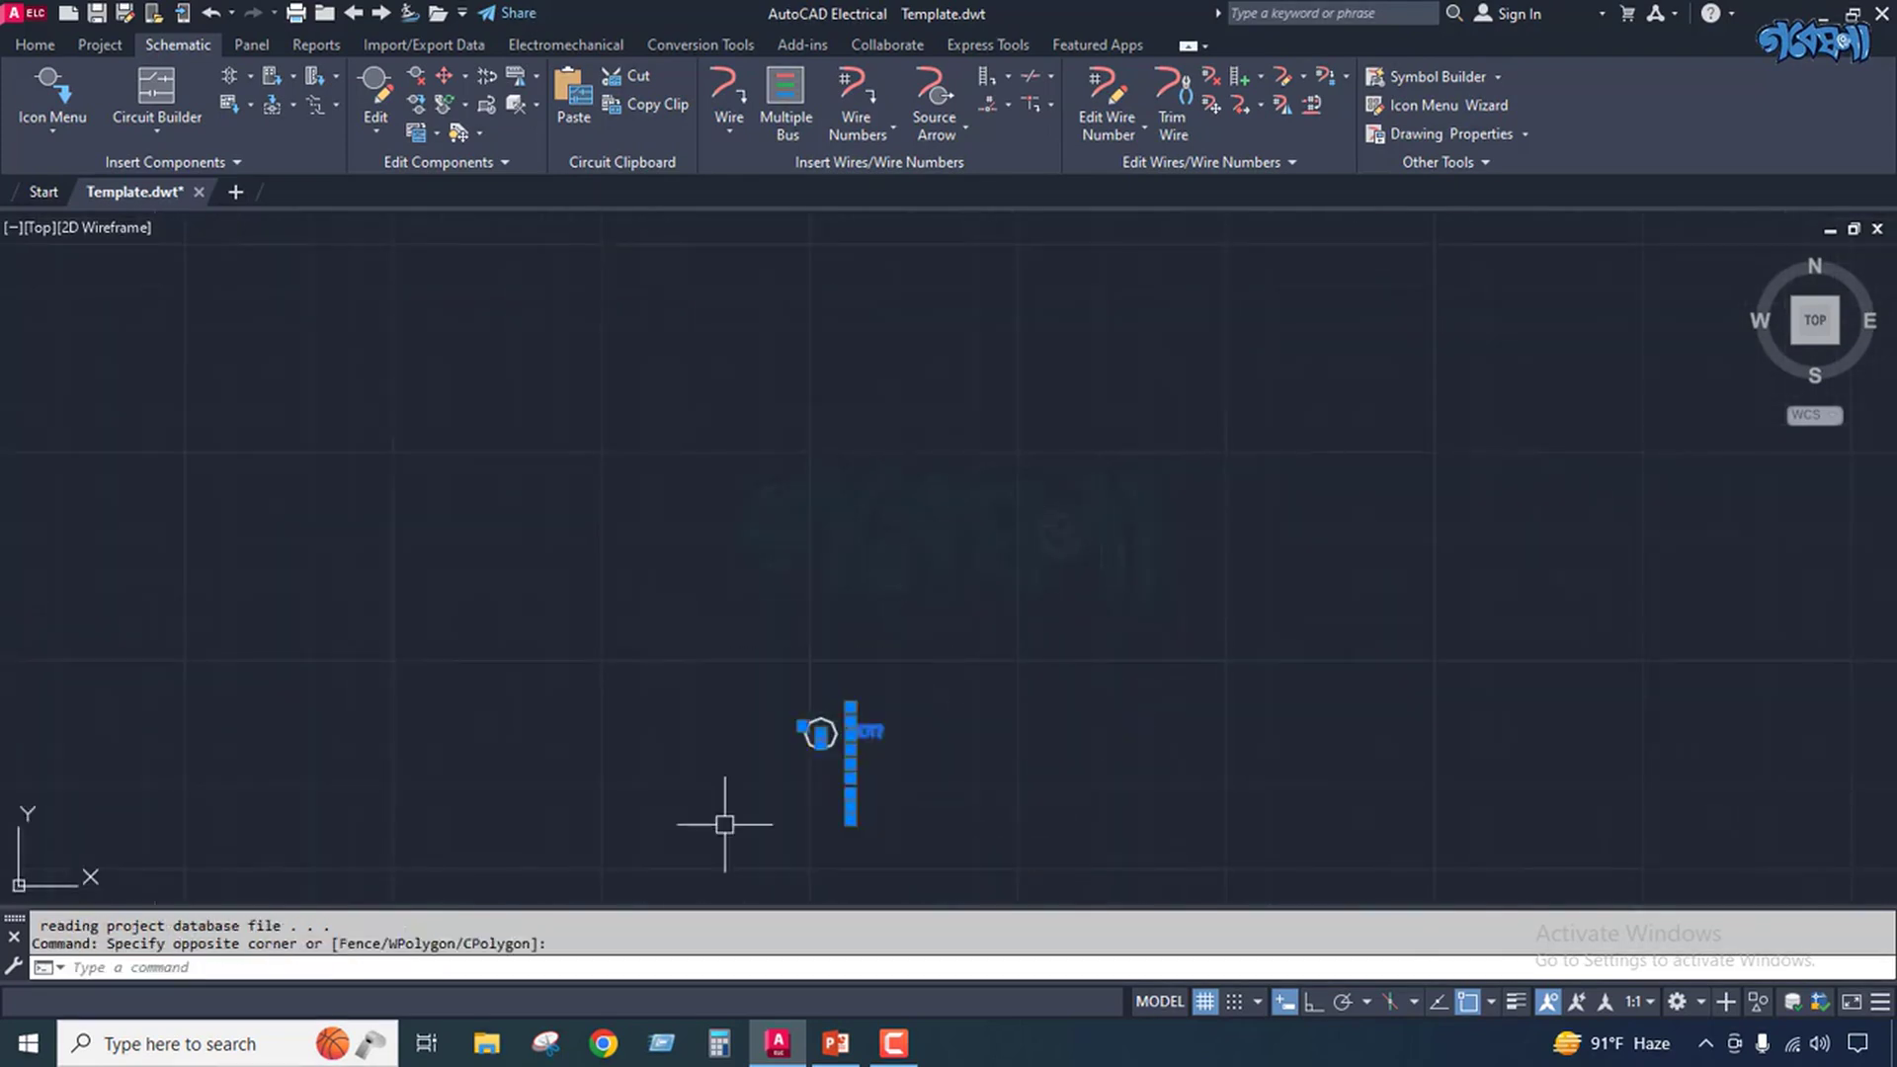
pyautogui.press('Delete')
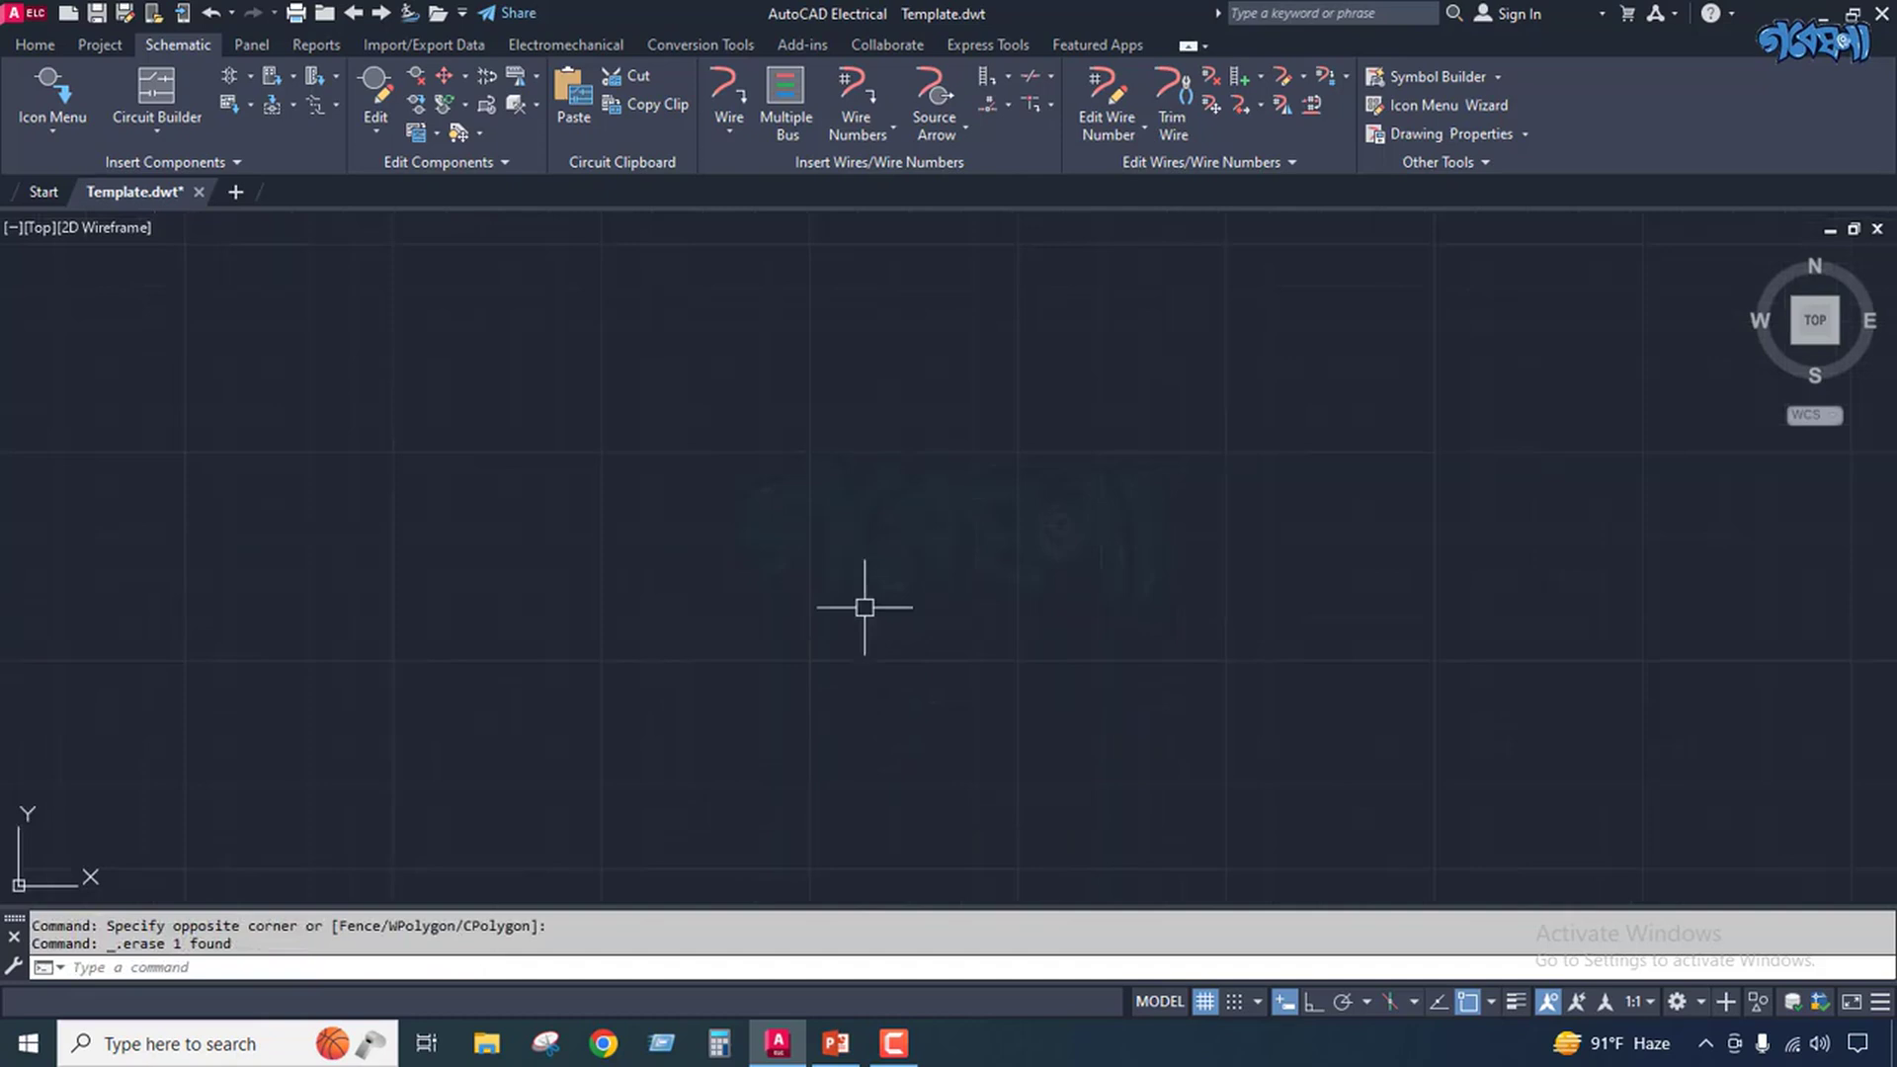
pyautogui.click(54, 120)
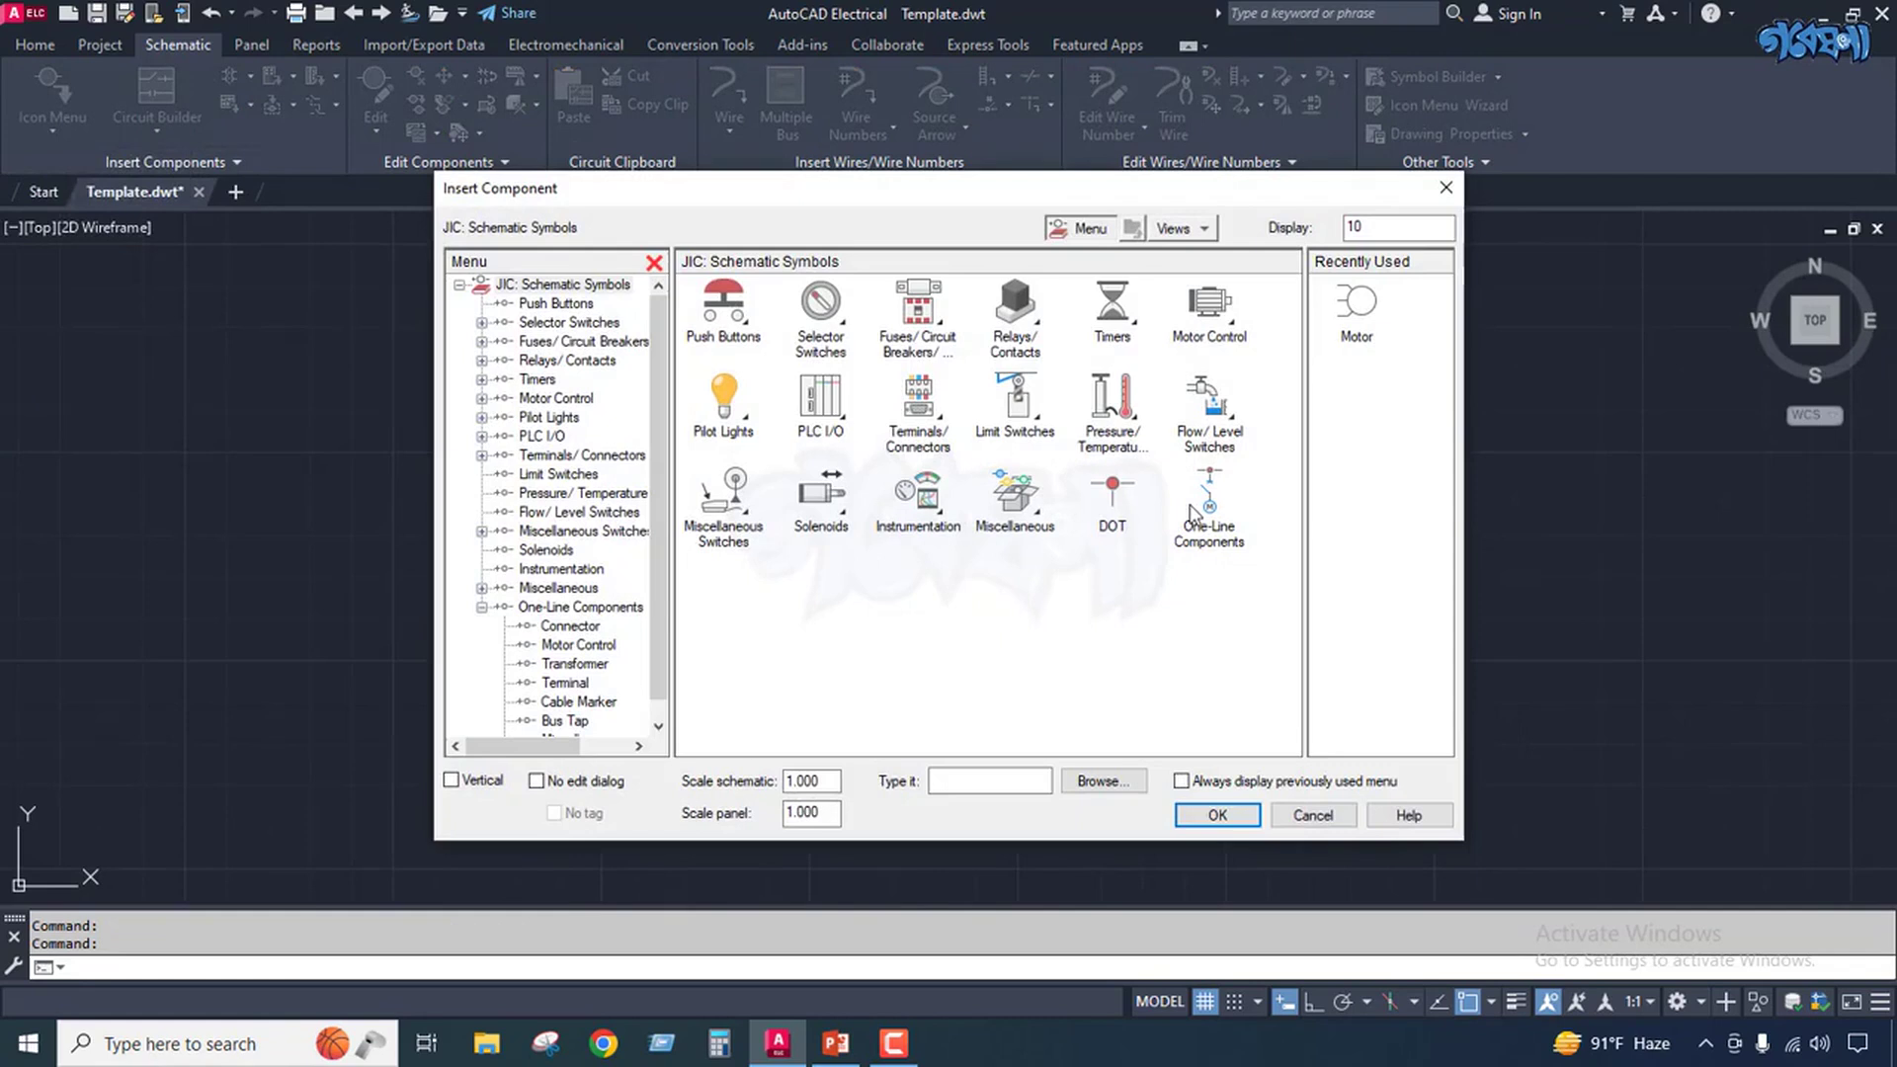
pyautogui.click(1193, 318)
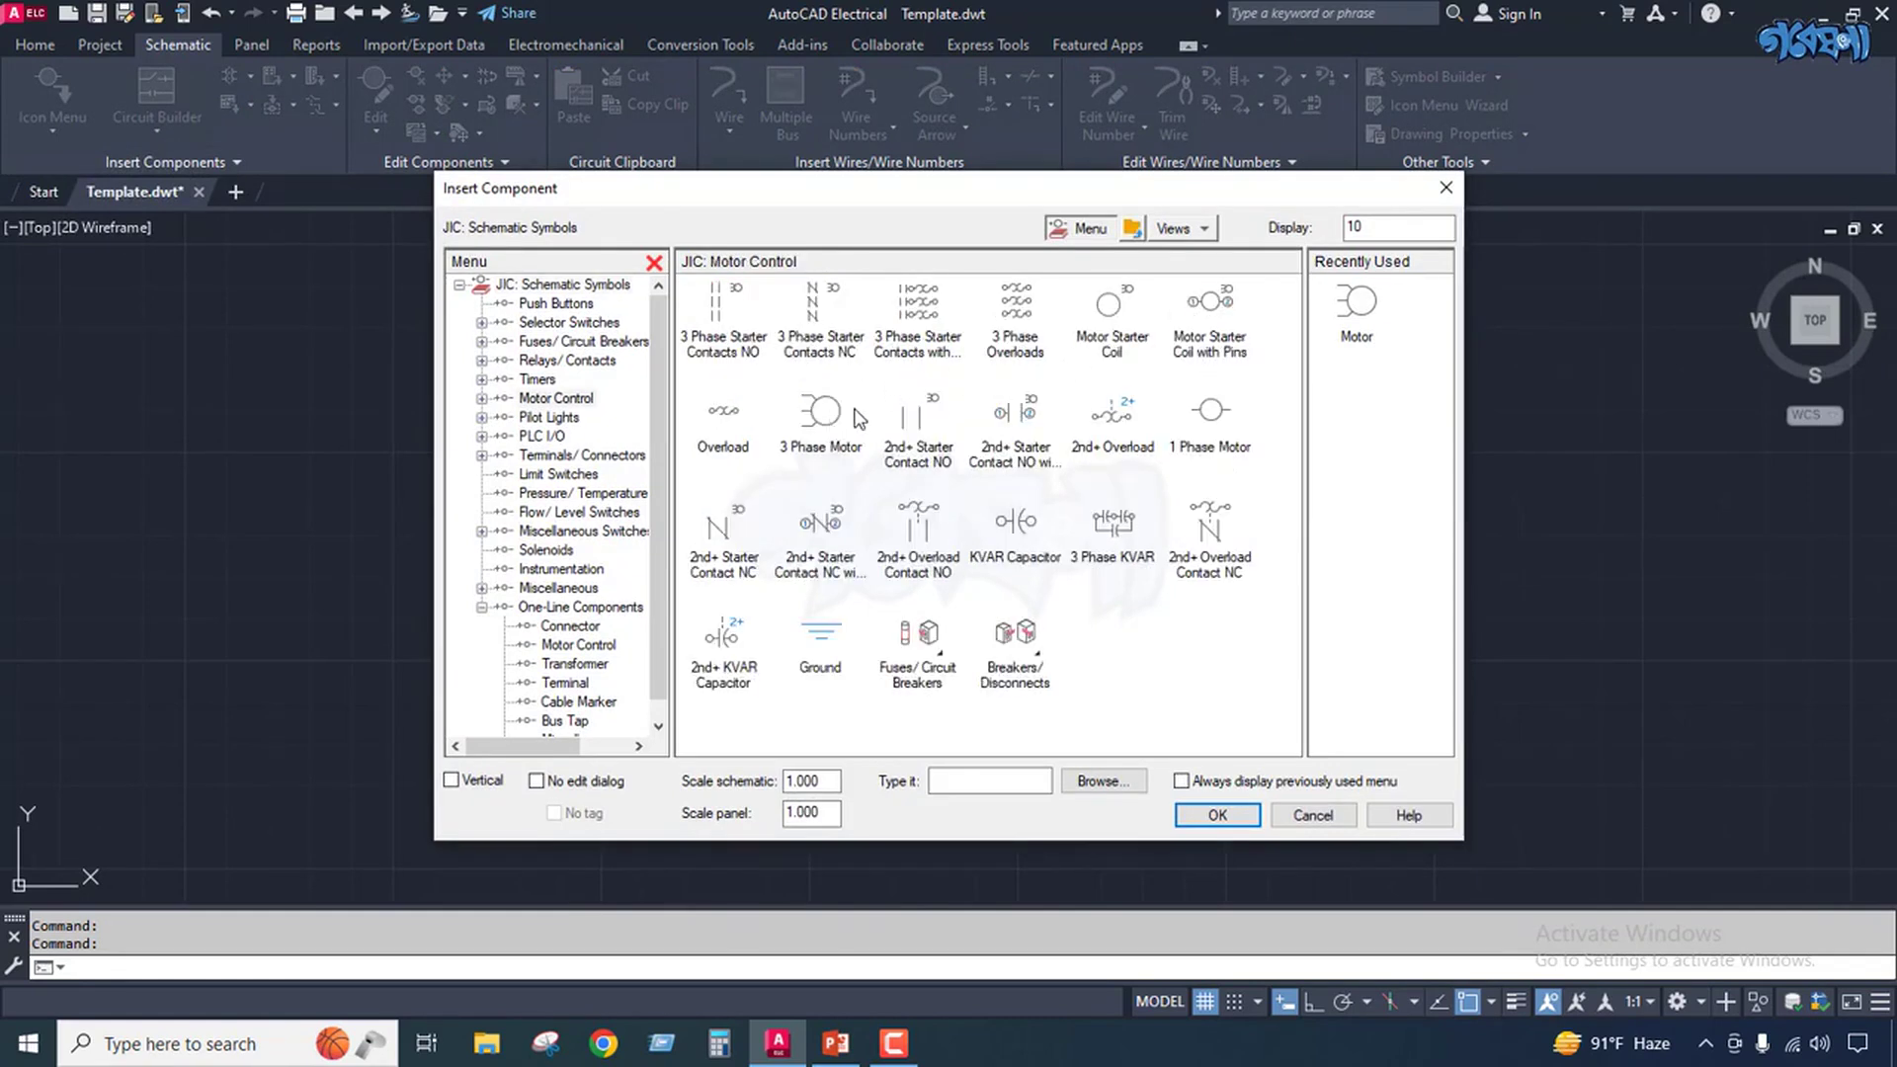
pyautogui.click(838, 417)
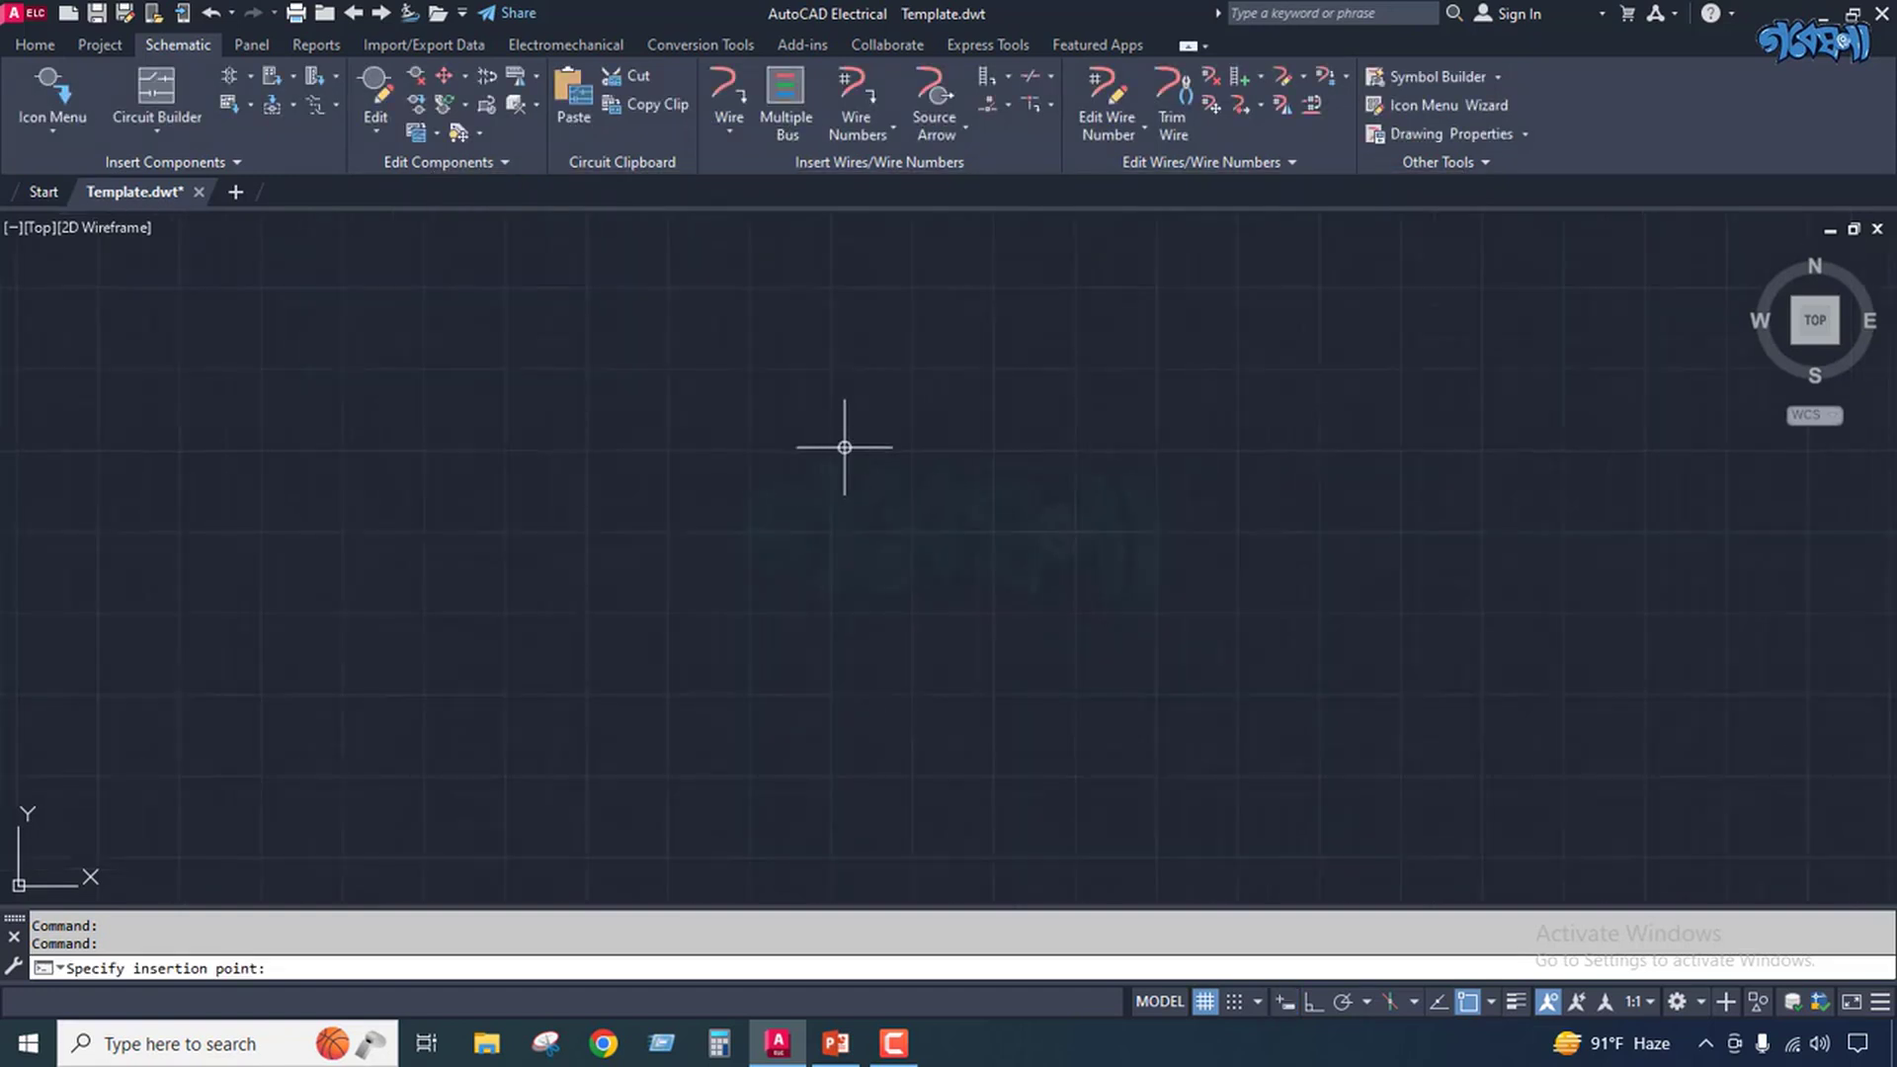
pyautogui.press('Escape')
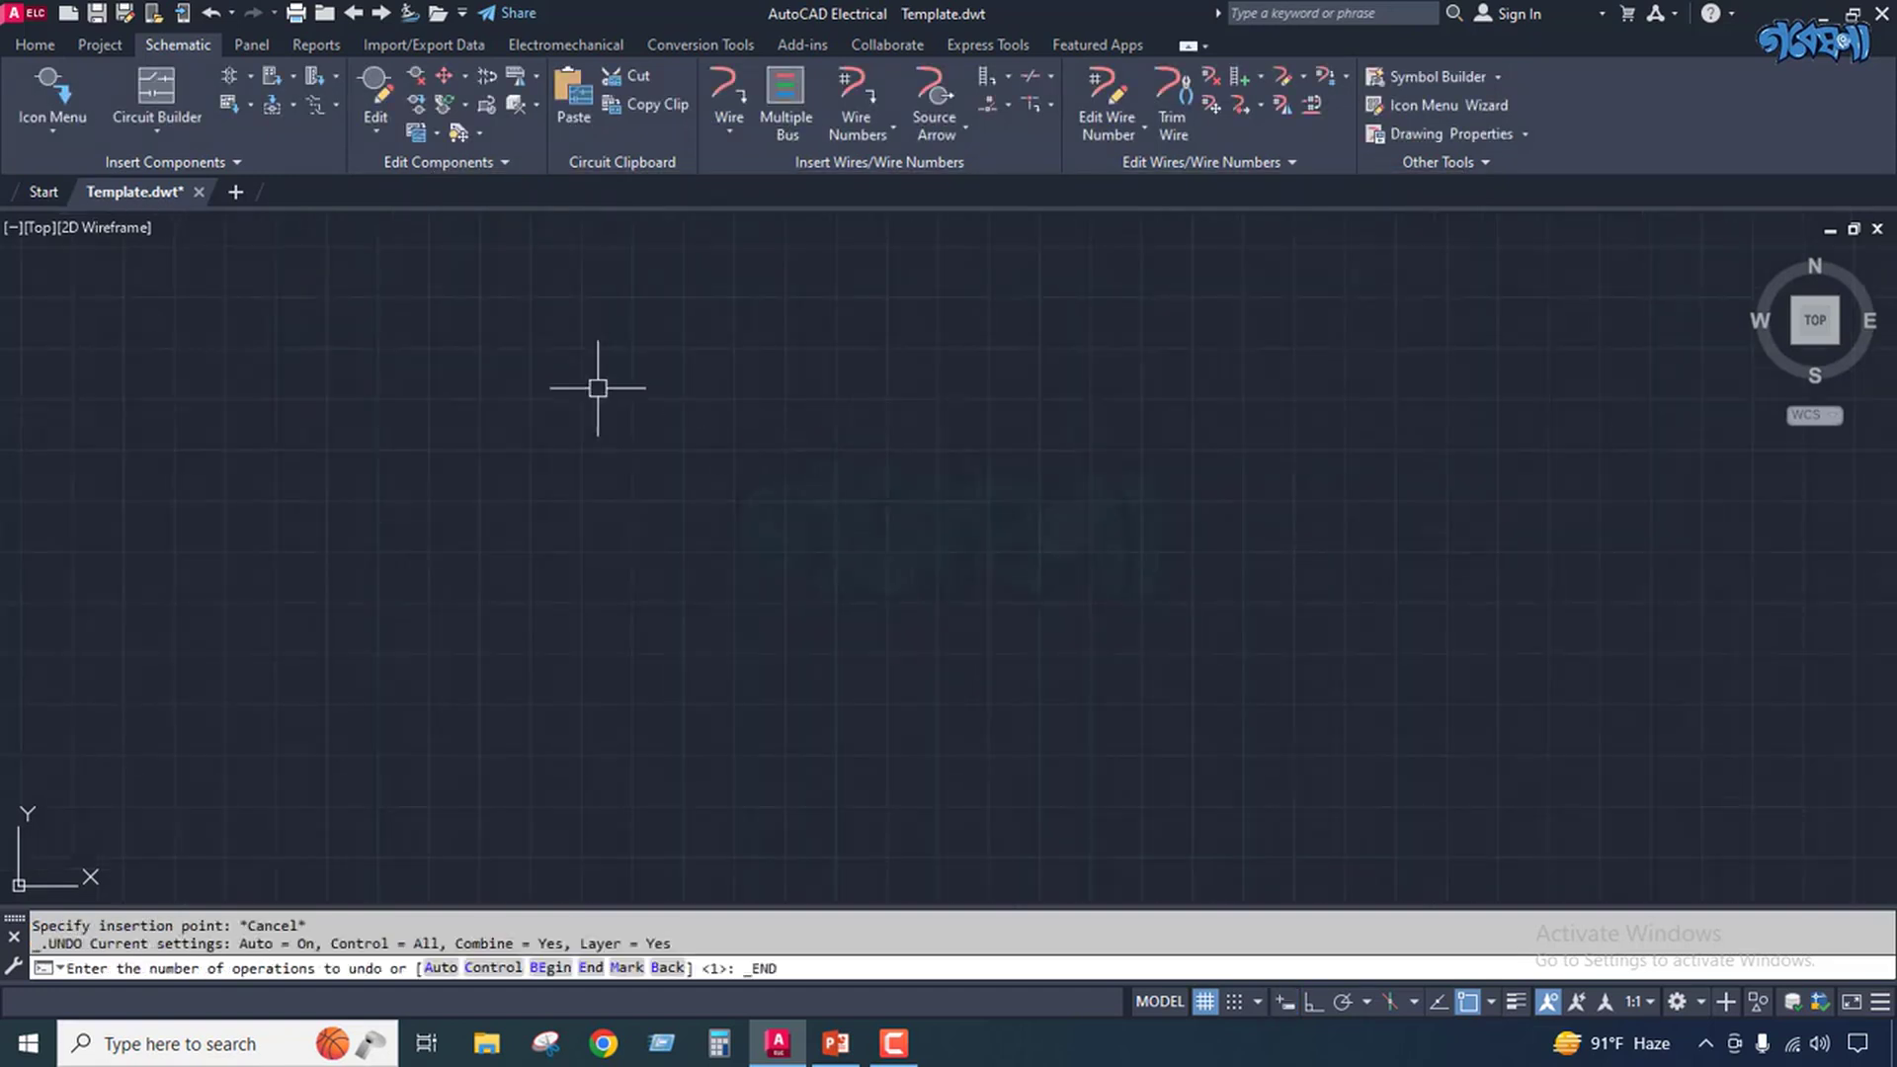
# Insert the recently used 3 Phase Motor symbol at a schematic scale of 5, accepting the default MOT? tag.
pyautogui.click(49, 132)
pyautogui.click(83, 176)
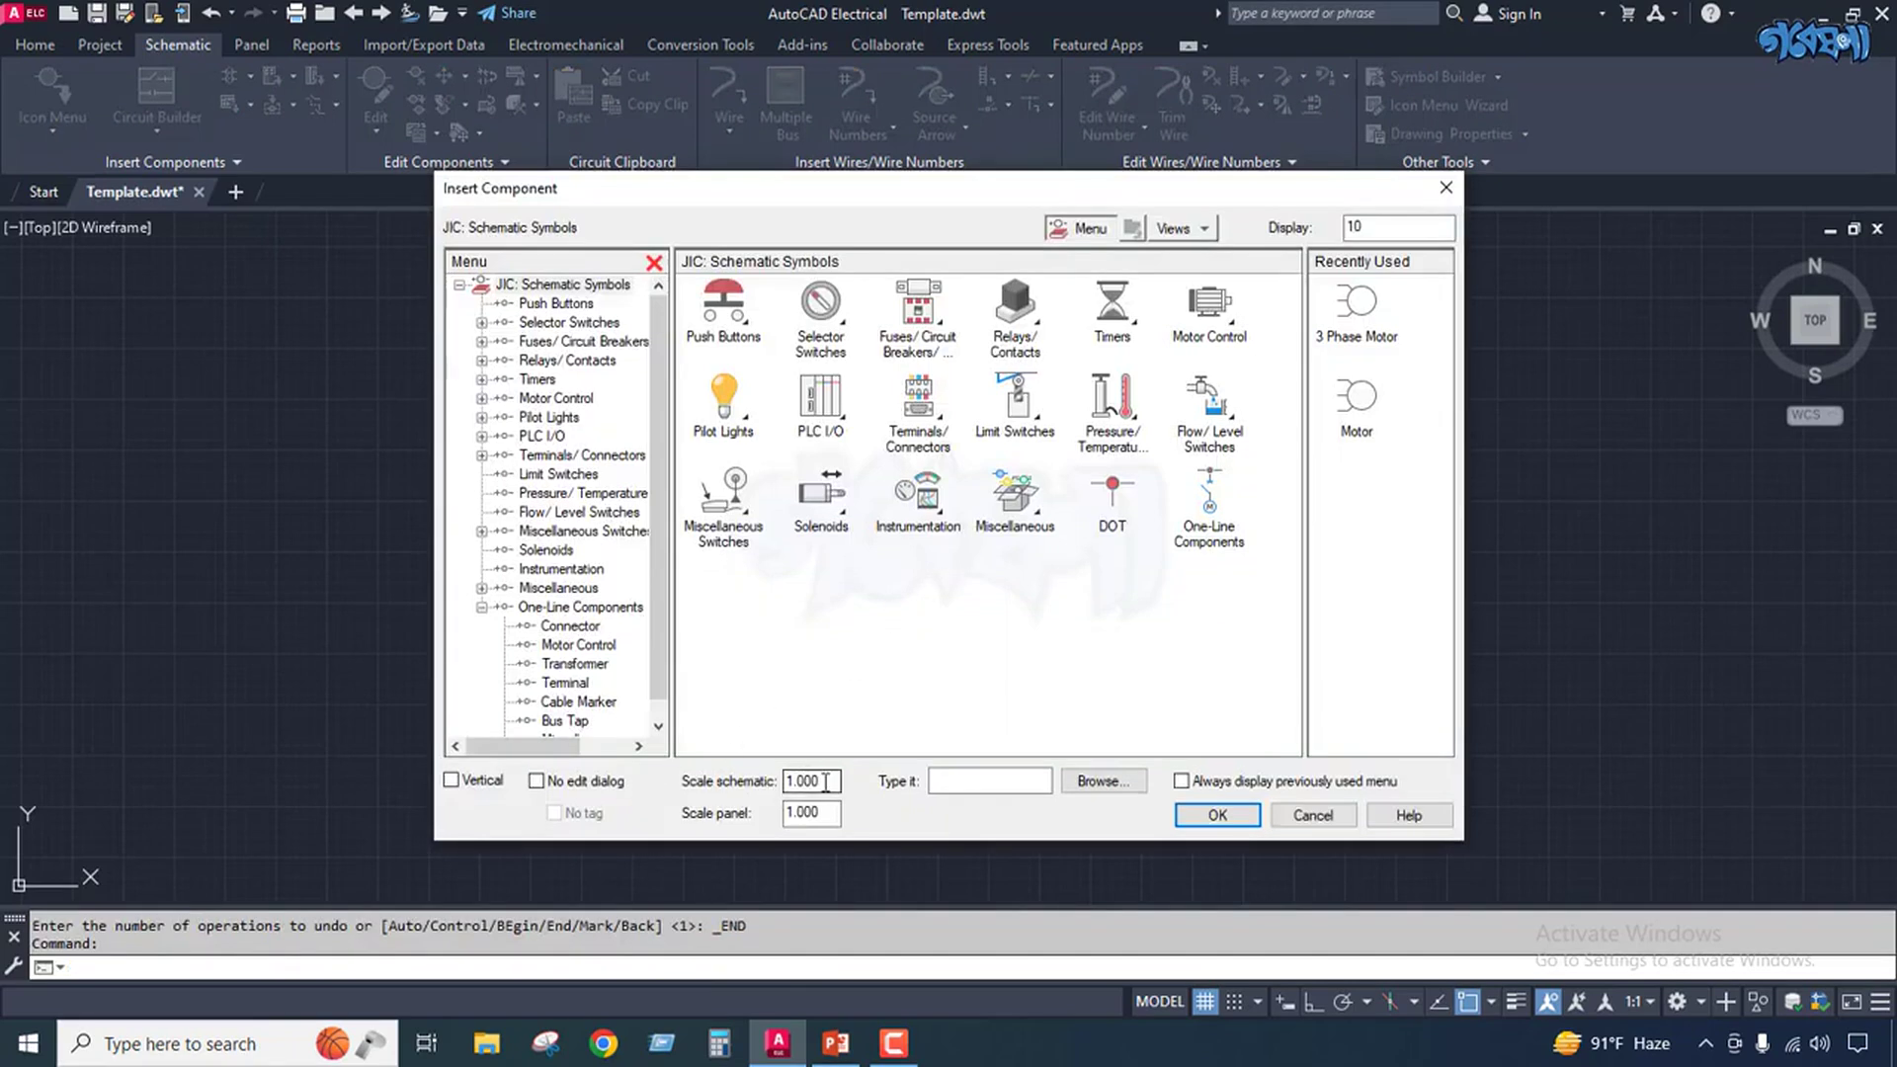
pyautogui.moveTo(826, 781); pyautogui.dragTo(745, 777)
pyautogui.press('BackSpace')
pyautogui.write('5')
pyautogui.click(1357, 314)
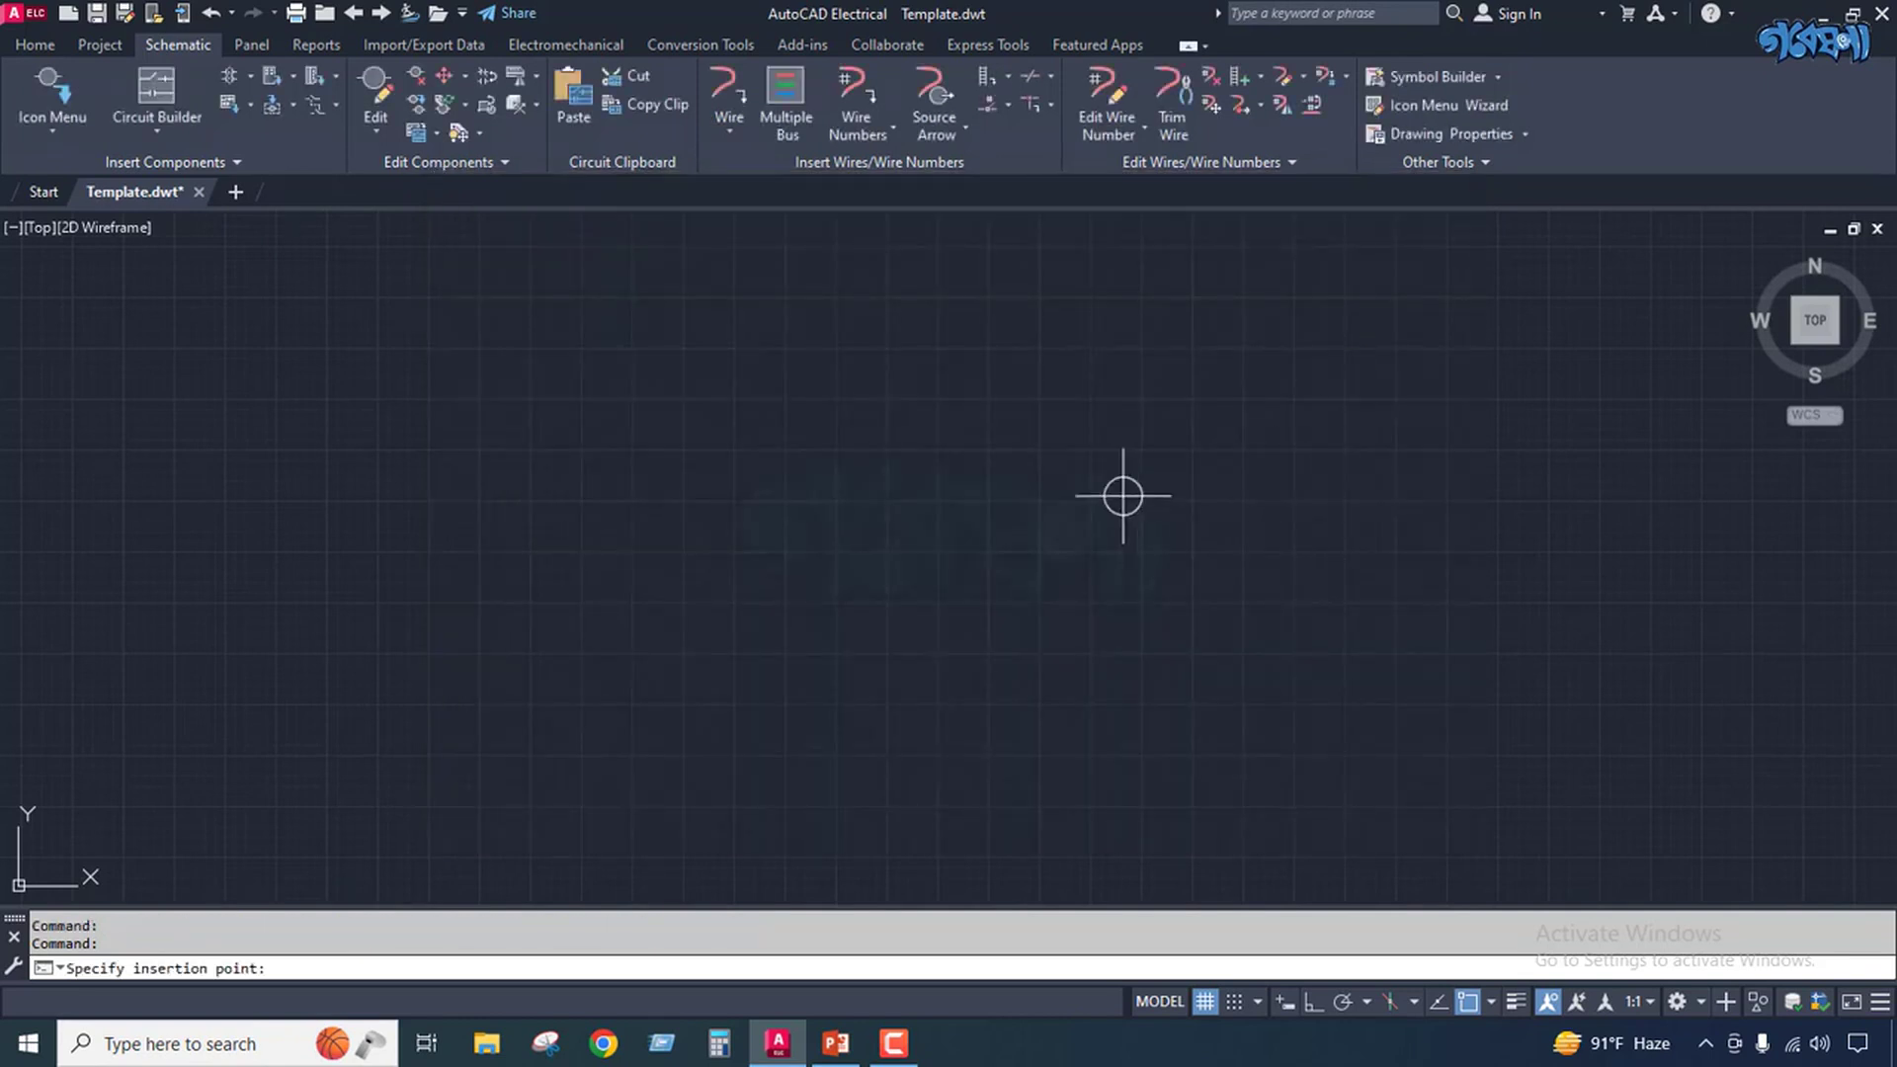
pyautogui.click(729, 526)
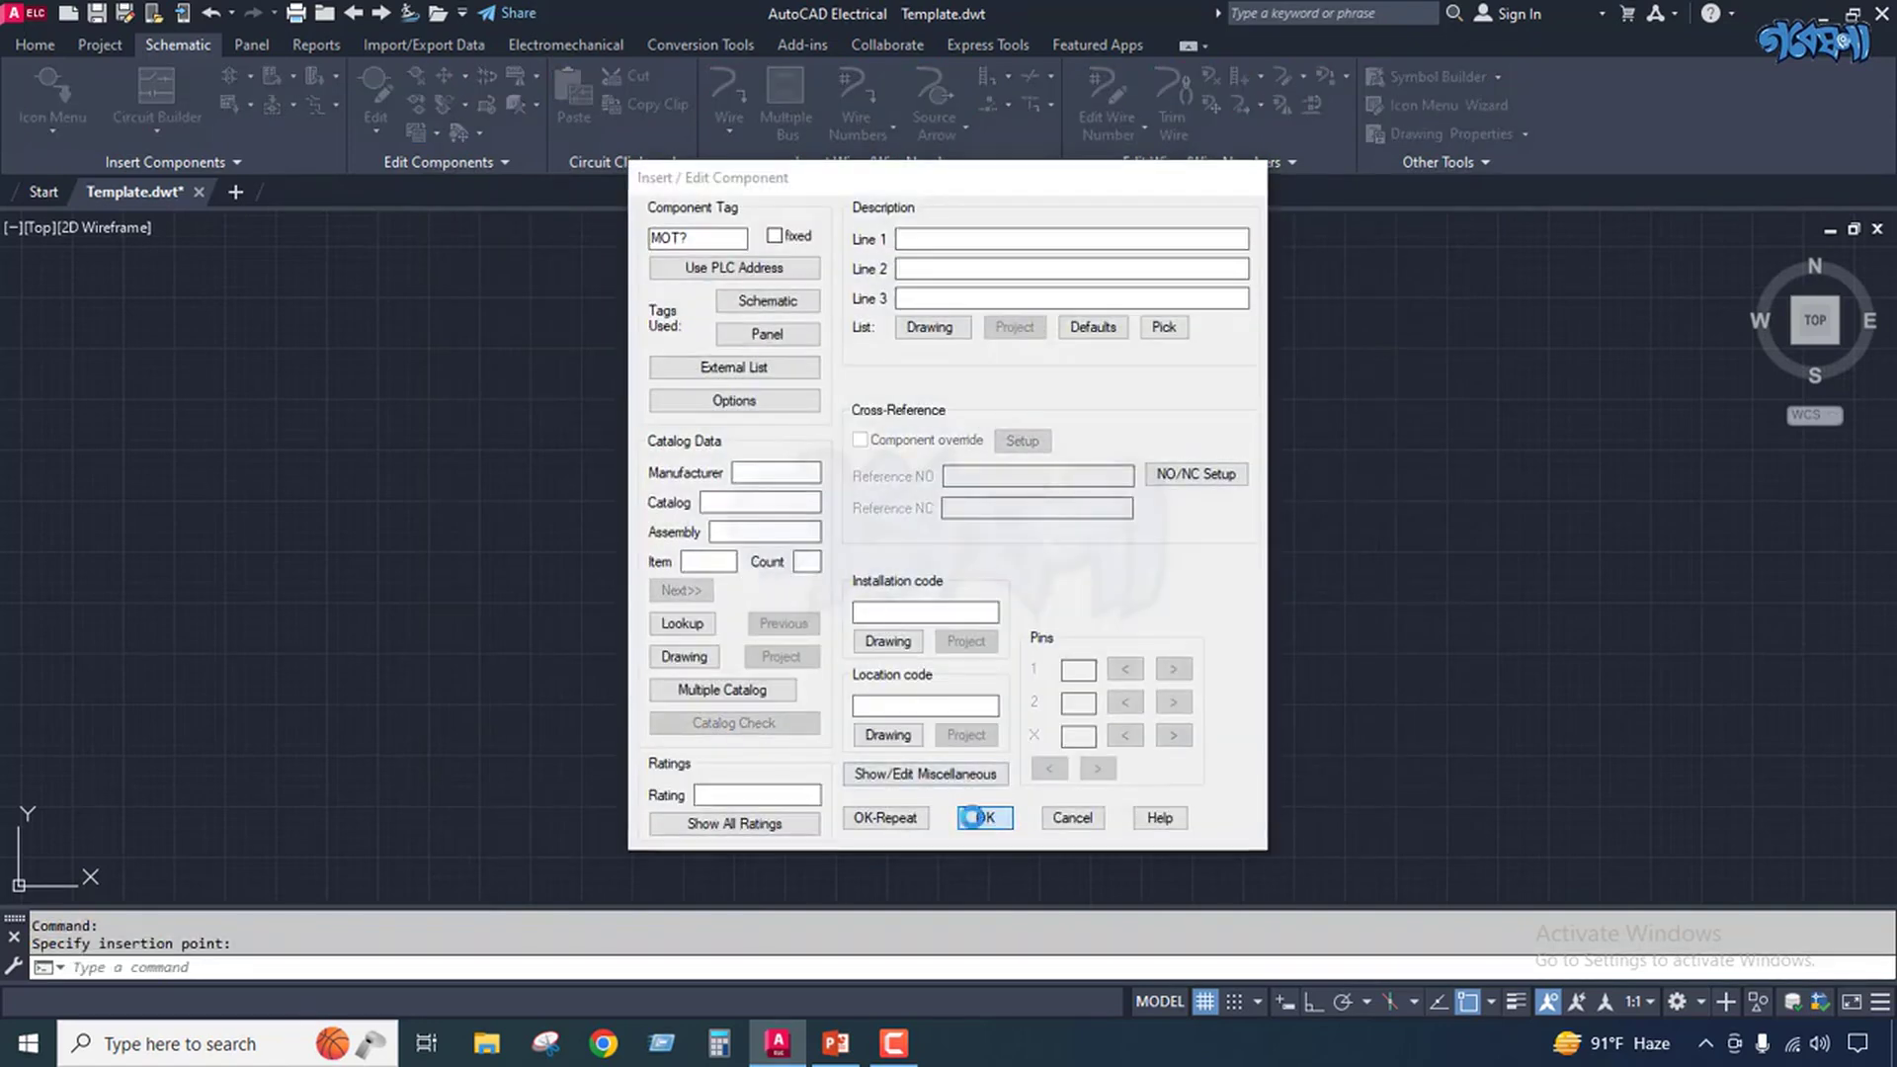
pyautogui.click(985, 818)
pyautogui.scroll(-5, 734, 620)
pyautogui.scroll(5, 736, 613)
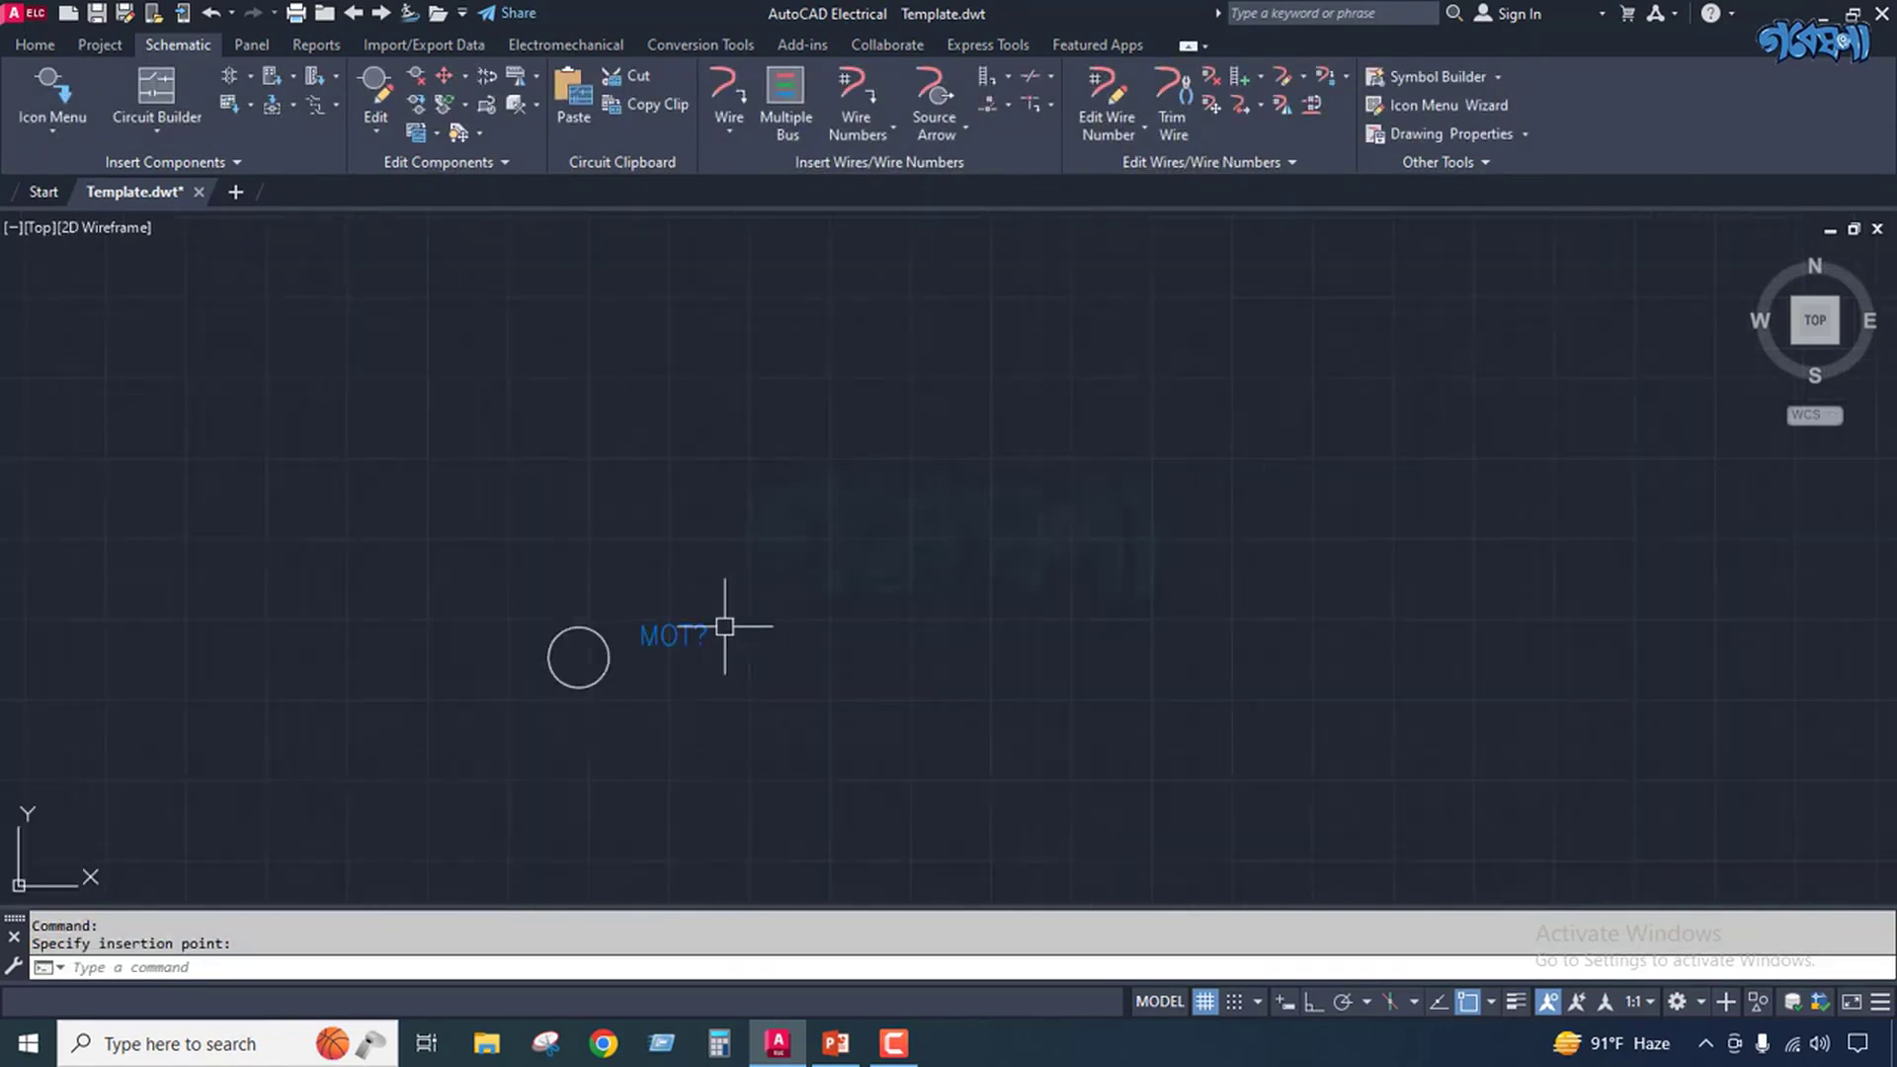
pyautogui.scroll(2, 529, 666)
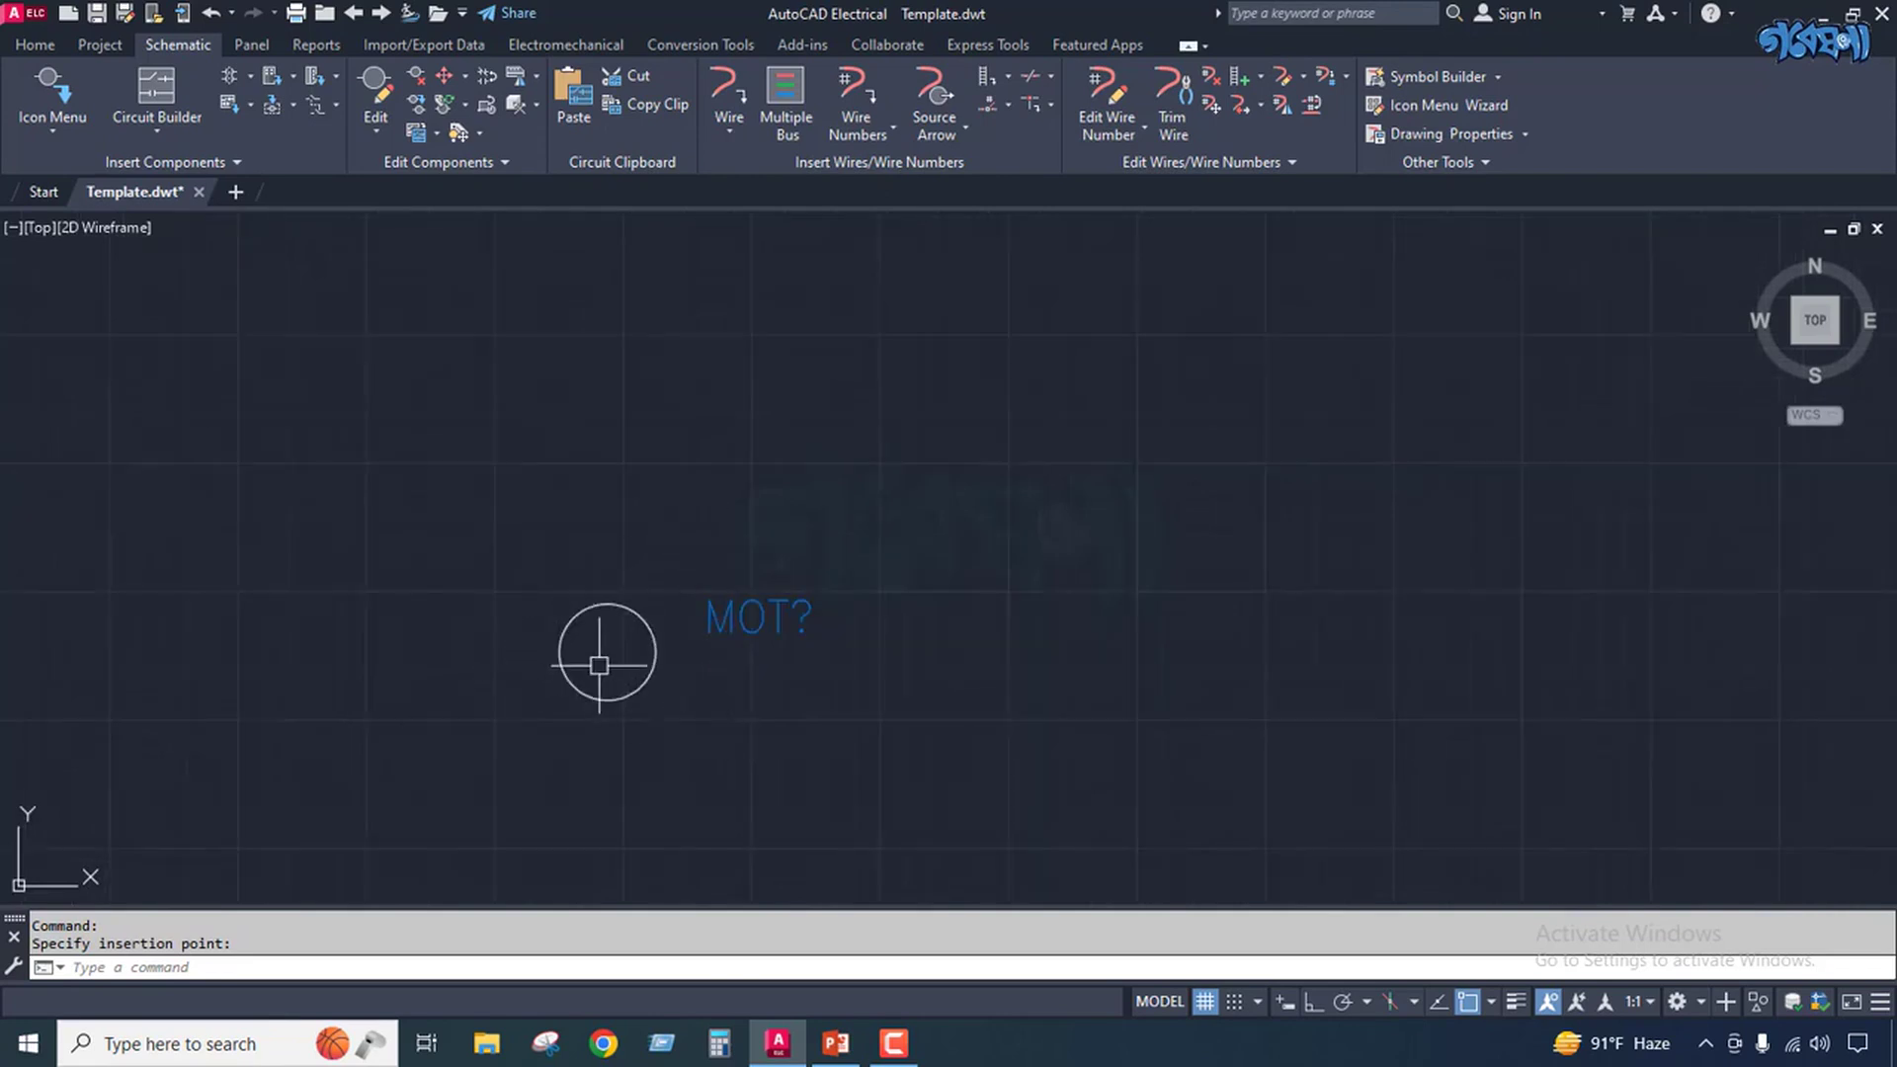
pyautogui.scroll(2, 576, 713)
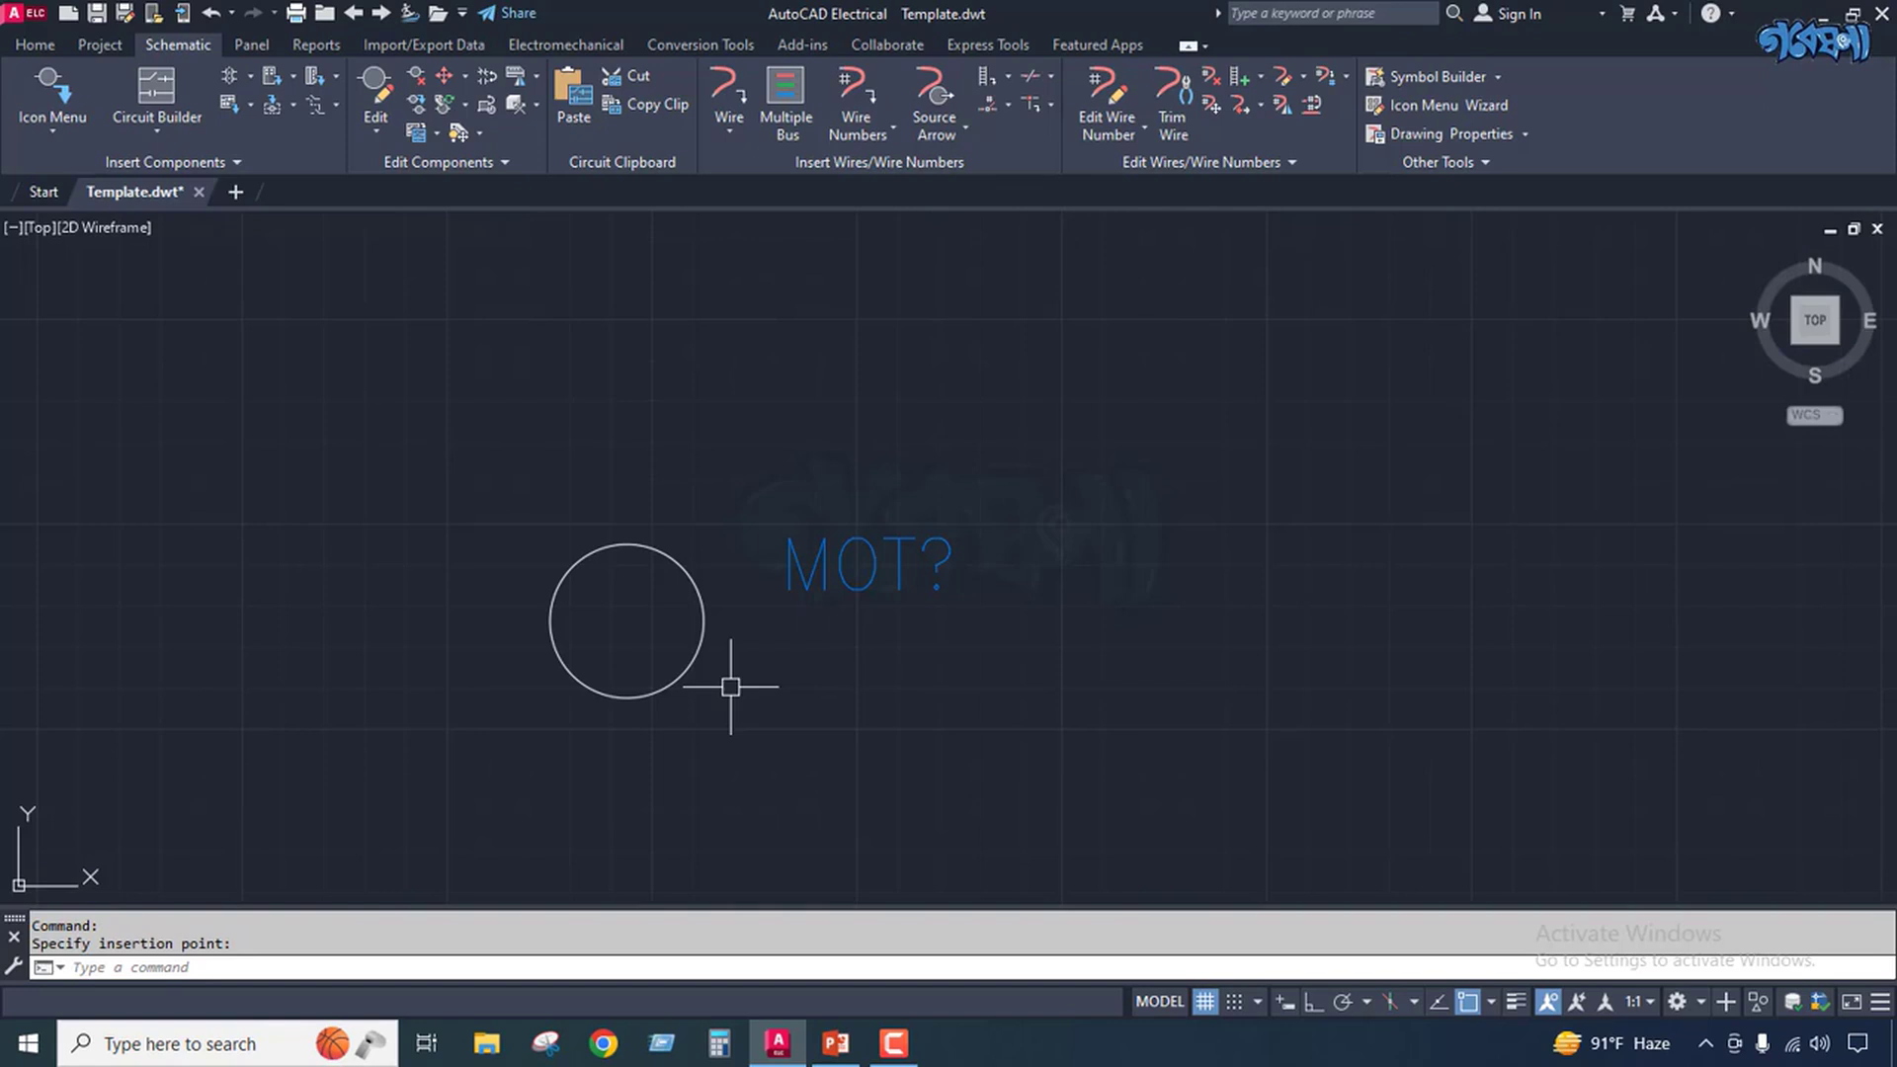
pyautogui.click(626, 619)
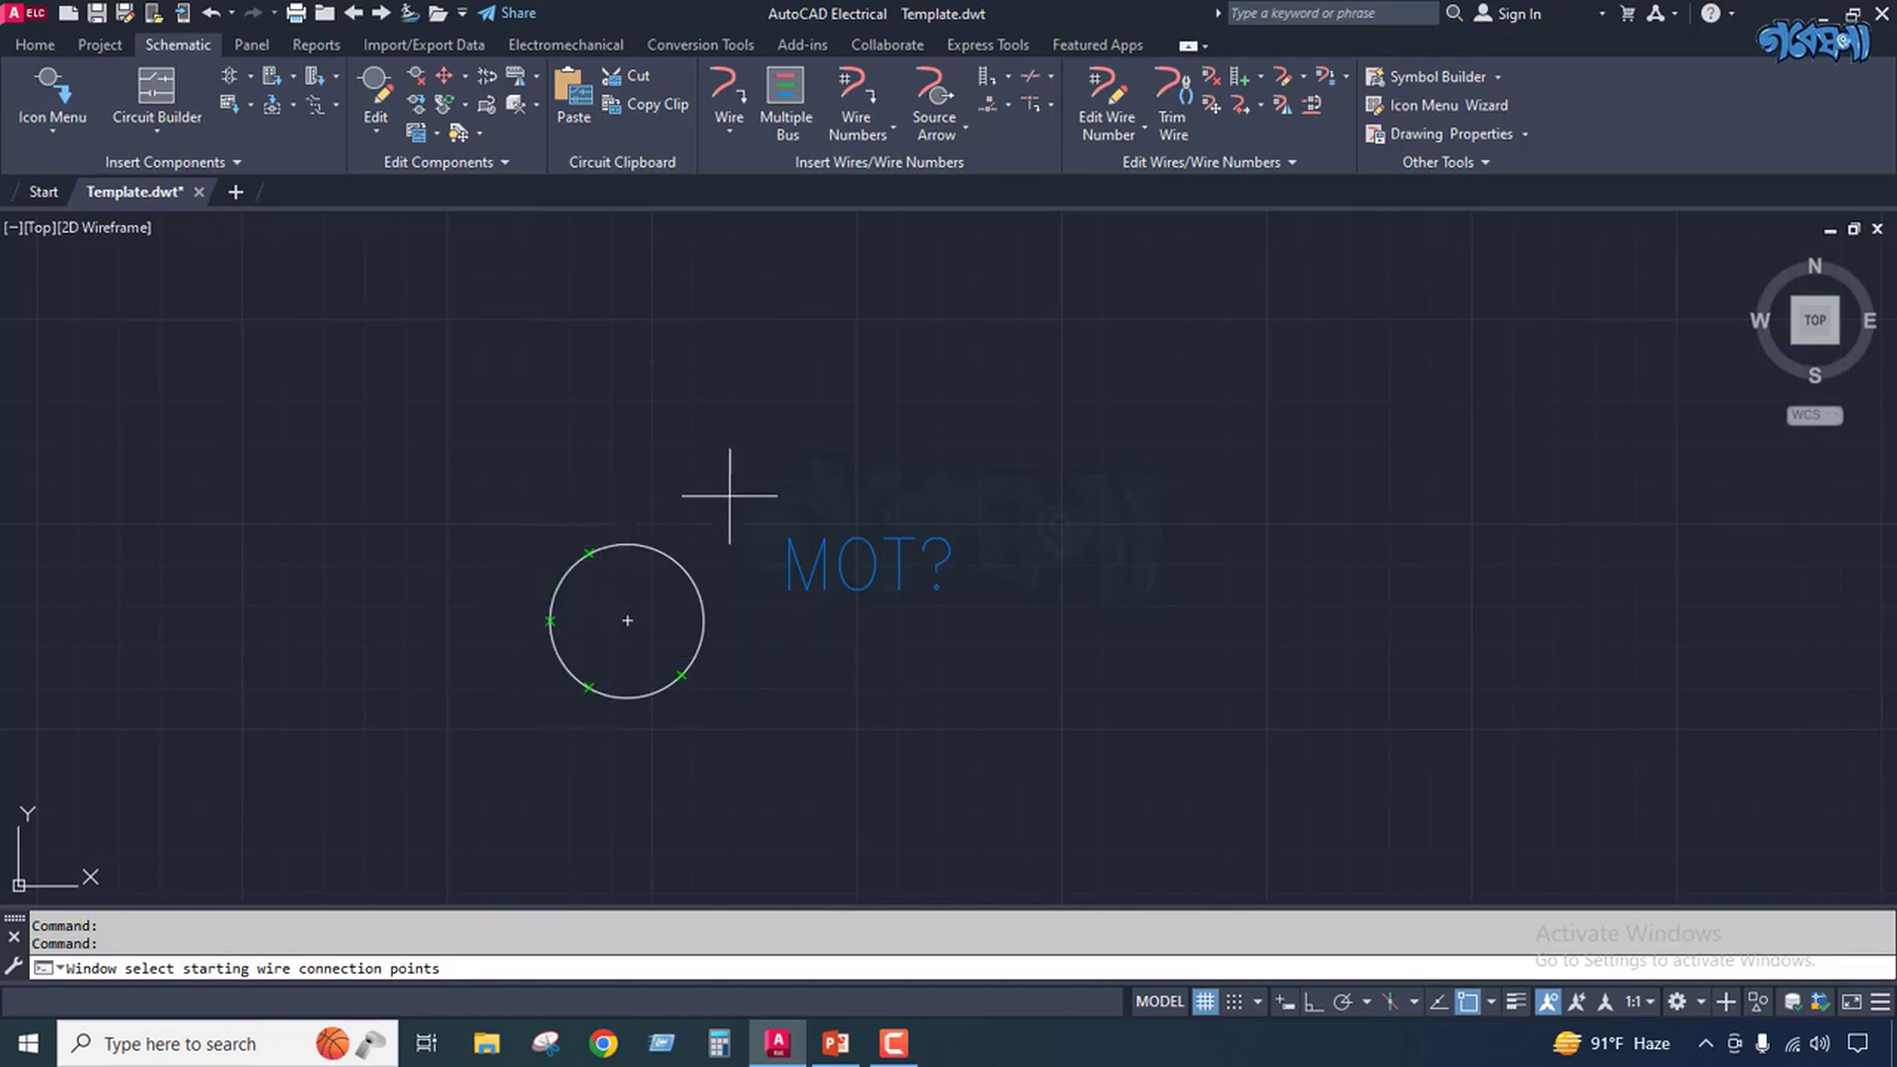
pyautogui.press('Escape')
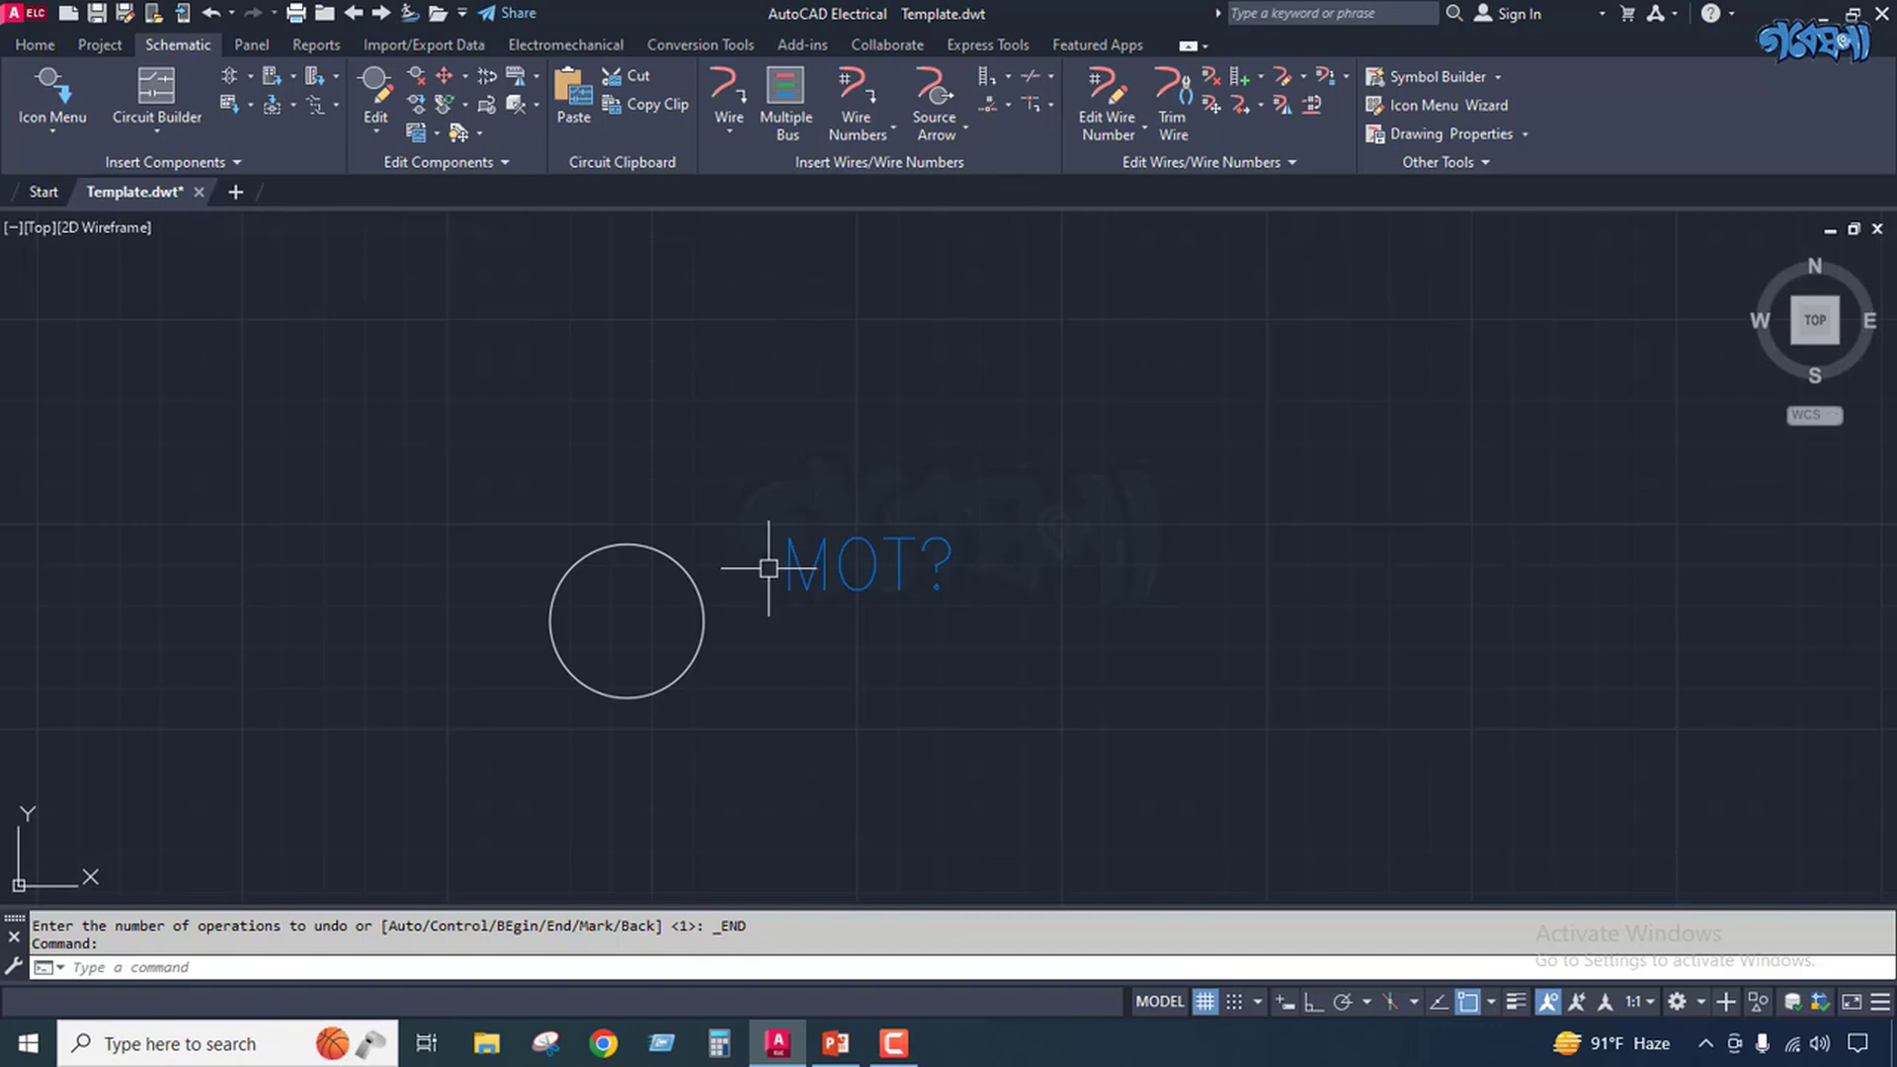
pyautogui.click(69, 126)
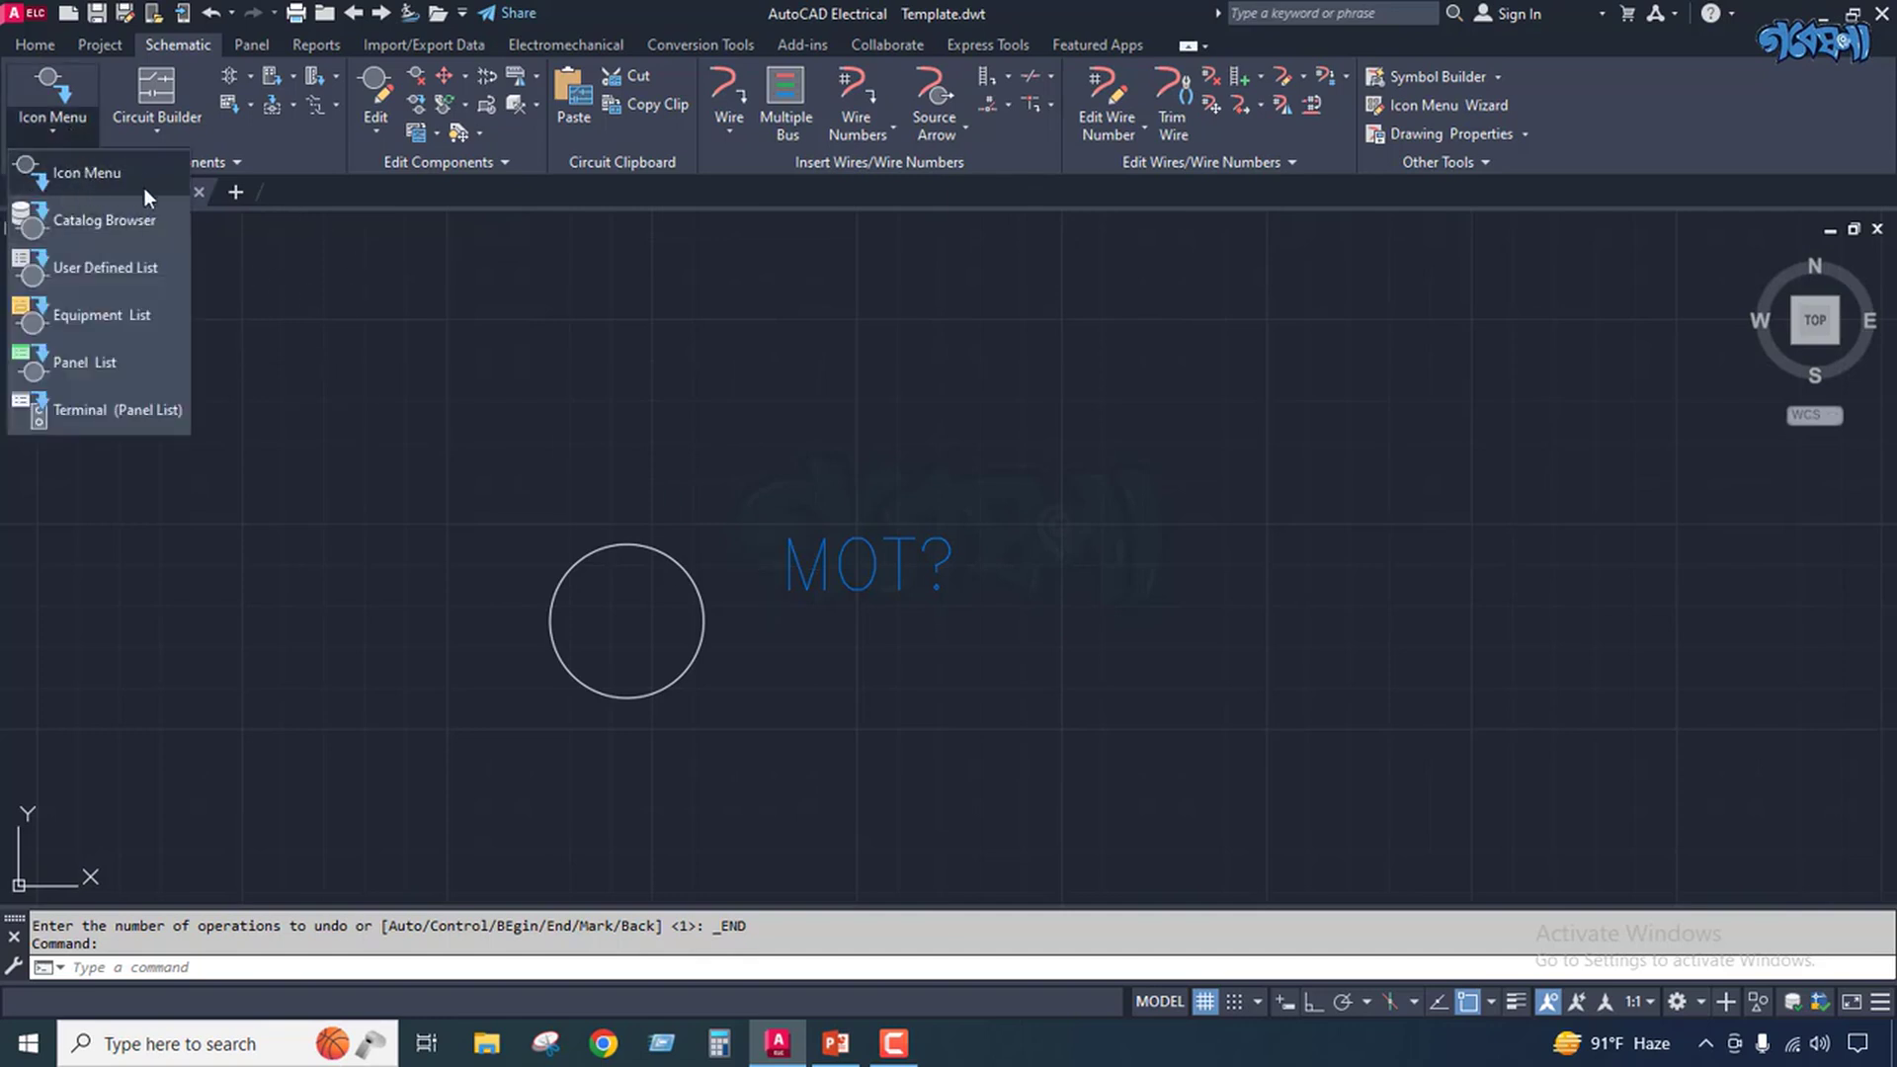
pyautogui.click(355, 300)
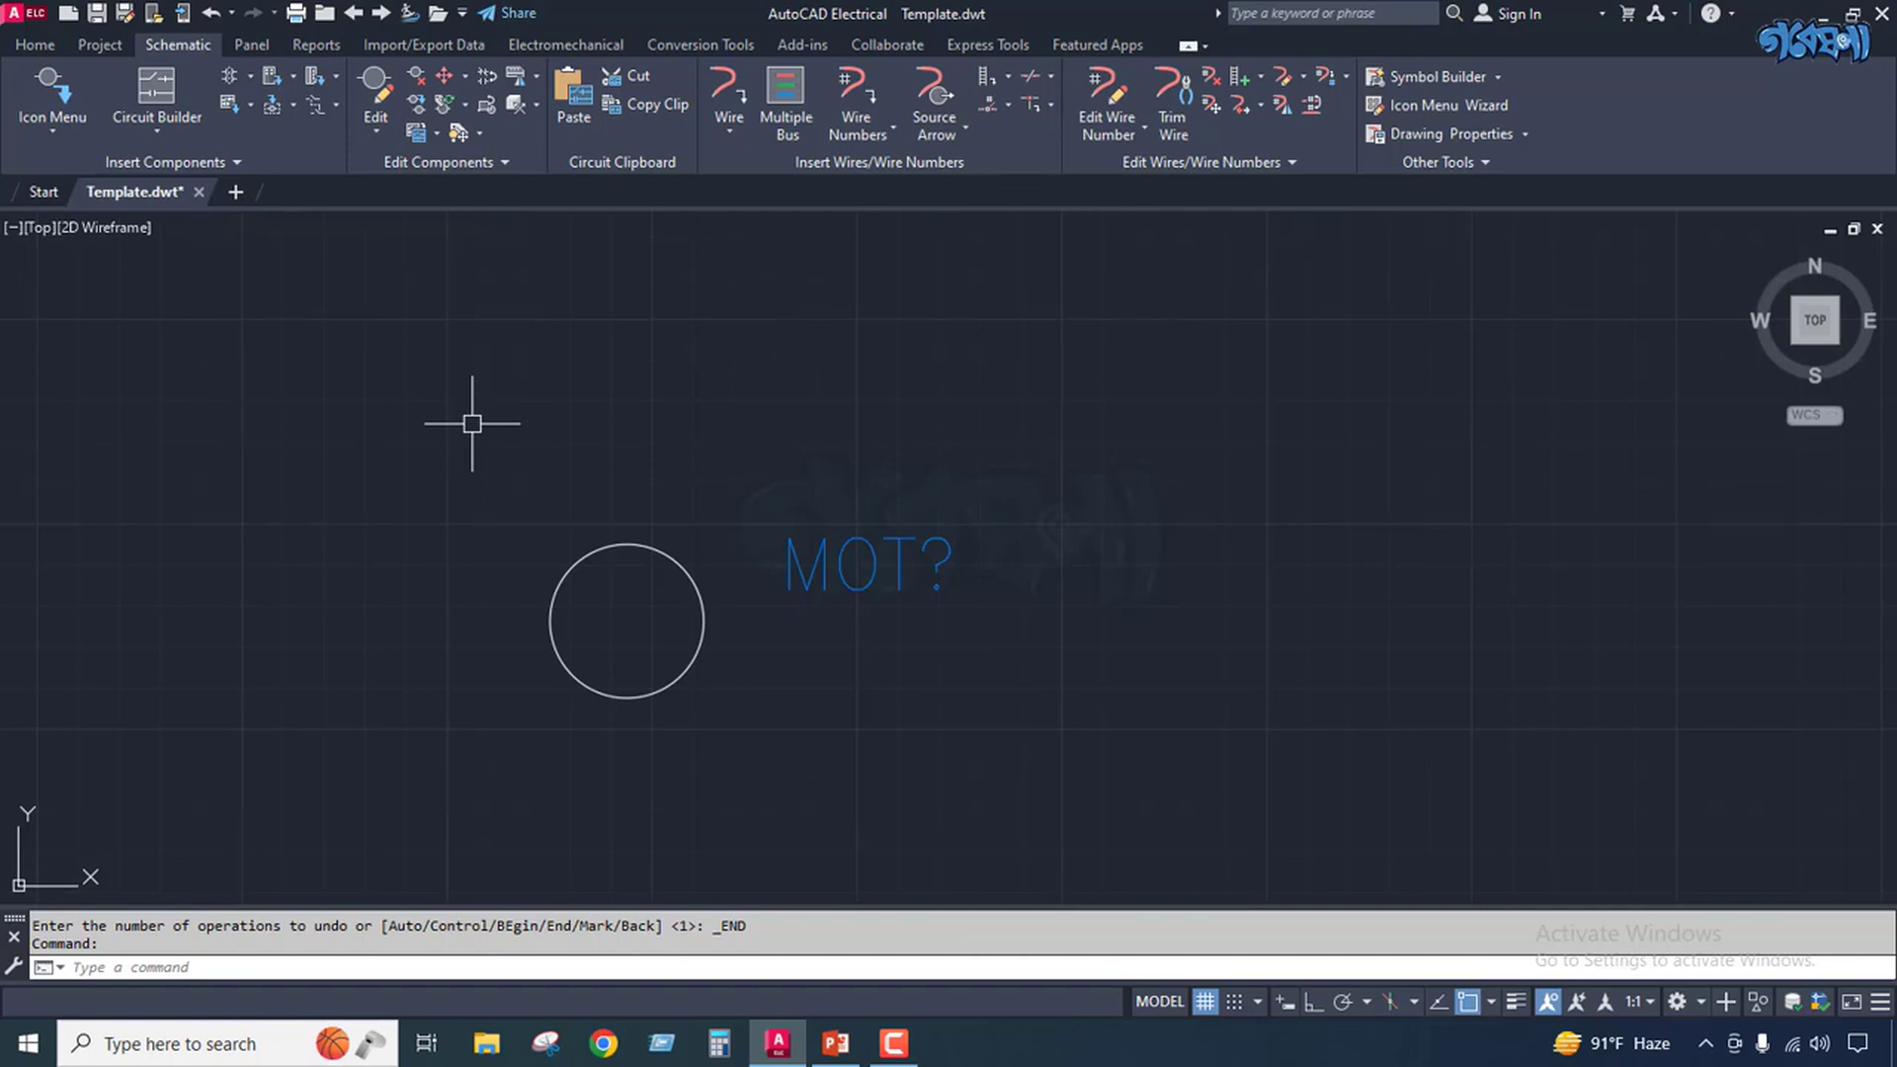
# Erase the 3 Phase Motor symbol together with its tag.
pyautogui.click(1115, 427)
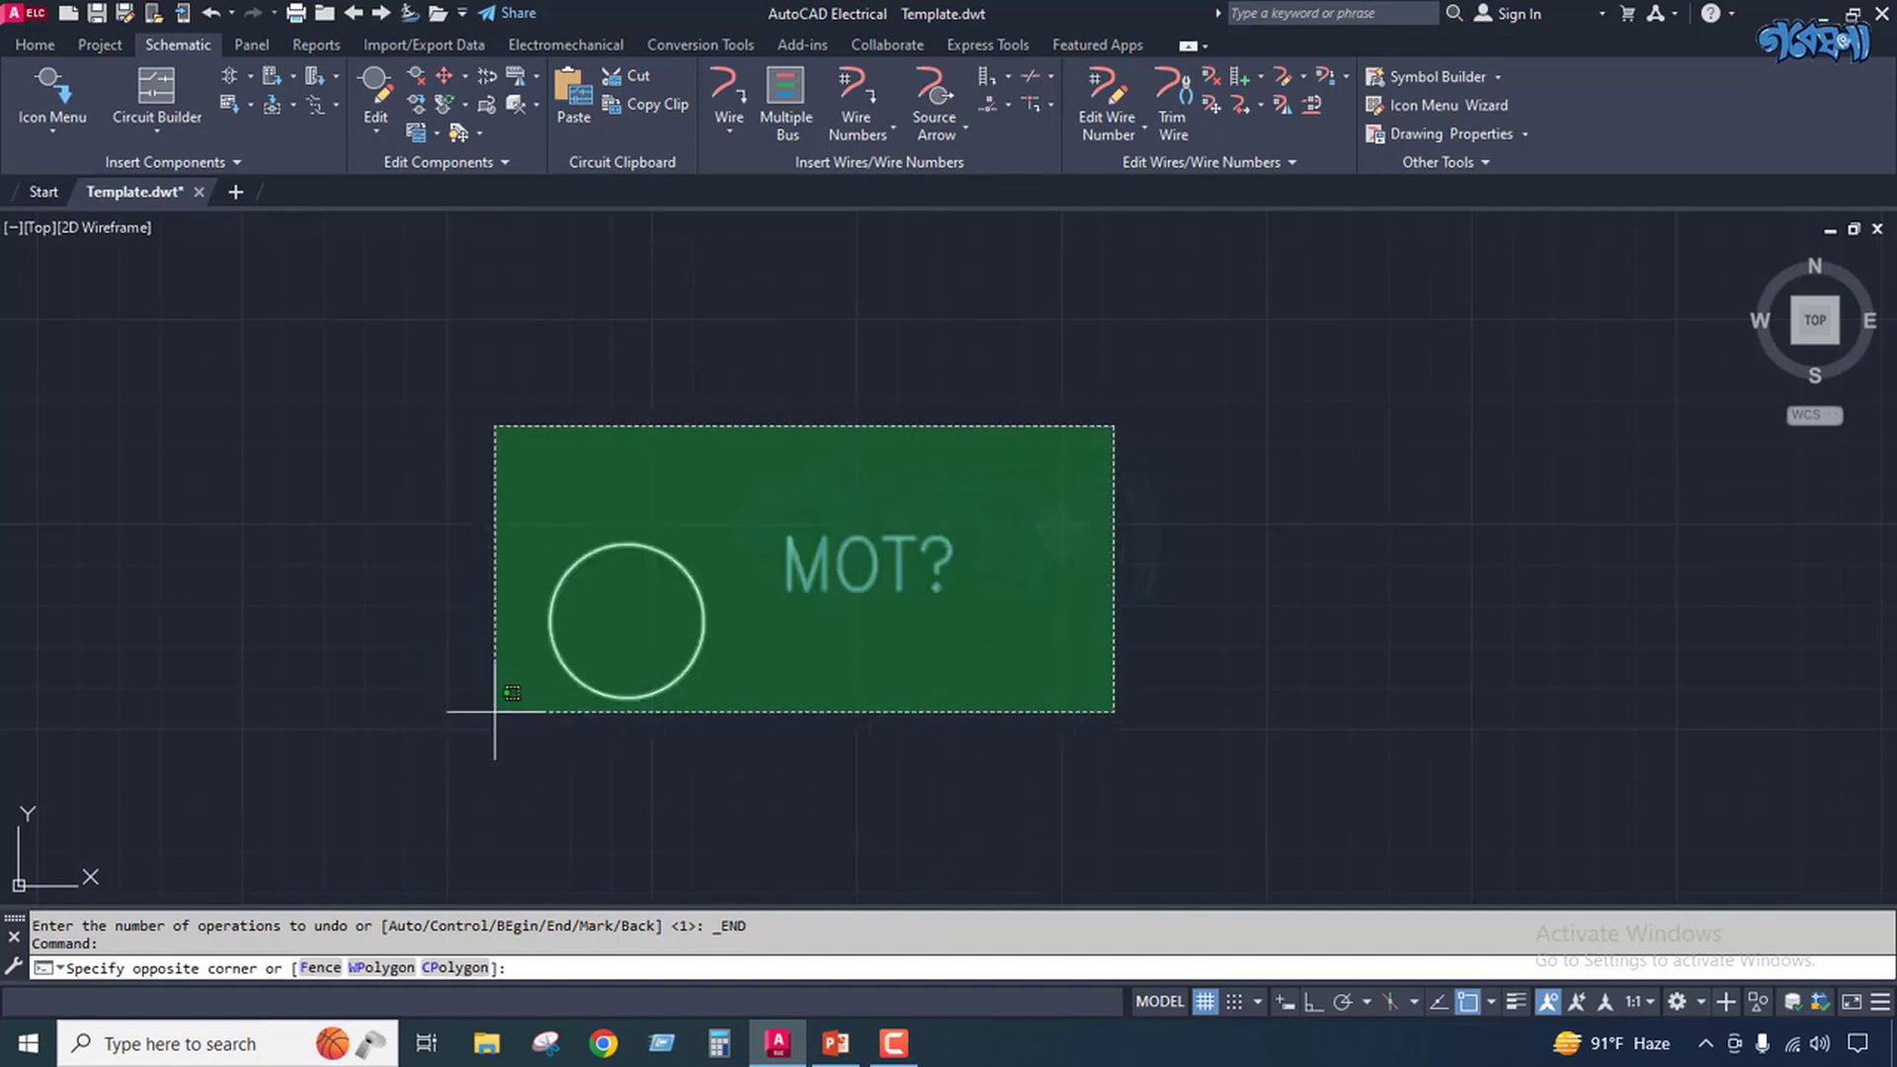
pyautogui.click(495, 712)
pyautogui.press('Delete')
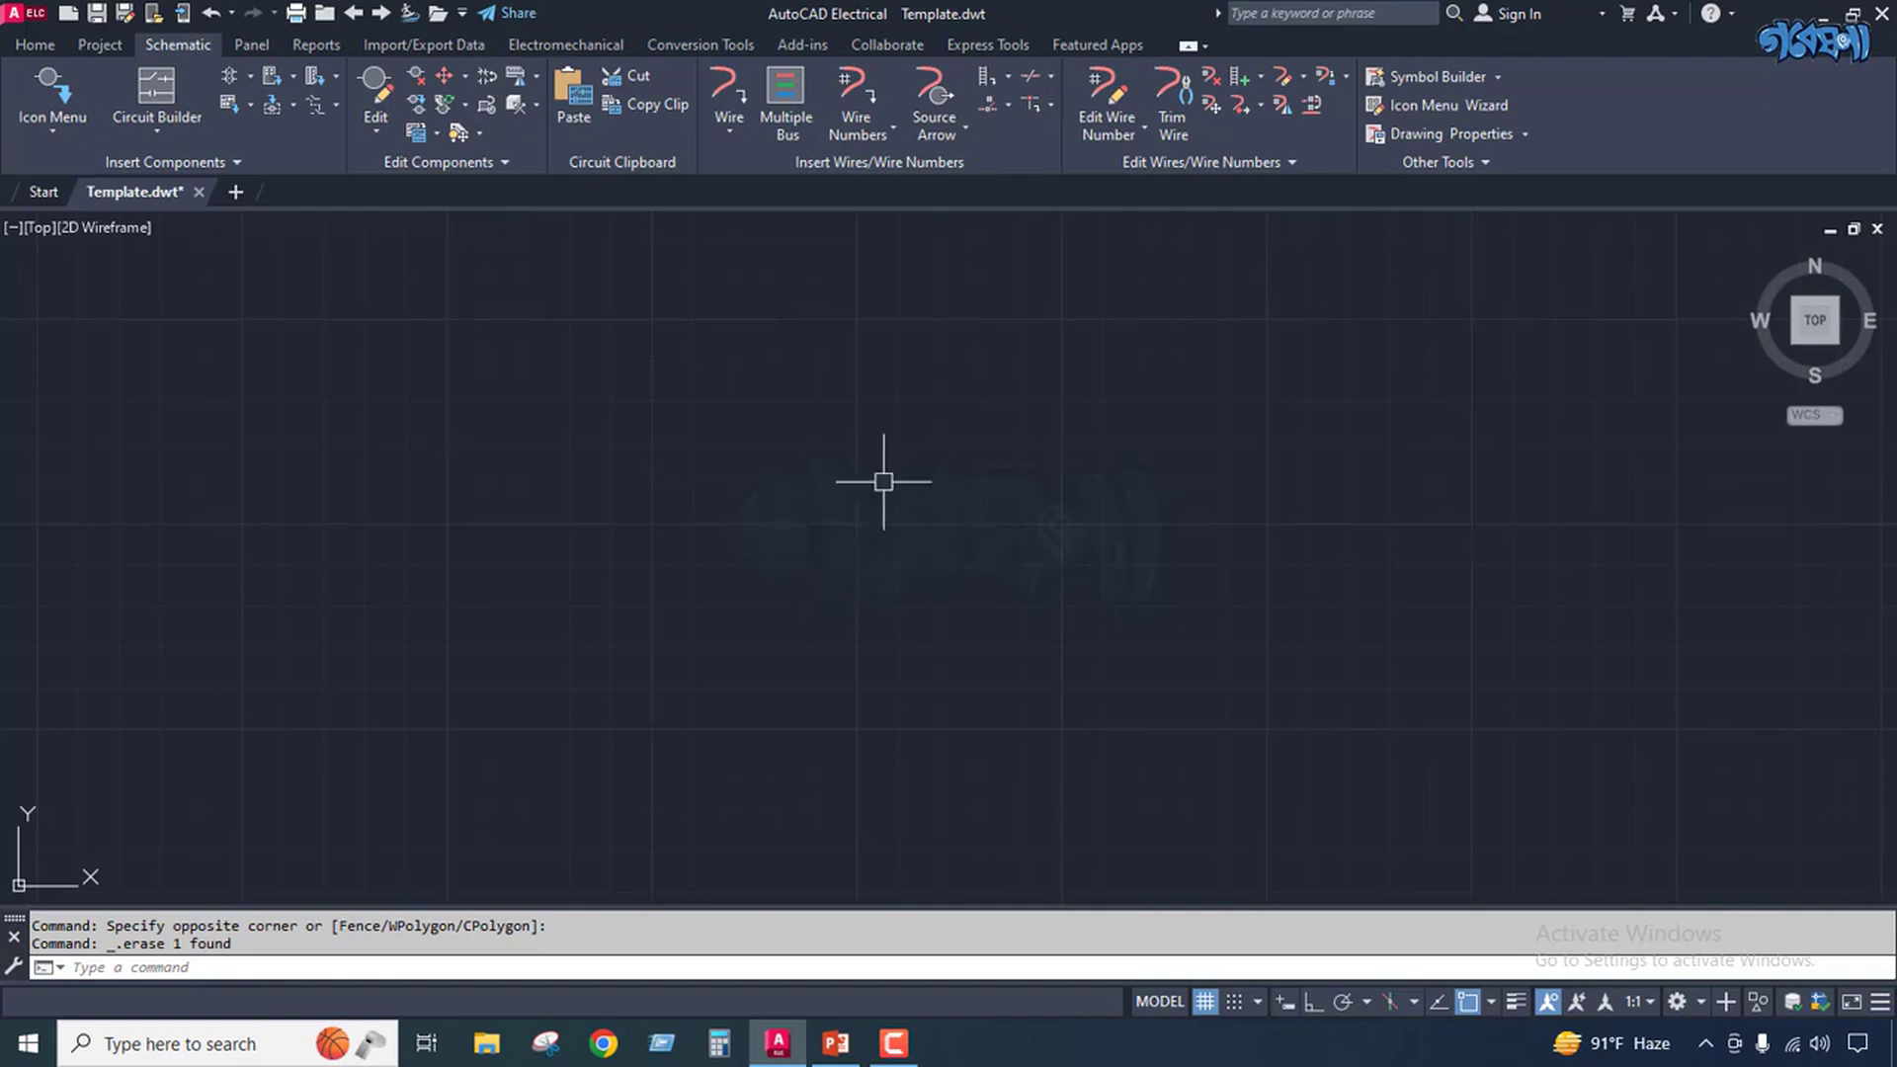
# Start a circle in the empty drawing area, turn on Dynamic Input and cancel the circle.
pyautogui.click(34, 46)
pyautogui.click(150, 94)
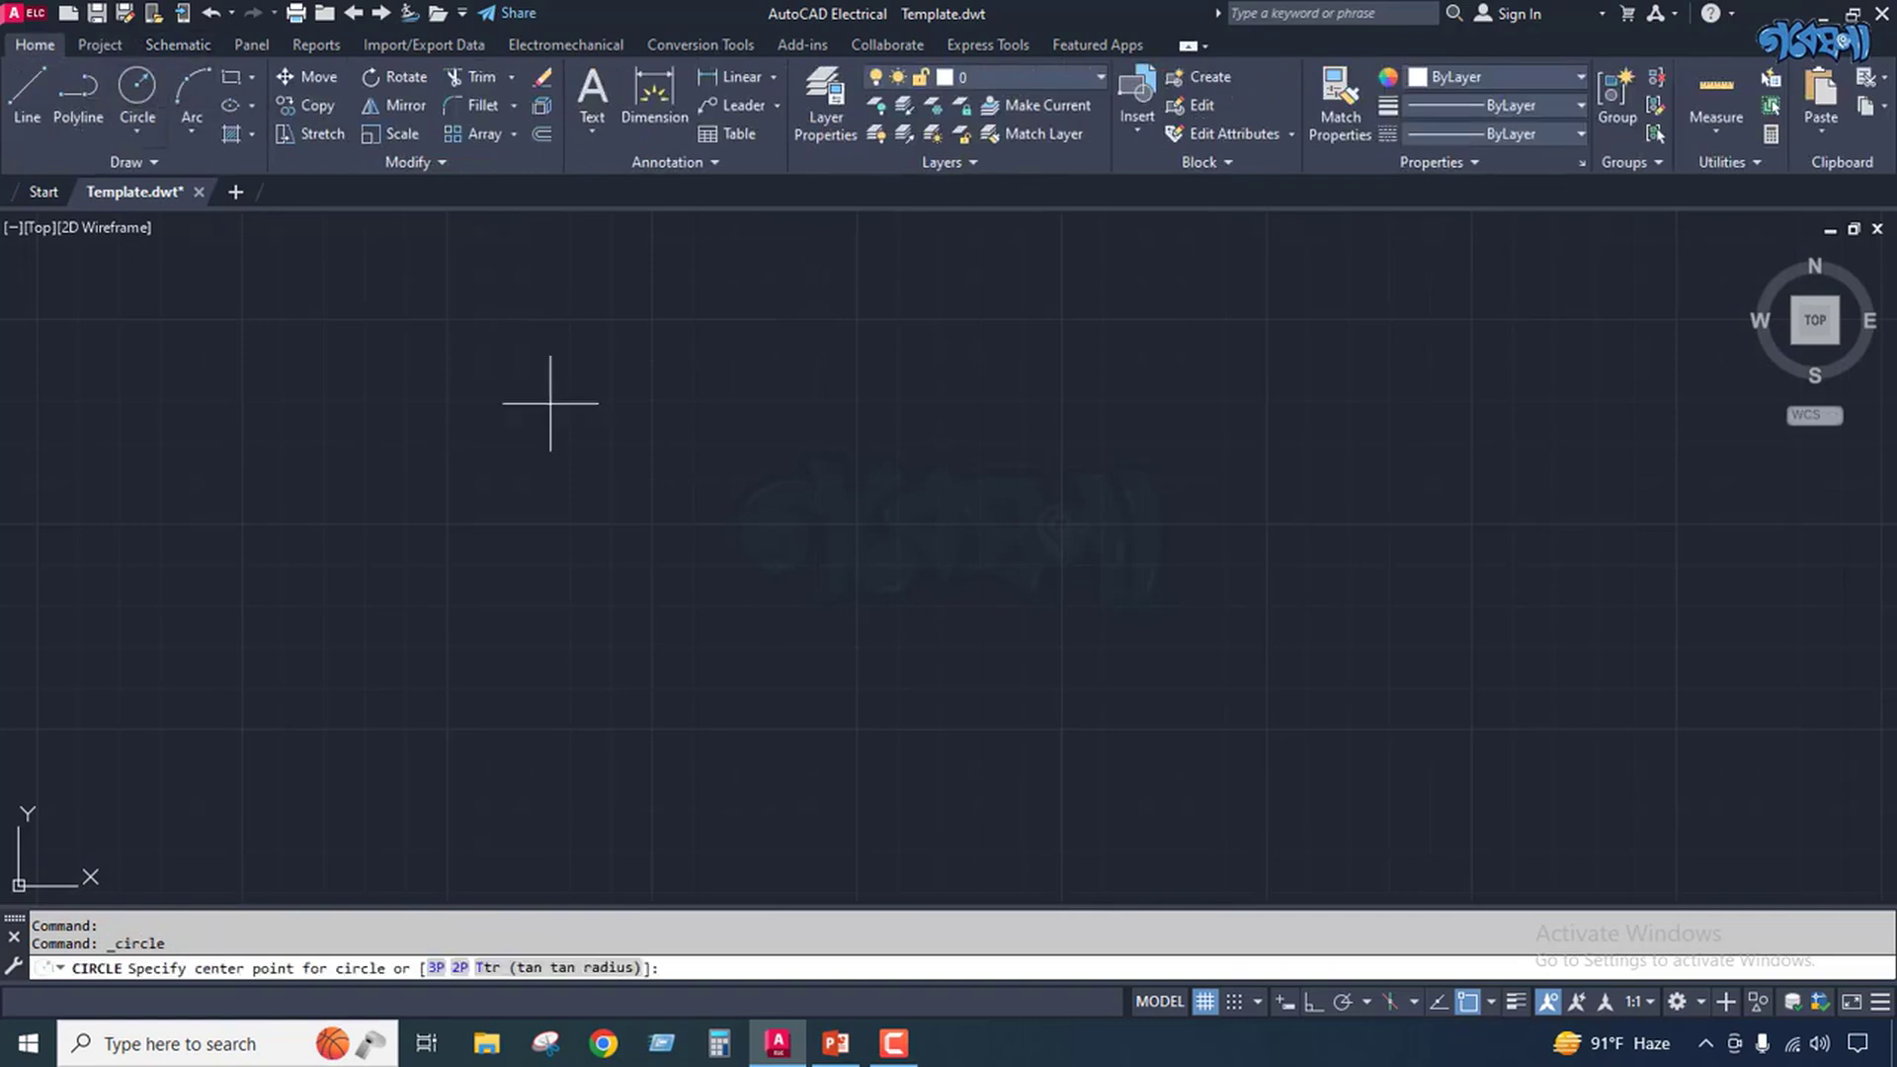
pyautogui.click(697, 558)
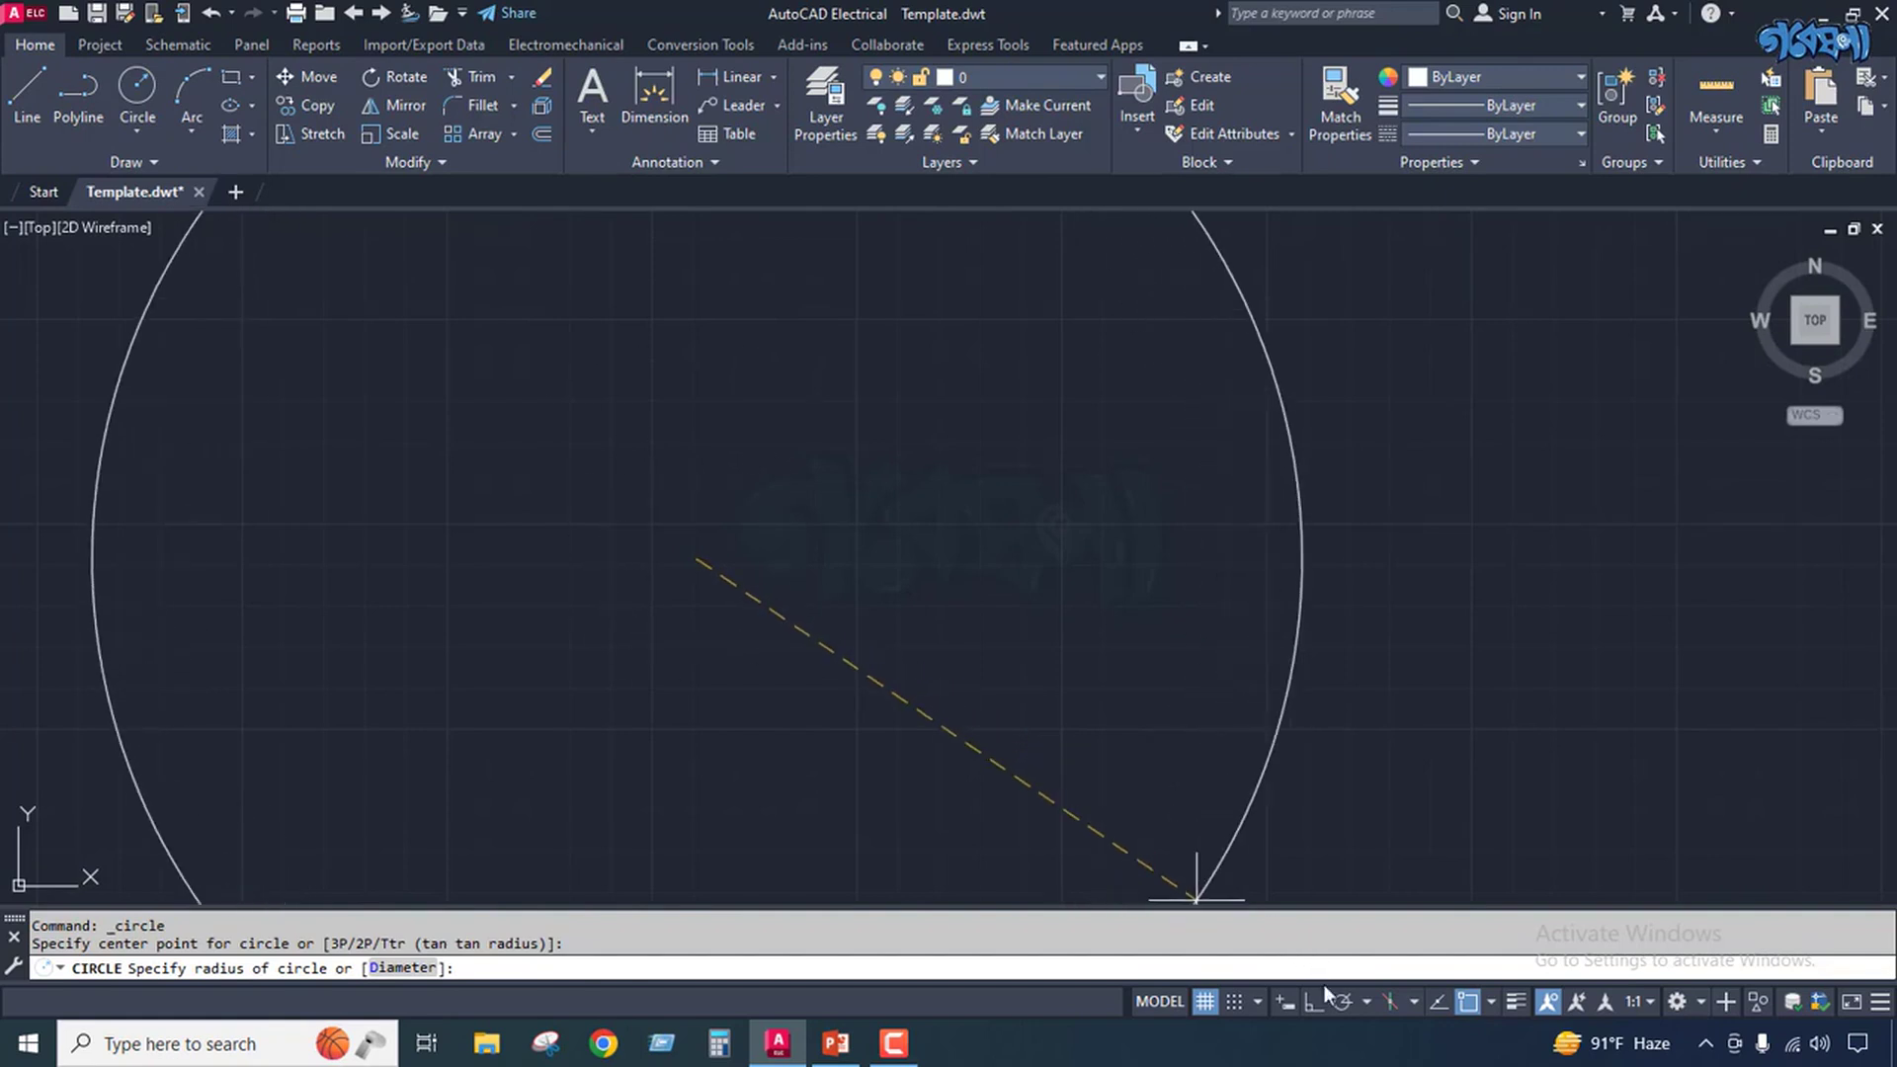
pyautogui.click(1284, 1002)
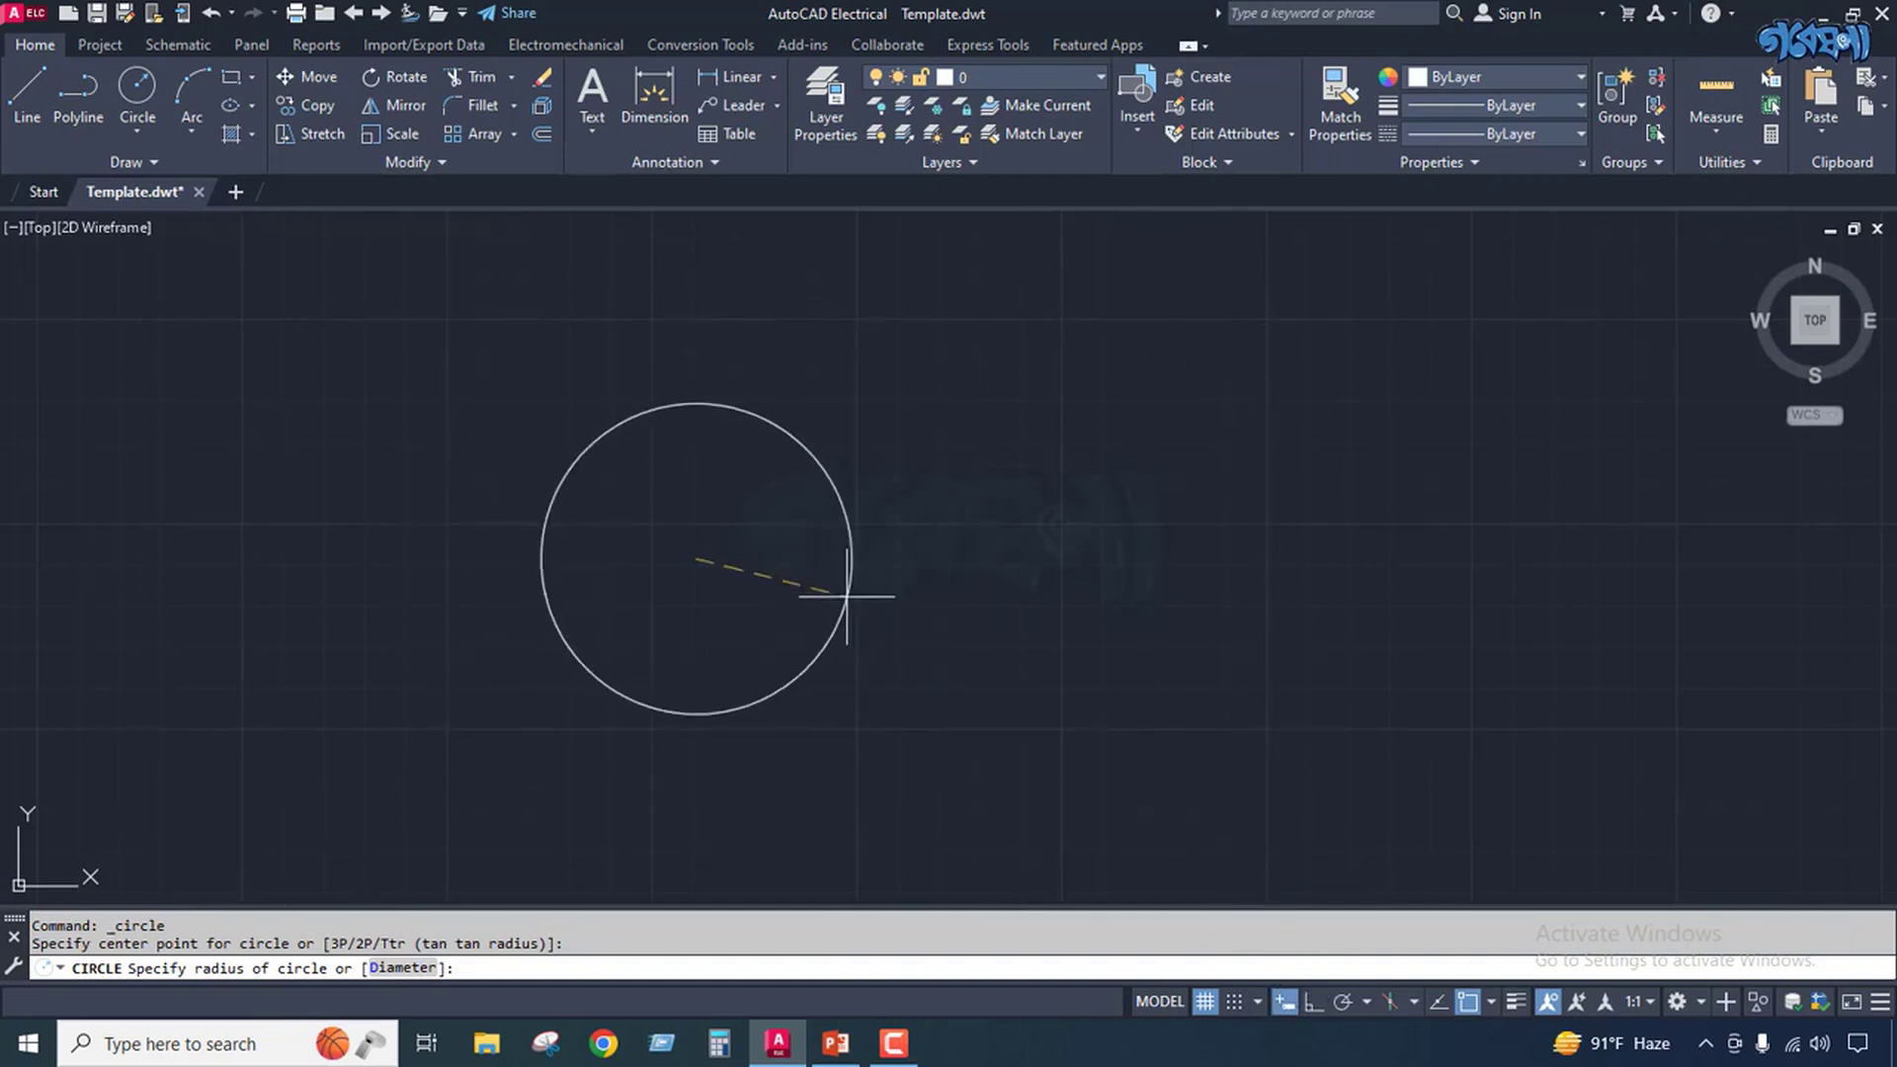
pyautogui.press('Escape')
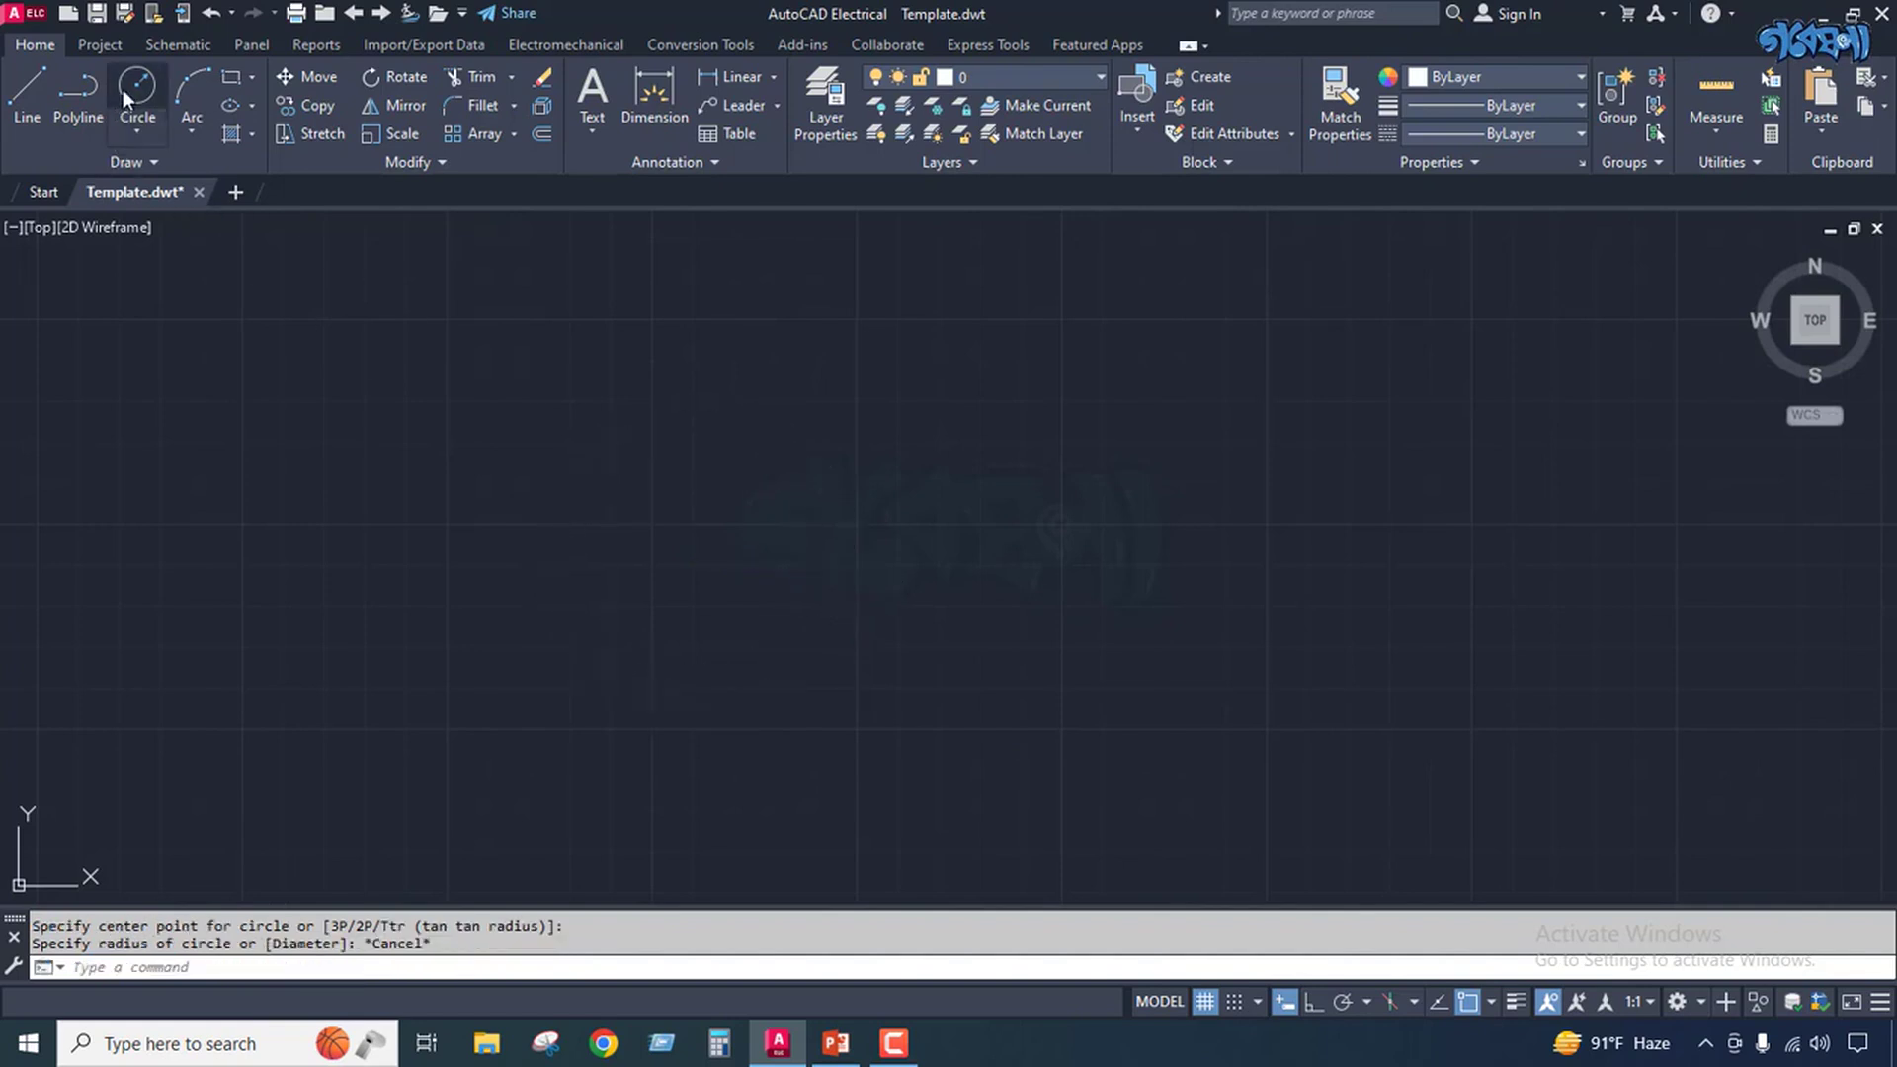
# Draw a circle with a radius of 1.5 in the empty drawing area.
pyautogui.click(125, 89)
pyautogui.click(660, 527)
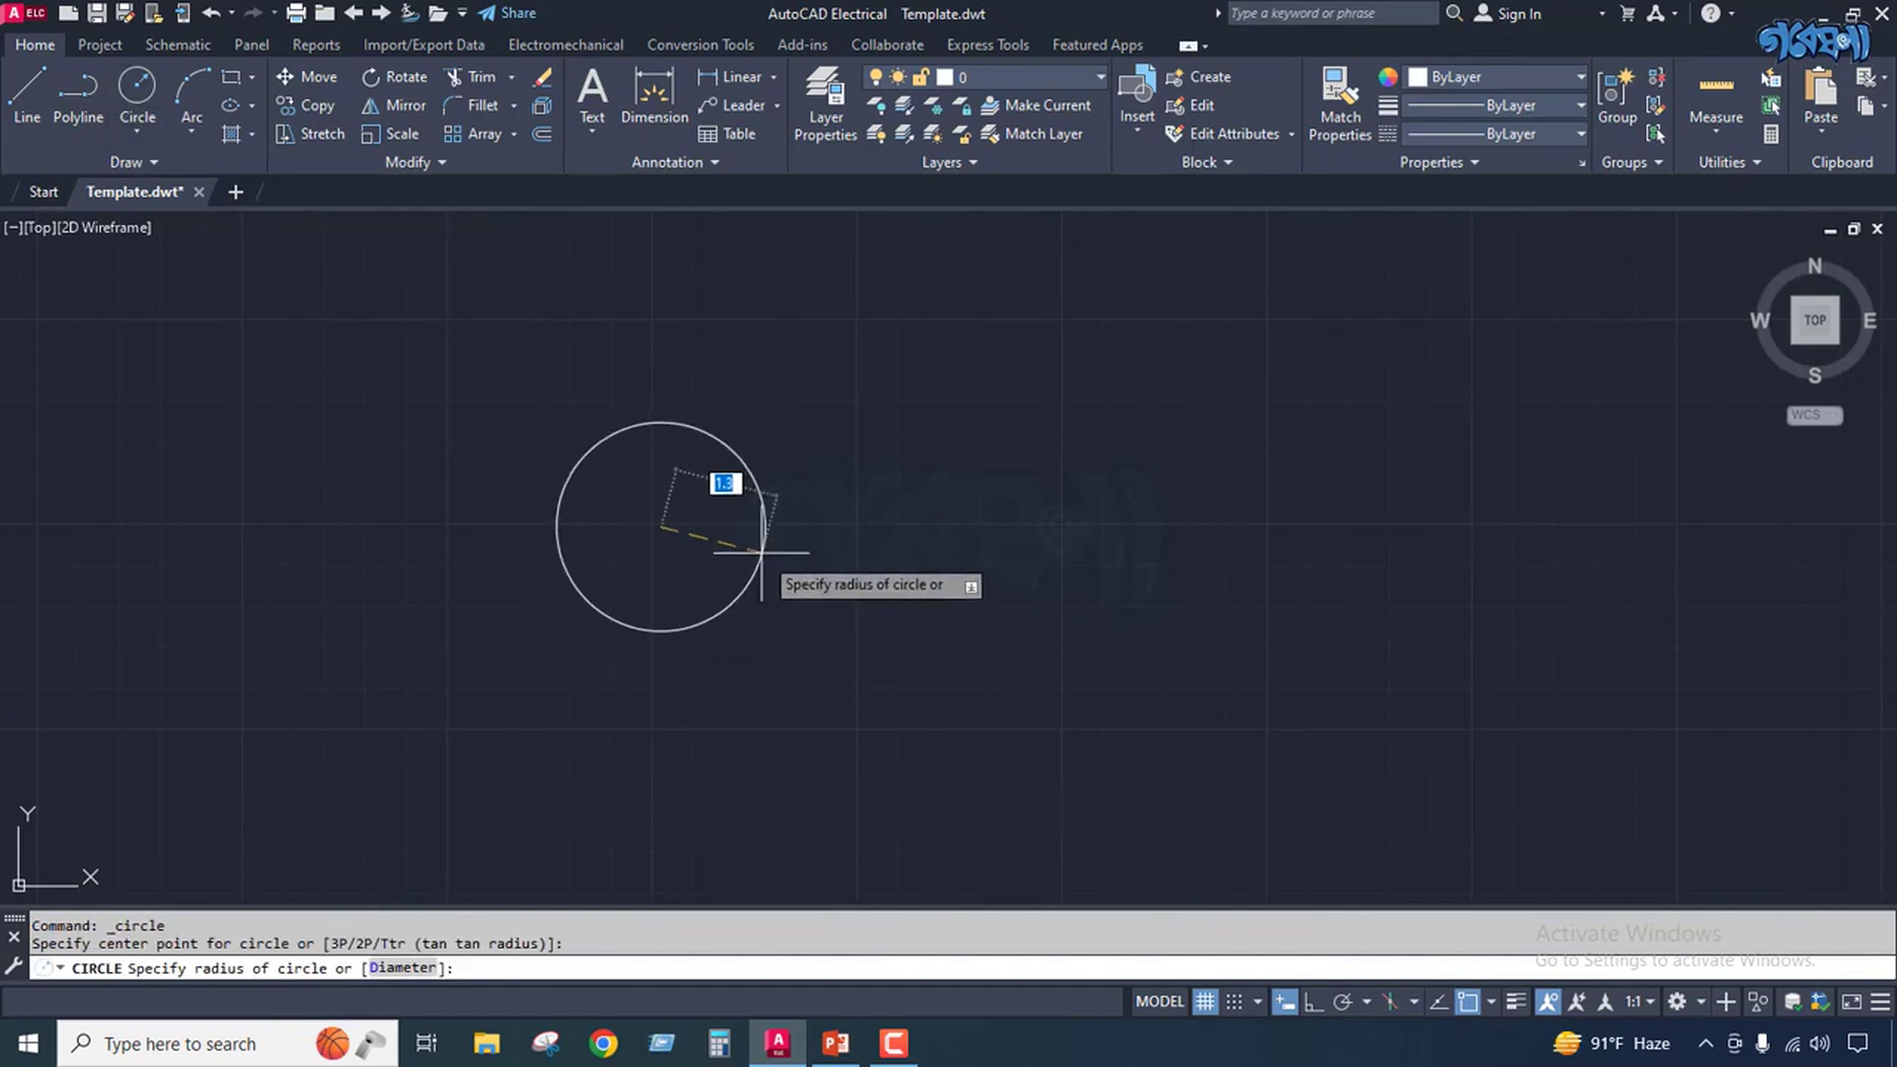
pyautogui.write('1')
pyautogui.press('Return')
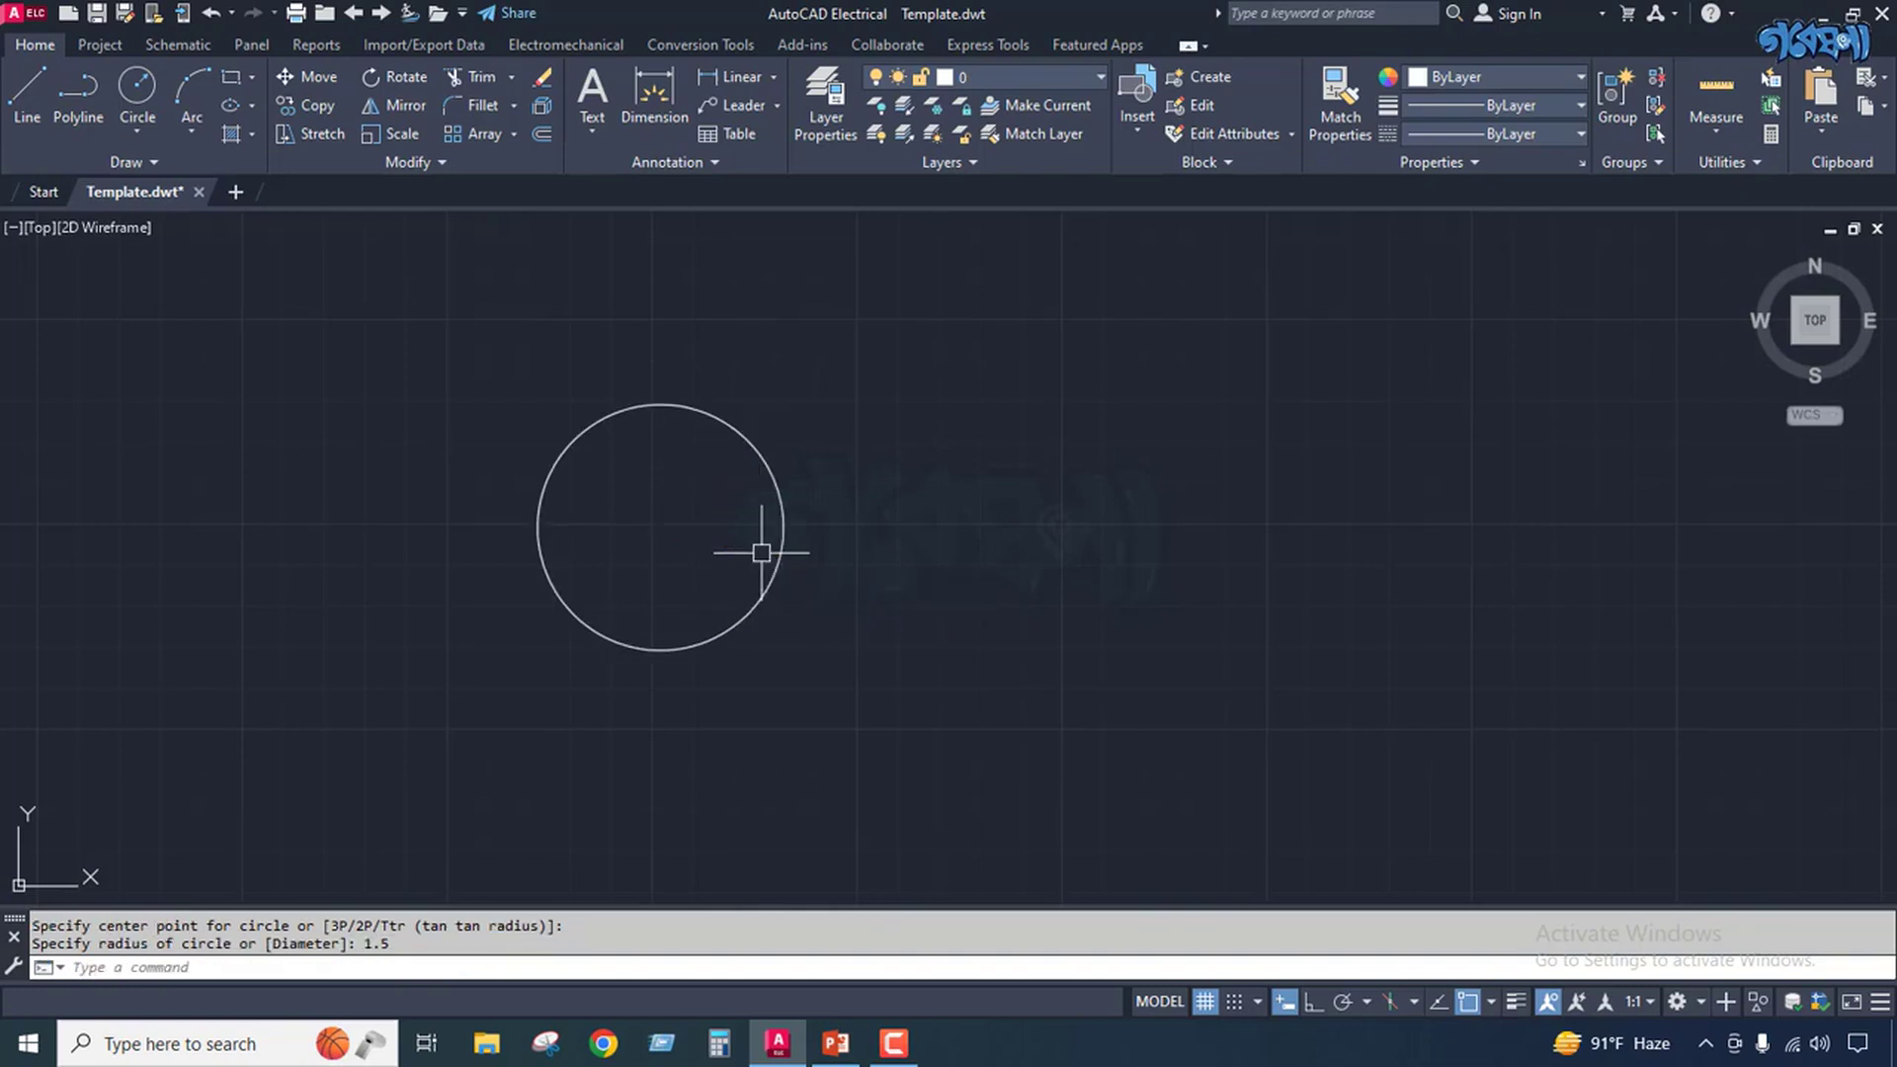
# Start a line beside the circle, turn on Ortho mode and cancel the line.
pyautogui.click(28, 79)
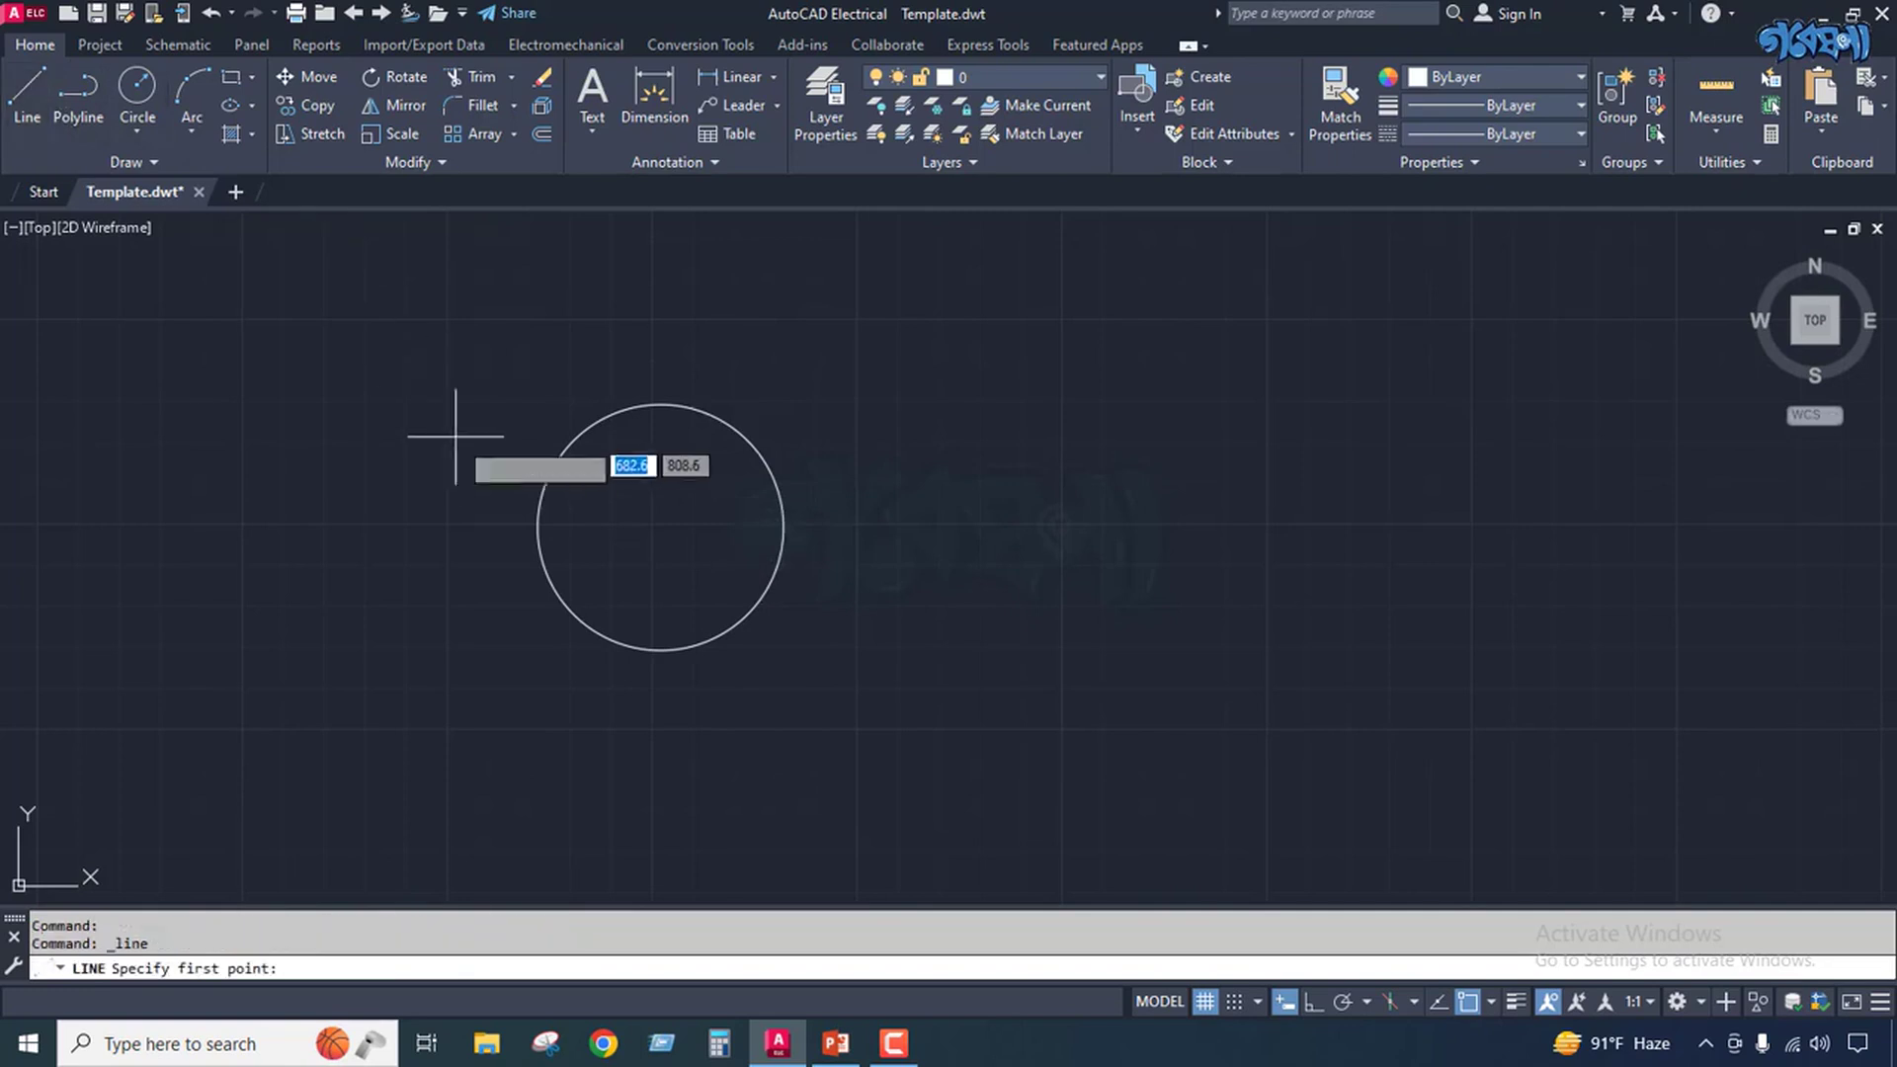
pyautogui.click(485, 497)
pyautogui.press('F8')
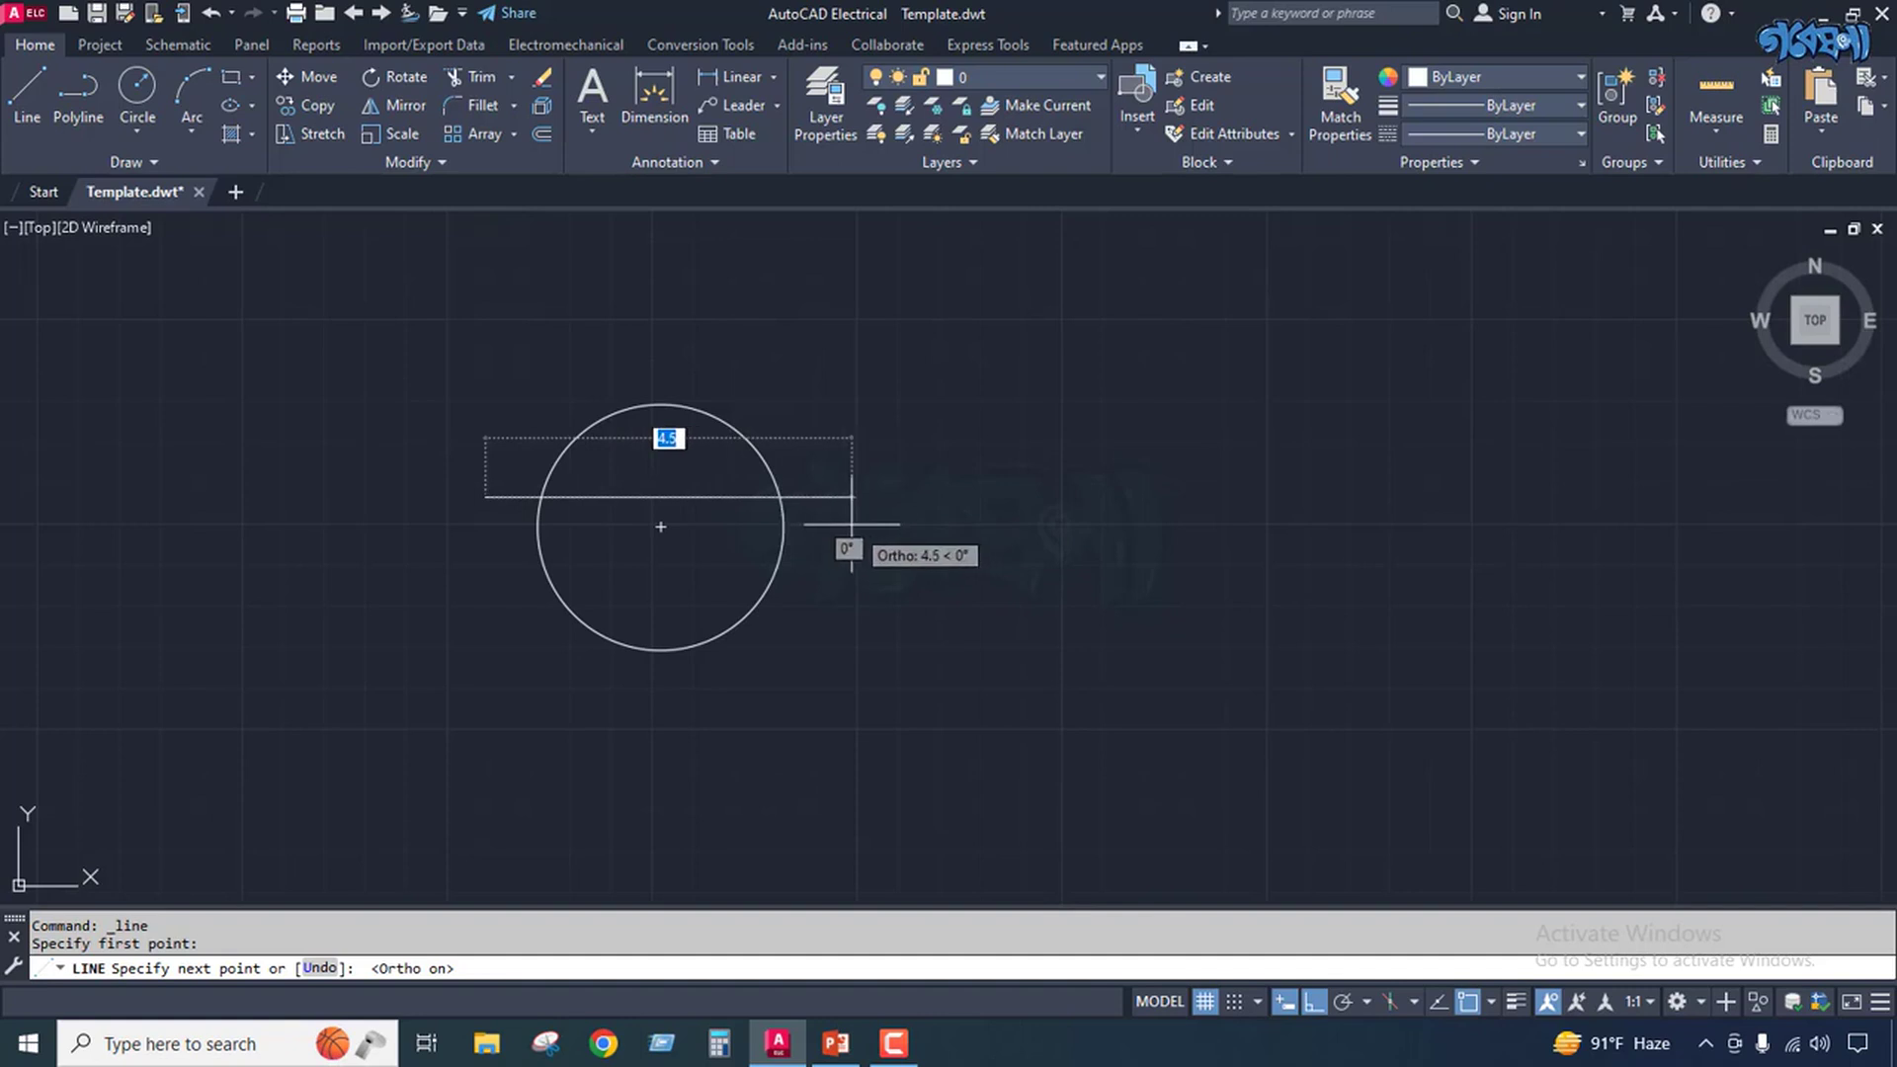
pyautogui.press('Escape')
# Draw a horizontal line 2.5 units long from the circle's centre out to the left.
pyautogui.click(28, 94)
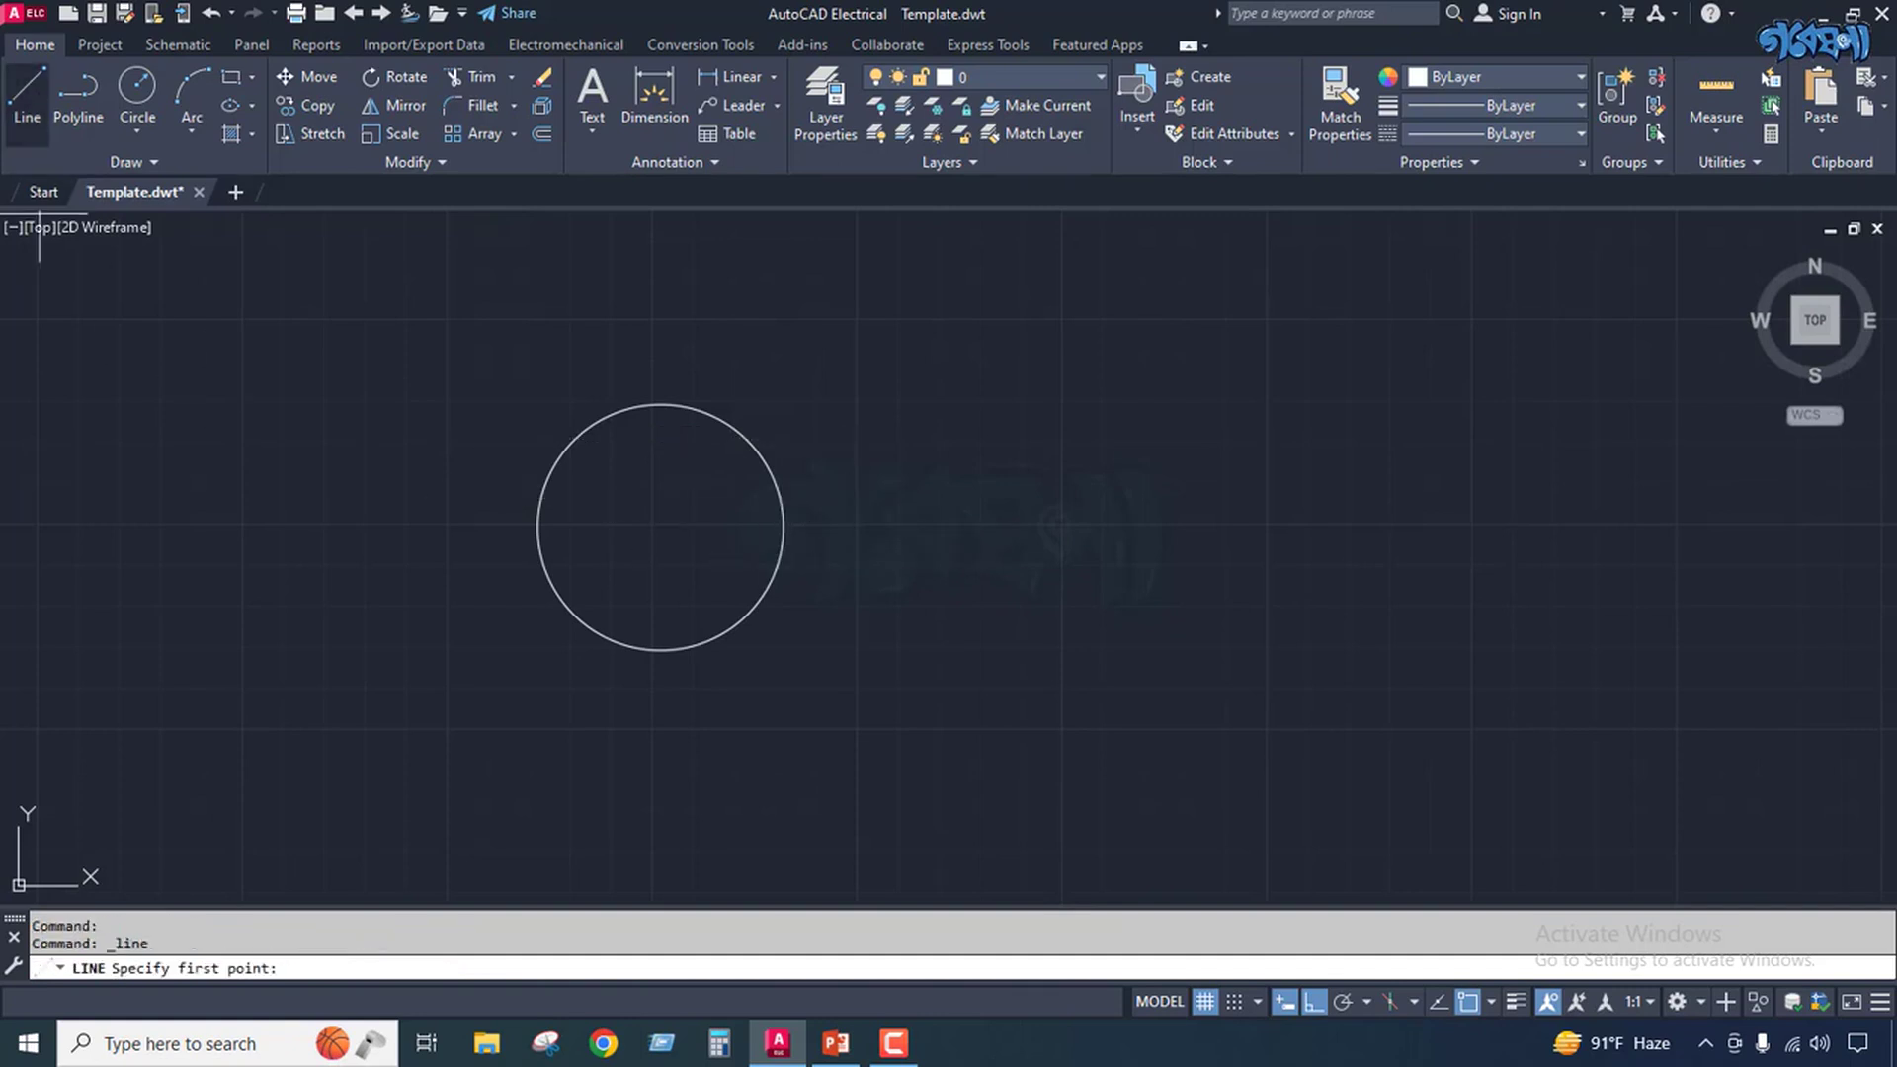
pyautogui.click(660, 525)
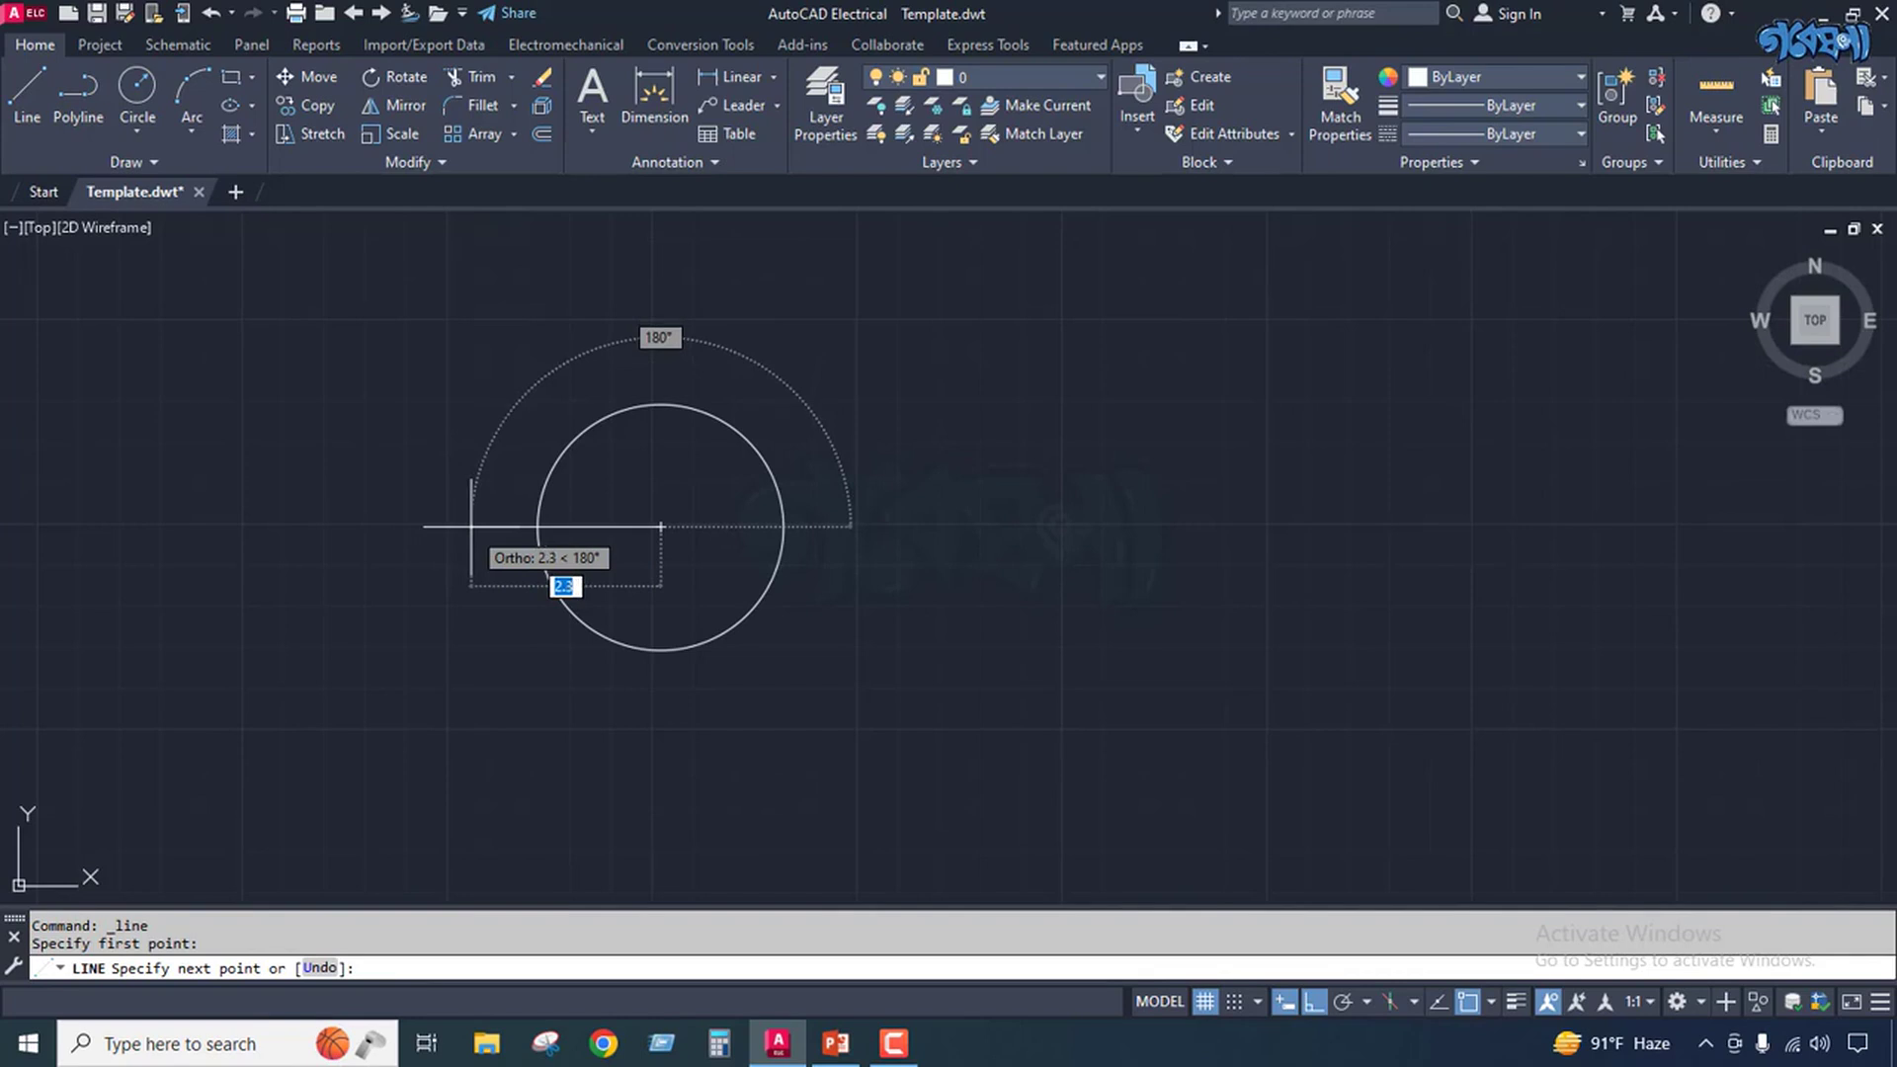
pyautogui.write('2.5')
pyautogui.press('Return')
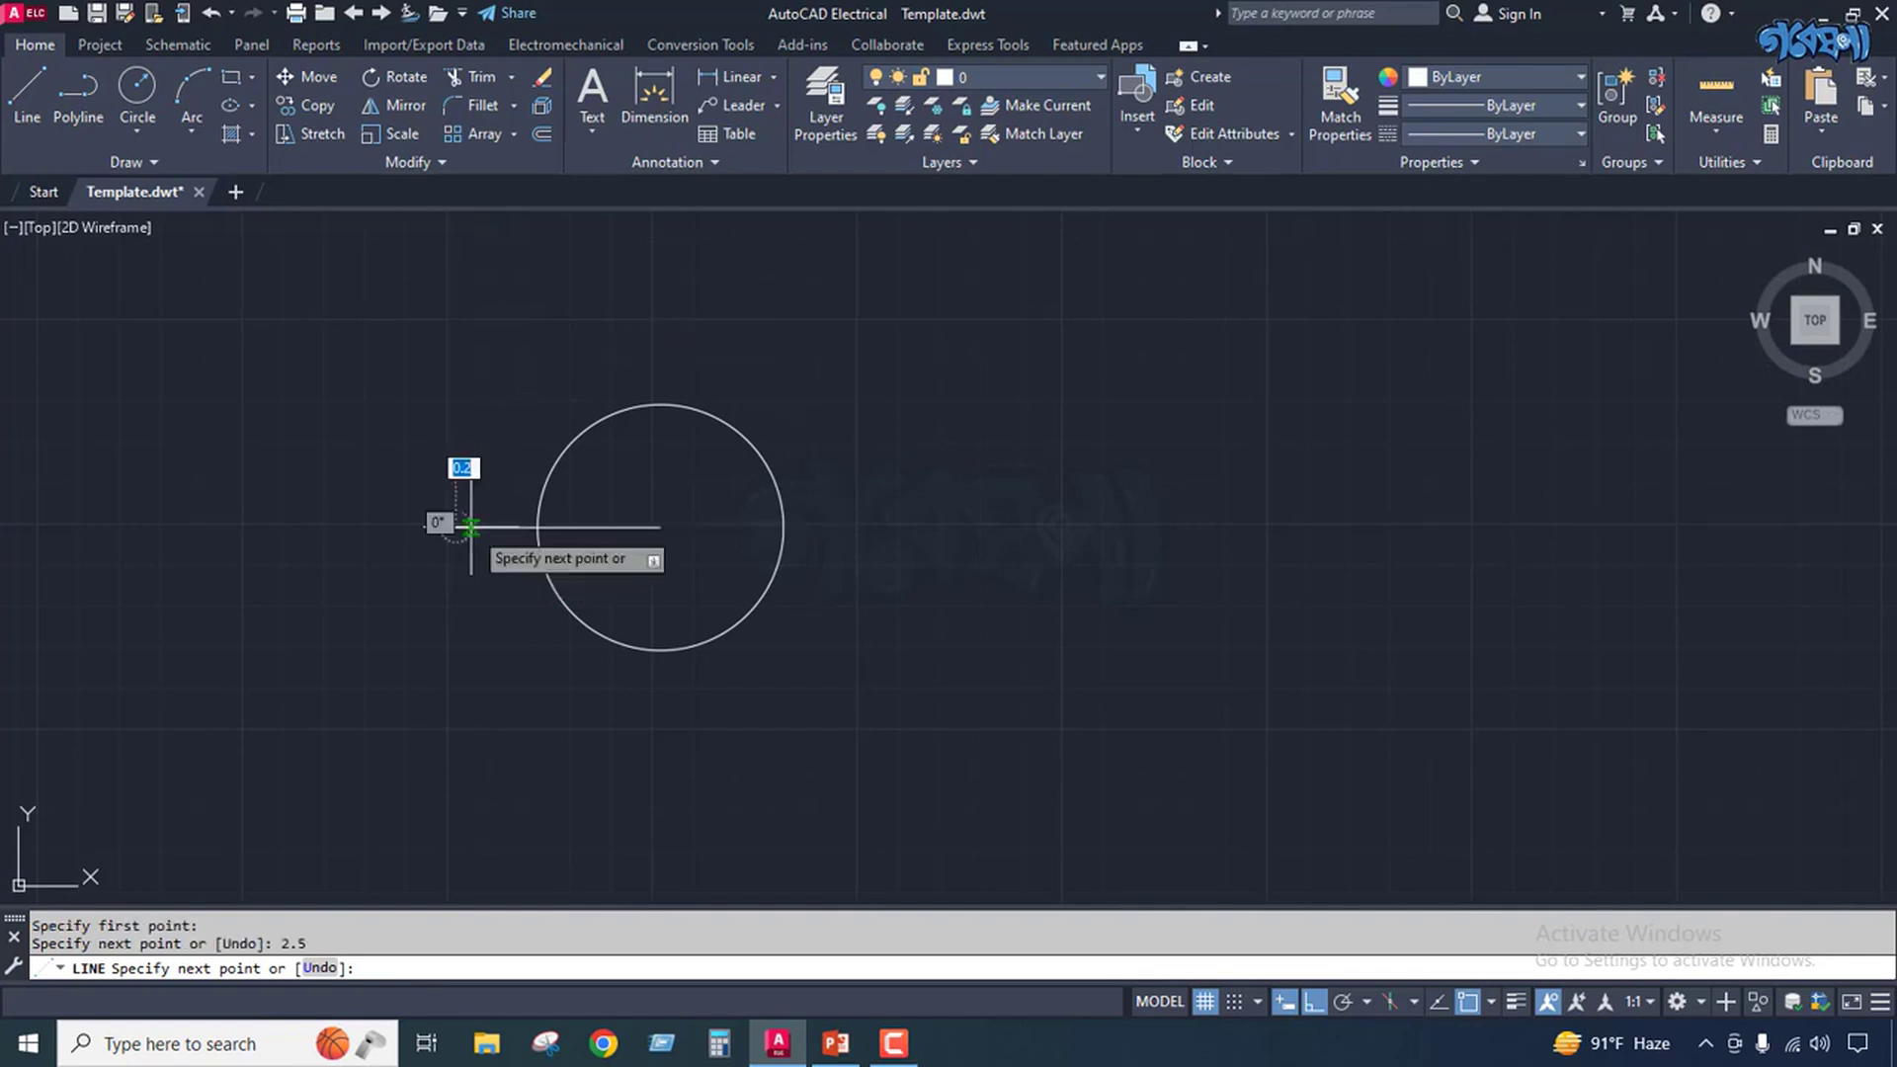
pyautogui.press('Return')
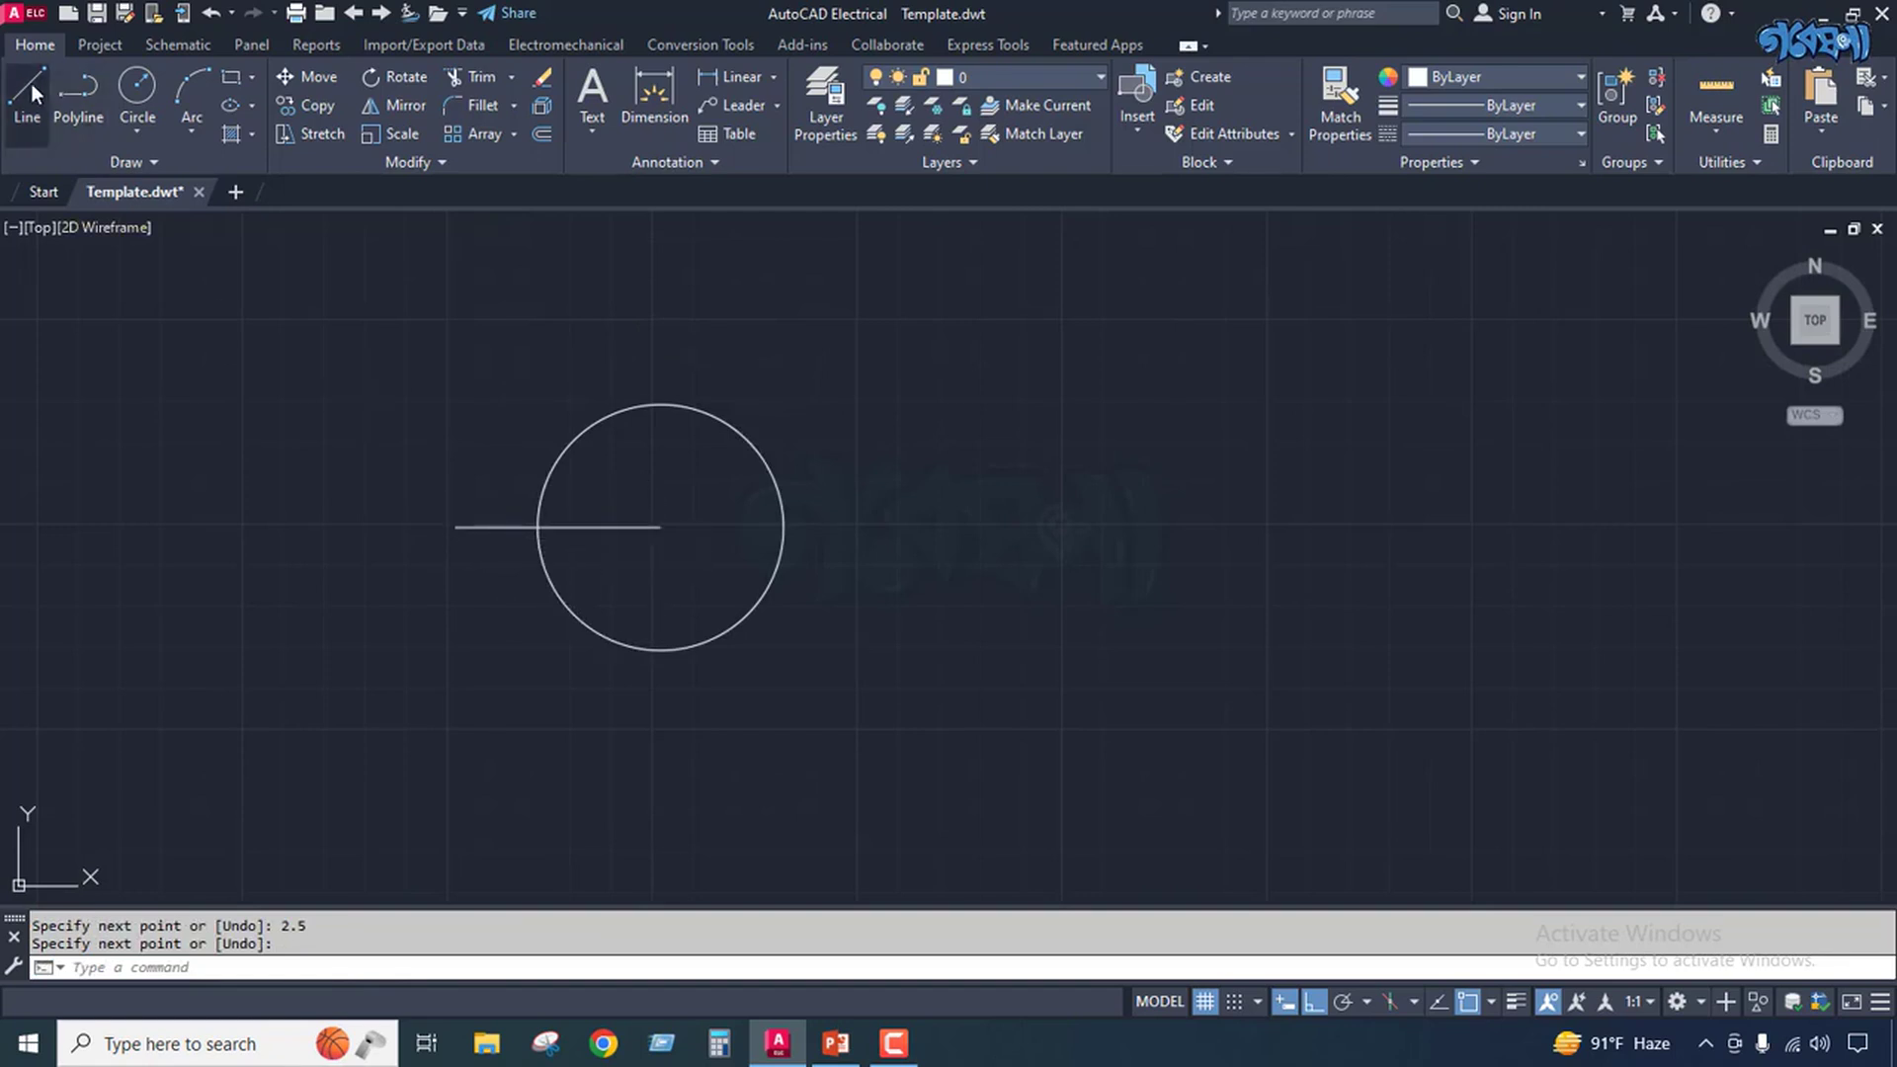
# Try stretching the line's end at the circle's centre 5 units to the right, and undo the stretch.
pyautogui.click(653, 527)
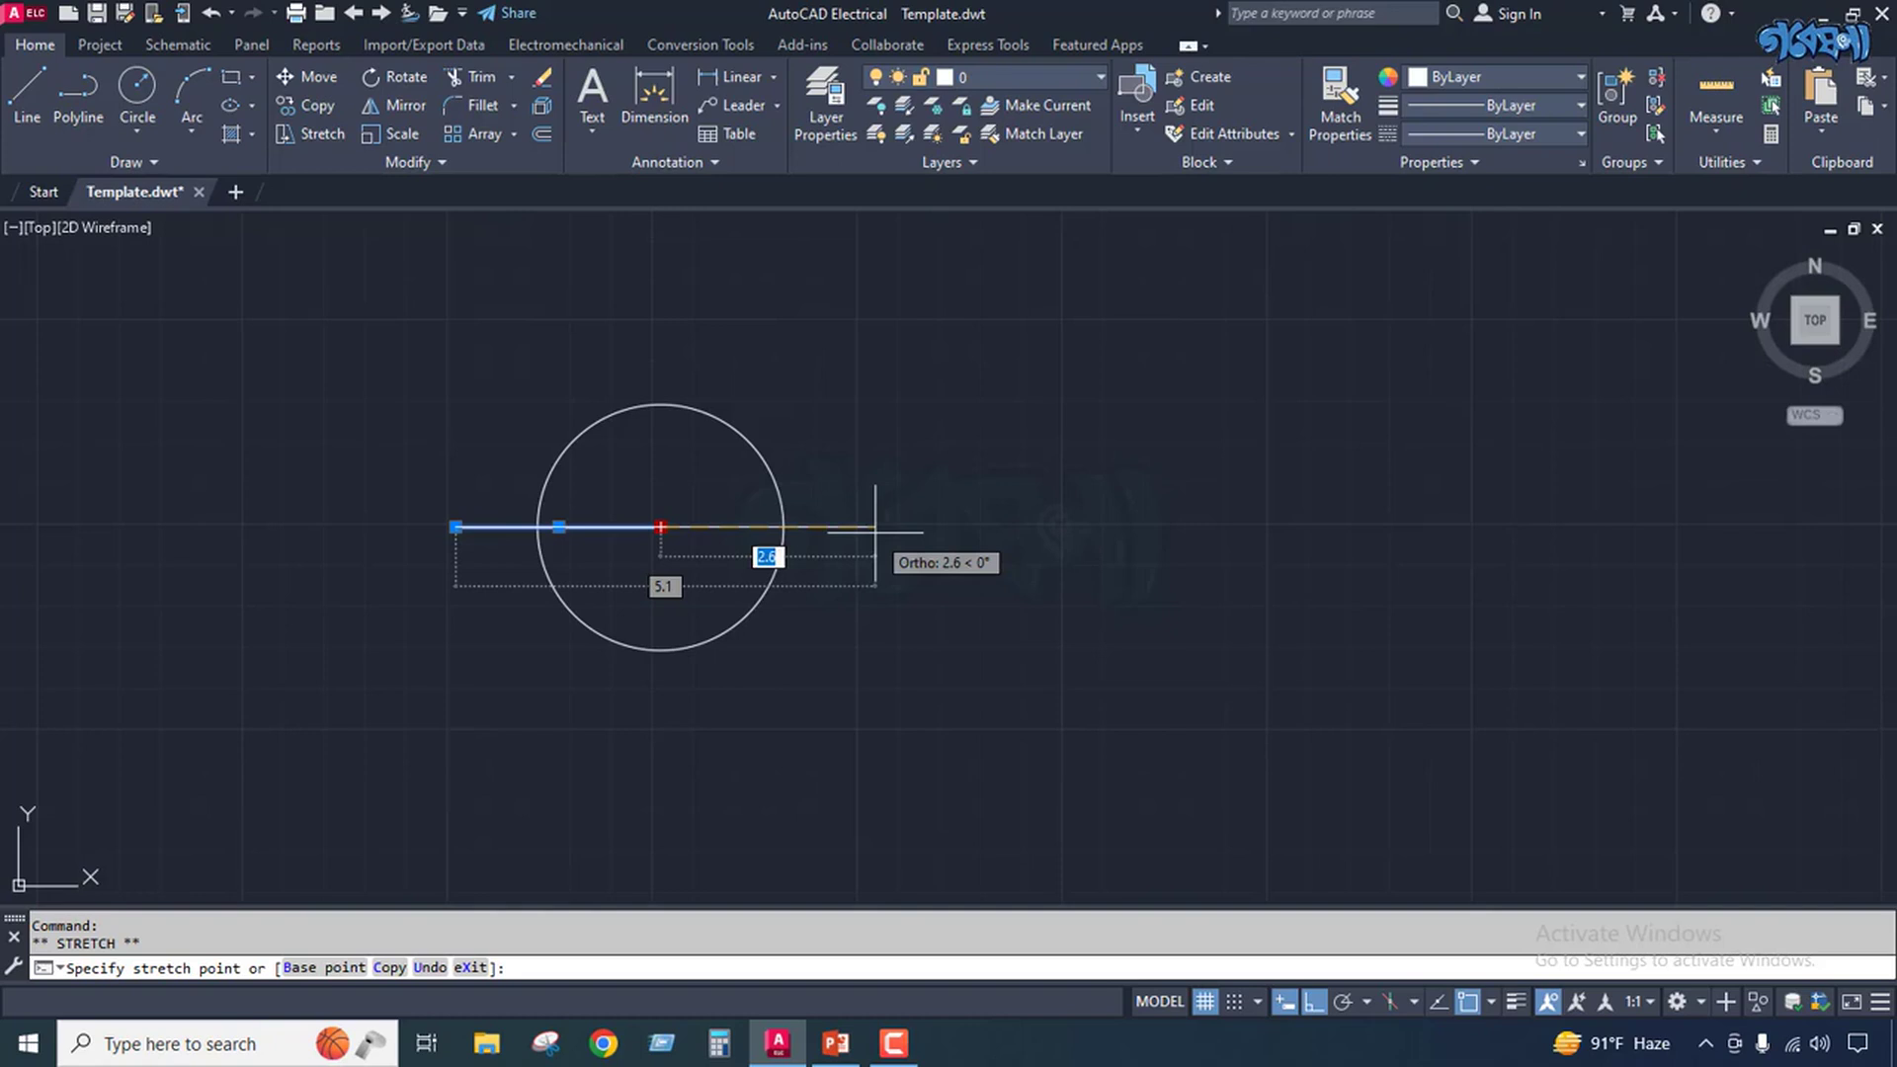
pyautogui.write('5')
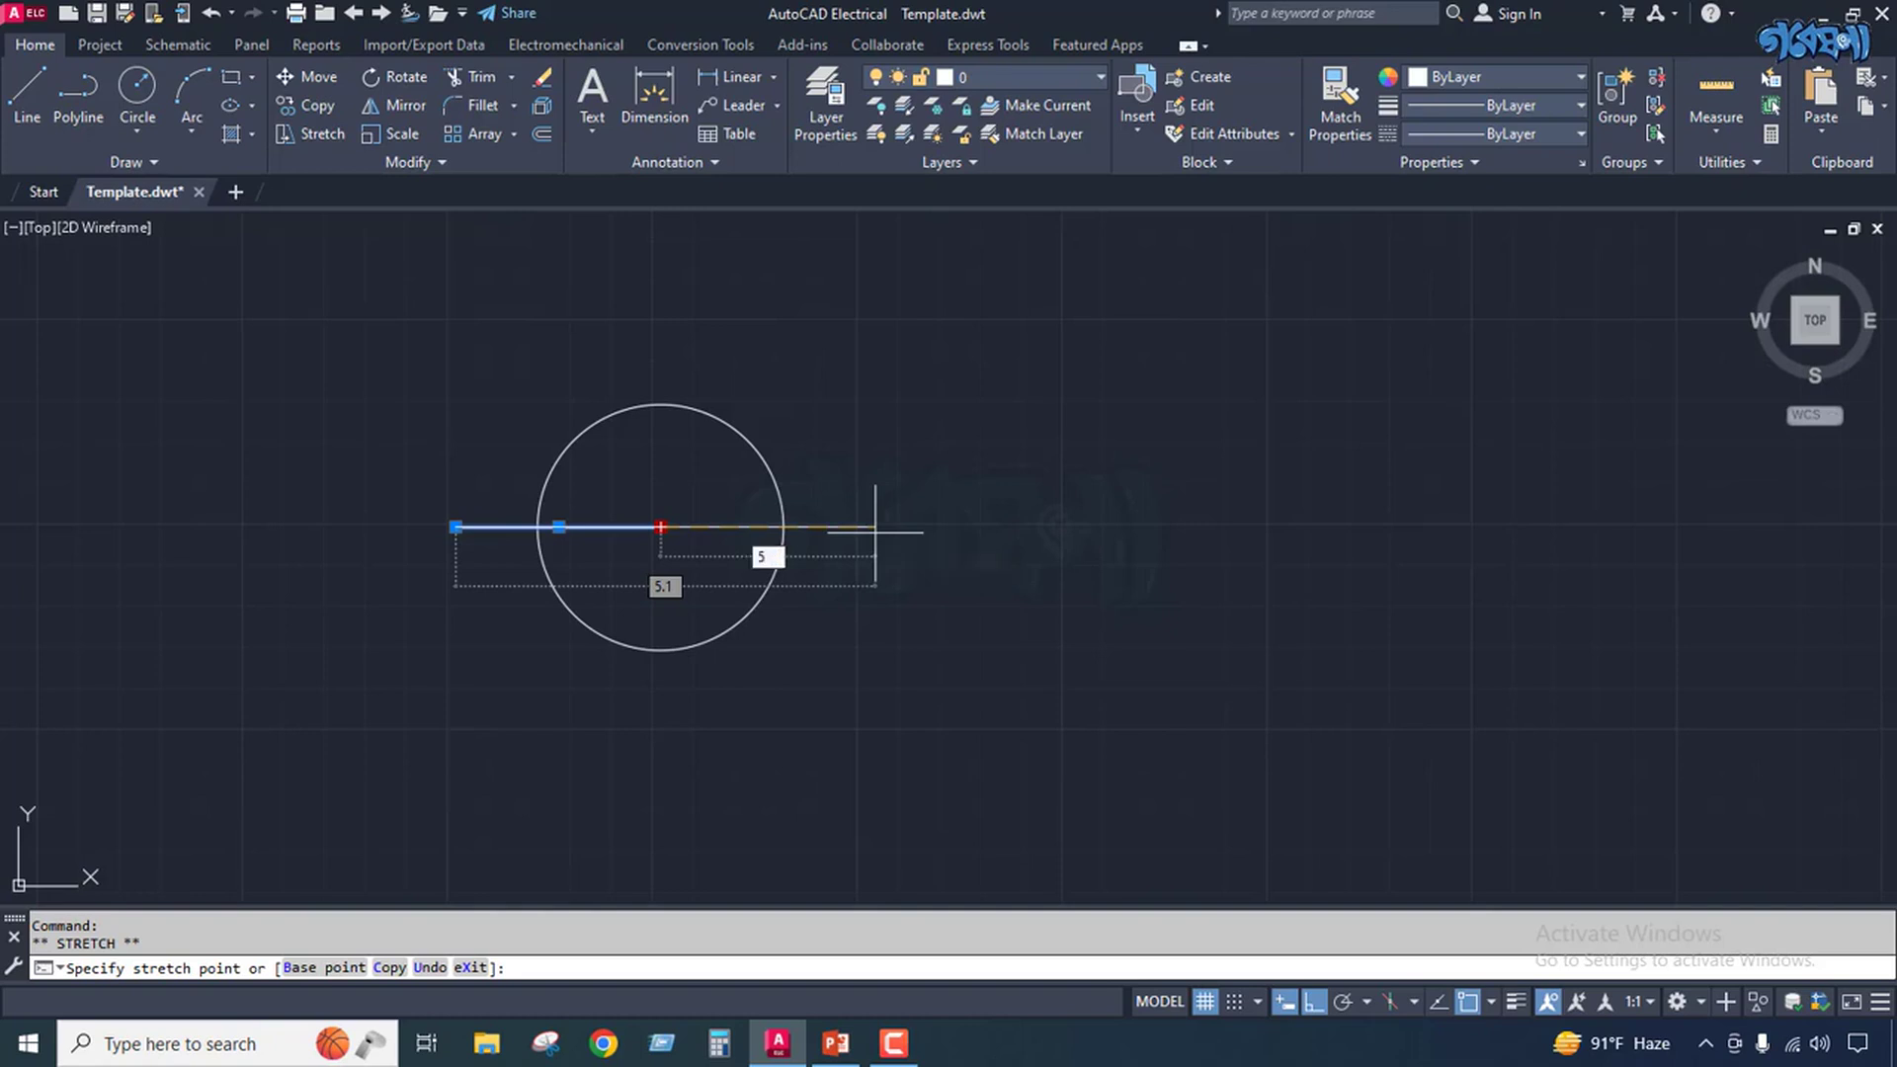
pyautogui.press('Return')
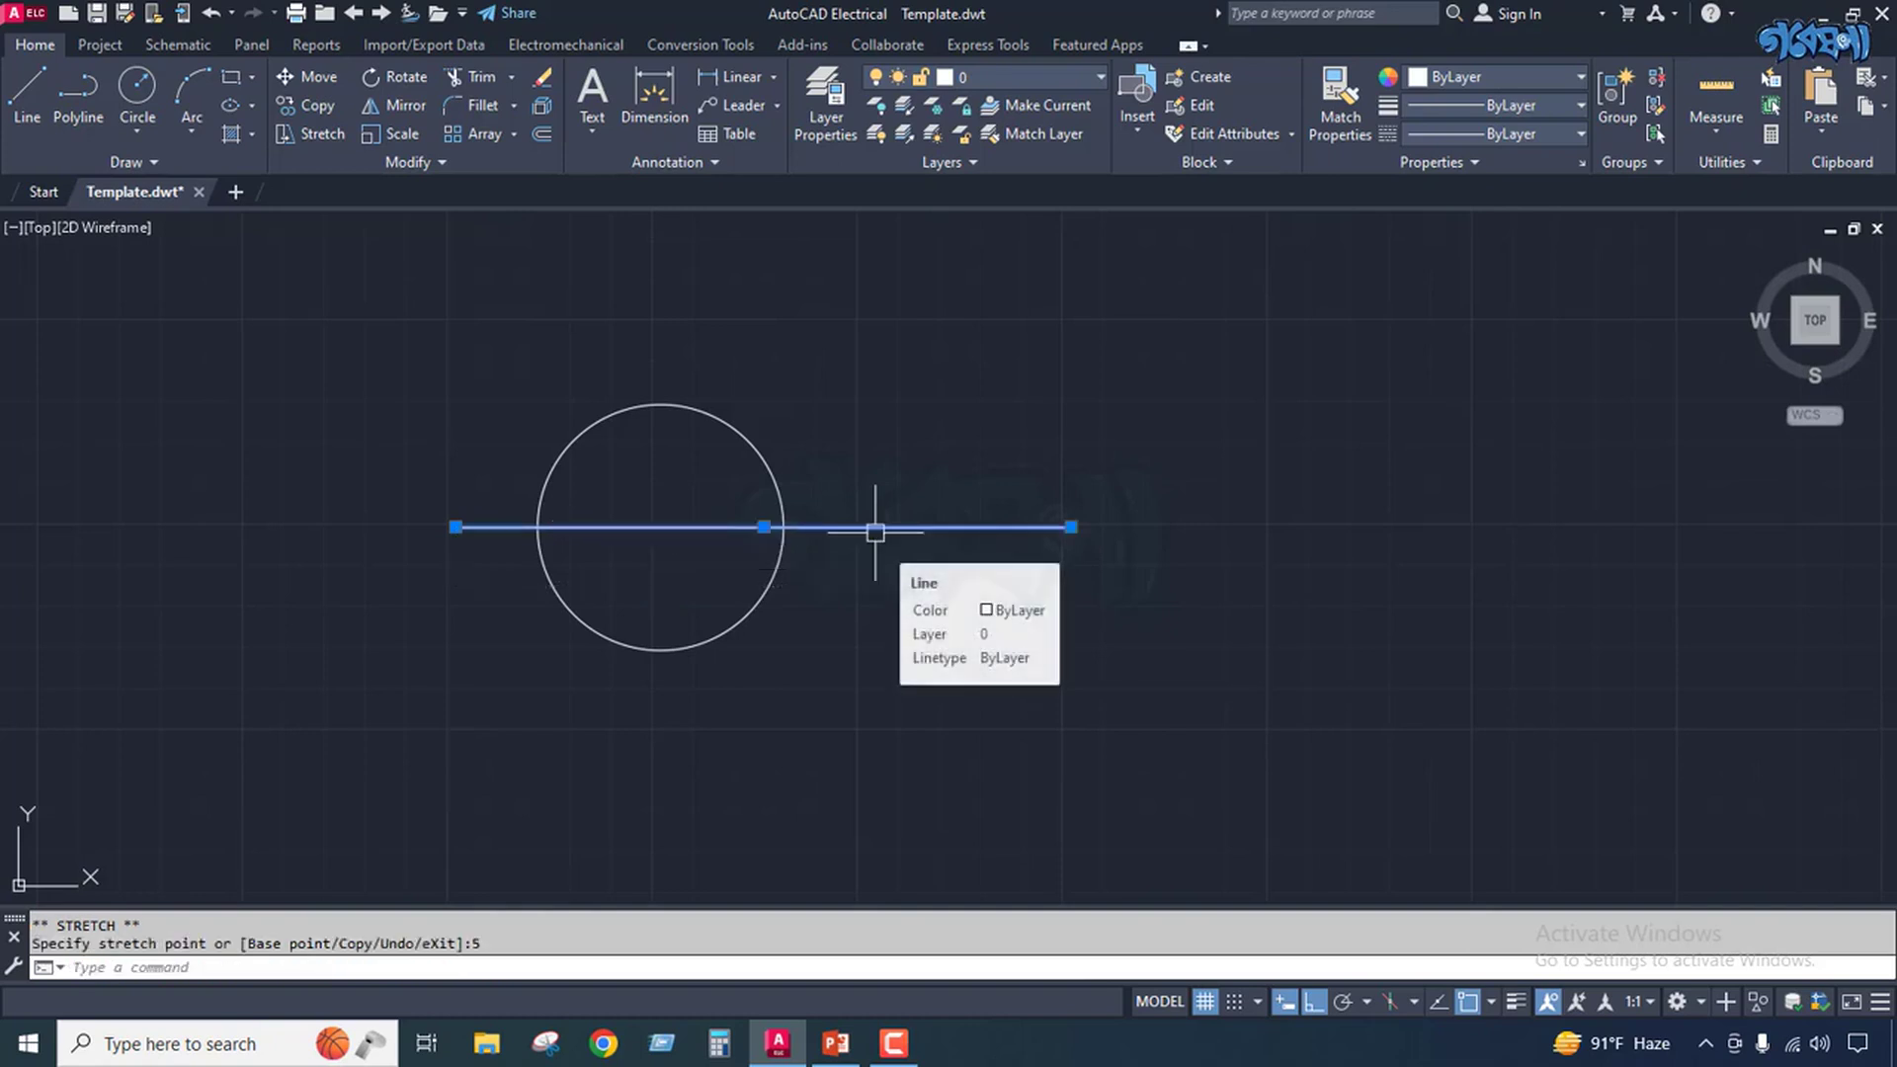
pyautogui.hotkey('ctrl', 'z')
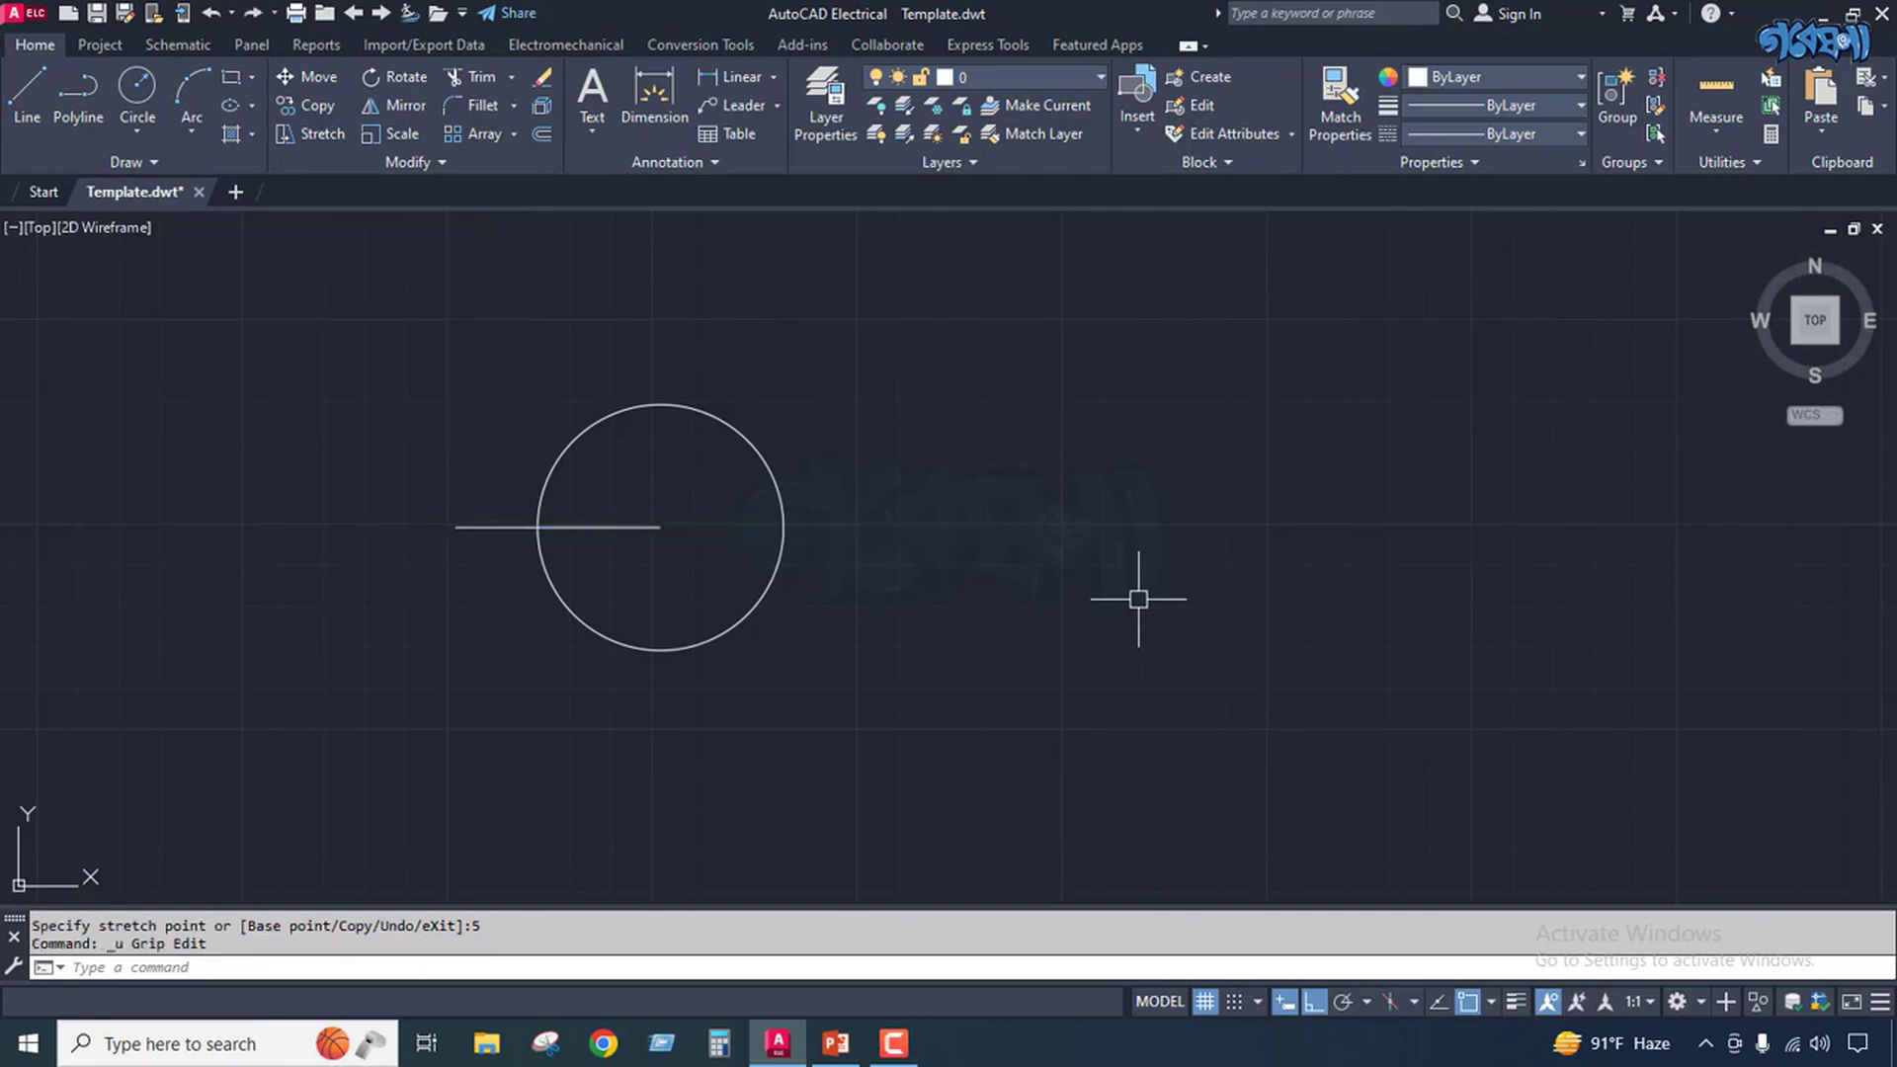
# Stretch the line's end at the circle's centre 2.5 units to the right.
pyautogui.click(637, 523)
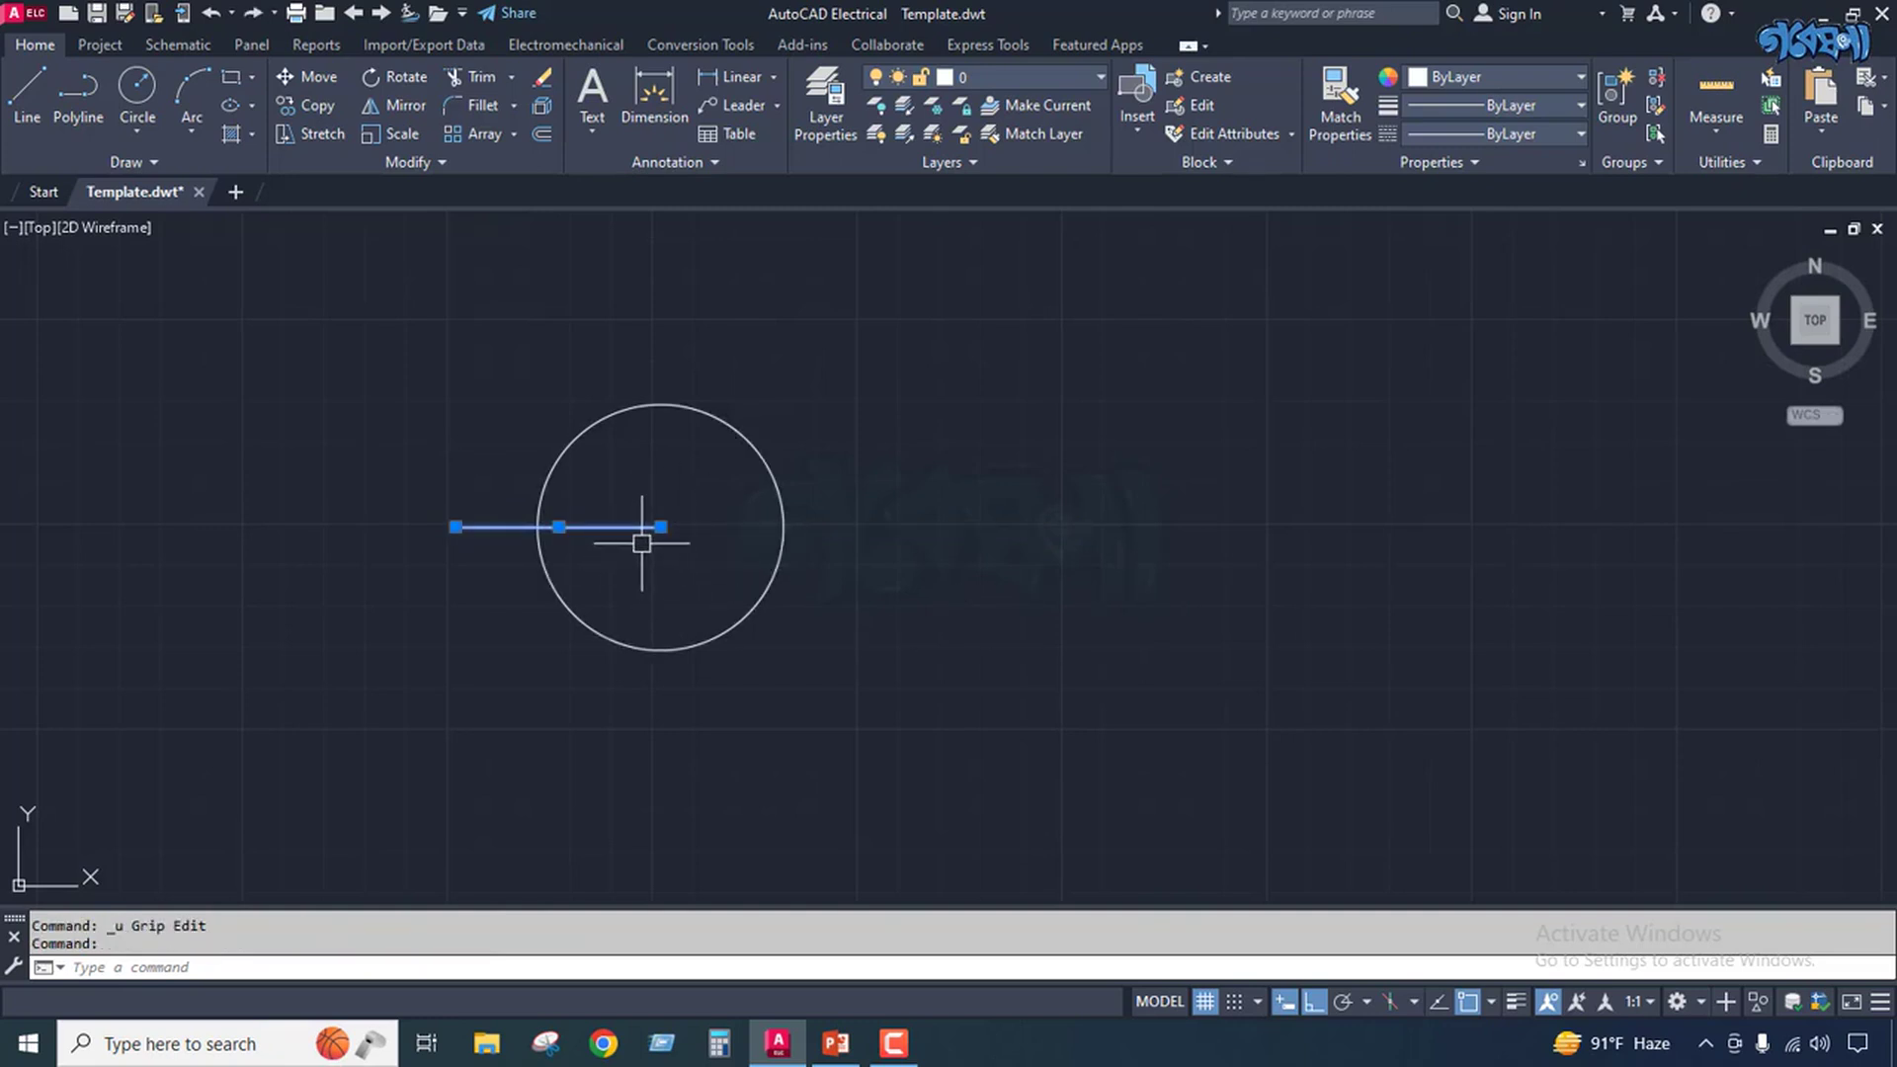
pyautogui.moveTo(661, 526)
pyautogui.click(661, 527)
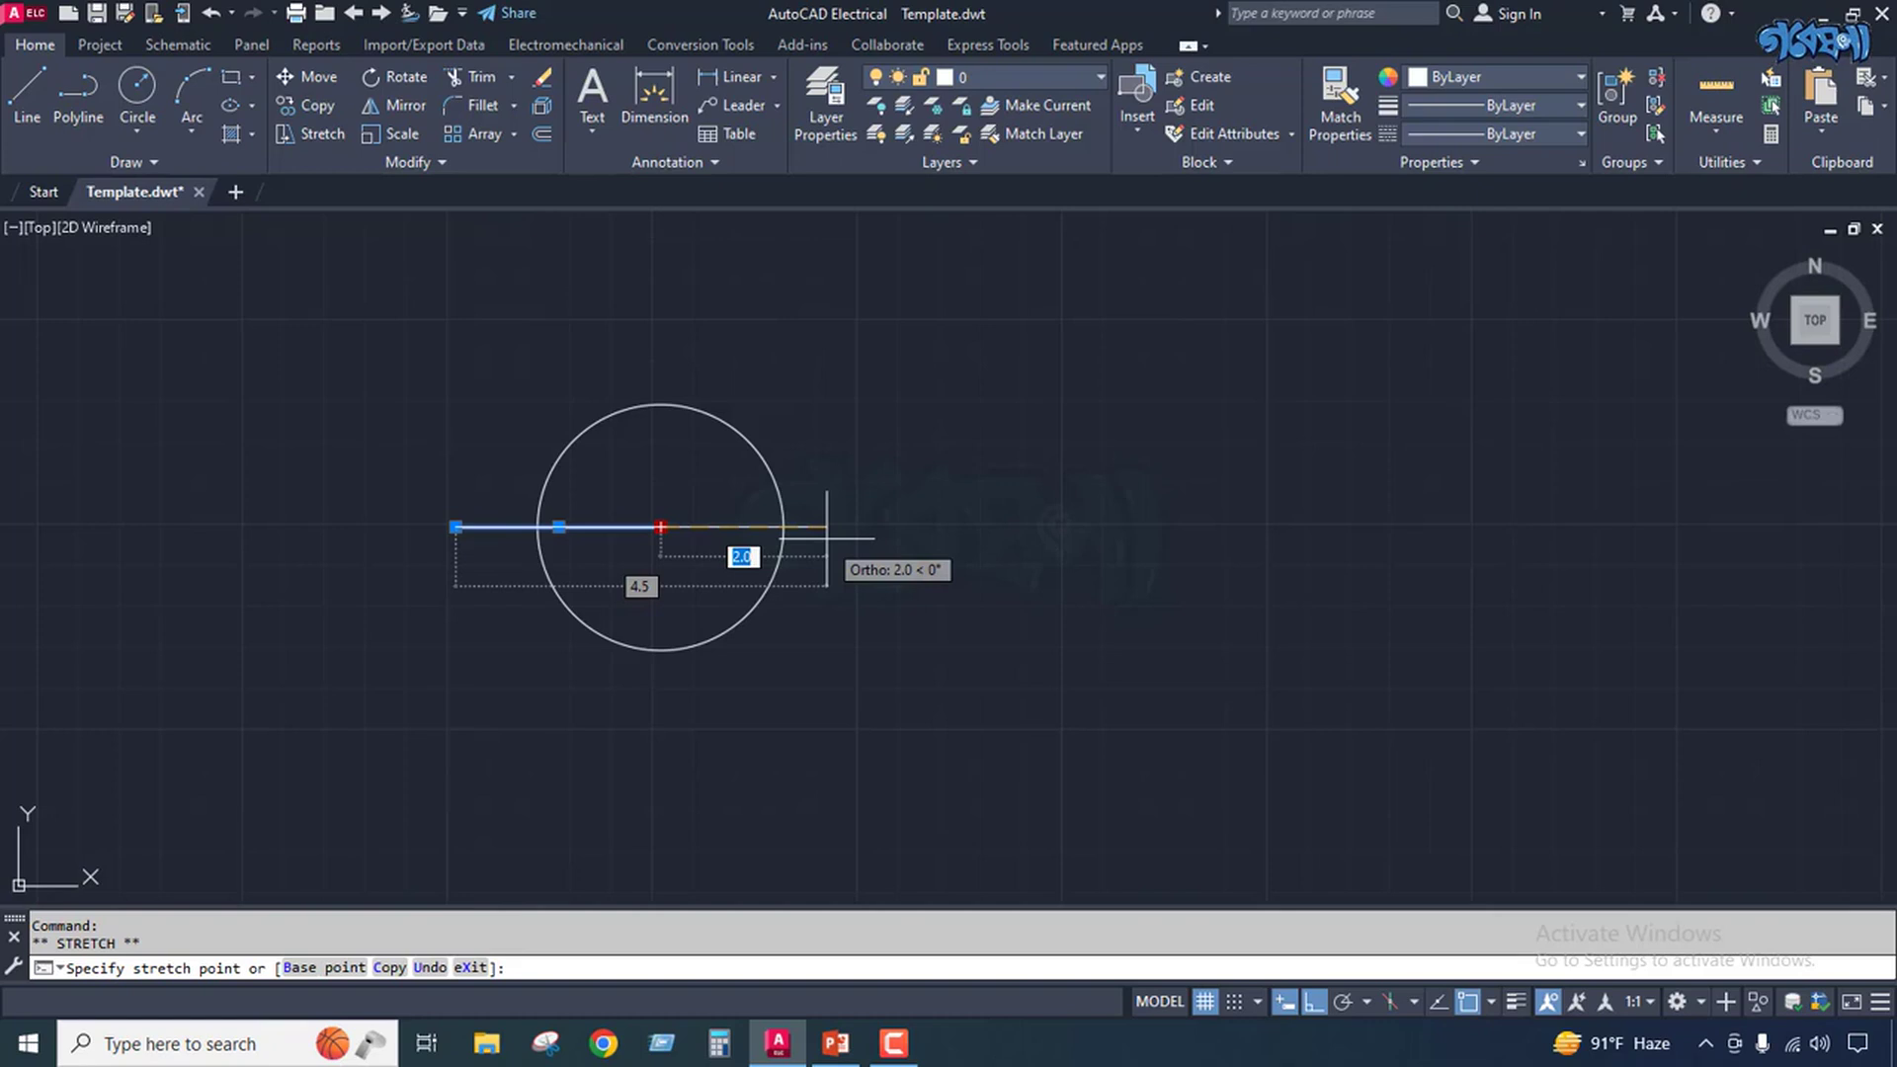
pyautogui.write('2.5')
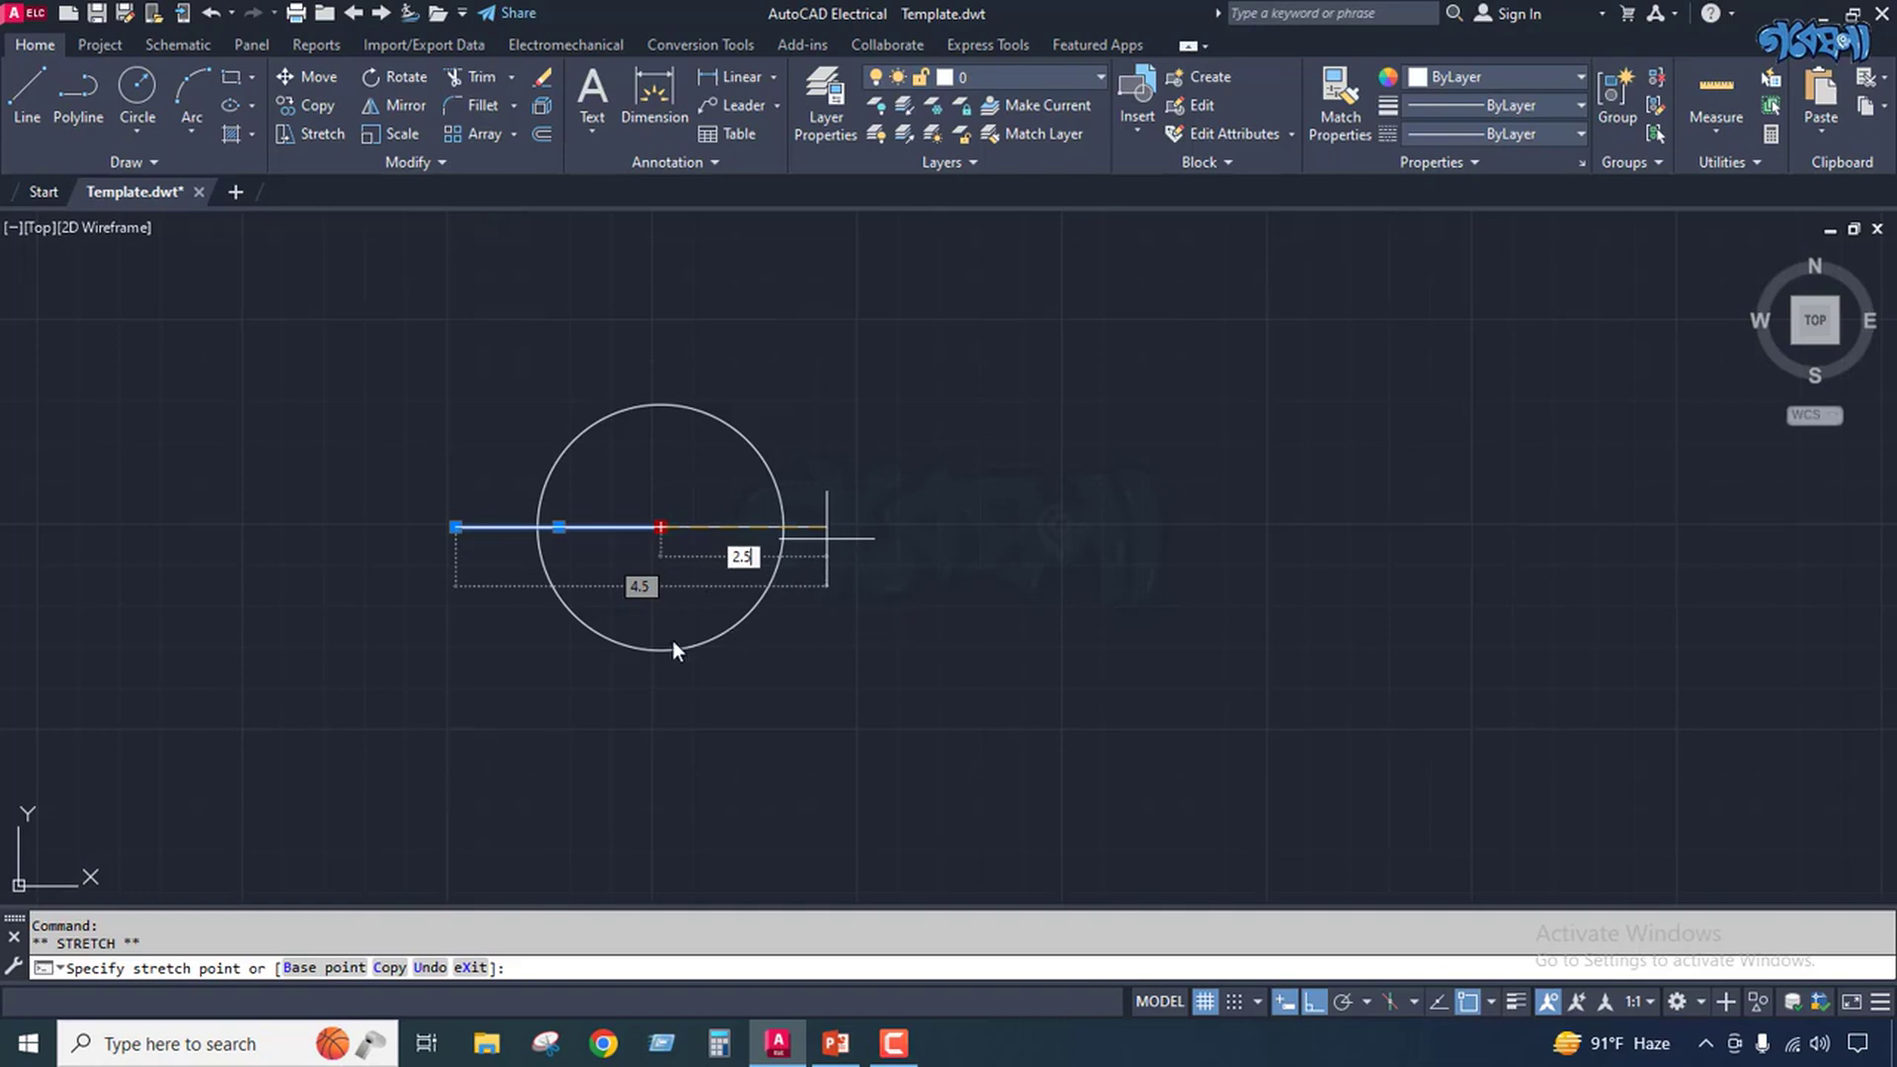
pyautogui.press('Return')
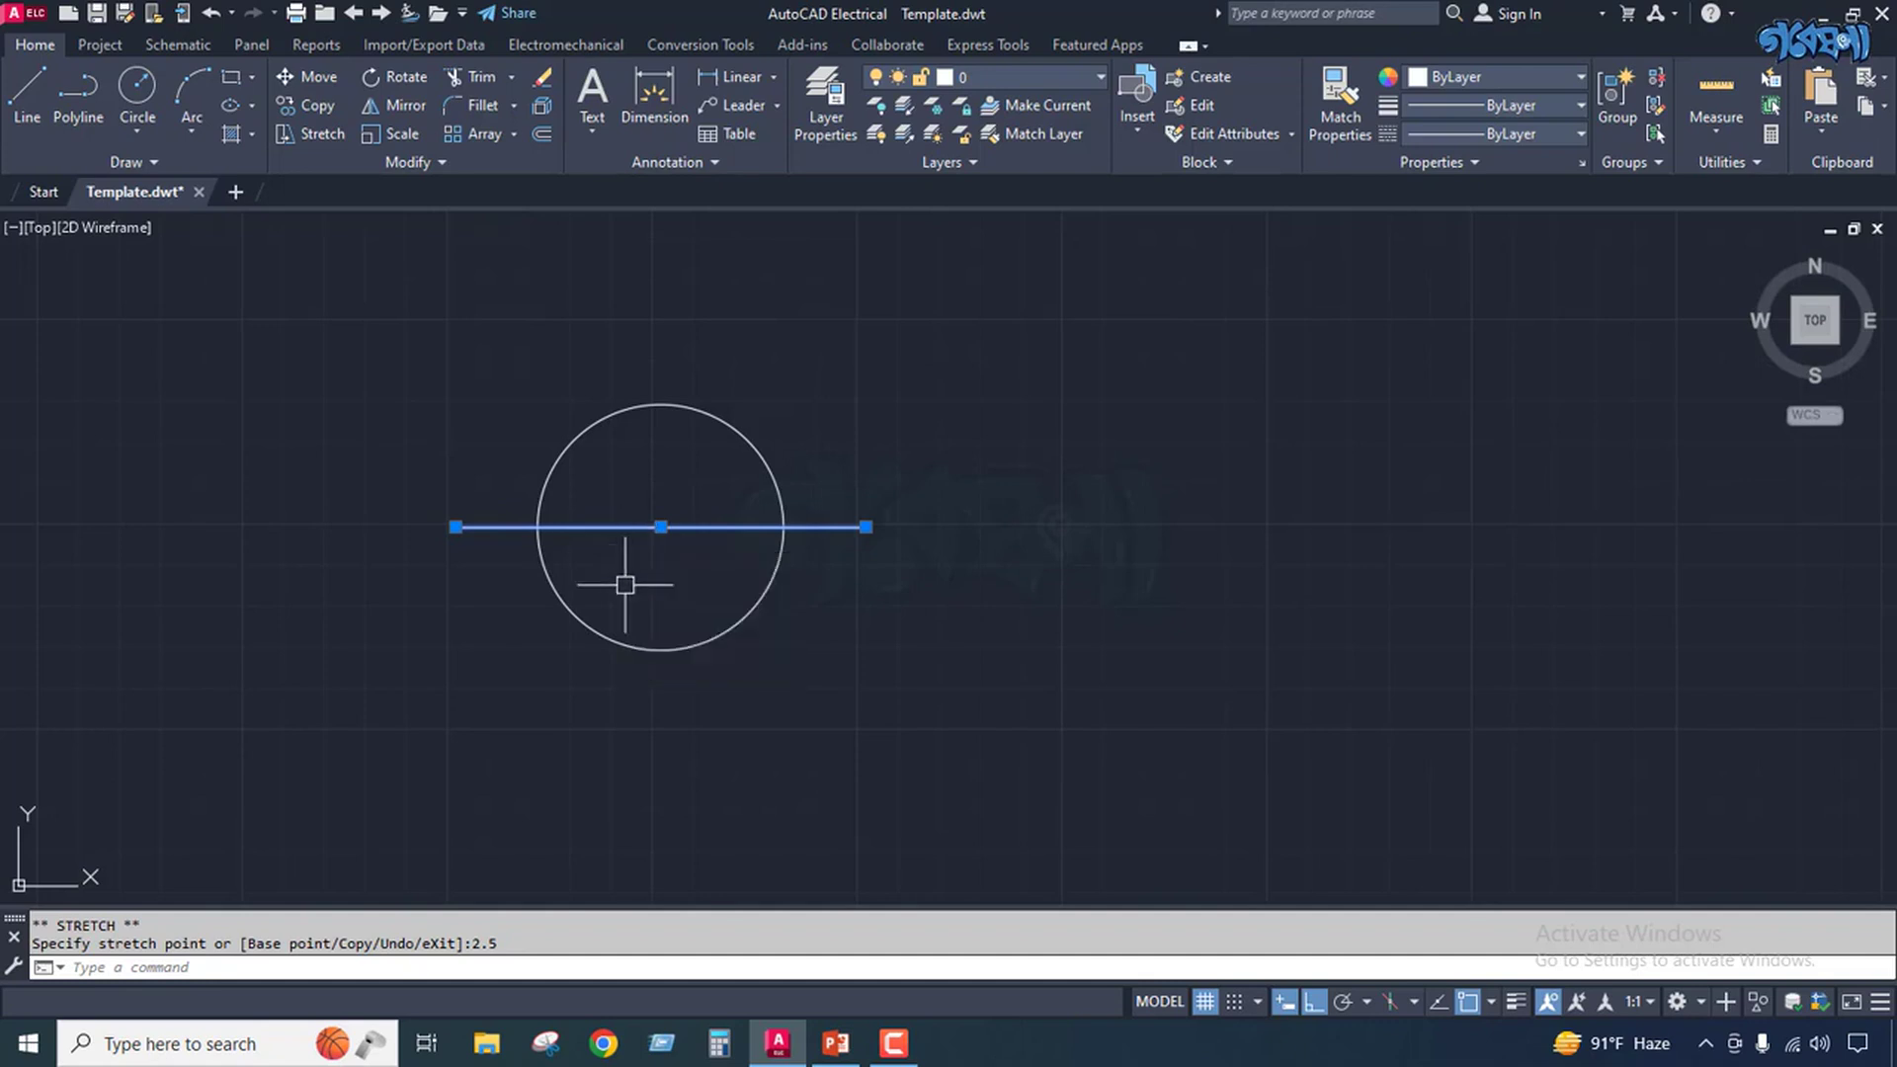
# Copy the horizontal line from its midpoint to about 0.6 units straight above.
pyautogui.write('c')
pyautogui.press('Return')
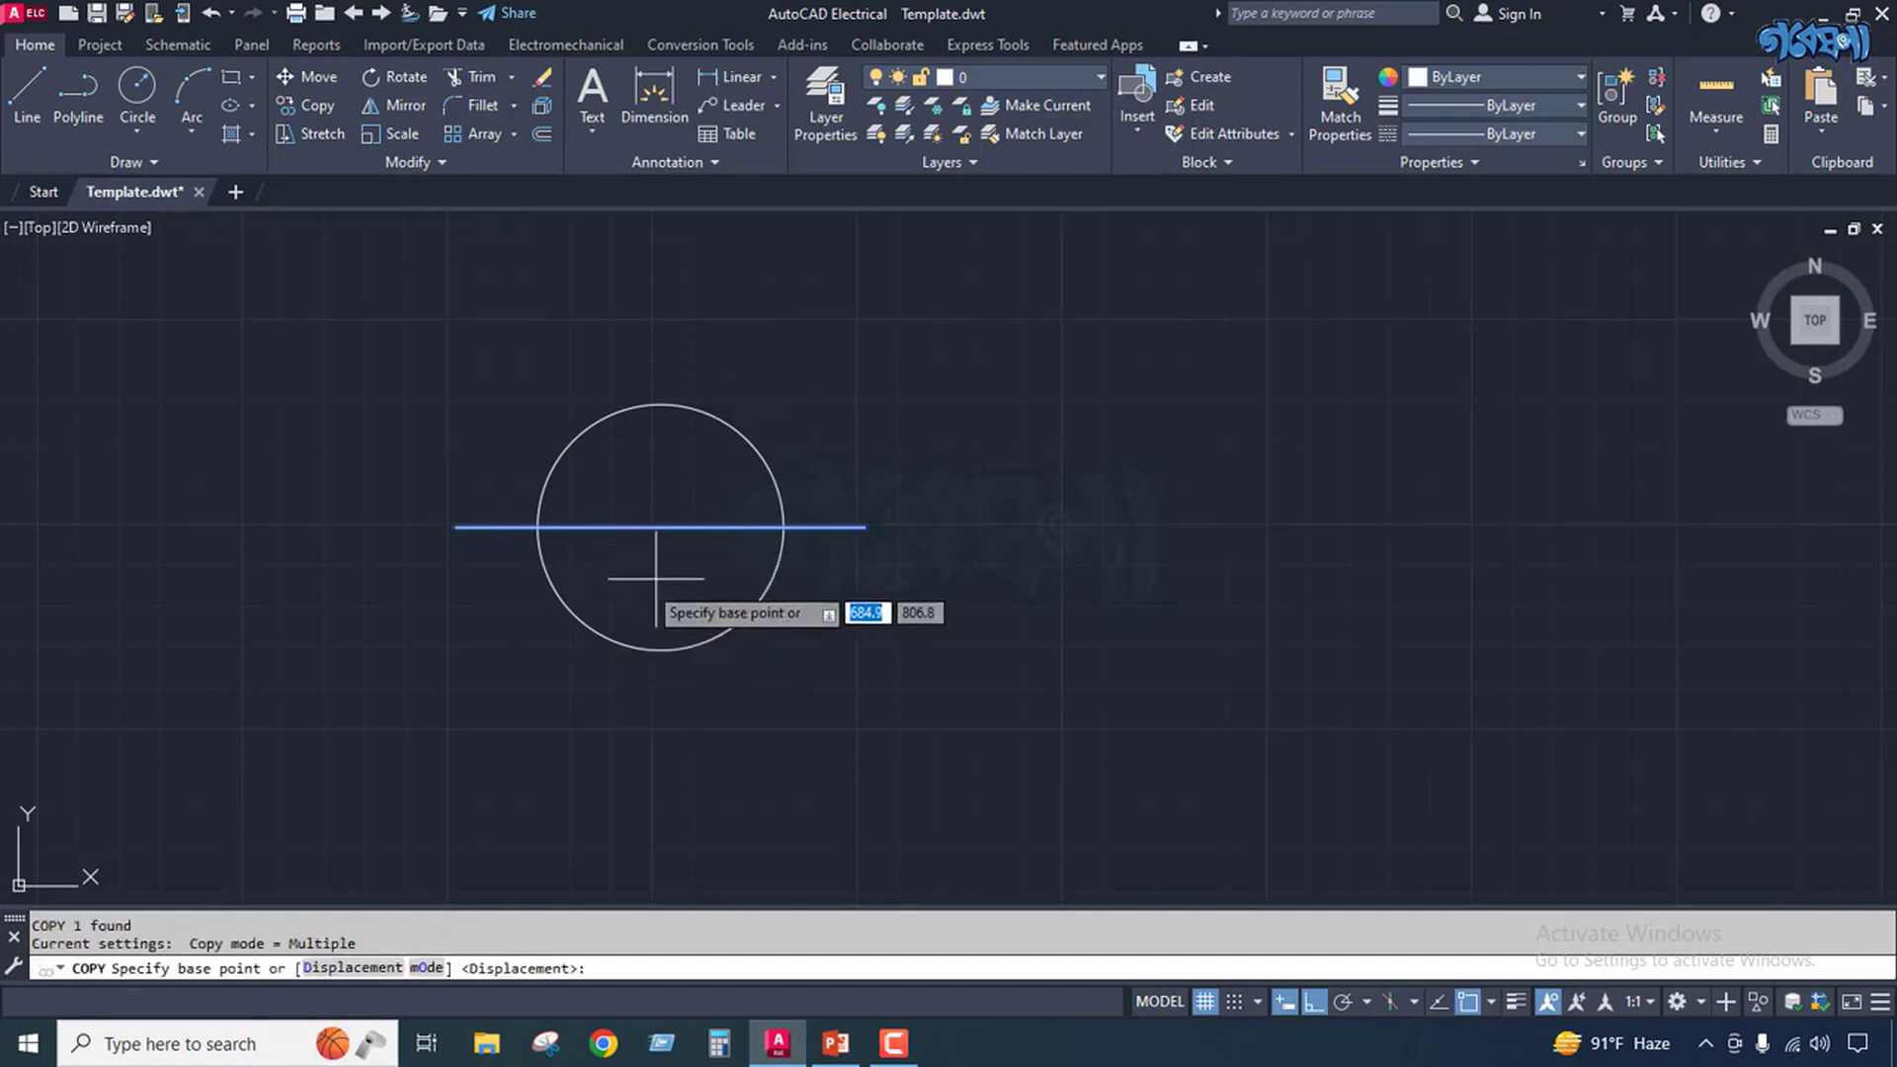
pyautogui.click(661, 526)
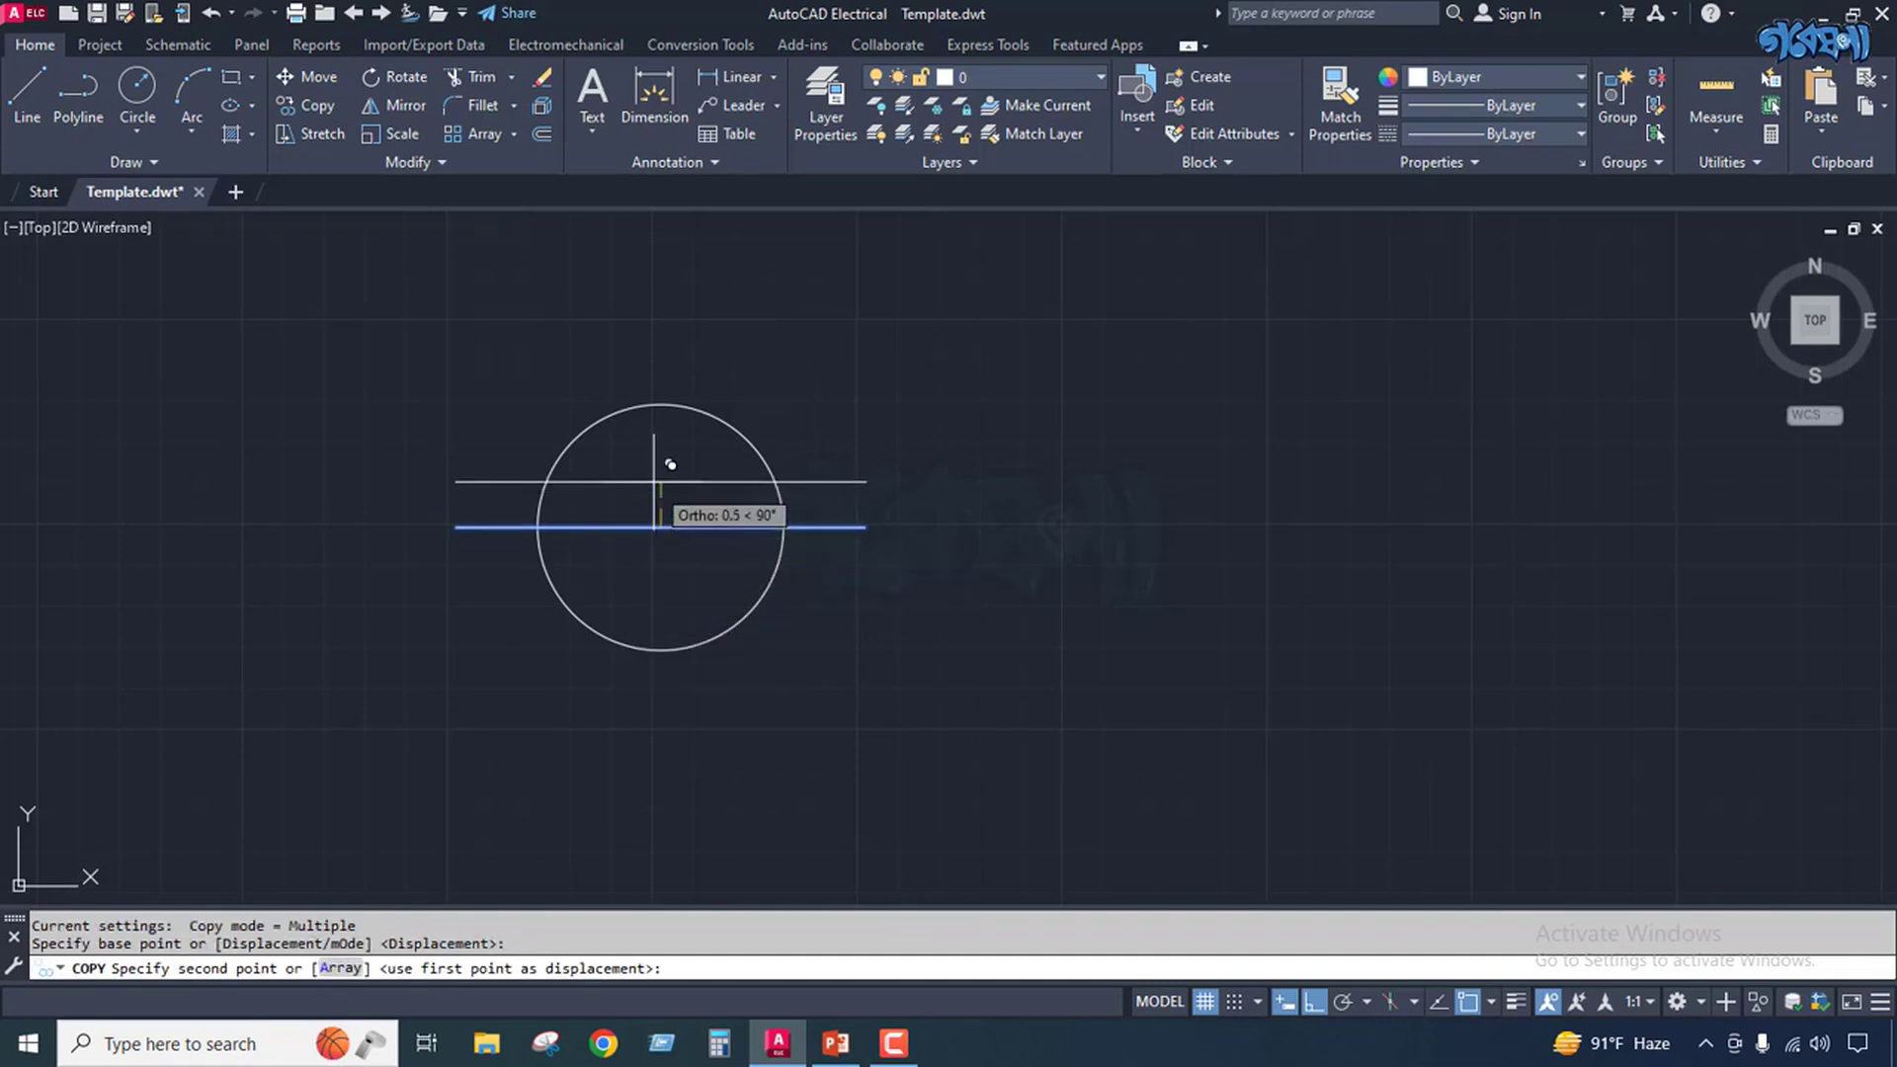
pyautogui.click(656, 481)
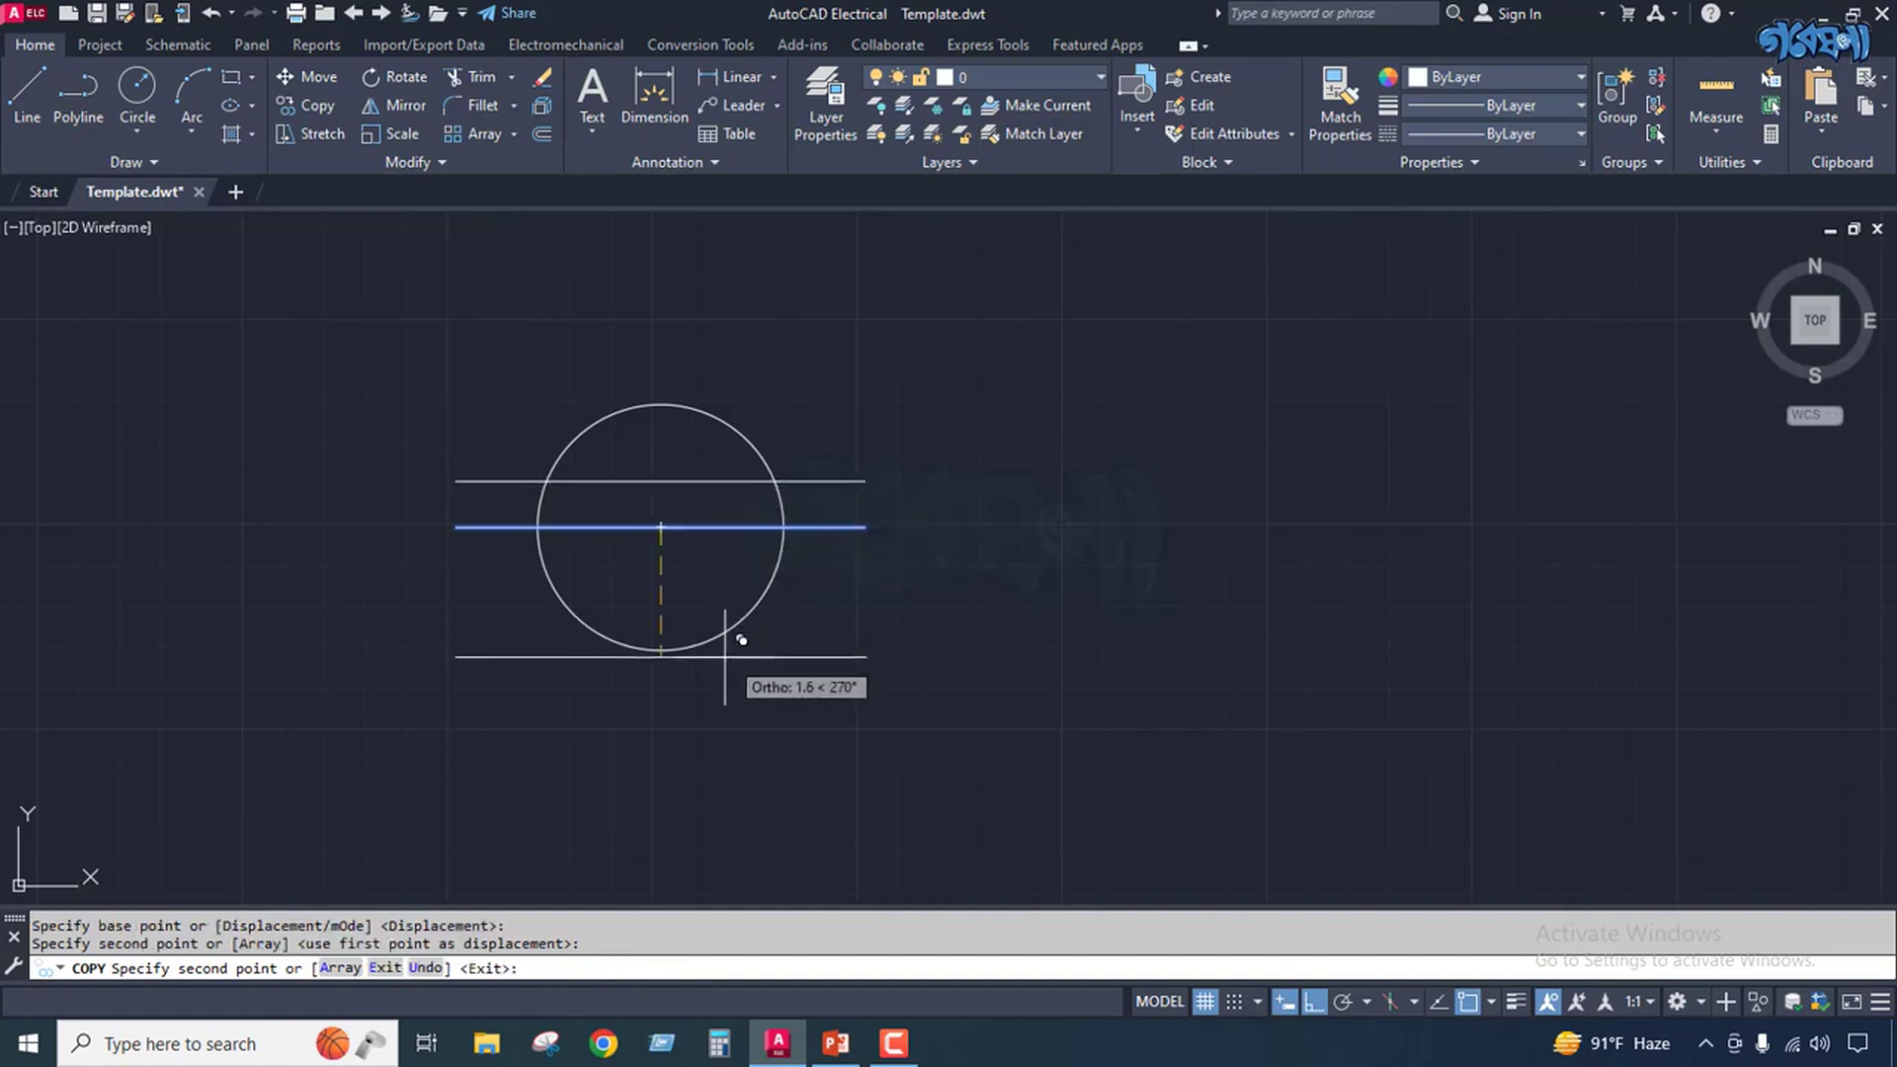
pyautogui.press('Escape')
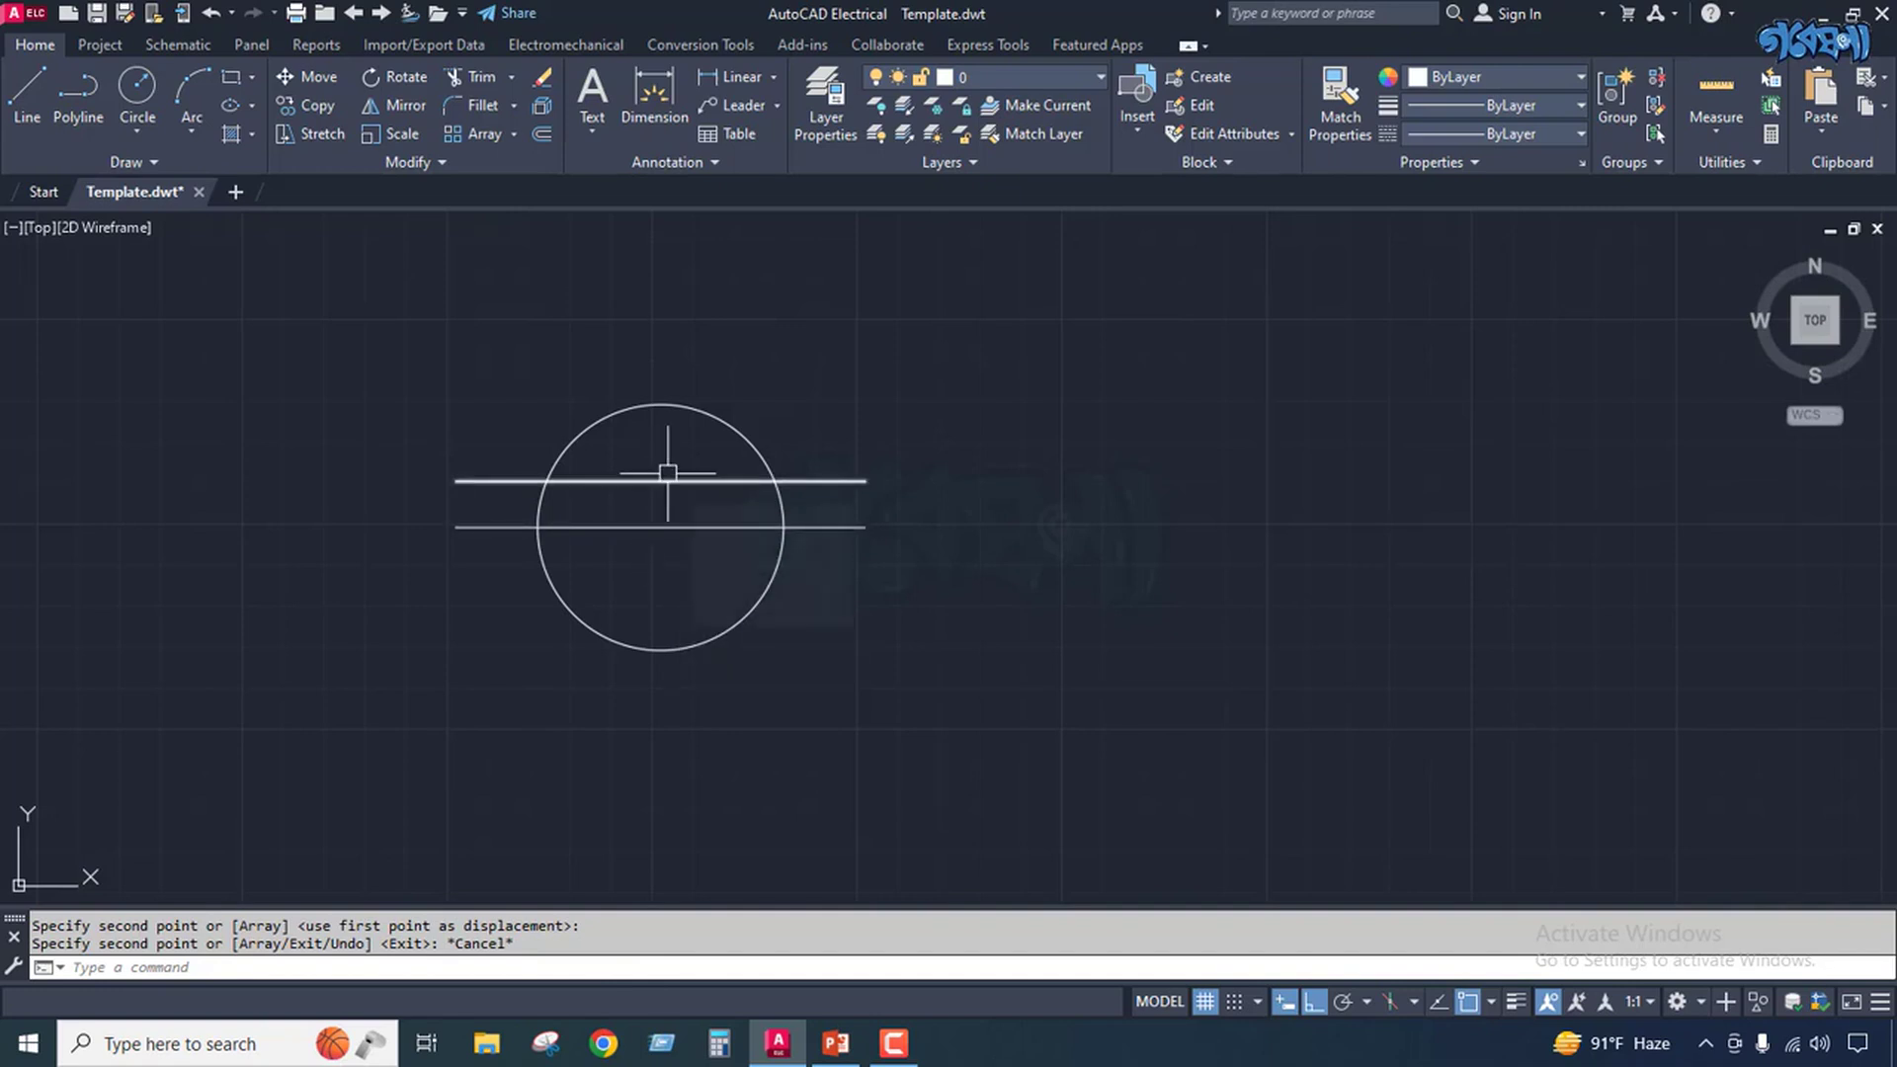
# Copy the middle line below itself at equal spacing, from the upper line's midpoint to the middle line's midpoint.
pyautogui.click(664, 526)
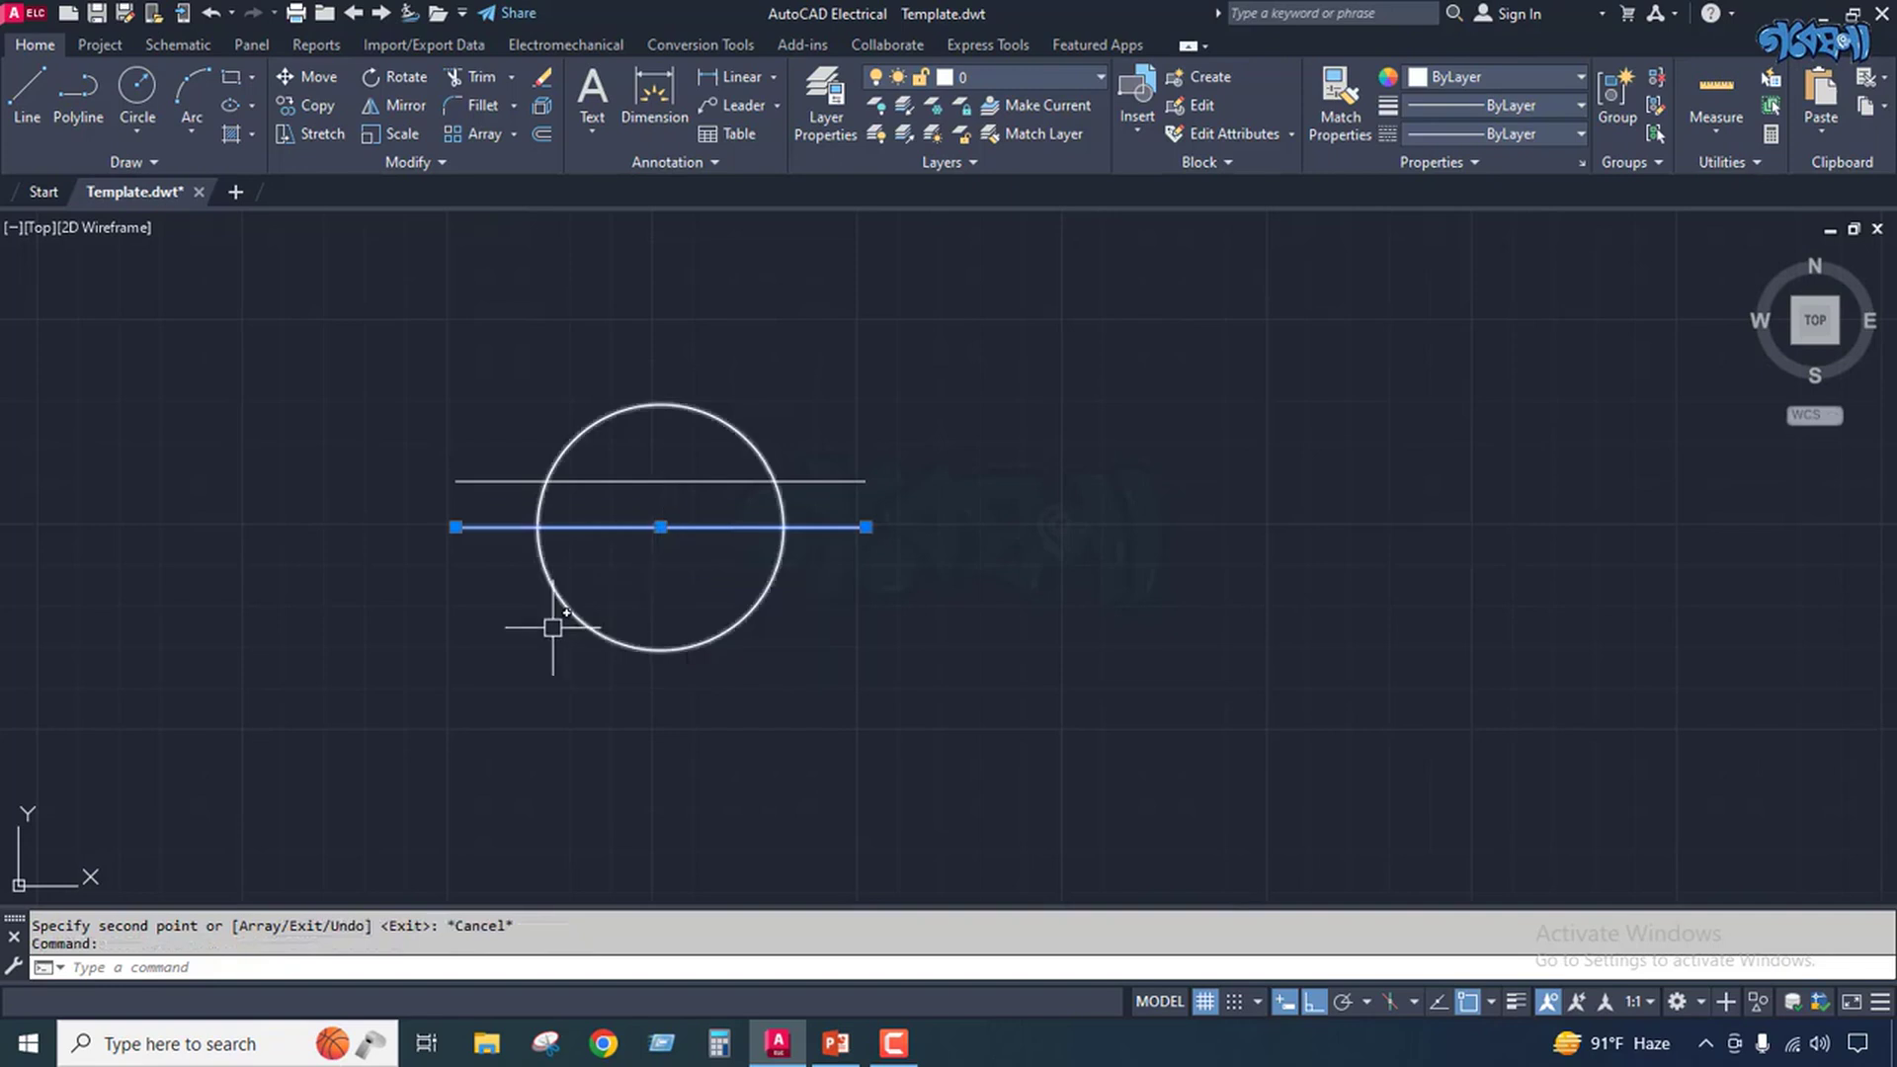
pyautogui.write('cp')
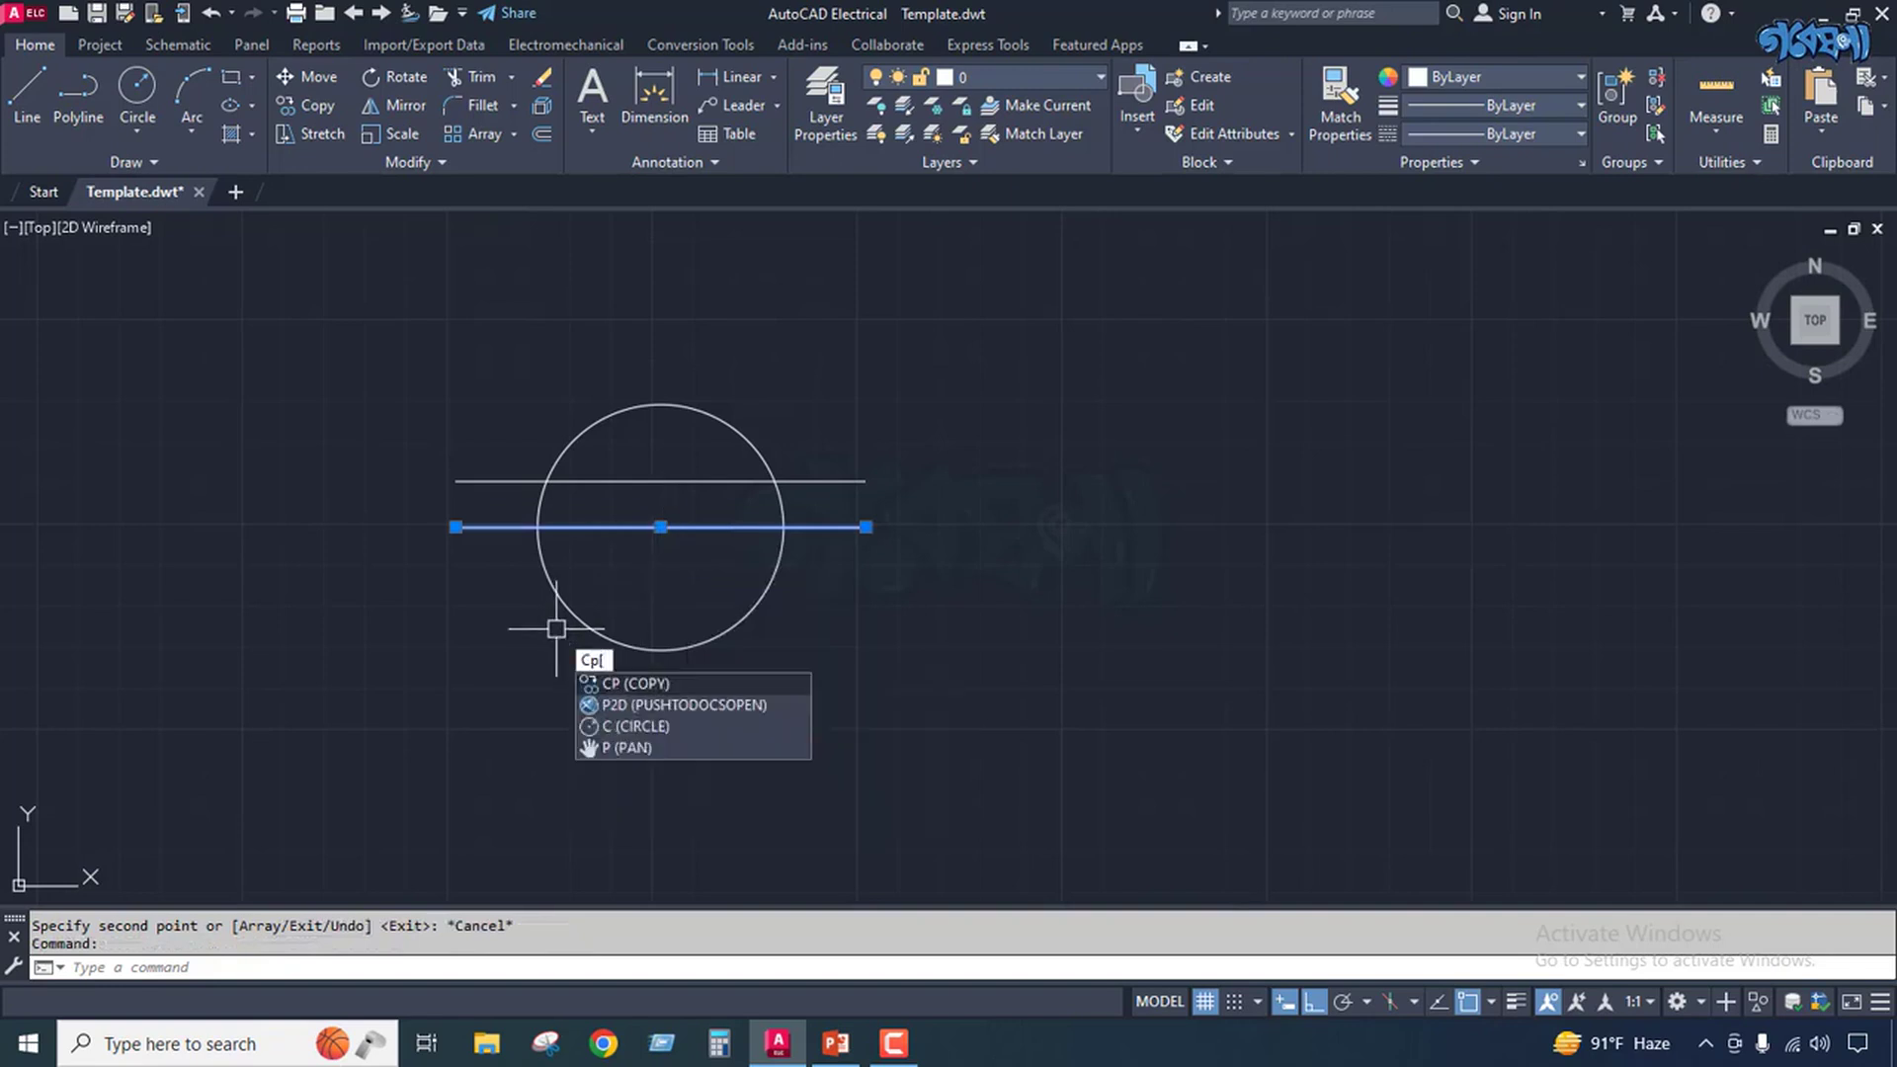
pyautogui.press('Return')
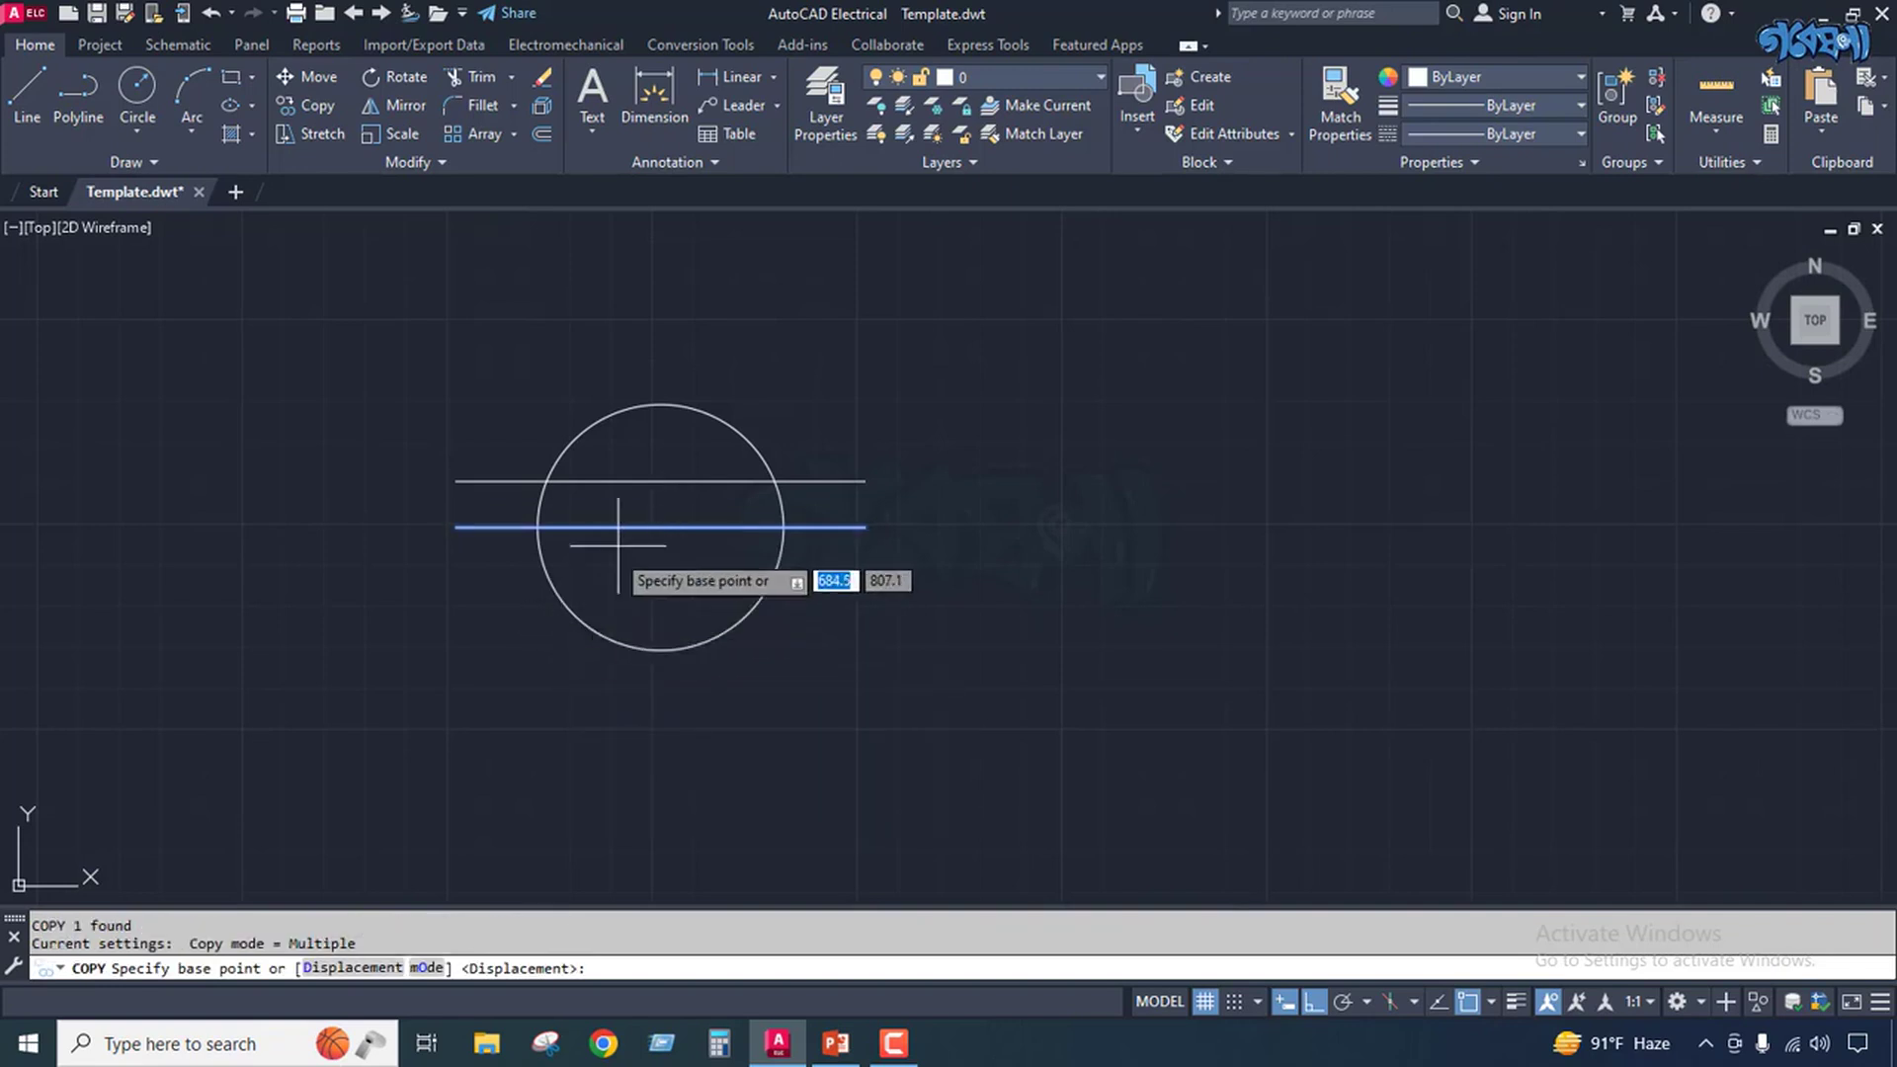
pyautogui.click(661, 481)
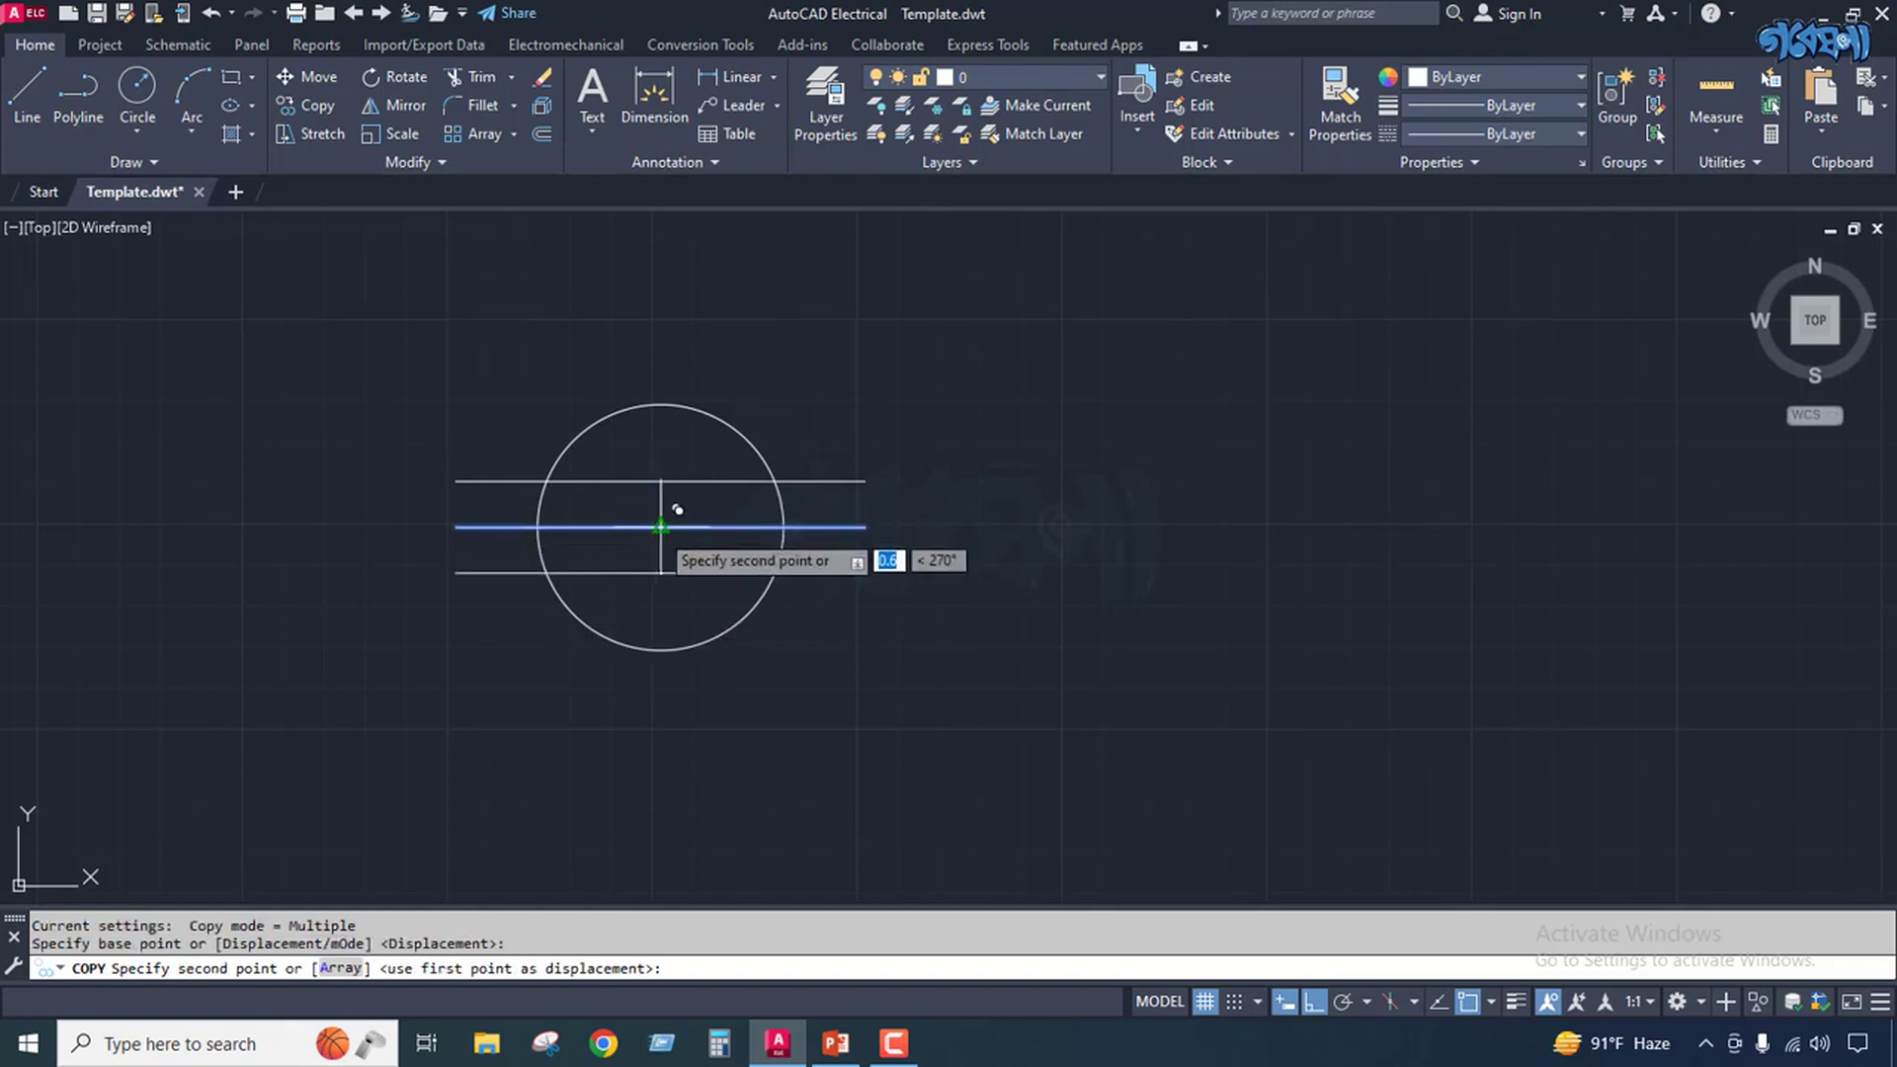
pyautogui.click(661, 527)
pyautogui.press('Escape')
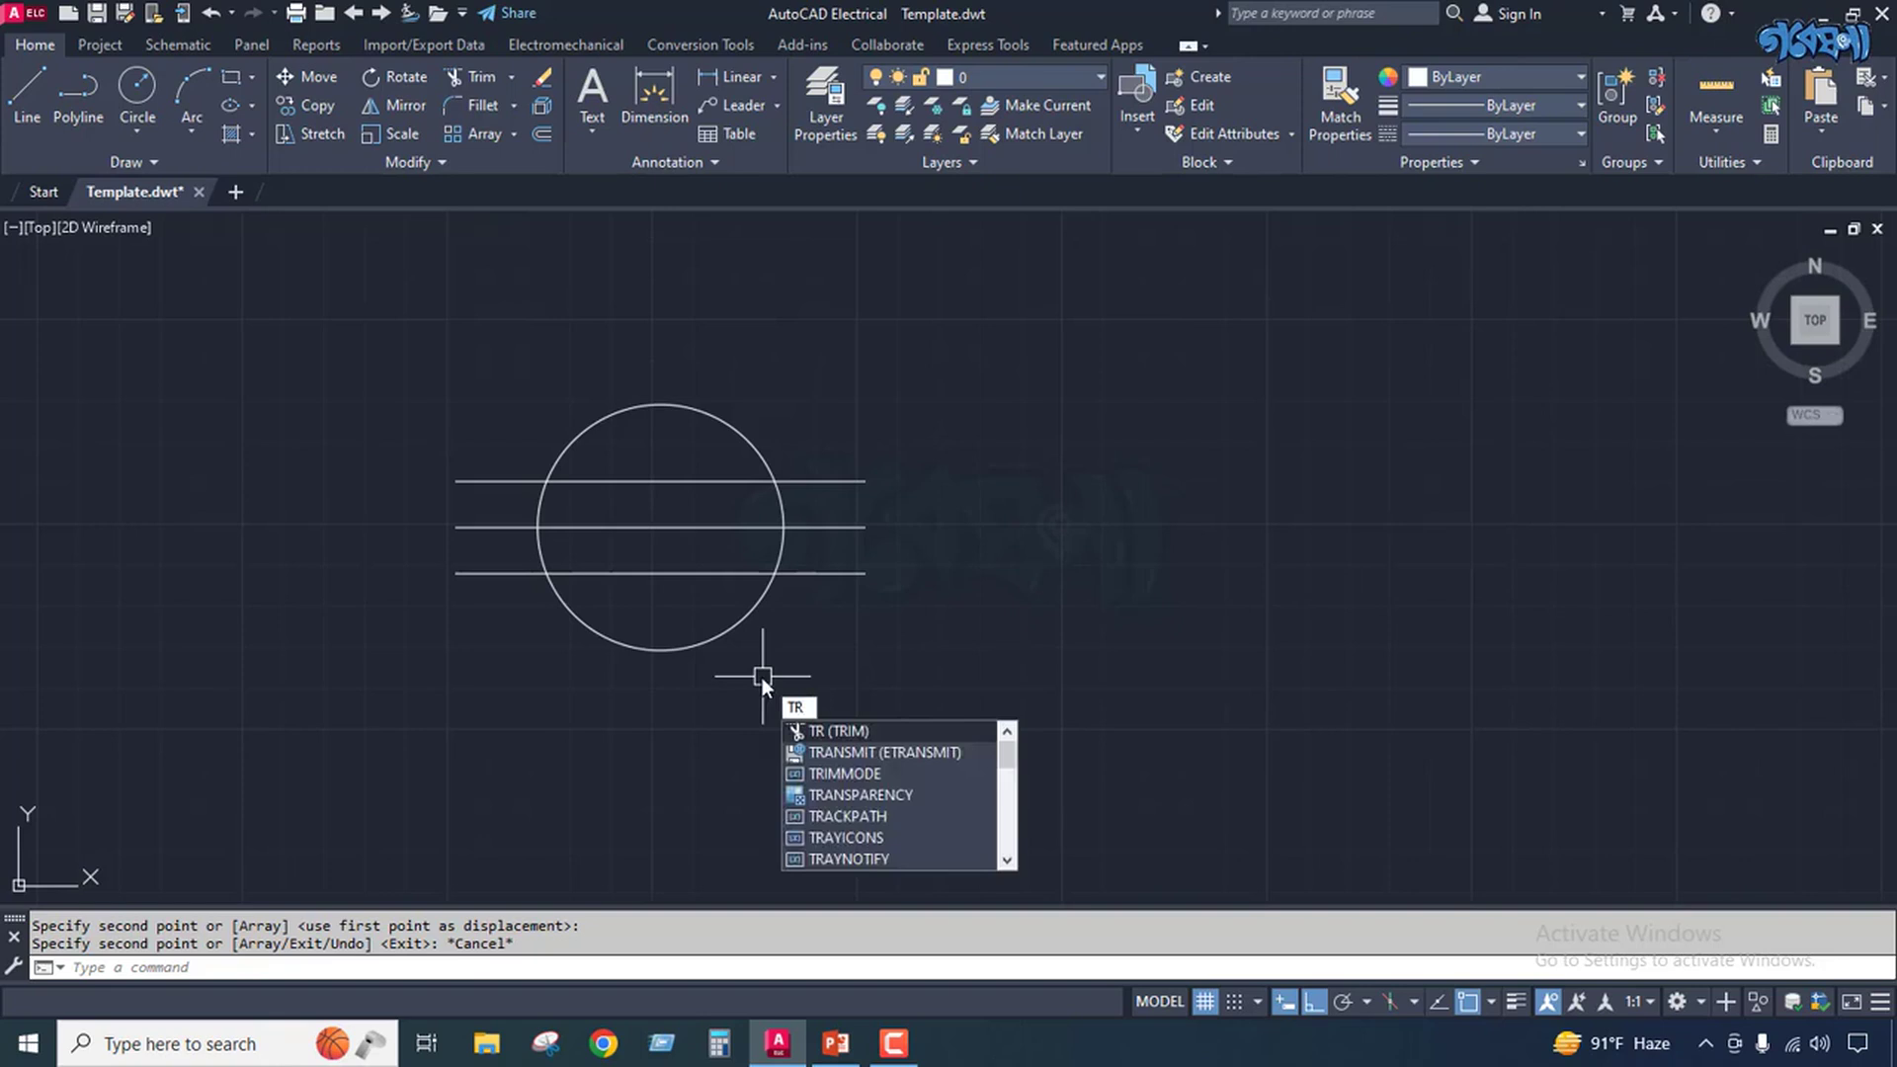
# Trim away the portions of the three horizontal lines inside the circle with a fence.
pyautogui.press('Return')
pyautogui.click(697, 452)
pyautogui.click(637, 590)
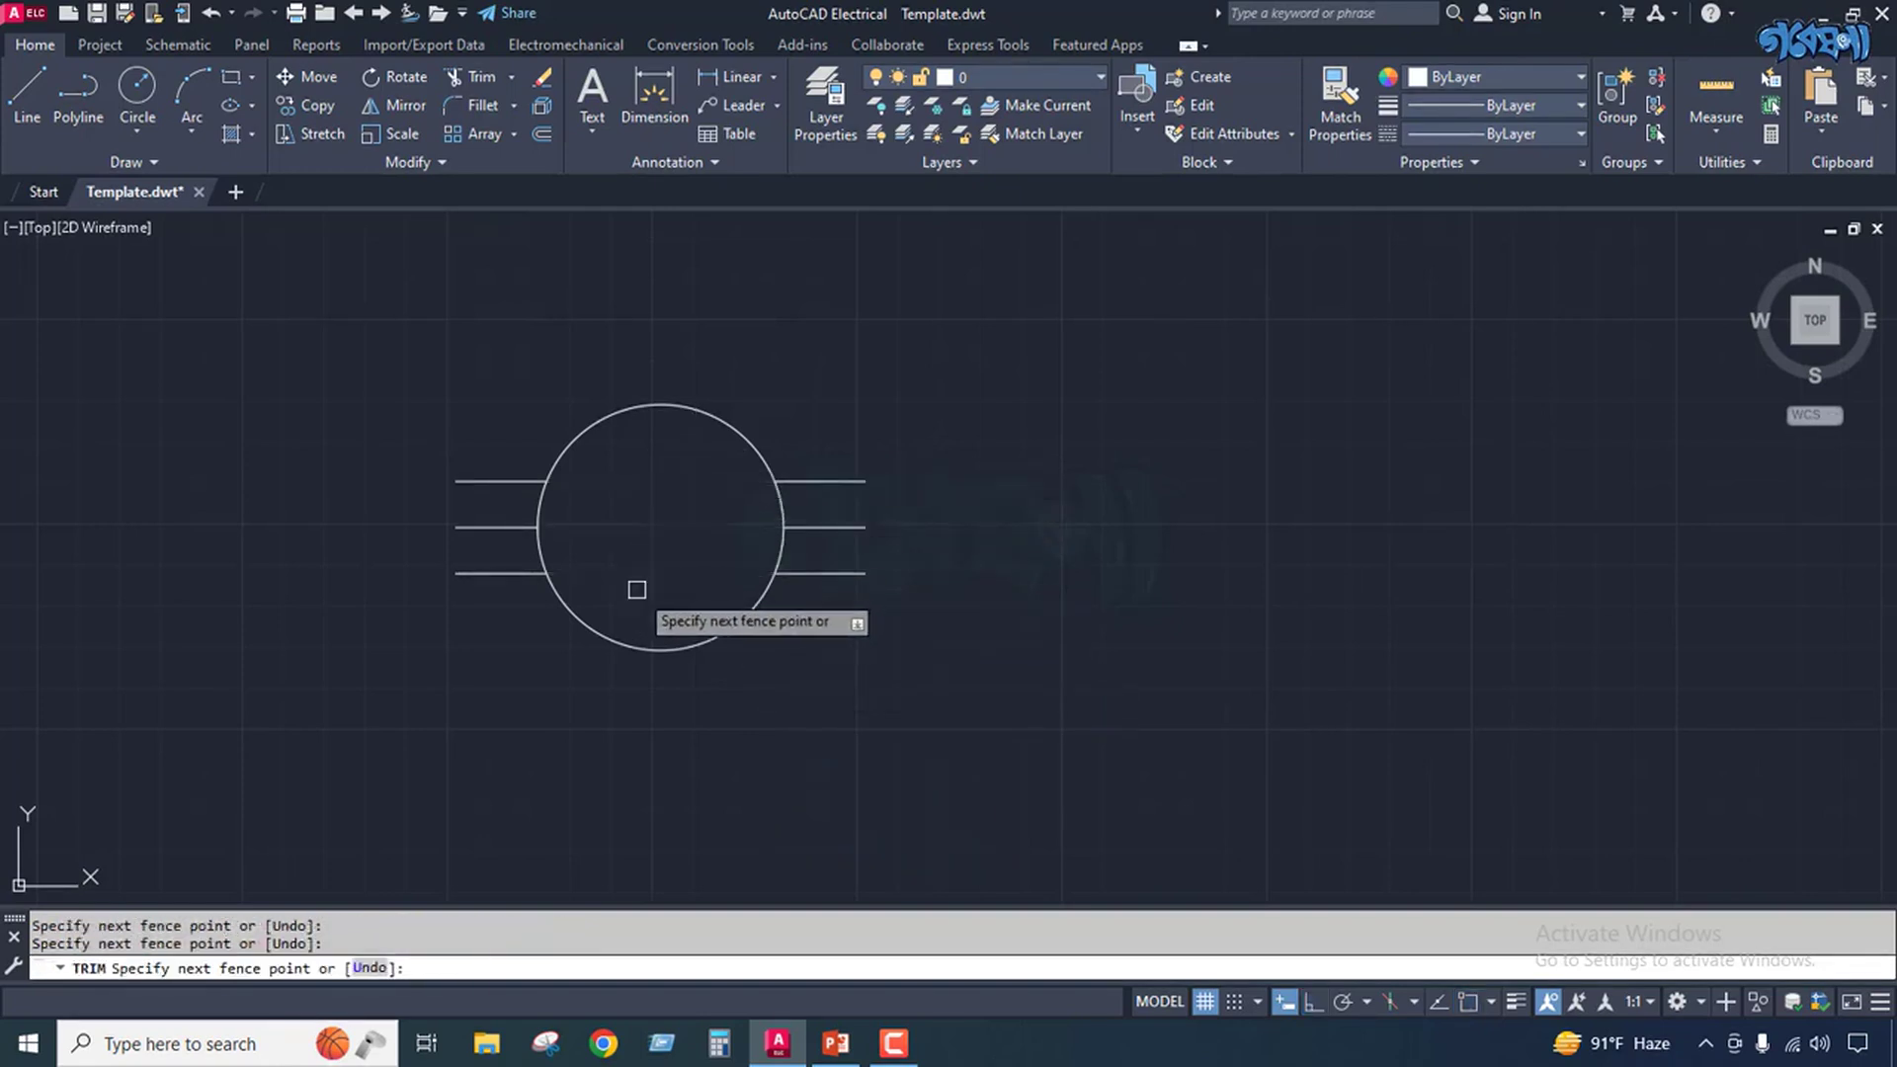
pyautogui.press('Return')
pyautogui.press('Escape')
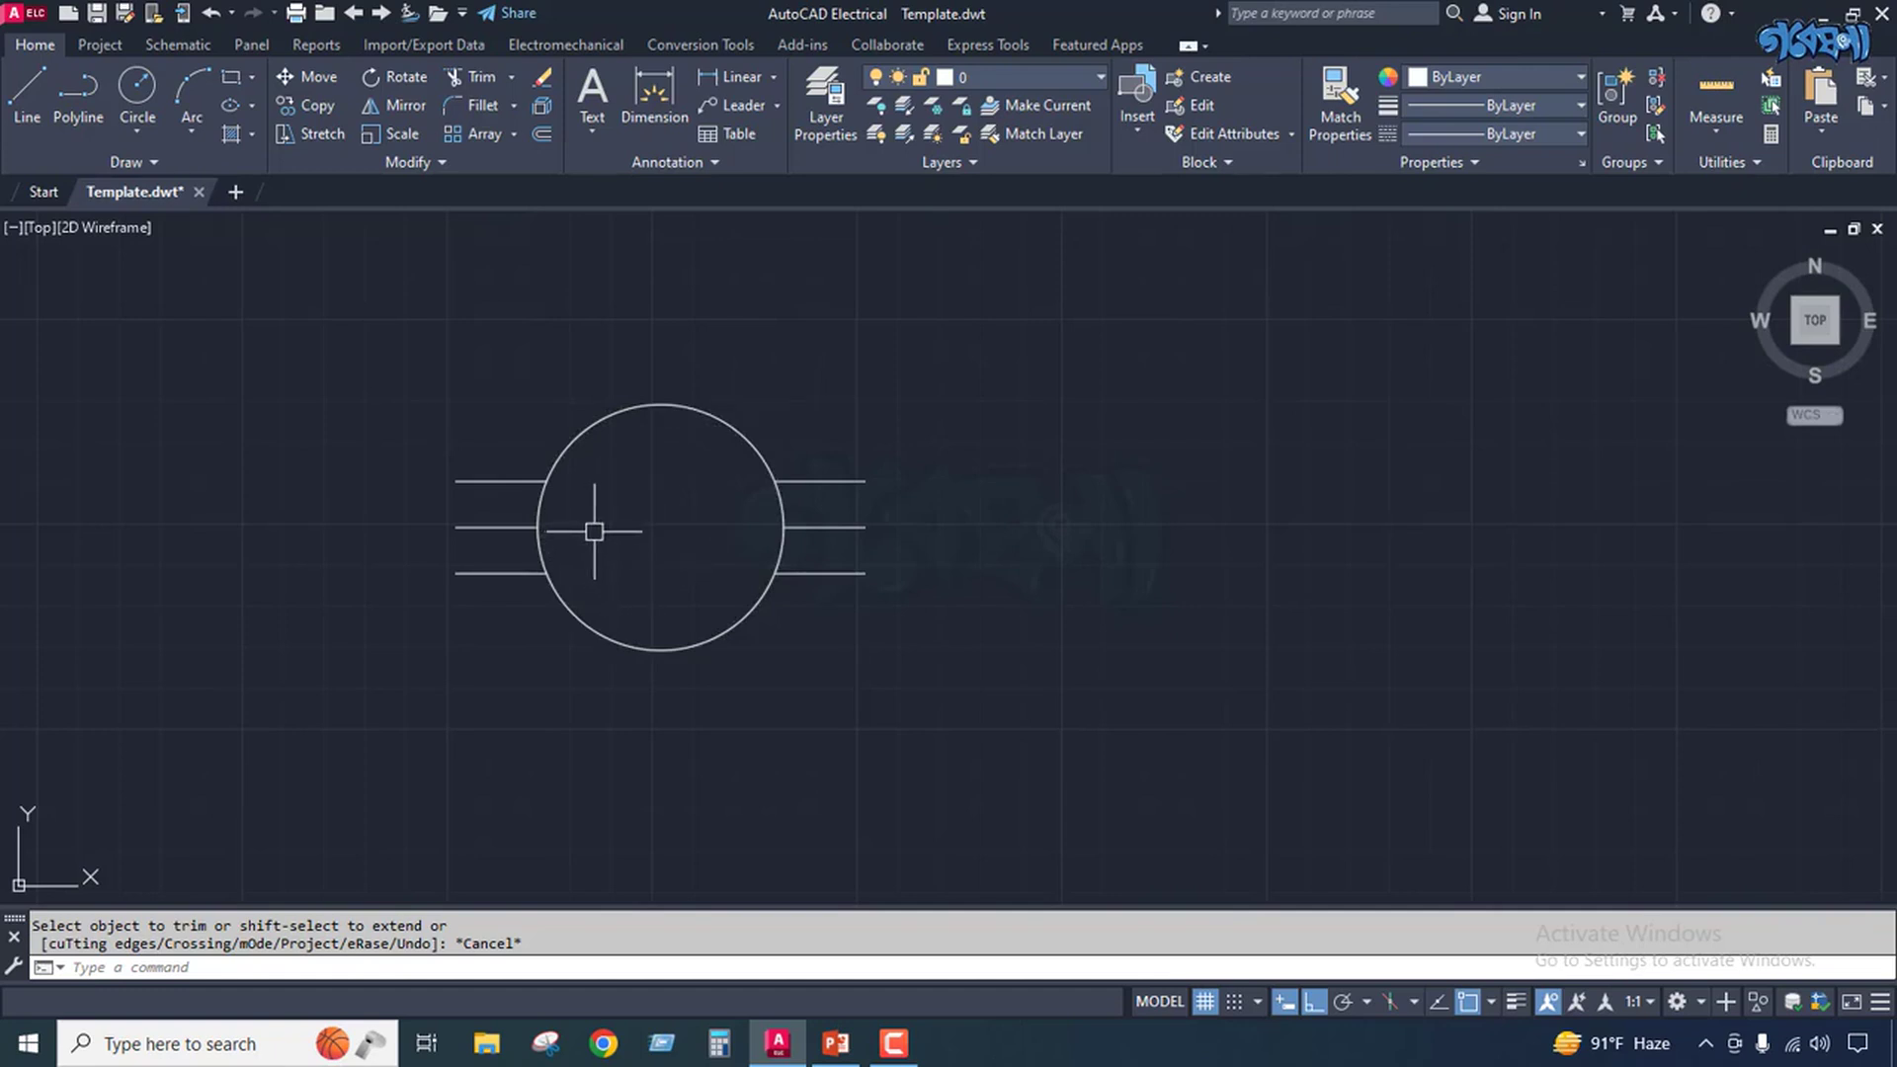
# Start Symbol Builder and select the circle and its six line stubs as the symbol's objects.
pyautogui.click(103, 44)
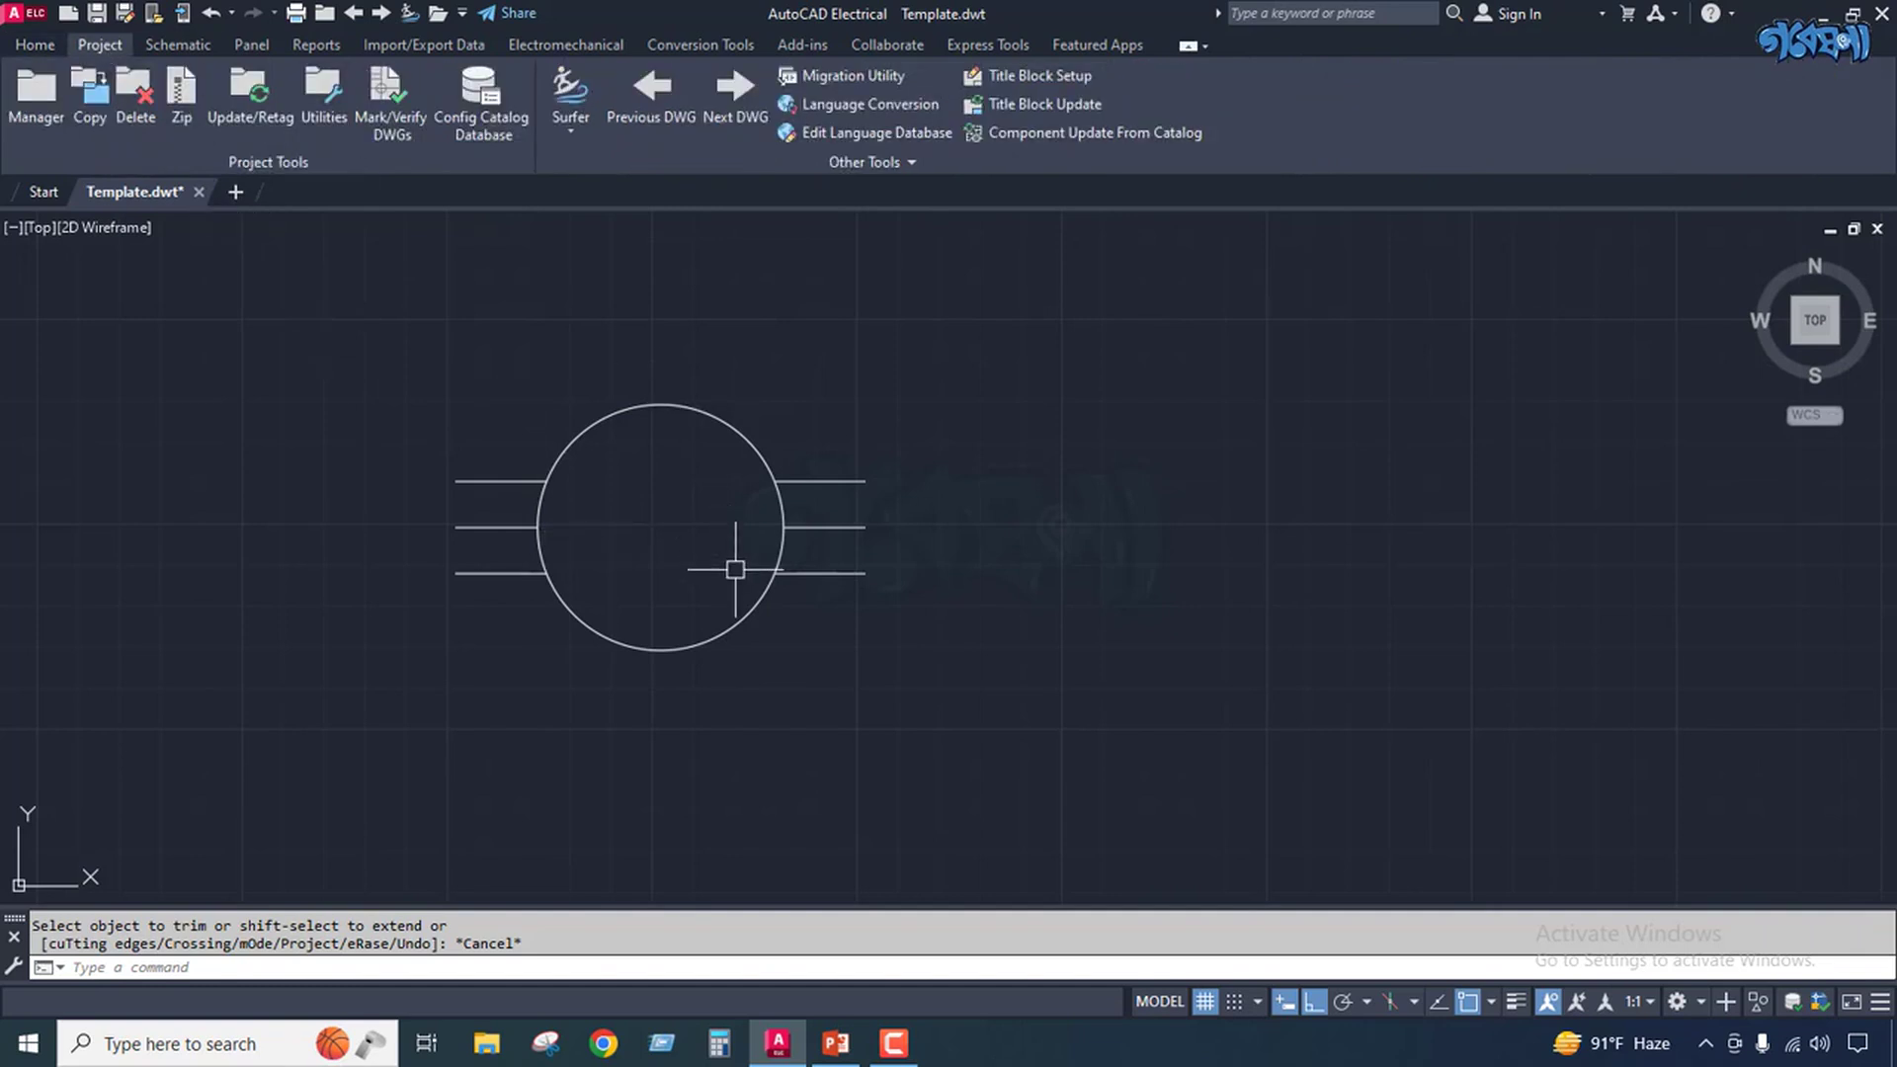
pyautogui.click(177, 45)
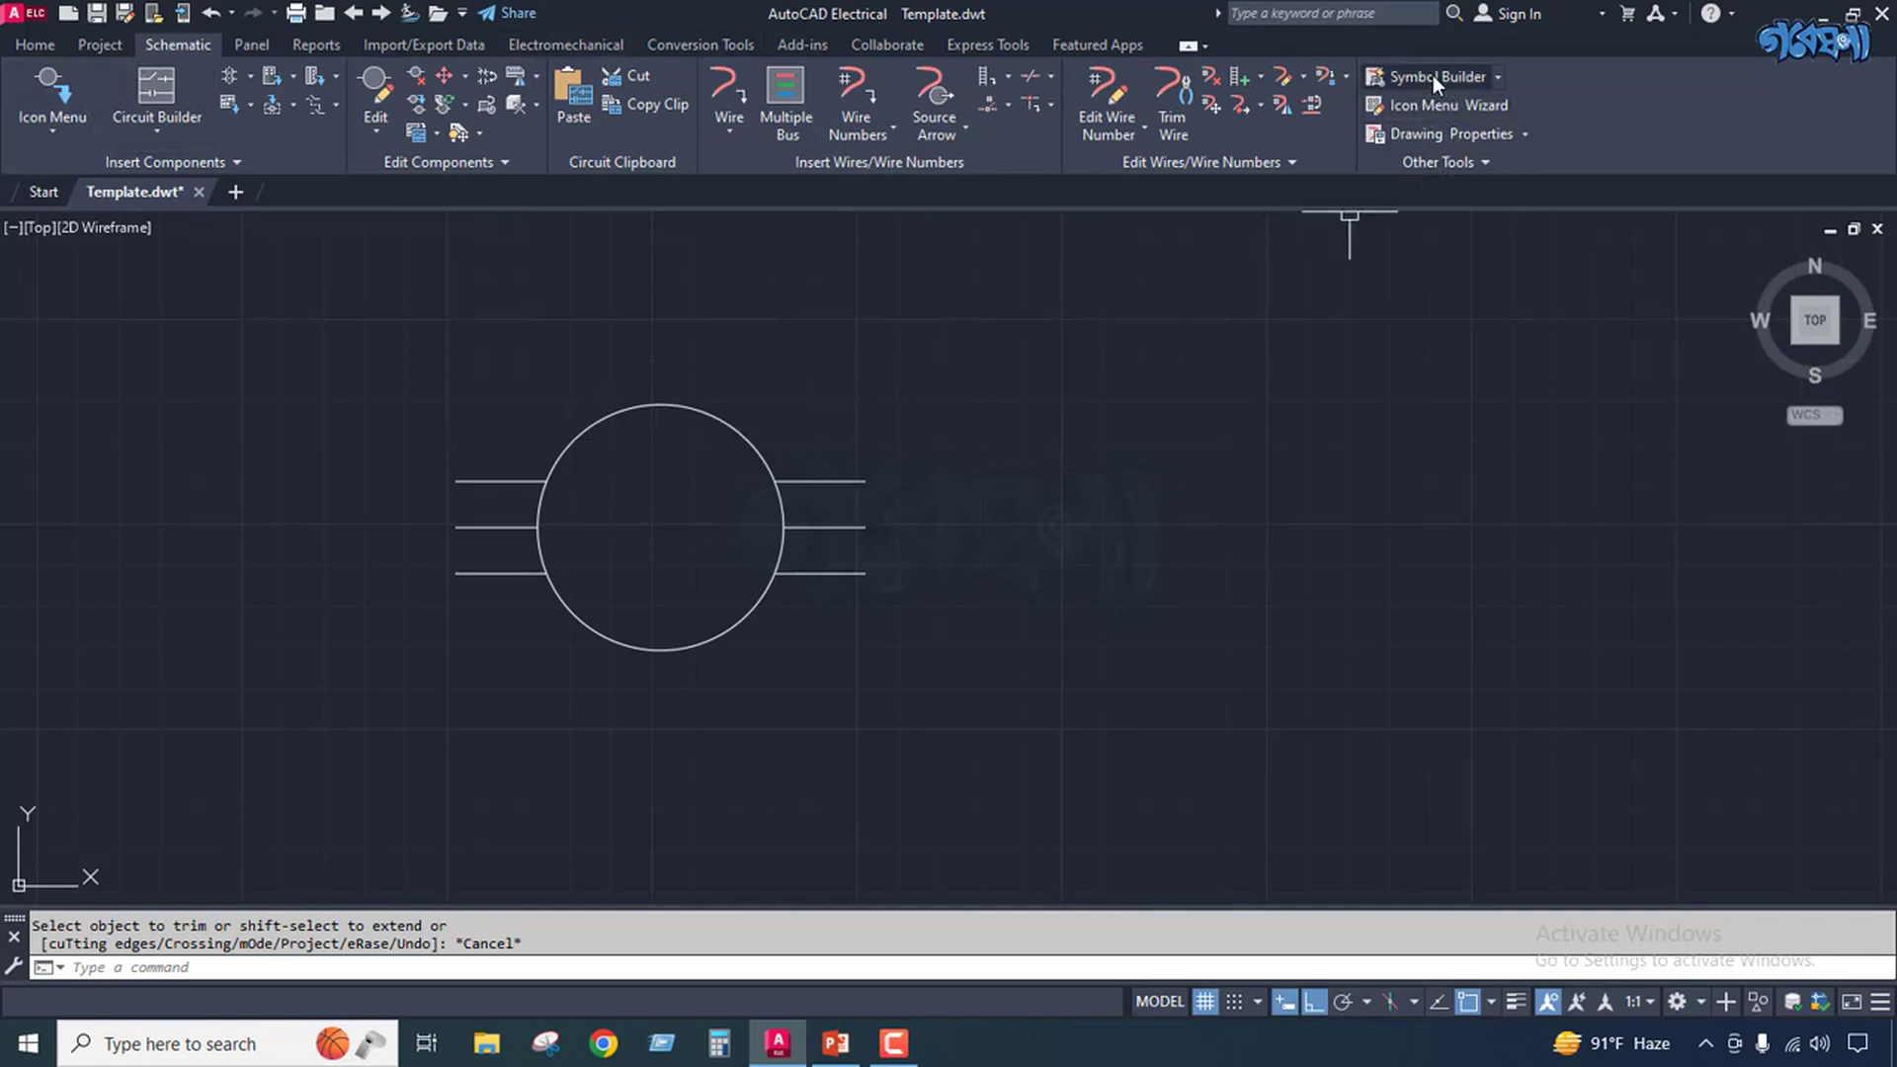
pyautogui.click(1498, 76)
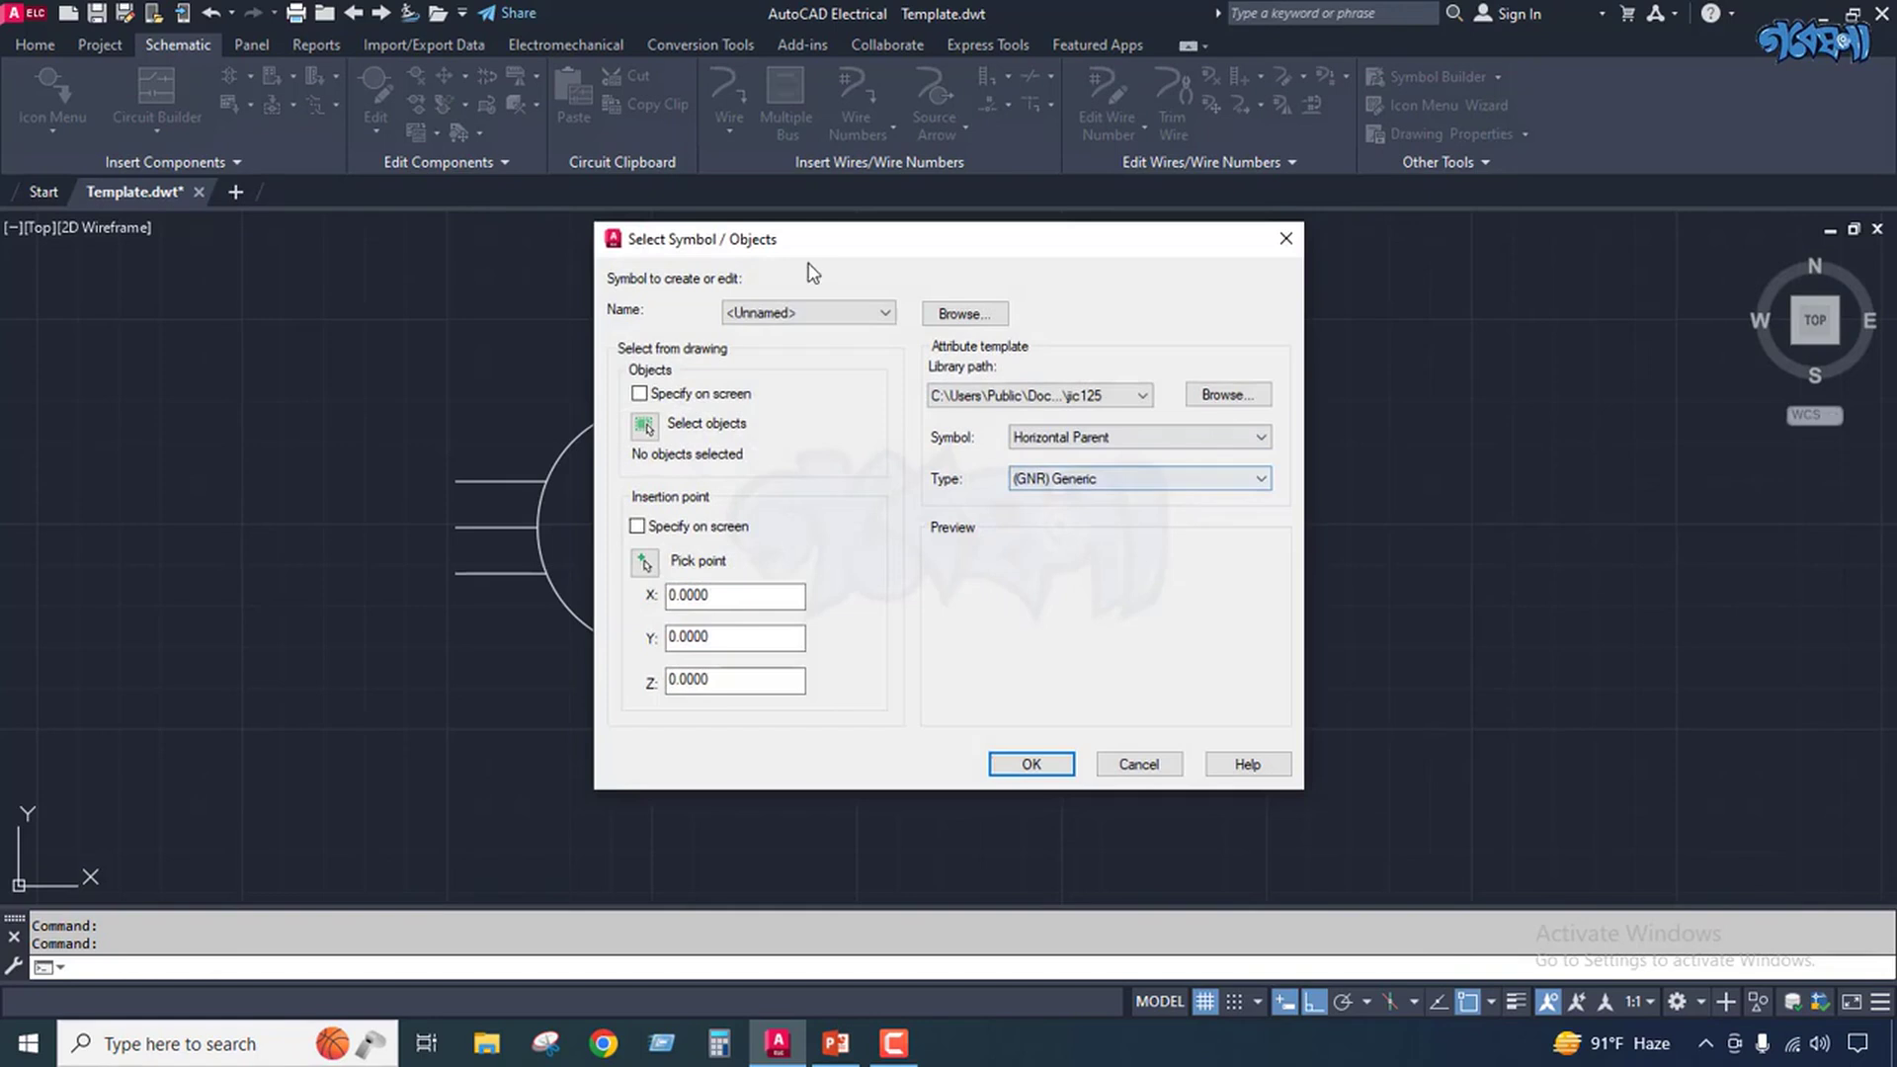
pyautogui.moveTo(842, 249); pyautogui.dragTo(1151, 292)
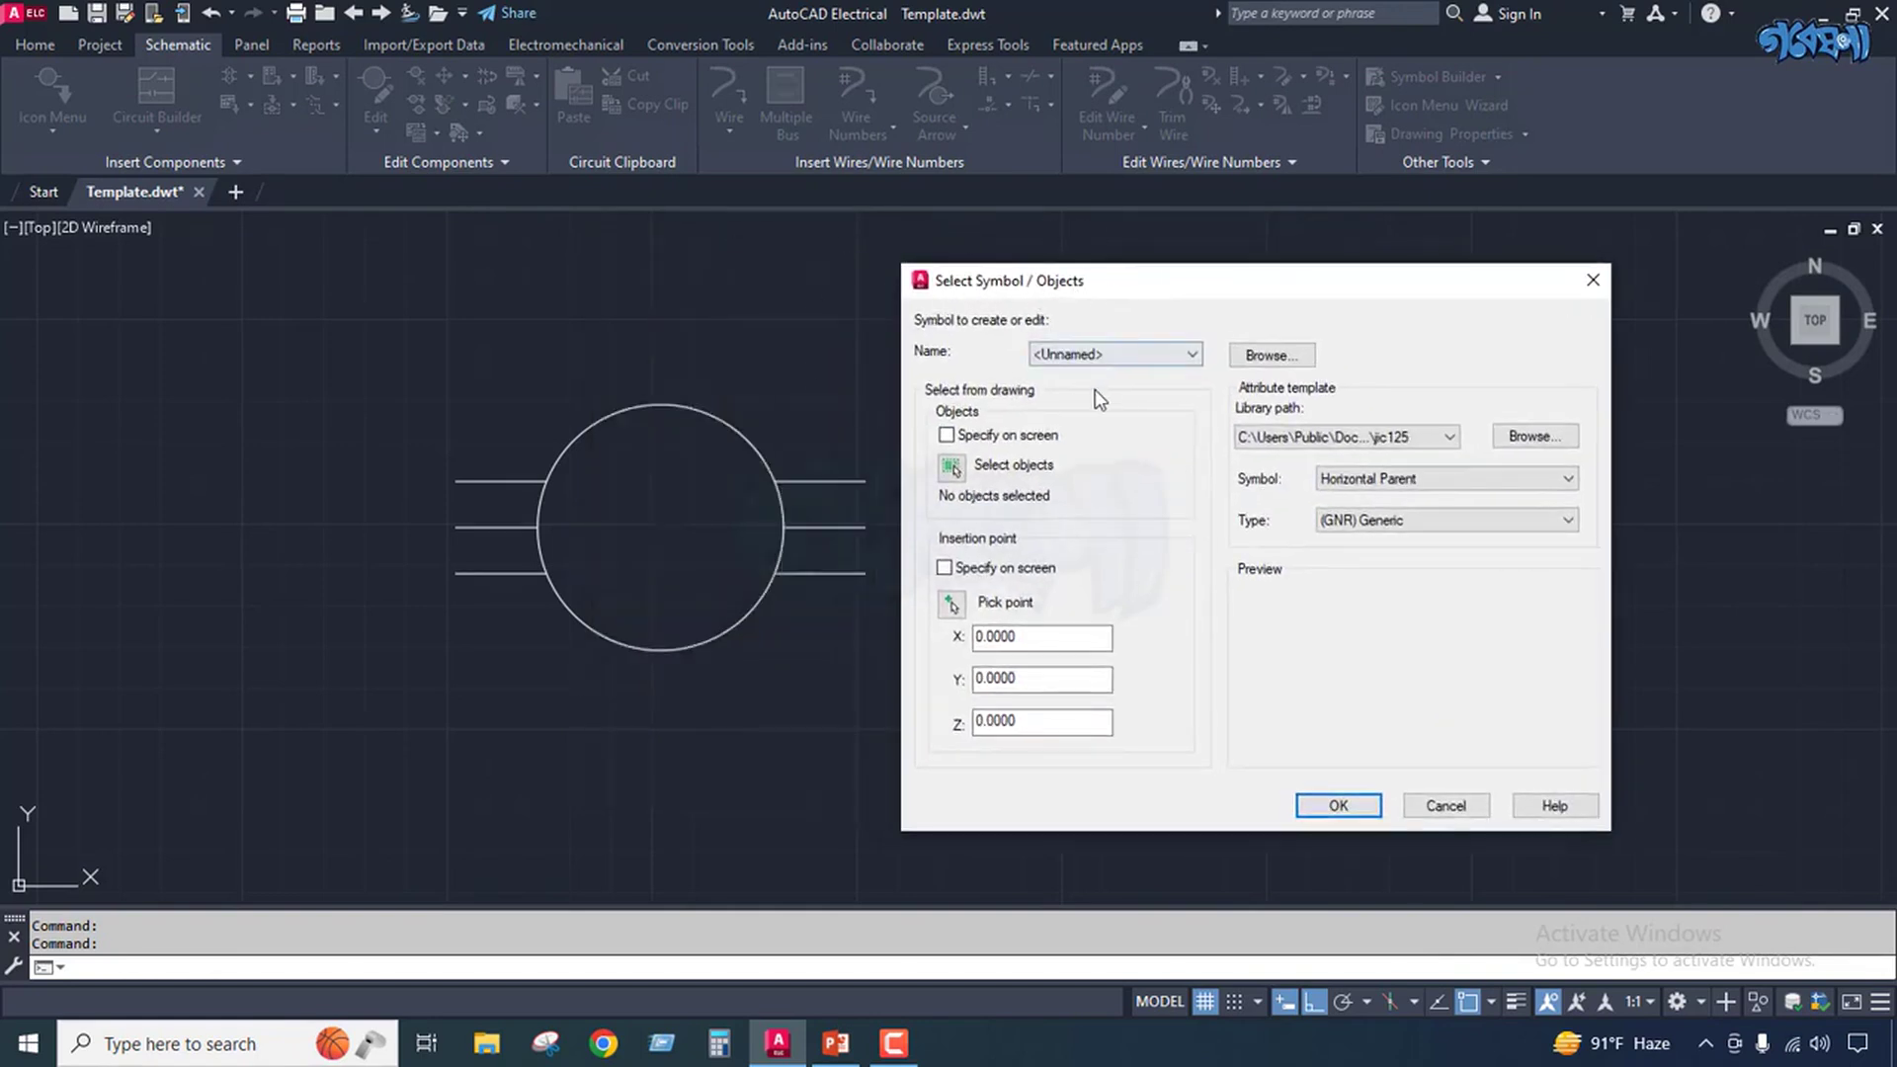
pyautogui.click(952, 471)
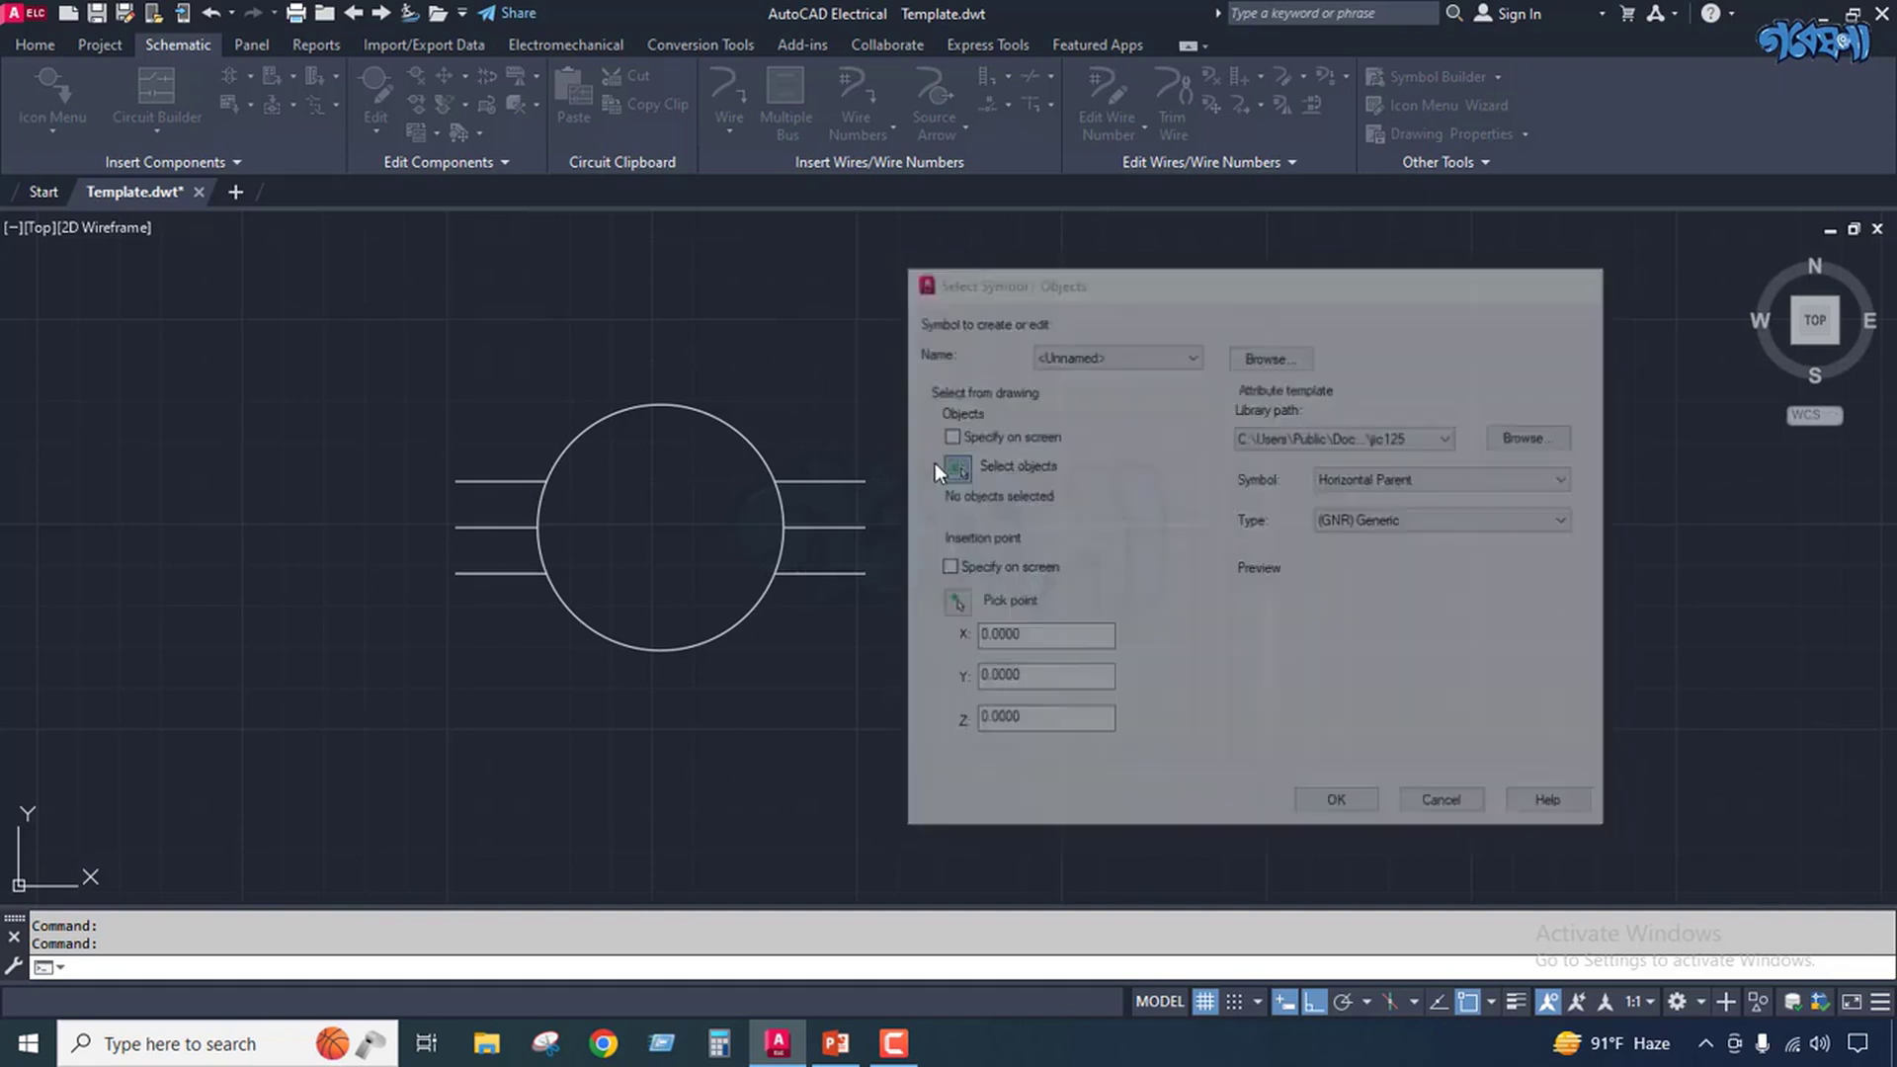
pyautogui.click(376, 382)
pyautogui.click(990, 682)
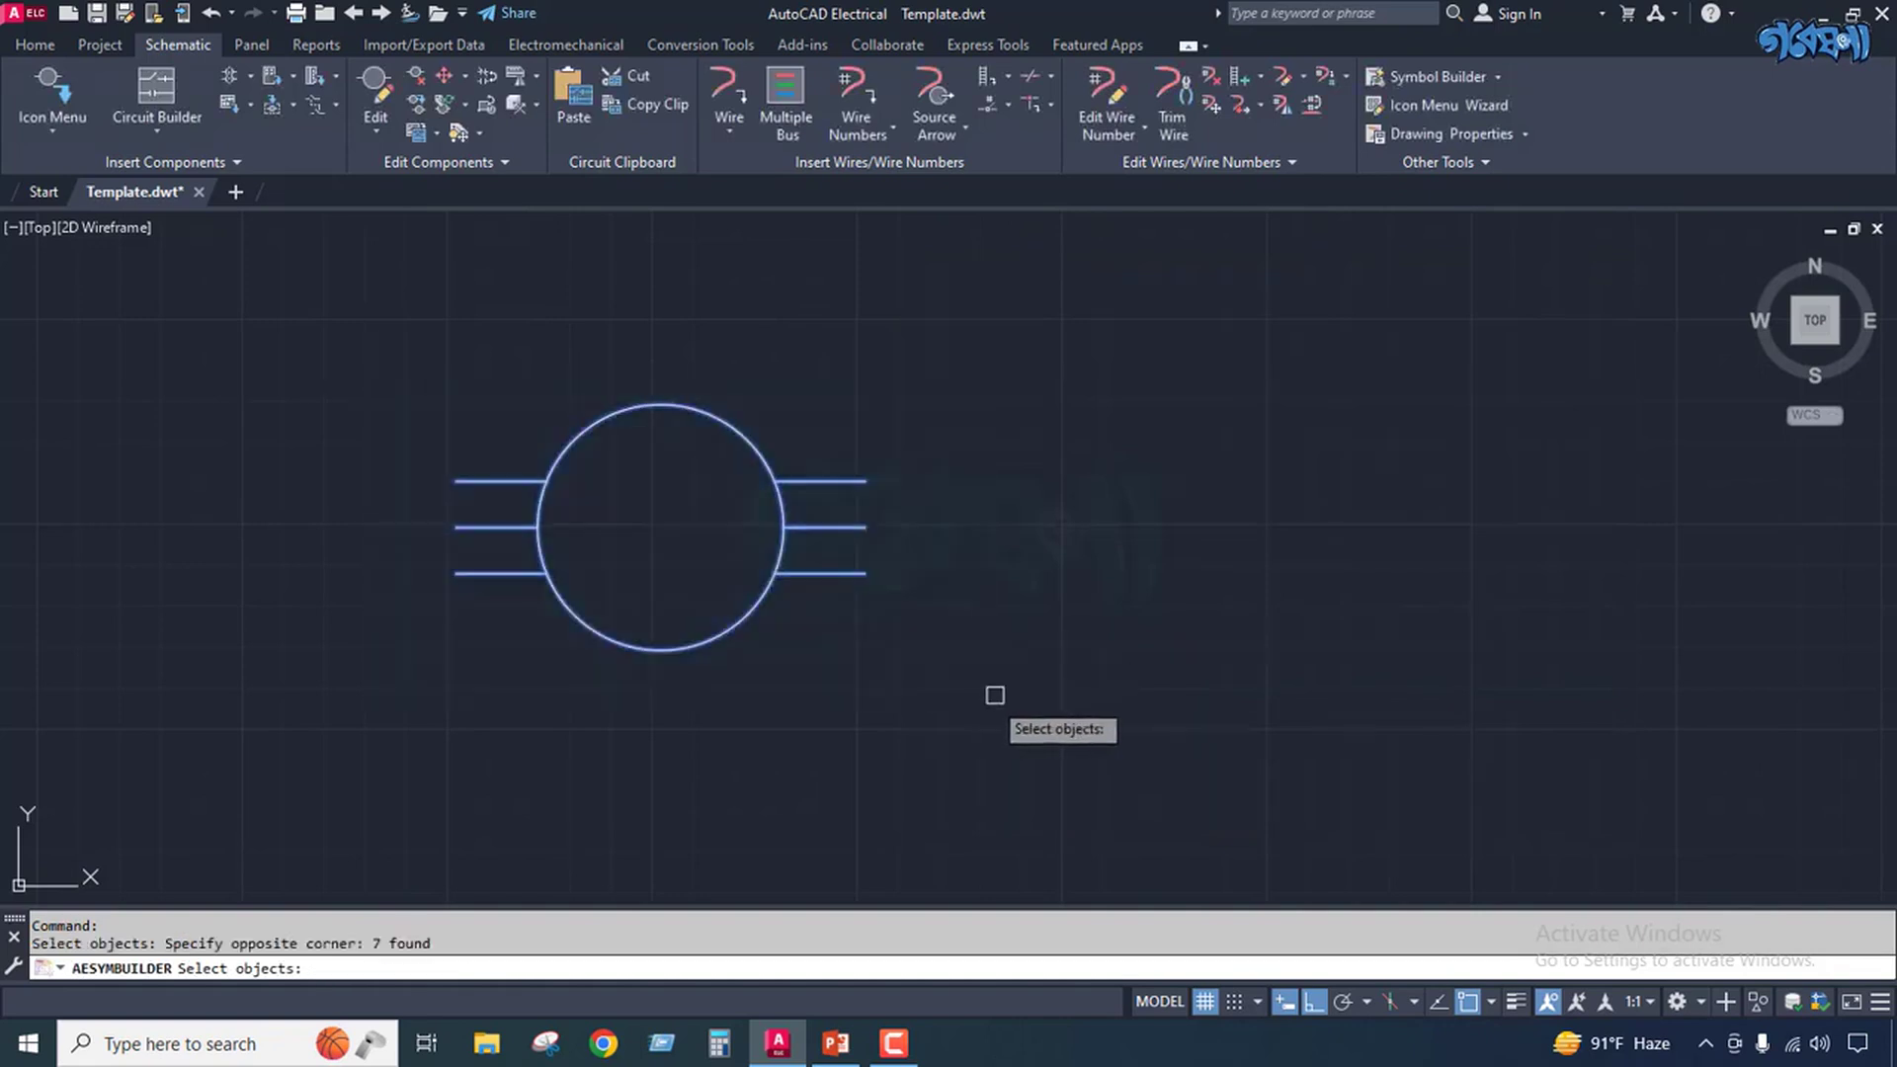
pyautogui.press('Return')
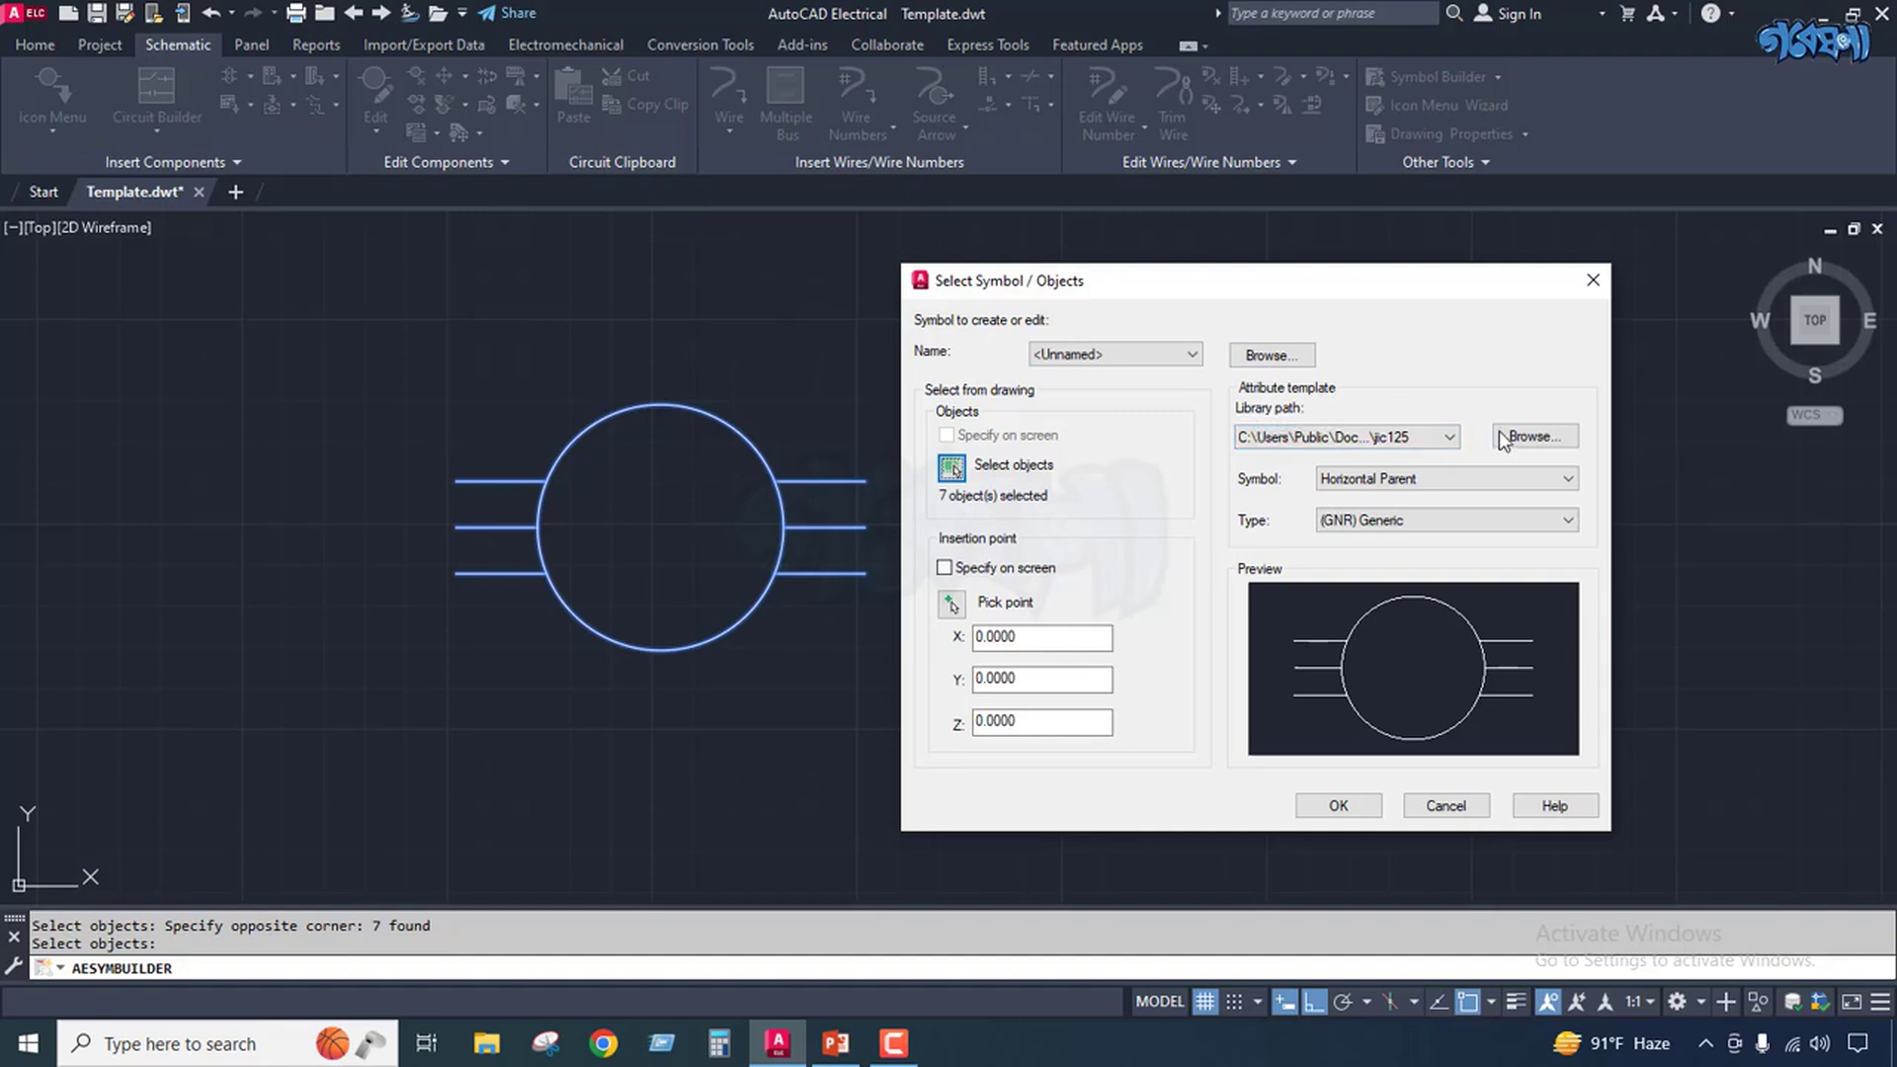
pyautogui.click(1534, 437)
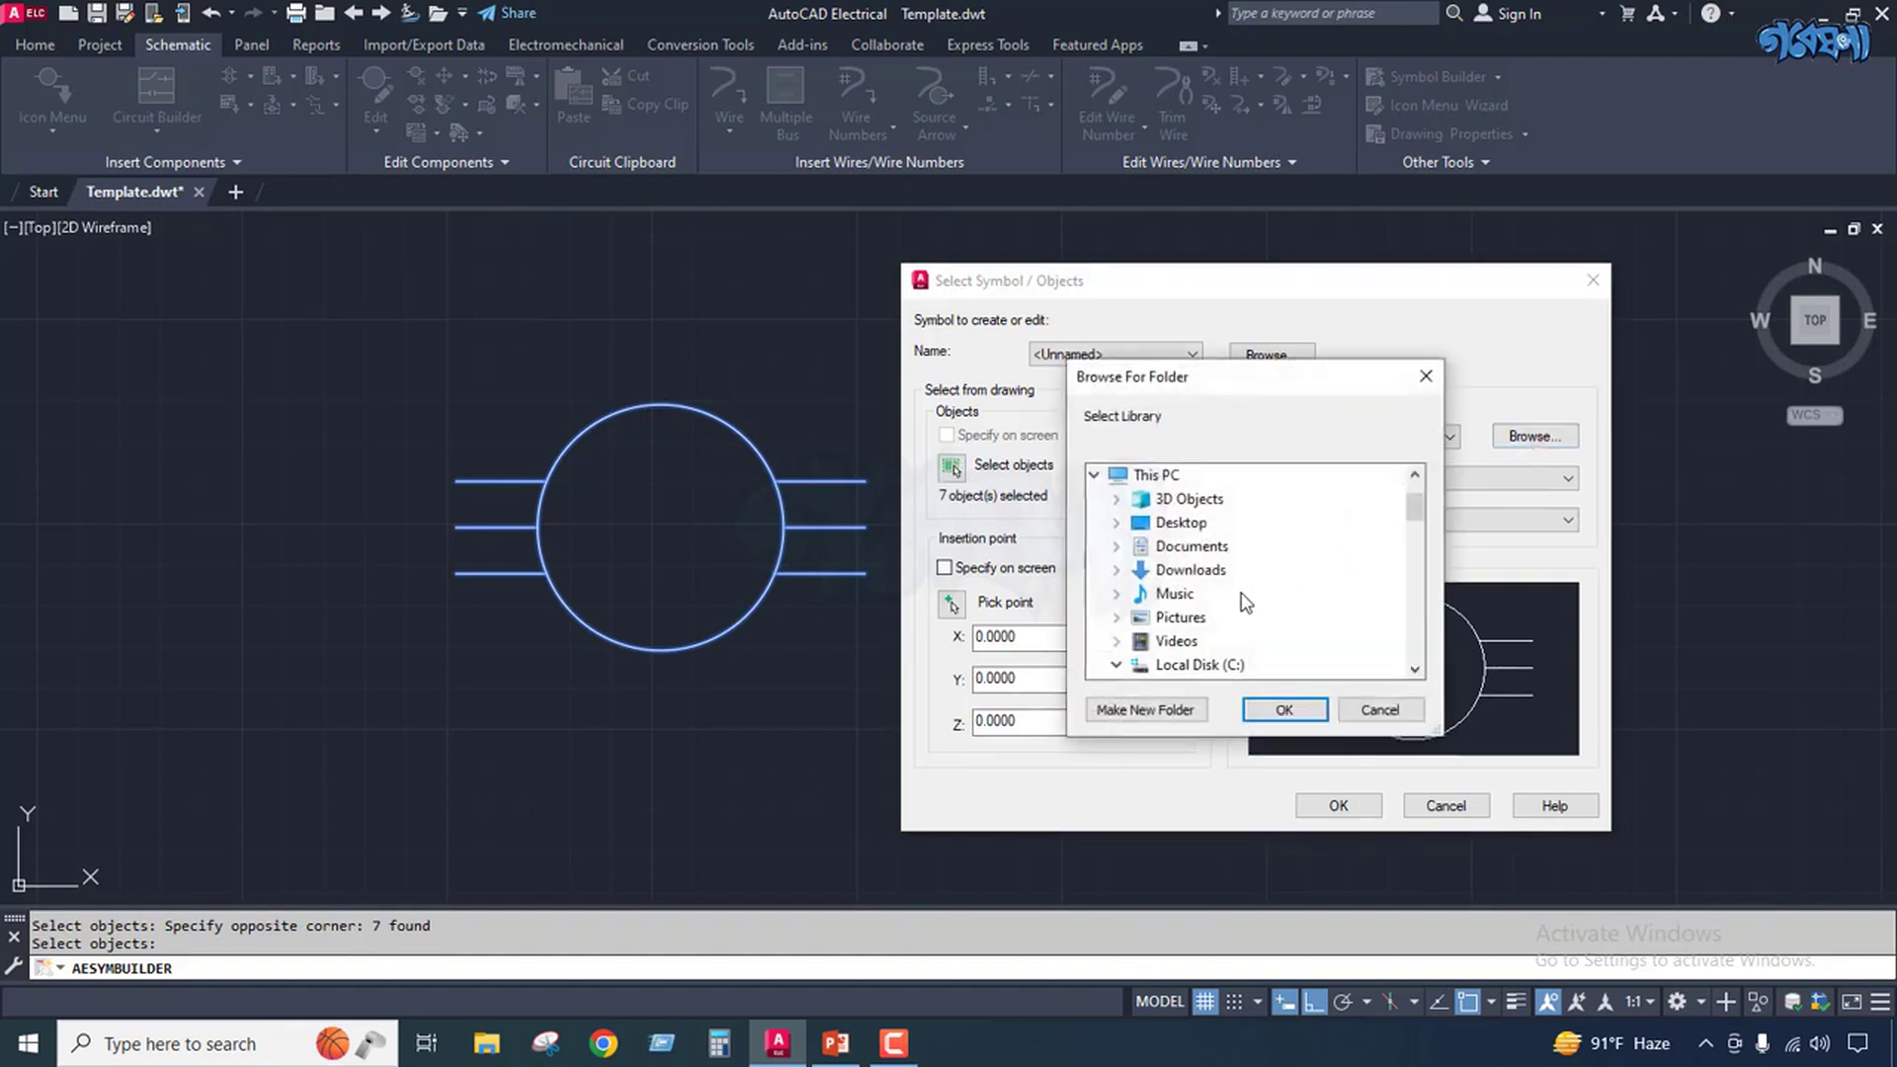
pyautogui.scroll(-1, 1273, 624)
pyautogui.scroll(-2, 1273, 625)
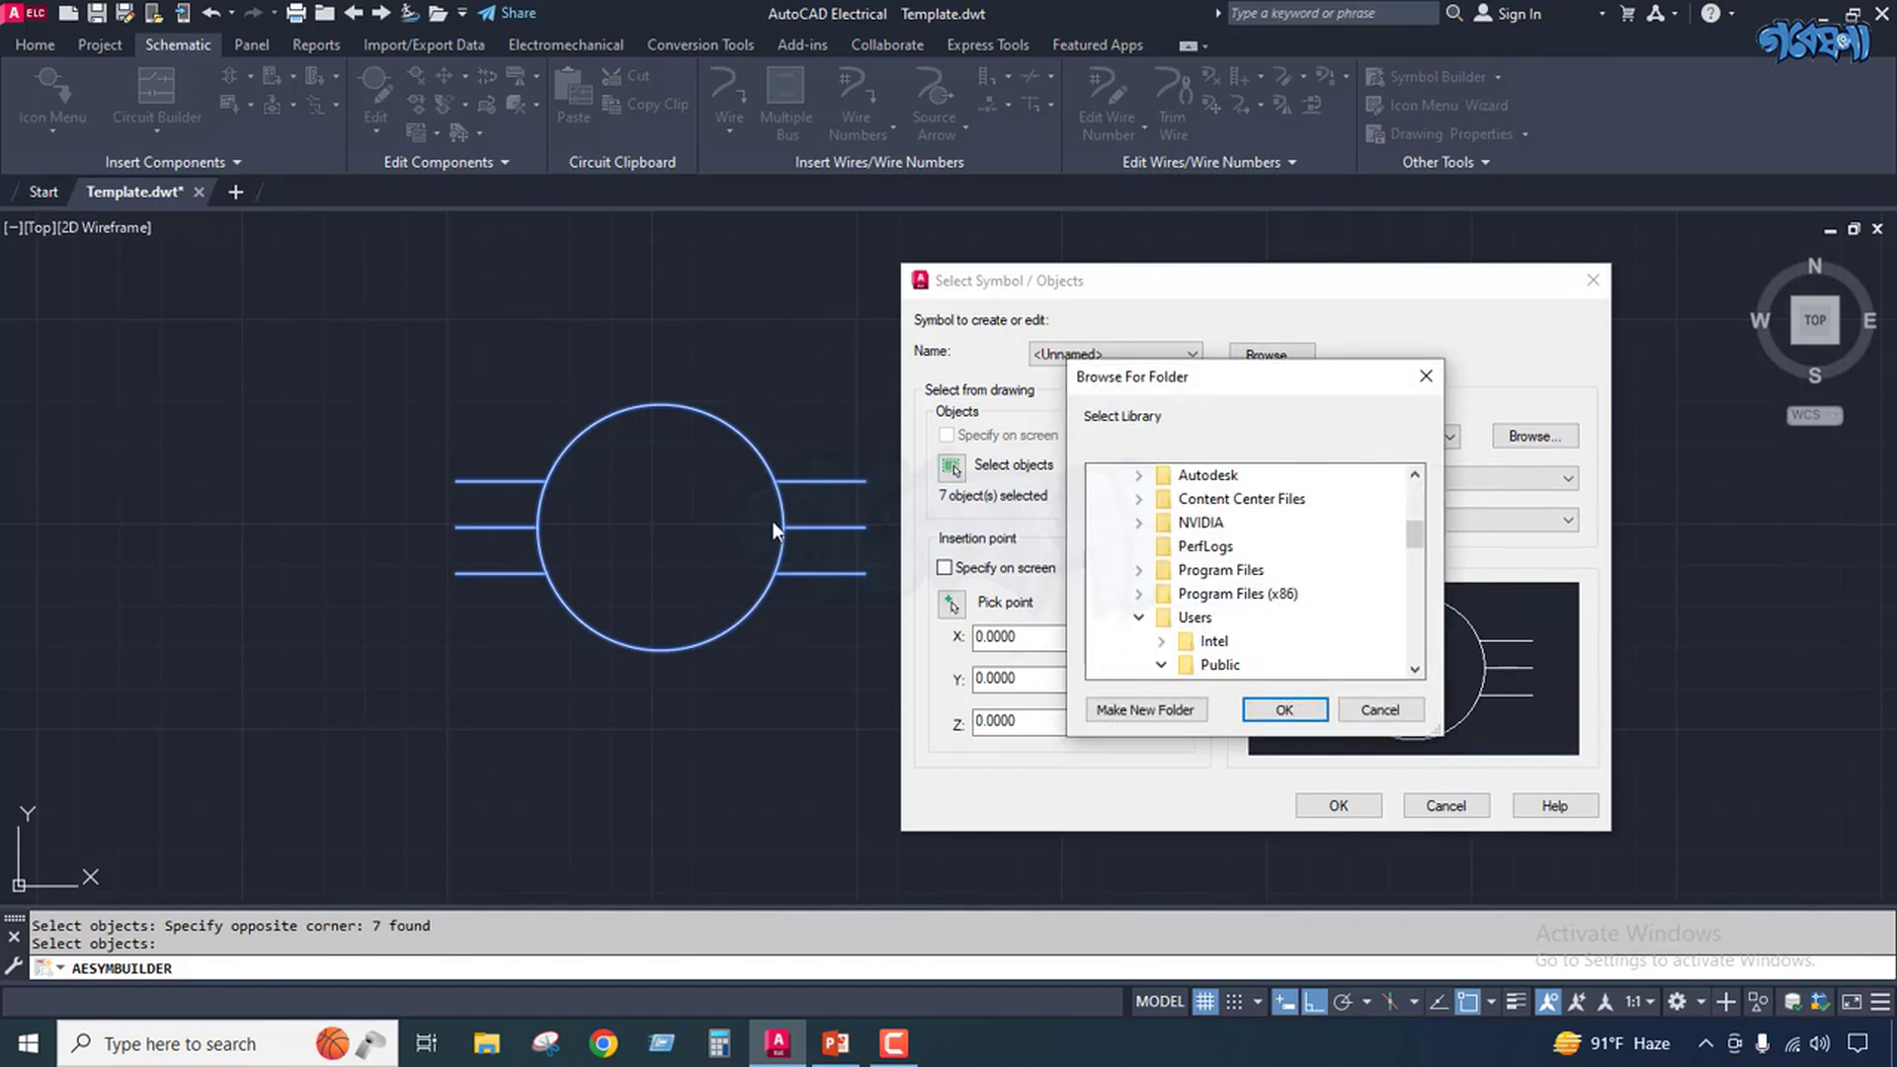
pyautogui.click(1437, 376)
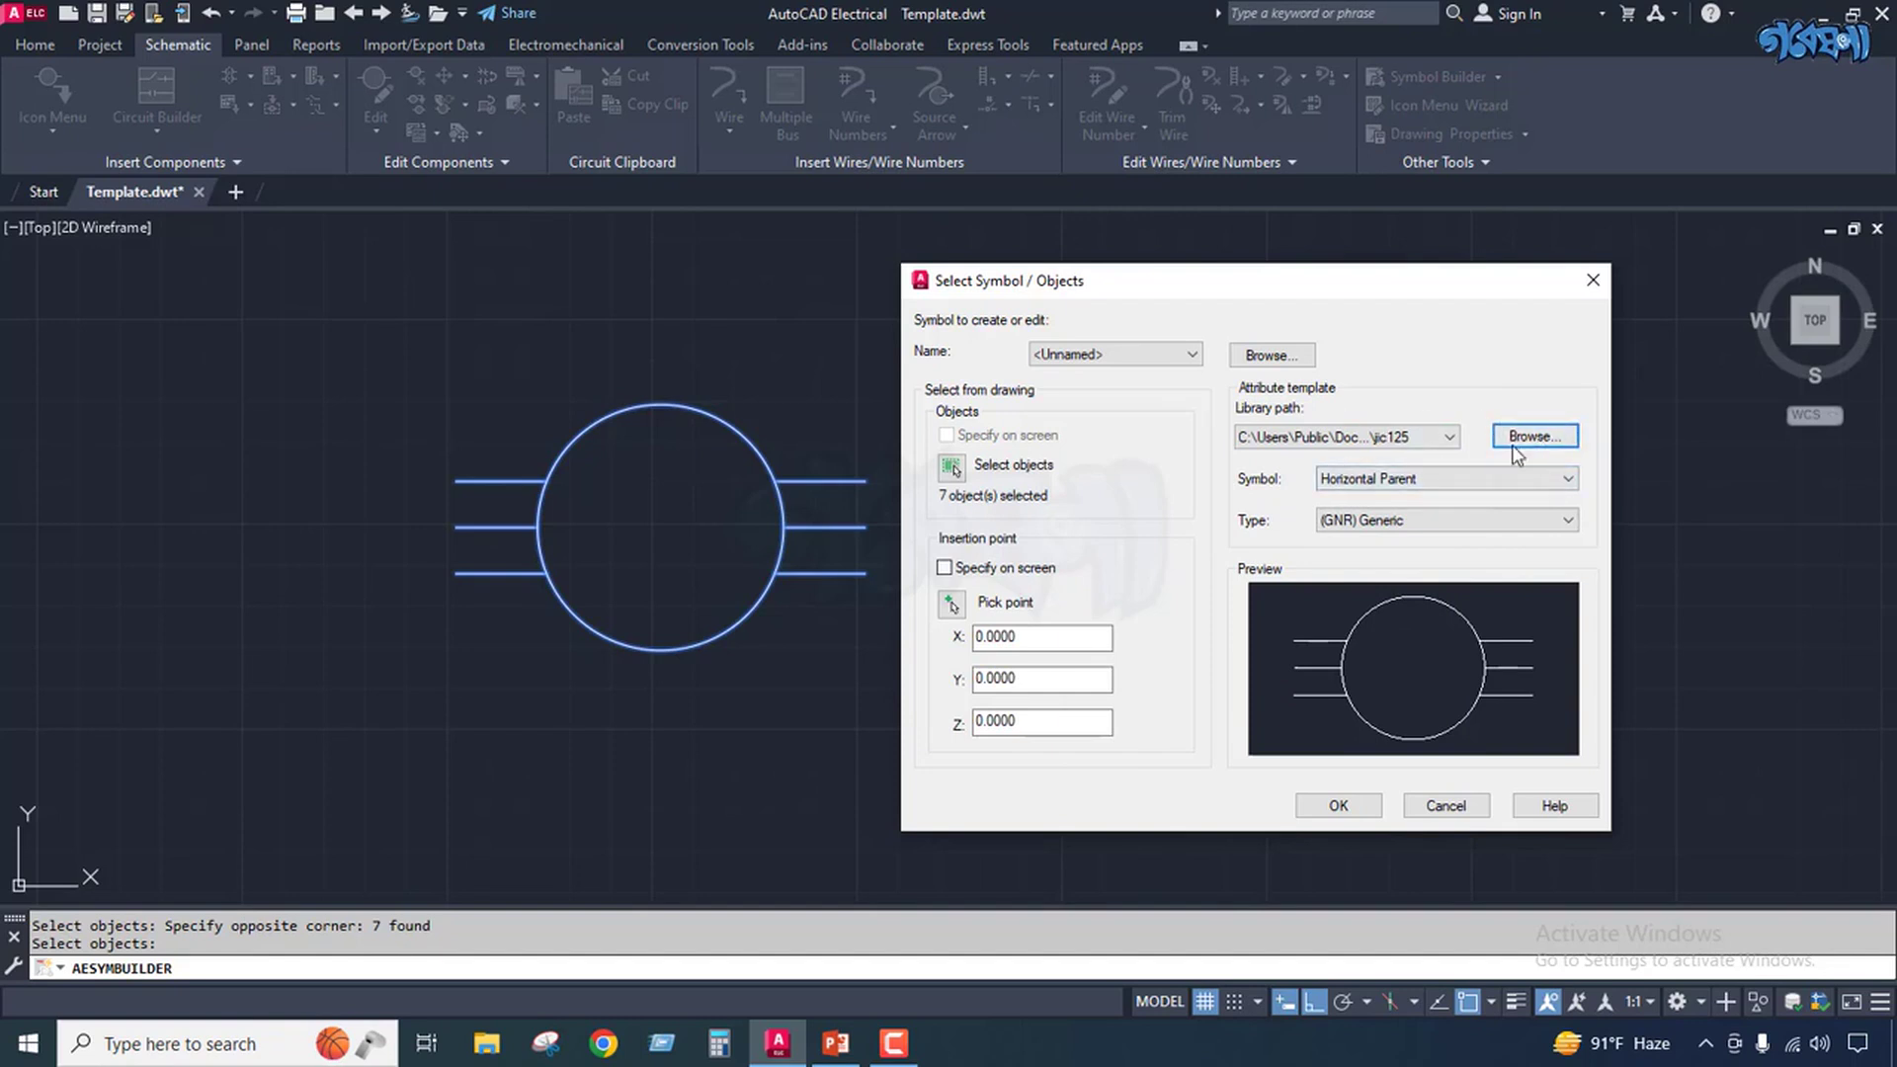
# Place the symbol's insertion point at the circle's center and keep Horizontal Parent as the symbol category.
pyautogui.click(950, 604)
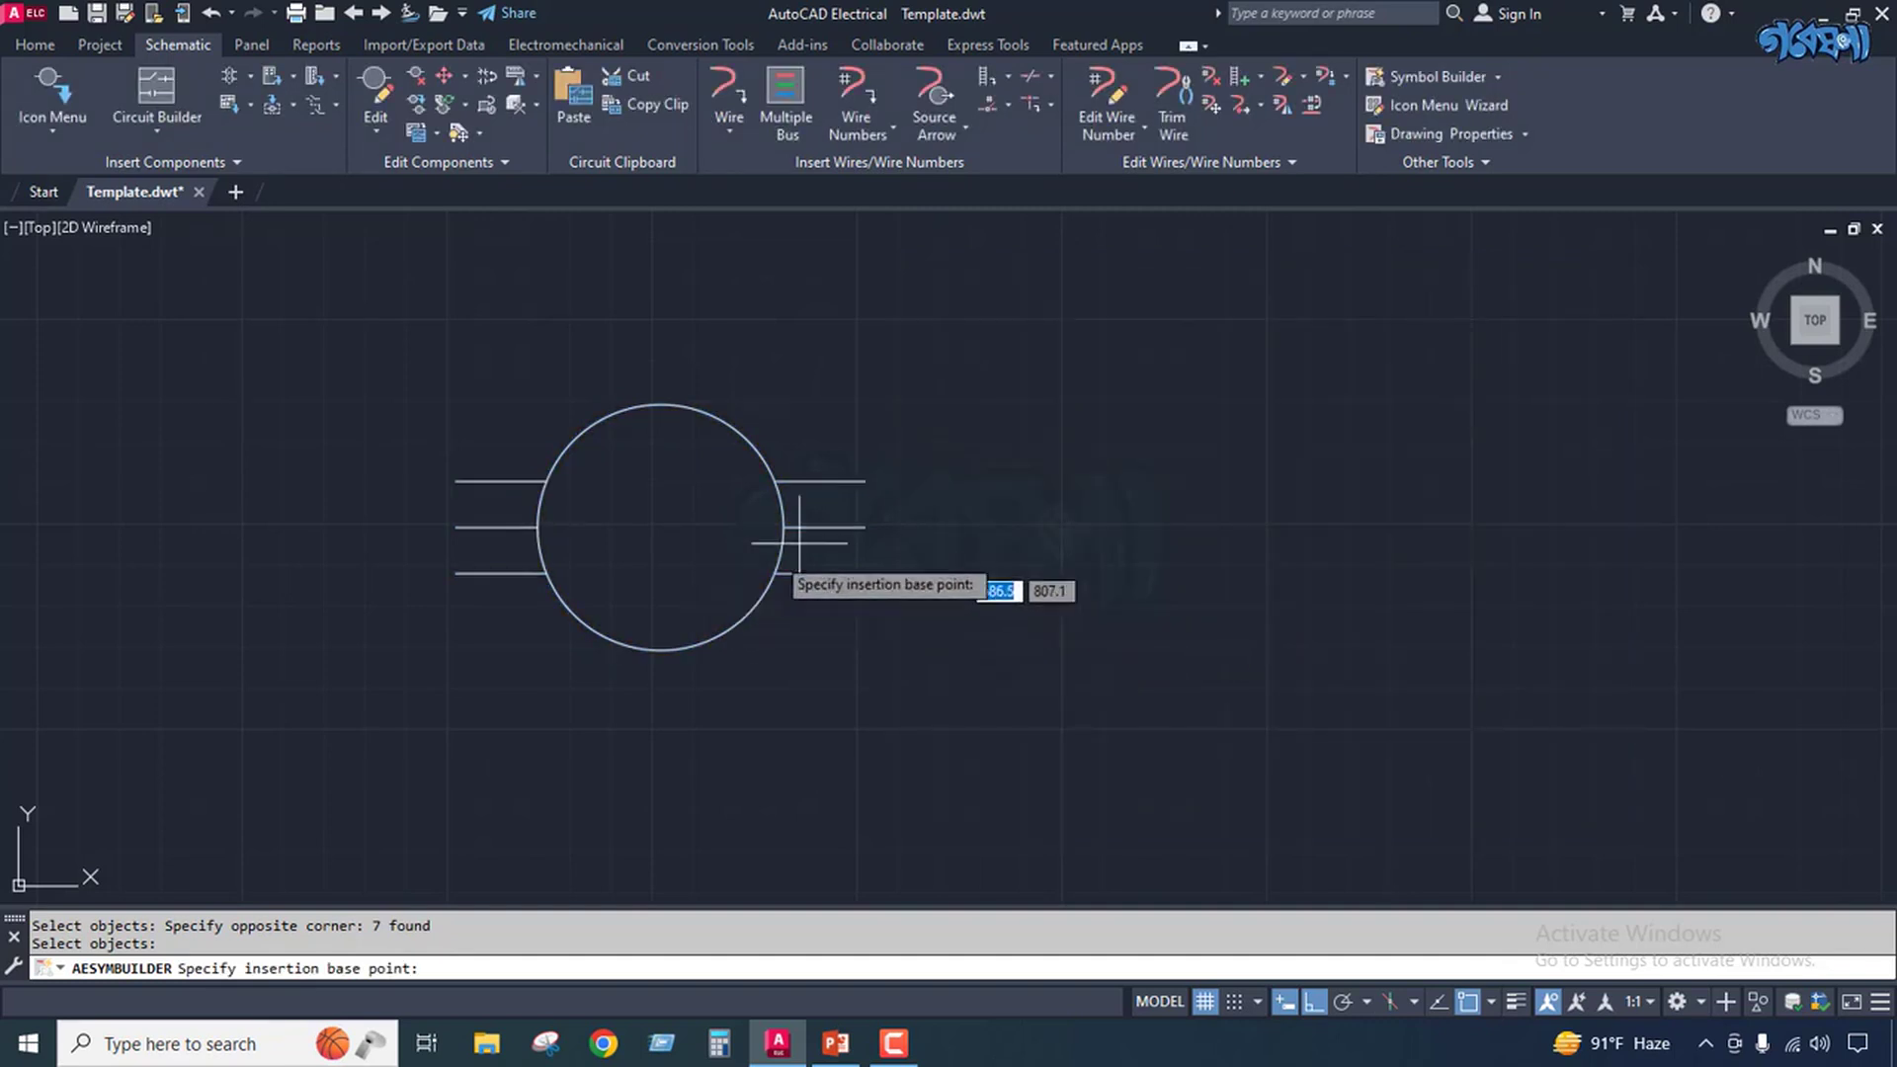
pyautogui.click(661, 527)
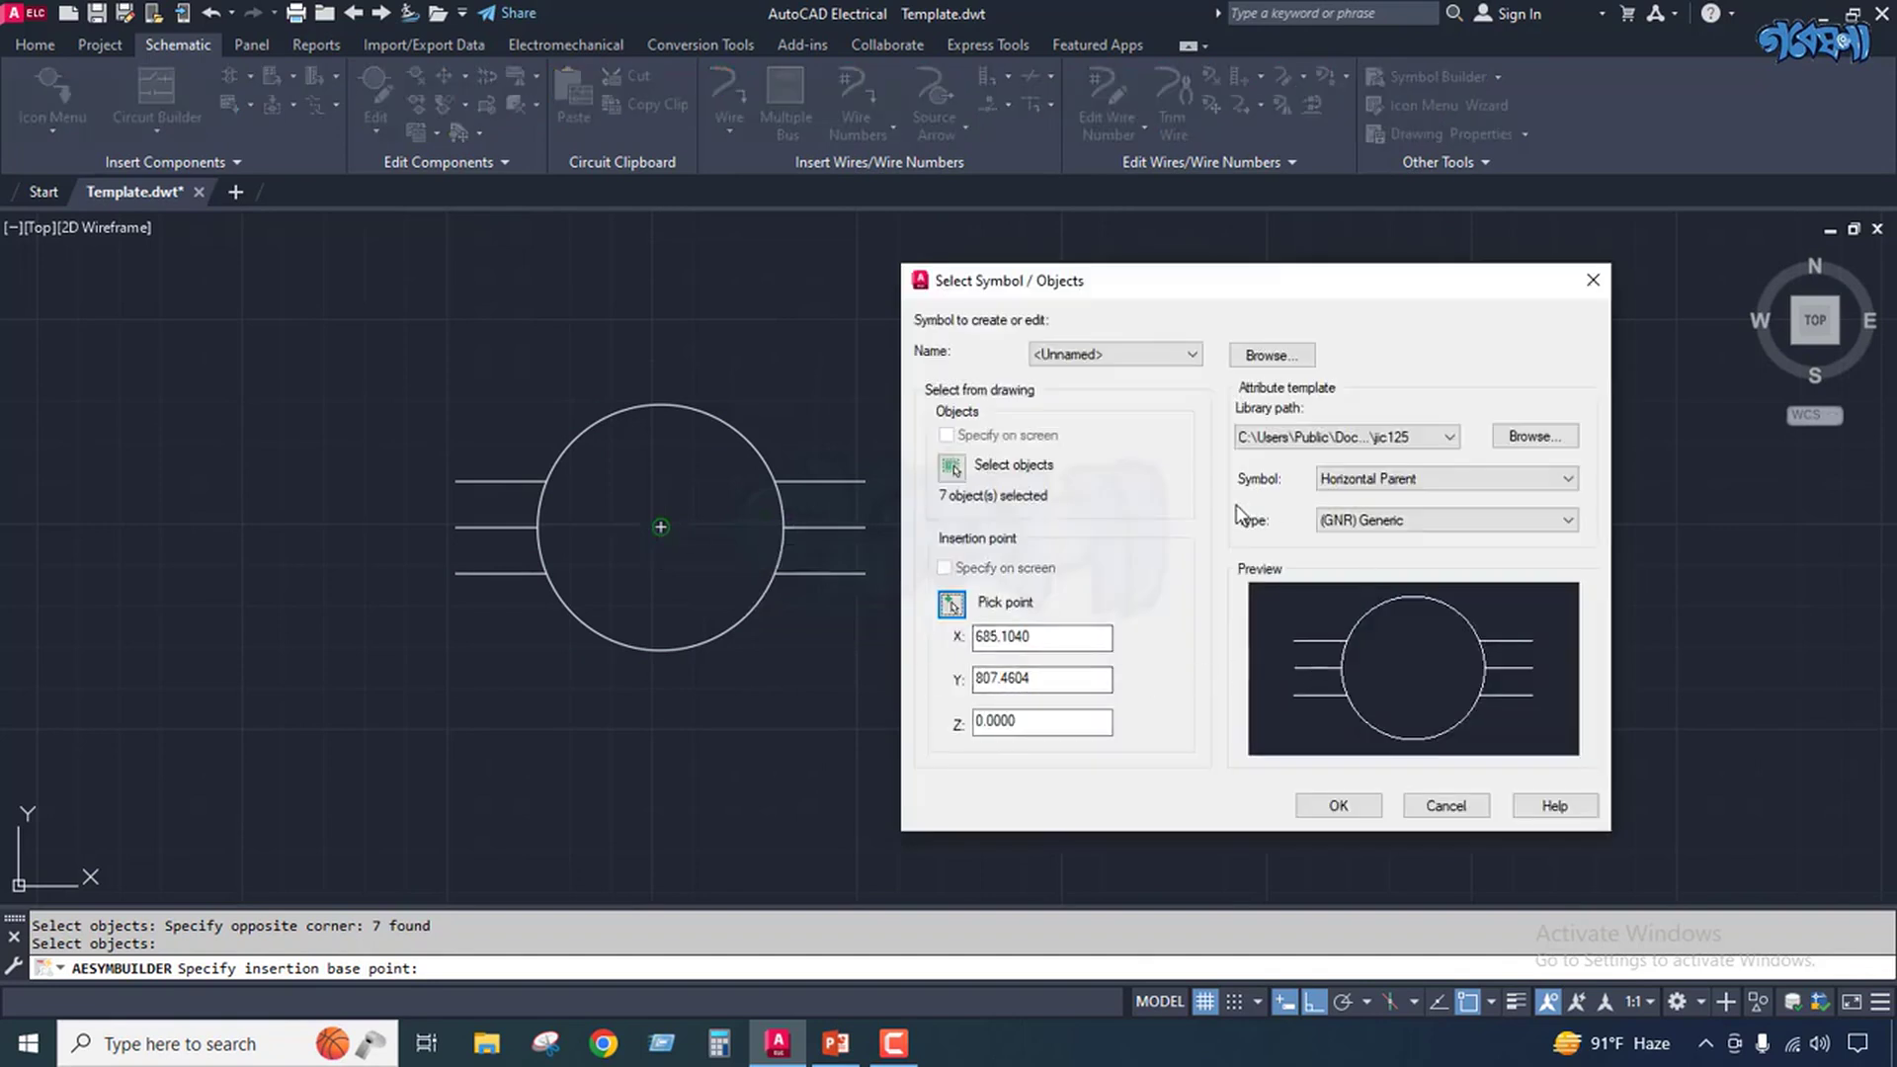
pyautogui.click(1570, 481)
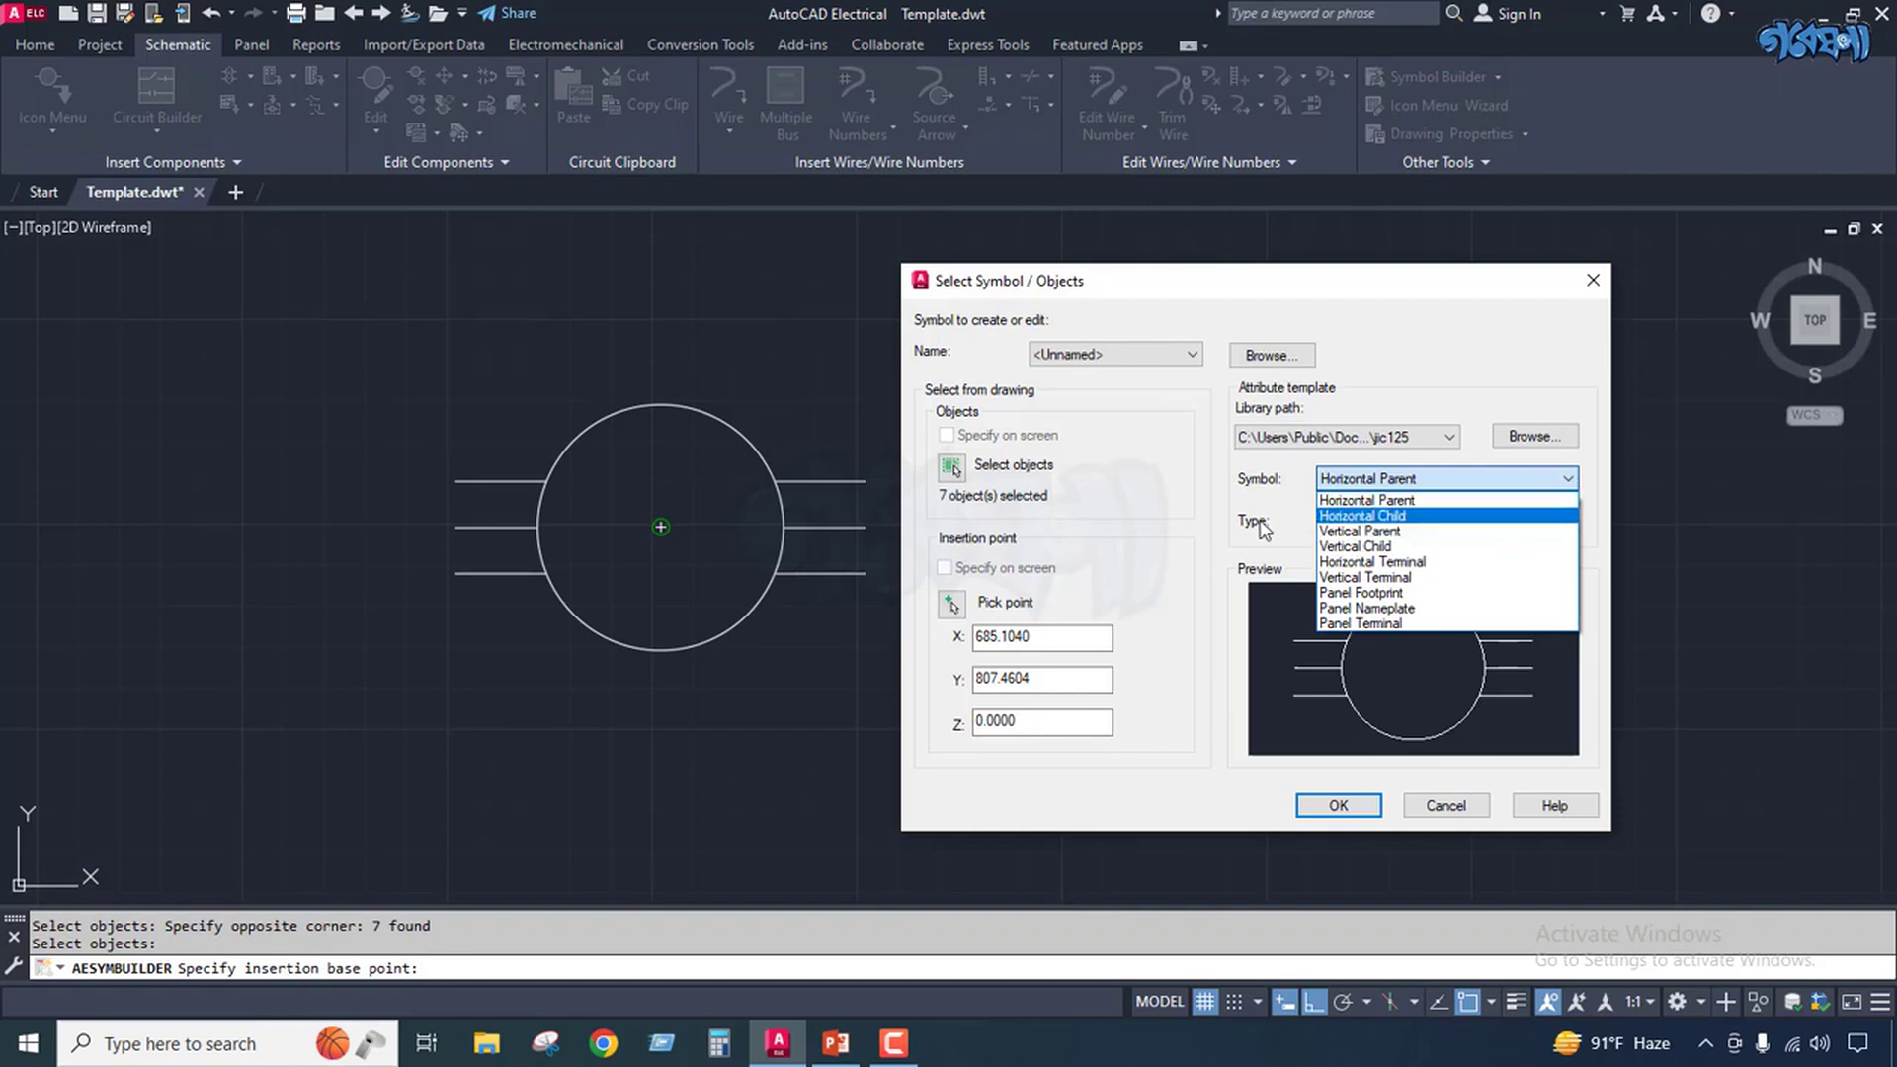
pyautogui.click(1202, 529)
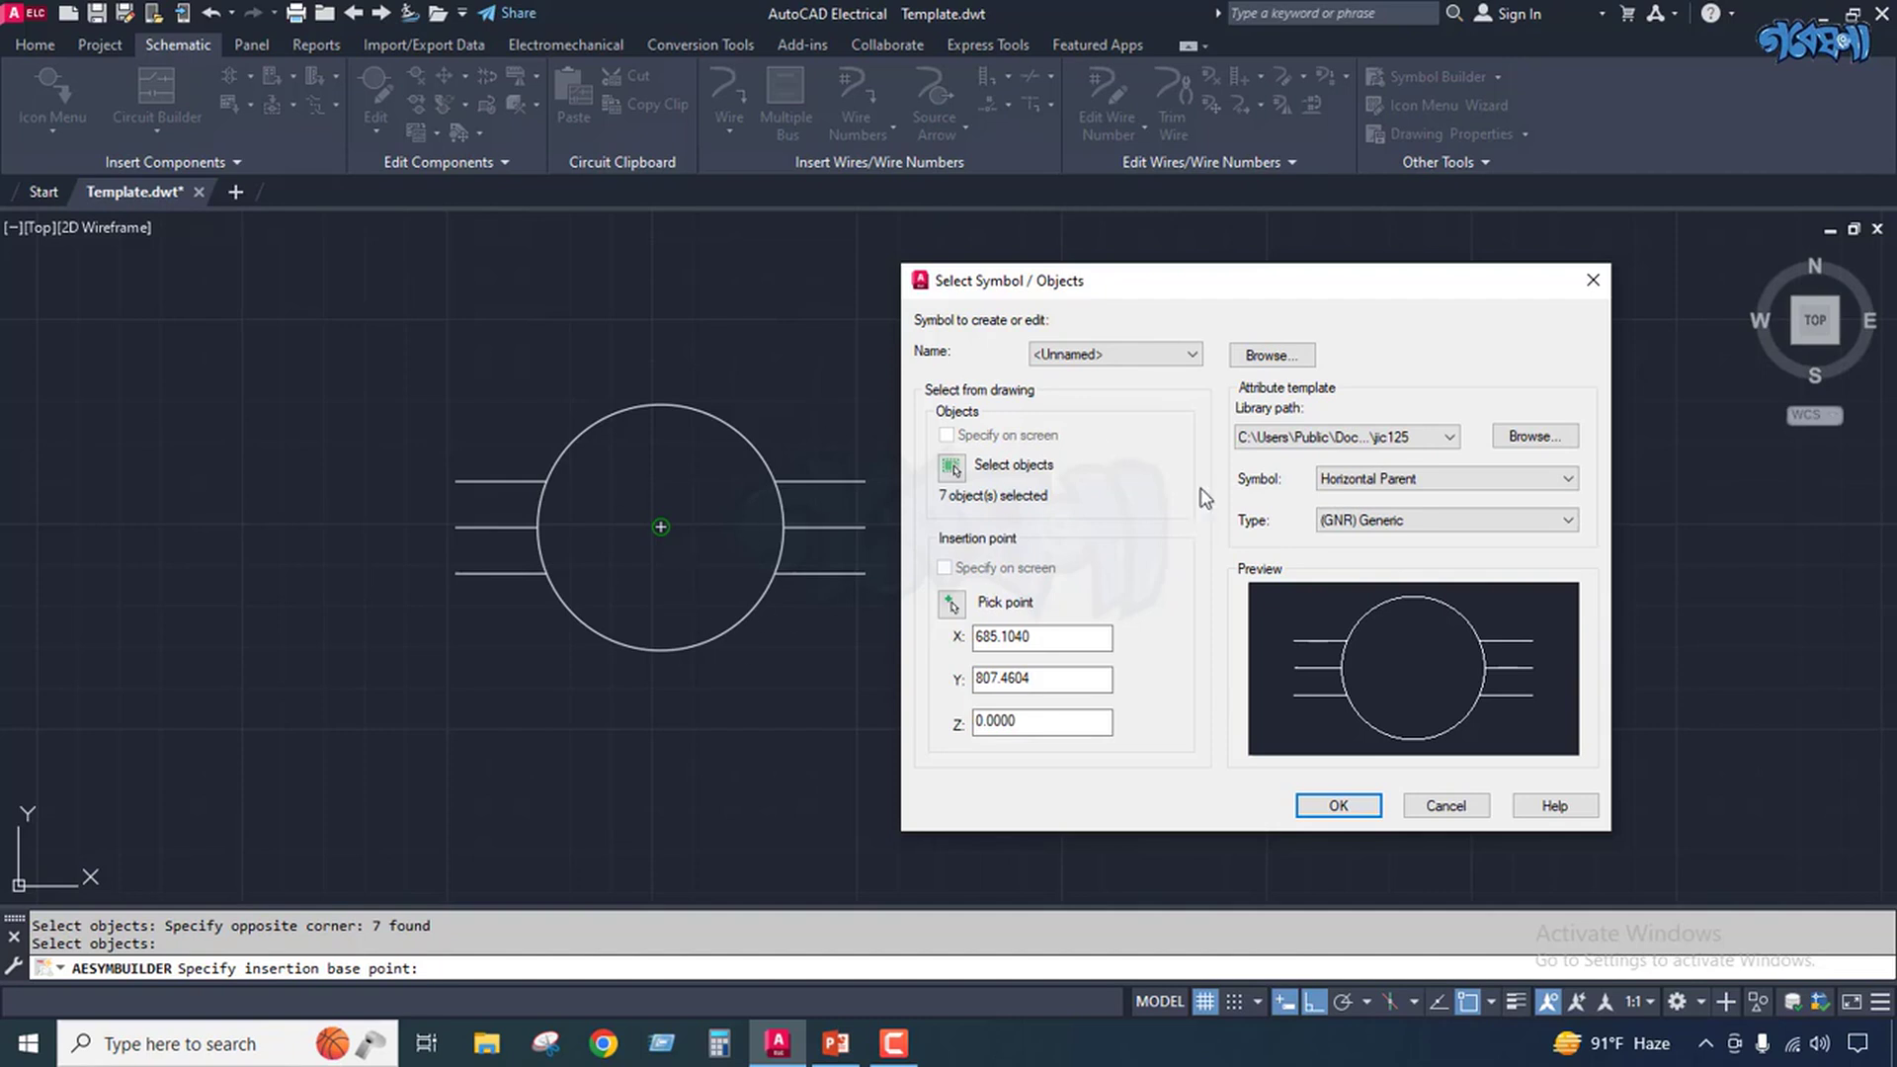
pyautogui.click(1564, 482)
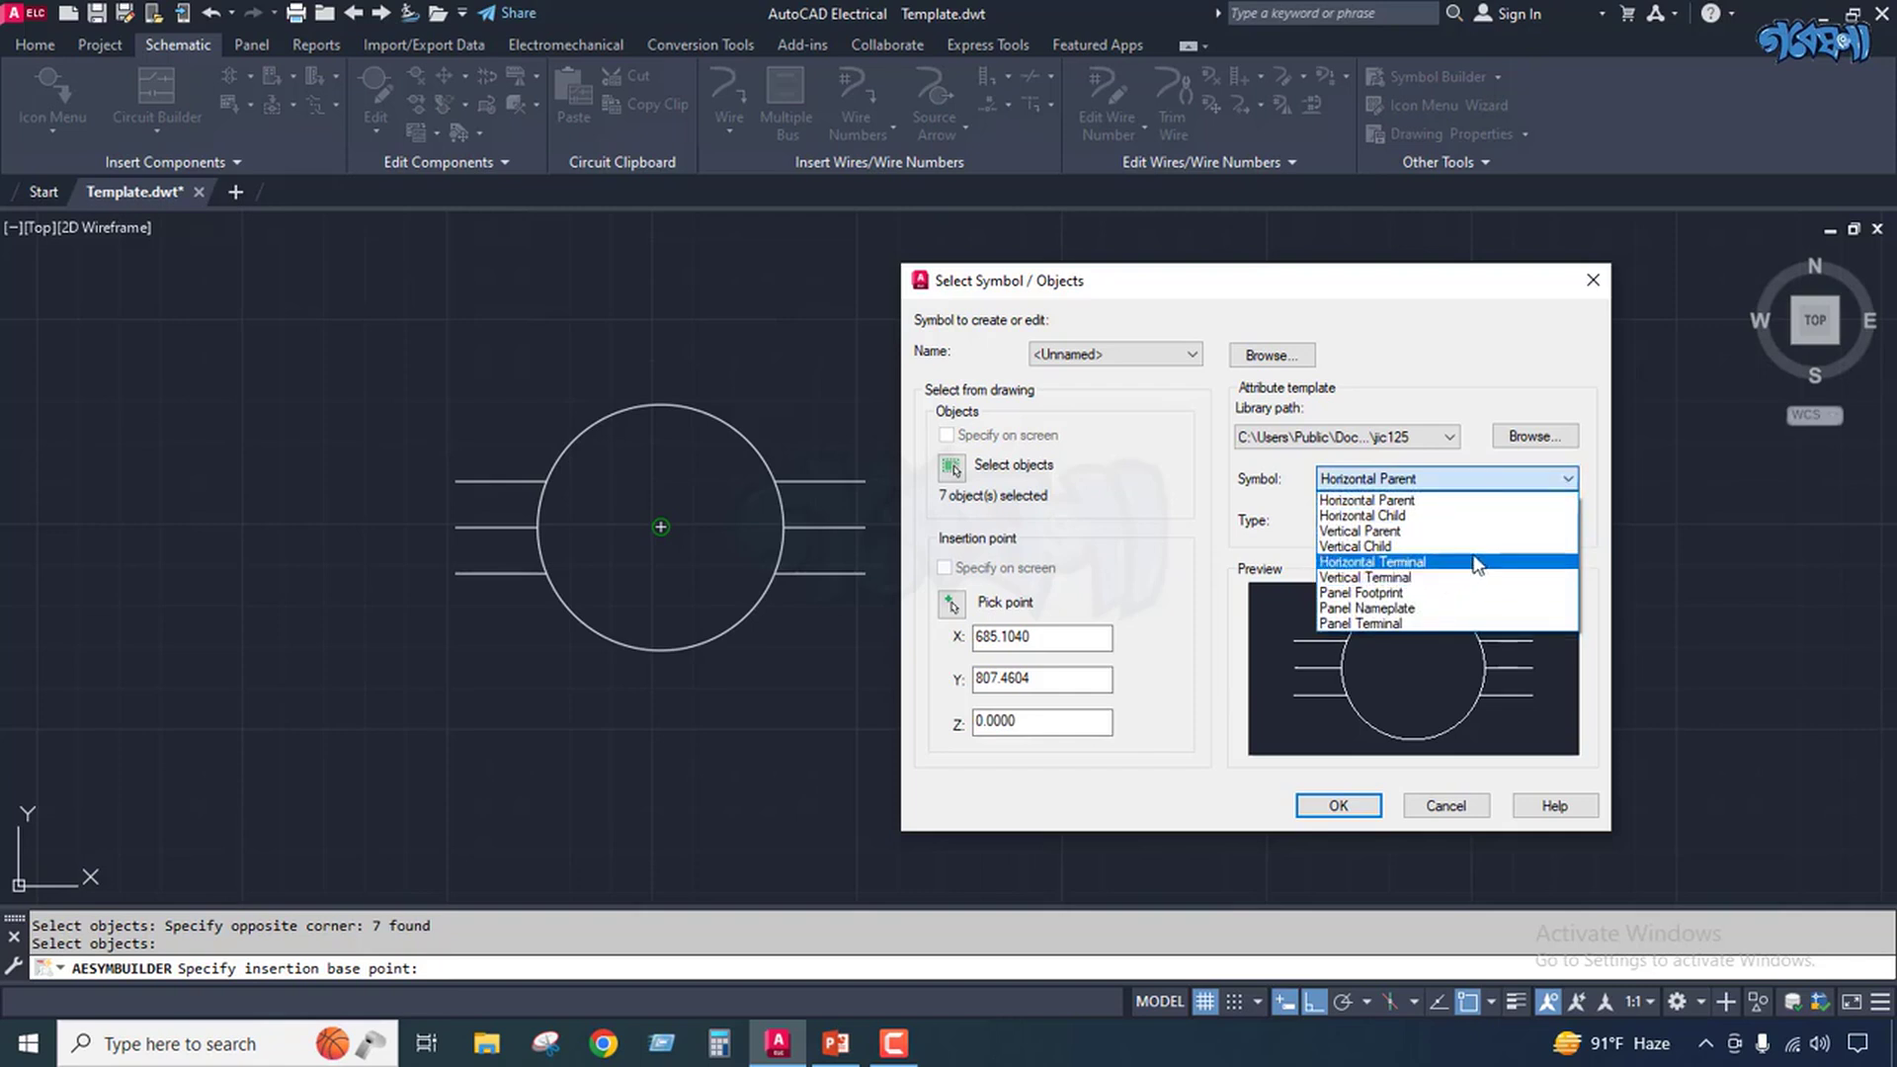
pyautogui.click(1320, 501)
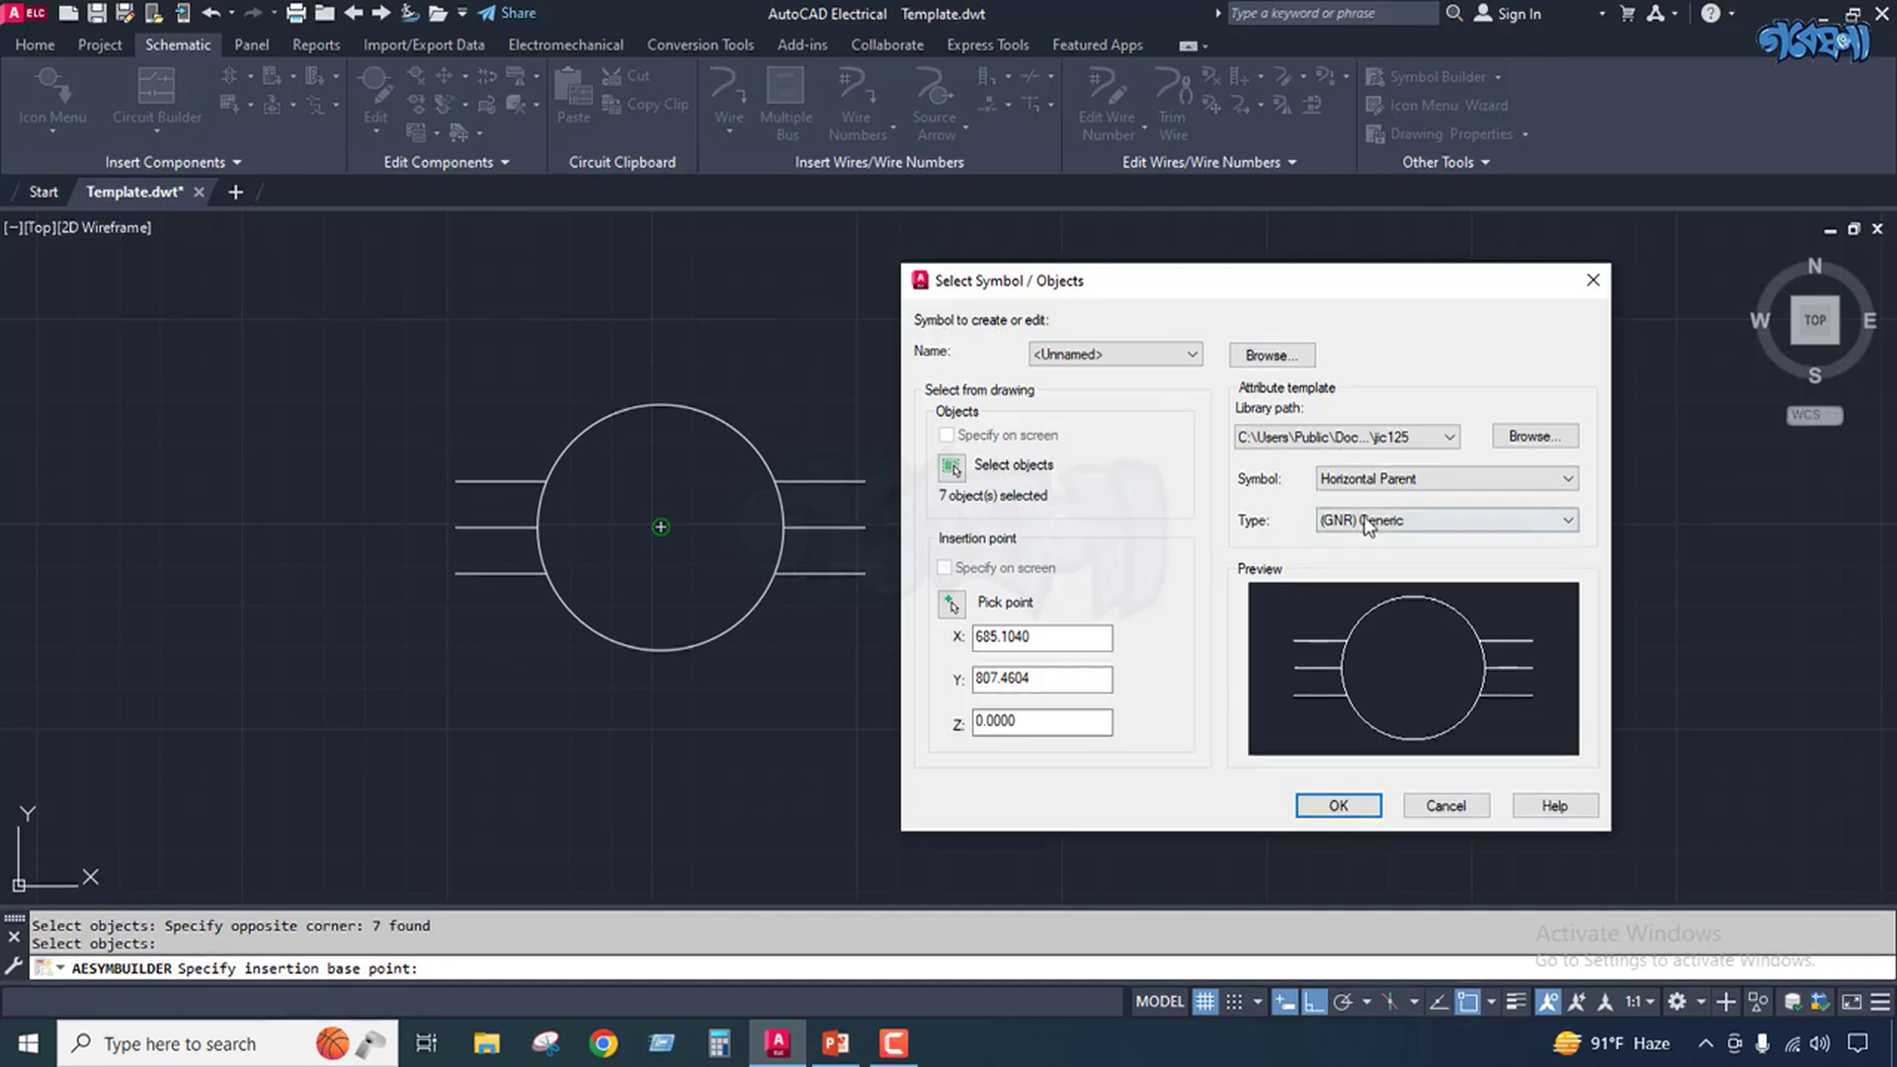
pyautogui.click(1559, 480)
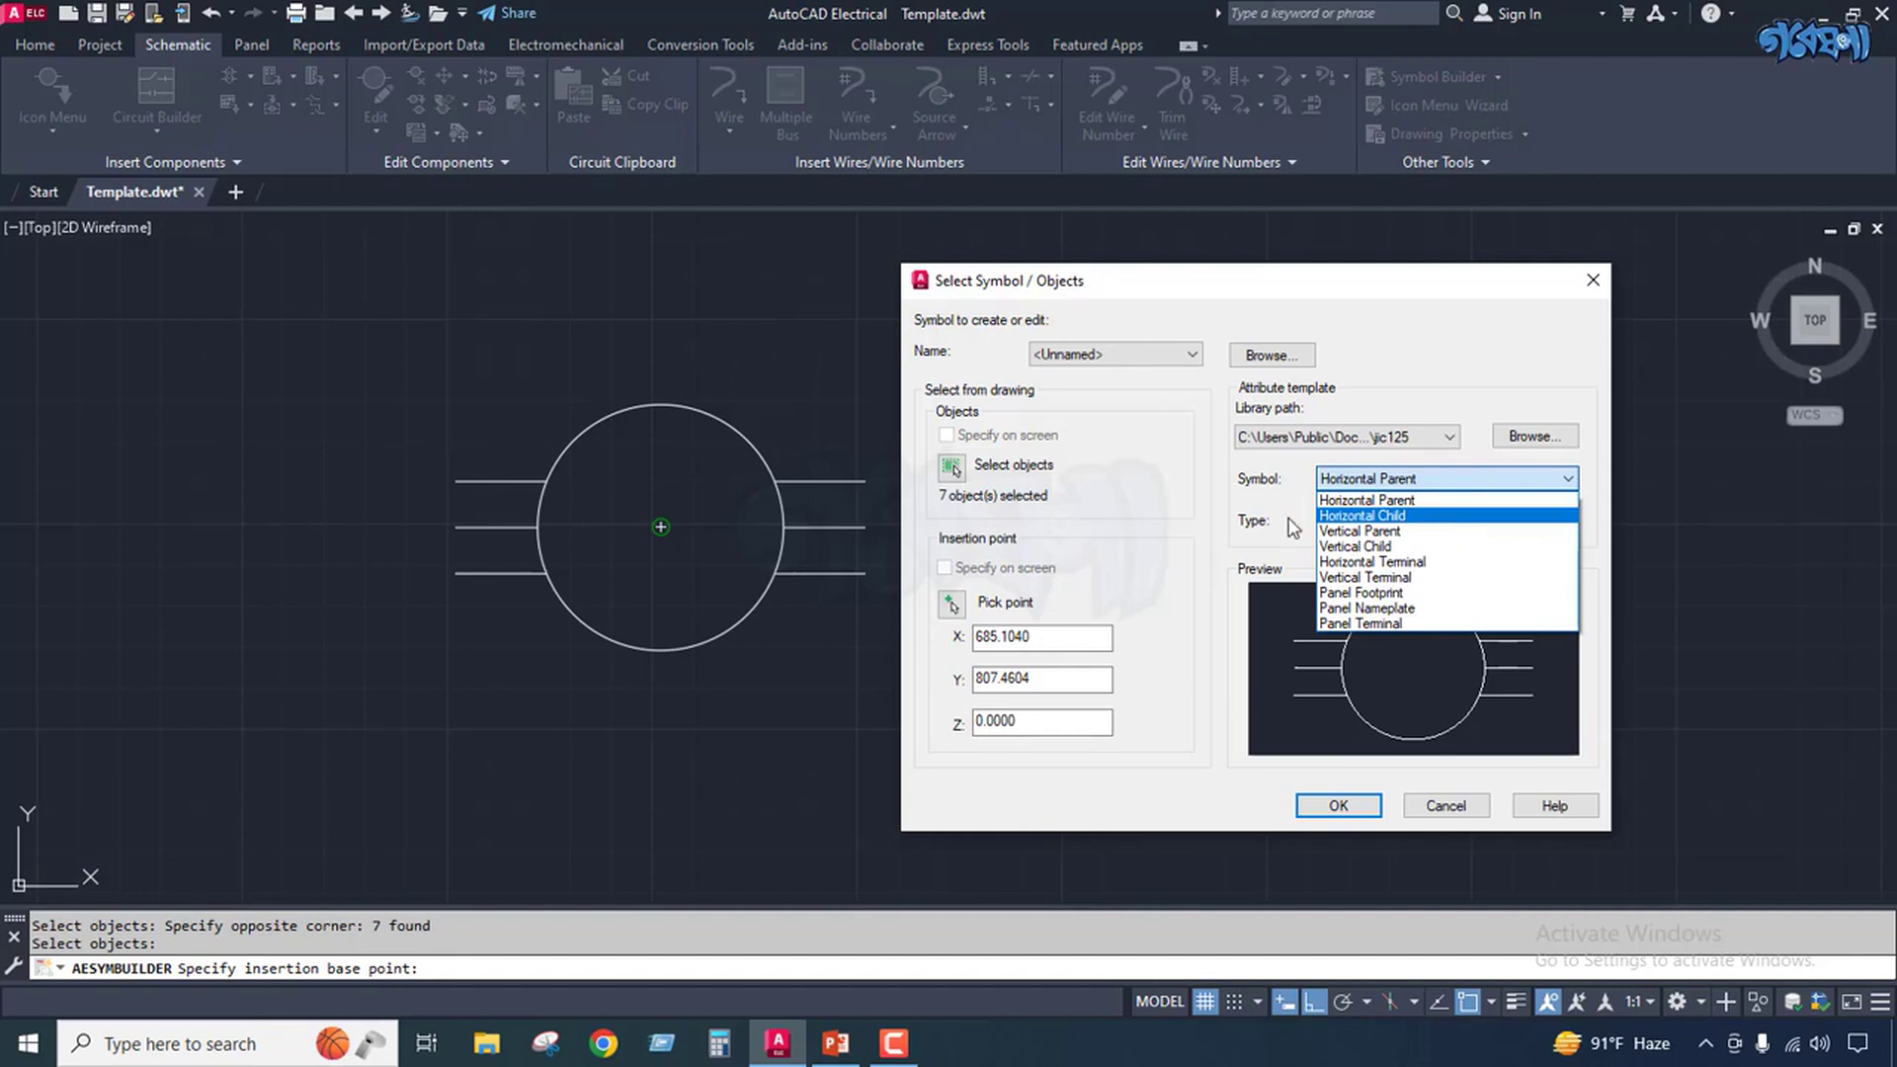
pyautogui.click(1183, 526)
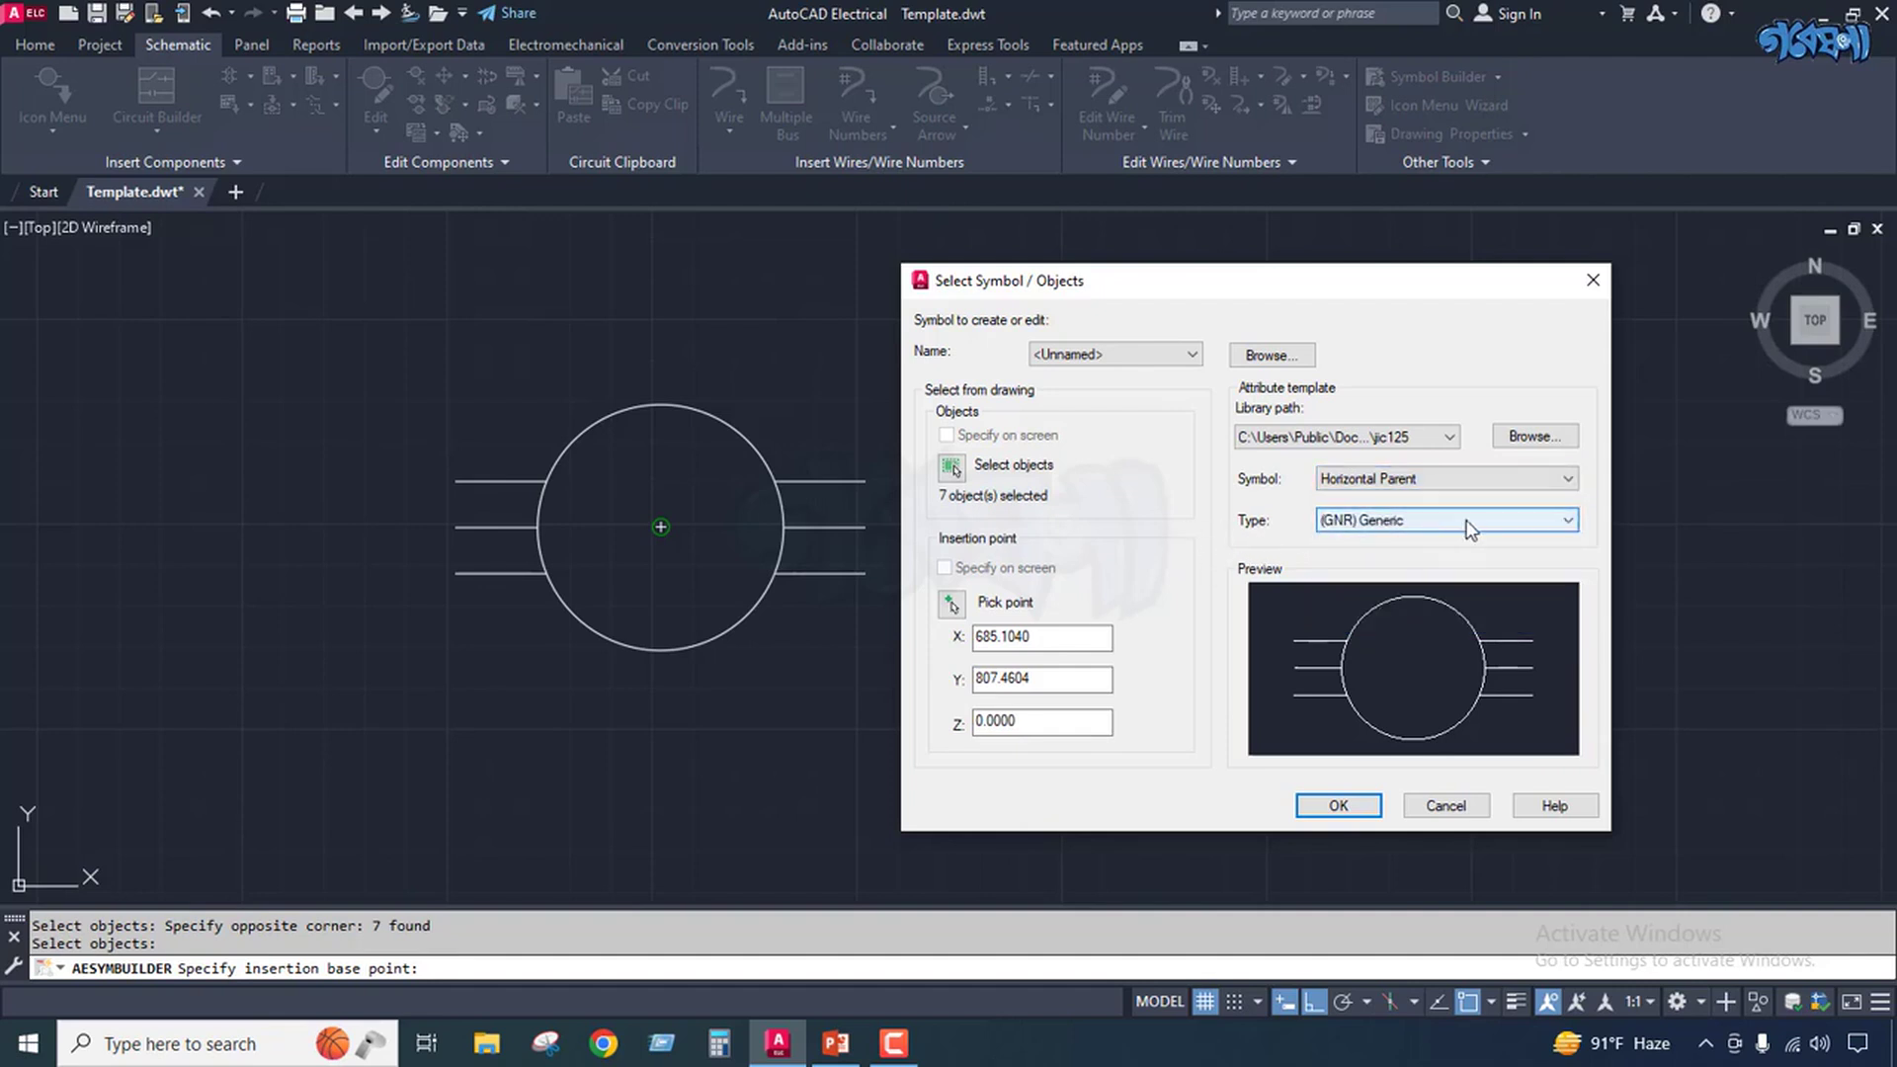
# Set the symbol's type to (MO) Motors and accept the setup to open the symbol for attribute editing.
pyautogui.click(1570, 527)
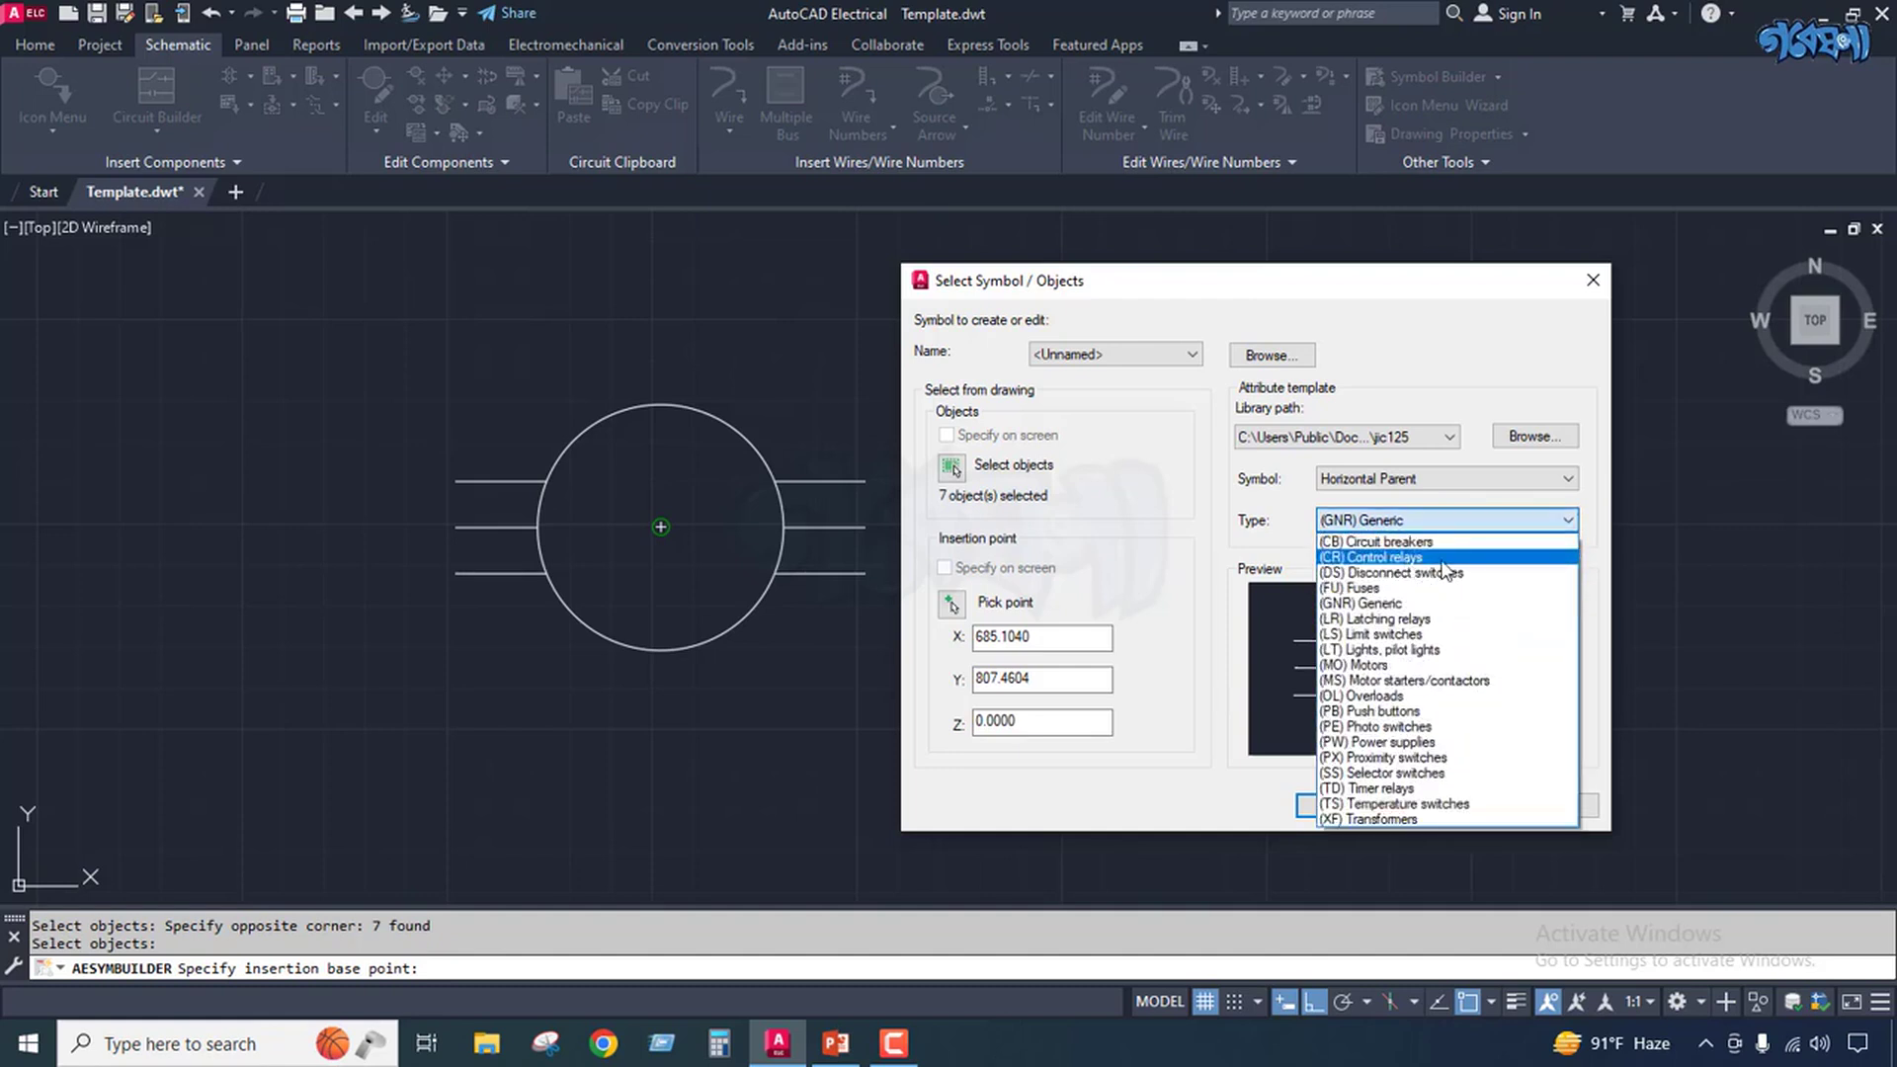
pyautogui.click(1374, 667)
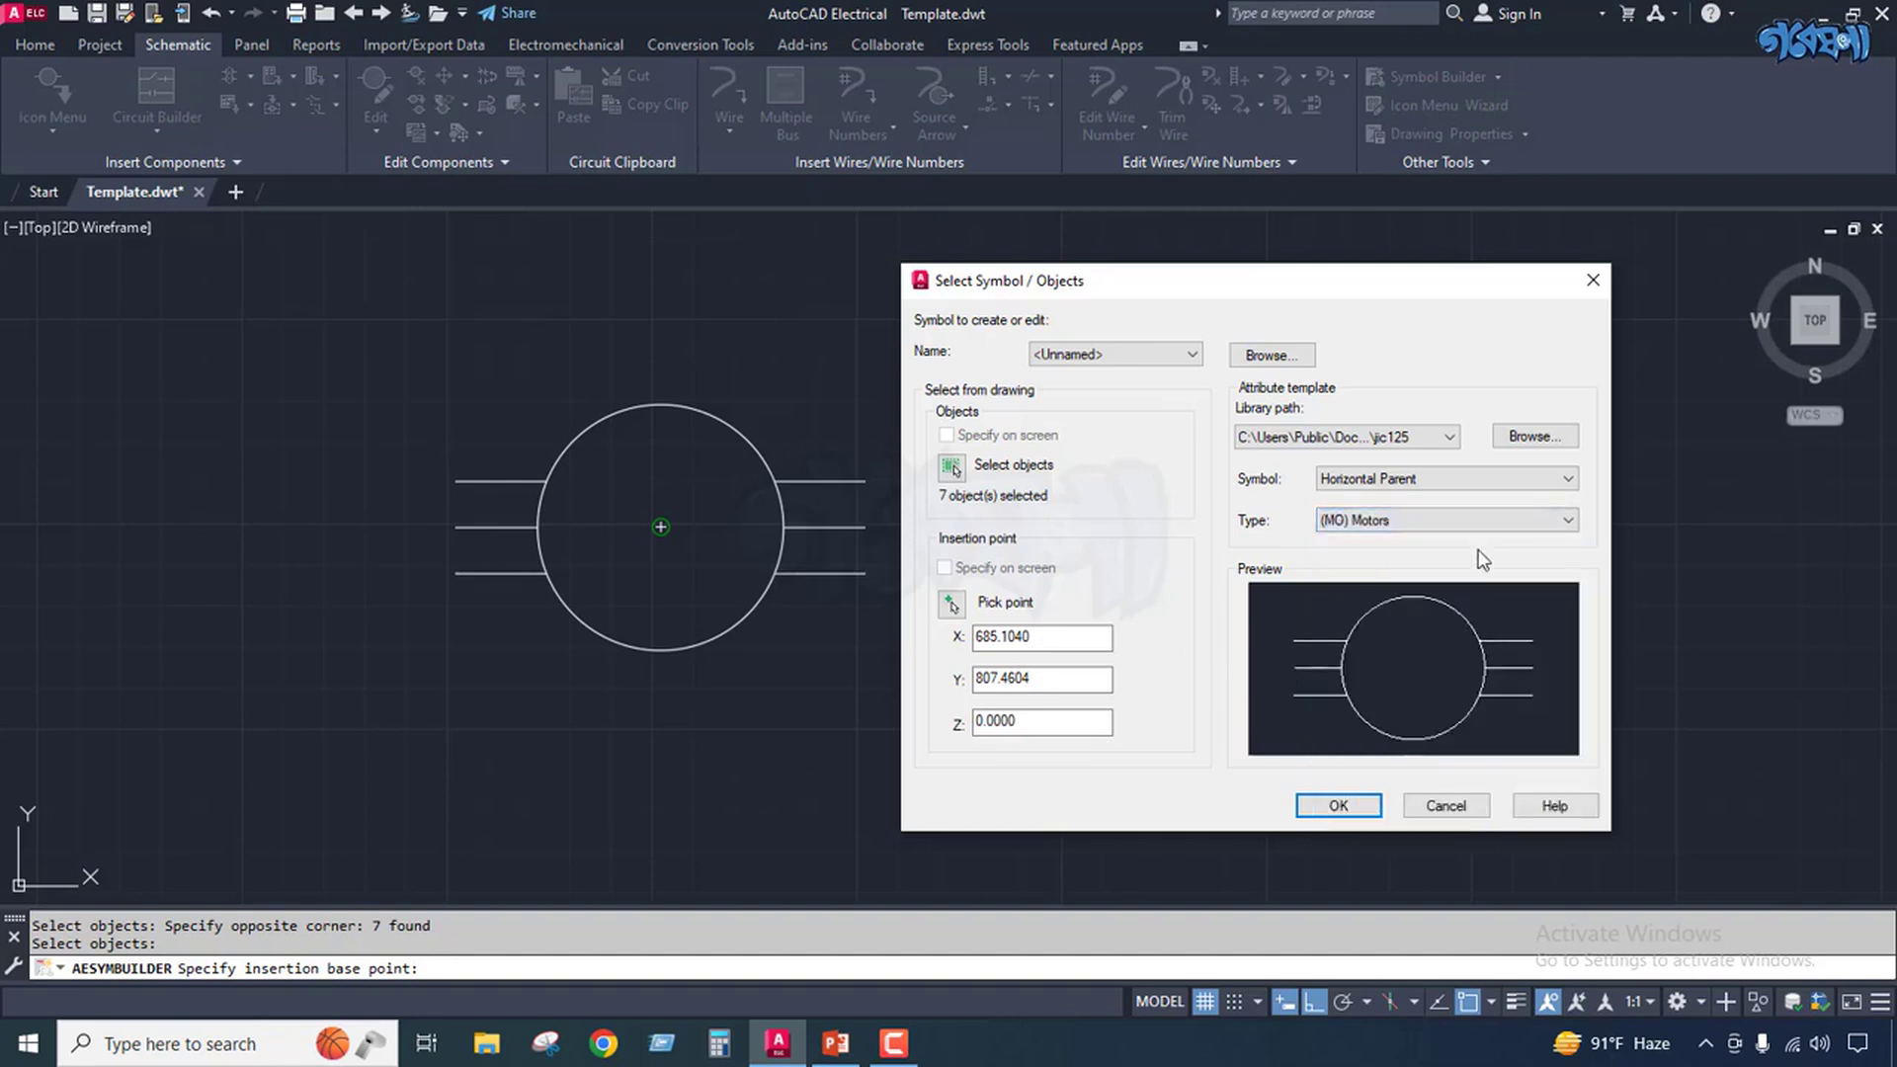
pyautogui.click(1569, 521)
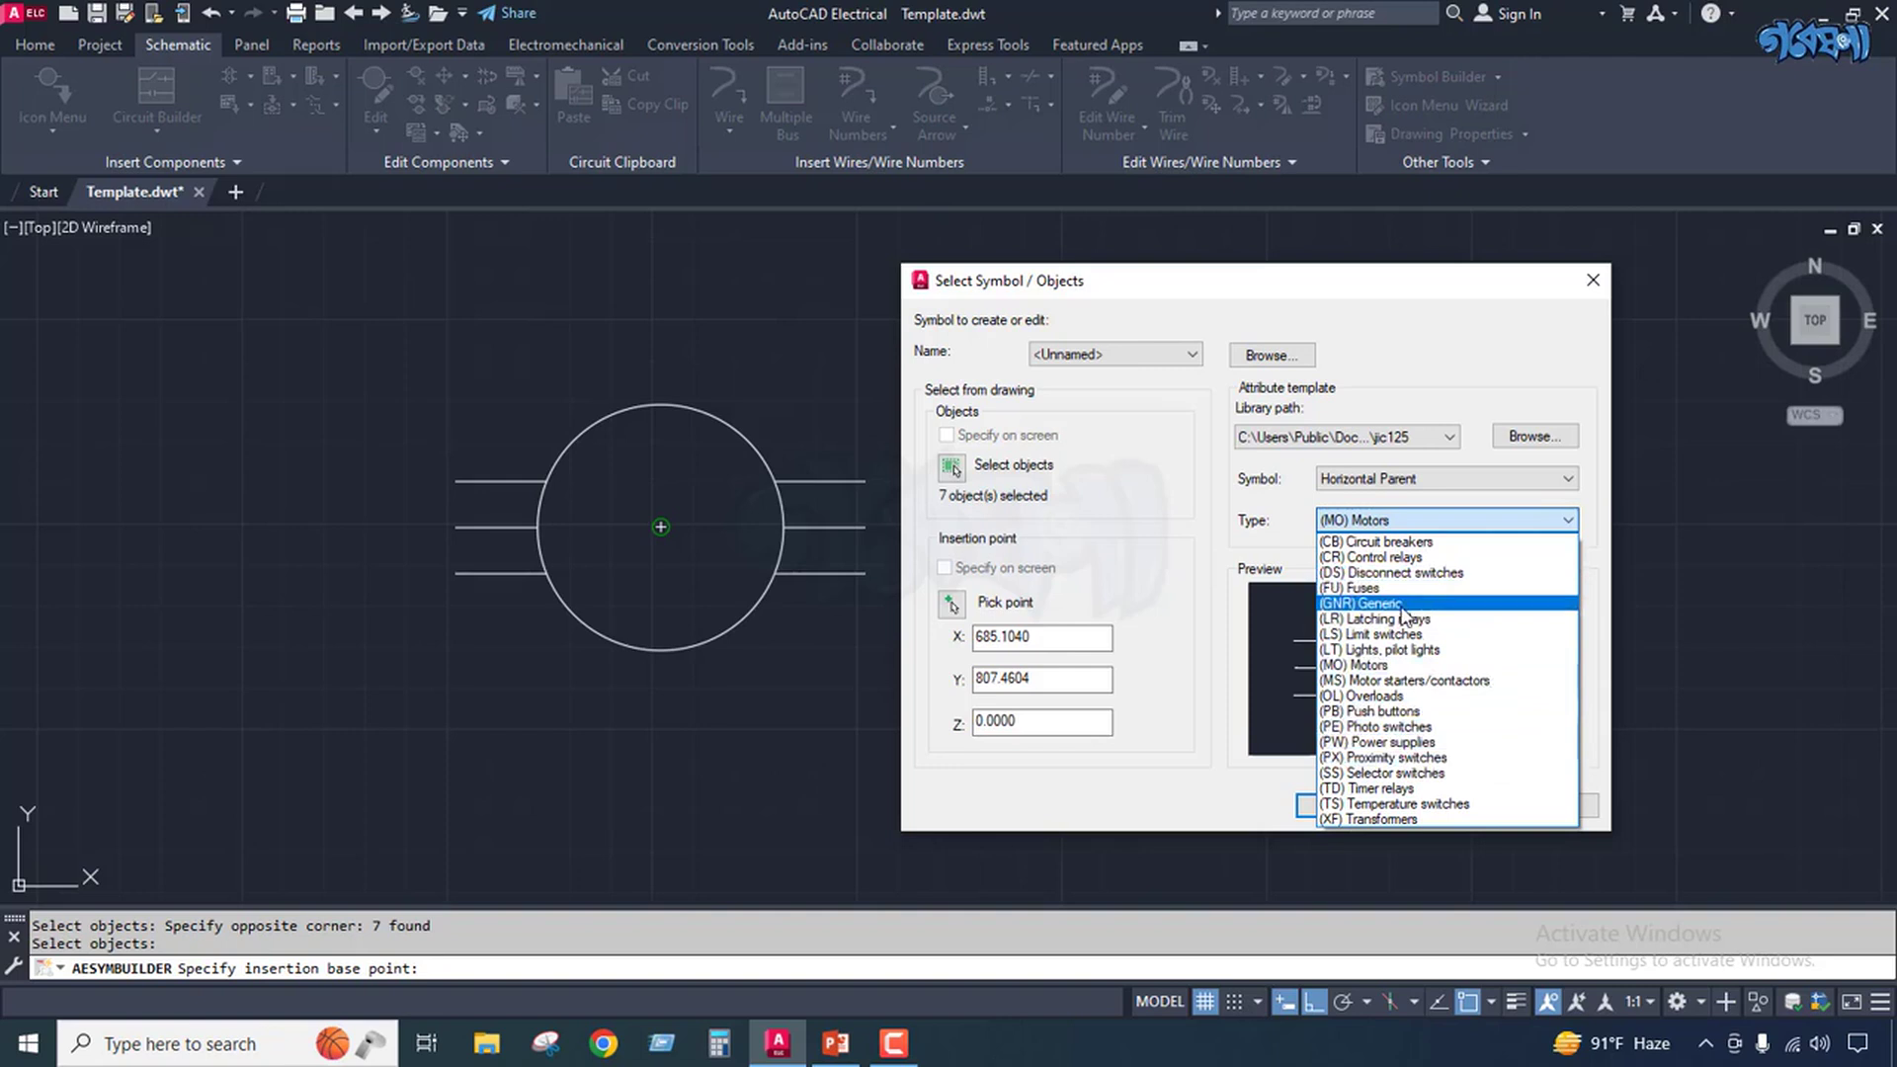
pyautogui.click(1202, 615)
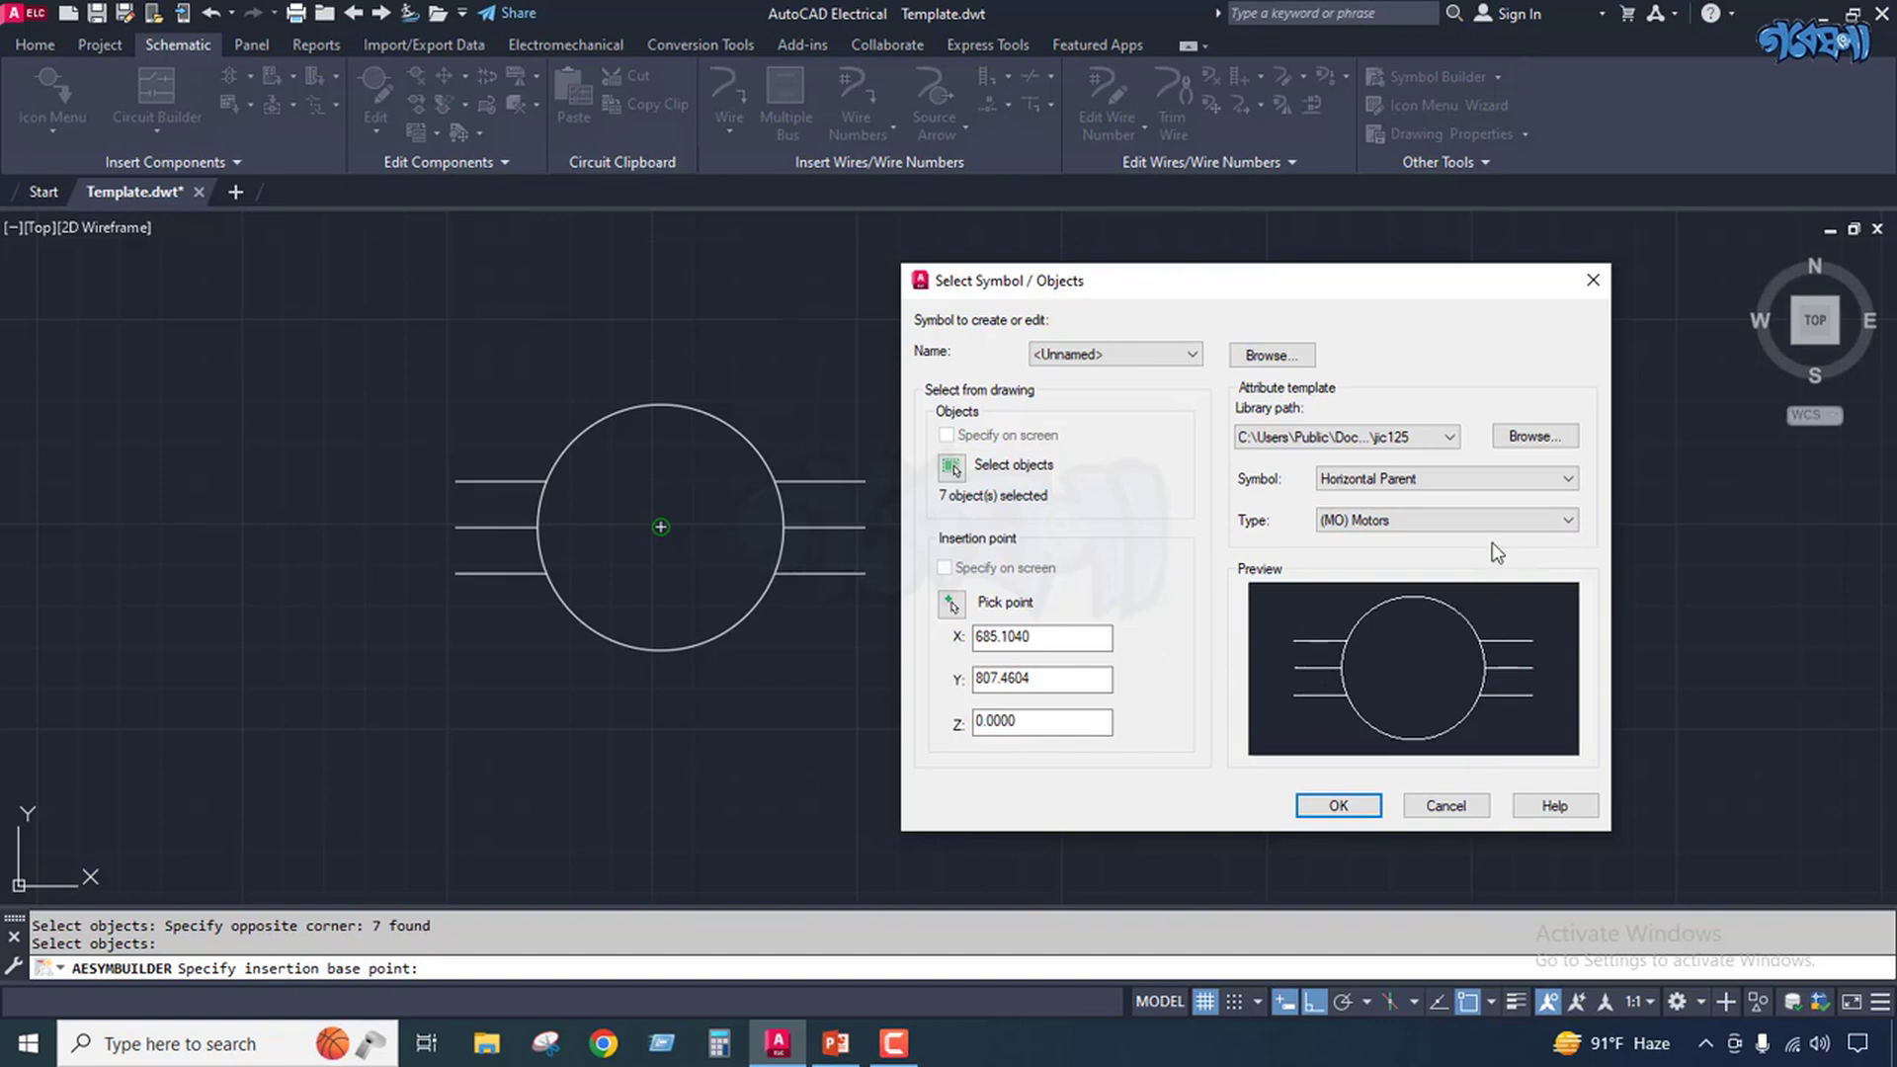
pyautogui.click(1340, 806)
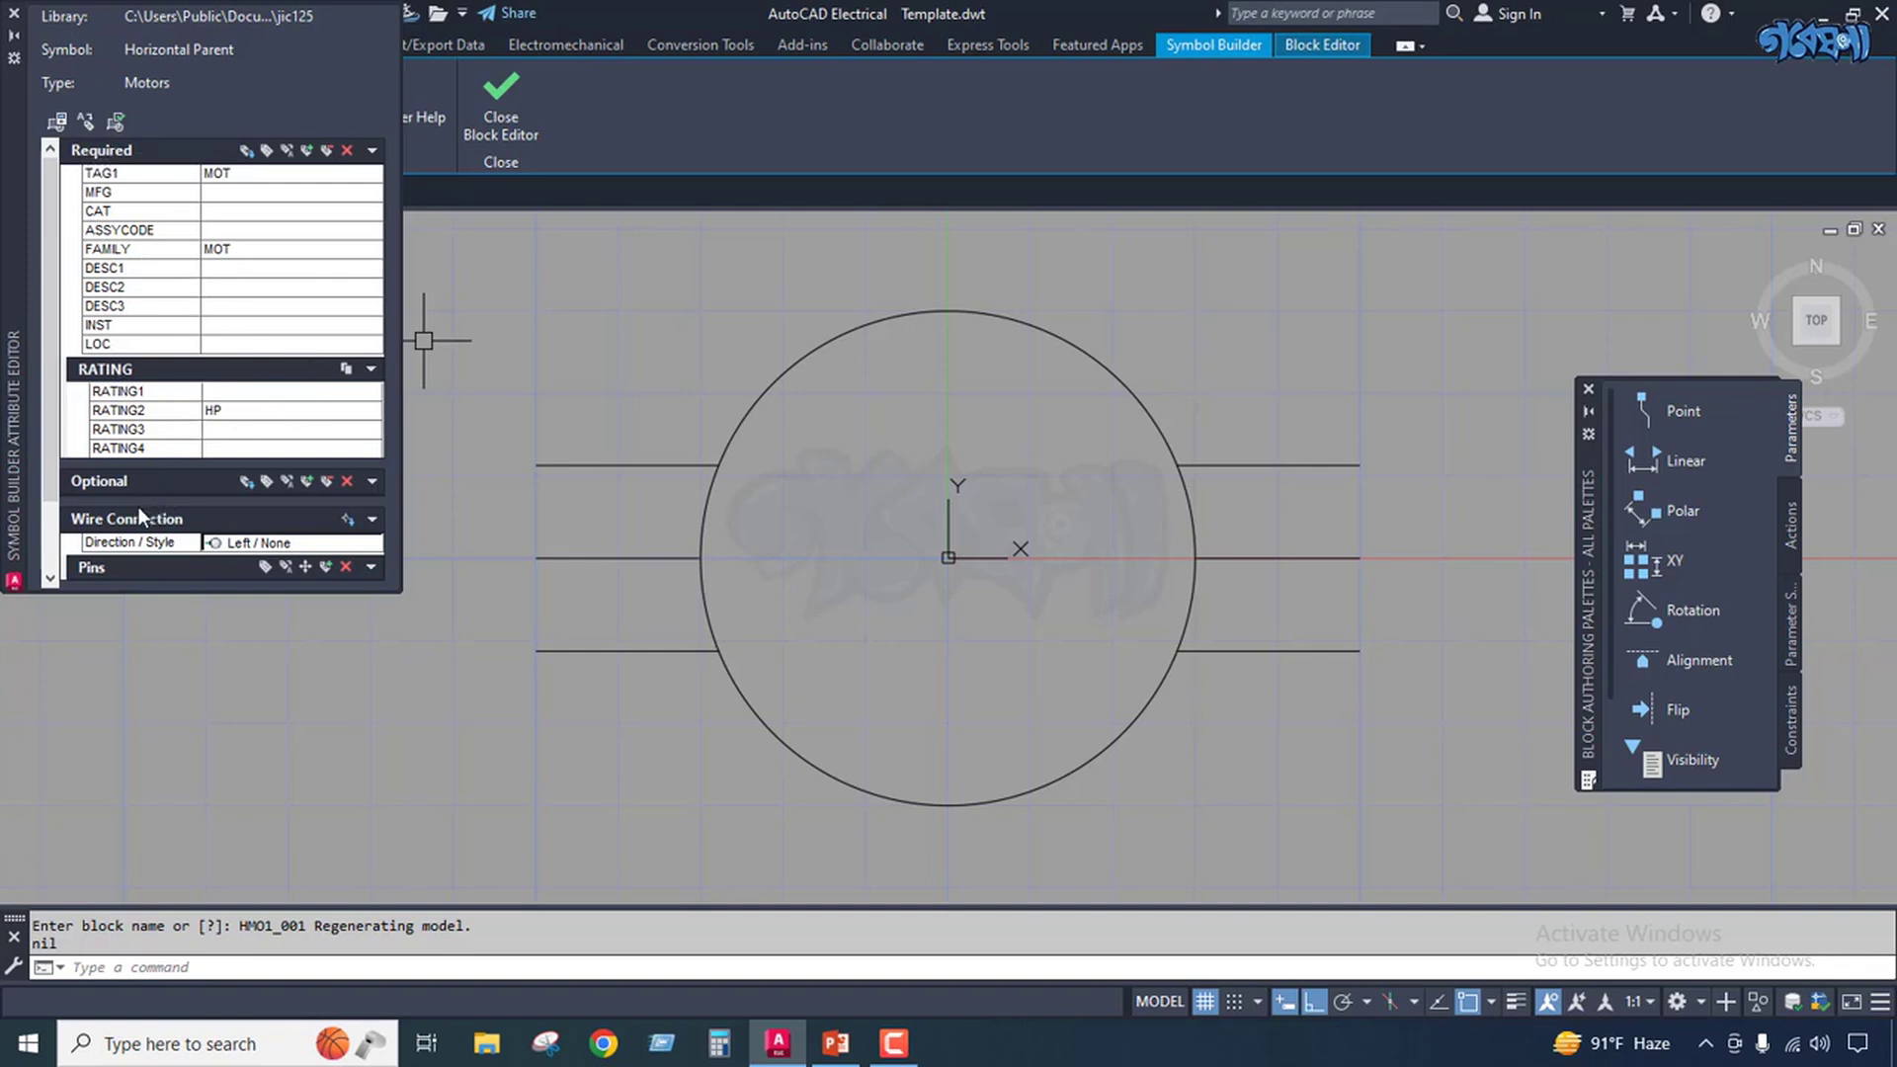
pyautogui.click(369, 481)
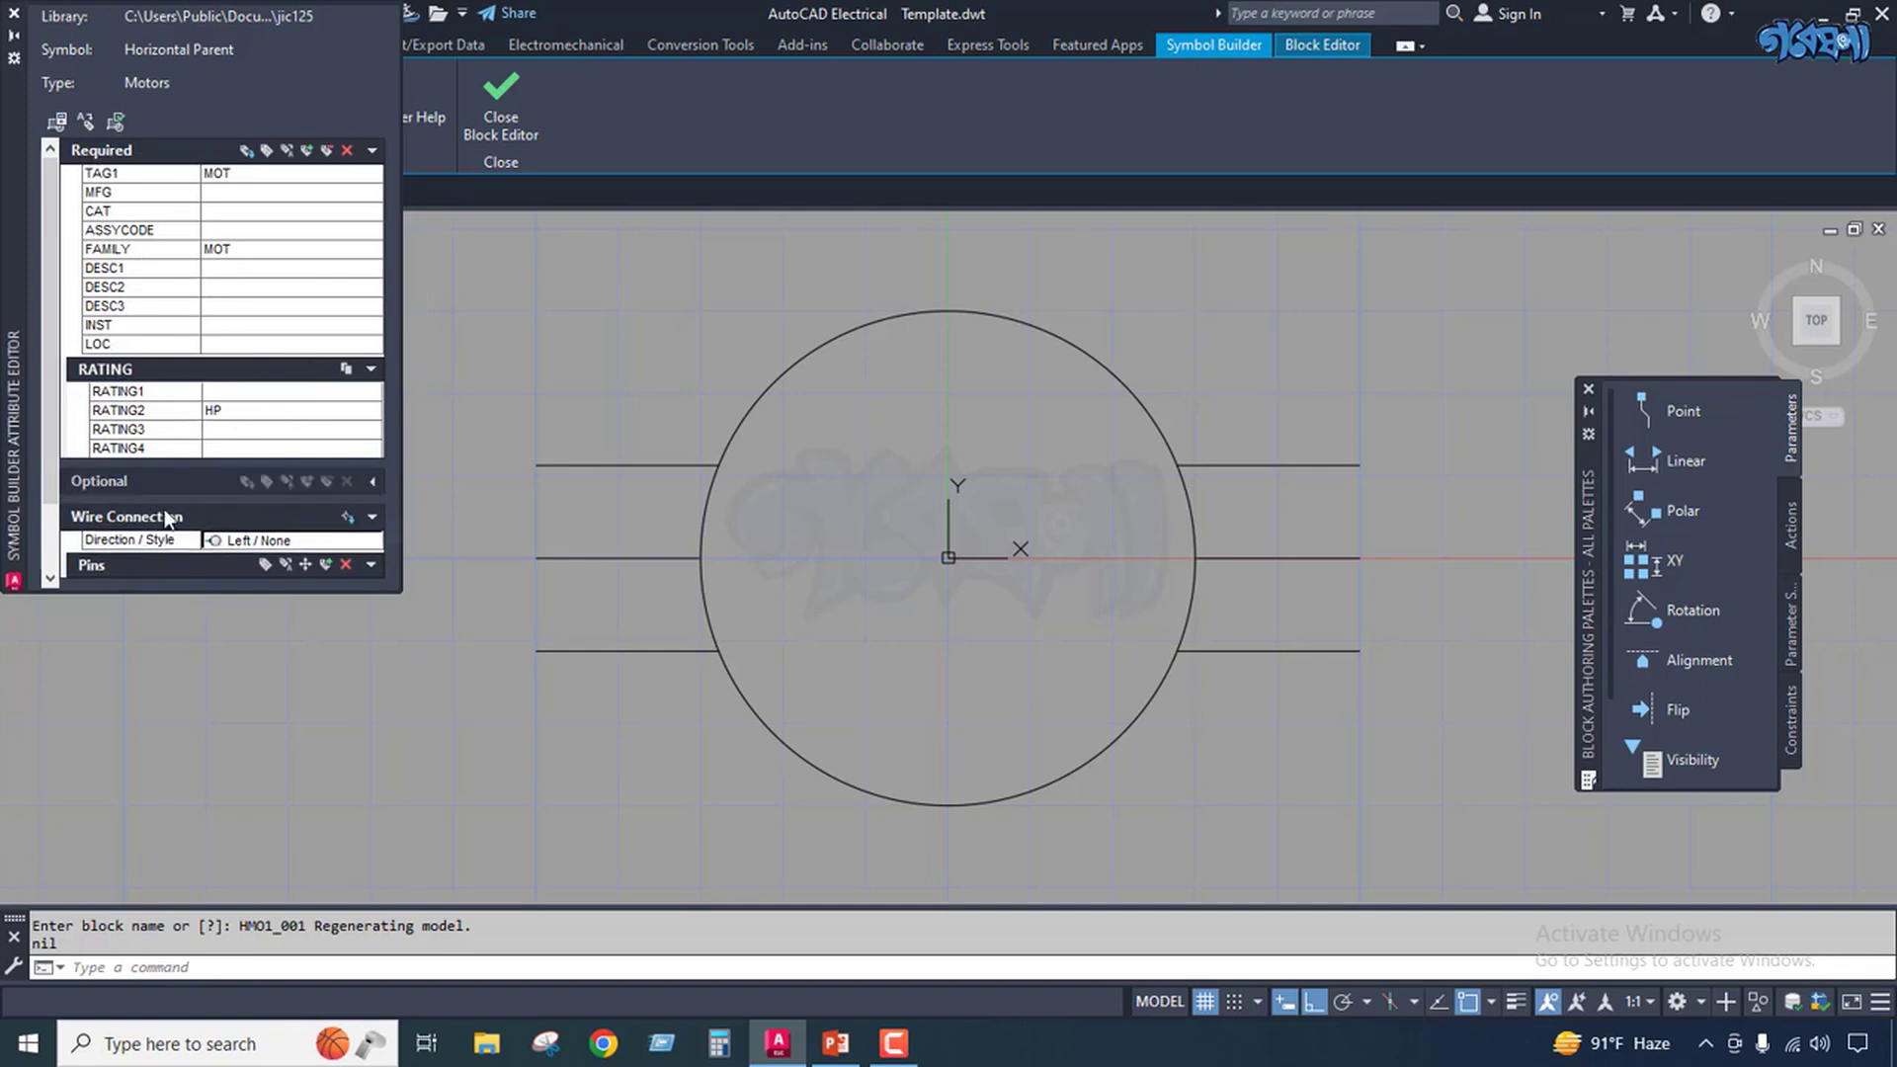
pyautogui.click(372, 480)
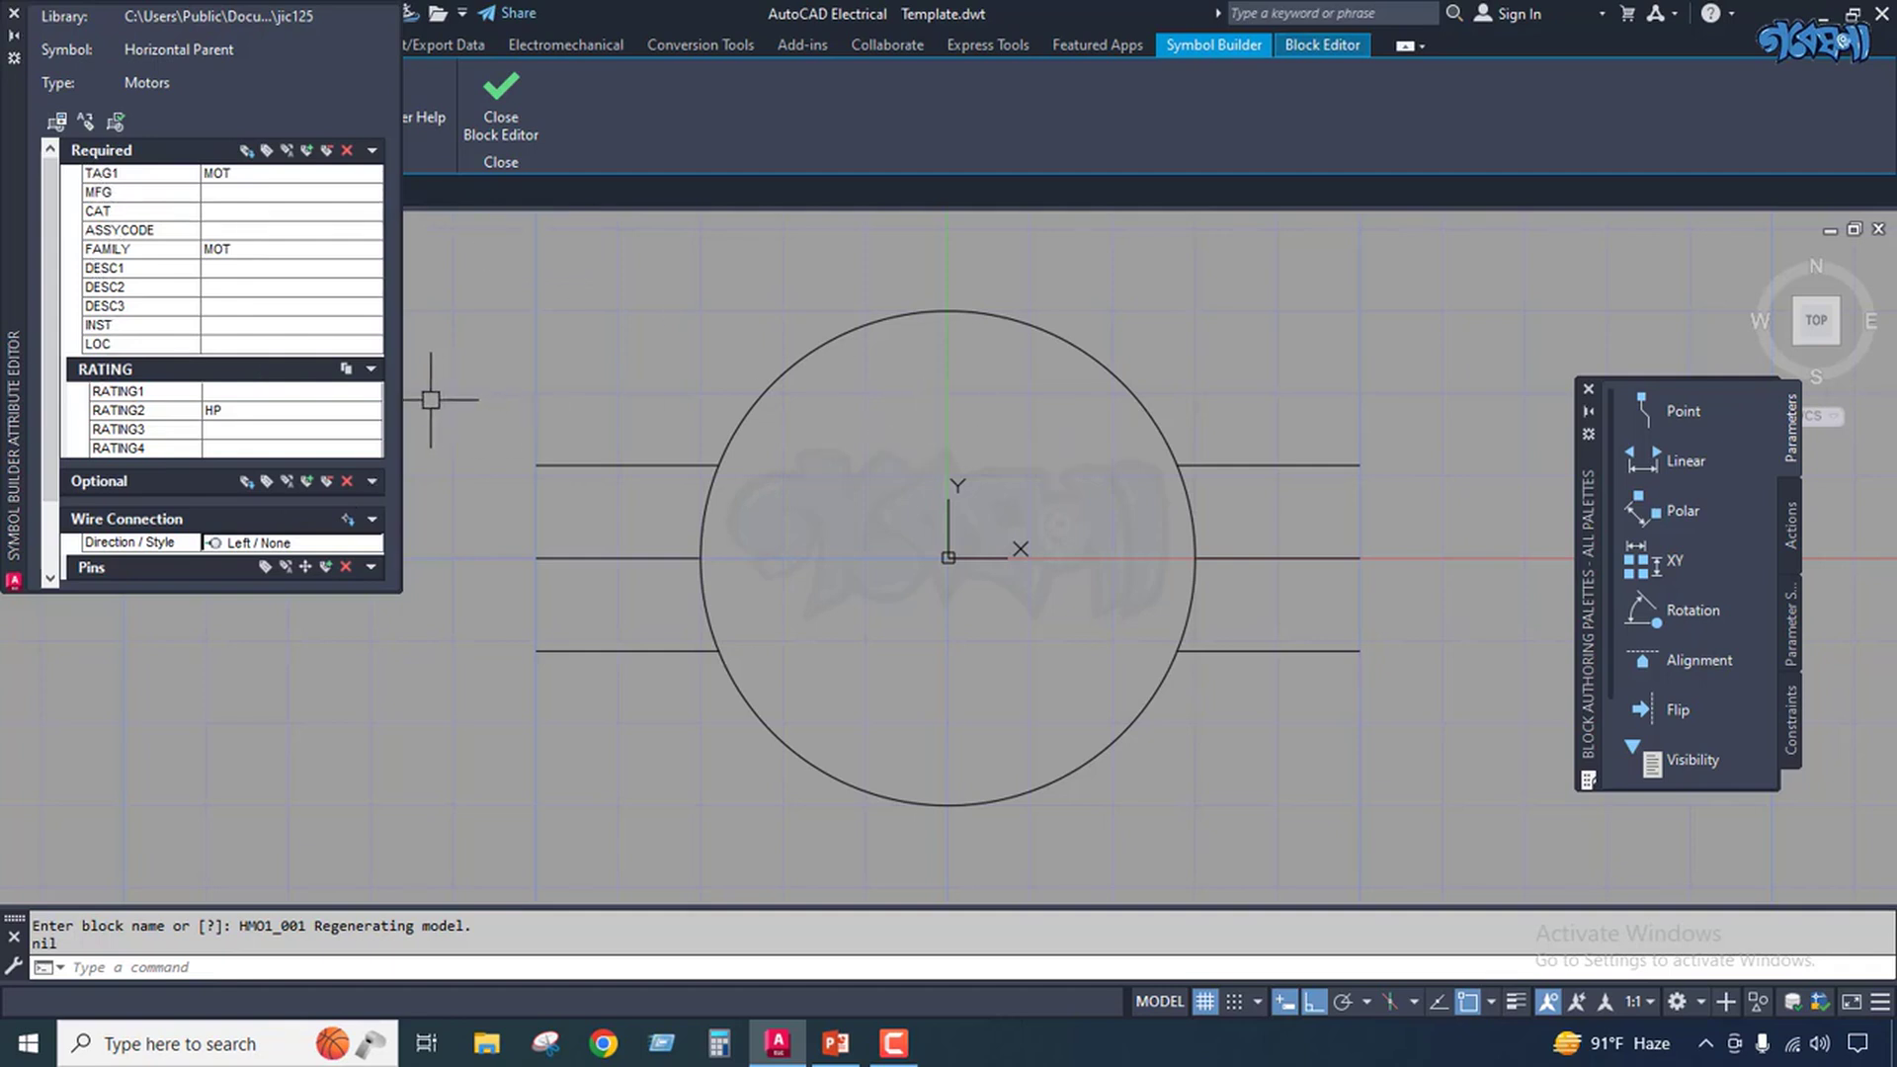
pyautogui.press('Escape')
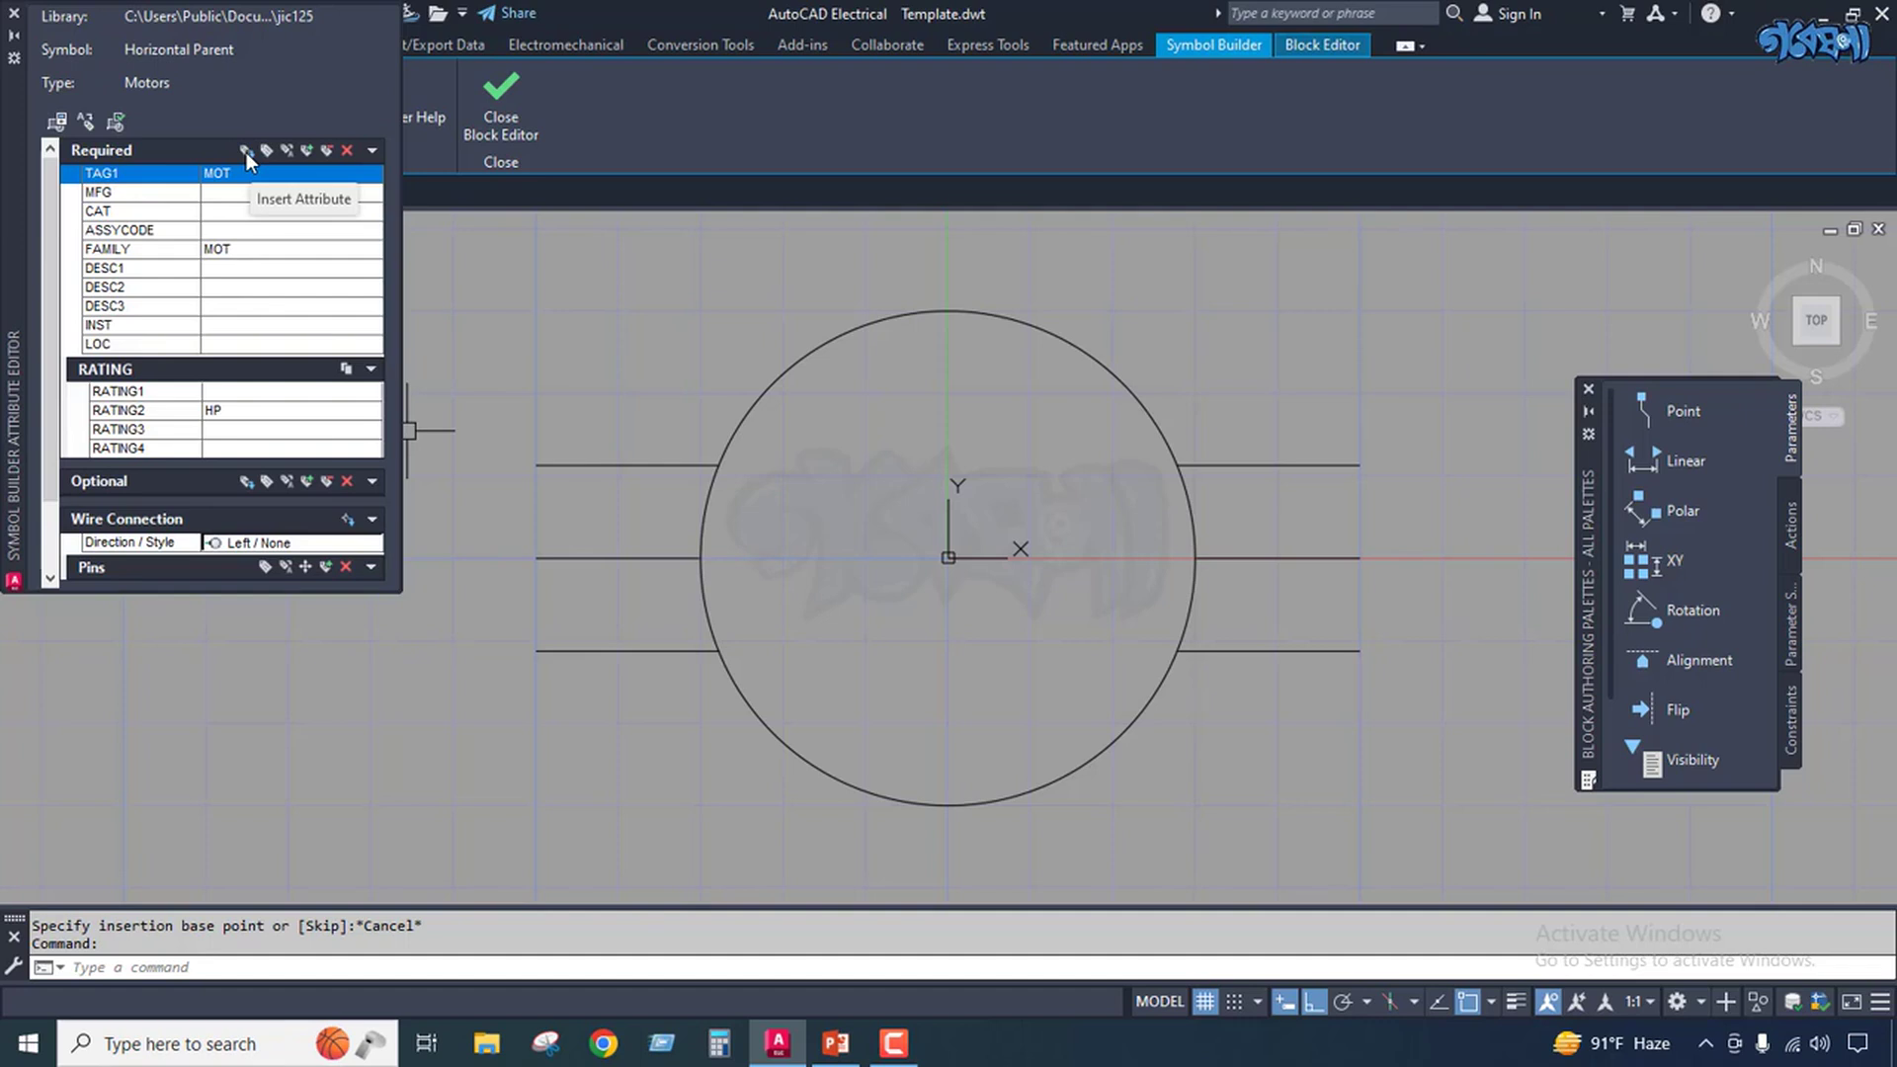
pyautogui.click(142, 194)
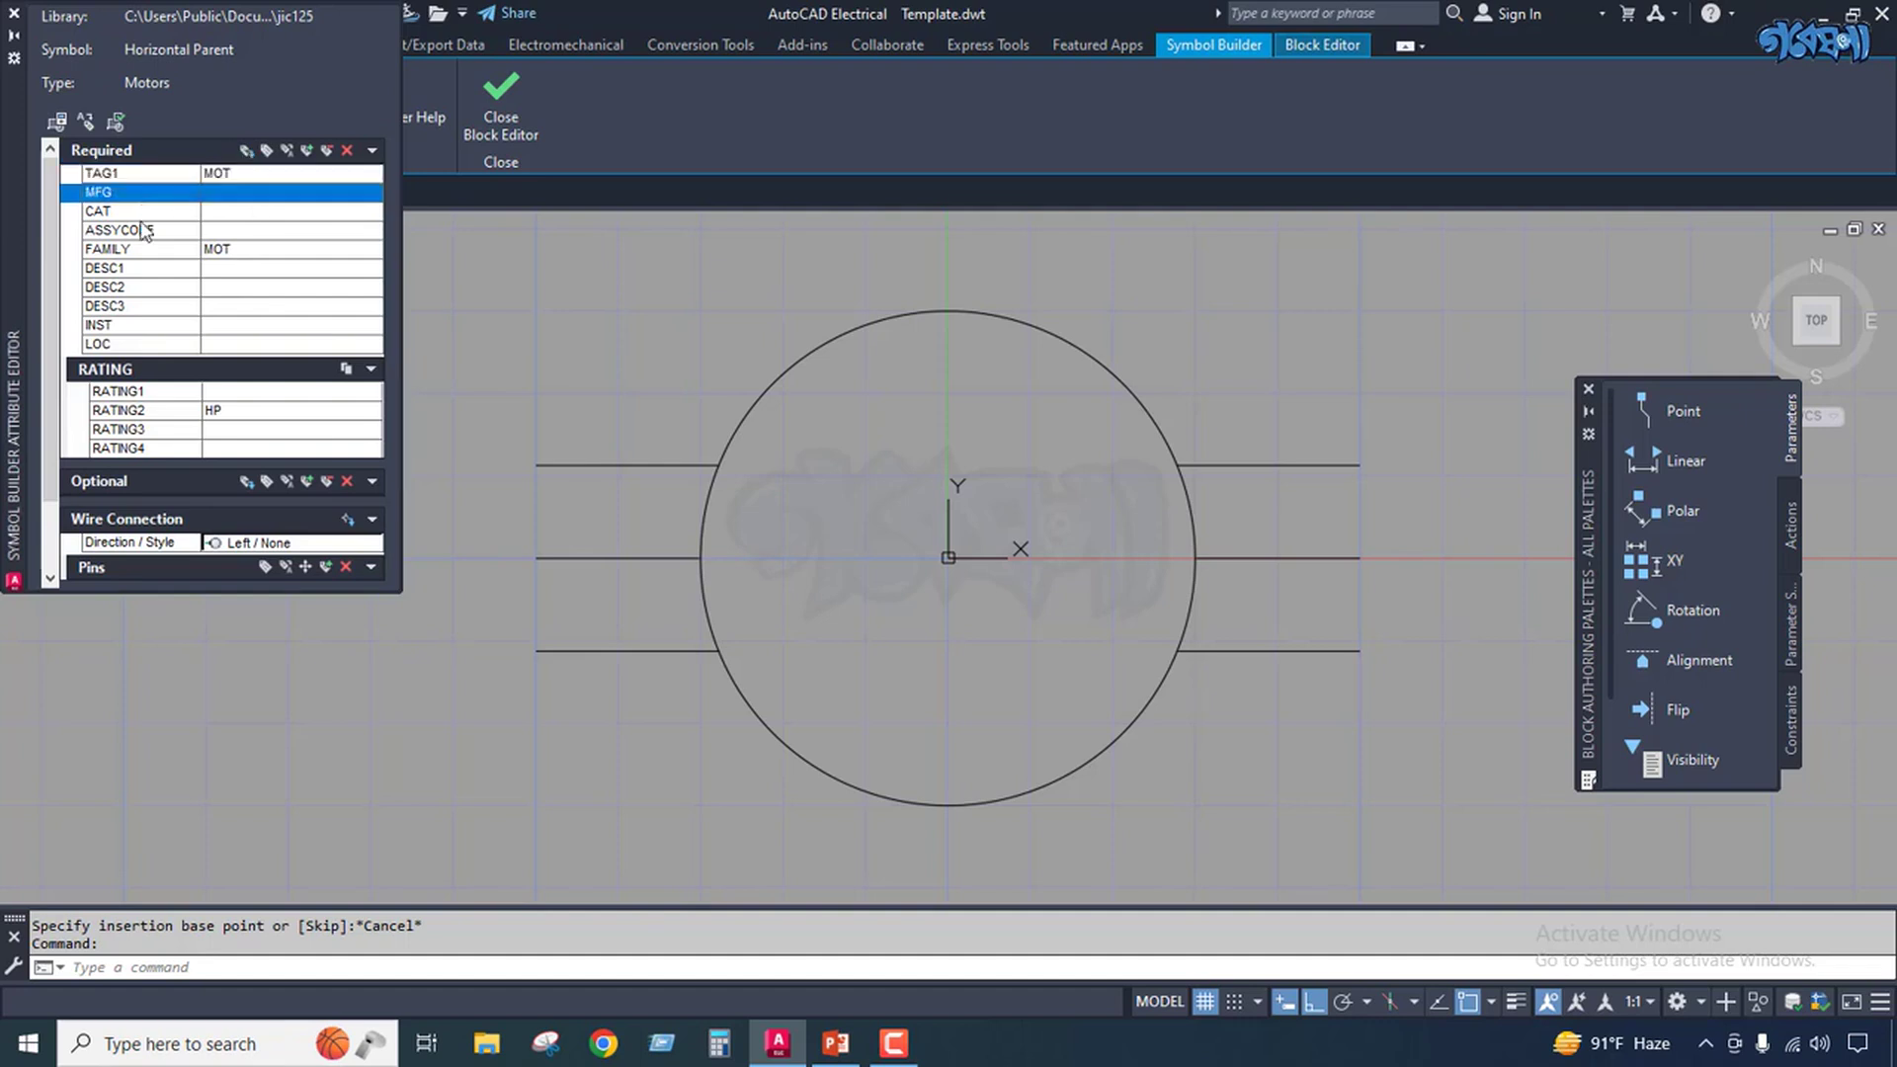
pyautogui.click(141, 230)
pyautogui.click(130, 192)
pyautogui.click(129, 174)
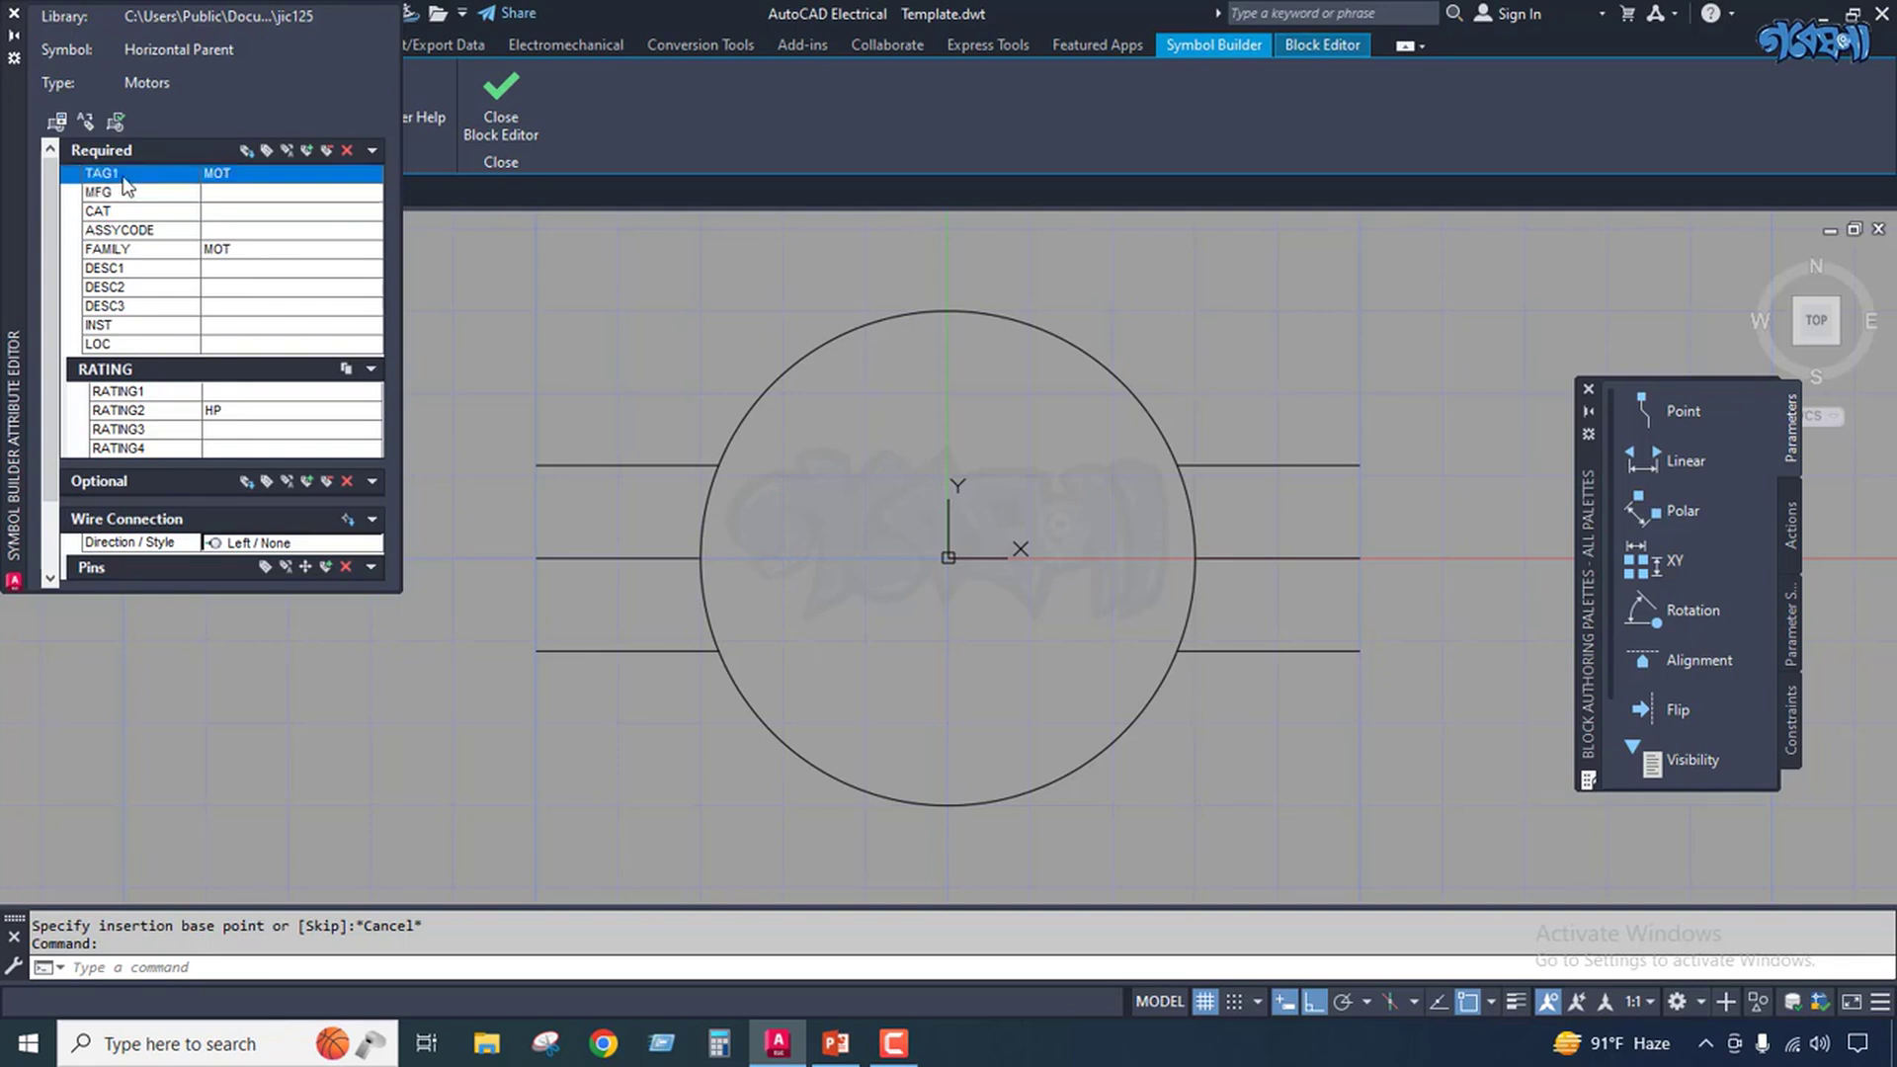
pyautogui.moveTo(94, 175); pyautogui.dragTo(114, 180)
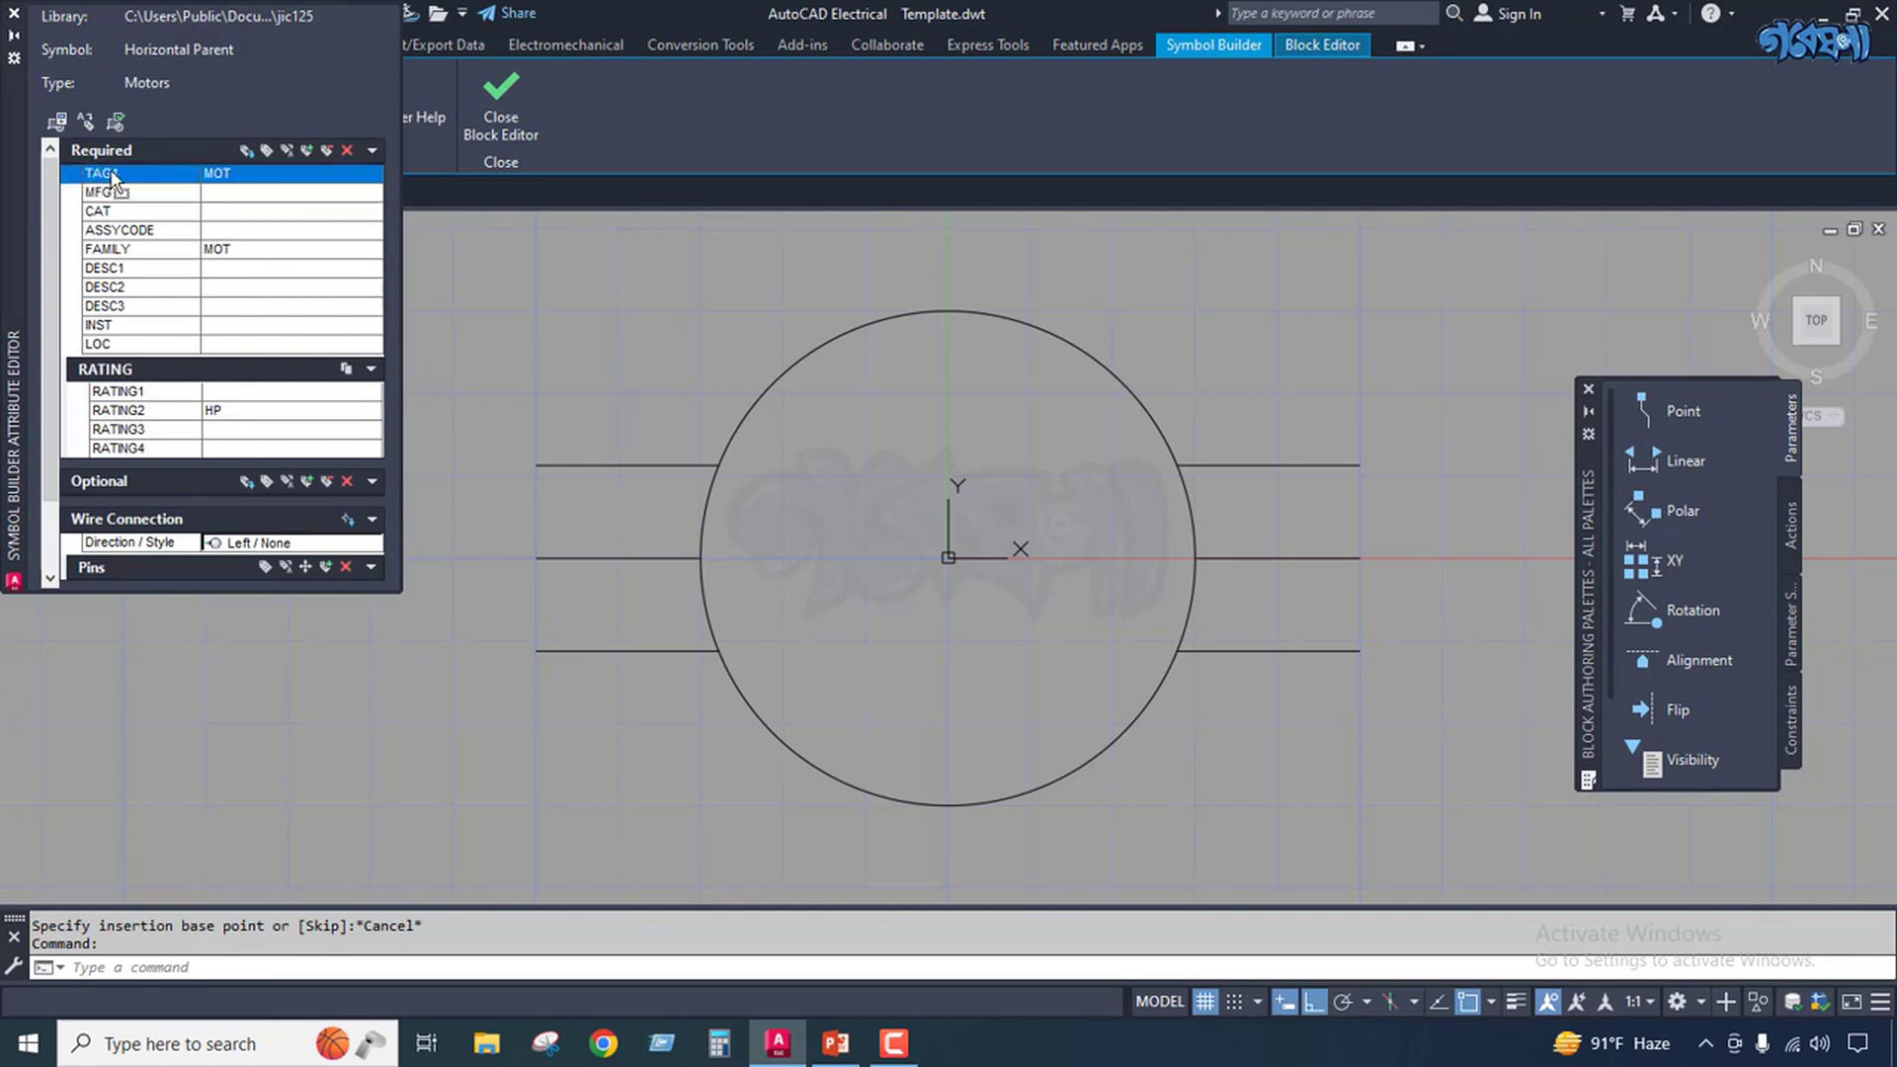
pyautogui.click(246, 150)
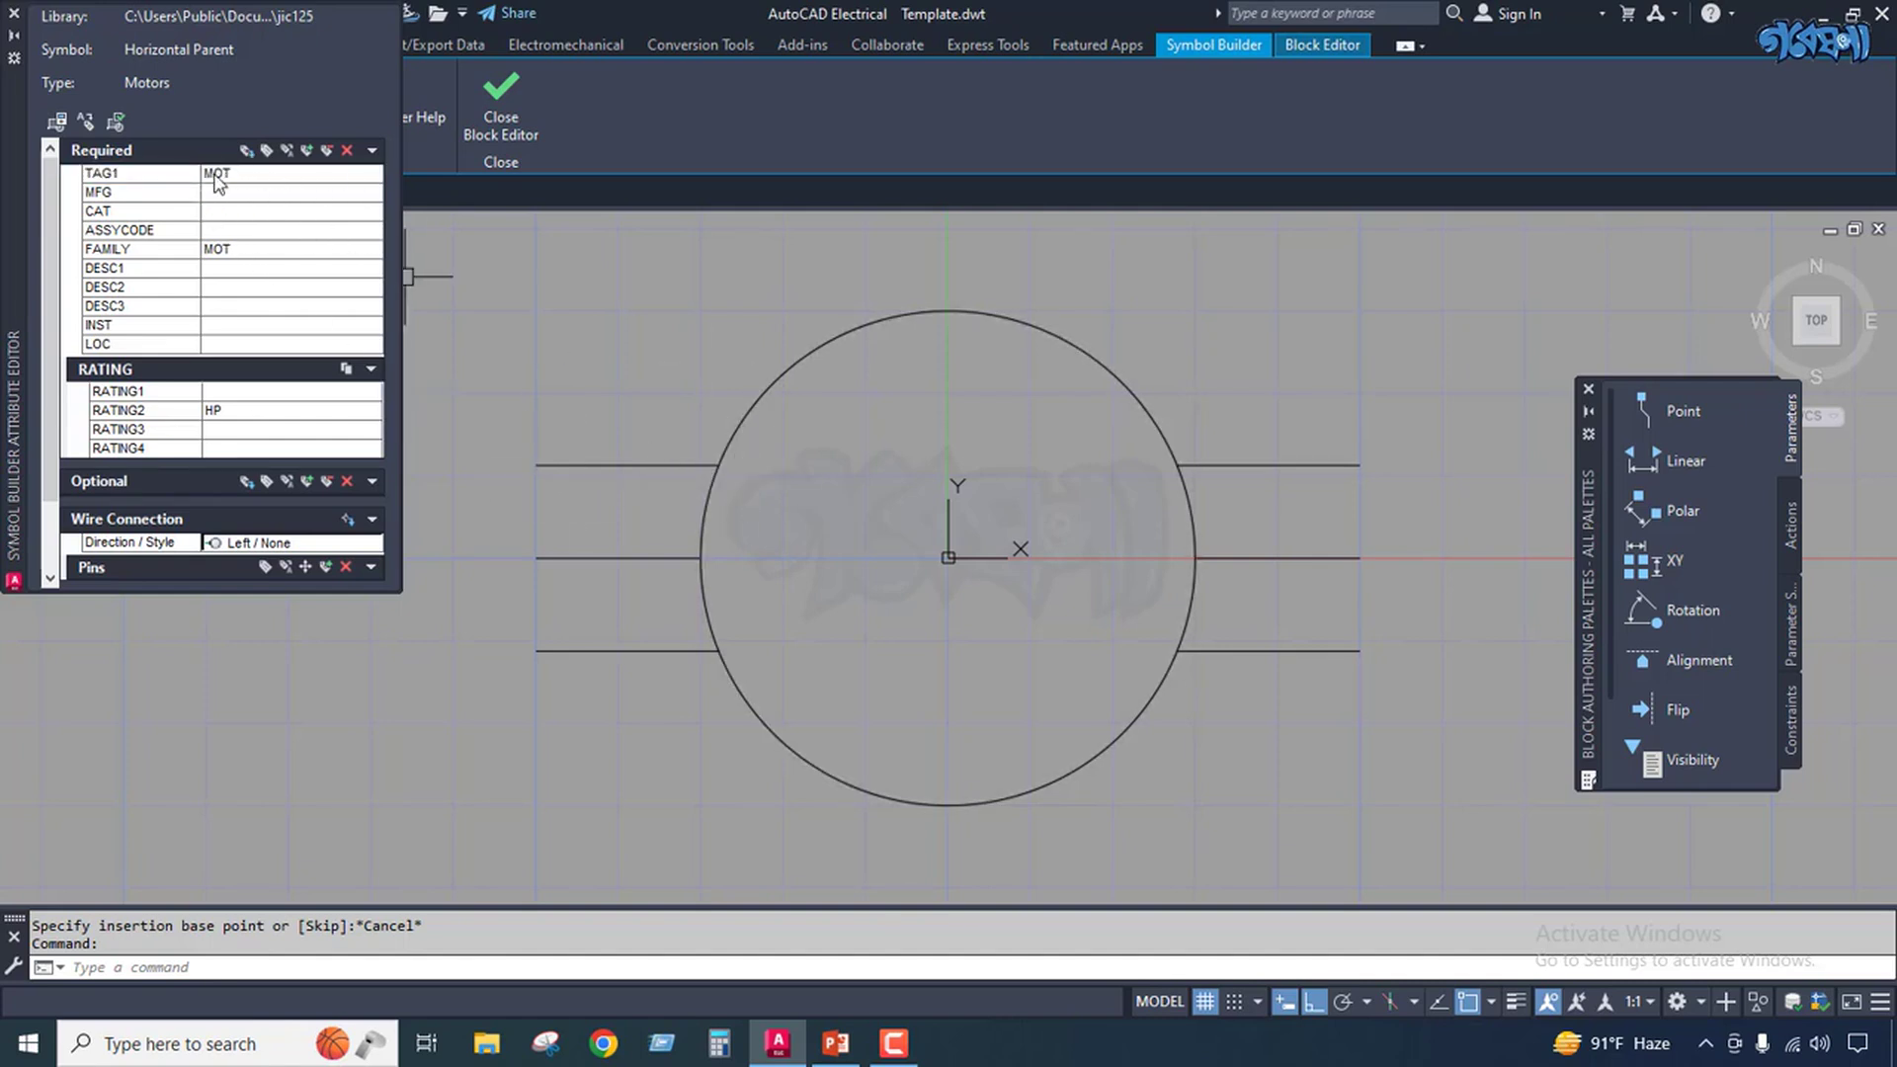
# Insert the TAG1 attribute just above the circle, centered on it.
pyautogui.click(153, 180)
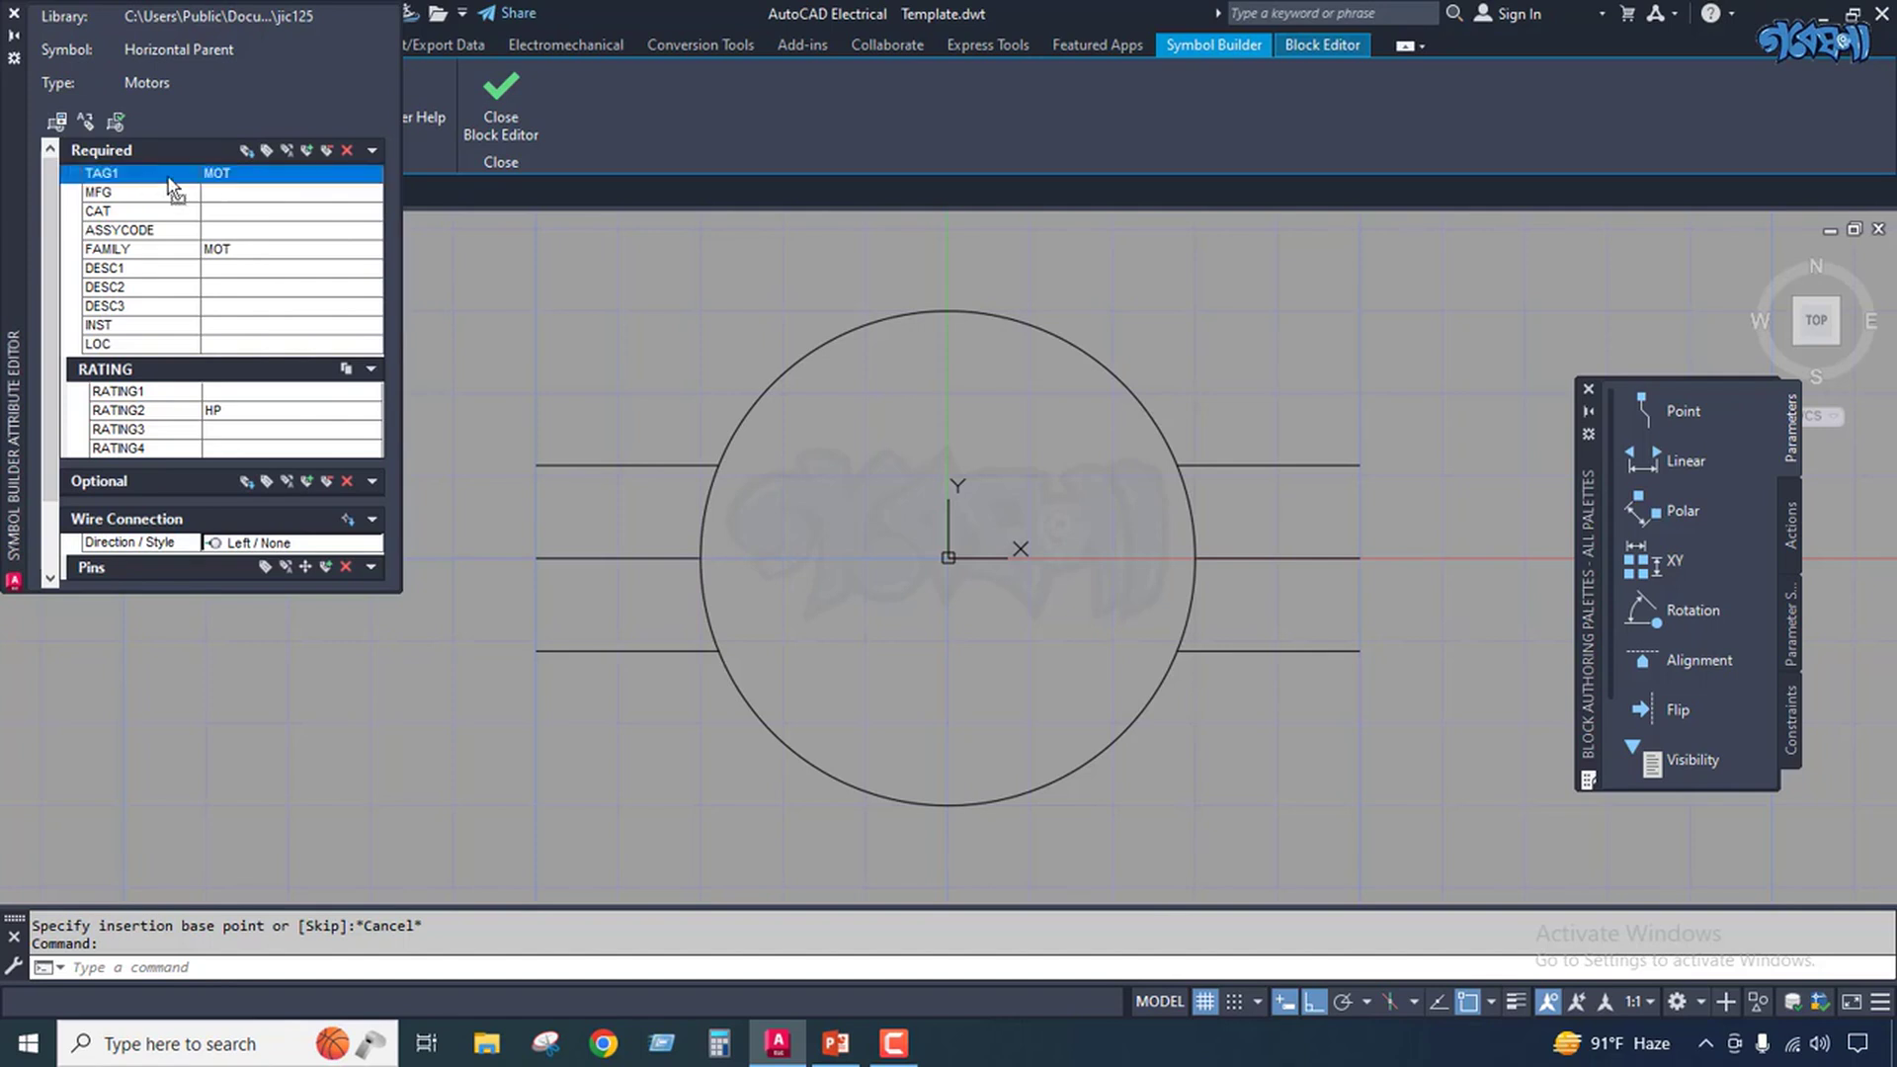
pyautogui.click(246, 151)
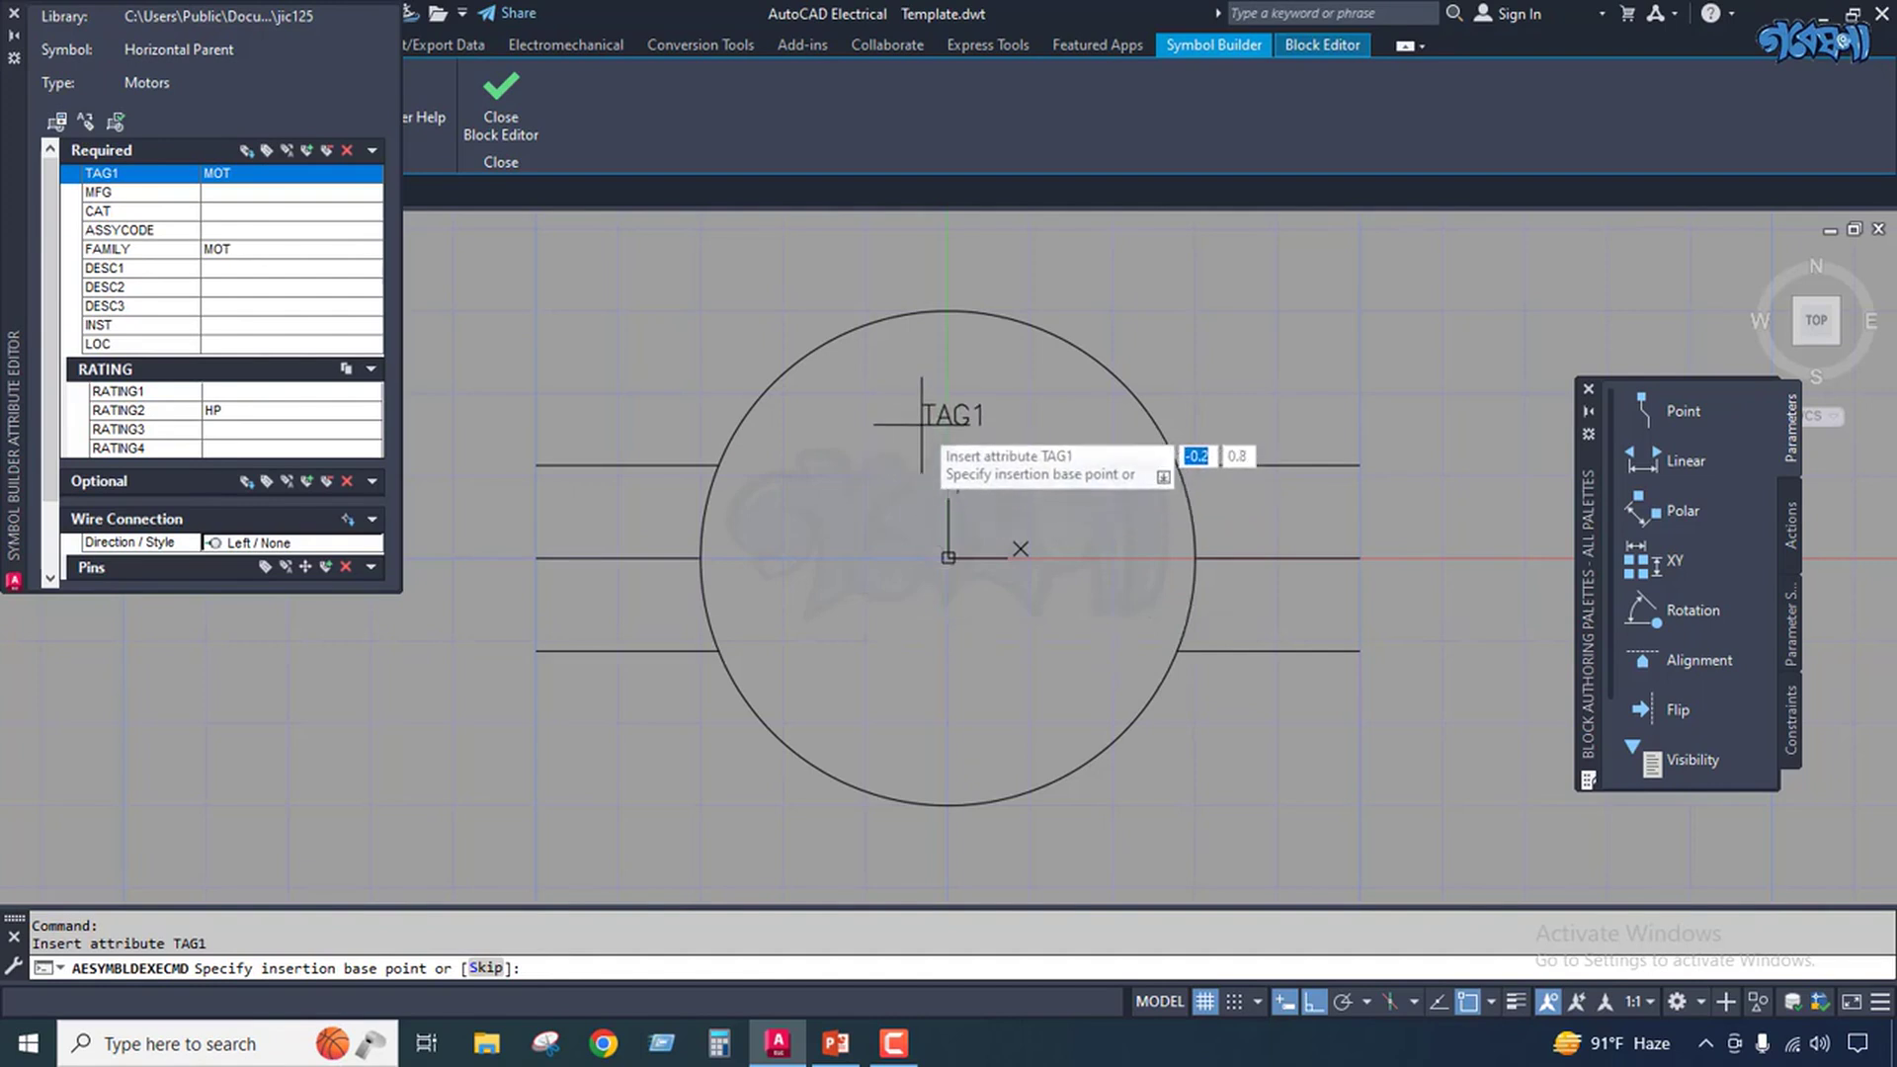
pyautogui.click(910, 296)
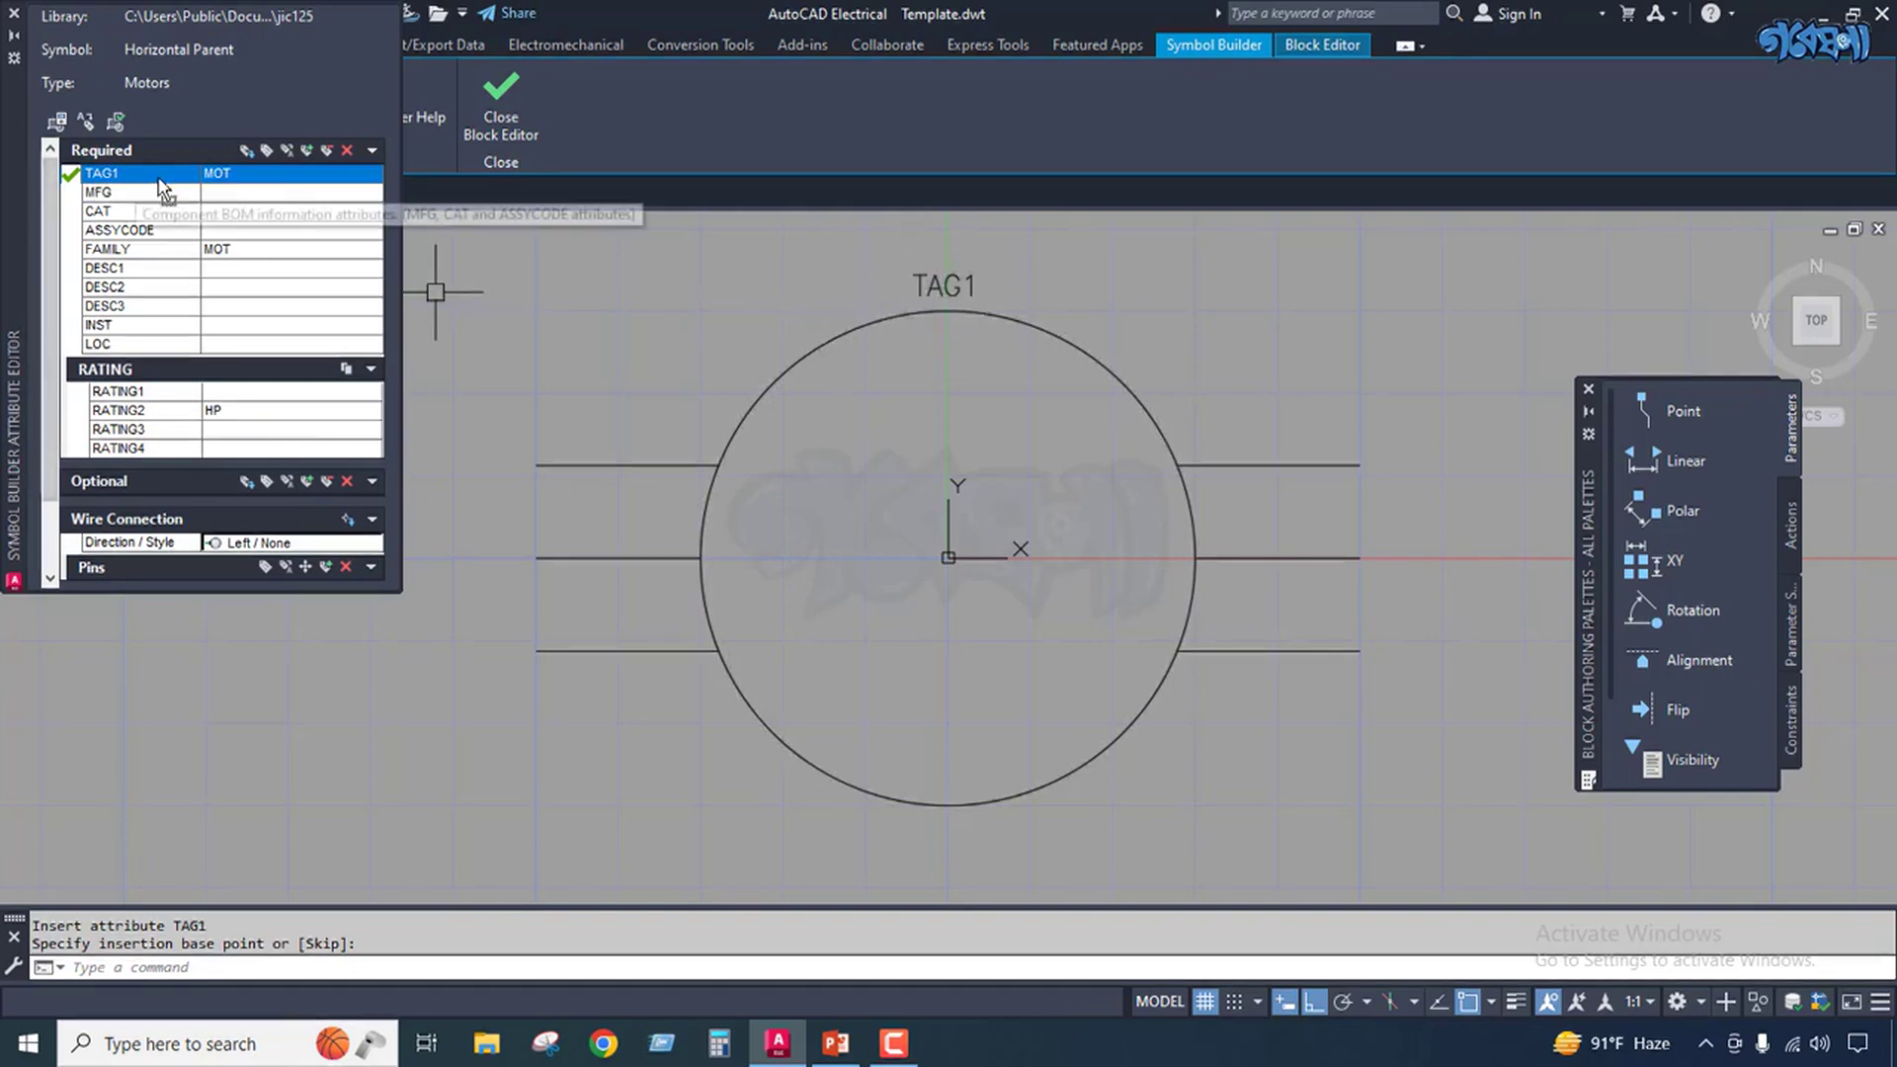
# Open the TAG1 attribute's properties and set its value to MOTOR.
pyautogui.click(265, 151)
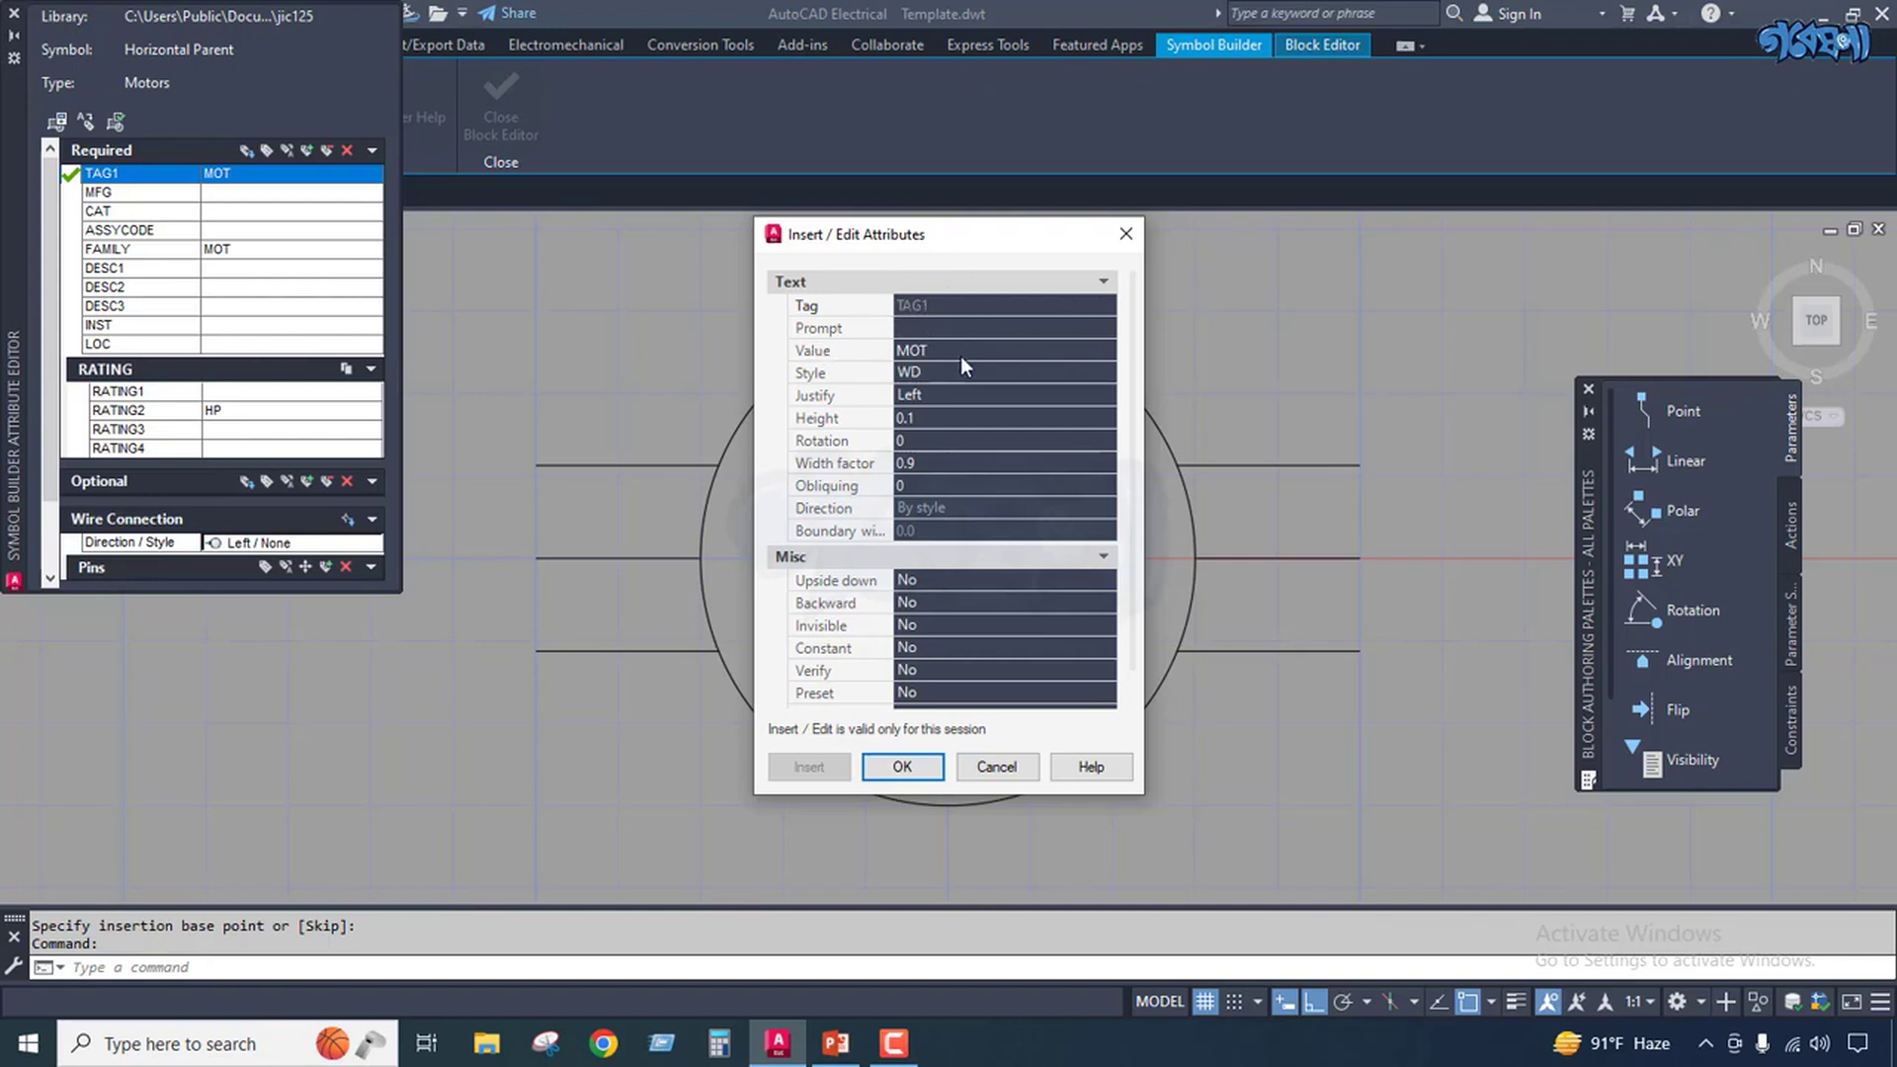
pyautogui.click(927, 350)
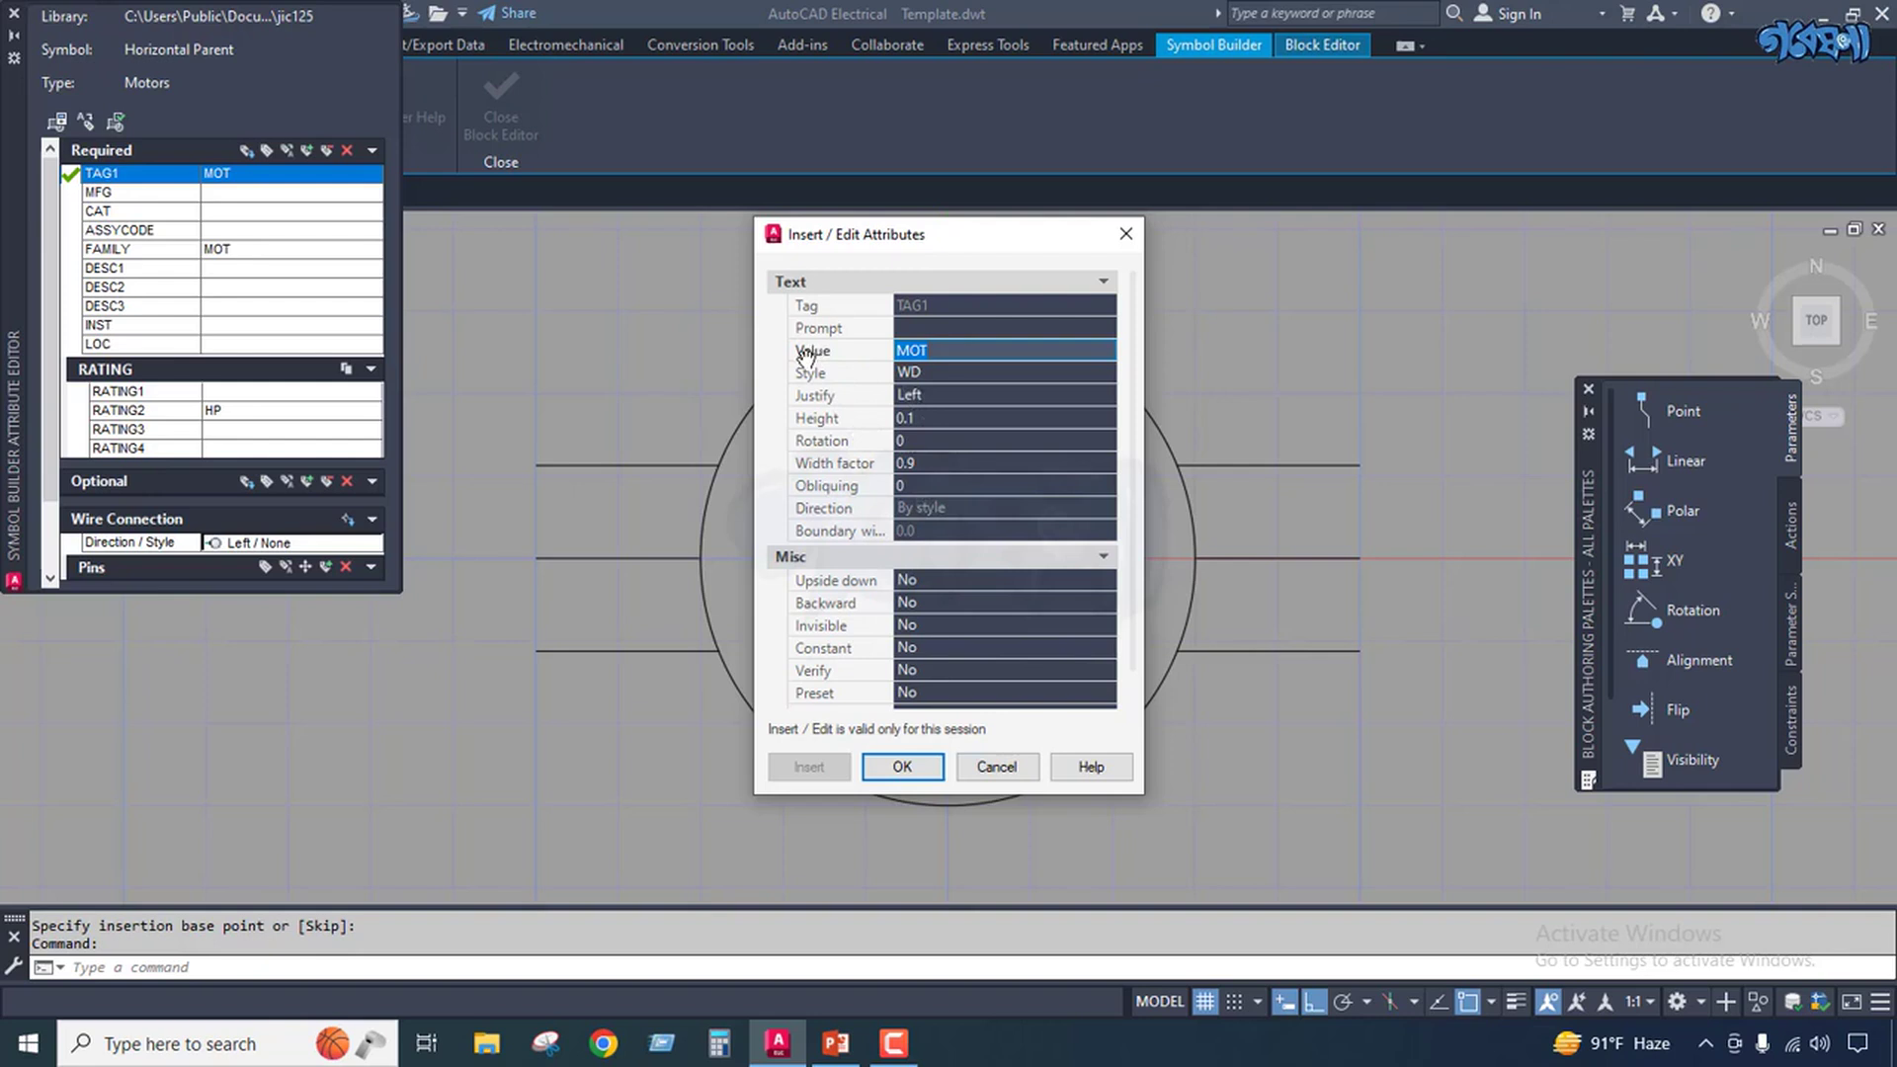
pyautogui.click(936, 350)
pyautogui.click(939, 373)
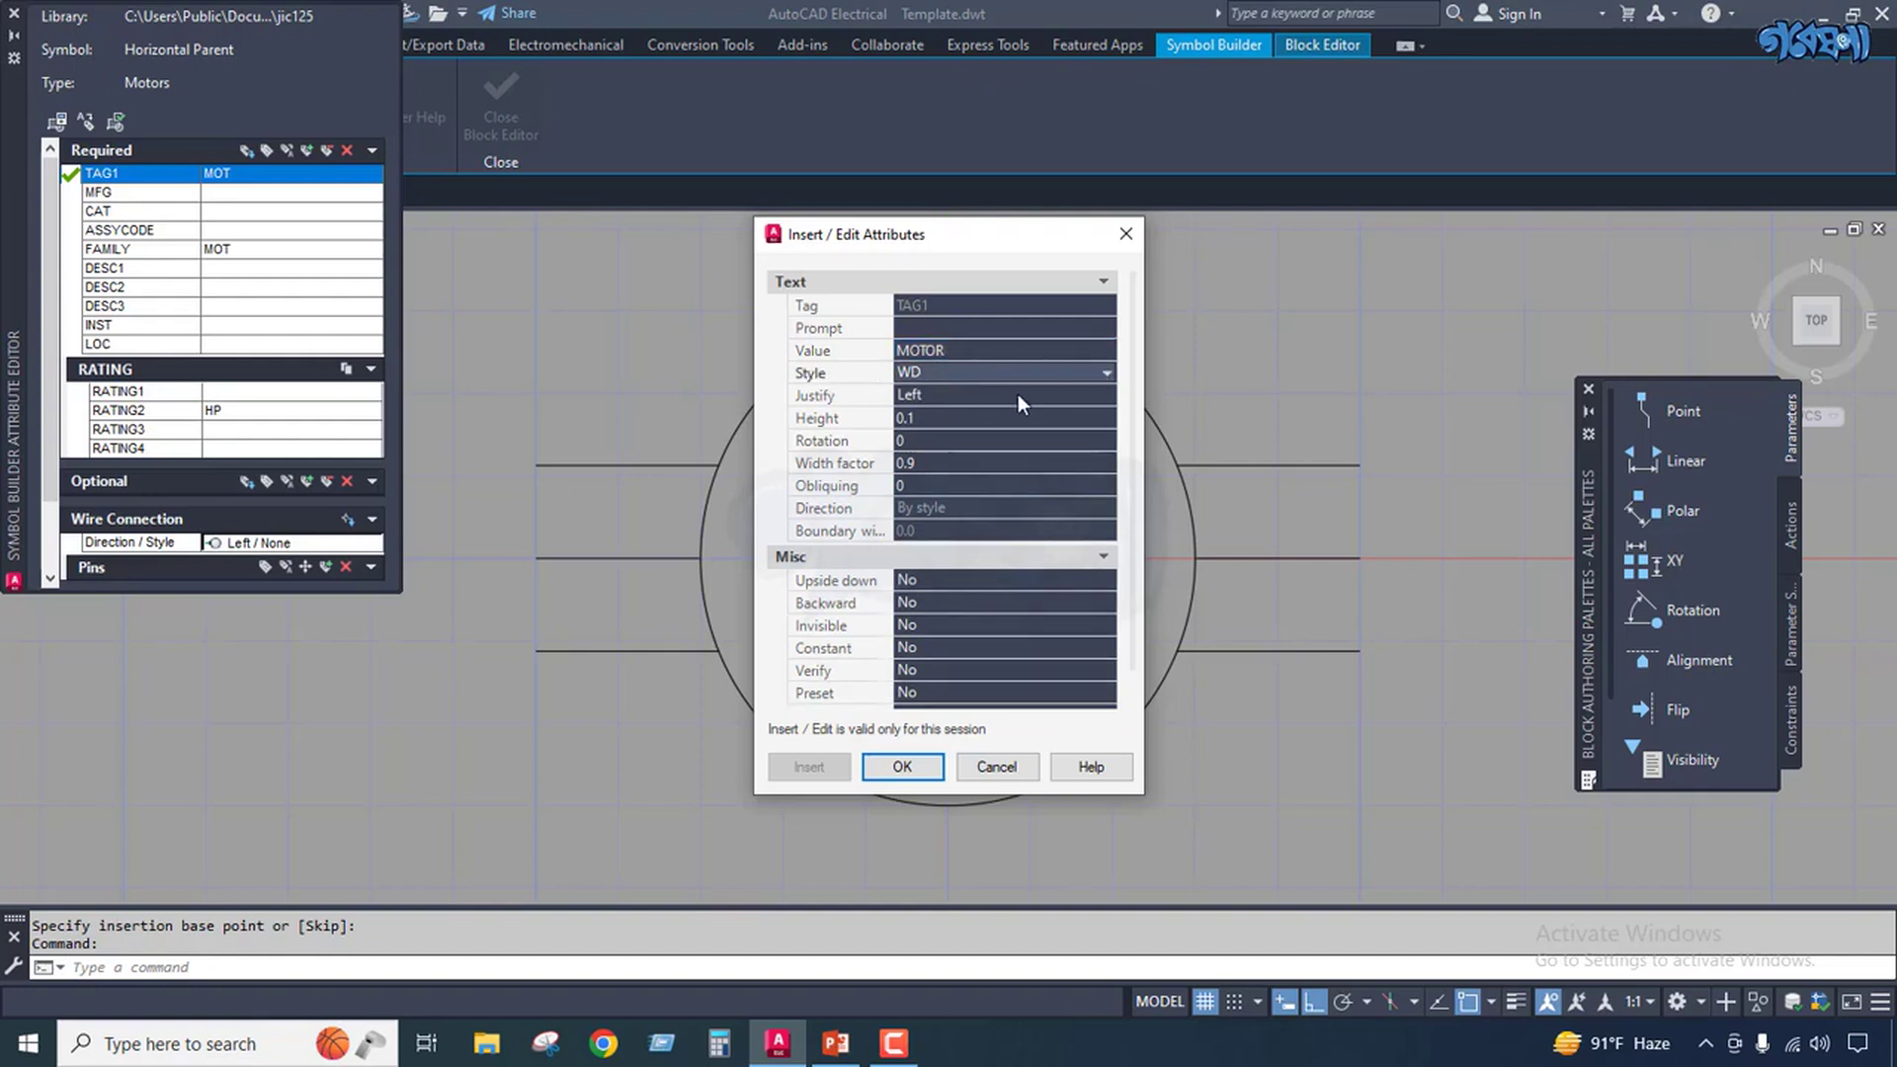
# Switch the TAG1 attribute's text style to Standard and back to WD.
pyautogui.click(1106, 376)
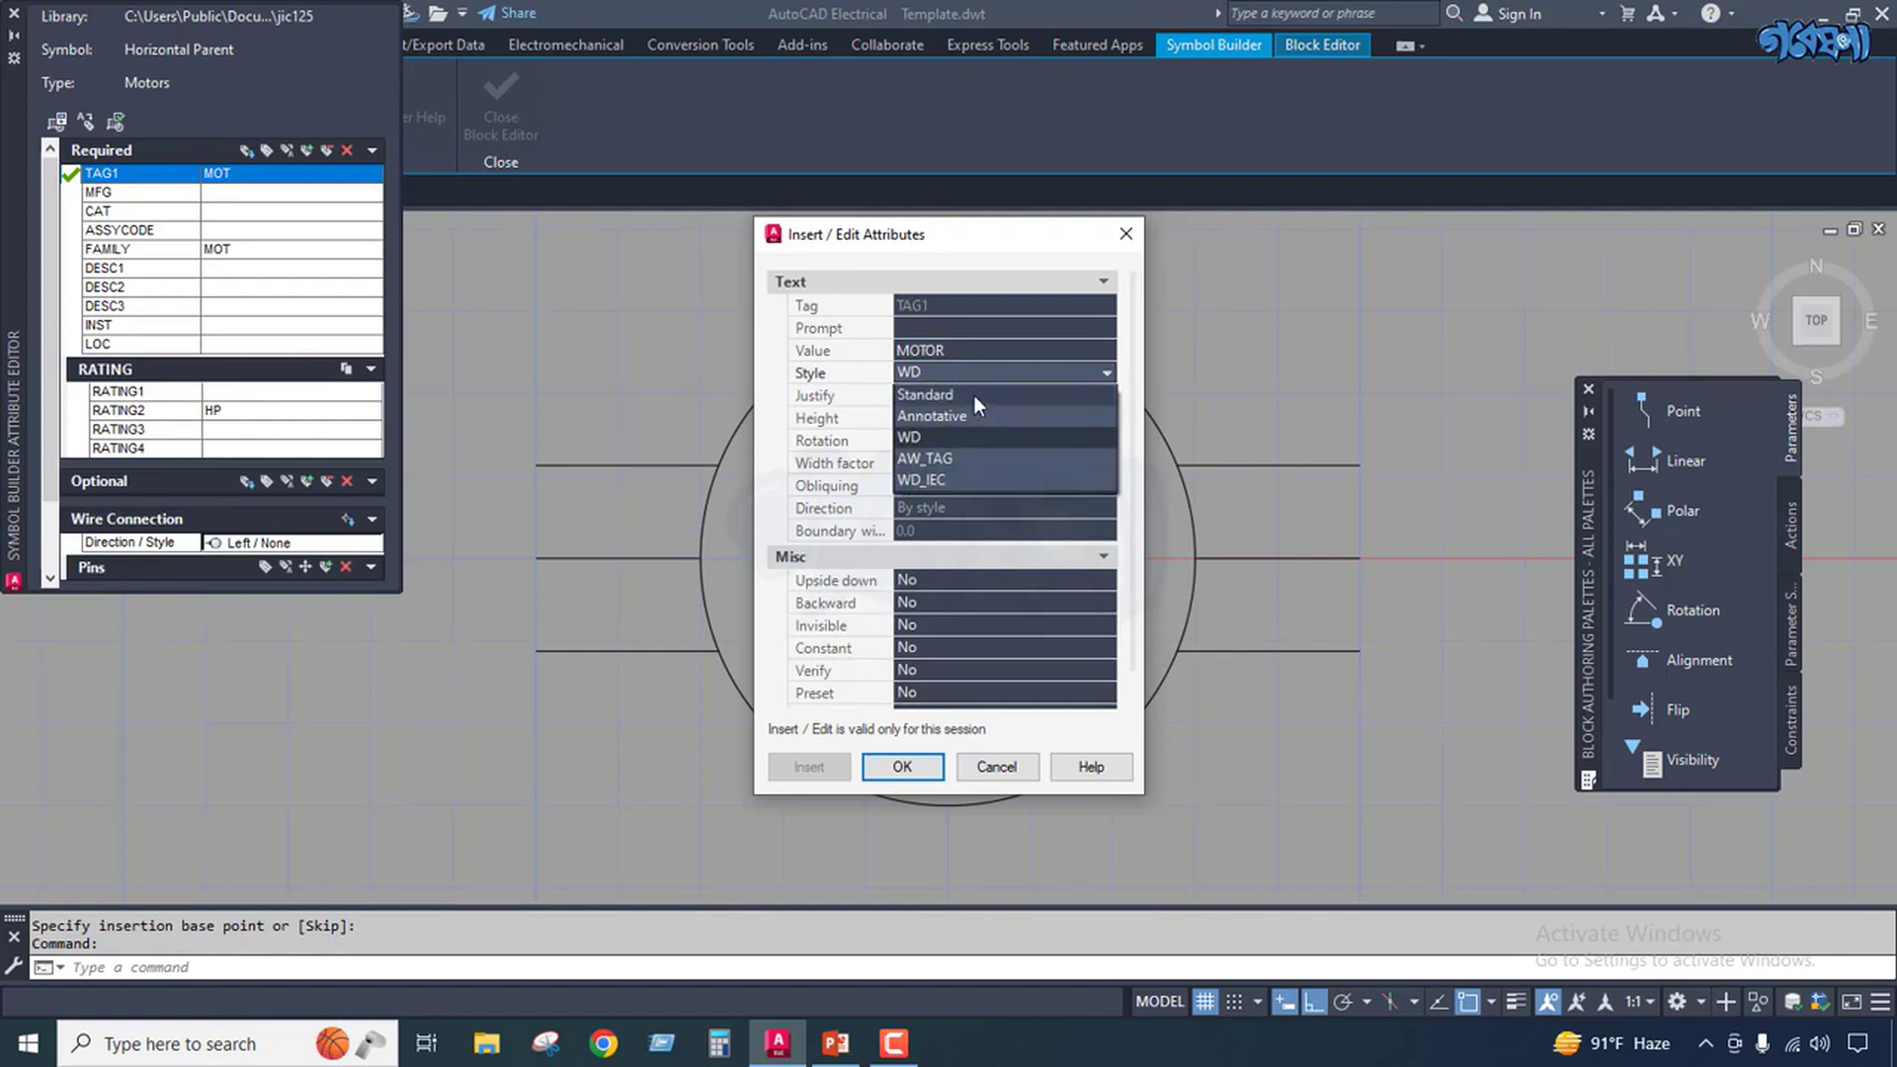
pyautogui.click(970, 435)
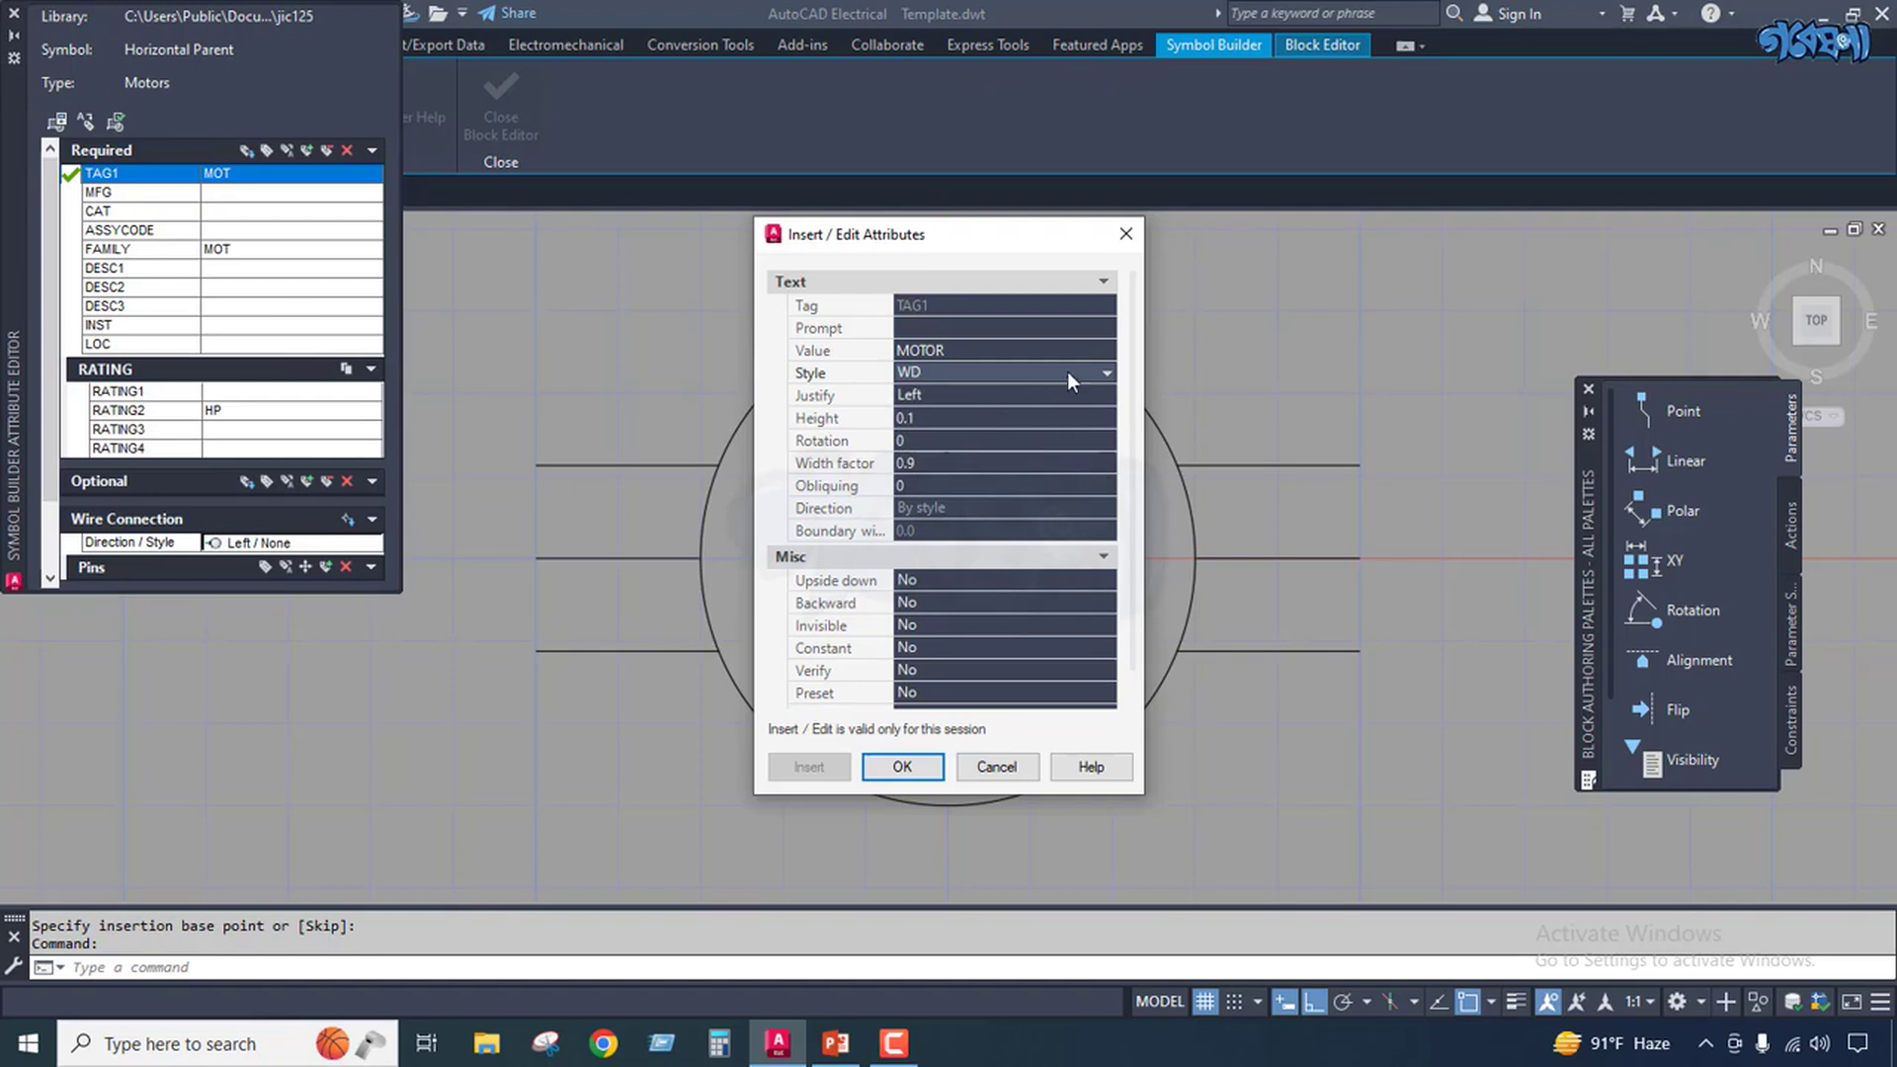
pyautogui.click(1067, 371)
pyautogui.click(993, 397)
pyautogui.click(1065, 370)
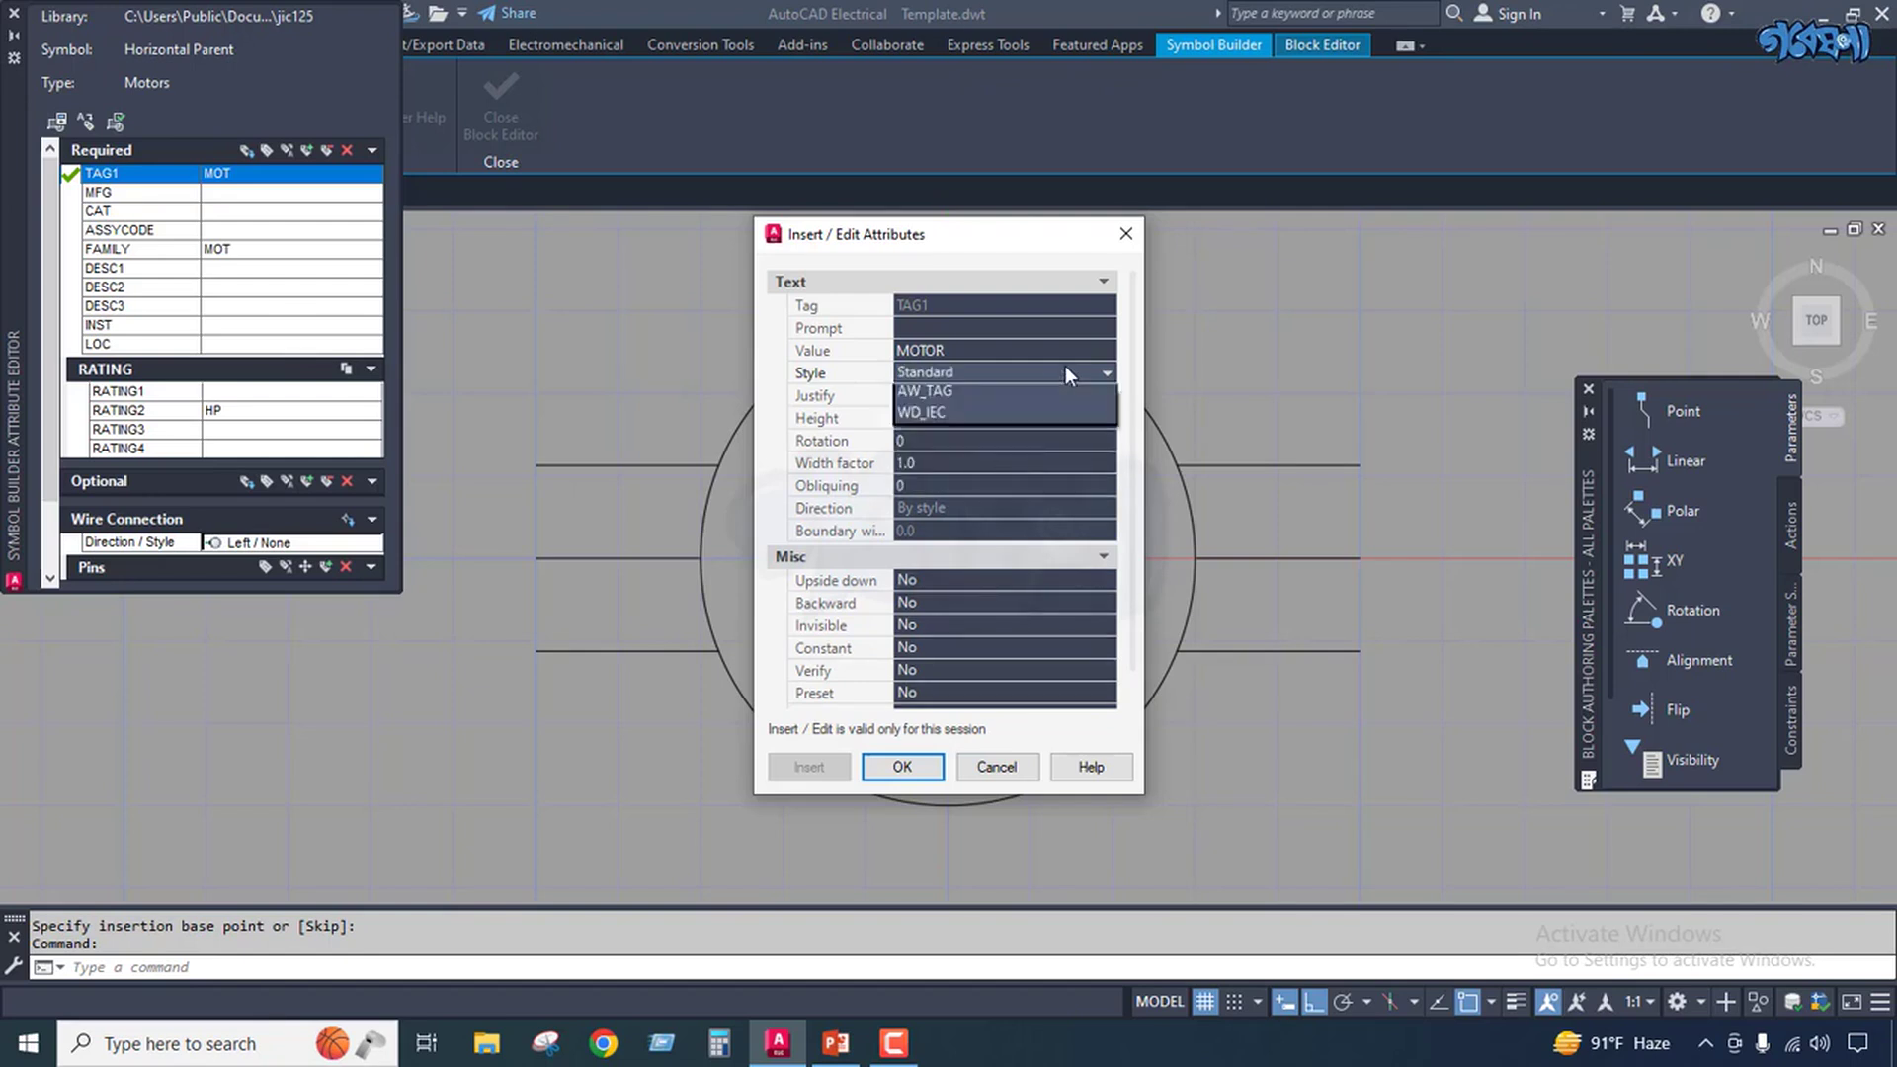
pyautogui.click(978, 435)
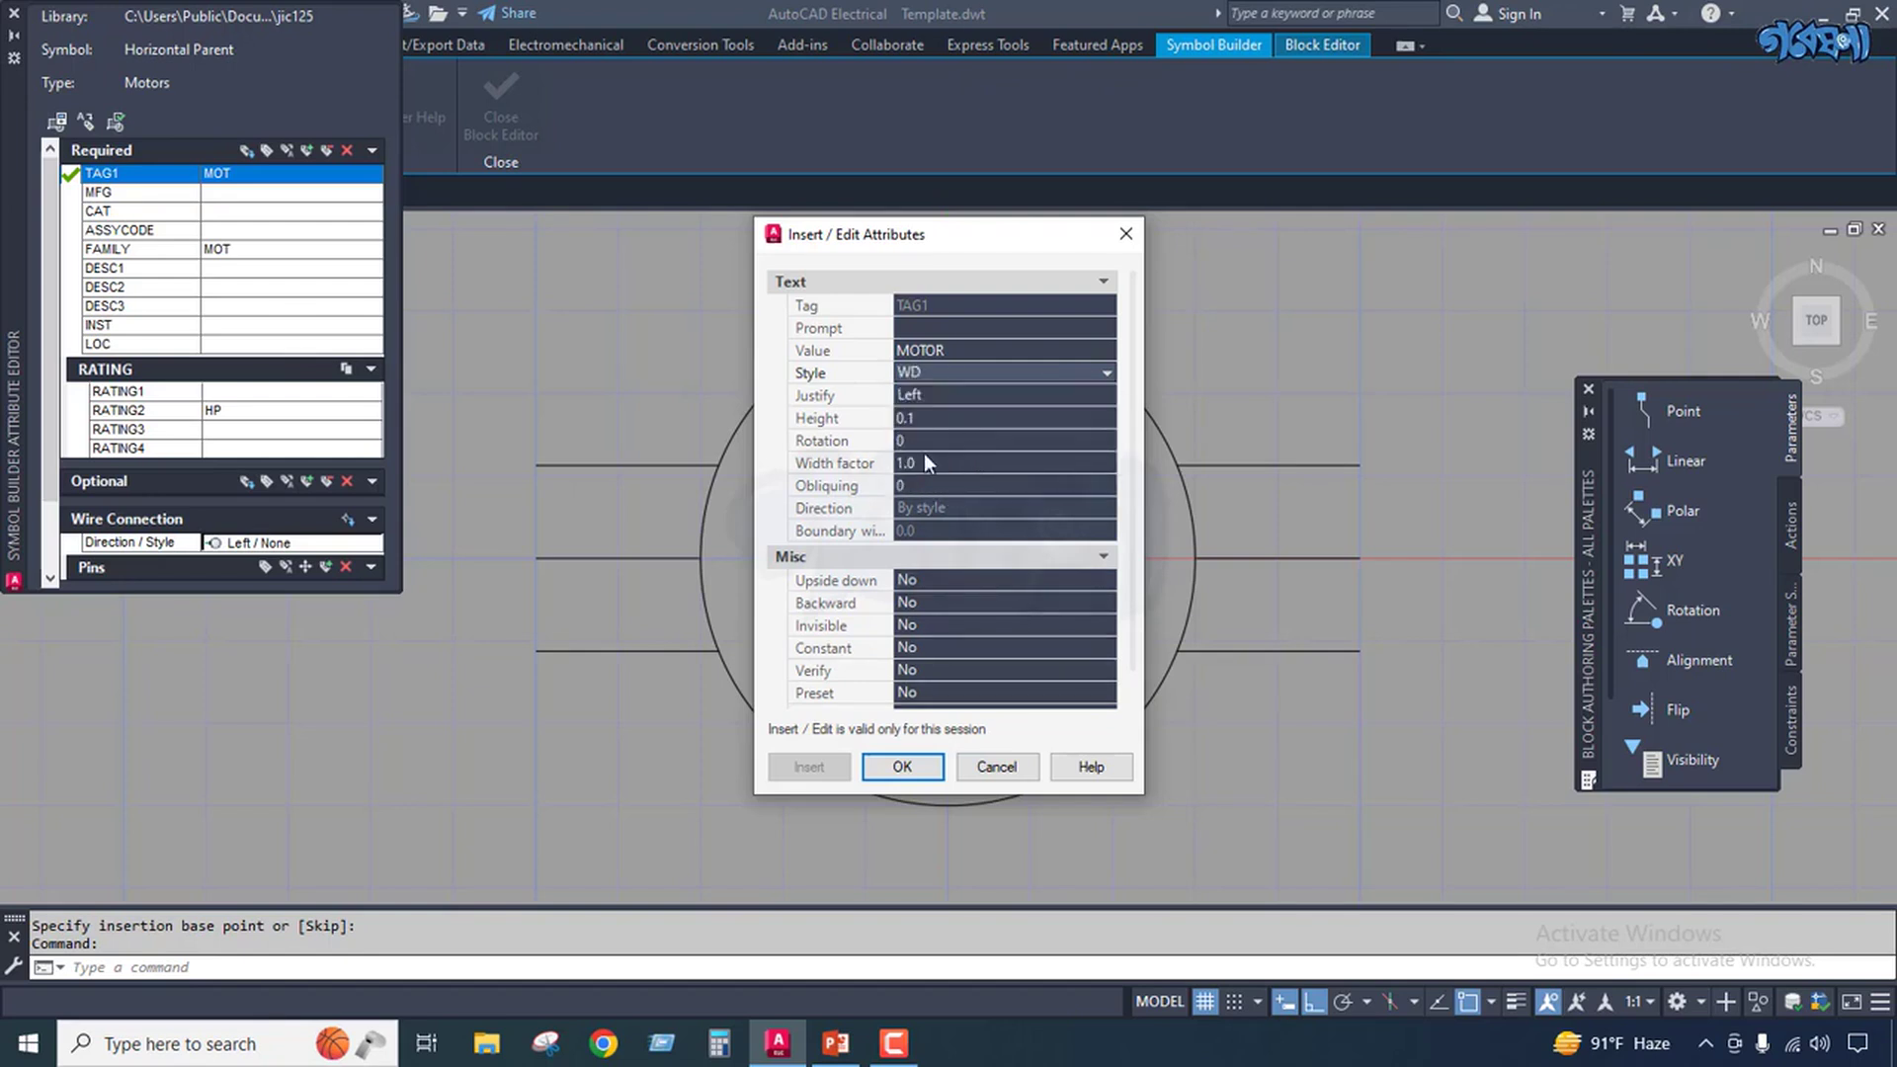
# Set the TAG1 attribute's justification to Middle center.
pyautogui.click(1006, 393)
pyautogui.click(1107, 397)
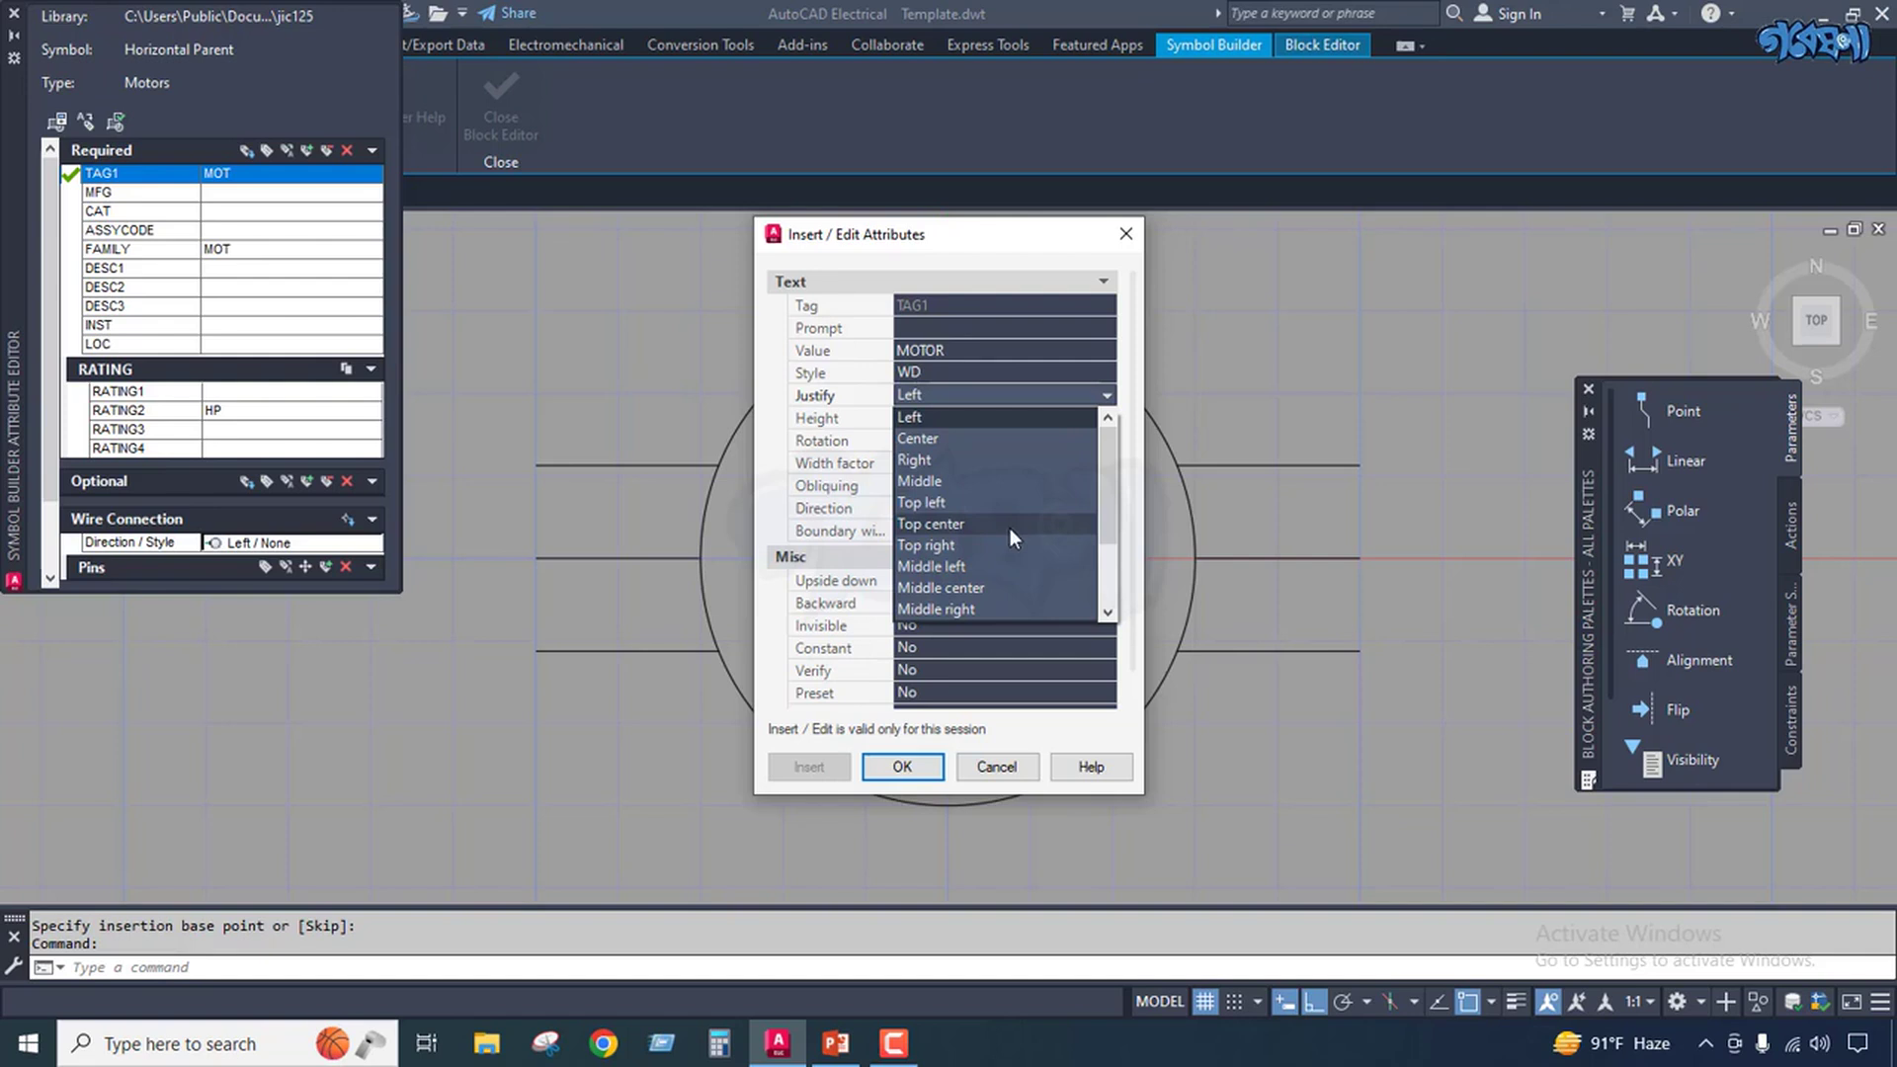
pyautogui.click(998, 589)
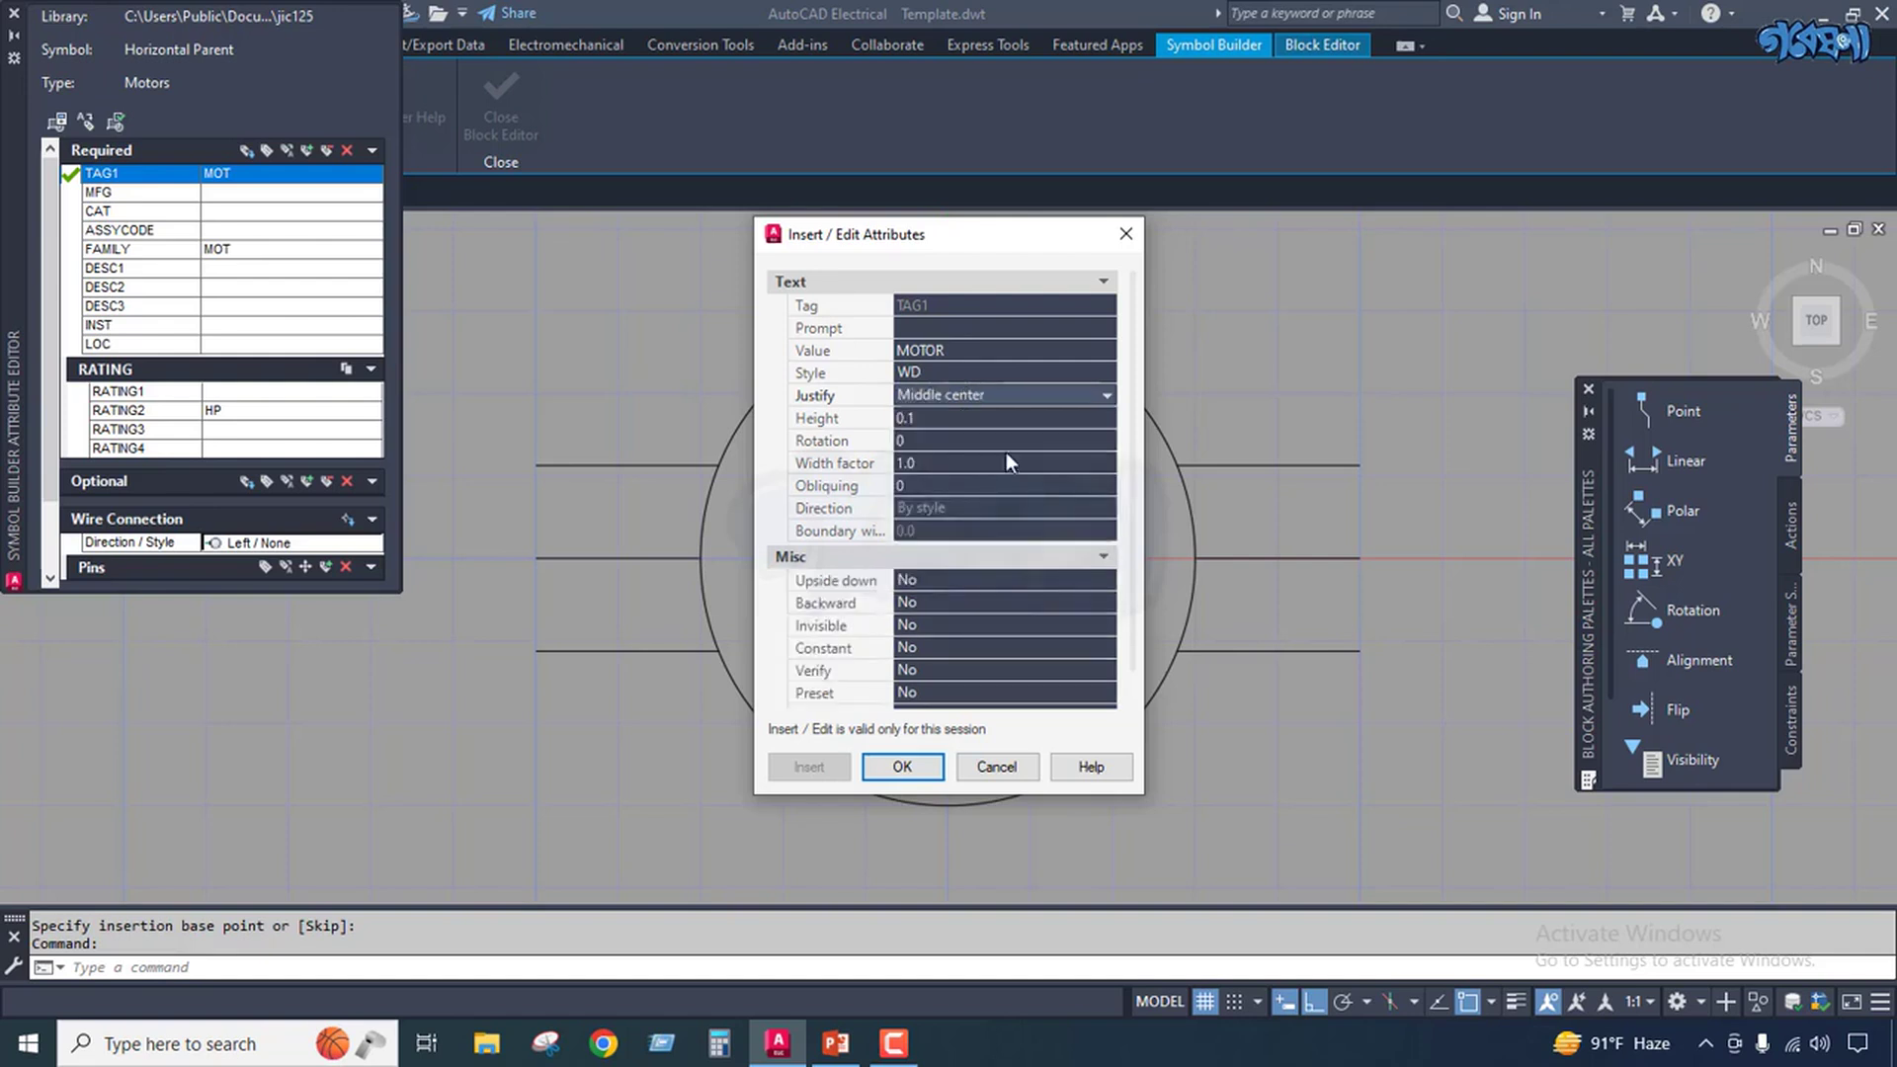
# Set the TAG1 attribute's text height to 0.2 and apply the edited attribute properties.
pyautogui.click(918, 419)
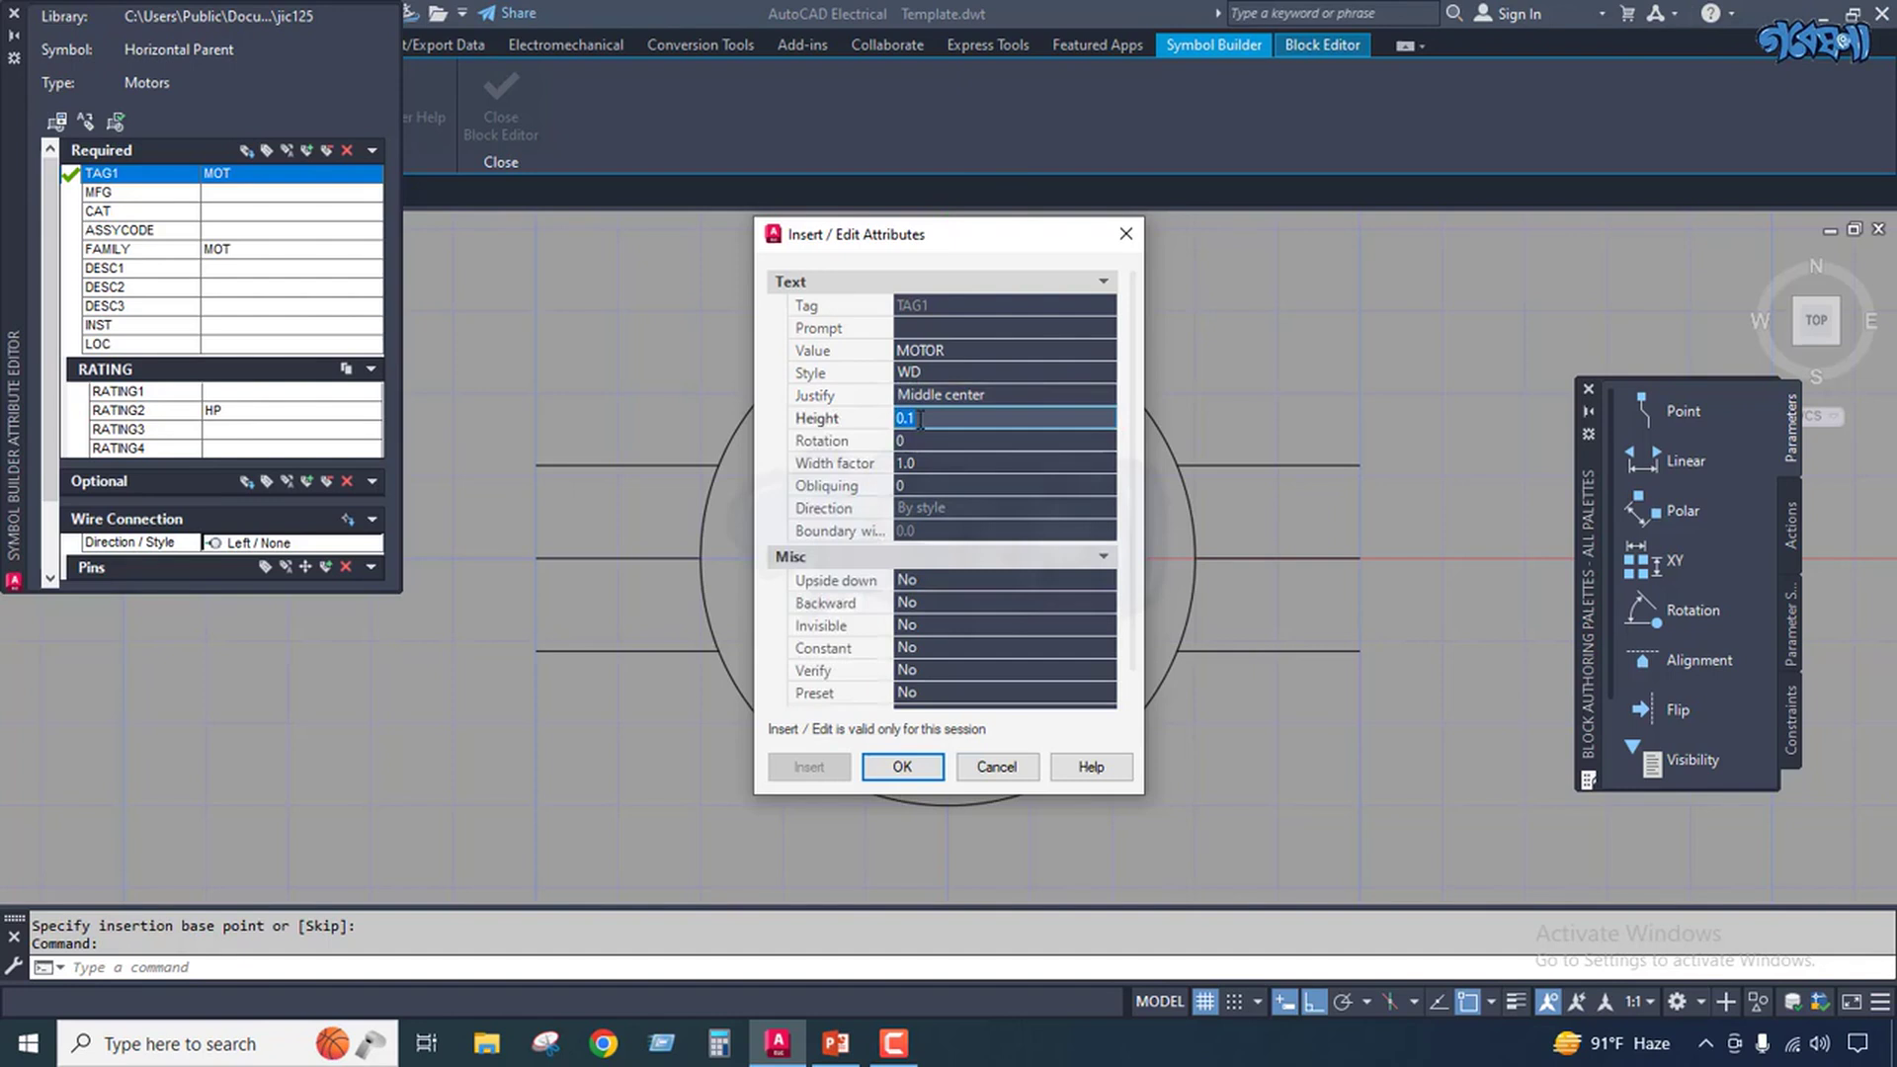
pyautogui.moveTo(899, 256); pyautogui.dragTo(1144, 370)
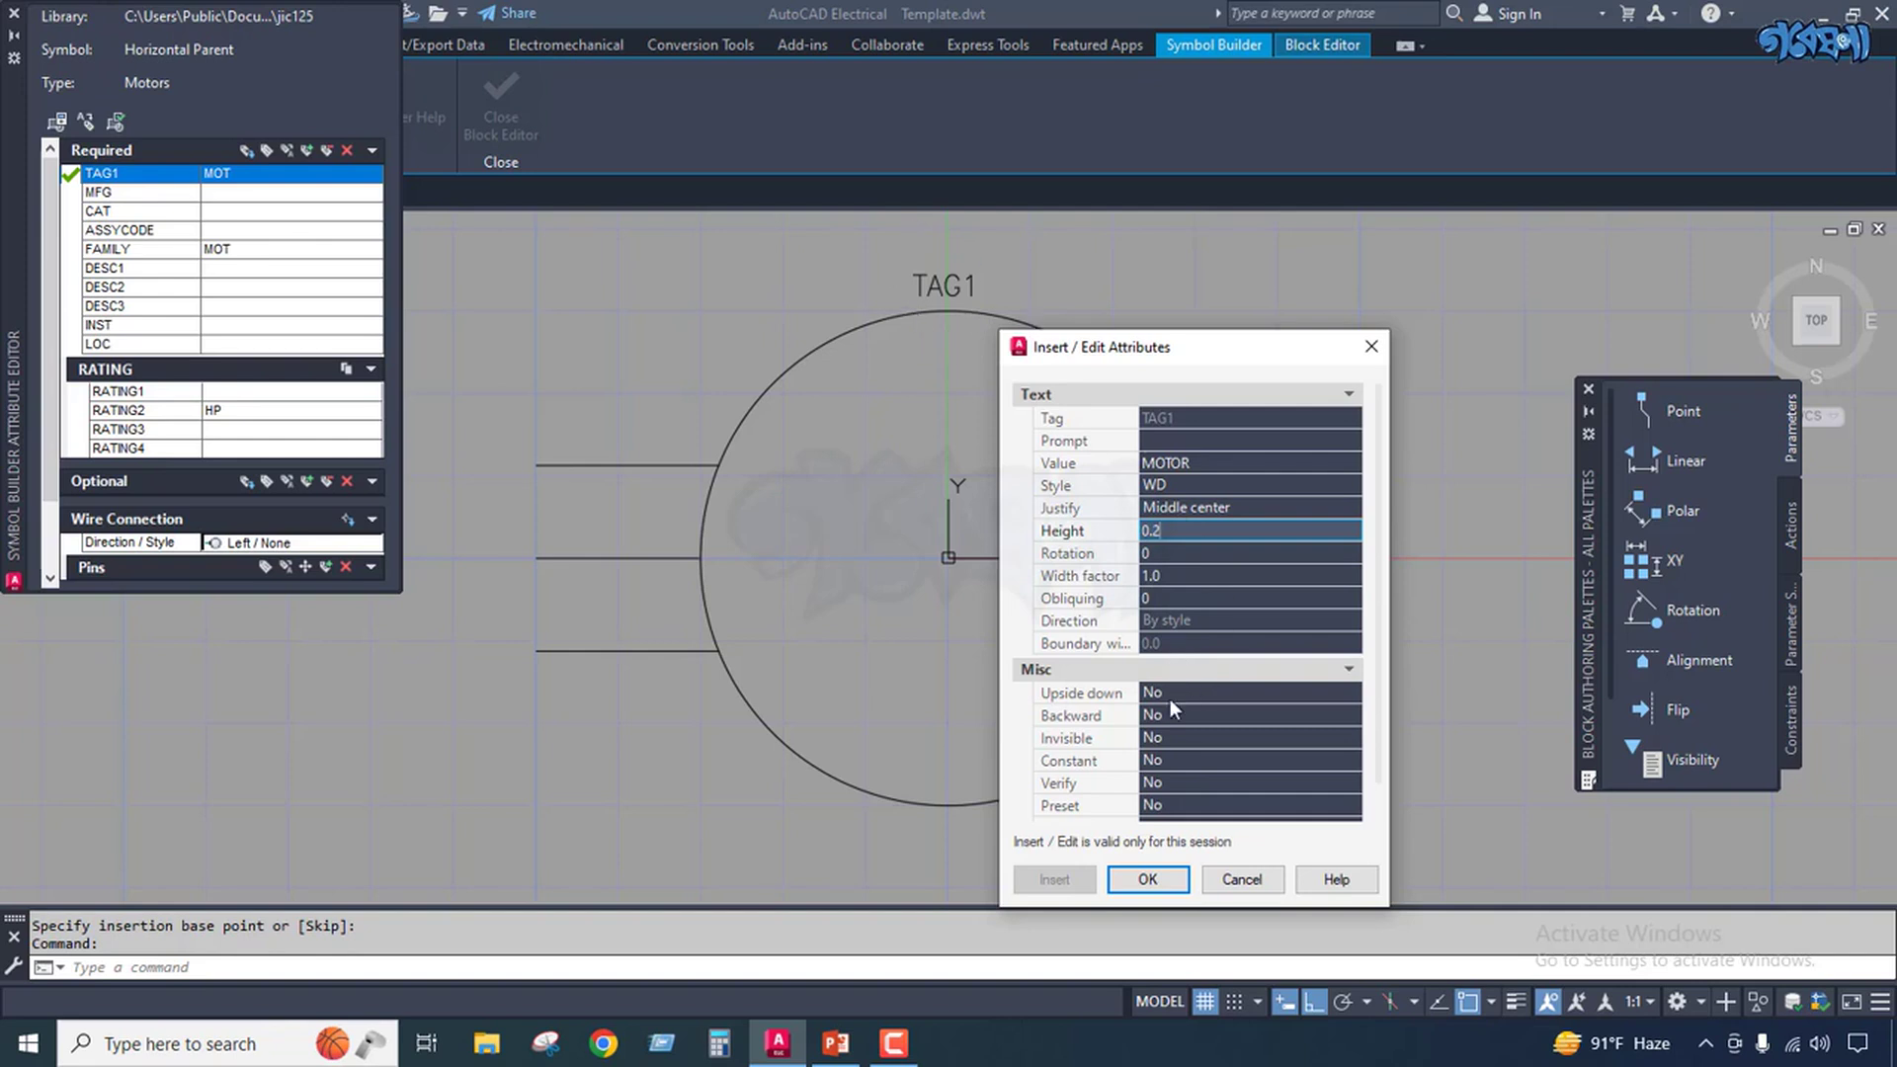
pyautogui.click(1156, 598)
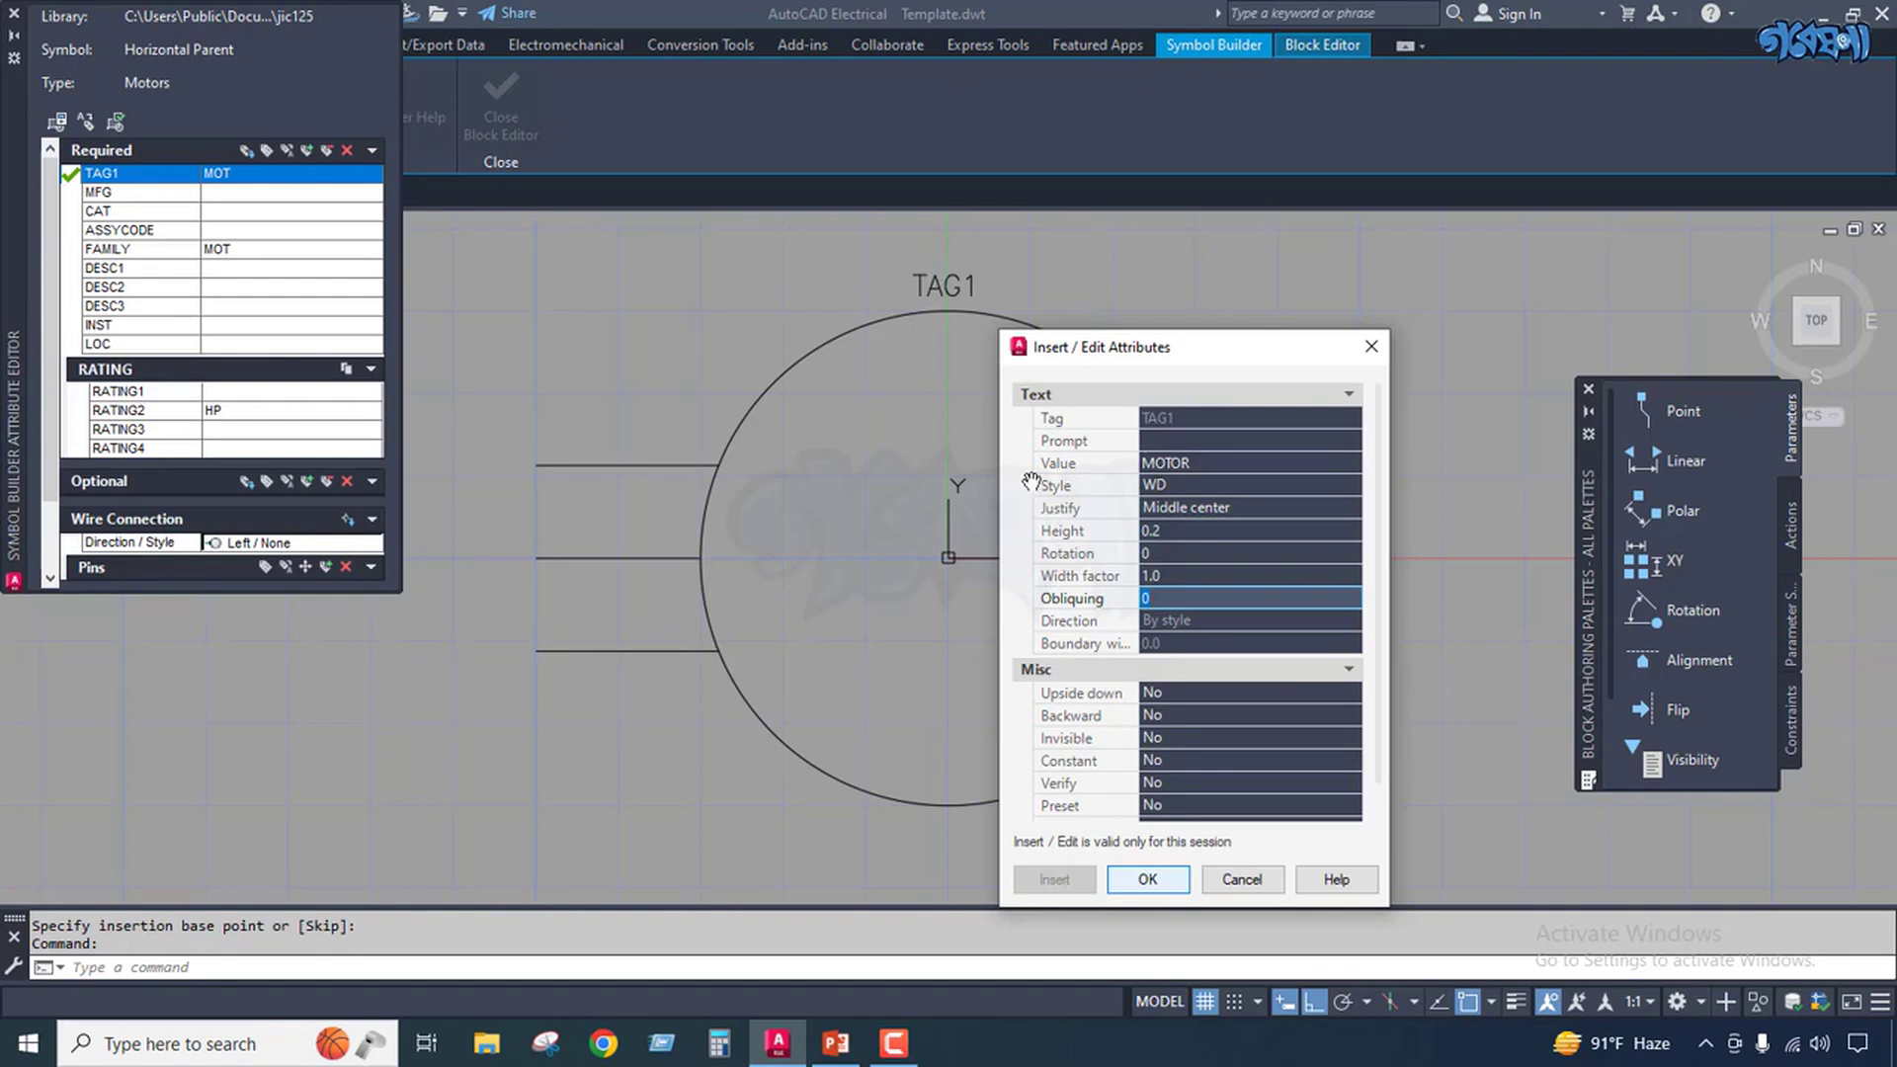
pyautogui.click(1147, 879)
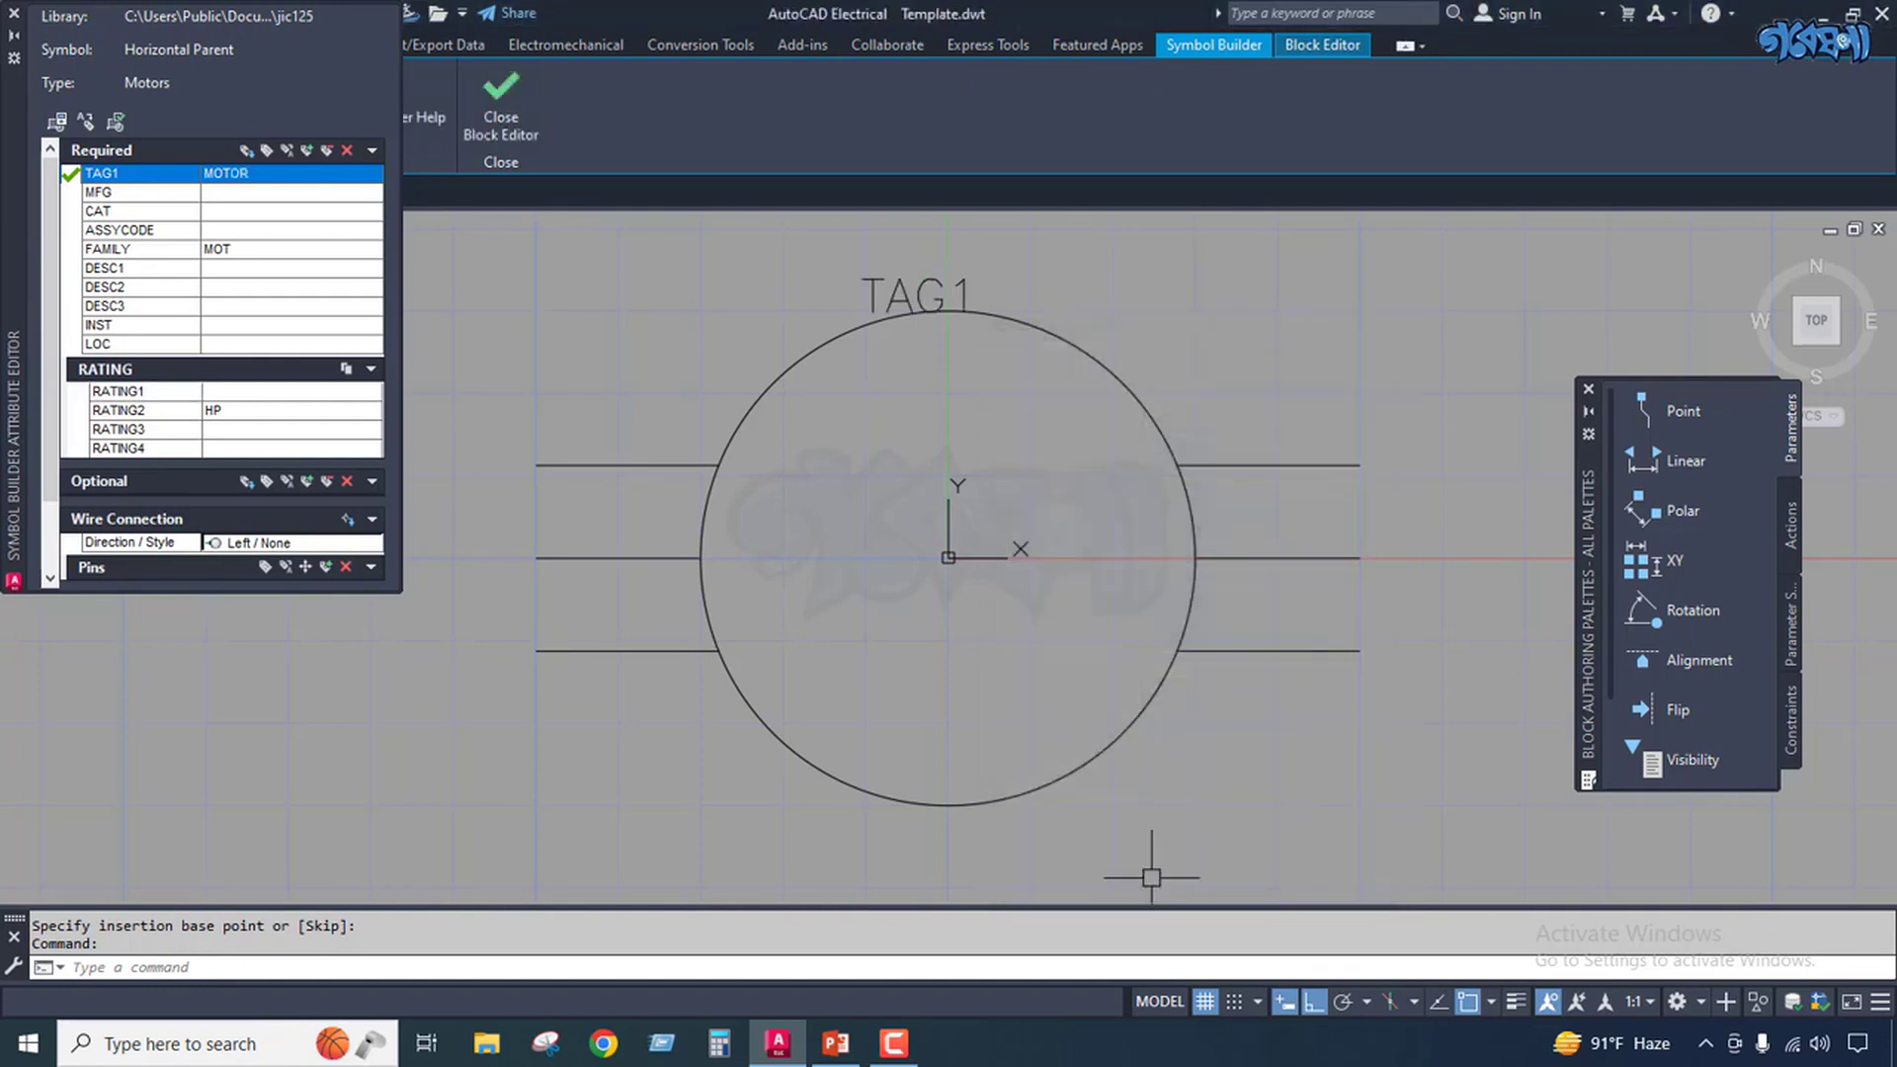
# Move the enlarged TAG1 text sideways toward the circle's vertical axis and raise it clear of the circle.
pyautogui.click(902, 295)
pyautogui.click(861, 309)
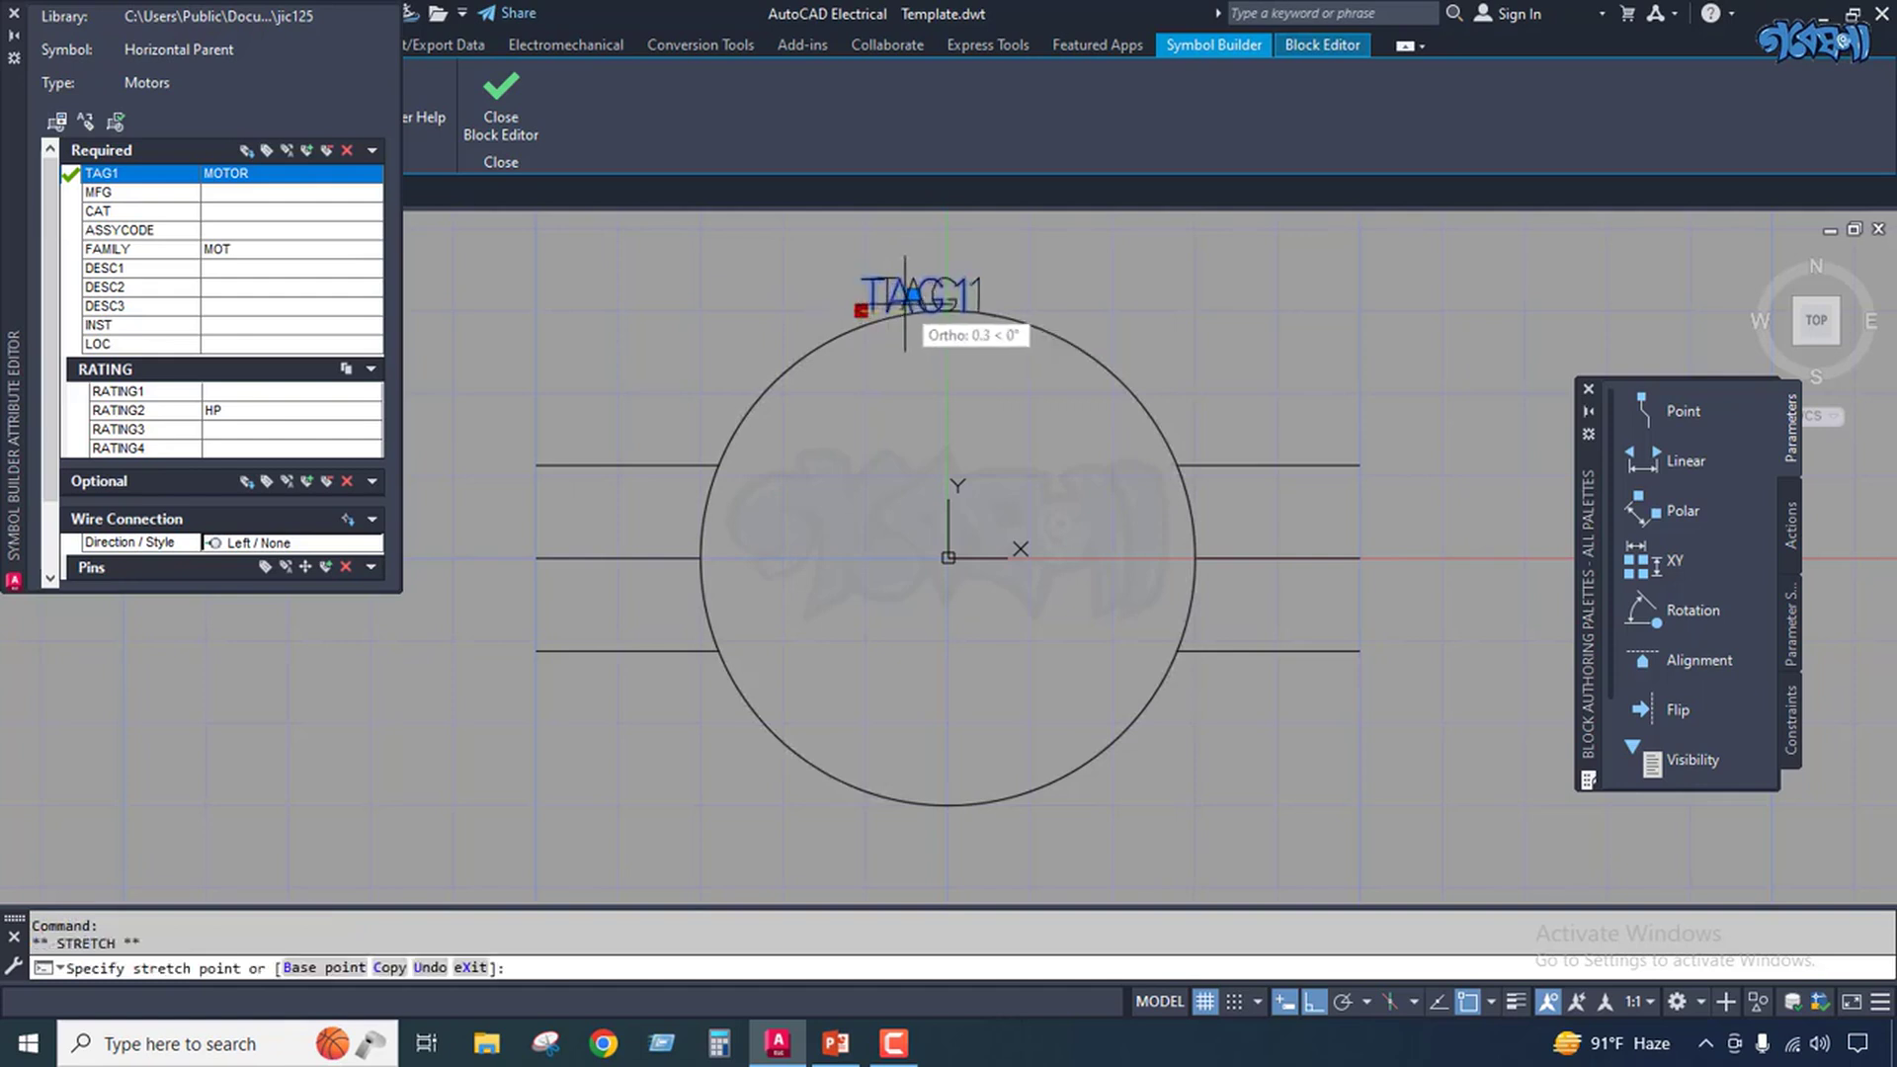
pyautogui.click(930, 309)
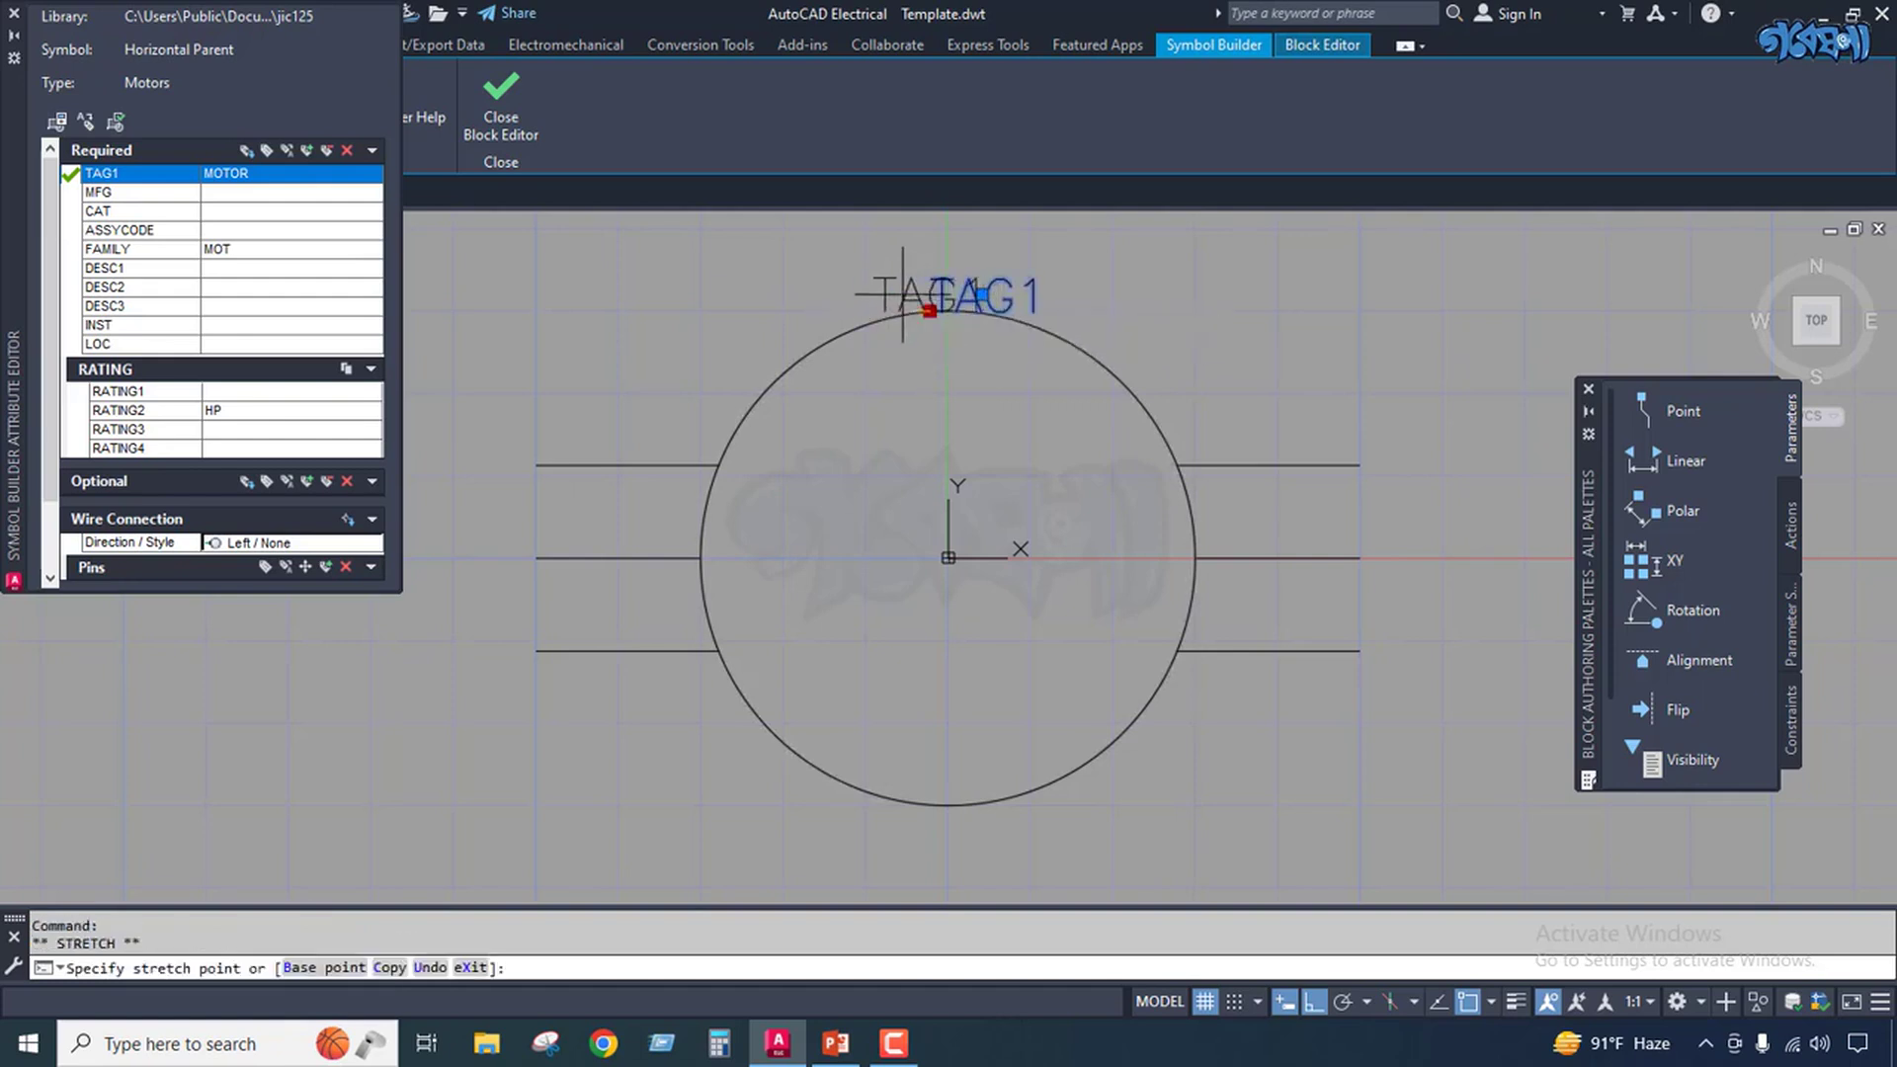
pyautogui.click(905, 296)
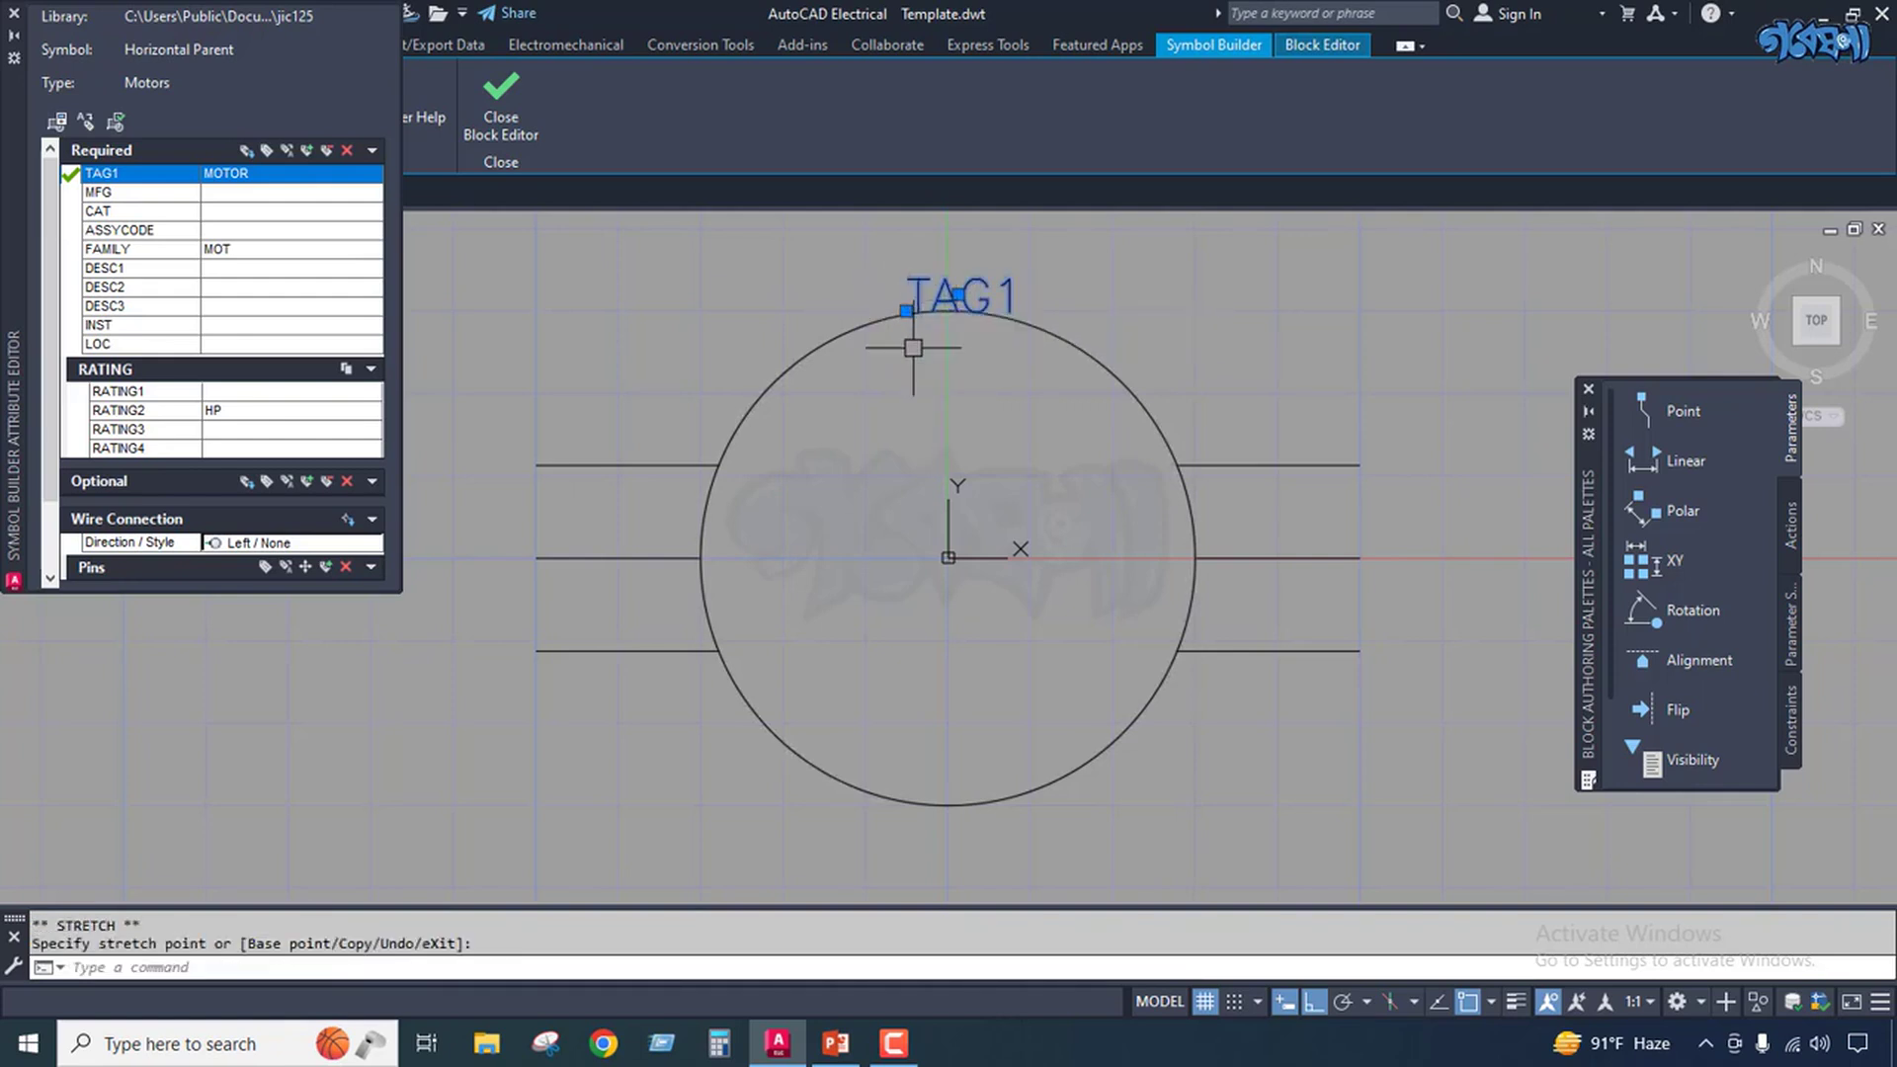
pyautogui.click(905, 310)
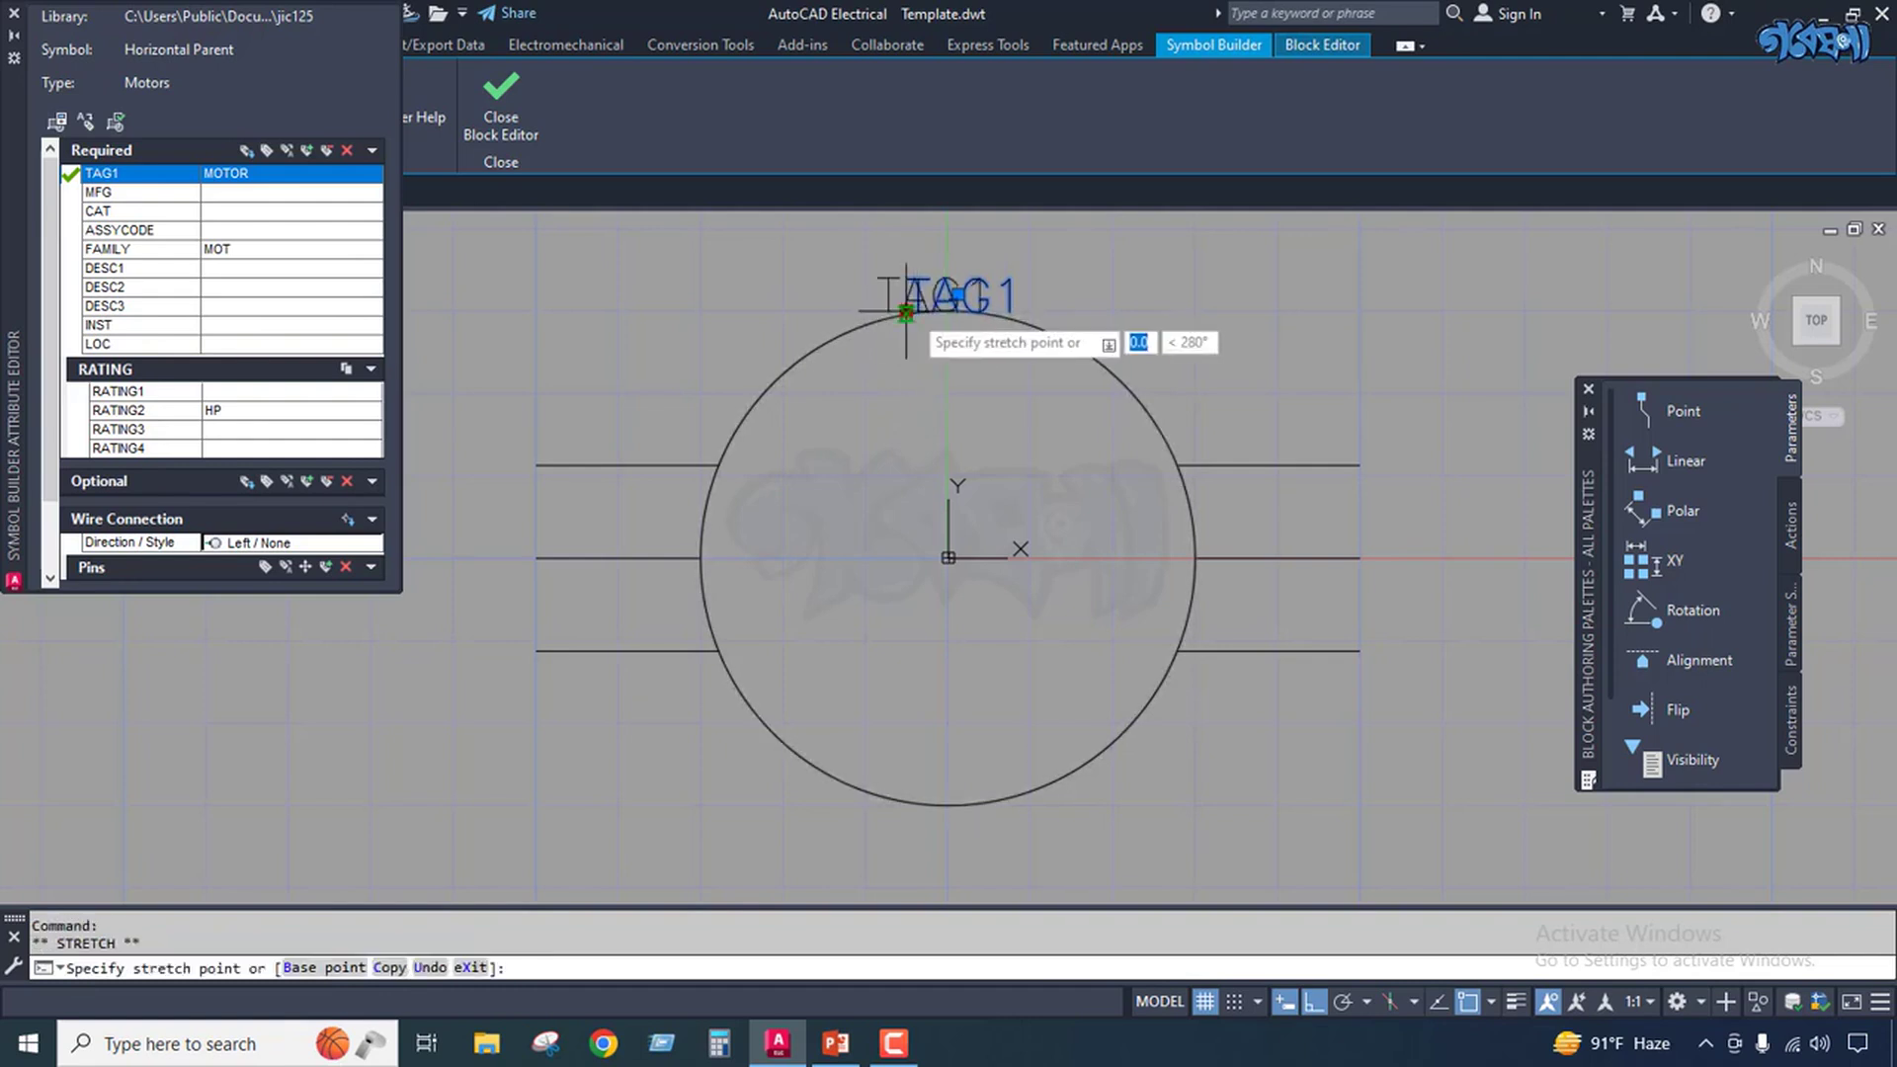
pyautogui.click(906, 306)
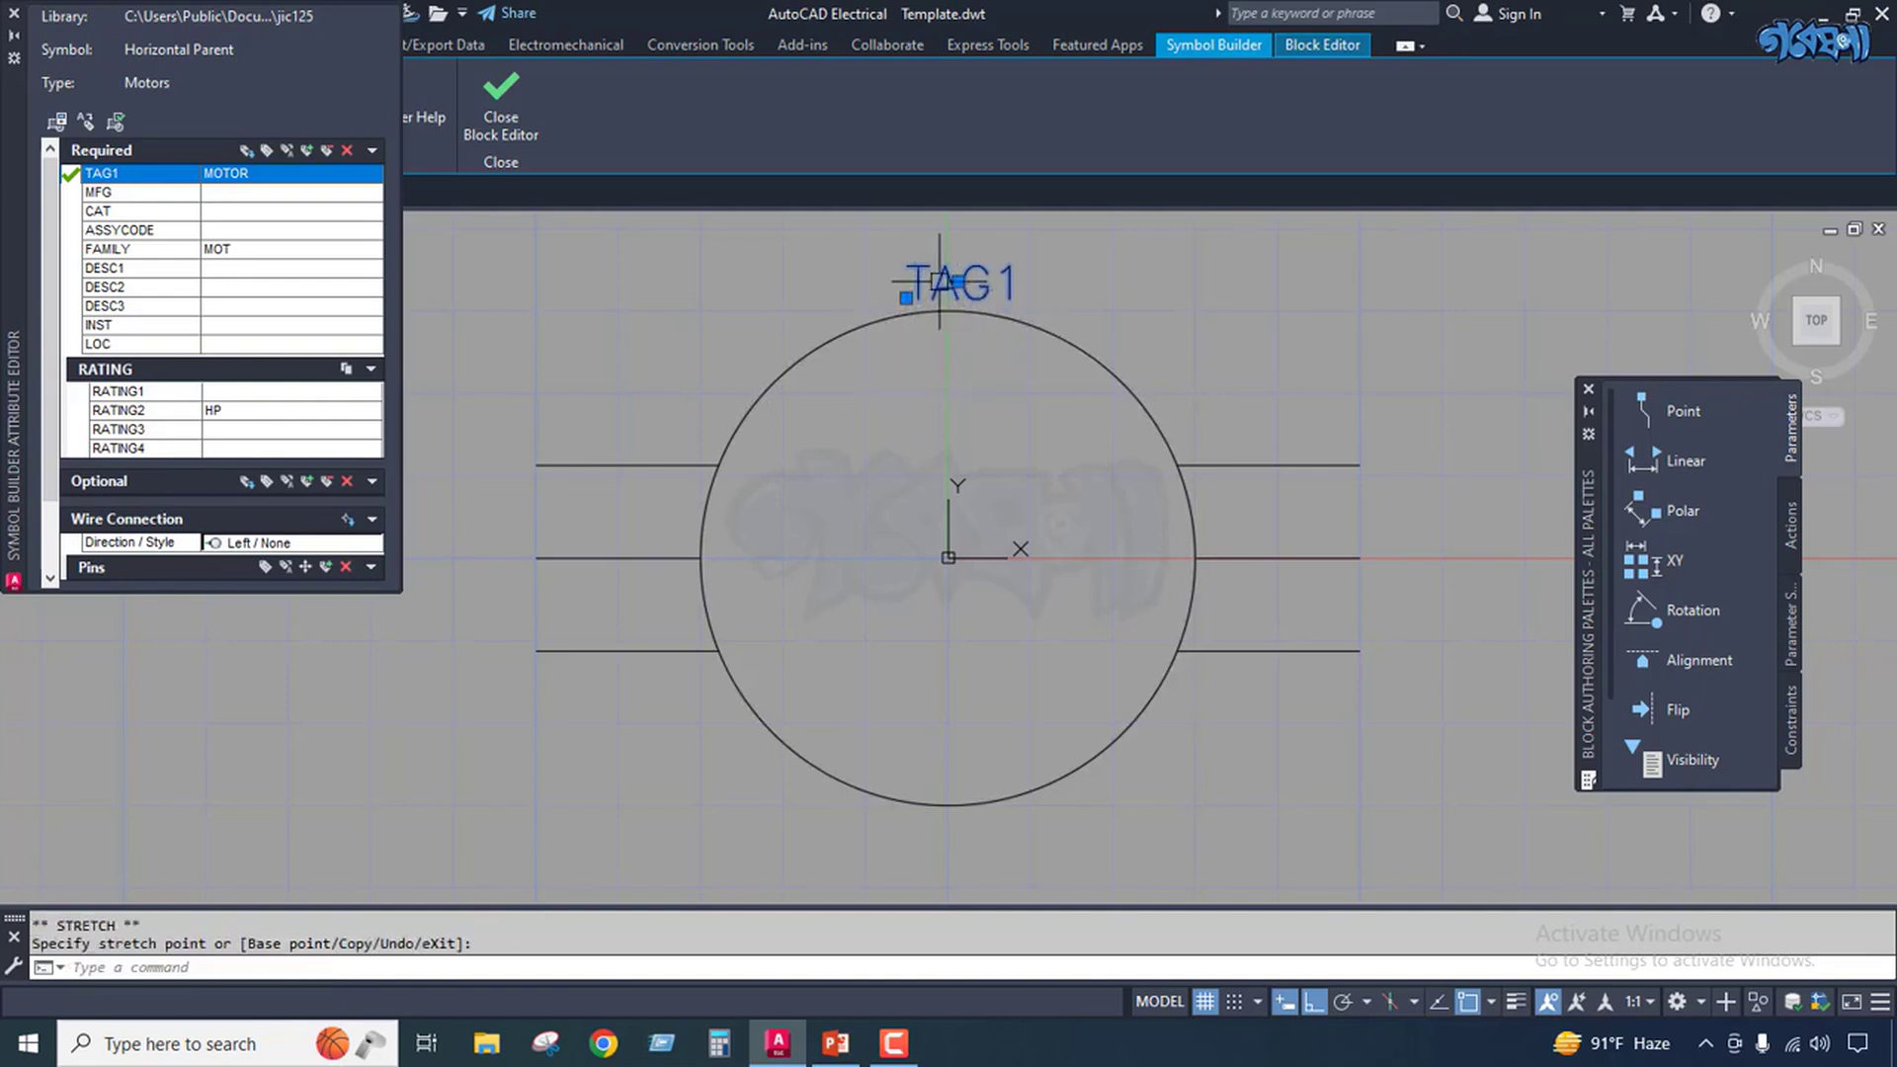
pyautogui.press('Escape')
pyautogui.press('Escape')
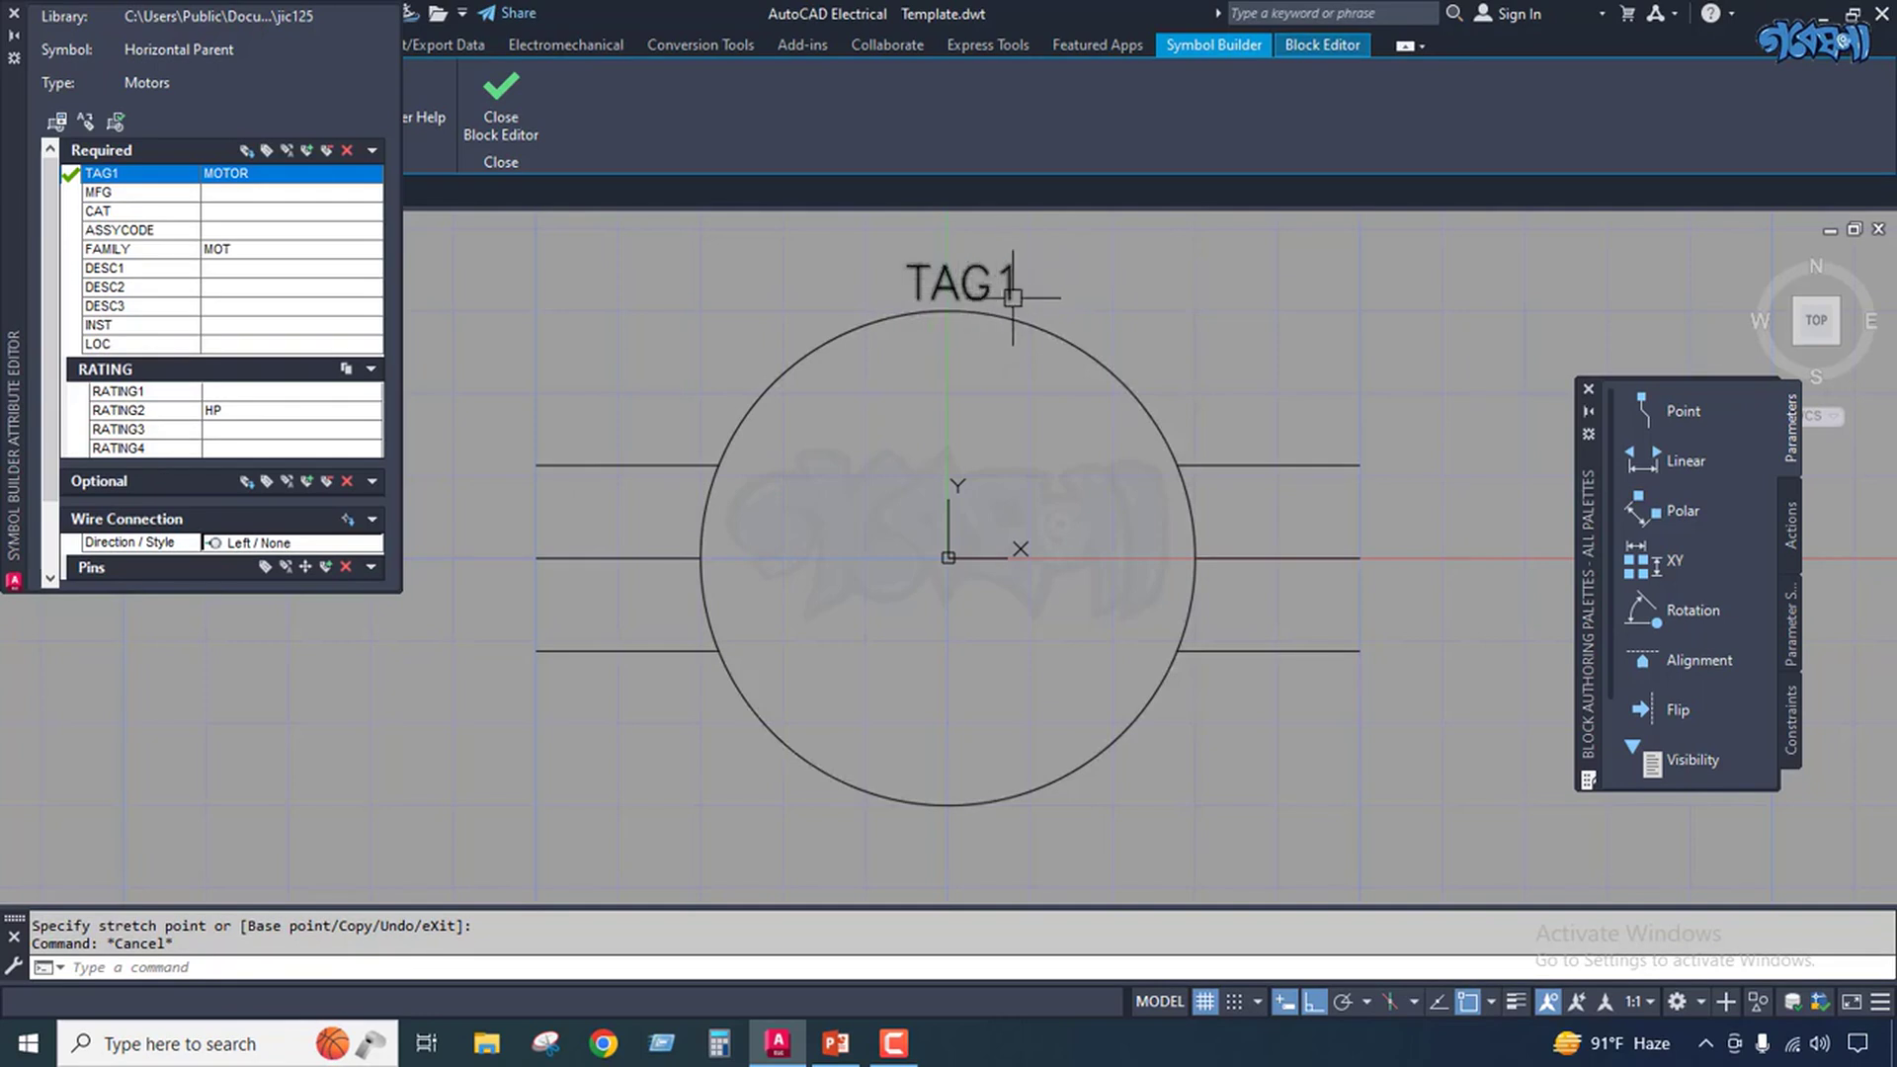
pyautogui.doubleClick(960, 286)
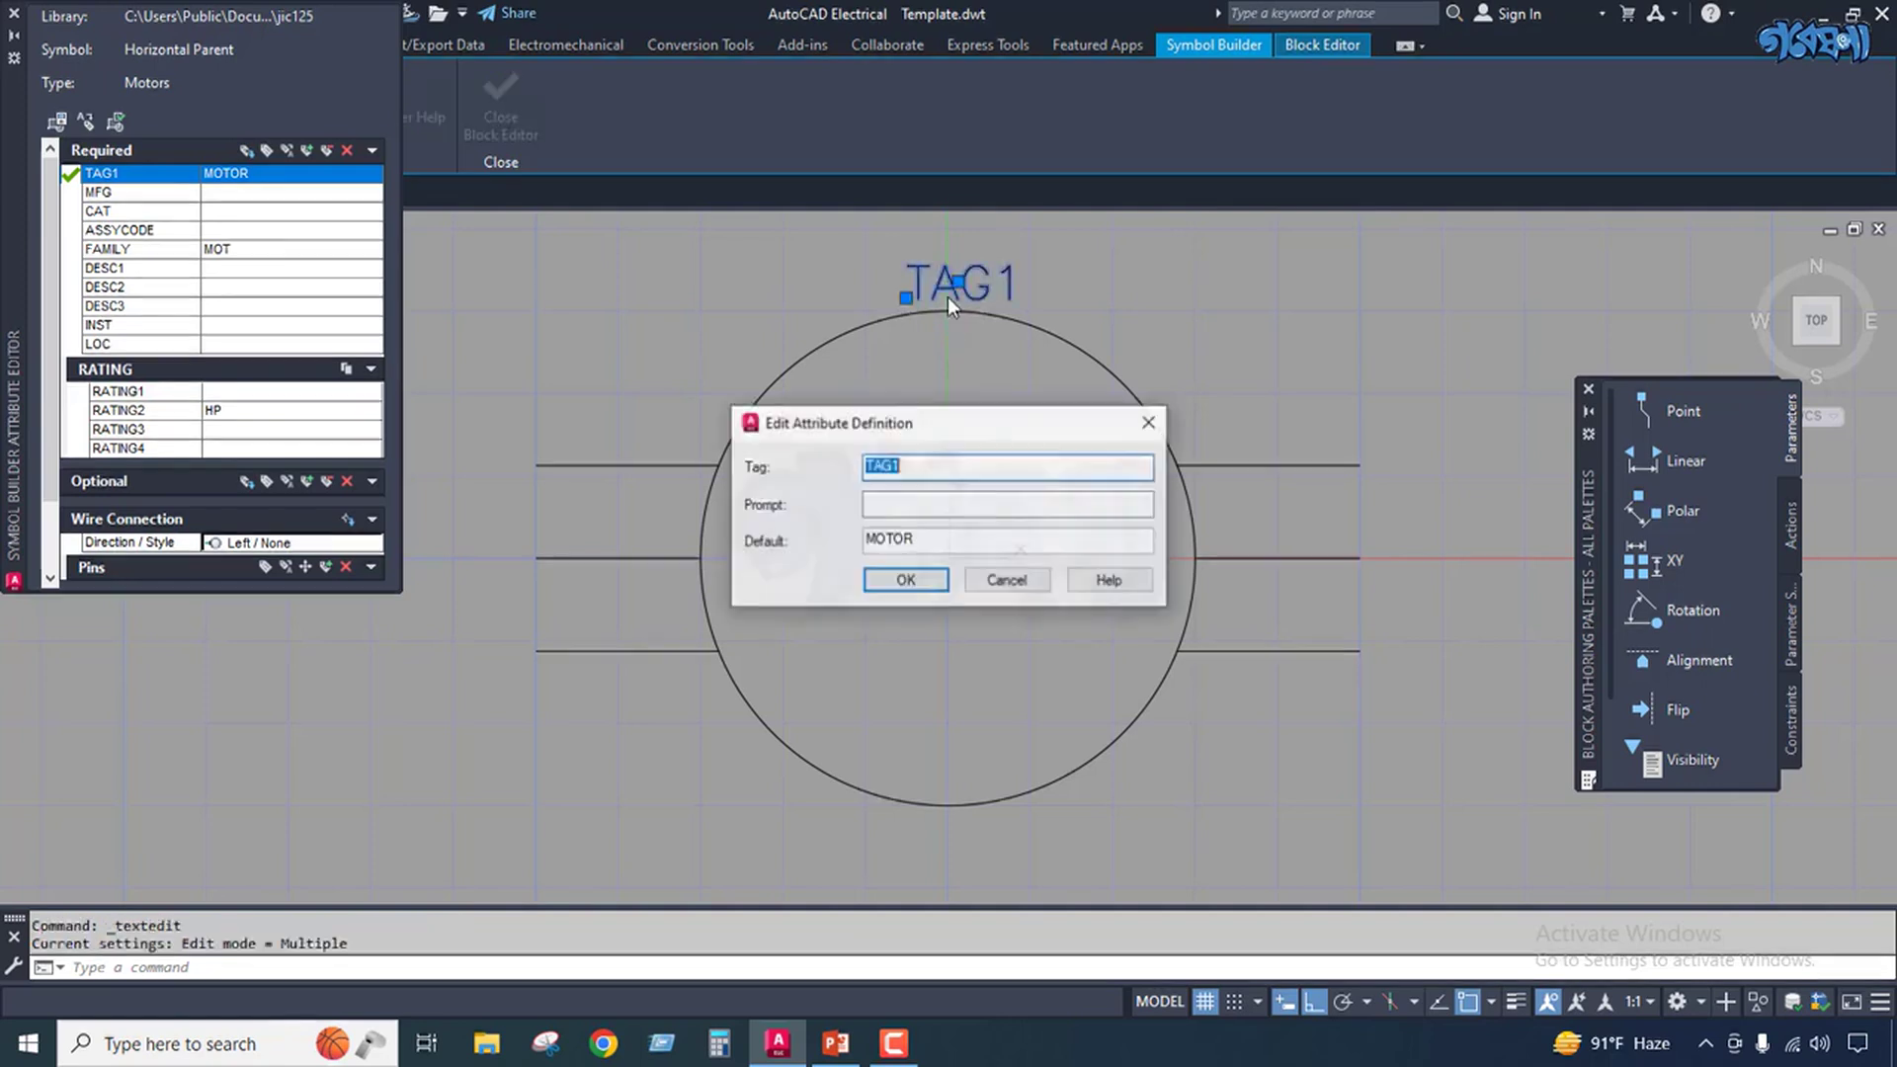
pyautogui.click(1148, 422)
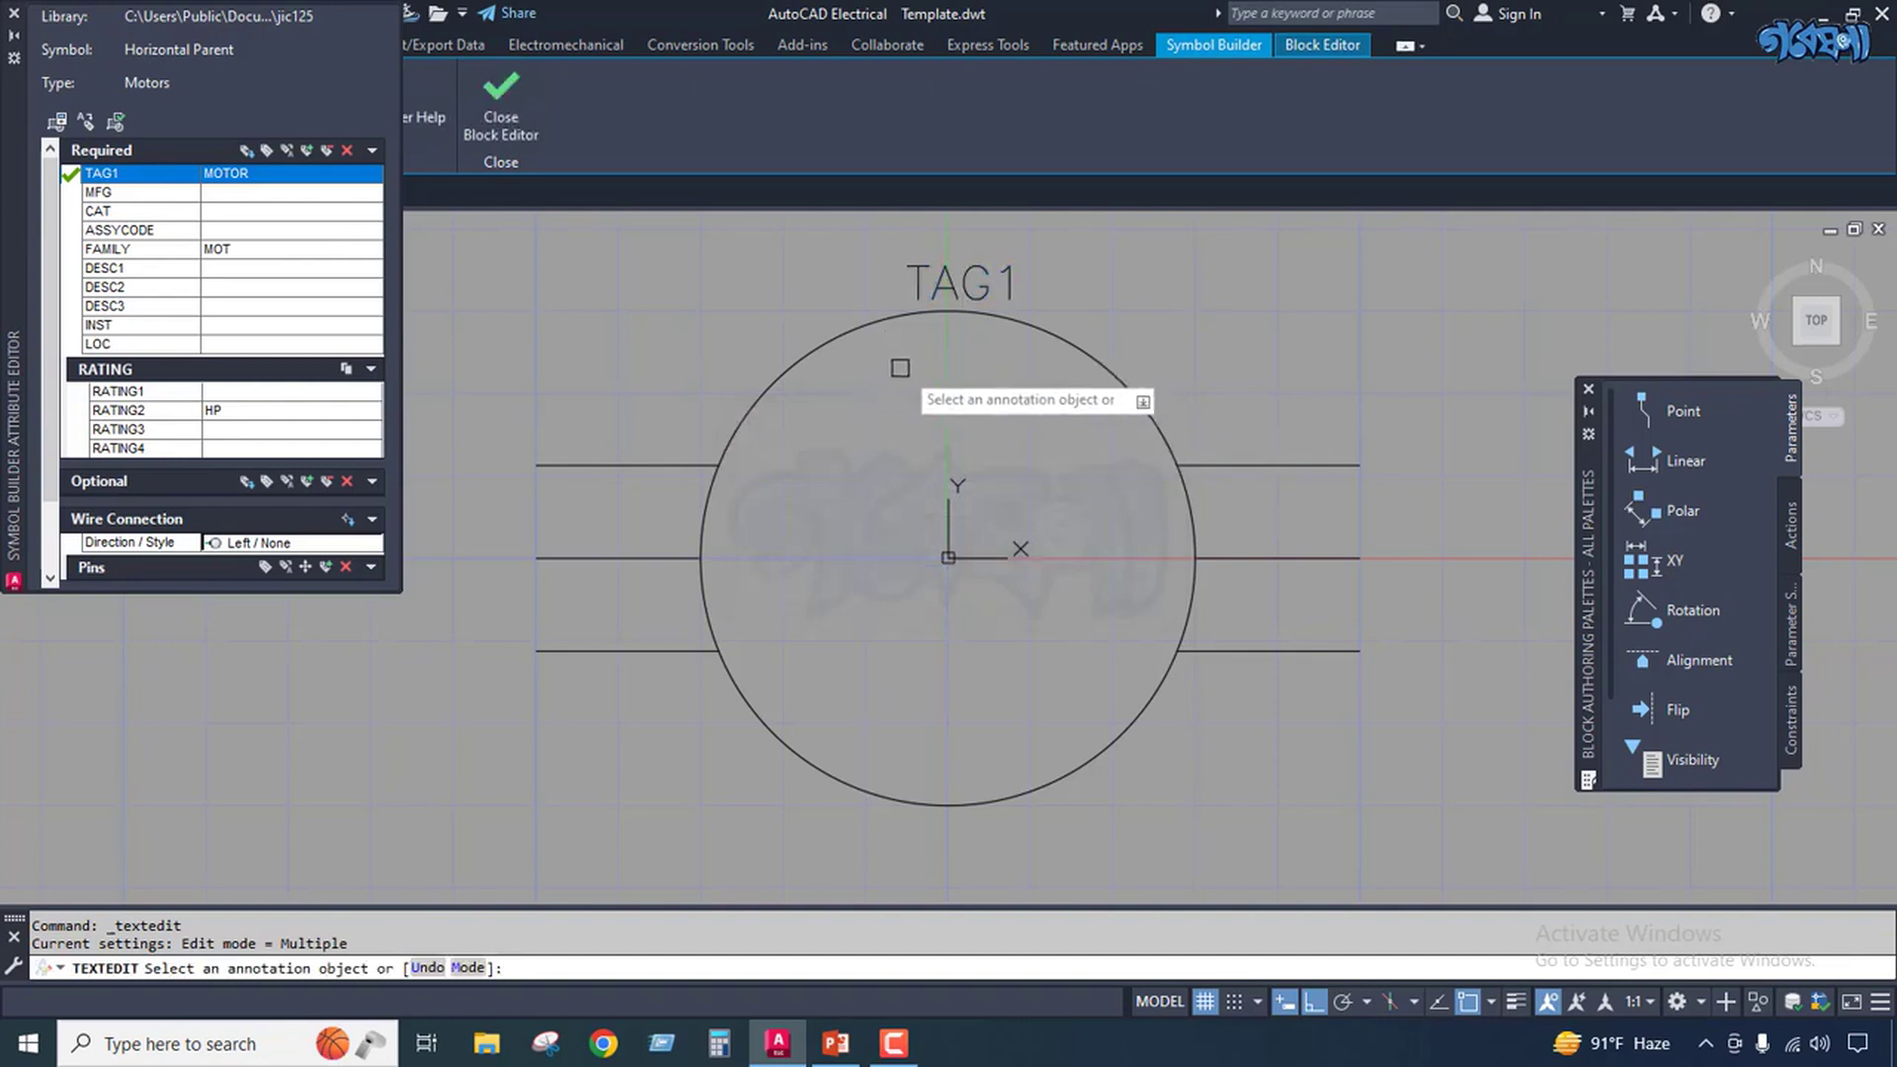
pyautogui.press('Escape')
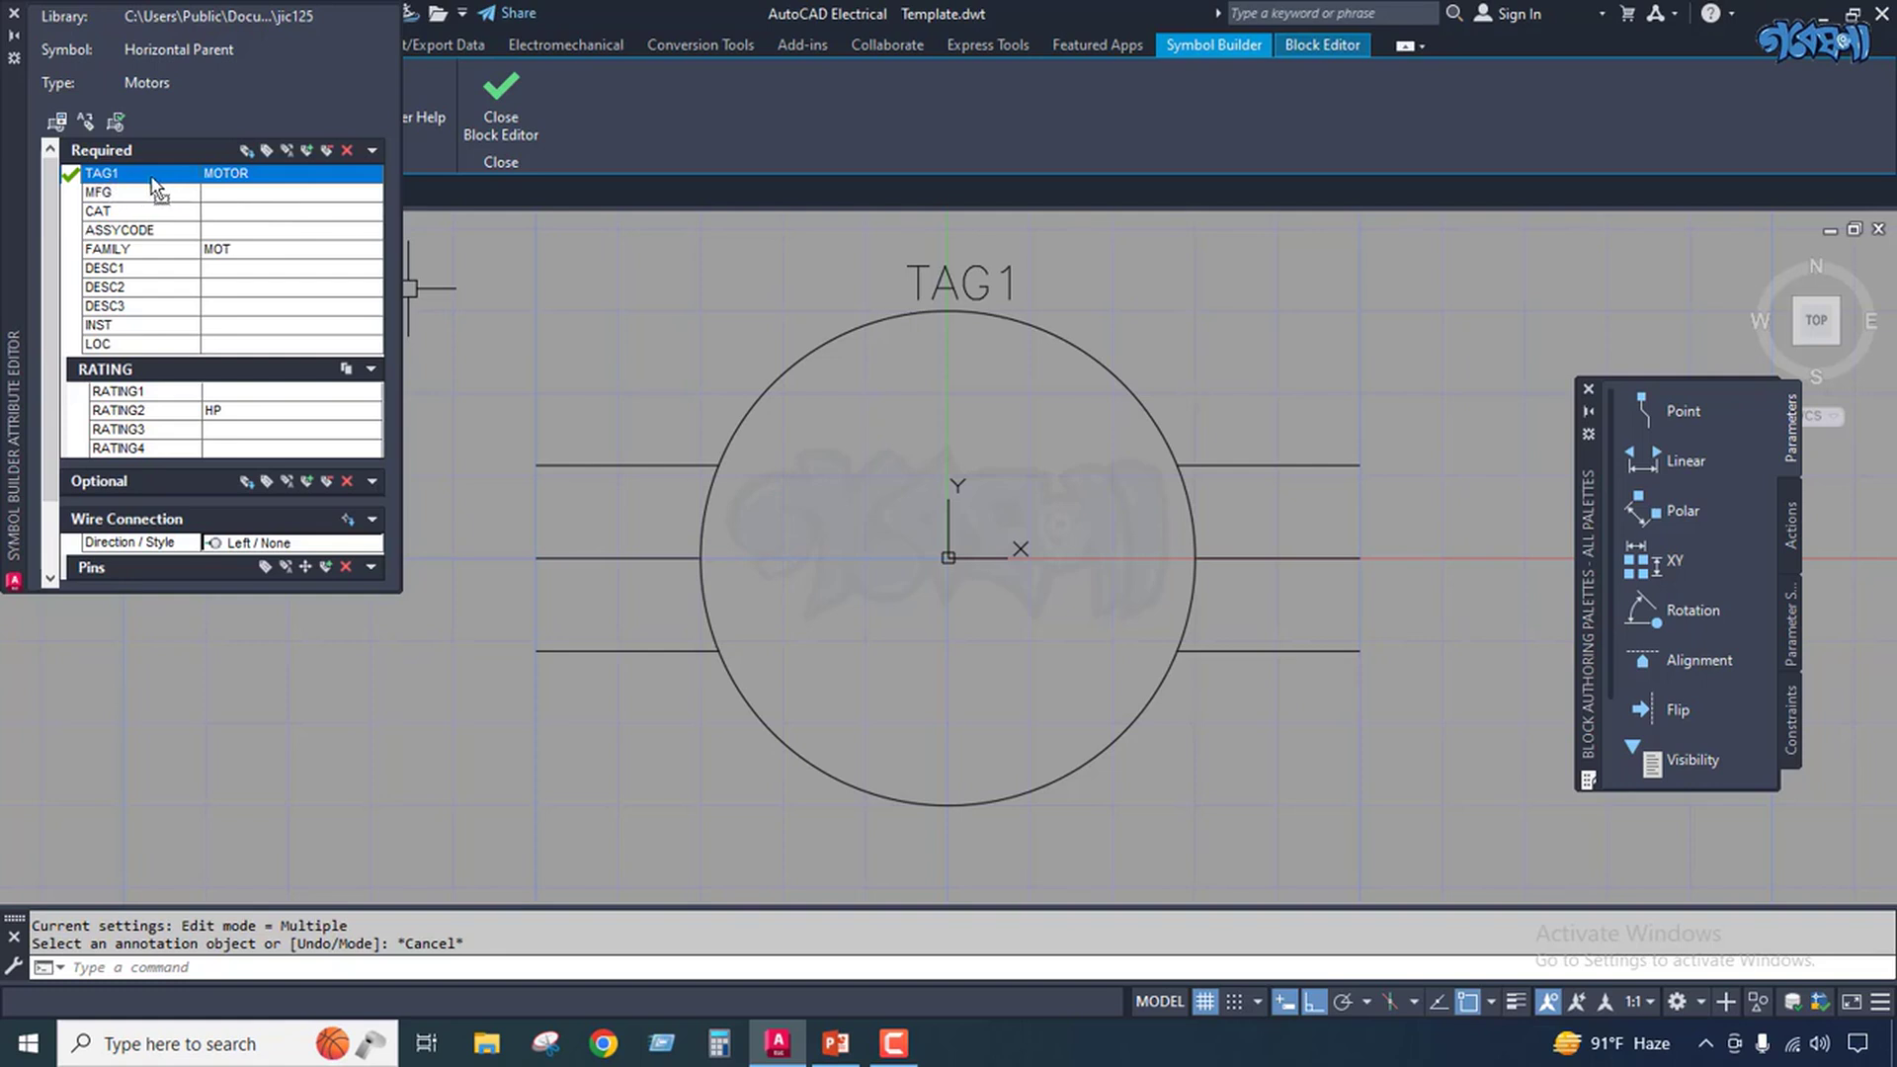
# Set the TAG1 attribute's text height to 0.1.
pyautogui.click(266, 150)
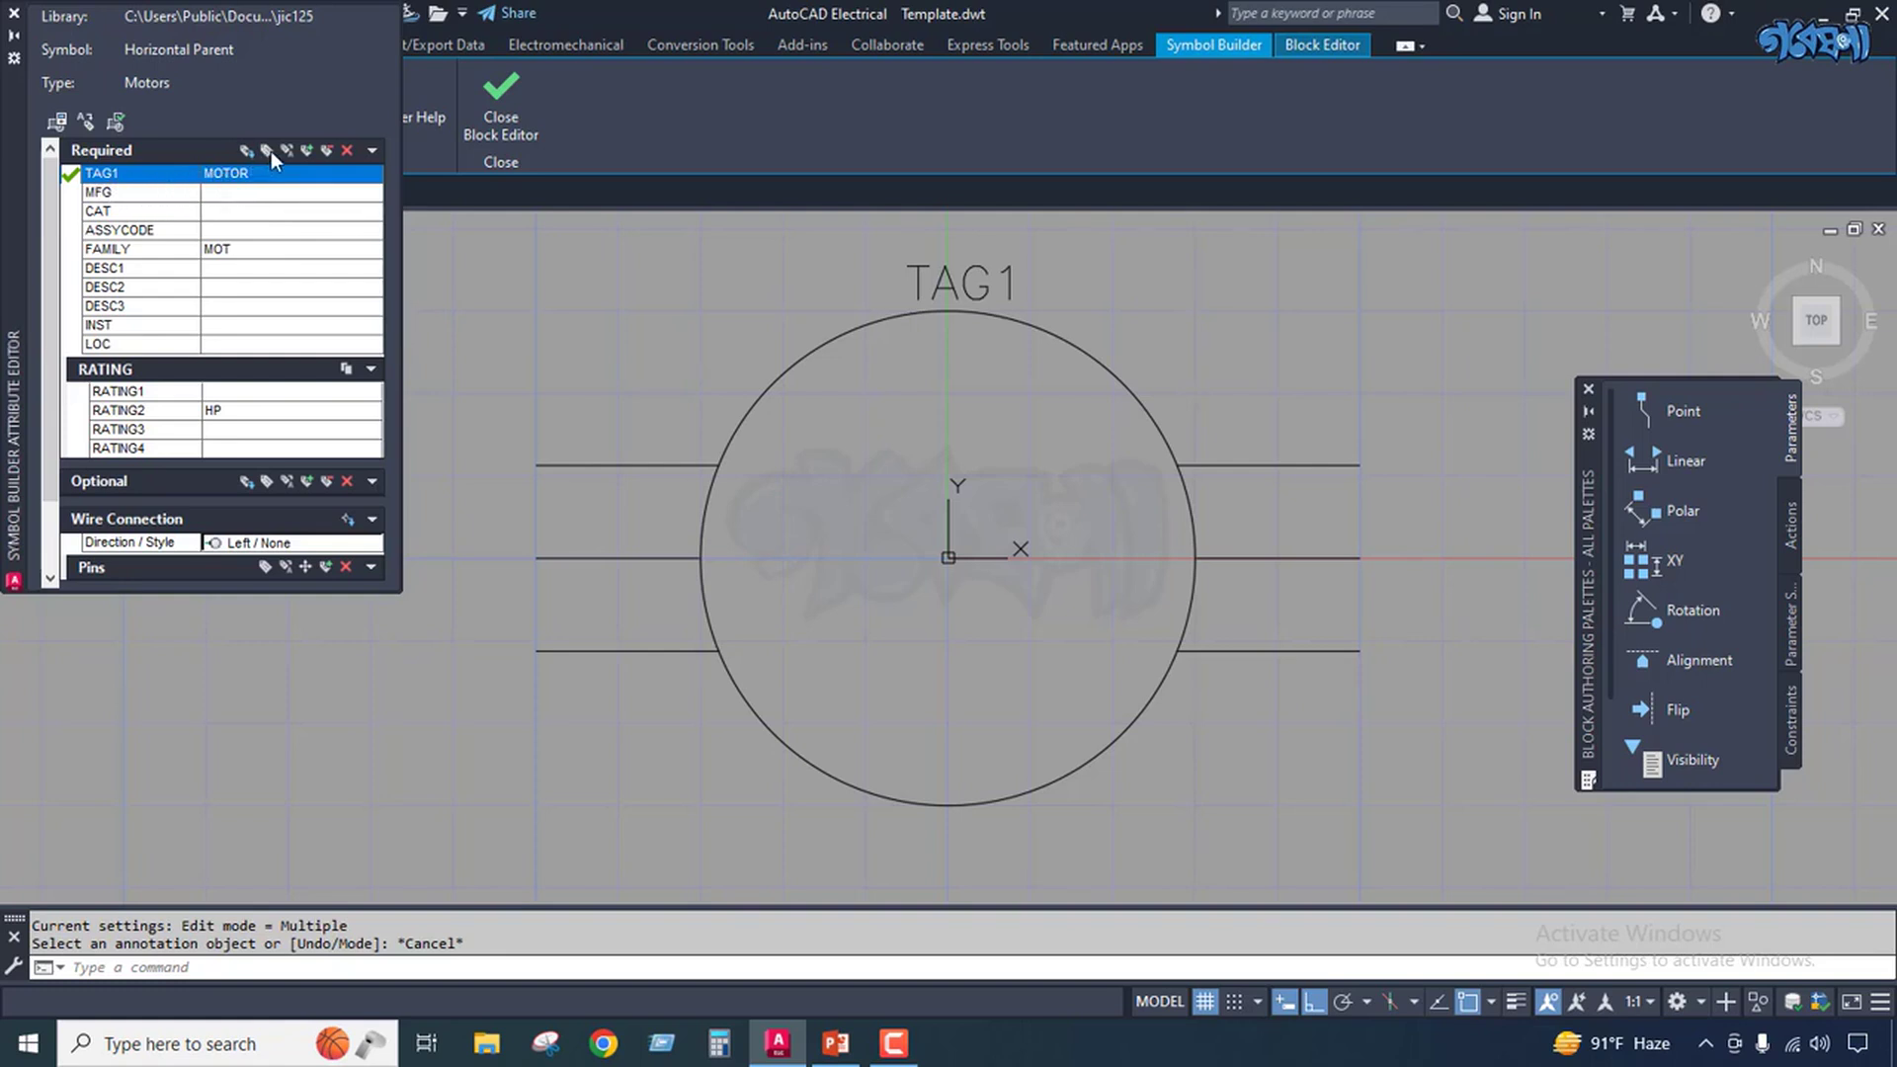
pyautogui.click(1213, 531)
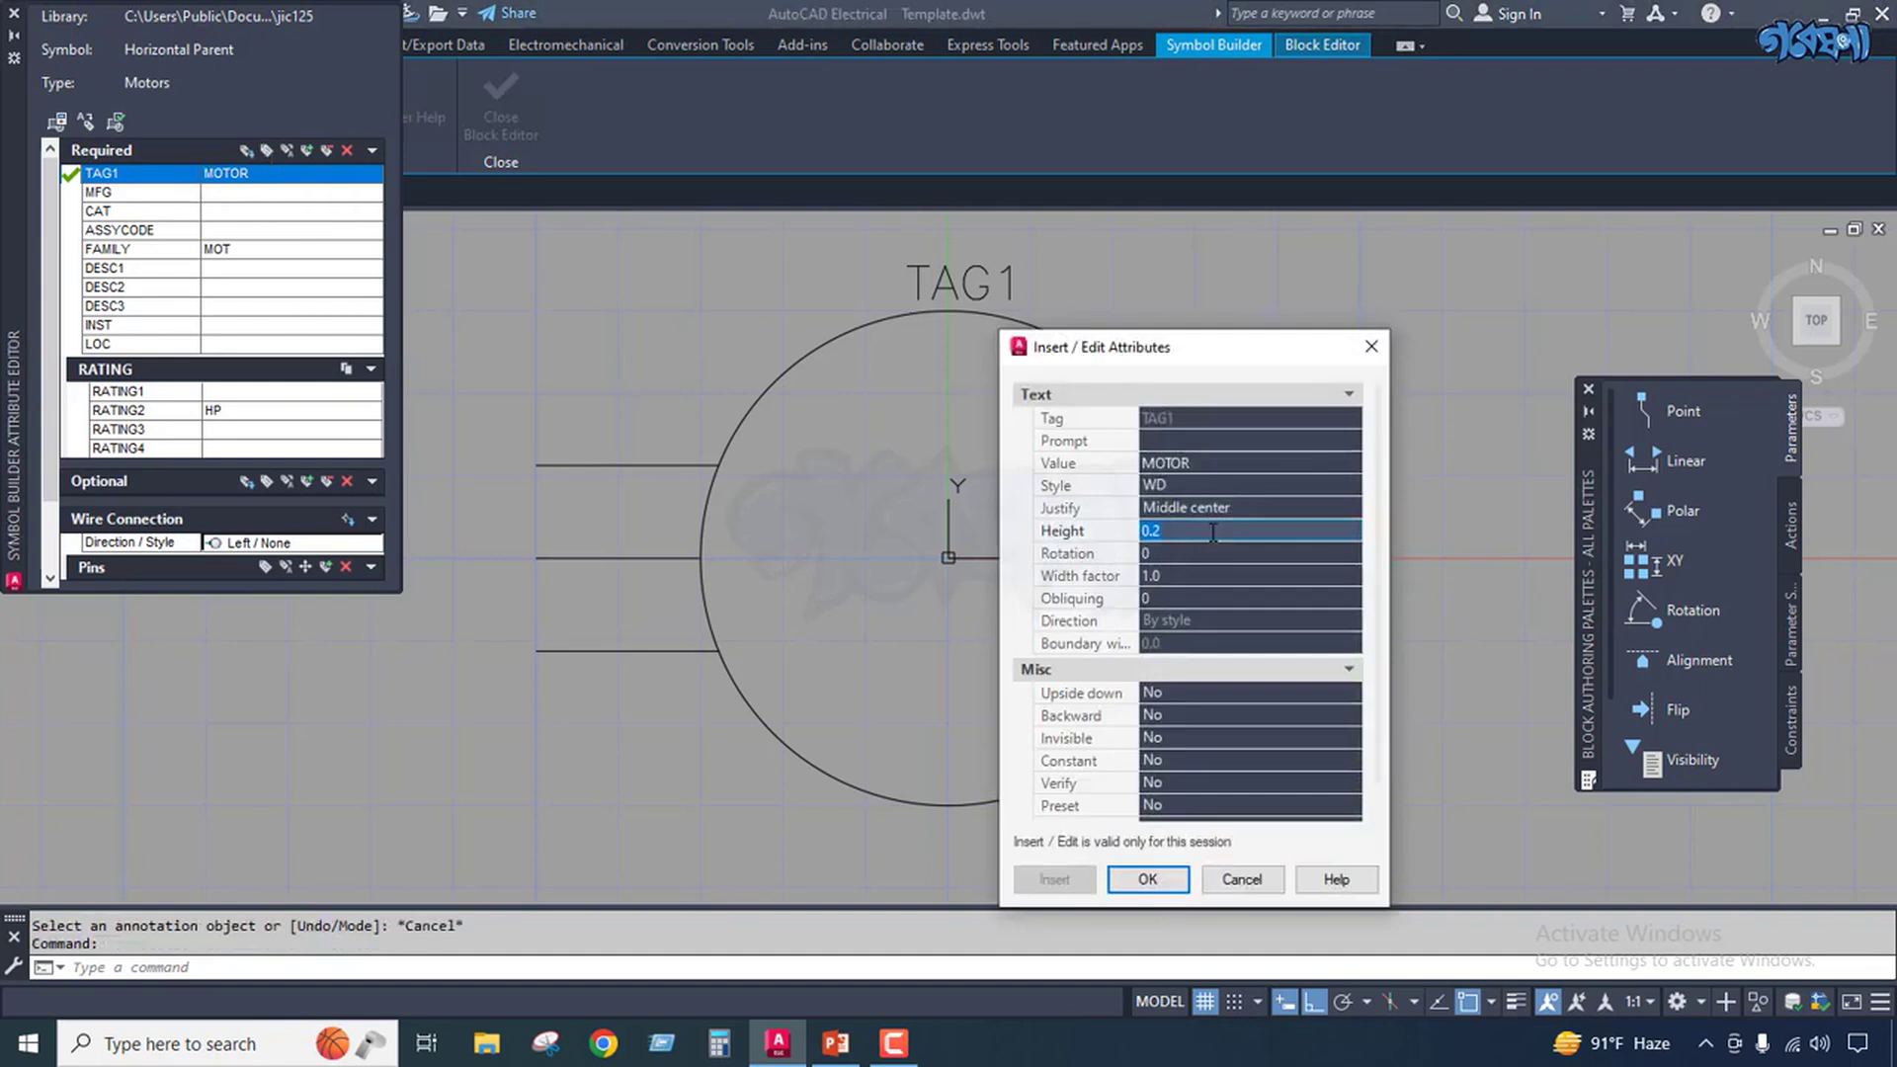
pyautogui.click(1214, 532)
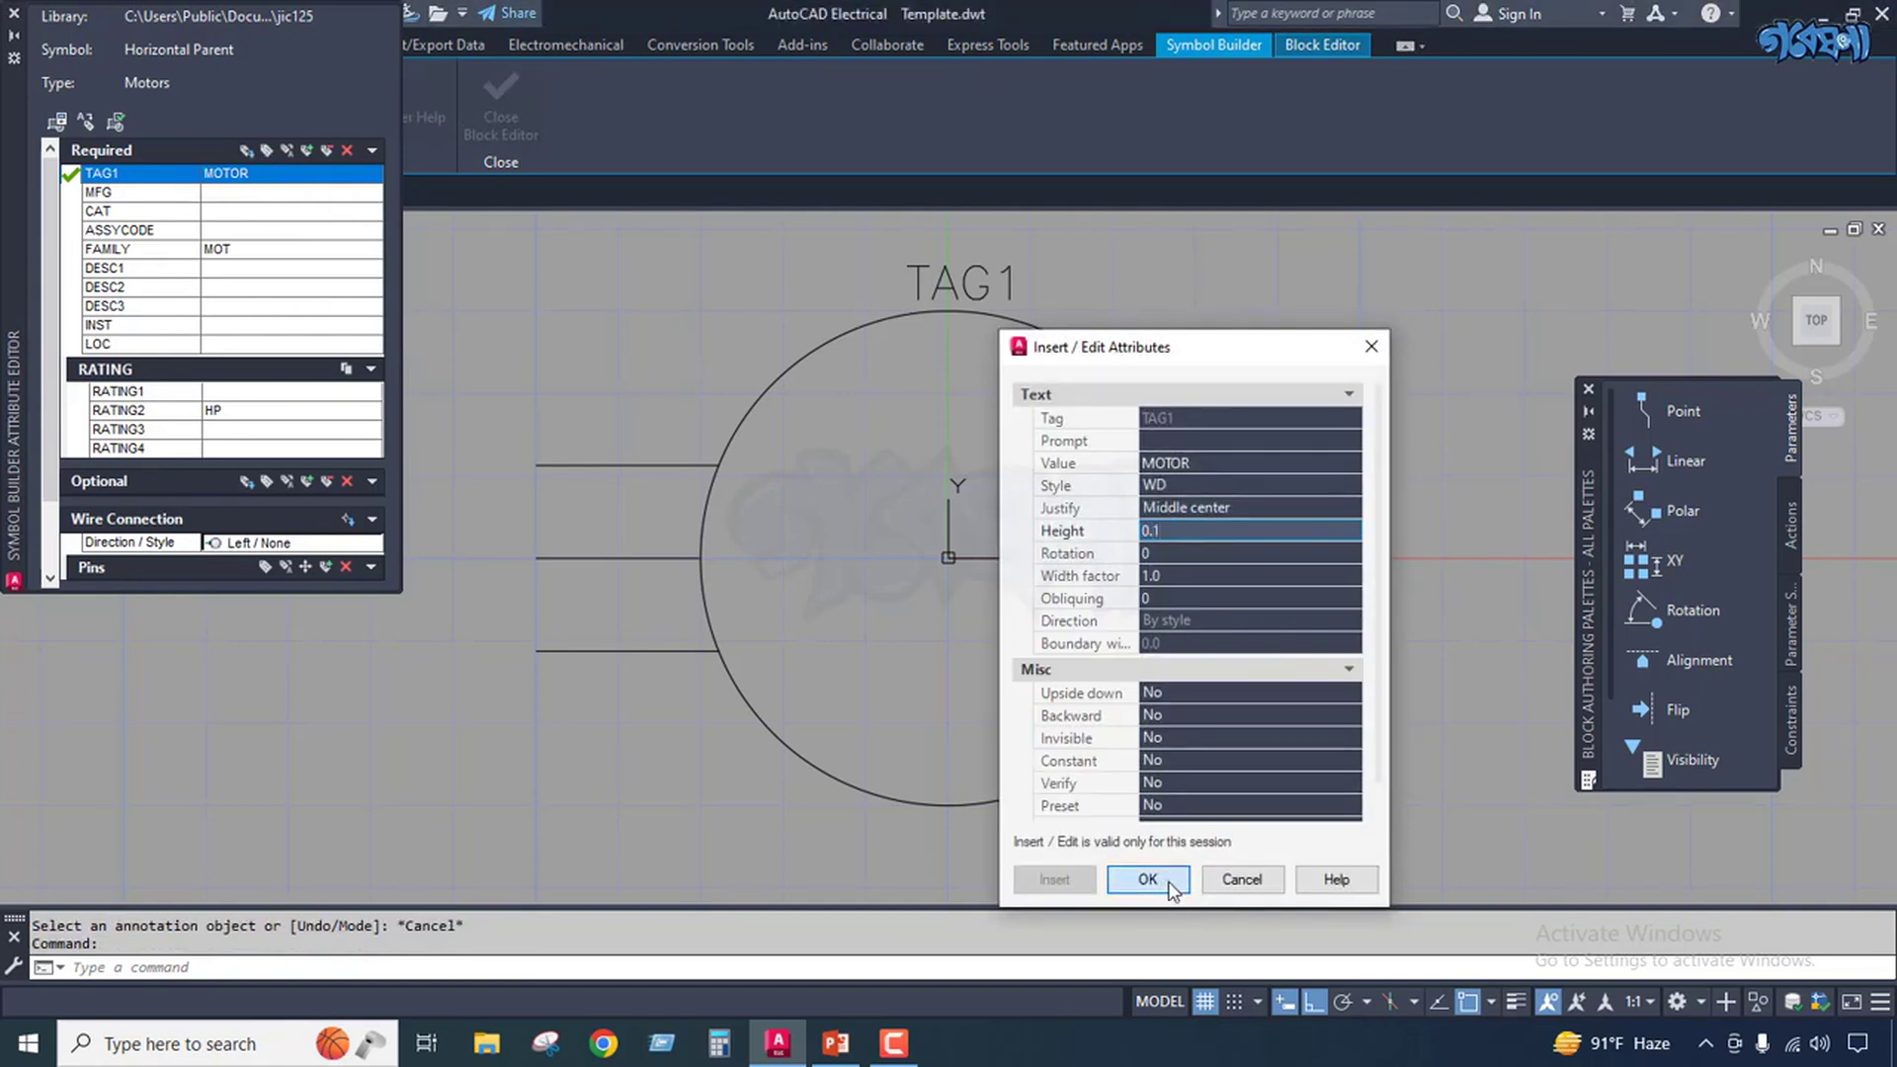
pyautogui.click(1137, 879)
# Turn Ortho mode off and lower the TAG1 text to just above the top of the circle.
pyautogui.scroll(4, 954, 272)
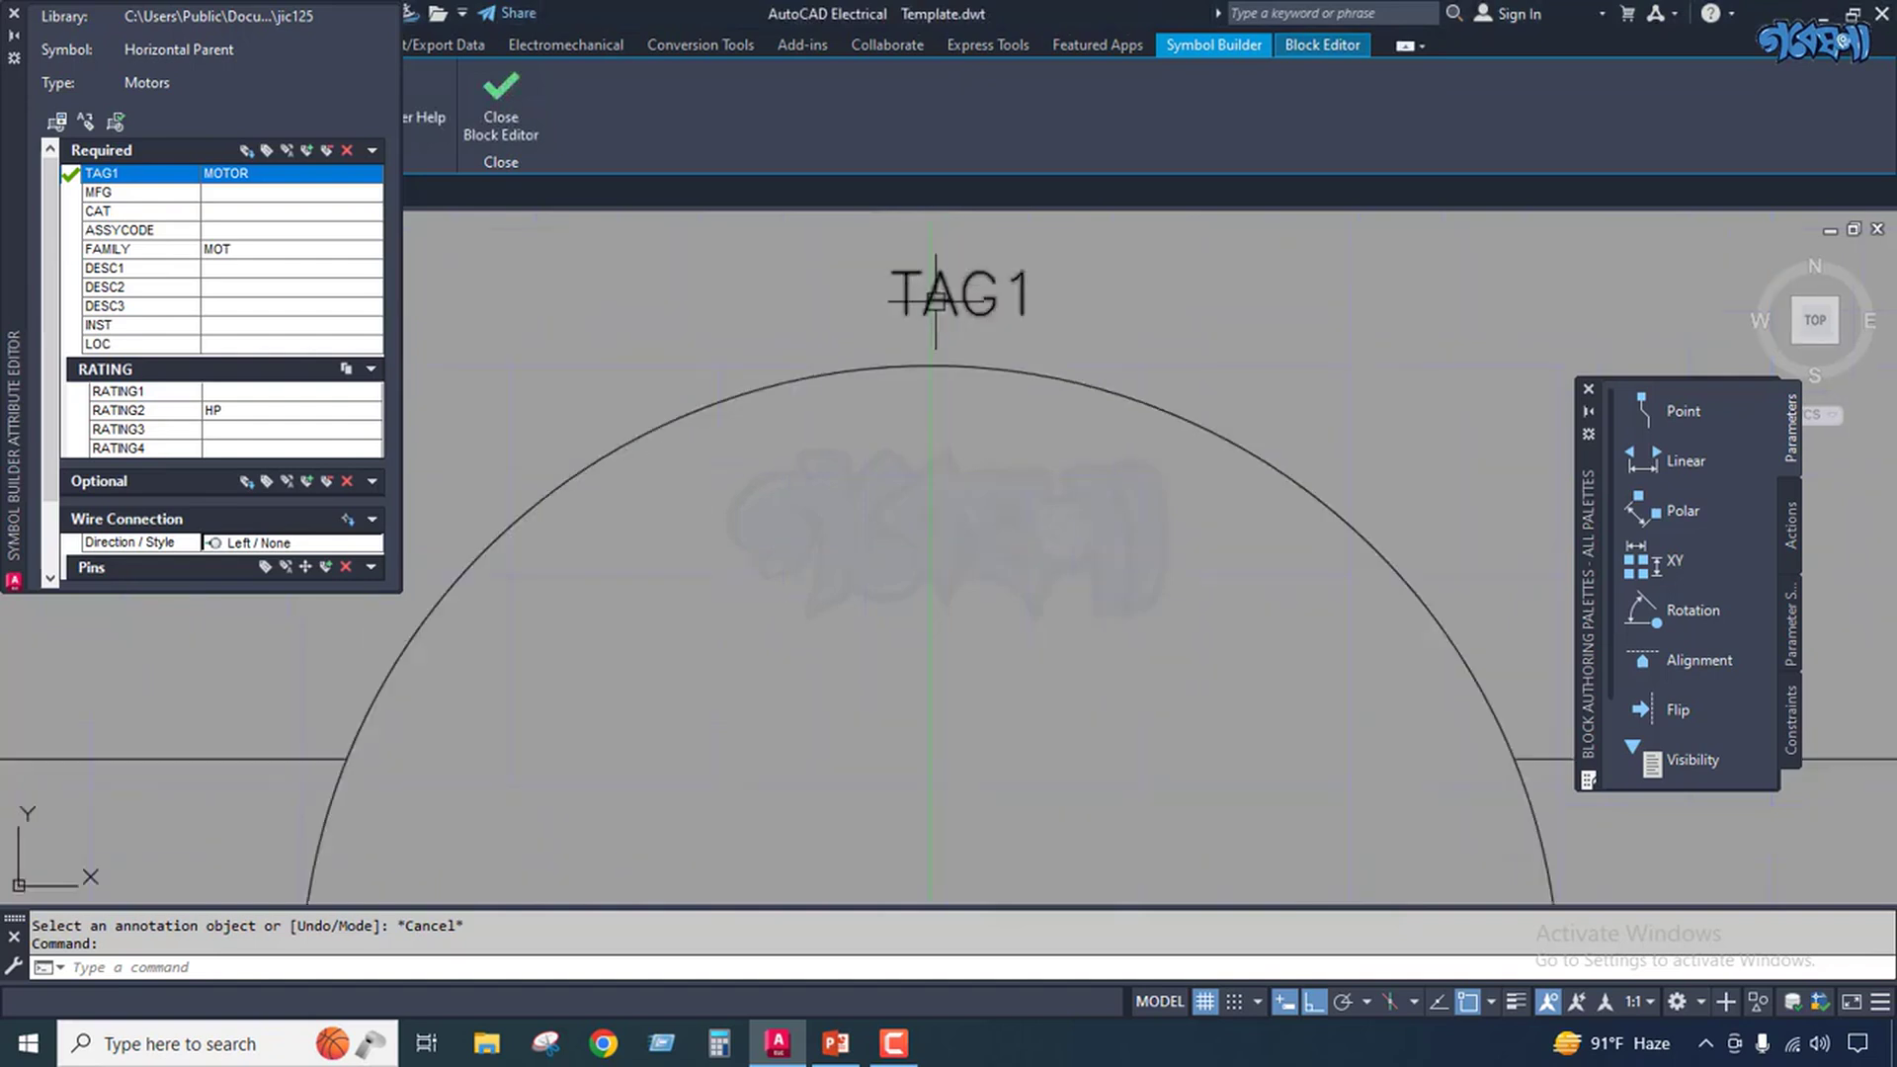
pyautogui.click(911, 311)
pyautogui.click(896, 318)
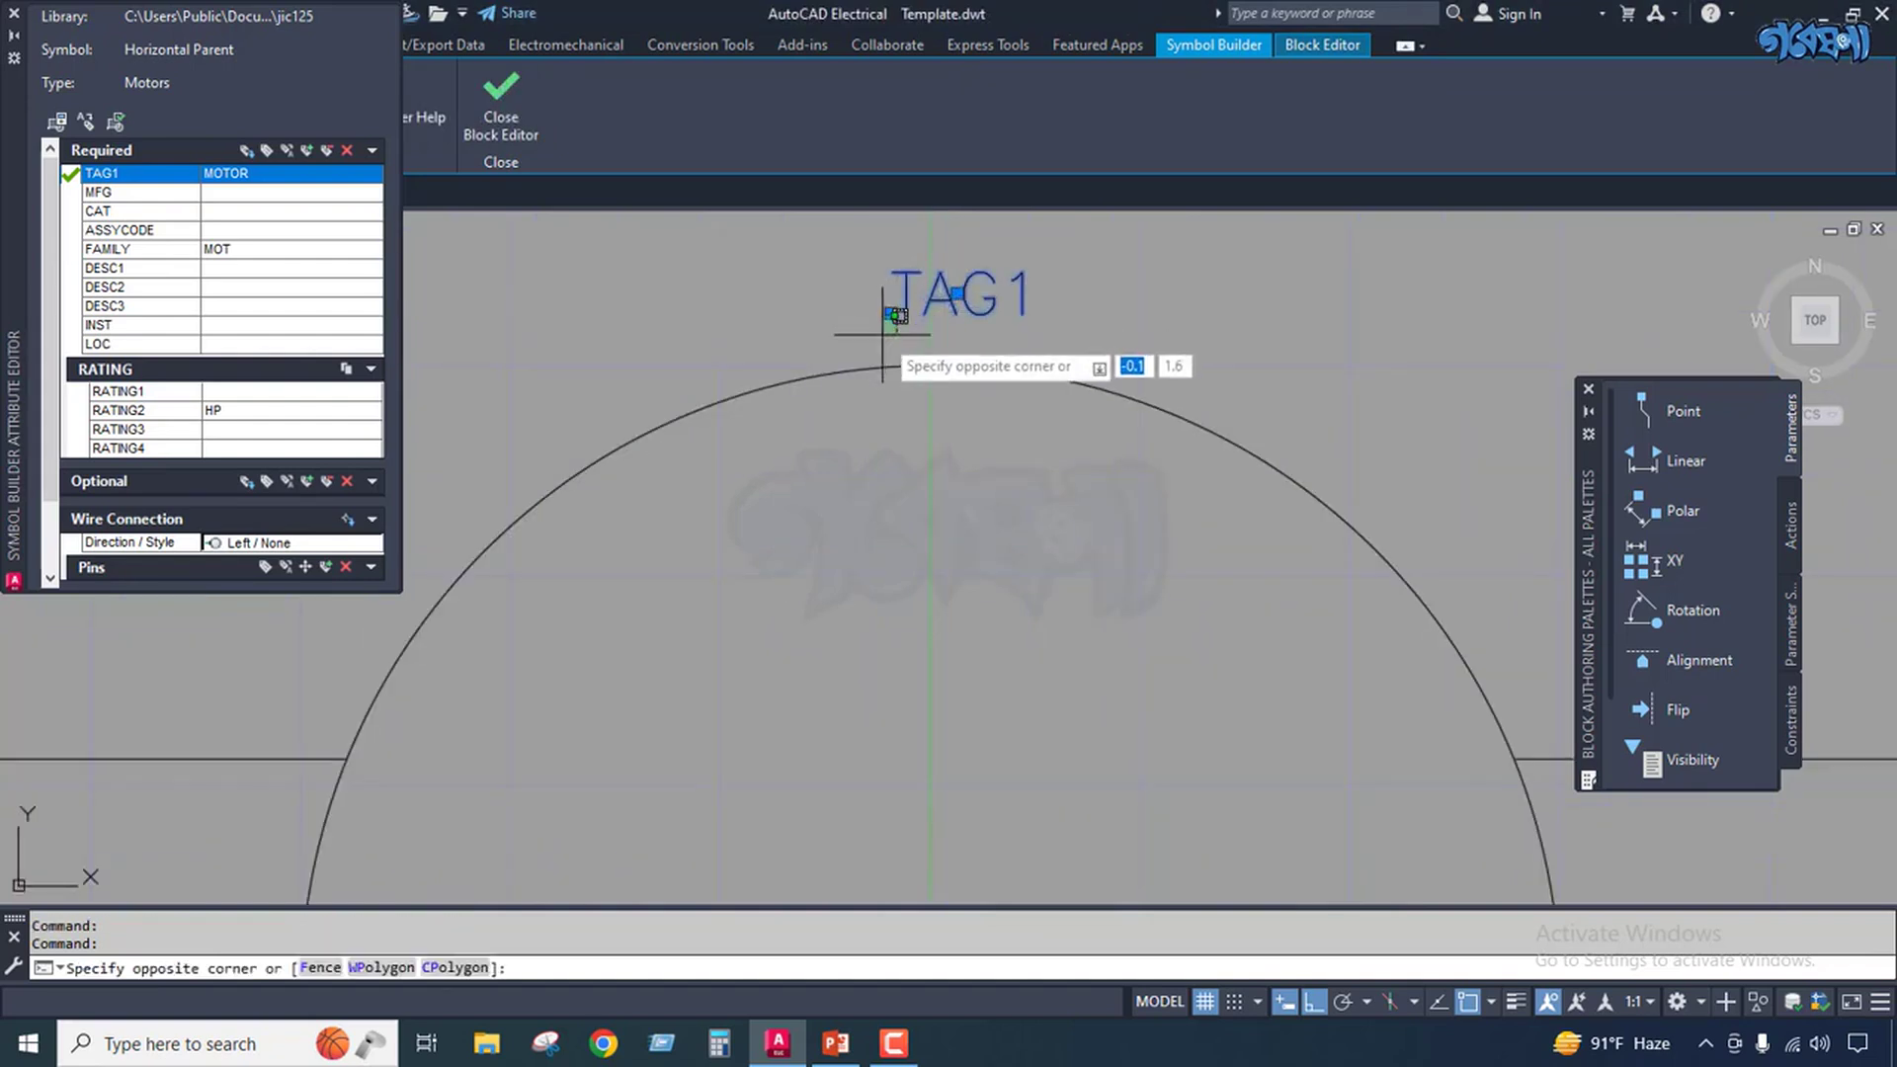
pyautogui.click(903, 317)
pyautogui.click(895, 314)
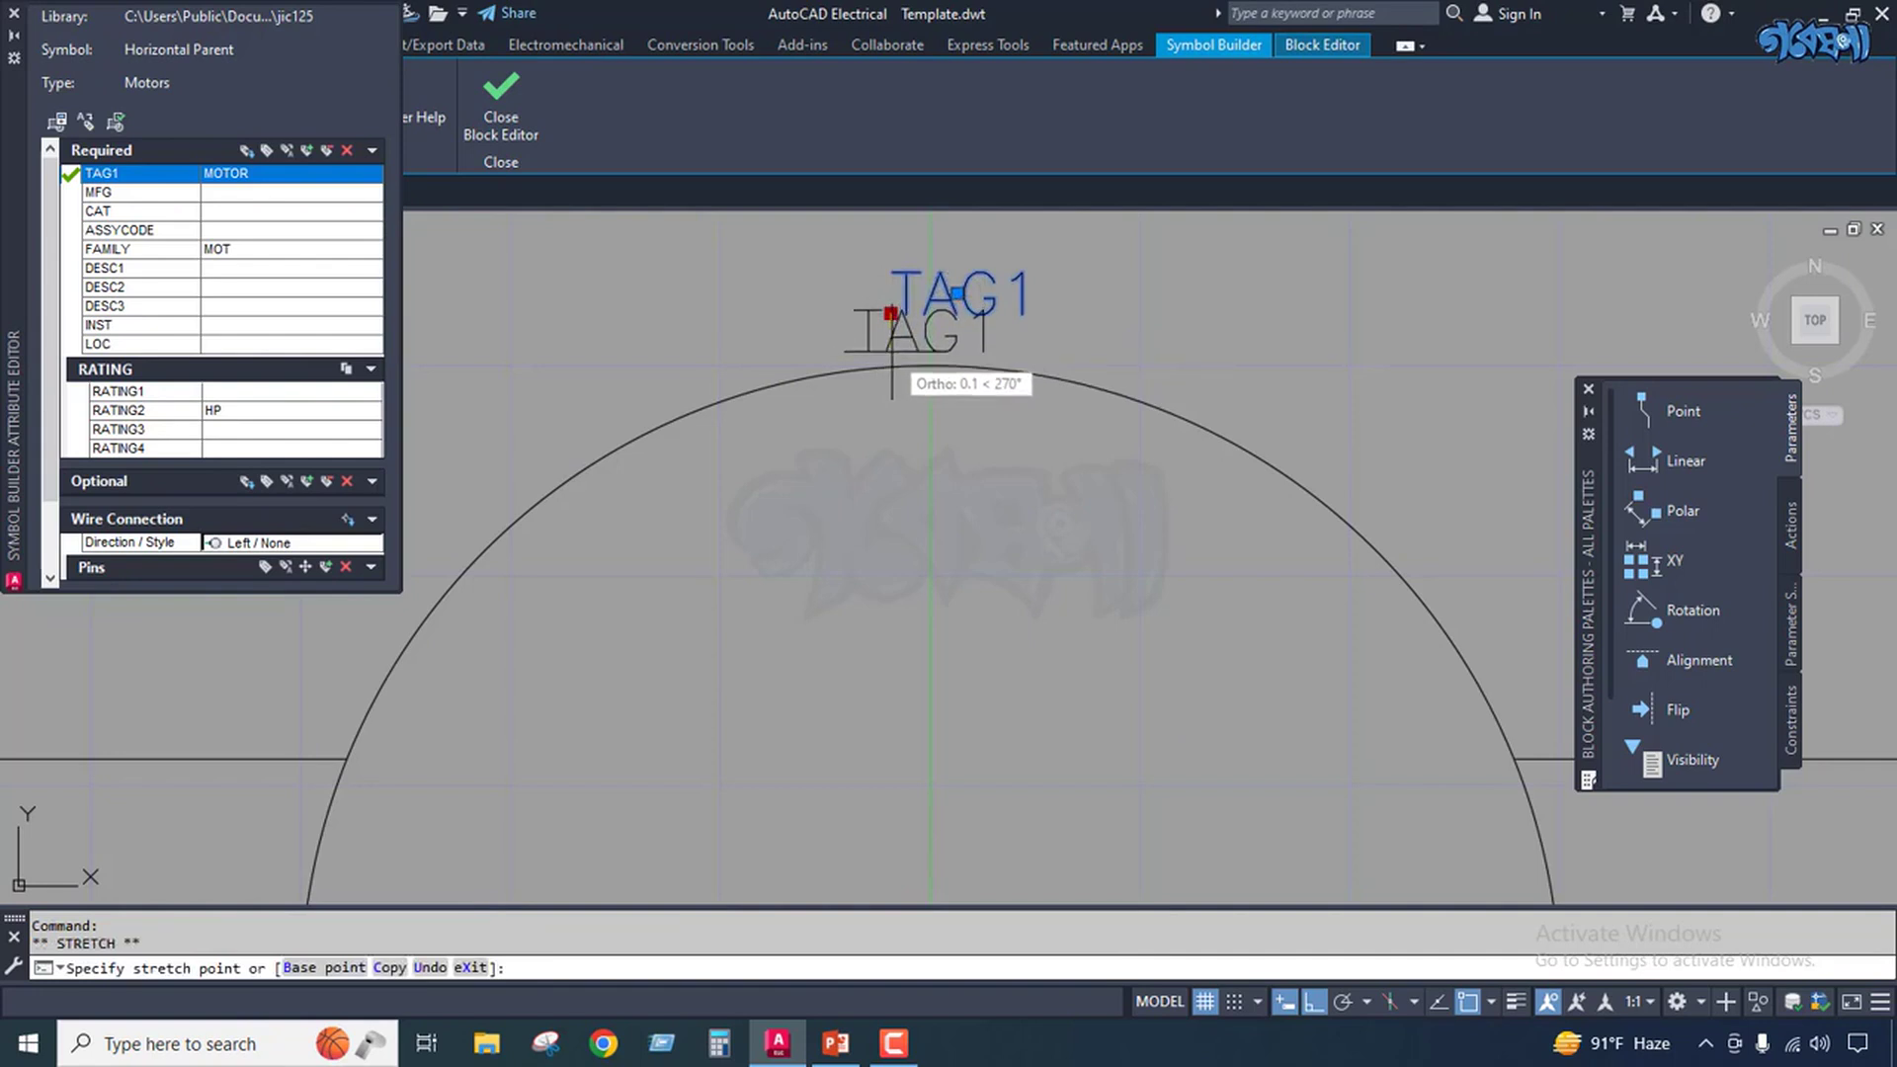
pyautogui.press('F8')
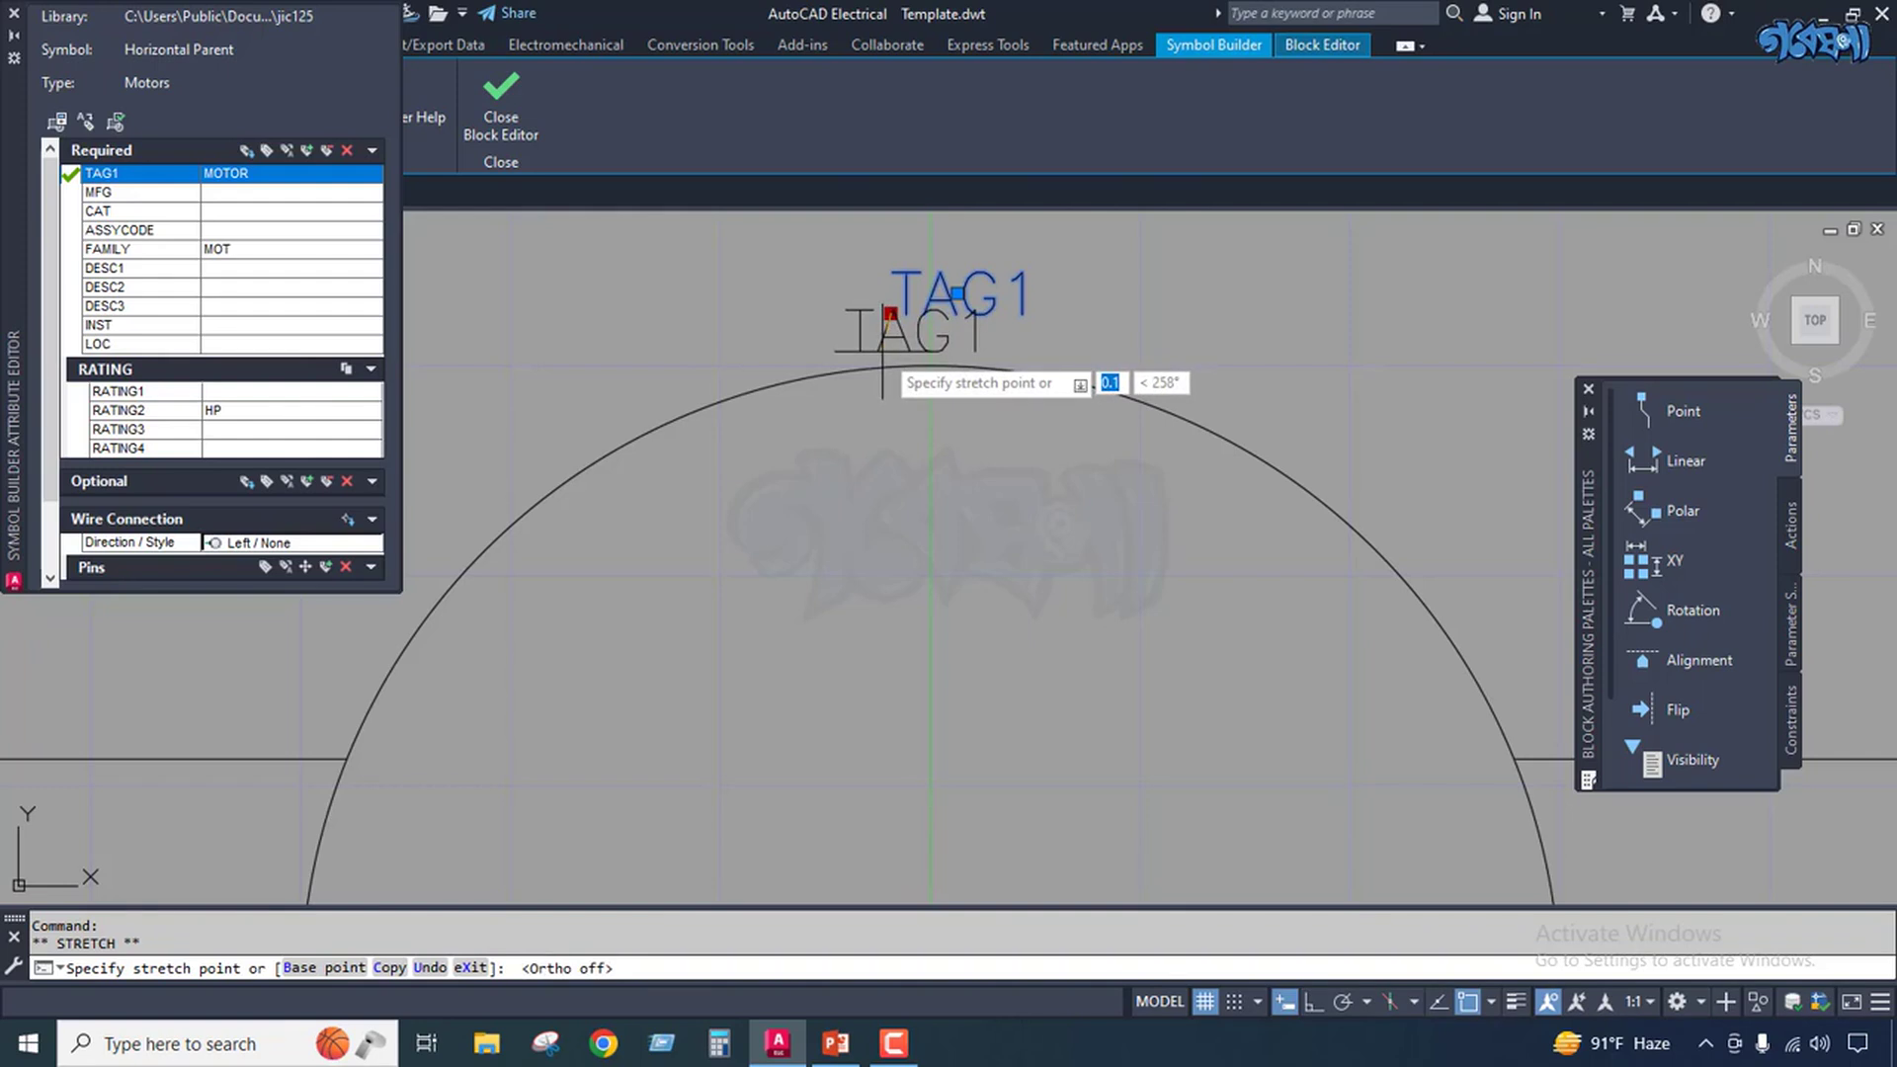
pyautogui.click(889, 353)
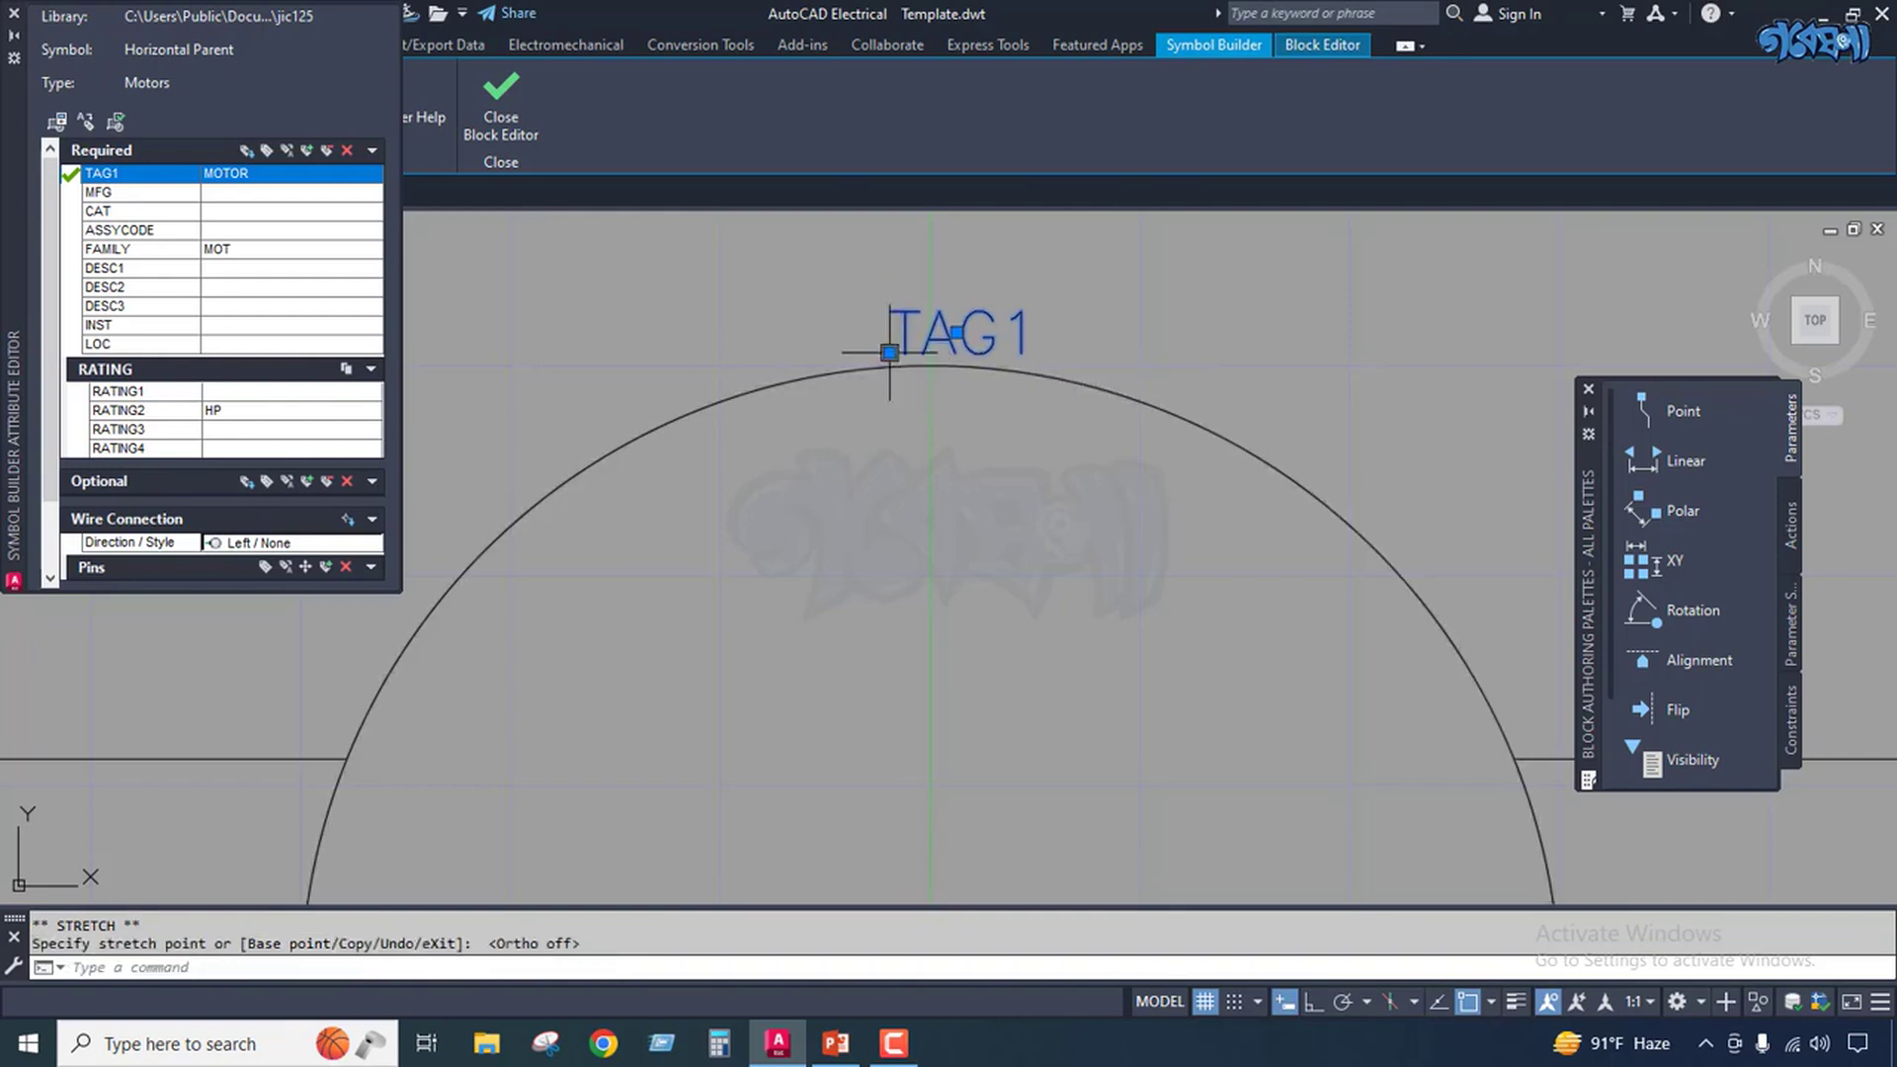
# Shift the TAG1 text sideways so its middle lies on the circle's vertical axis.
pyautogui.click(889, 352)
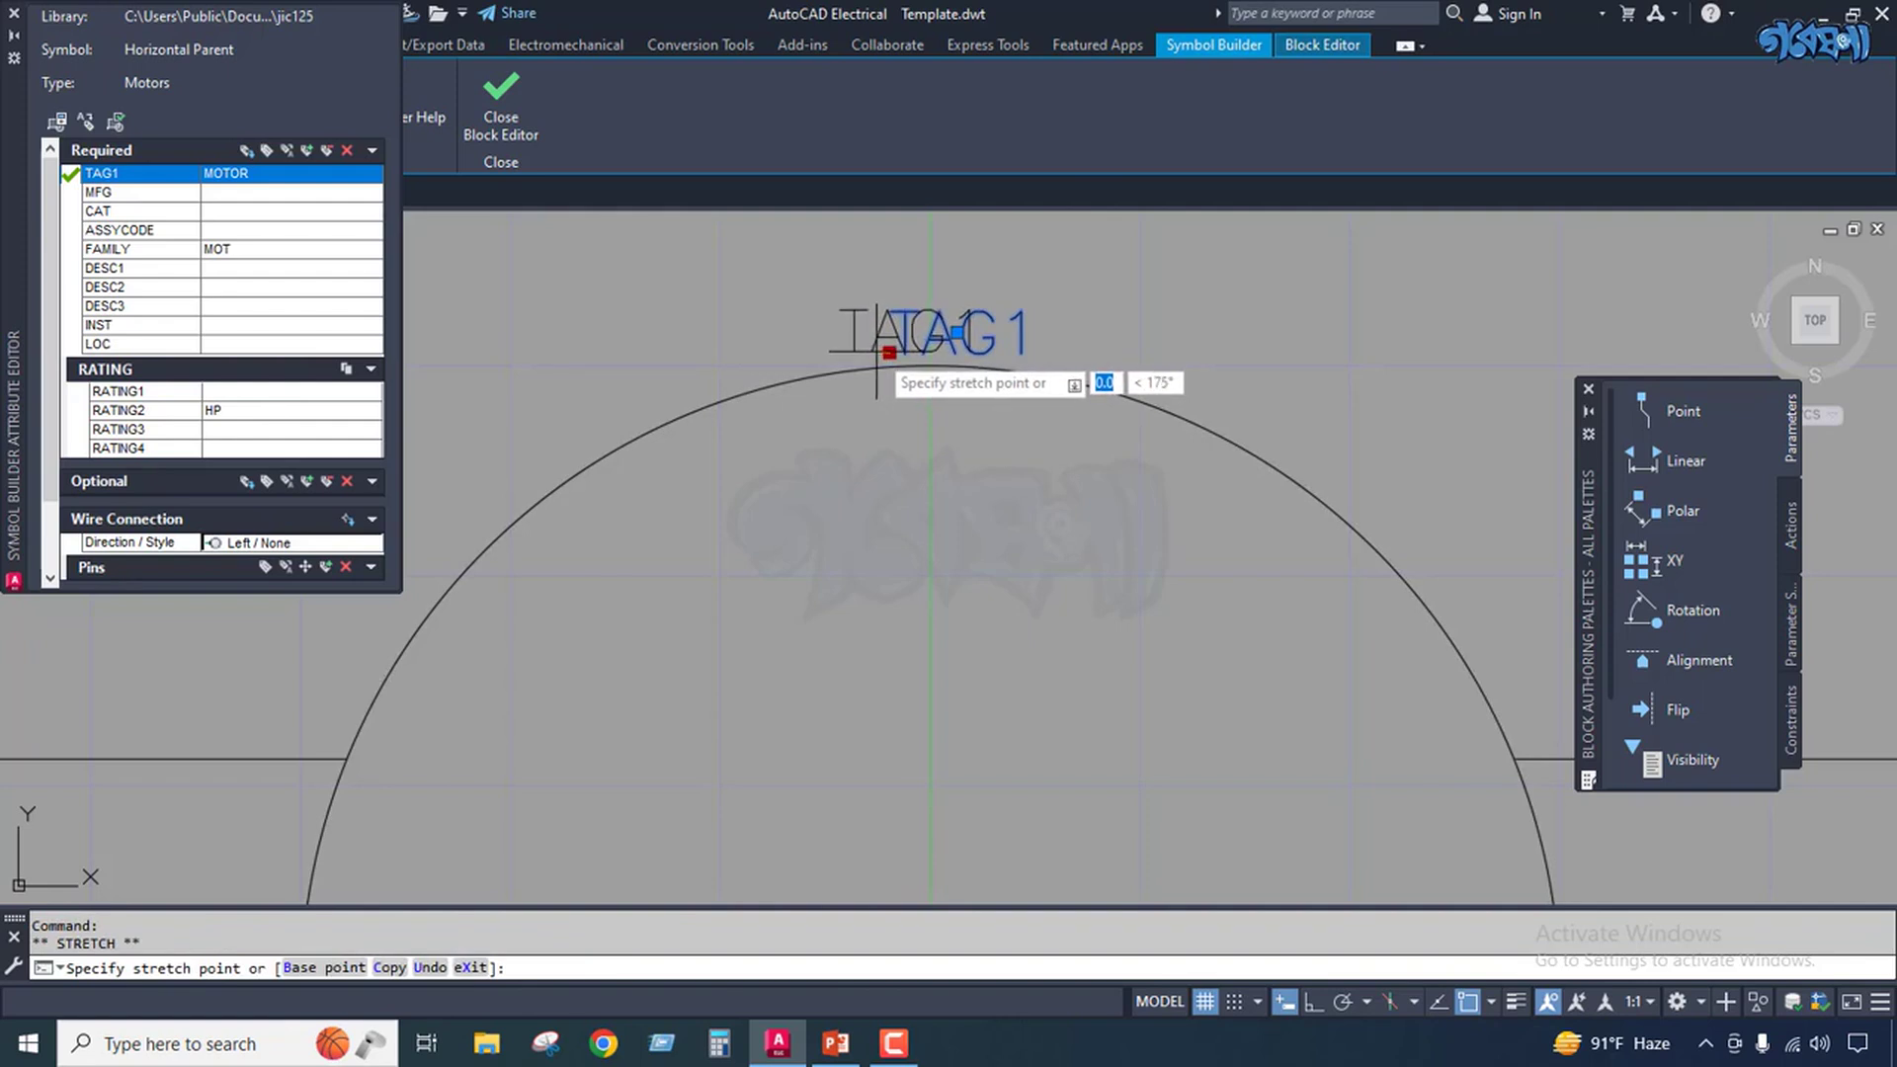
pyautogui.click(876, 353)
pyautogui.click(877, 351)
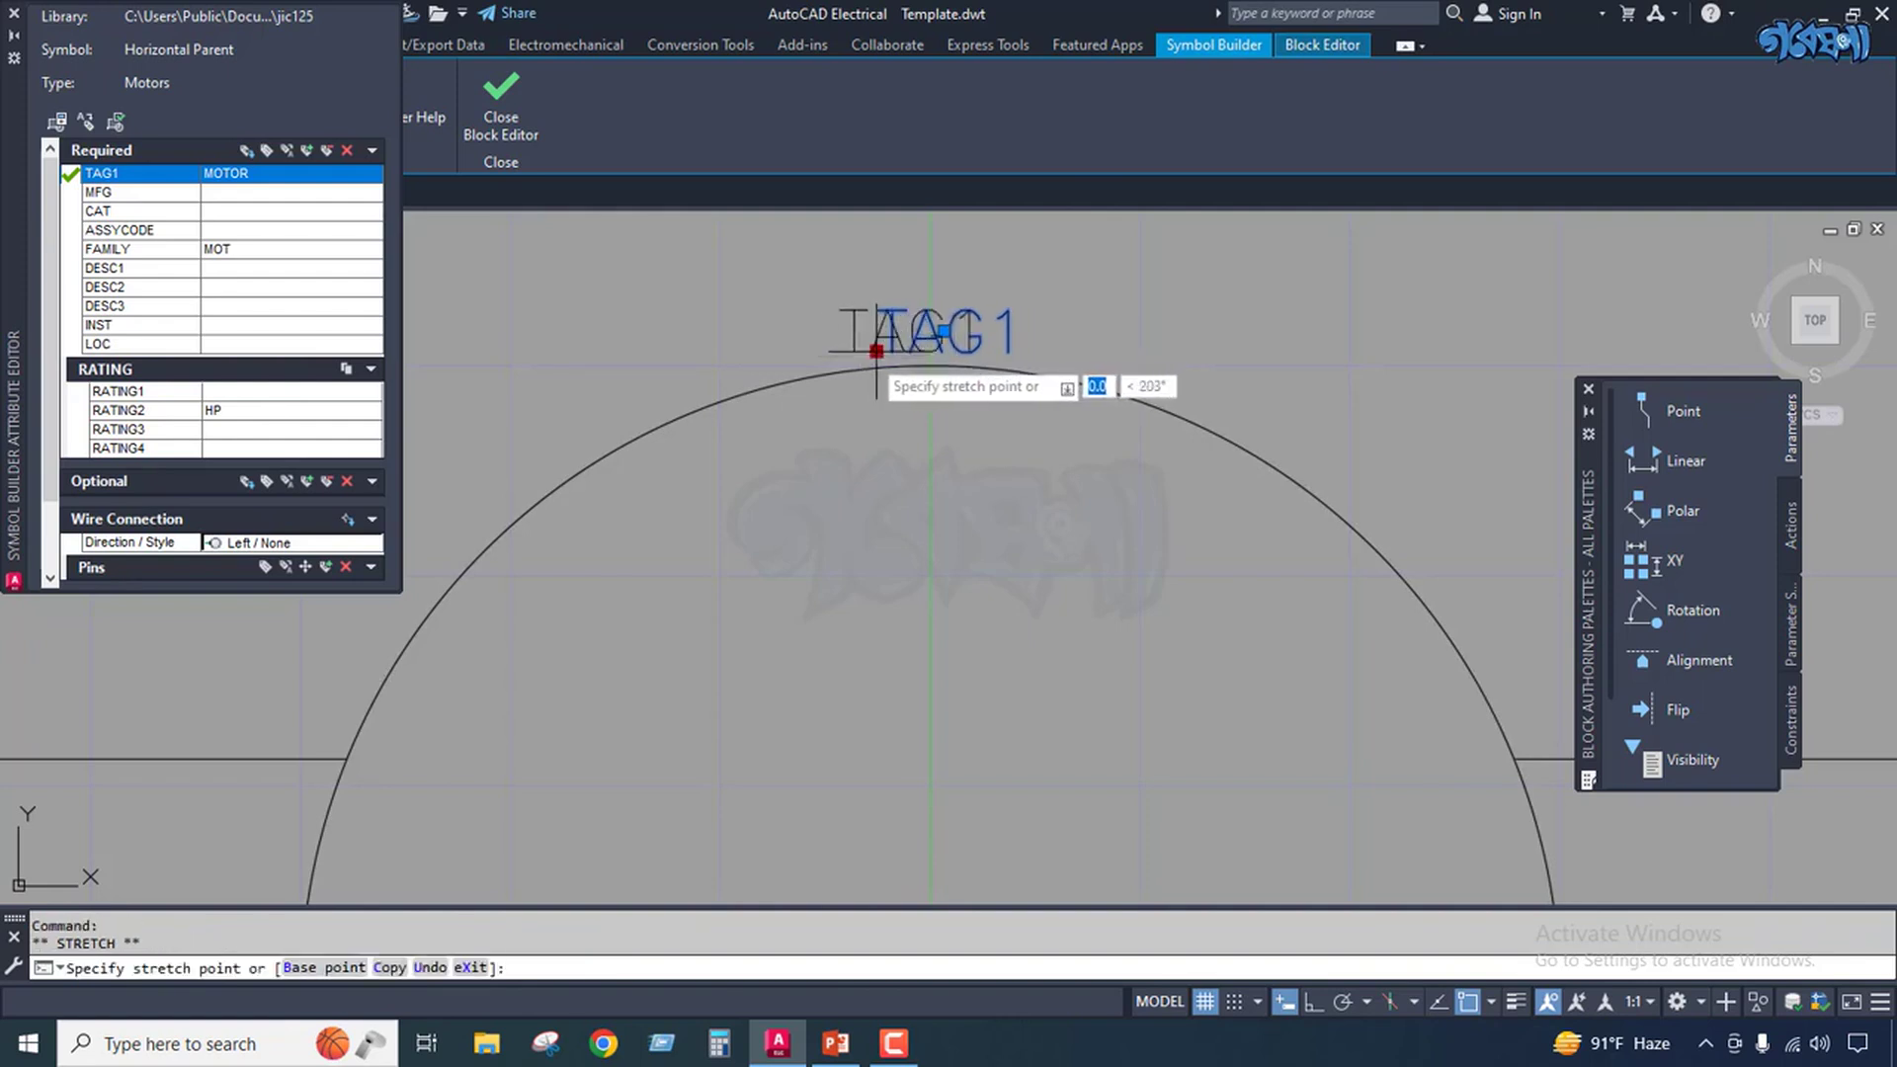
pyautogui.click(876, 353)
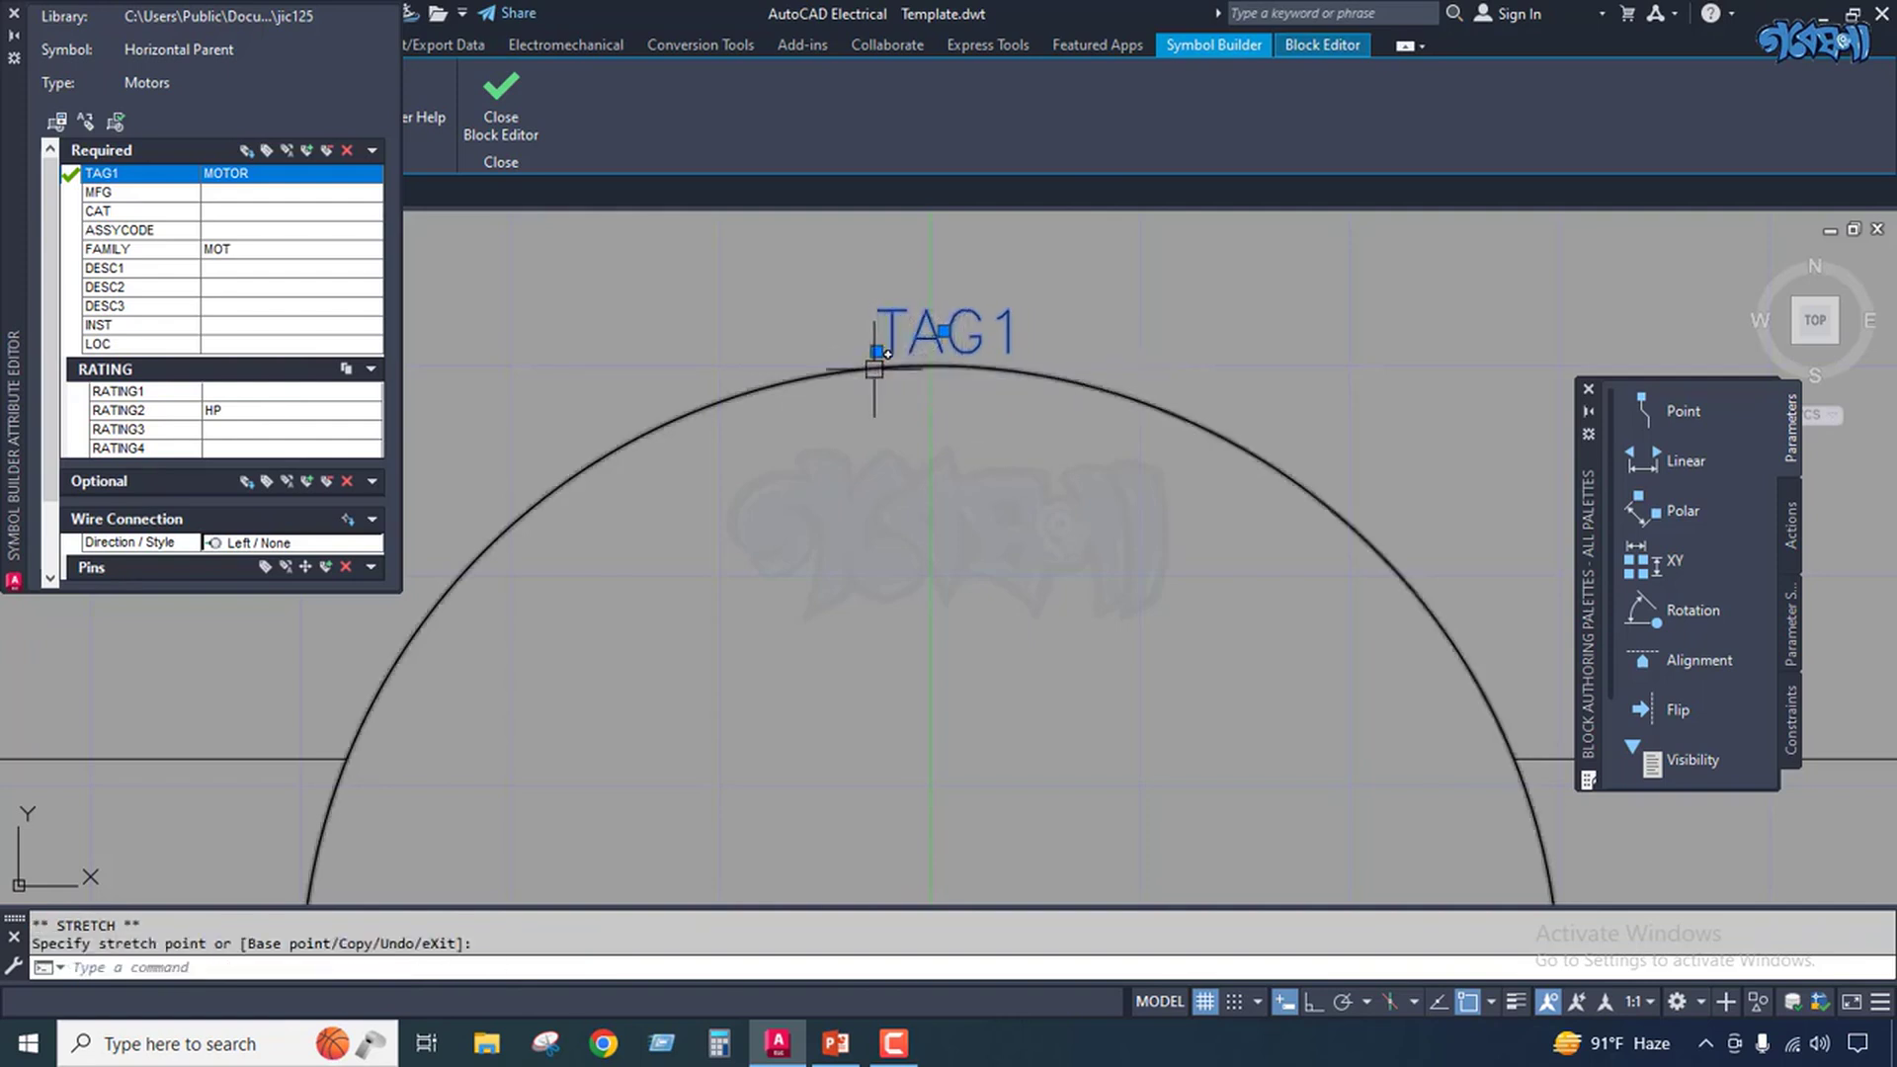
pyautogui.click(944, 331)
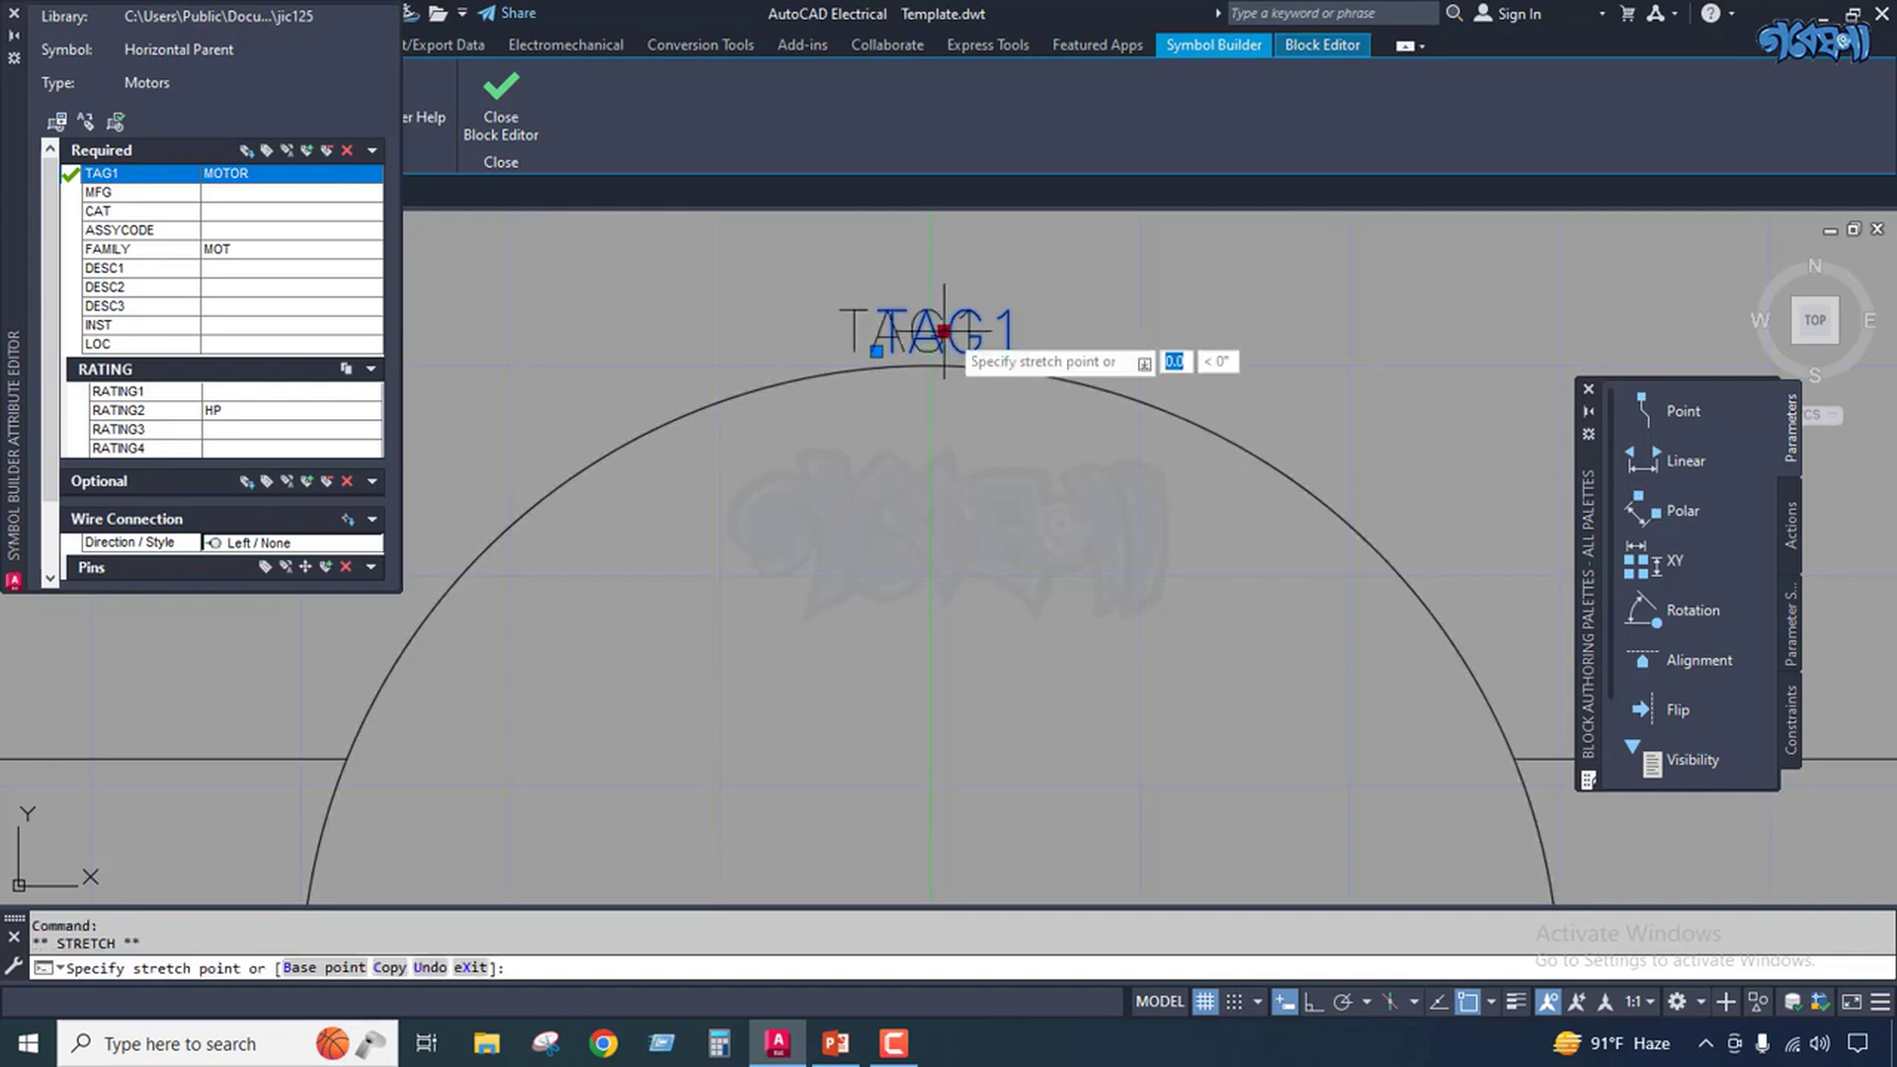
pyautogui.click(931, 331)
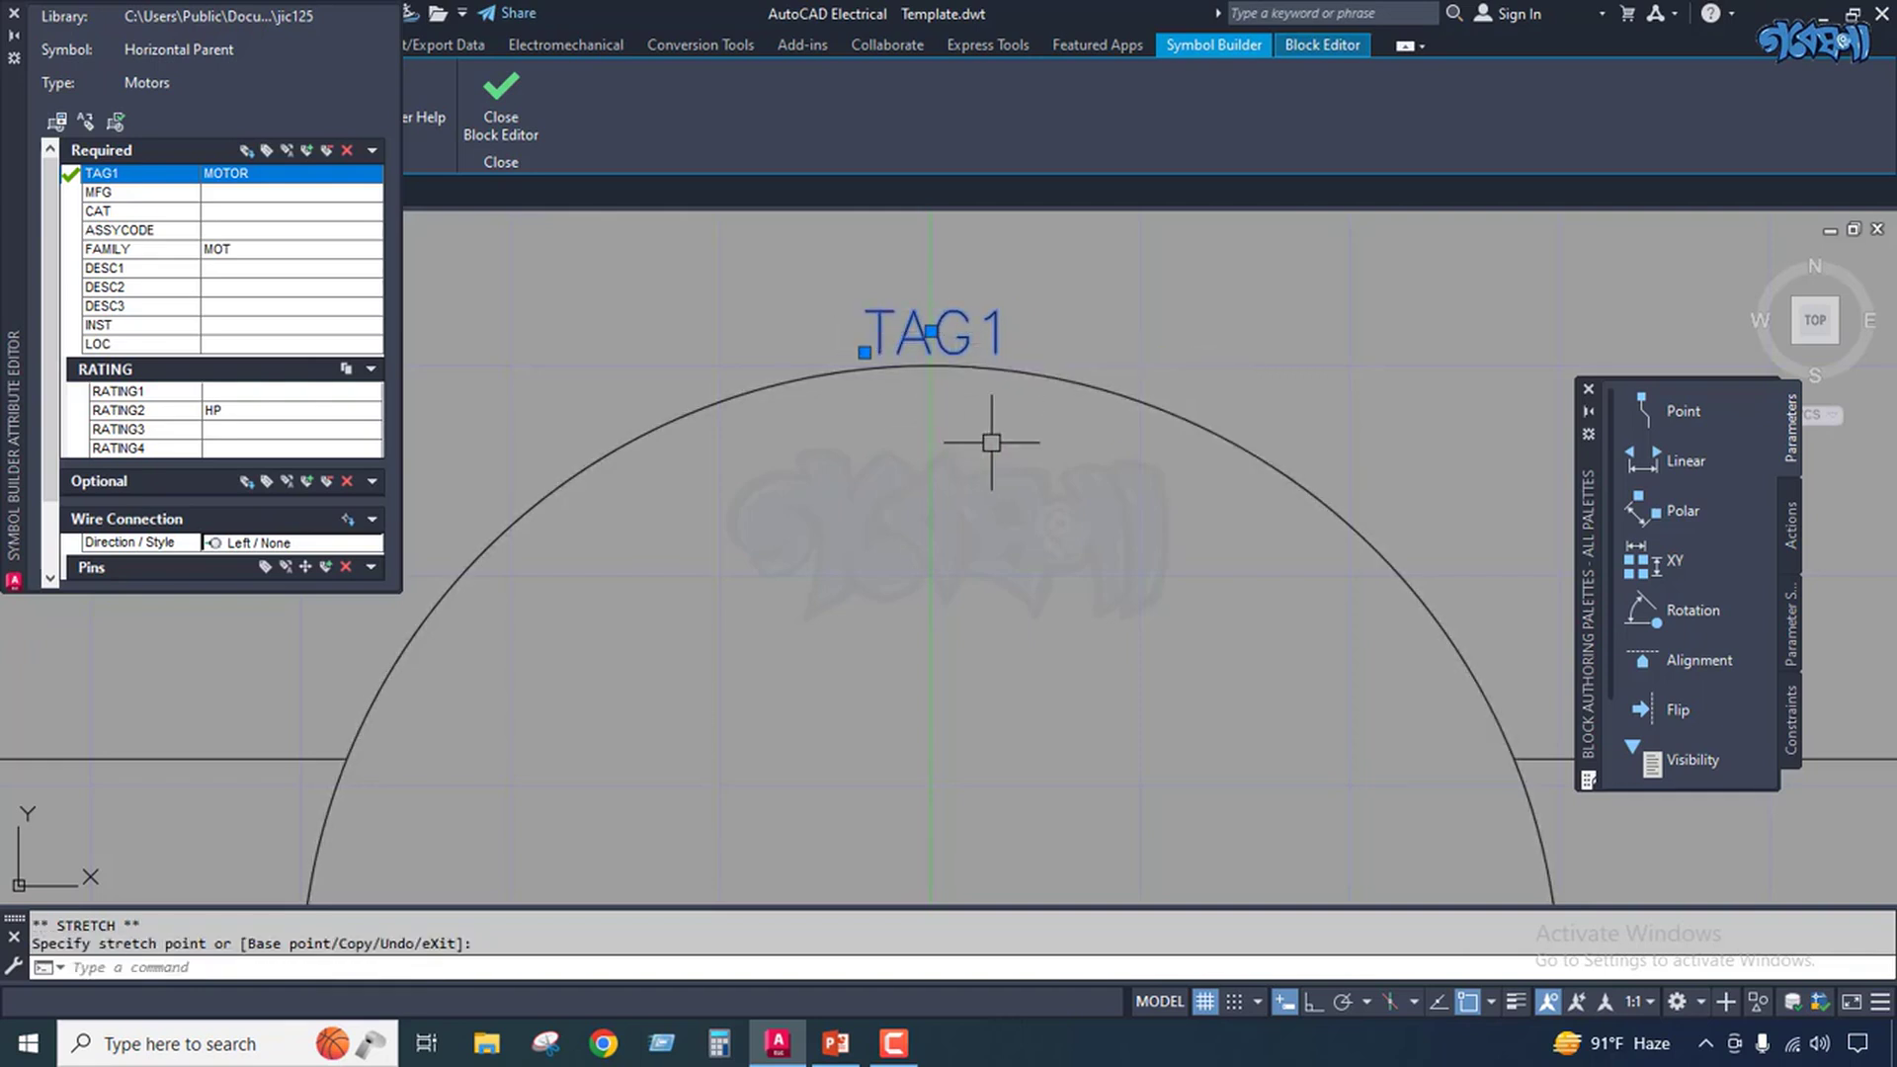
pyautogui.press('Escape')
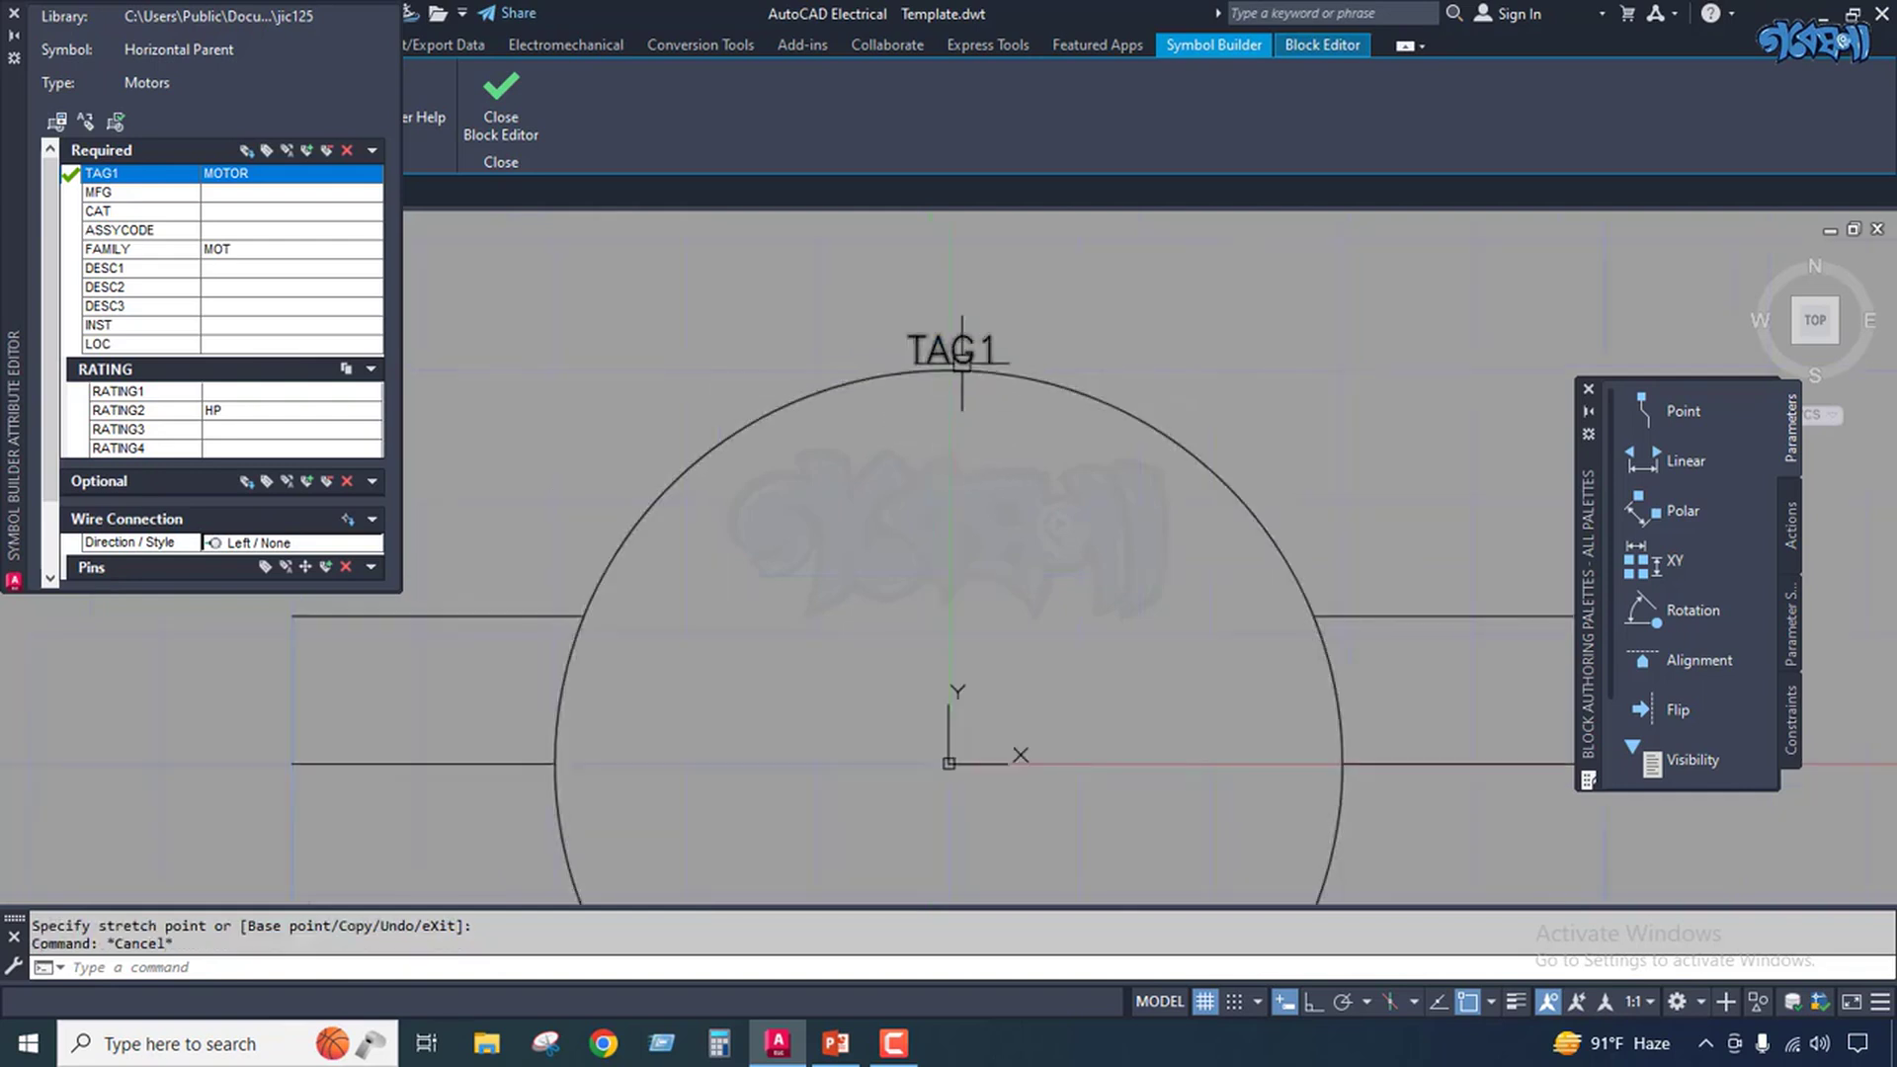
# Insert the MFG attribute just above the TAG1 text, centered on the circle's vertical axis.
pyautogui.click(103, 194)
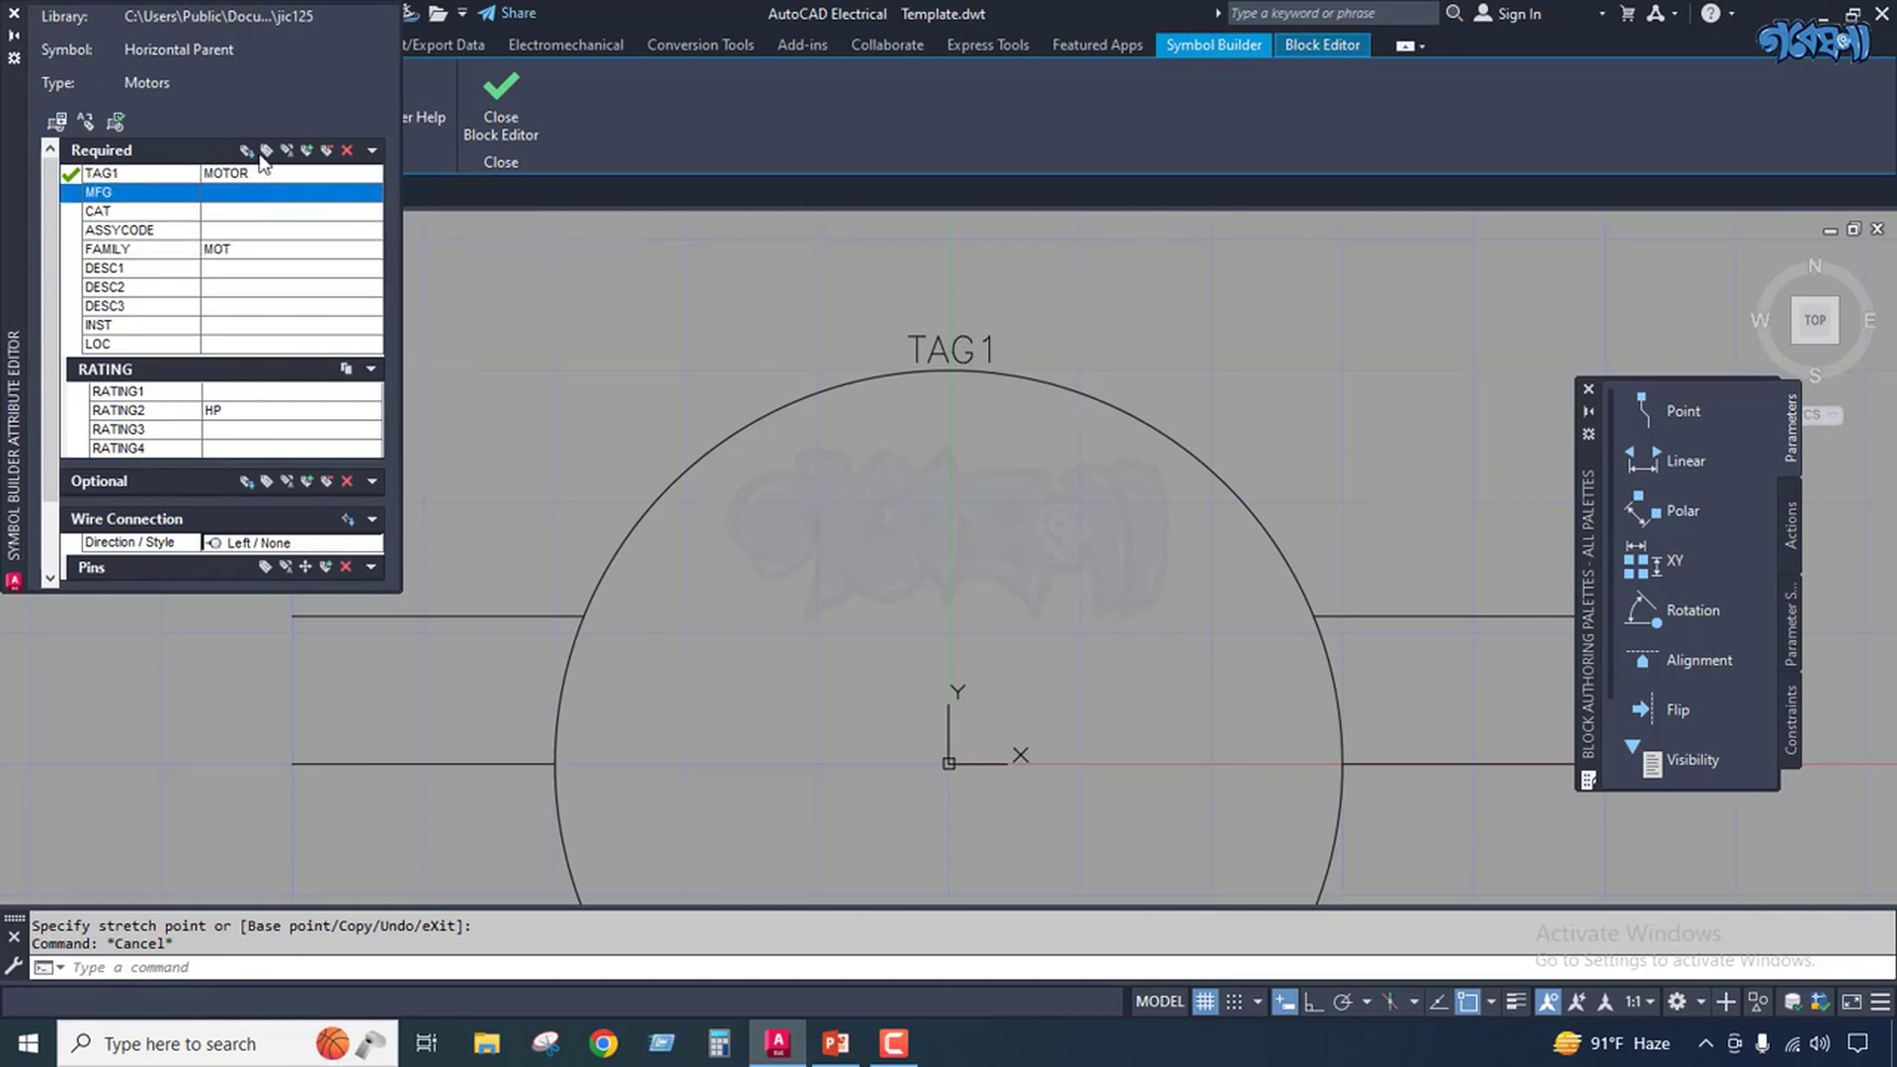
pyautogui.rightClick(144, 198)
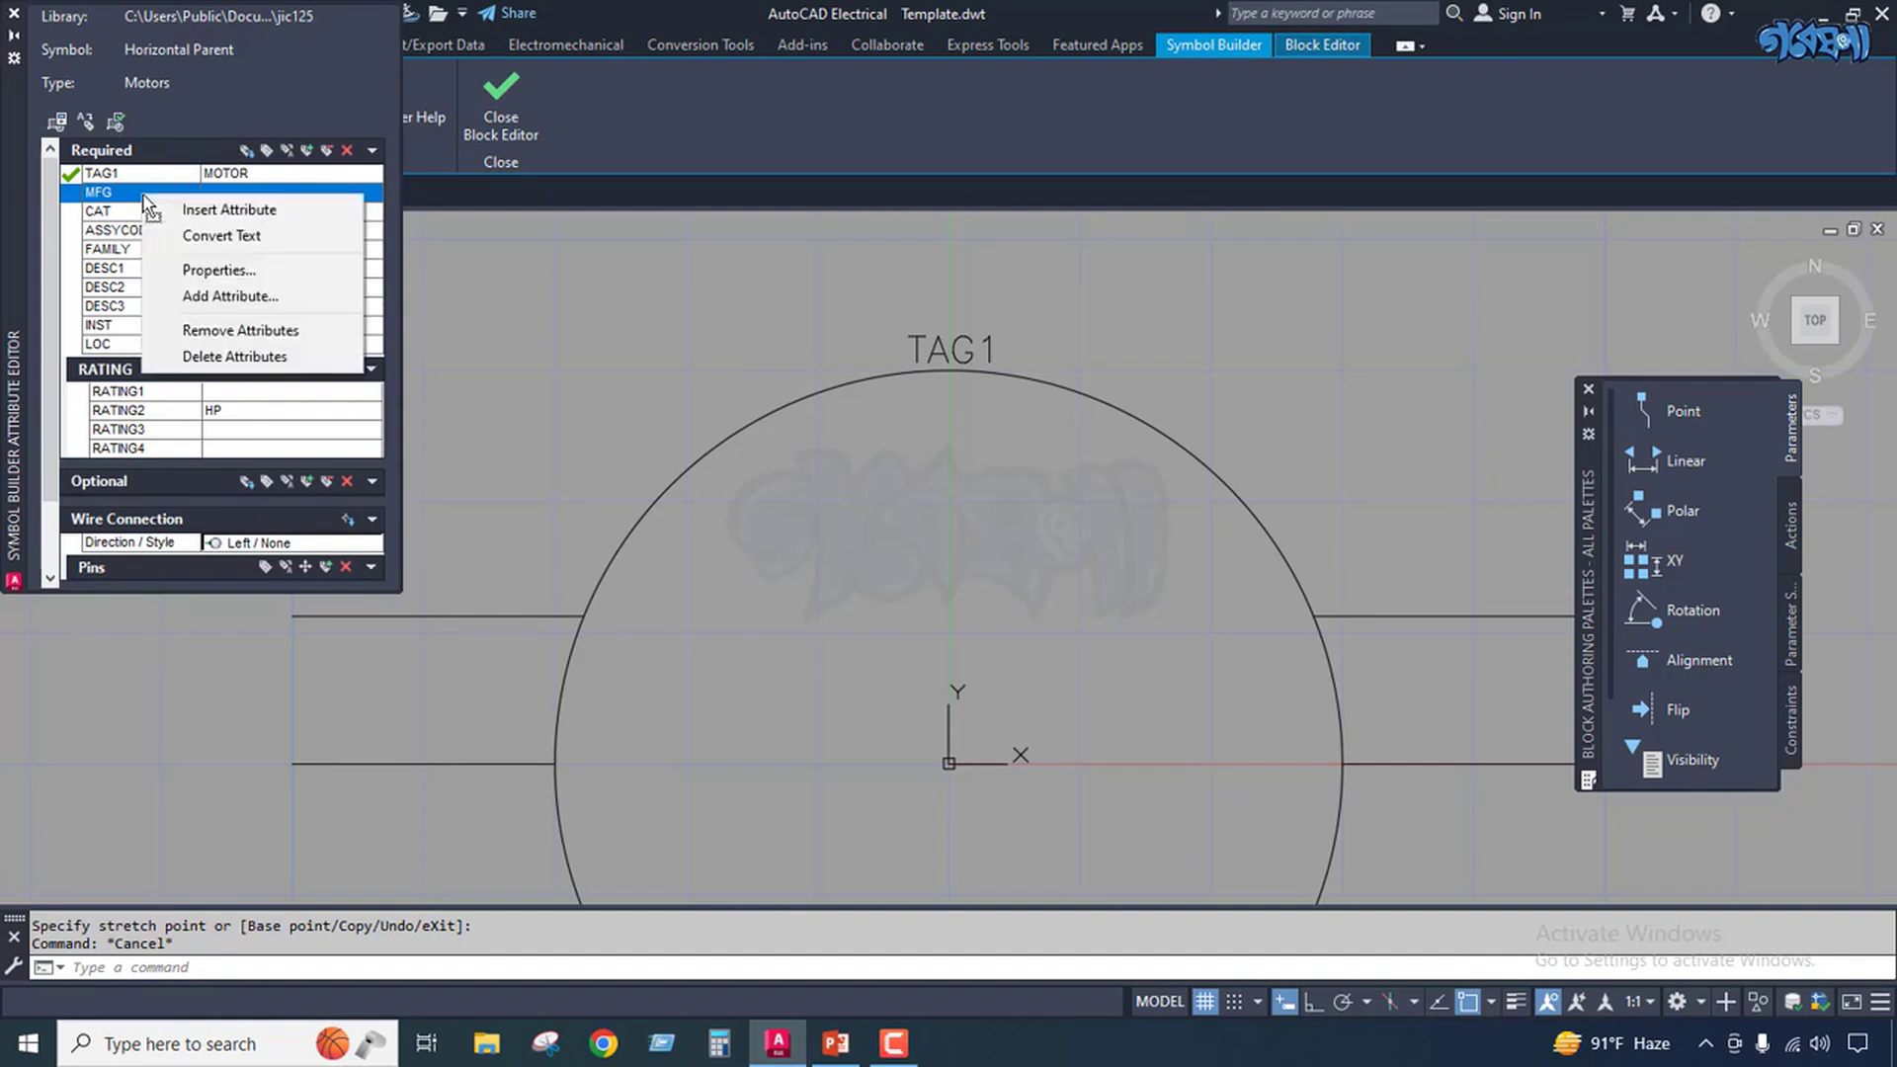
pyautogui.click(231, 212)
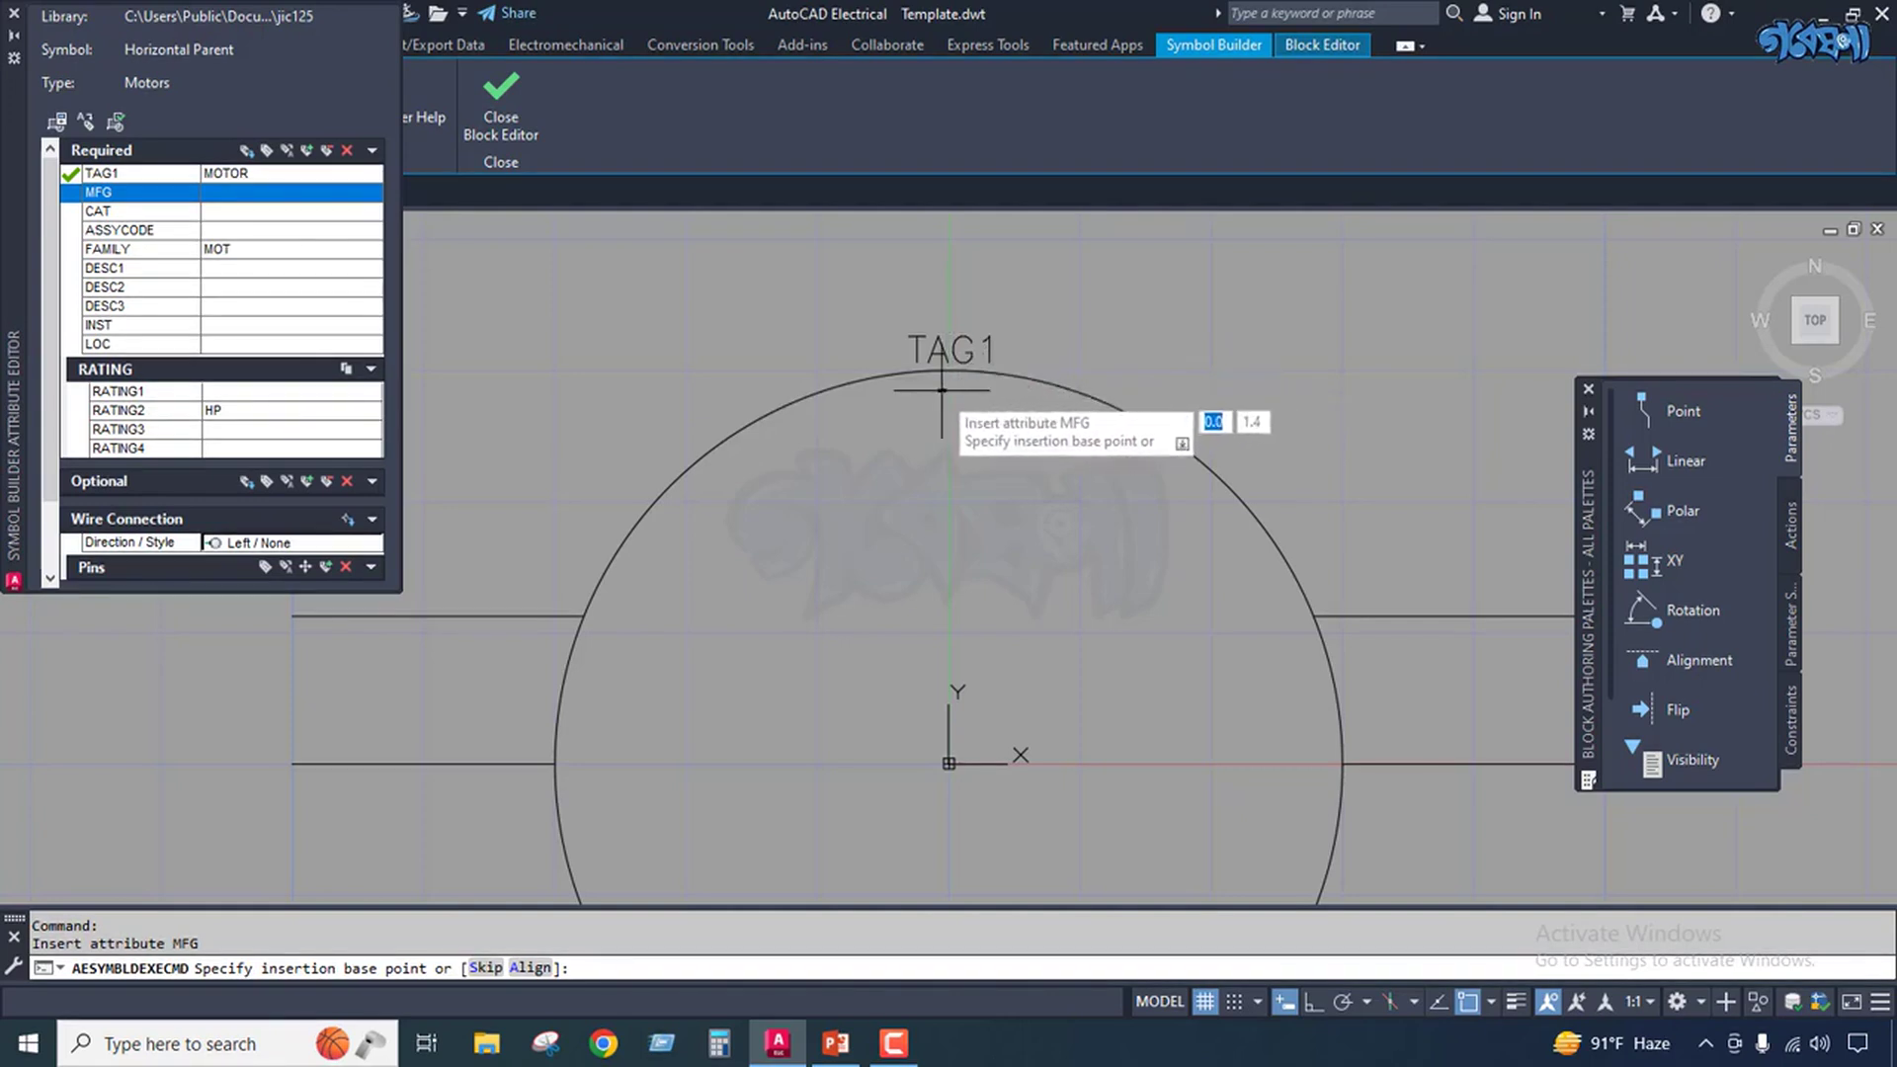
pyautogui.click(949, 318)
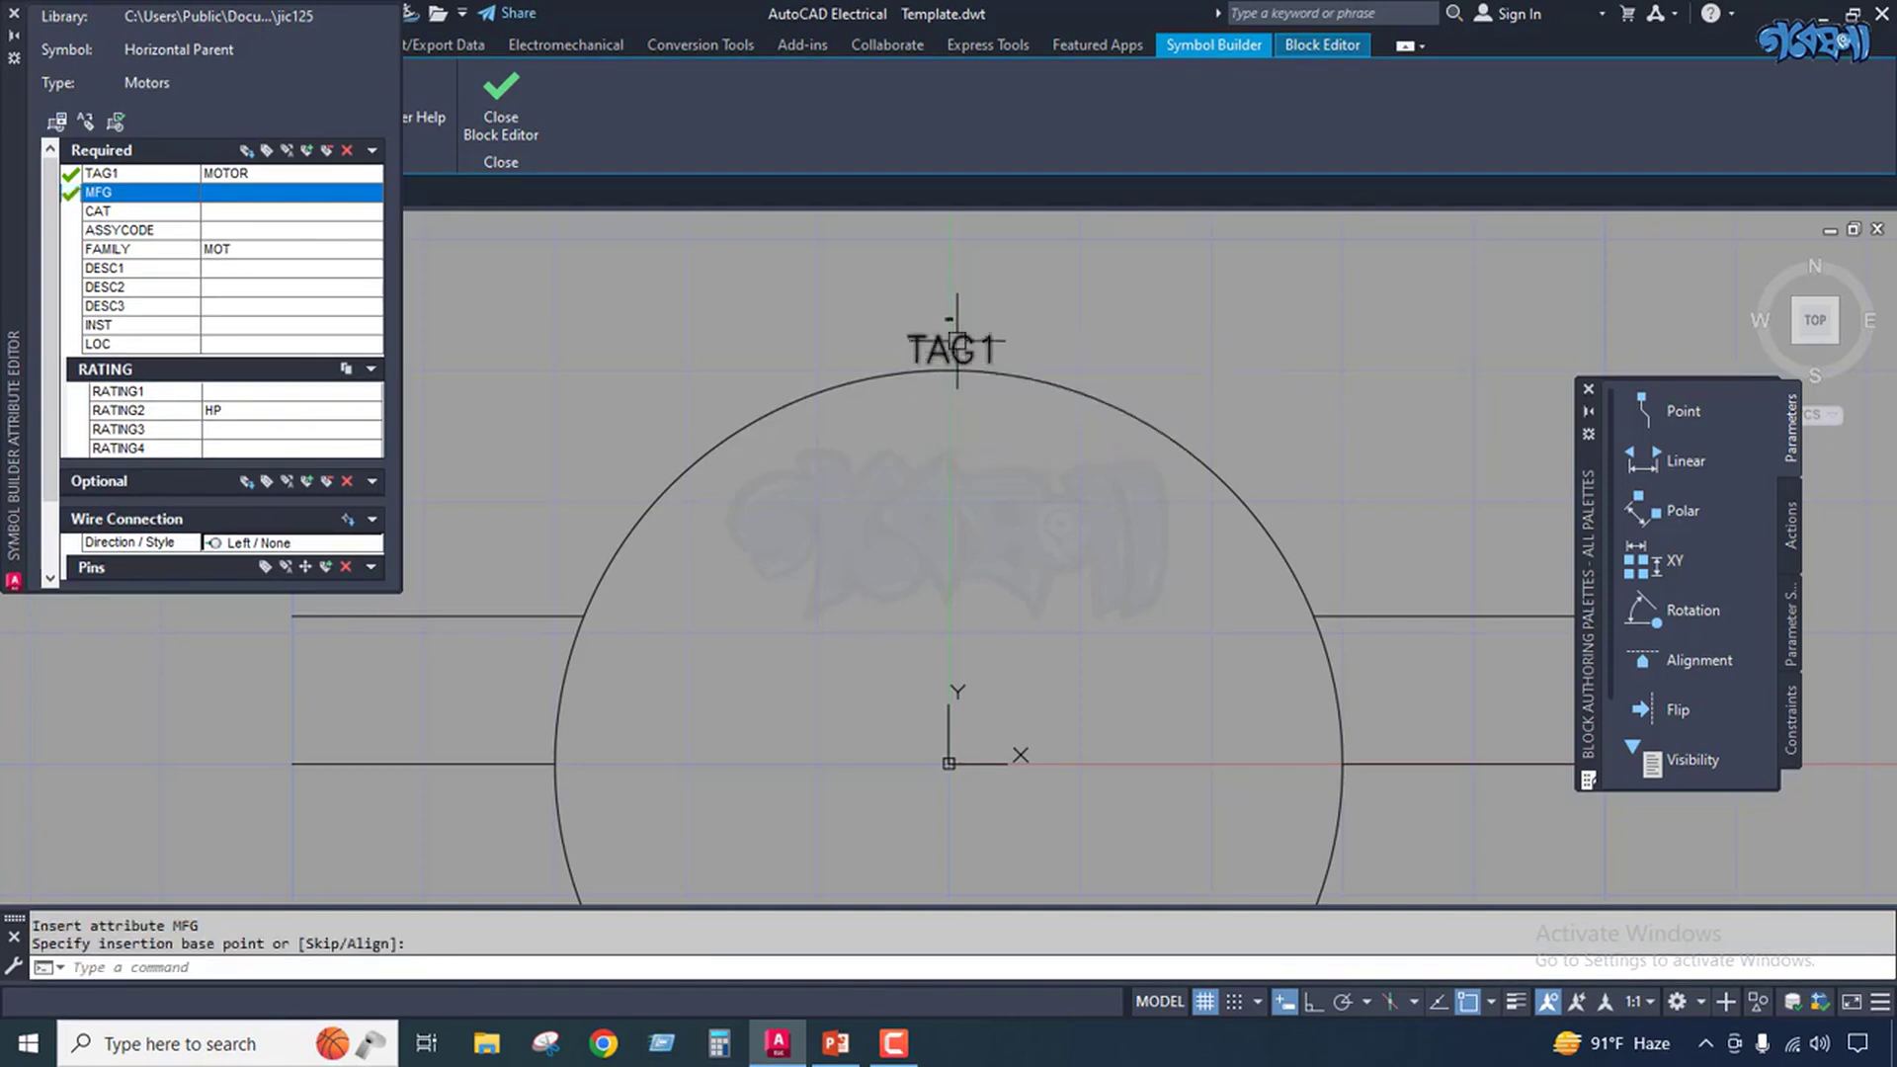
# Set the MFG attribute's text height to 0.1.
pyautogui.scroll(5, 949, 314)
pyautogui.scroll(4, 953, 235)
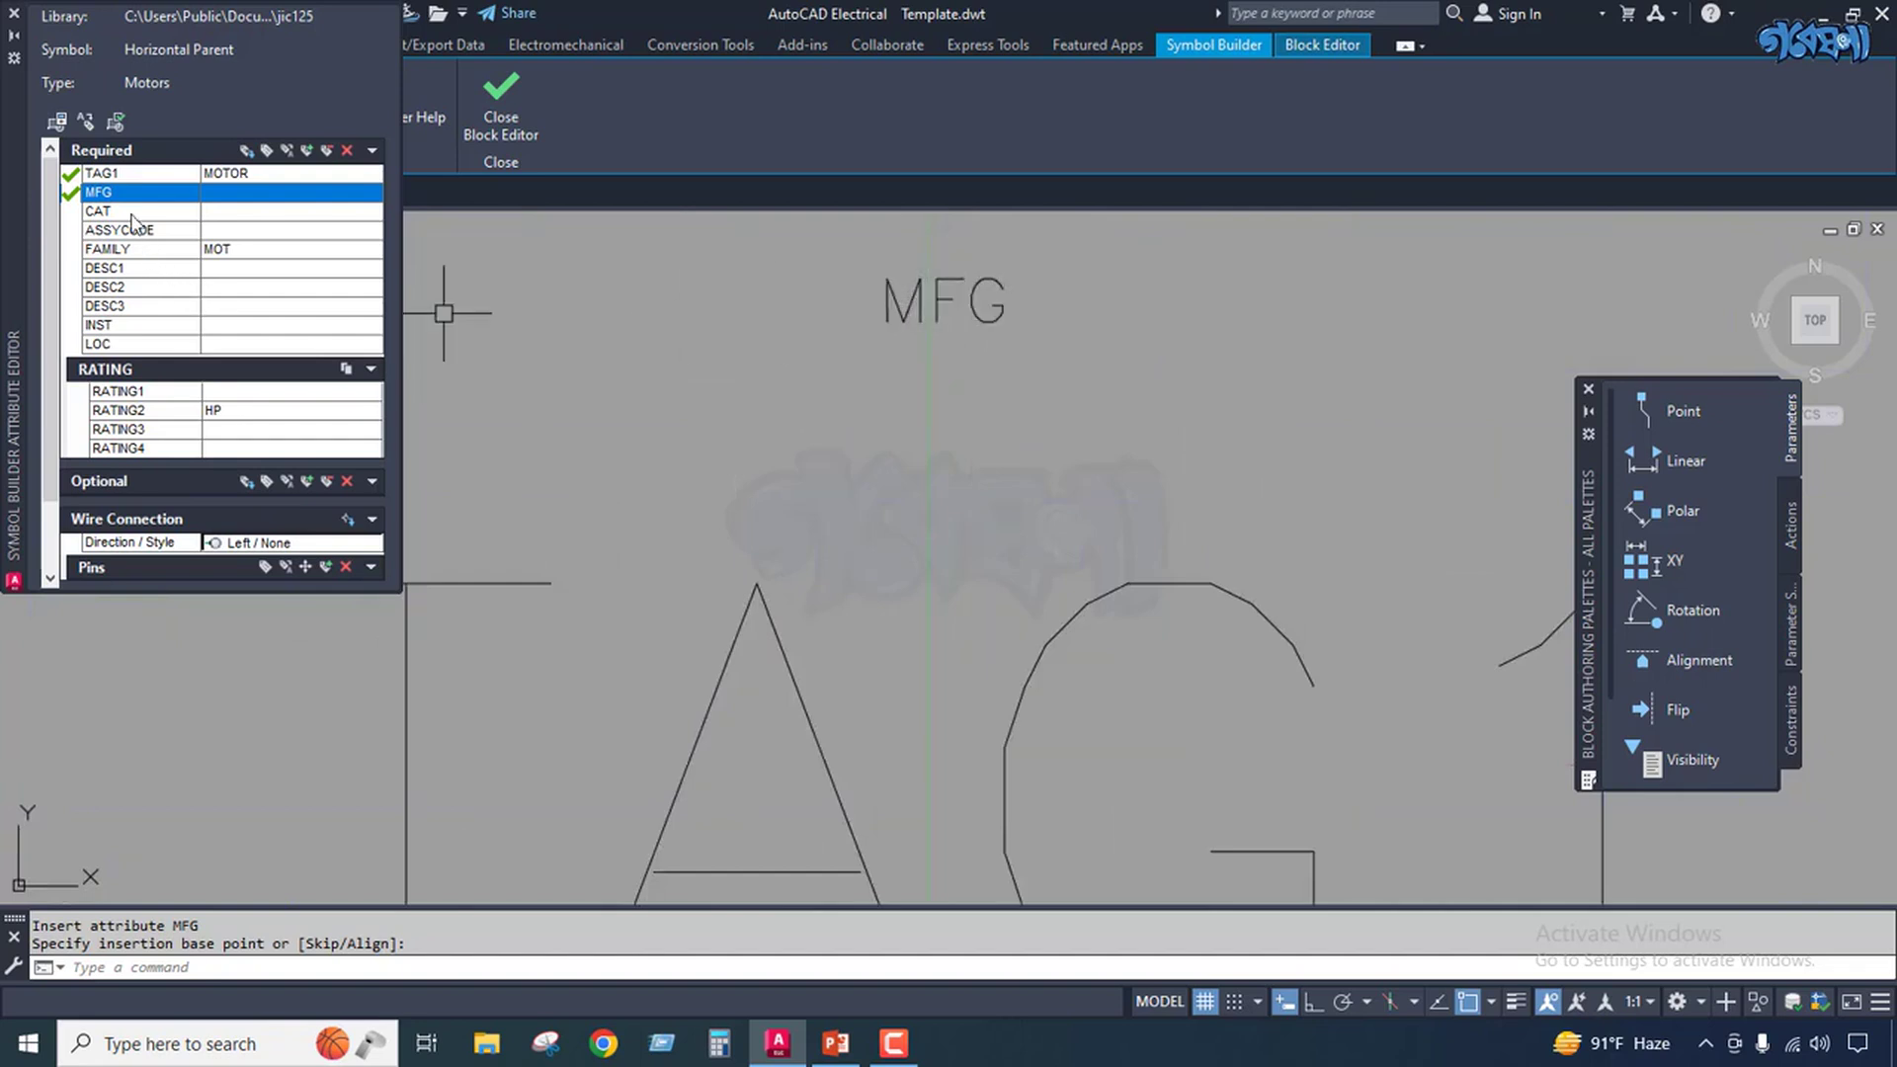
pyautogui.click(268, 154)
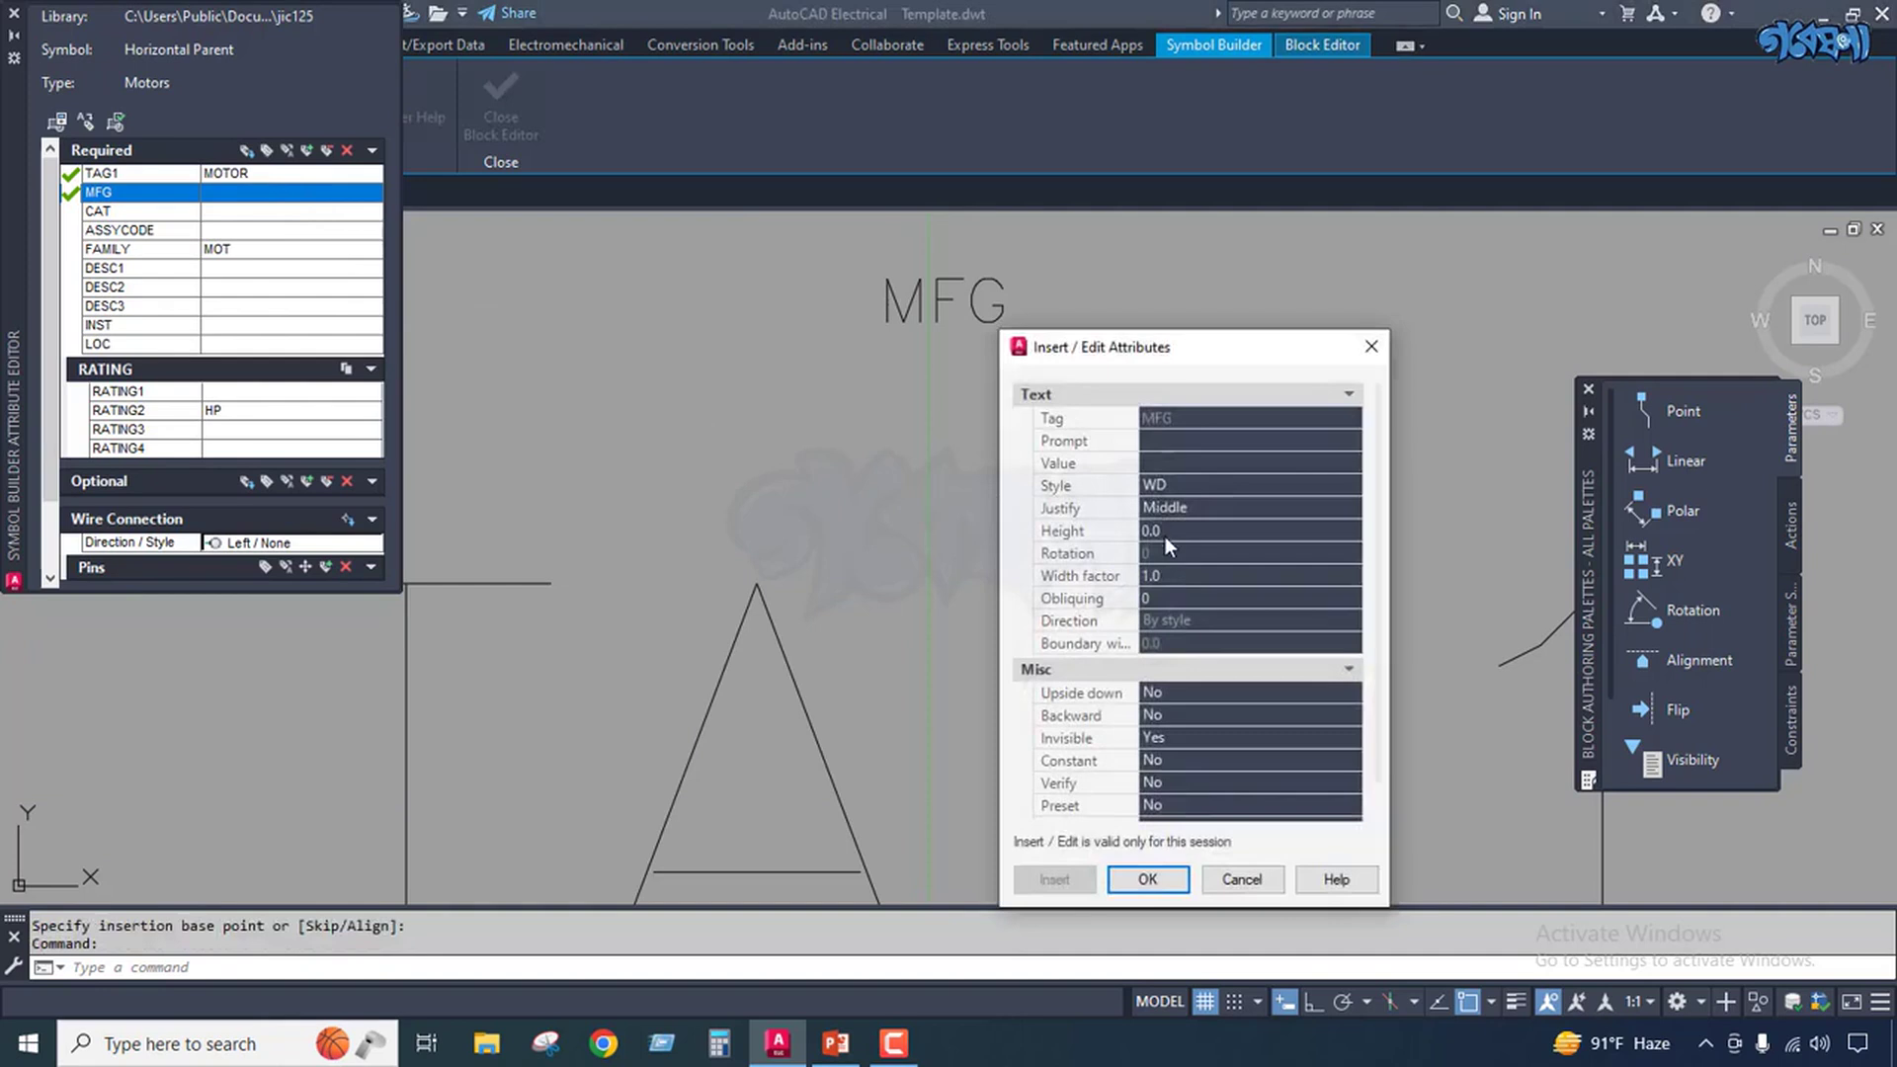
pyautogui.click(1165, 532)
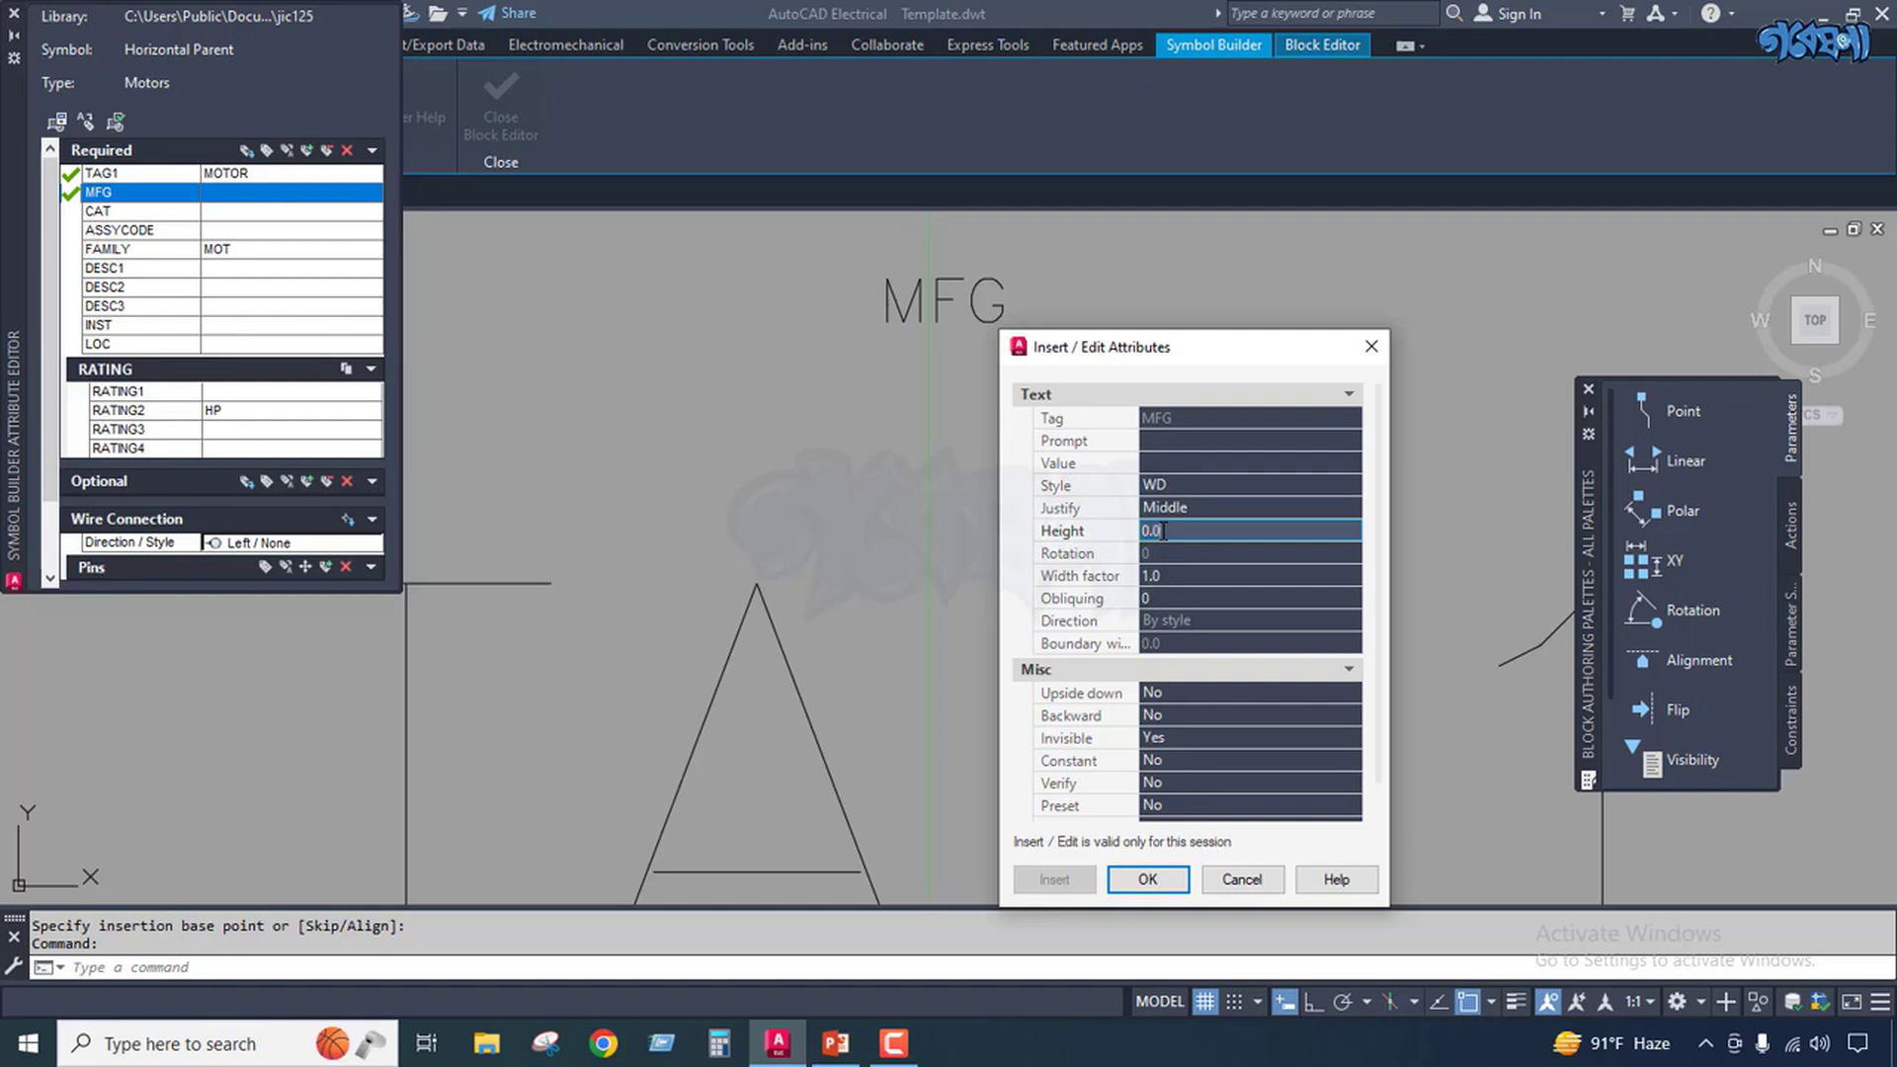
pyautogui.click(1164, 871)
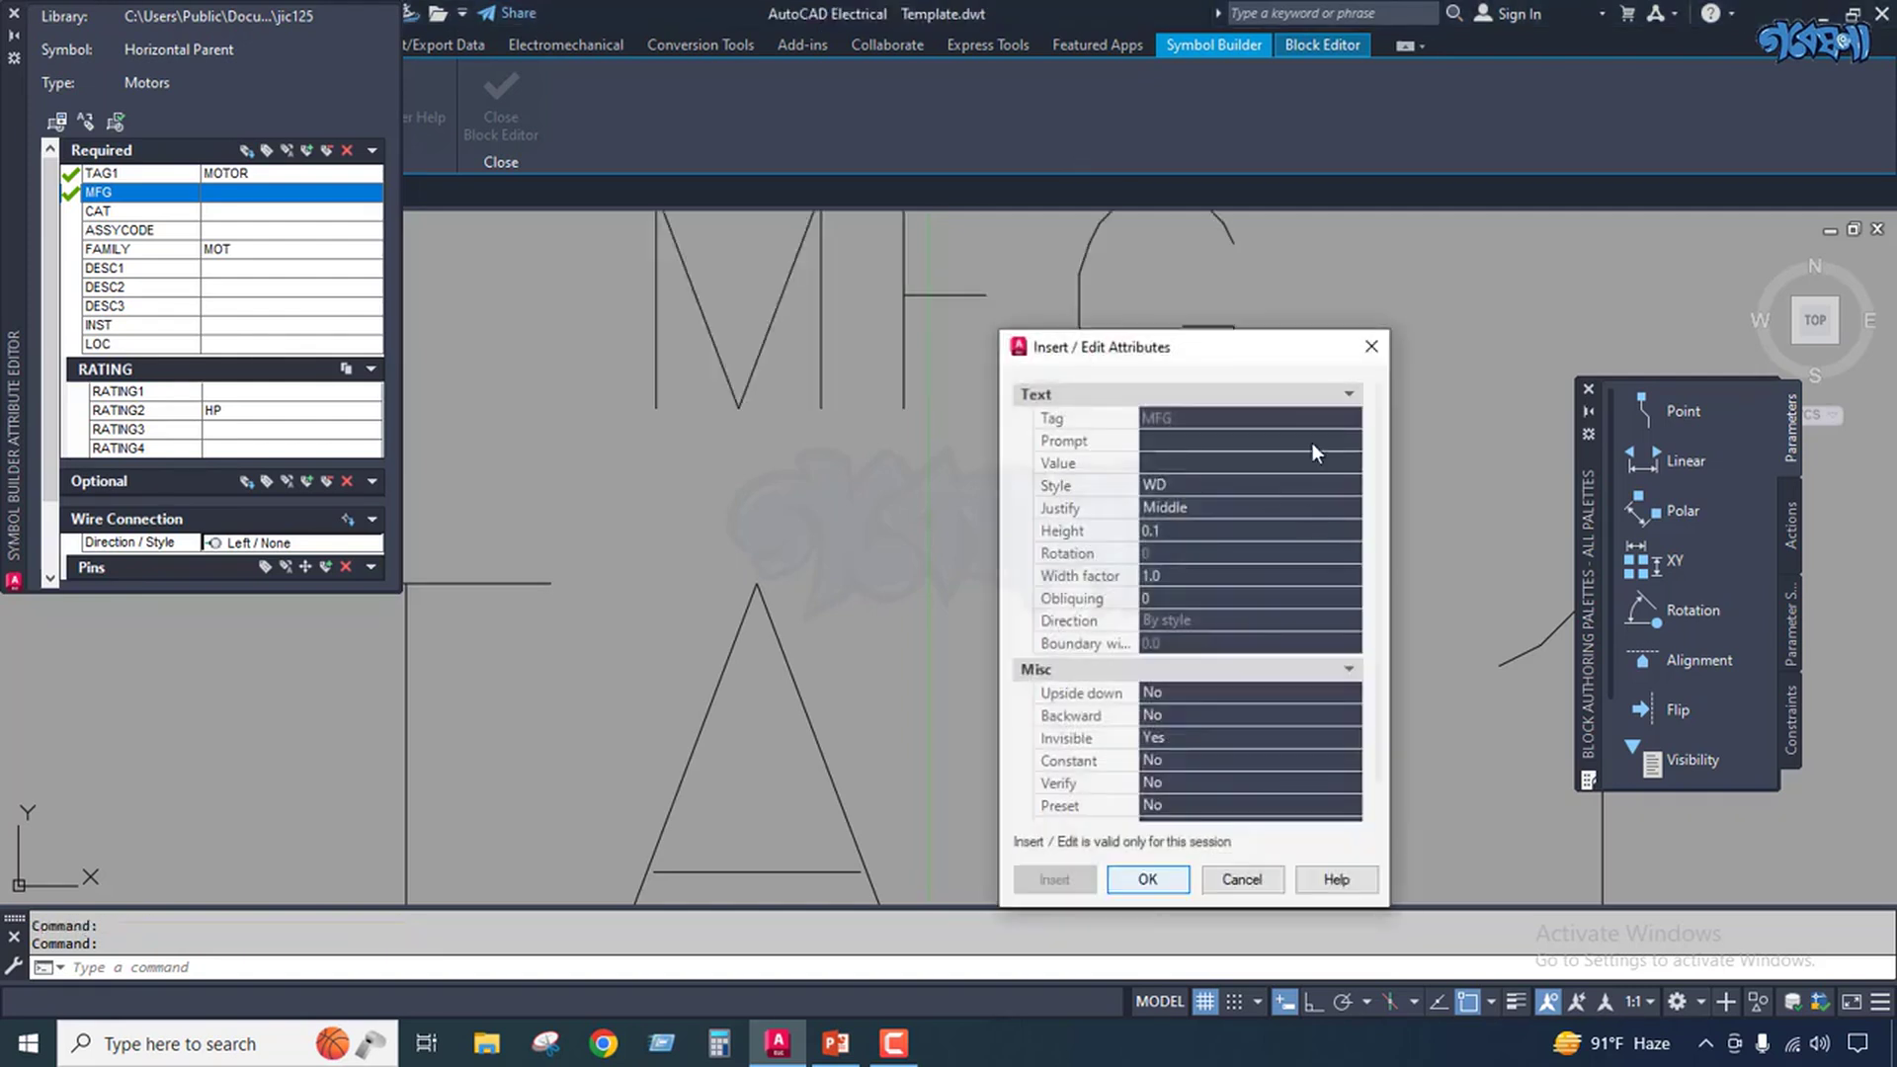
# Accept the MFG attribute settings and insert the required attributes CAT through LOC together near the ends of the circle's right-hand lines.
pyautogui.click(1144, 882)
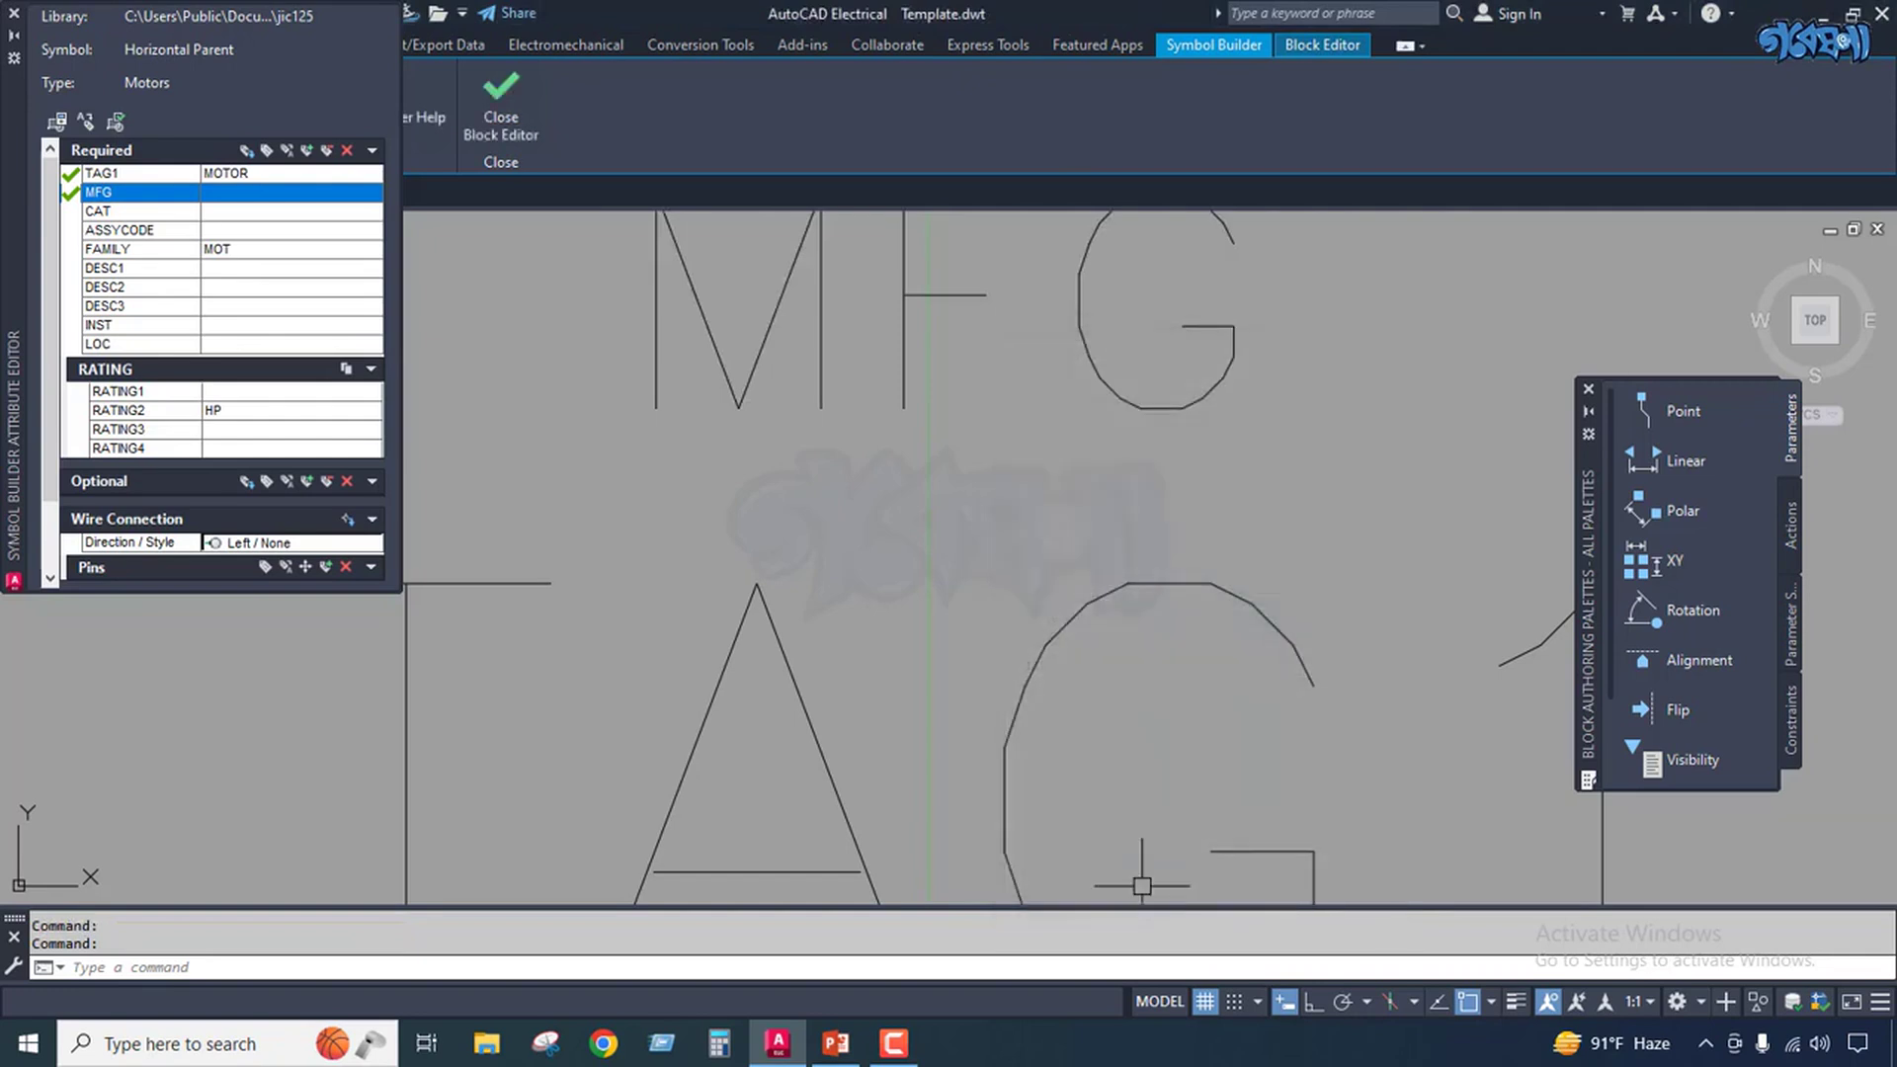
pyautogui.scroll(-5, 1121, 636)
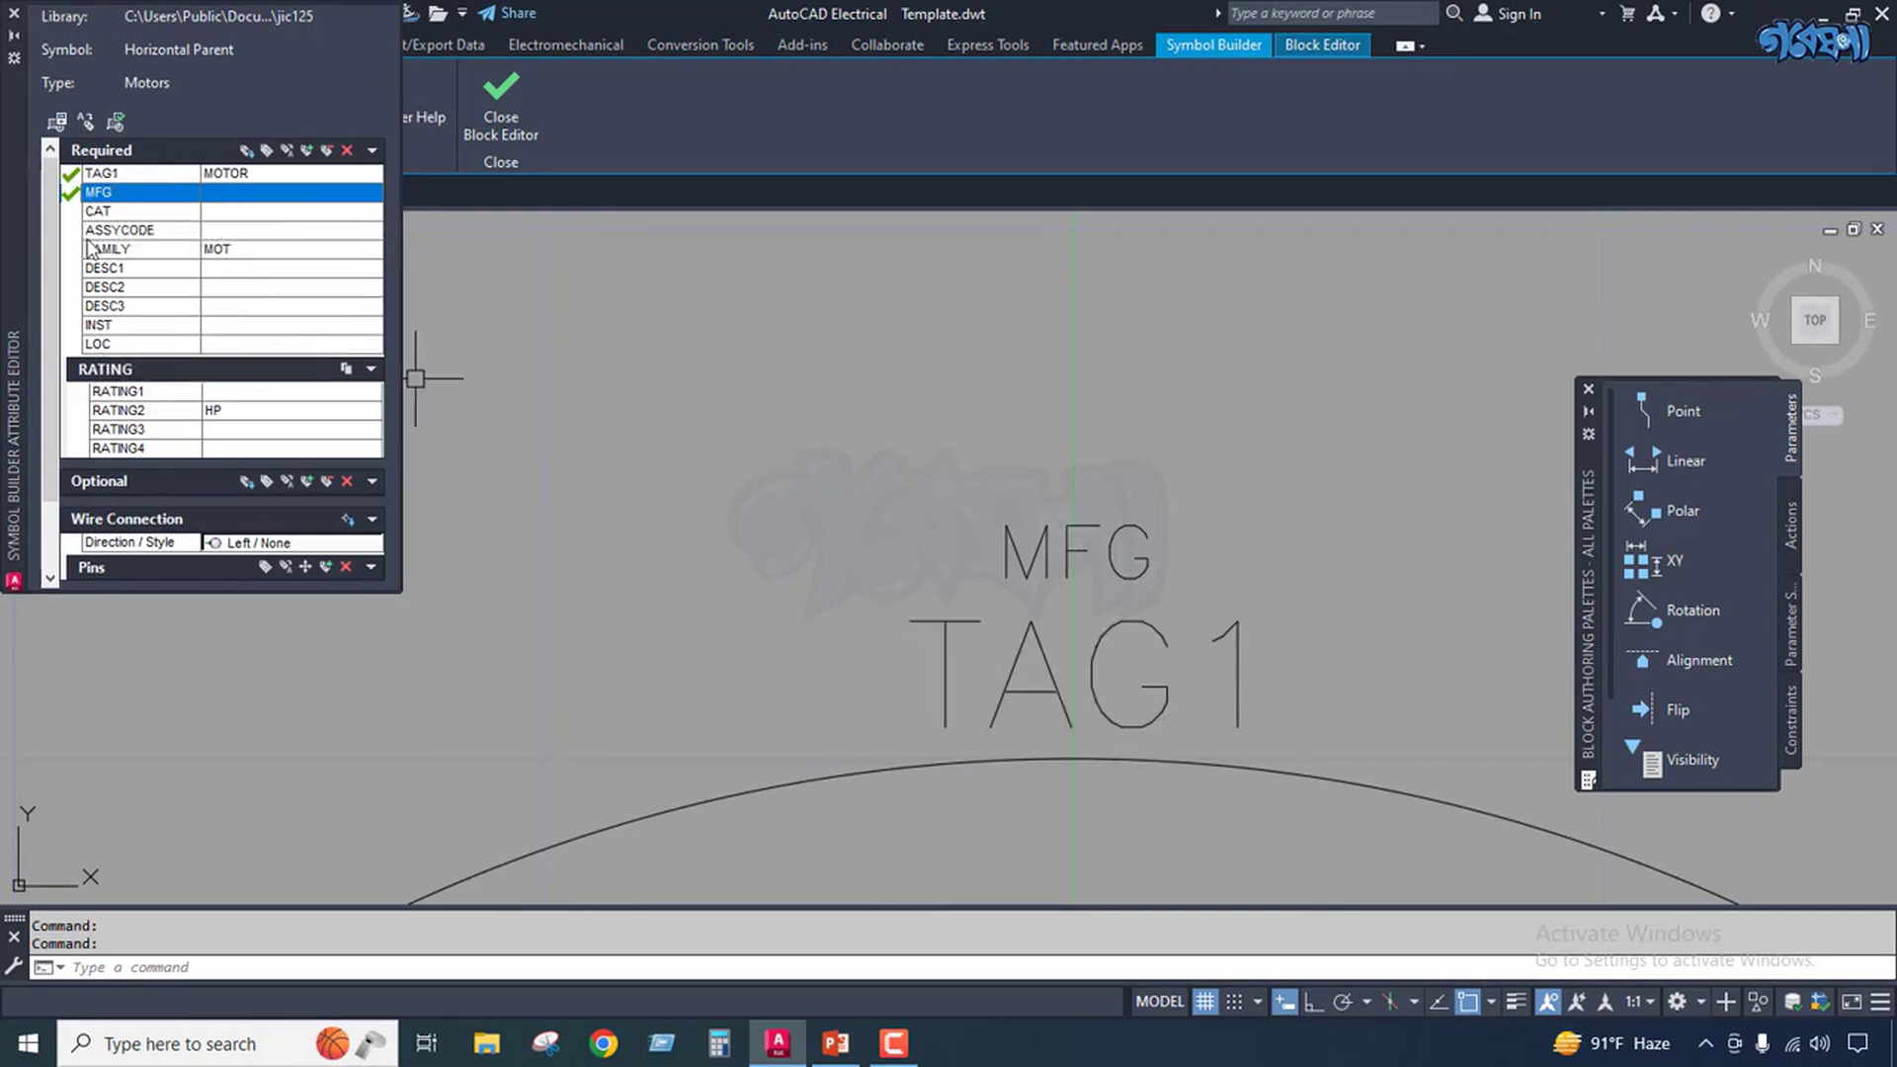
pyautogui.moveTo(96, 210); pyautogui.dragTo(146, 347)
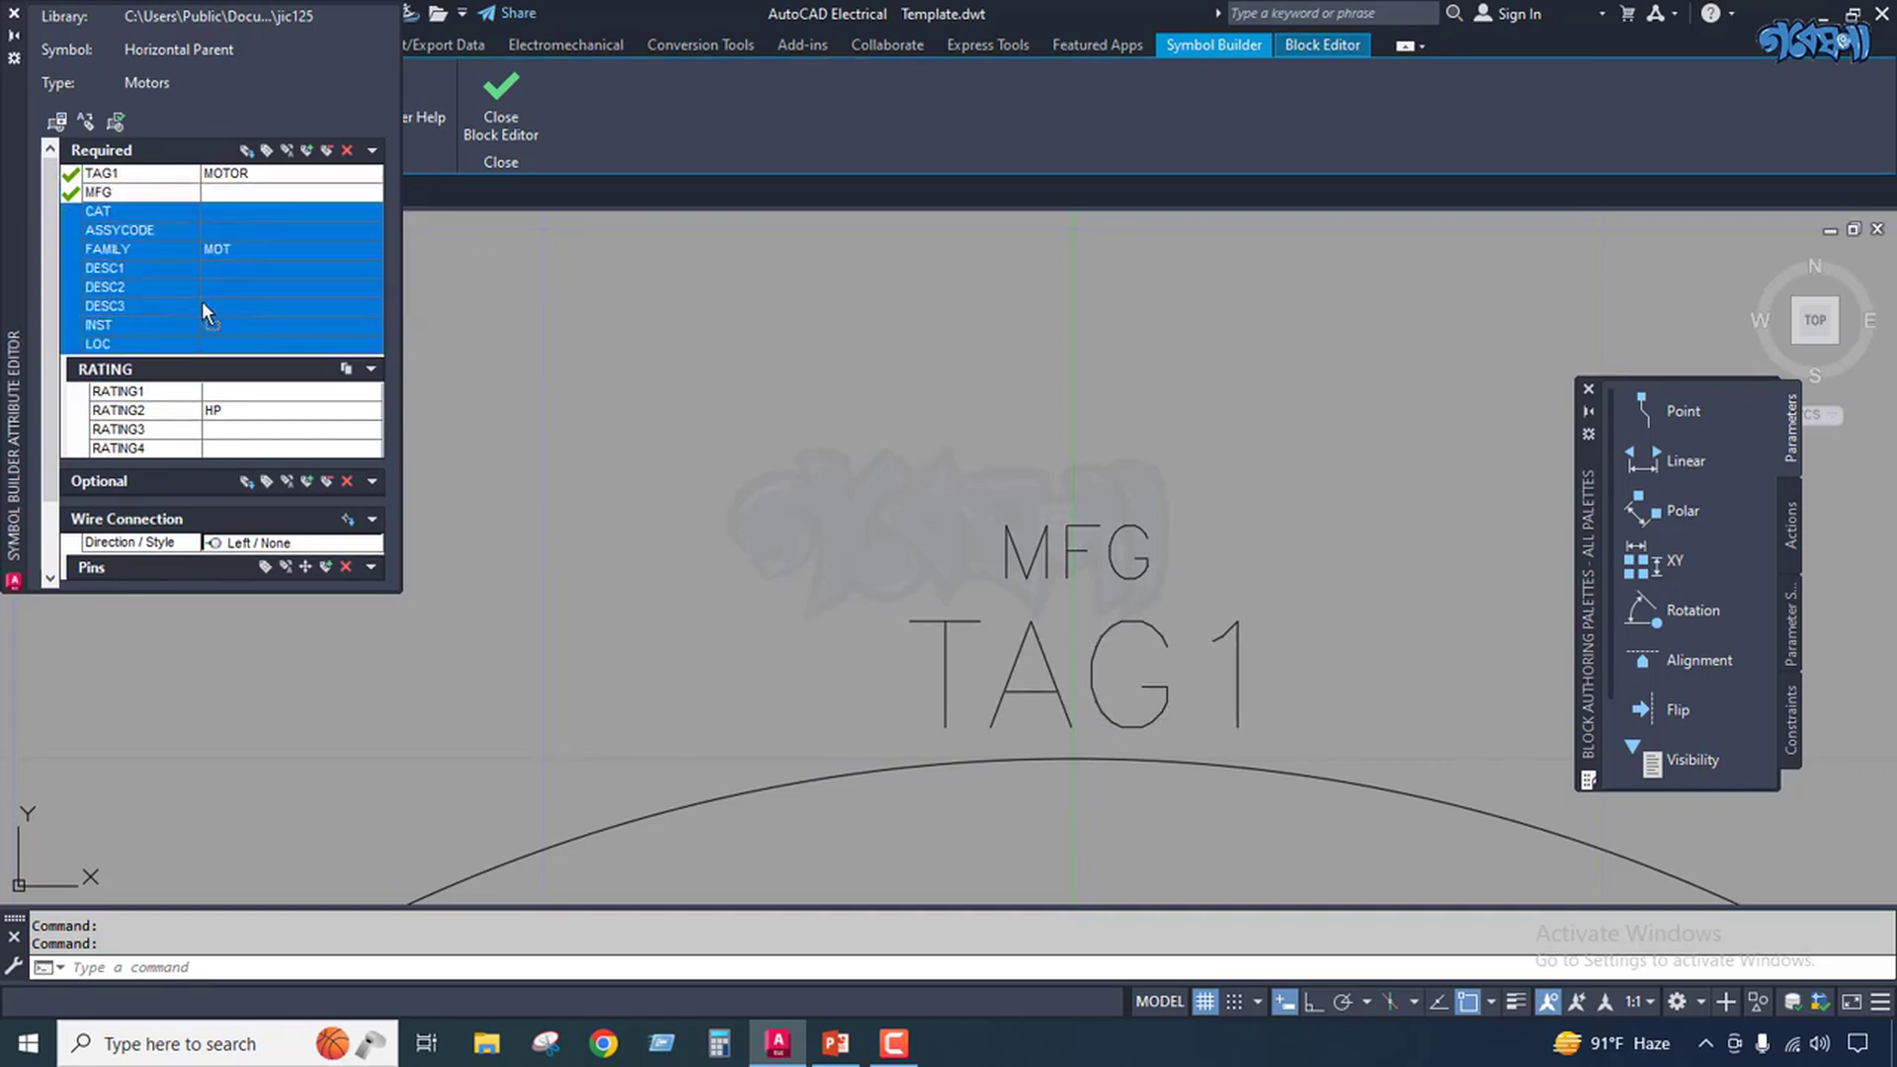
pyautogui.click(246, 150)
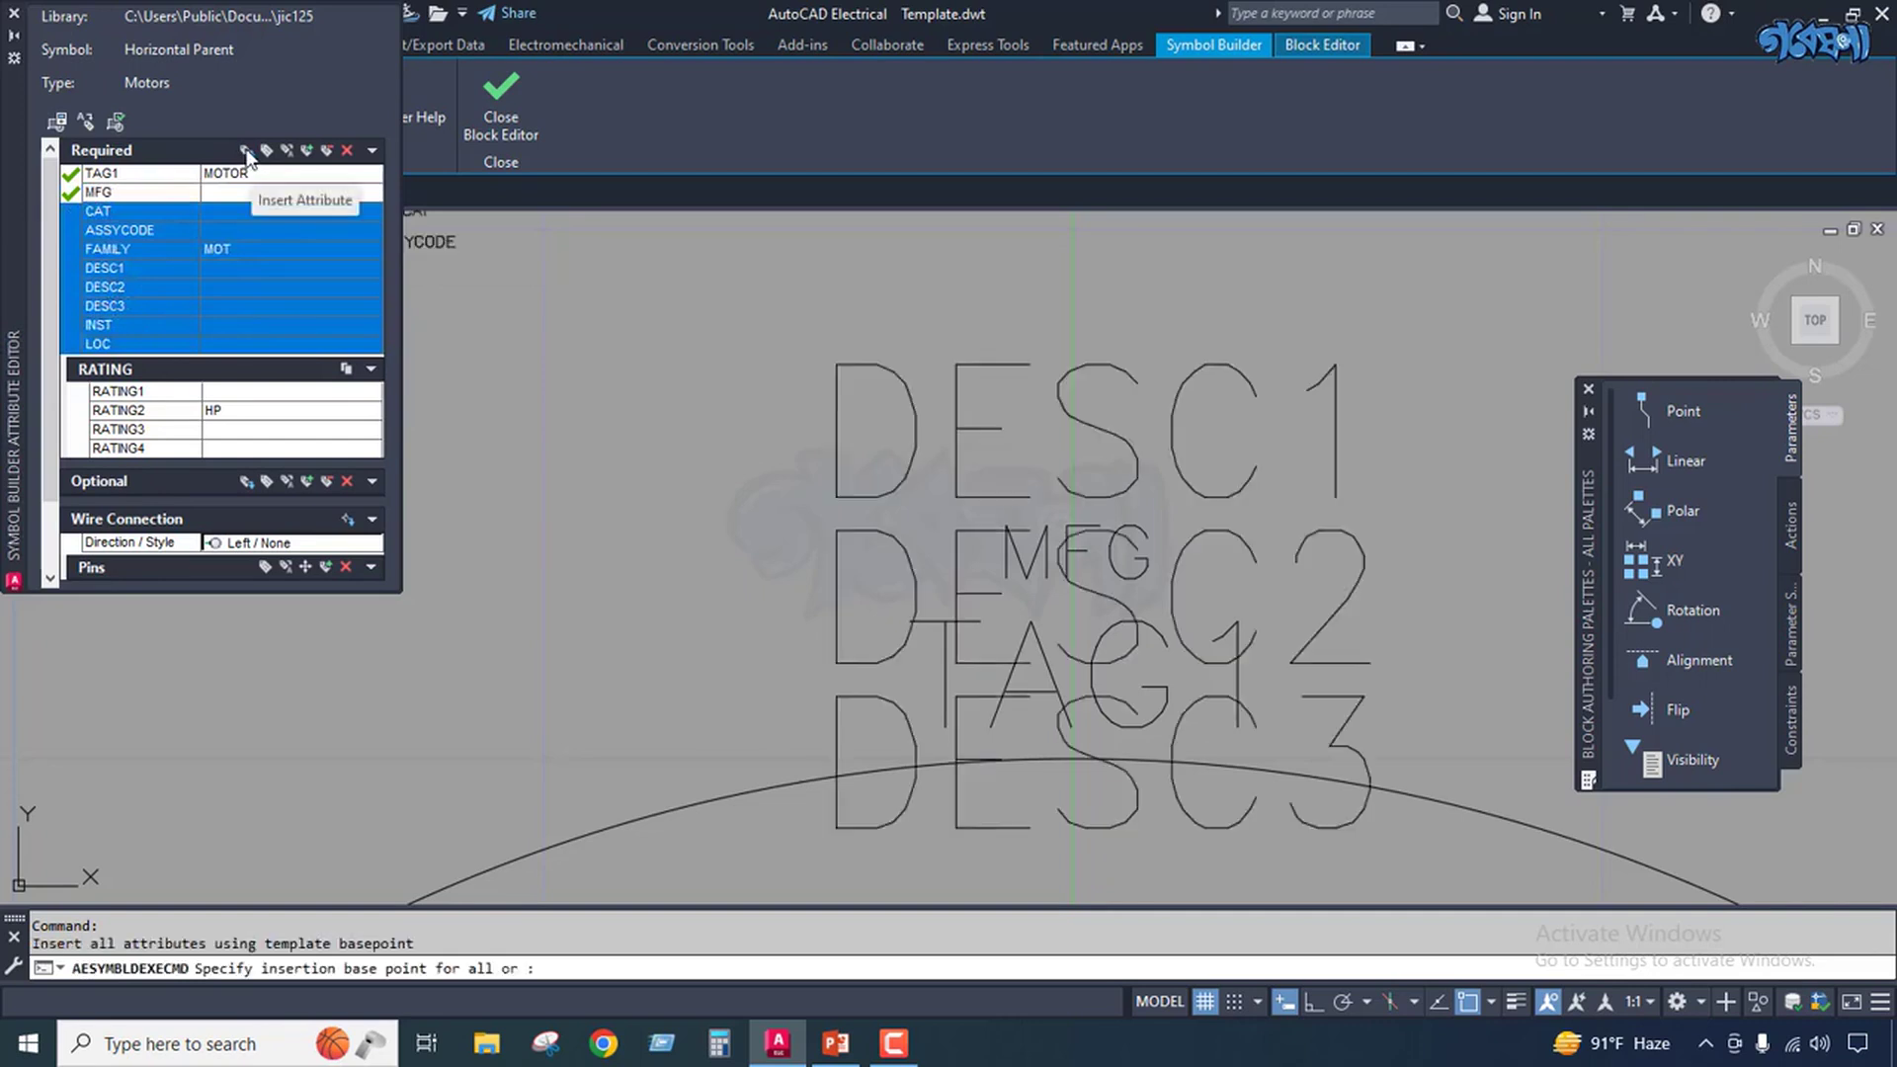
pyautogui.scroll(-4, 682, 499)
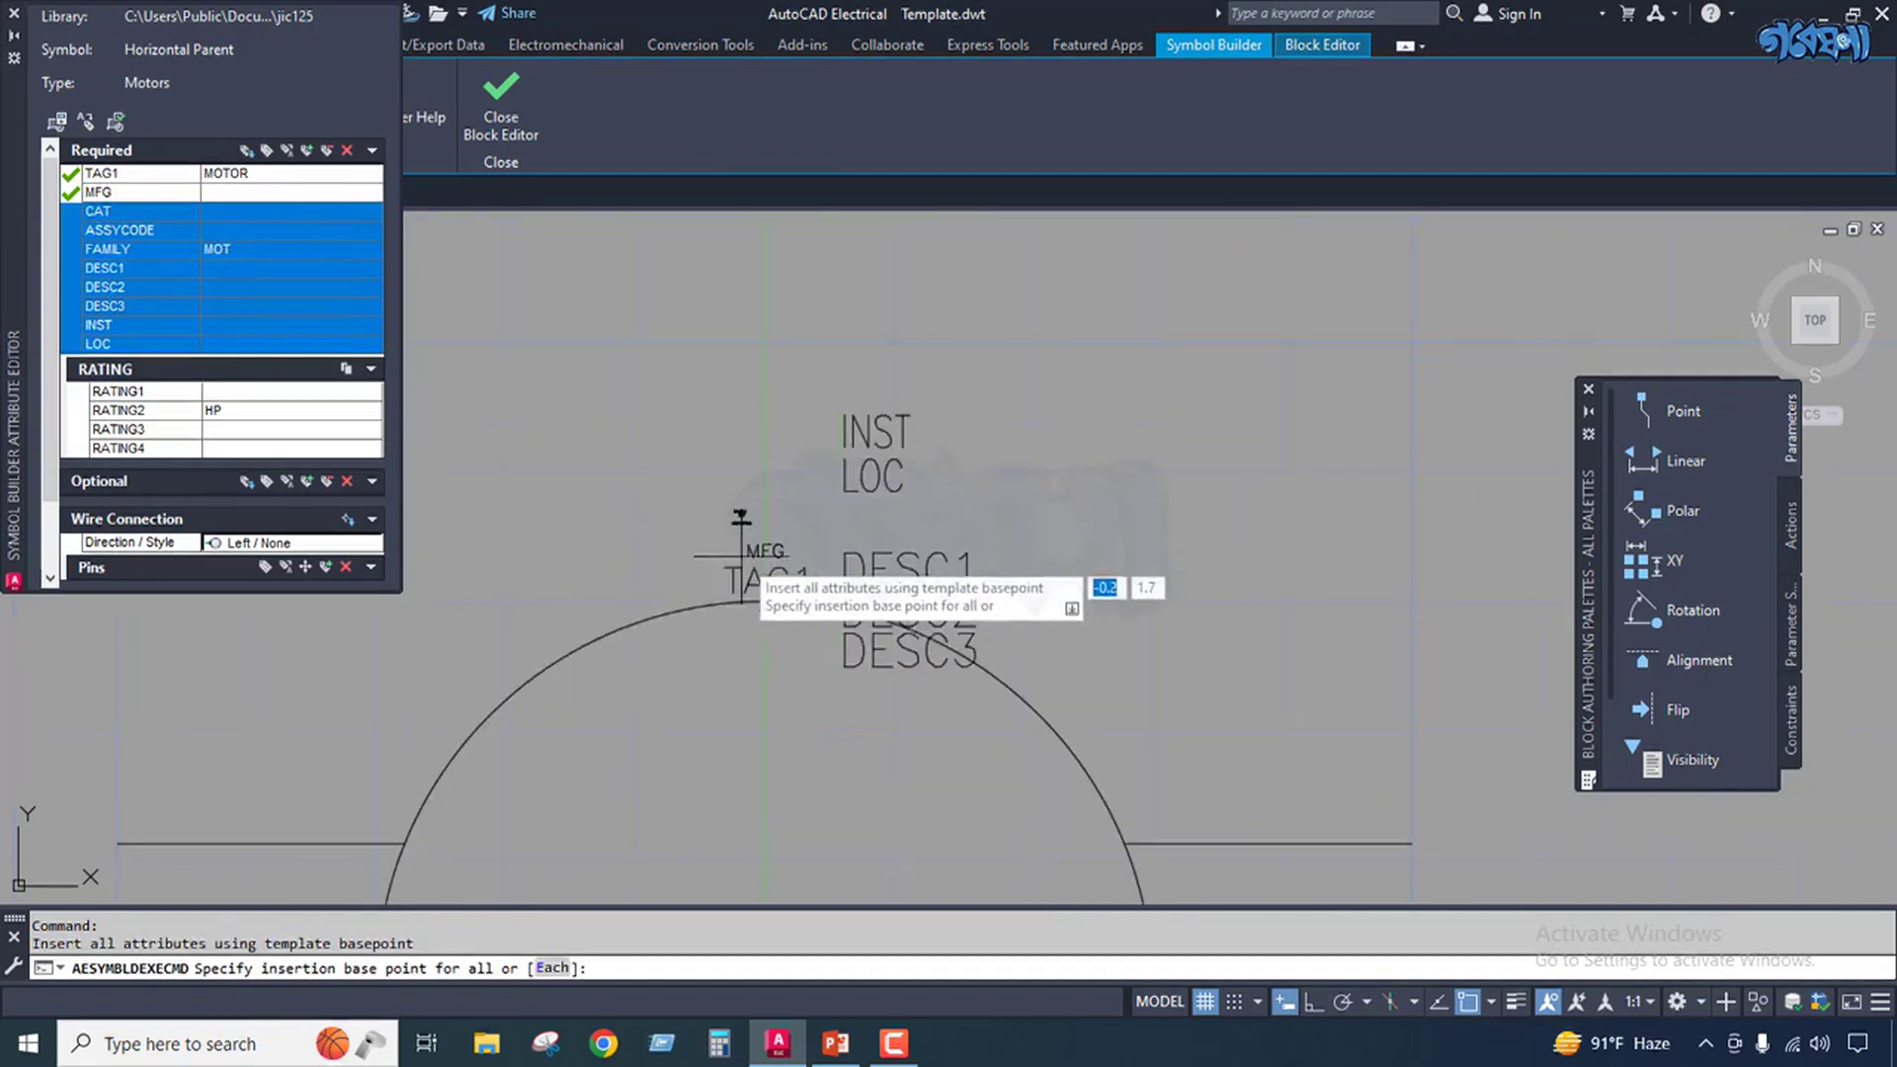
pyautogui.scroll(-4, 870, 395)
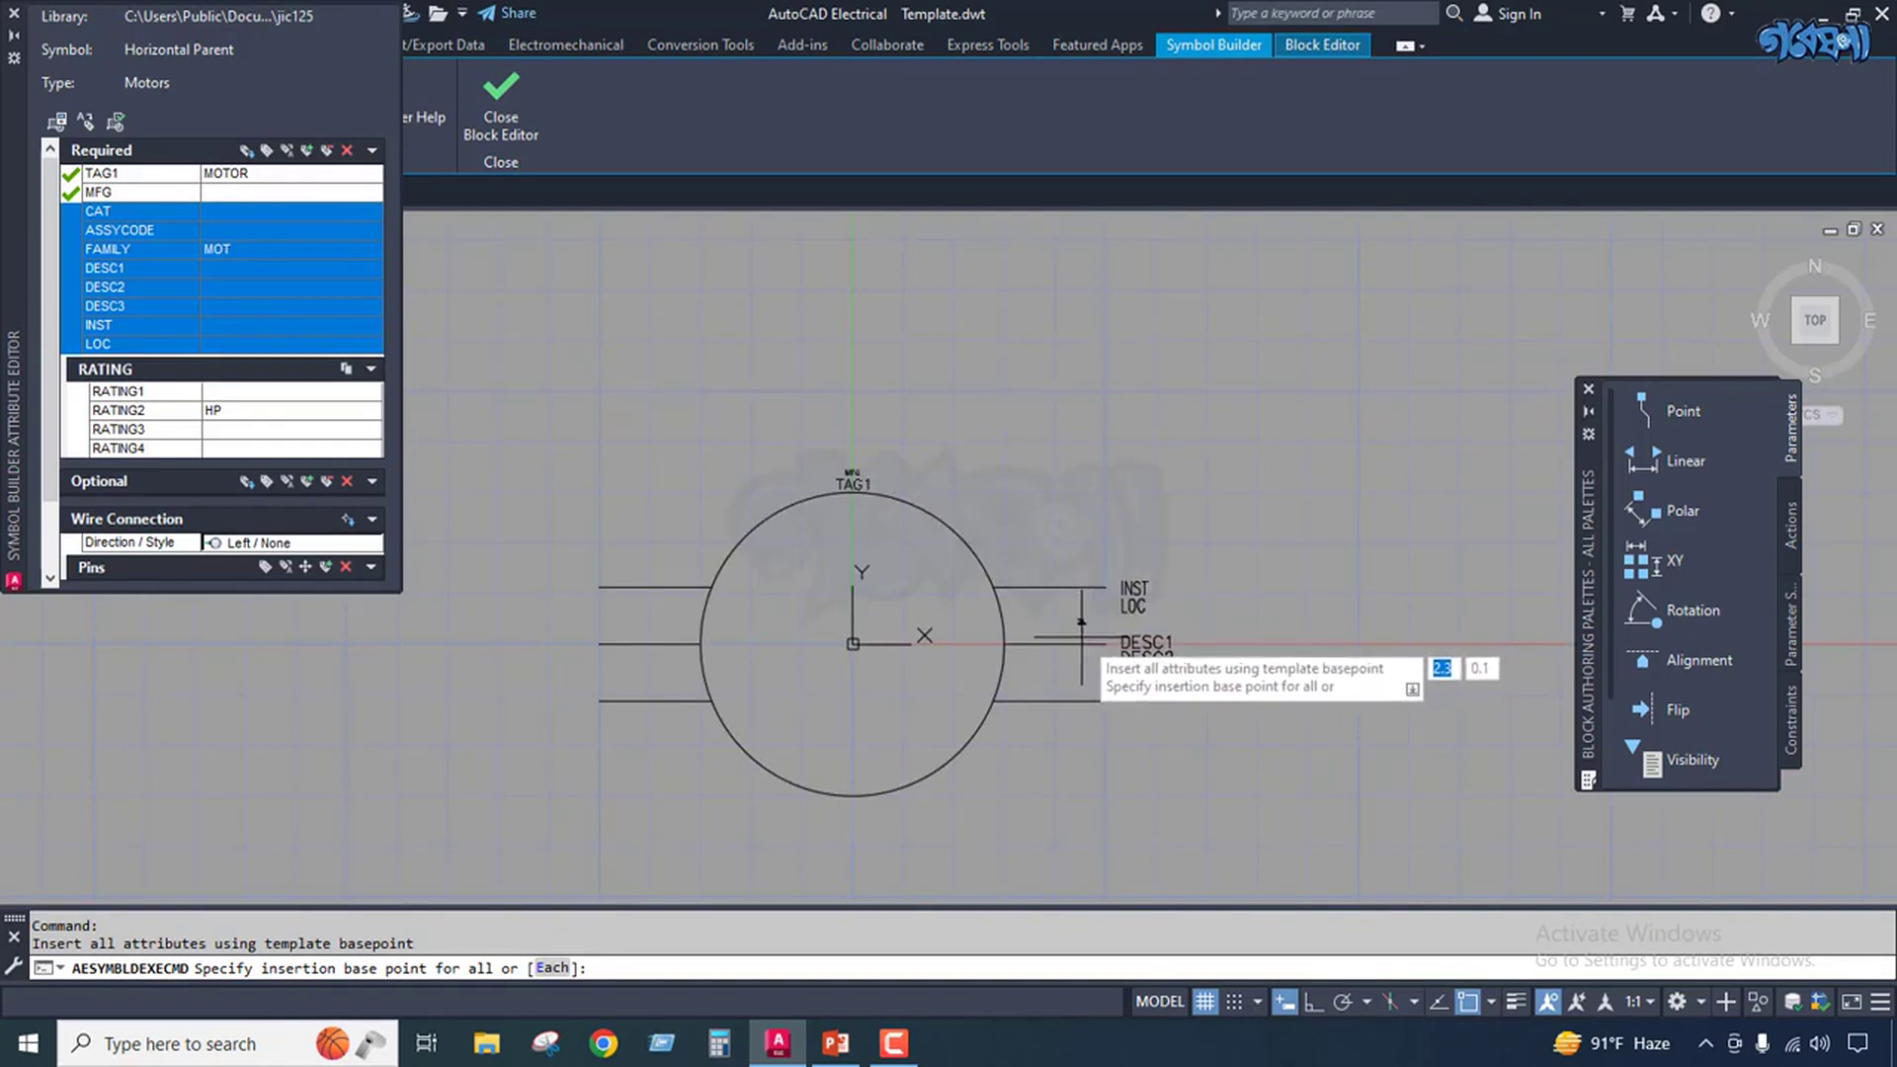
pyautogui.click(1082, 622)
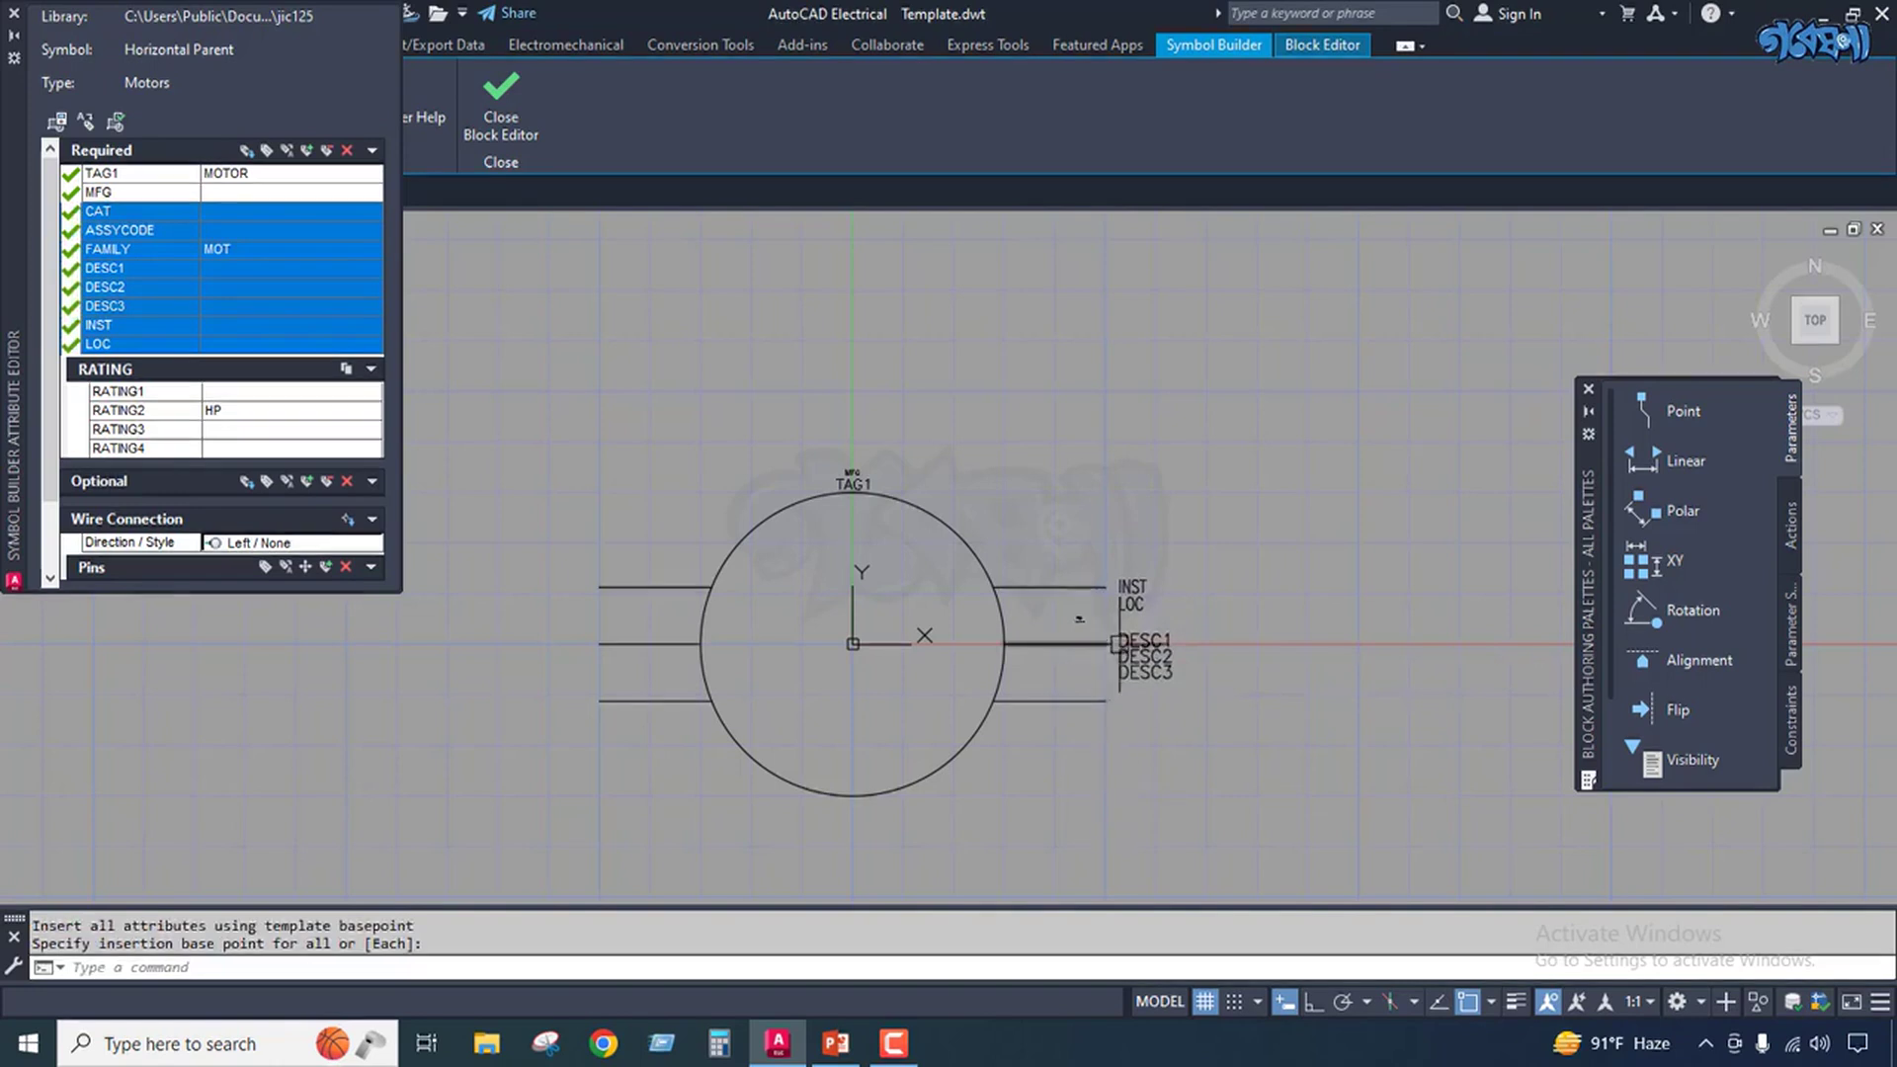
# Examine the small FAMILY, CAT and ASSYCODE attributes and the INST, LOC and DESC texts beside the circle's right-hand lines.
pyautogui.scroll(6, 1086, 613)
pyautogui.scroll(3, 1099, 588)
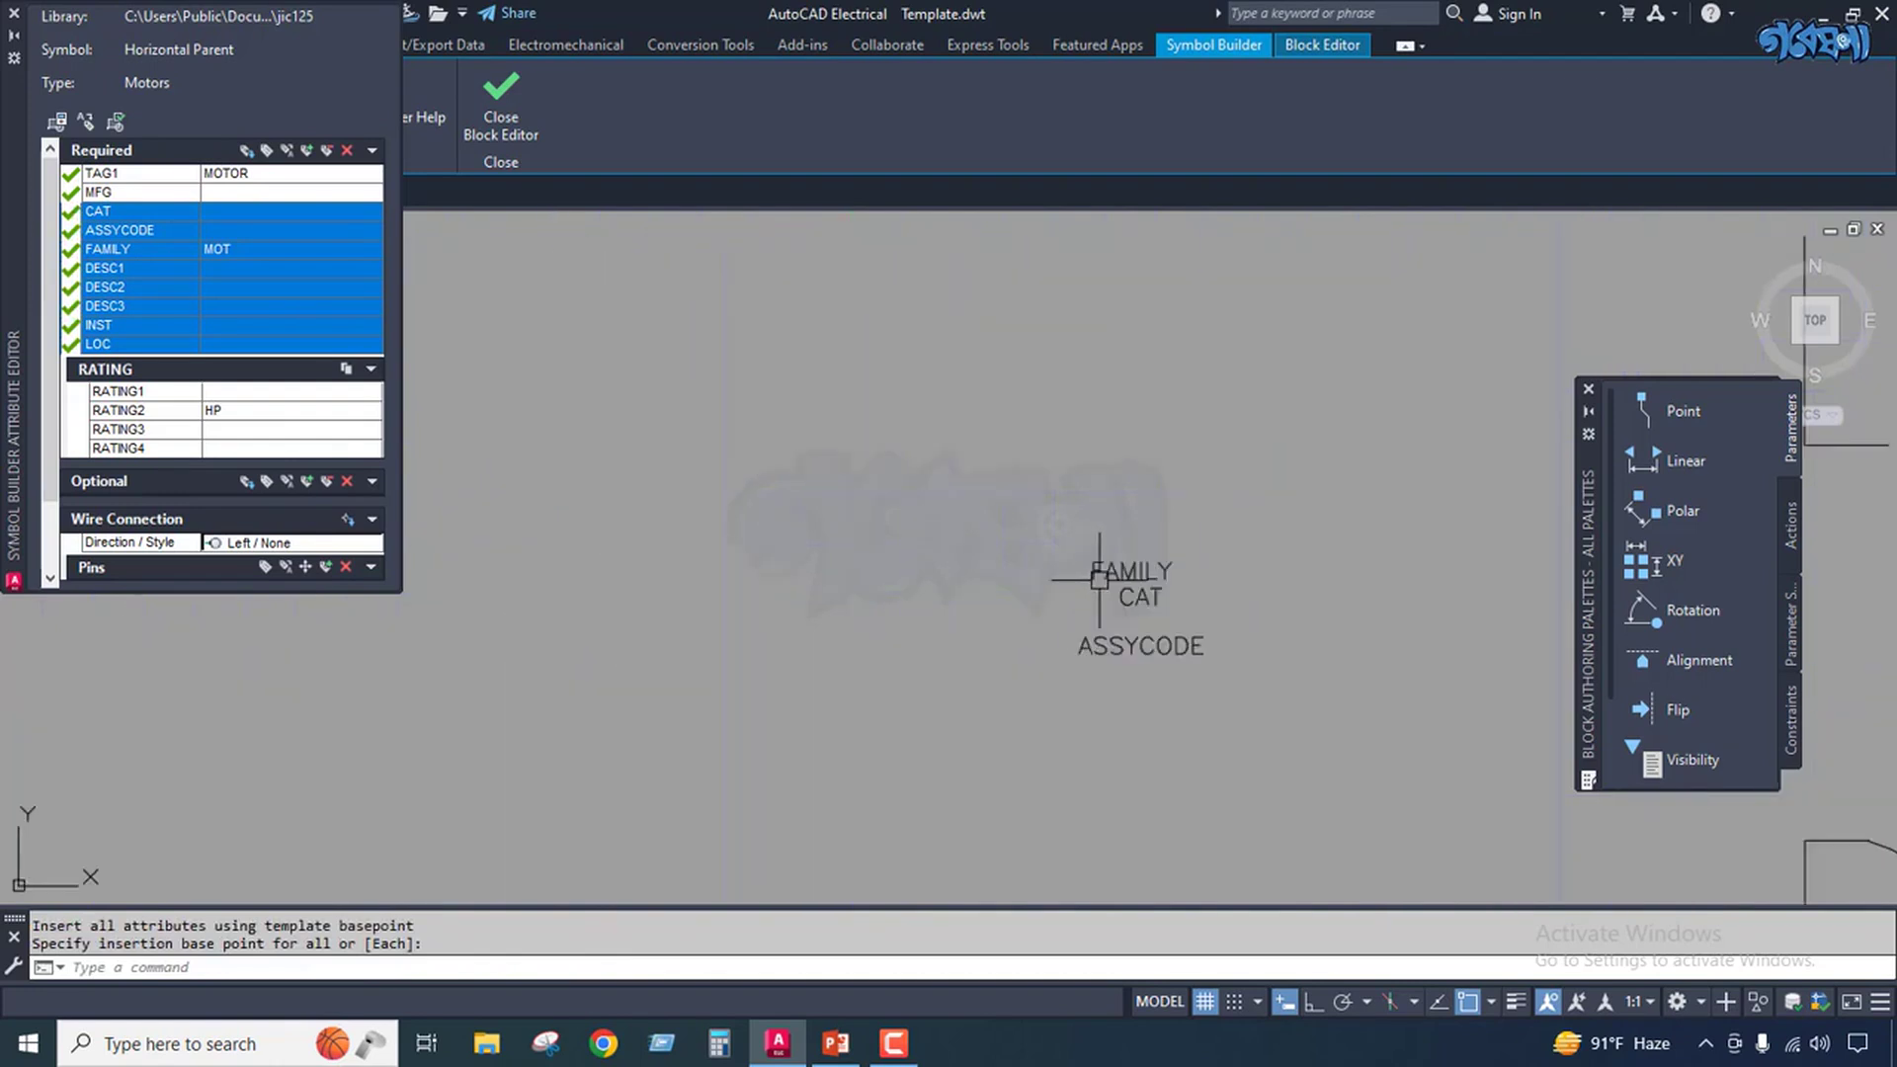
pyautogui.scroll(-5, 1096, 578)
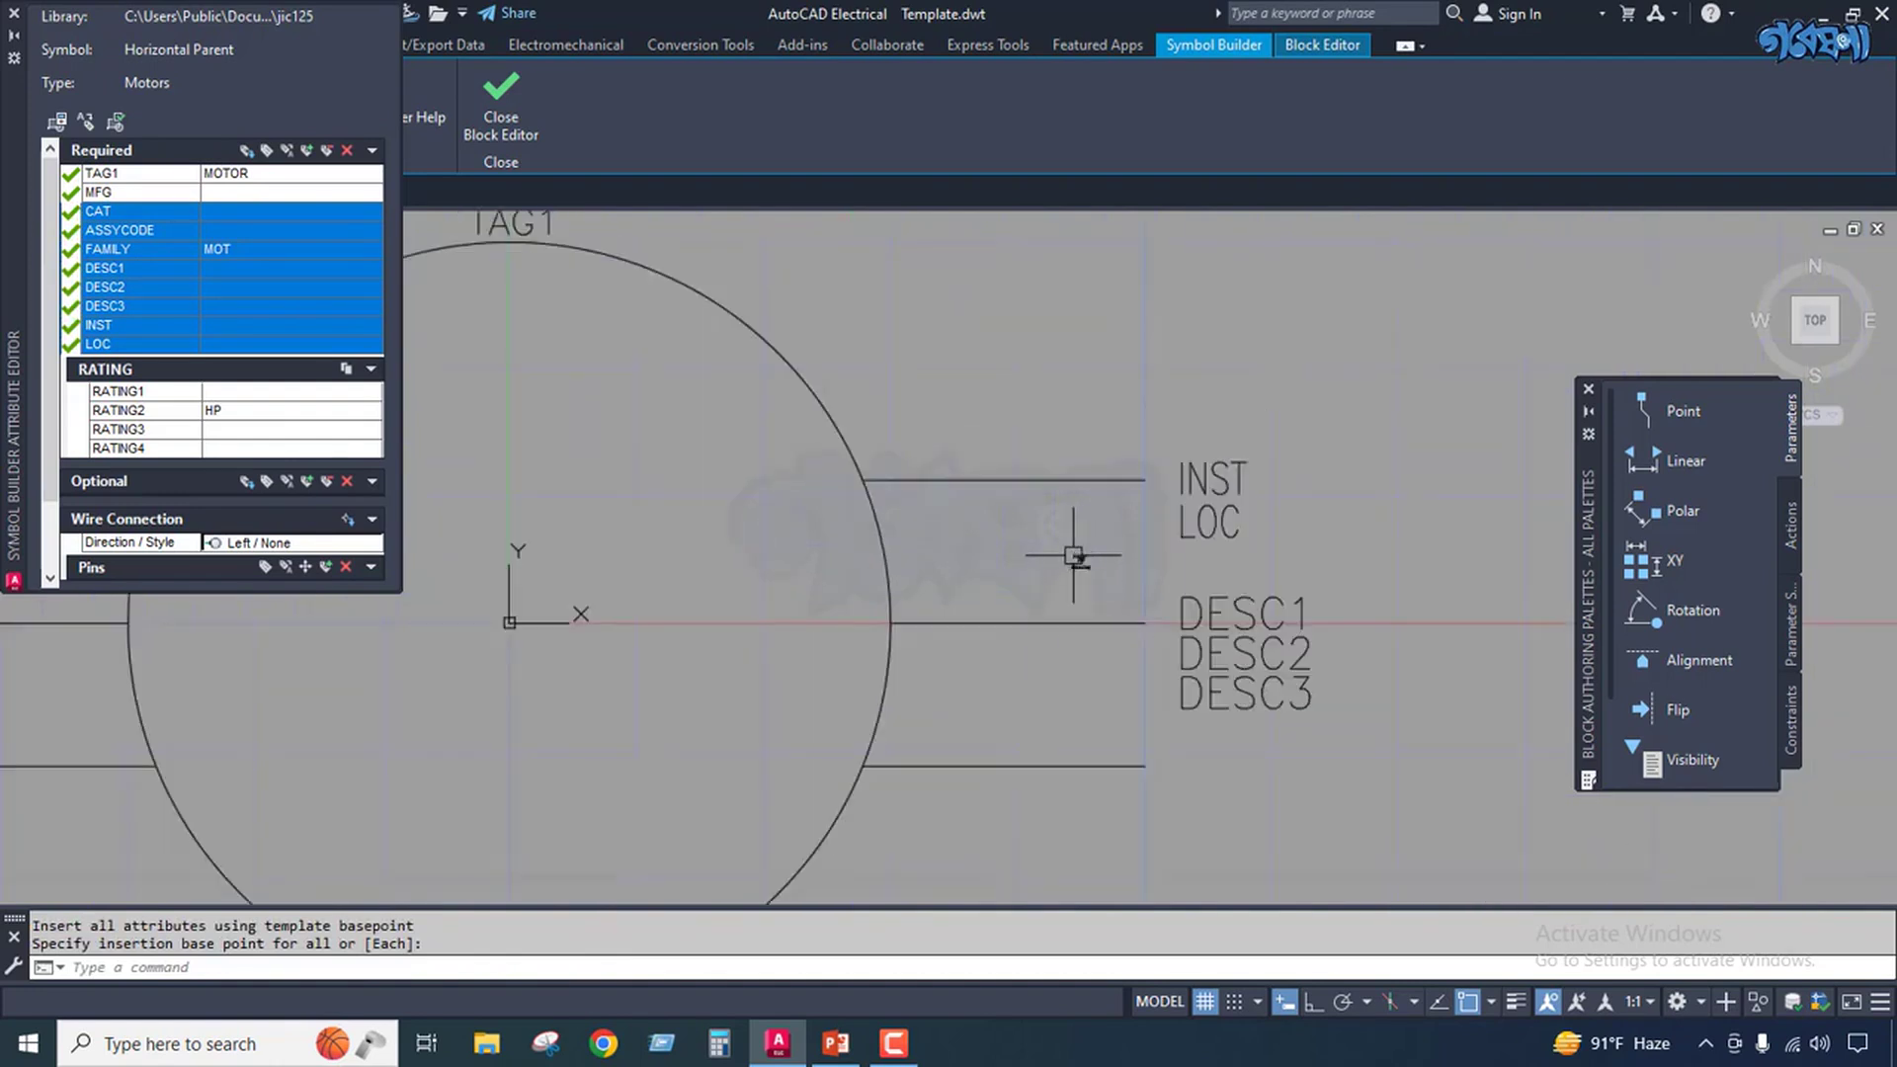
pyautogui.scroll(2, 1092, 563)
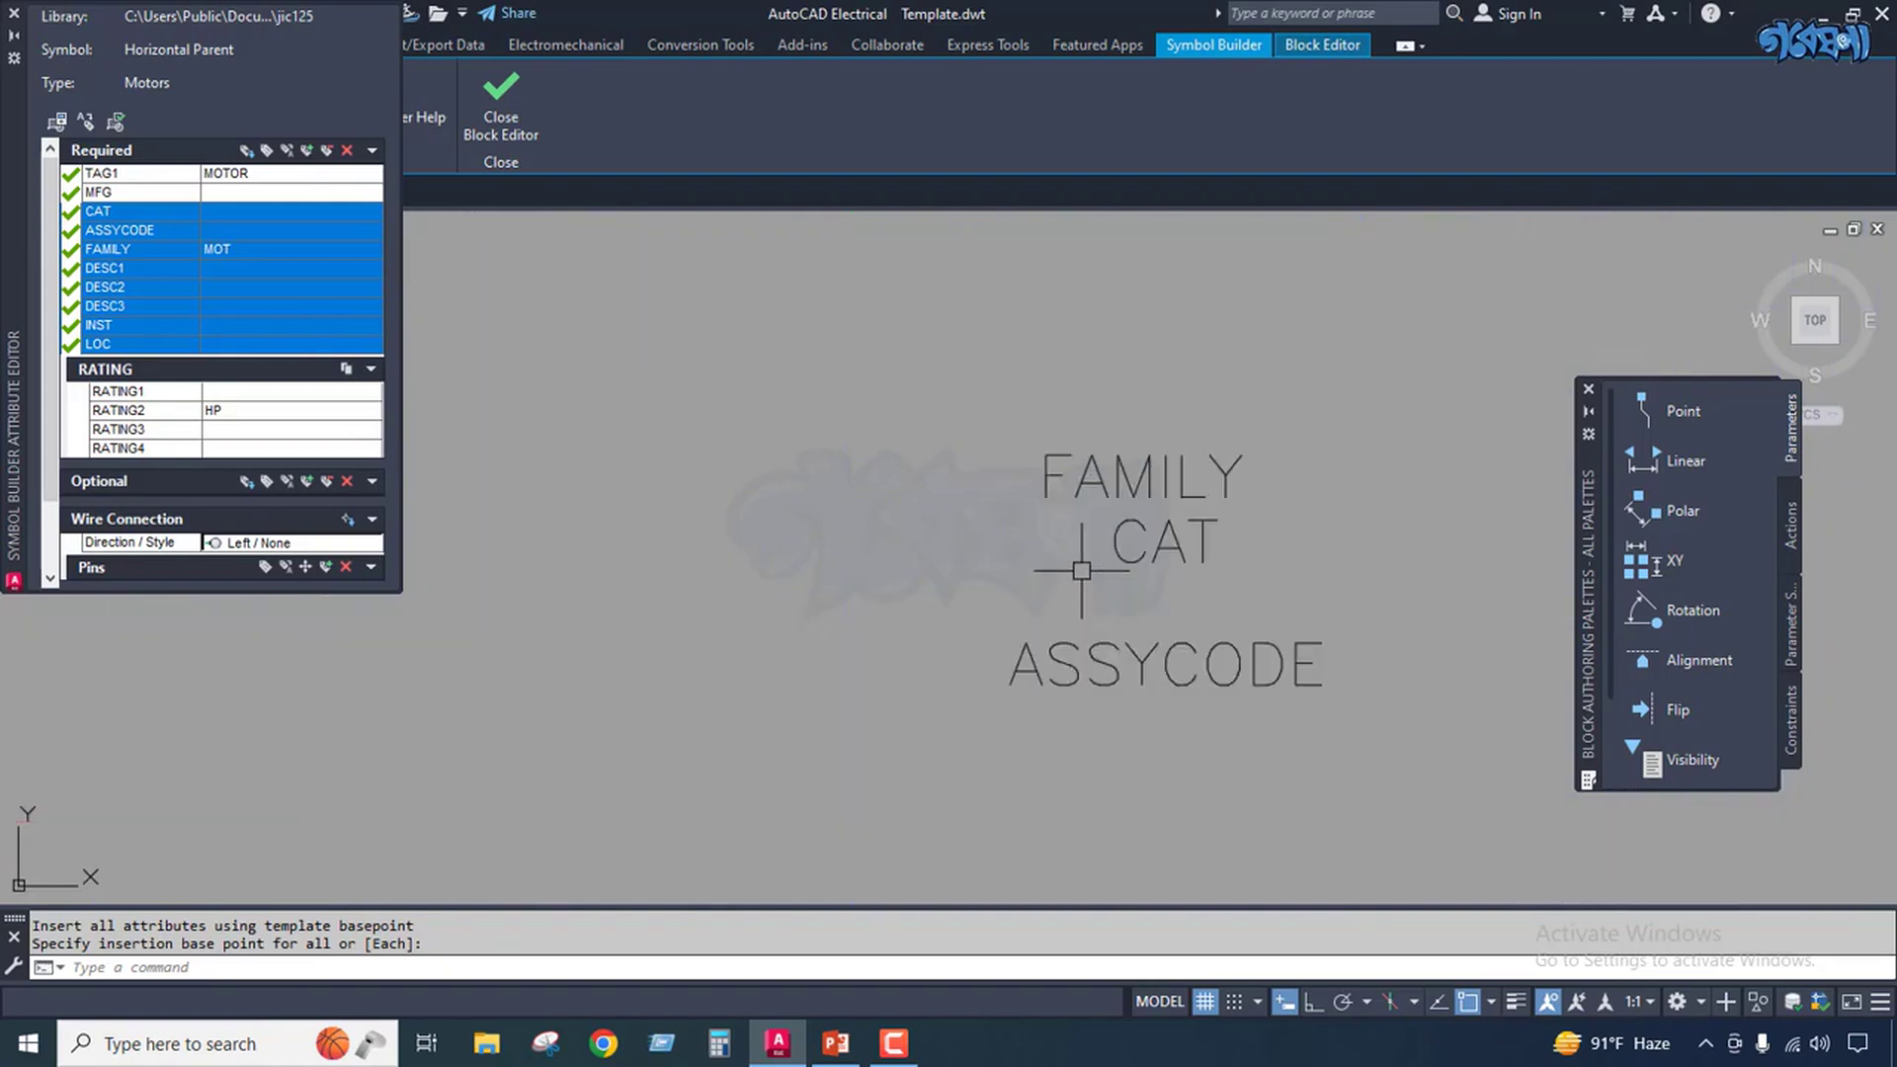
pyautogui.scroll(-4, 1067, 562)
pyautogui.scroll(5, 1072, 555)
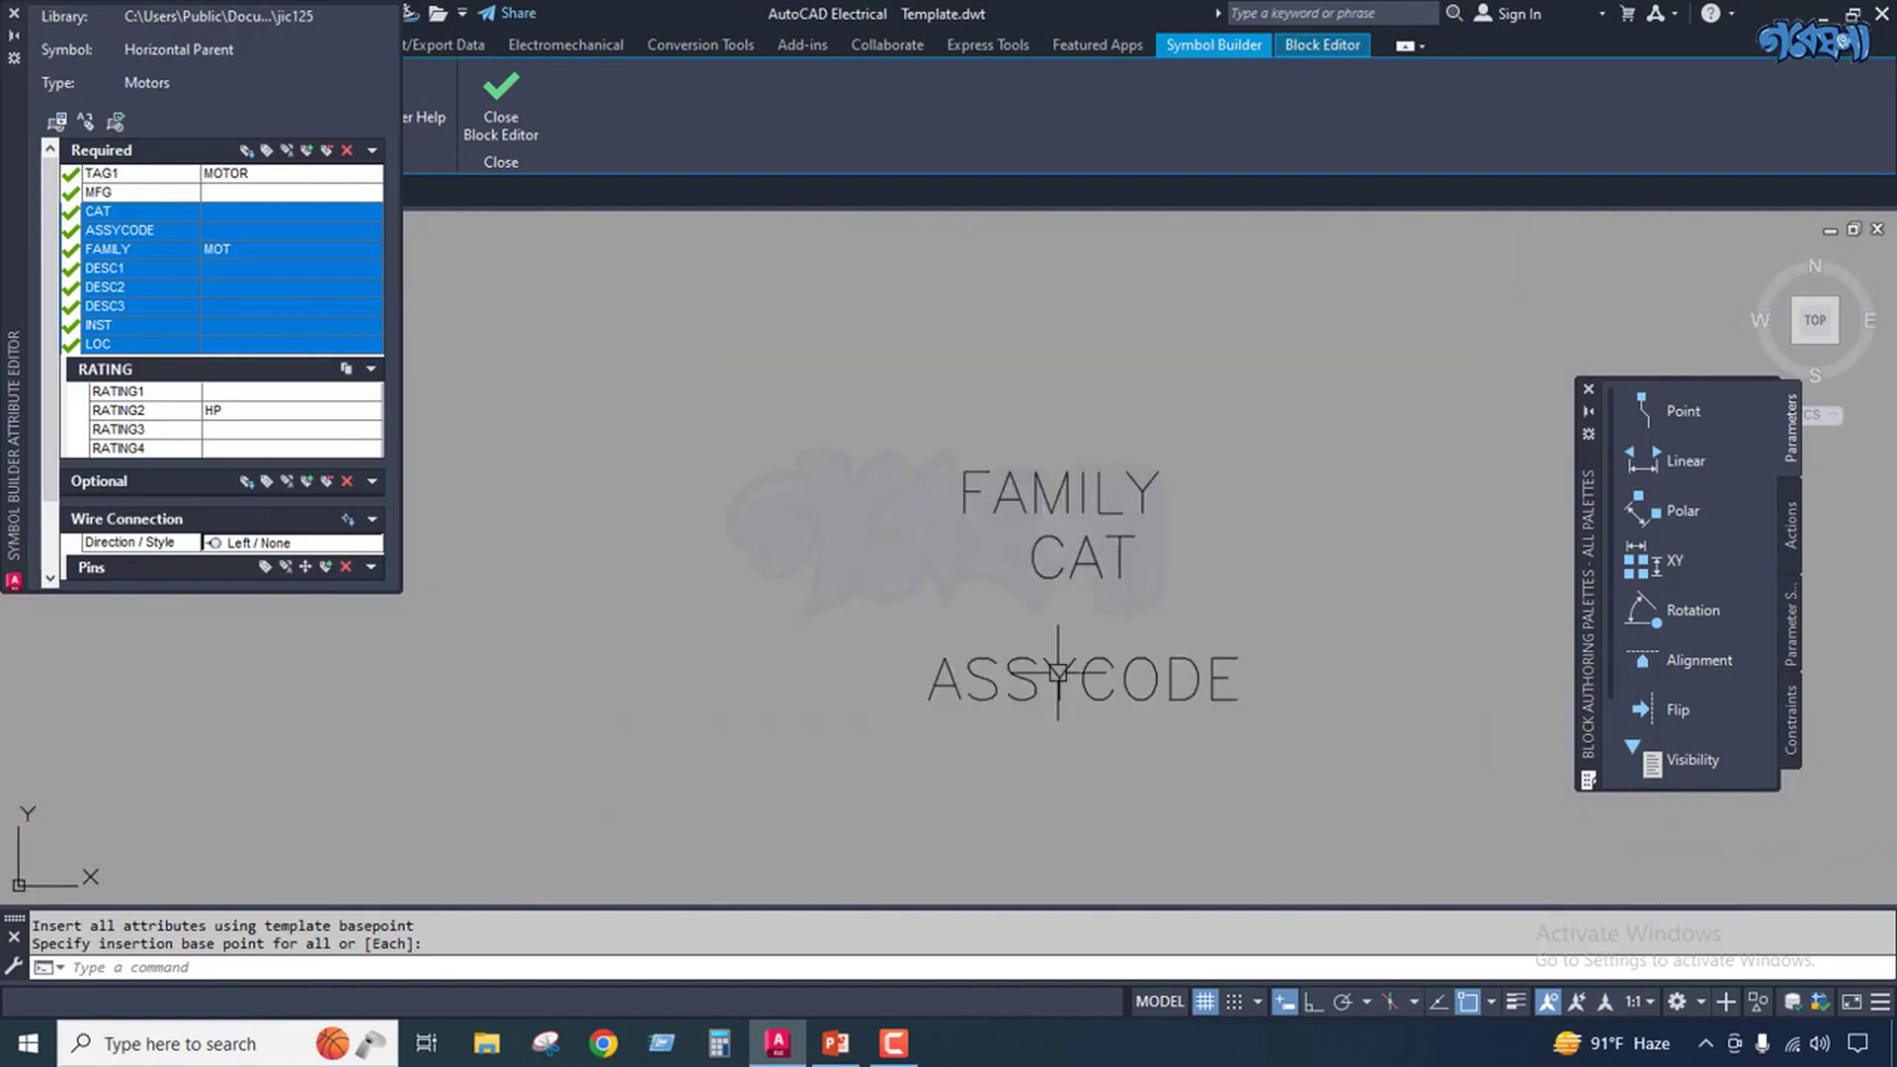
pyautogui.scroll(-5, 995, 563)
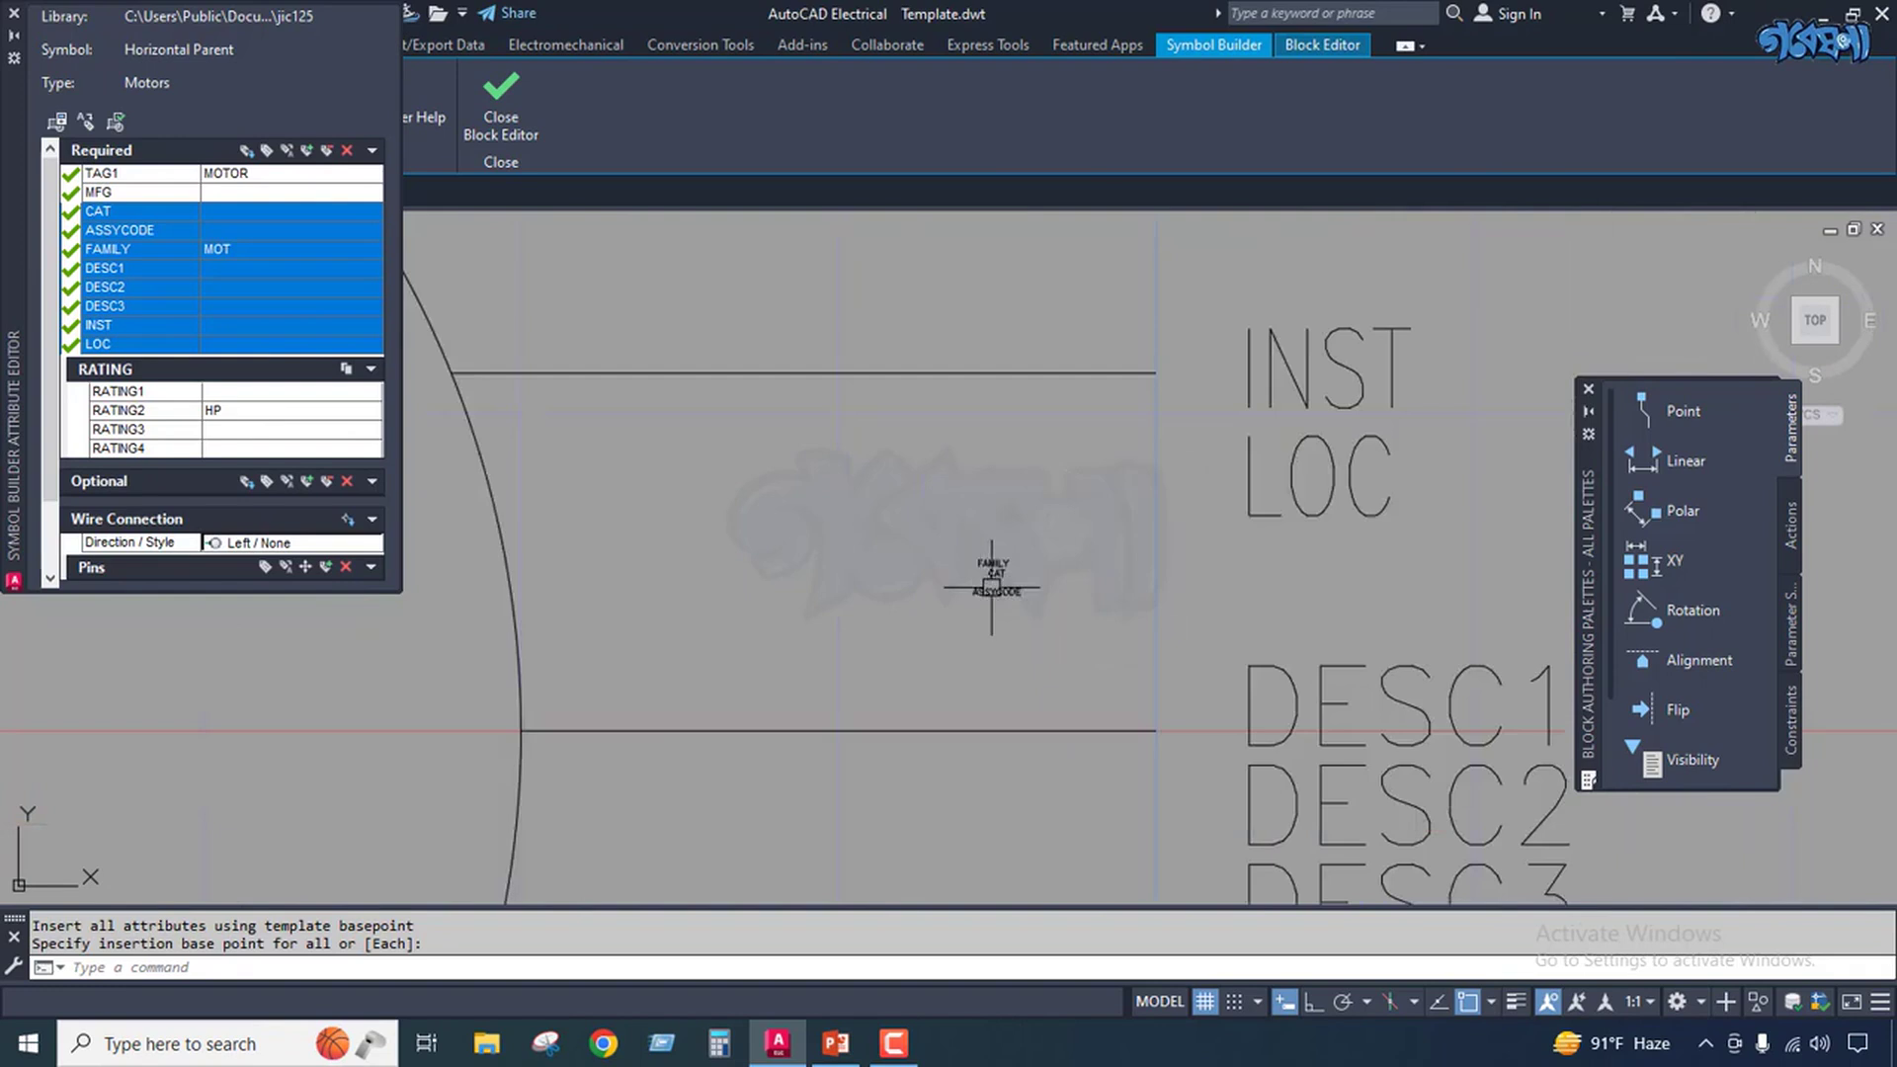
pyautogui.scroll(-5, 983, 565)
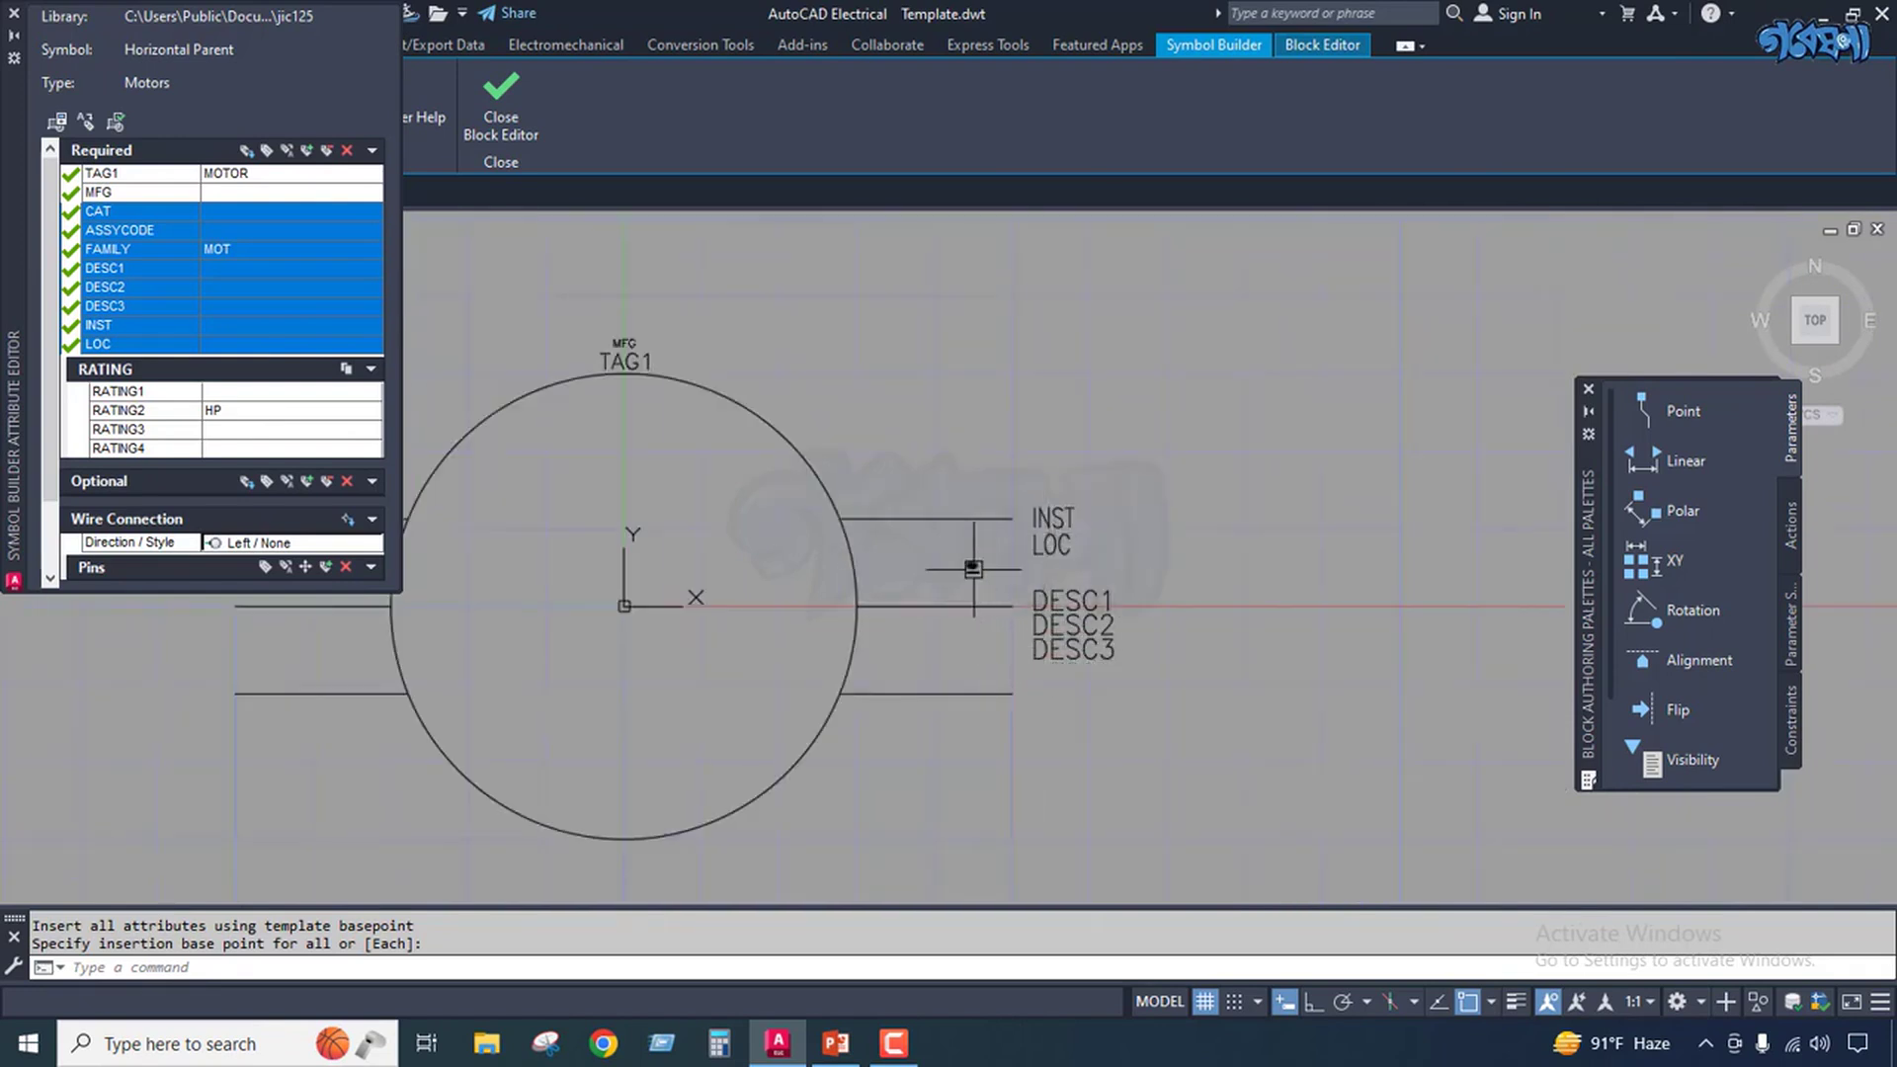
pyautogui.click(148, 250)
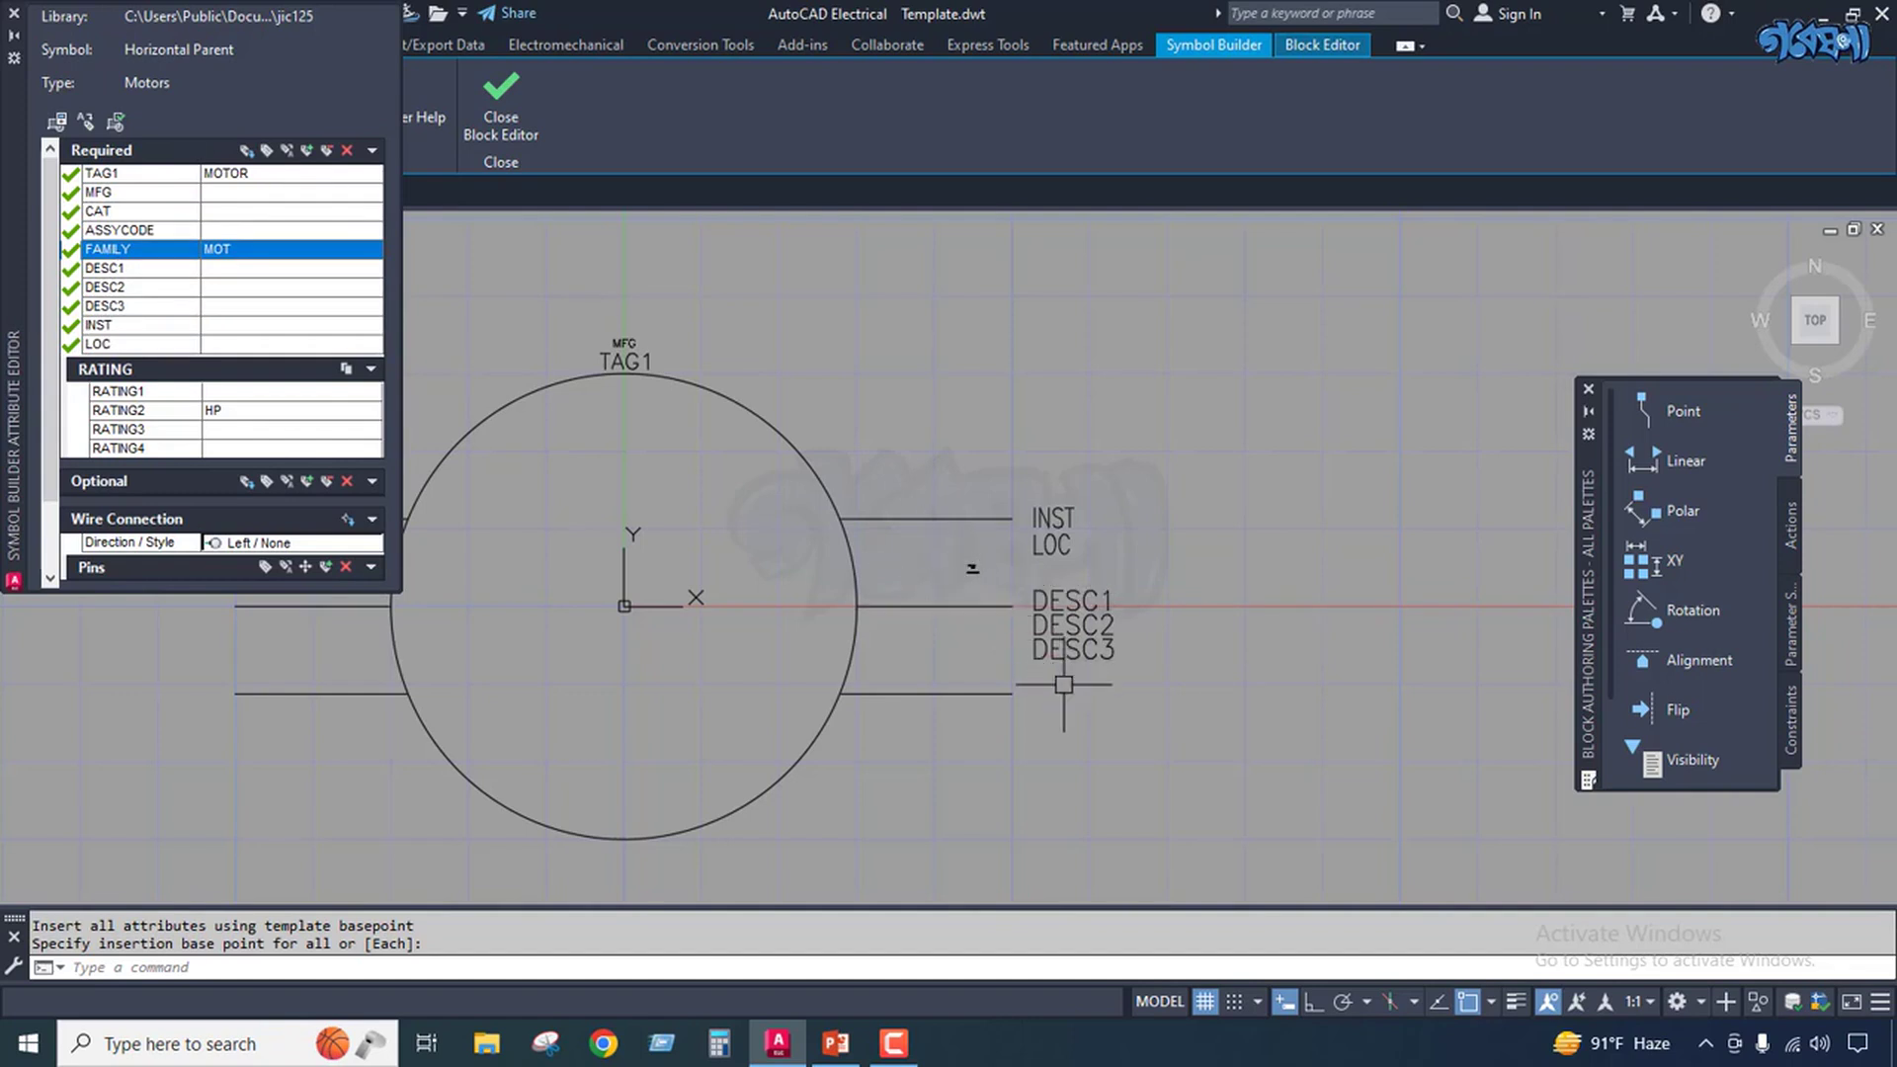
pyautogui.click(1089, 622)
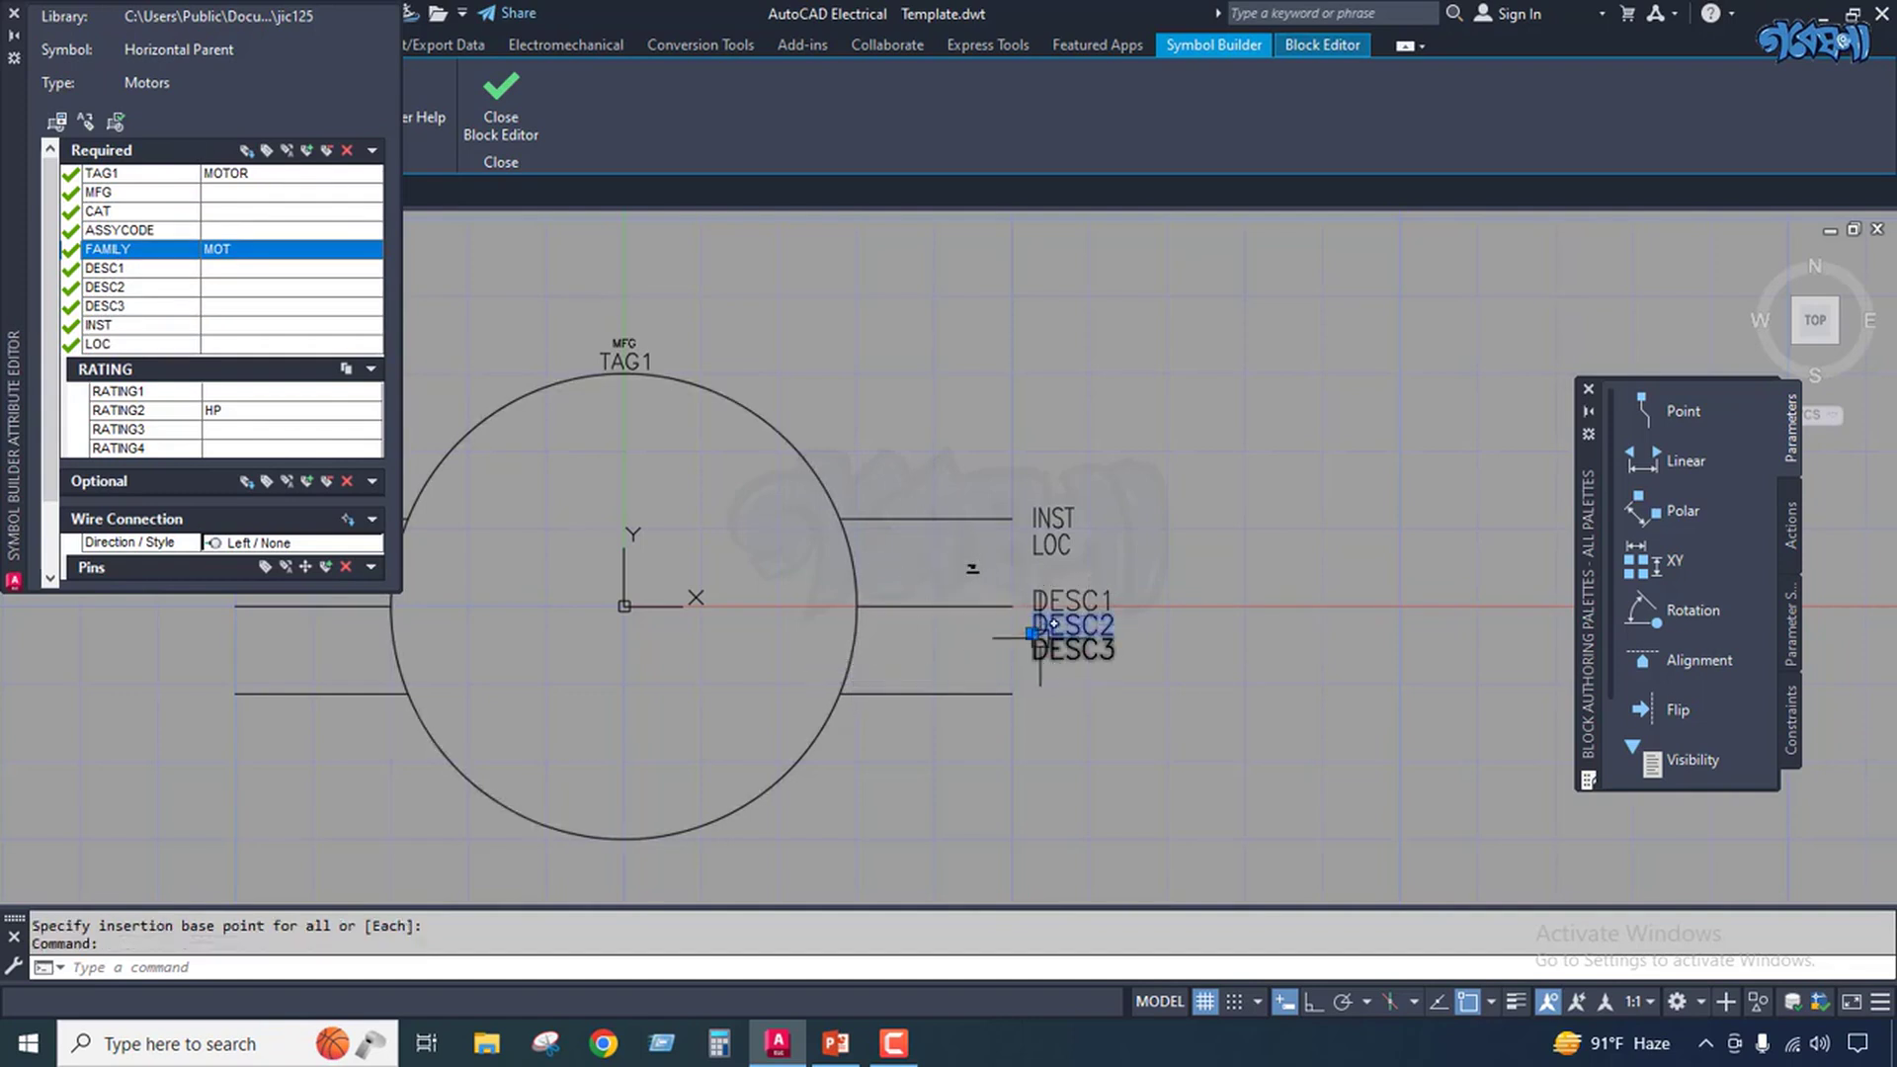
pyautogui.click(1030, 634)
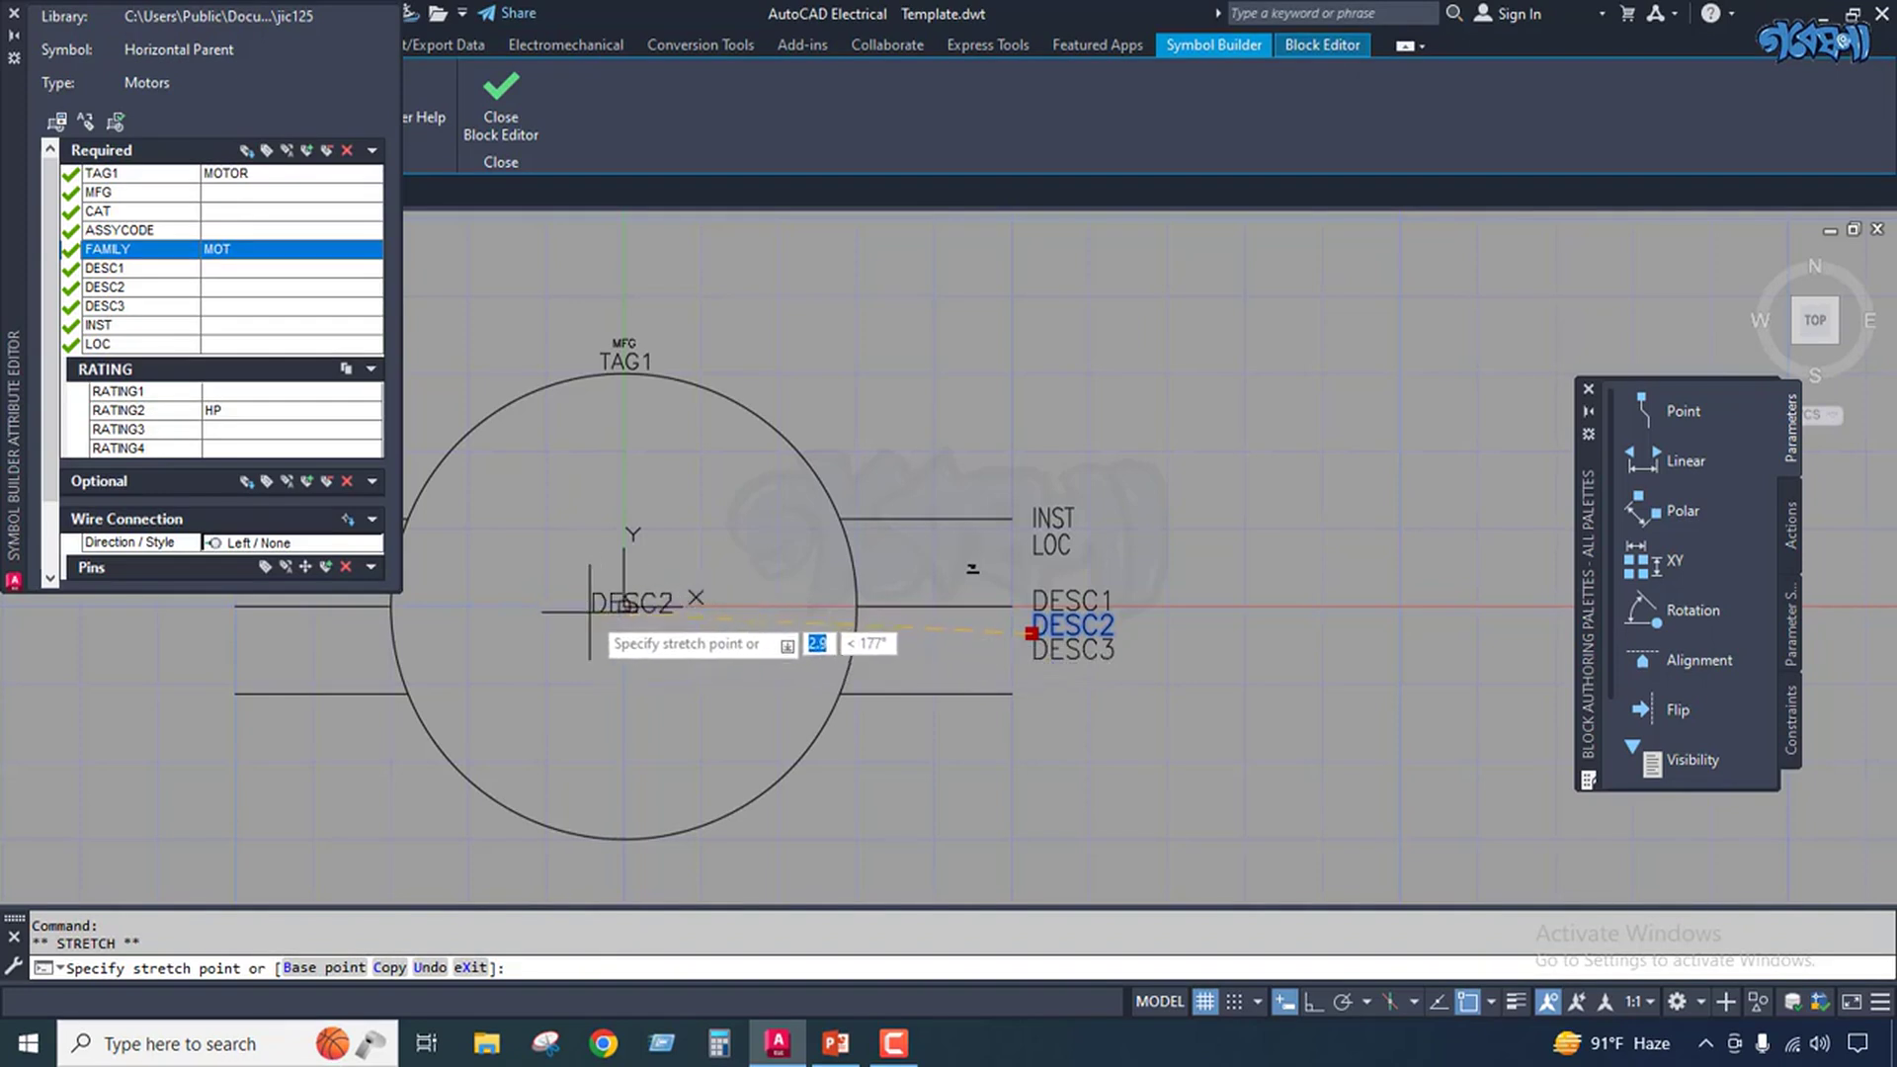
pyautogui.press('Escape')
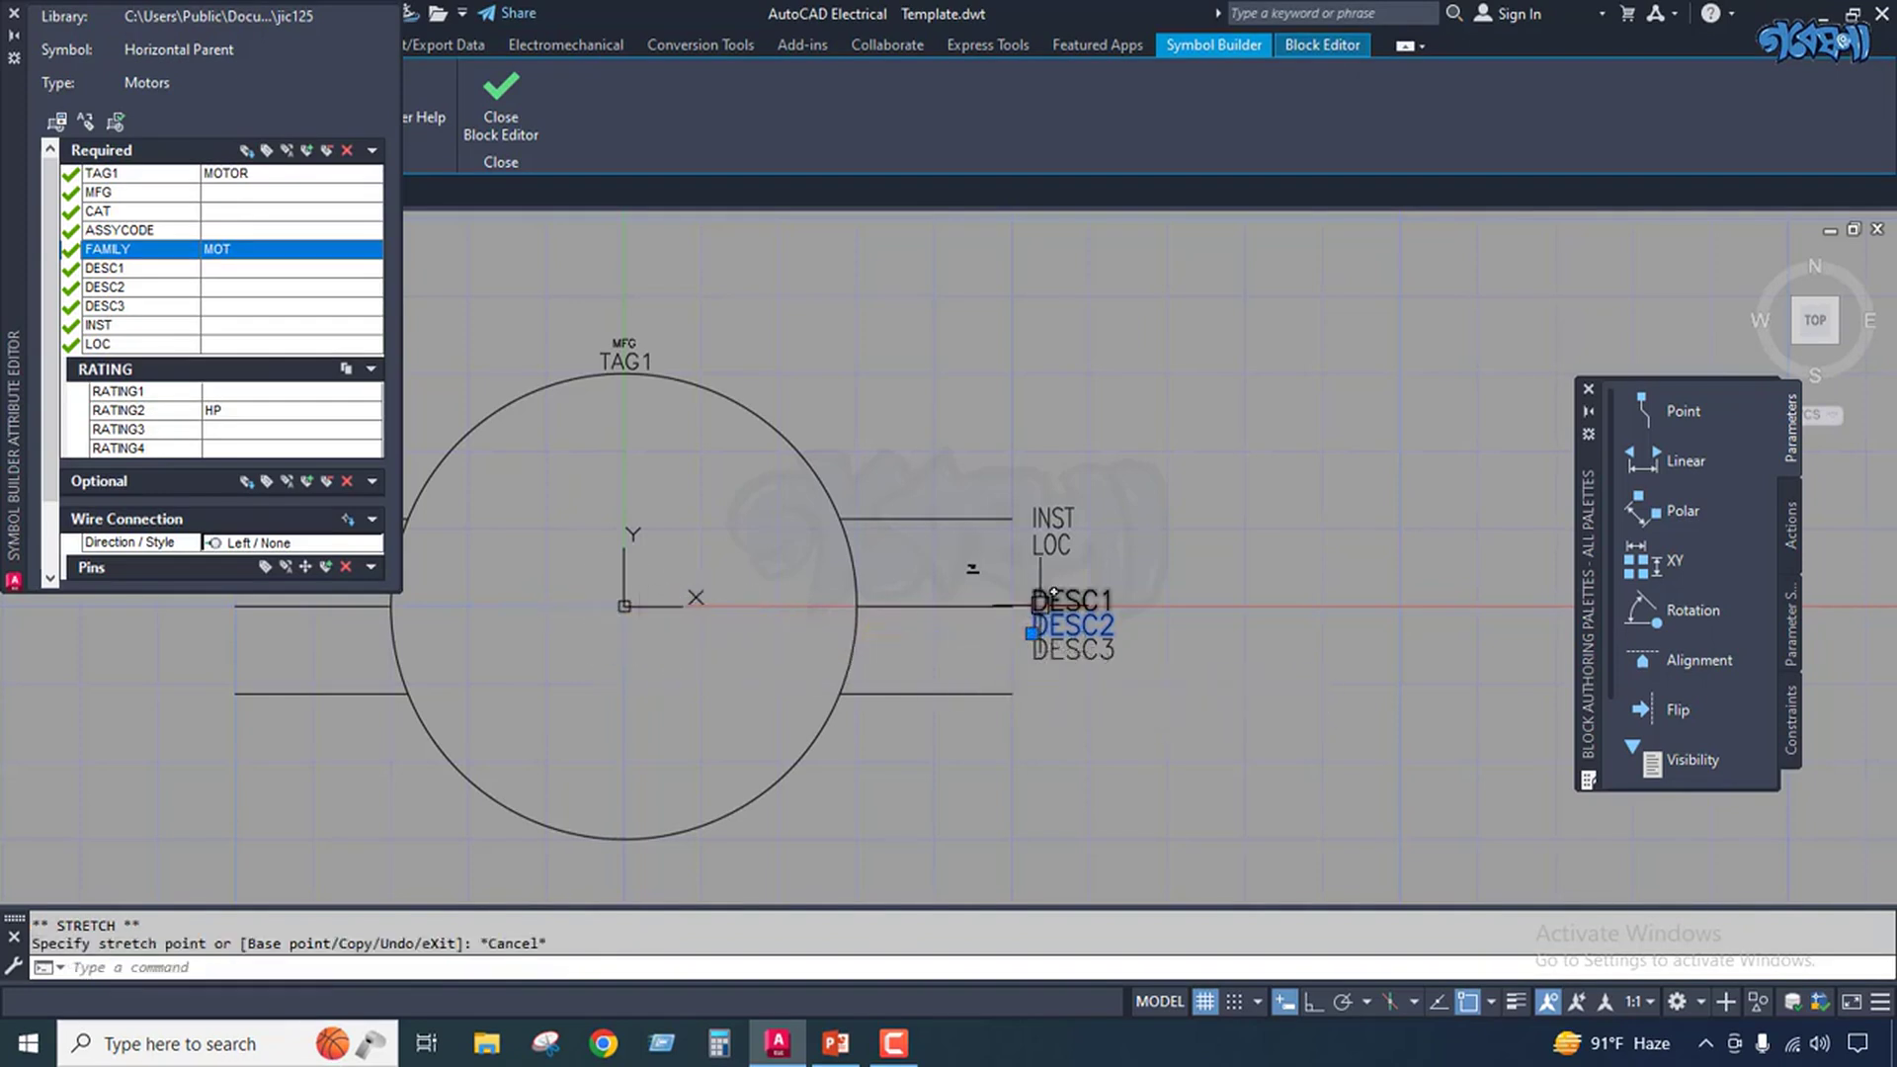
pyautogui.click(1032, 604)
pyautogui.press('Escape')
pyautogui.click(1036, 625)
pyautogui.press('Escape')
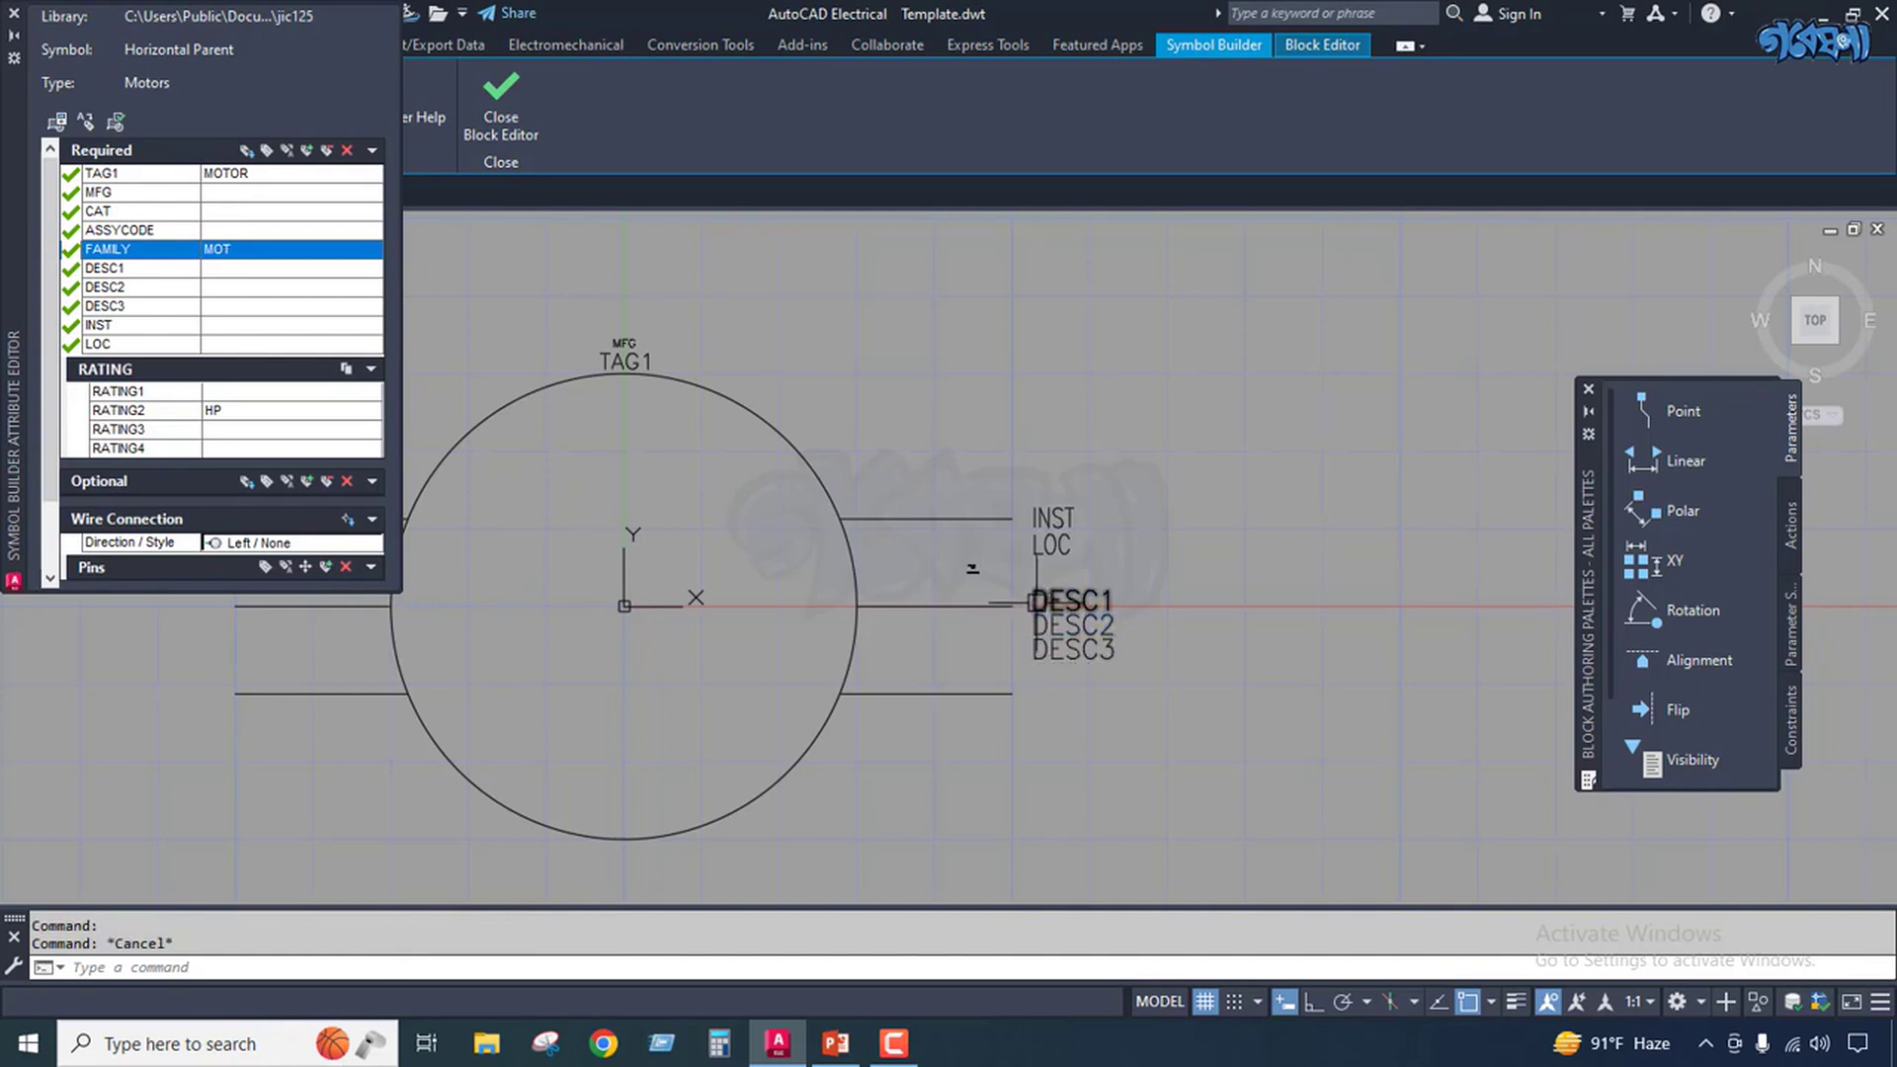
# Move the DESC1 text from the end of the circle's middle right-hand line to the center of the circle.
pyautogui.click(1035, 604)
pyautogui.click(1032, 610)
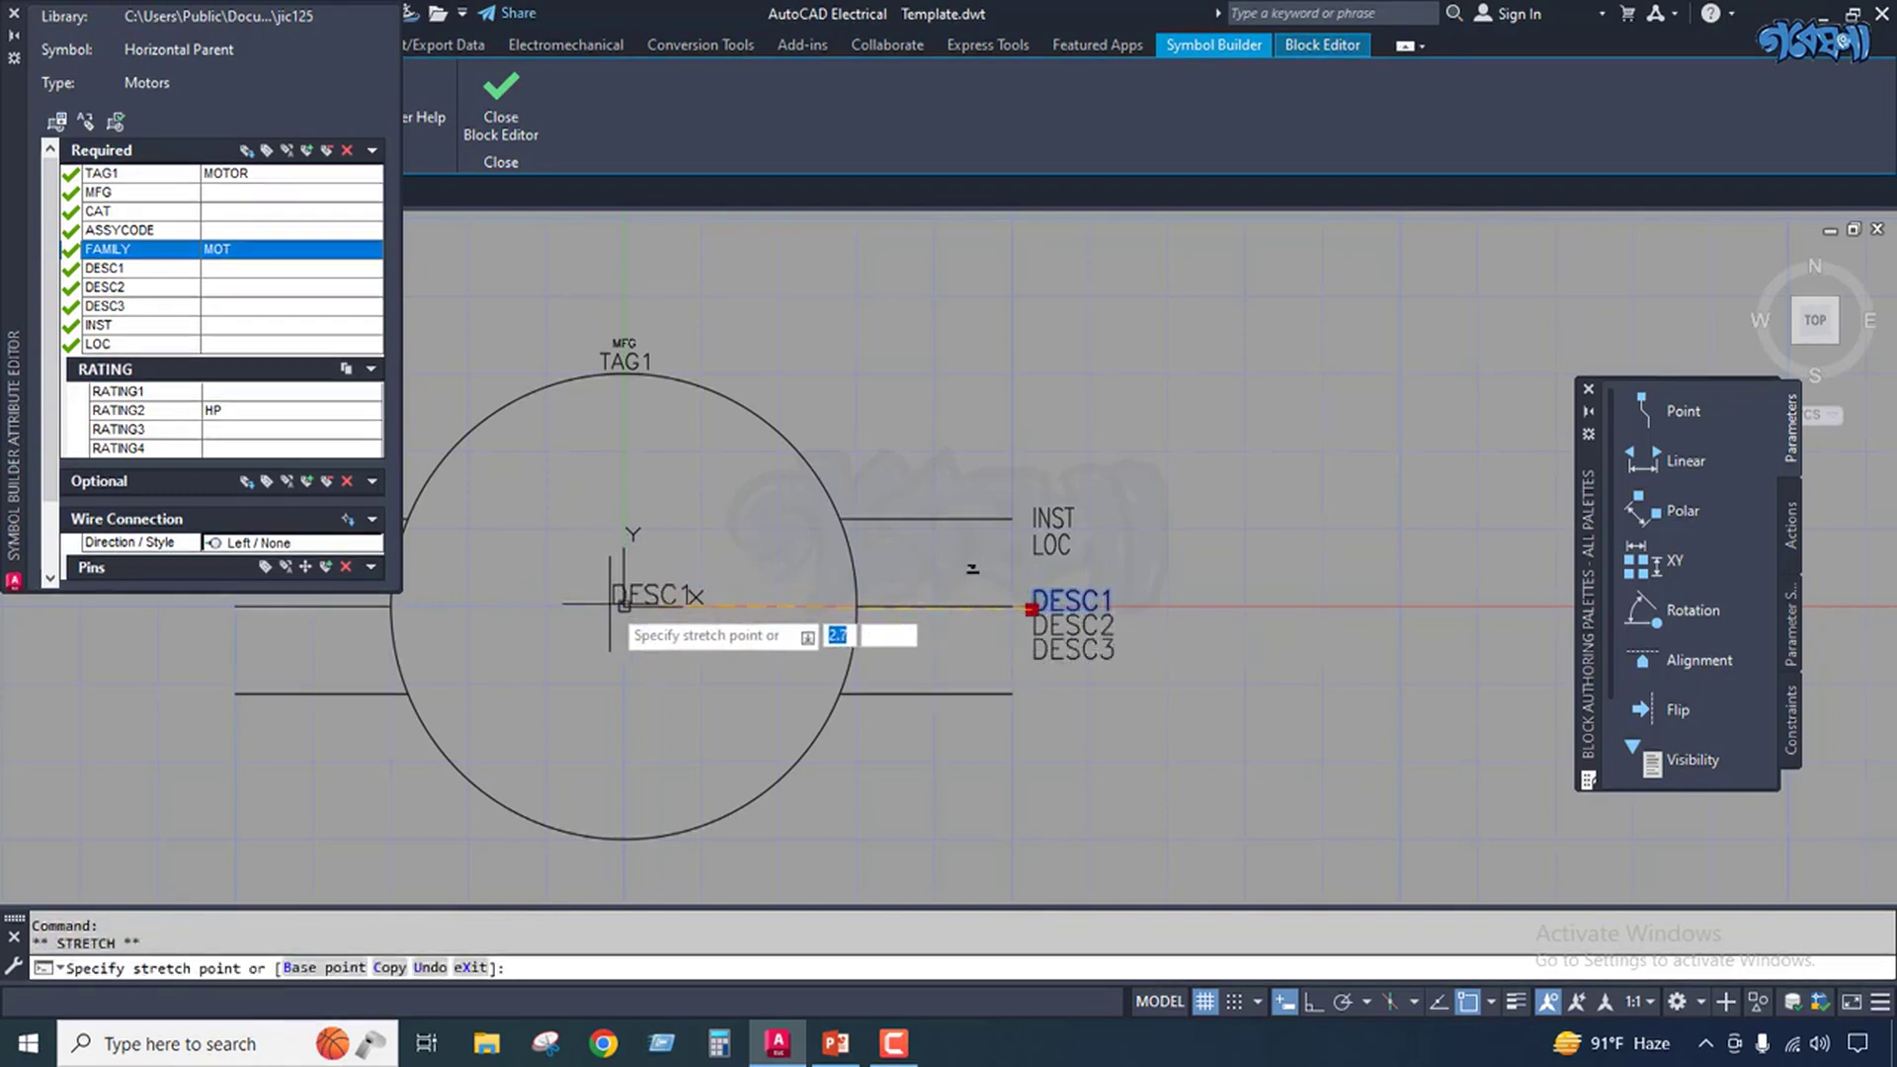
pyautogui.click(581, 610)
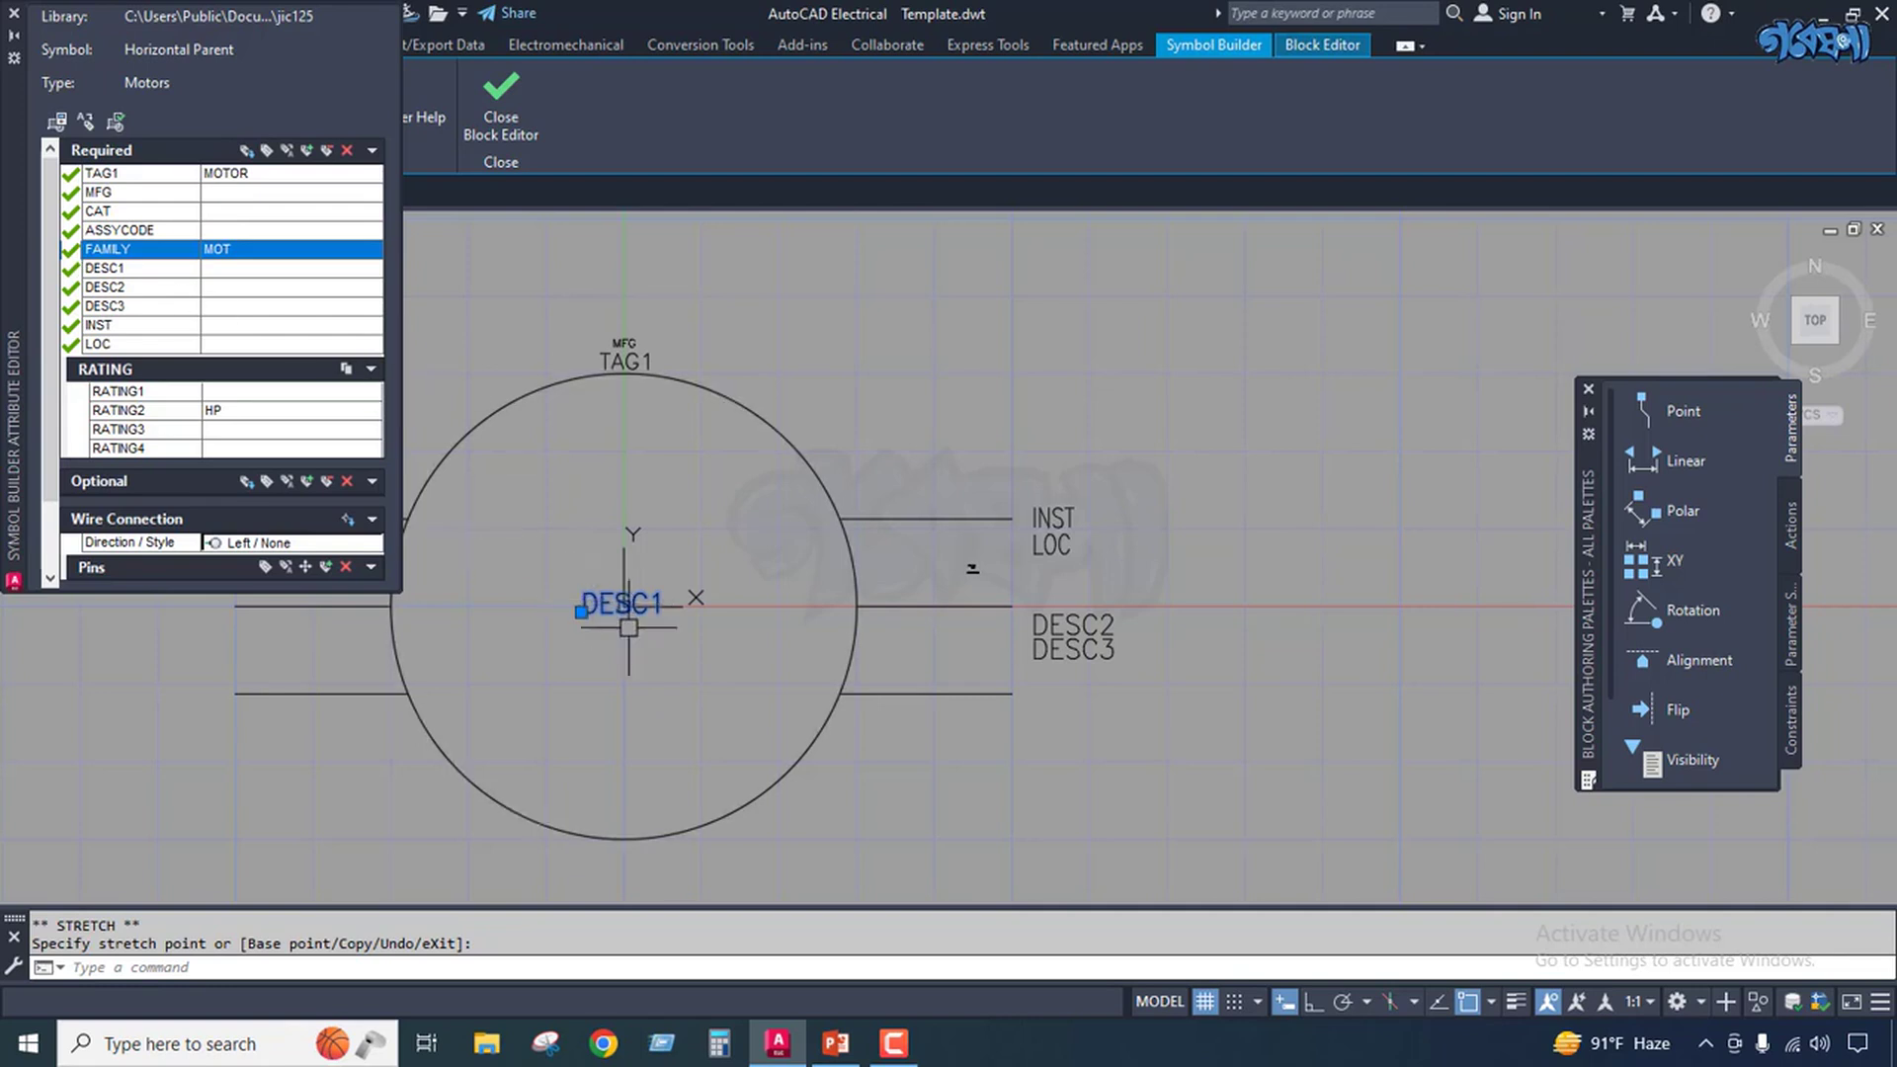
# Set the DESC1 attribute's text height to 1.0.
pyautogui.click(111, 276)
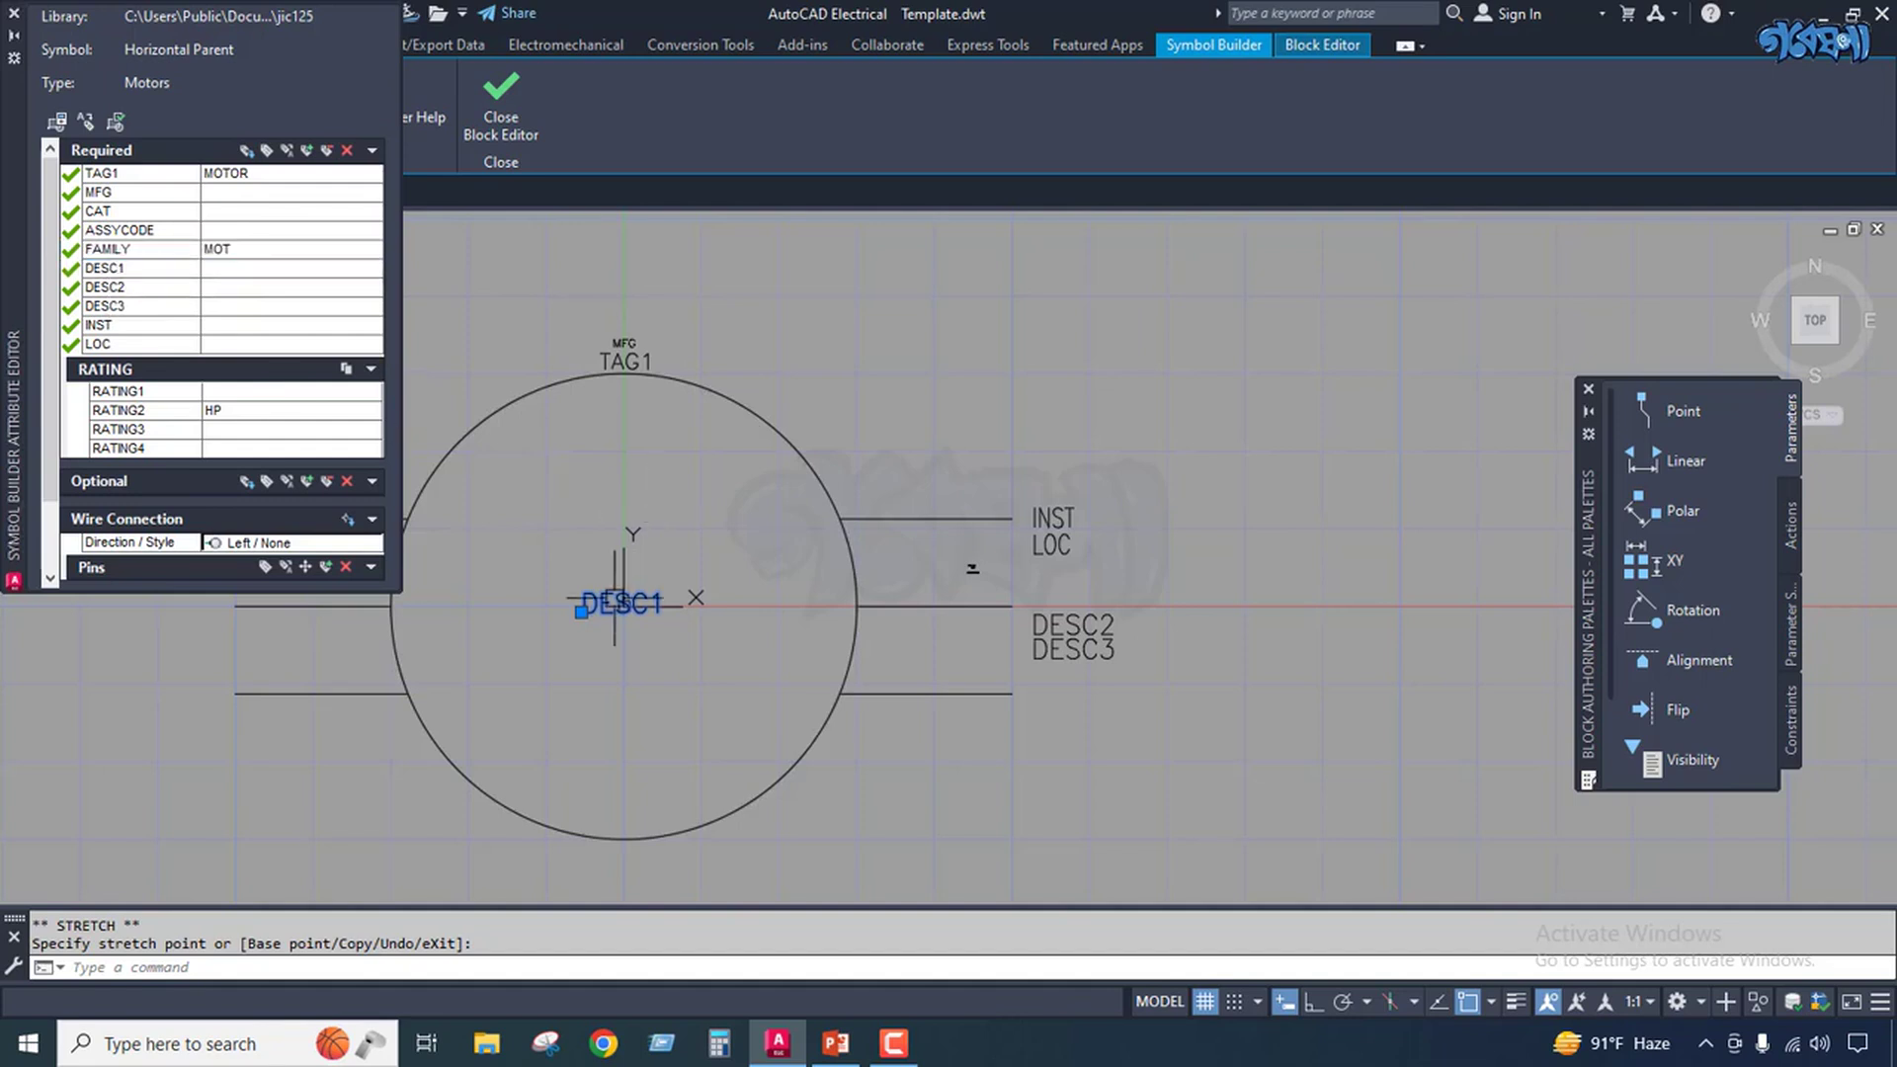
pyautogui.click(120, 267)
pyautogui.click(265, 151)
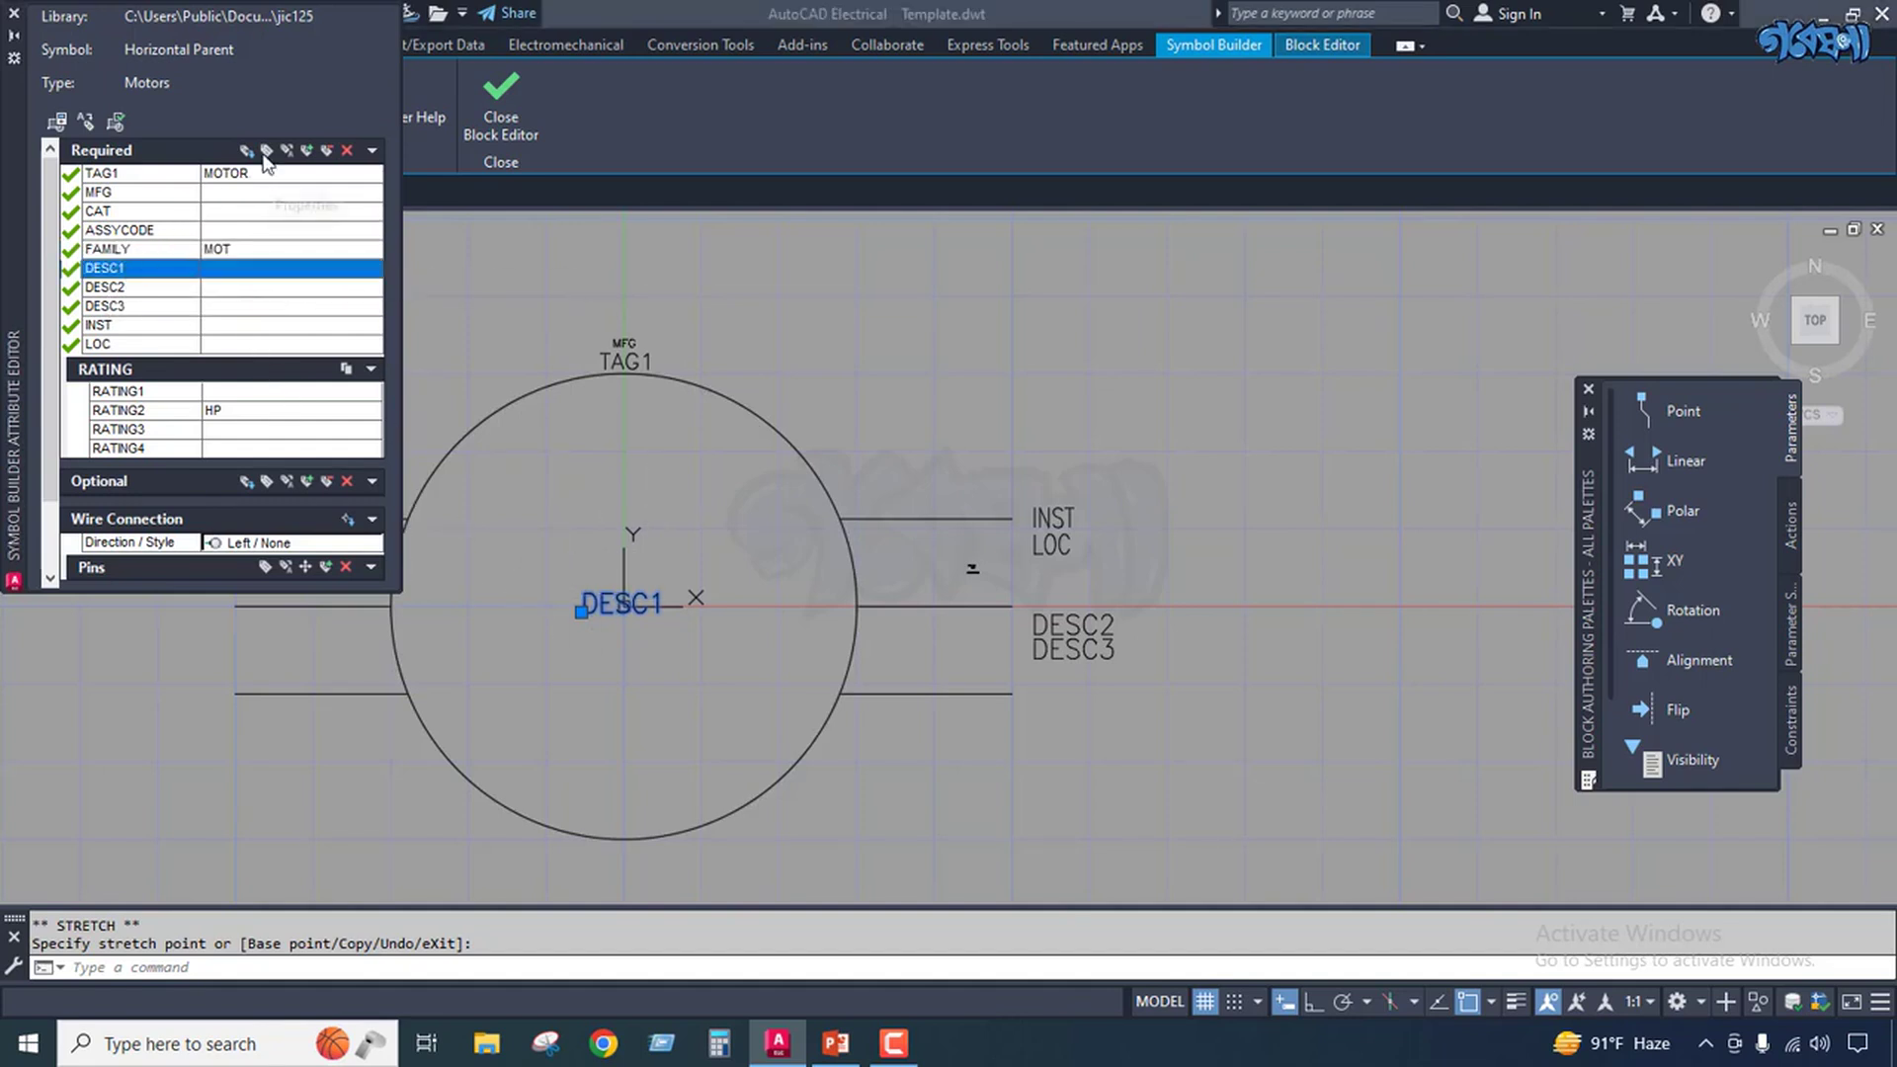
pyautogui.click(1189, 529)
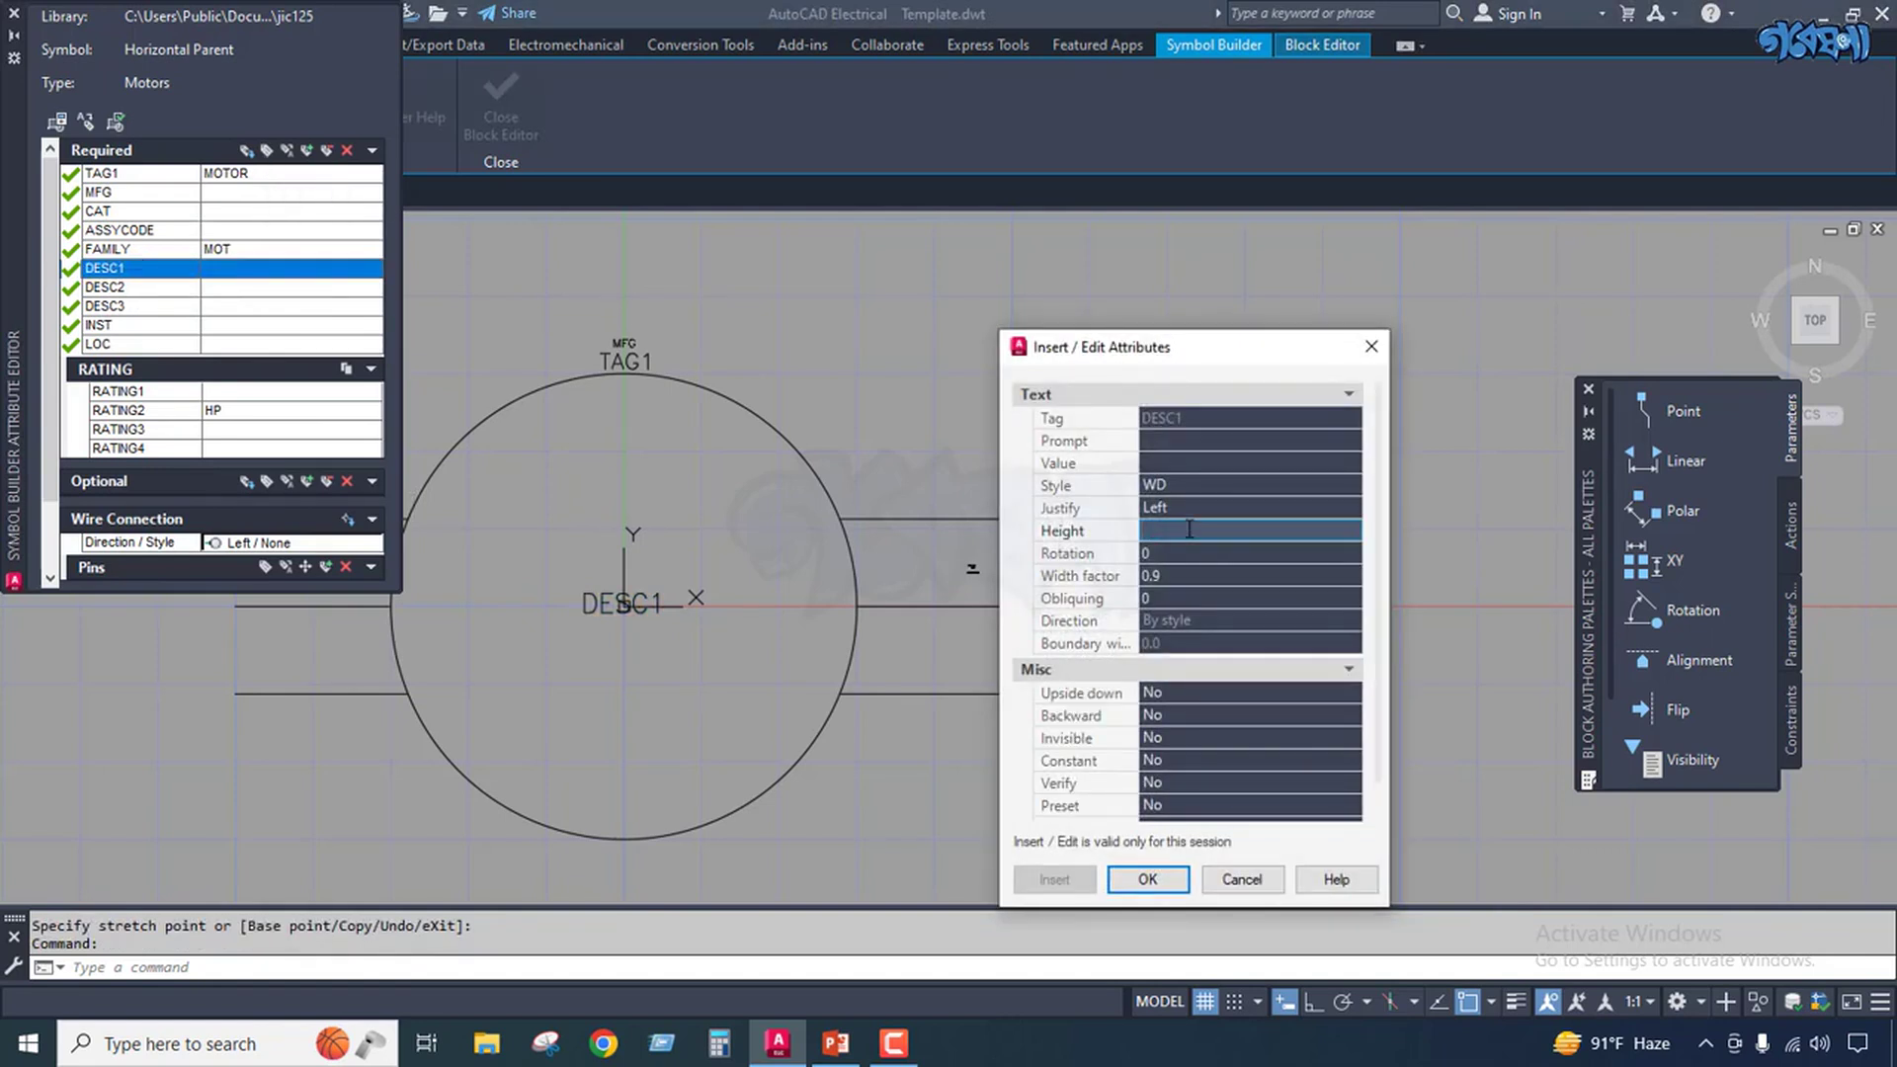
pyautogui.click(1146, 883)
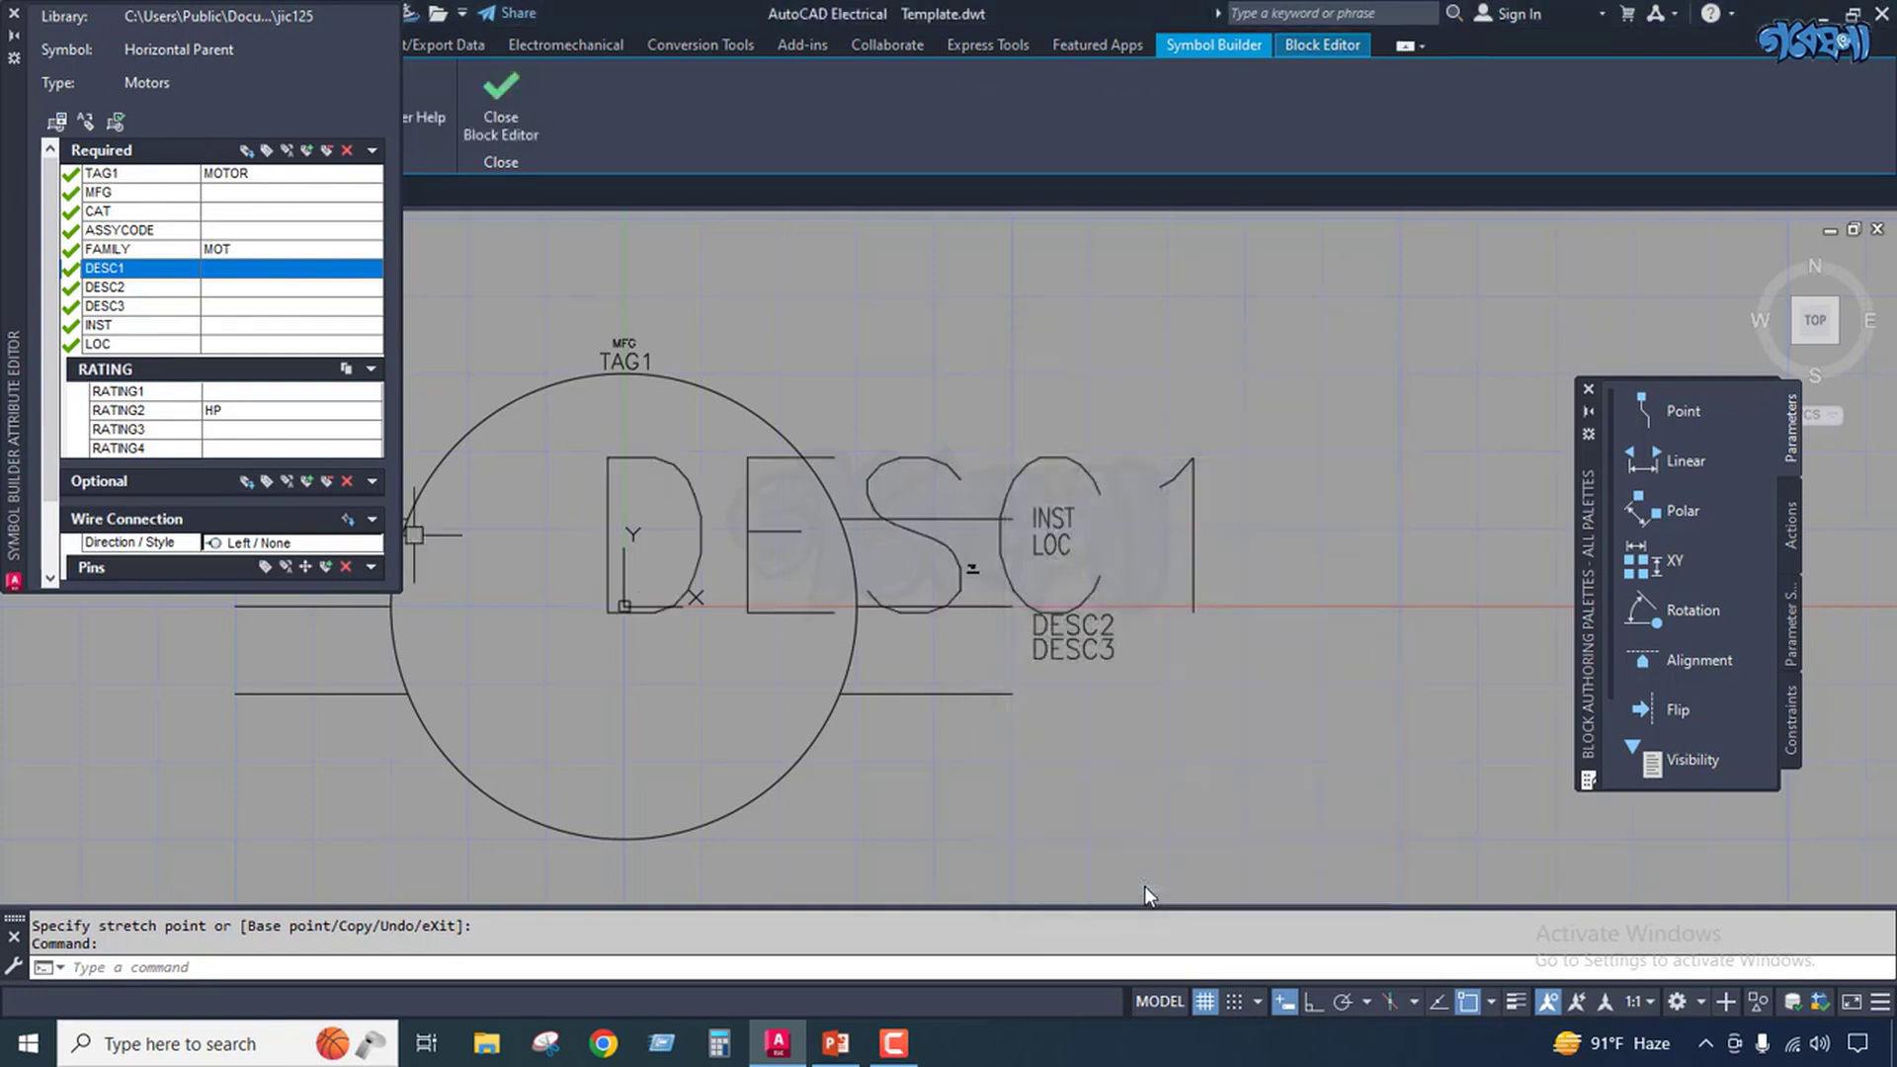
# Change the DESC1 attribute's justification to Middle center.
pyautogui.click(797, 615)
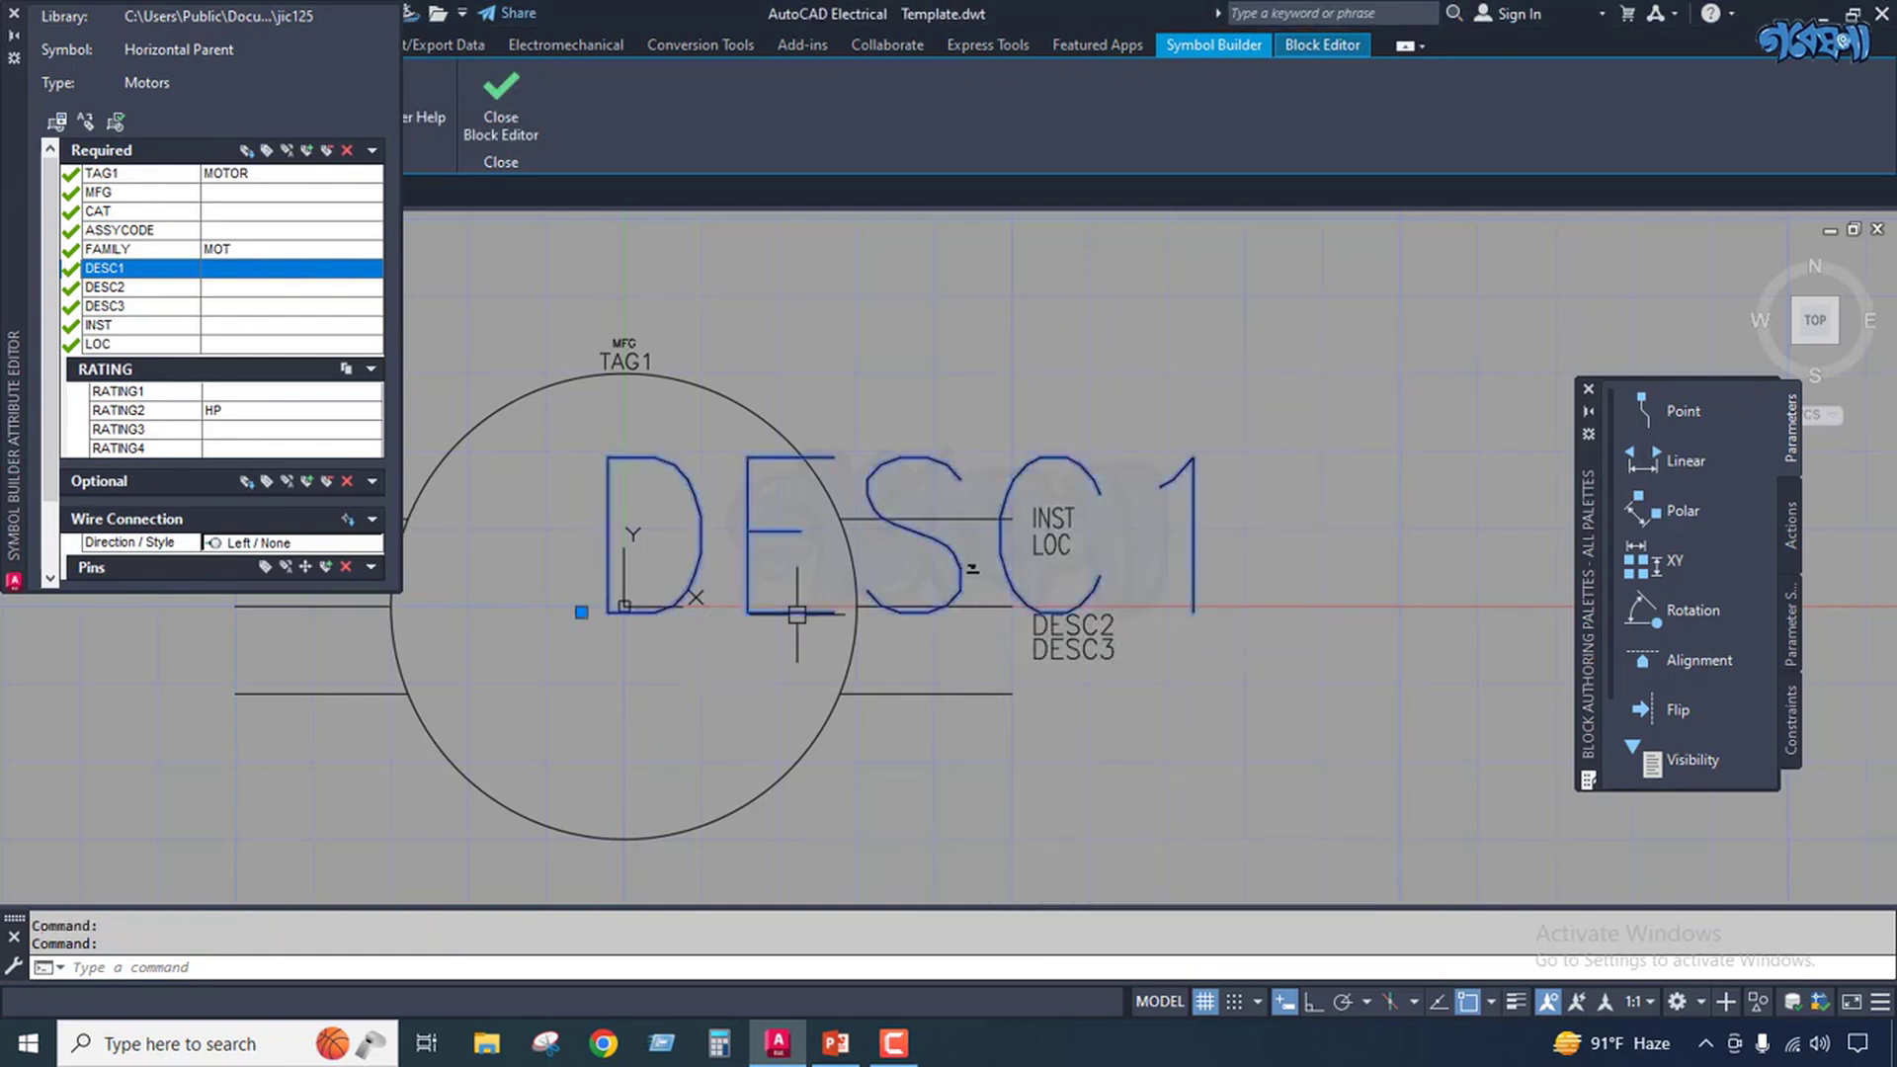
pyautogui.click(266, 151)
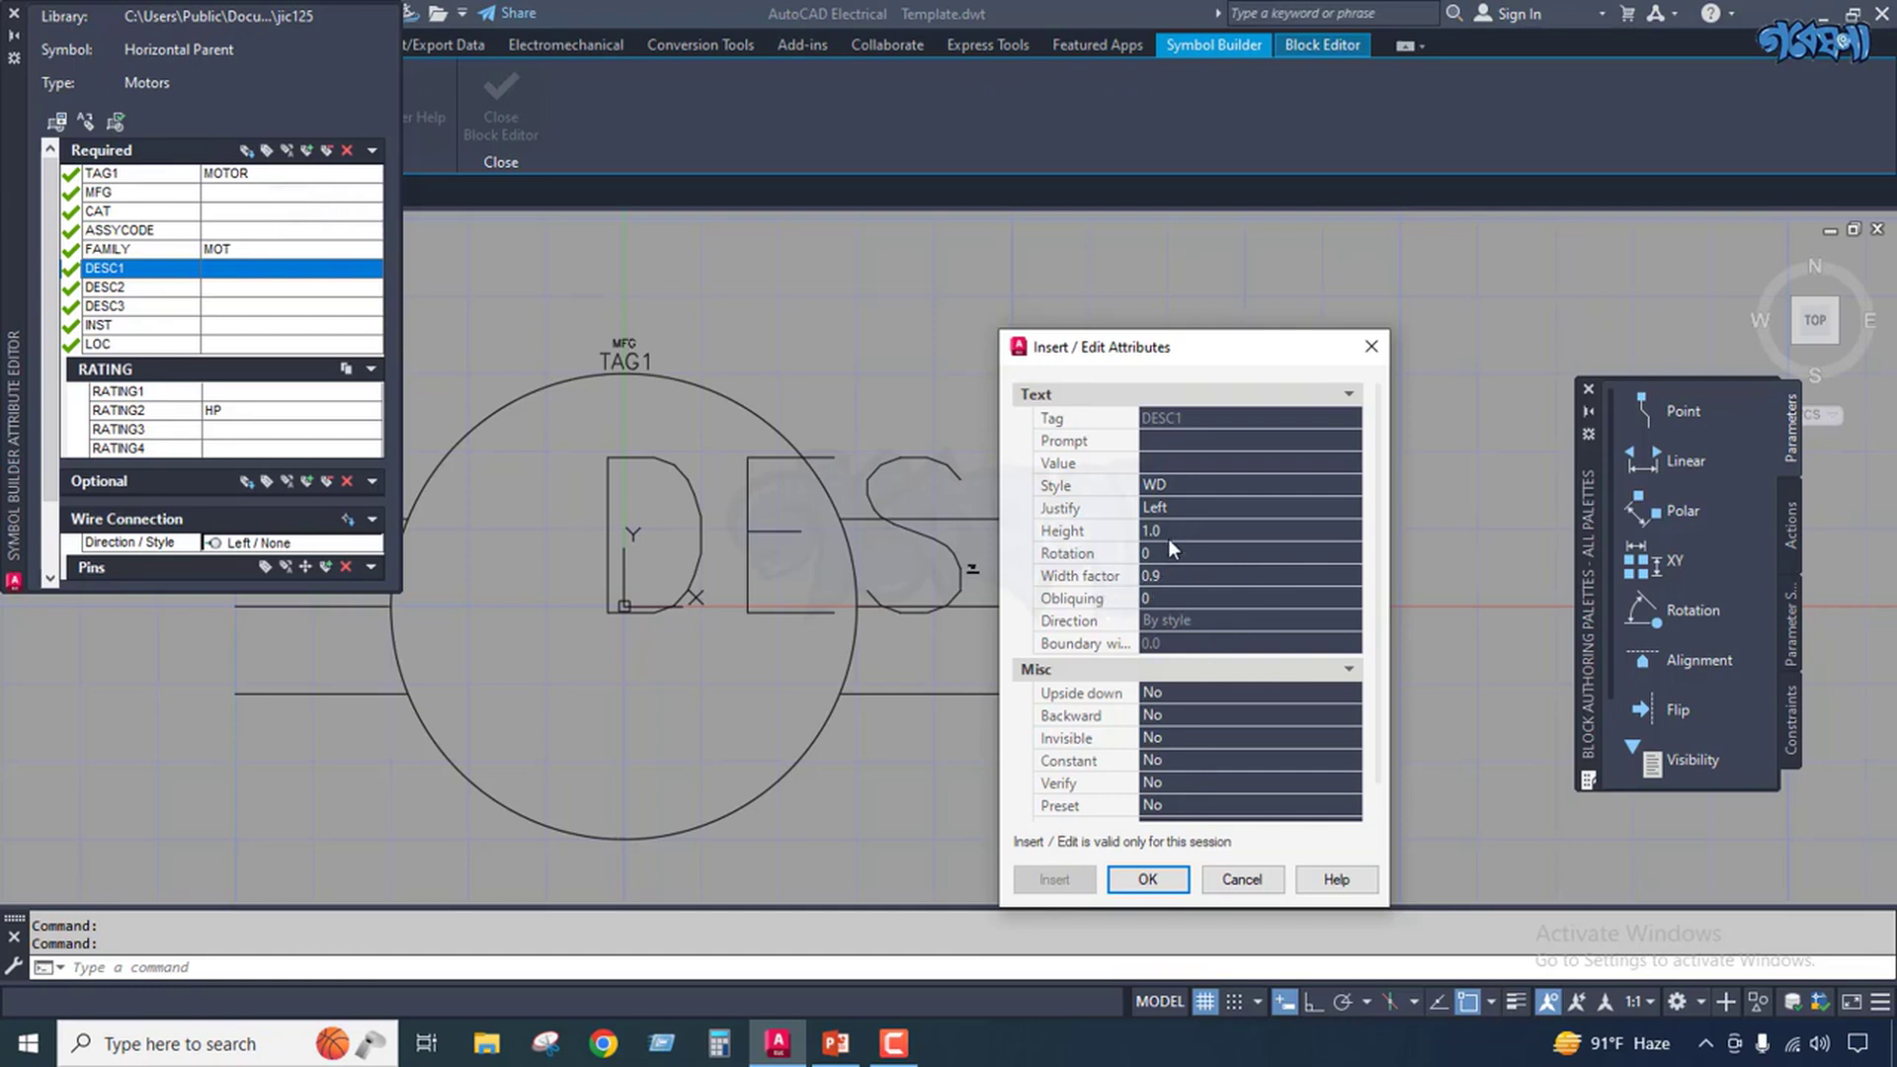
pyautogui.click(1174, 503)
pyautogui.click(1281, 510)
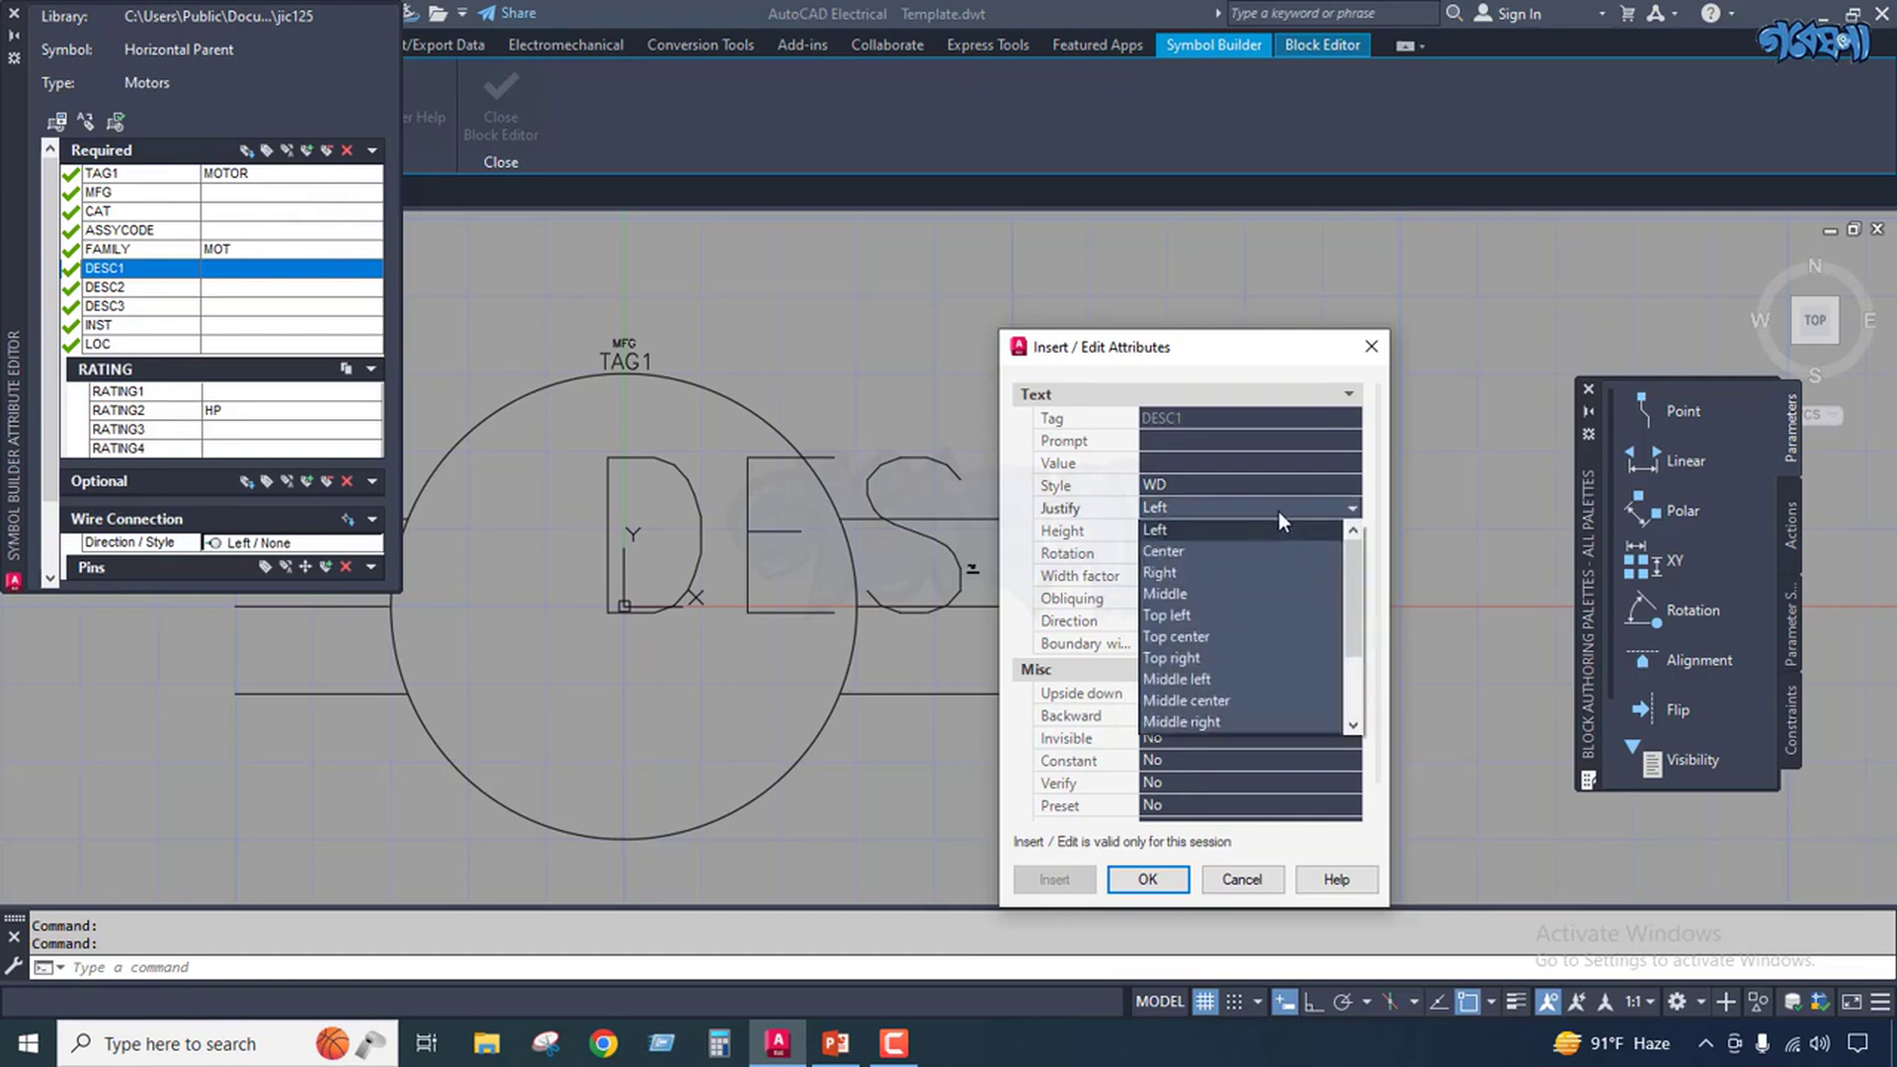
pyautogui.click(1230, 701)
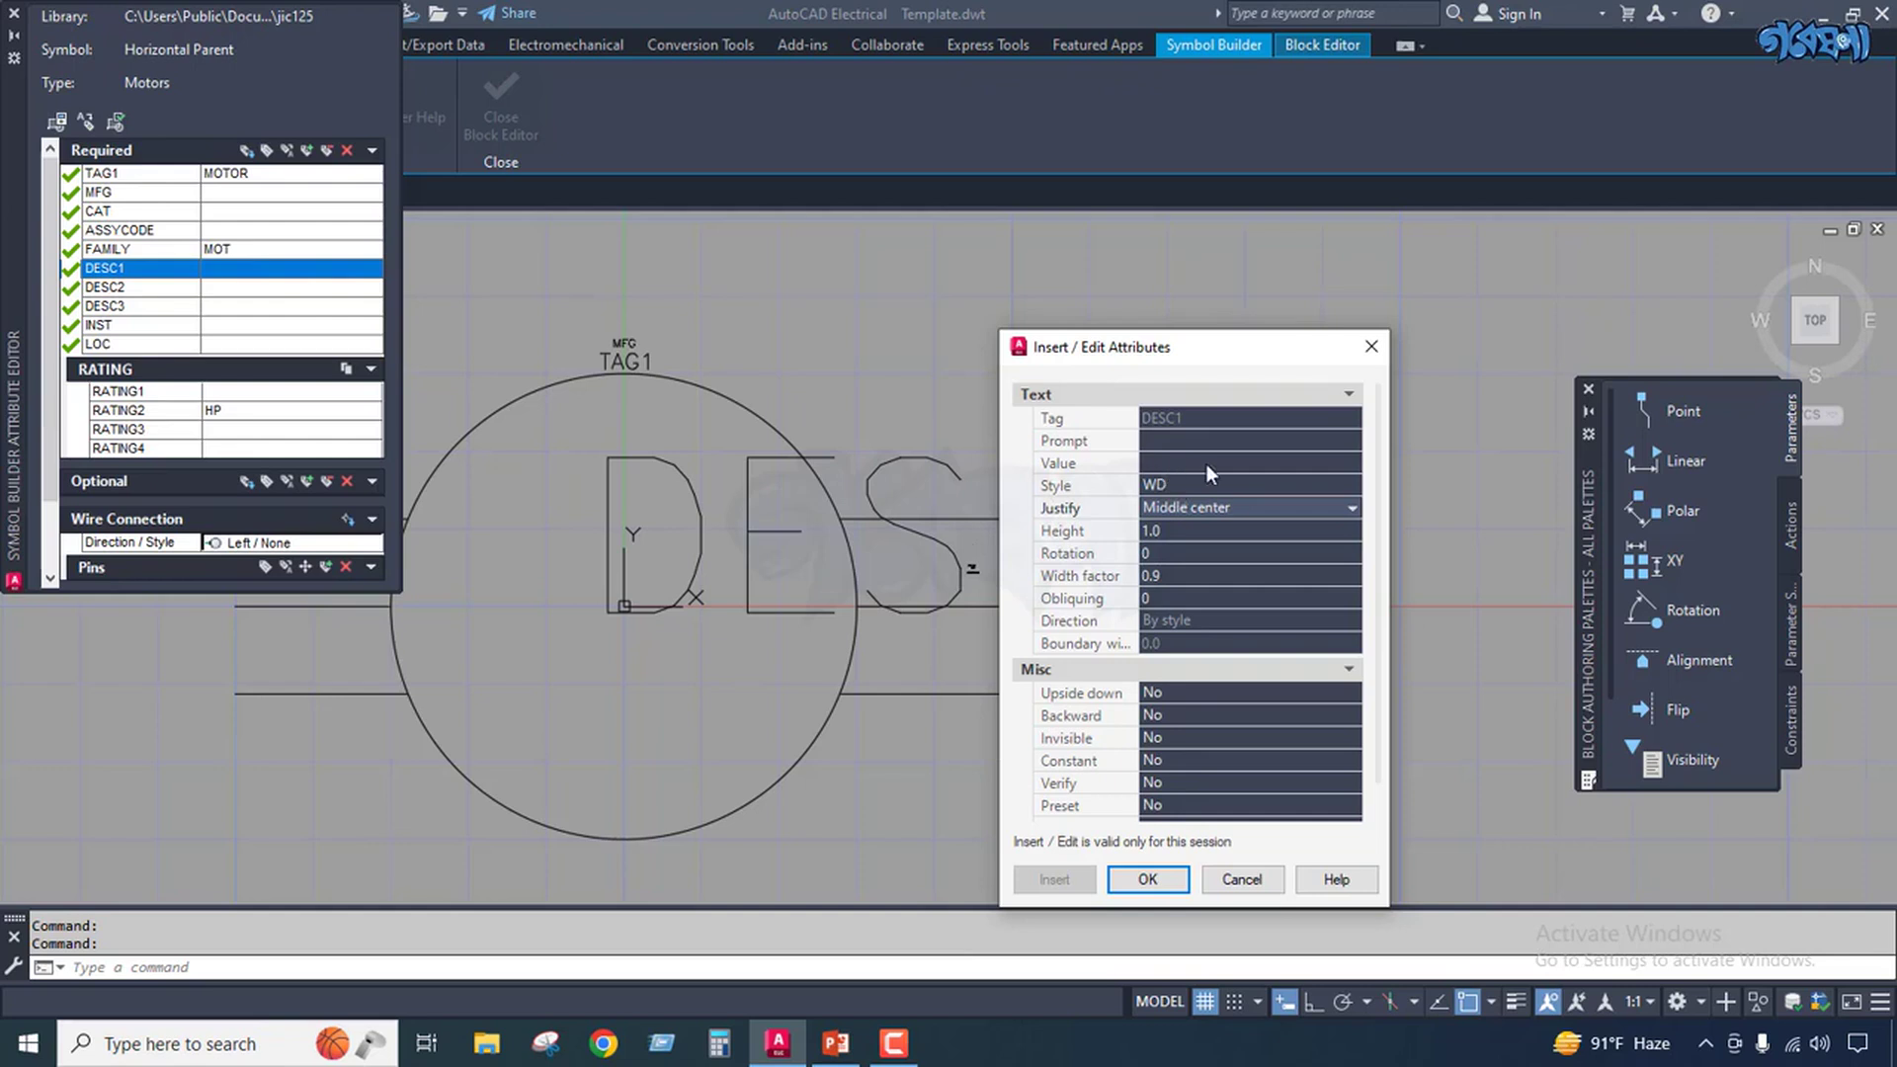
pyautogui.click(1147, 879)
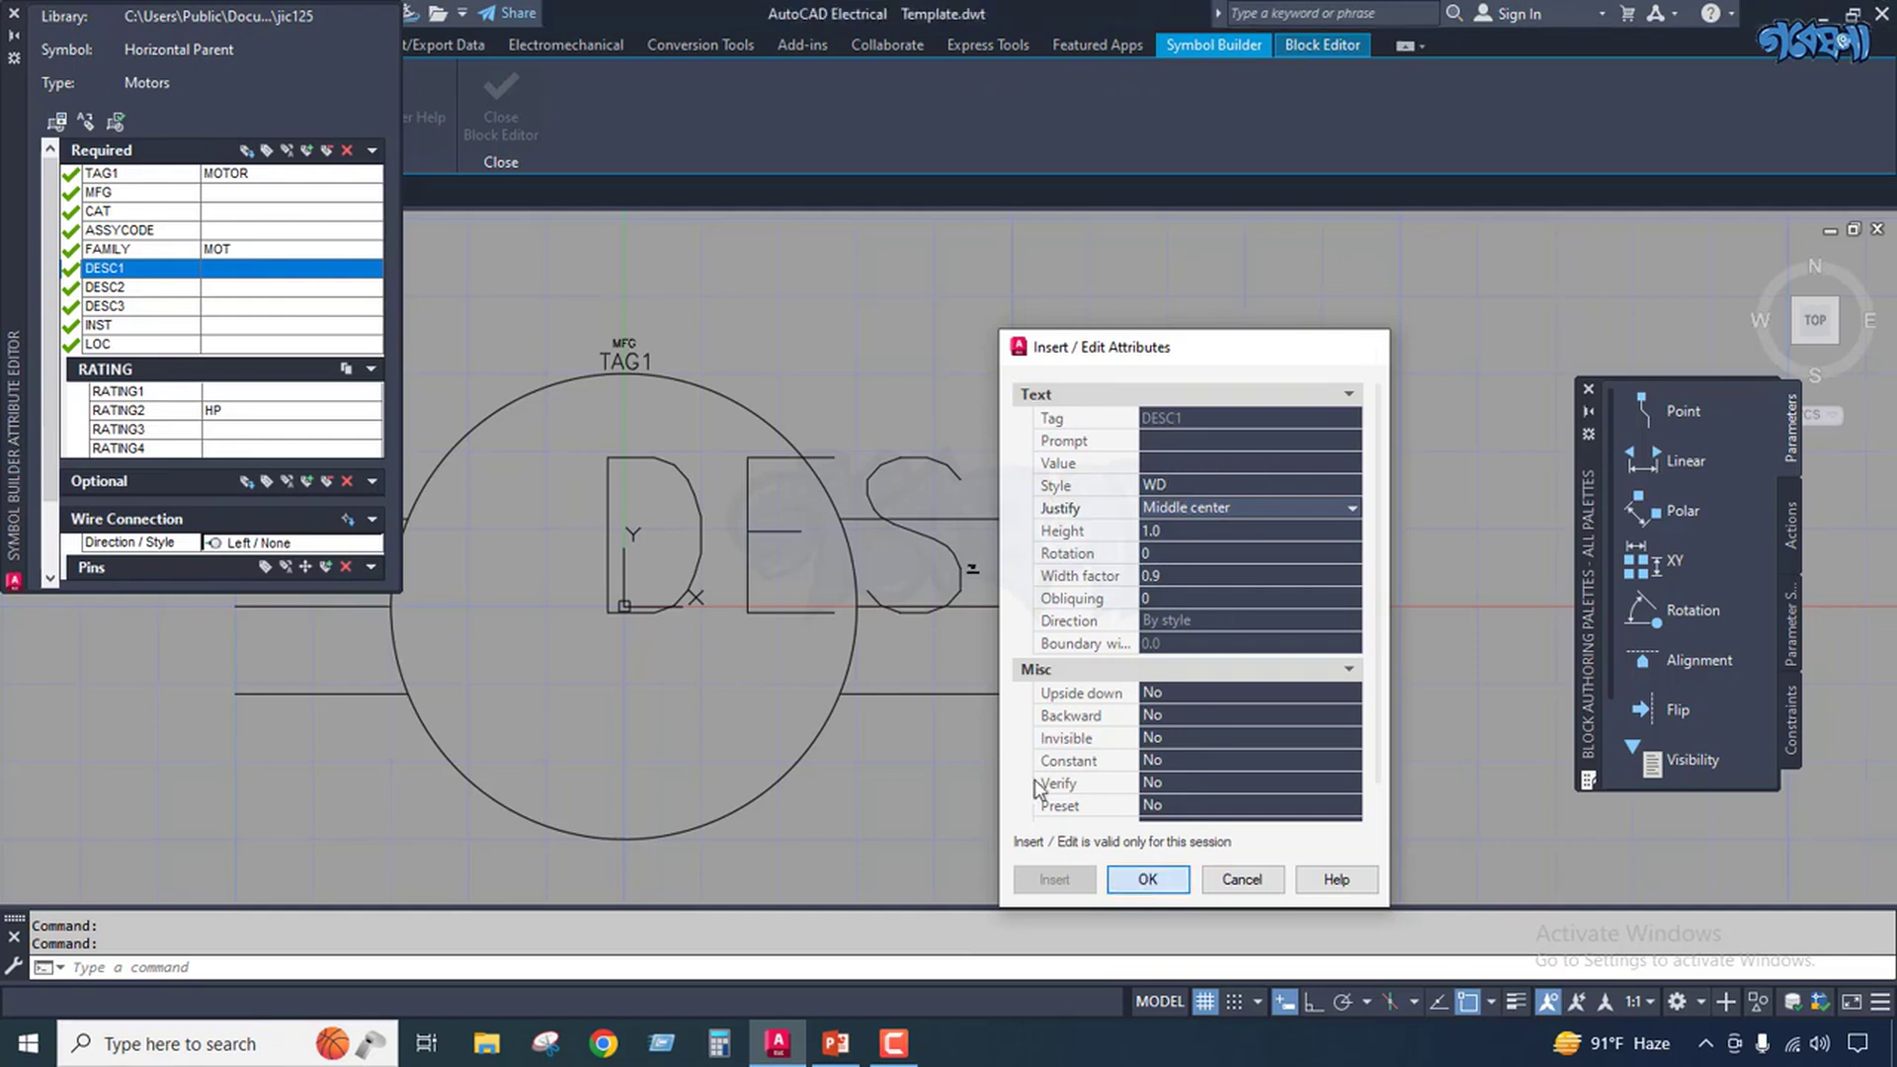
# Give the DESC1 attribute definition the default value M.
pyautogui.scroll(-2, 672, 662)
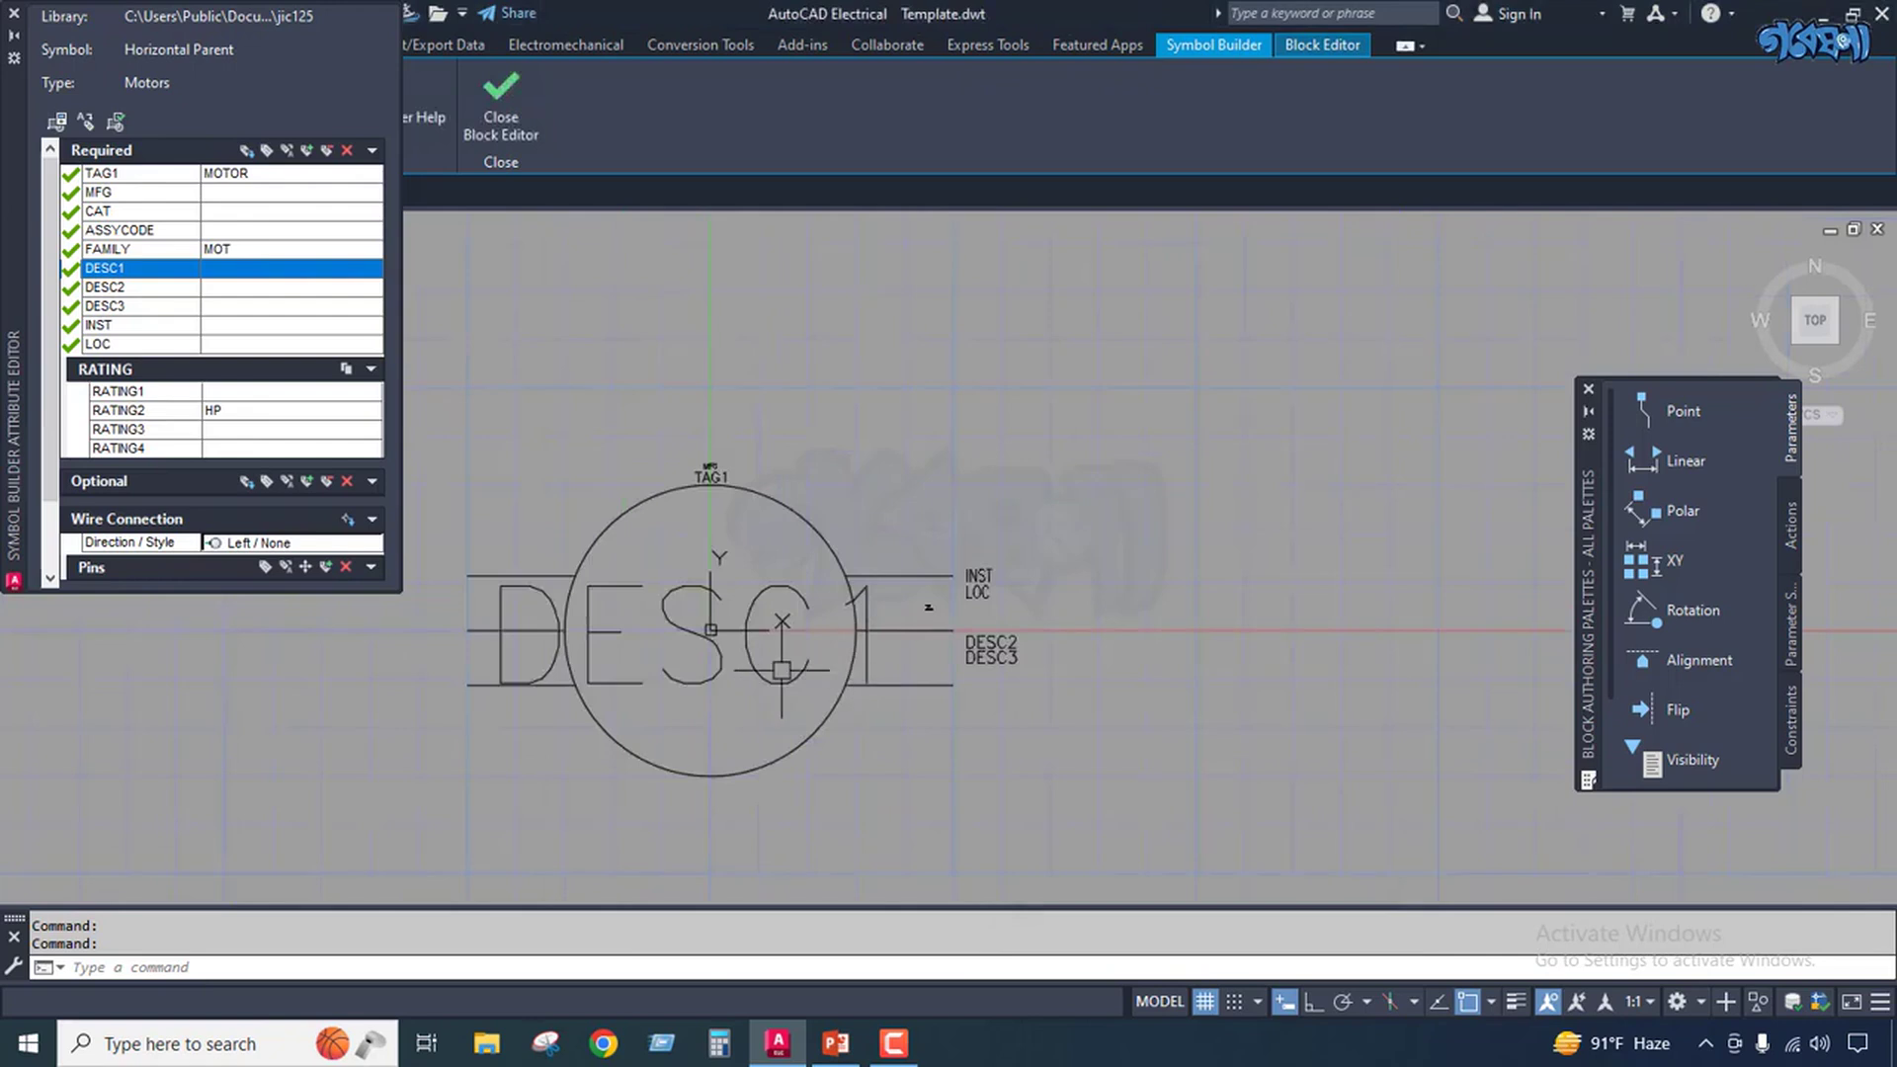
pyautogui.doubleClick(696, 678)
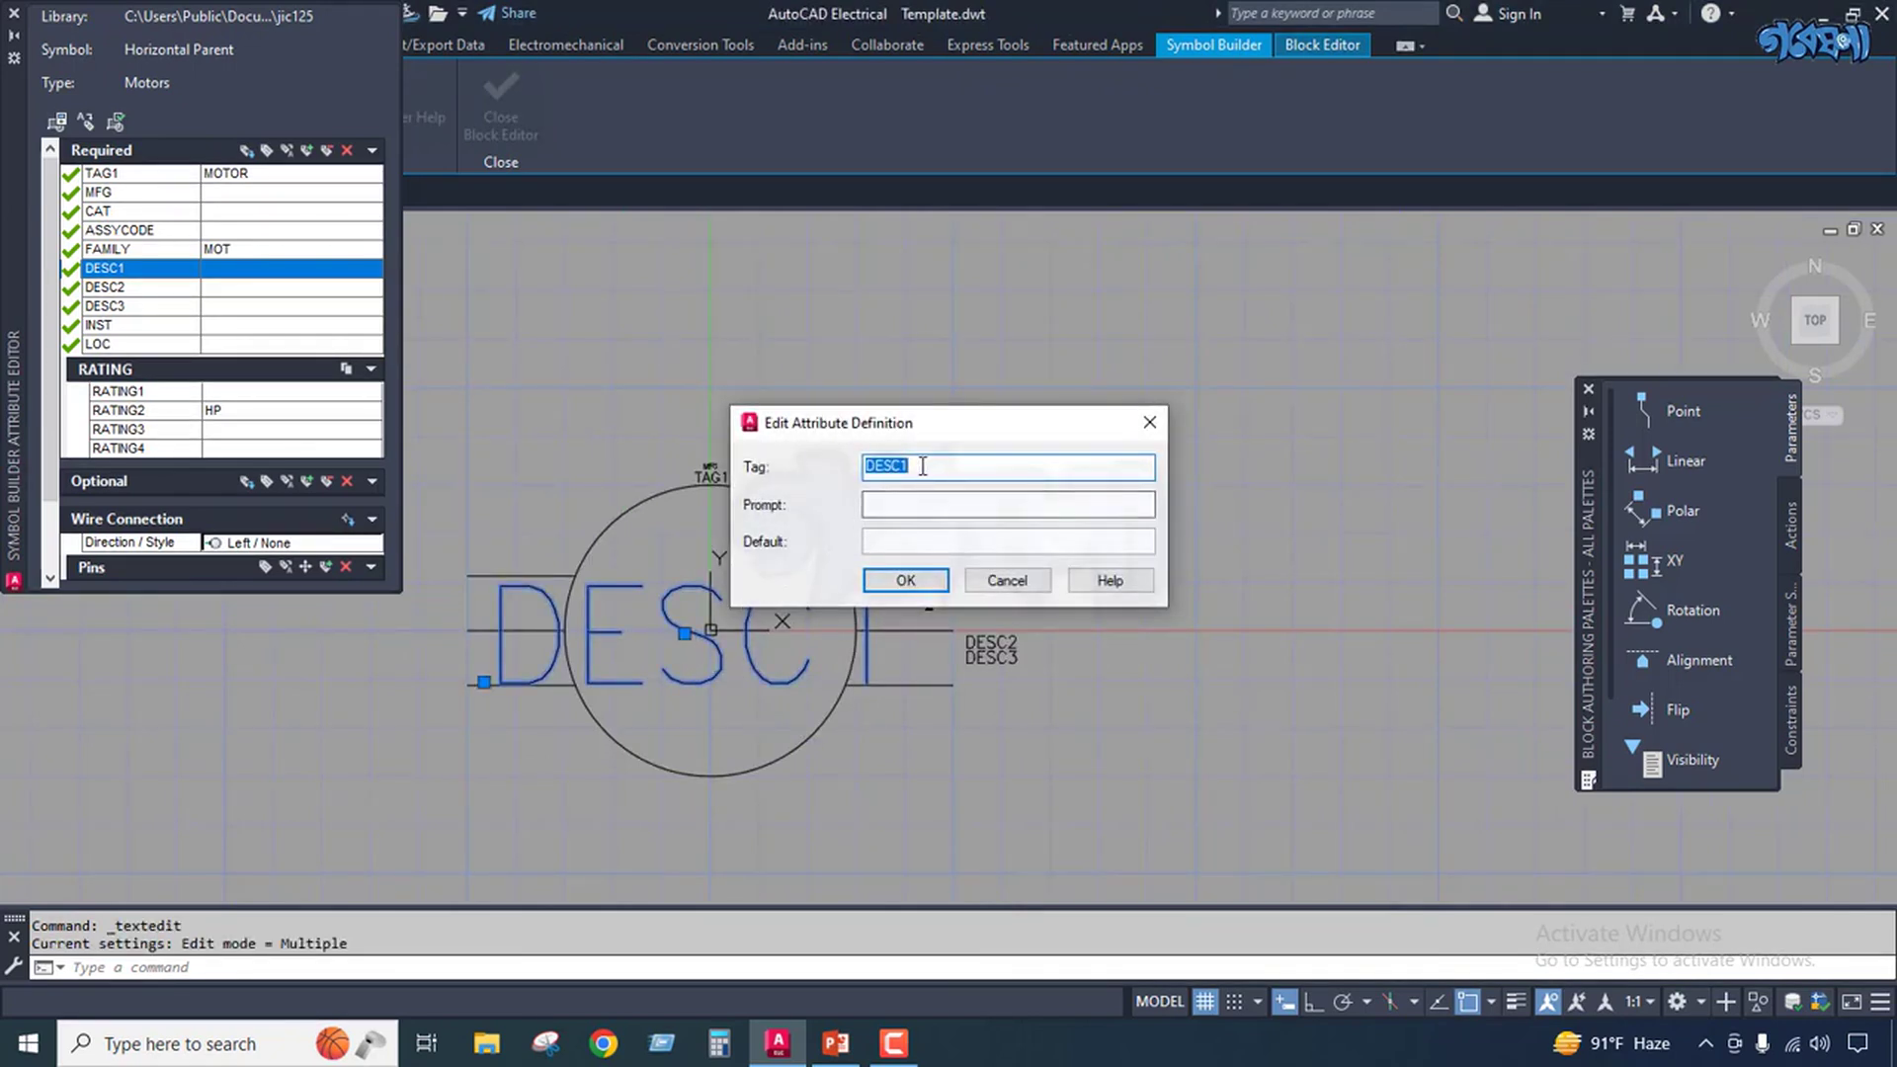
pyautogui.click(909, 547)
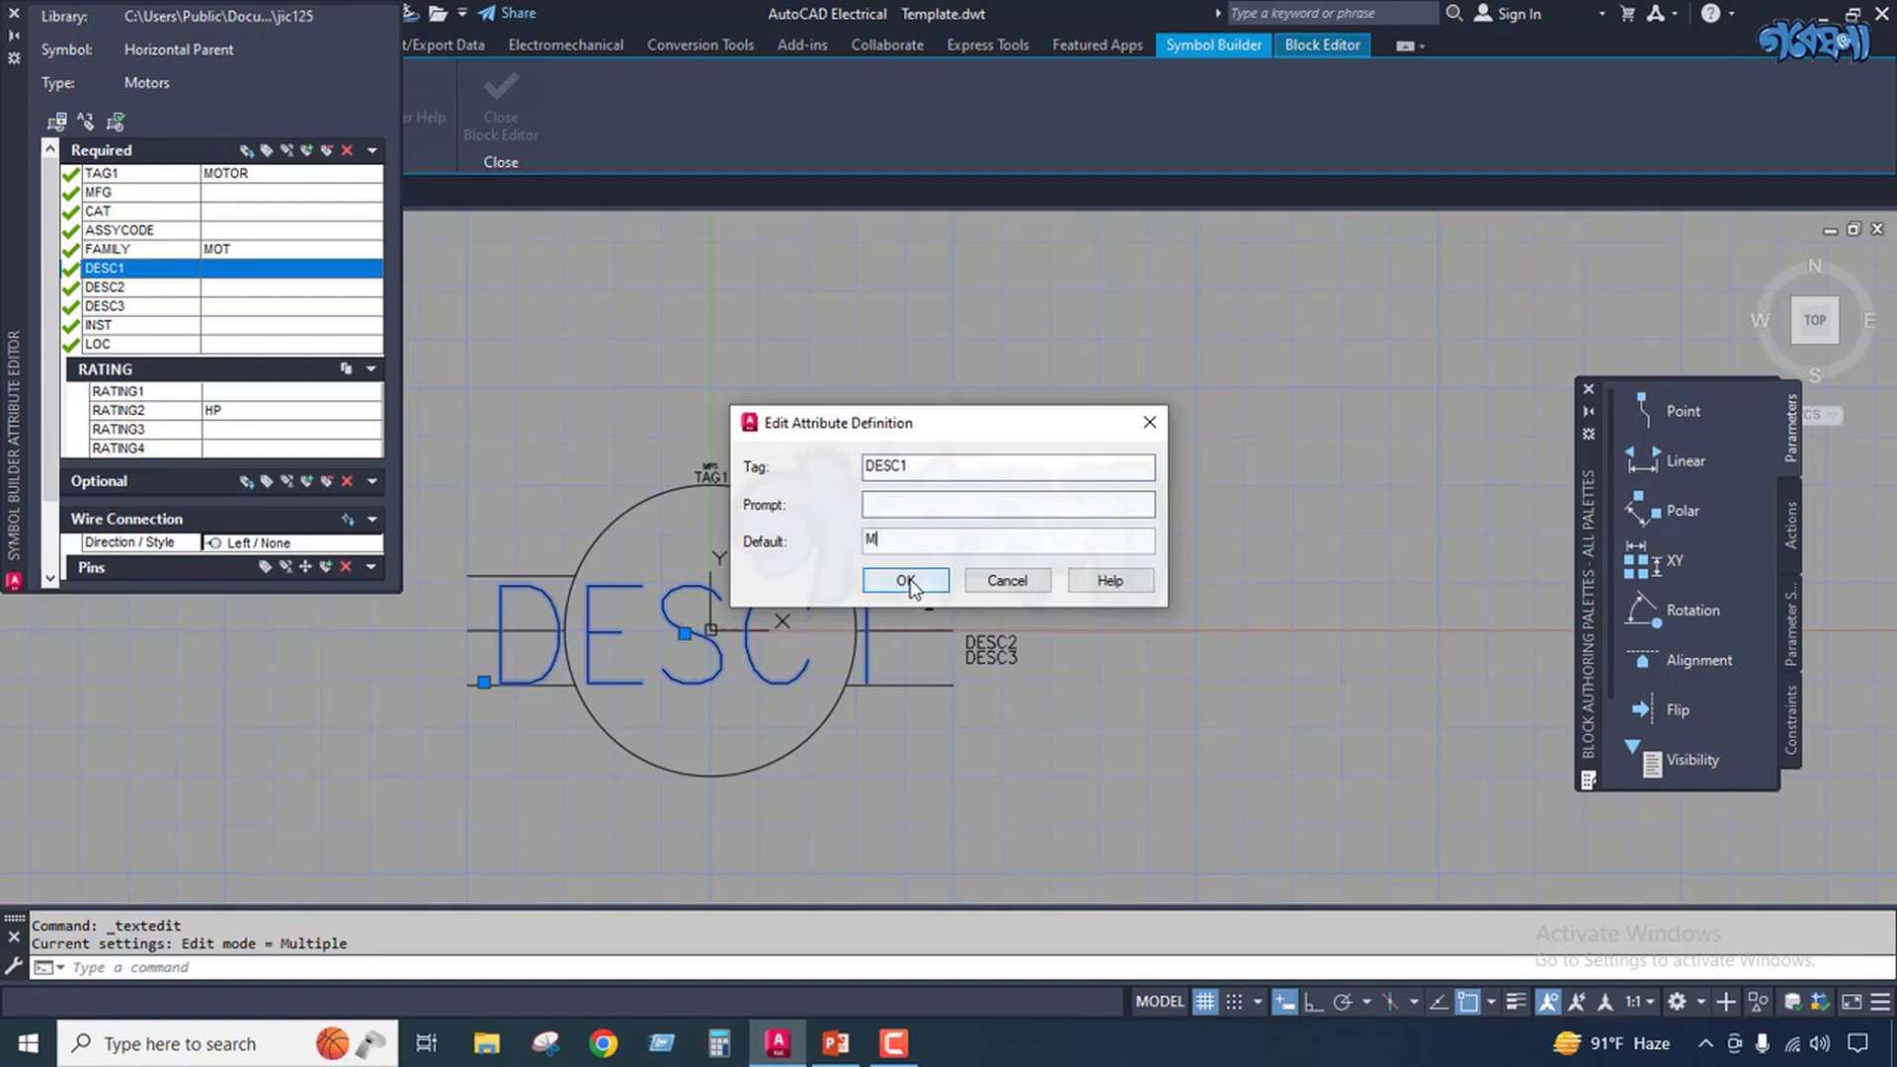
pyautogui.click(906, 581)
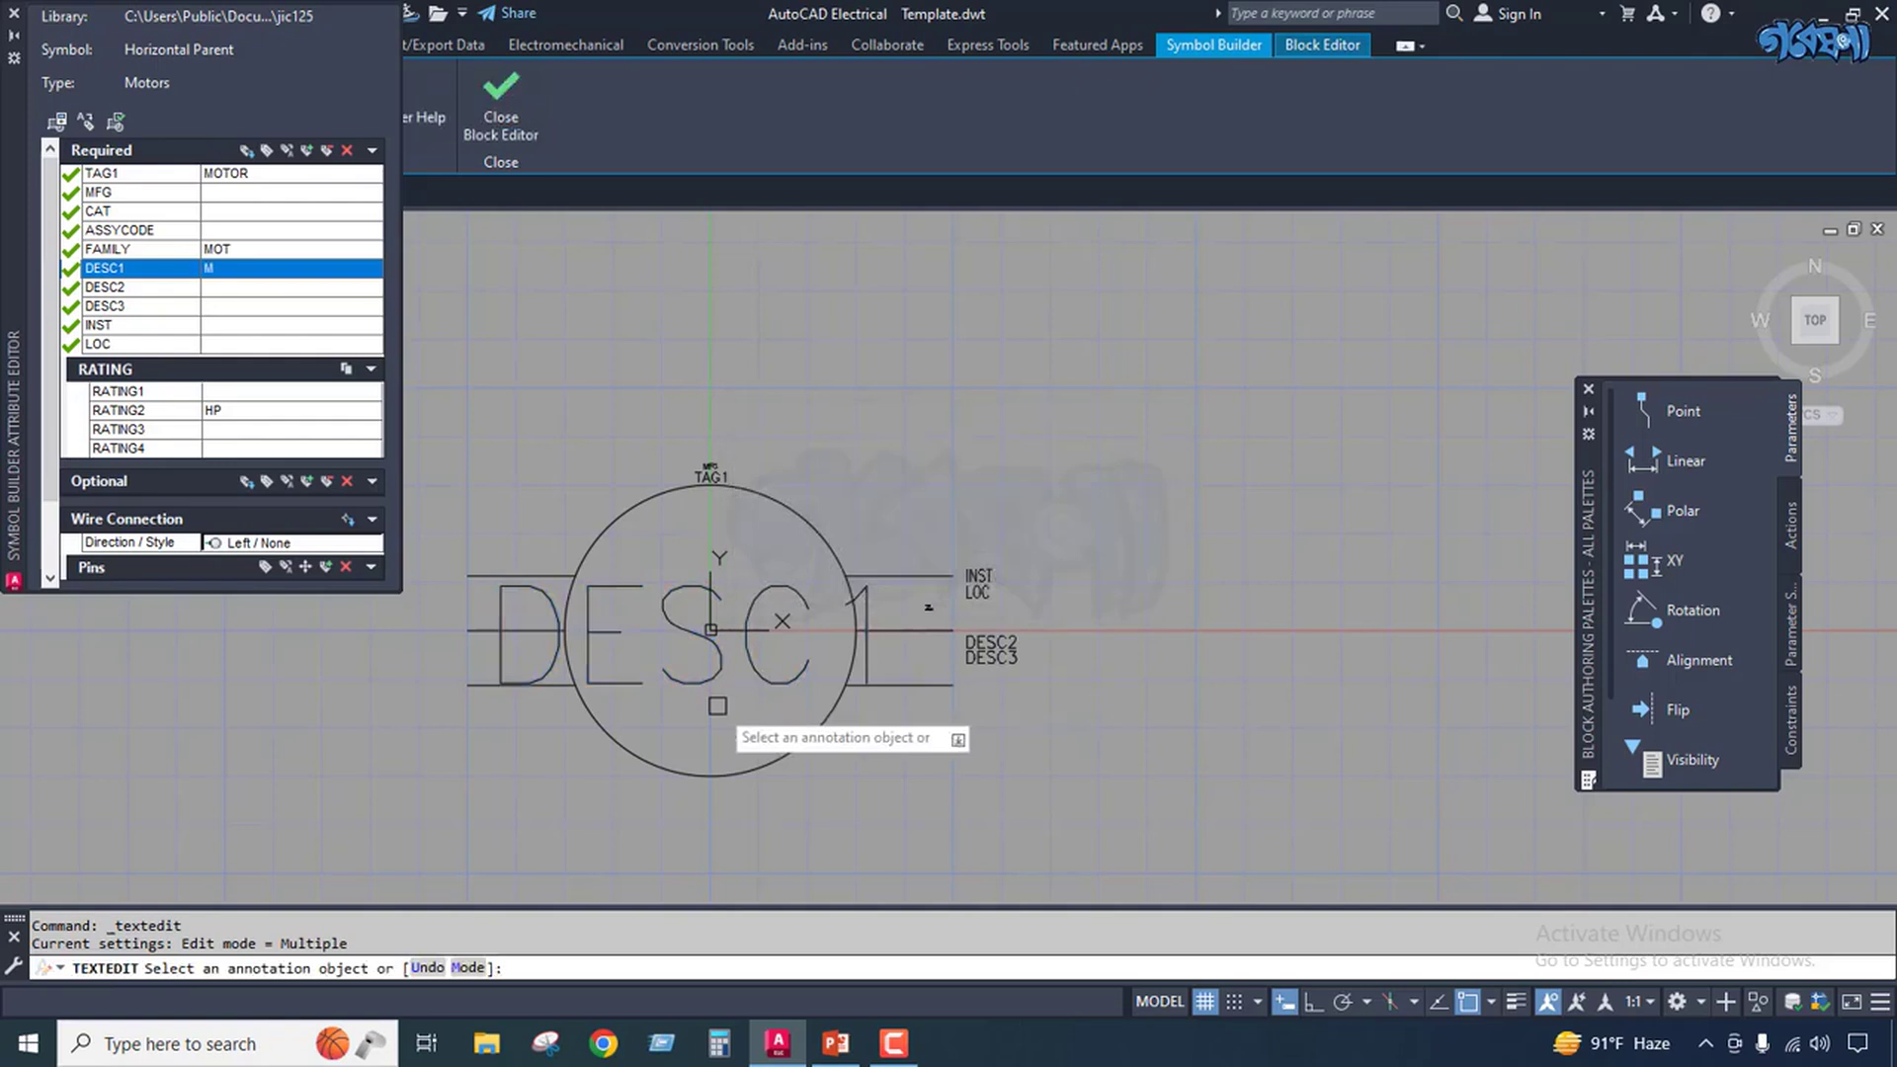
pyautogui.press('Escape')
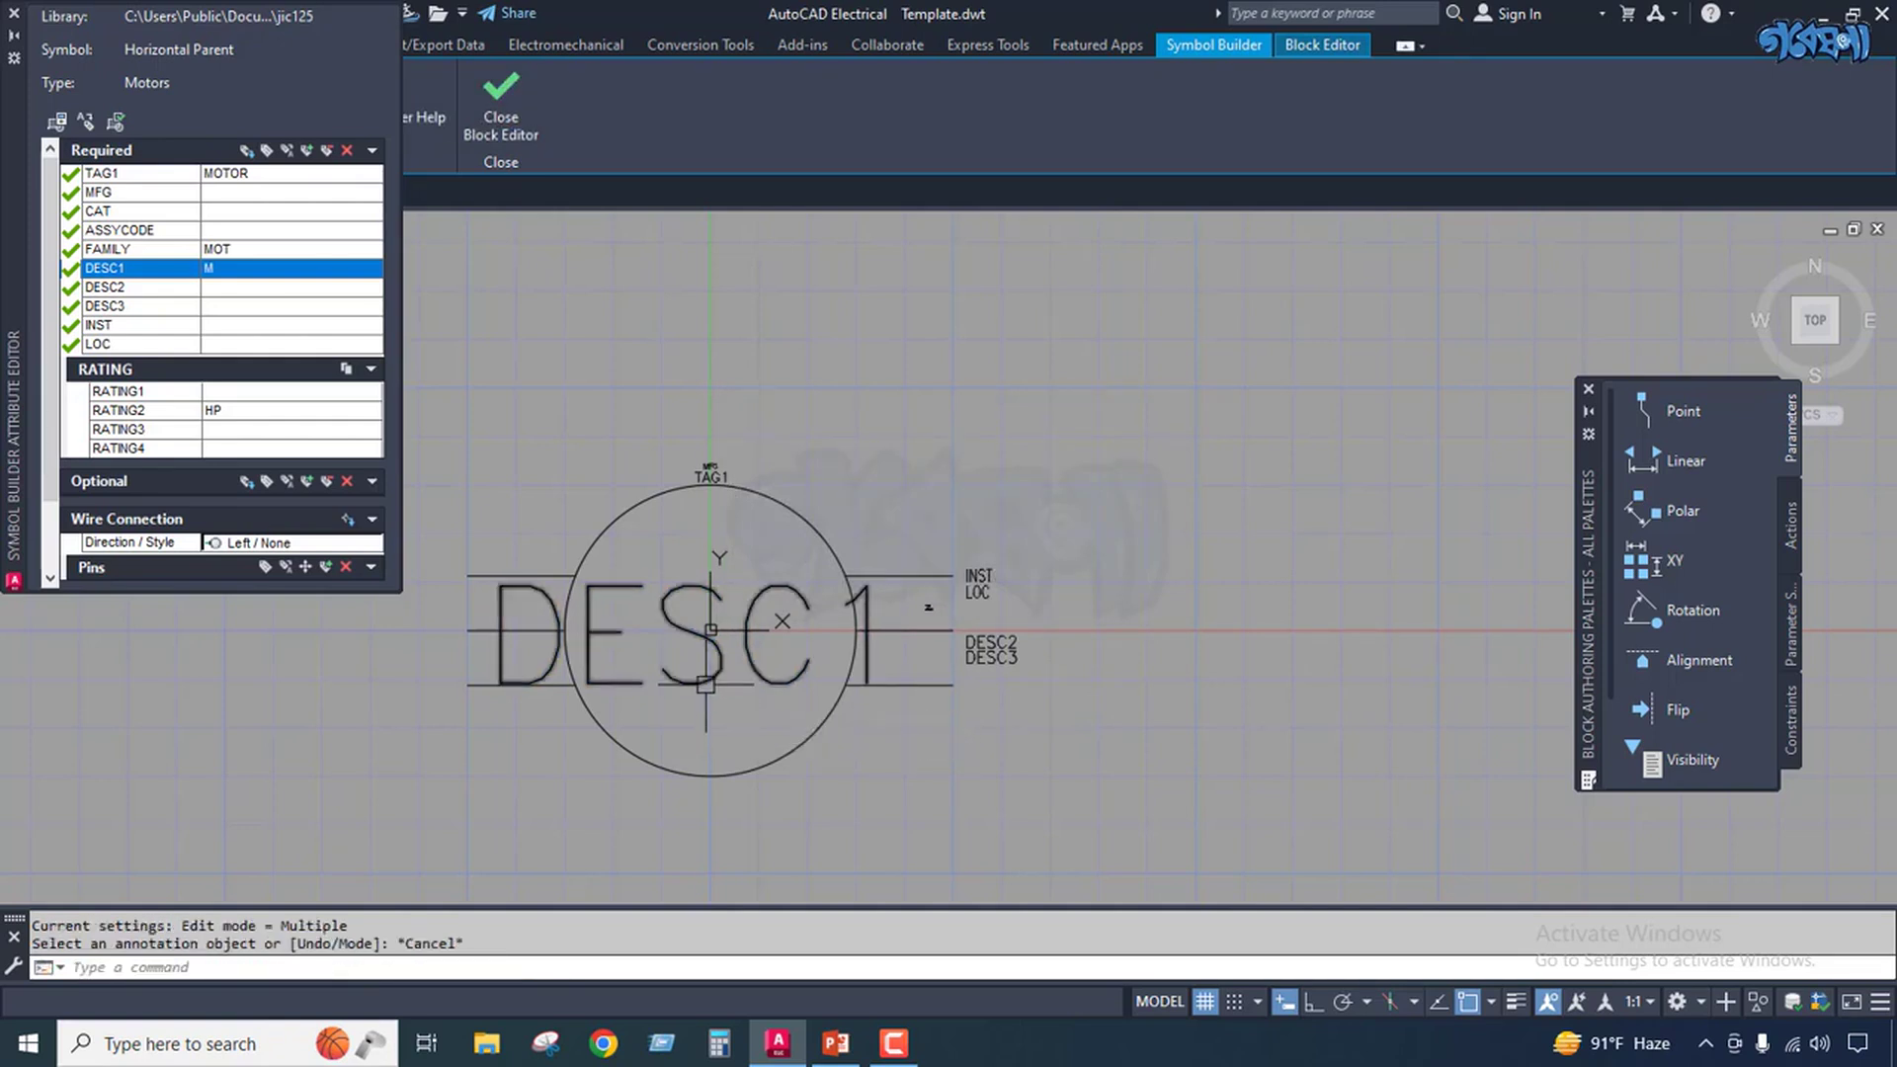
# Move the DESC1 text onto the exact center point of the circle.
pyautogui.click(687, 636)
pyautogui.click(685, 633)
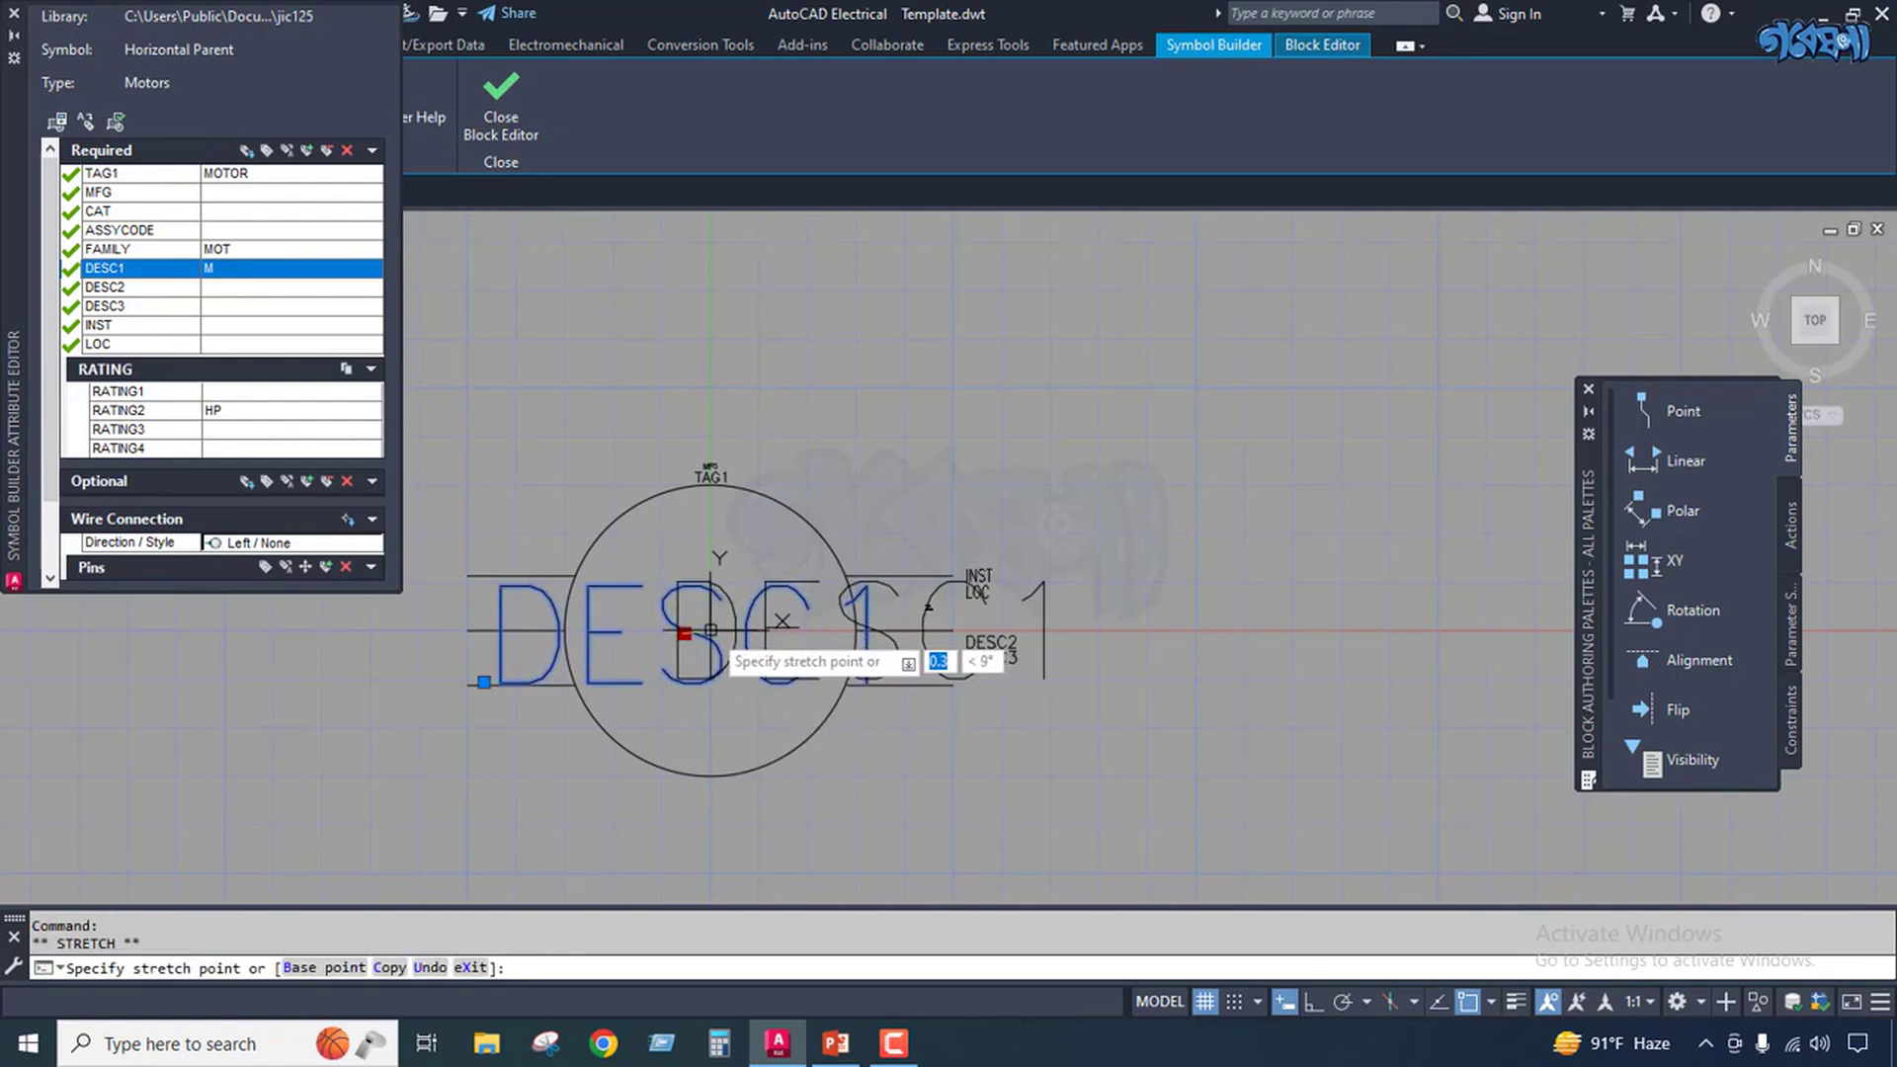
pyautogui.press('Escape')
pyautogui.press('Escape')
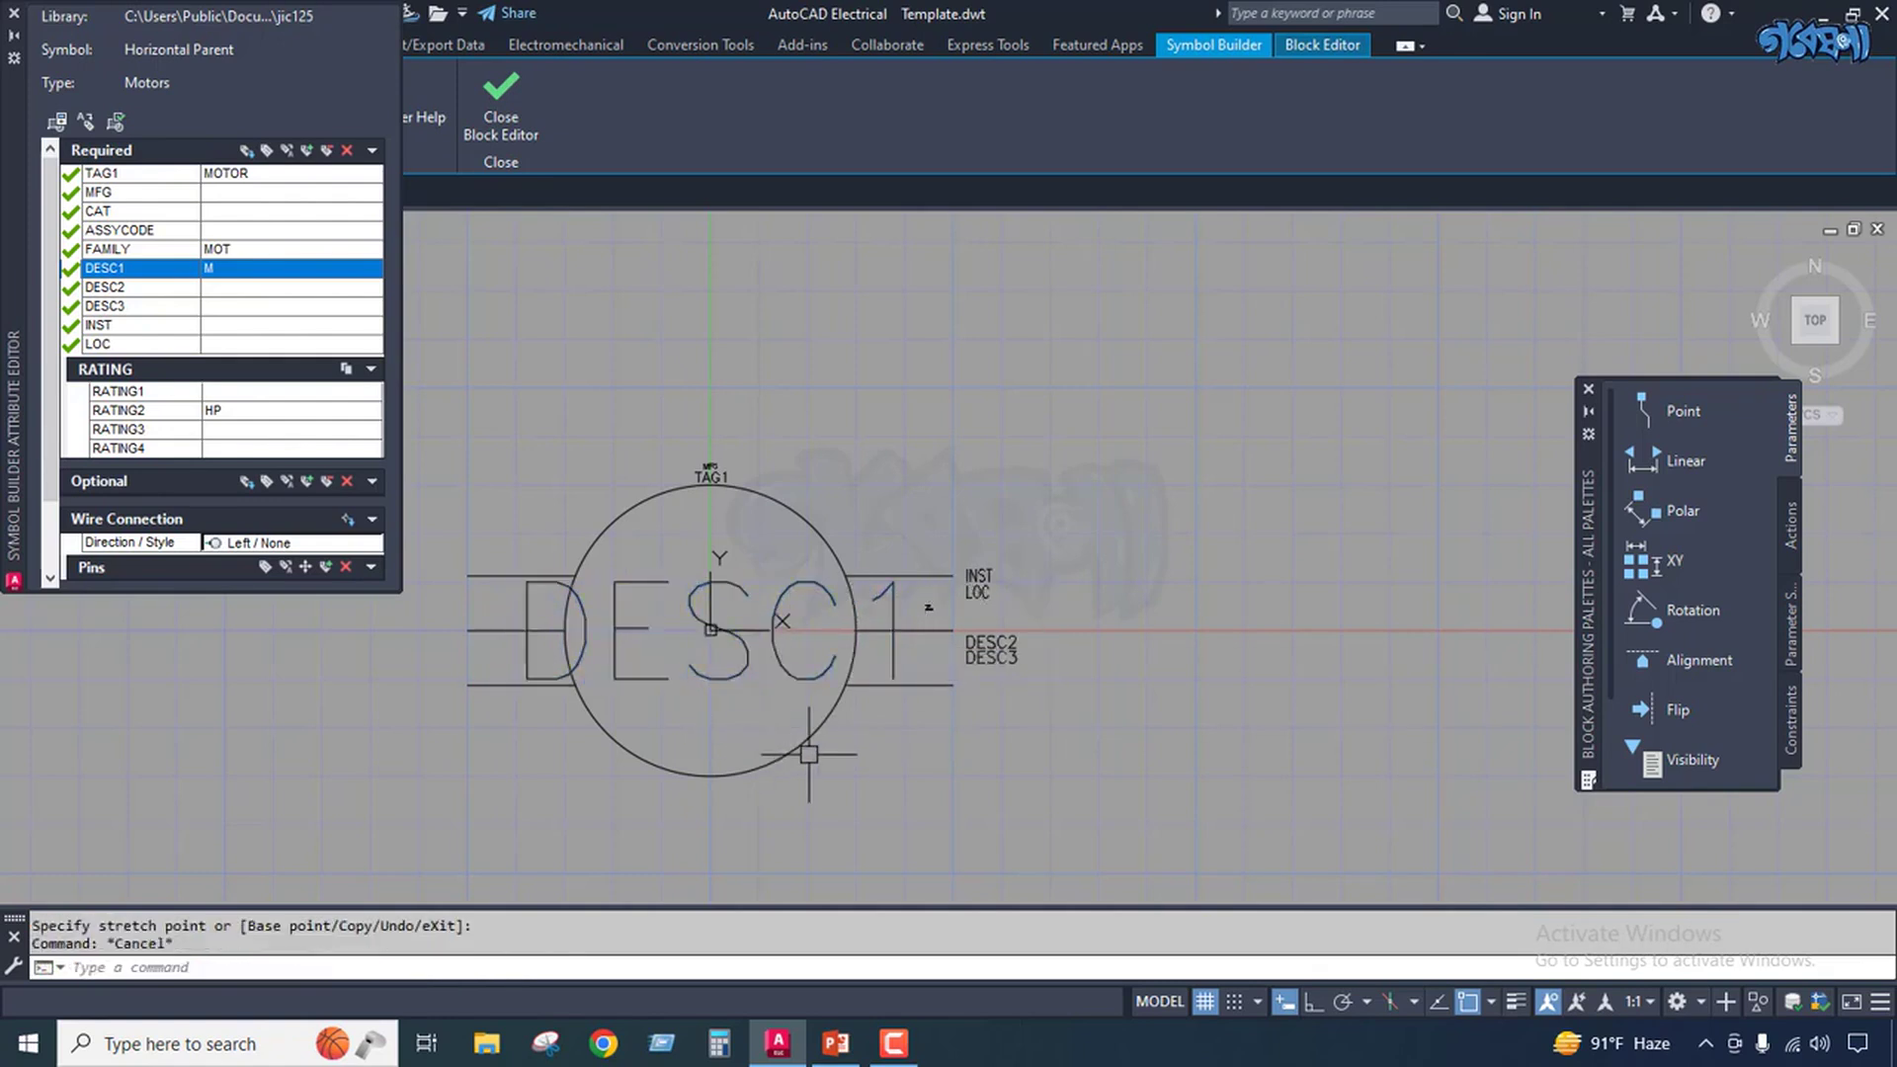
pyautogui.scroll(-2, 988, 681)
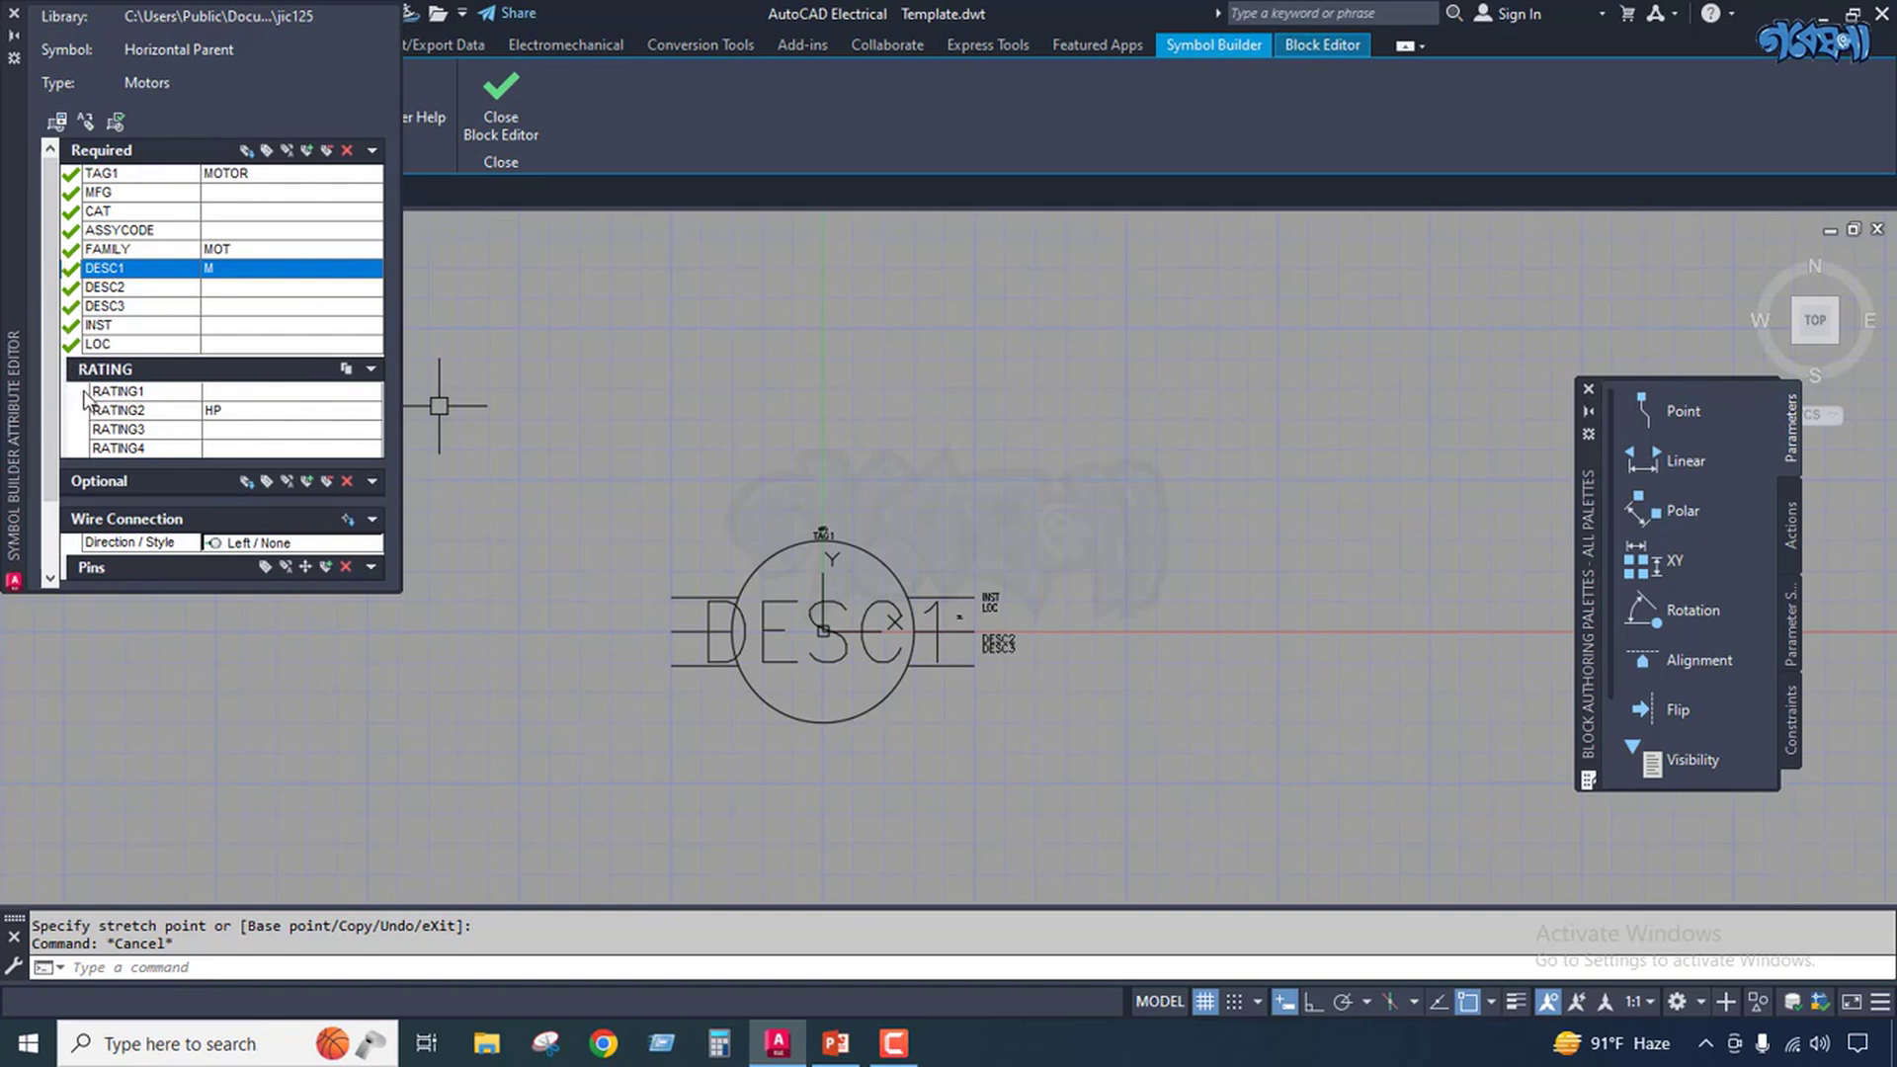
pyautogui.moveTo(79, 396); pyautogui.dragTo(114, 450)
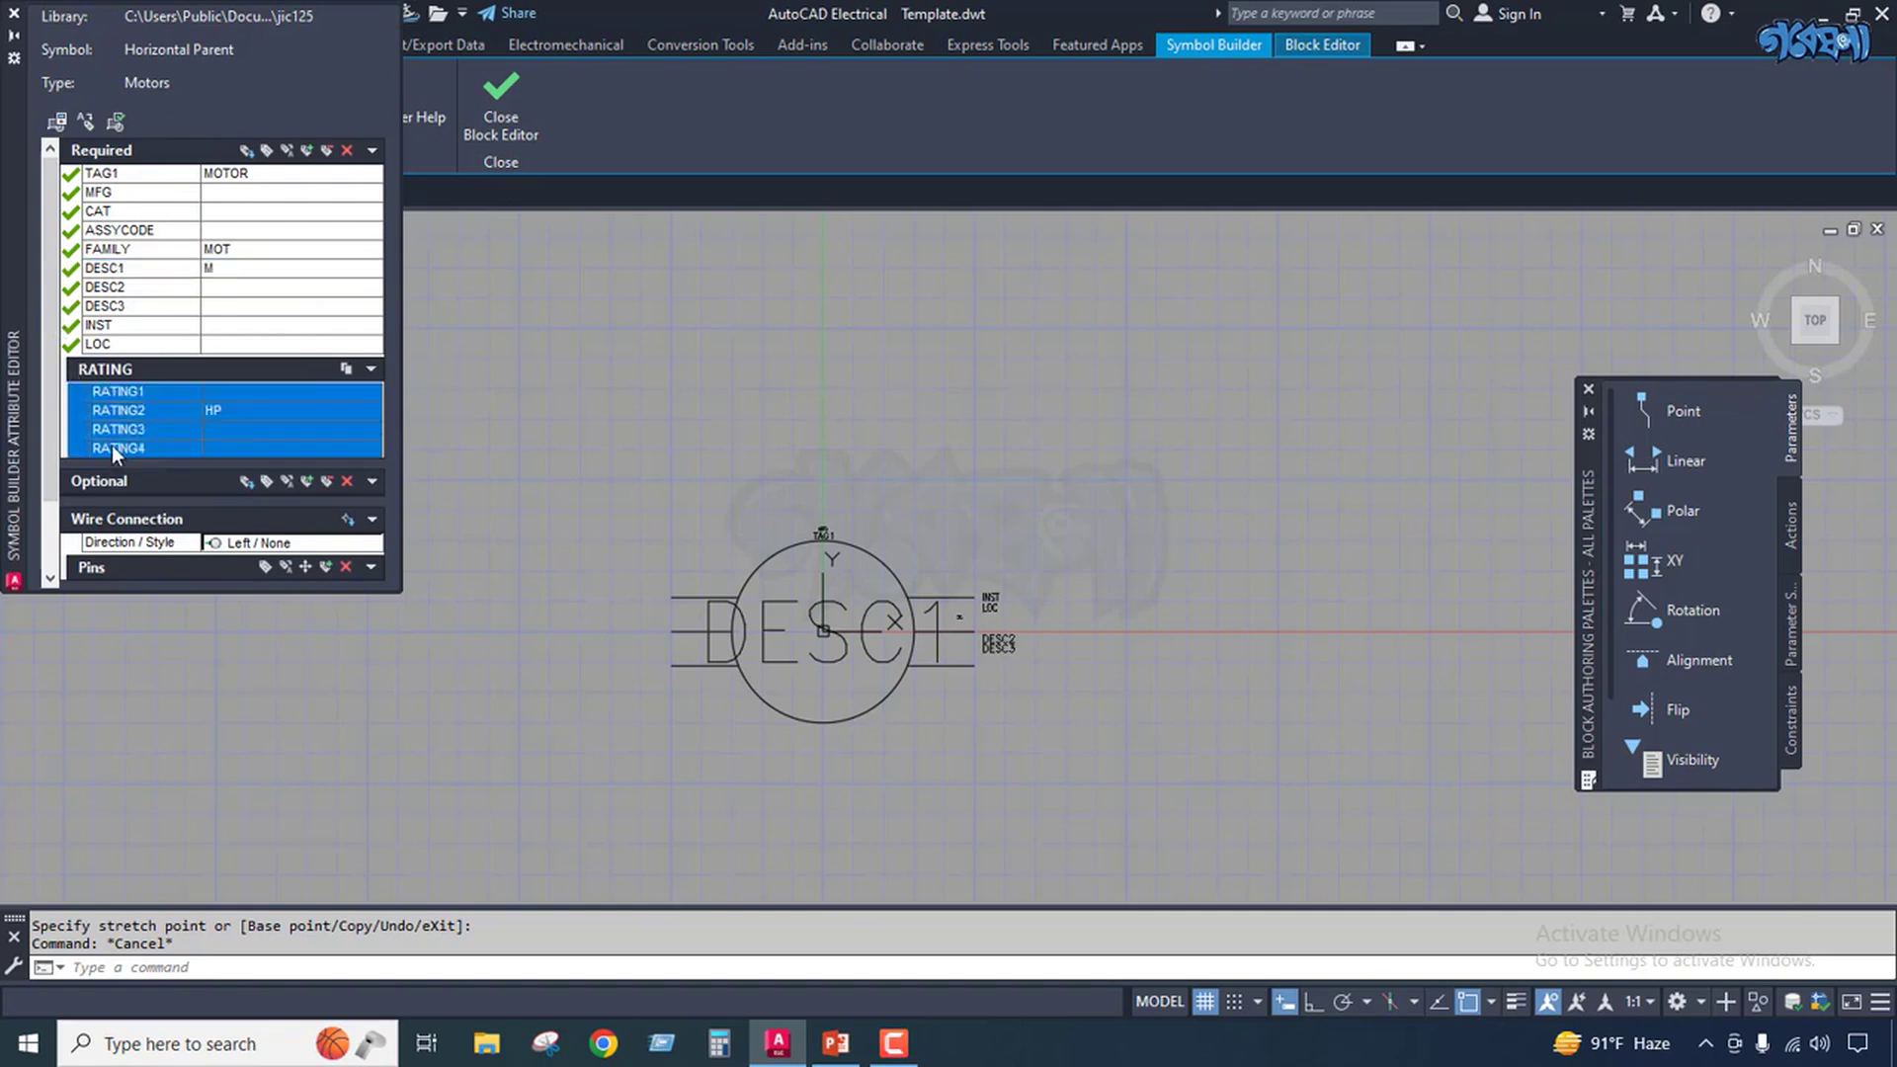
pyautogui.click(262, 416)
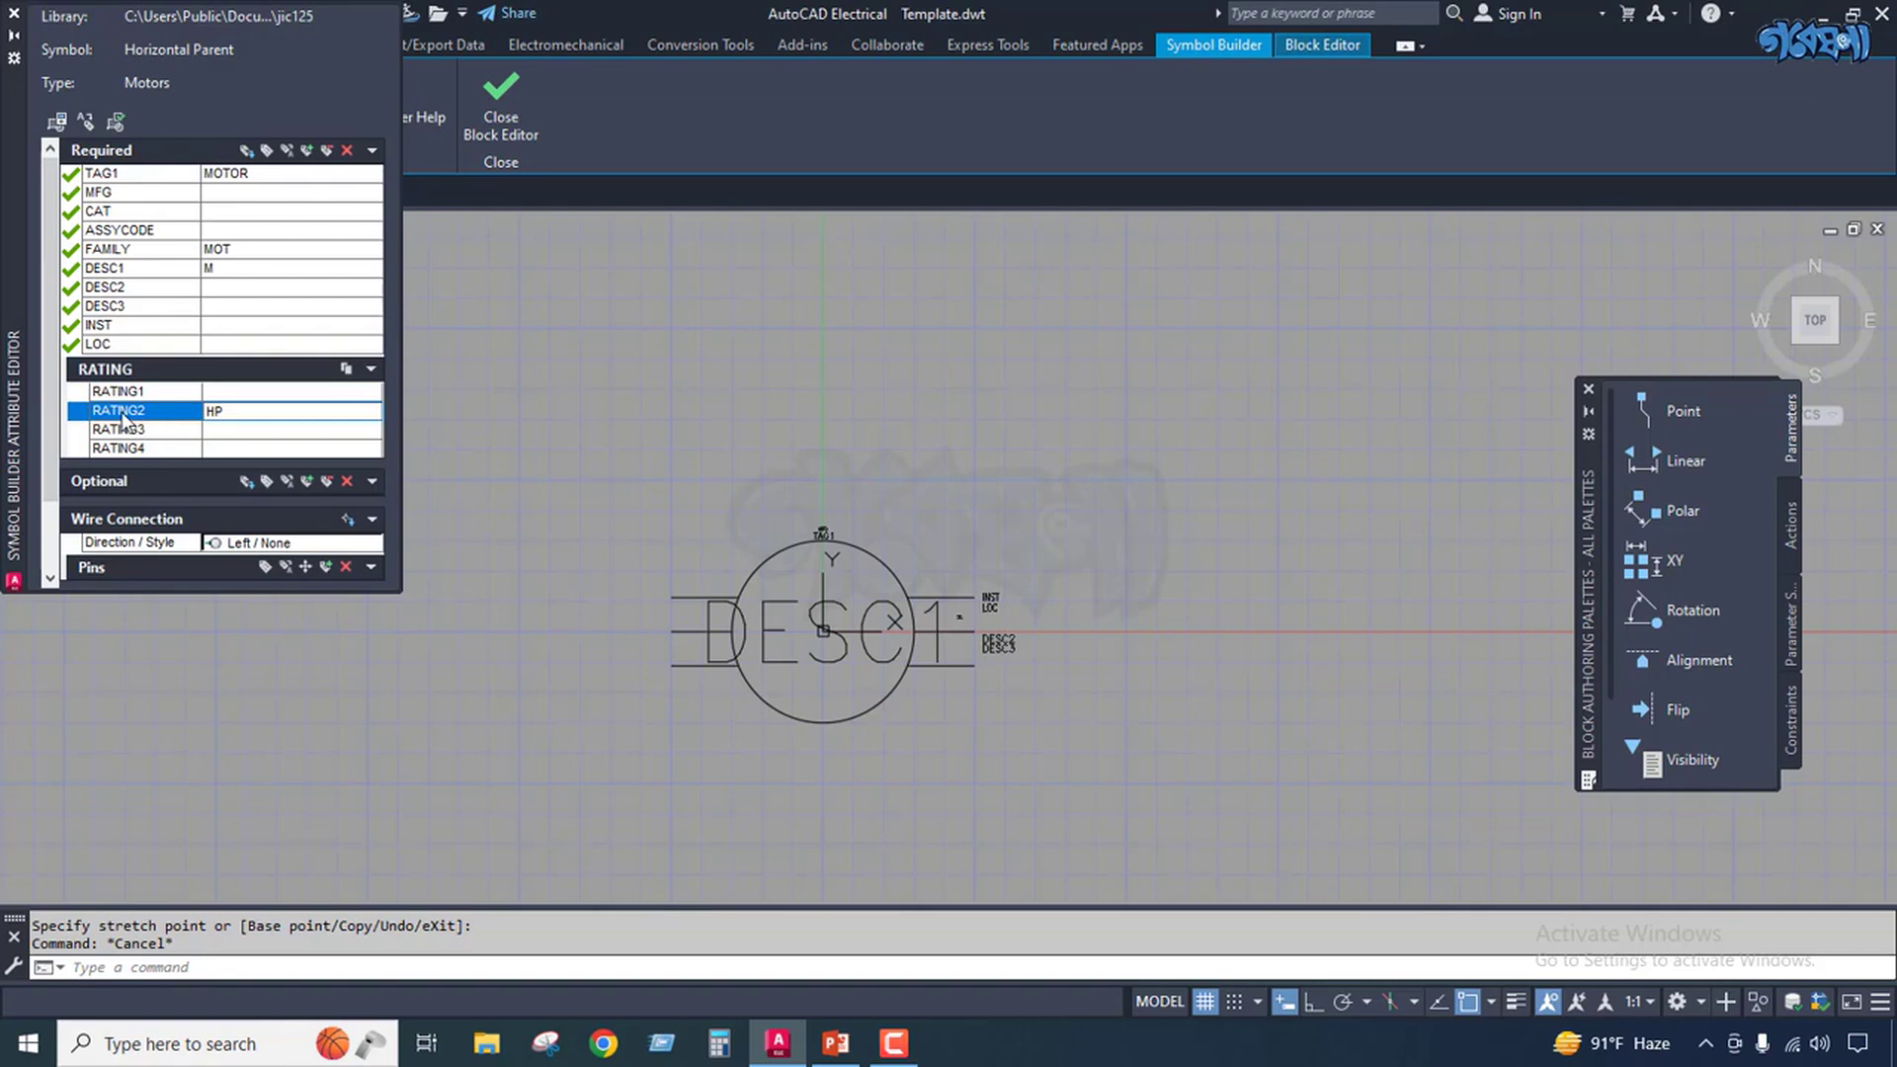
pyautogui.click(277, 155)
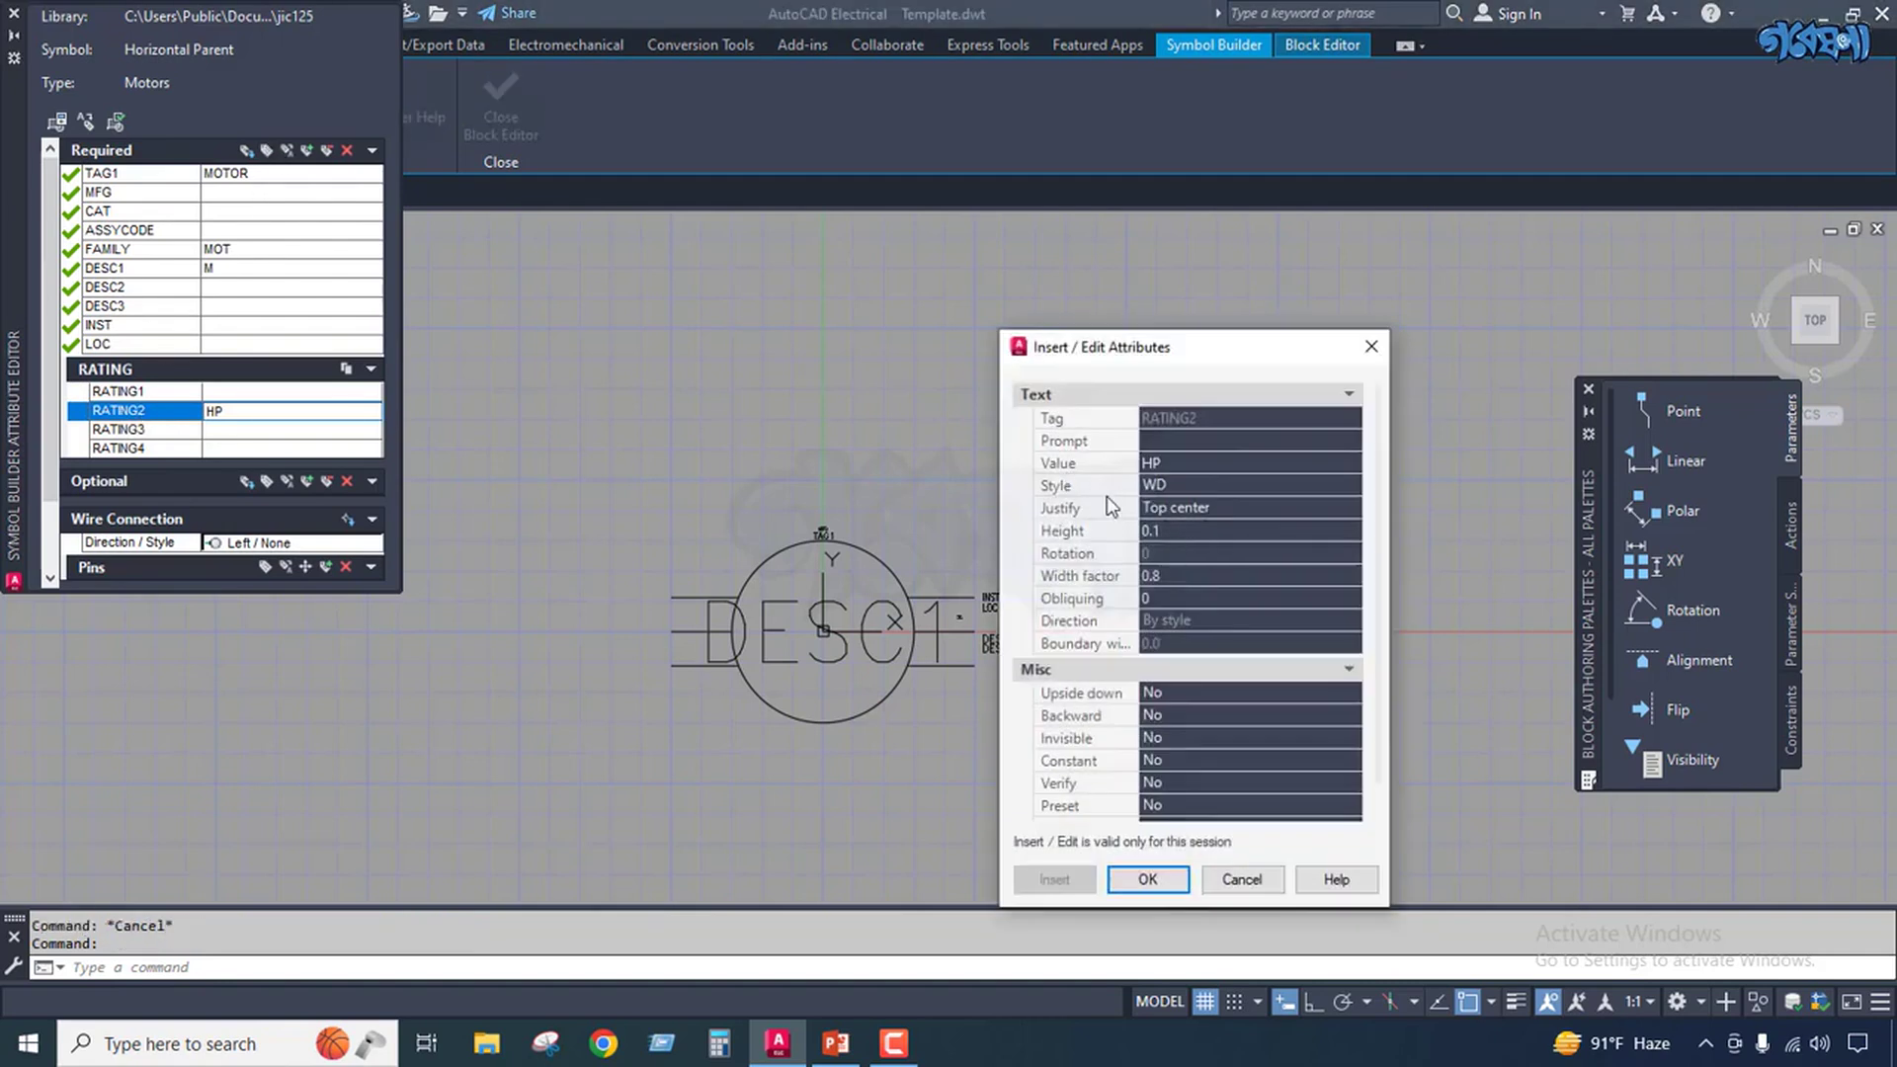
pyautogui.click(1213, 462)
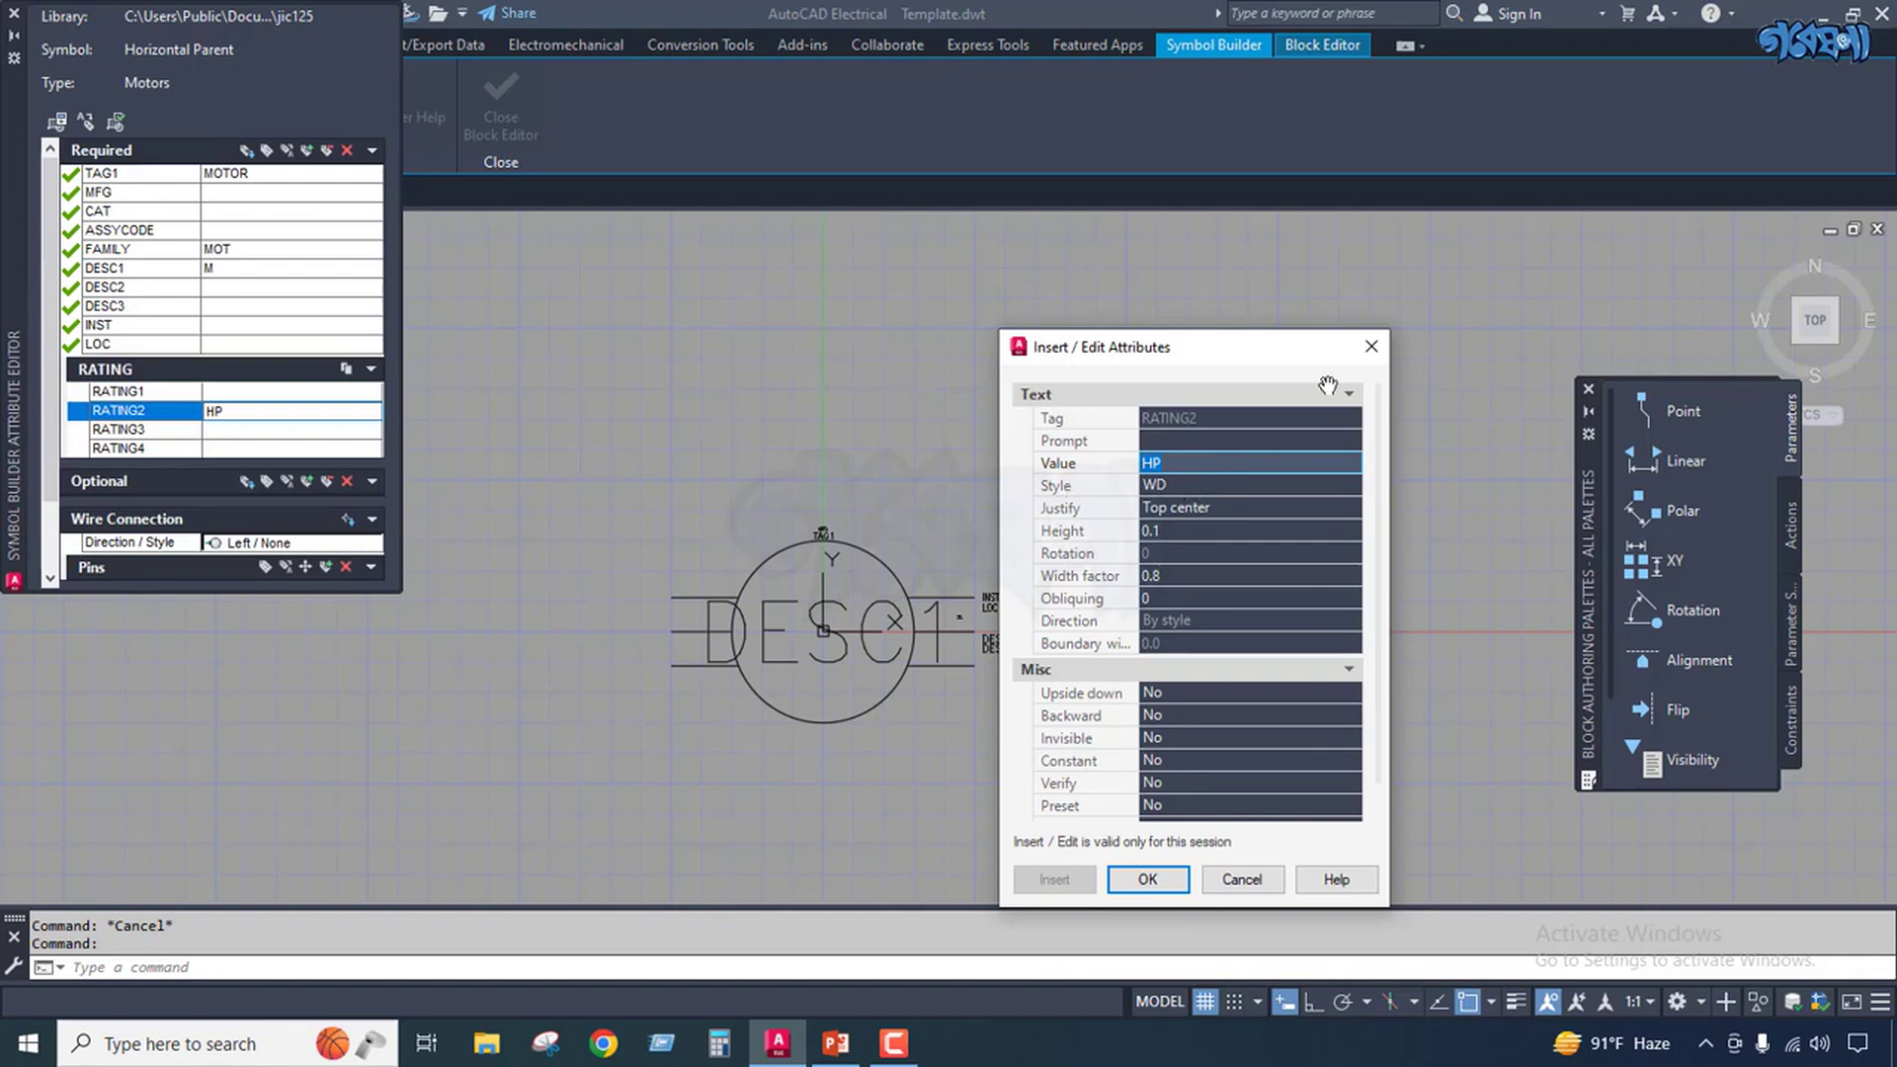
pyautogui.click(1372, 346)
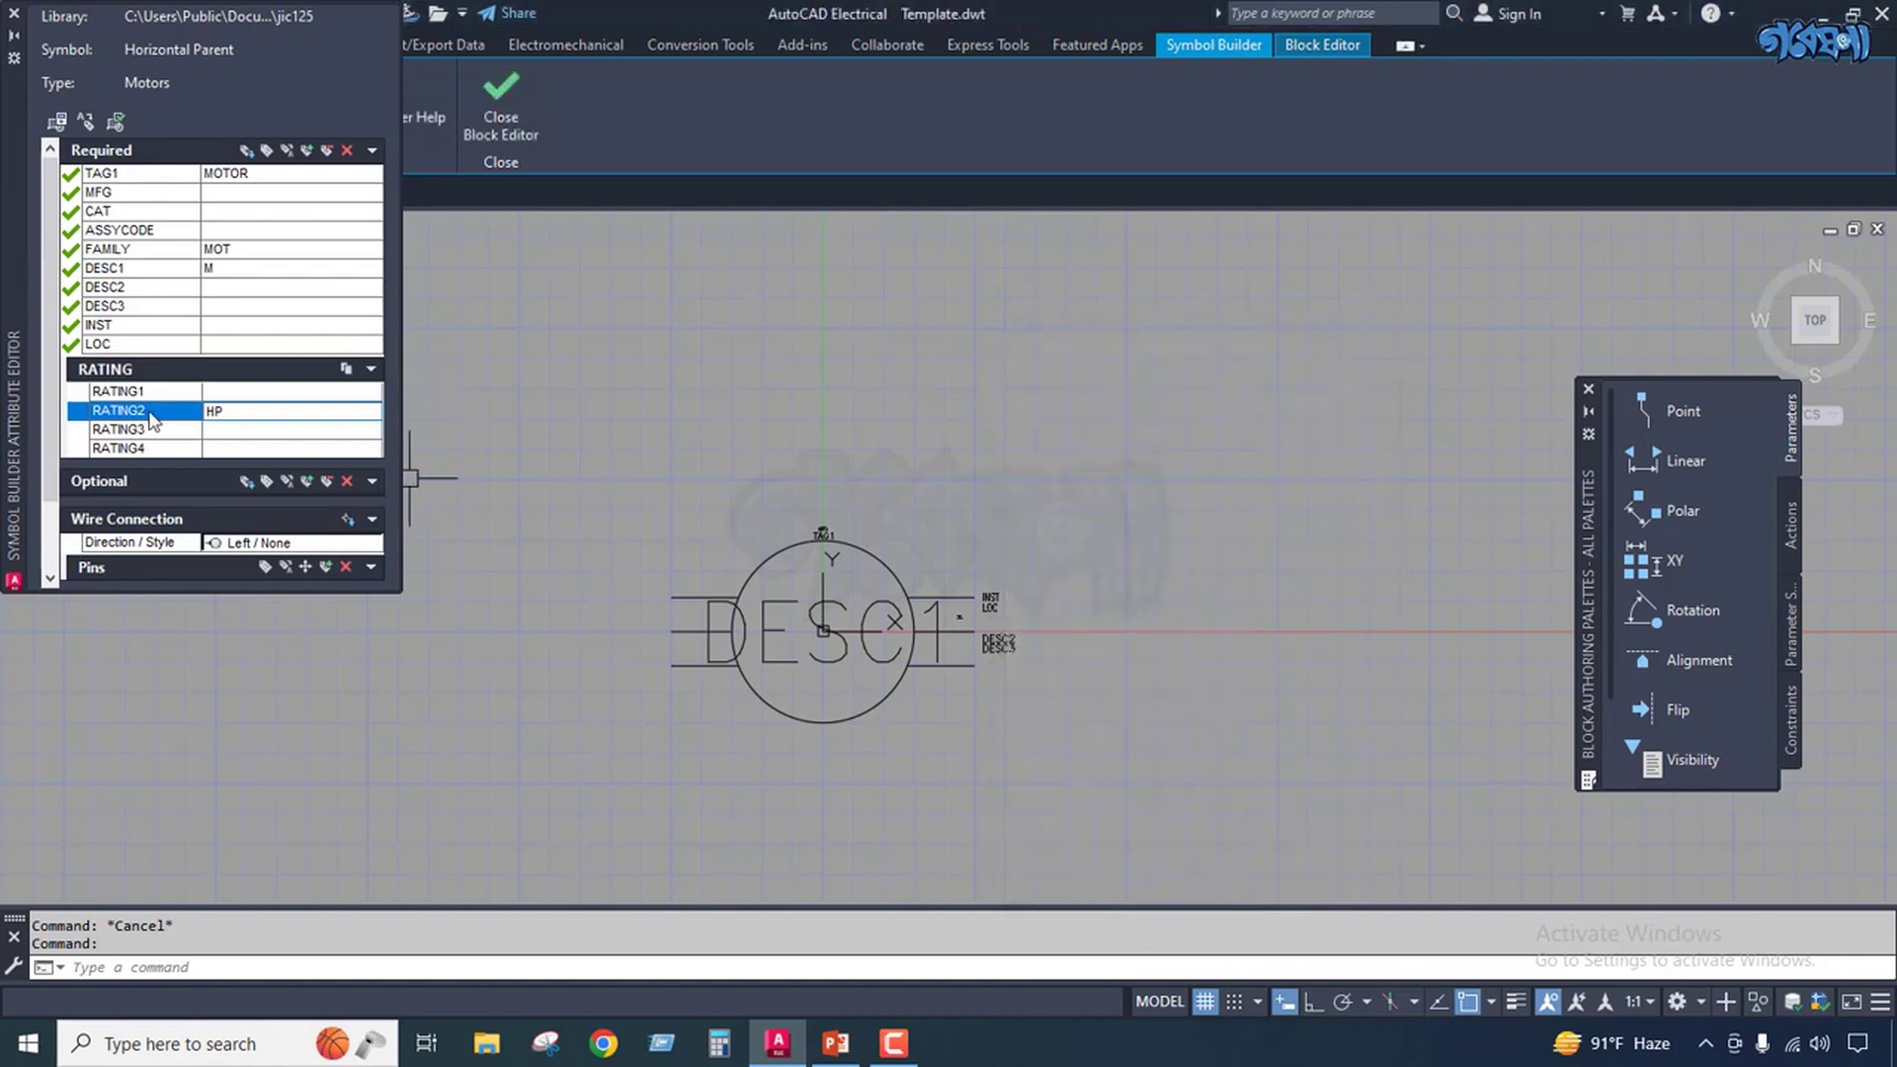
# Insert the RATING1 to RATING4 attributes, placing RATING1 and RATING2 directly below the circle and RATING3 and RATING4 lower to the right.
pyautogui.moveTo(105, 392); pyautogui.dragTo(138, 450)
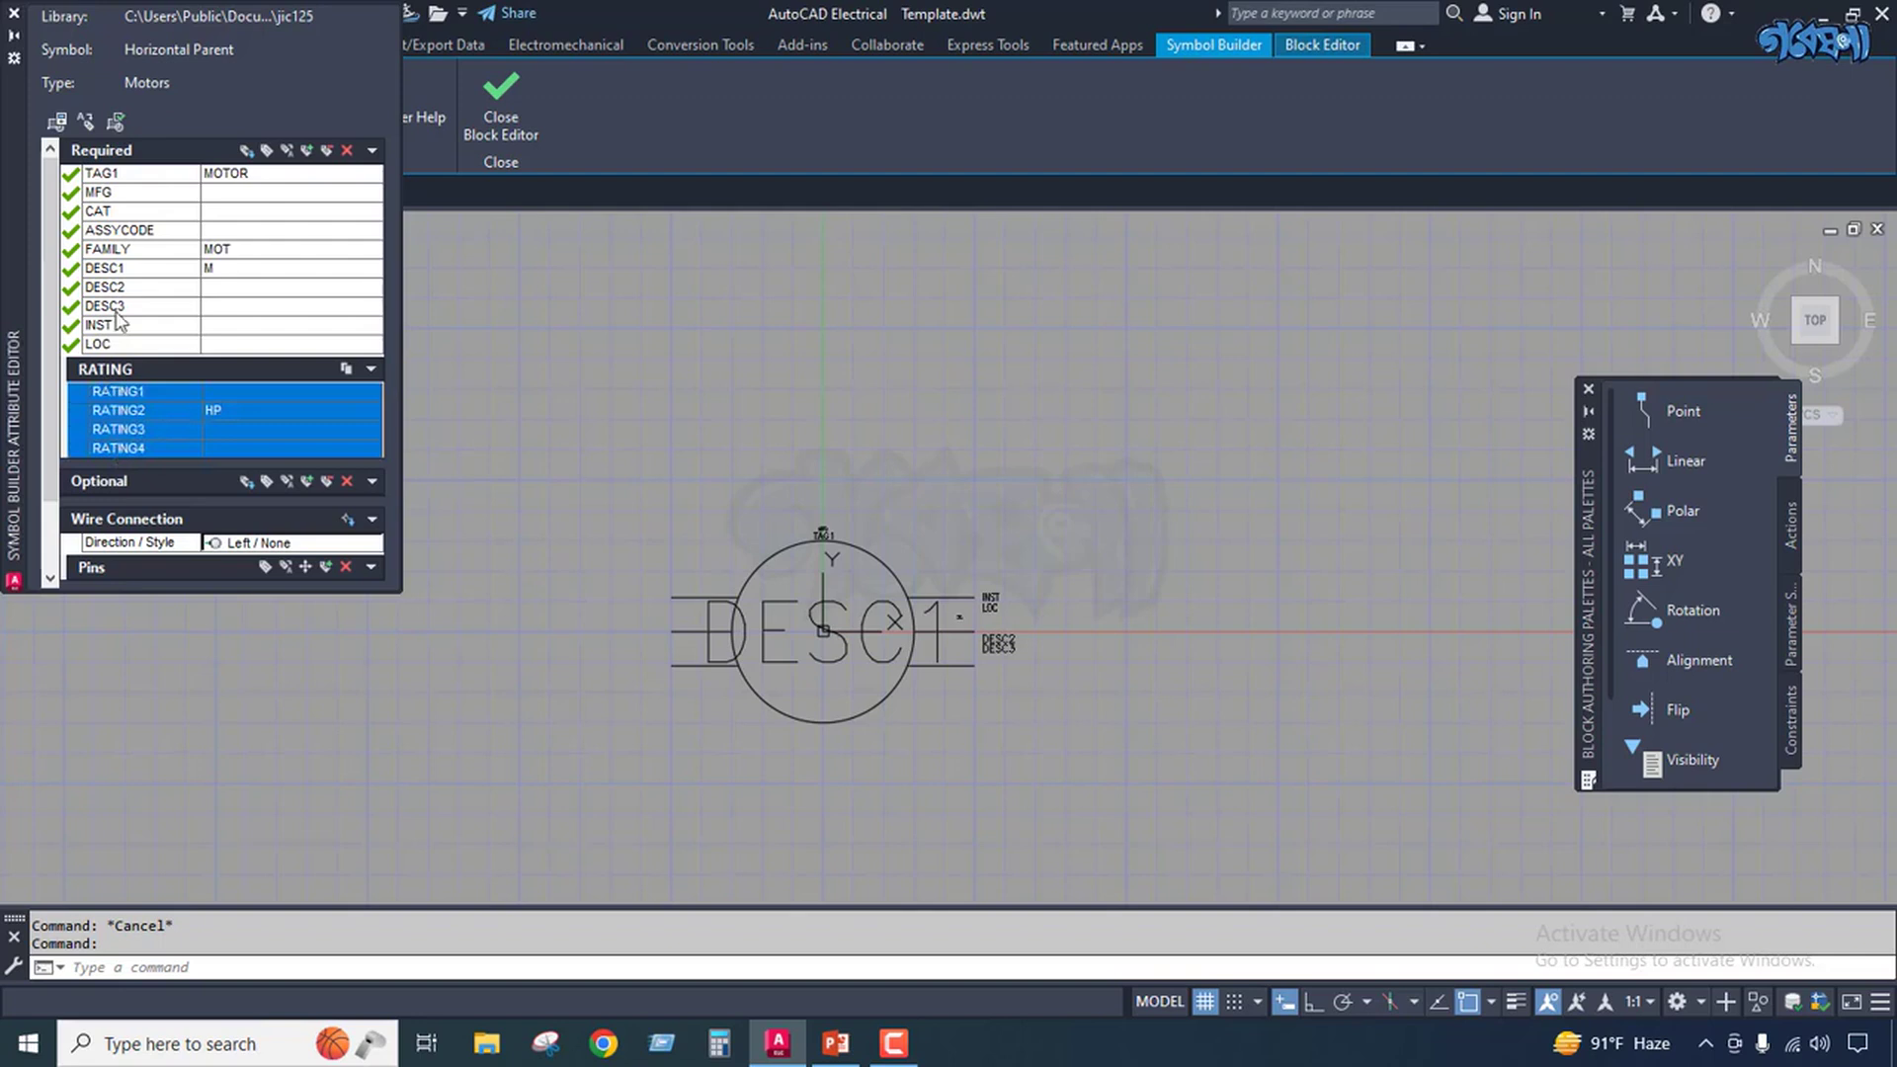
pyautogui.rightClick(195, 413)
pyautogui.click(278, 427)
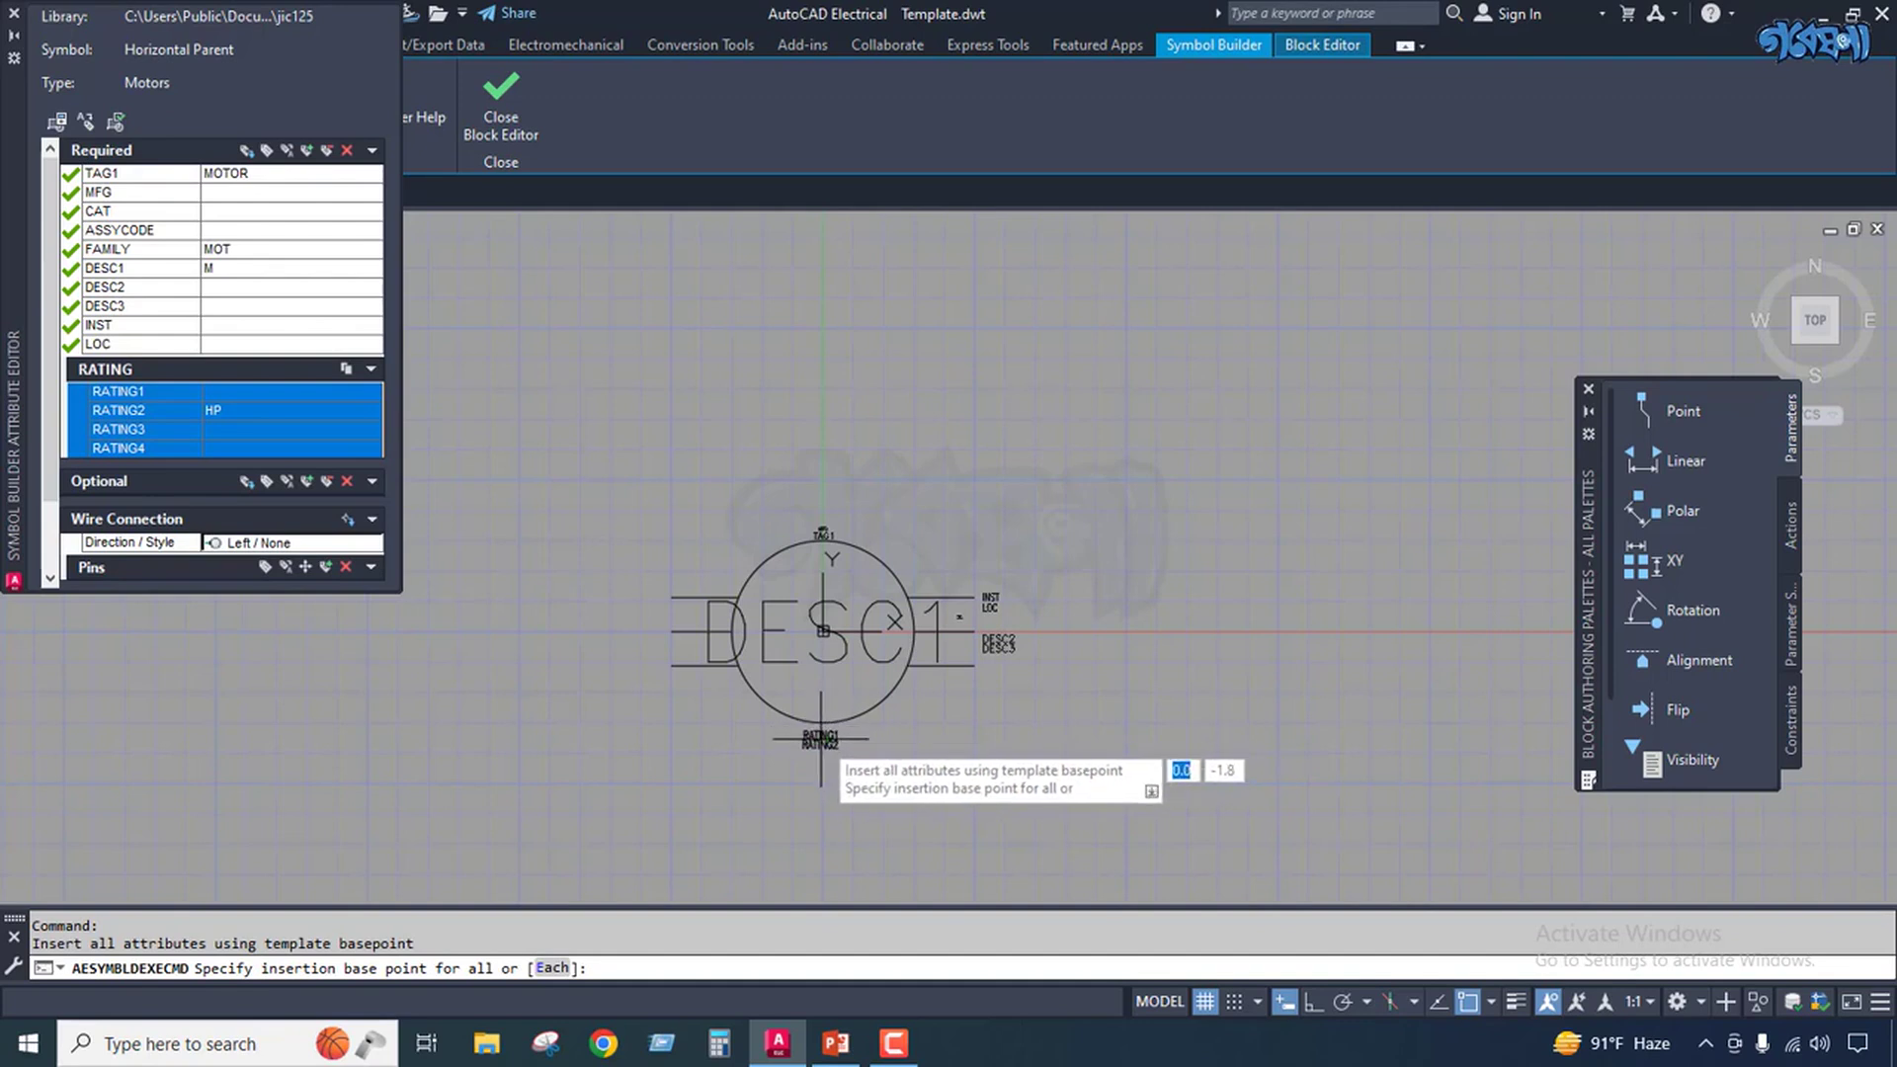
pyautogui.click(821, 736)
pyautogui.click(858, 777)
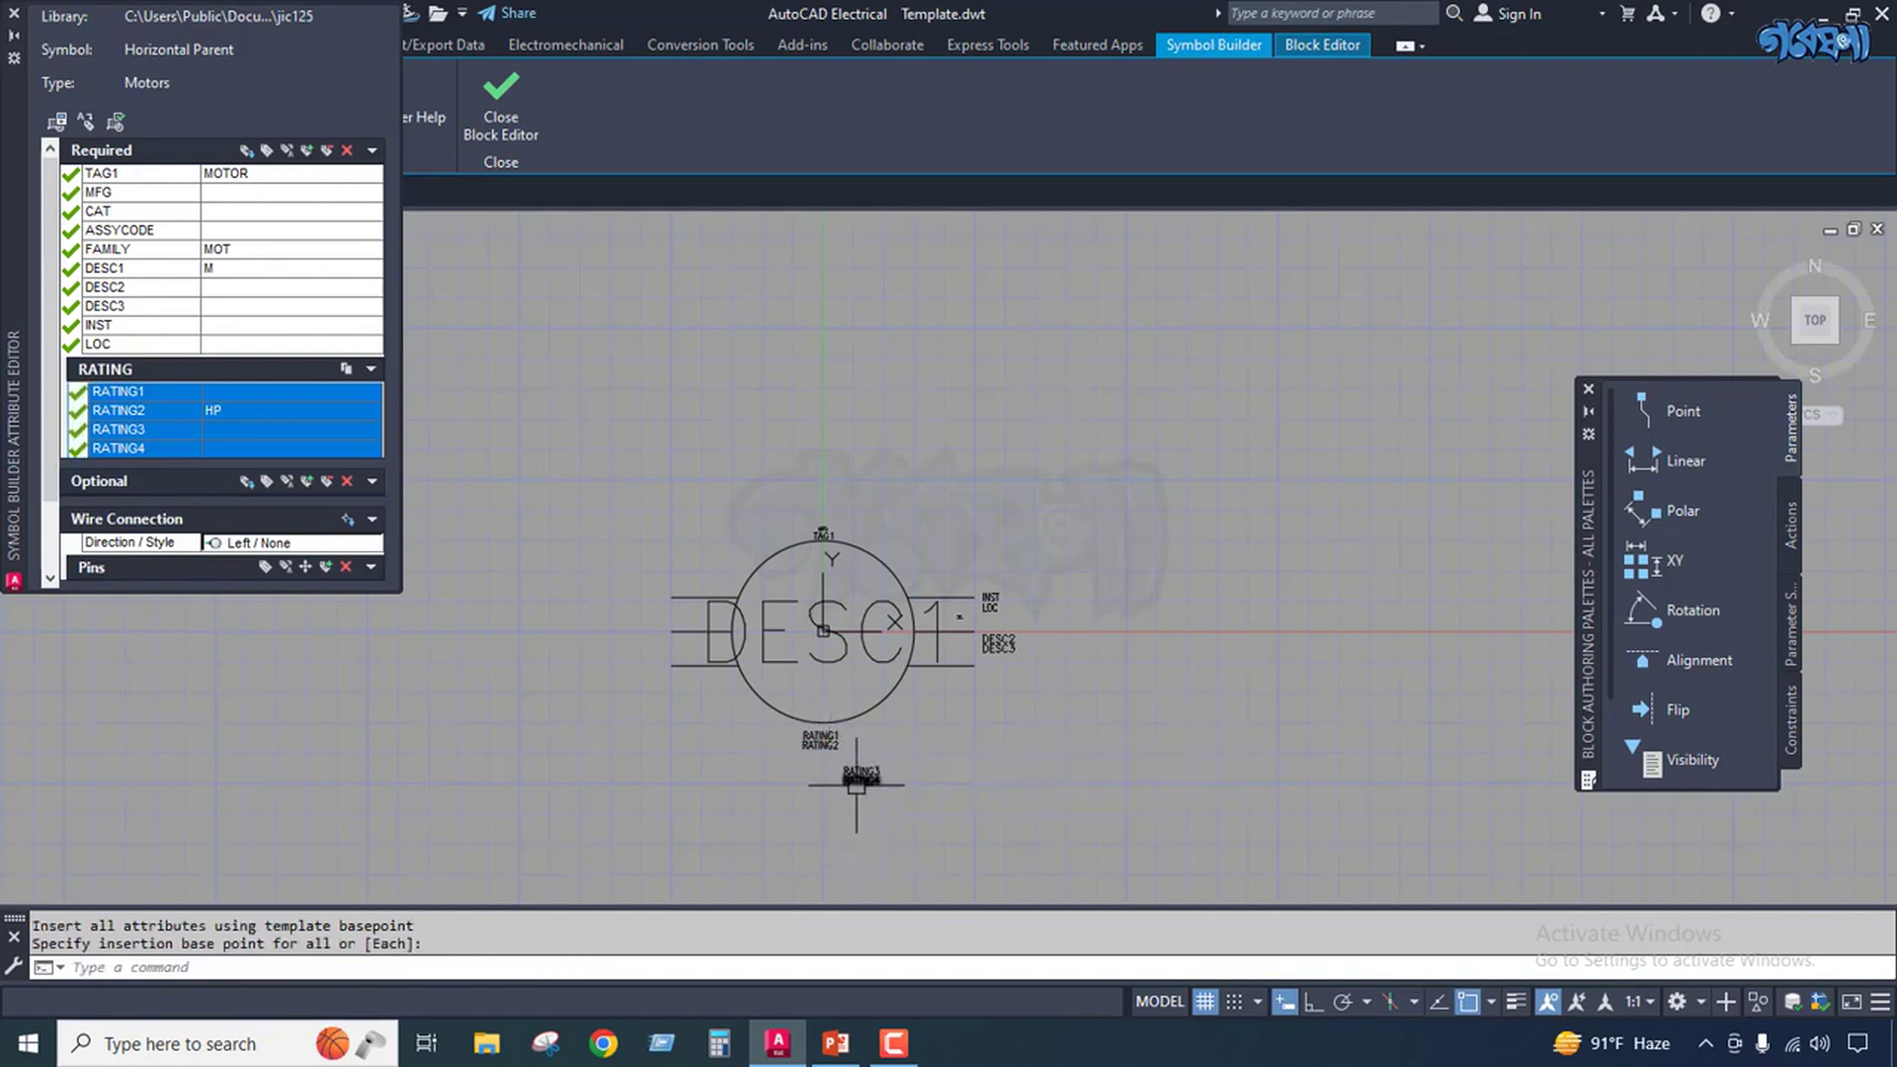
# Move RATING3 and RATING4 directly below RATING2 so the four rating attributes form one stacked column.
pyautogui.scroll(8, 855, 777)
pyautogui.scroll(-4, 856, 776)
pyautogui.click(849, 753)
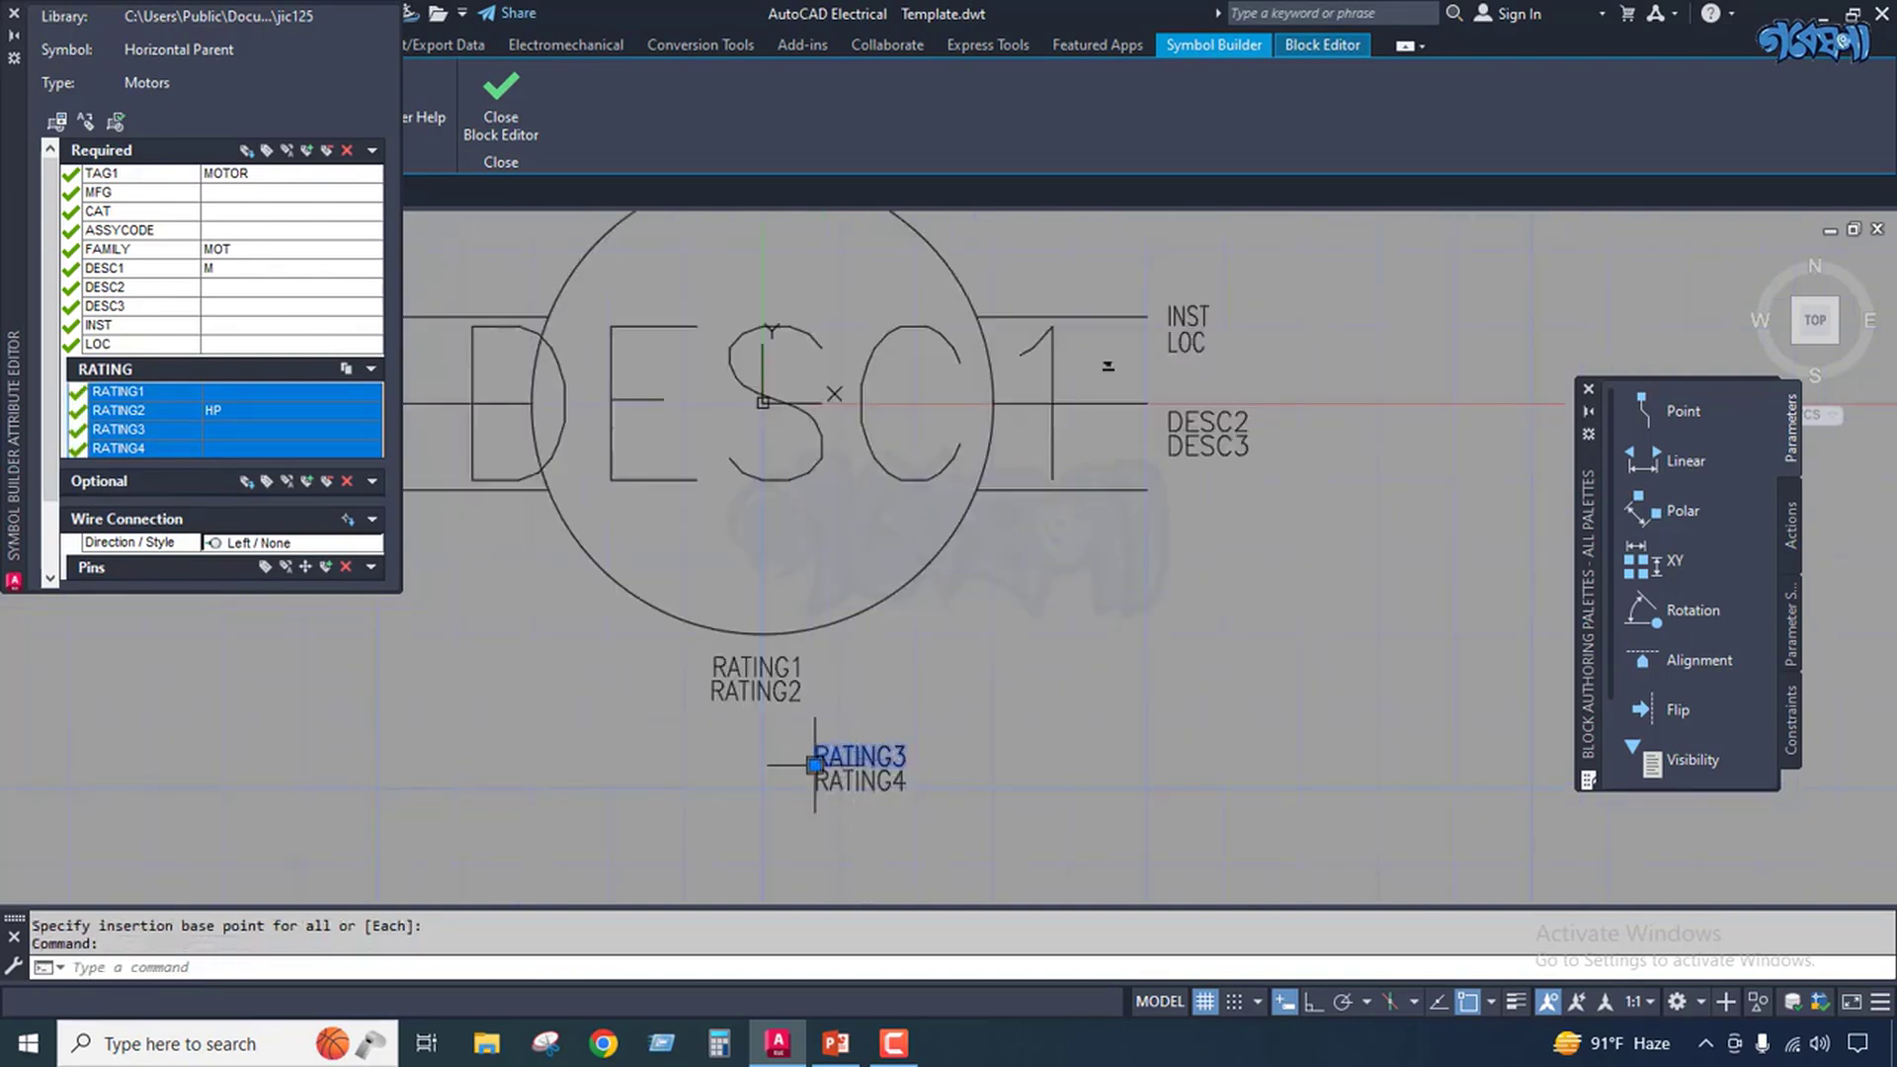
pyautogui.click(814, 762)
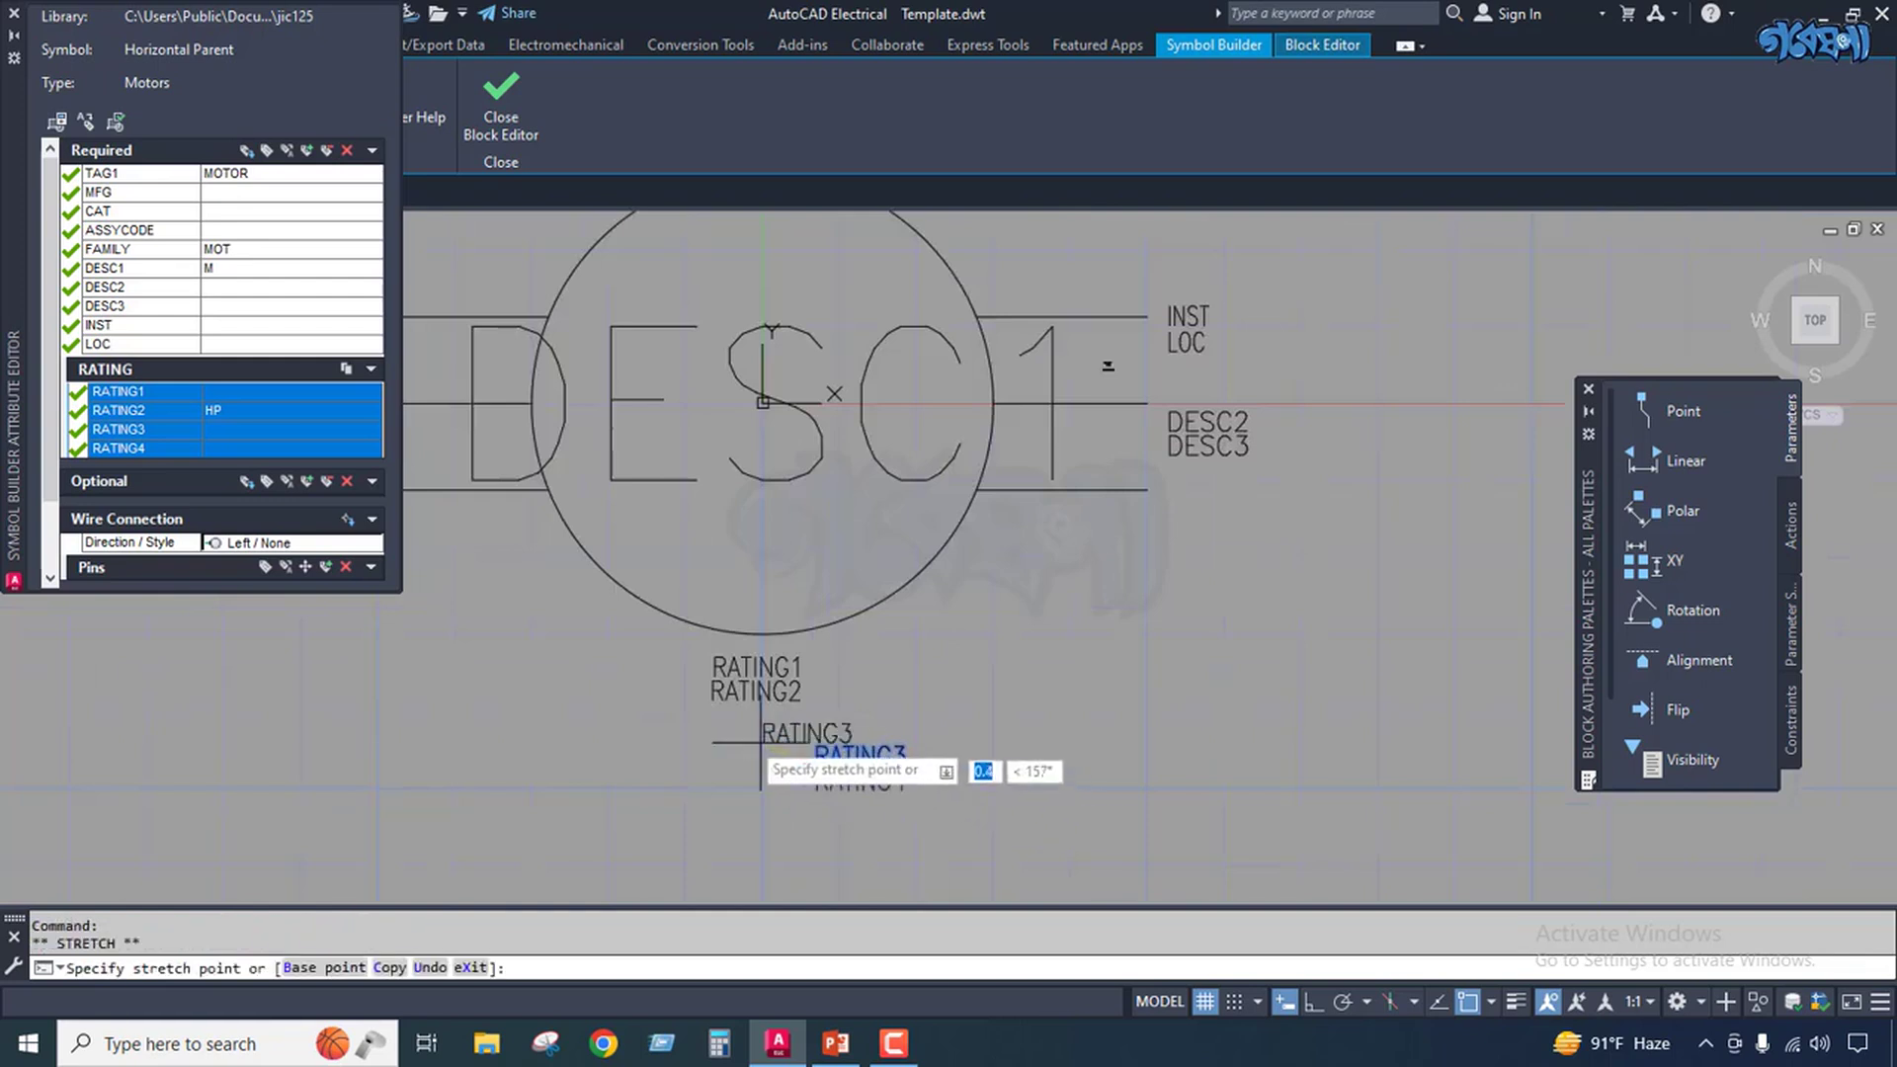
pyautogui.click(712, 730)
pyautogui.click(858, 779)
pyautogui.click(817, 790)
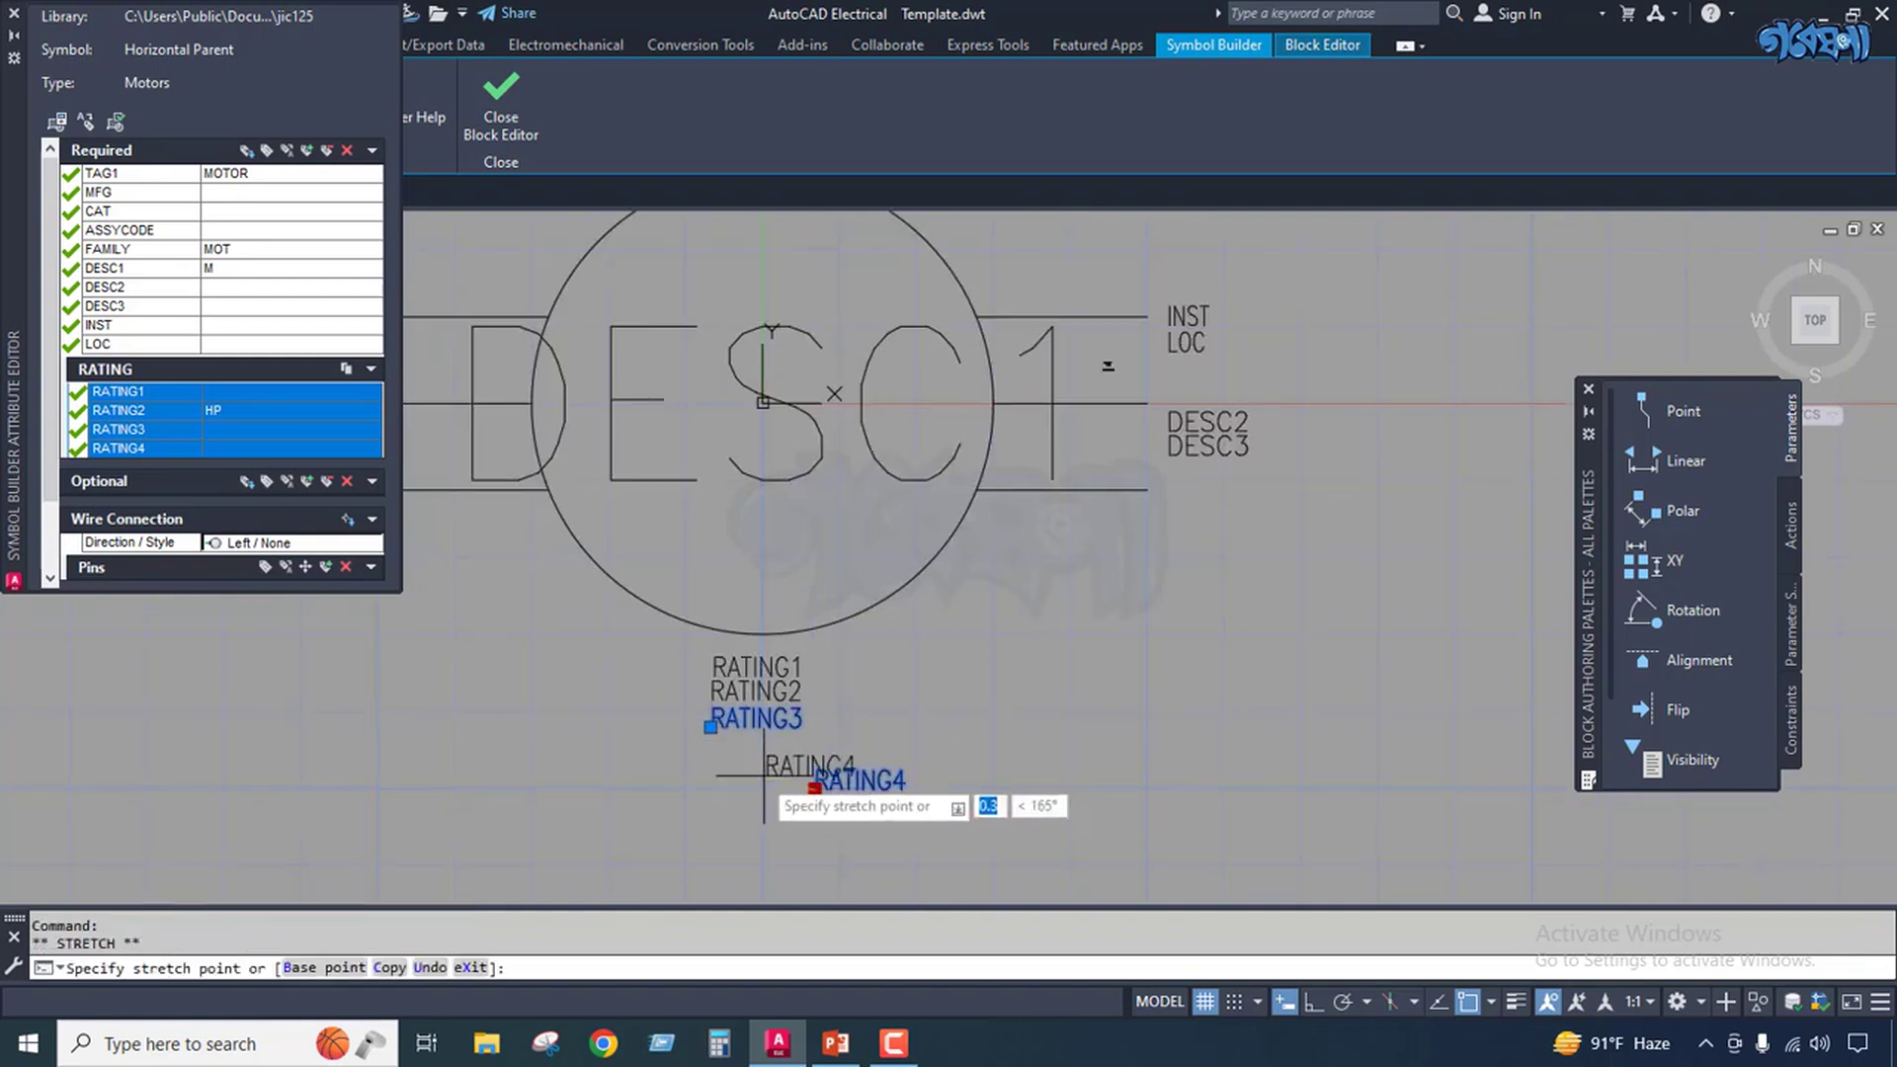
pyautogui.click(707, 756)
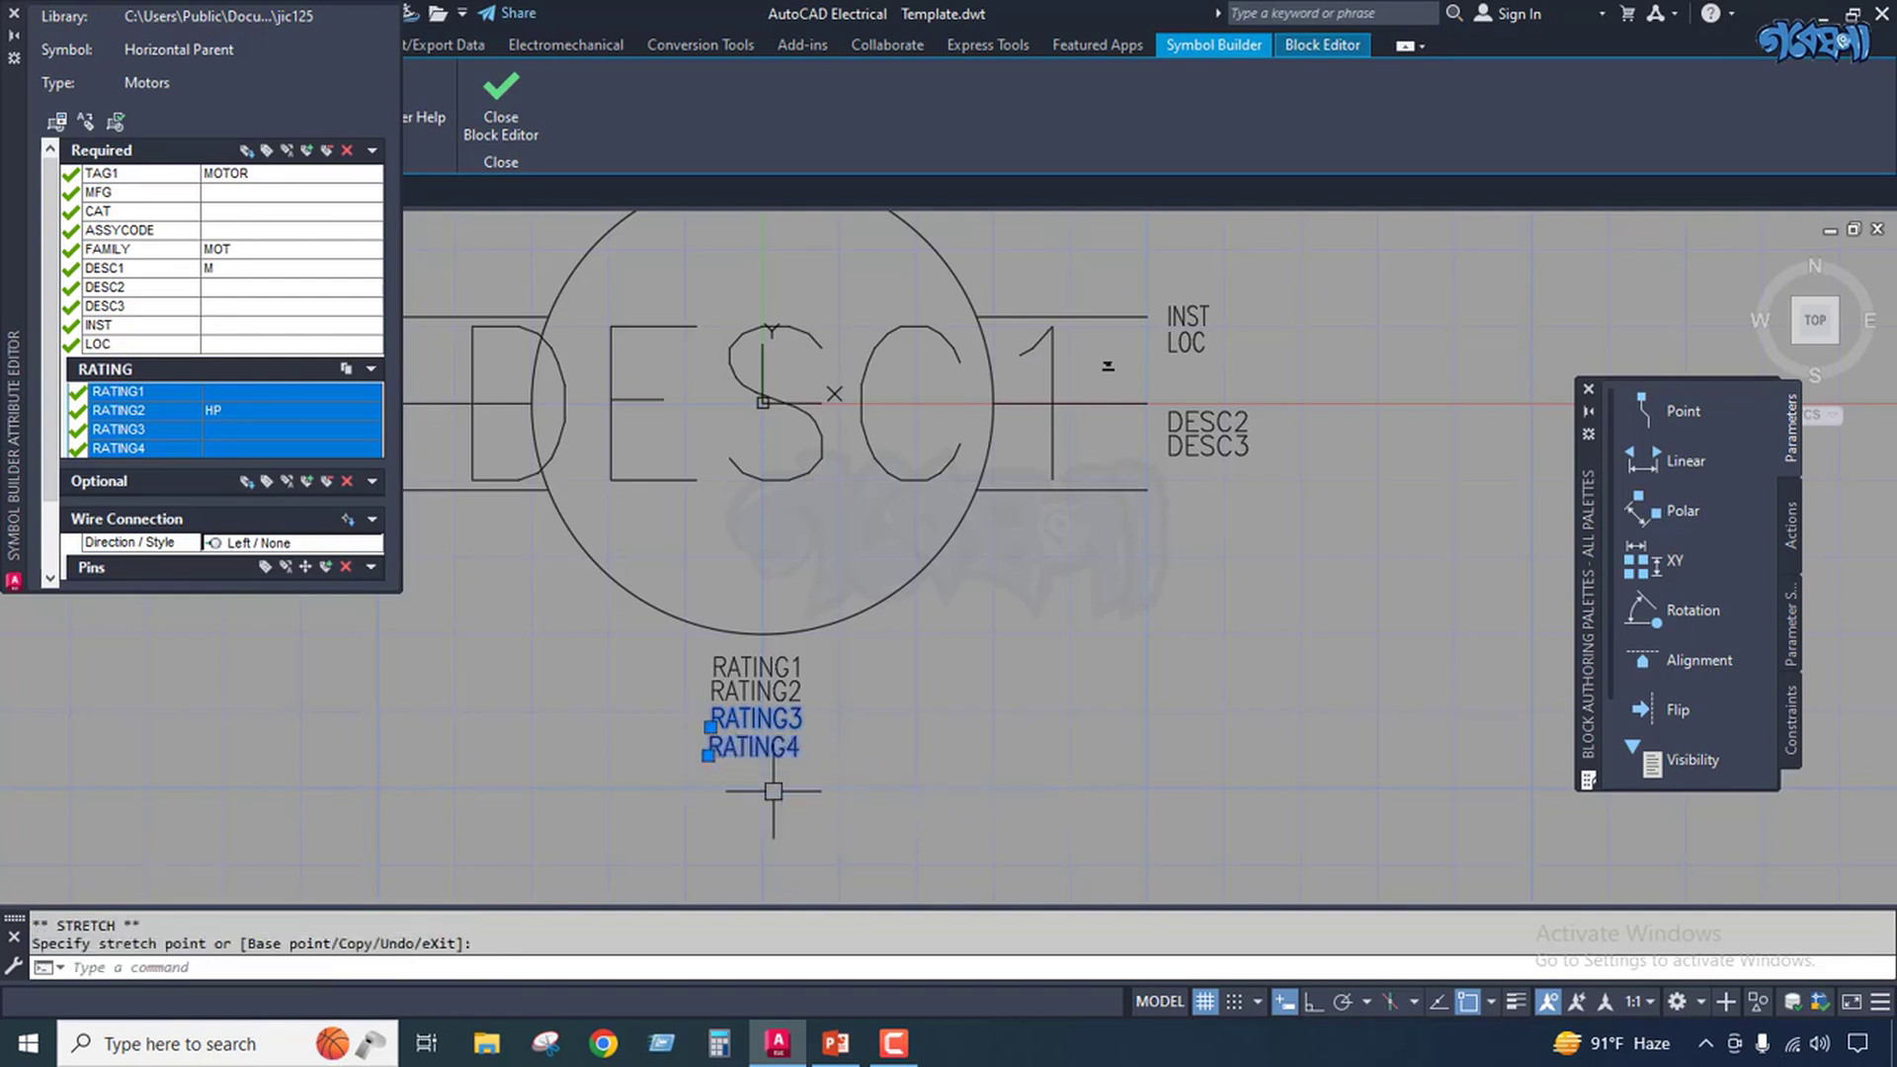
pyautogui.press('Escape')
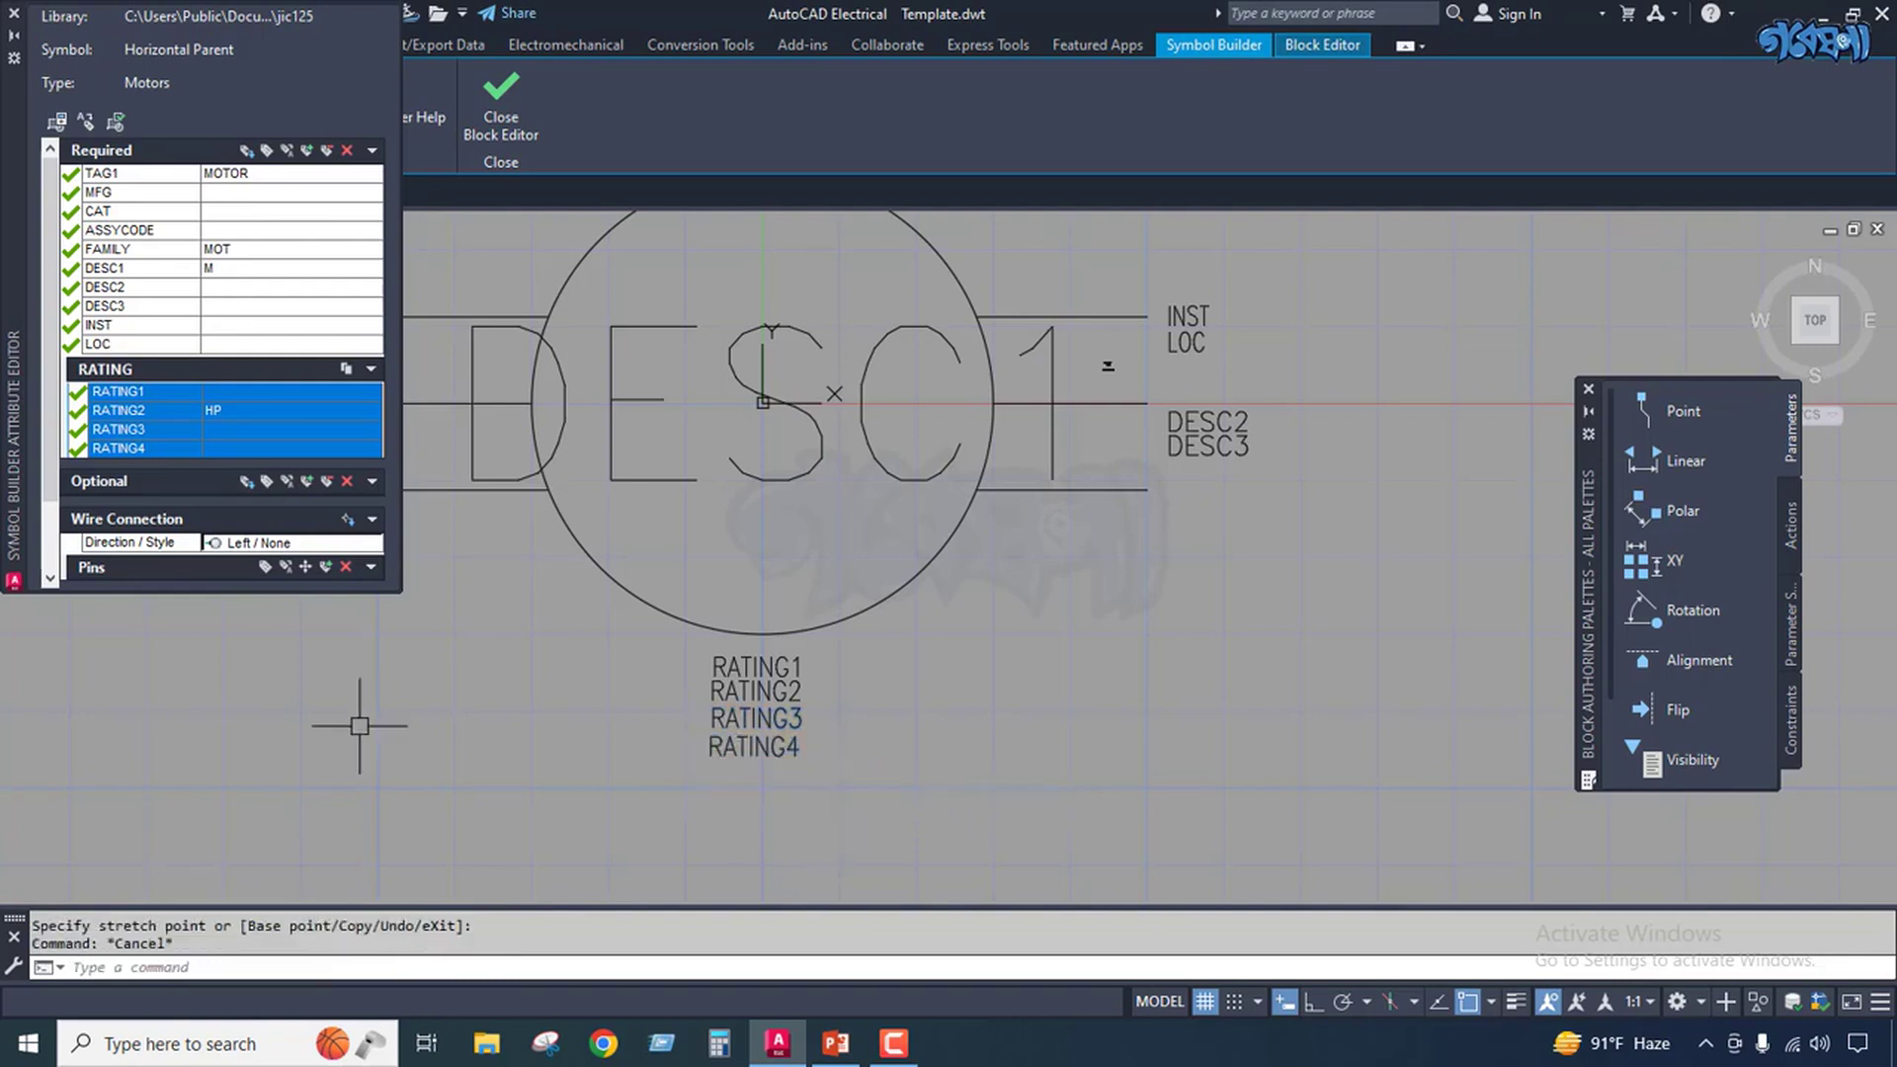
# Collapse the Rating, Required and Optional attribute sections.
pyautogui.click(372, 368)
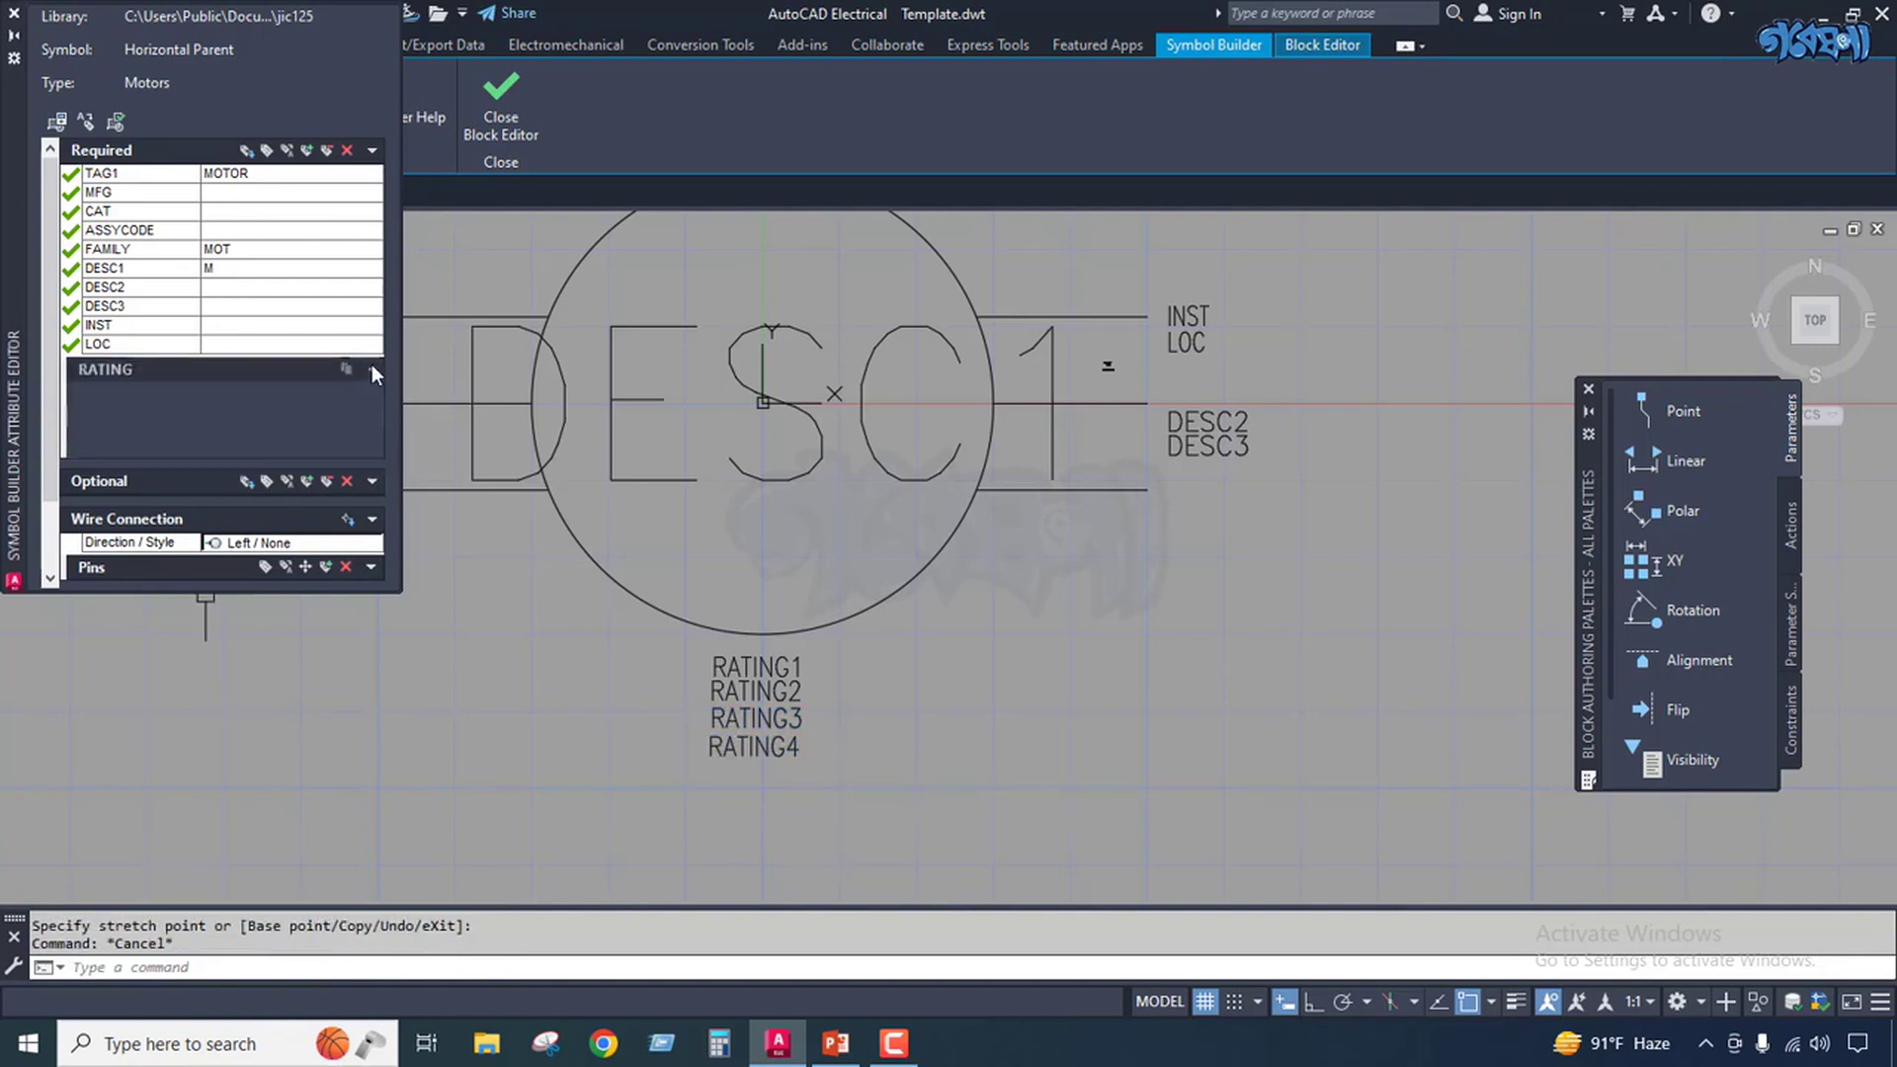
pyautogui.click(373, 151)
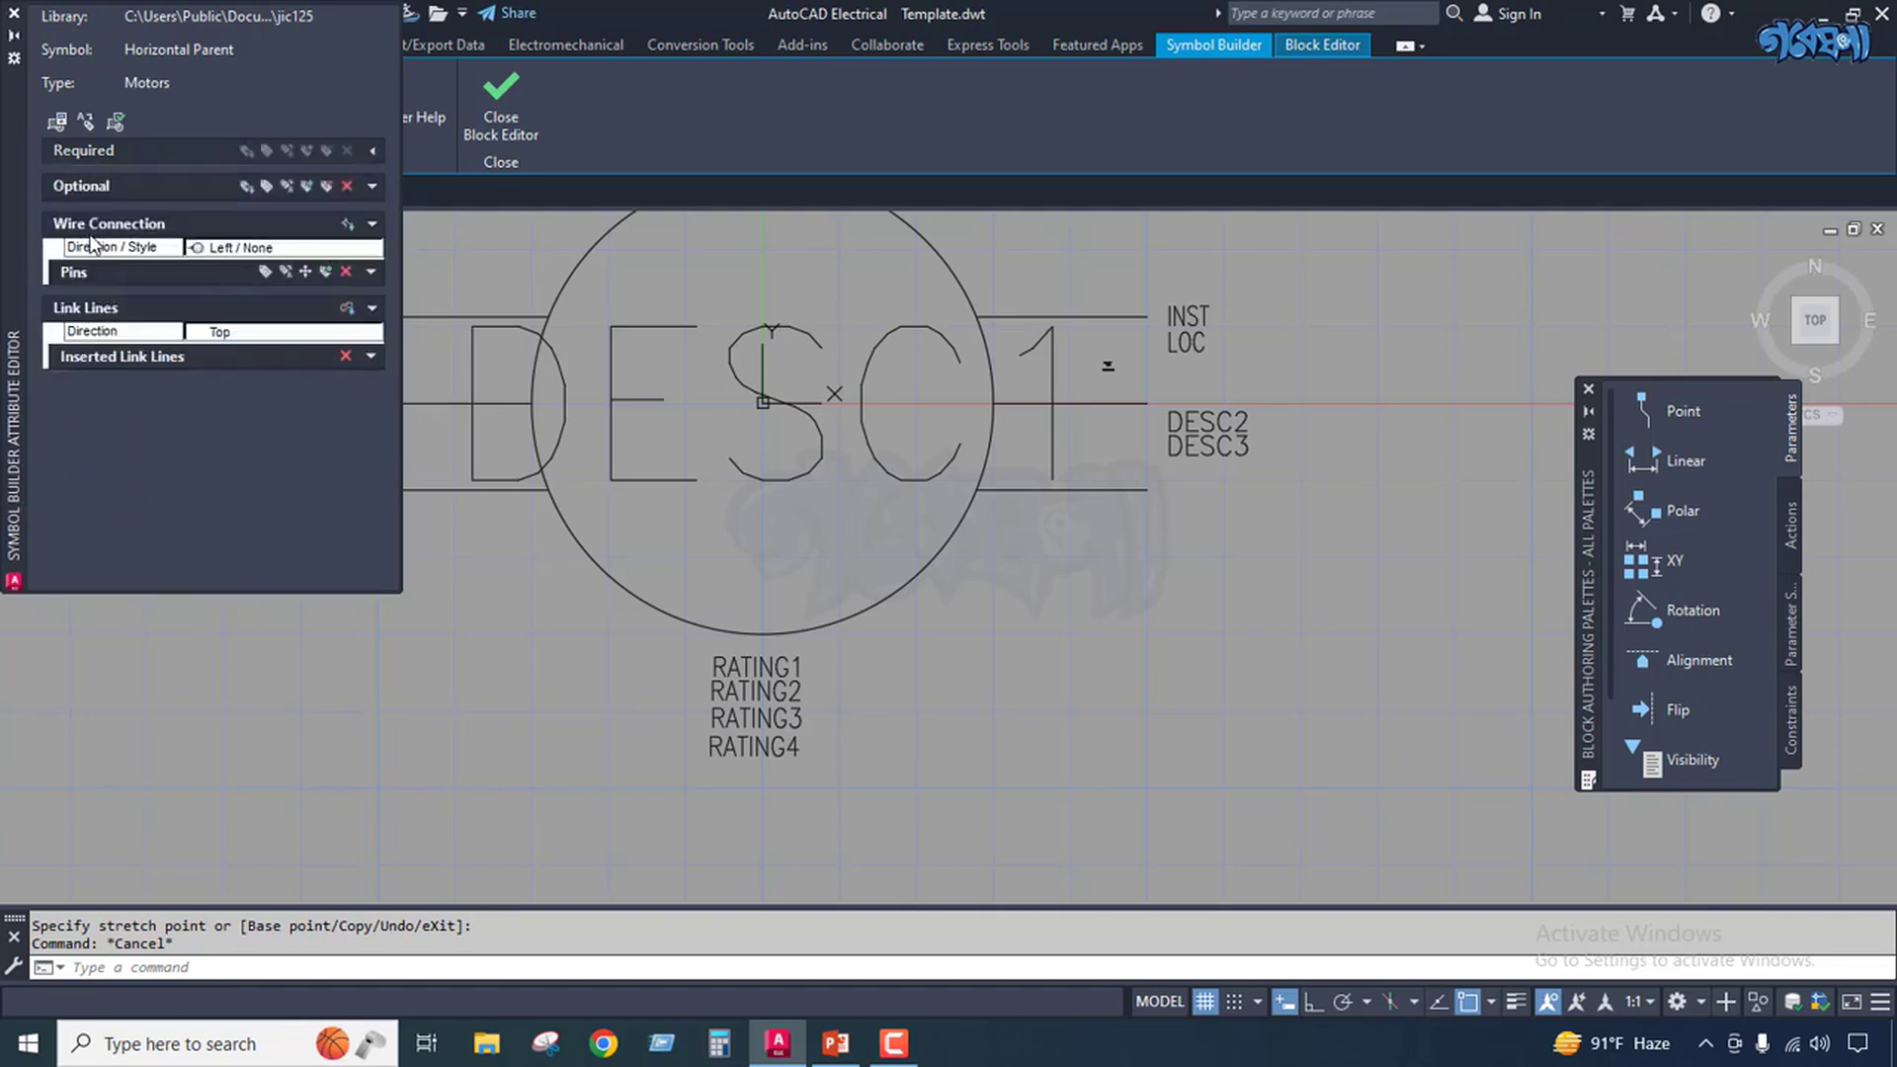
pyautogui.click(371, 151)
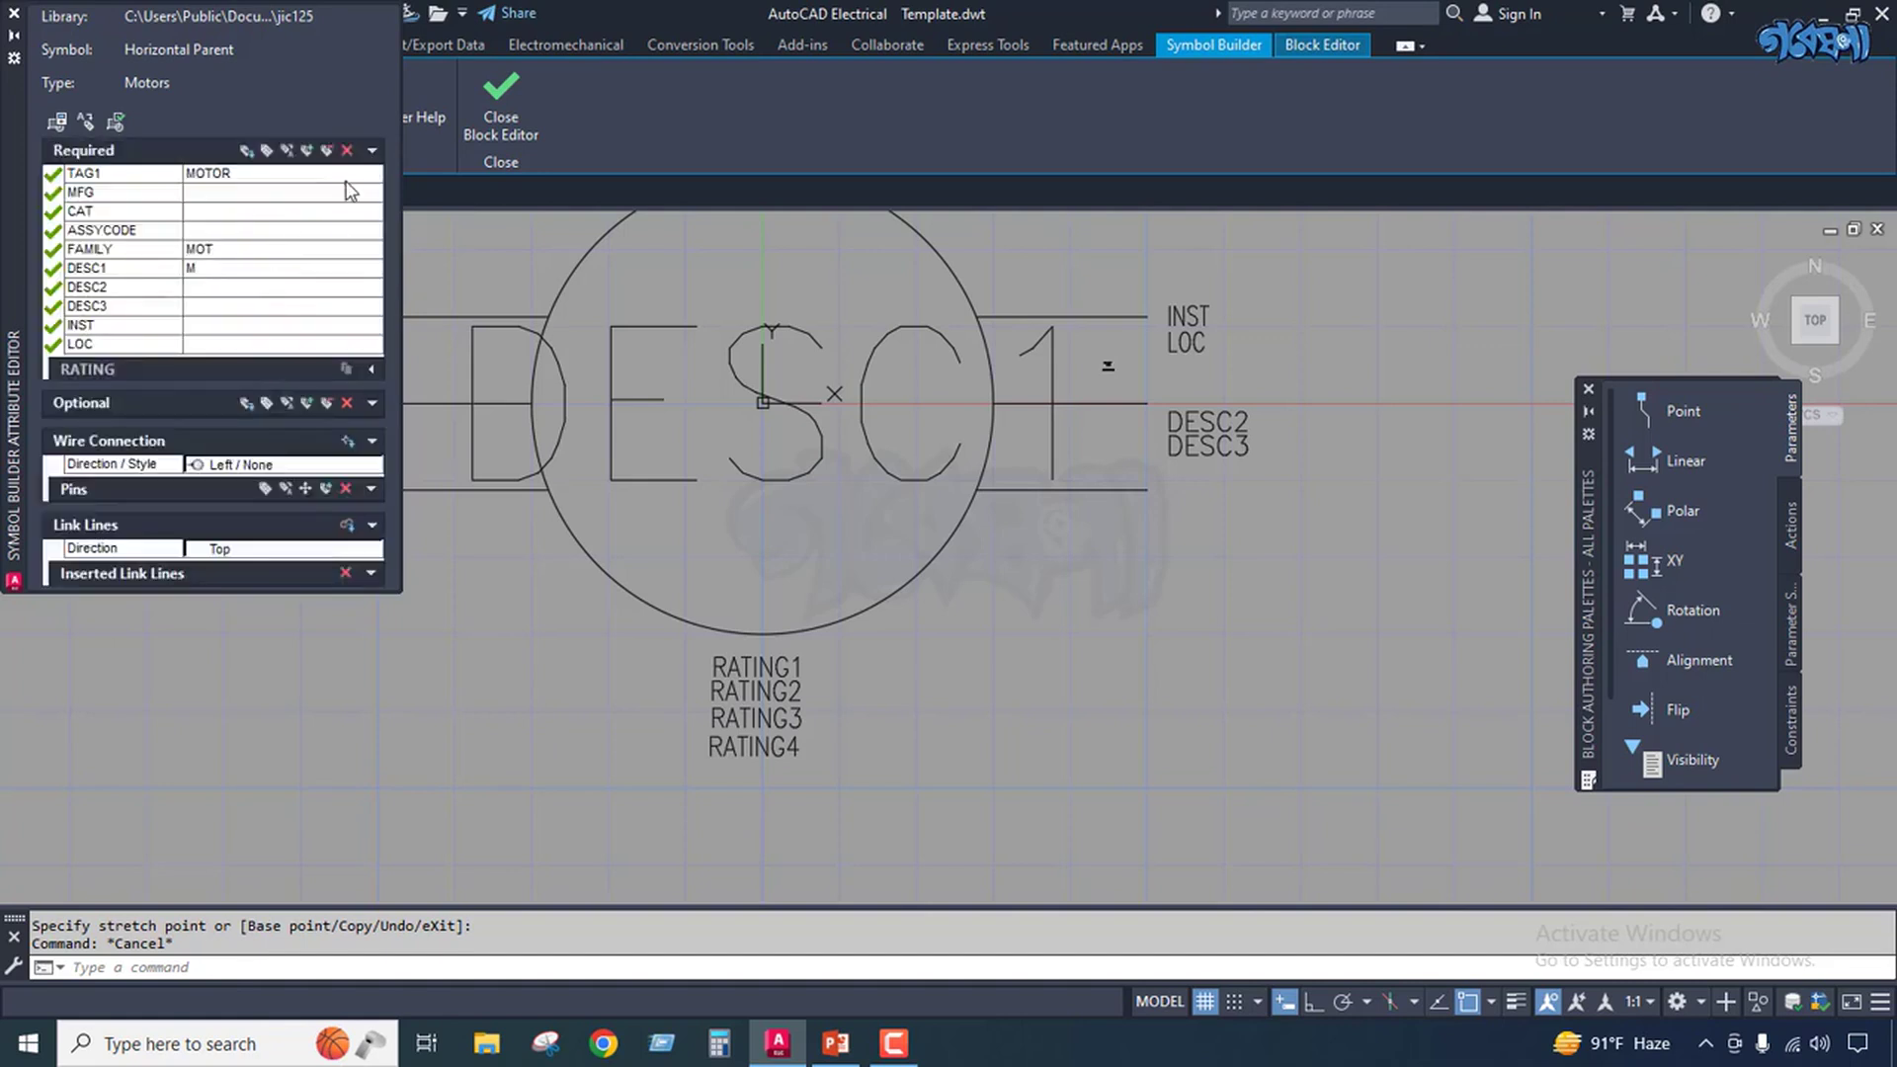
pyautogui.click(372, 151)
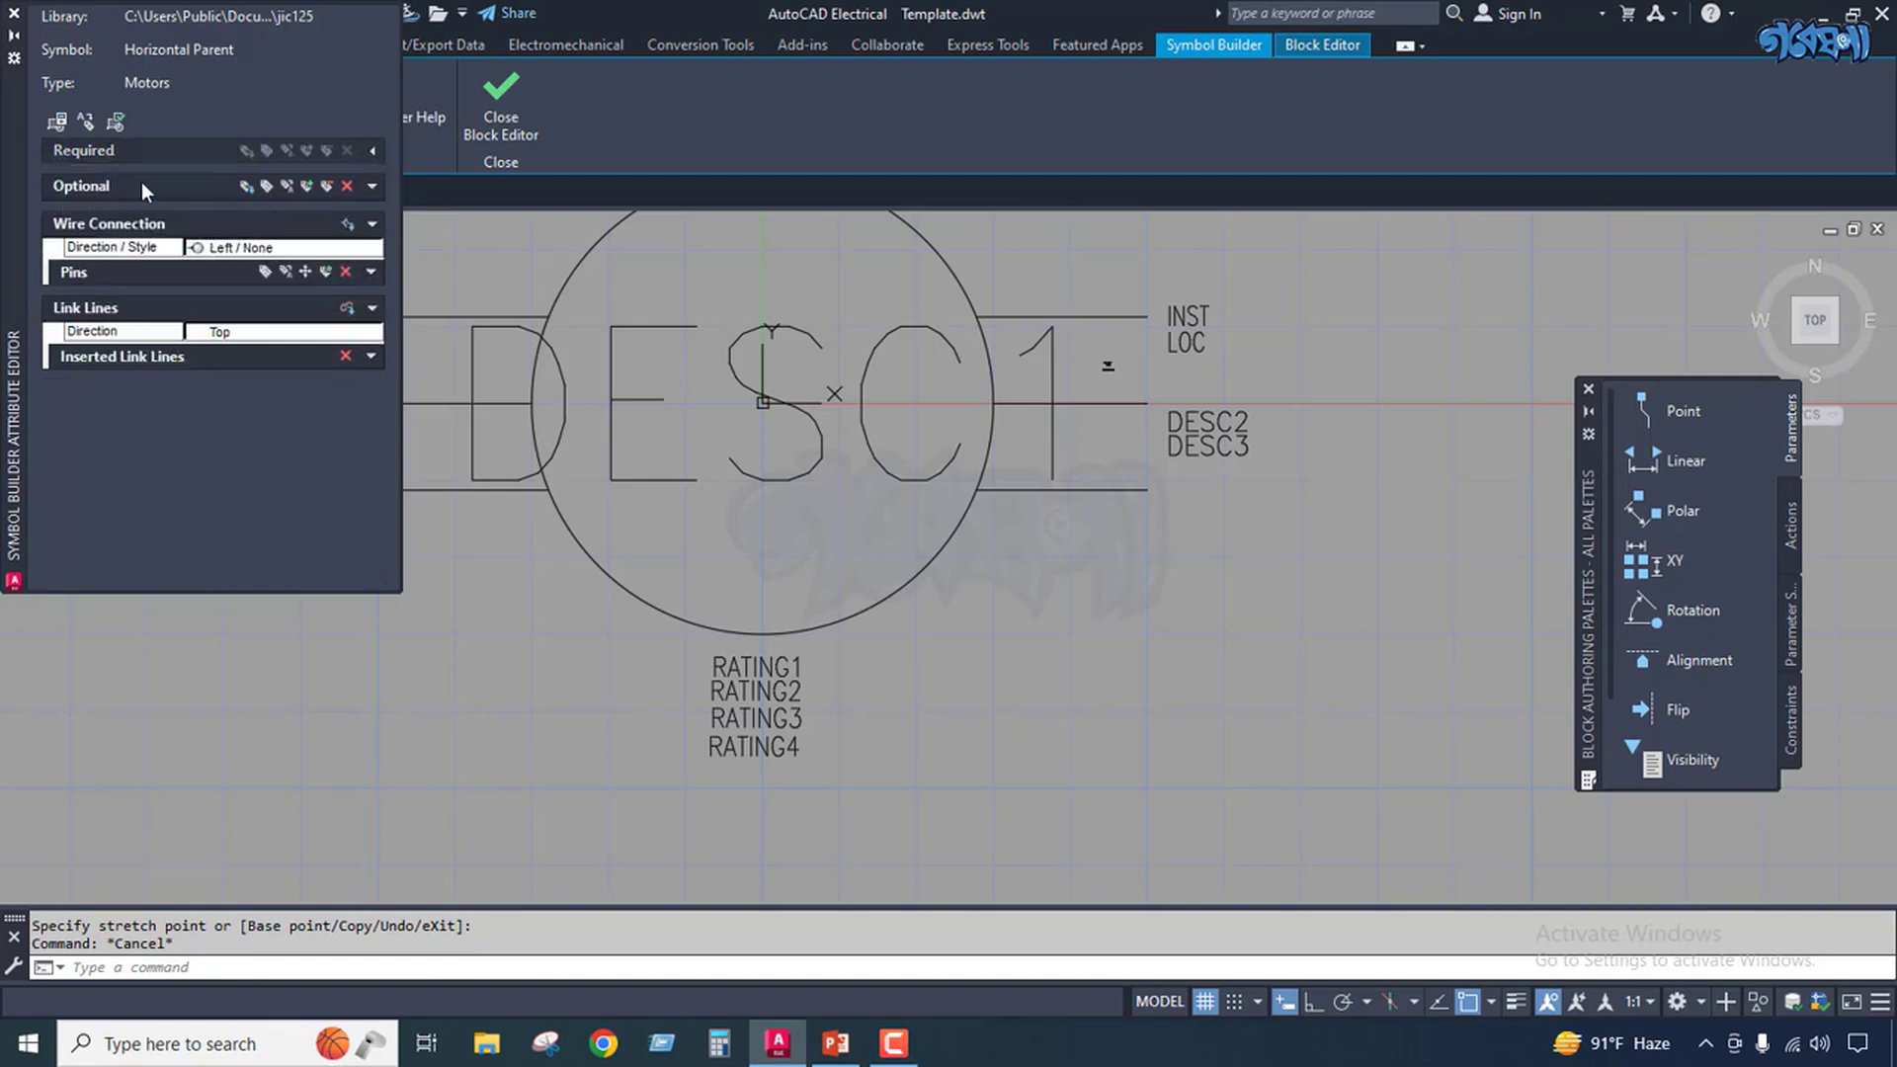
pyautogui.click(373, 183)
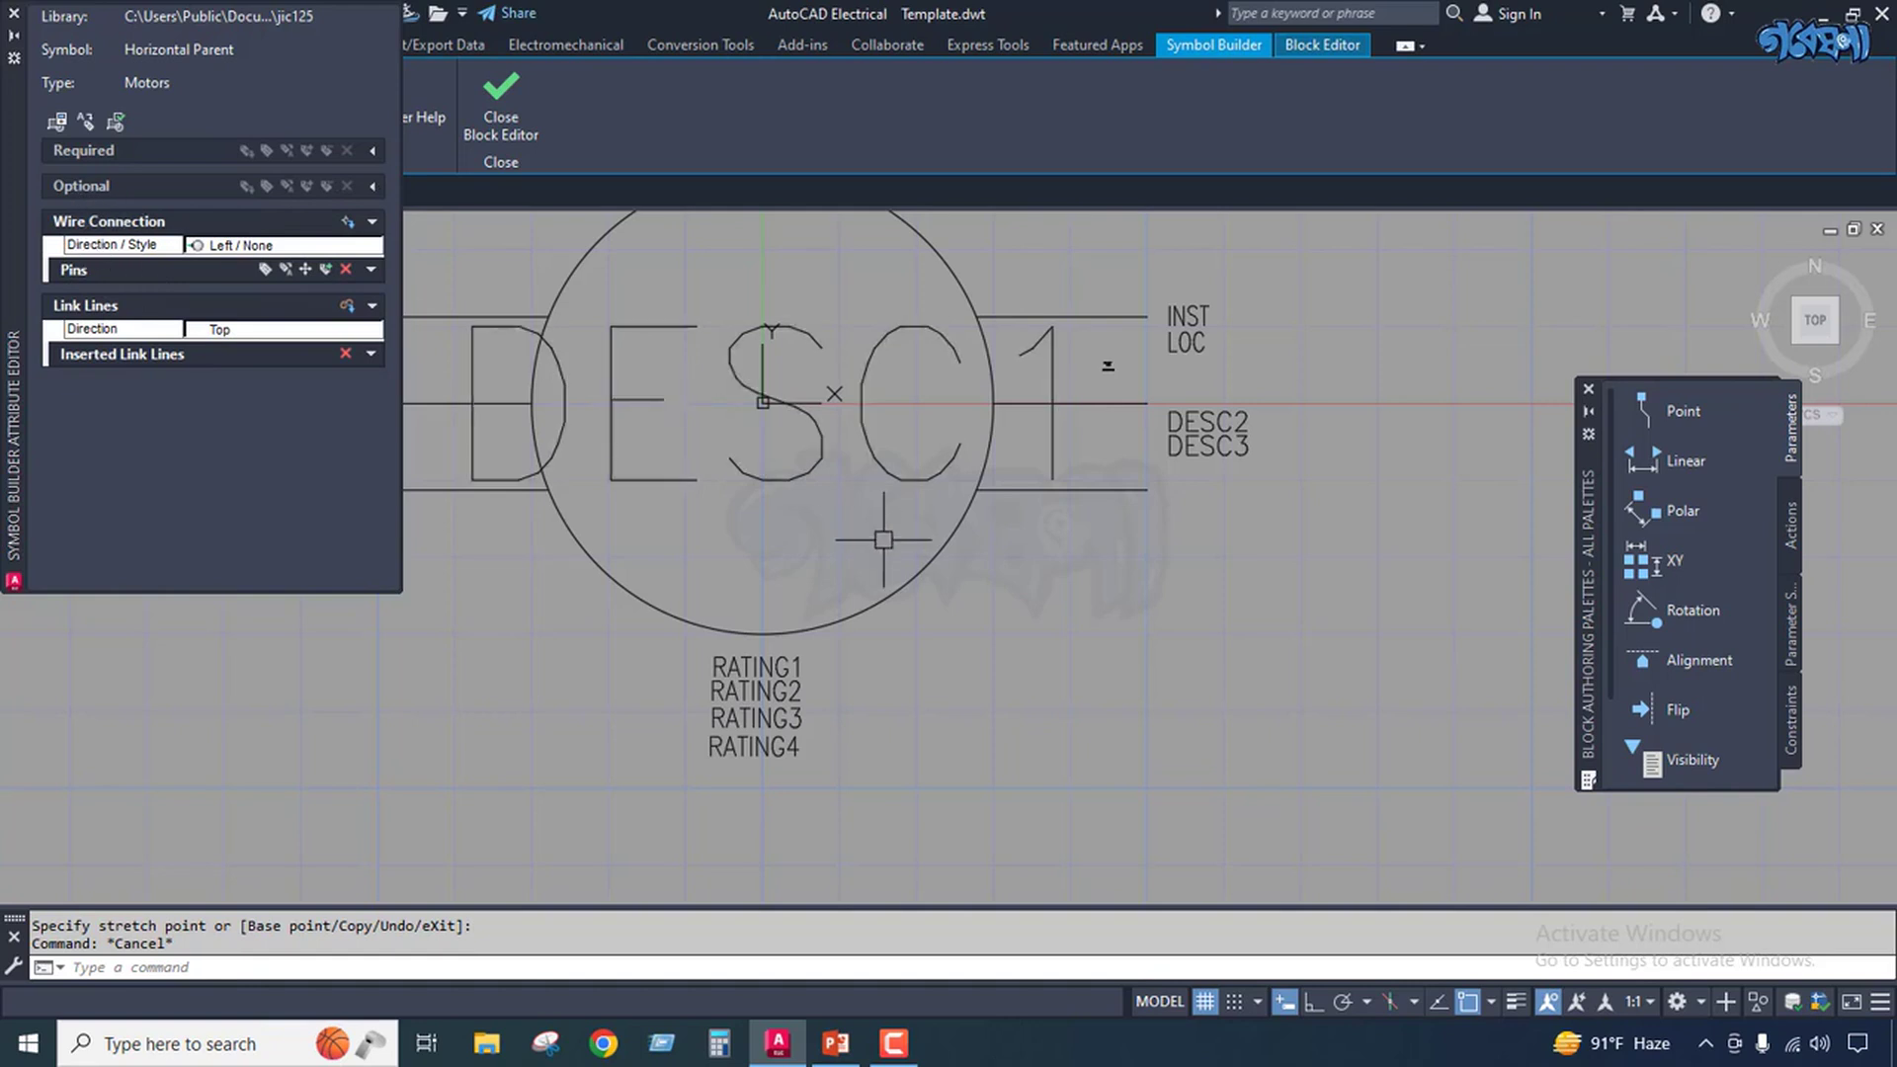
# Choose Left / None as the wire connection's direction and style.
pyautogui.scroll(-2, 982, 754)
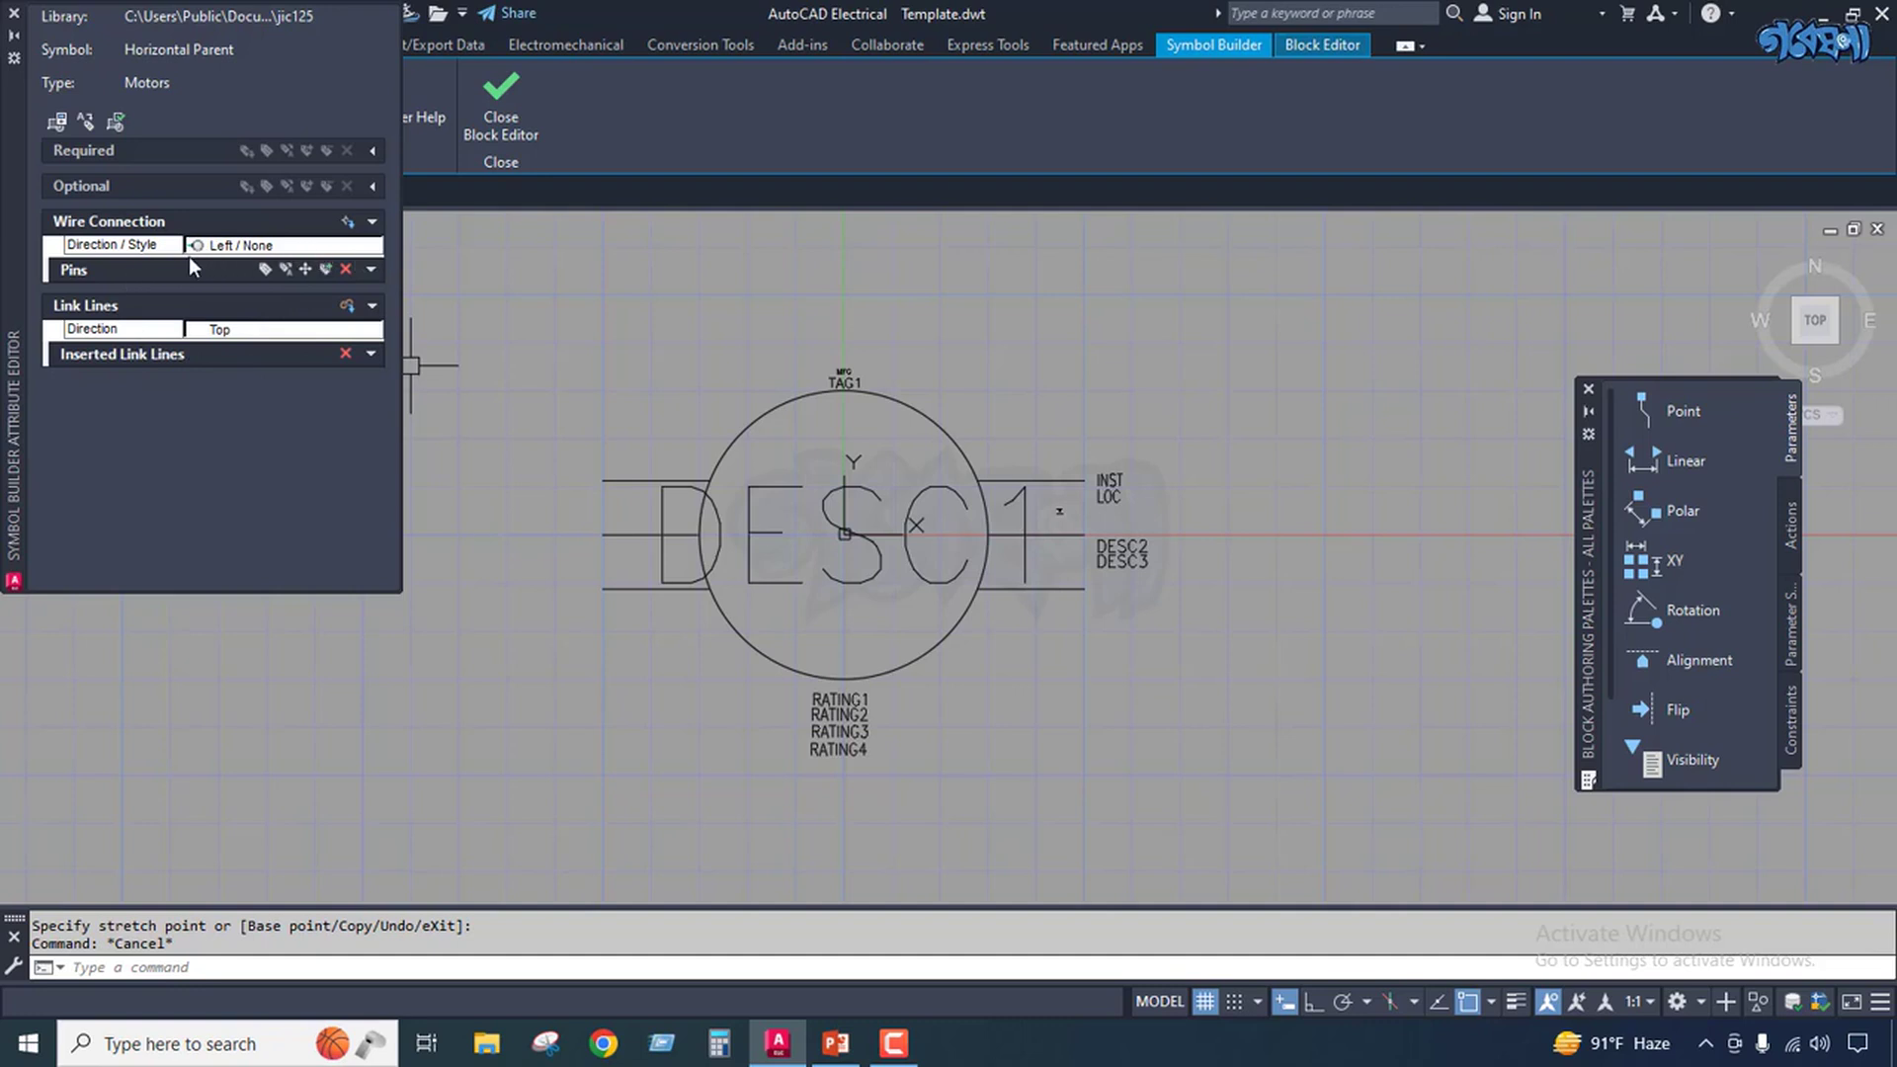
pyautogui.click(341, 248)
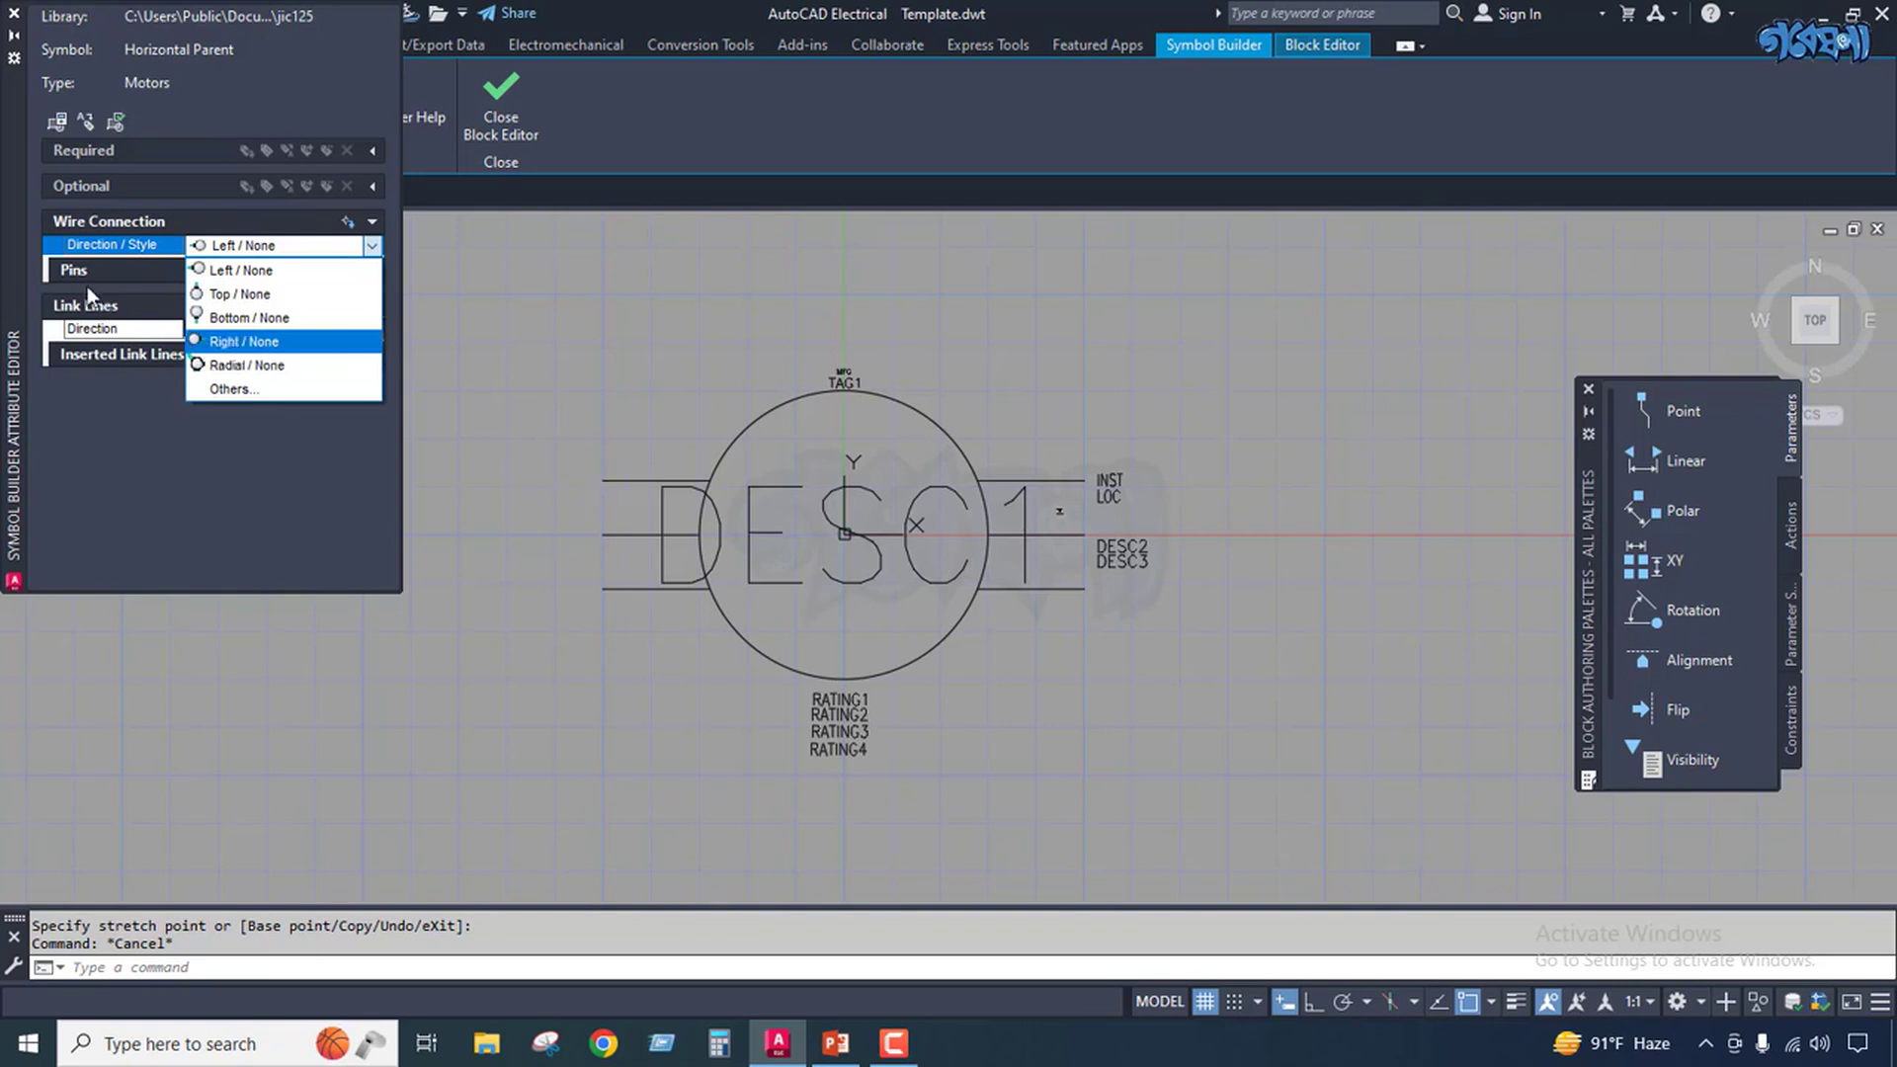
pyautogui.press('Down')
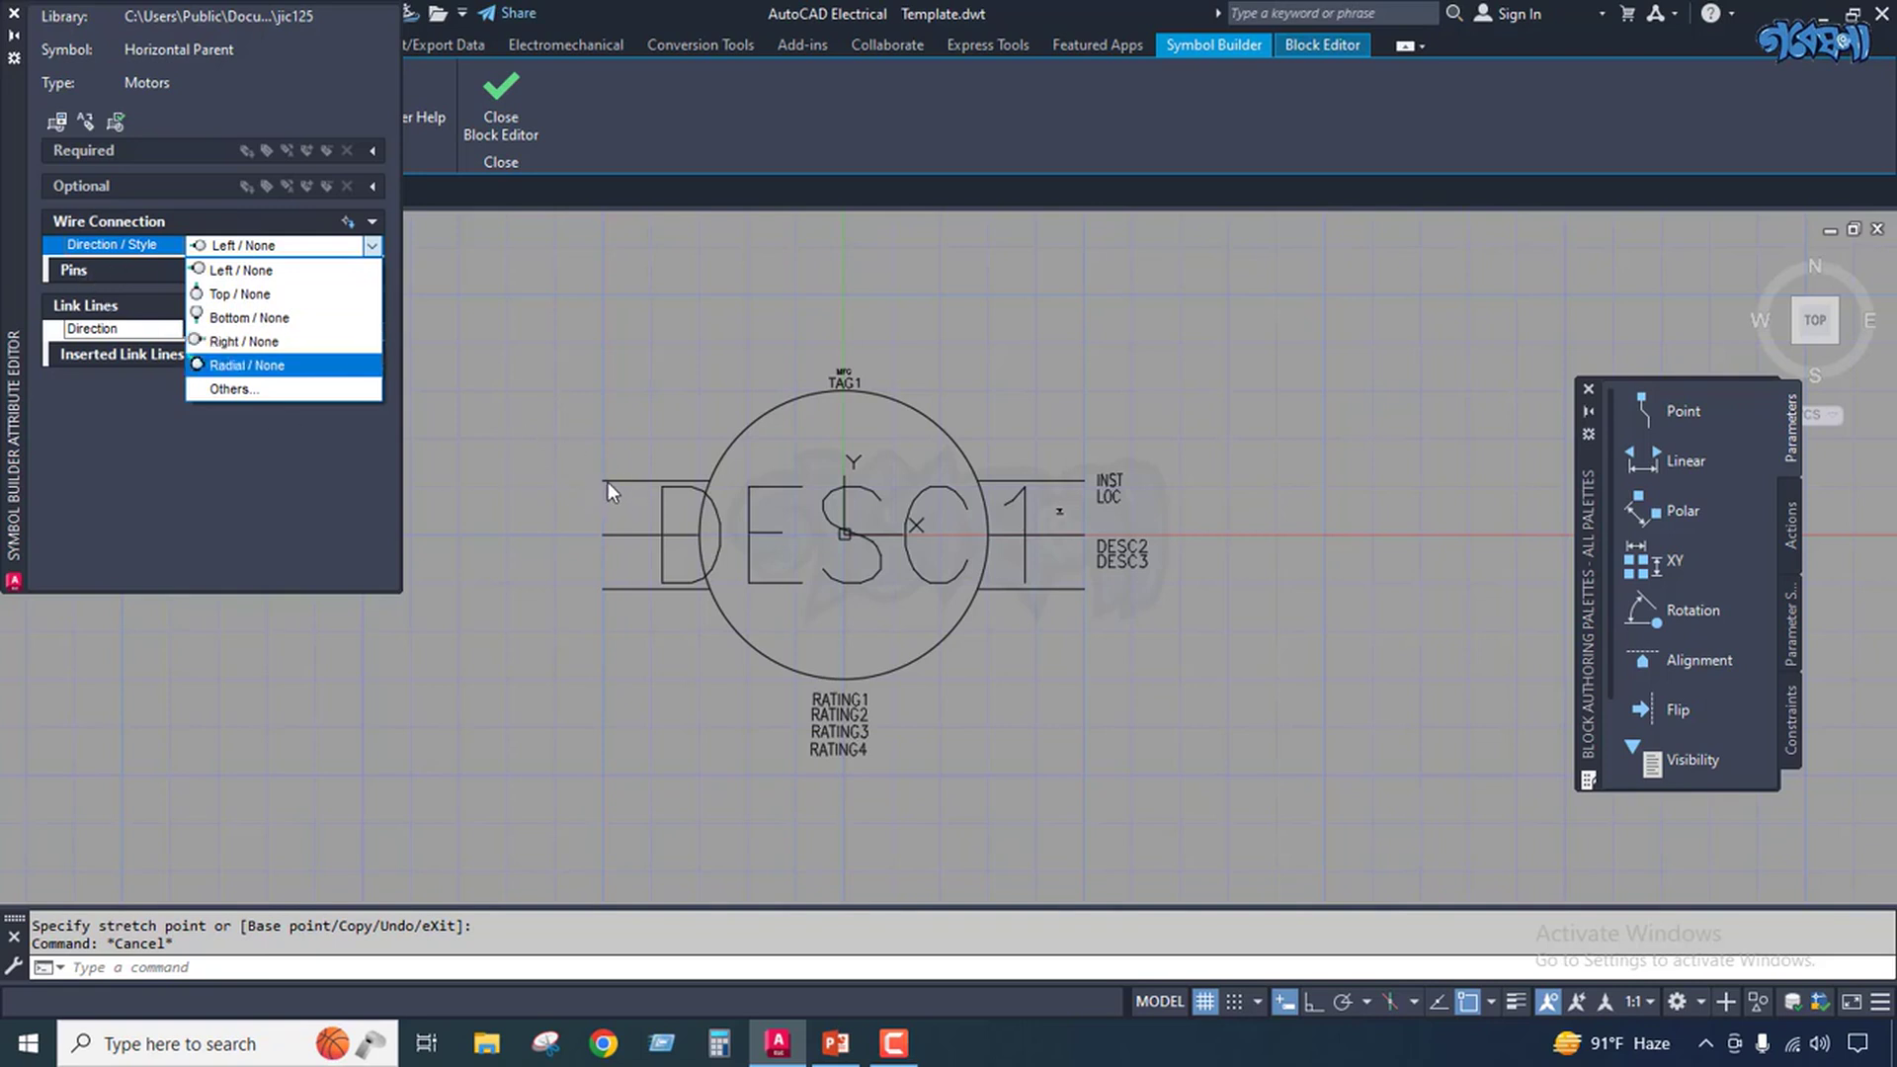
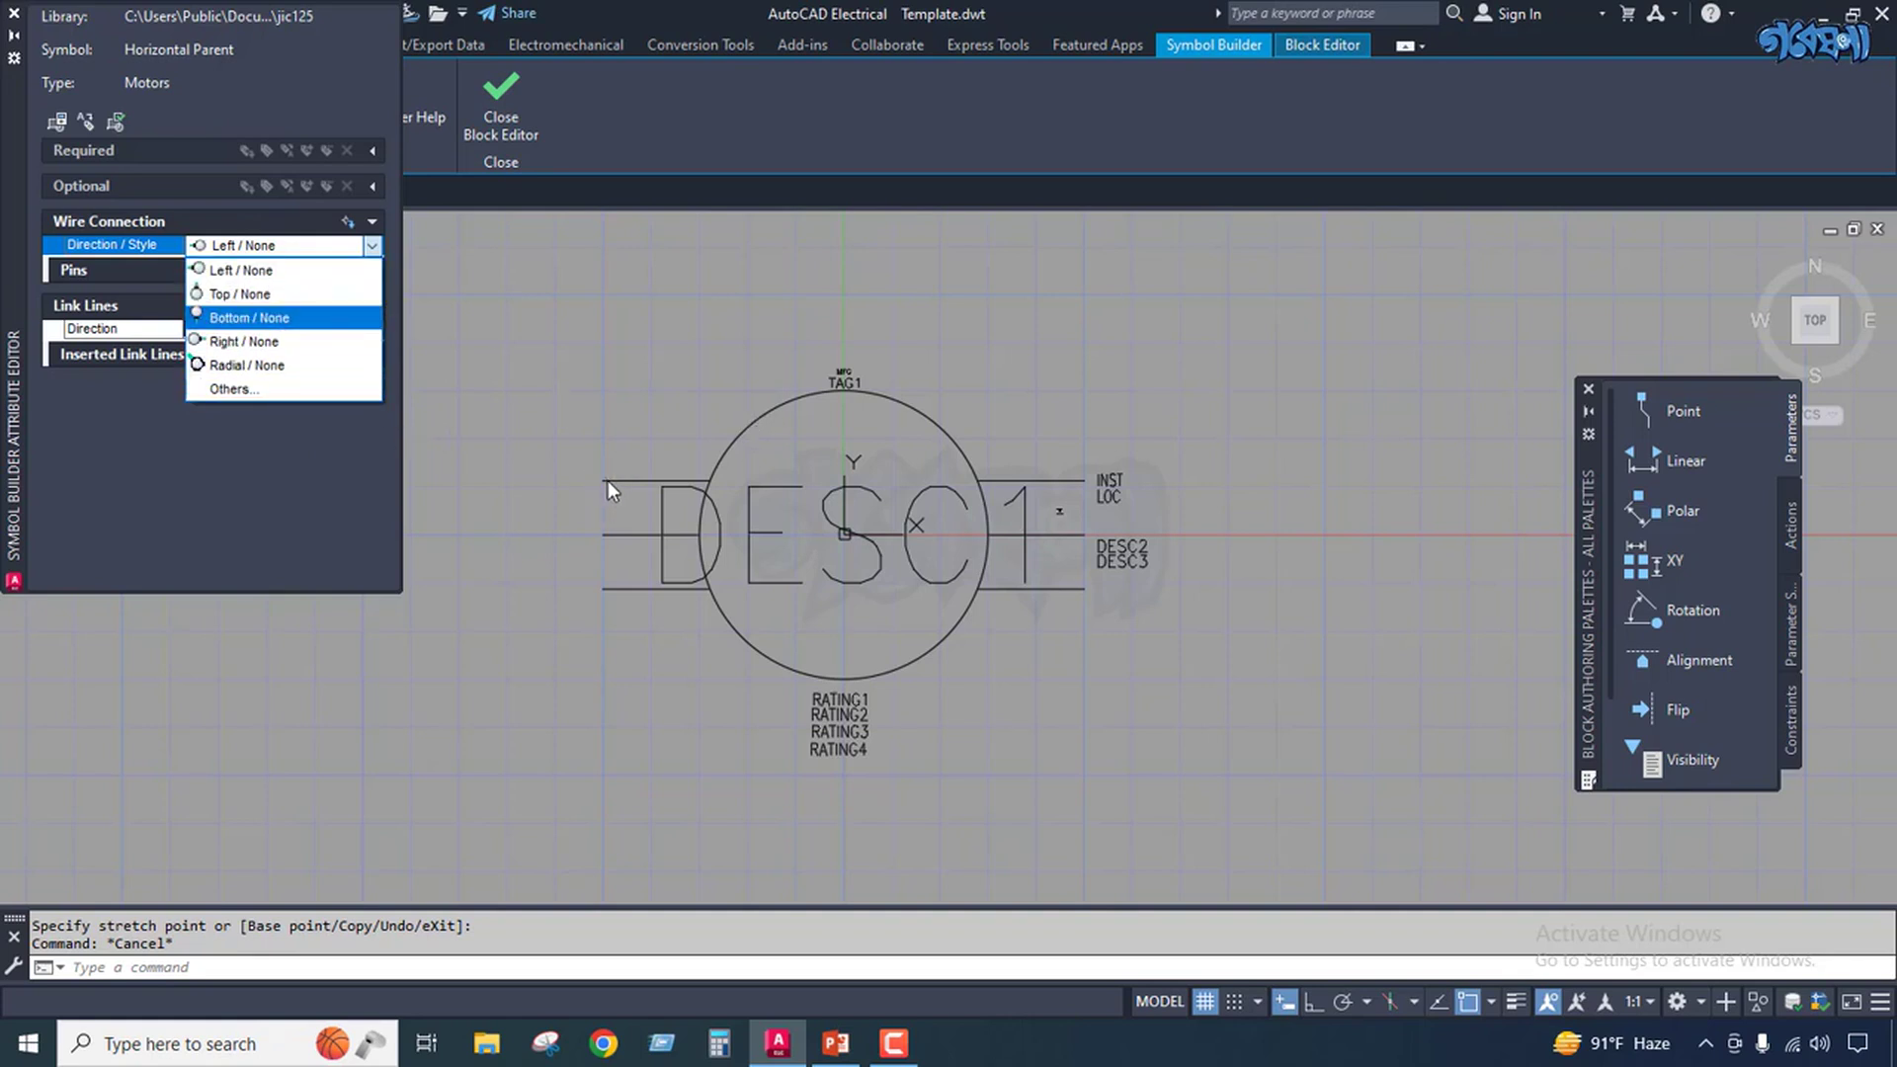
pyautogui.click(241, 271)
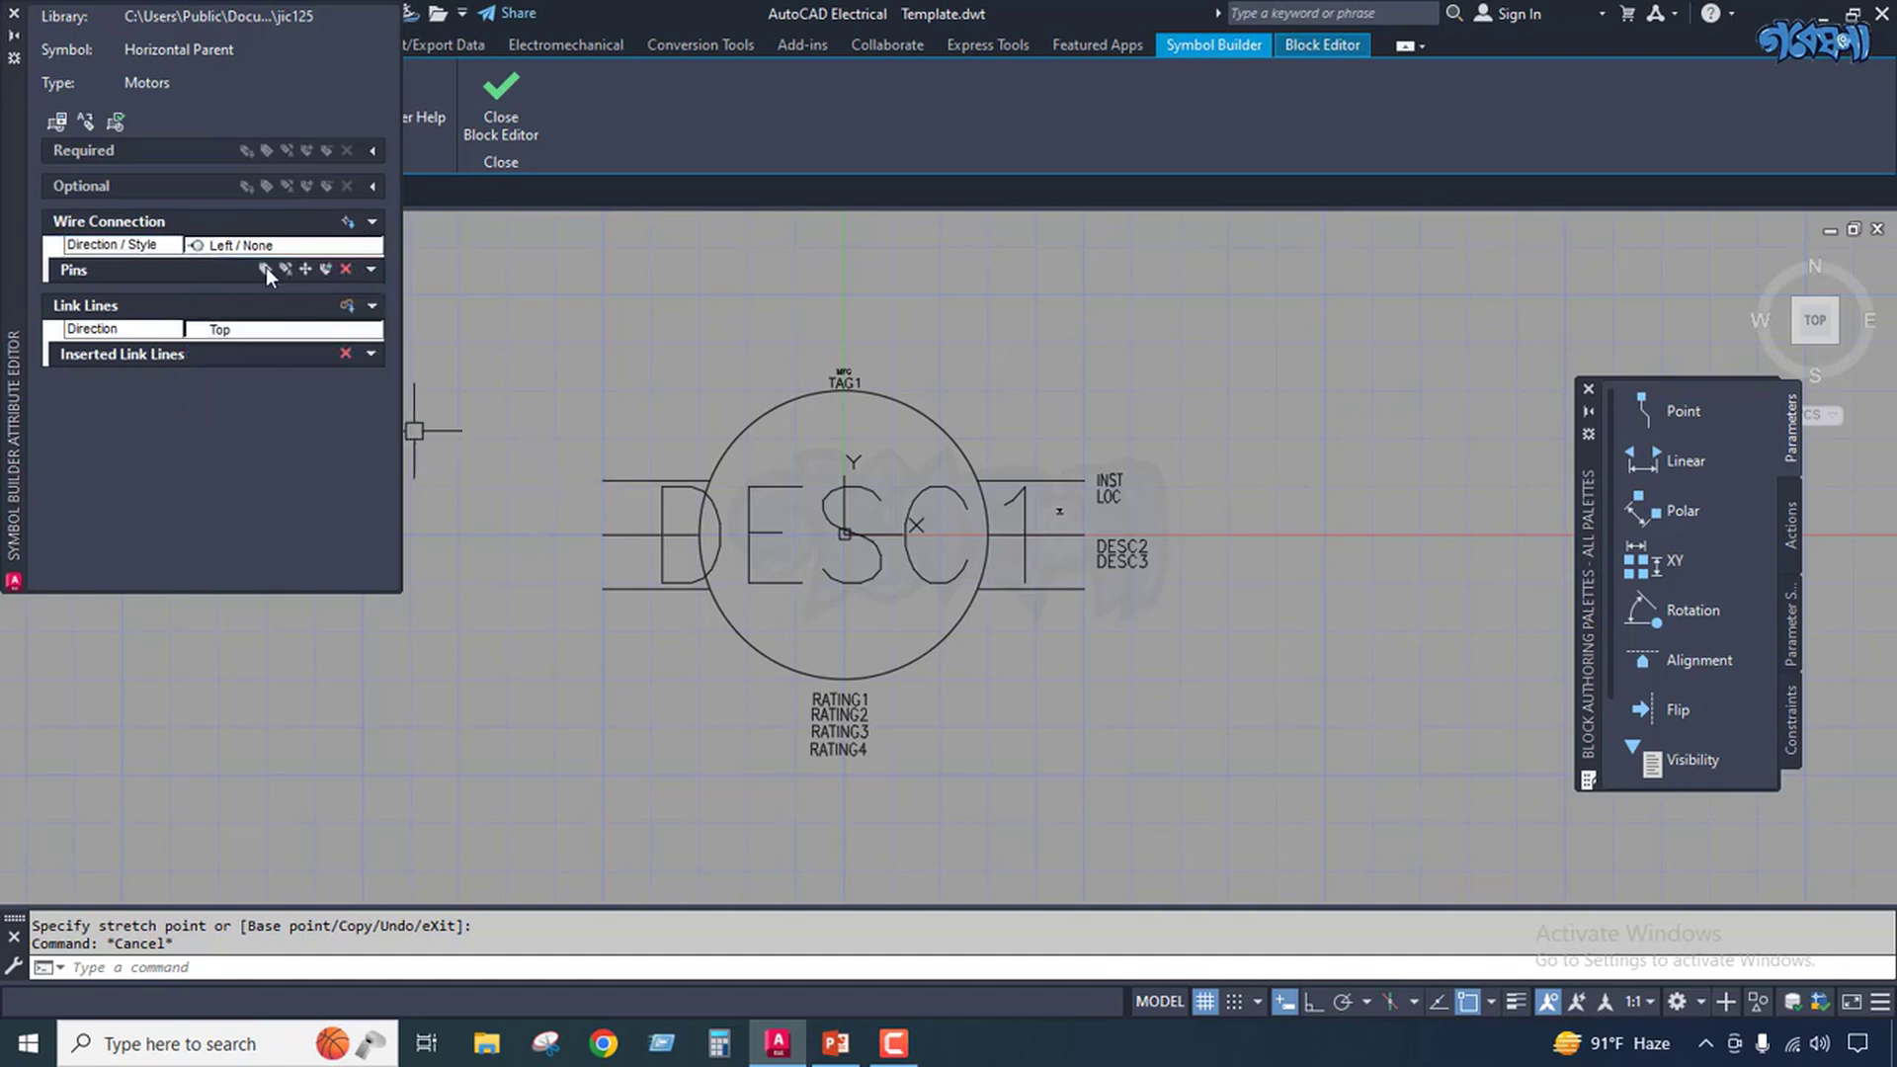
pyautogui.click(219, 247)
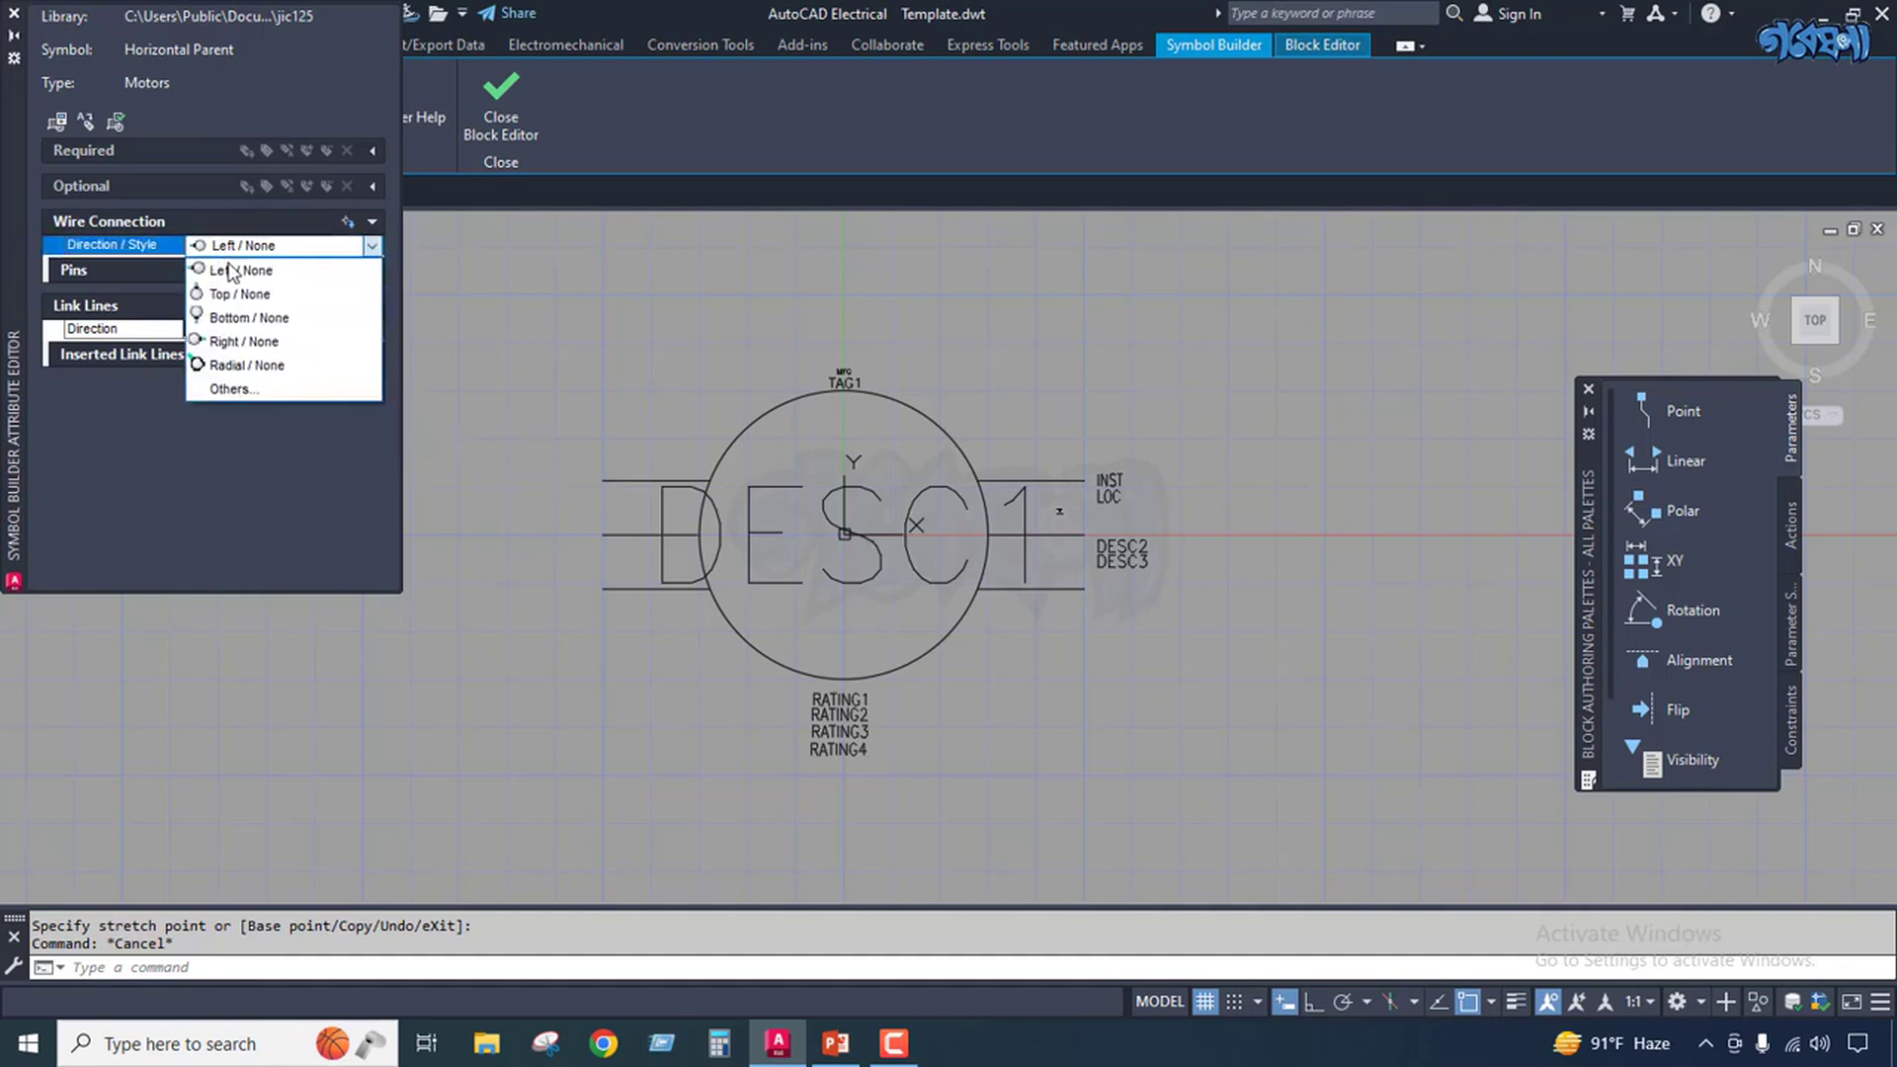
pyautogui.click(231, 271)
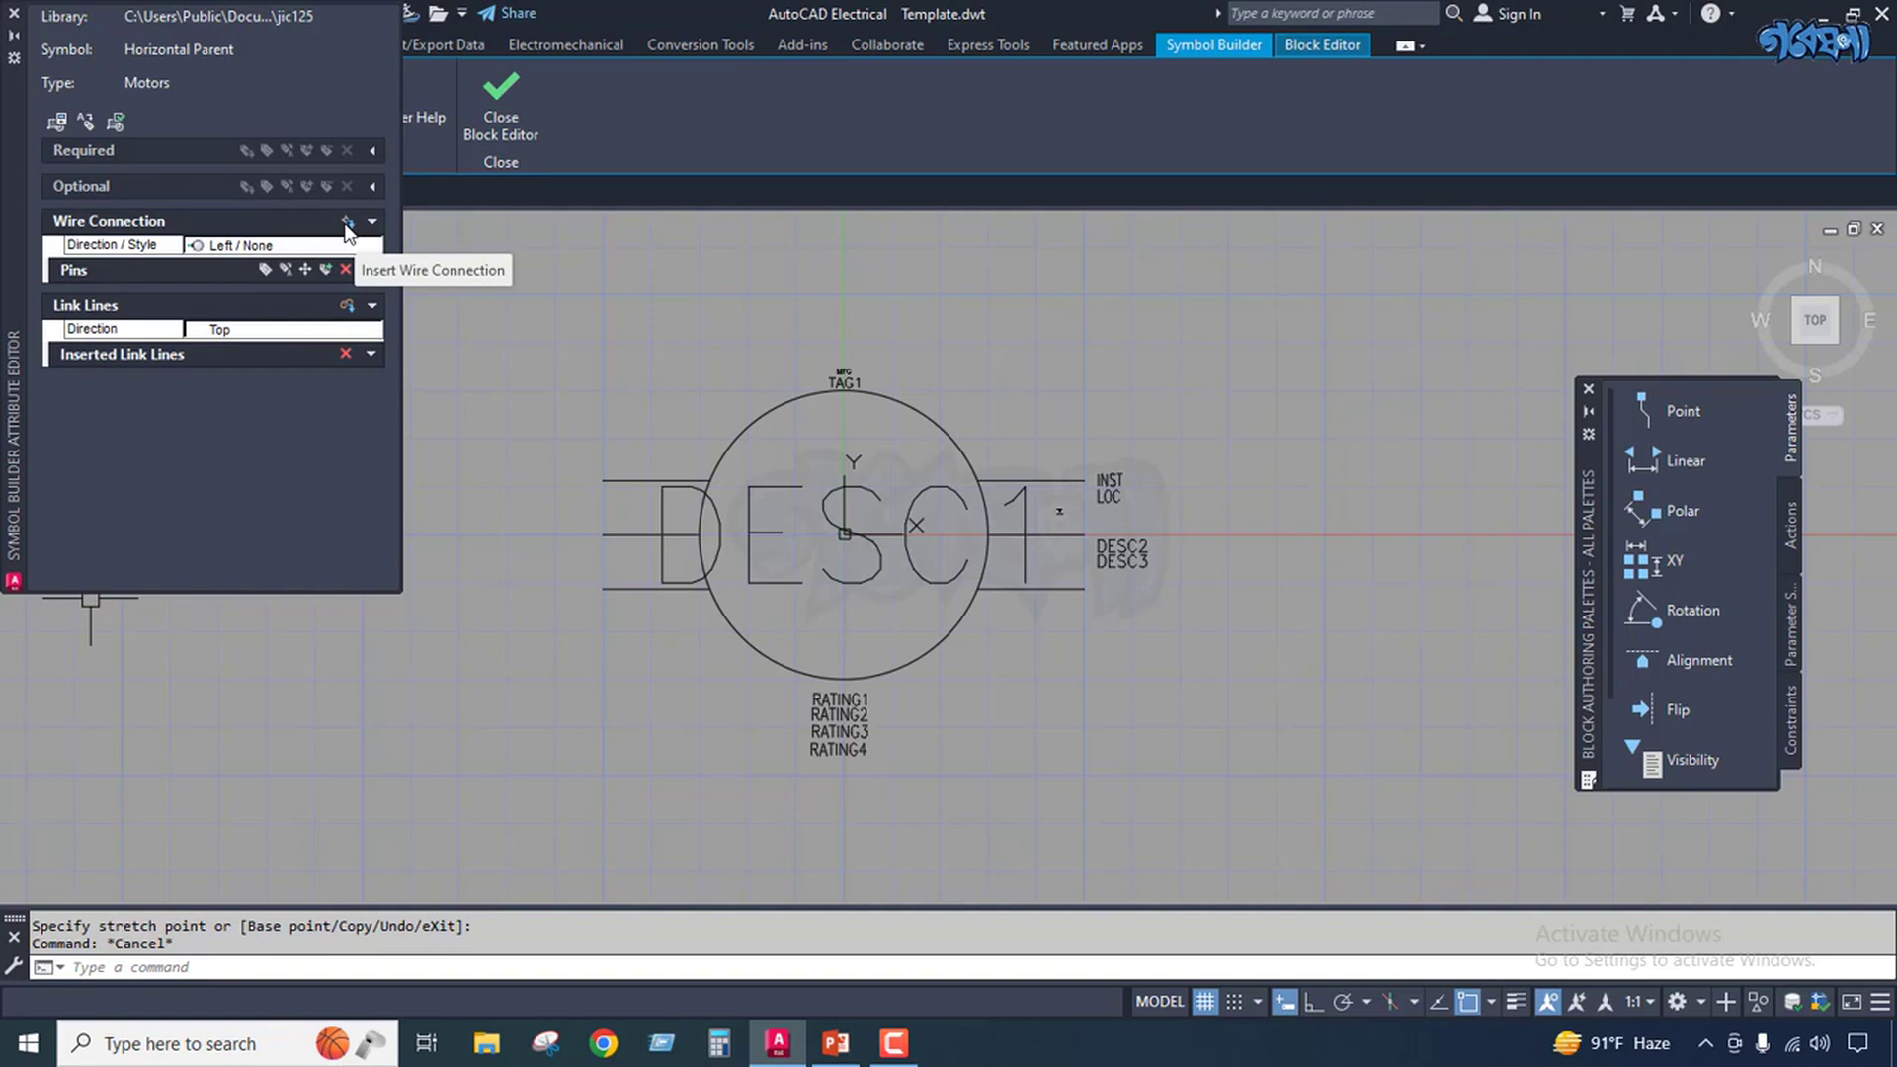
pyautogui.click(122, 244)
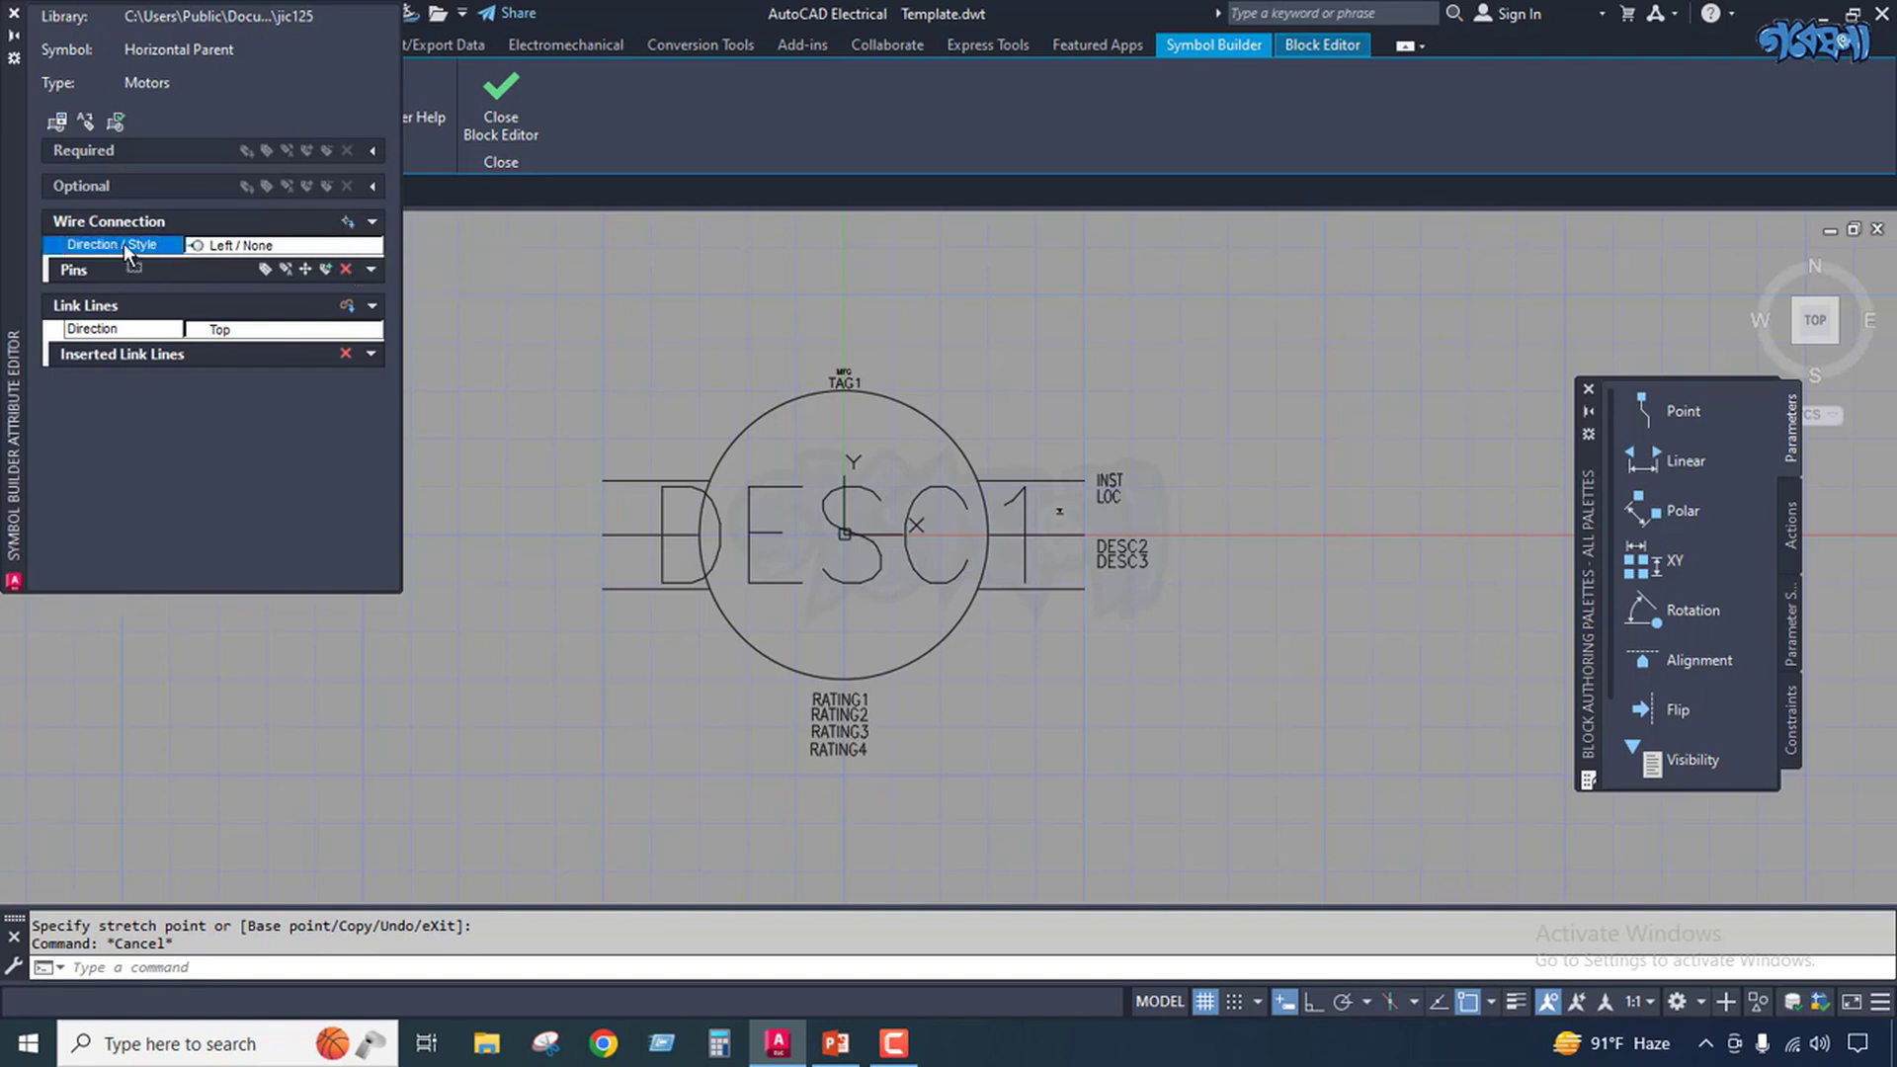
# Insert wire connections at the outer ends of the three lines left of the circle, working from the top line to the bottom.
pyautogui.click(347, 221)
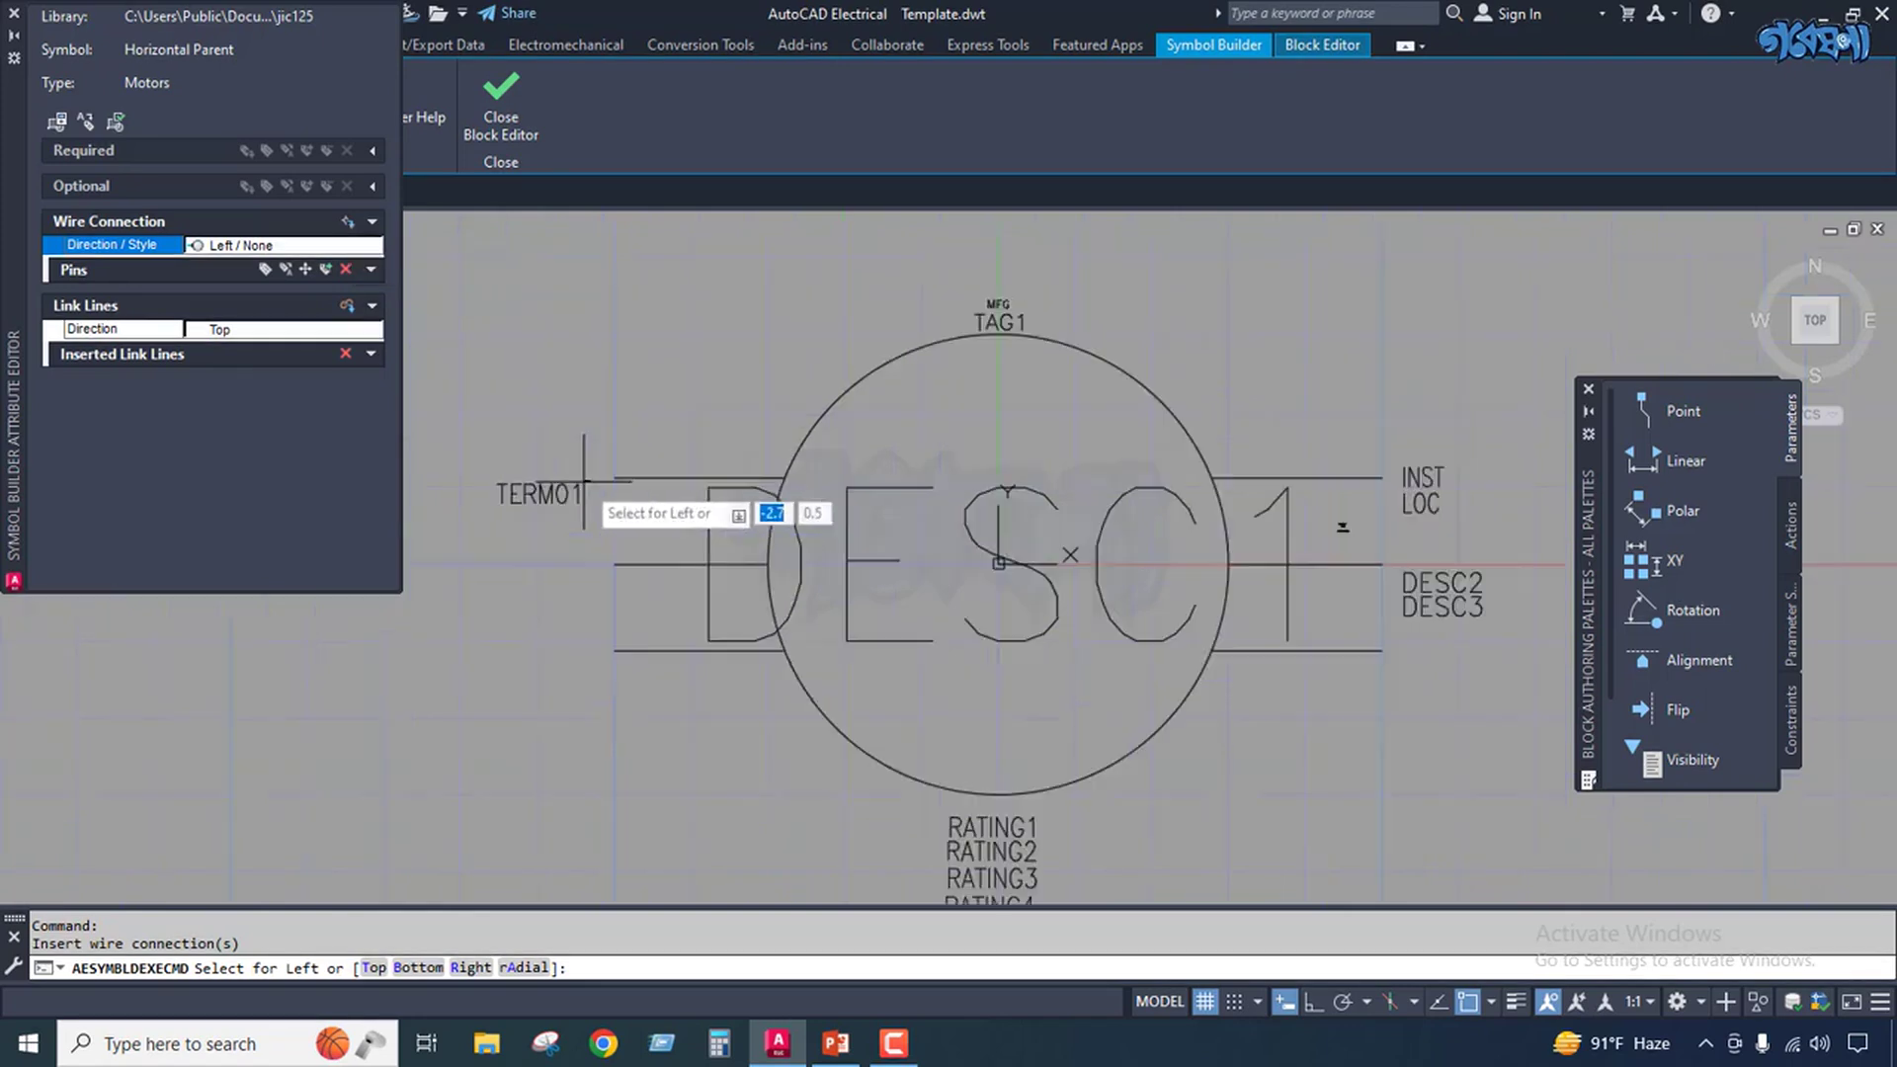
pyautogui.scroll(4, 617, 472)
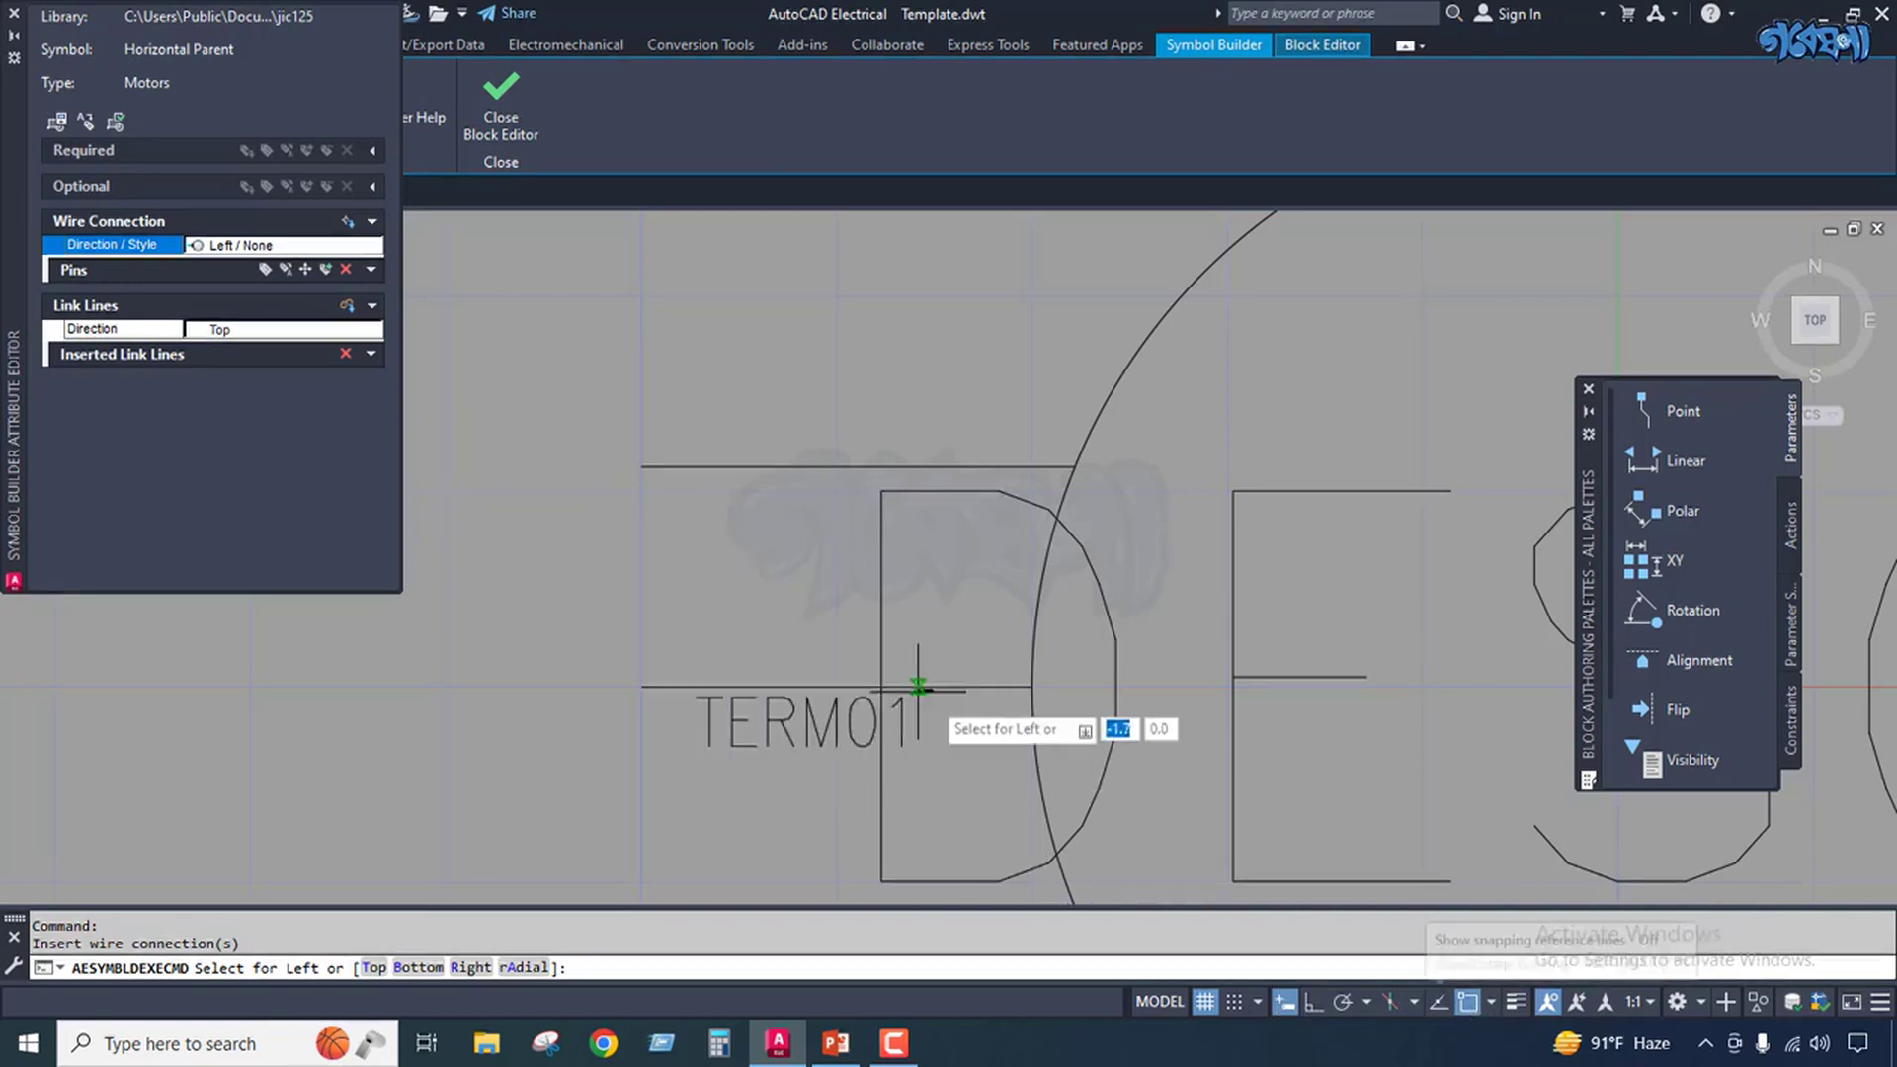
pyautogui.click(643, 465)
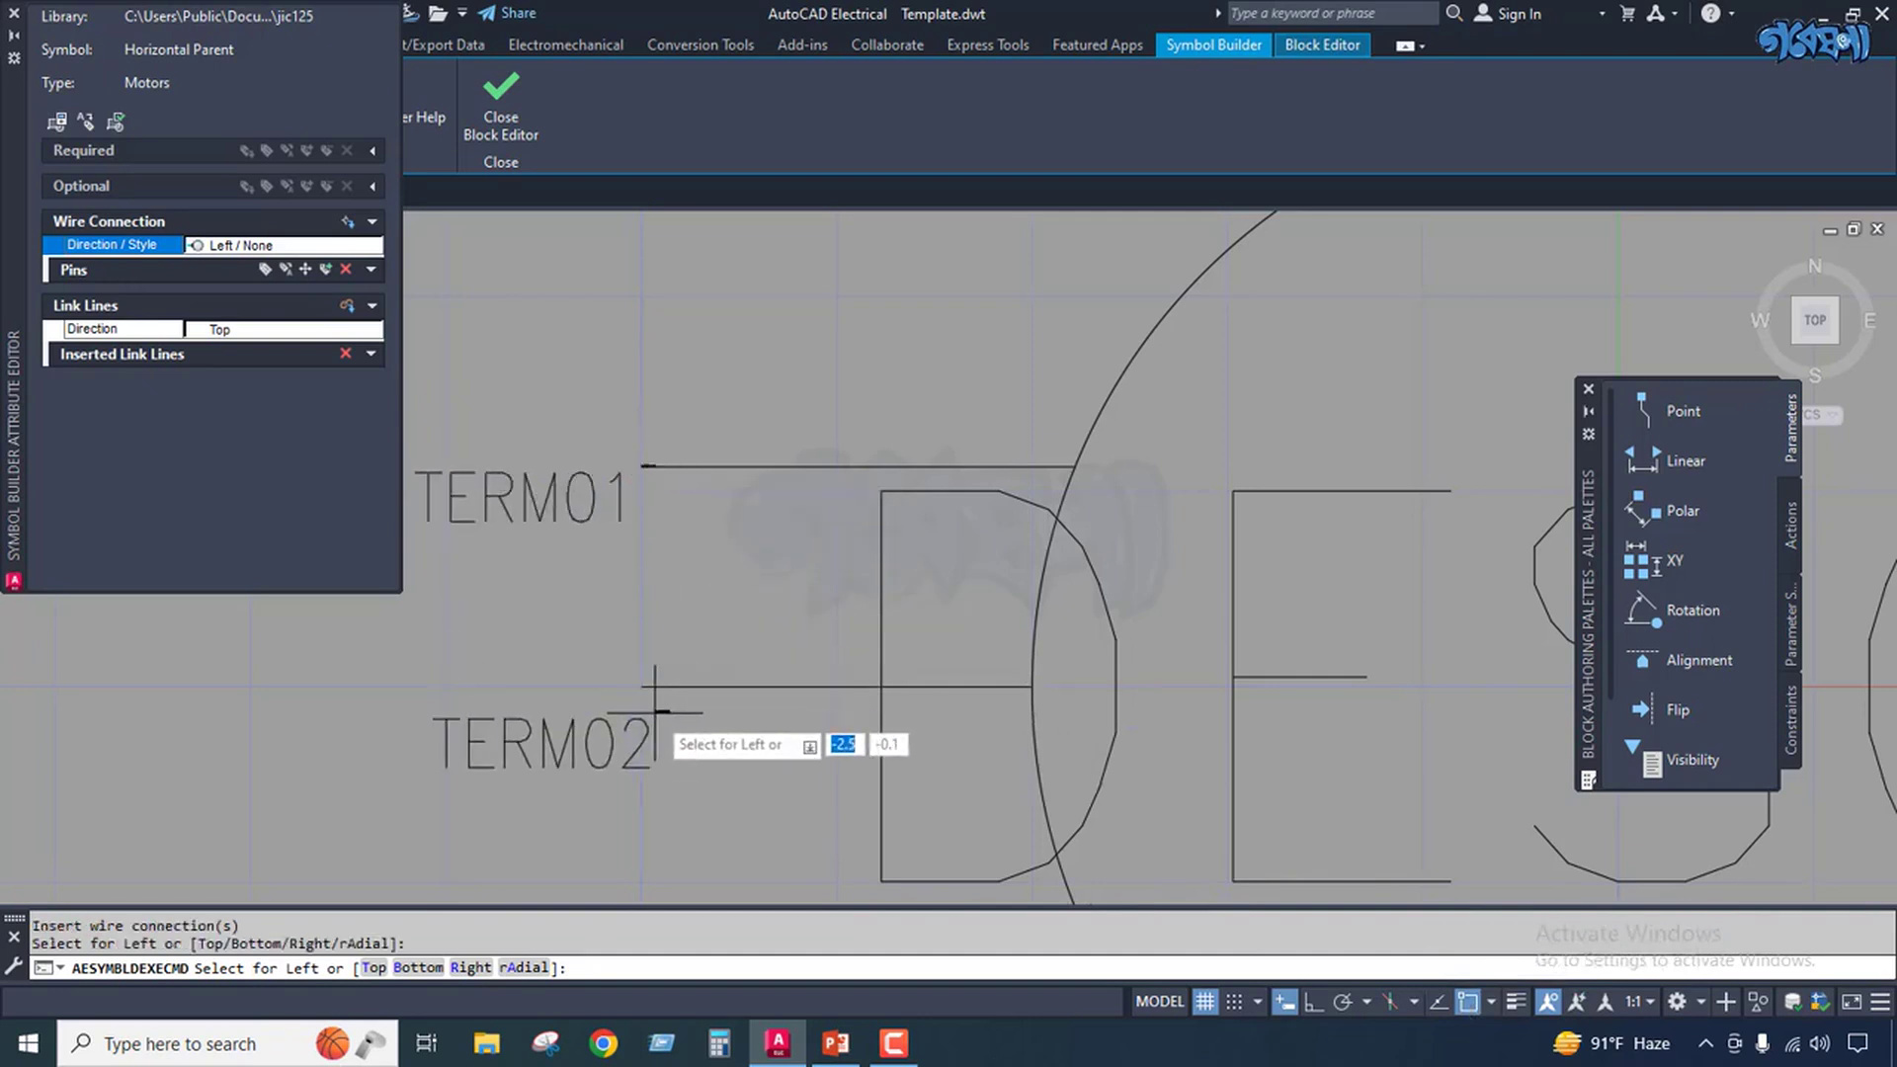
pyautogui.scroll(4, 640, 459)
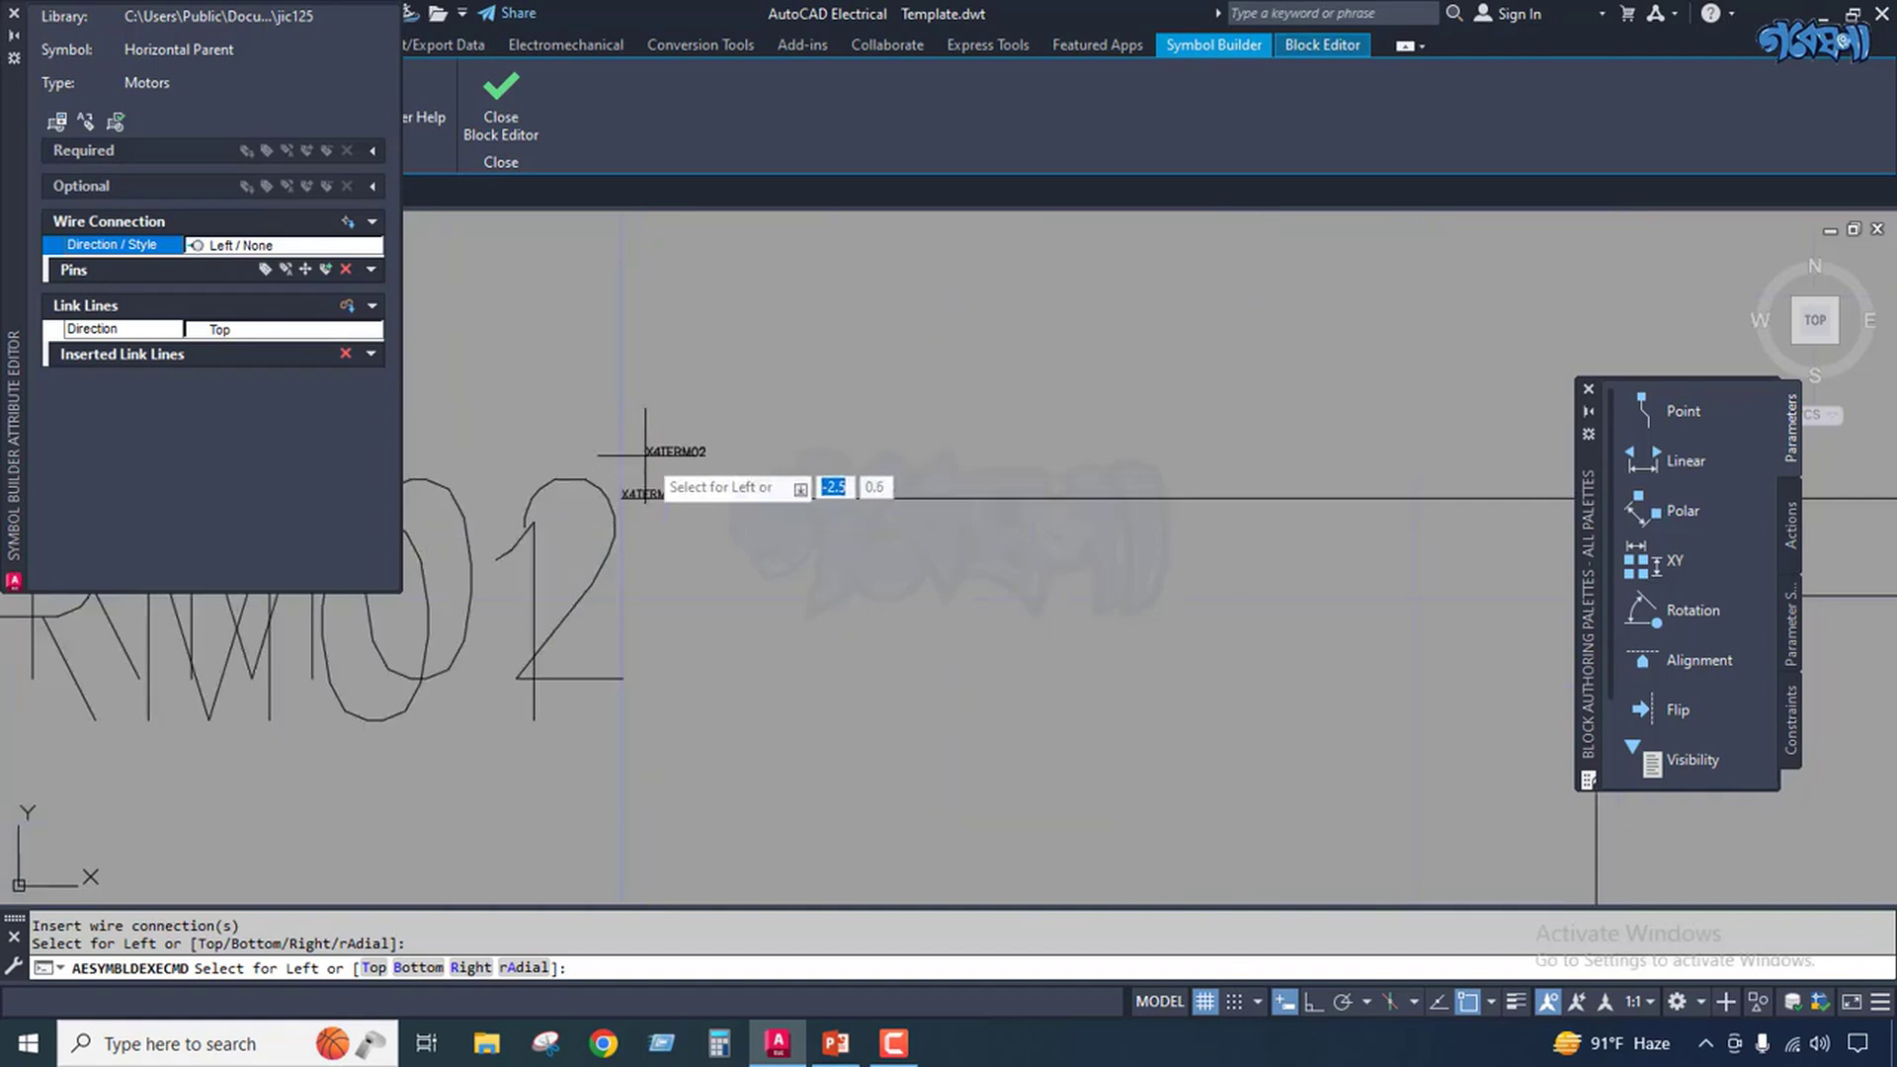
pyautogui.scroll(-4, 683, 399)
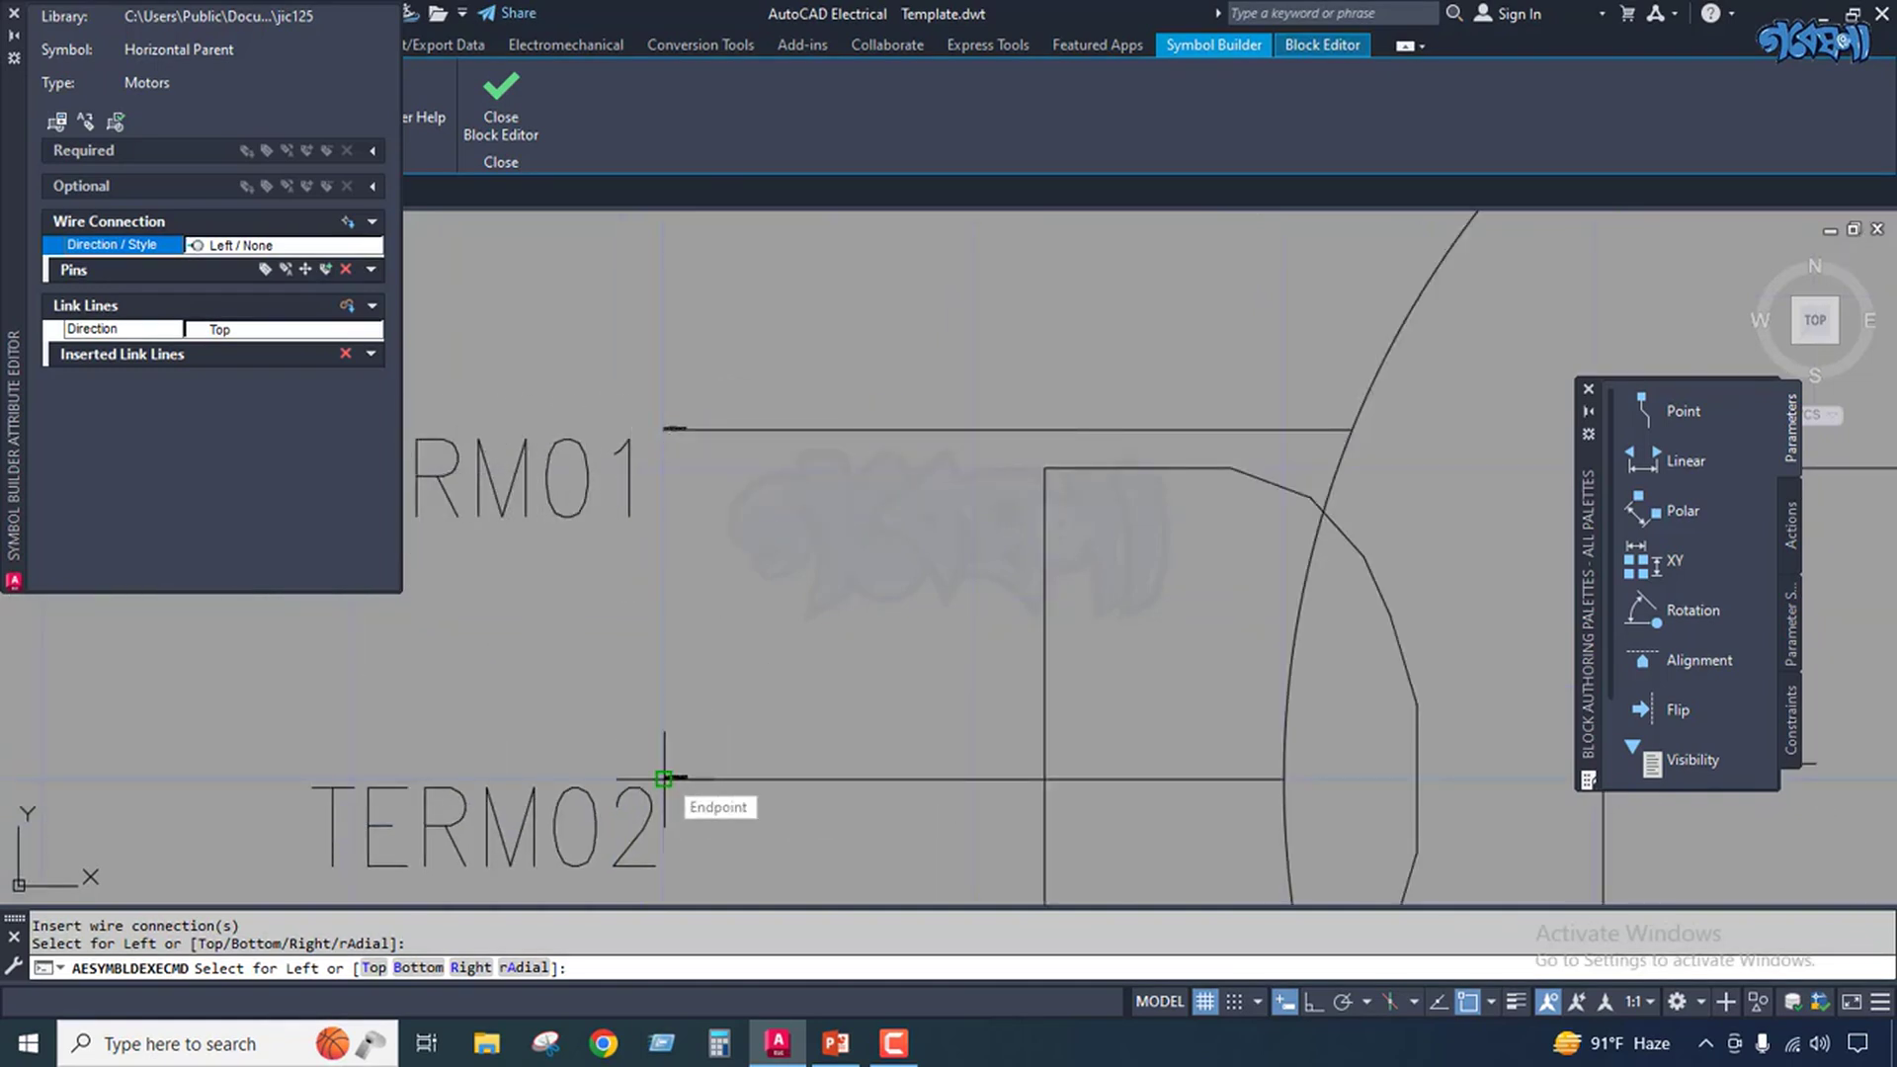
pyautogui.scroll(-4, 664, 779)
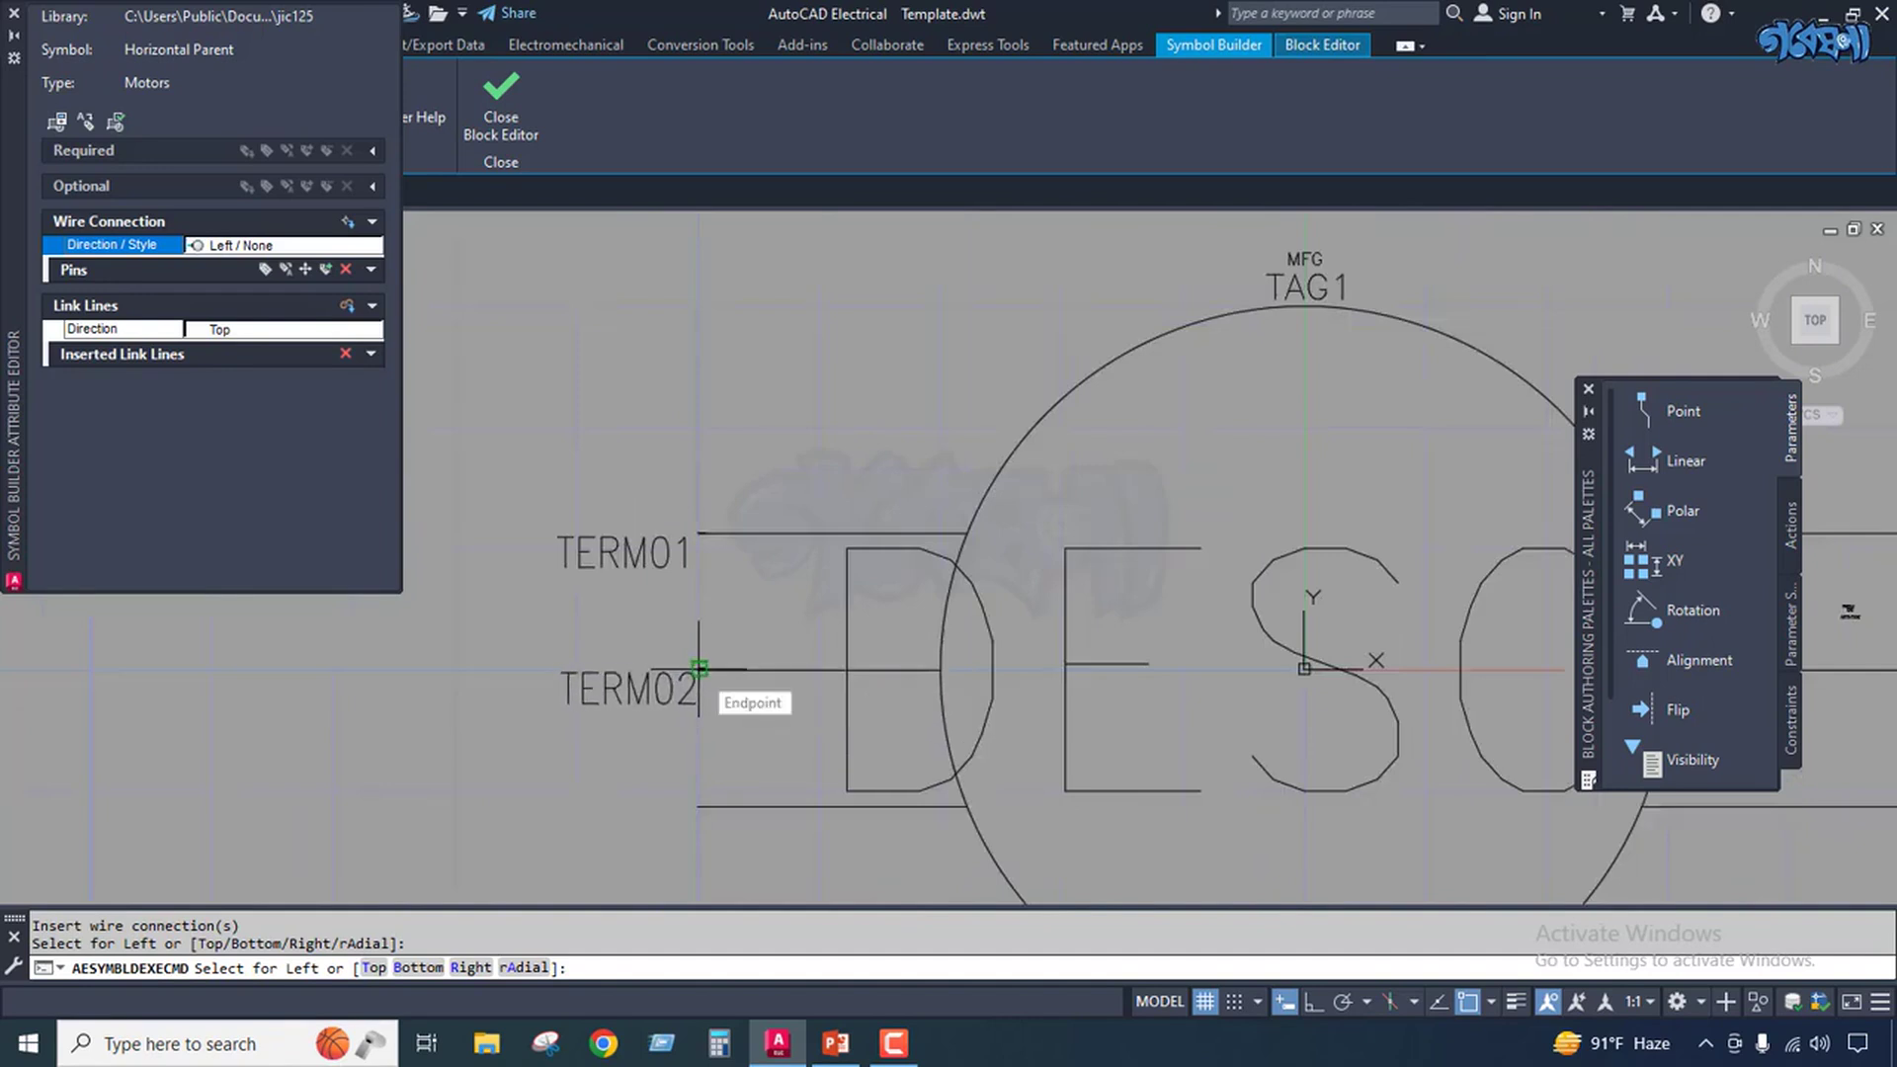
pyautogui.click(699, 669)
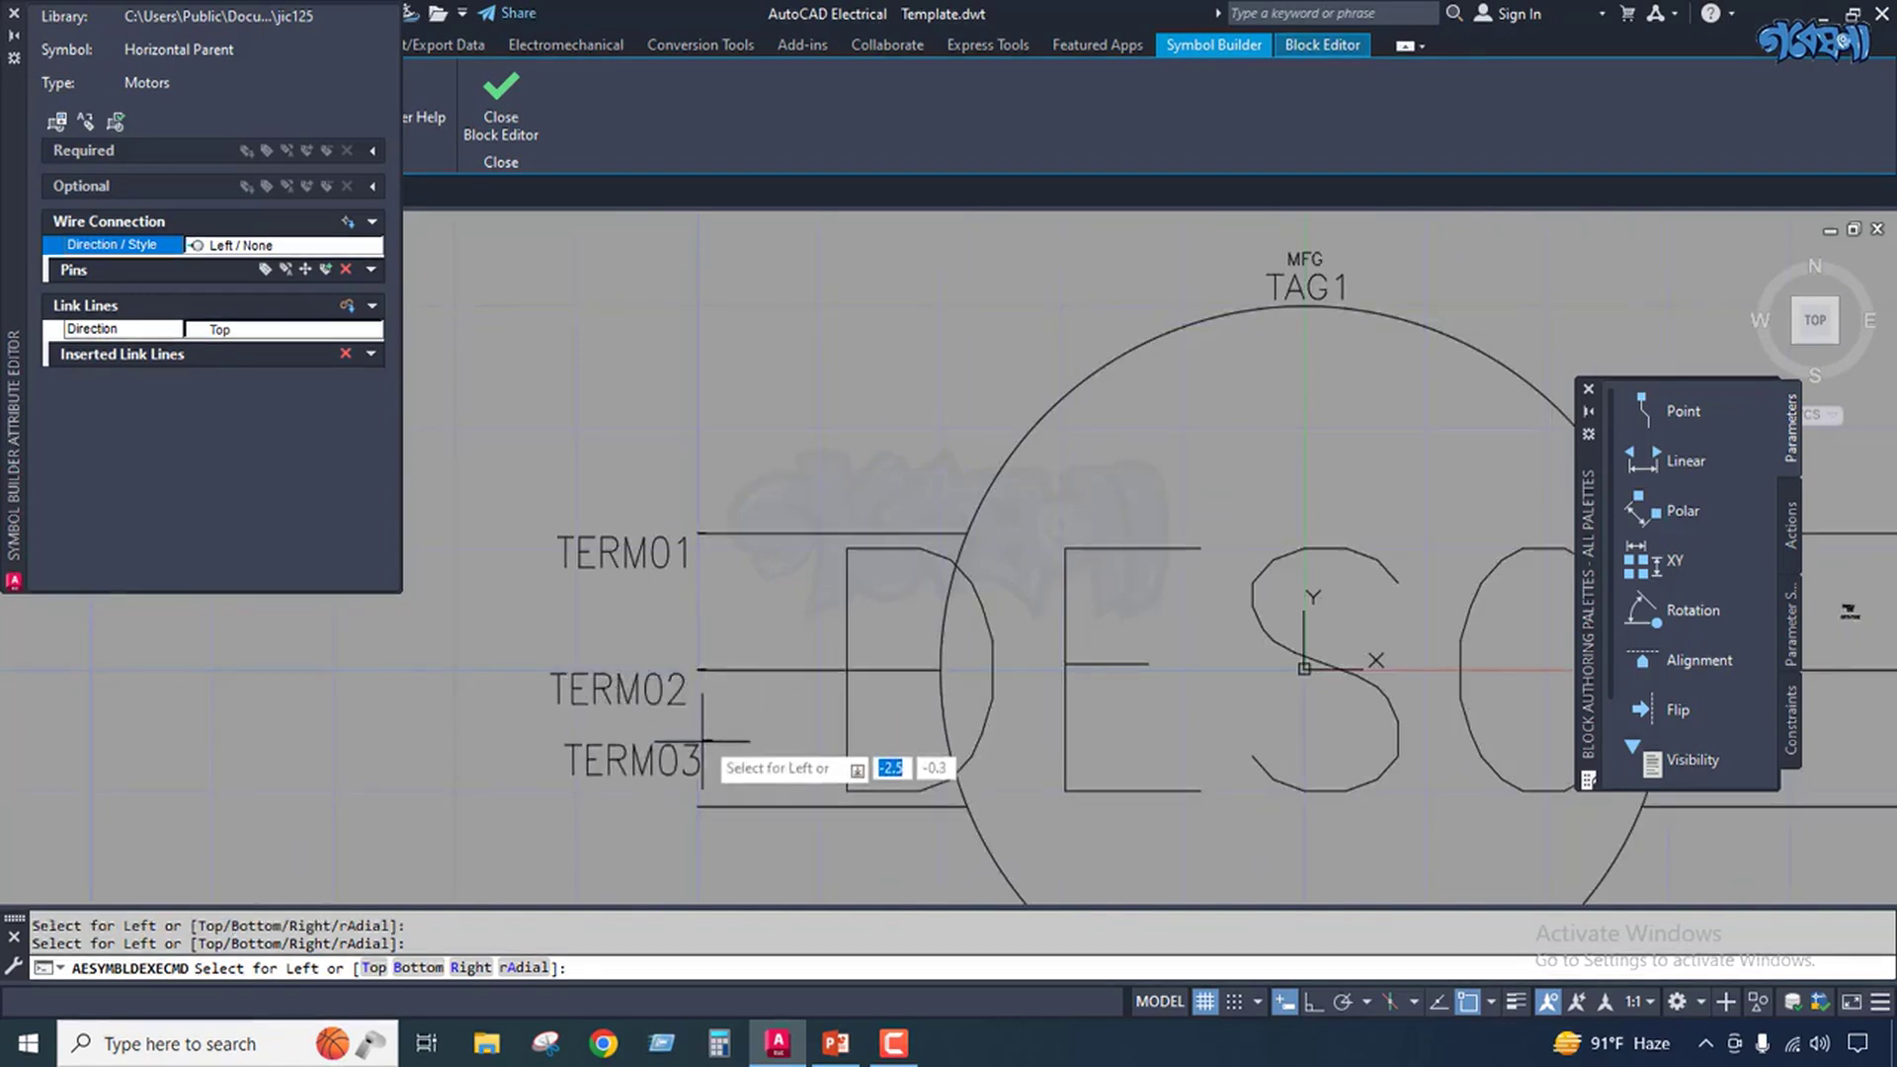
pyautogui.click(699, 806)
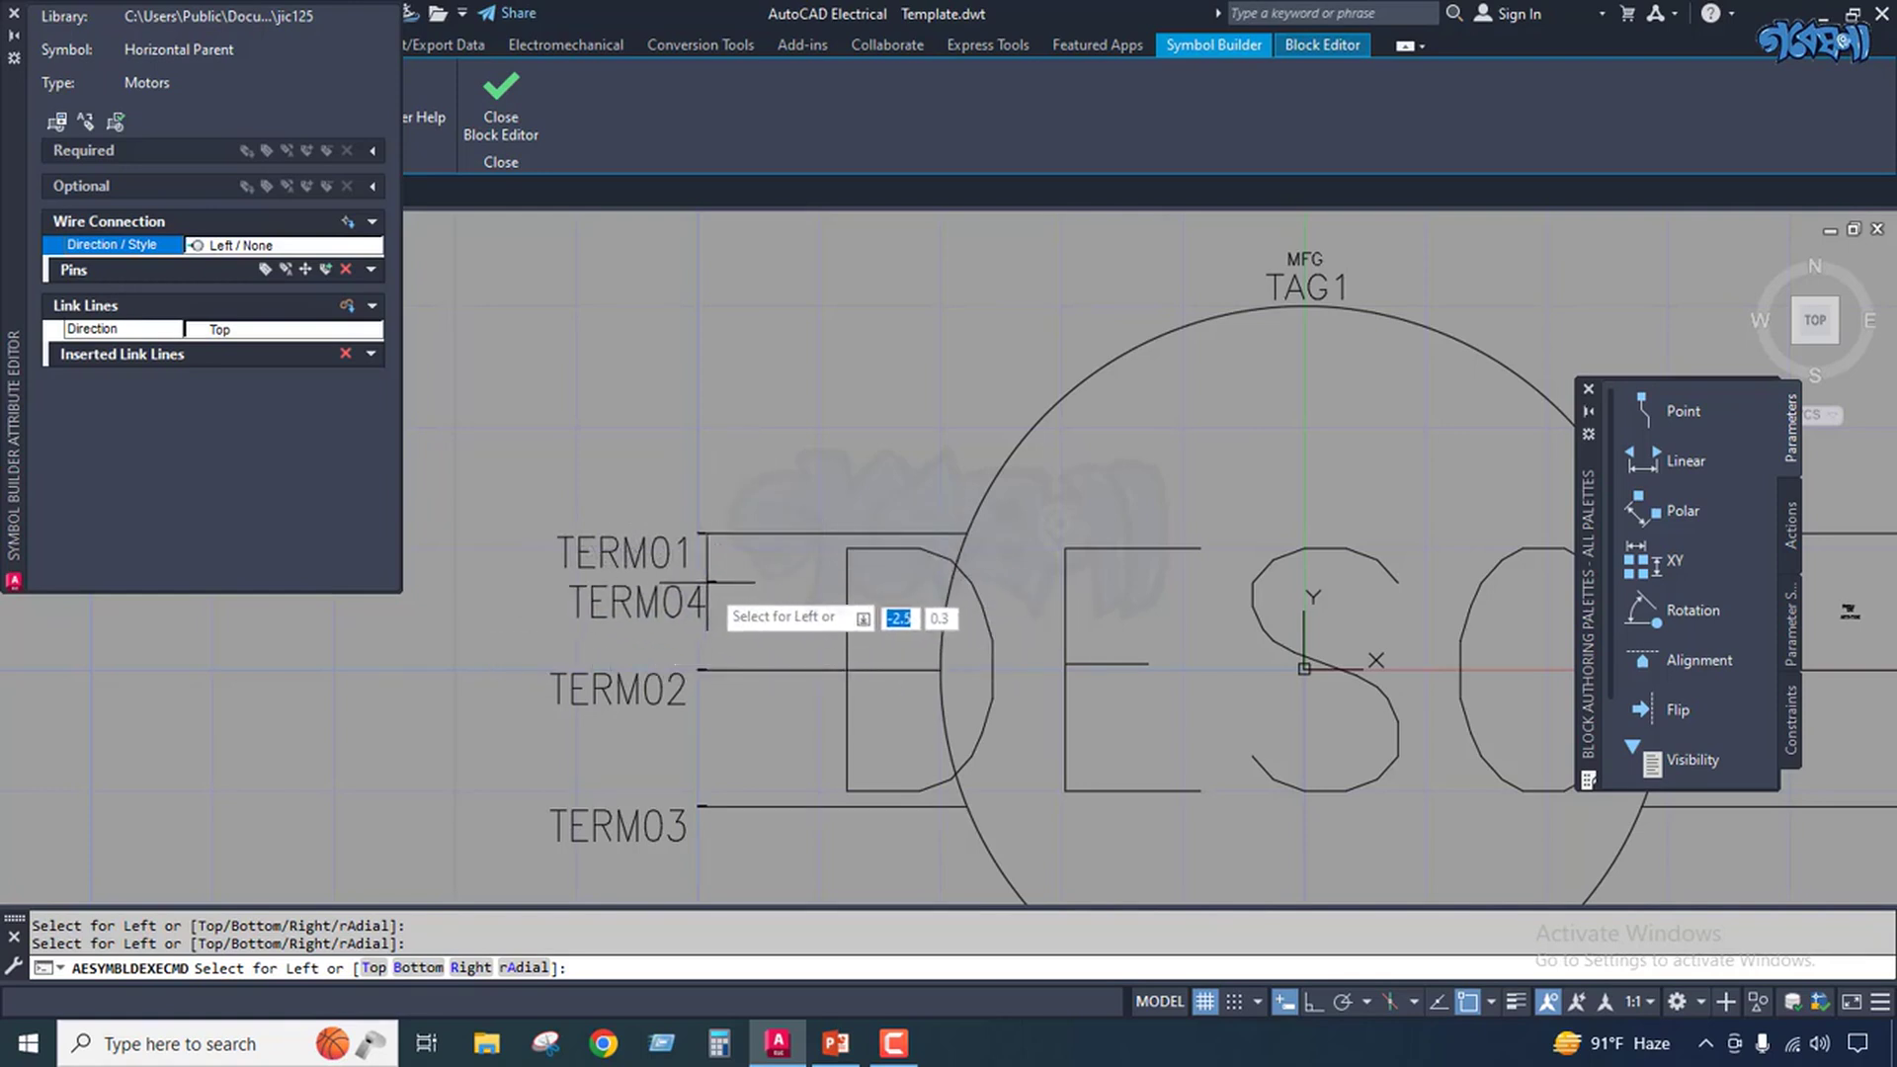
pyautogui.scroll(-5, 548, 561)
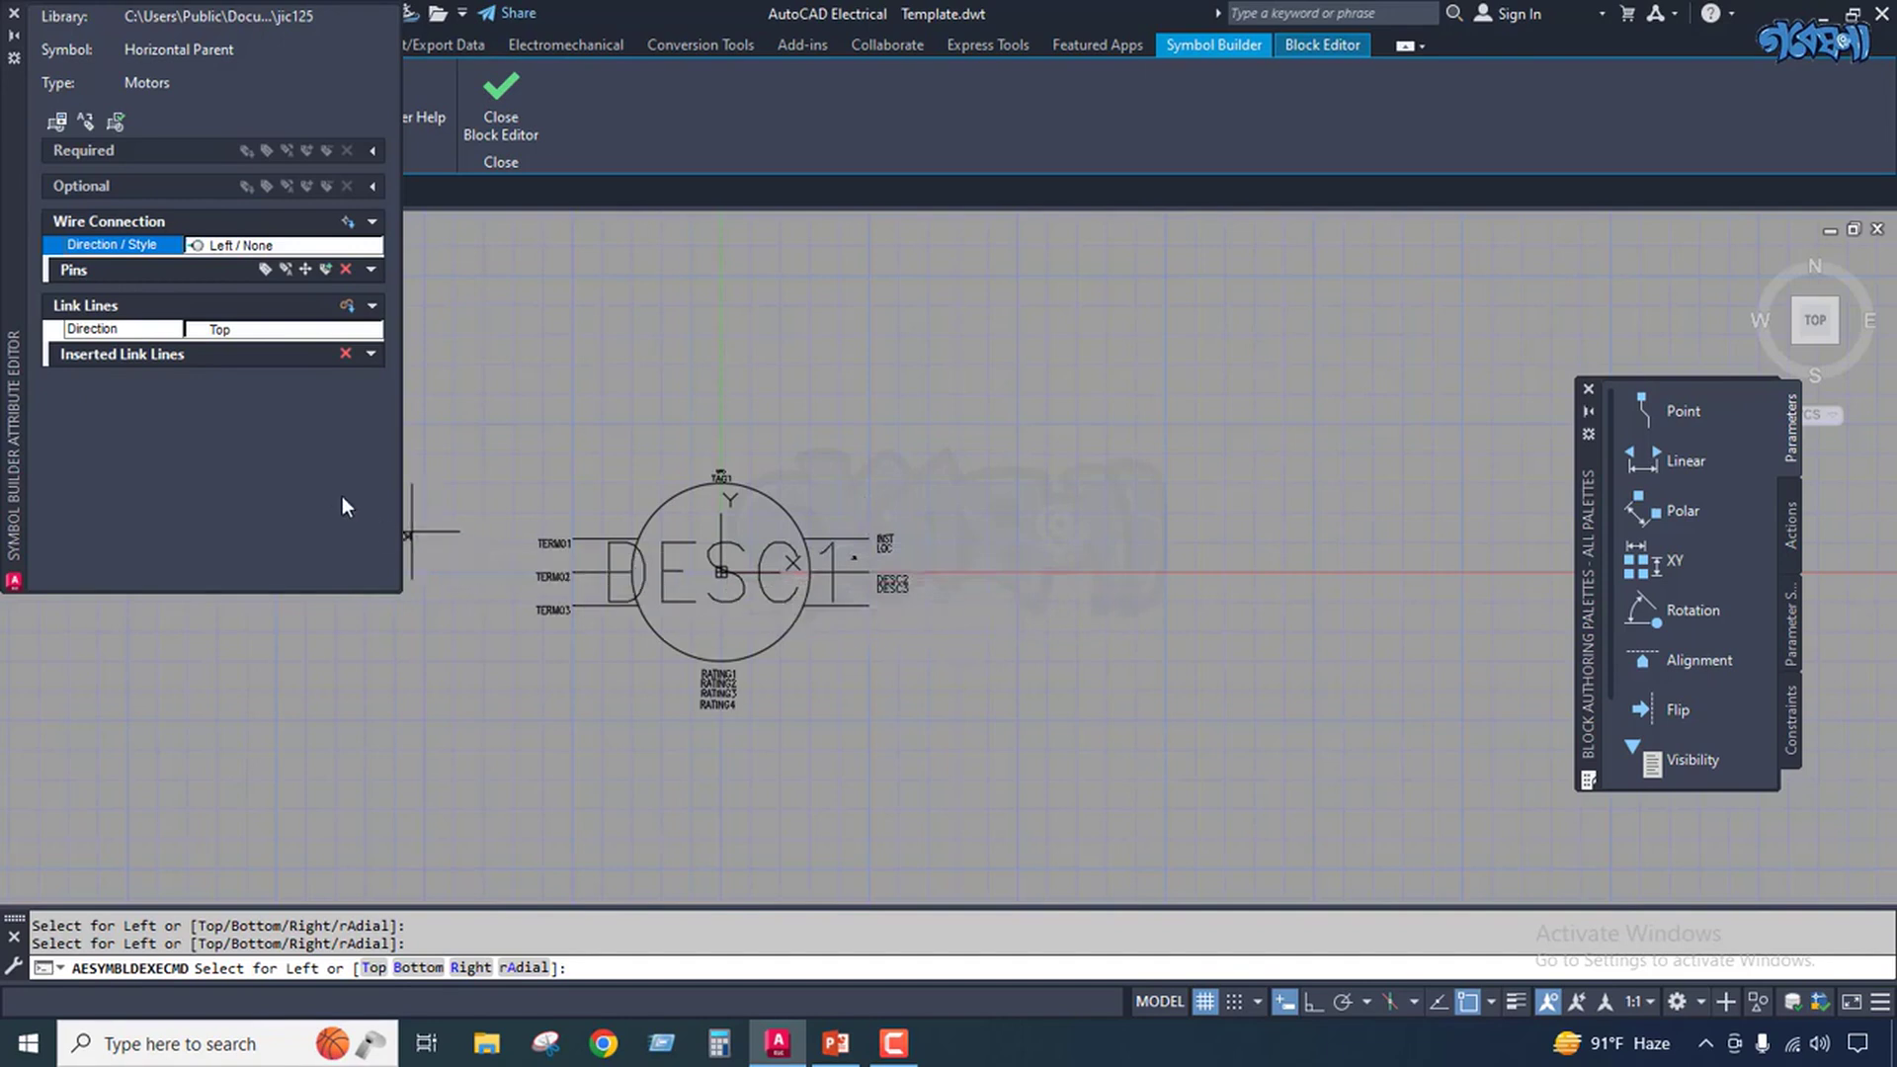
pyautogui.scroll(6, 865, 537)
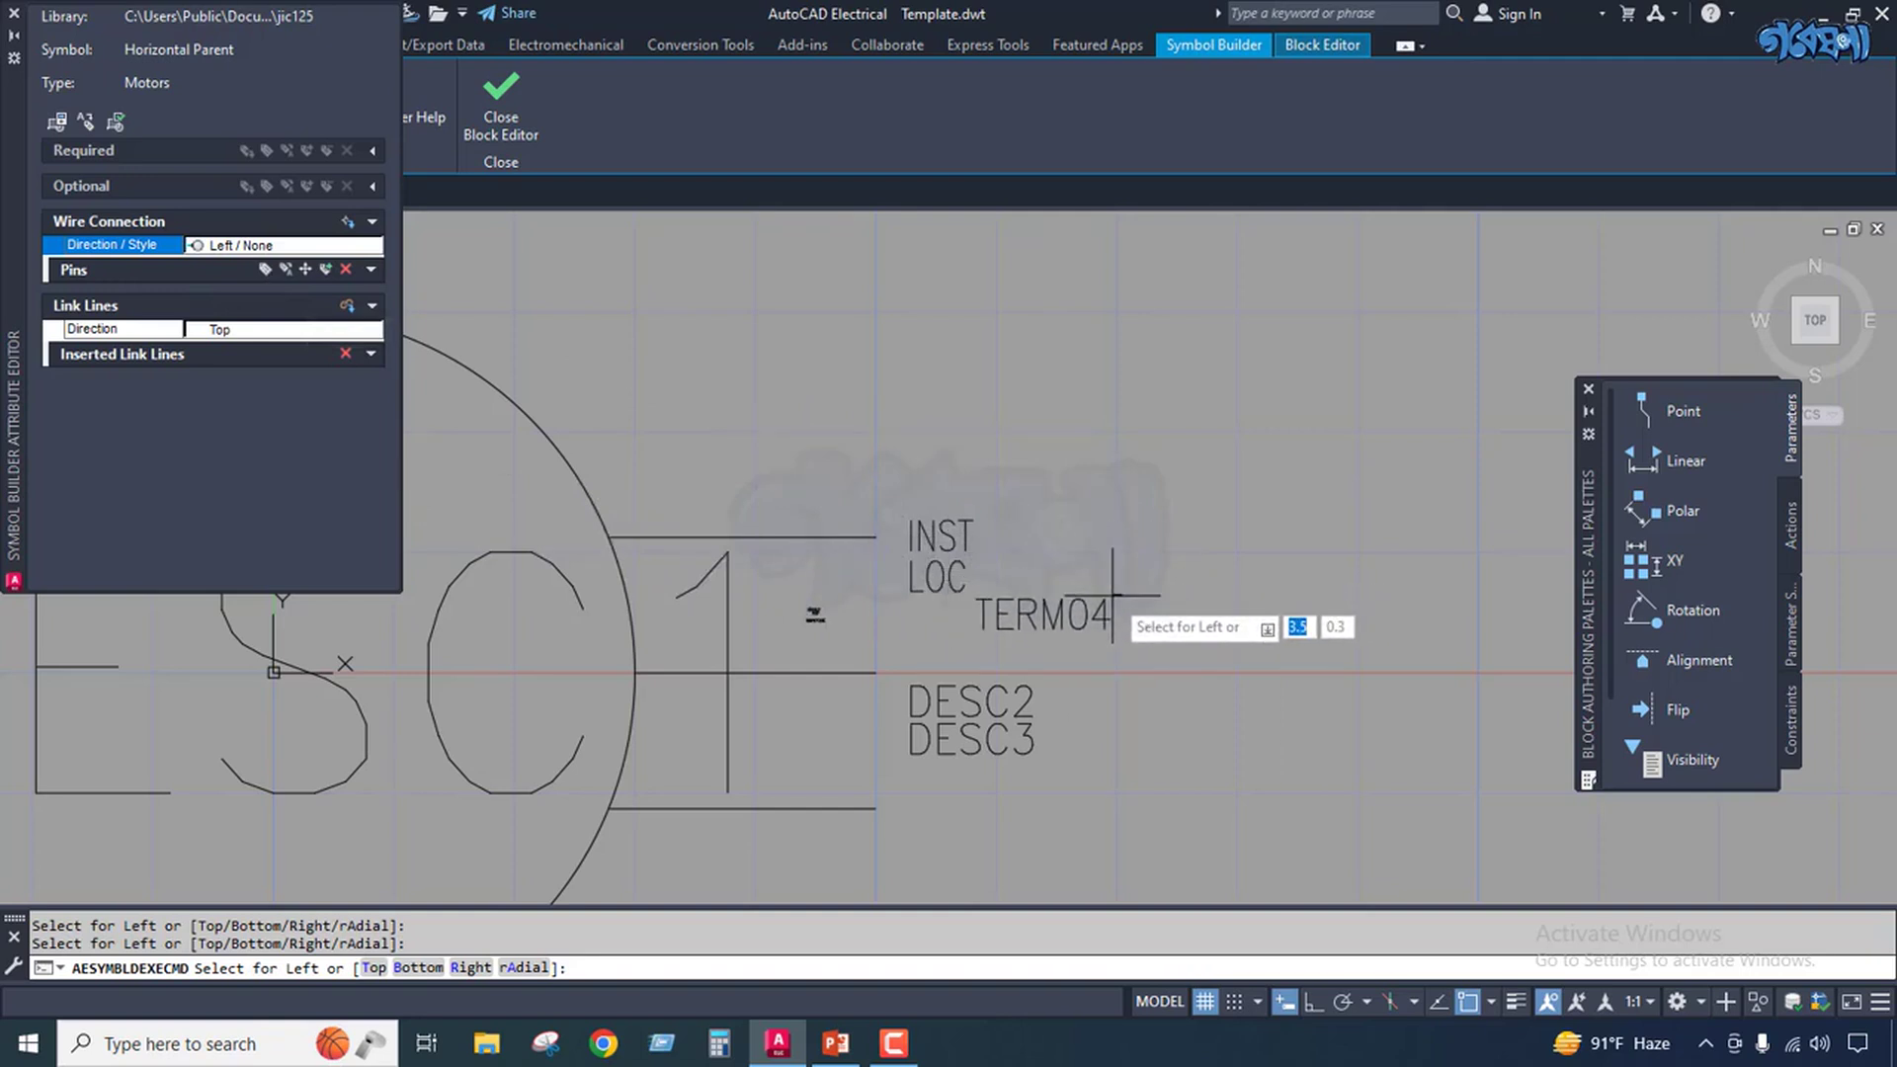
pyautogui.press('Escape')
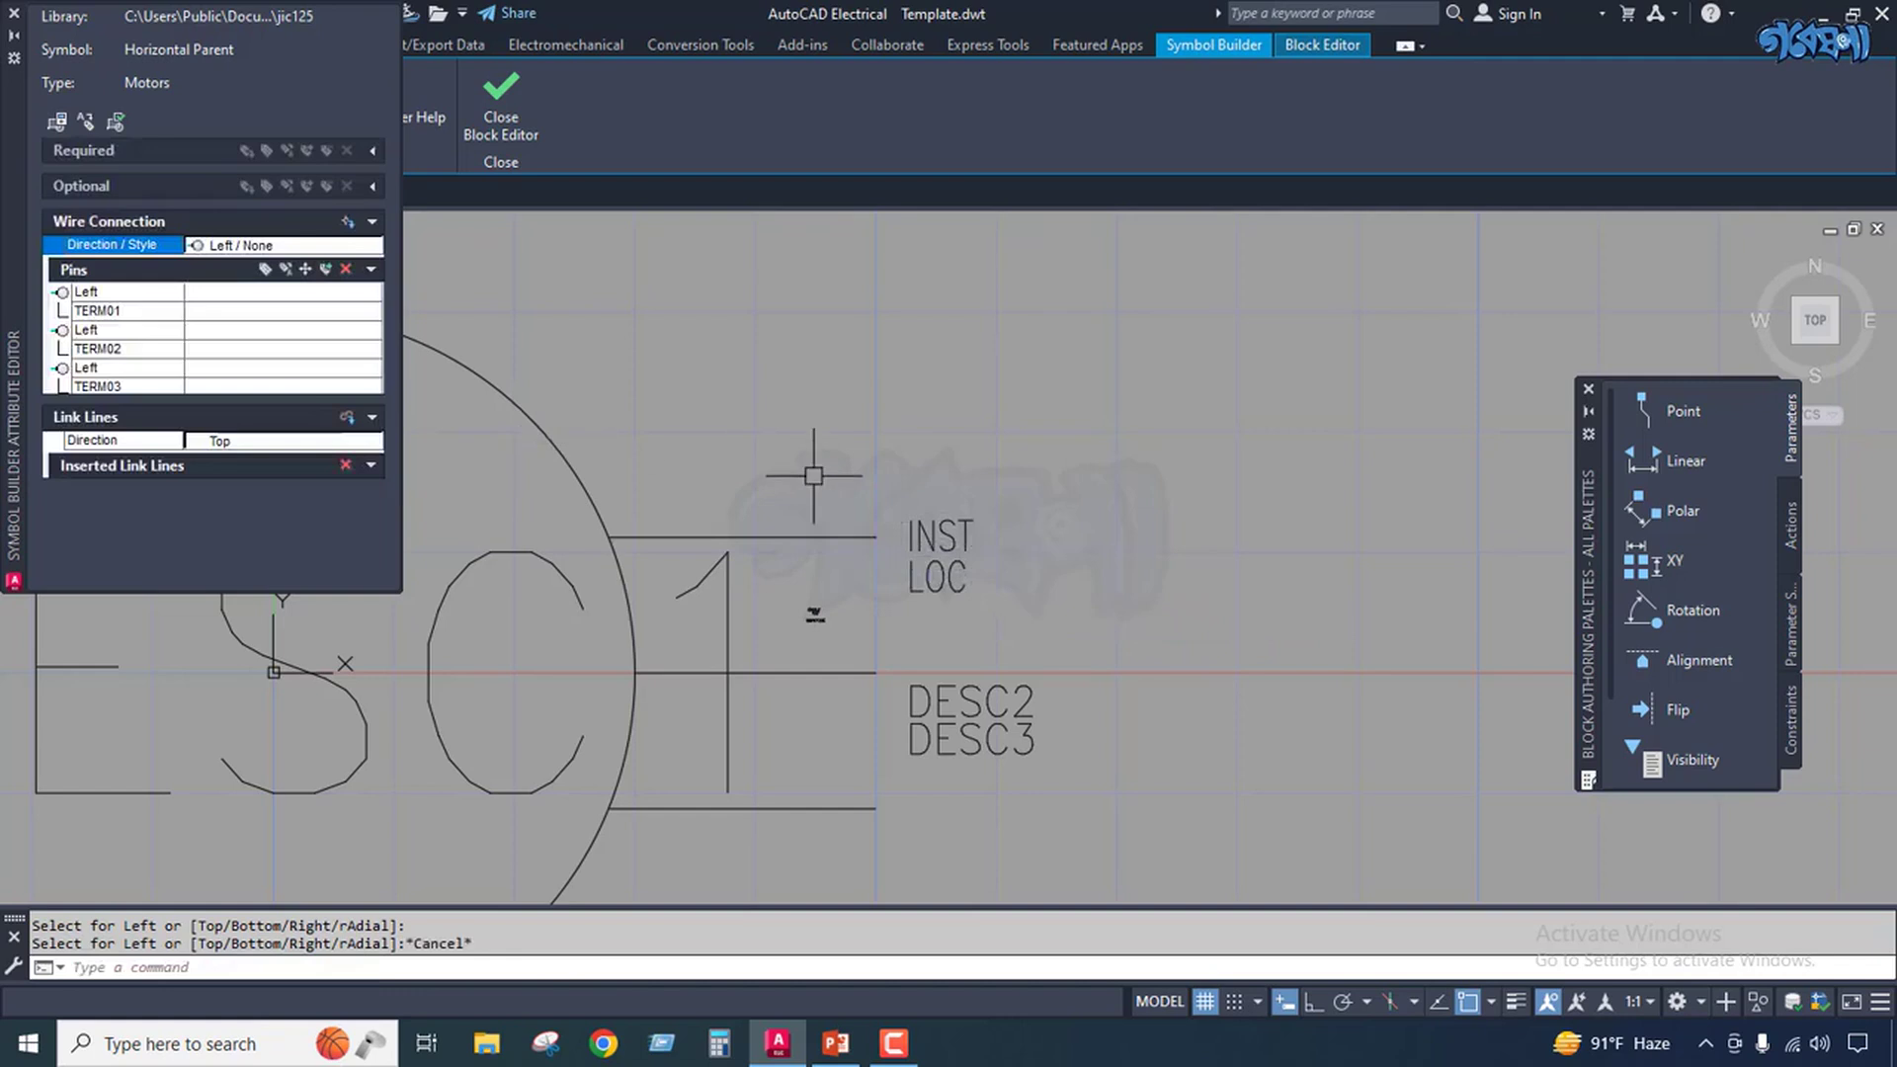
# Move the INST, LOC, DESC2 and DESC3 attributes together about 1.3 units horizontally to the right, away from the line ends, with Ortho on.
pyautogui.click(919, 536)
pyautogui.click(924, 578)
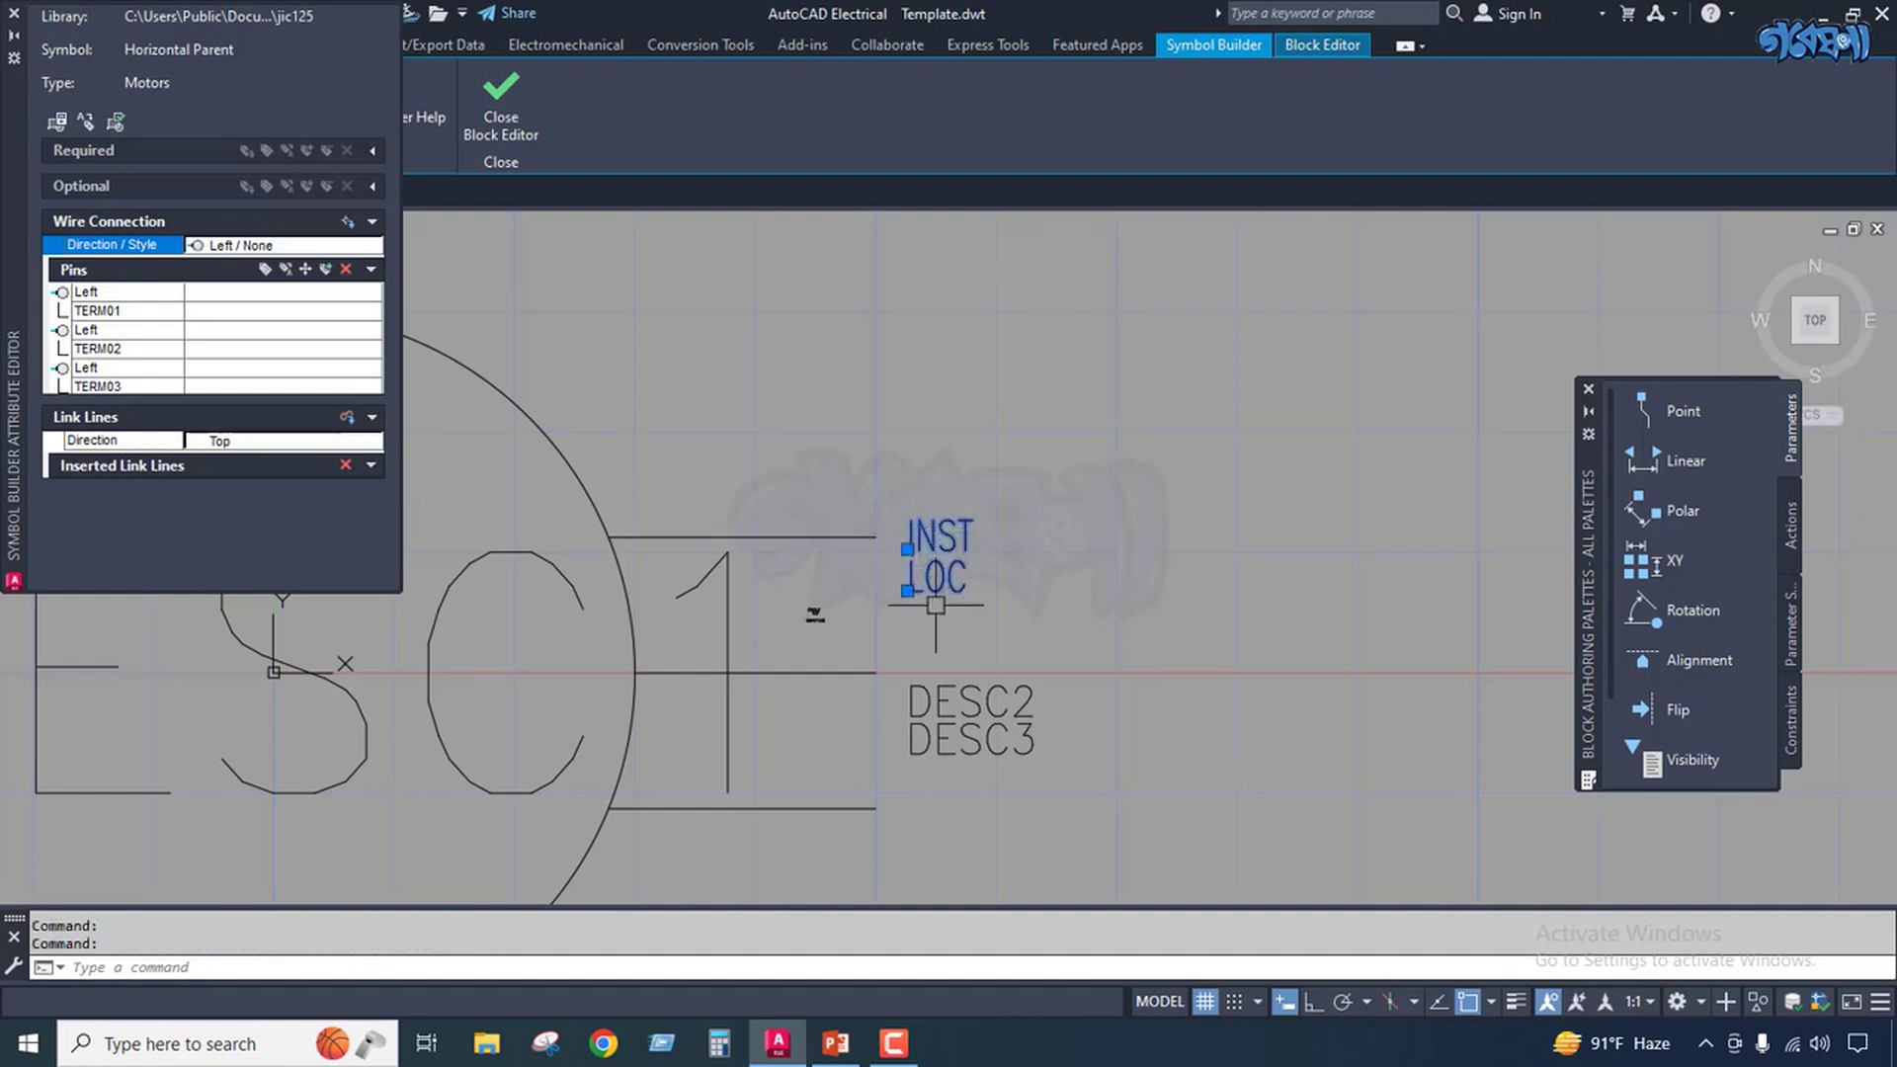
pyautogui.click(933, 703)
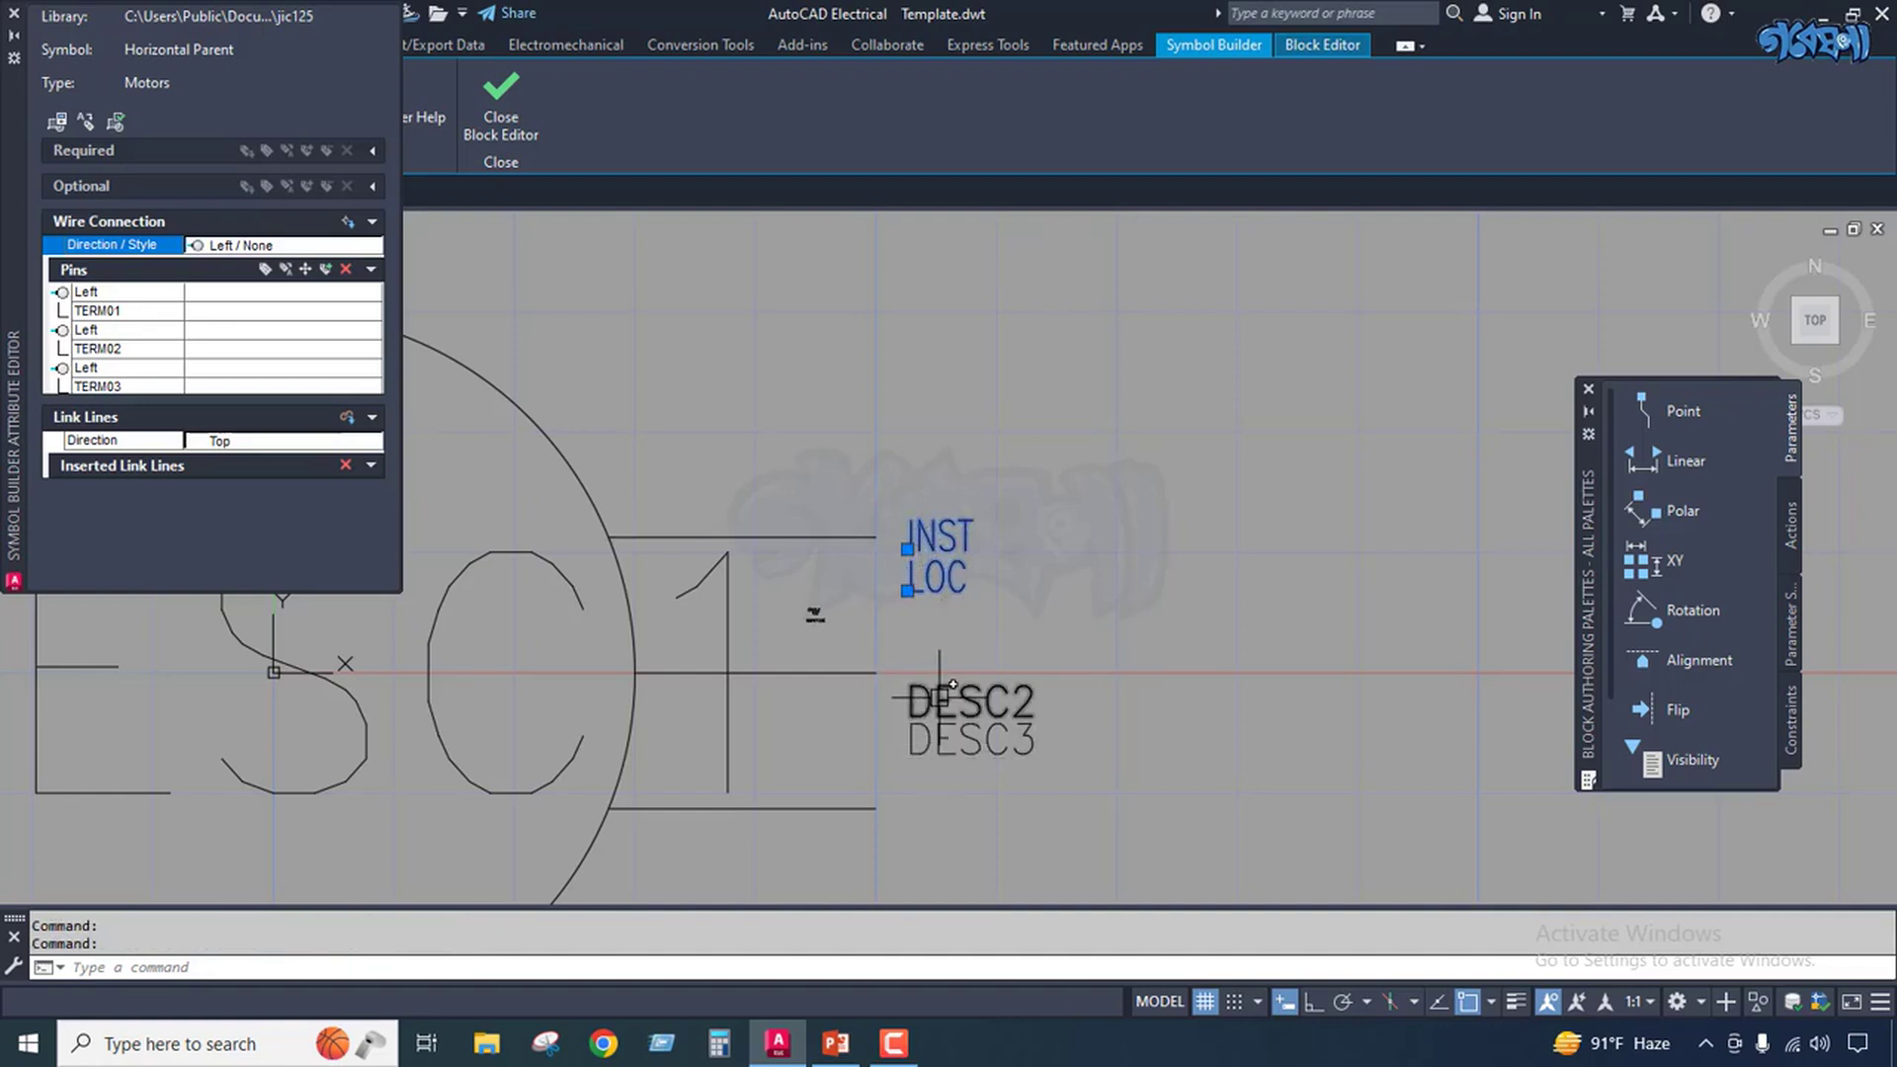
pyautogui.click(918, 748)
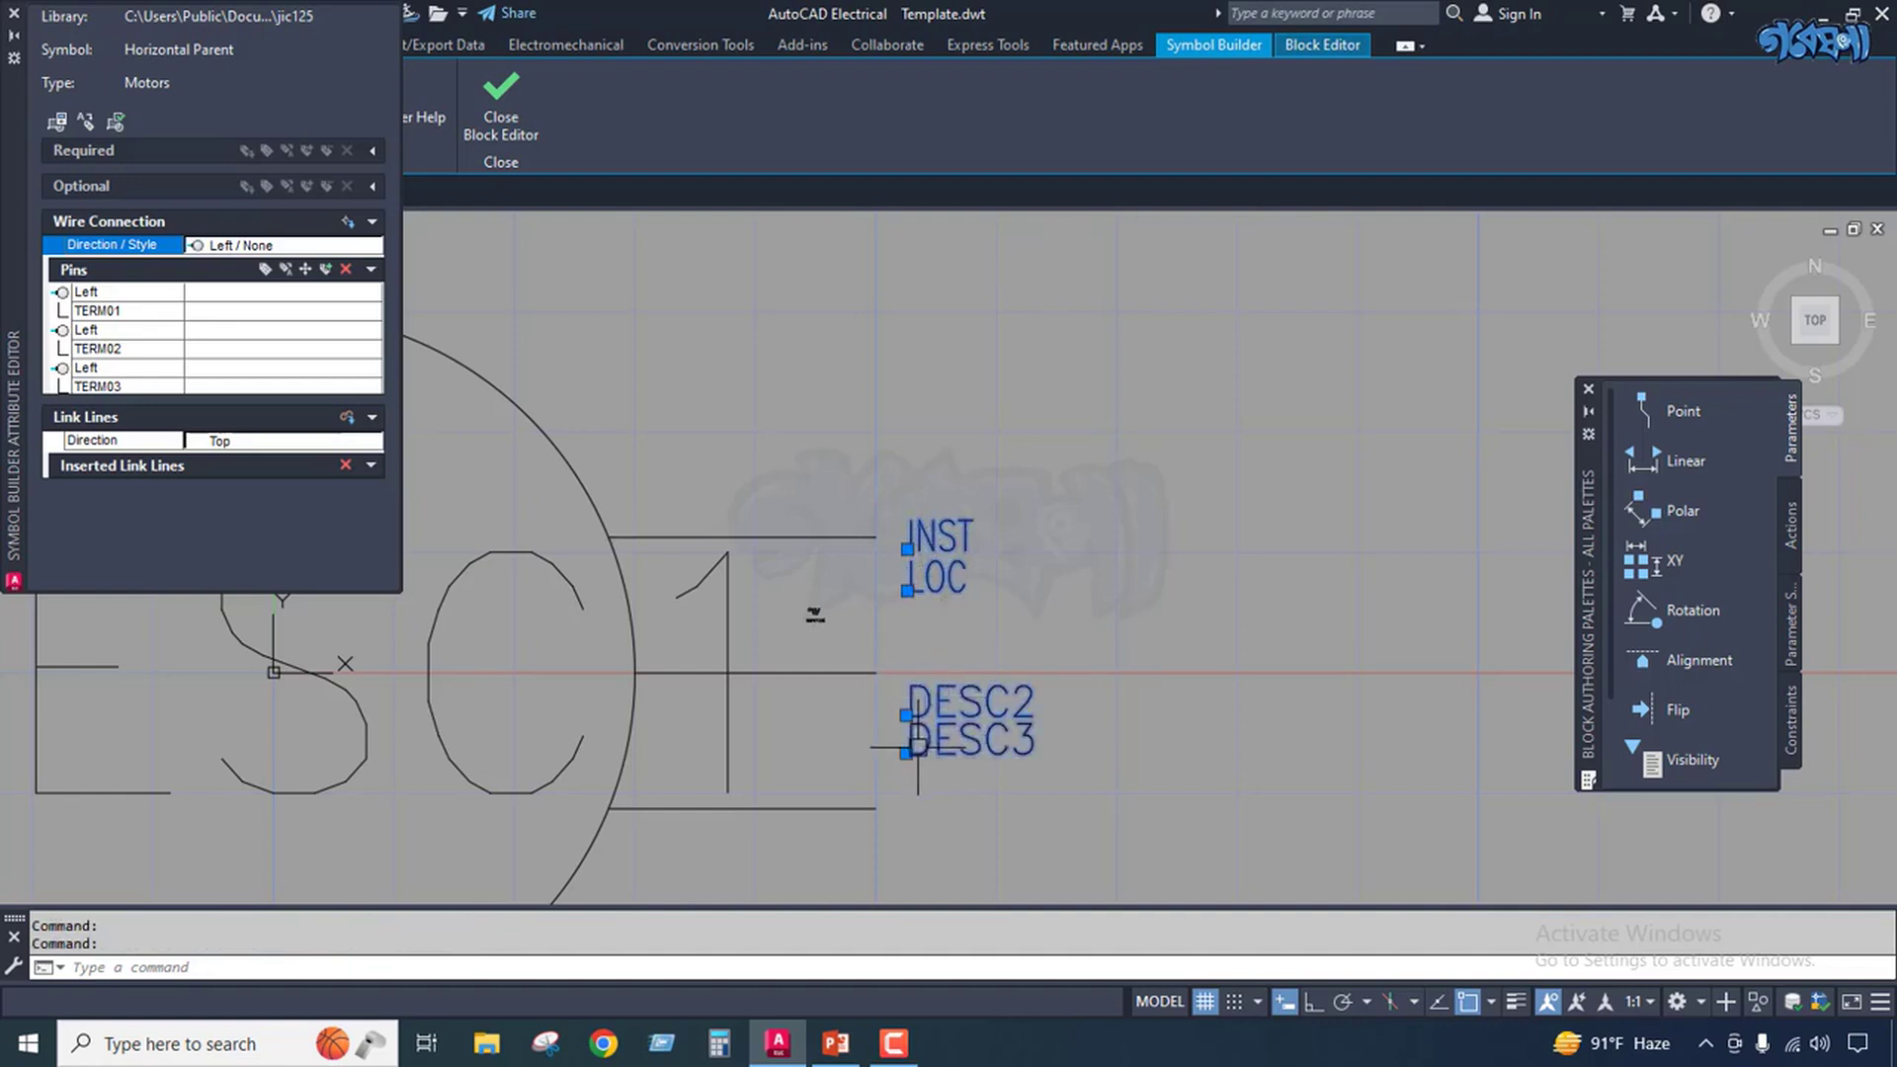
pyautogui.click(884, 474)
pyautogui.click(1096, 786)
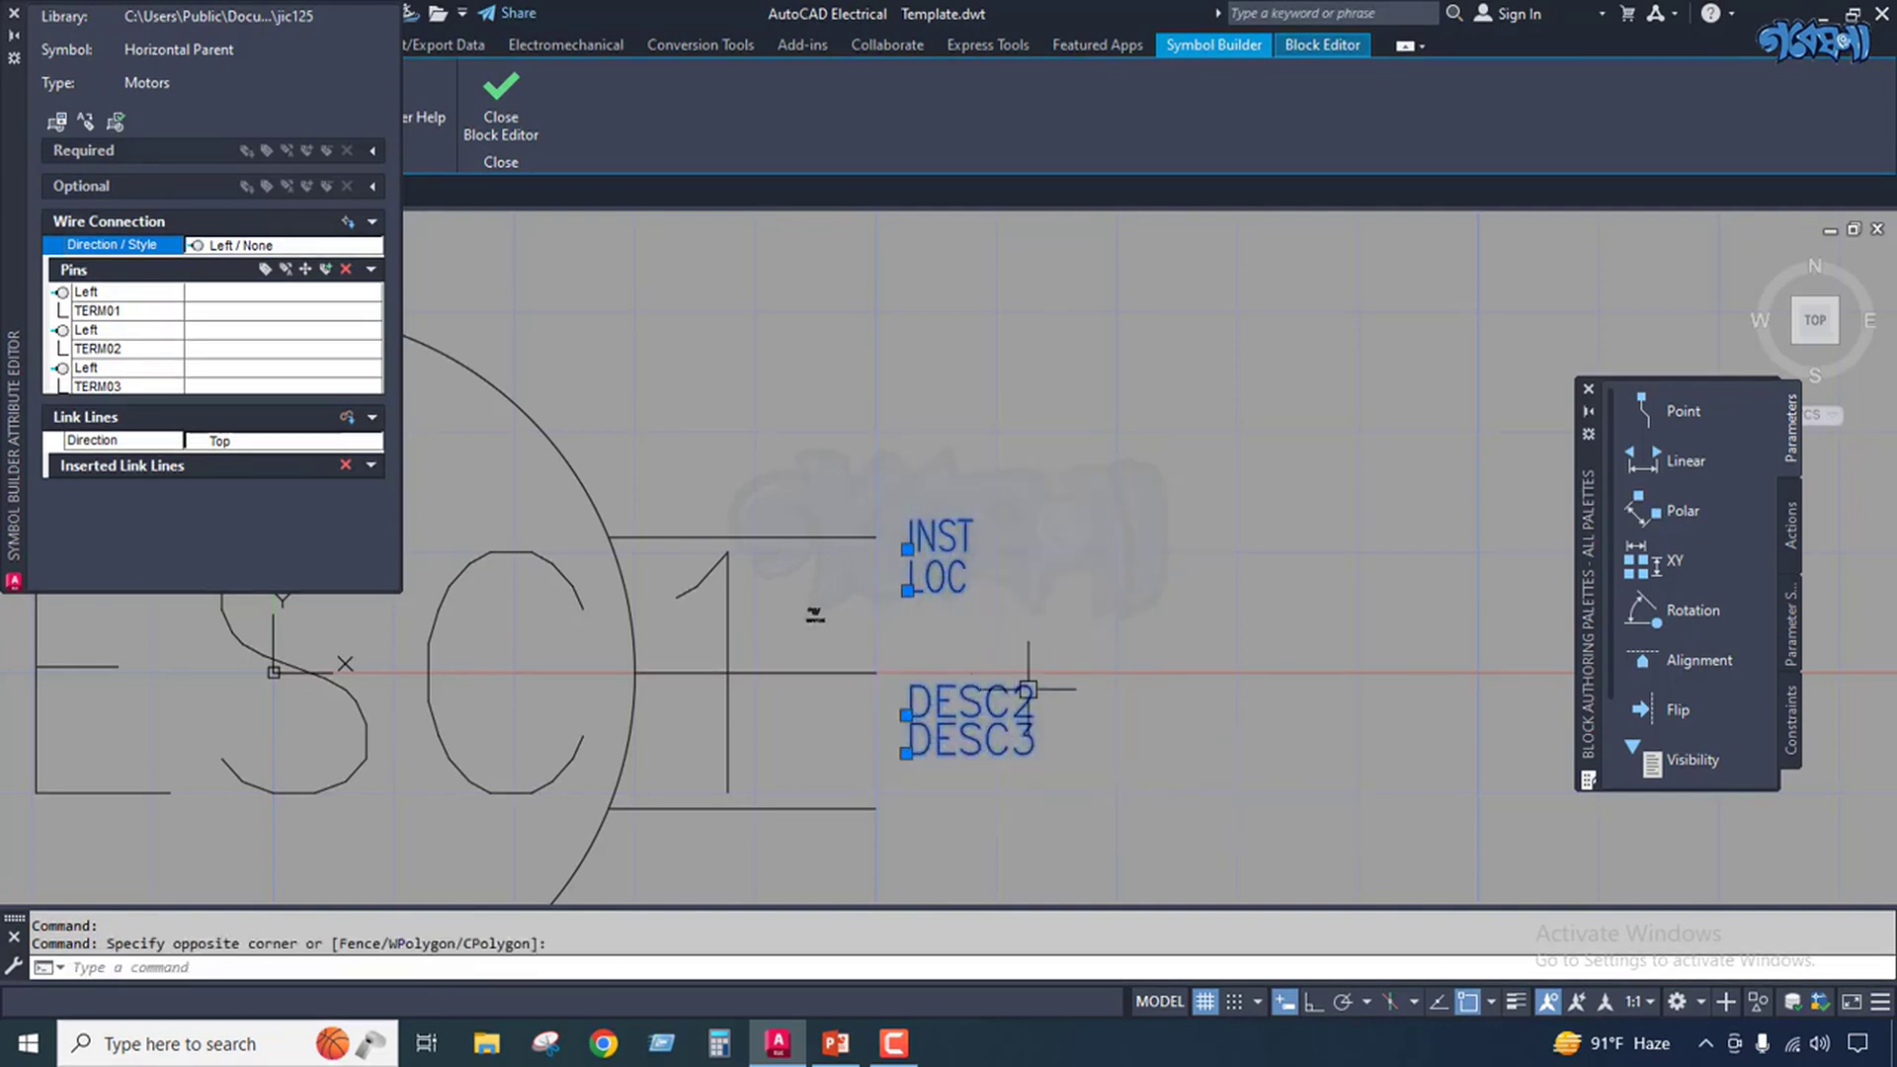
pyautogui.write('m')
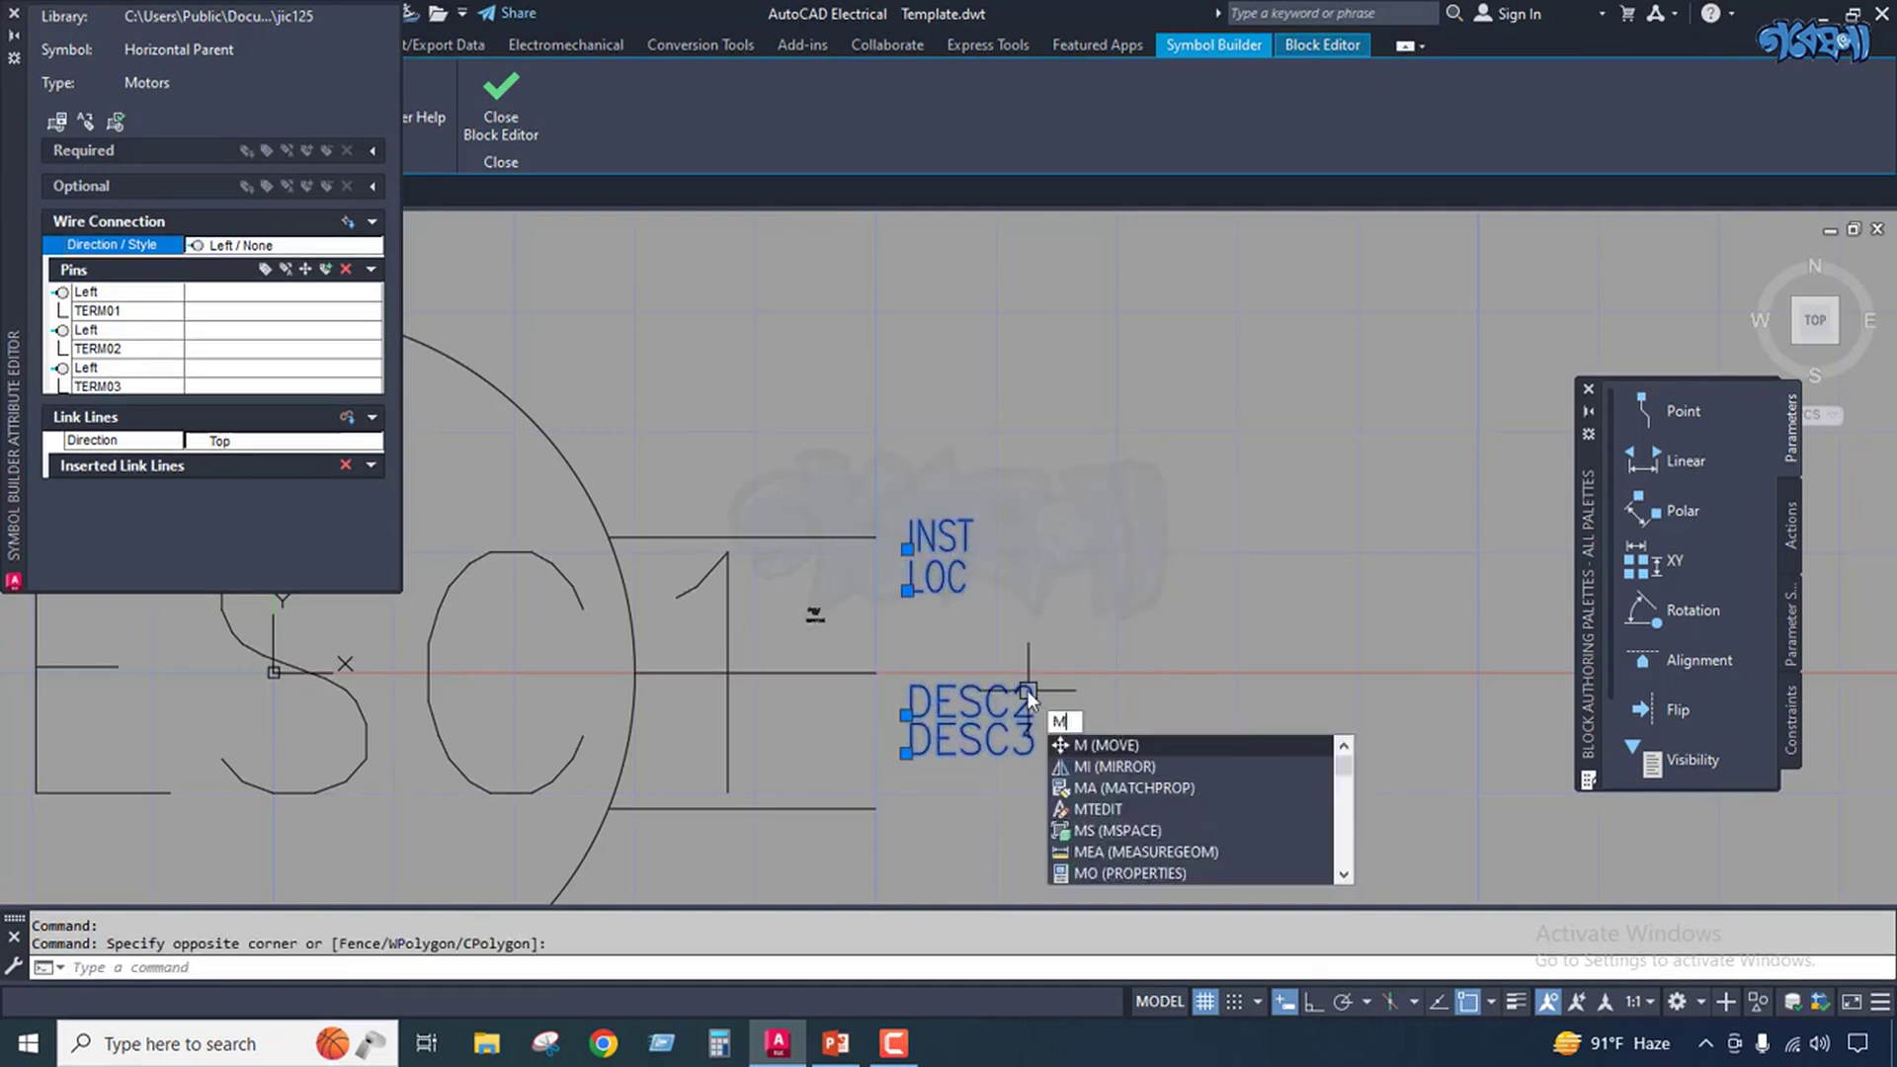
pyautogui.press('Return')
pyautogui.click(897, 626)
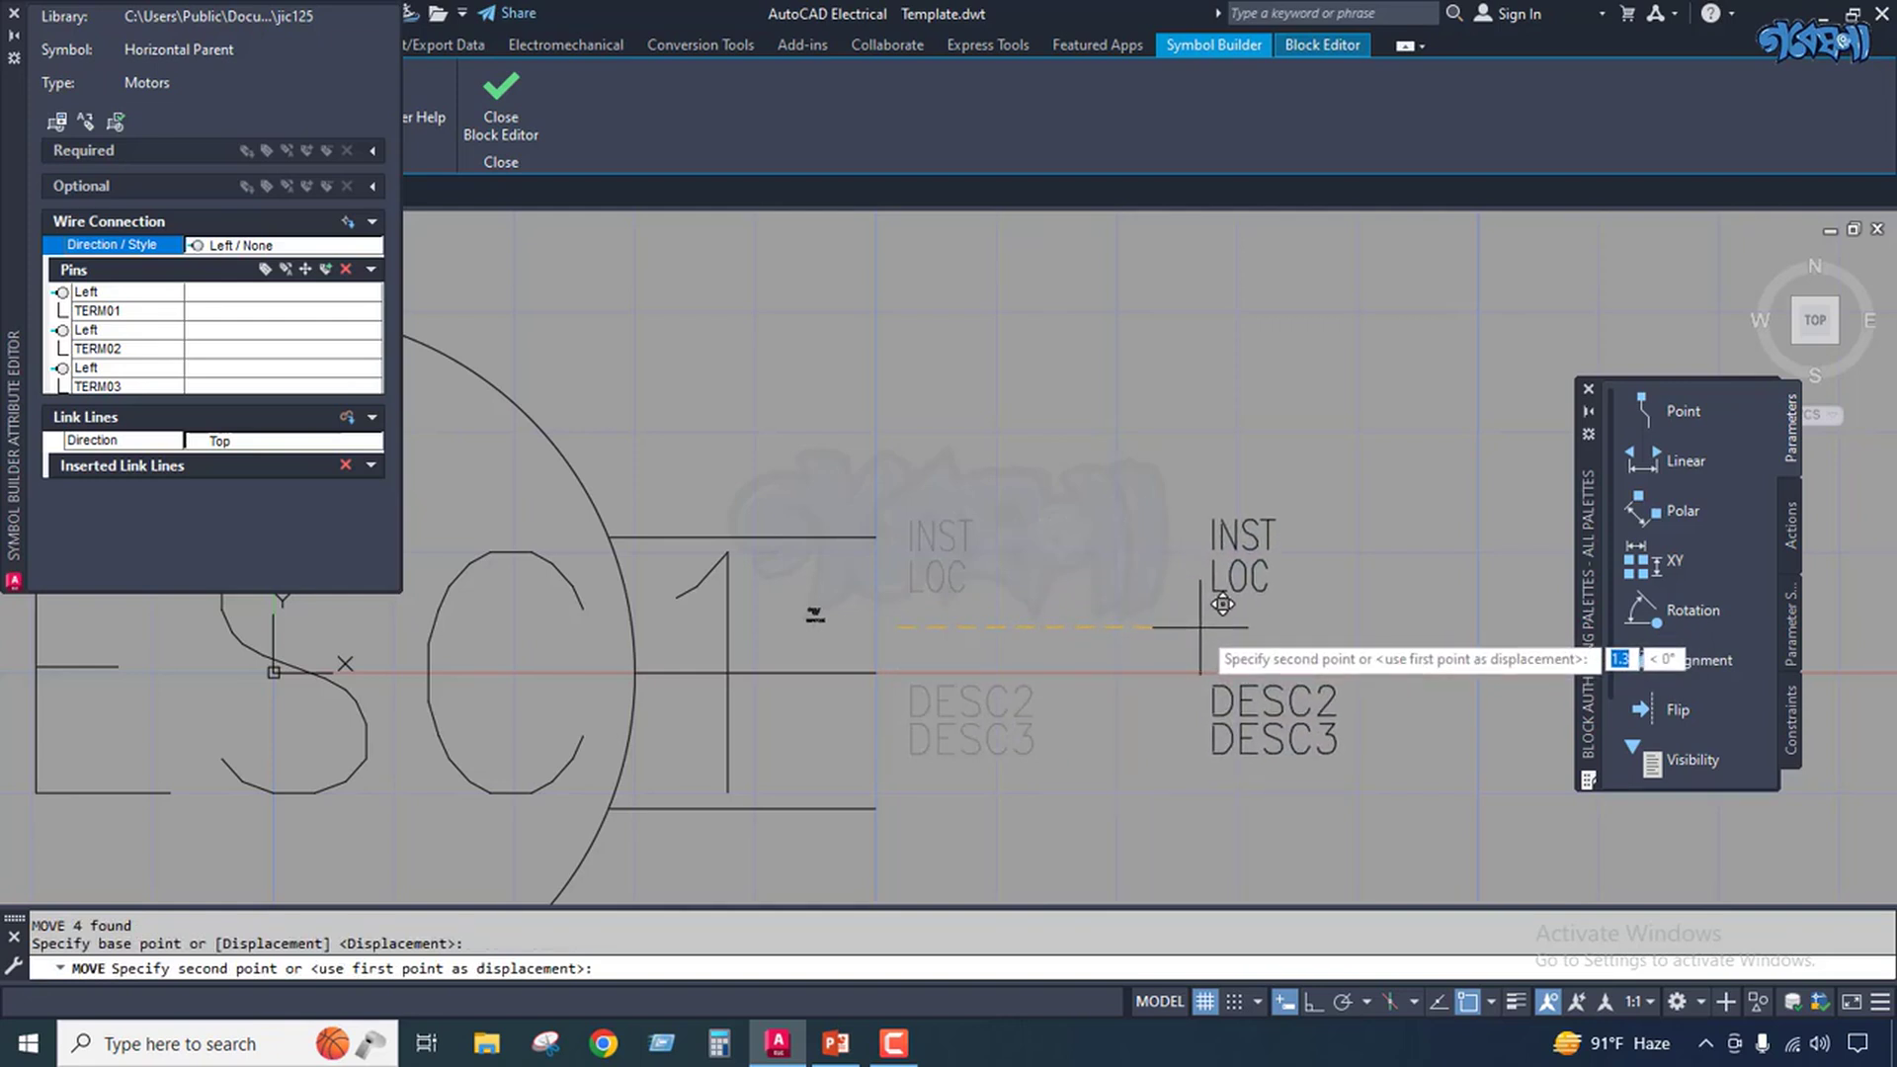
pyautogui.press('F8')
pyautogui.click(1205, 626)
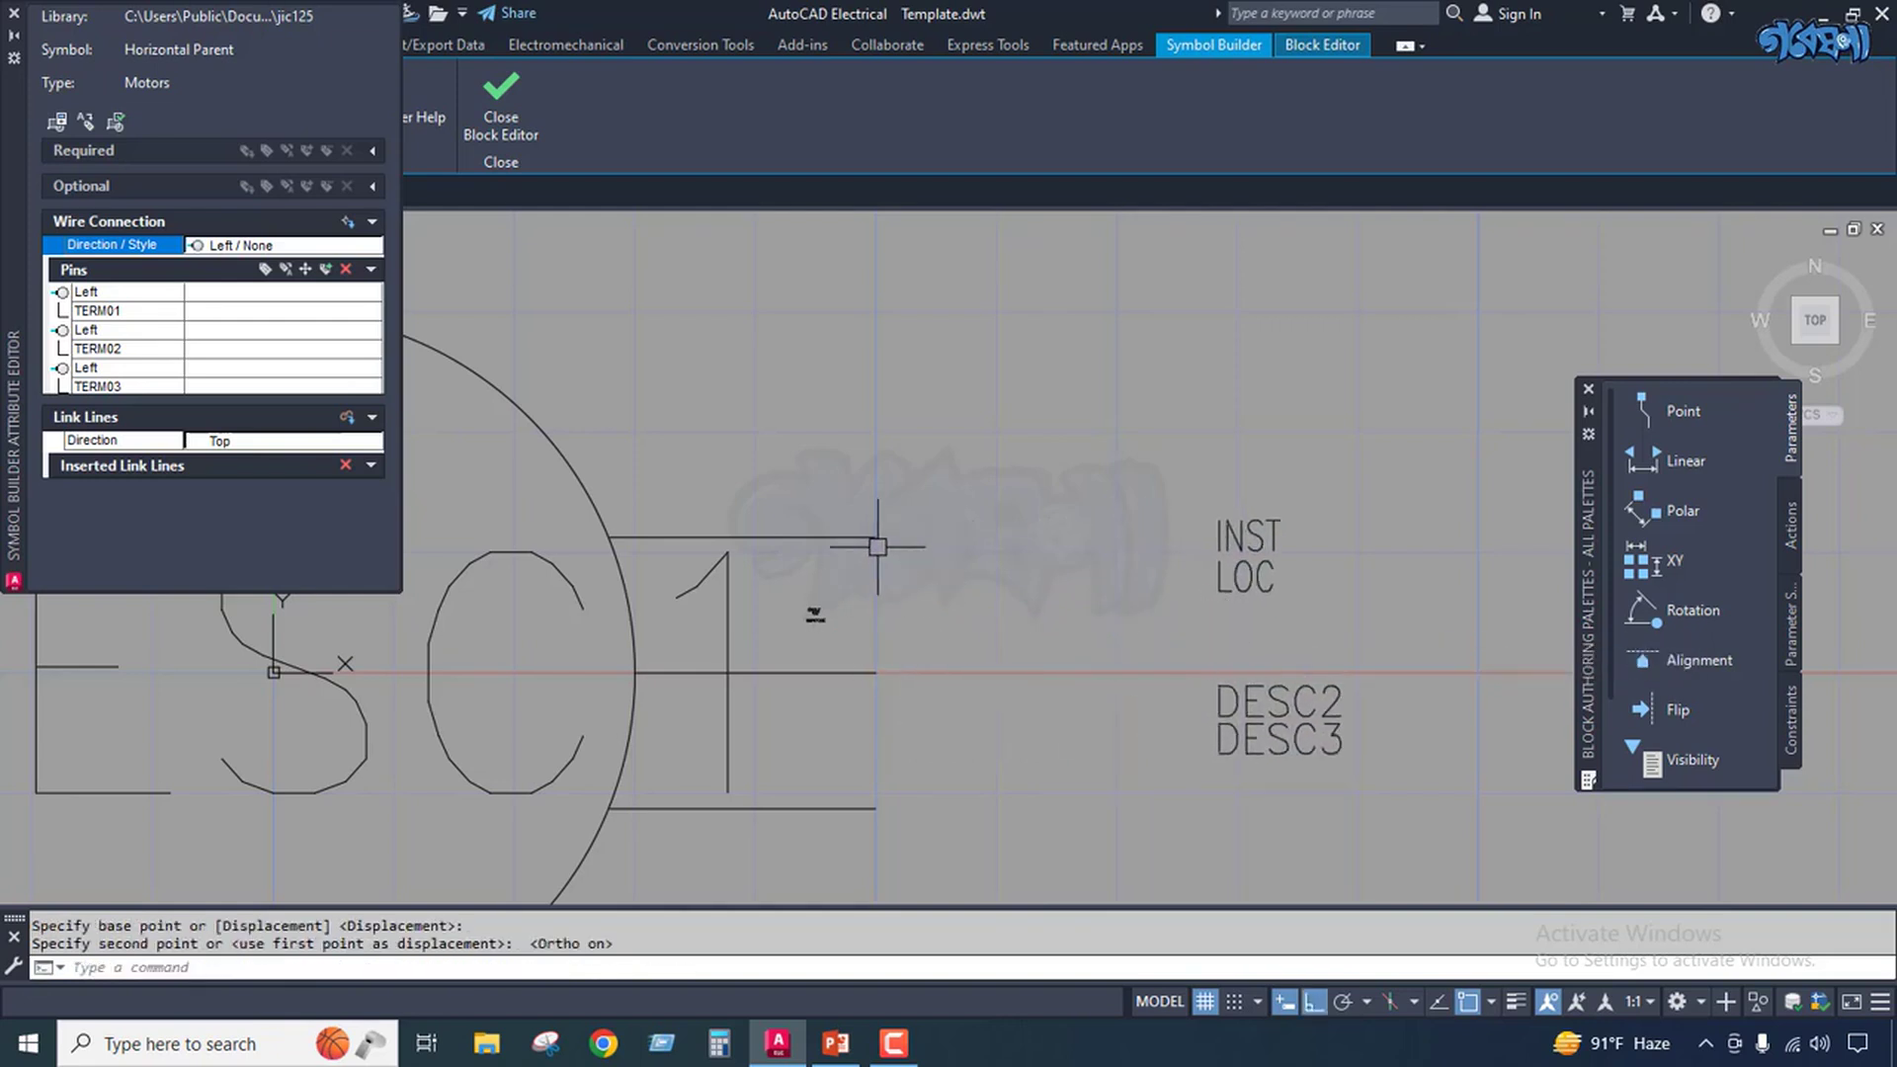
# Set the wire connection's direction and style to Right / None.
pyautogui.scroll(-2, 968, 562)
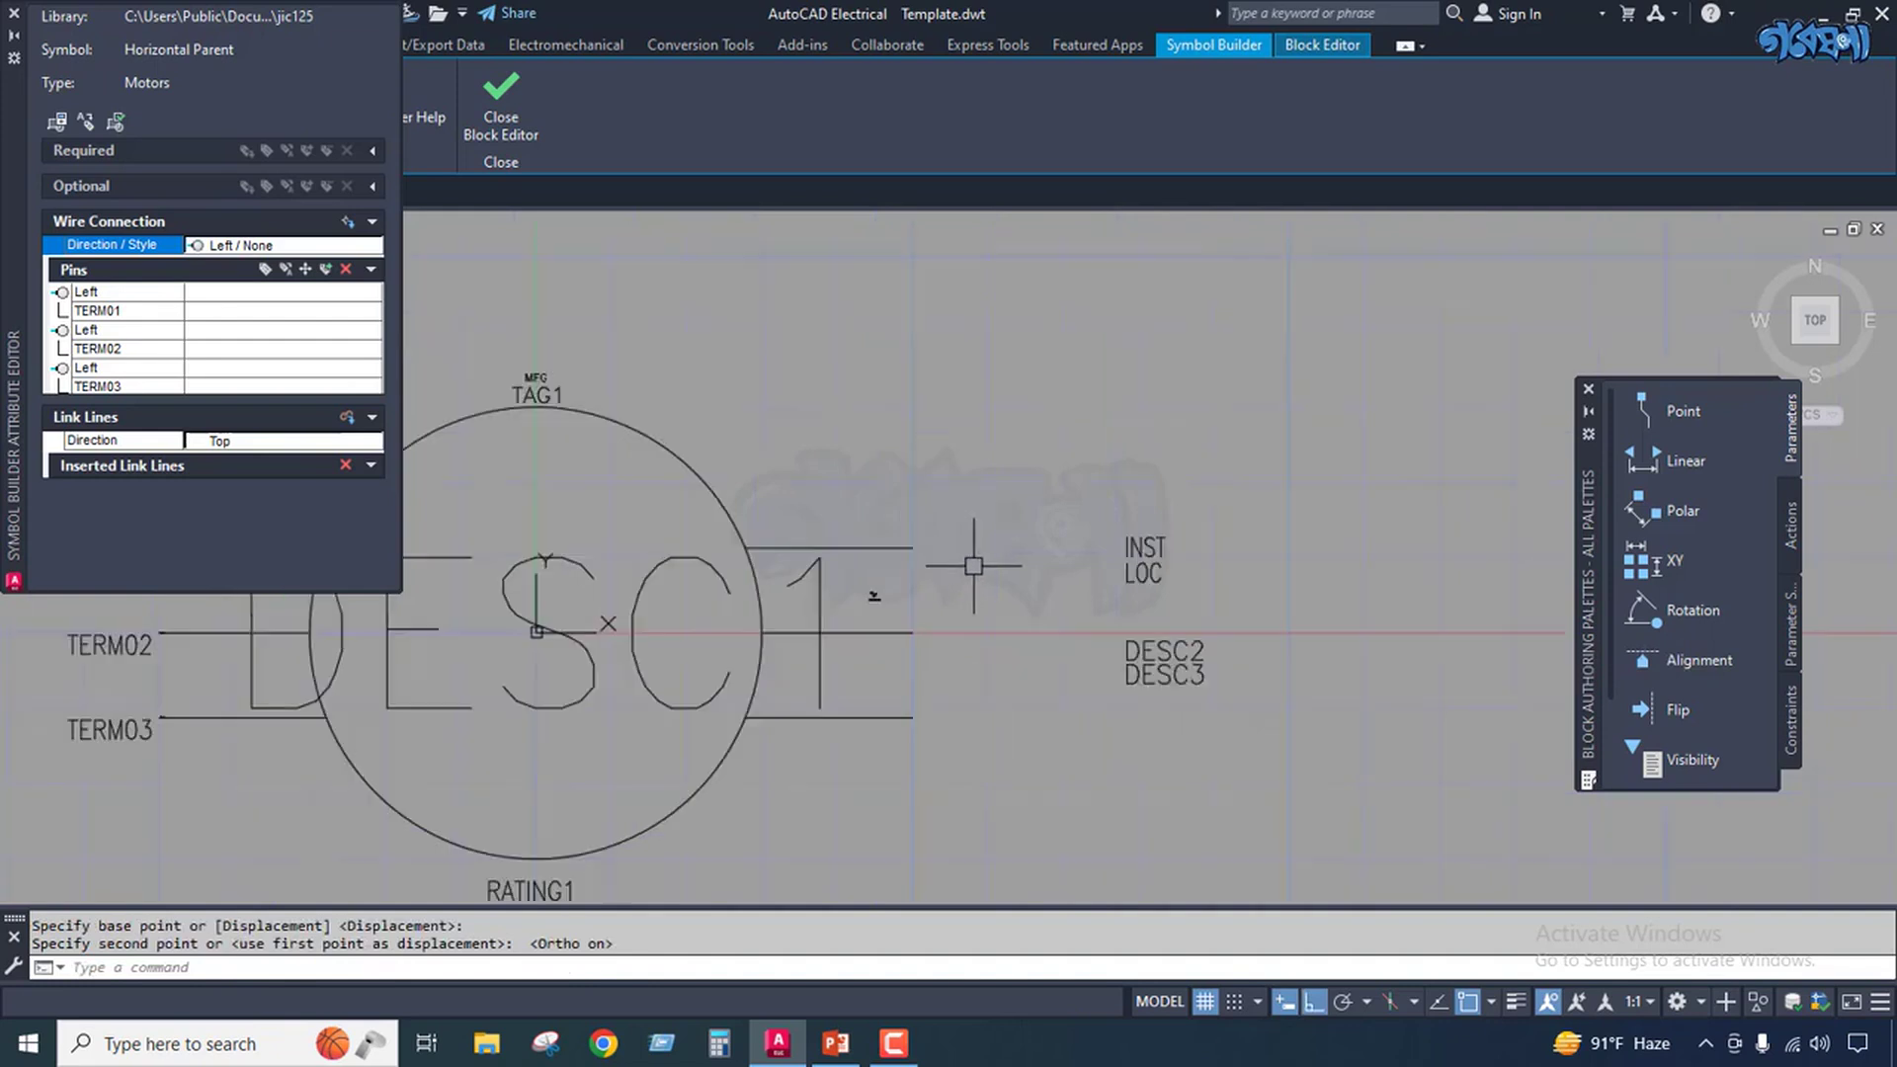
pyautogui.scroll(-2, 974, 568)
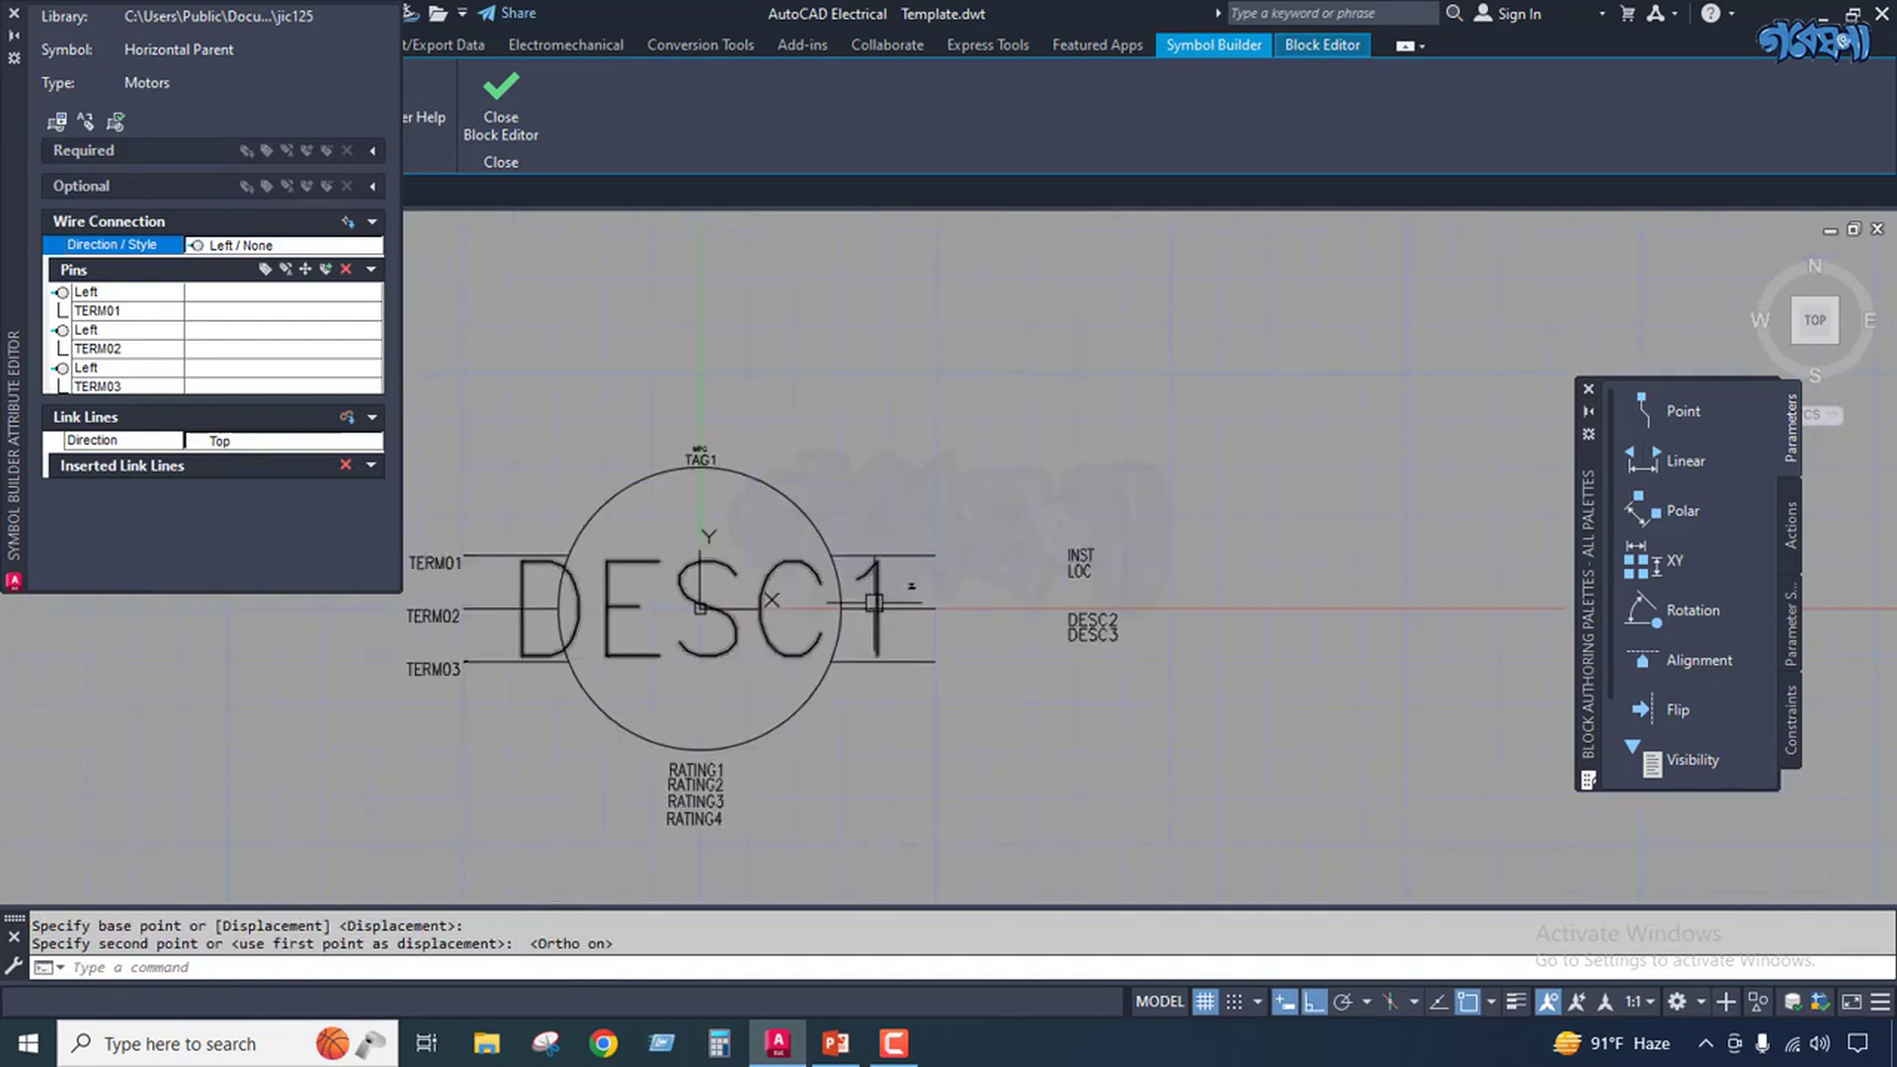
pyautogui.scroll(2, 937, 551)
pyautogui.scroll(2, 944, 564)
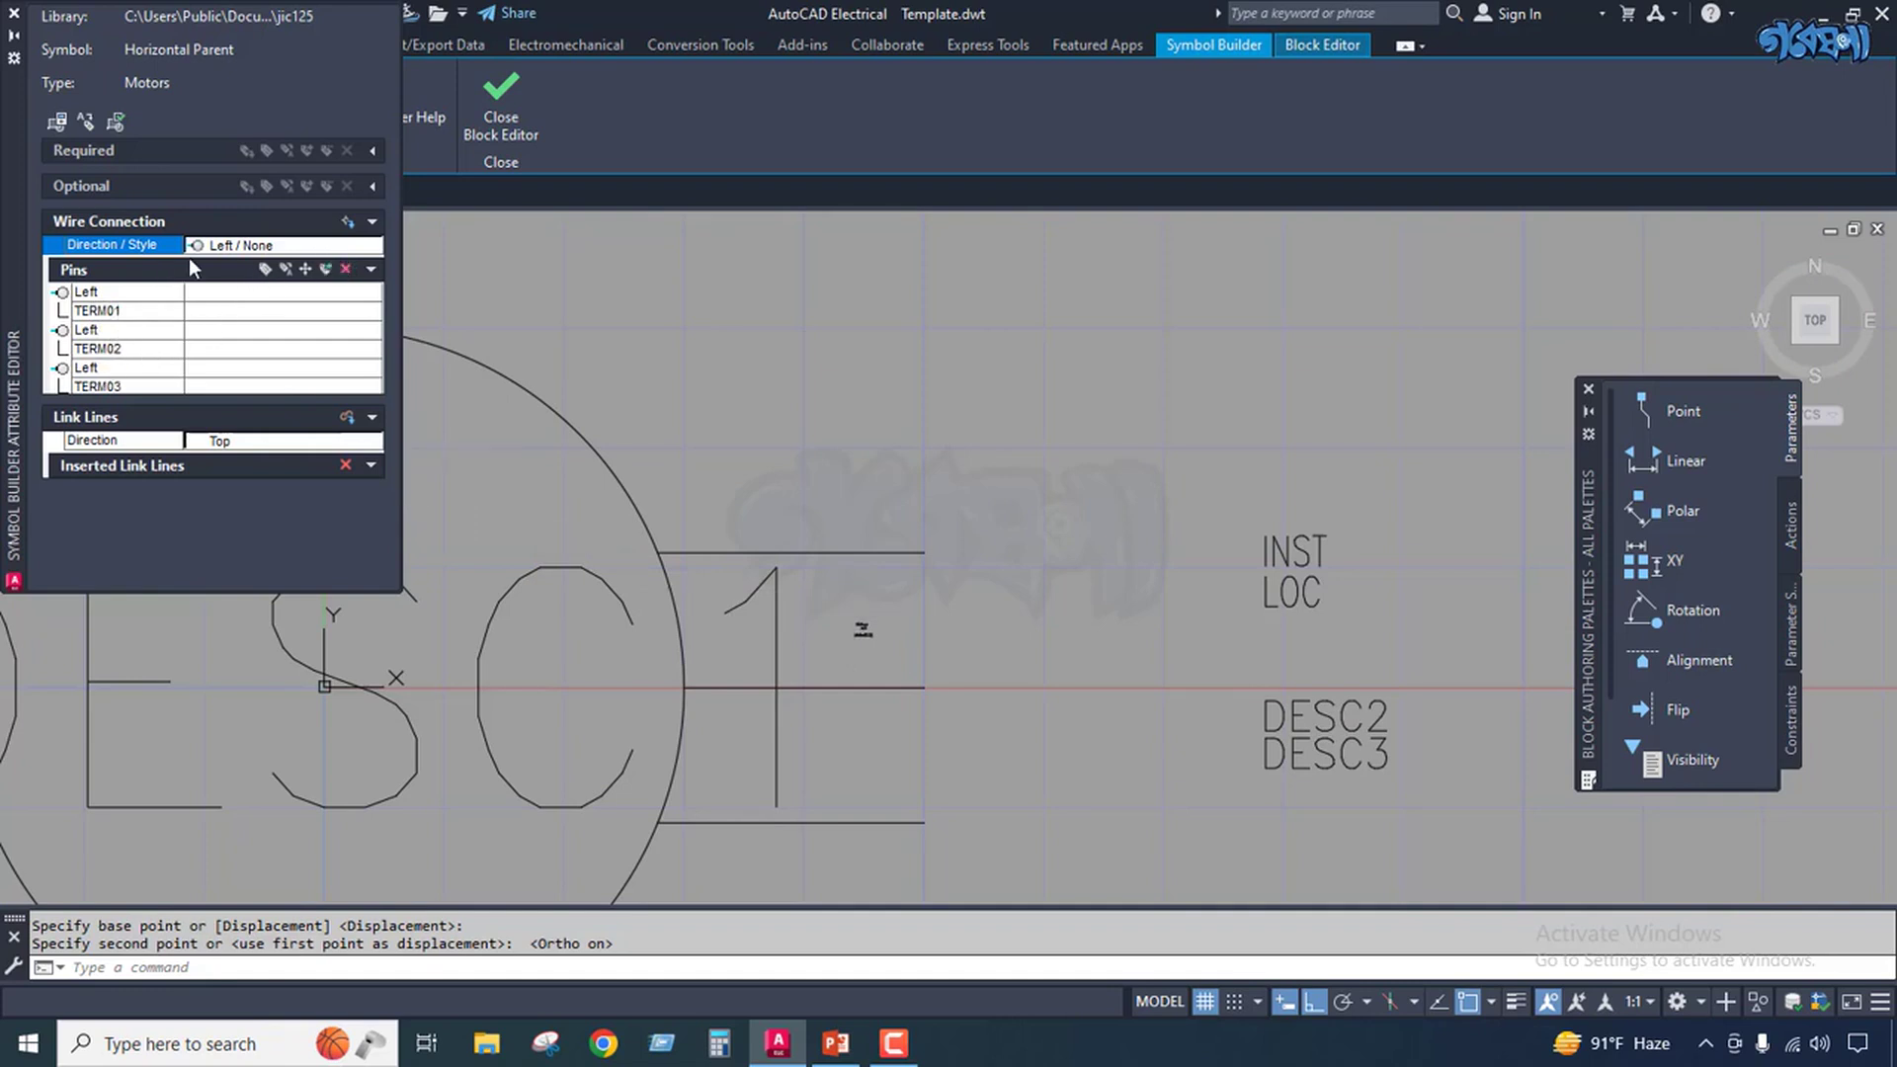
pyautogui.click(277, 246)
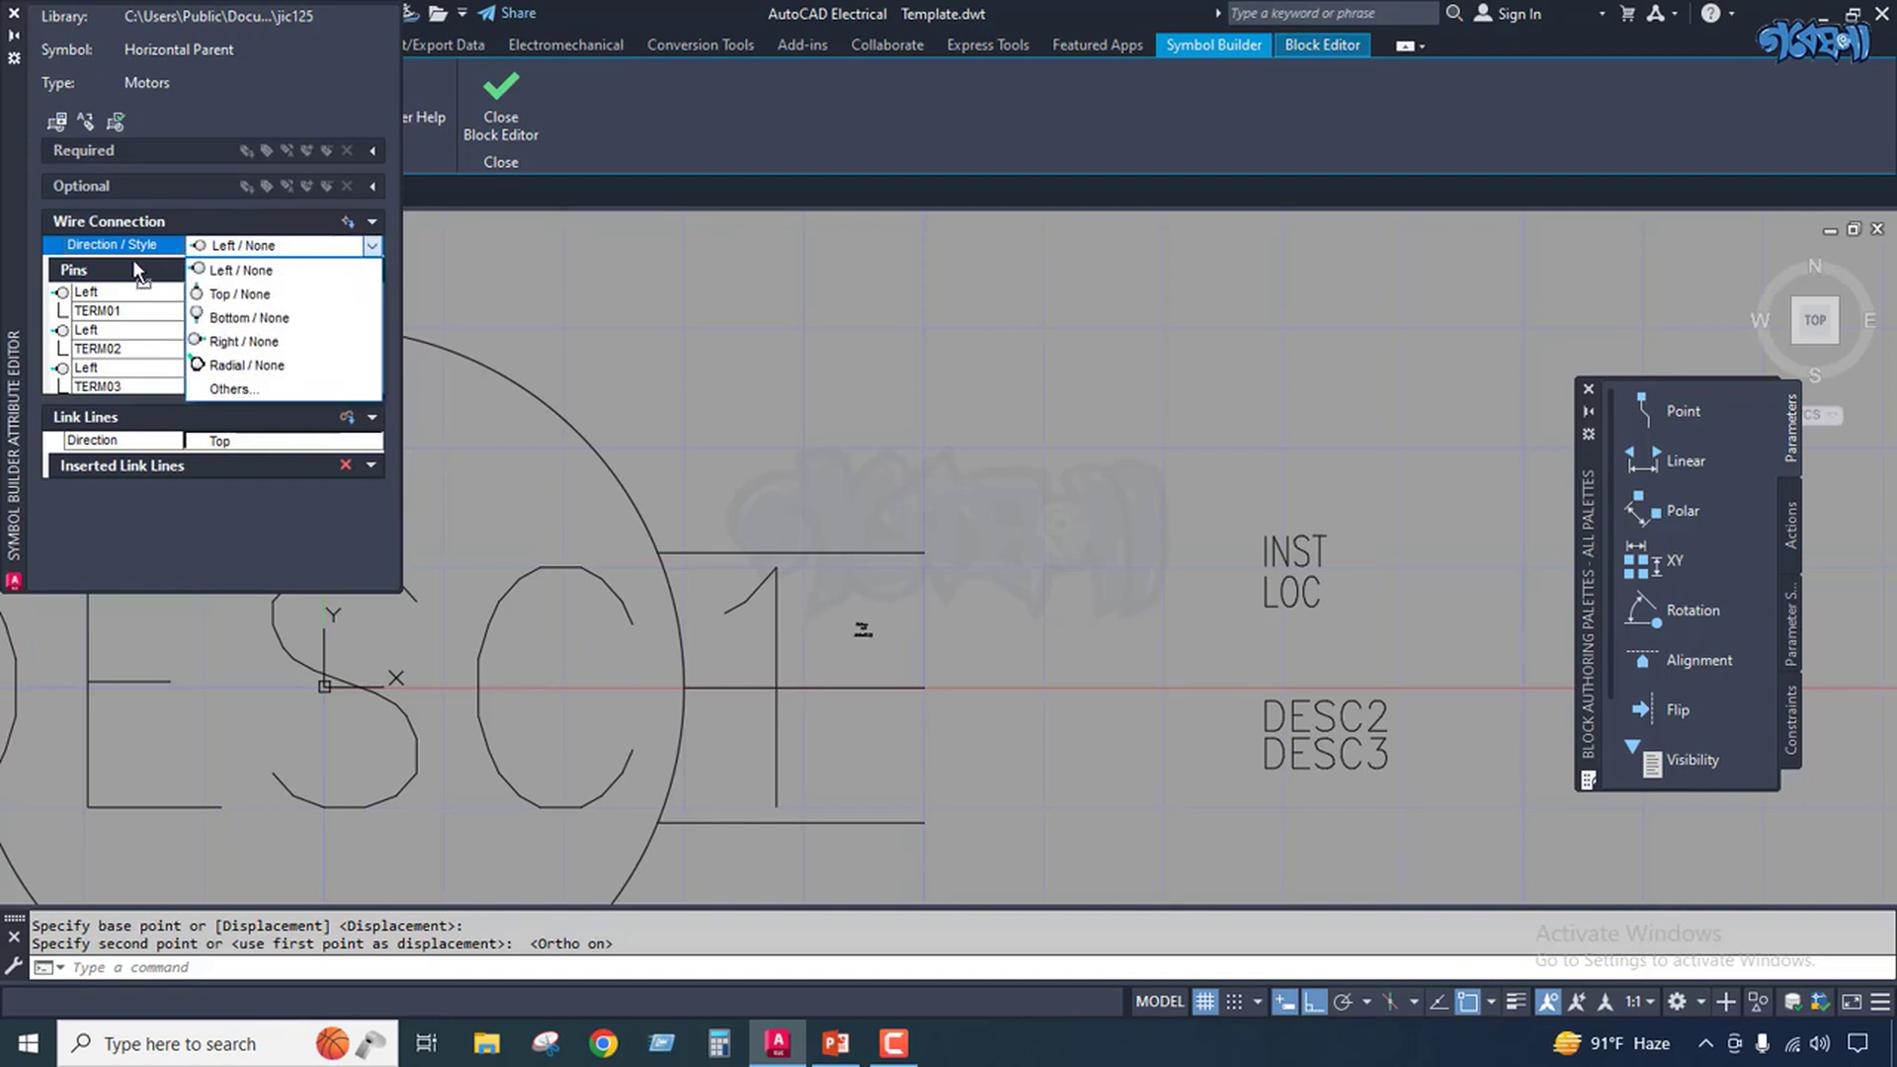
pyautogui.click(135, 262)
pyautogui.click(373, 245)
pyautogui.click(241, 342)
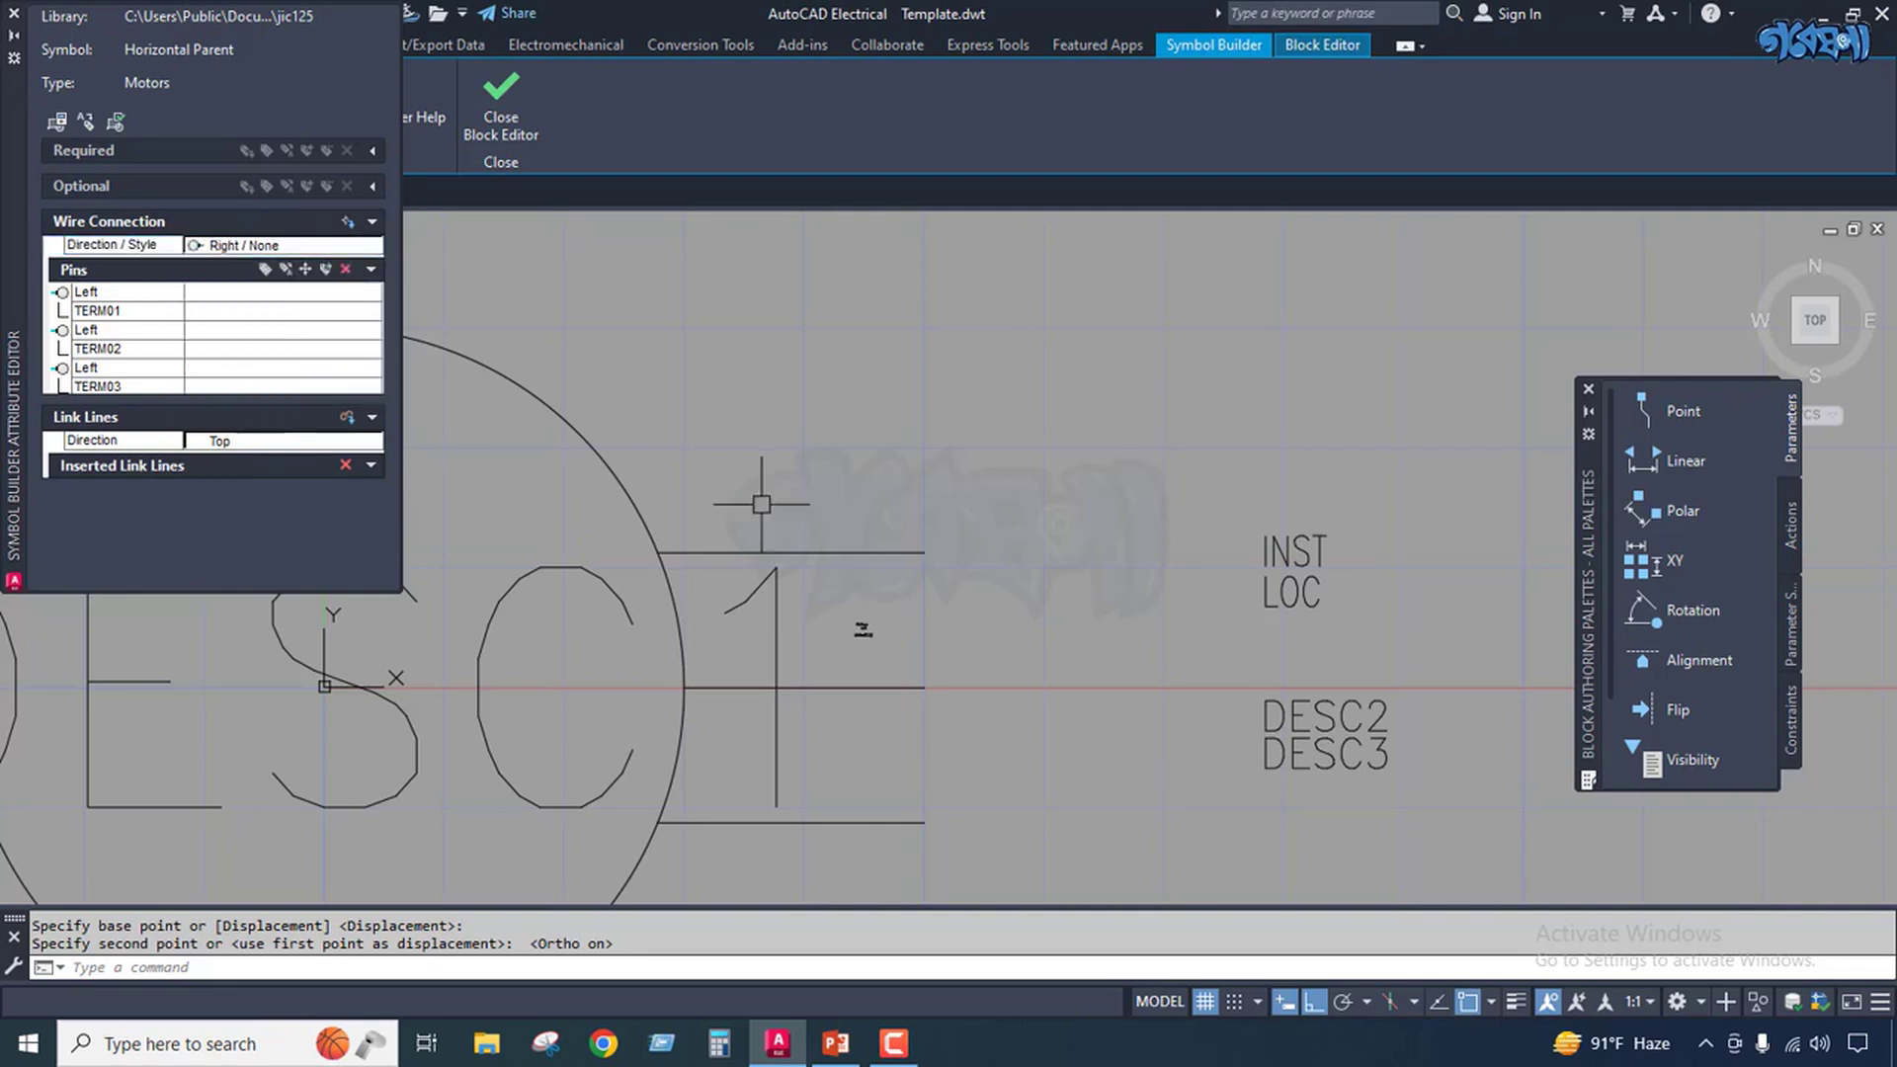
# Insert wire connections on the three lines right of the circle: at the ends of the upper two and just short of the lowest line's end.
pyautogui.click(348, 219)
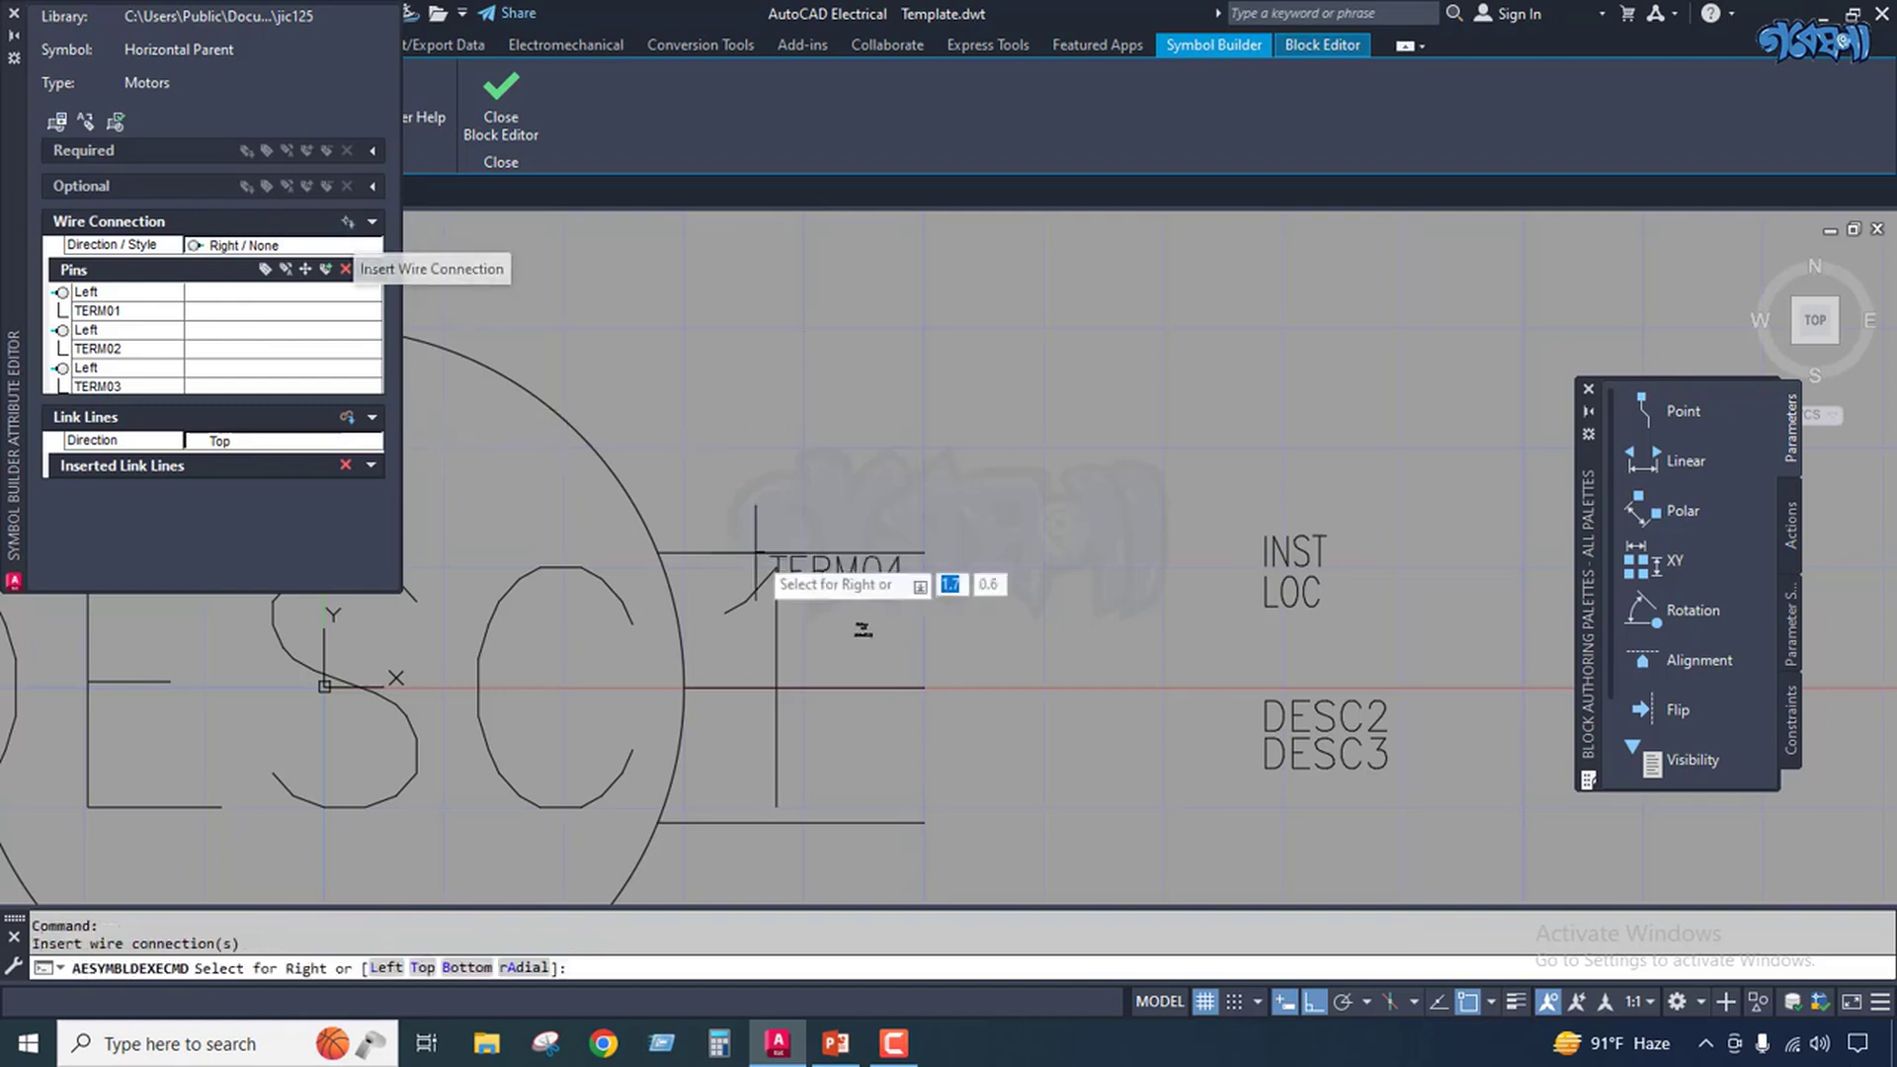
pyautogui.click(923, 551)
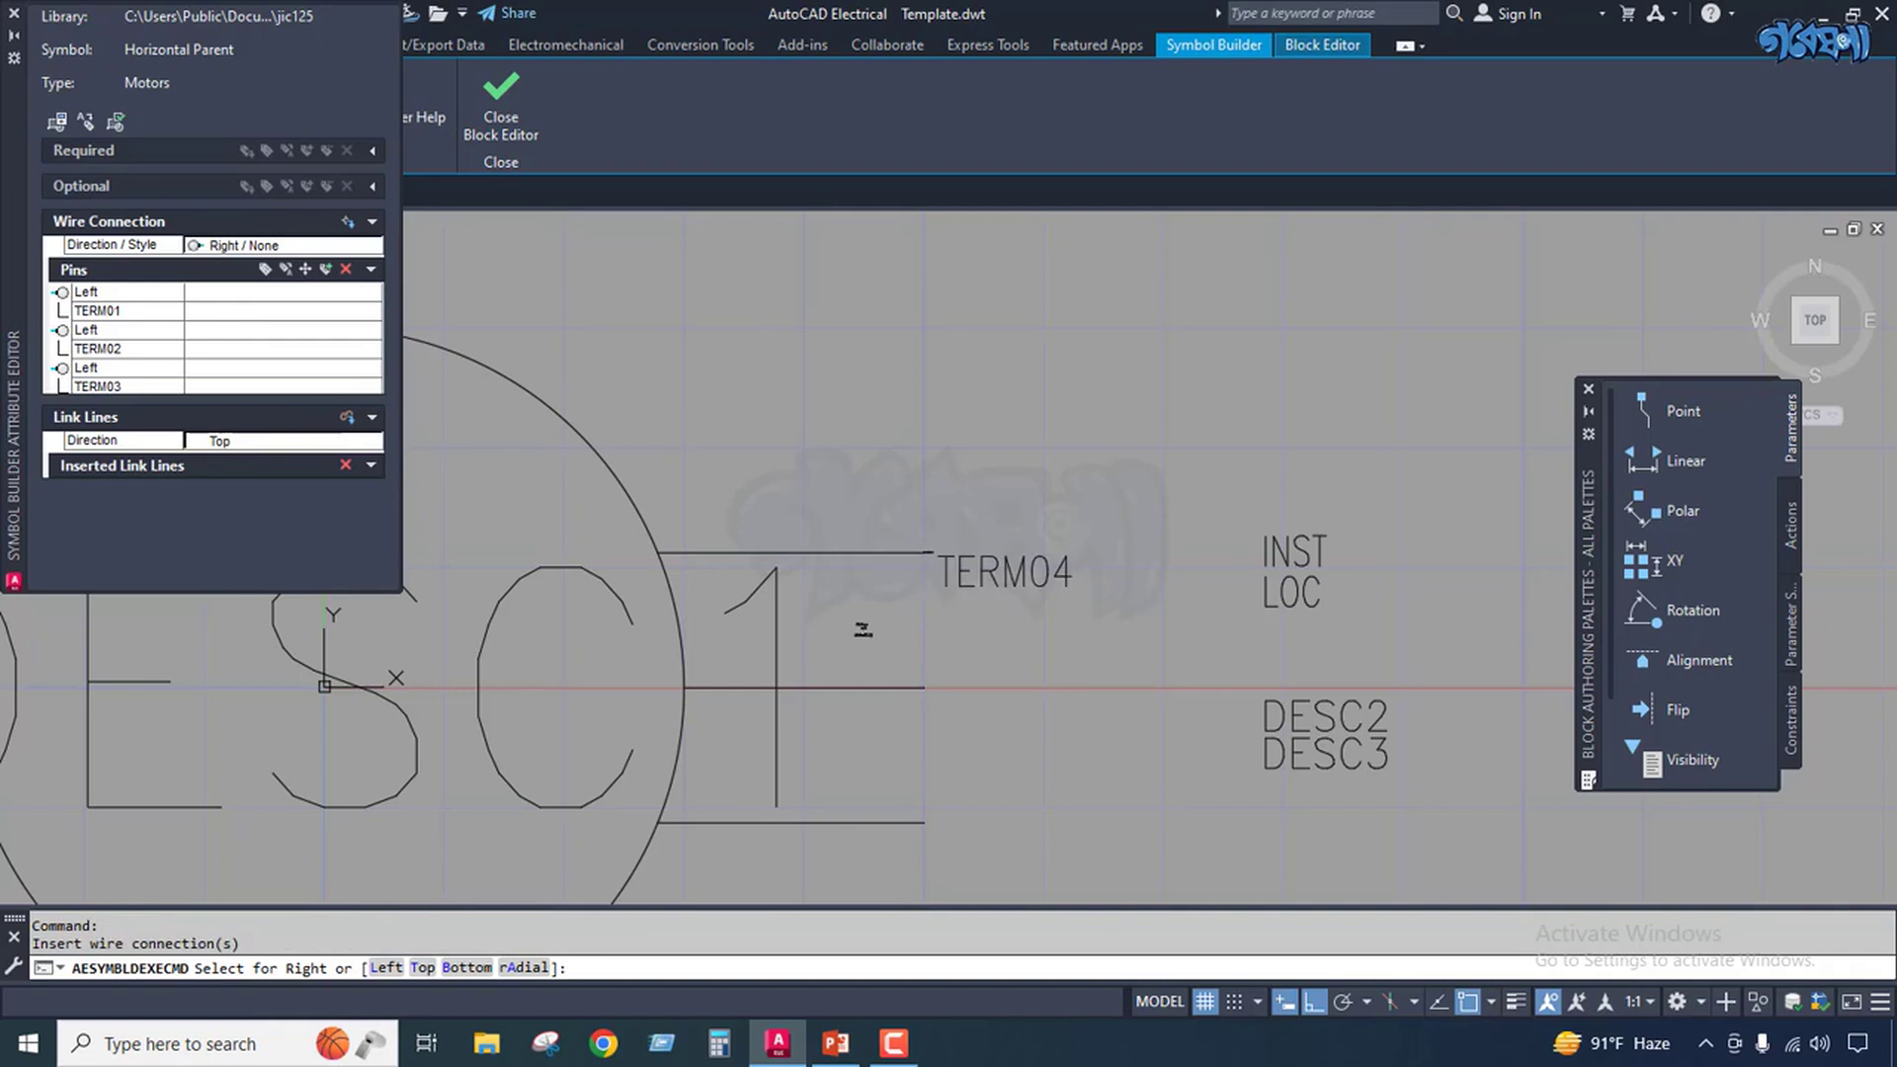
pyautogui.click(924, 687)
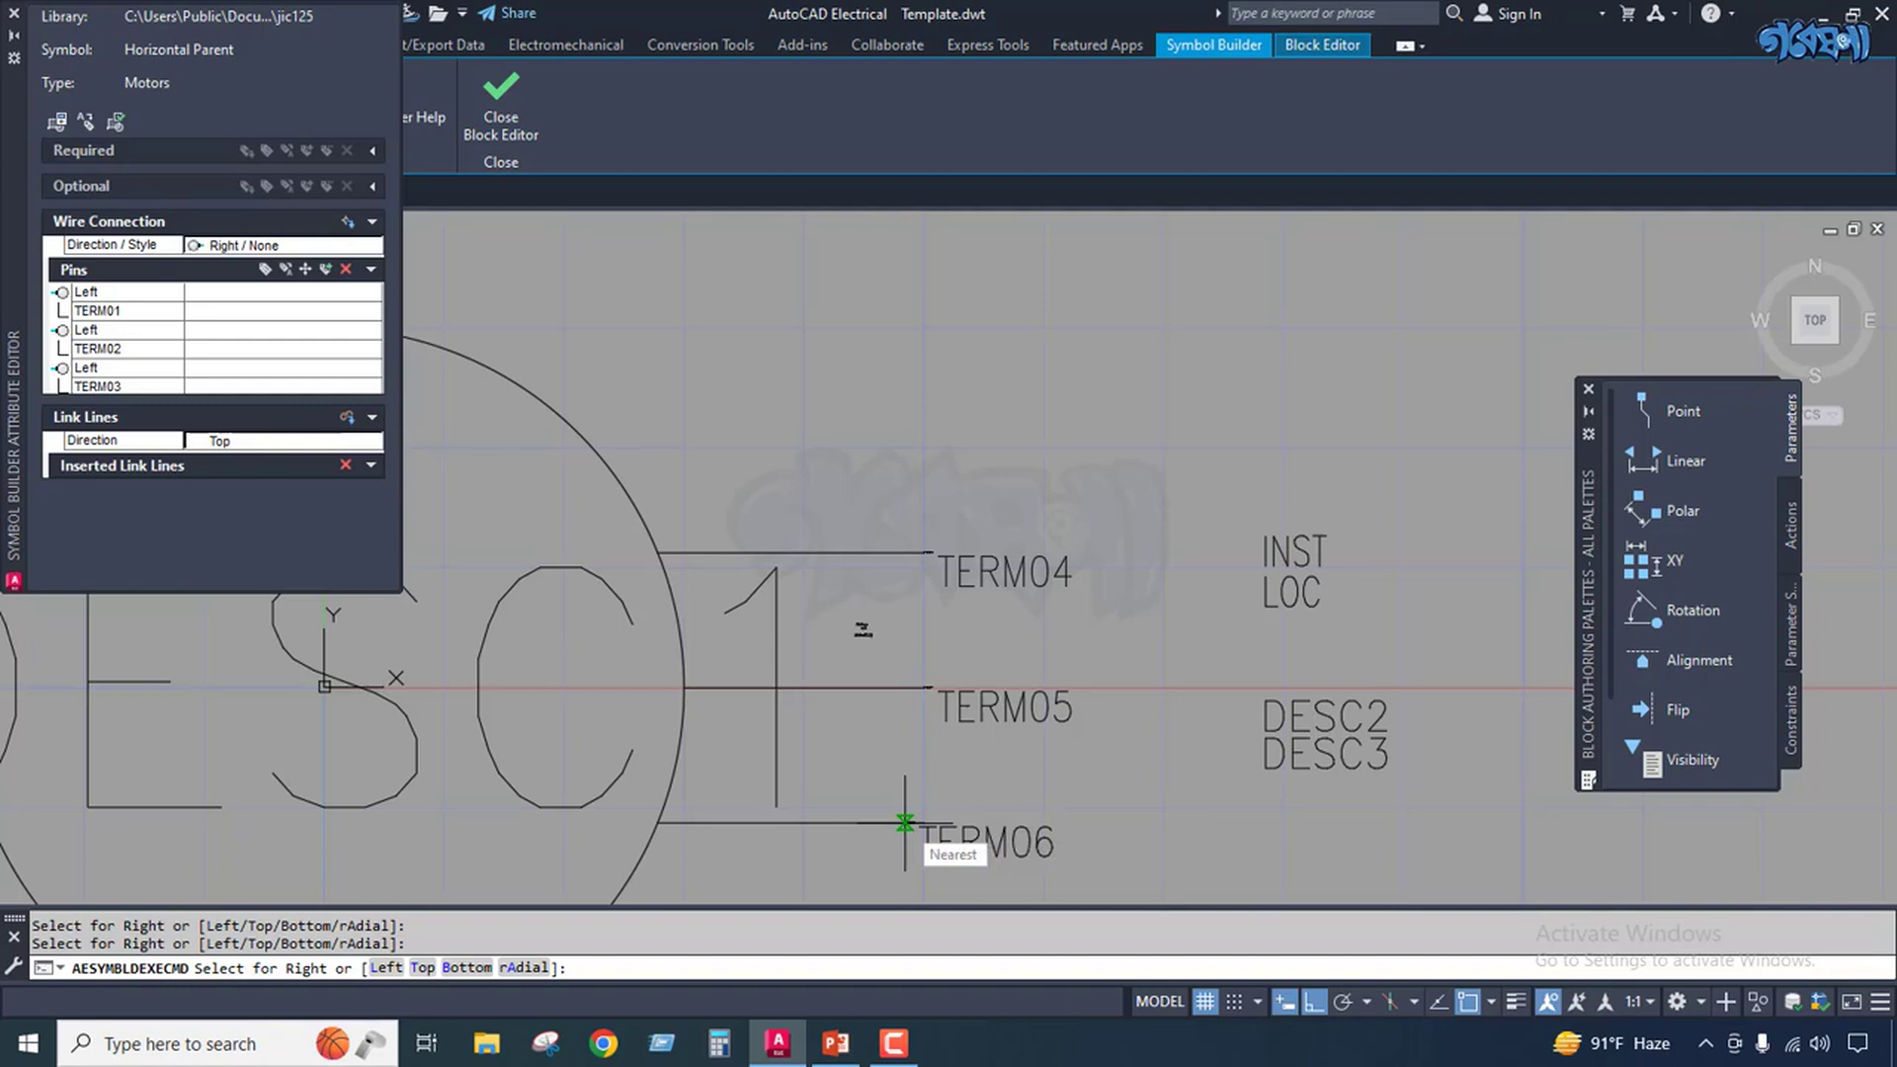
pyautogui.click(905, 823)
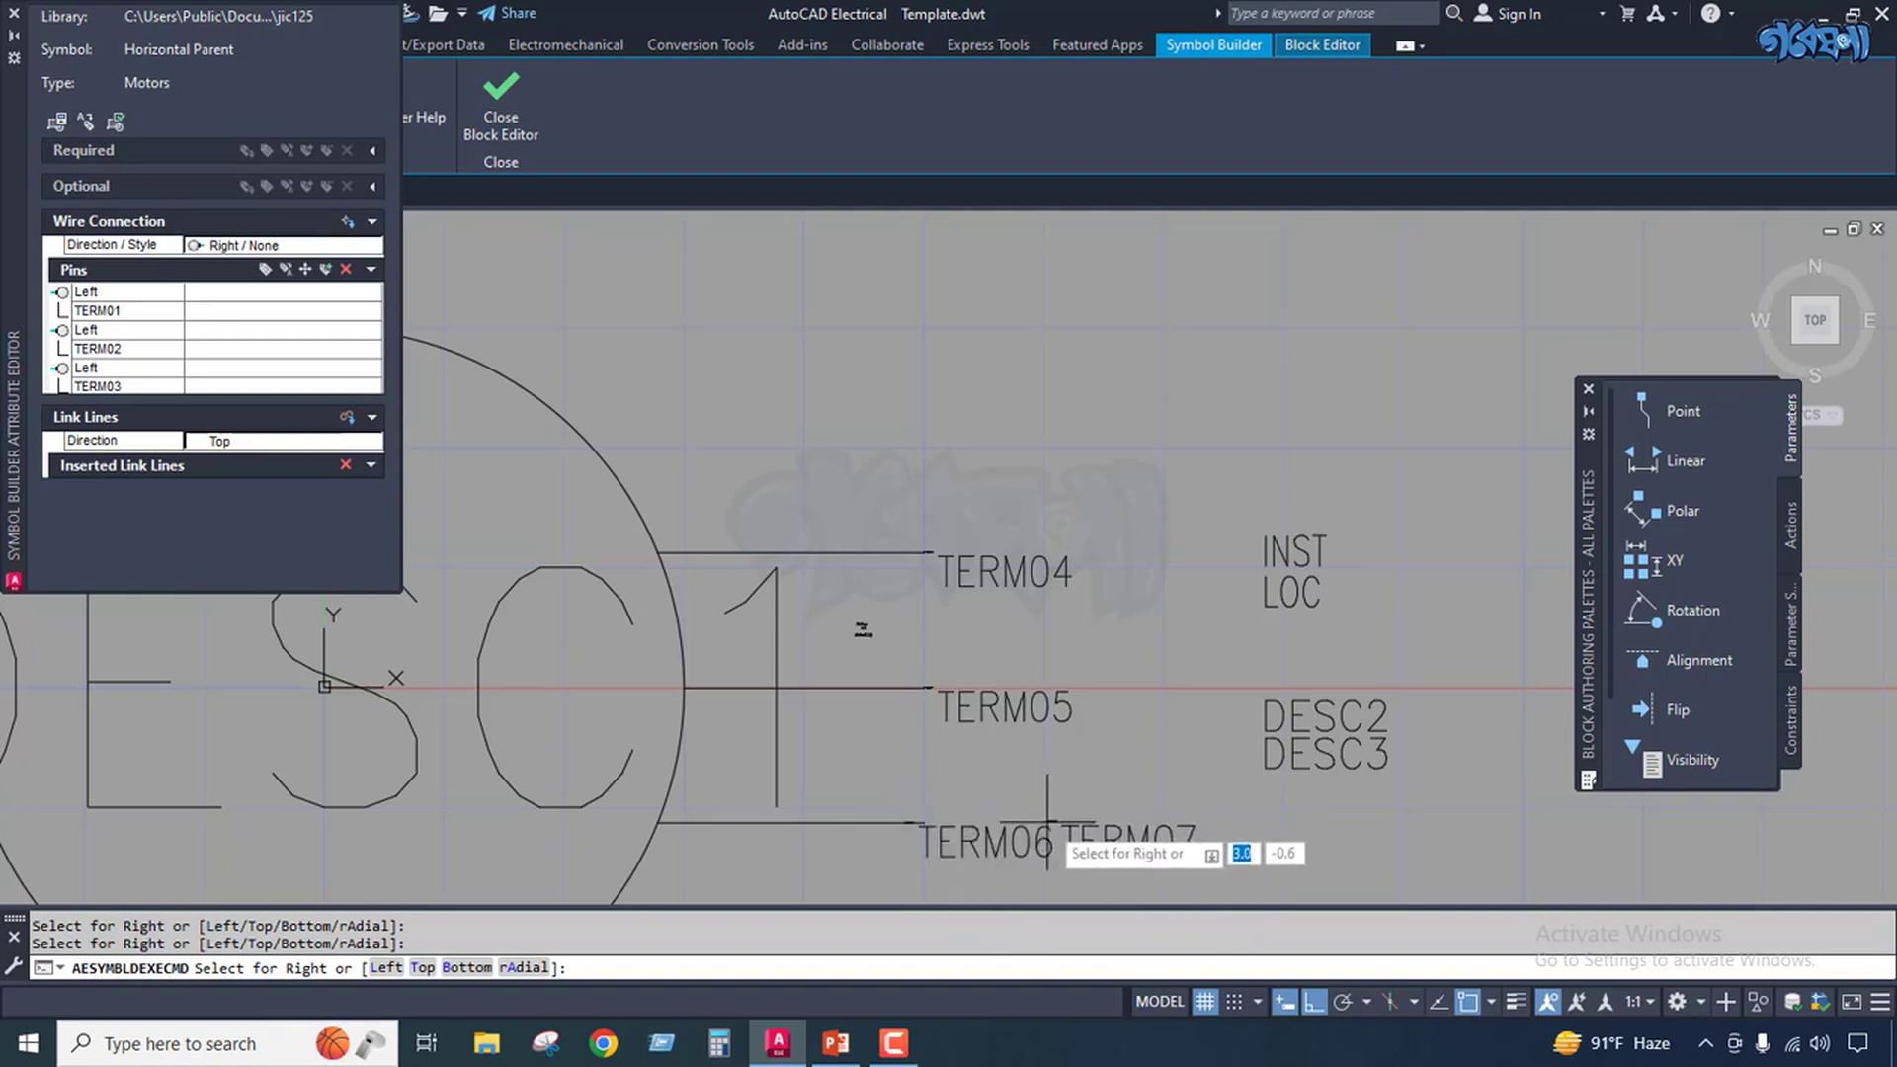
pyautogui.press('Escape')
# Run a symbol audit on the motor symbol, review its results and dismiss the report.
pyautogui.scroll(4, 921, 820)
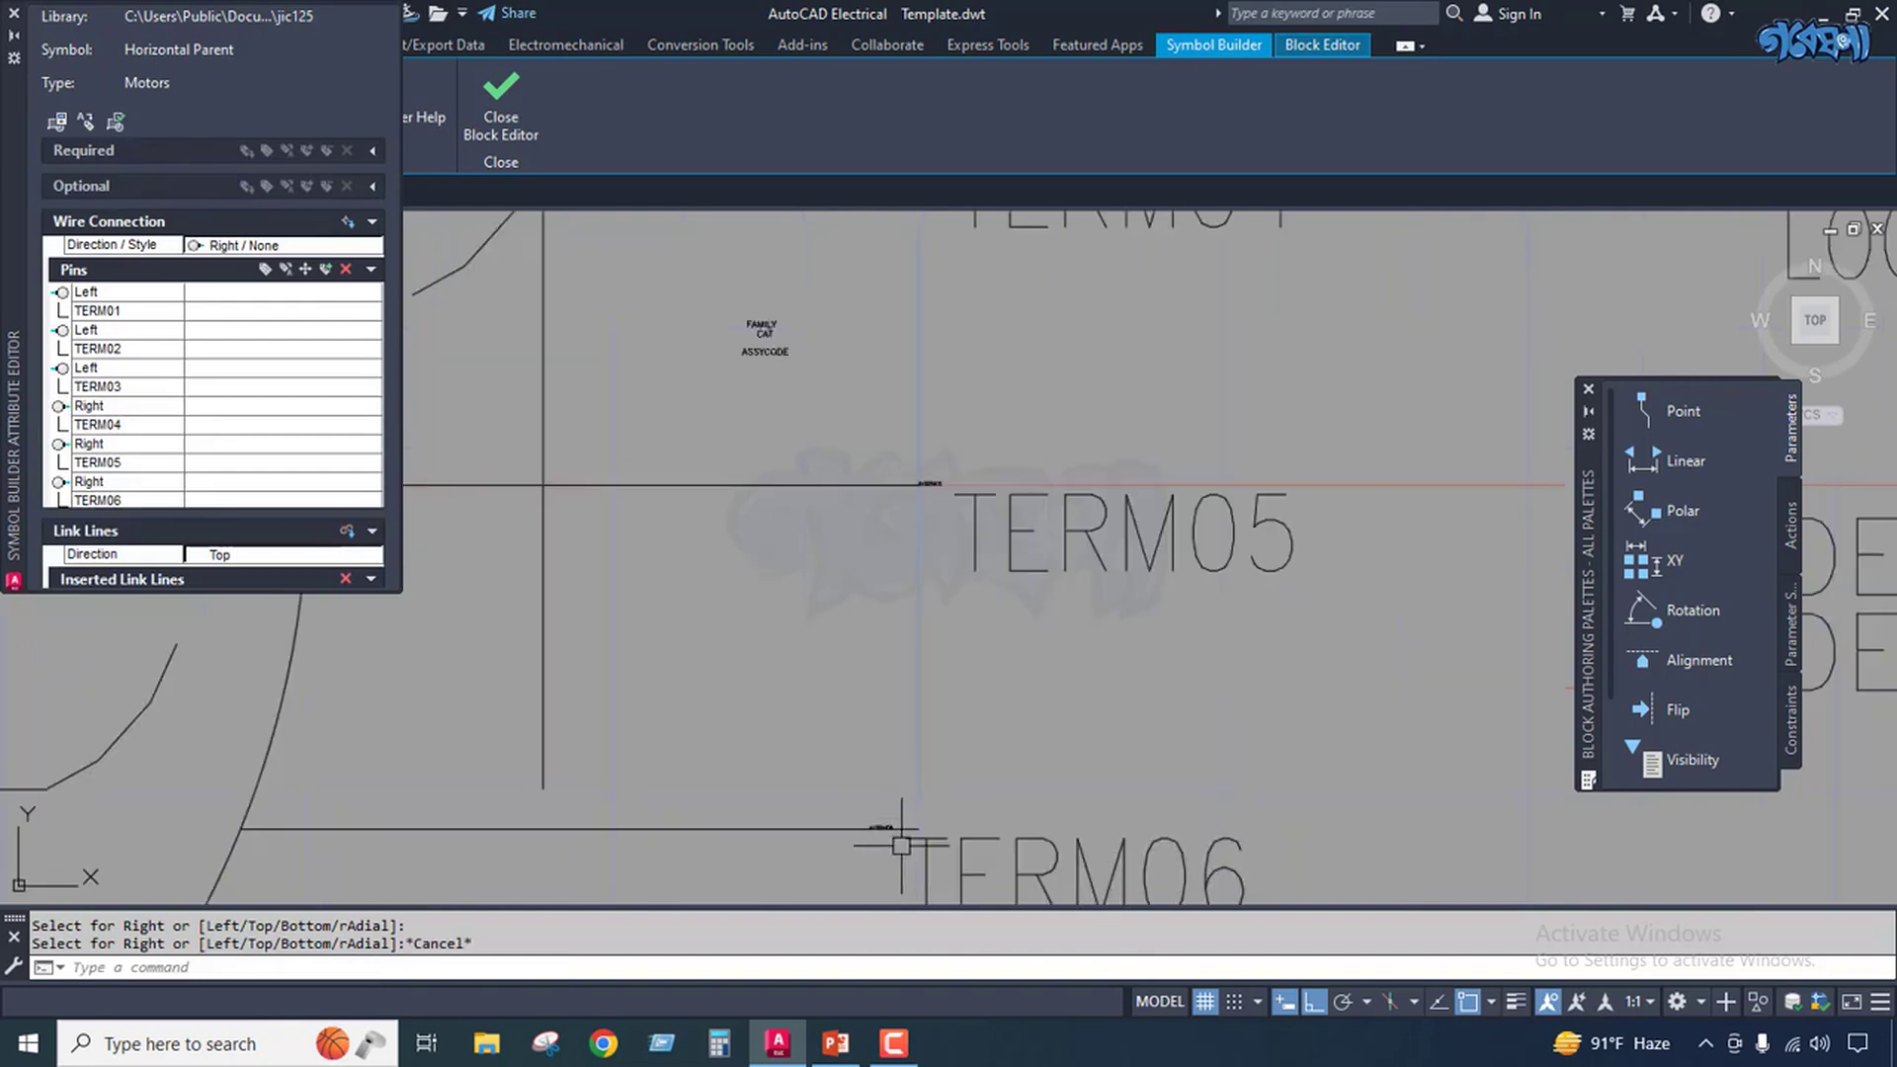
pyautogui.scroll(-4, 902, 800)
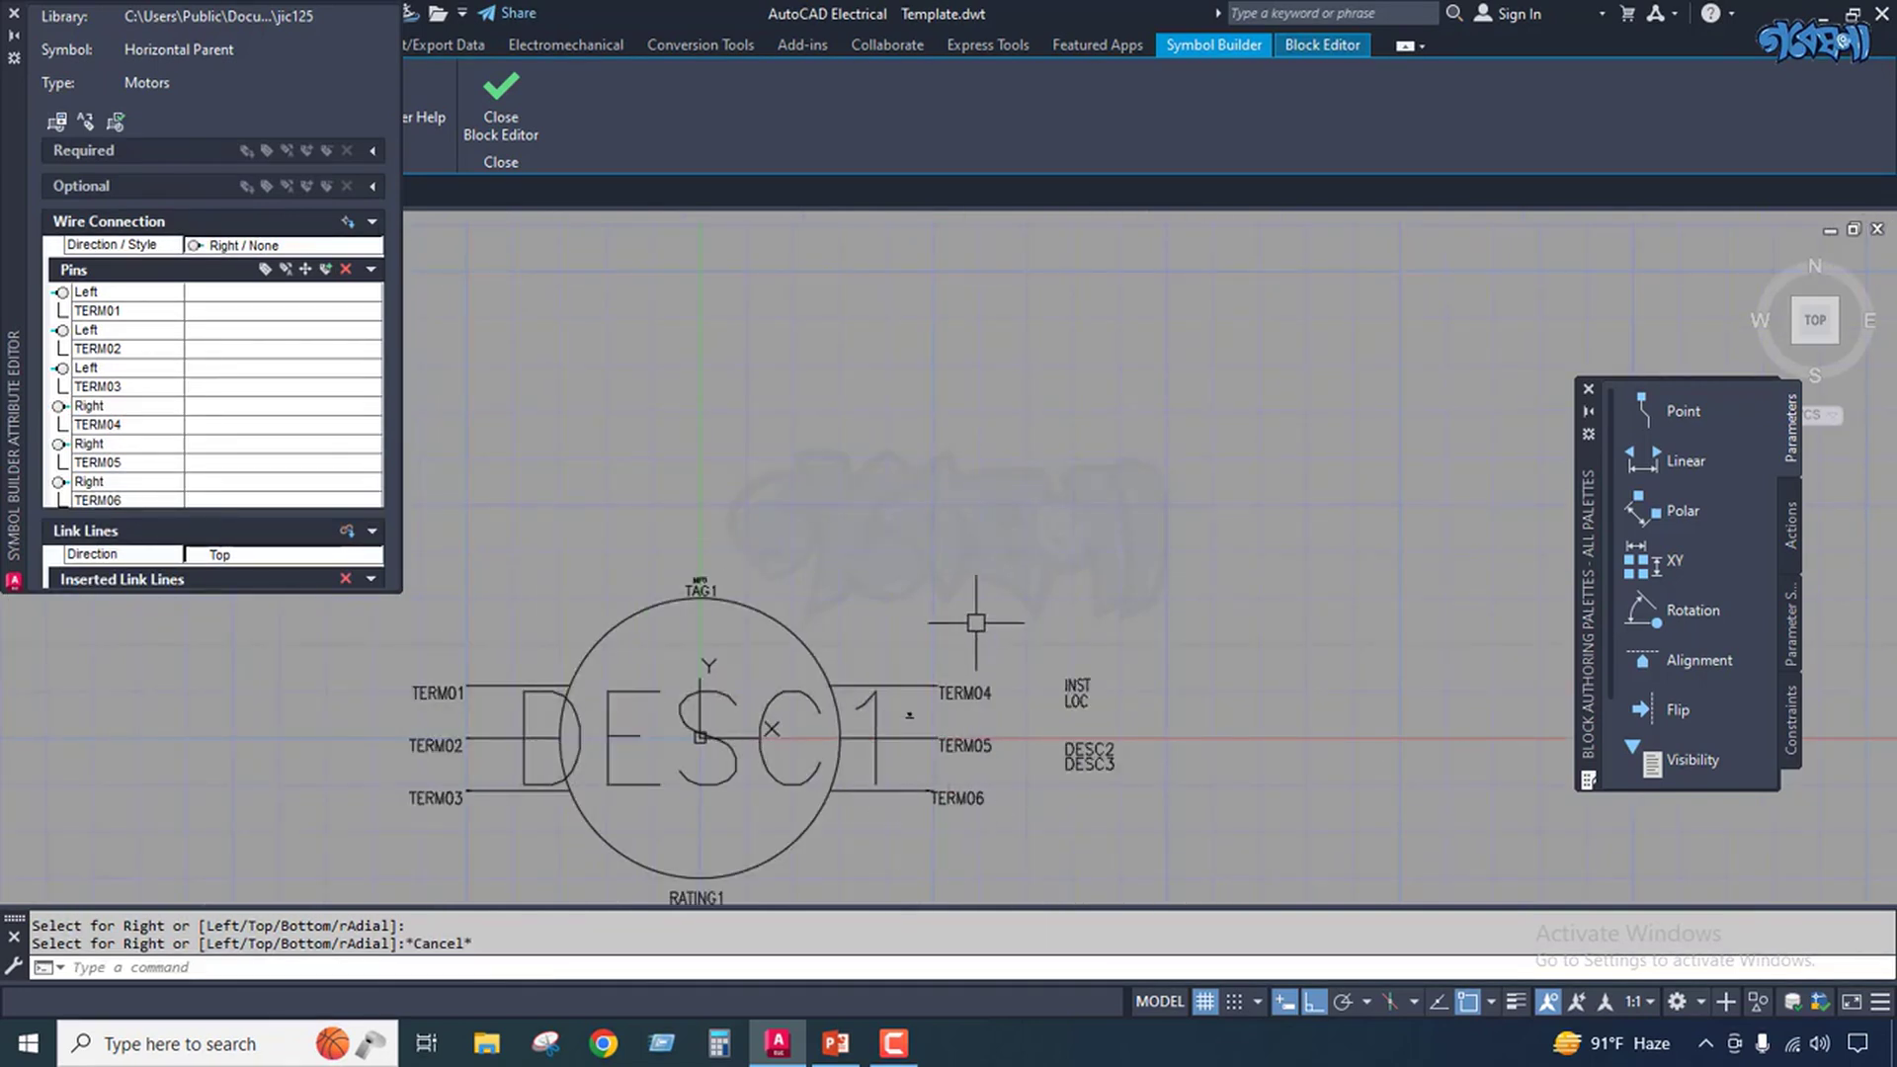
pyautogui.scroll(-2, 976, 623)
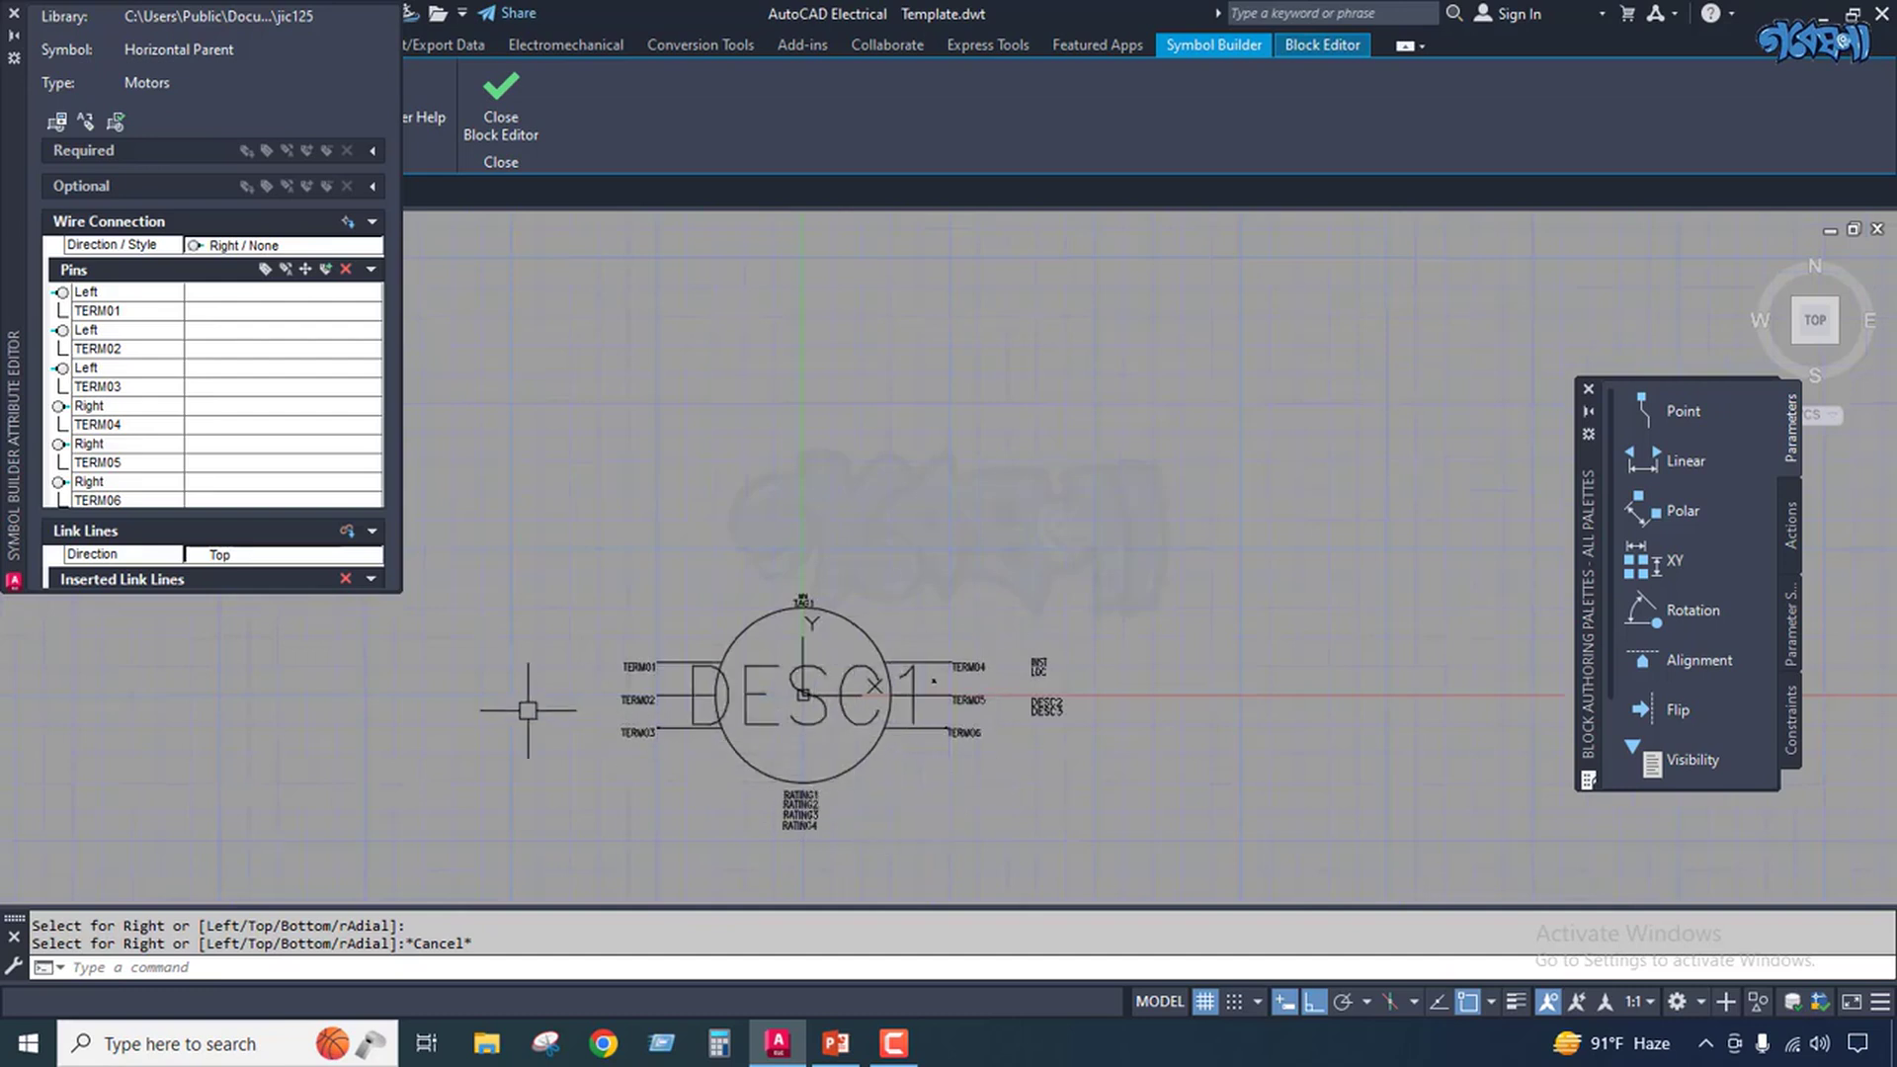
pyautogui.scroll(5, 954, 732)
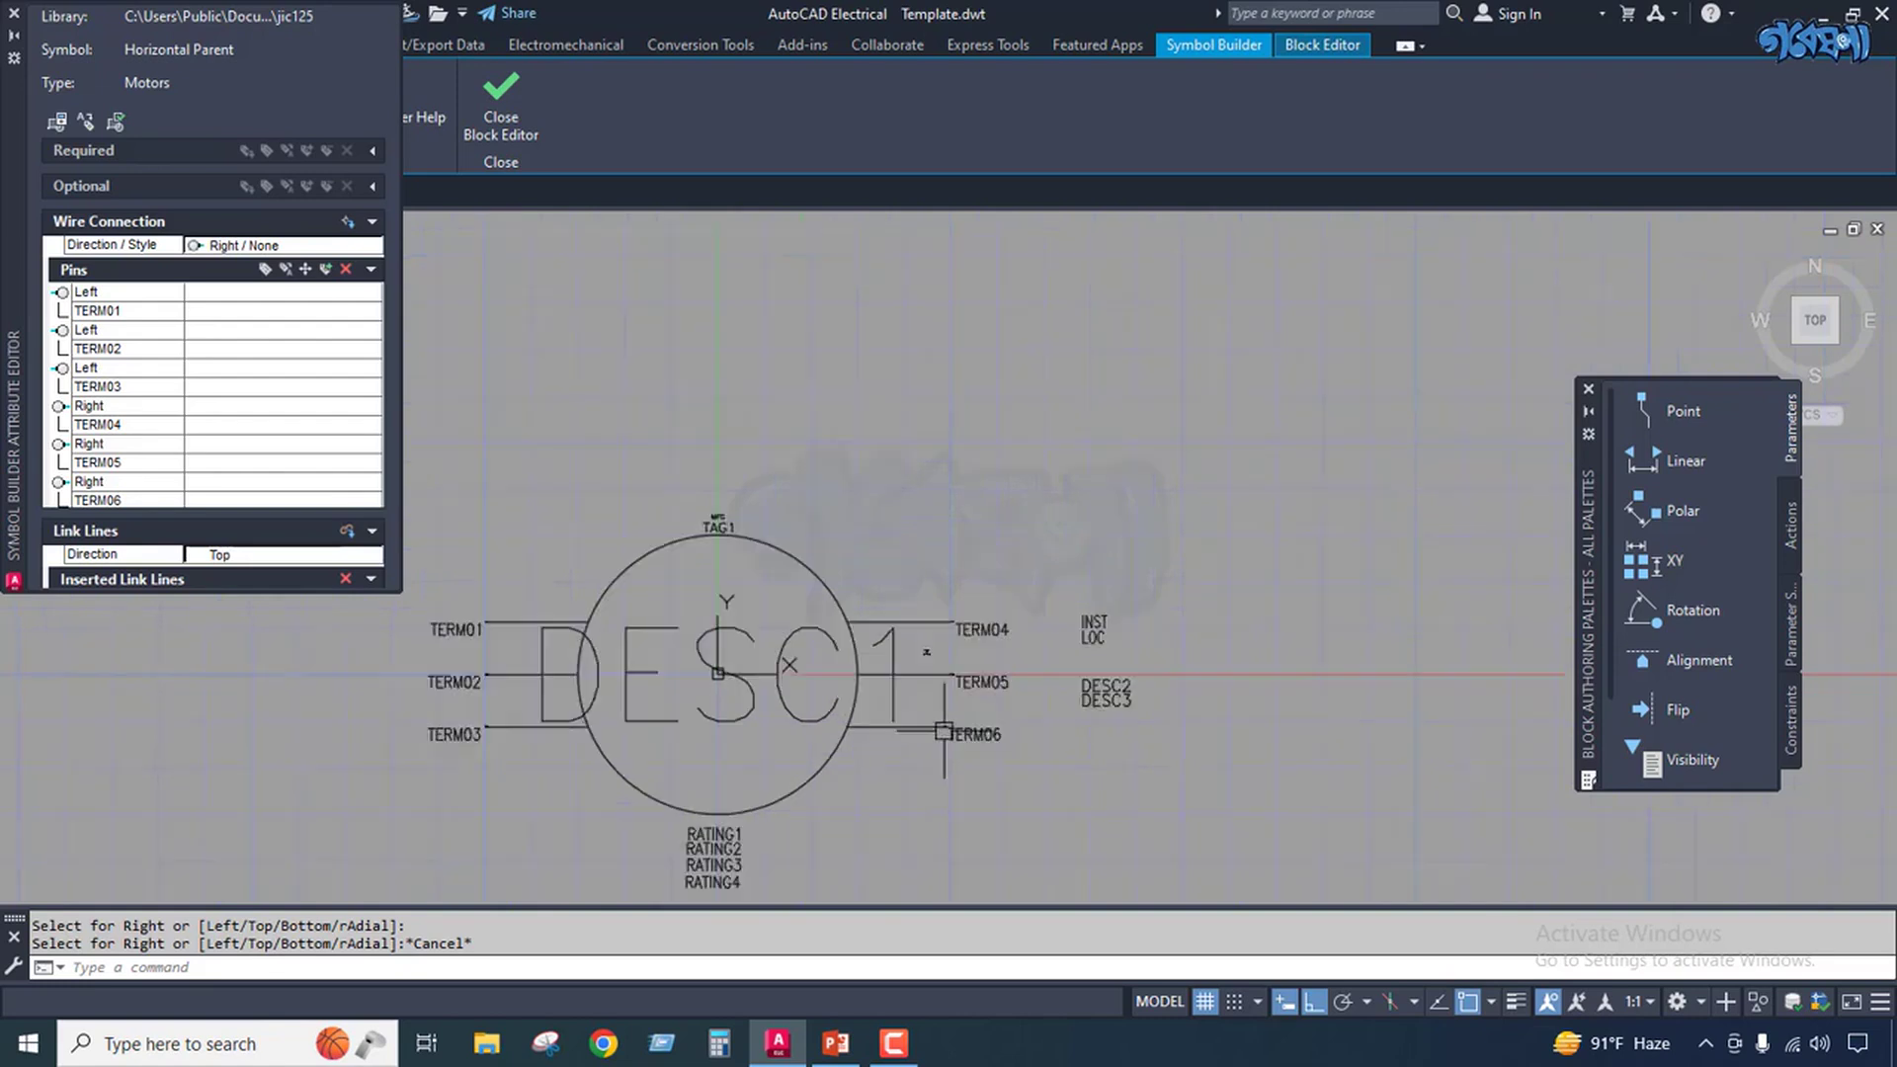
pyautogui.scroll(-5, 938, 724)
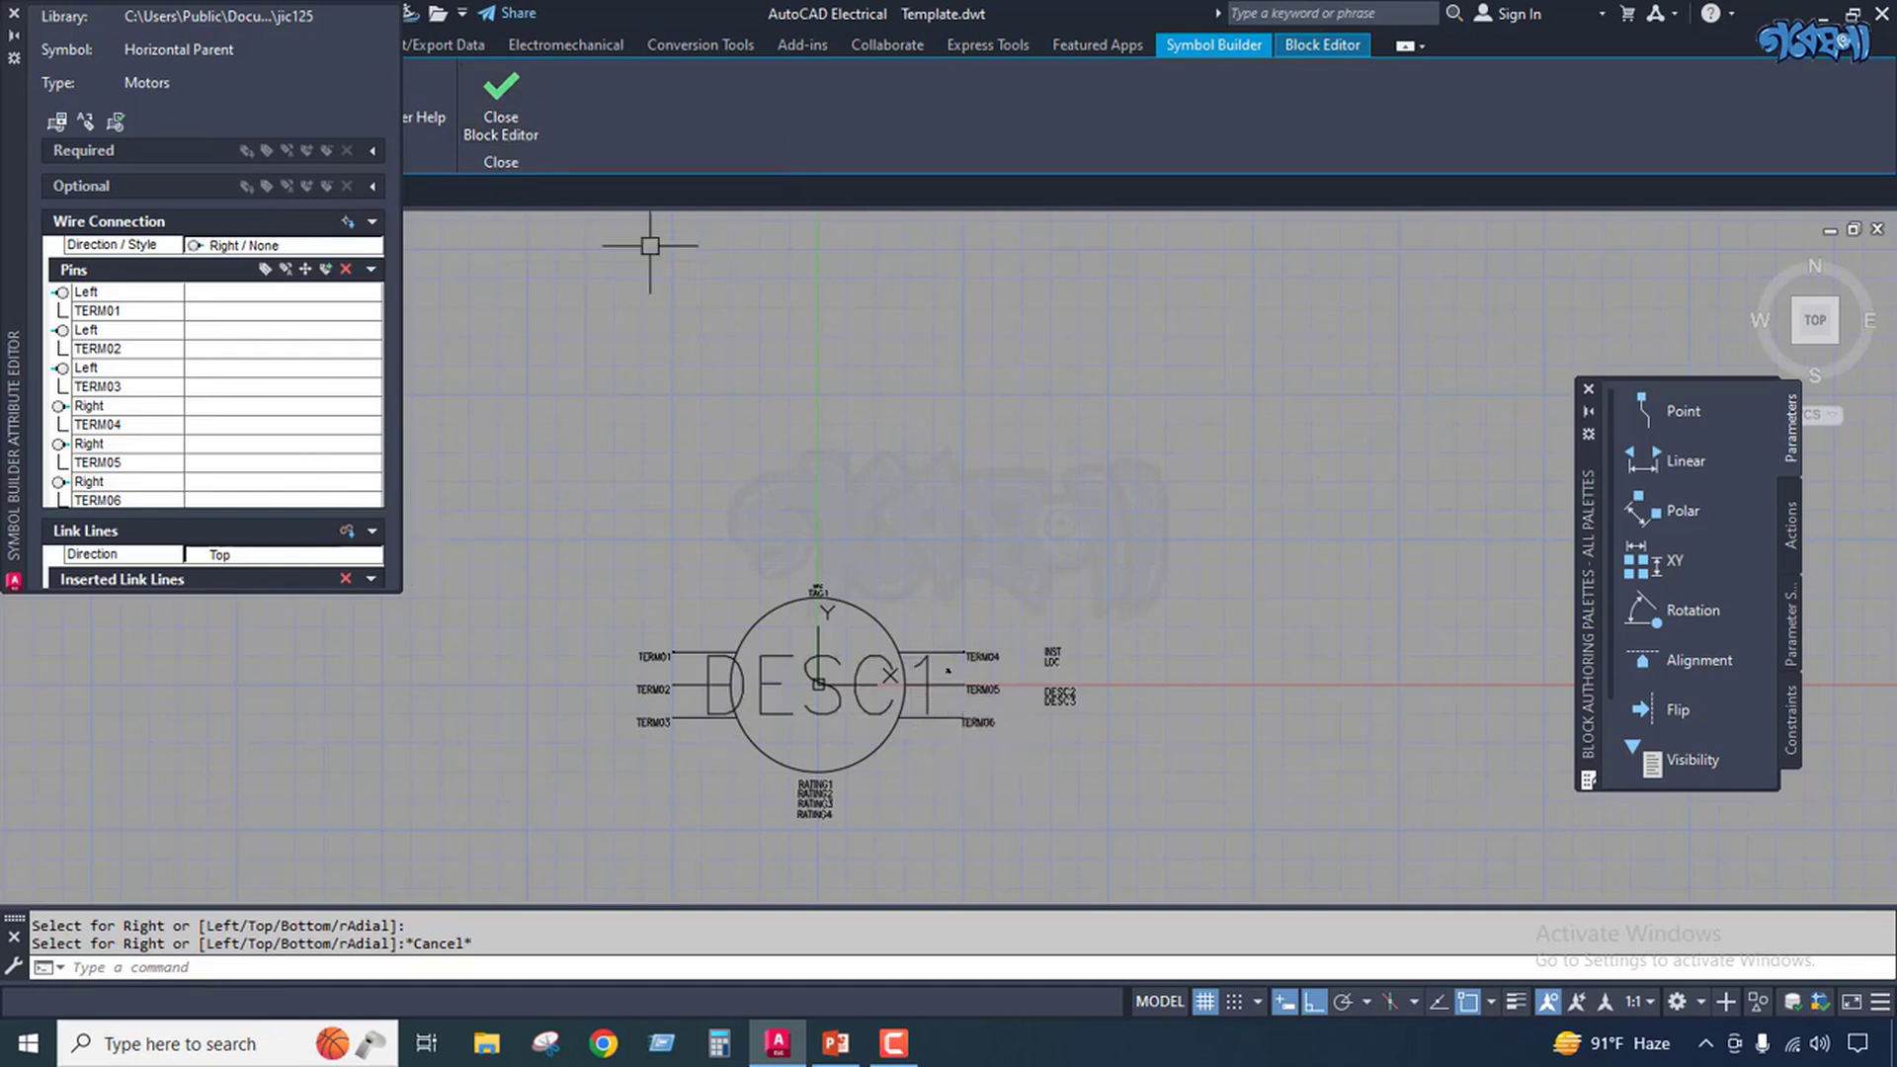
pyautogui.click(115, 122)
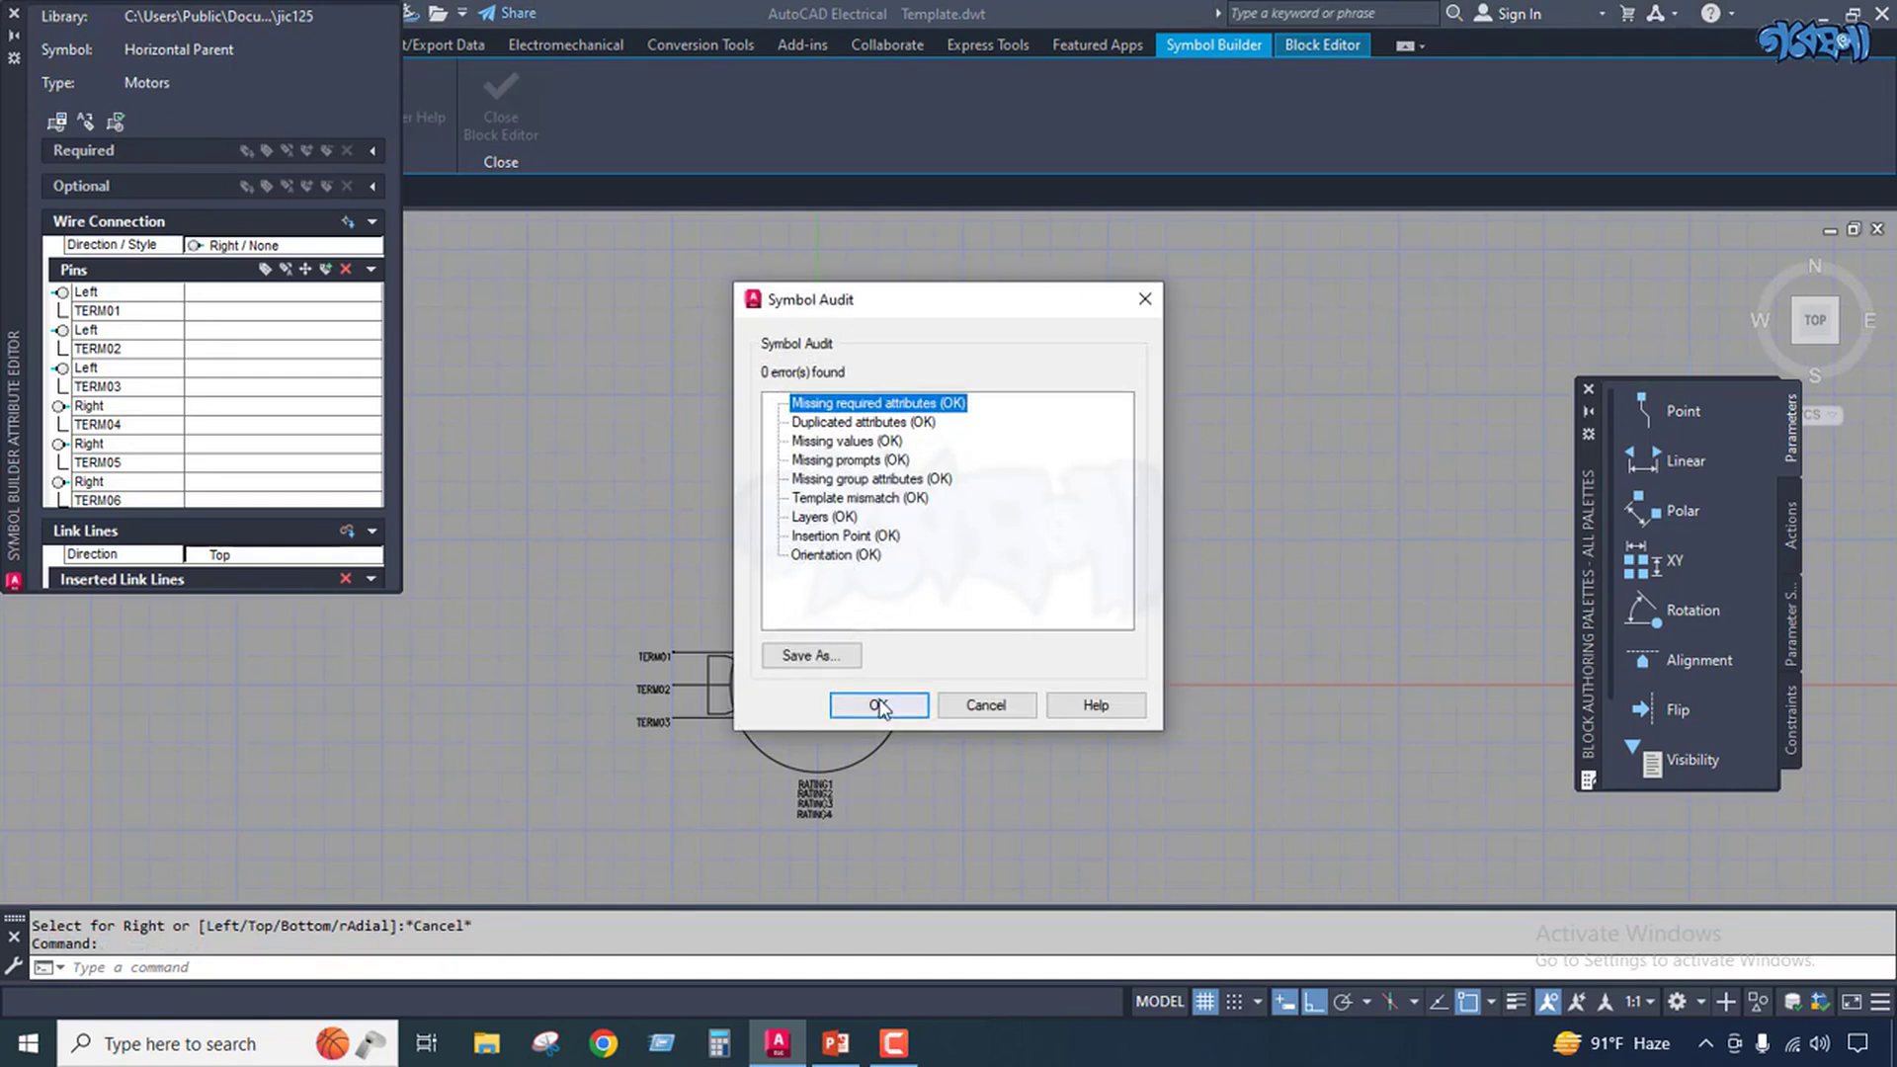
pyautogui.click(985, 708)
# Delete the misplaced TERM06 wire connection on the lowest line right of the circle, and rerun the symbol audit.
pyautogui.scroll(6, 956, 714)
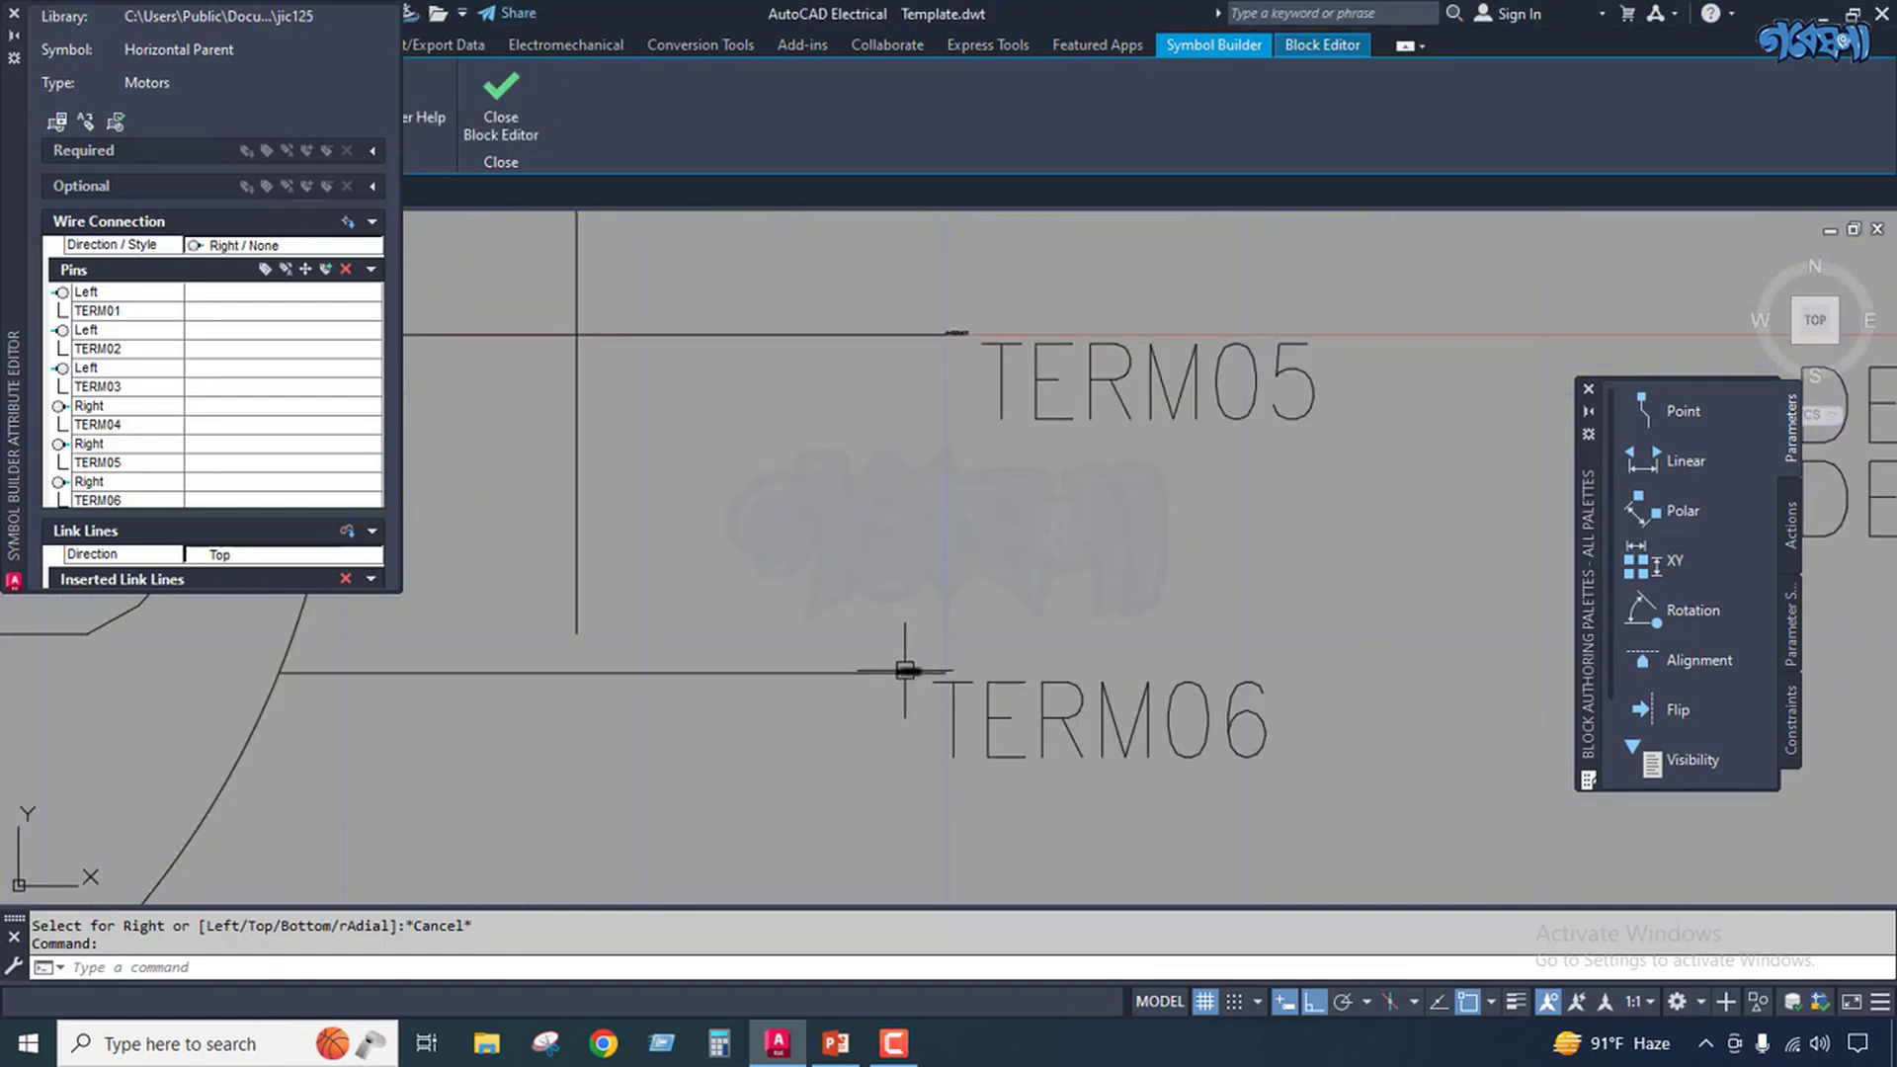
pyautogui.scroll(4, 895, 677)
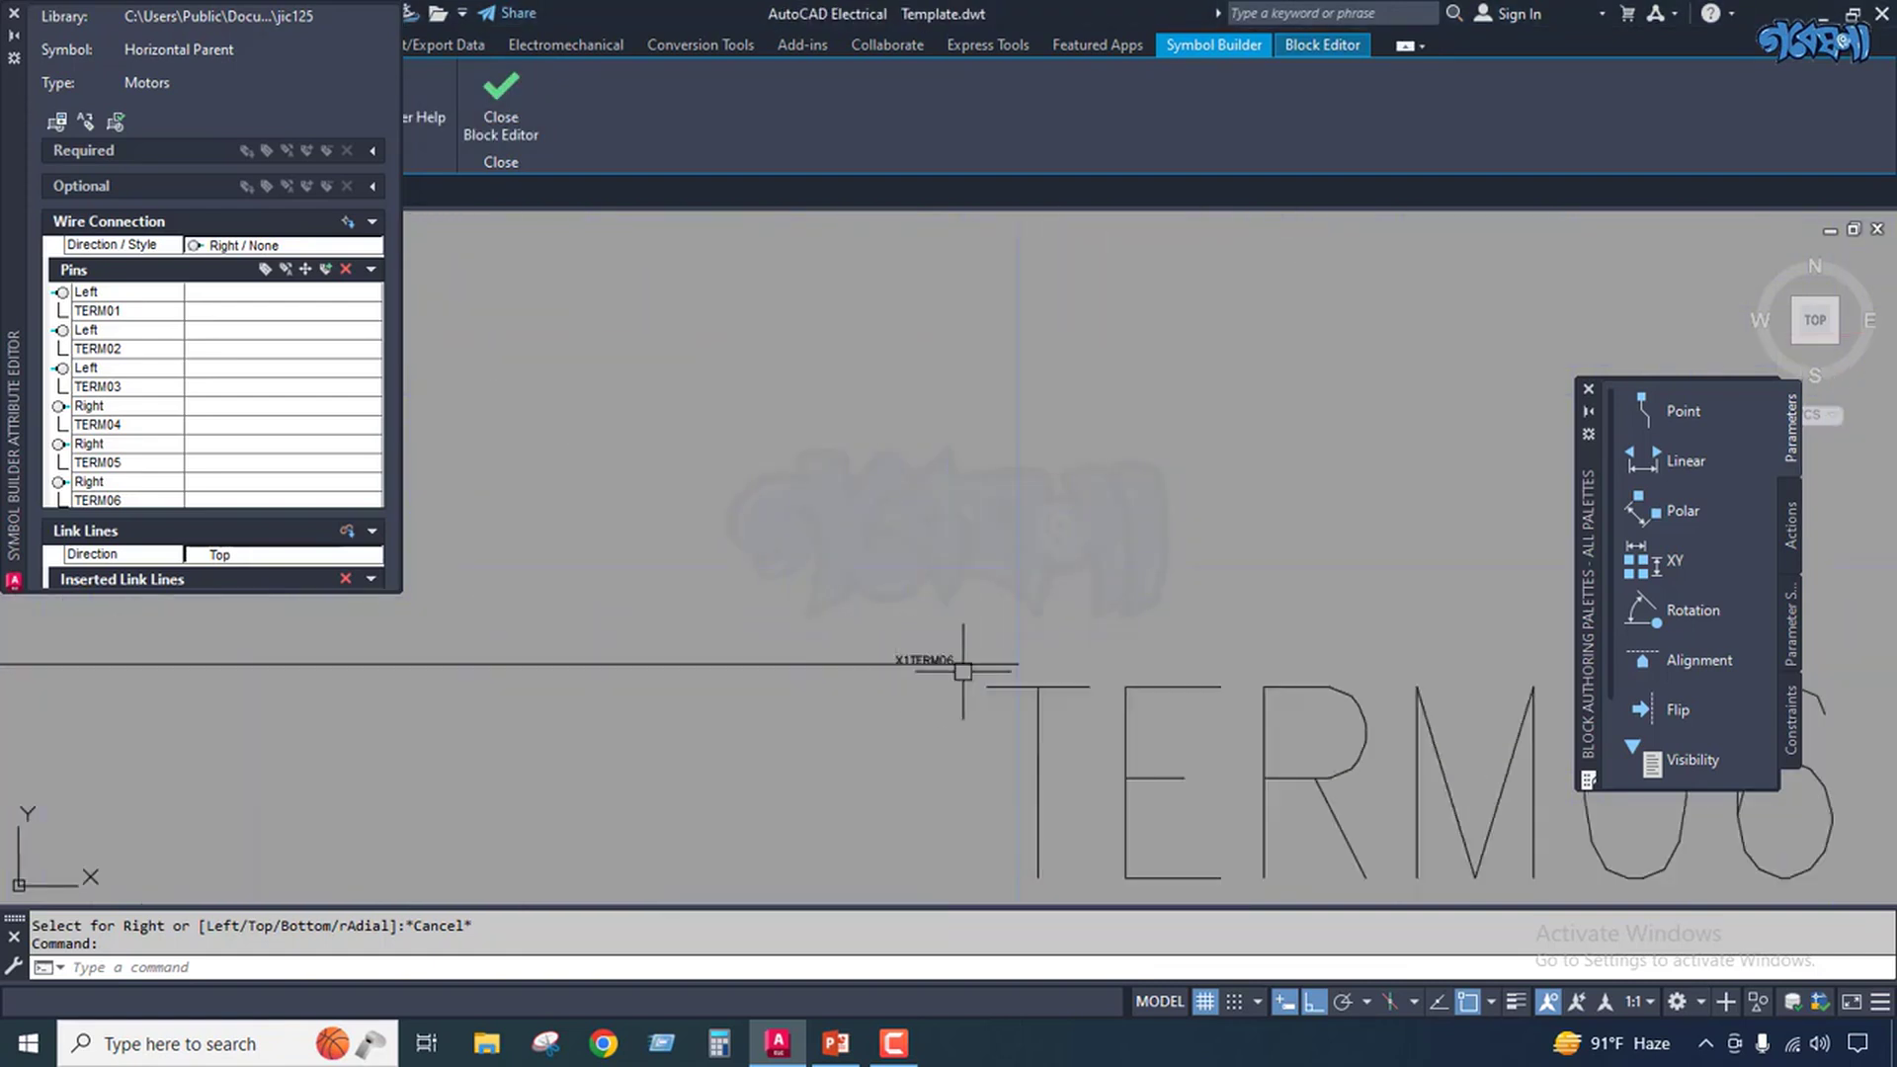
pyautogui.click(911, 660)
pyautogui.click(1007, 682)
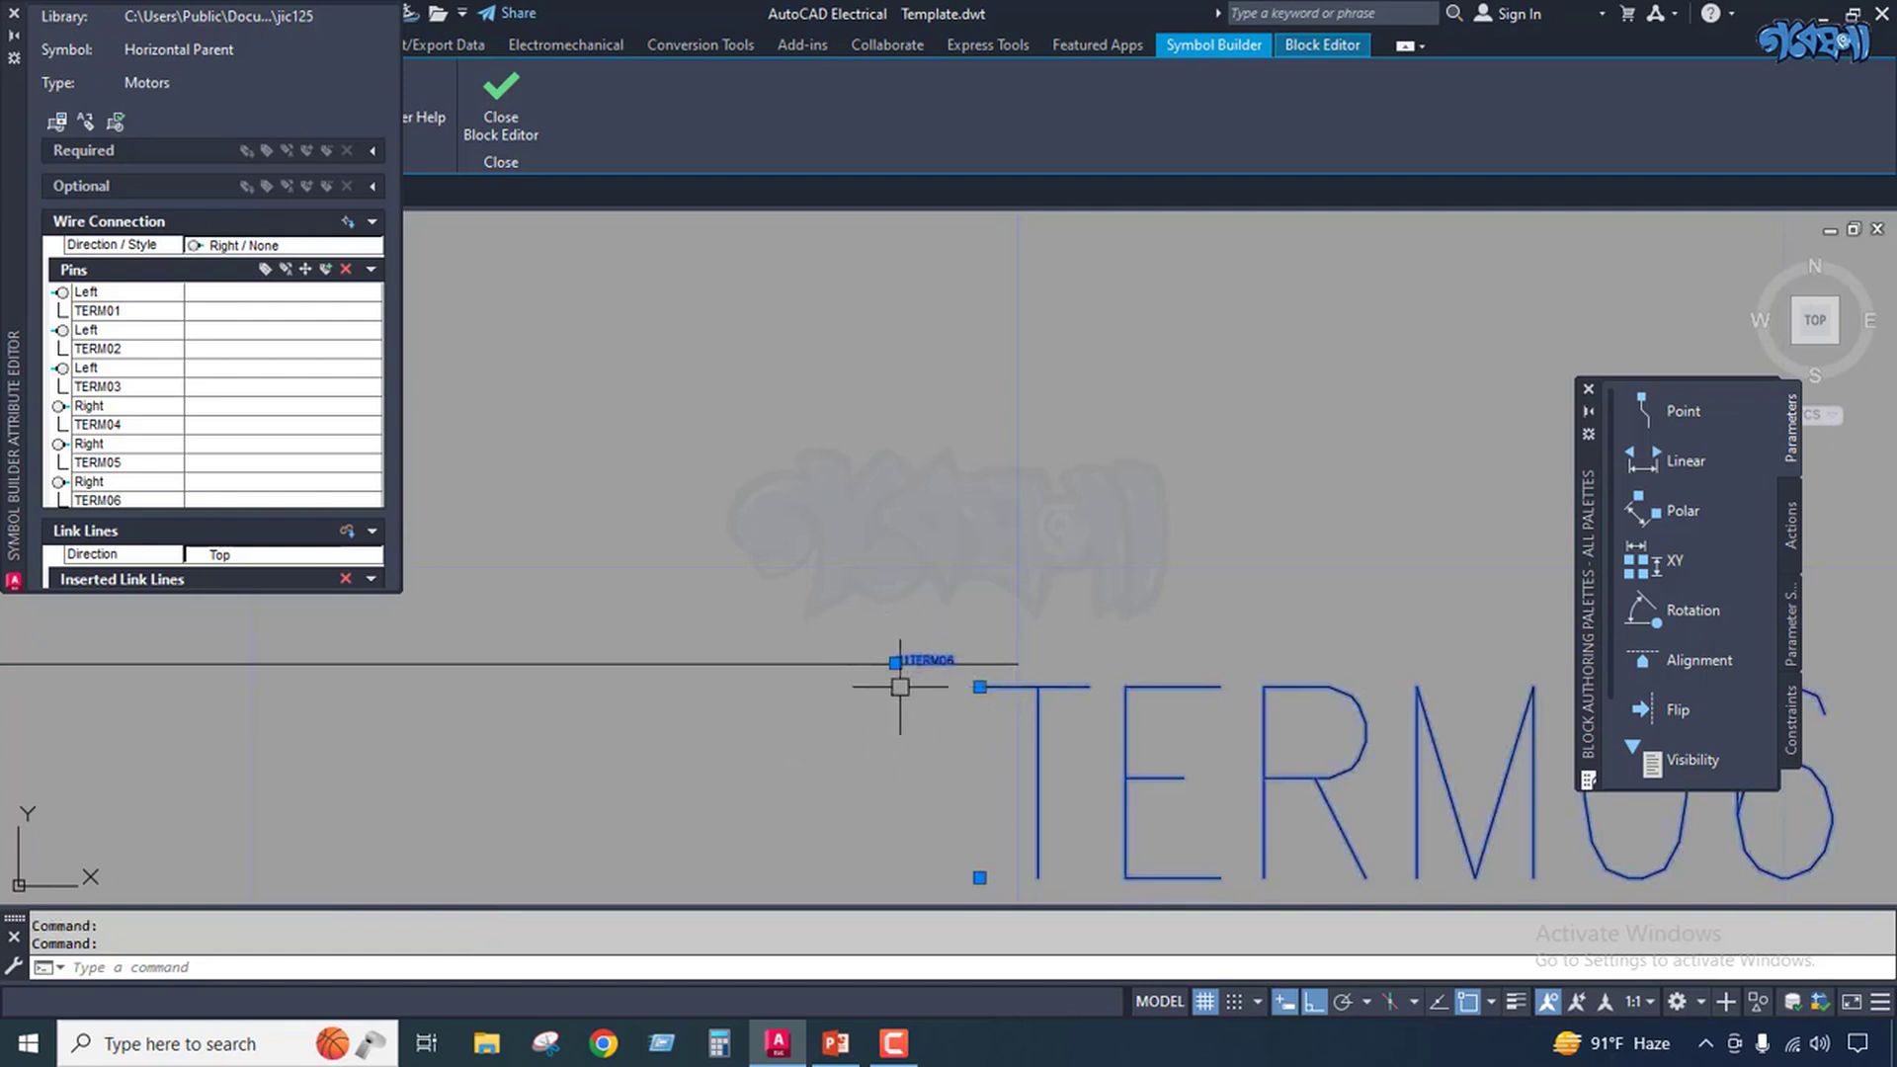
pyautogui.scroll(-4, 1019, 604)
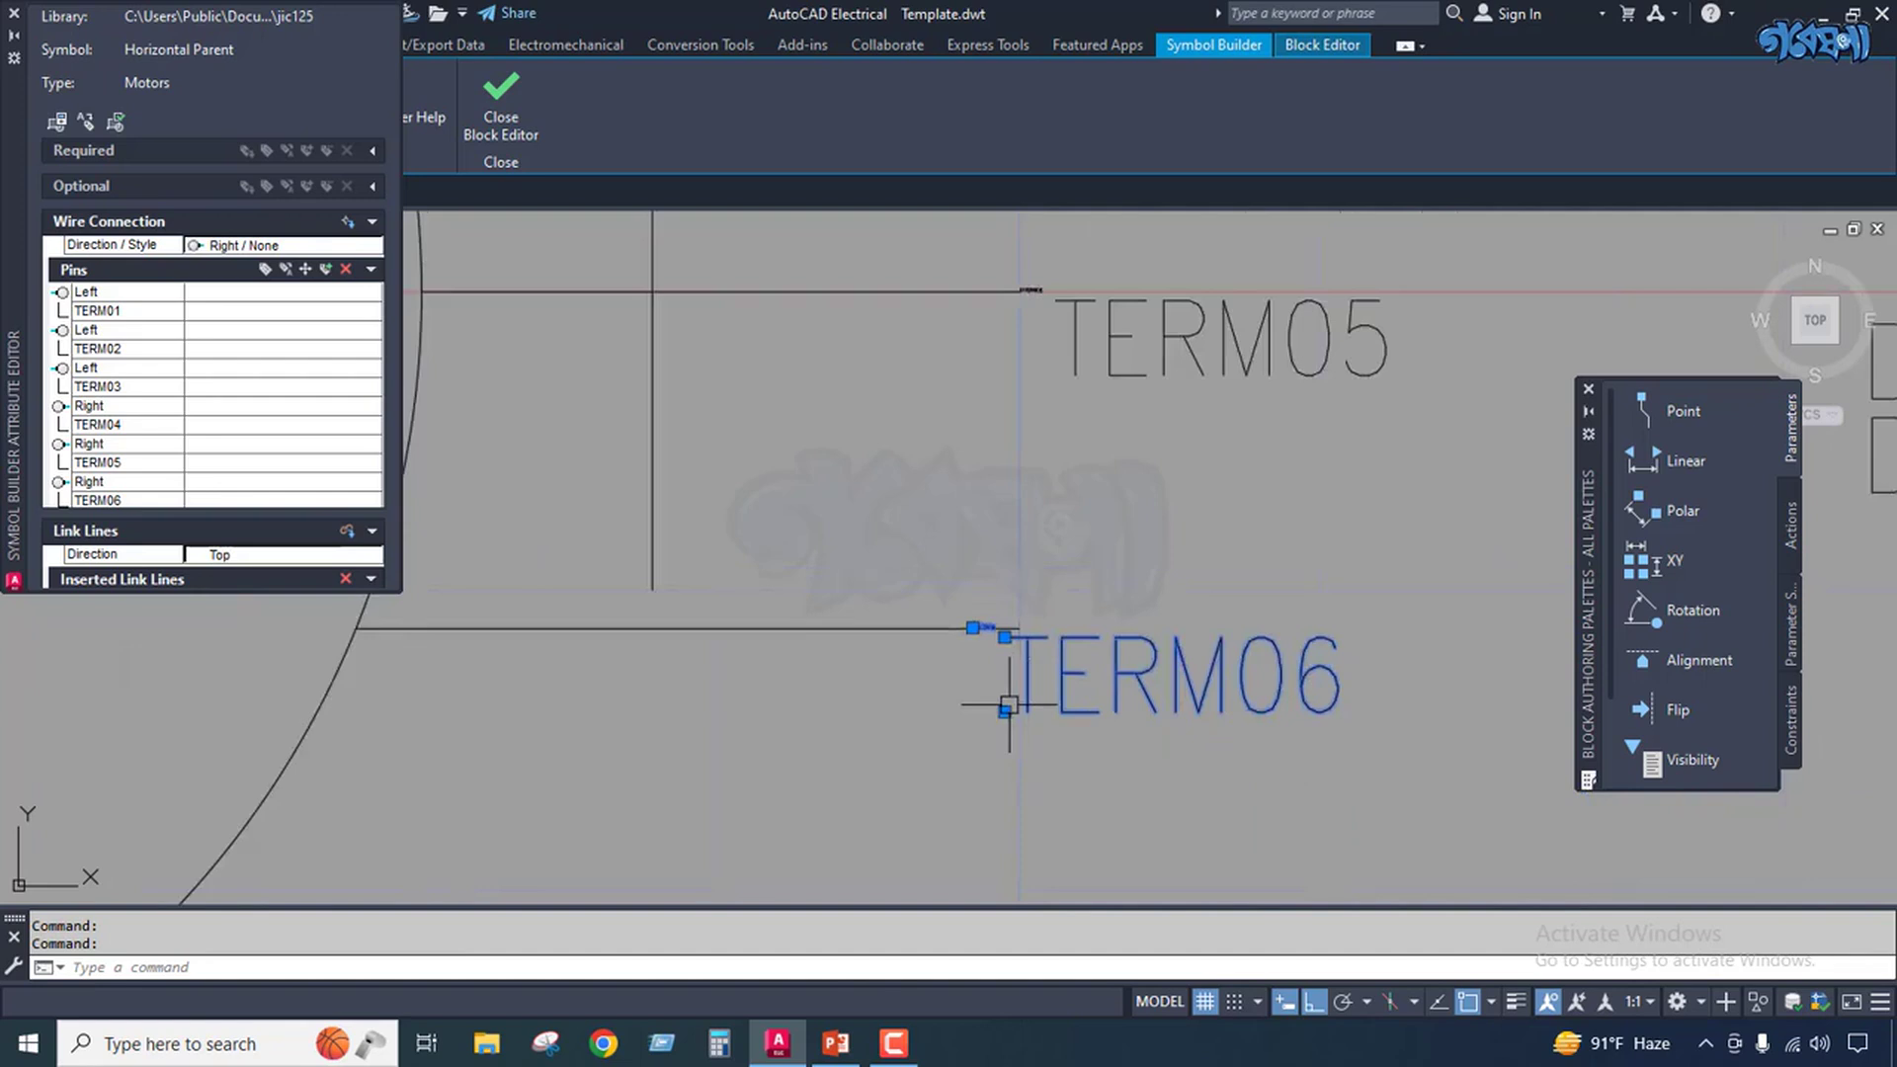
pyautogui.press('Delete')
pyautogui.scroll(-3, 1022, 629)
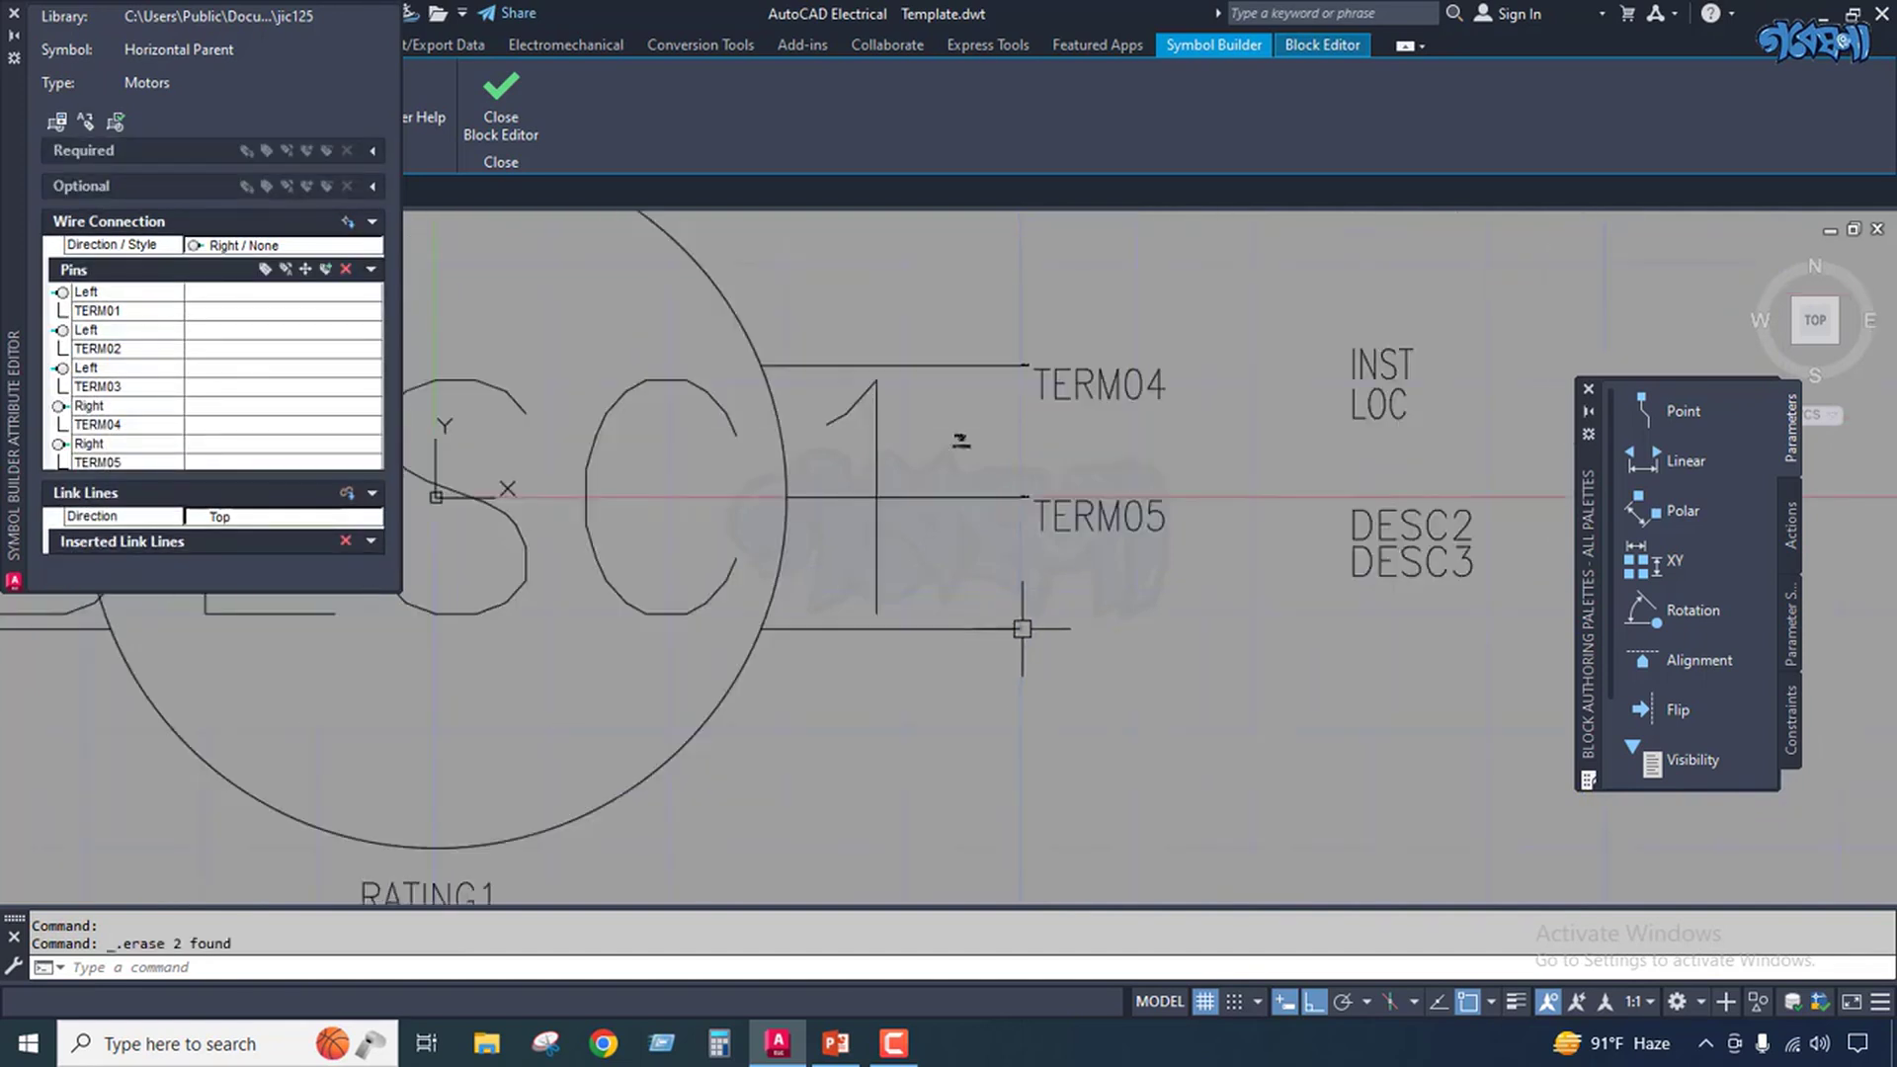
pyautogui.click(115, 122)
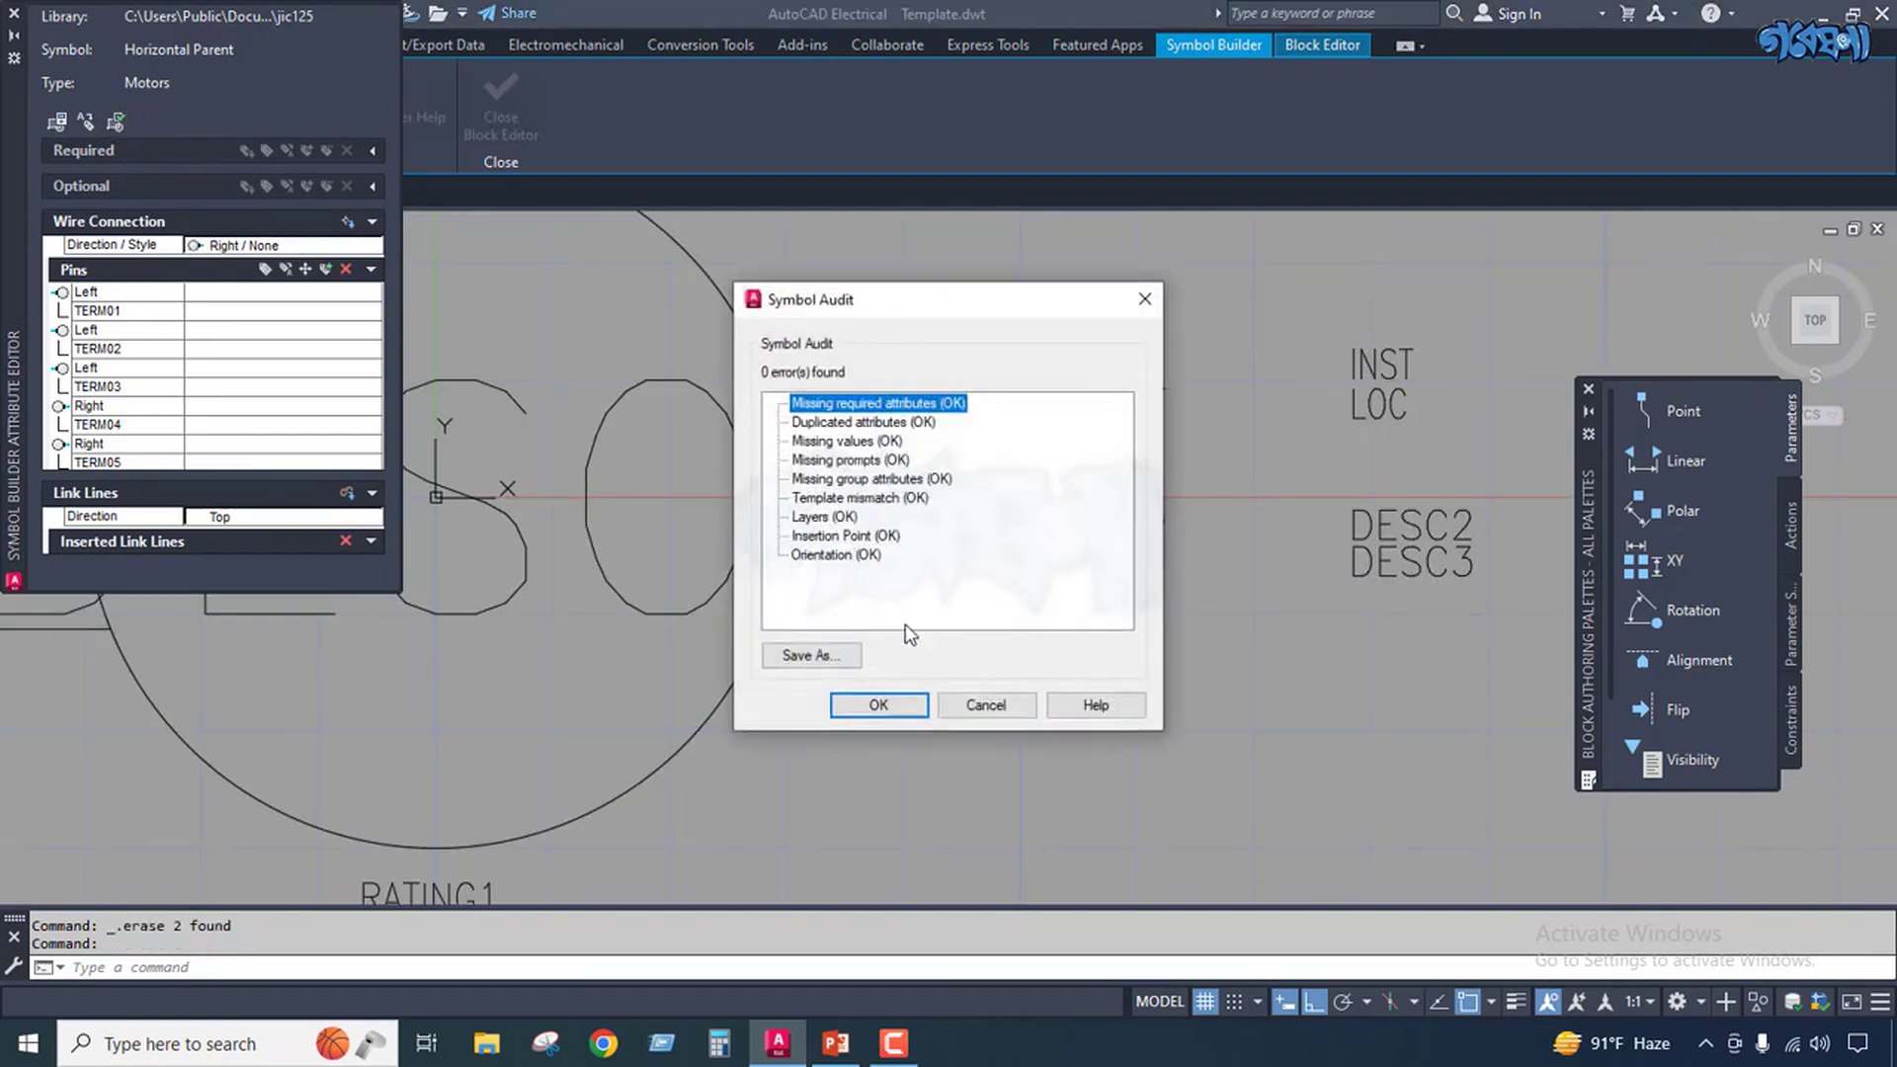
pyautogui.click(1154, 289)
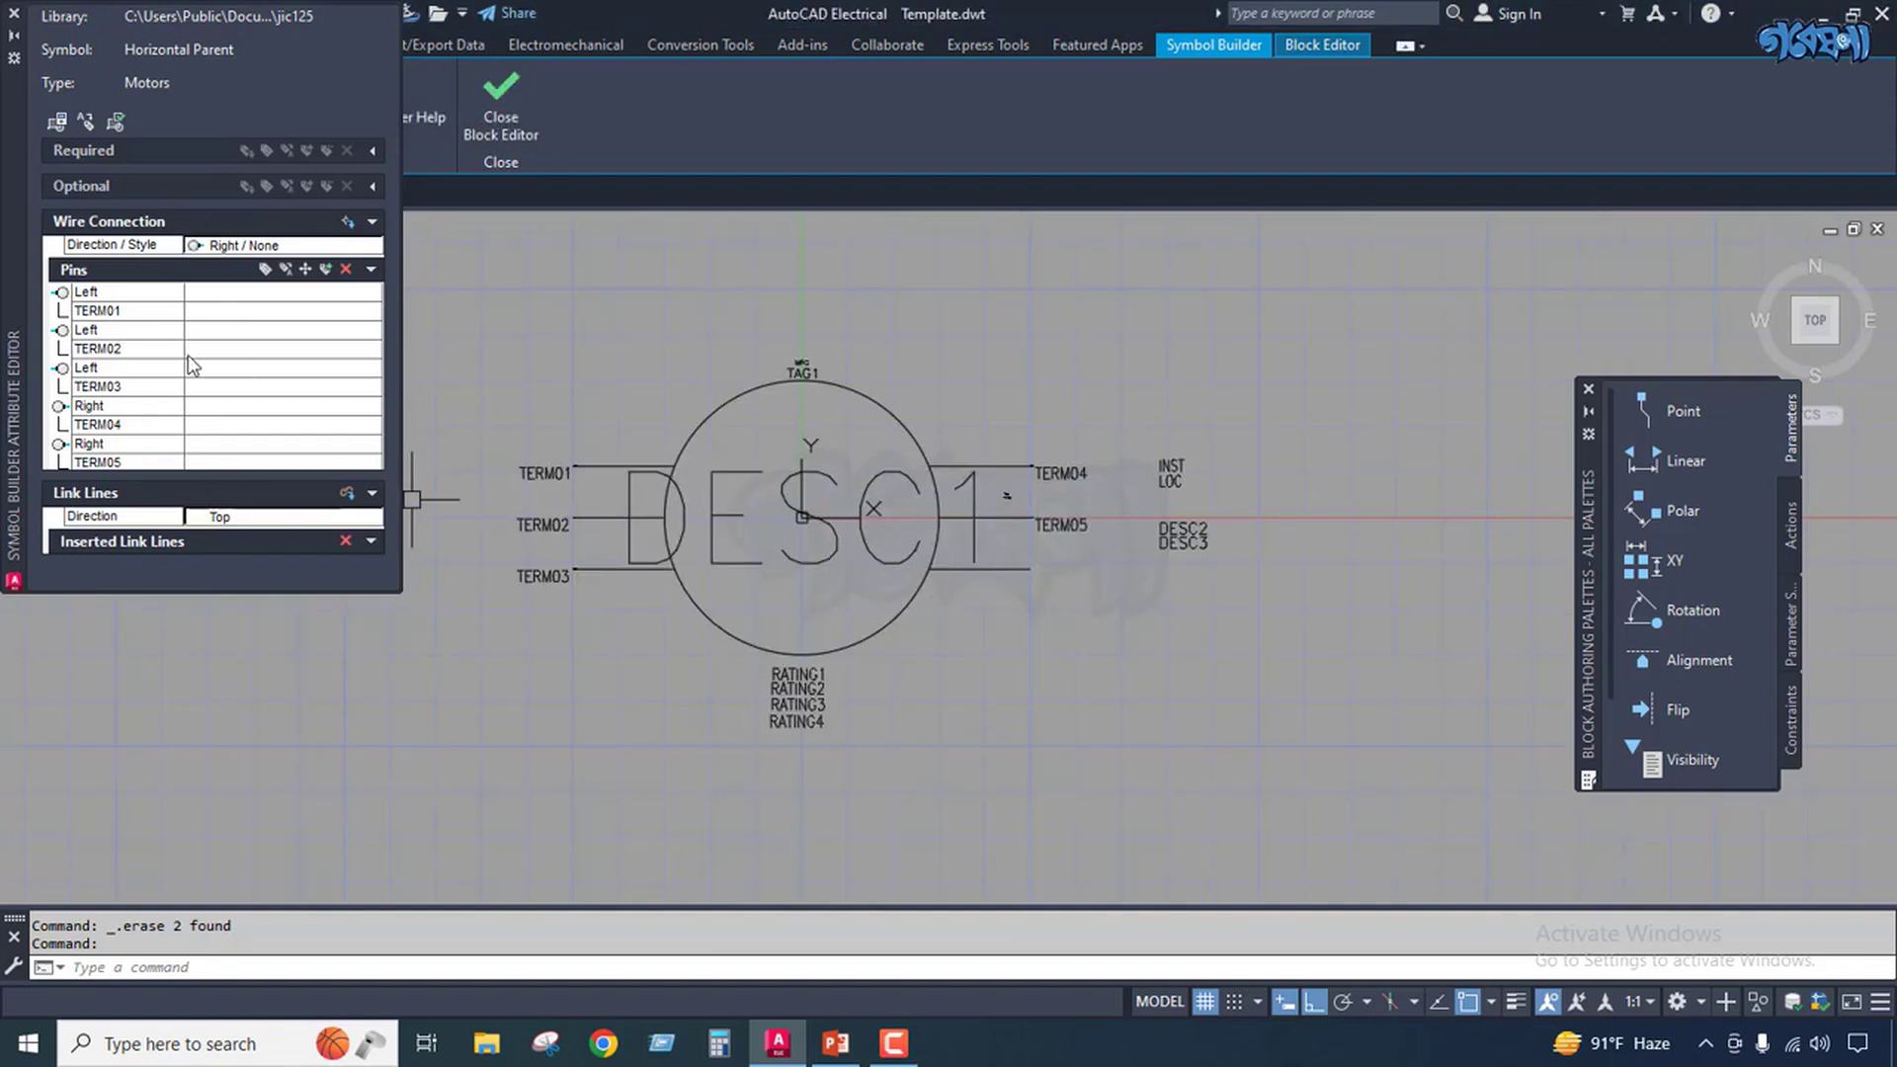
# Insert a Right / None wire connection exactly at the end of the lowest line right of the circle.
pyautogui.click(205, 246)
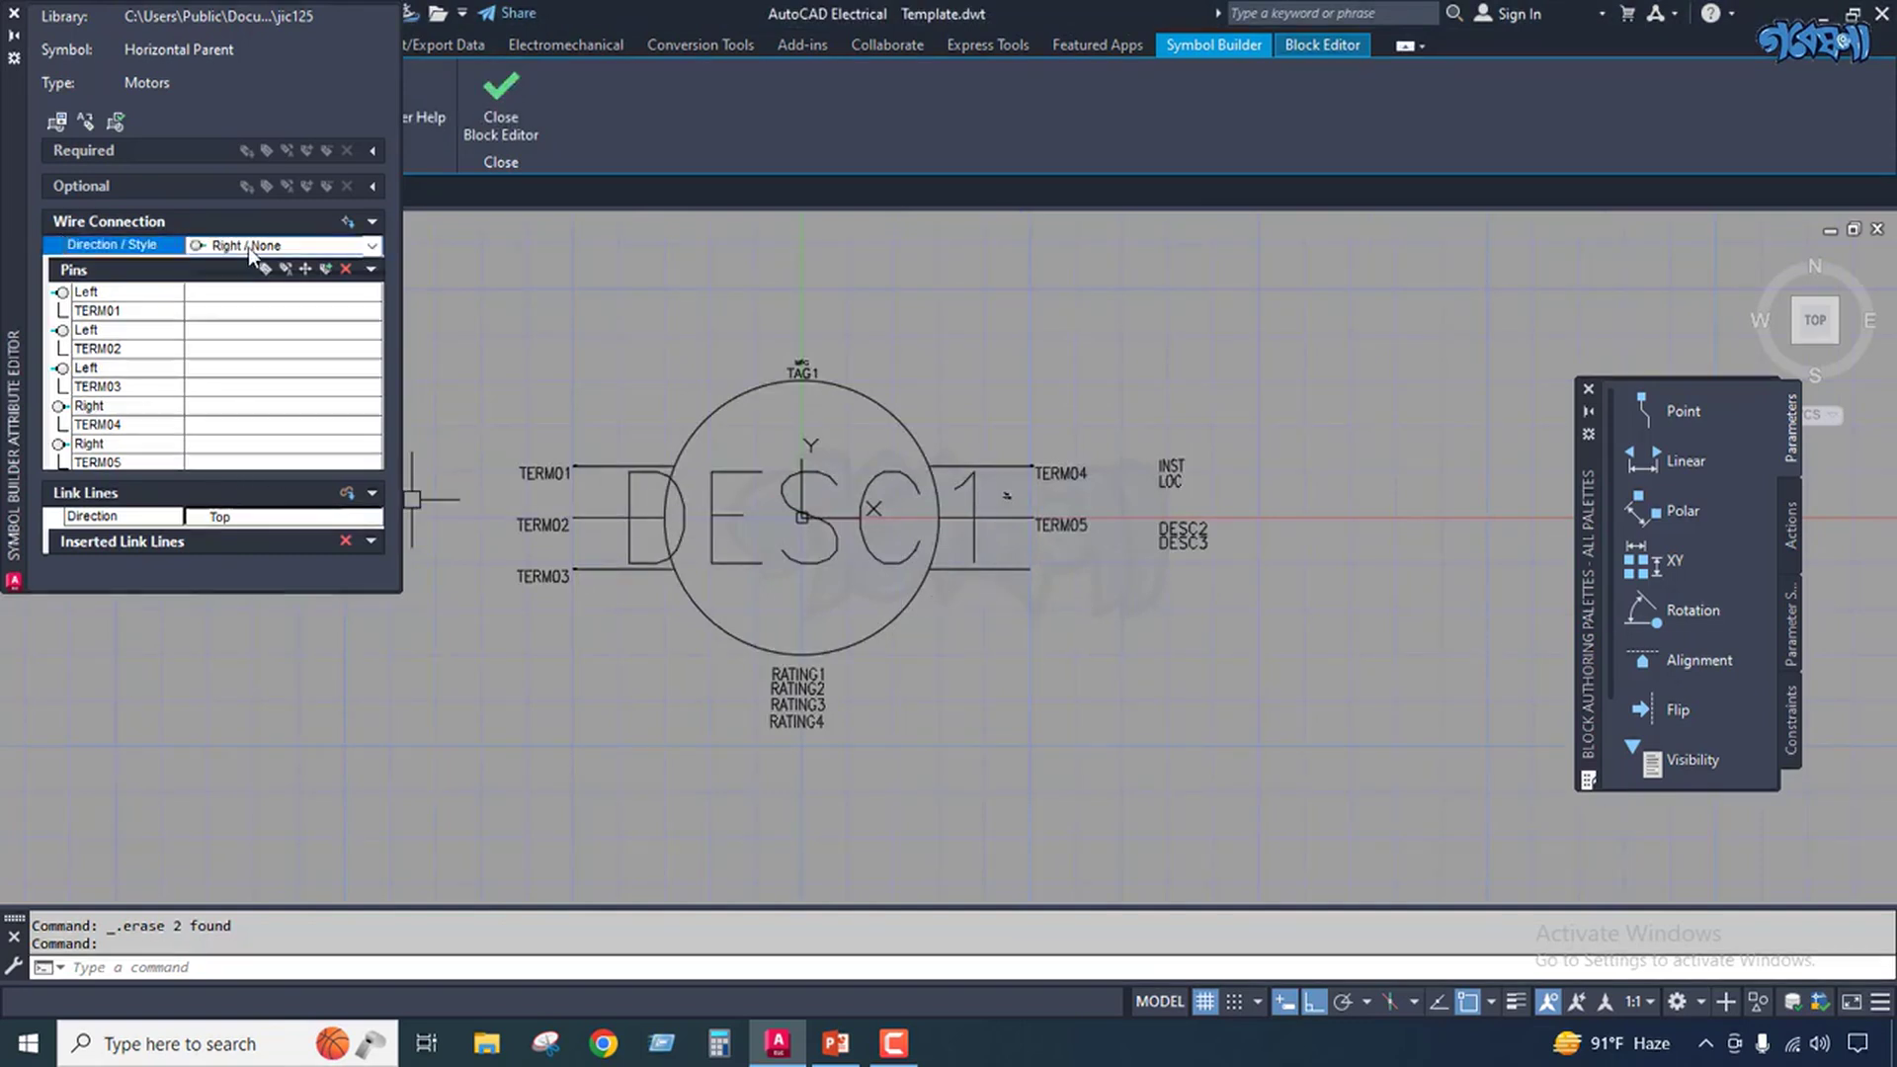
pyautogui.click(247, 247)
pyautogui.click(259, 343)
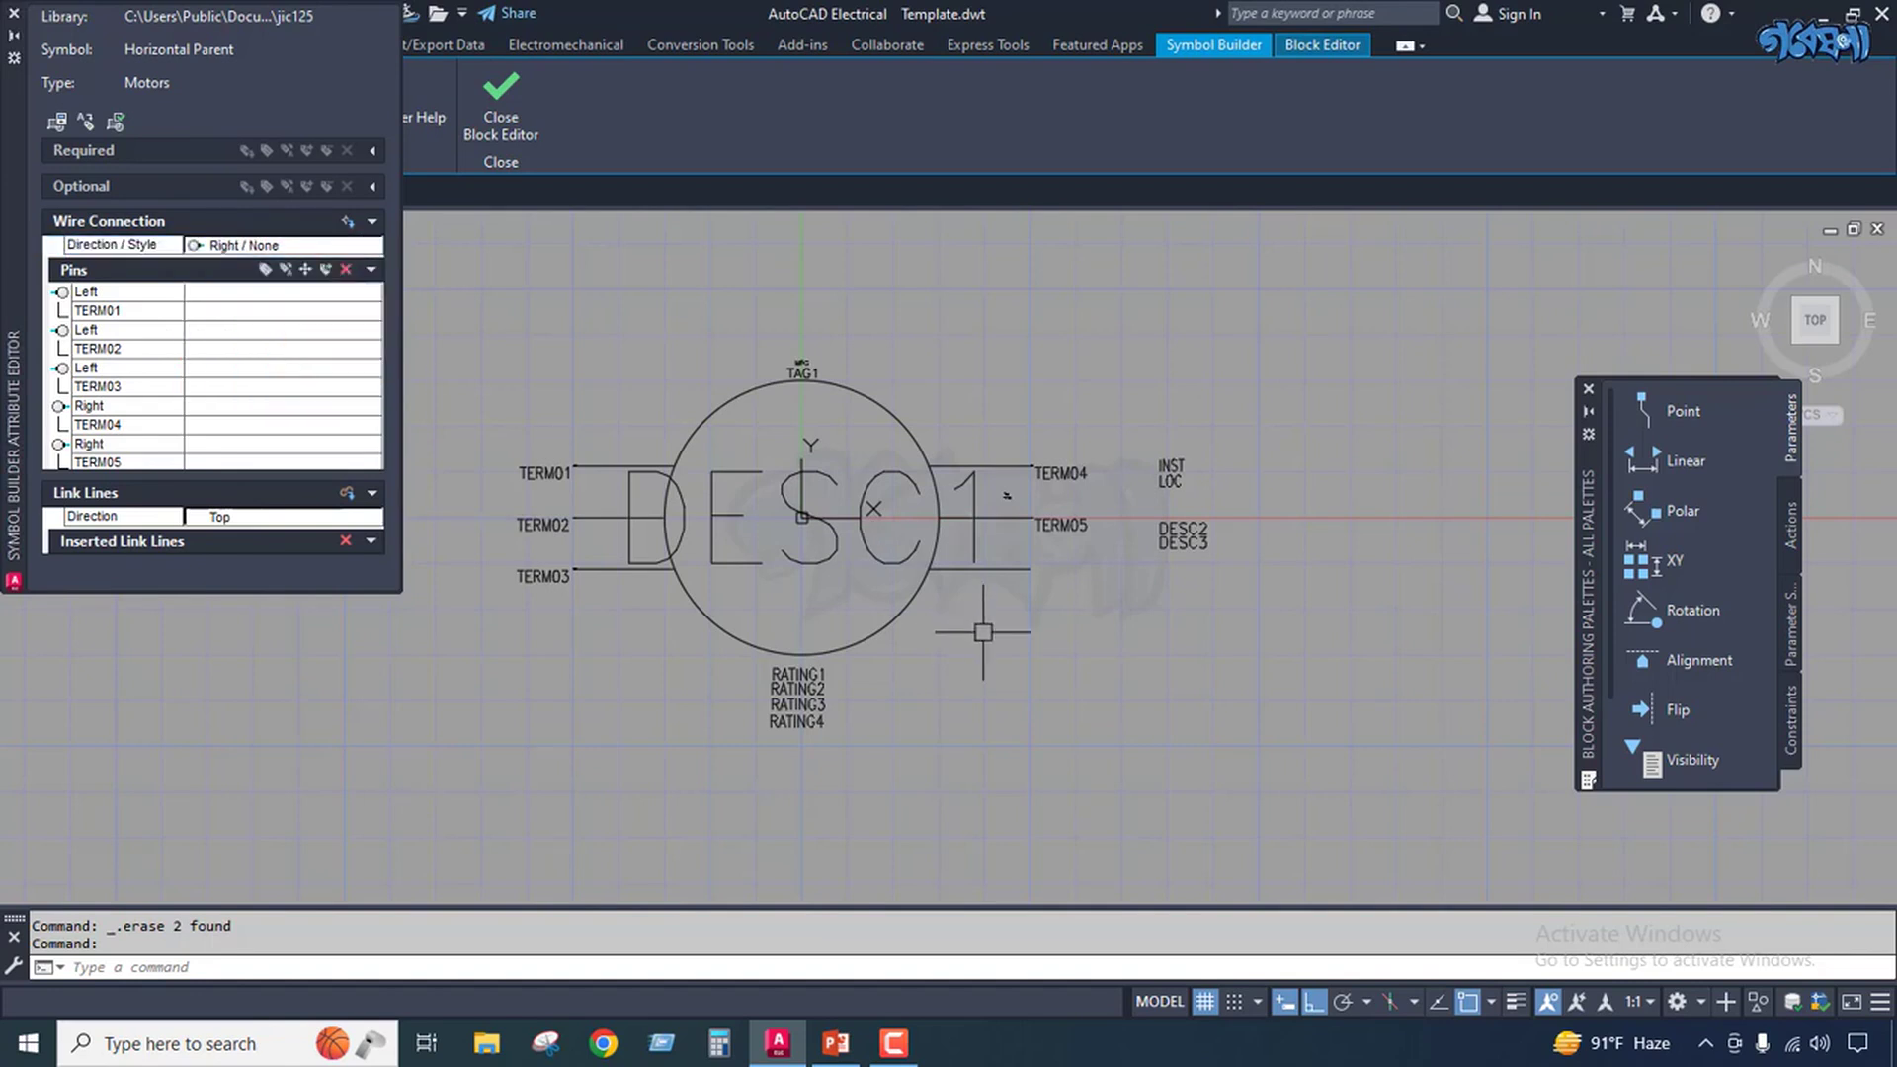
pyautogui.click(346, 222)
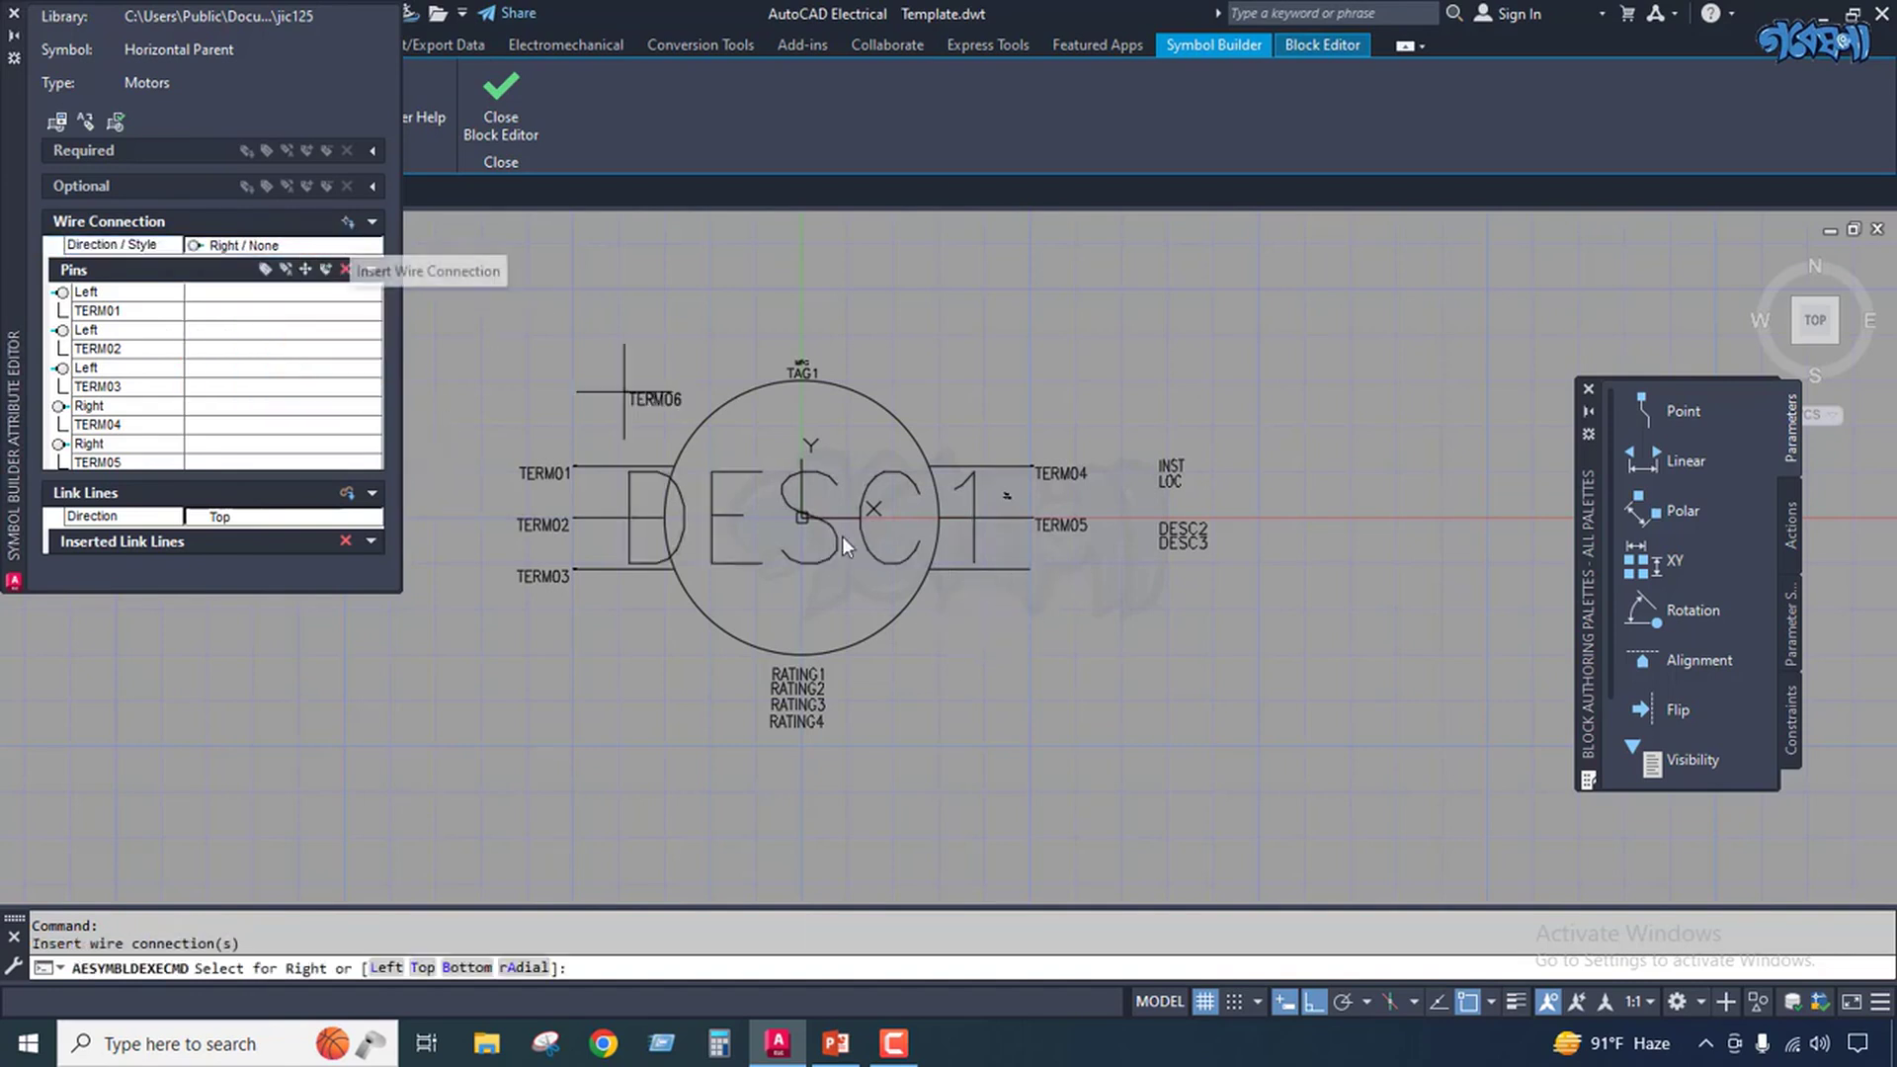
pyautogui.scroll(5, 1033, 583)
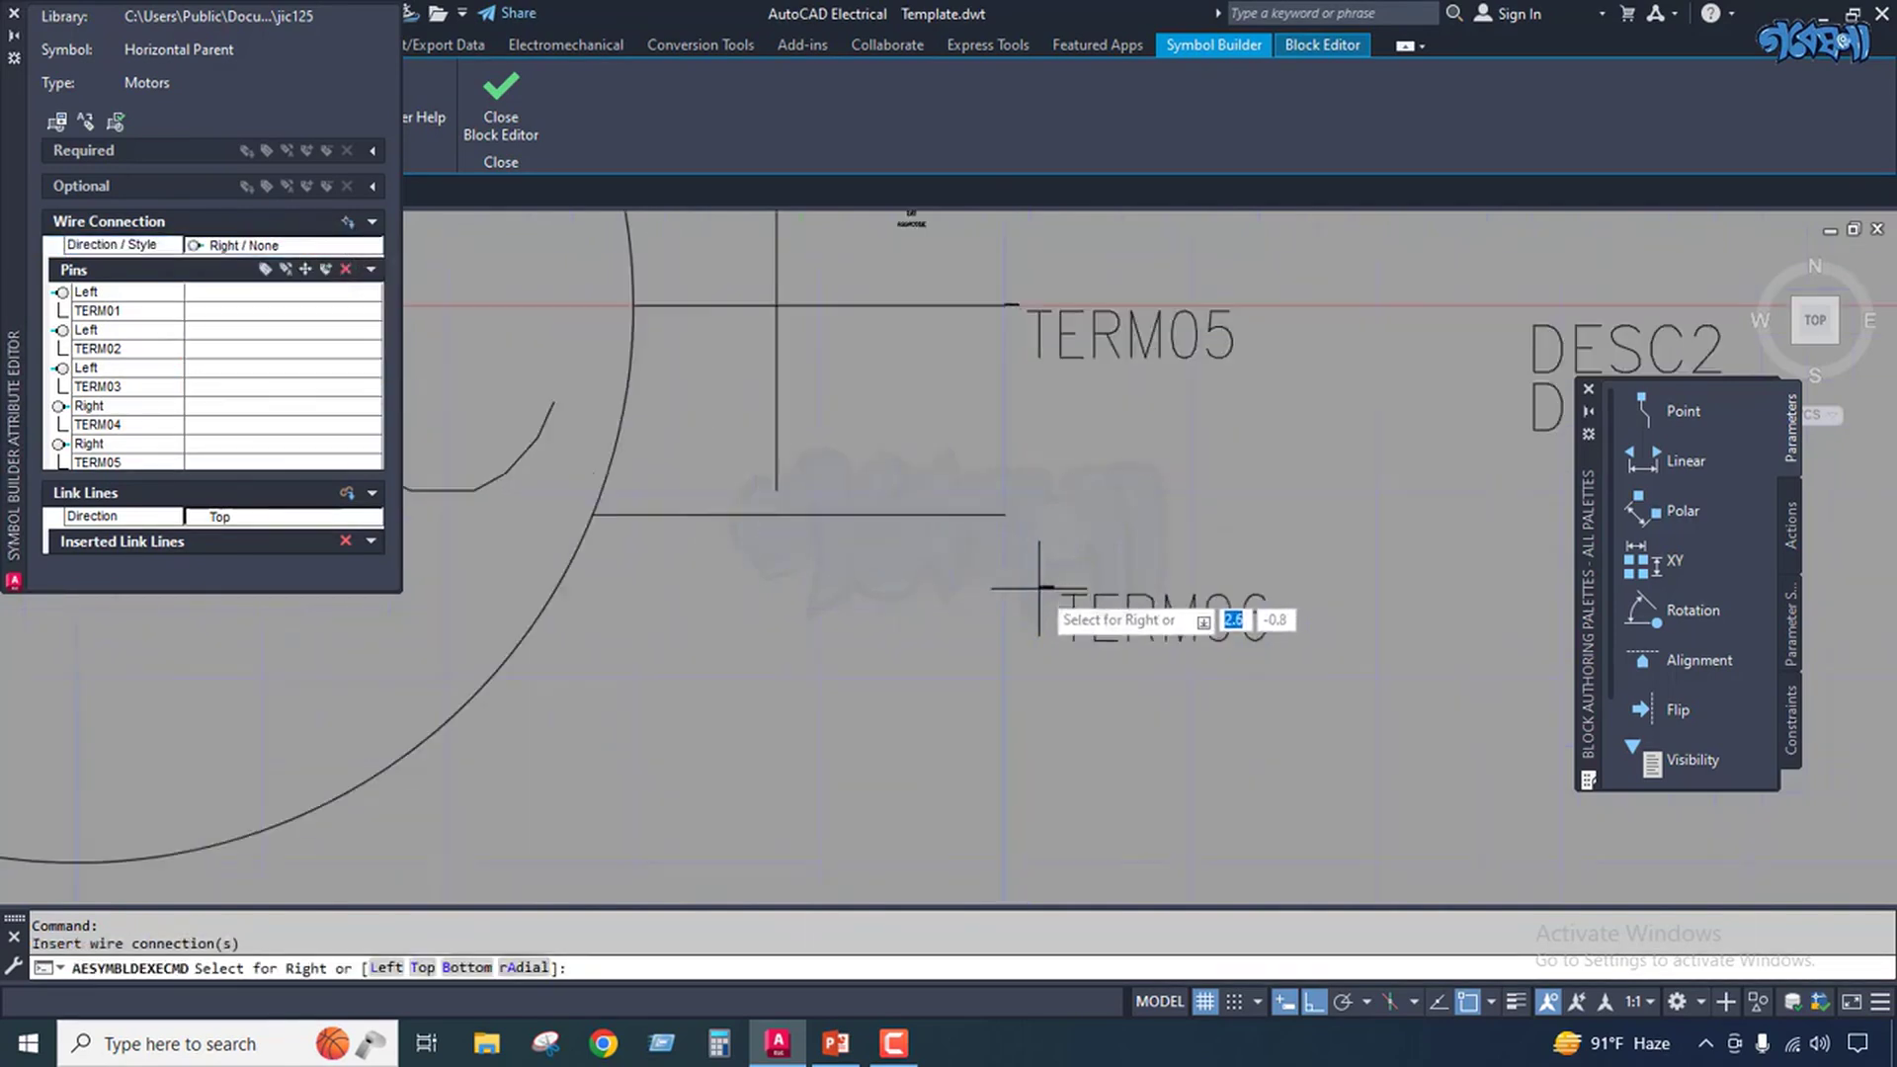
pyautogui.click(1004, 513)
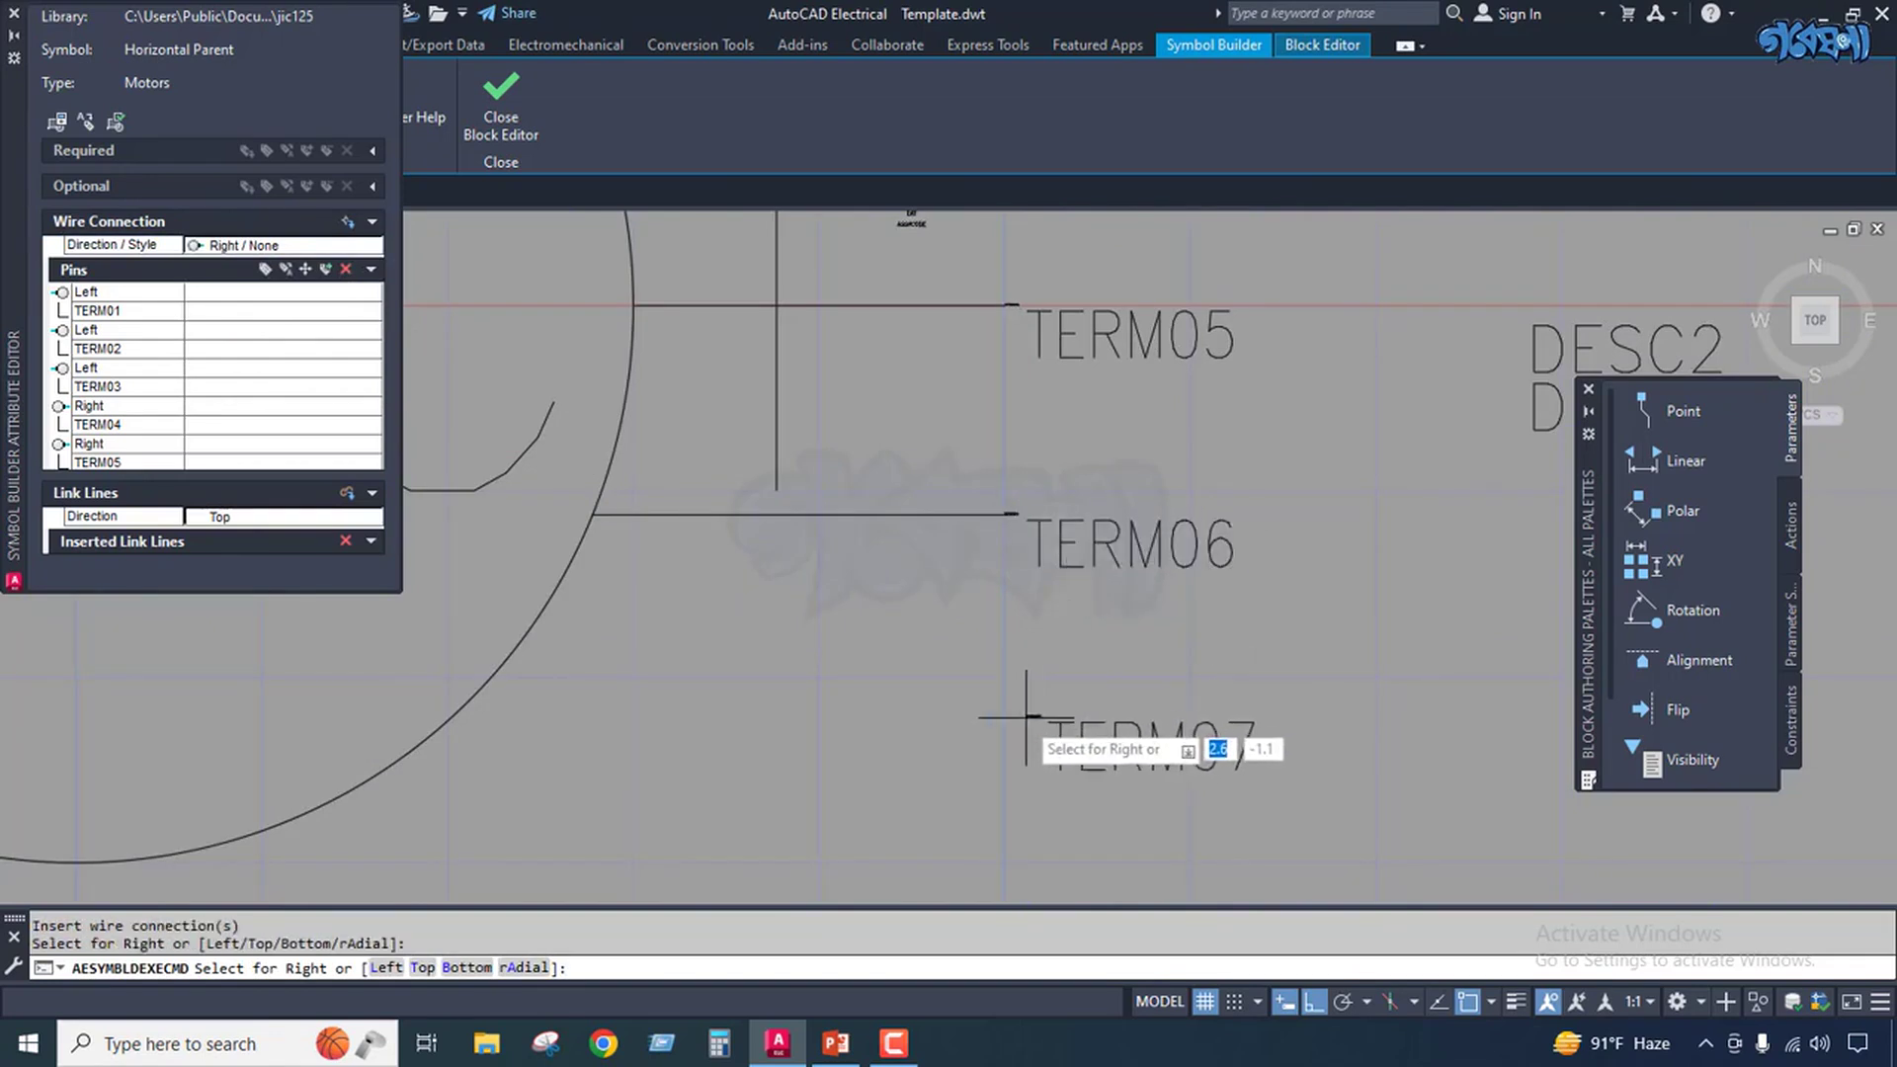
pyautogui.scroll(-4, 1047, 726)
pyautogui.click(1032, 632)
pyautogui.press('Escape')
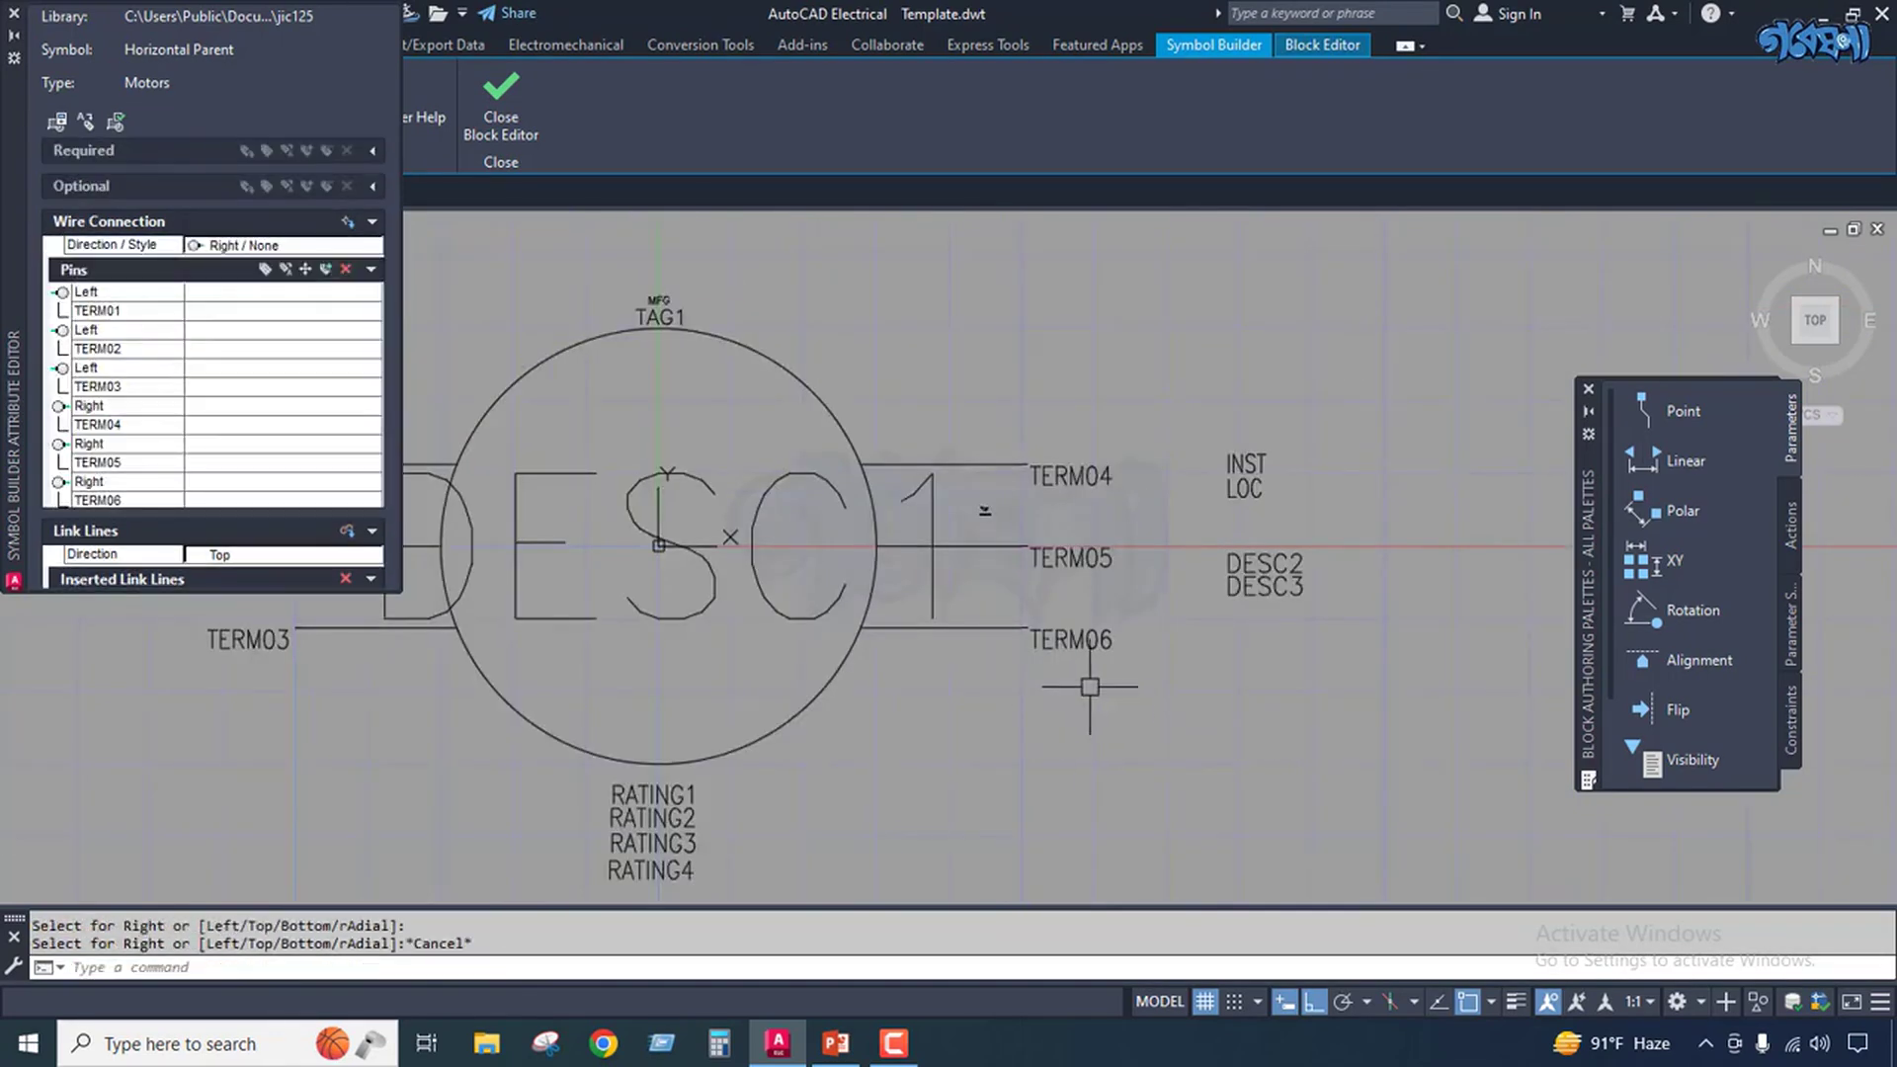
# Audit the completed symbol, and review its save settings and icon preview without saving.
pyautogui.scroll(-4, 1047, 716)
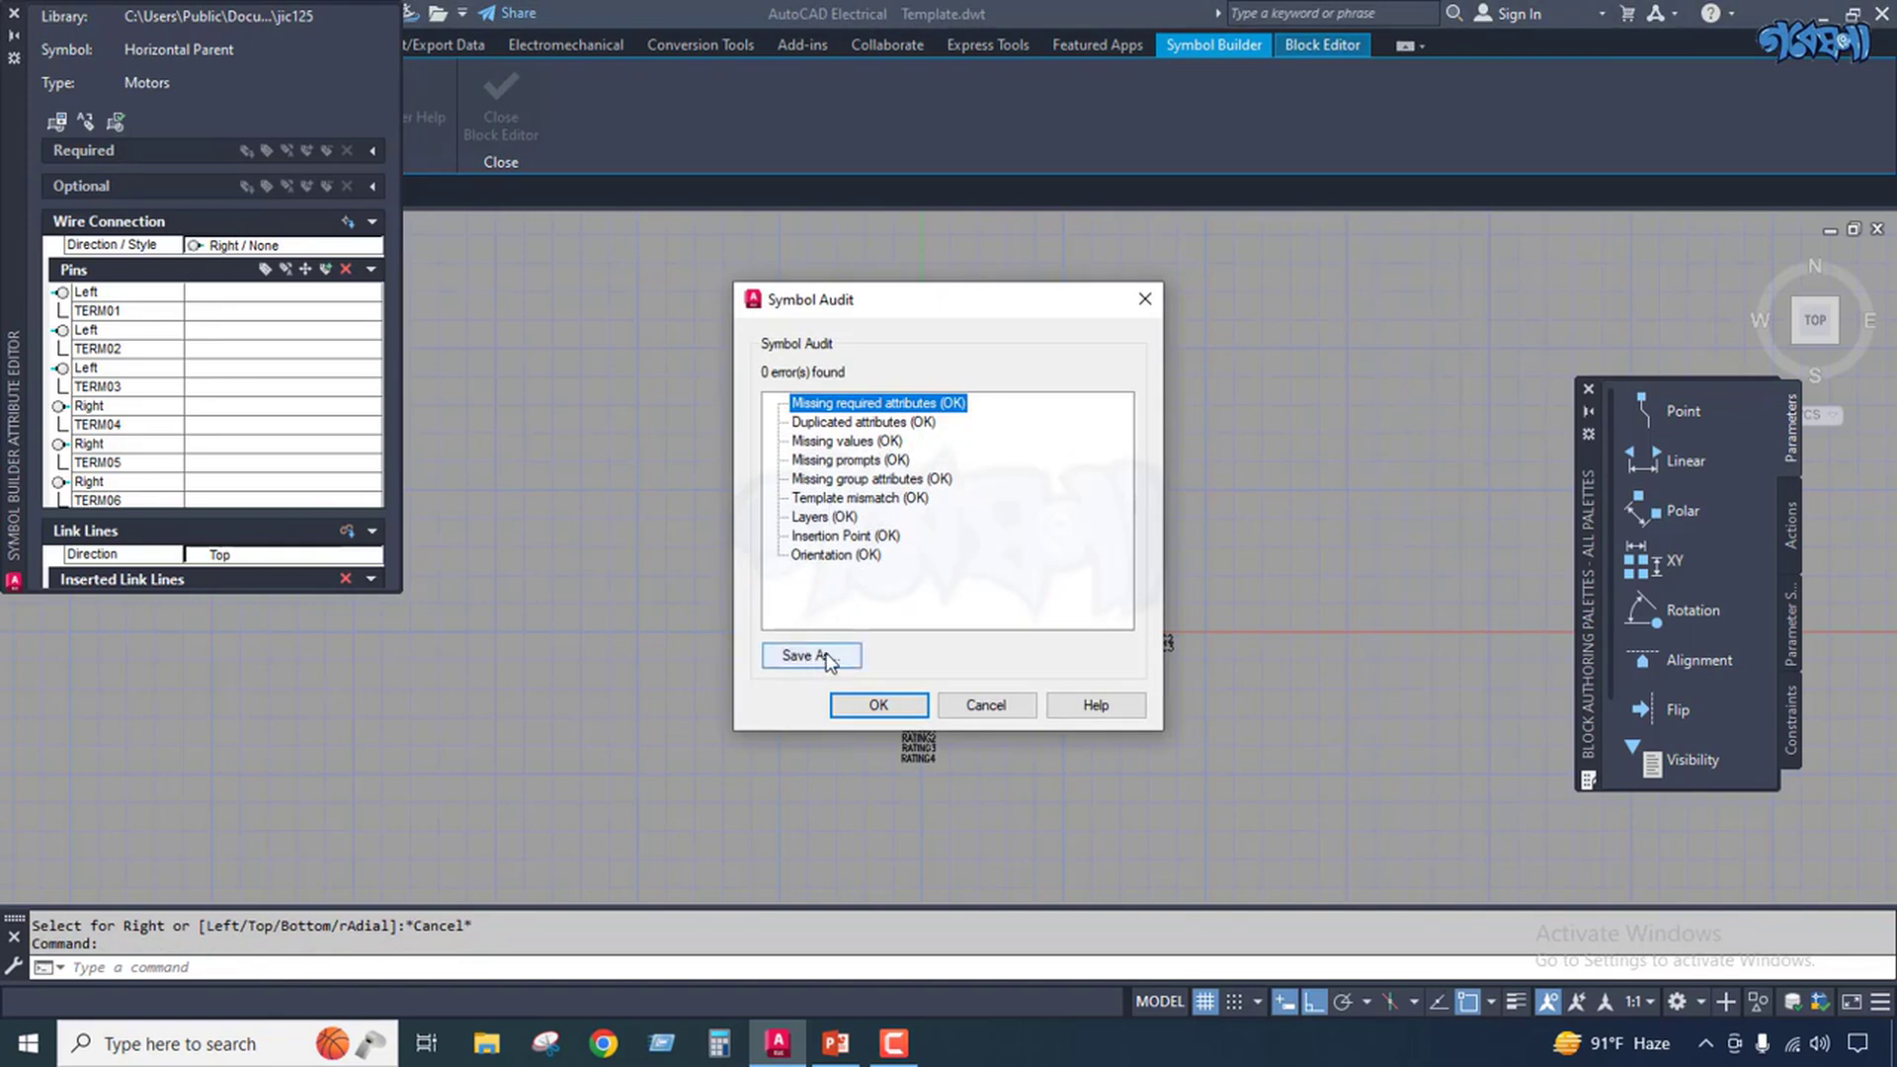
pyautogui.click(882, 706)
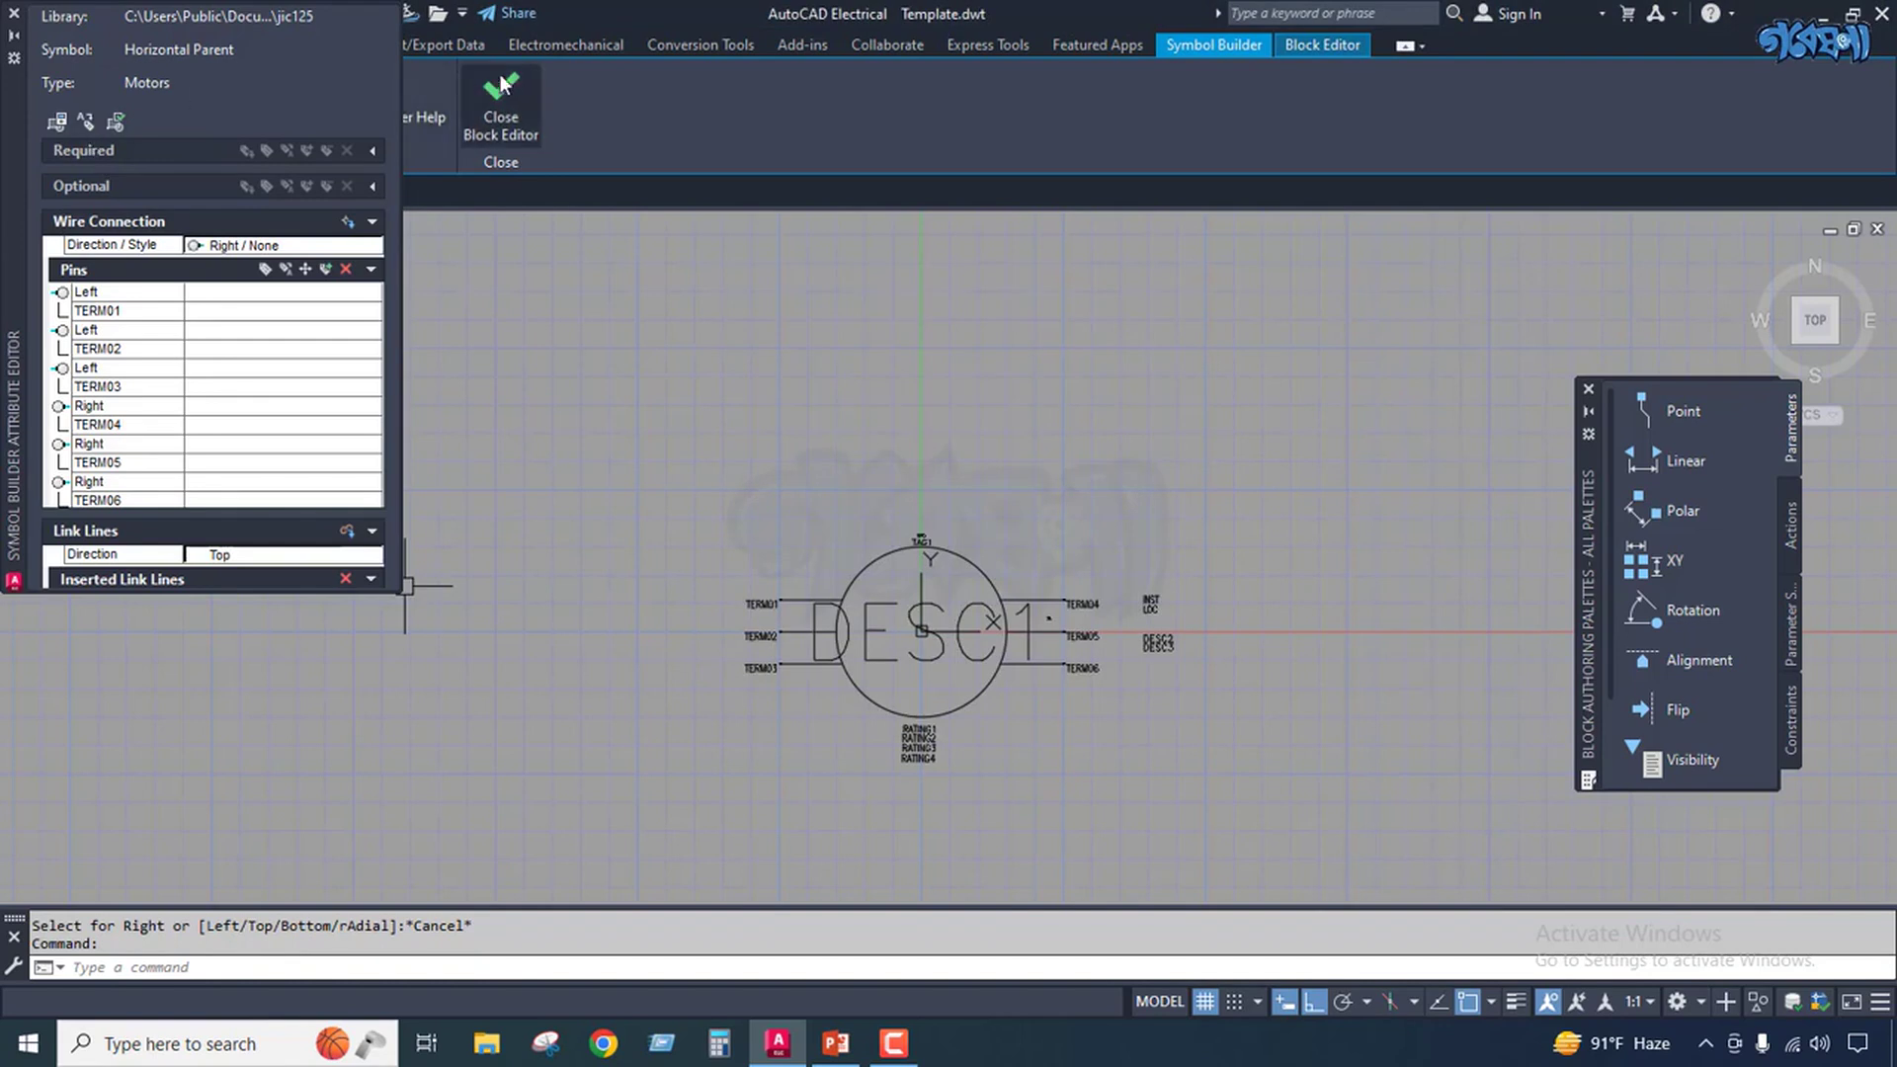
pyautogui.click(495, 104)
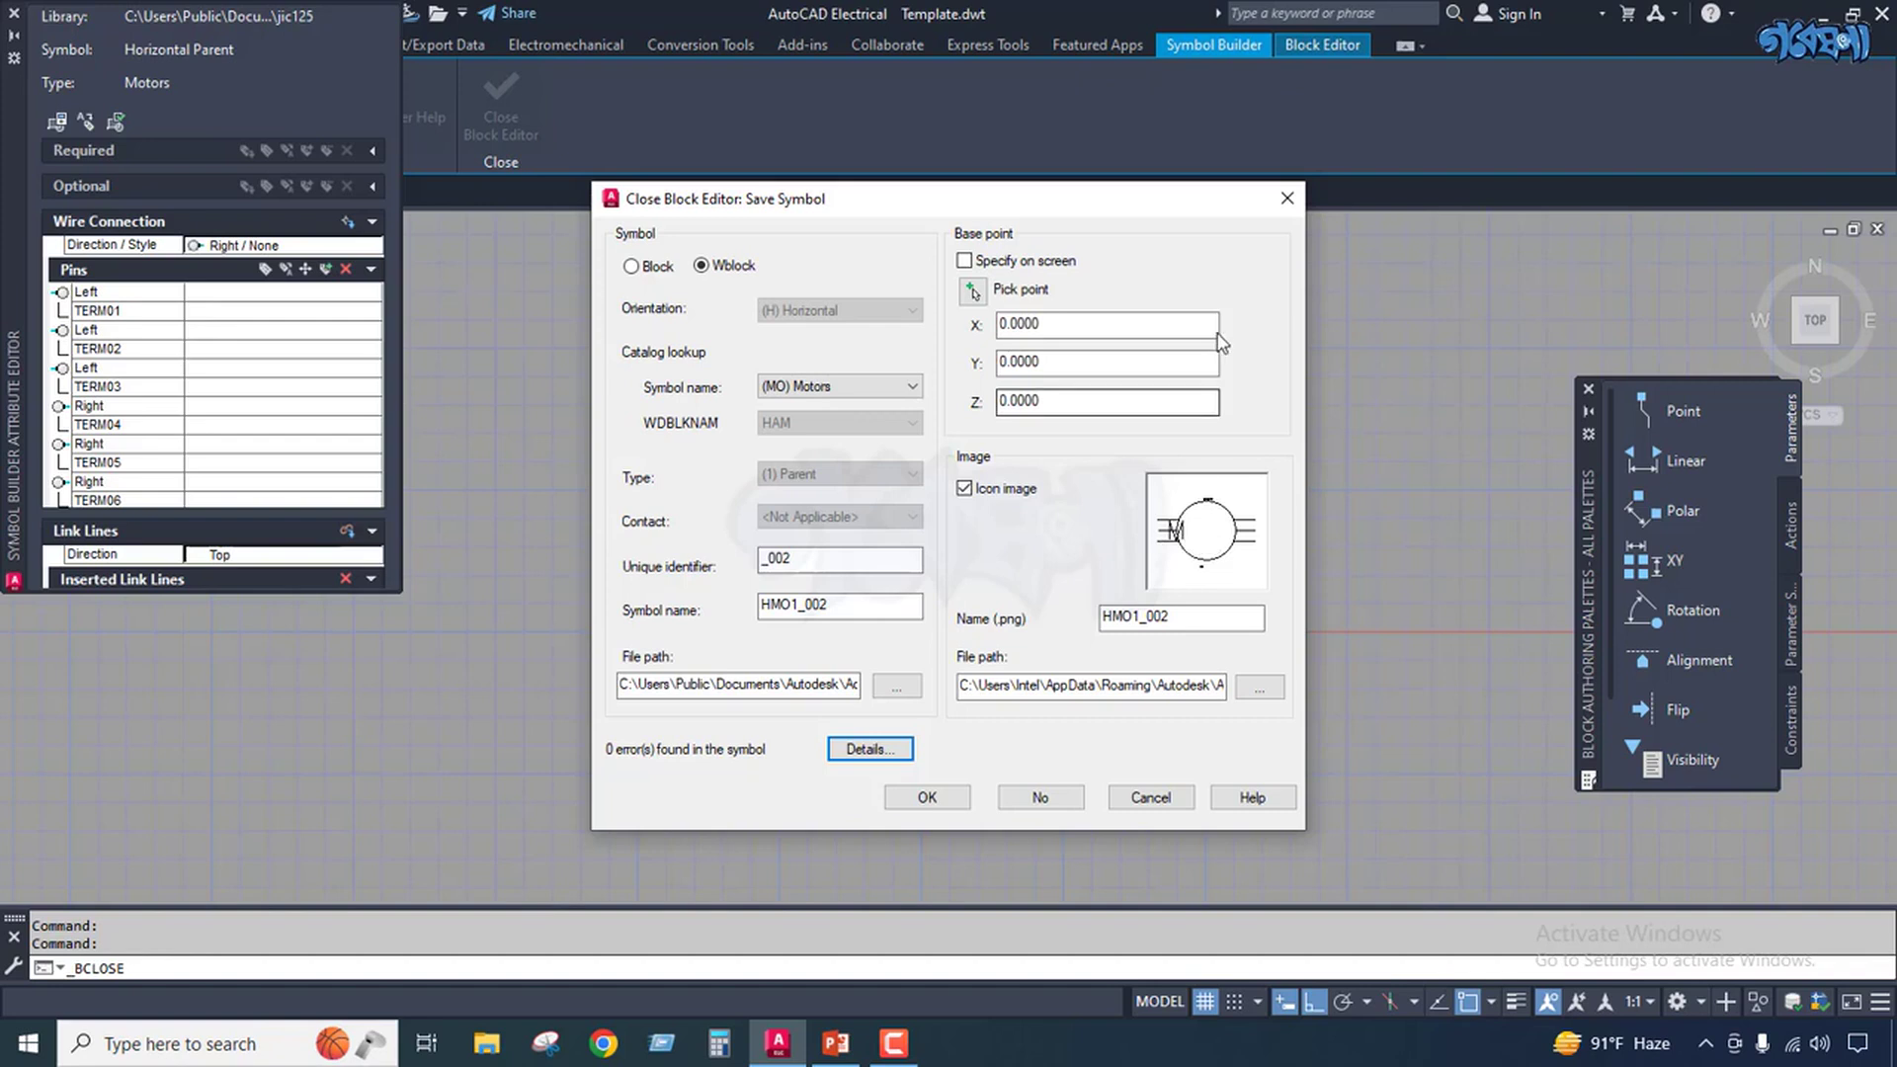
pyautogui.click(1286, 201)
# Add leading spaces before M in the DESC1 attribute's default value to shift the letter right, and check the icon preview without saving.
pyautogui.scroll(5, 906, 650)
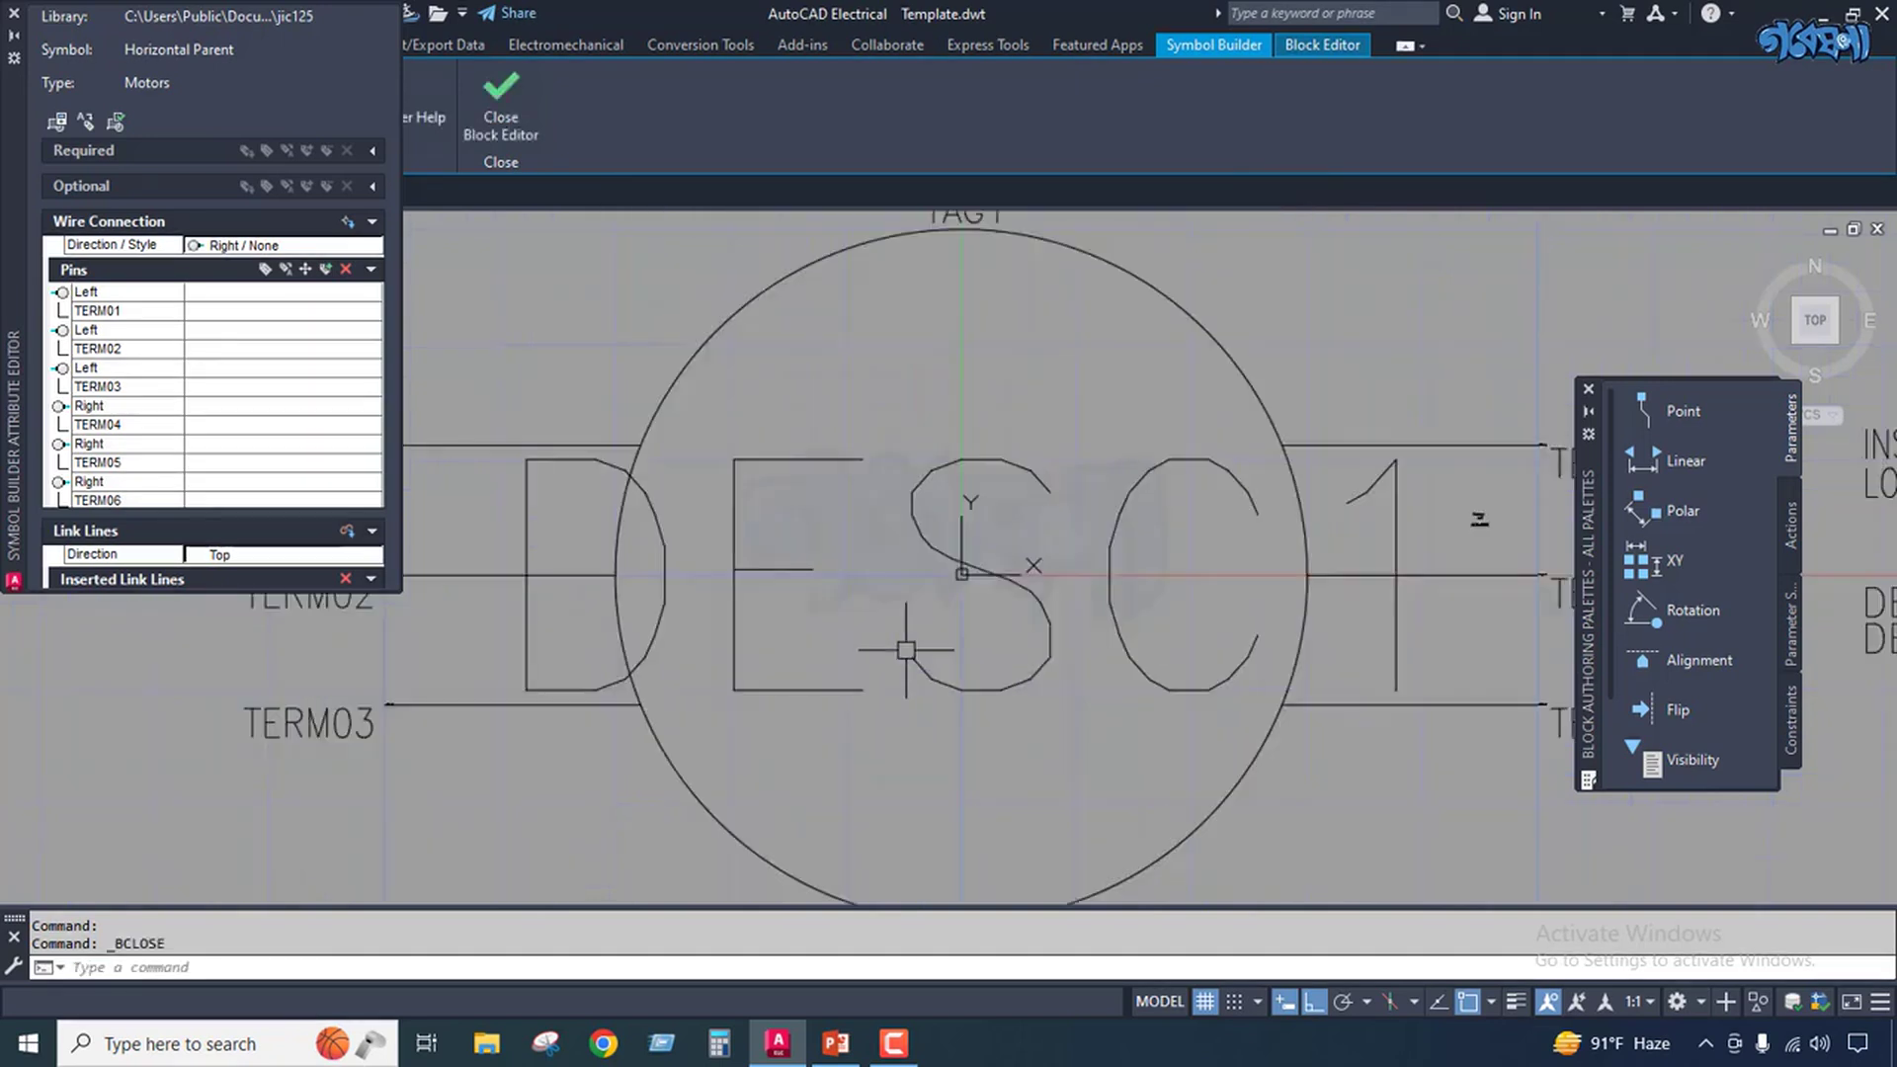
pyautogui.scroll(-4, 906, 651)
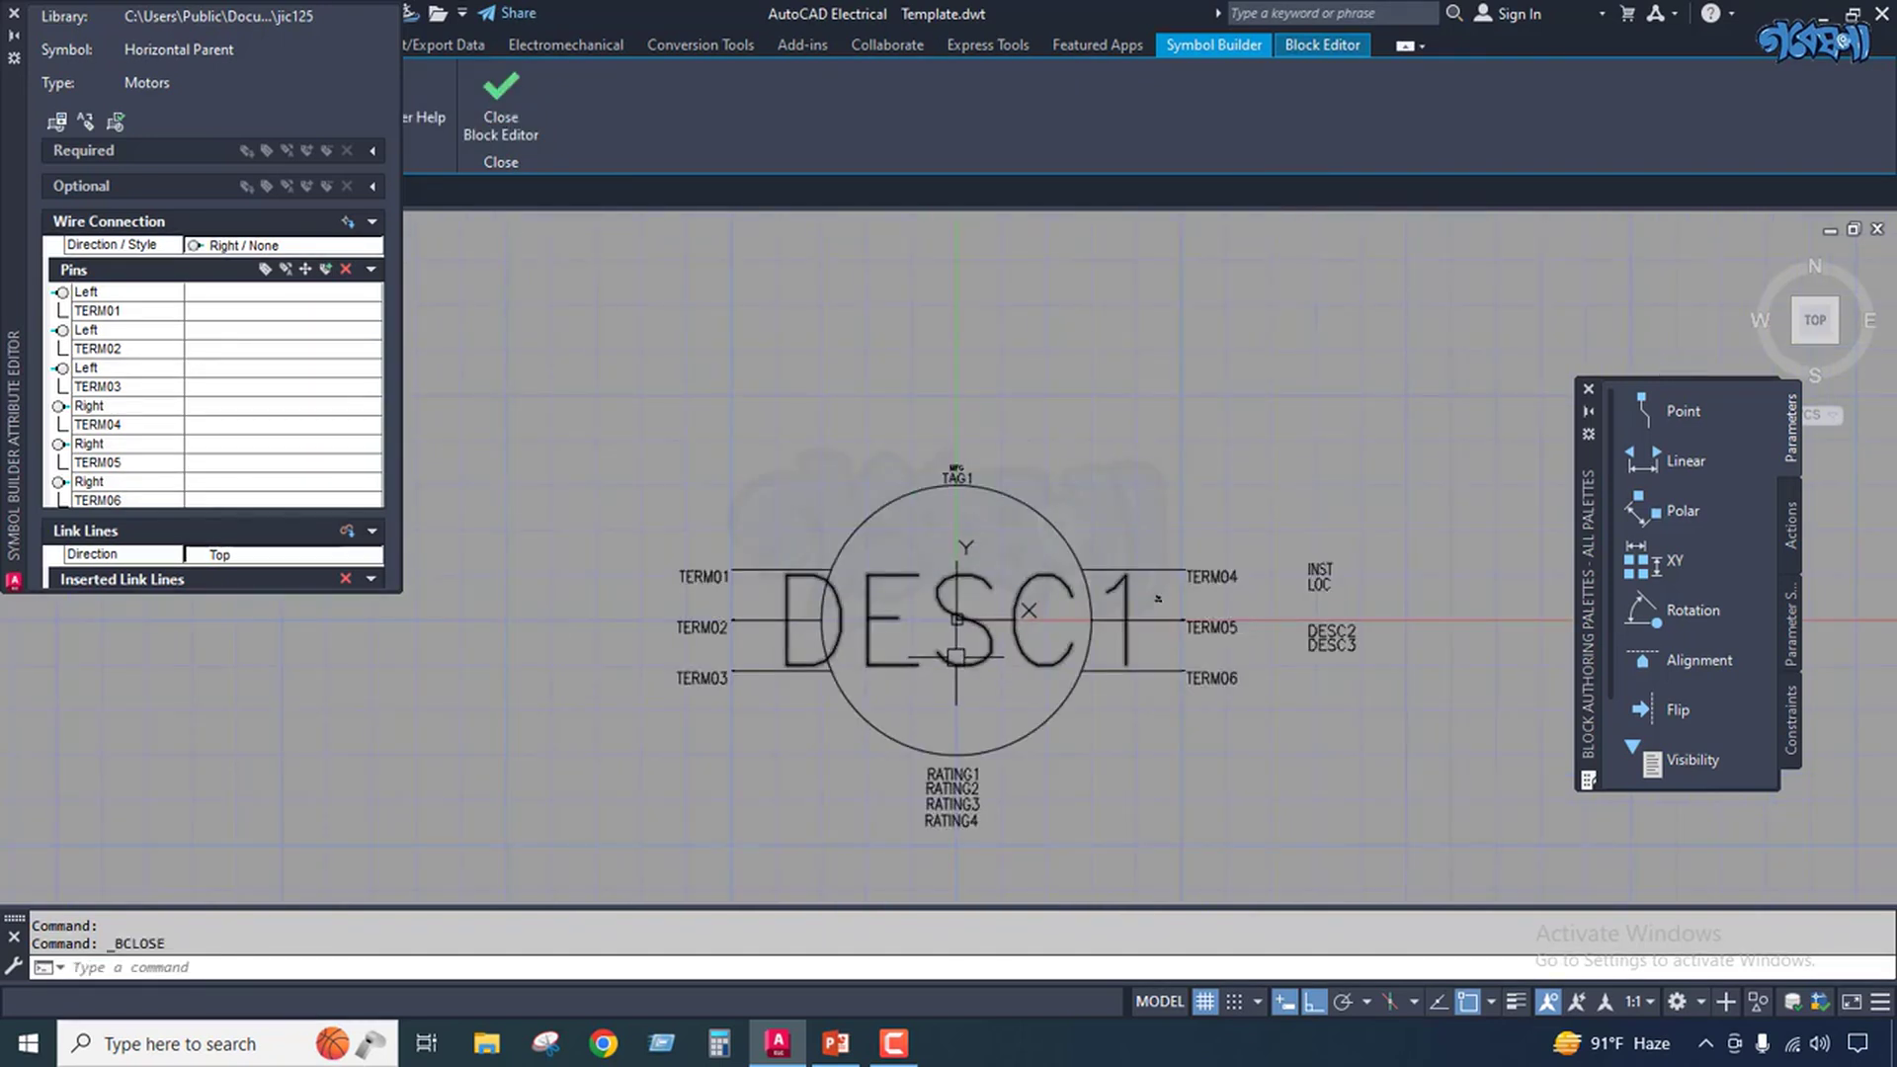
pyautogui.doubleClick(835, 628)
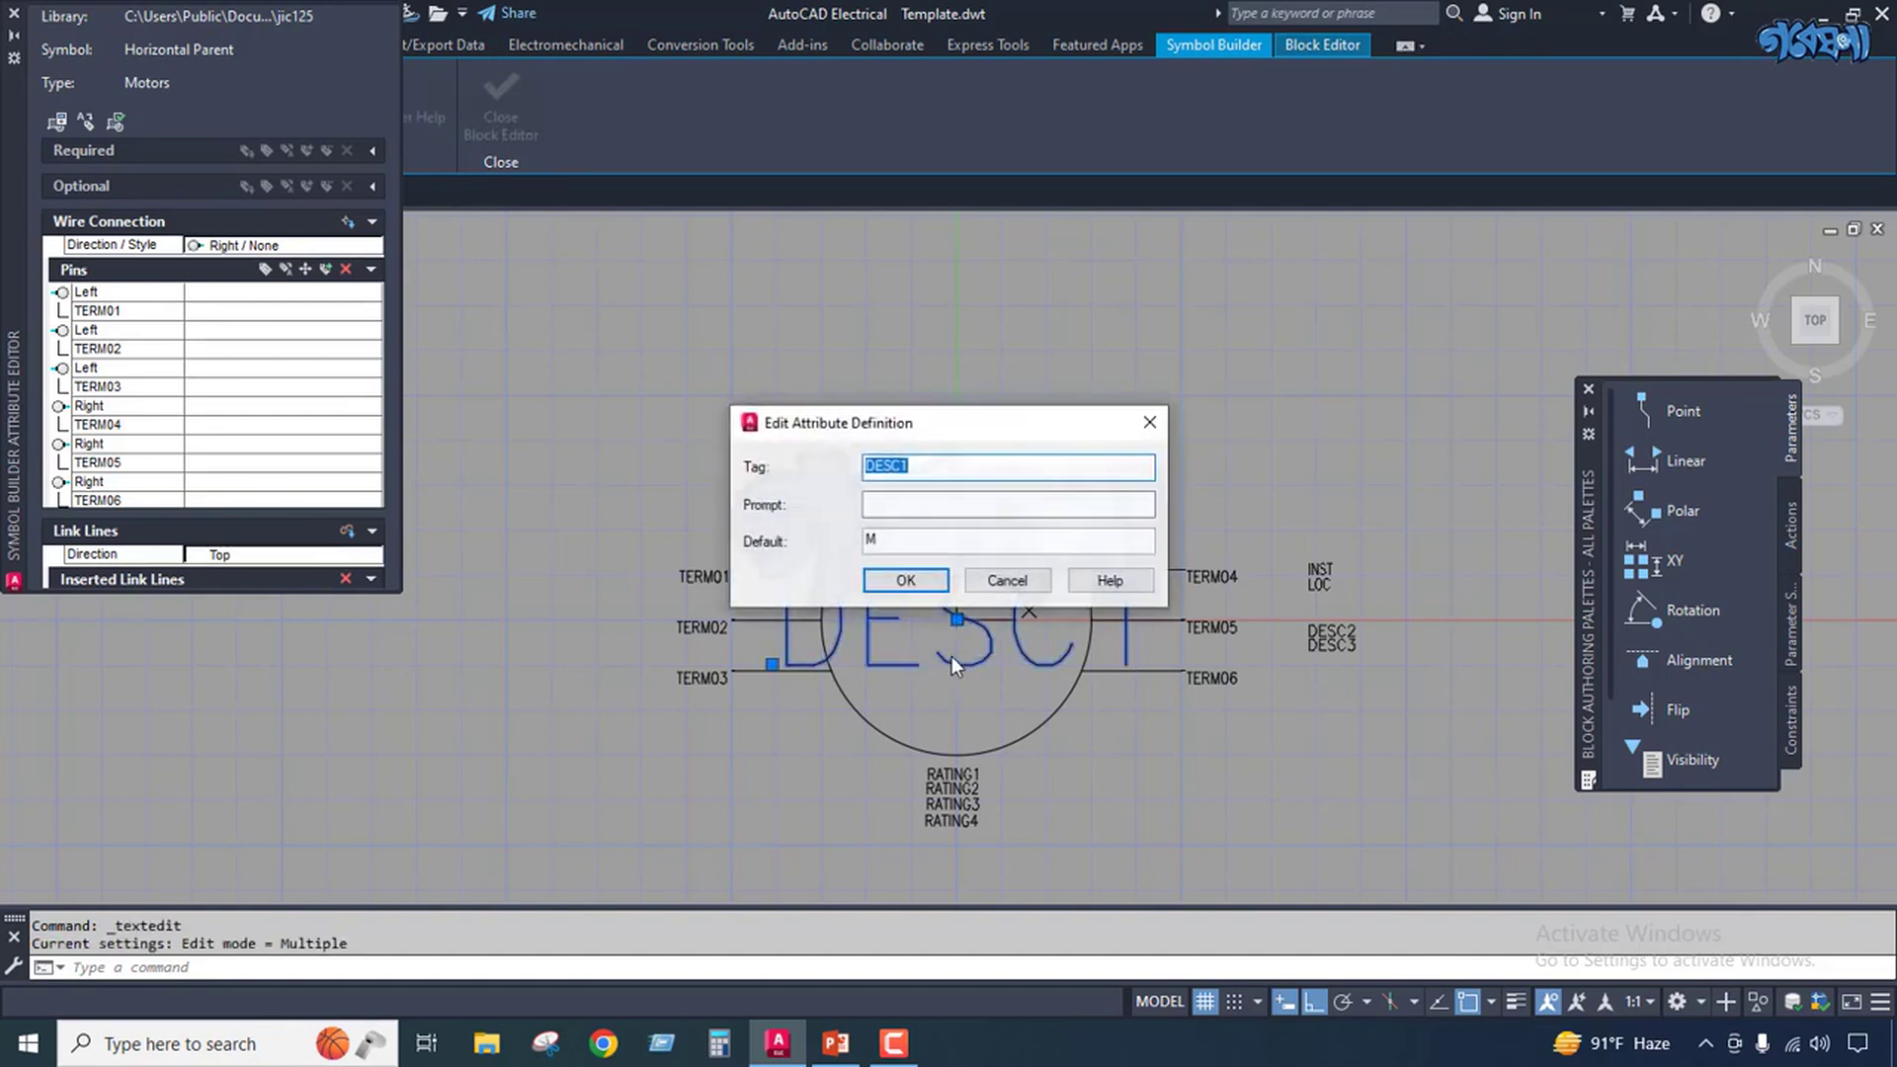
pyautogui.click(869, 538)
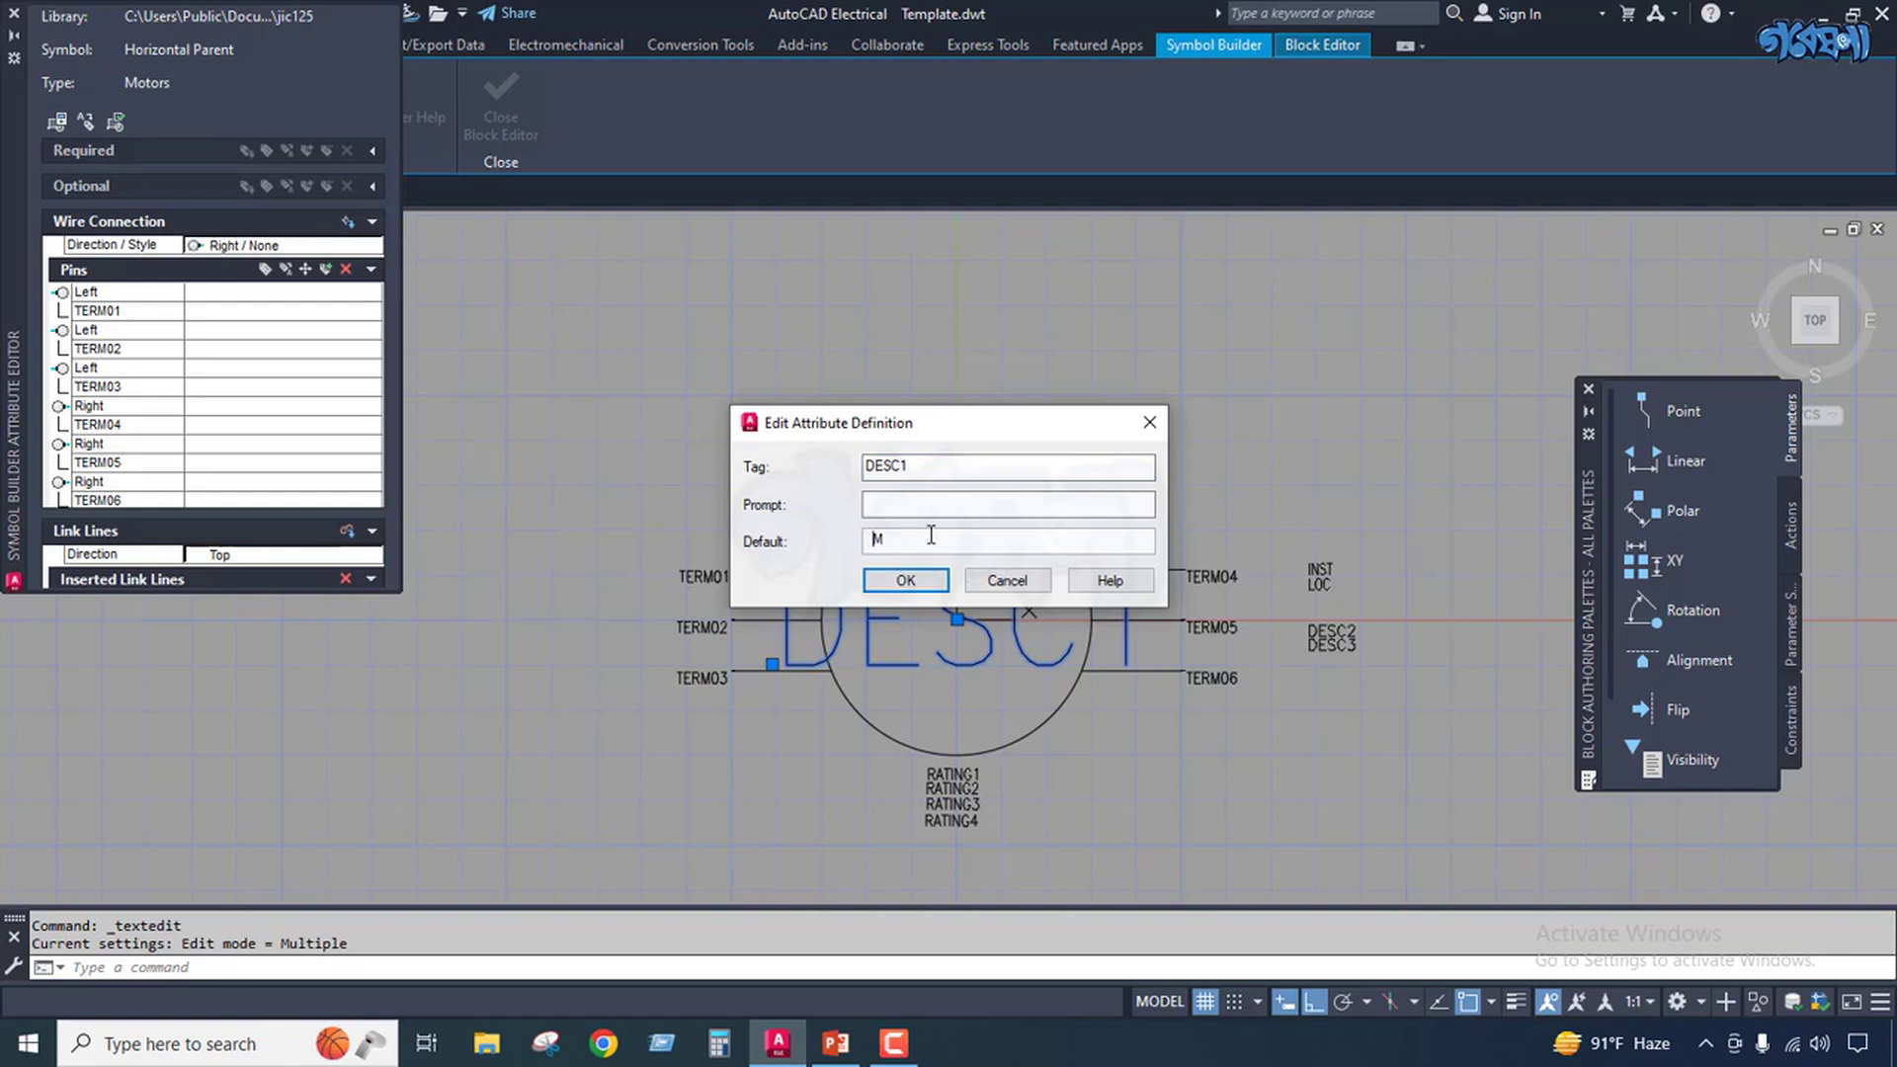
pyautogui.click(905, 582)
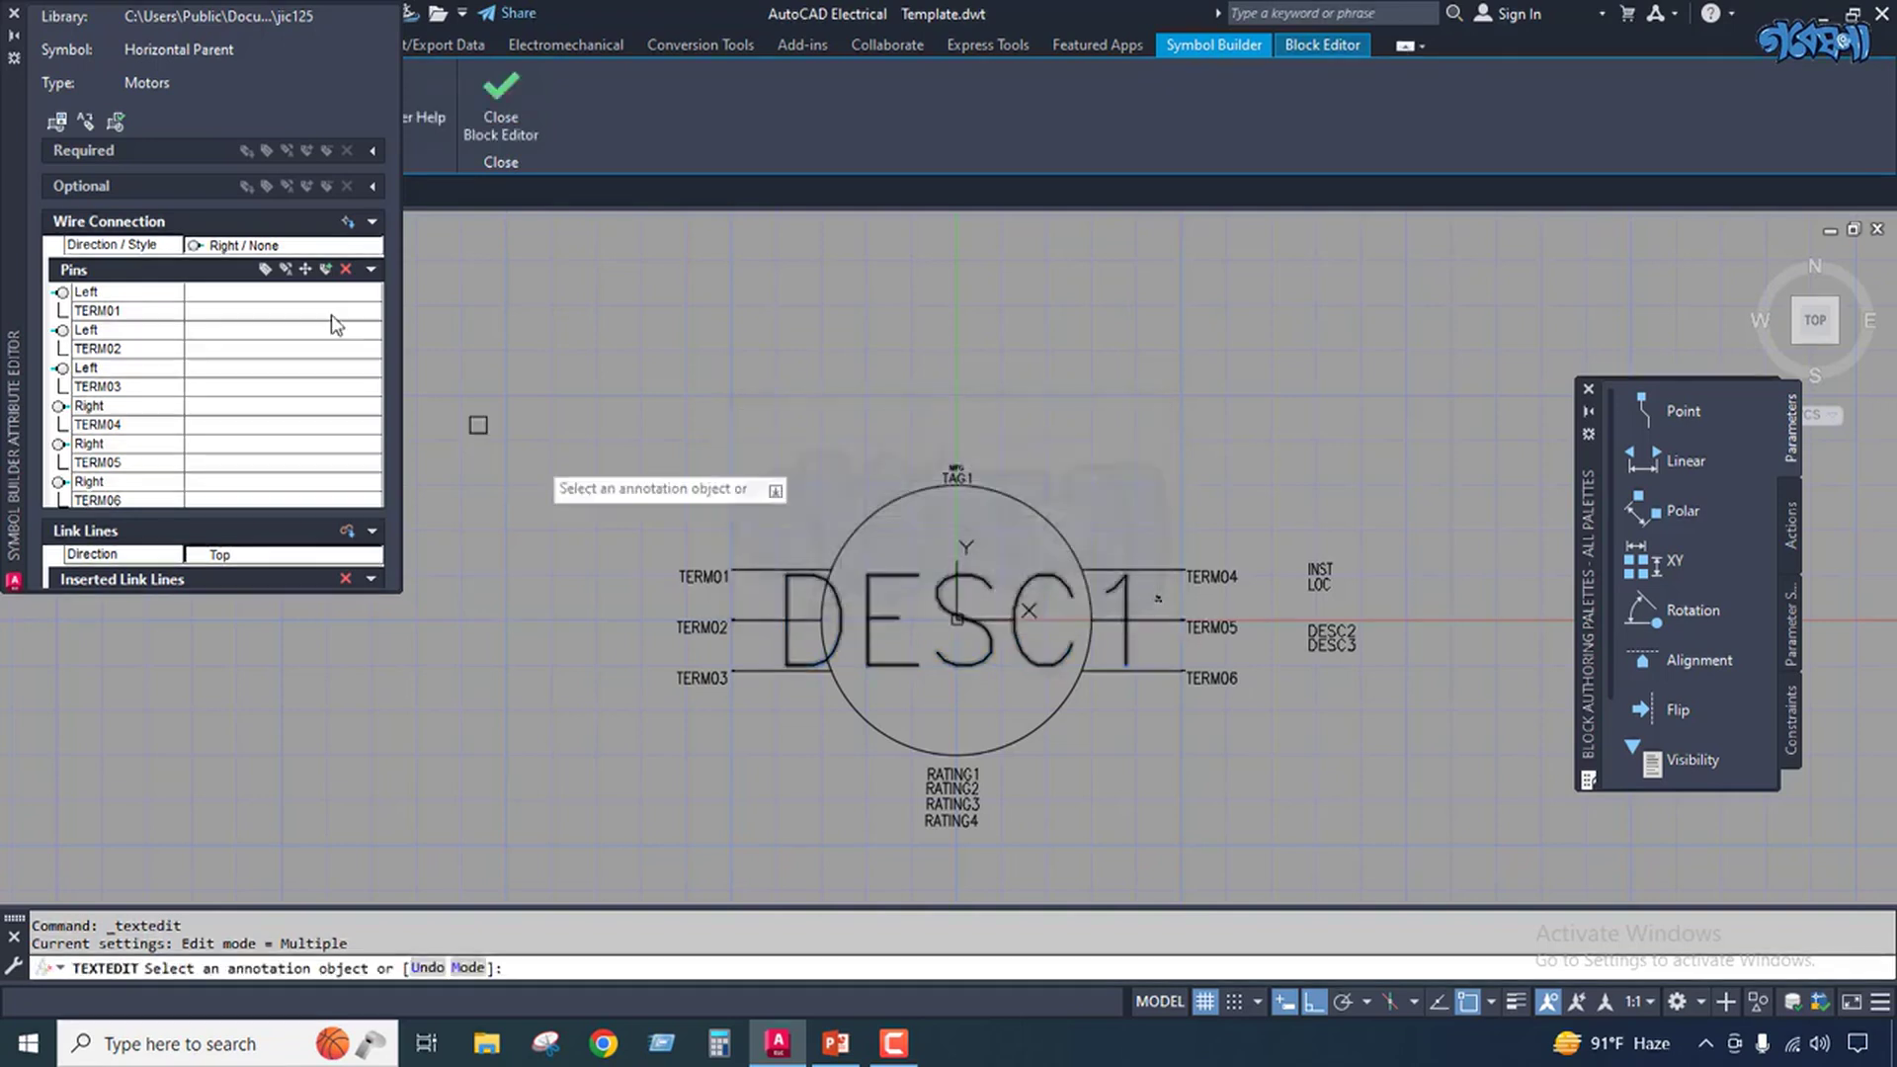
pyautogui.click(518, 103)
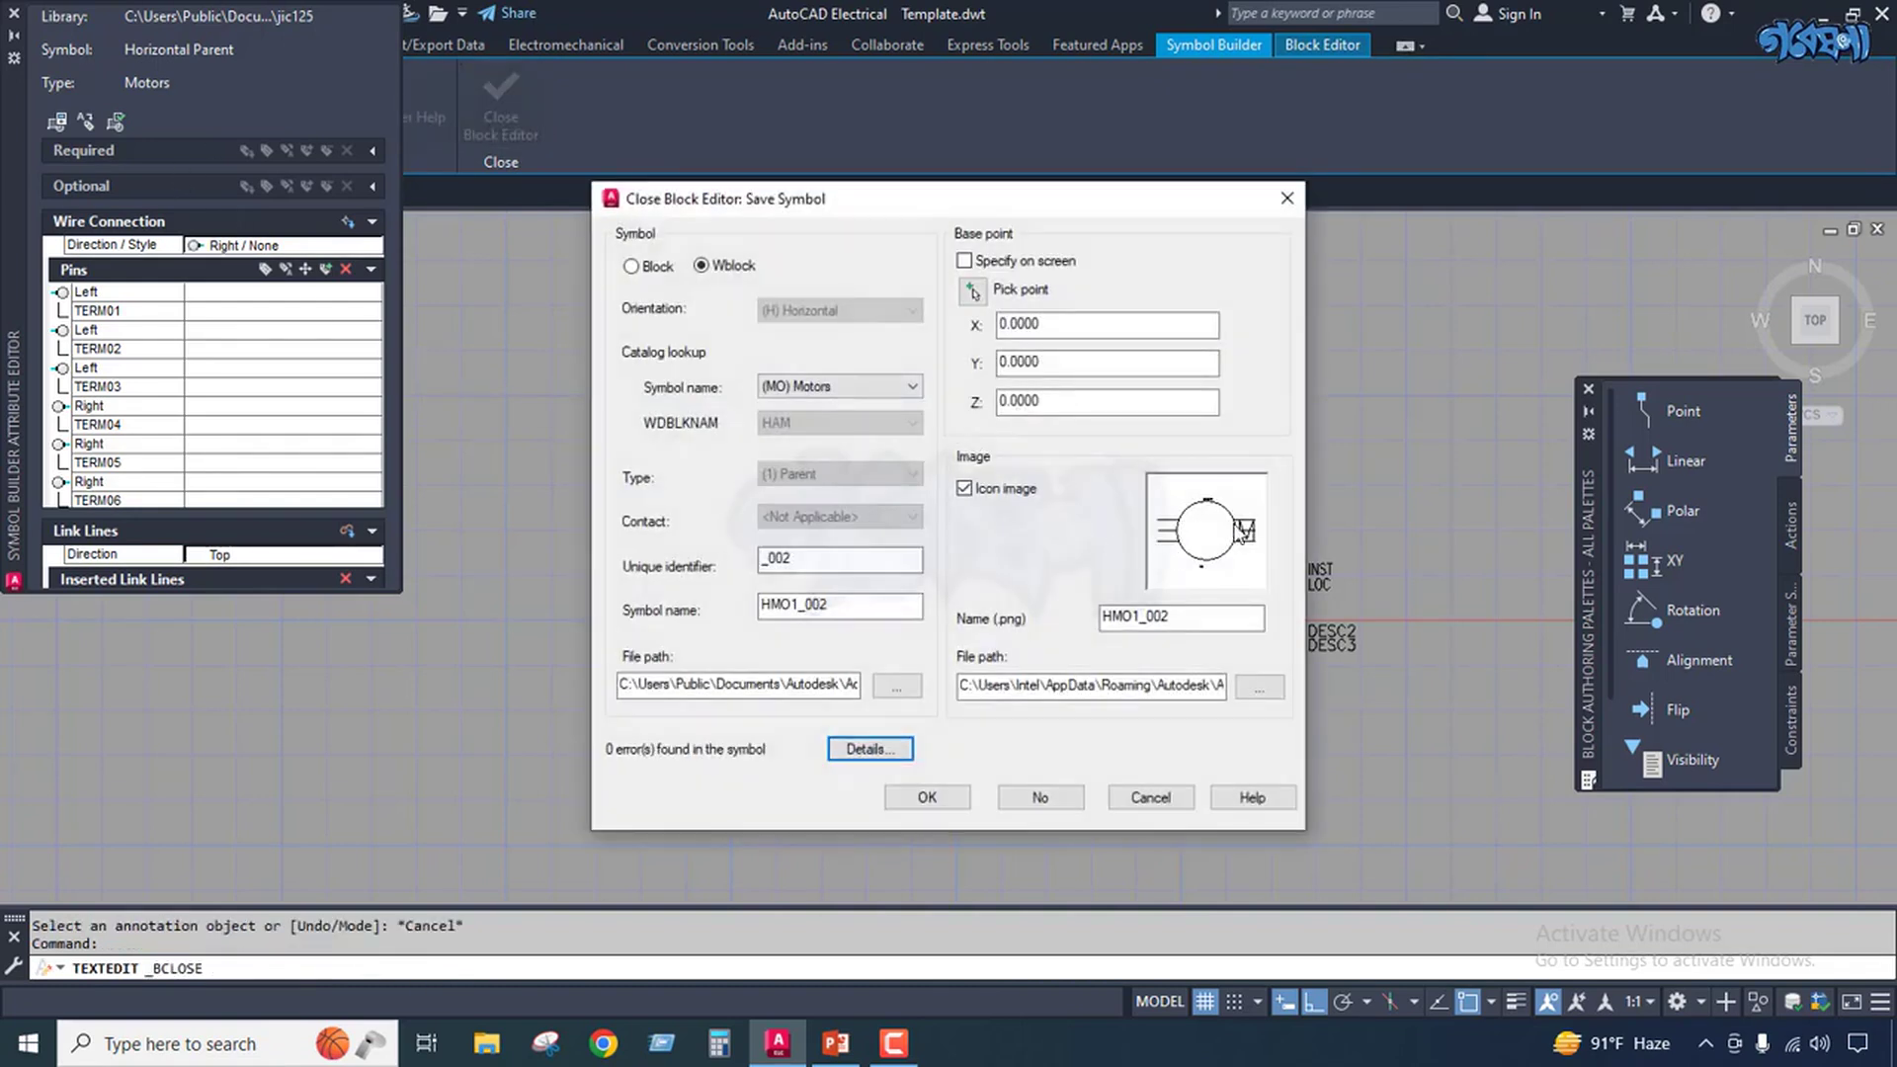
pyautogui.click(1284, 199)
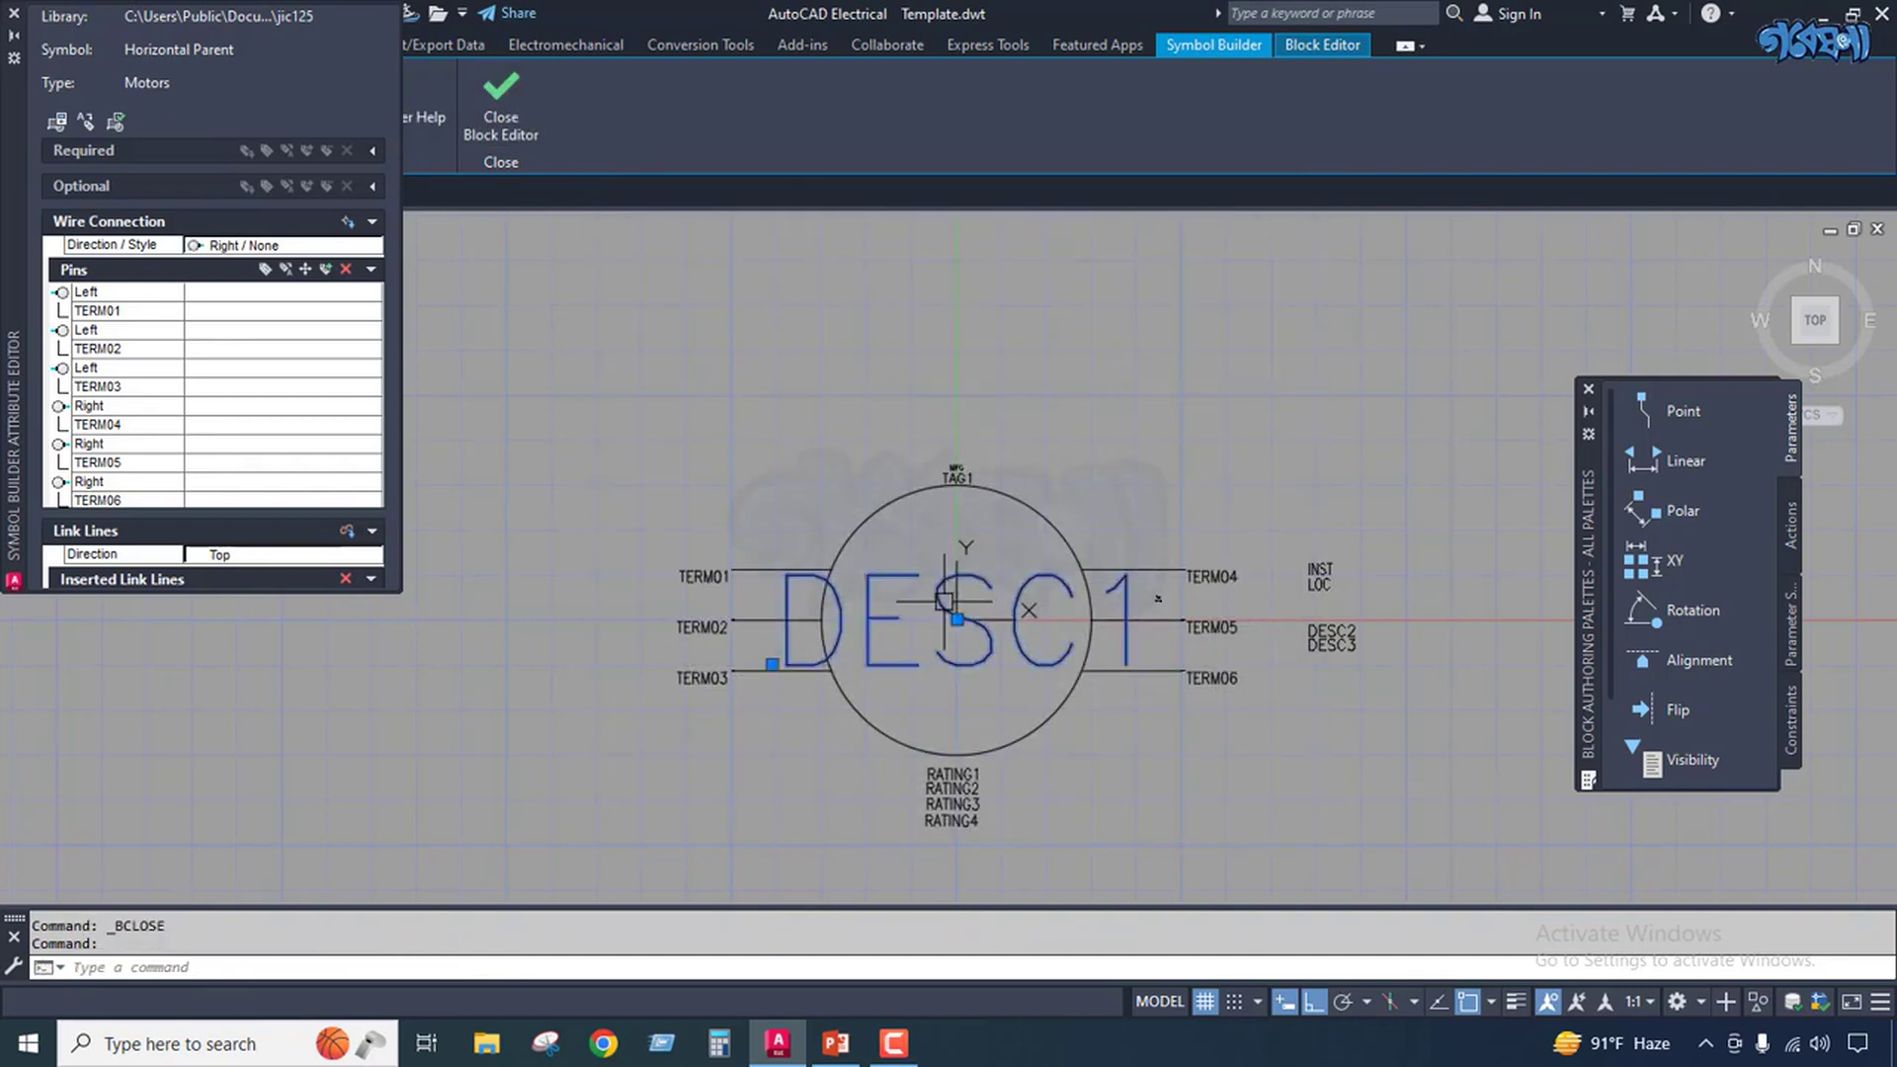
# Reduce the leading spaces before M in the DESC1 default value, and recheck its position in the icon preview without saving.
pyautogui.doubleClick(946, 600)
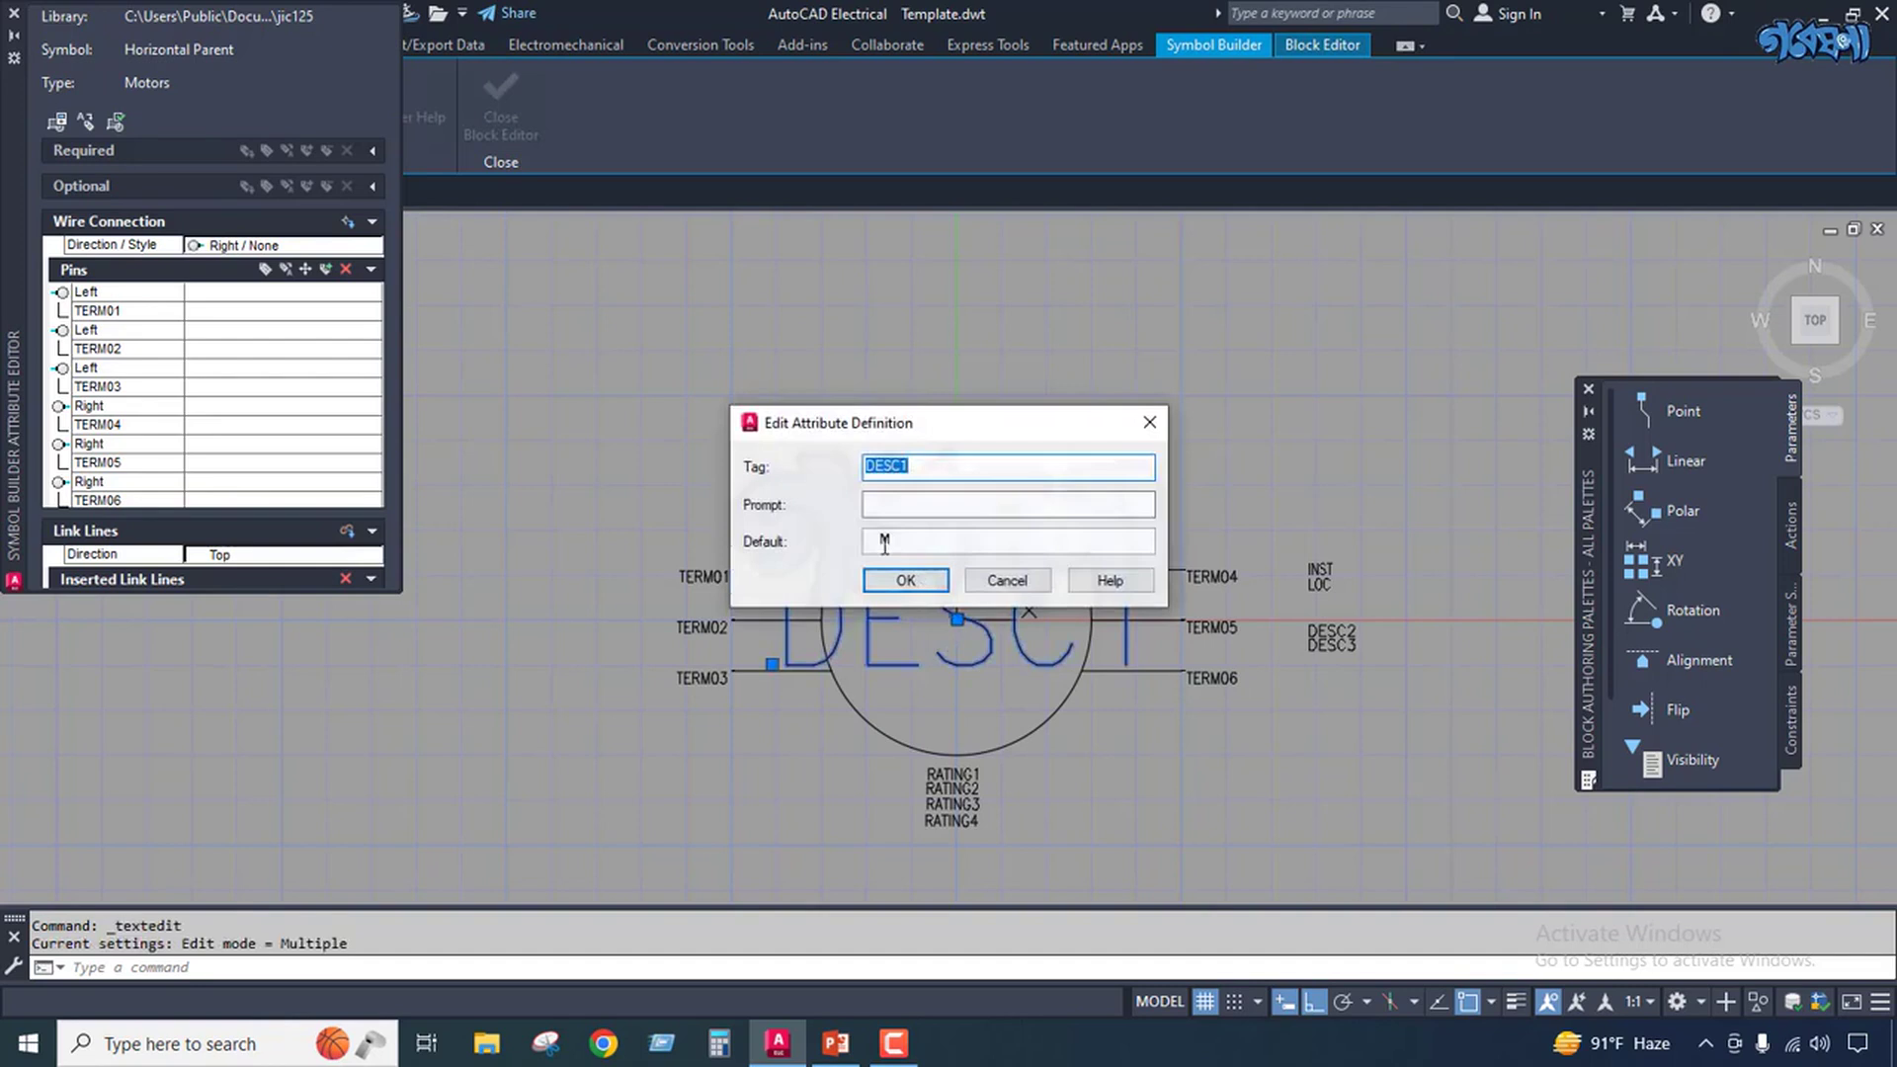
pyautogui.click(883, 539)
pyautogui.write('M')
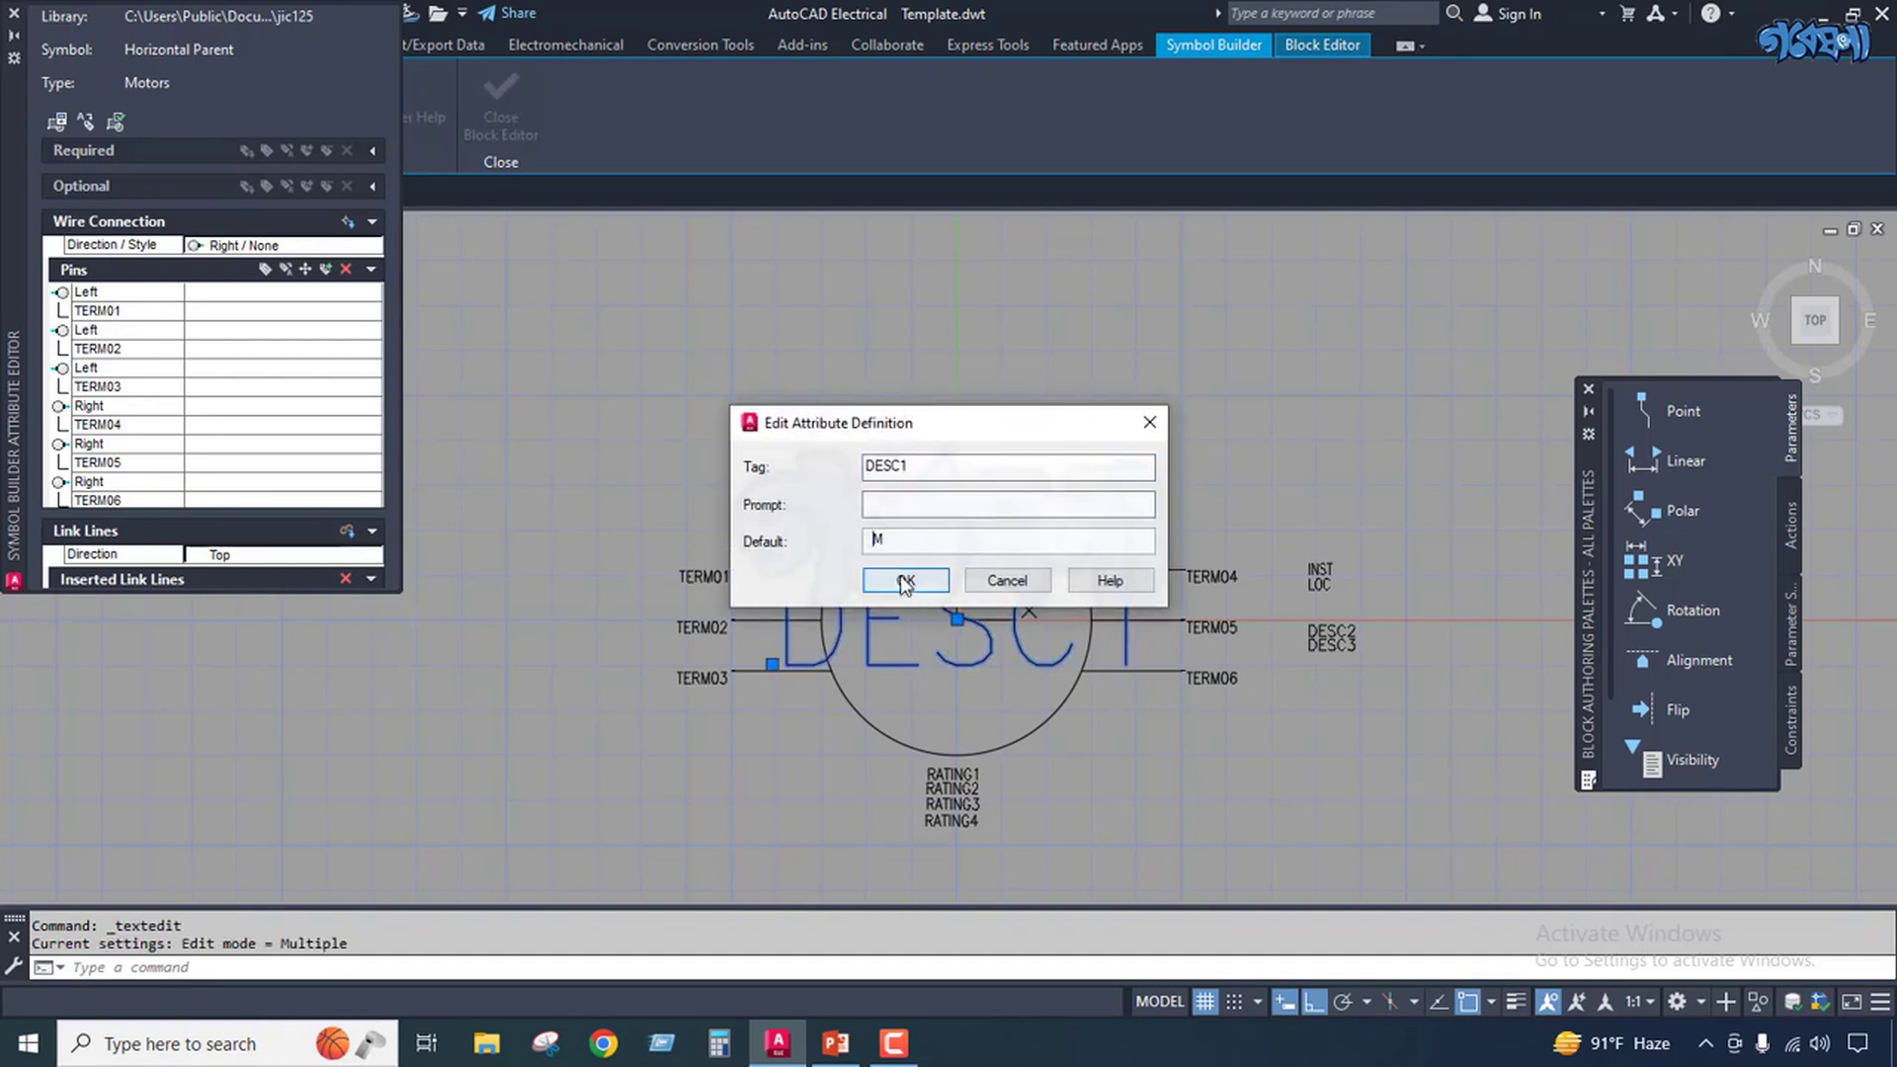
pyautogui.click(905, 580)
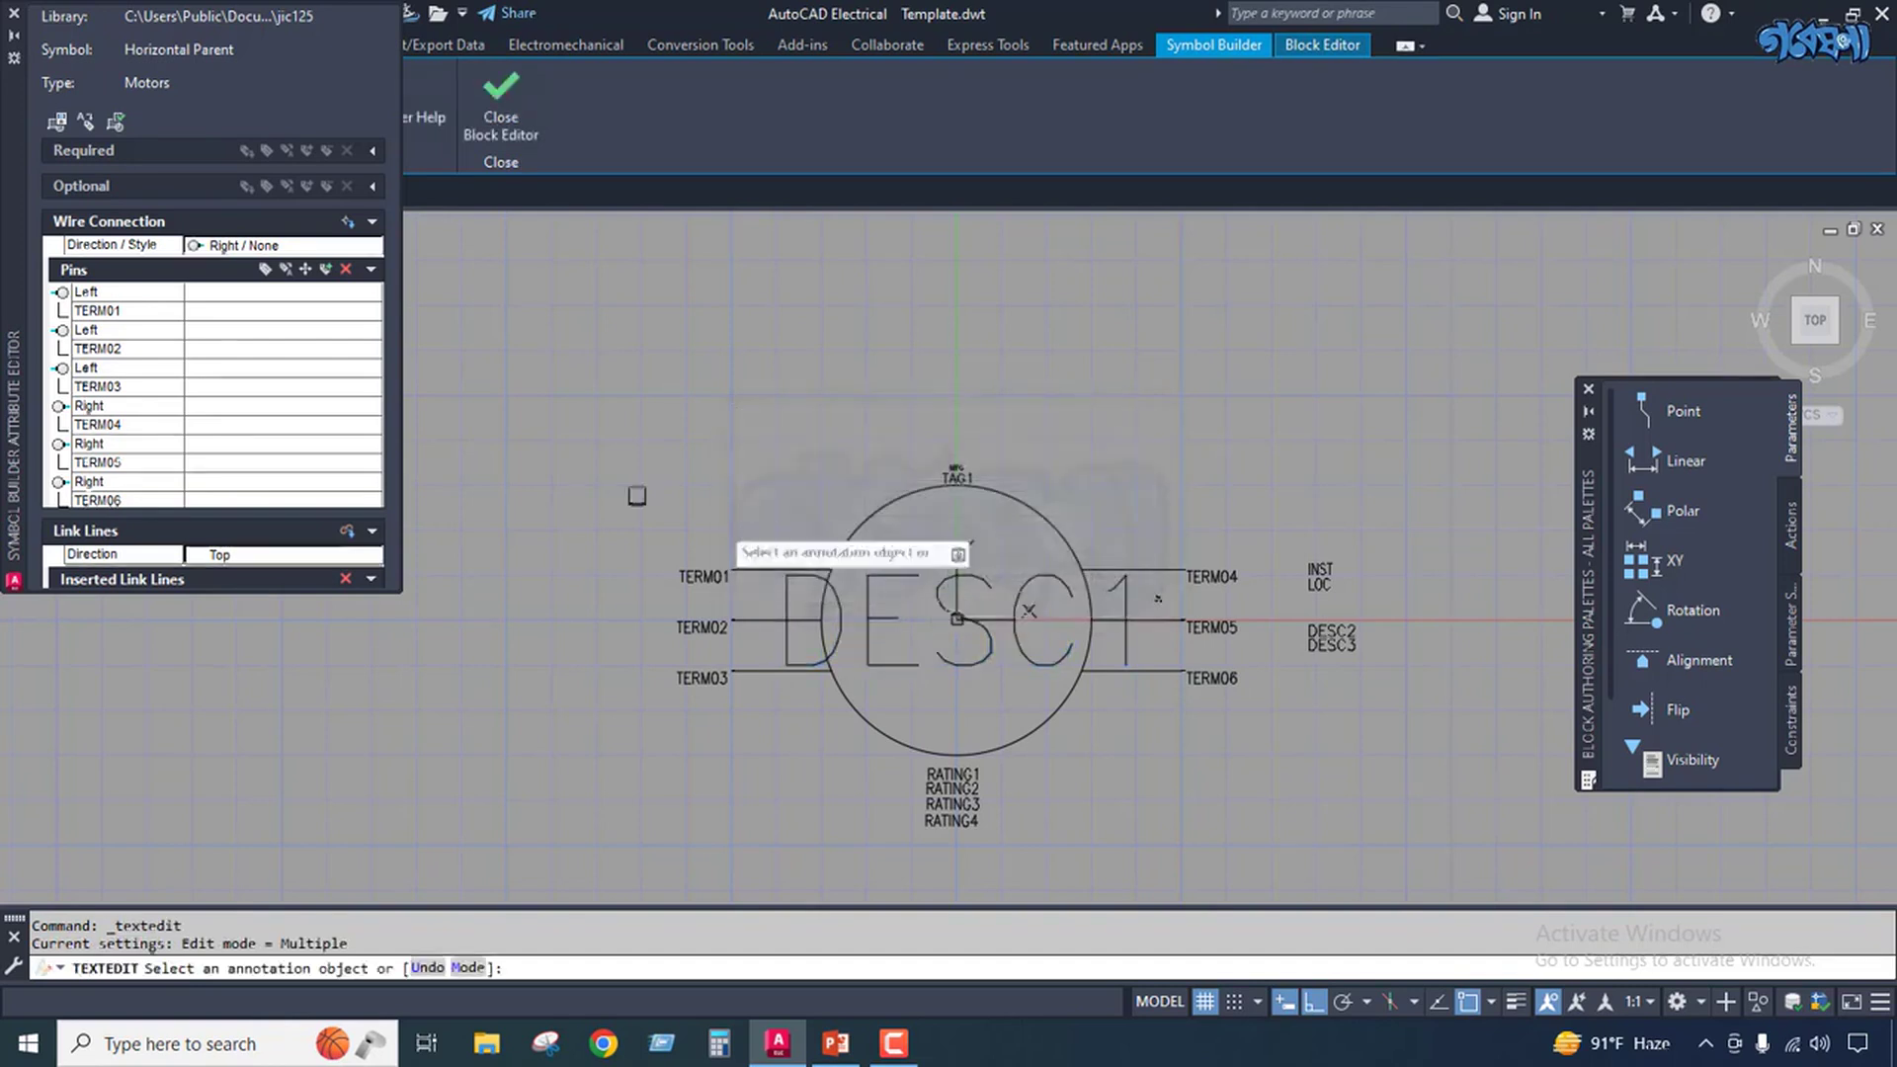
pyautogui.click(501, 107)
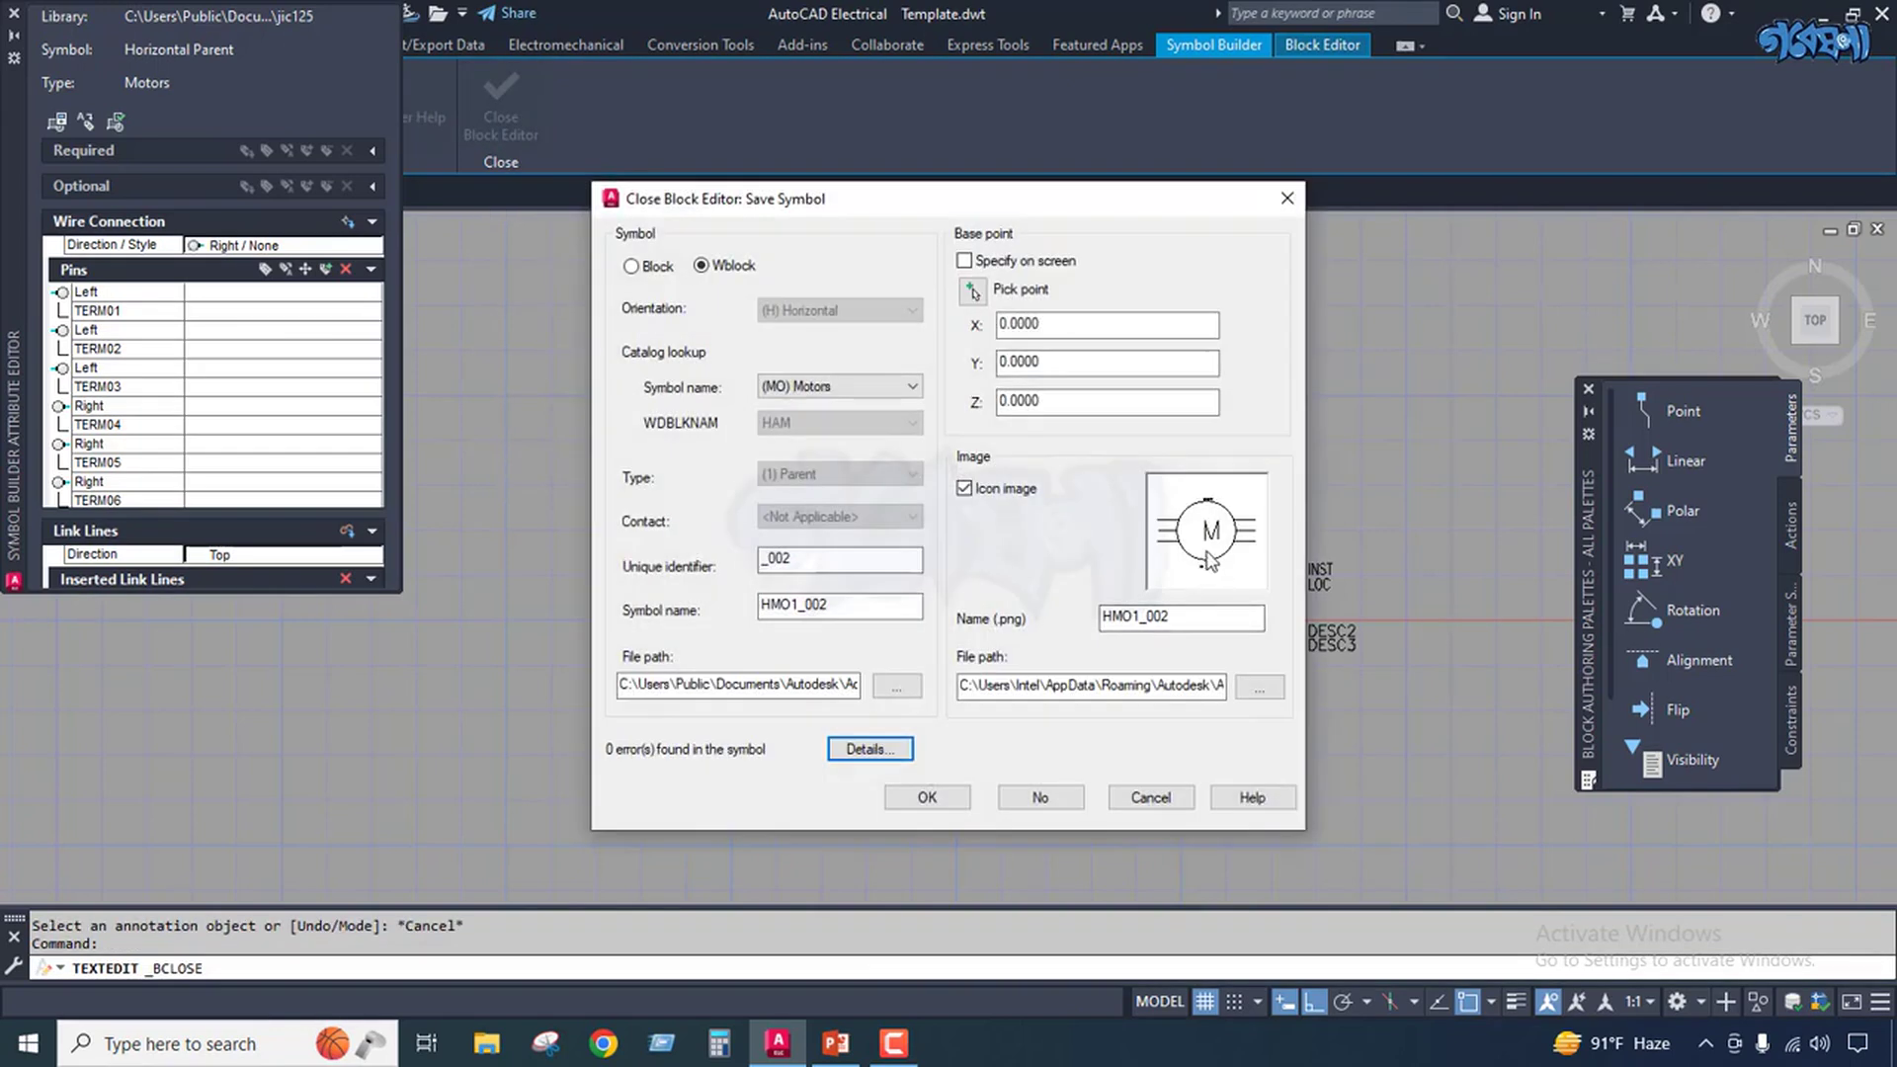
pyautogui.click(1287, 200)
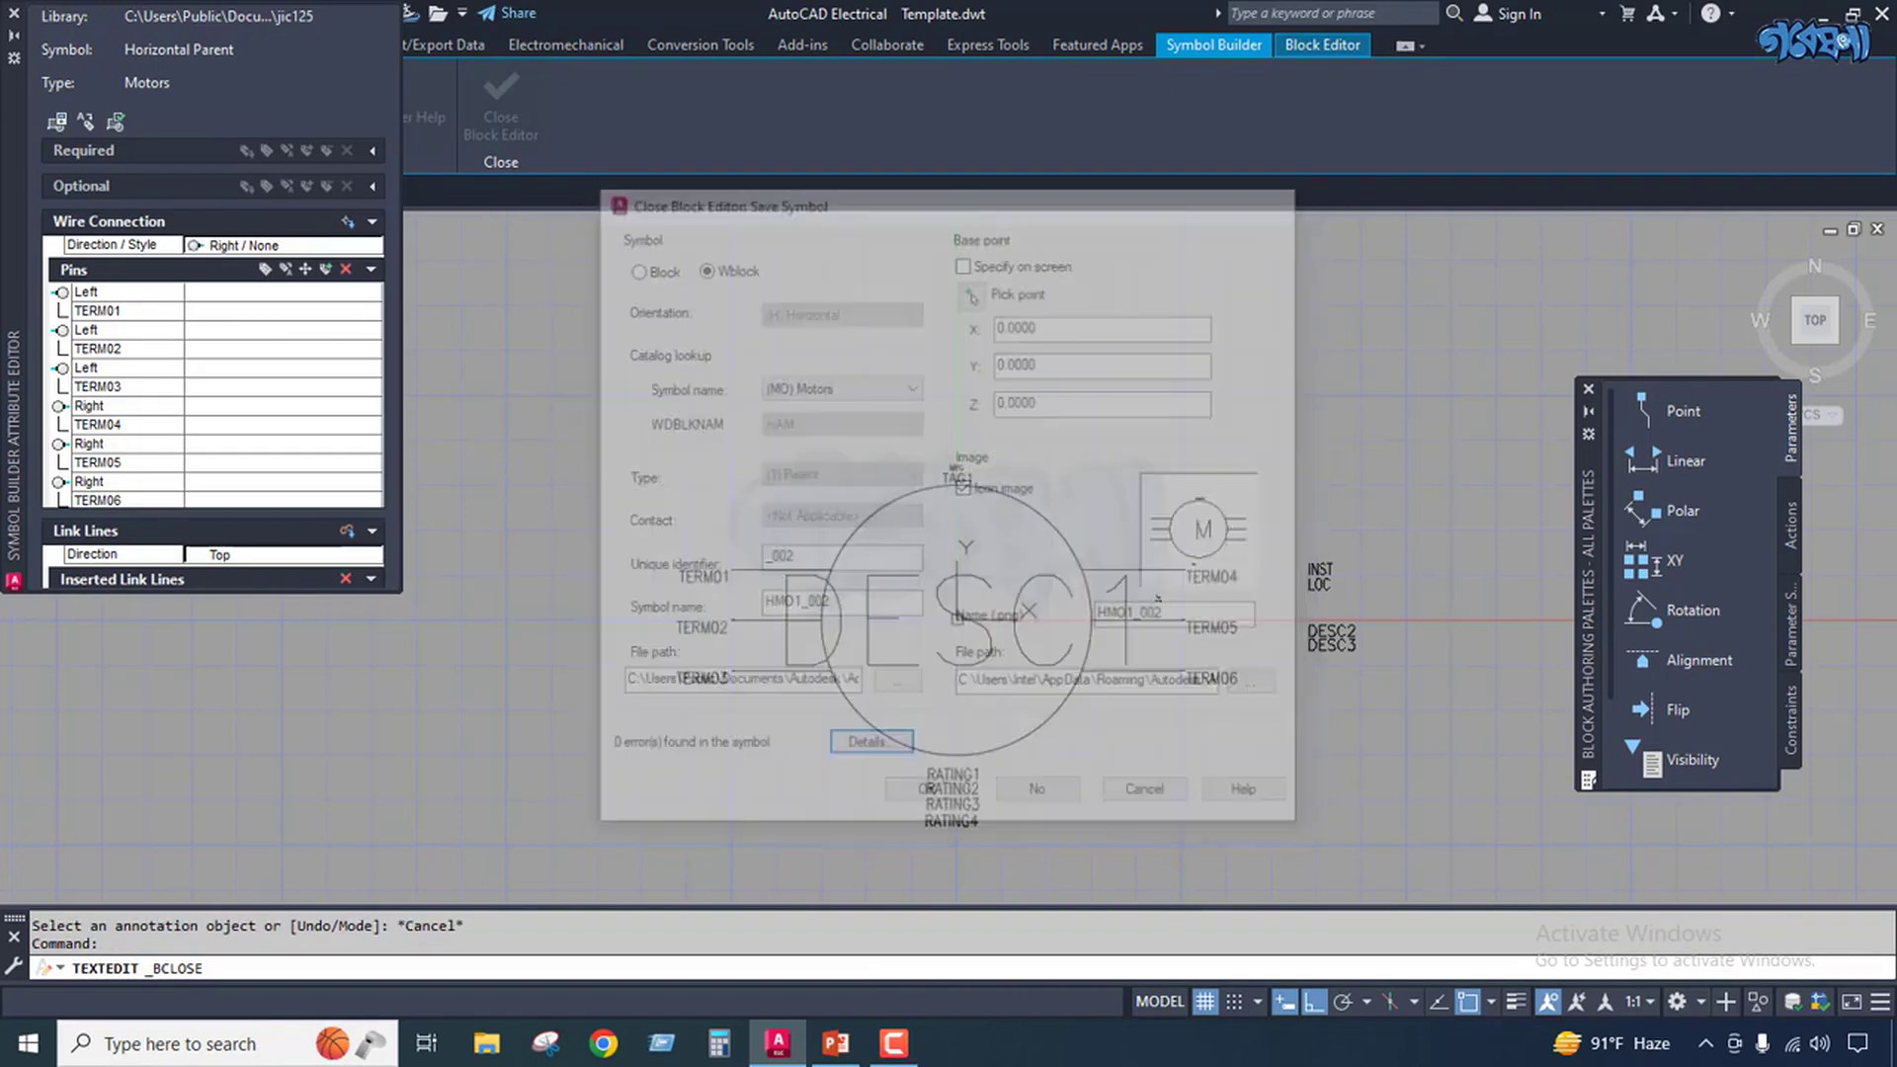
# Trim the spaces before M in the DESC1 default value further, and review the icon preview without saving.
pyautogui.doubleClick(1158, 598)
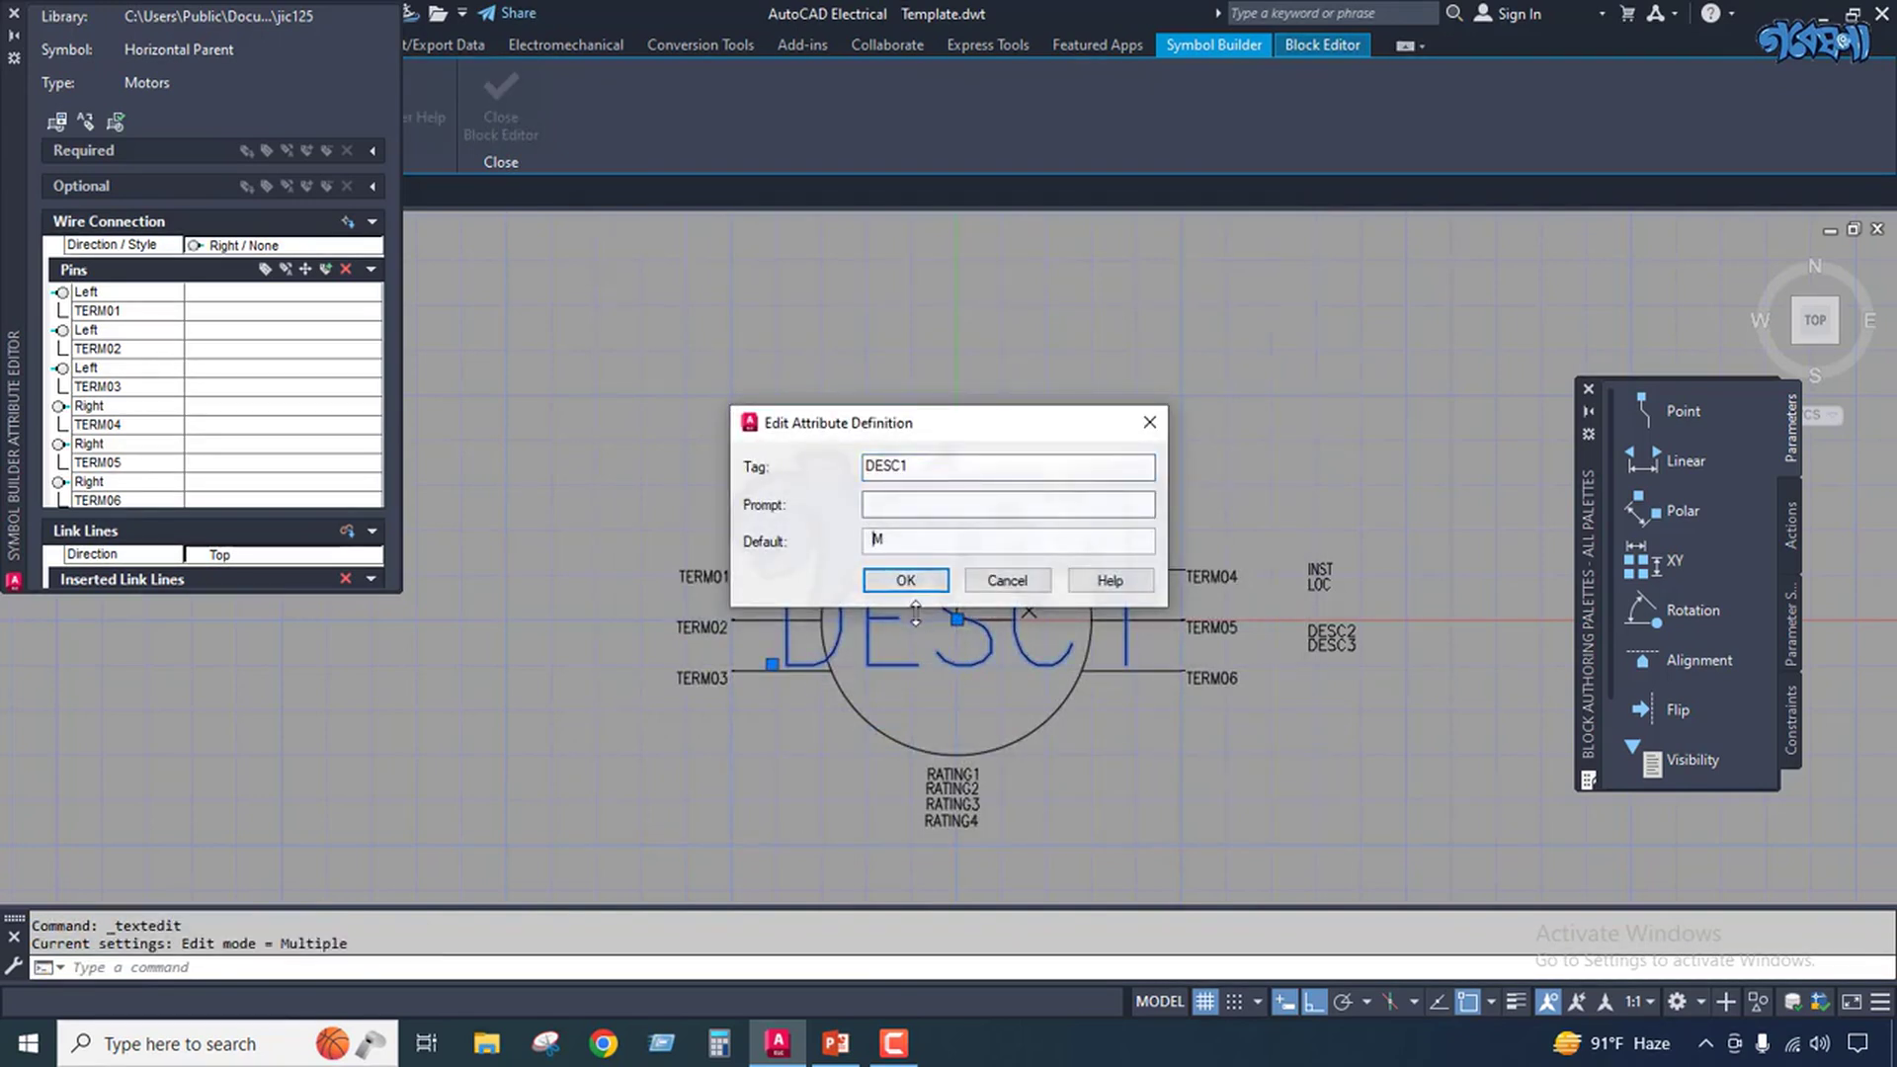
pyautogui.click(905, 580)
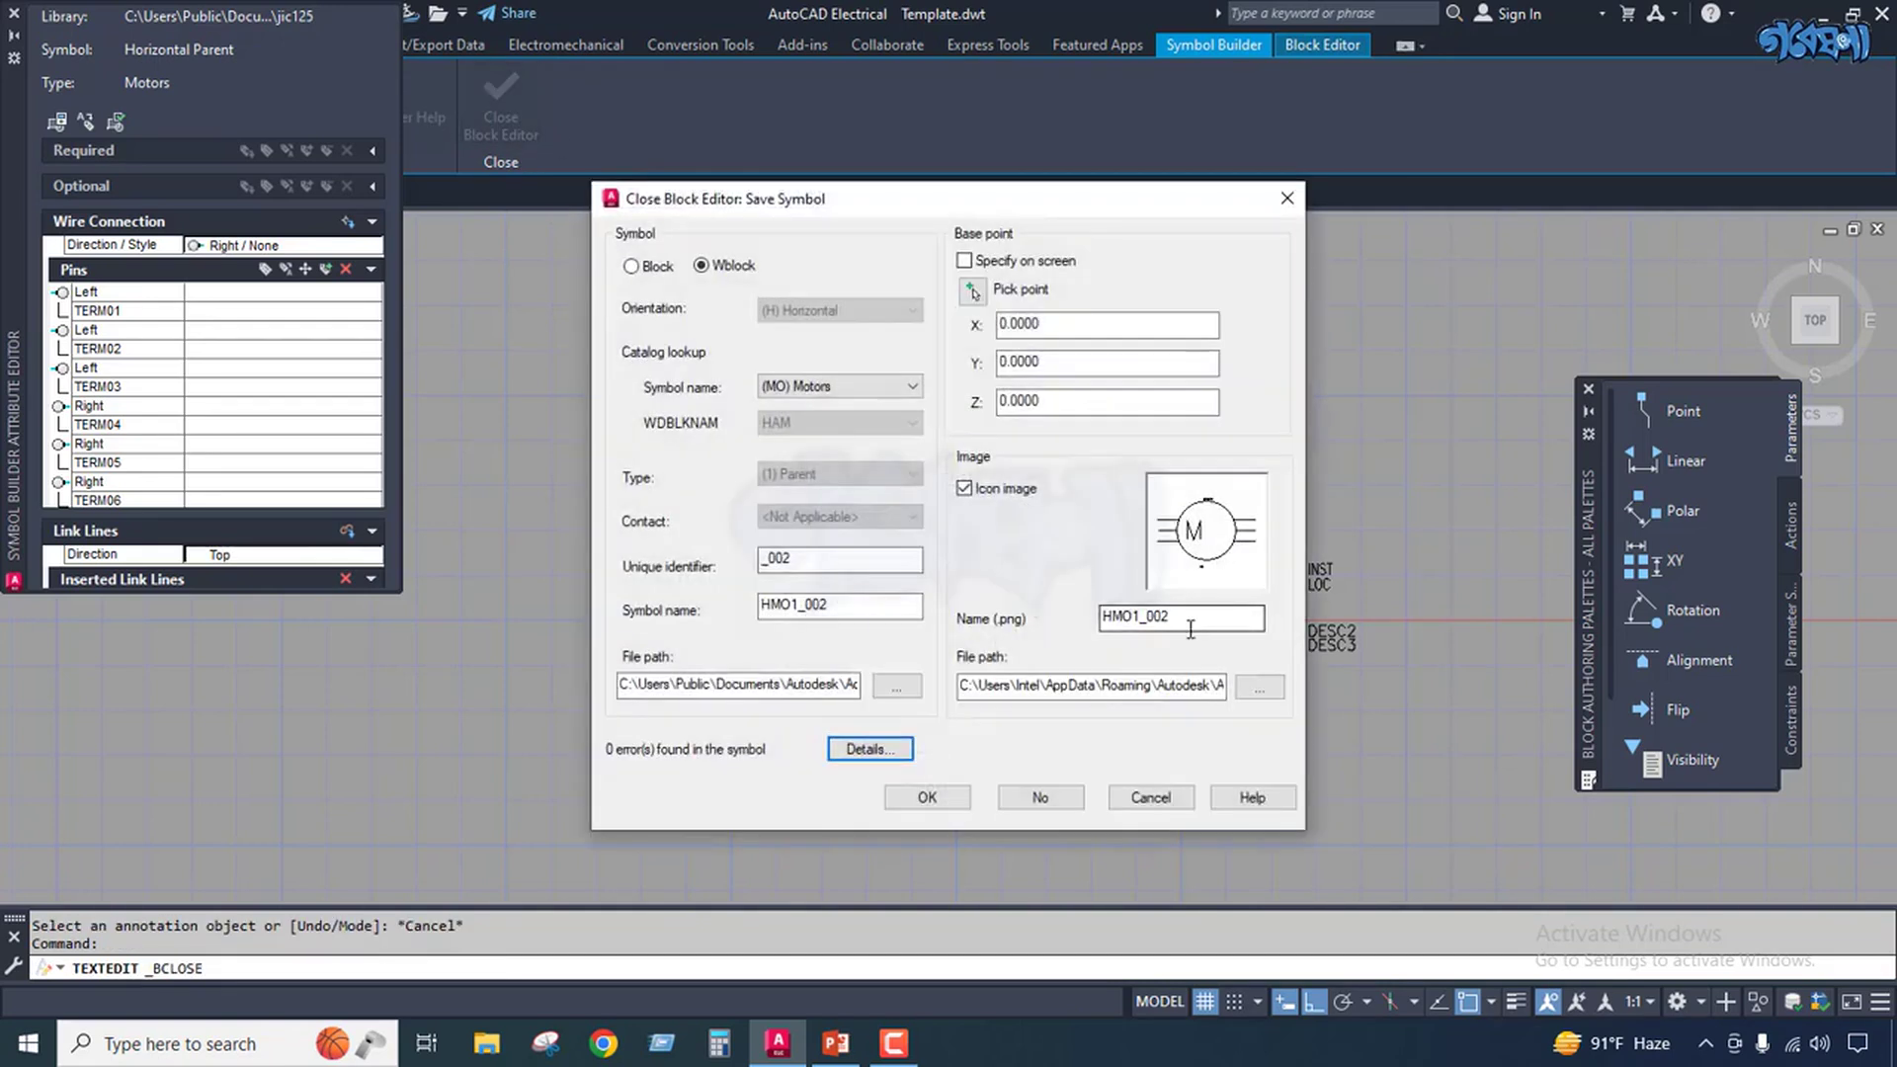
pyautogui.click(1288, 198)
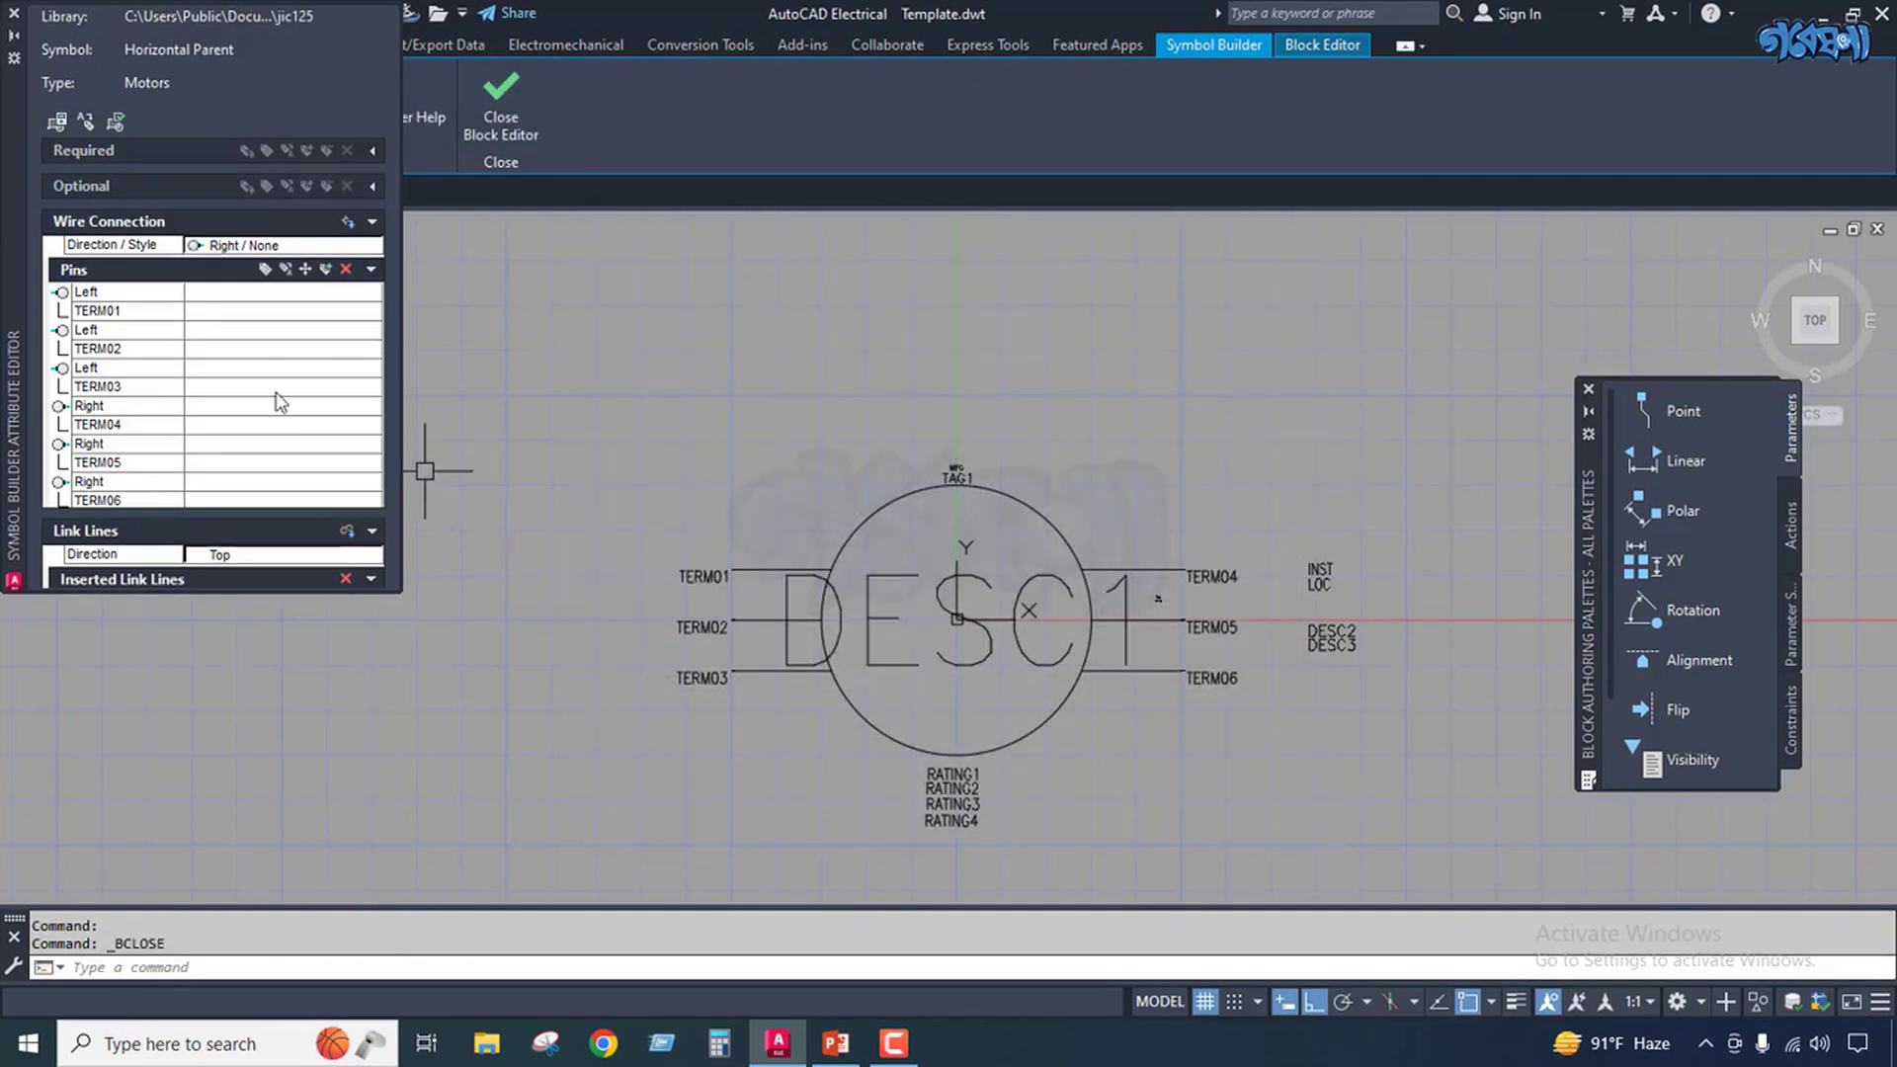
# Change the DESC1 attribute's justification to Middle left in its attribute properties.
pyautogui.click(373, 153)
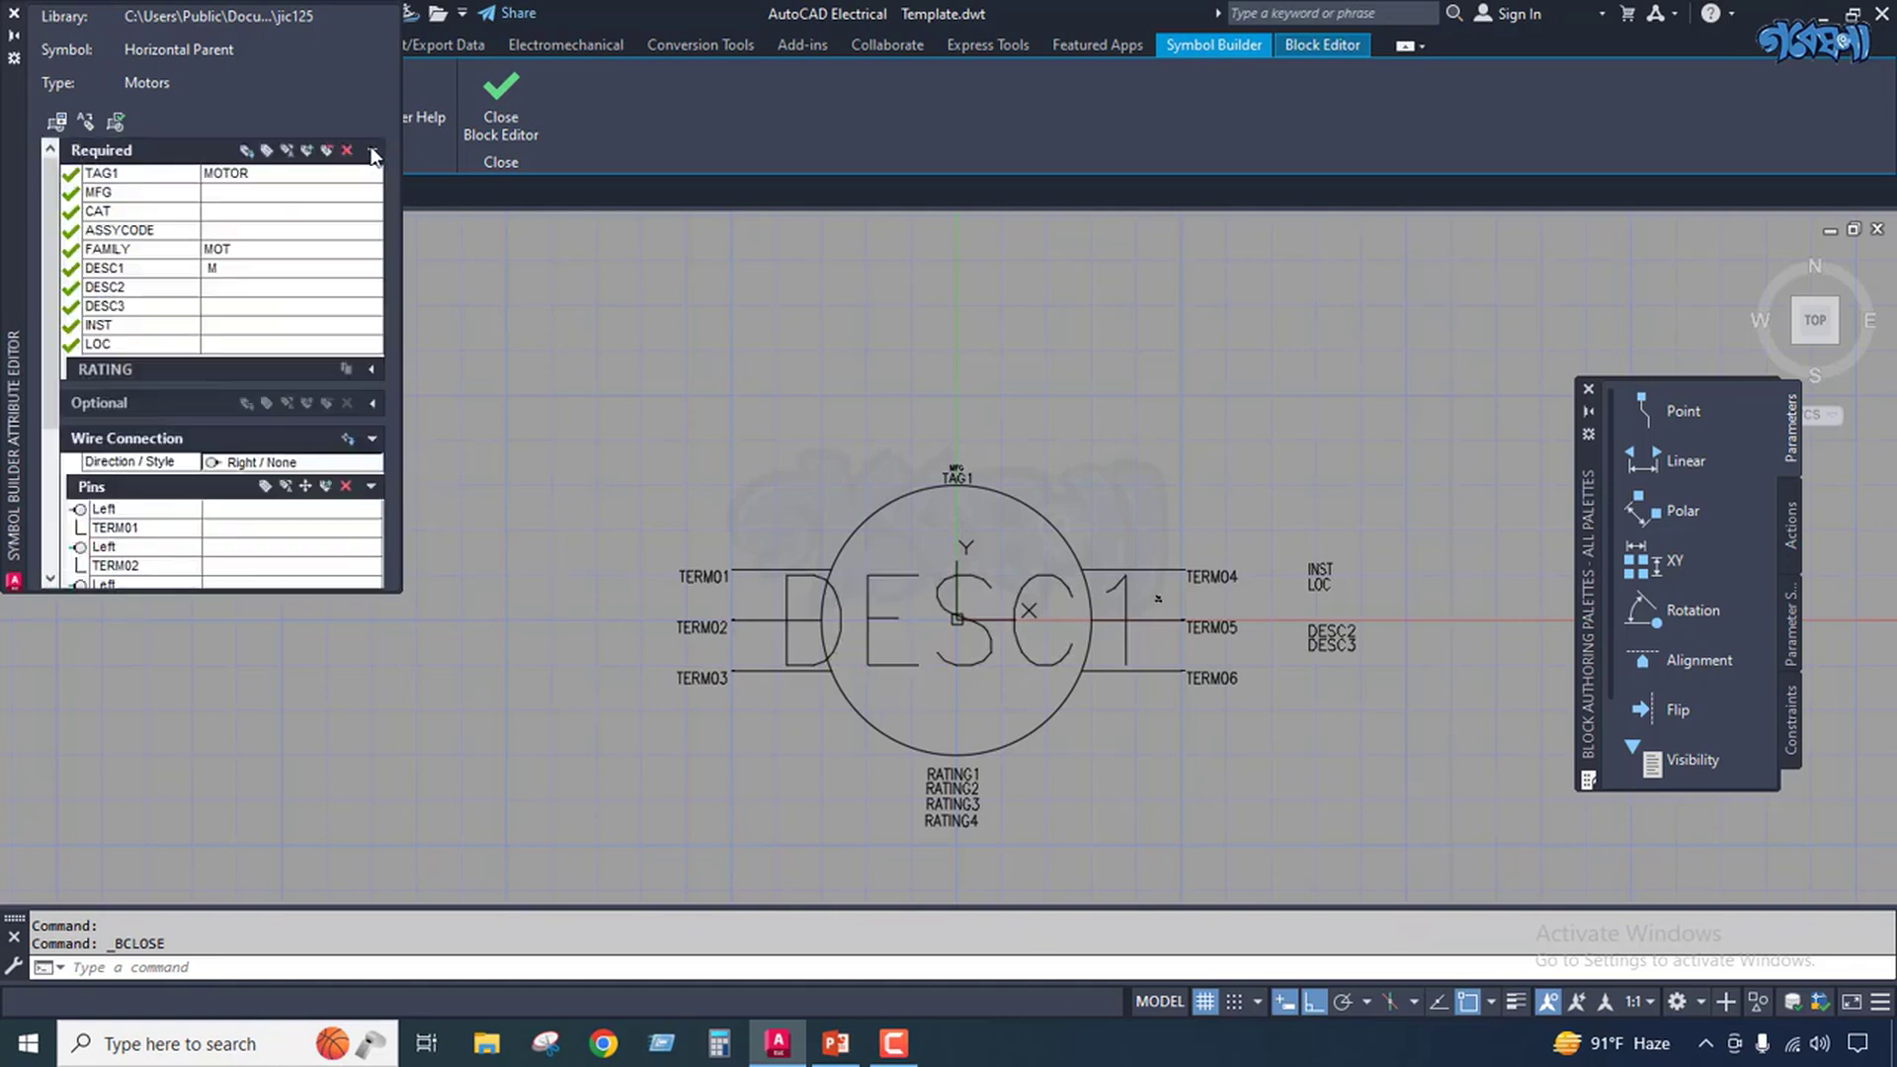
pyautogui.click(118, 272)
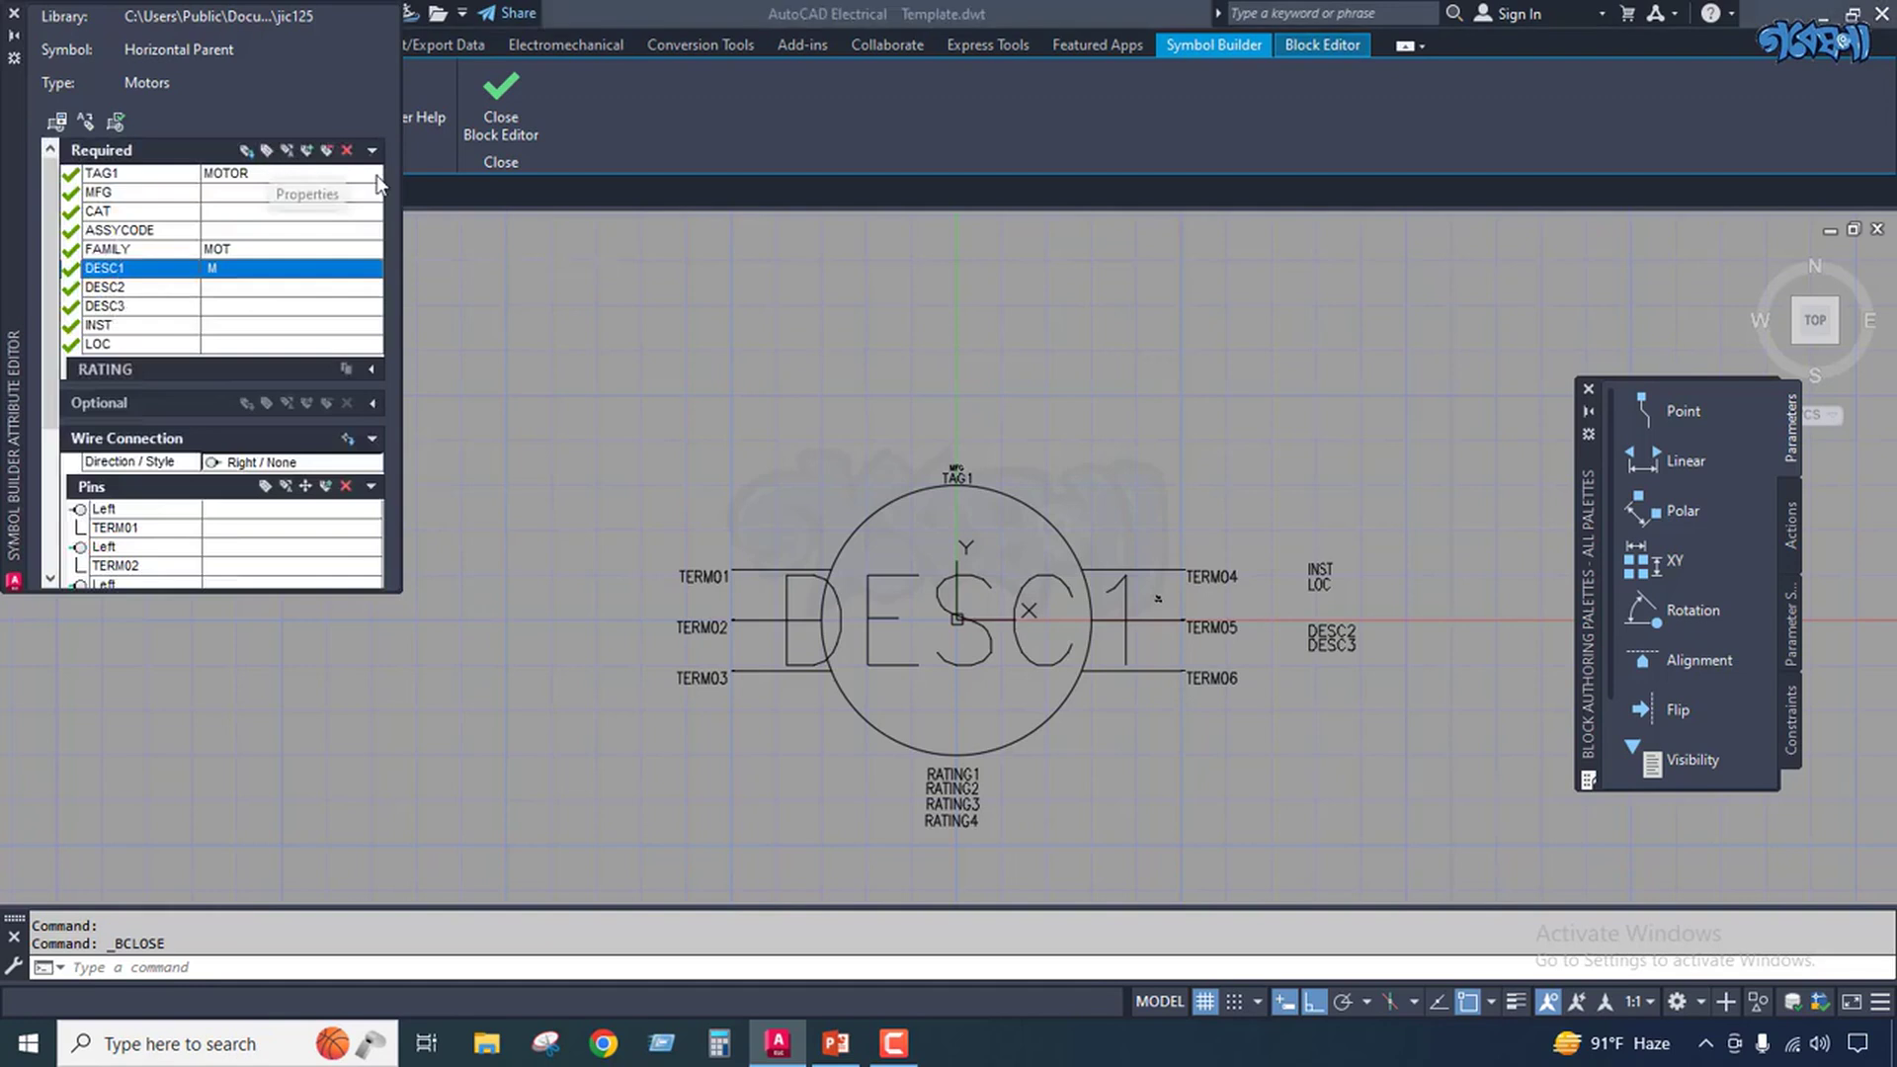
pyautogui.click(266, 150)
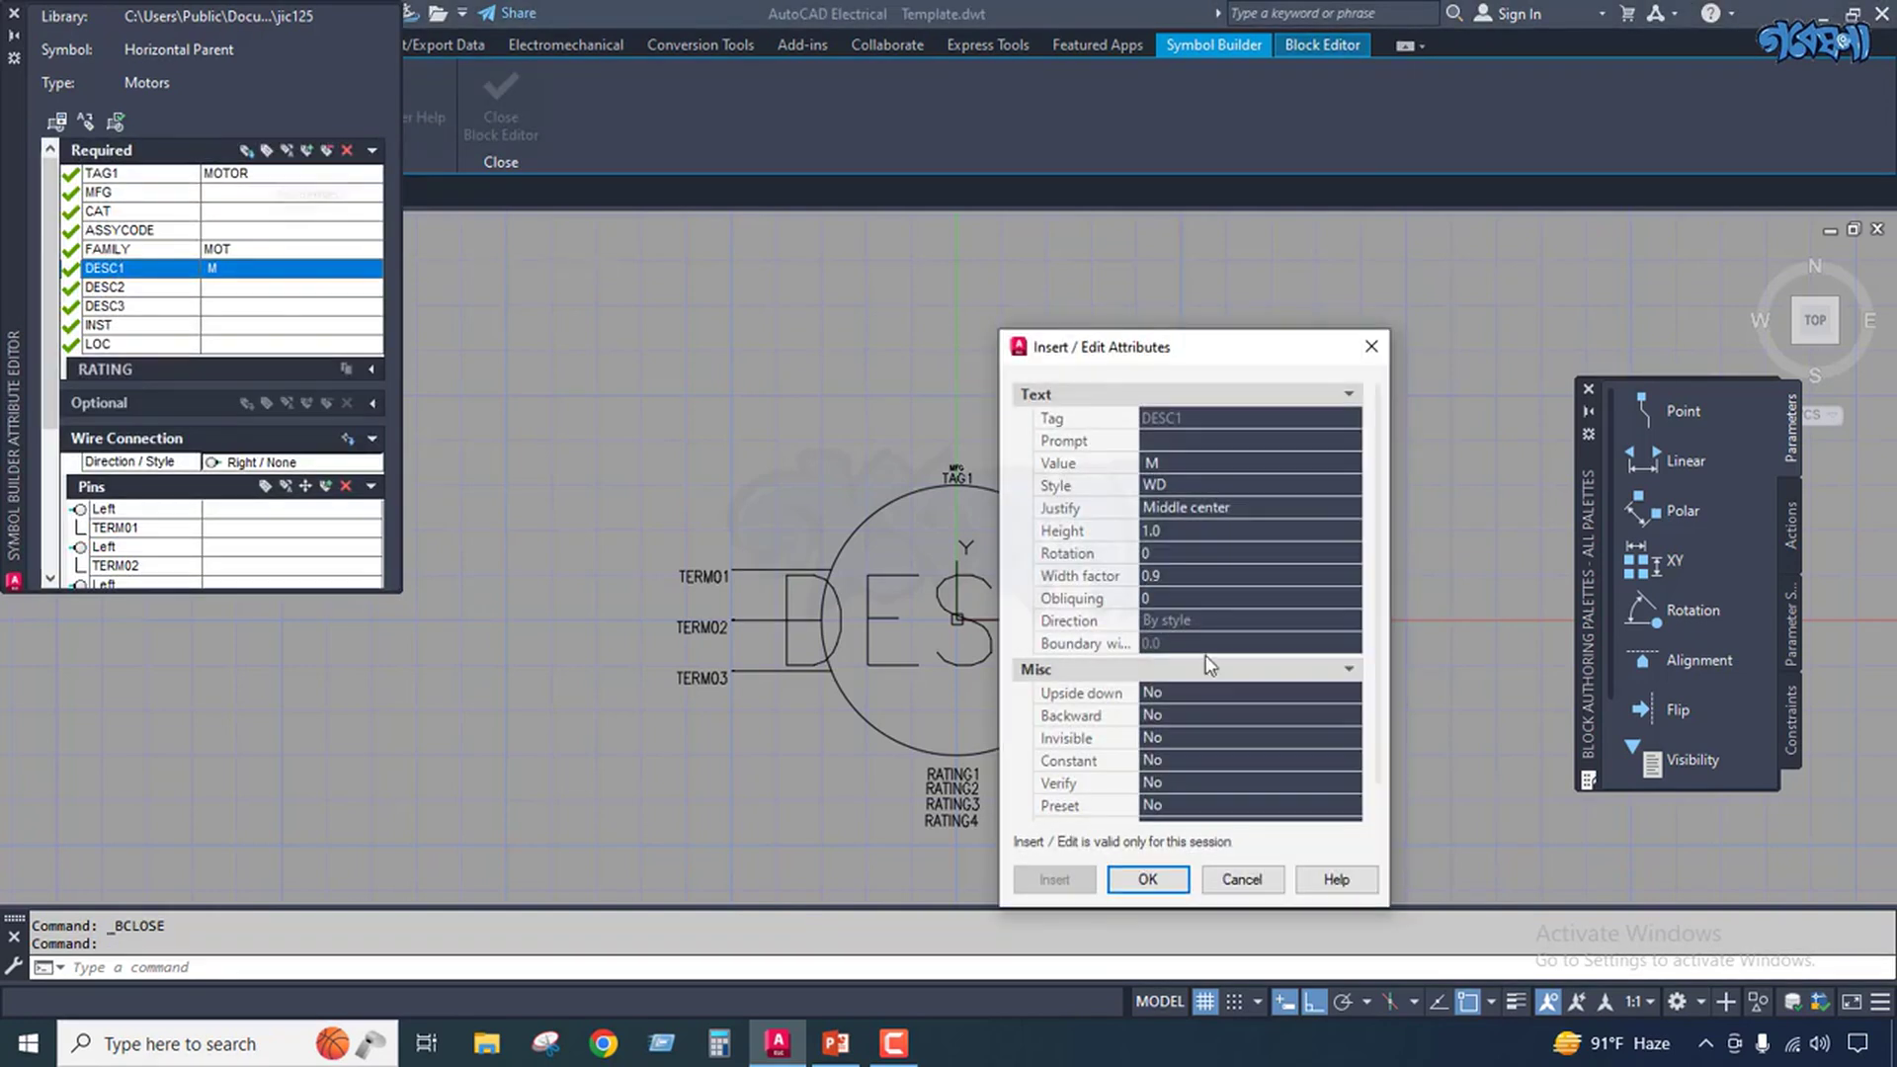
pyautogui.click(1217, 508)
pyautogui.click(1233, 508)
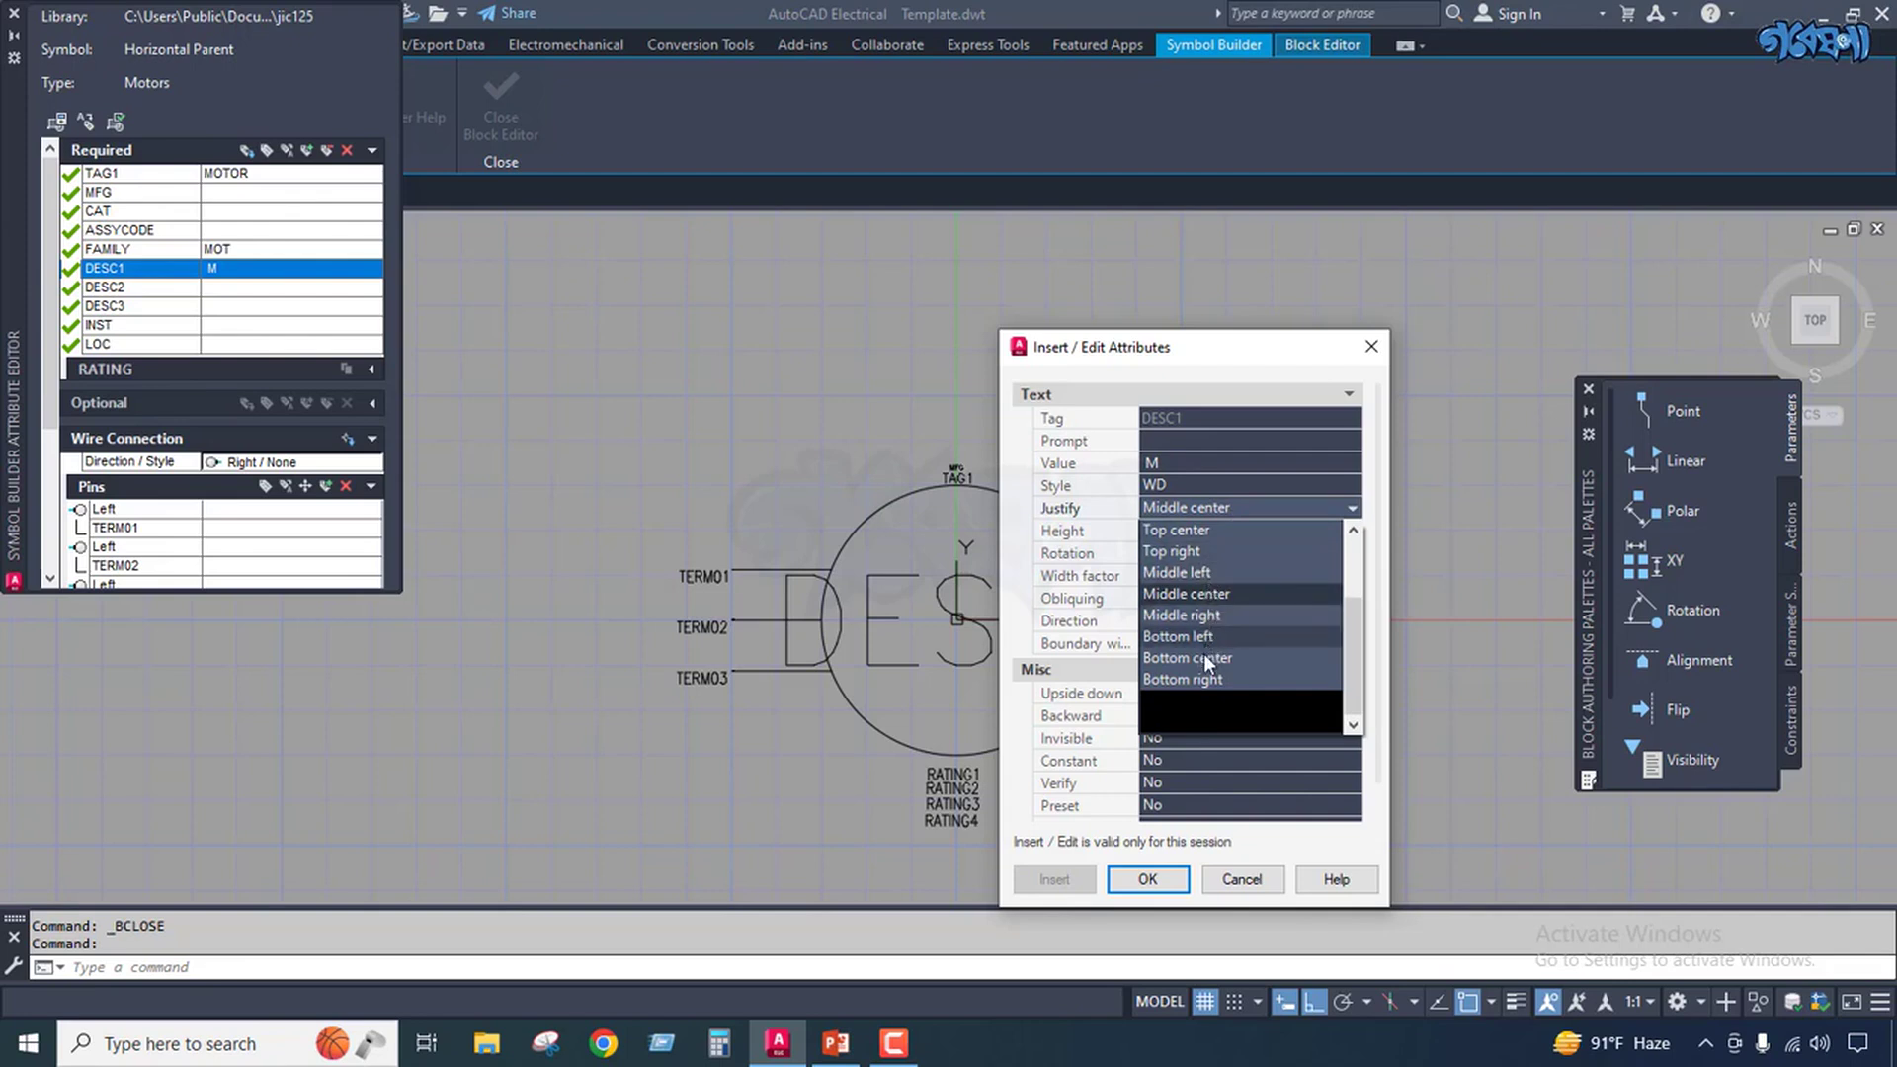
pyautogui.scroll(3, 1233, 561)
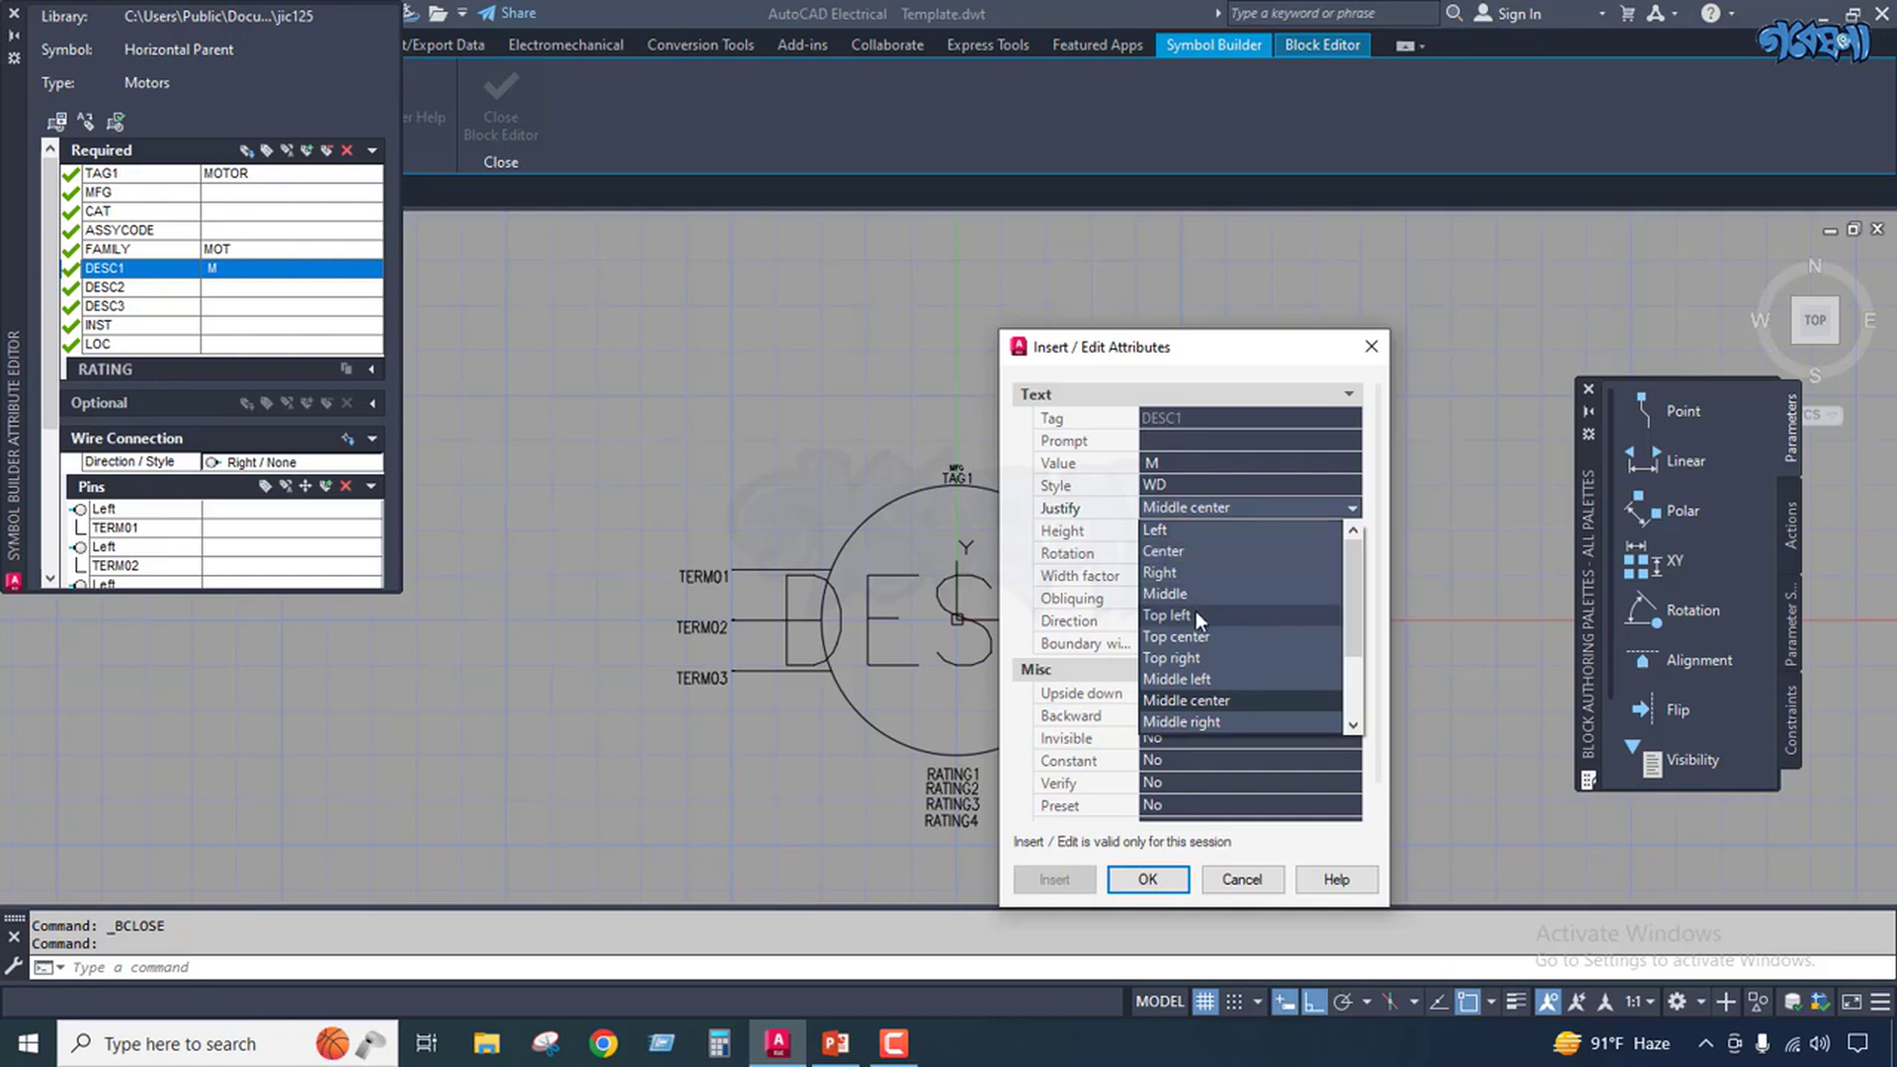
pyautogui.click(1205, 678)
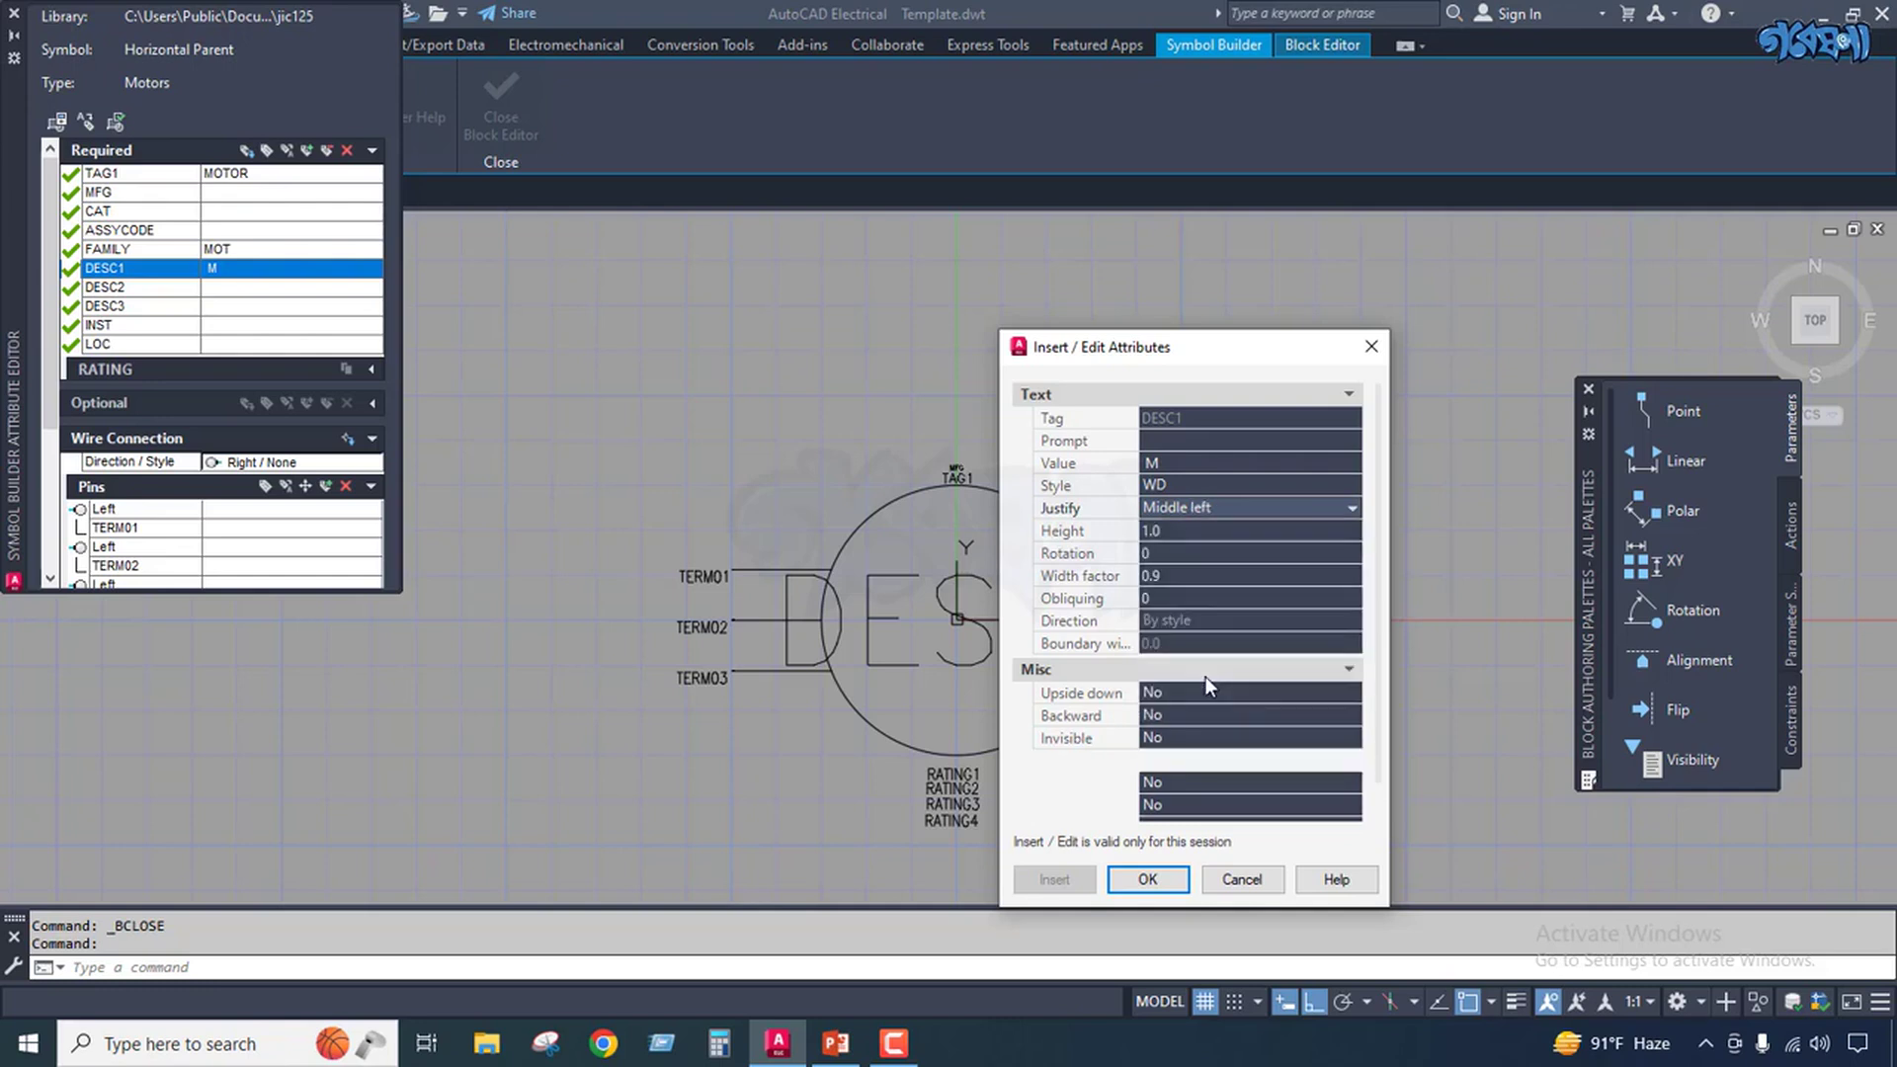
pyautogui.click(1149, 880)
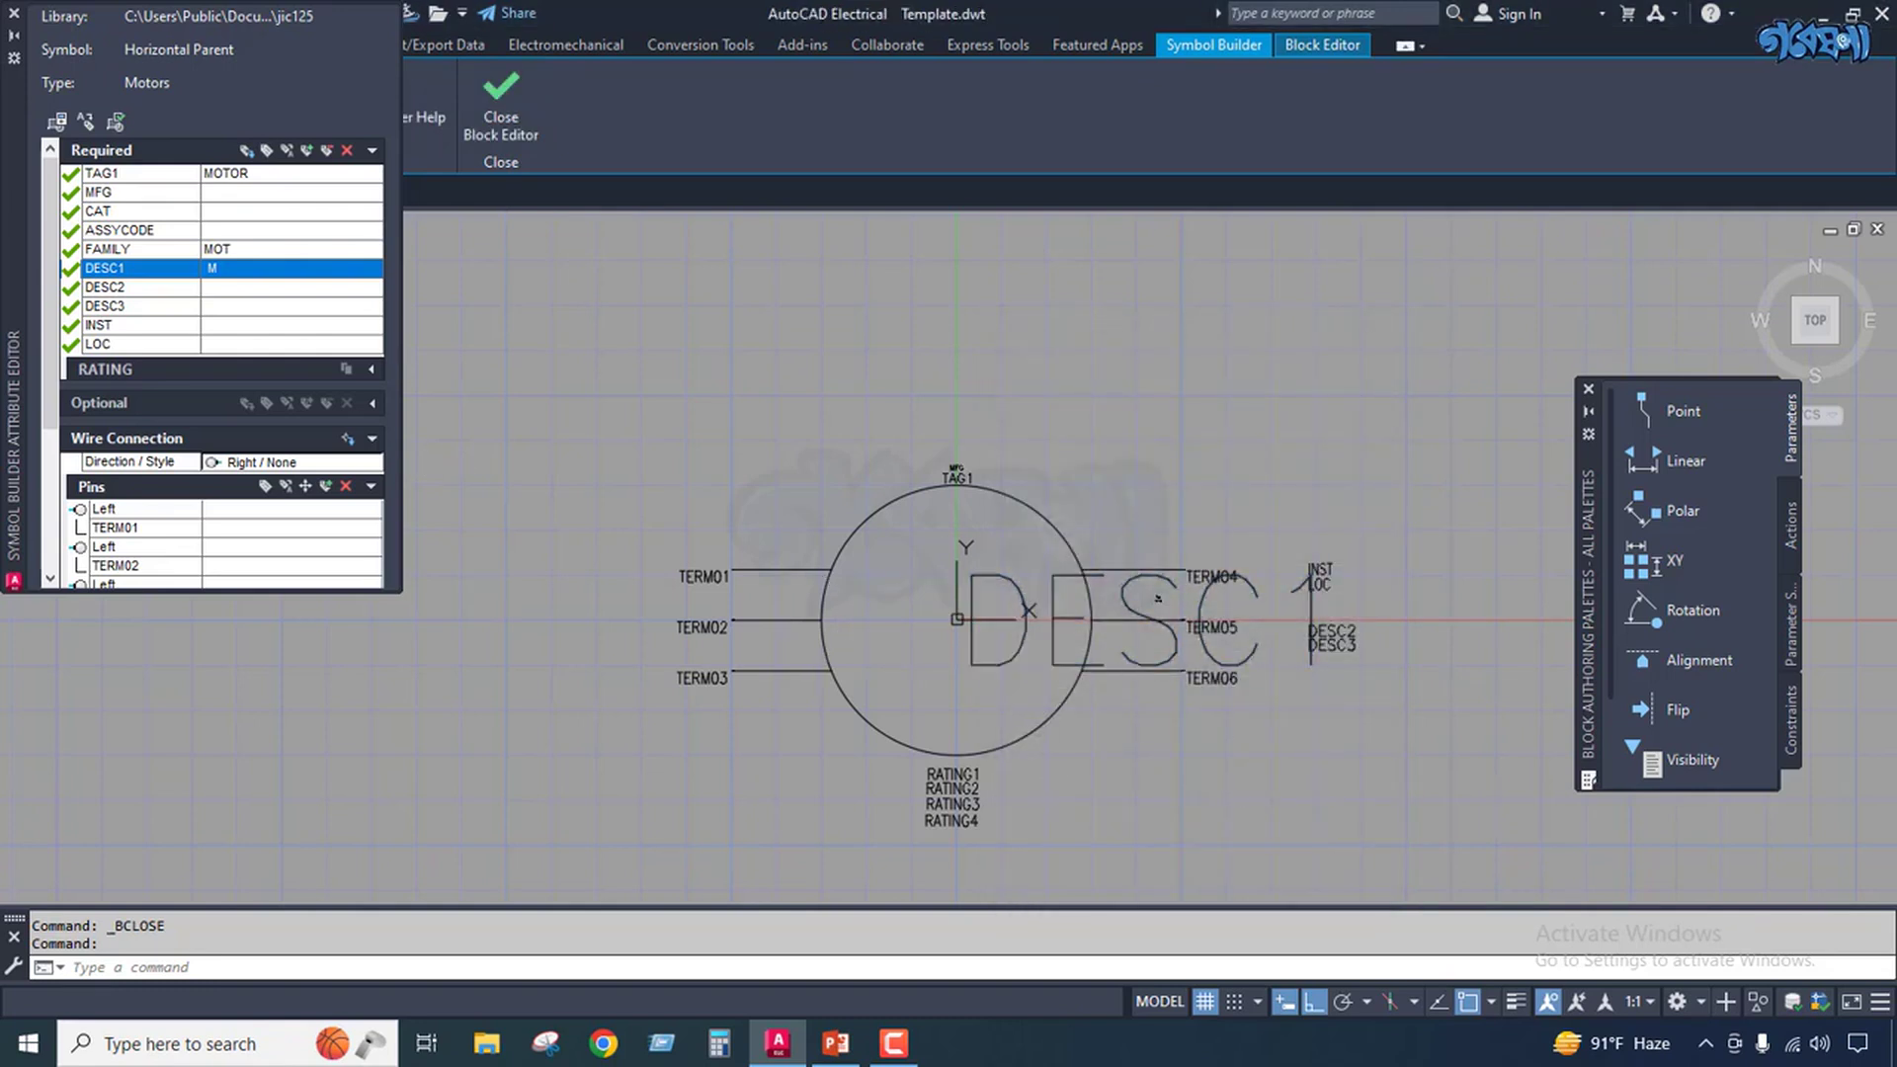
# Remove the leading space before M in the DESC1 default value, and check the icon preview without saving.
pyautogui.doubleClick(1156, 597)
pyautogui.click(868, 538)
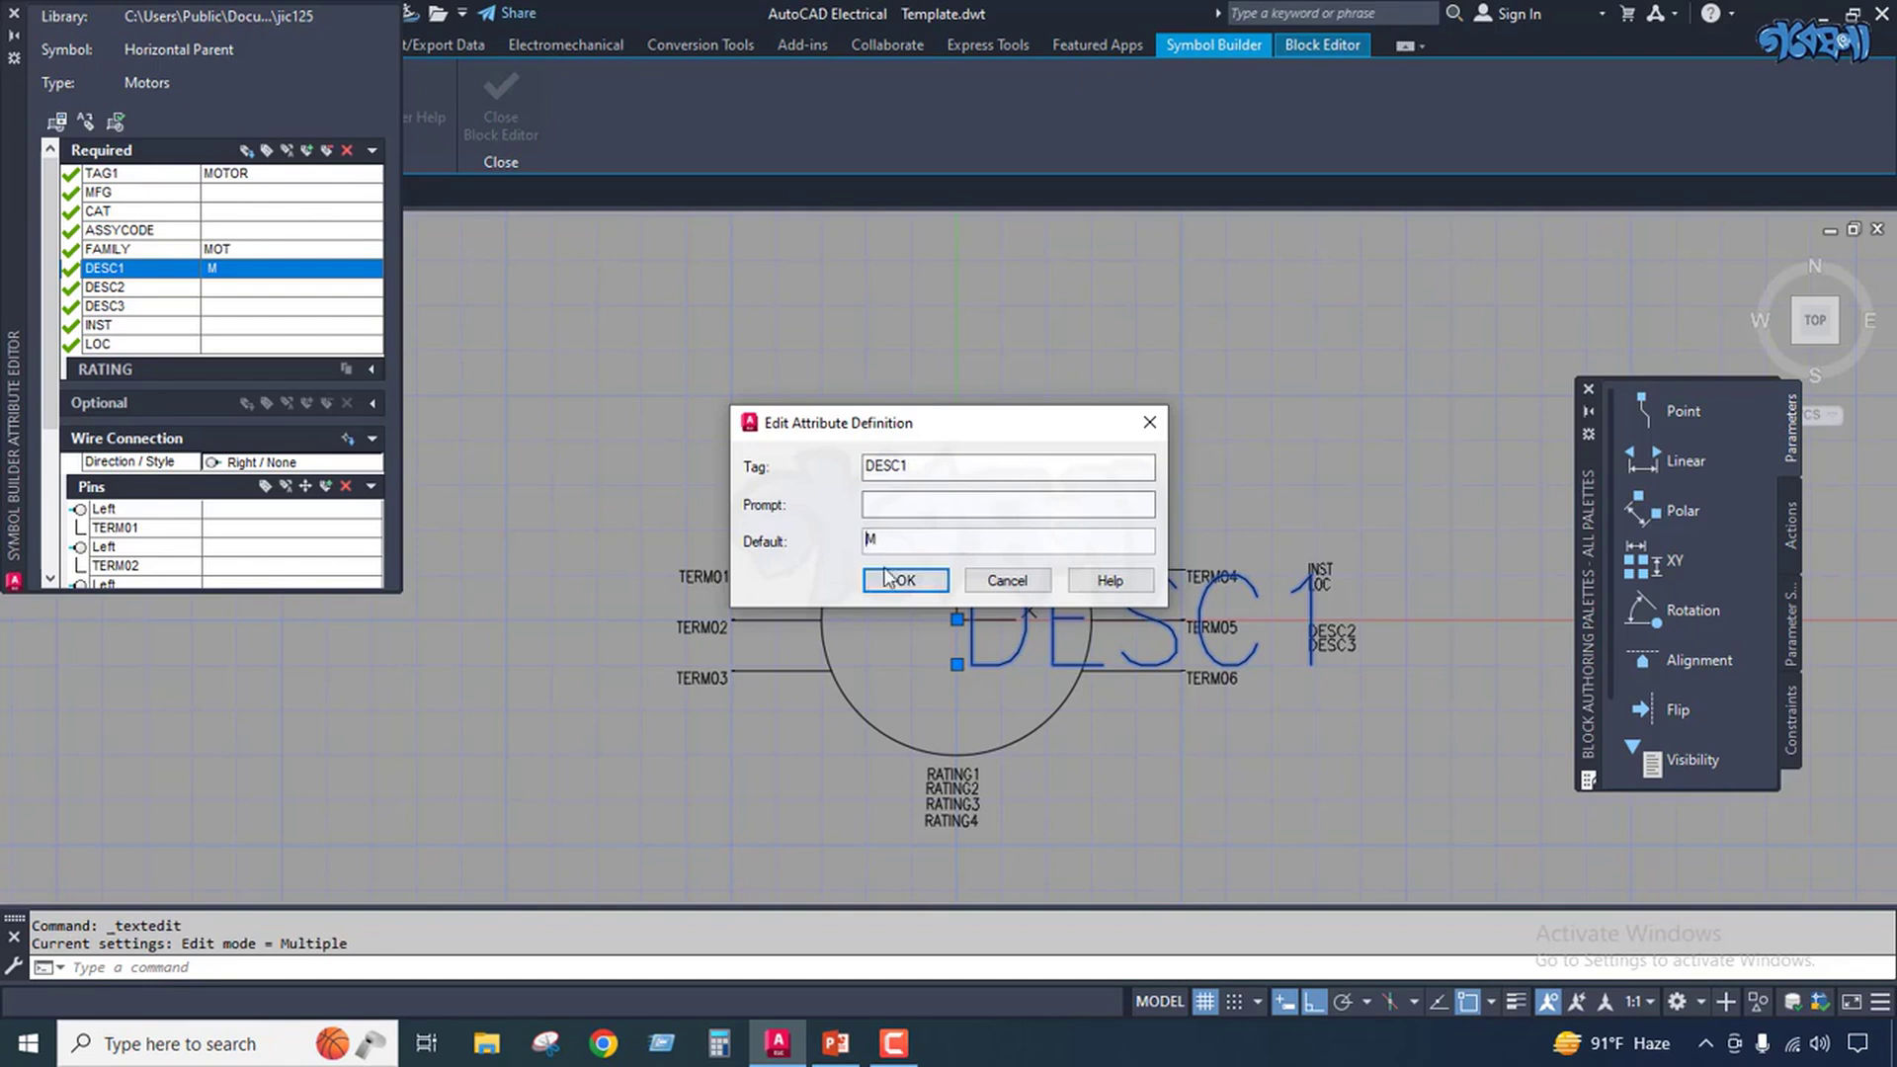
pyautogui.click(904, 580)
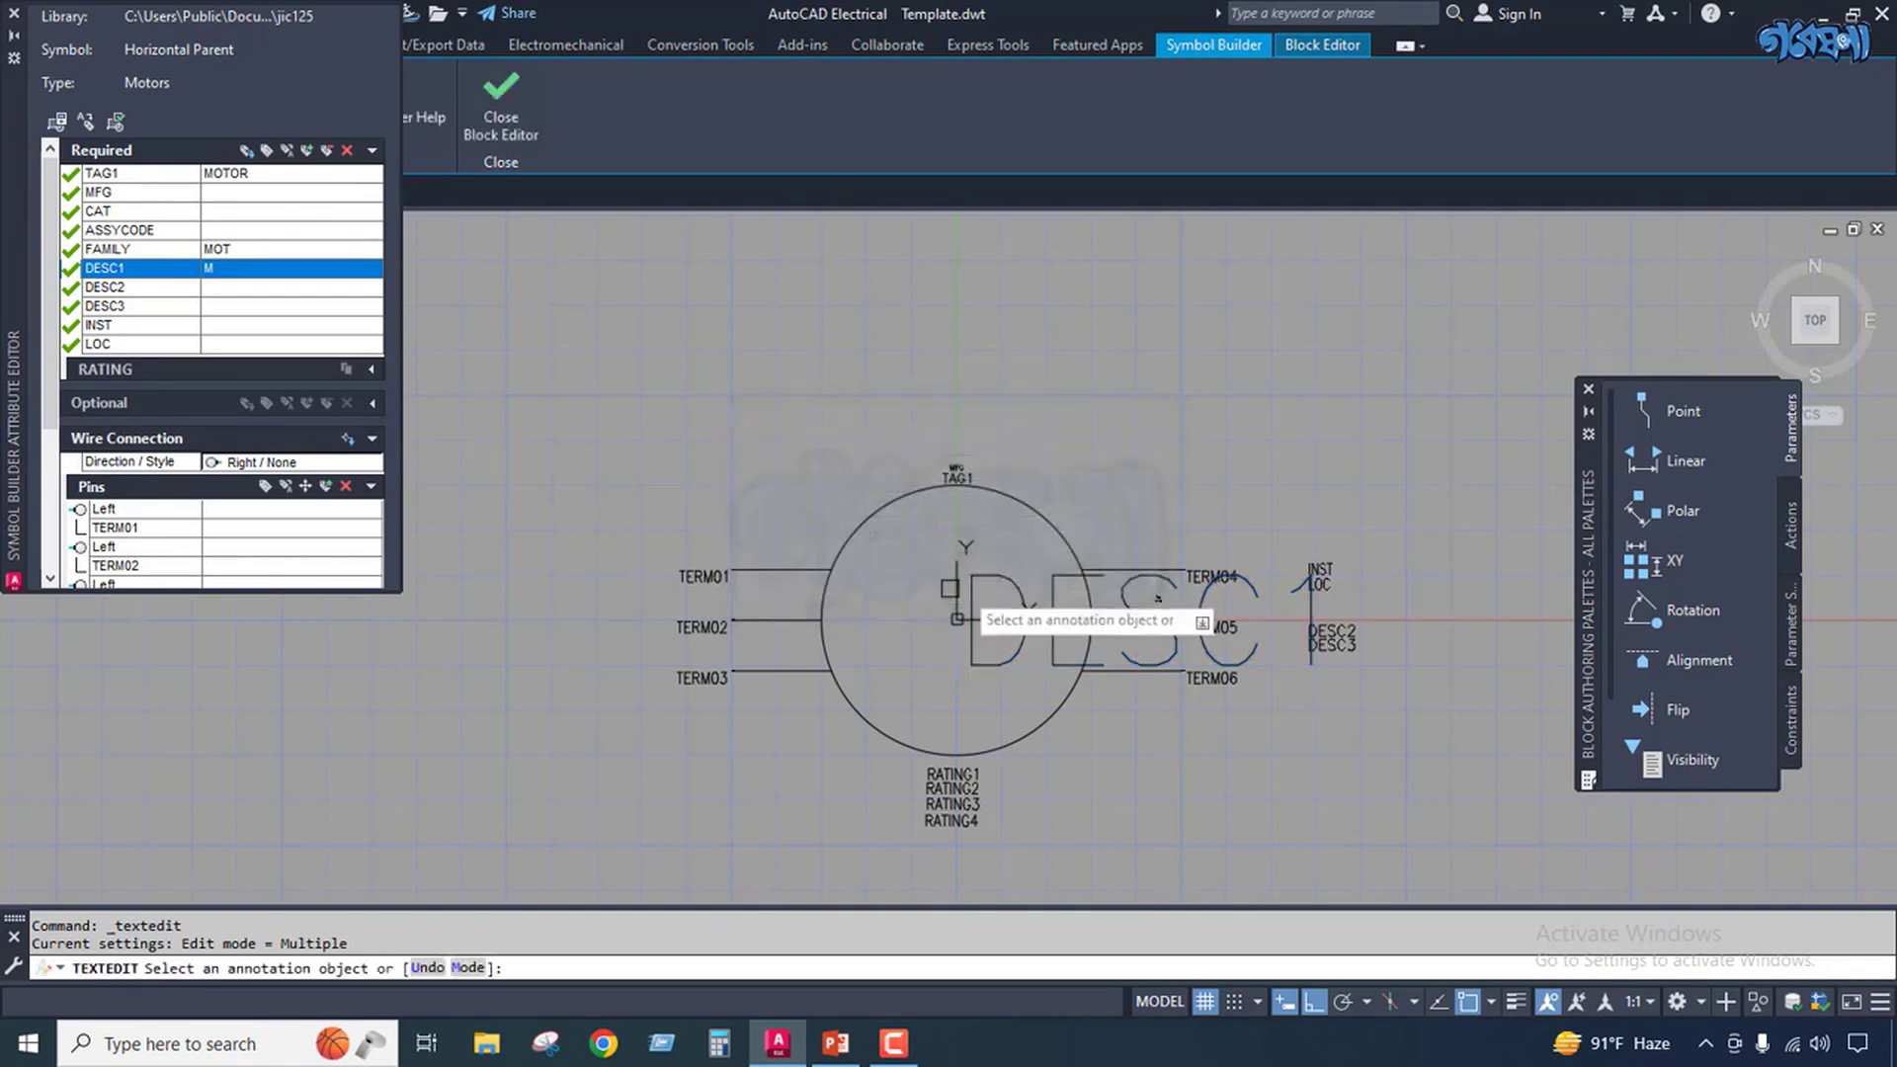
pyautogui.click(501, 105)
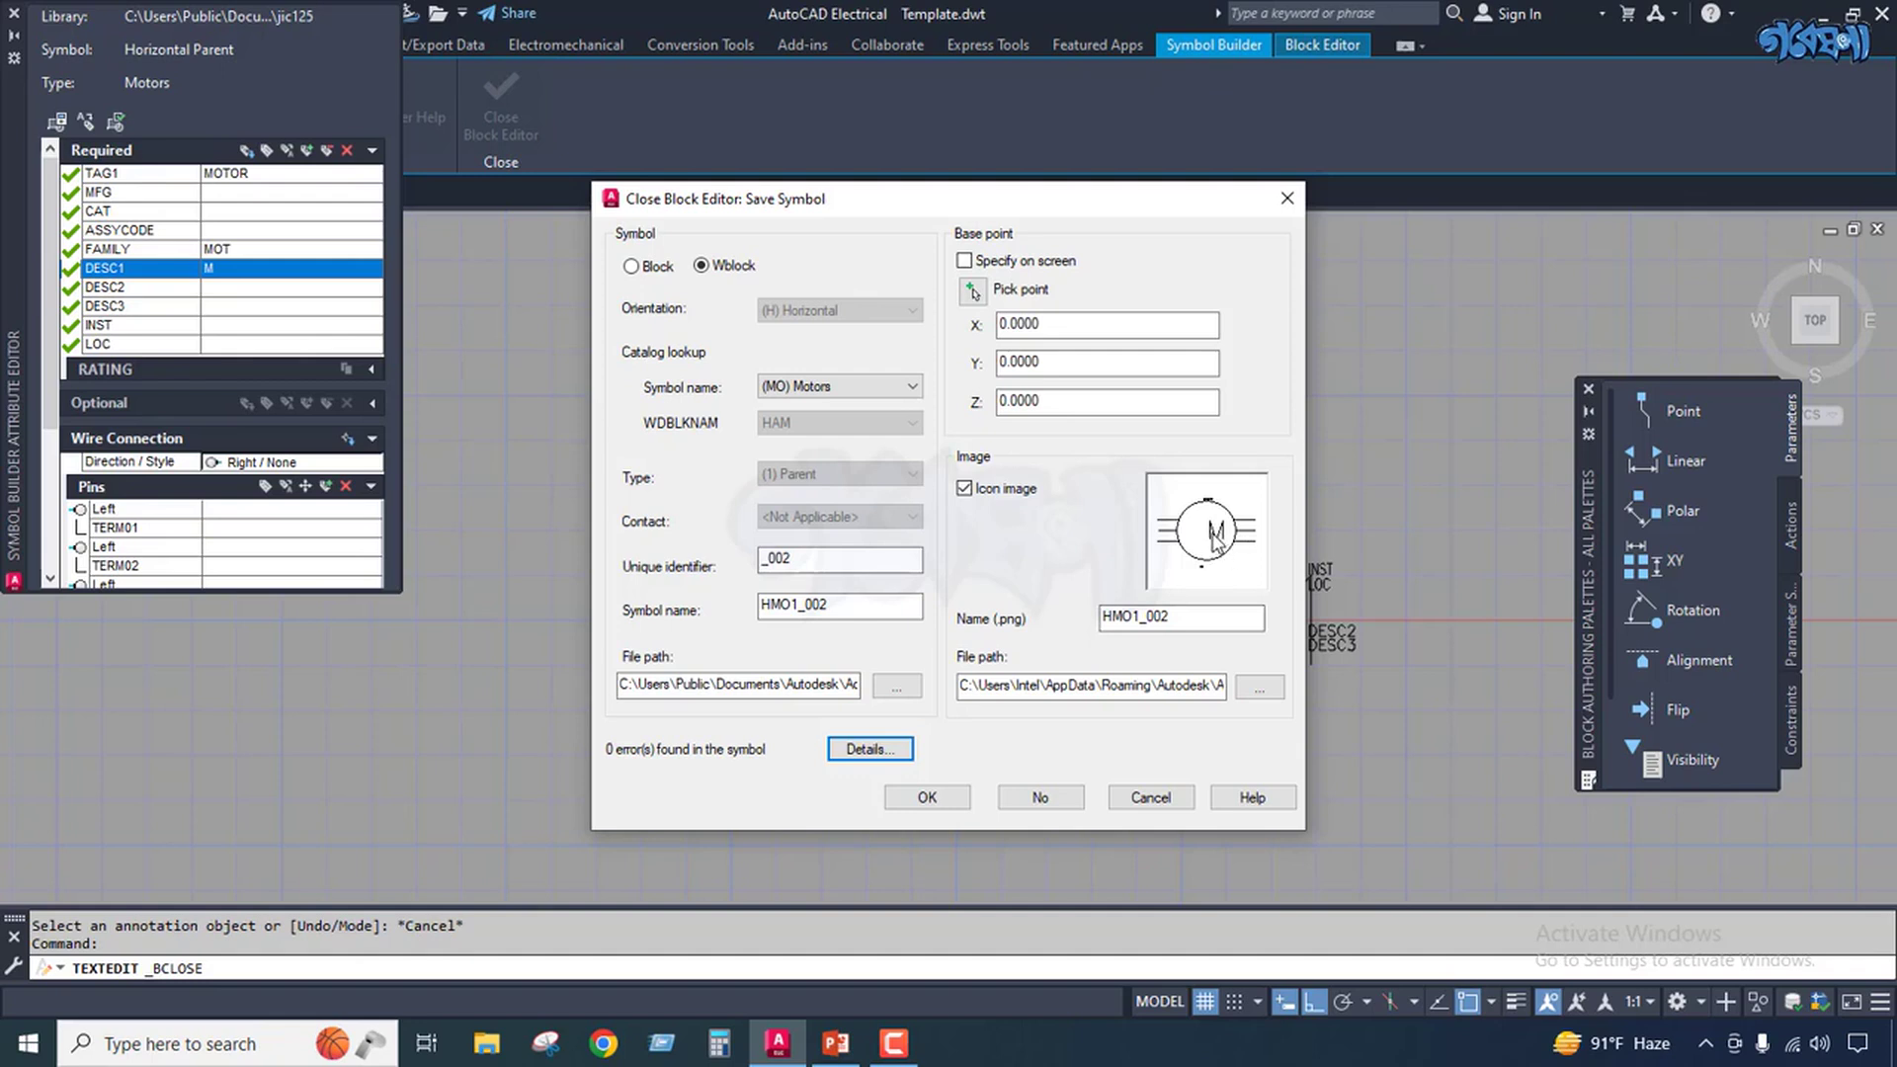
pyautogui.click(1289, 197)
pyautogui.click(494, 109)
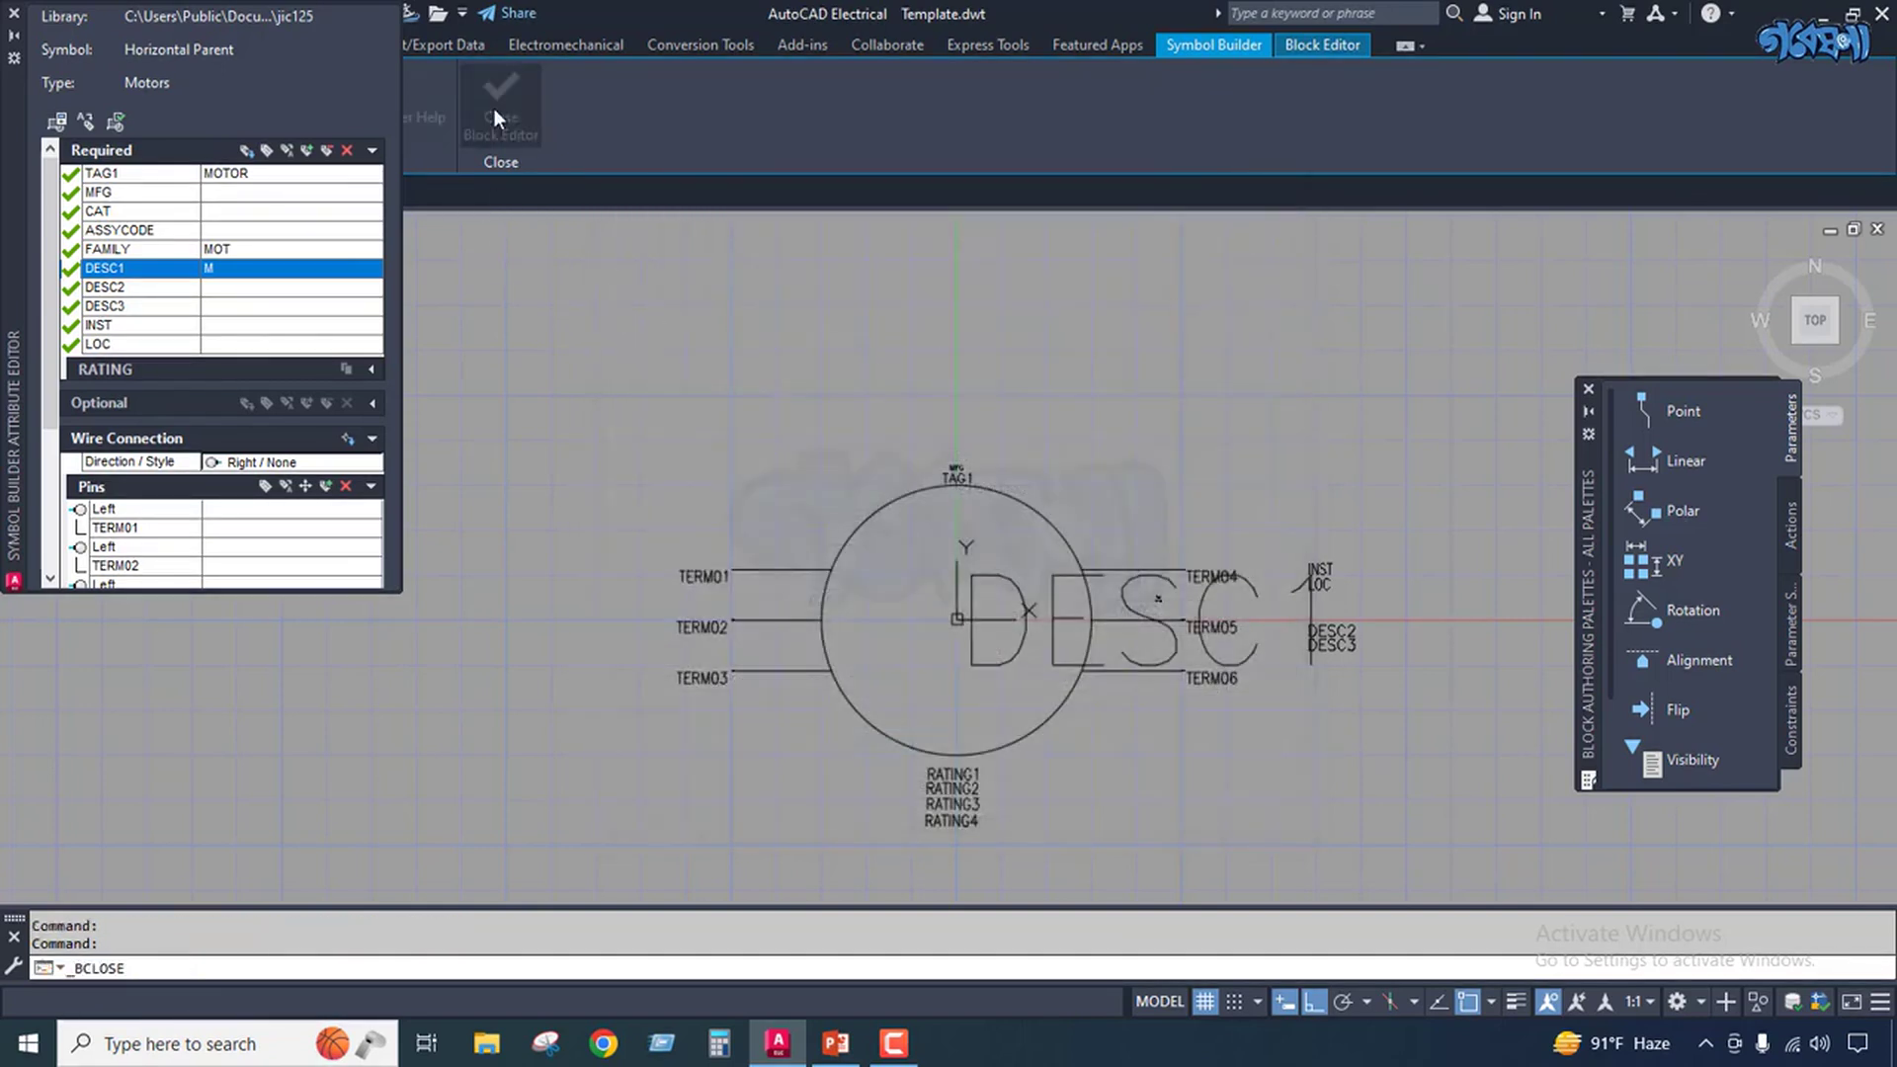
pyautogui.click(1287, 197)
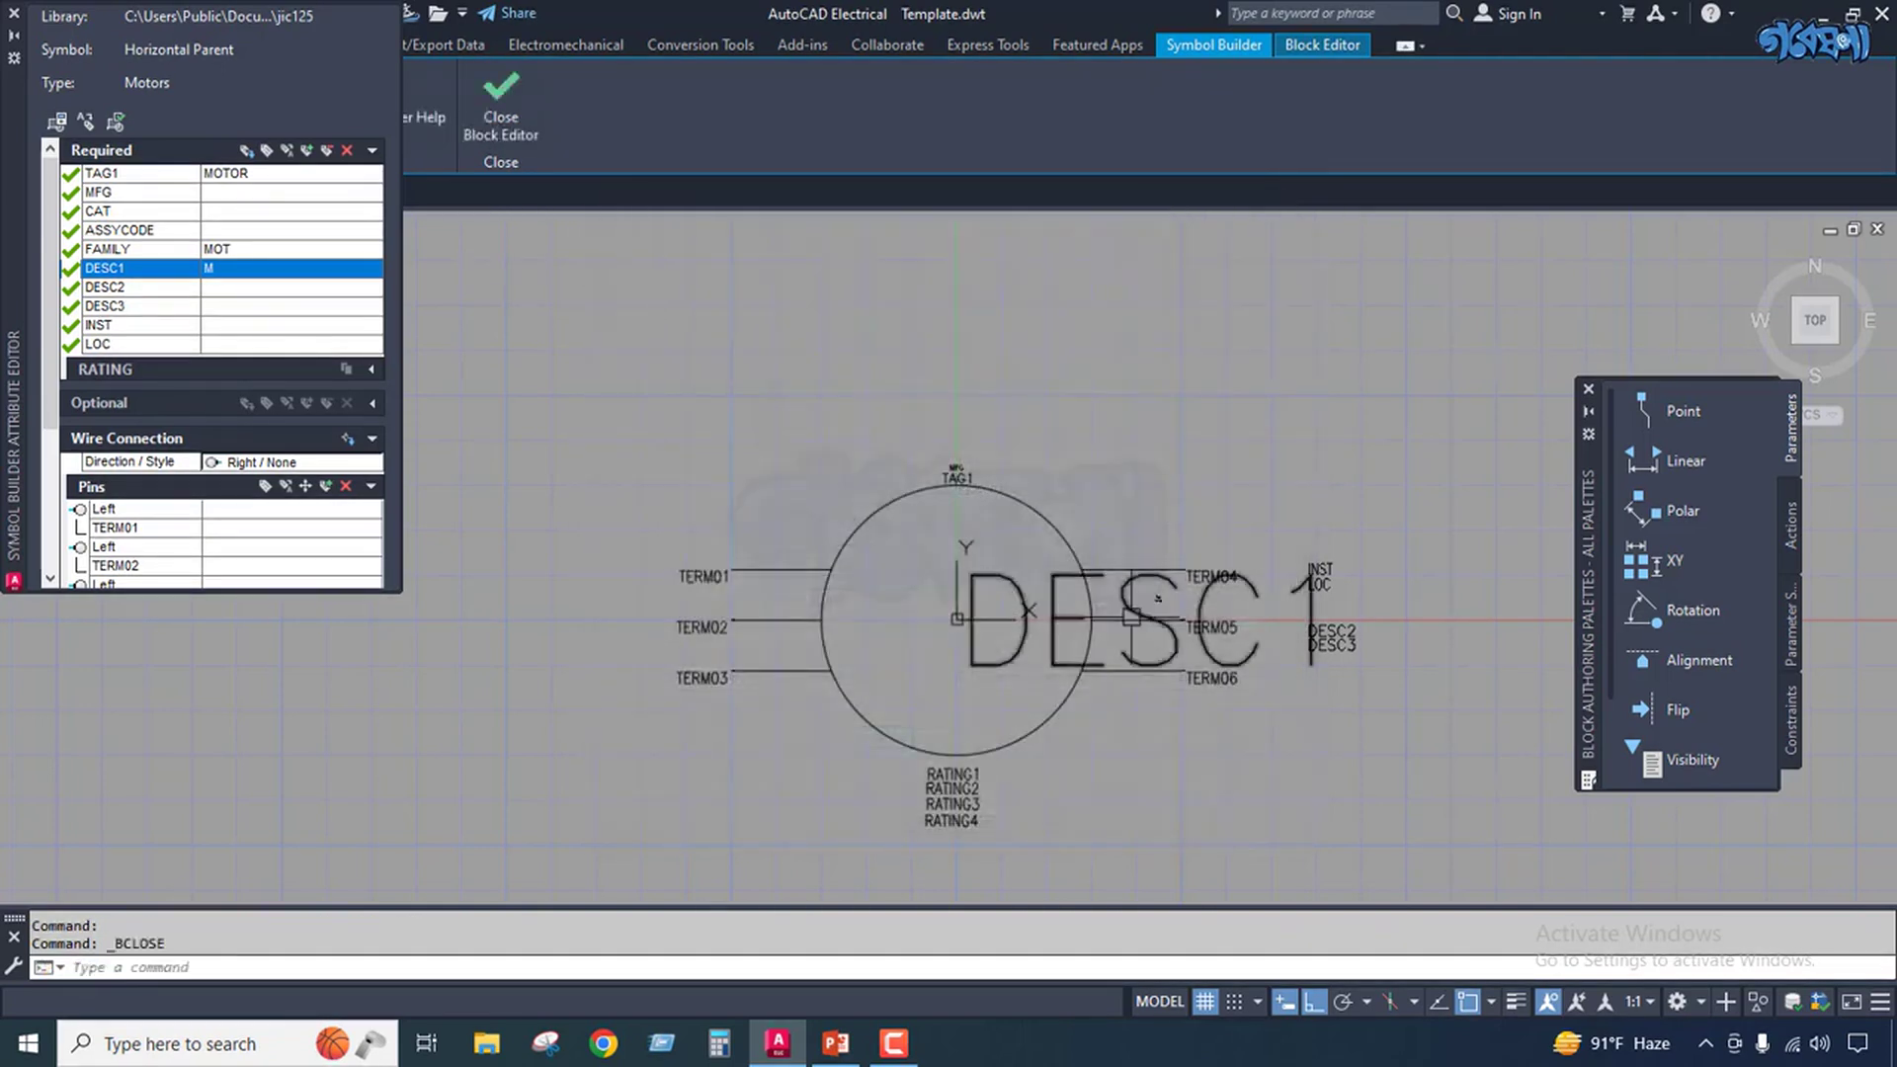
# Review the DESC1 attribute's justification in its properties without changing it.
pyautogui.click(267, 153)
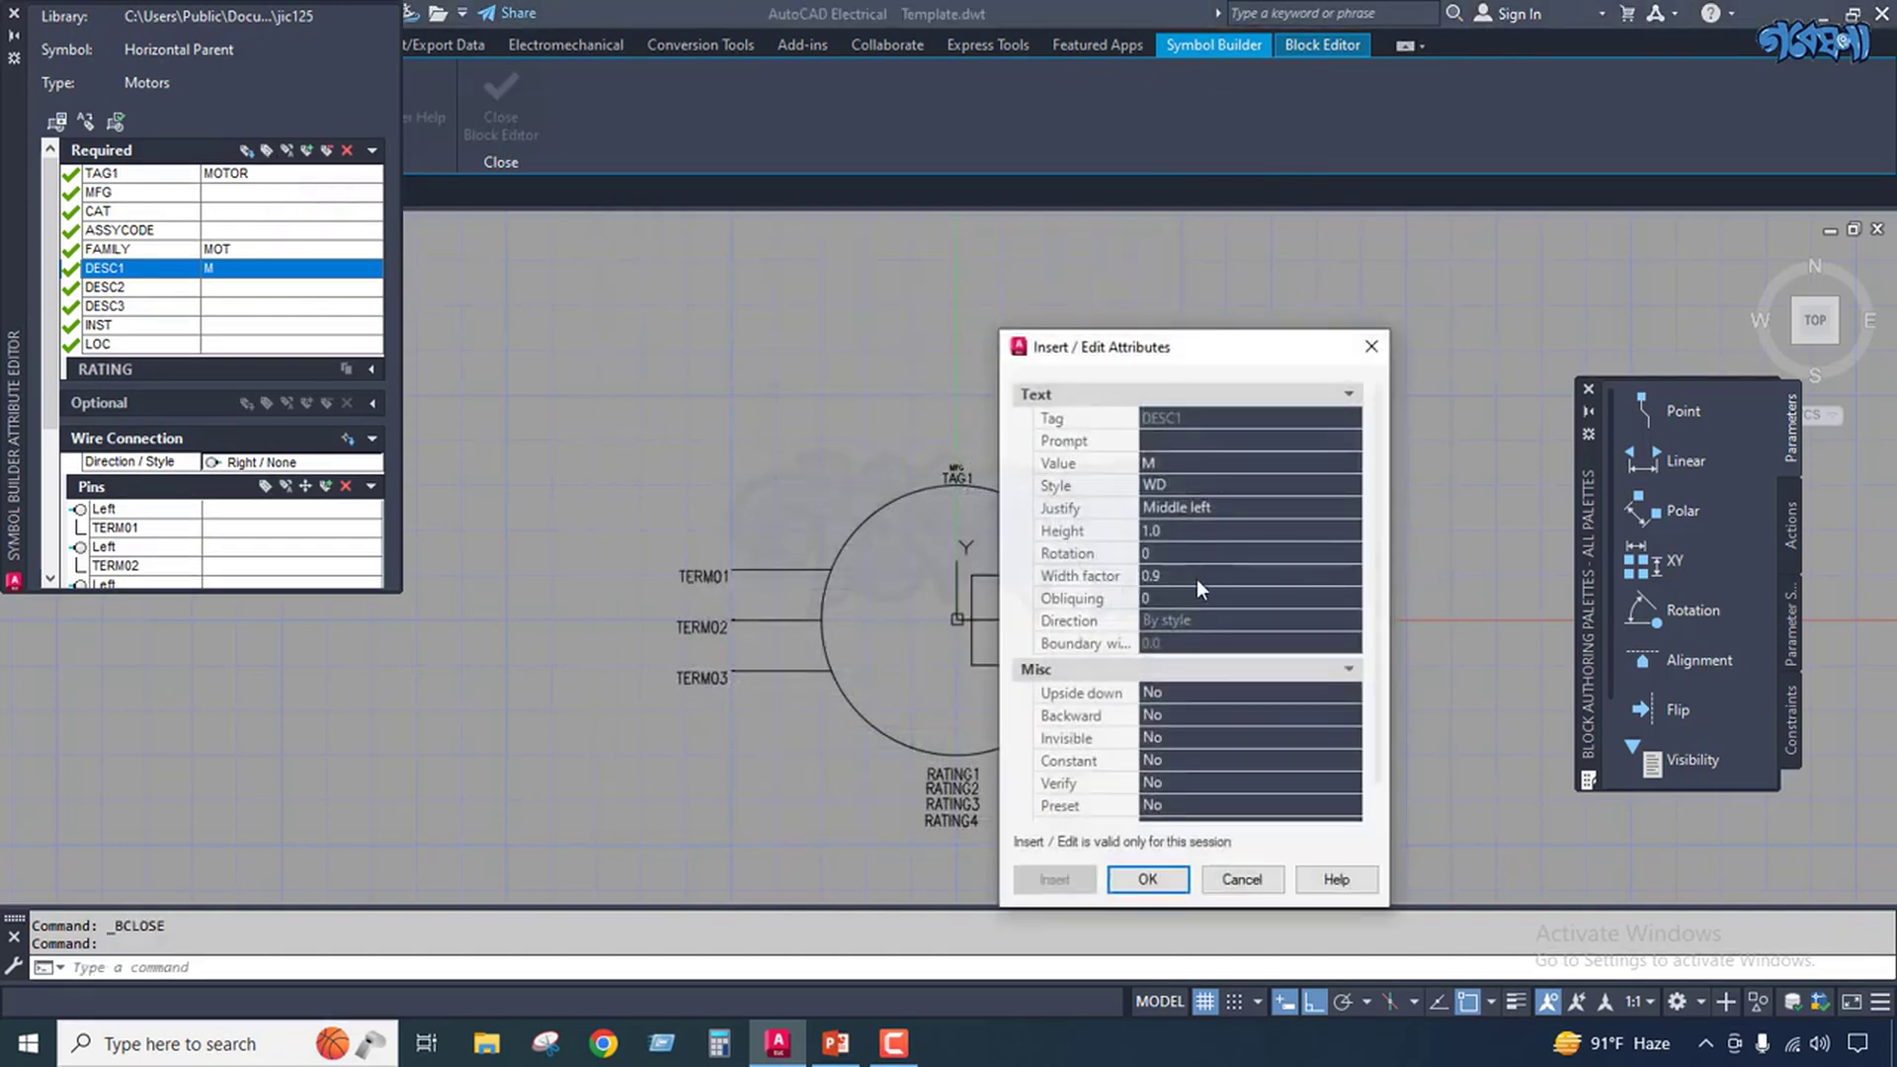
pyautogui.click(1218, 508)
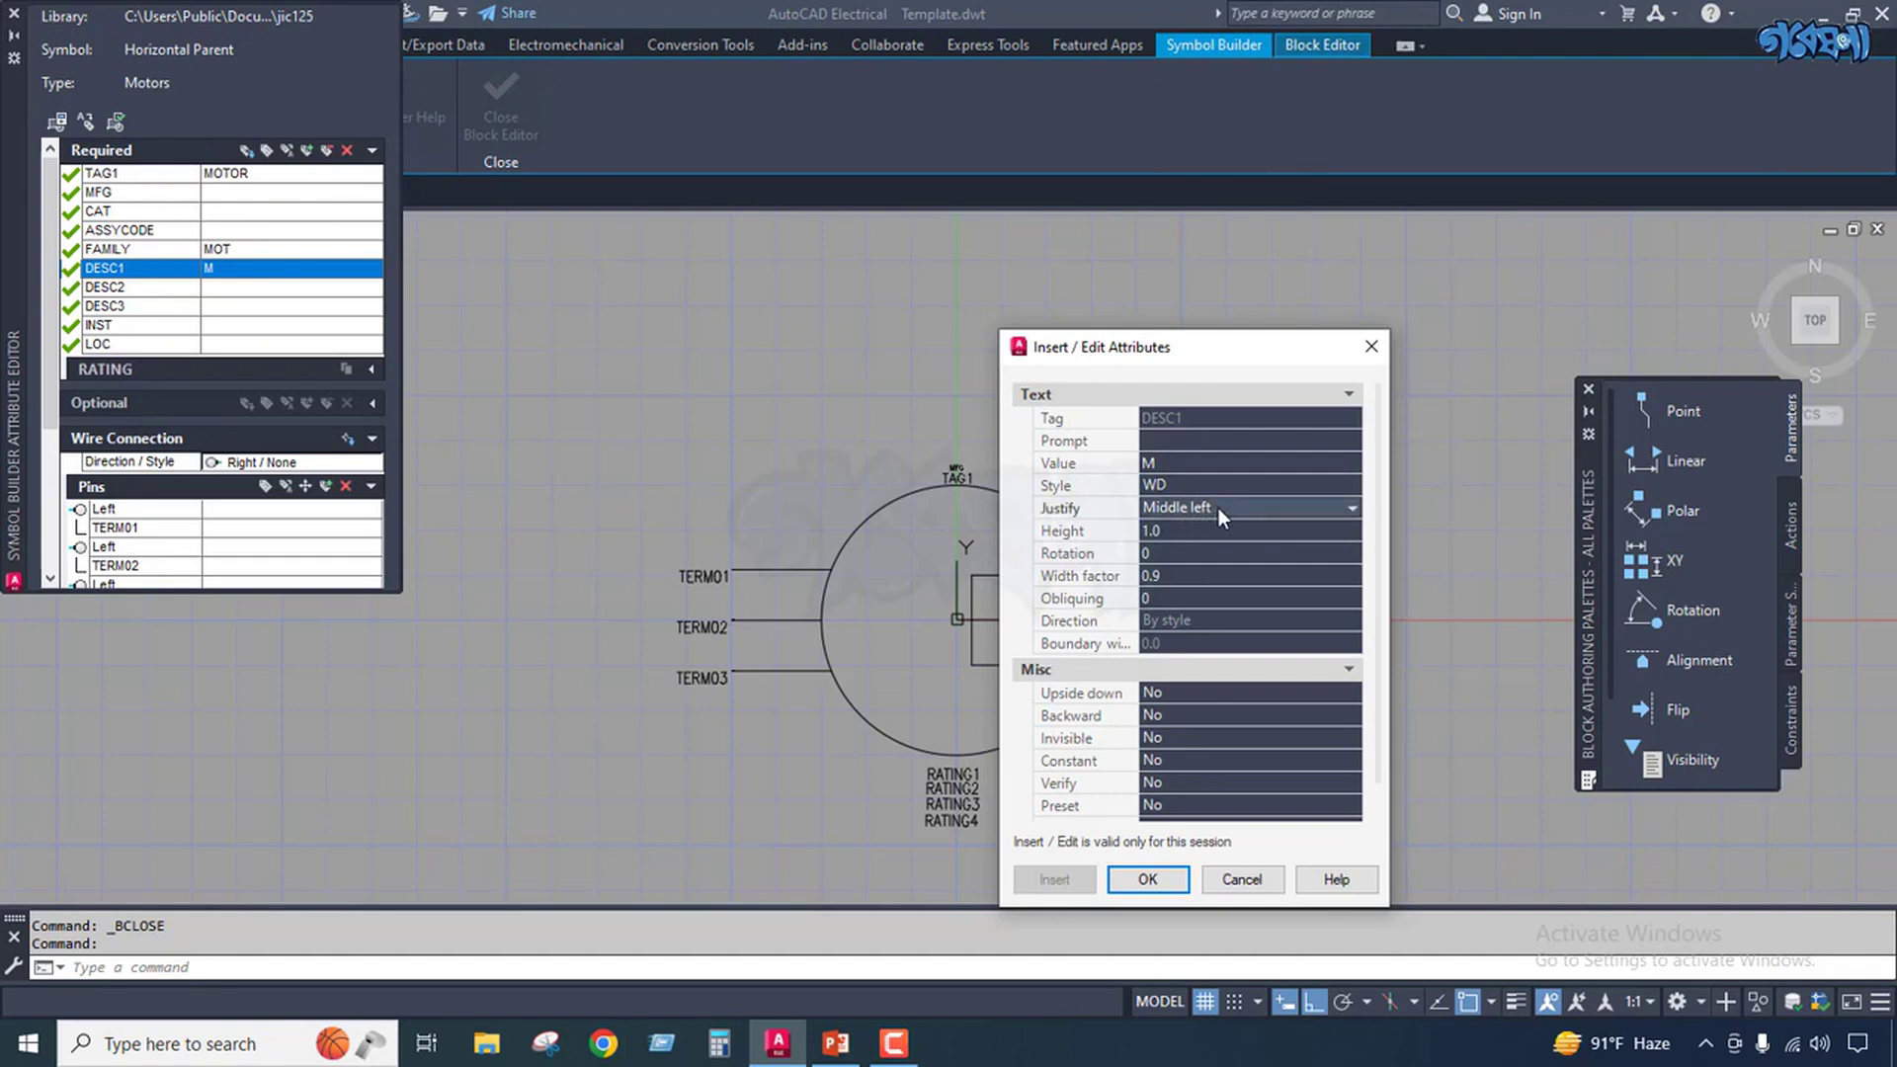
pyautogui.click(1373, 346)
pyautogui.click(1374, 347)
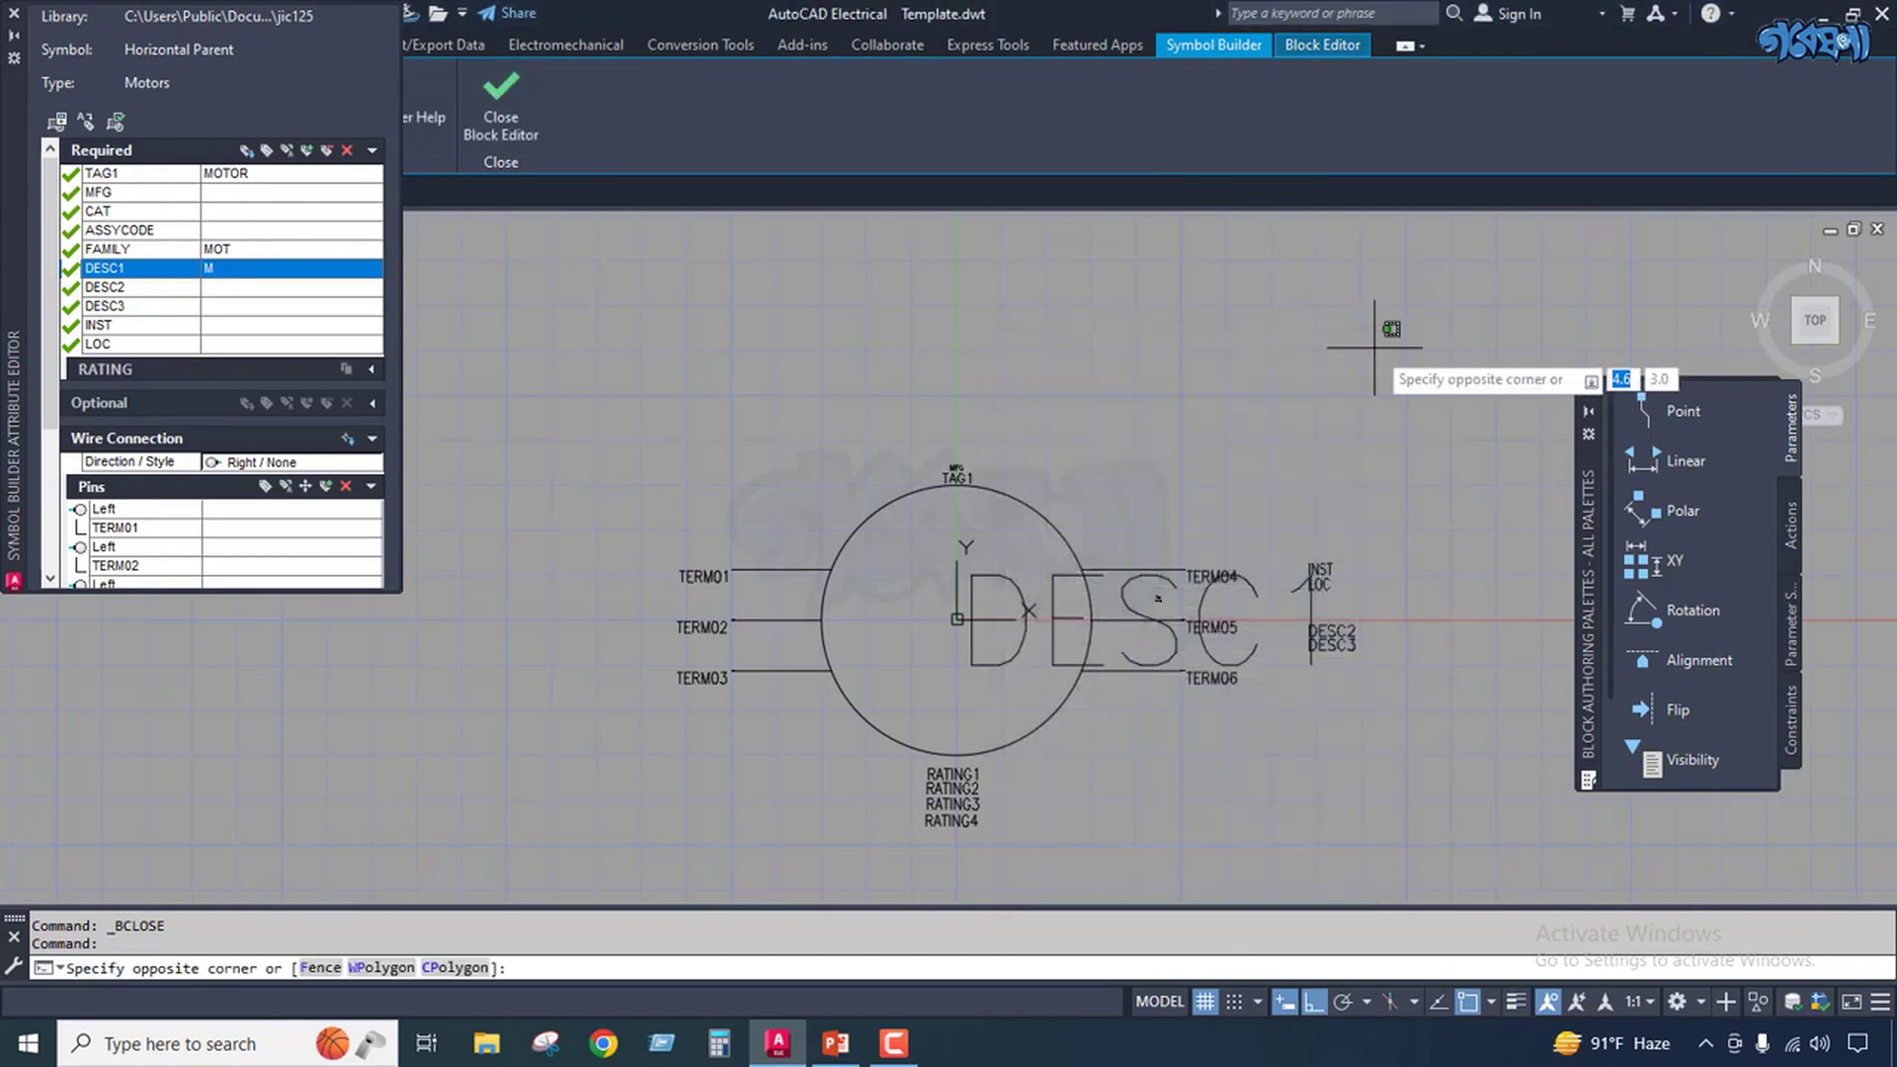
# Start repositioning the DESC1 attribute text from its insertion grip at the circle's centre.
pyautogui.click(1053, 659)
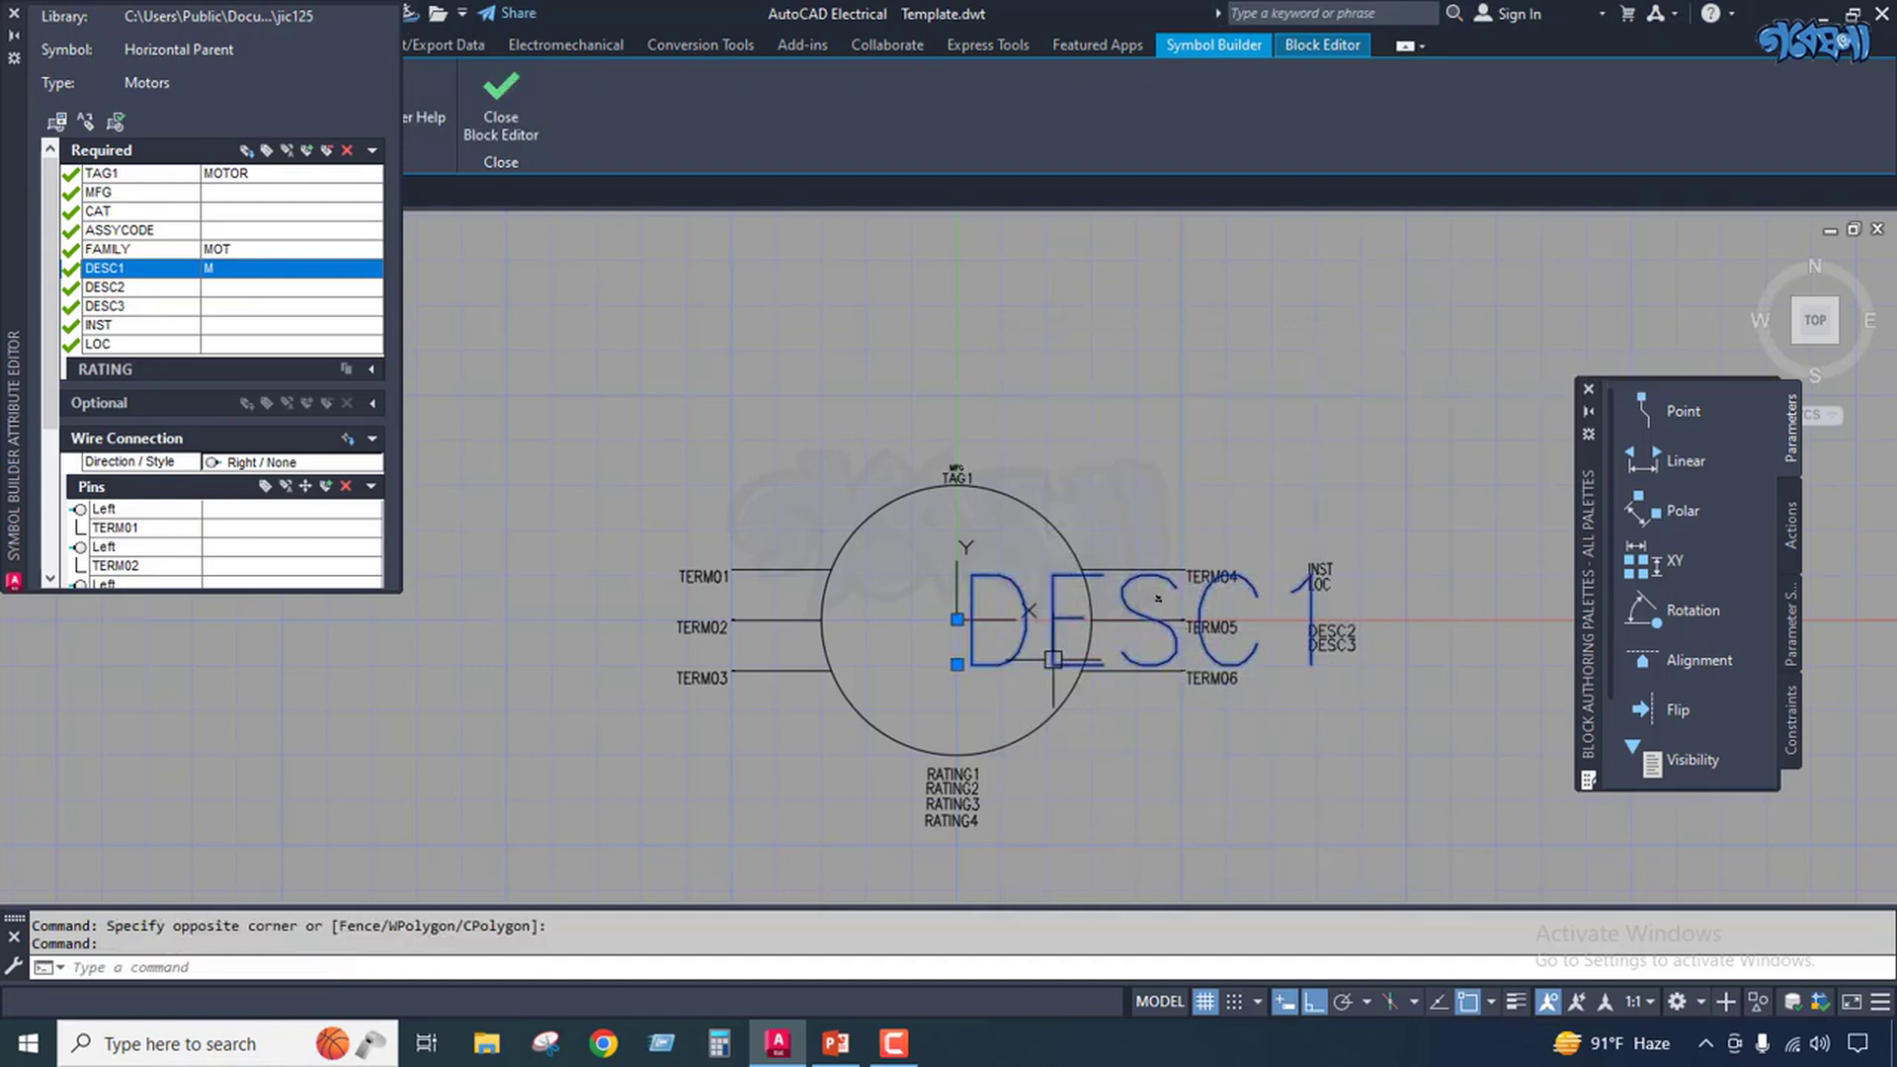
pyautogui.click(956, 620)
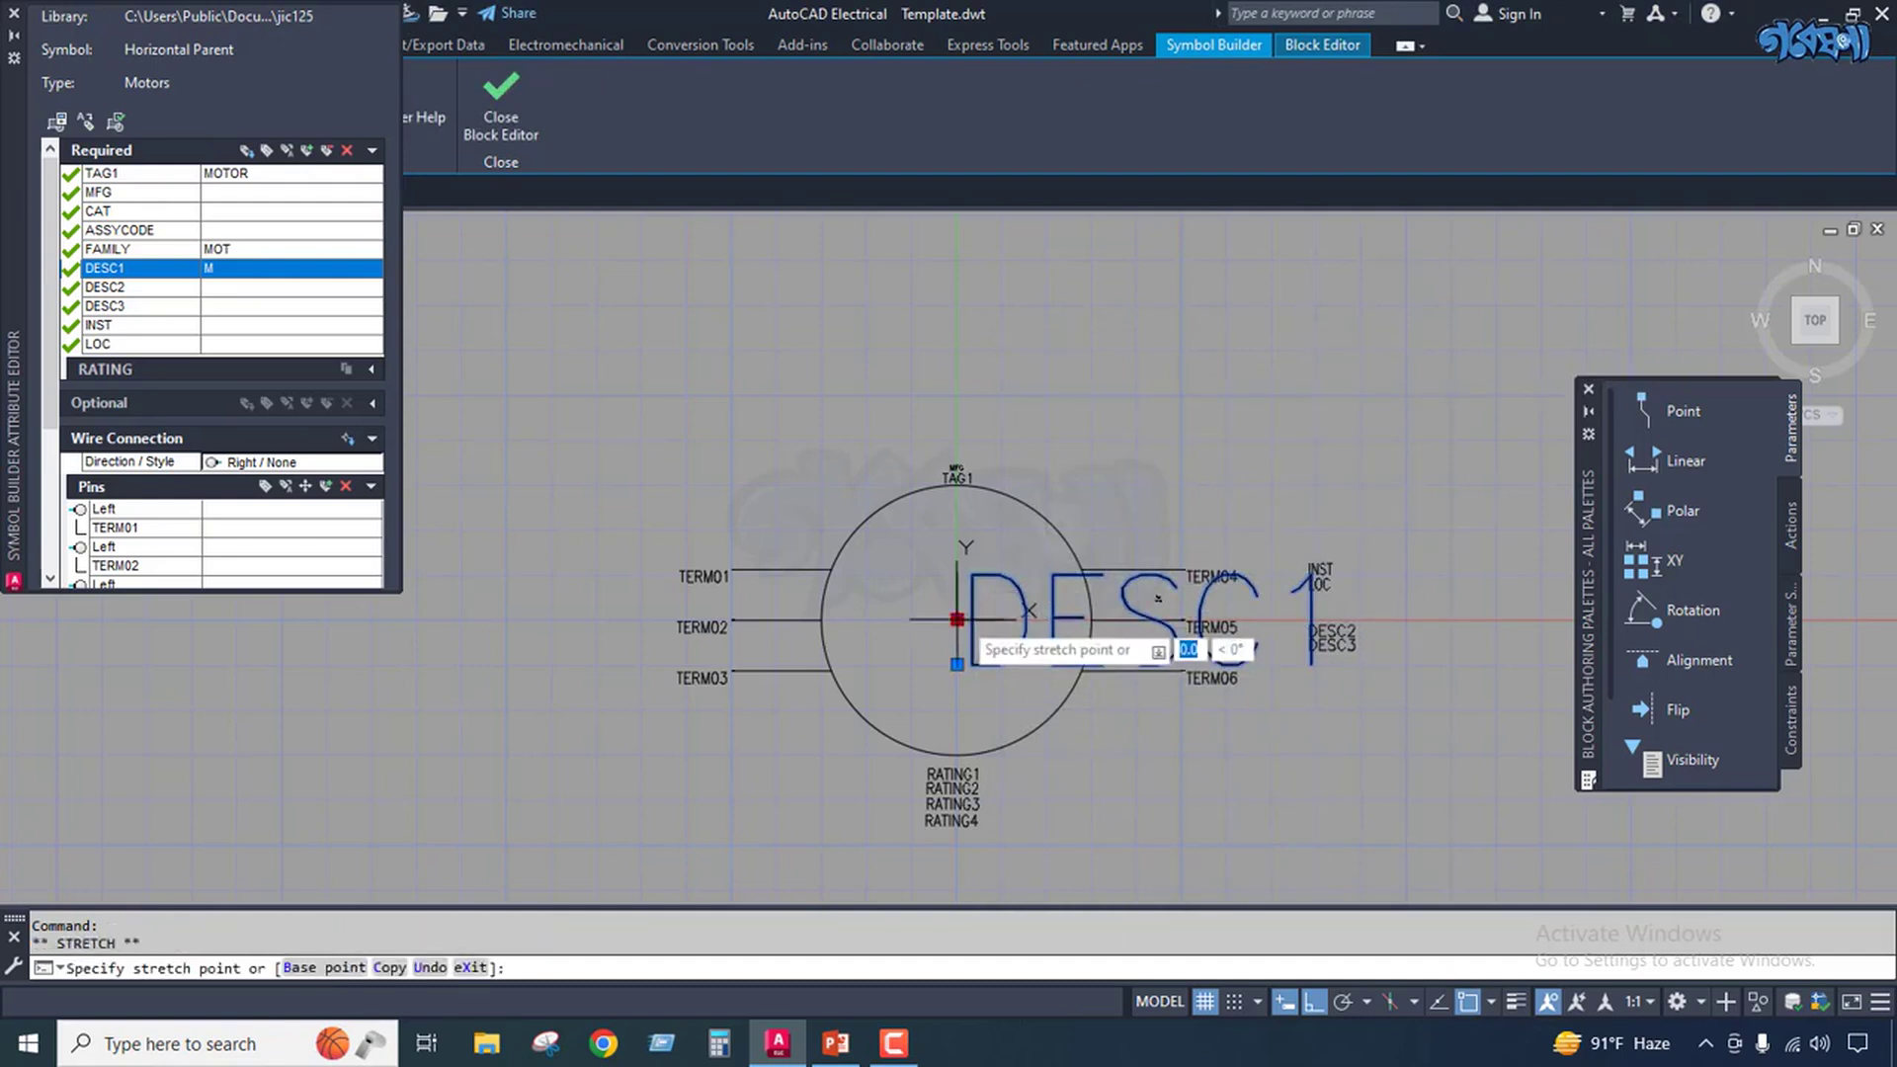
# Move the DESC1 attribute left inside the motor circle and check the M's placement in the symbol's icon preview.
pyautogui.click(877, 619)
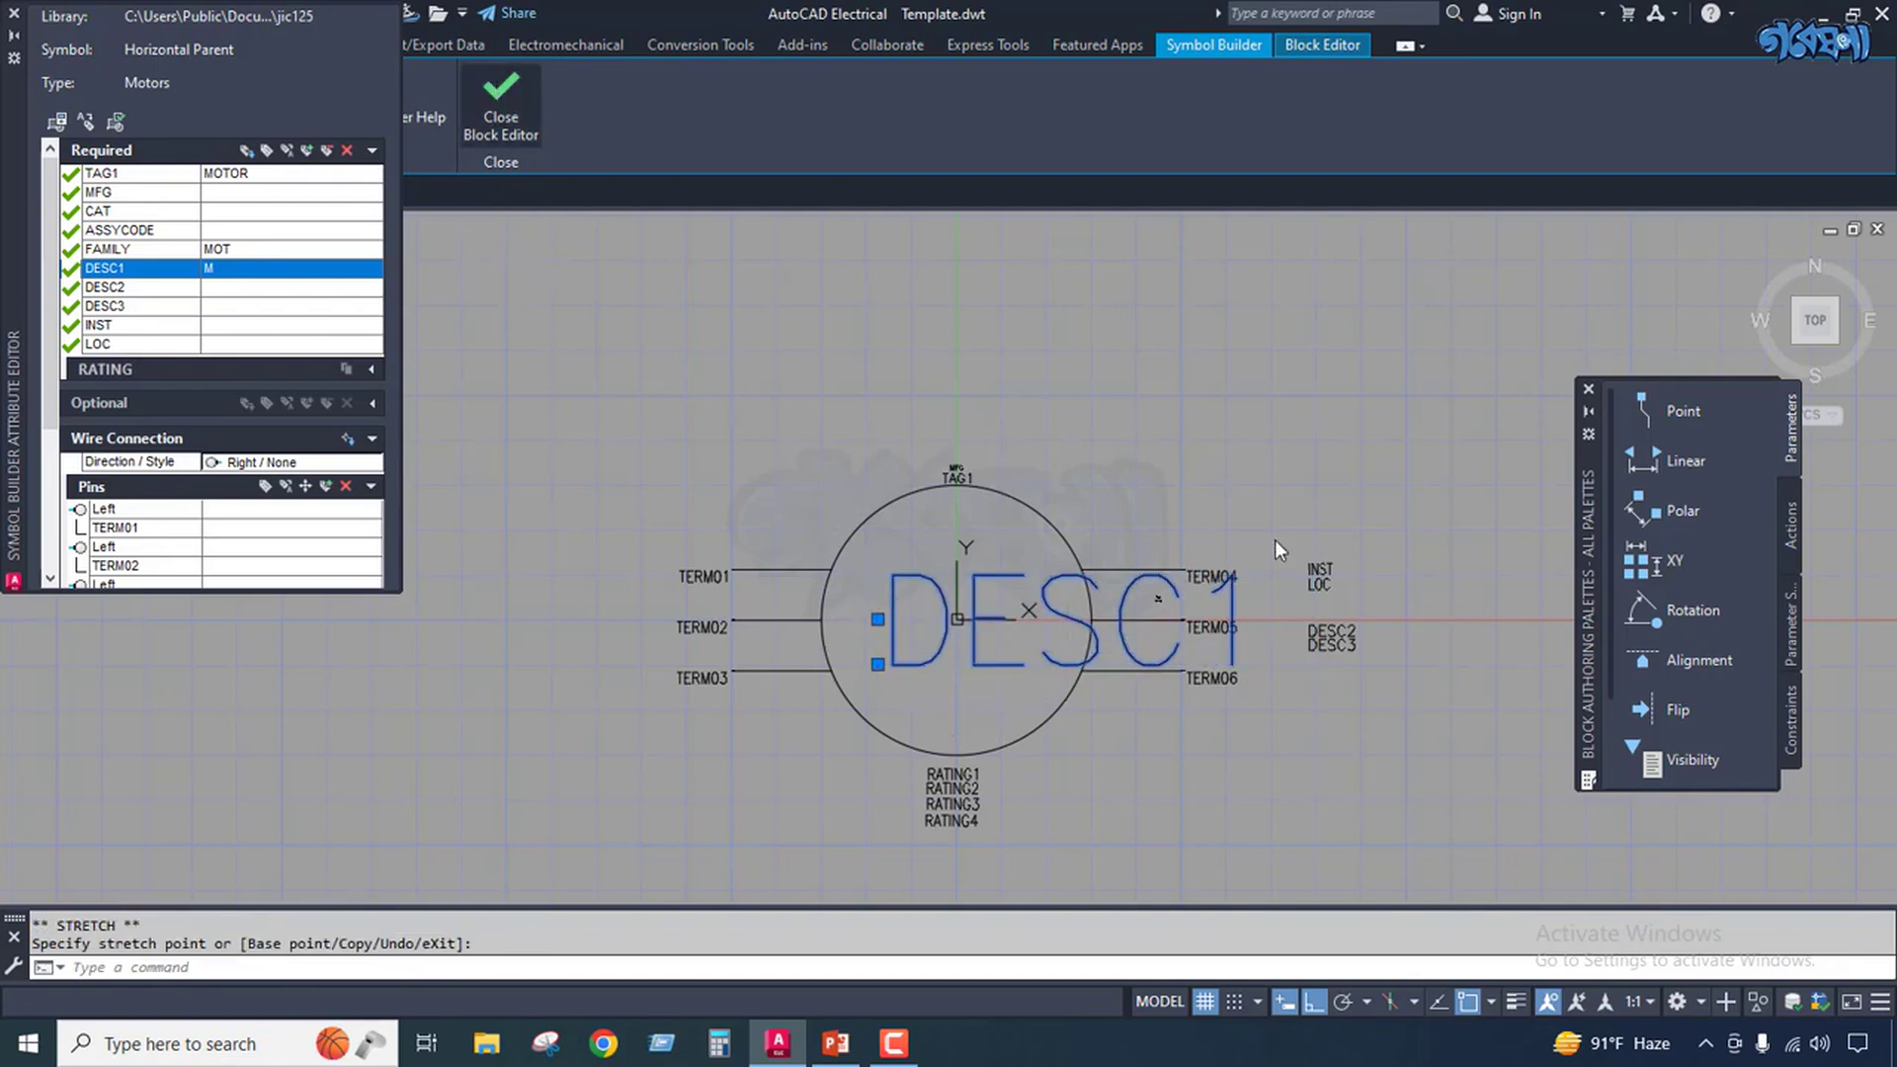
pyautogui.click(501, 103)
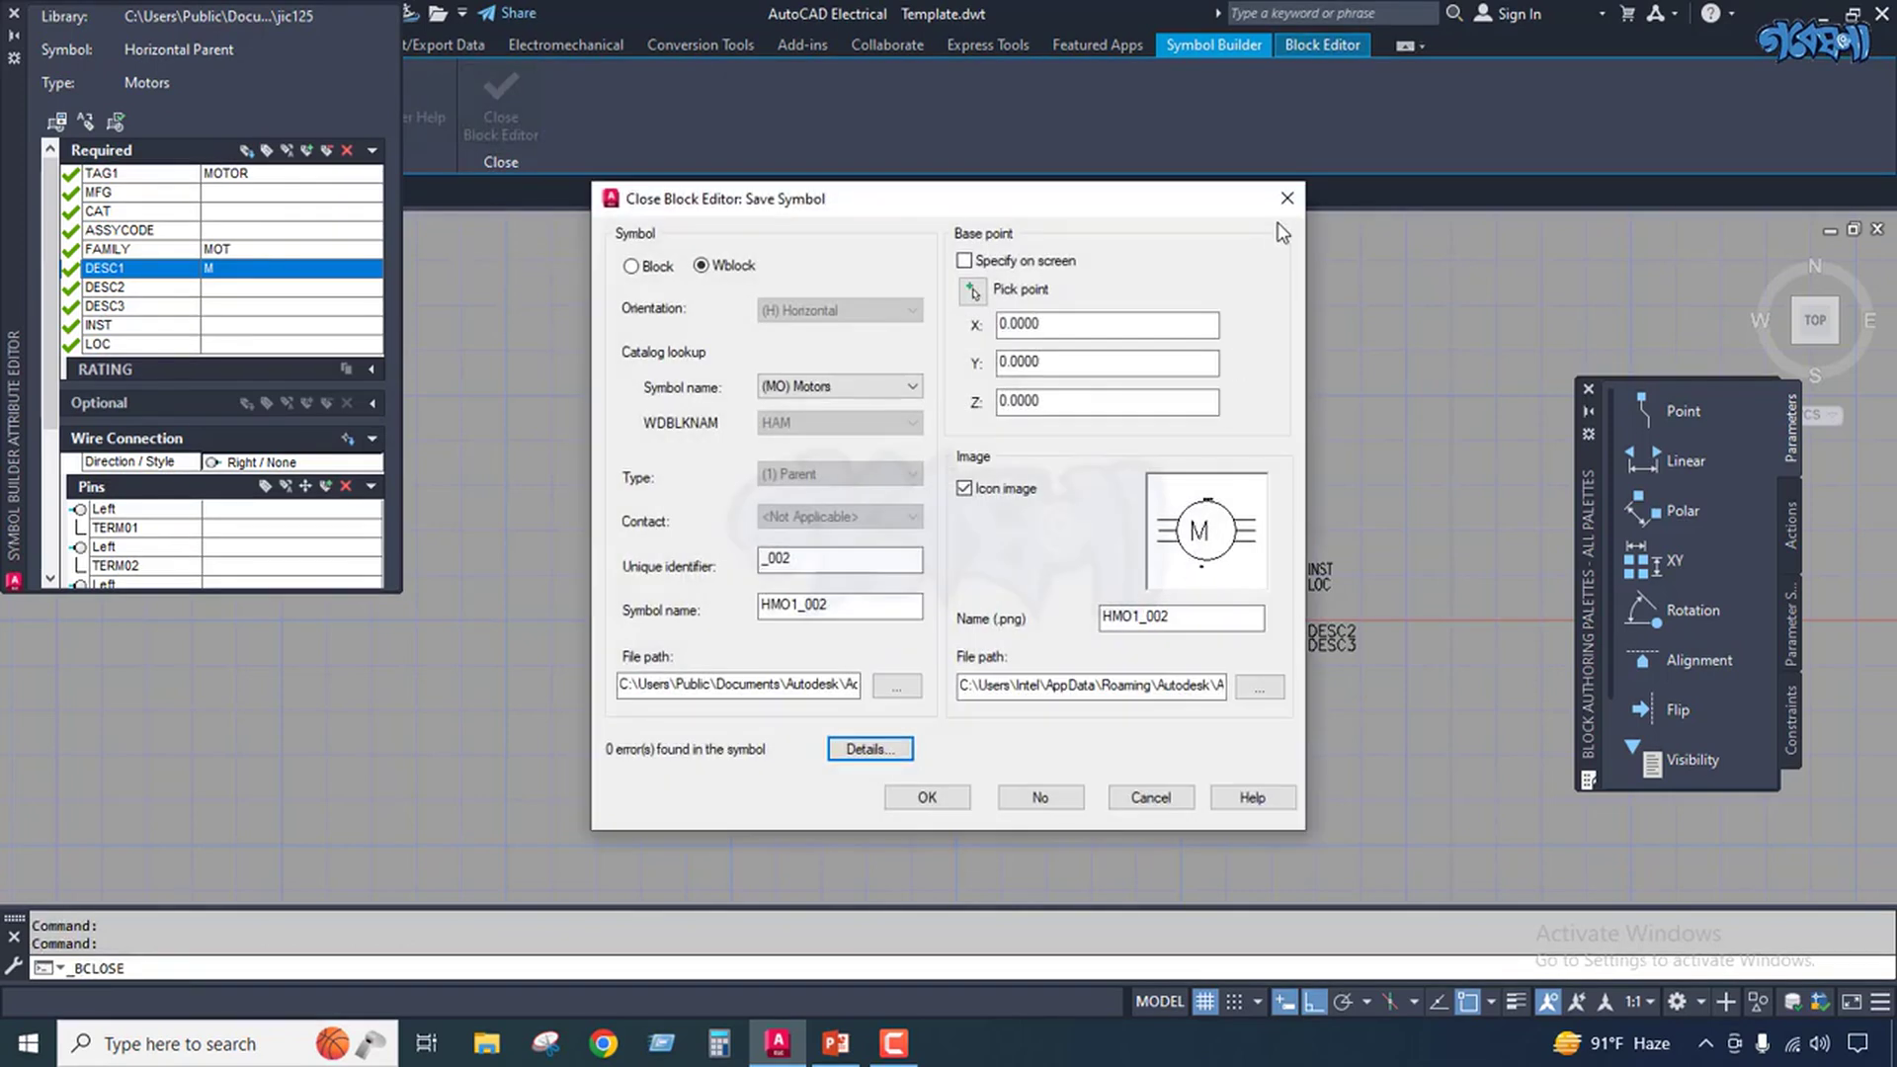
pyautogui.click(1286, 200)
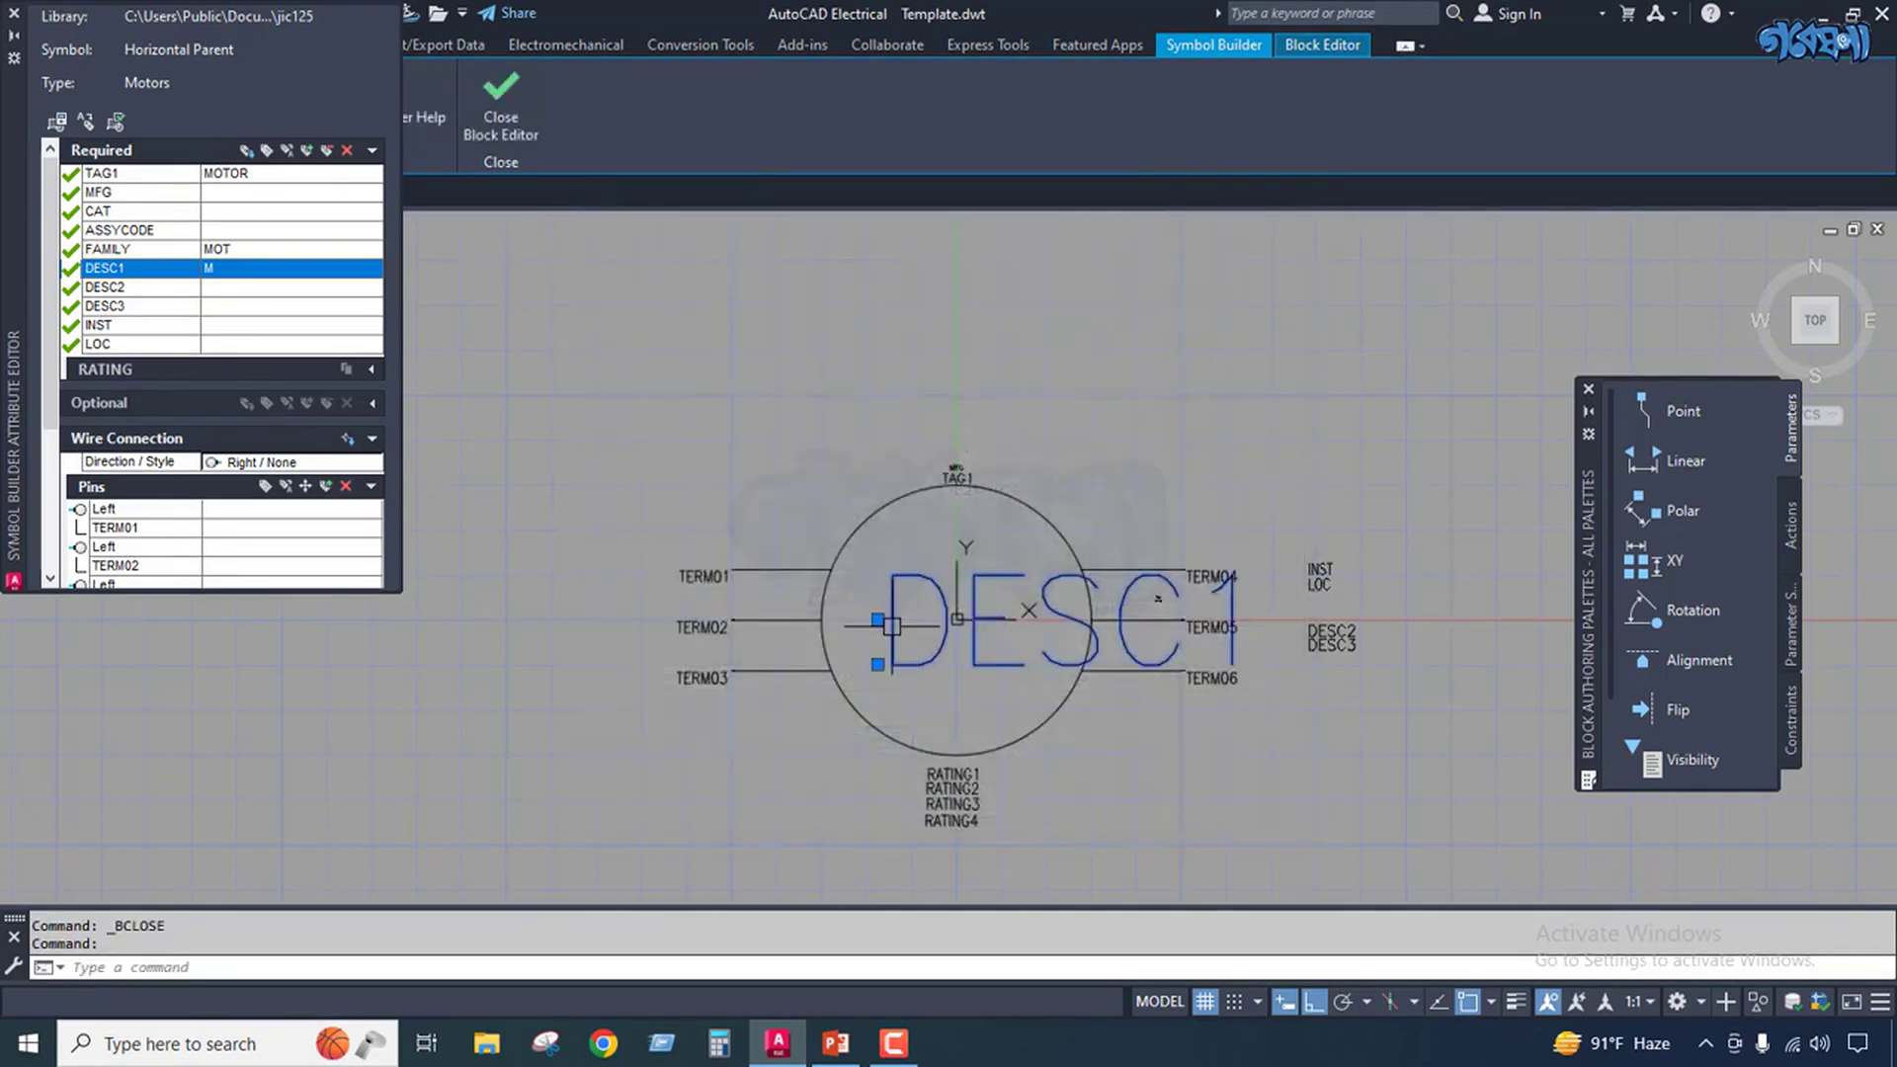
# Nudge the DESC1 attribute to the right in small steps, checking the icon preview, to centre the M in the motor circle.
pyautogui.click(877, 620)
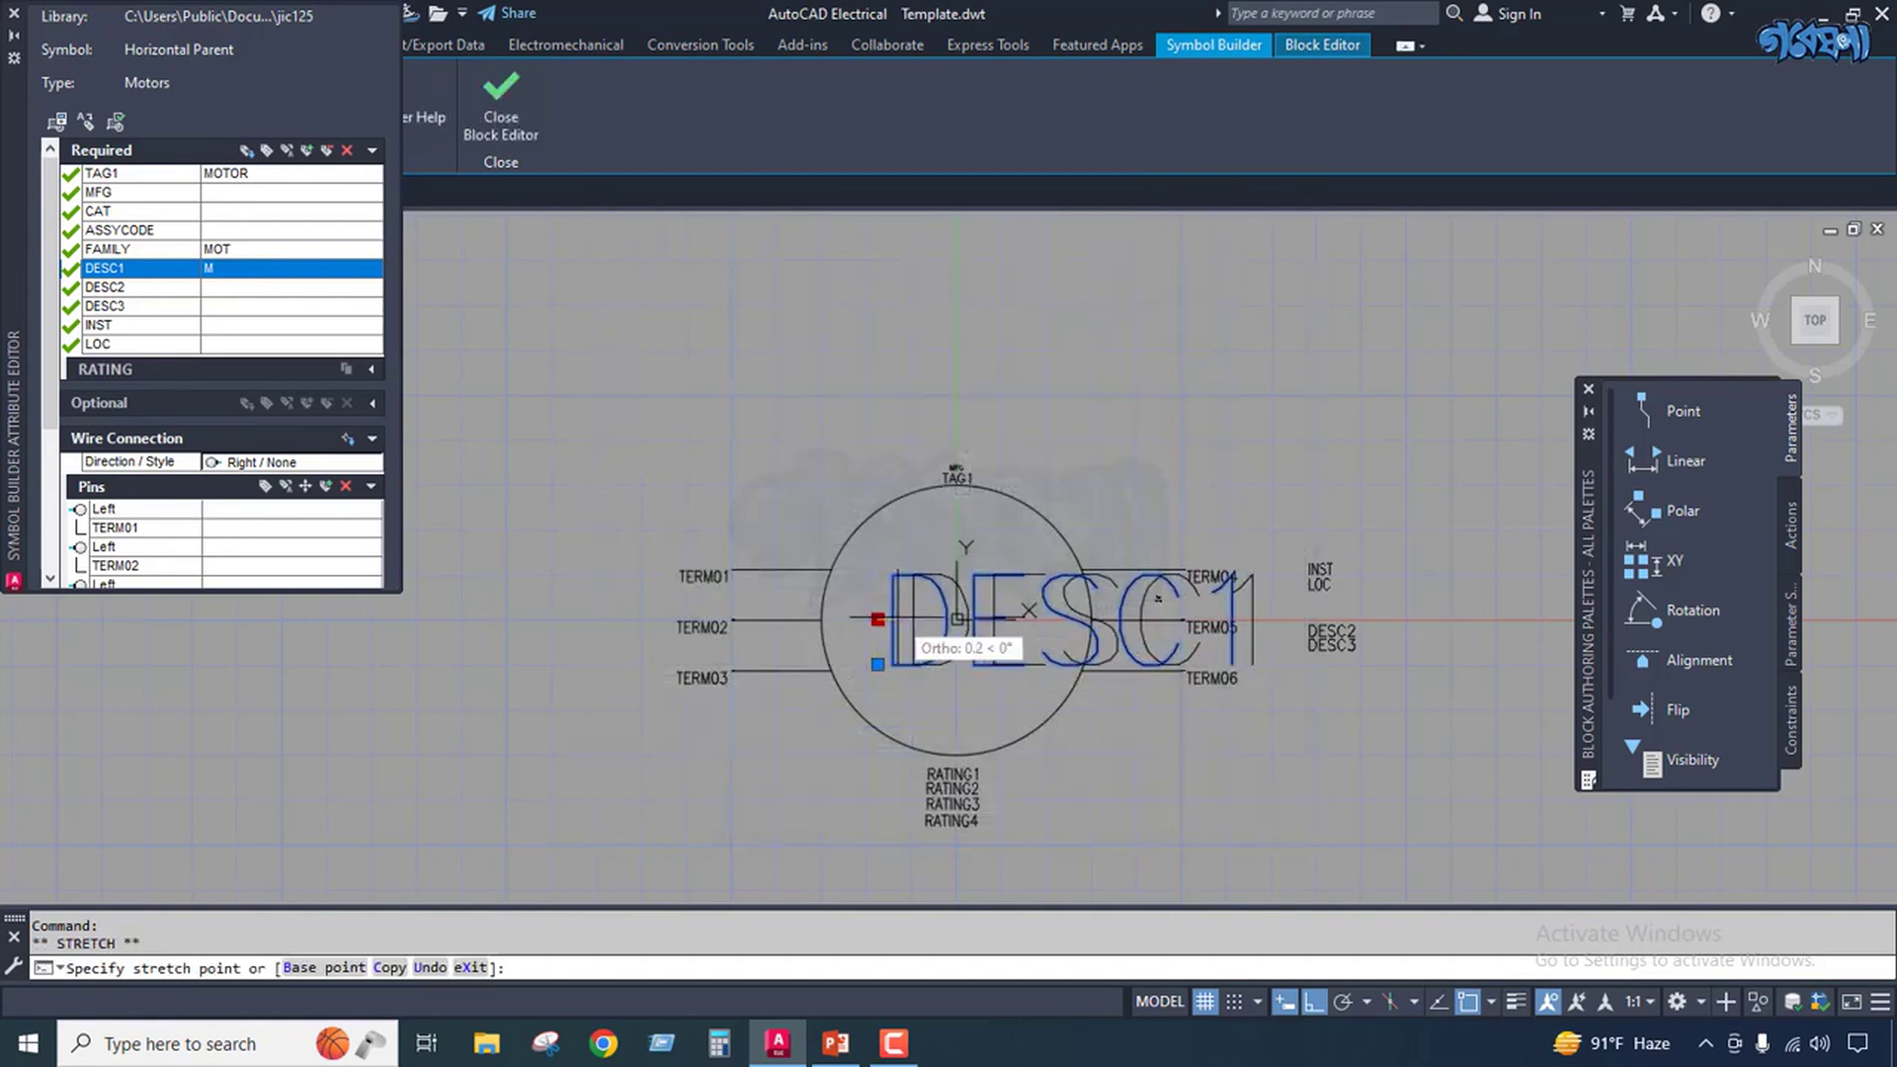
pyautogui.click(894, 620)
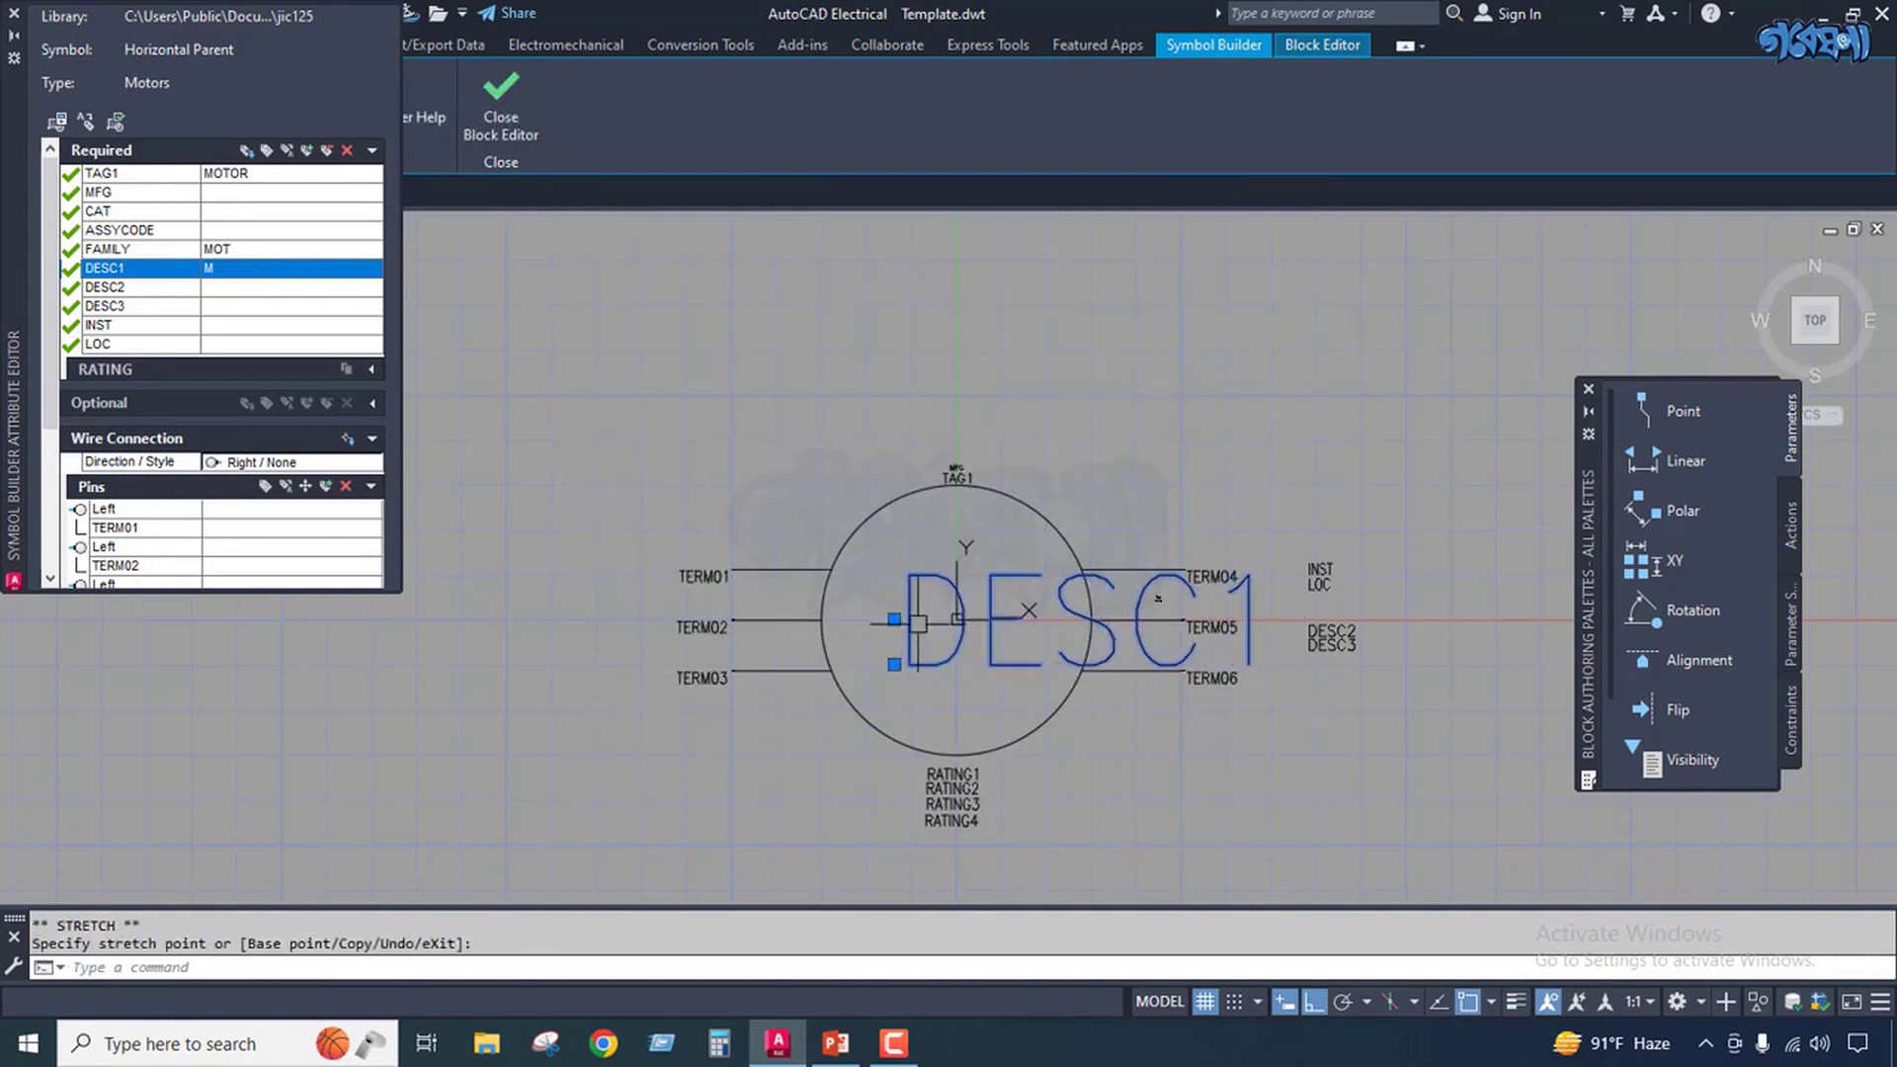
pyautogui.click(501, 107)
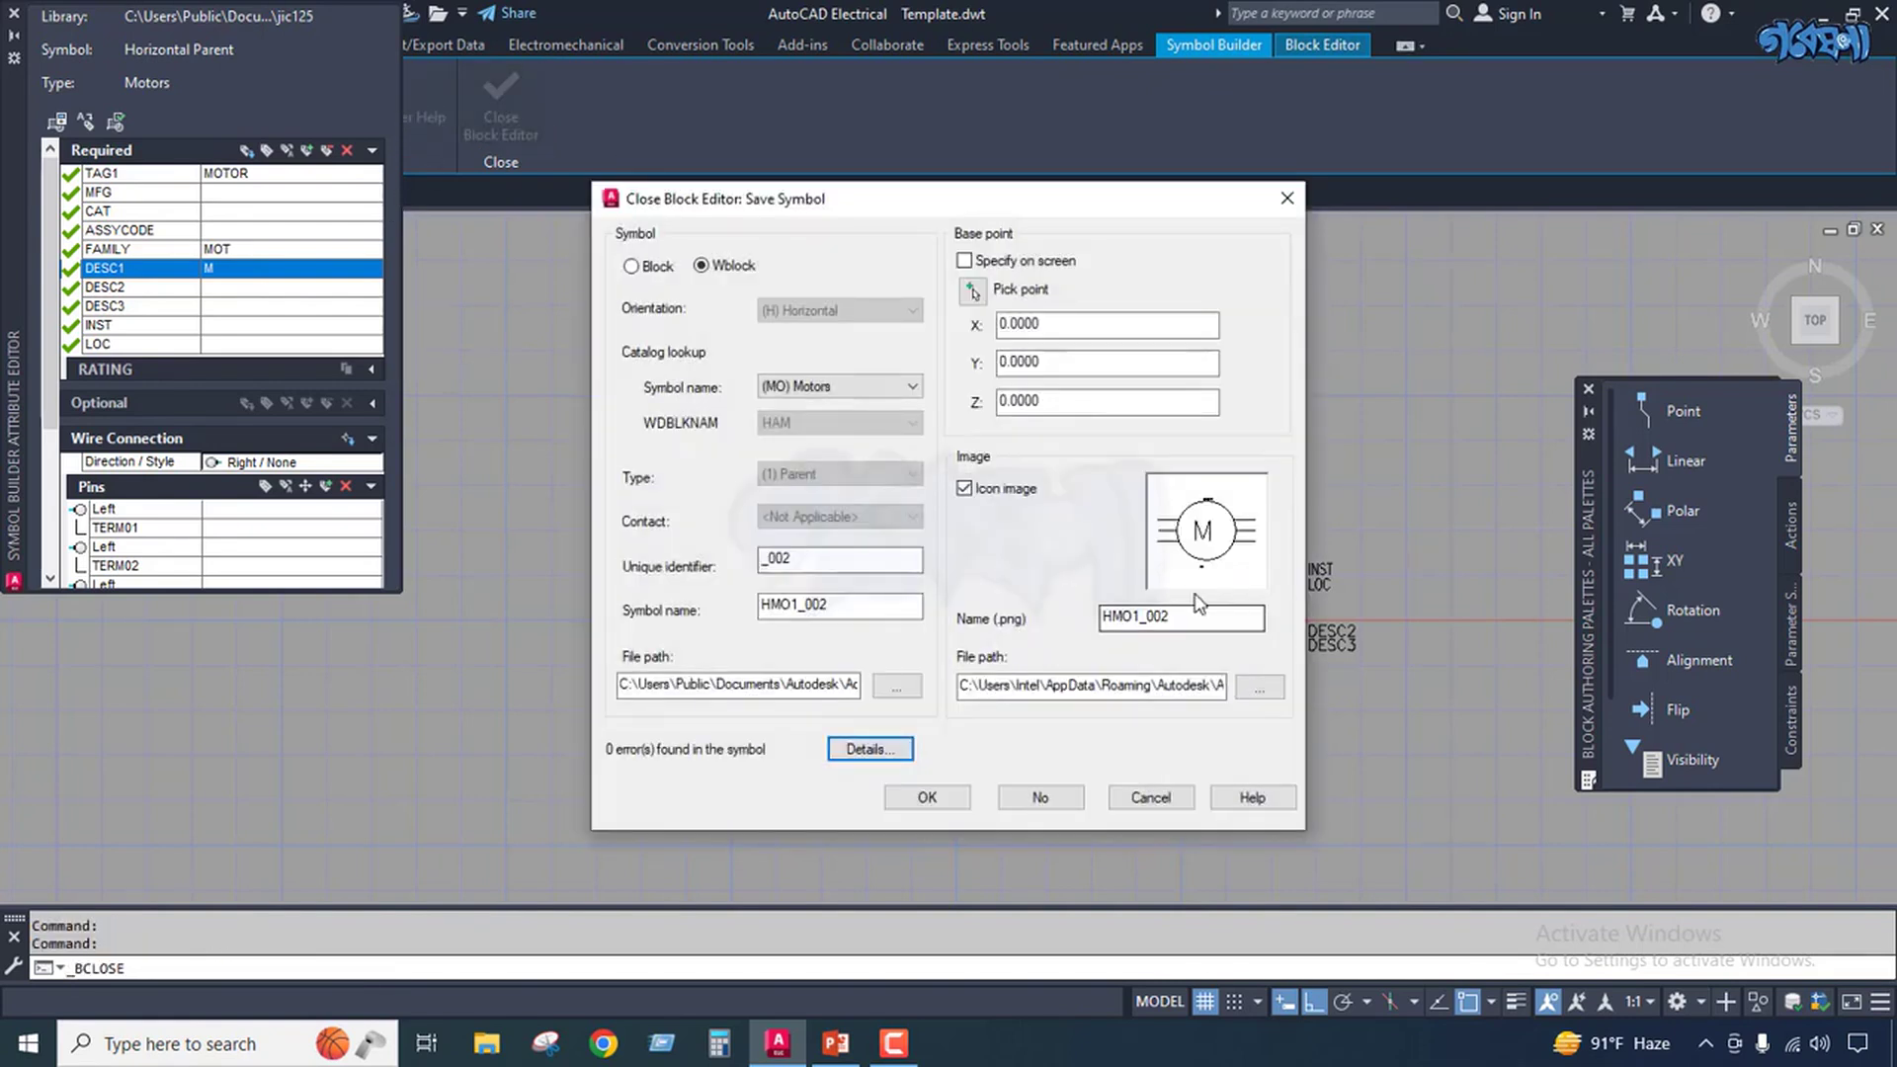
pyautogui.click(1287, 198)
pyautogui.click(973, 672)
pyautogui.click(894, 619)
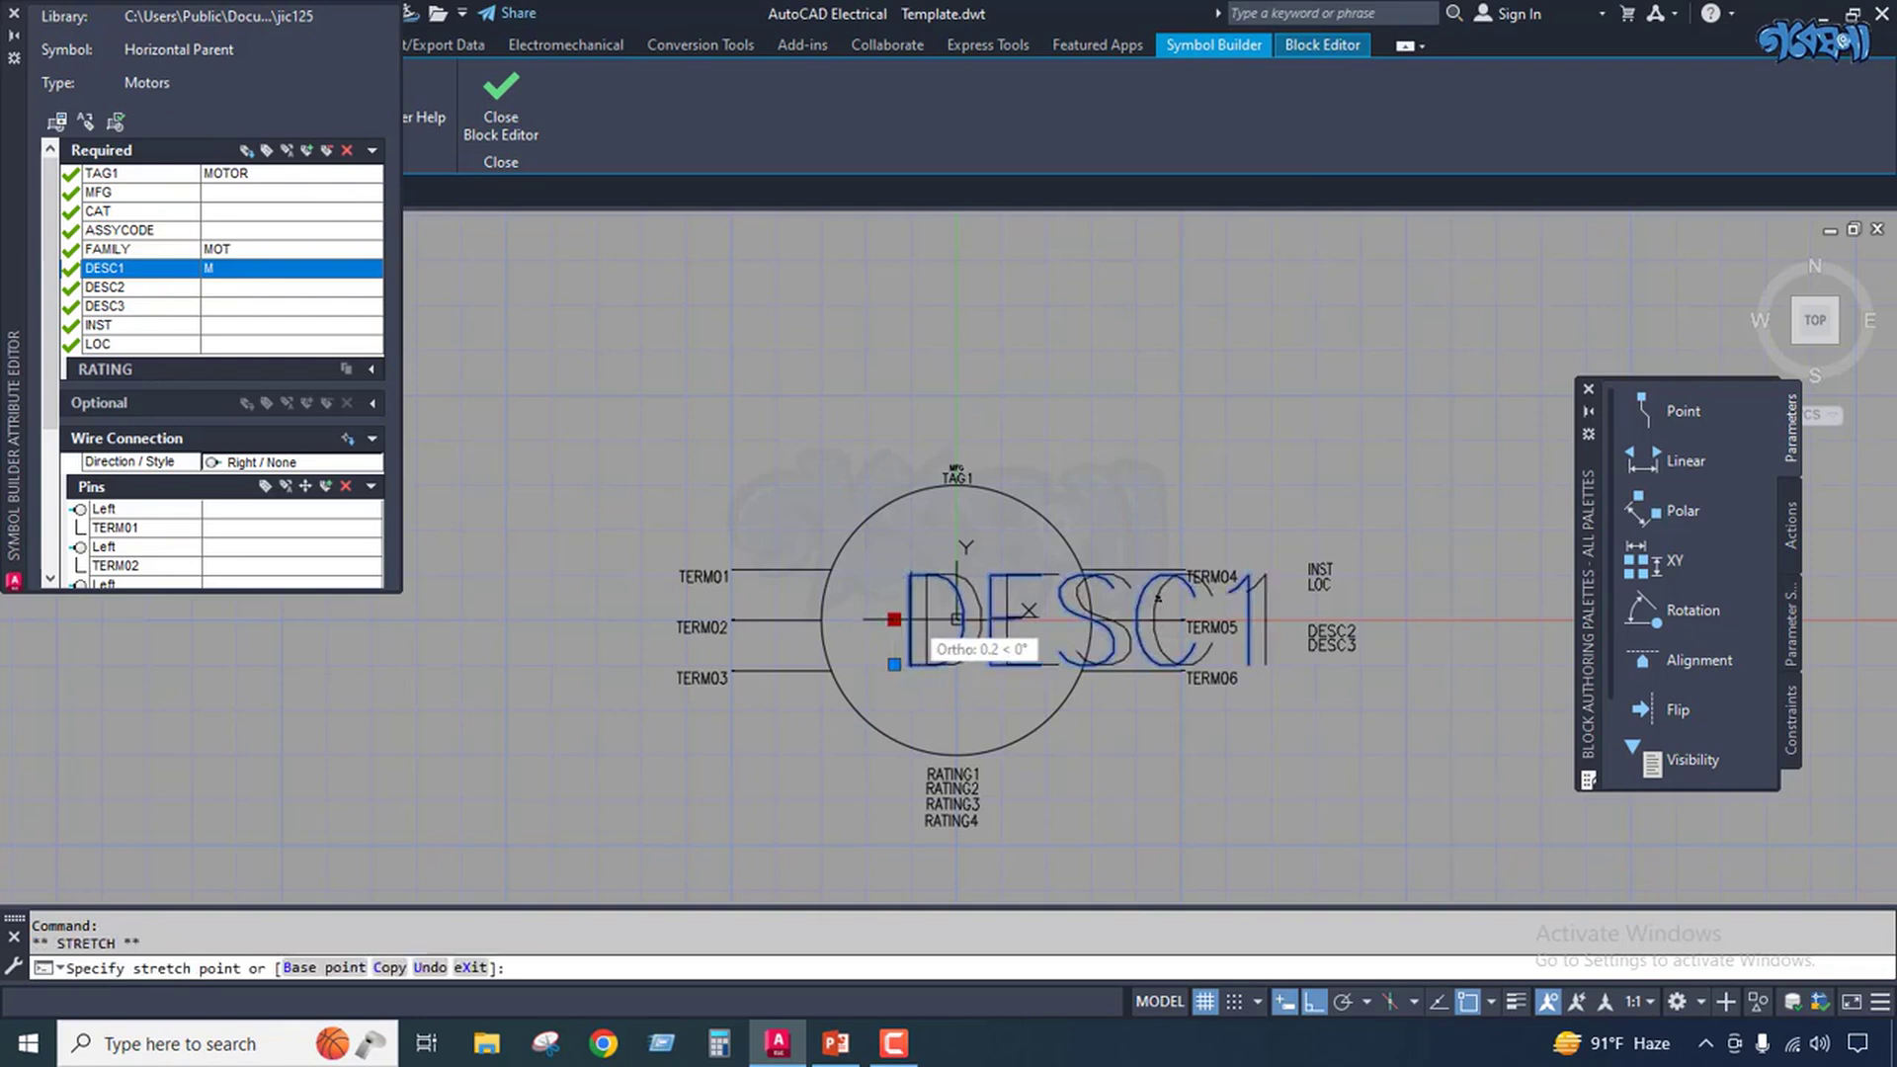
pyautogui.click(910, 620)
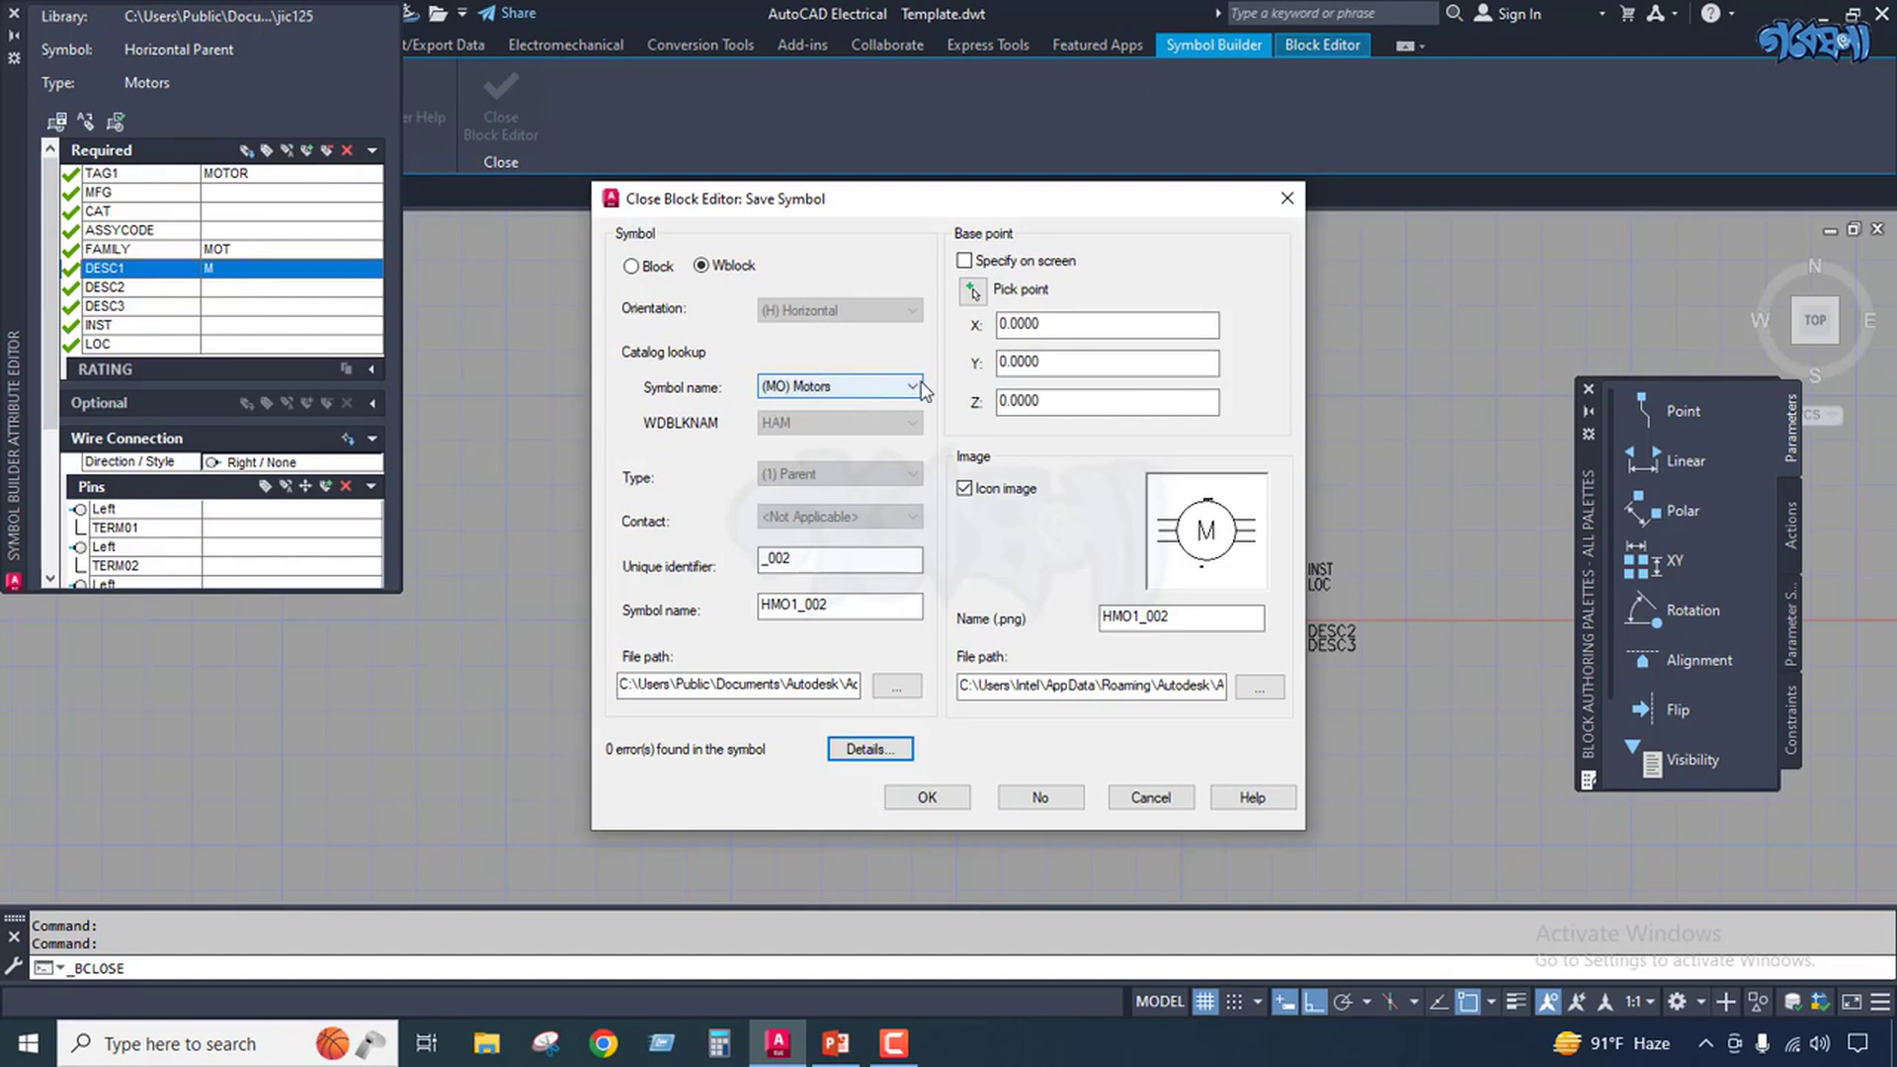
# Review the motor symbol's save settings, including the unique identifier, the icon image option and the image folder.
pyautogui.click(803, 558)
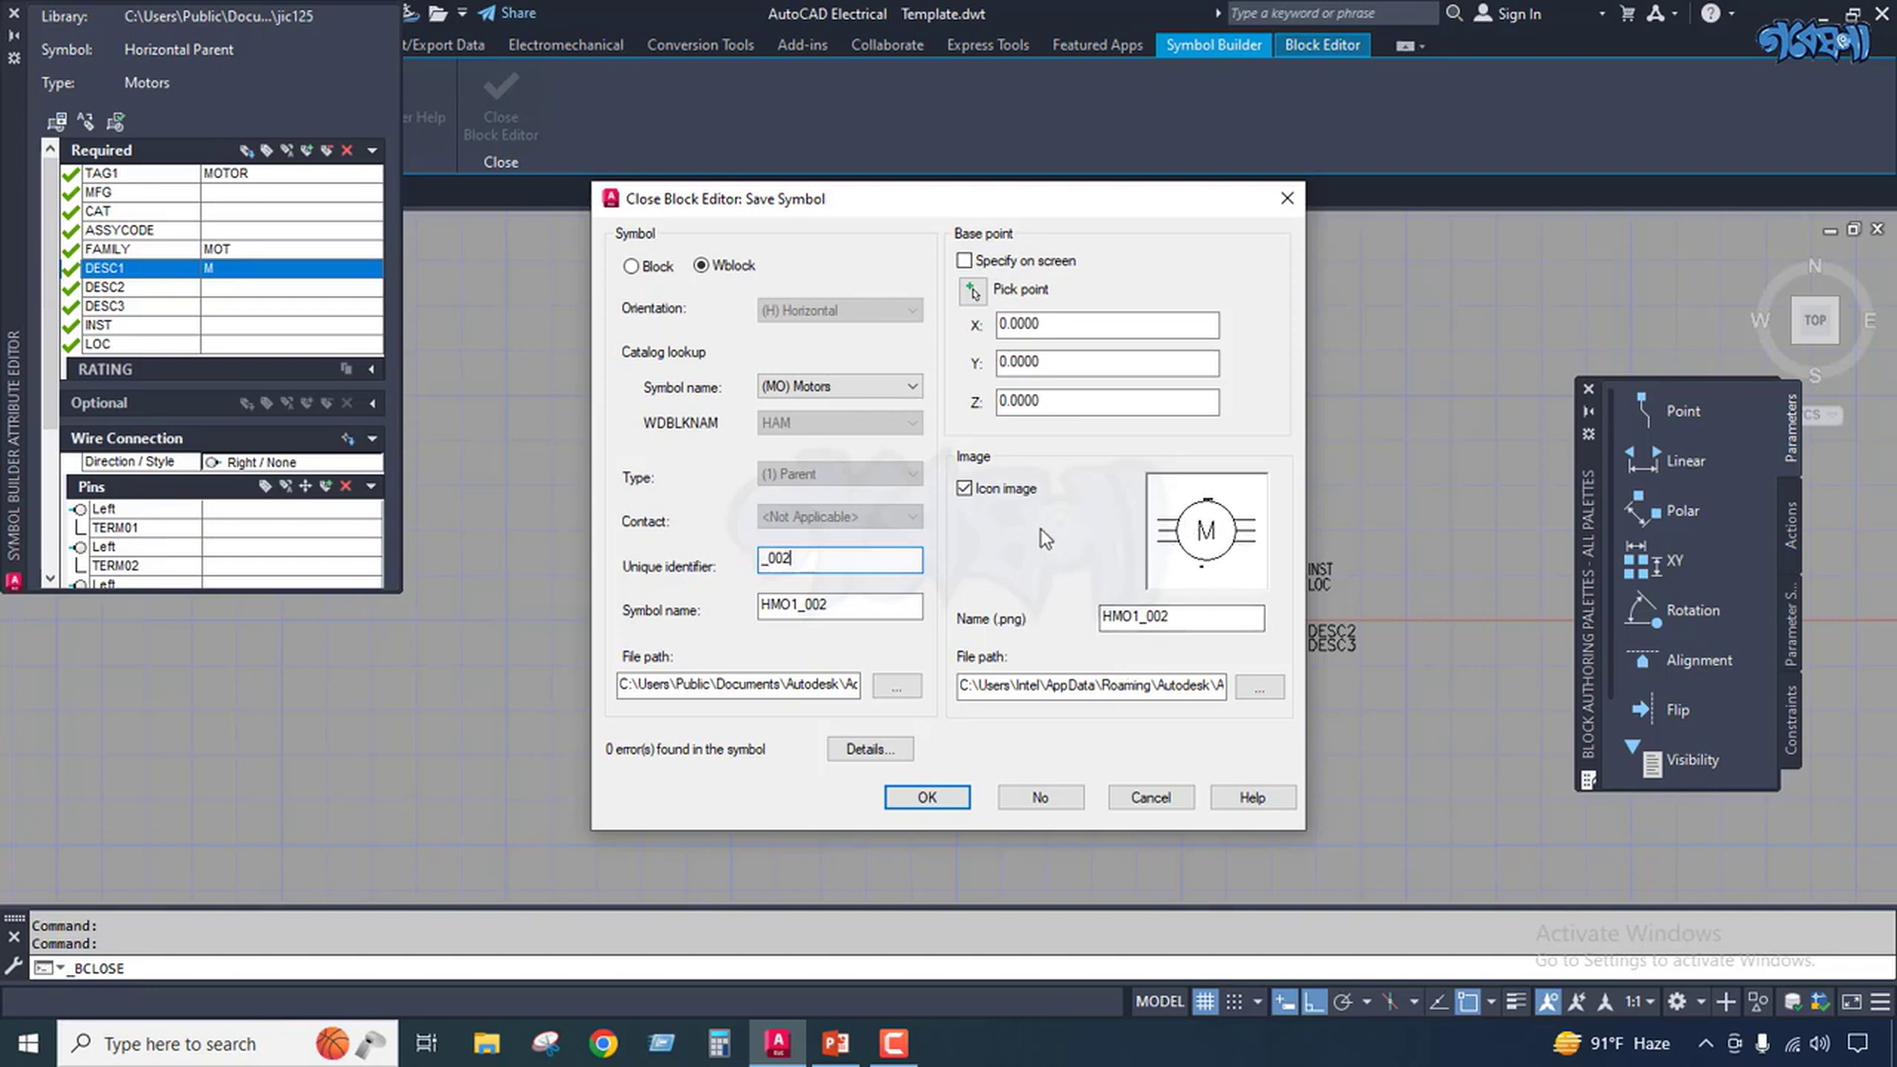
pyautogui.click(965, 488)
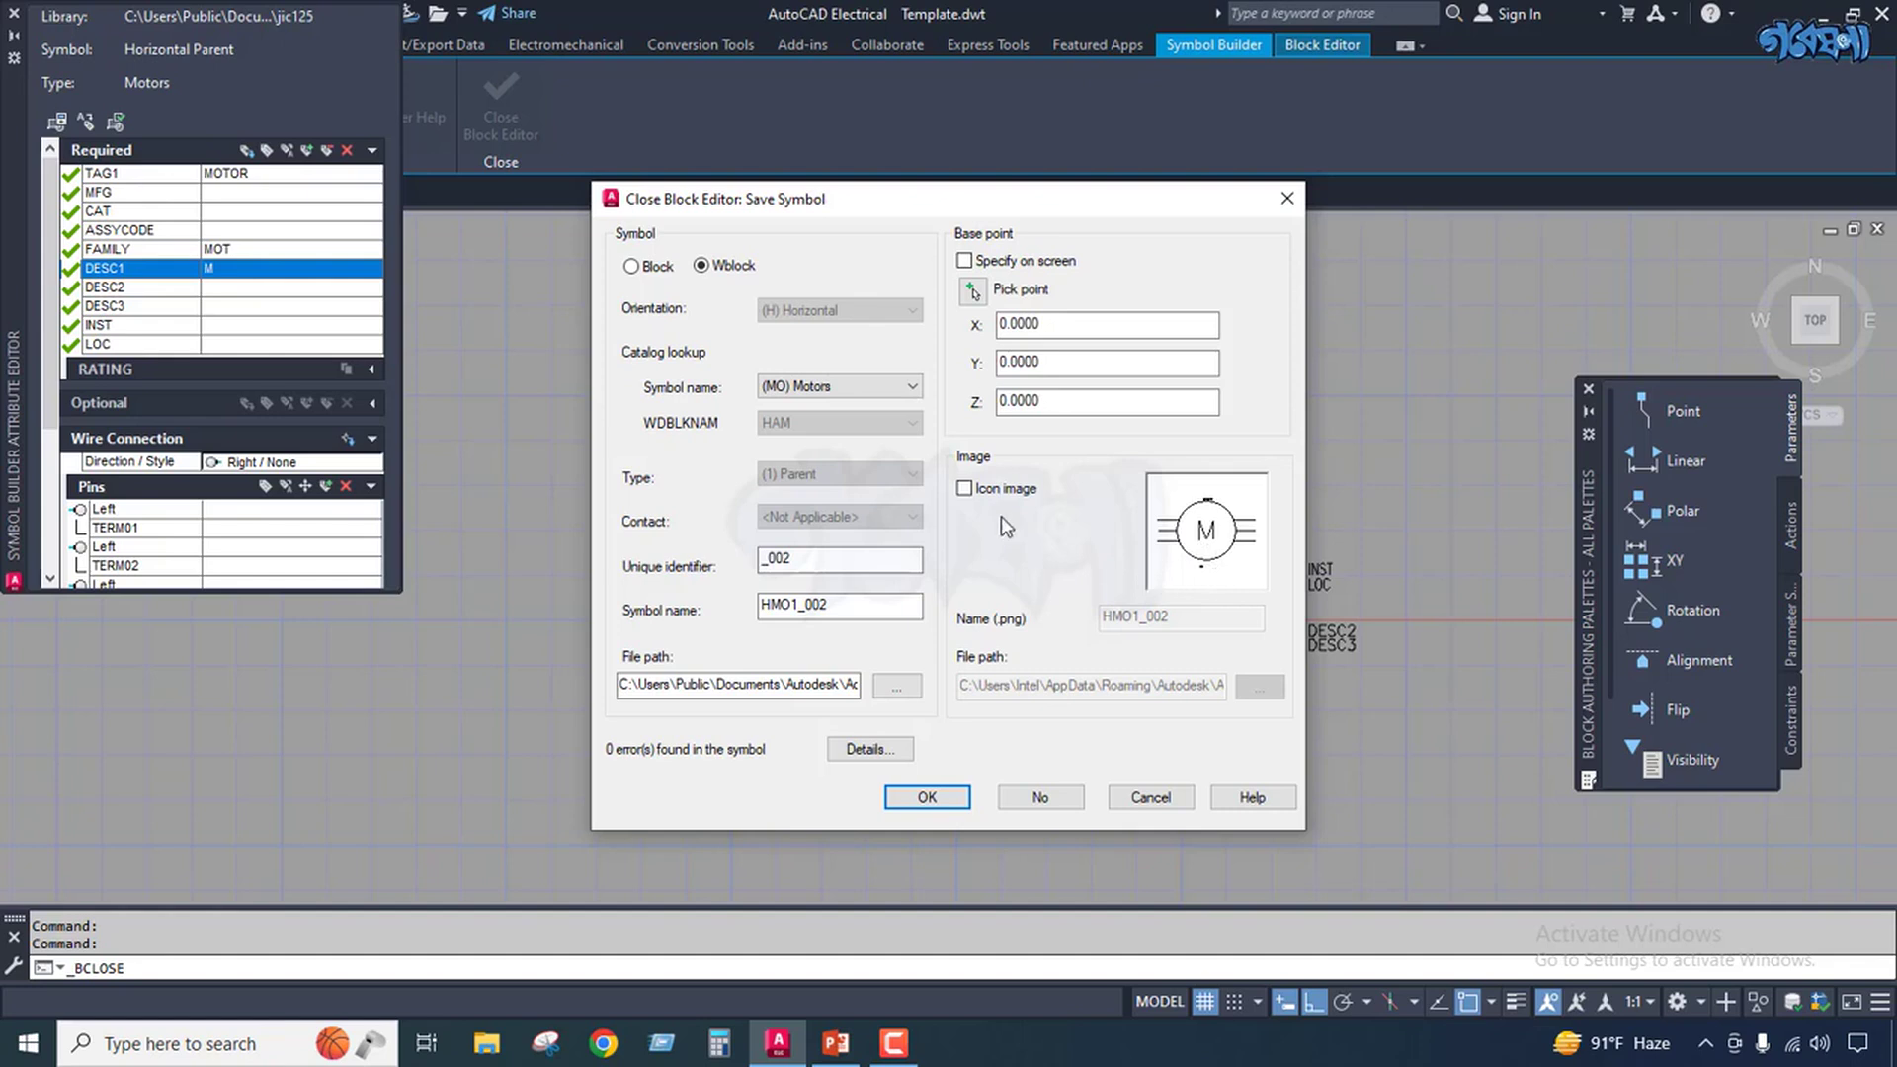
pyautogui.click(965, 490)
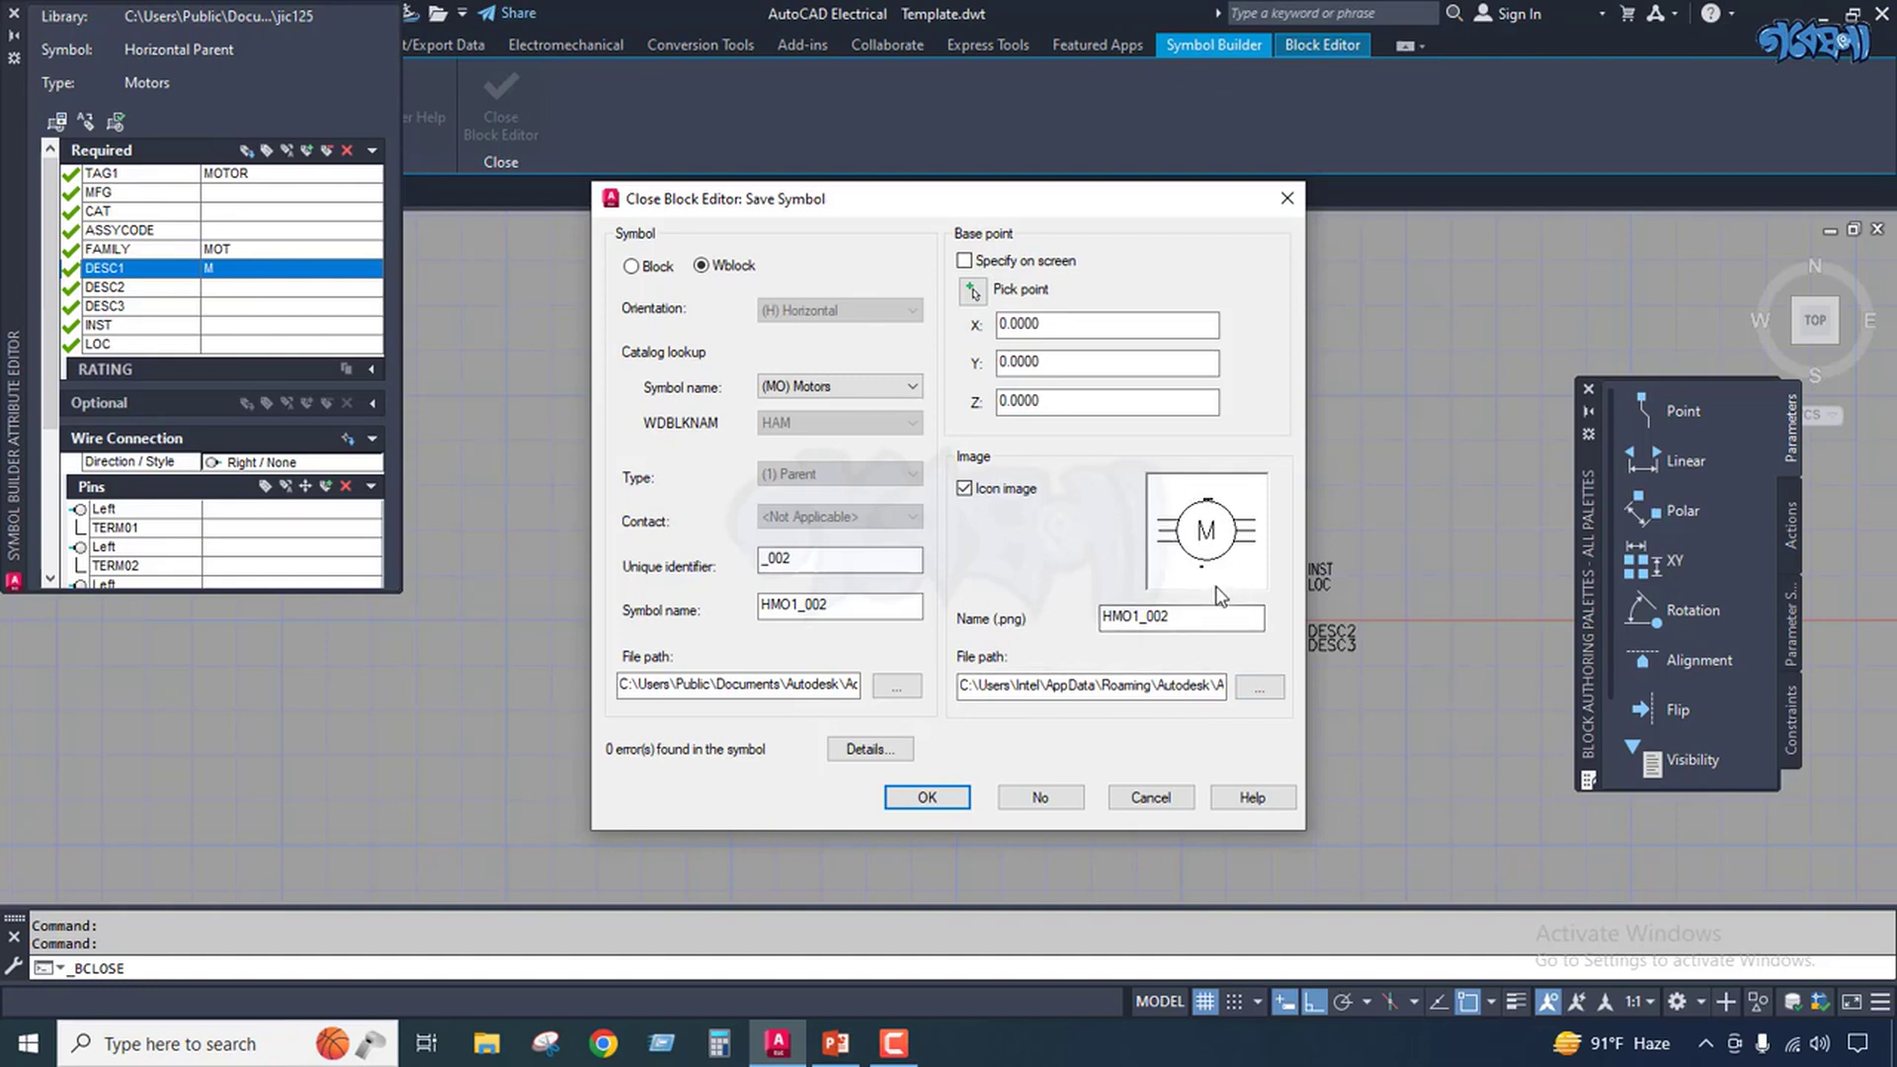
pyautogui.click(1257, 687)
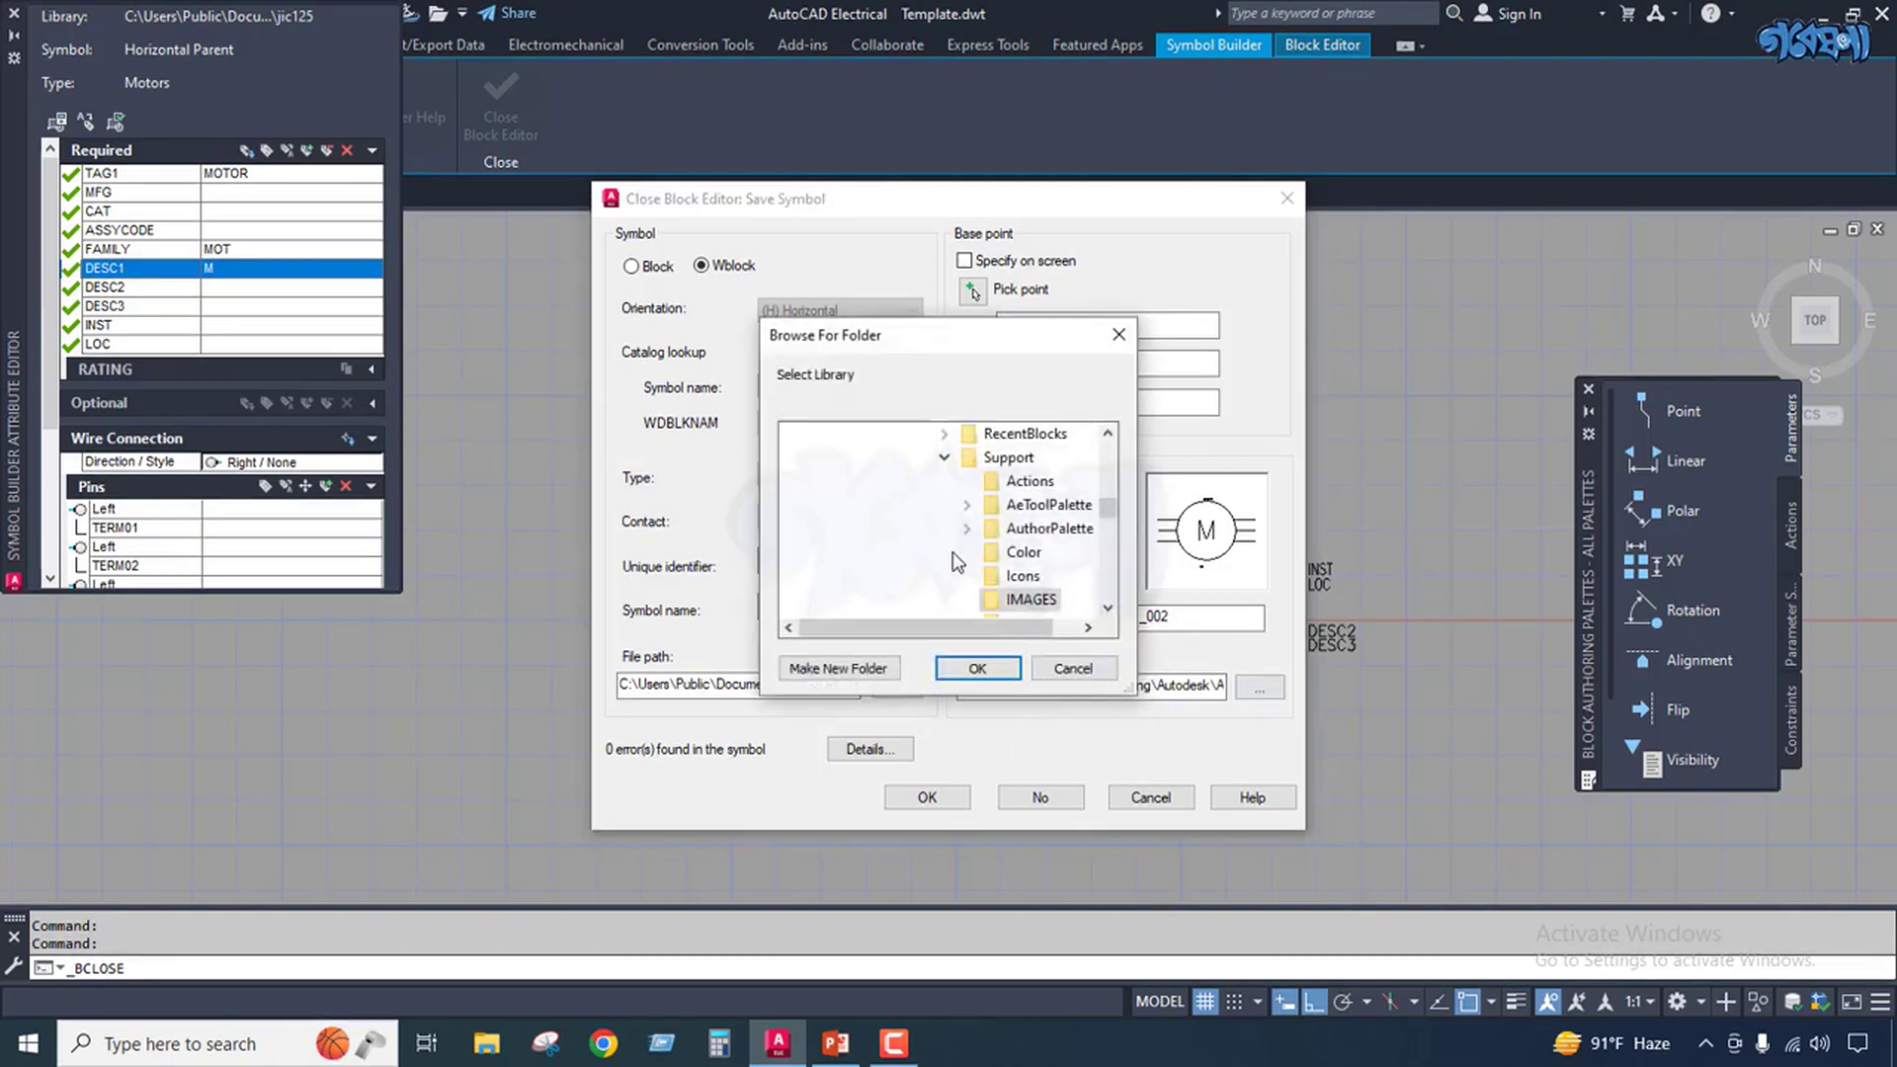
pyautogui.scroll(-3, 954, 531)
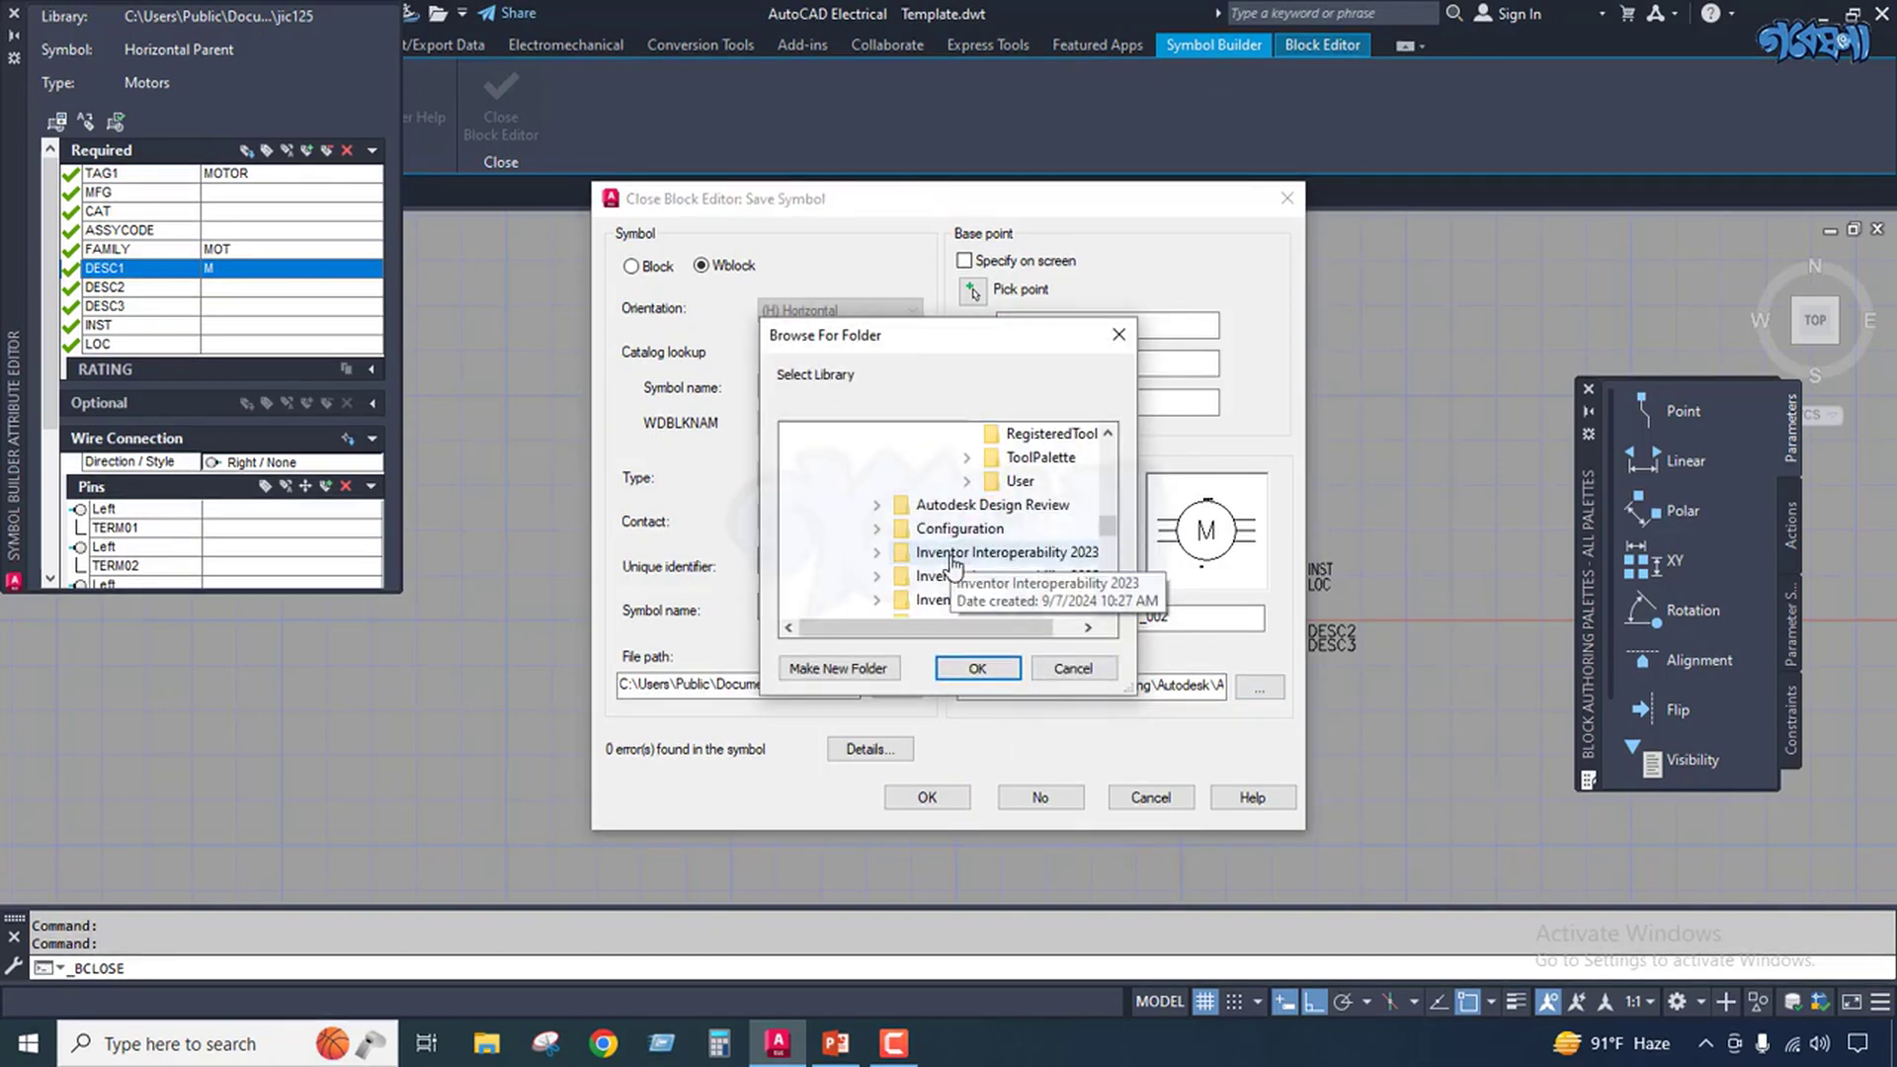
pyautogui.scroll(2, 953, 563)
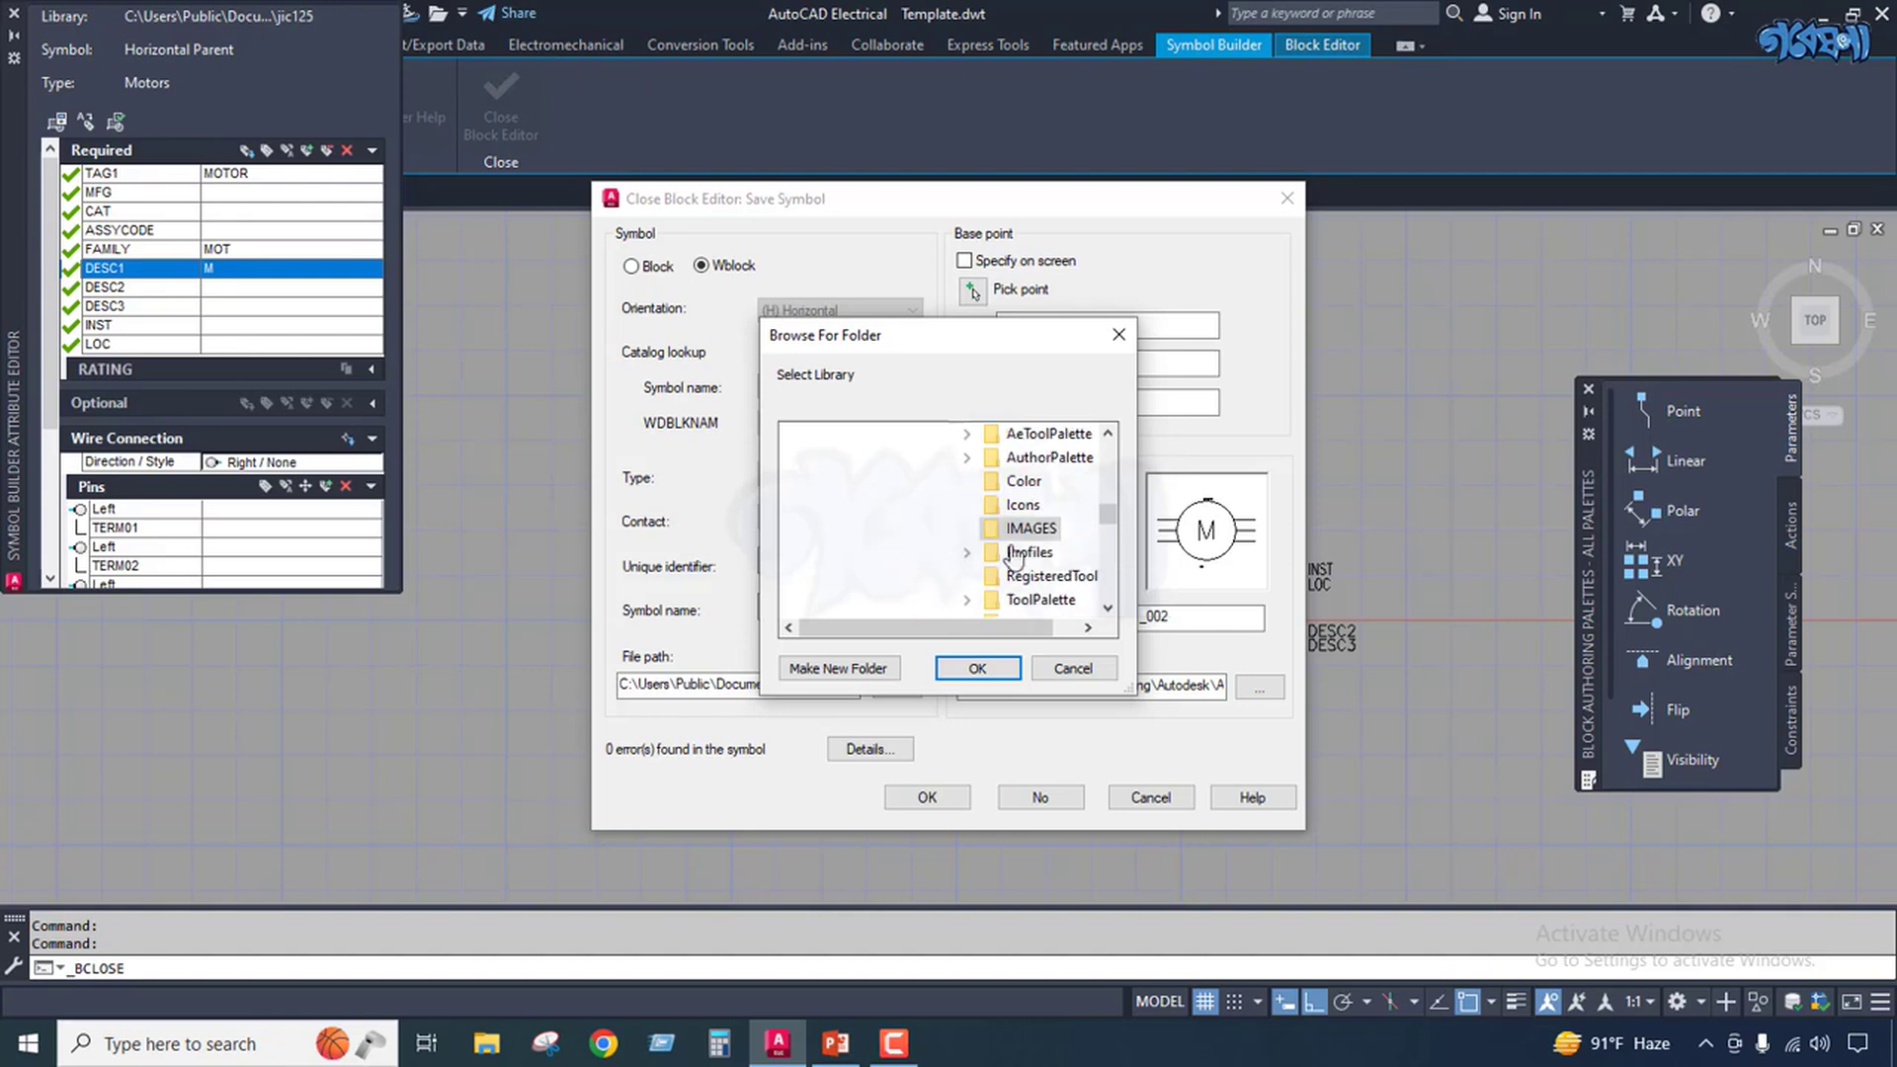
pyautogui.click(1118, 334)
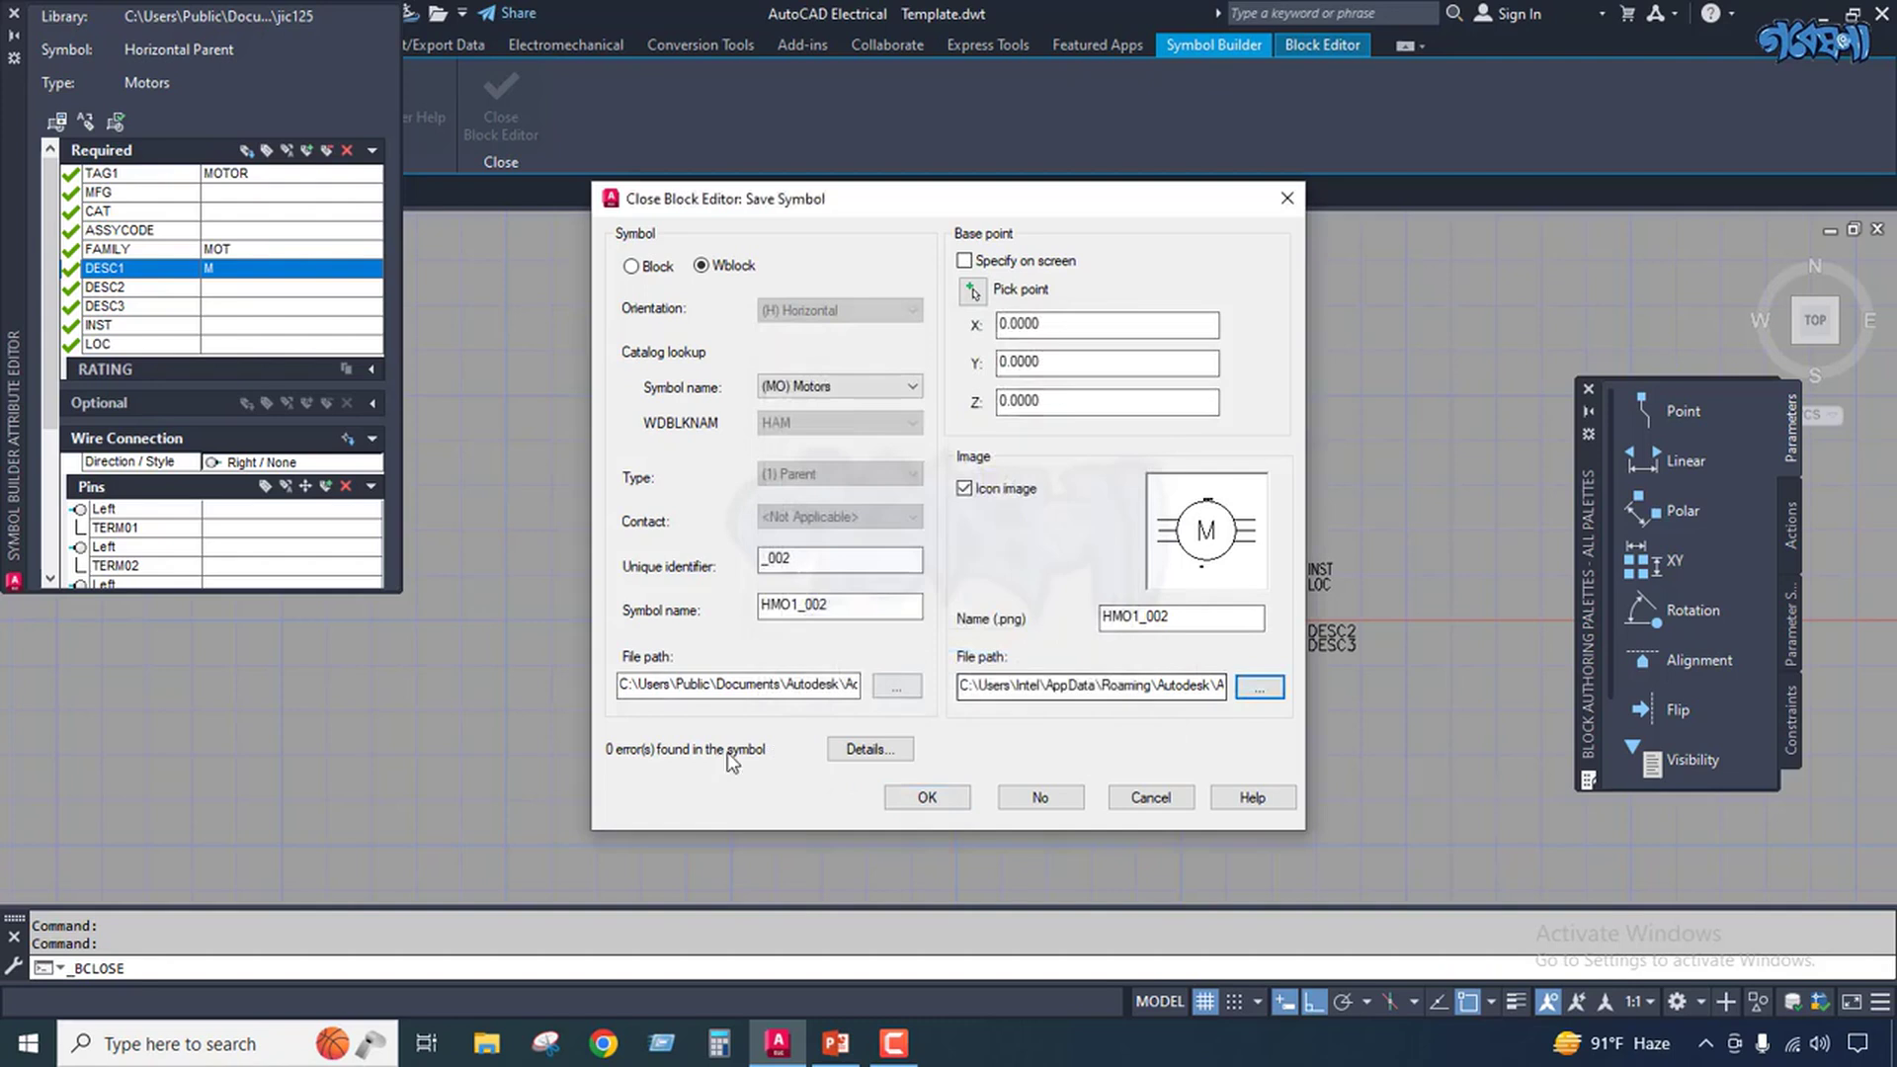
# Save the motor symbol as Wblock HMO1_002, close the block editor and insert the symbol in an empty area of the drawing.
pyautogui.click(922, 804)
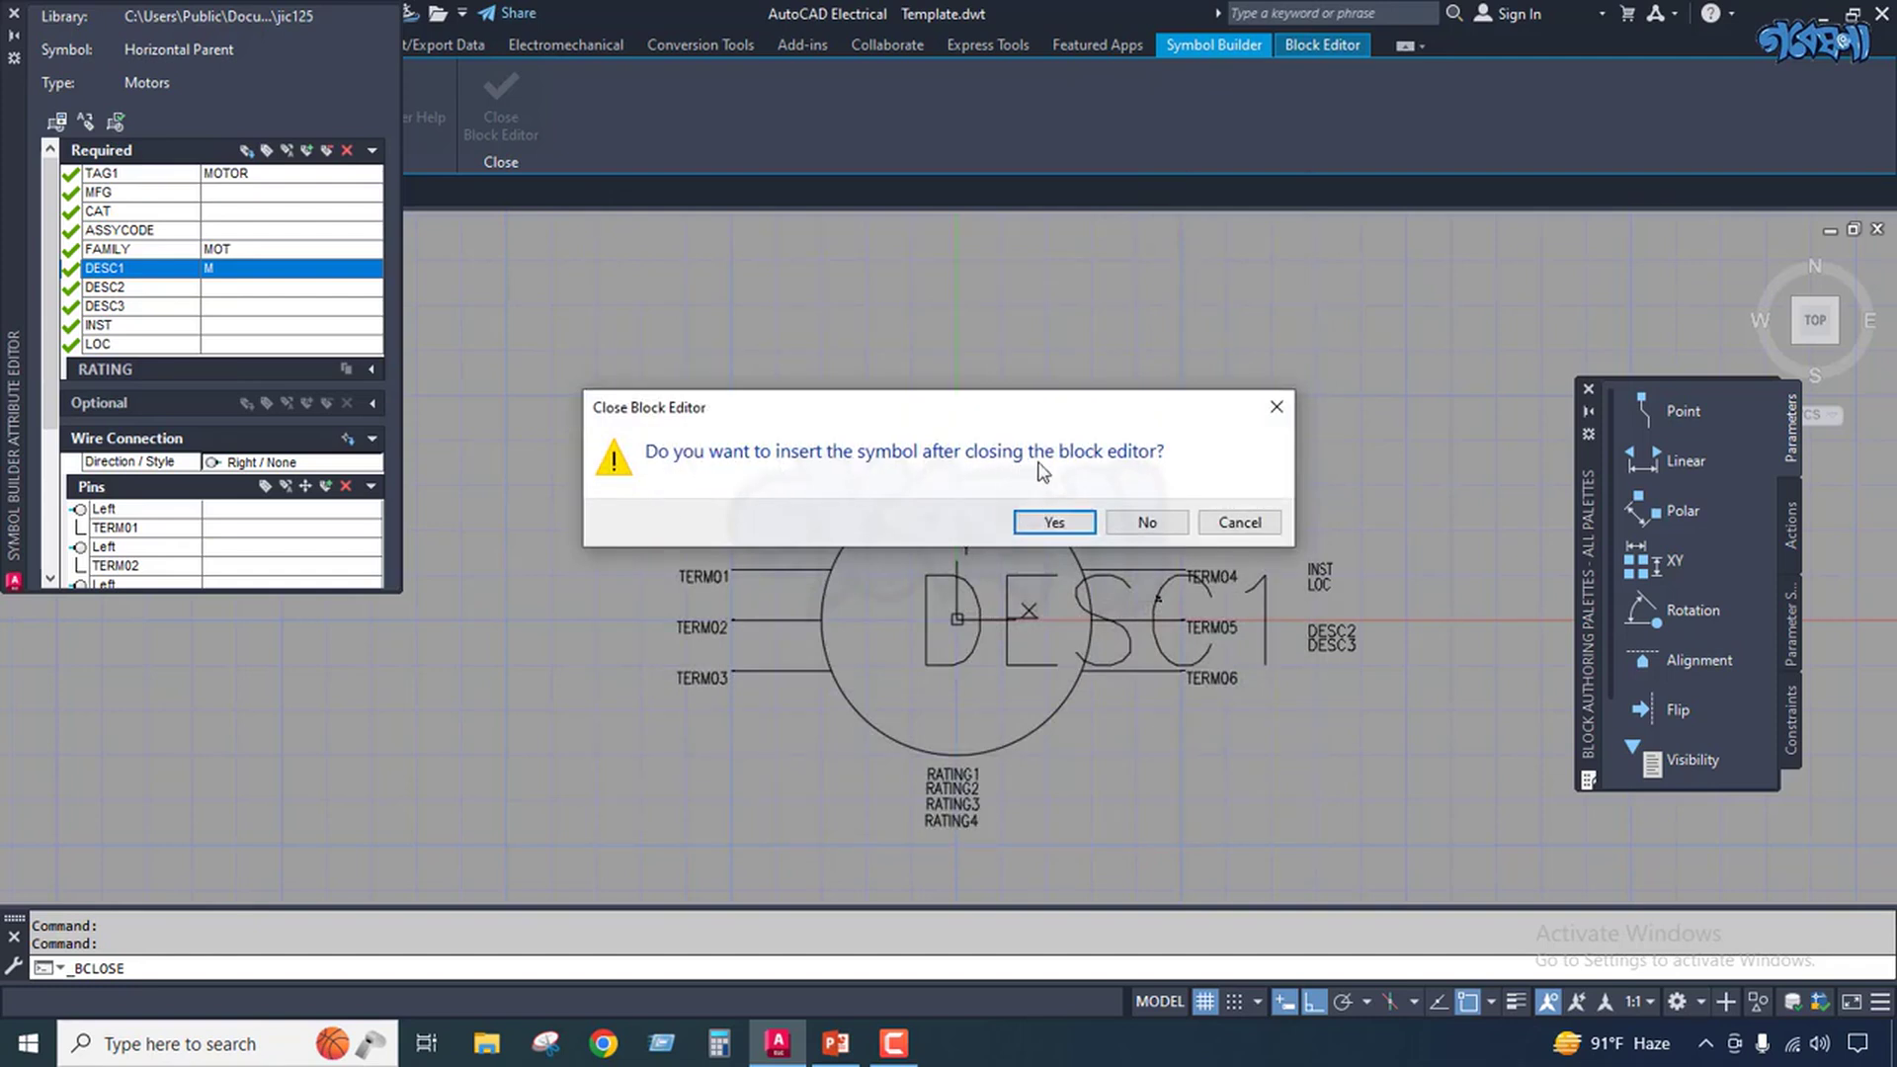
pyautogui.click(1051, 523)
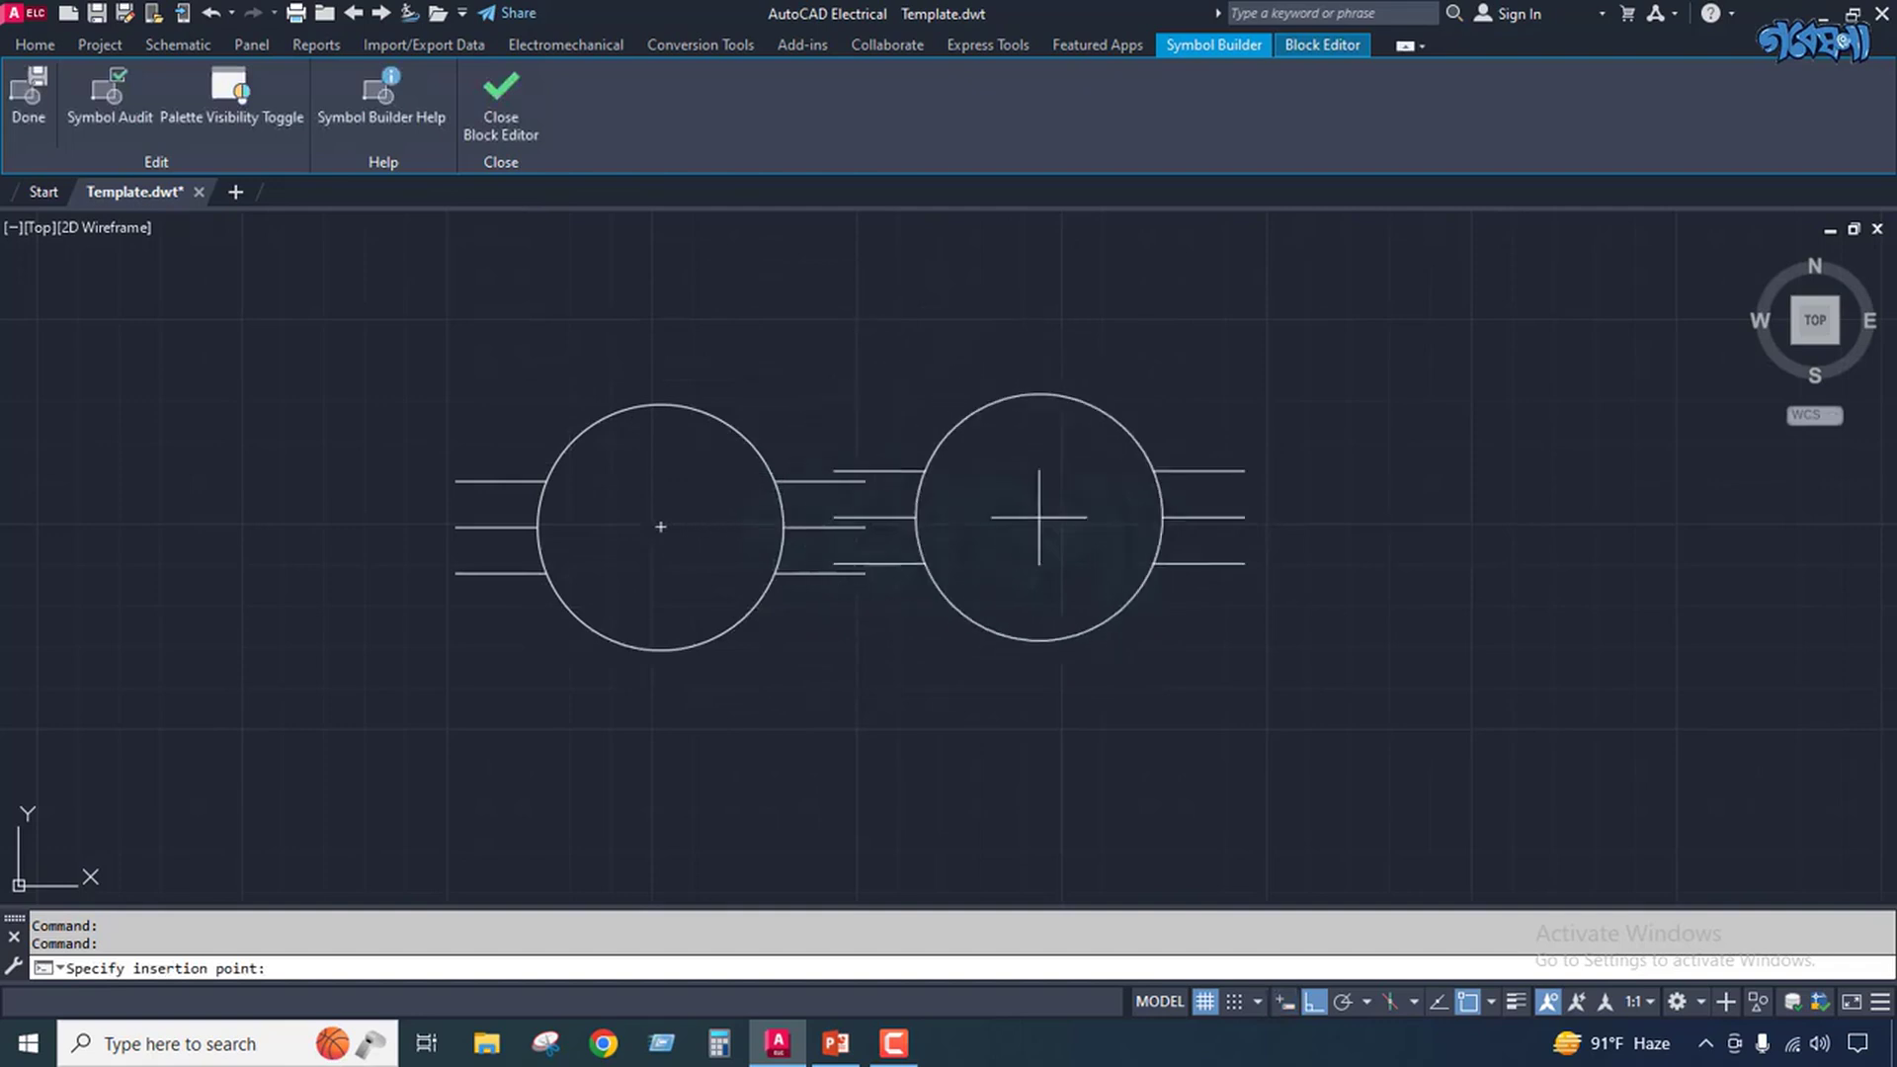
pyautogui.scroll(-4, 806, 657)
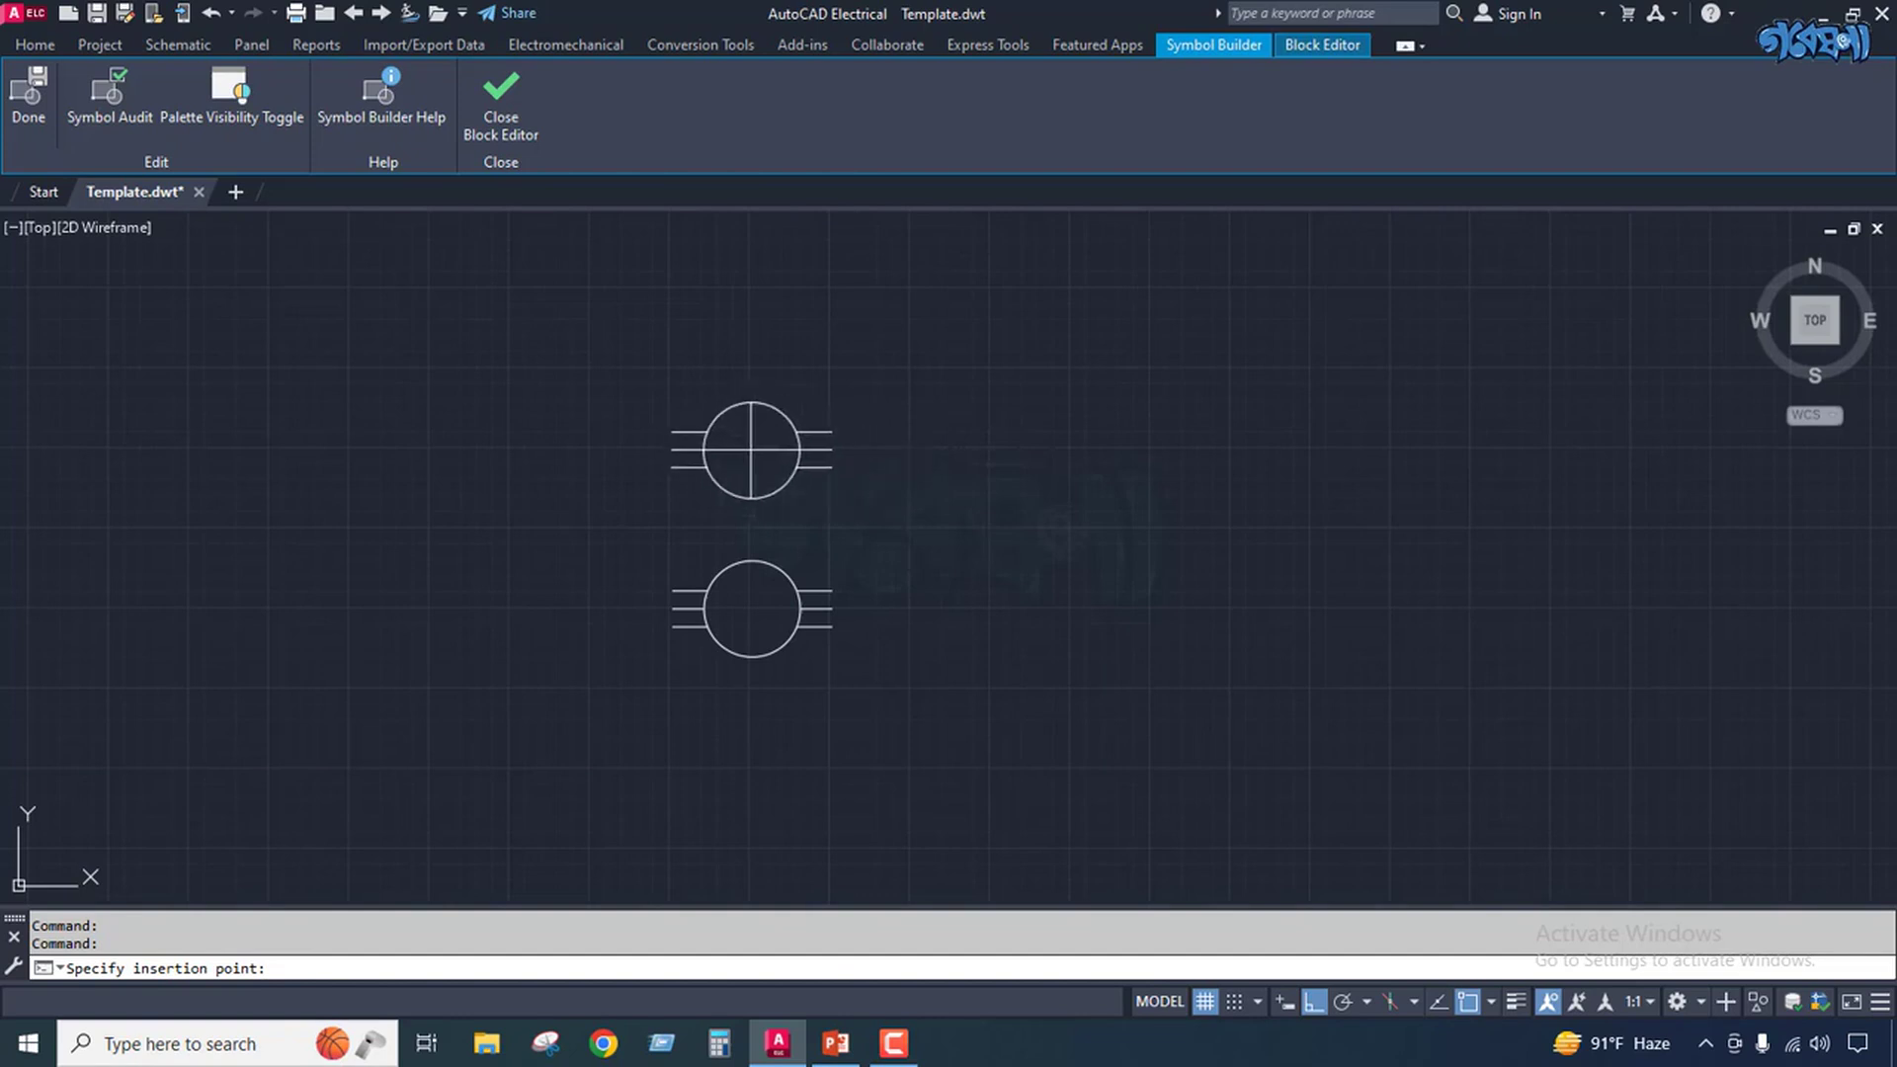
pyautogui.scroll(-3, 873, 440)
pyautogui.click(554, 571)
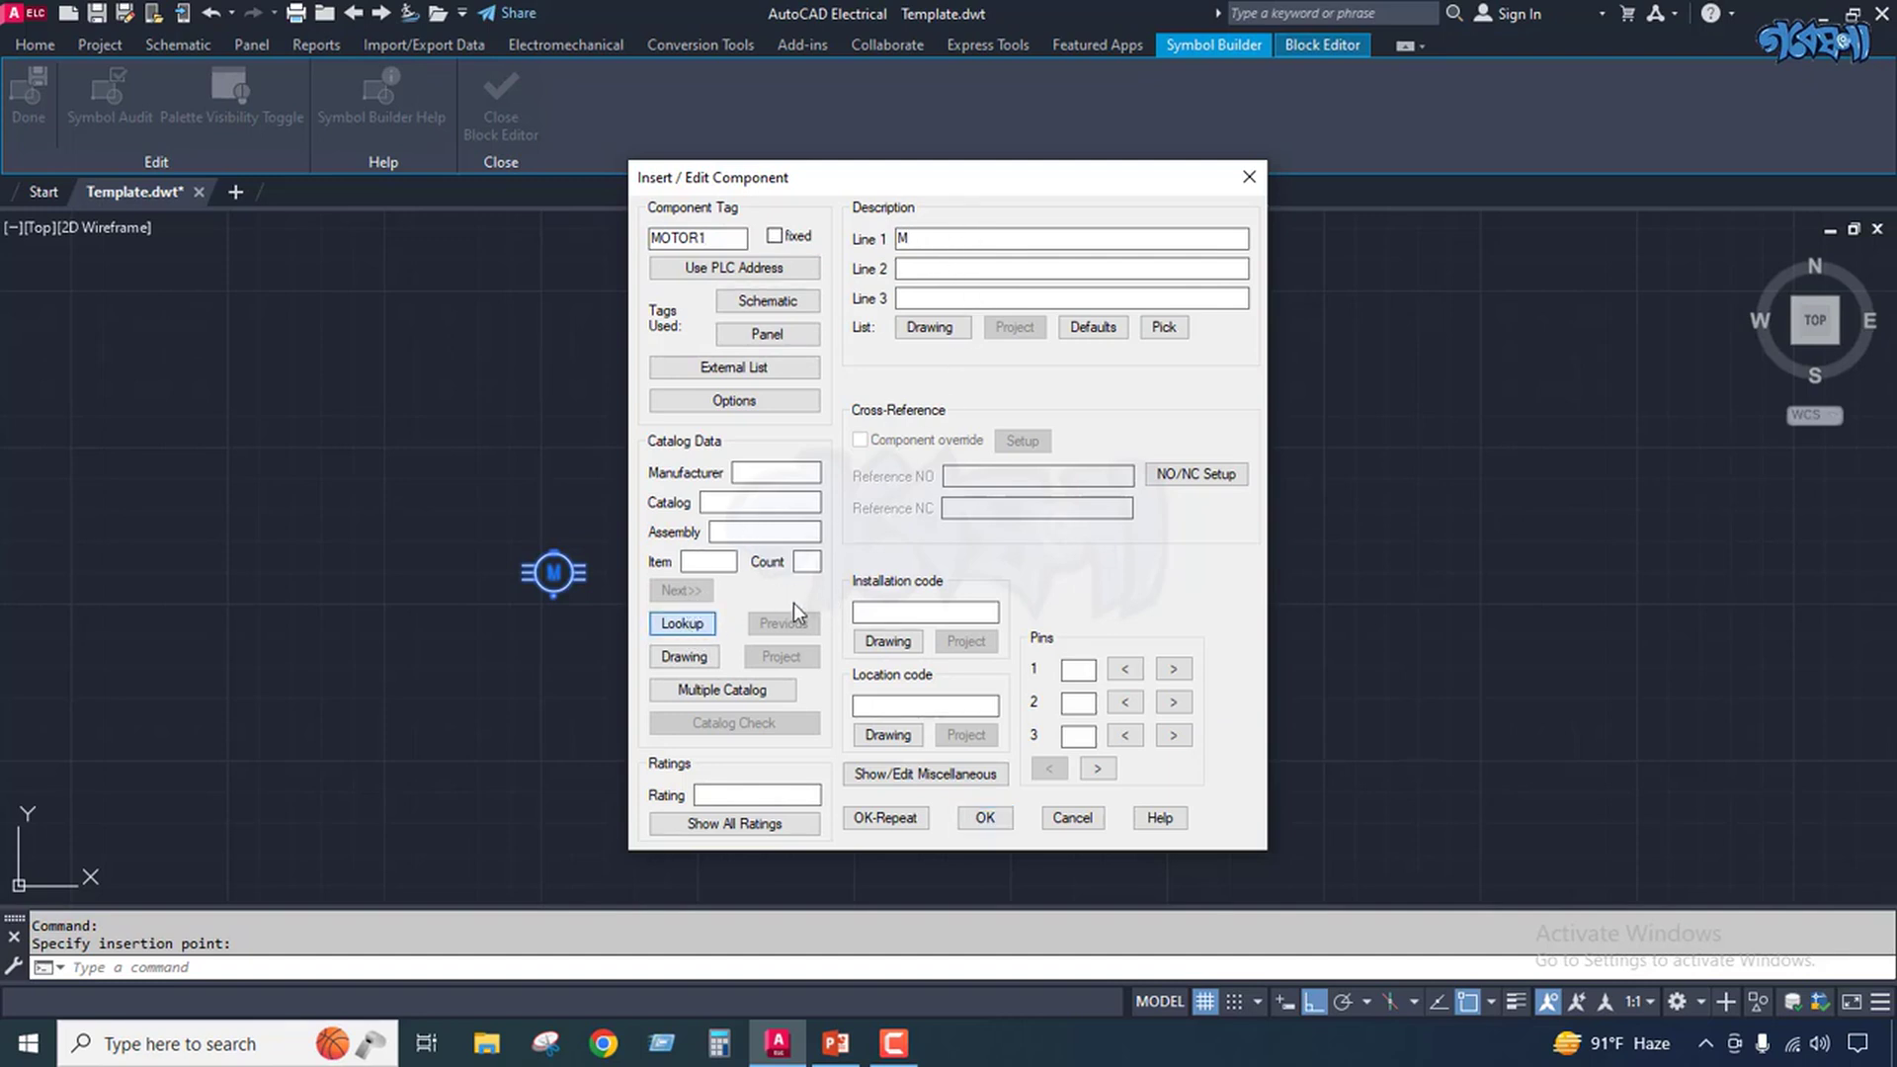
# Assign the AB 2HP AC motor catalog entry 1329RS-ZA00236VNC-DH to component MOTOR1 and map the symbol to that catalog number.
pyautogui.click(682, 623)
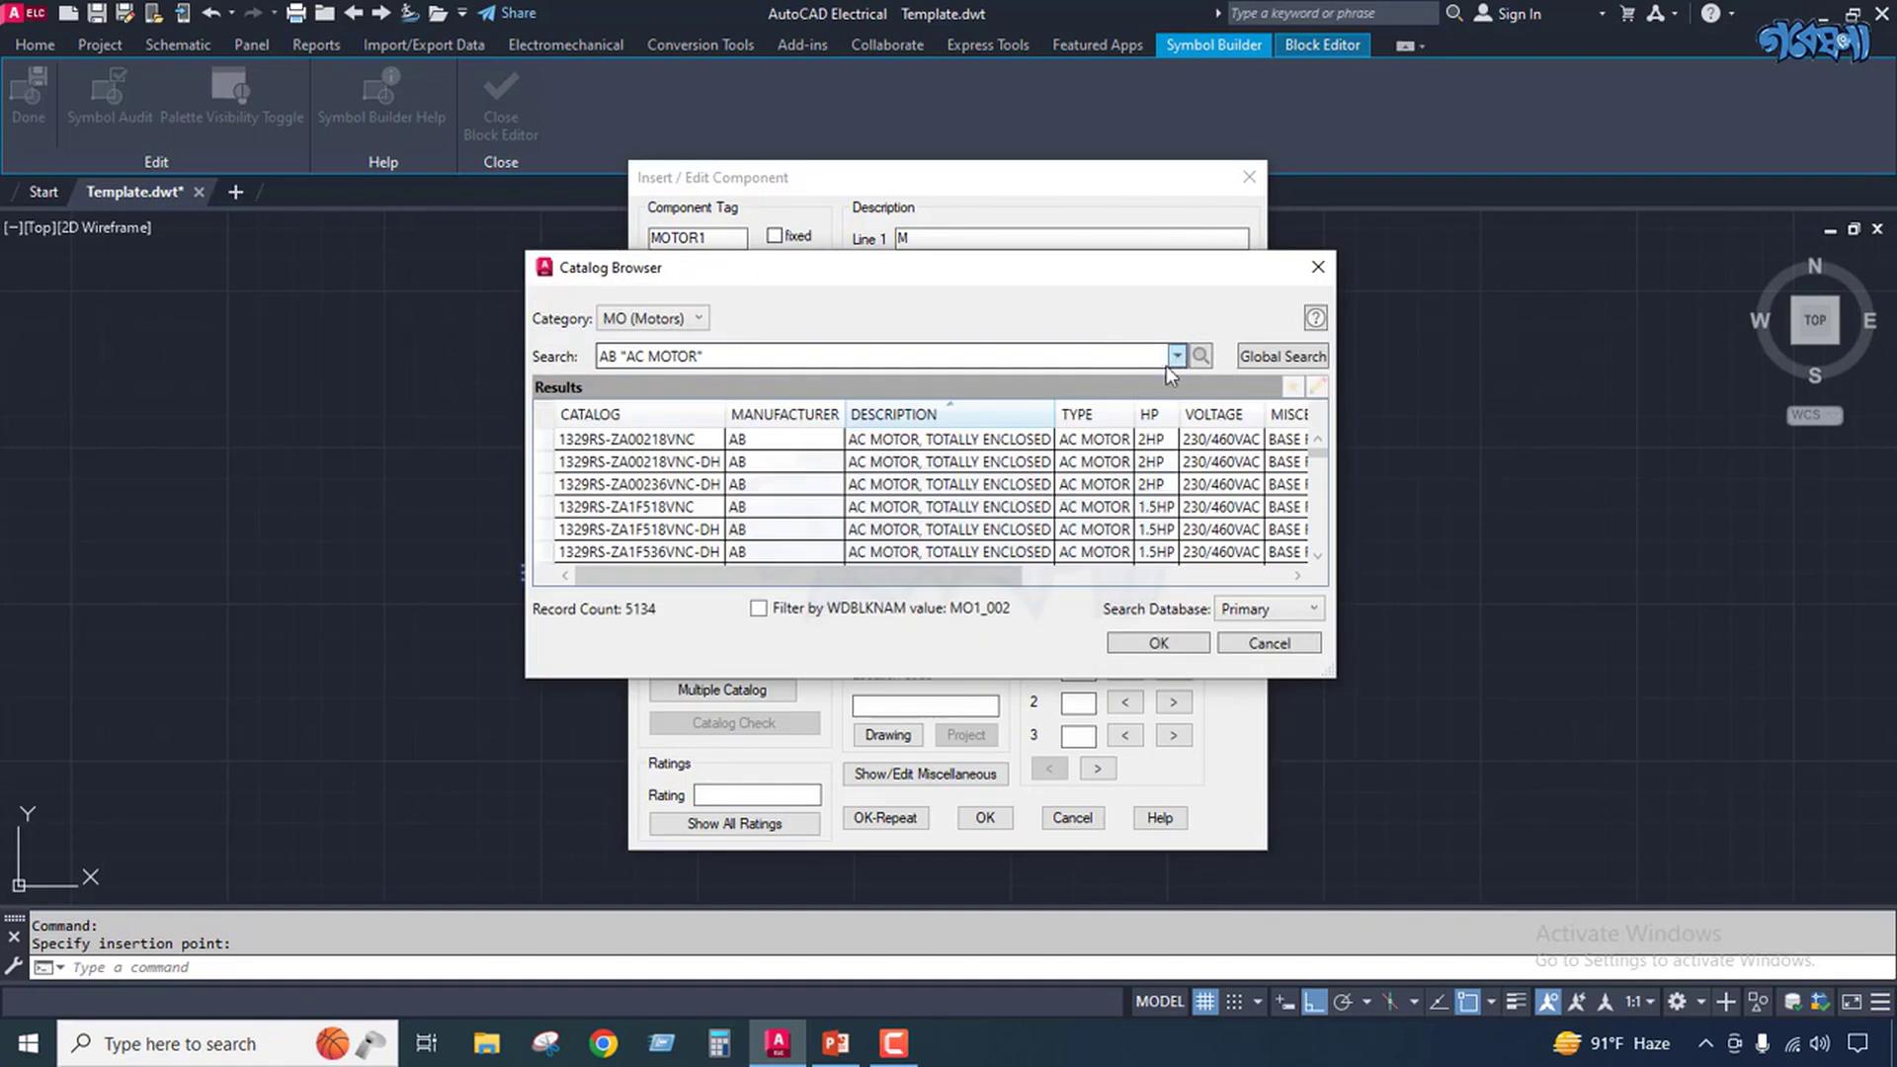
pyautogui.click(927, 486)
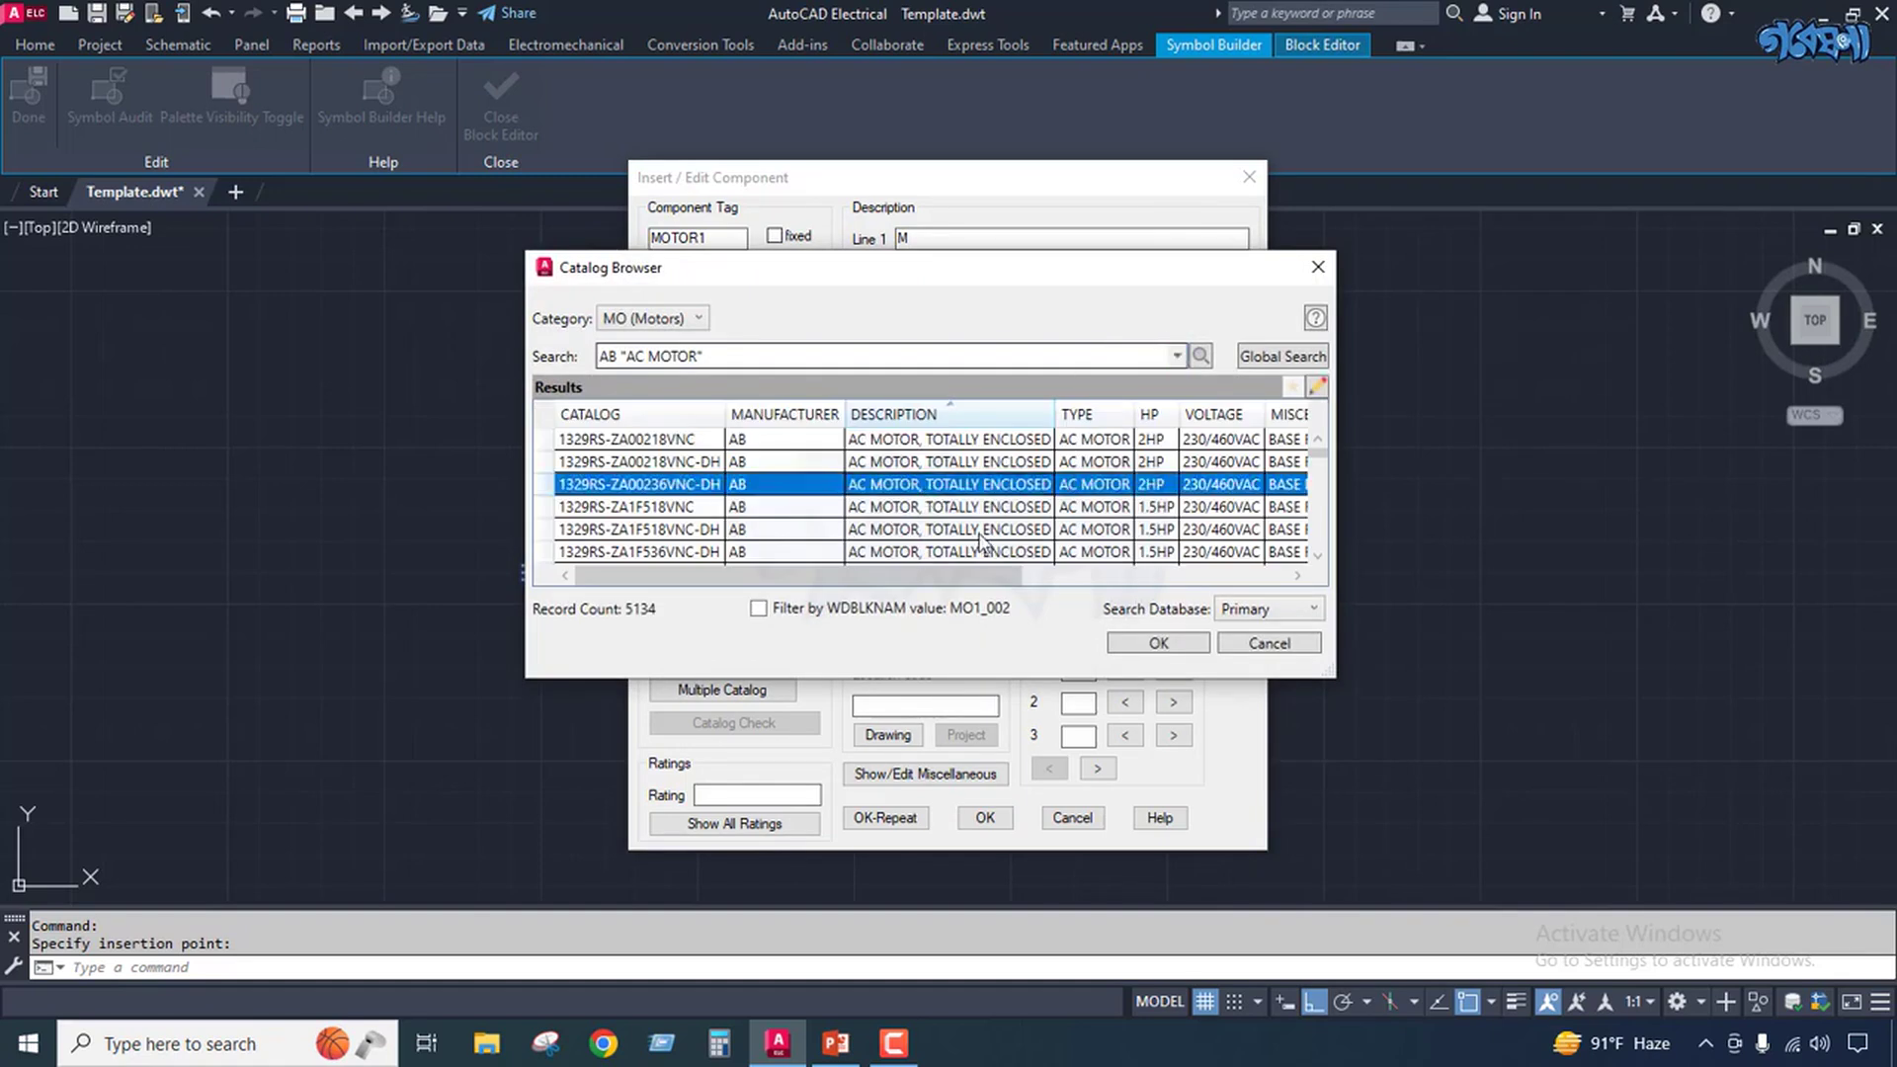
pyautogui.click(1158, 644)
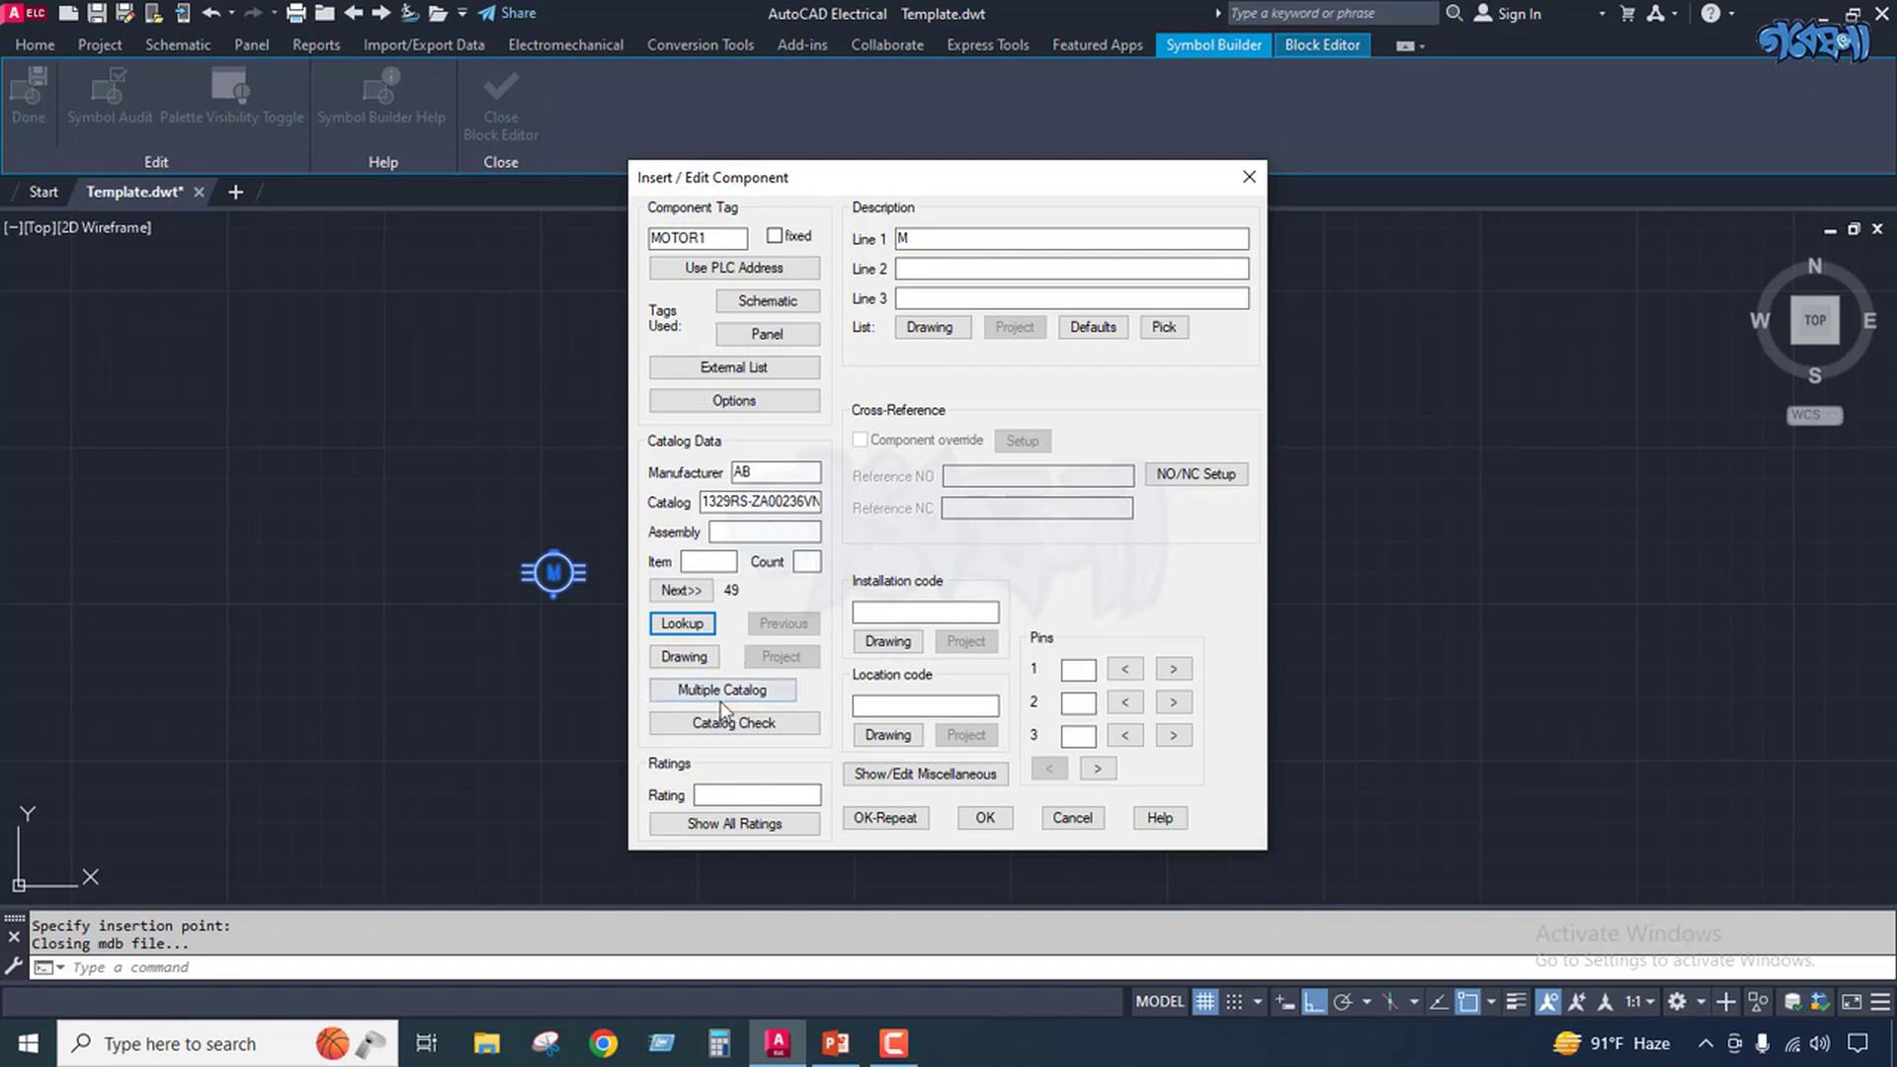
pyautogui.click(739, 794)
pyautogui.click(1001, 822)
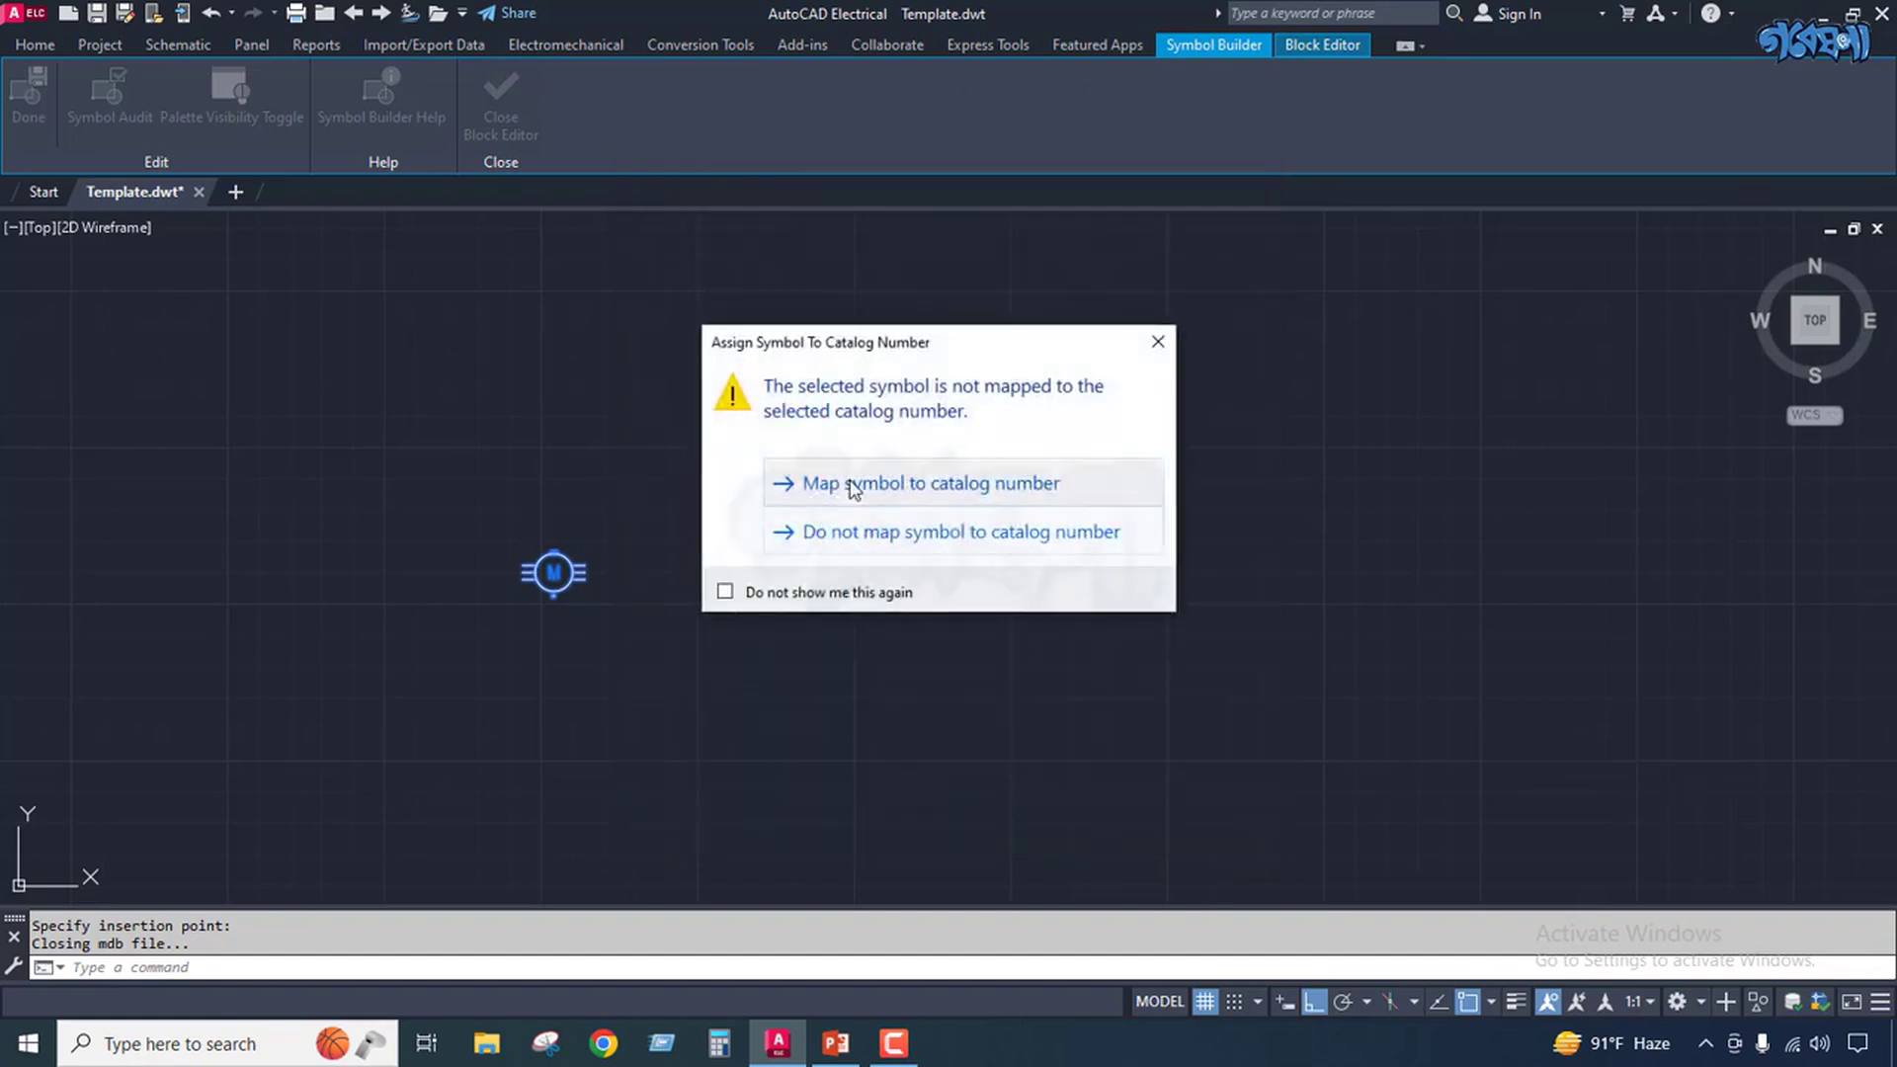
pyautogui.click(846, 485)
# Examine the inserted motor symbol's tag, M description, rating texts, terminal lines and attribute positions up close.
pyautogui.scroll(4, 548, 571)
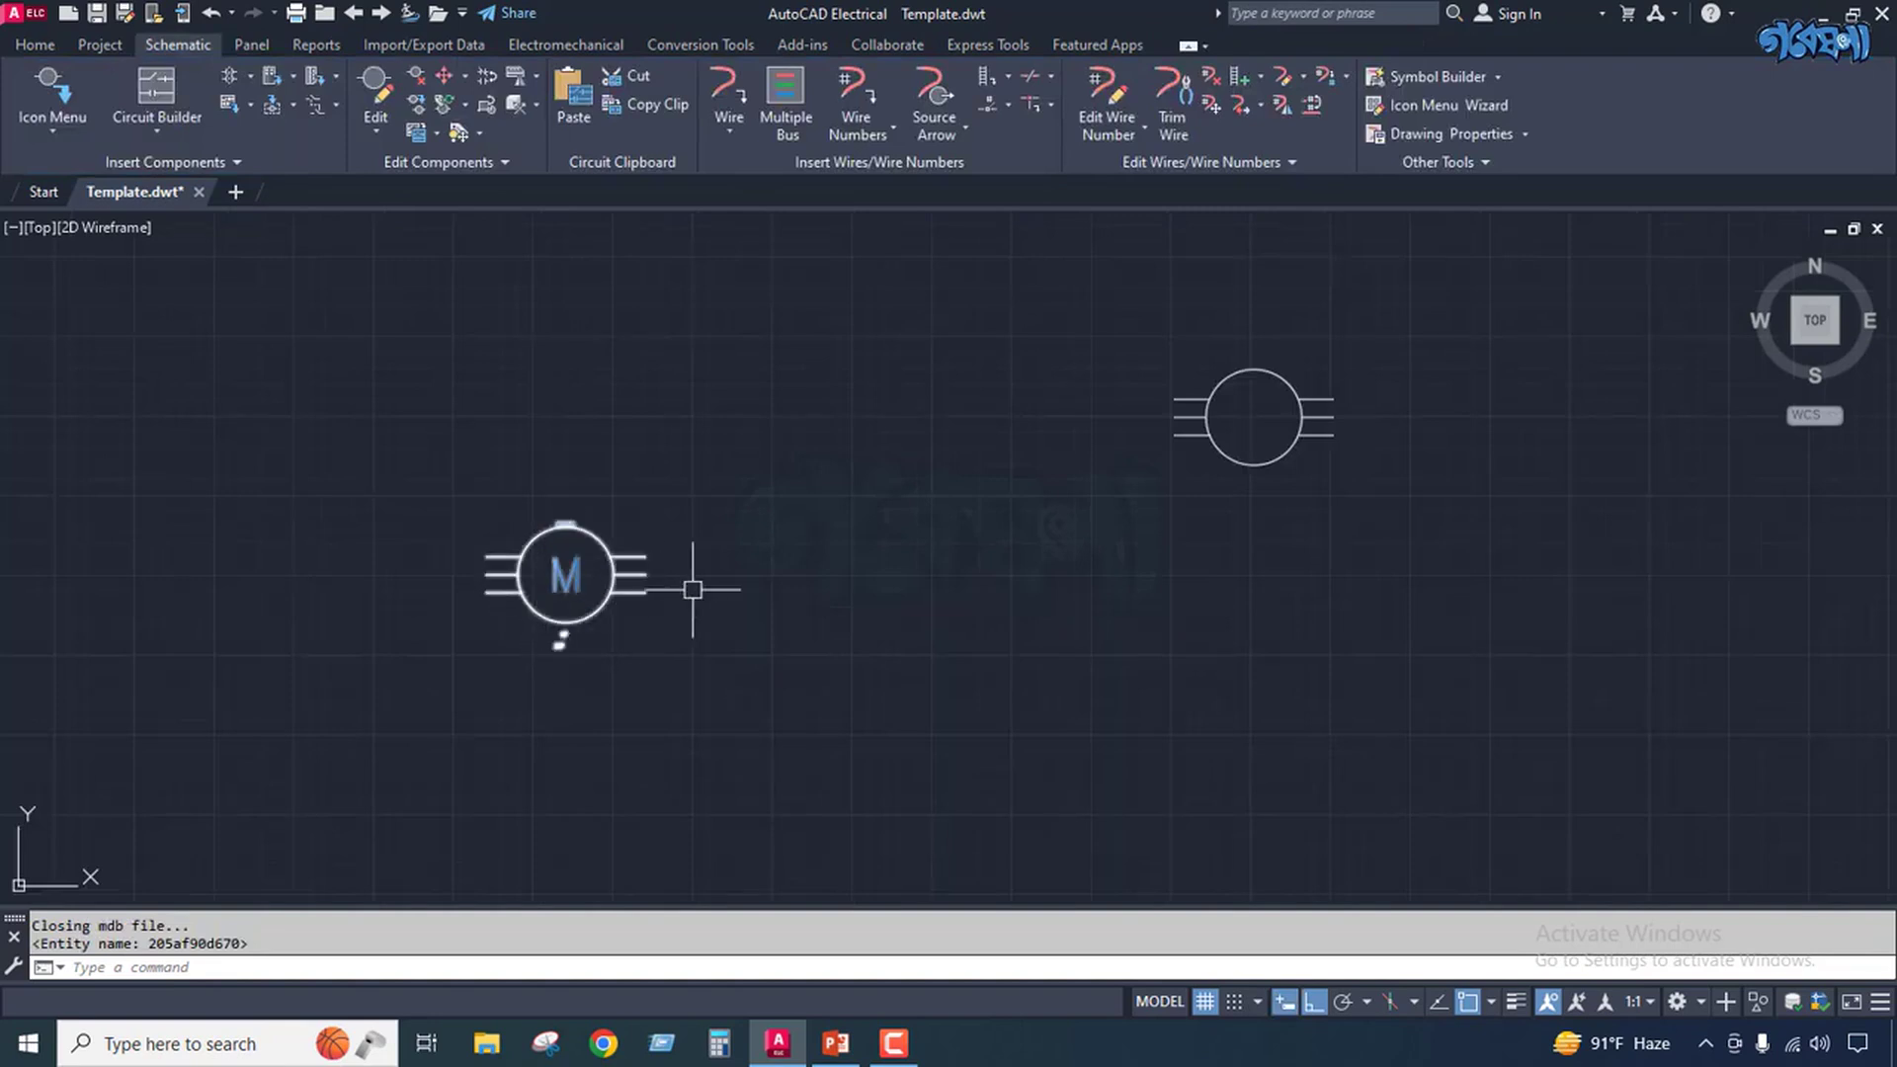
pyautogui.scroll(8, 555, 539)
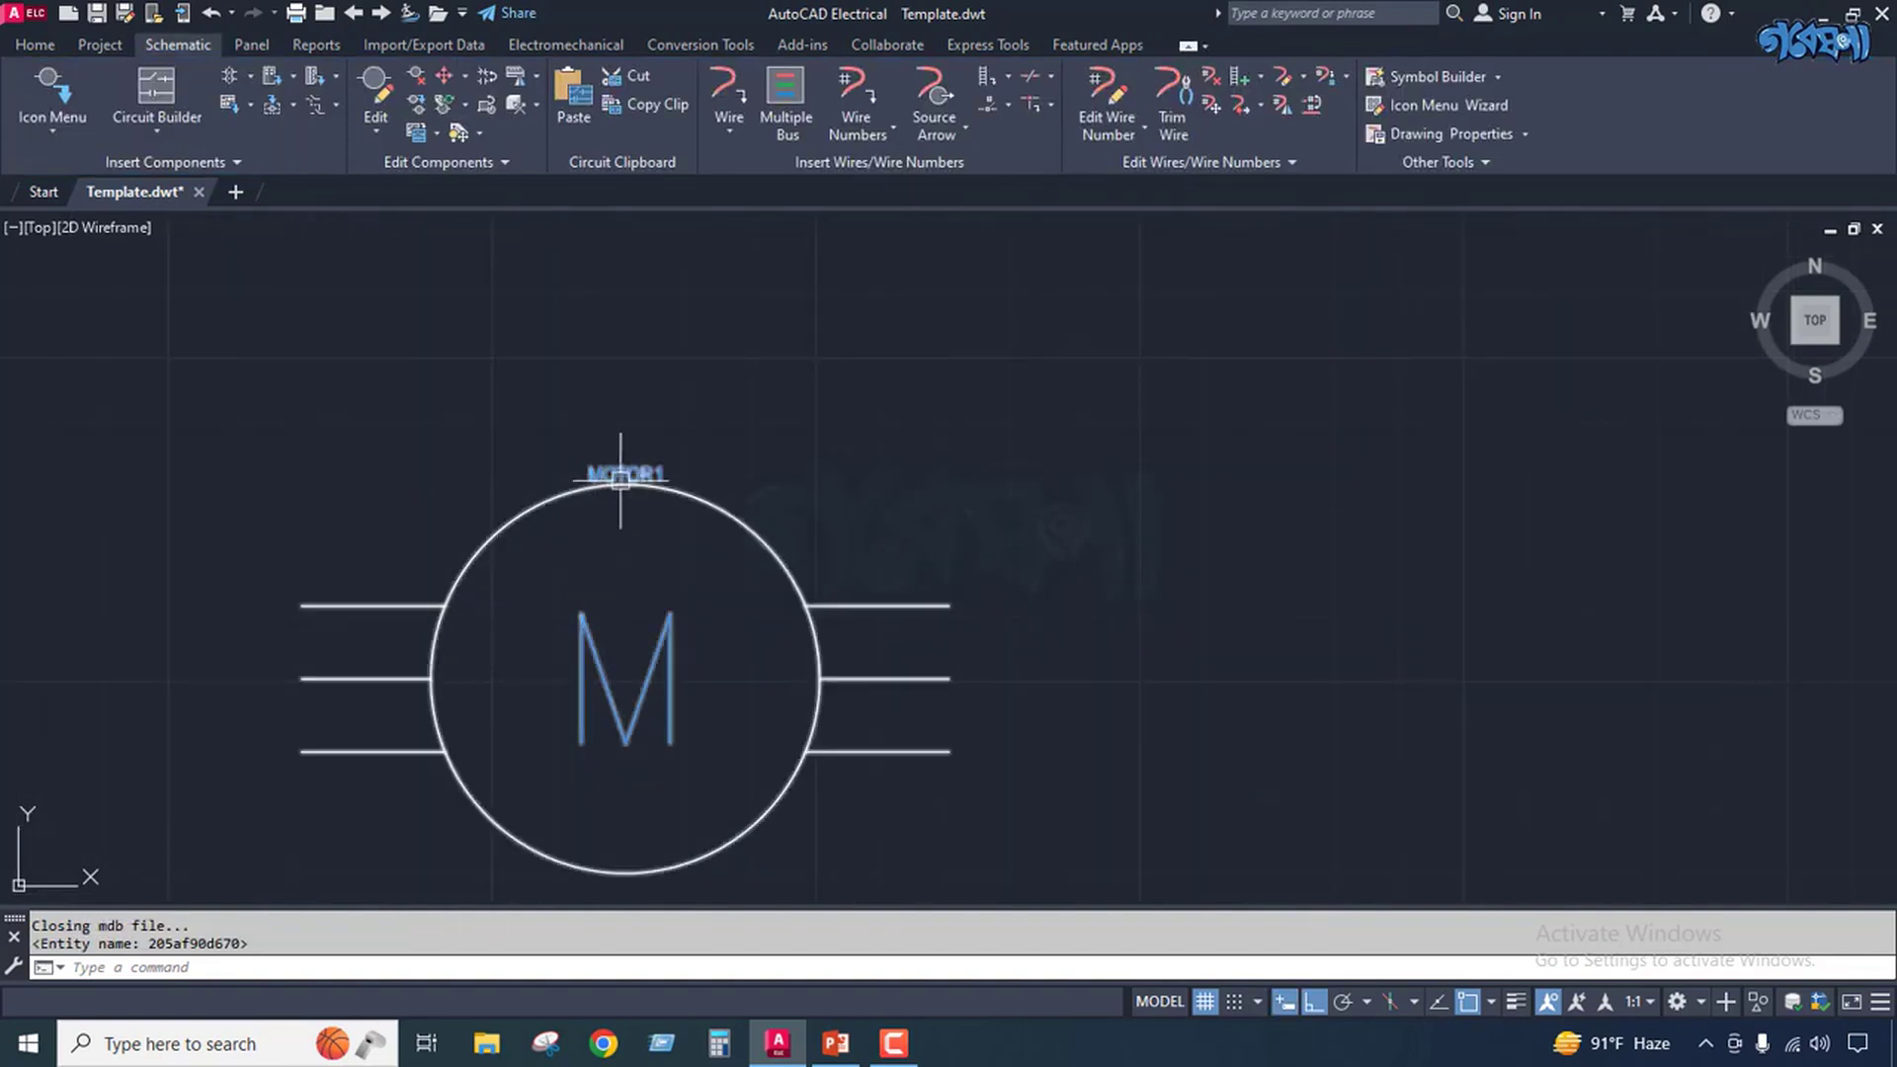
pyautogui.scroll(-4, 656, 423)
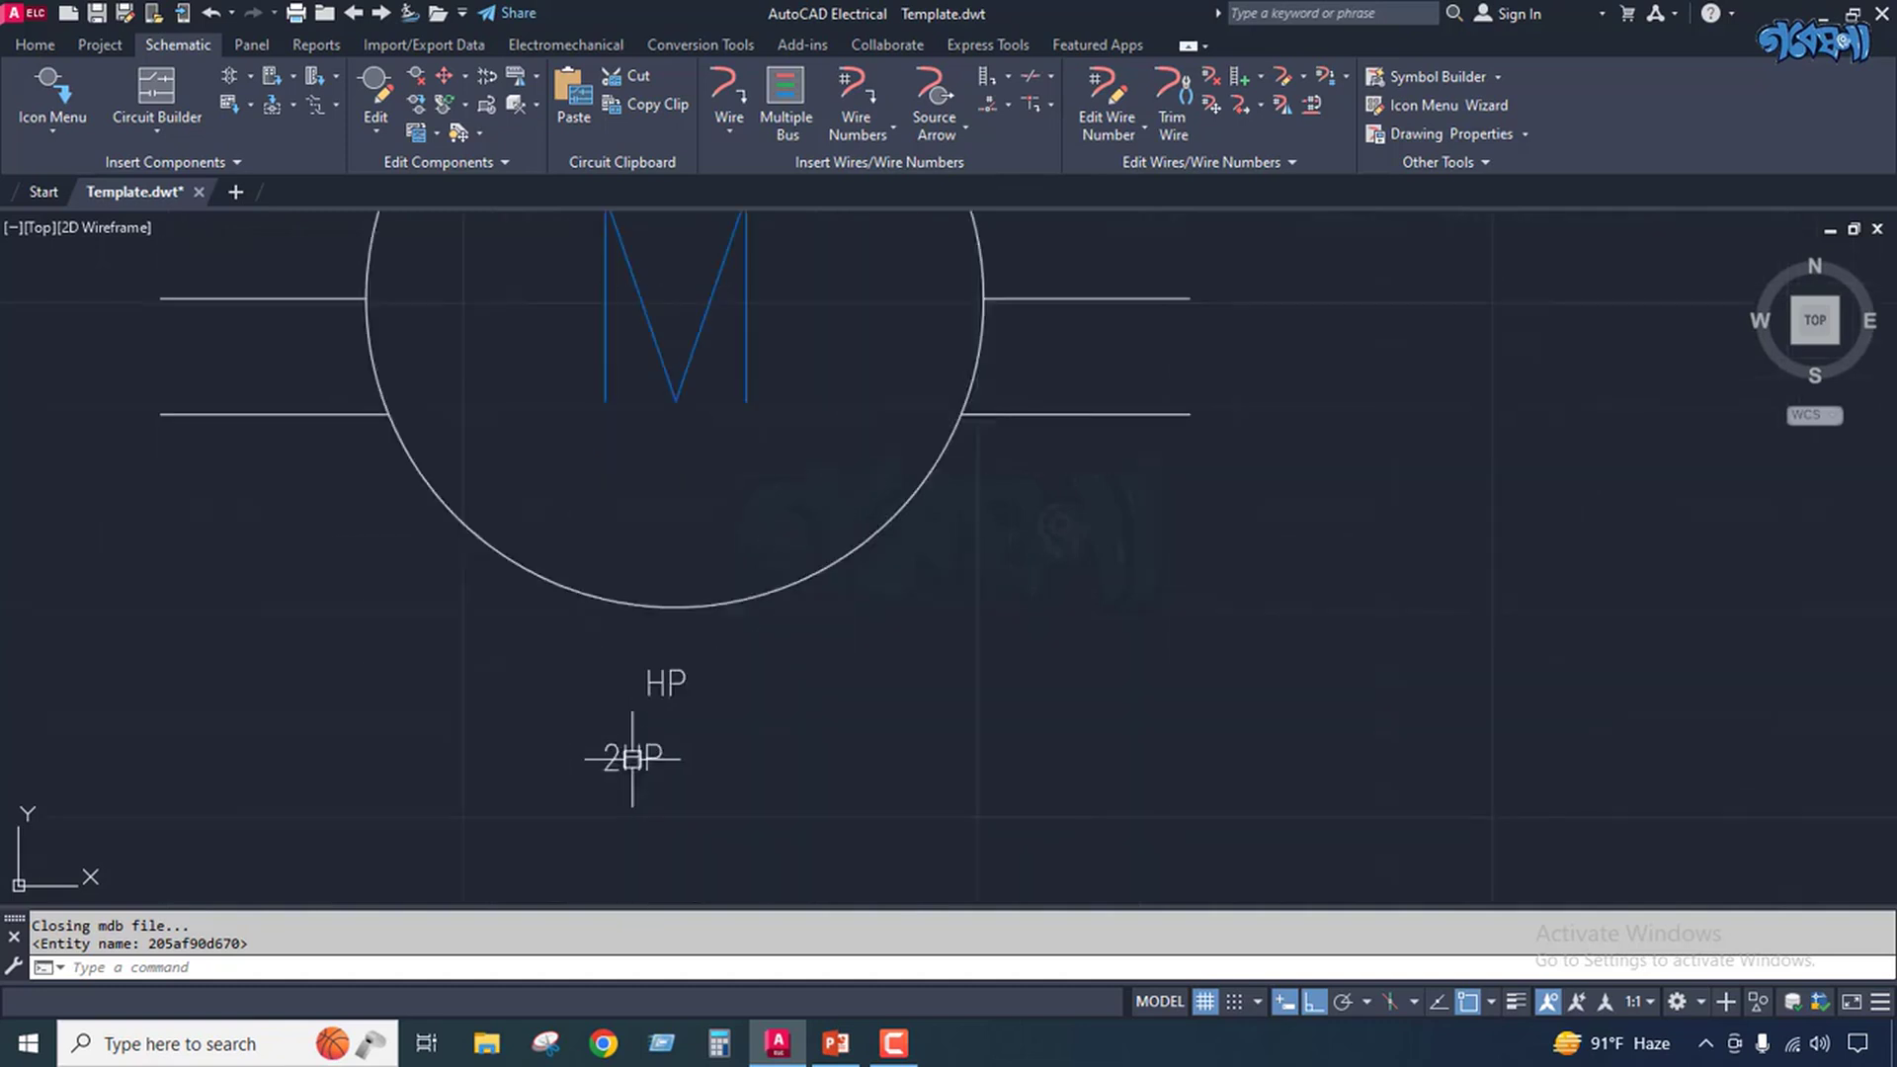
pyautogui.scroll(4, 632, 758)
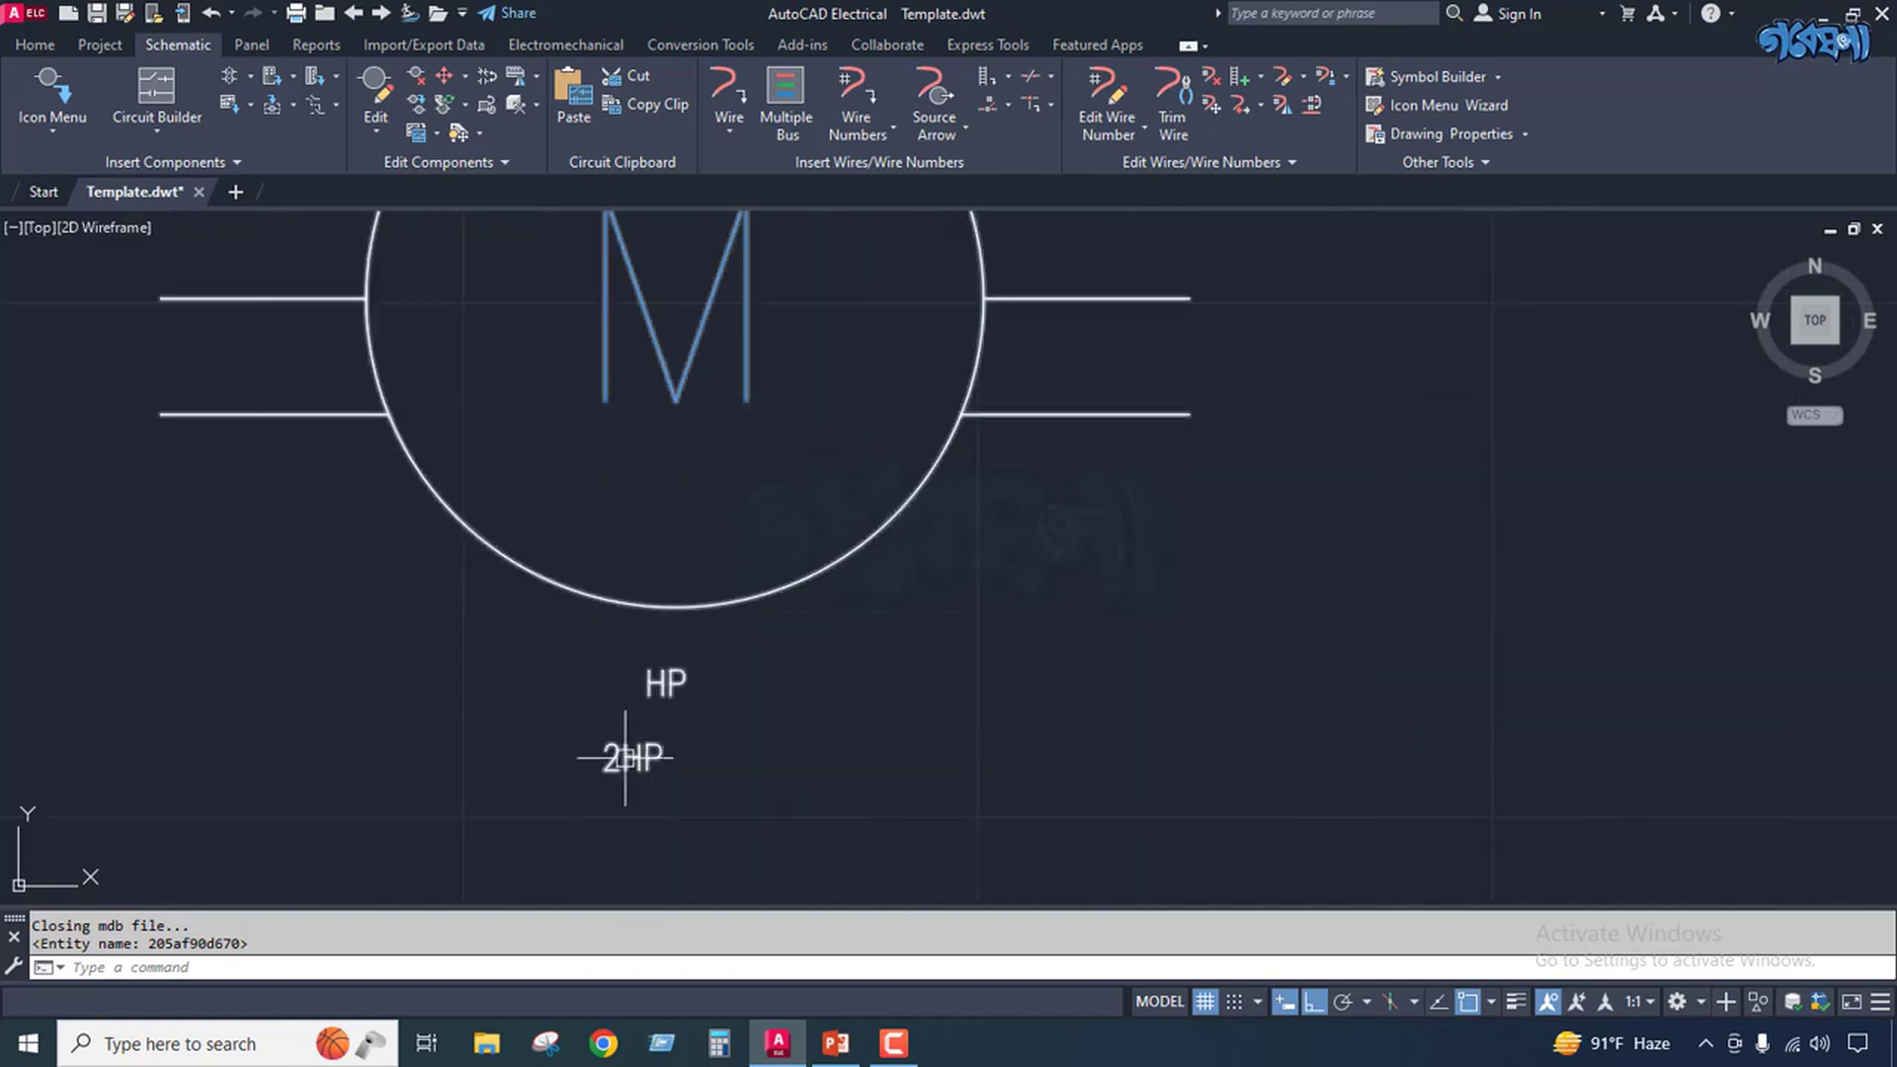
pyautogui.click(663, 680)
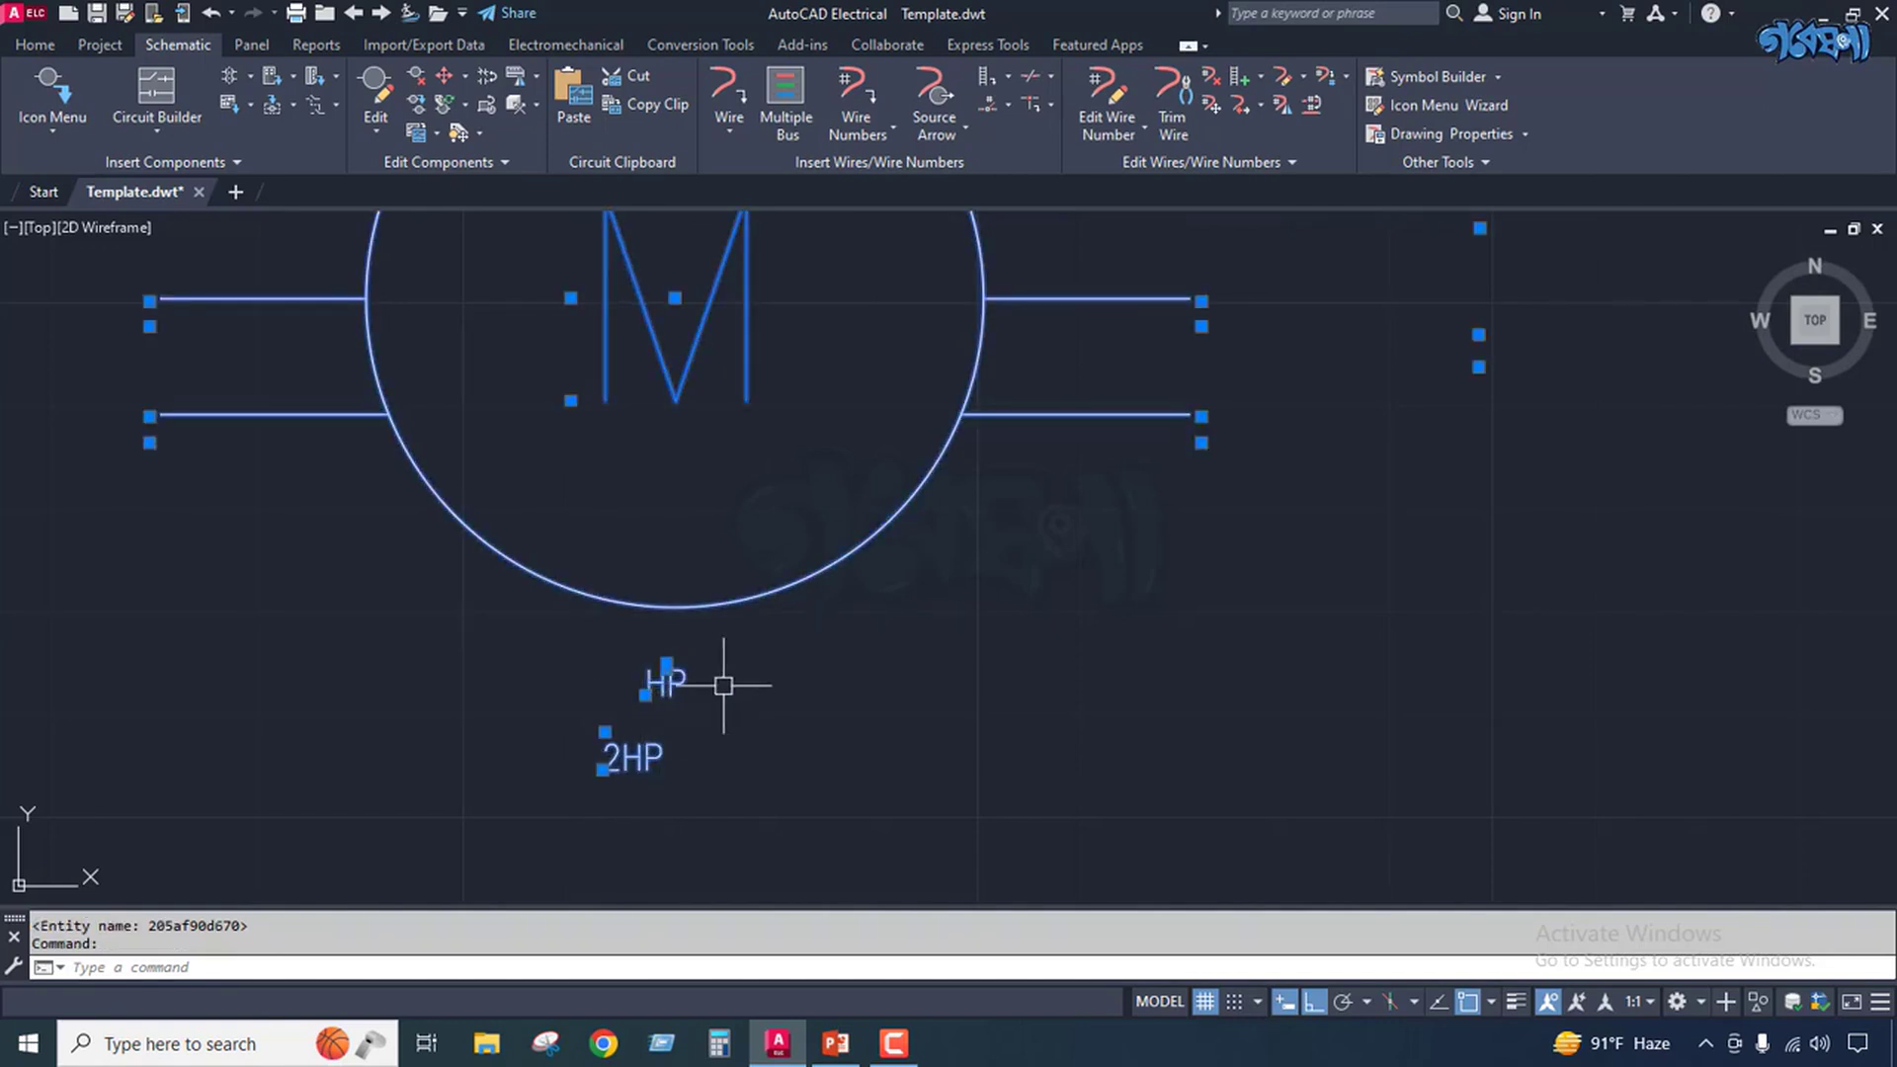
pyautogui.press('Escape')
pyautogui.scroll(-5, 676, 736)
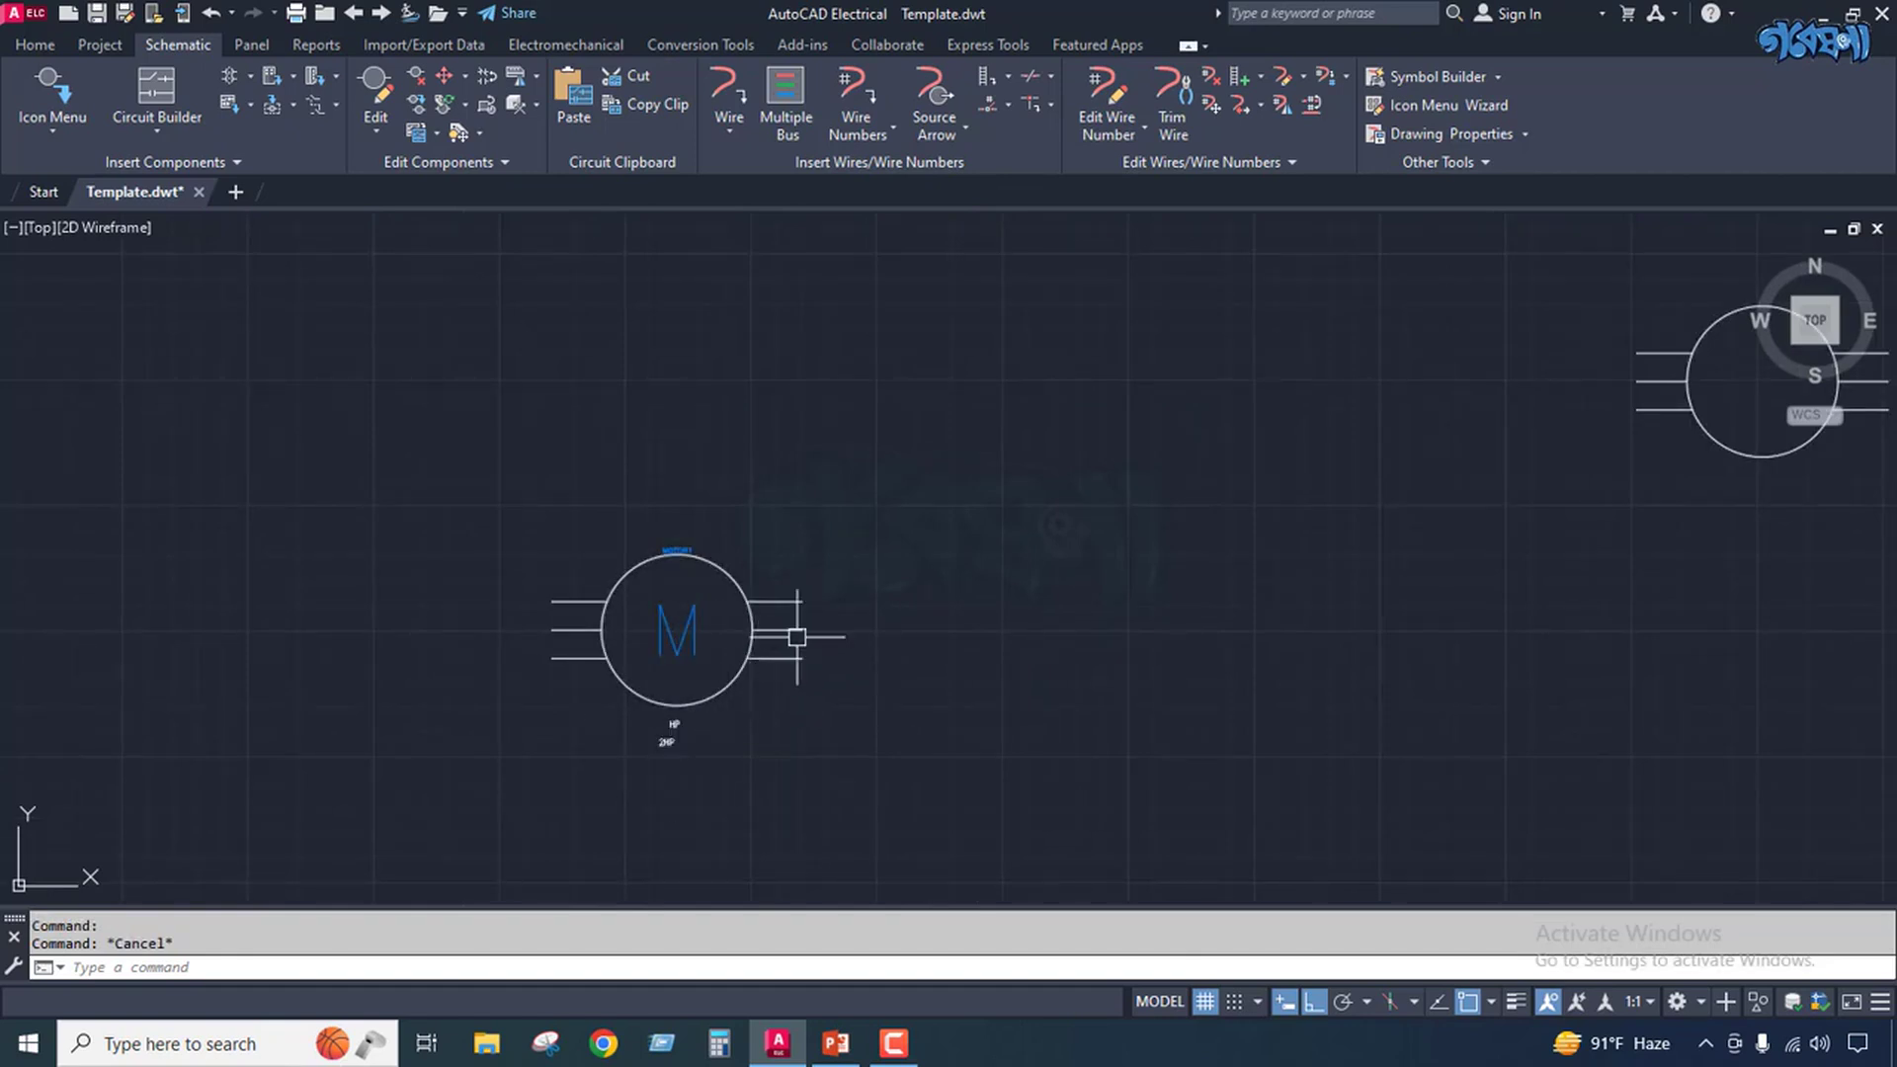
pyautogui.scroll(4, 690, 615)
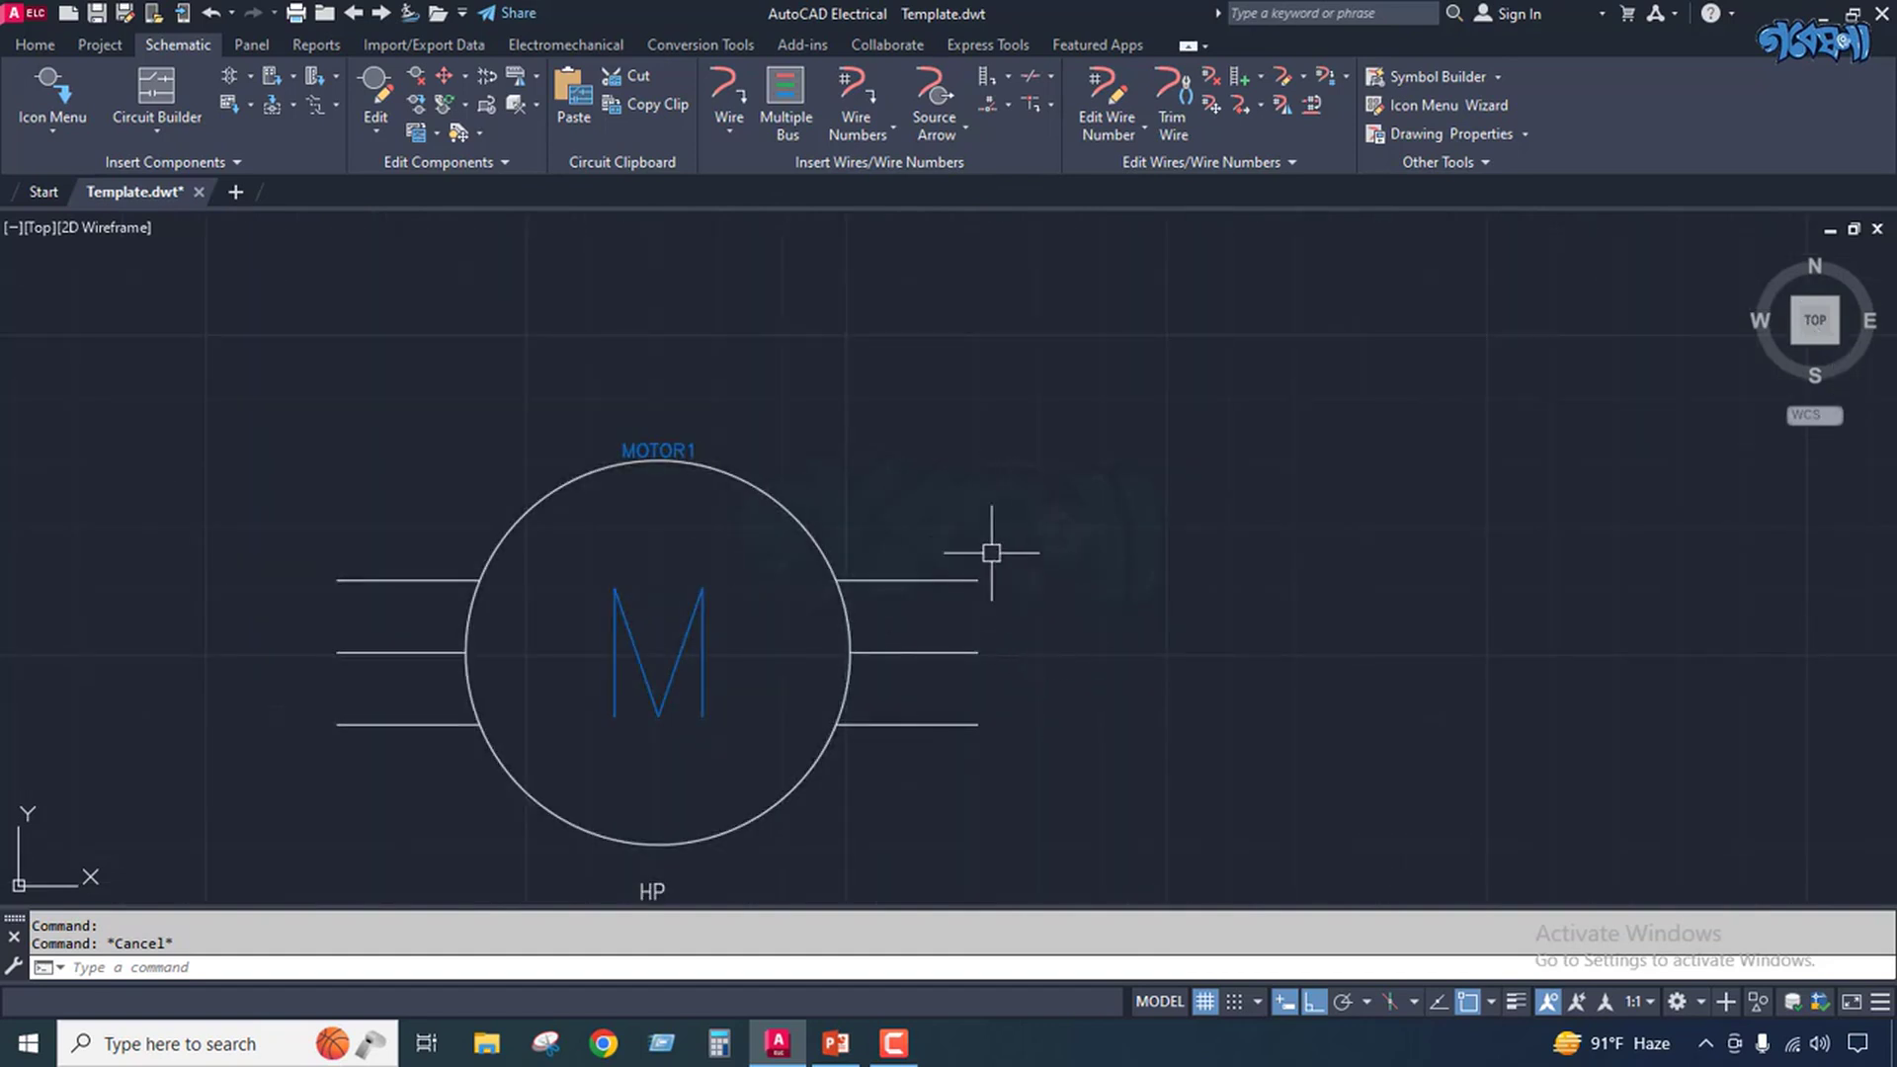
pyautogui.scroll(-4, 978, 541)
pyautogui.scroll(4, 871, 491)
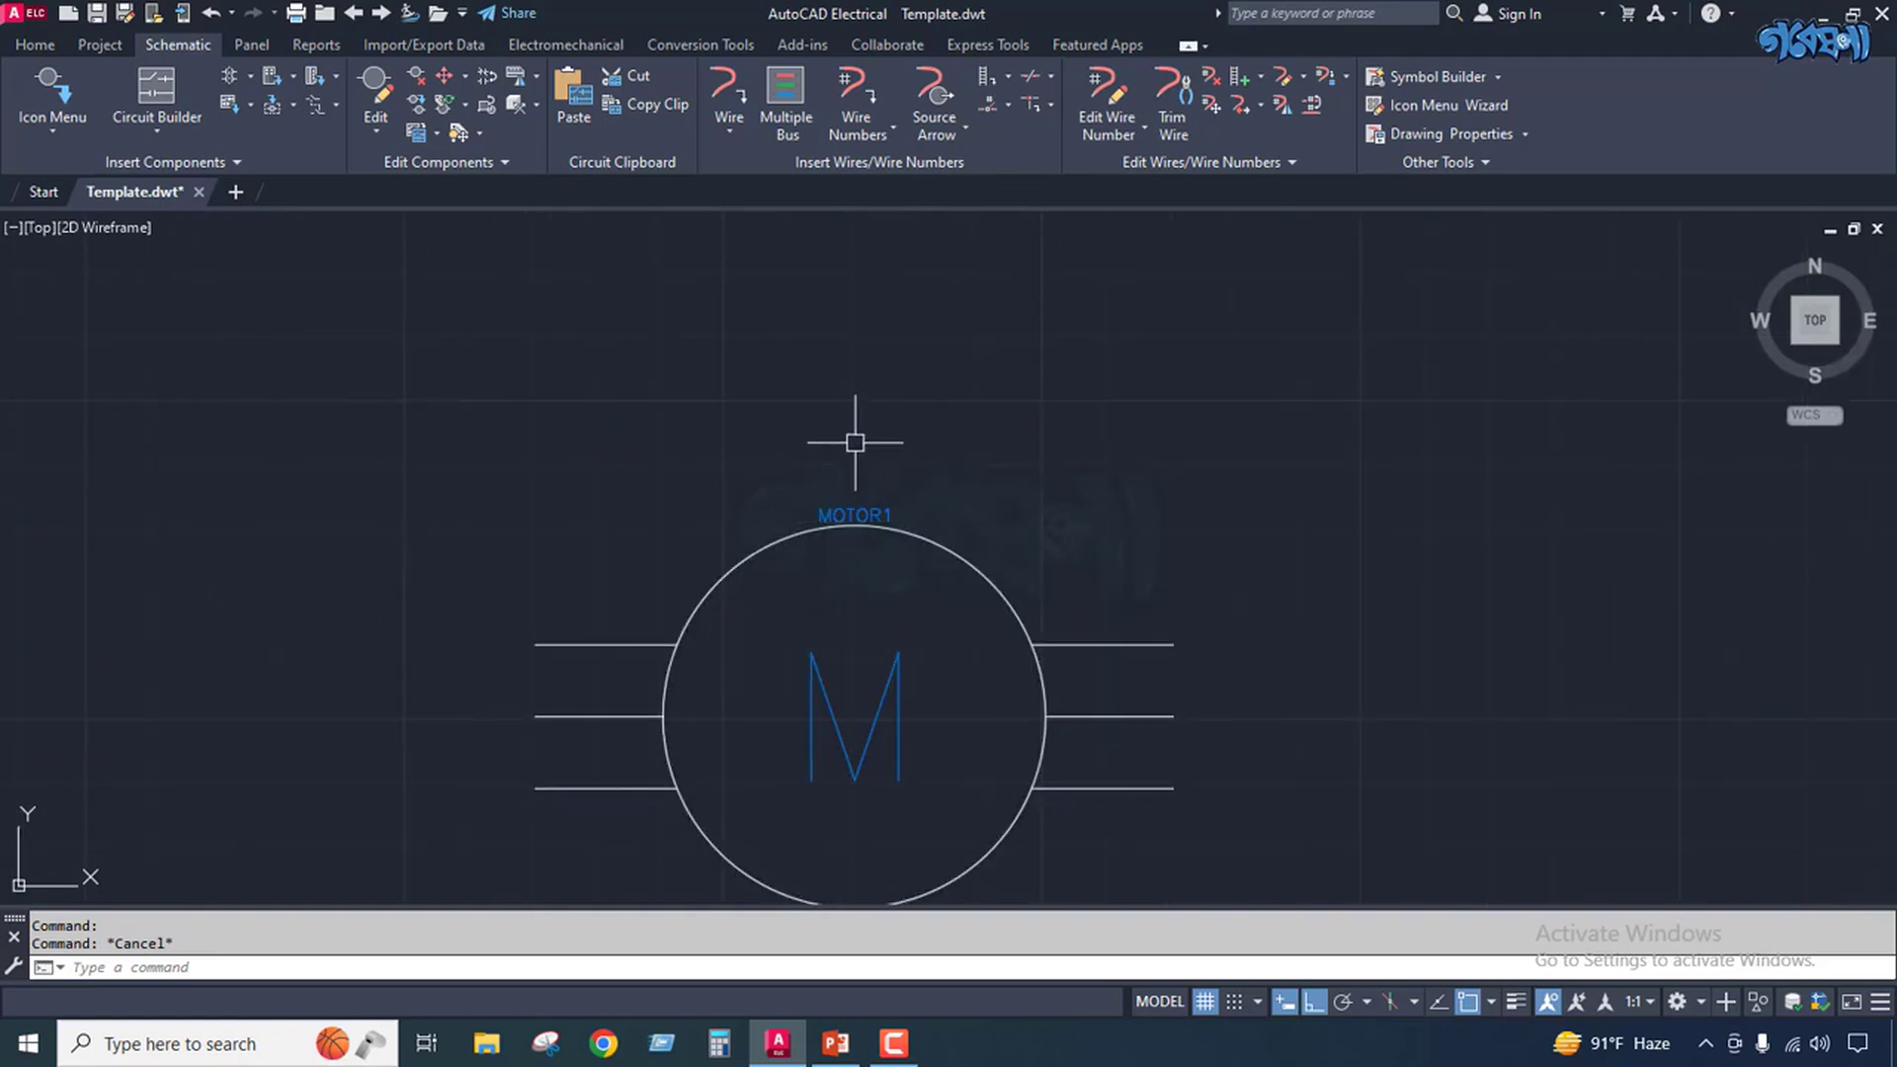
pyautogui.scroll(-4, 947, 484)
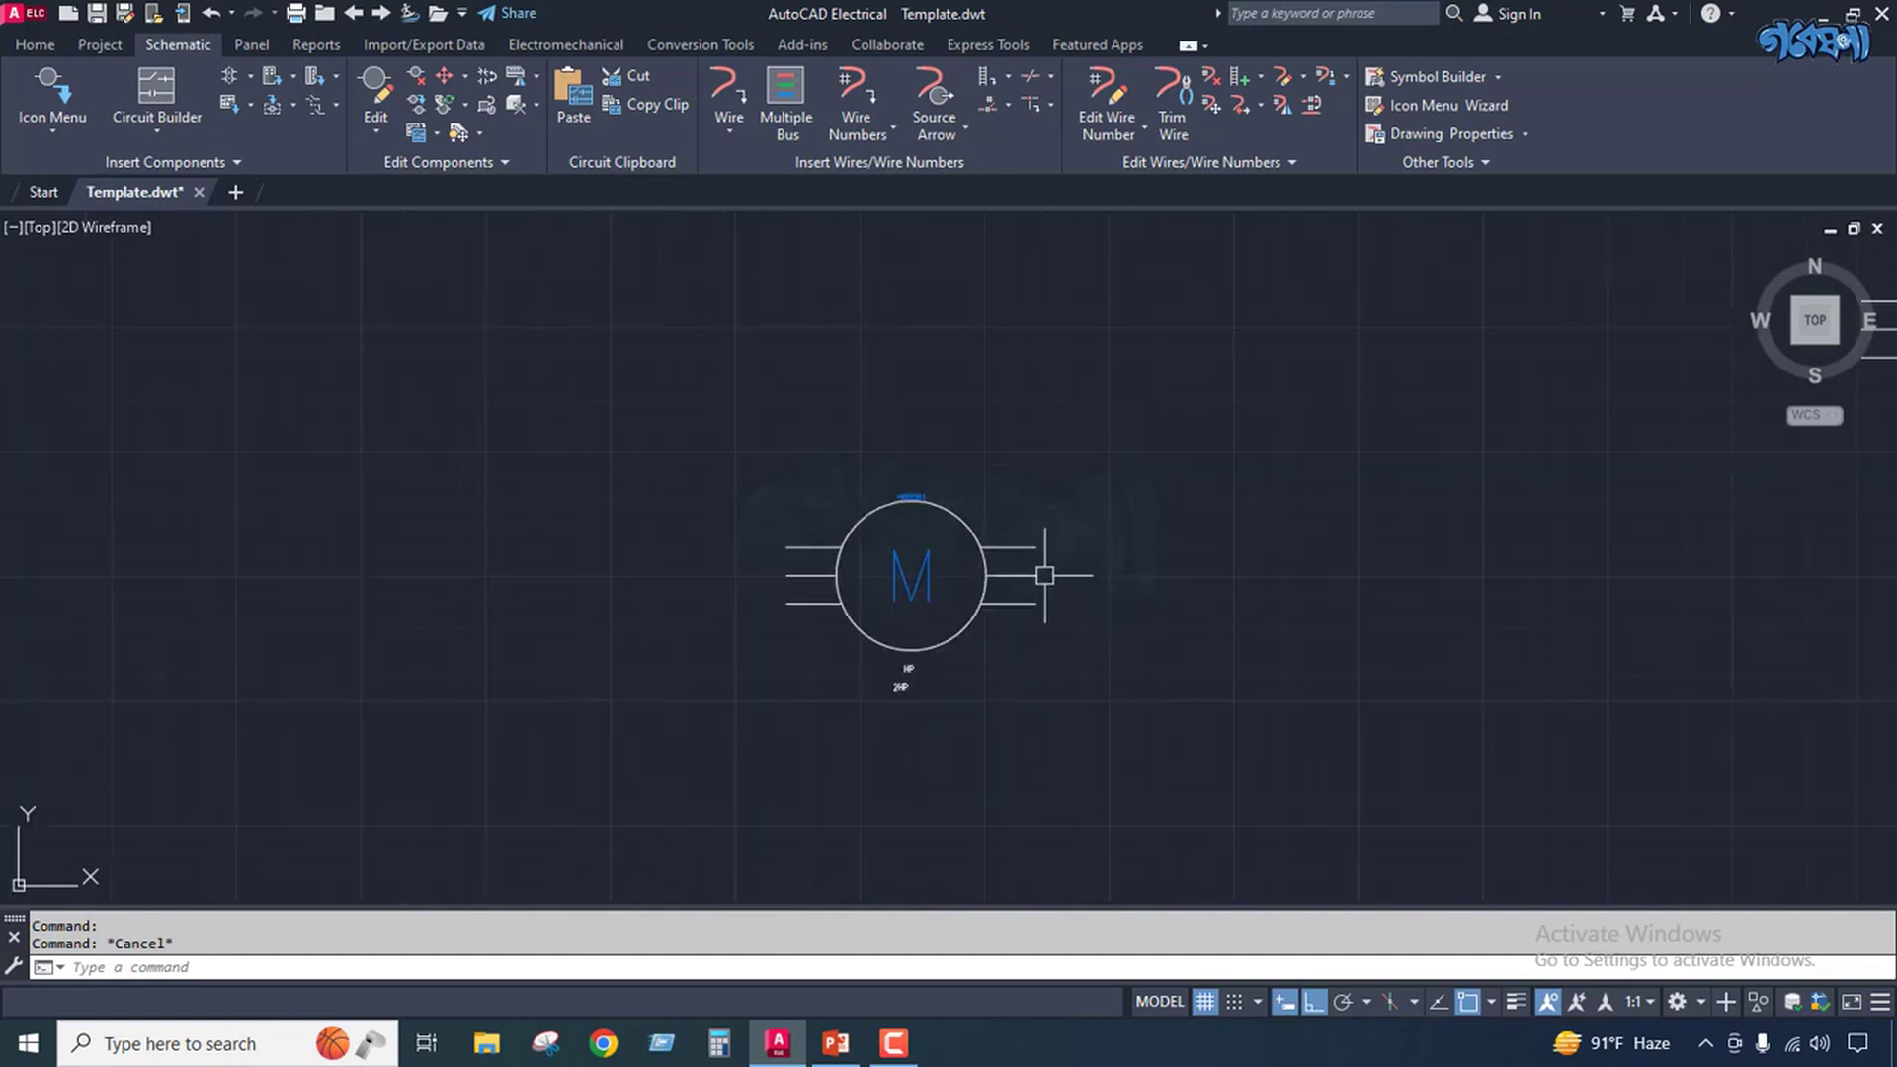
pyautogui.click(1045, 575)
pyautogui.scroll(4, 1098, 565)
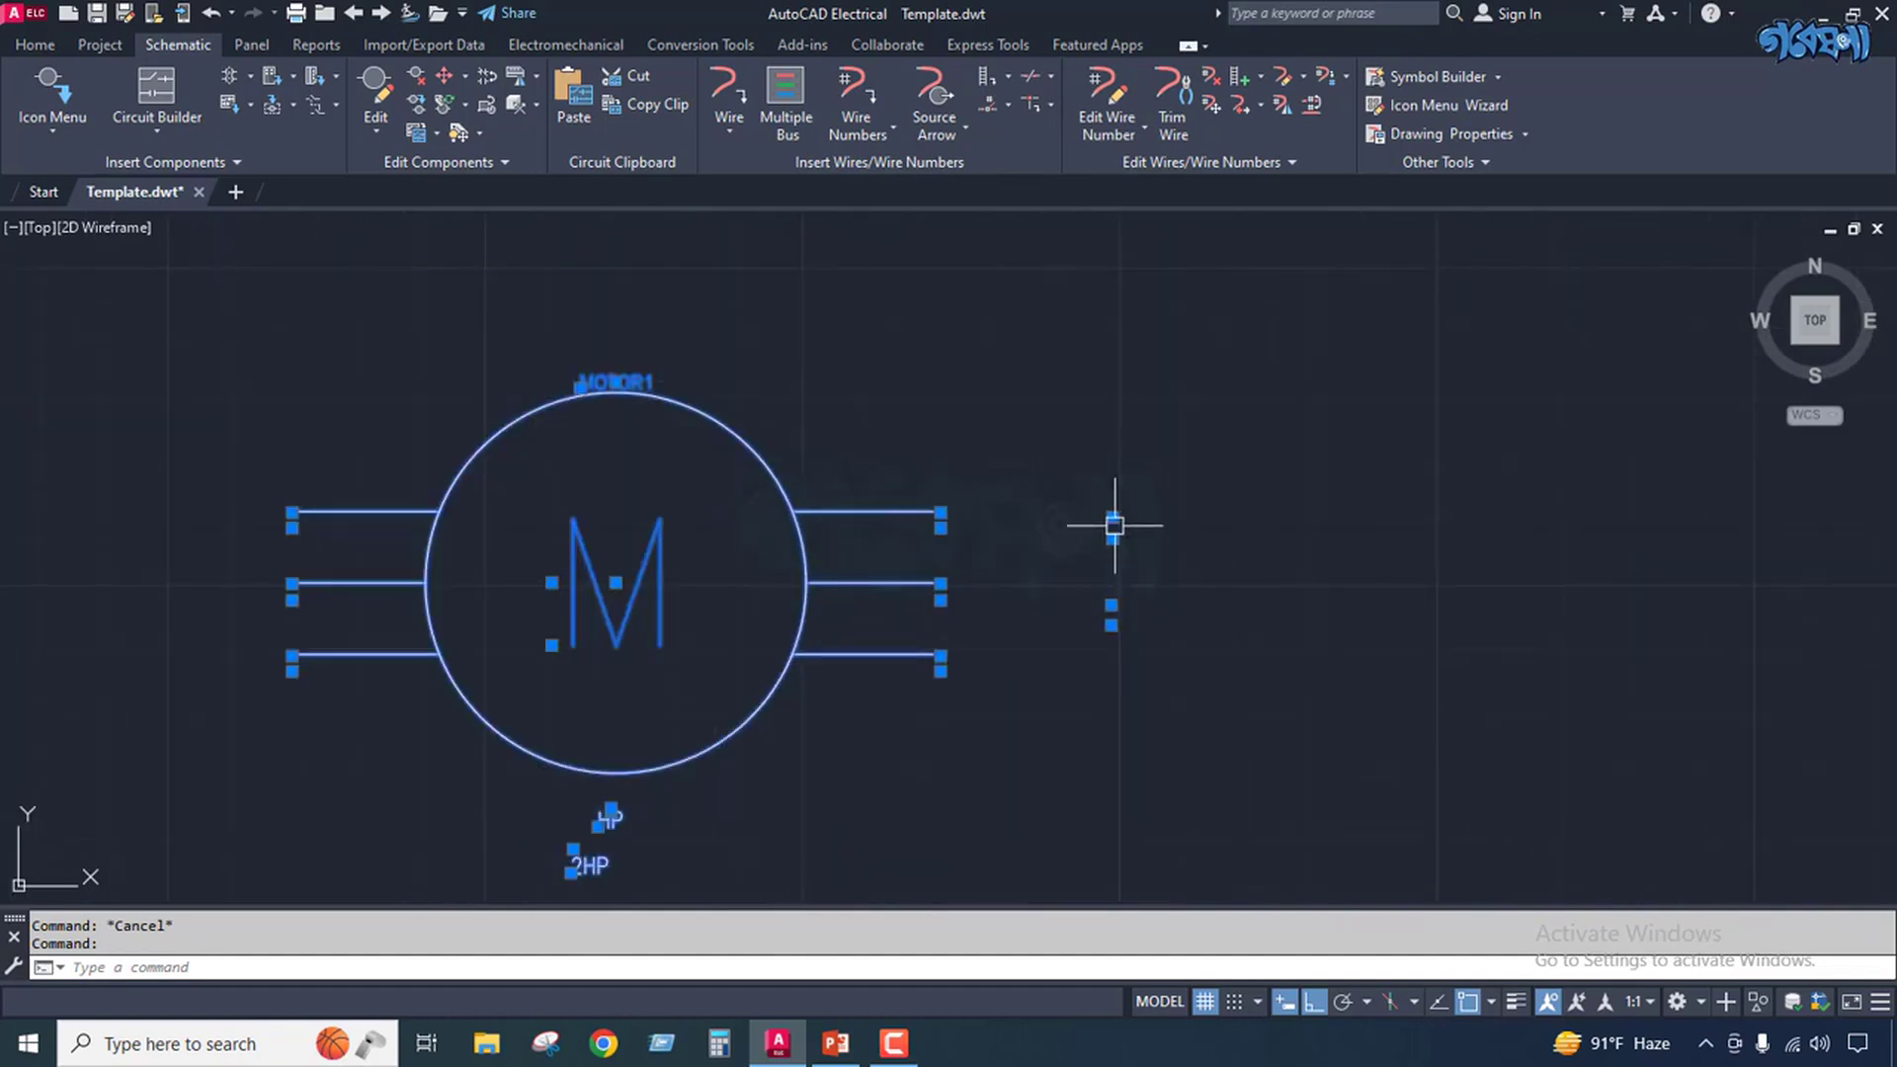
pyautogui.scroll(-2, 1122, 563)
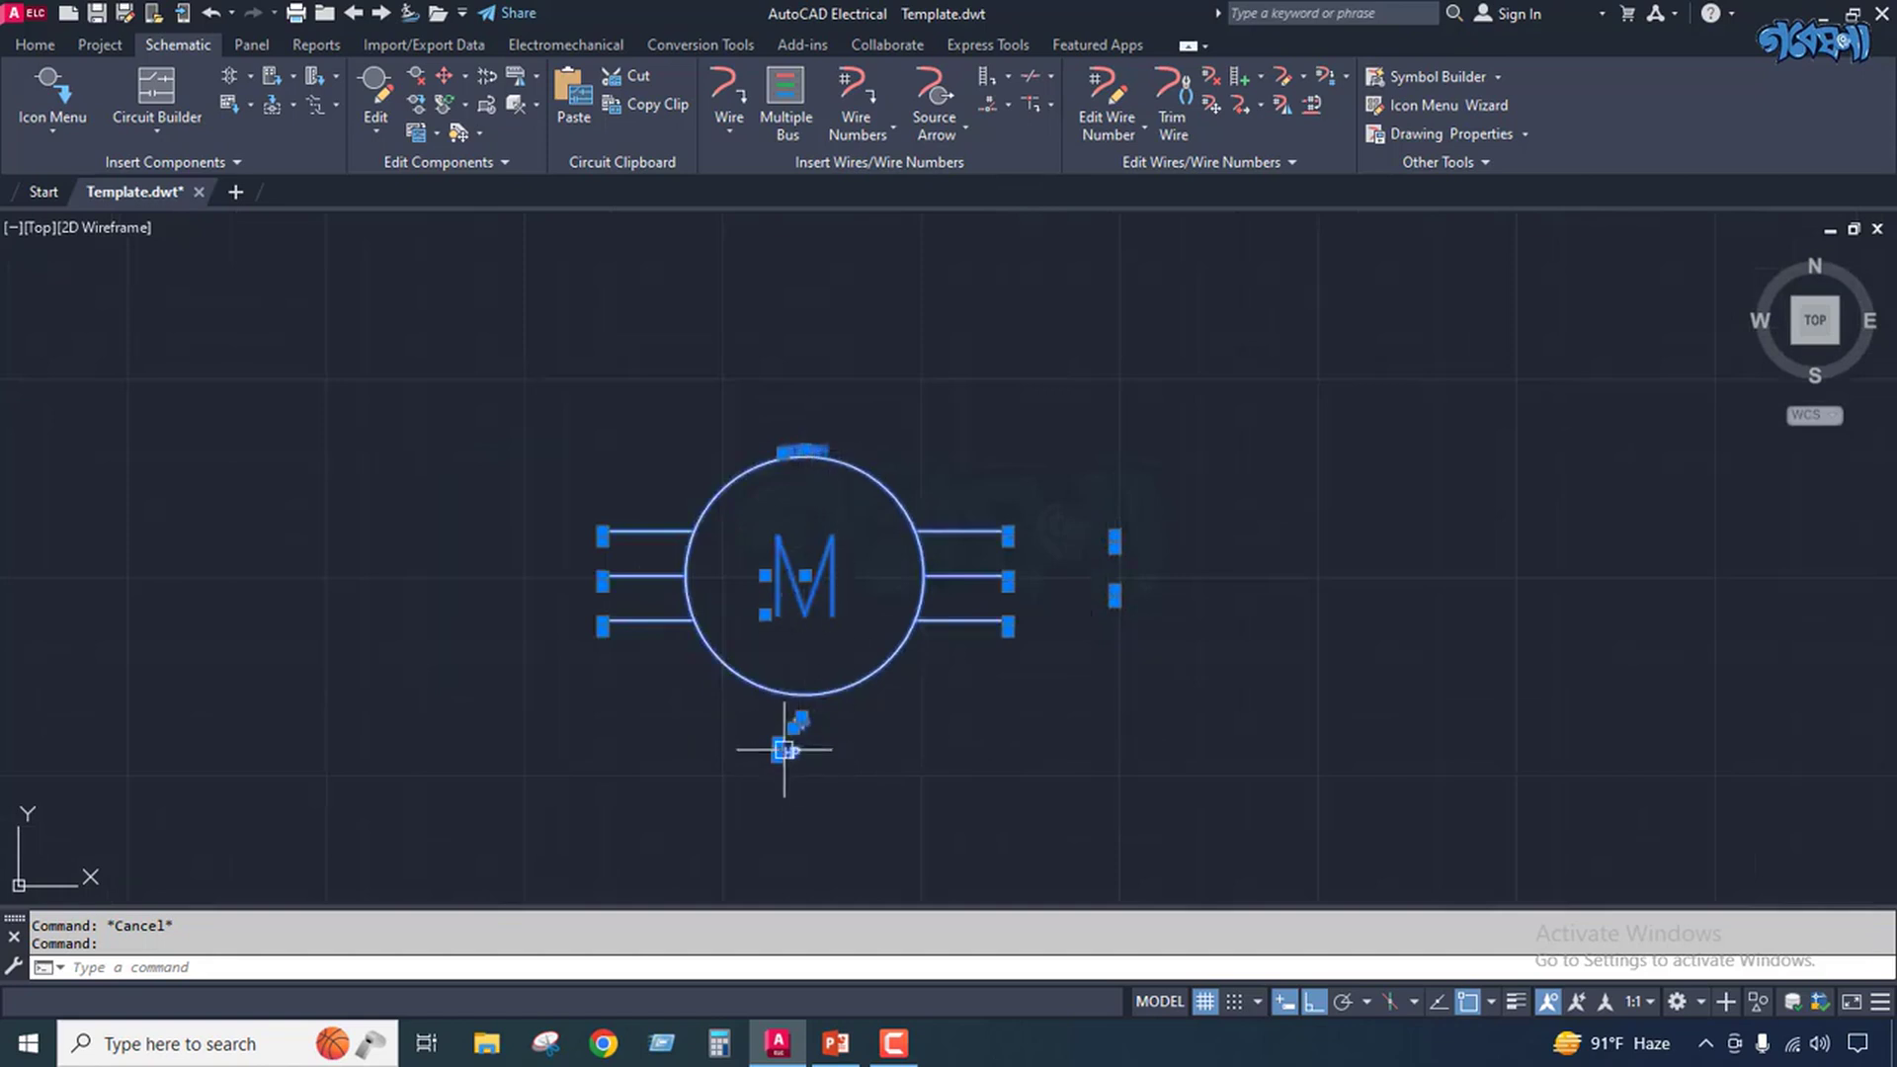
pyautogui.scroll(6, 796, 435)
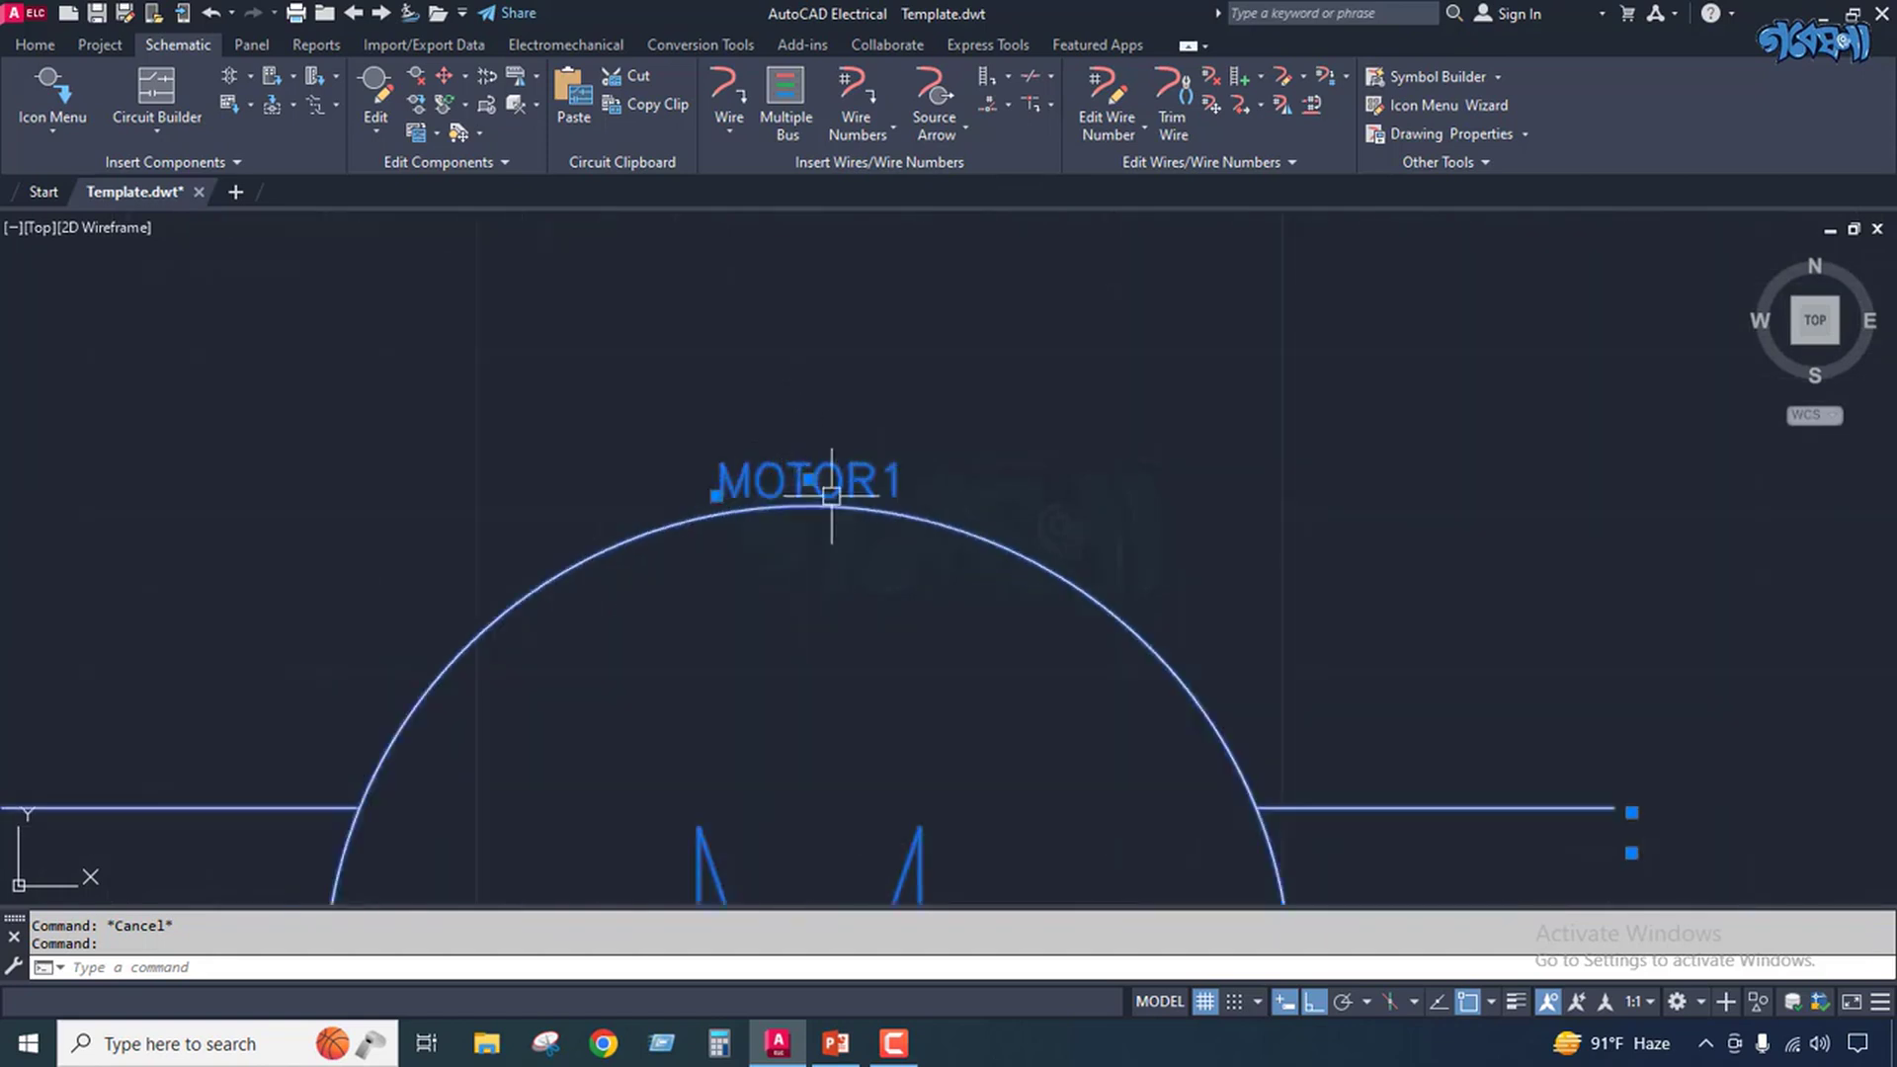
# Open the inserted motor's component data, review its tag, description, catalog and pin fields, and close it without changes.
pyautogui.scroll(-6, 868, 415)
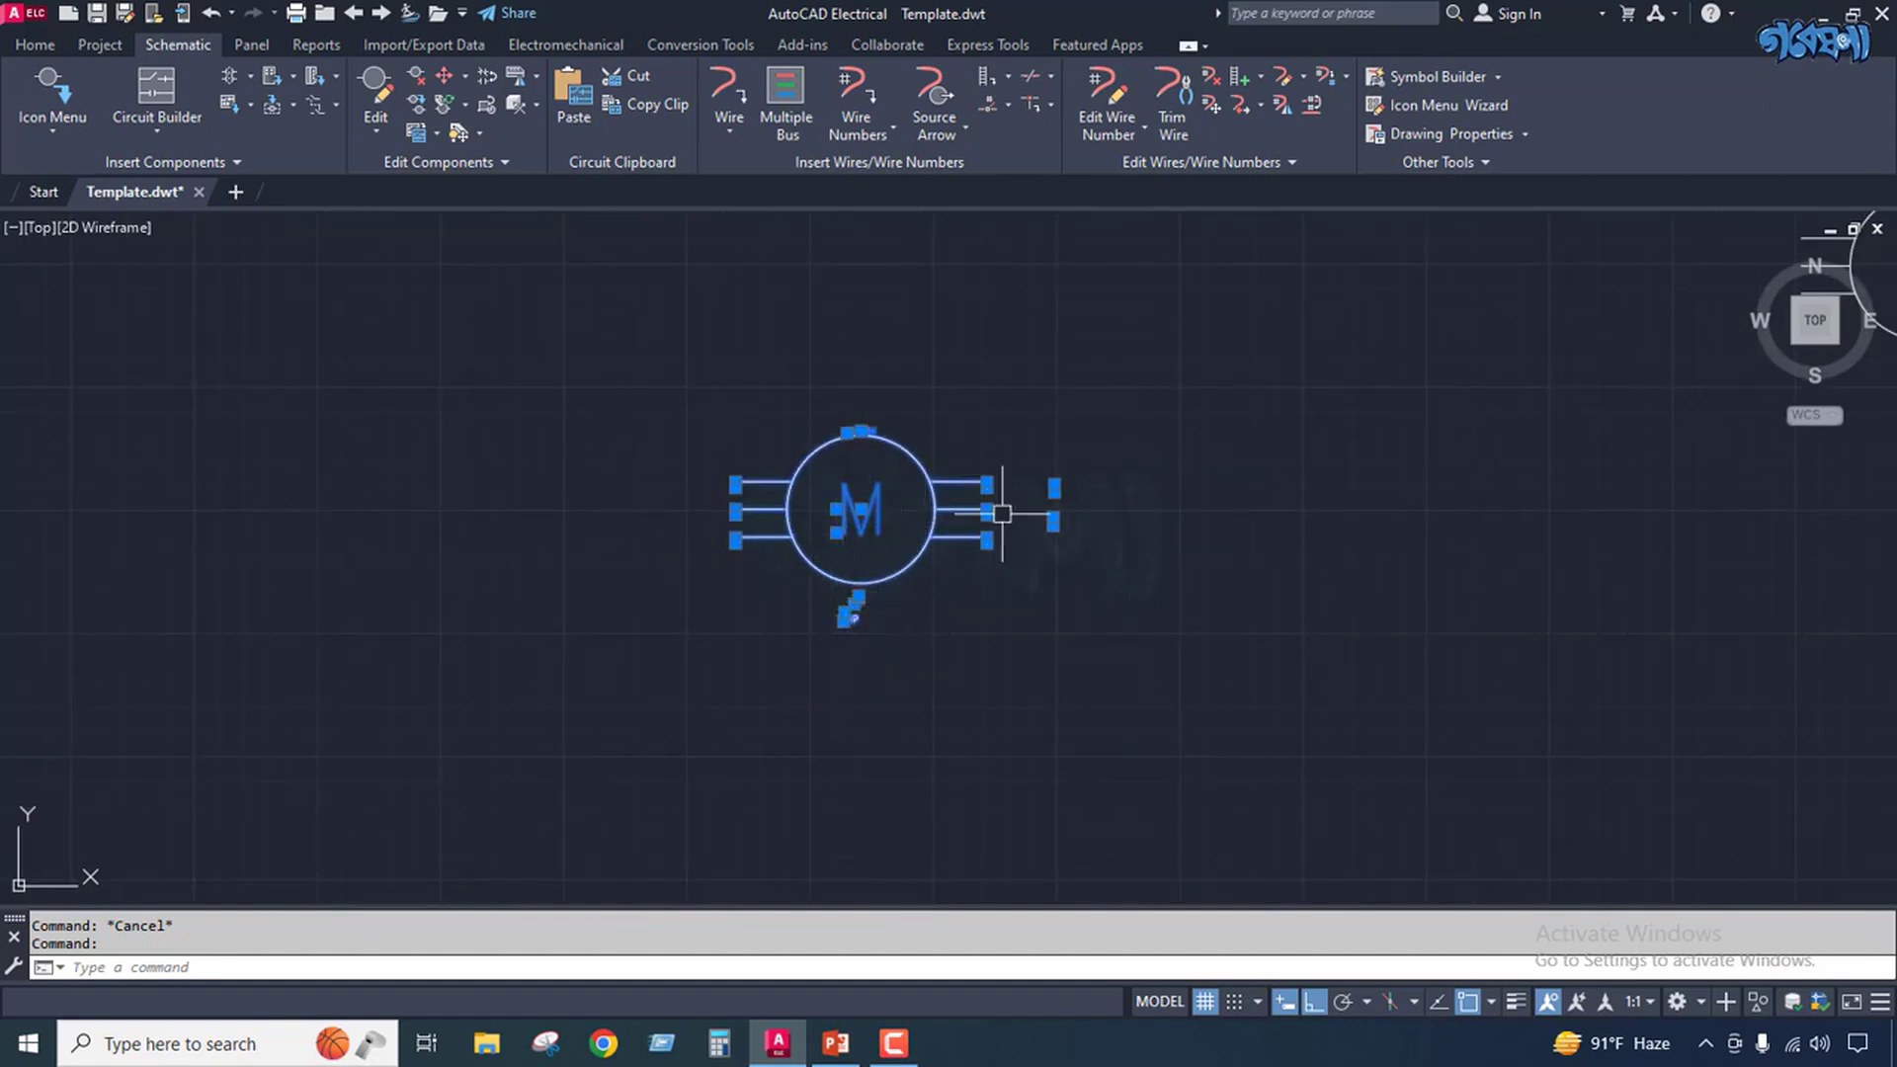
pyautogui.rightClick(919, 552)
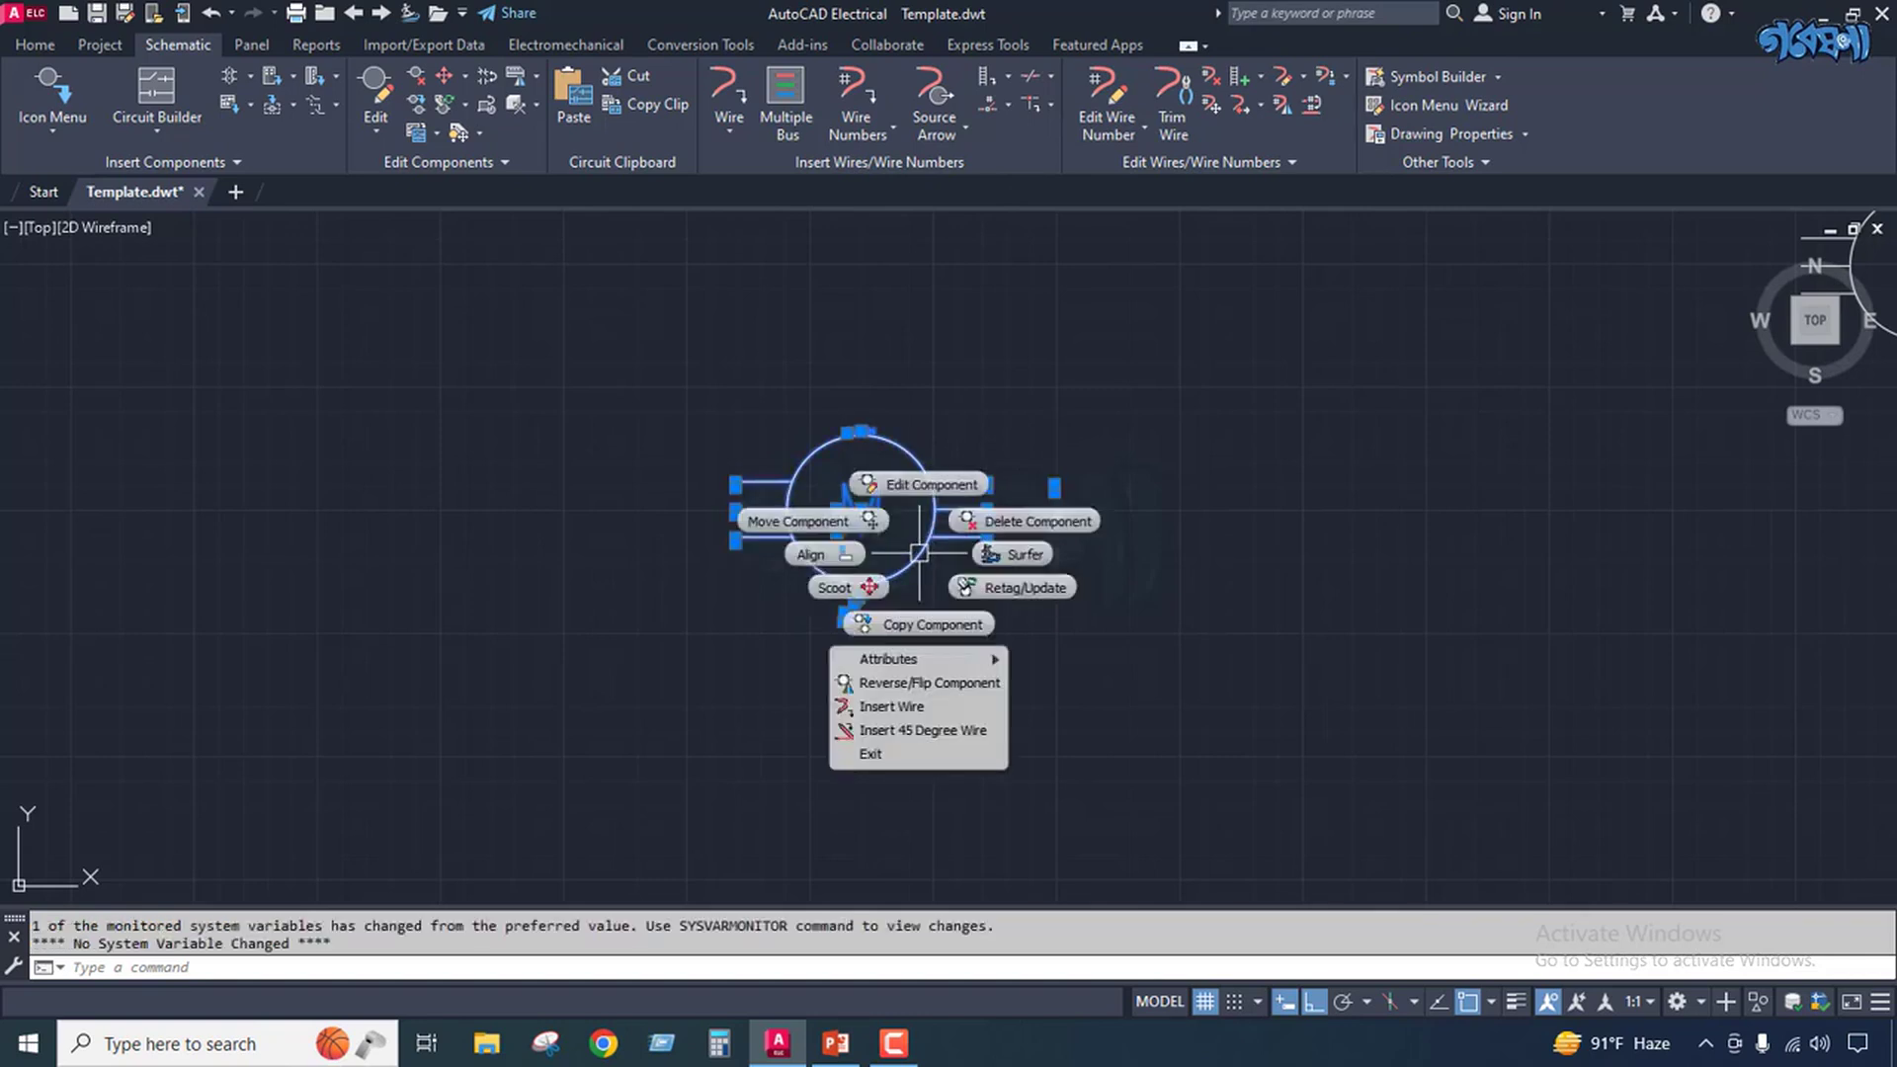
pyautogui.click(922, 485)
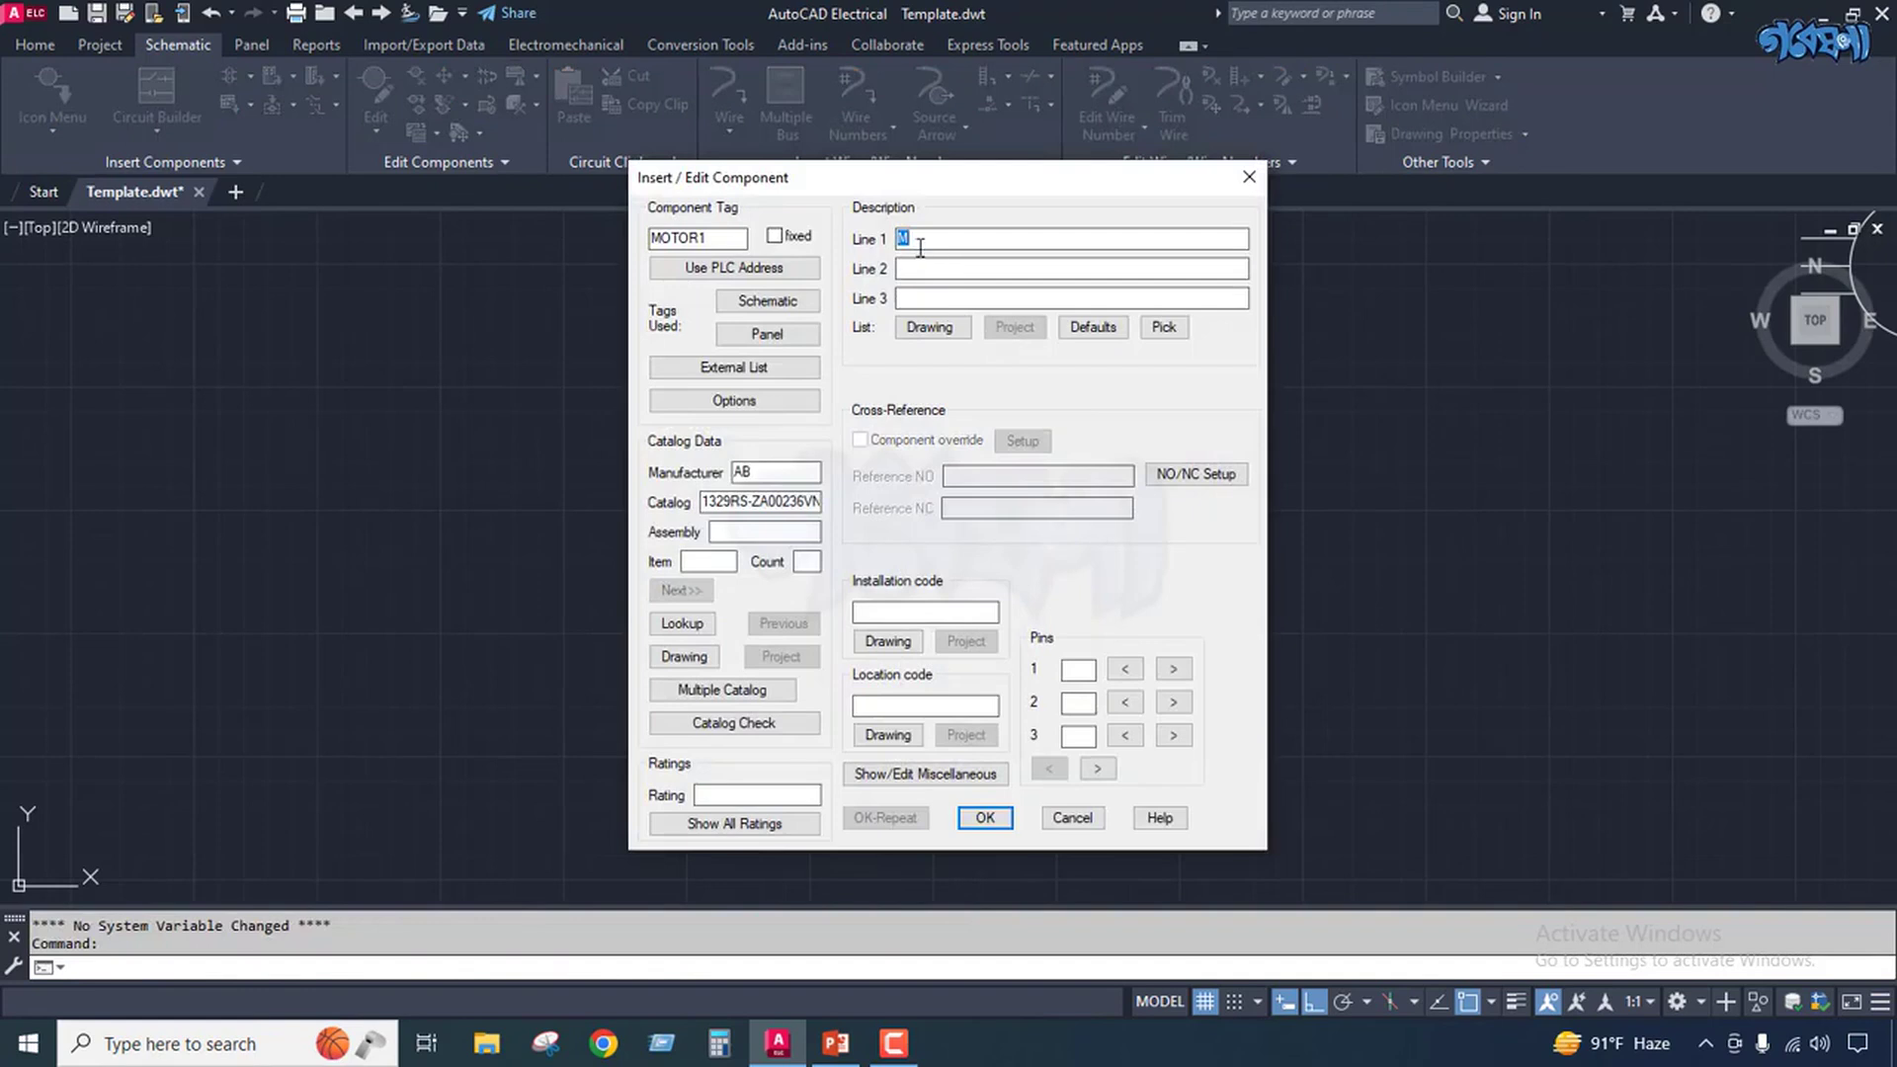
pyautogui.click(920, 300)
pyautogui.click(1083, 824)
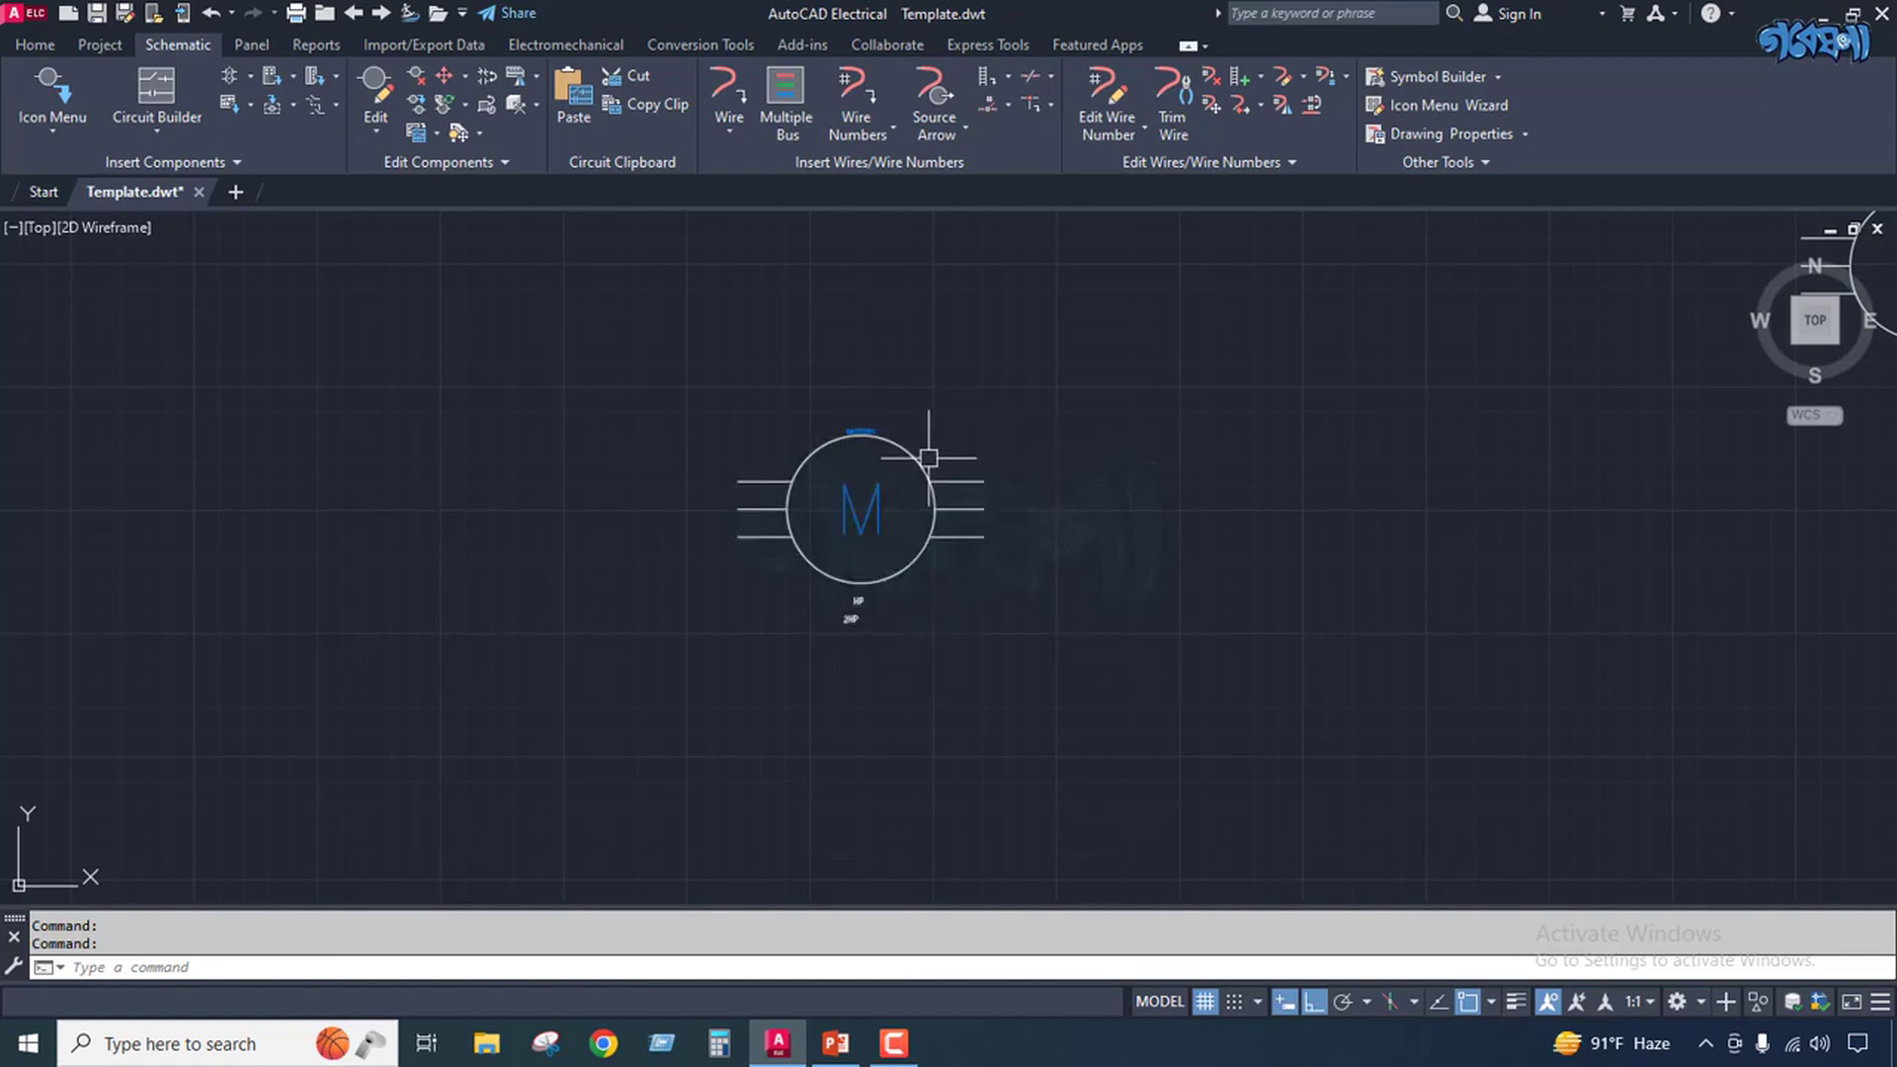
# Draw an L-shaped test wire from the empty area above and left of the motor to its upper left terminal.
pyautogui.click(729, 89)
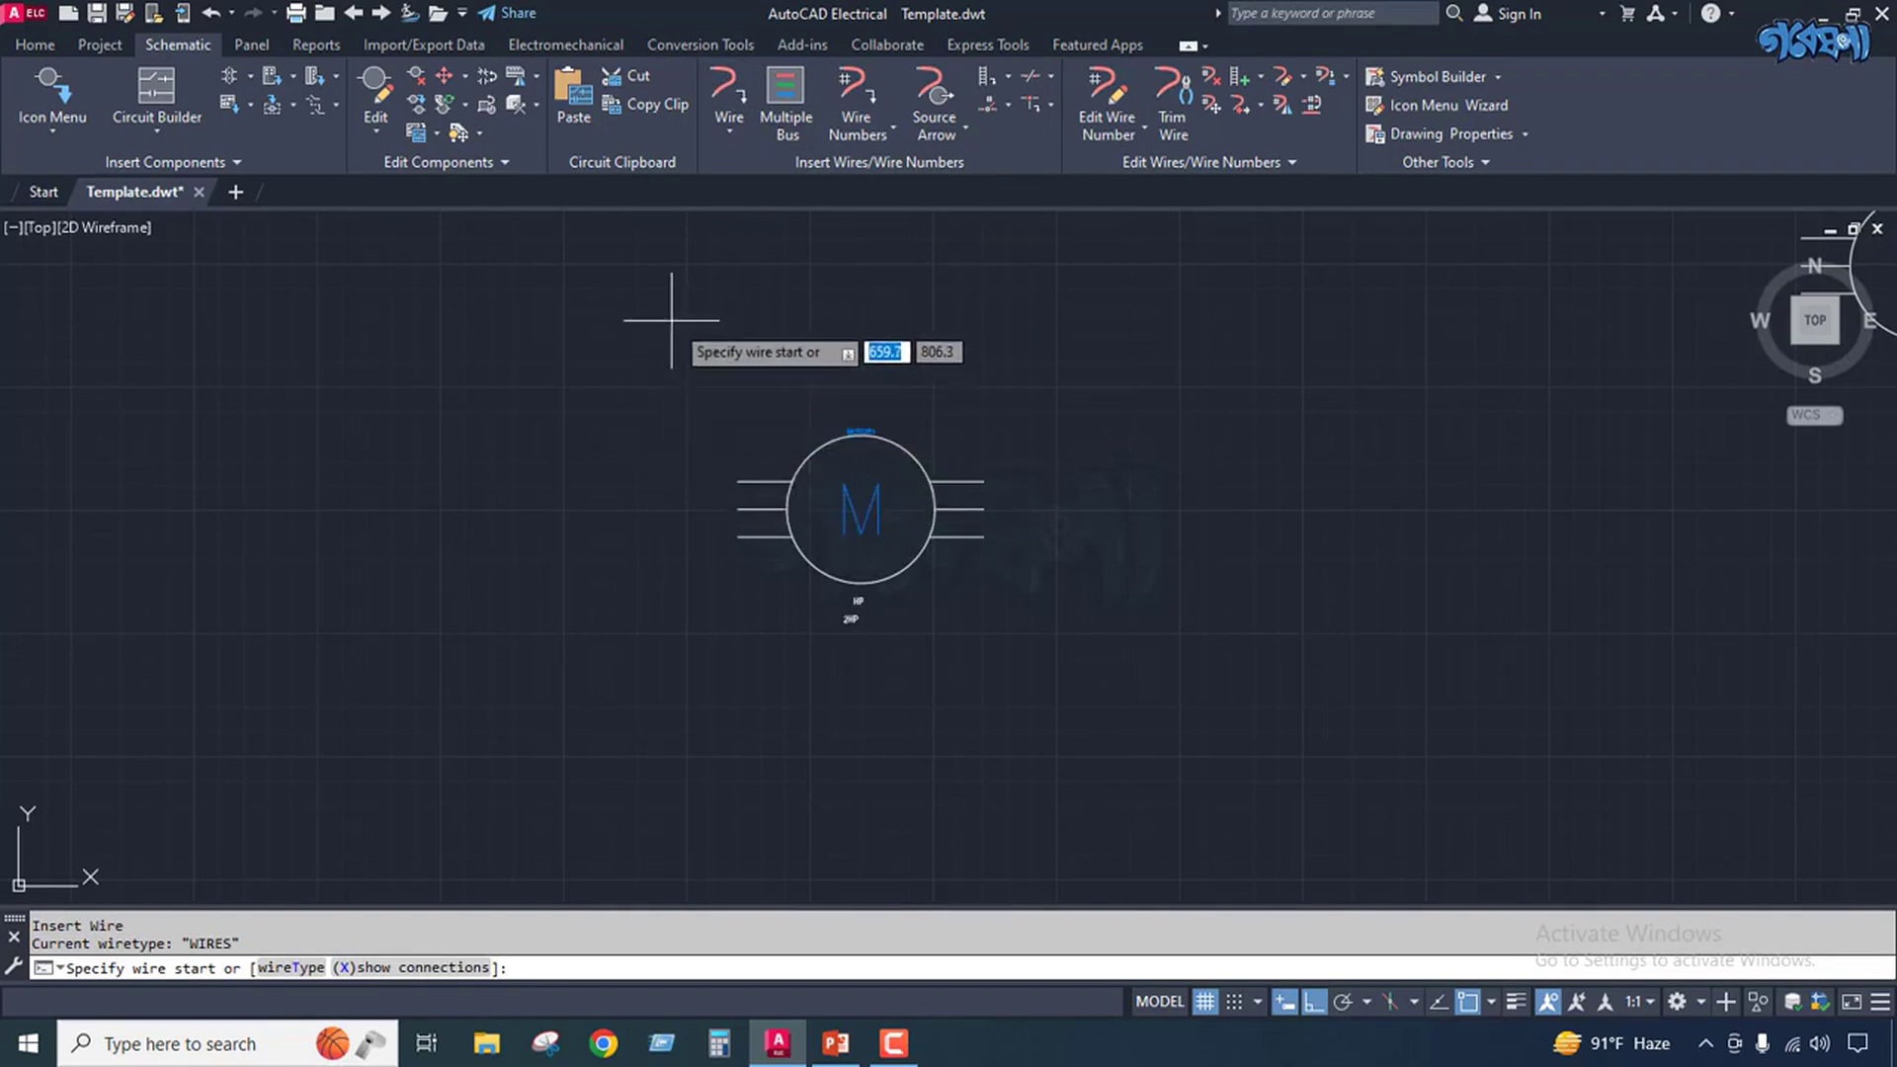
pyautogui.click(635, 288)
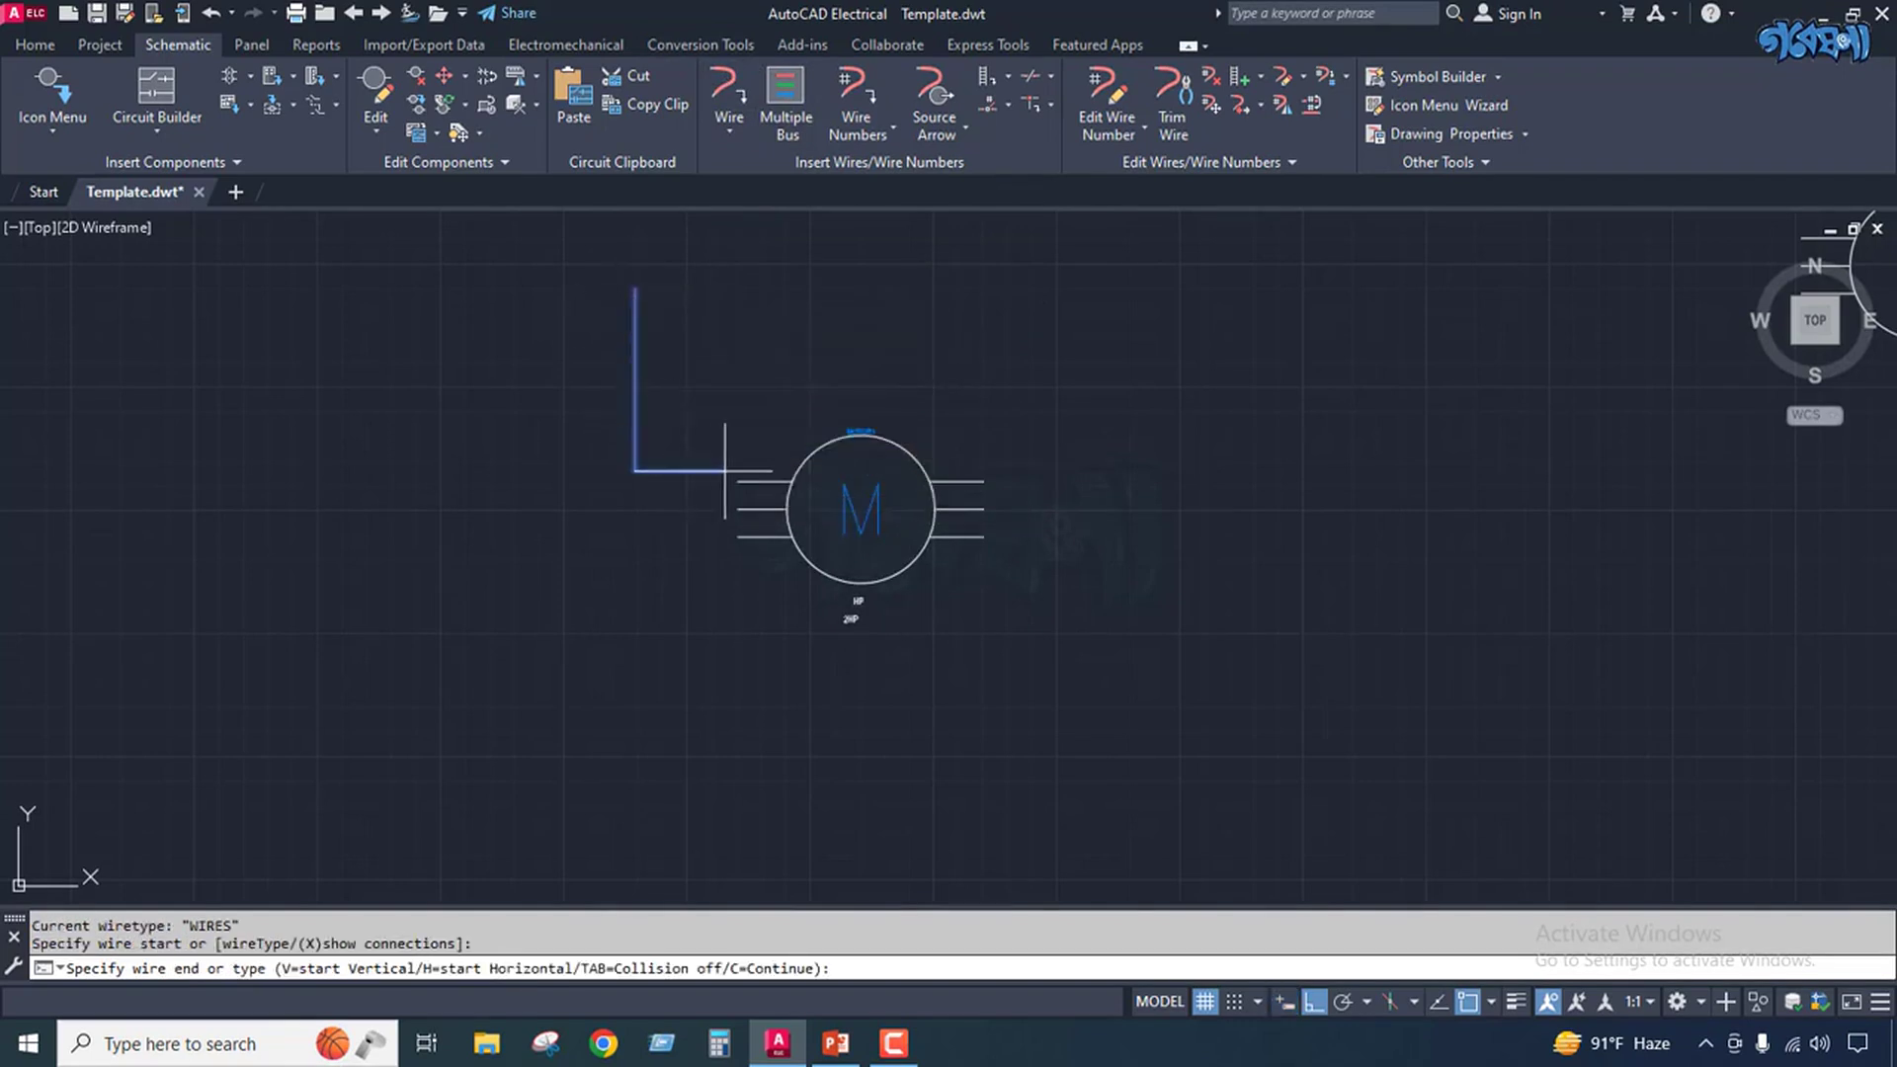
pyautogui.scroll(4, 737, 481)
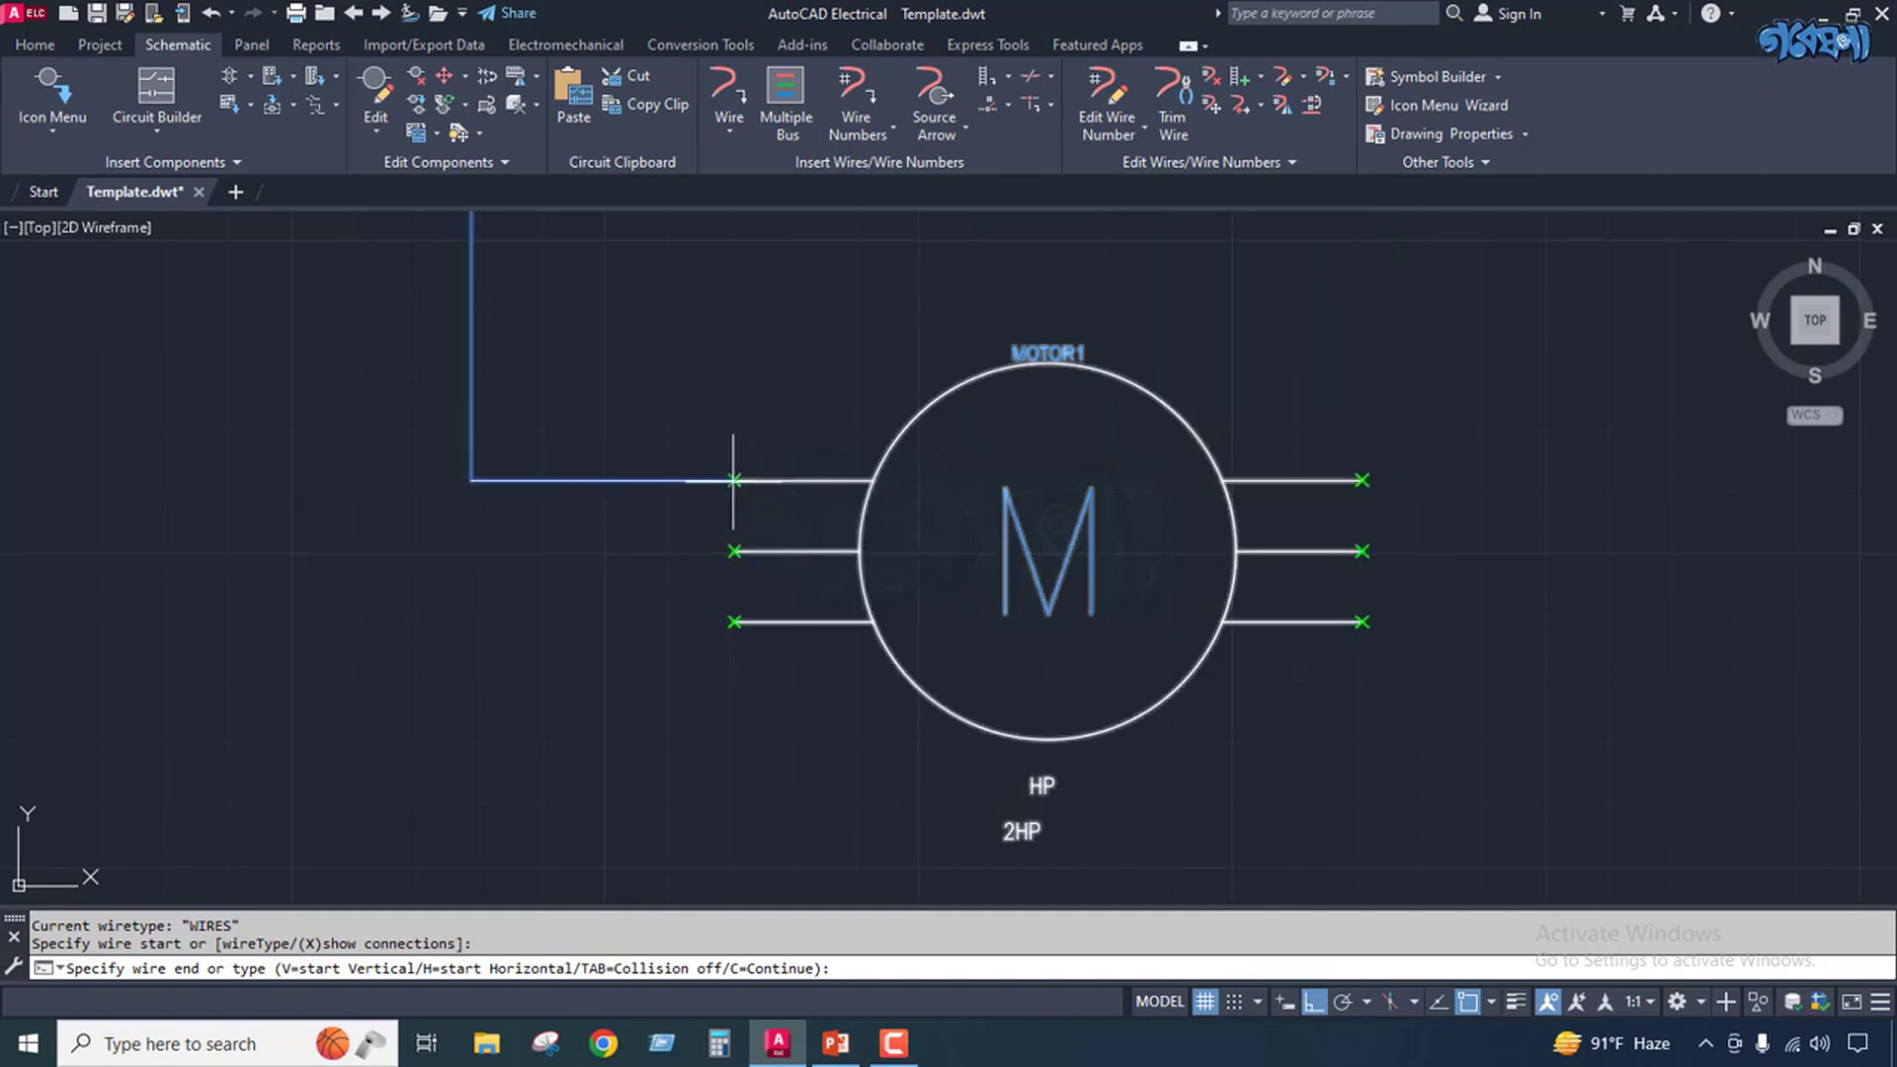
pyautogui.click(734, 480)
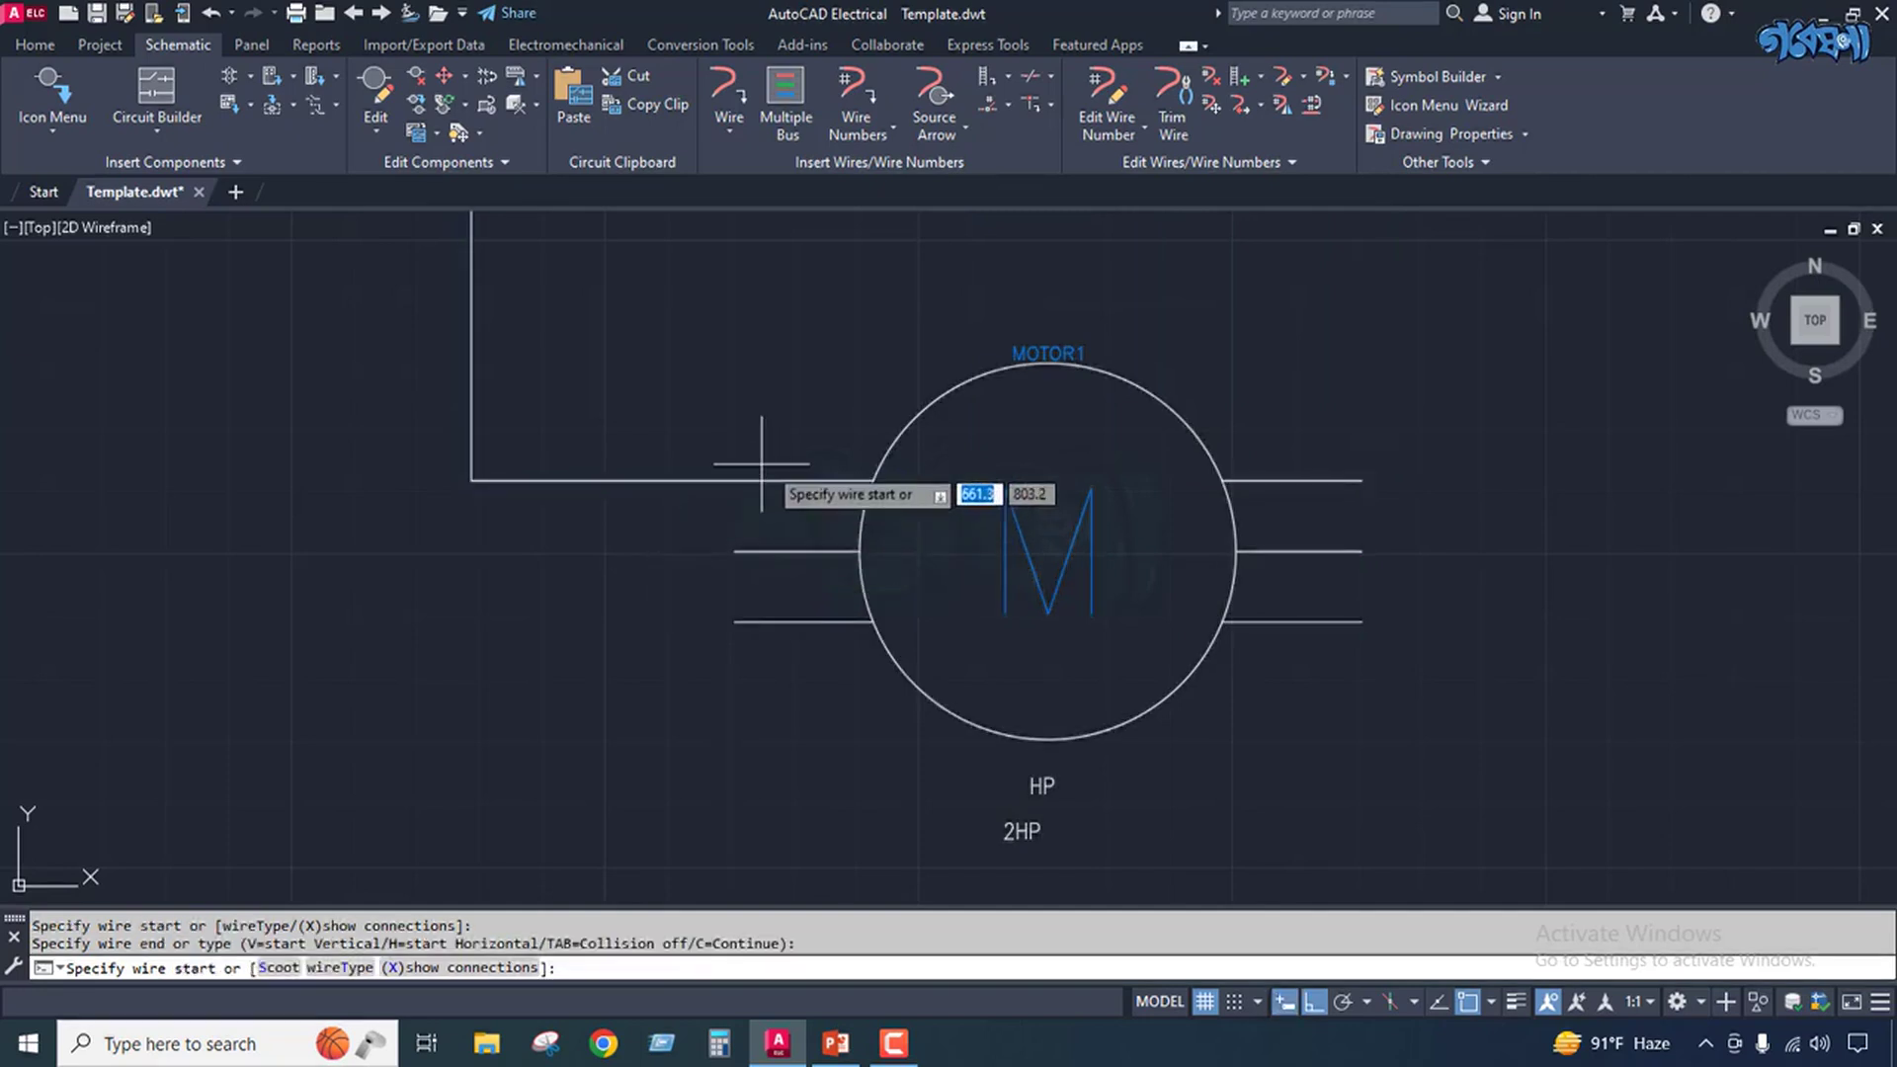
# Draw test wires from the motor's upper right terminal upward and from its middle right terminal downward.
pyautogui.scroll(-4, 682, 614)
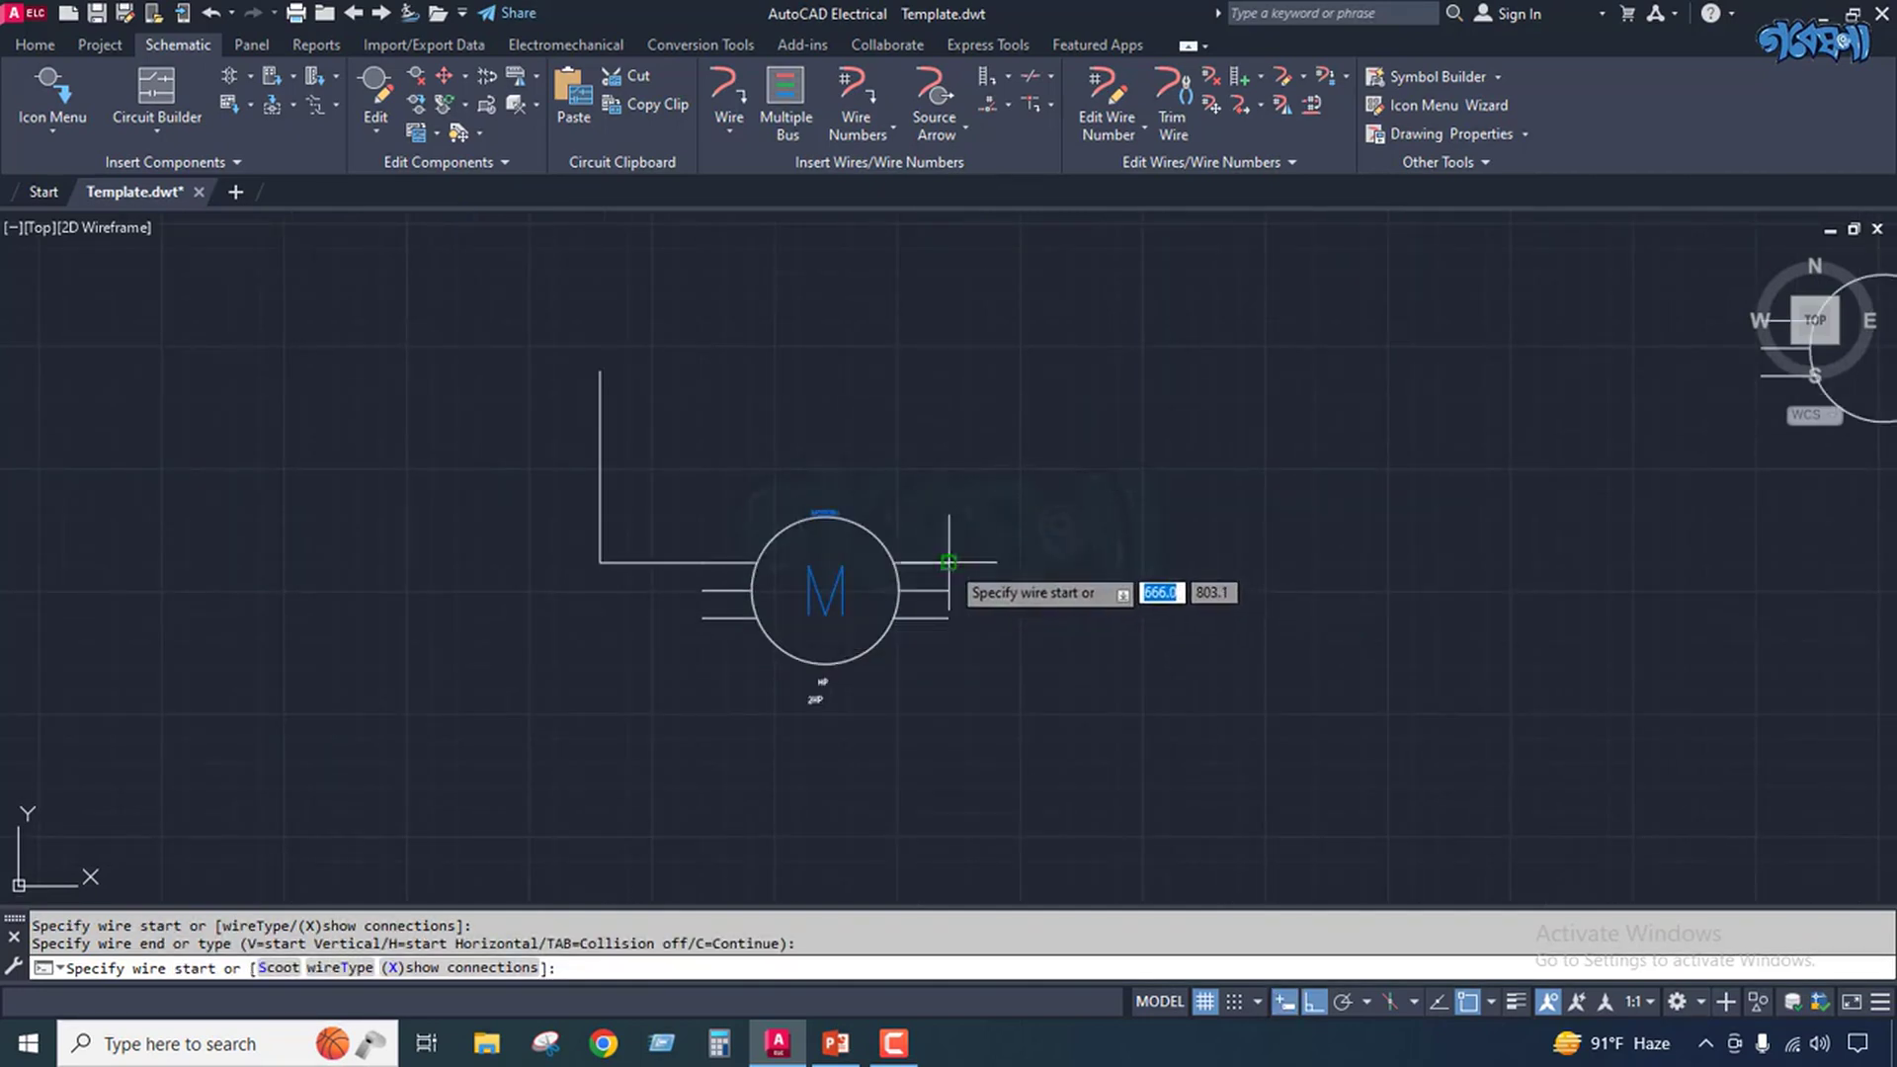
pyautogui.click(981, 562)
pyautogui.click(1053, 412)
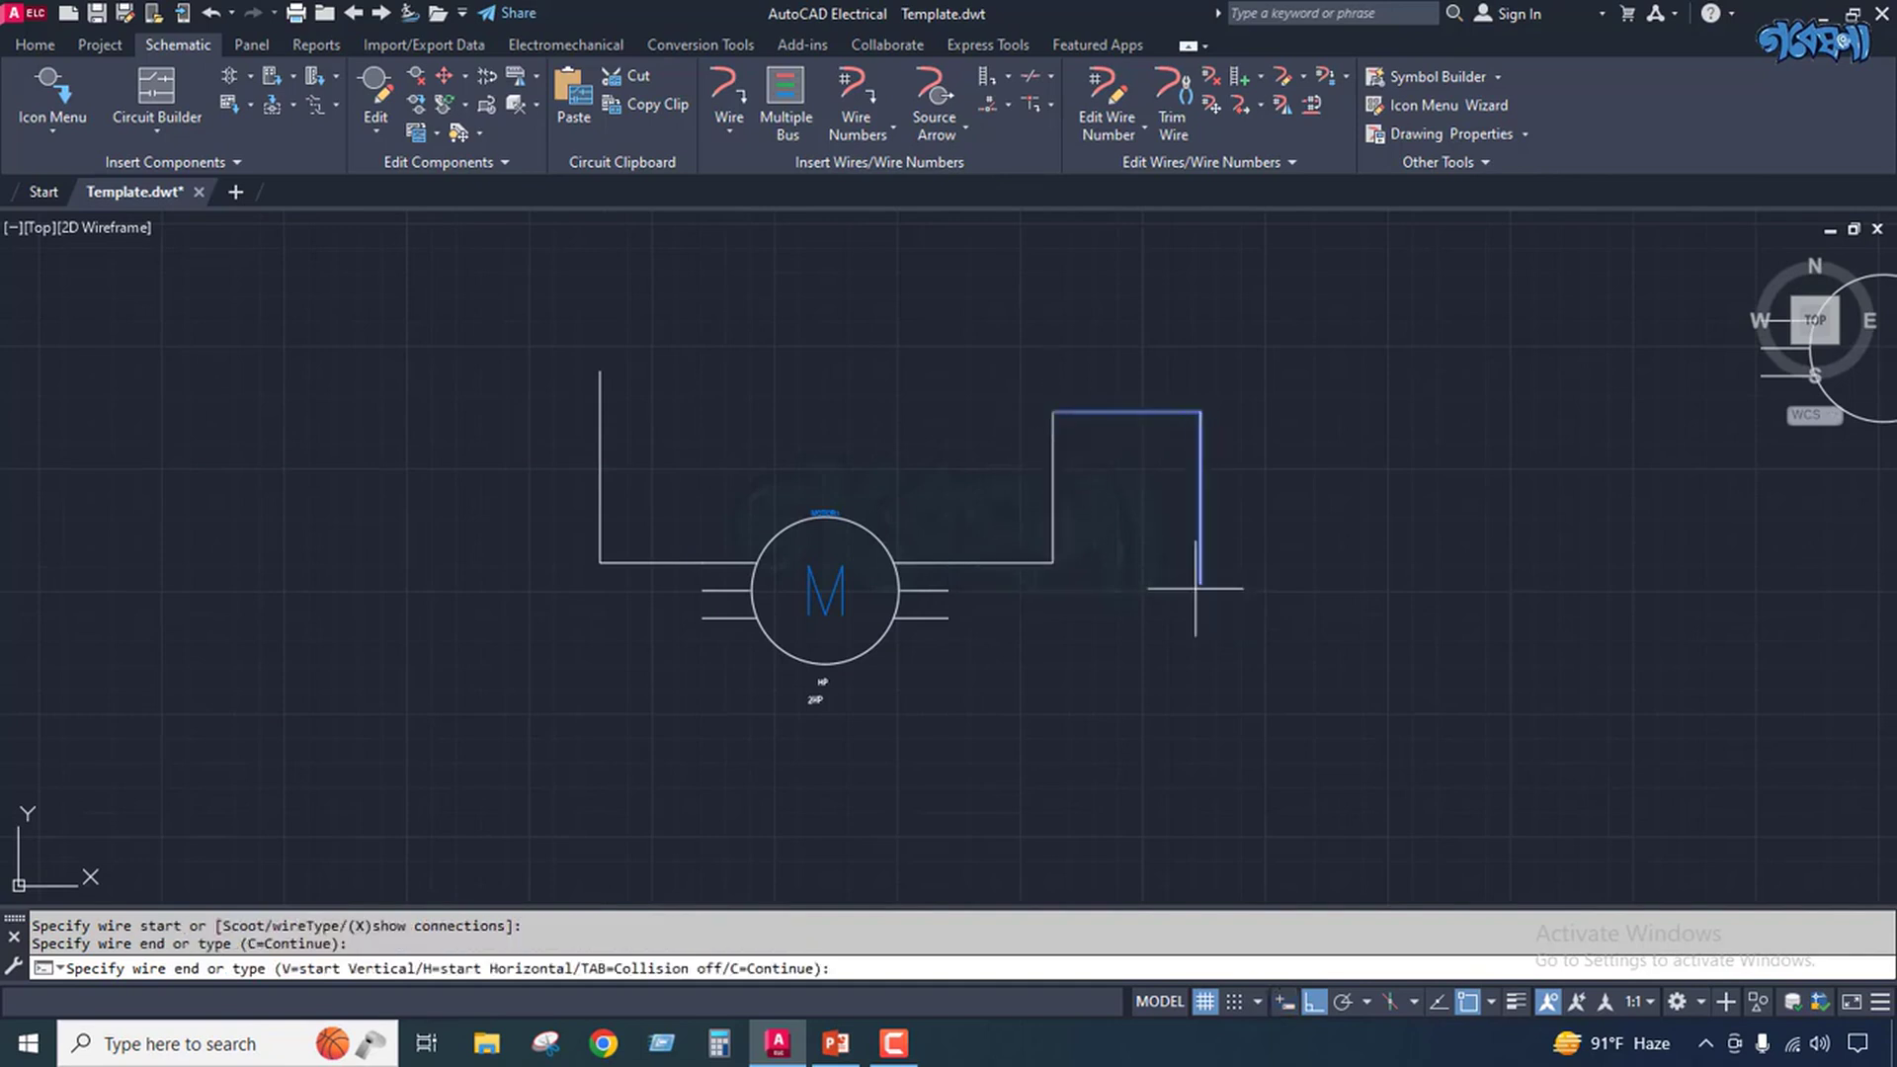
pyautogui.press('Return')
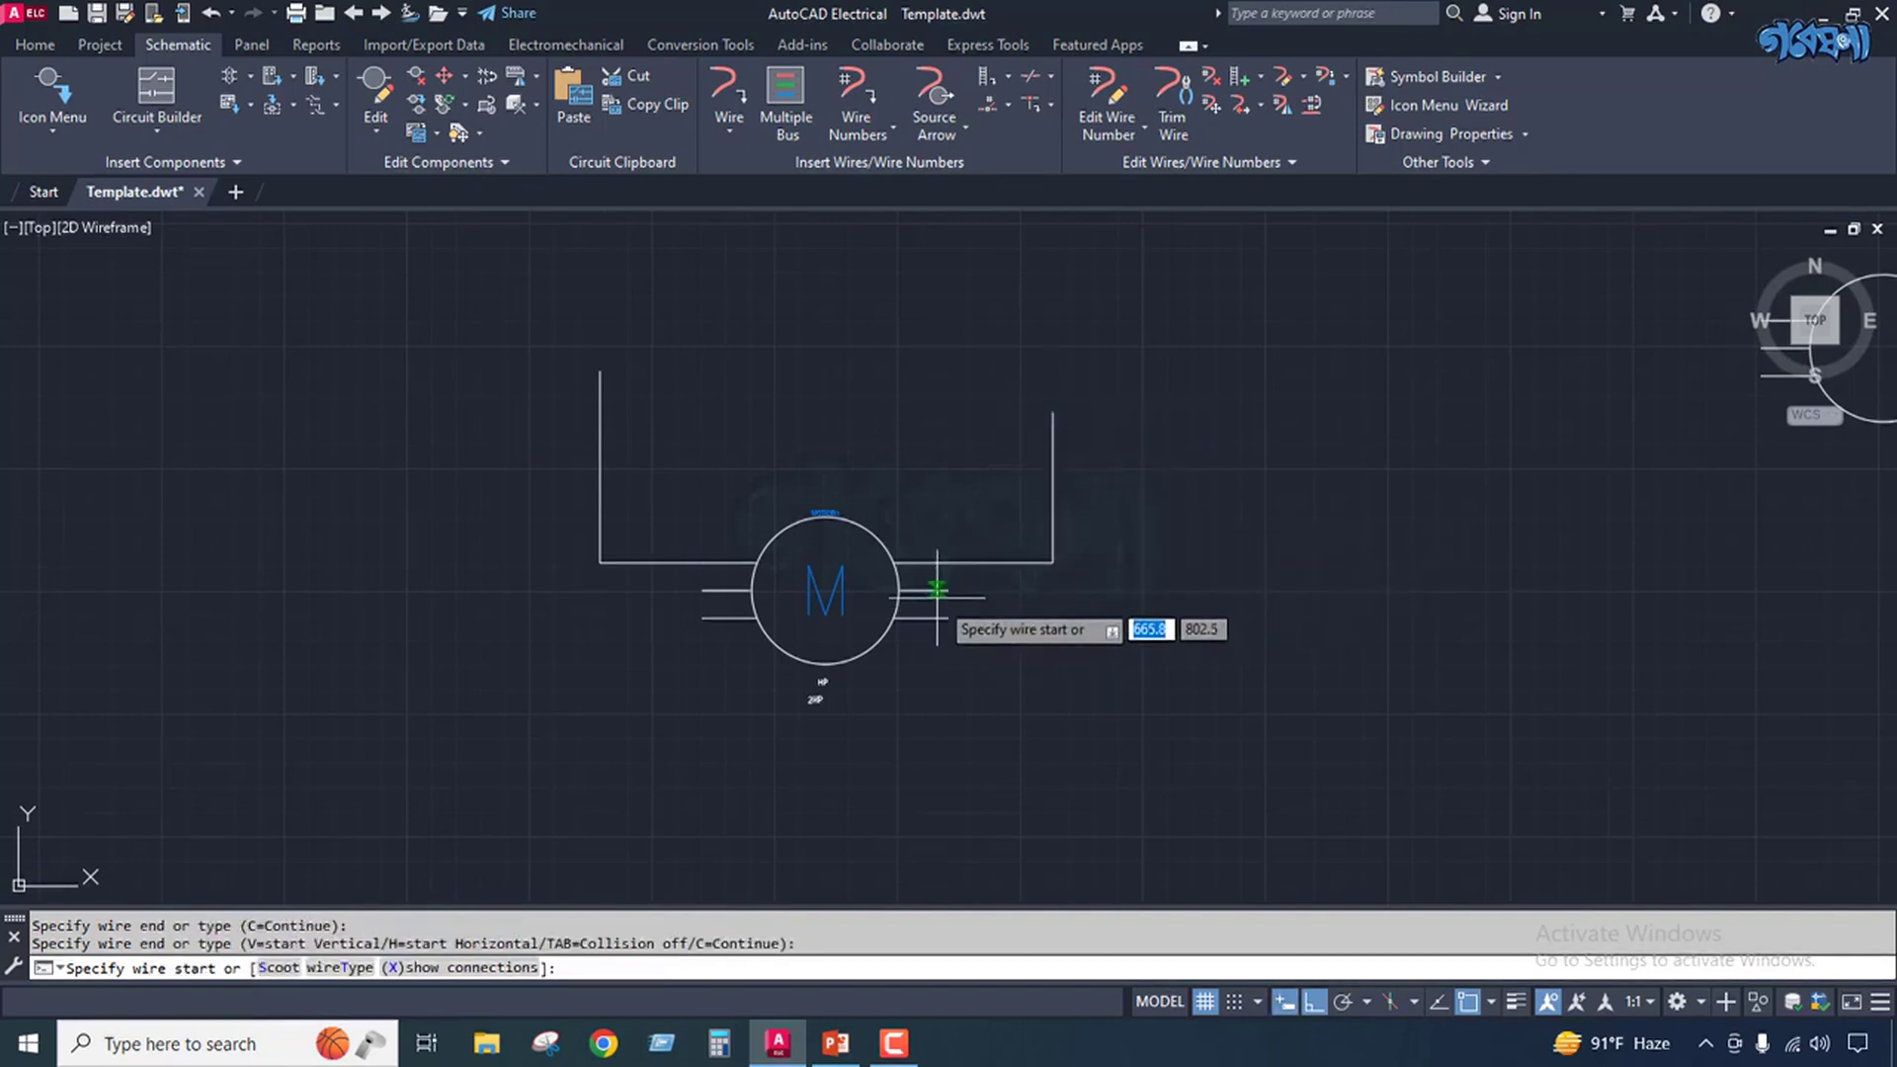
pyautogui.click(949, 590)
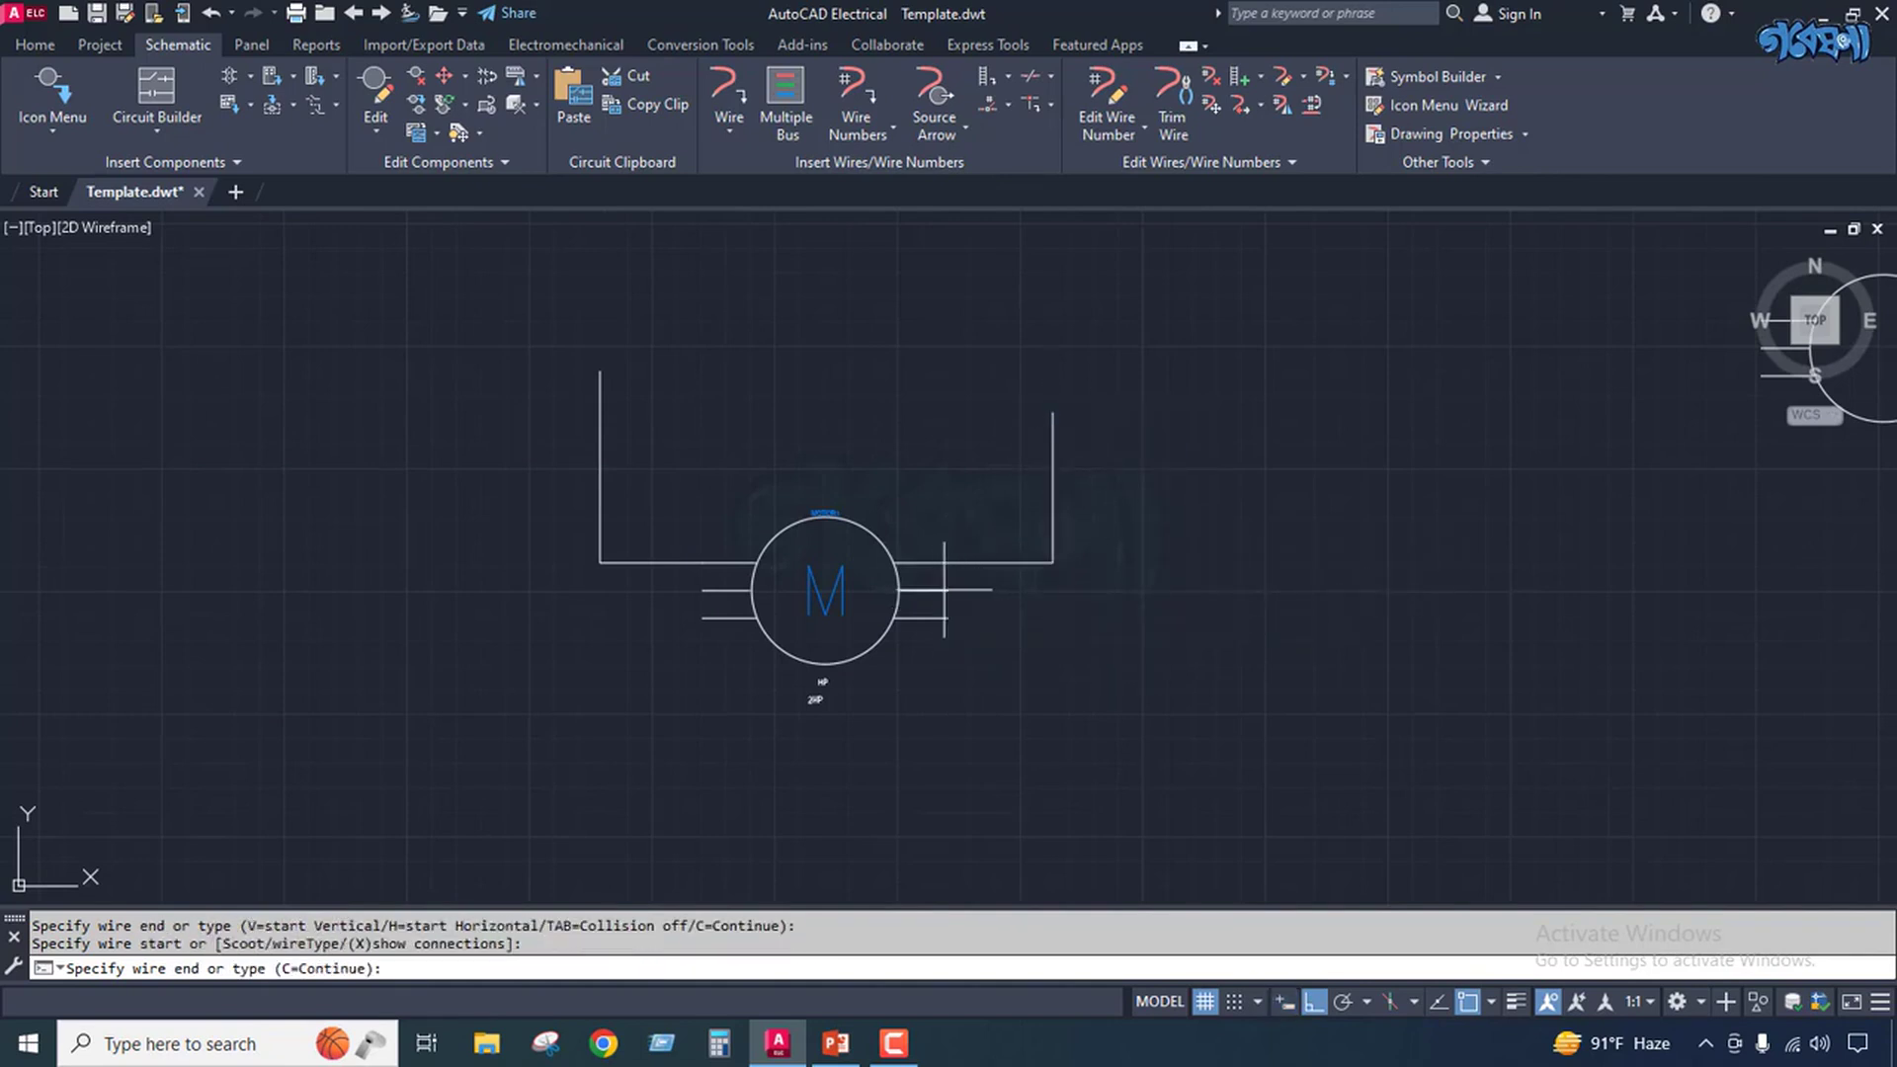
pyautogui.click(1094, 700)
pyautogui.press('Return')
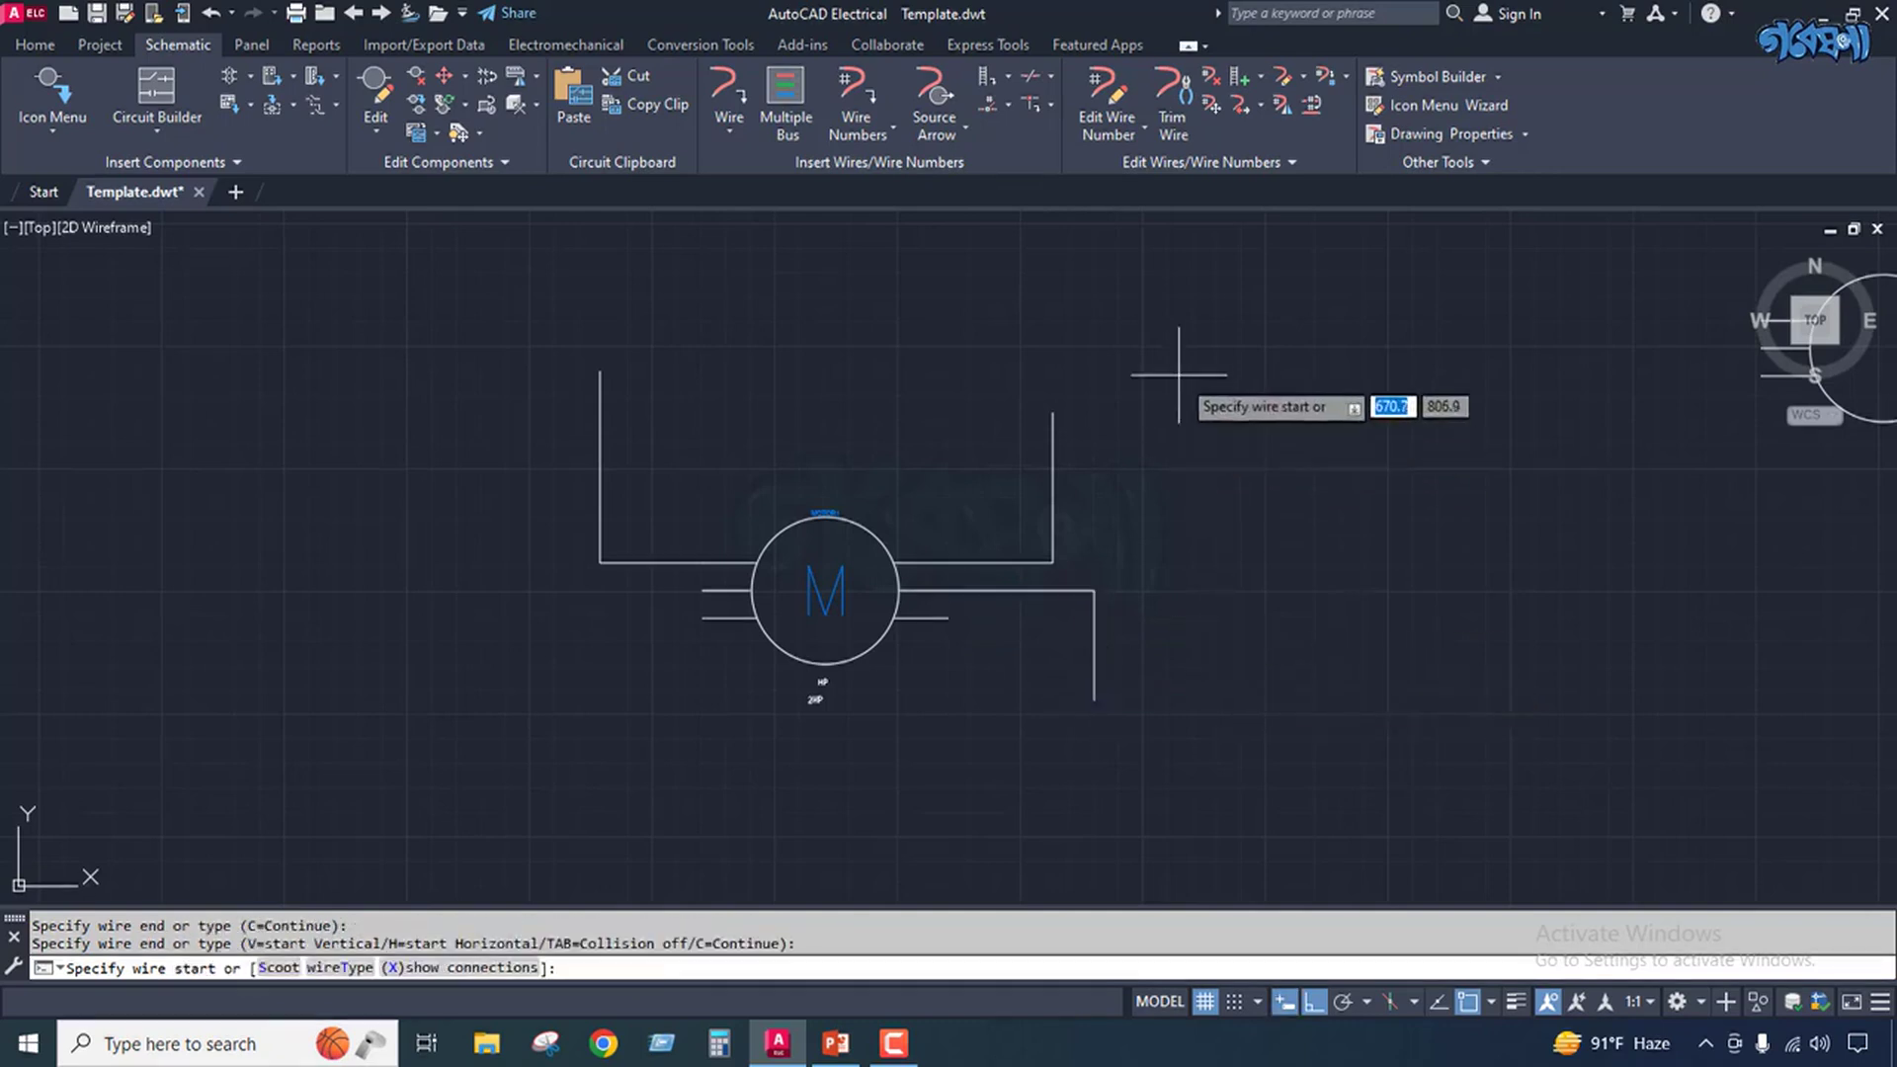
pyautogui.press('Escape')
# Delete all the single test wires on both sides of the motor.
pyautogui.click(1176, 330)
pyautogui.click(1047, 640)
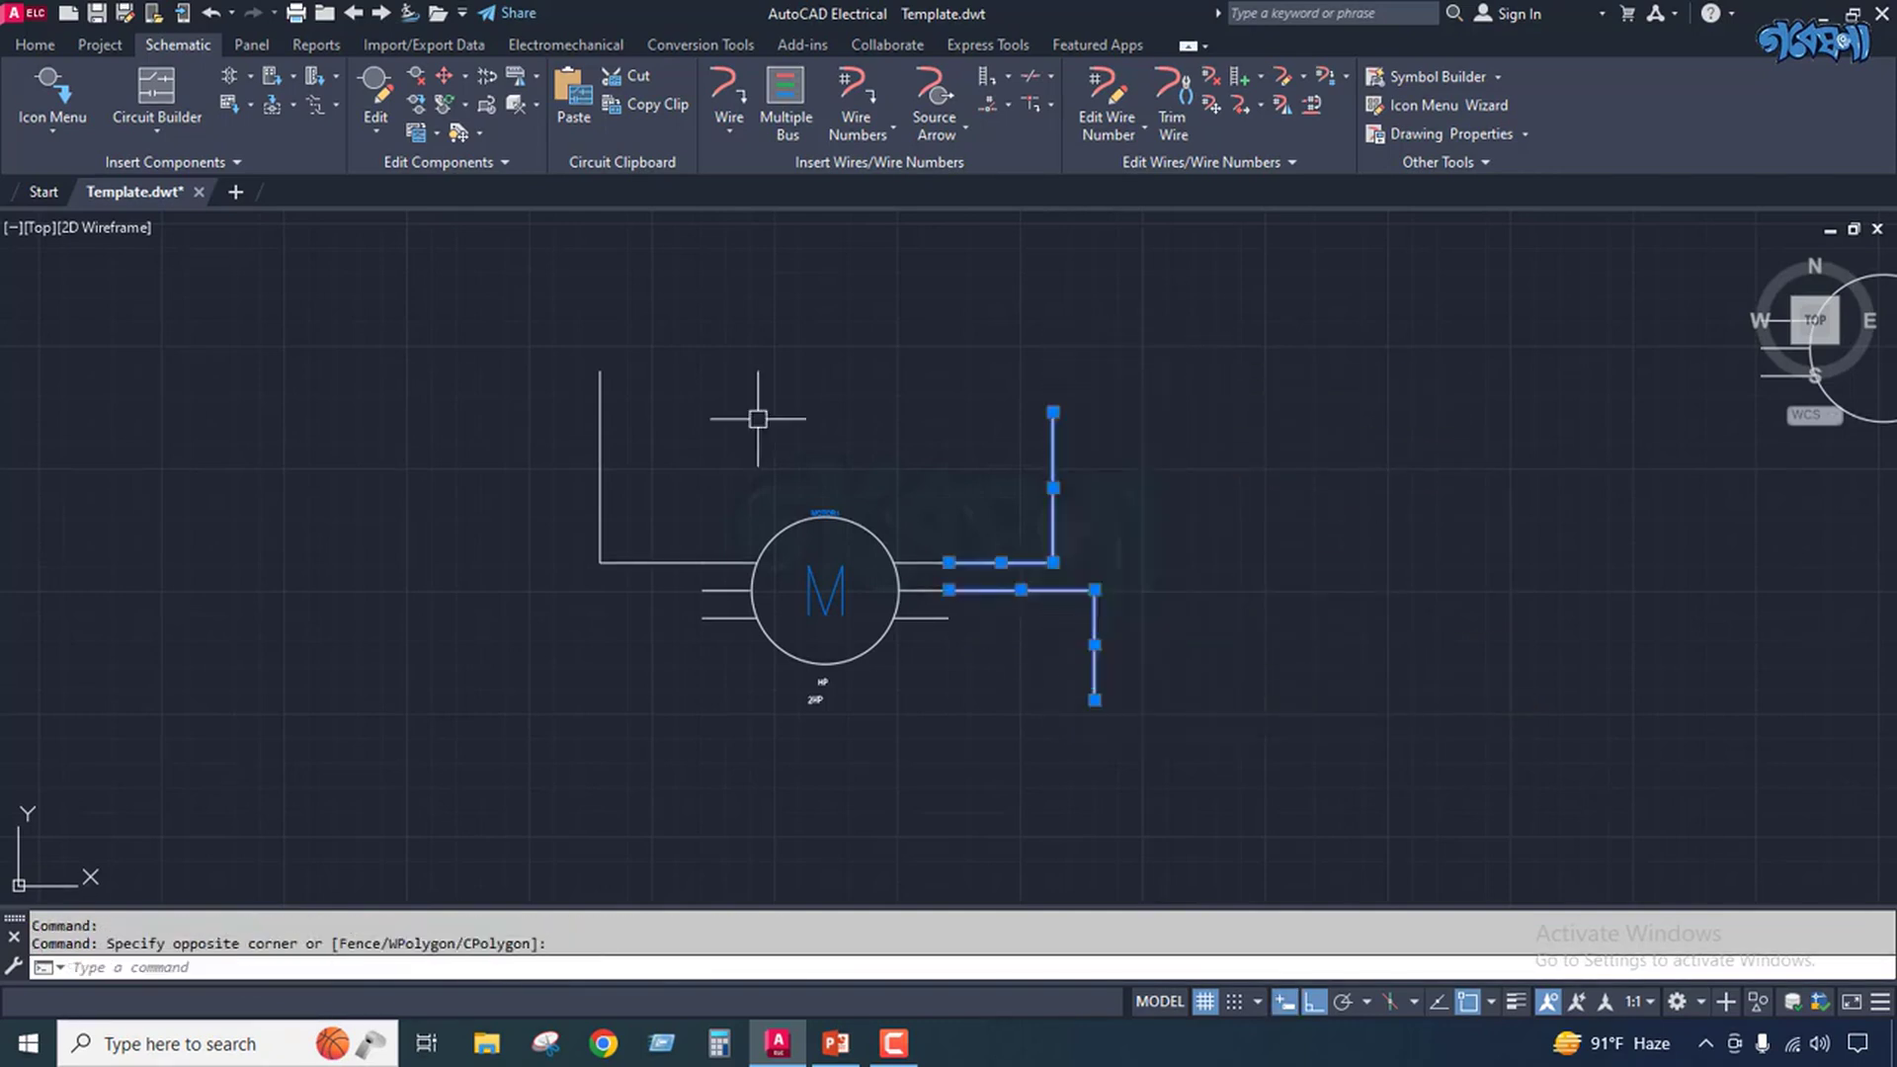
pyautogui.click(695, 348)
pyautogui.click(573, 615)
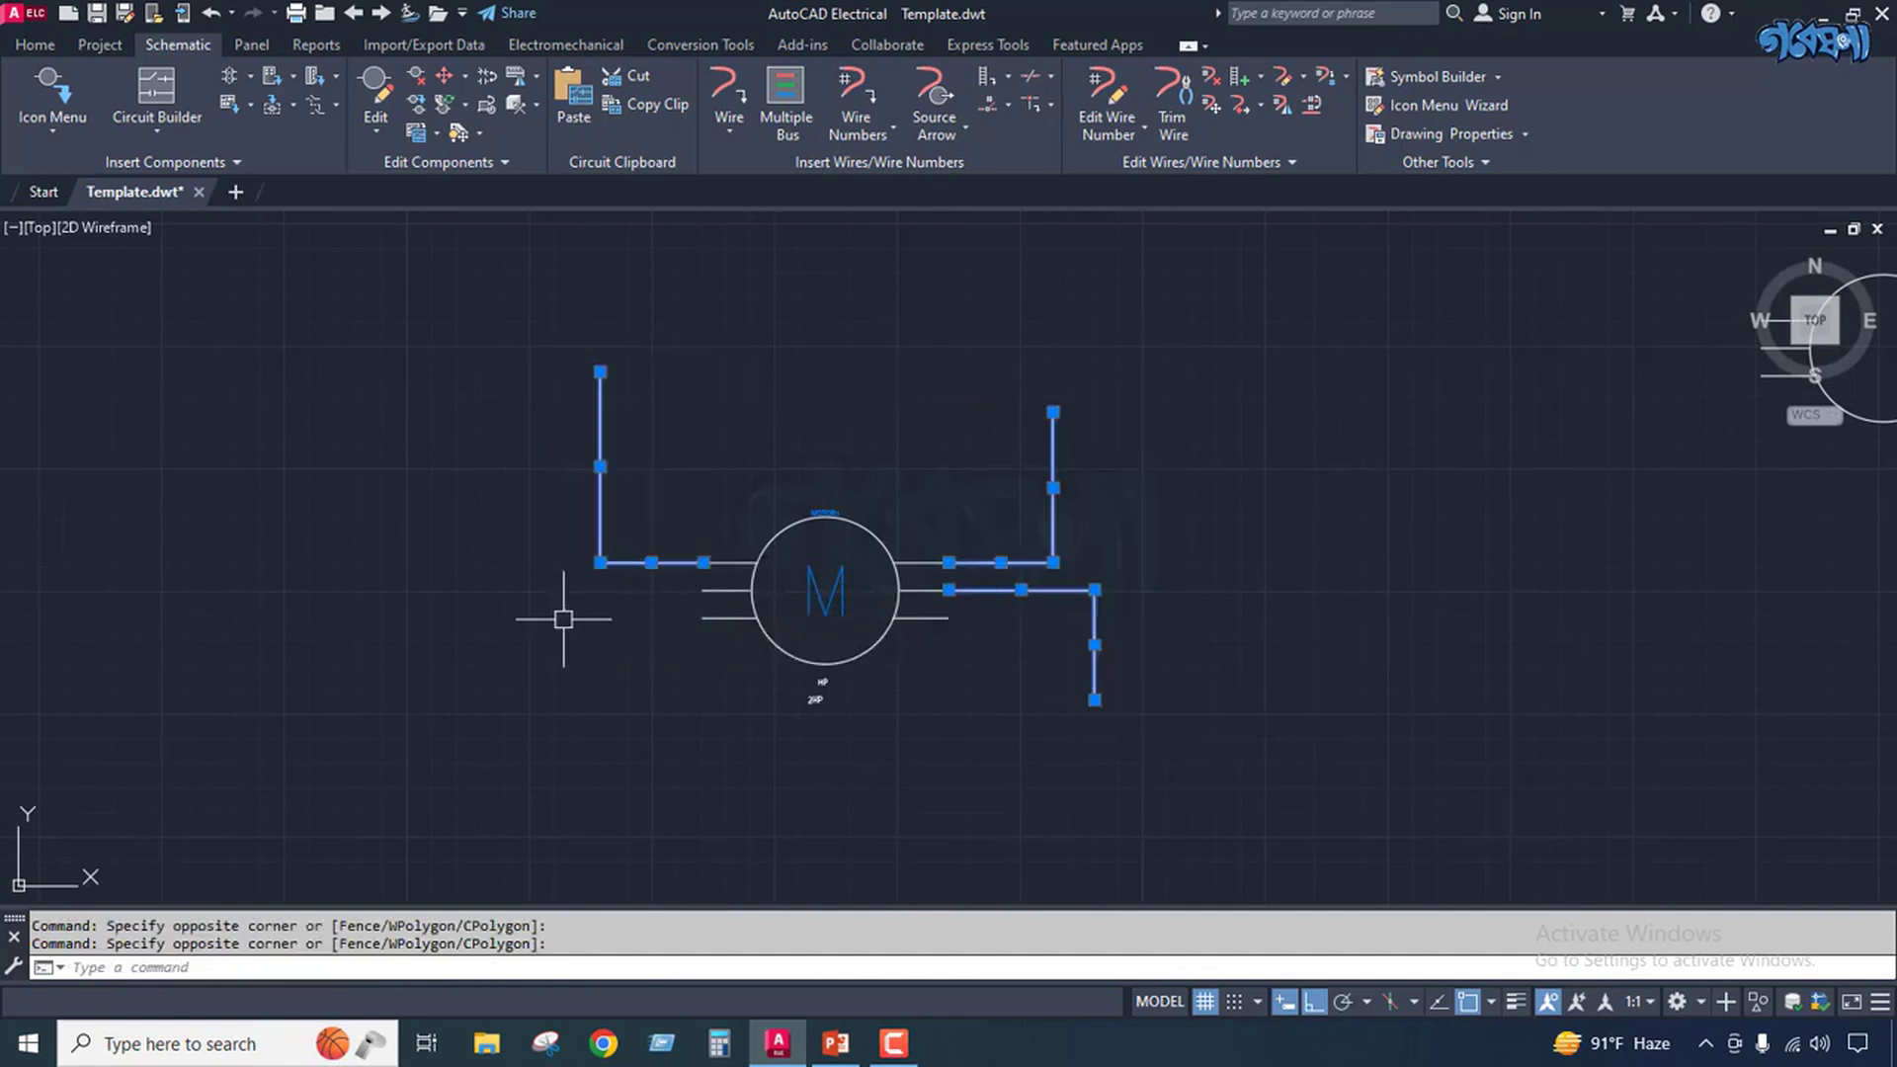
pyautogui.press('Delete')
# Draw a multiple wire bus starting at the component, from the motor's three left terminals out and upward, with 0.5000 spacing.
pyautogui.click(785, 107)
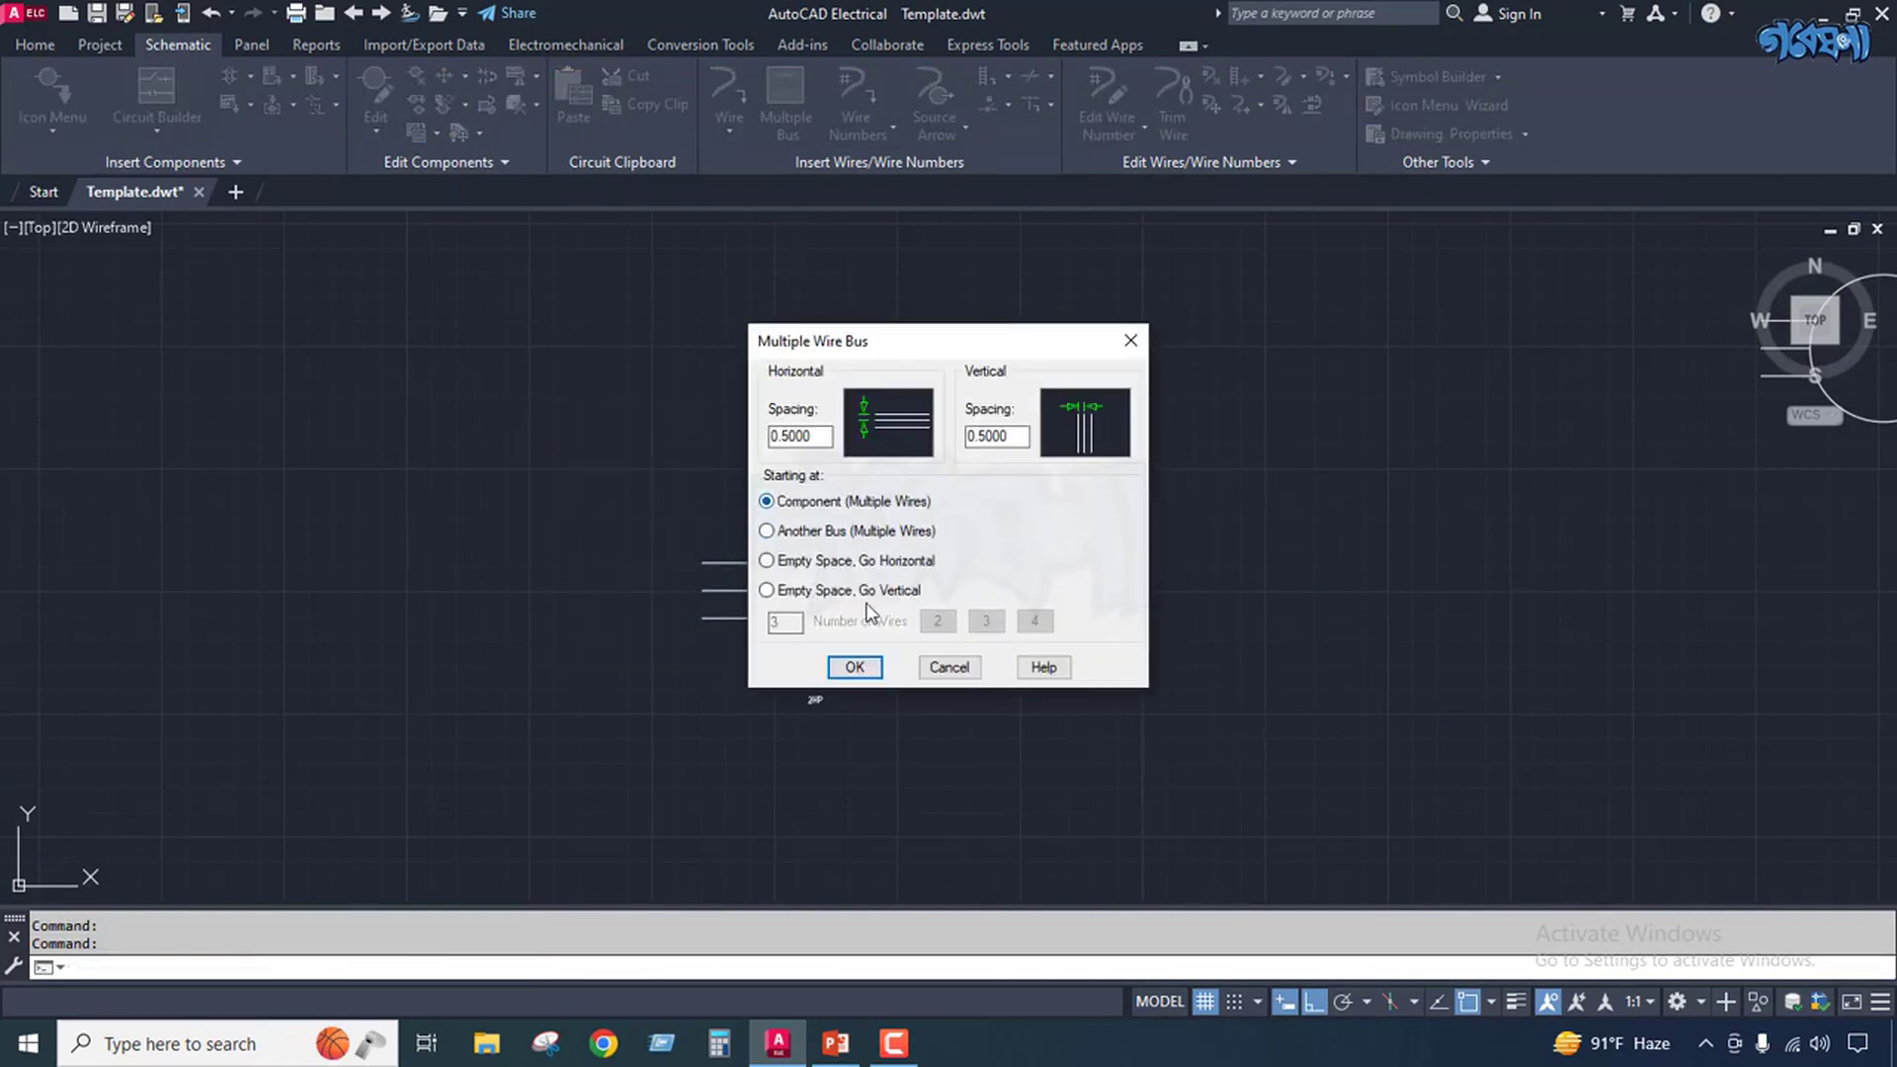
pyautogui.click(854, 668)
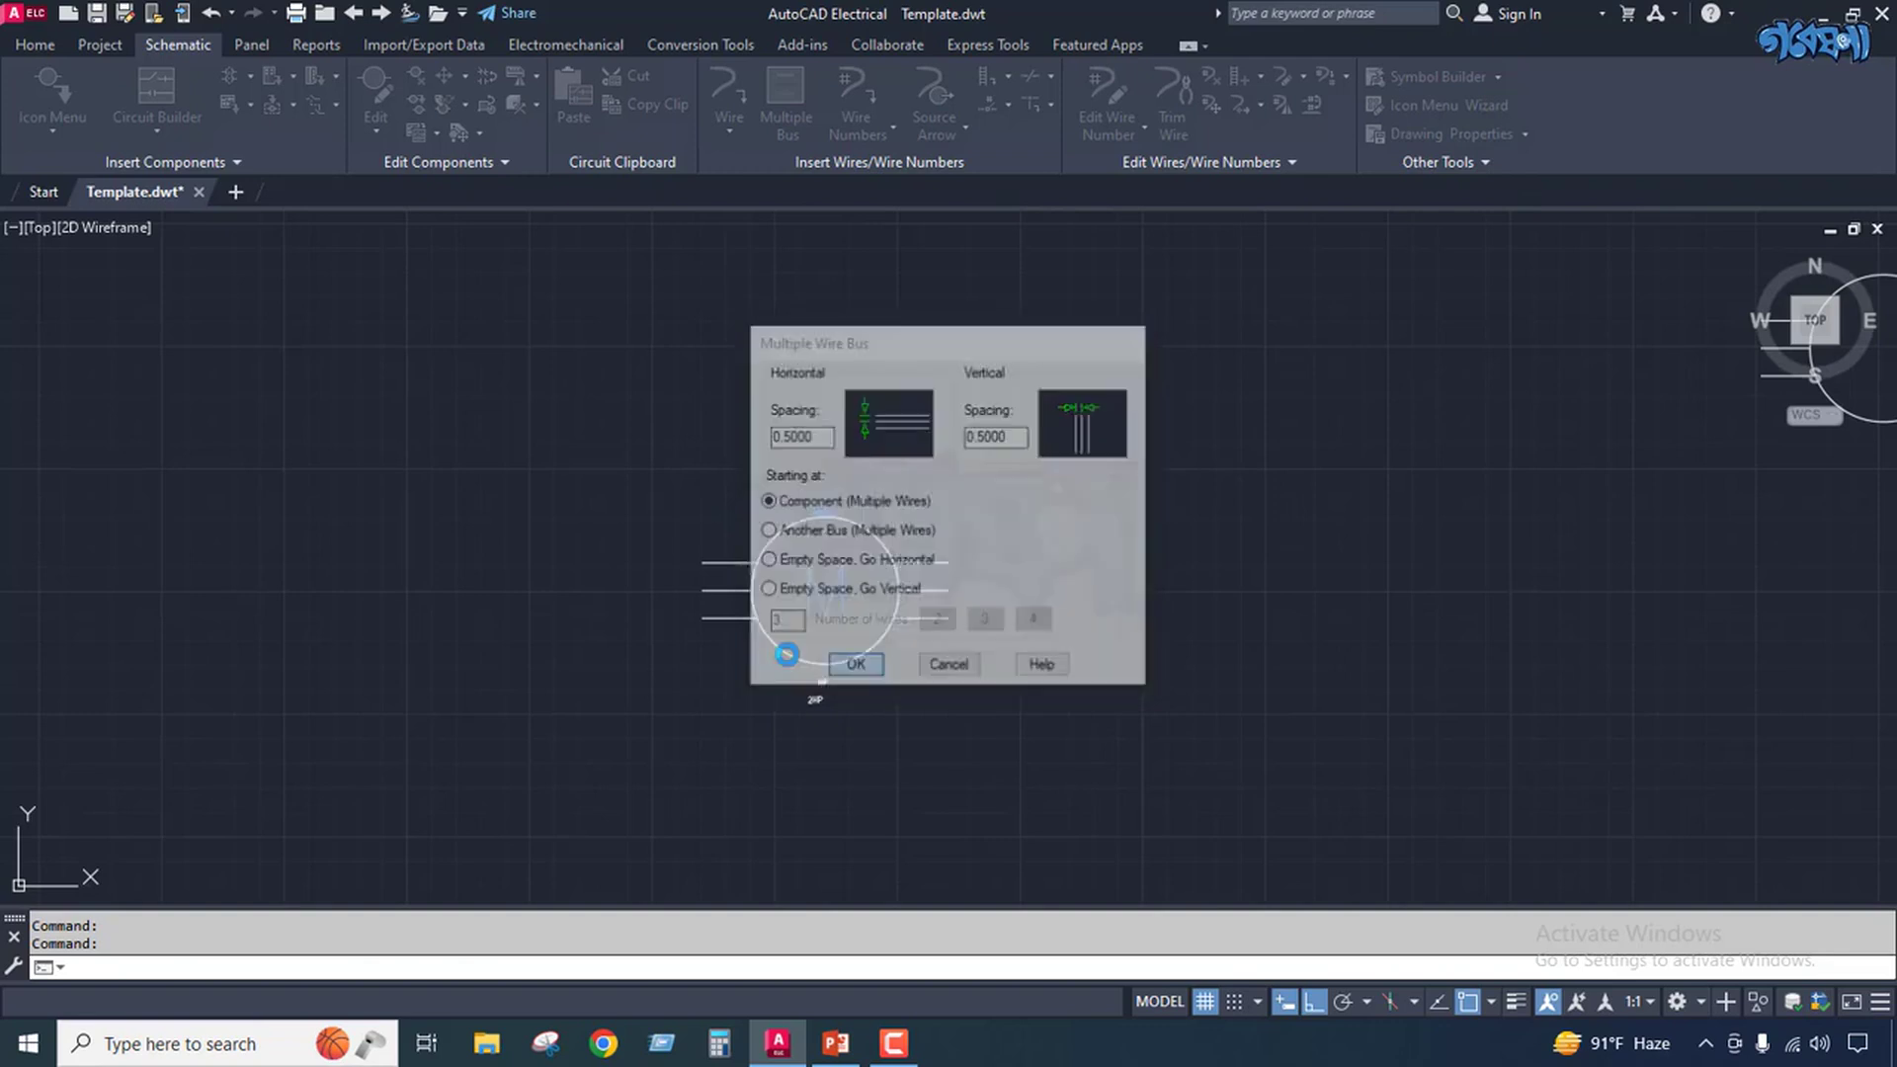
pyautogui.click(736, 490)
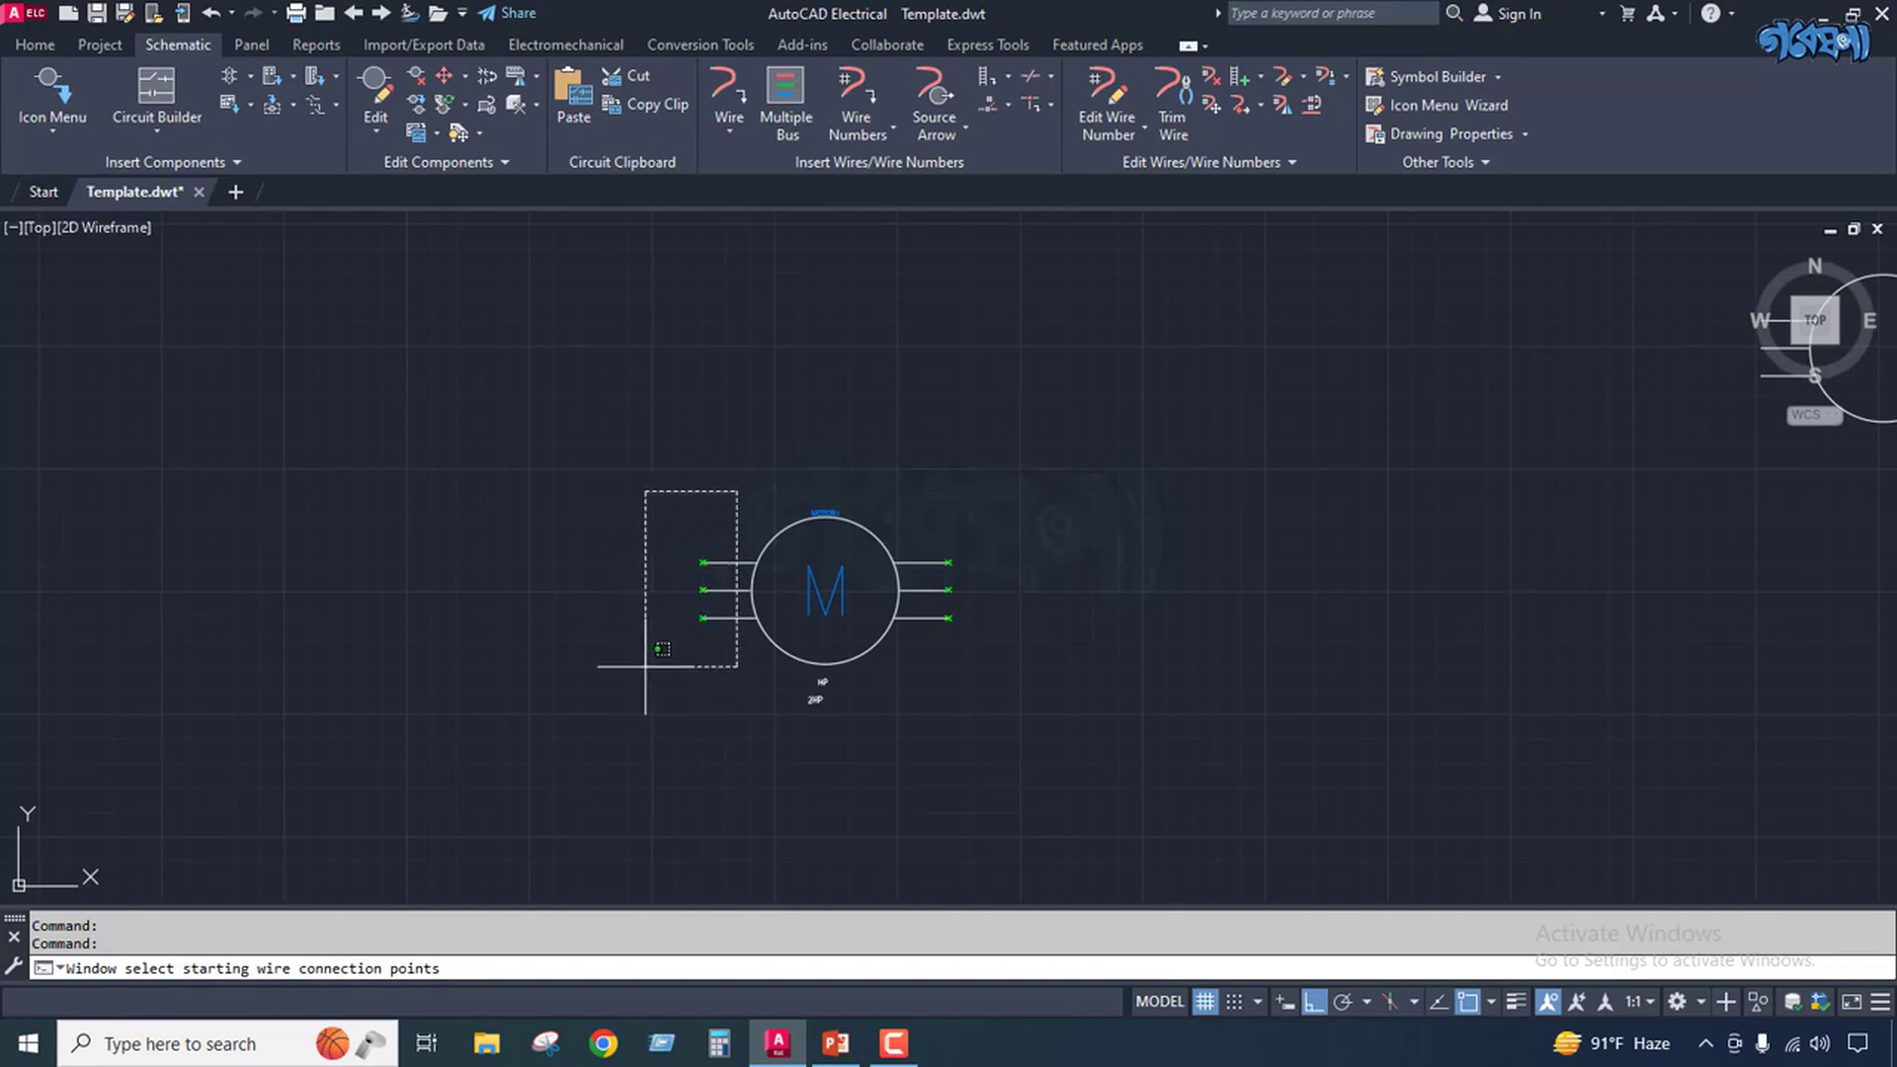
pyautogui.click(652, 669)
pyautogui.press('Return')
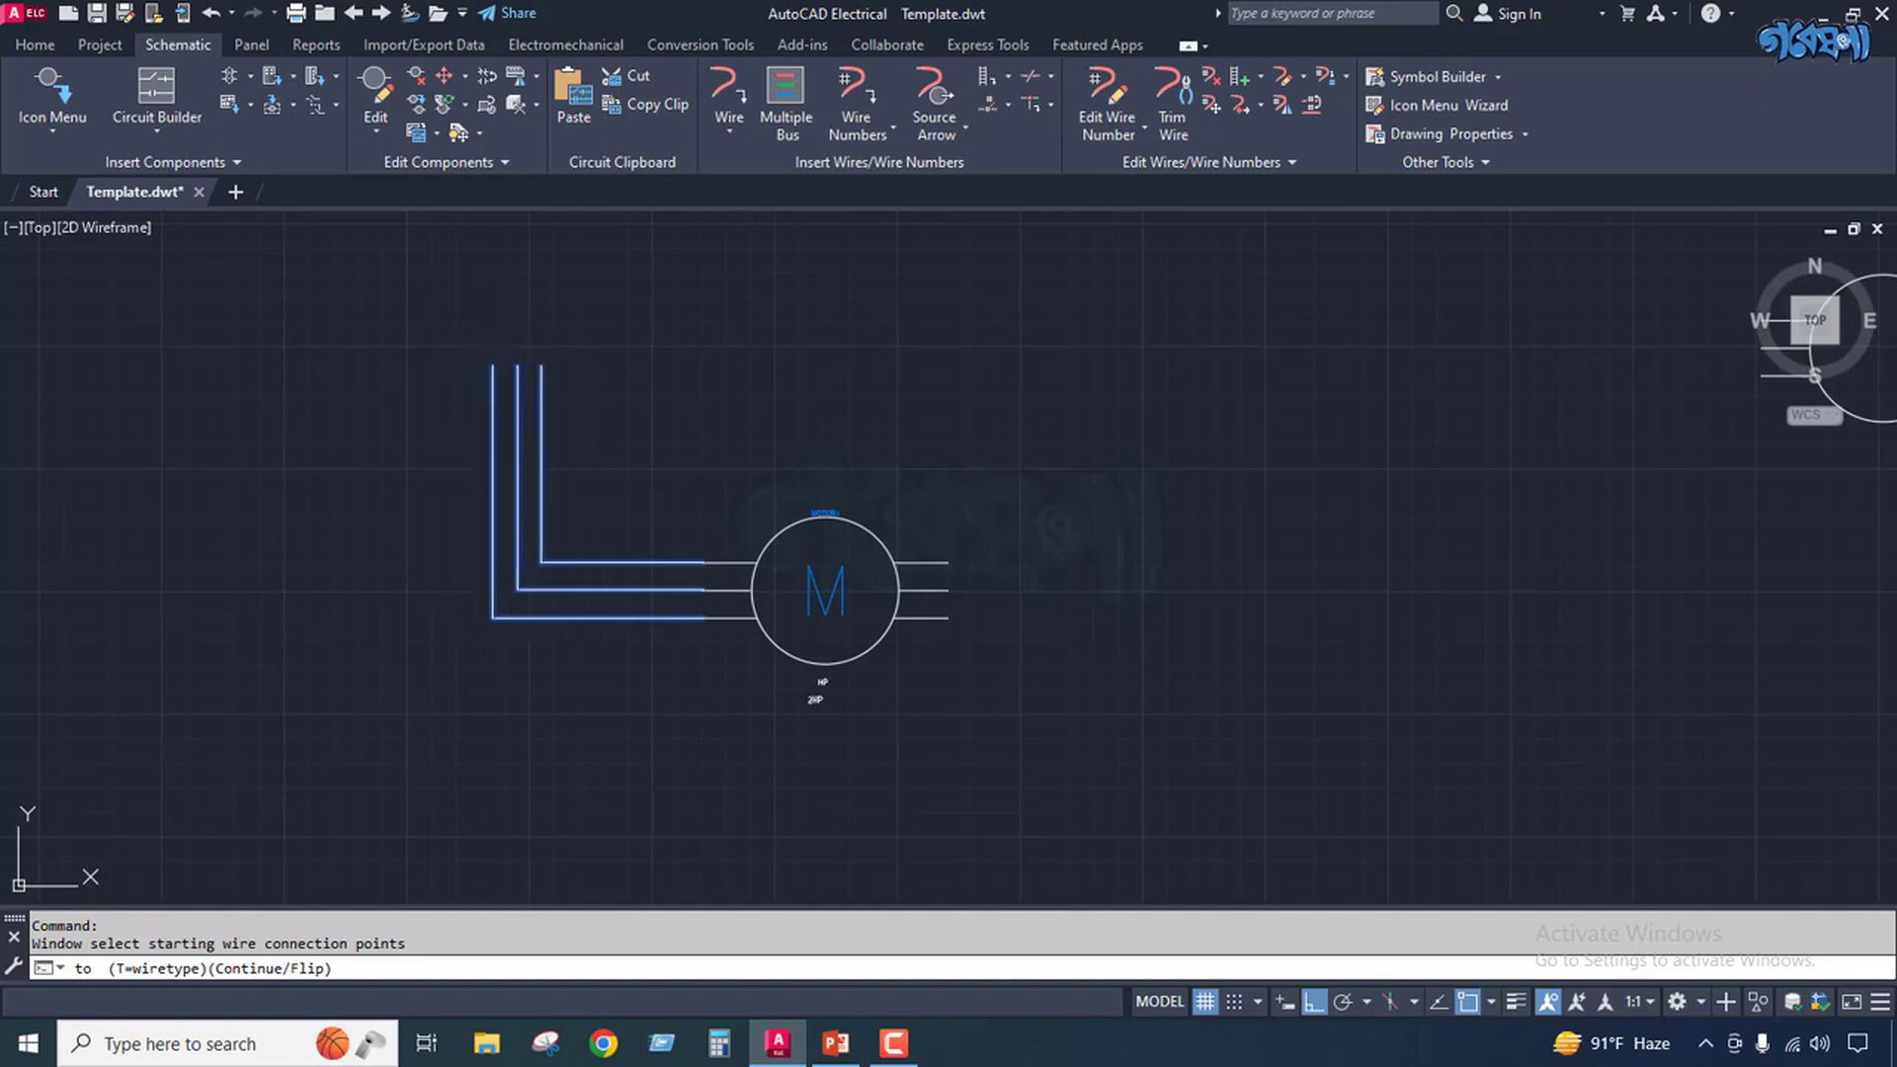
pyautogui.click(516, 367)
pyautogui.scroll(4, 726, 612)
pyautogui.scroll(-4, 726, 612)
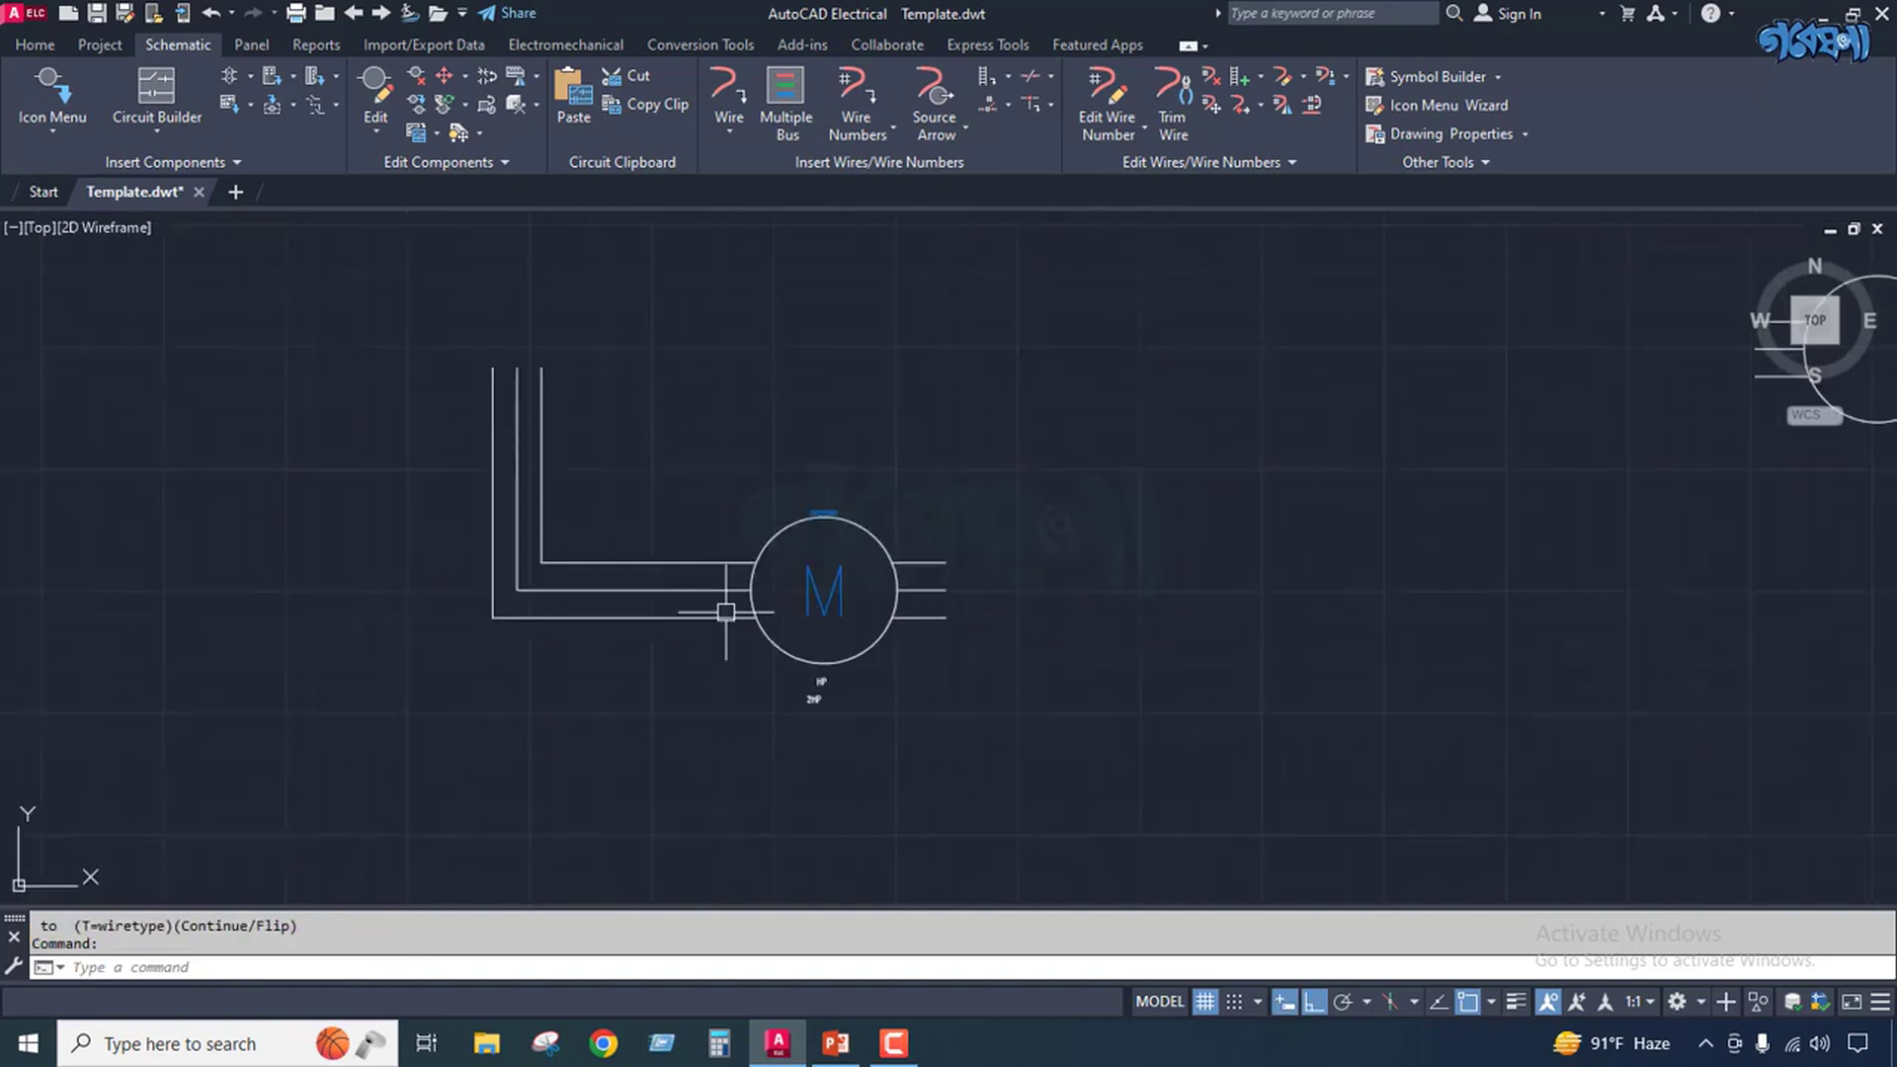
# Delete the three bus wires connected to the motor's left terminals.
pyautogui.click(771, 373)
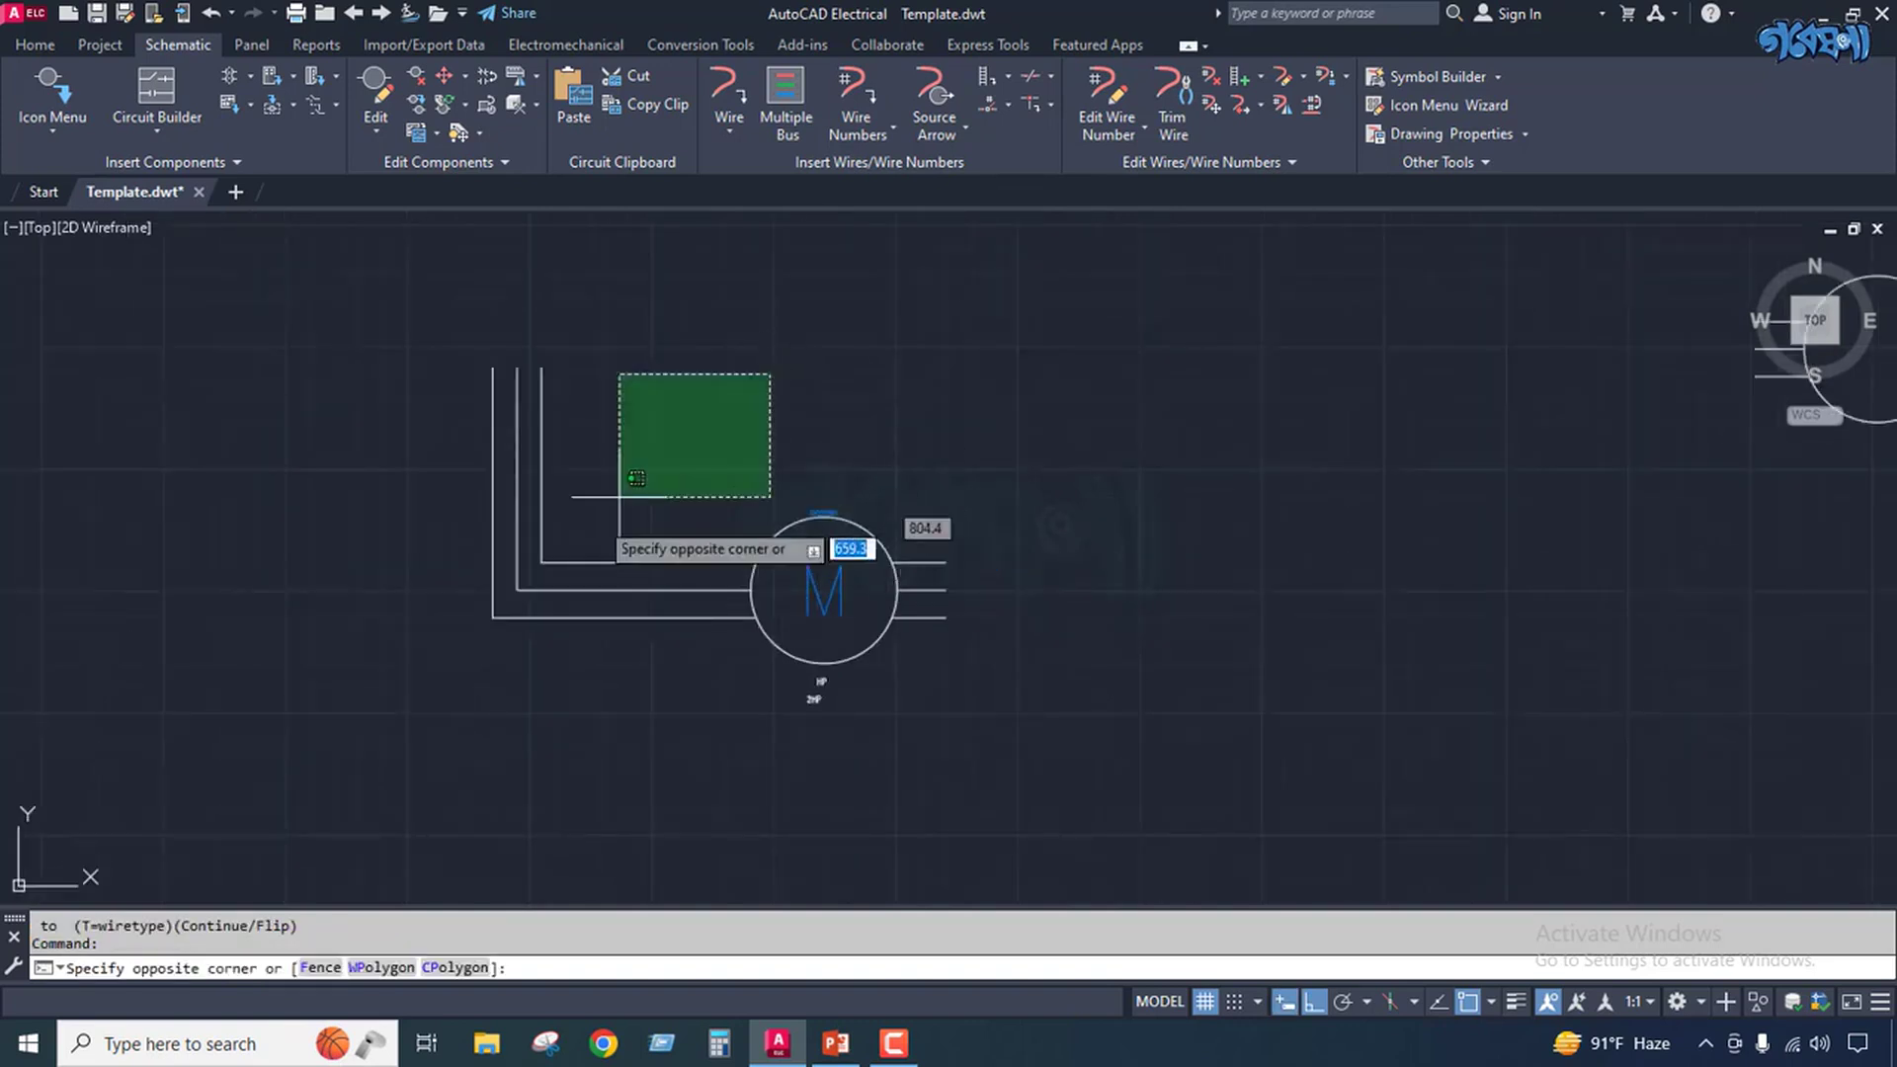
pyautogui.click(514, 479)
pyautogui.click(649, 496)
pyautogui.click(391, 690)
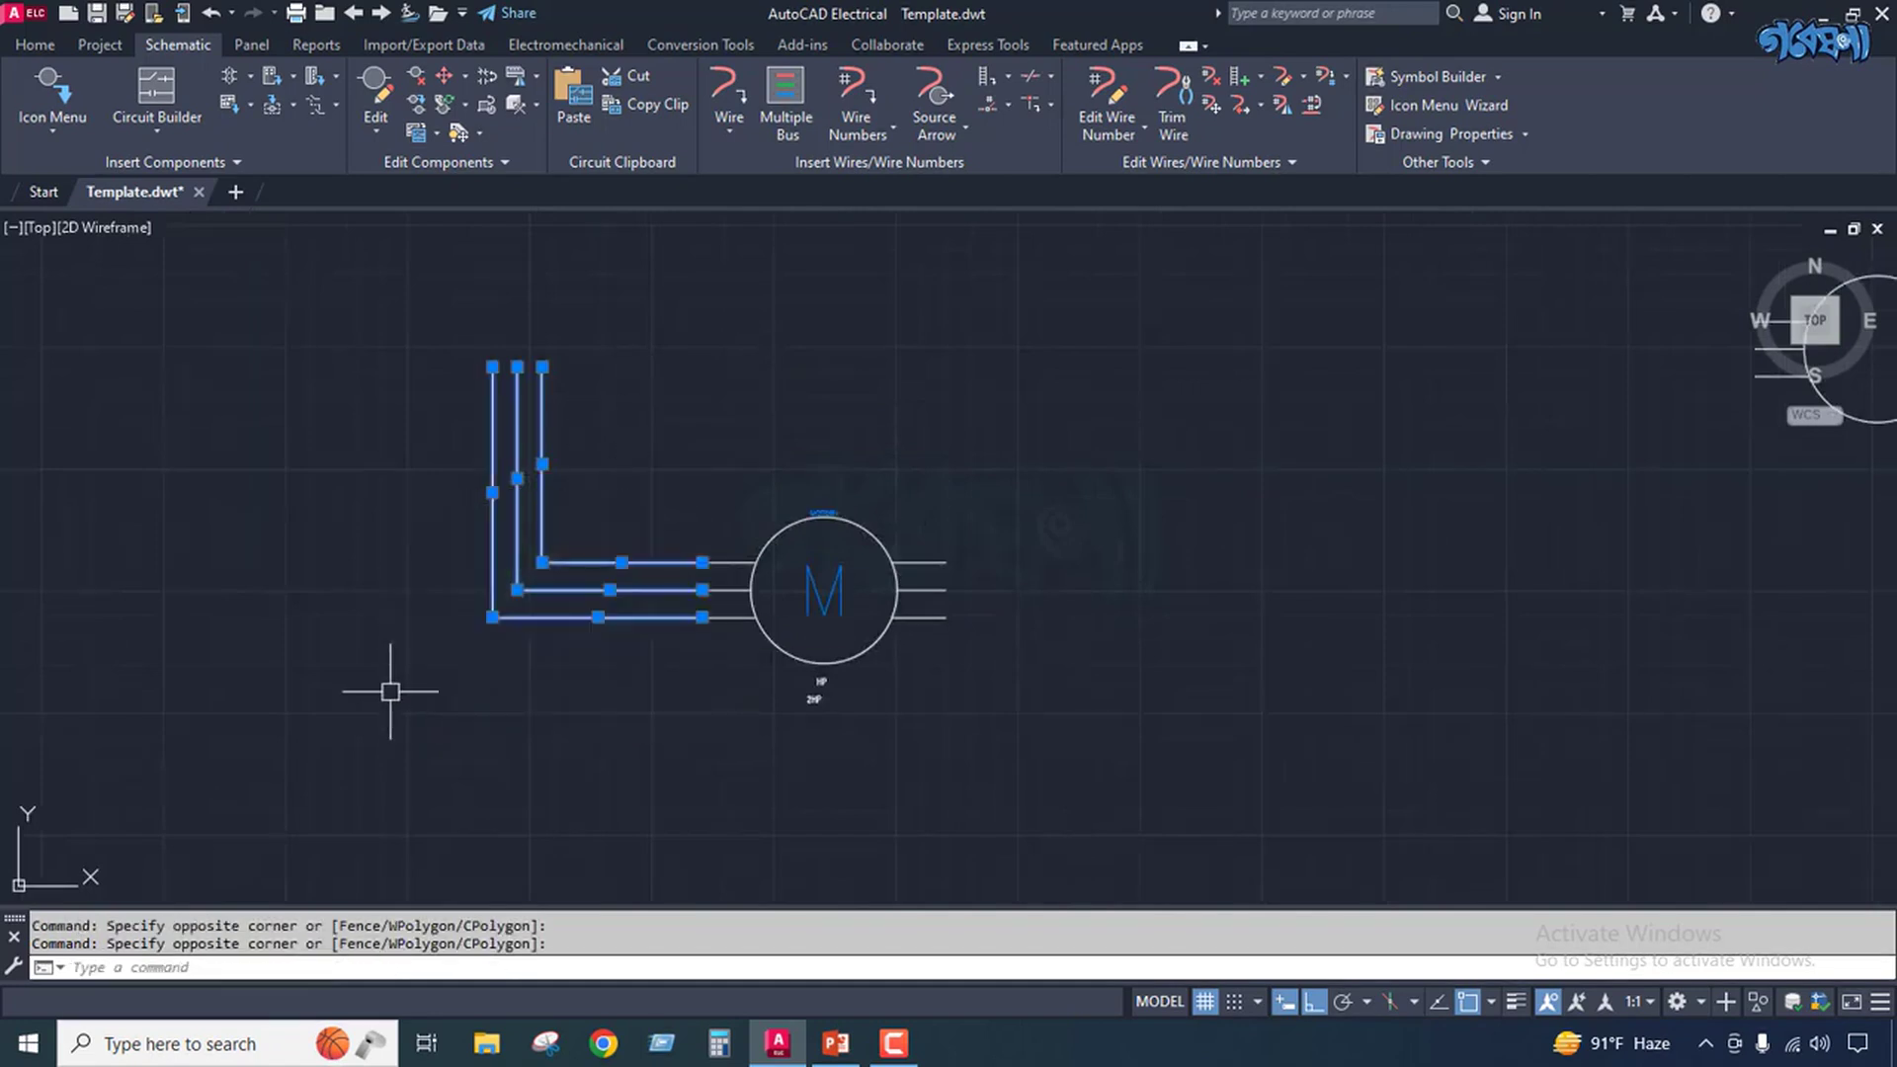
pyautogui.press('Delete')
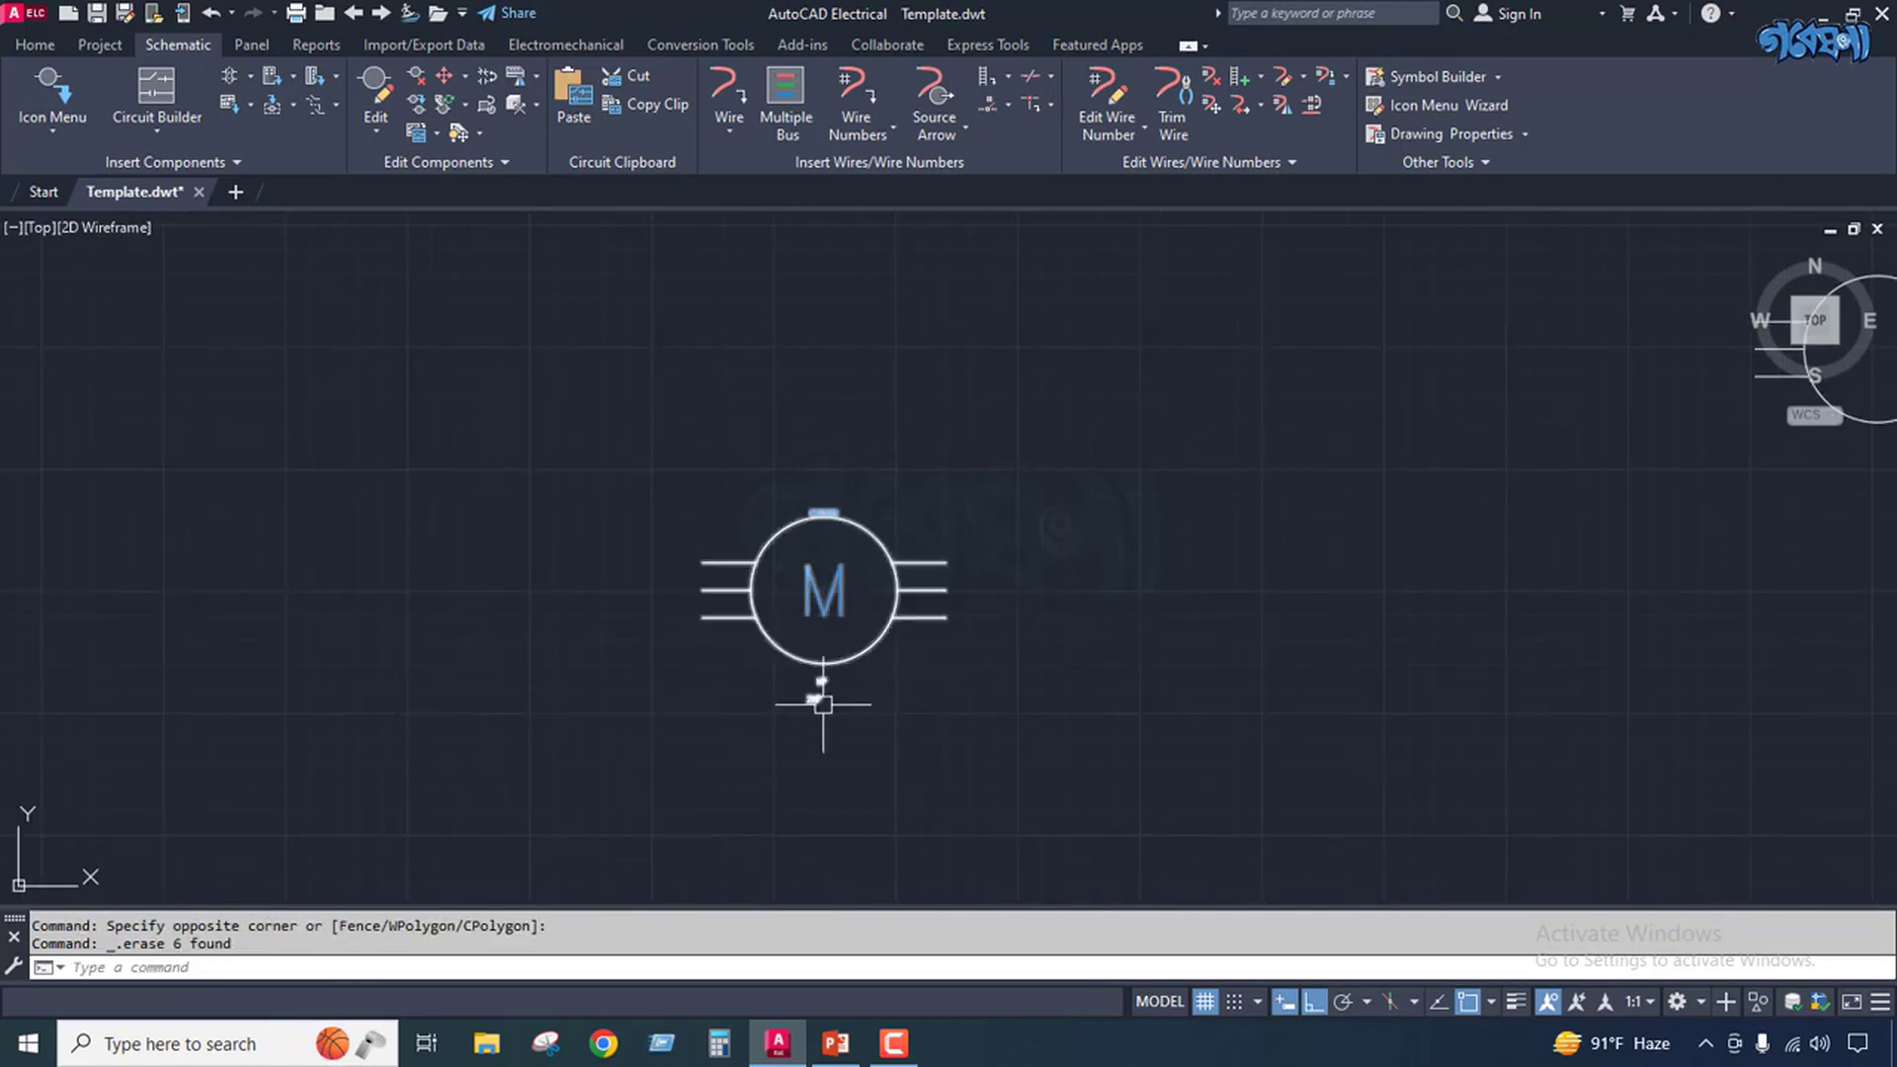
# Delete the leftover plain circle with its six terminal lines, keeping the inserted motor symbol.
pyautogui.scroll(3, 805, 690)
pyautogui.scroll(-3, 817, 693)
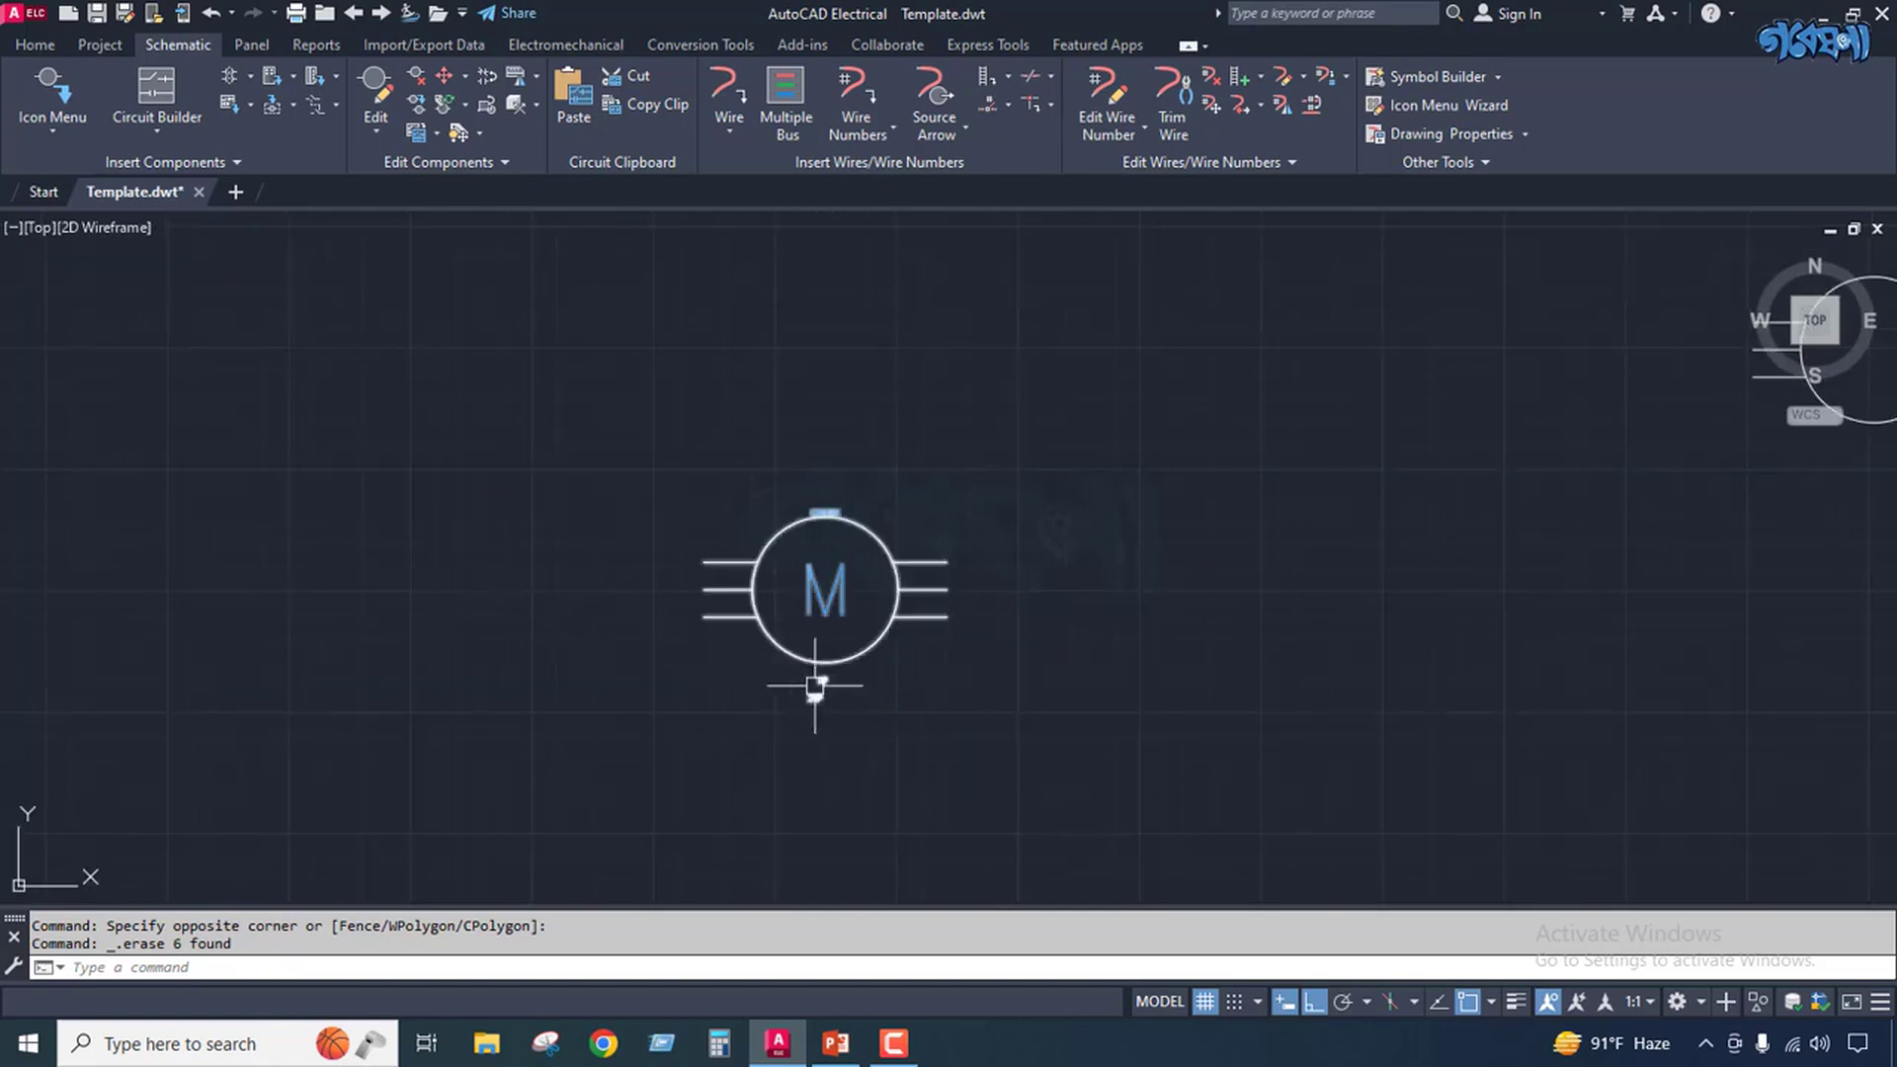
pyautogui.scroll(3, 816, 696)
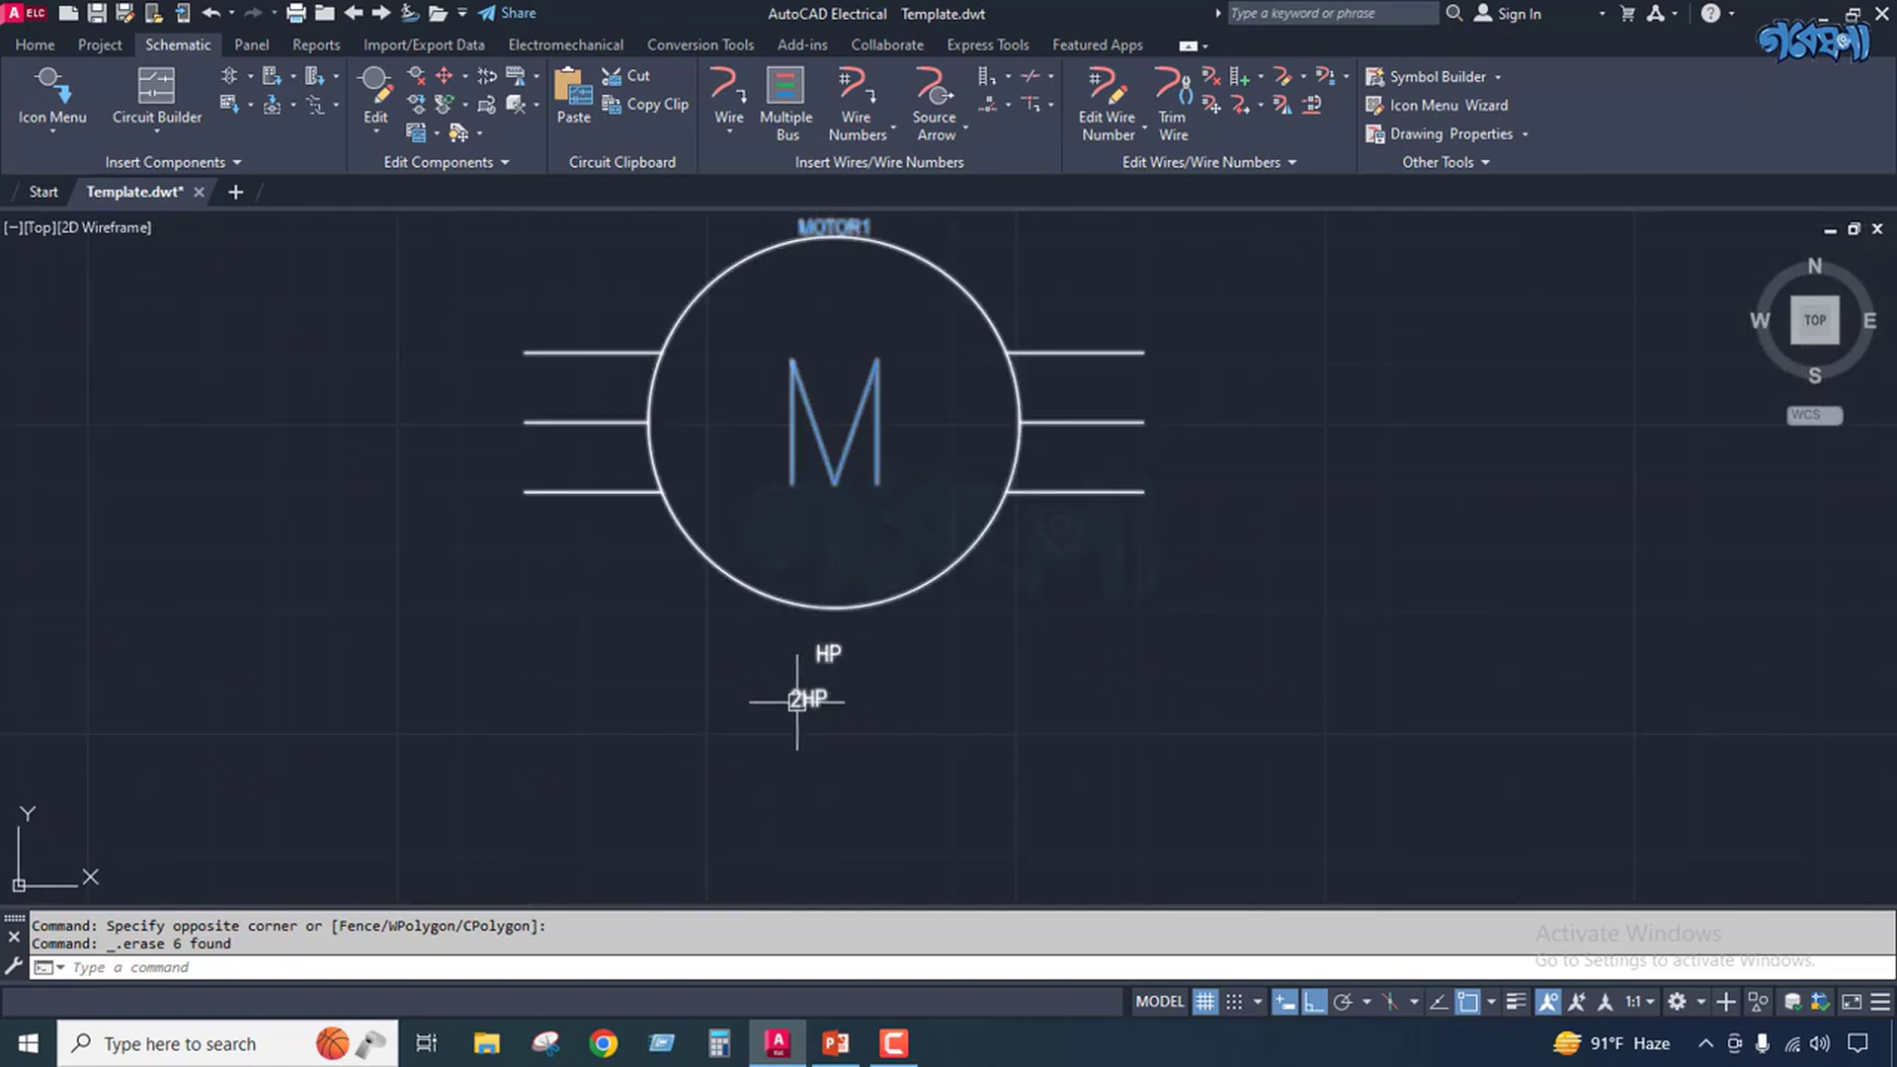
pyautogui.scroll(-3, 797, 701)
pyautogui.scroll(-3, 889, 662)
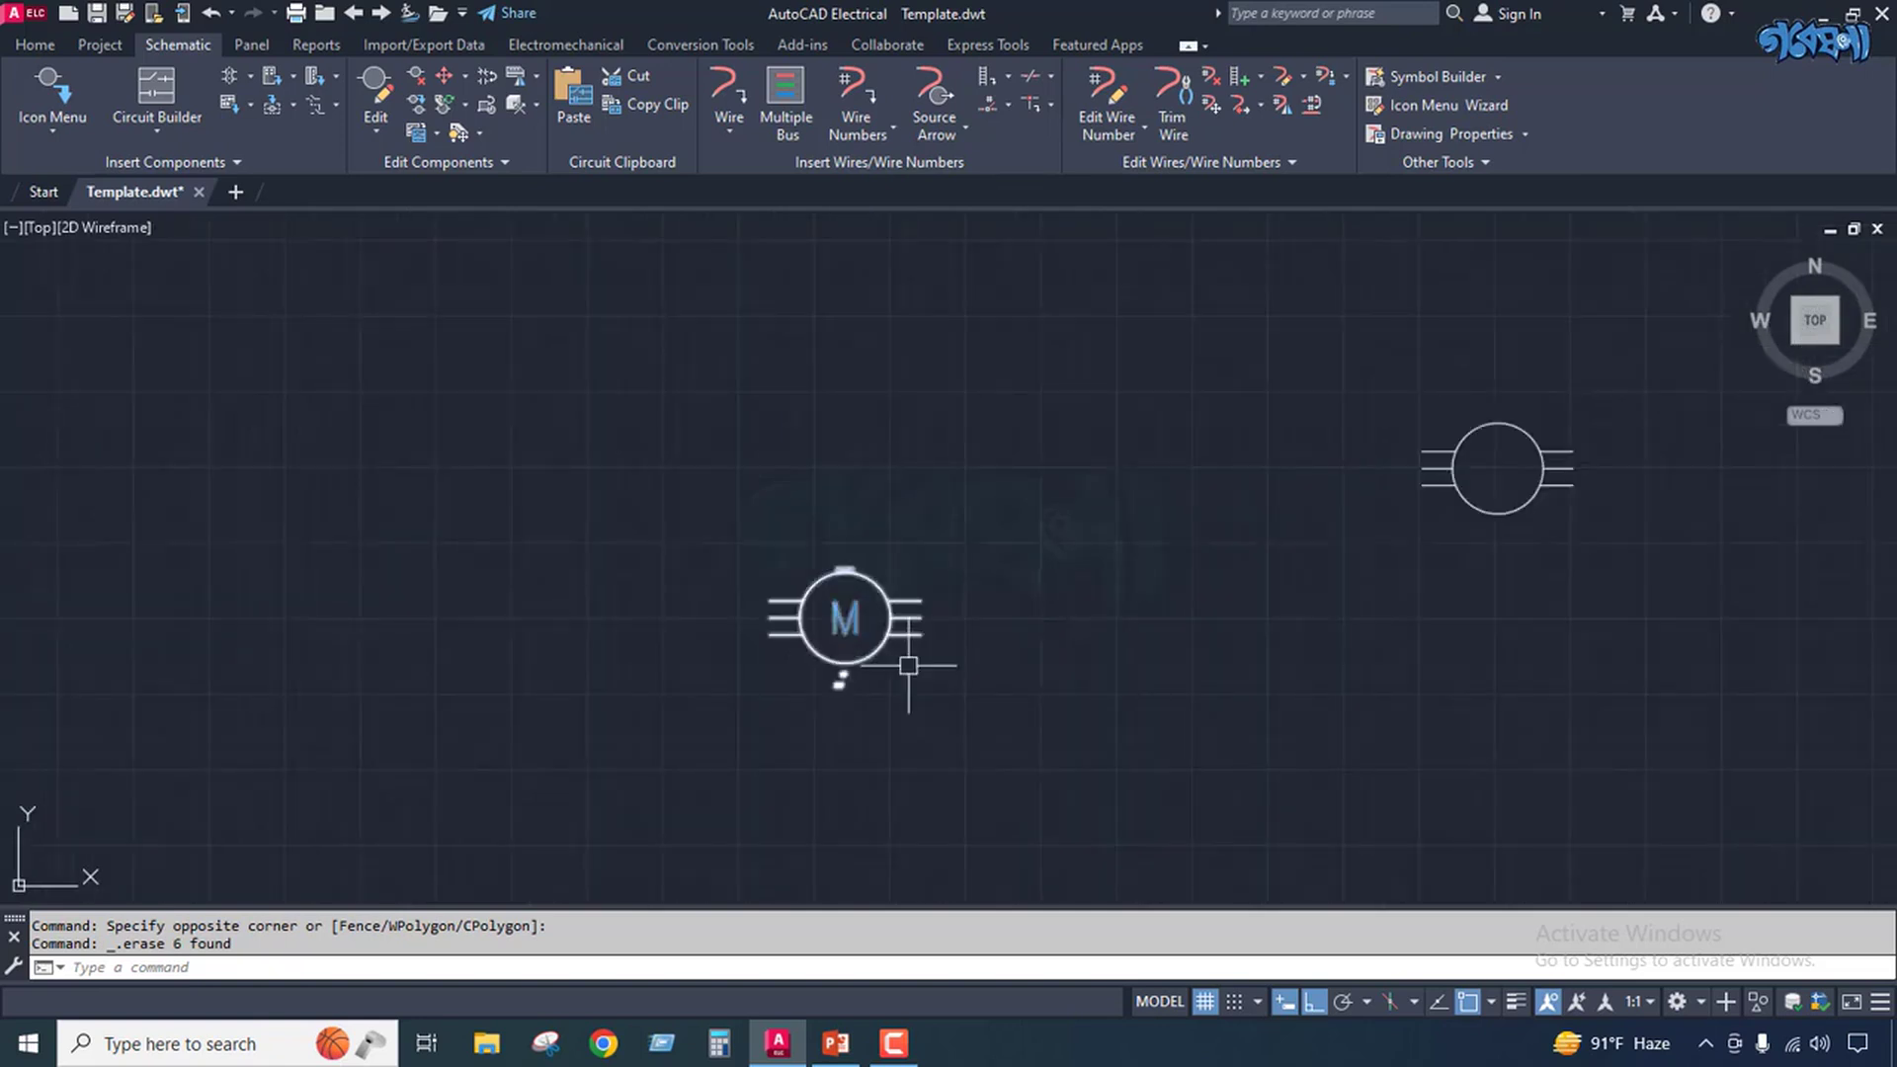
pyautogui.click(1544, 379)
pyautogui.click(1383, 550)
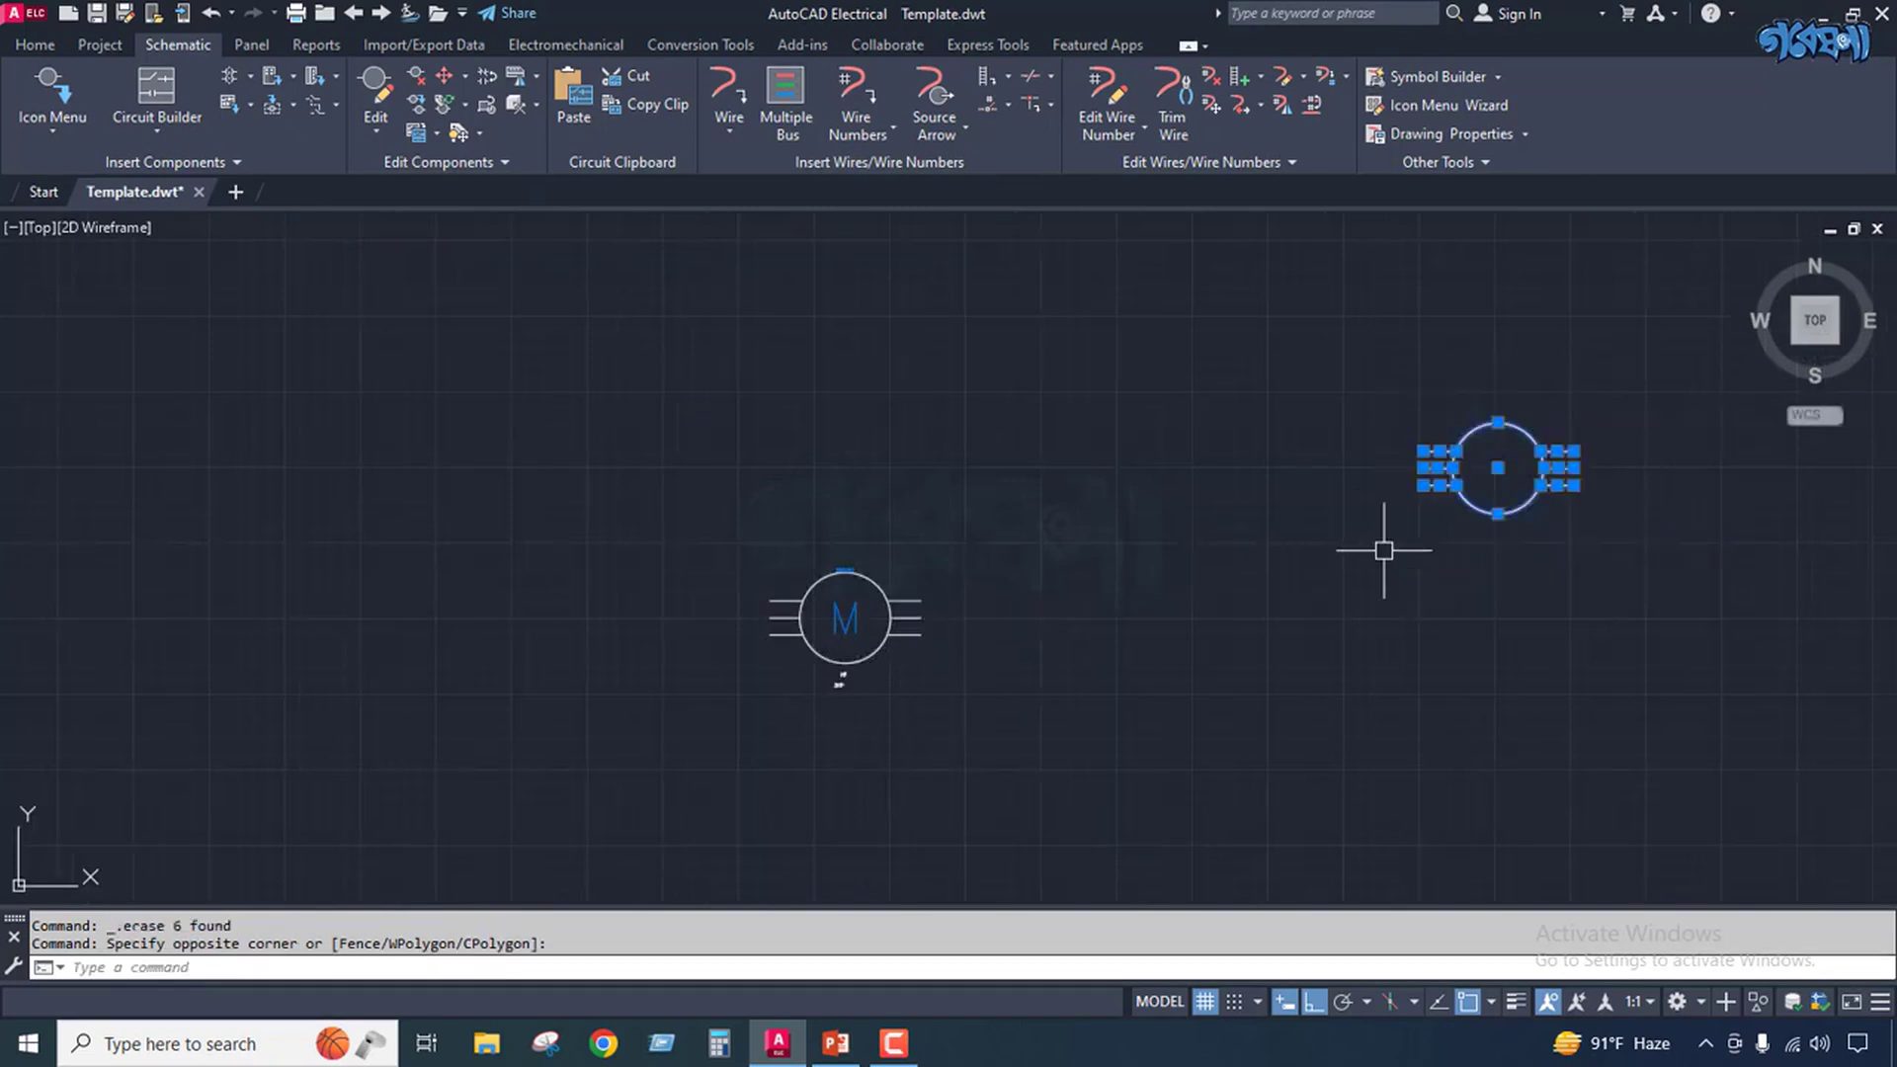
pyautogui.press('Delete')
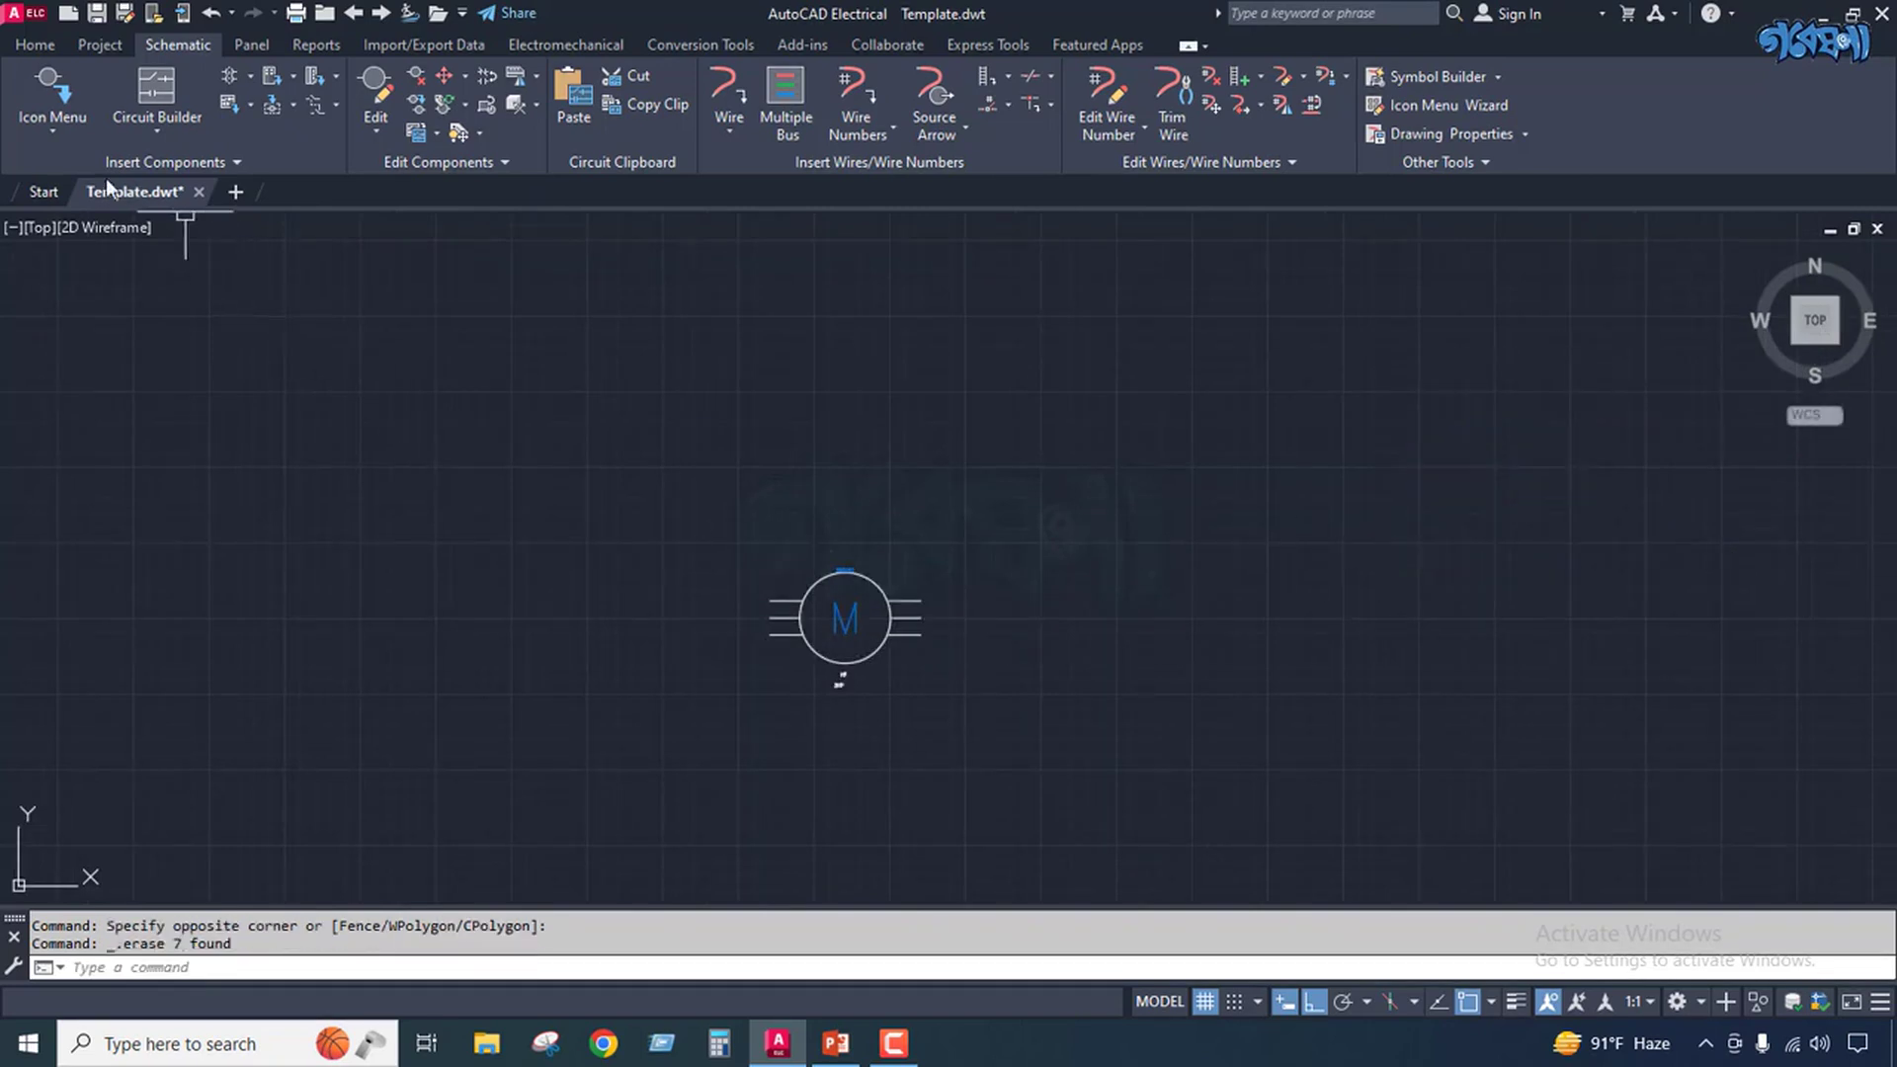
# Browse the JIC schematic symbols, including the Miscellaneous and Electronics categories, and close the component library without inserting anything.
pyautogui.click(47, 132)
pyautogui.click(411, 300)
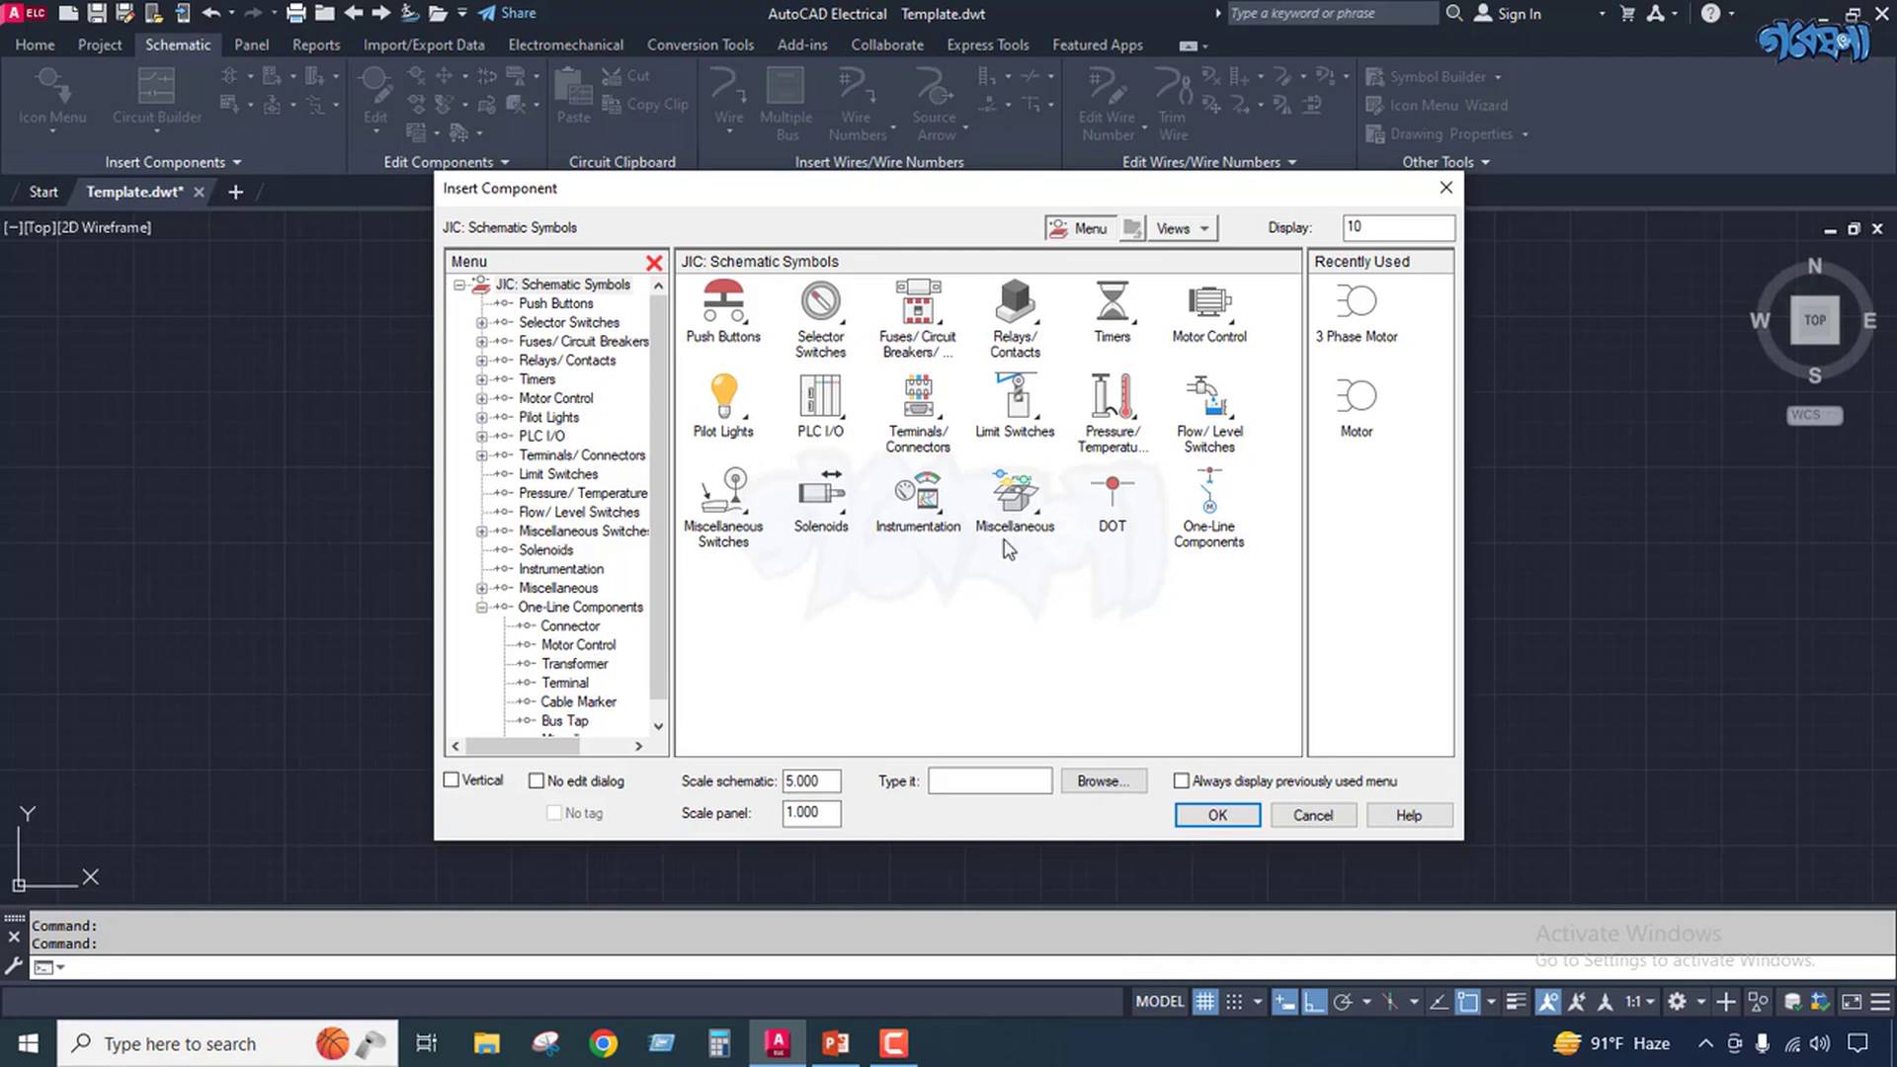
pyautogui.click(1027, 506)
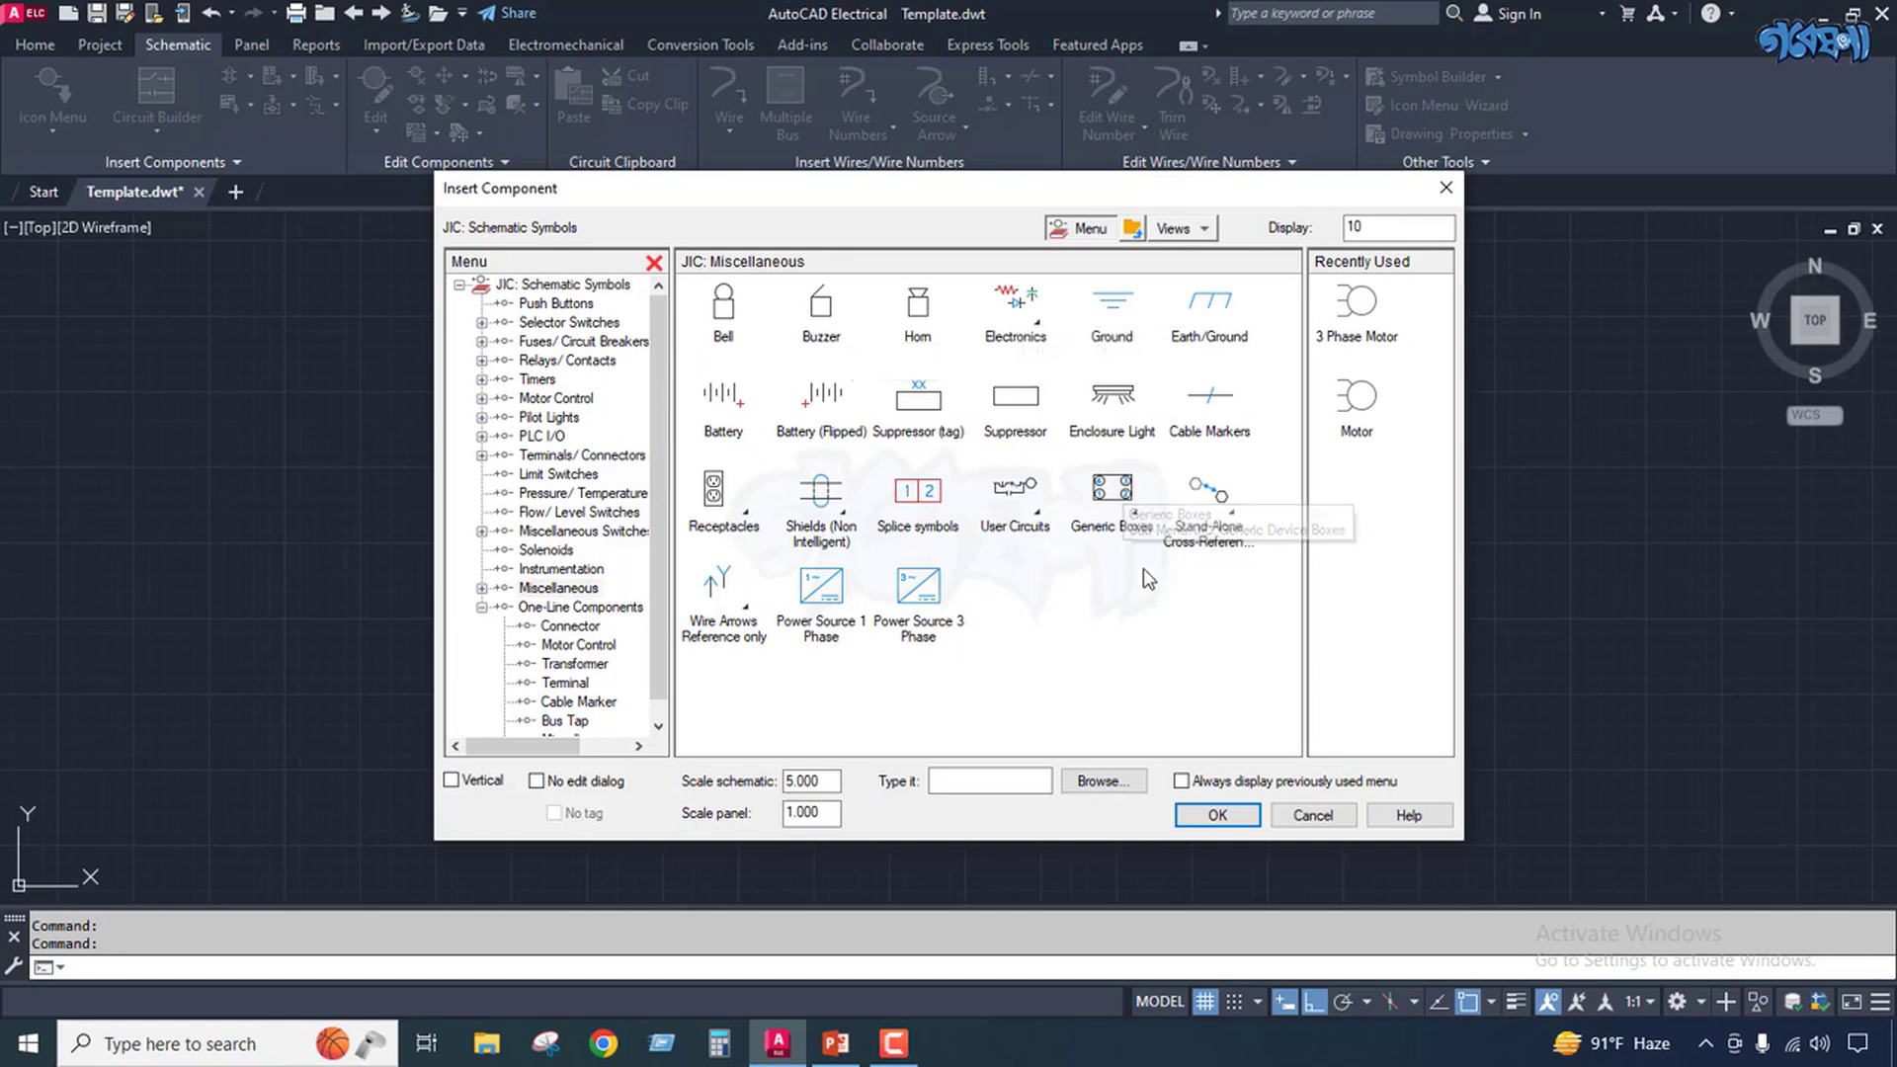
pyautogui.click(1019, 310)
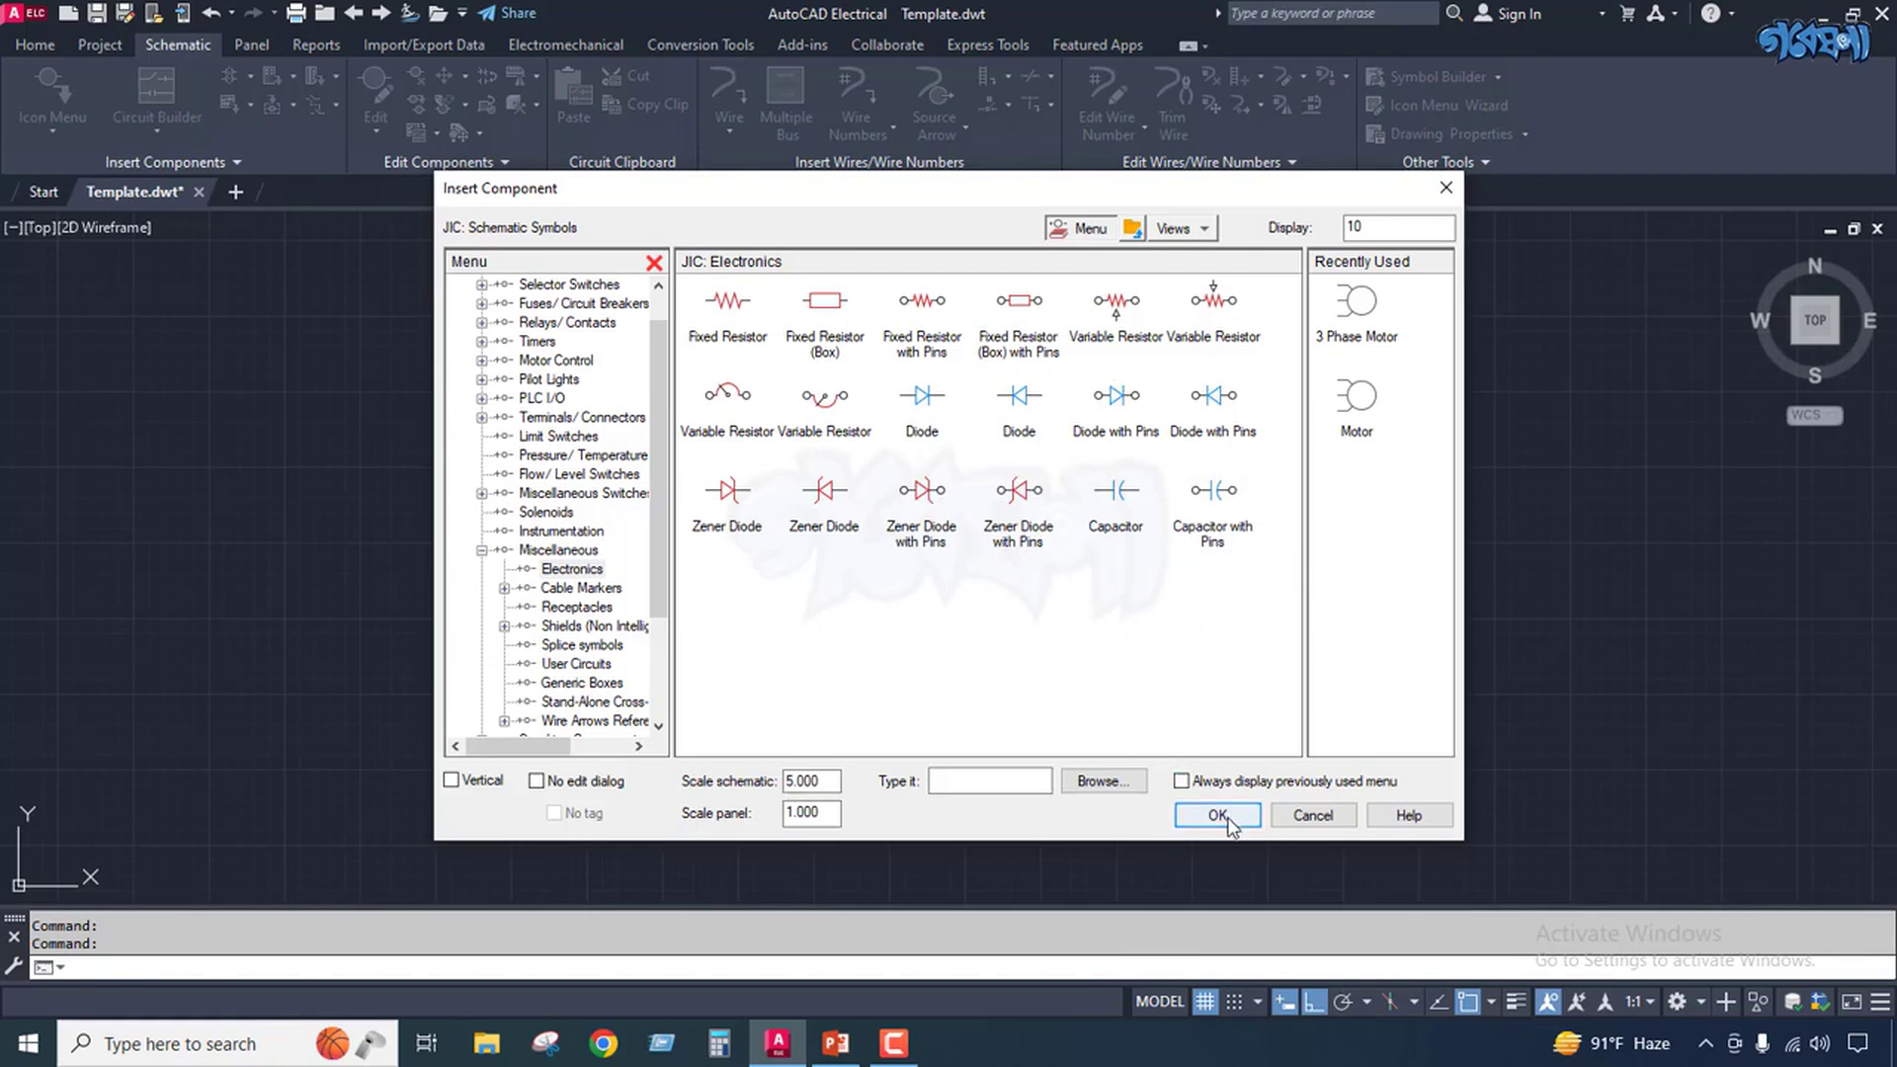
pyautogui.click(1314, 816)
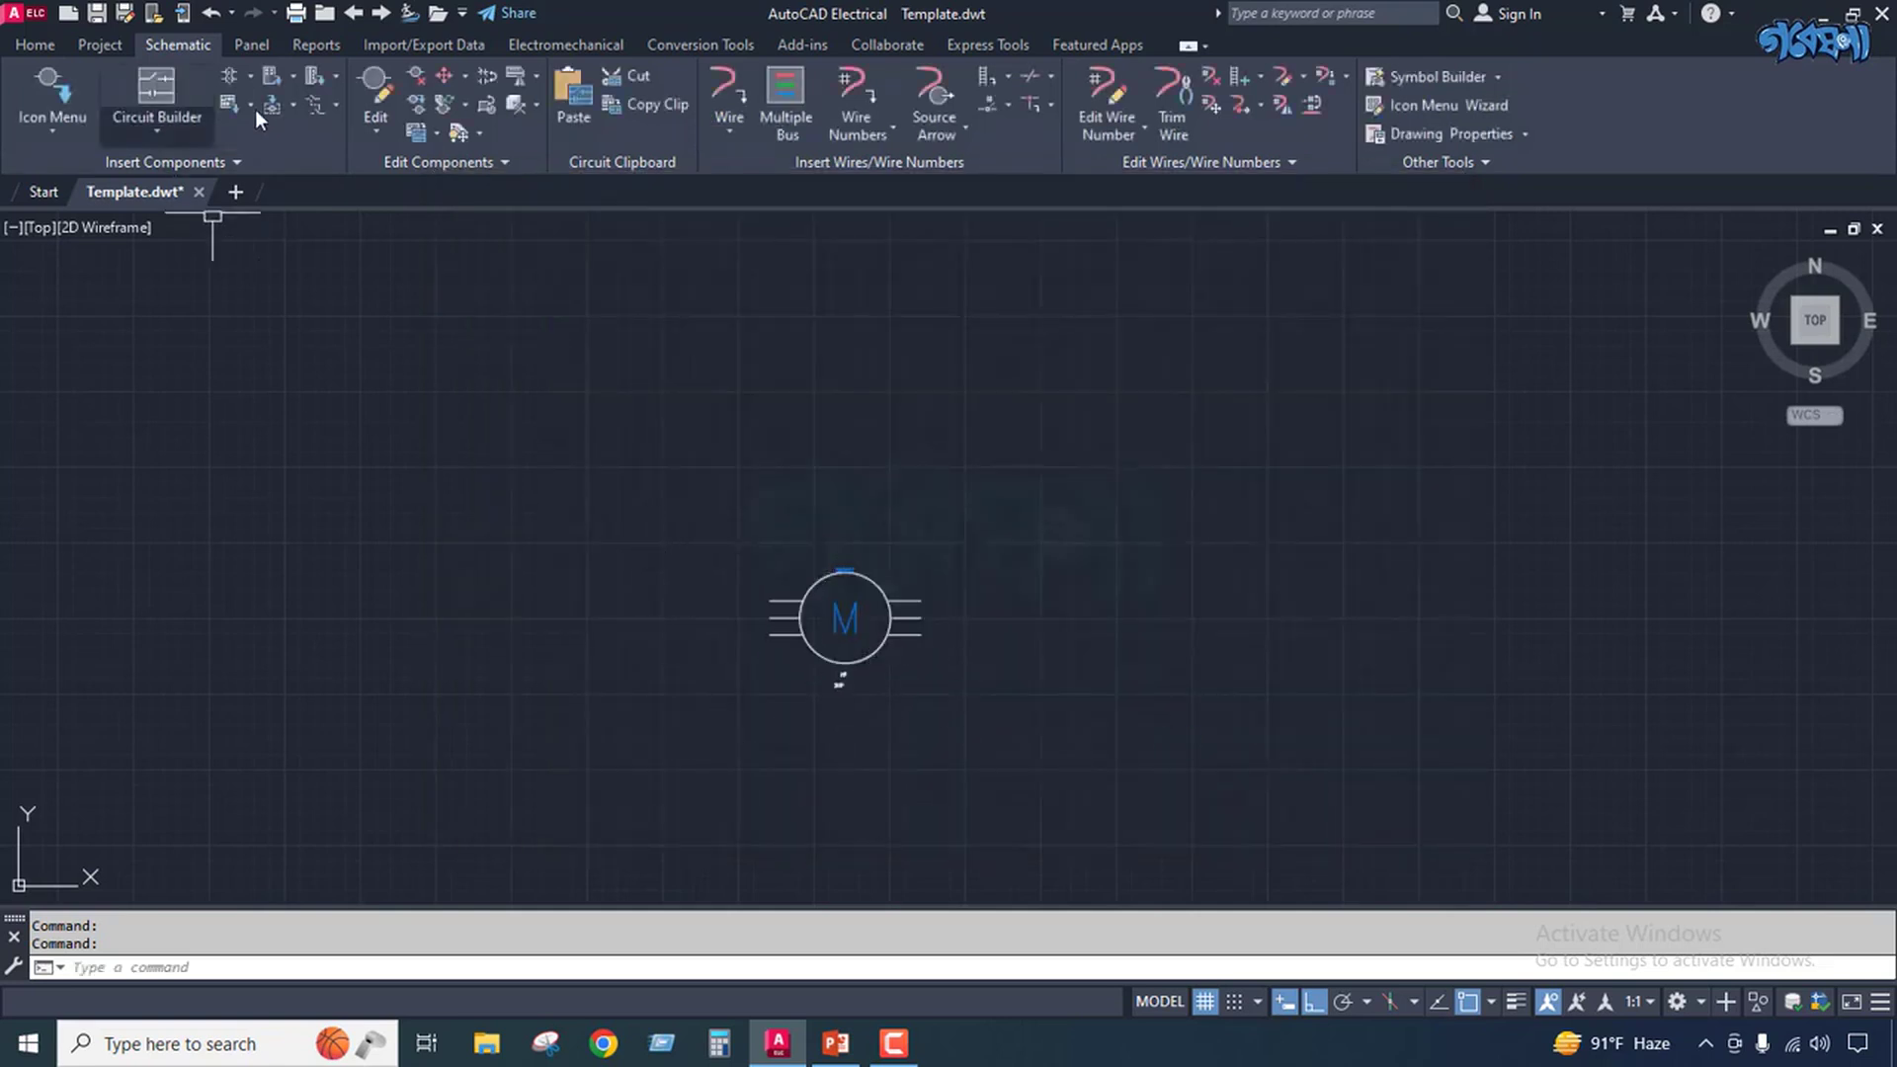
# Draw a circle of radius 1 in the empty area above the motor symbol.
pyautogui.click(37, 47)
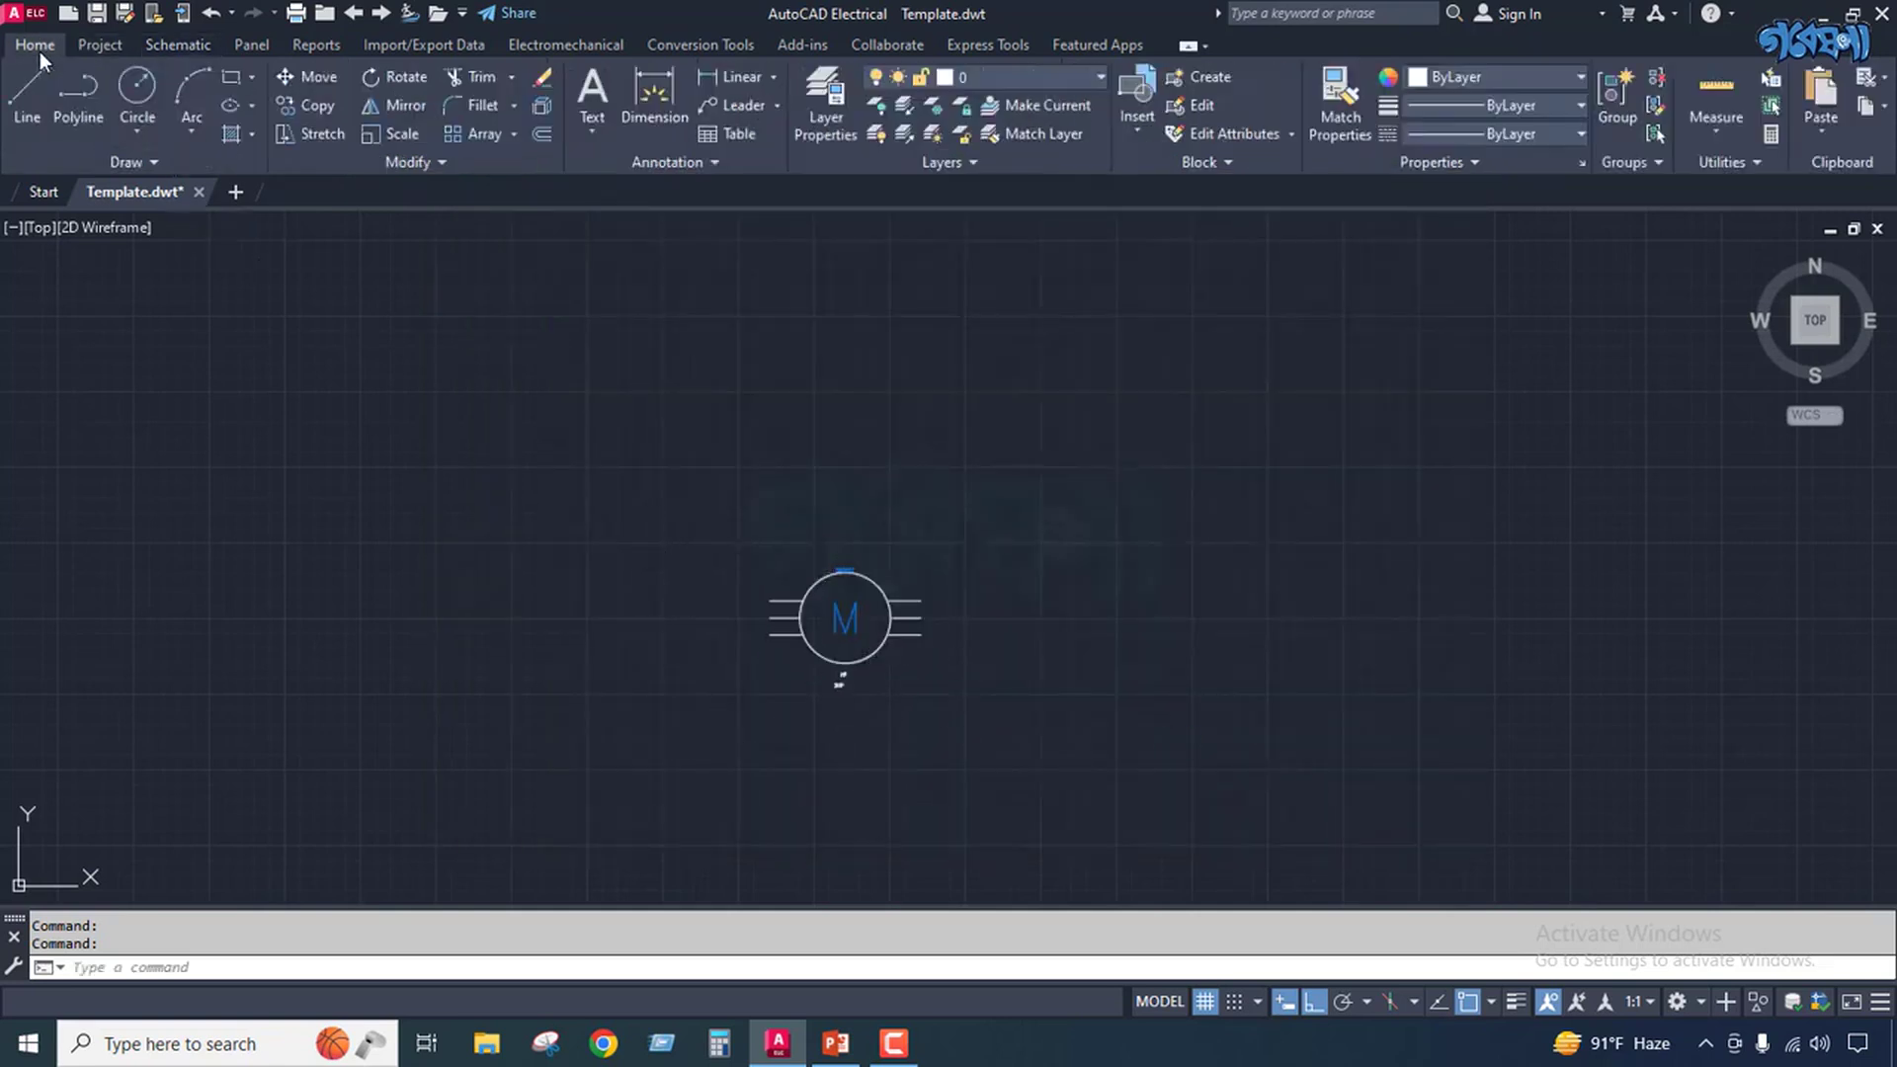
pyautogui.click(136, 87)
pyautogui.scroll(-2, 731, 662)
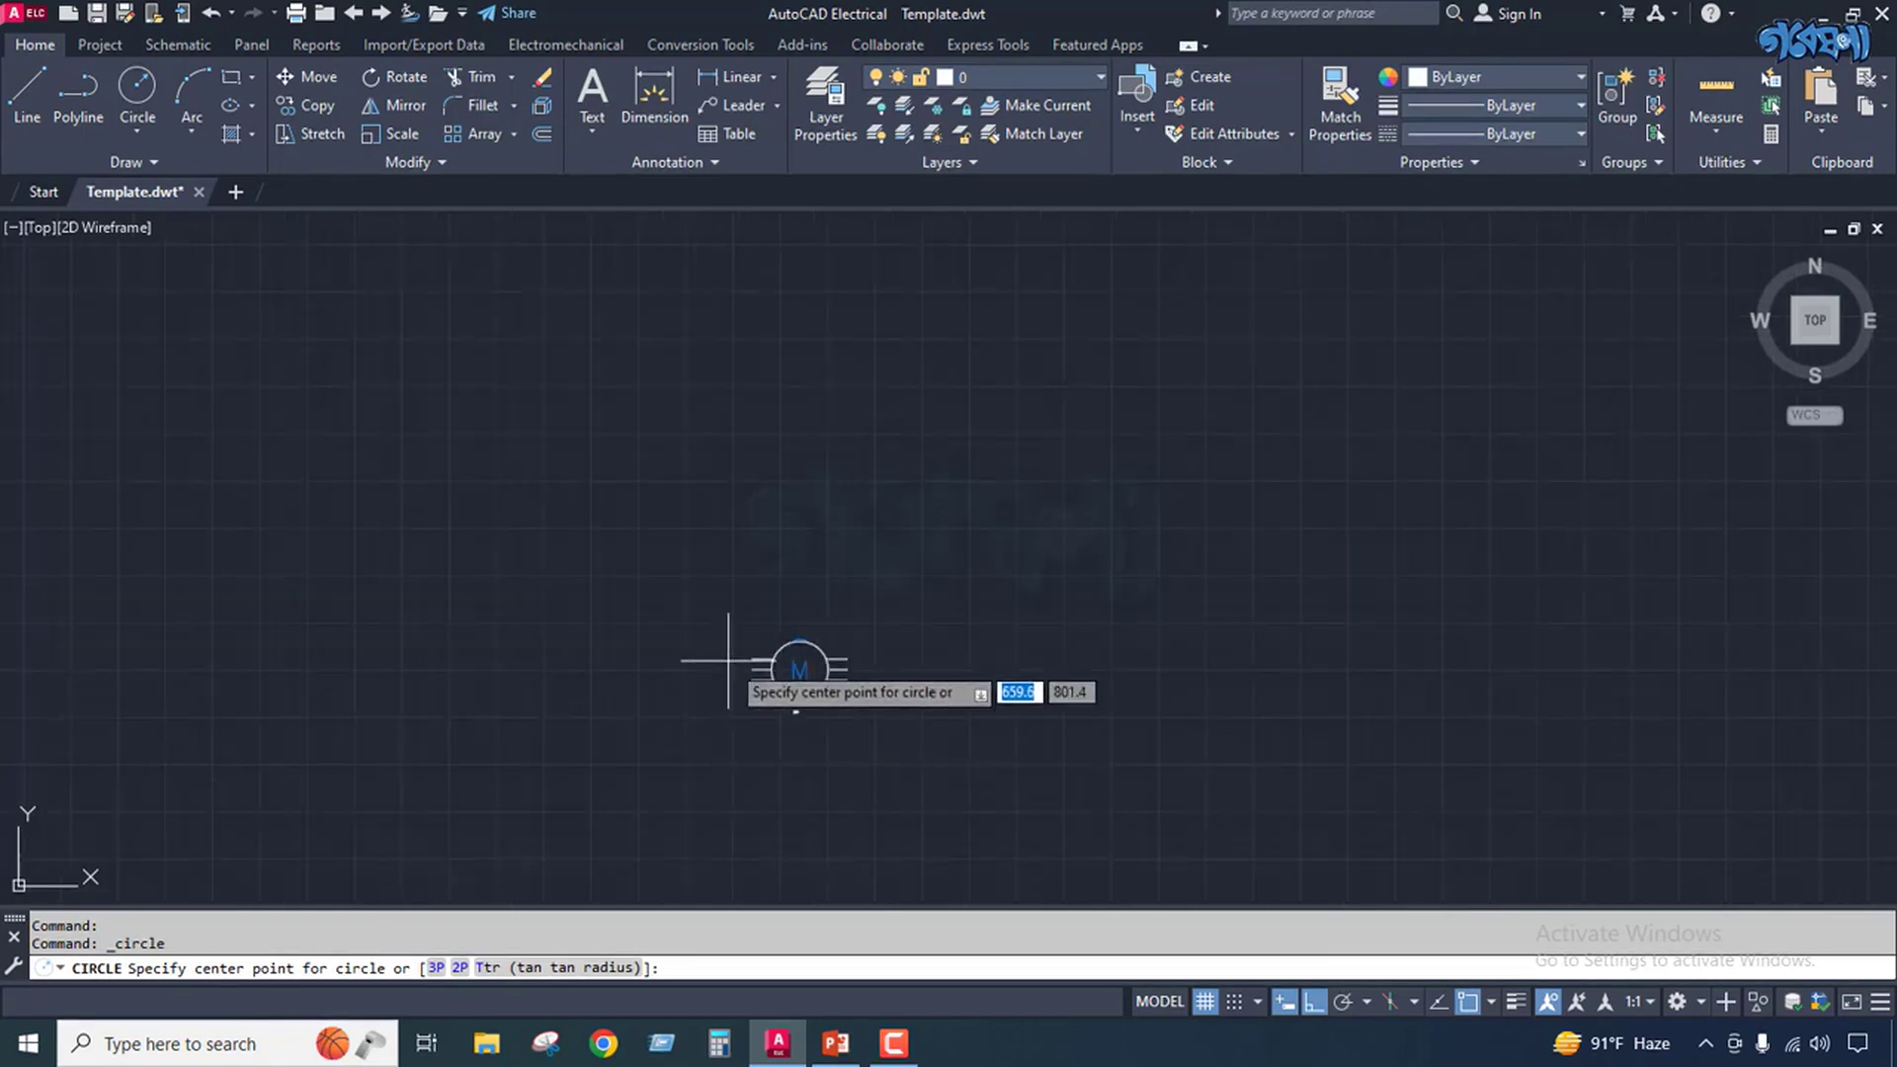
pyautogui.click(786, 476)
pyautogui.scroll(5, 782, 499)
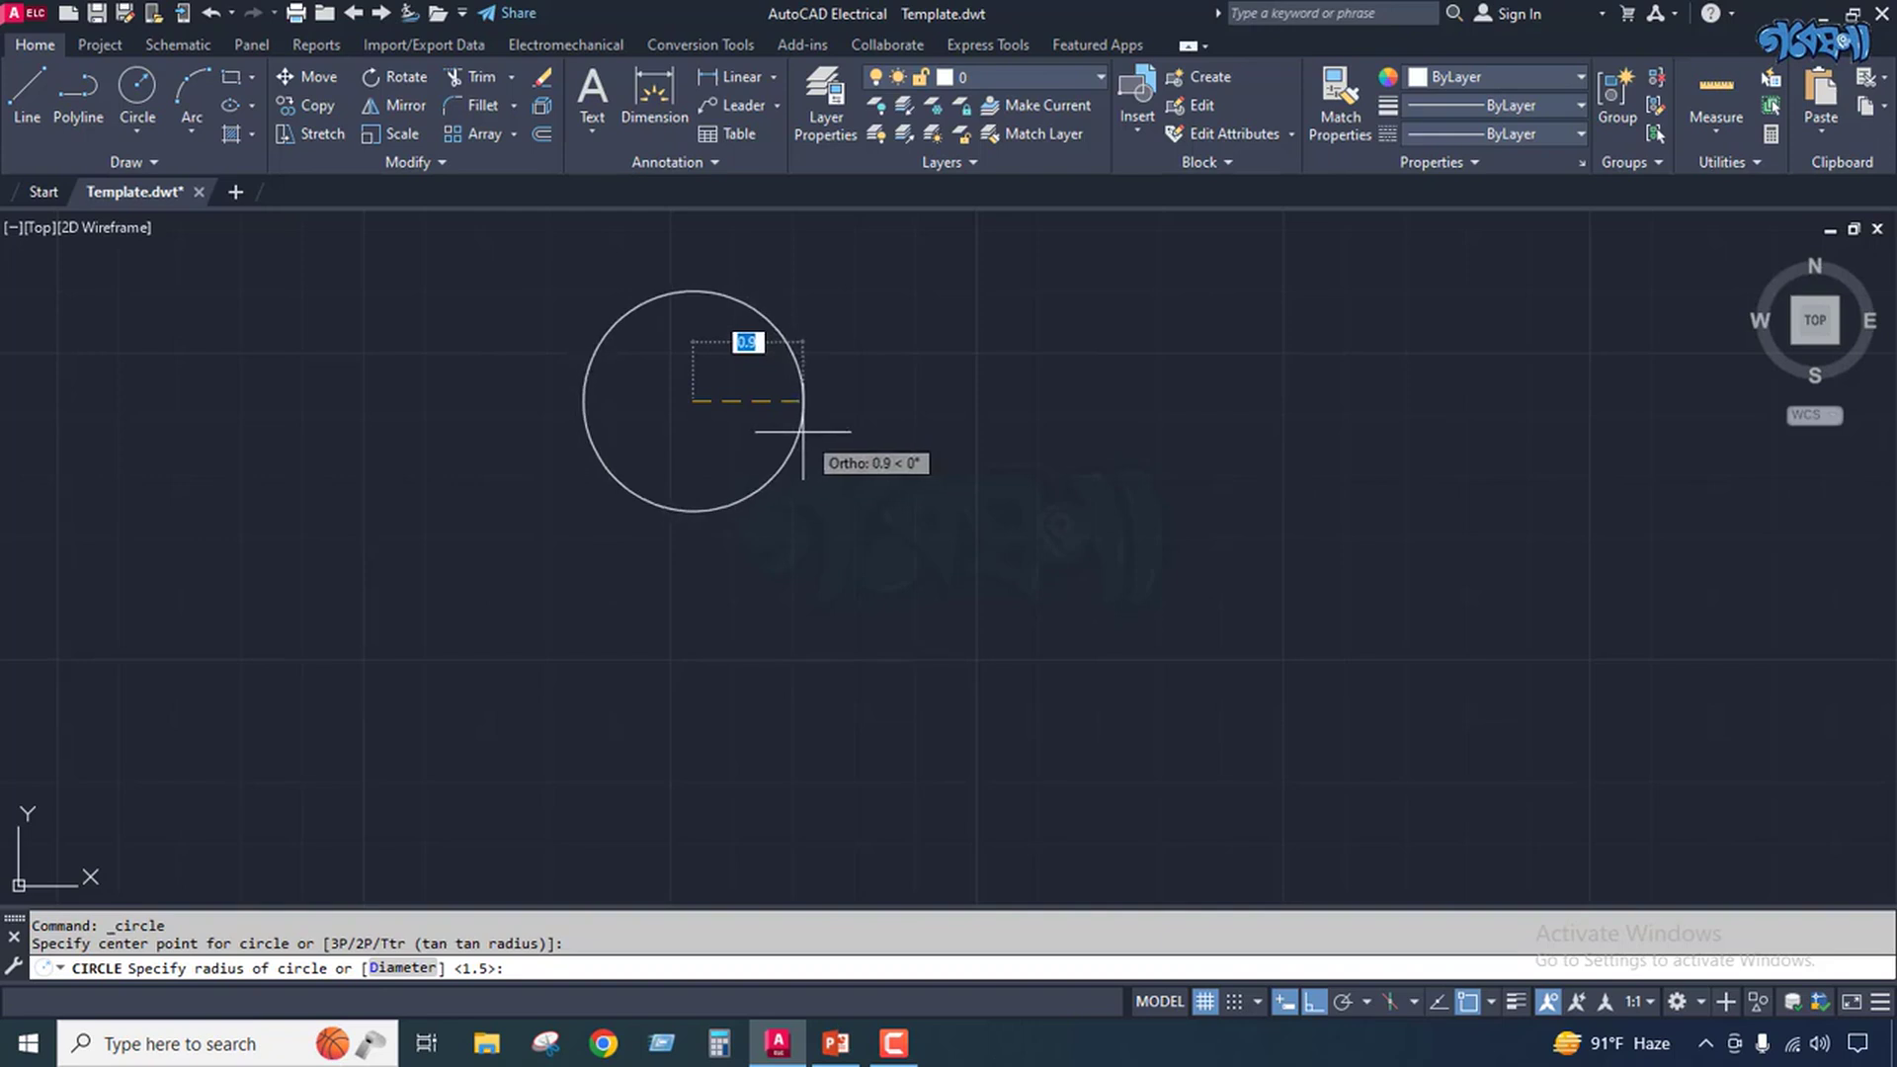
pyautogui.write('1')
pyautogui.press('Return')
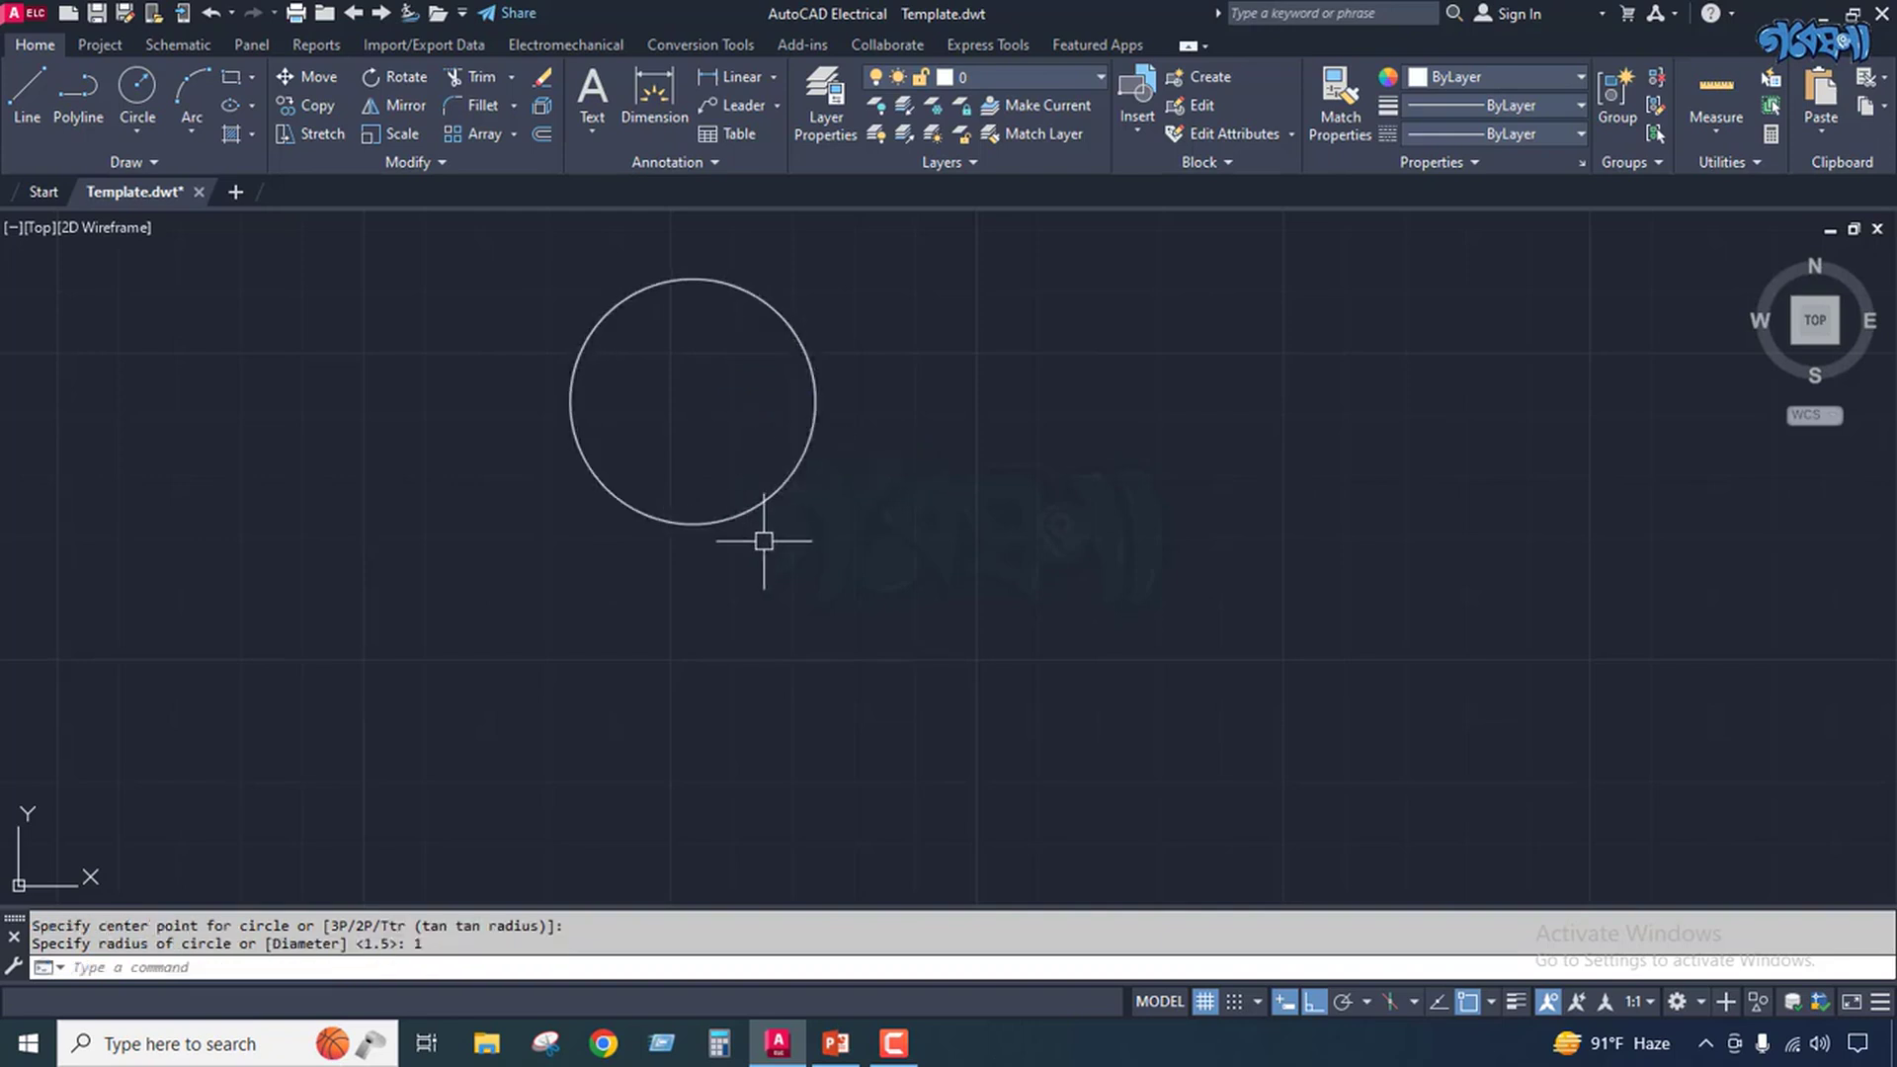
# Draw a vertical chord line through the left part of the circle and trim its end that extends below the circle.
pyautogui.scroll(1, 730, 359)
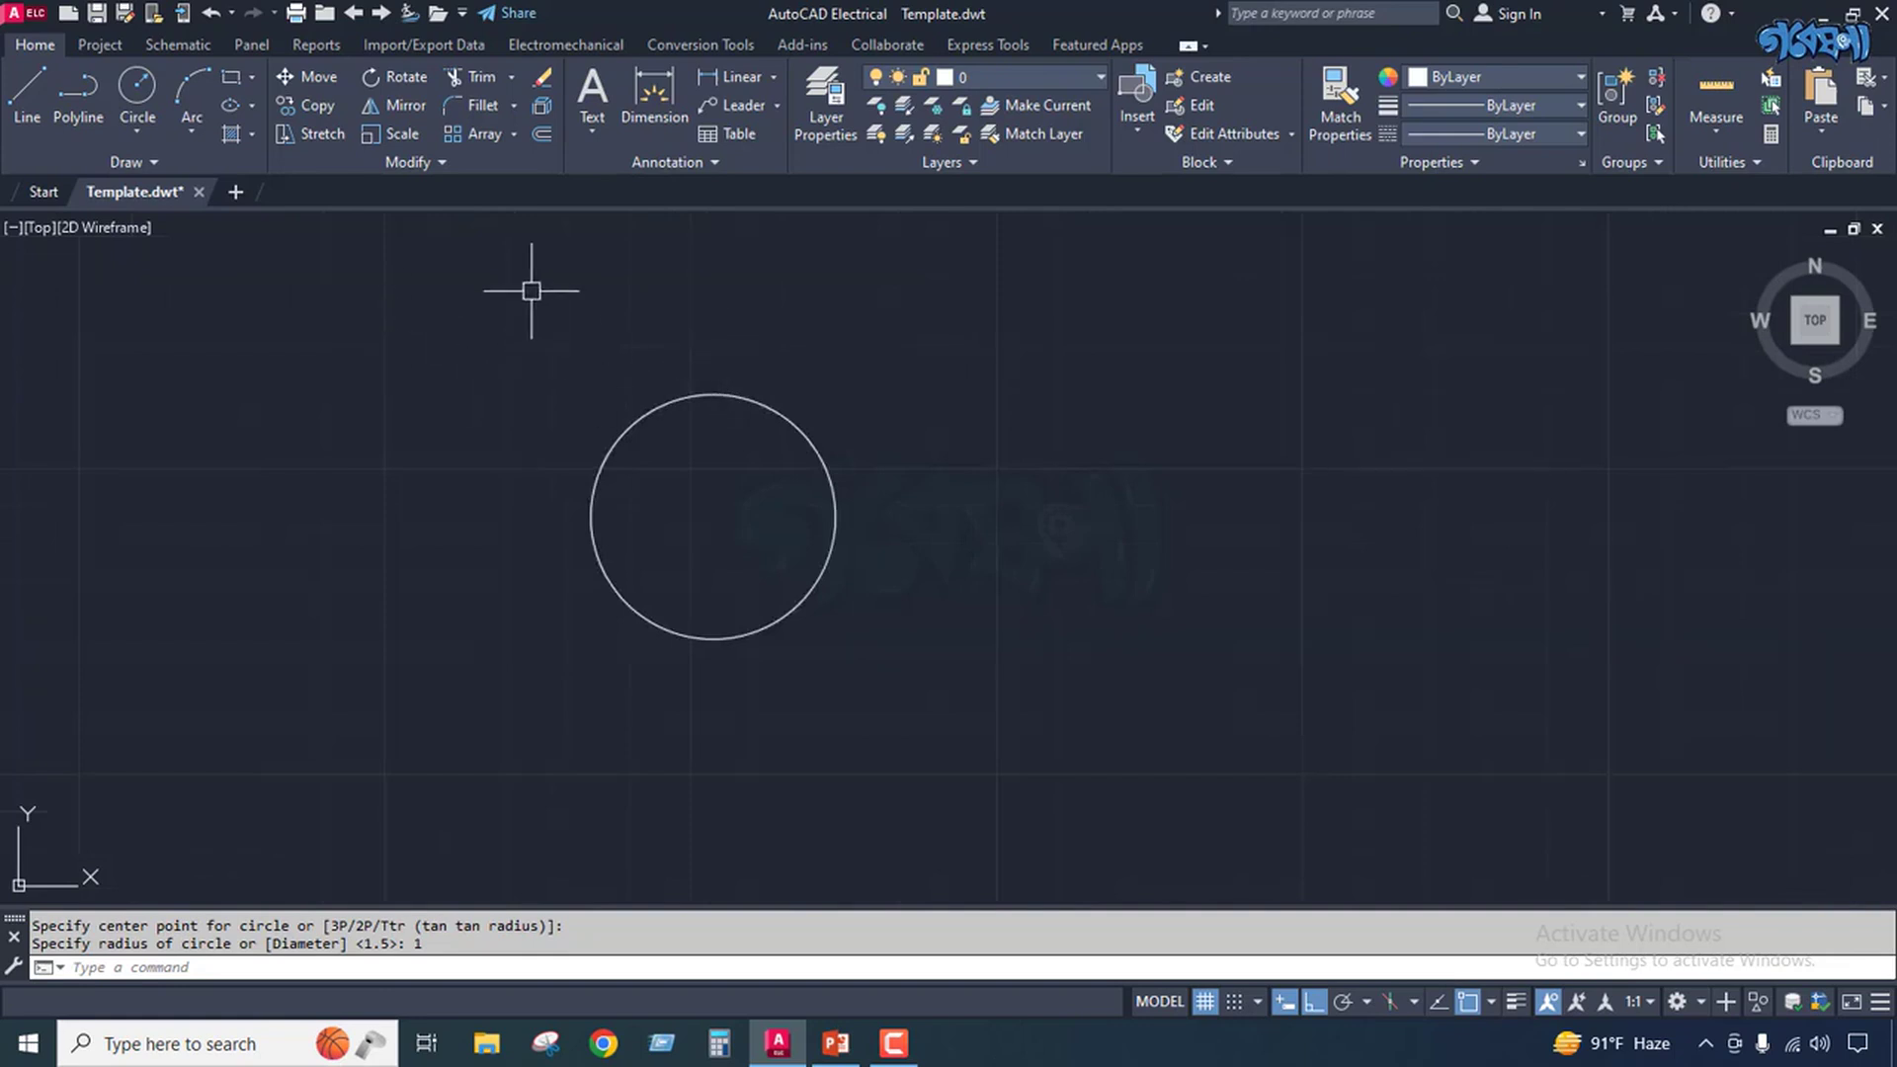
pyautogui.click(28, 81)
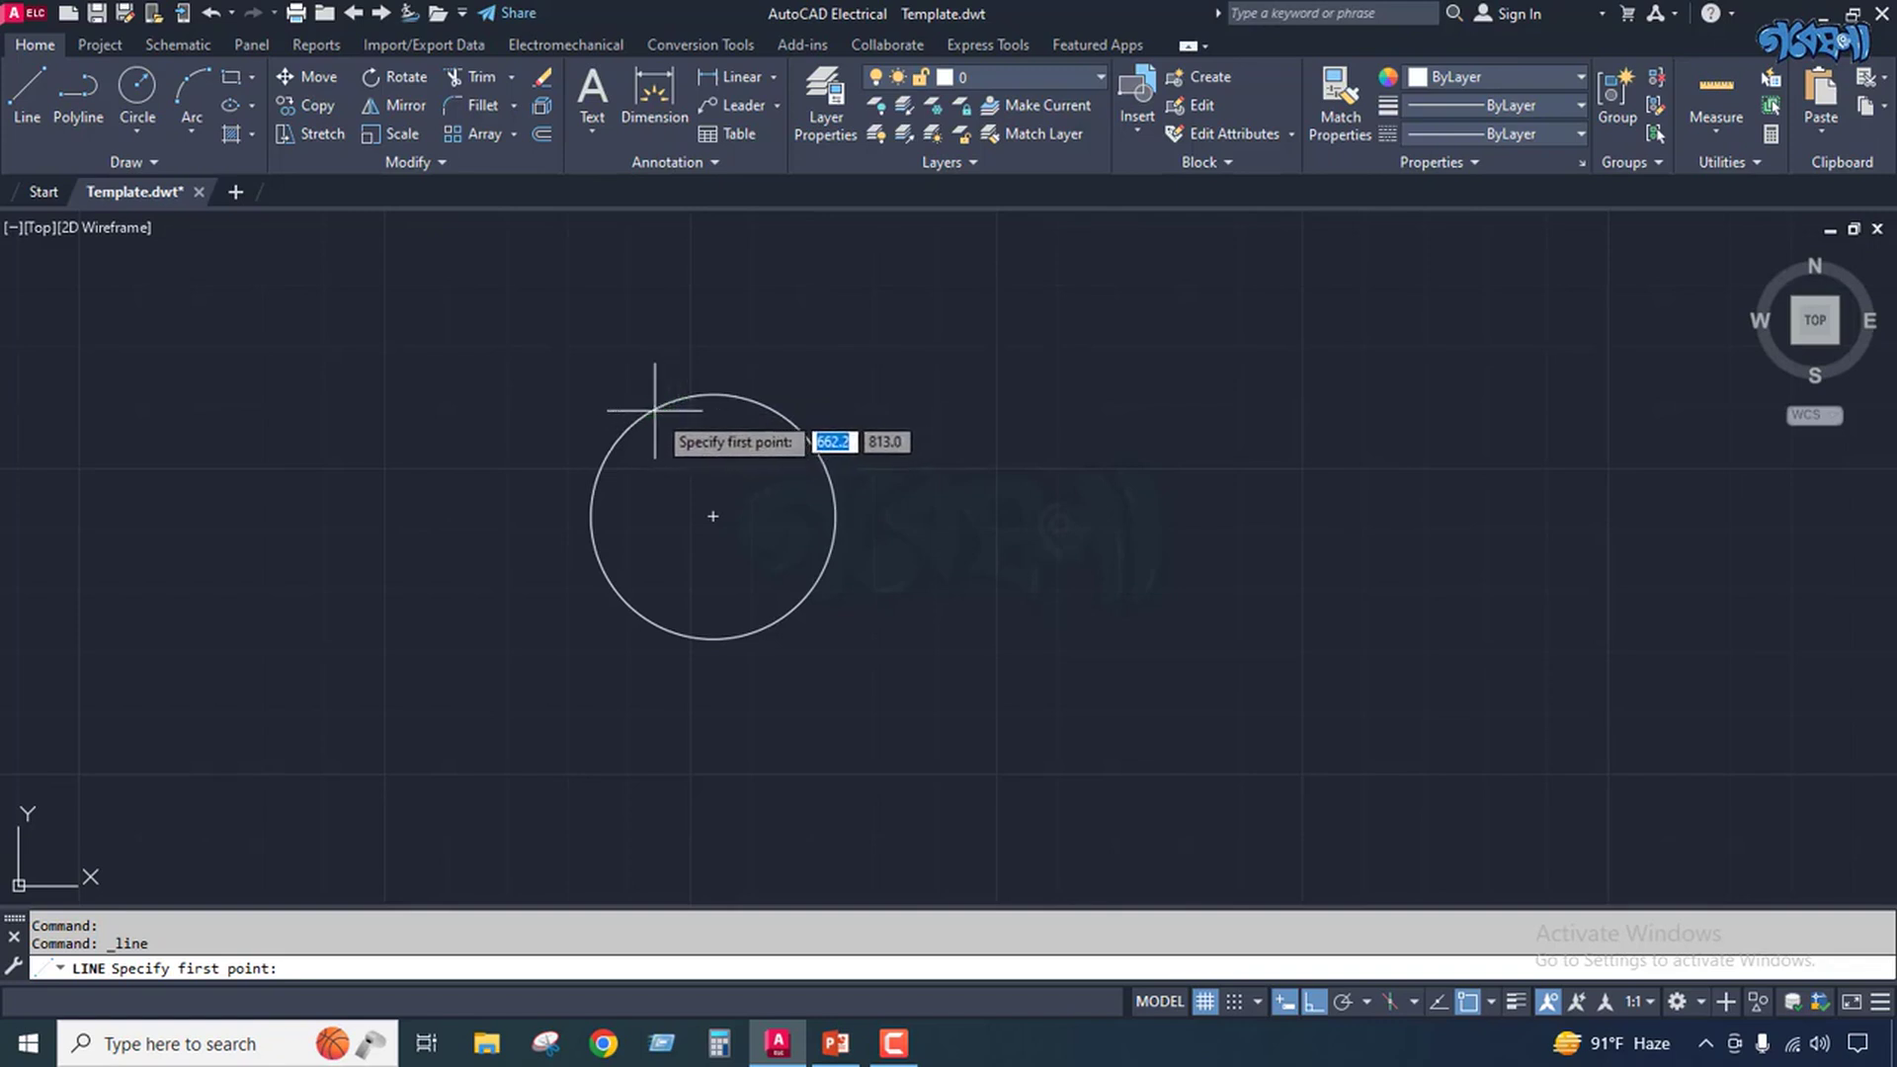
pyautogui.click(648, 413)
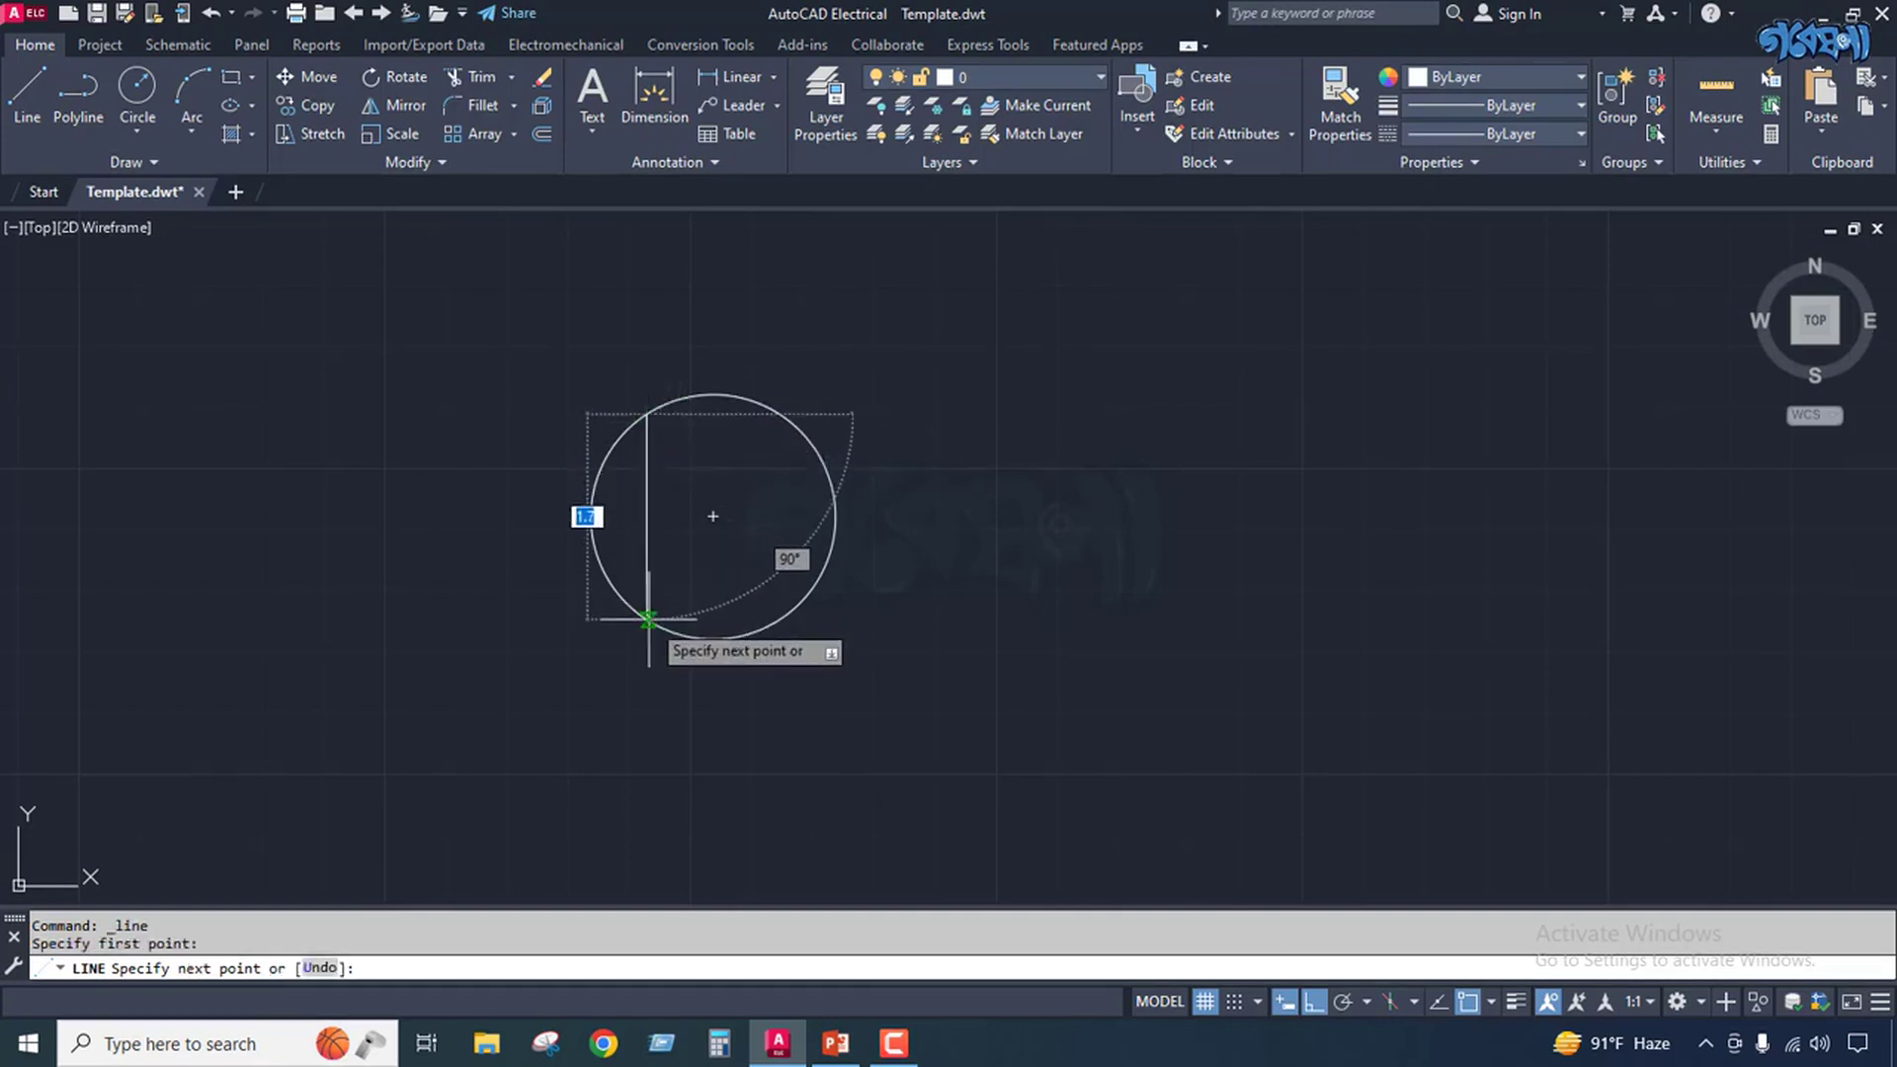
pyautogui.click(644, 670)
pyautogui.press('Return')
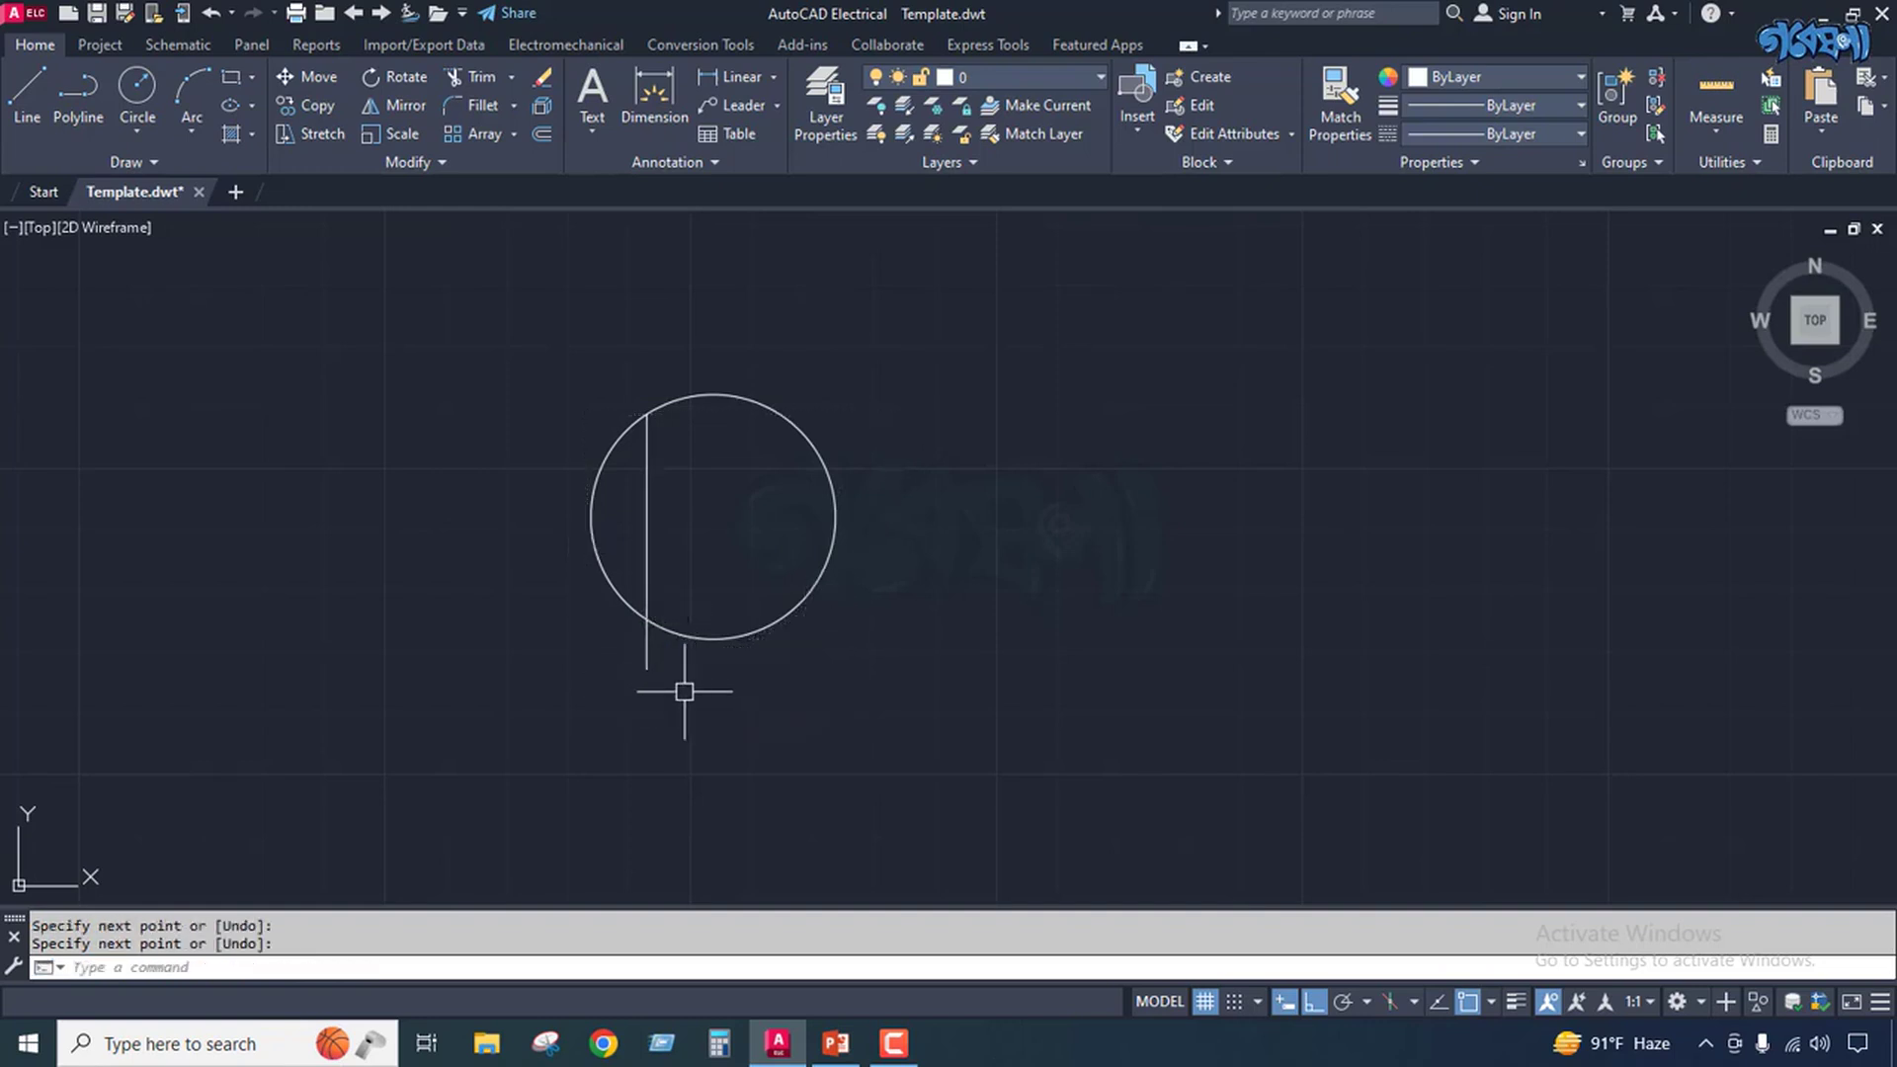
pyautogui.press('Return')
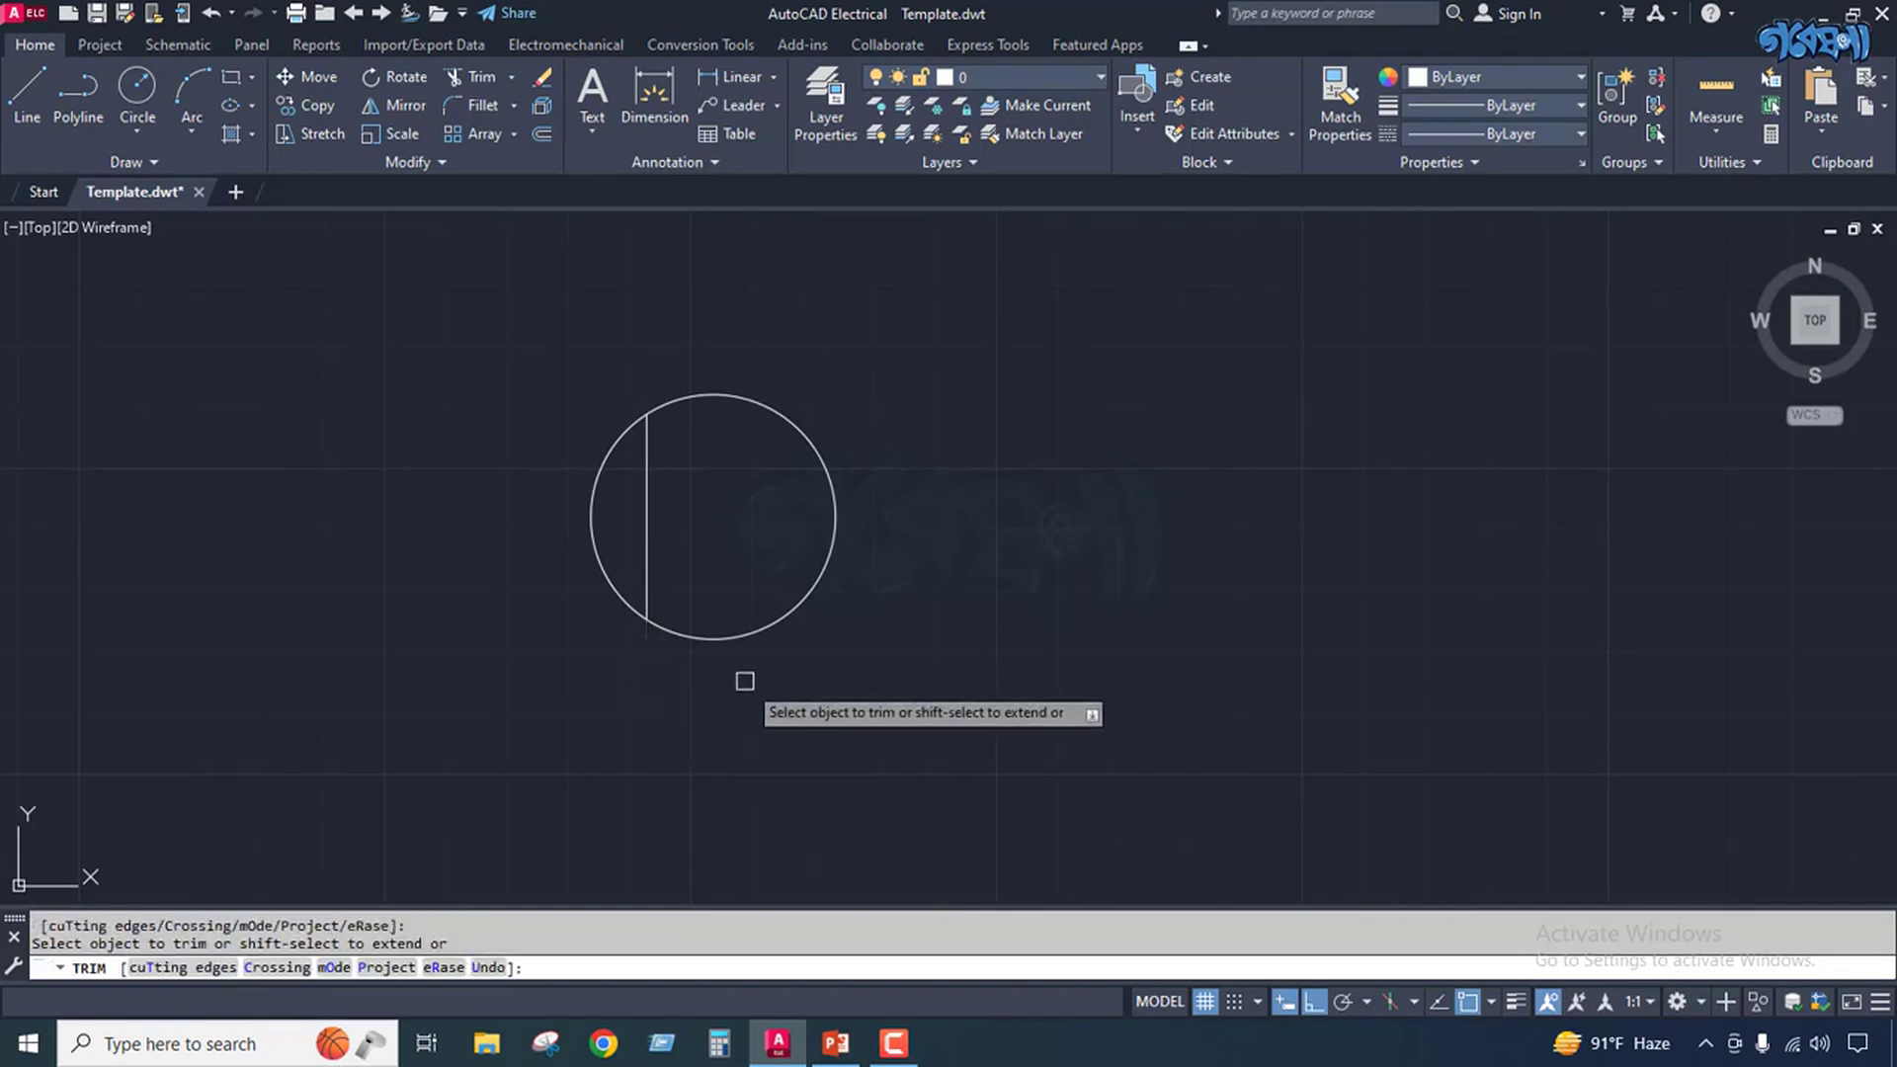
pyautogui.press('Escape')
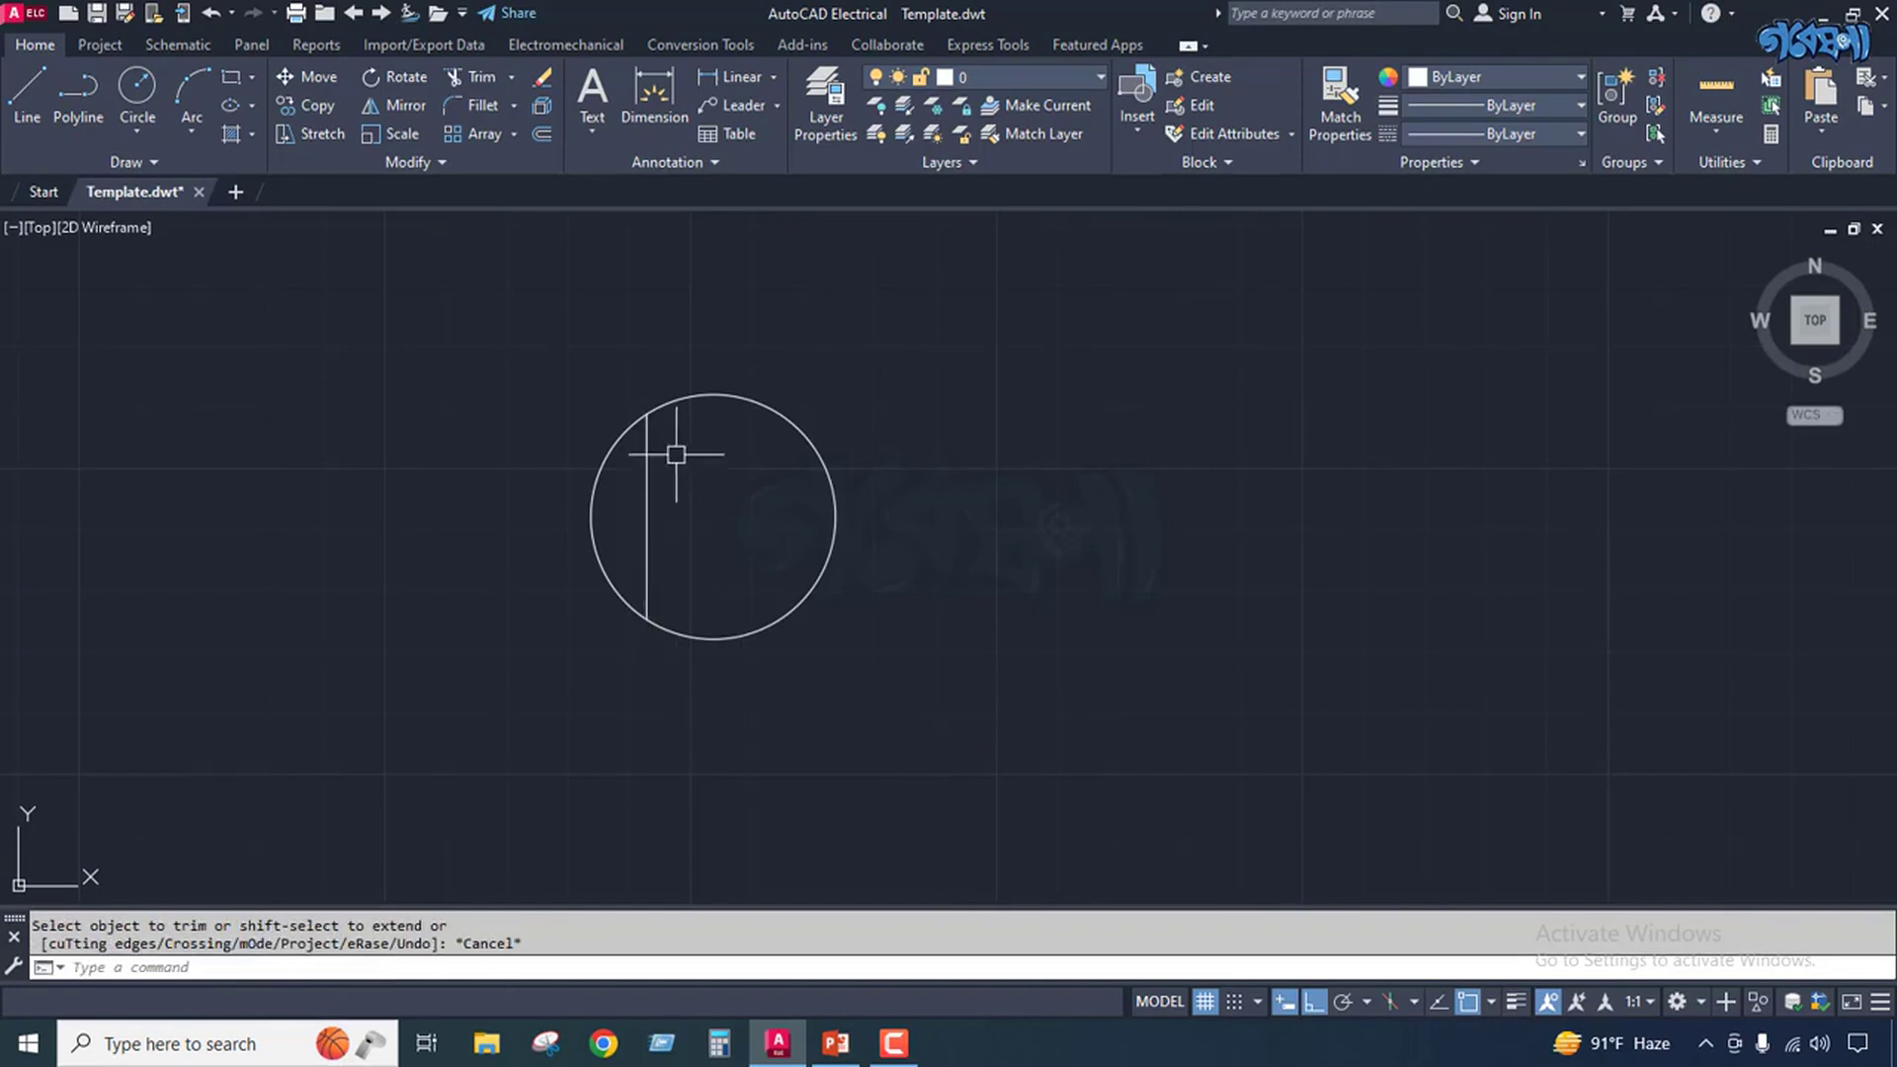
# Draw a horizontal line about 1.0 unit long from the chord's midpoint leftward out of the circle.
pyautogui.click(33, 96)
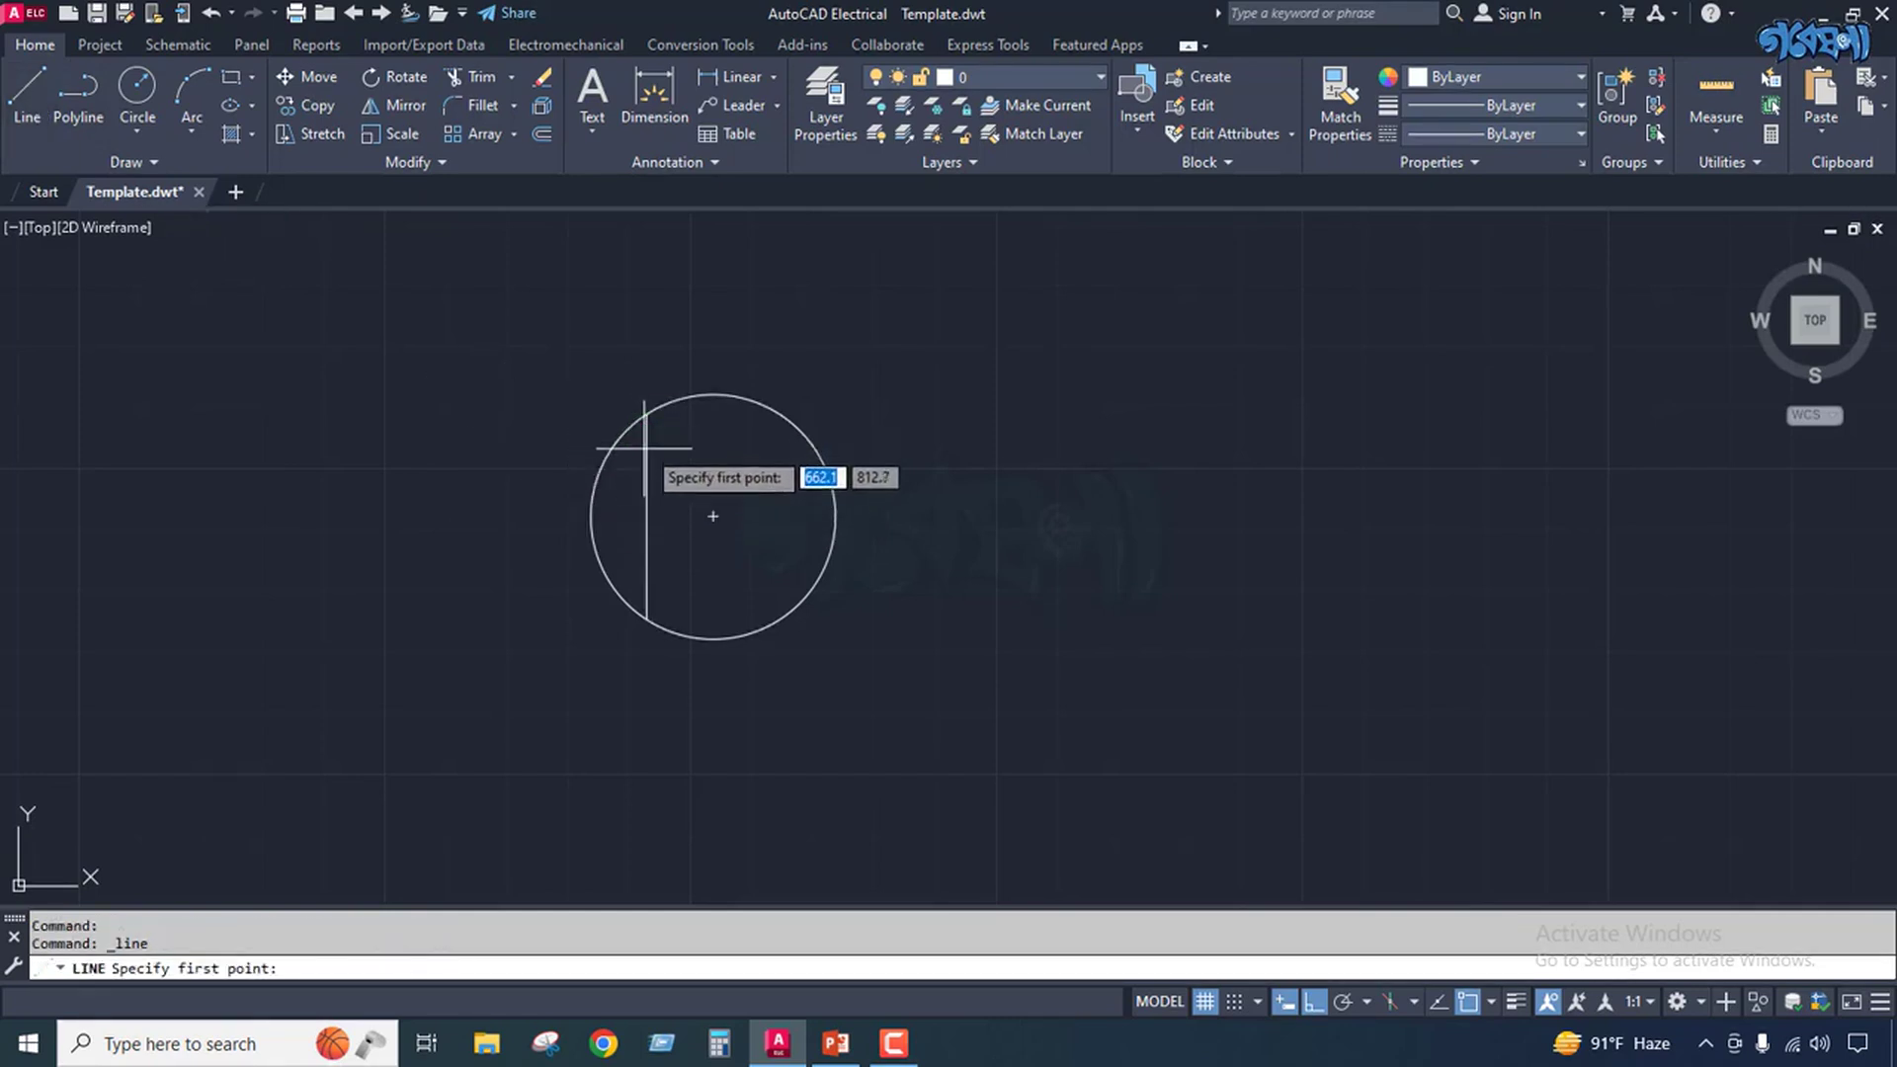
pyautogui.click(646, 515)
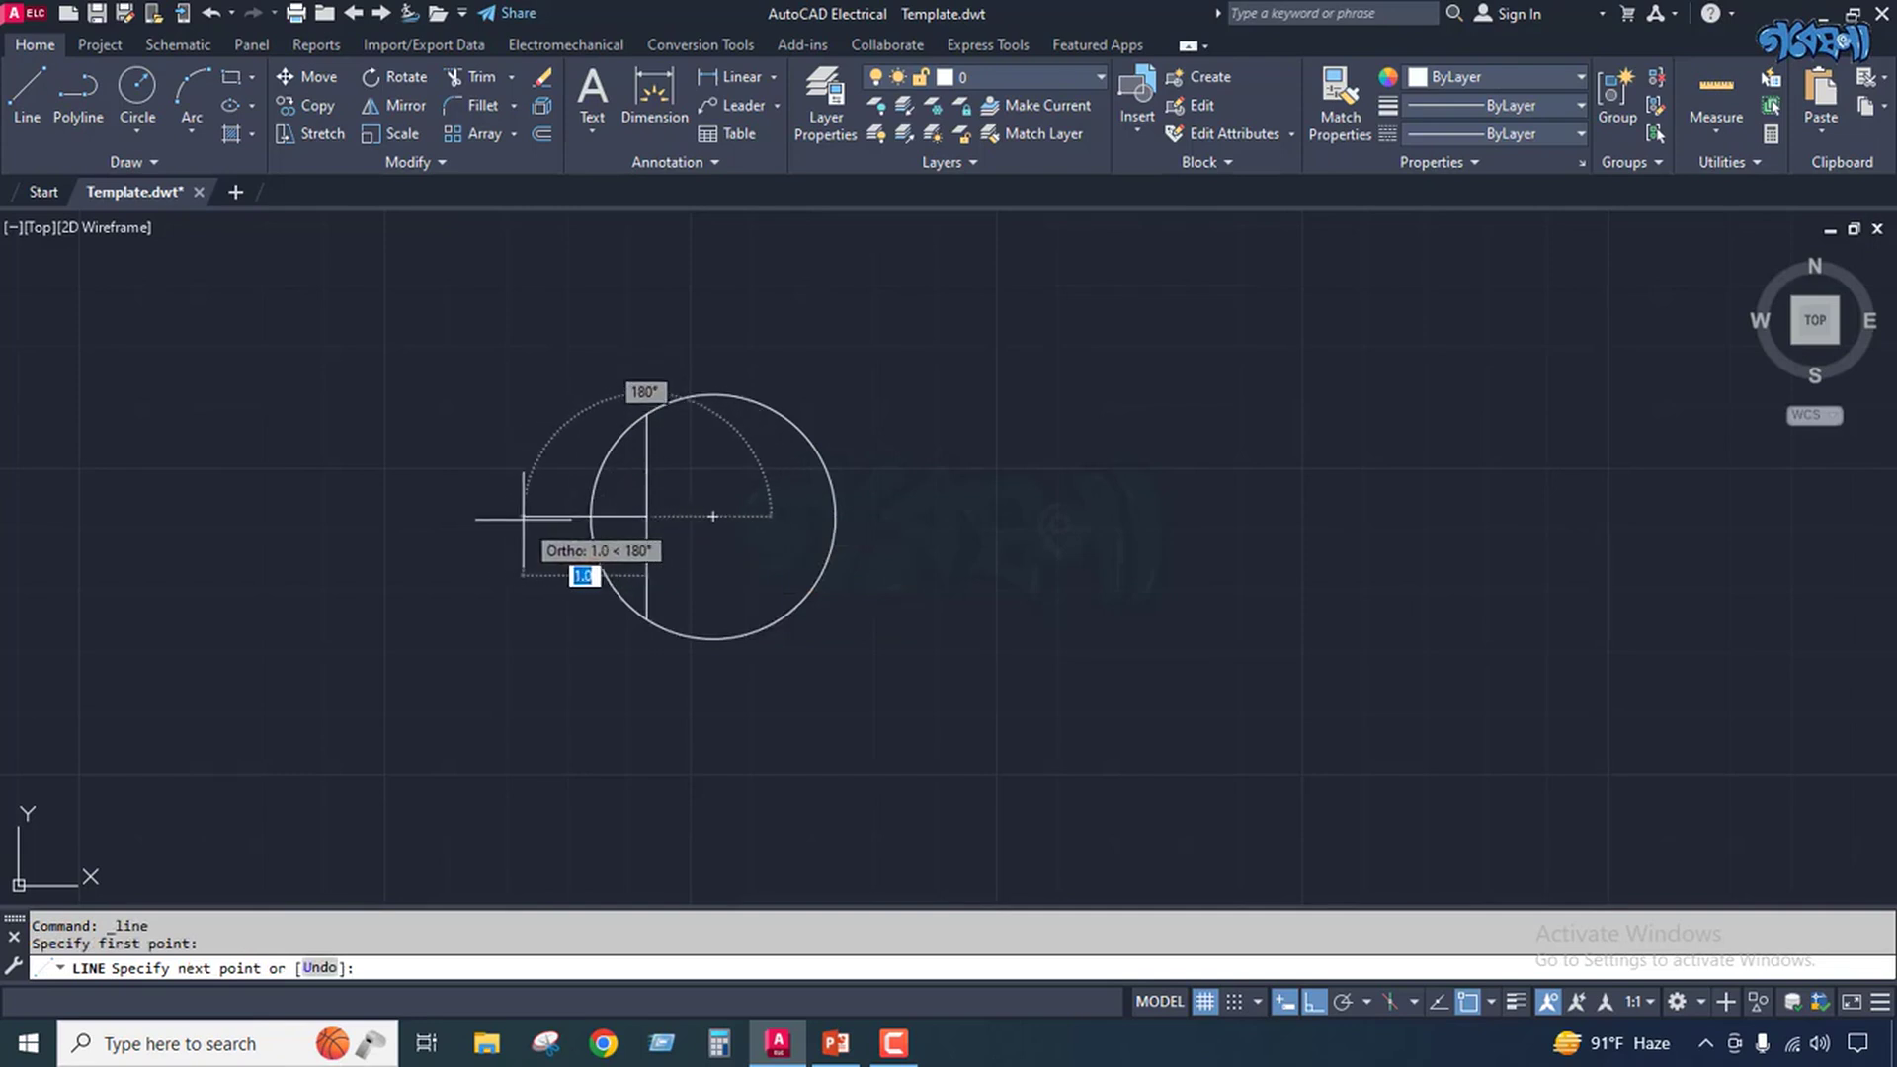
pyautogui.click(525, 516)
pyautogui.press('Return')
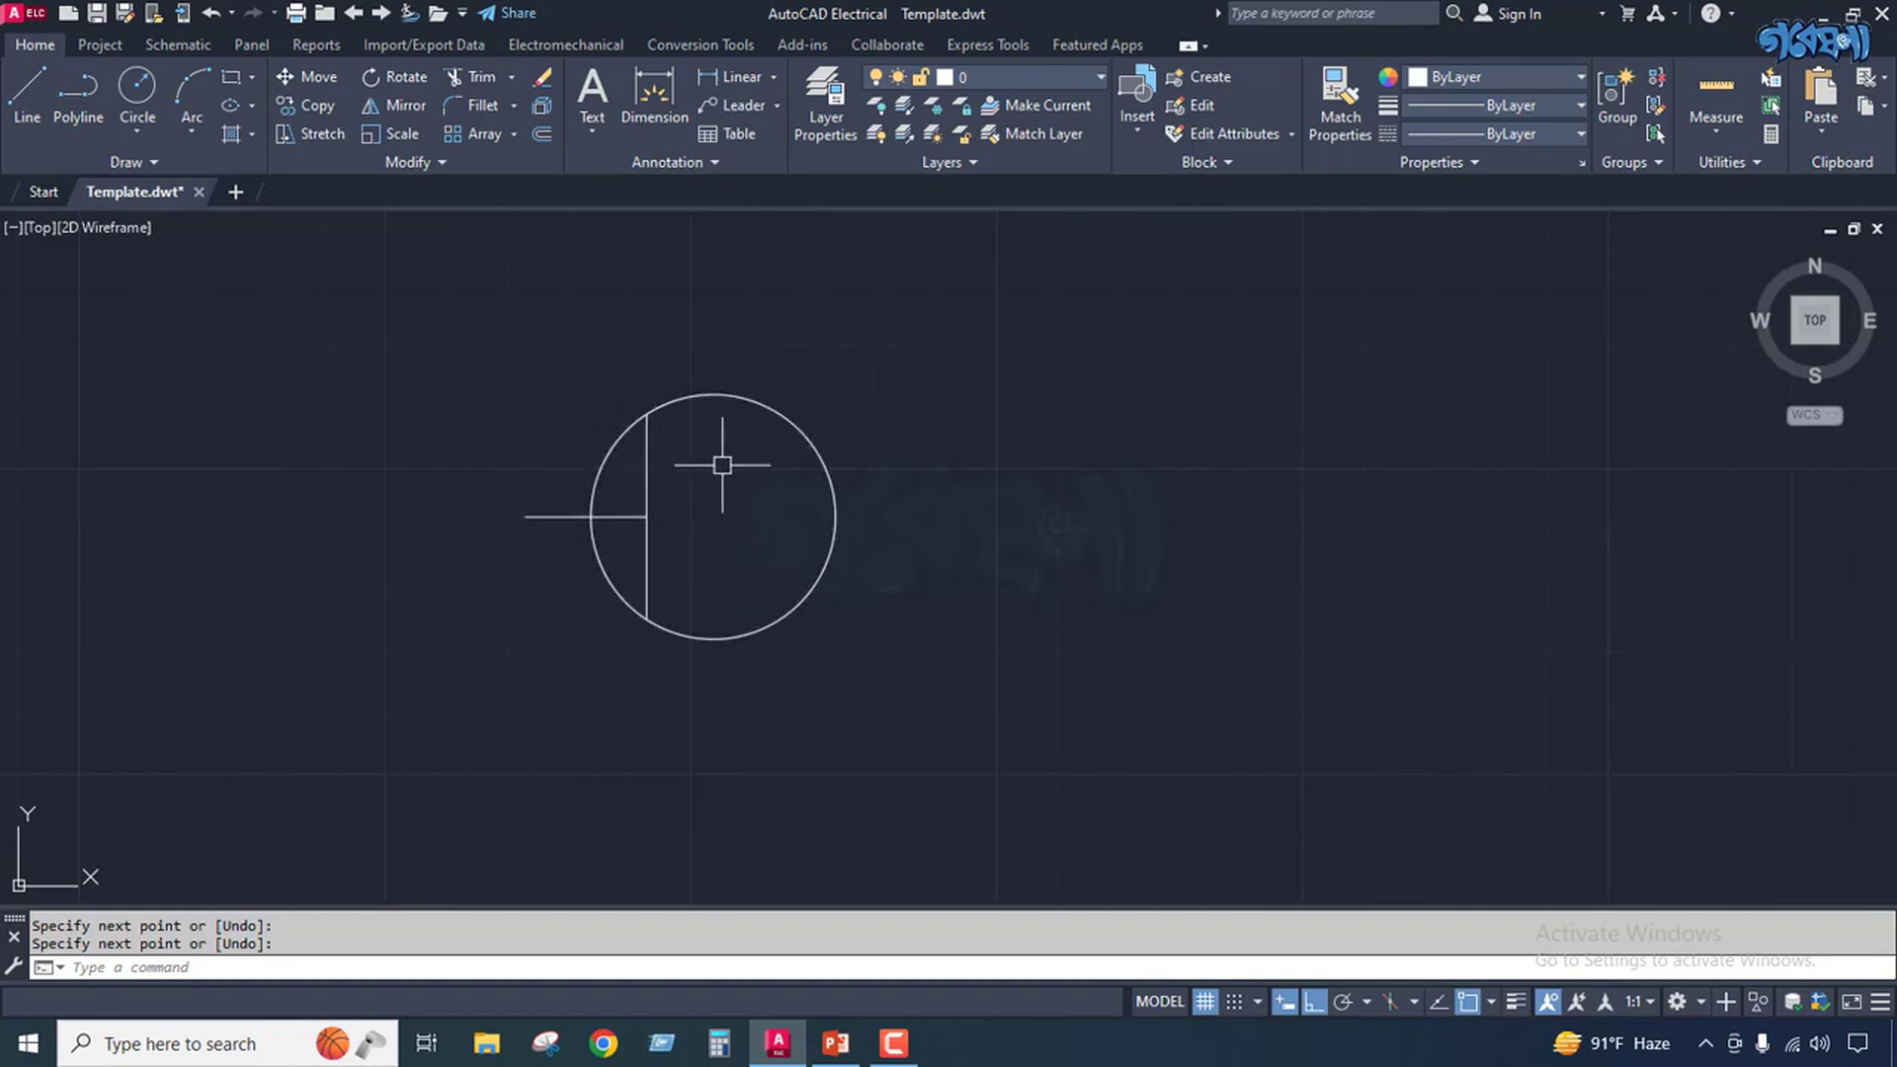
# With ortho off, draw a diagonal line from halfway between the chord's upper end and its midpoint to the circle's top quadrant.
pyautogui.click(37, 96)
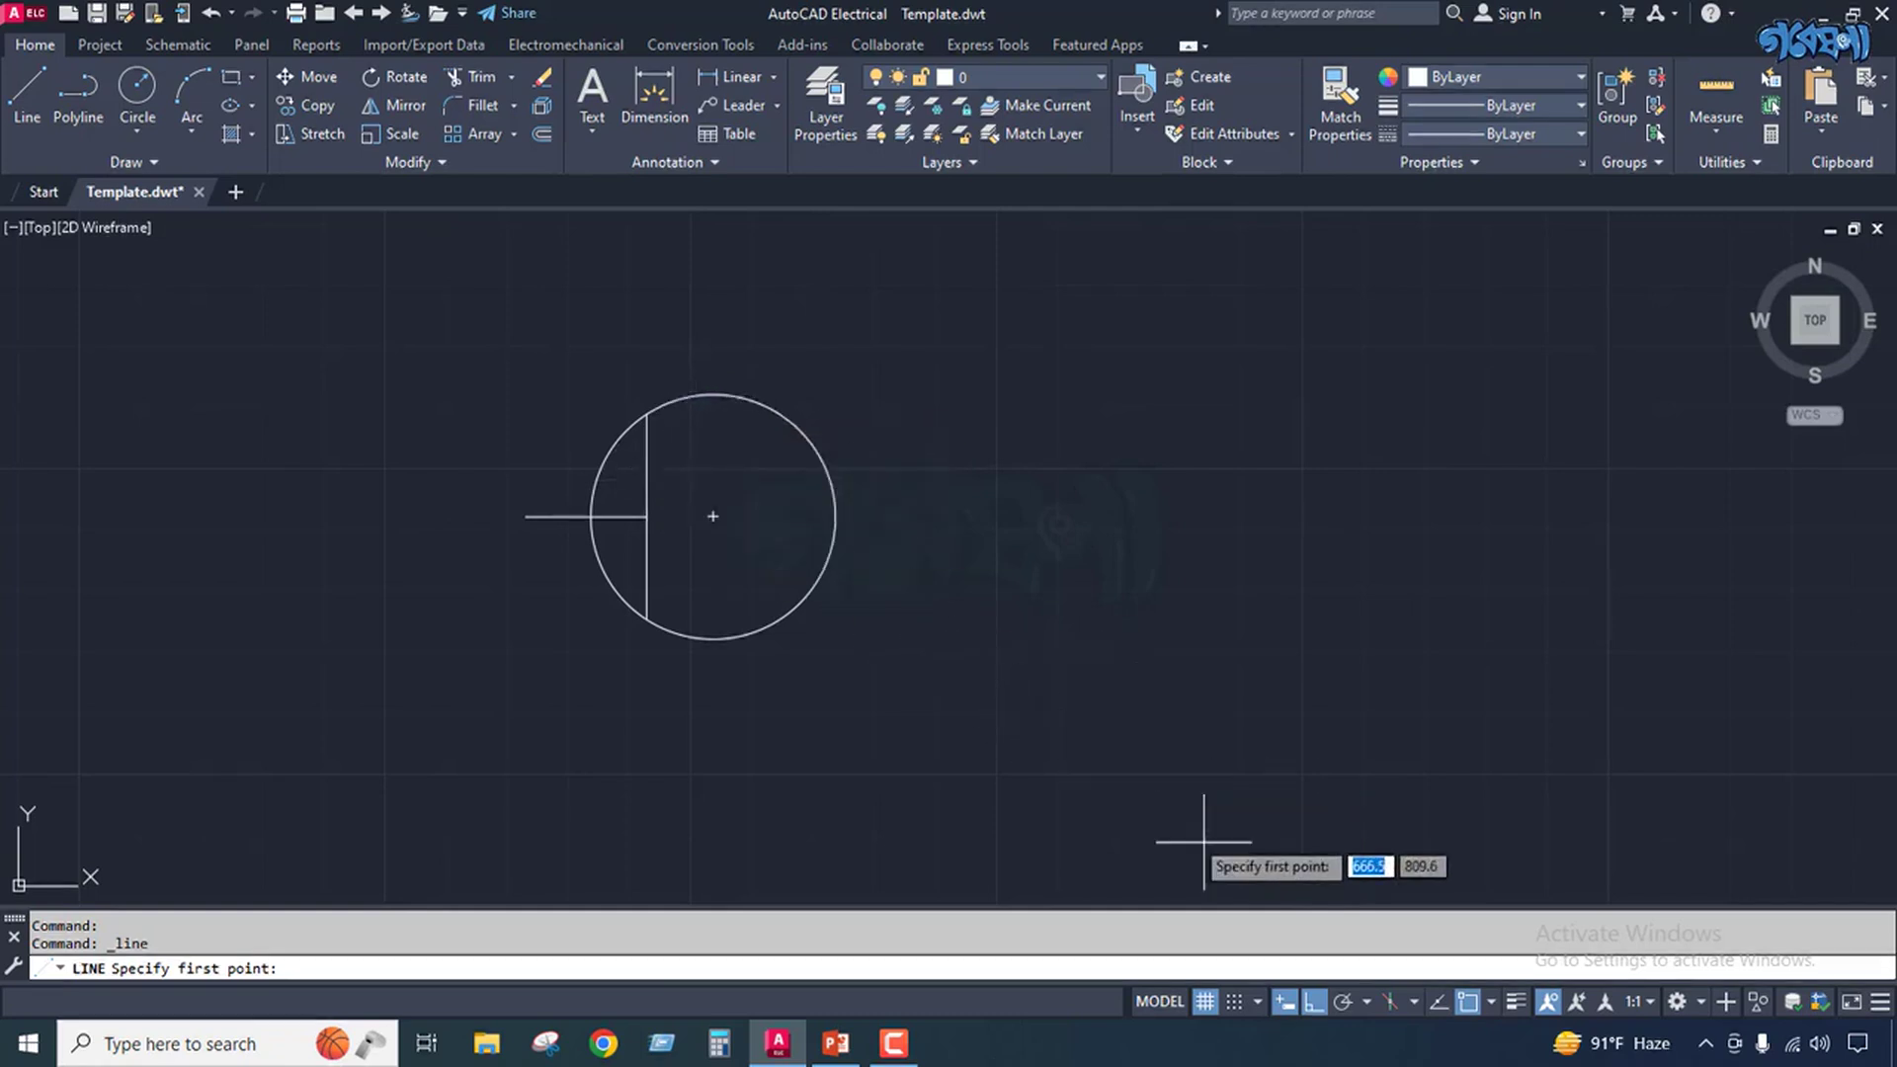
pyautogui.click(1314, 1004)
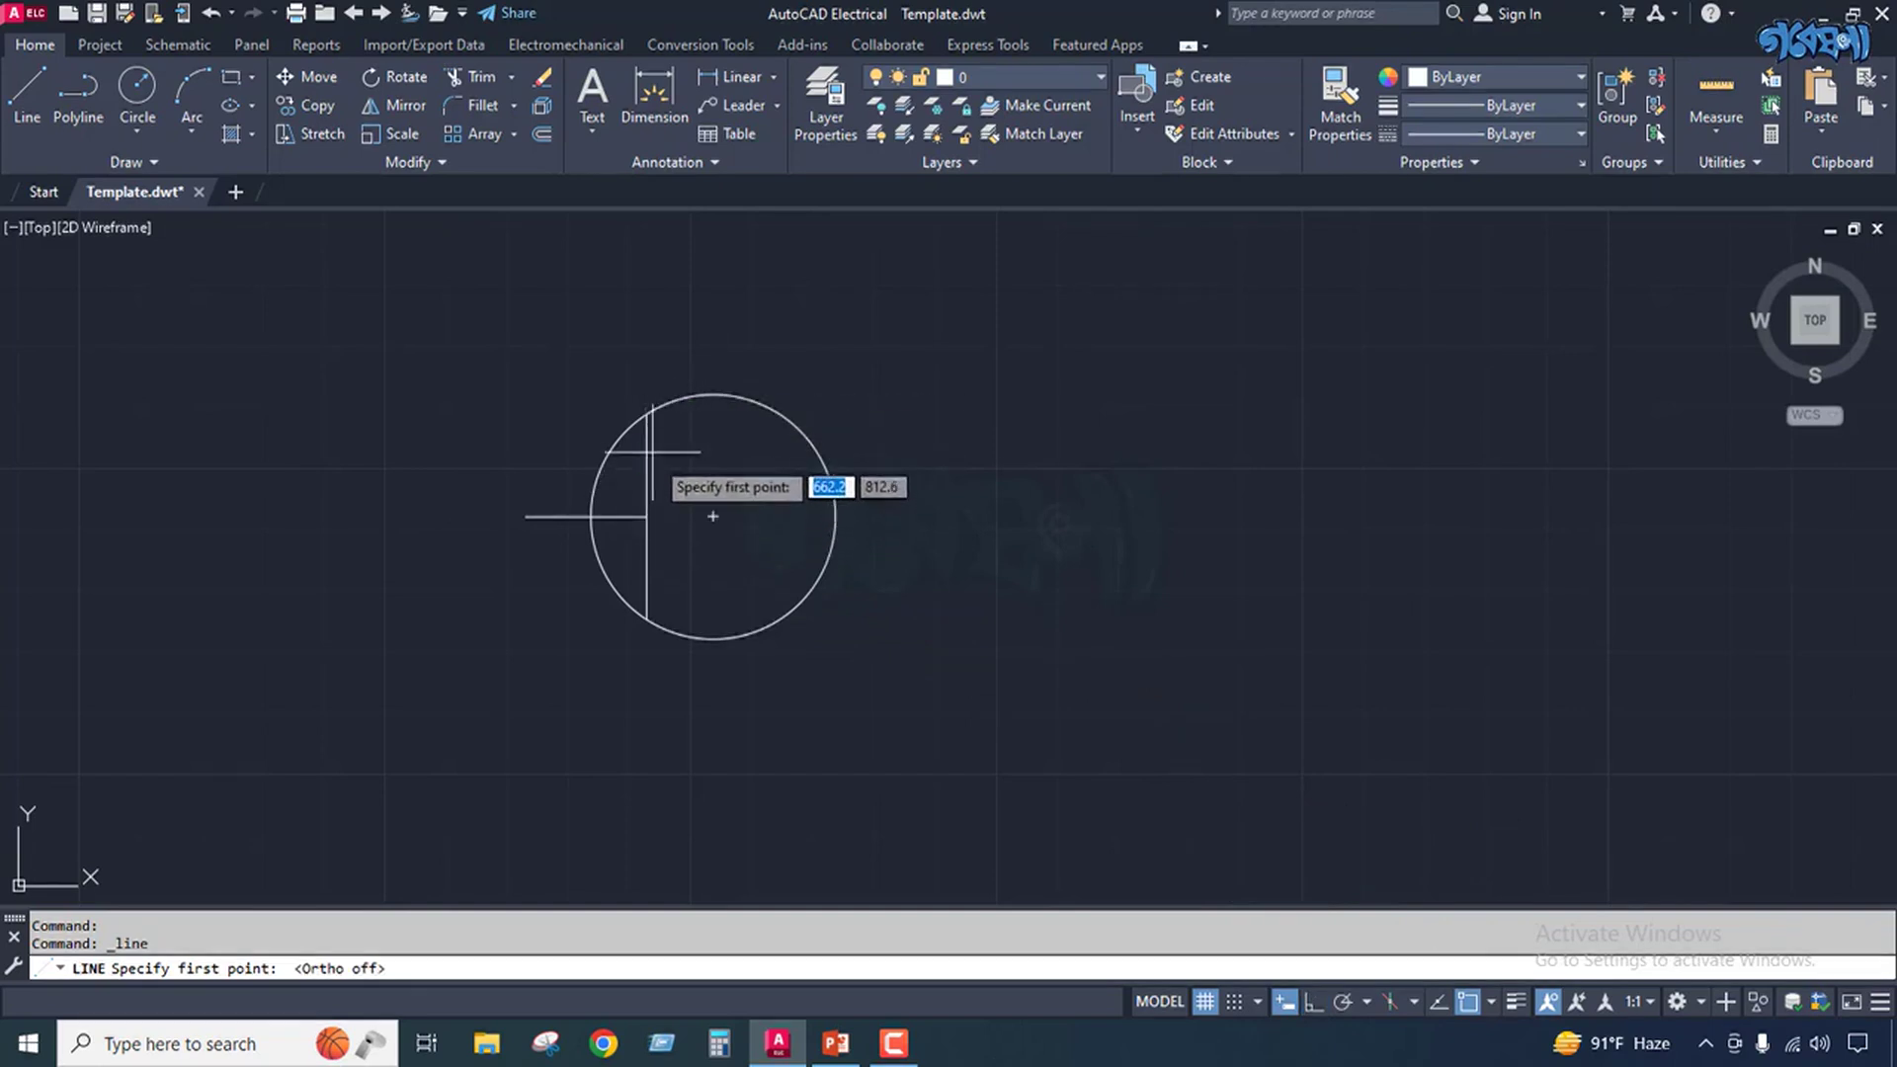
pyautogui.keyDown('shift'); pyautogui.rightClick(599, 374); pyautogui.keyUp('shift')
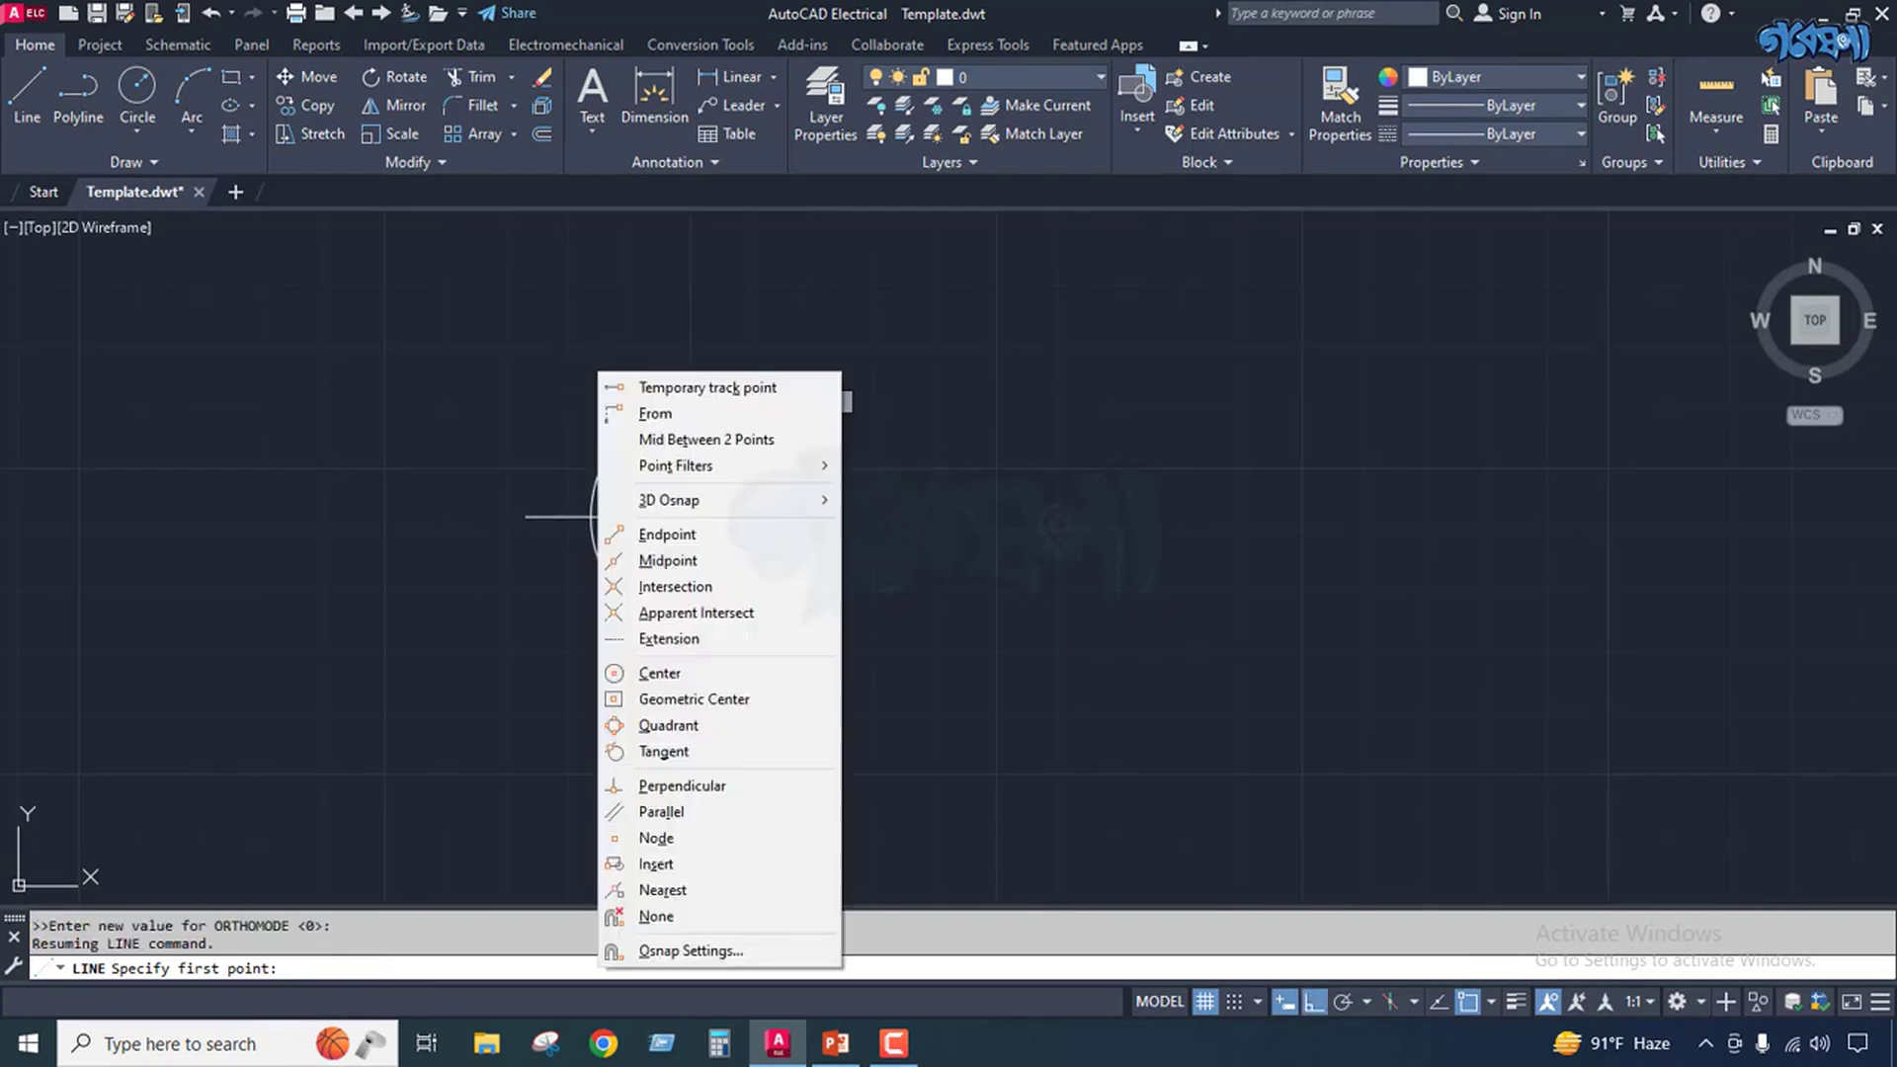
pyautogui.click(749, 441)
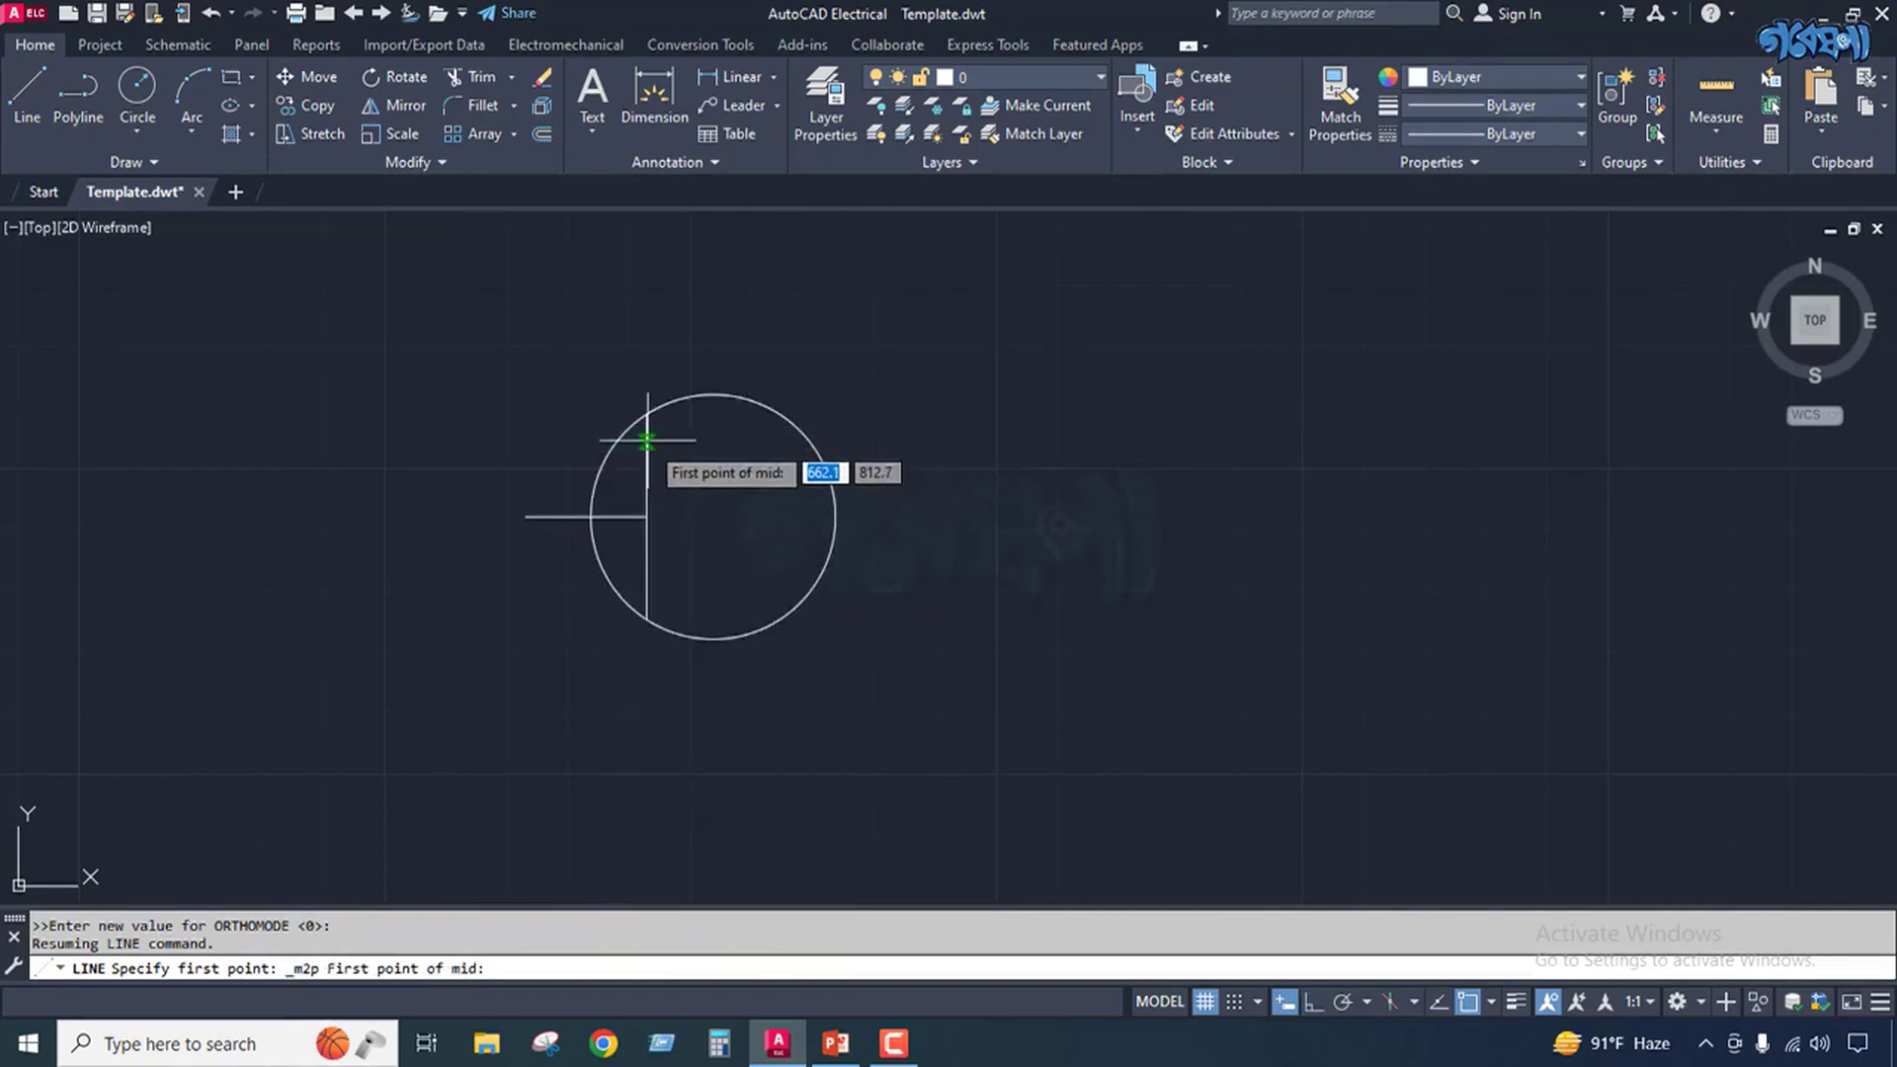
pyautogui.click(647, 413)
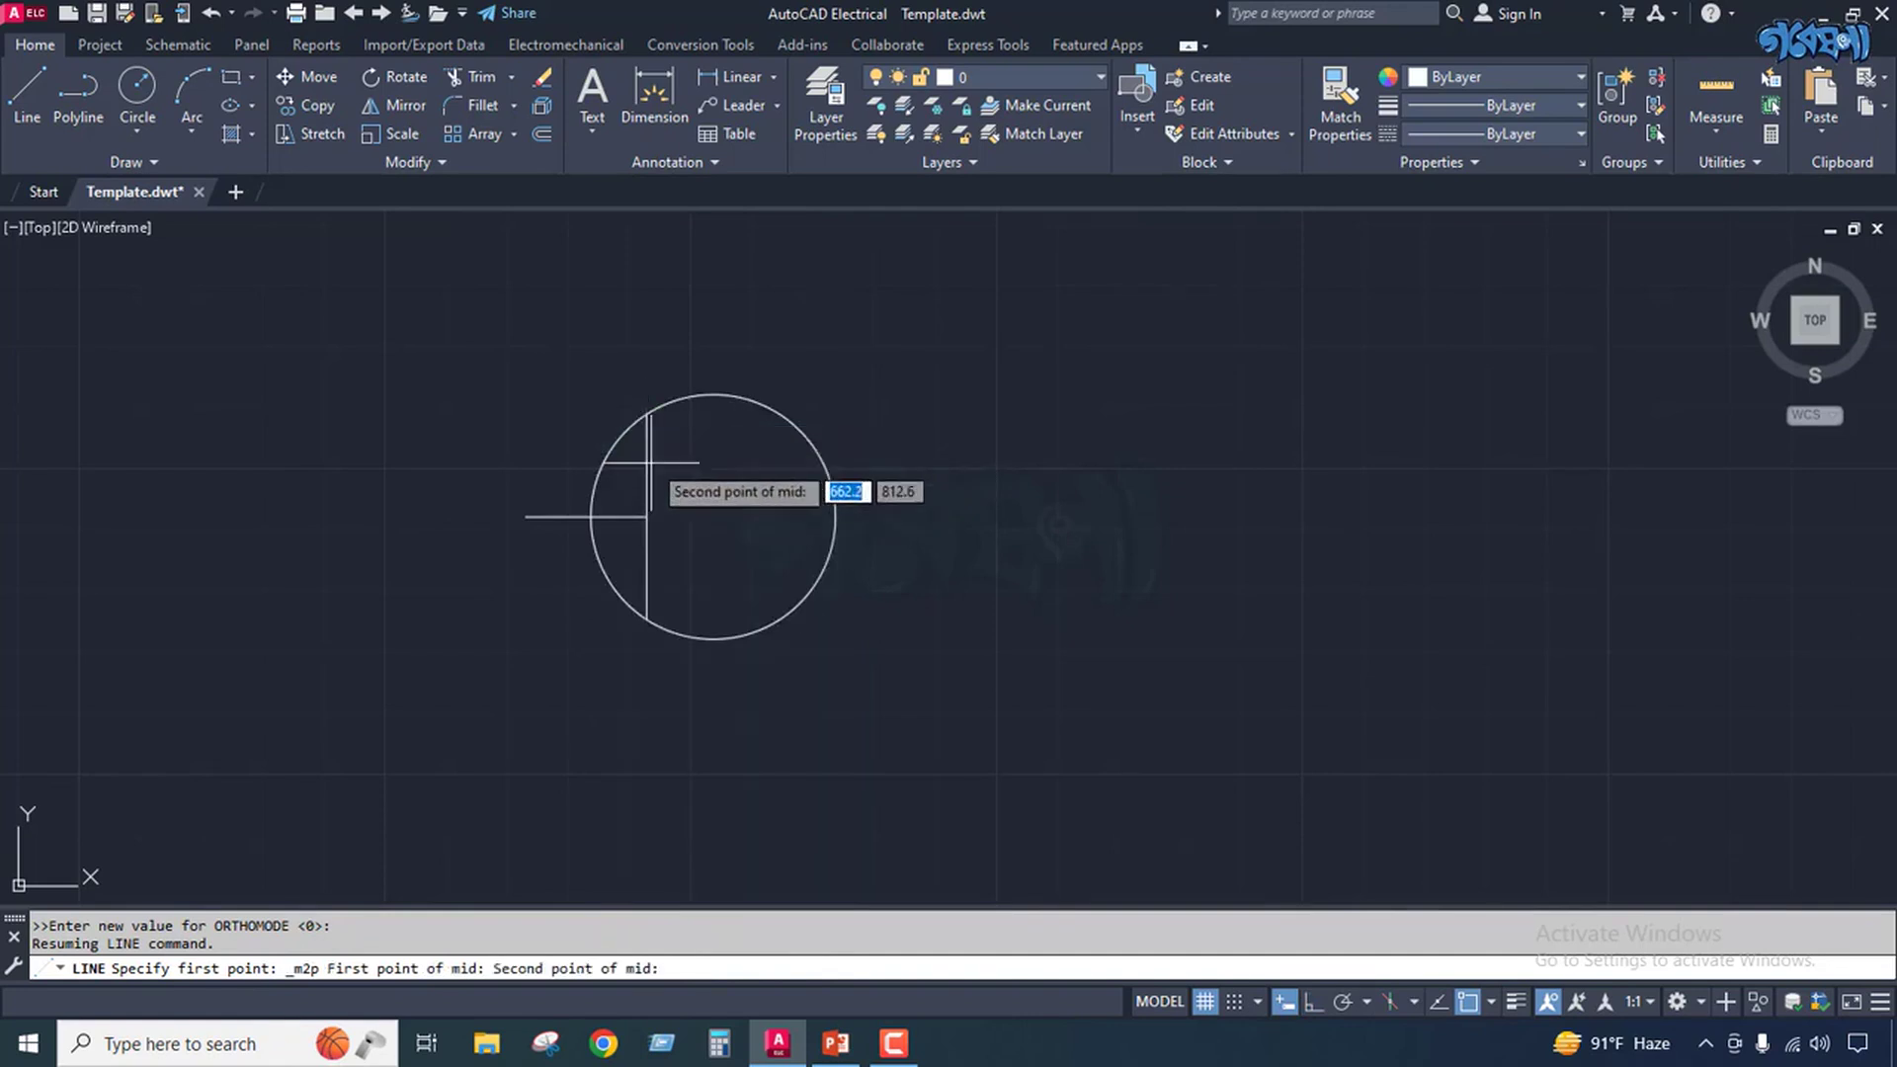
pyautogui.click(646, 516)
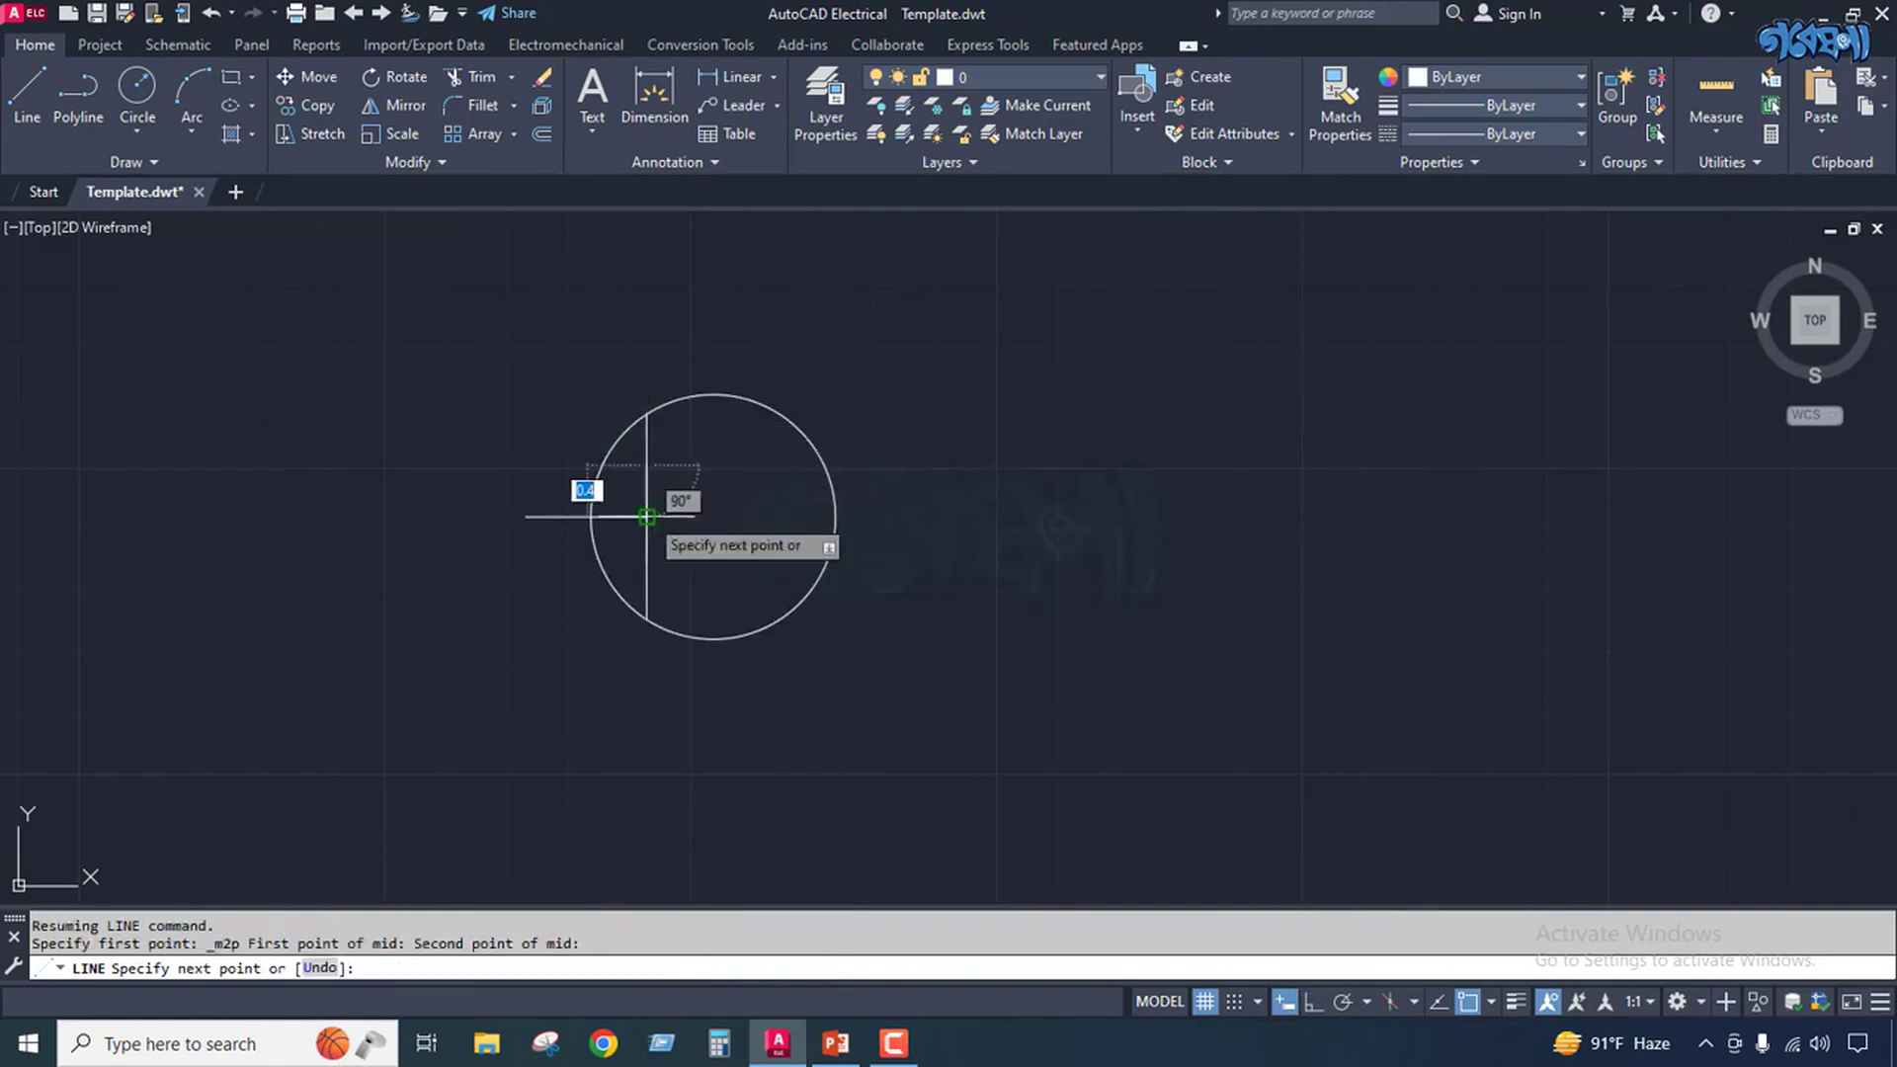
pyautogui.click(714, 394)
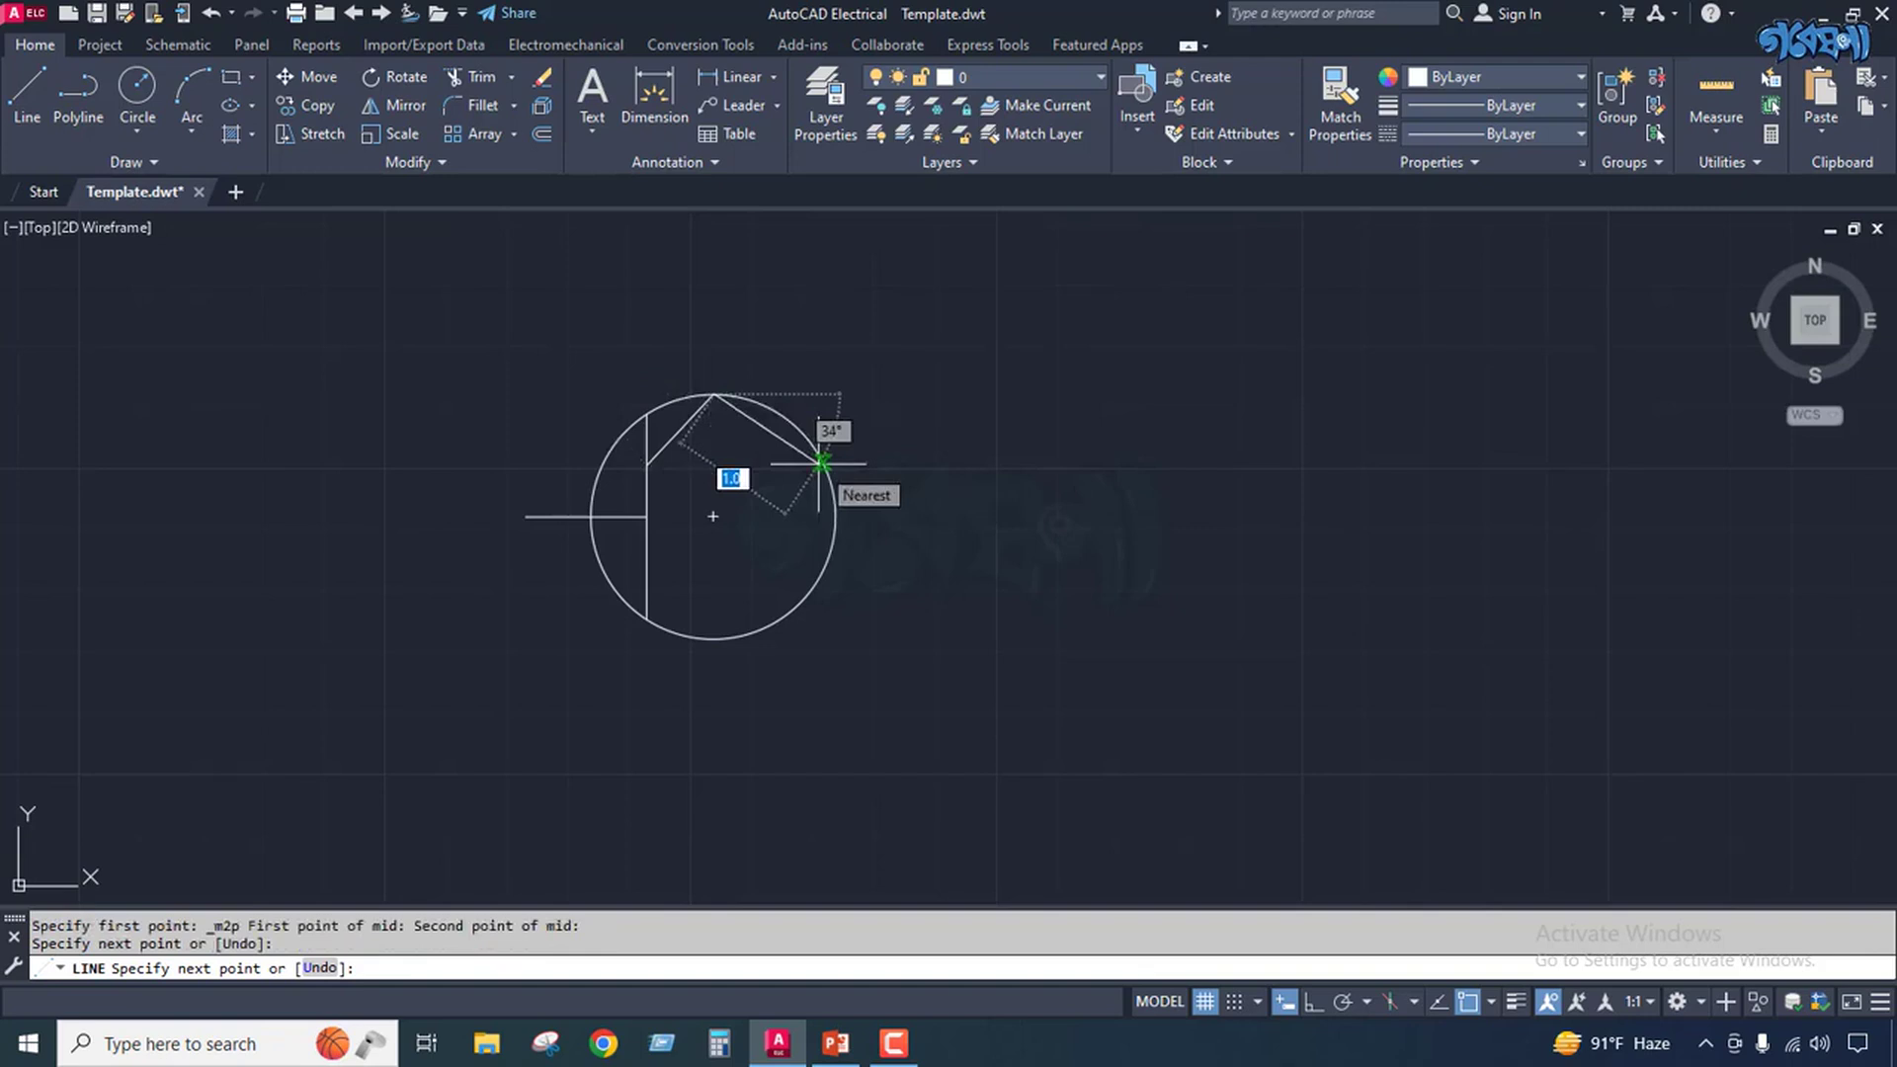
pyautogui.press('Return')
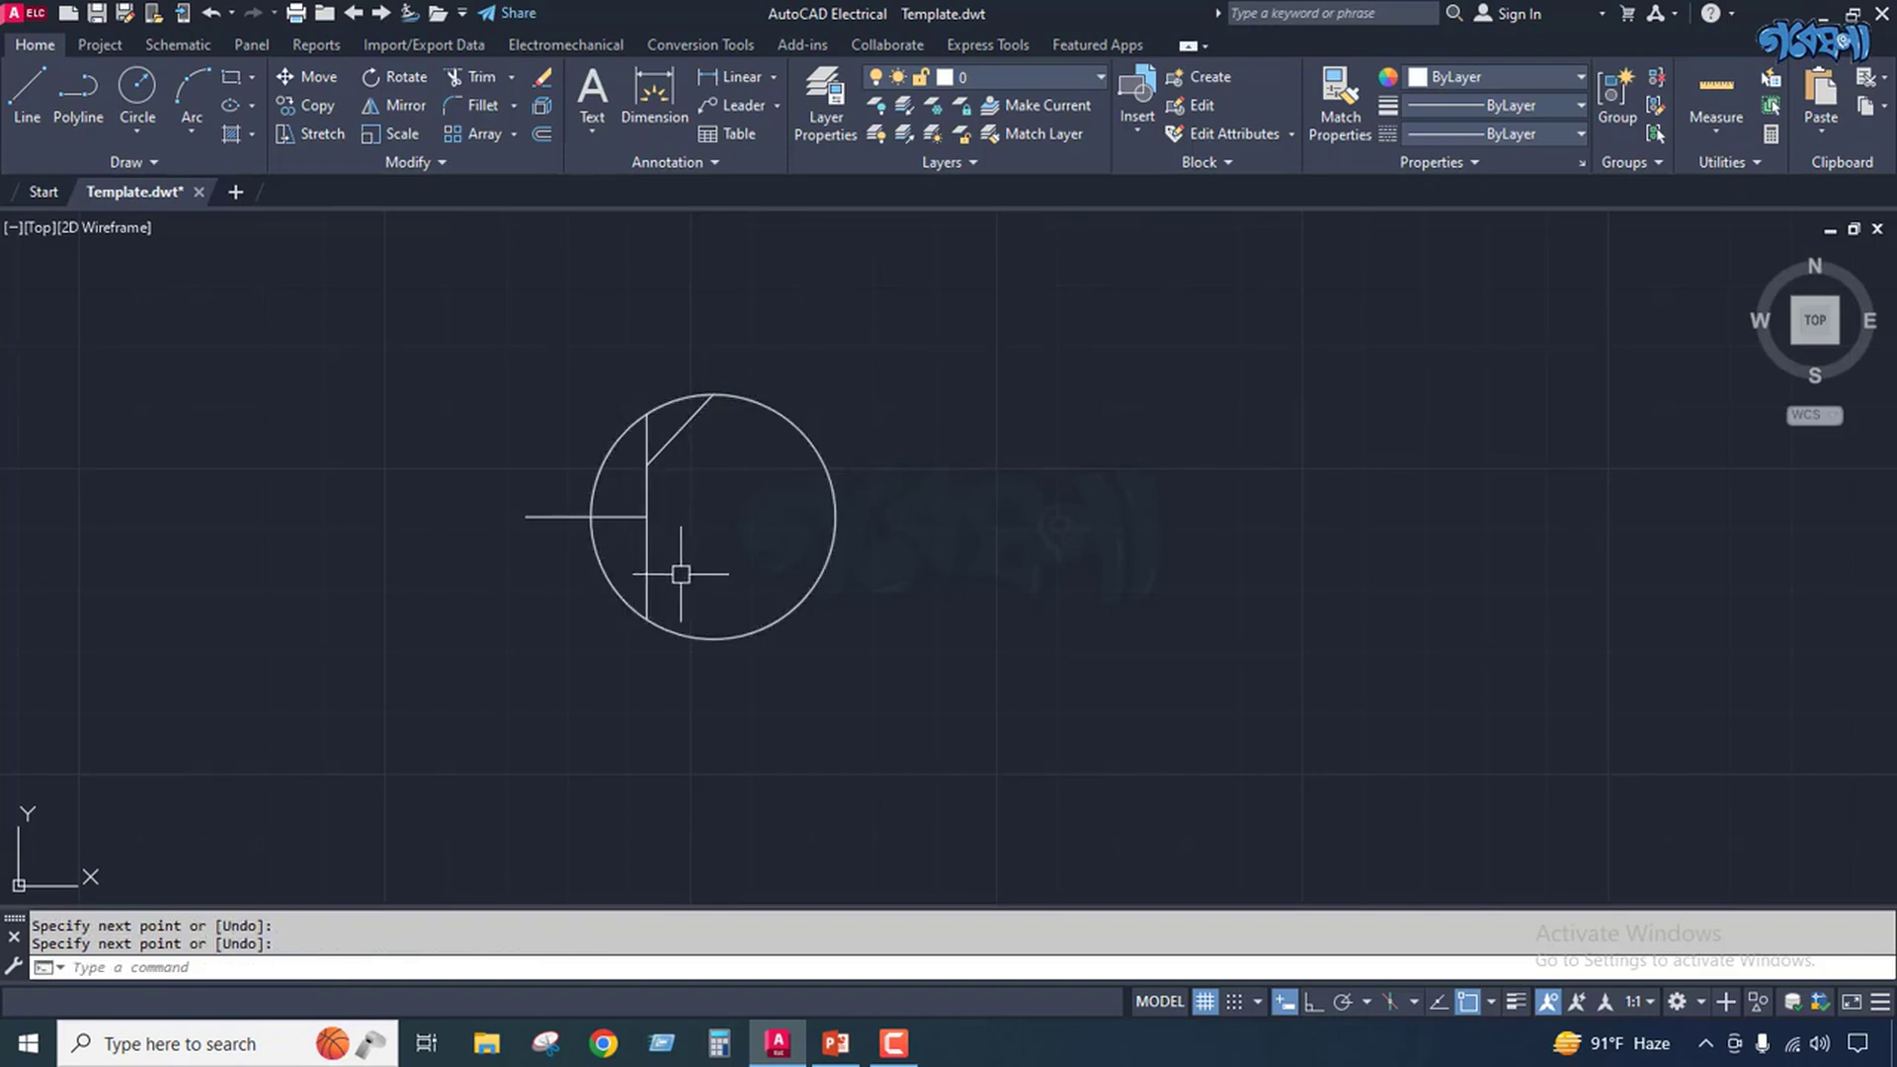
# Mirror the diagonal line about the horizontal axis through the chord's midpoint, keeping the source line.
pyautogui.click(688, 423)
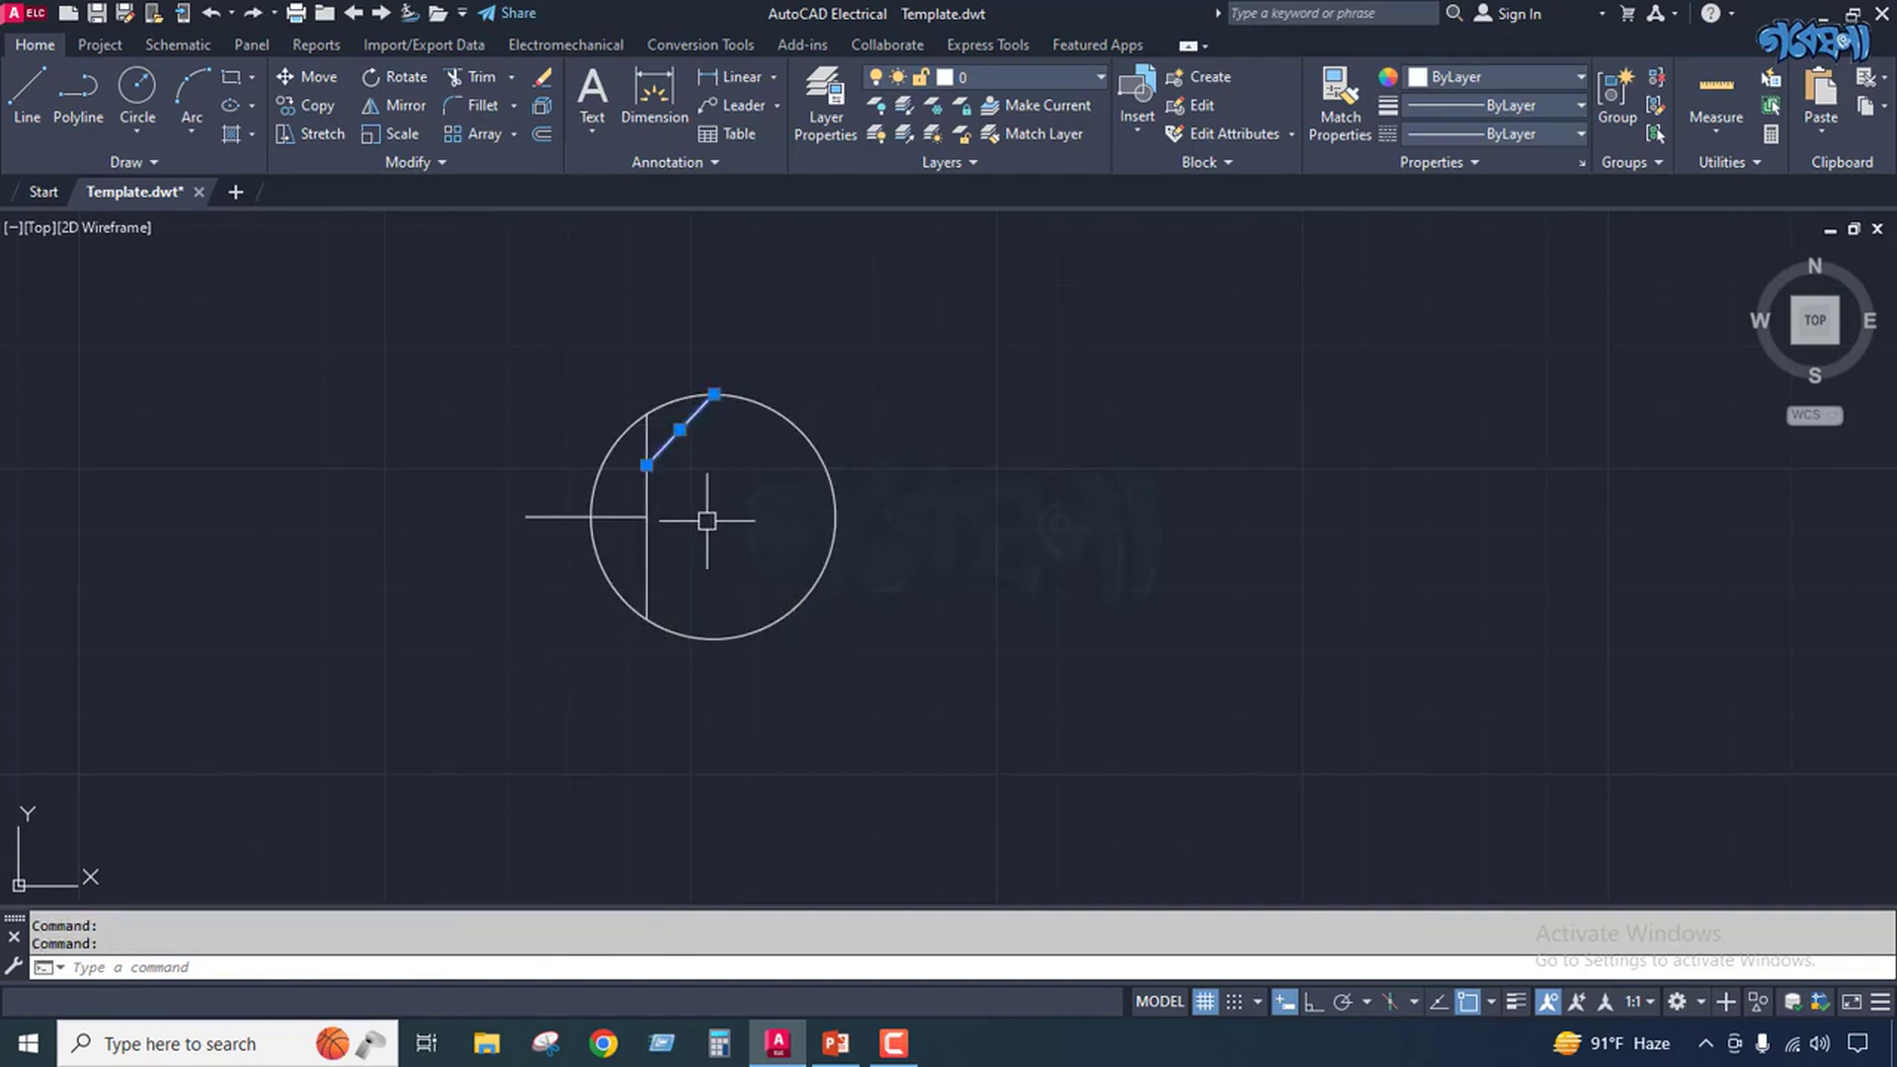
pyautogui.press('Return')
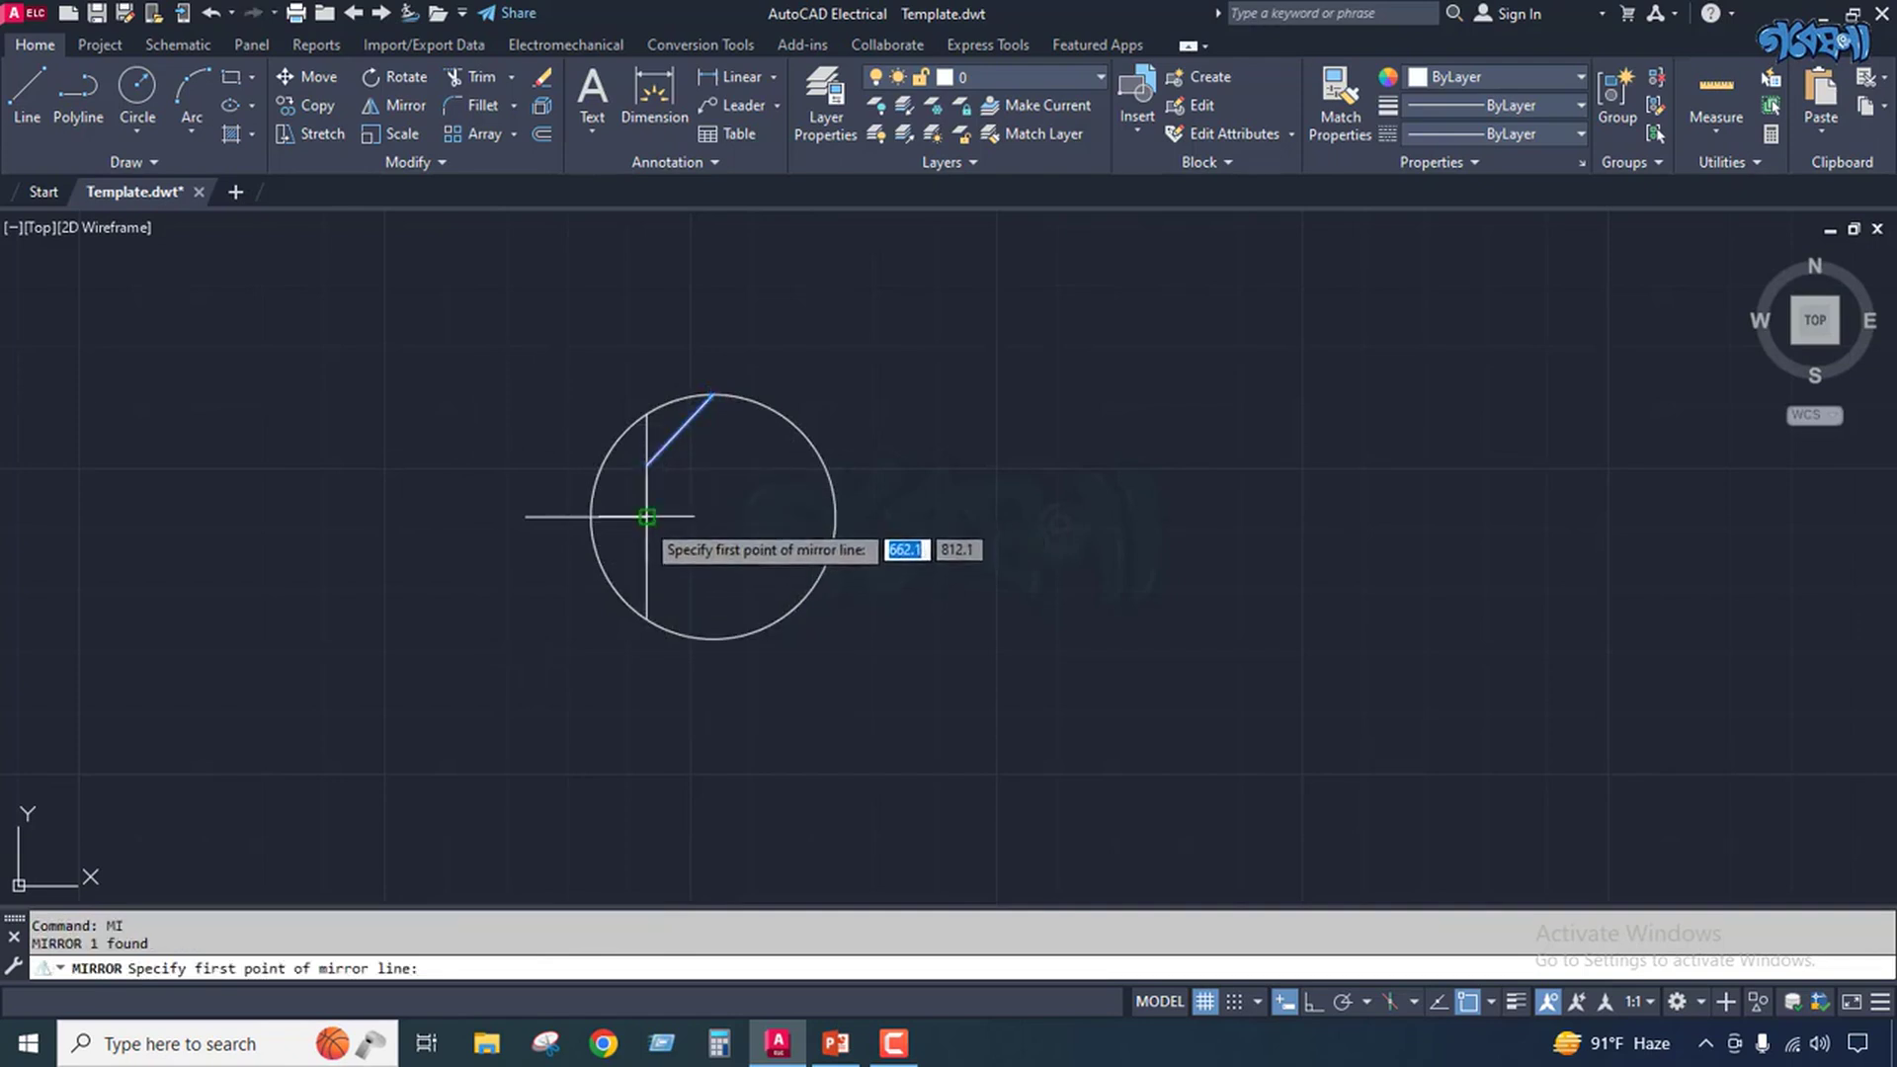
pyautogui.click(646, 516)
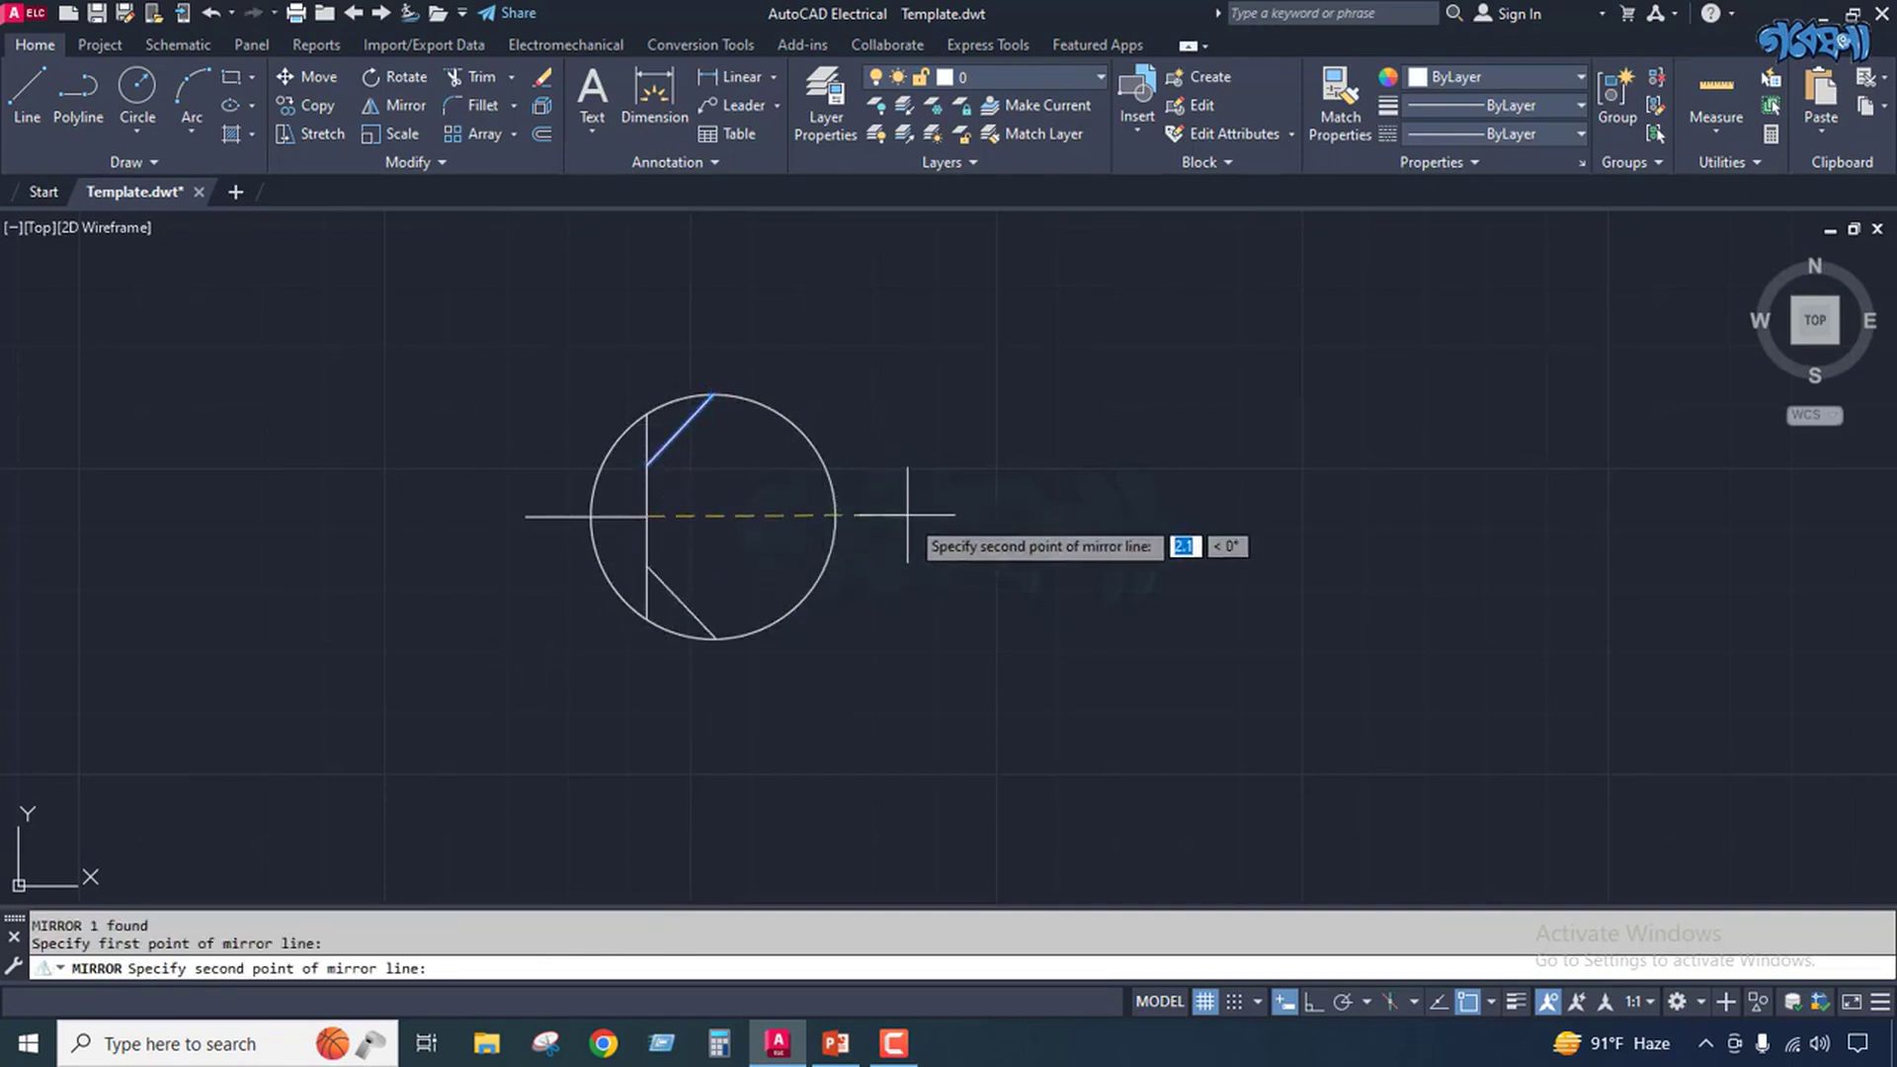
pyautogui.press('F8')
pyautogui.click(938, 515)
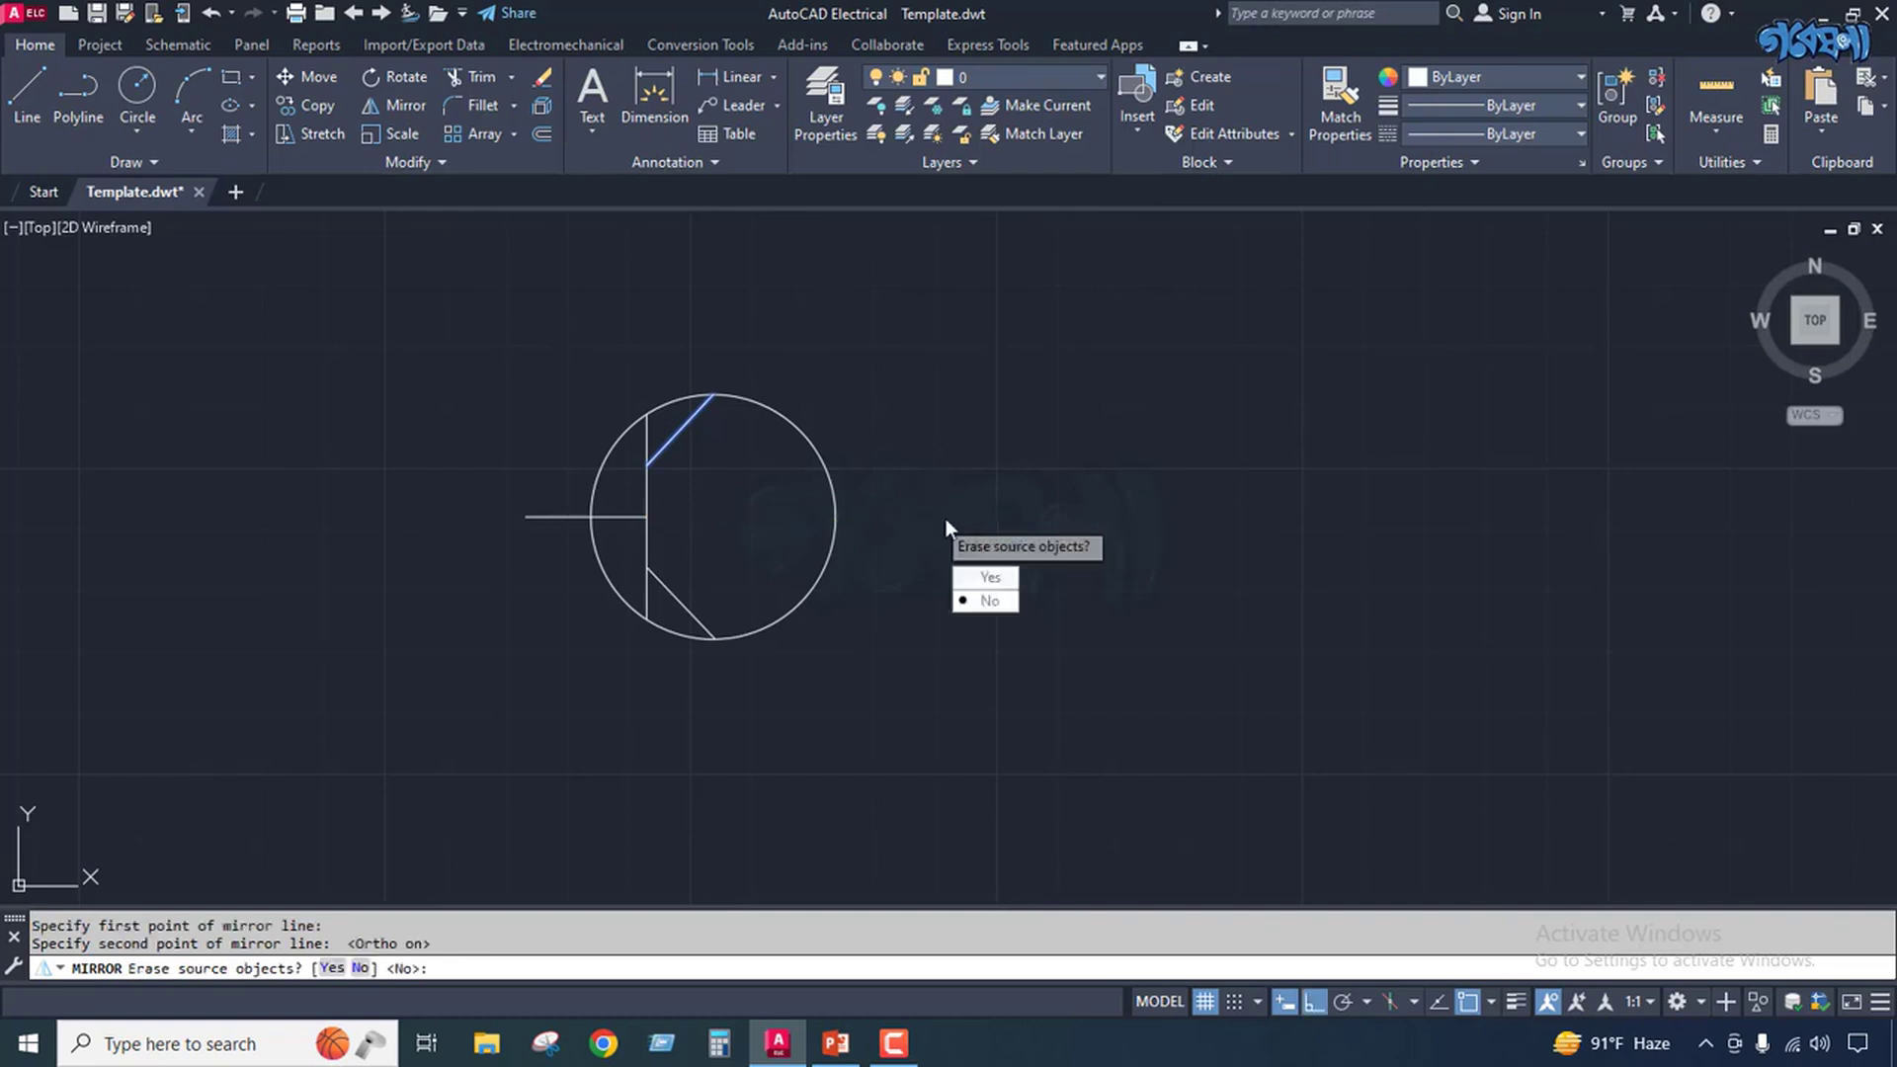
pyautogui.click(989, 601)
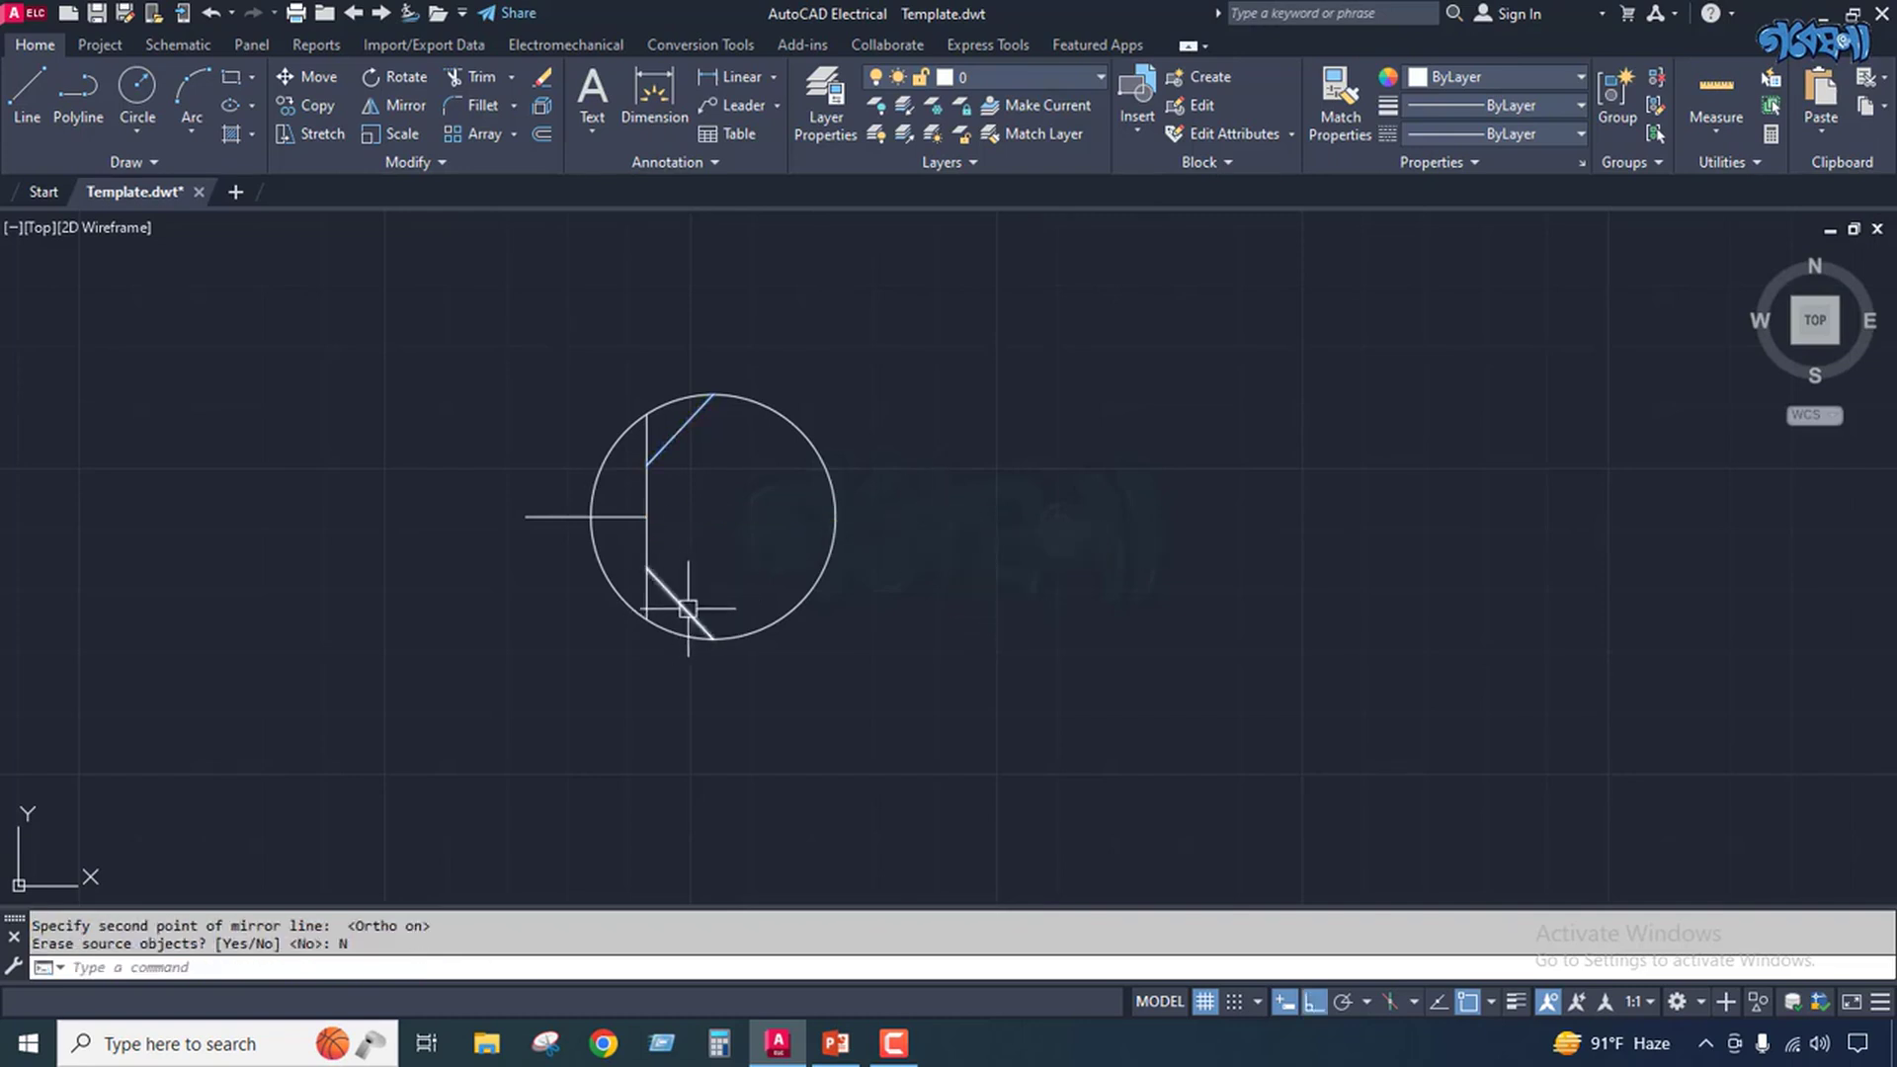
# Draw an arrowhead polyline with starting width 0 and ending width 0.1 from the circle's bottom quadrant back along the lower diagonal line, with ortho off.
pyautogui.scroll(3, 687, 608)
pyautogui.scroll(-3, 698, 626)
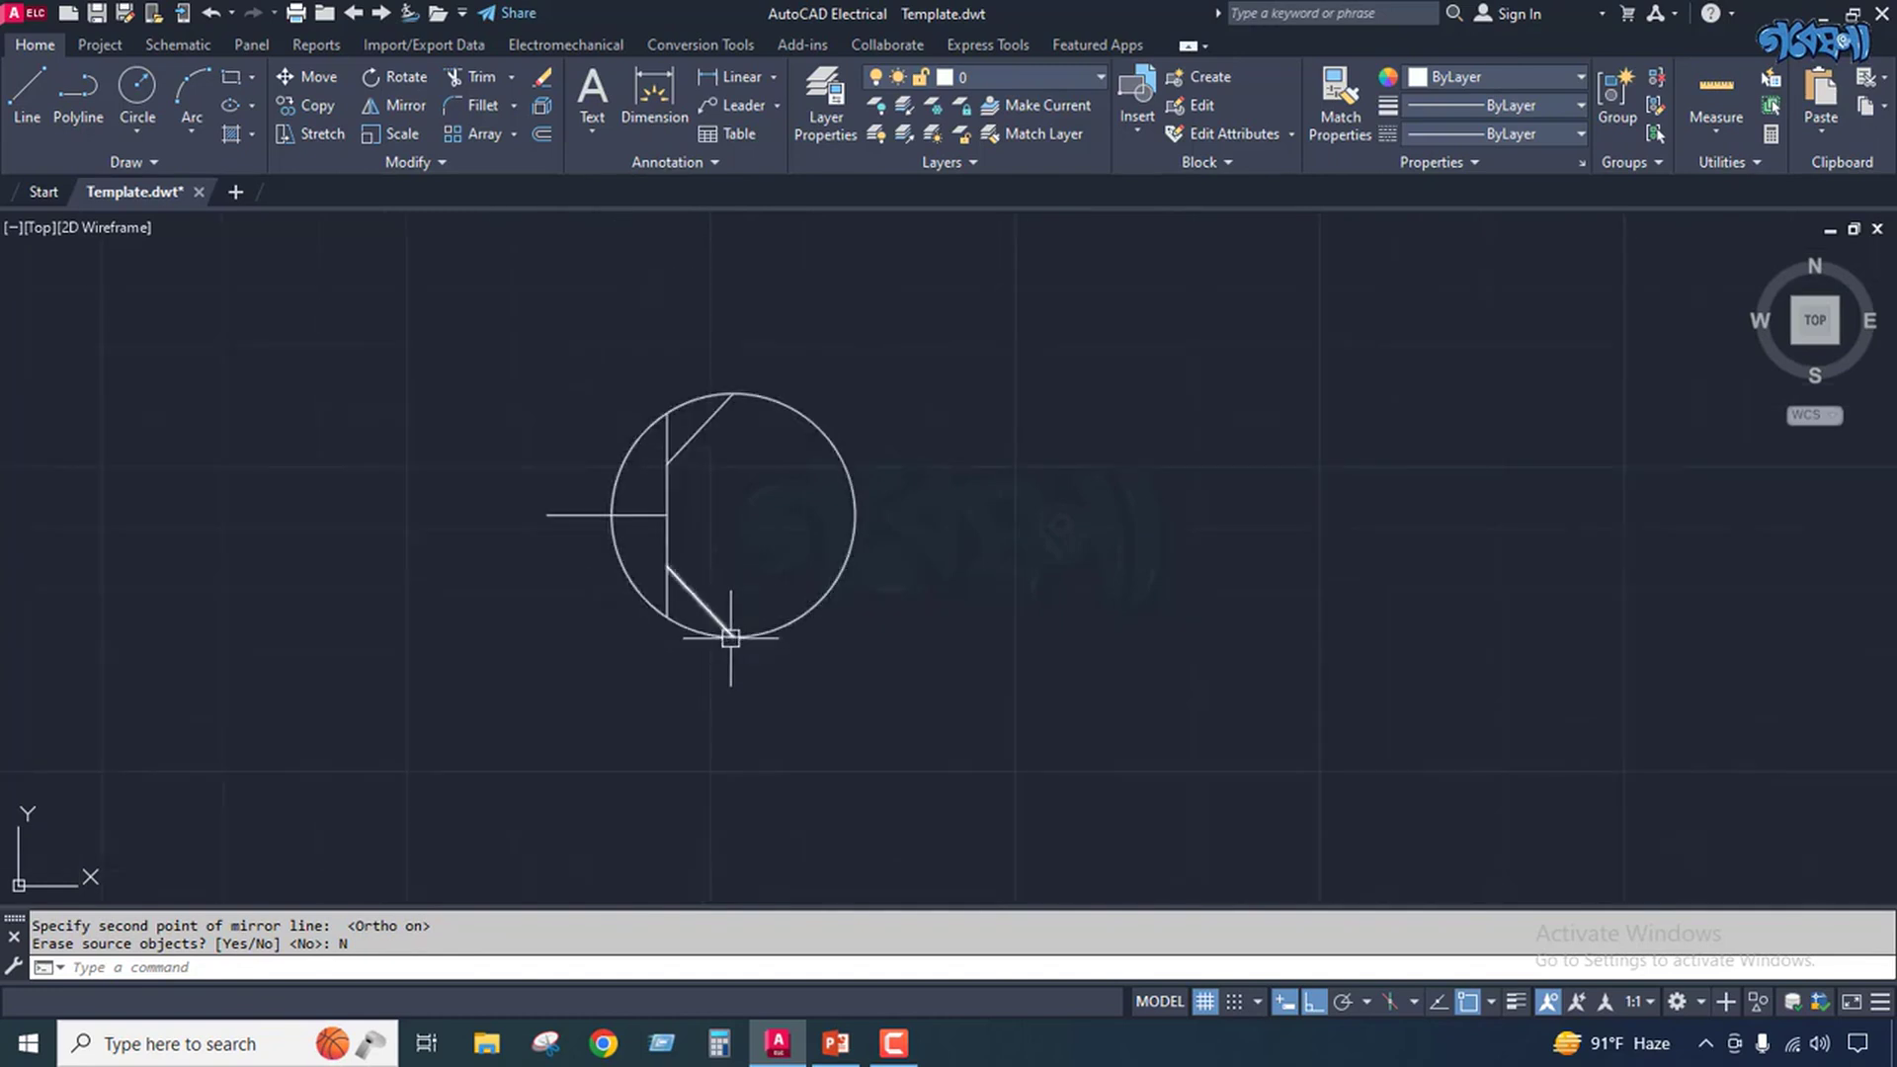
pyautogui.scroll(4, 730, 637)
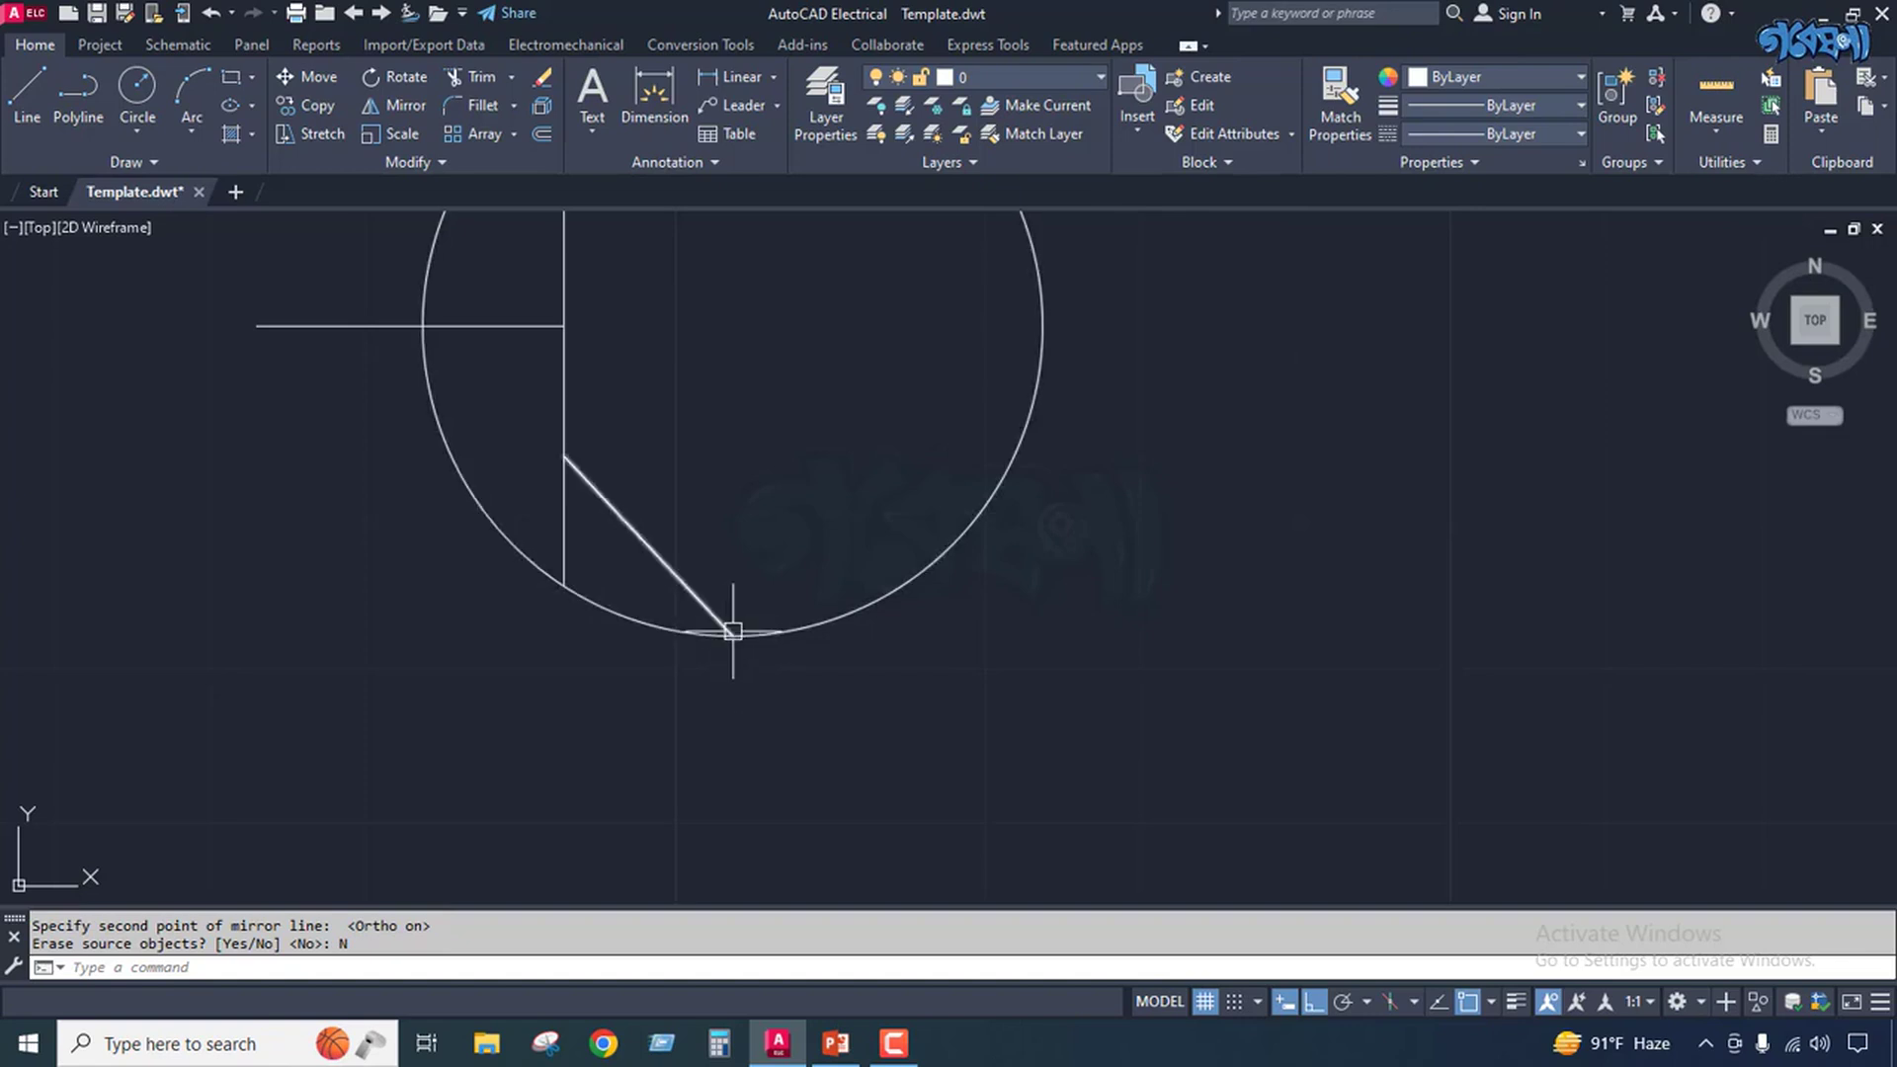
pyautogui.click(81, 89)
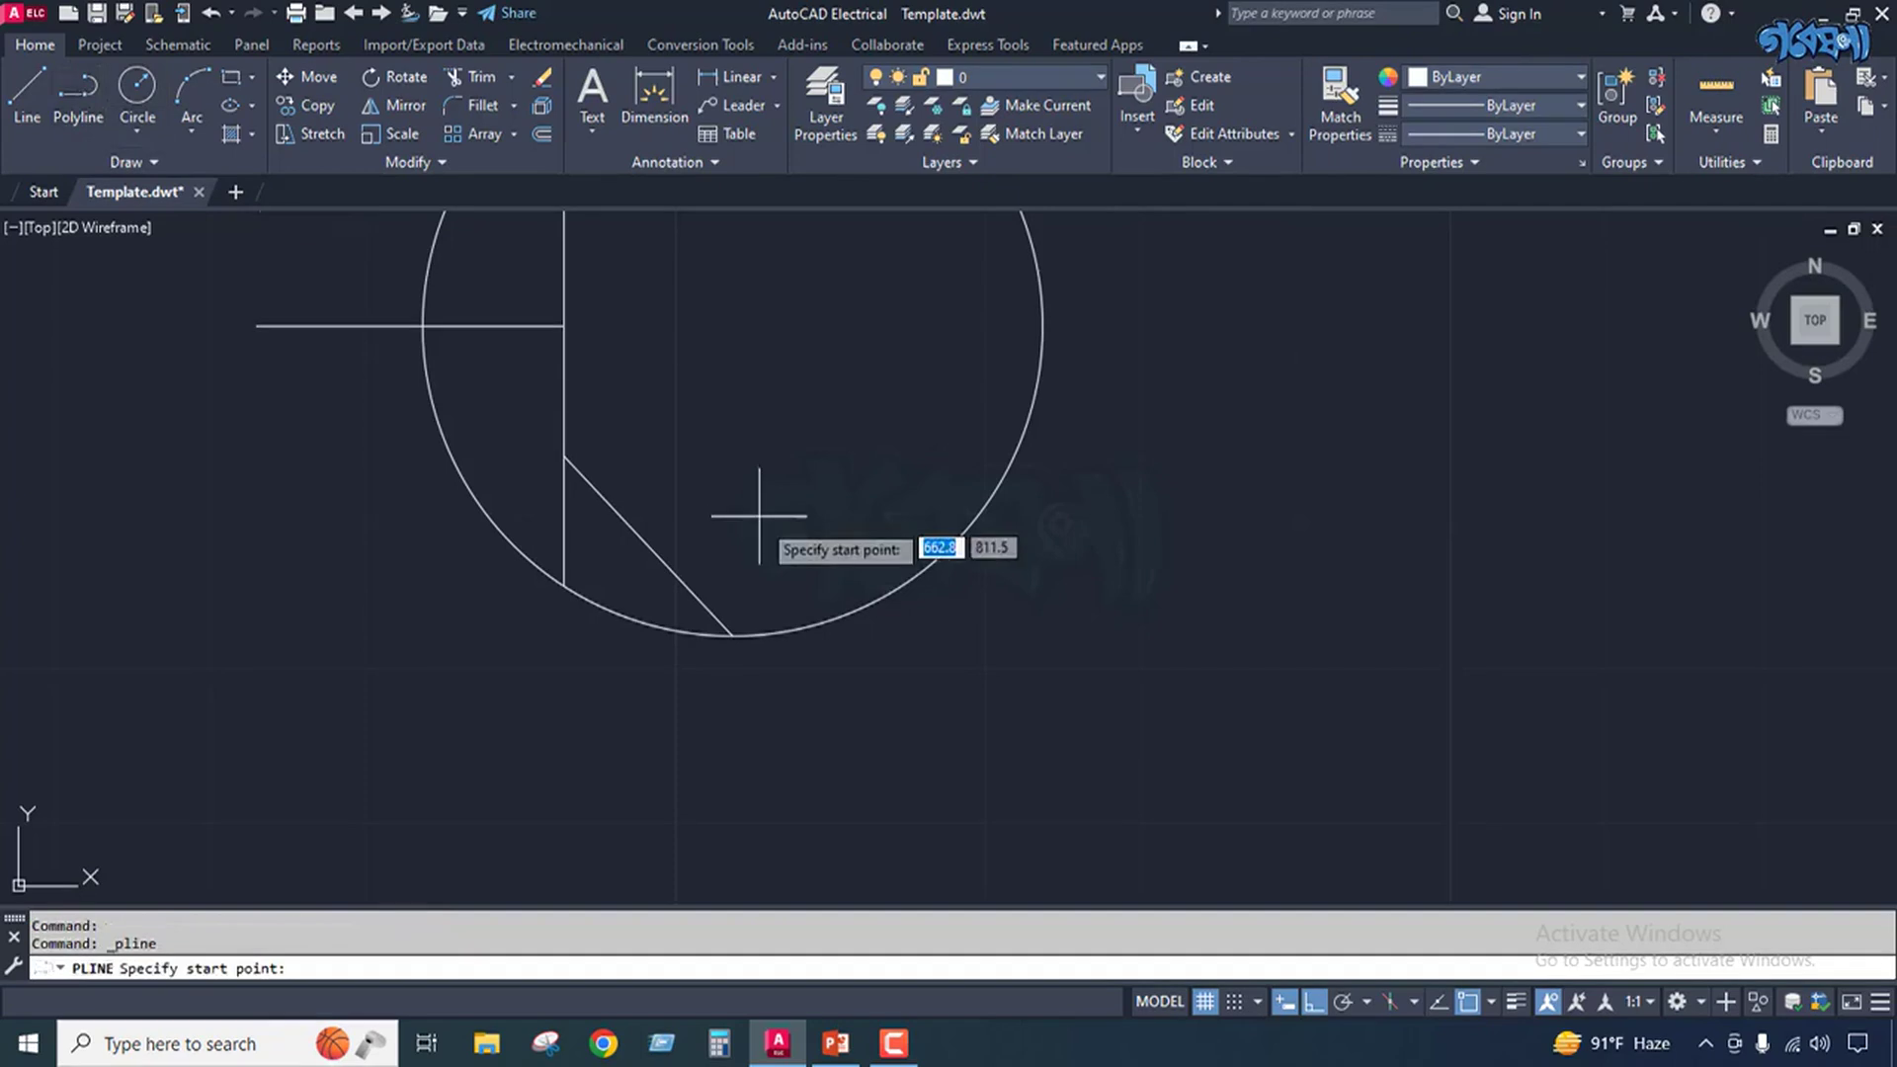
pyautogui.click(724, 624)
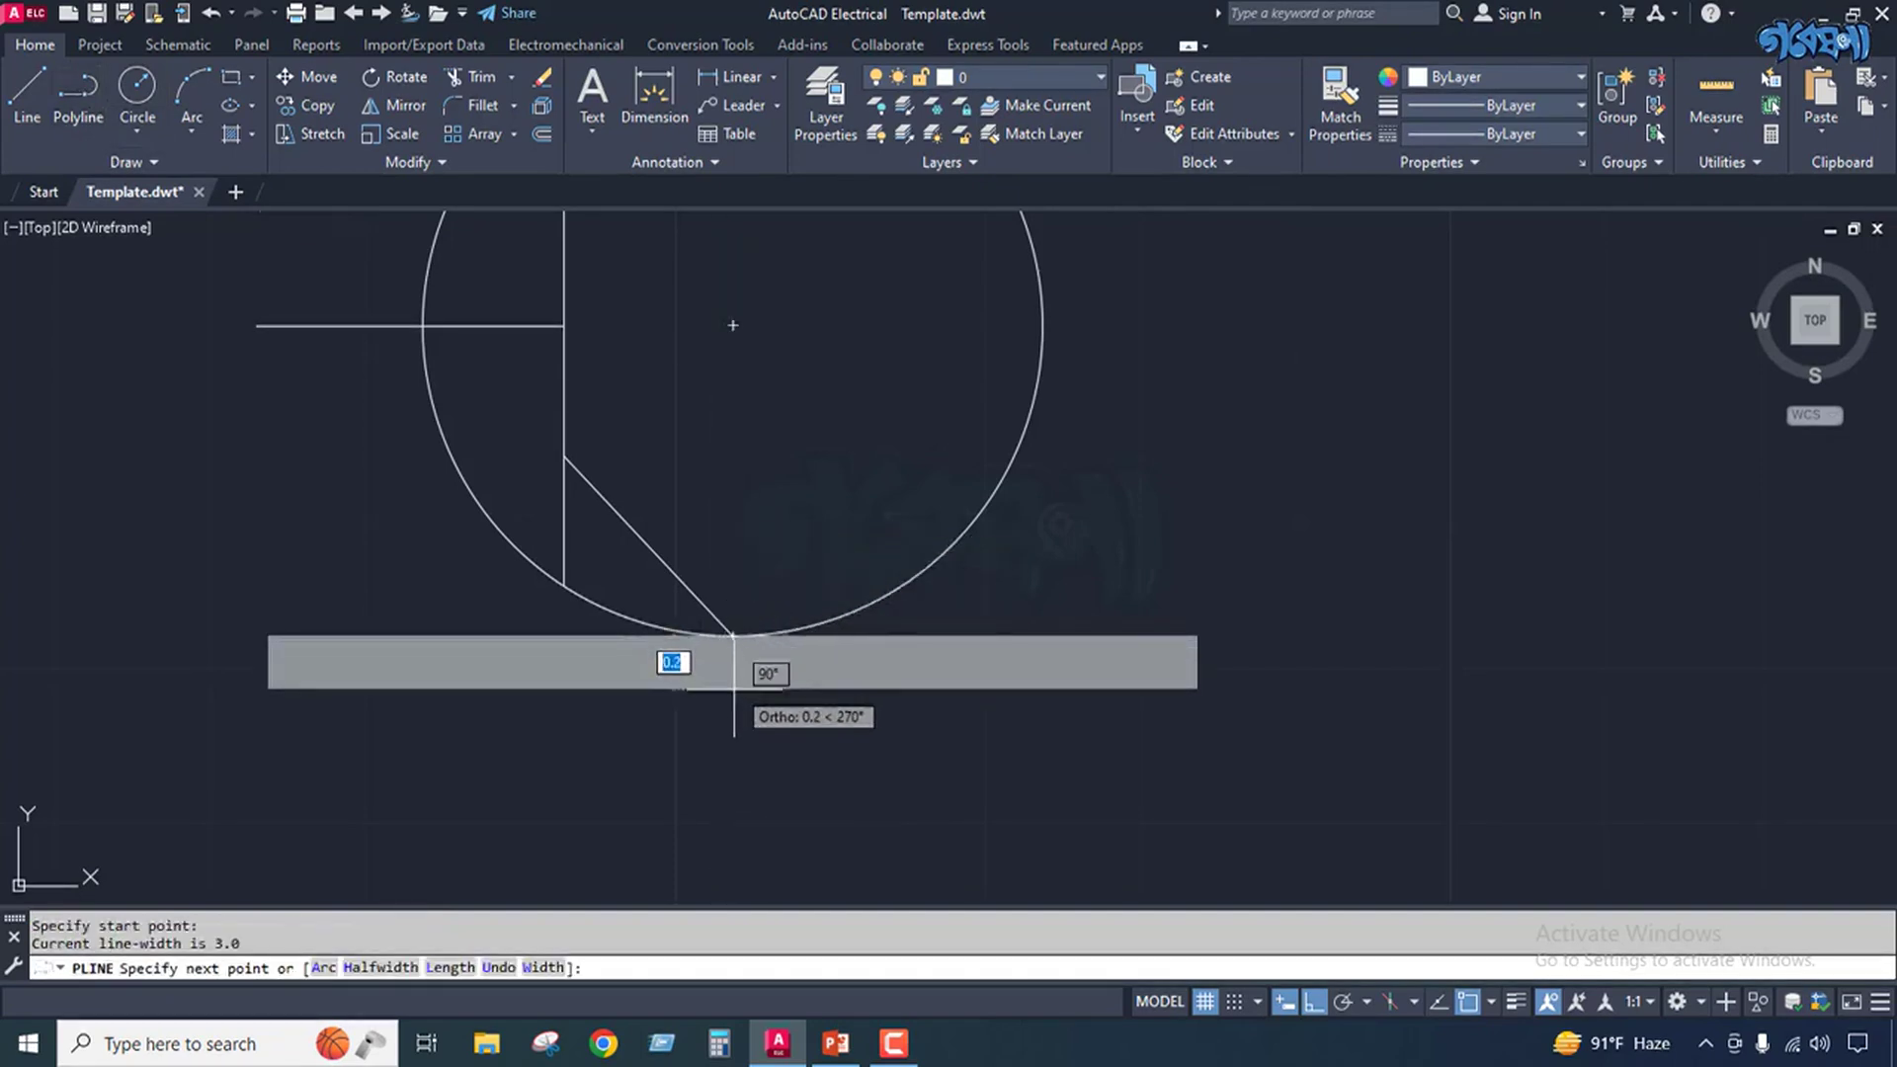
pyautogui.click(544, 968)
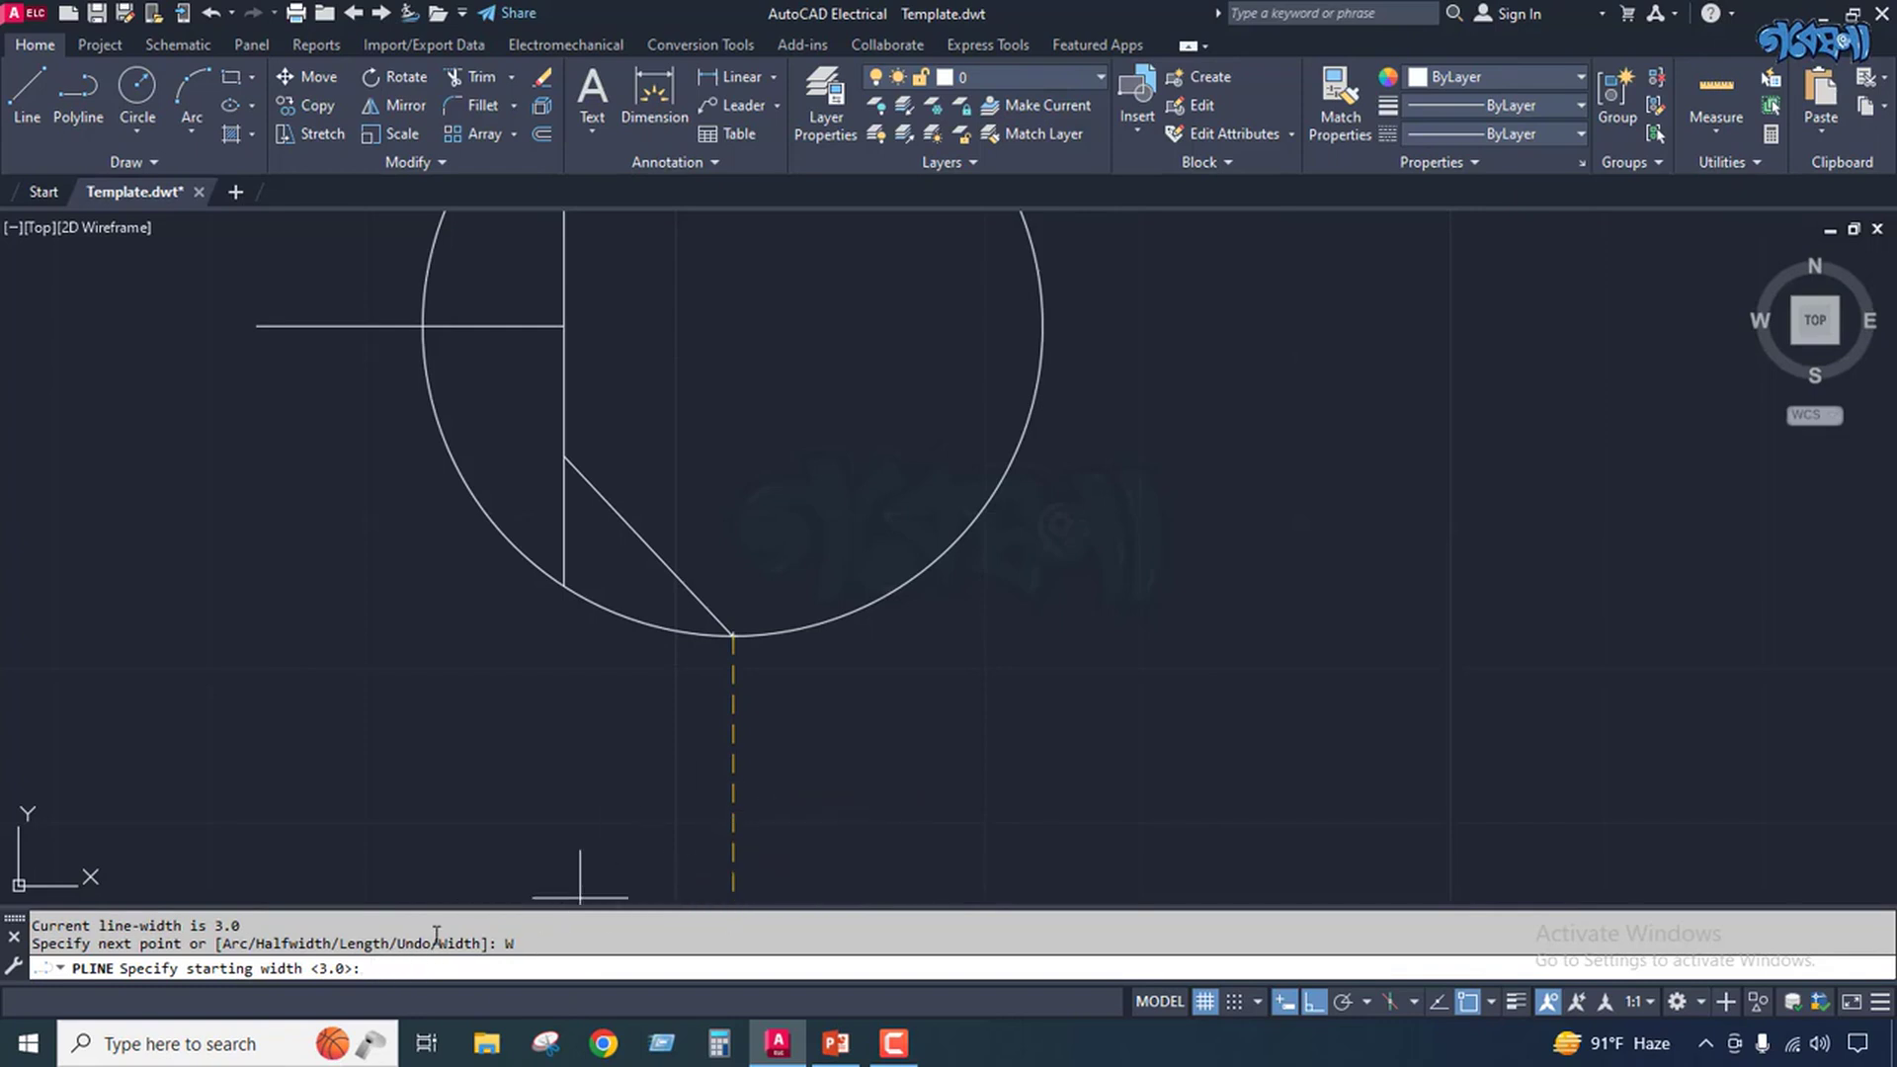
pyautogui.press('Return')
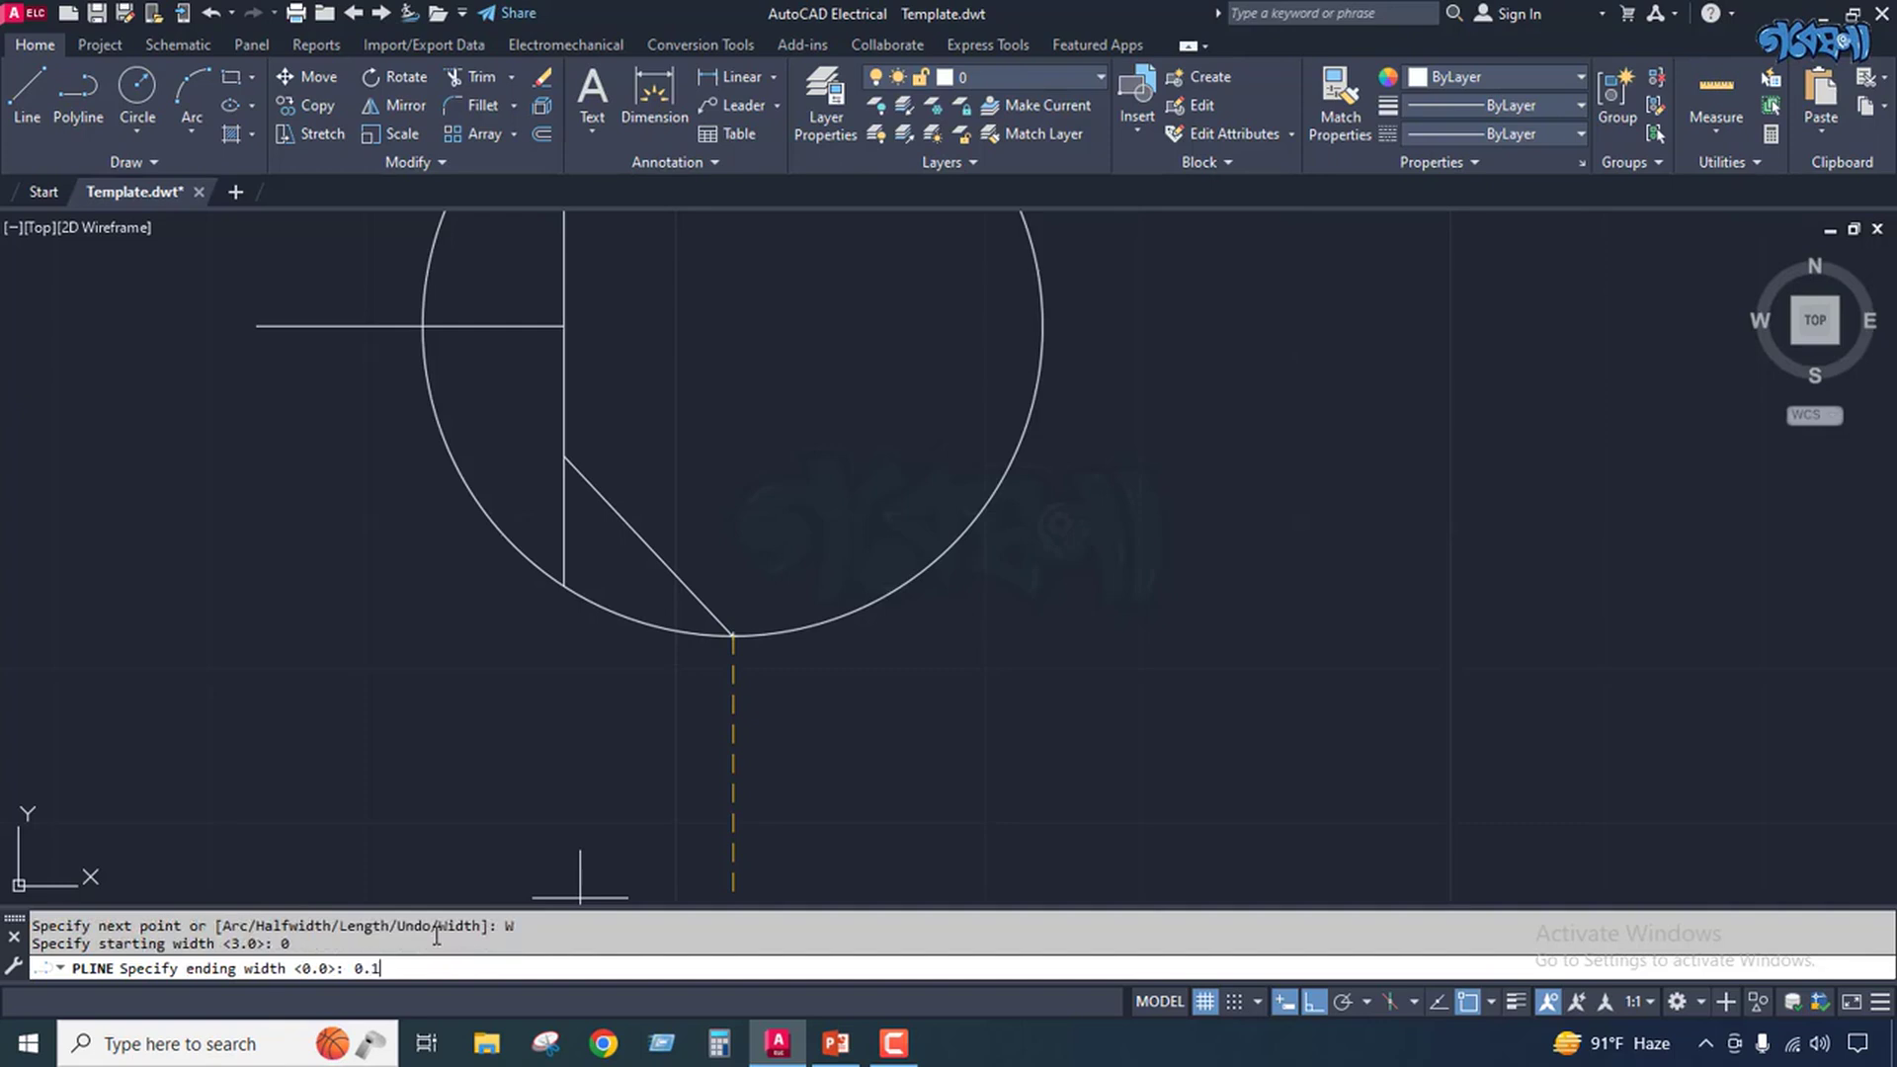
pyautogui.press('Return')
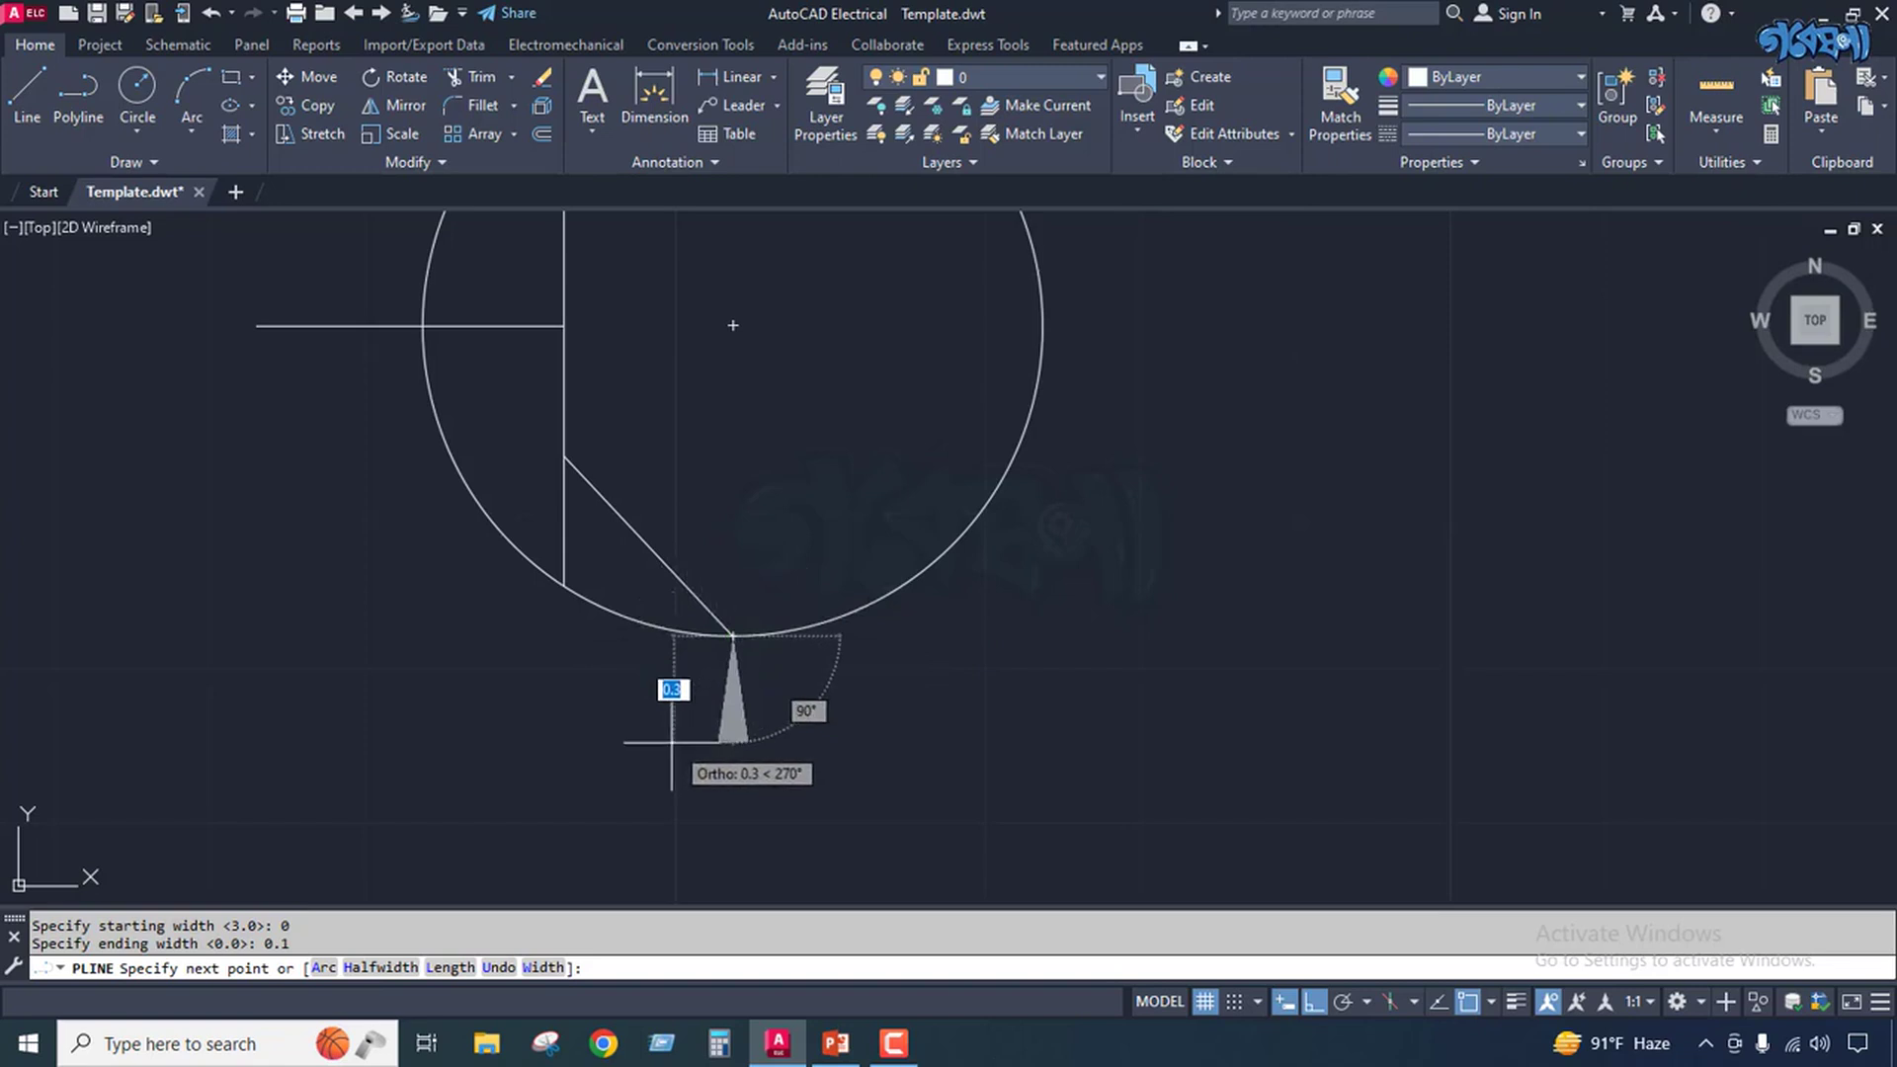
pyautogui.press('F8')
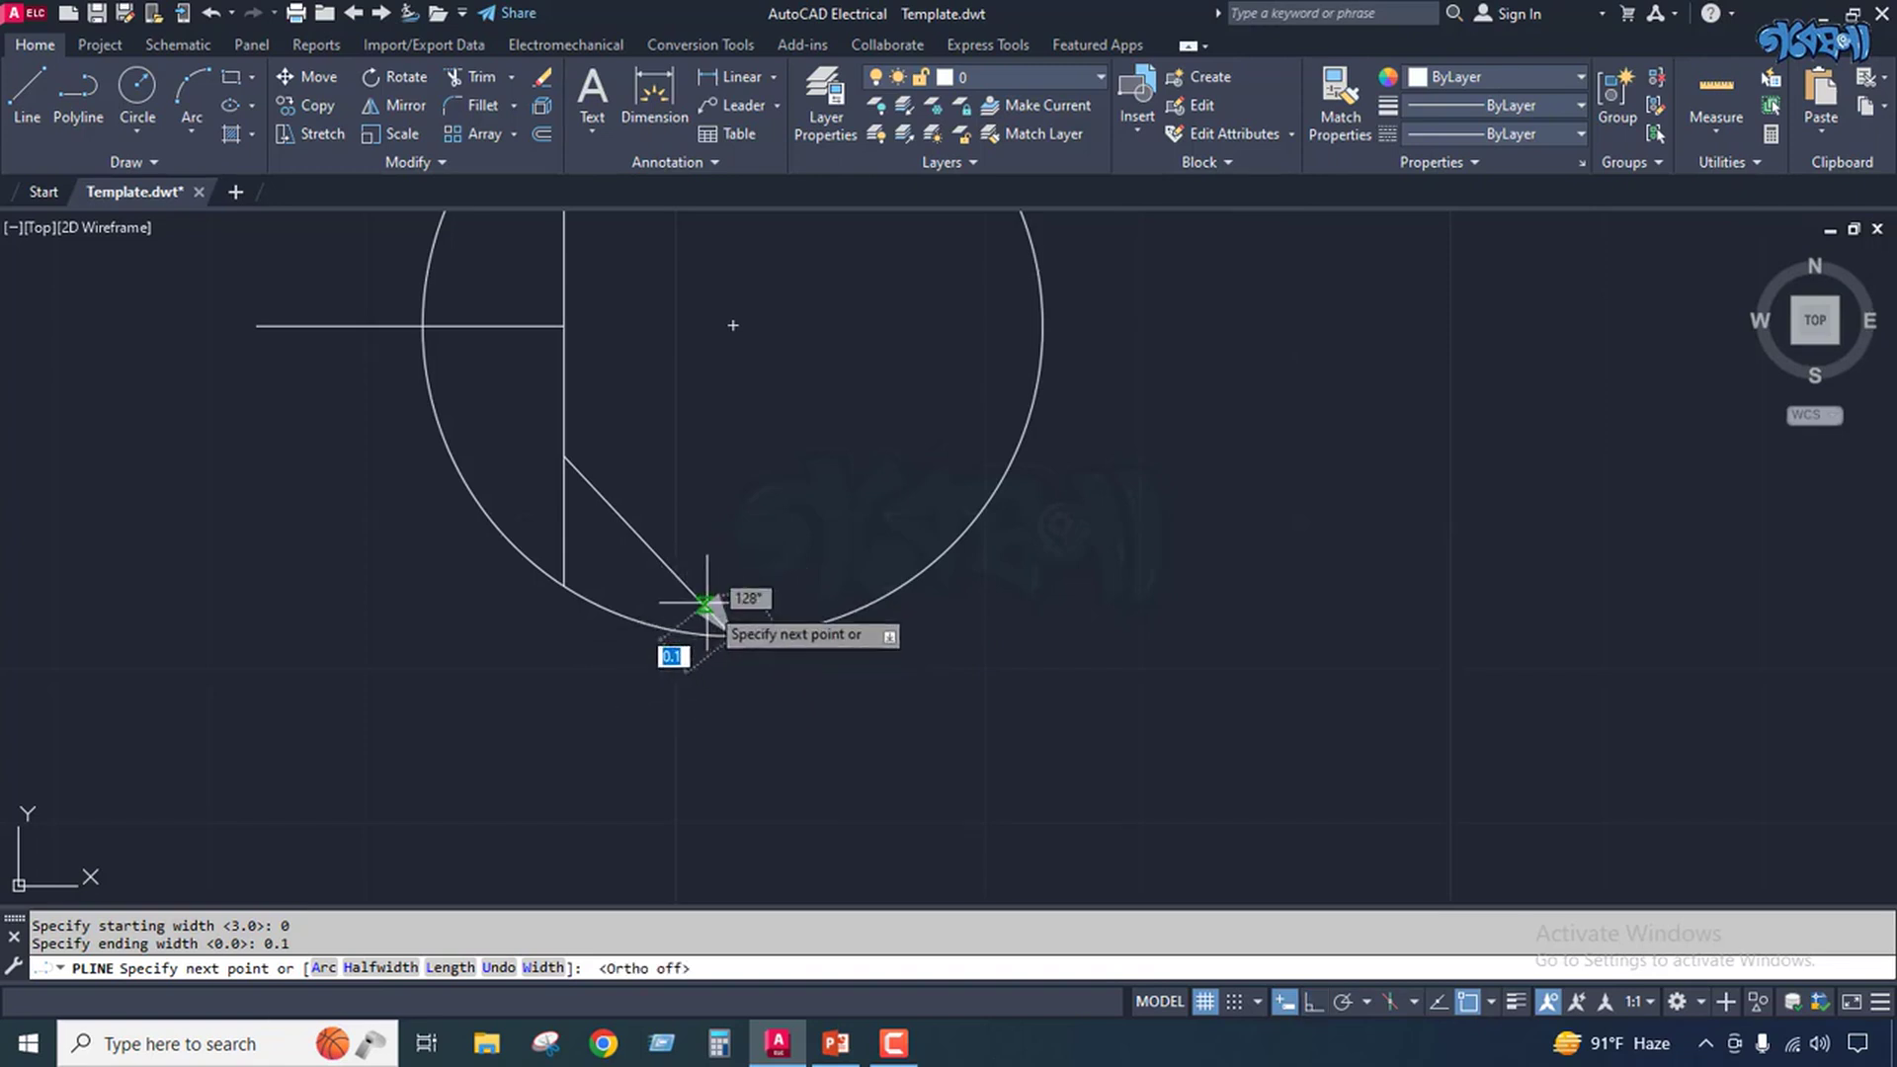
pyautogui.scroll(6, 711, 605)
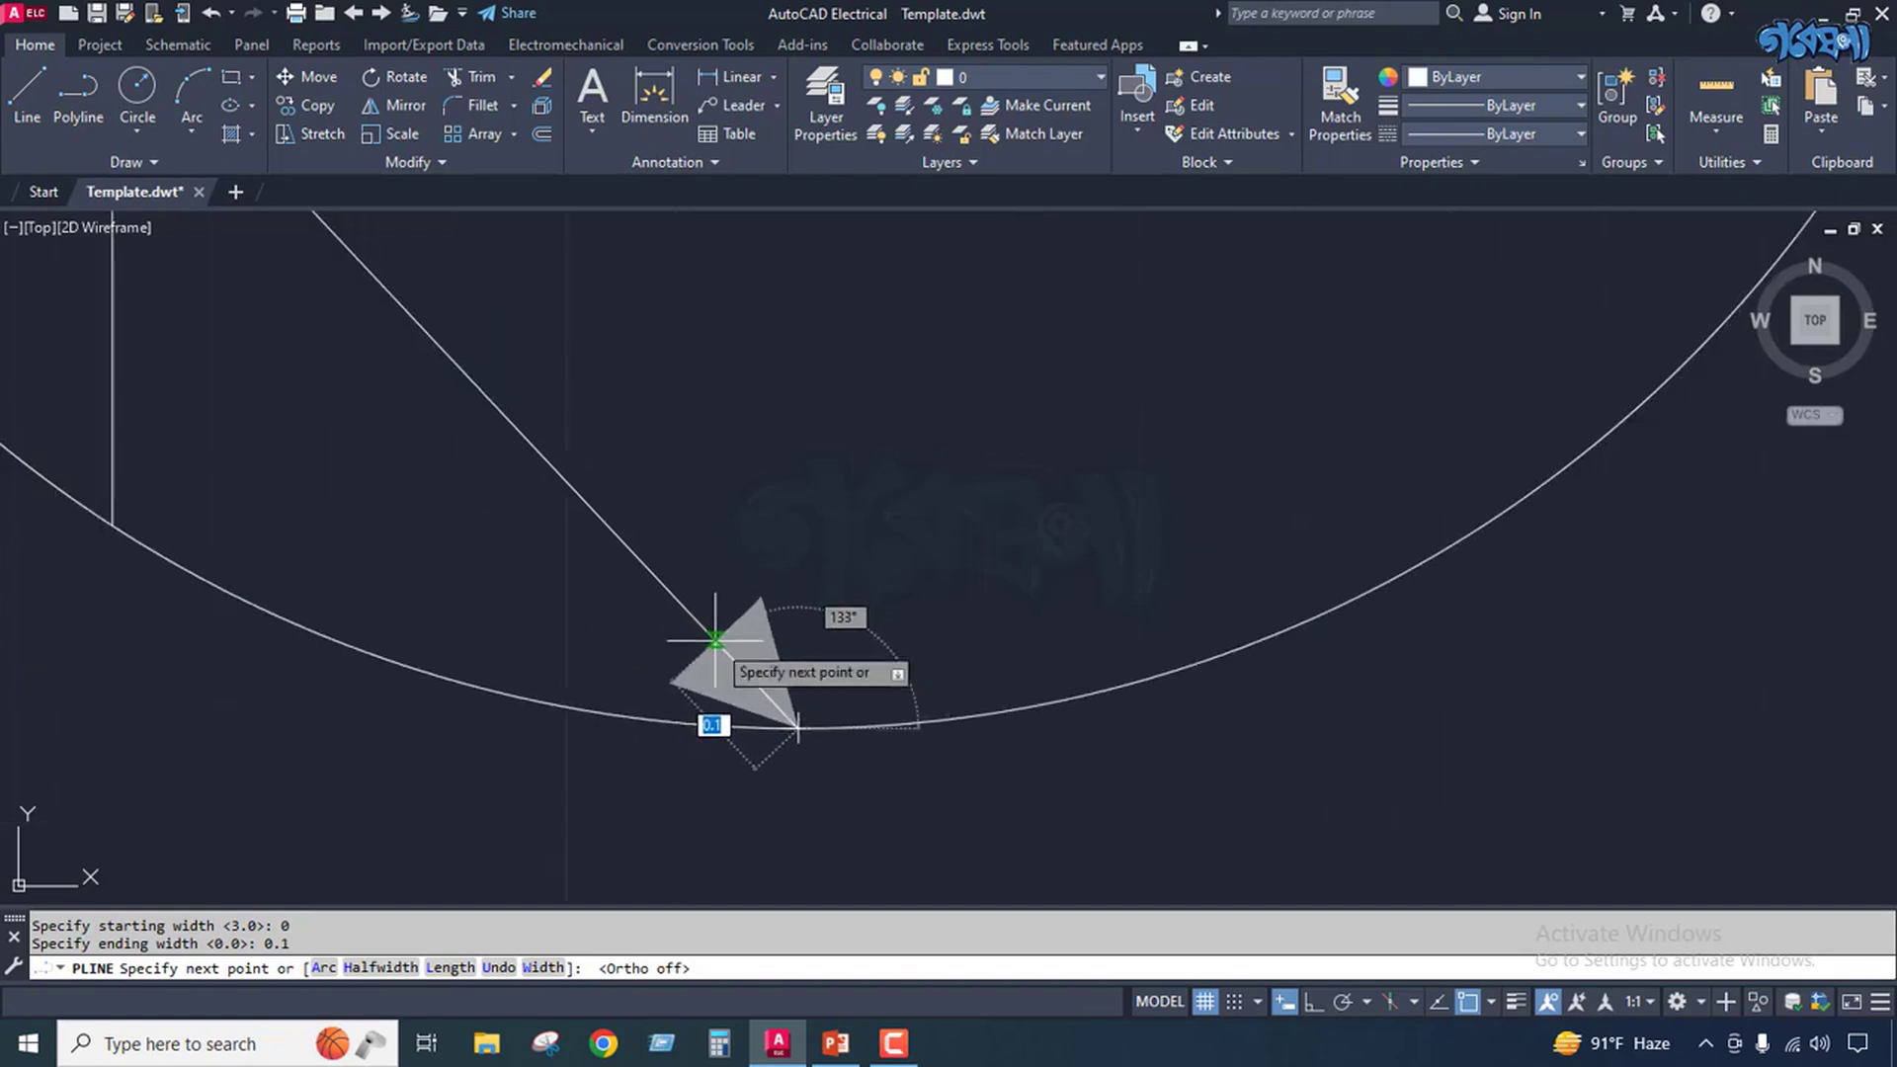
pyautogui.click(715, 640)
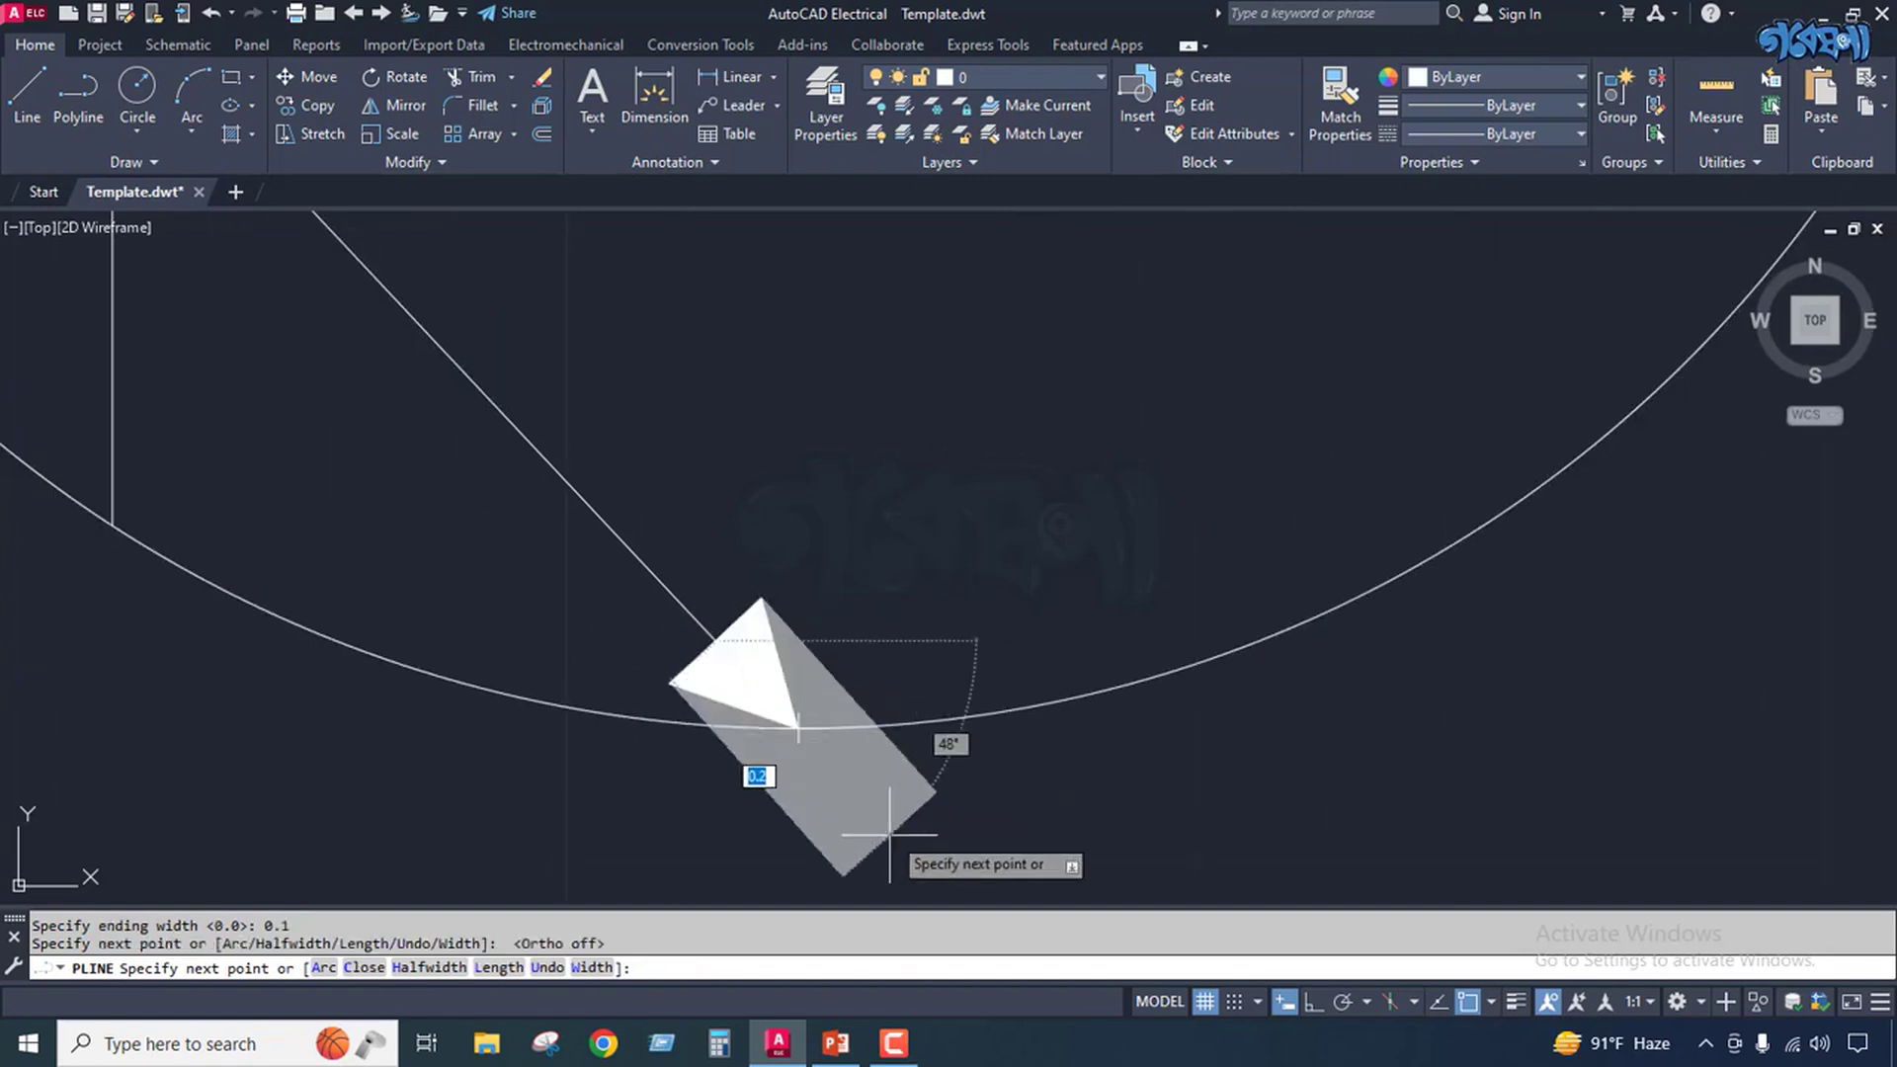
pyautogui.press('Return')
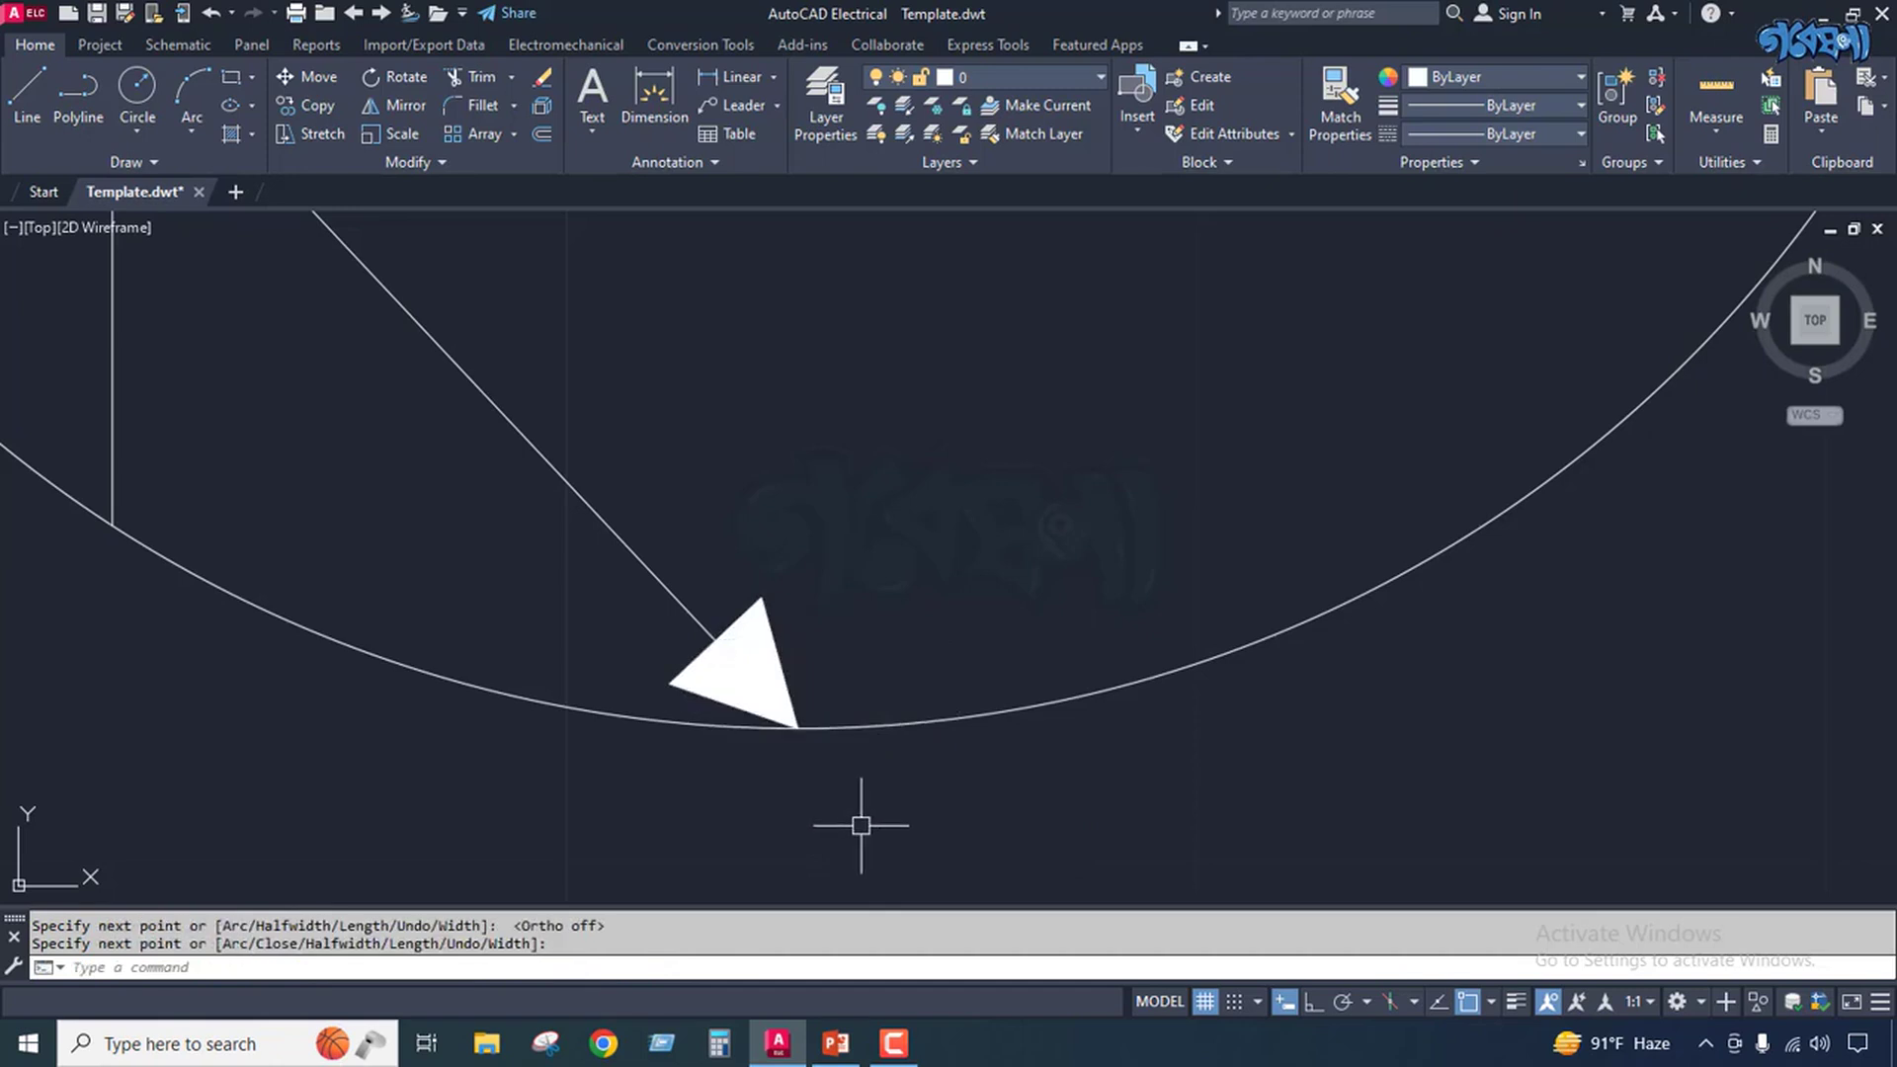
pyautogui.scroll(-8, 861, 825)
pyautogui.scroll(5, 854, 849)
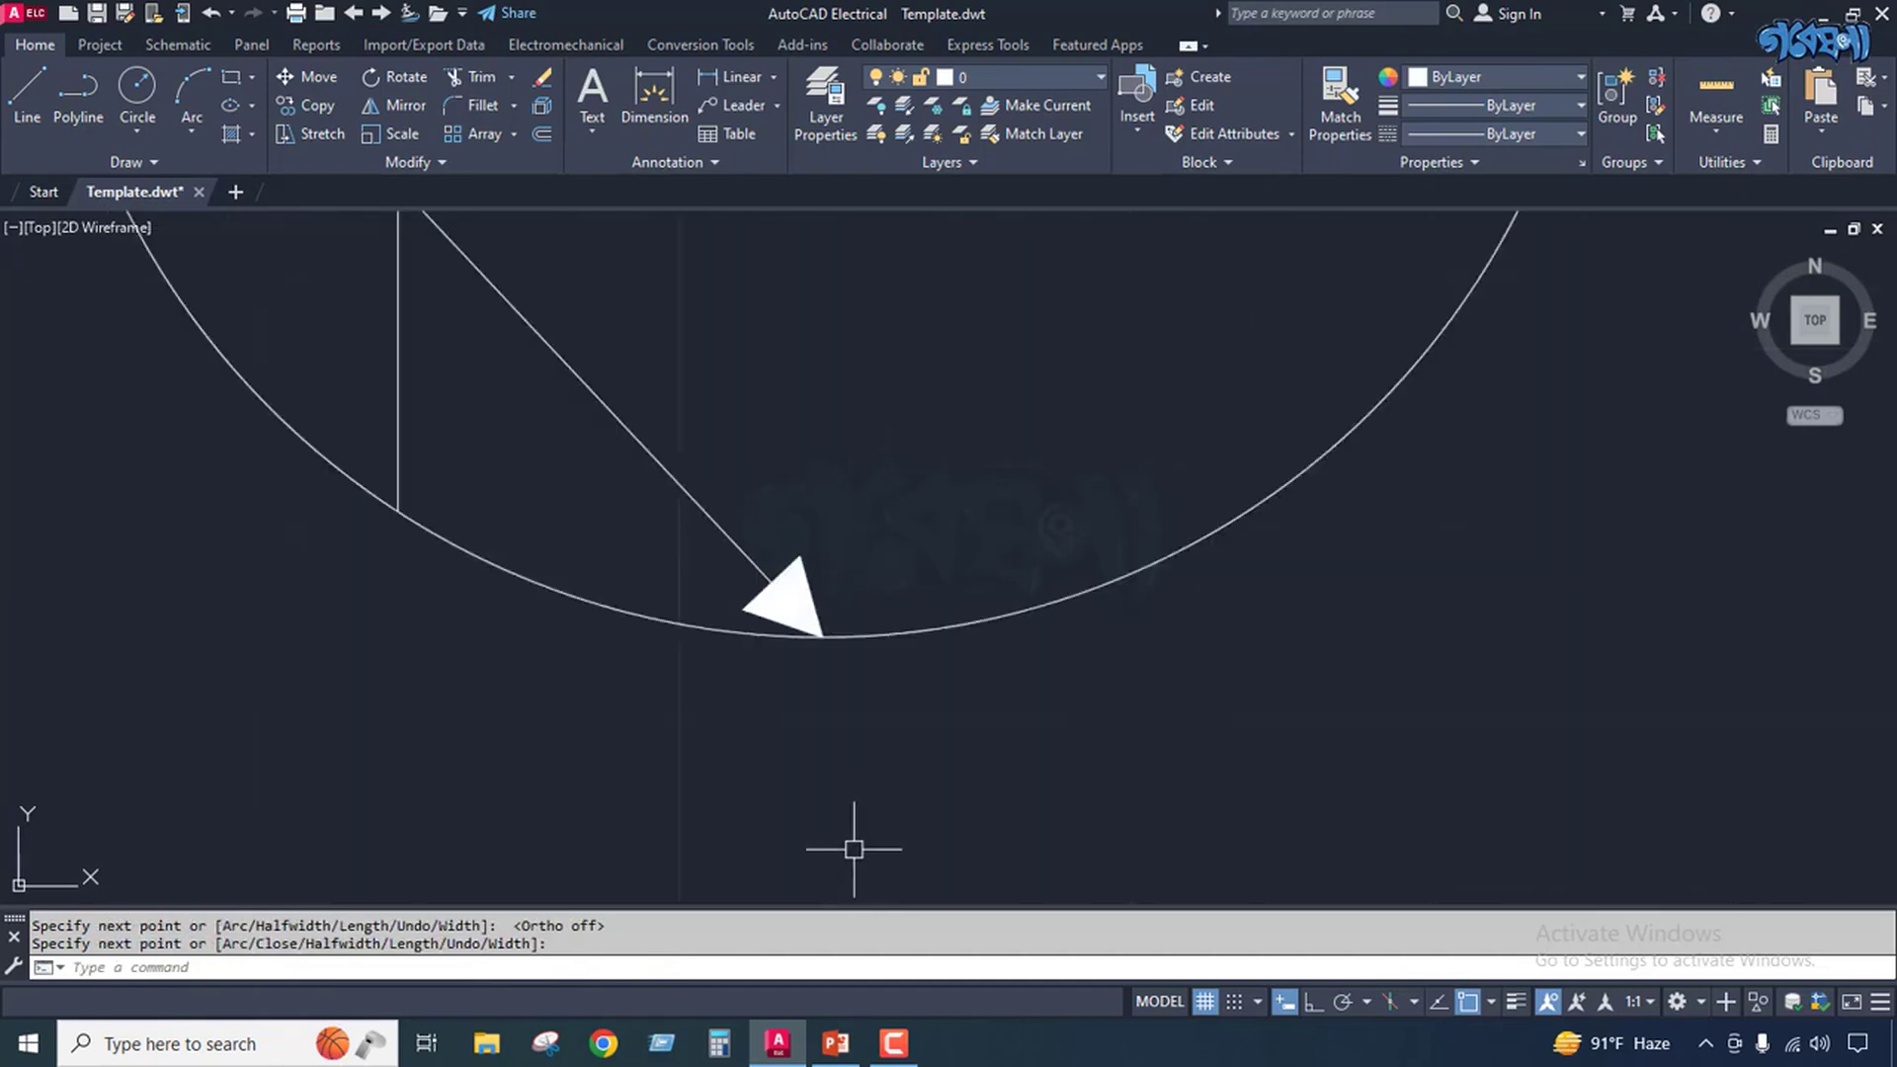
pyautogui.scroll(-5, 853, 849)
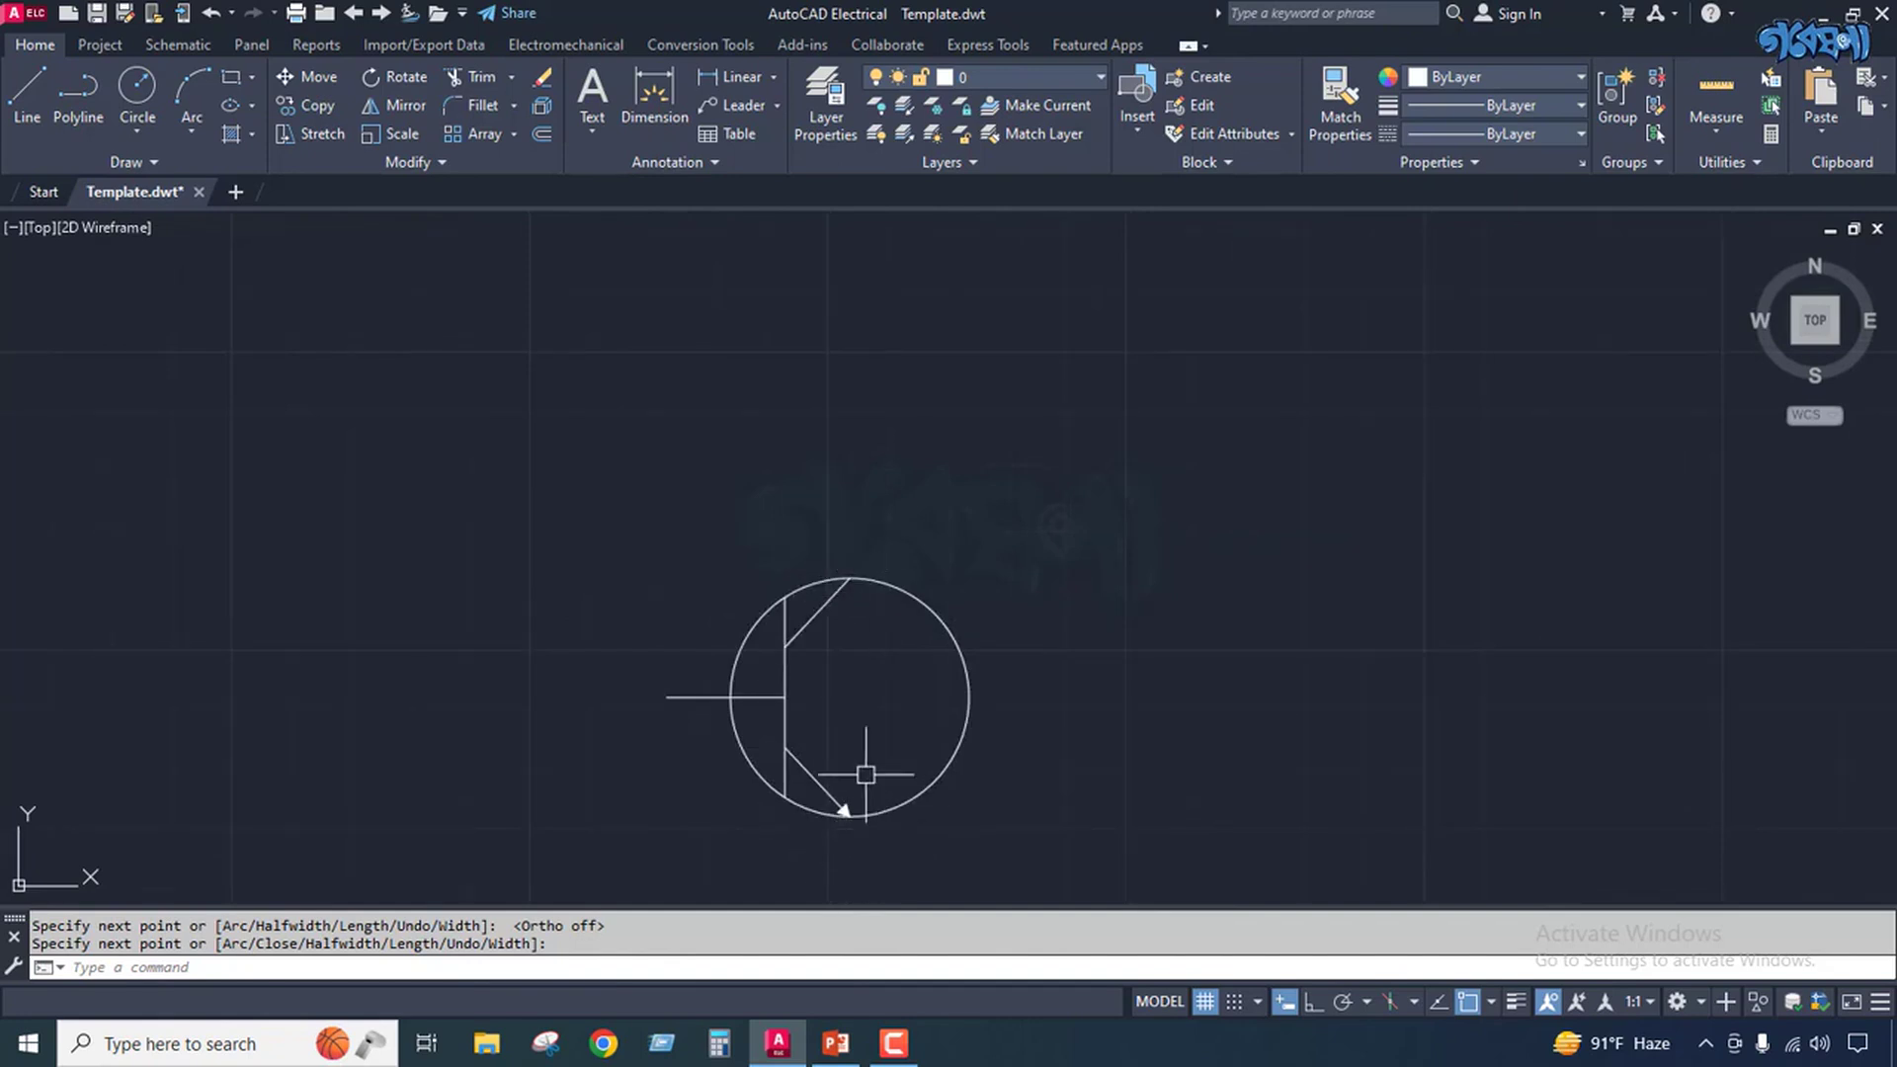
pyautogui.scroll(5, 846, 848)
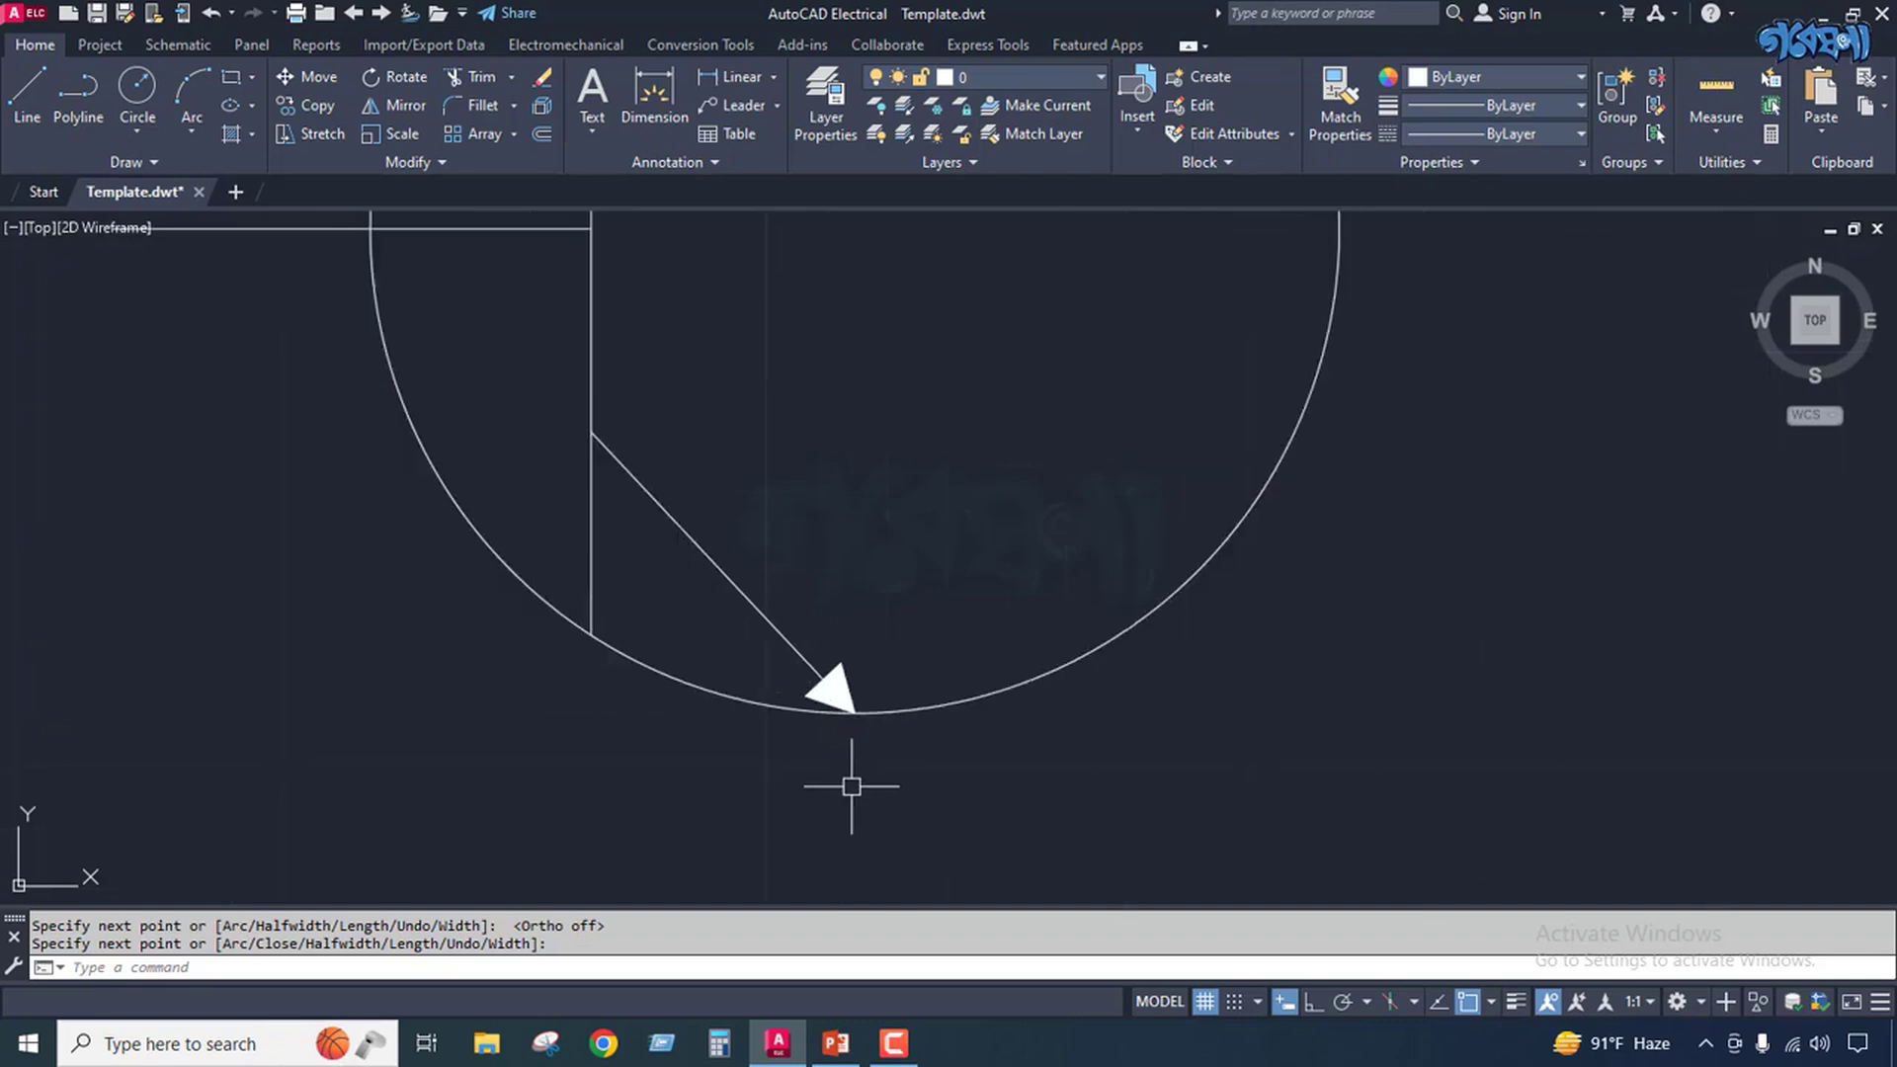
pyautogui.scroll(-4, 852, 786)
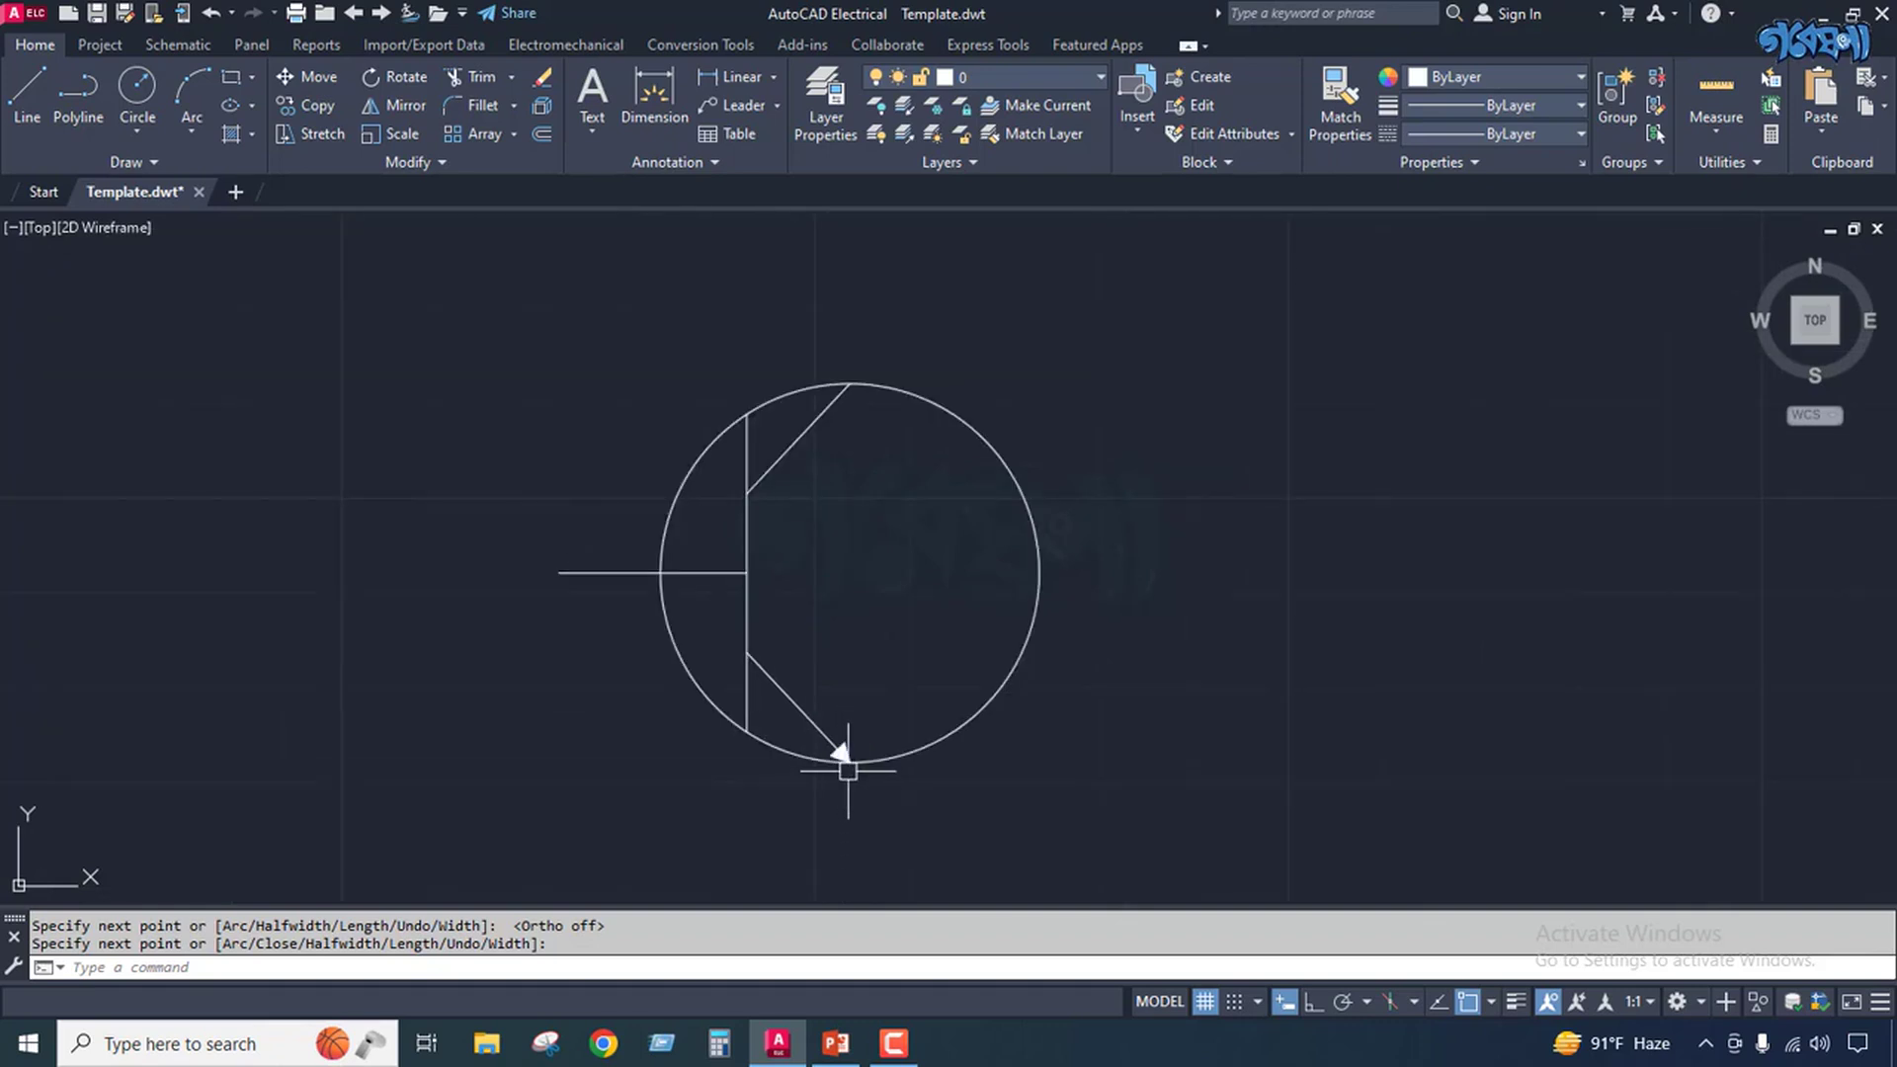
pyautogui.scroll(6, 849, 757)
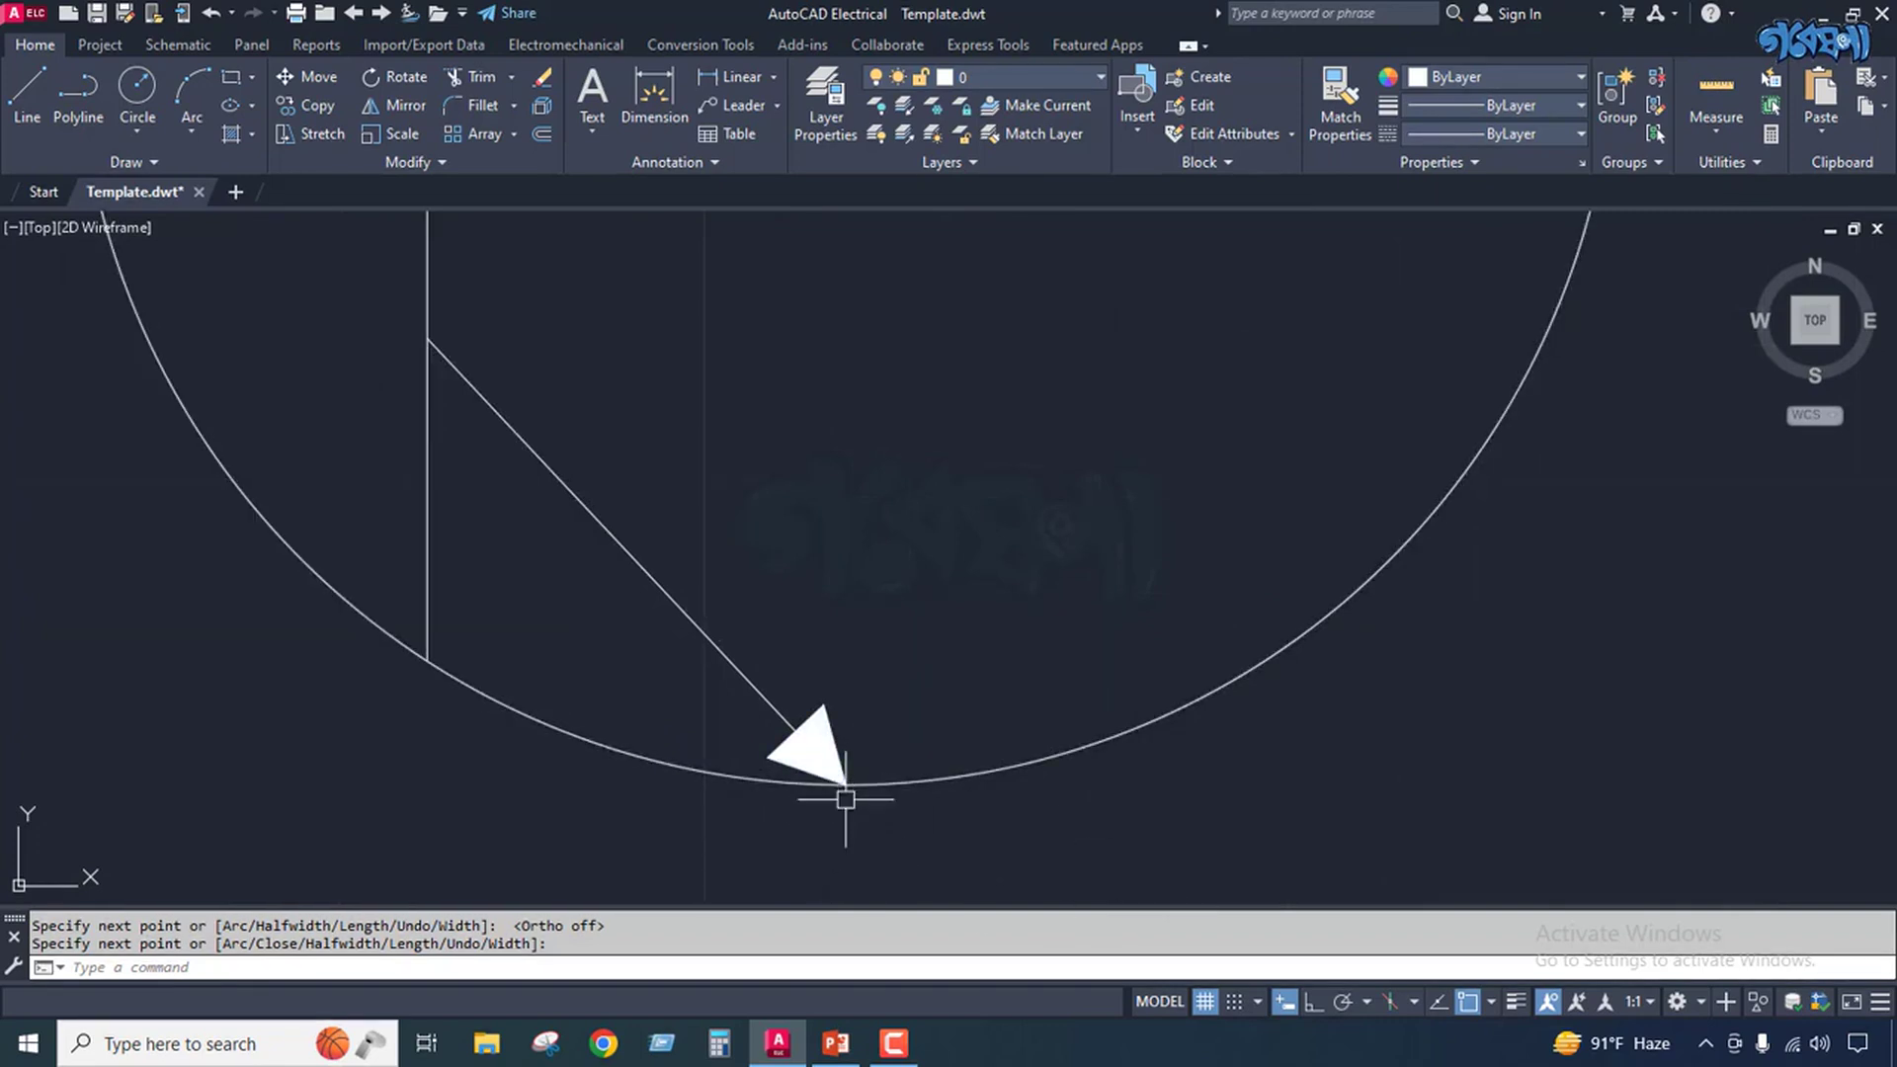
pyautogui.scroll(-6, 848, 787)
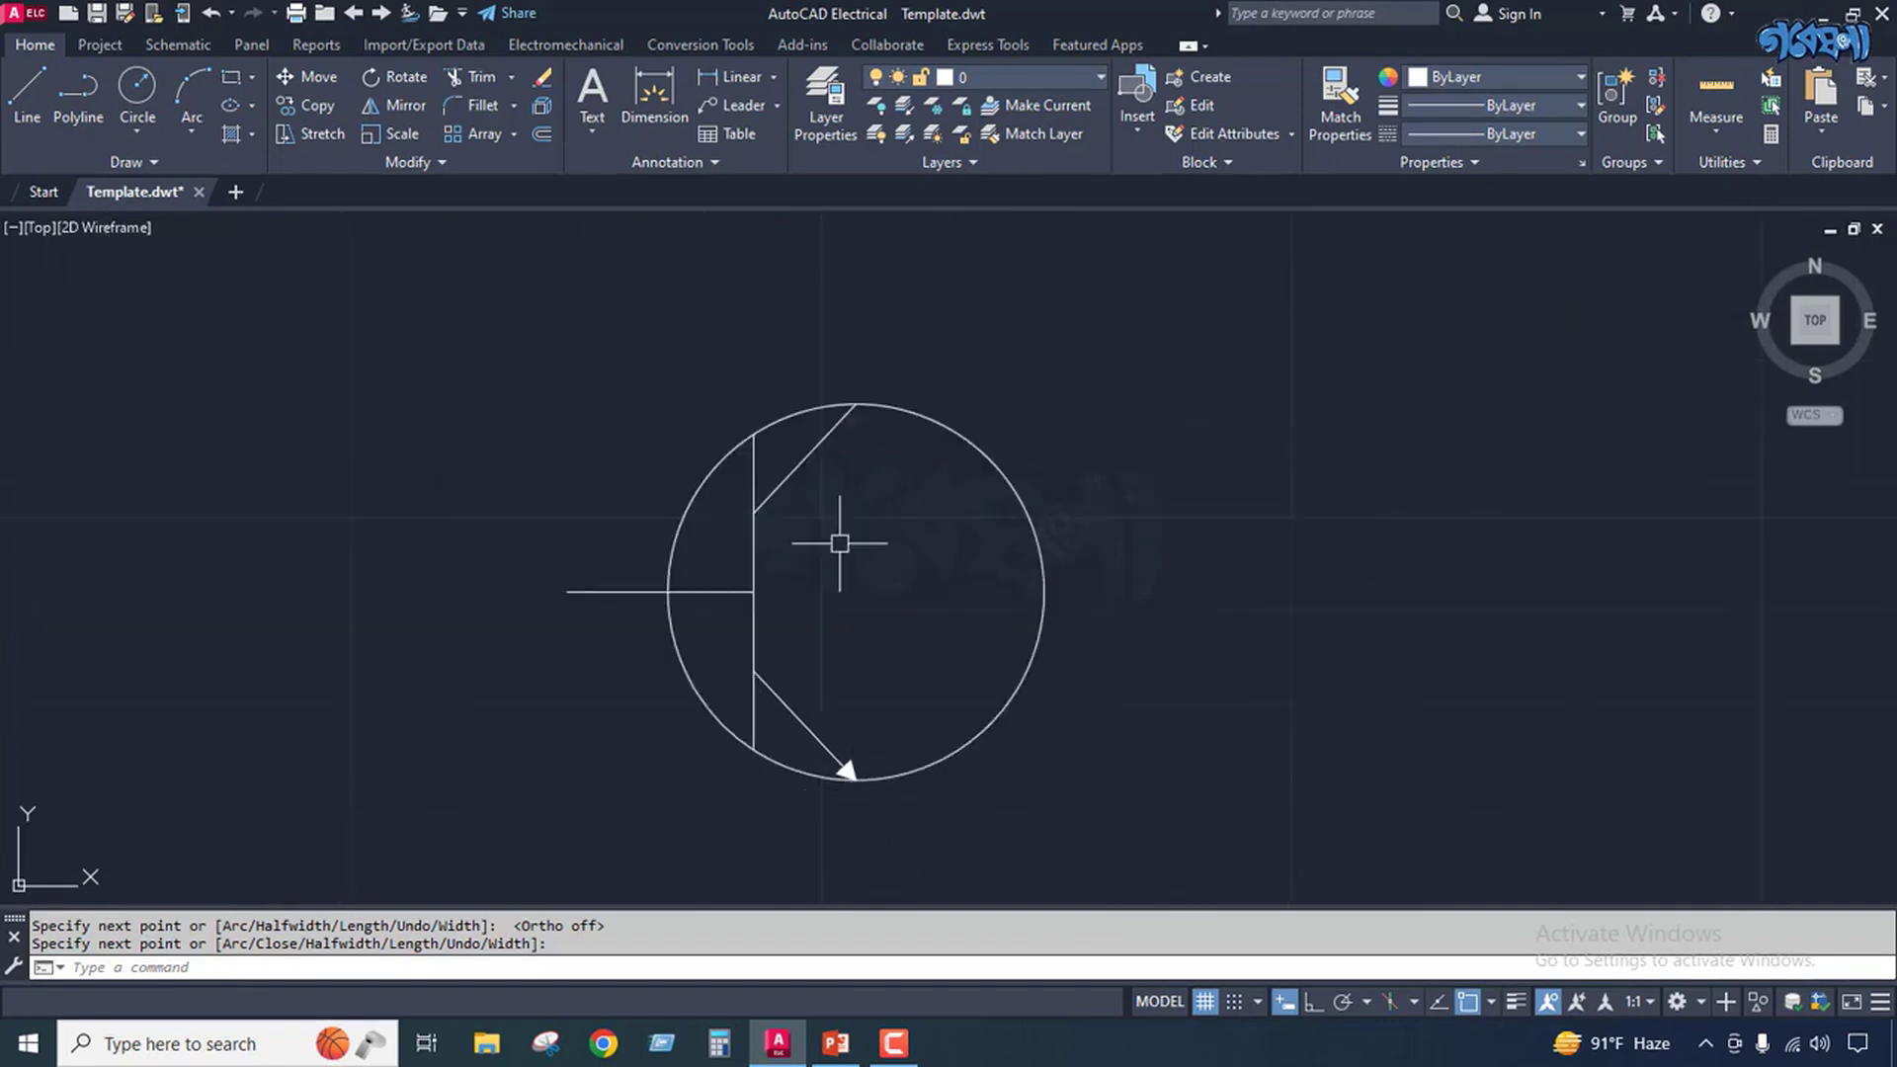
# With ortho on, draw a short vertical line upward from the upper diagonal's end at the circle's top quadrant.
pyautogui.click(26, 93)
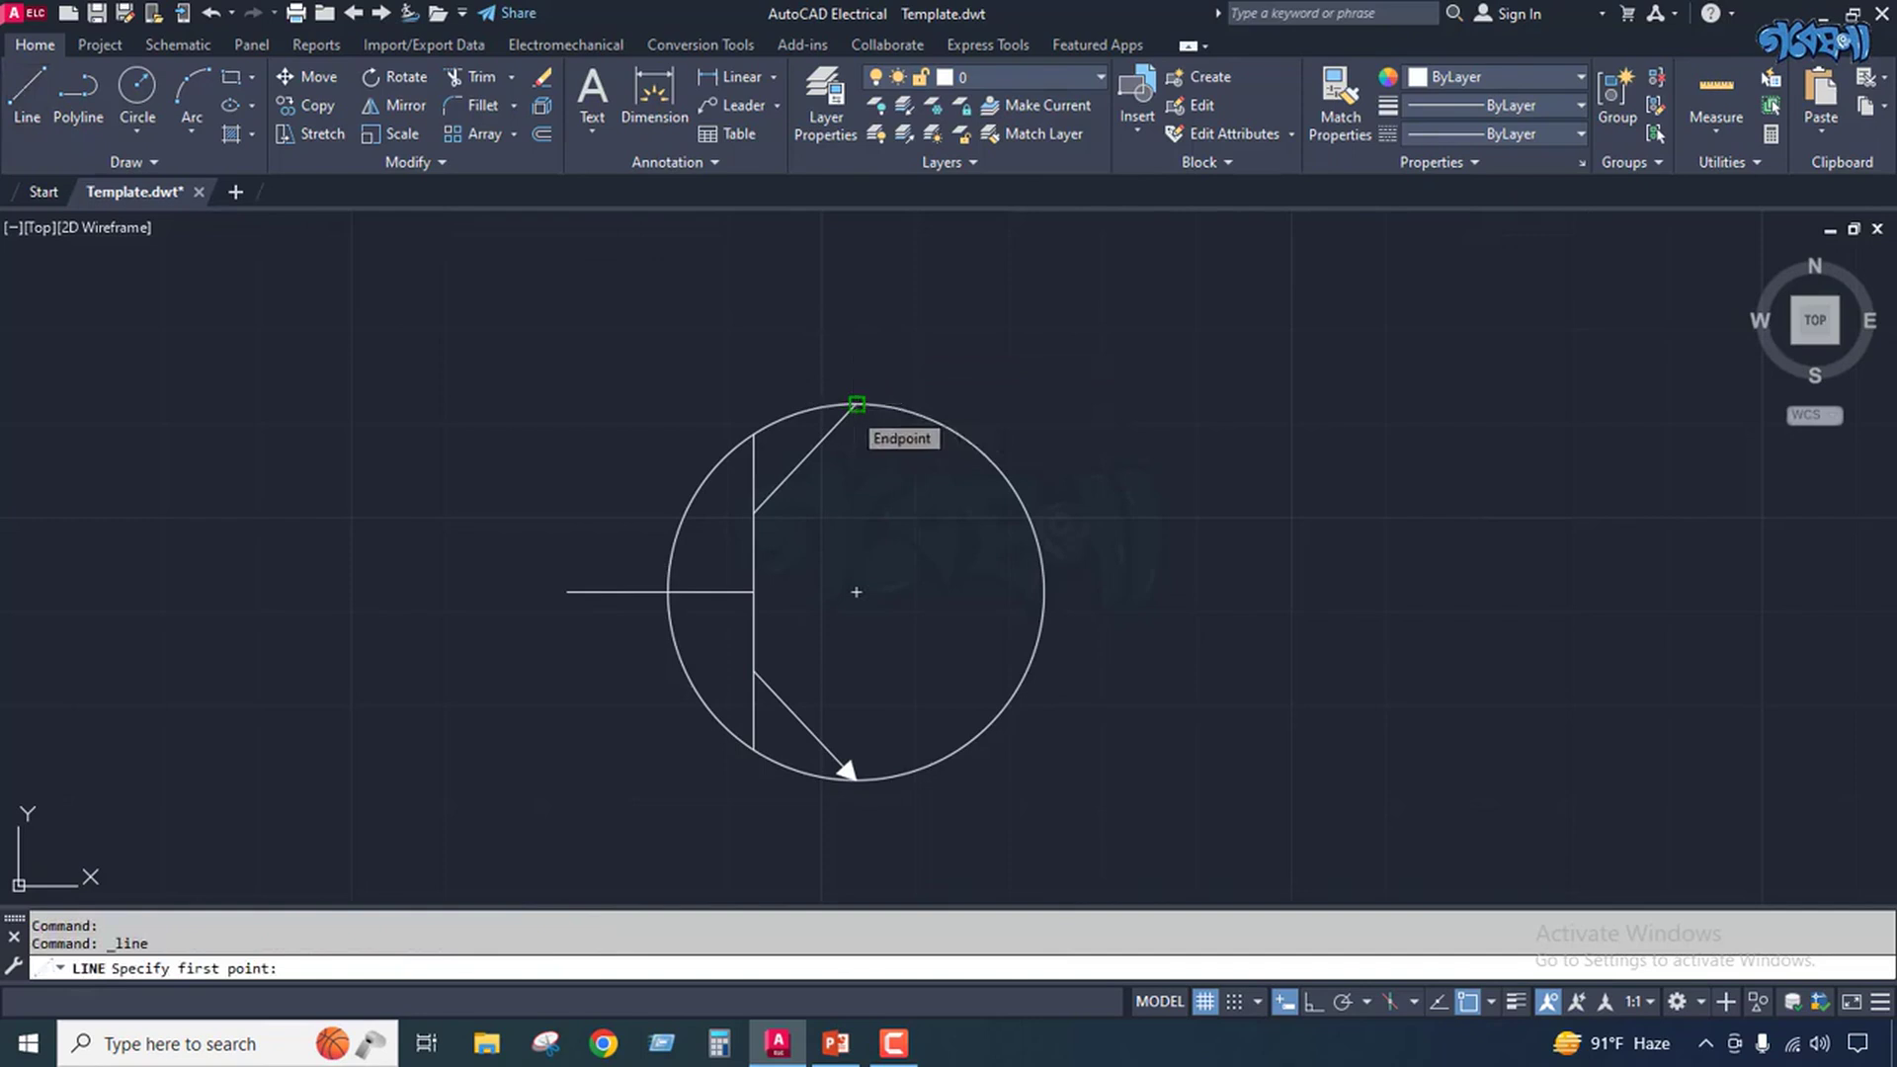
pyautogui.click(856, 404)
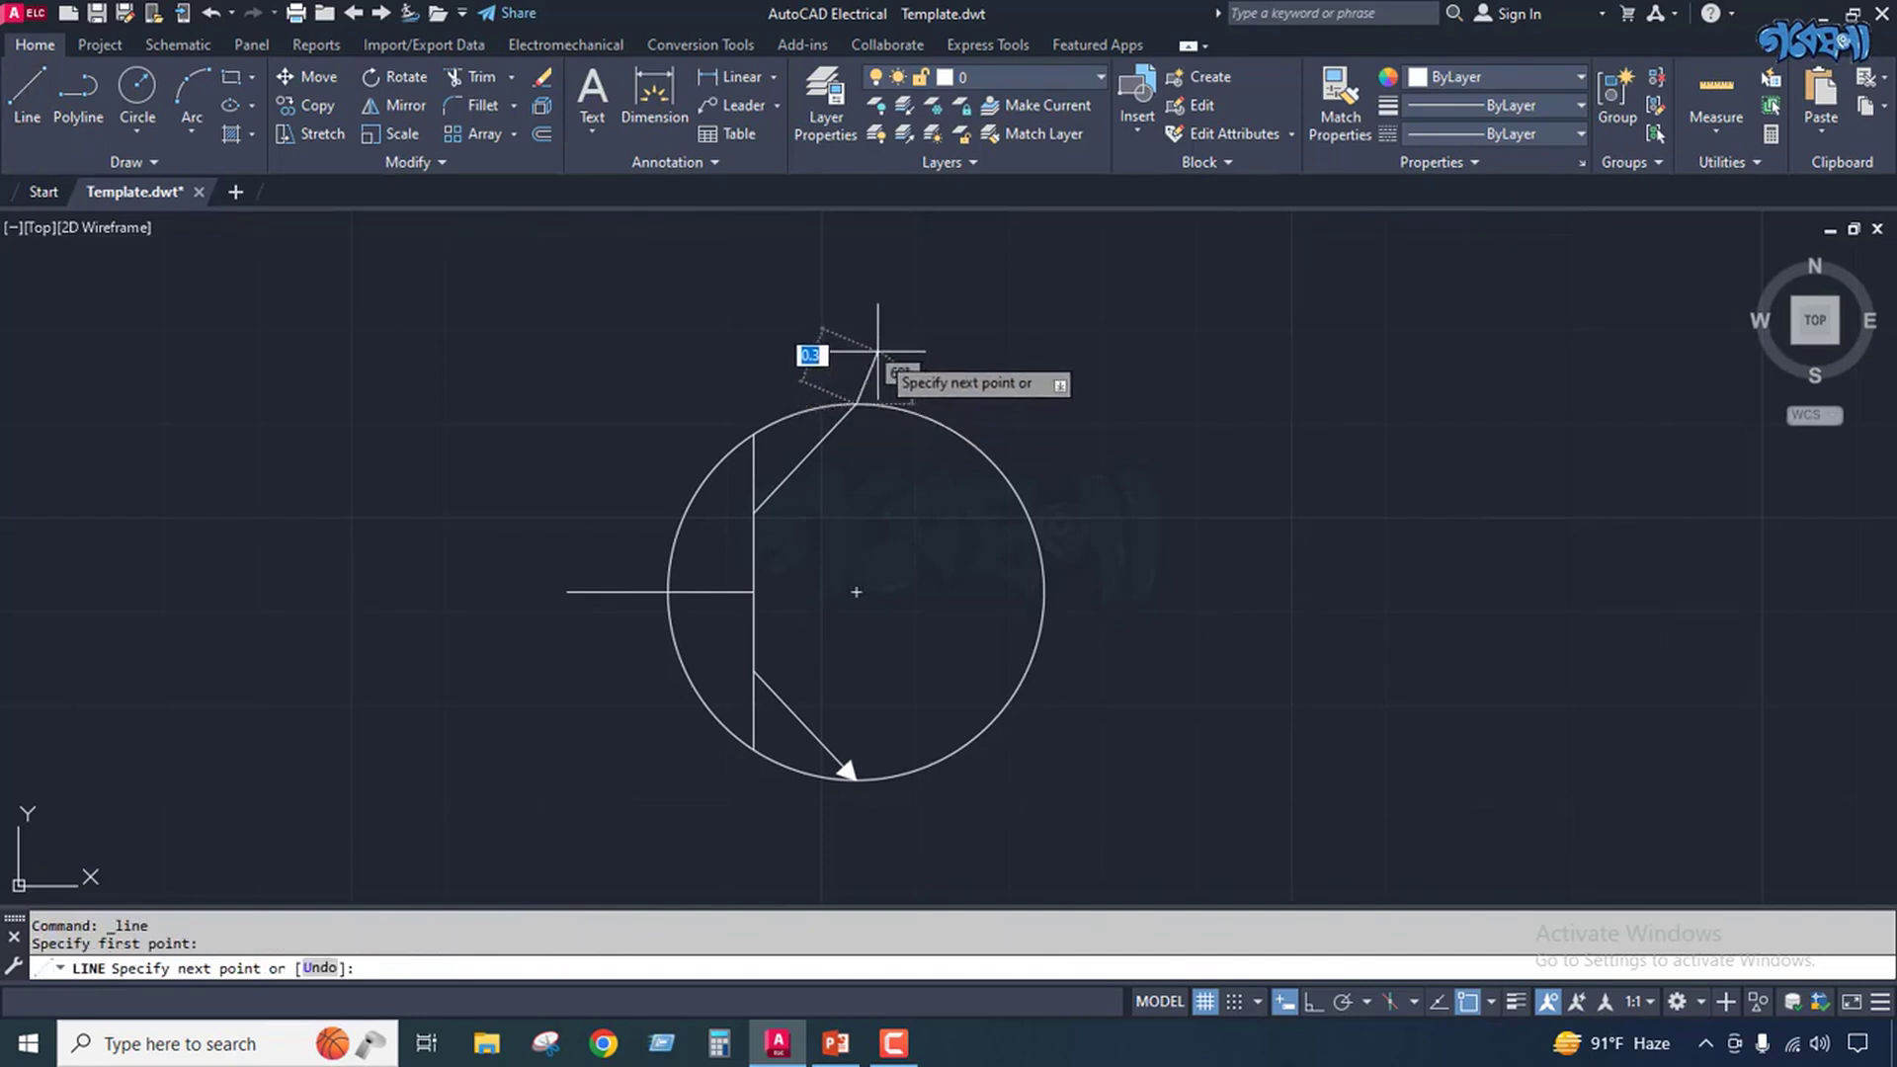
pyautogui.press('F8')
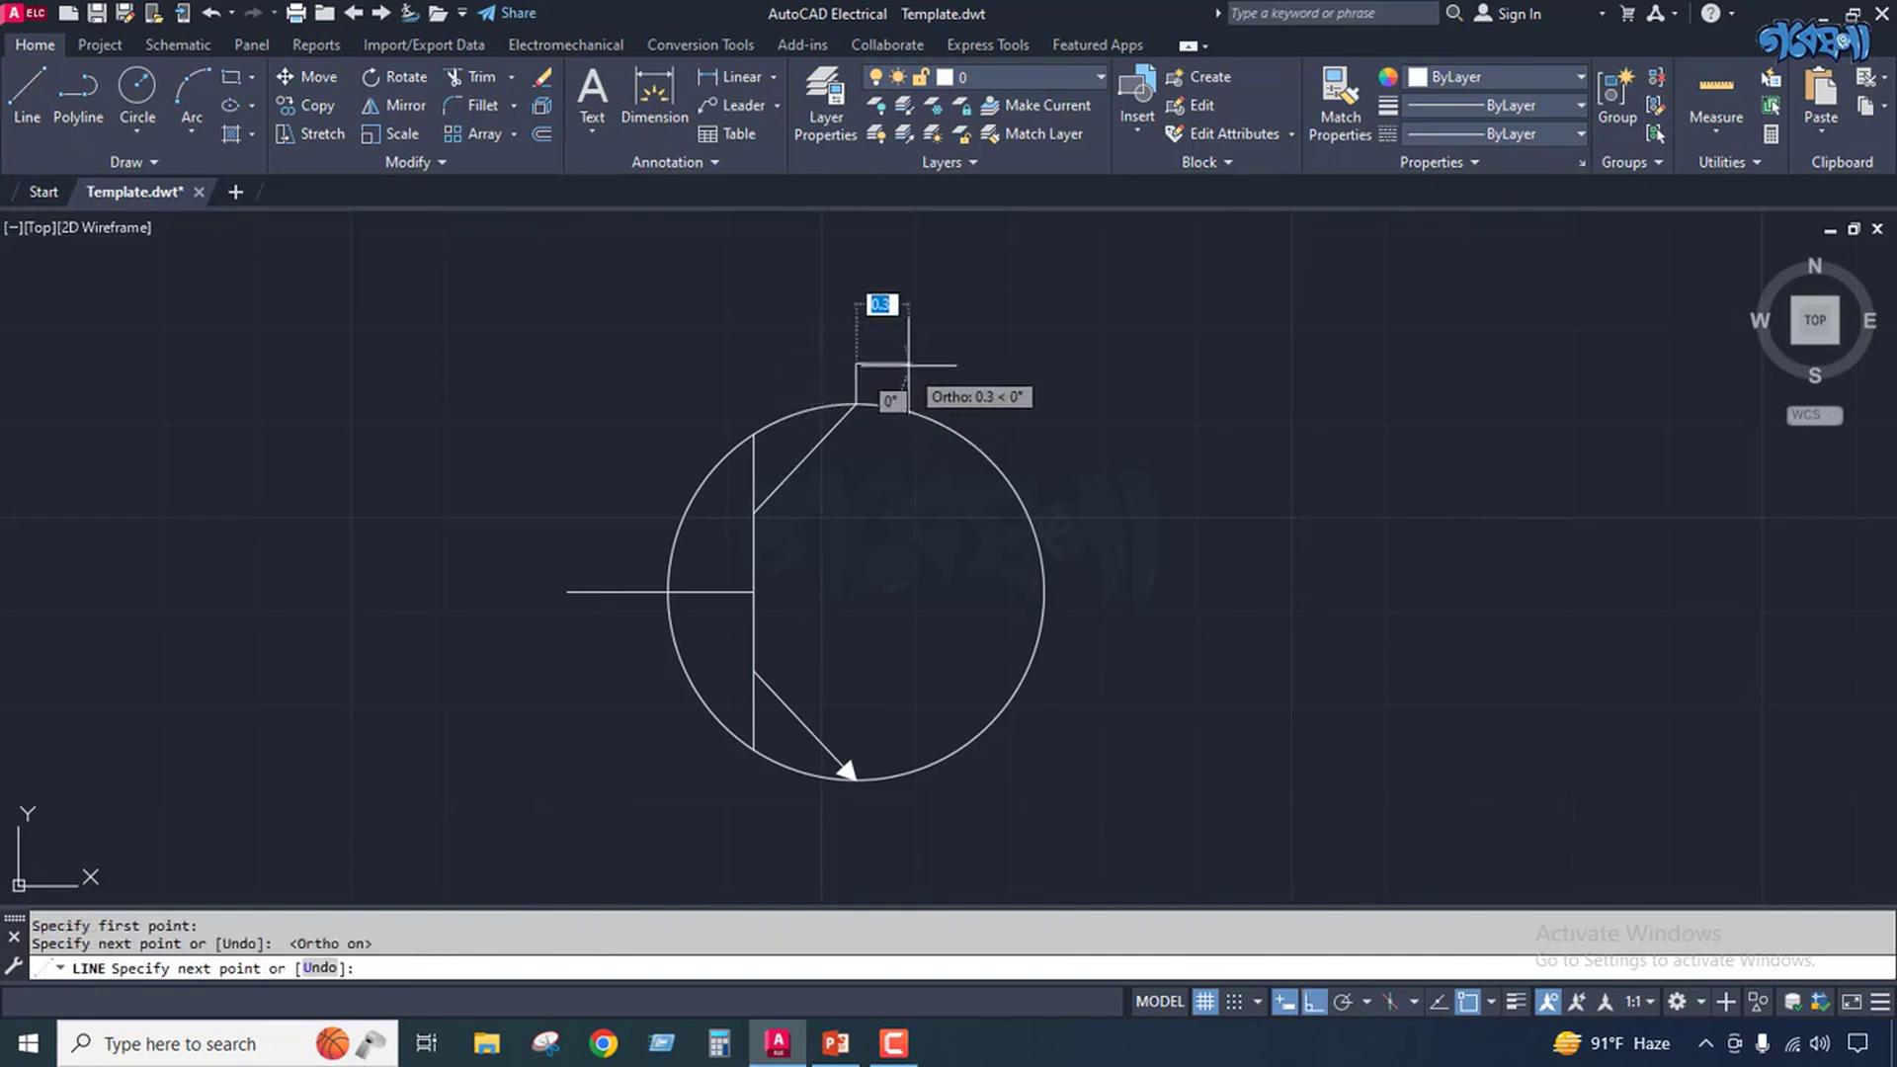
pyautogui.press('Return')
# Draw a vertical line about 0.2 unit long downward from the arrowhead's tip at the circle's bottom quadrant.
pyautogui.press('Return')
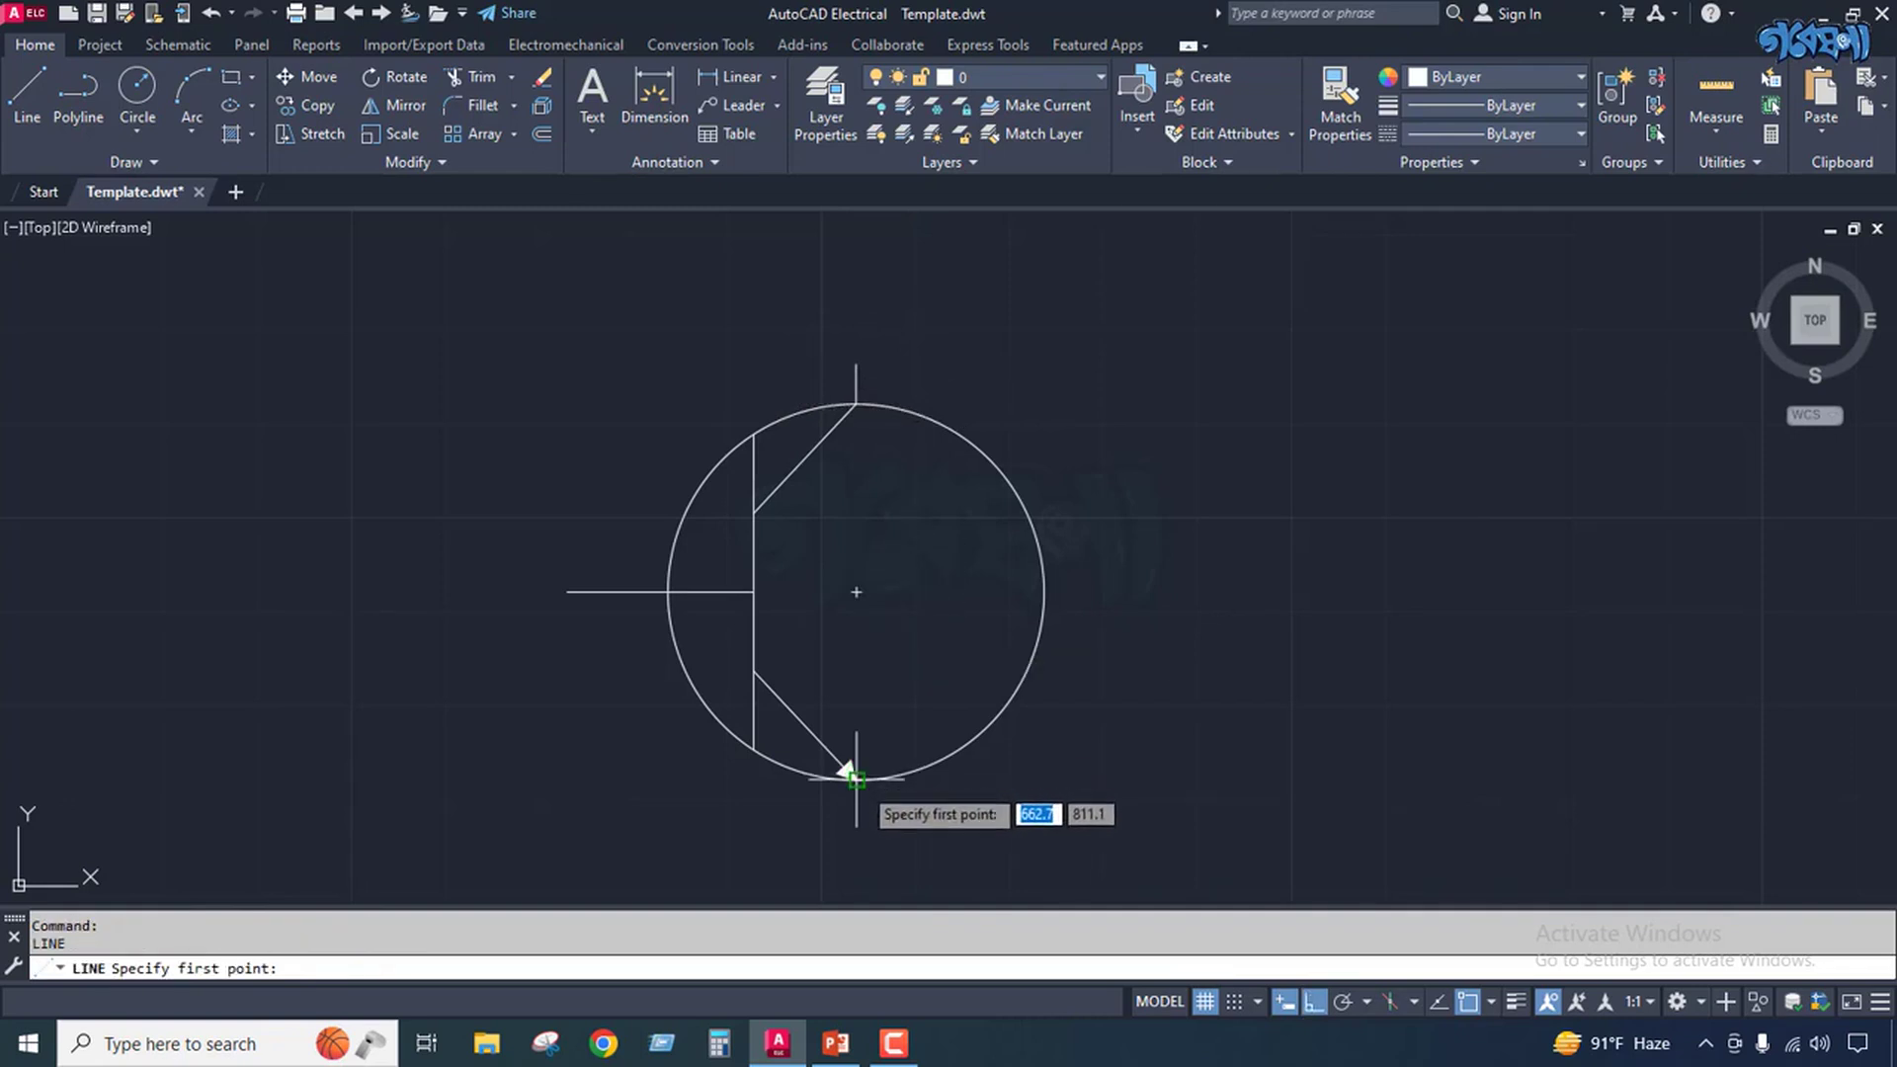
pyautogui.click(856, 781)
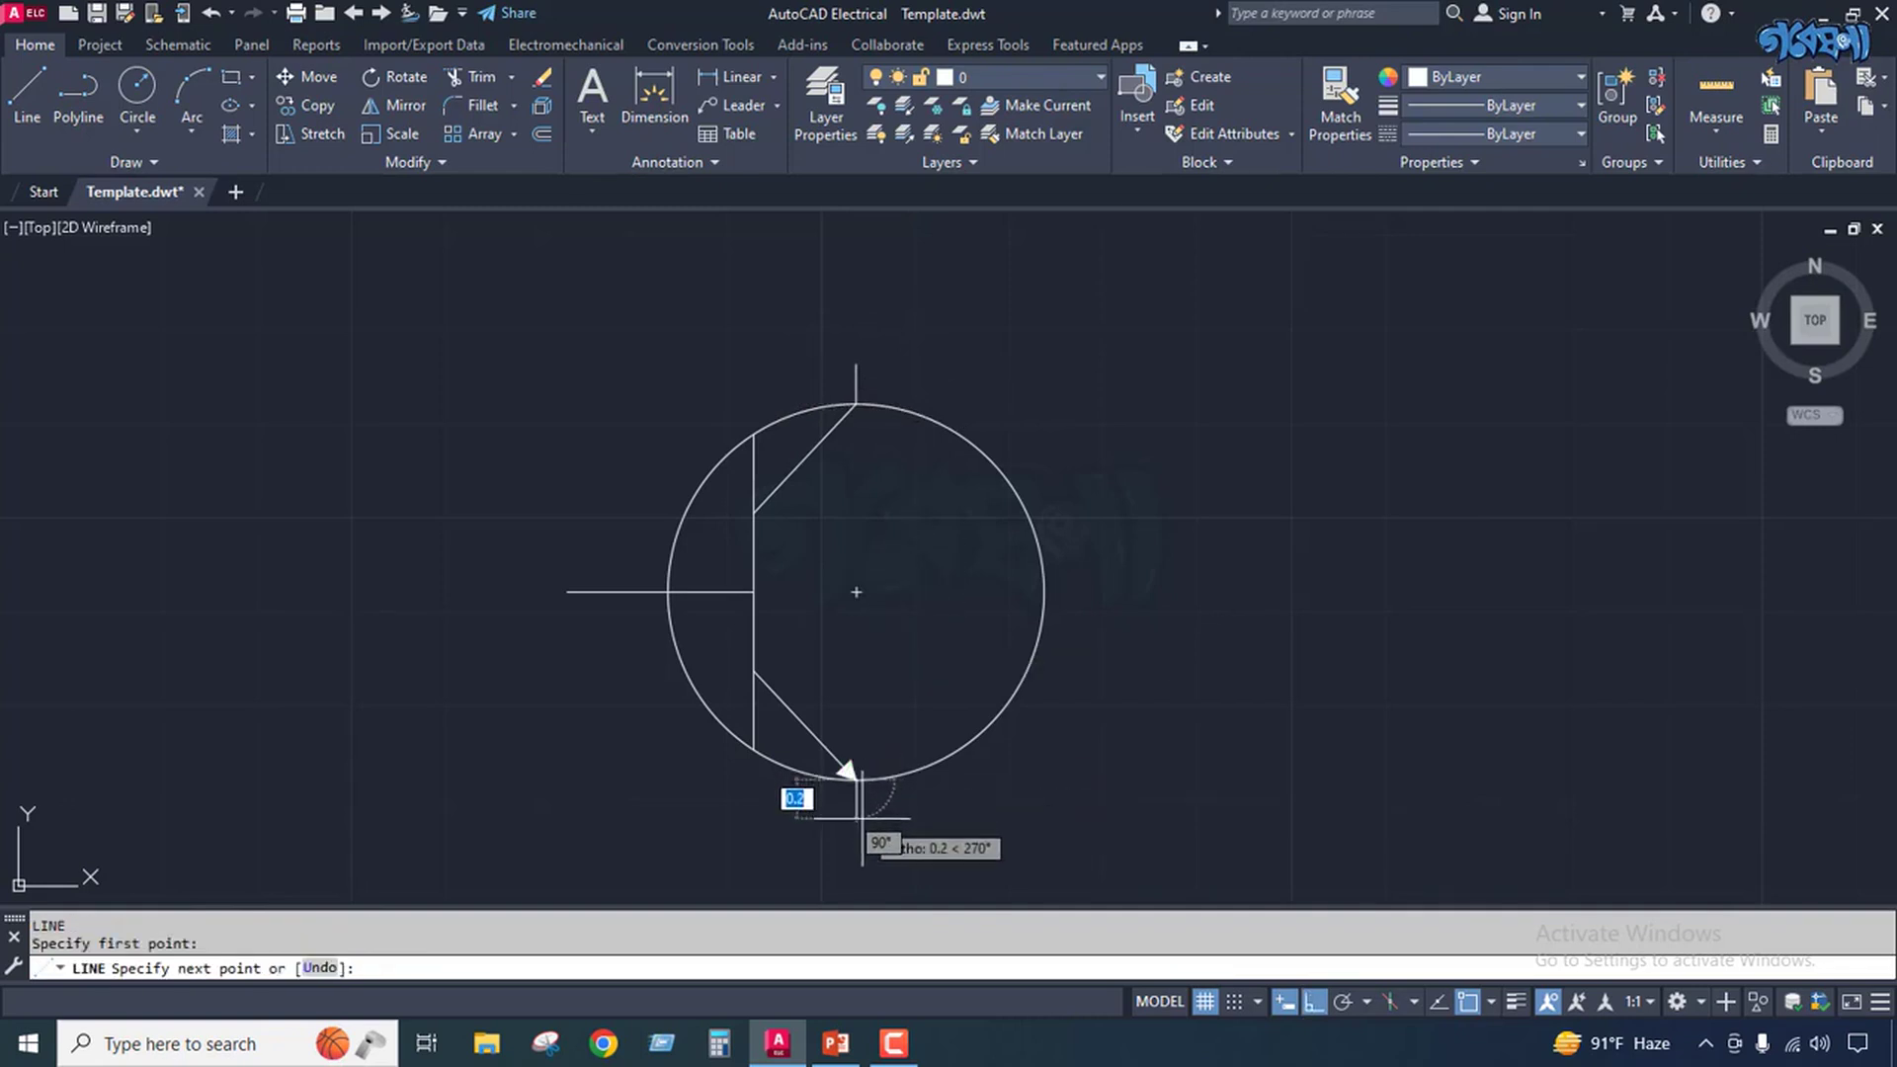
pyautogui.click(857, 815)
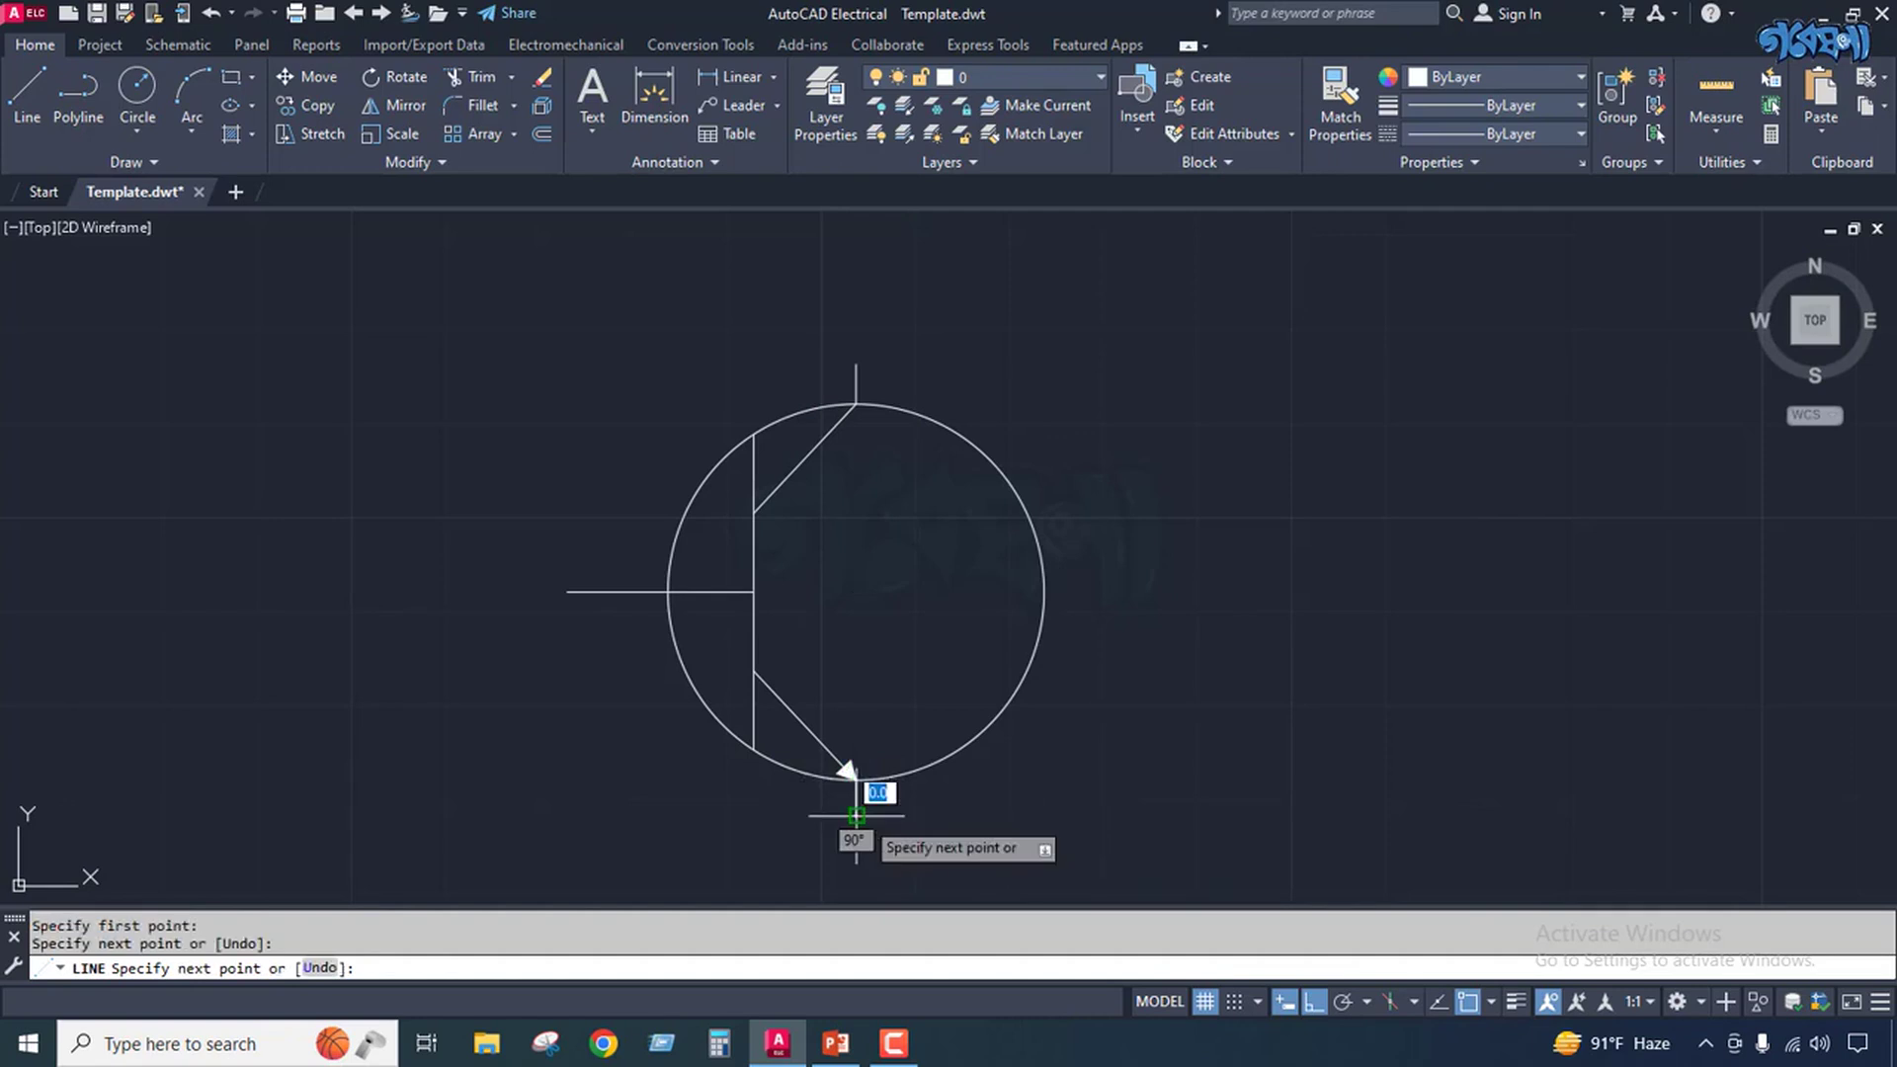
pyautogui.press('Return')
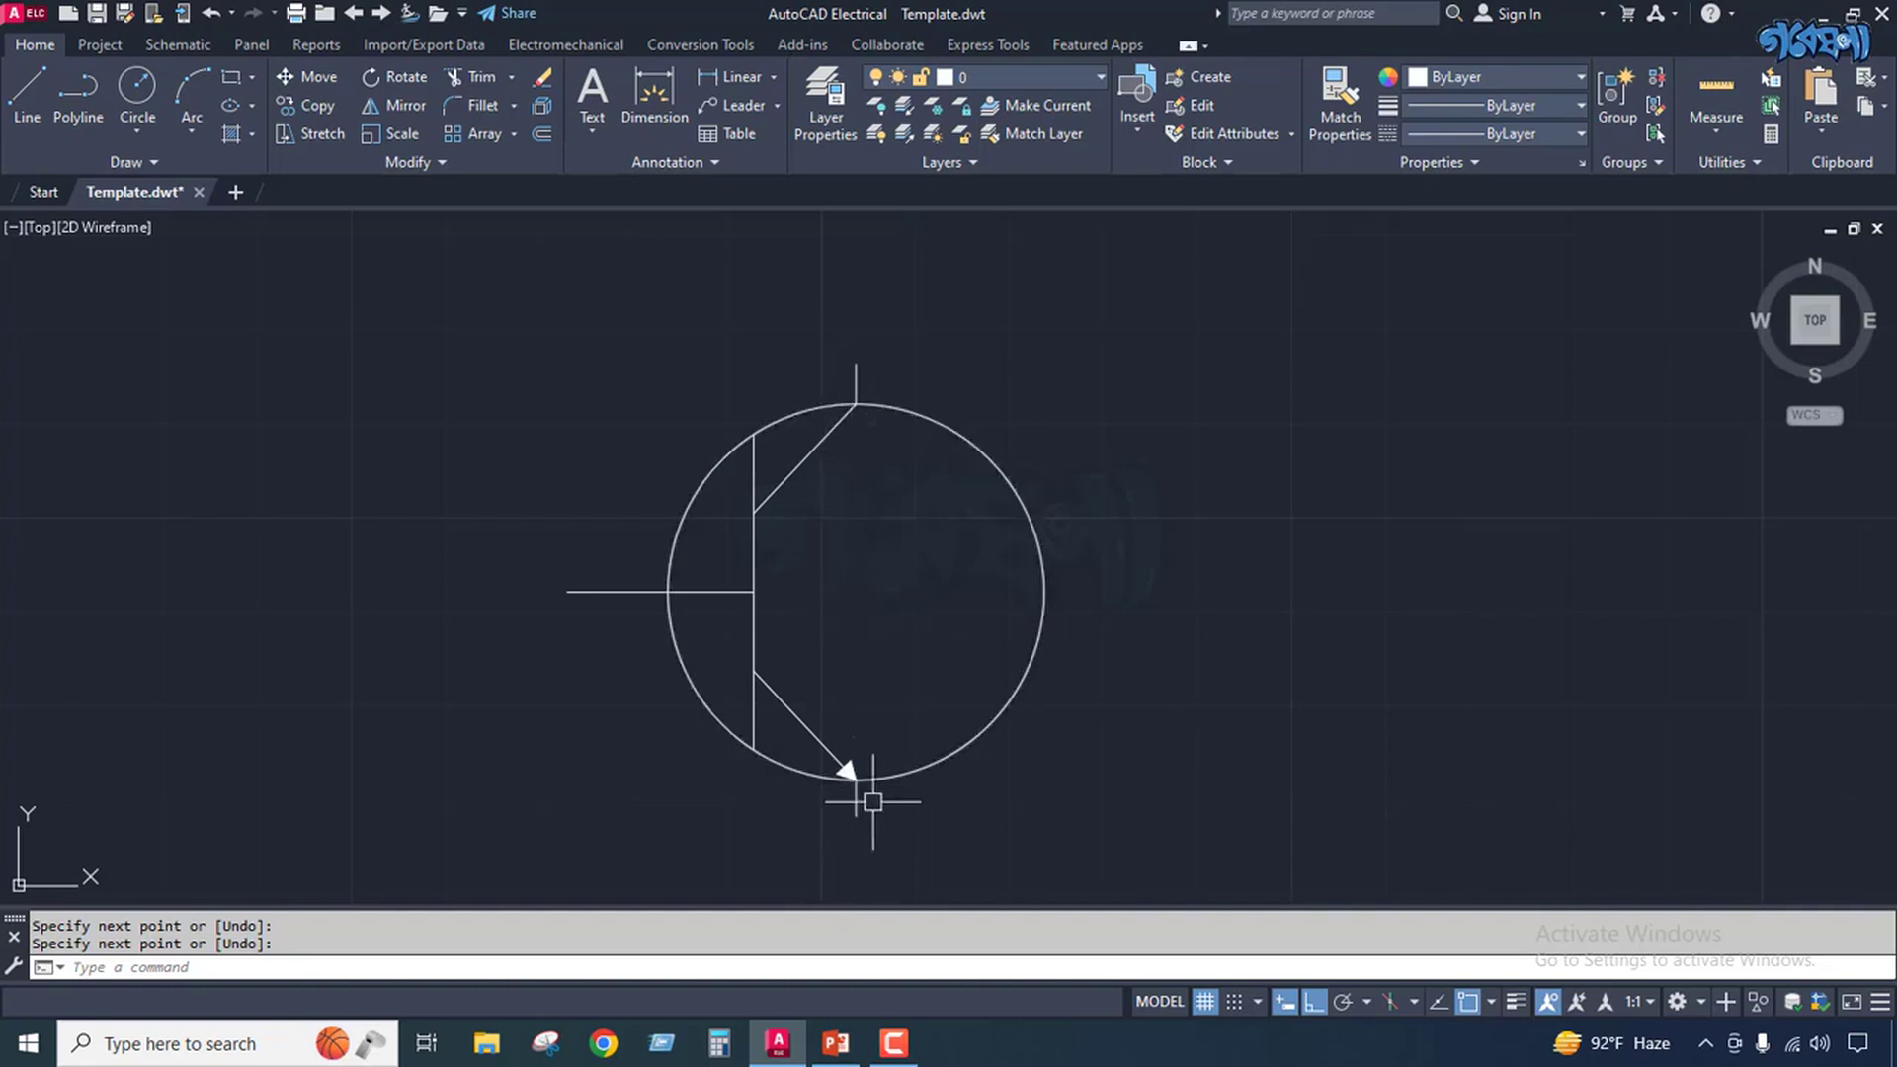
pyautogui.click(817, 818)
# Open the Symbol Builder, select all the drawn symbol objects, and pick the chord's midpoint, where the horizontal lead ends, as insertion point.
pyautogui.scroll(-2, 808, 803)
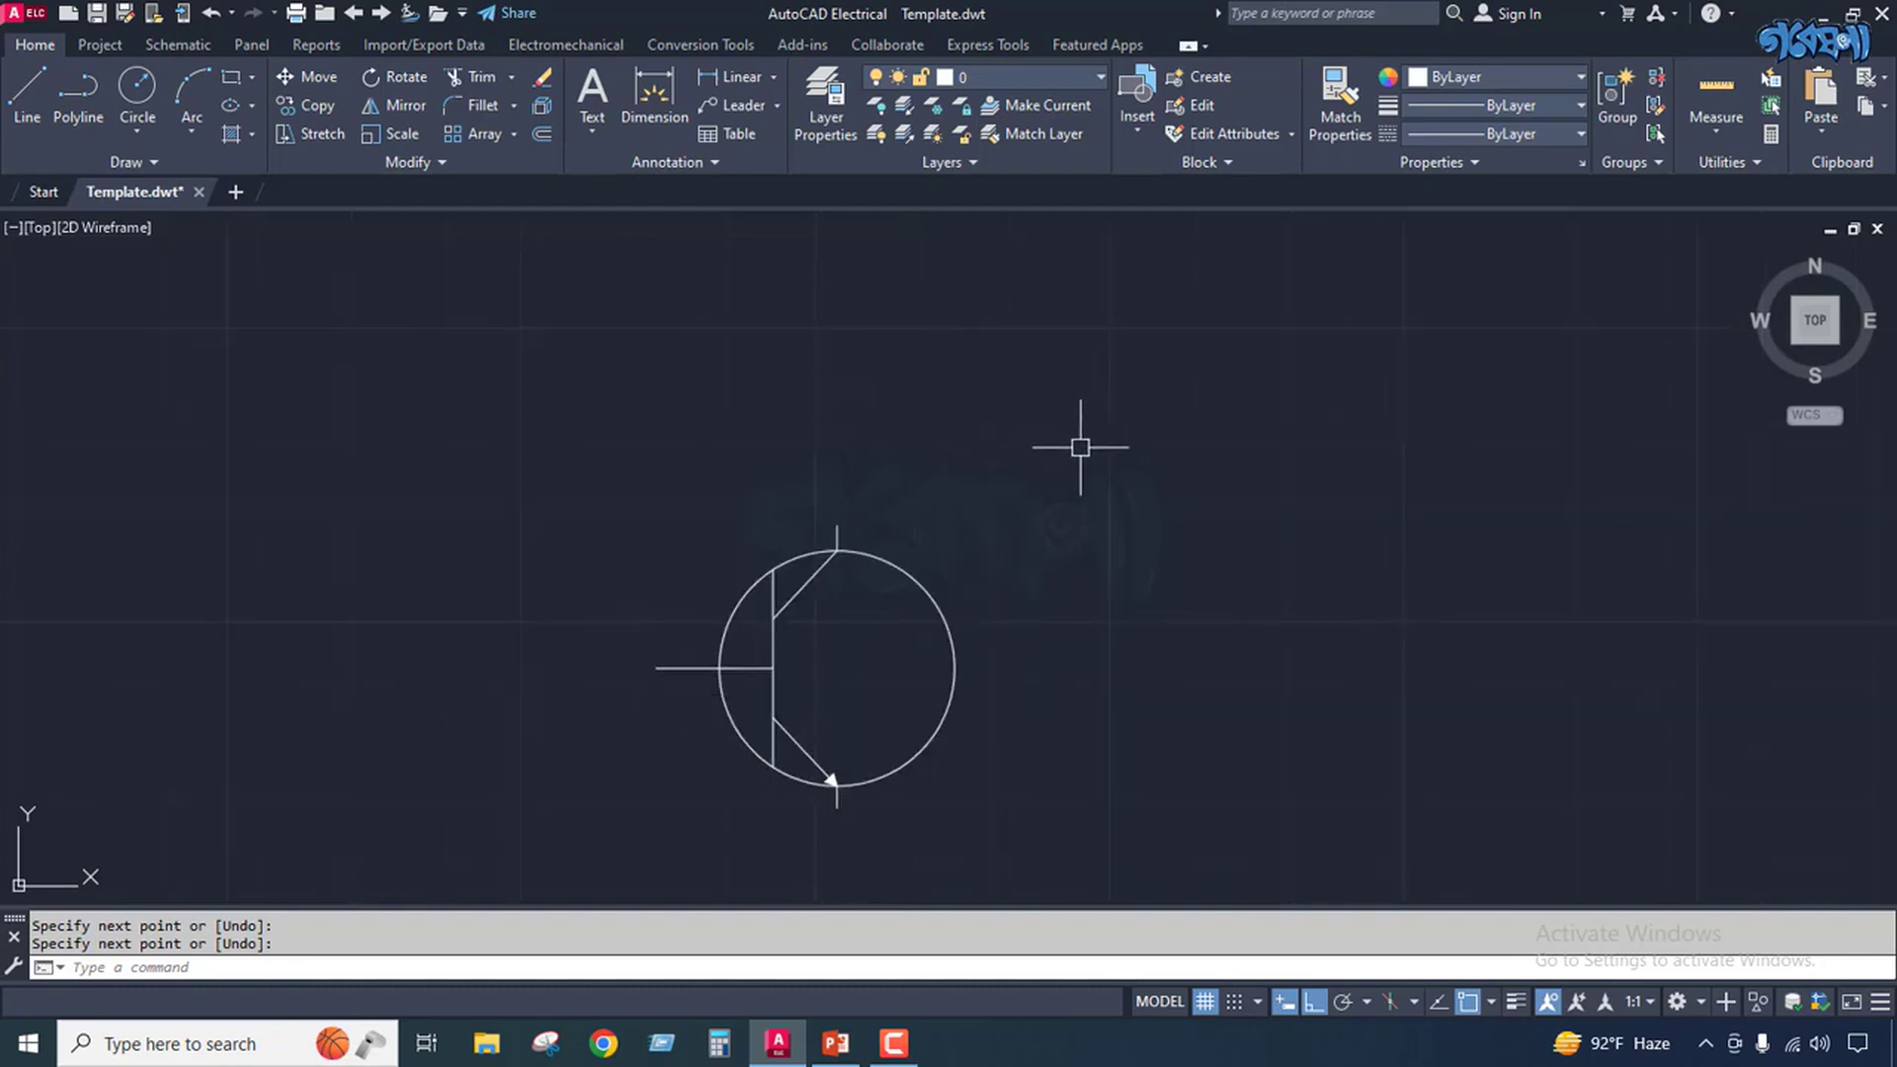
pyautogui.click(185, 48)
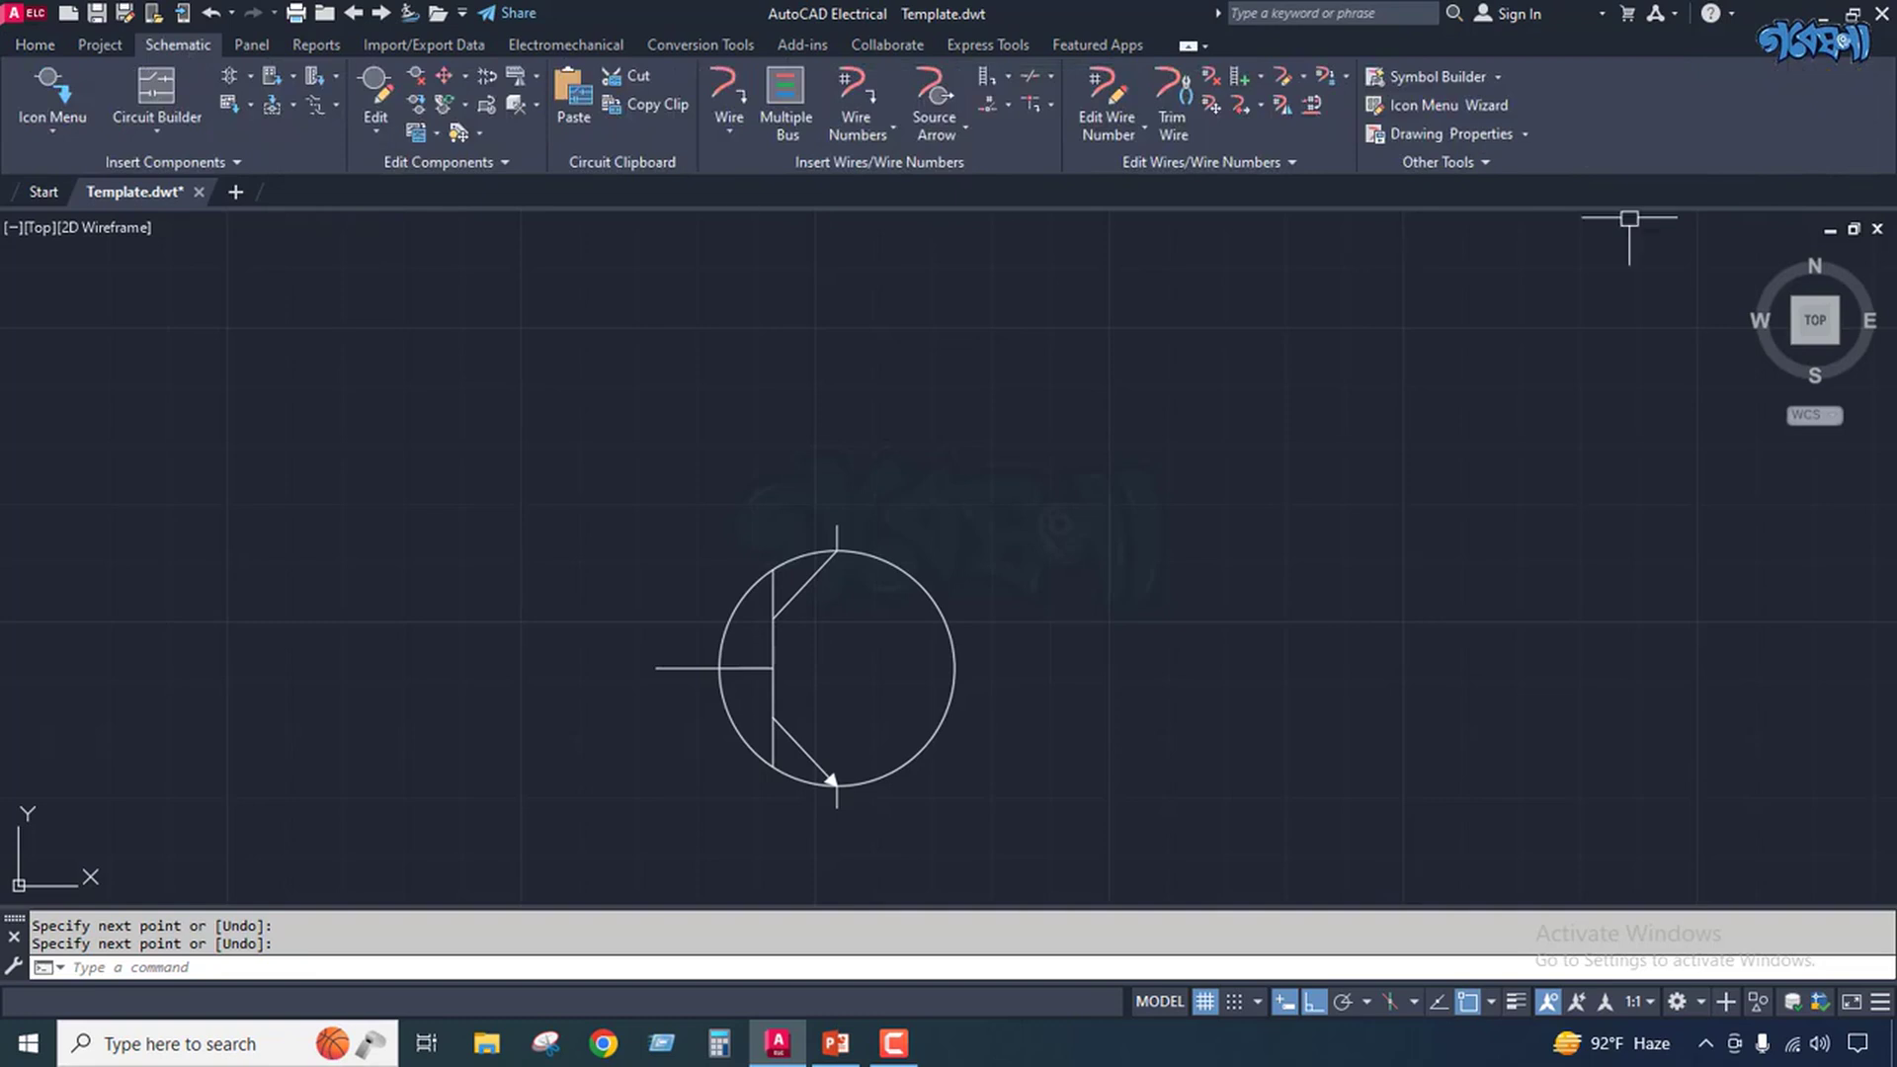
pyautogui.click(1455, 79)
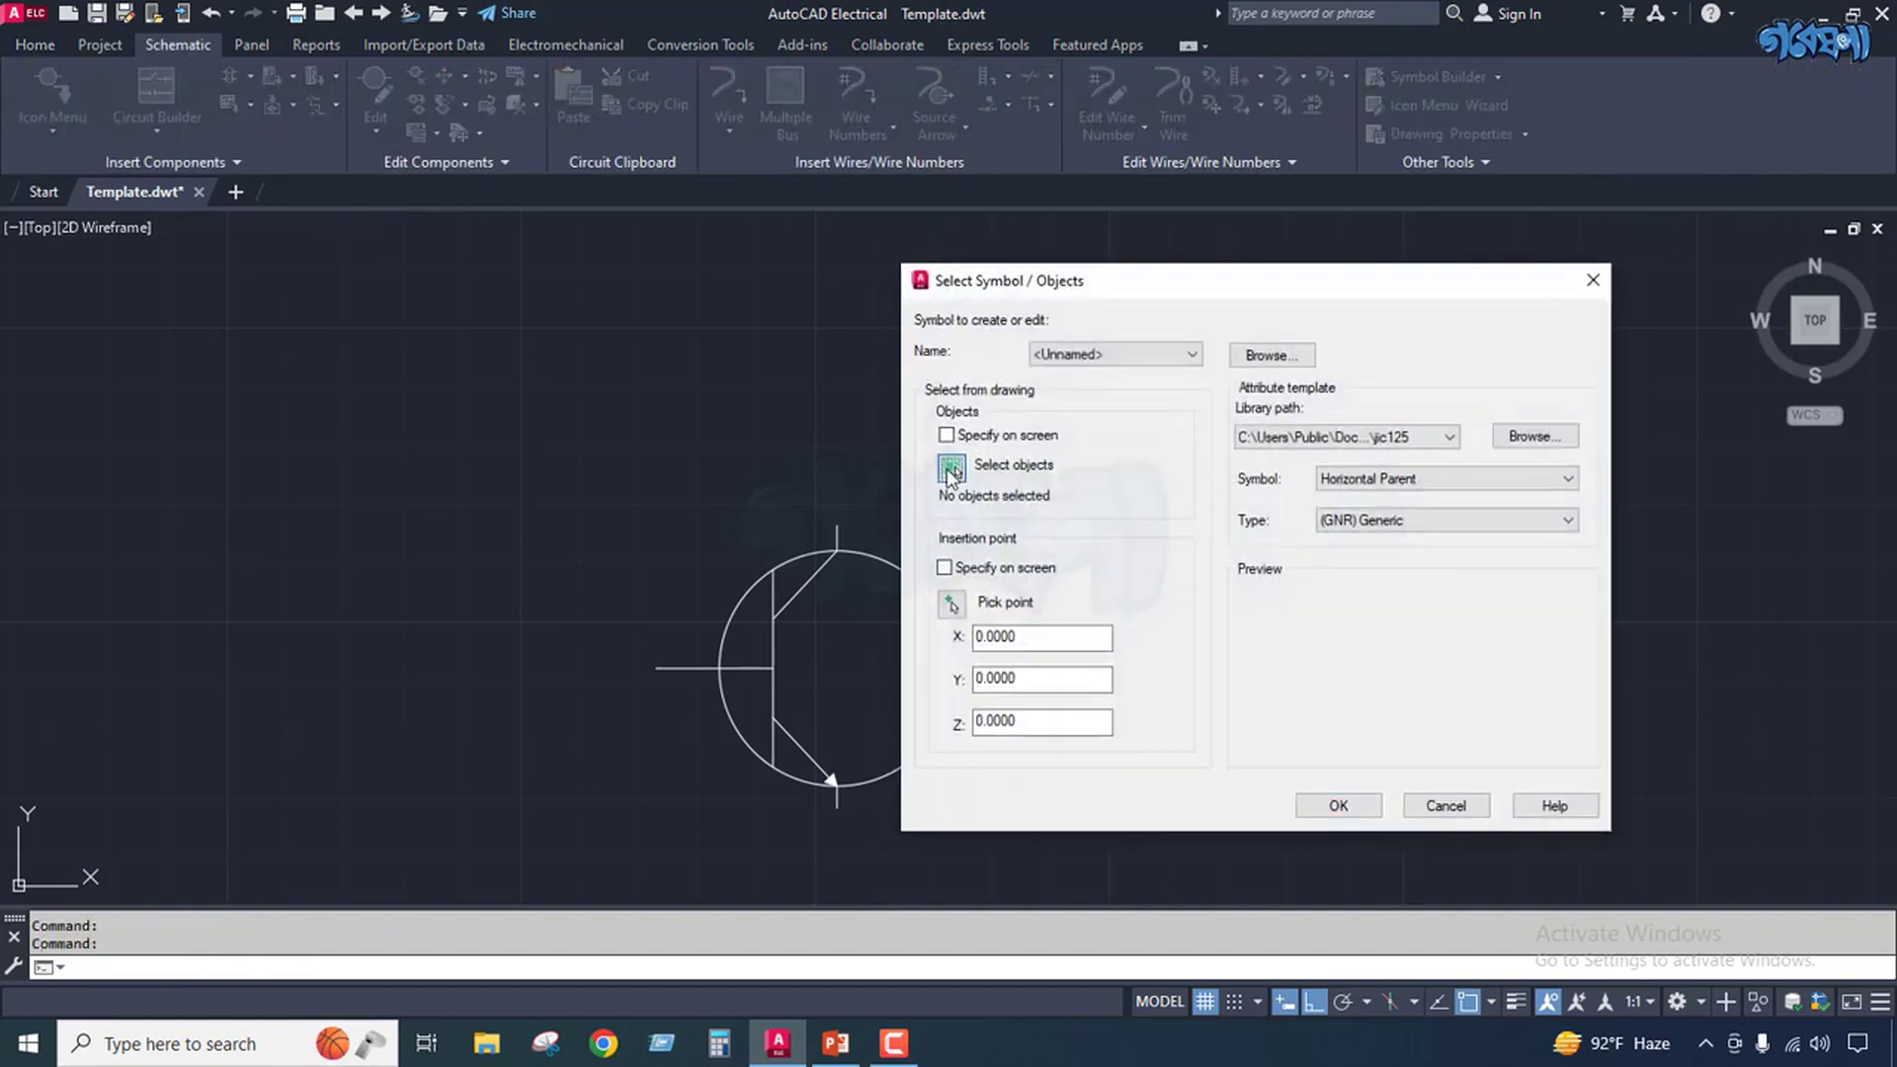
pyautogui.click(951, 471)
pyautogui.click(1057, 457)
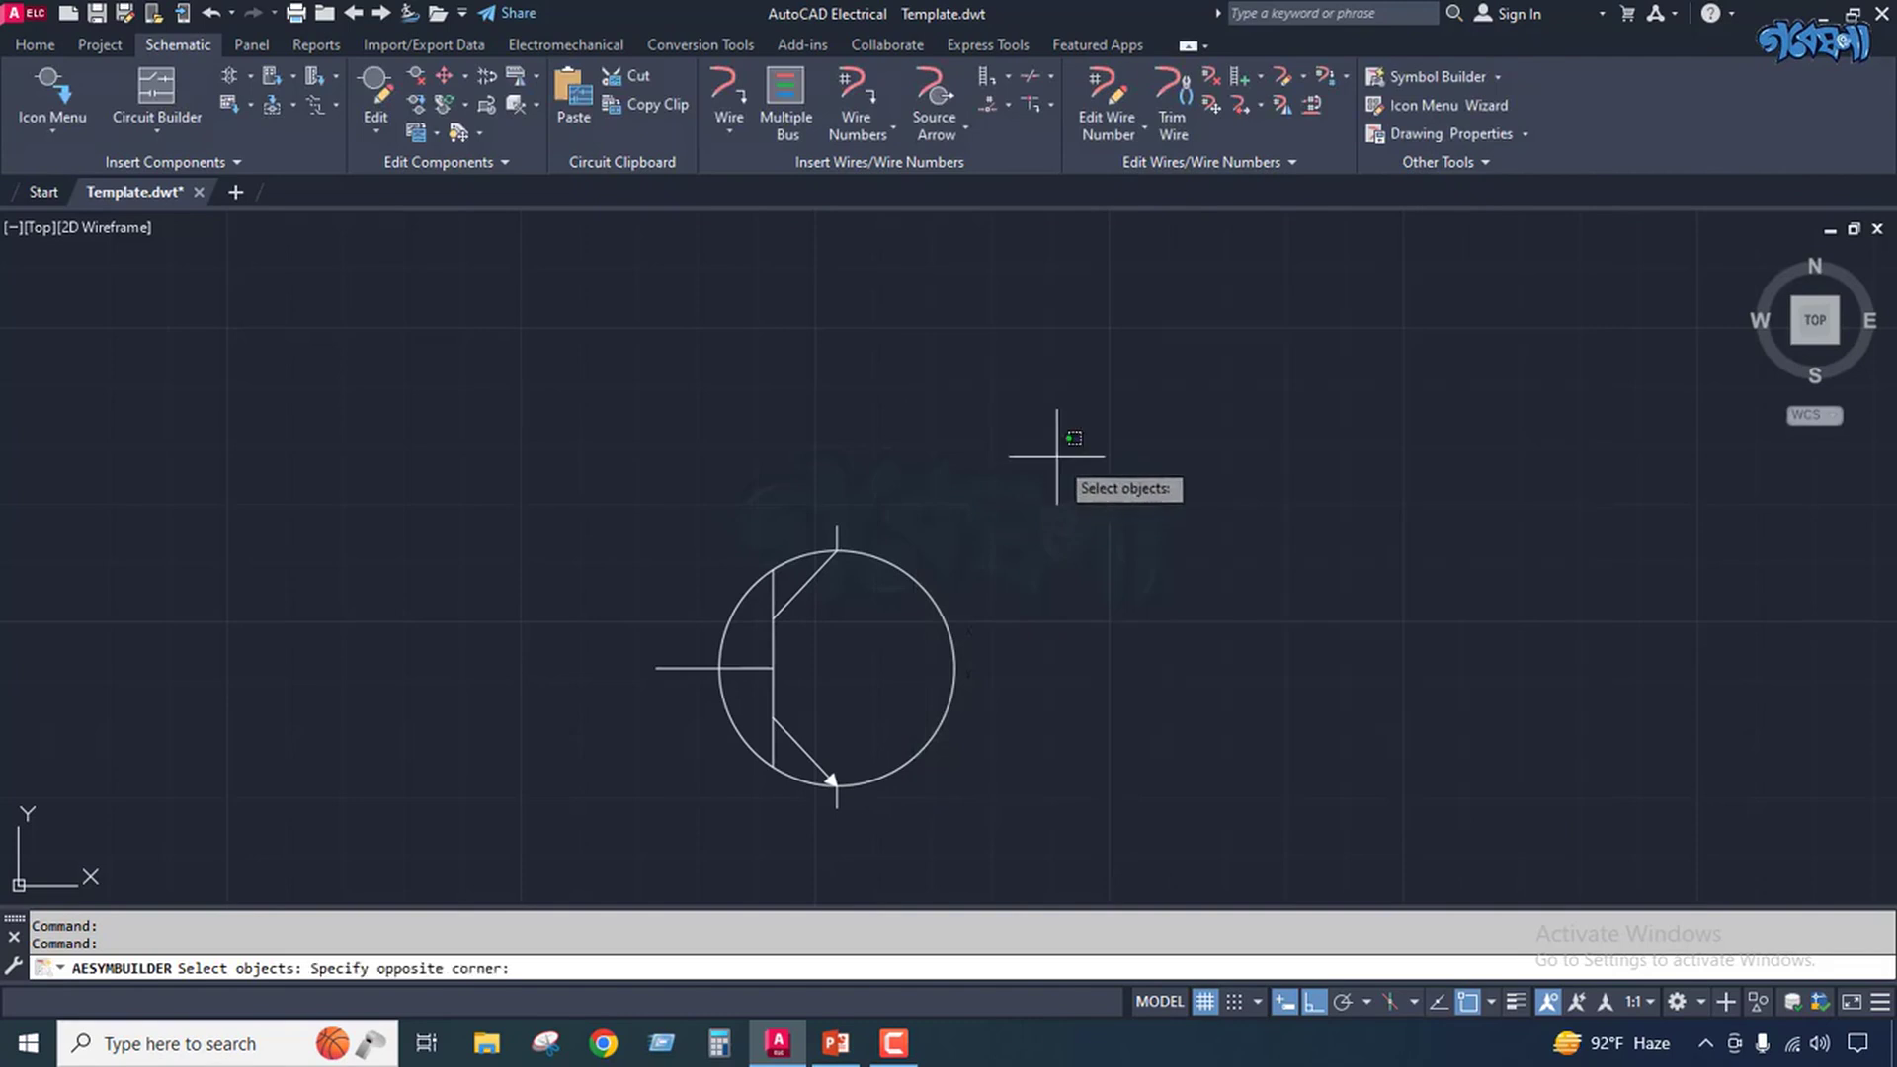
pyautogui.click(622, 828)
pyautogui.press('Return')
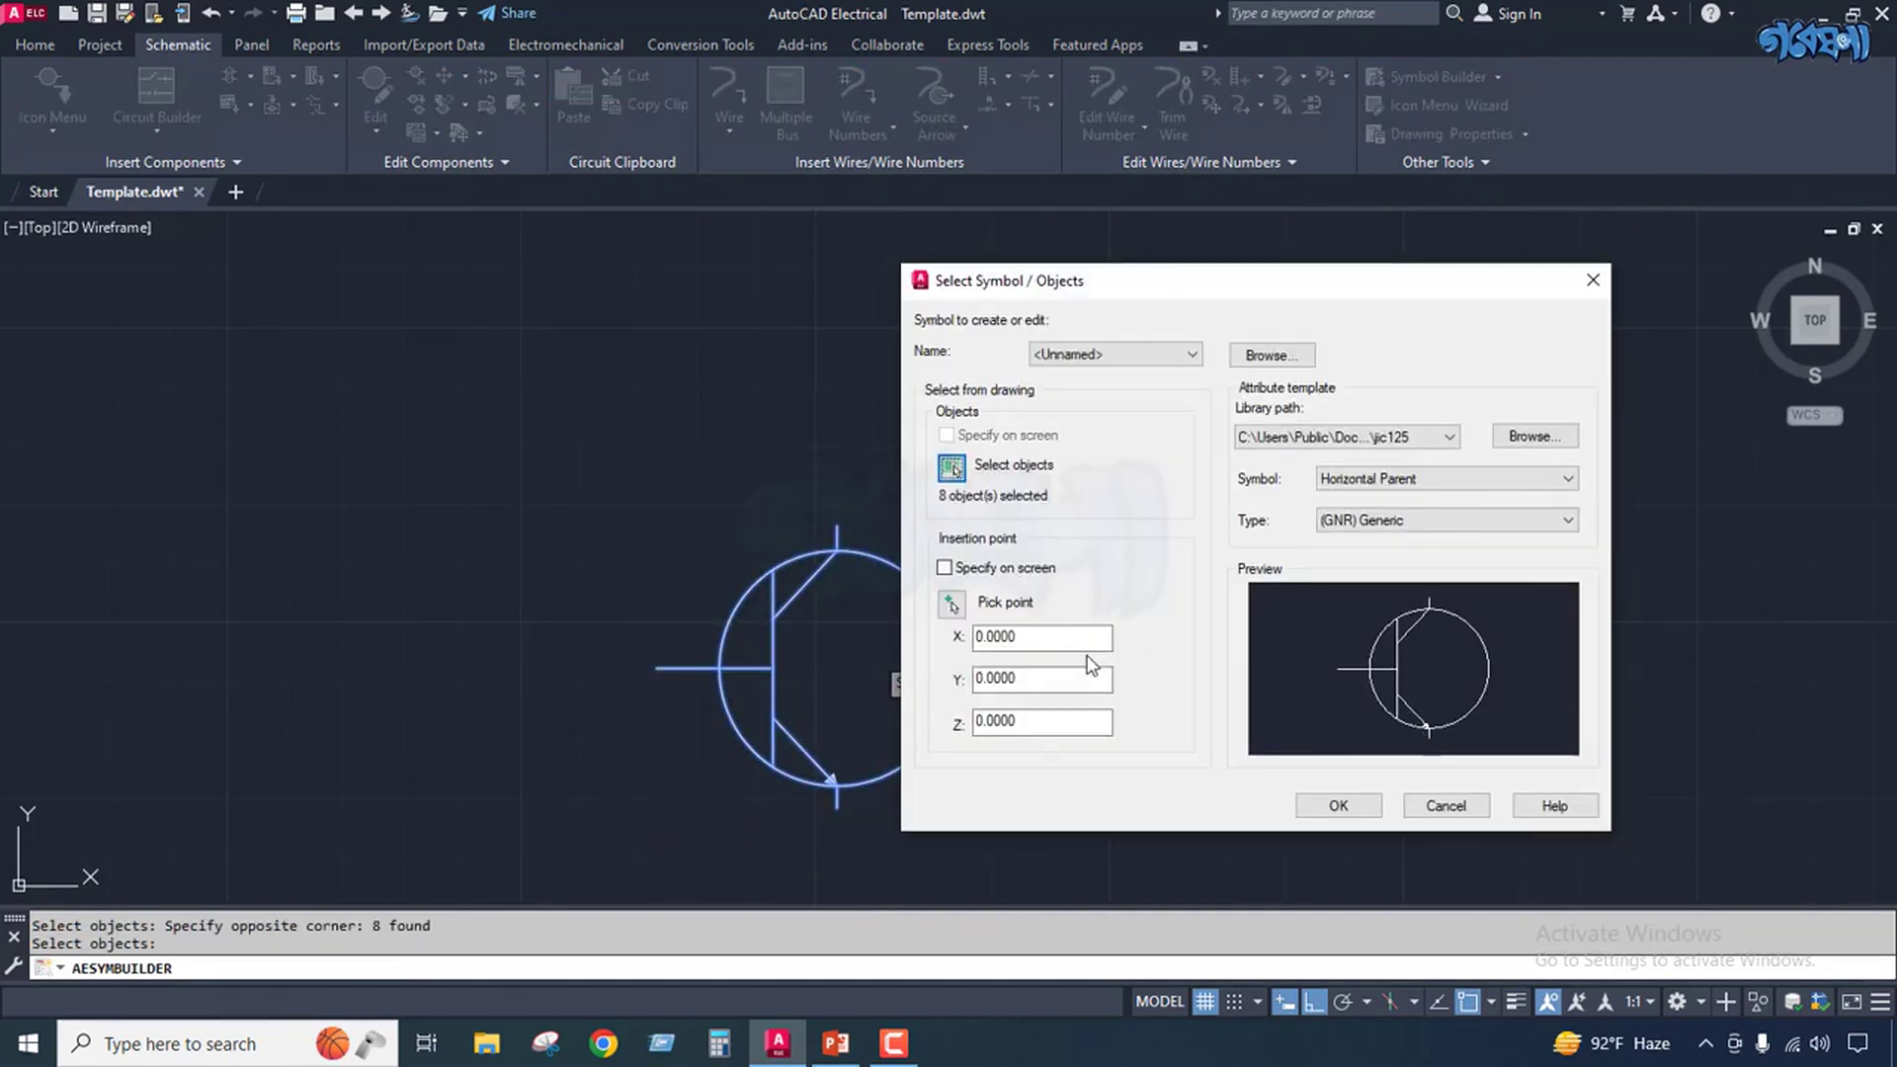
pyautogui.click(952, 604)
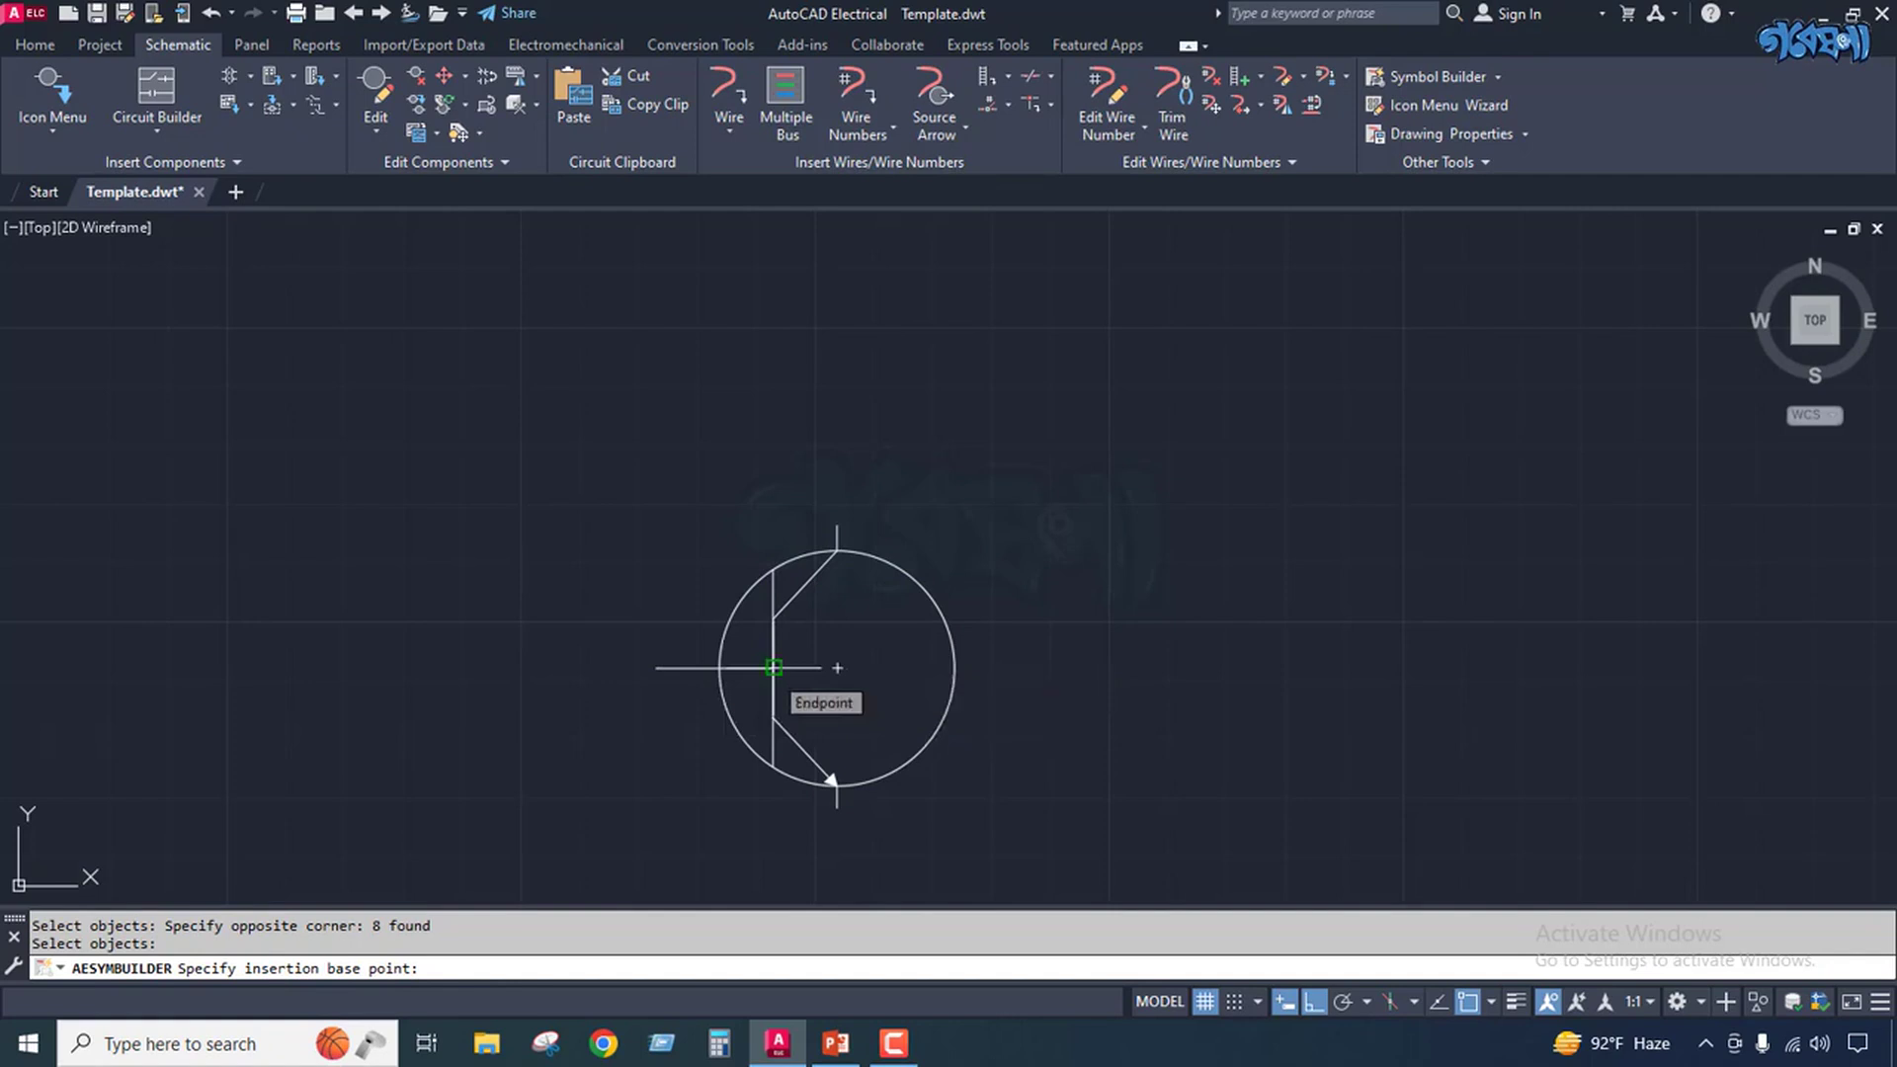
pyautogui.click(774, 668)
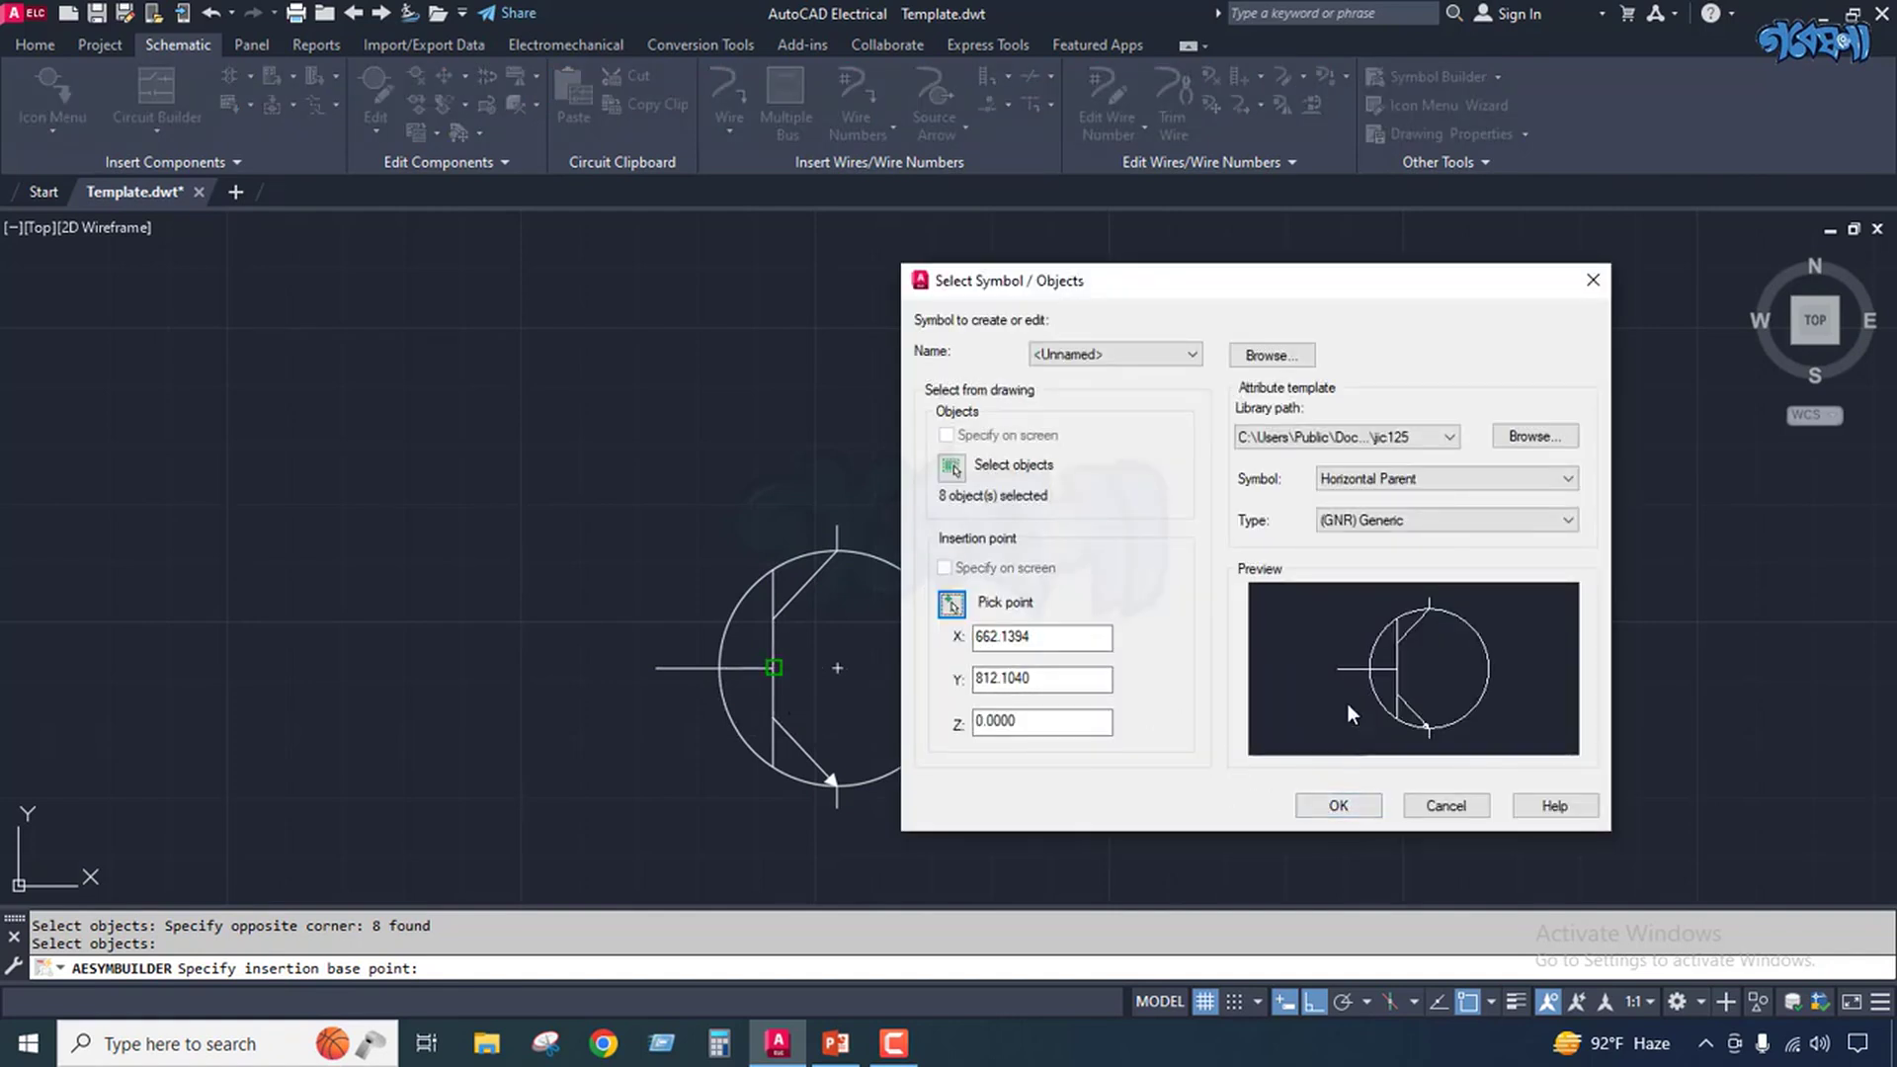
# Choose (GNR) Generic as the attribute template type and Horizontal Parent as the symbol.
pyautogui.click(1502, 531)
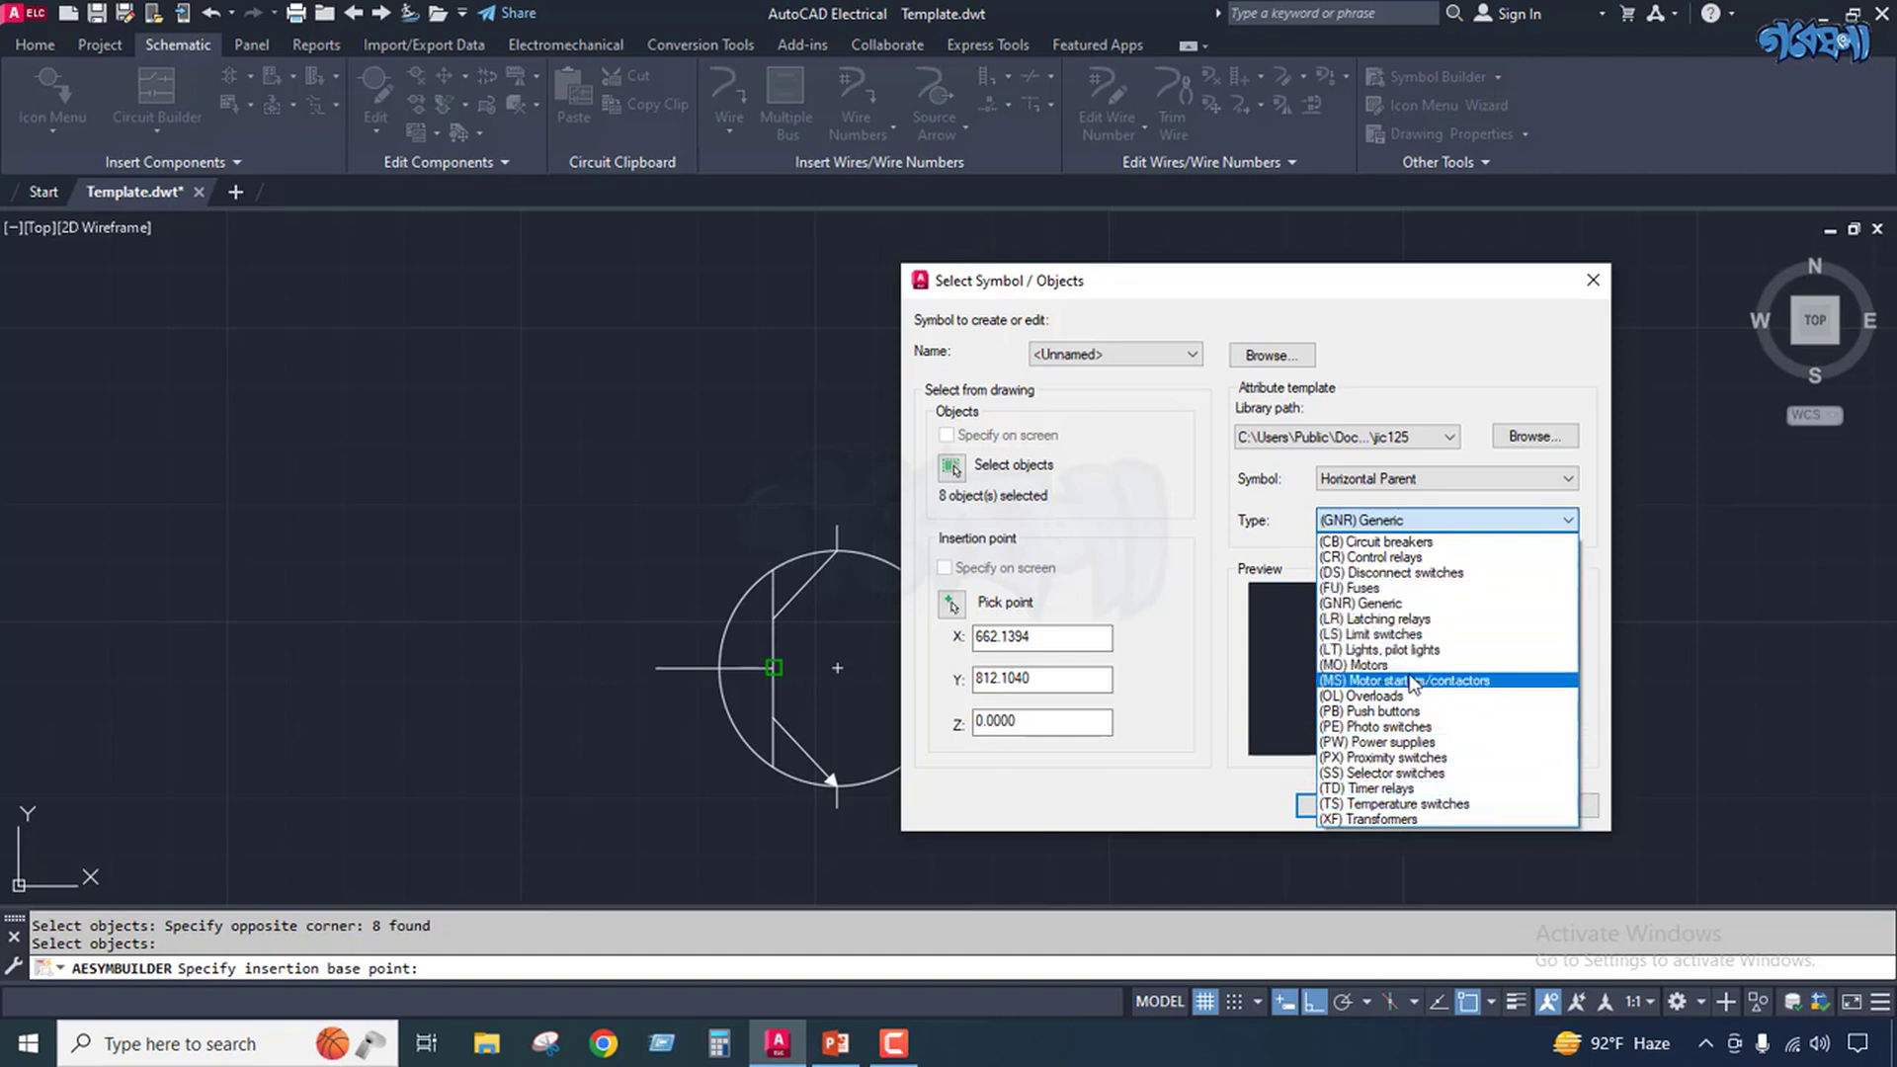
pyautogui.click(1406, 604)
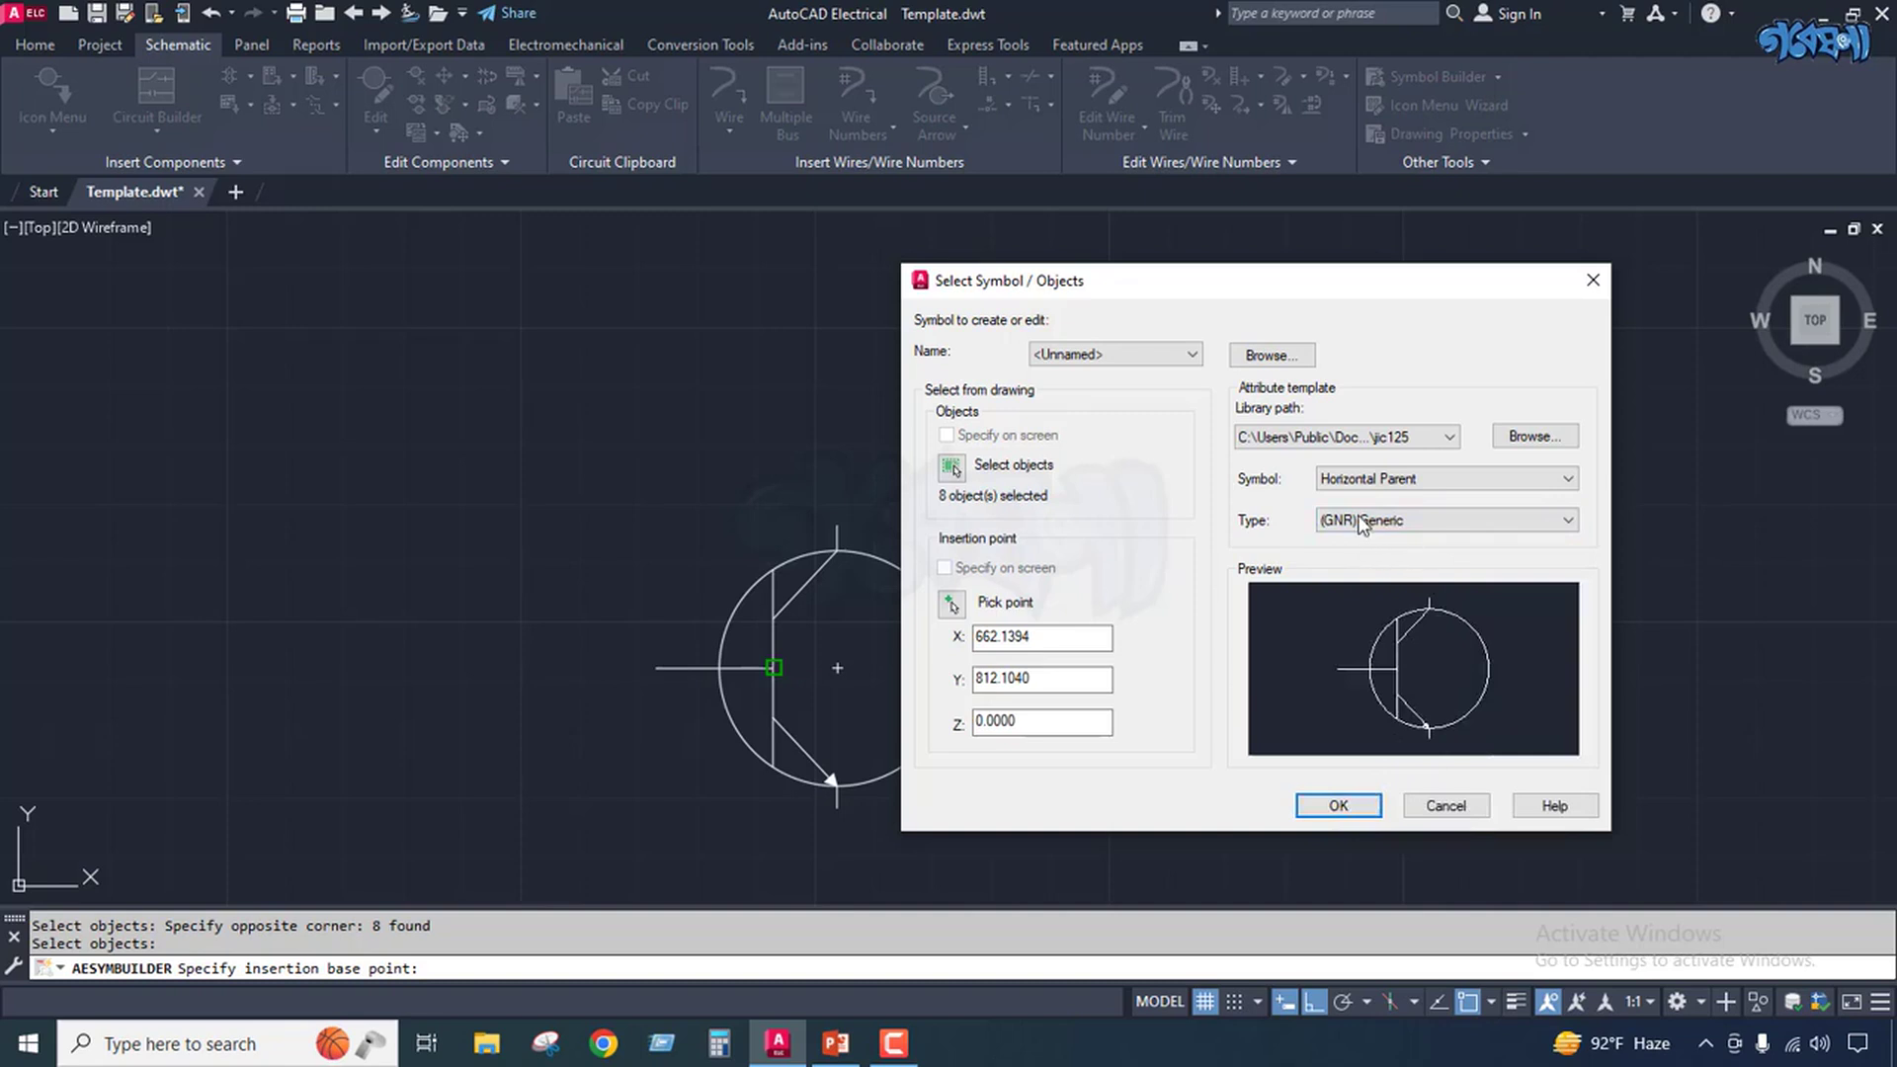
pyautogui.click(1474, 479)
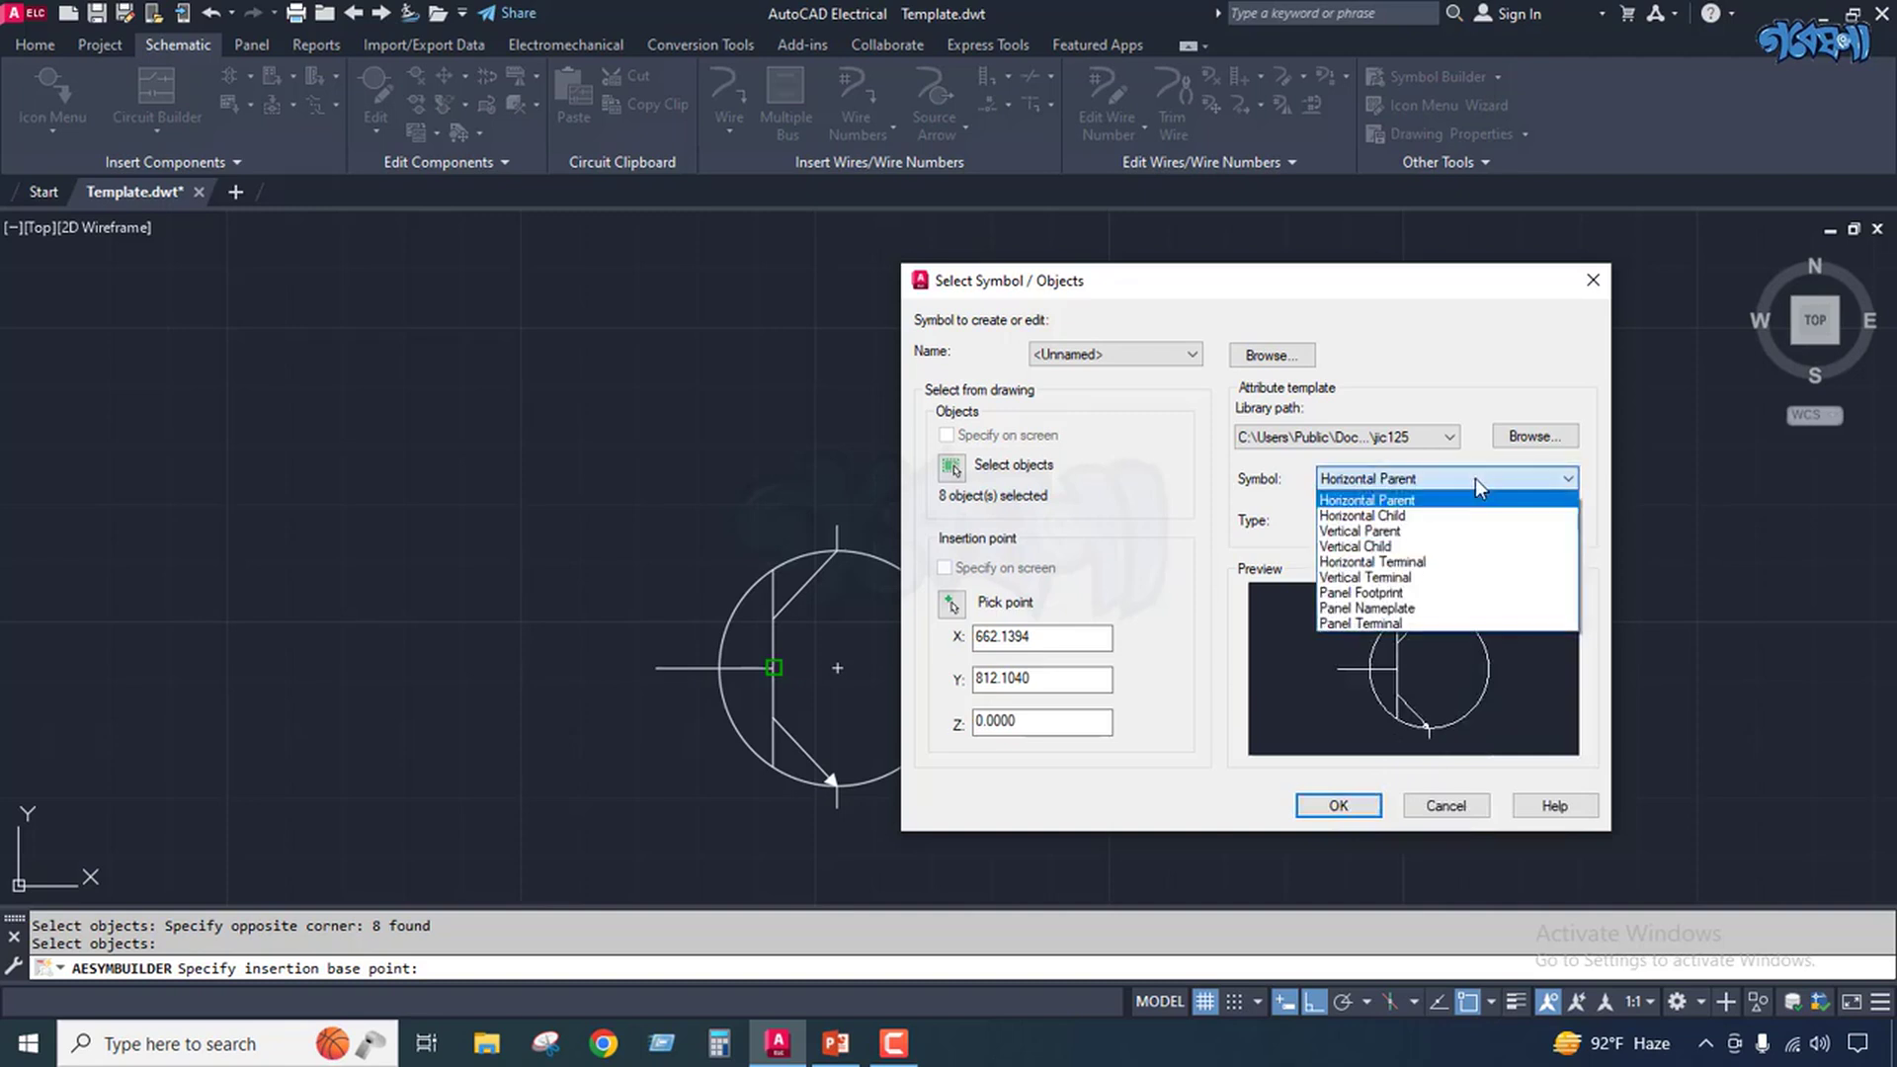
pyautogui.click(1464, 496)
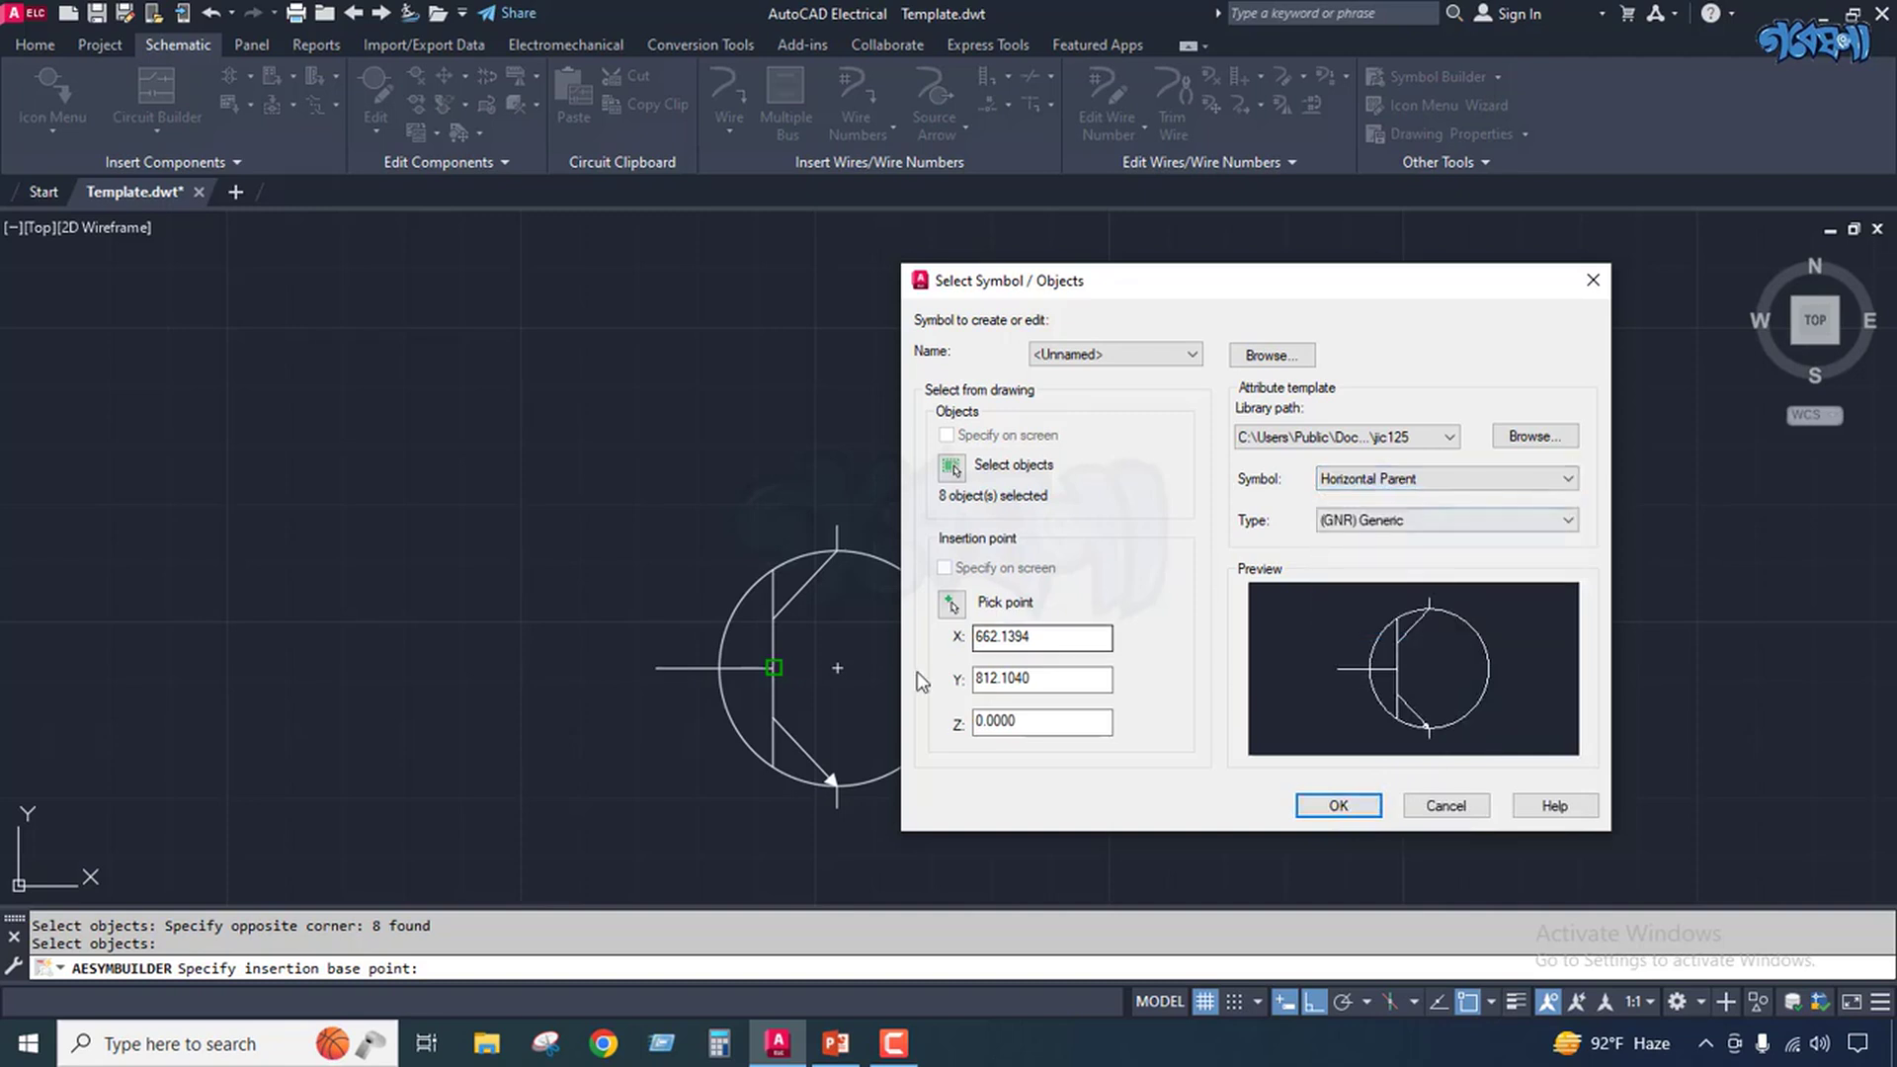
# Accept the symbol object selection, then insert all required attributes from TAG1 to XREF just outside the circle, opposite the horizontal lead.
pyautogui.click(1340, 805)
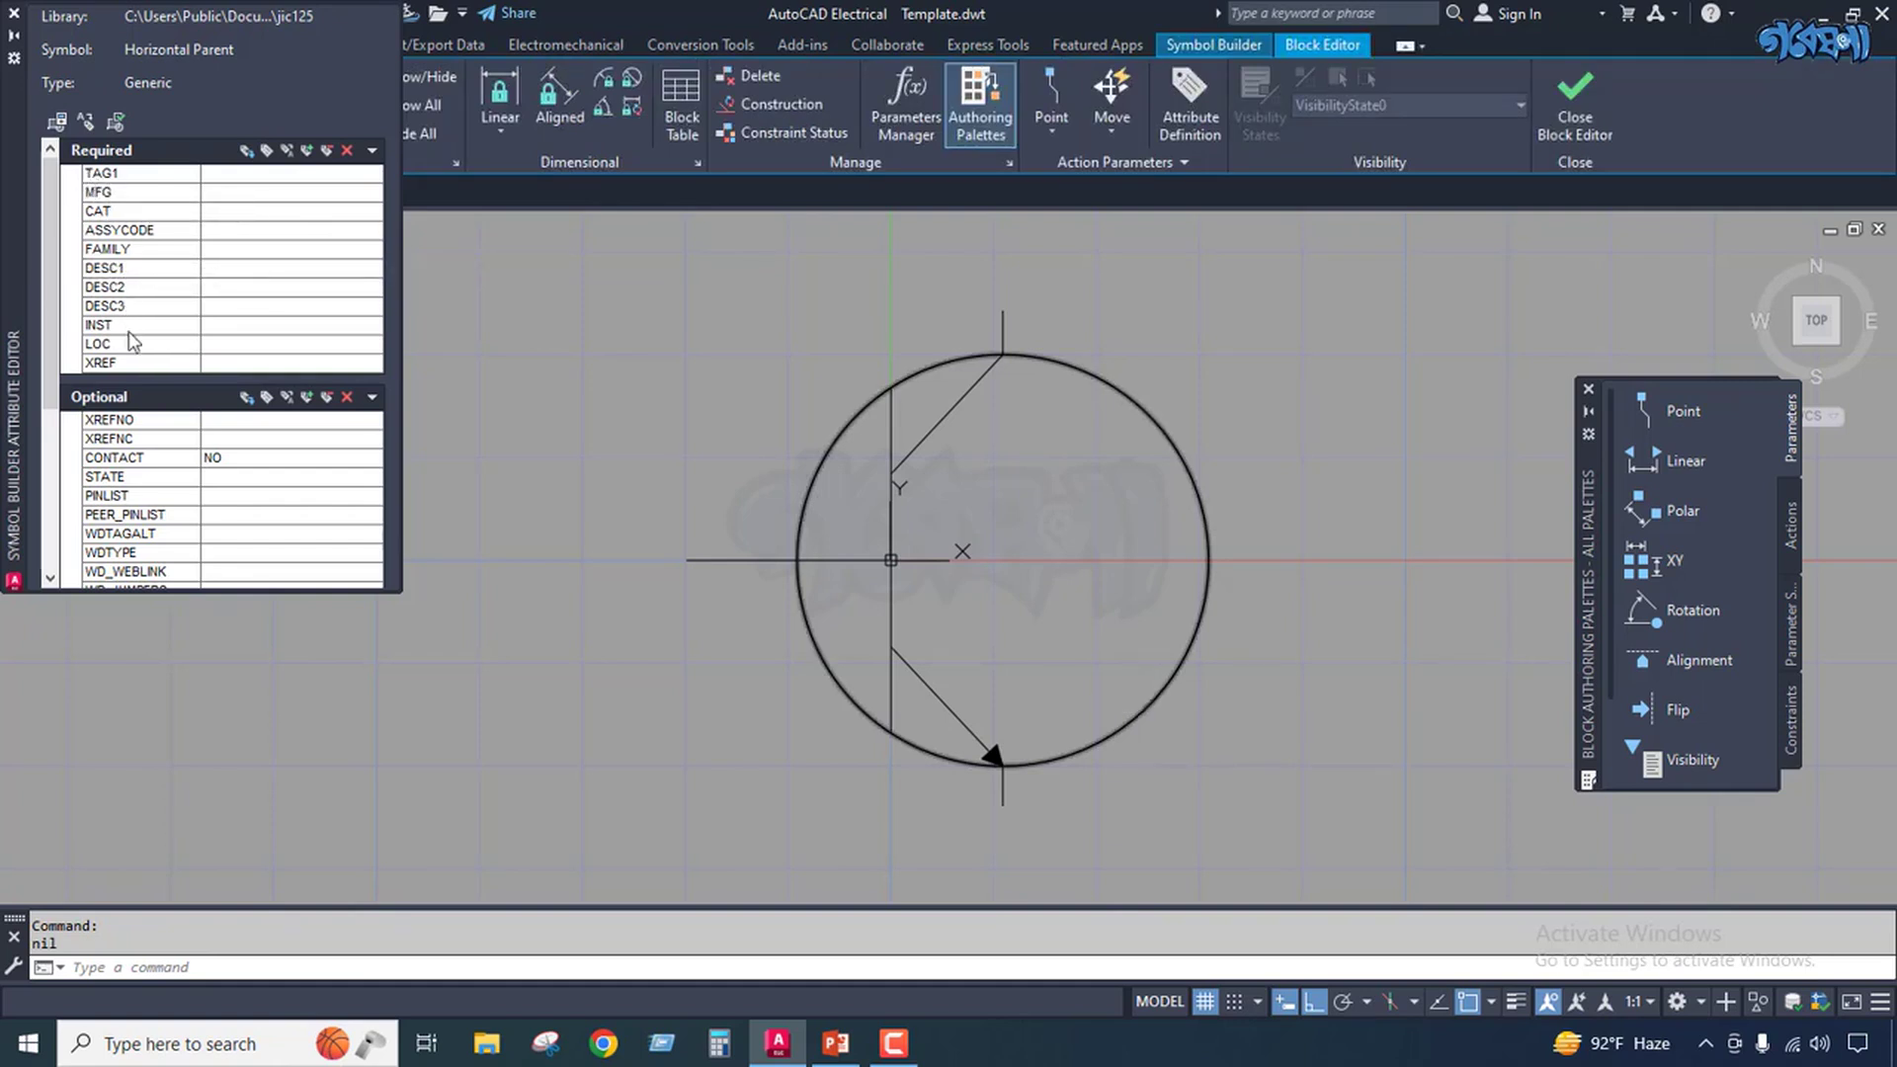
pyautogui.moveTo(87, 366); pyautogui.dragTo(109, 178)
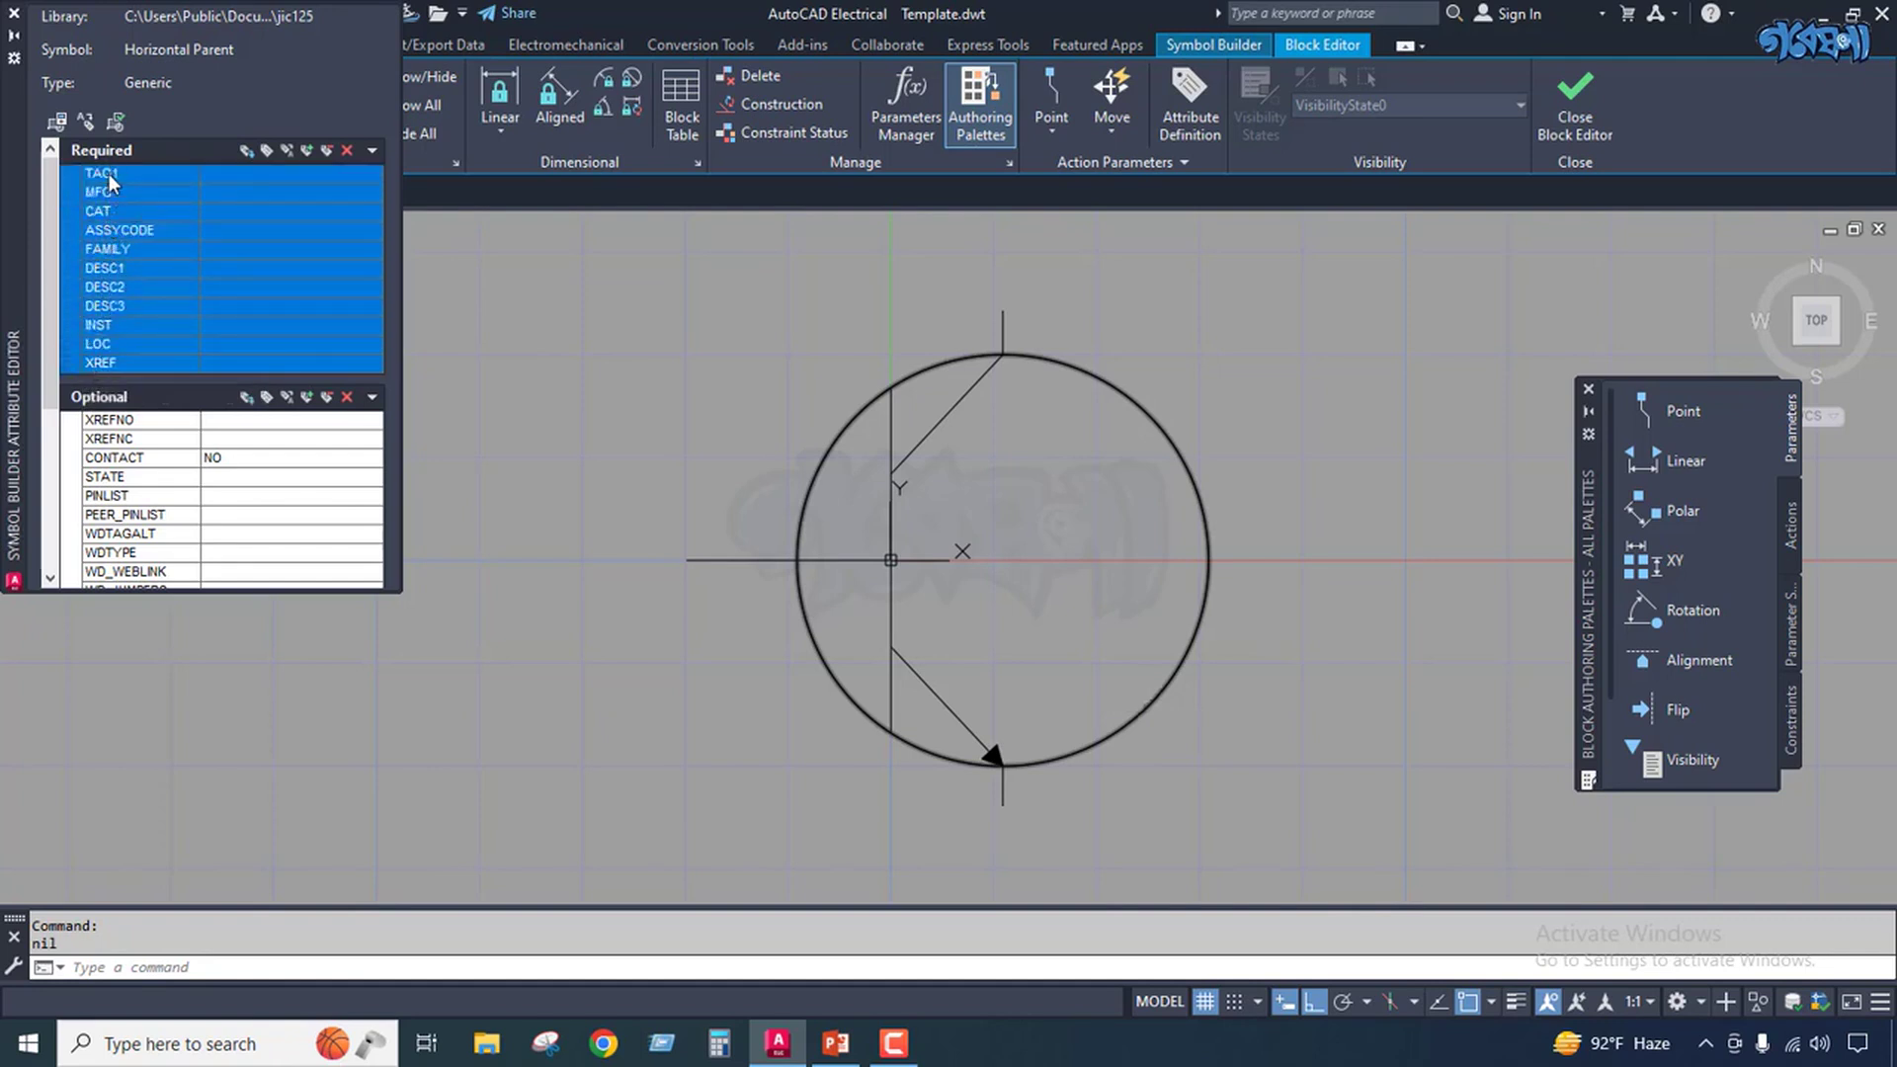
pyautogui.click(247, 149)
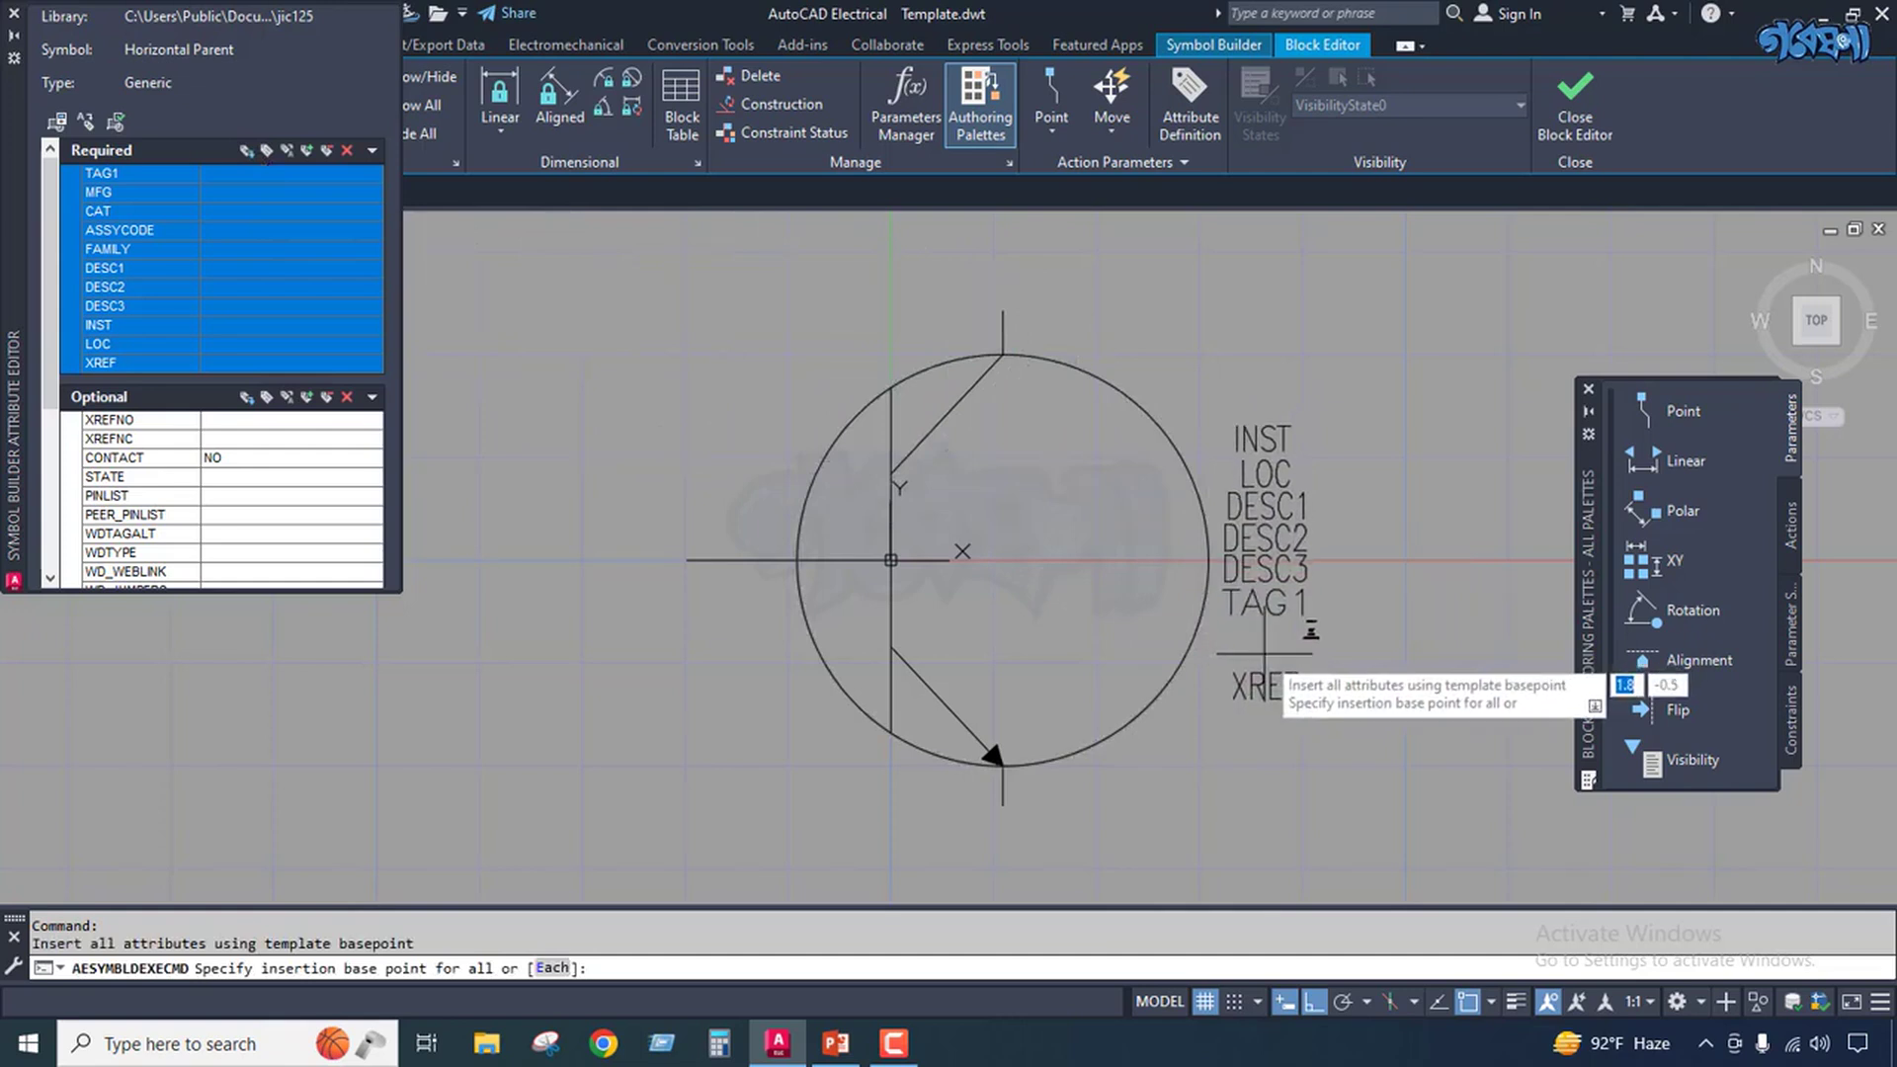
pyautogui.click(1265, 654)
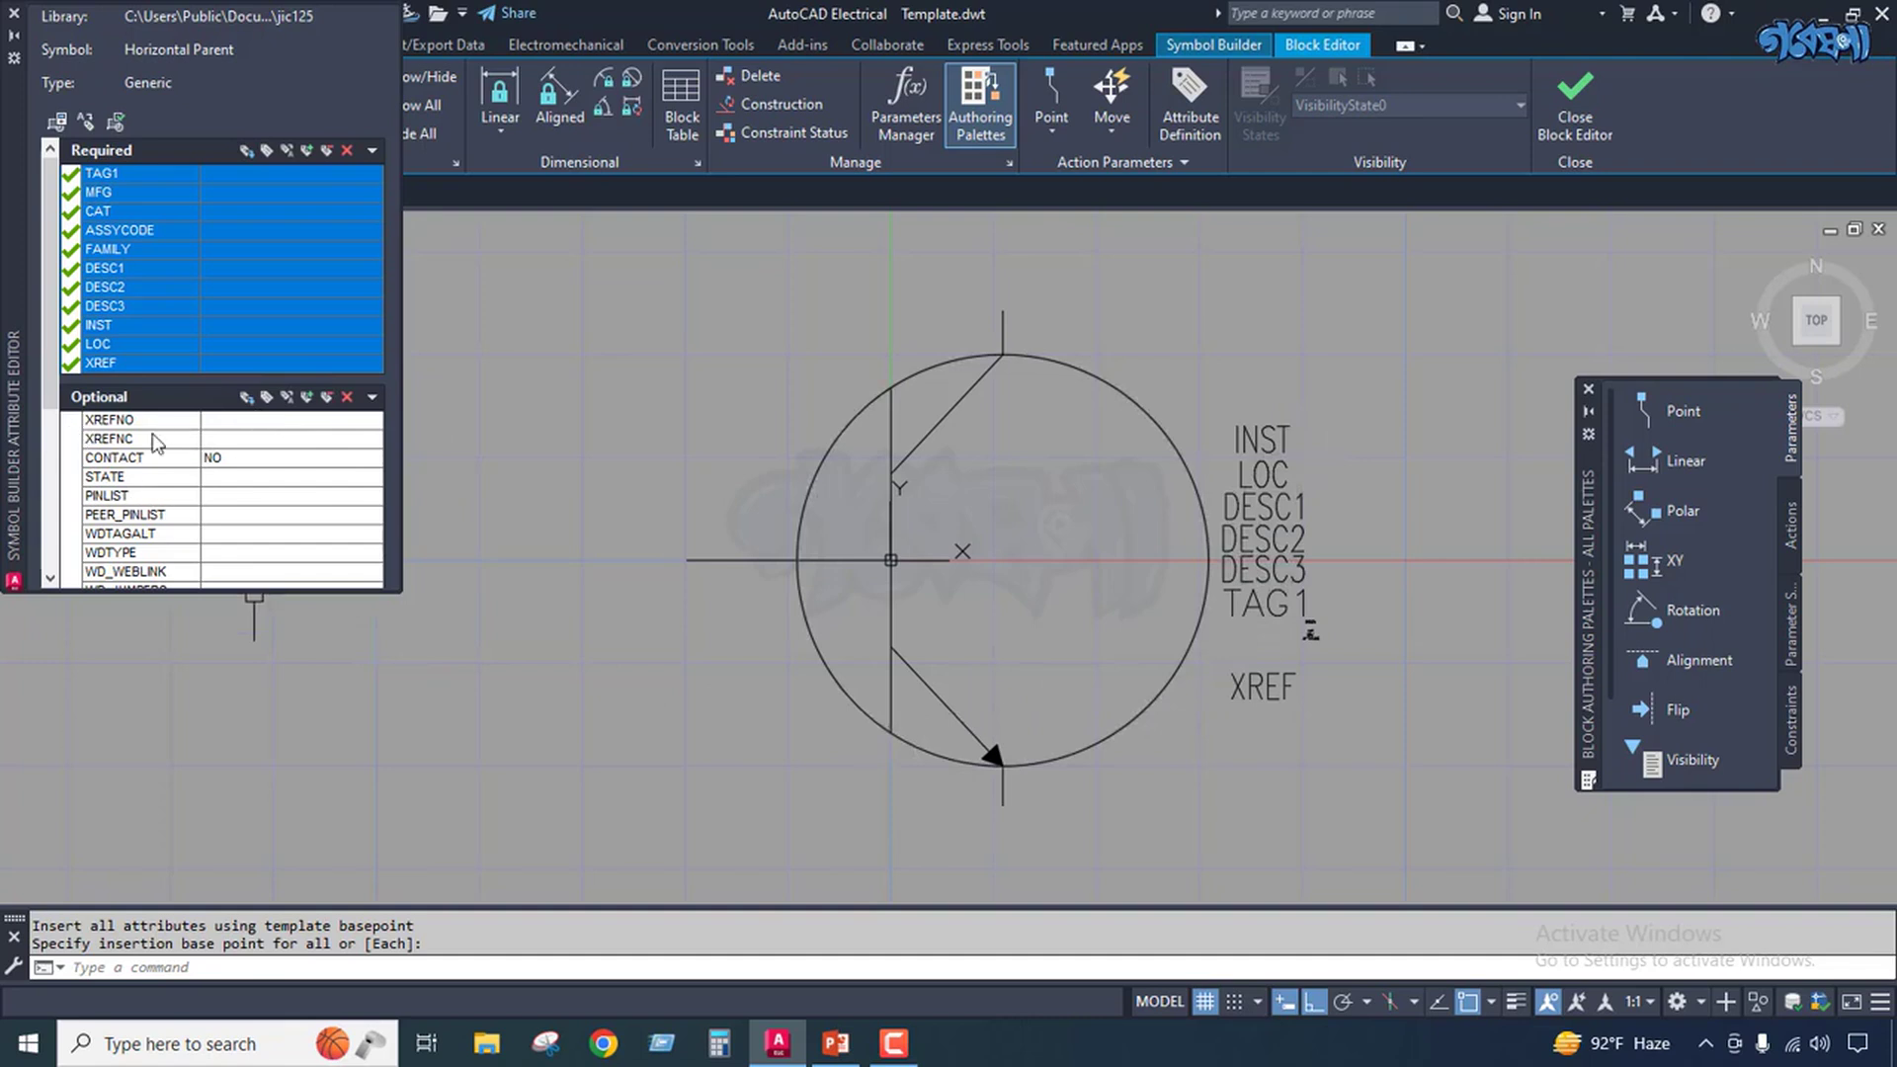
# Insert a wire connection with direction and style Left / None at the outer end of the horizontal lead.
pyautogui.click(371, 397)
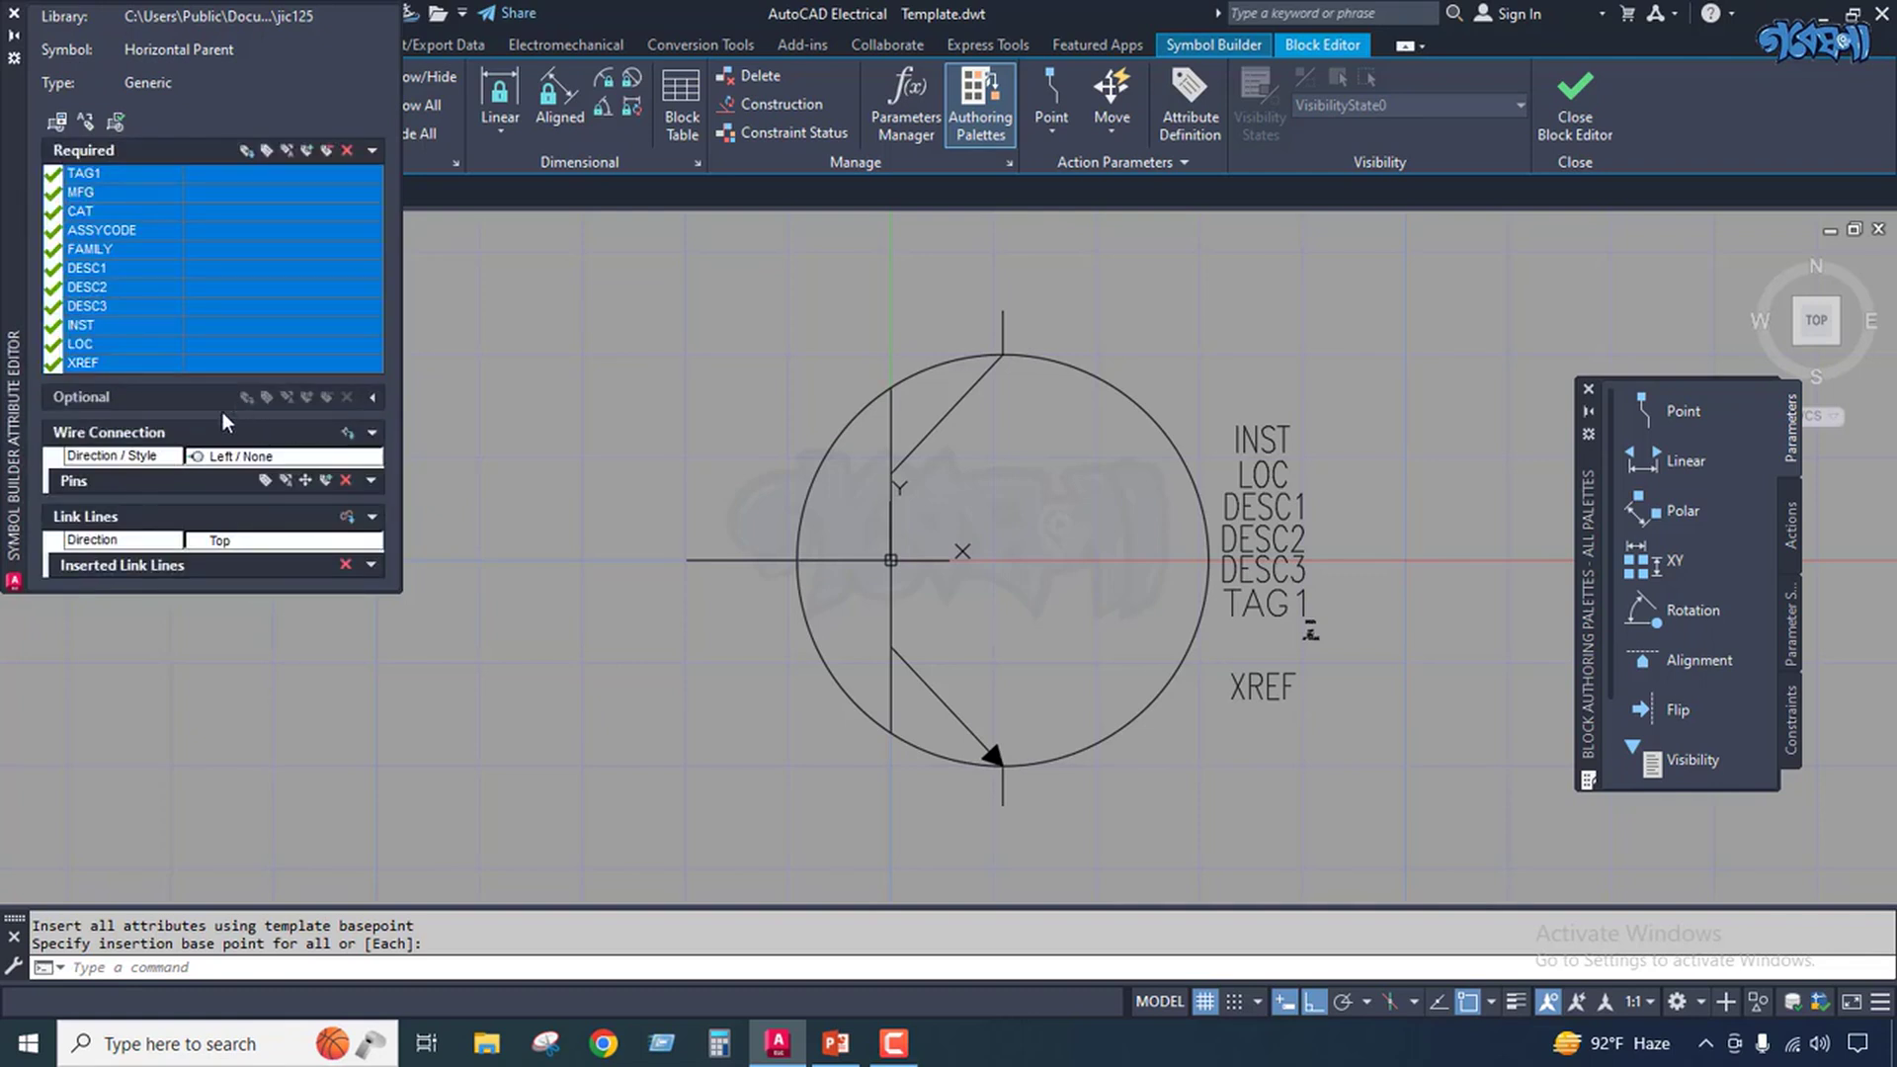
pyautogui.click(371, 149)
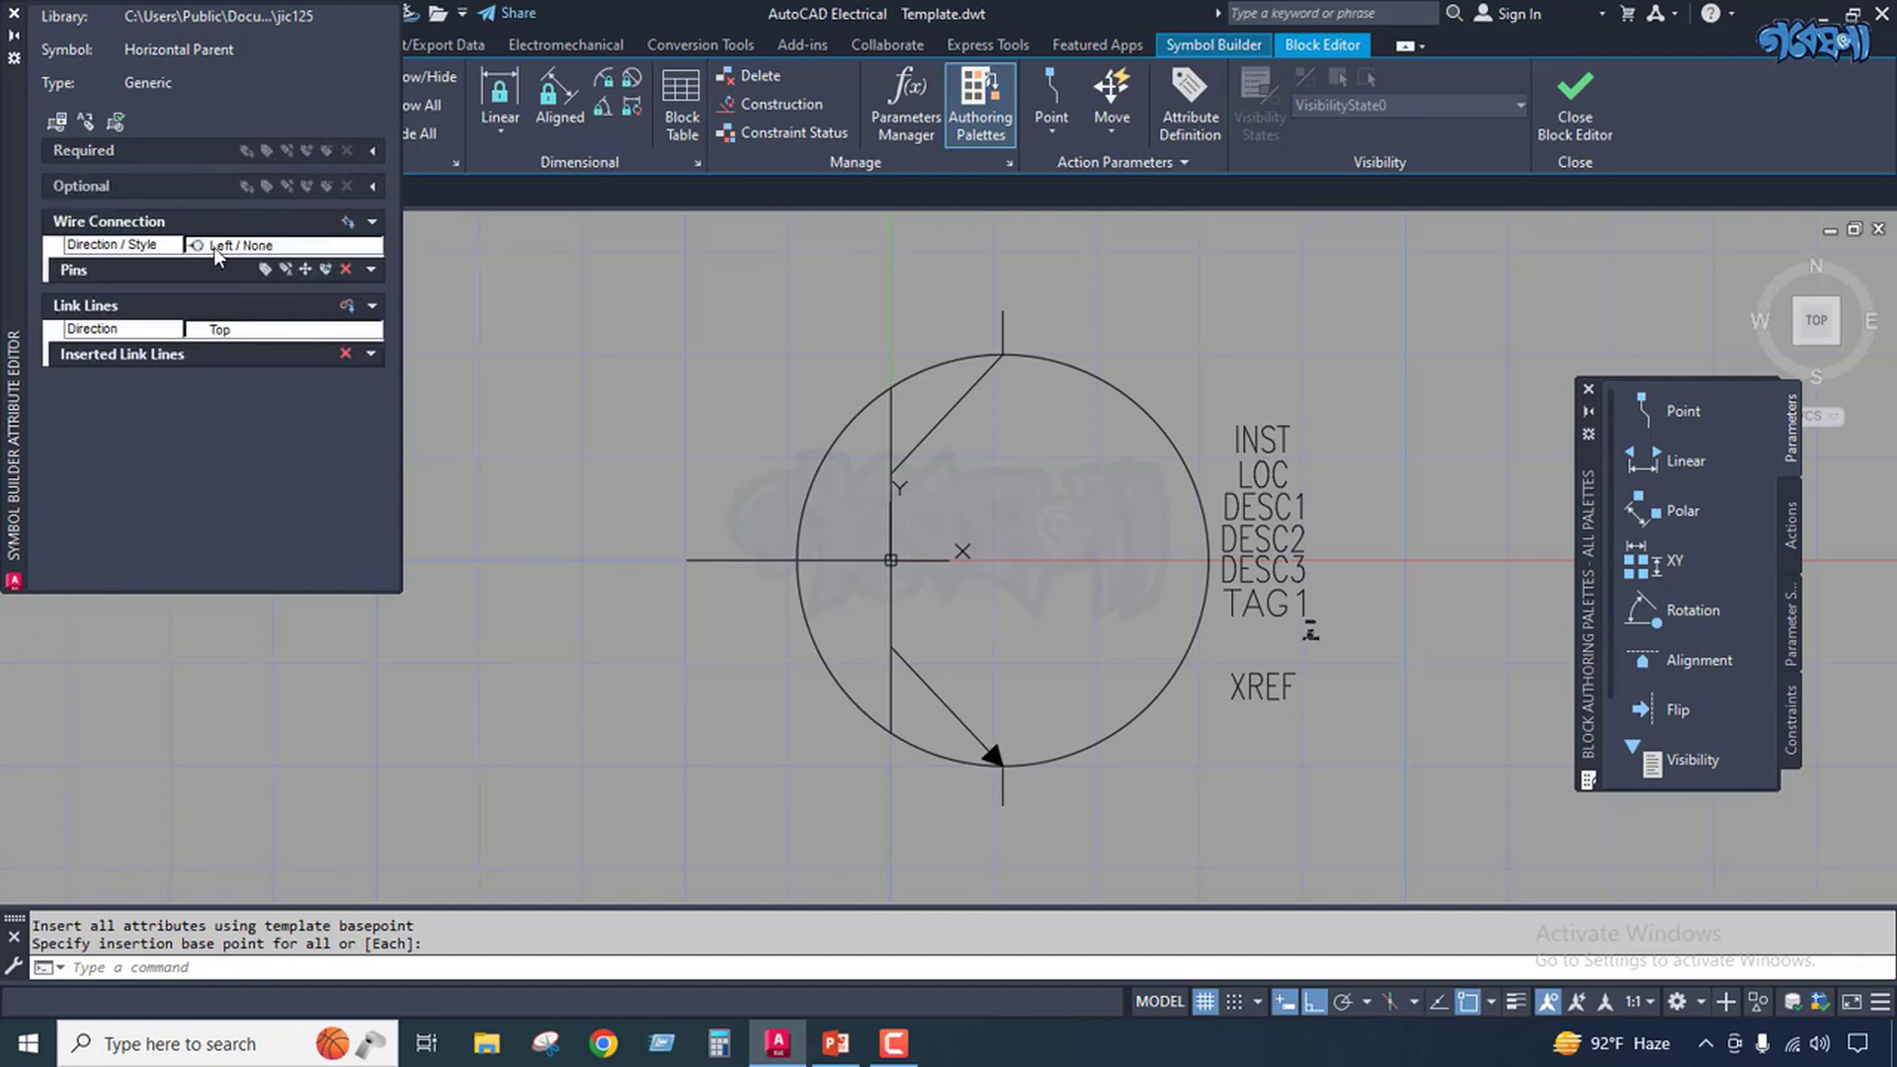
pyautogui.click(194, 245)
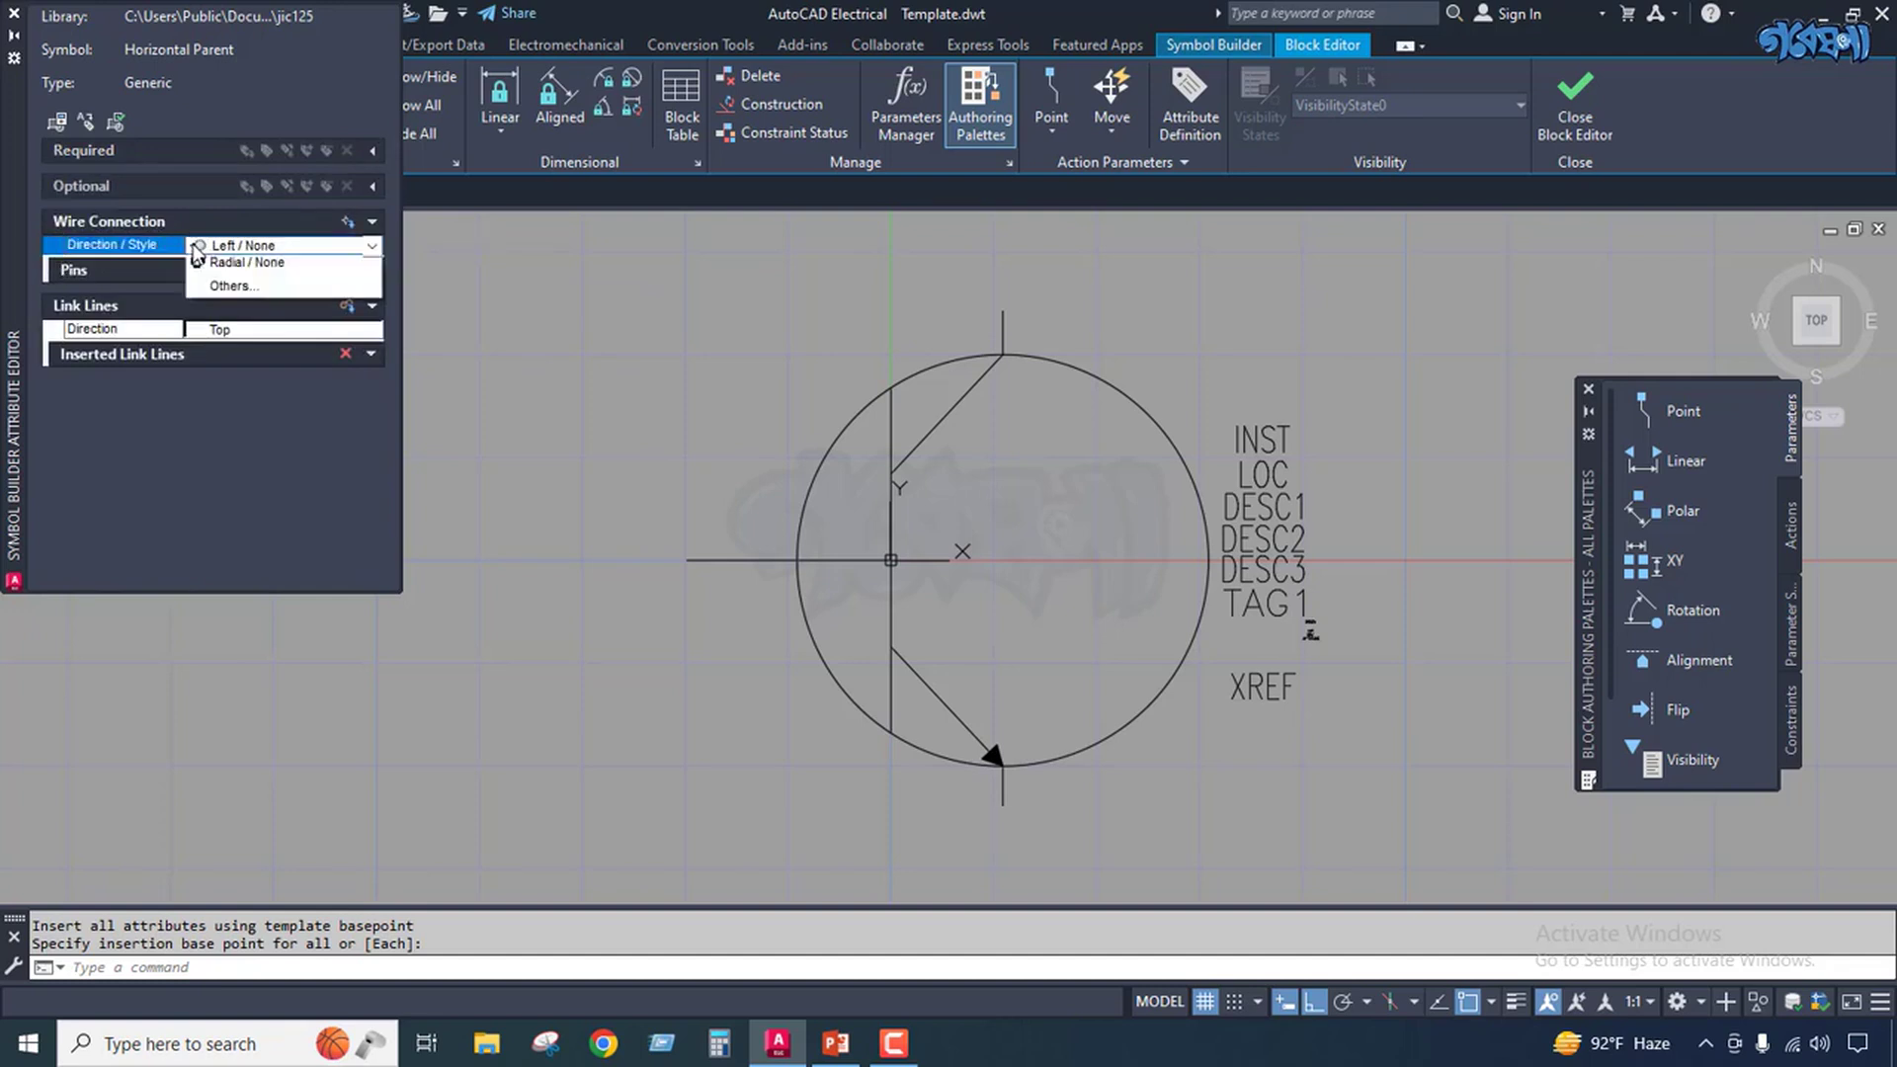
pyautogui.click(254, 271)
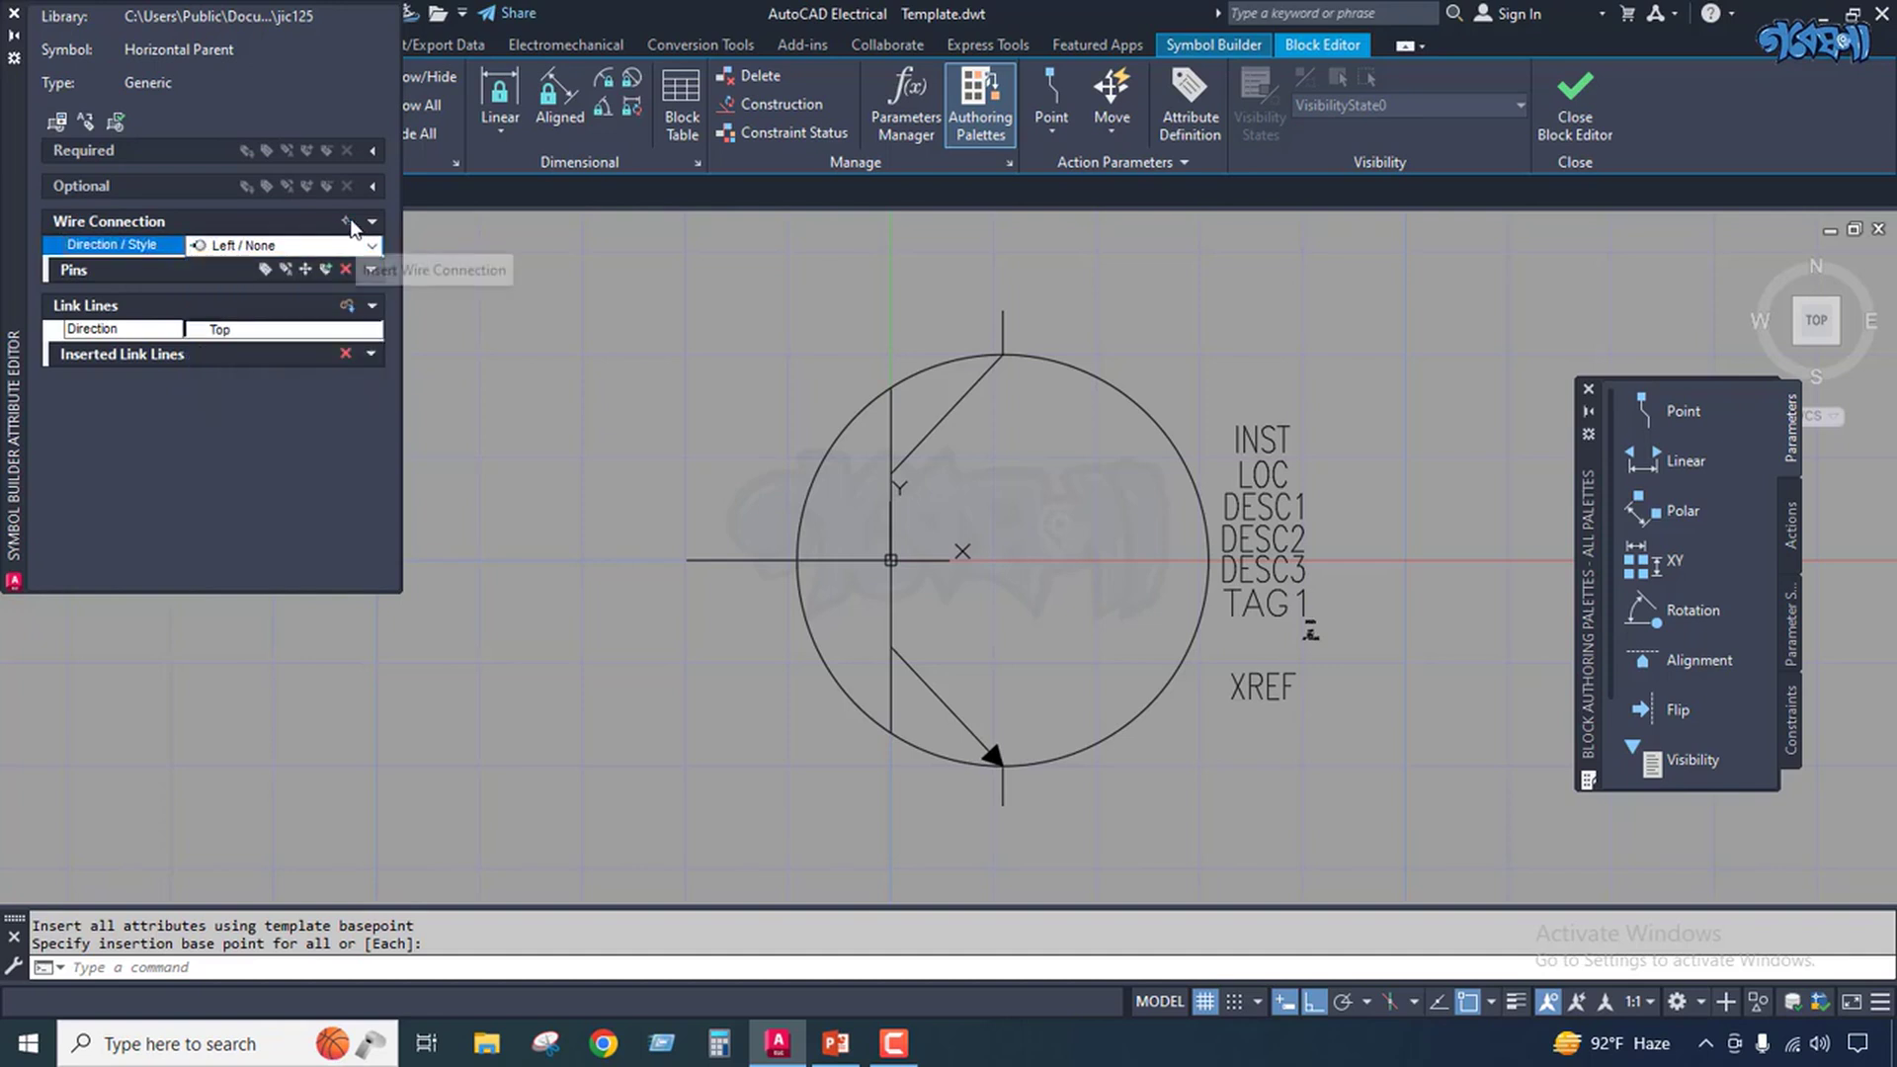
pyautogui.click(347, 222)
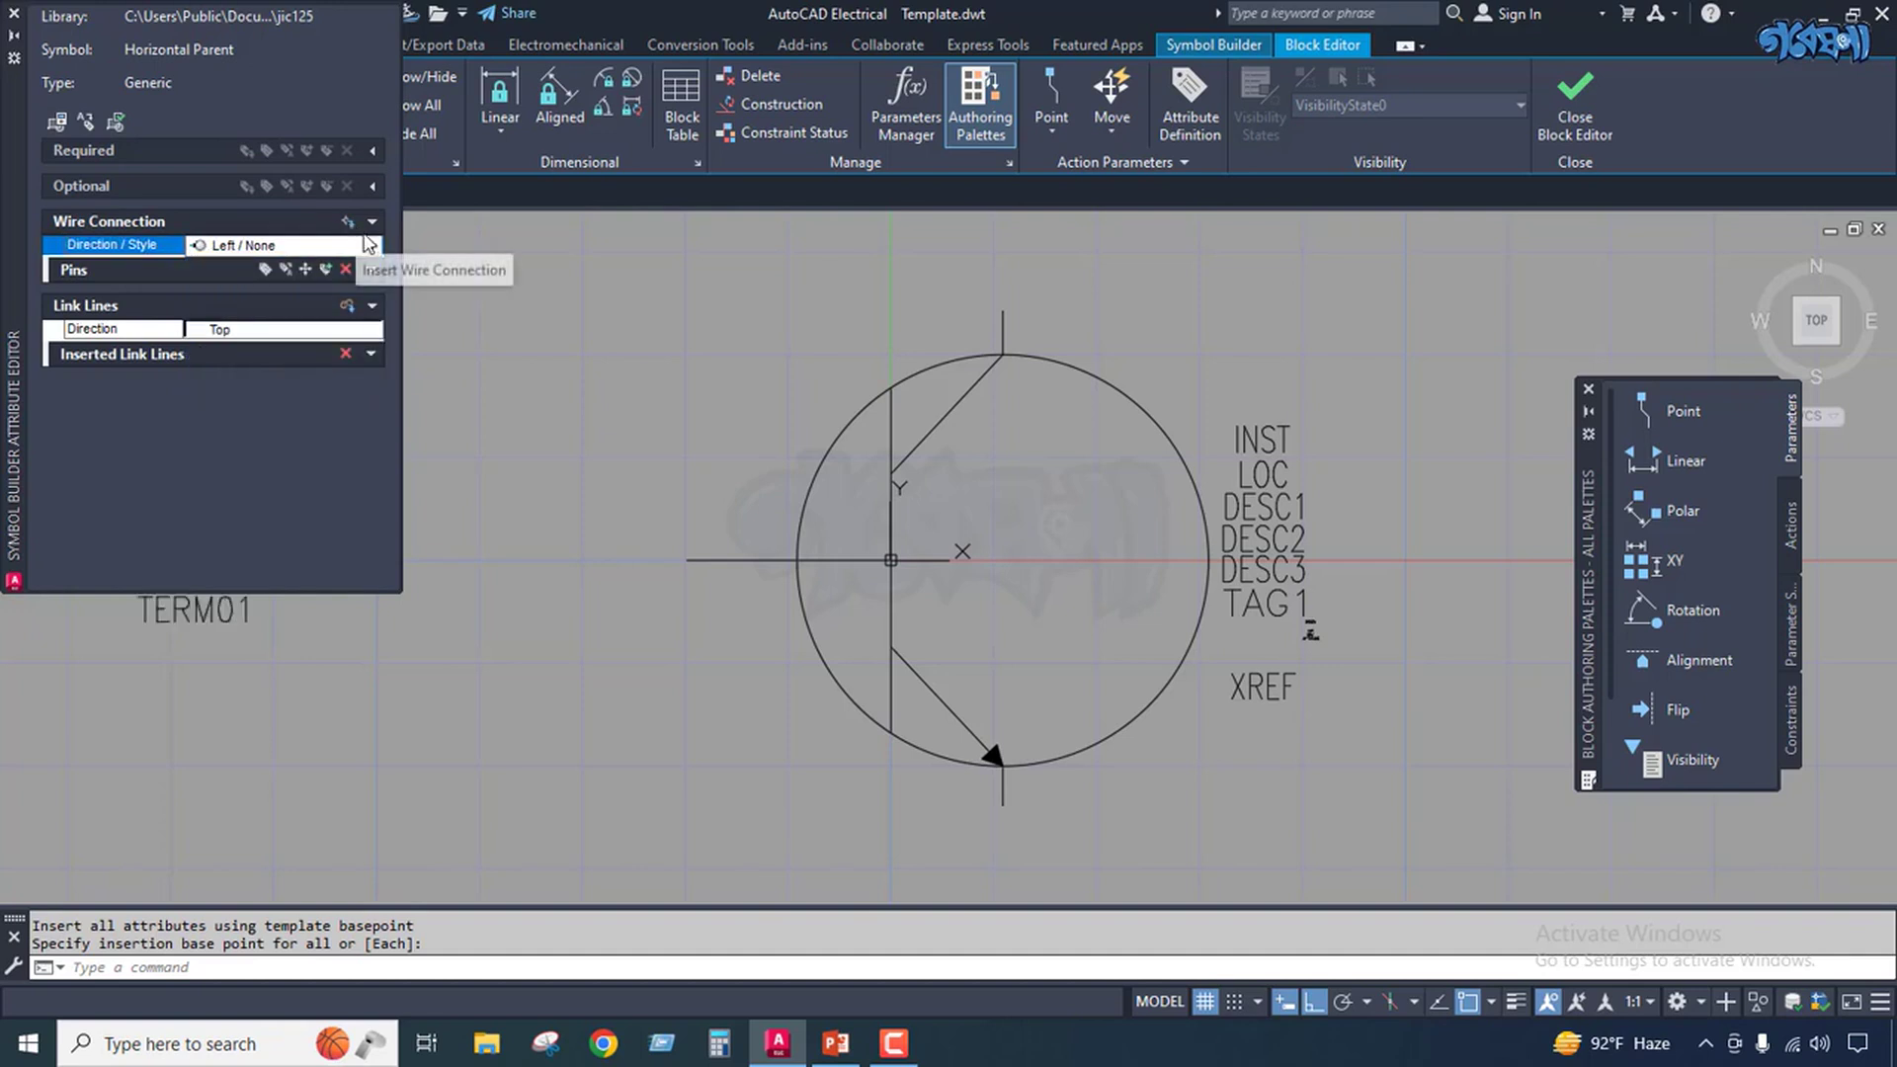
pyautogui.click(687, 560)
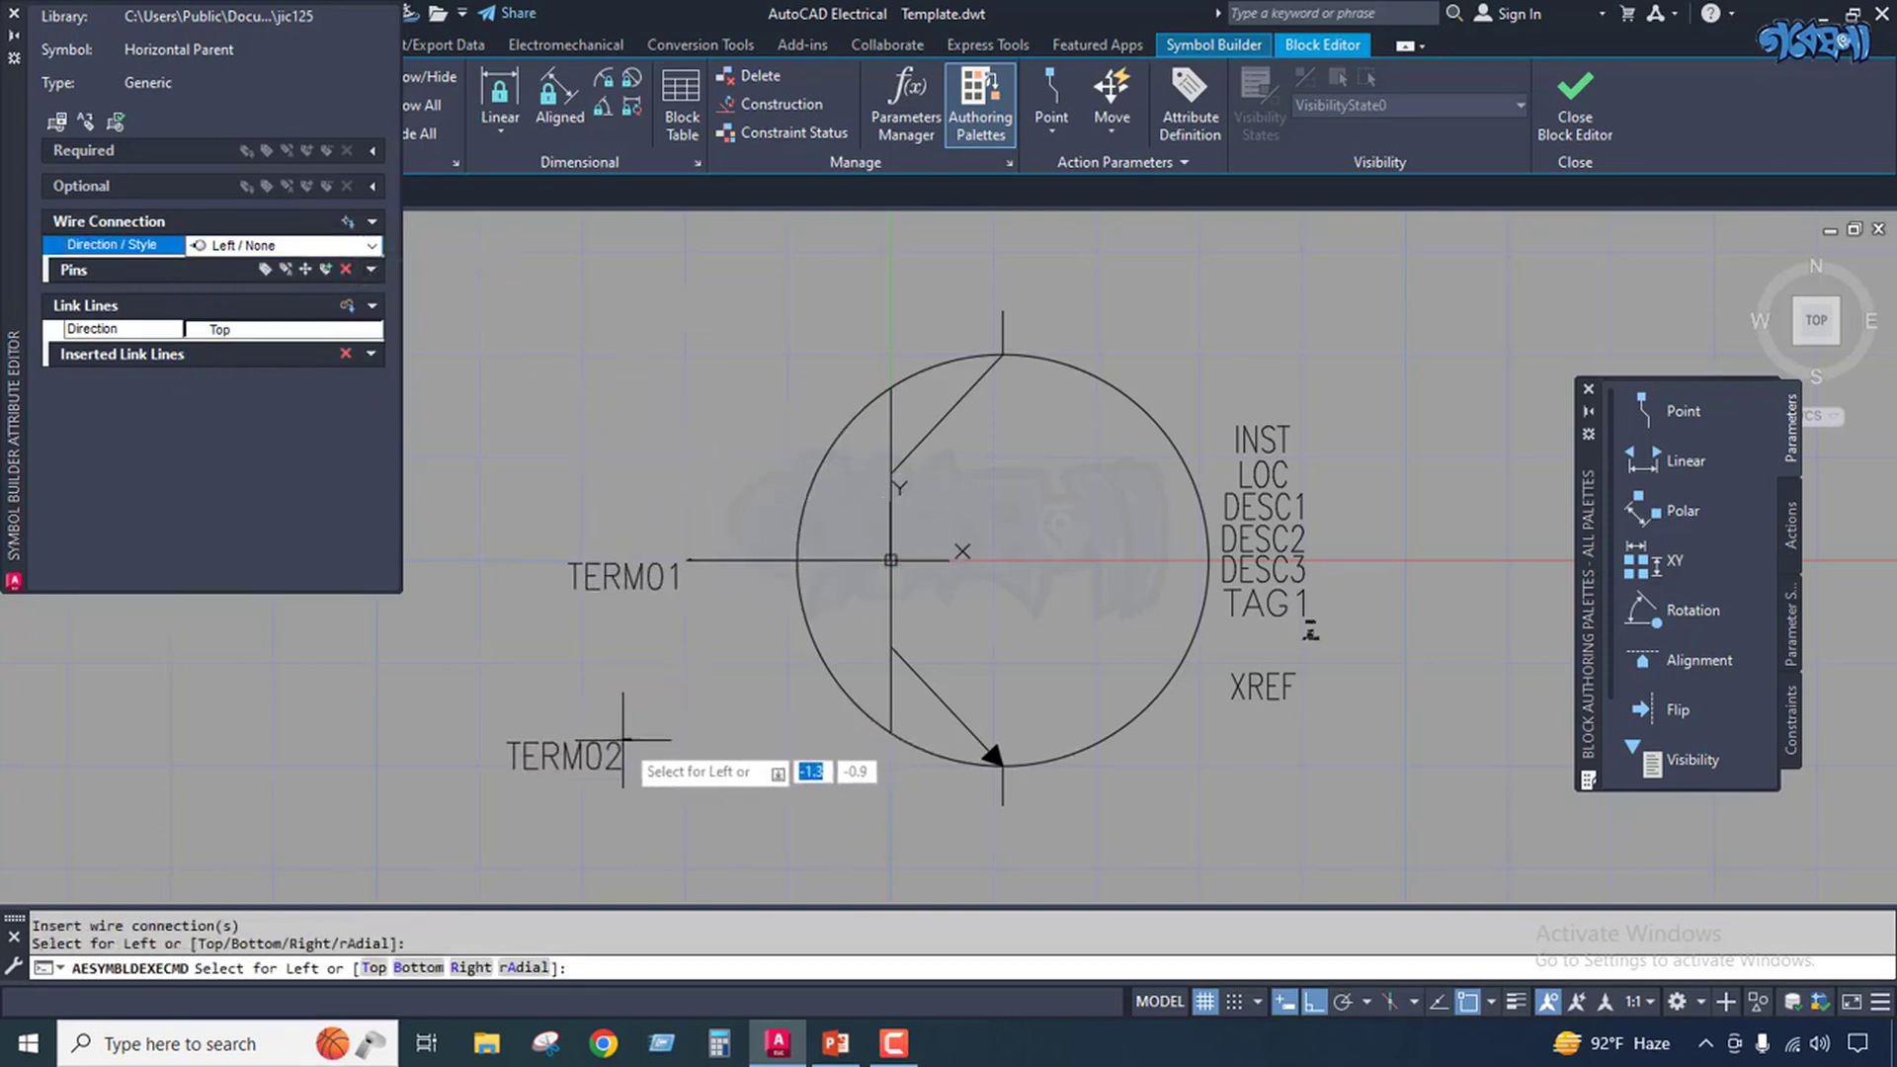
pyautogui.press('Escape')
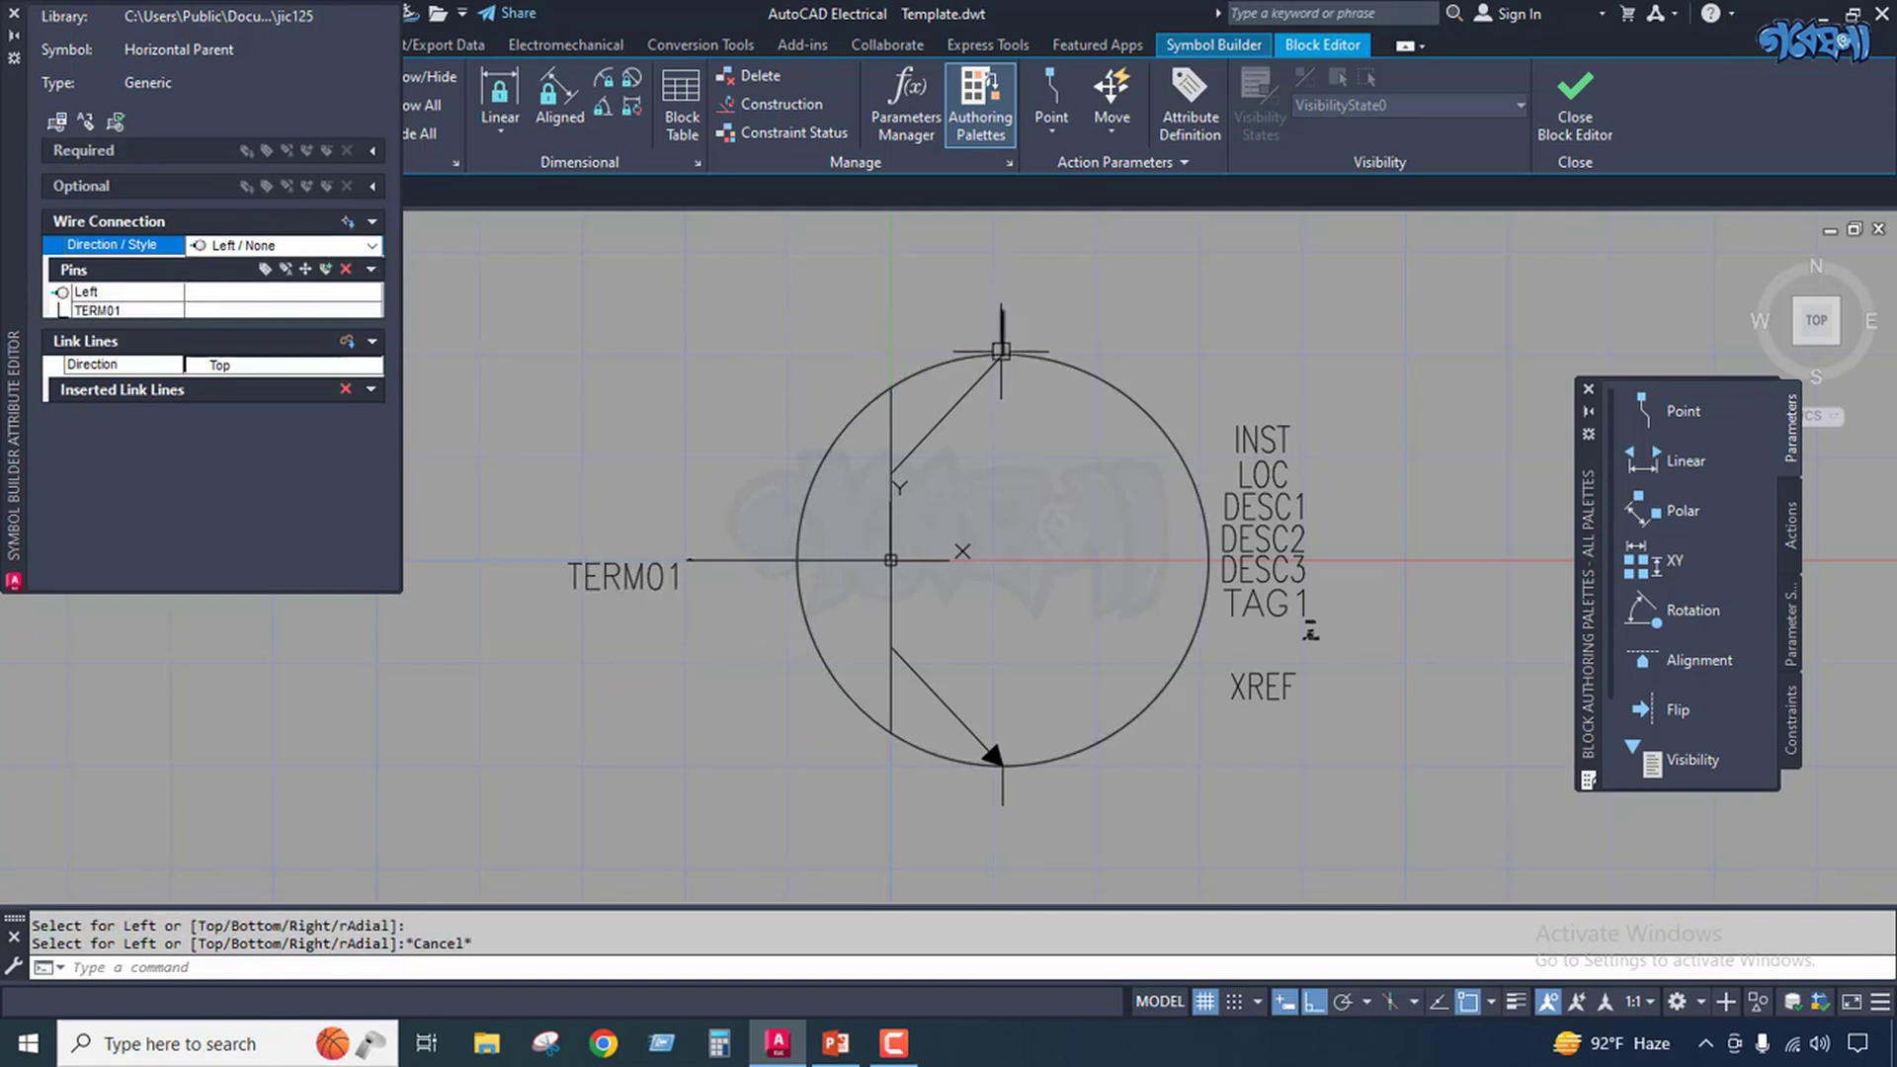
# Insert a Top / None wire connection at the upper end of the short vertical lead above the circle.
pyautogui.click(372, 245)
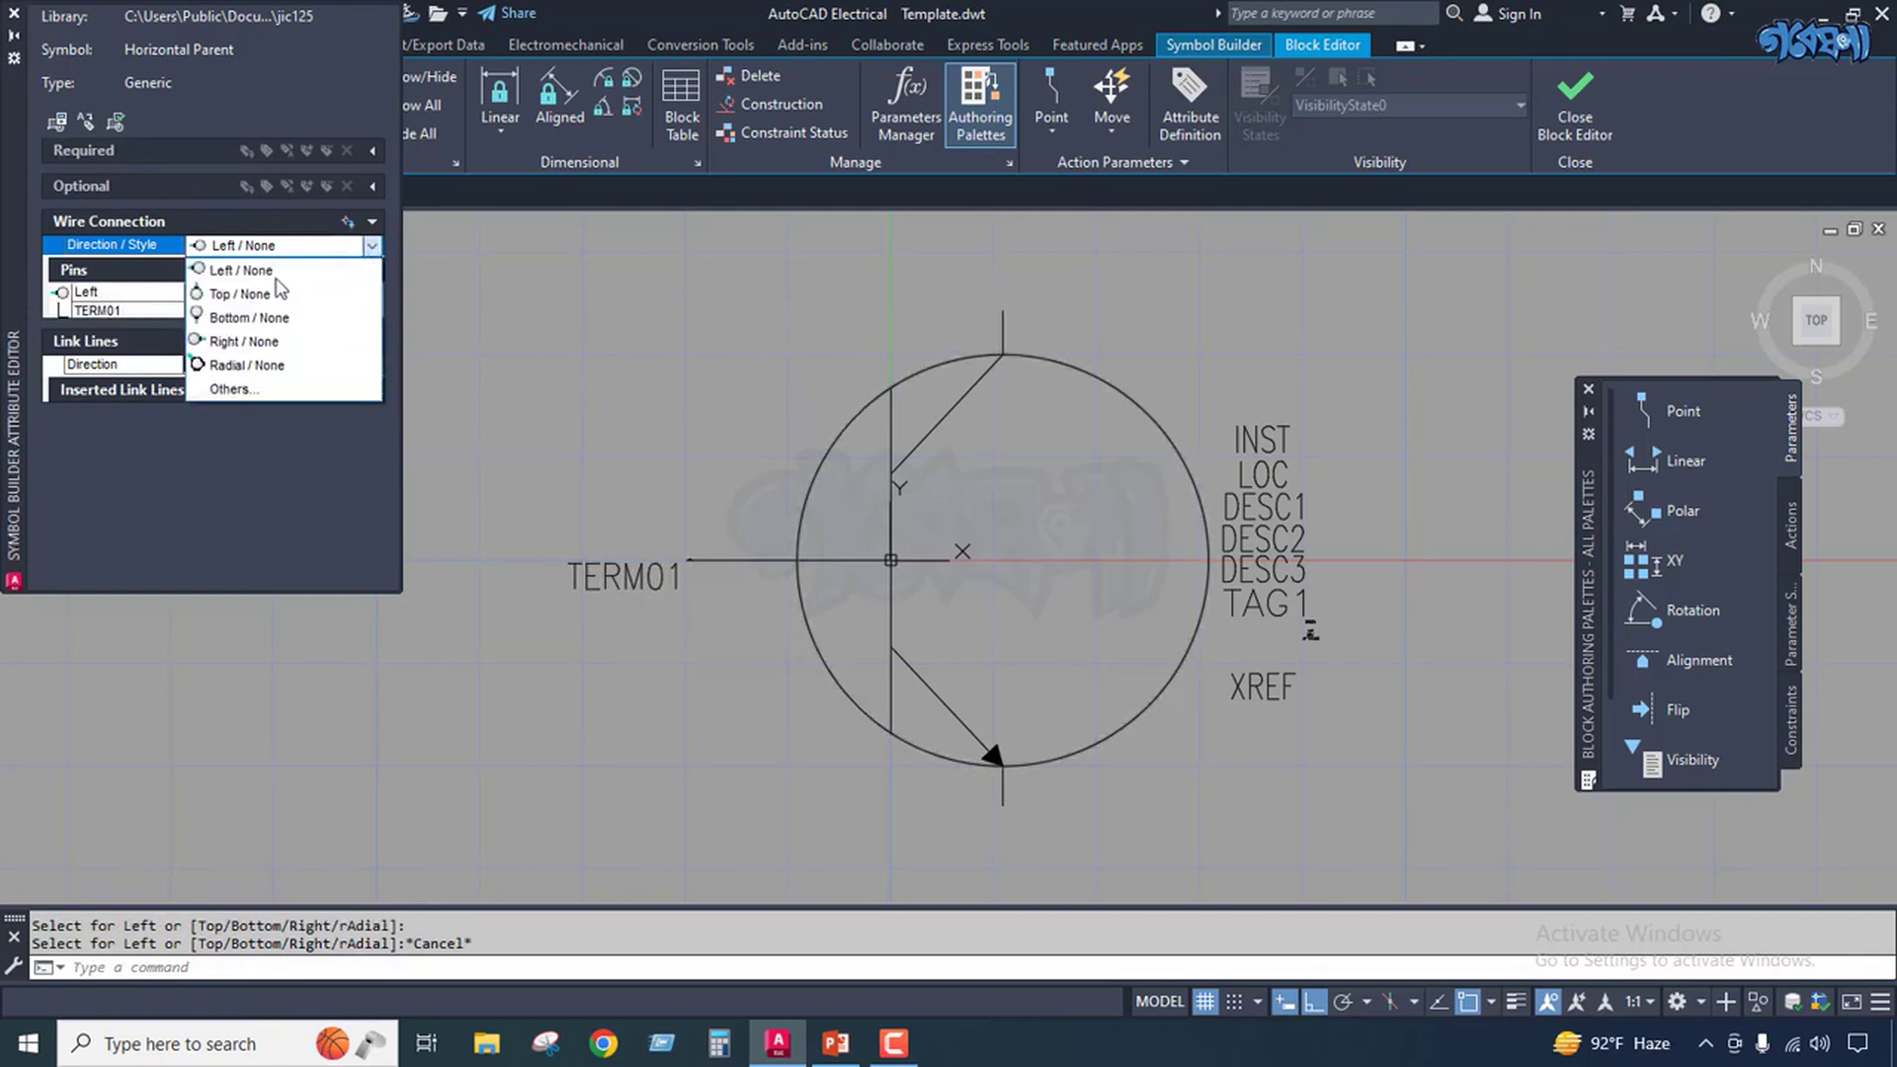
pyautogui.click(259, 294)
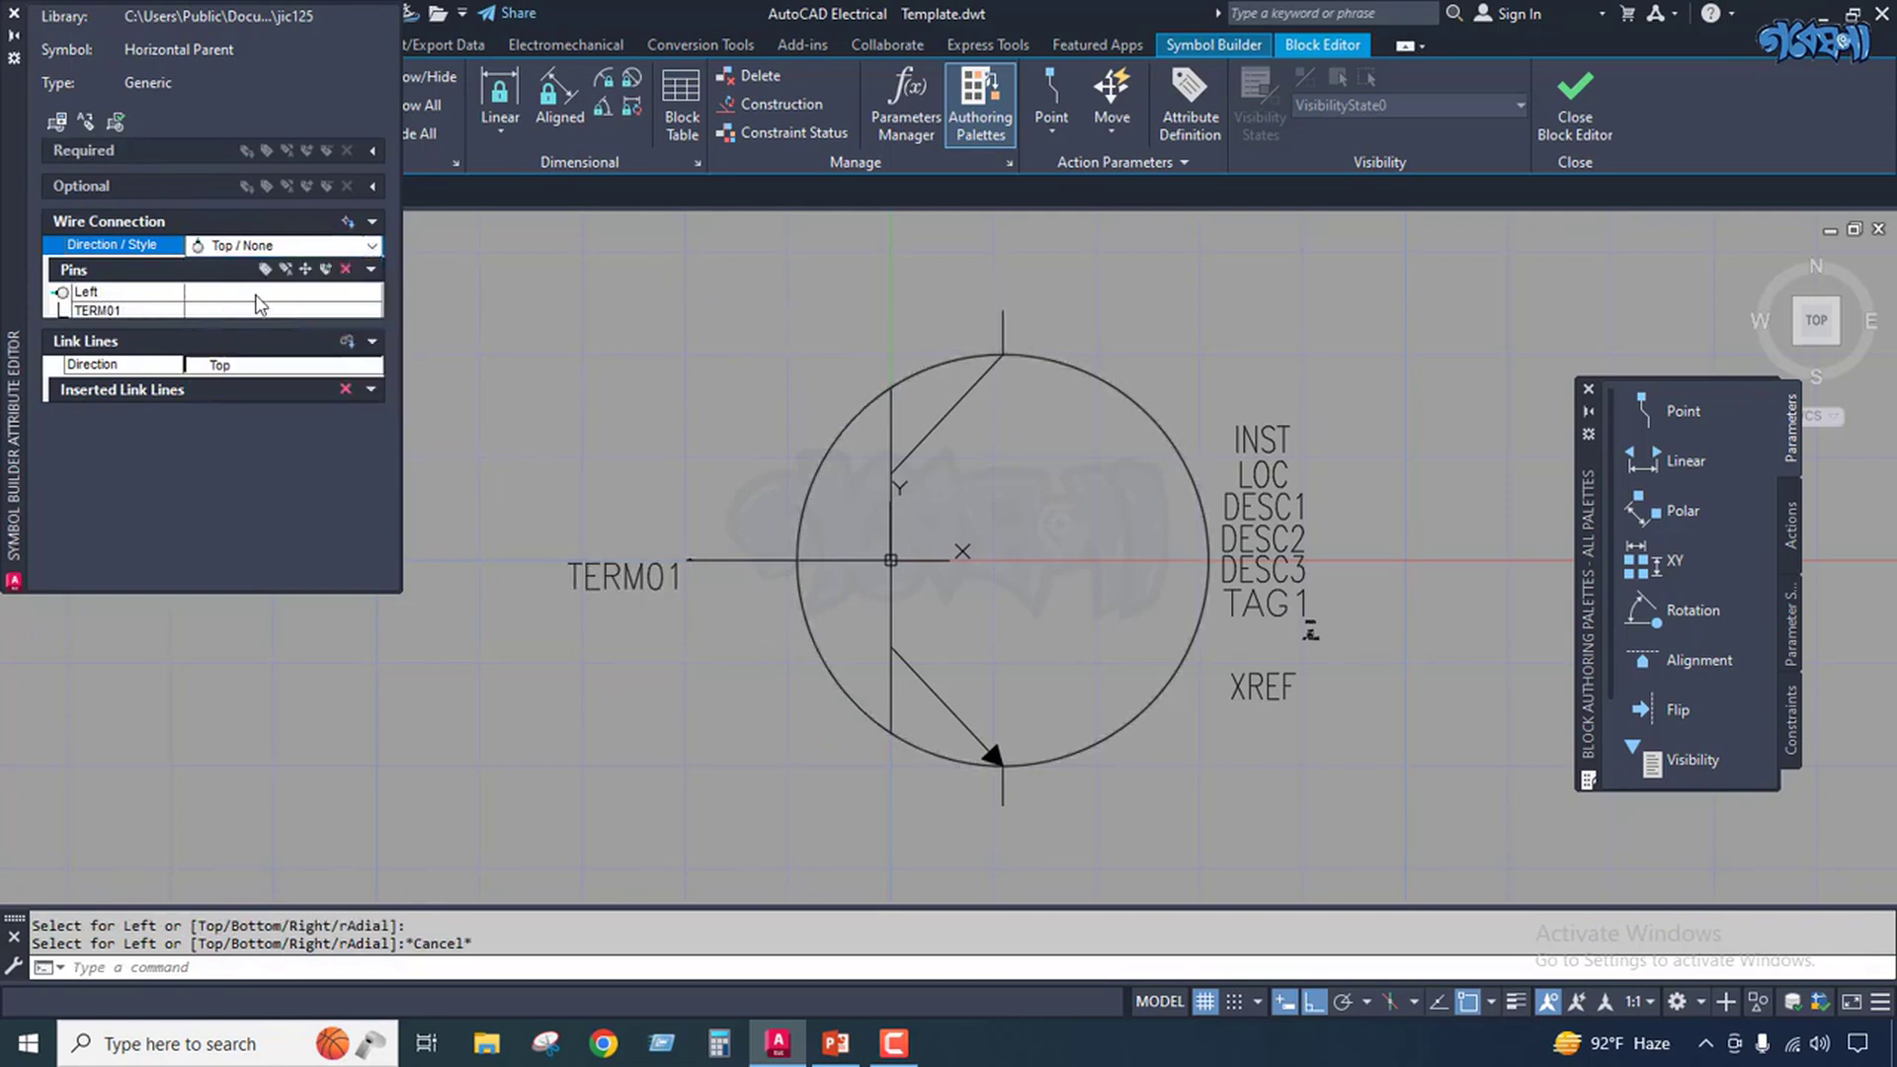
pyautogui.click(347, 225)
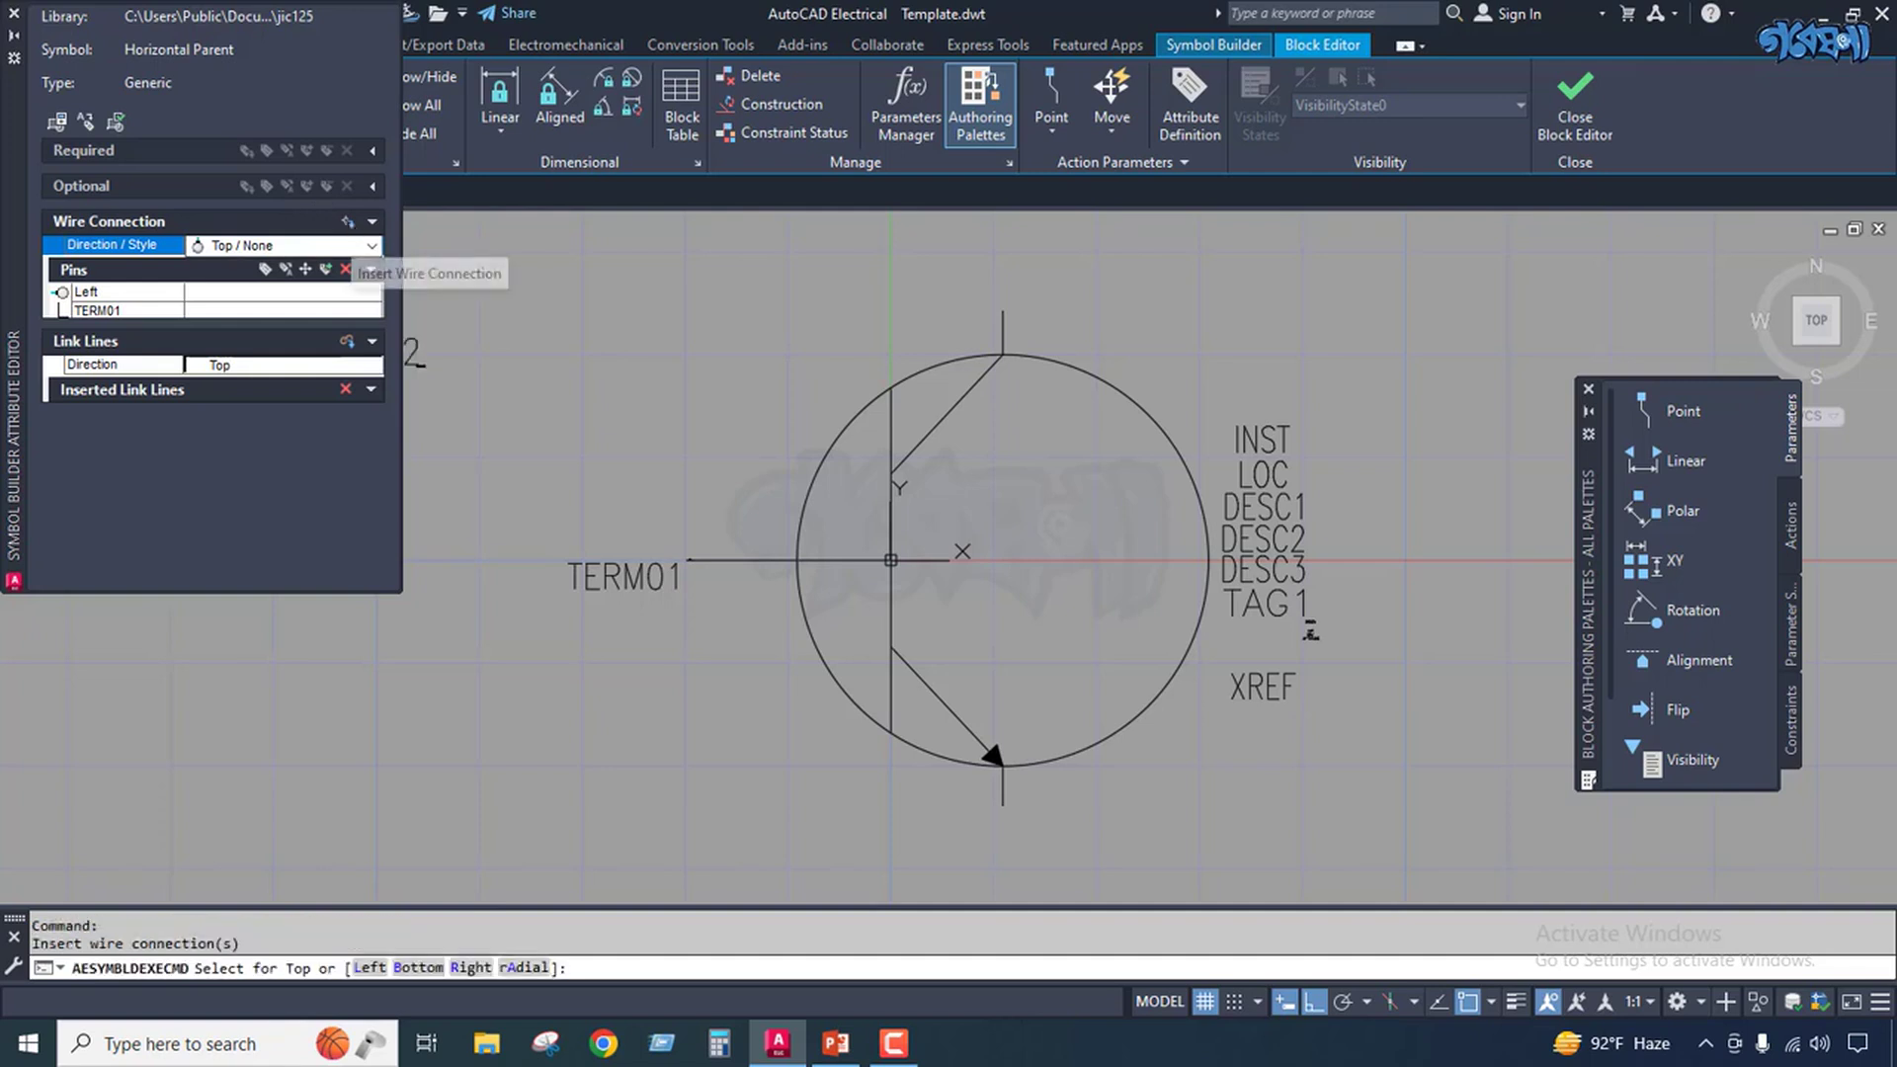
pyautogui.click(1005, 312)
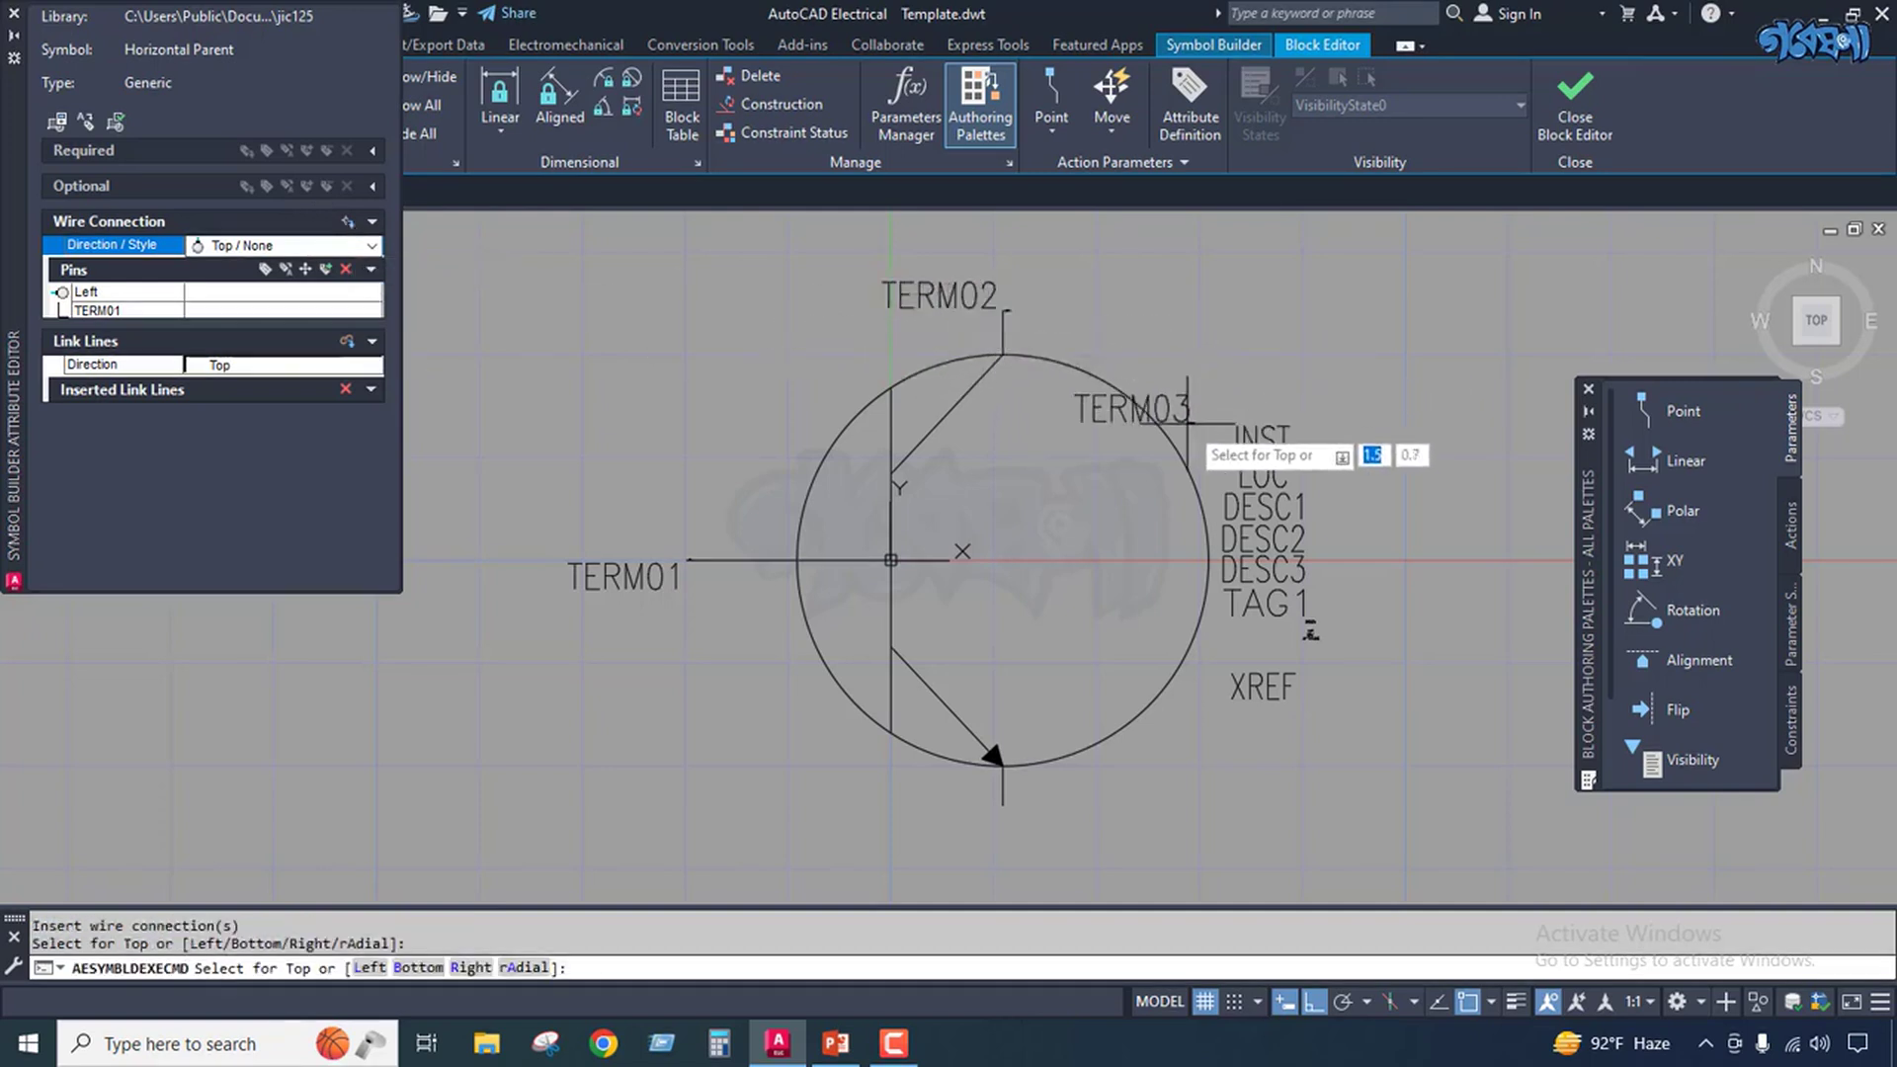
pyautogui.press('Escape')
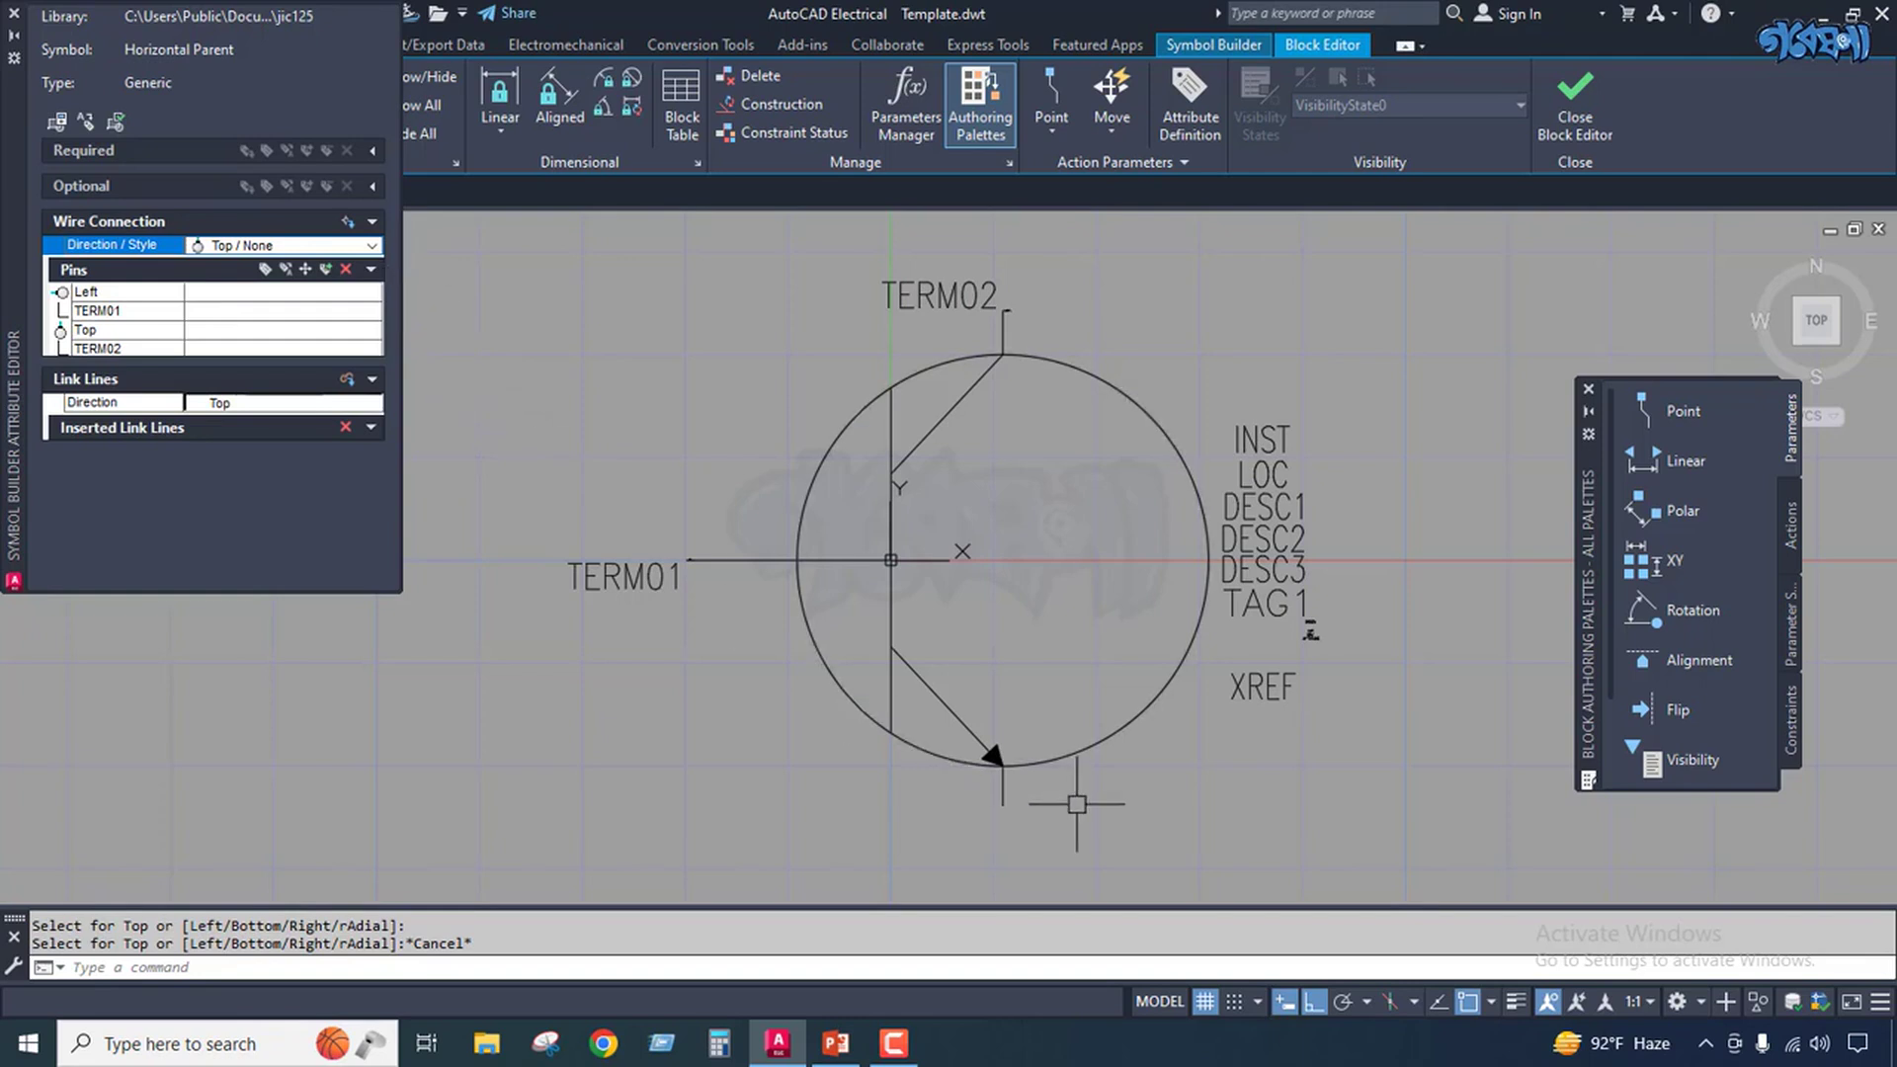
# Insert a Bottom / None wire connection at the lower end of the short vertical lead below the arrowhead.
pyautogui.click(372, 245)
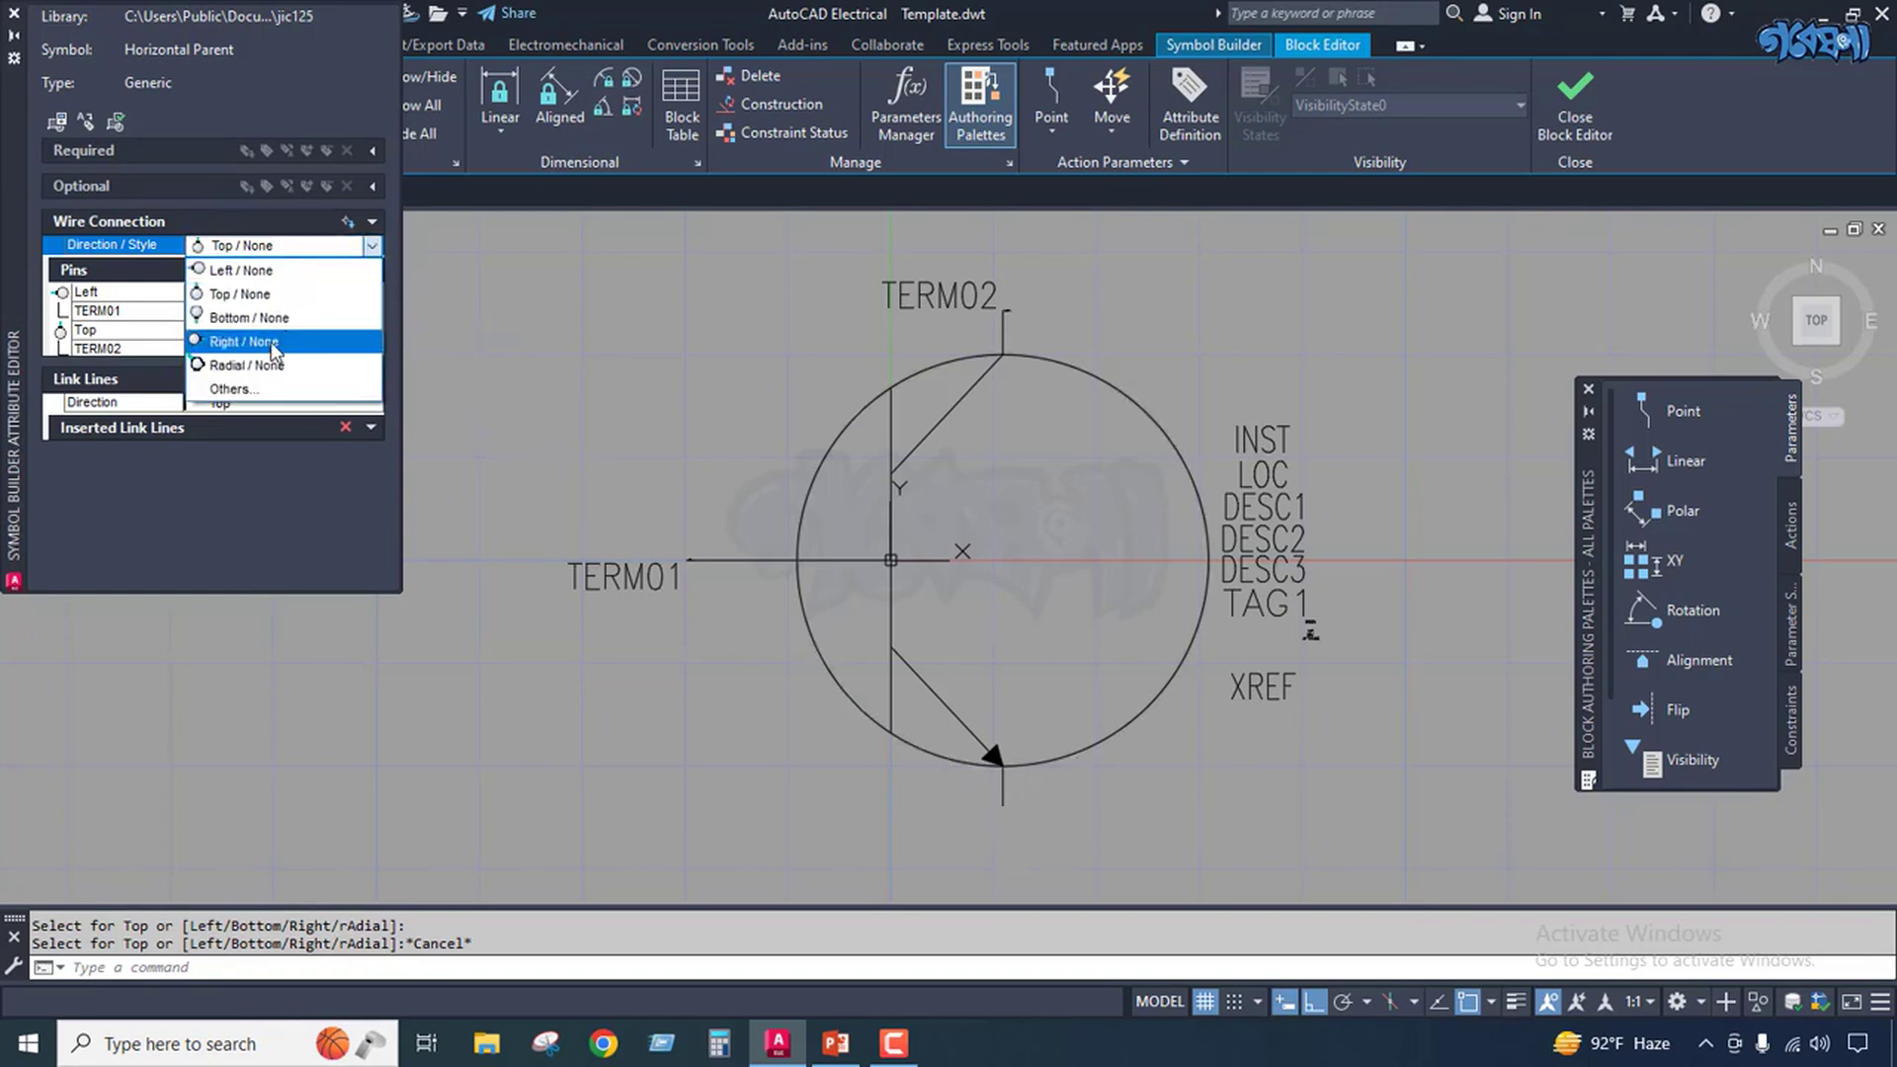
pyautogui.click(276, 326)
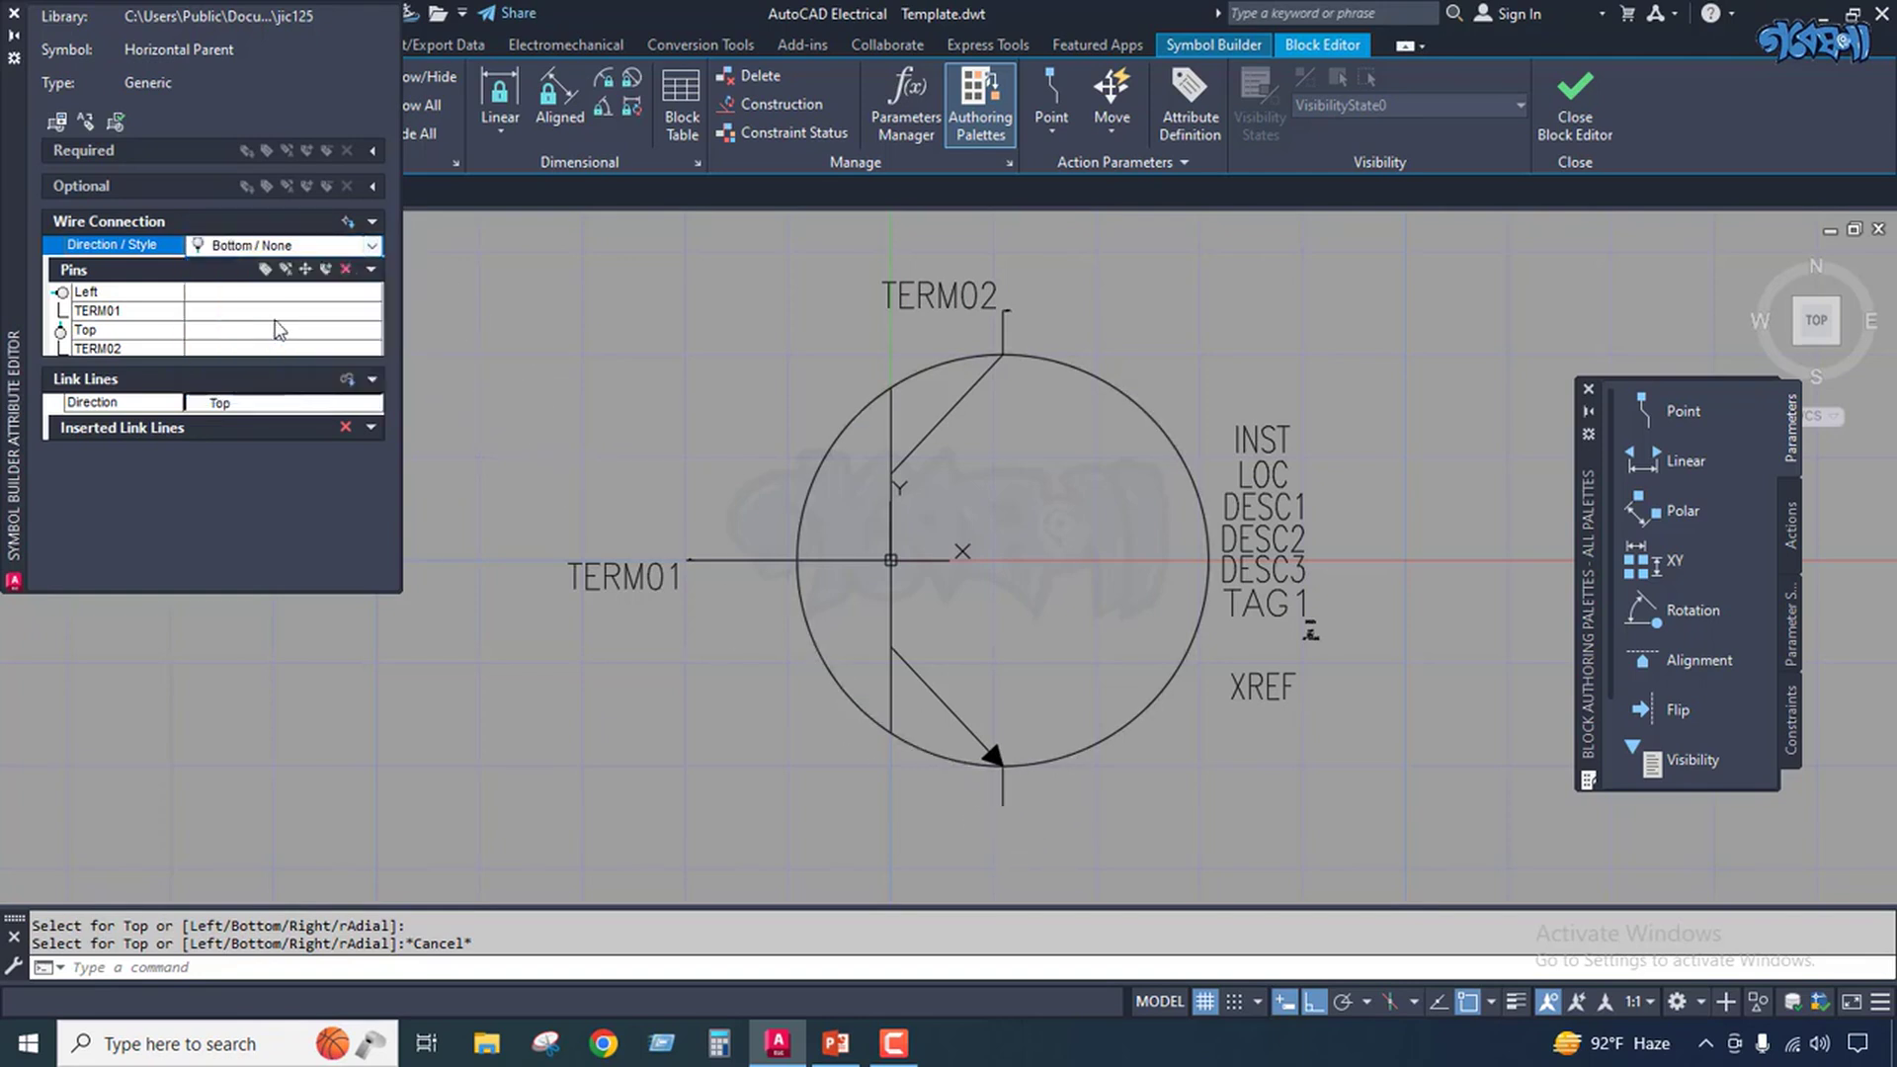
pyautogui.click(348, 224)
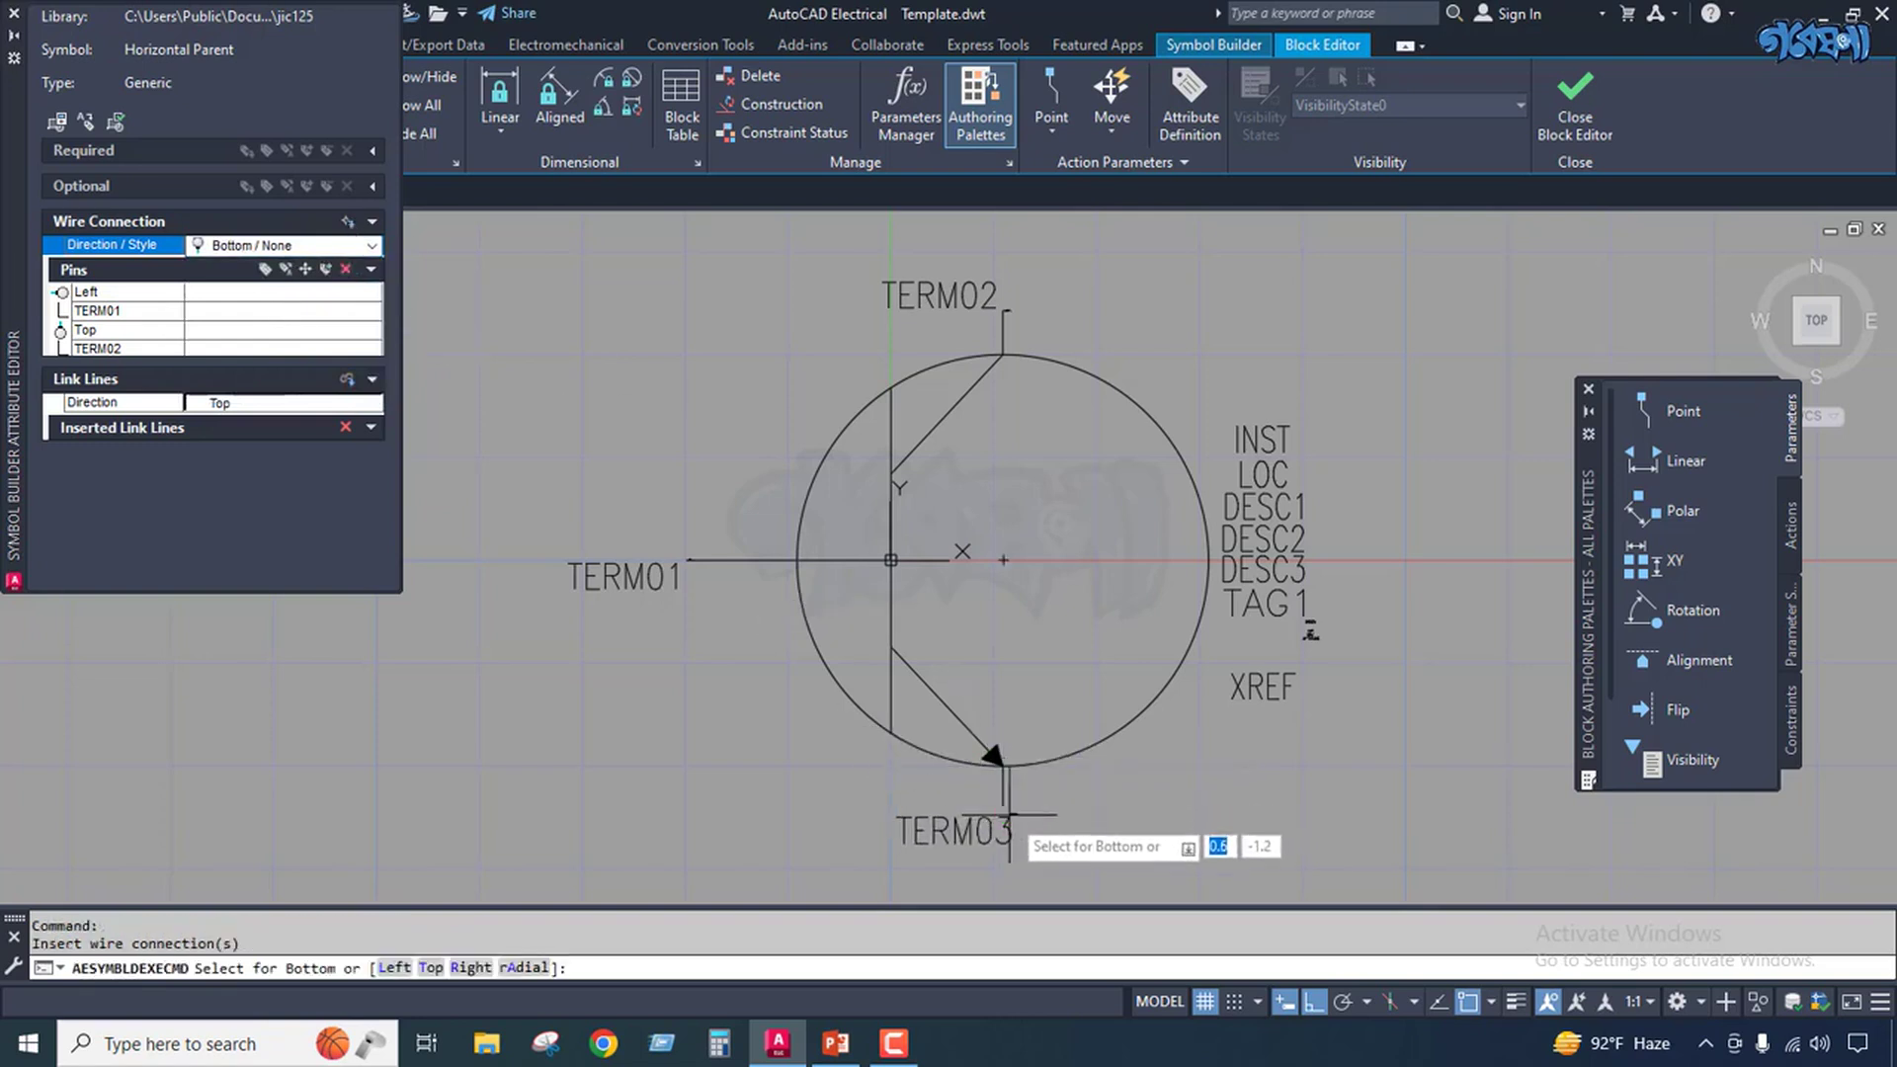
pyautogui.scroll(5, 1009, 815)
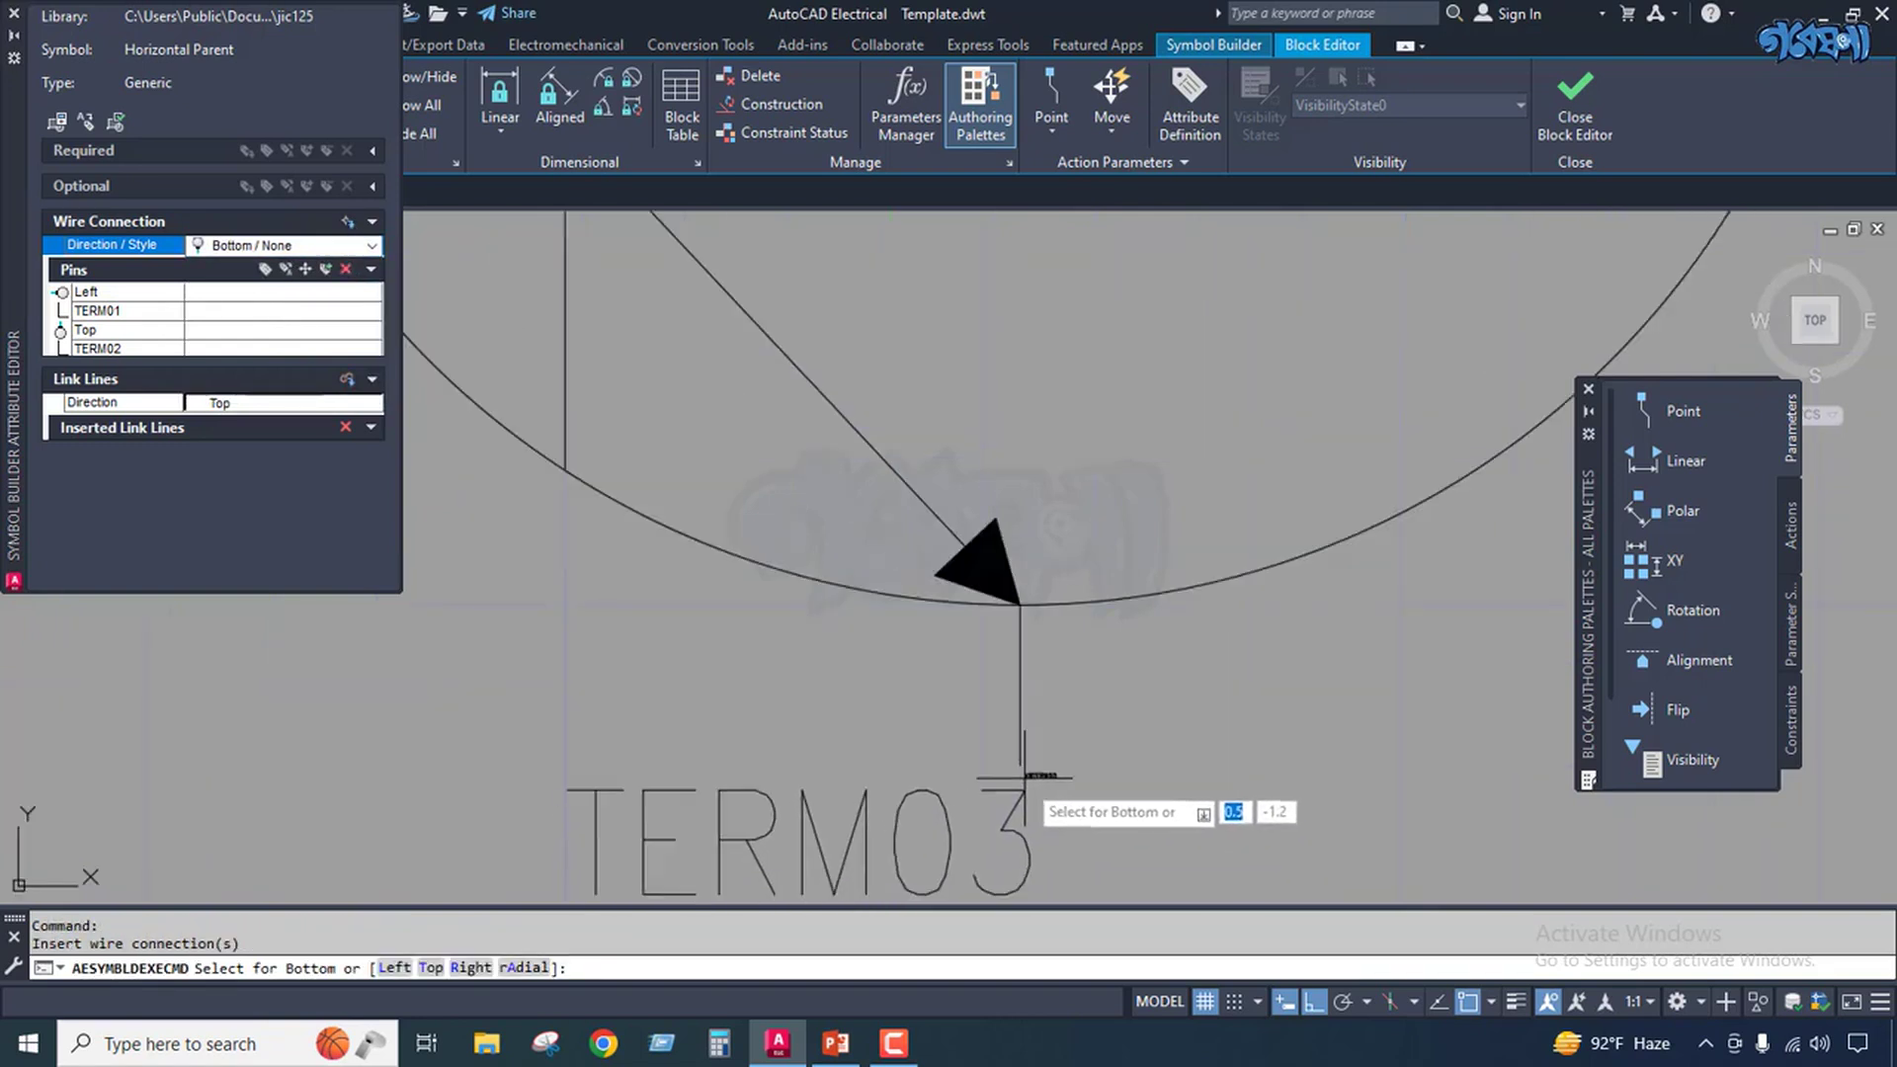
pyautogui.click(1022, 771)
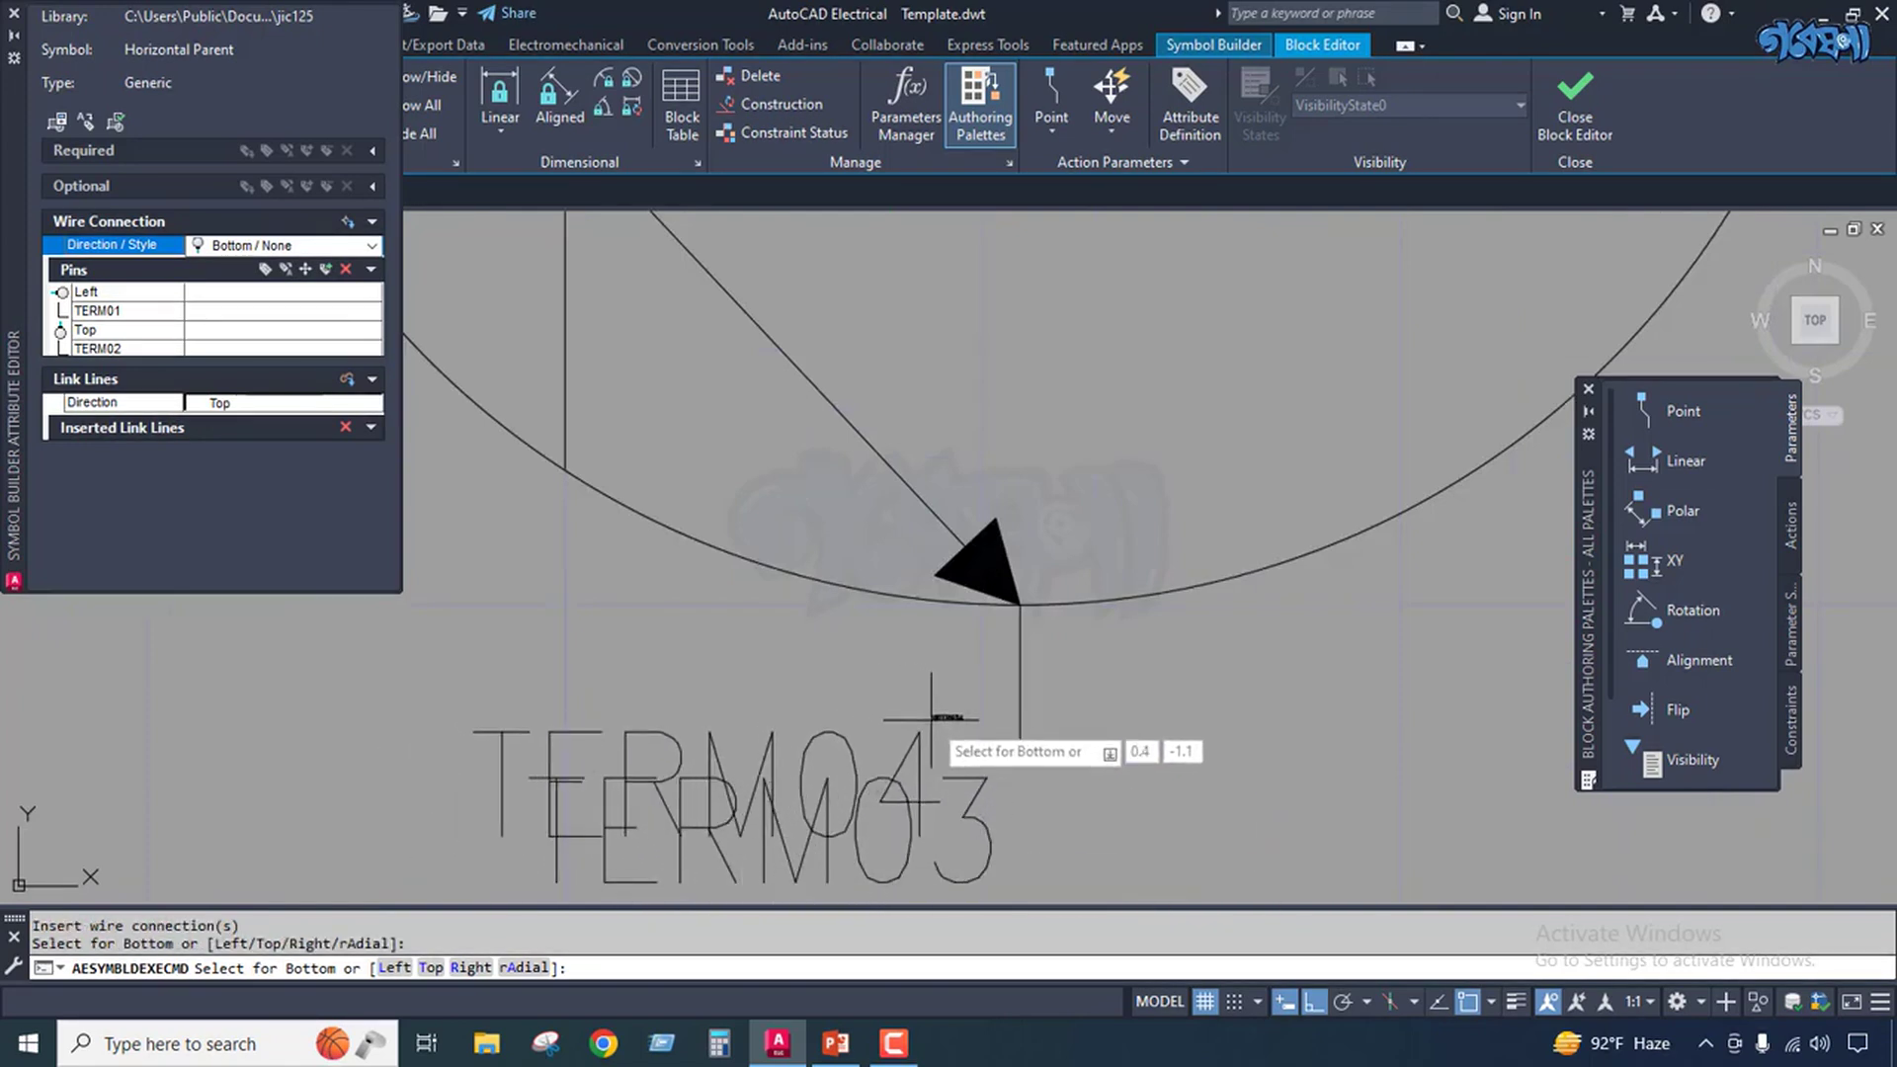
pyautogui.press('Escape')
pyautogui.scroll(-5, 931, 718)
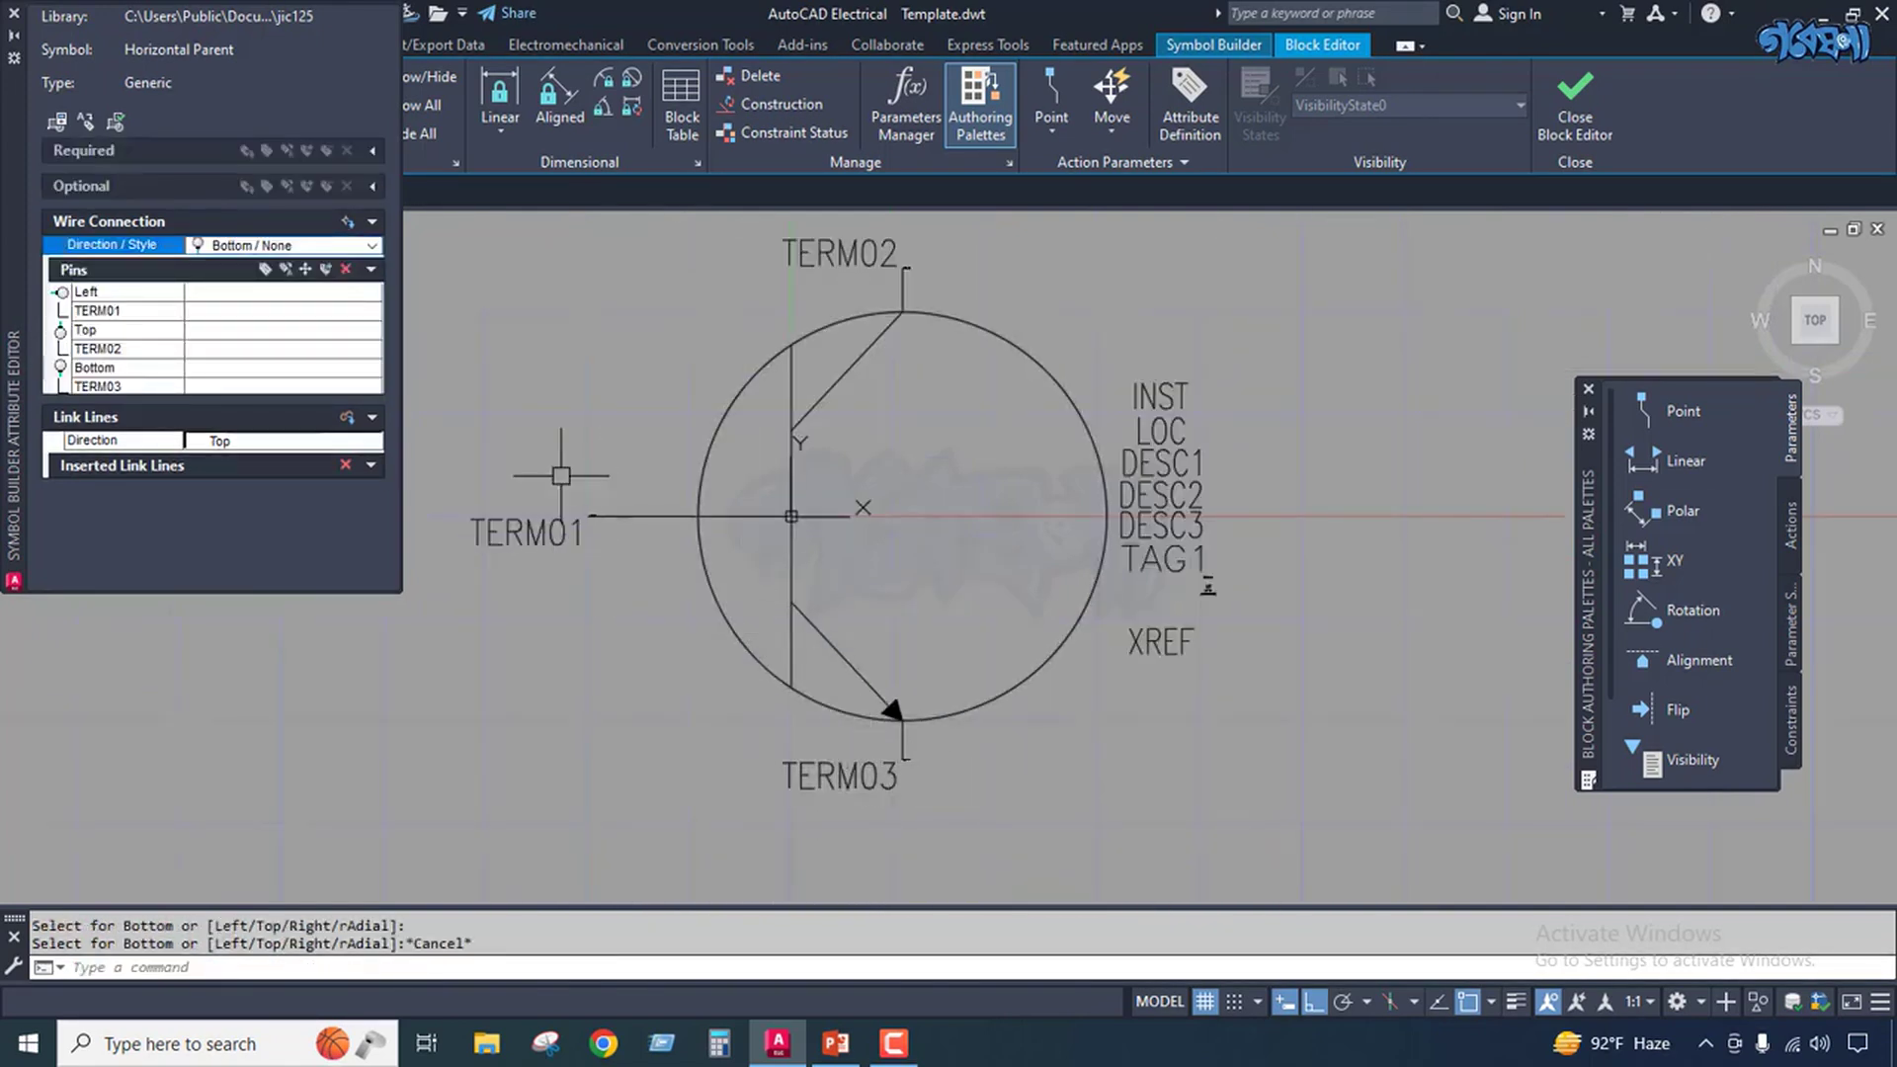
# Run the symbol audit, expand its Insertion Point entry, and examine the insertion point's position relative to the wire connections.
pyautogui.scroll(5, 573, 520)
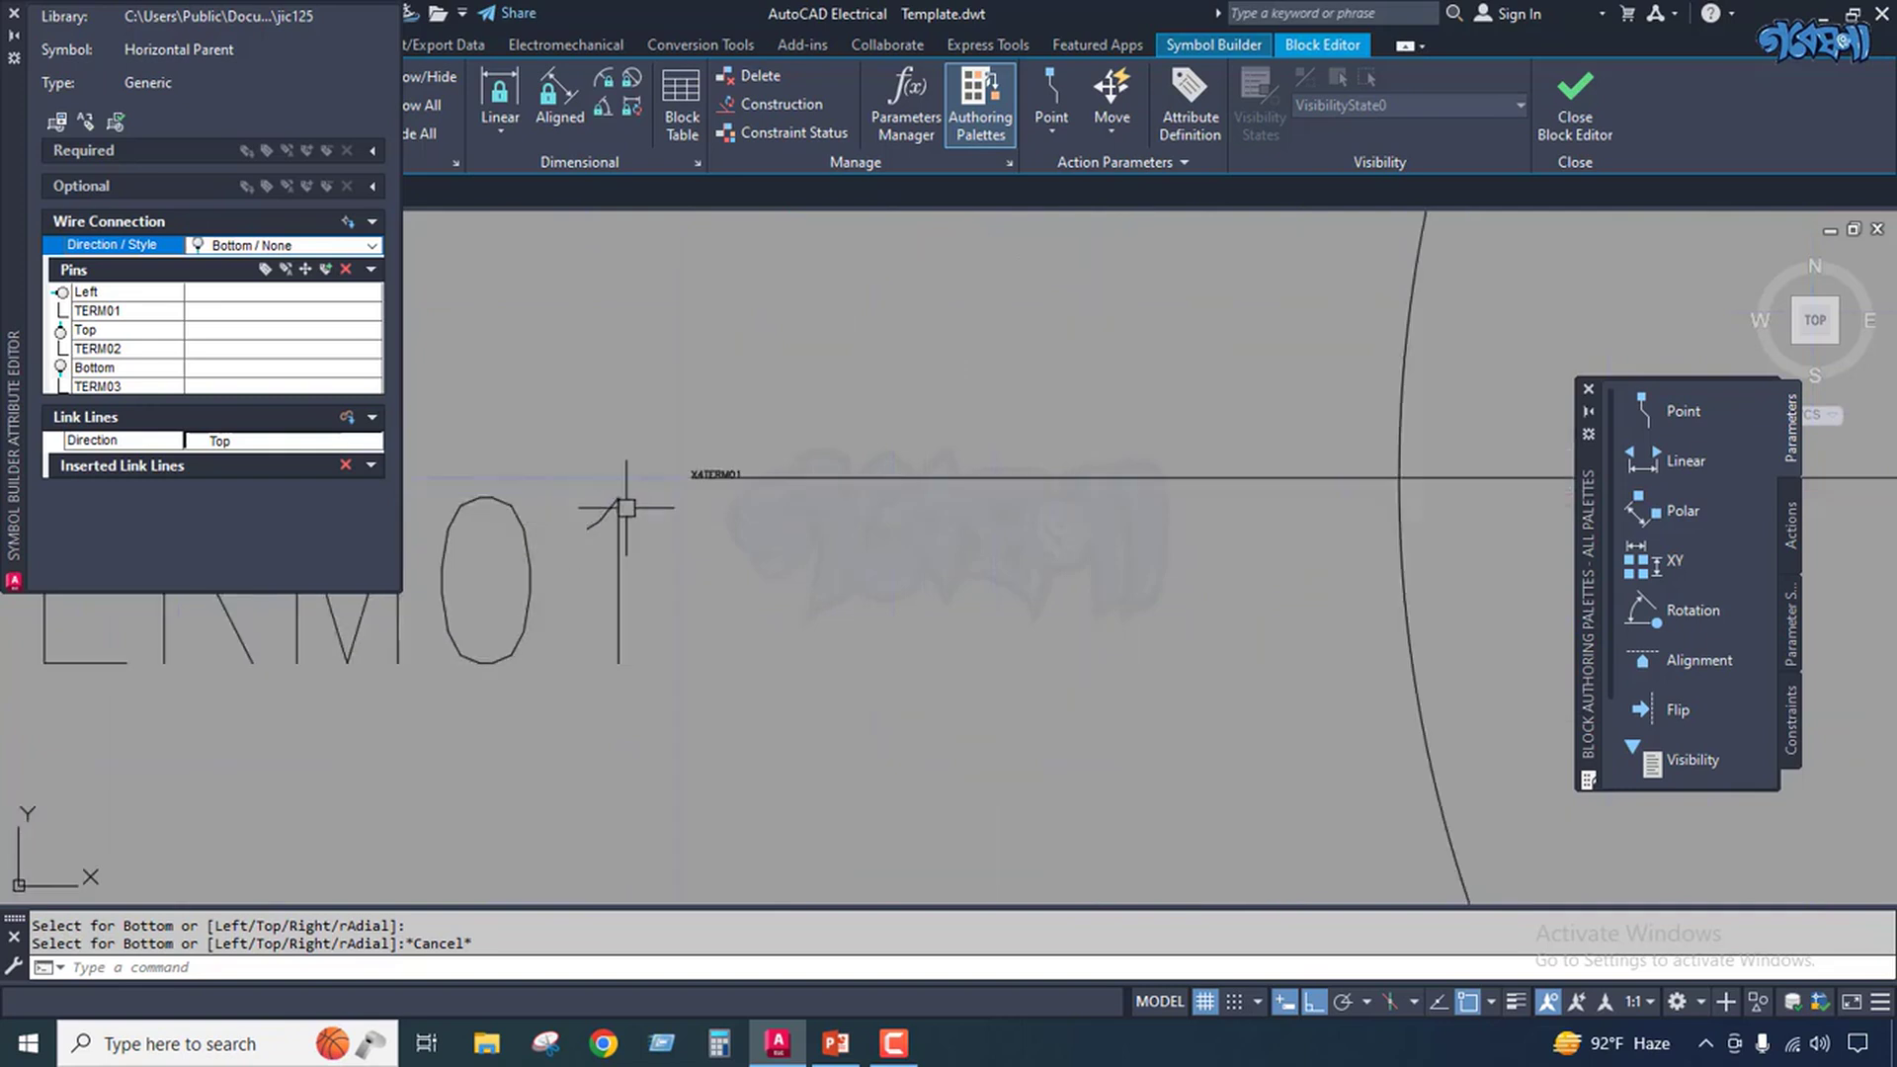
pyautogui.scroll(-4, 625, 508)
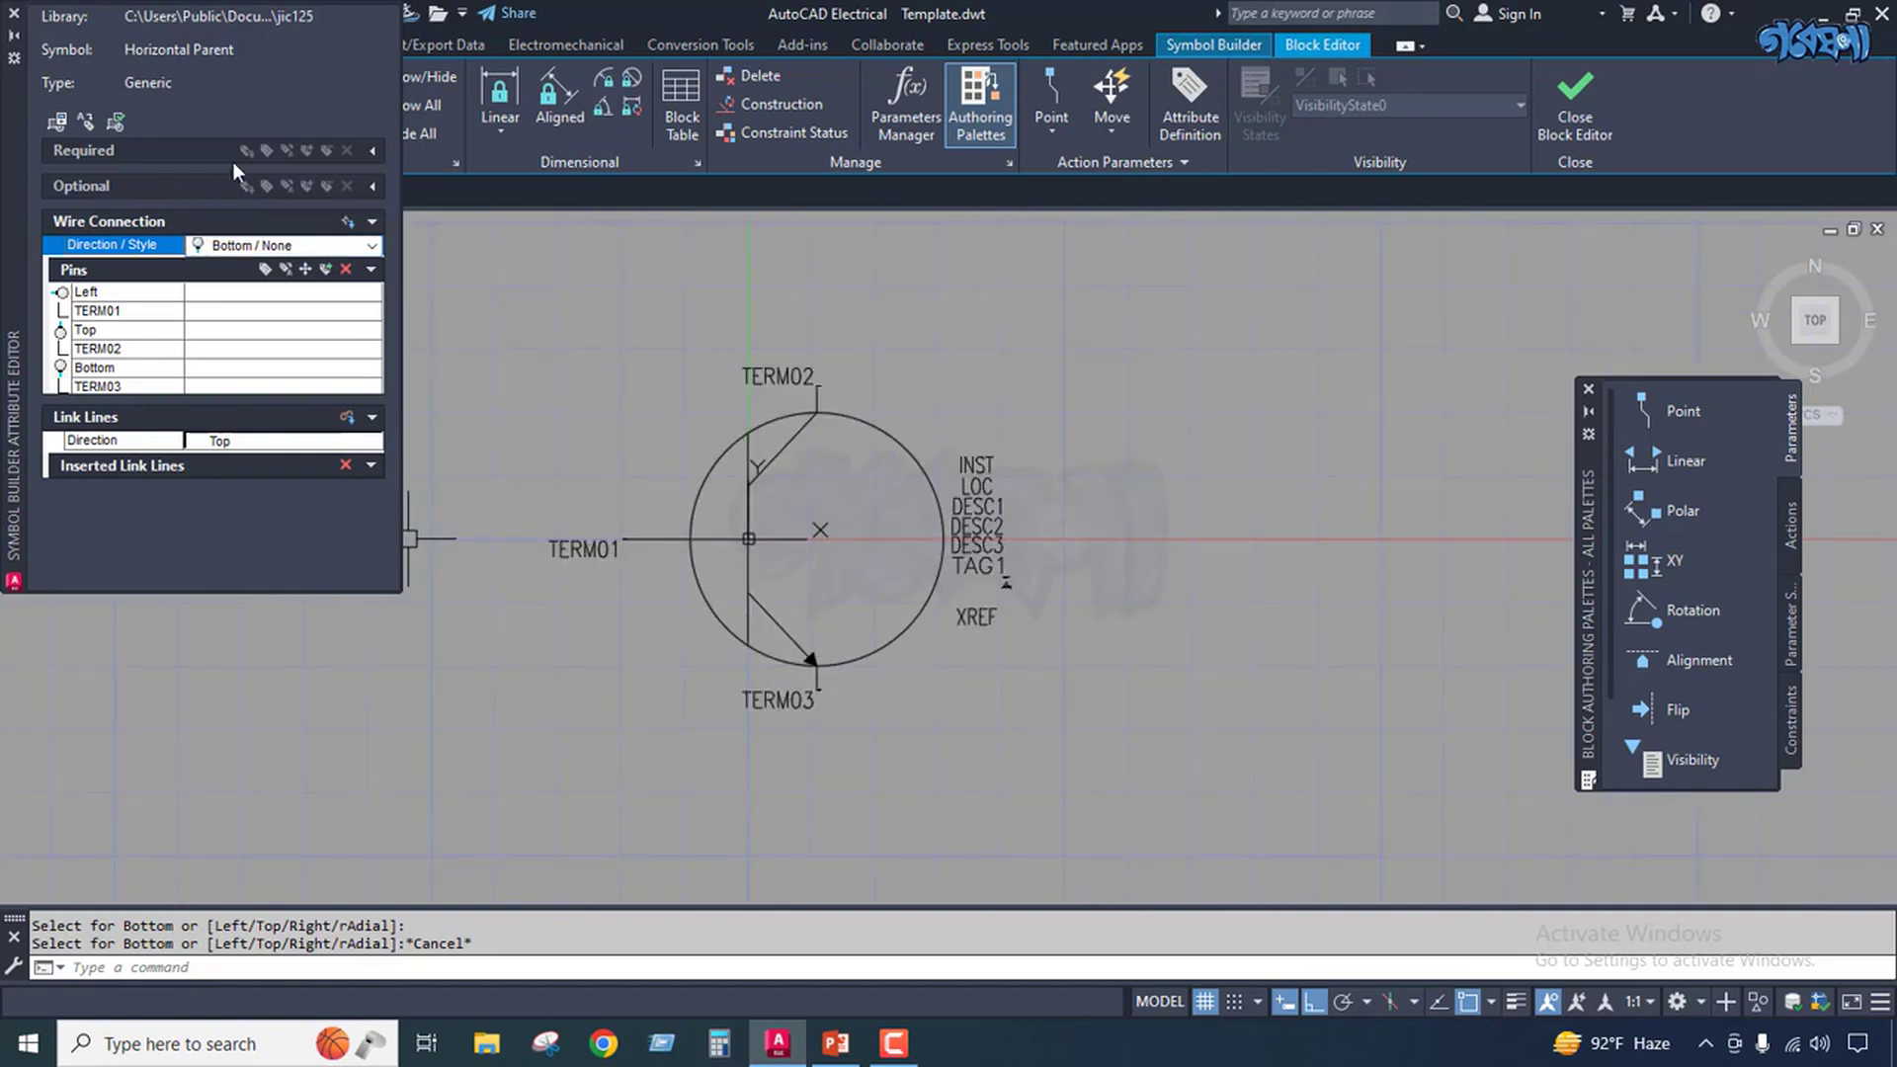
pyautogui.click(115, 122)
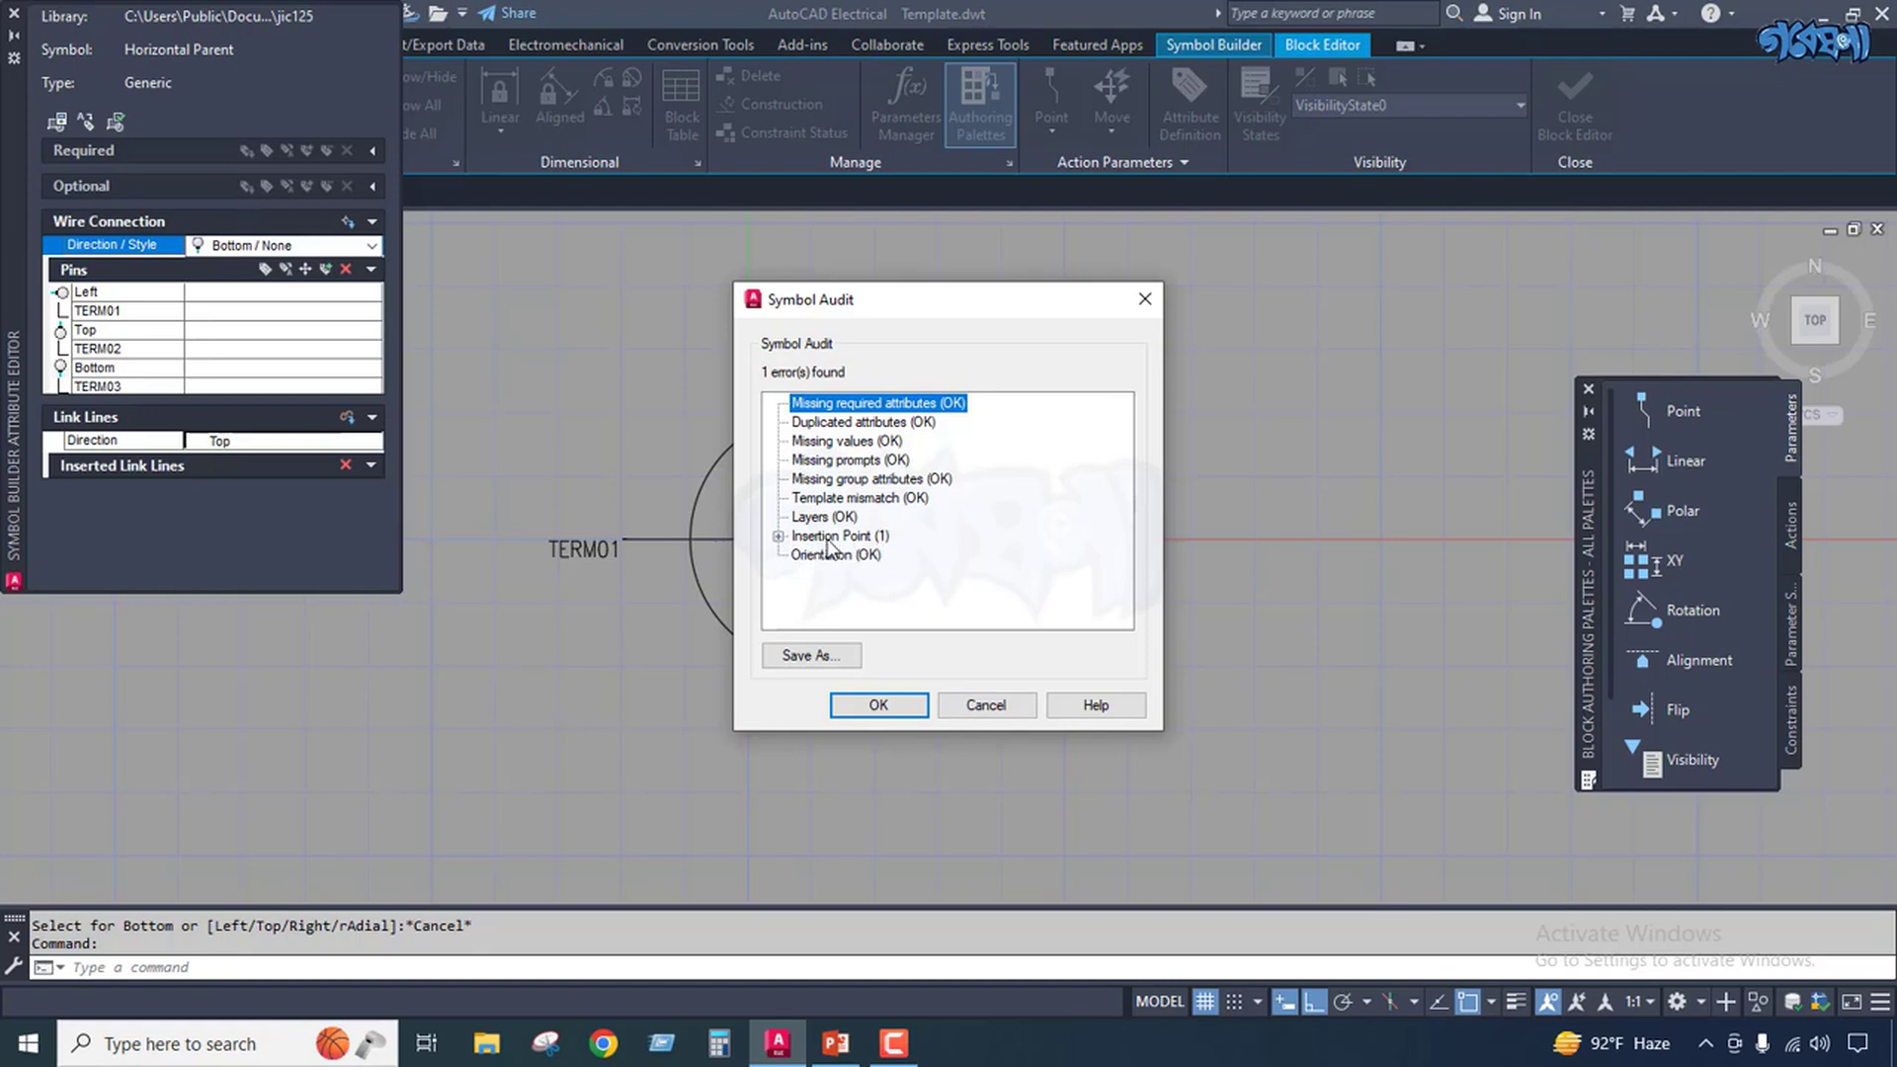
pyautogui.click(778, 537)
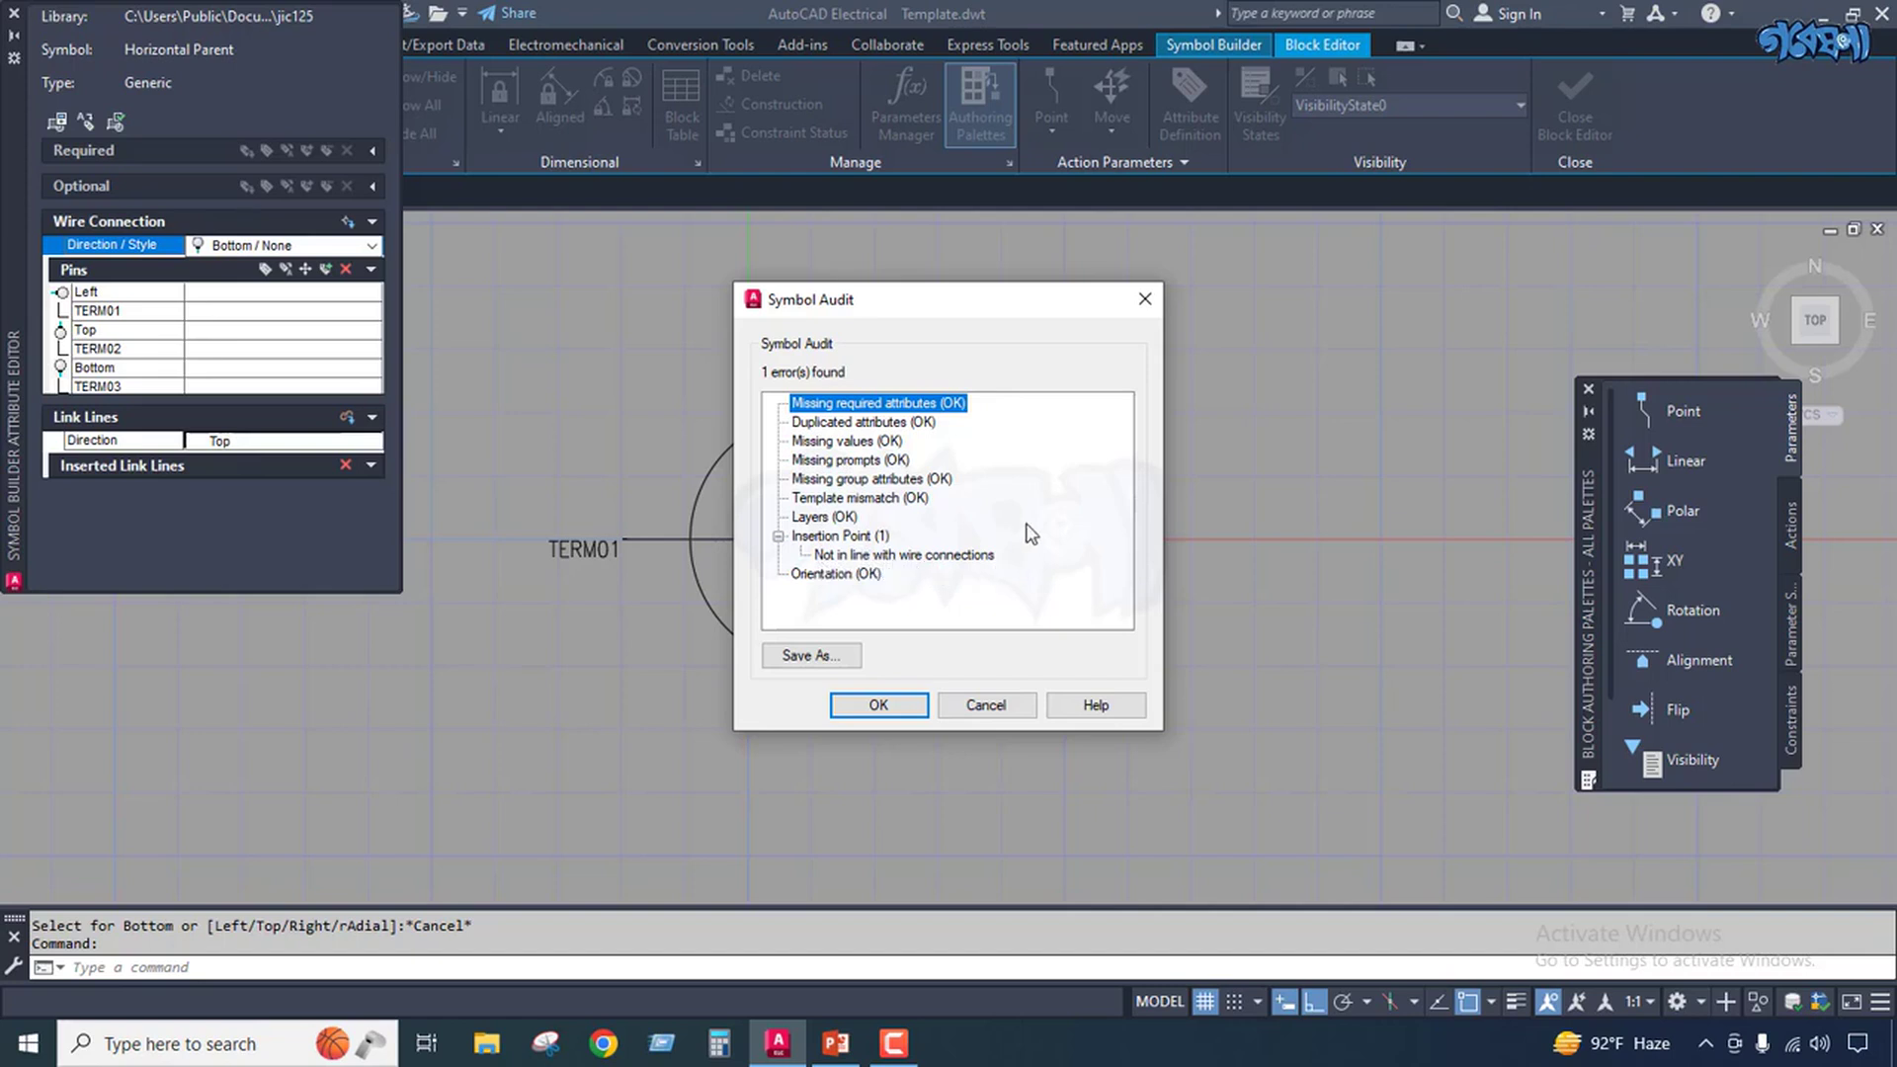
pyautogui.click(1145, 299)
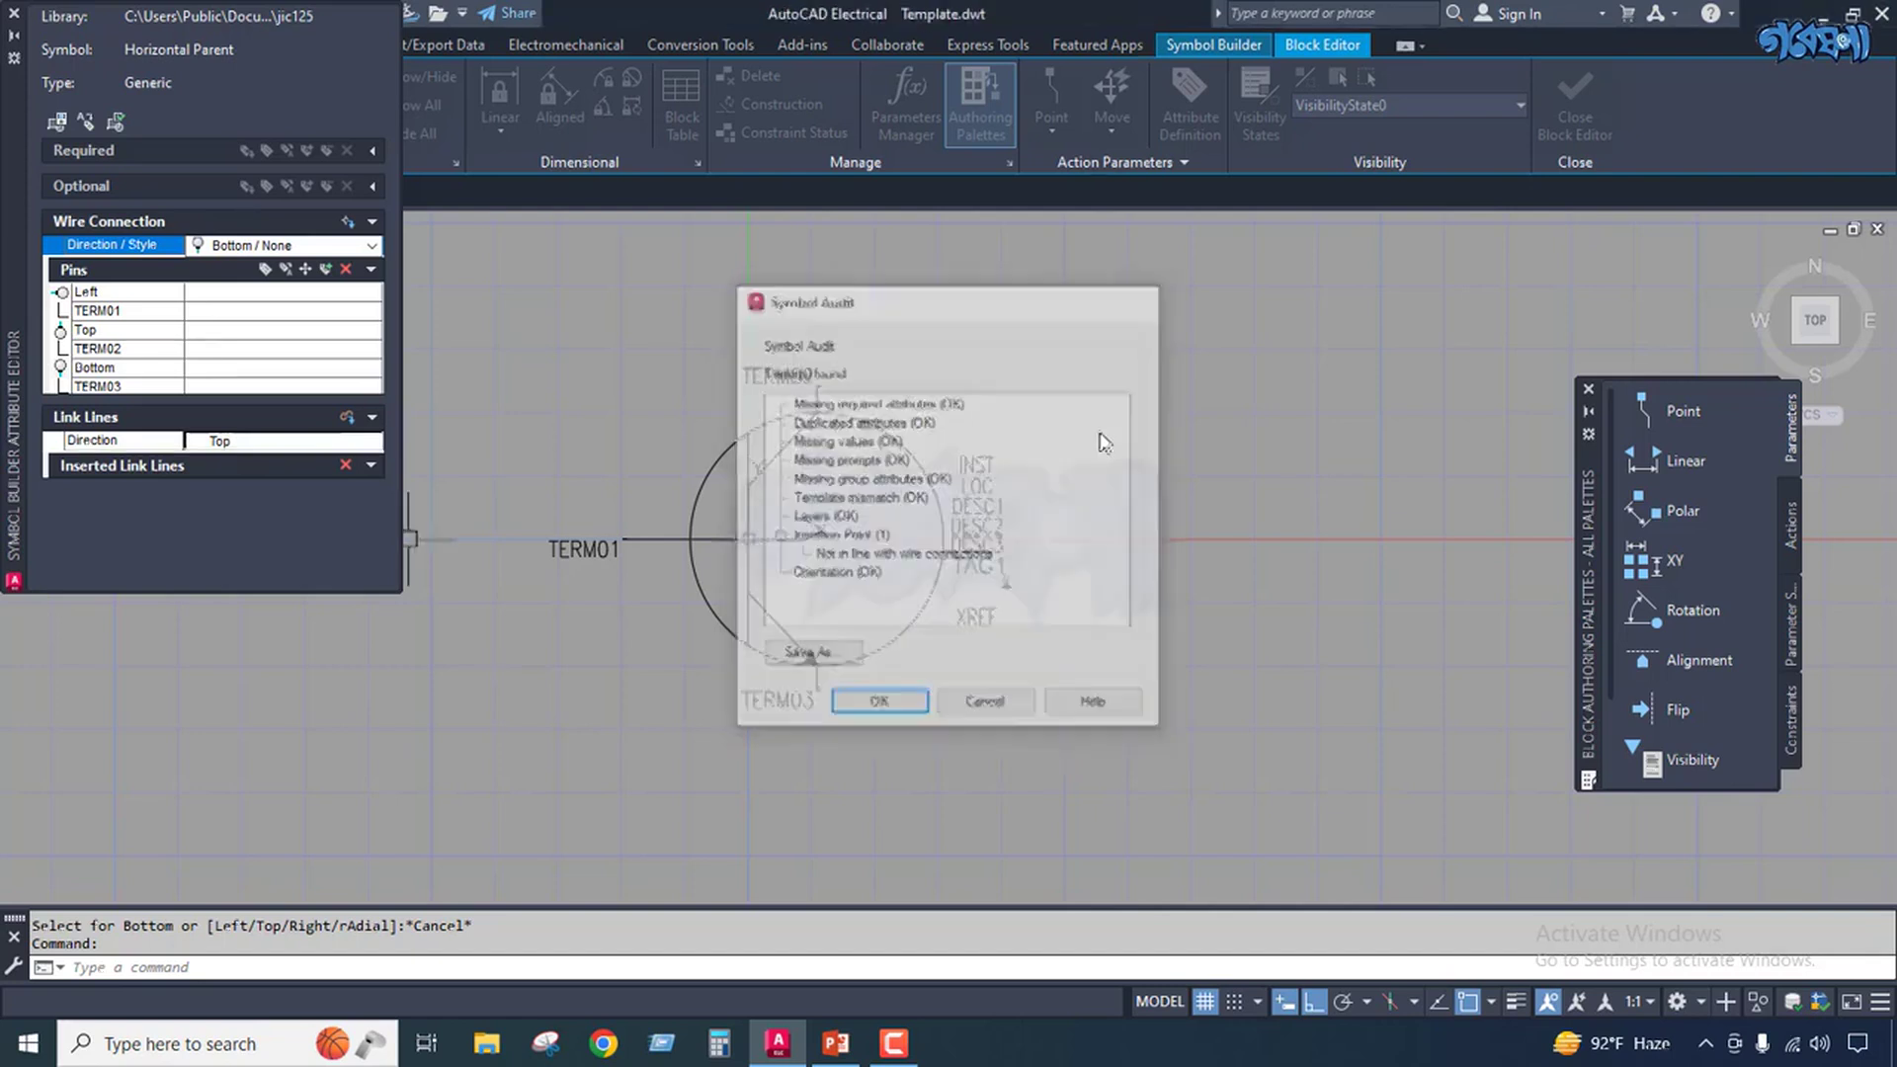
pyautogui.scroll(5, 617, 539)
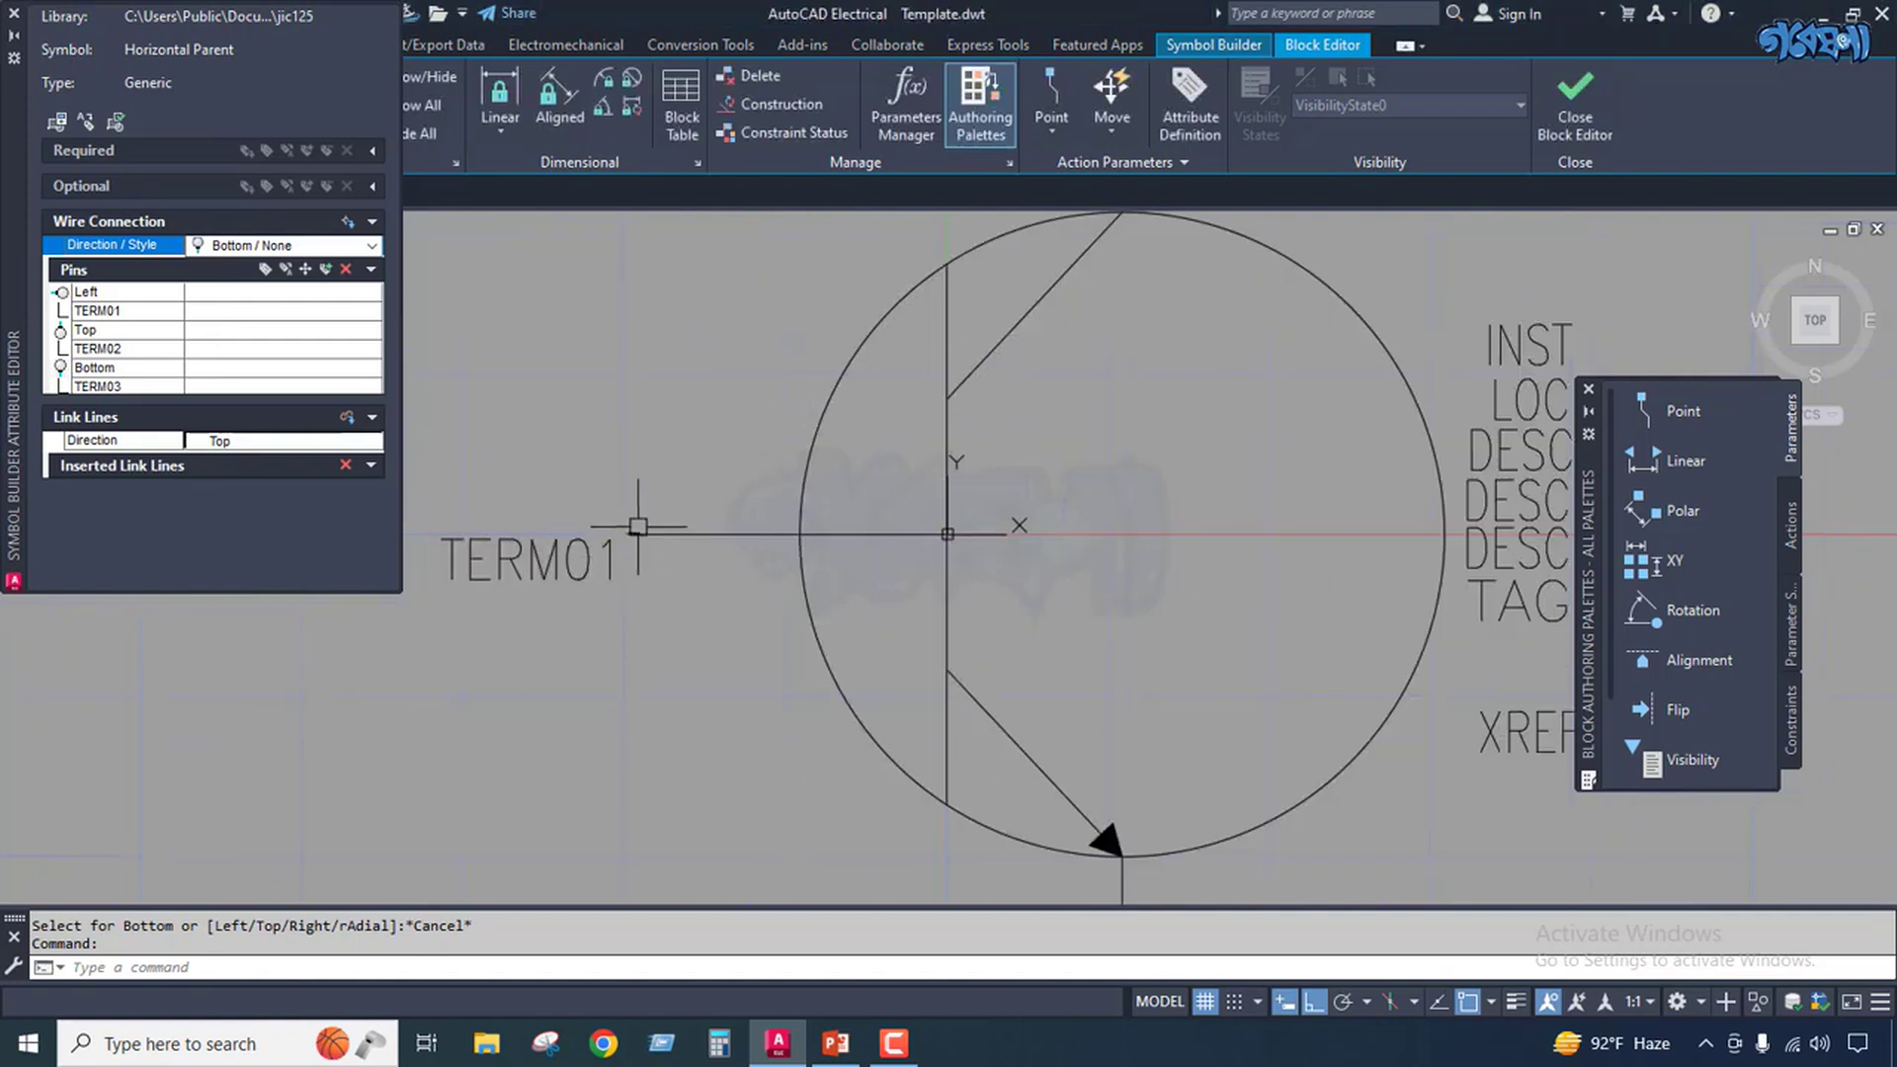
pyautogui.scroll(-4, 627, 534)
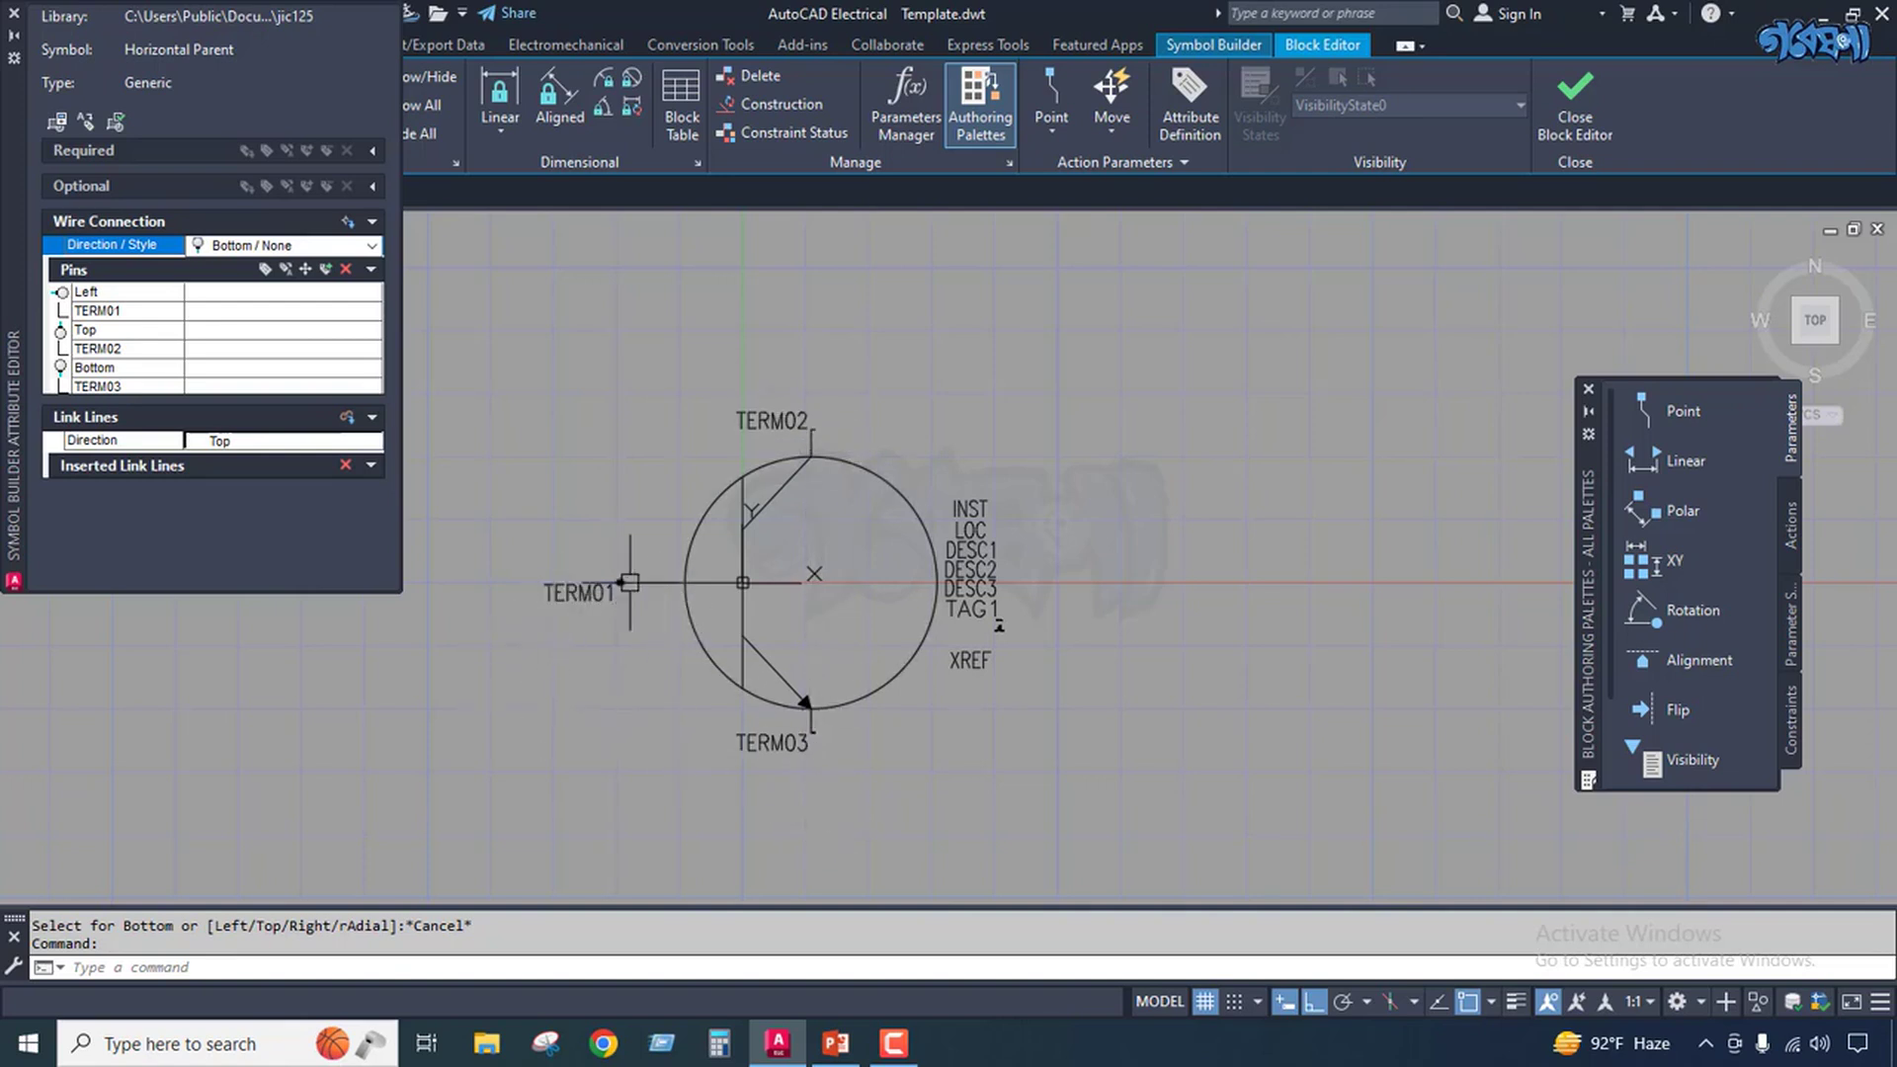
pyautogui.scroll(2, 629, 583)
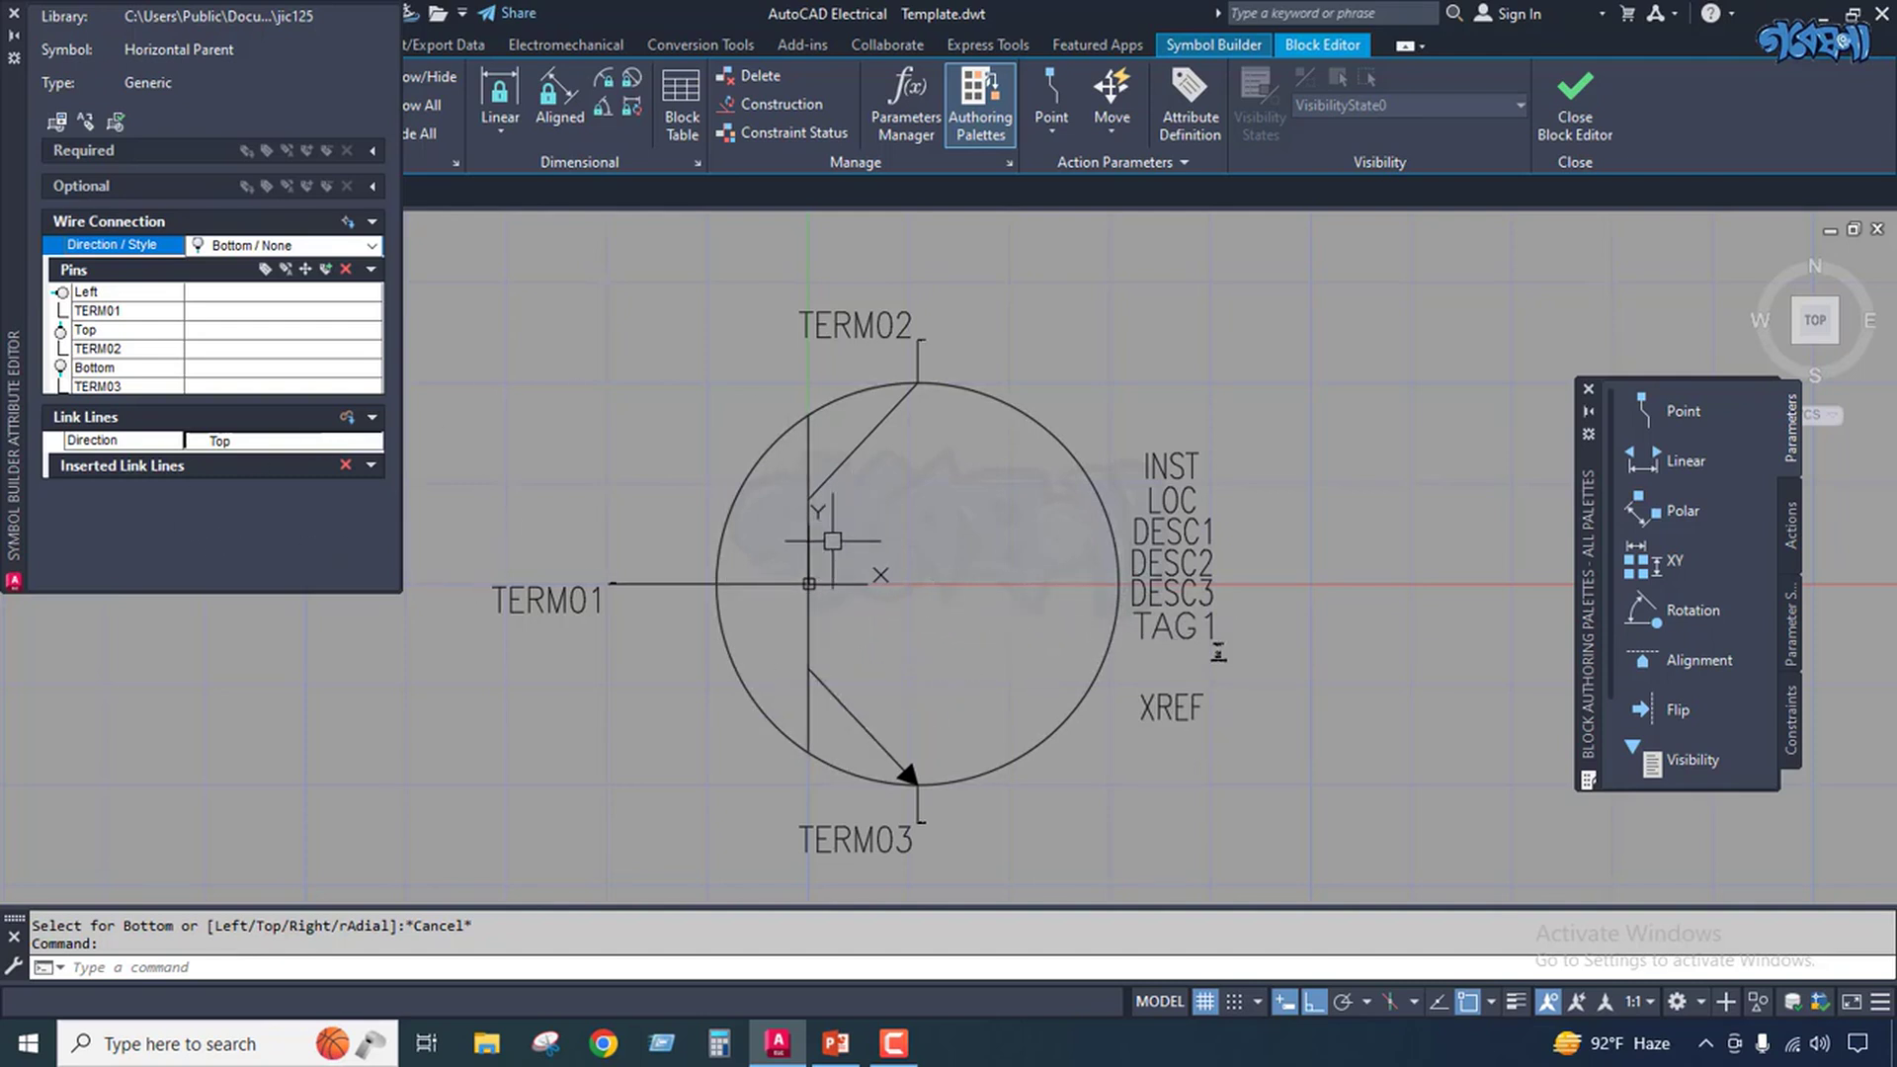
pyautogui.scroll(4, 812, 583)
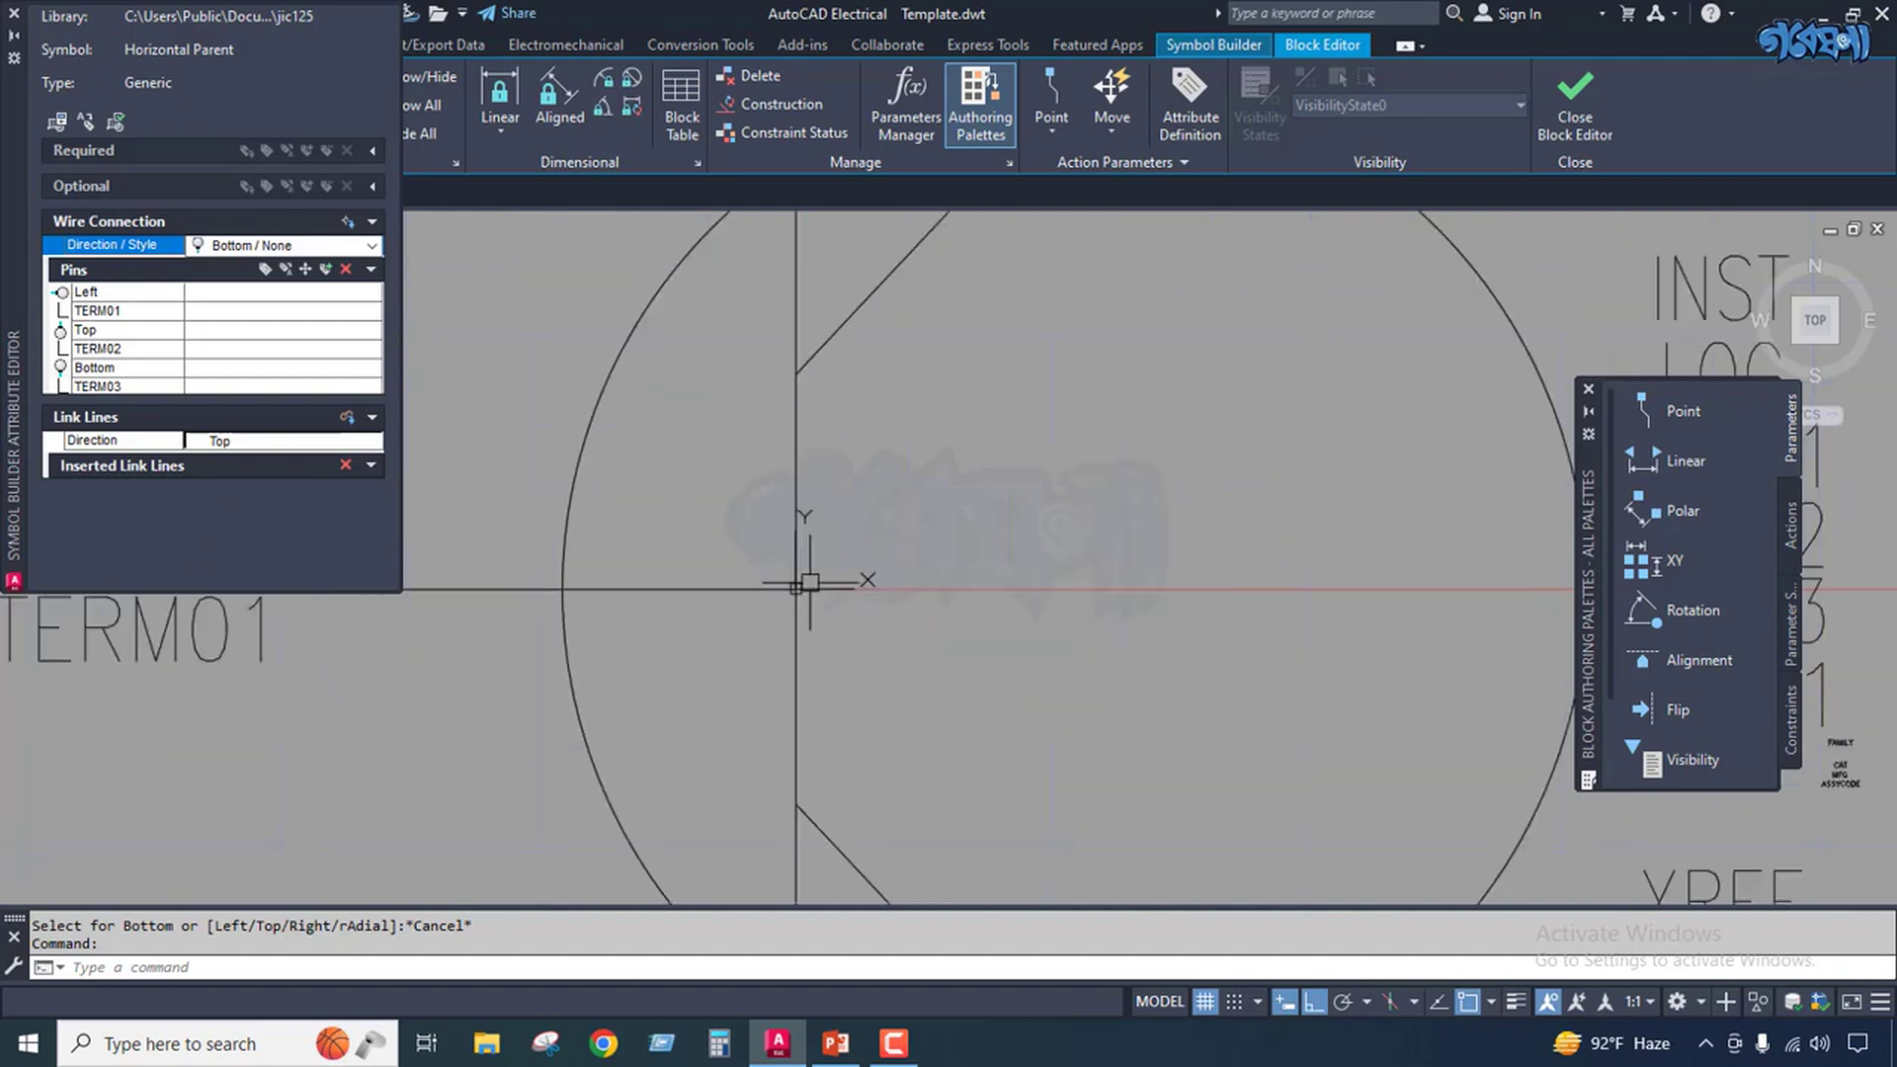
pyautogui.scroll(-6, 807, 582)
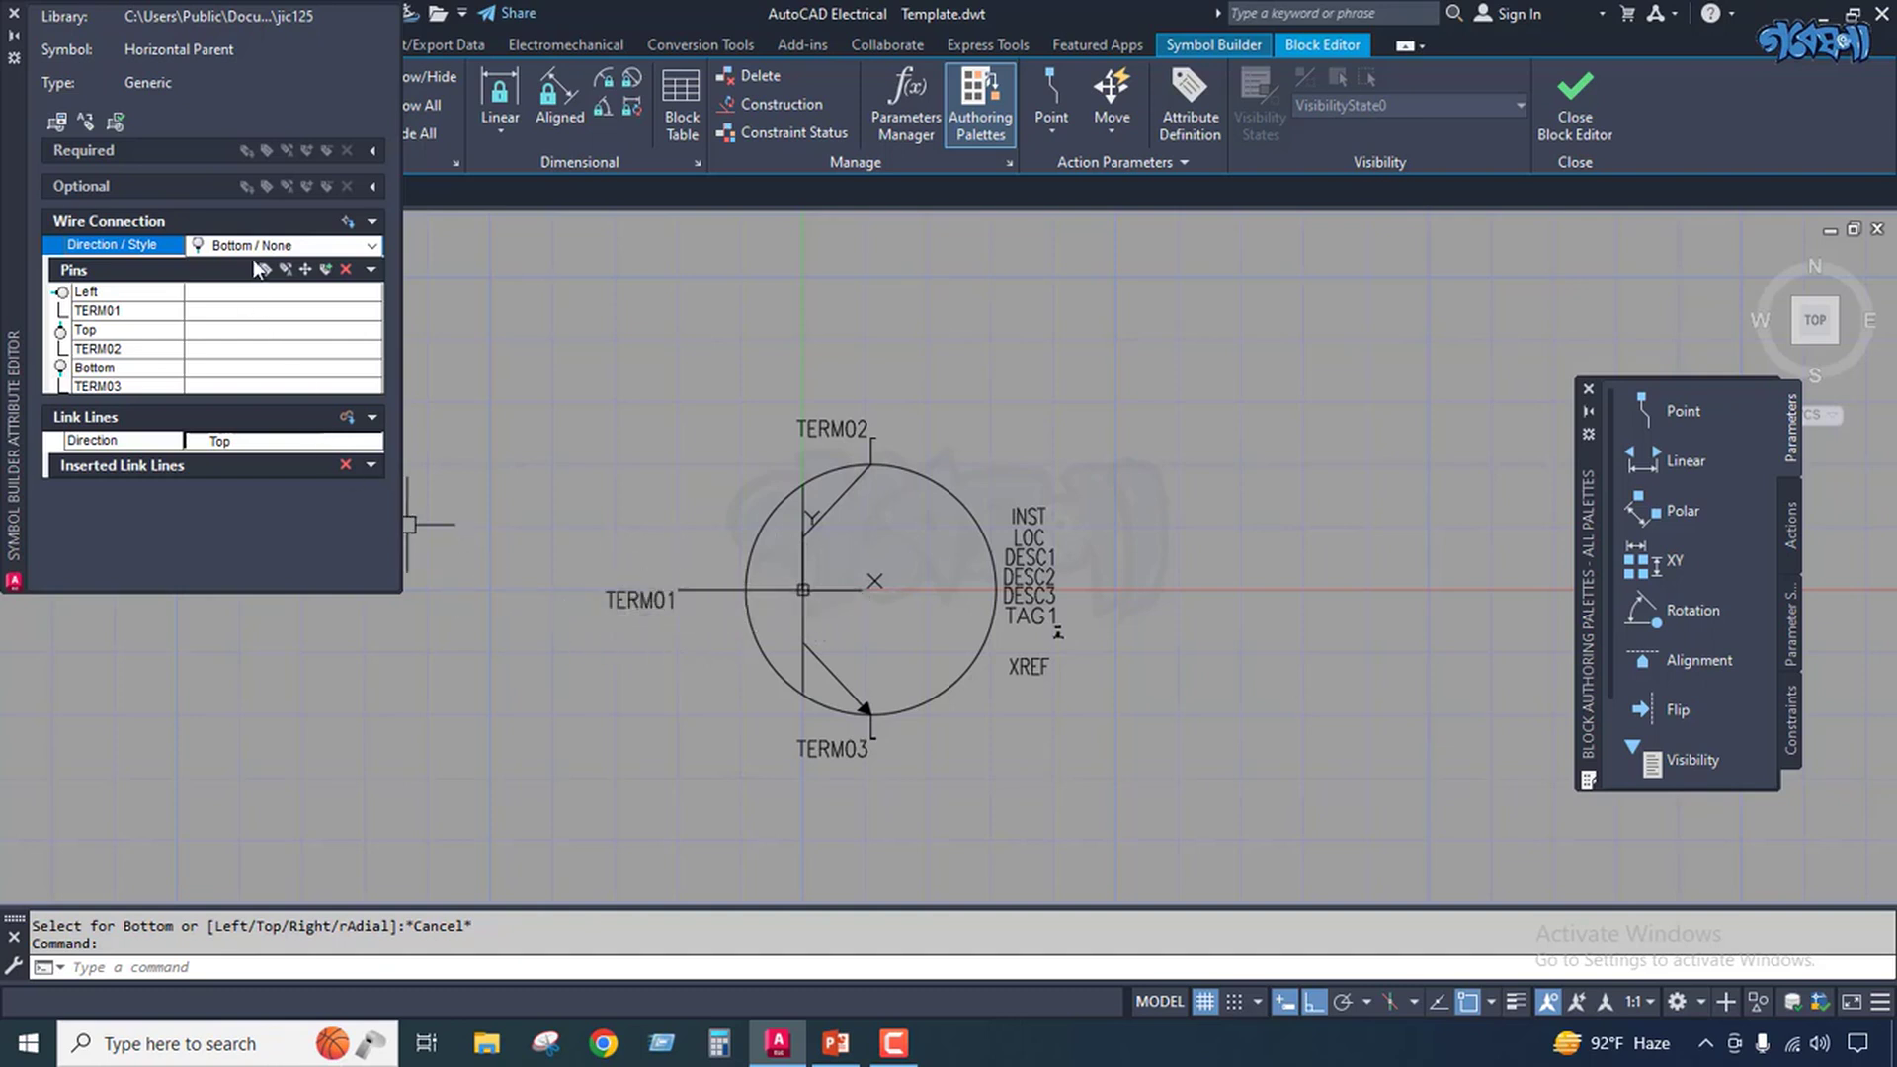
# Insert a Right / None wire connection where the horizontal lead meets the vertical bar, and rerun the symbol audit.
pyautogui.click(372, 249)
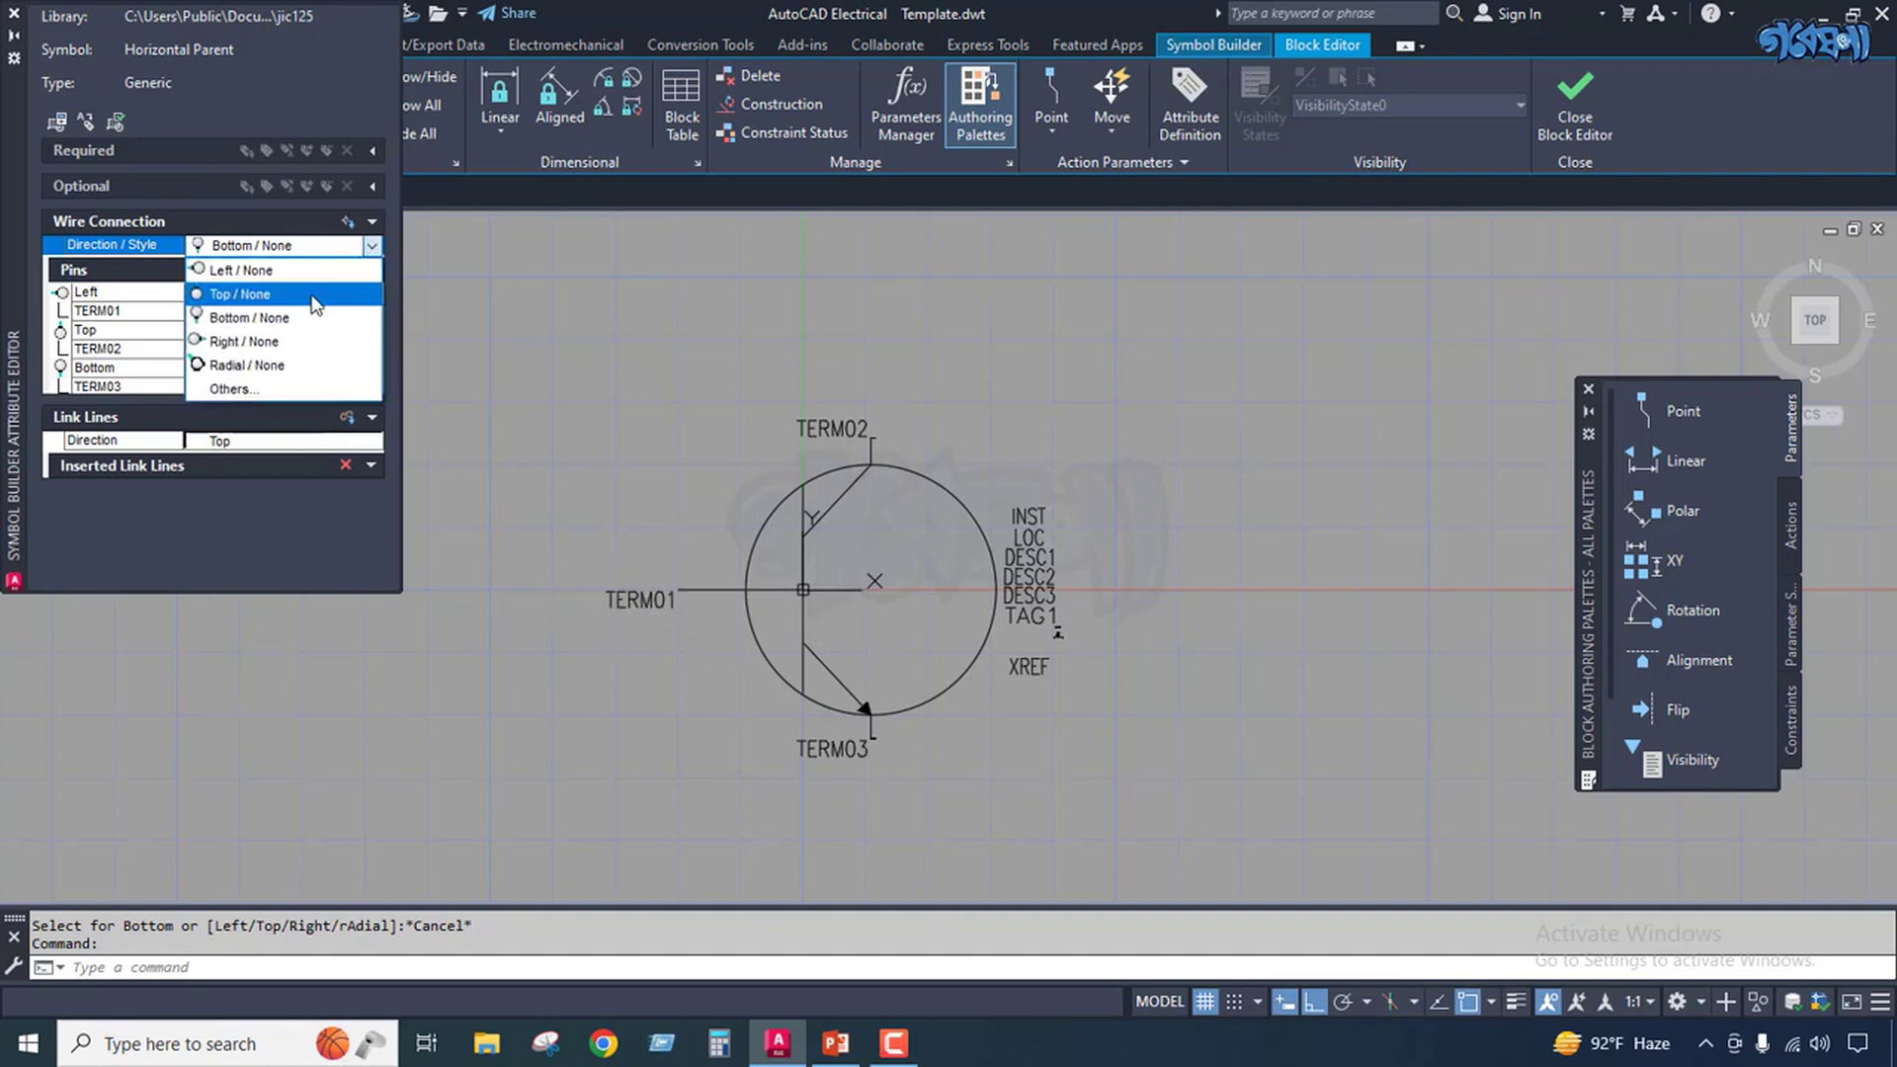
pyautogui.click(277, 342)
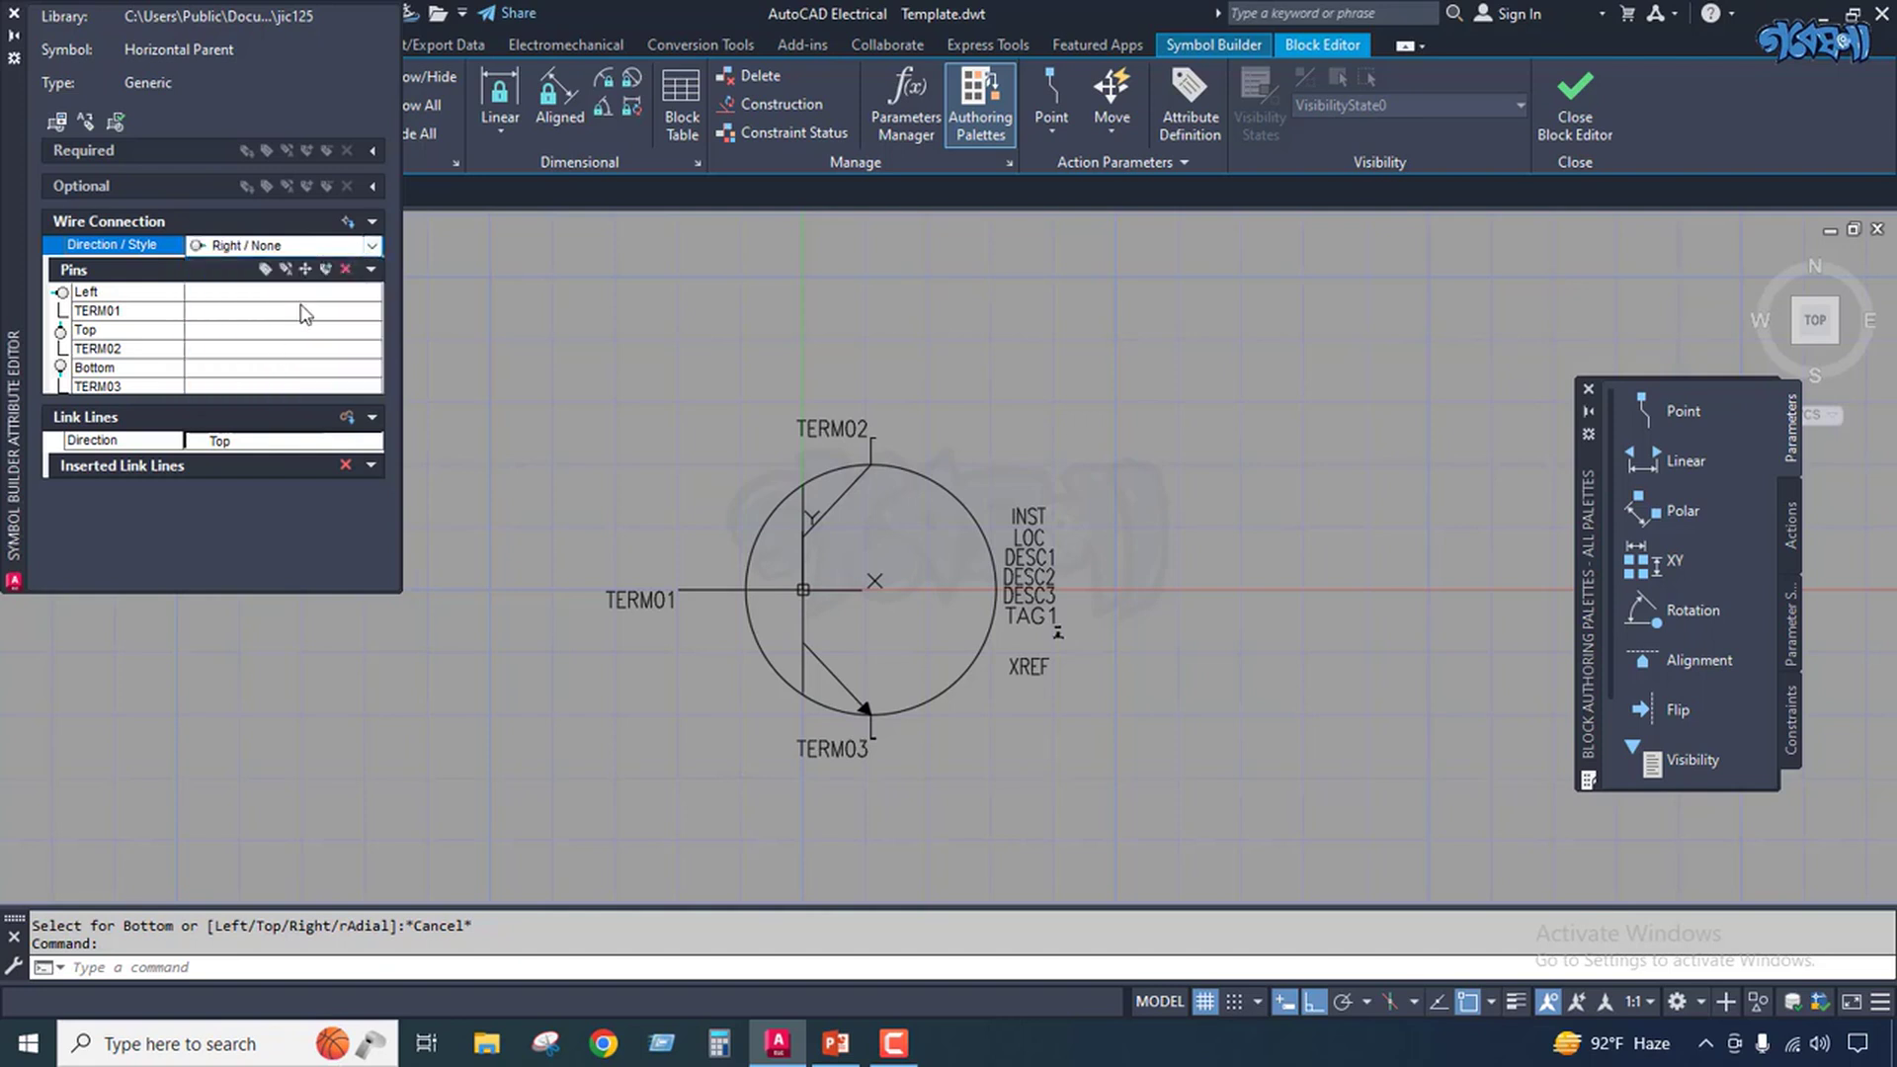
pyautogui.click(347, 222)
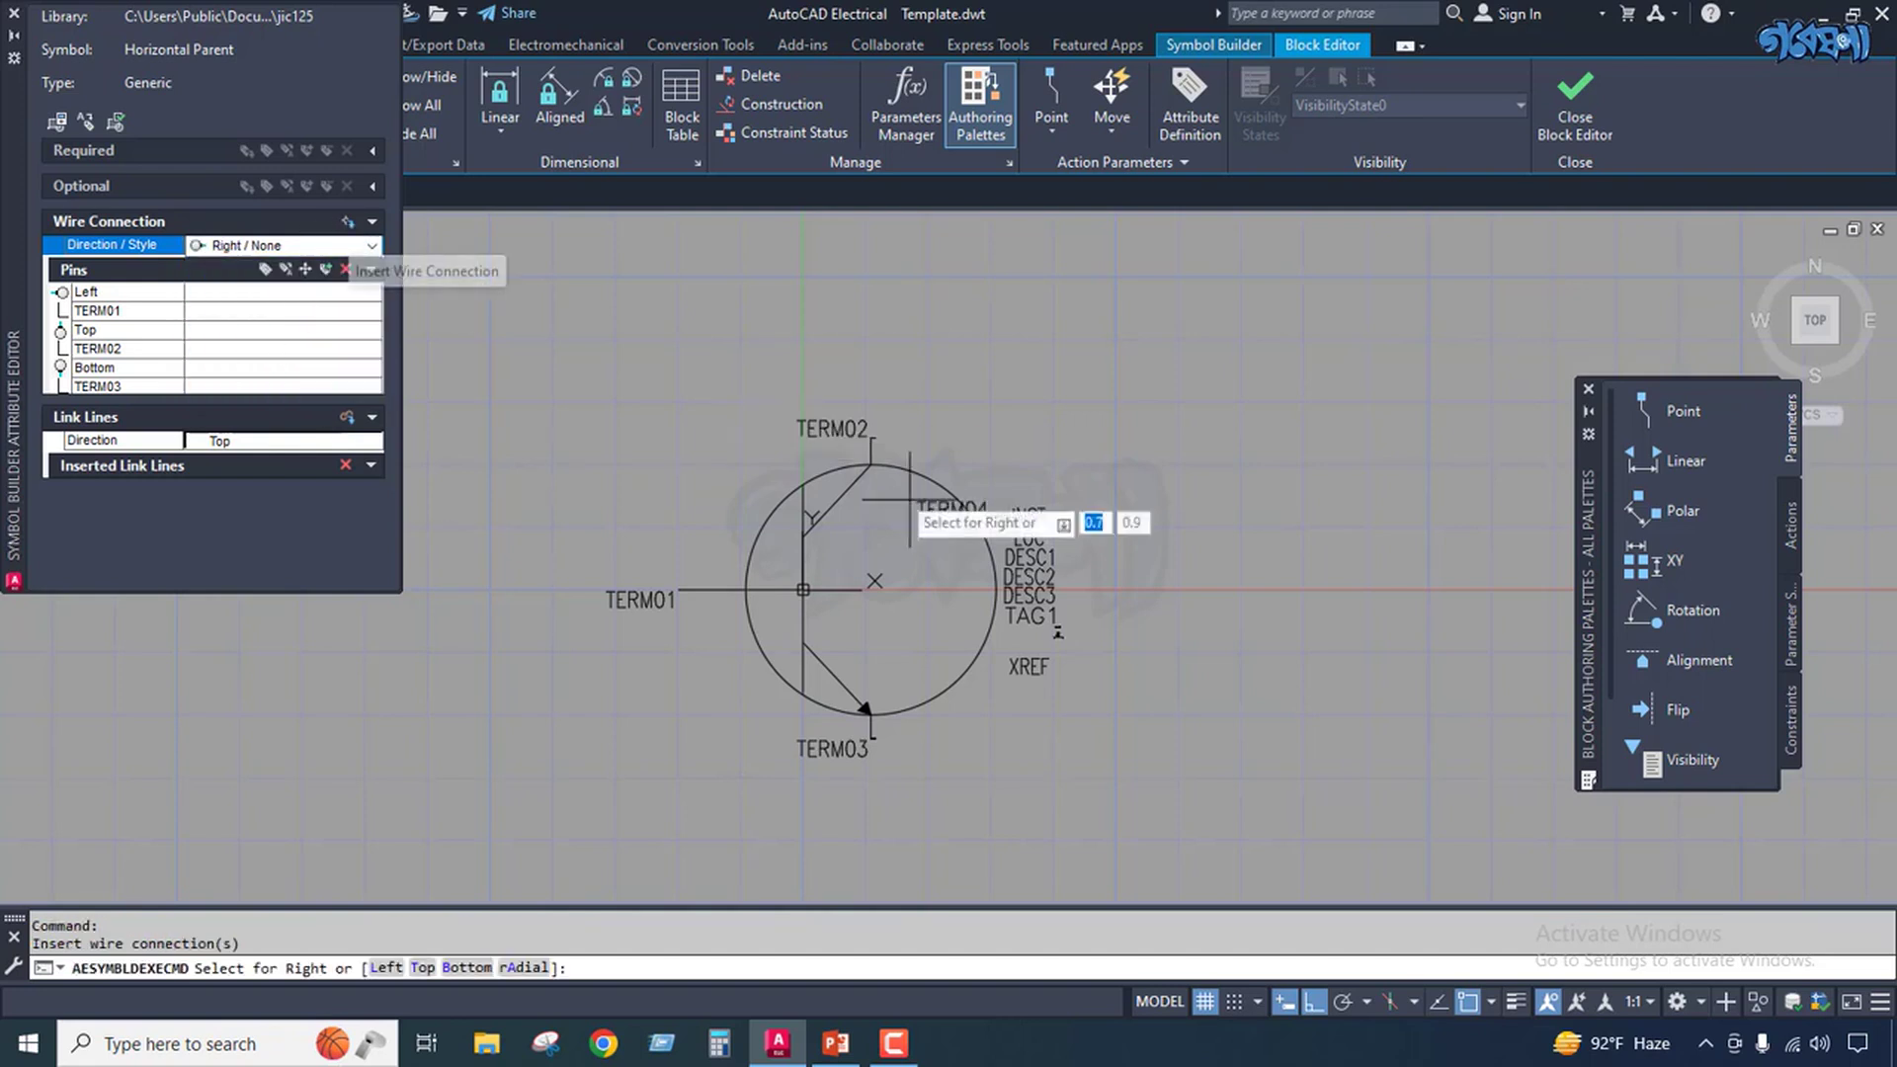
pyautogui.click(803, 590)
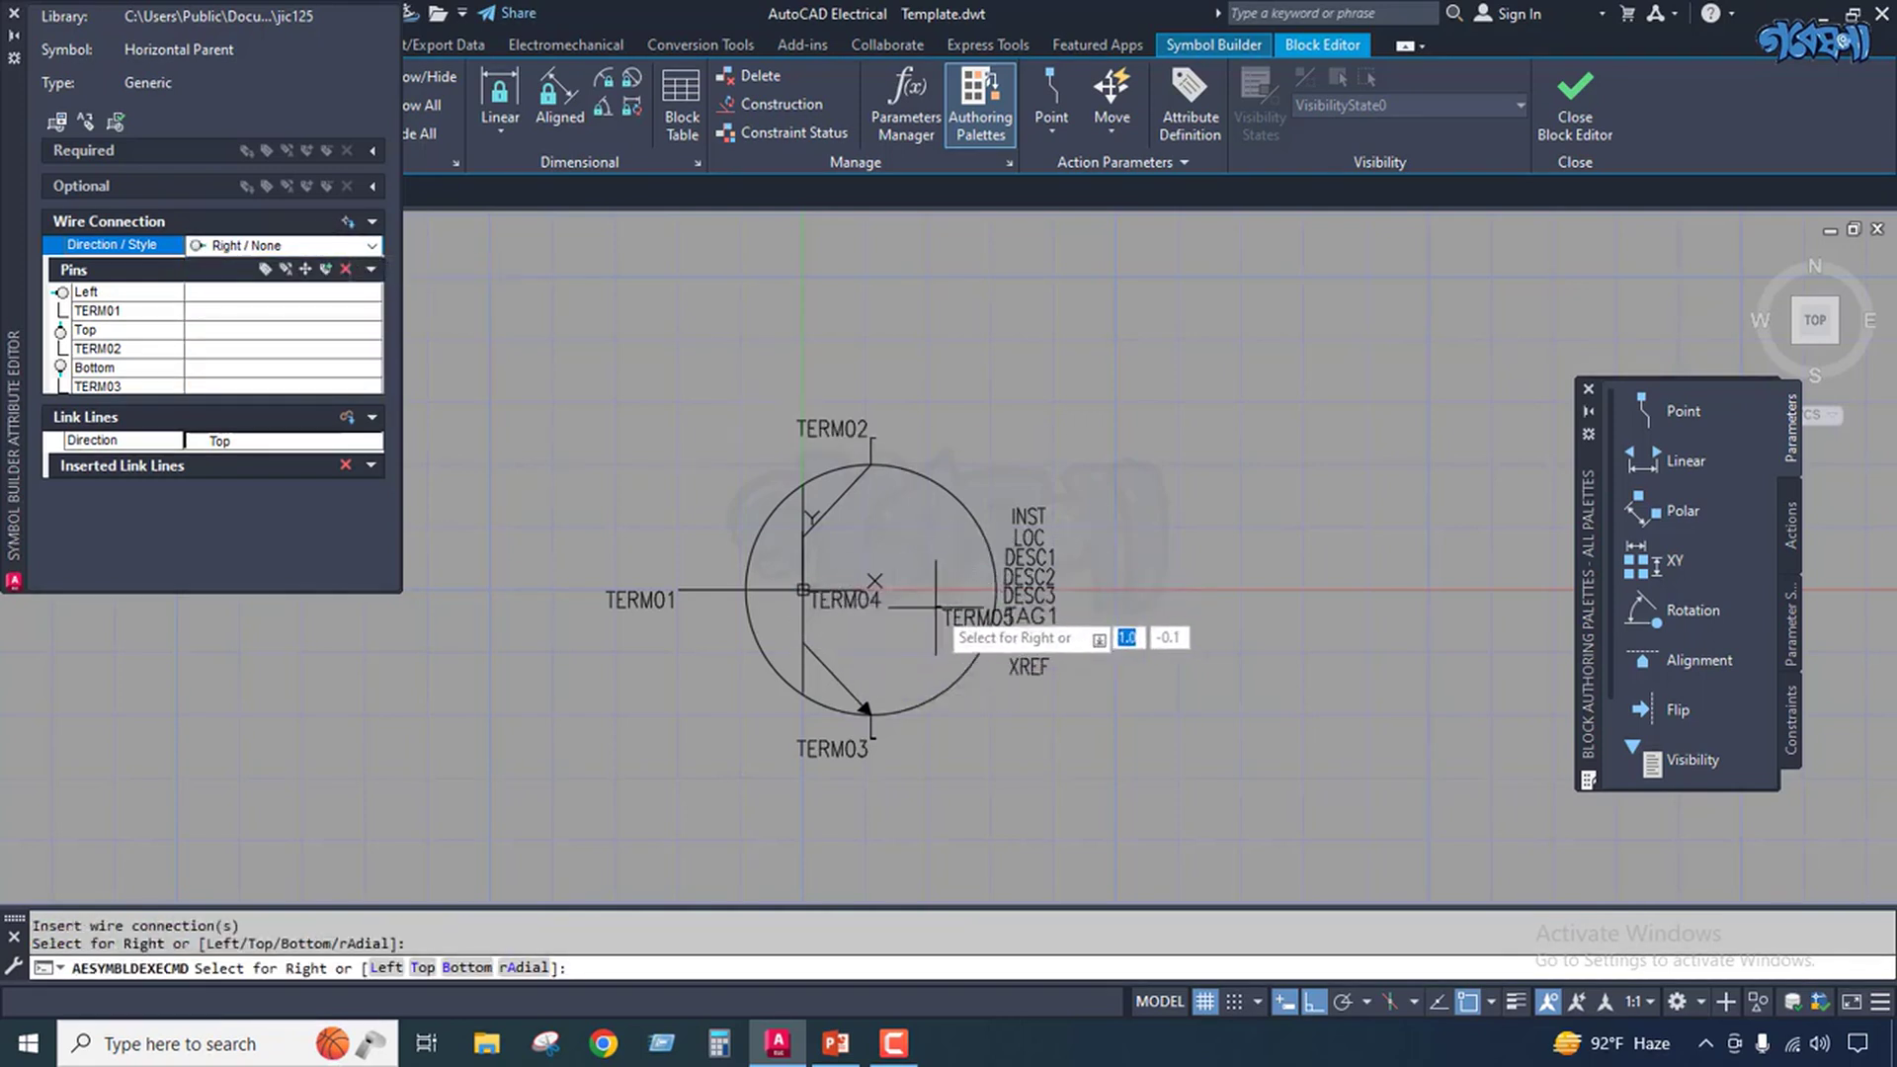
pyautogui.press('Escape')
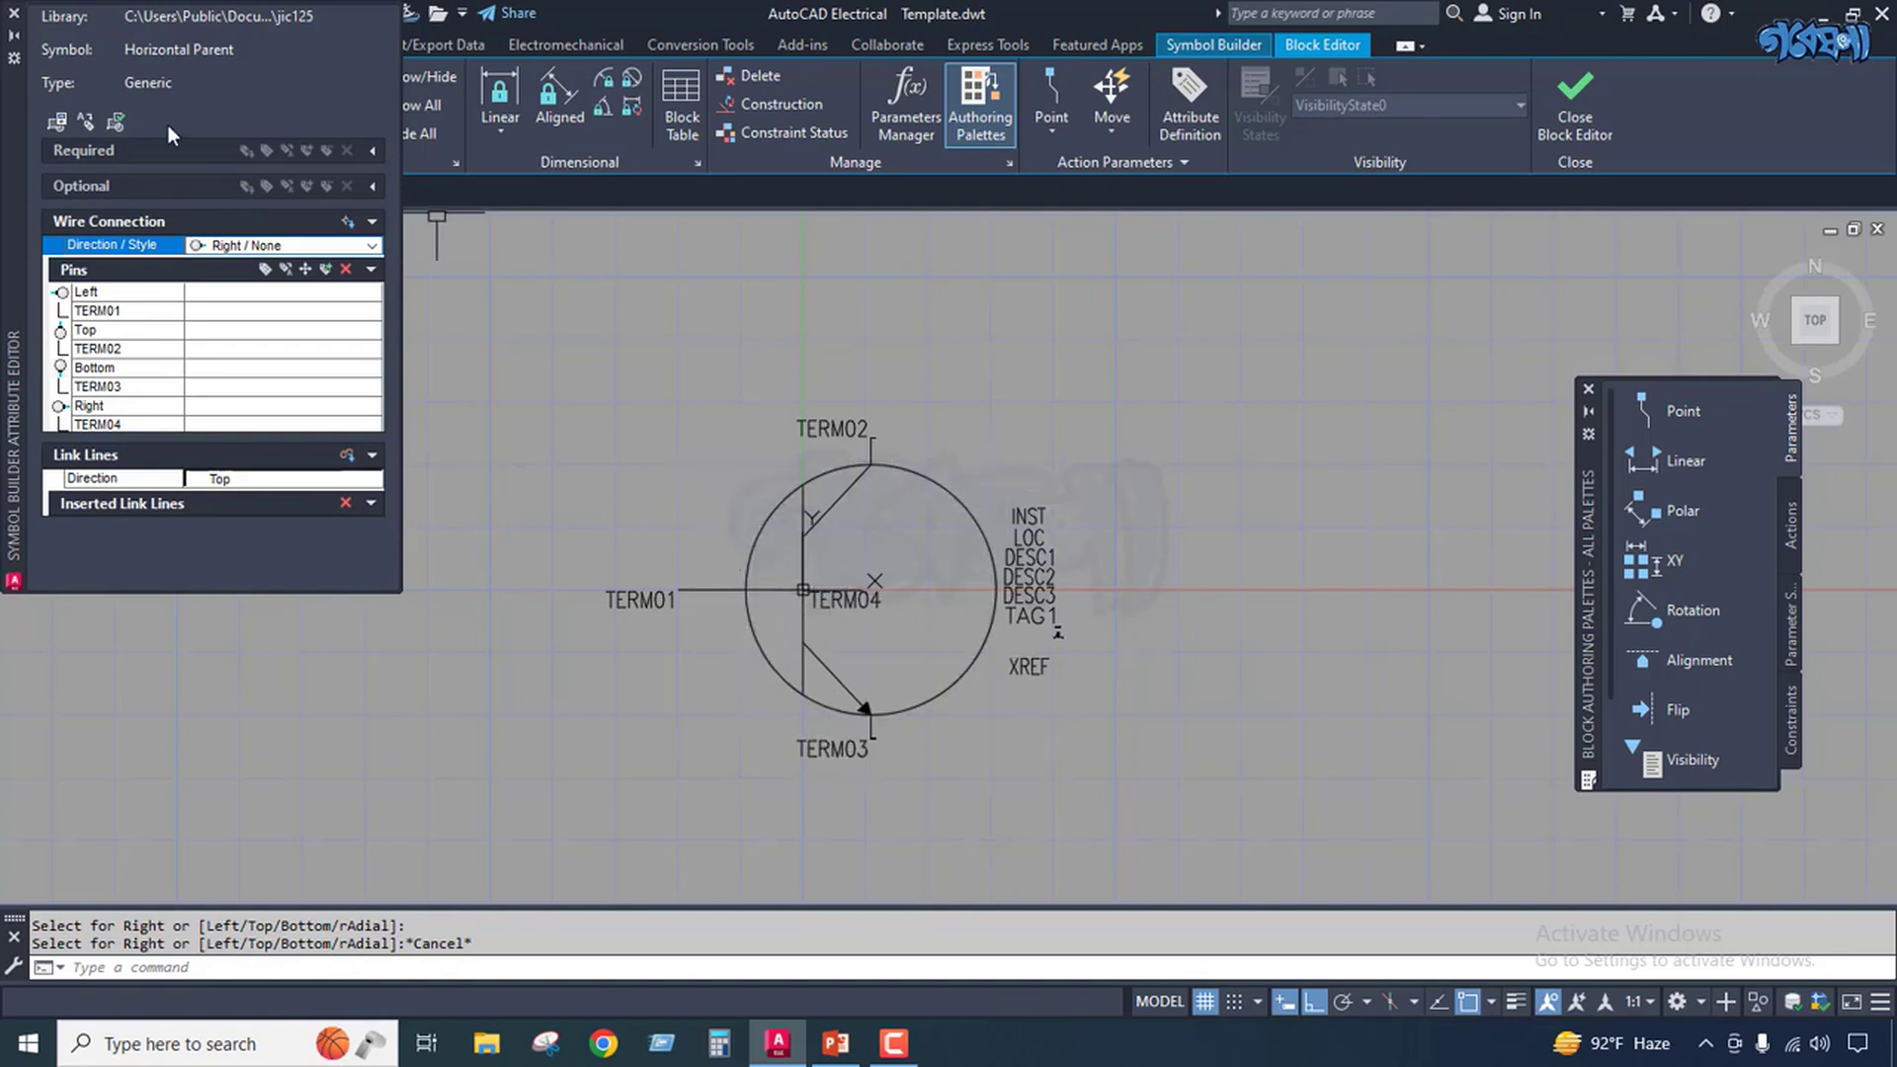
pyautogui.click(115, 121)
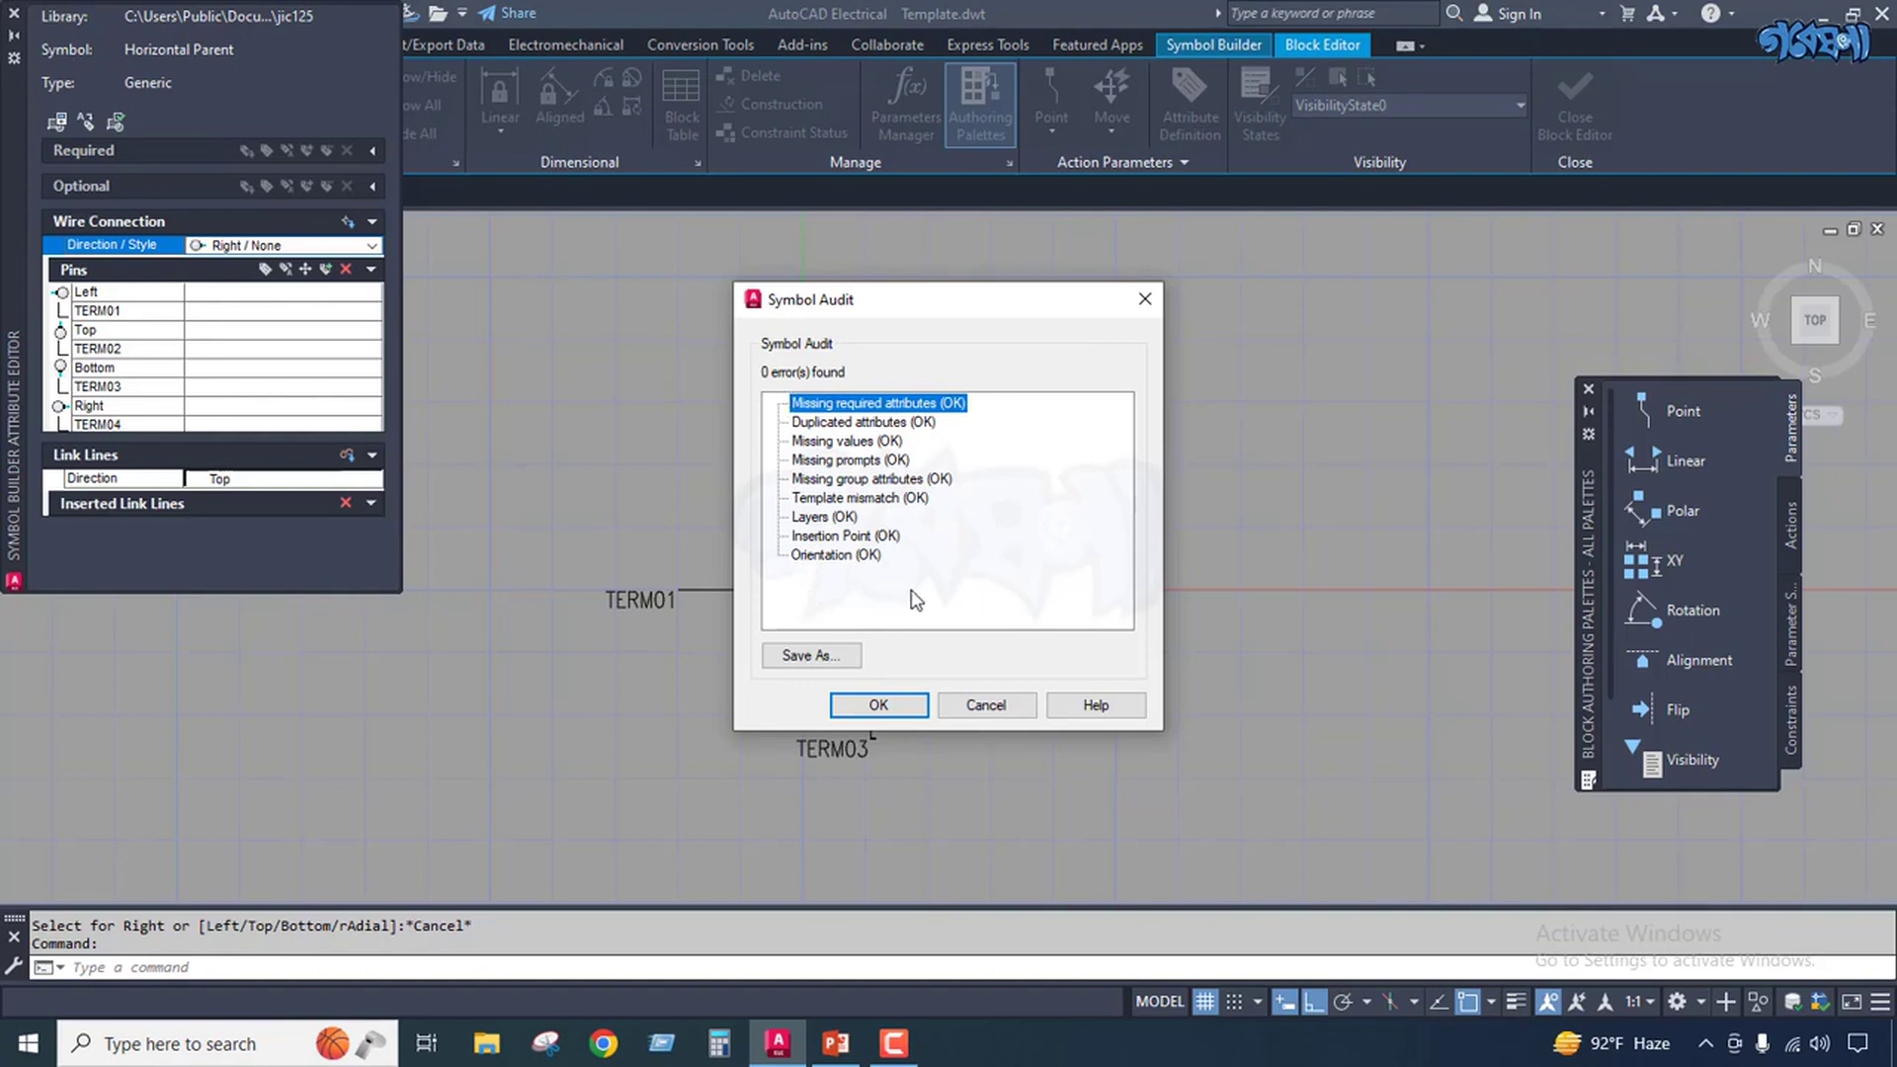
pyautogui.click(982, 705)
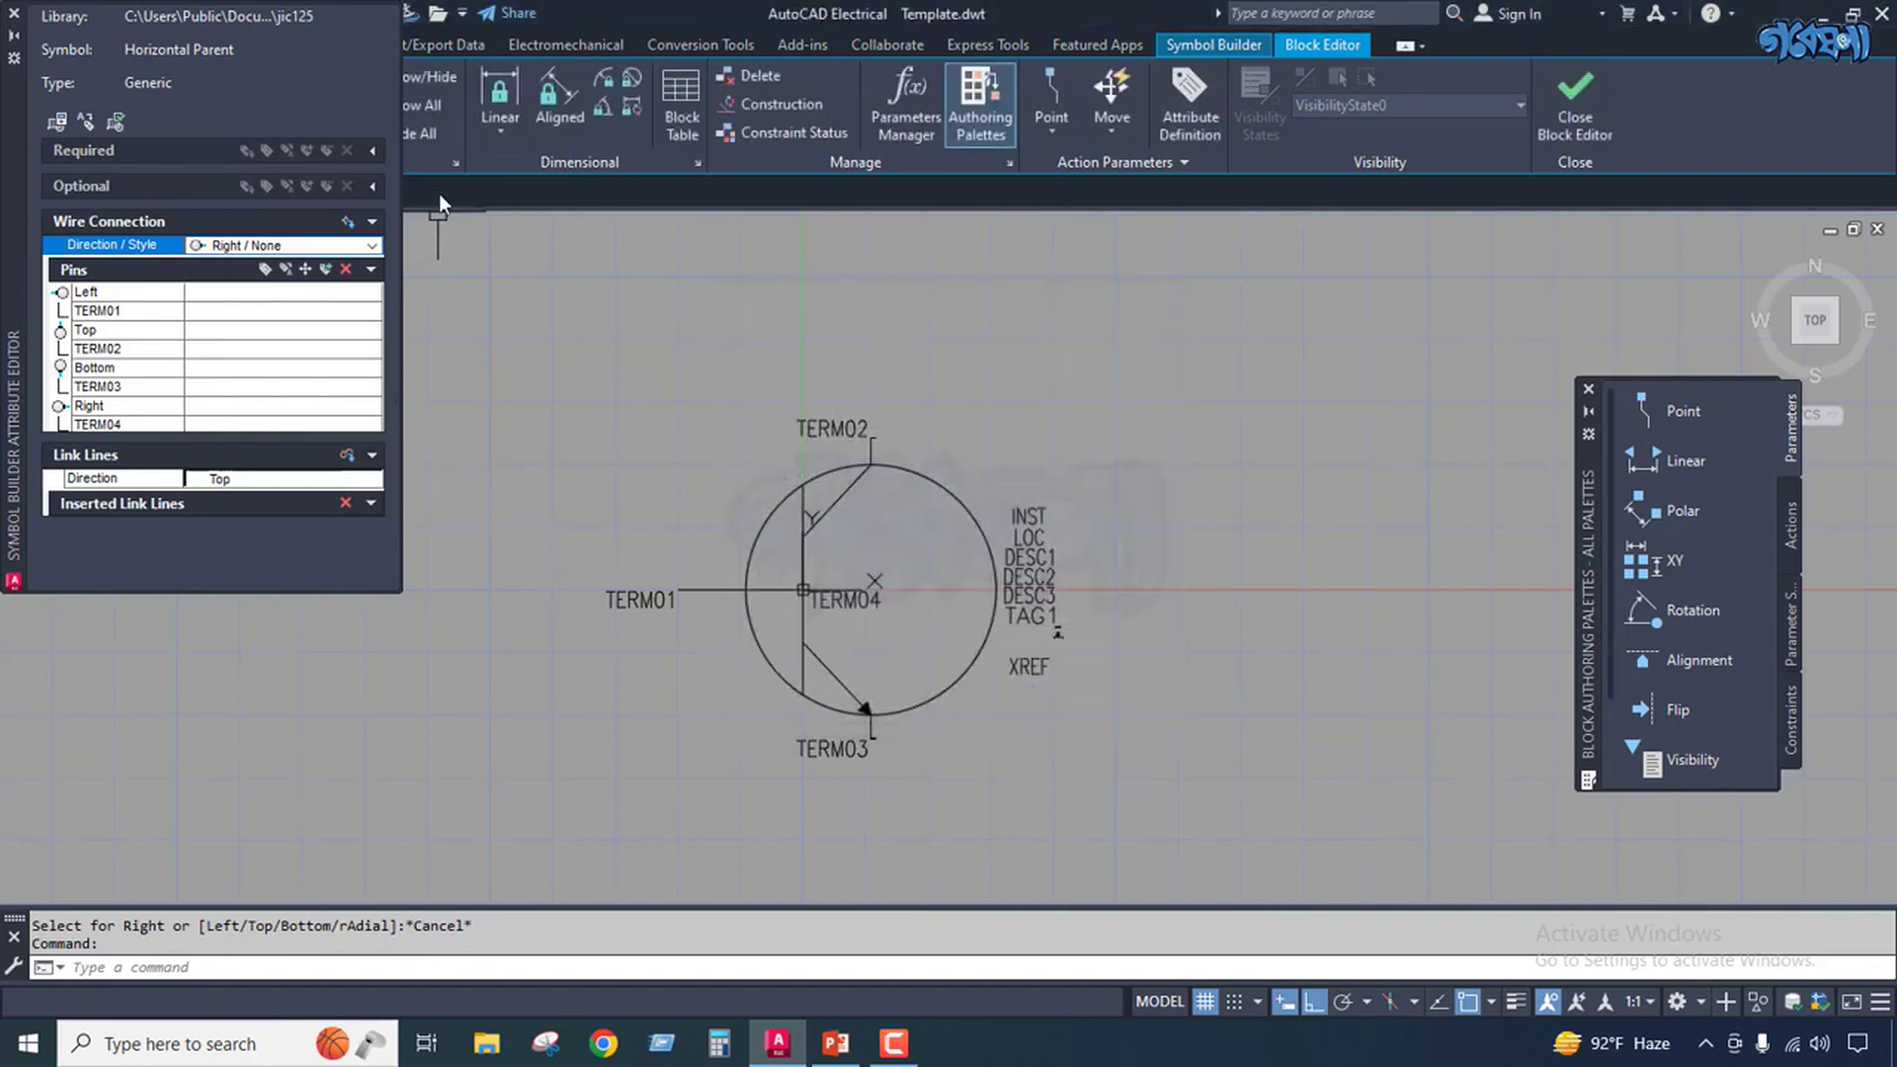
# Close the Block Editor, saving the symbol as Wblock HDV1_003 with its base point where the horizontal lead meets the vertical bar.
pyautogui.click(1581, 93)
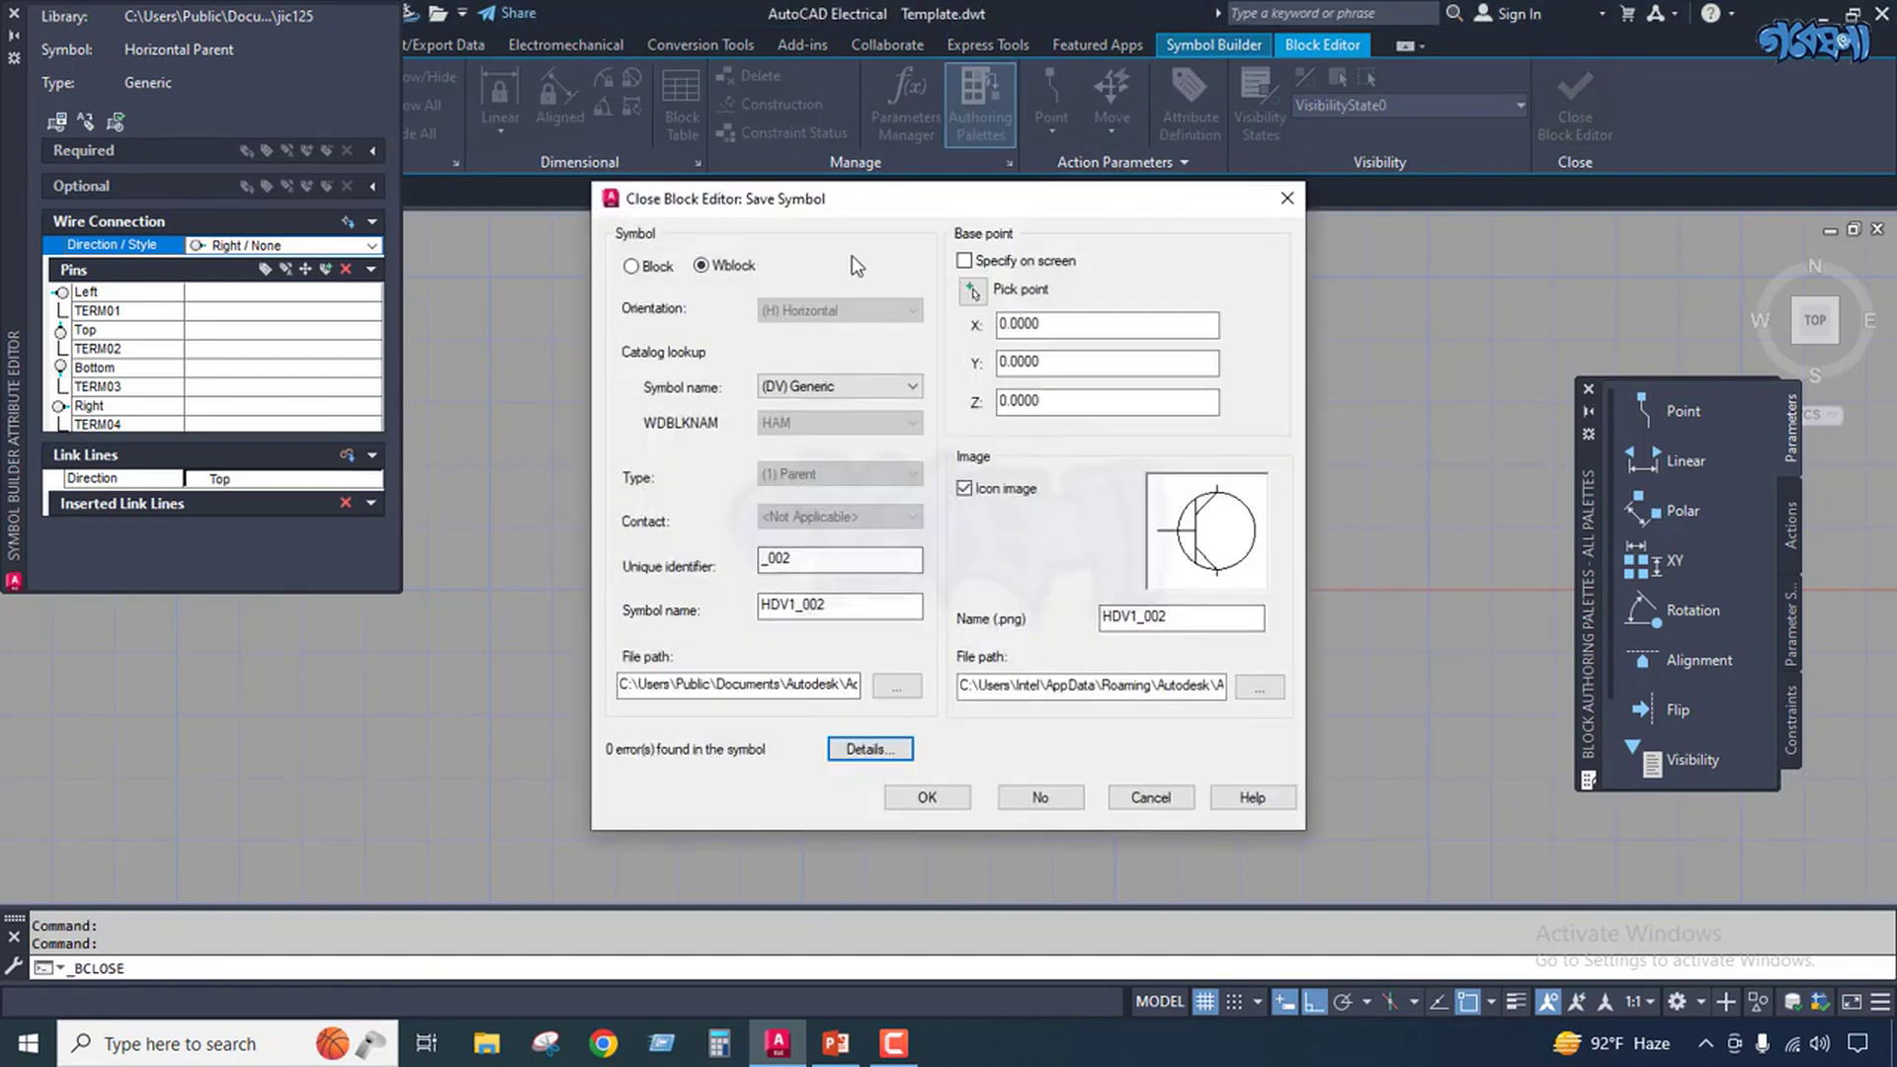
pyautogui.click(973, 292)
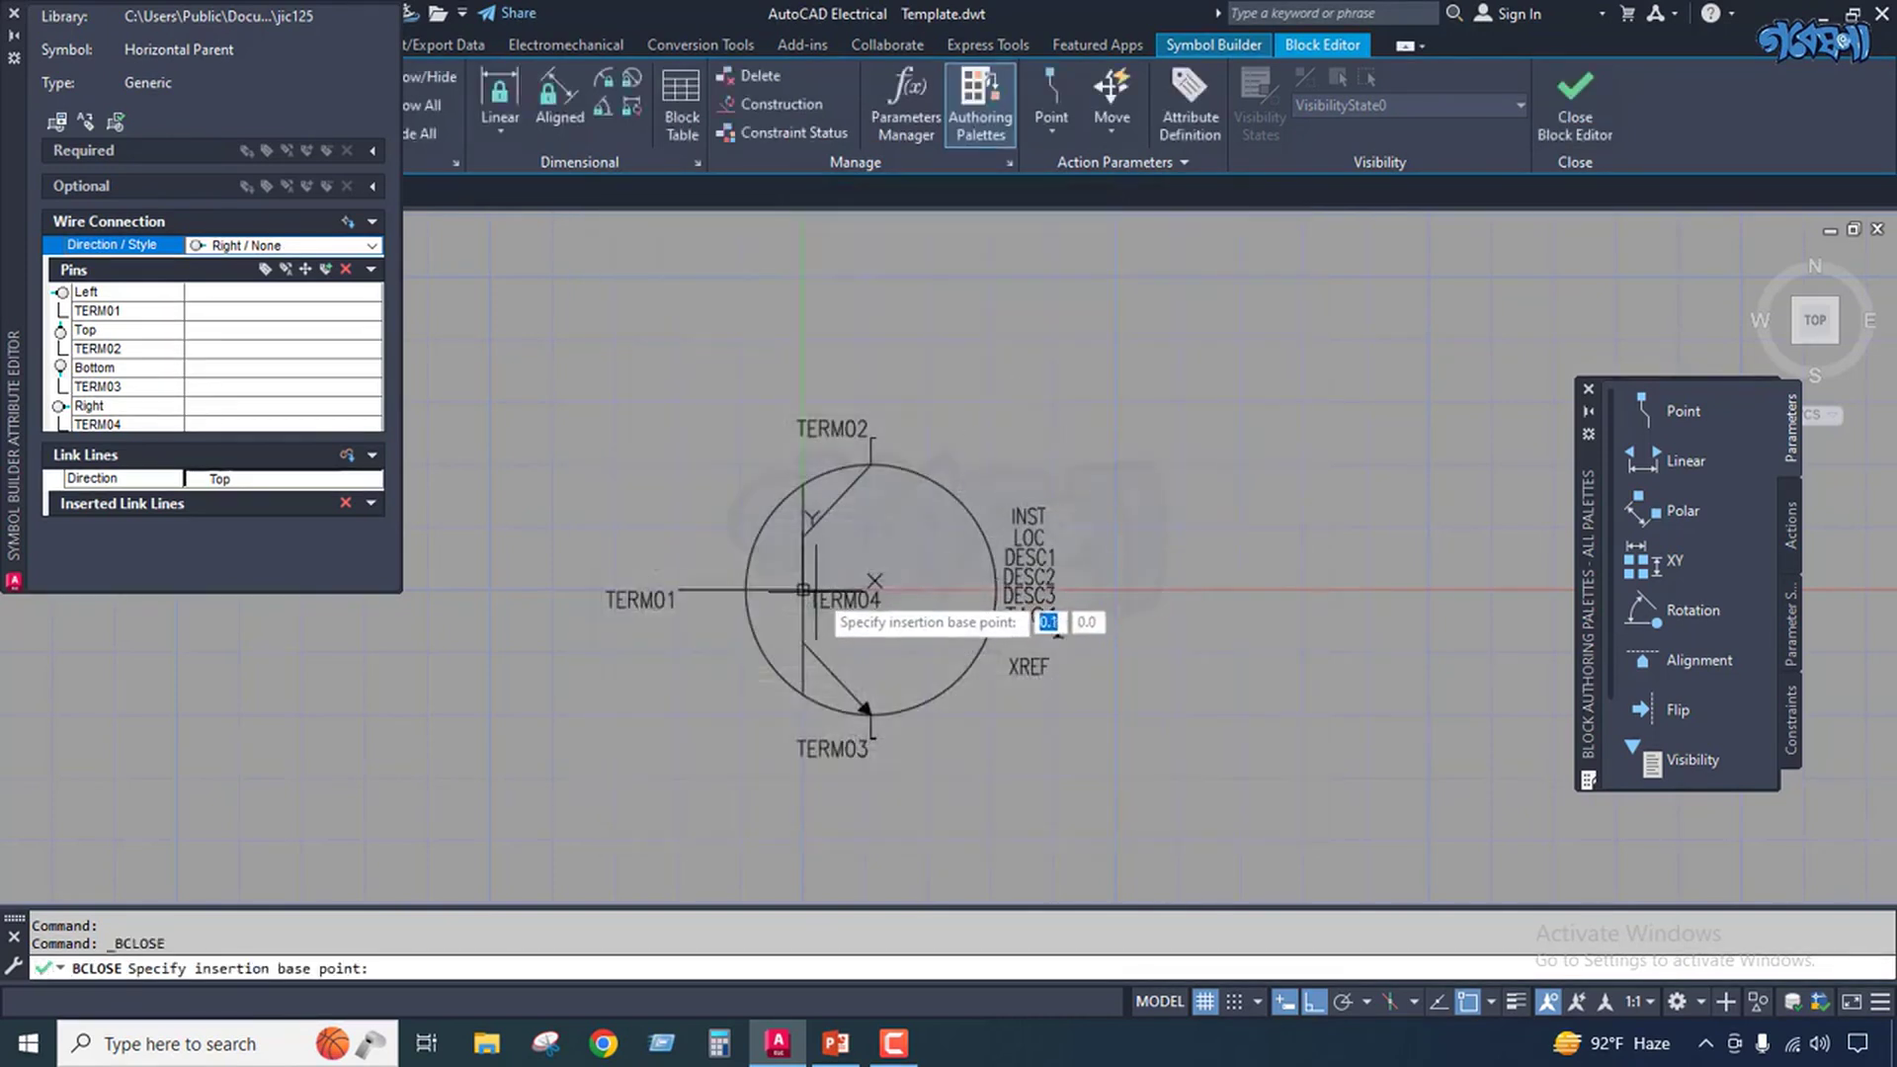
pyautogui.click(802, 589)
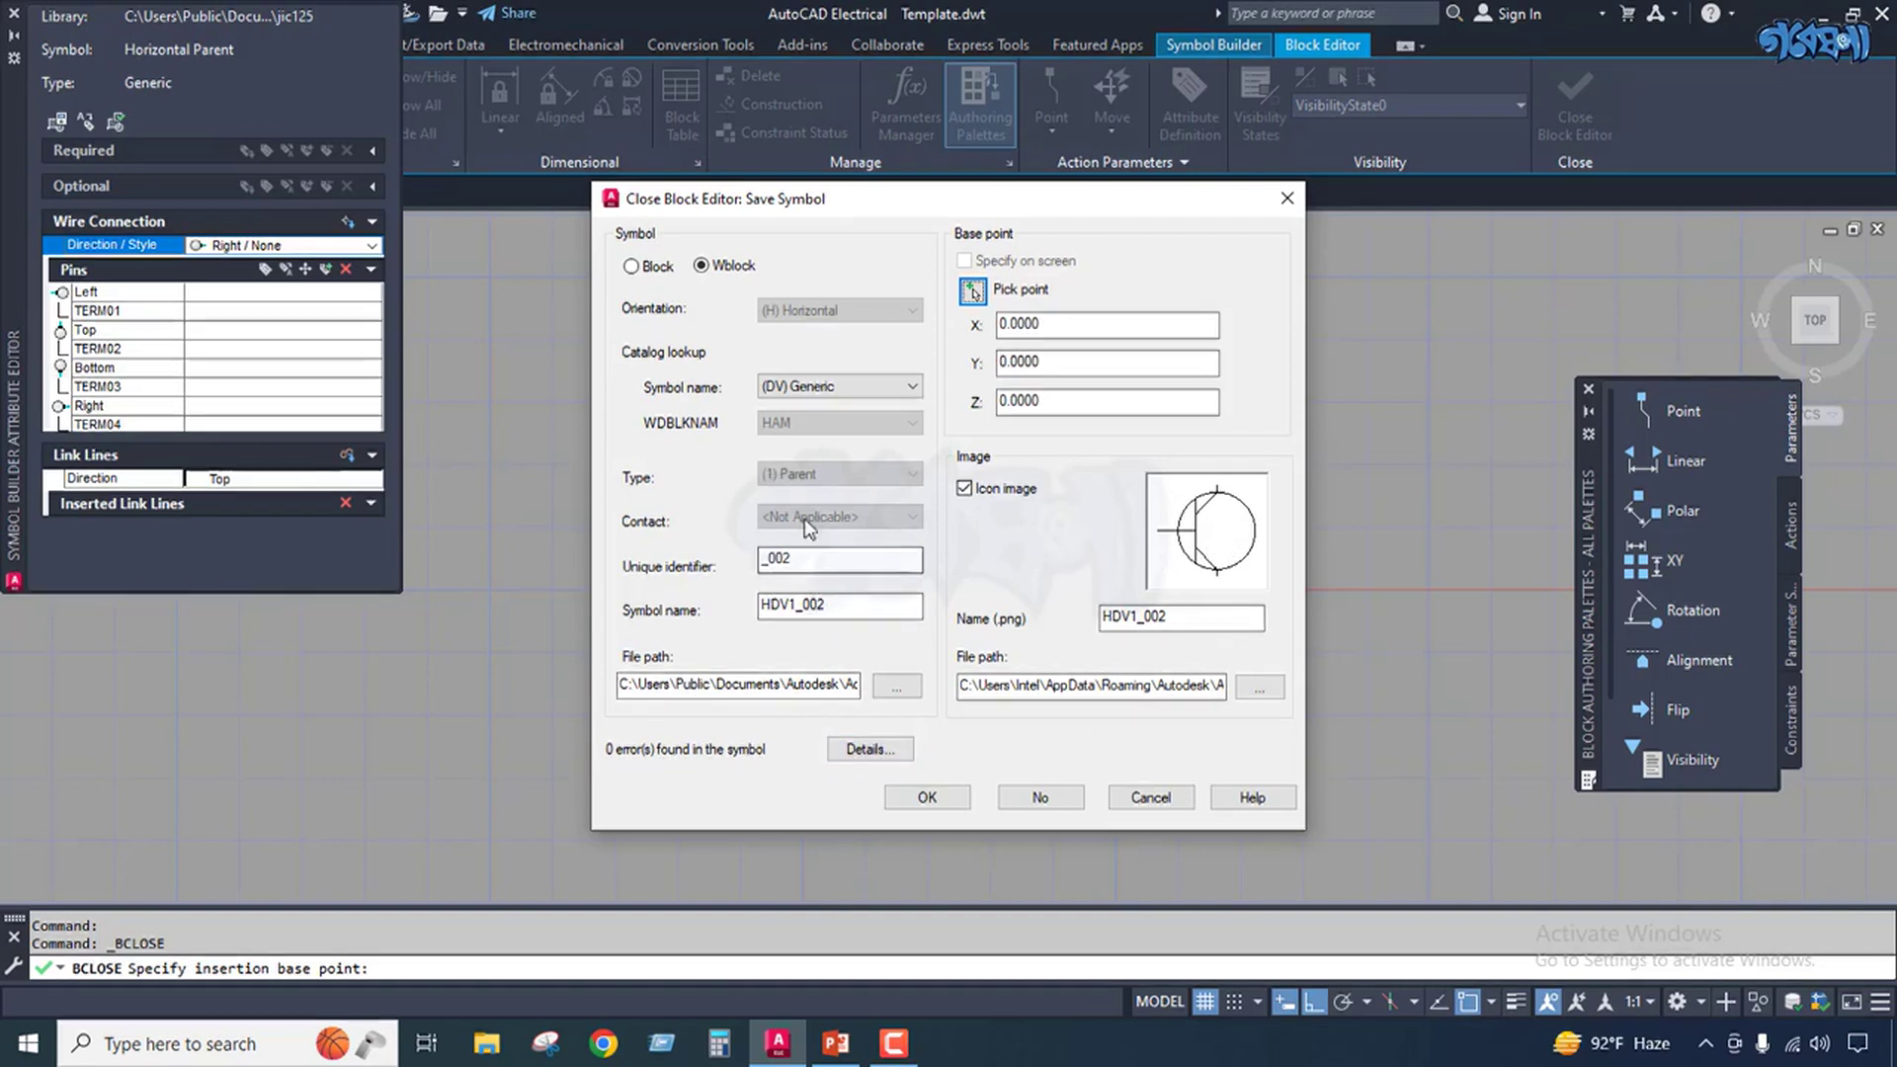
pyautogui.click(801, 559)
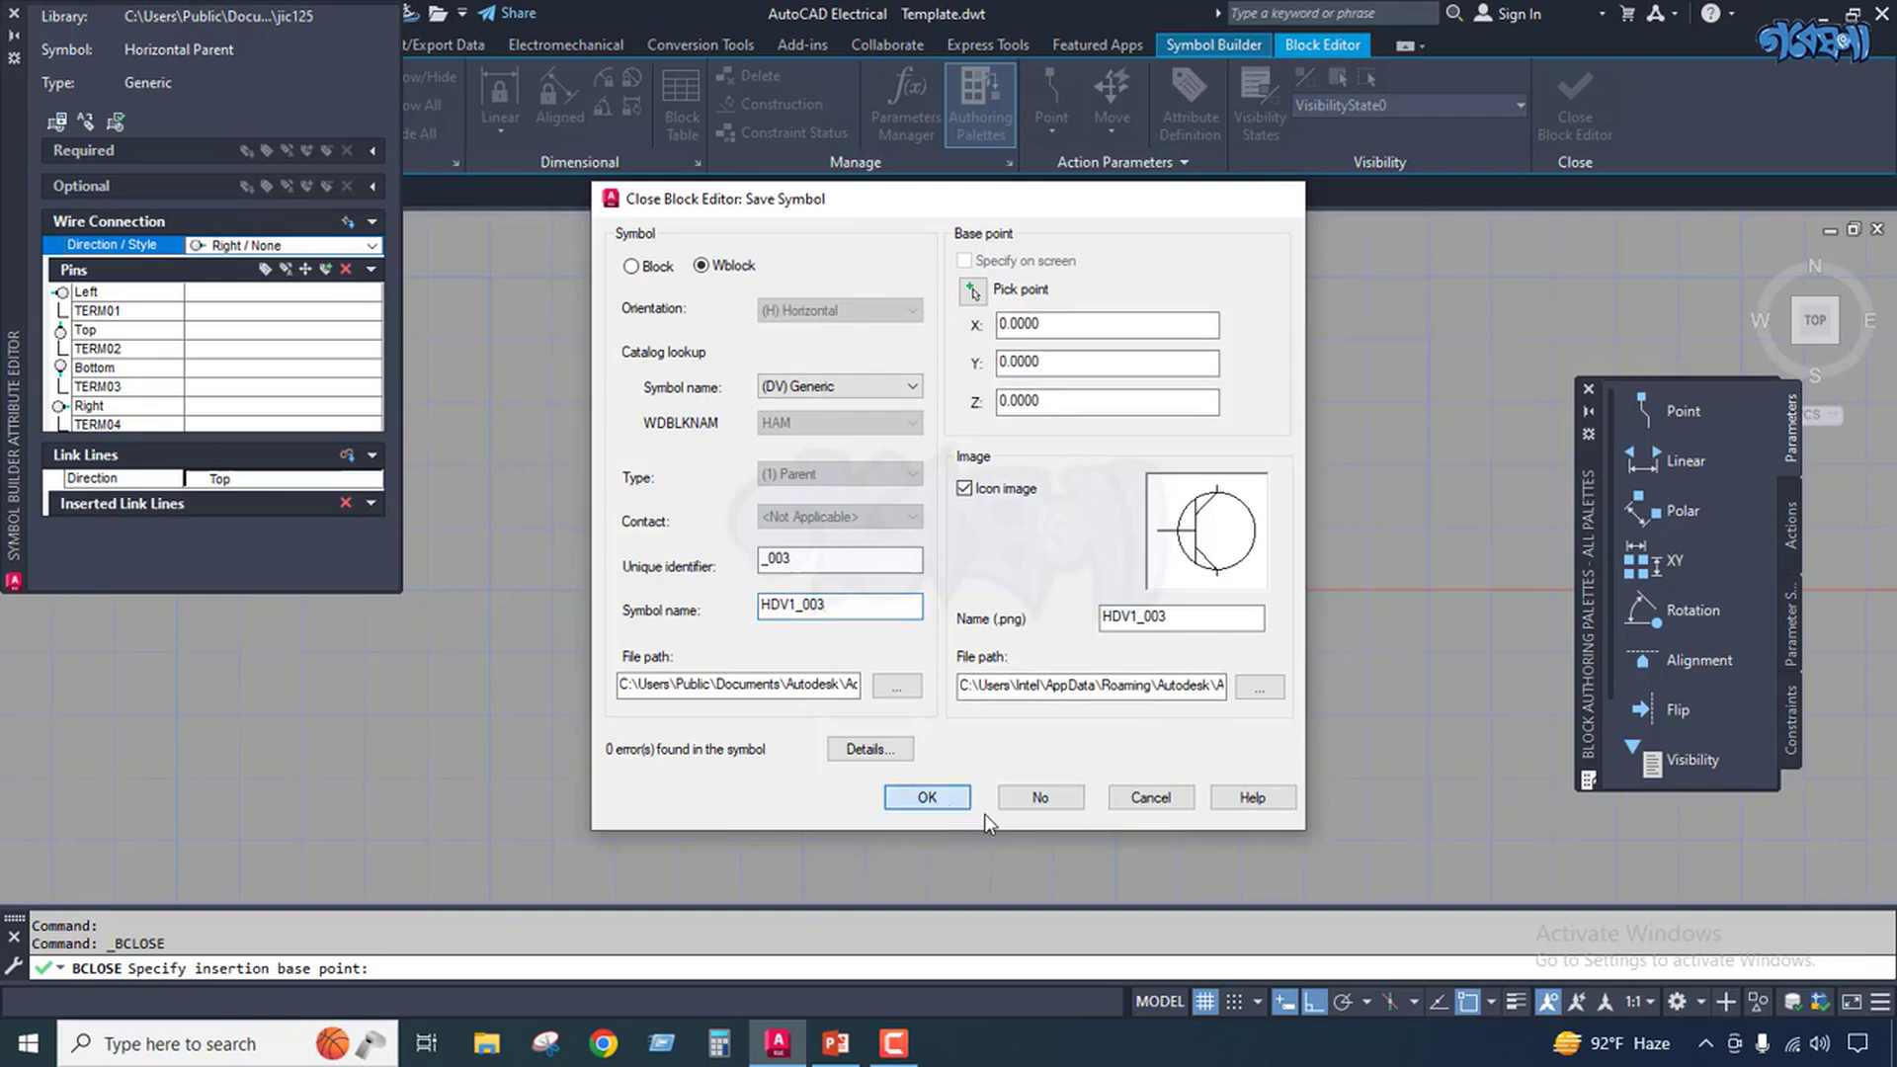
pyautogui.click(948, 801)
# Insert the saved symbol into the drawing, above and to the left of the original transistor linework.
pyautogui.click(1052, 524)
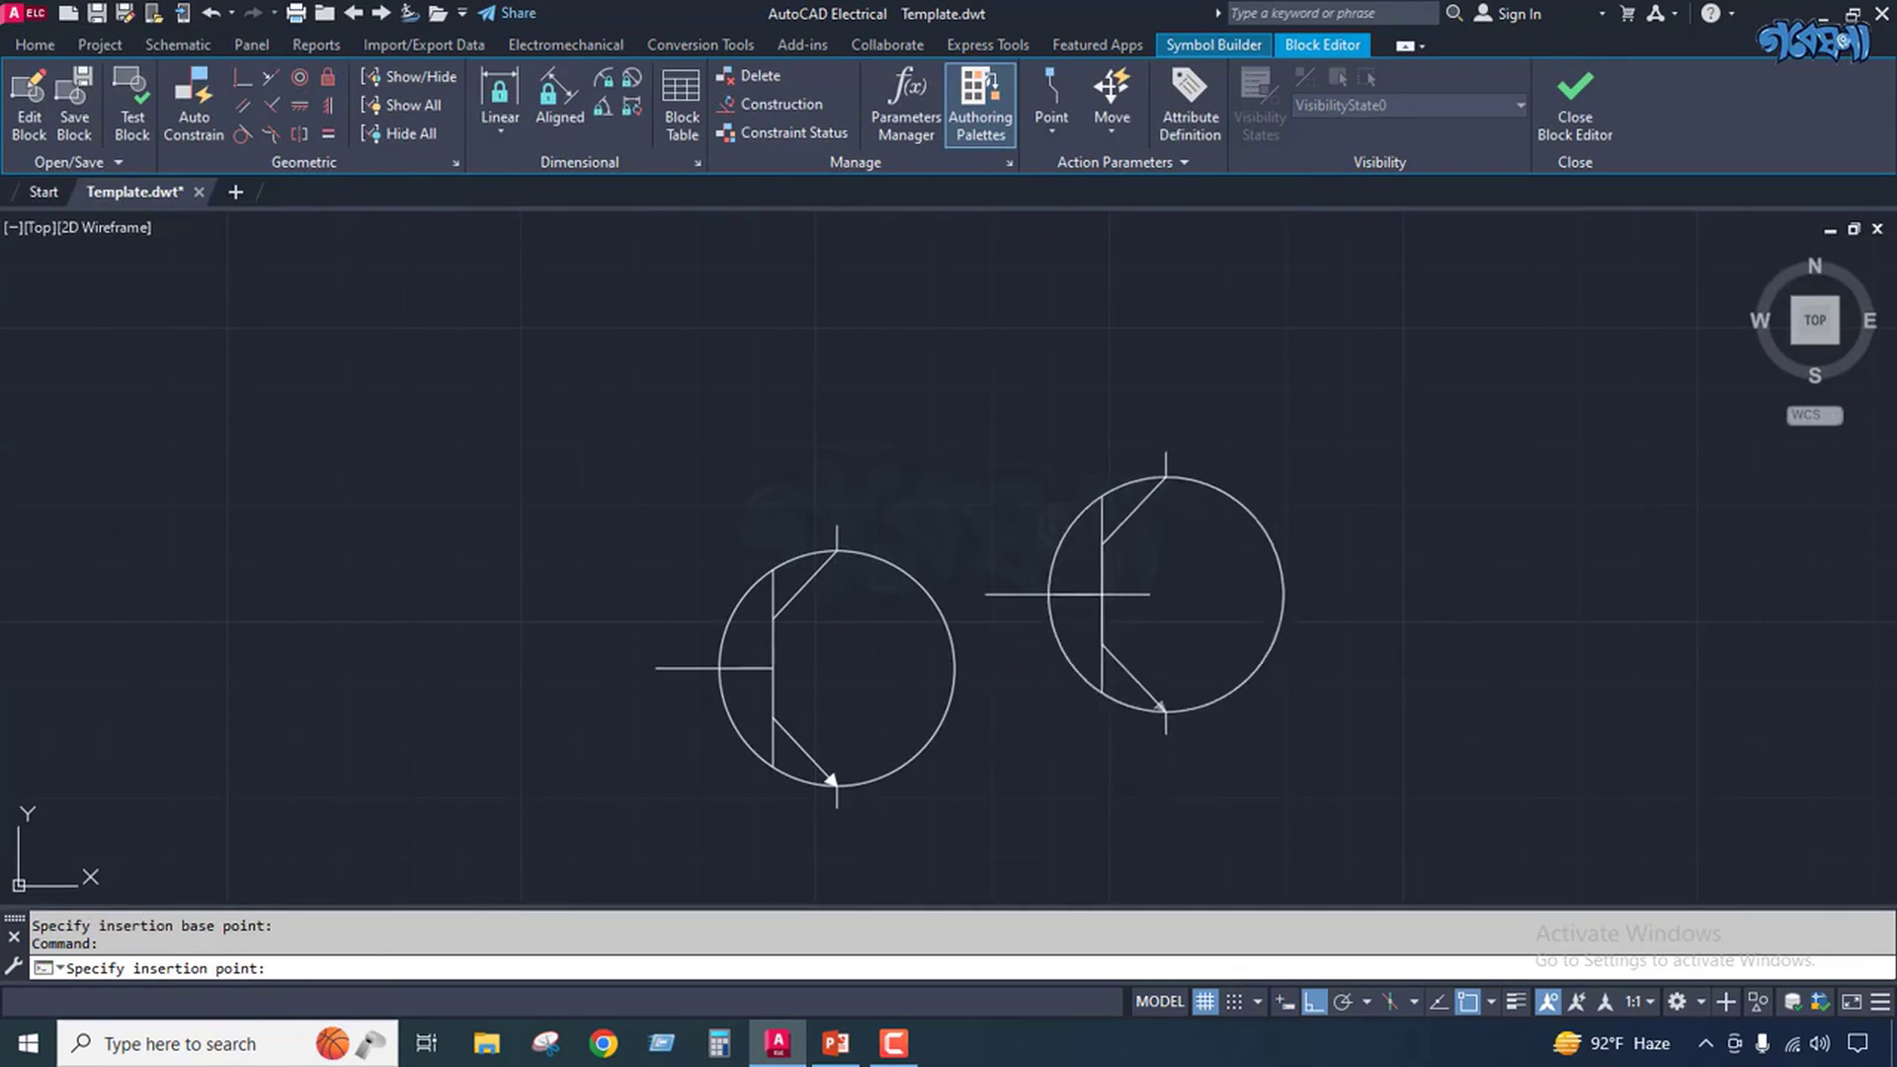
pyautogui.scroll(-4, 1102, 593)
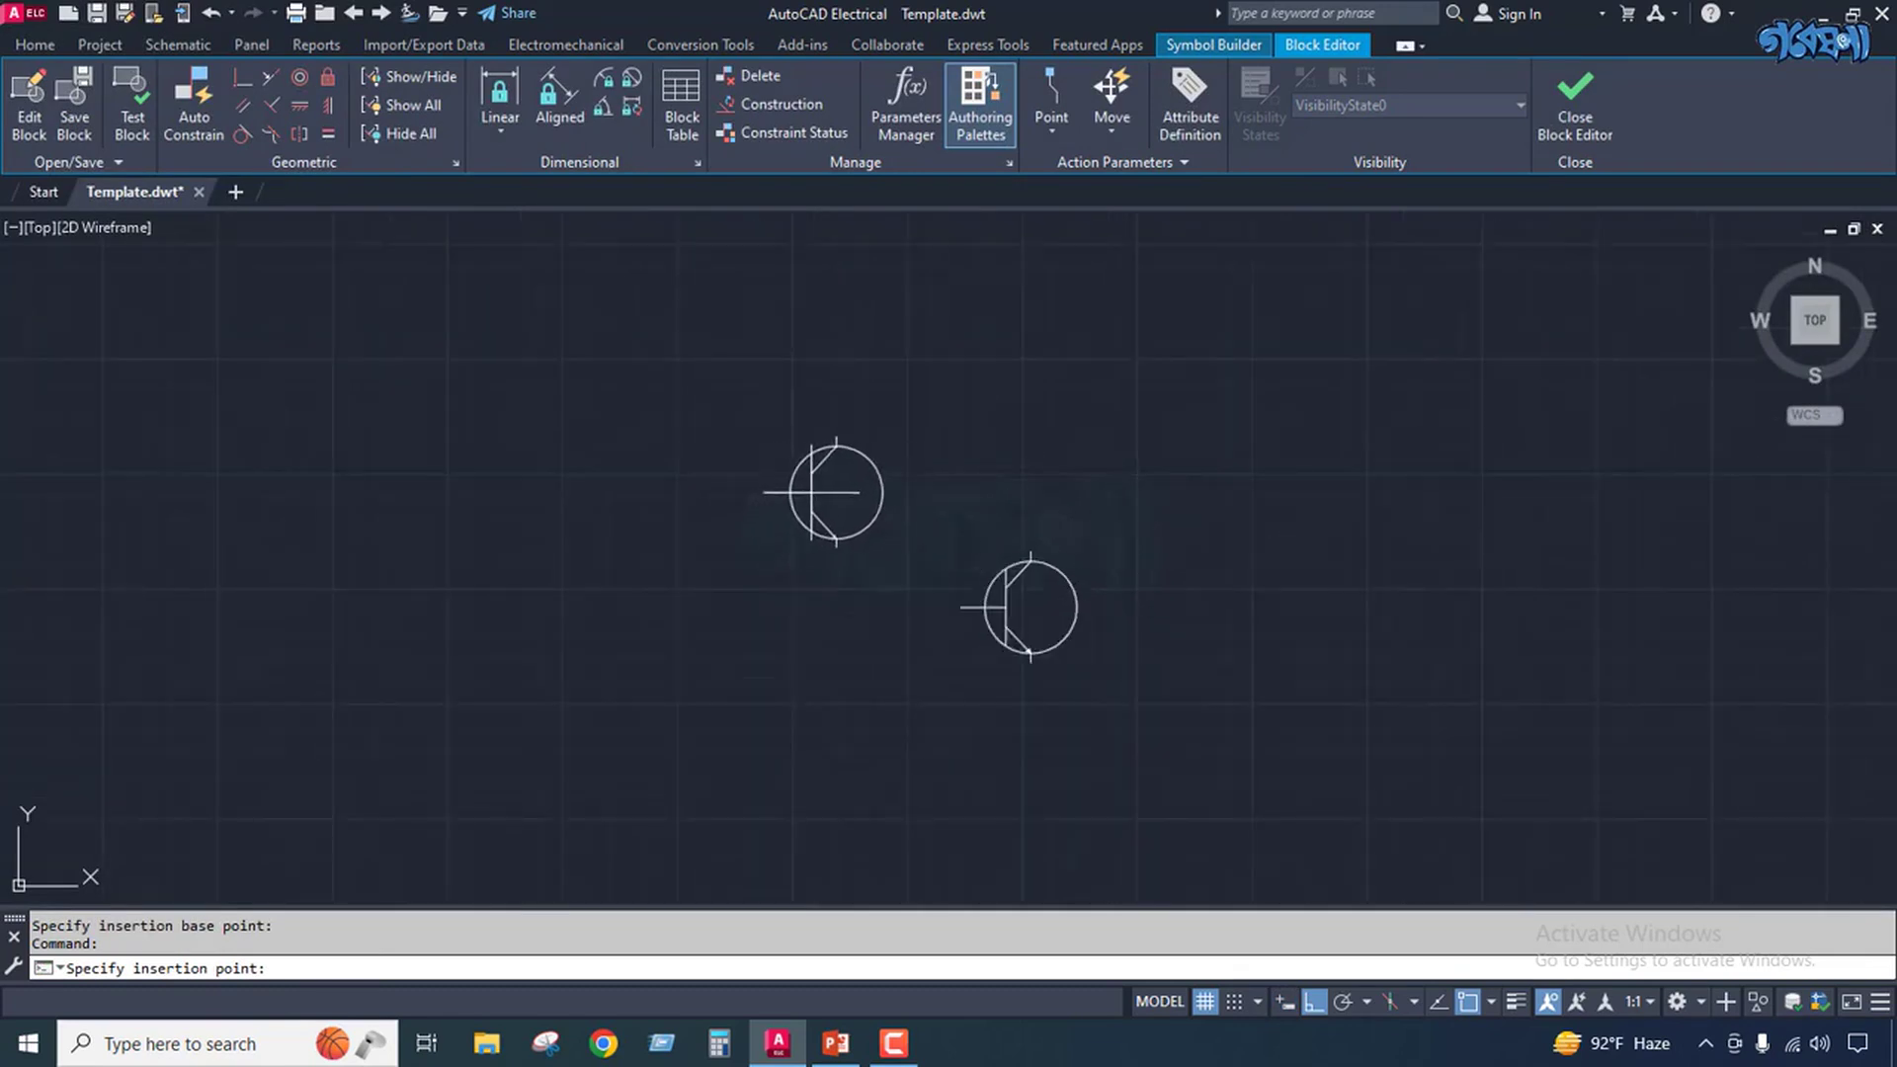
pyautogui.click(788, 491)
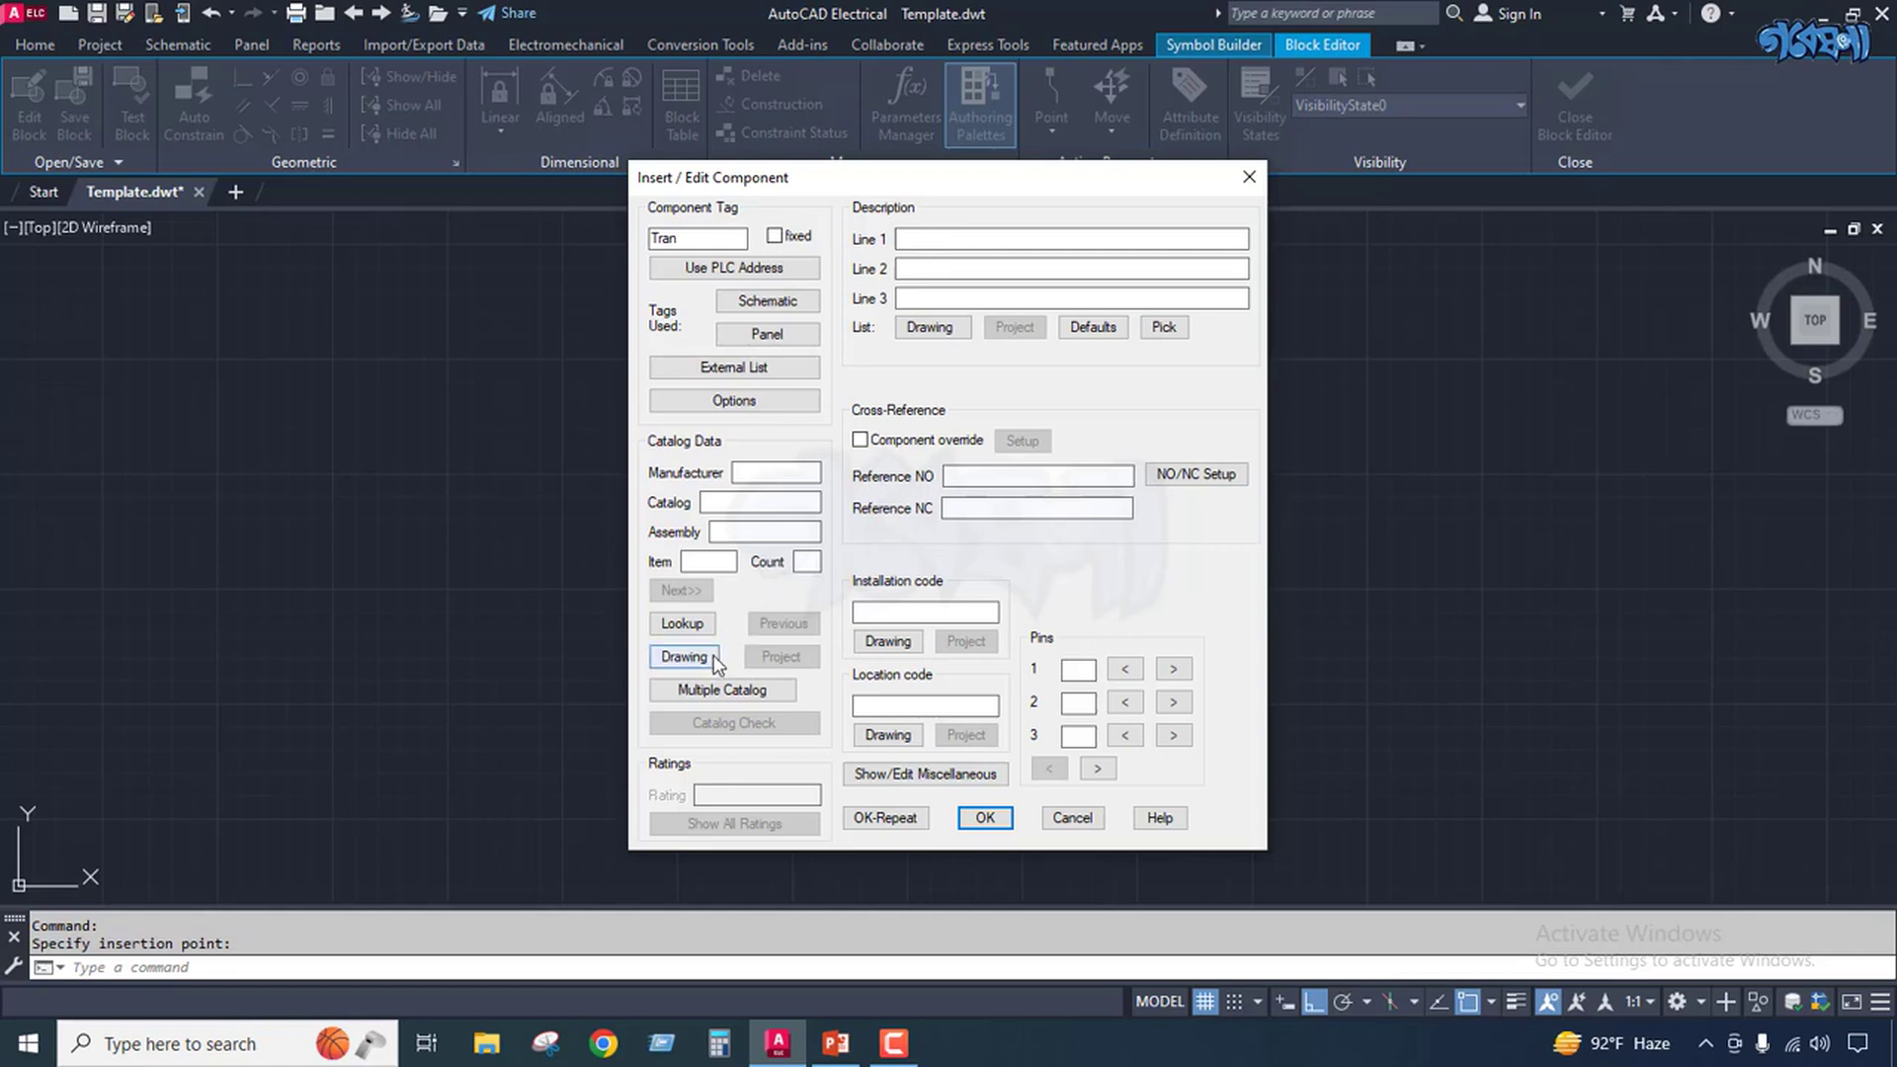
# Create the general family catalog table DV through the catalog lookup and accept the component without assigning a catalog part.
pyautogui.click(682, 623)
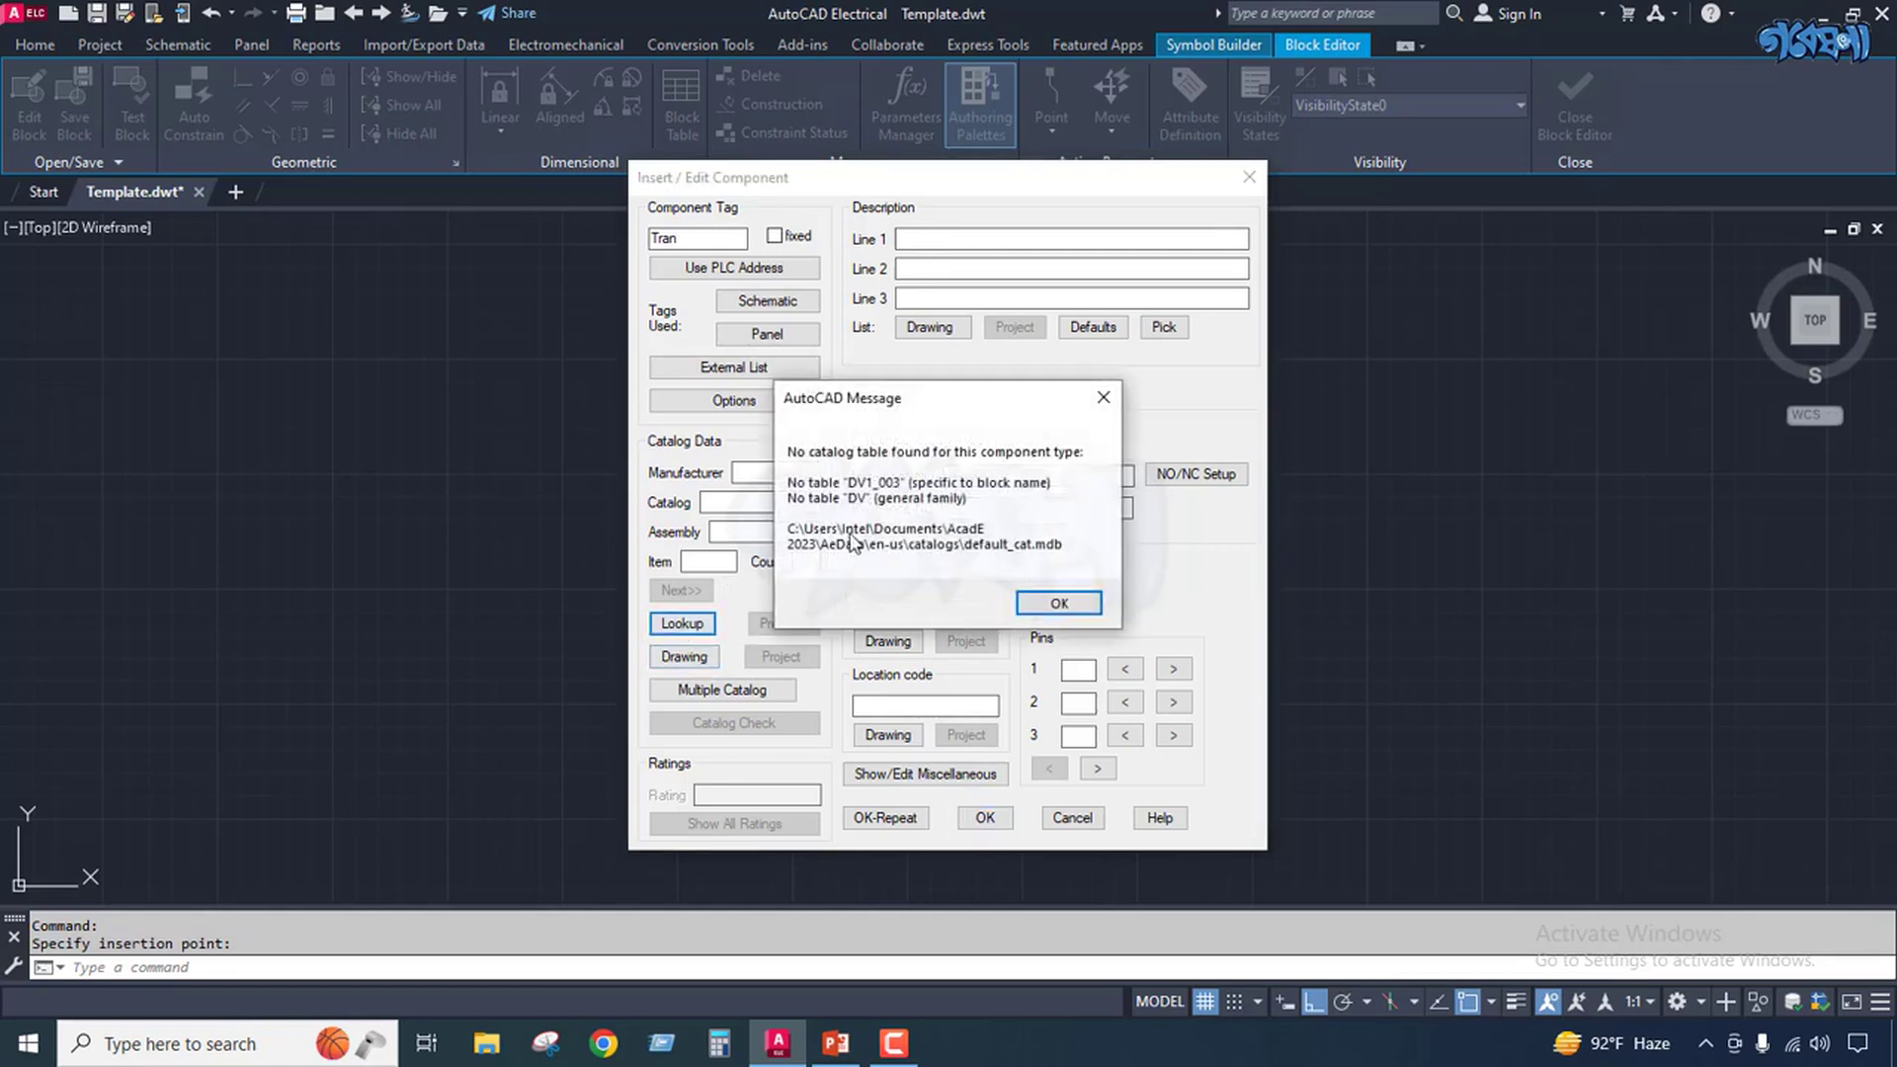
pyautogui.click(1058, 605)
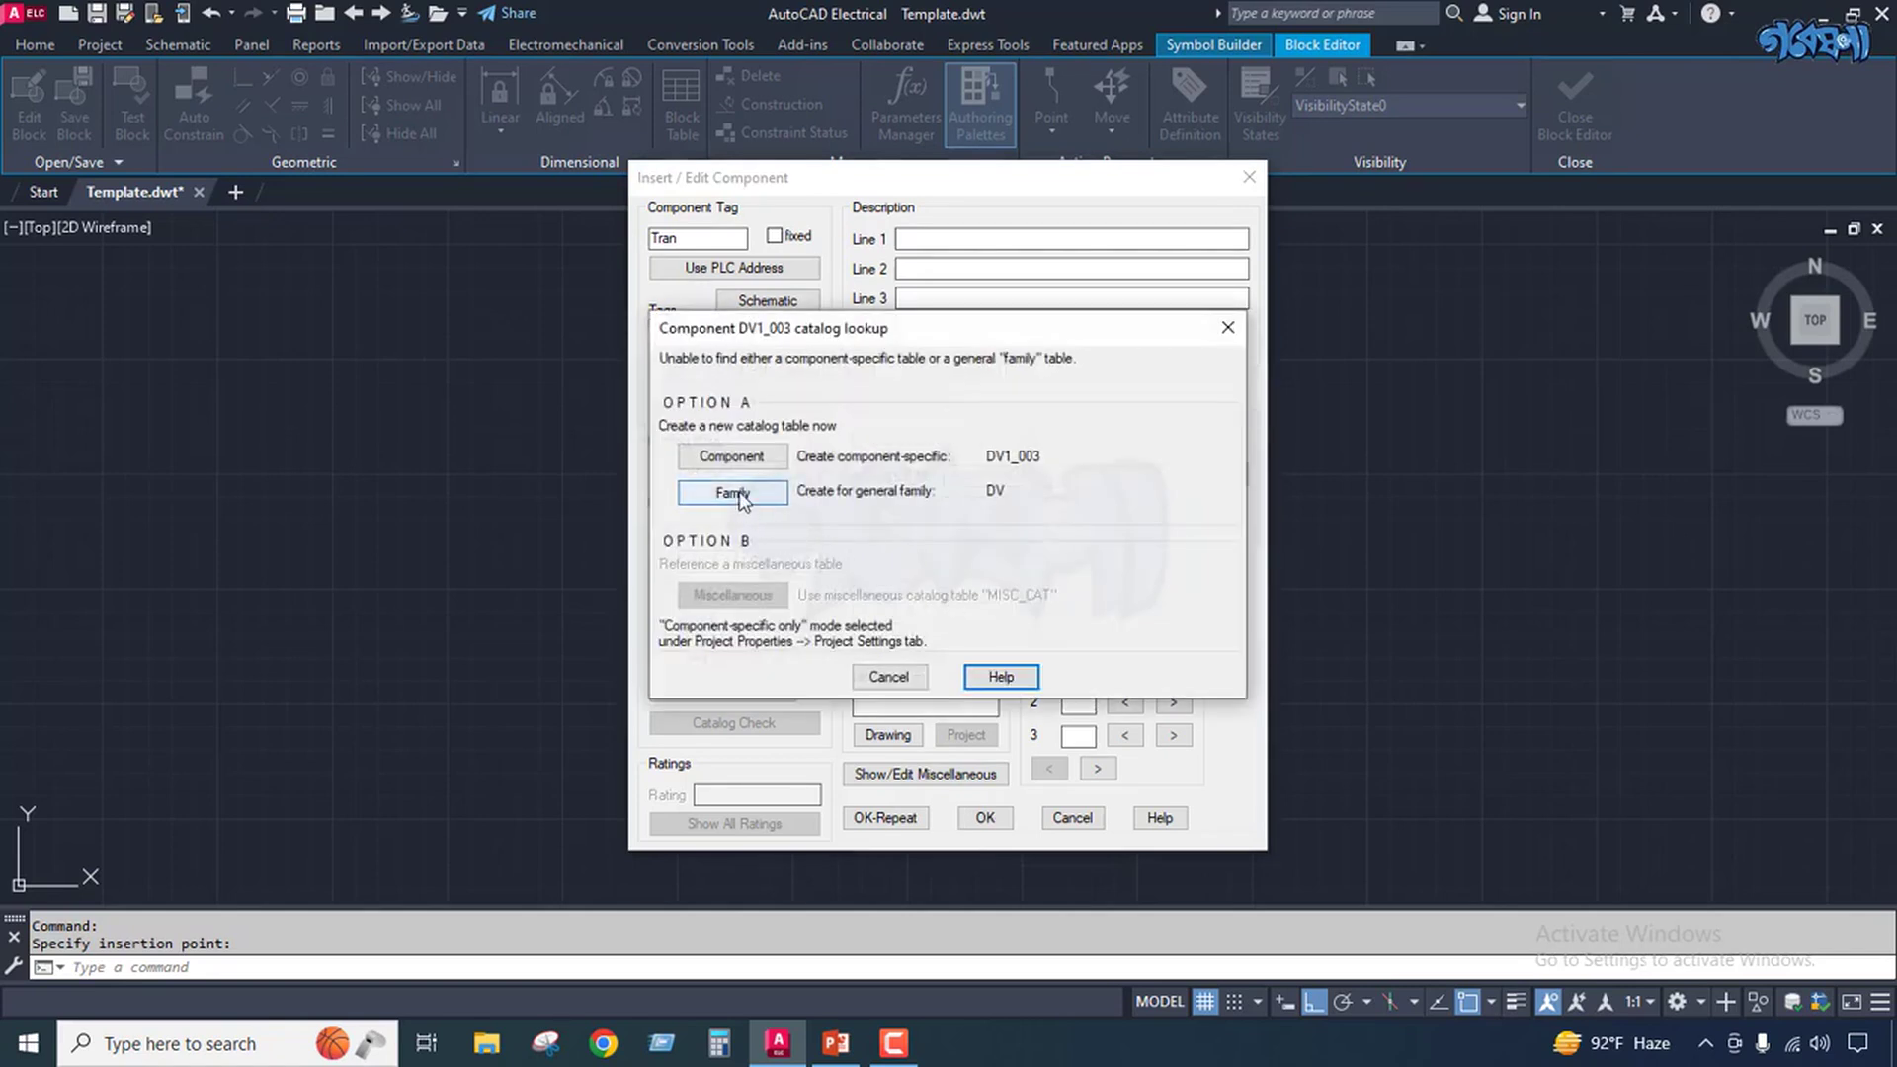
pyautogui.click(737, 493)
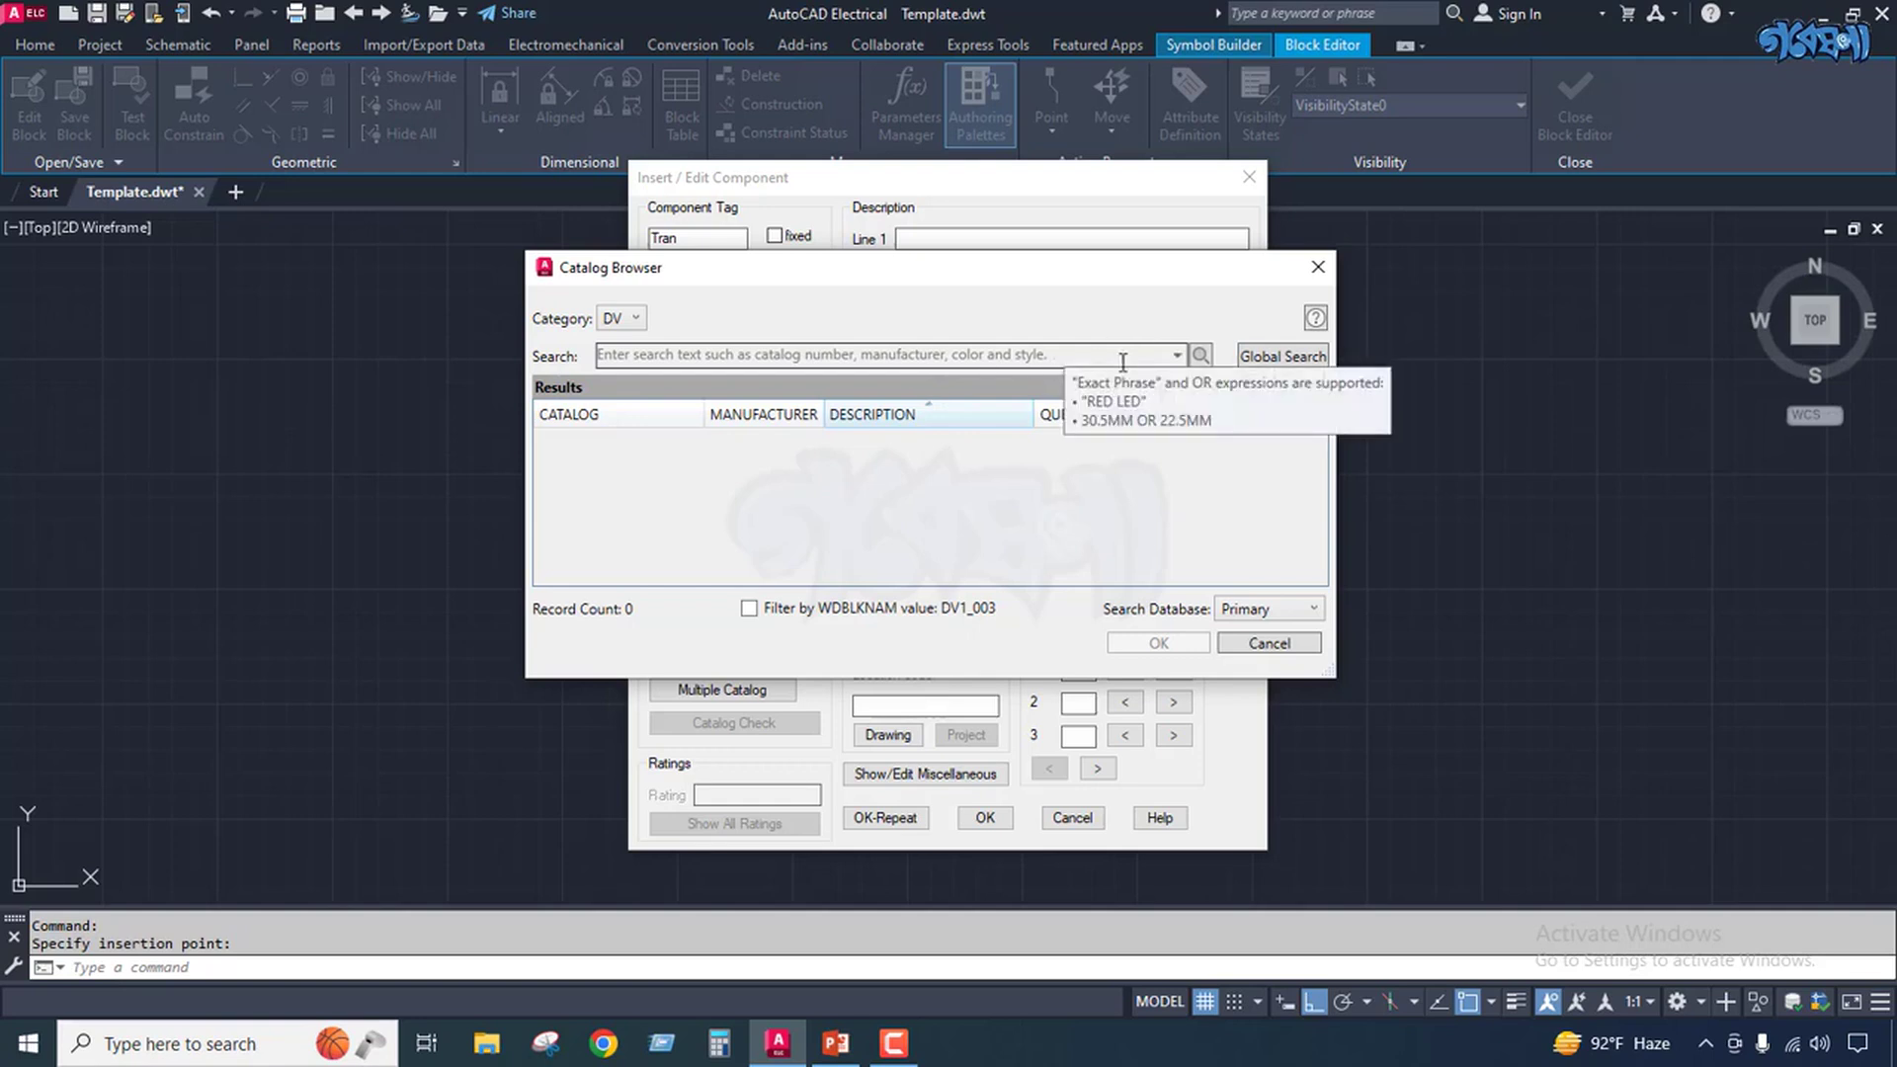
pyautogui.click(1252, 648)
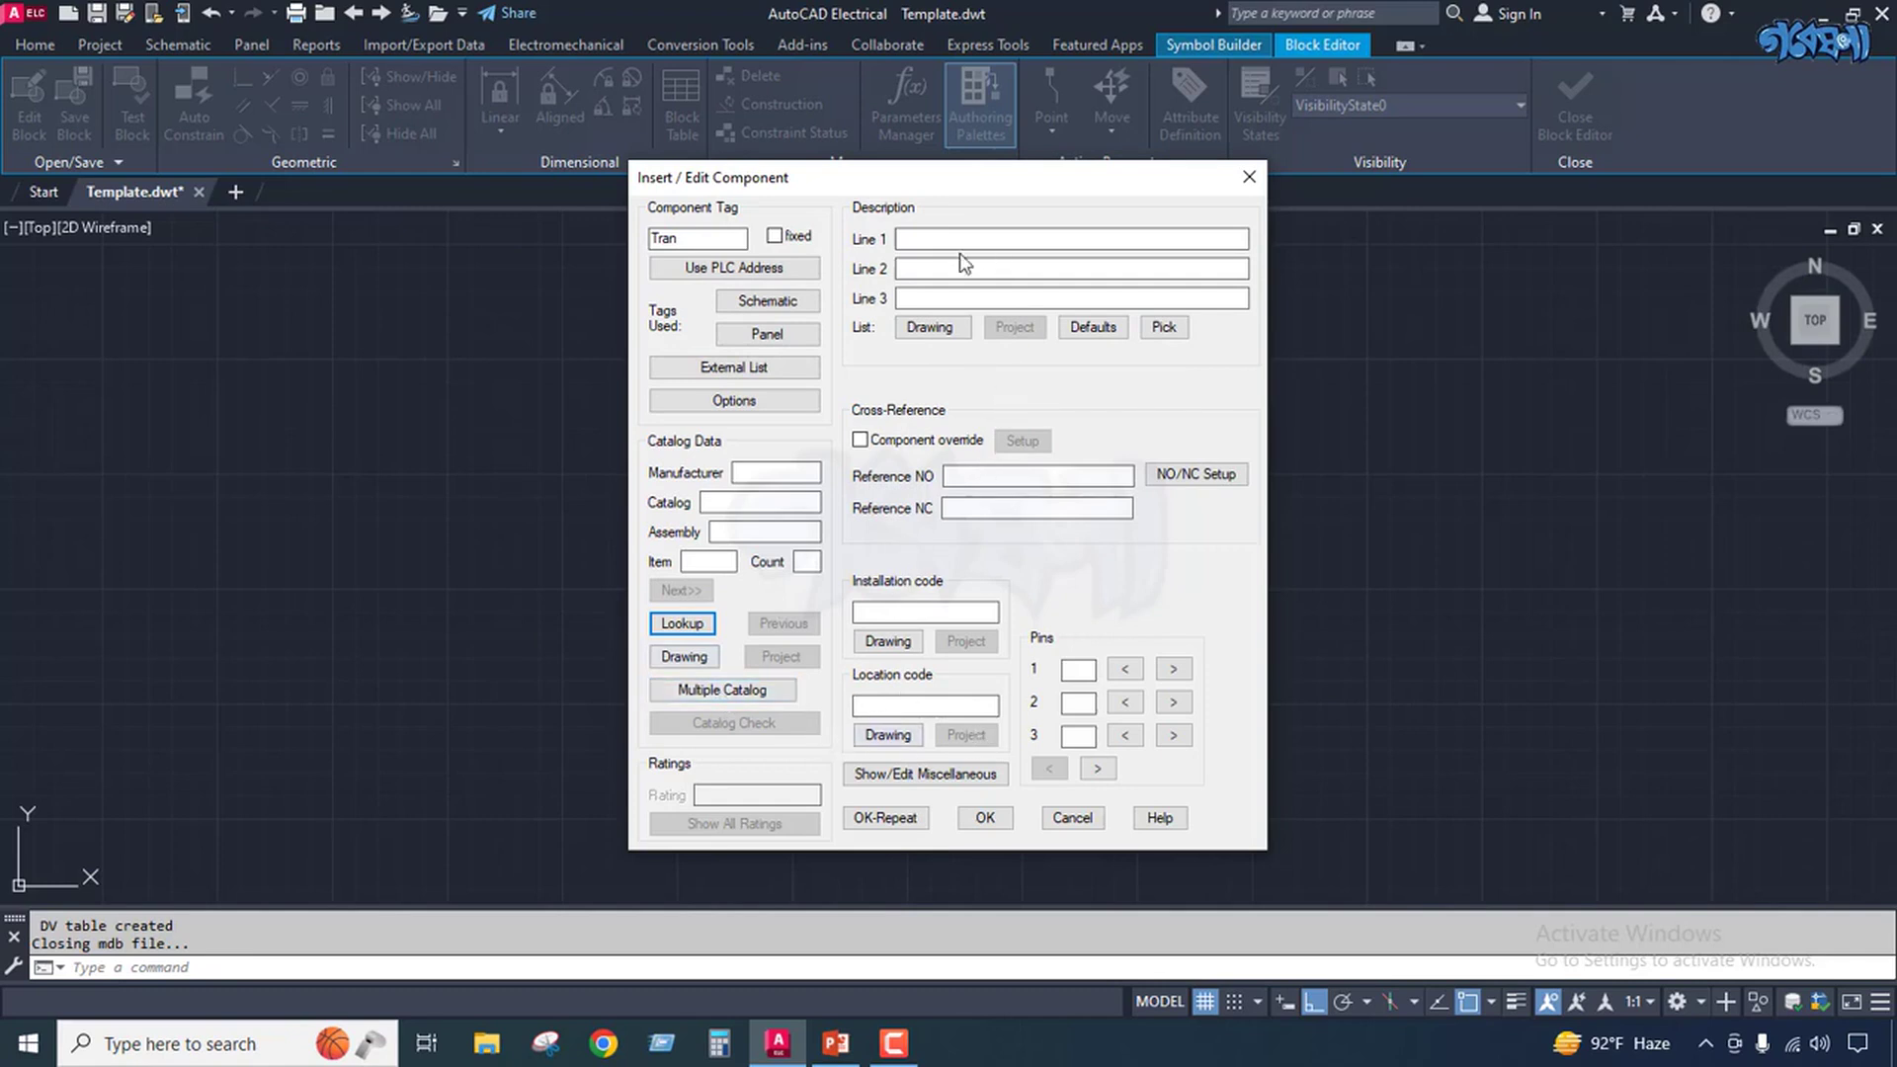
pyautogui.click(985, 817)
# Examine the inserted transistor component, its tag text and its attribute grips as one block.
pyautogui.scroll(6, 883, 513)
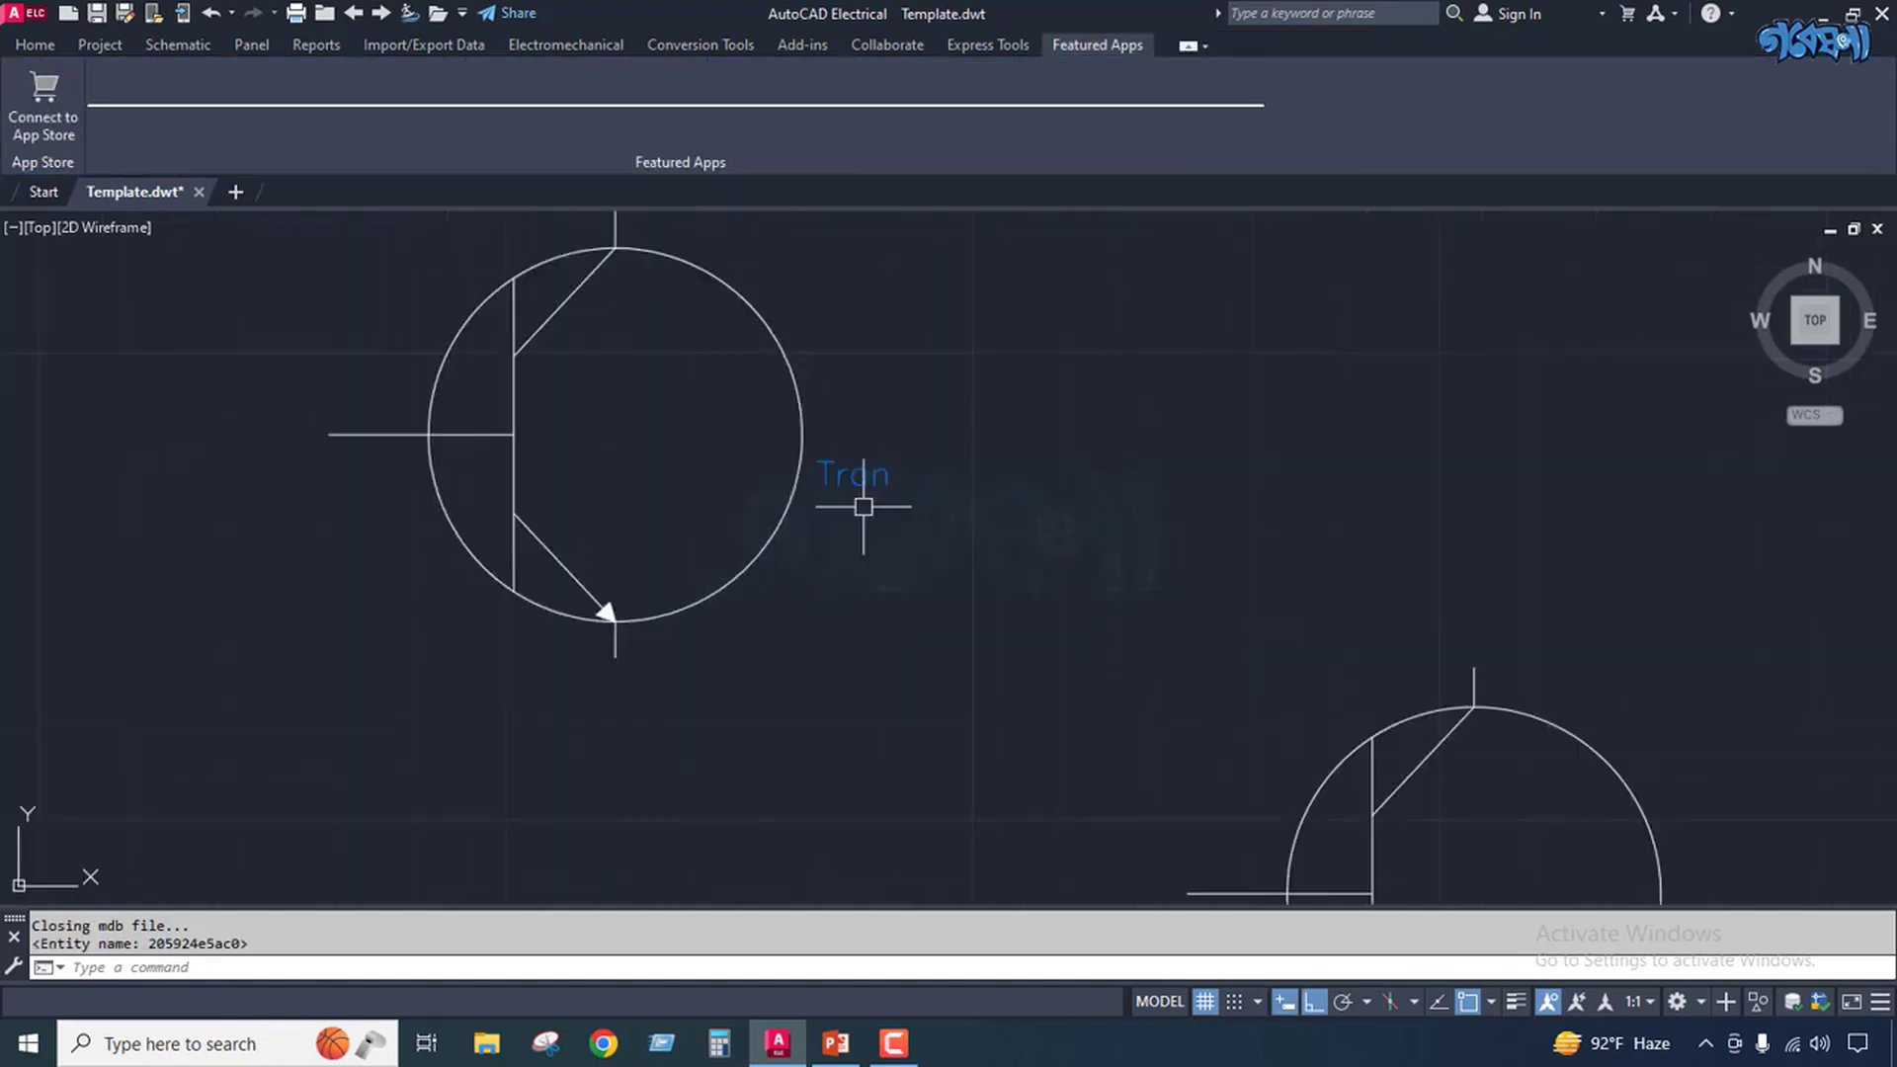
pyautogui.click(846, 481)
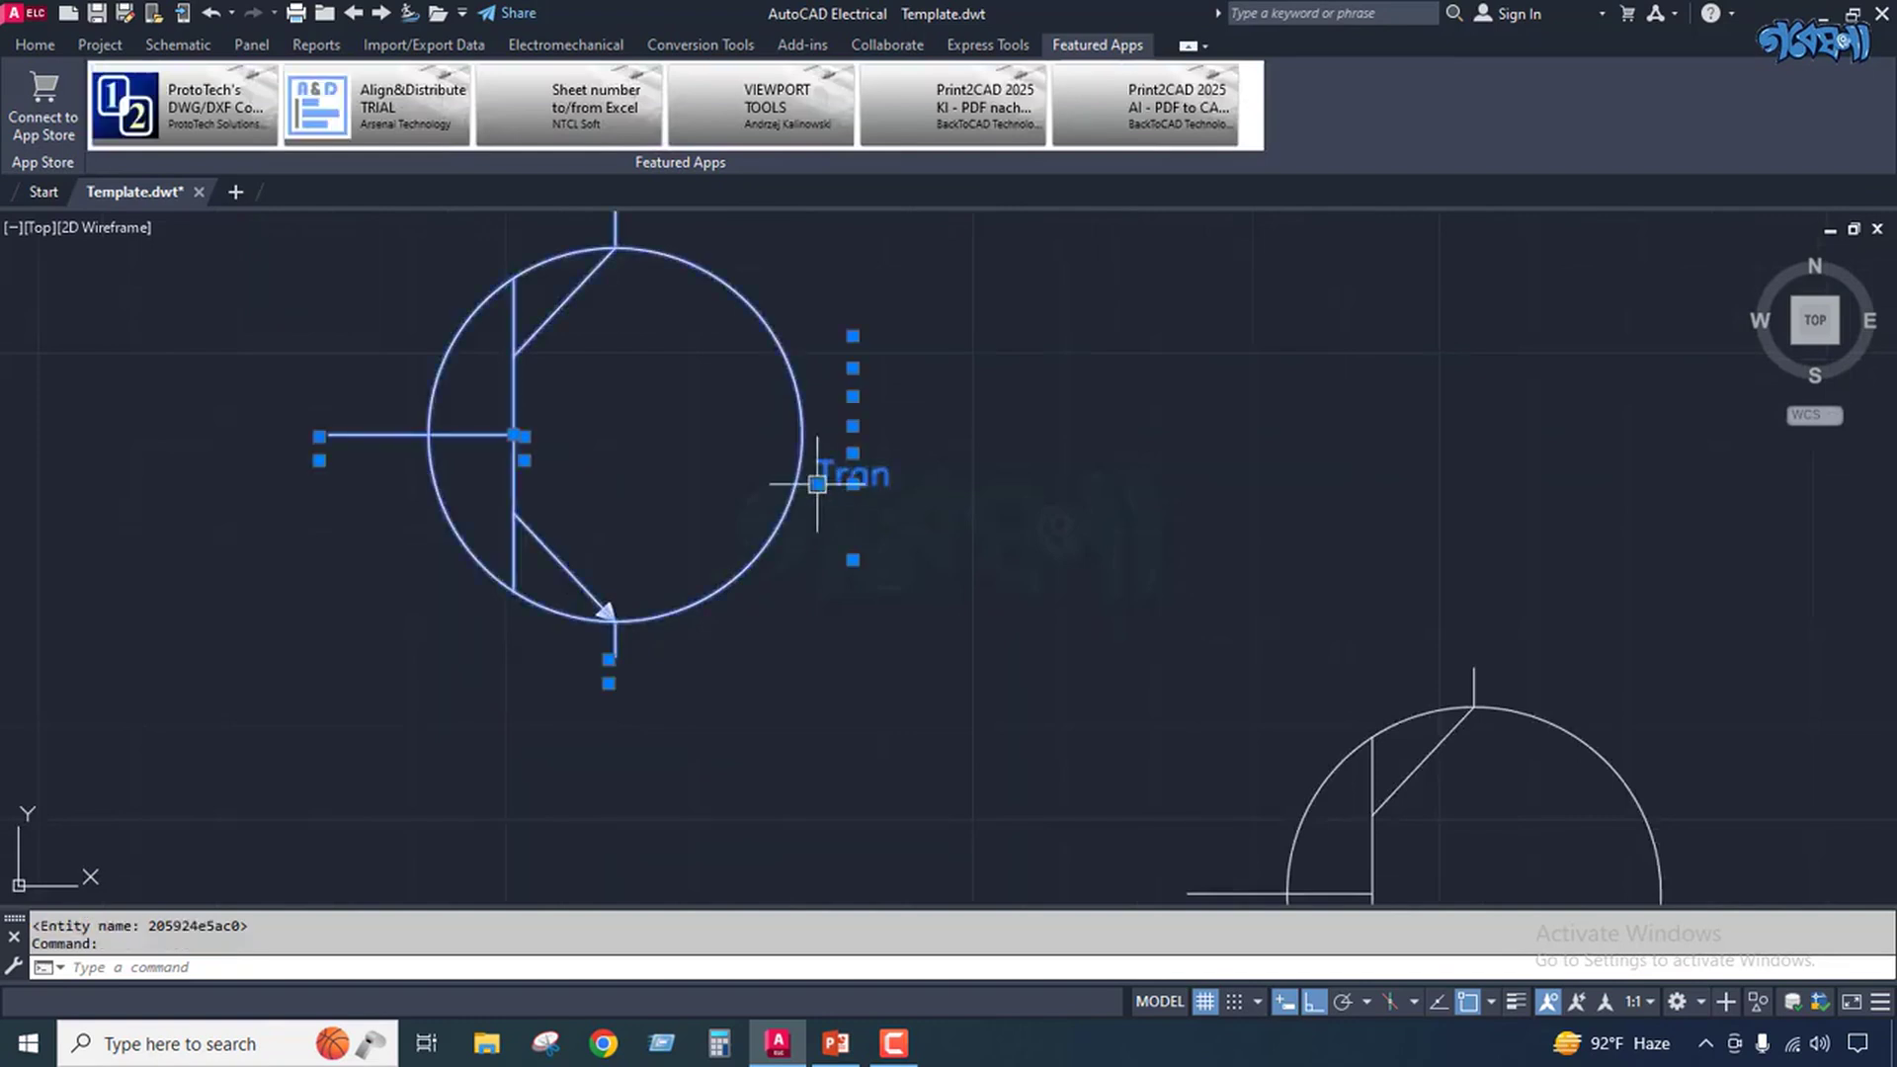
pyautogui.click(846, 481)
pyautogui.scroll(-6, 878, 652)
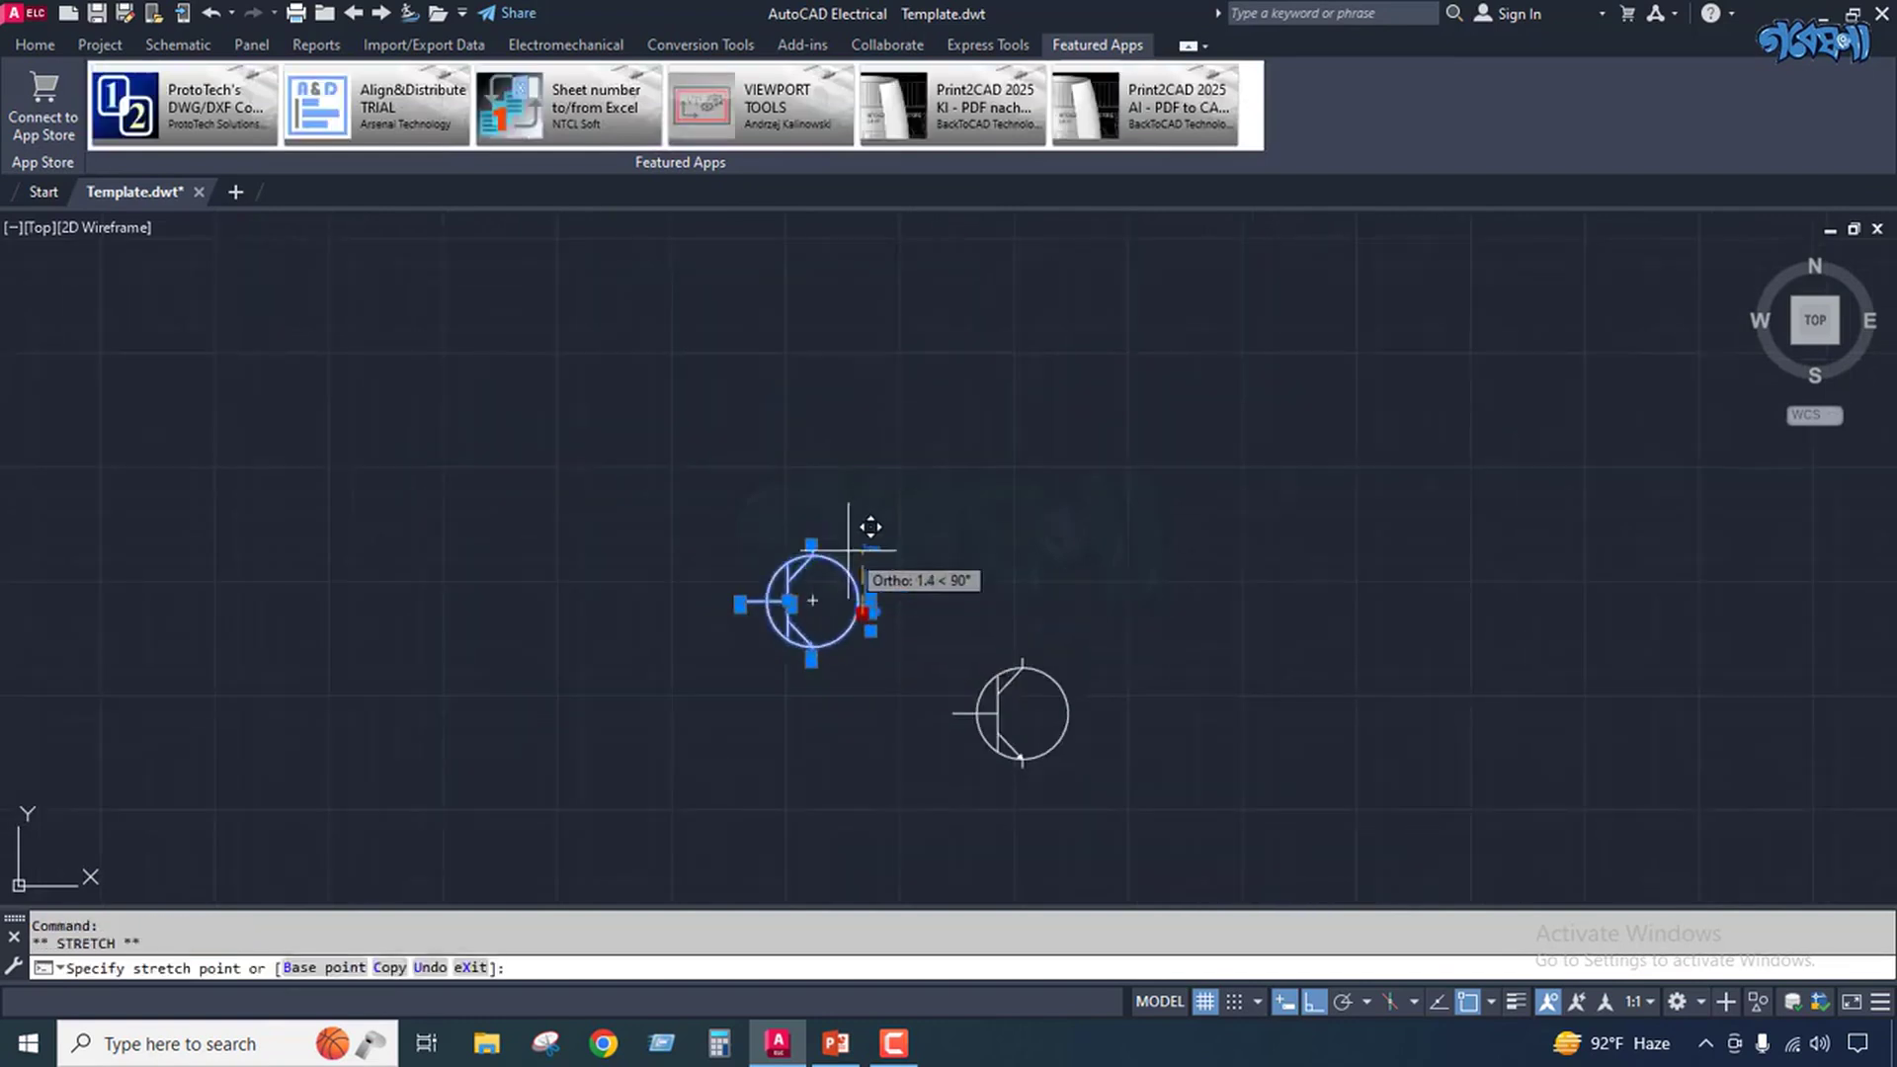
pyautogui.press('Escape')
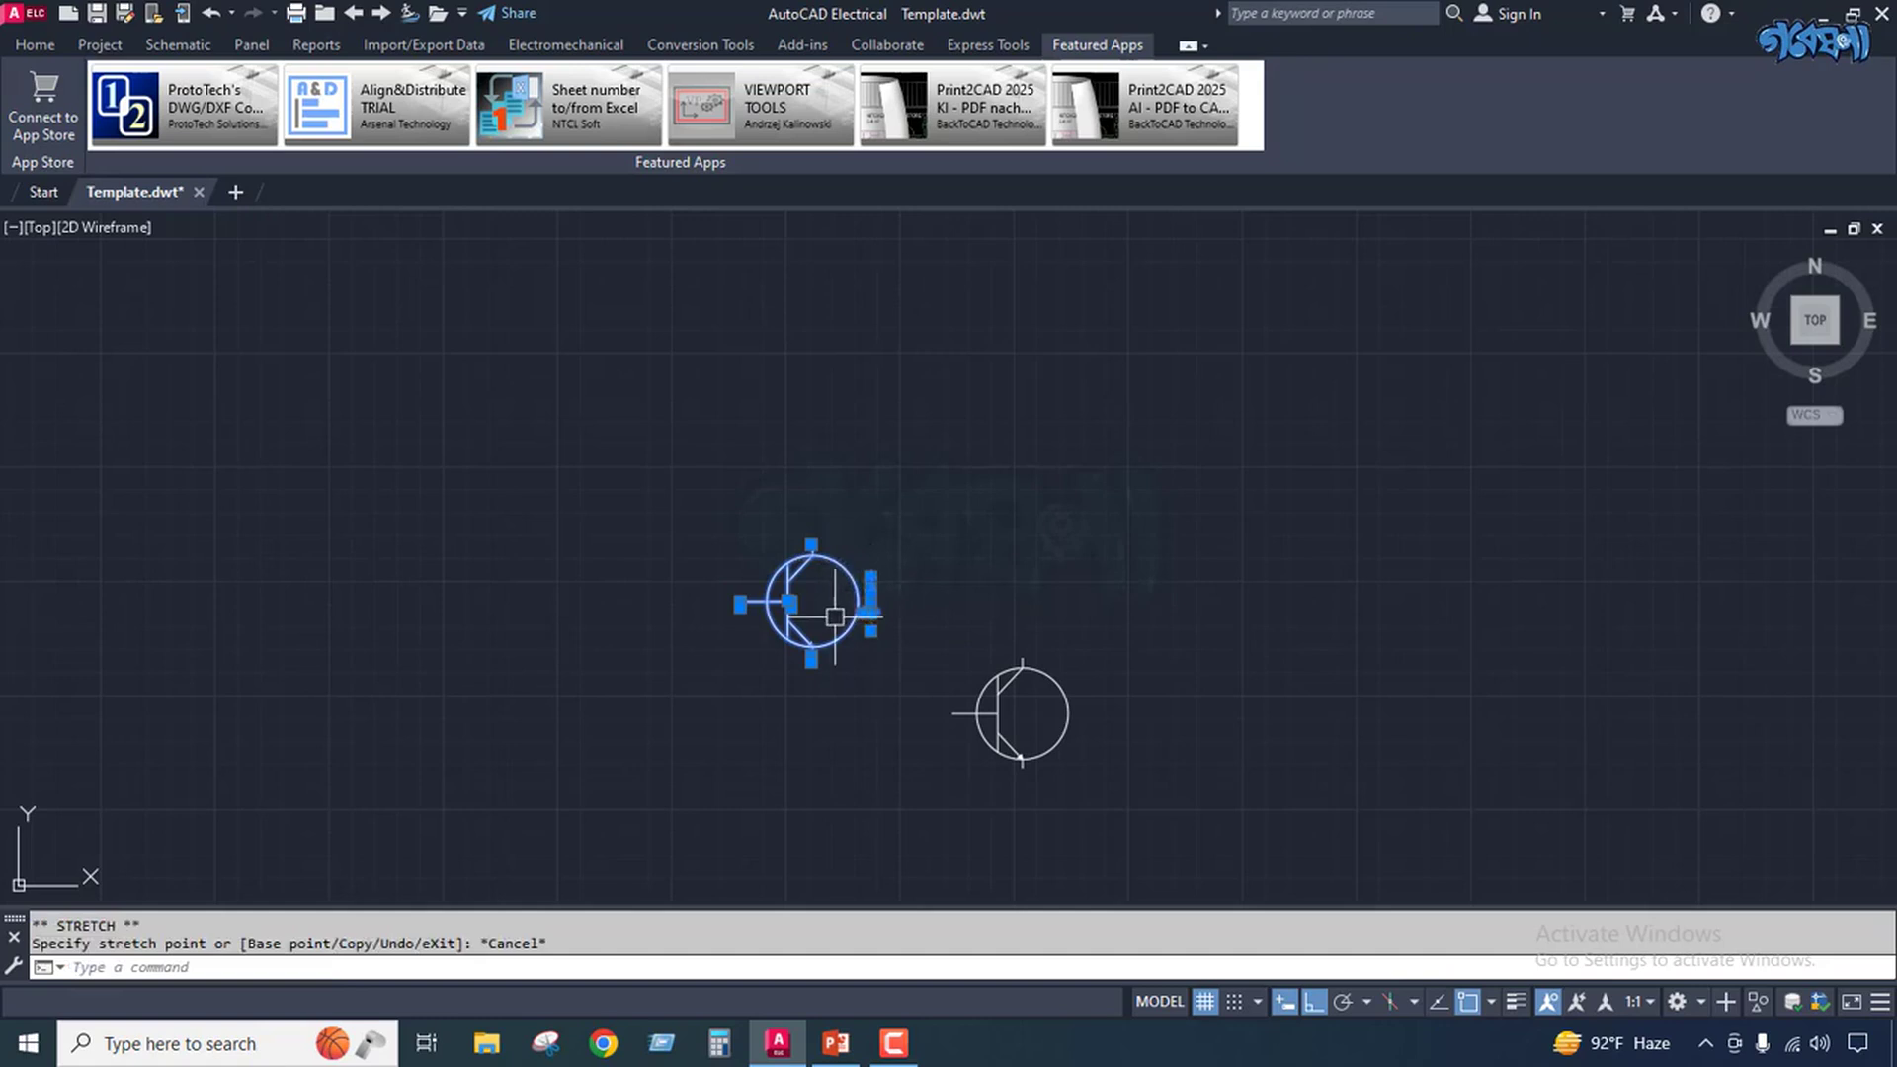
pyautogui.press('Escape')
pyautogui.scroll(6, 803, 620)
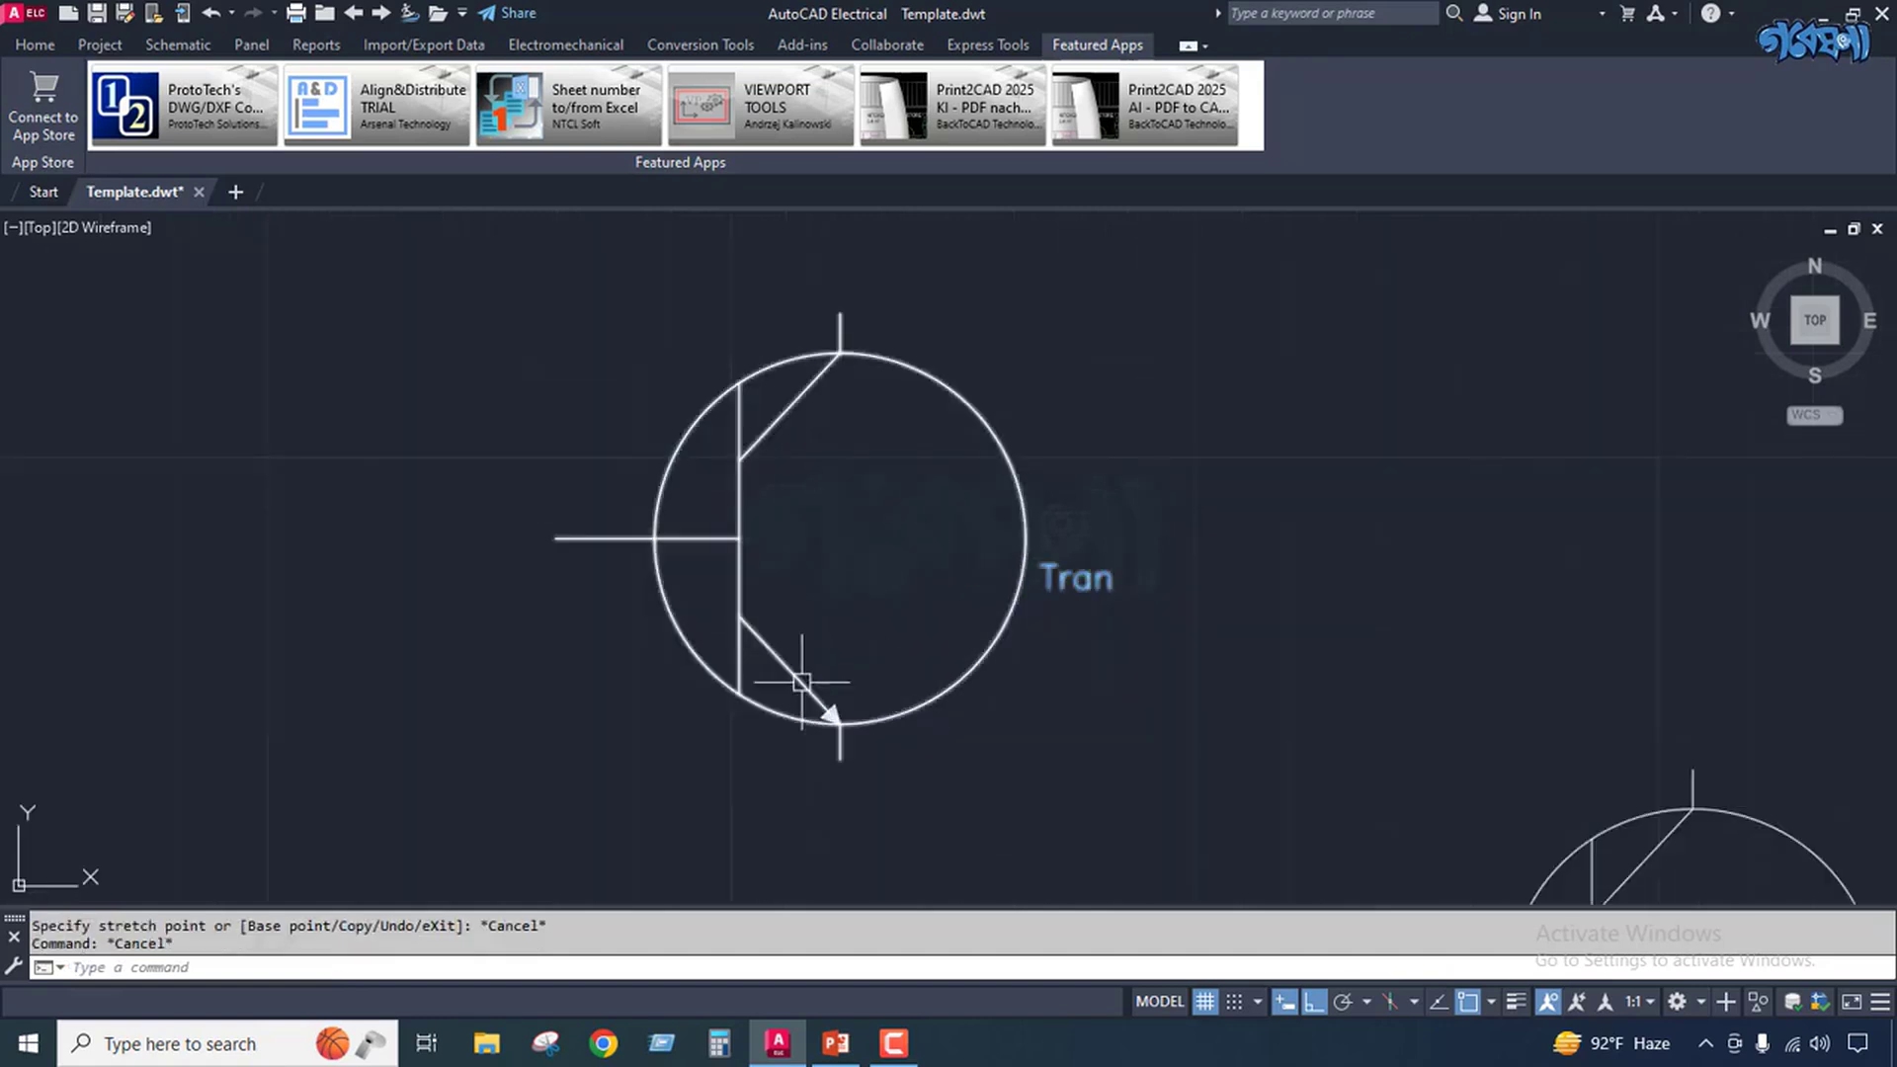
pyautogui.scroll(-5, 849, 731)
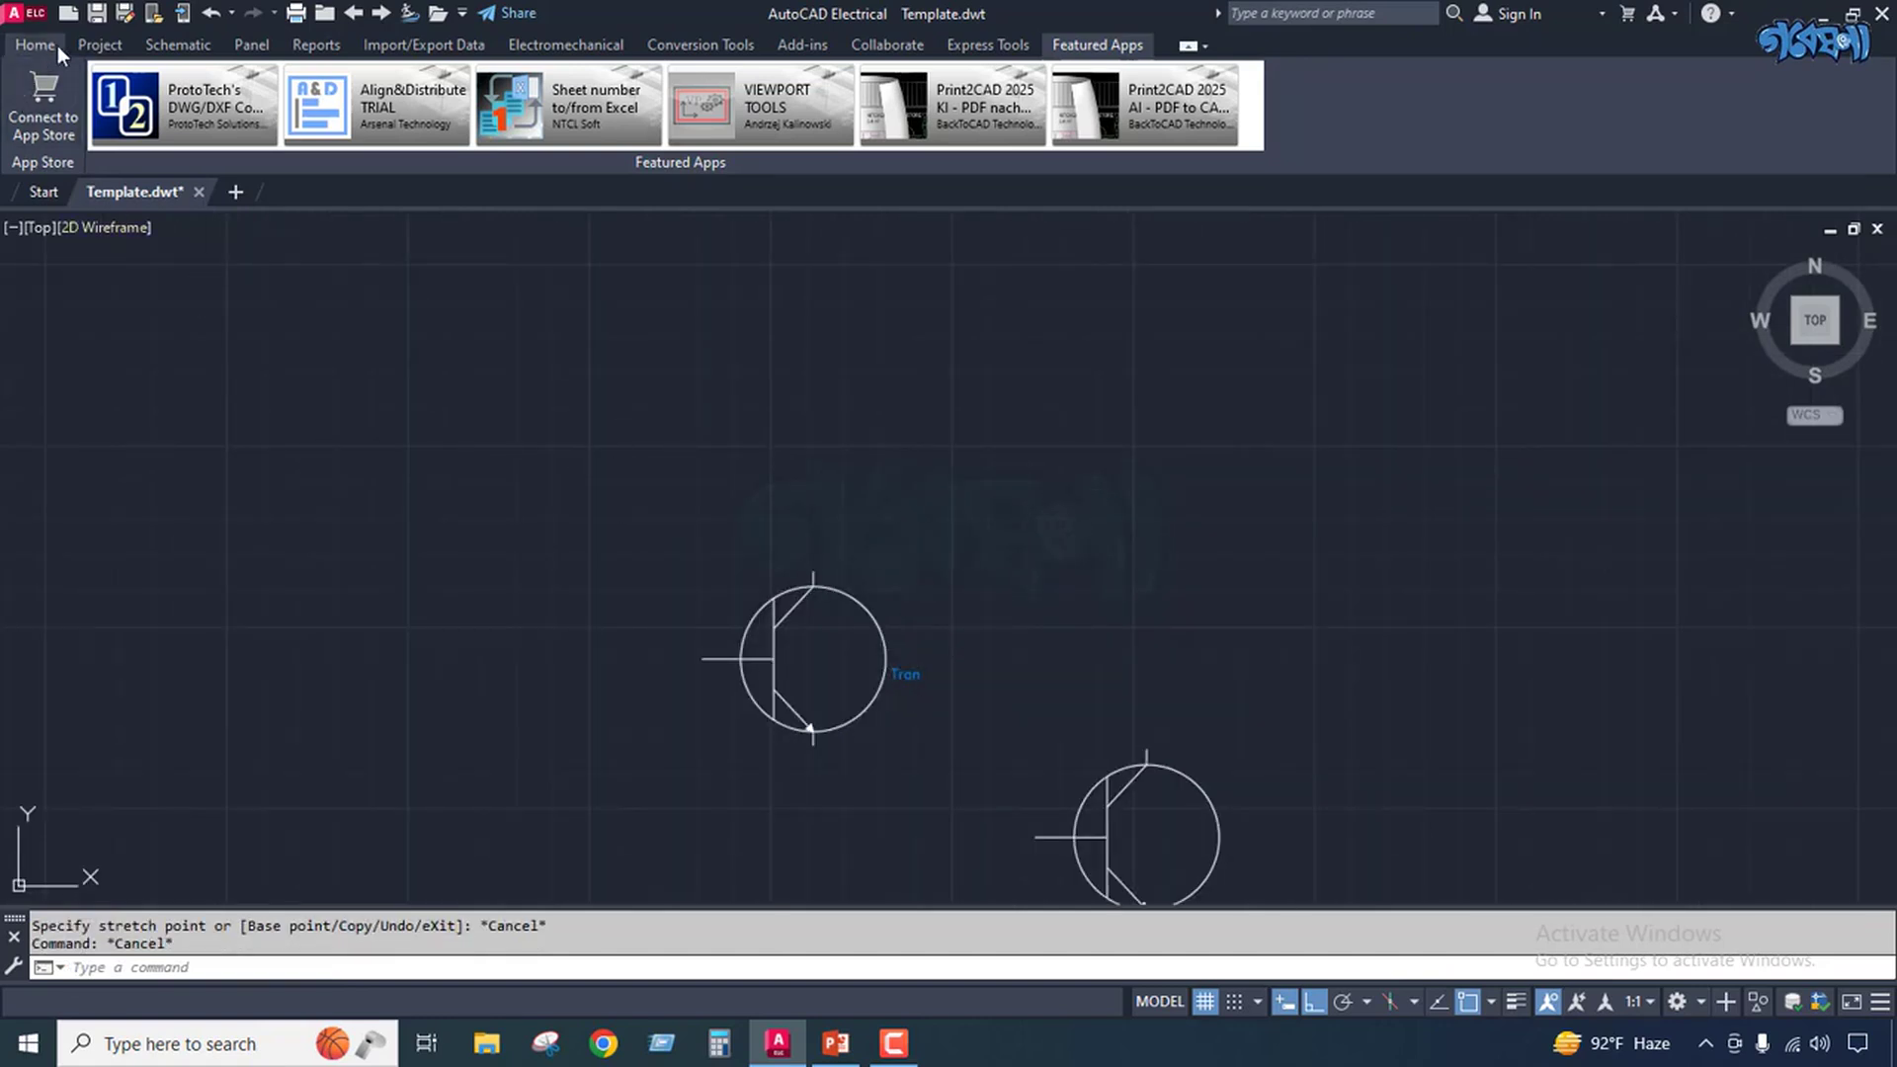
# View the JIC schematic symbol library in the Insert Component dialog and close it without choosing a symbol.
pyautogui.click(138, 45)
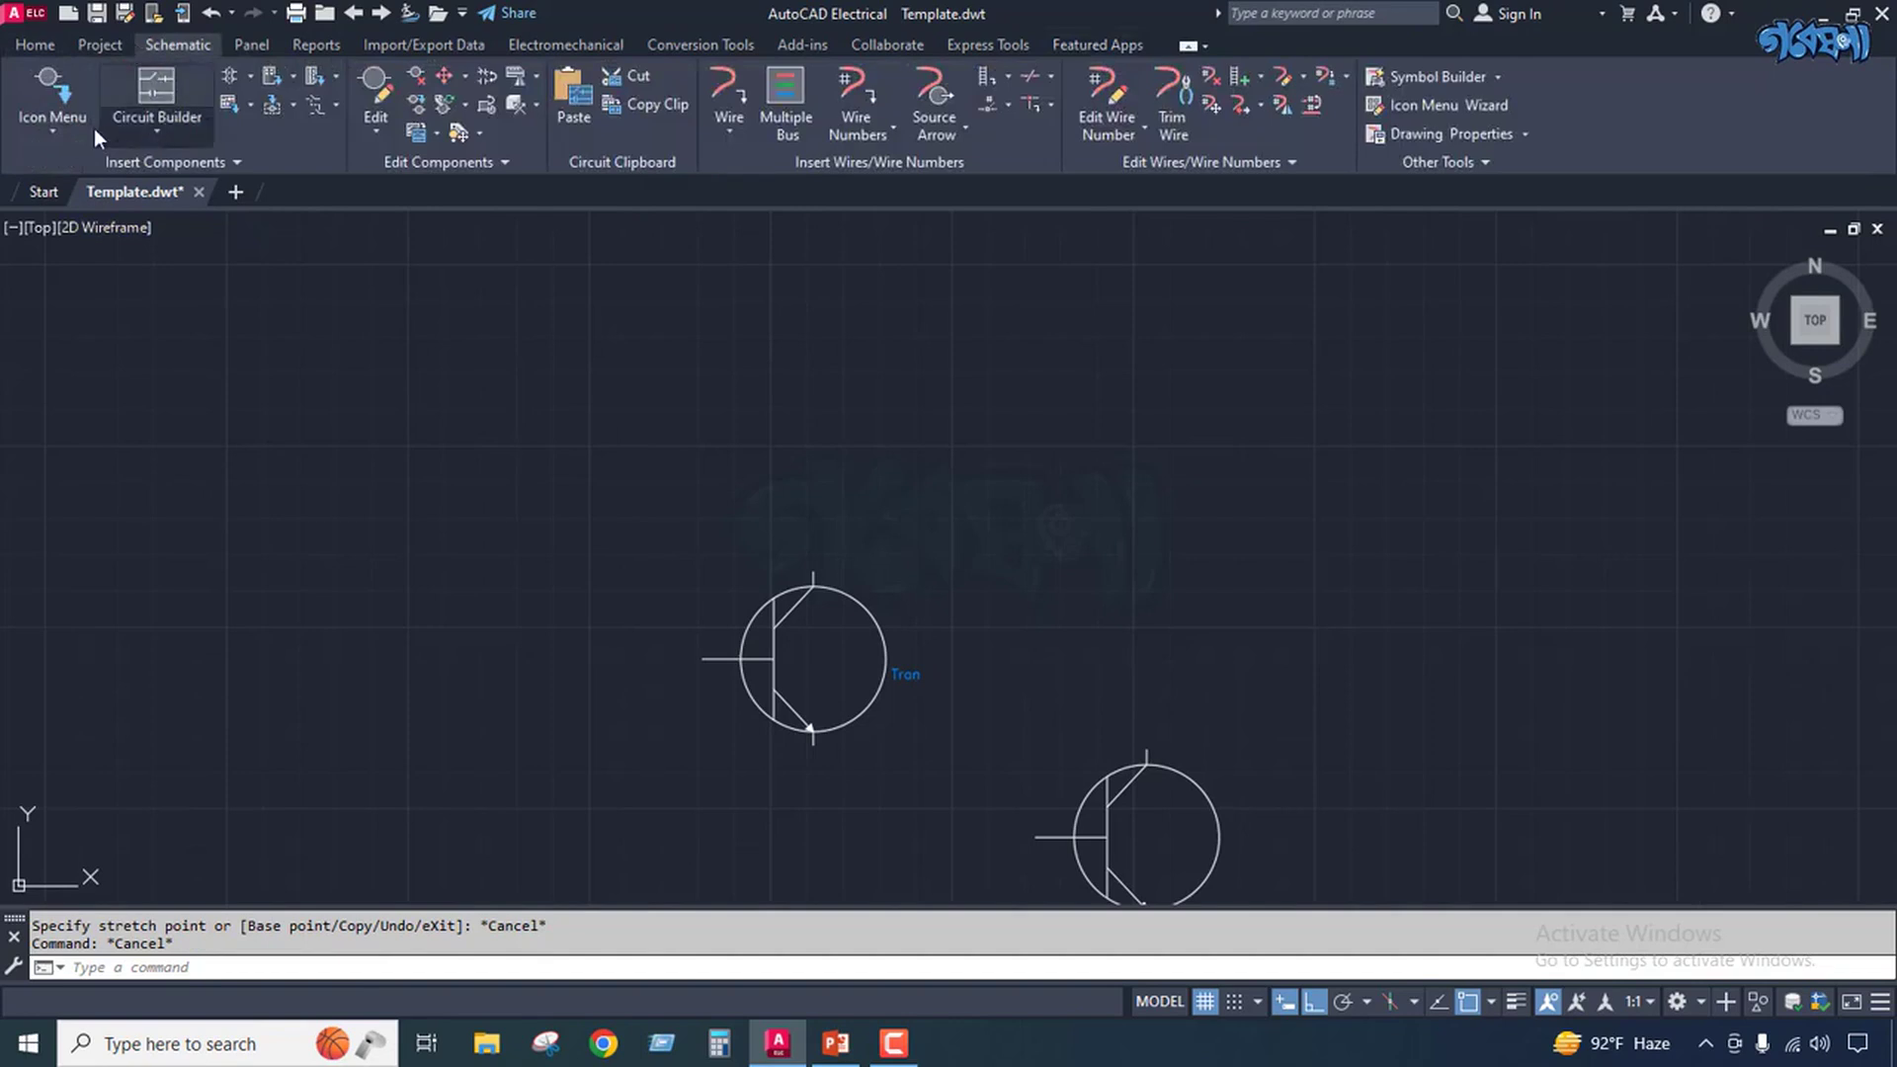
pyautogui.click(54, 129)
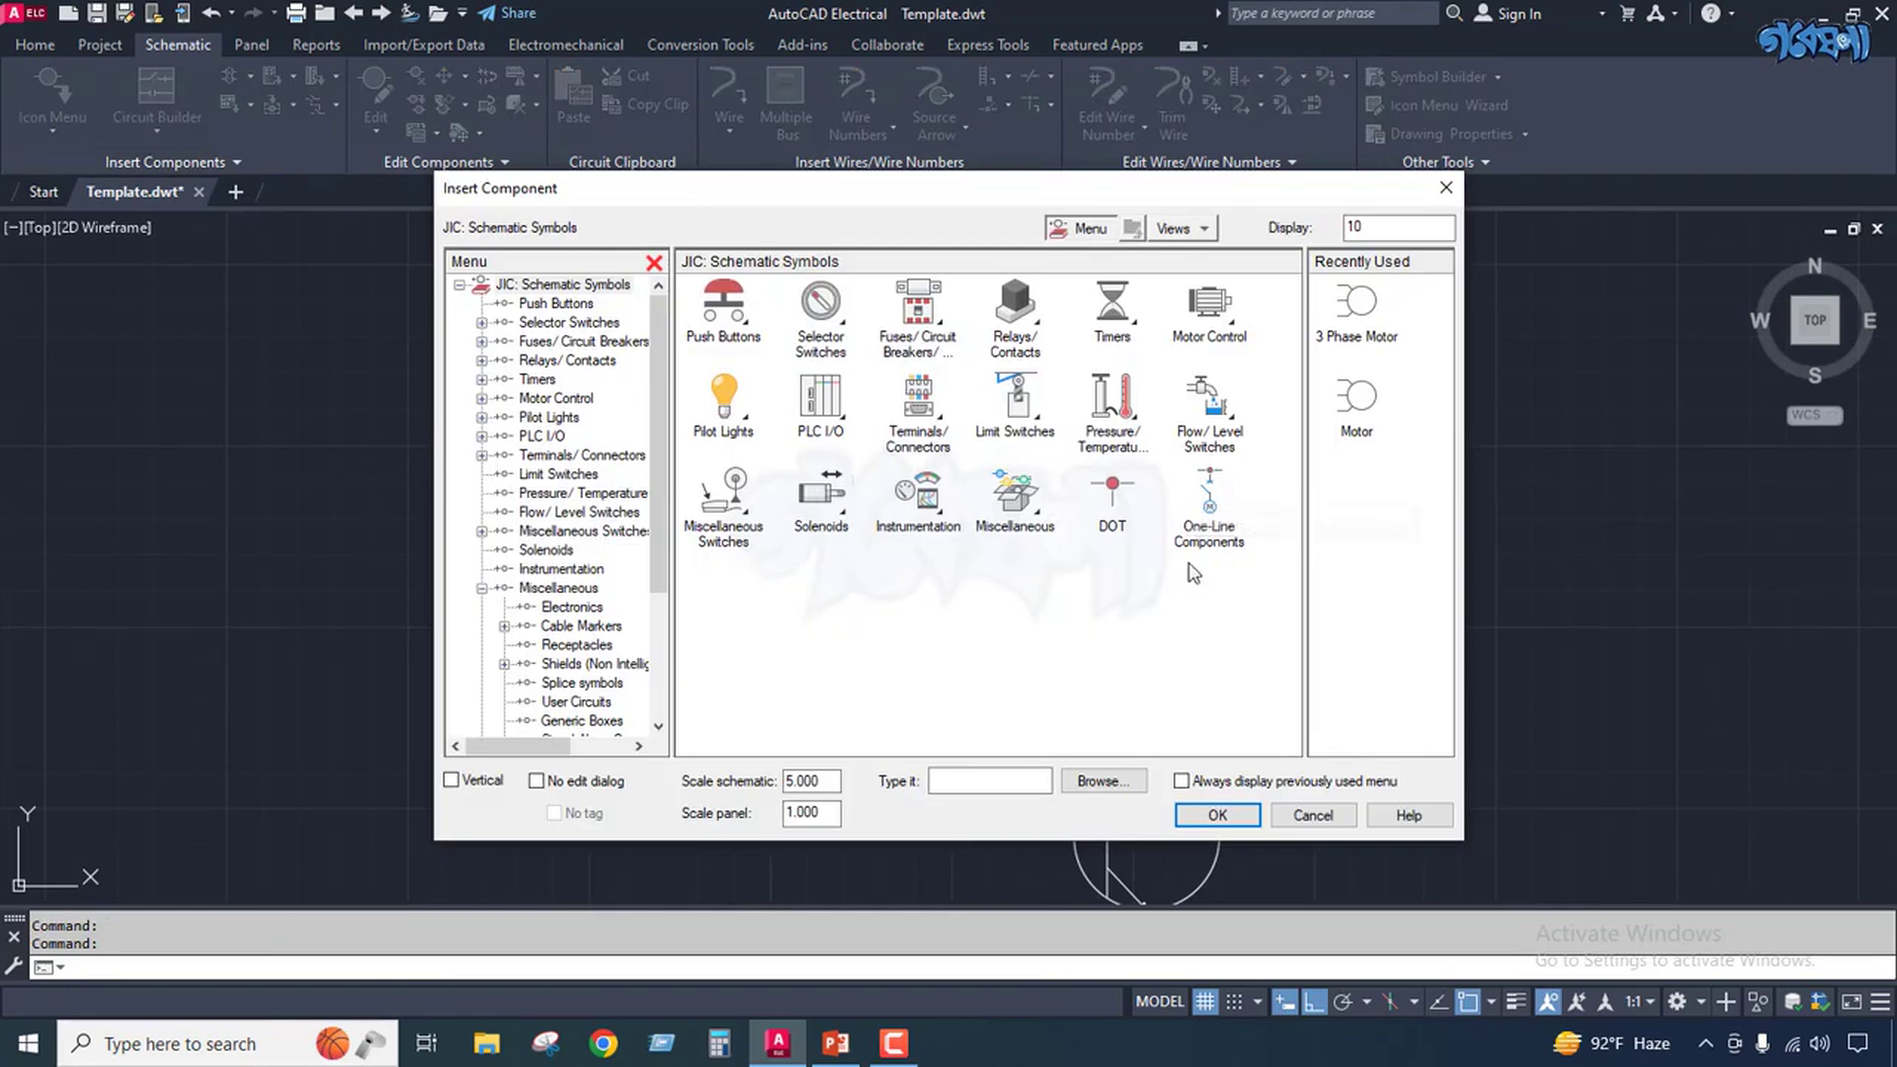
pyautogui.click(1441, 187)
pyautogui.scroll(-2, 1028, 489)
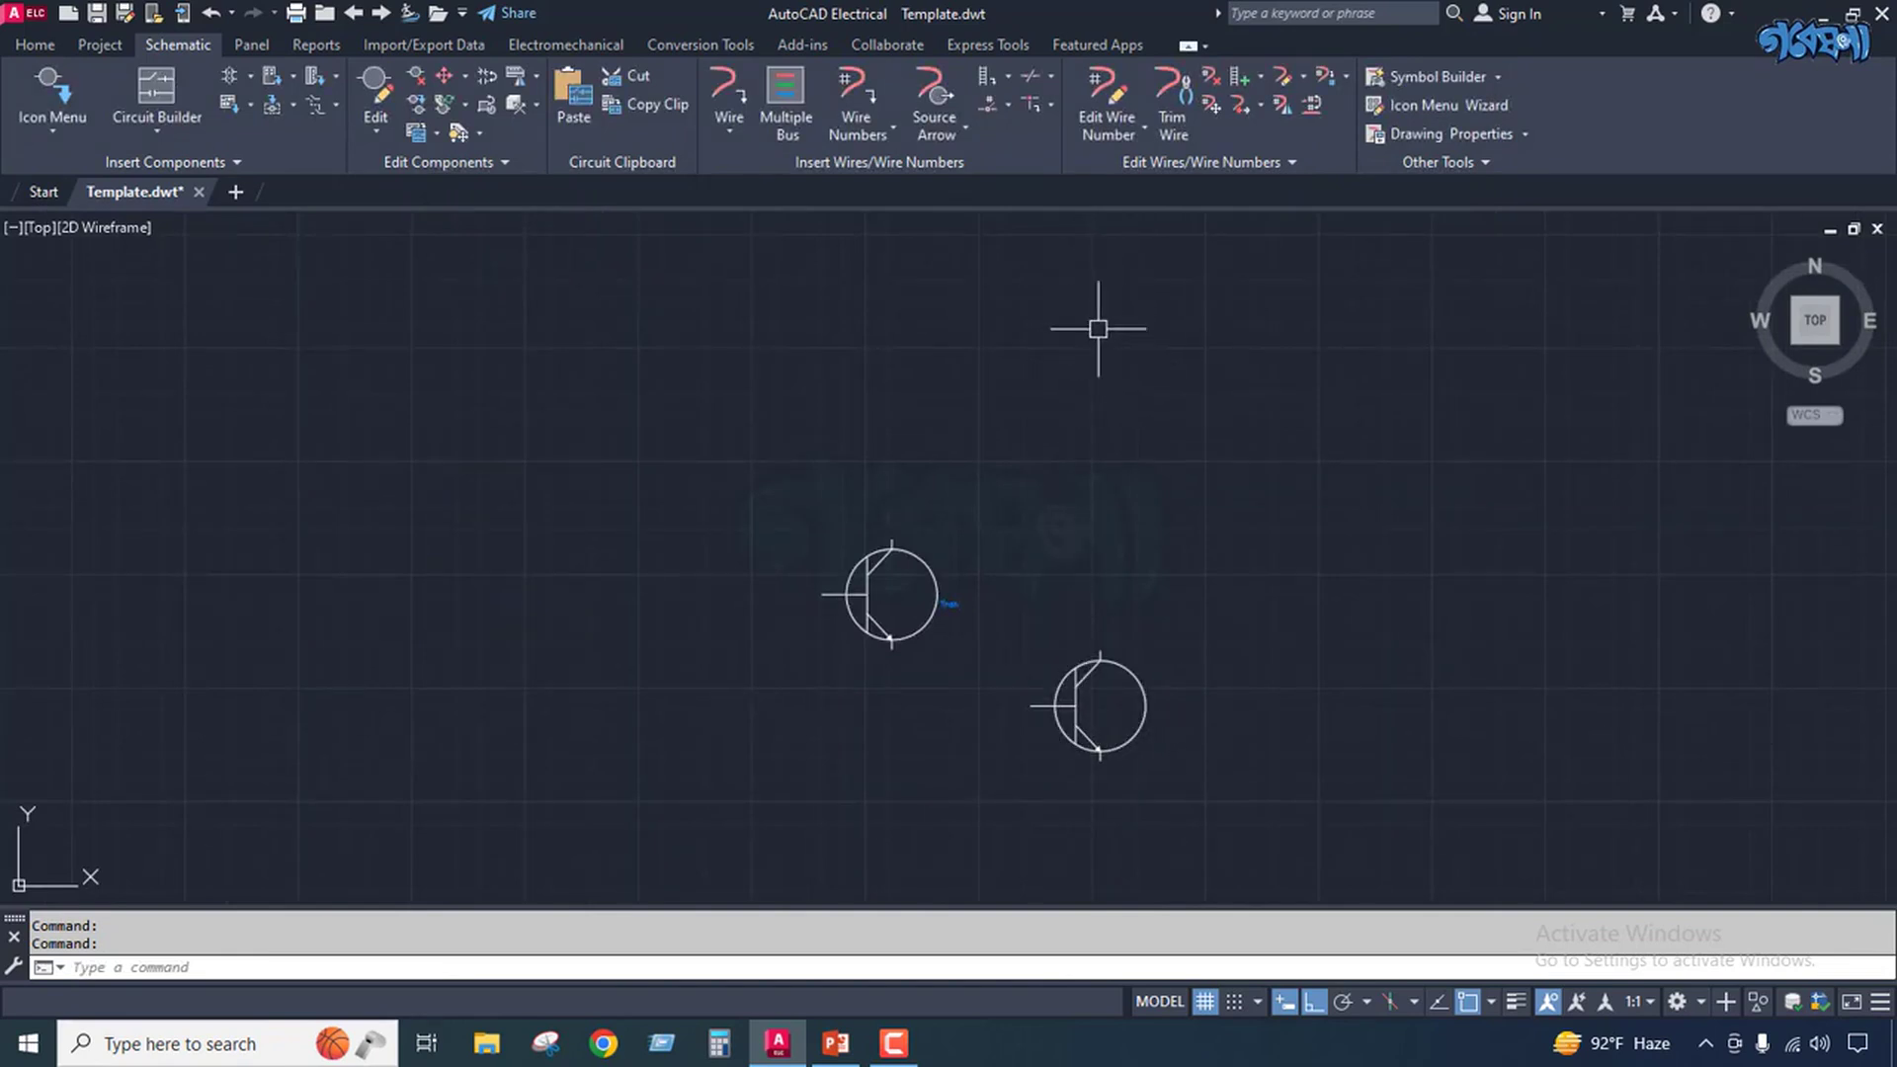
# Insert the HMO1_002 motor block into the drawing, above and to the right of the transistor symbols.
pyautogui.click(91, 46)
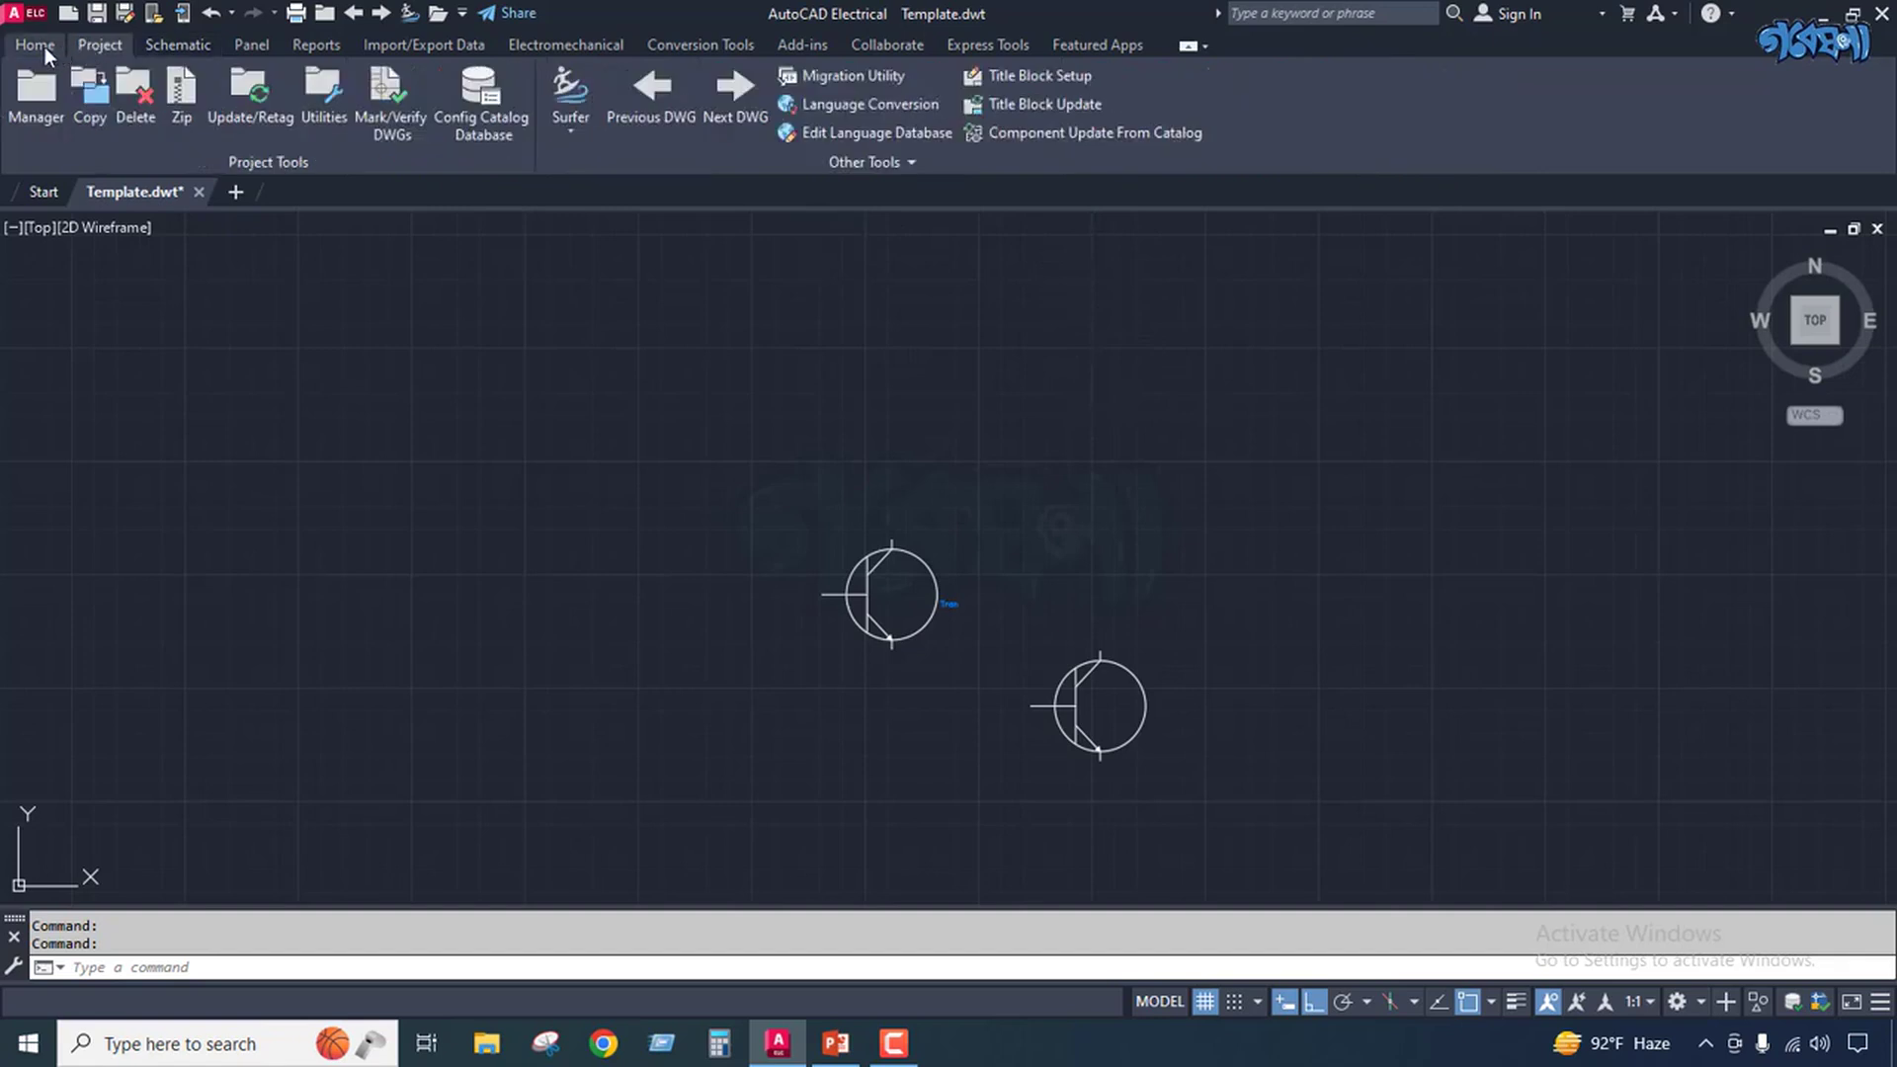
pyautogui.click(44, 46)
pyautogui.click(1139, 135)
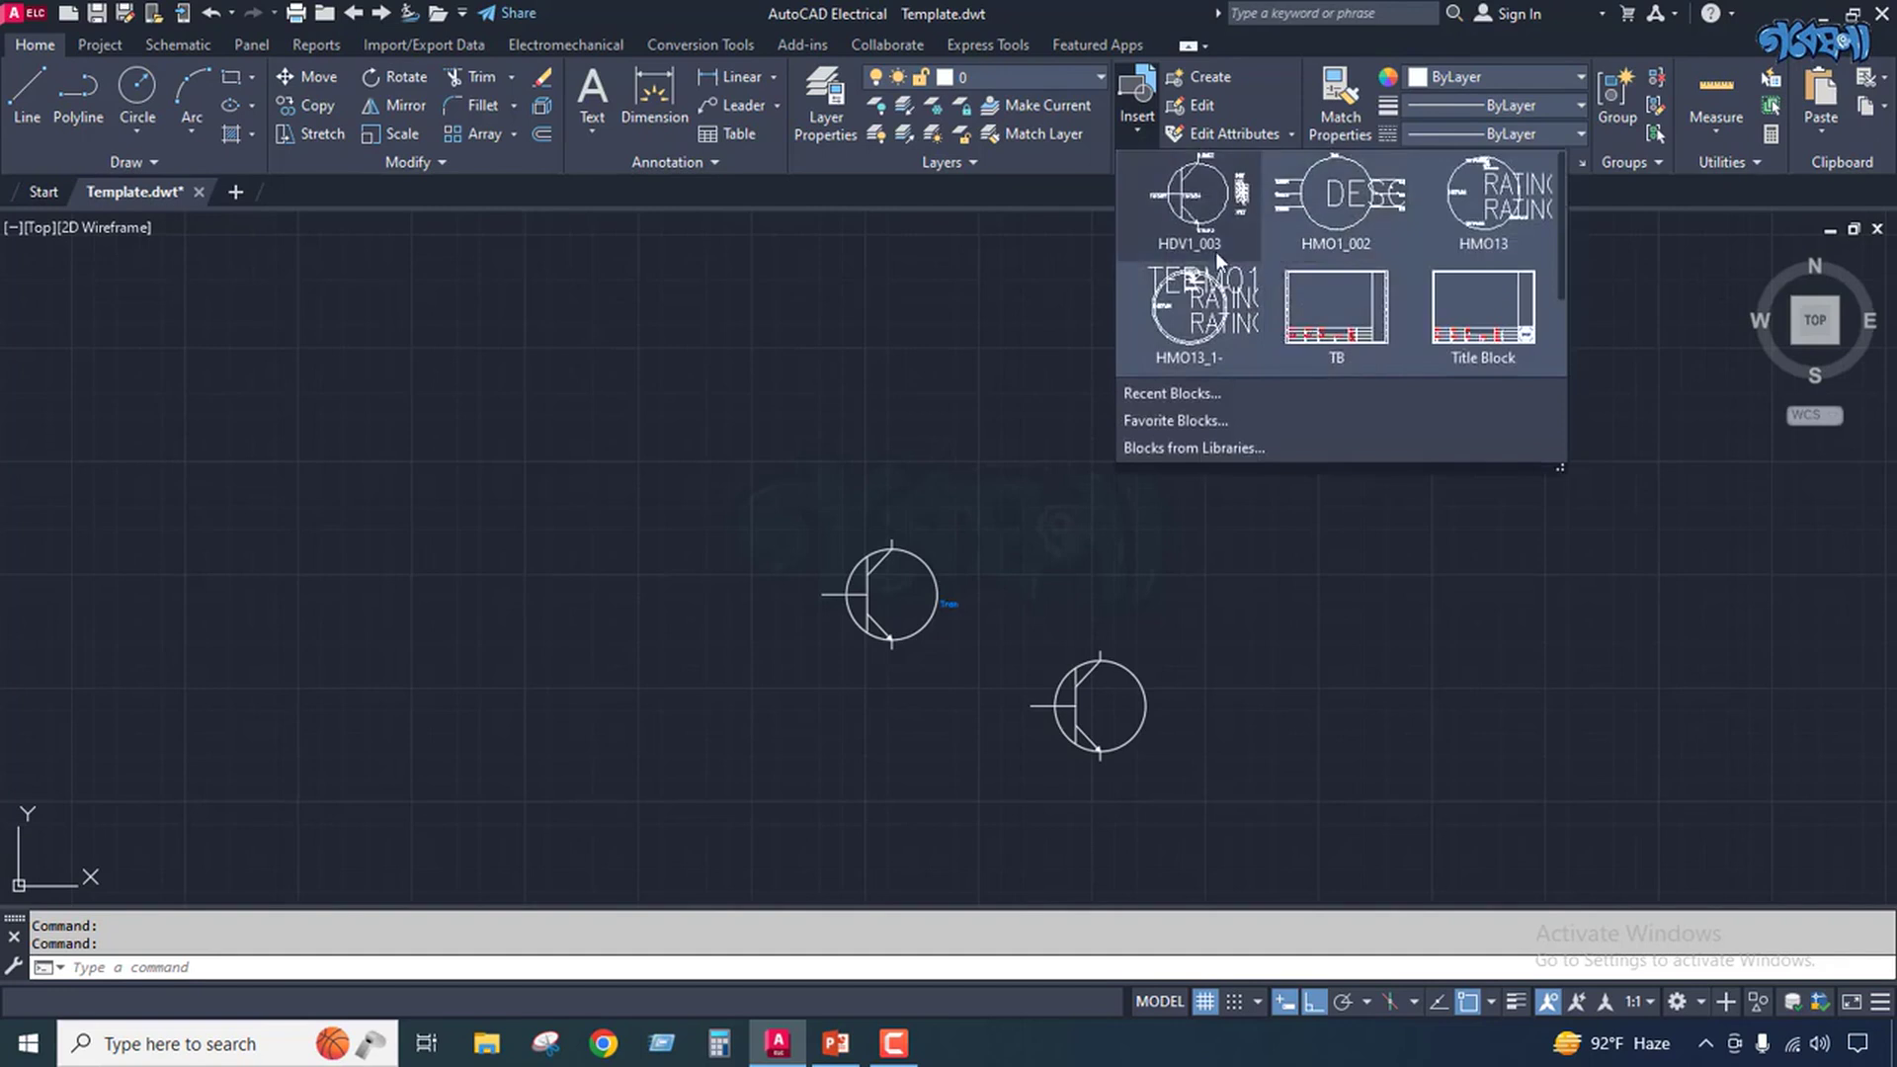
pyautogui.click(1347, 214)
pyautogui.click(1232, 432)
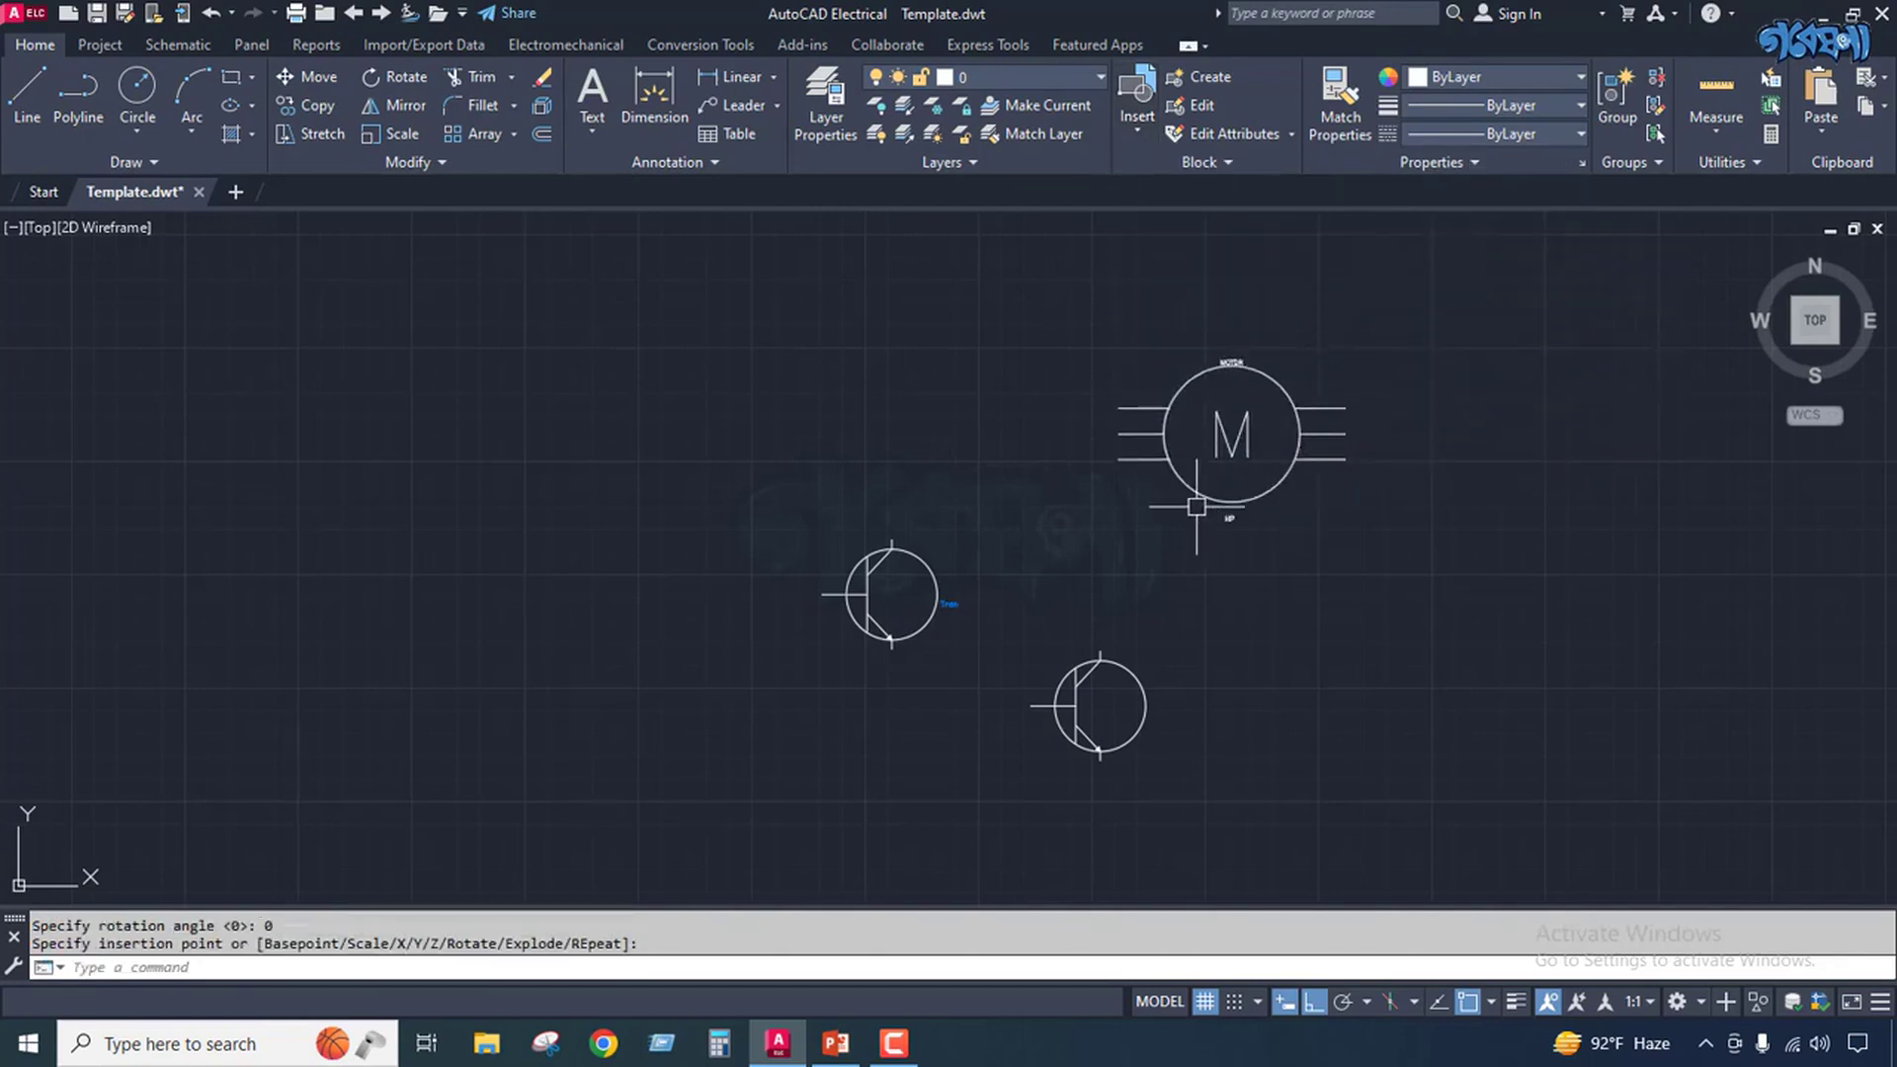
# Delete the original transistor linework below and to the right of the inserted component.
pyautogui.click(1181, 626)
pyautogui.click(1029, 780)
pyautogui.press('Delete')
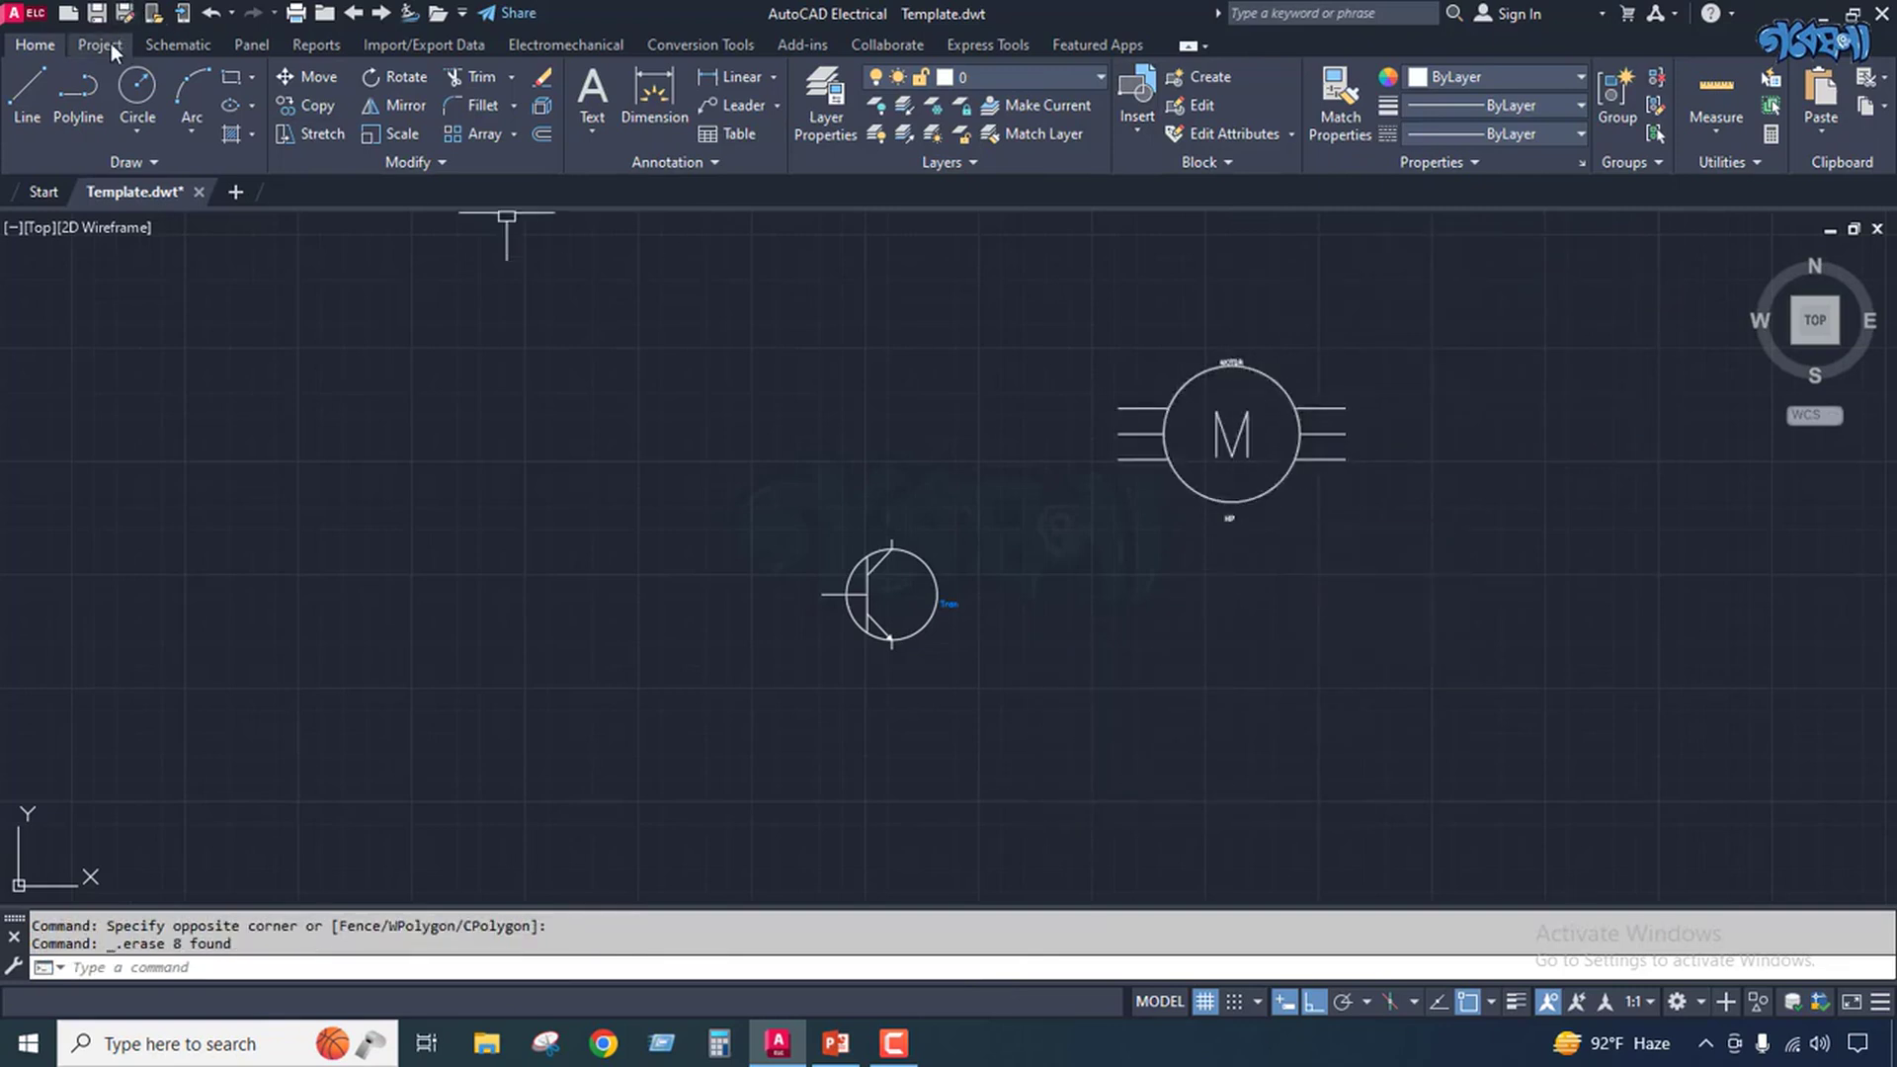
# View the Icon Menu Wizard's menu file options and close the wizard without loading a menu.
pyautogui.click(180, 45)
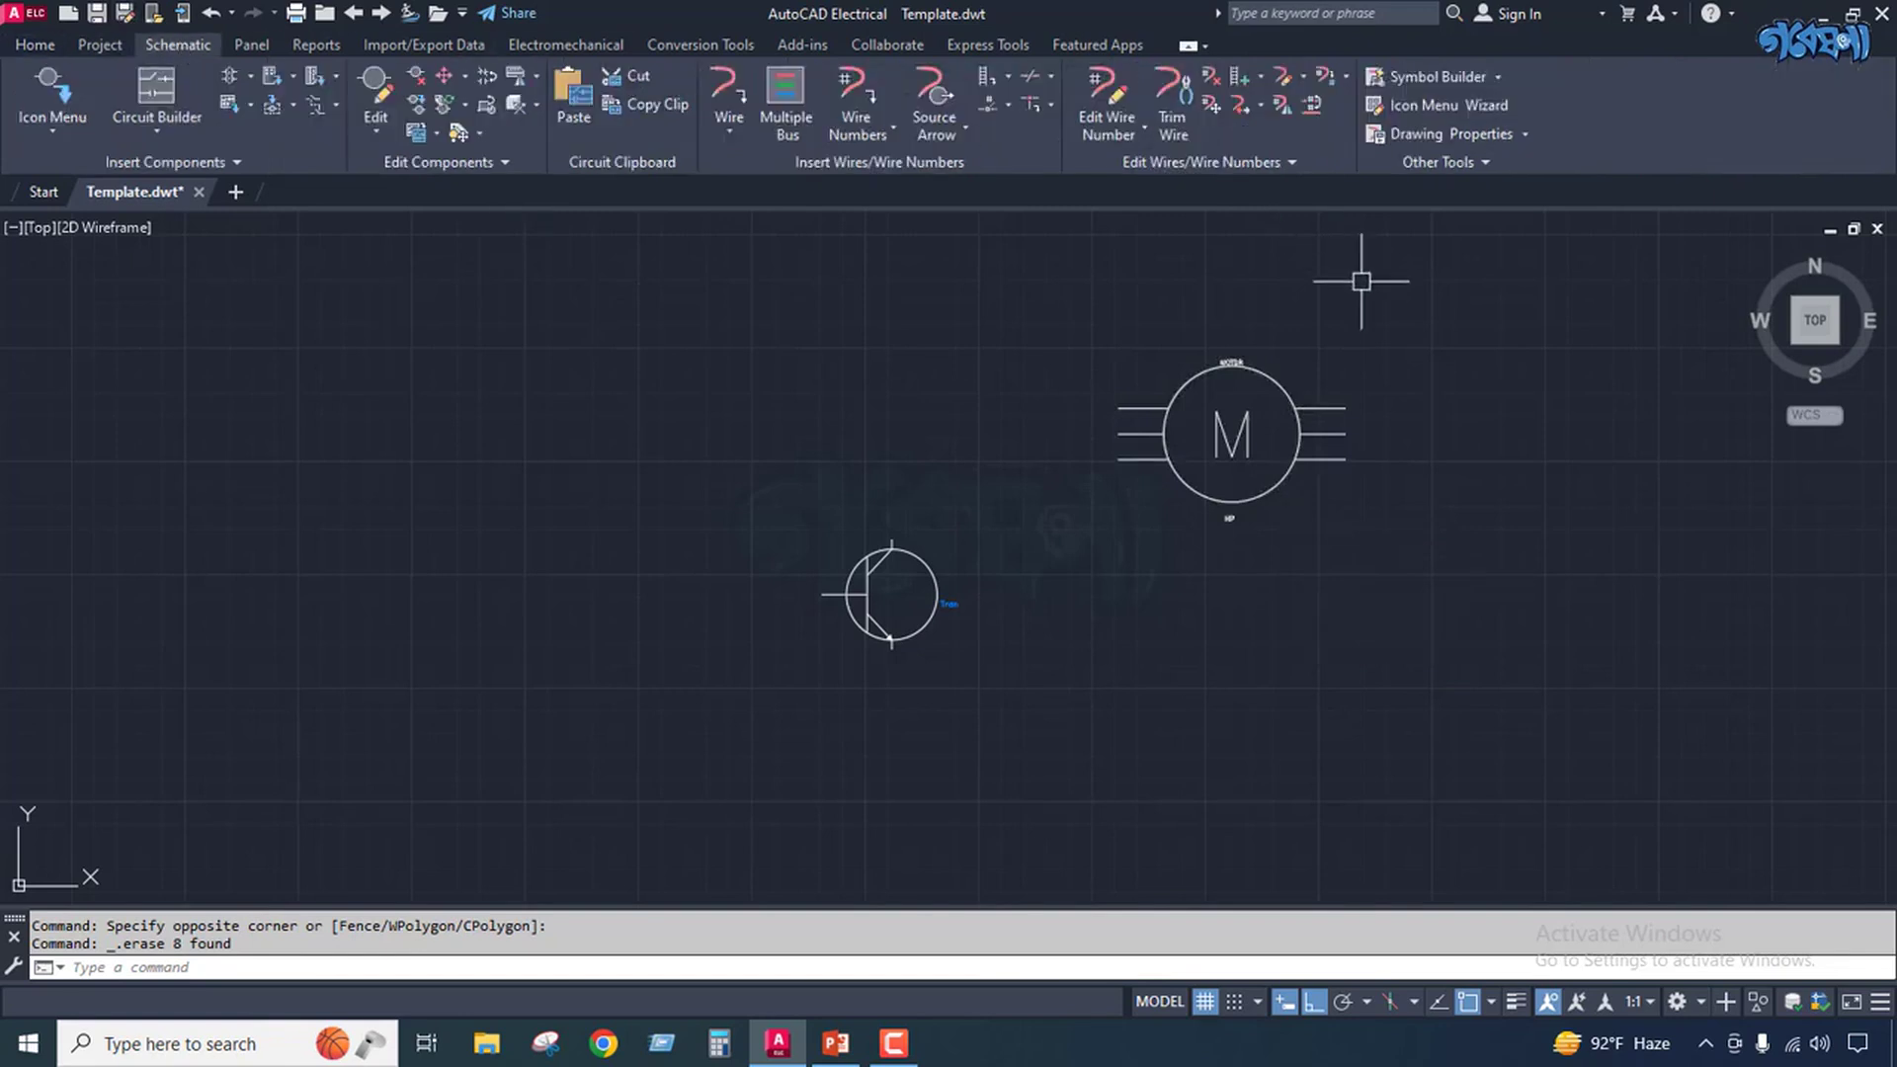
pyautogui.click(1440, 103)
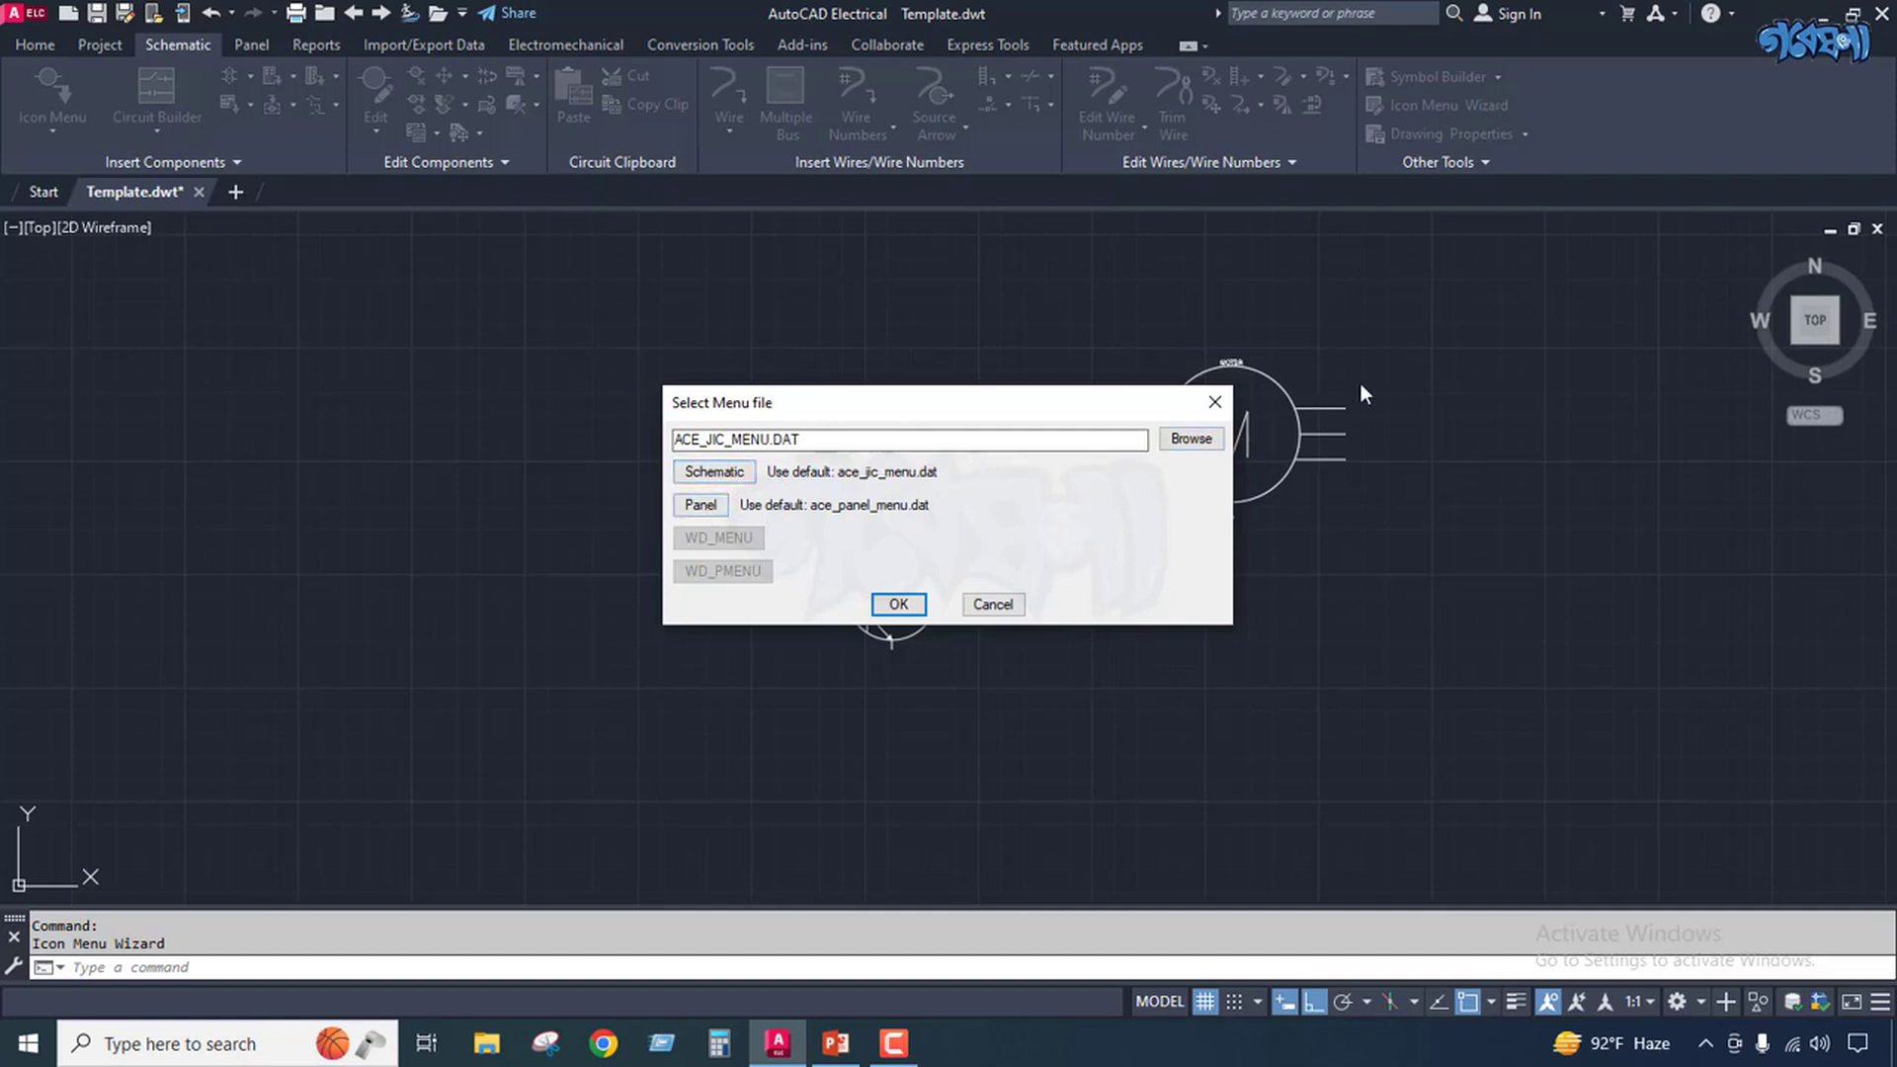
pyautogui.click(1214, 401)
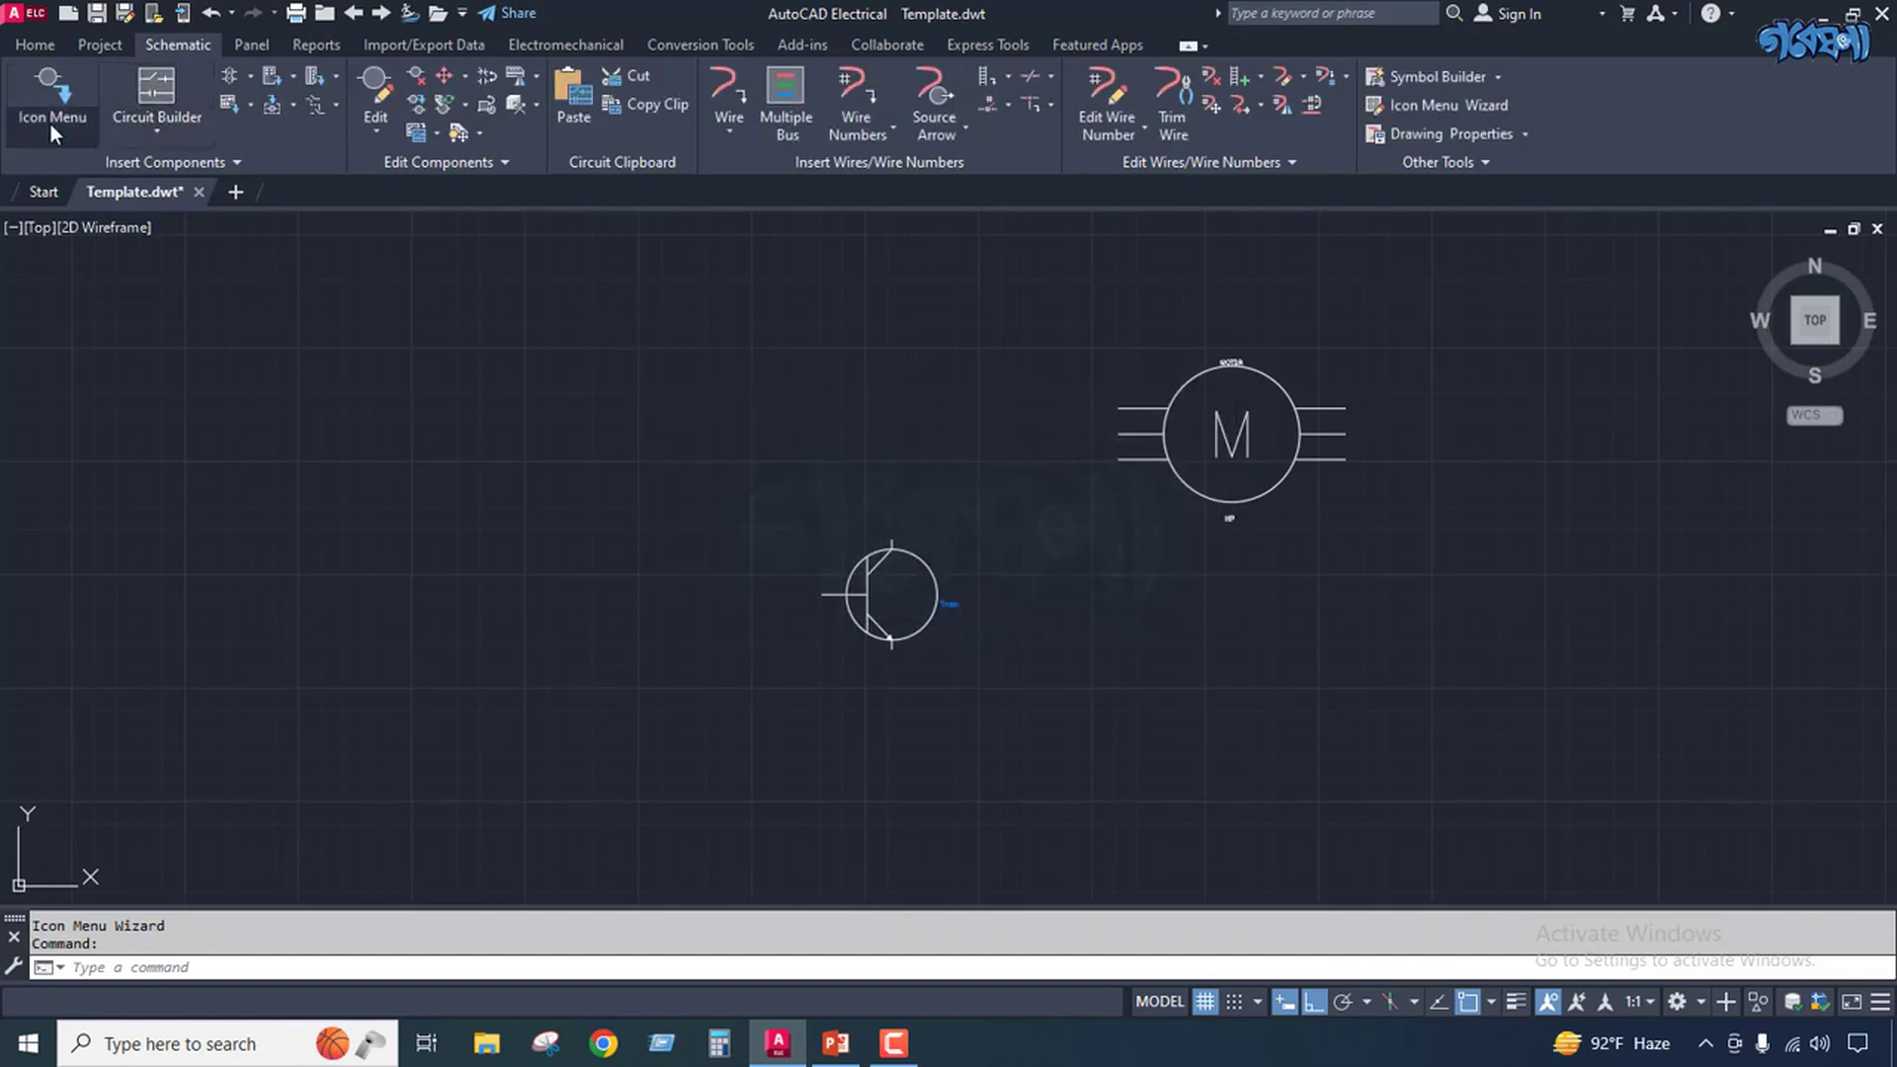
pyautogui.click(251, 46)
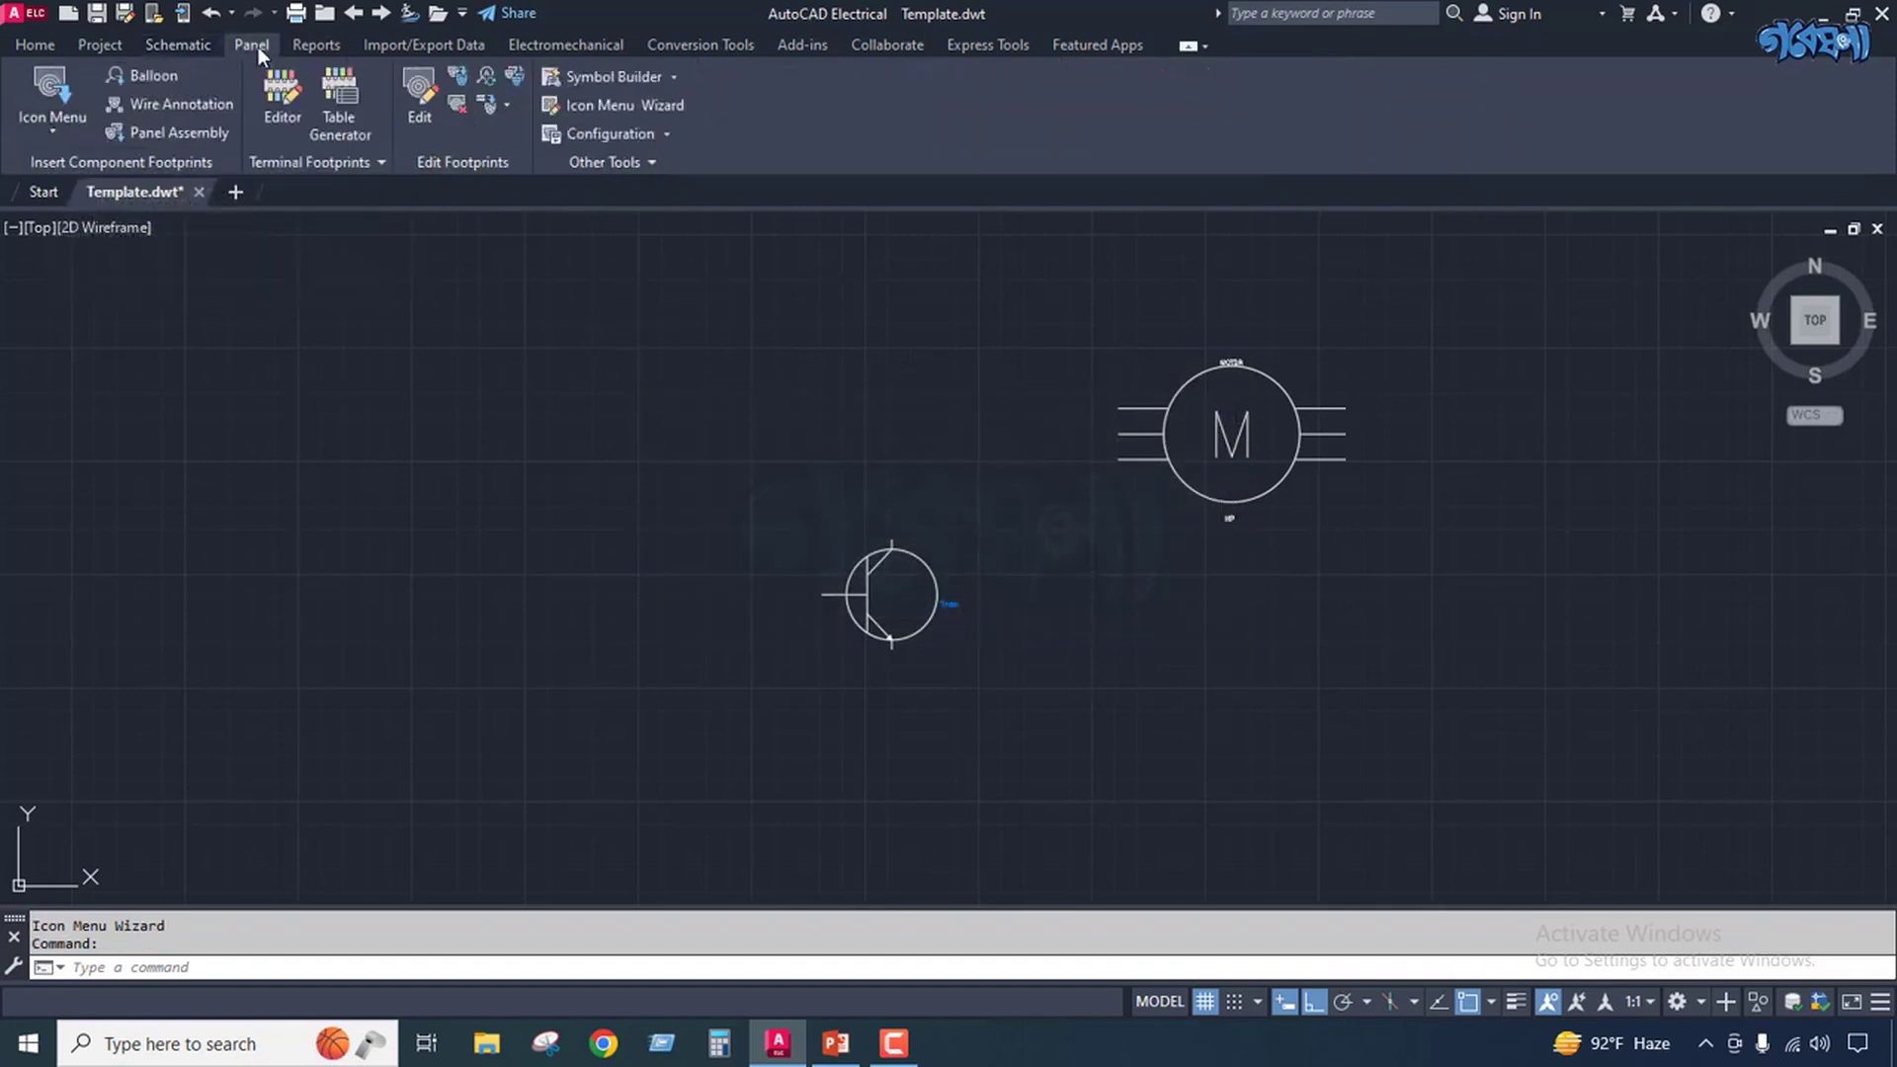
pyautogui.click(56, 129)
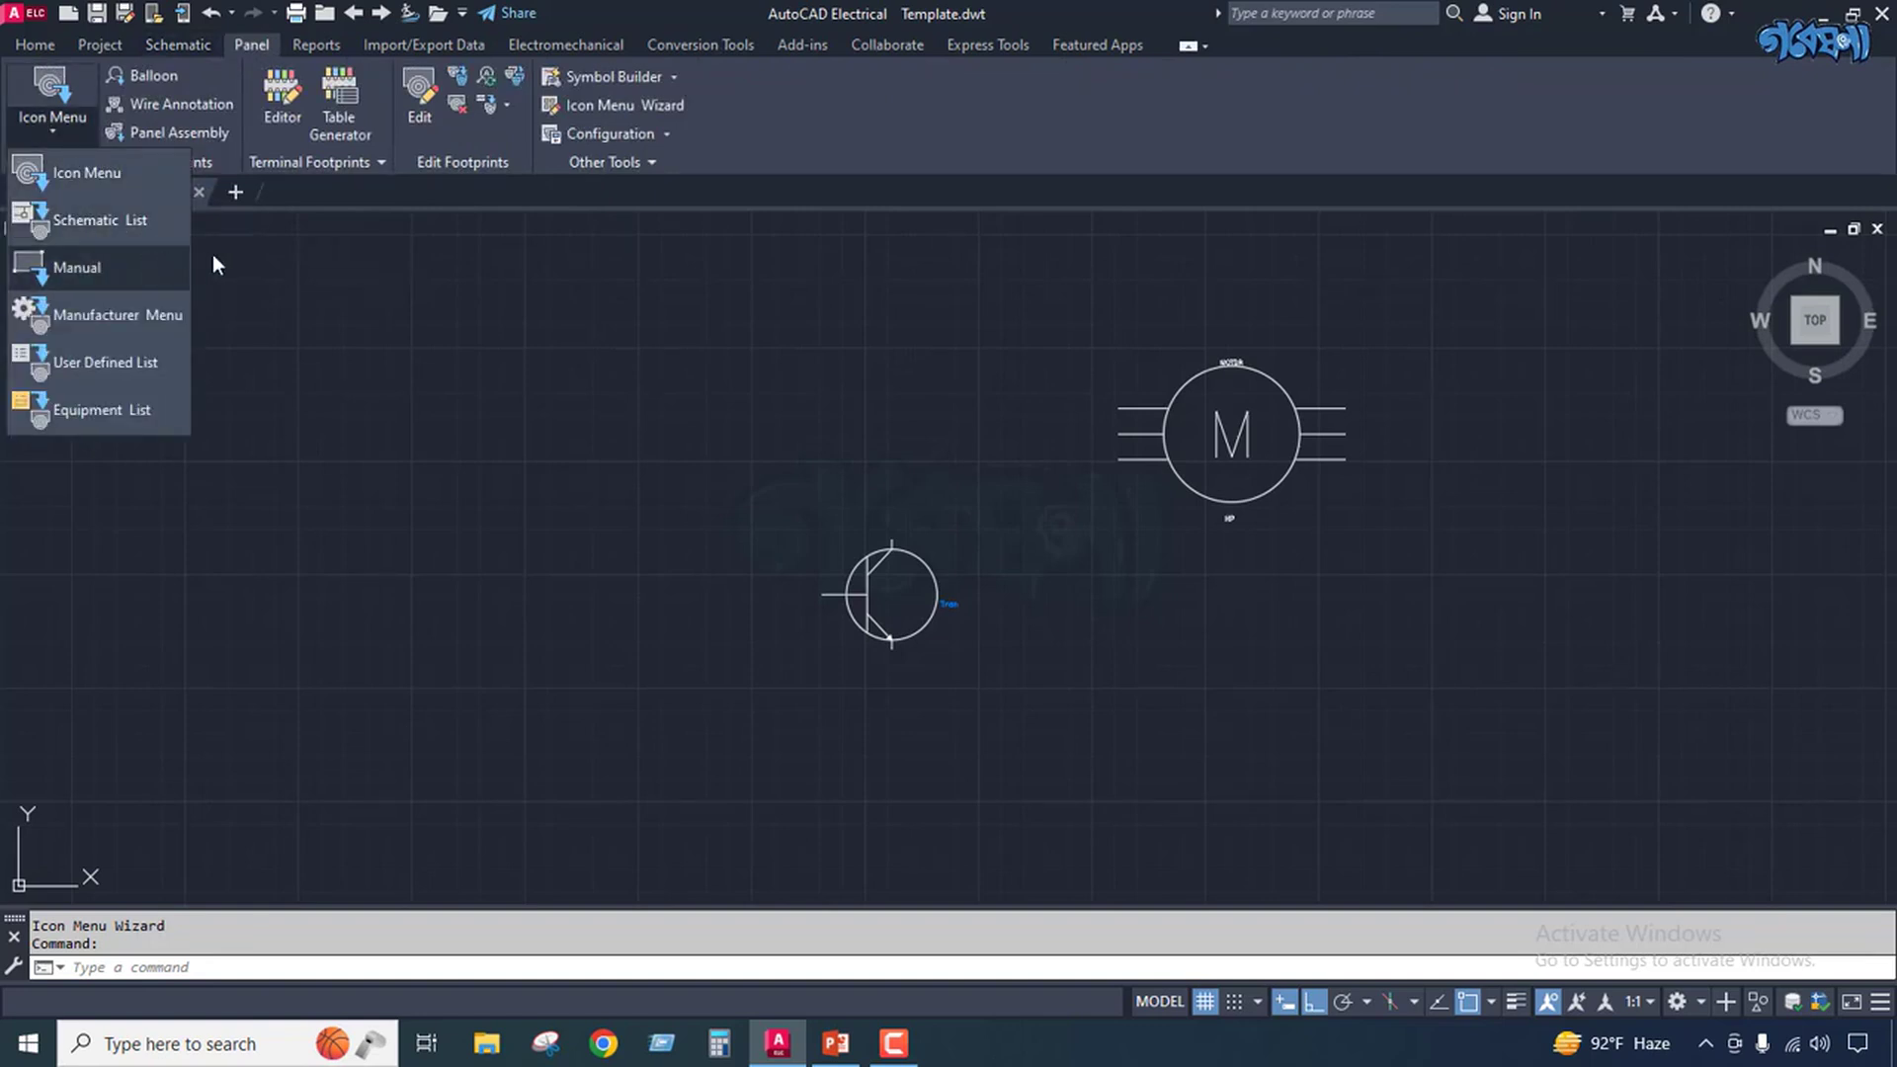
pyautogui.click(287, 285)
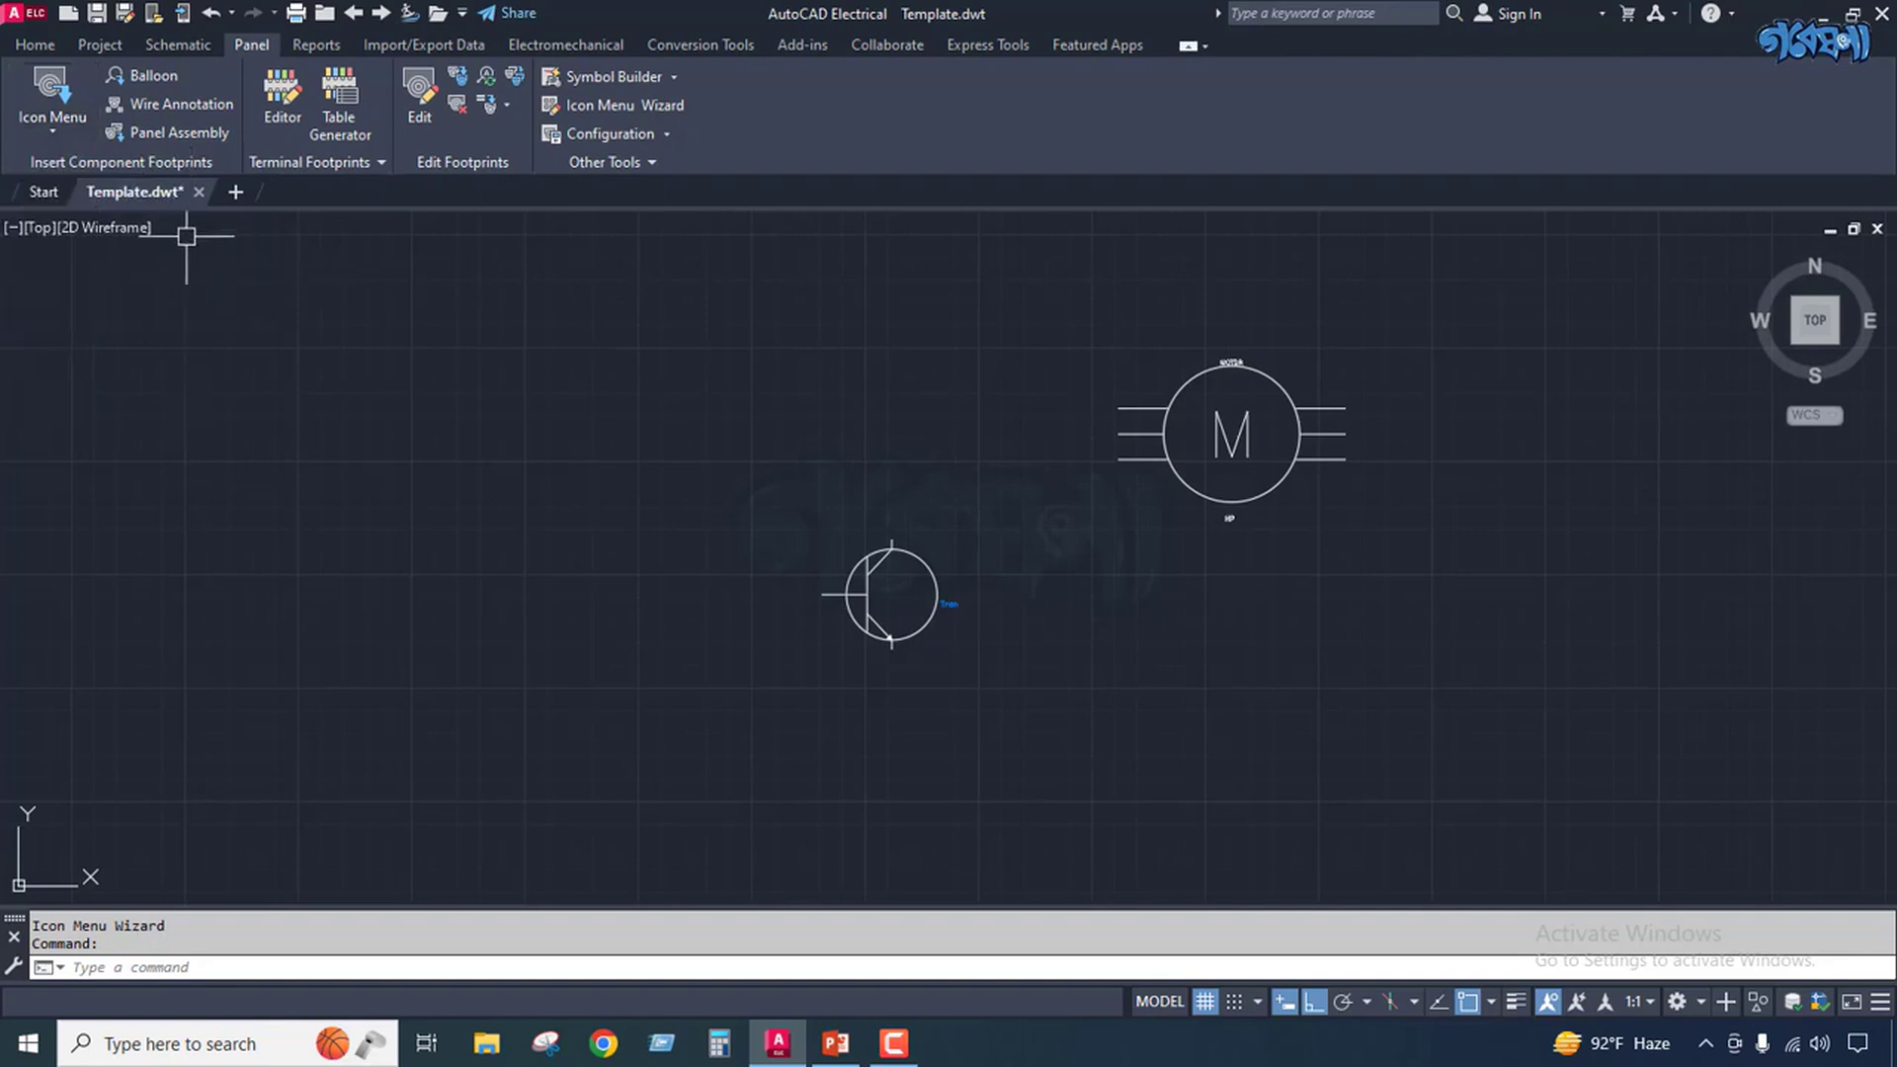
pyautogui.click(99, 44)
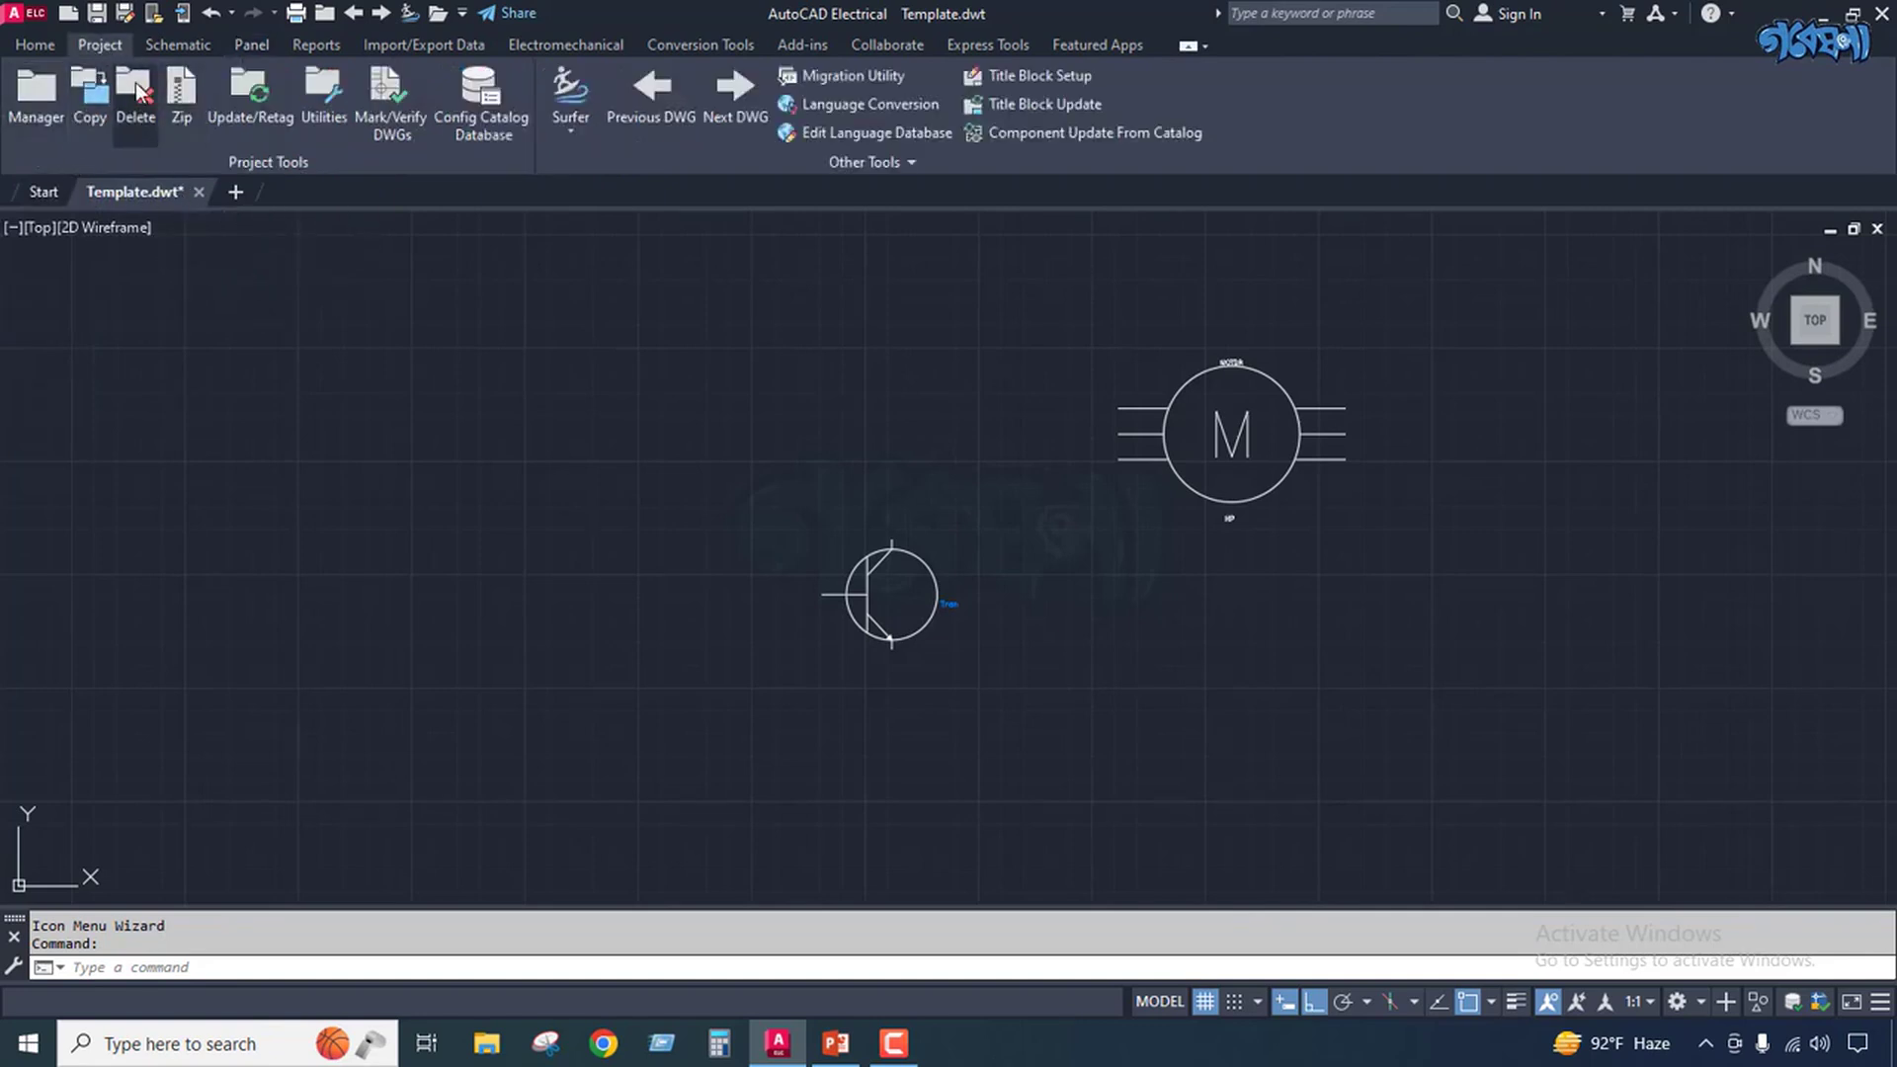
# Load the default schematic menu file ACE_JIC_MENU.DAT in the Icon Menu Wizard.
pyautogui.click(178, 45)
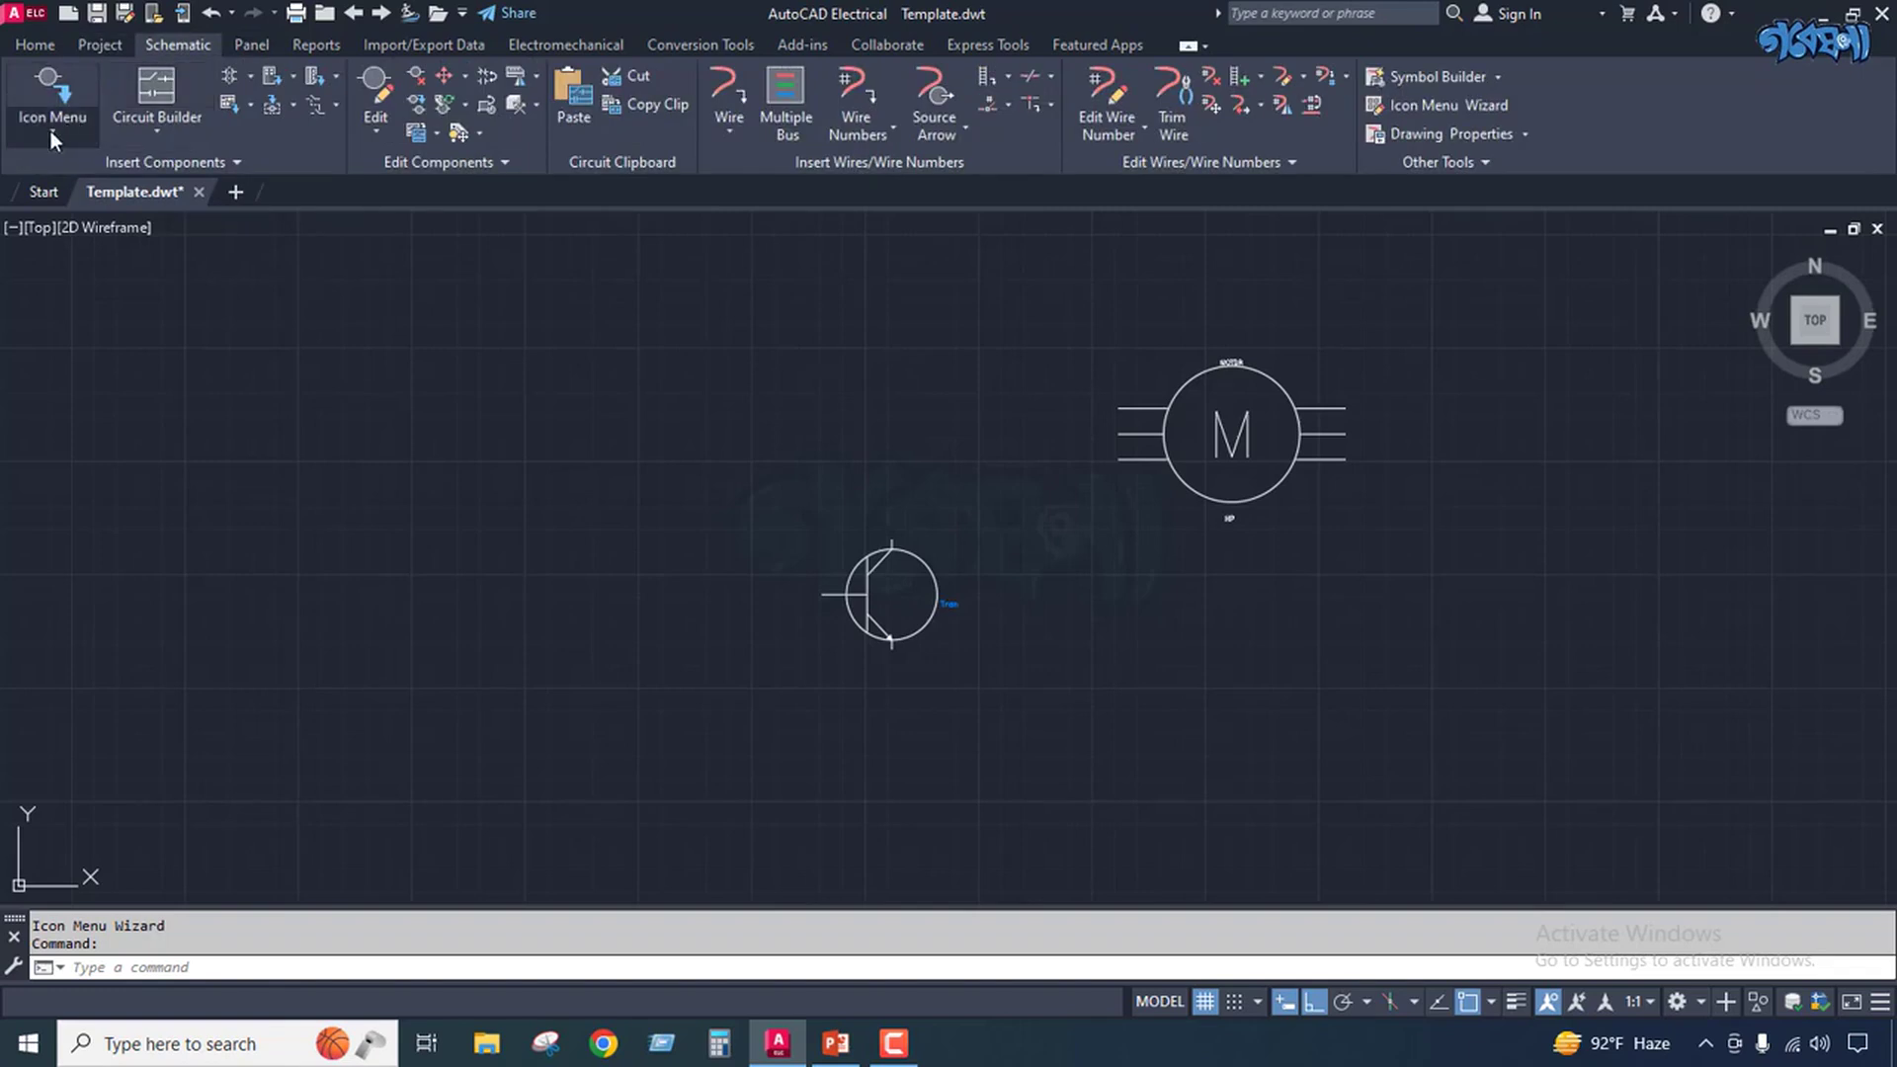
pyautogui.click(1439, 107)
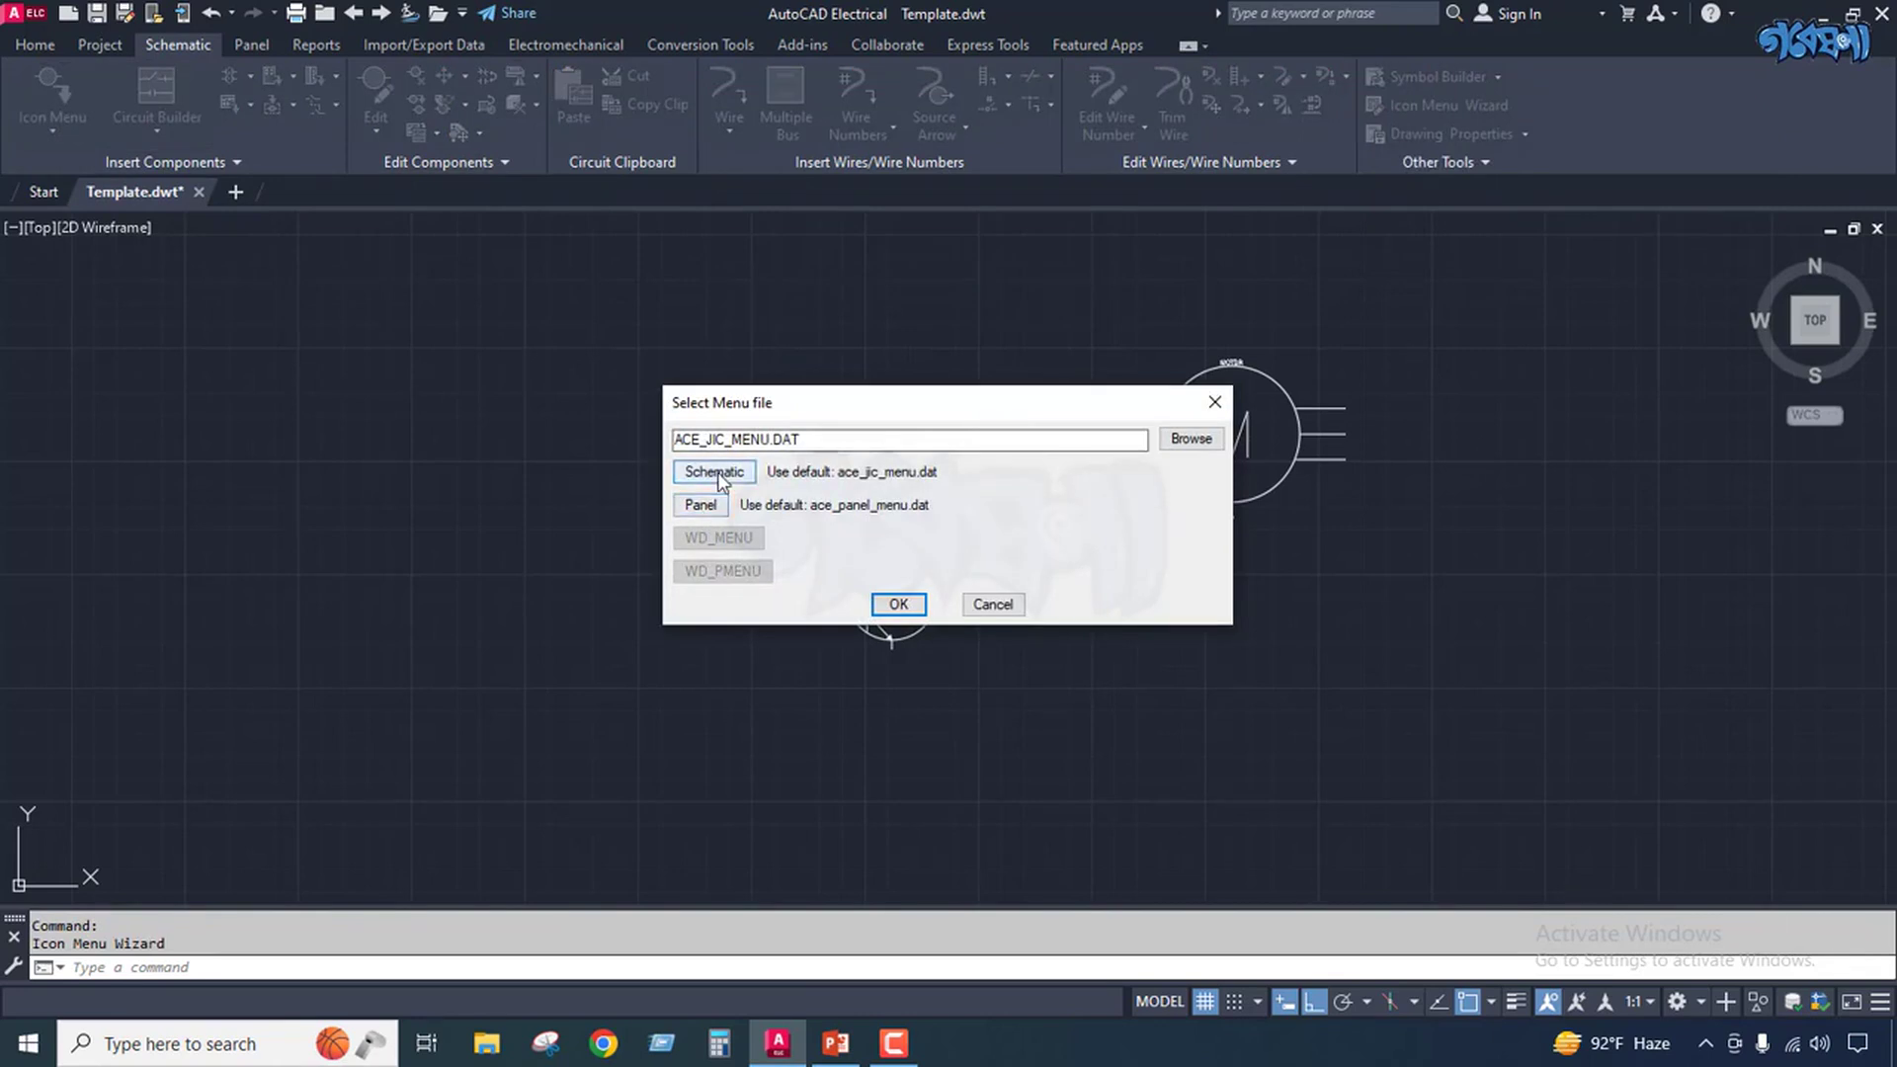
pyautogui.click(898, 604)
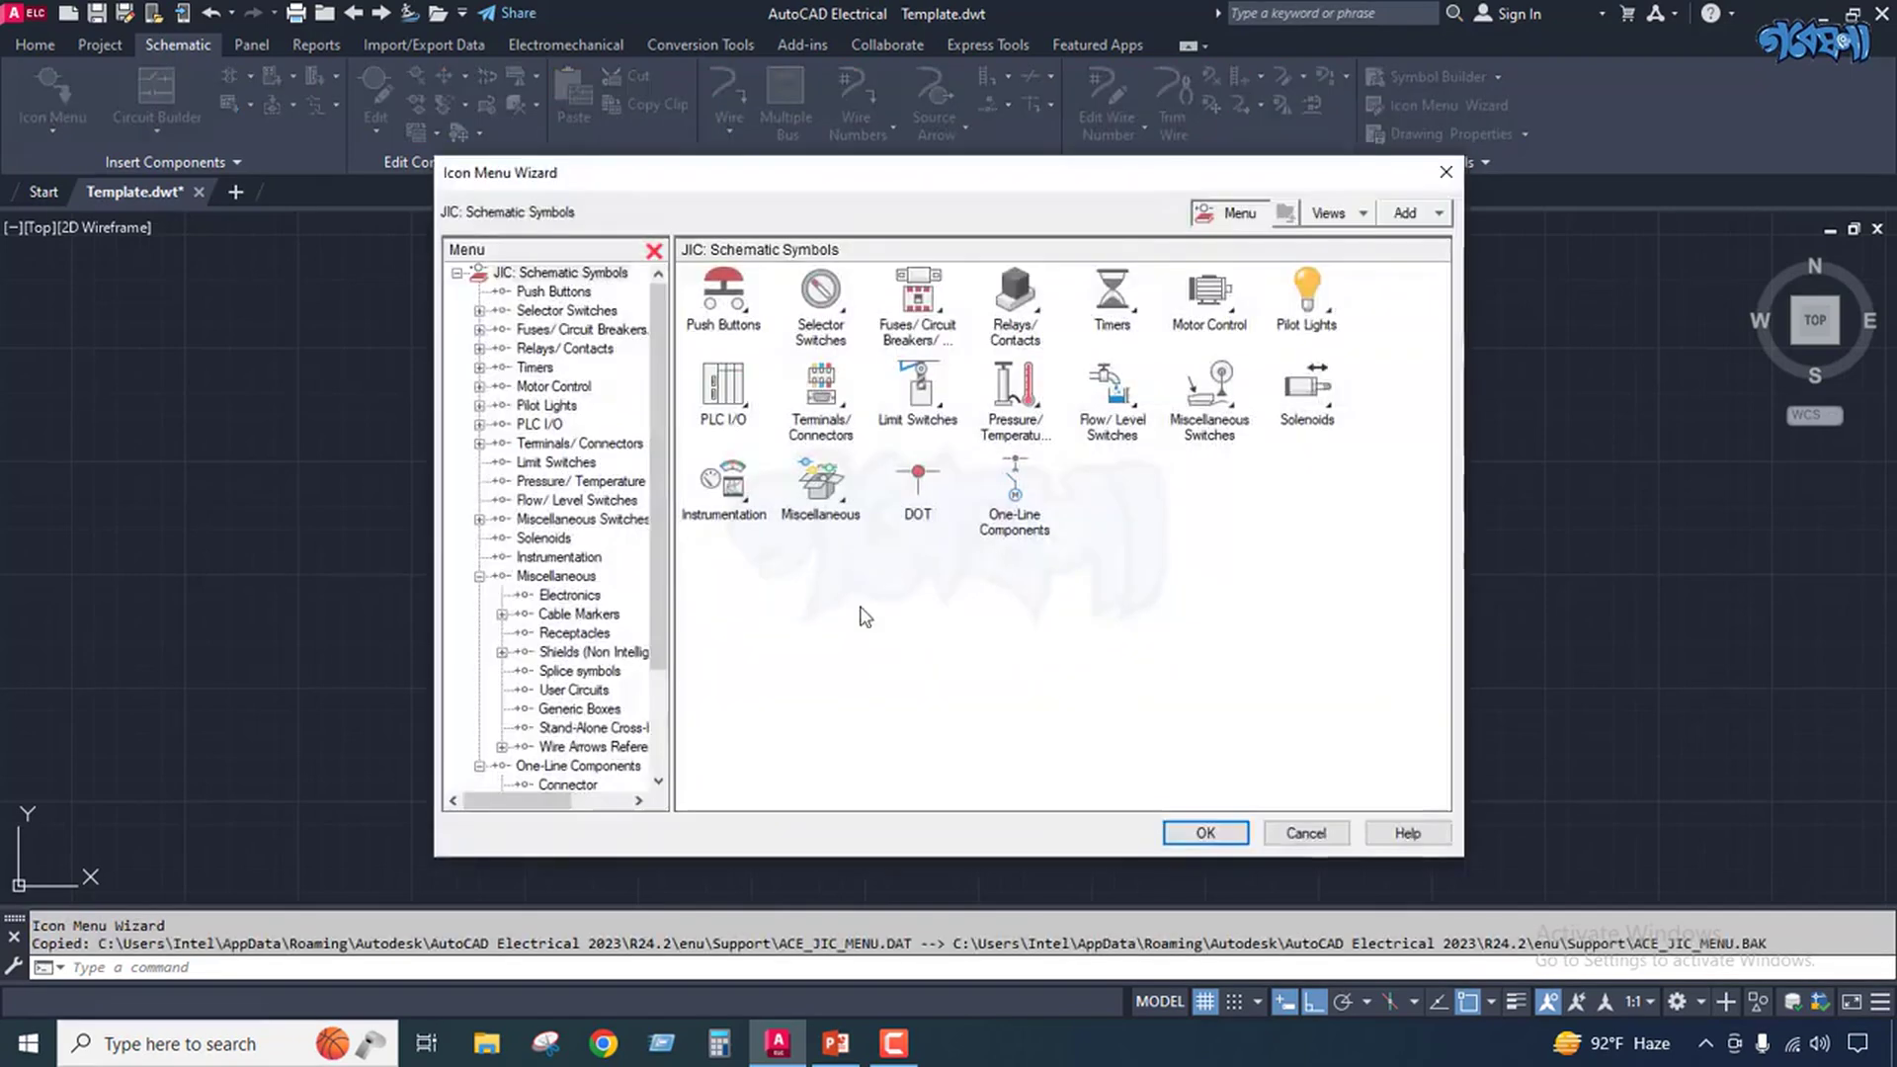
pyautogui.moveTo(929, 178); pyautogui.dragTo(895, 243)
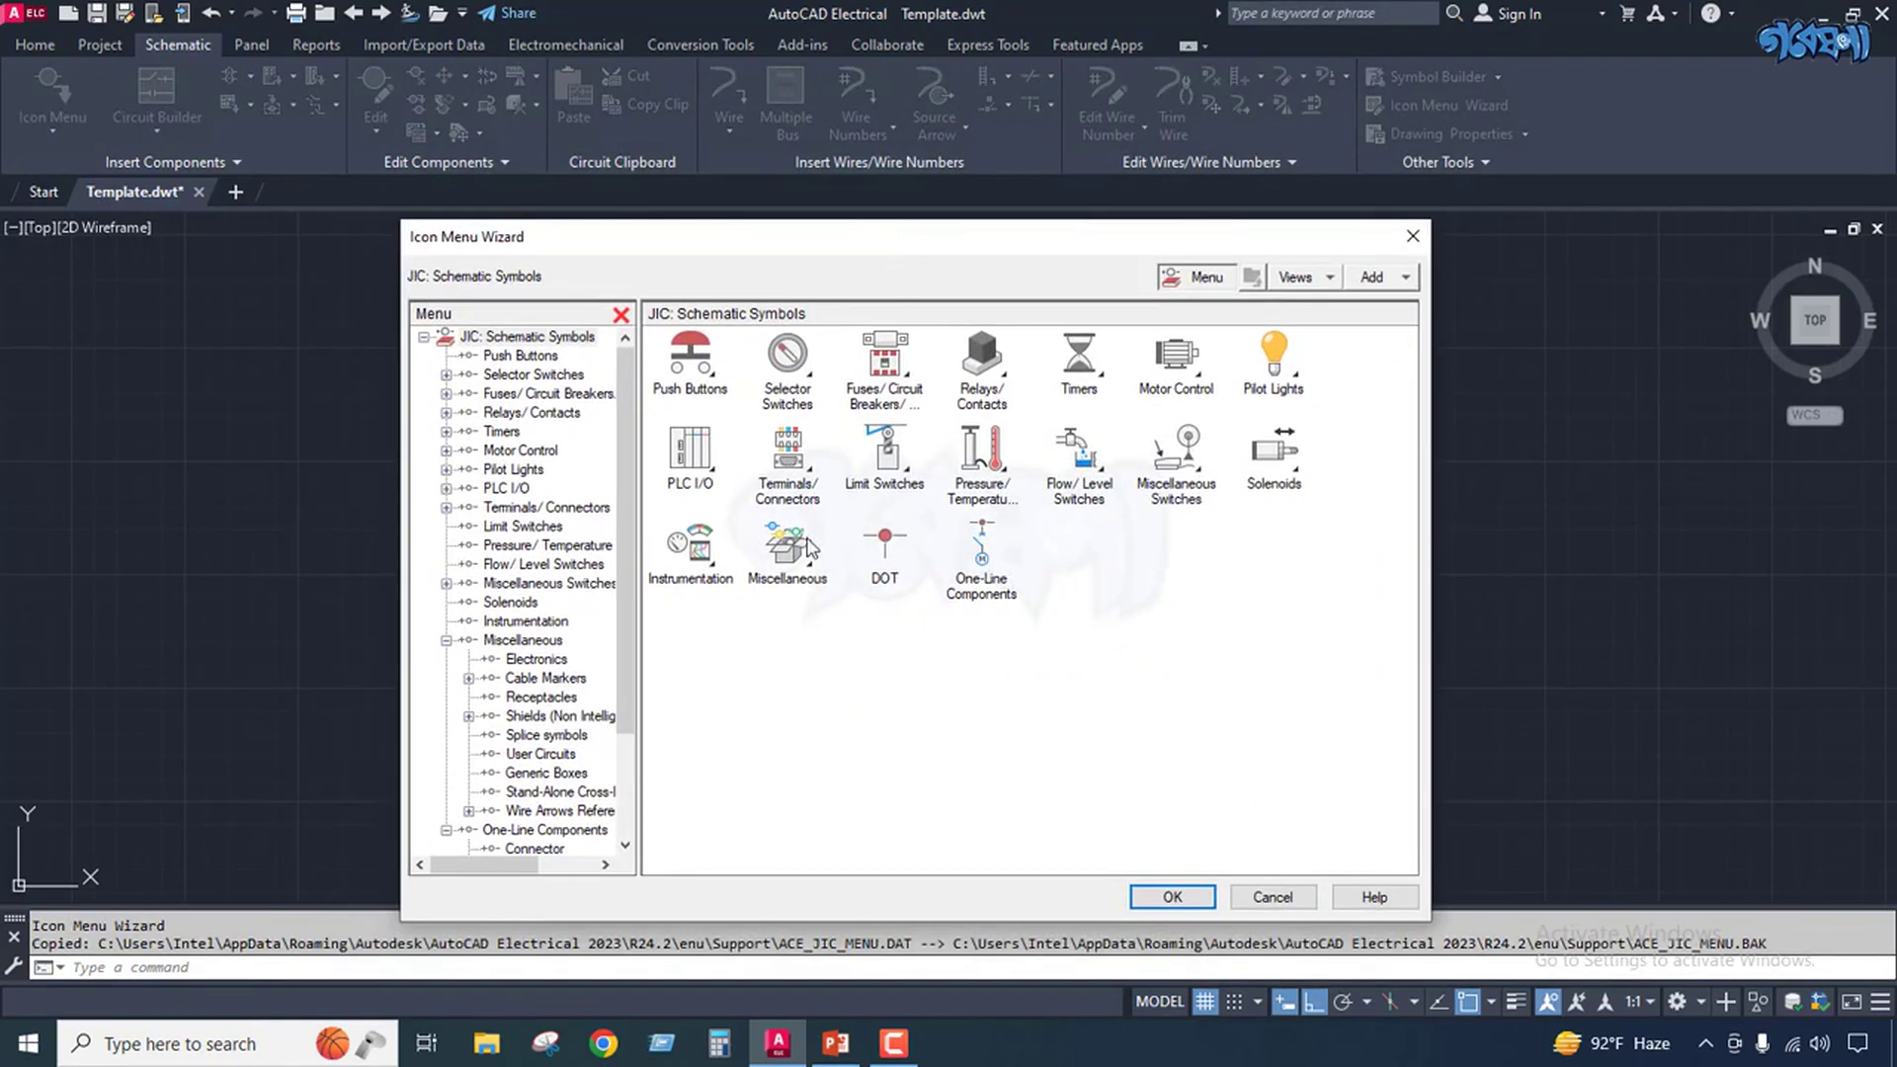
# Start a new submenu named My Component among the JIC schematic symbols and browse to the Saved Pictures folder for its icon image.
pyautogui.click(1407, 277)
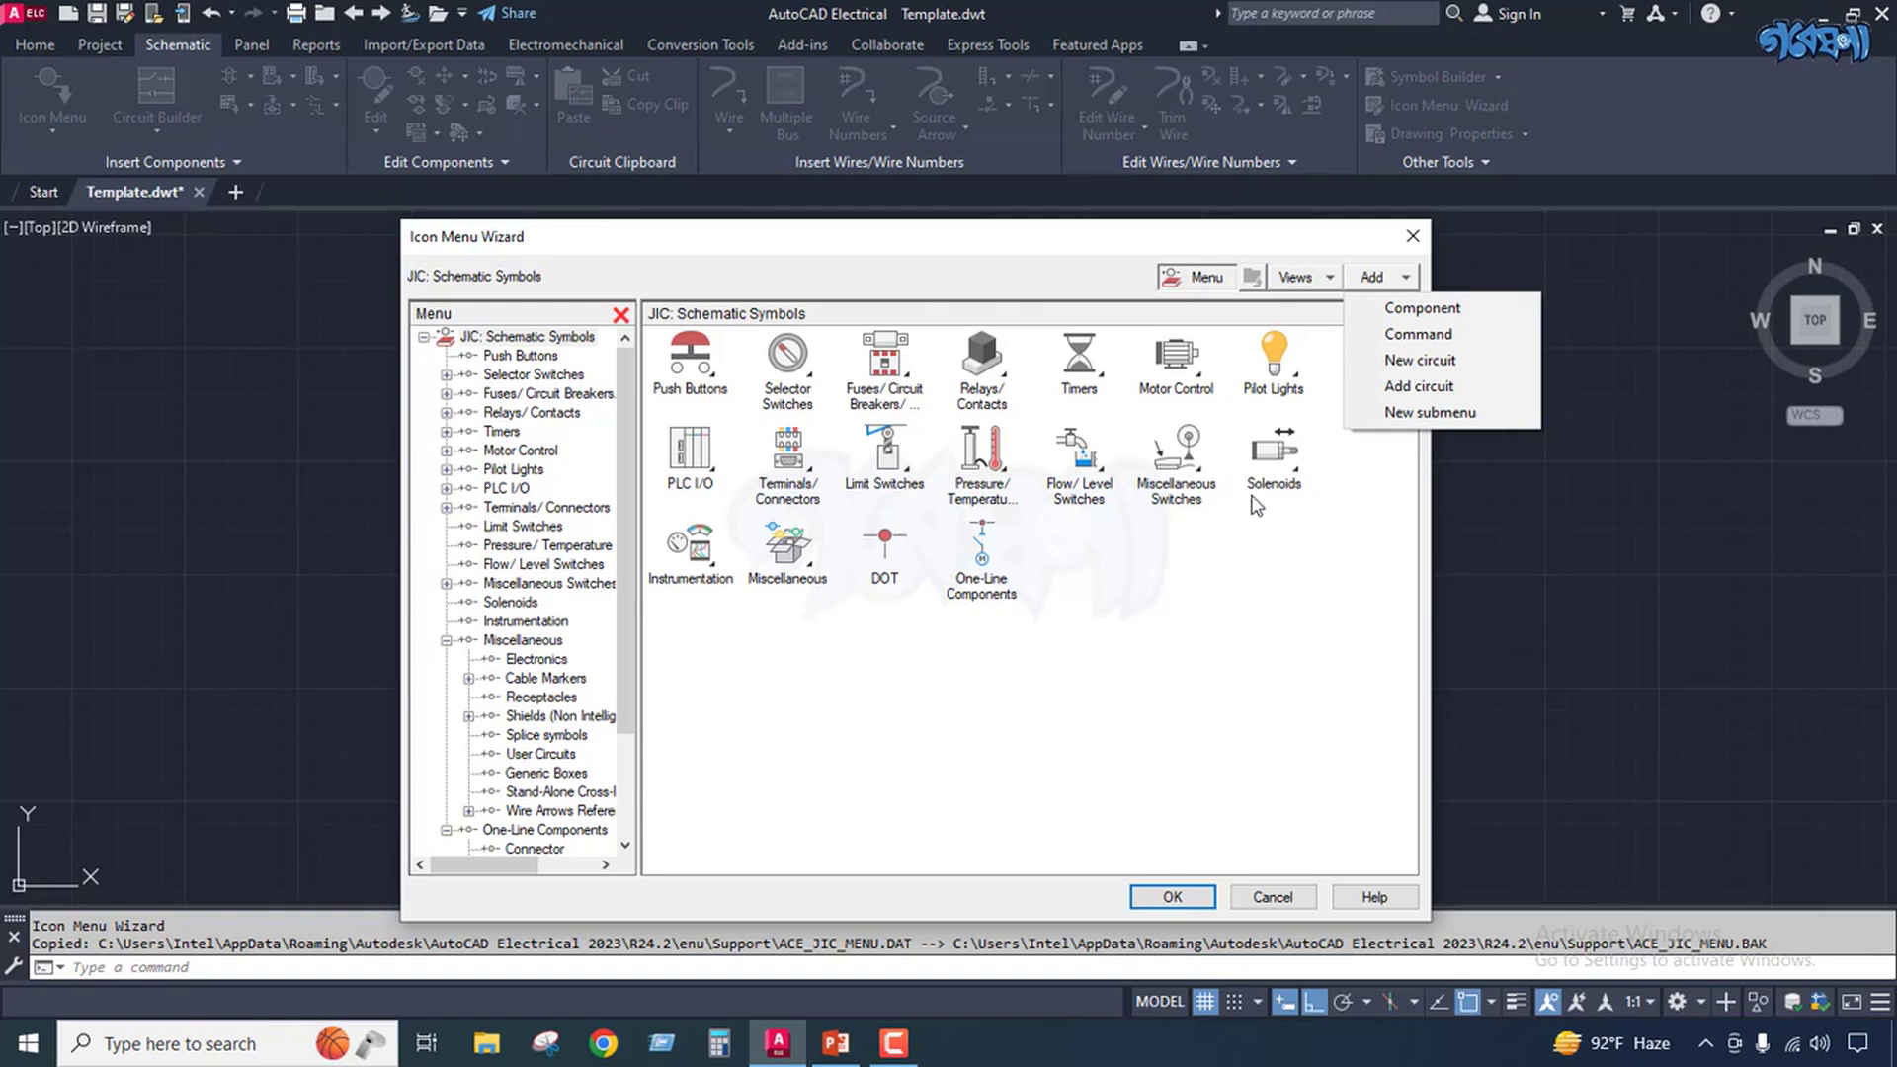
pyautogui.click(1433, 417)
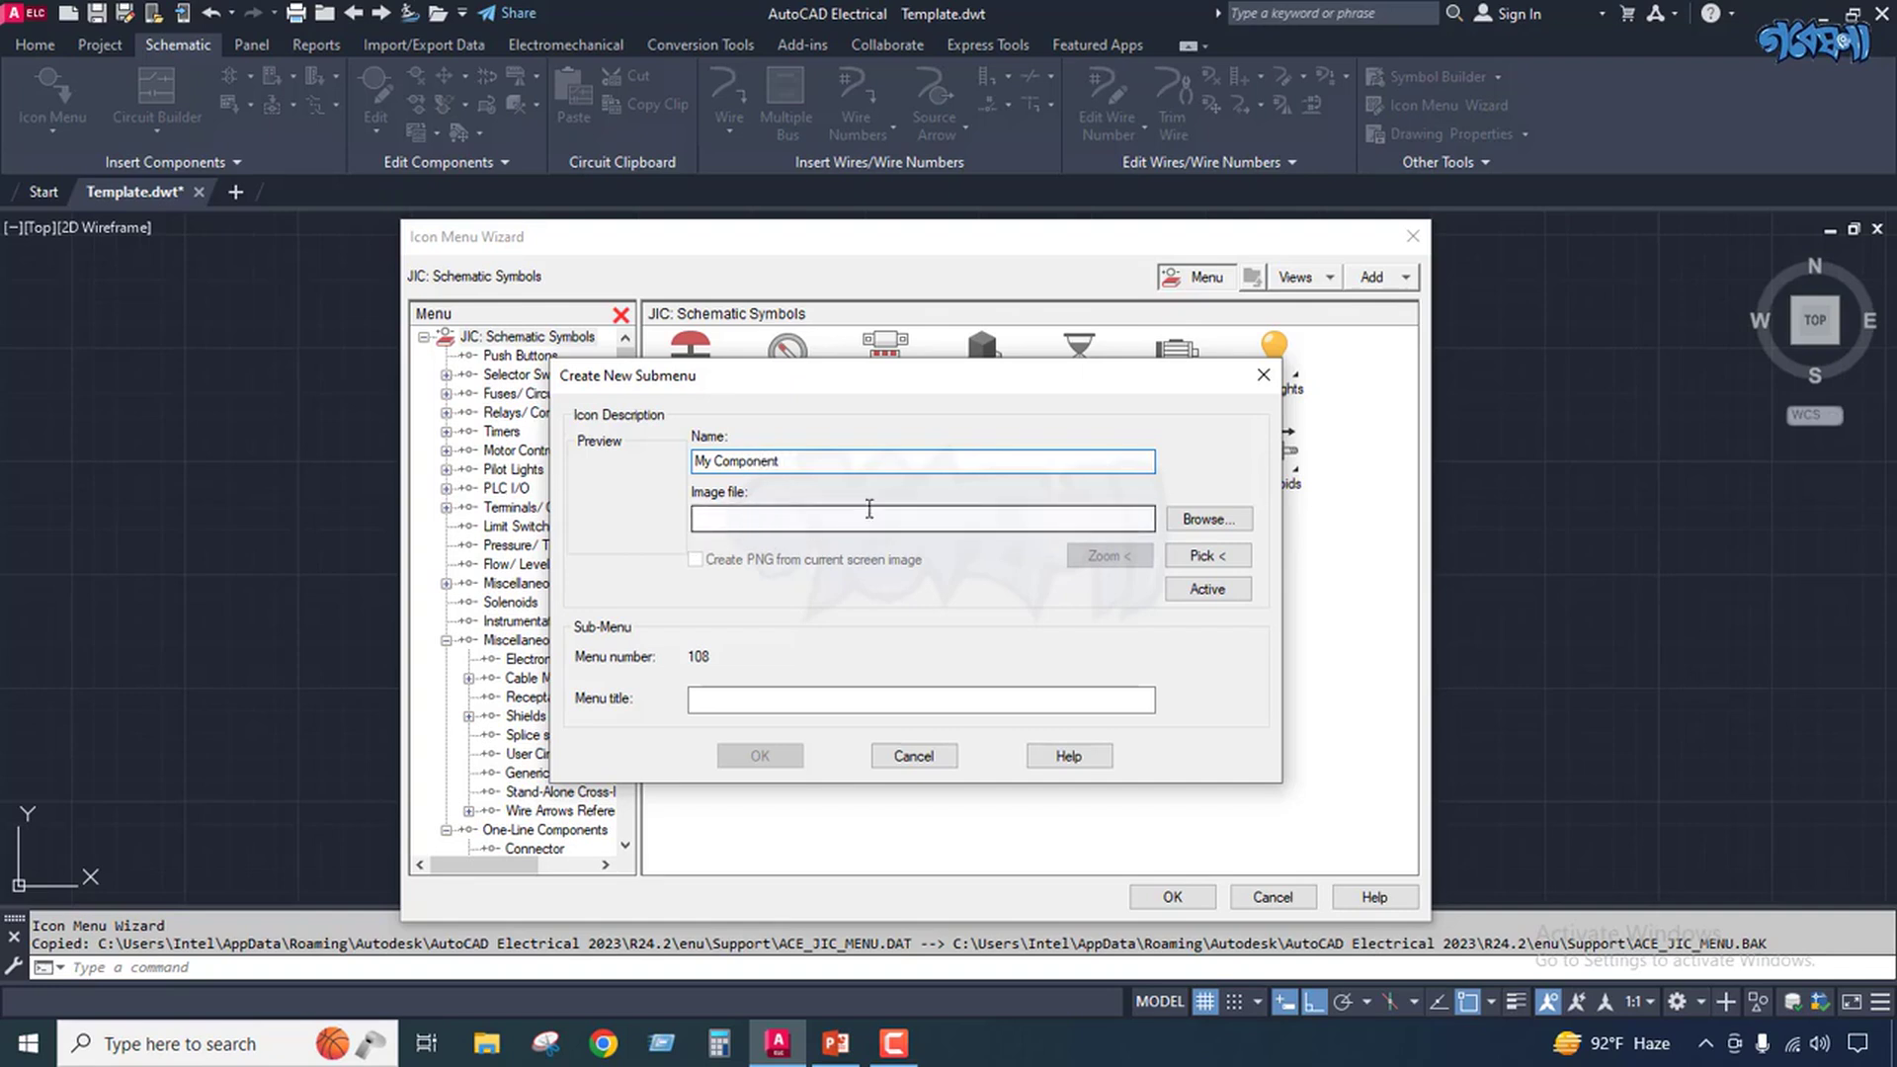
pyautogui.click(1208, 519)
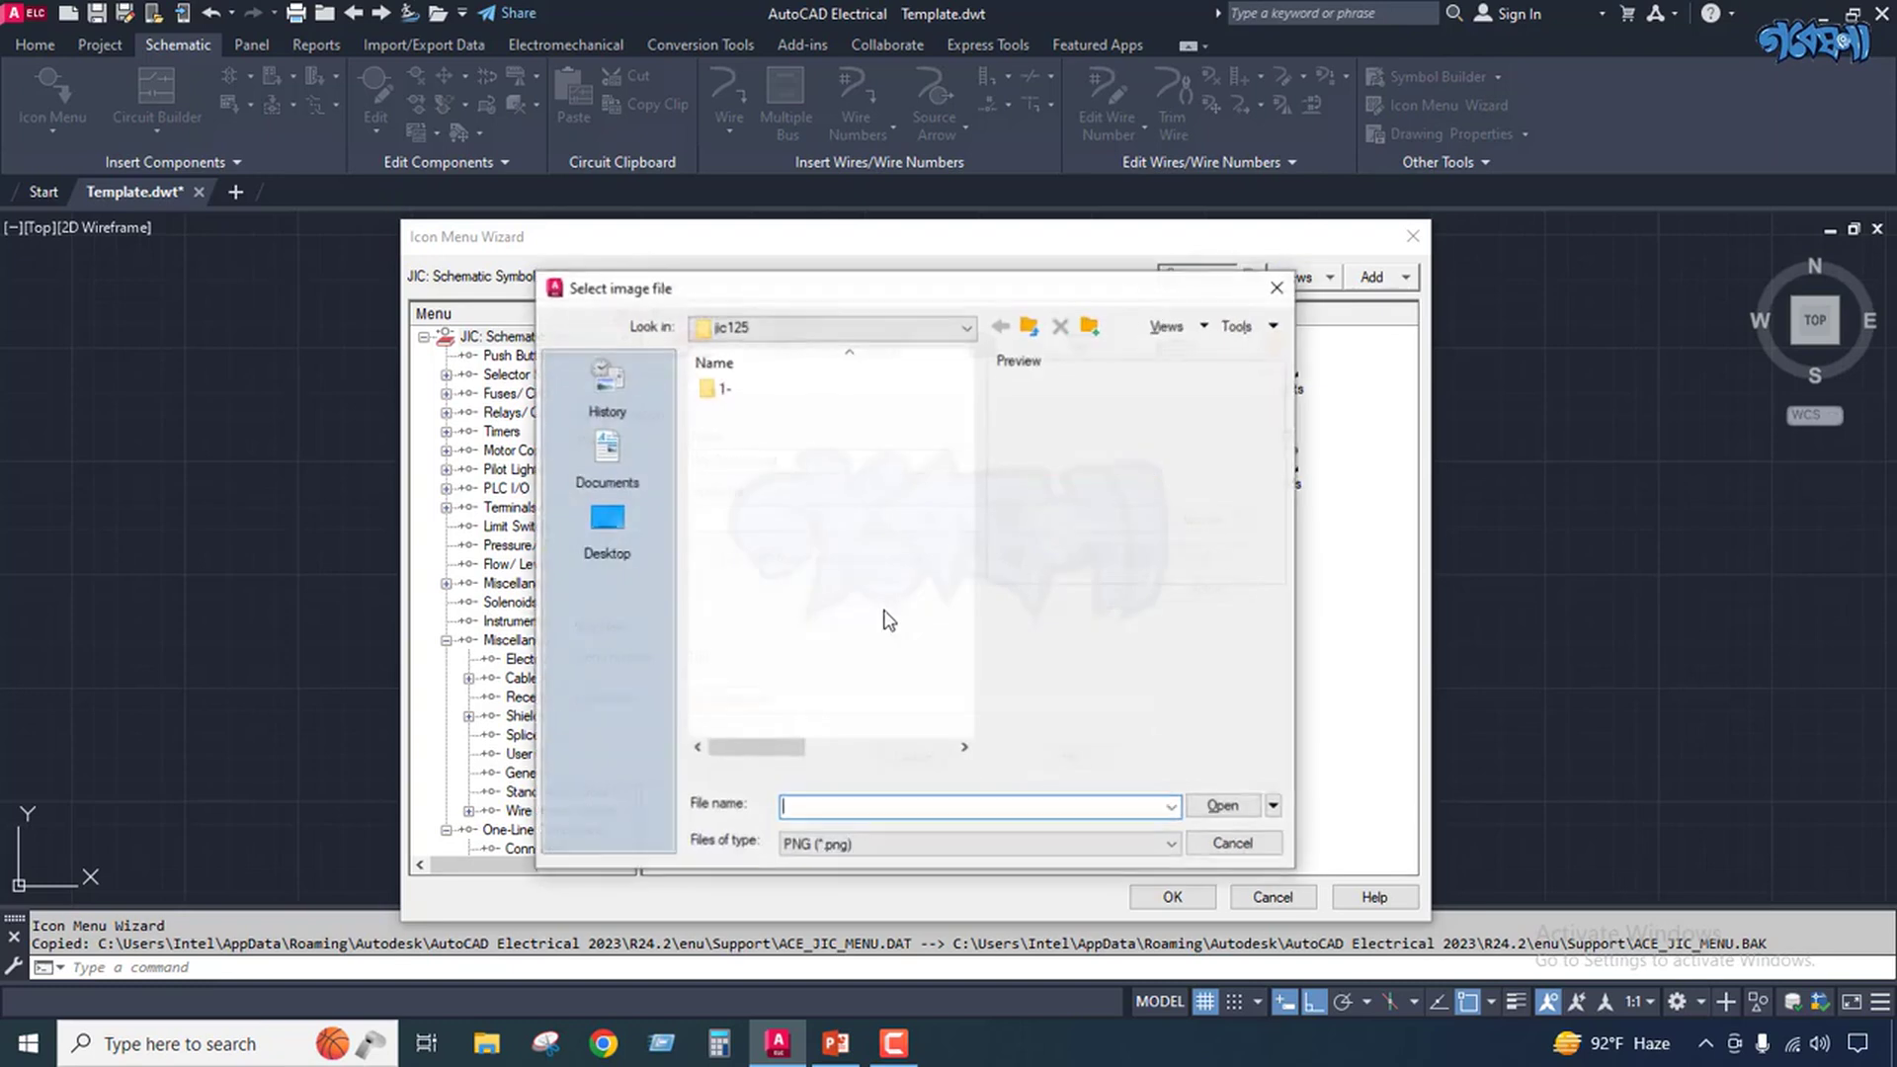
pyautogui.click(610, 455)
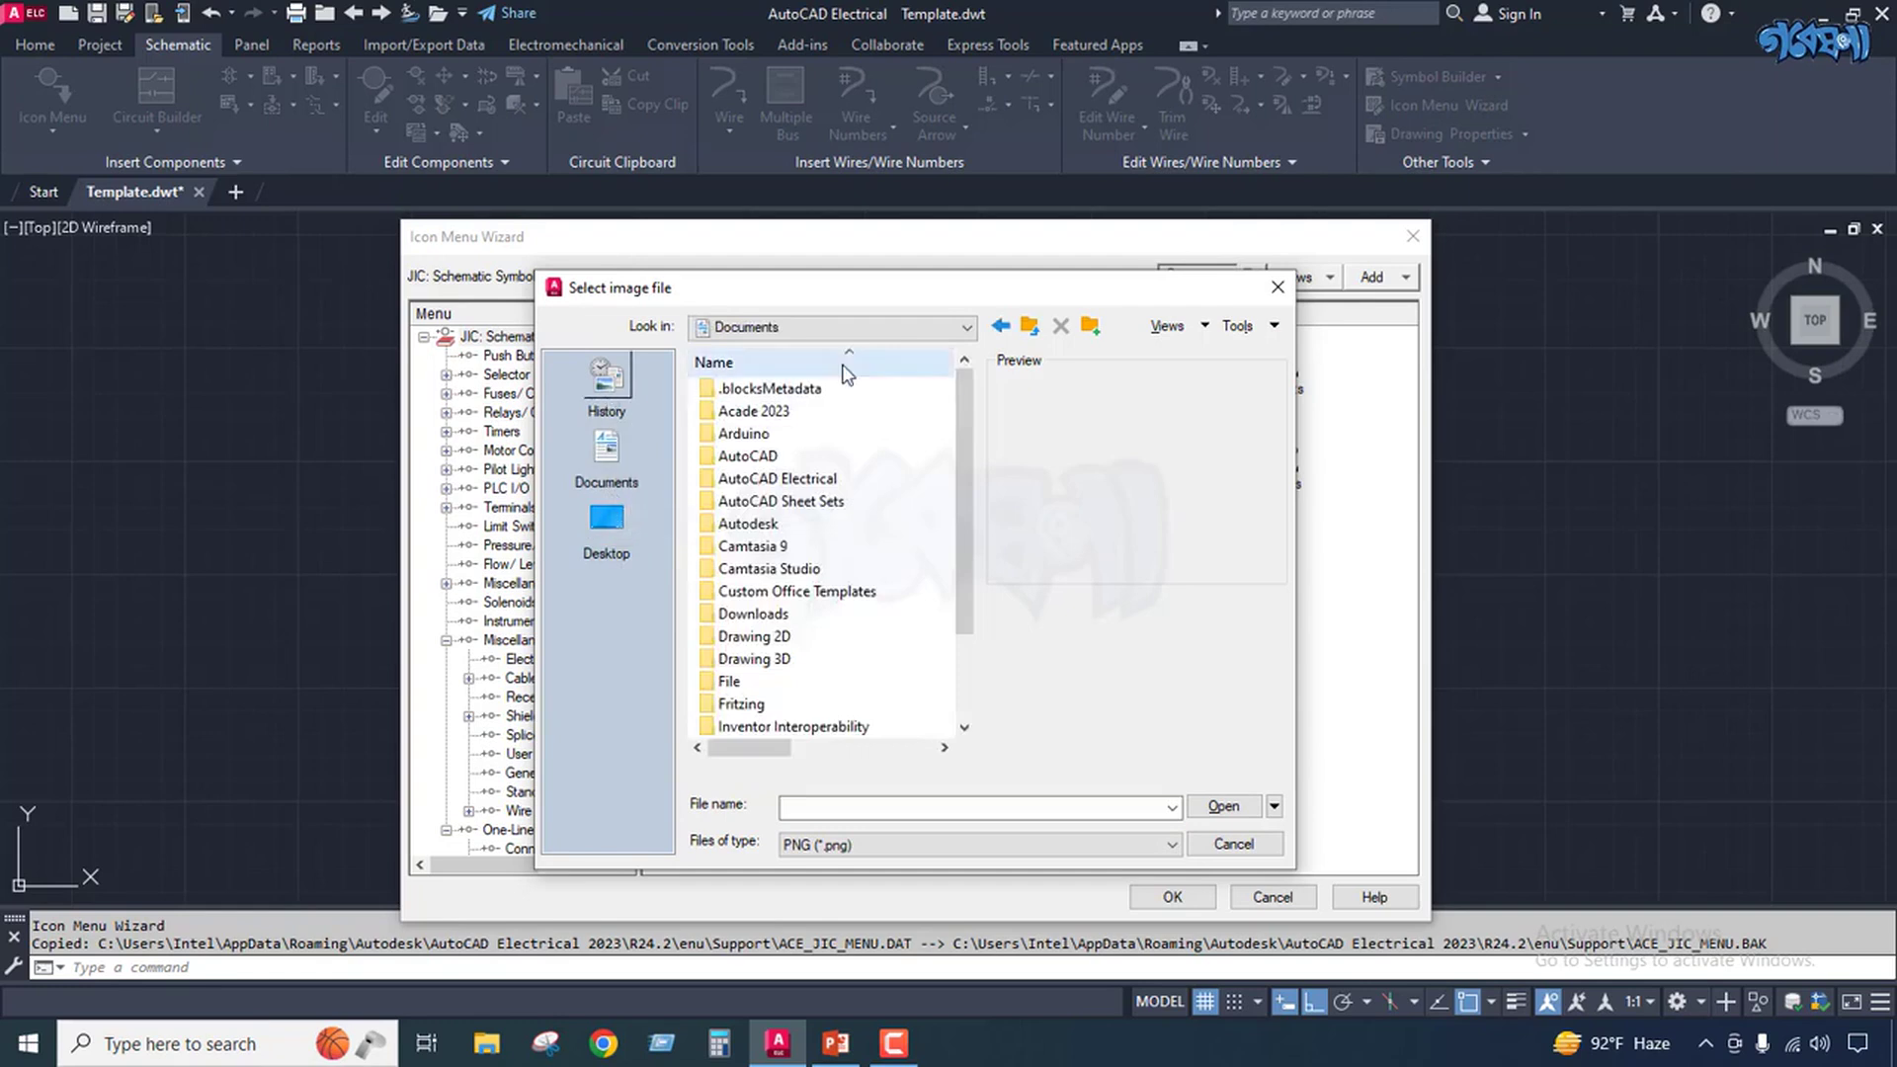
pyautogui.click(955, 334)
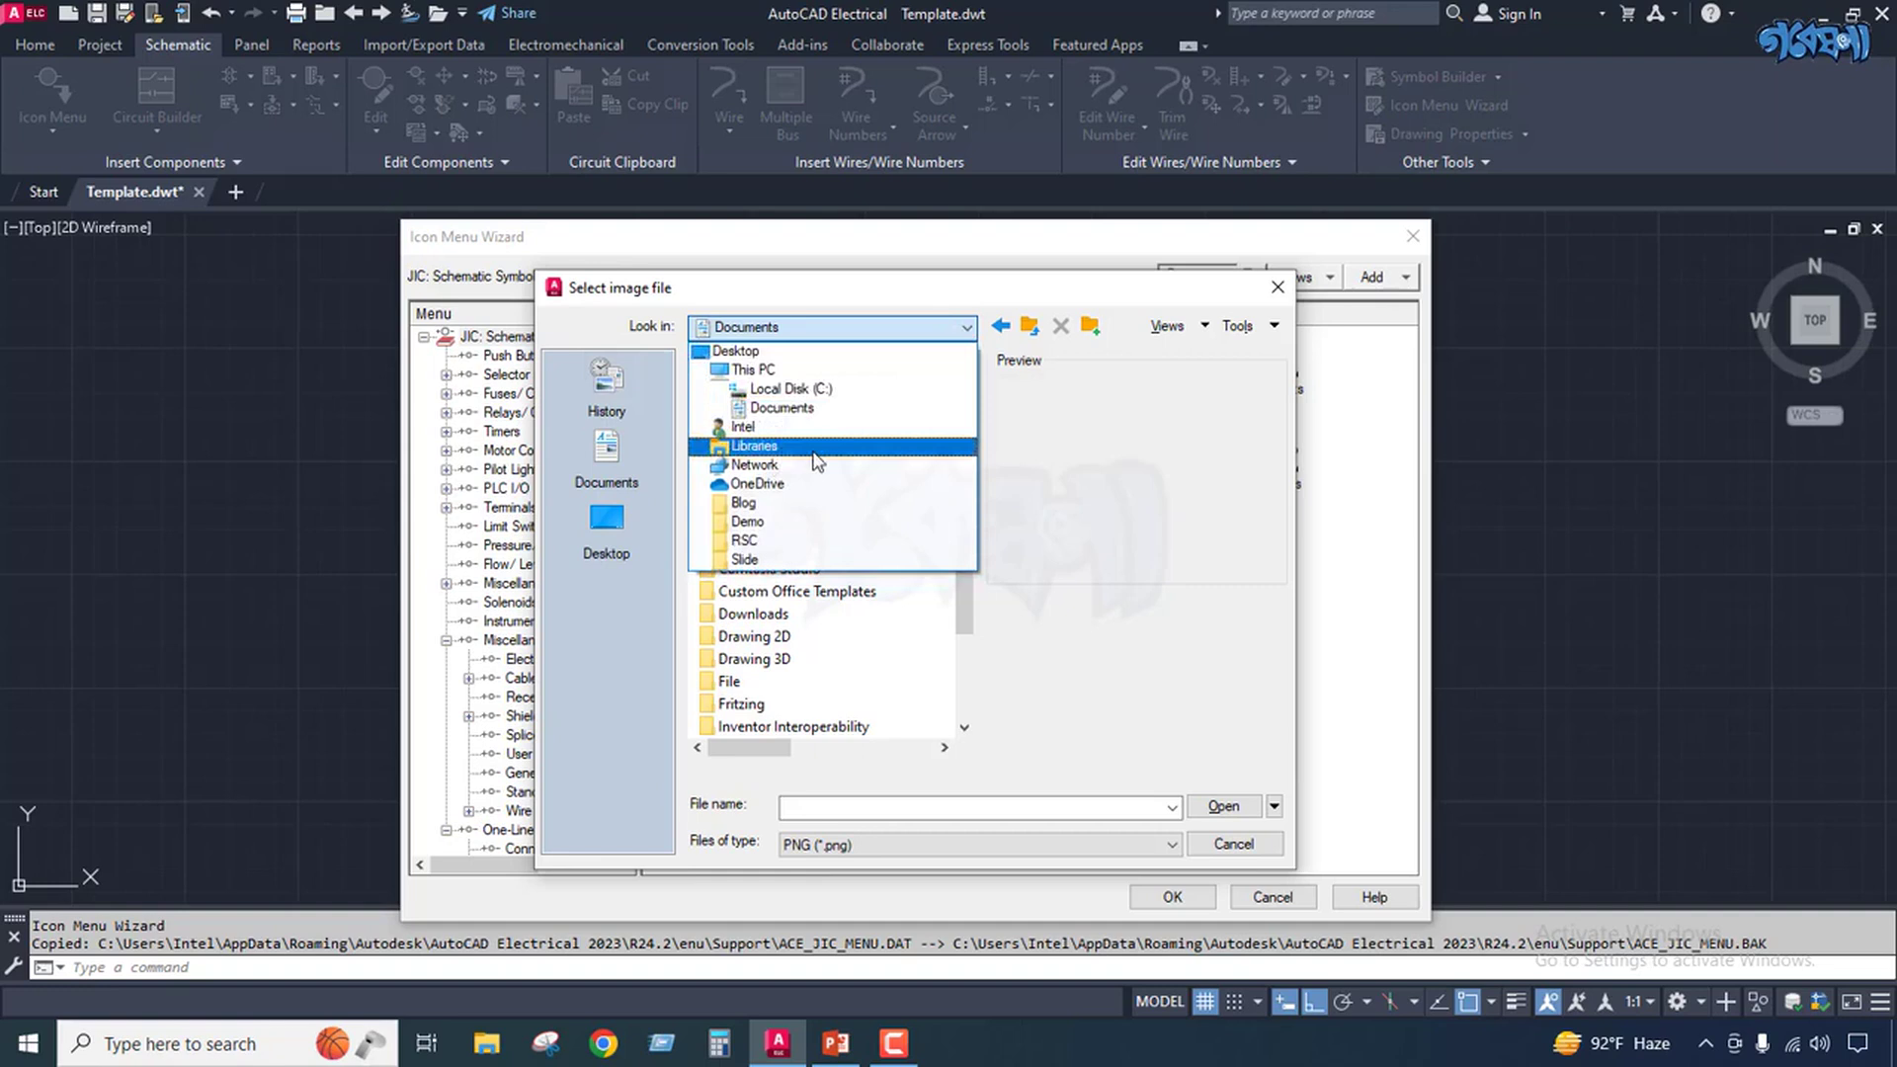
pyautogui.click(753, 369)
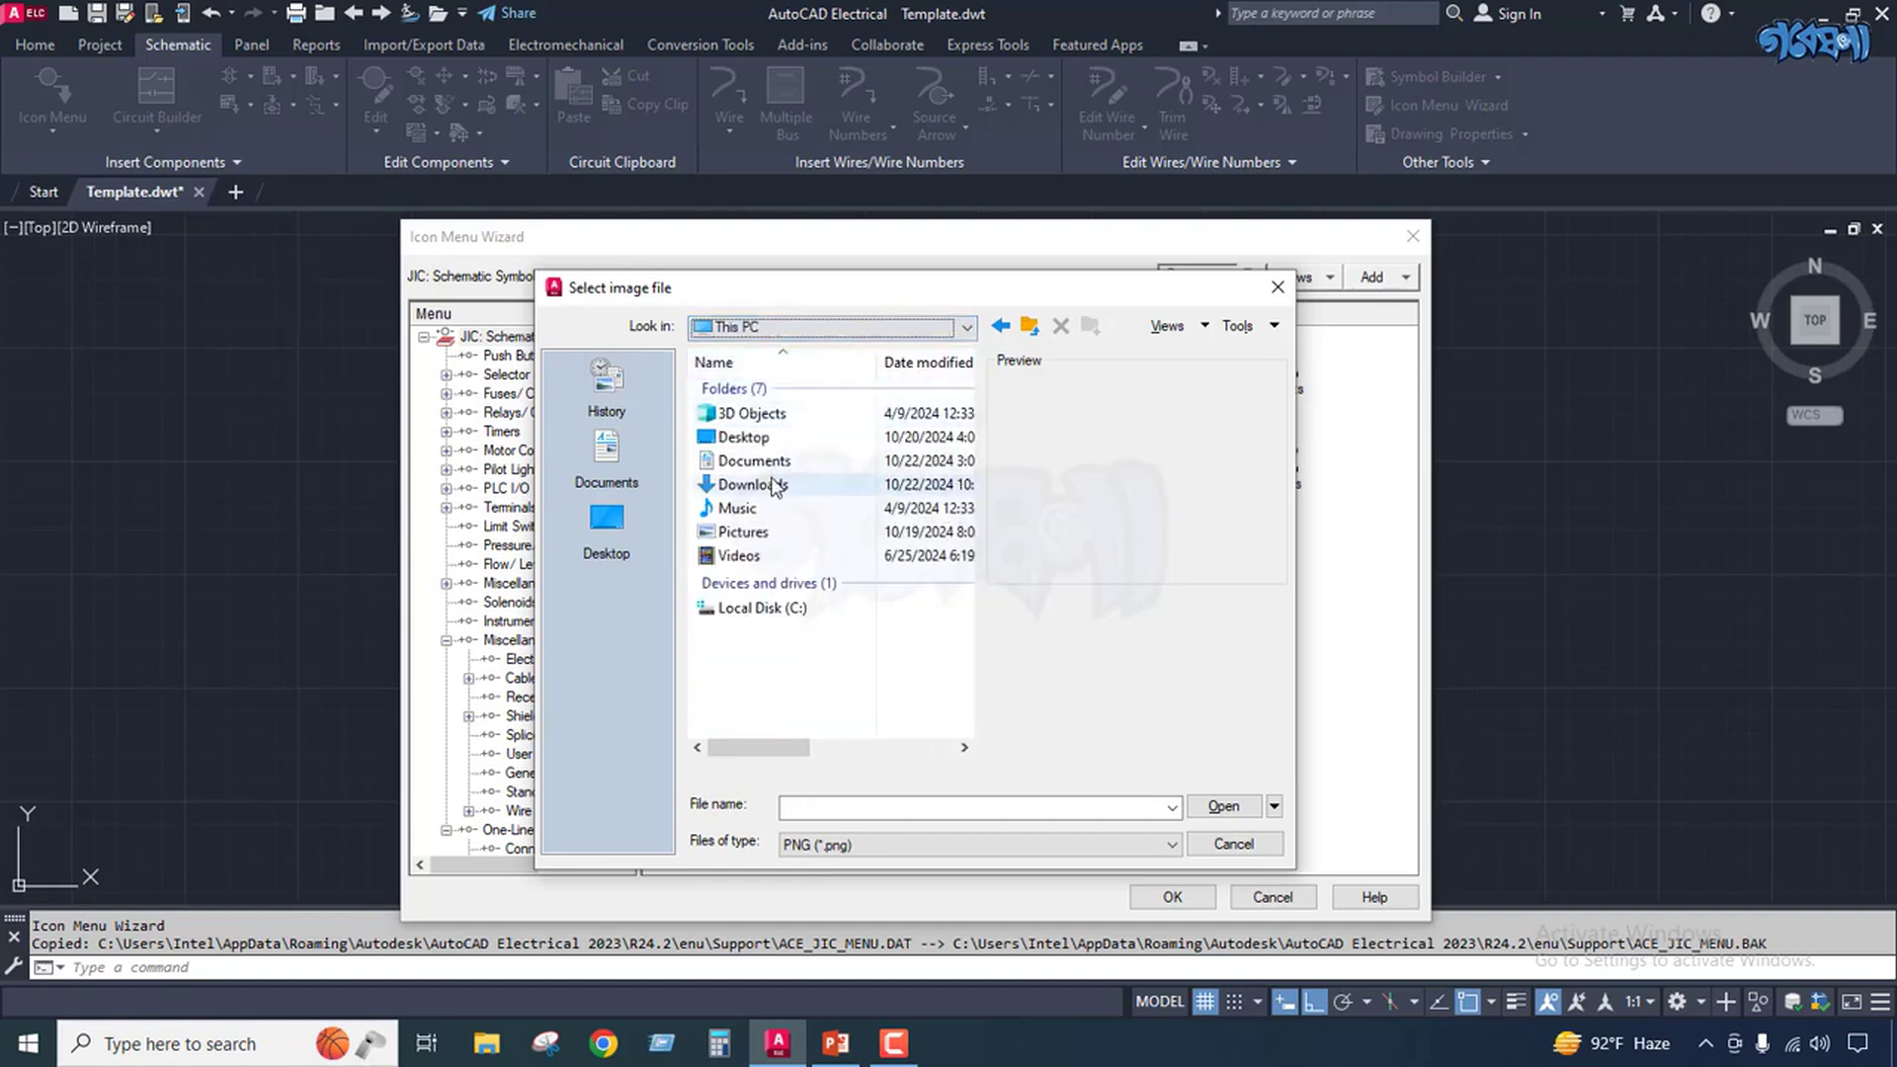
pyautogui.doubleClick(743, 532)
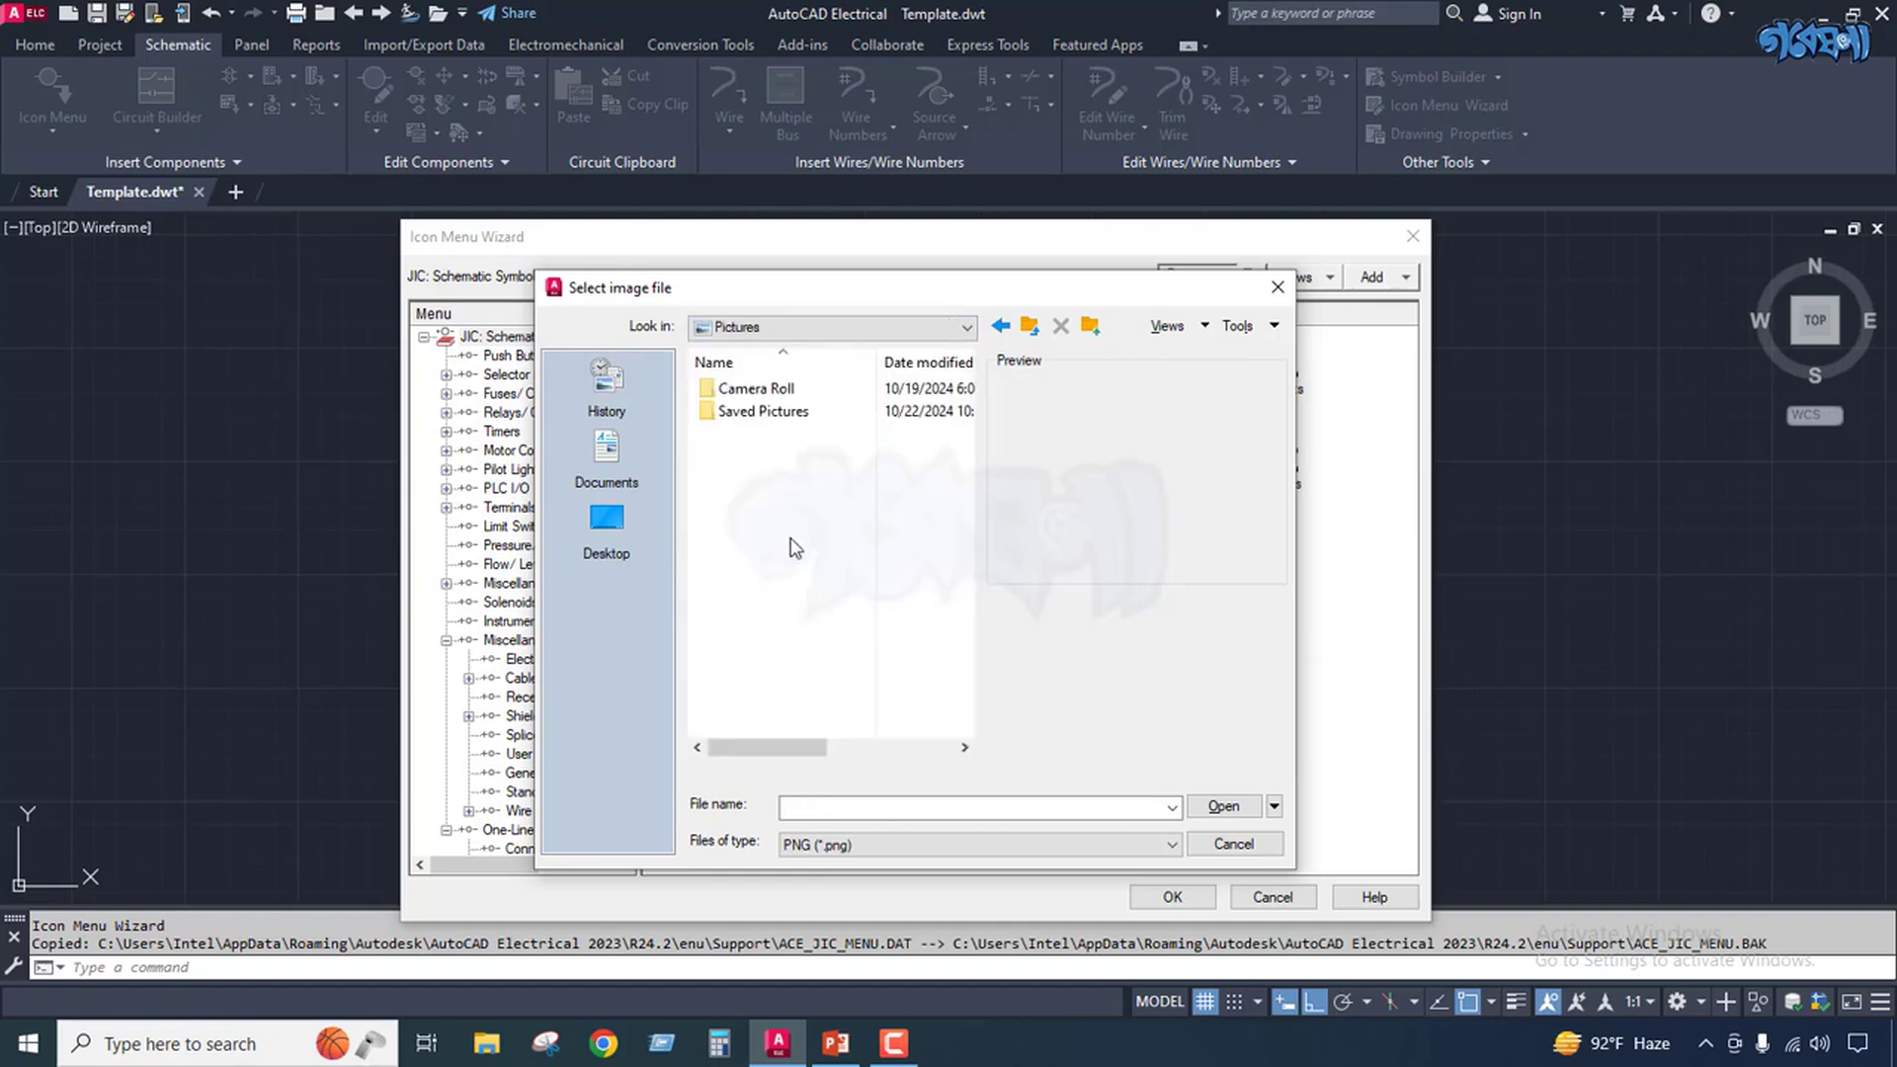
pyautogui.doubleClick(787, 414)
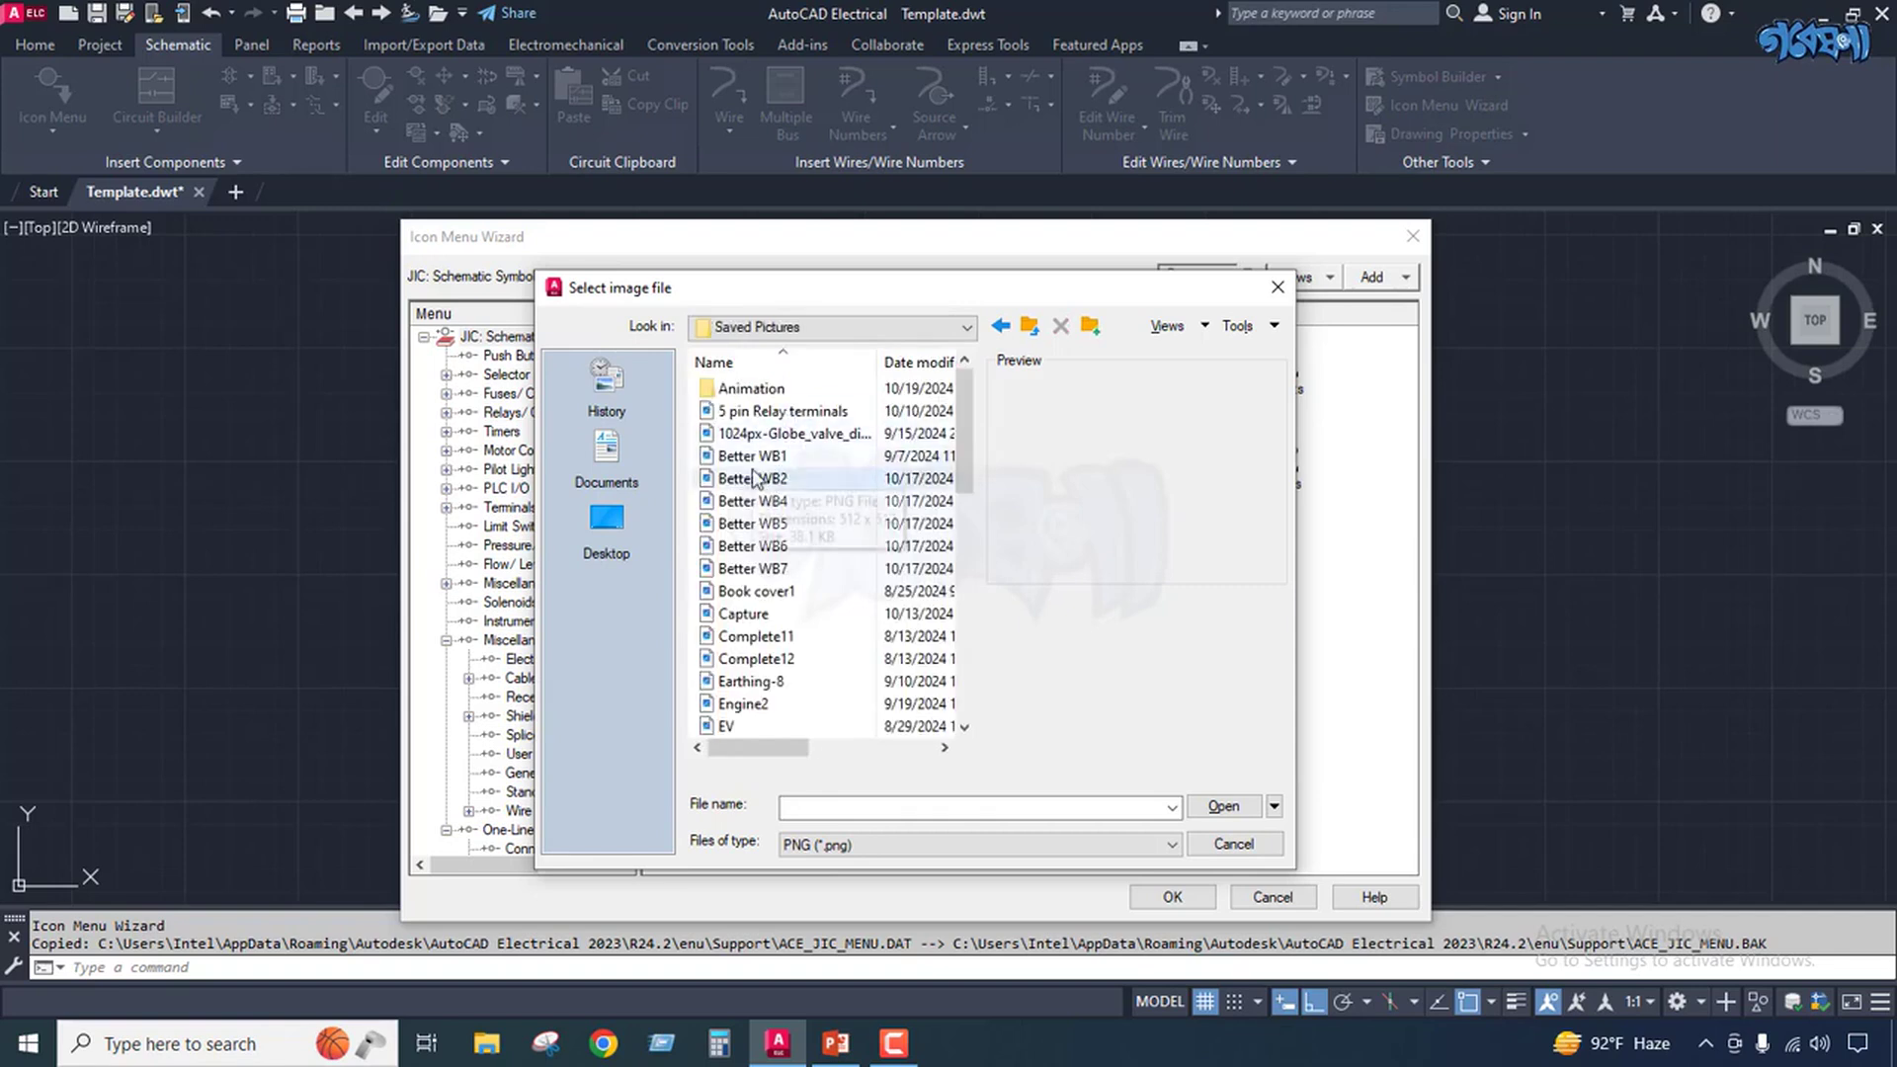
# Preview the PNG images in the Saved Pictures folder to compare candidates for the submenu icon.
pyautogui.click(756, 478)
pyautogui.click(763, 433)
pyautogui.click(762, 412)
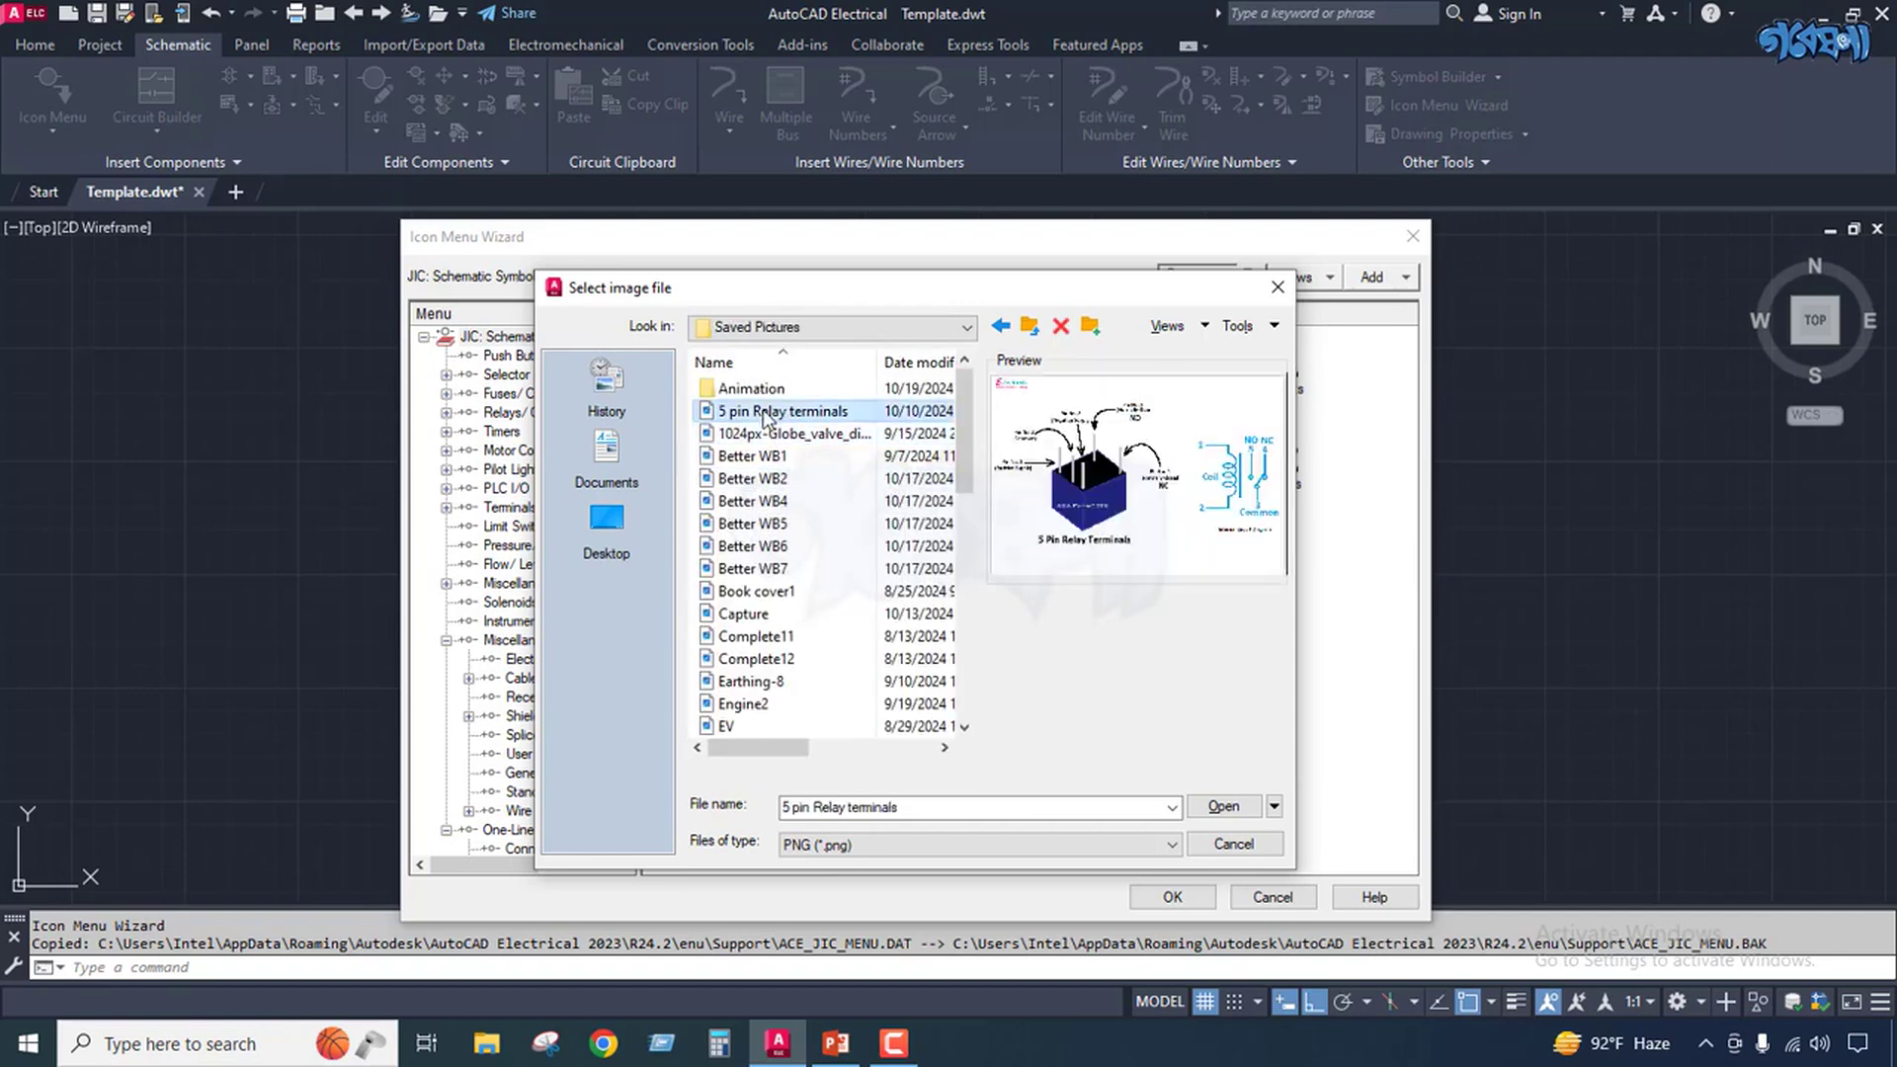
pyautogui.click(766, 479)
pyautogui.click(762, 522)
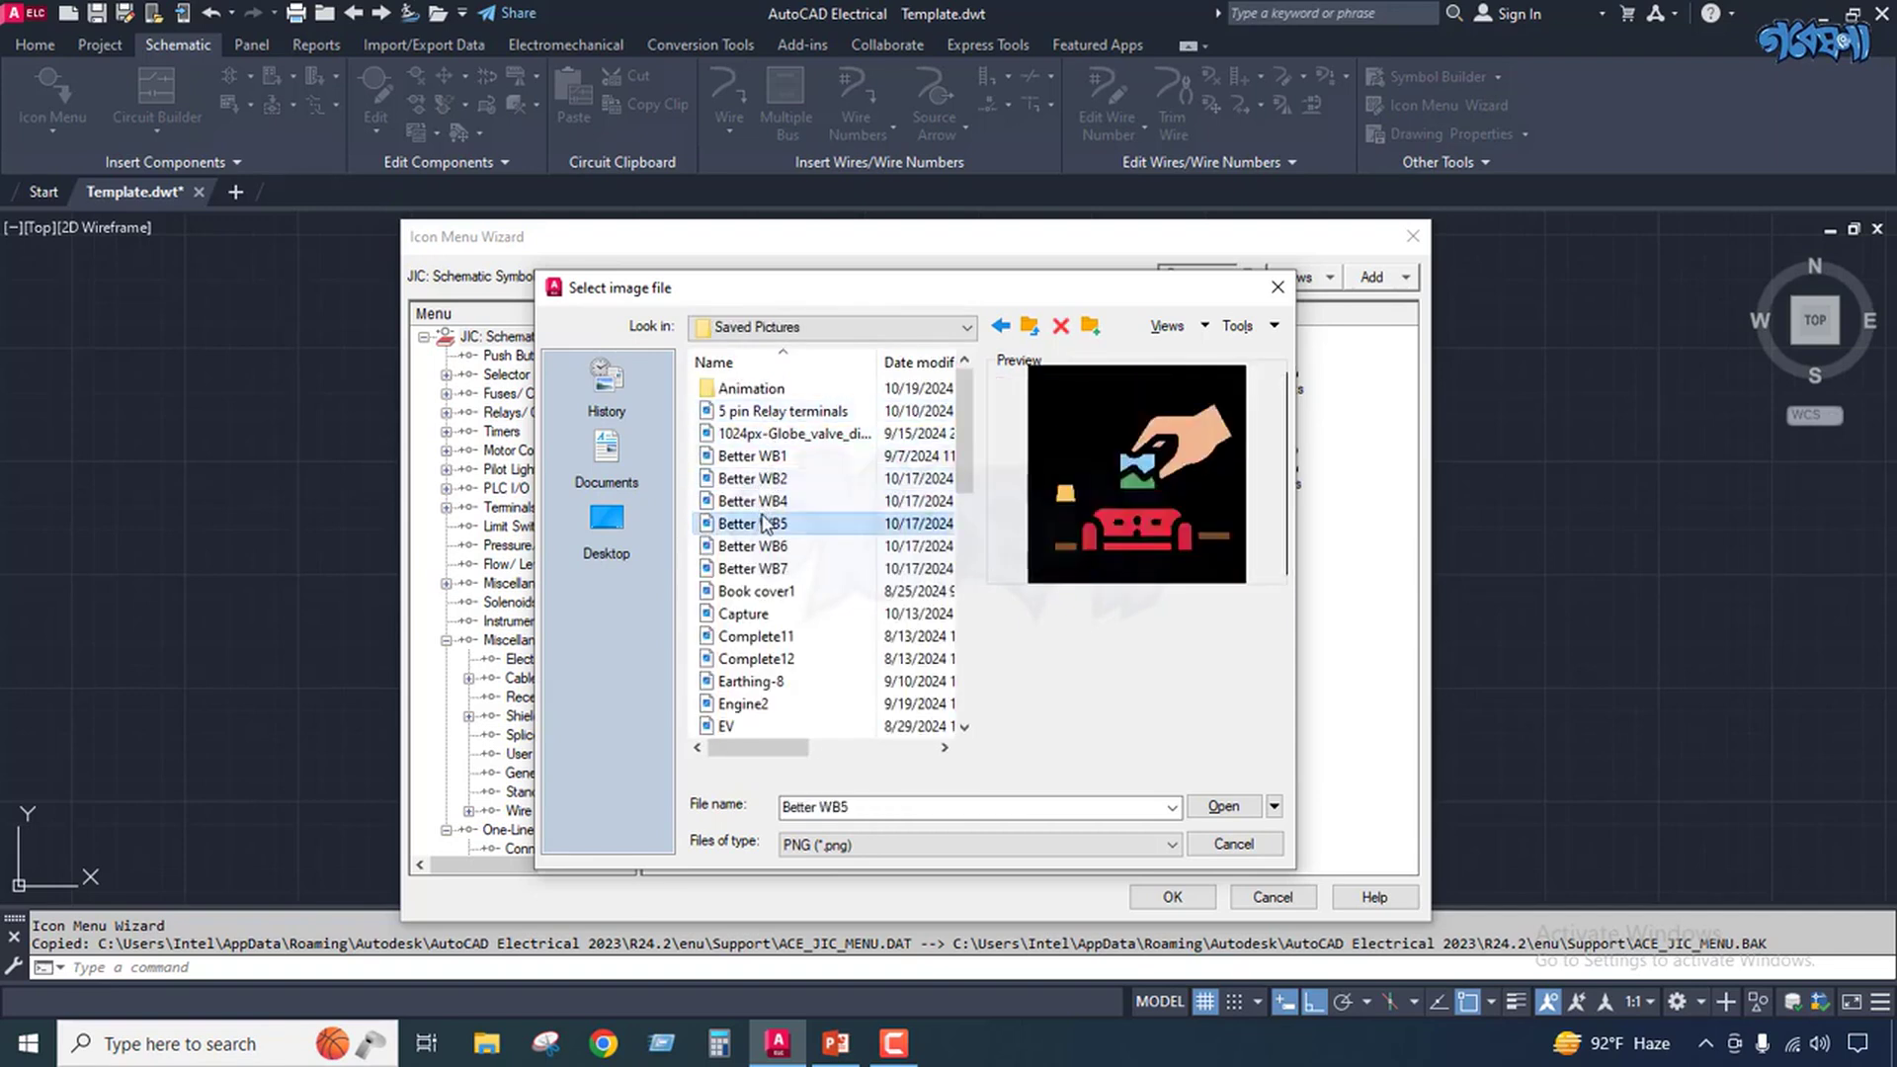
pyautogui.click(756, 568)
pyautogui.click(756, 590)
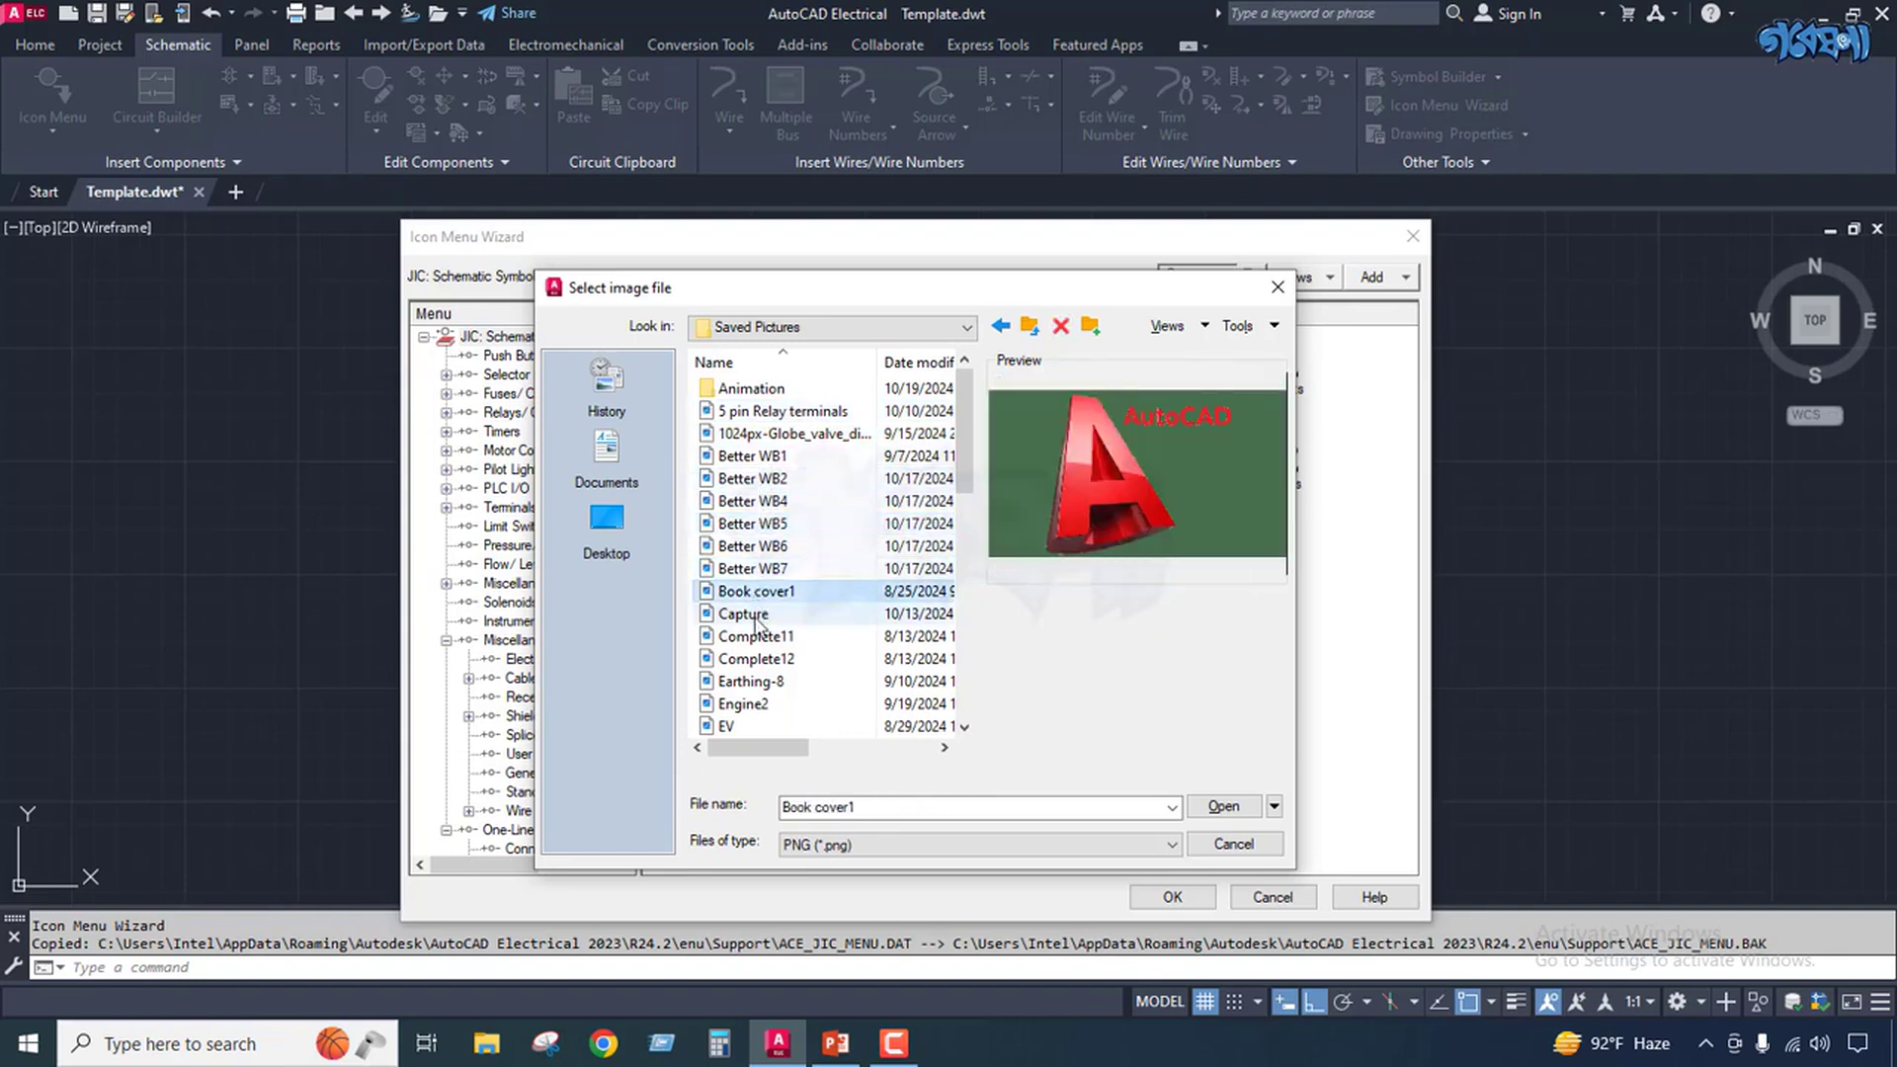
pyautogui.click(759, 617)
pyautogui.click(748, 481)
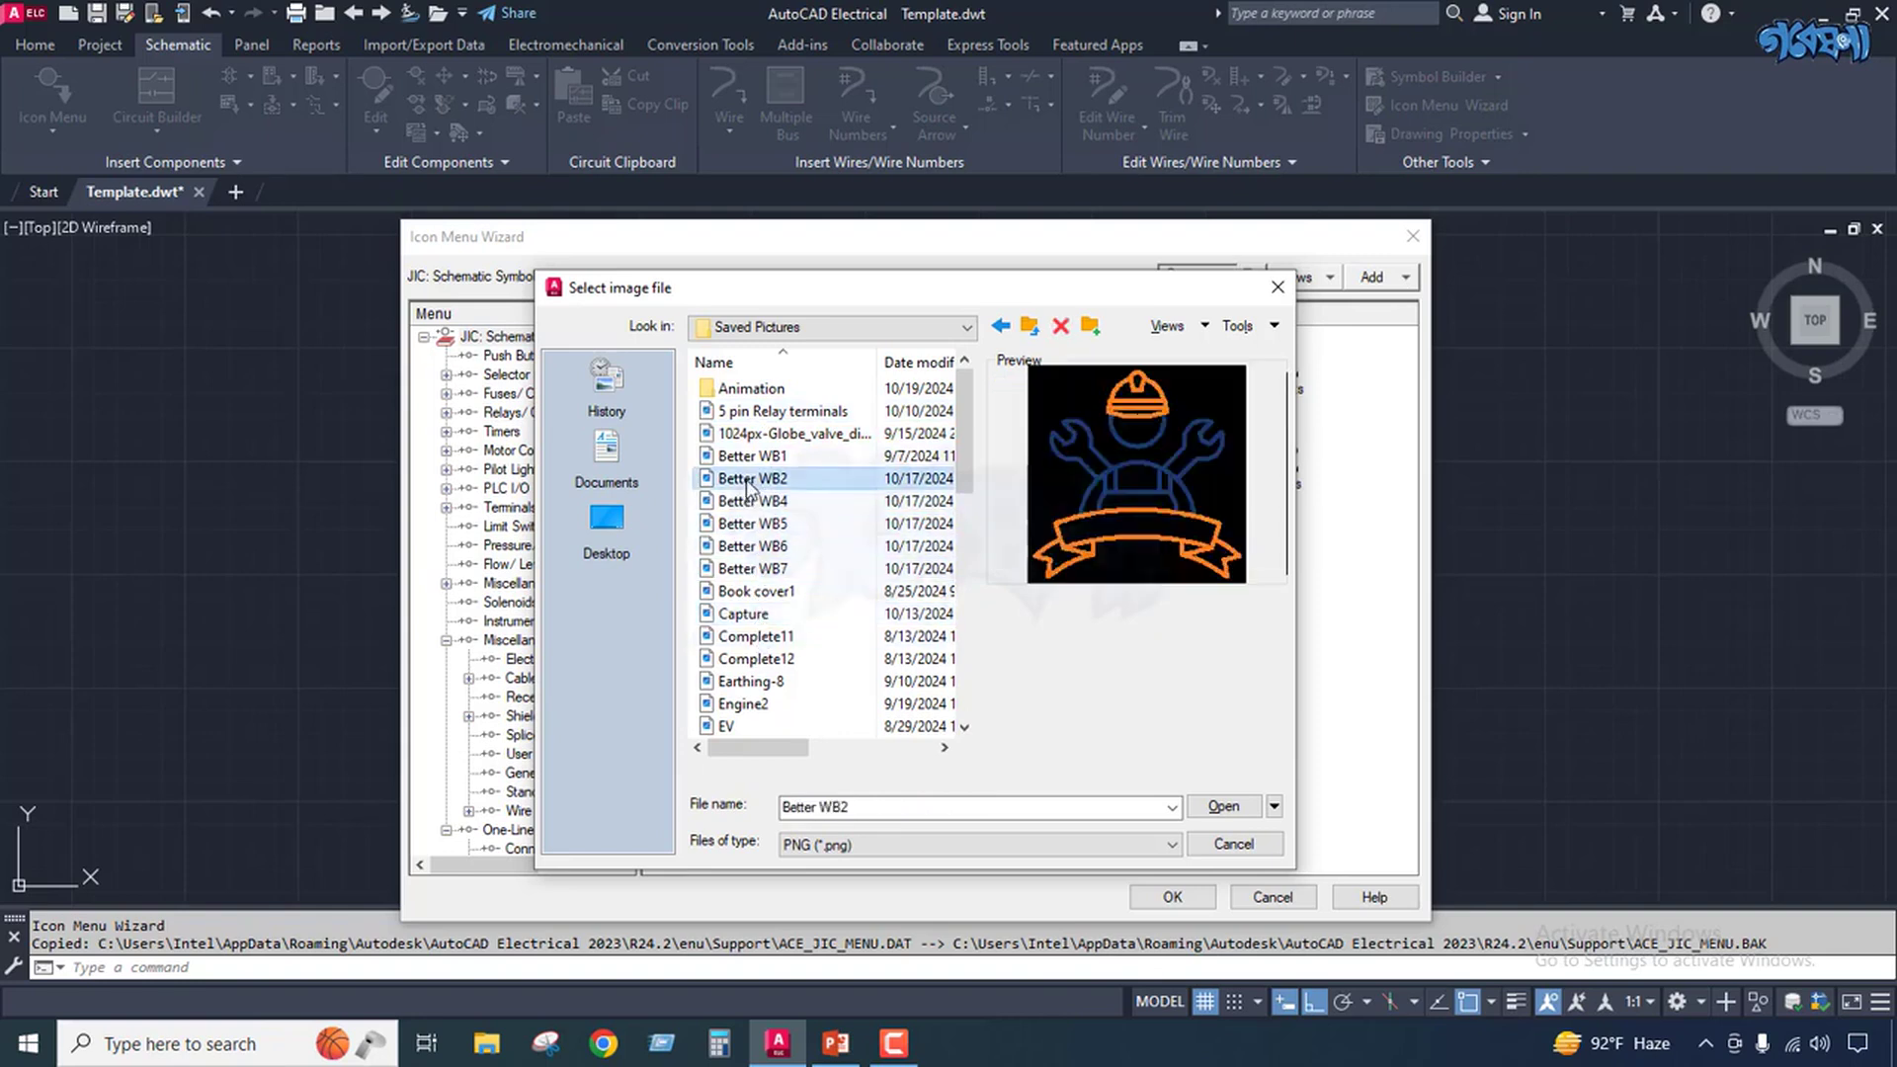
pyautogui.scroll(-2, 762, 678)
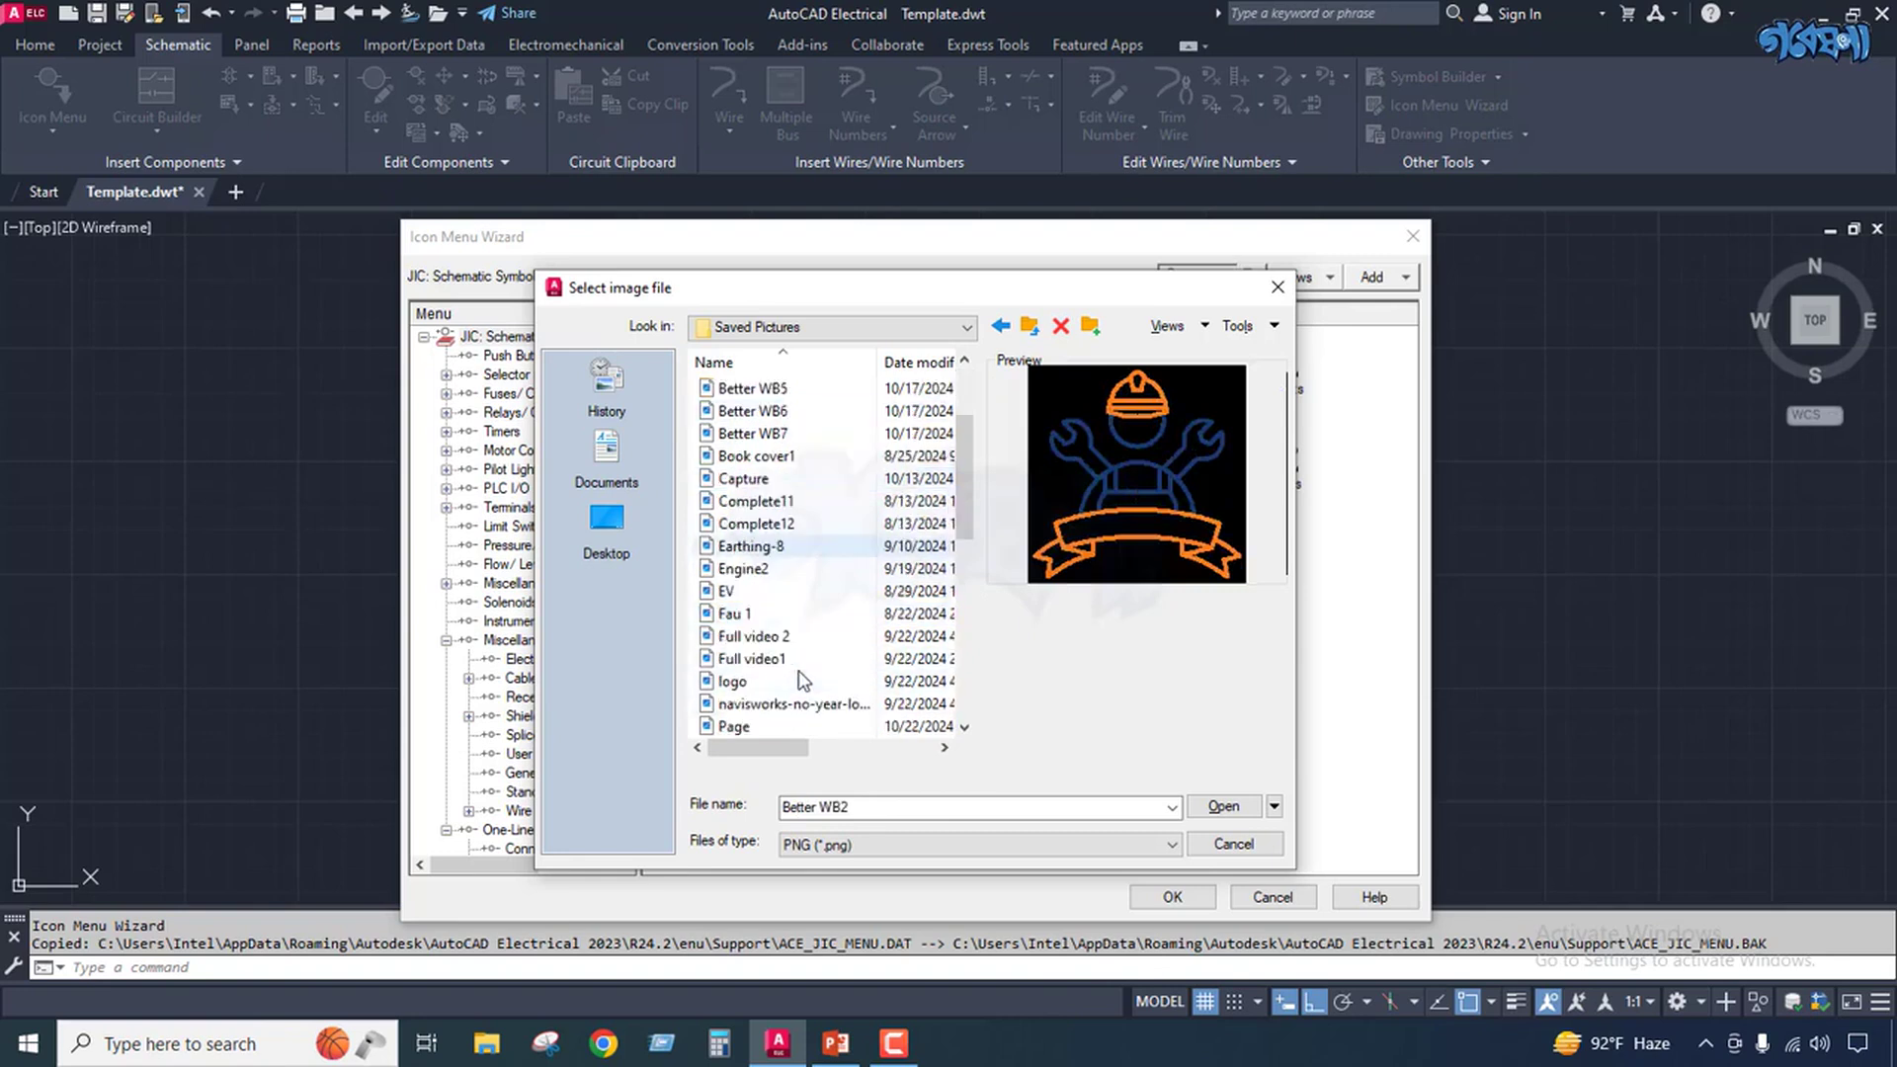
pyautogui.click(762, 680)
pyautogui.click(753, 636)
pyautogui.click(736, 613)
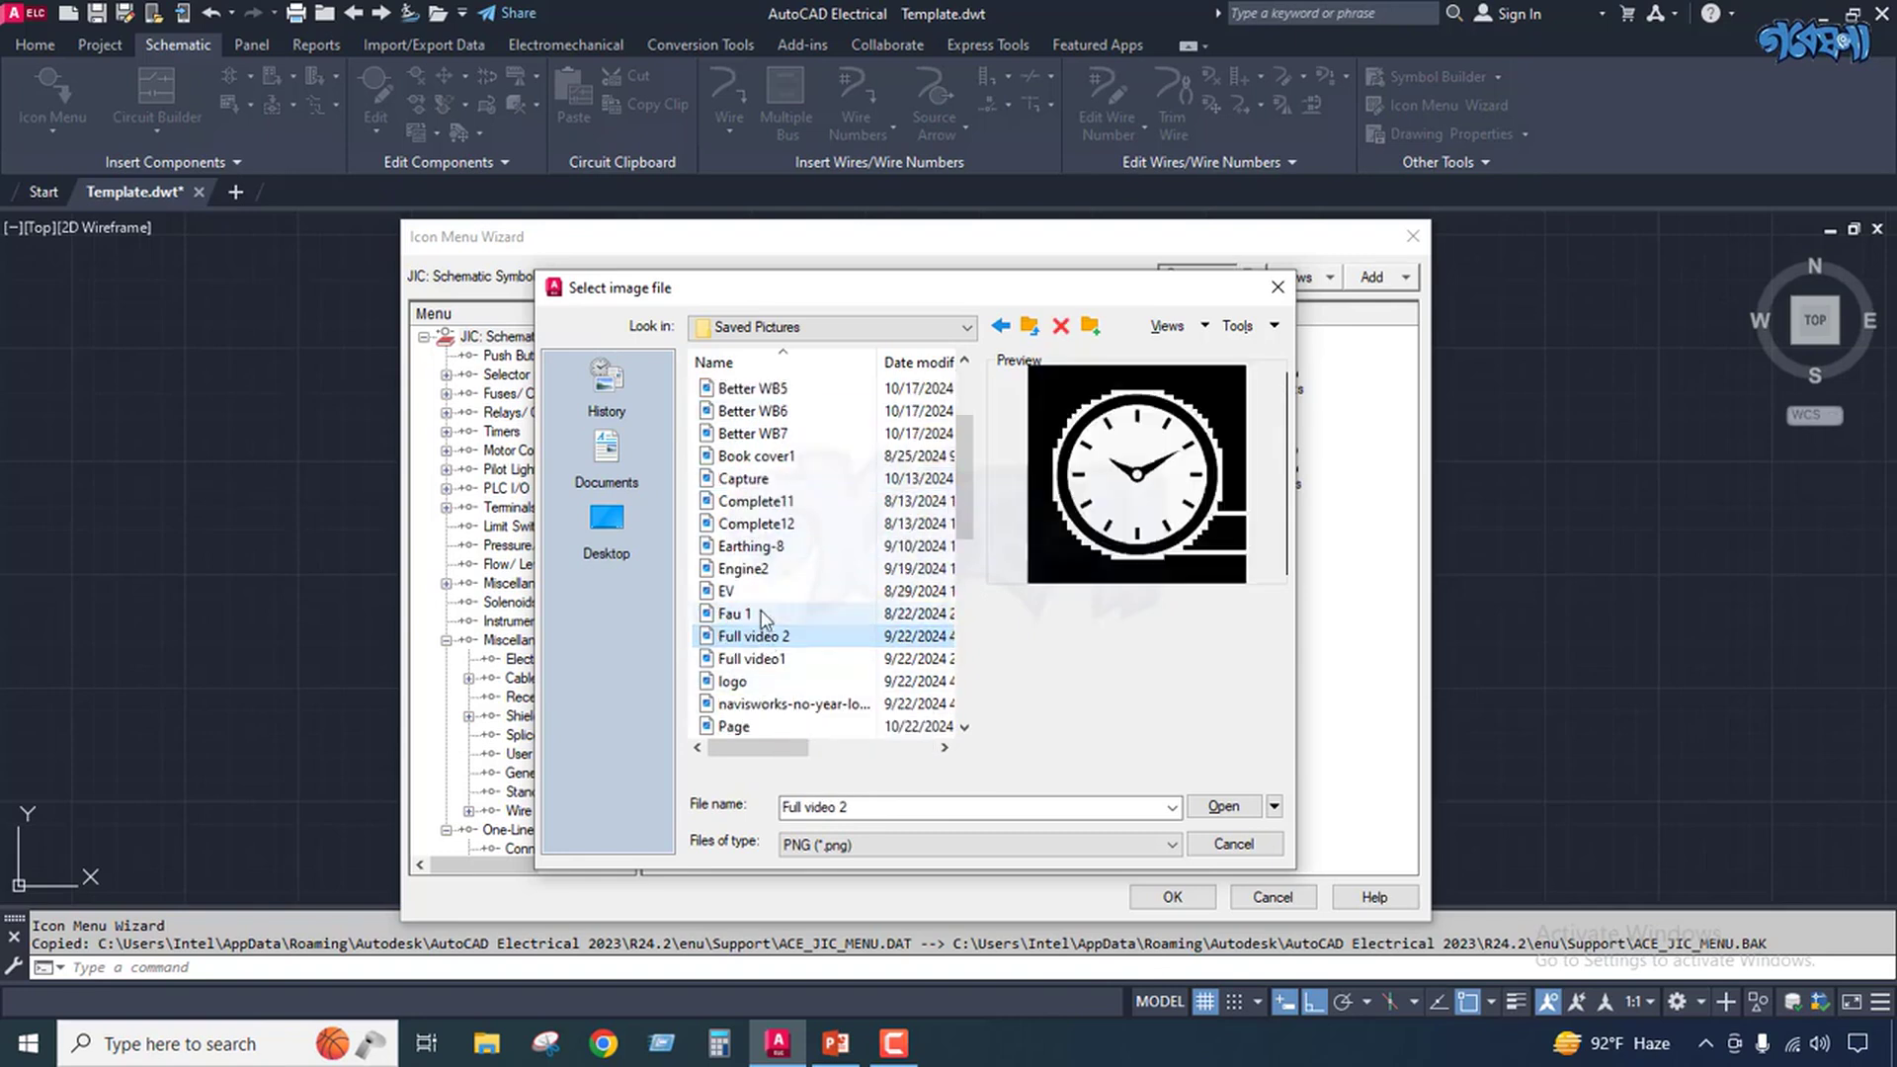
pyautogui.click(757, 571)
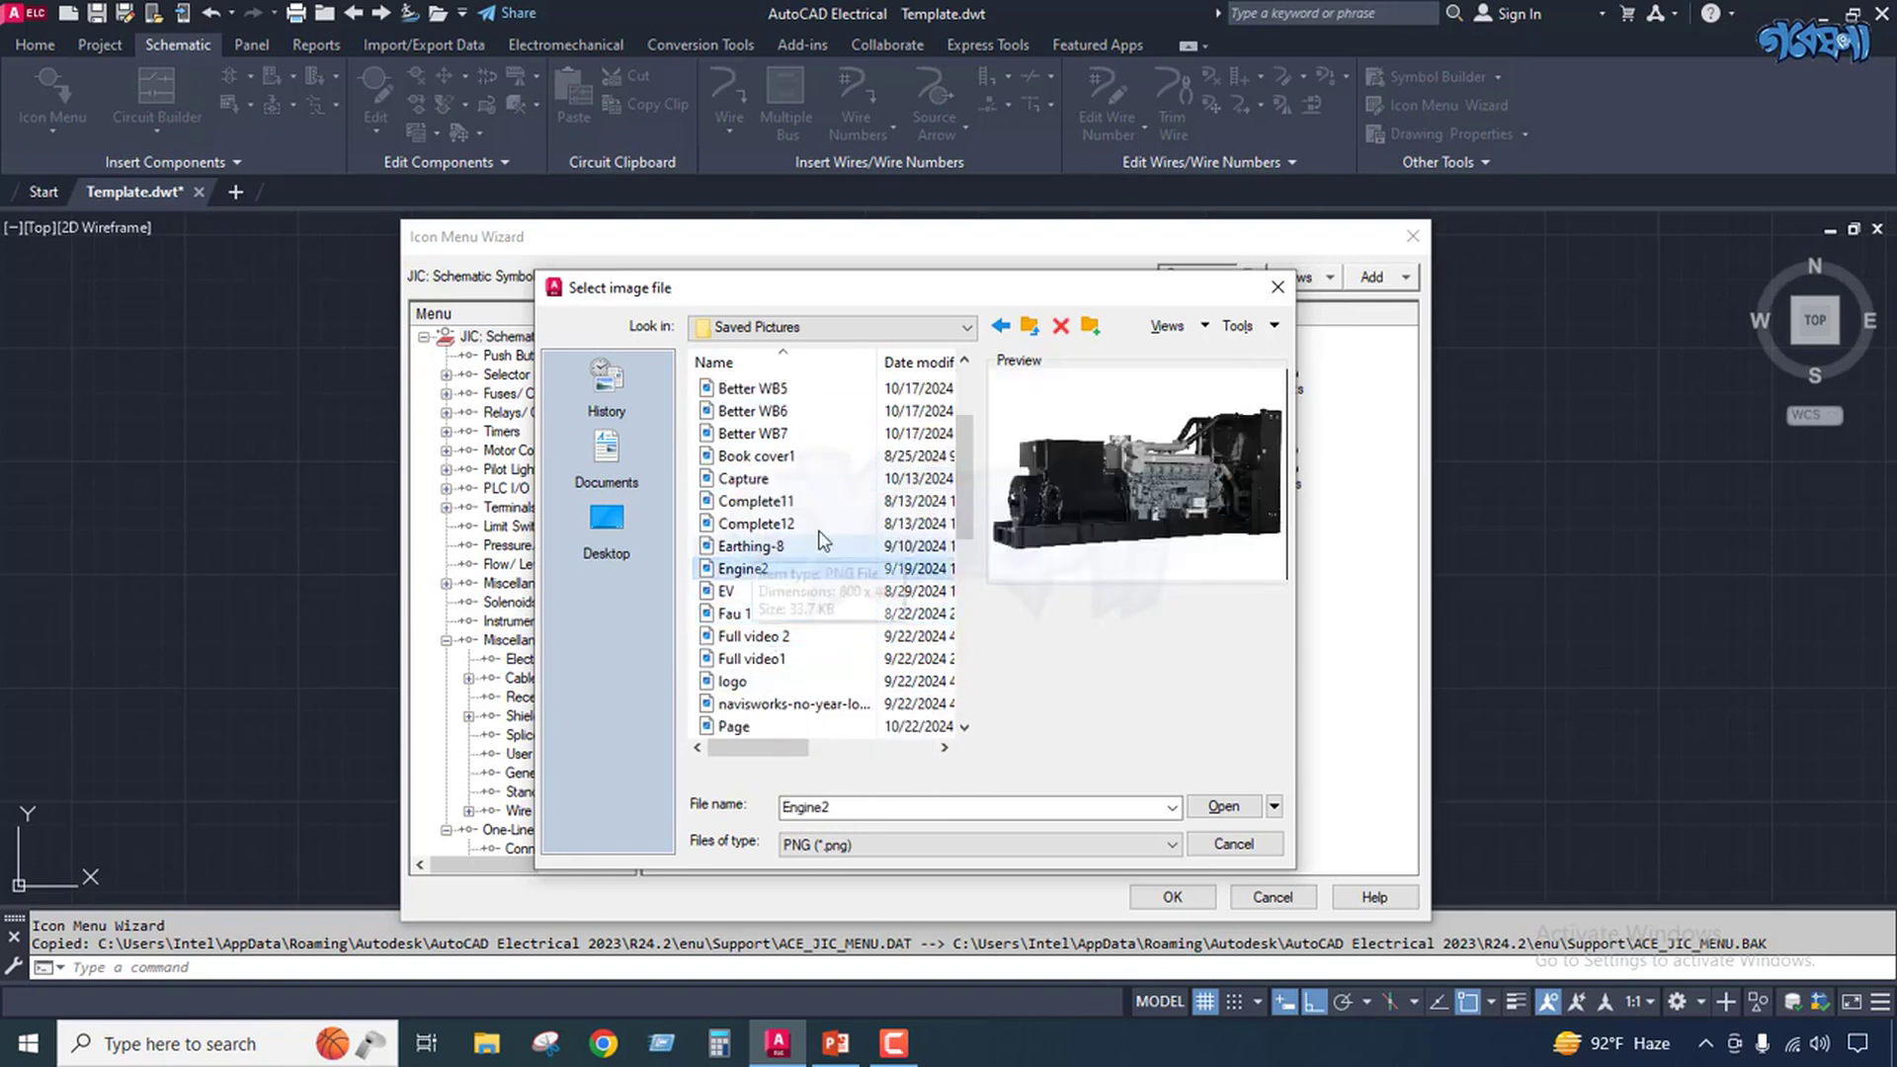
pyautogui.click(775, 550)
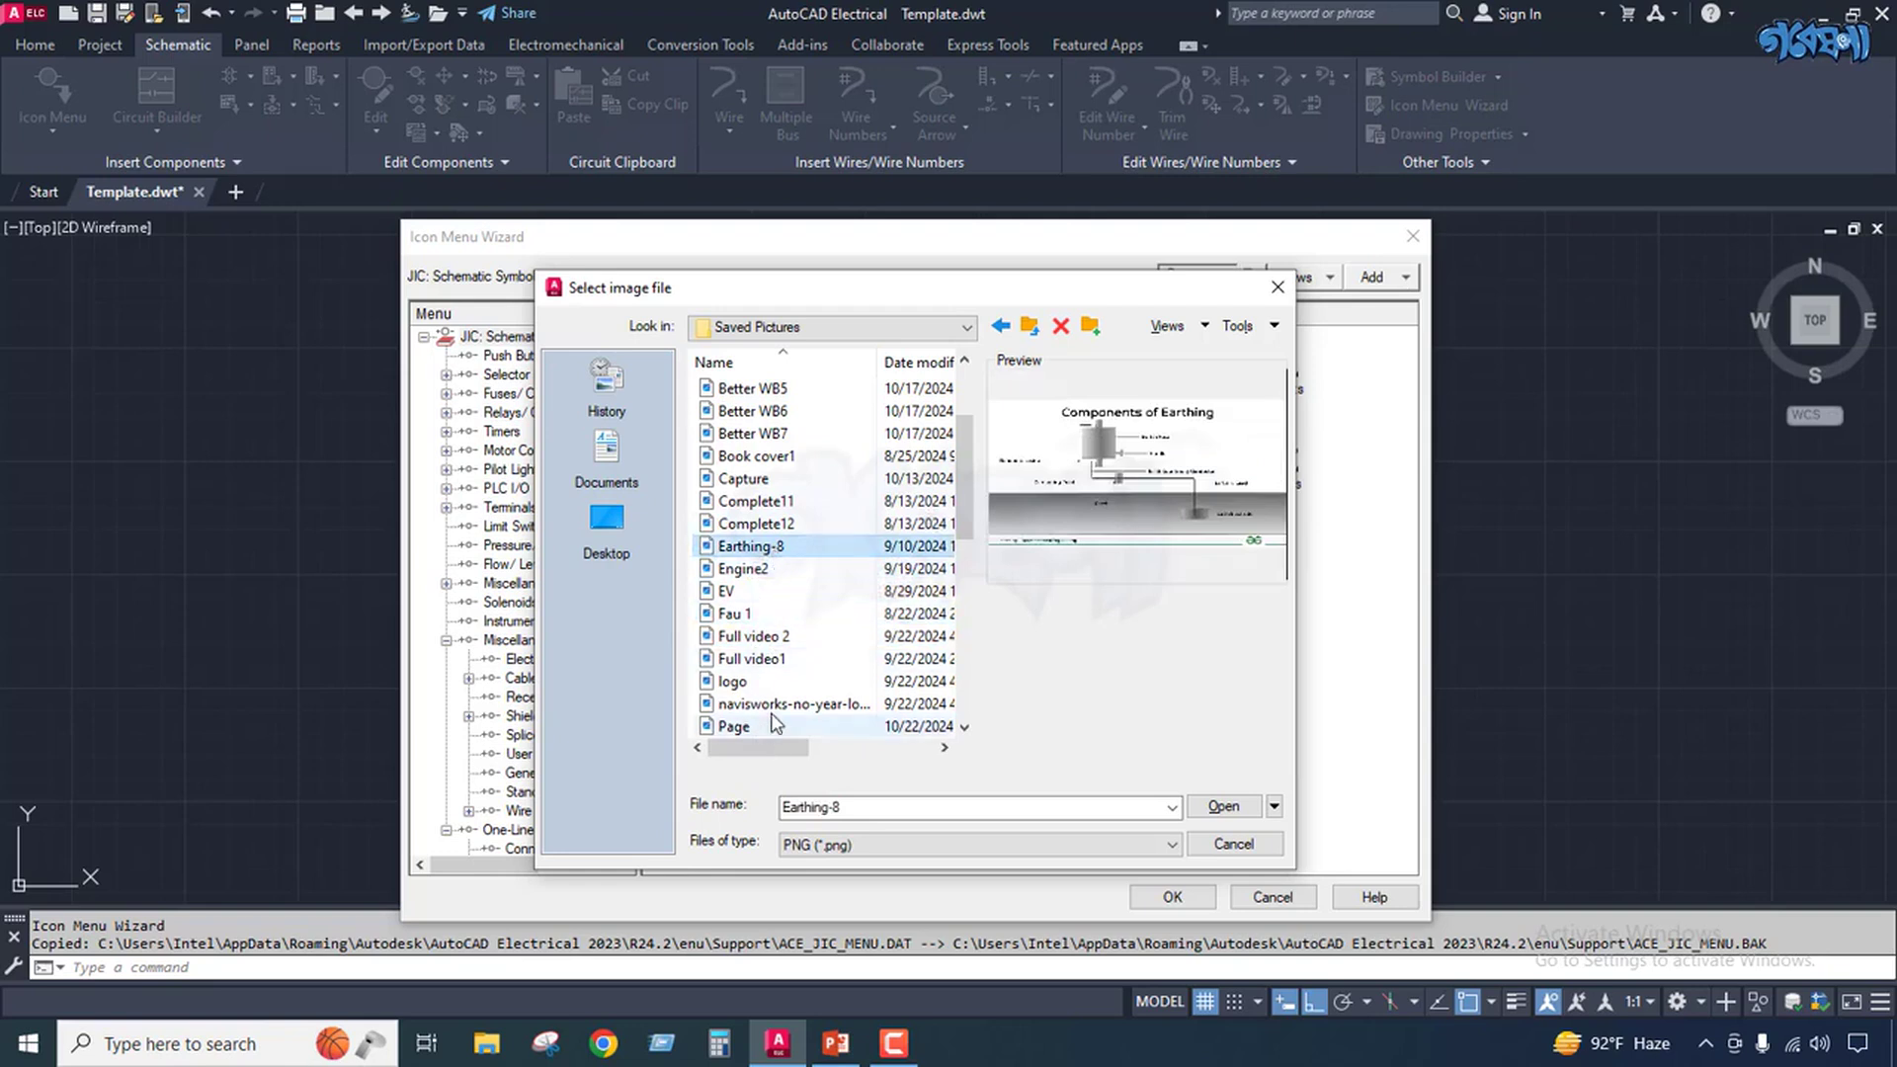
pyautogui.scroll(-2, 769, 721)
pyautogui.click(756, 591)
pyautogui.click(755, 658)
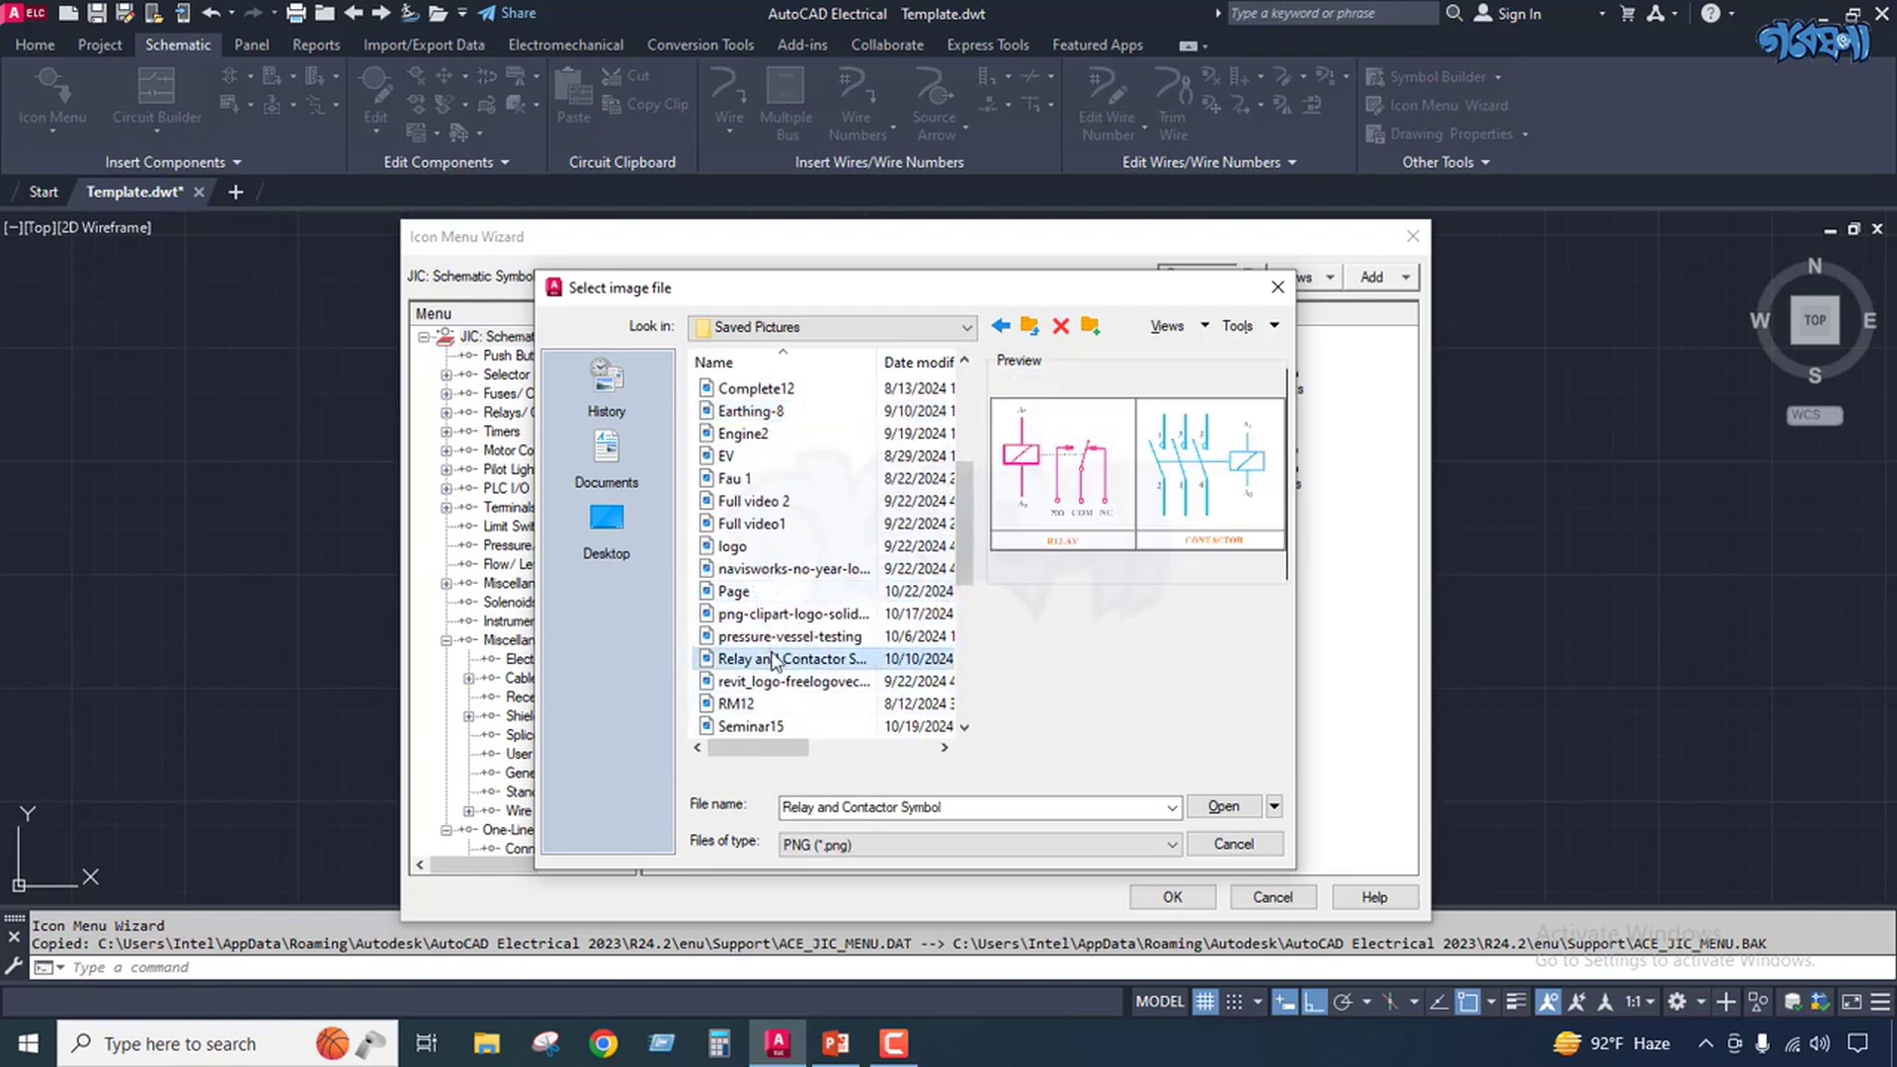
pyautogui.click(755, 681)
pyautogui.click(756, 703)
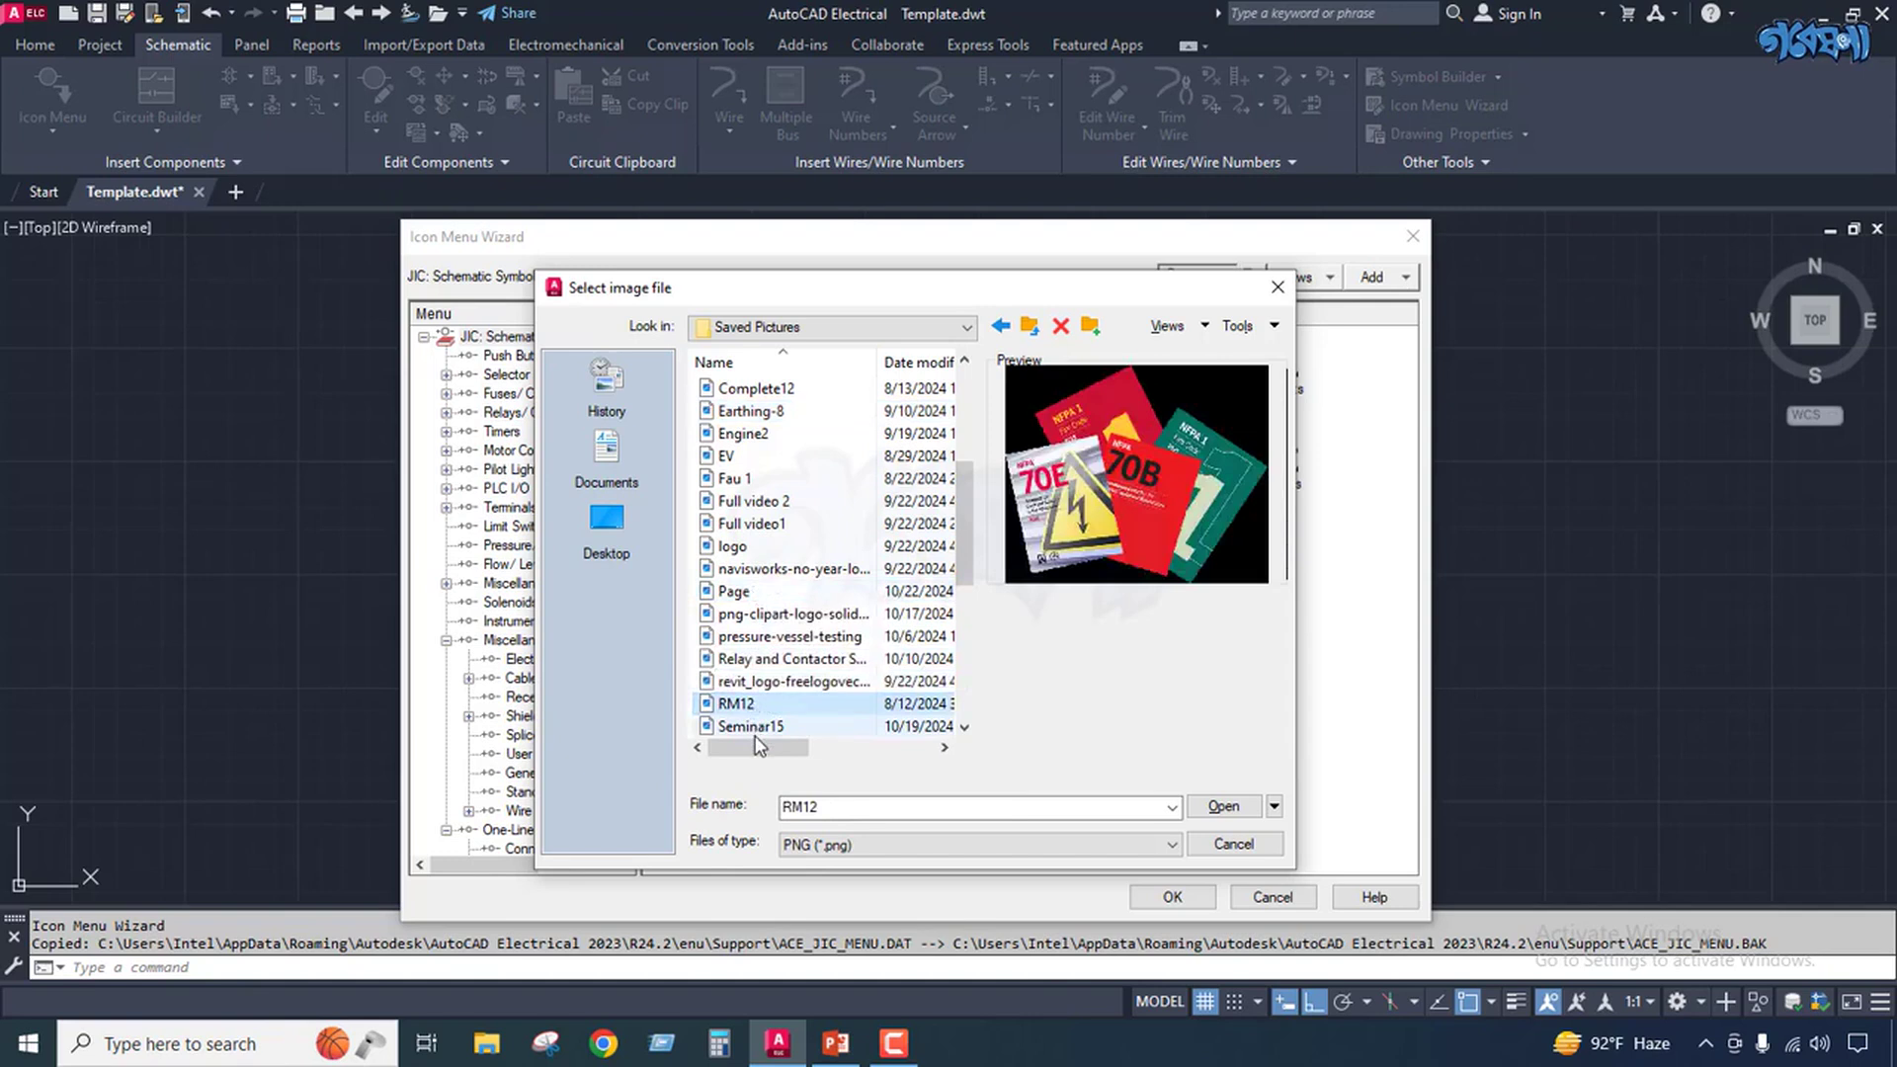
pyautogui.click(756, 726)
pyautogui.scroll(2, 798, 640)
pyautogui.scroll(3, 798, 640)
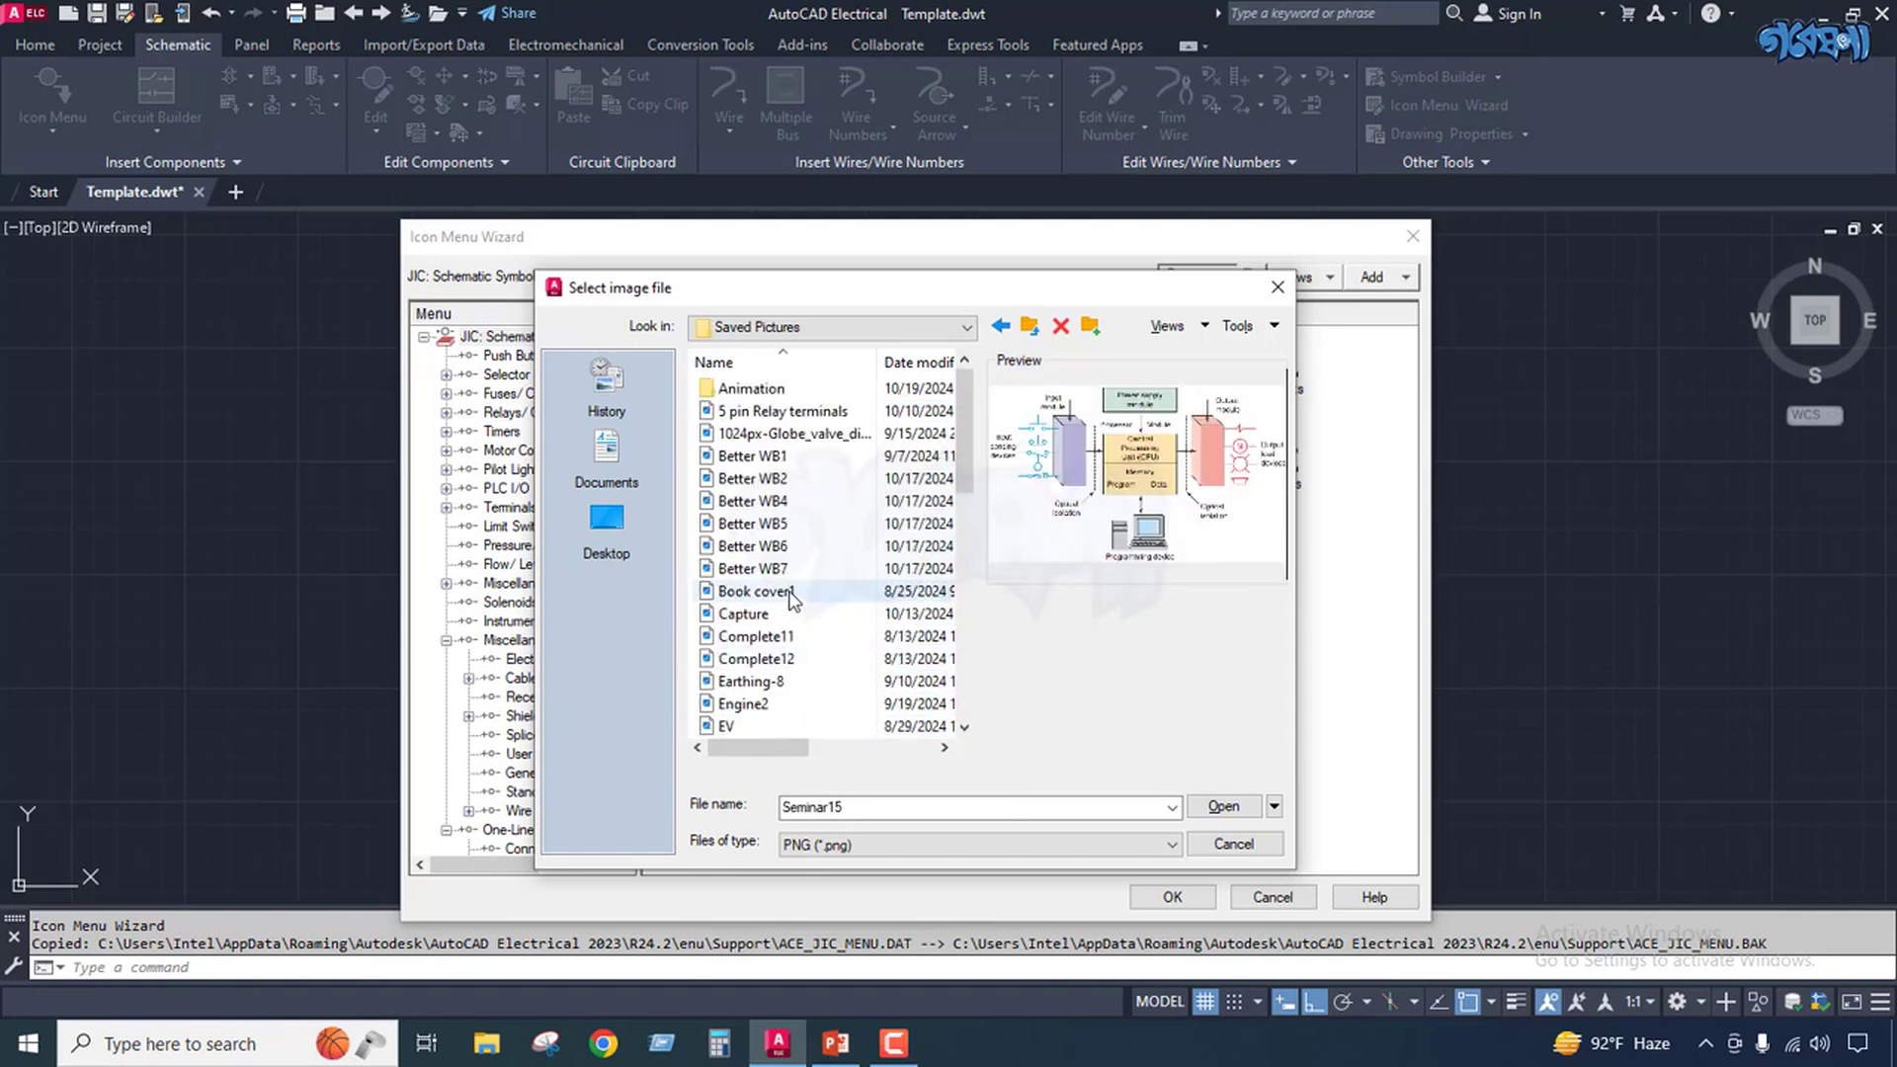
# Assign Better WB2.png as the submenu's icon, set the menu title to My Component, and create the submenu.
pyautogui.click(785, 479)
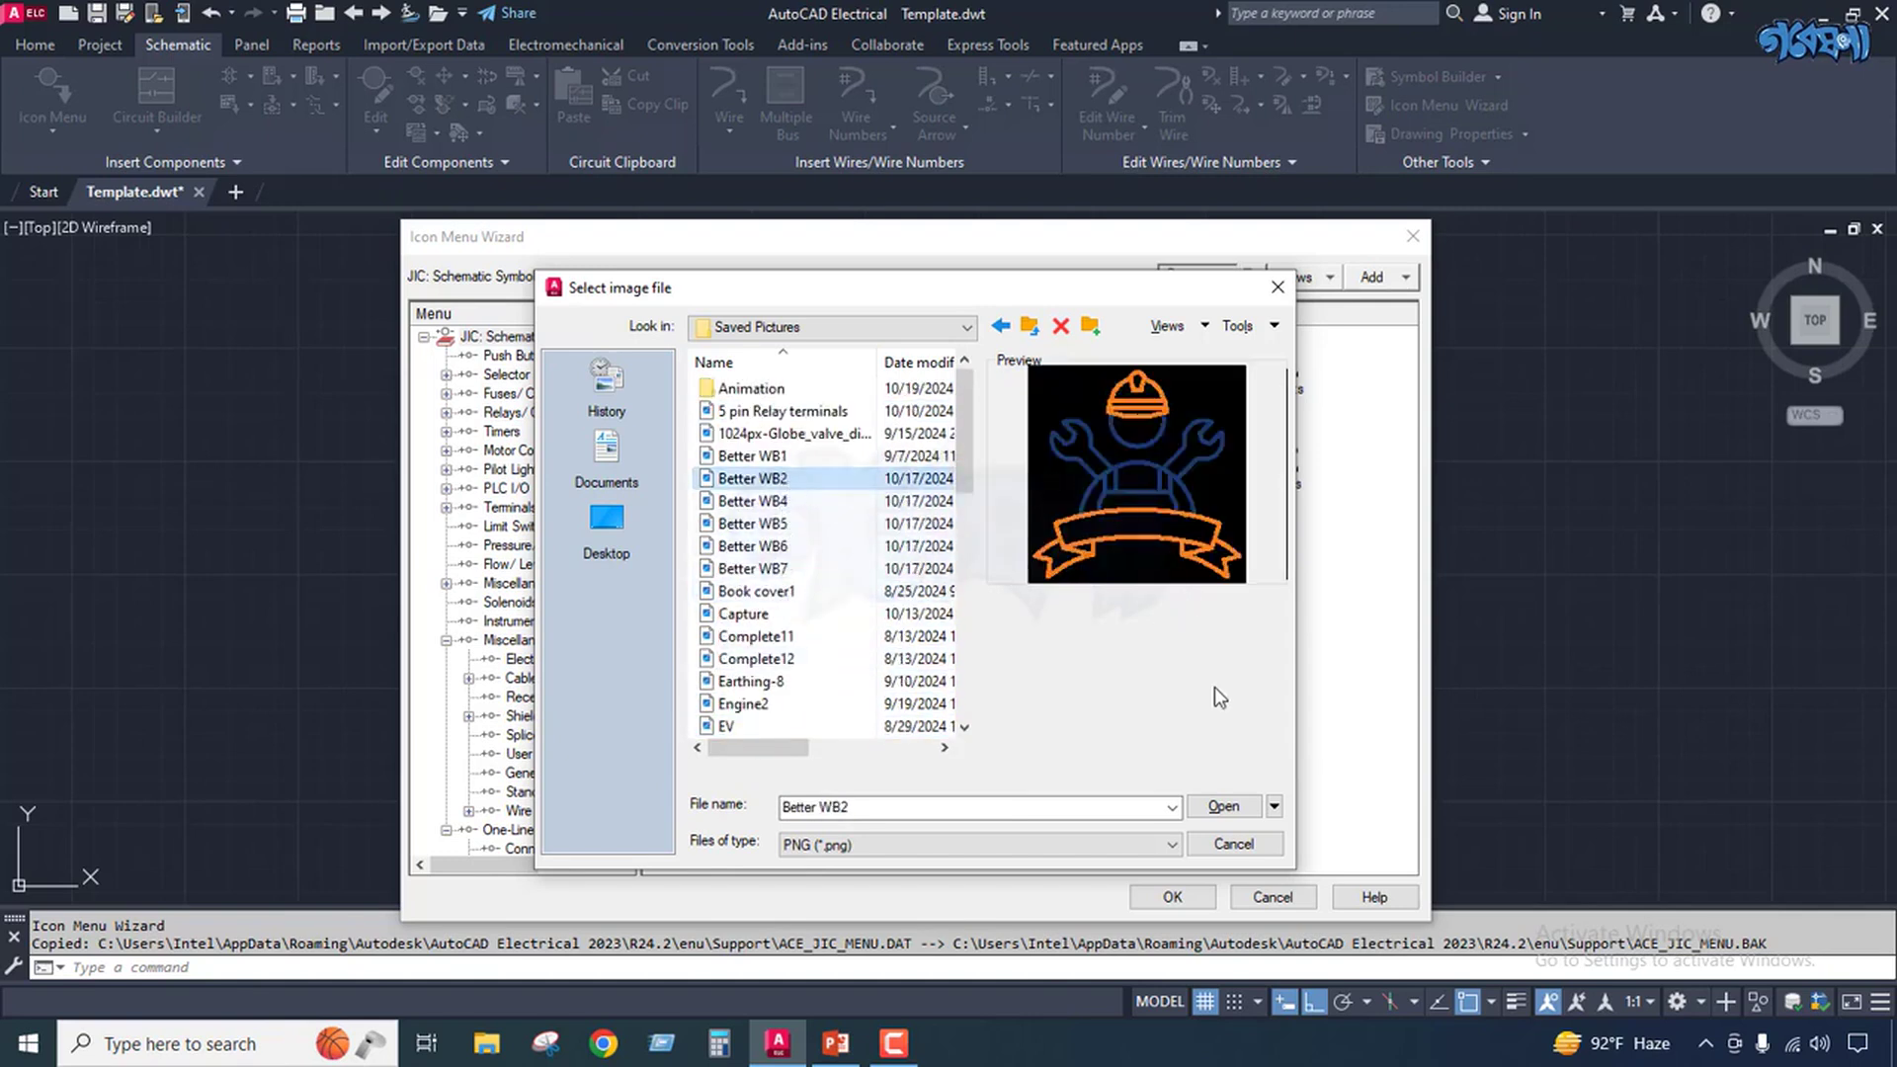
pyautogui.click(1223, 809)
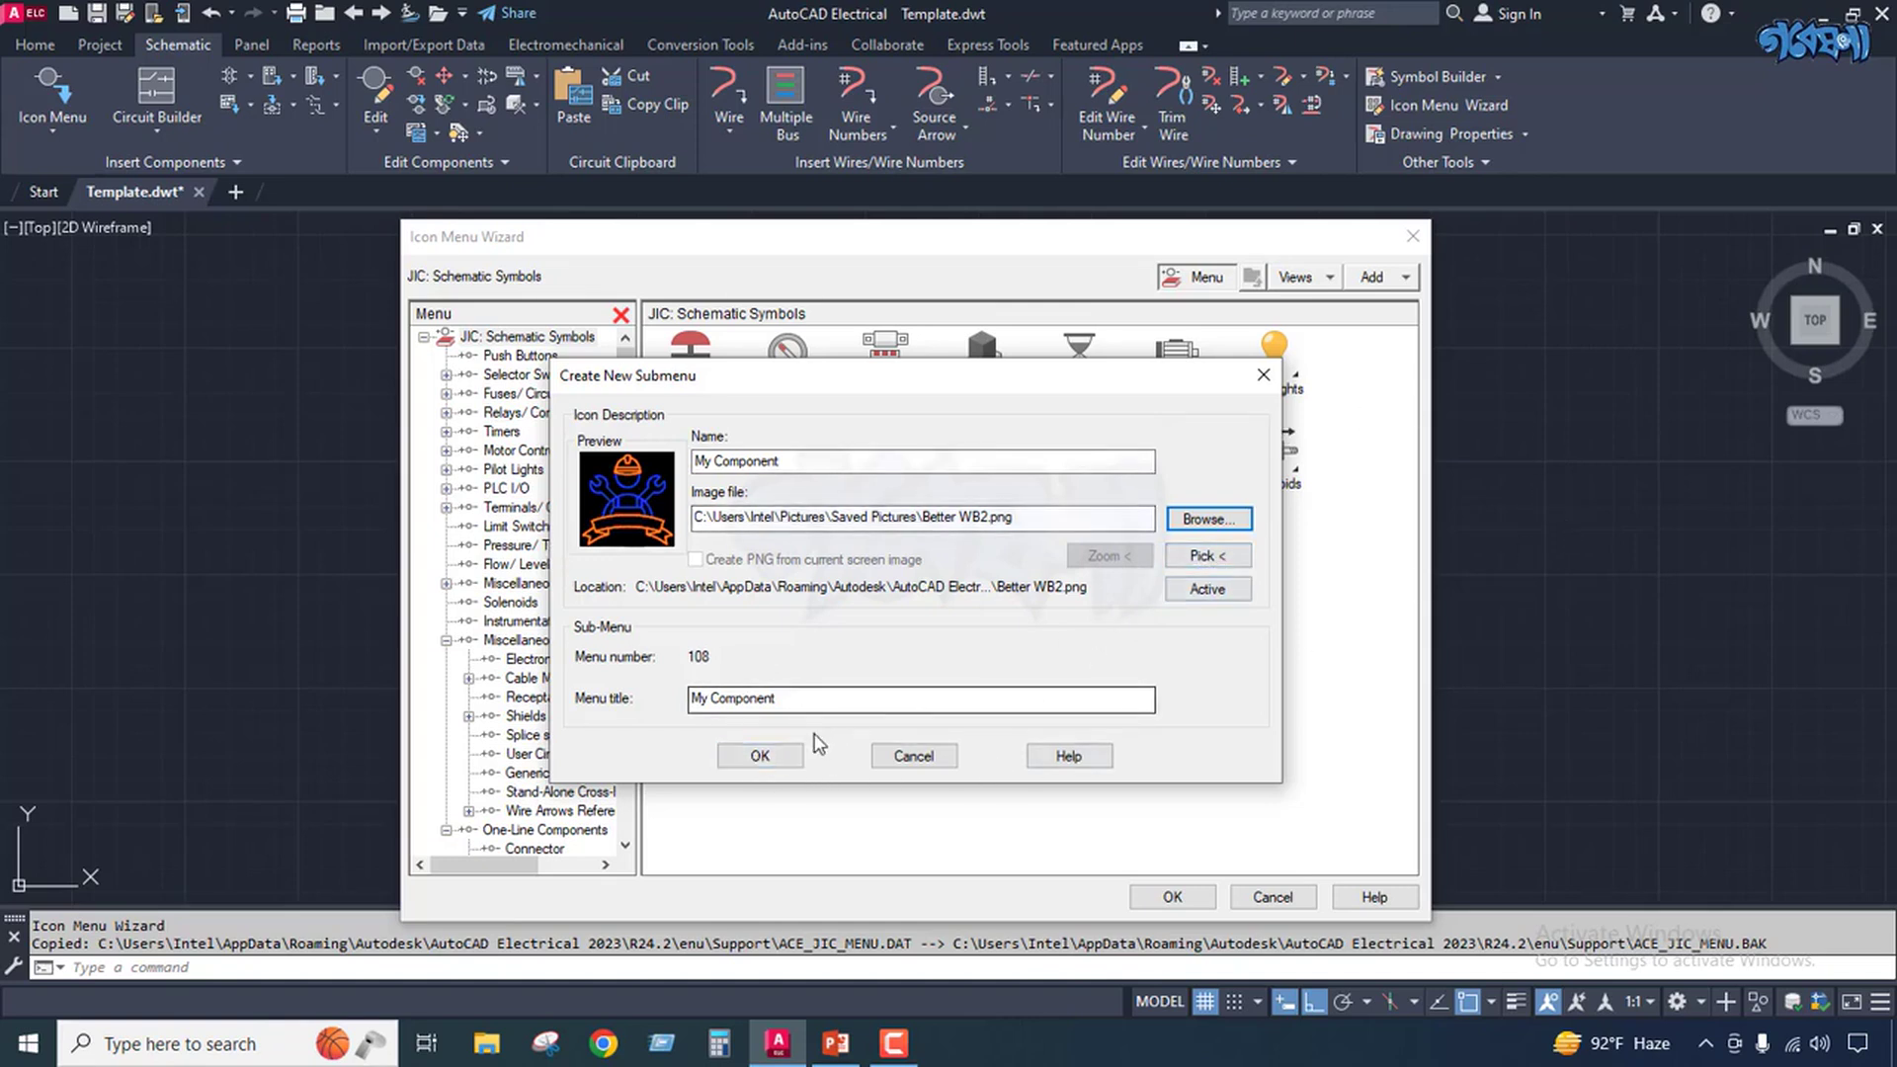
pyautogui.click(785, 759)
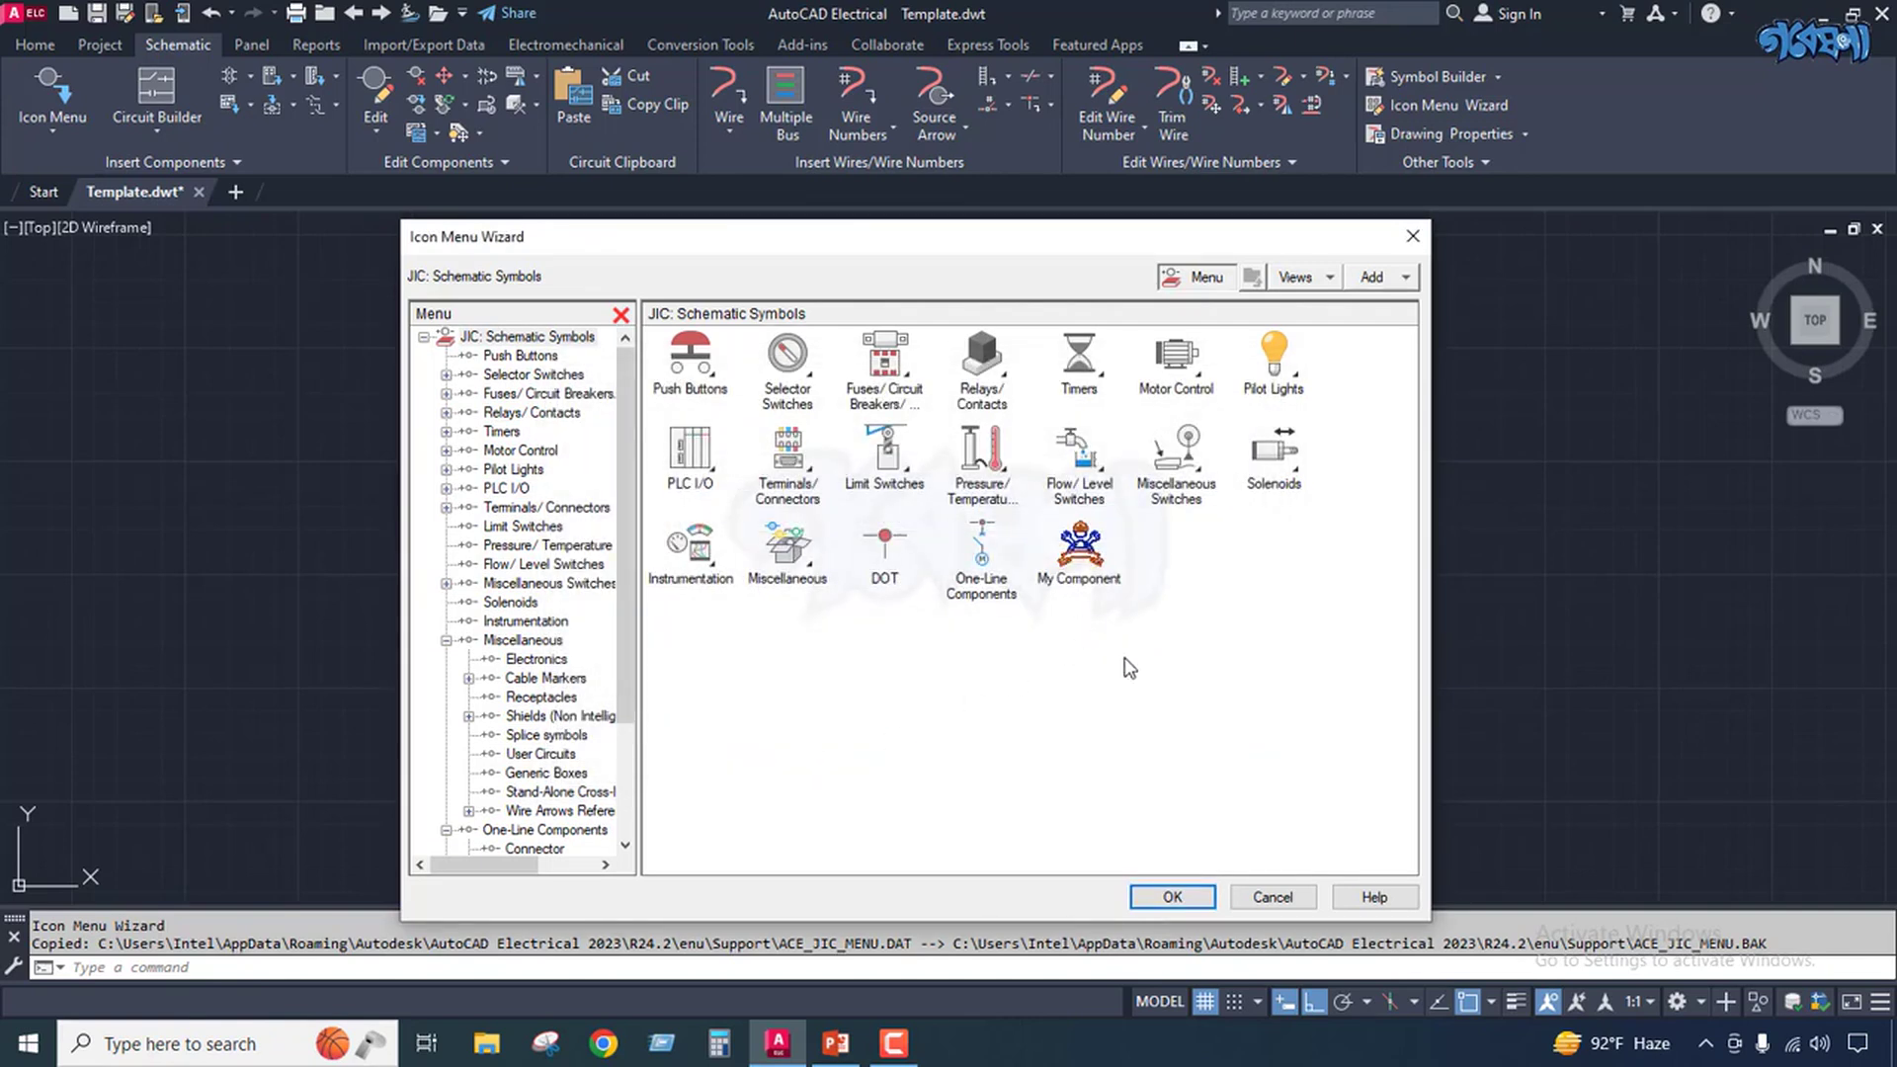
# Start a component icon named Motor in the My Component submenu and take its image from the HMO1_002 motor block in the drawing.
pyautogui.doubleClick(1077, 569)
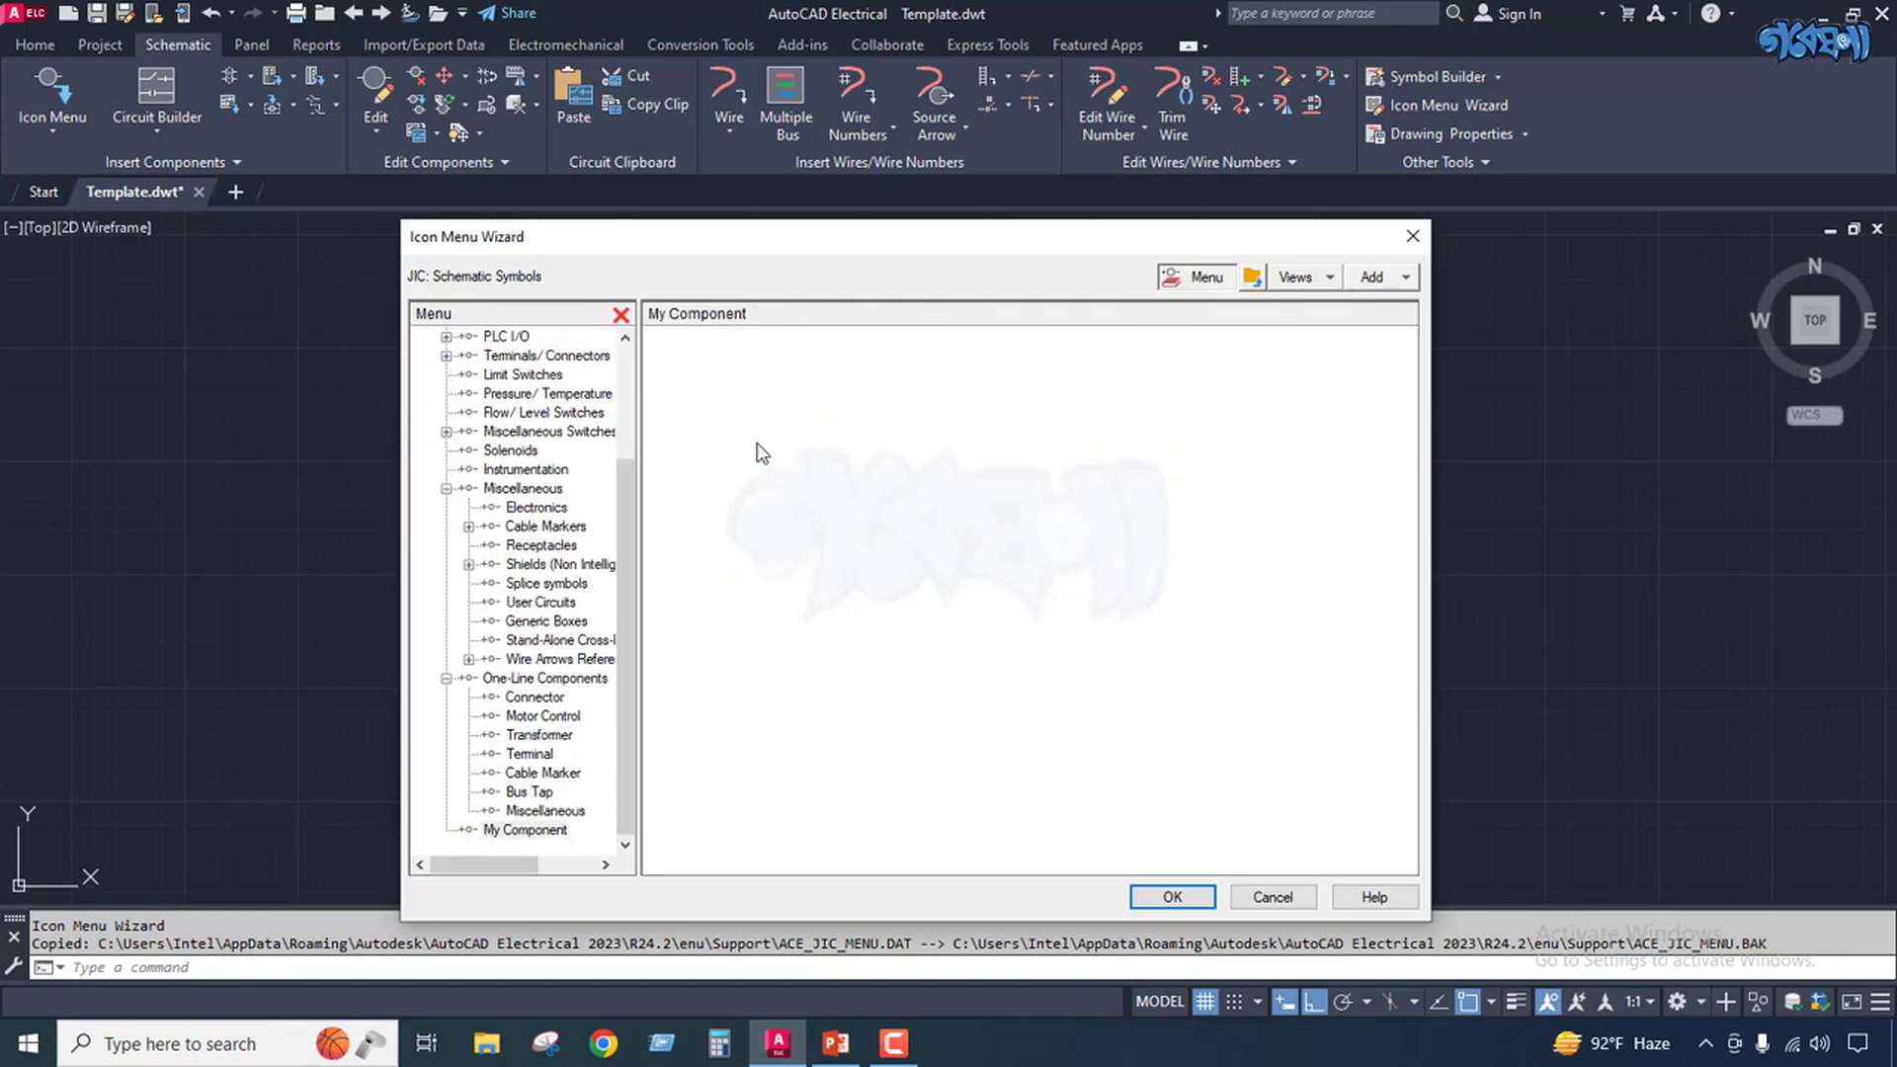
pyautogui.click(1403, 280)
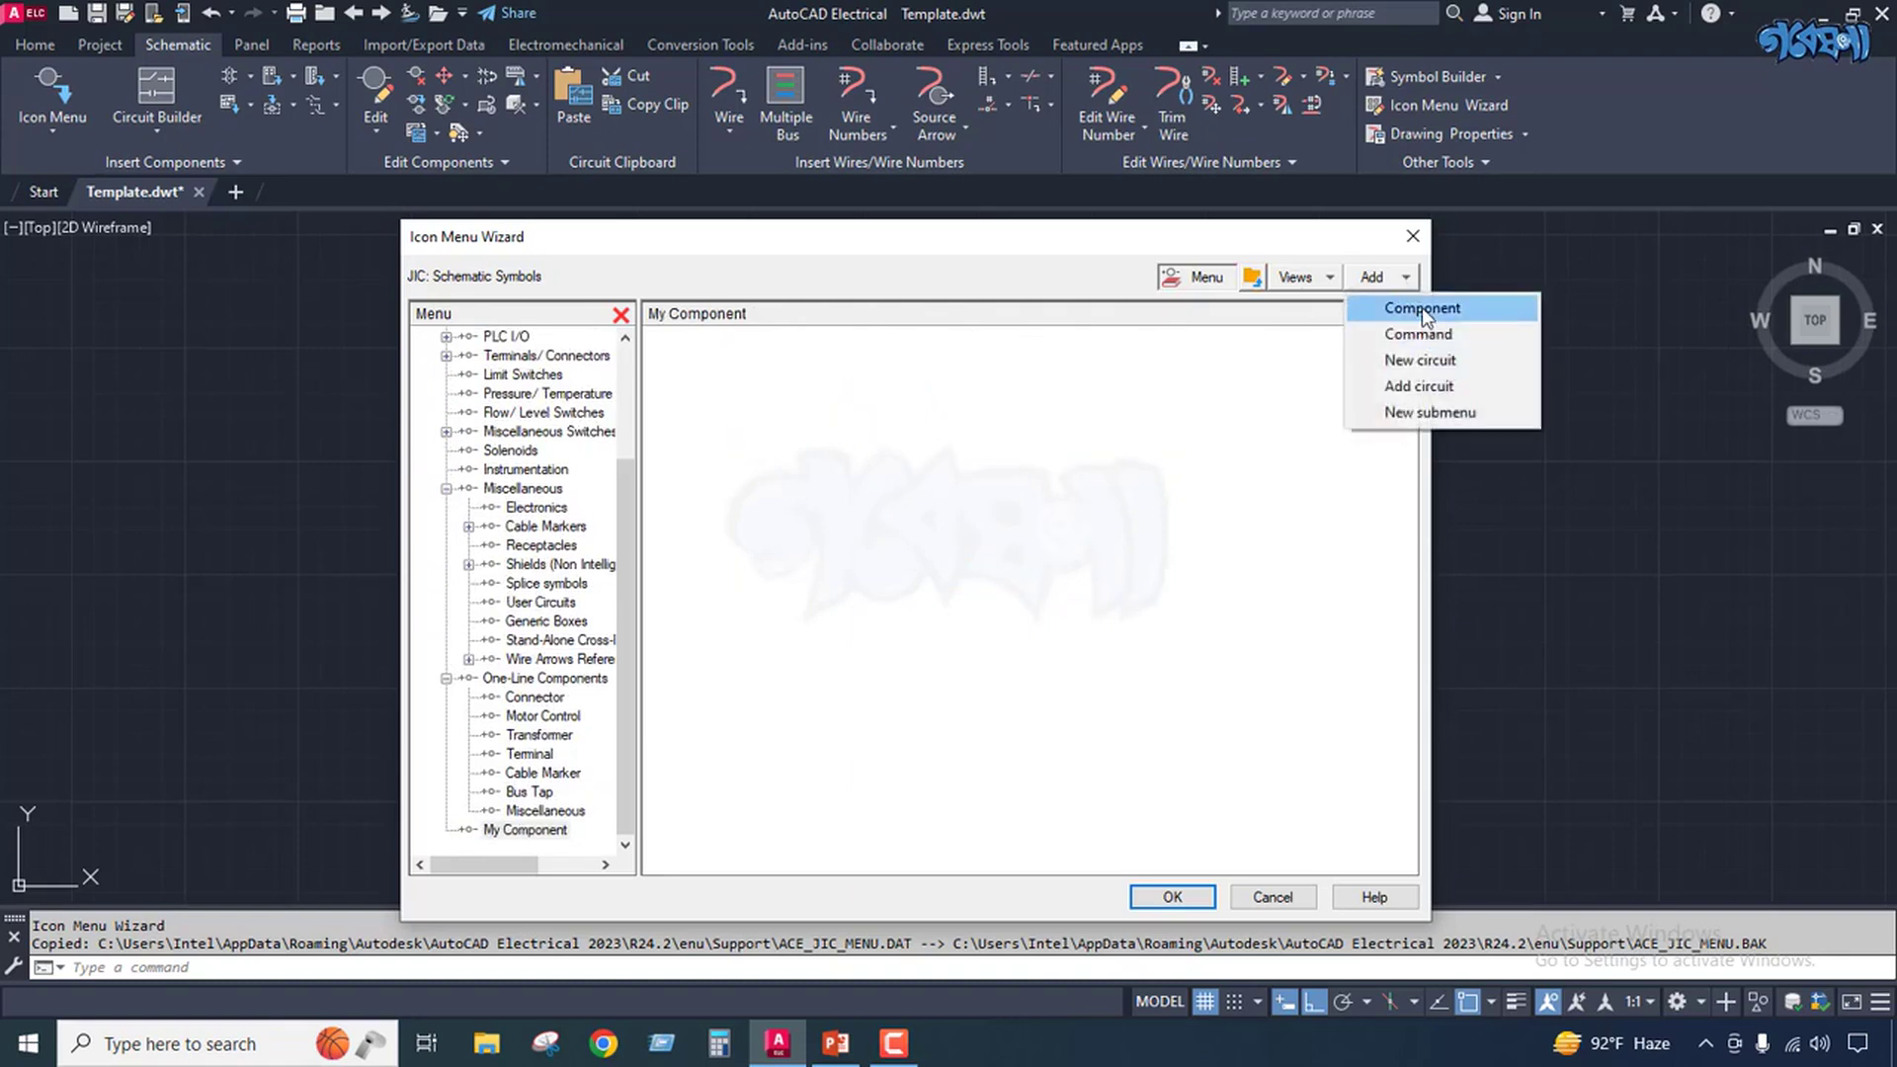
pyautogui.click(1420, 306)
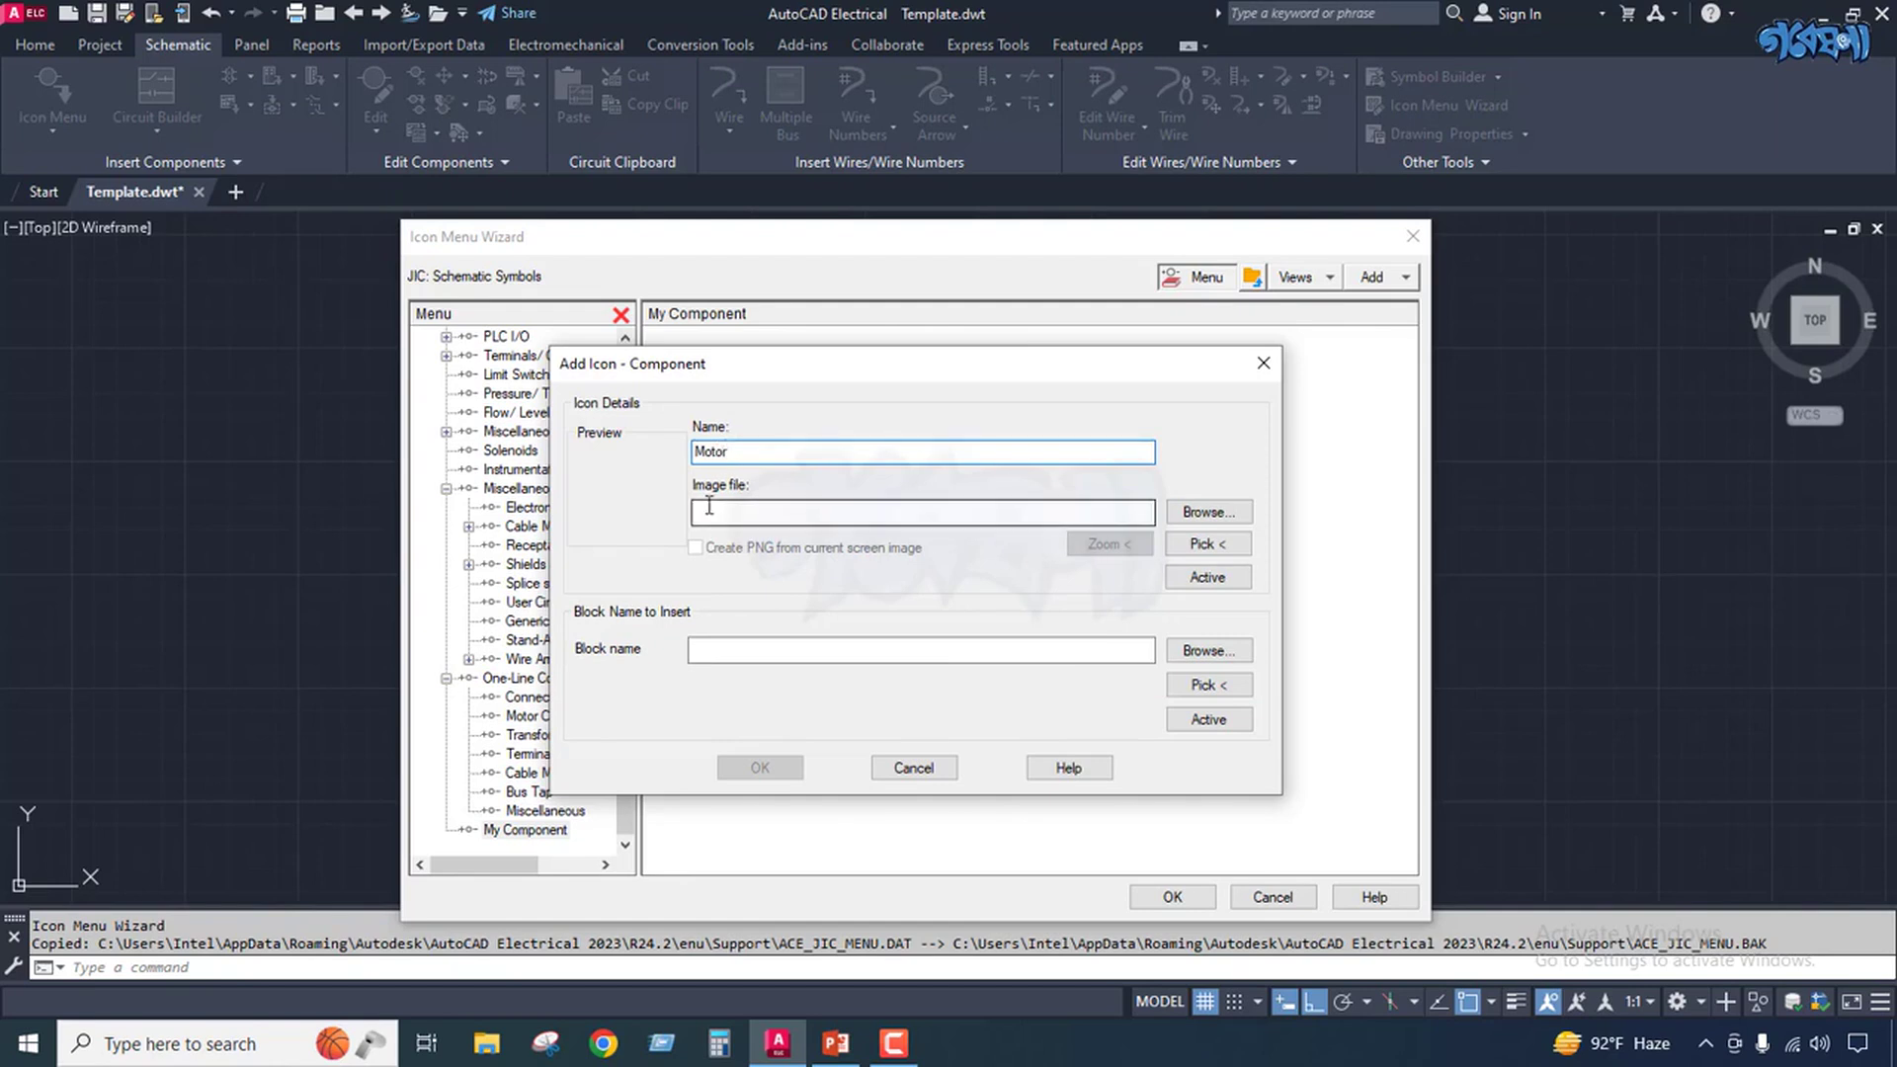
pyautogui.click(1206, 547)
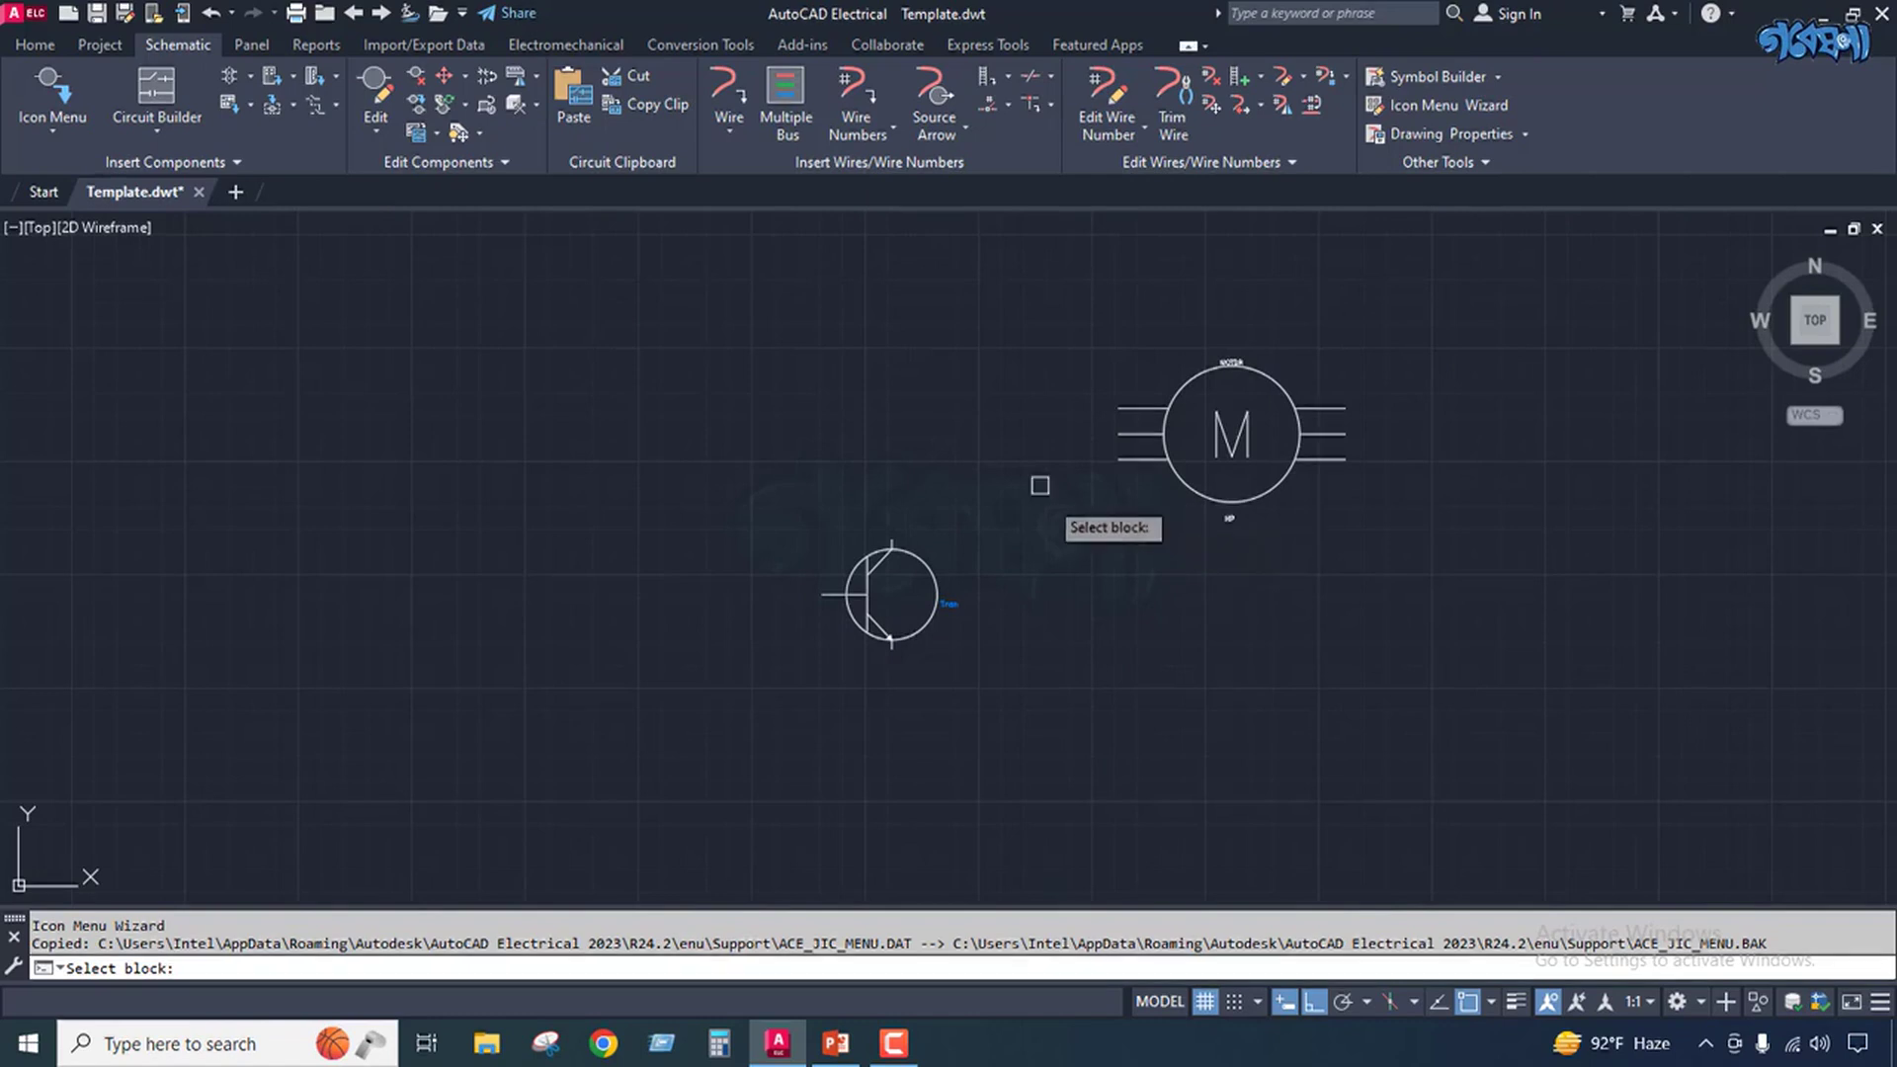
pyautogui.scroll(4, 1273, 390)
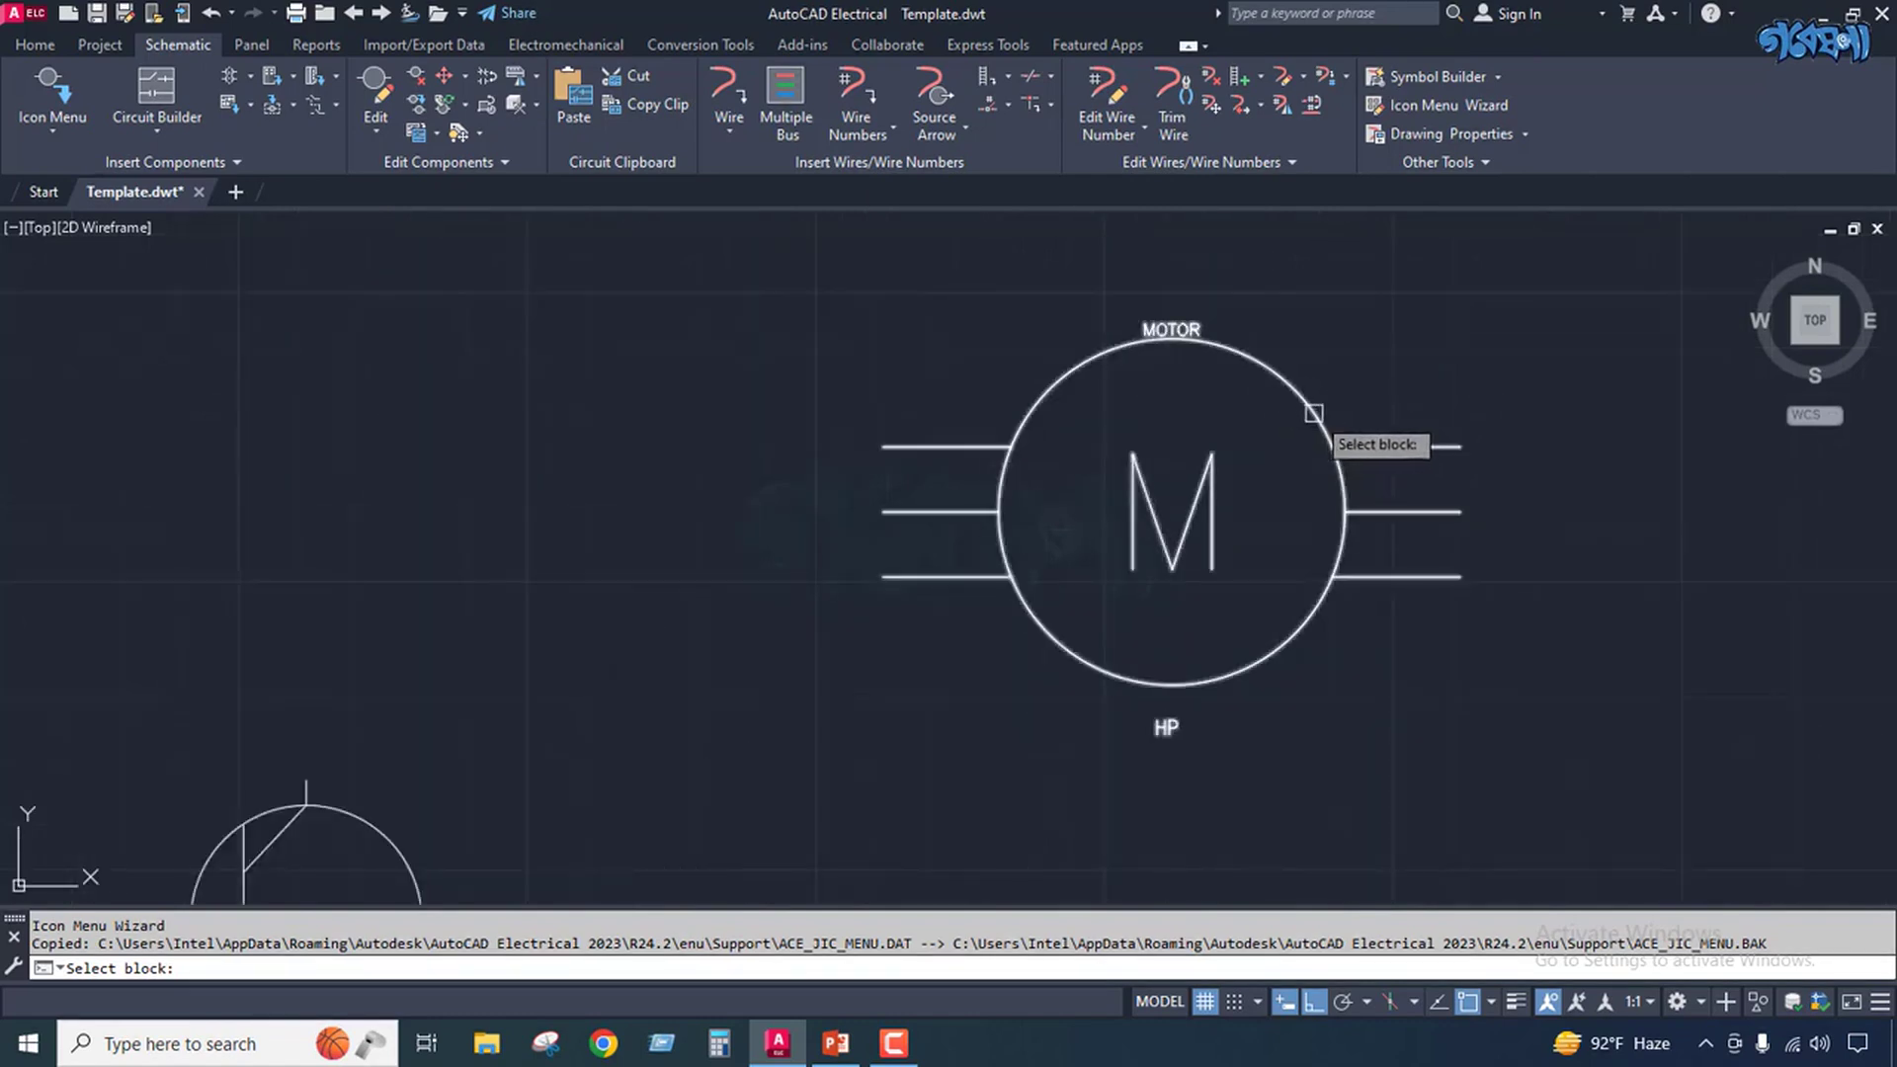
pyautogui.click(1314, 412)
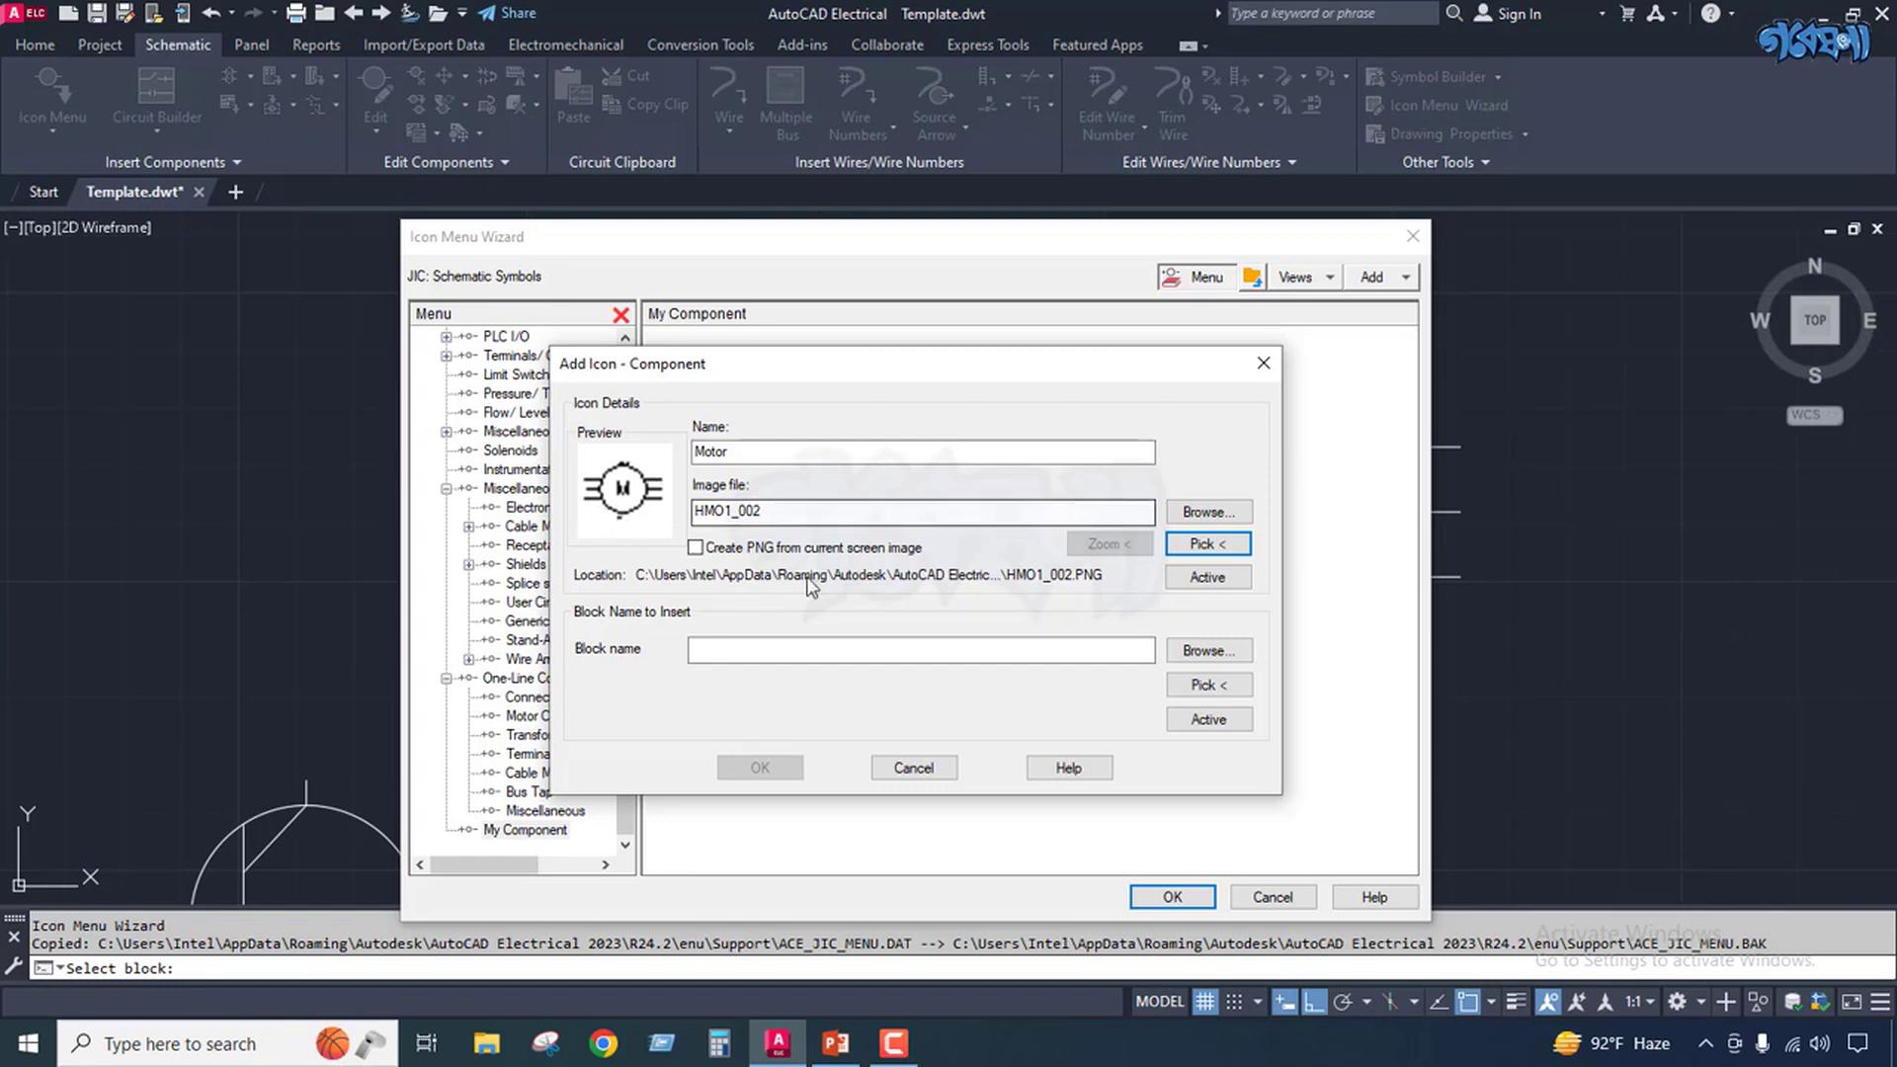
# Set the block name to insert for the Motor icon to Motor and add the icon to the submenu.
pyautogui.click(731, 649)
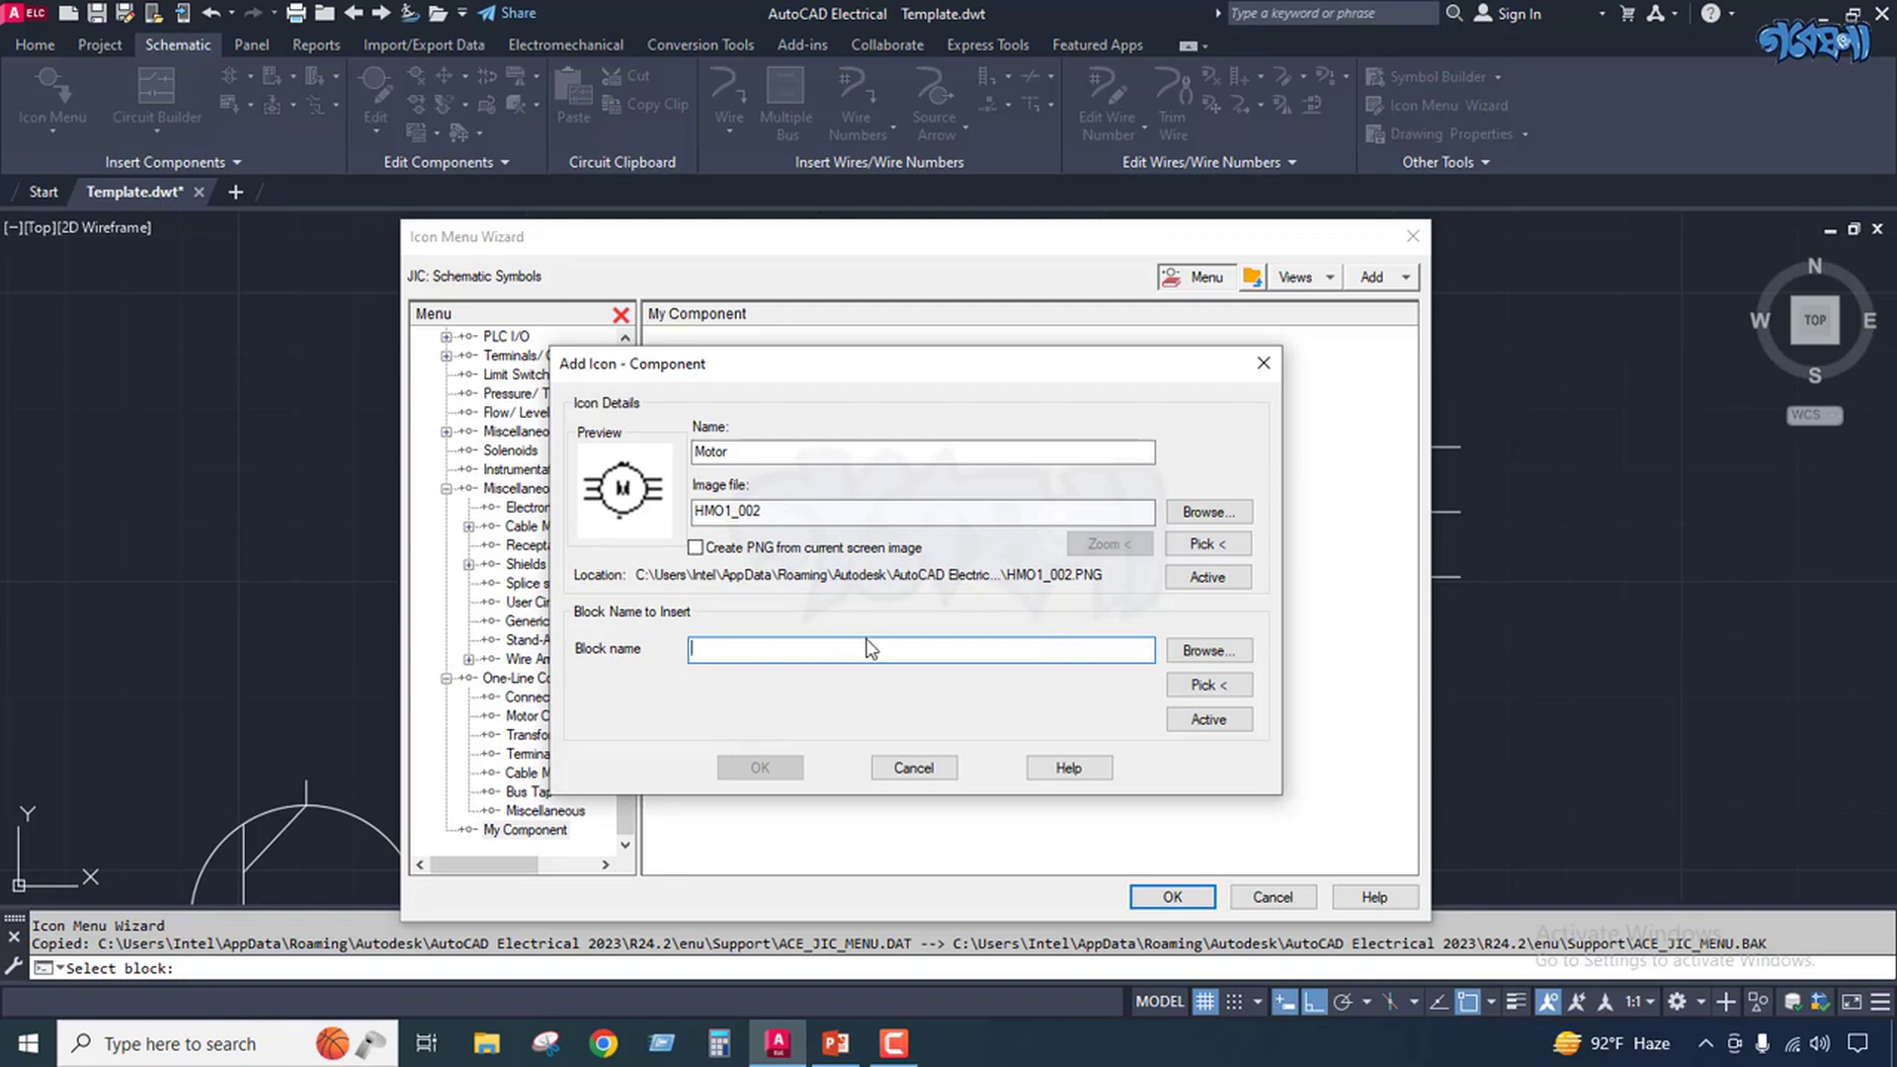
pyautogui.write('Motor')
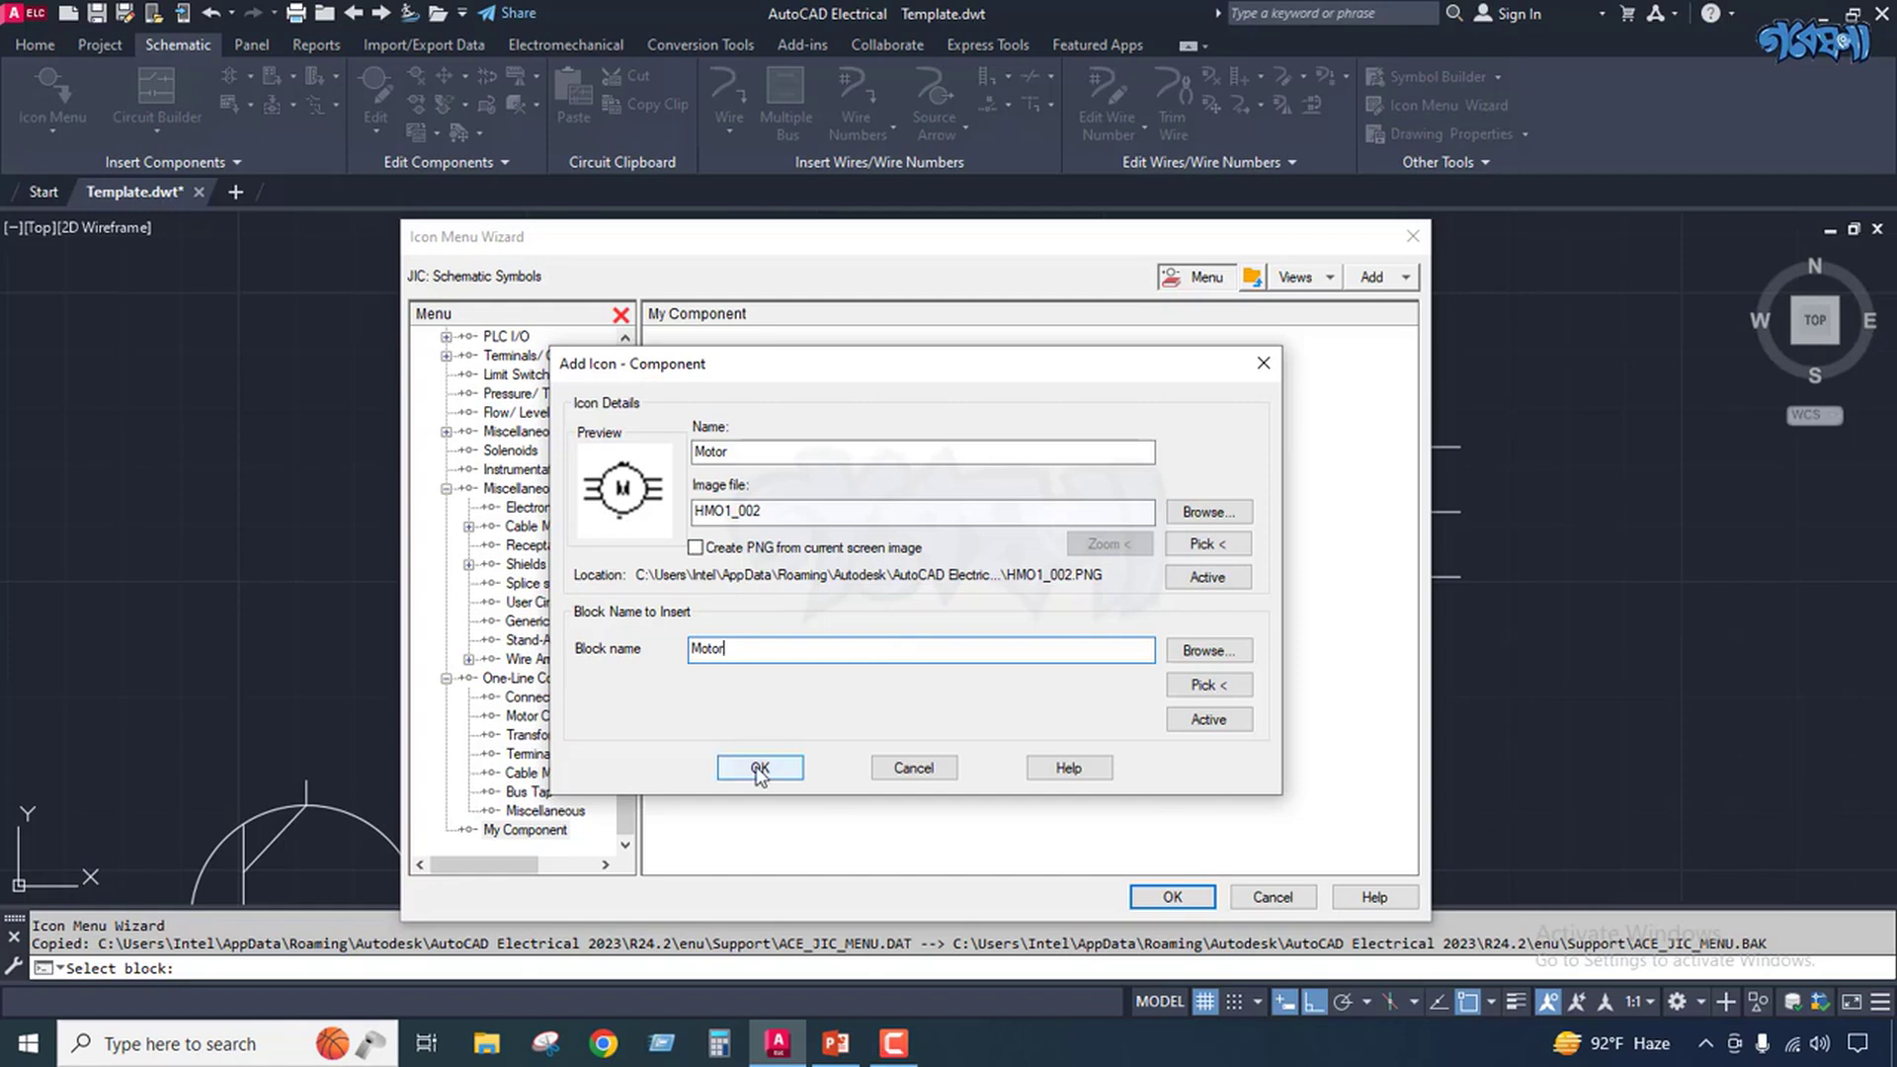
pyautogui.click(759, 768)
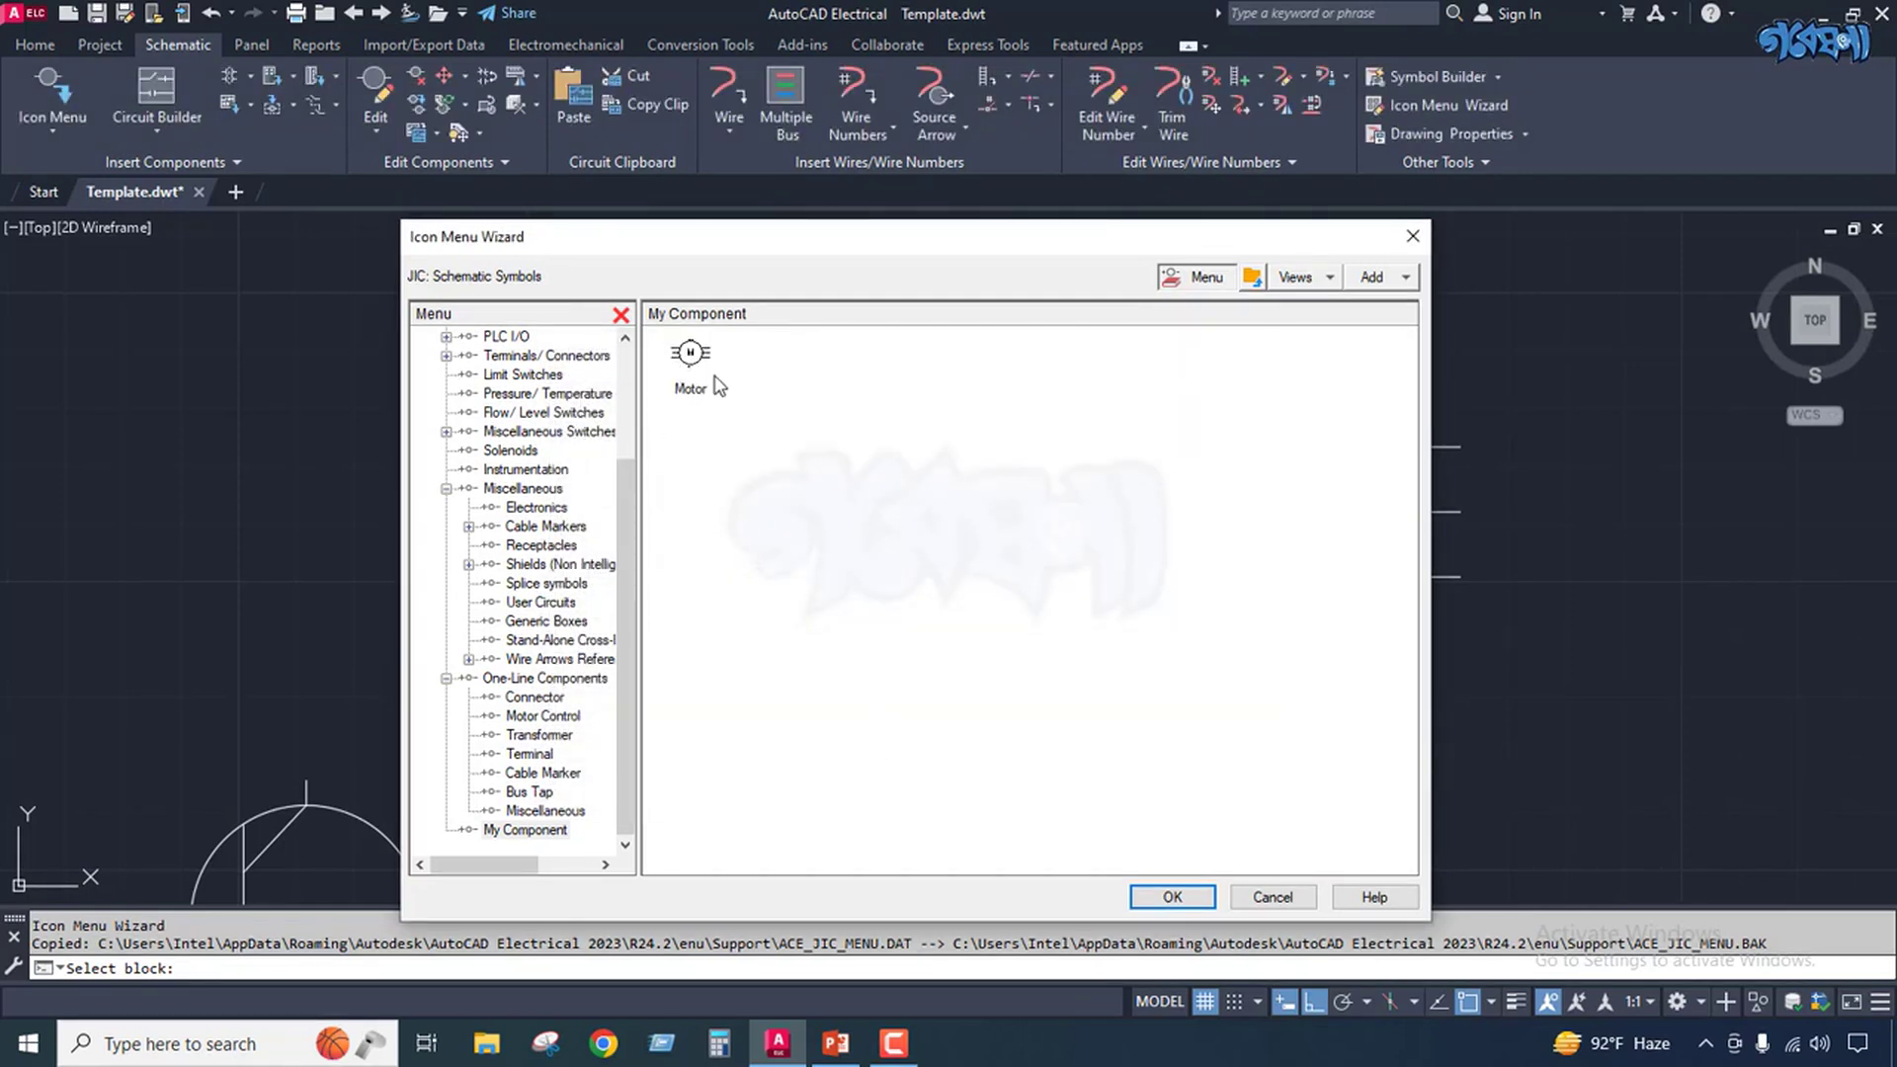
pyautogui.click(1374, 277)
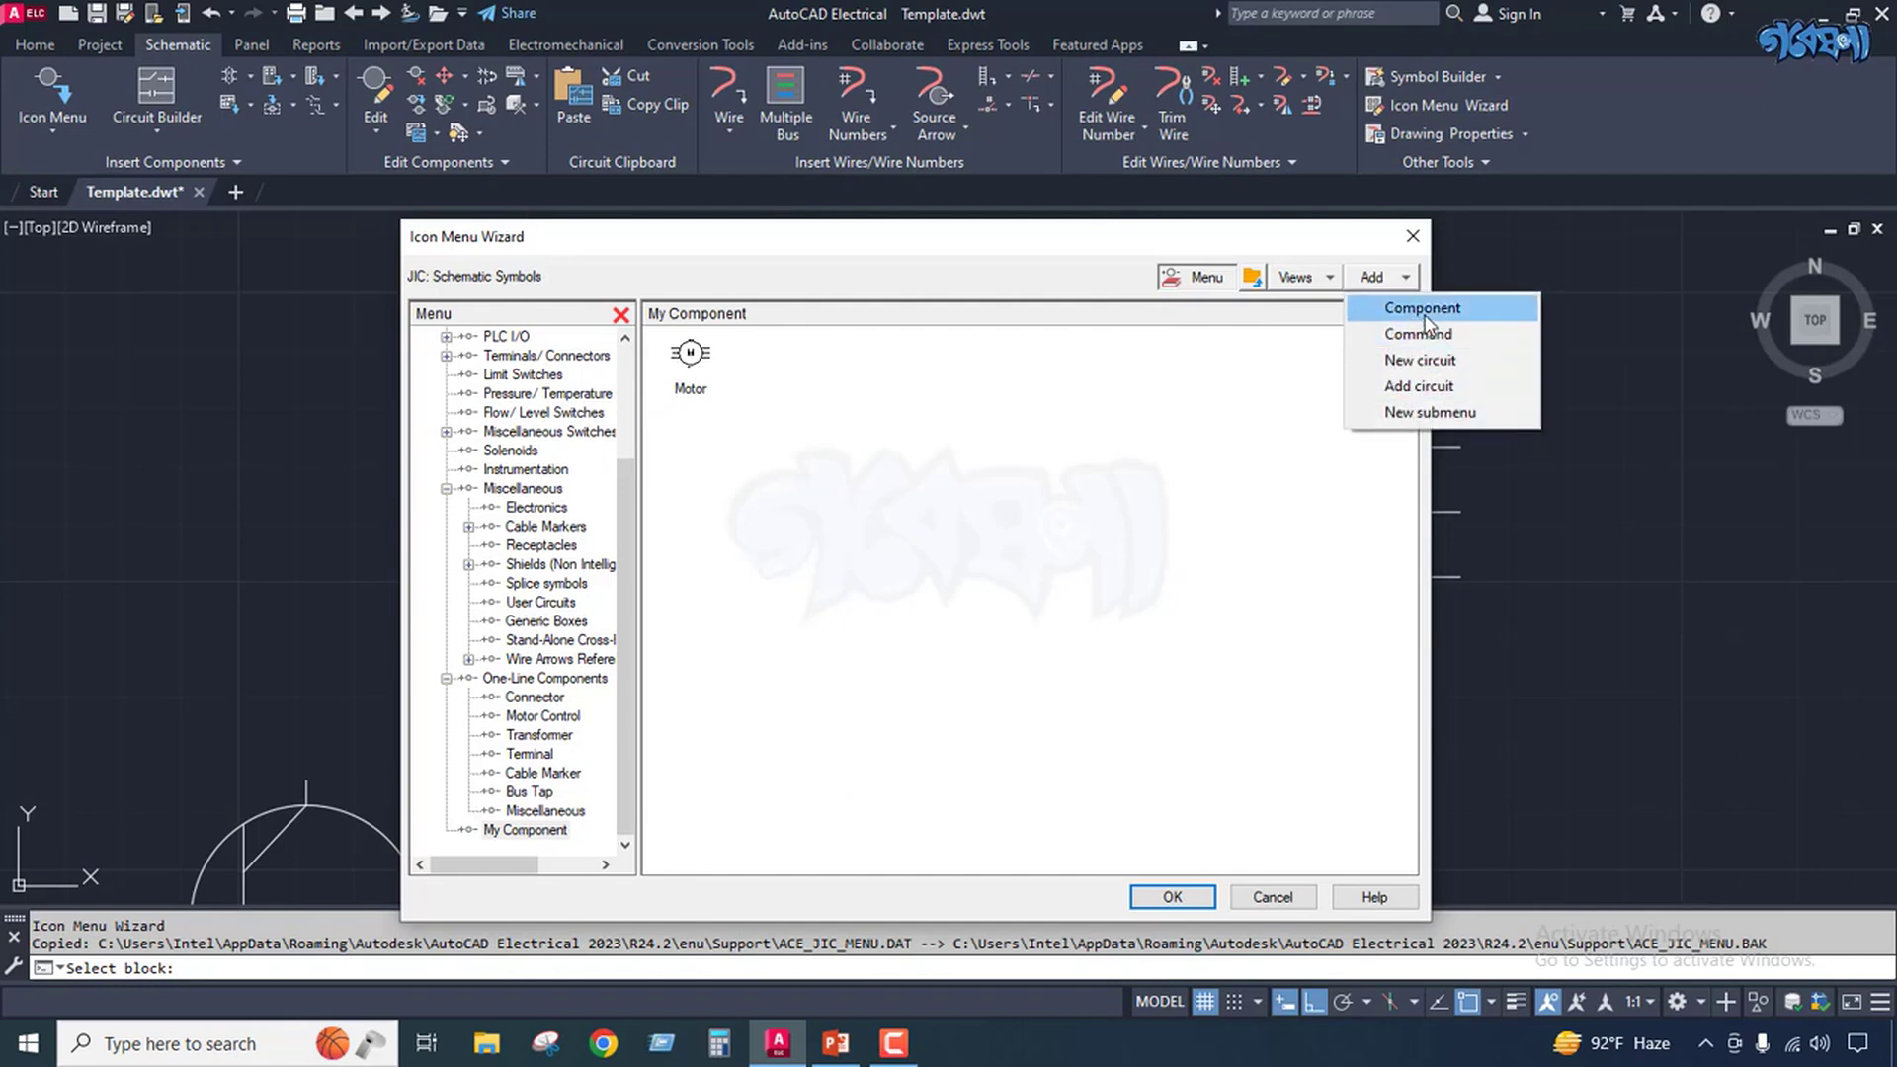
pyautogui.click(1423, 308)
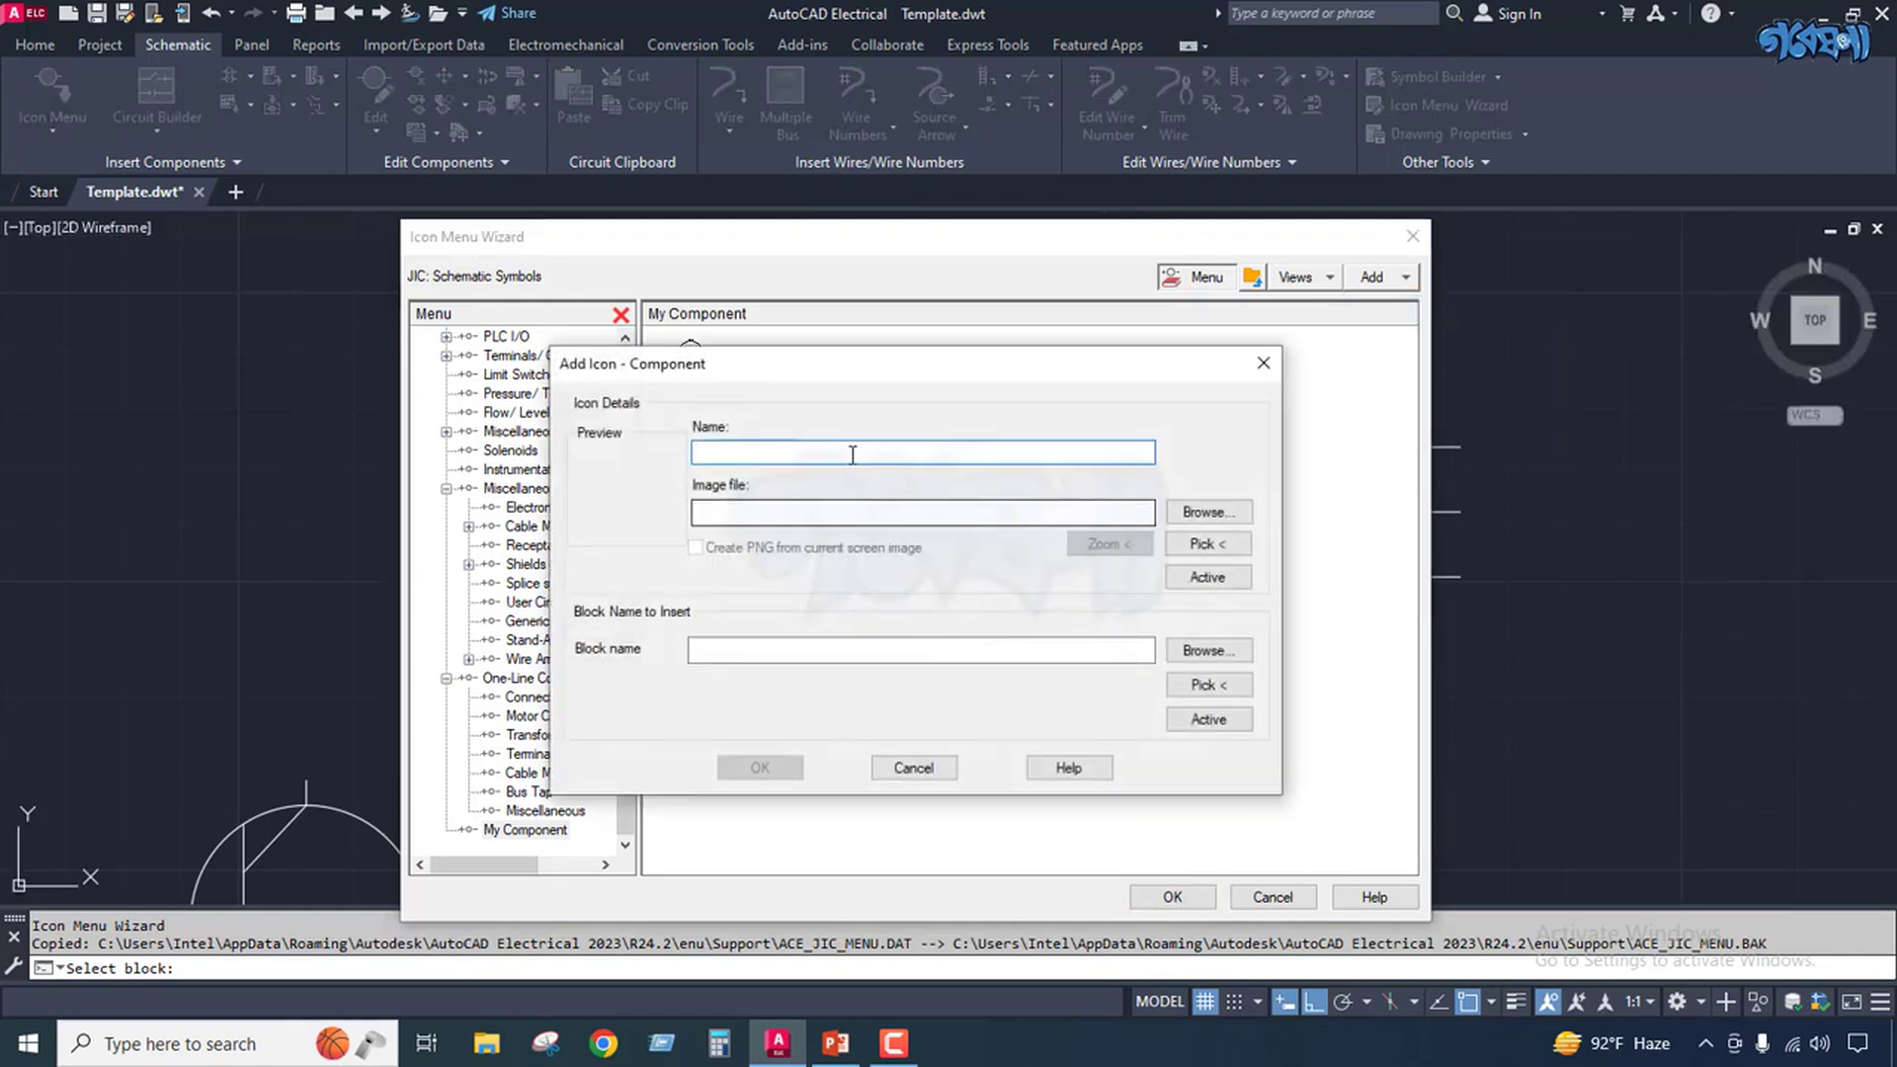
pyautogui.write('Transi')
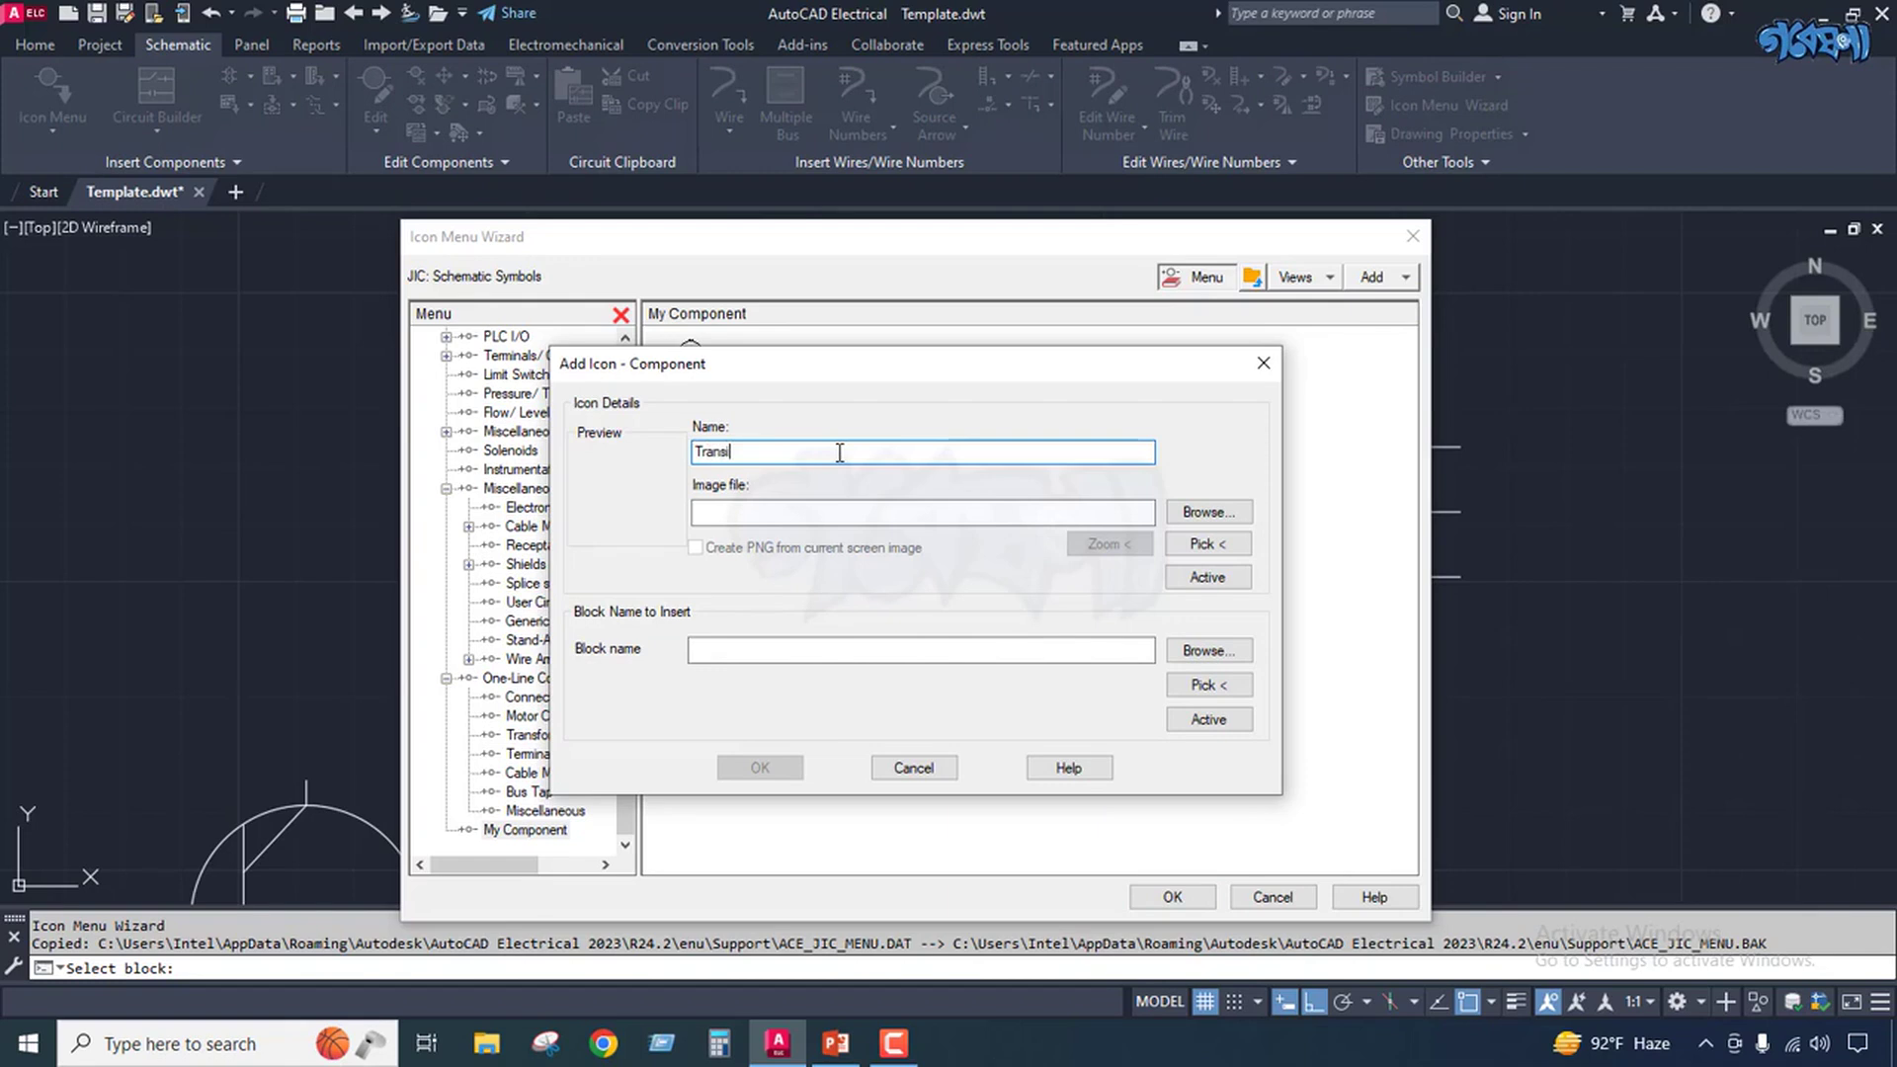
pyautogui.click(934, 774)
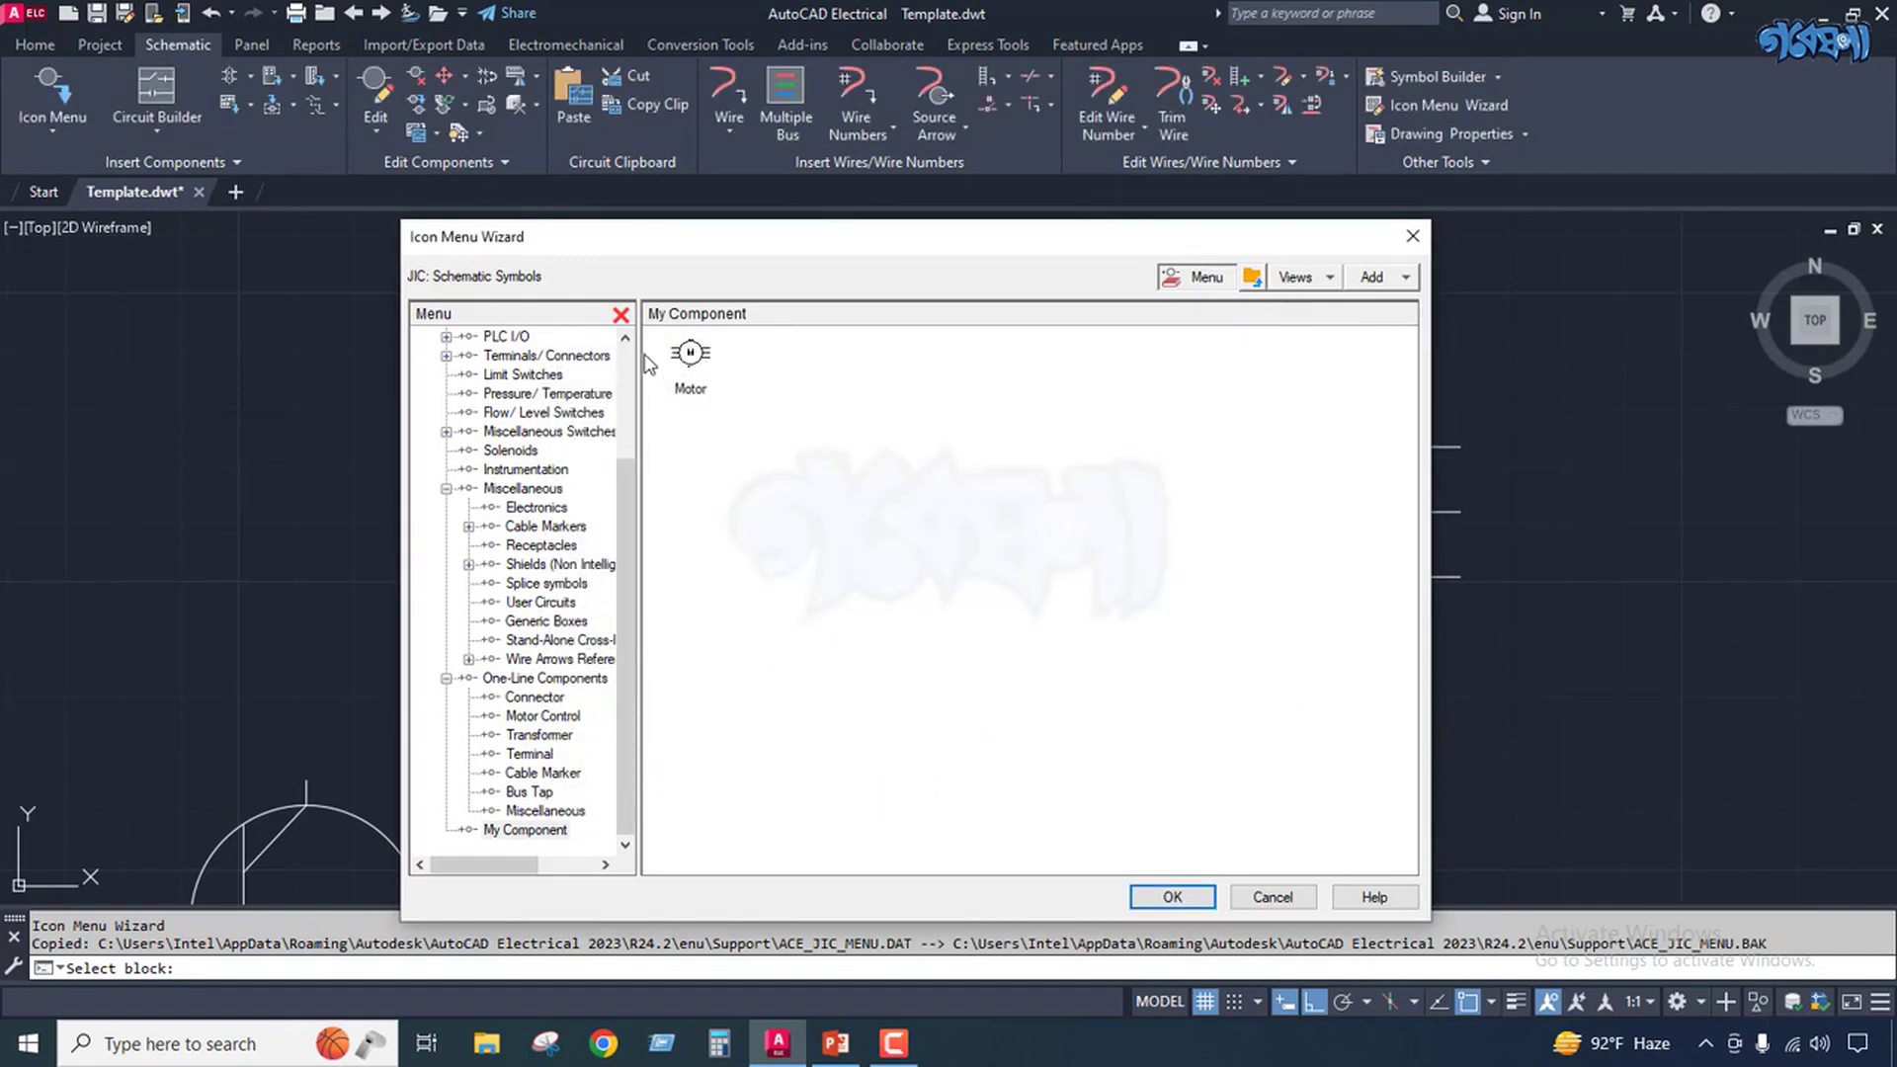
# Start a component icon named Transistor in the main JIC schematic menu, taking its image from the HDV1_003 transistor block in the drawing.
pyautogui.click(1251, 279)
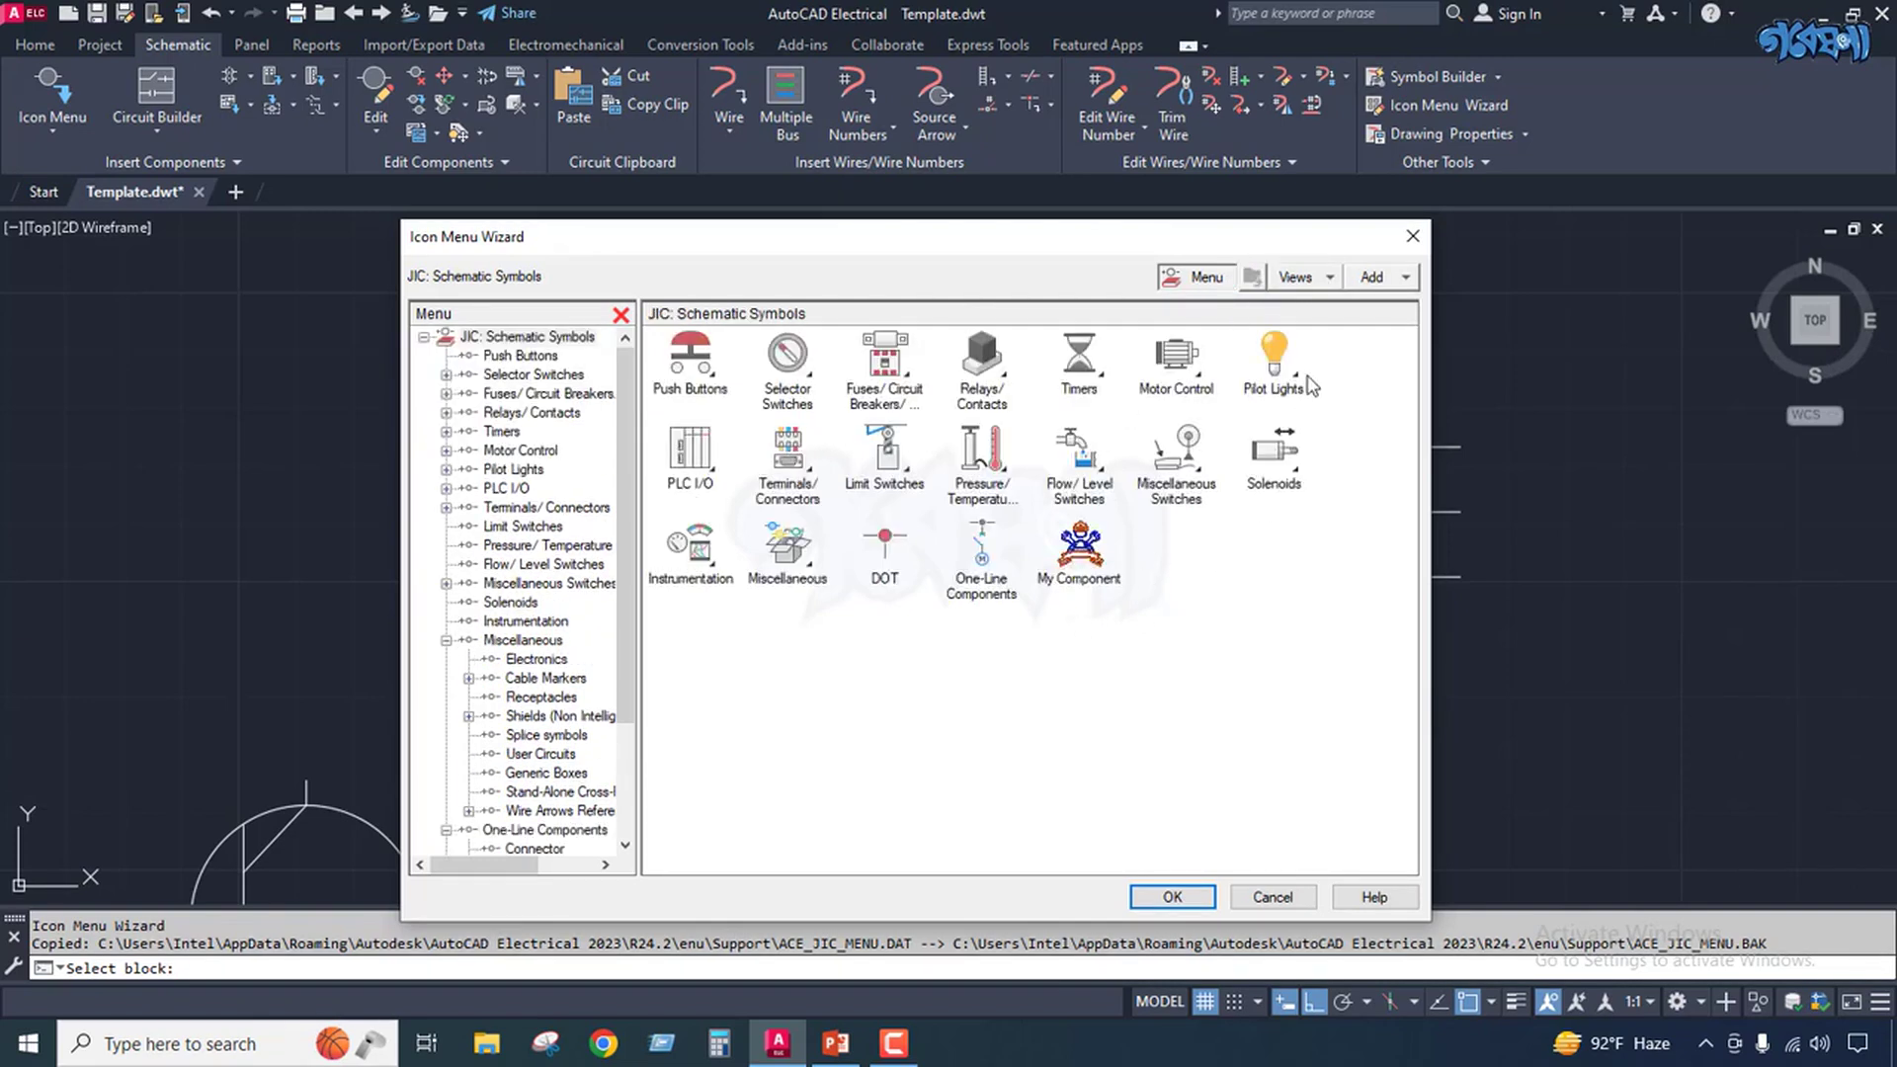
pyautogui.click(1381, 279)
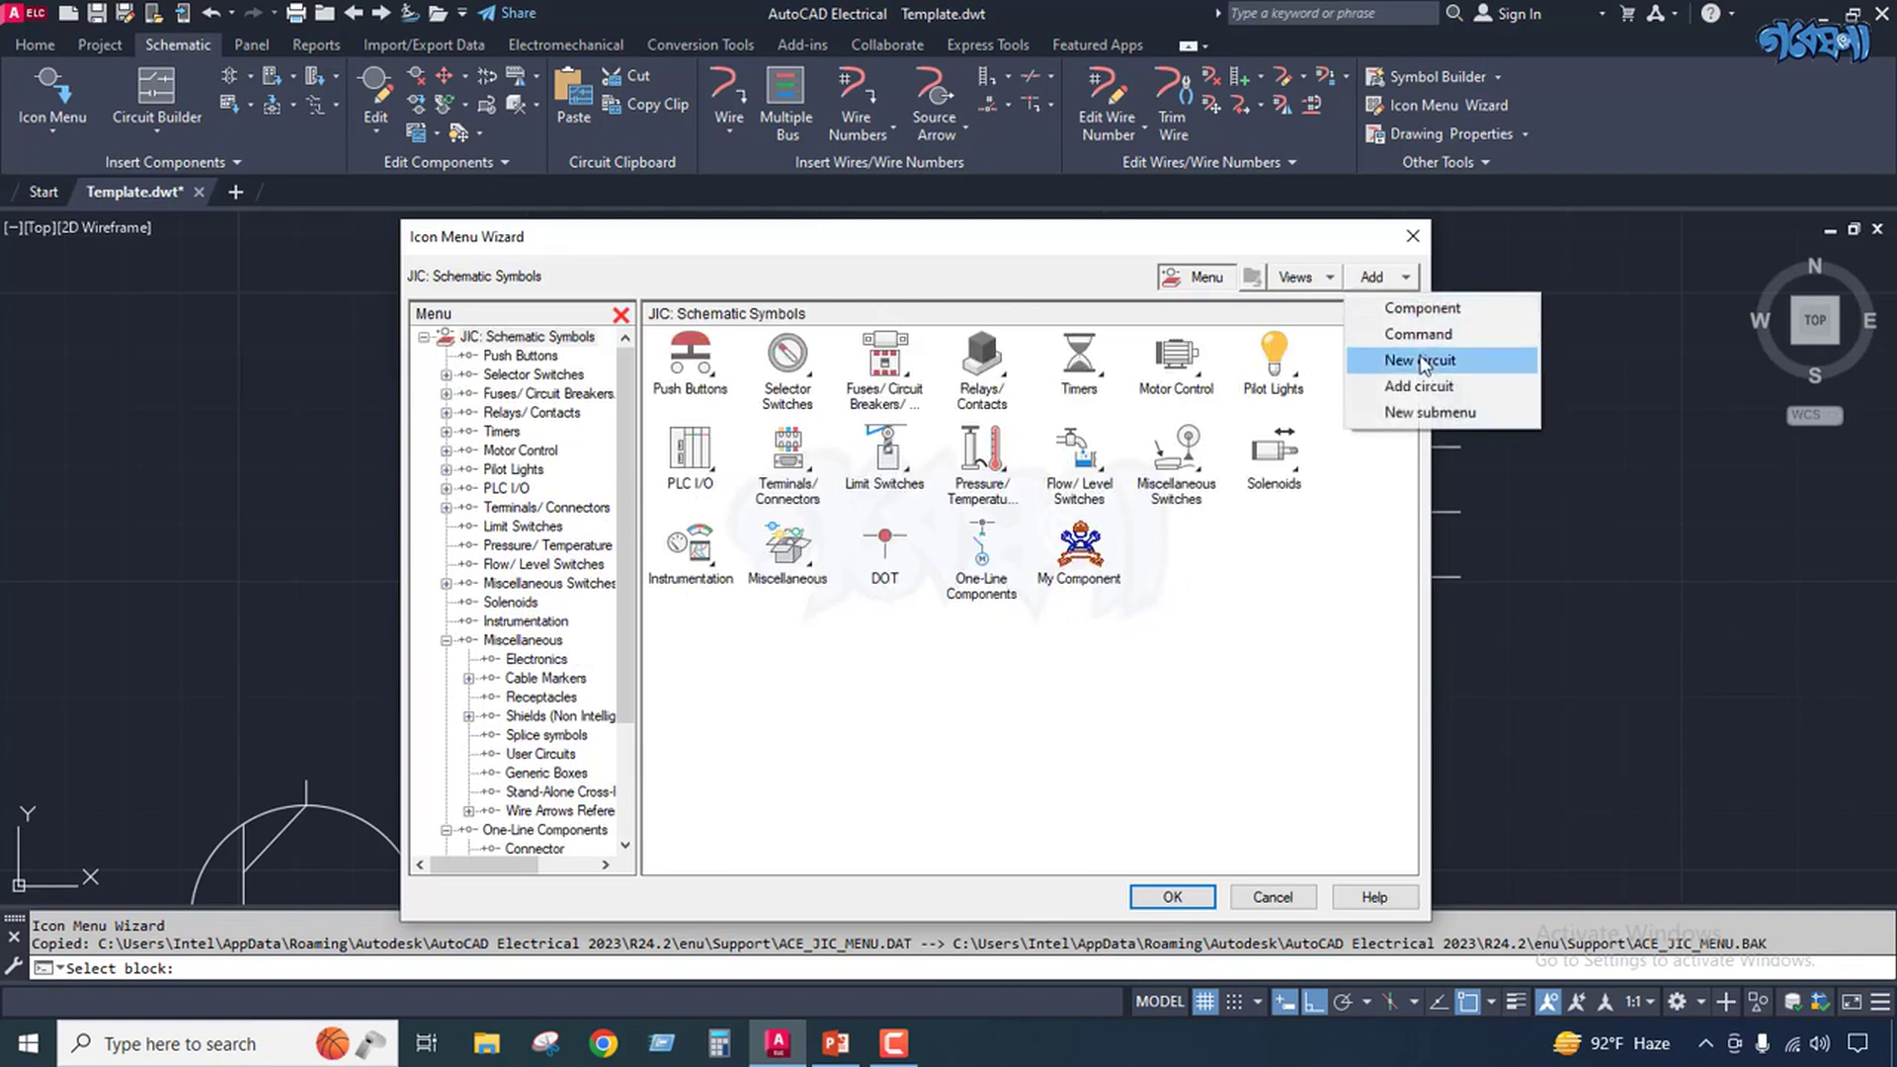
pyautogui.click(1414, 310)
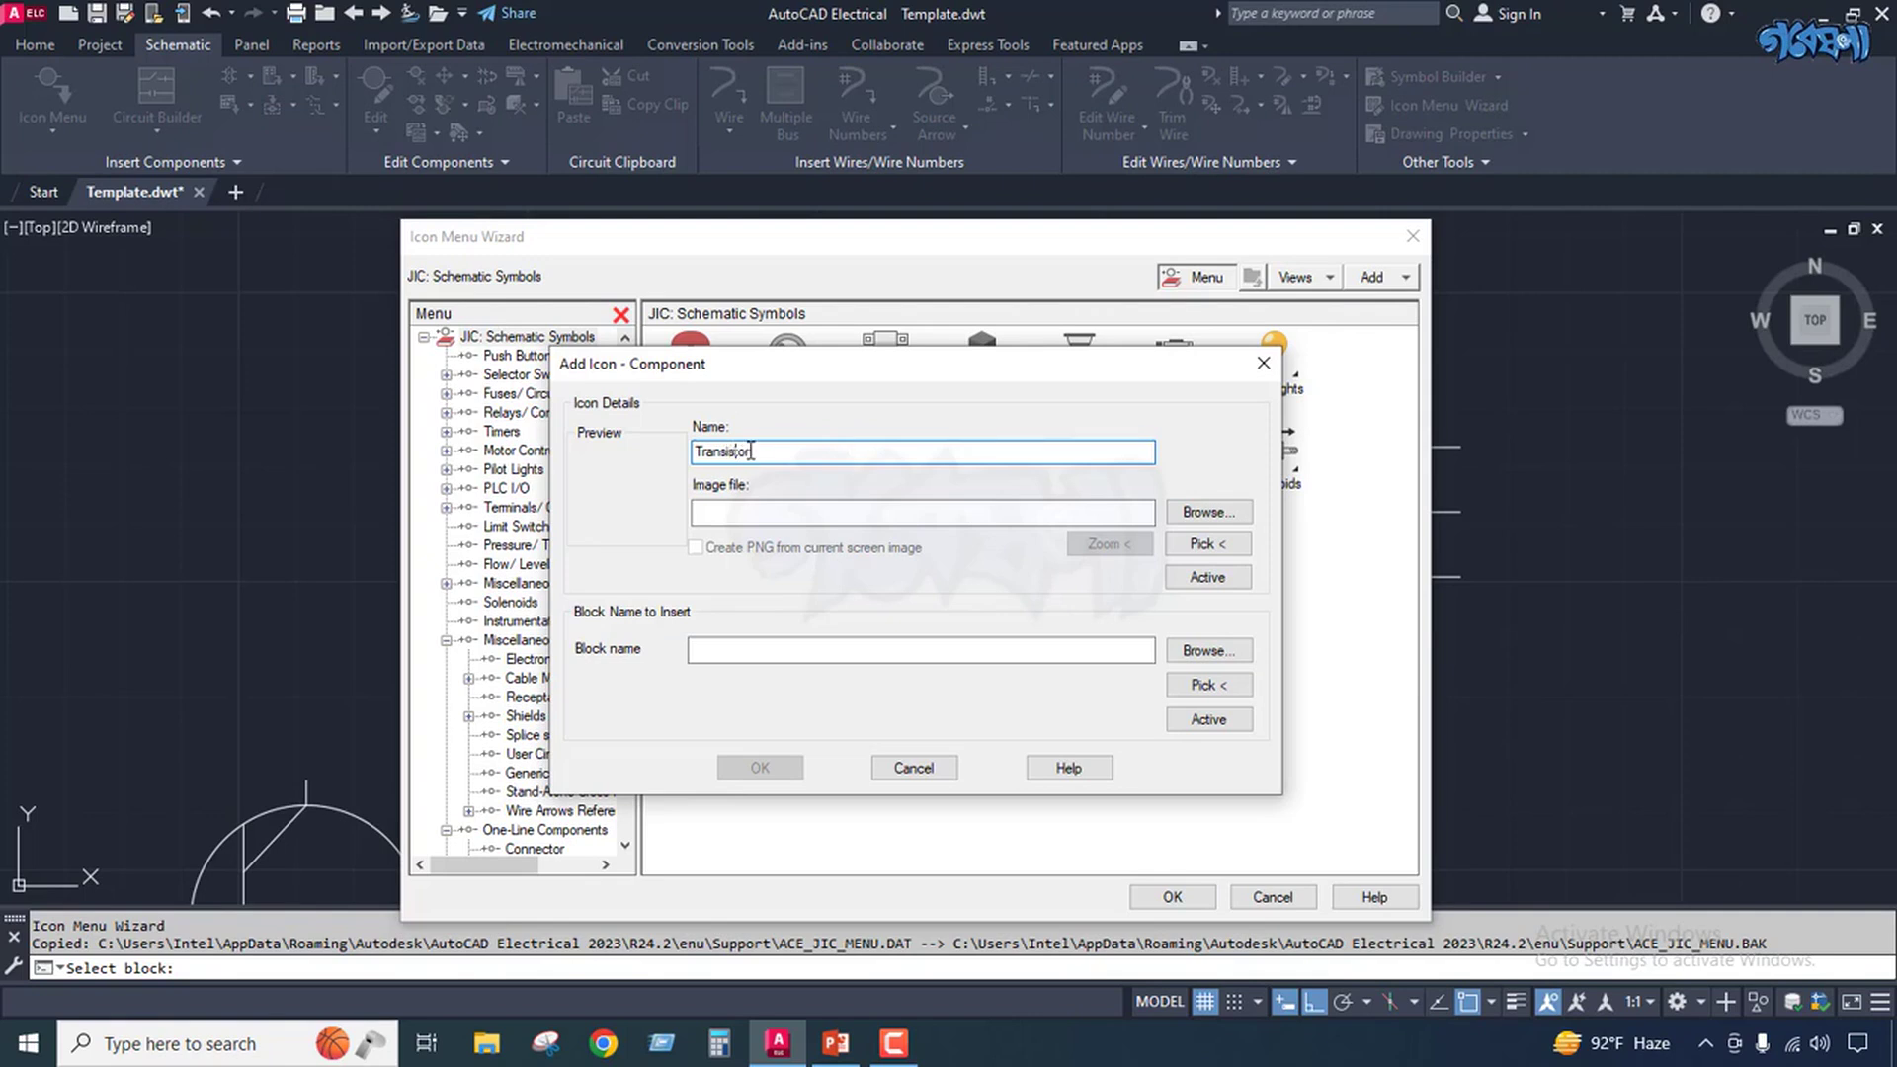
pyautogui.click(1212, 549)
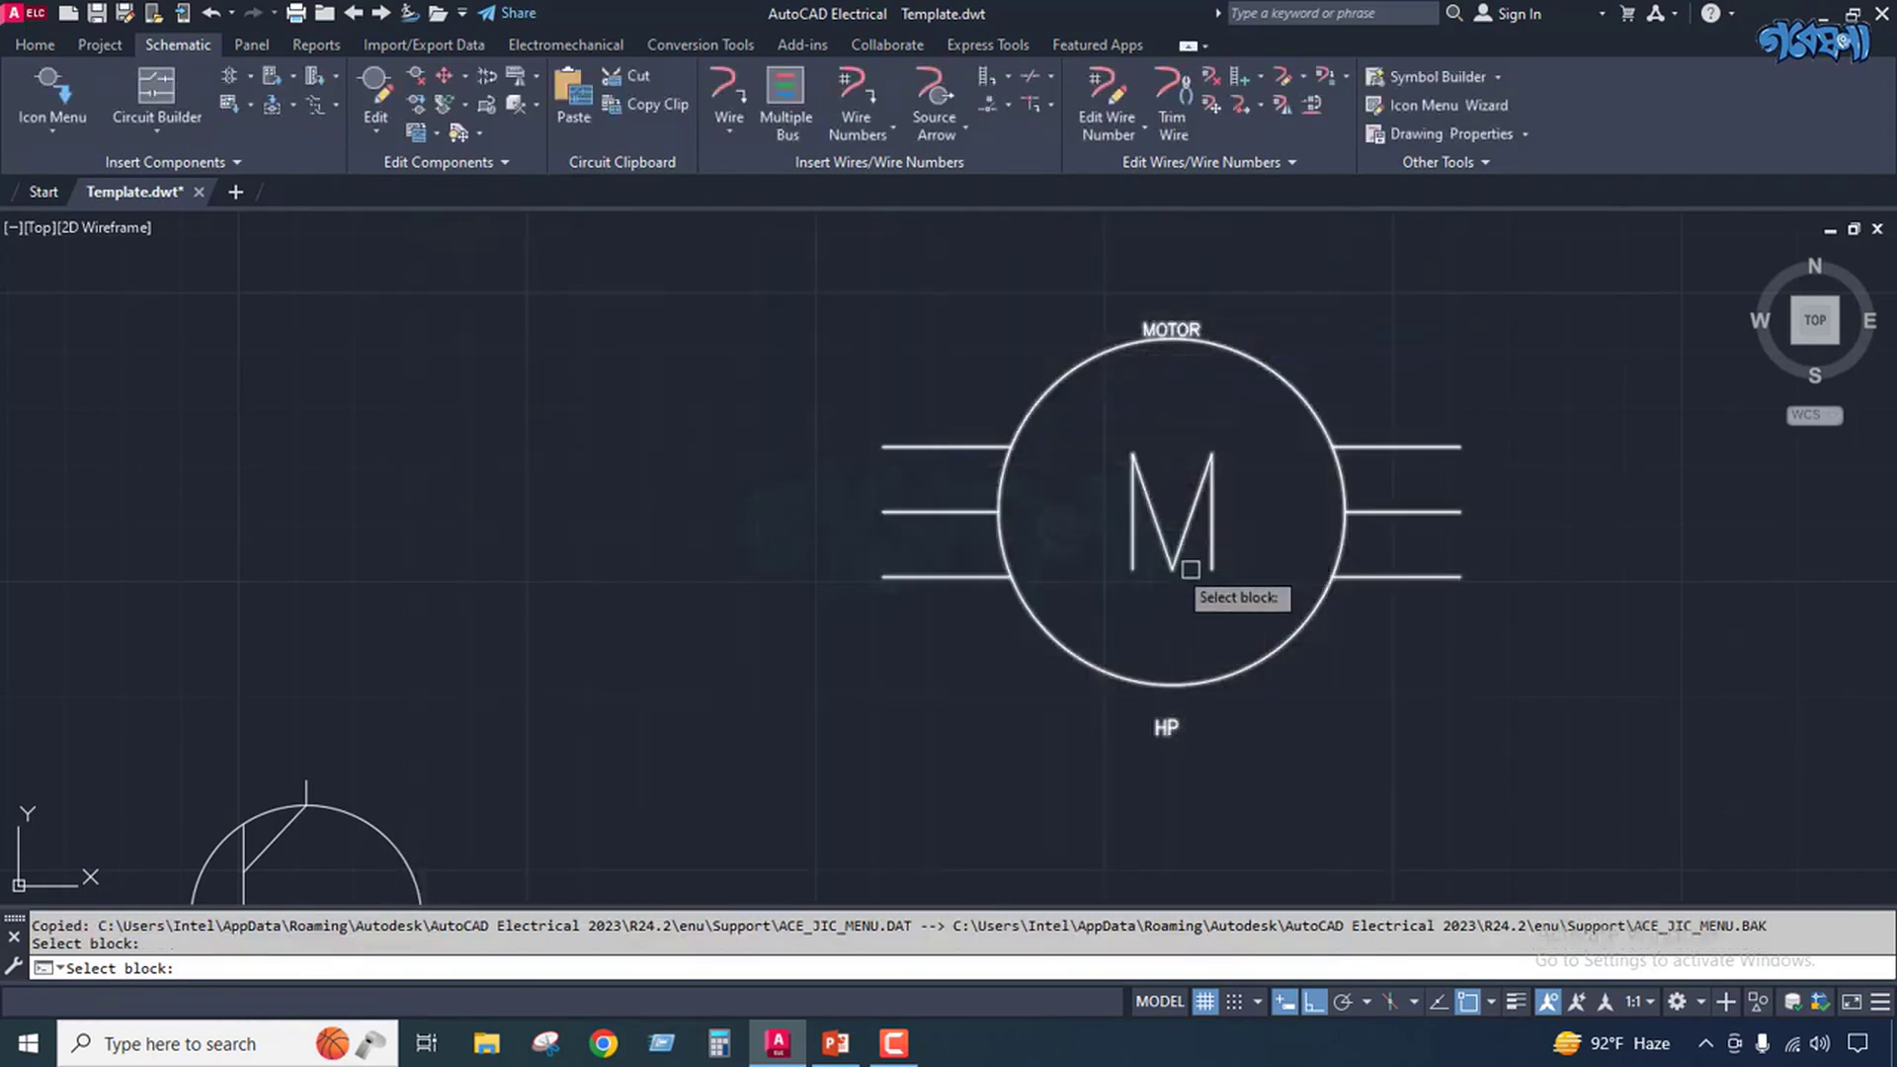
pyautogui.scroll(-3, 1339, 558)
pyautogui.click(1010, 704)
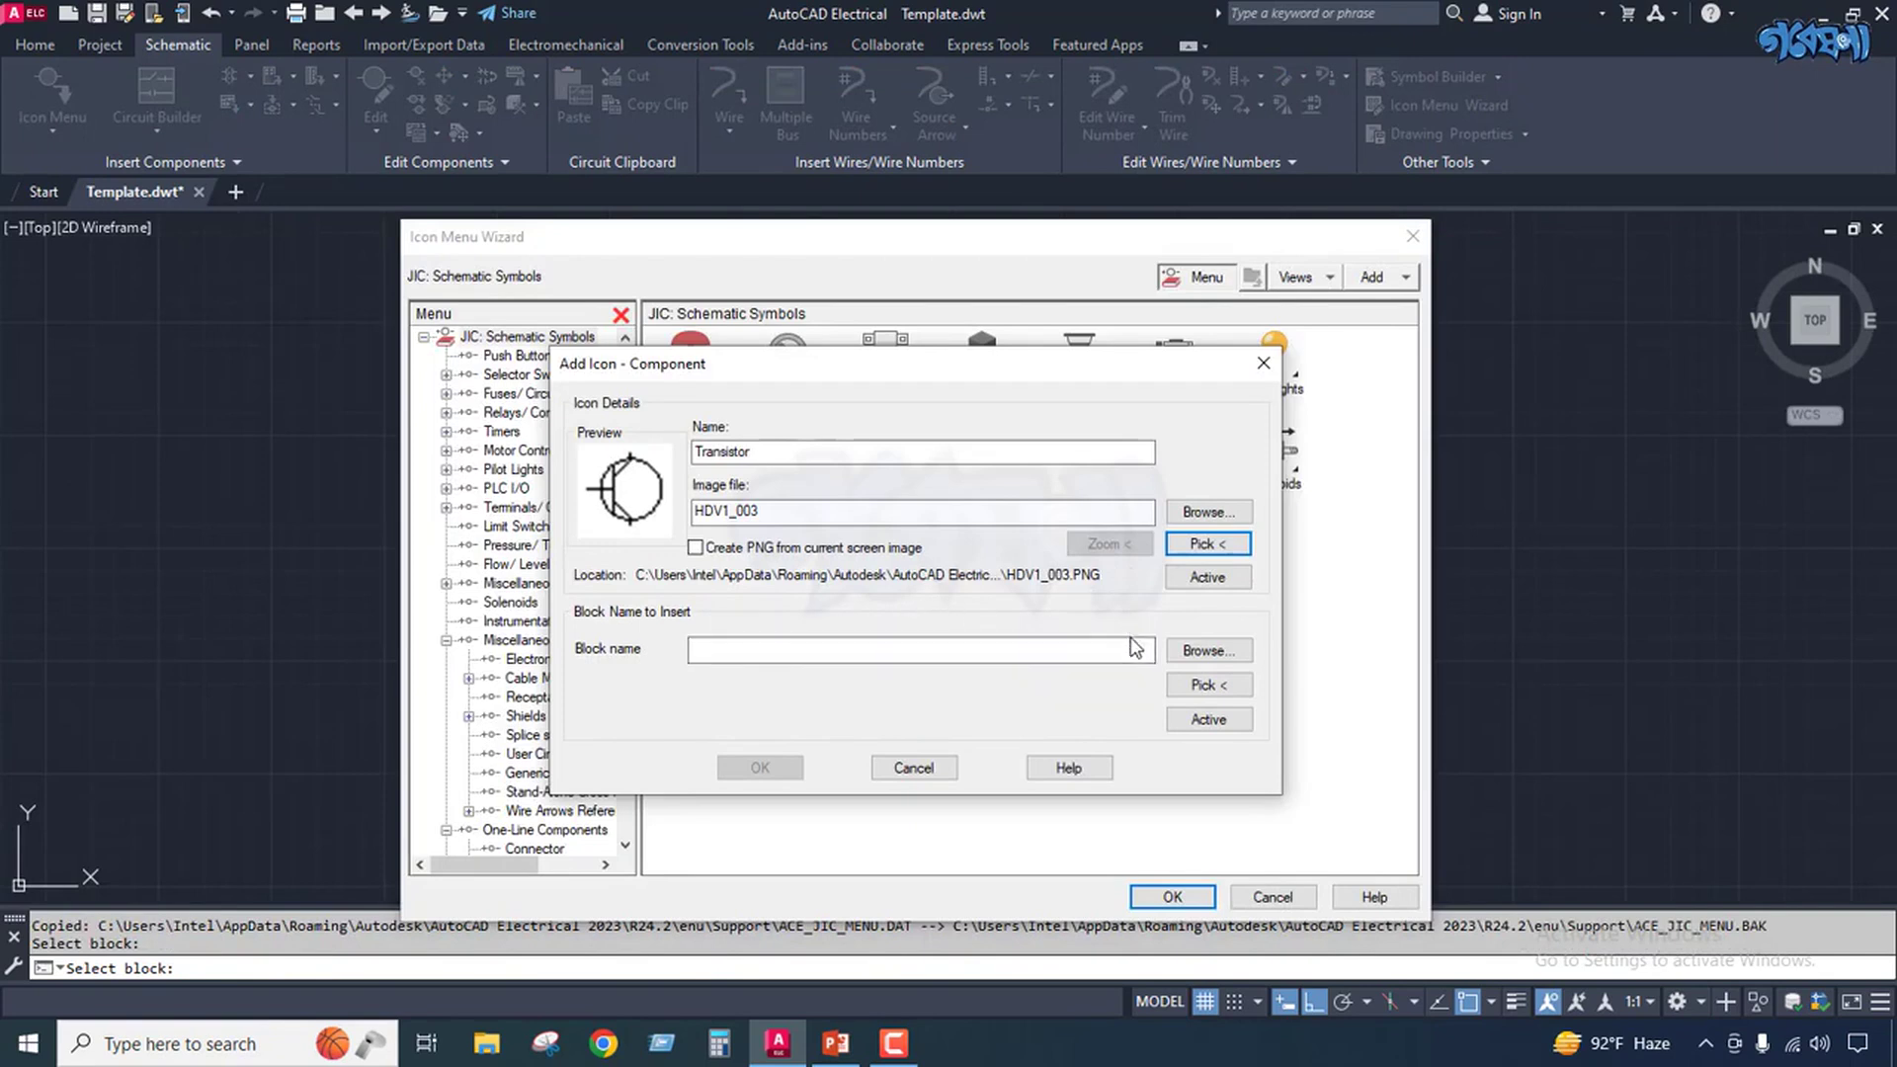
# Set the block name to insert for the Transistor icon to Transistor and add the icon to the menu.
pyautogui.click(954, 652)
pyautogui.write('T')
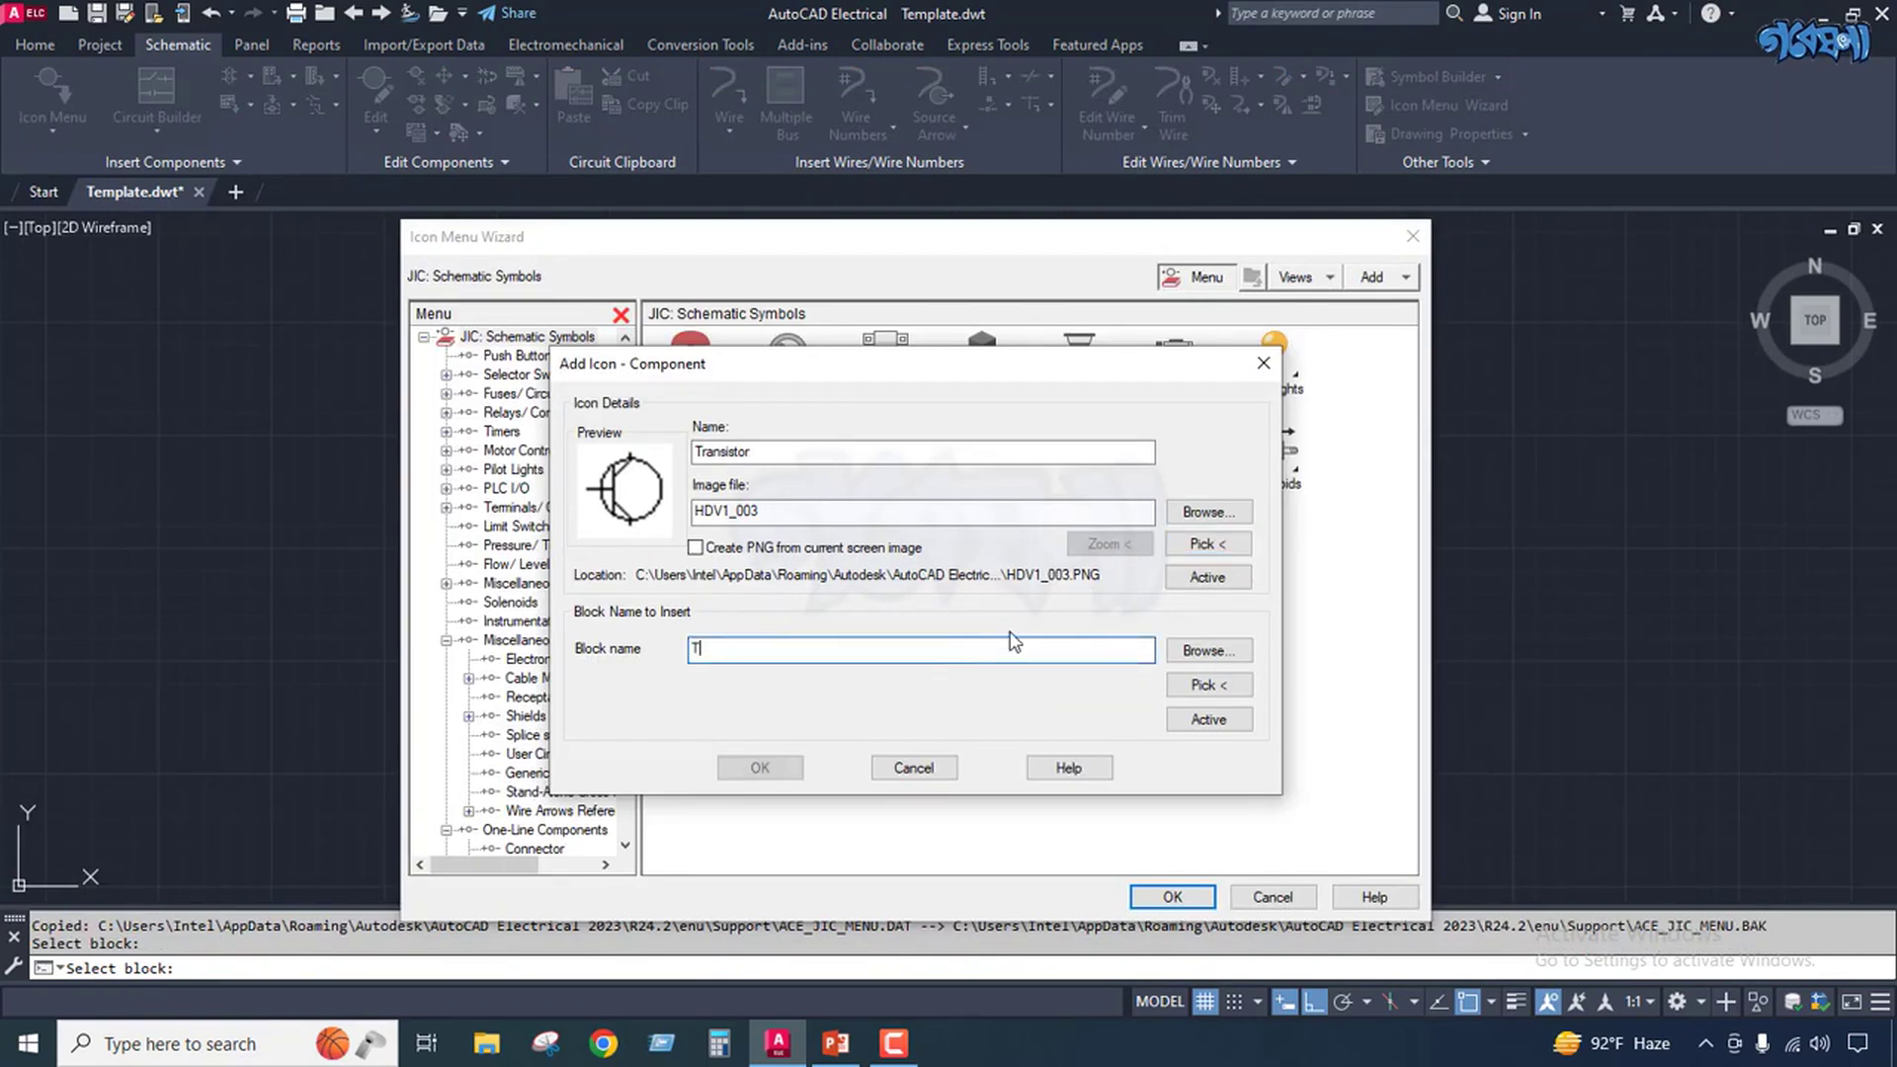
pyautogui.write('ransistor')
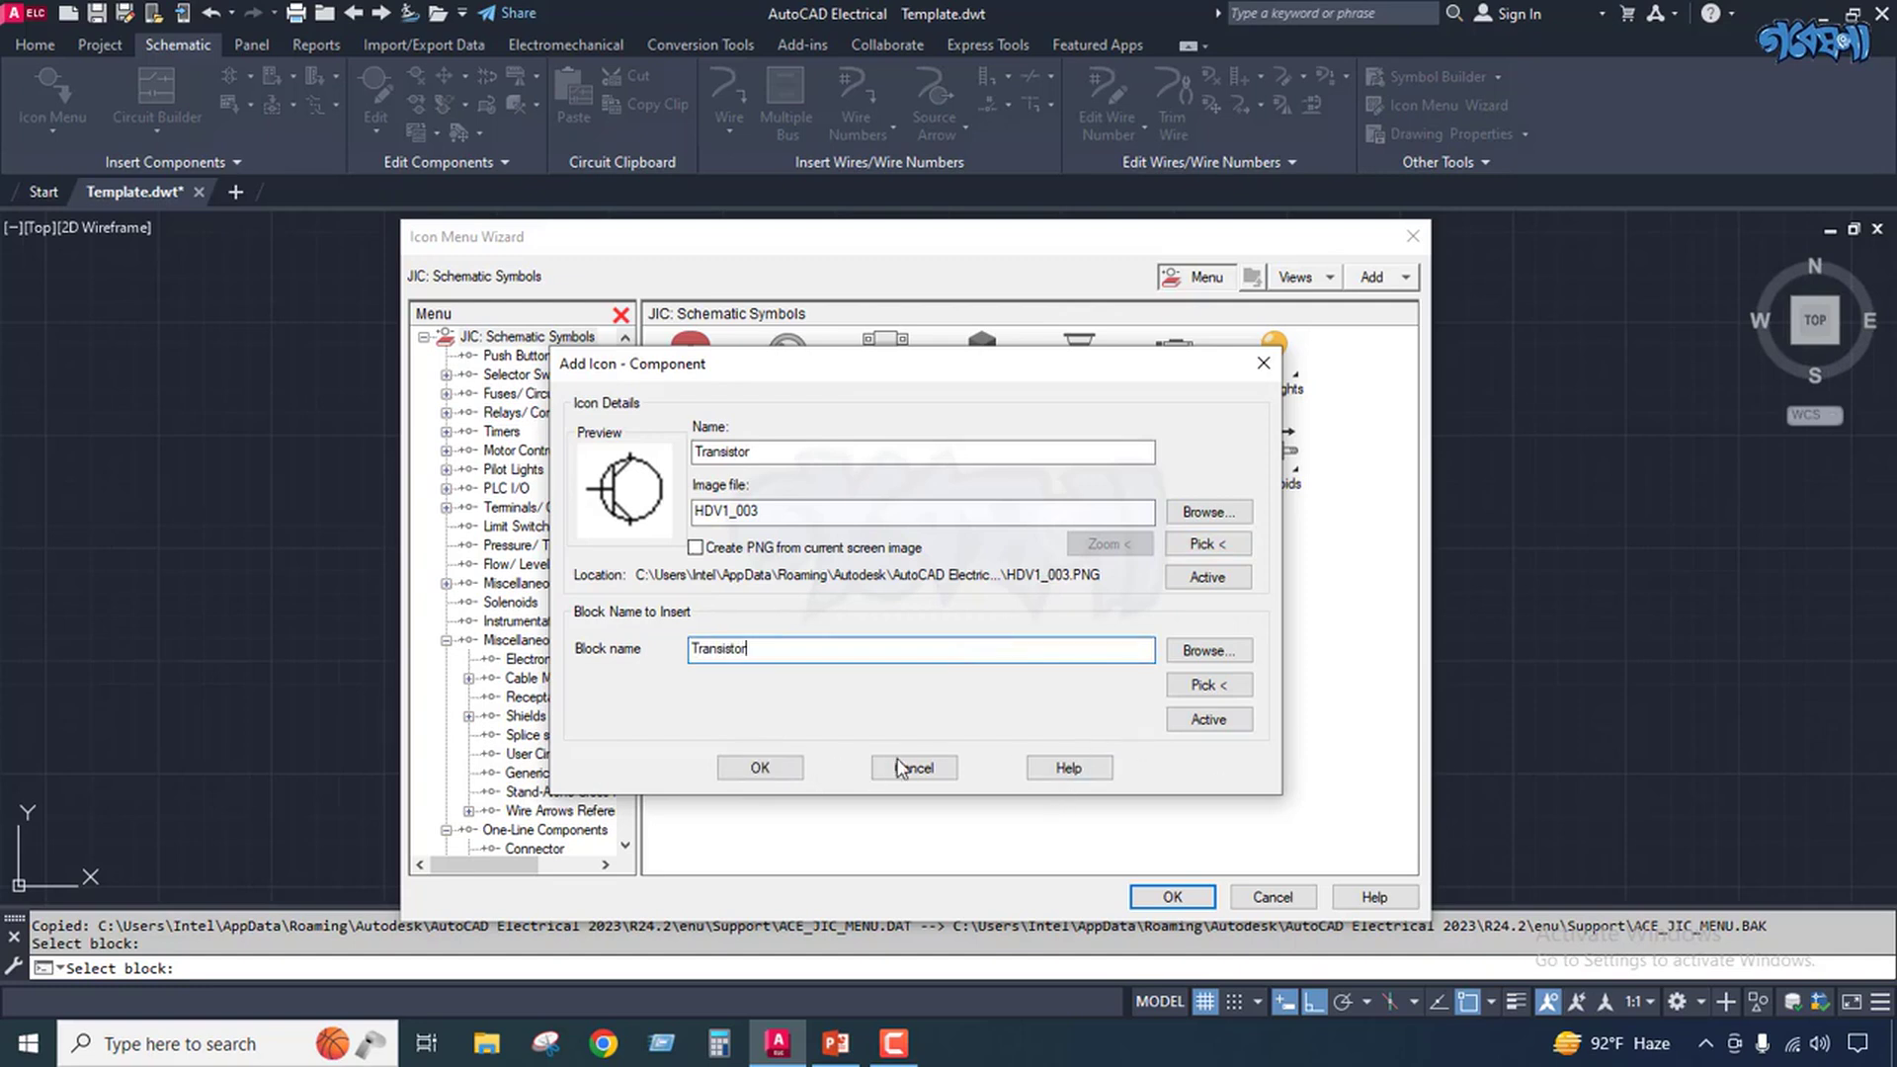
pyautogui.click(759, 769)
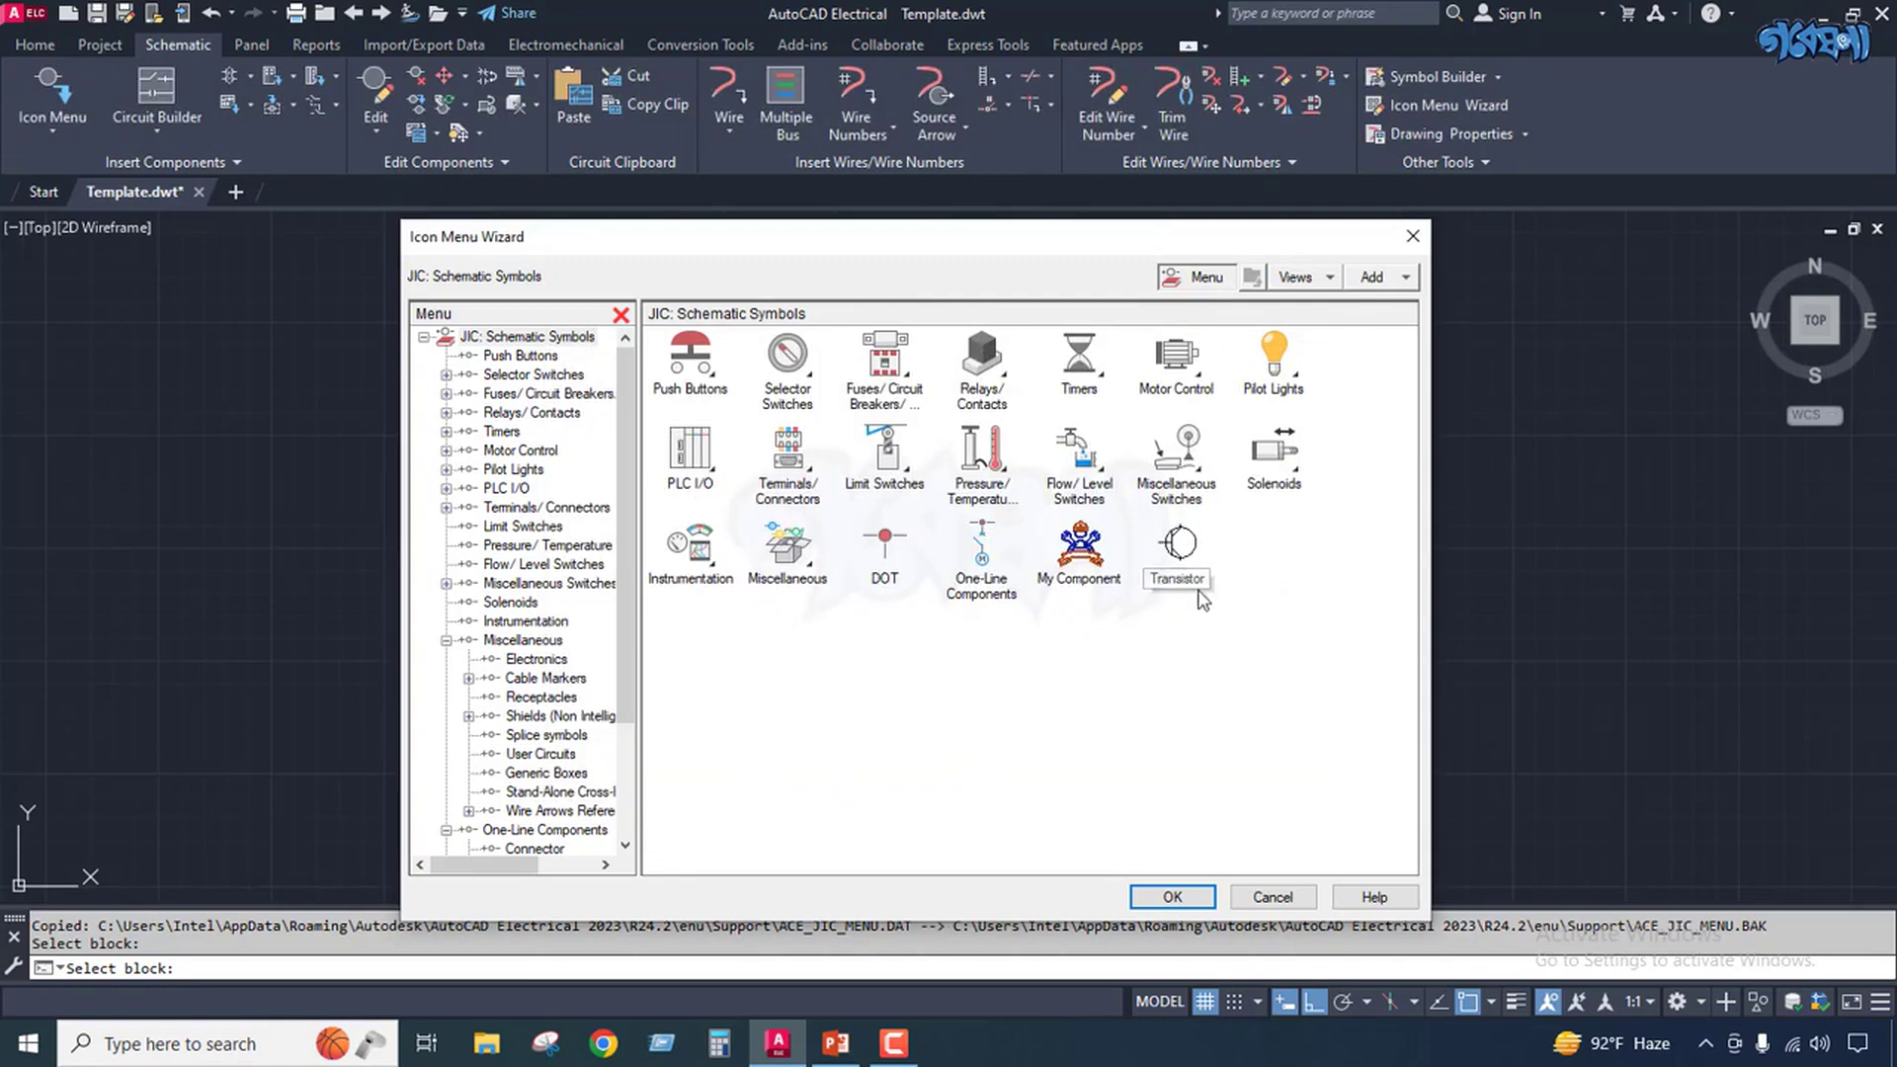
# Cut the Transistor icon from the main JIC menu, paste it into the My Component submenu, and save the icon menu changes.
pyautogui.rightClick(1180, 534)
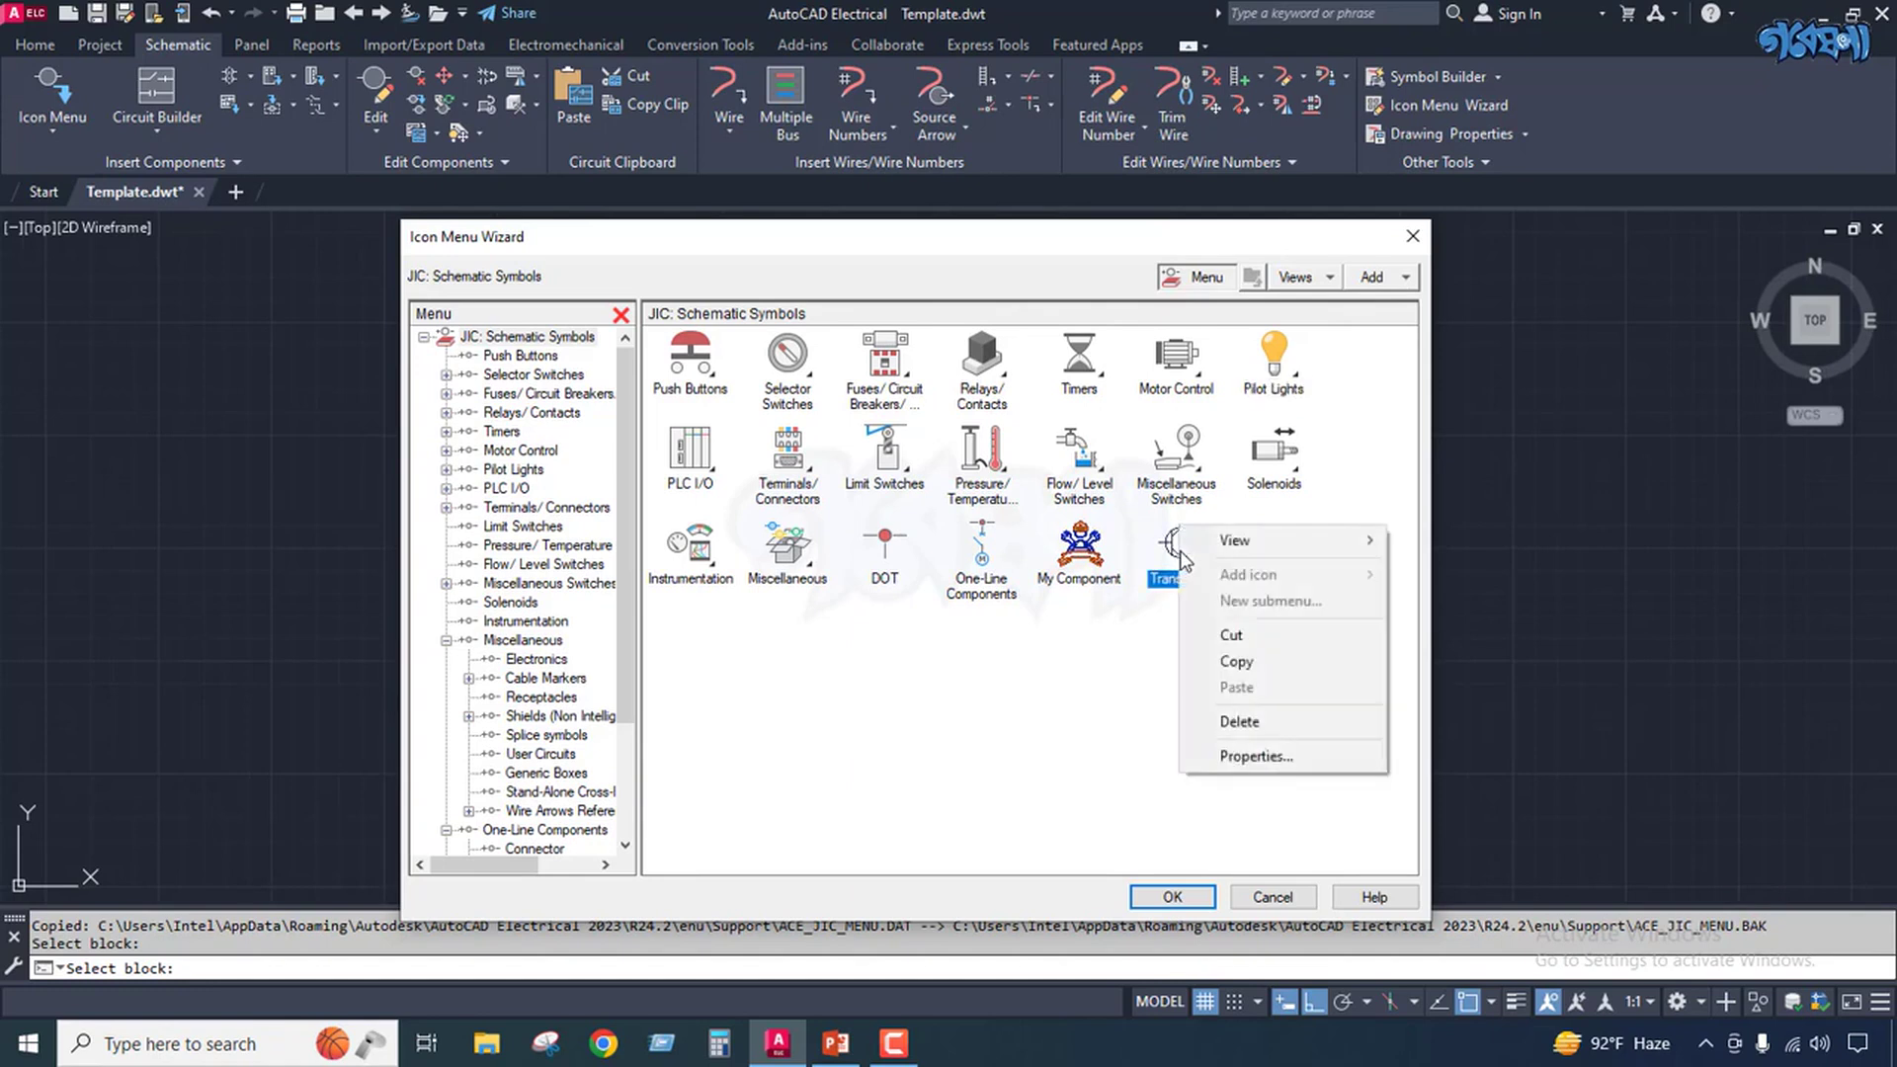
pyautogui.click(1232, 636)
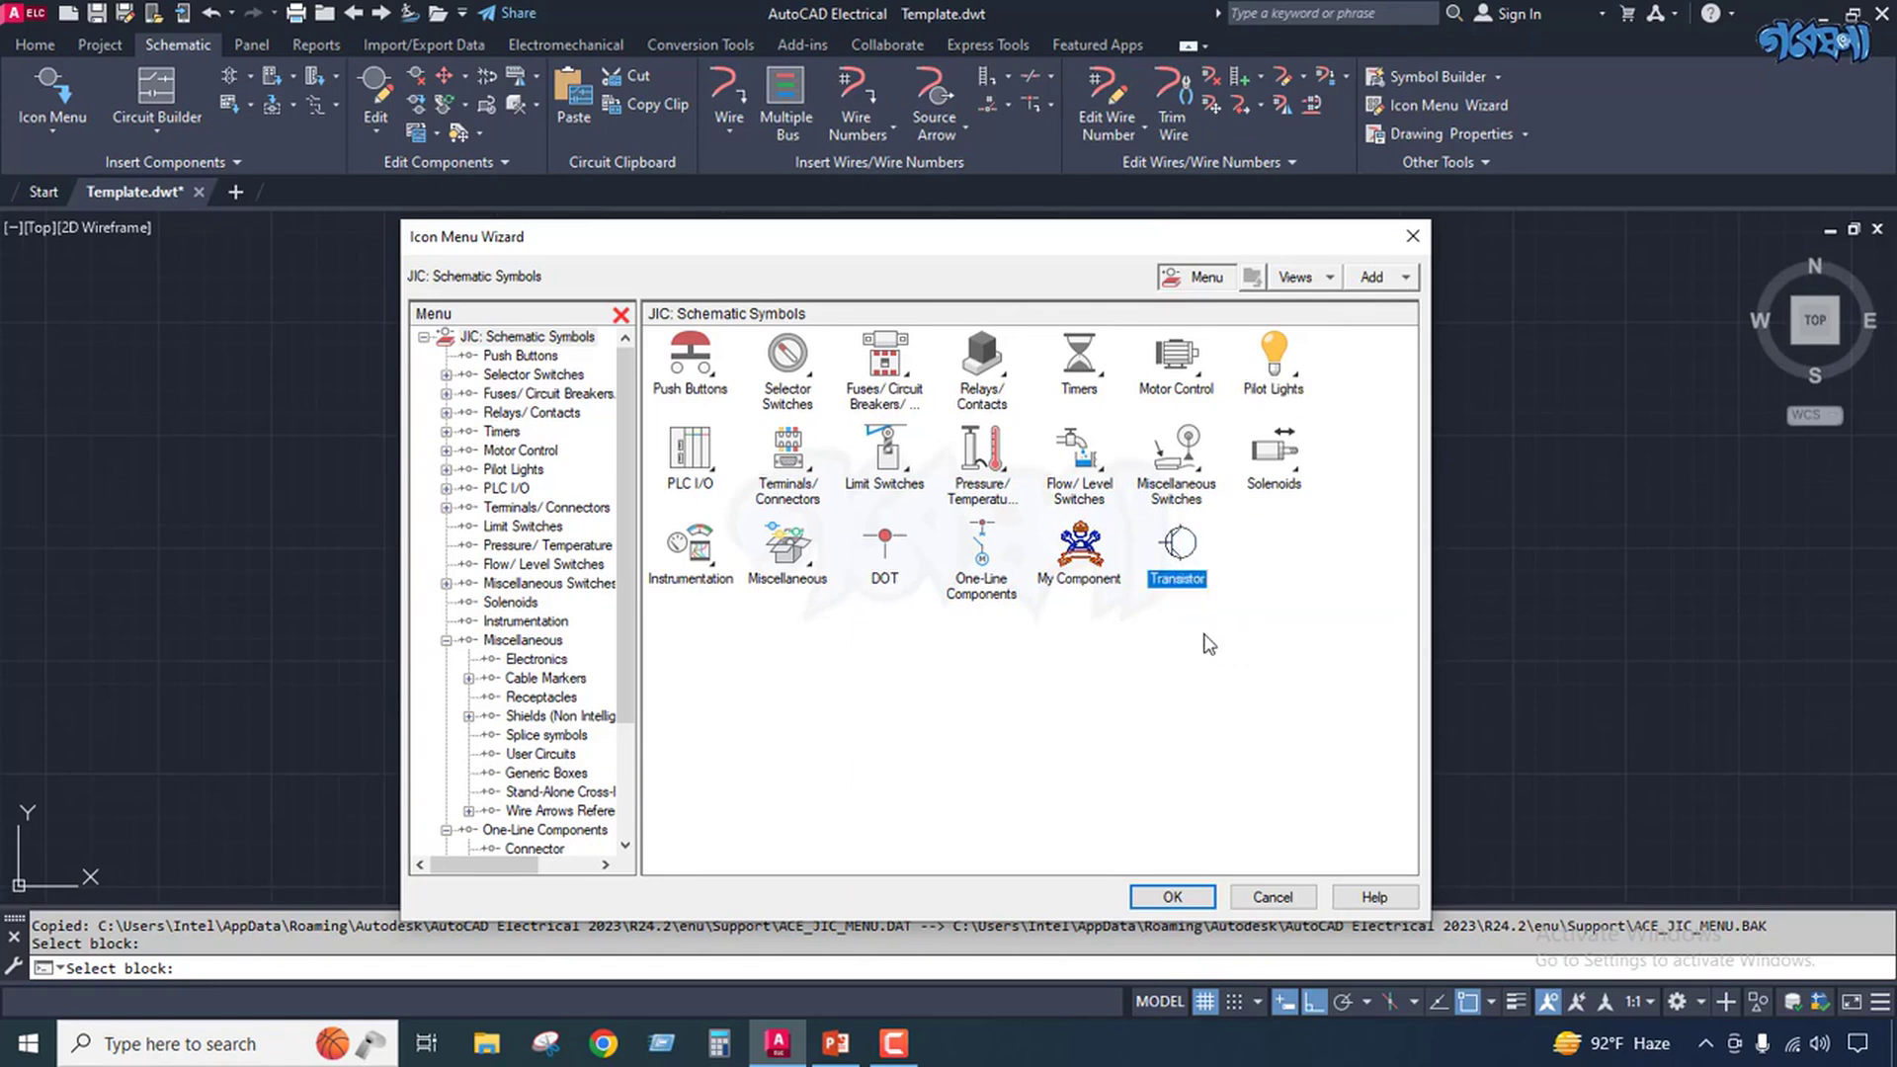
pyautogui.doubleClick(1094, 556)
pyautogui.rightClick(897, 435)
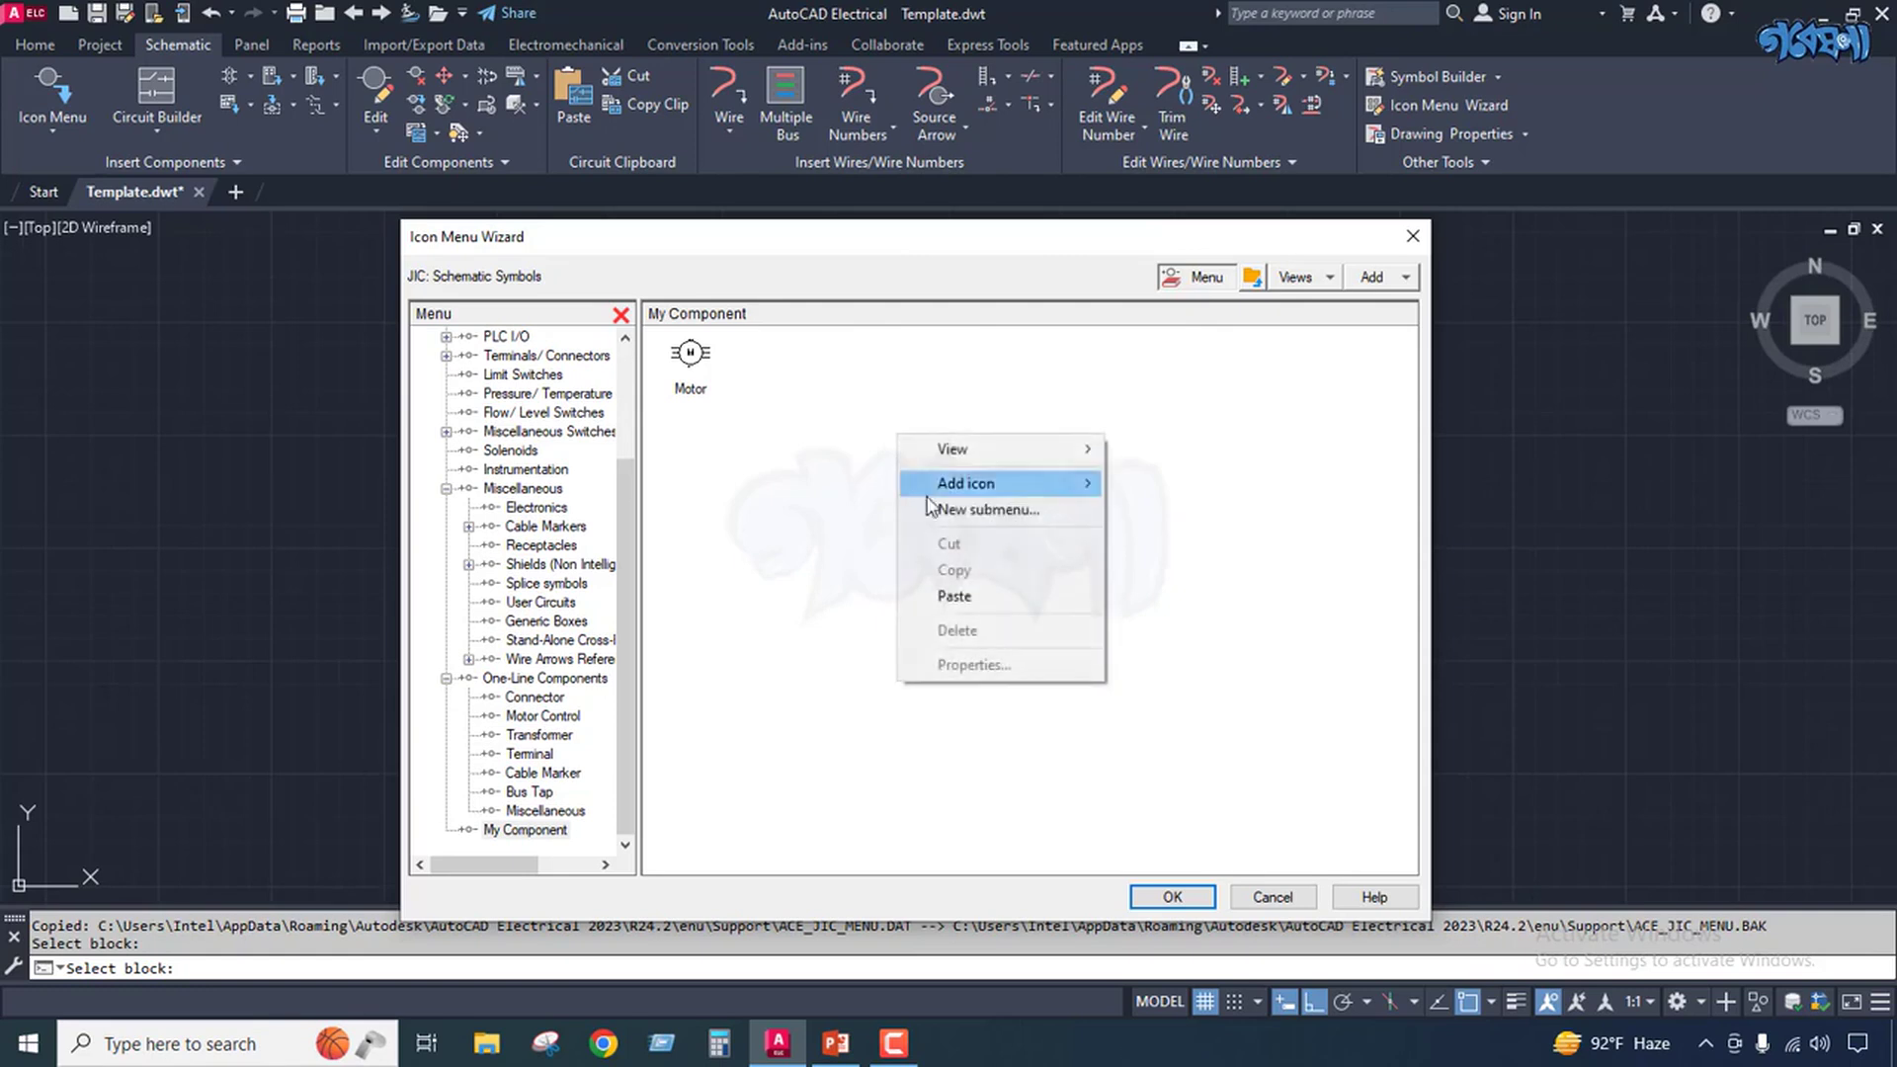
pyautogui.click(973, 595)
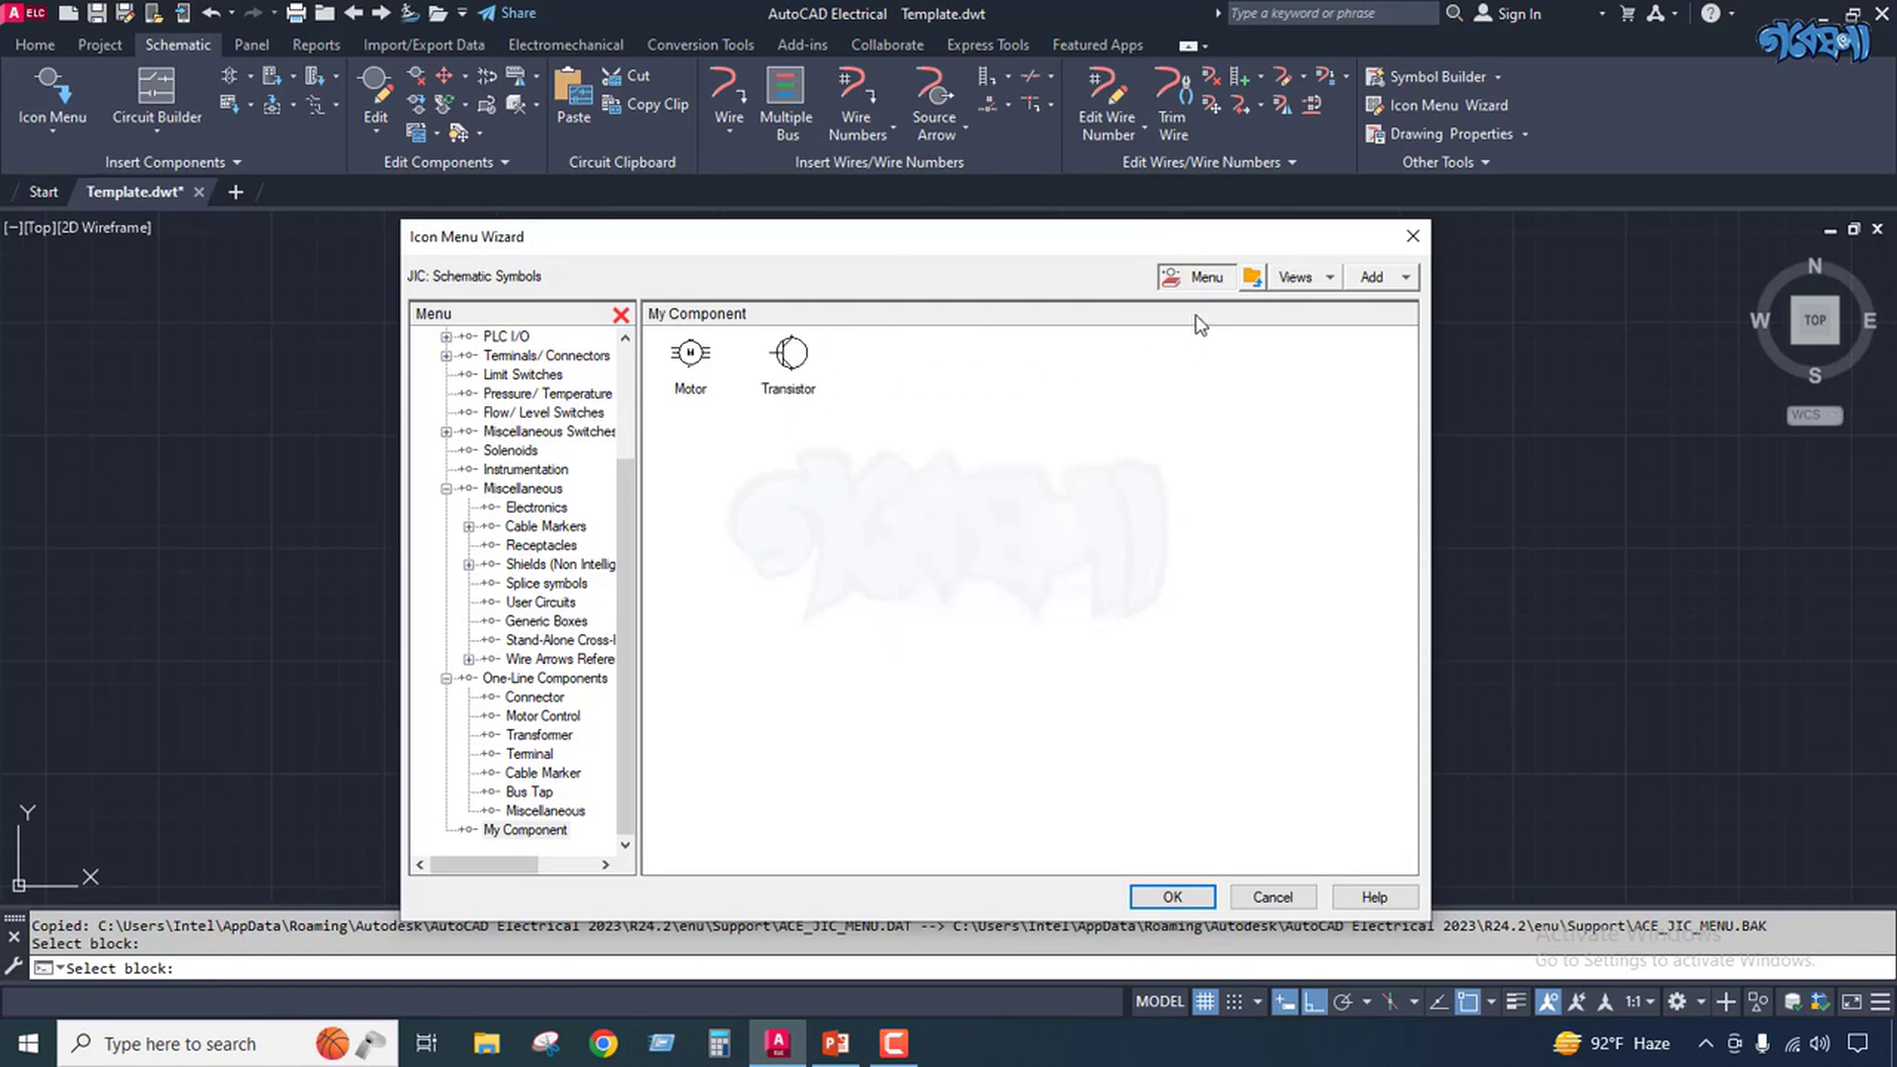
pyautogui.click(1252, 282)
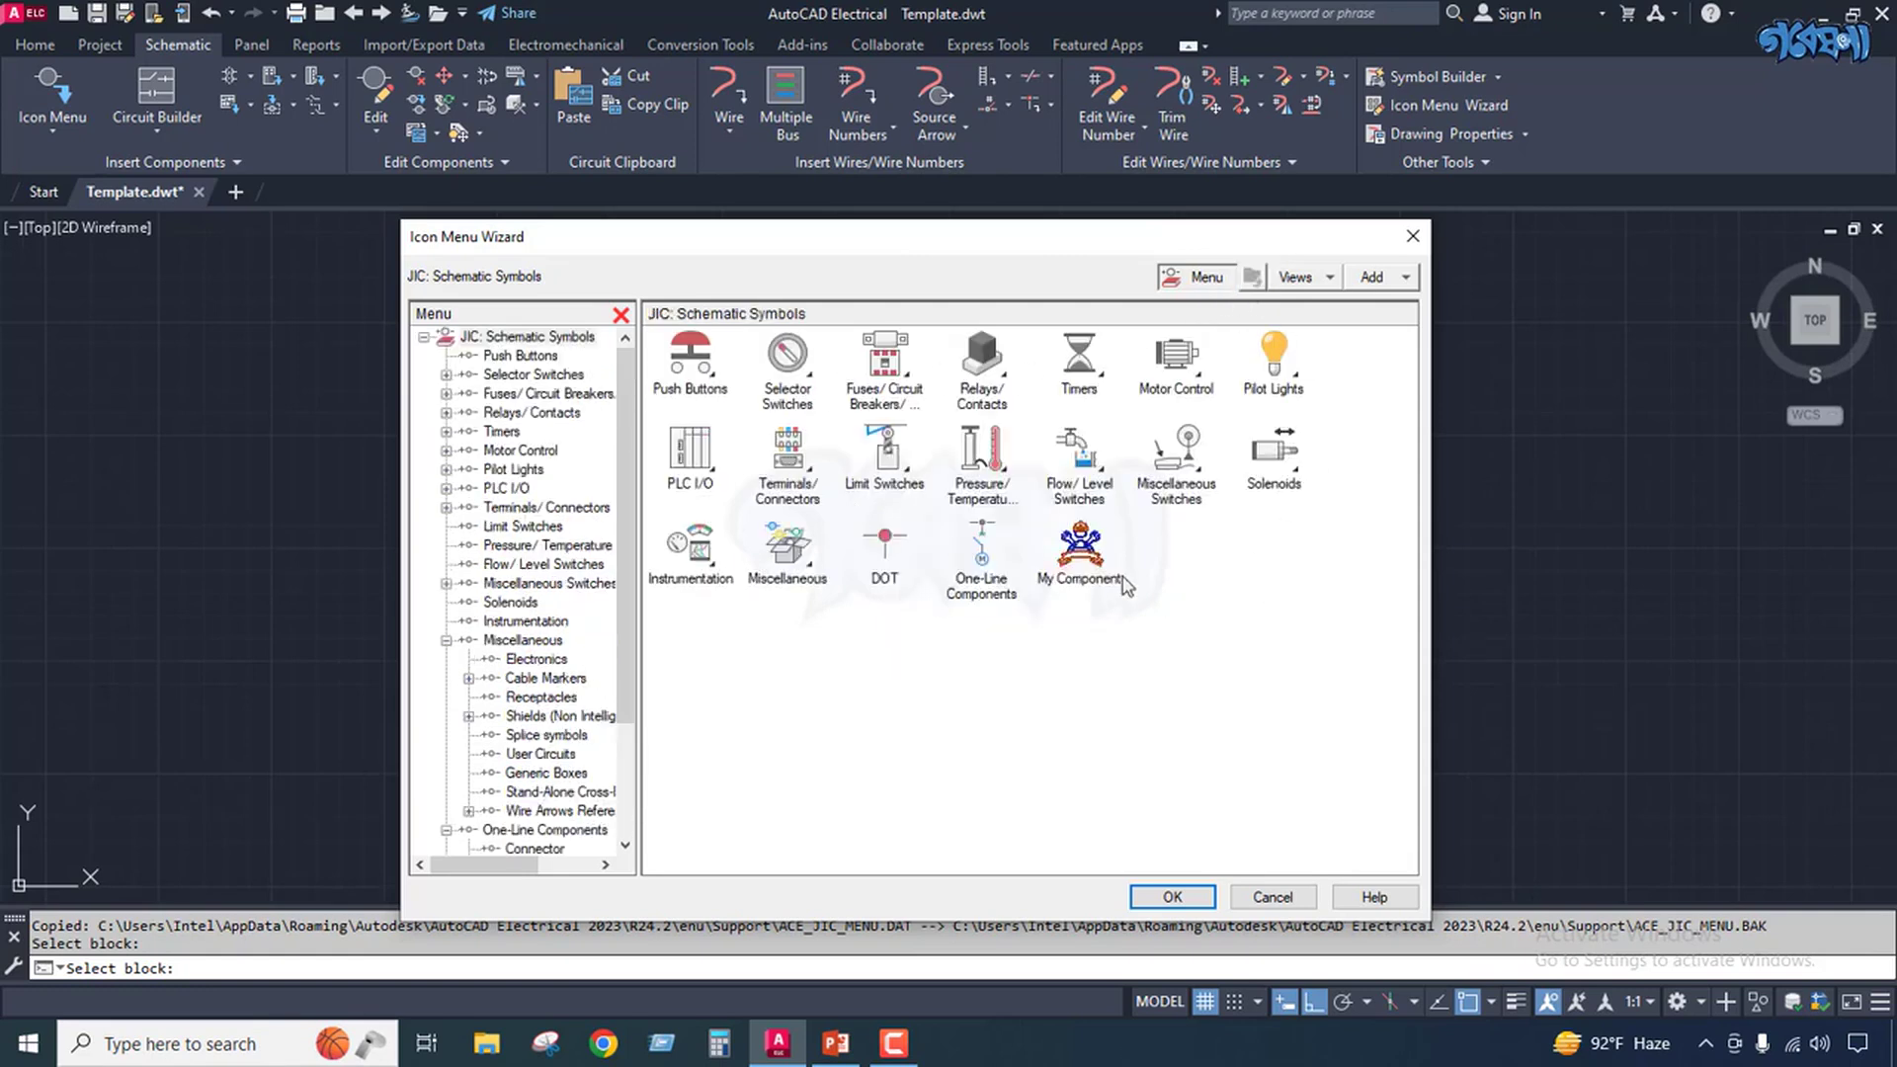
pyautogui.click(1172, 897)
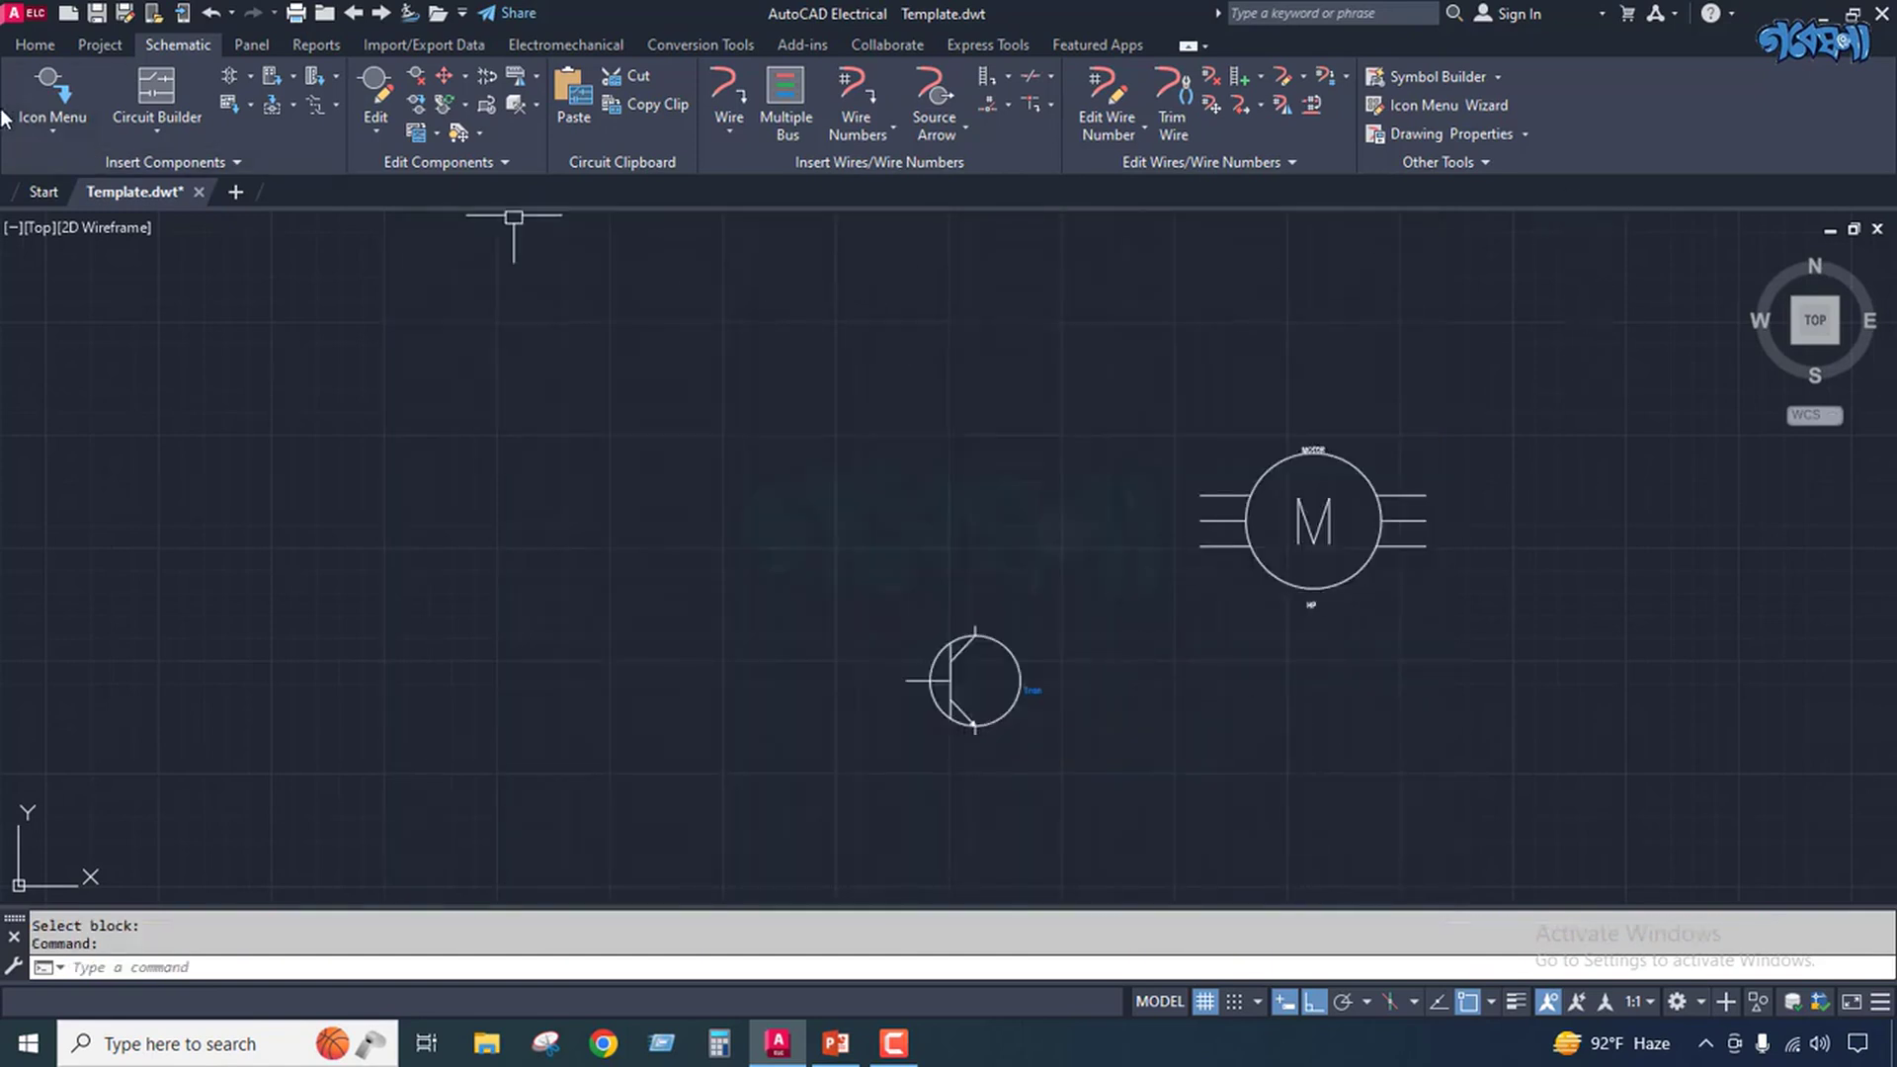
# Try to insert the Transistor component from the My Component submenu into the template drawing.
pyautogui.click(53, 128)
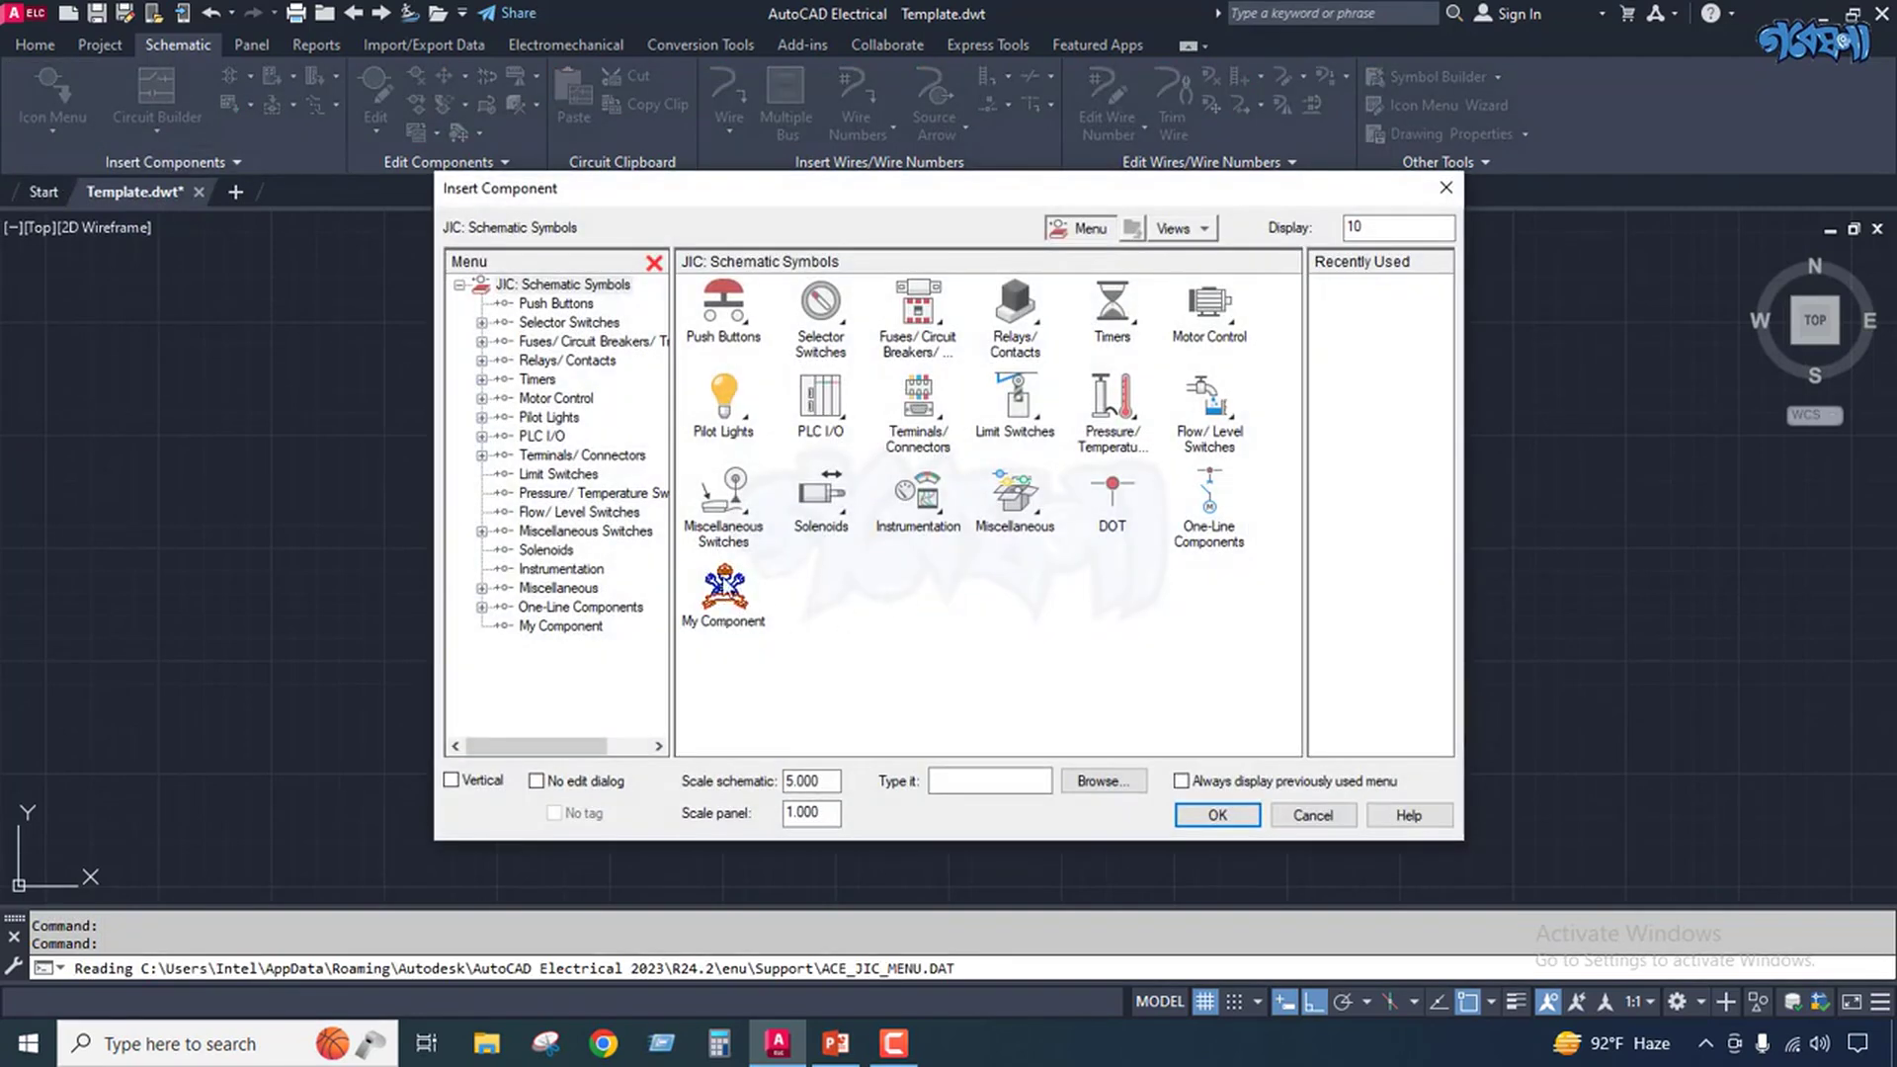
pyautogui.click(734, 605)
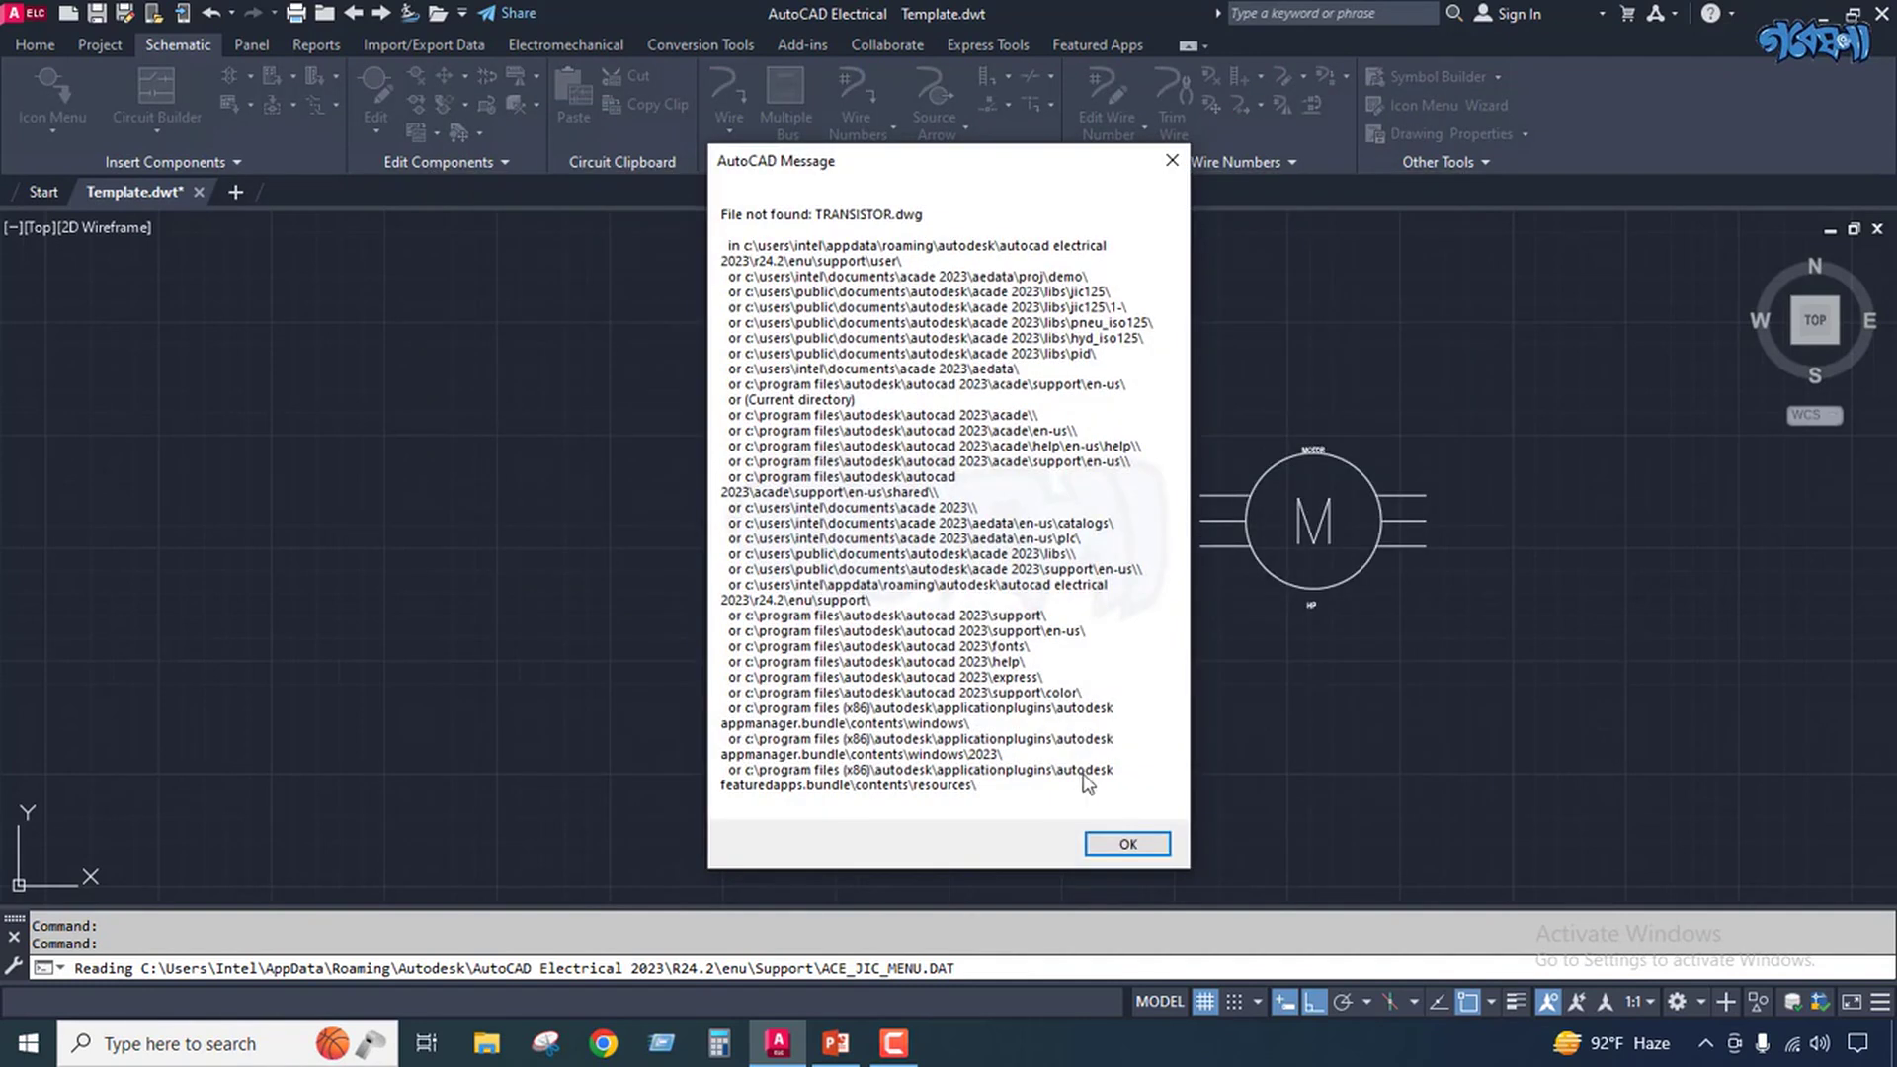
pyautogui.click(1125, 843)
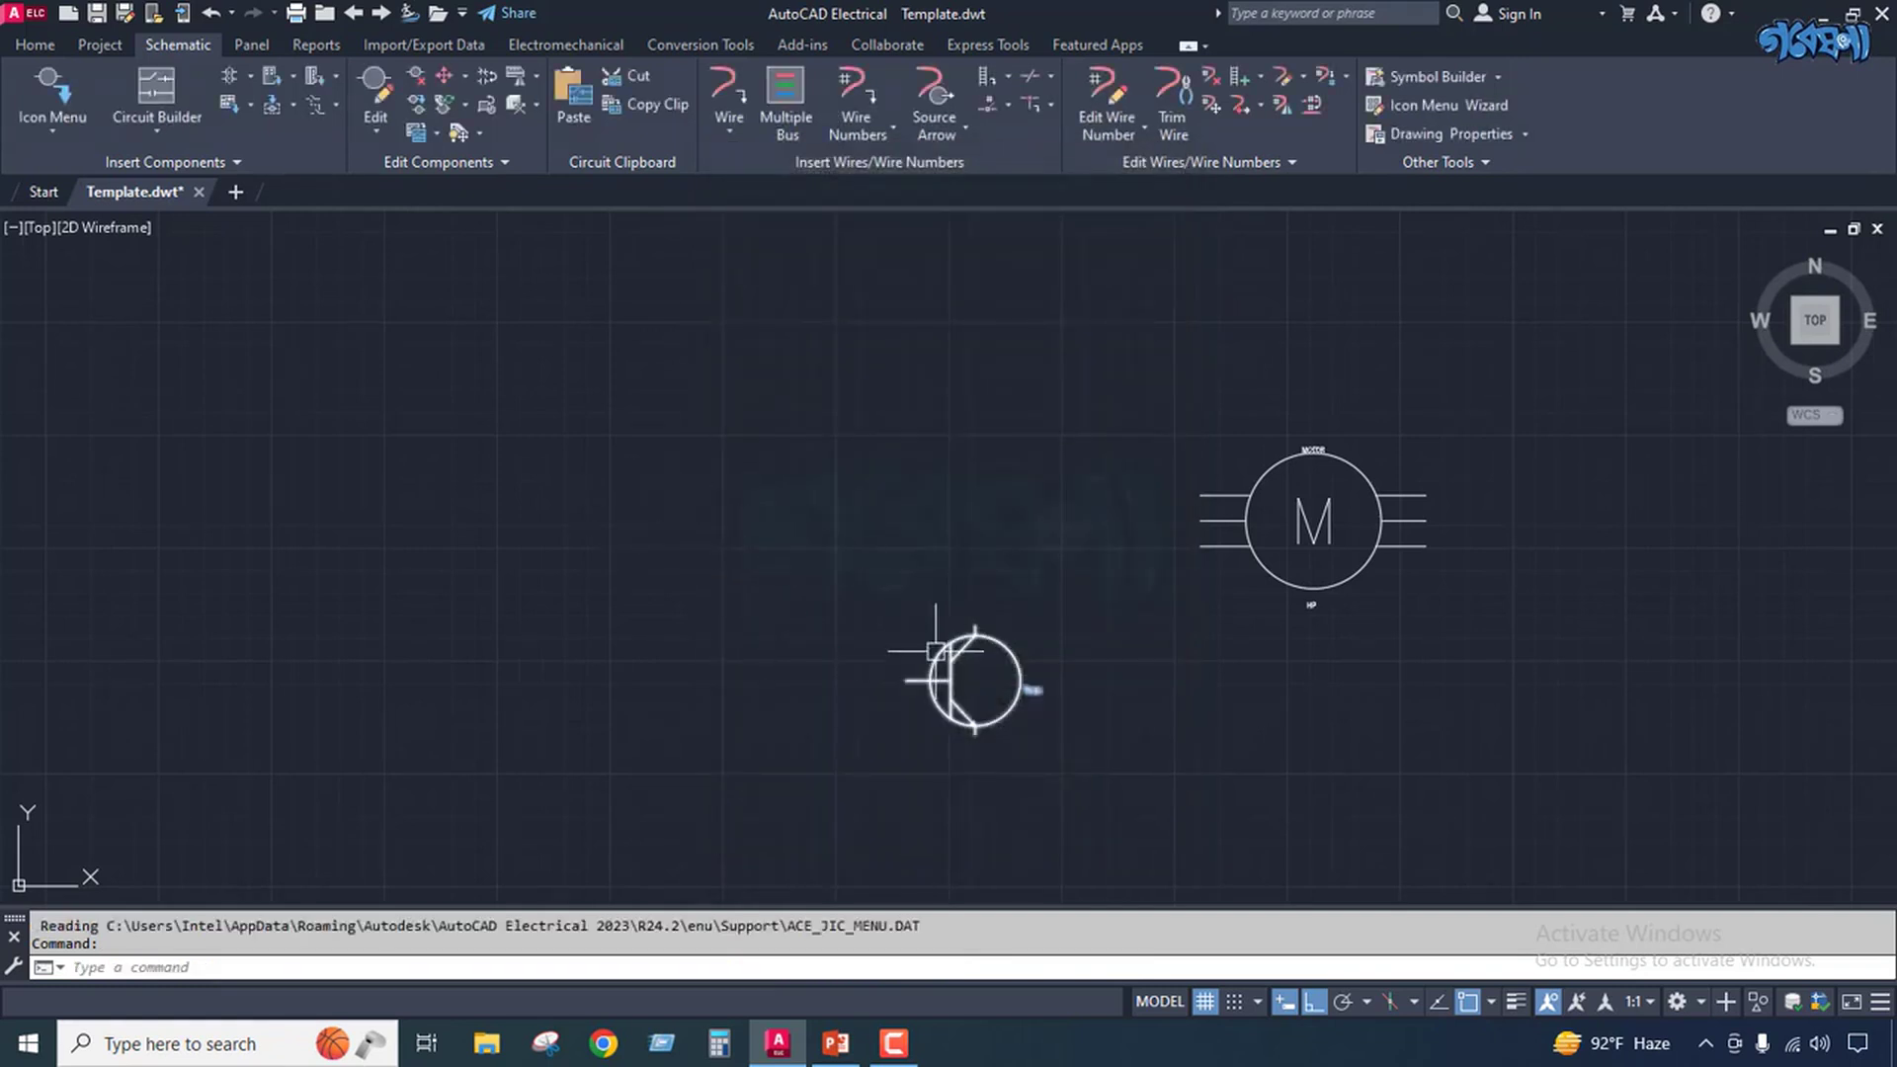
# Try to insert the Motor component from the My Component submenu into the template drawing.
pyautogui.click(59, 132)
pyautogui.click(80, 177)
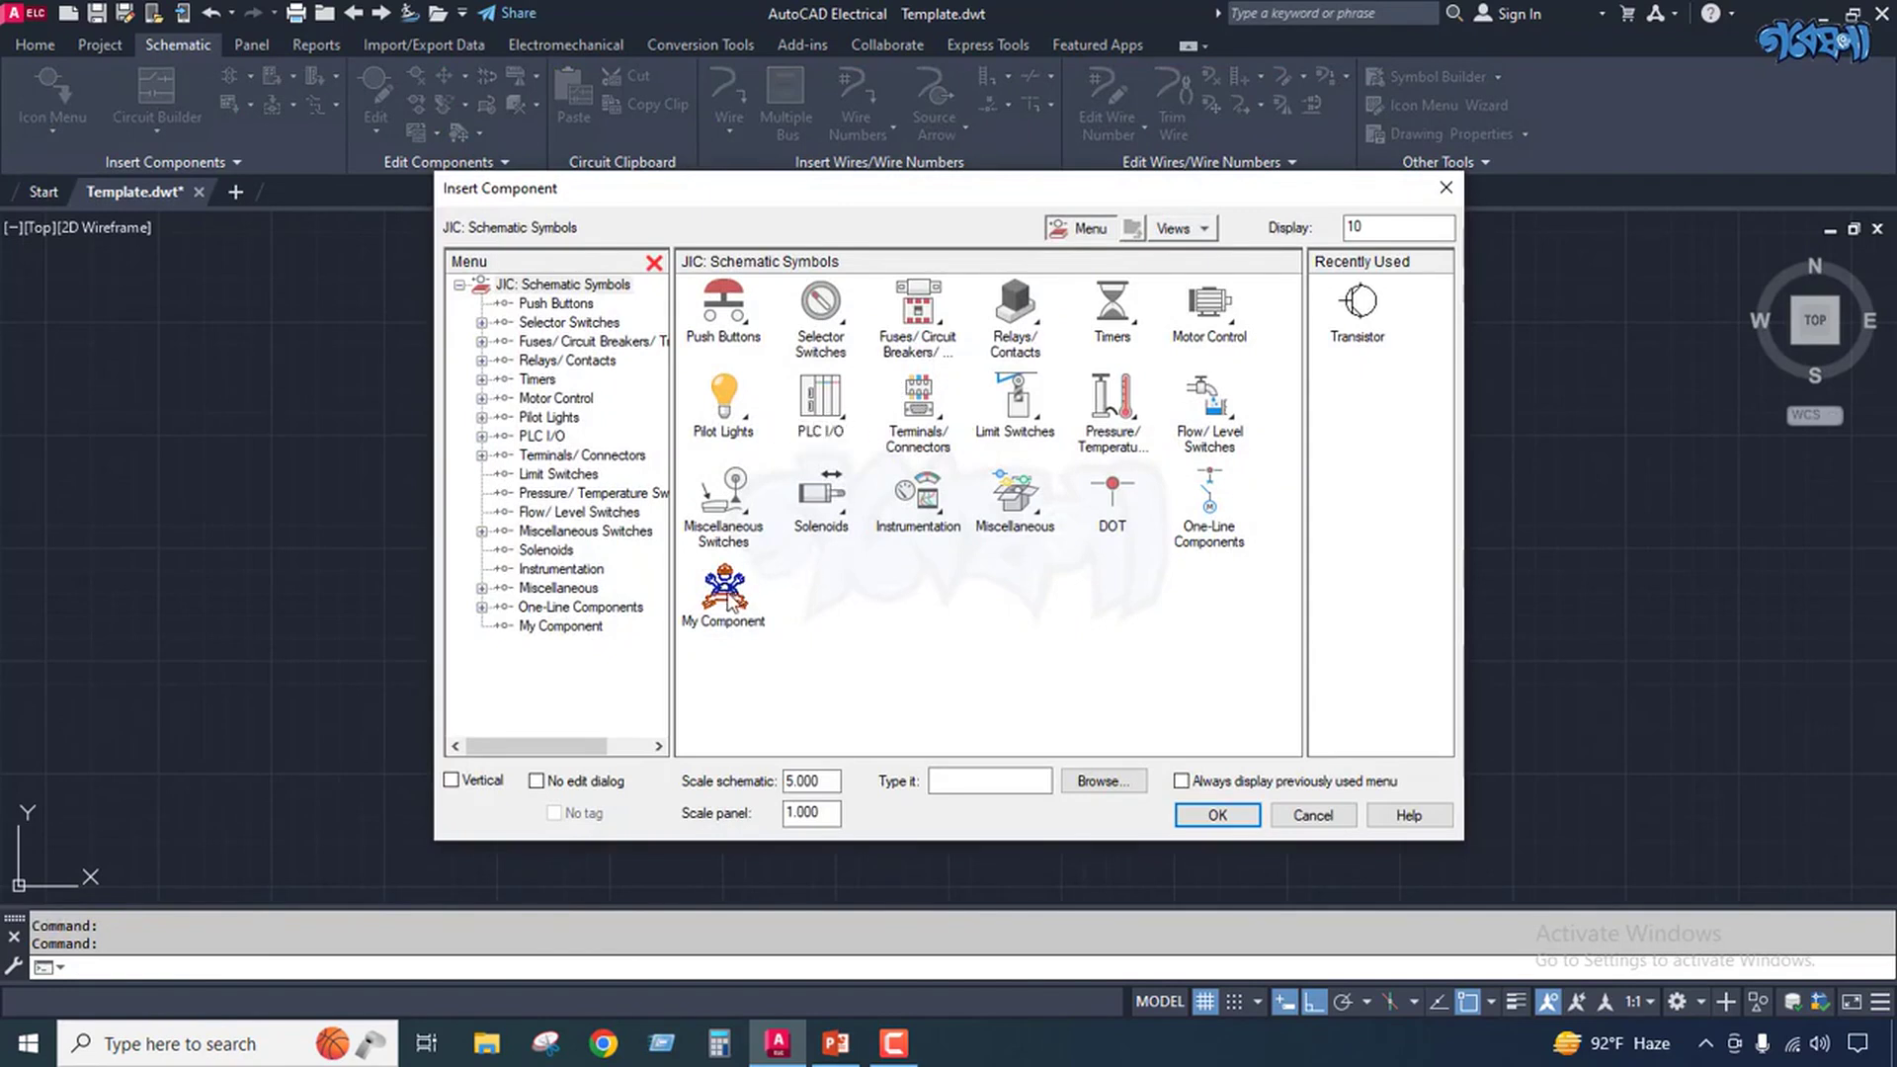
pyautogui.click(732, 588)
pyautogui.doubleClick(724, 301)
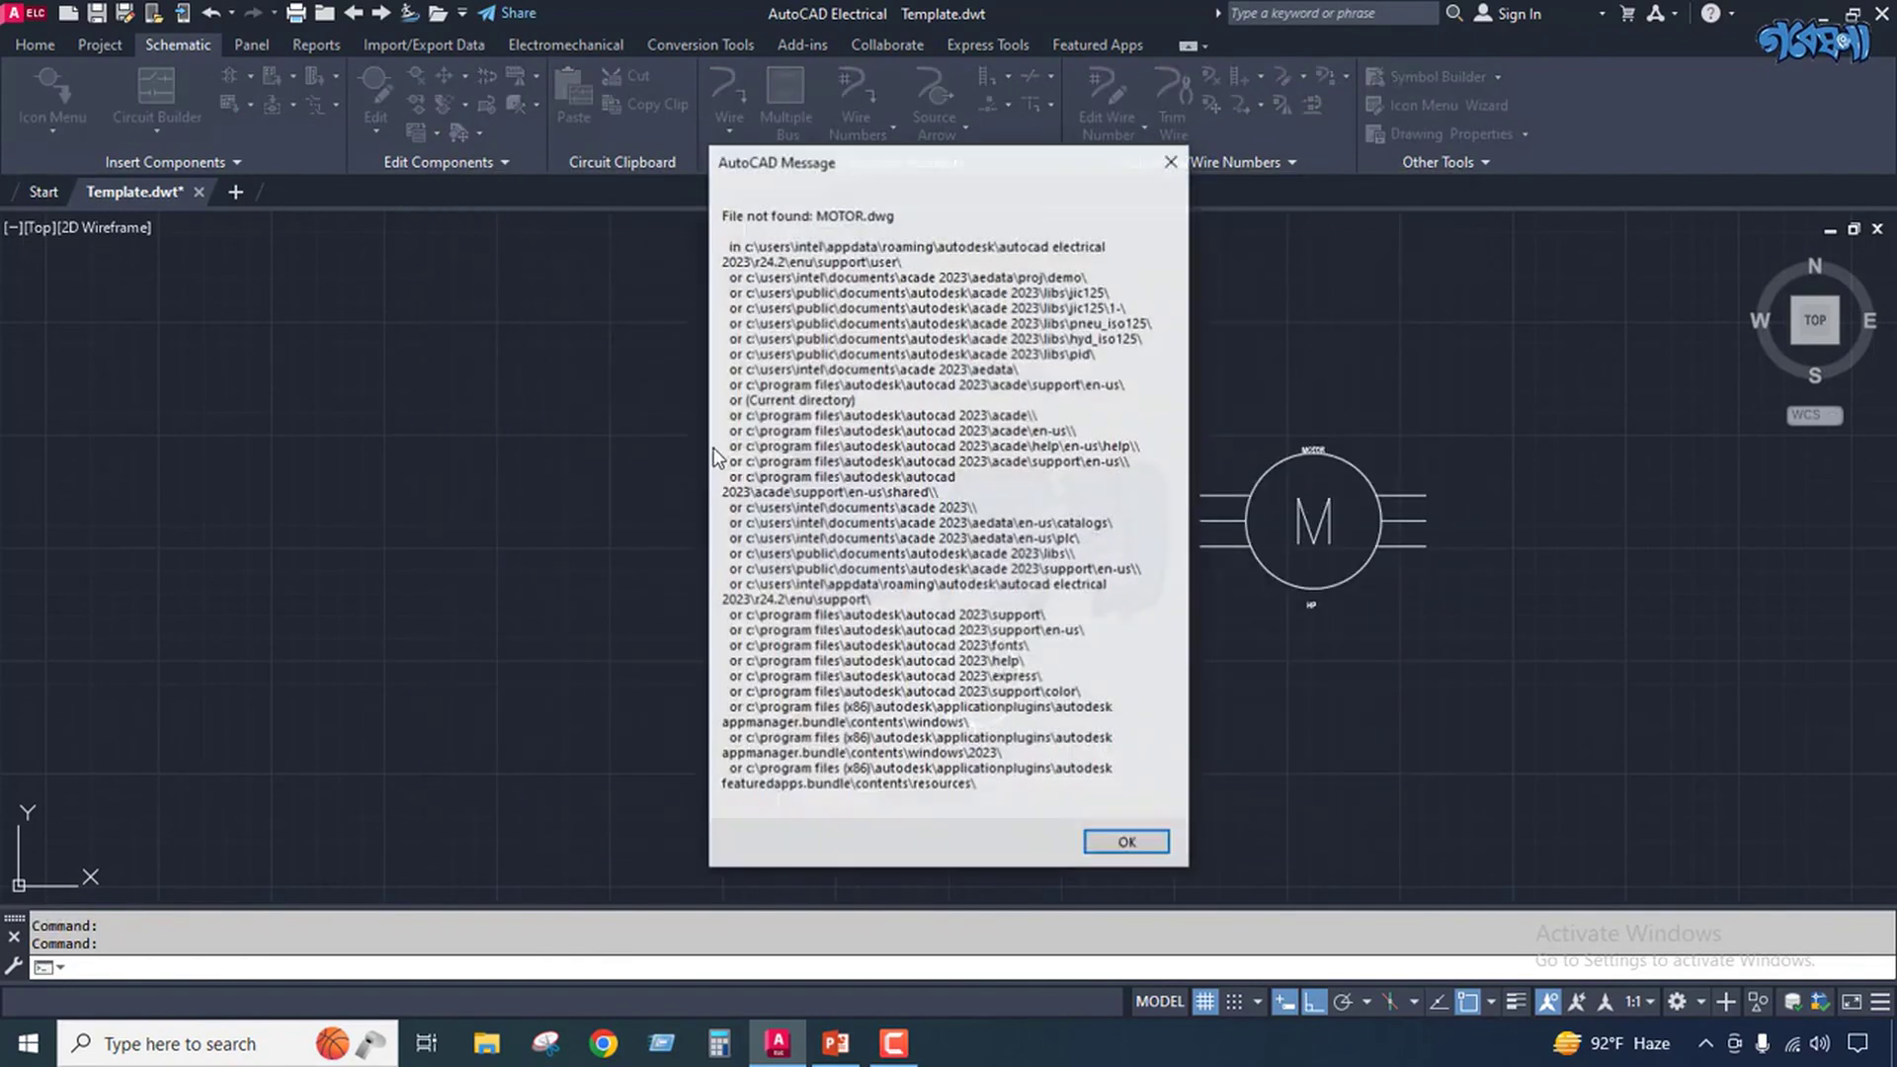
pyautogui.click(1127, 844)
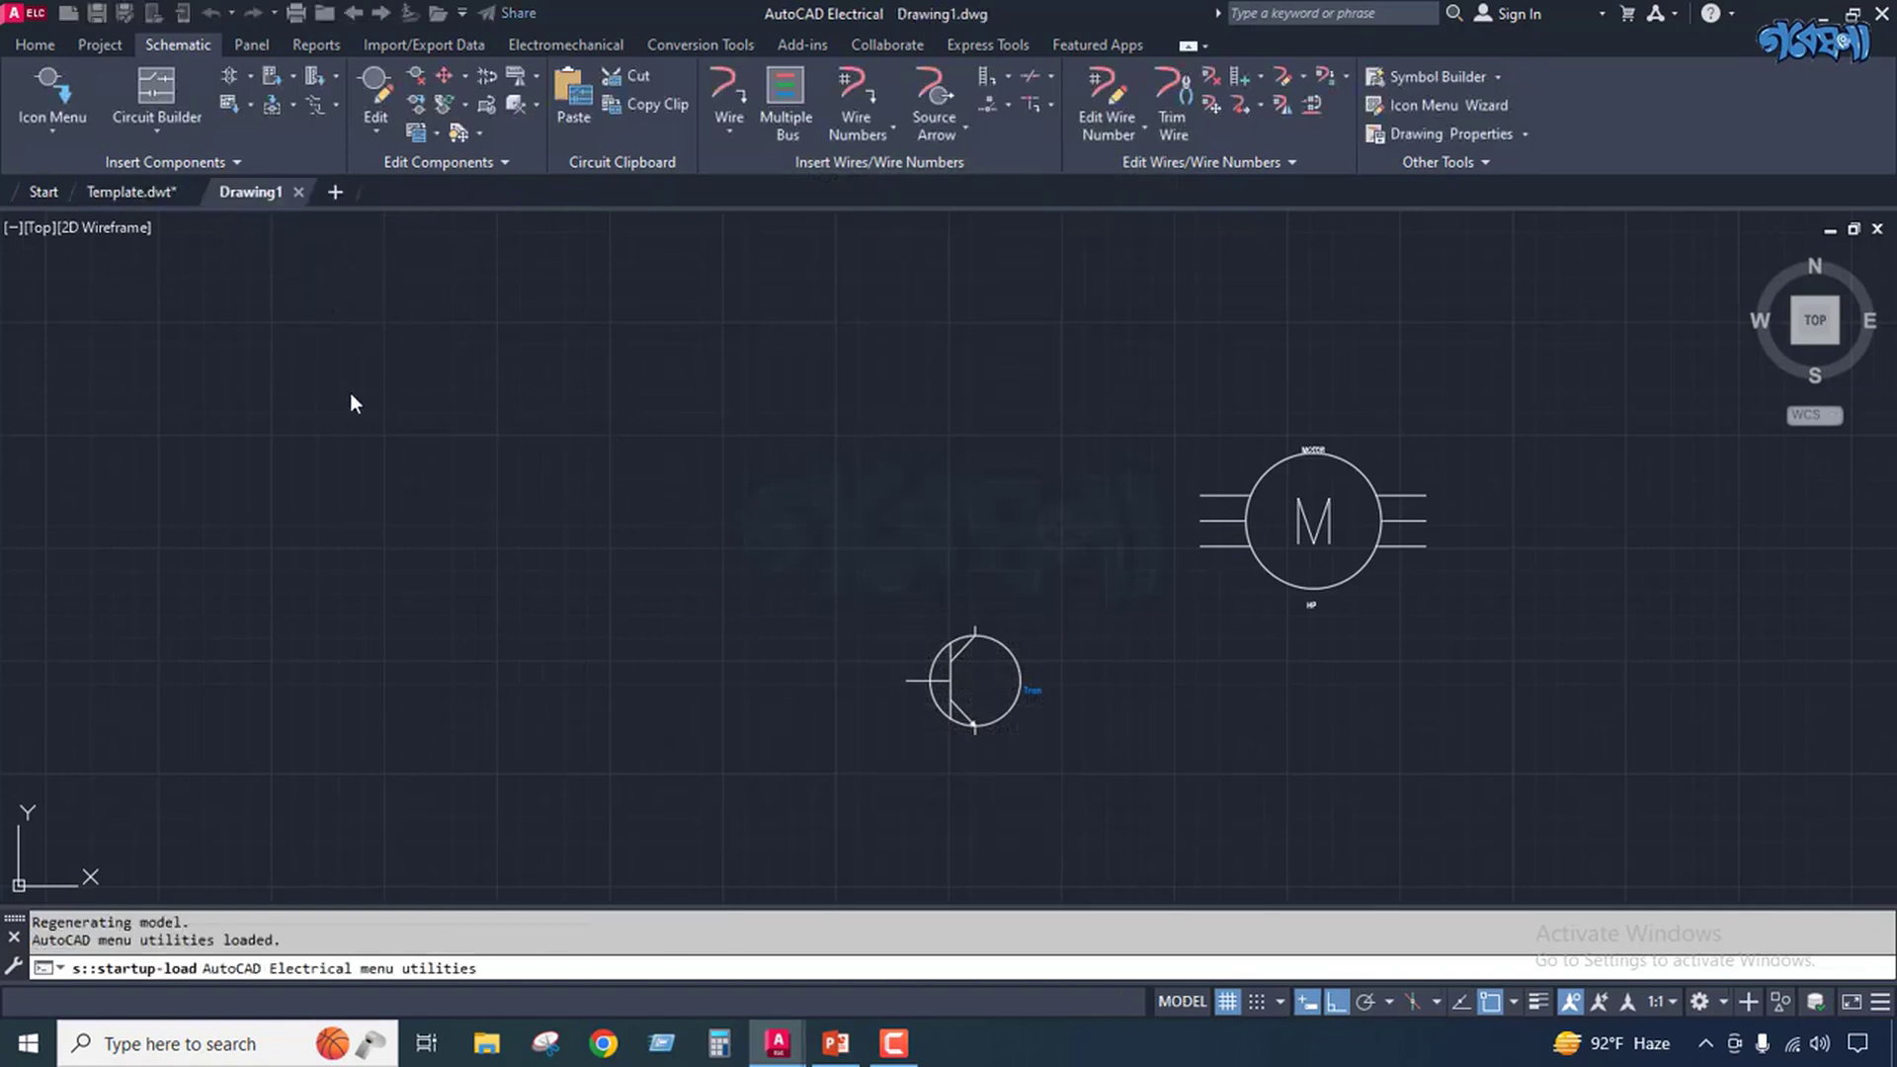
# Try to insert the Motor component from the My Component submenu into the new drawing Drawing1.
pyautogui.click(56, 127)
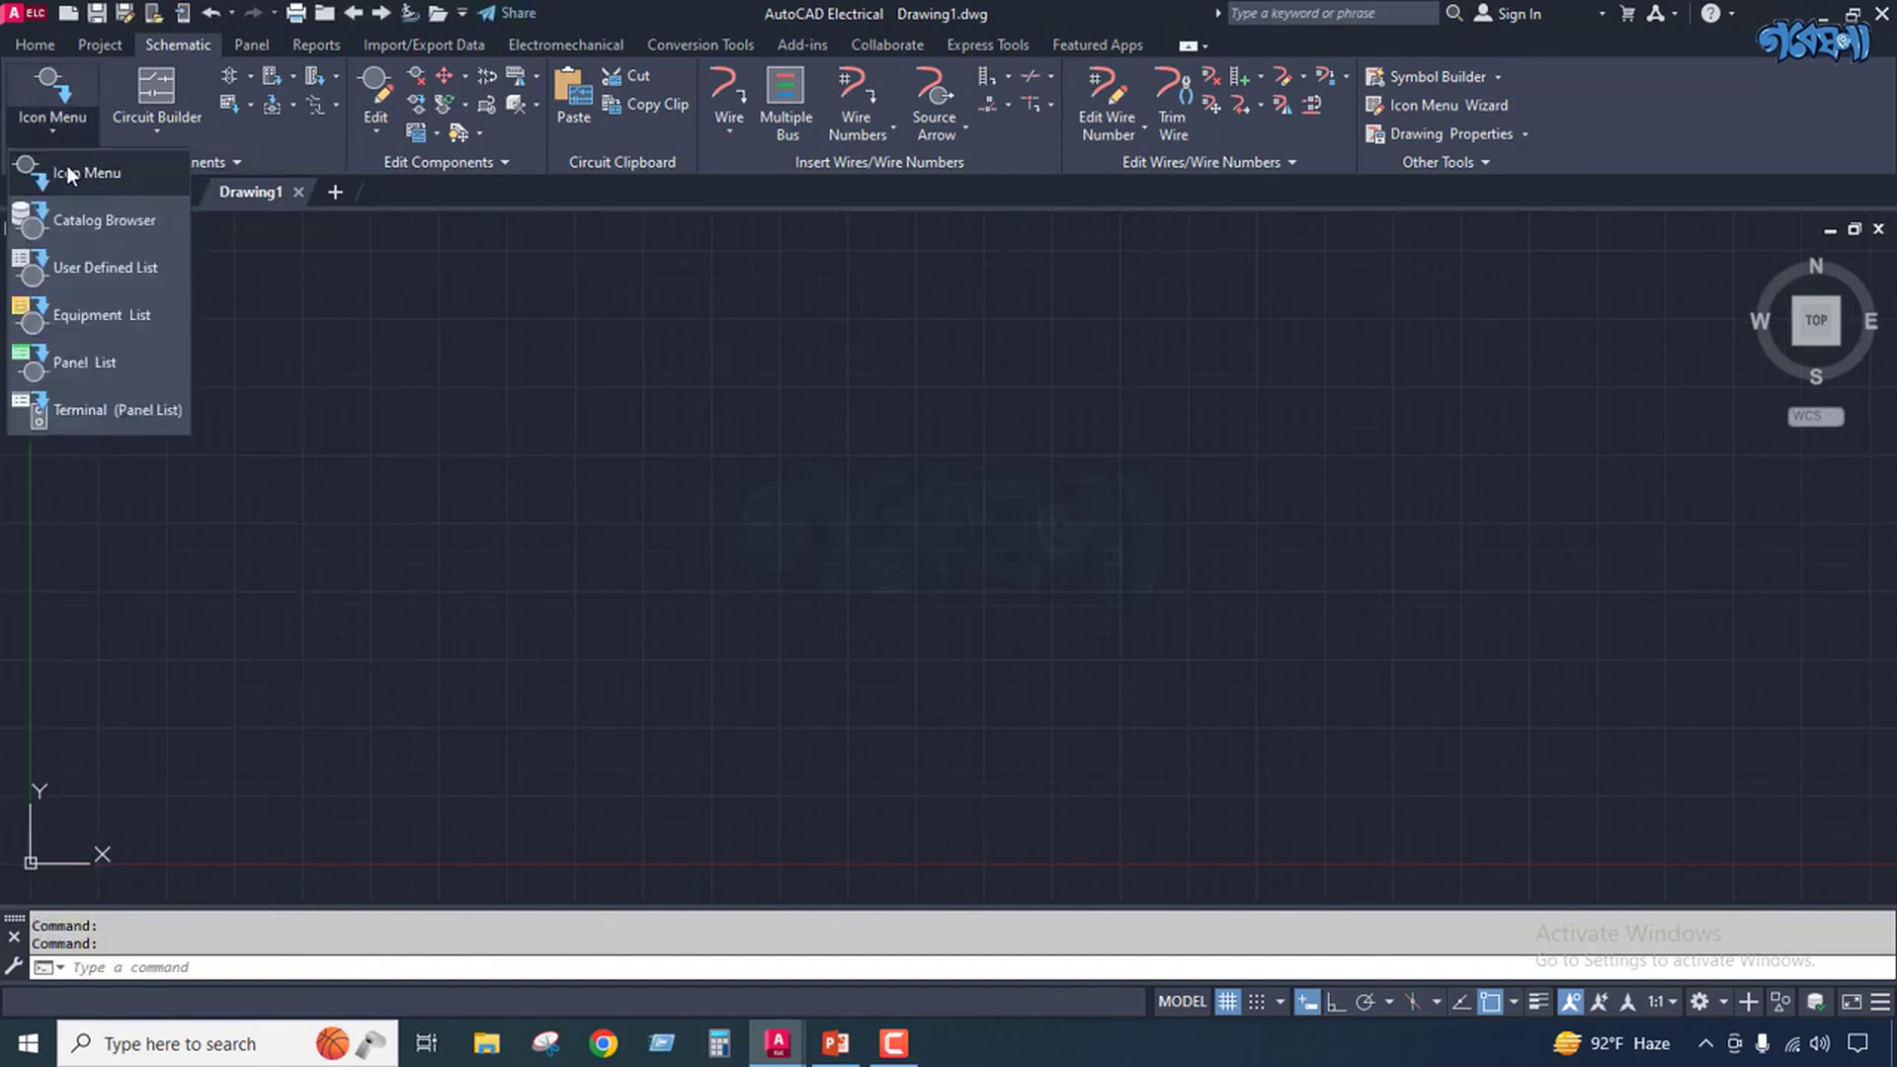
pyautogui.click(67, 164)
pyautogui.click(882, 635)
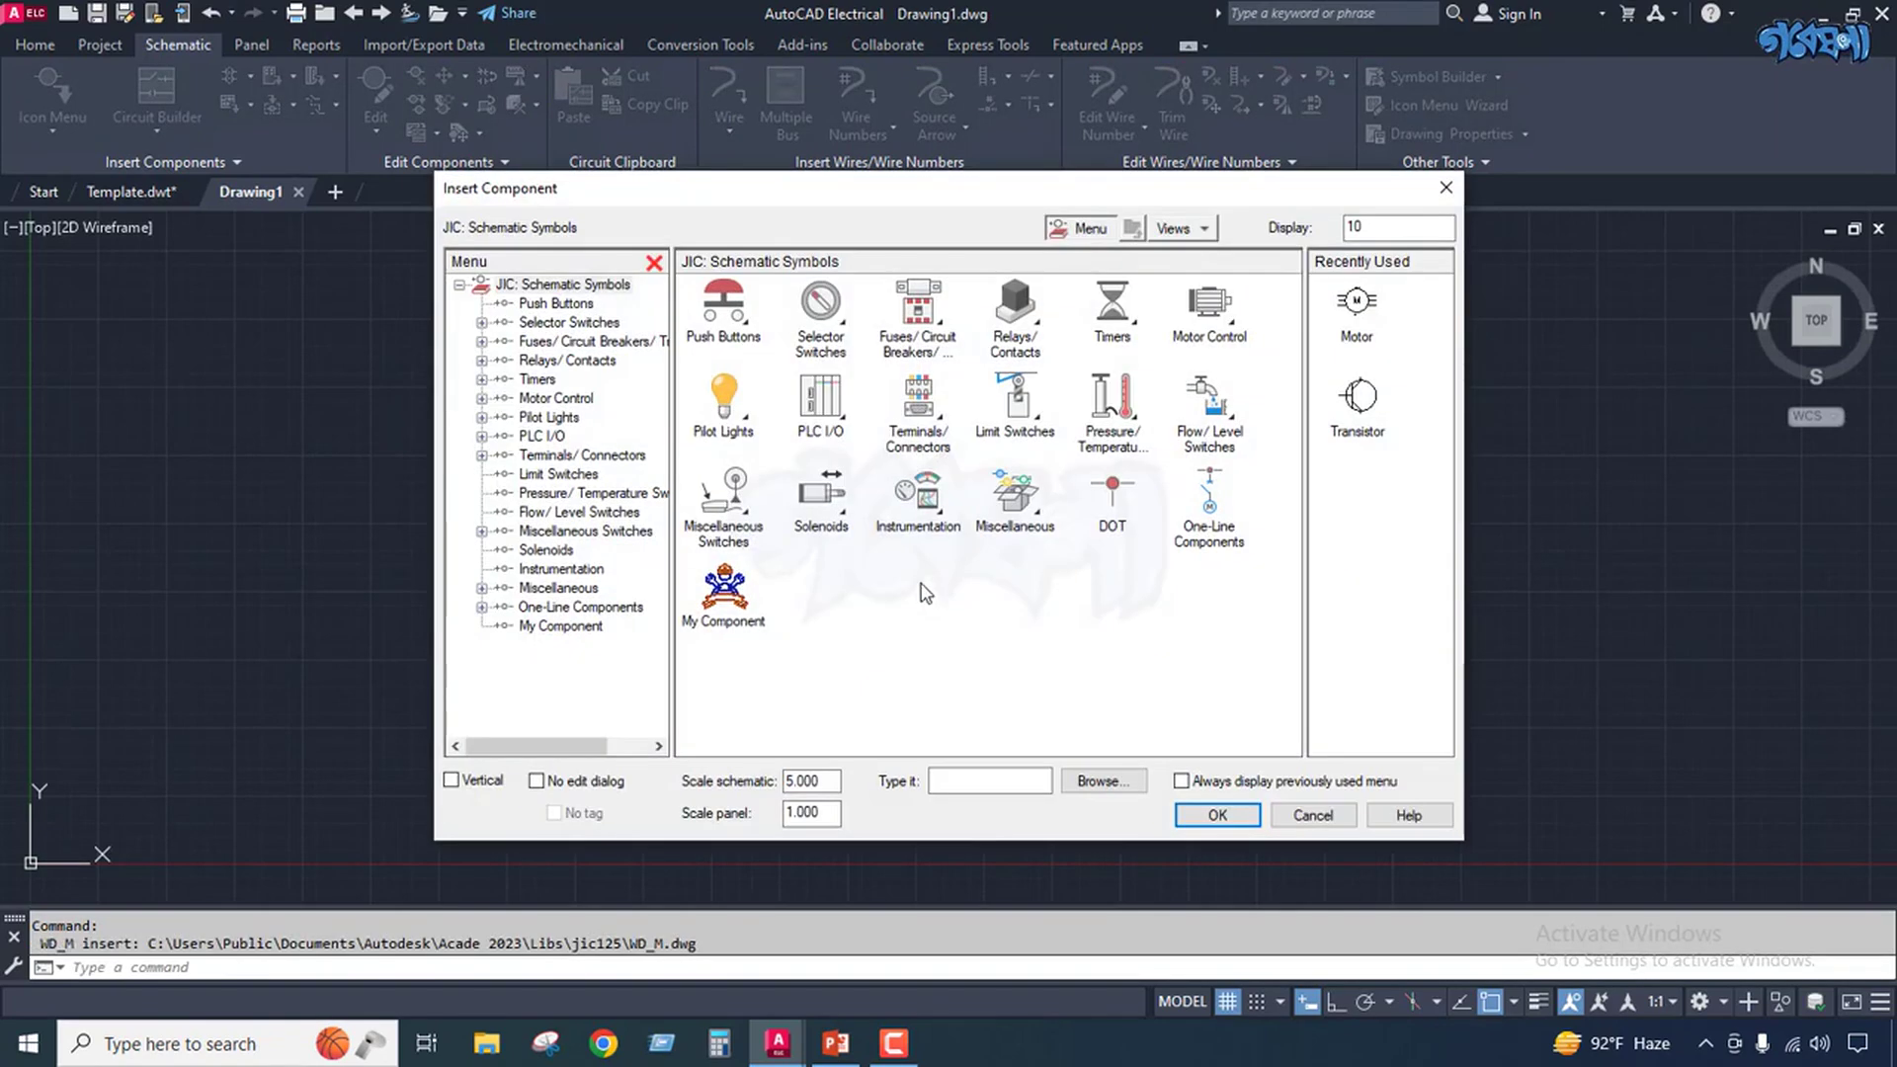
pyautogui.click(746, 605)
pyautogui.click(725, 308)
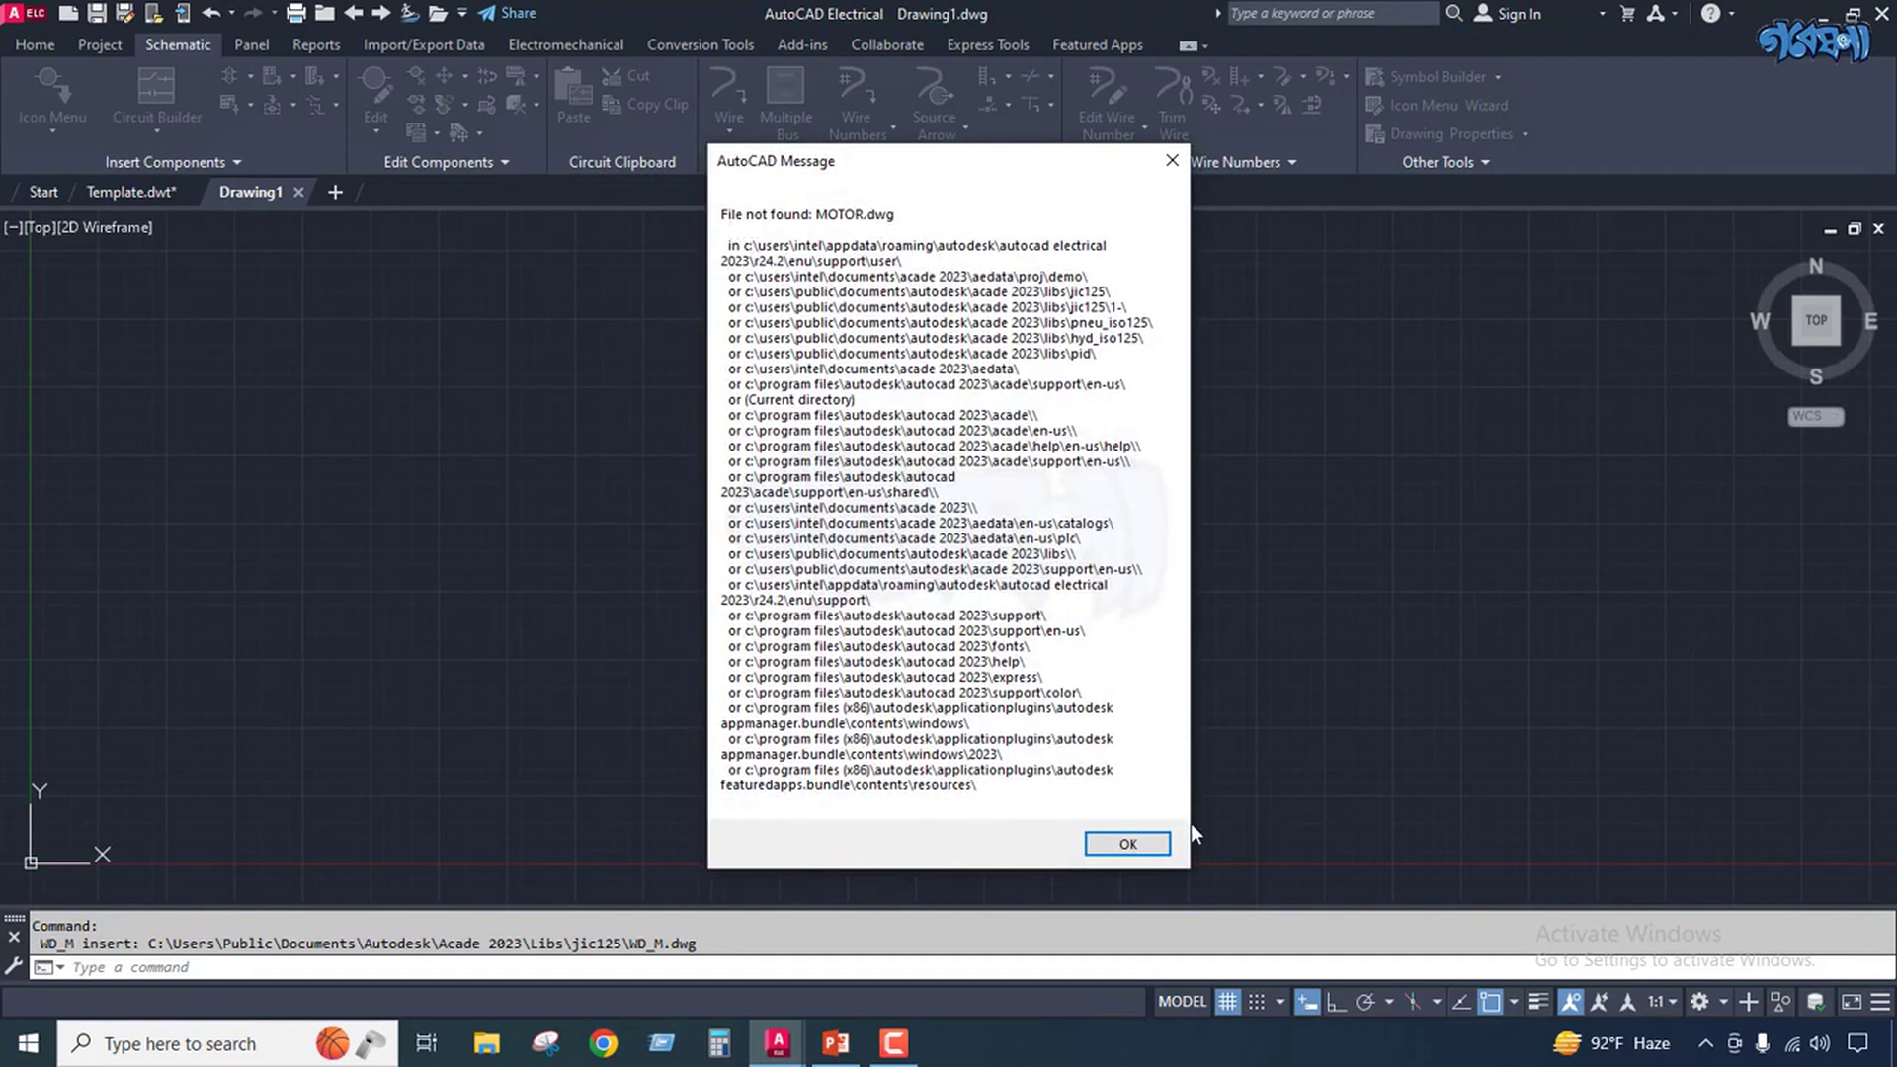
pyautogui.click(1127, 843)
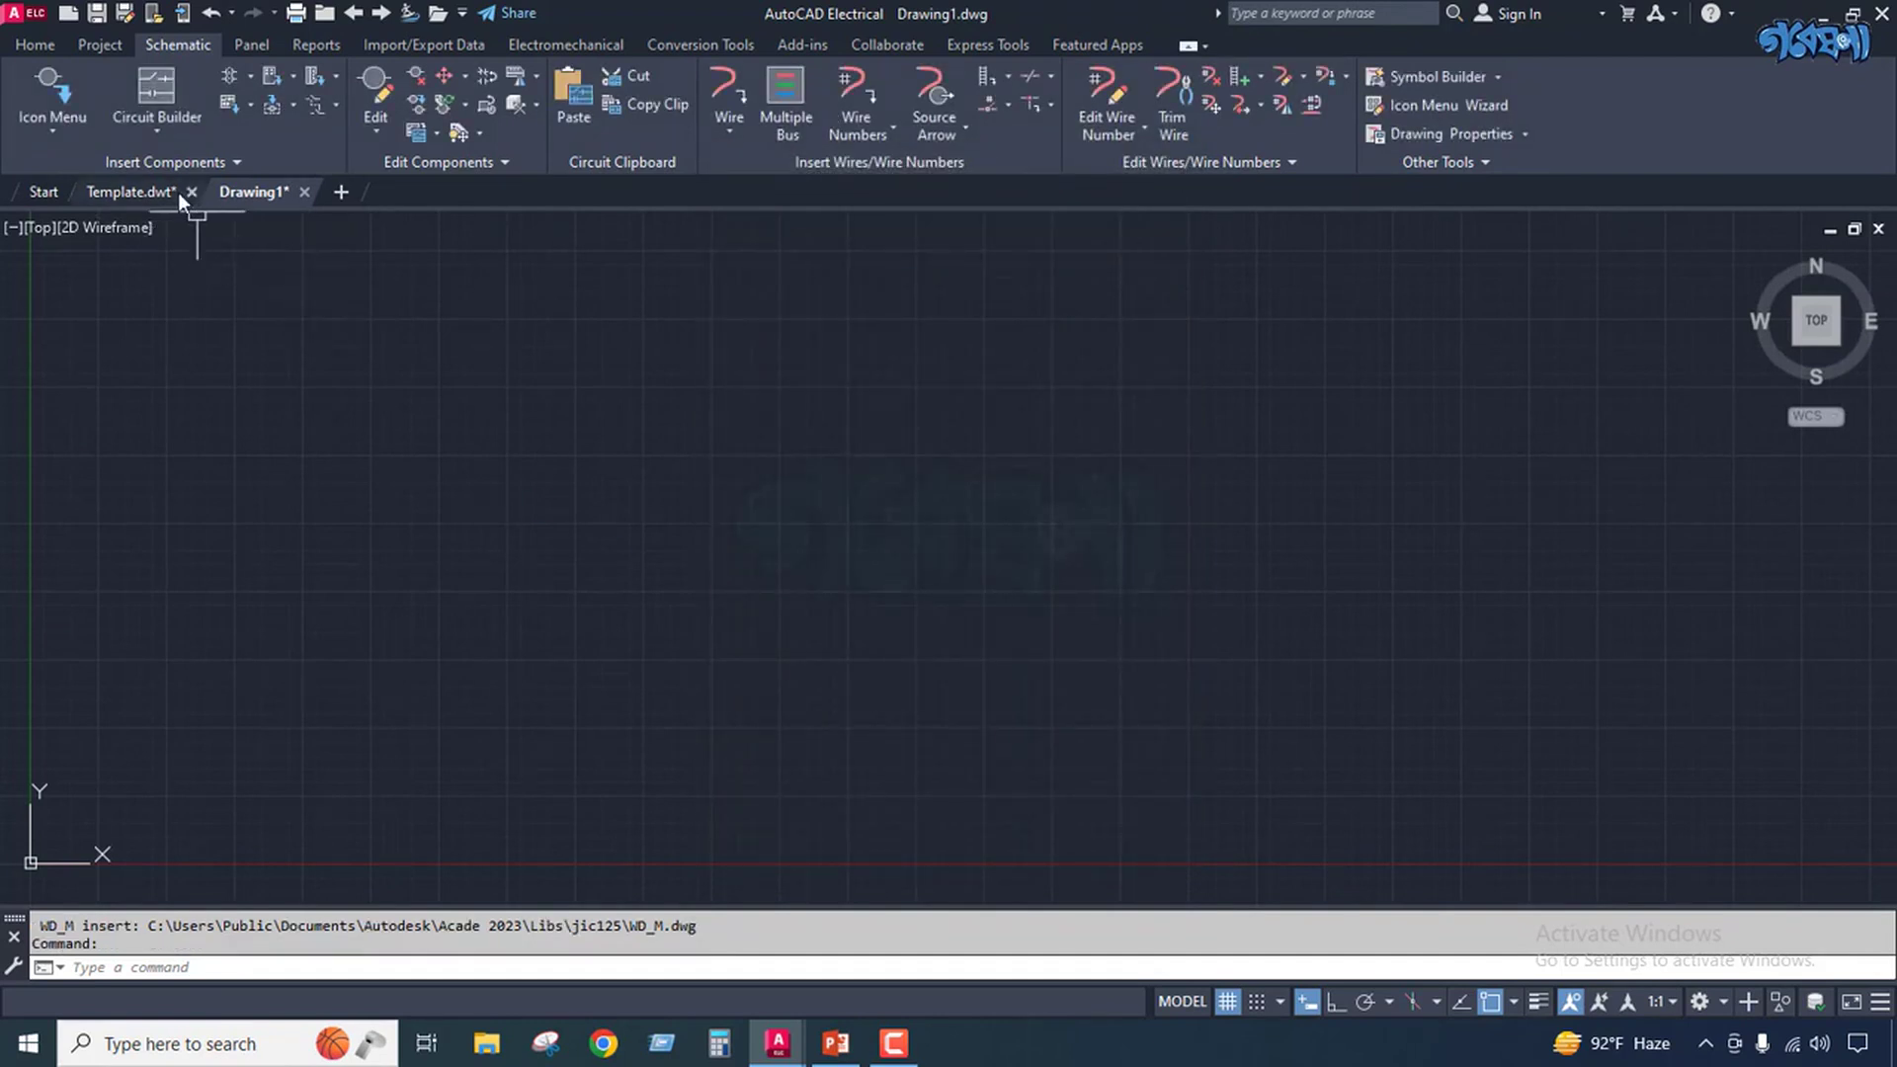
# Switch back to the Template.dwt drawing and display its model space.
pyautogui.moveTo(188, 191)
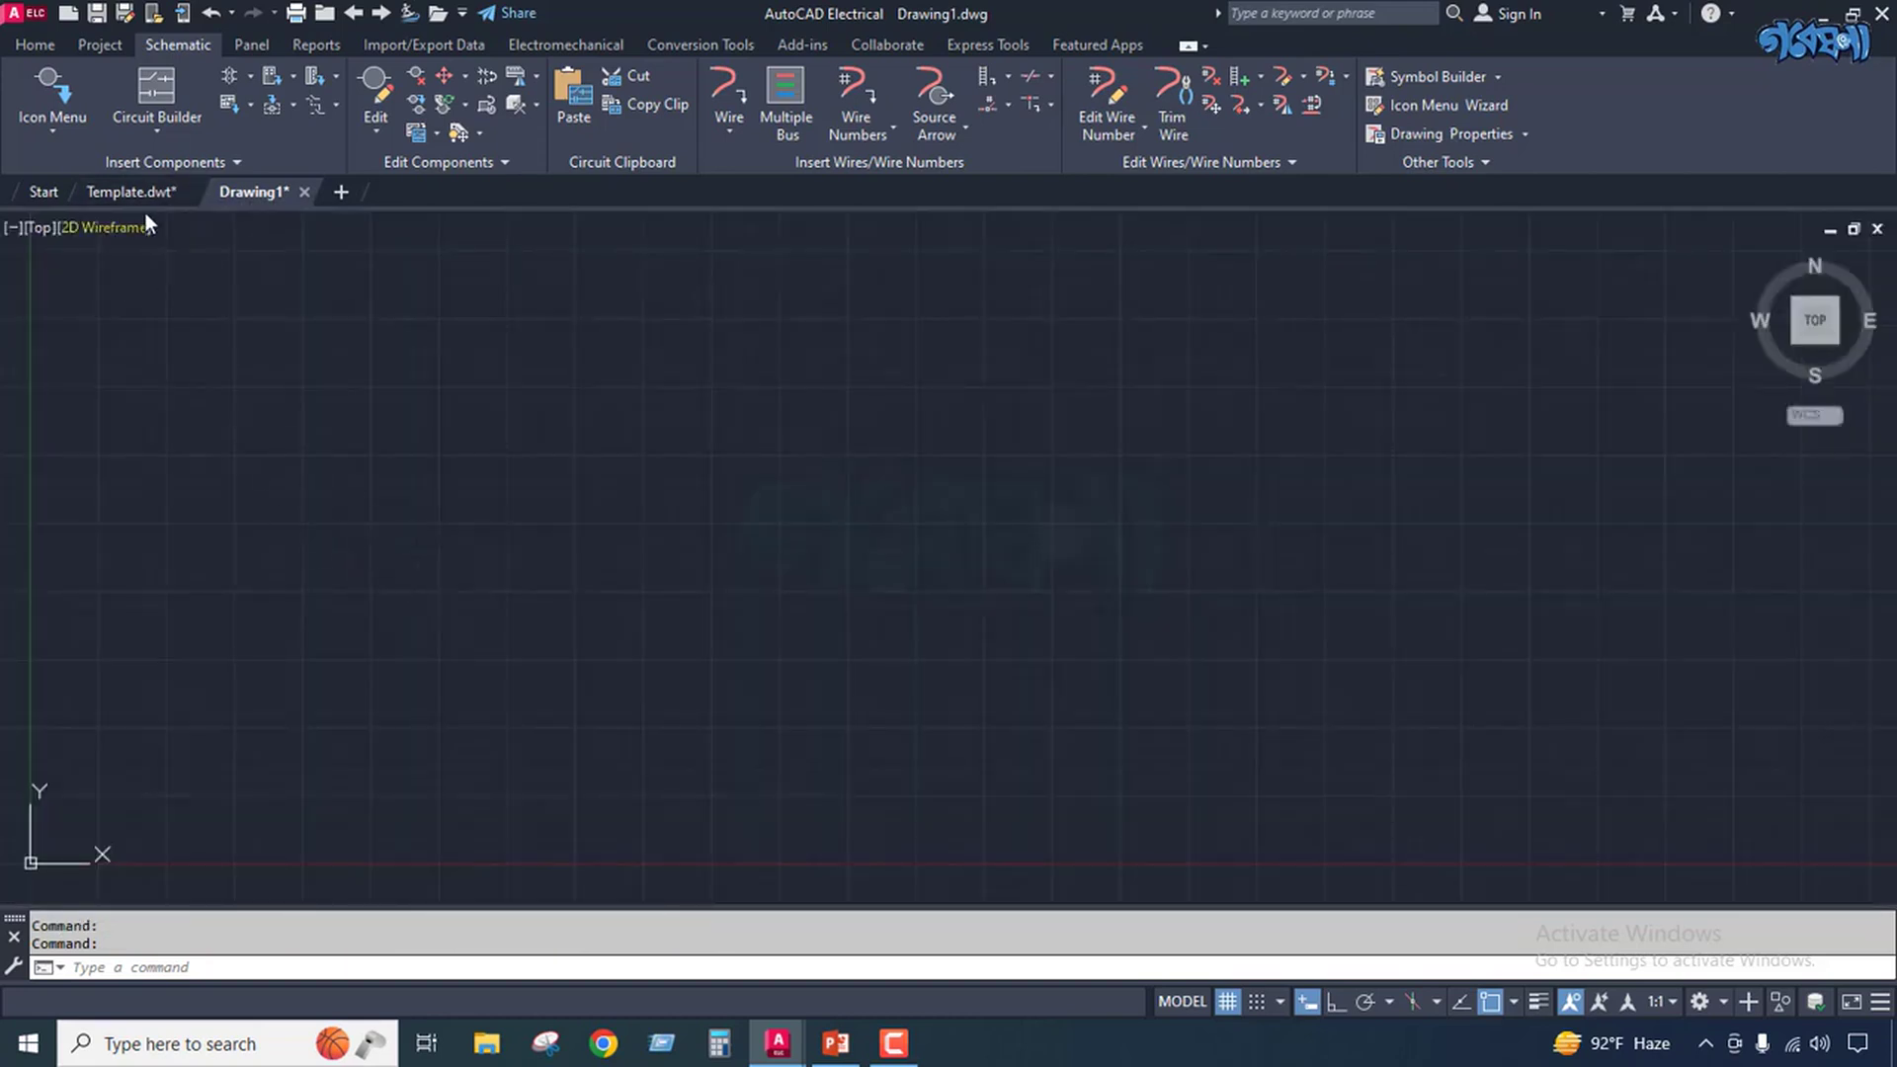
pyautogui.click(149, 193)
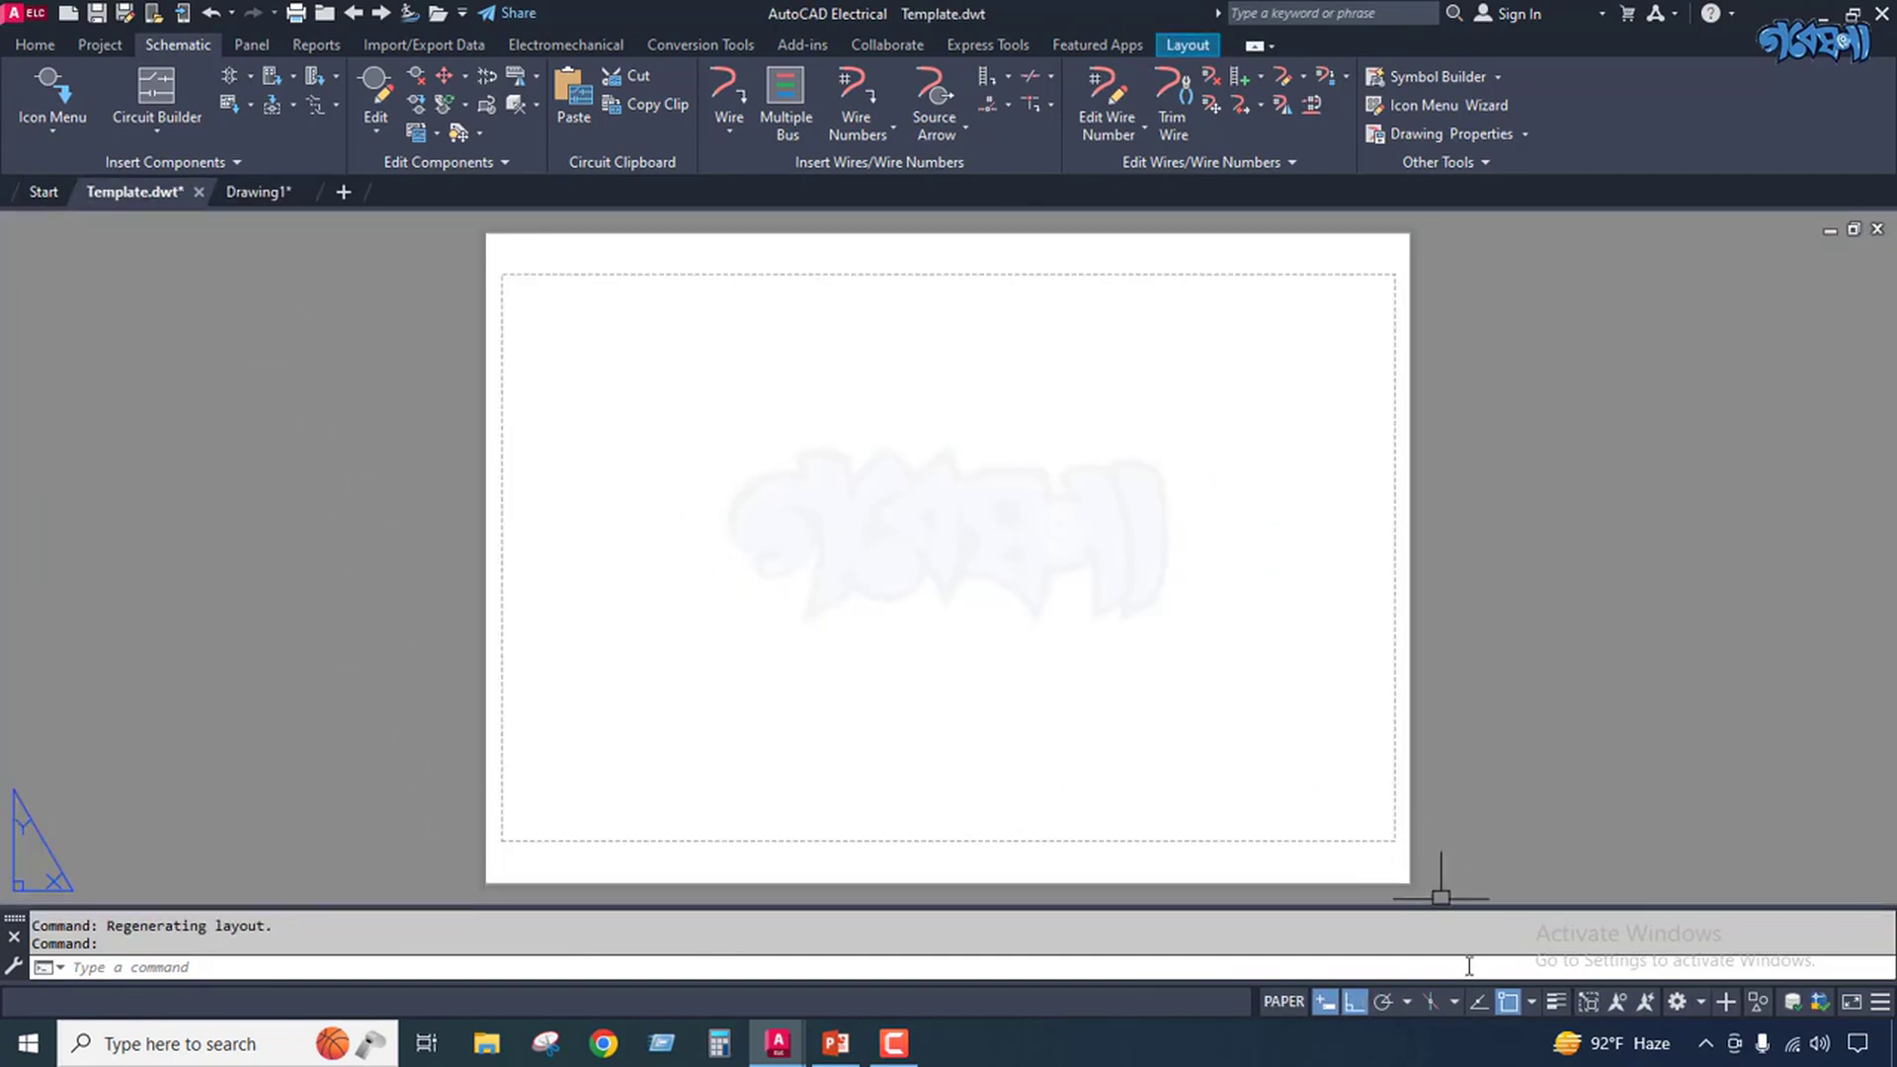
pyautogui.click(1284, 1002)
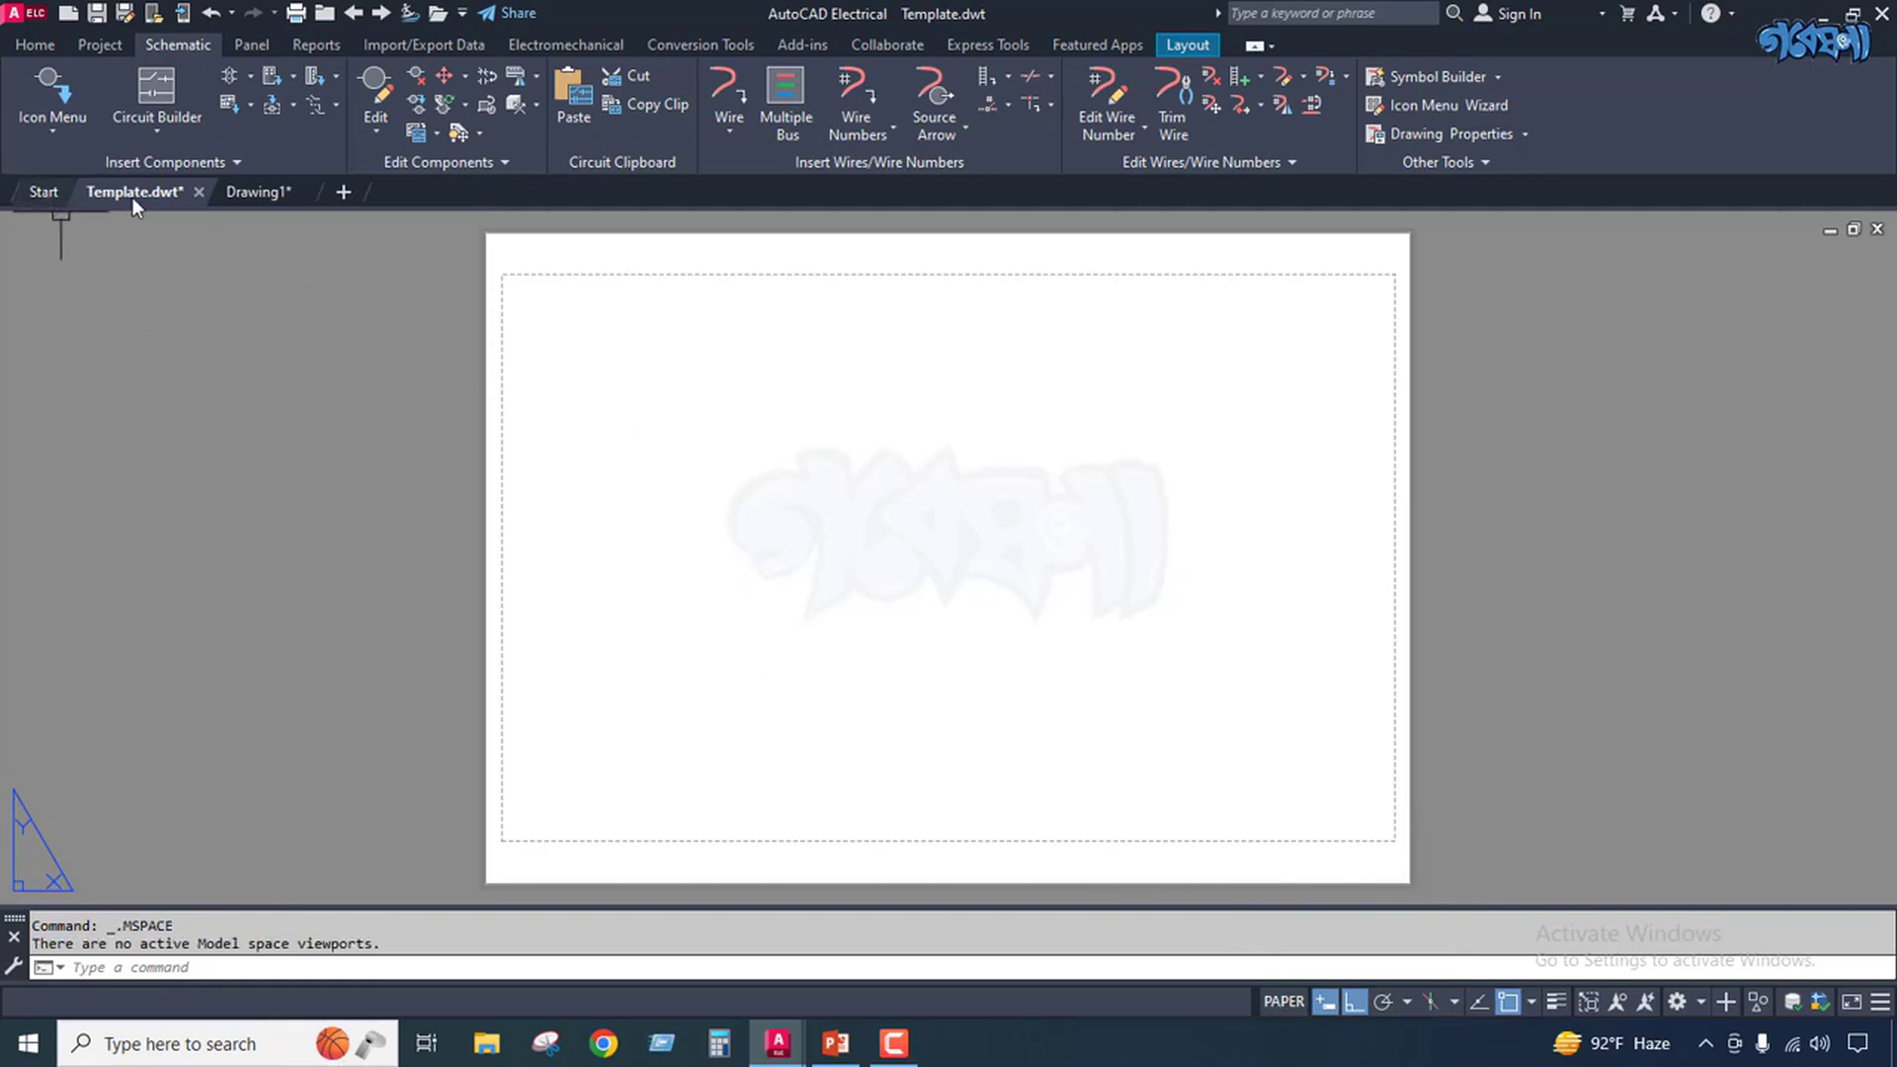
pyautogui.moveTo(129, 192)
pyautogui.click(79, 326)
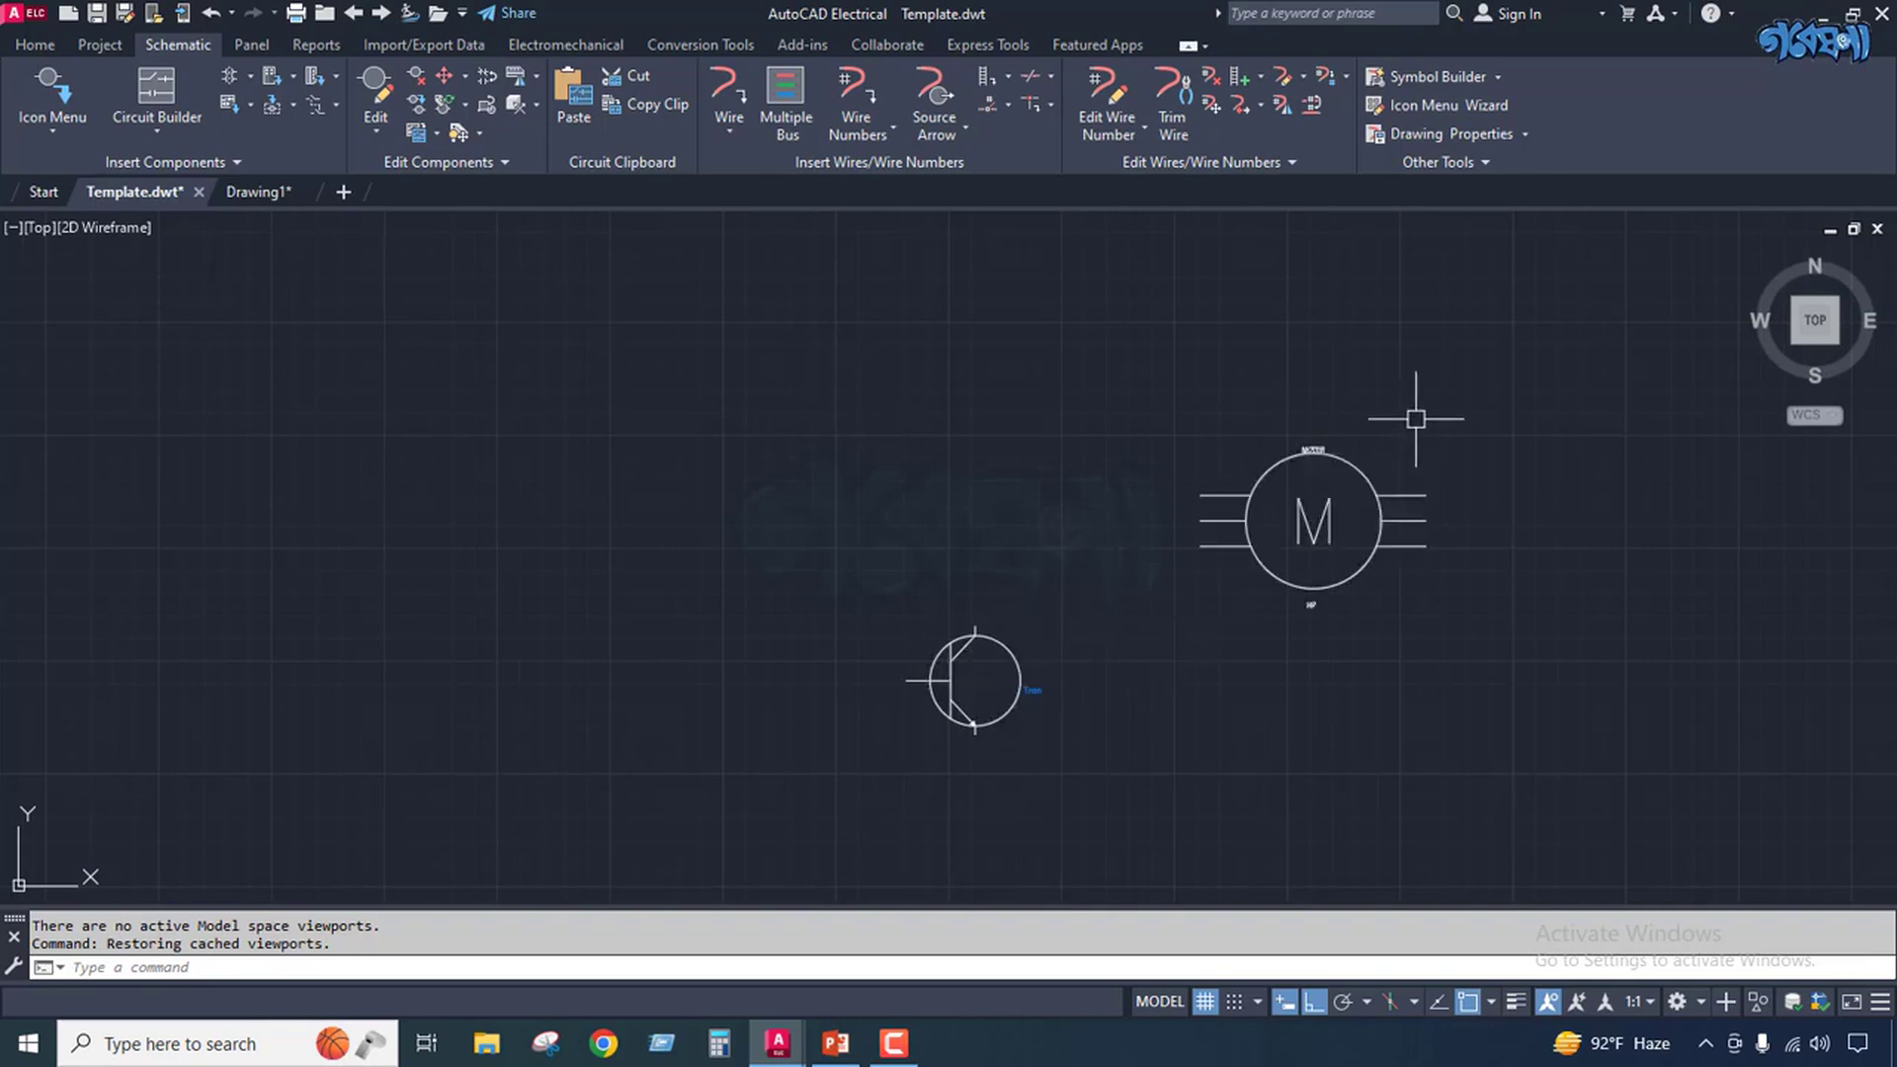
# Start saving the template drawing under a new file, with AutoCAD 2018 Drawing (*.dwg) as the file type.
pyautogui.click(34, 46)
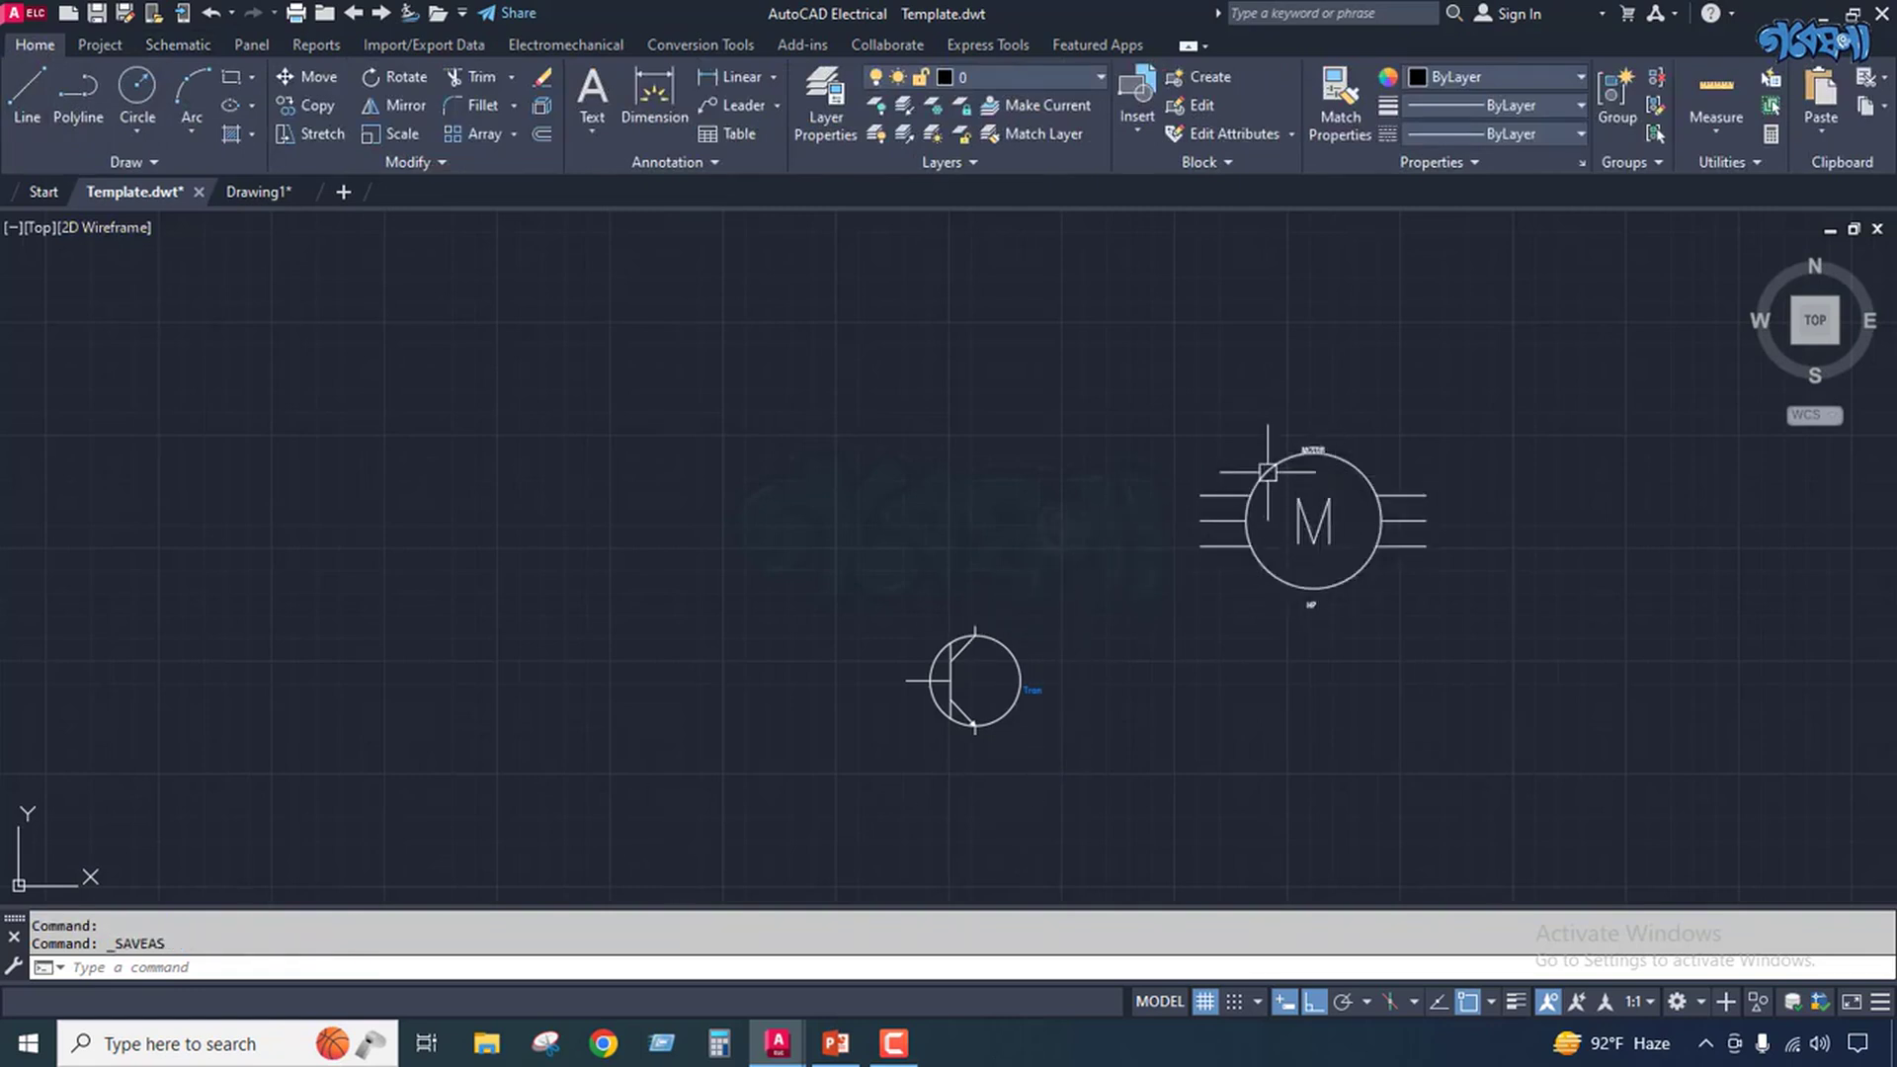
pyautogui.scroll(-4, 1146, 552)
pyautogui.scroll(-2, 1181, 499)
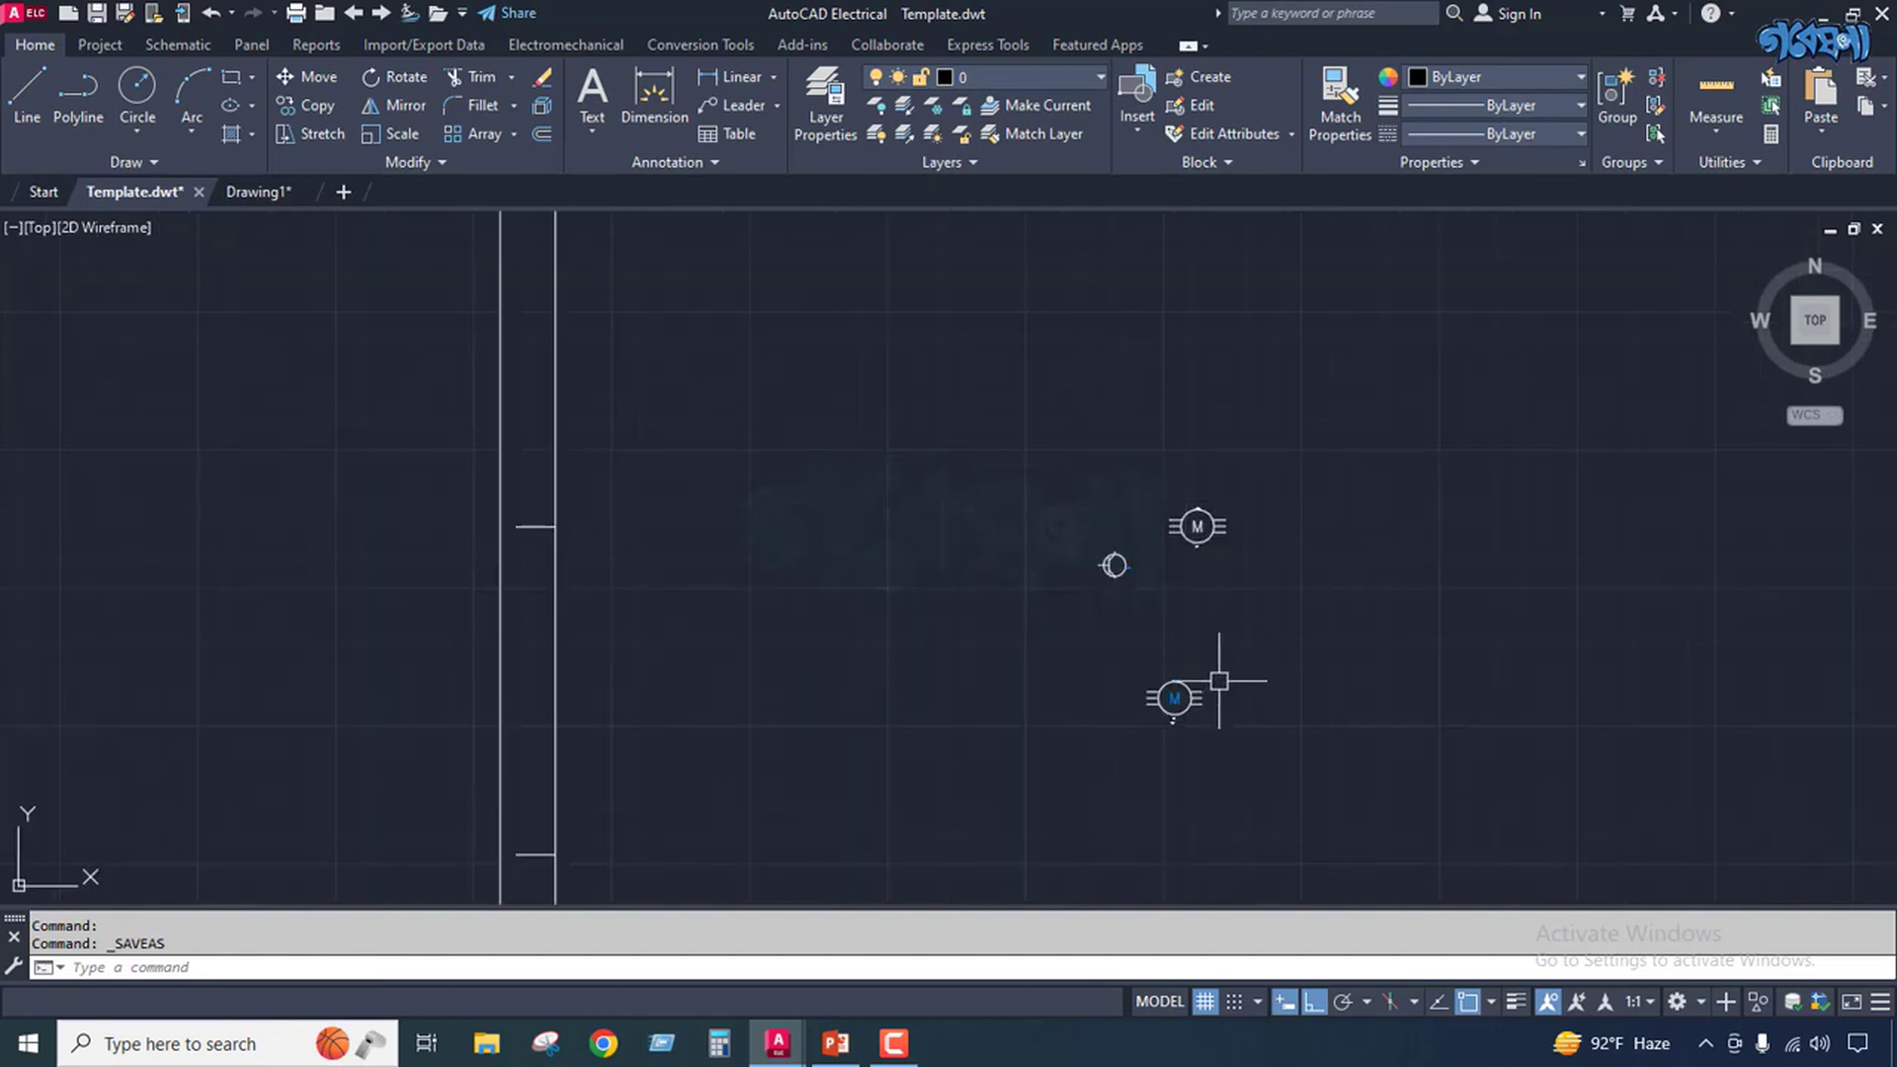
pyautogui.scroll(4, 1190, 533)
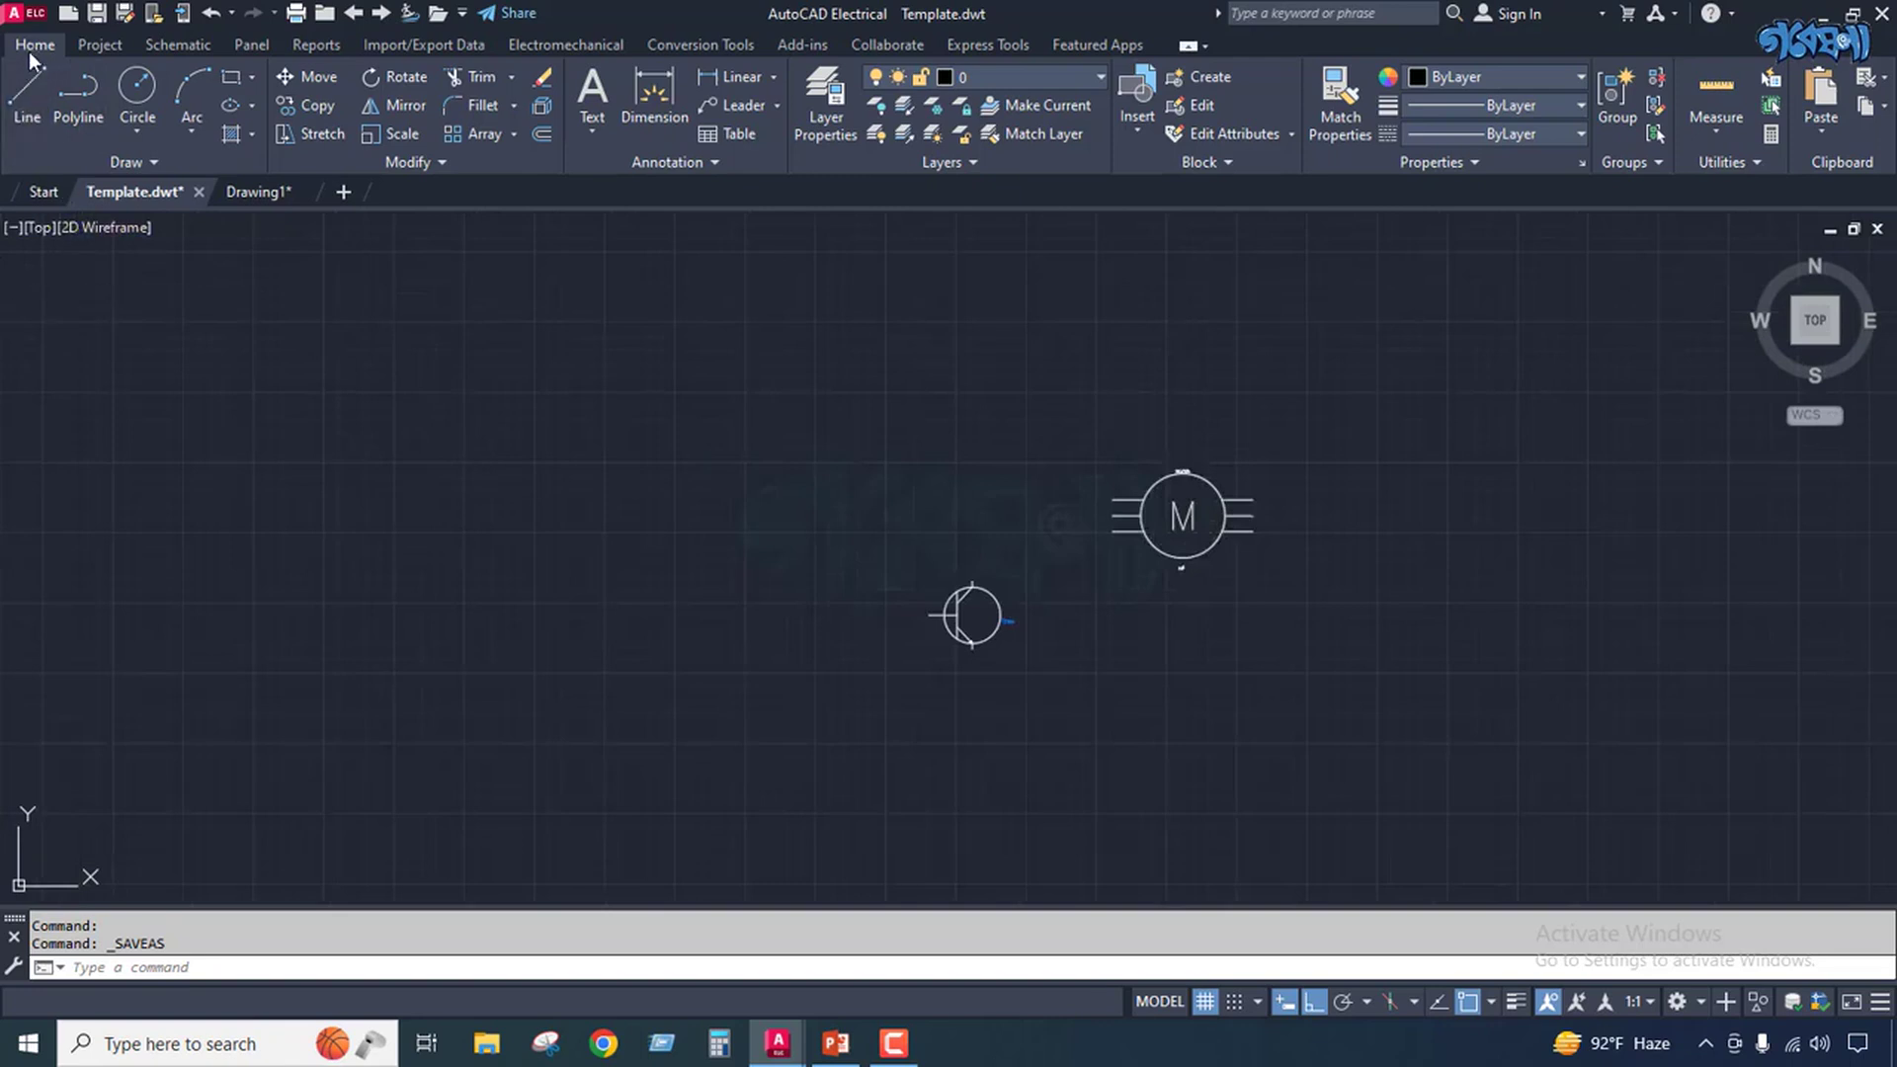
pyautogui.click(16, 18)
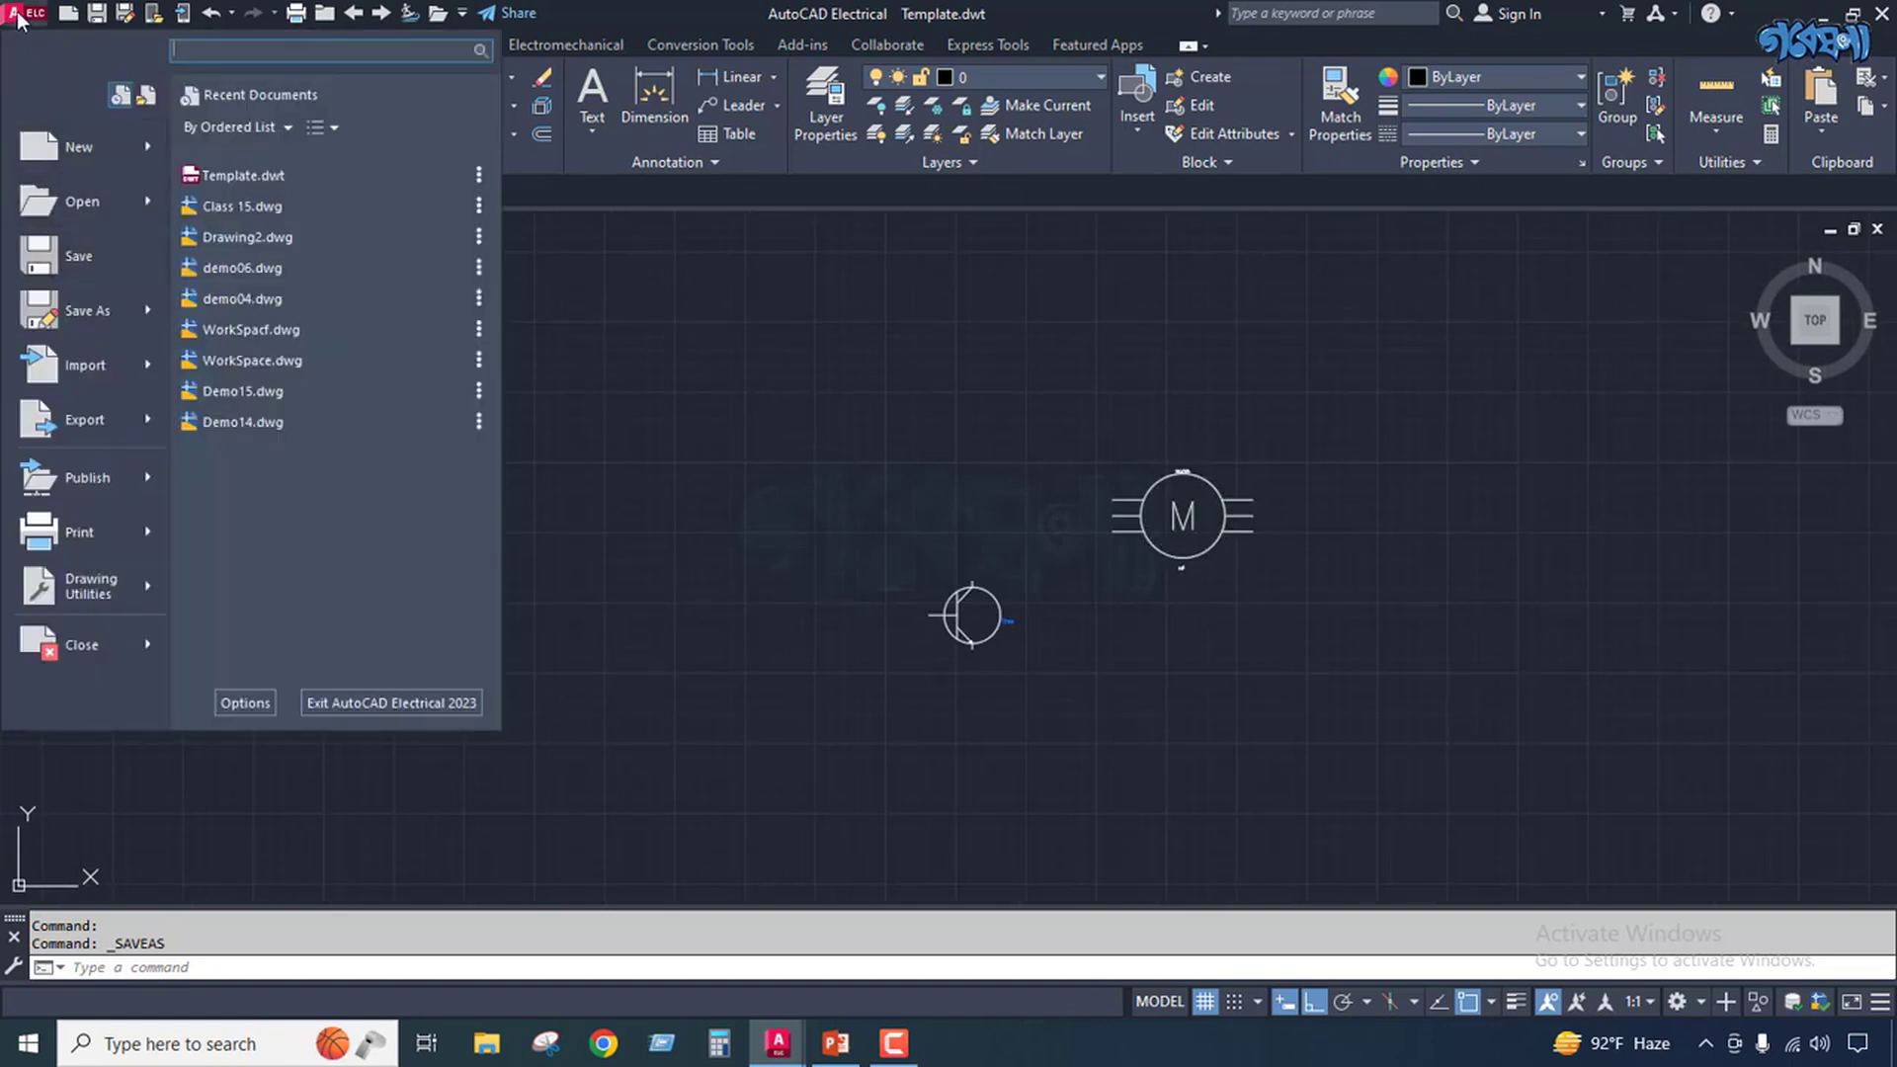
pyautogui.click(62, 311)
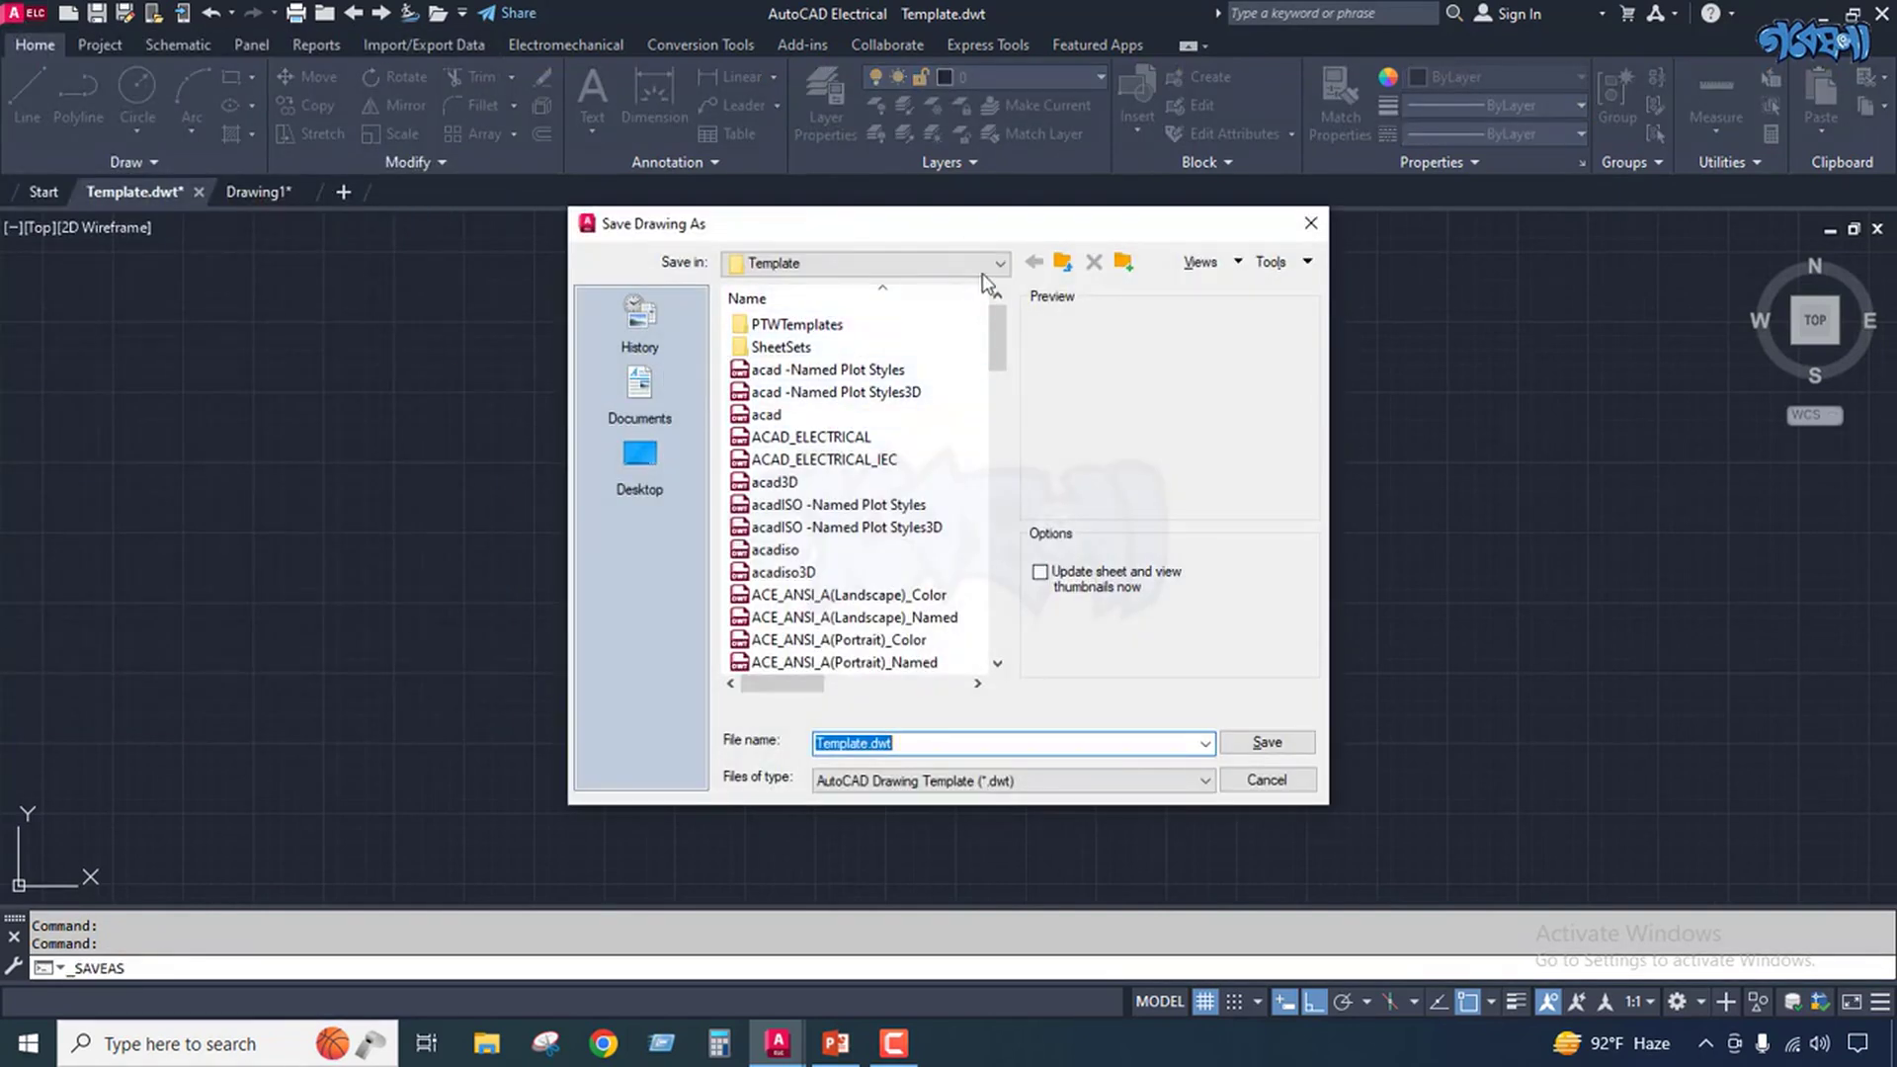
pyautogui.click(1027, 781)
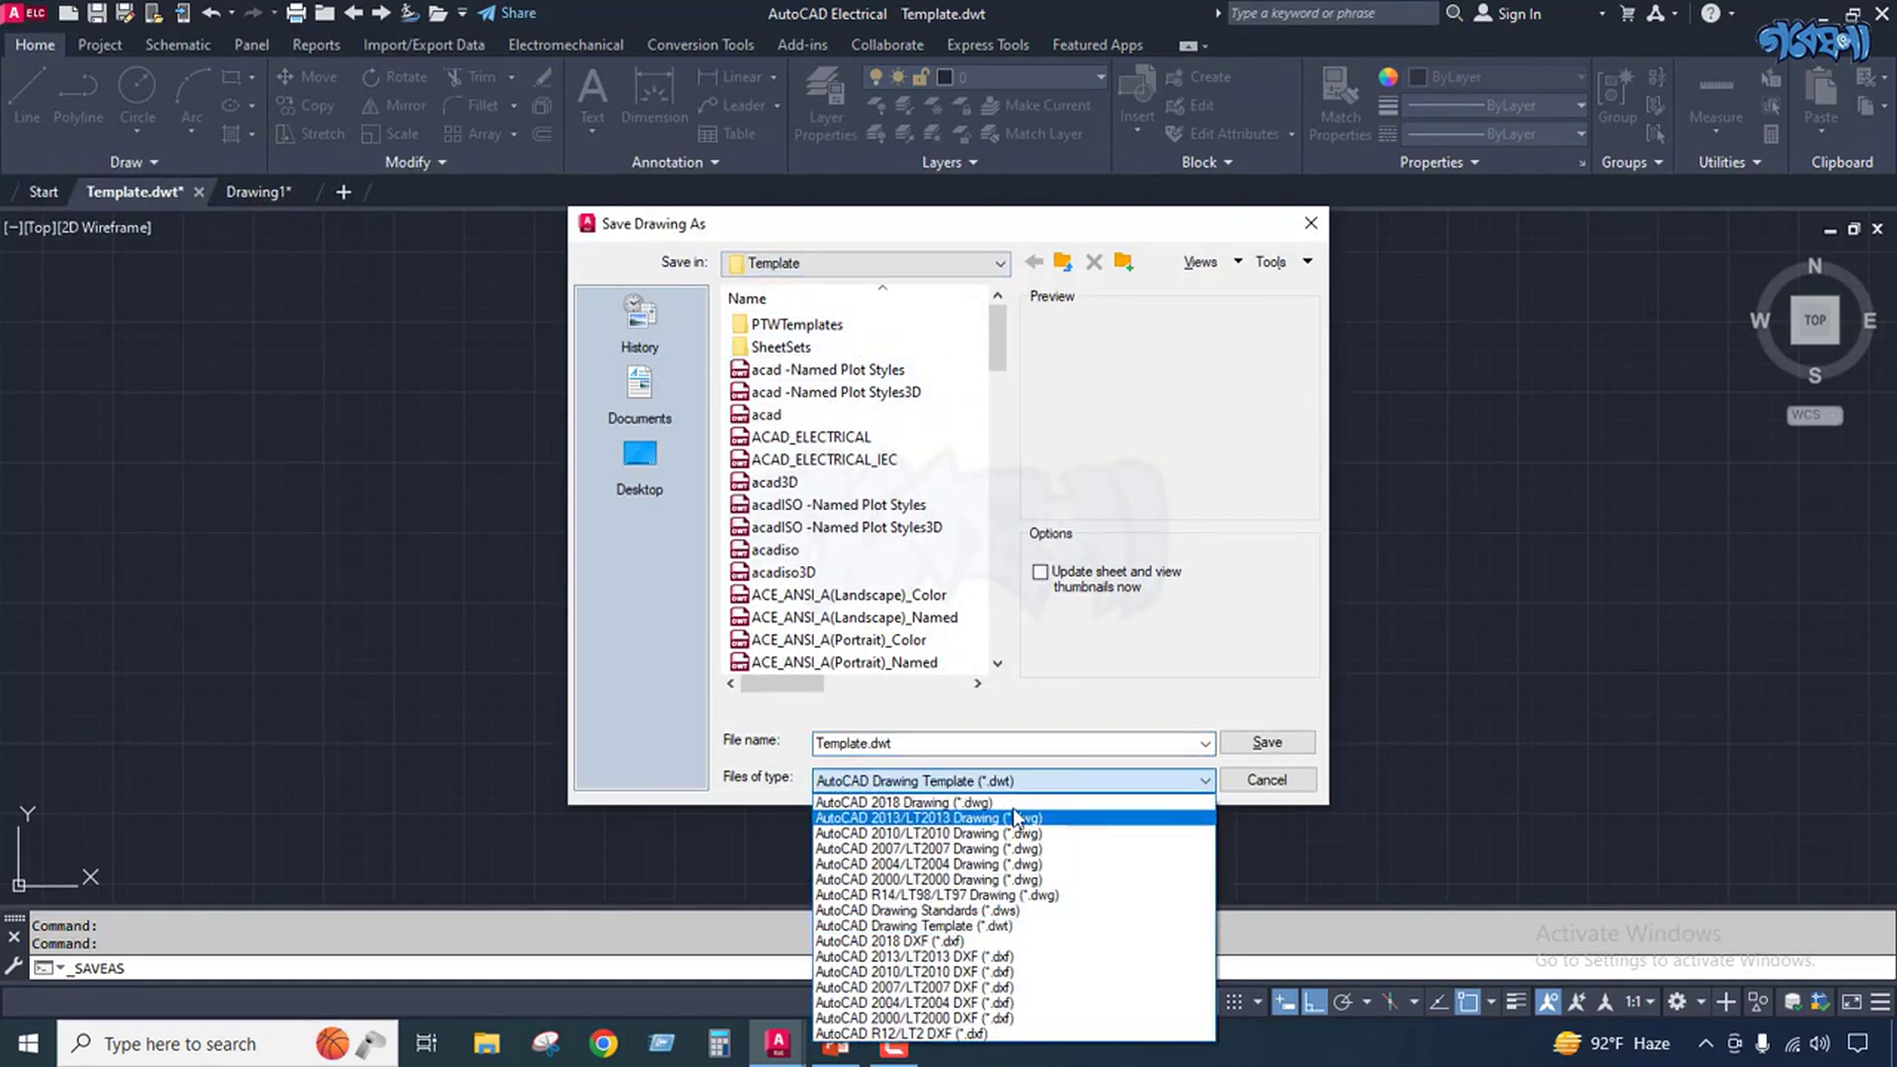
pyautogui.click(1028, 805)
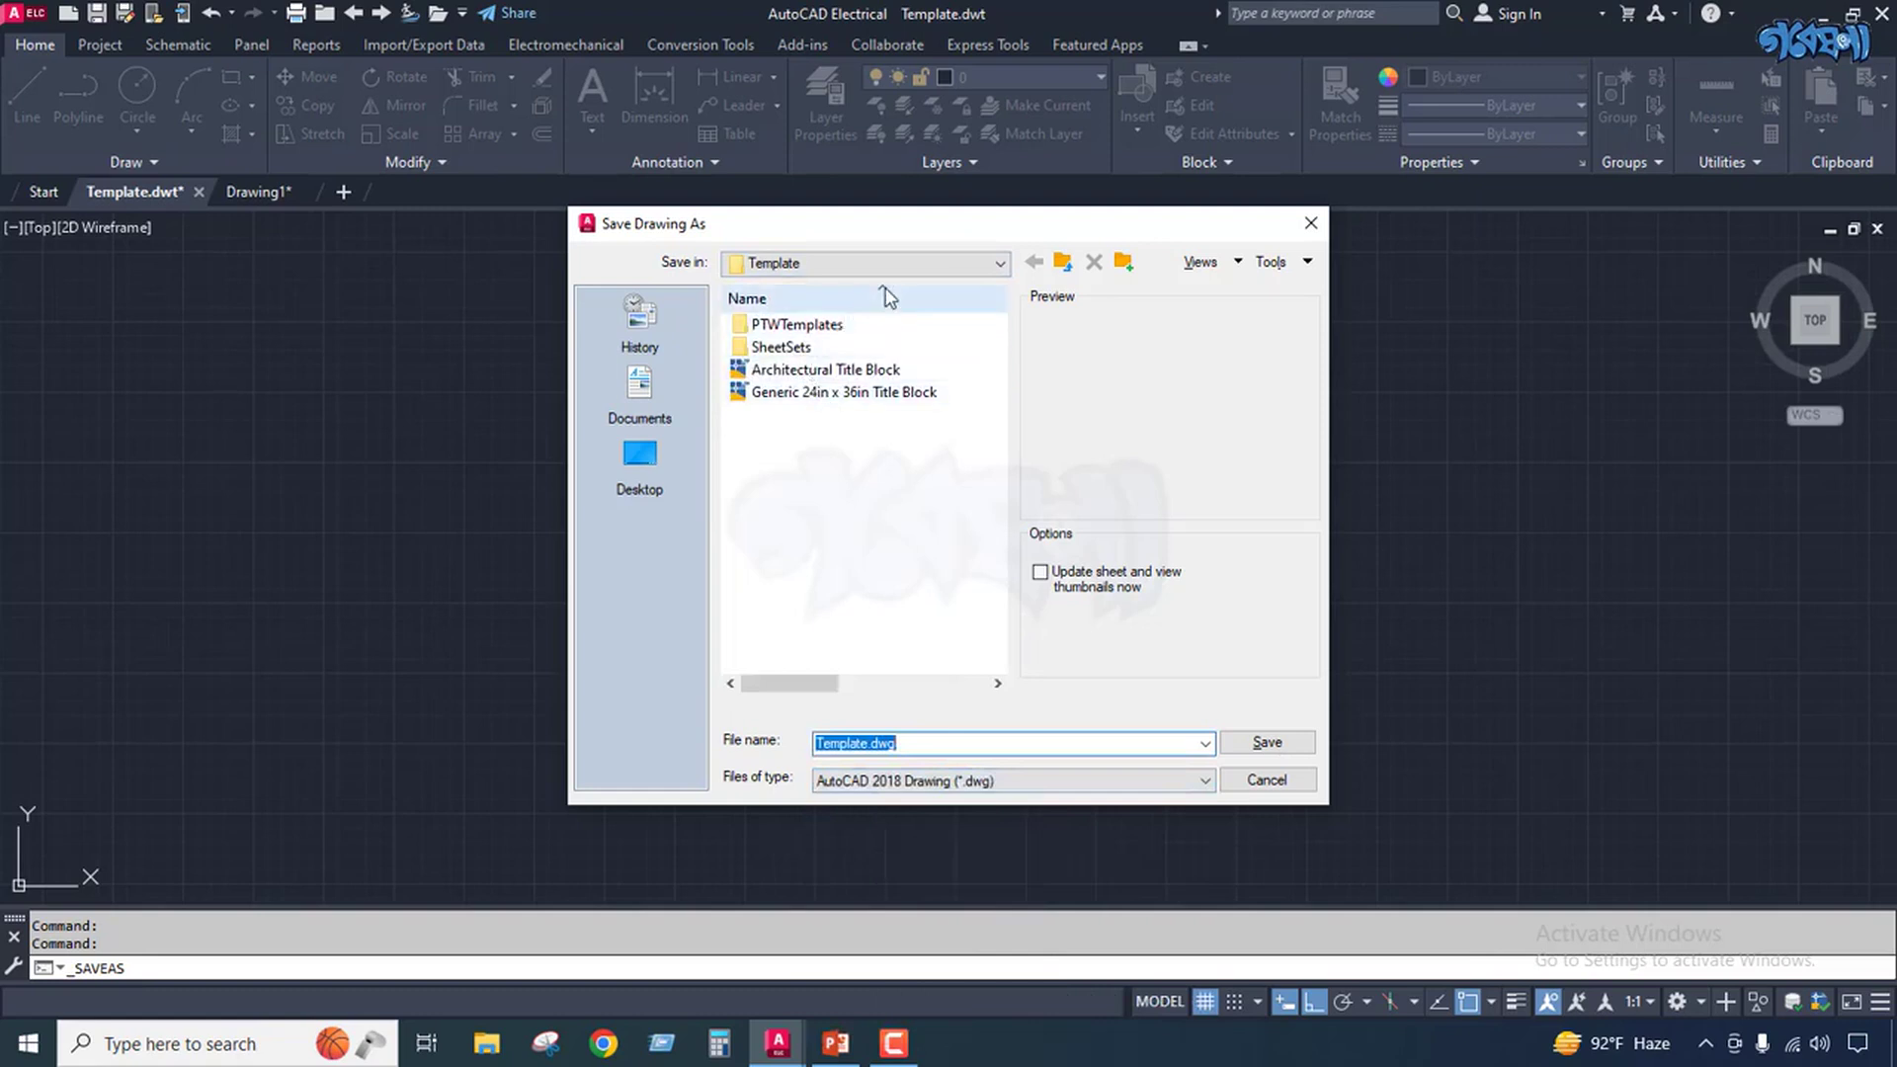
# Choose the AutoCAD Electrical folder inside the user's Documents as the save location.
pyautogui.click(1001, 263)
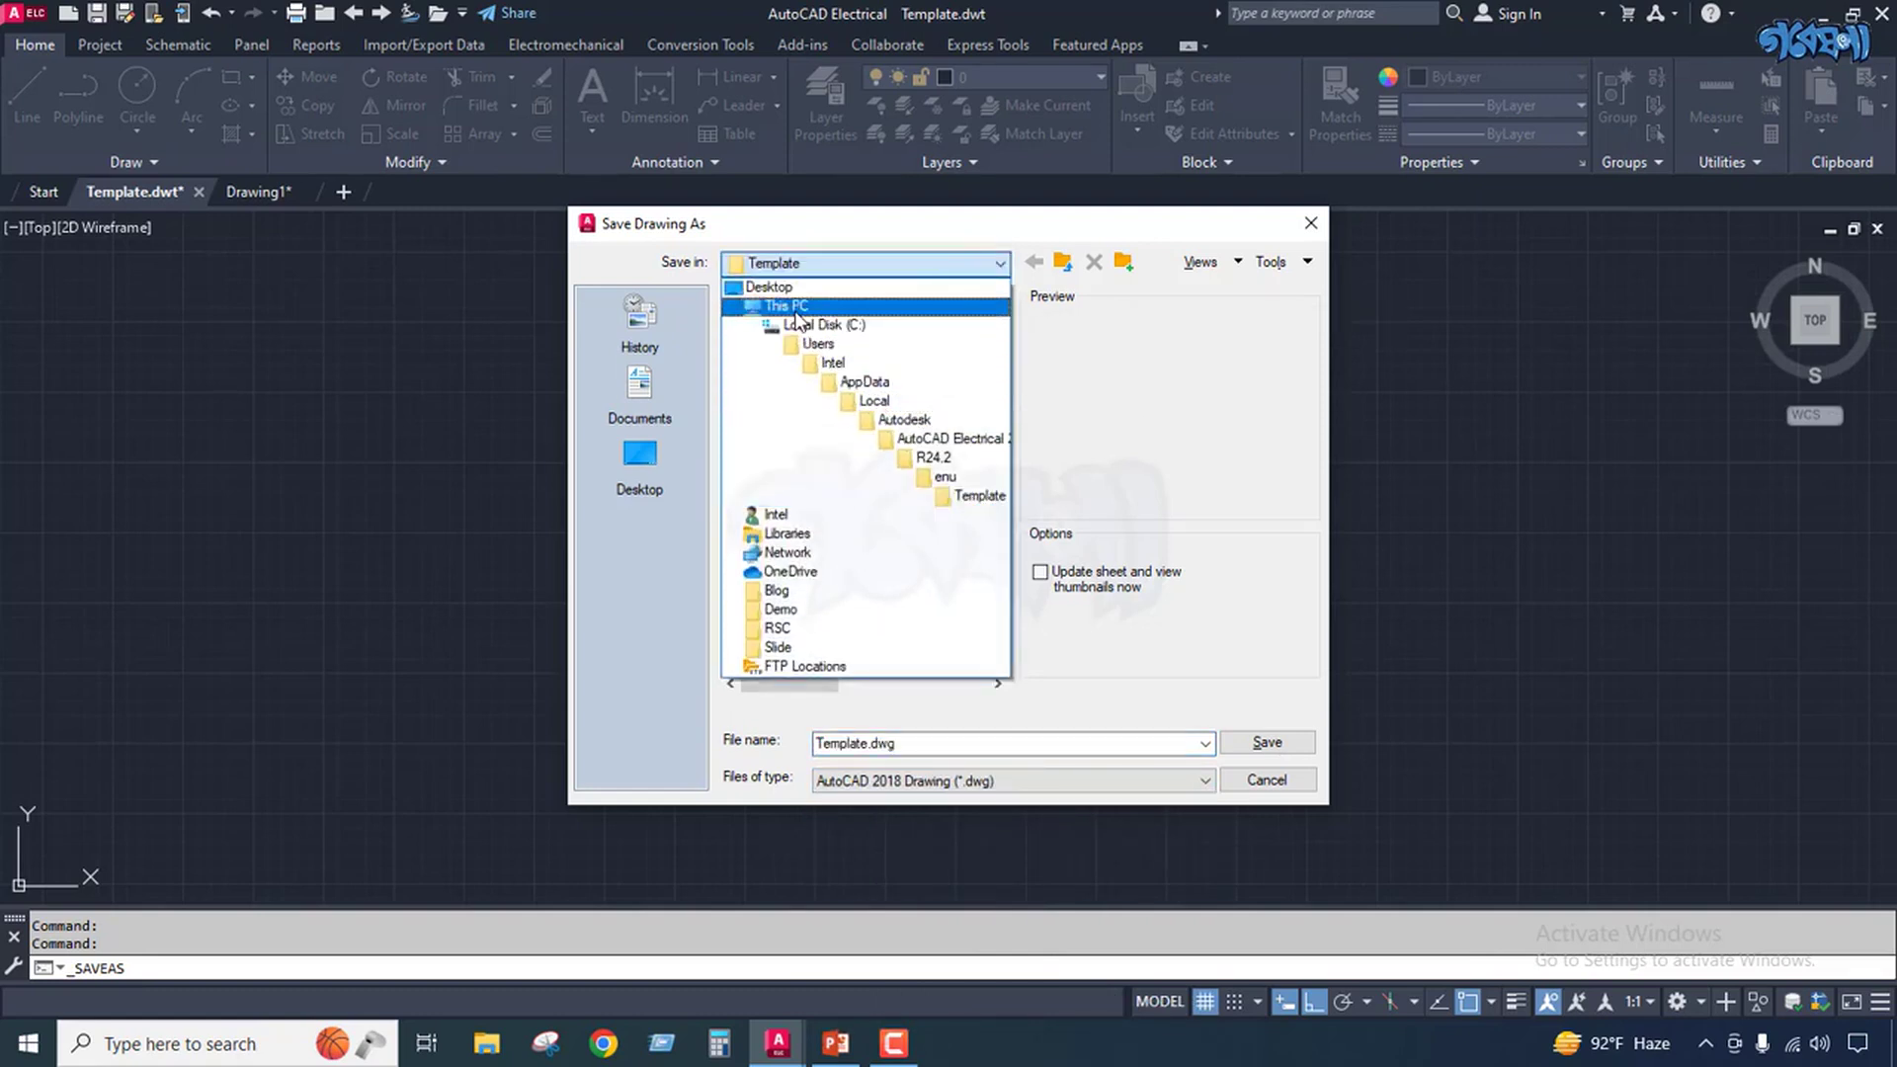
pyautogui.click(826, 344)
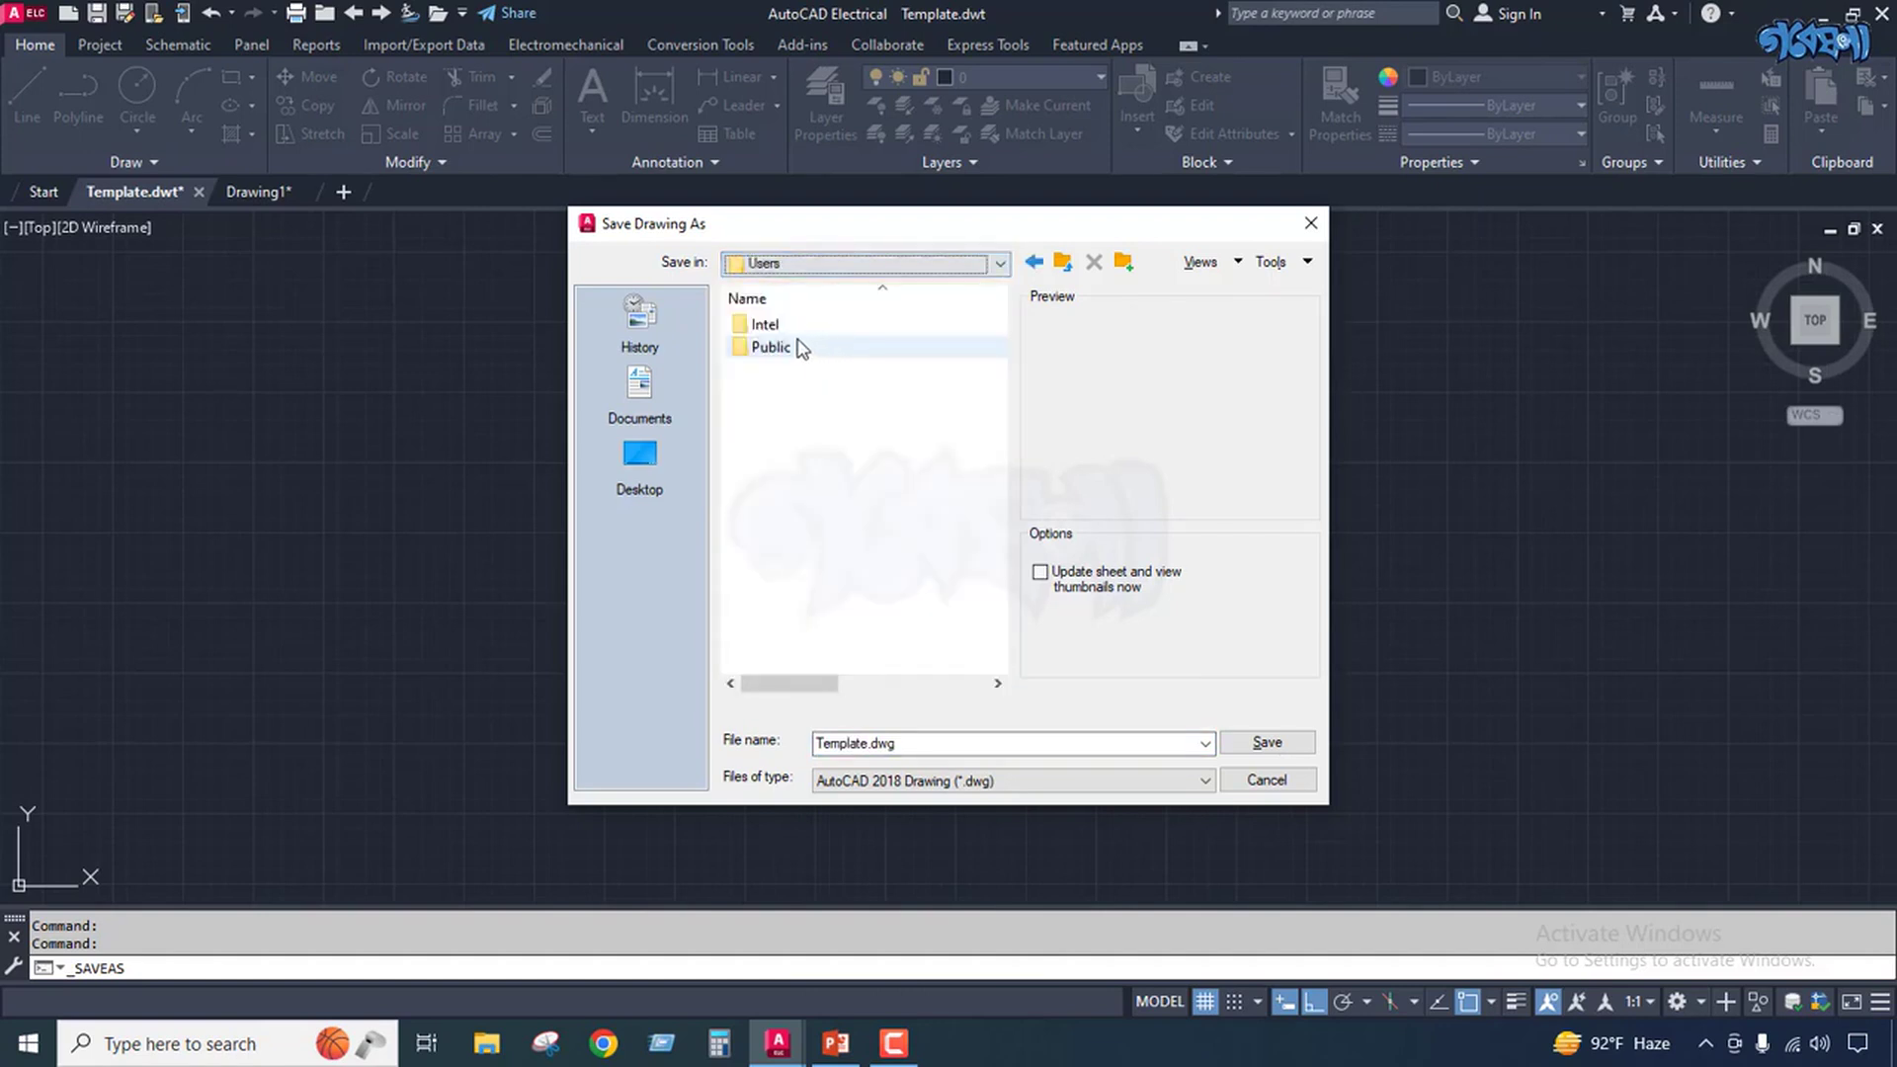
pyautogui.doubleClick(804, 328)
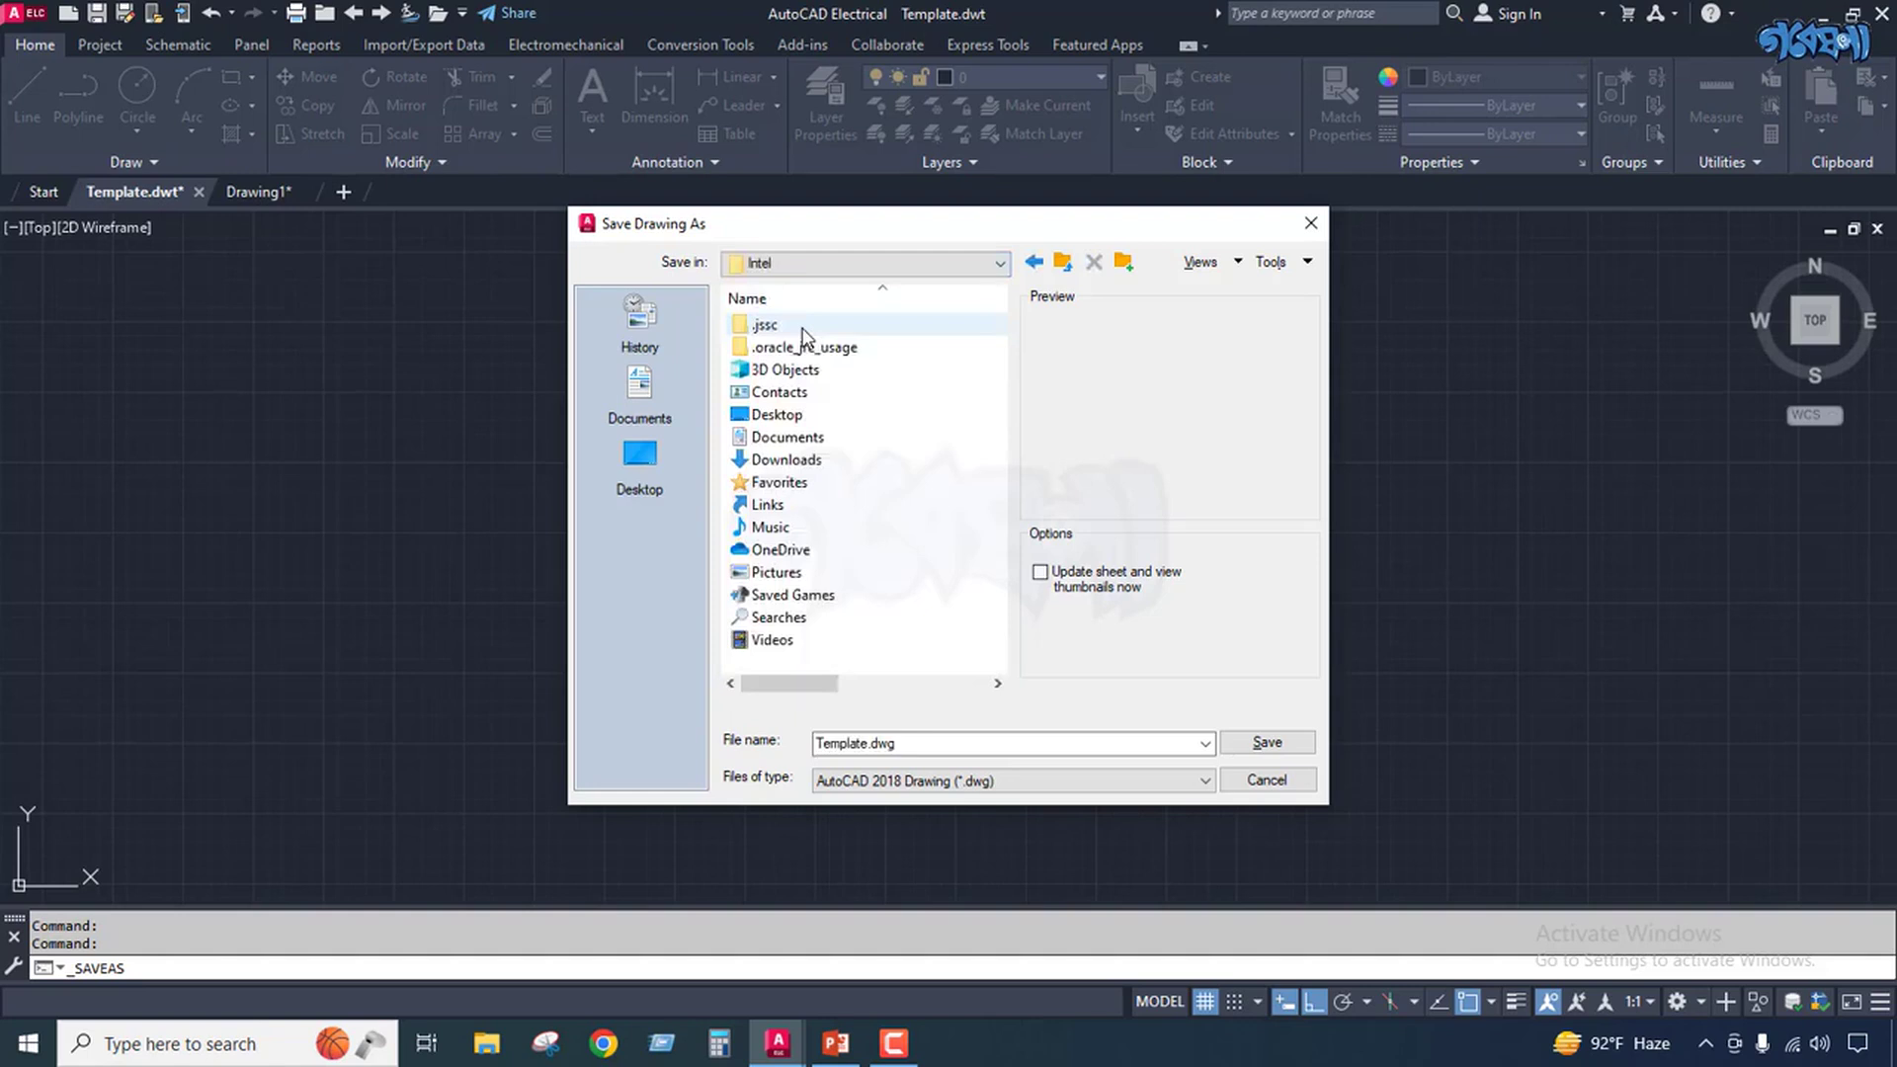
pyautogui.doubleClick(791, 437)
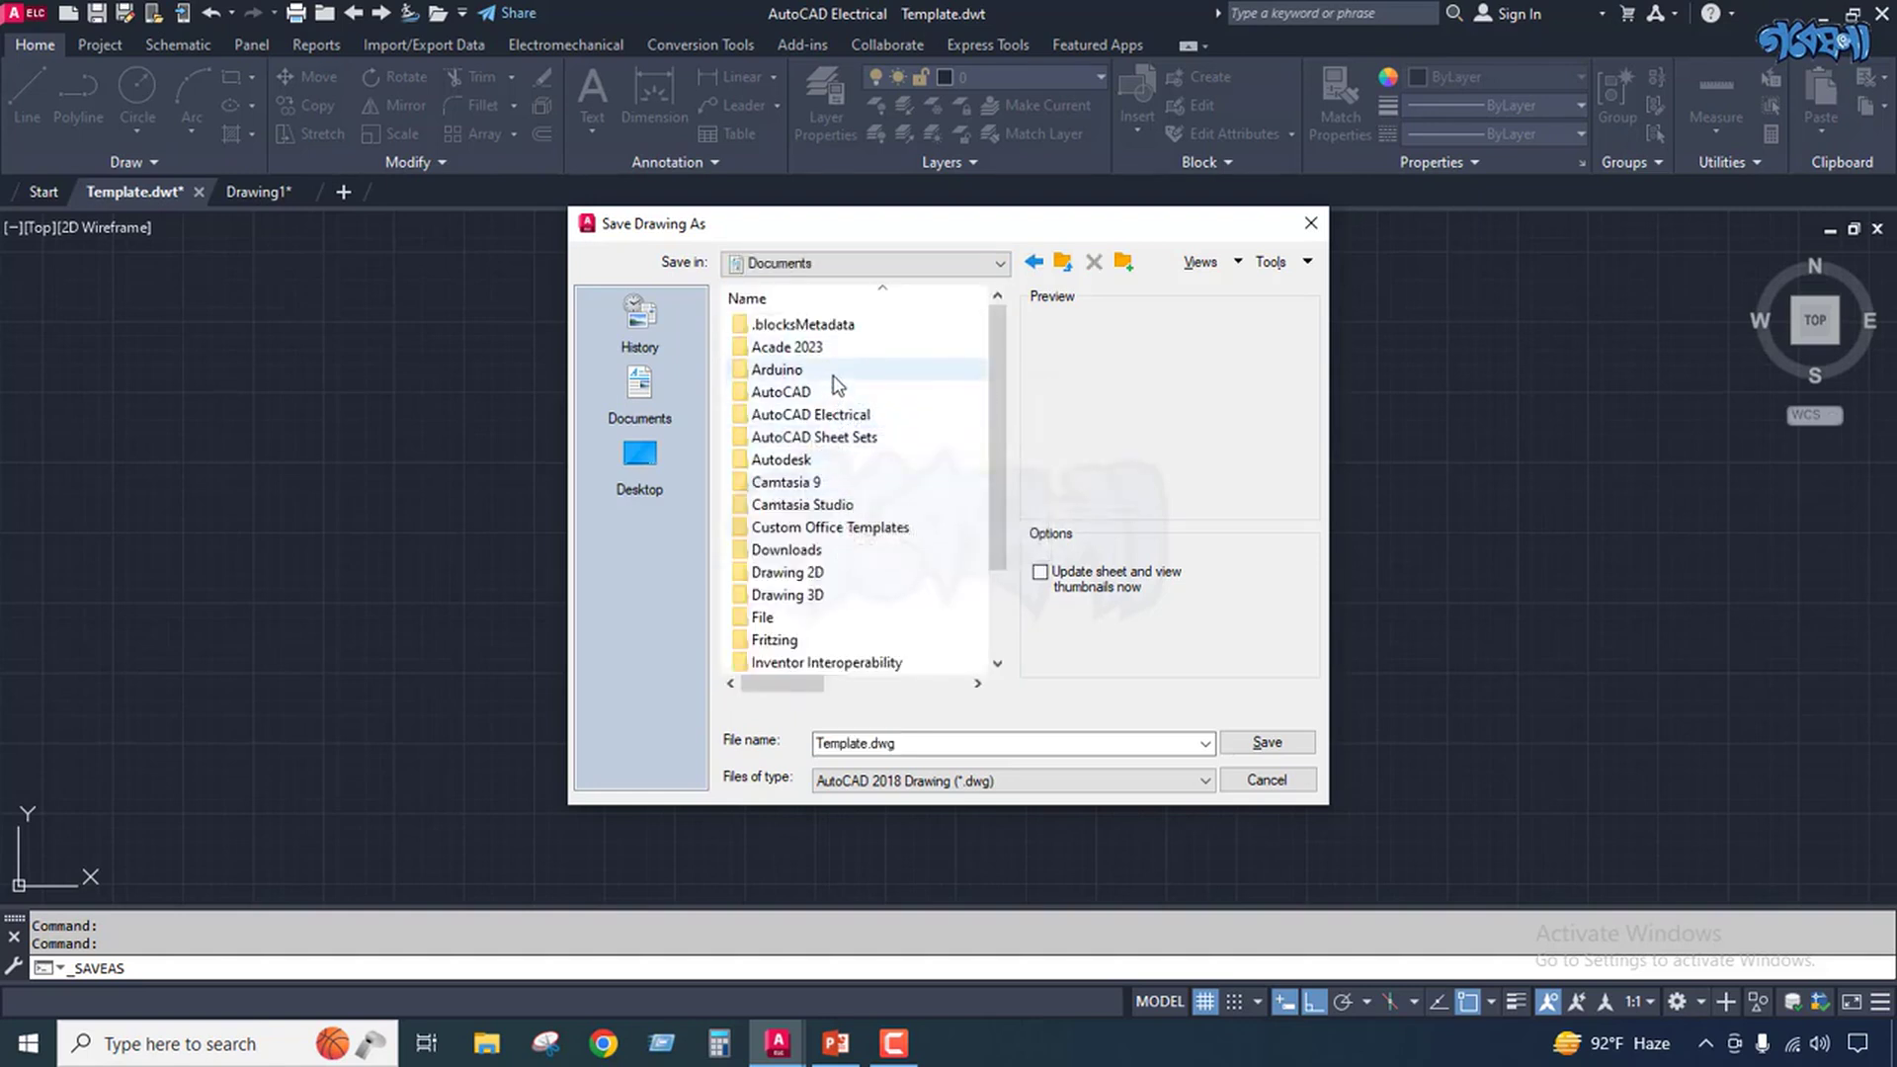
pyautogui.doubleClick(840, 415)
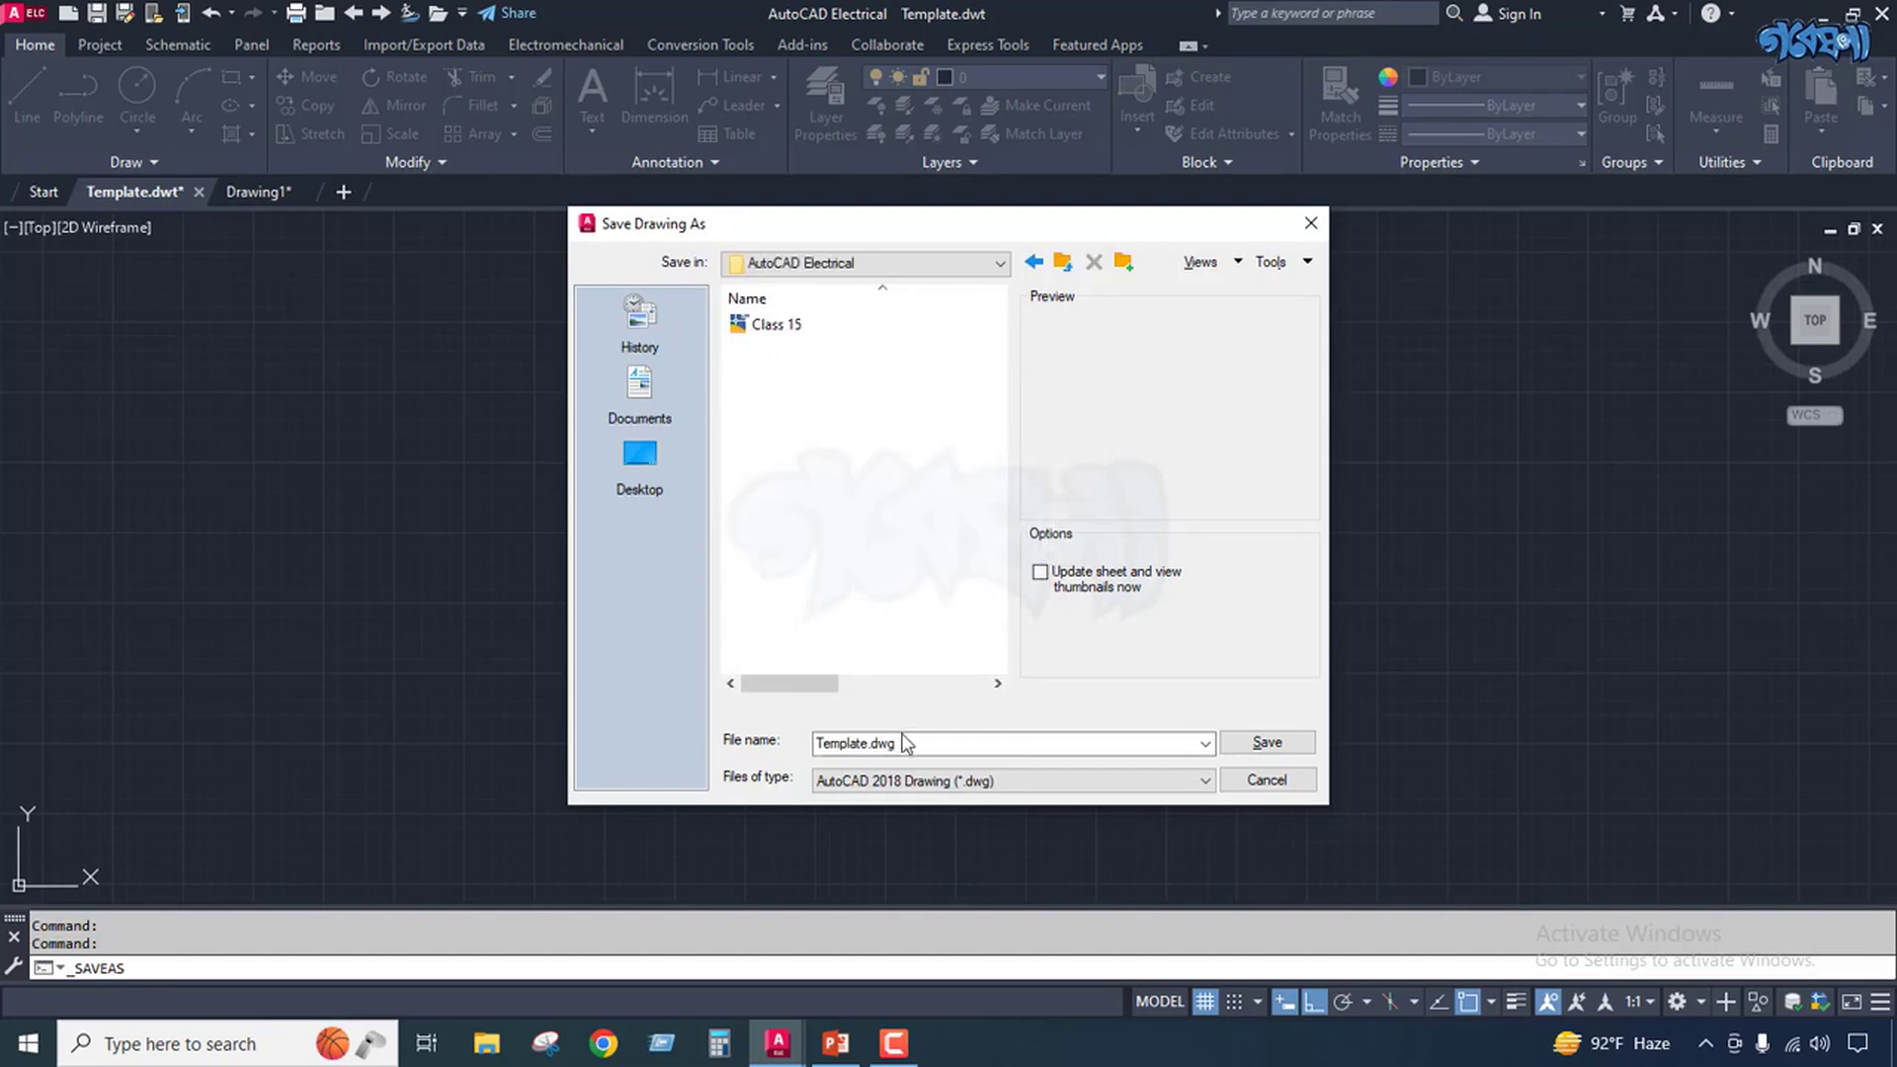
# Name the drawing file Class 16 and save it.
pyautogui.doubleClick(869, 742)
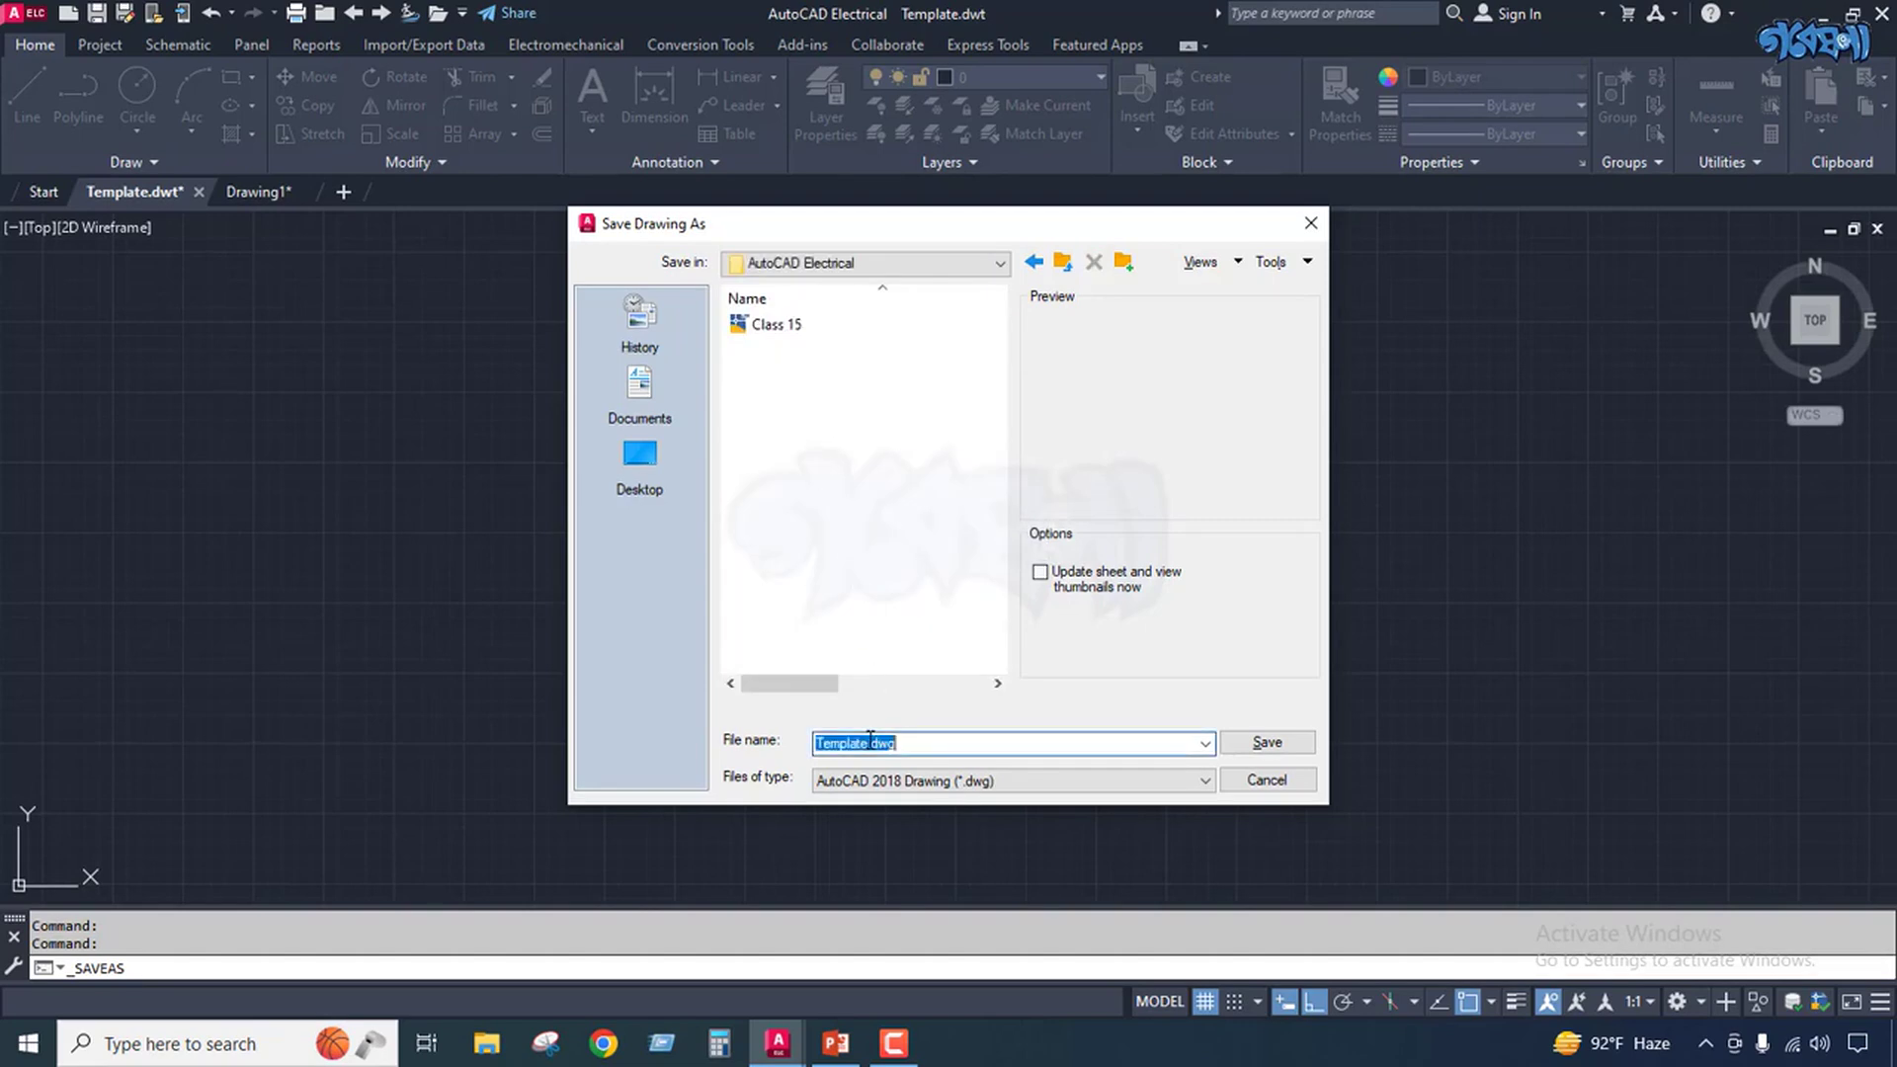
pyautogui.press('Home')
pyautogui.click(770, 326)
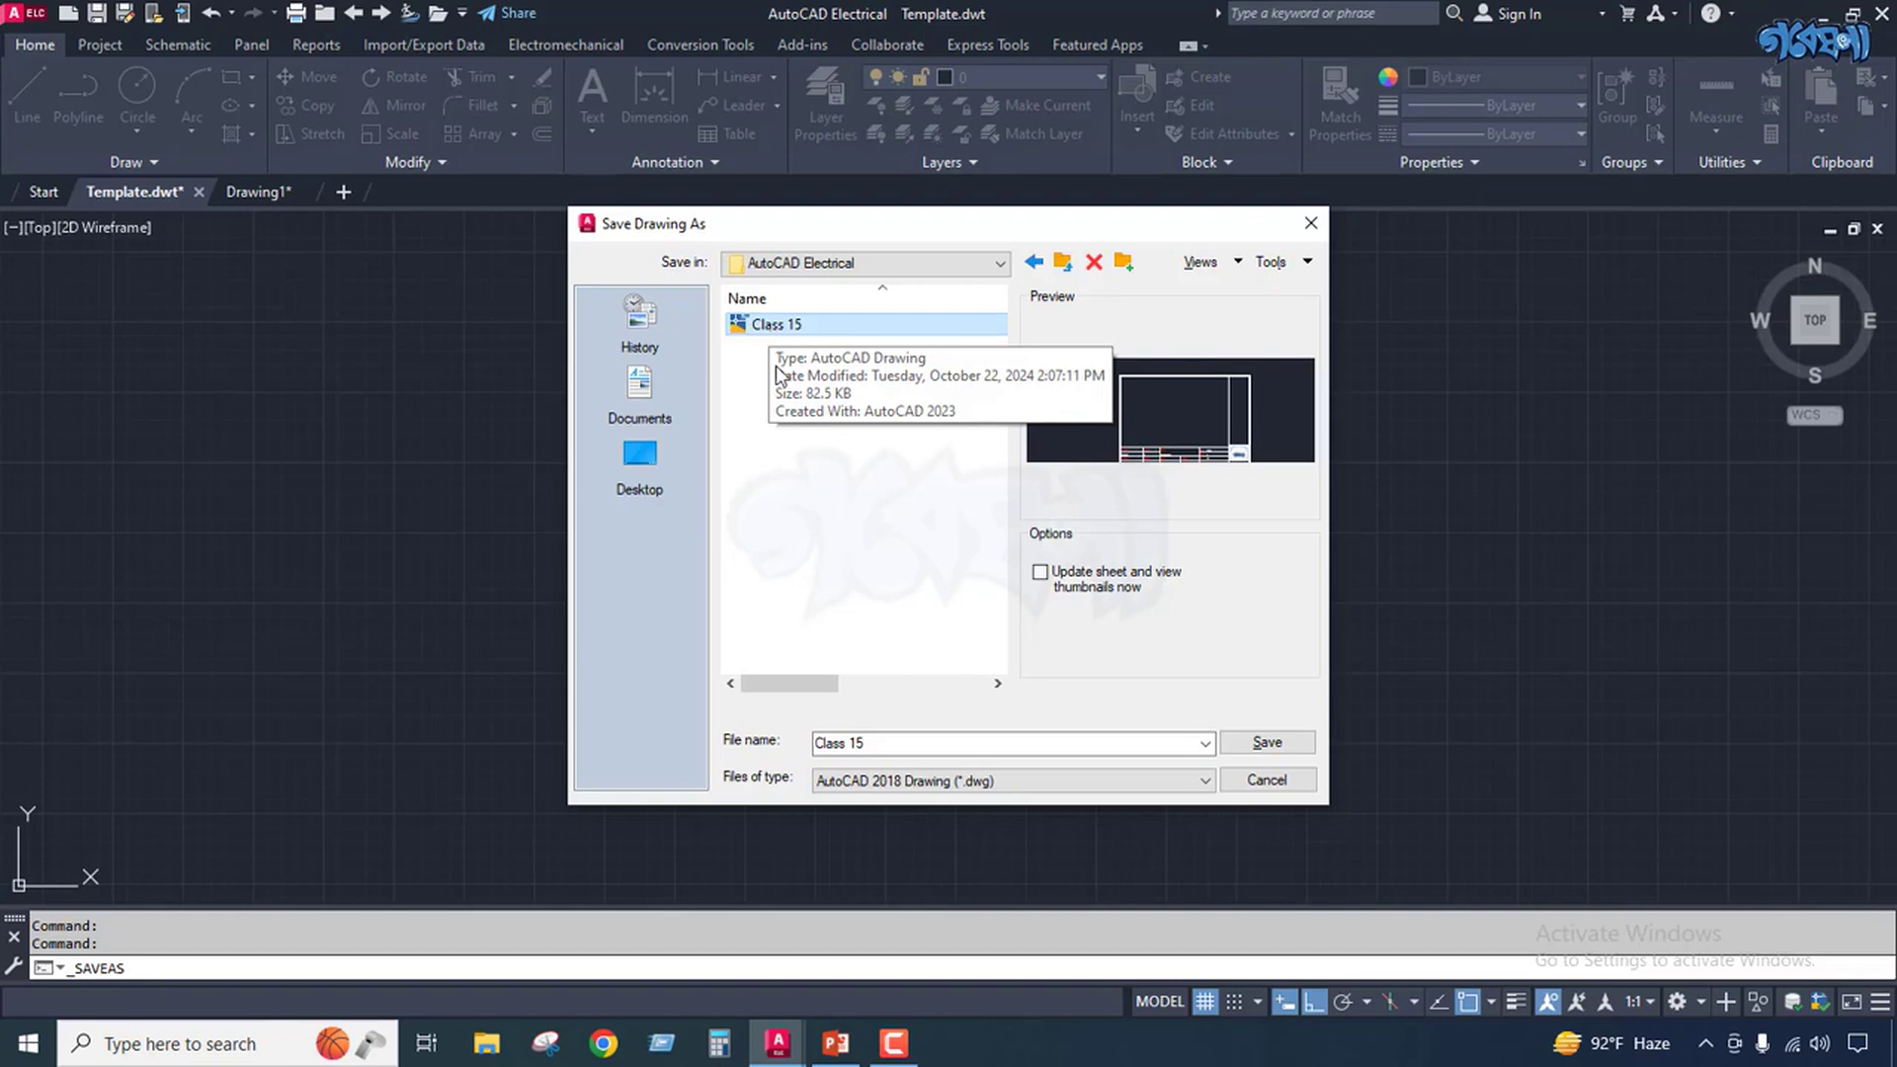
pyautogui.click(869, 741)
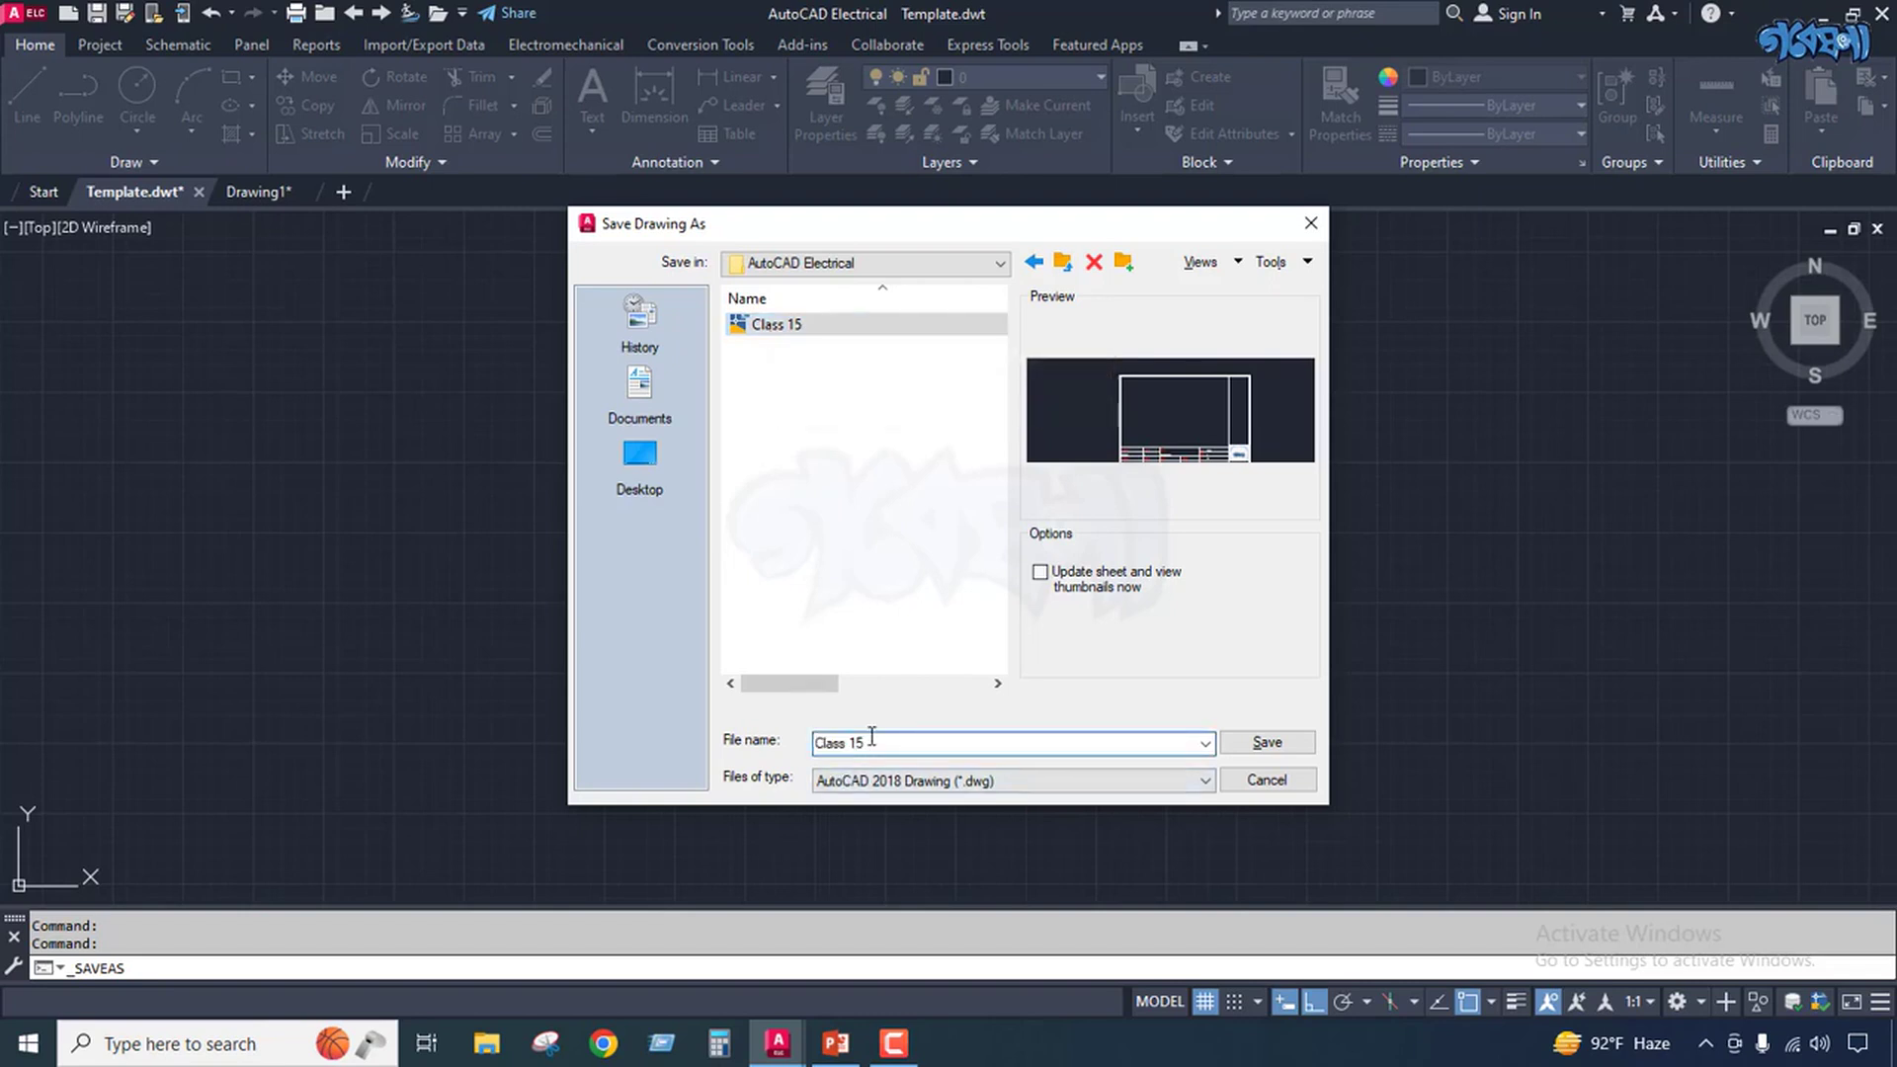
pyautogui.press('BackSpace')
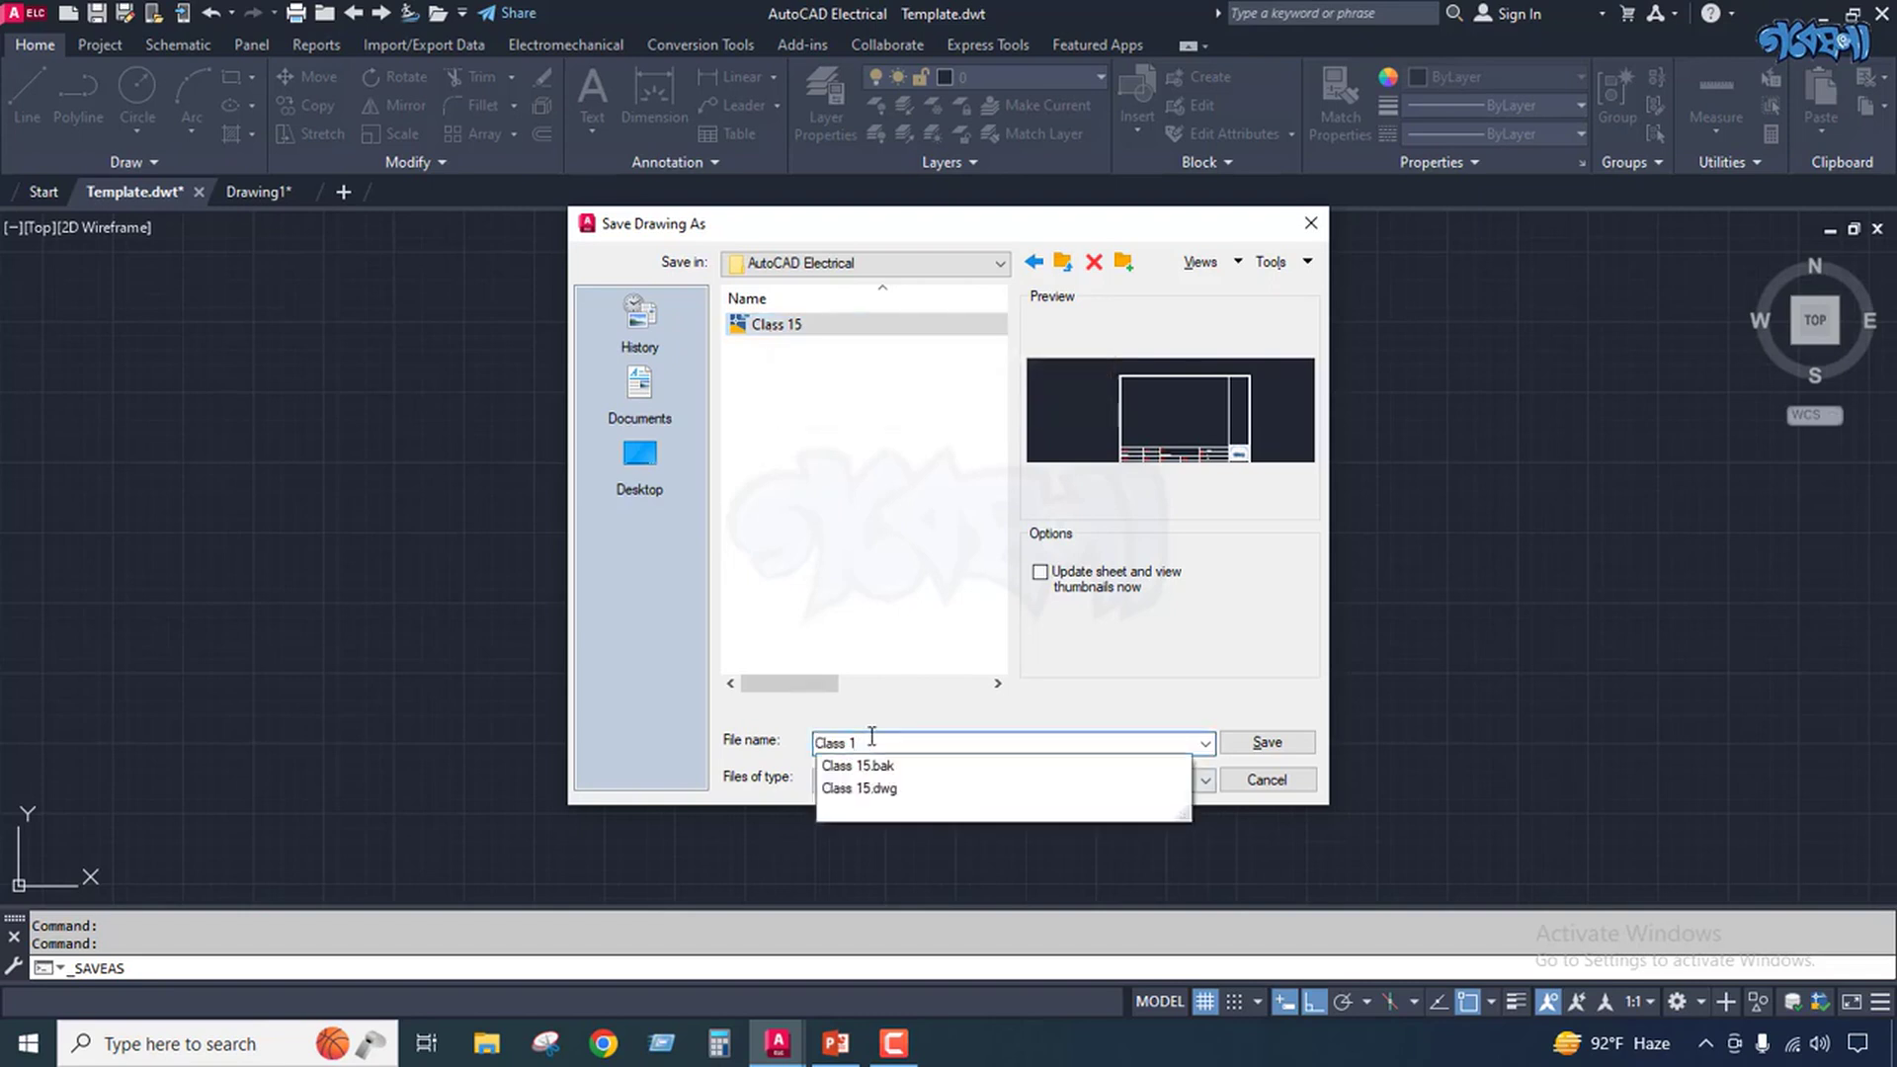
pyautogui.write('6')
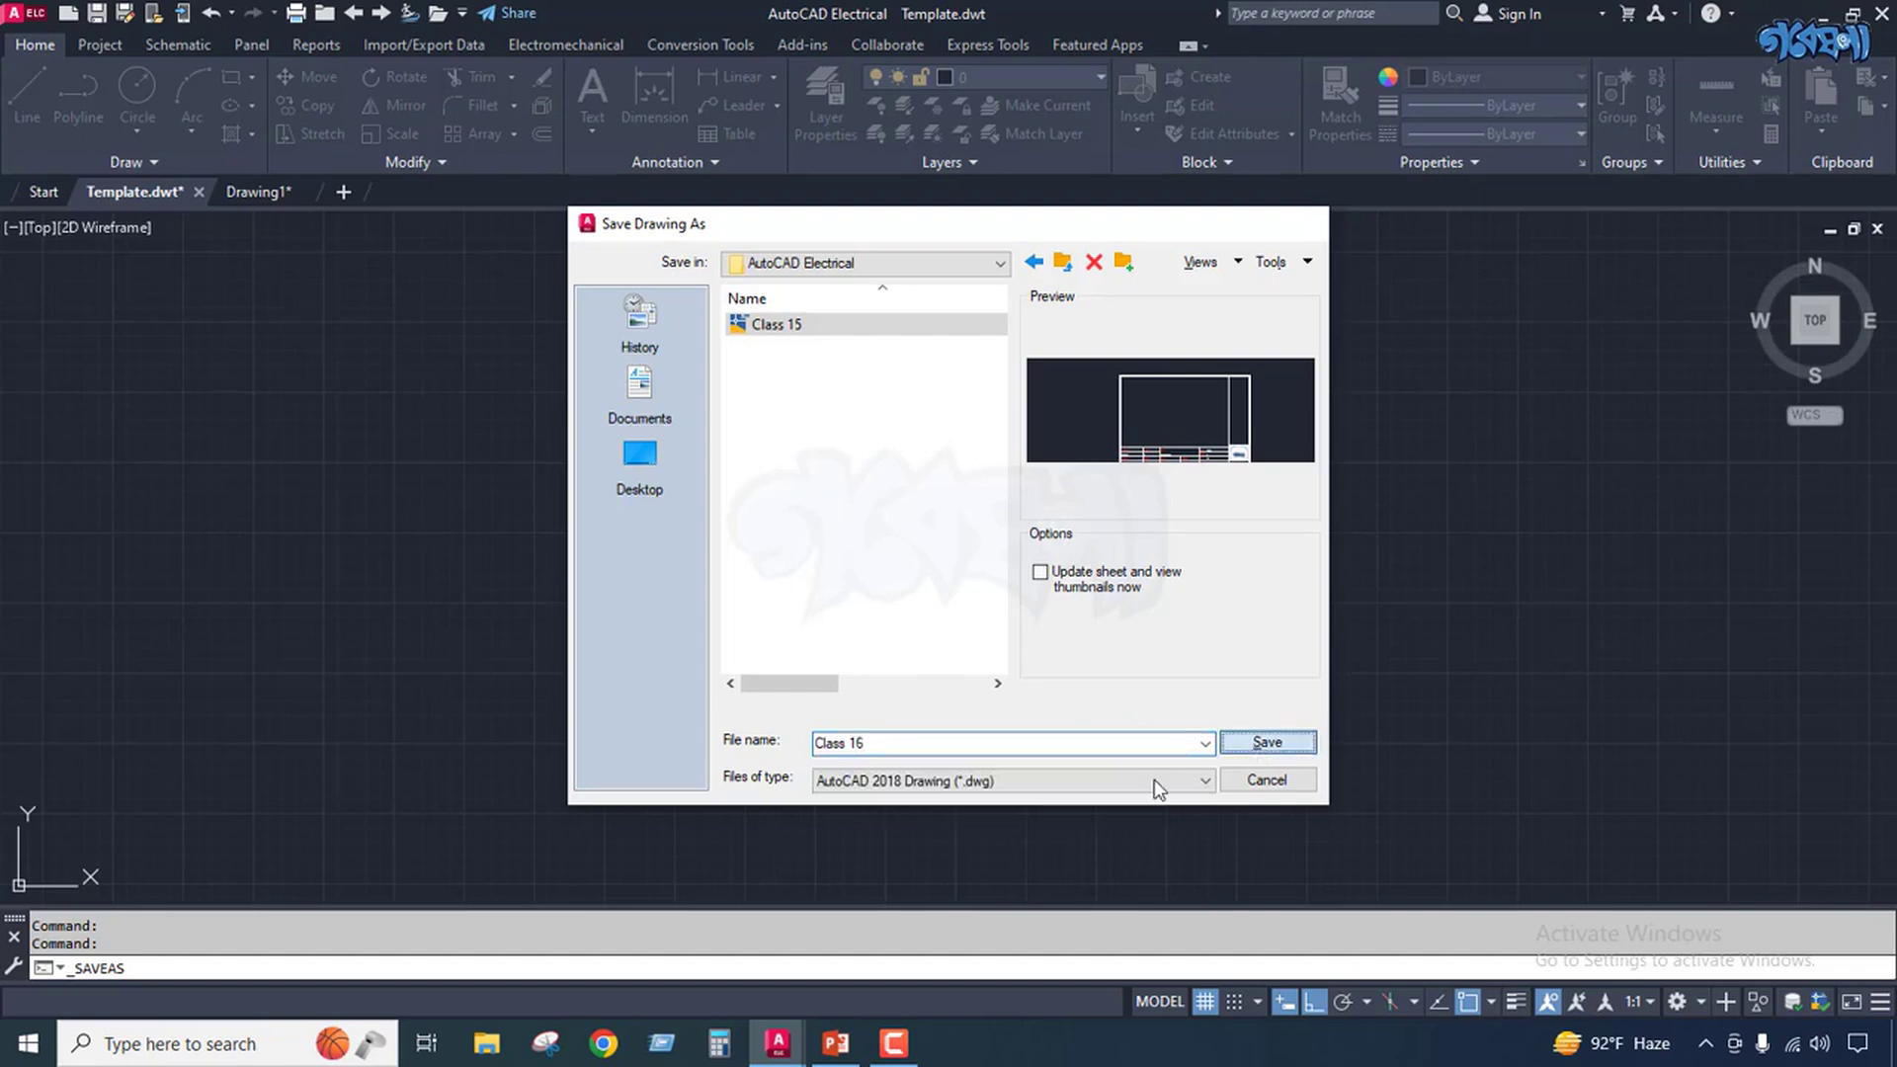
pyautogui.click(1261, 743)
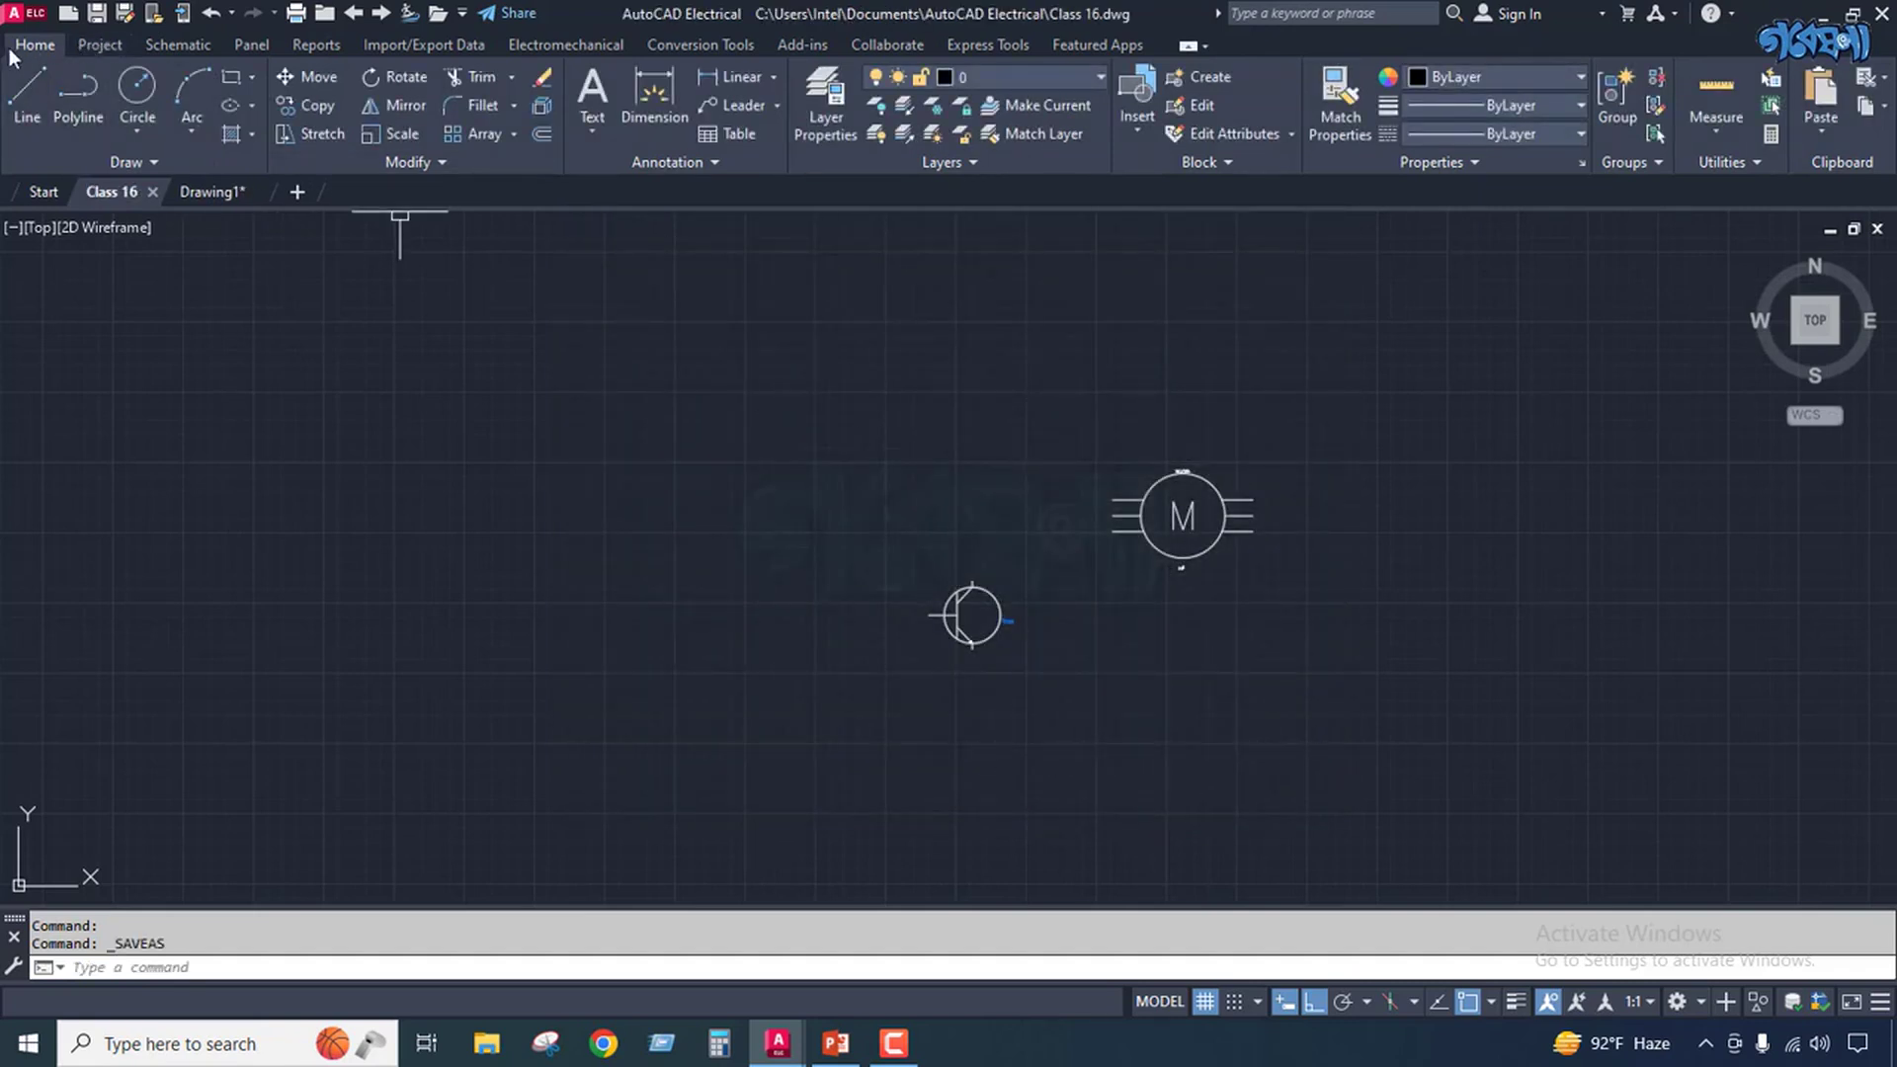
# Try to insert the Motor component from the My Component submenu into the Class 16 drawing.
pyautogui.click(163, 44)
pyautogui.click(61, 129)
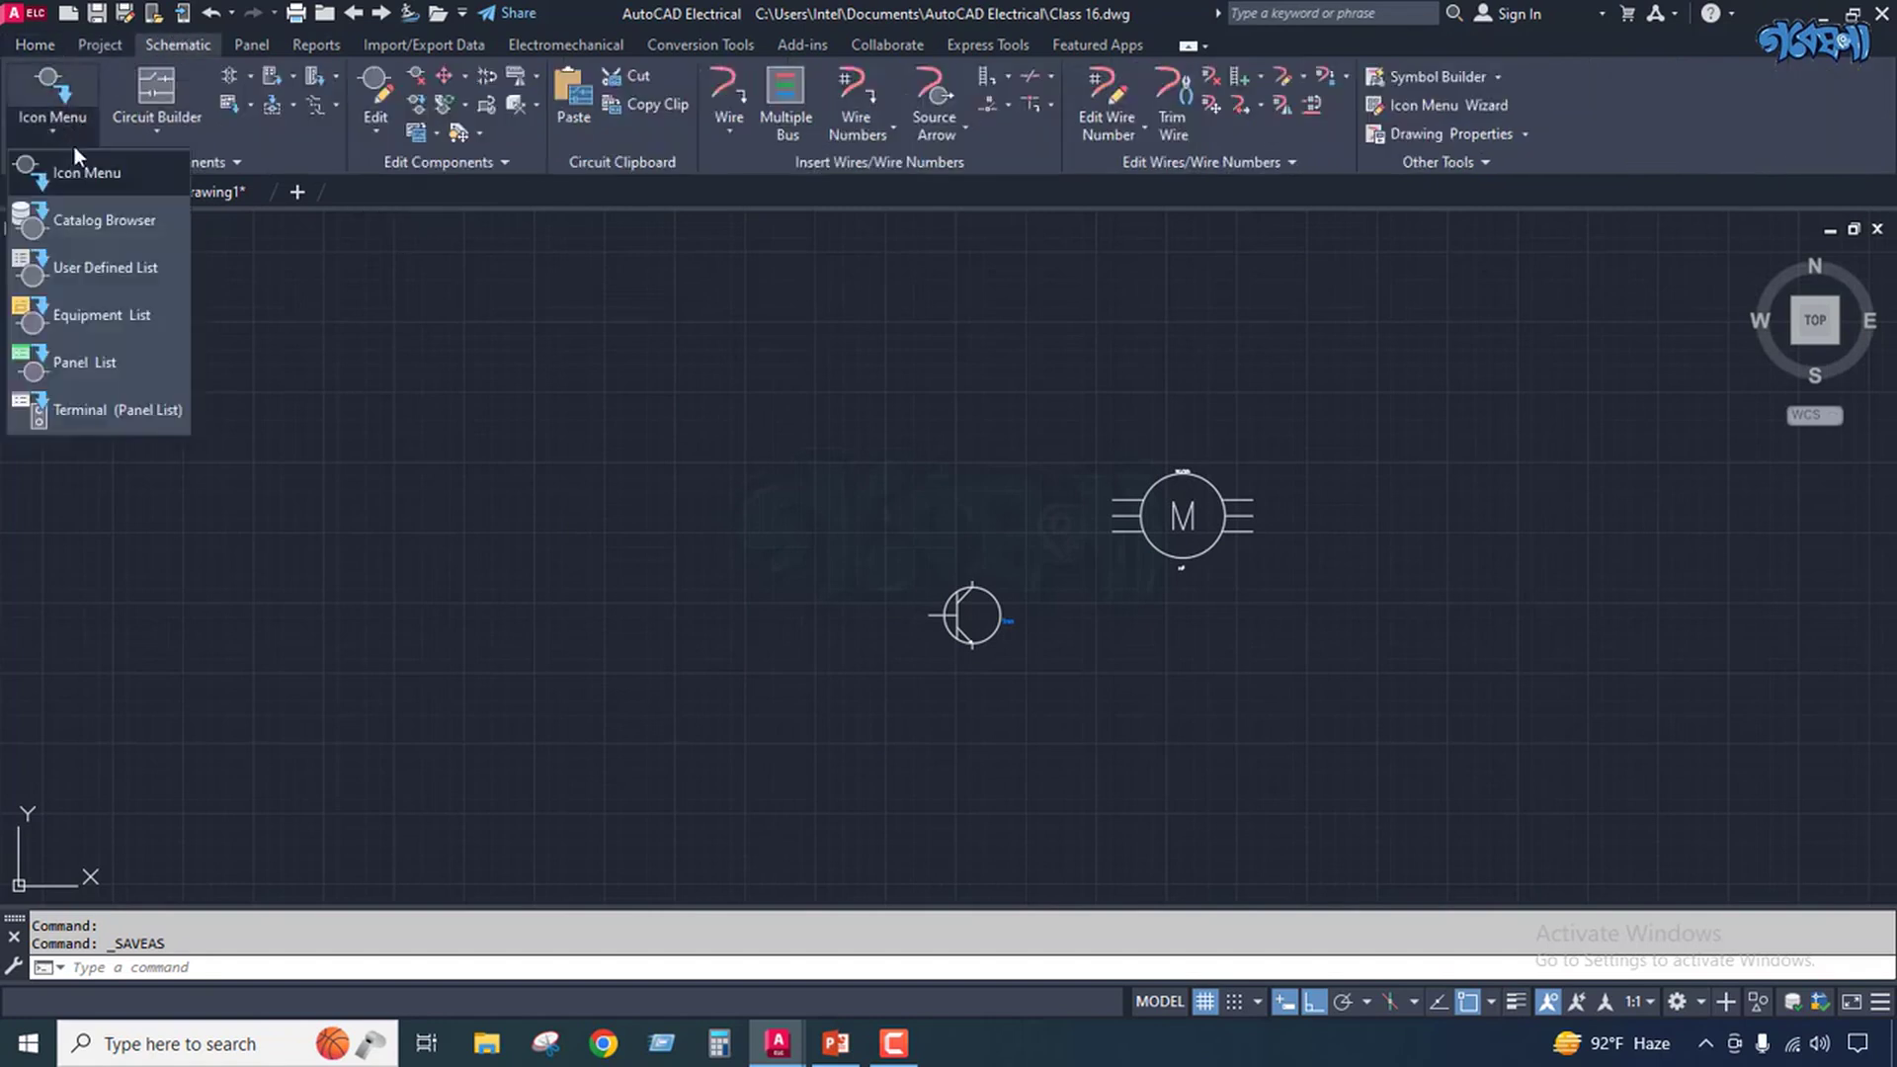
pyautogui.click(75, 178)
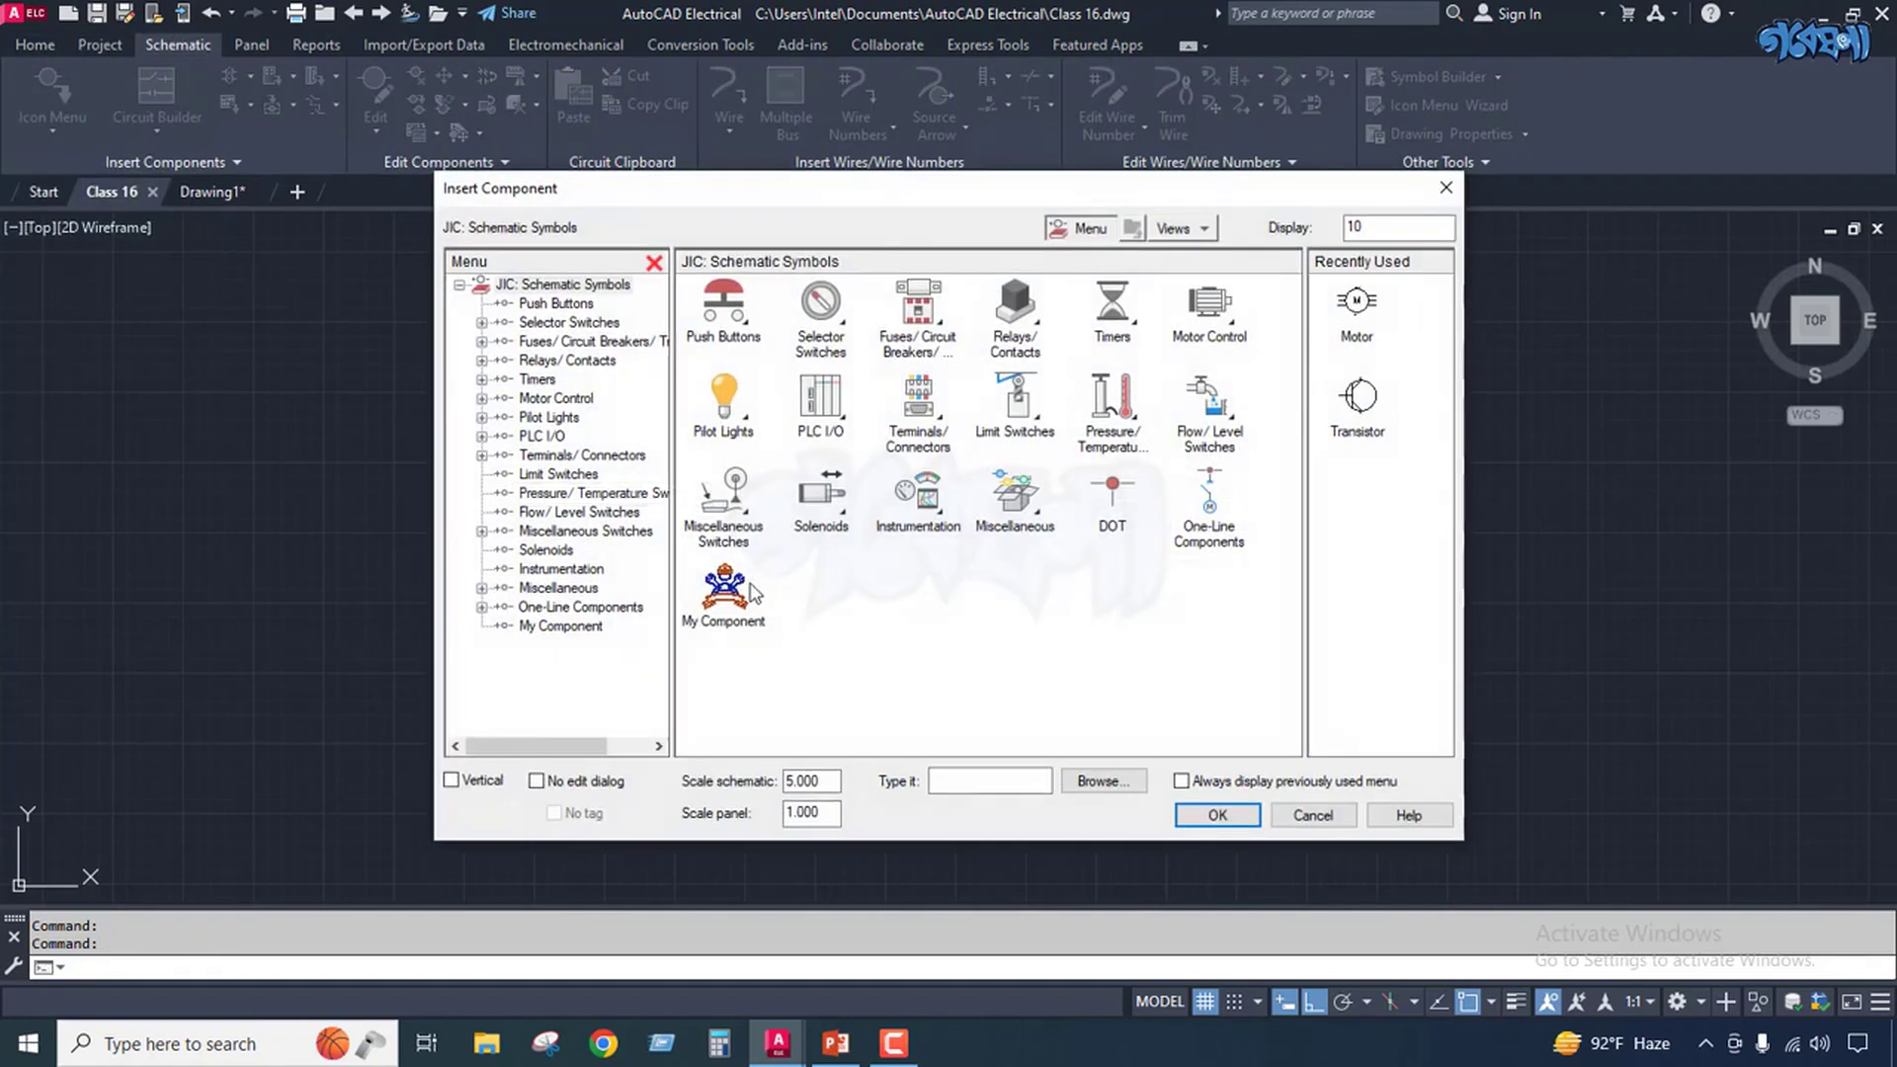
pyautogui.click(724, 601)
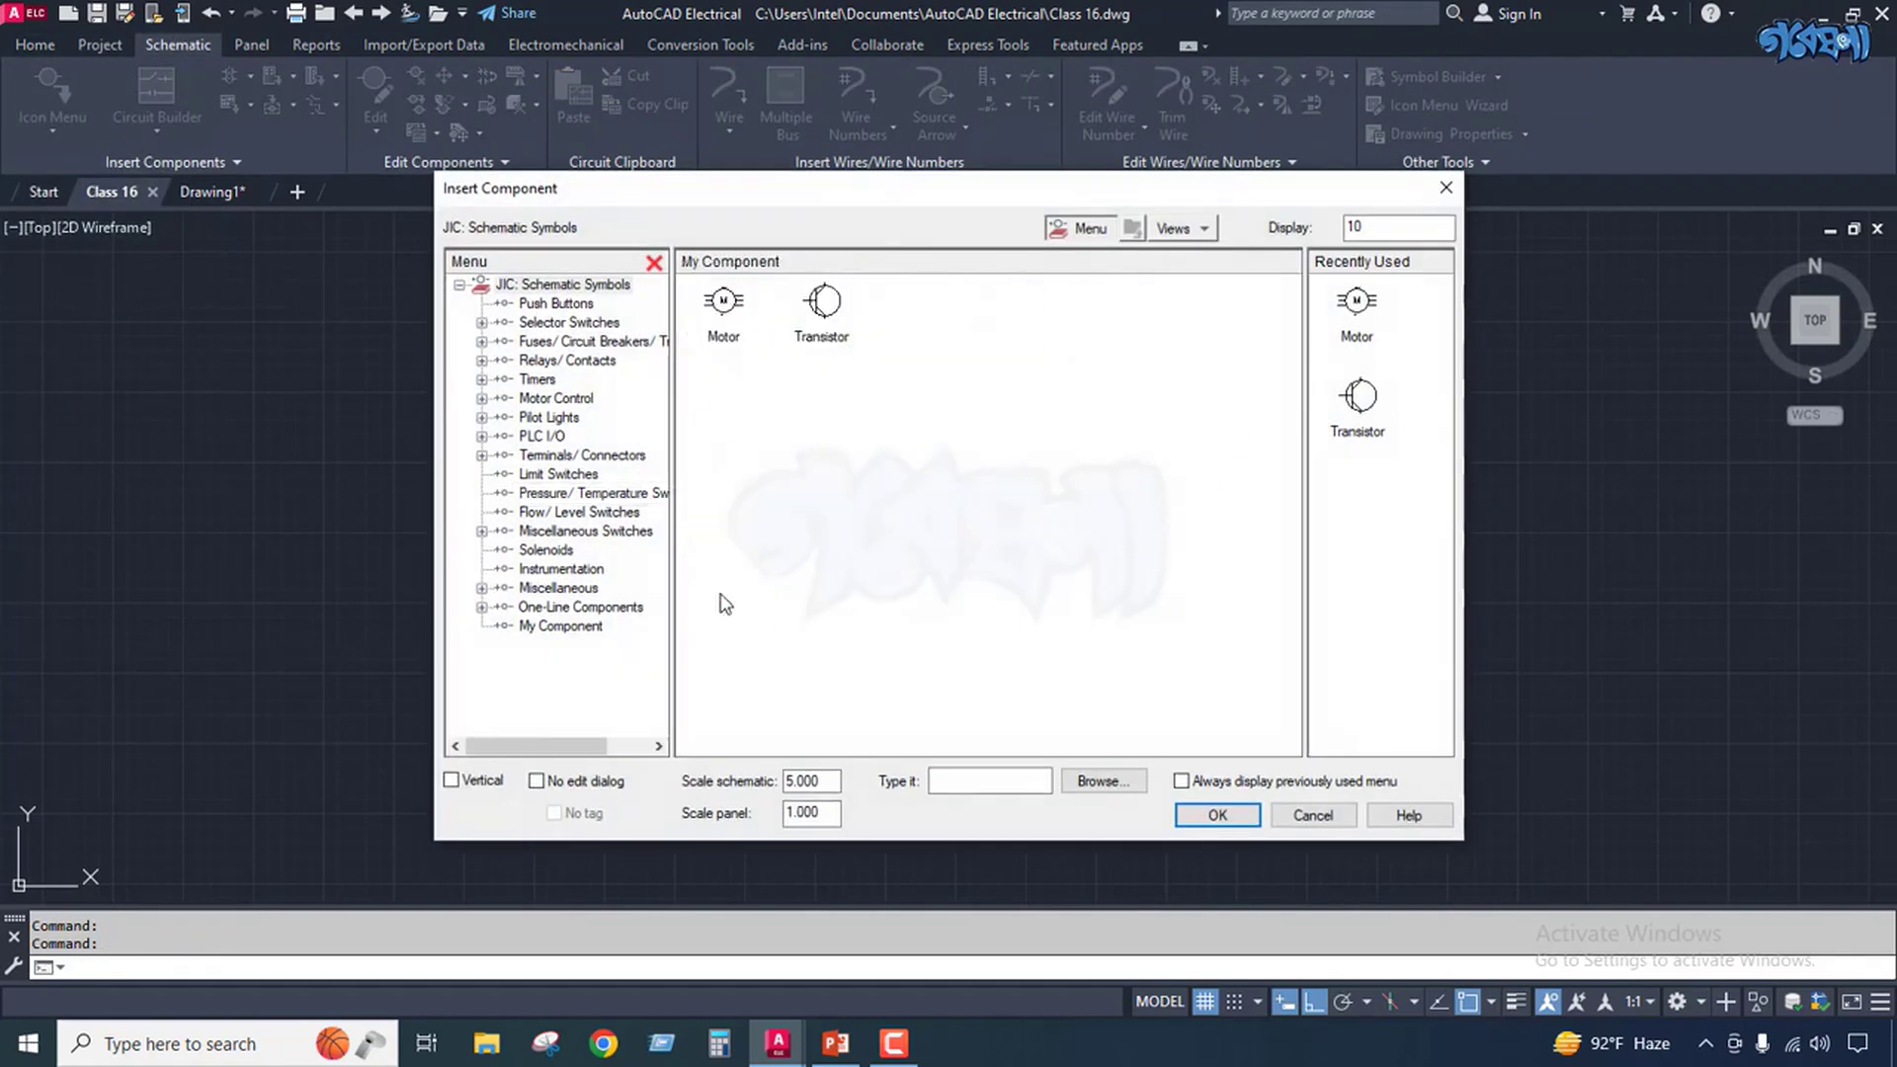
pyautogui.doubleClick(724, 301)
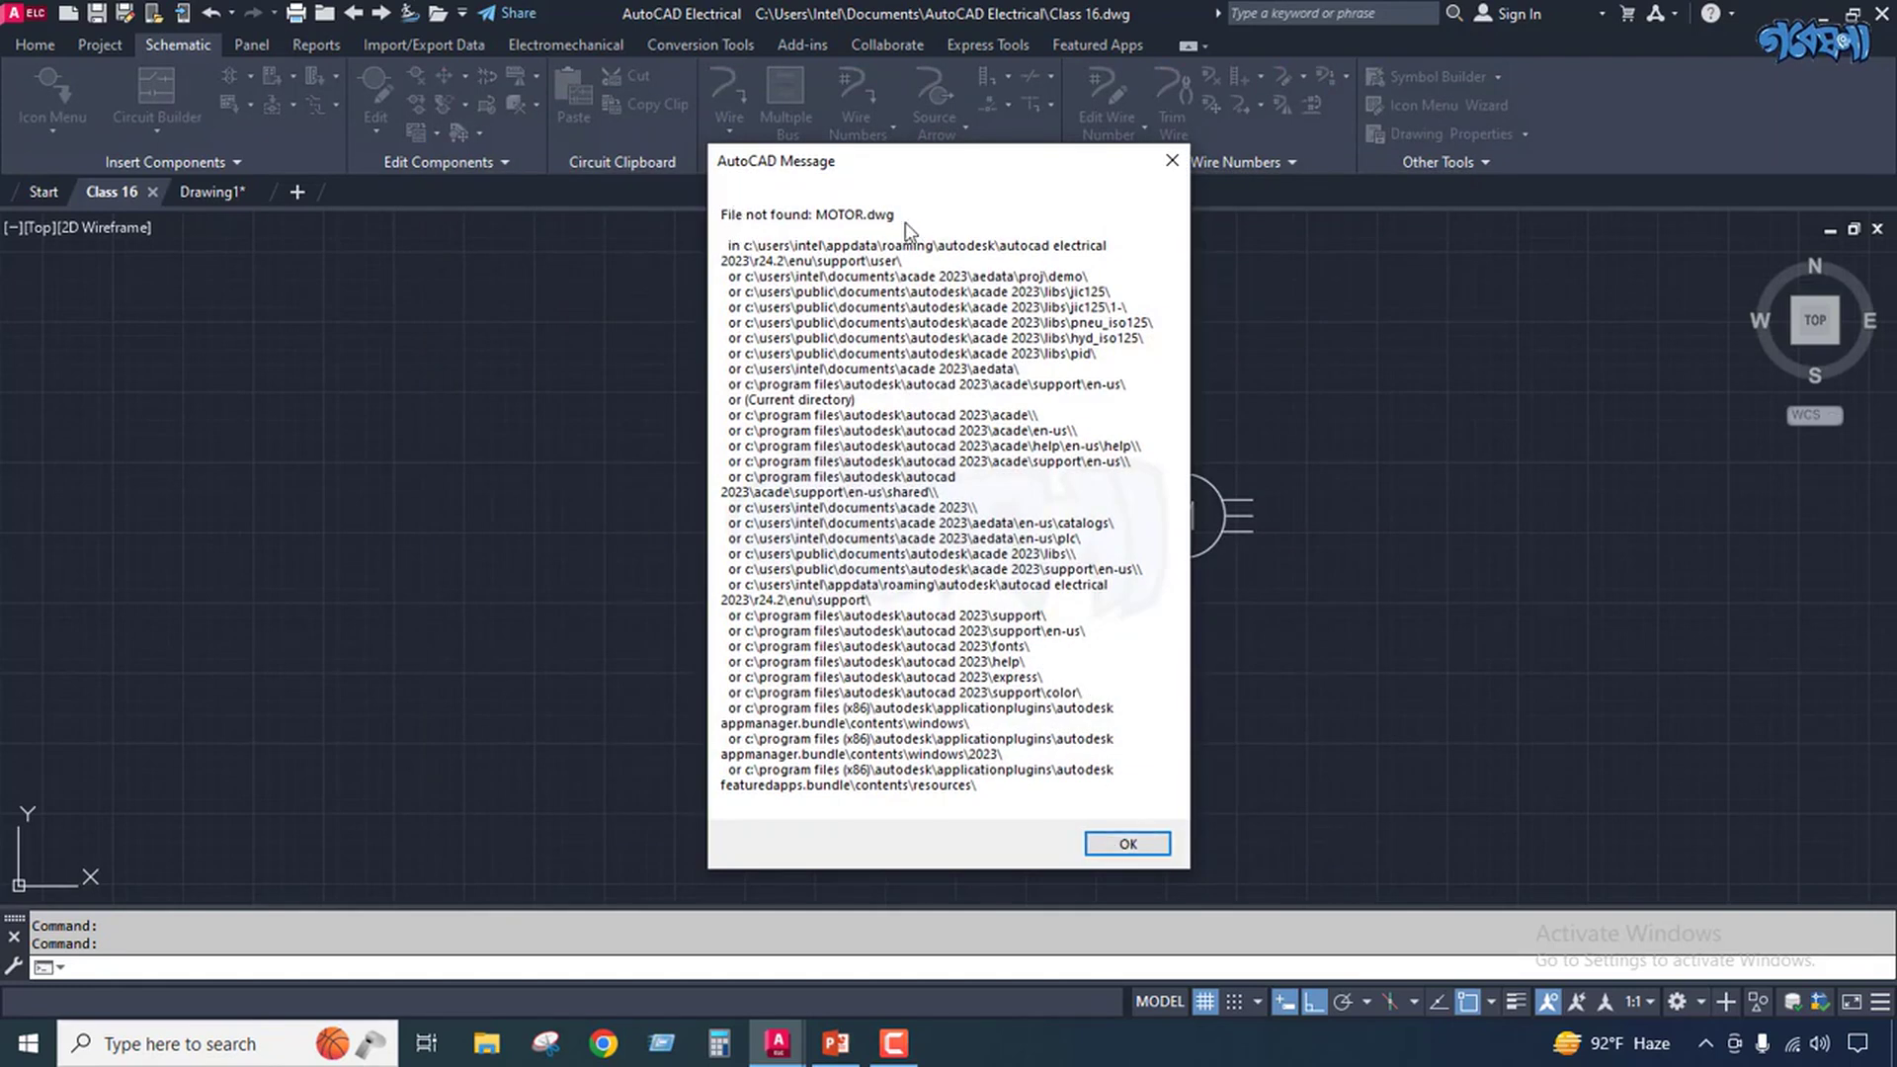
pyautogui.click(1172, 161)
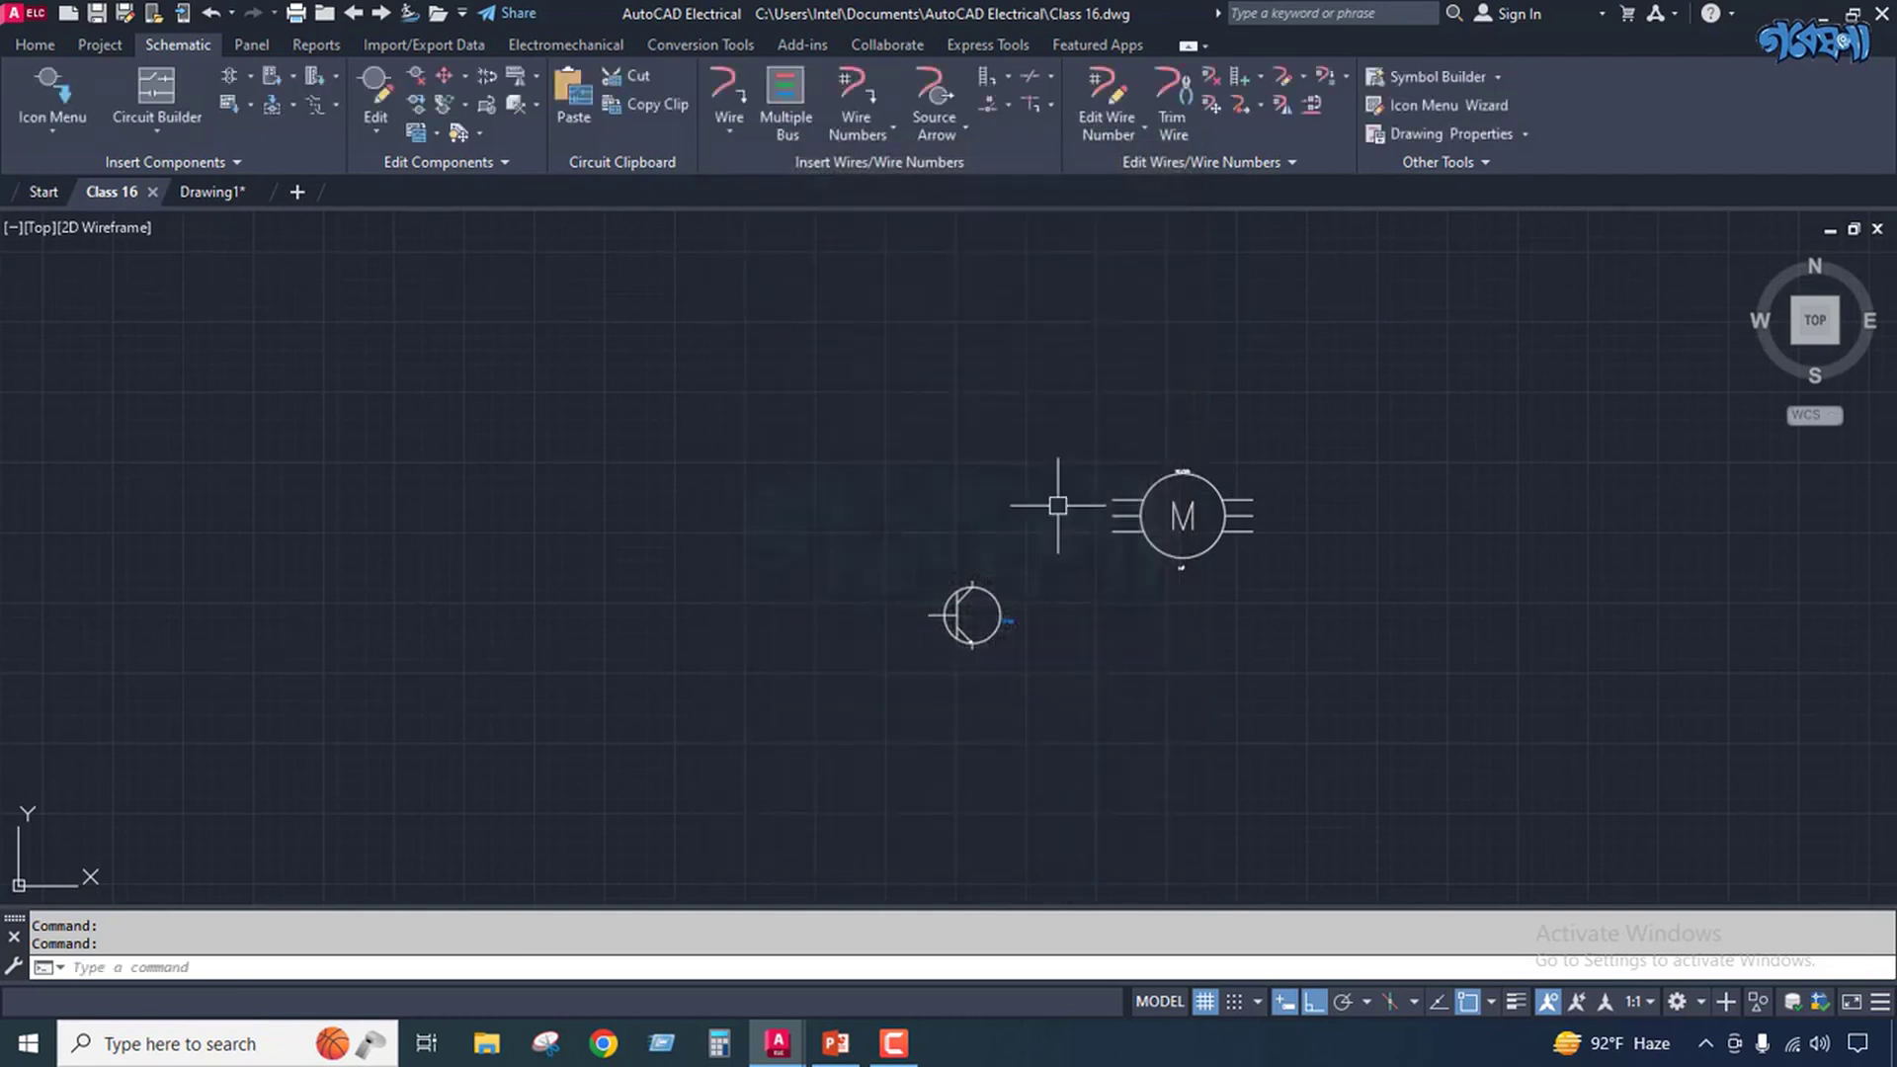
pyautogui.click(999, 656)
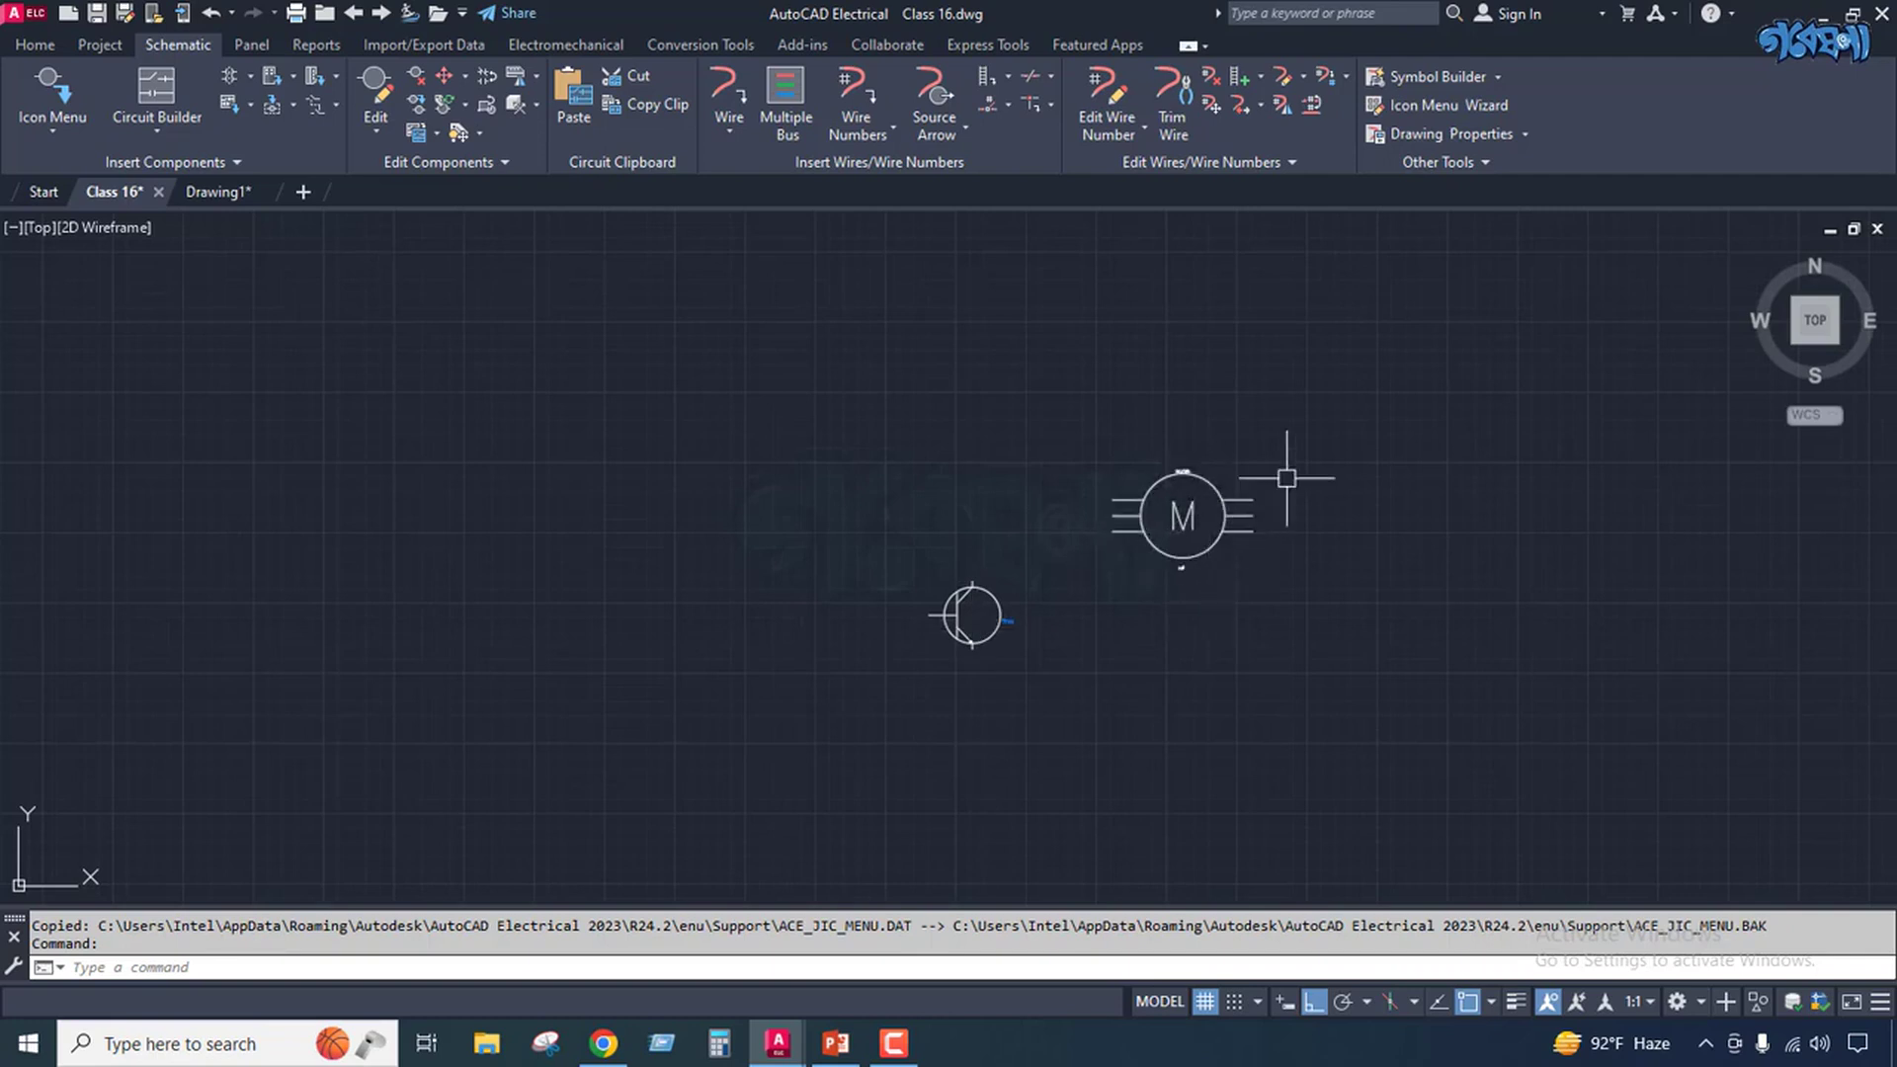
# Open ACE_JIC_MENU.DAT in the Icon Menu Wizard and delete the M icon from the main JIC schematic symbols page.
pyautogui.click(1472, 107)
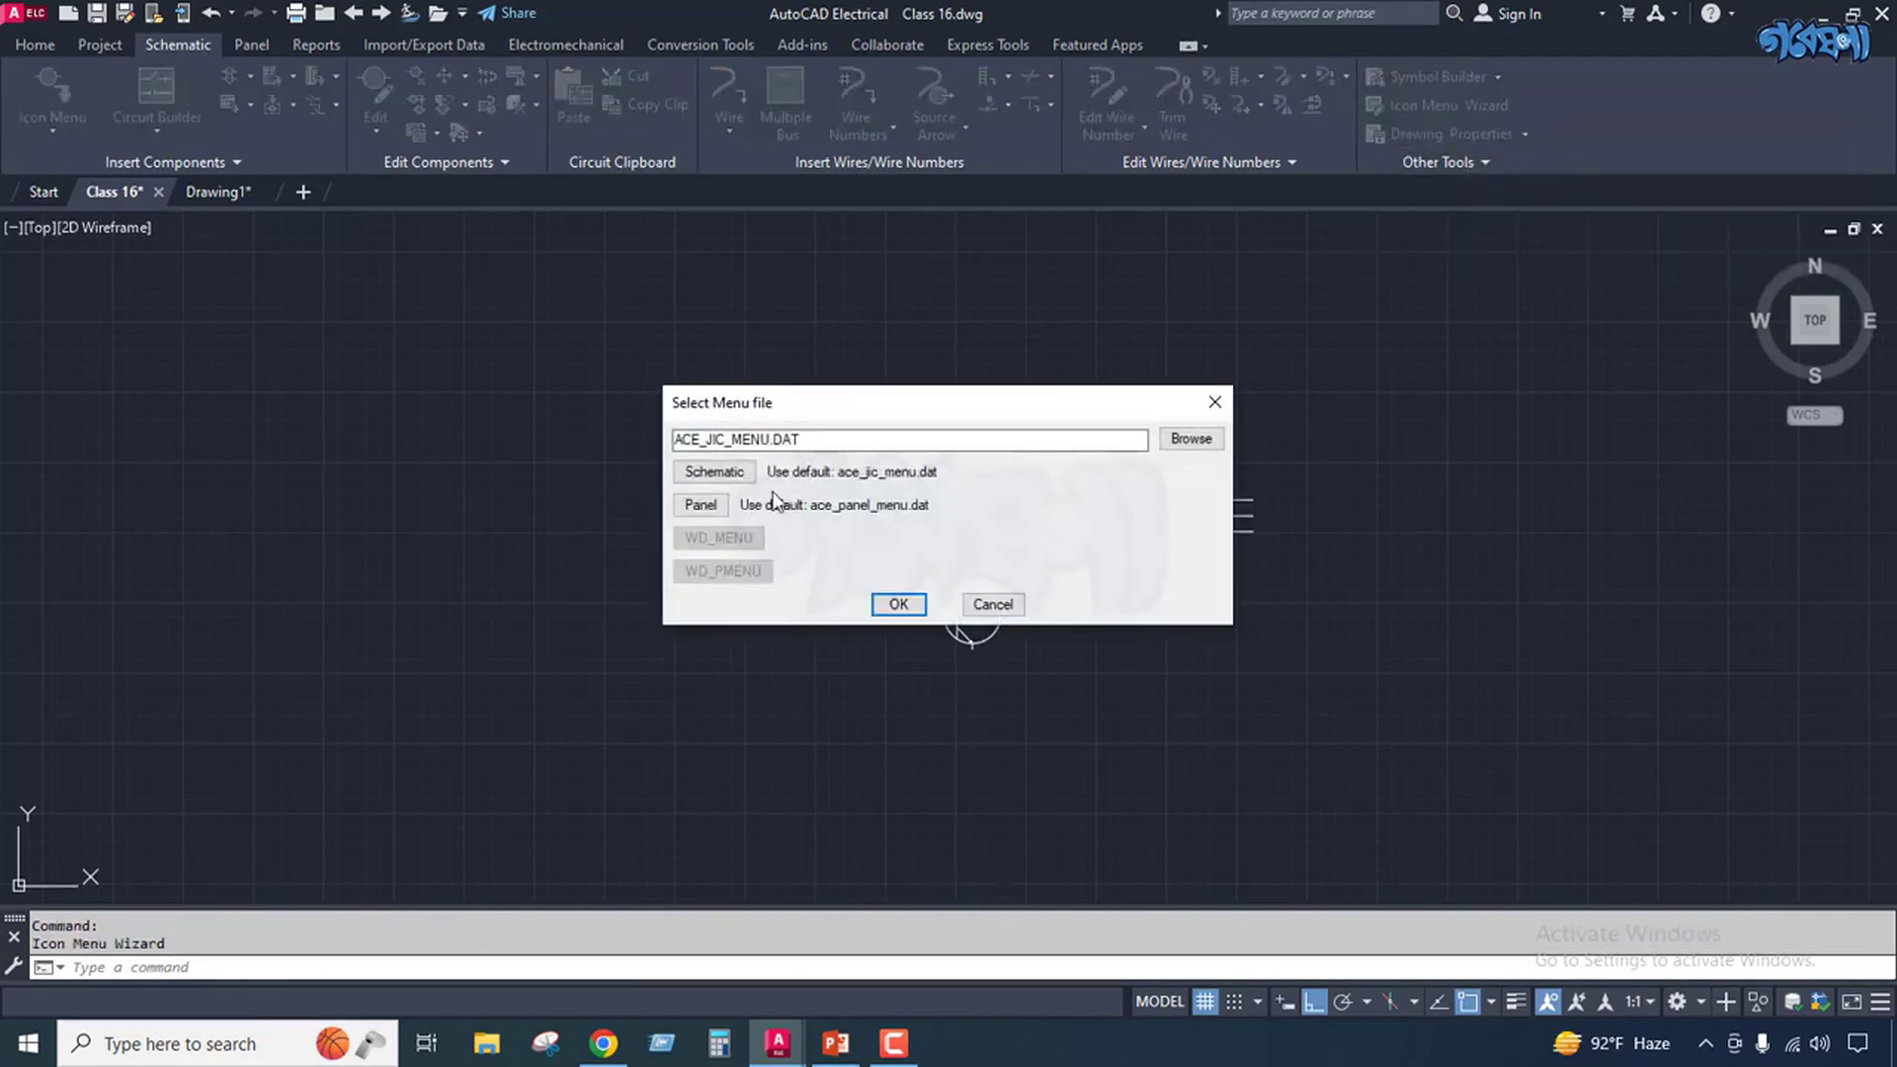
pyautogui.click(896, 606)
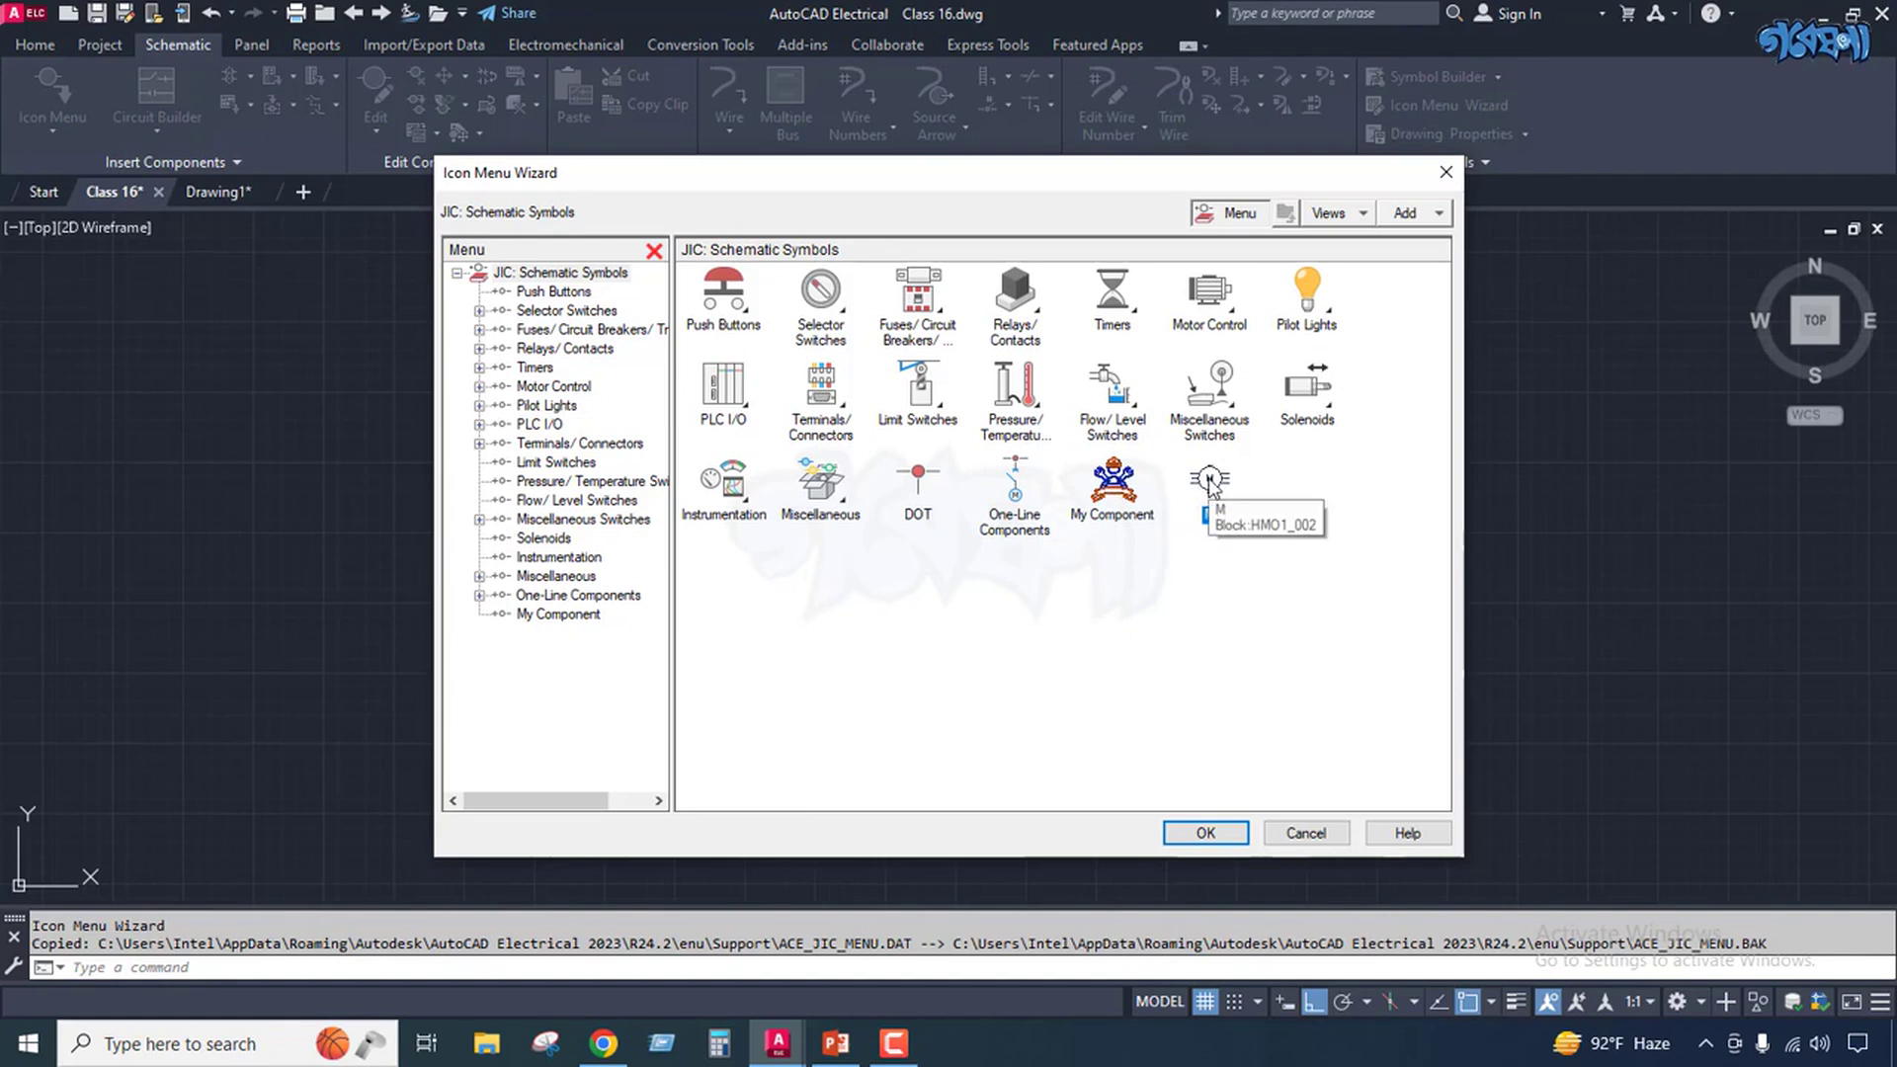
pyautogui.rightClick(1209, 460)
pyautogui.click(1269, 649)
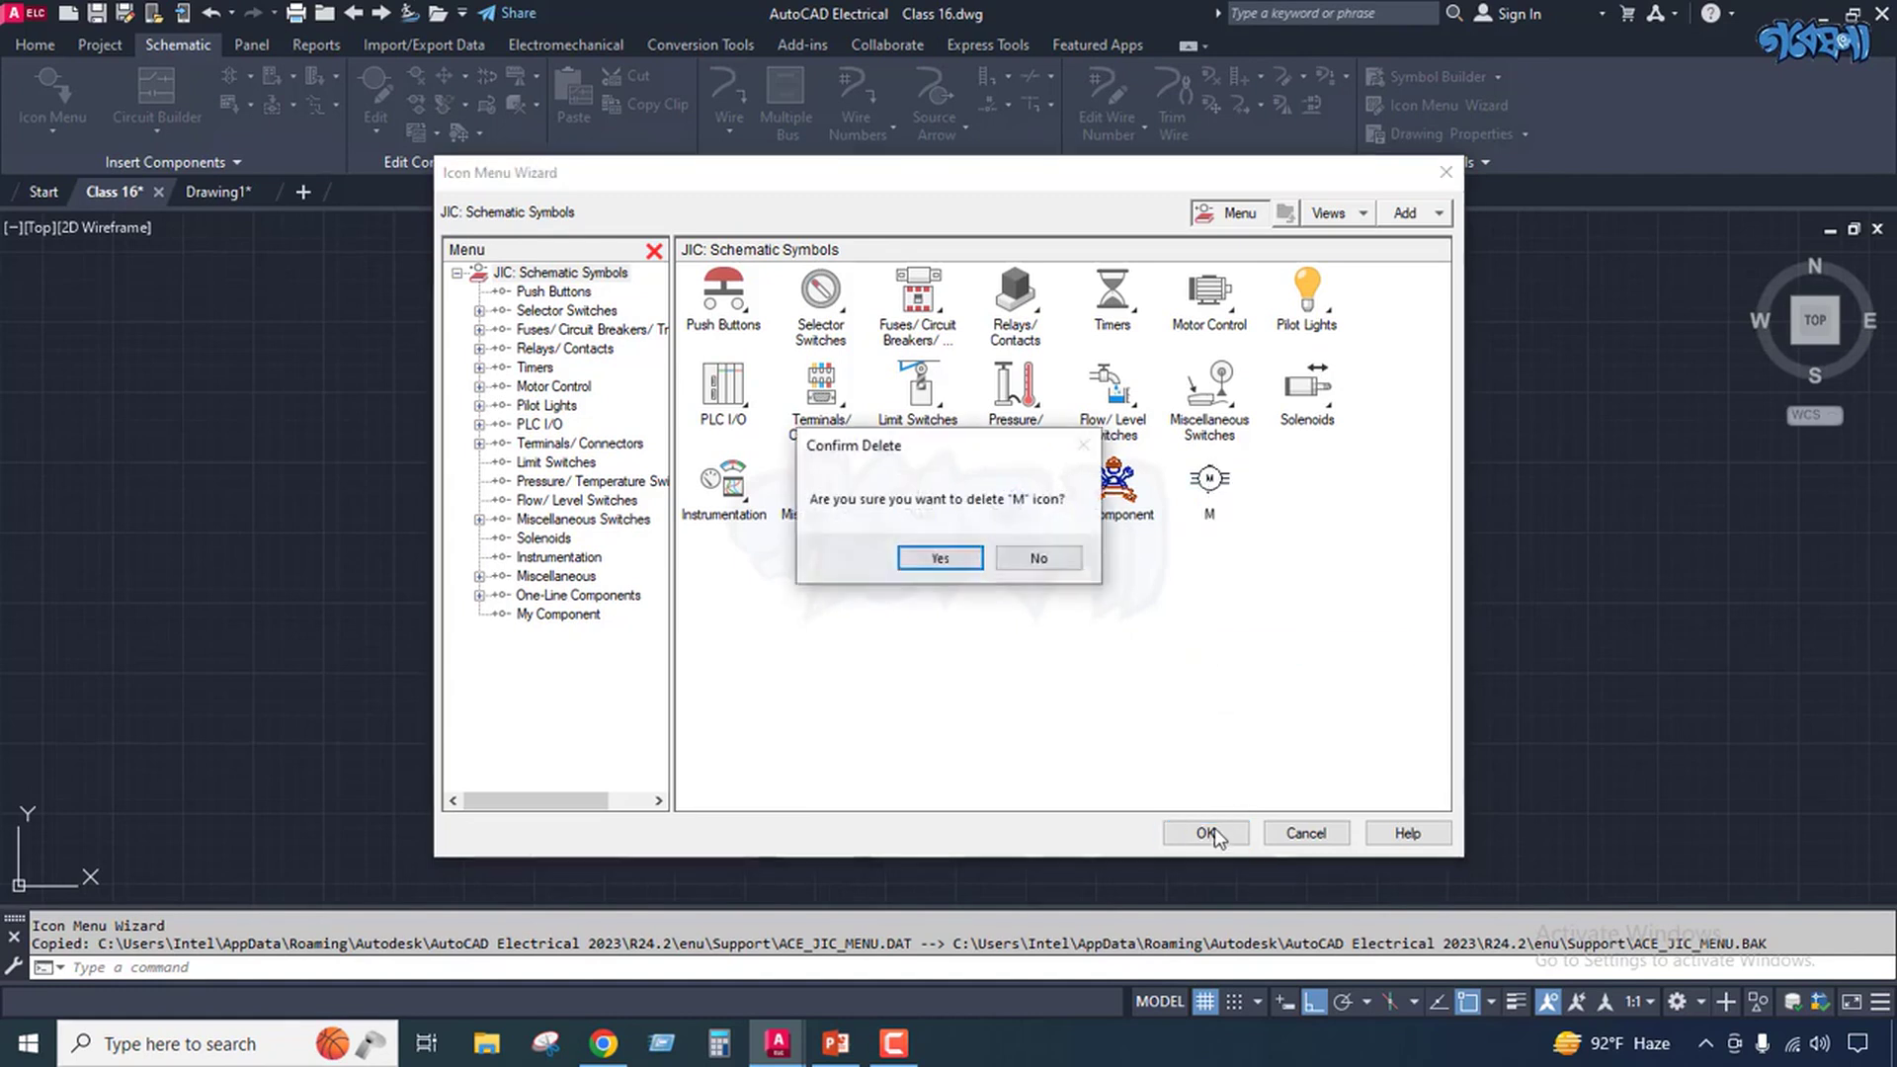
pyautogui.click(963, 555)
# Delete the Motor and Transistor icons from the My Component submenu and save the icon menu changes.
pyautogui.doubleClick(1112, 482)
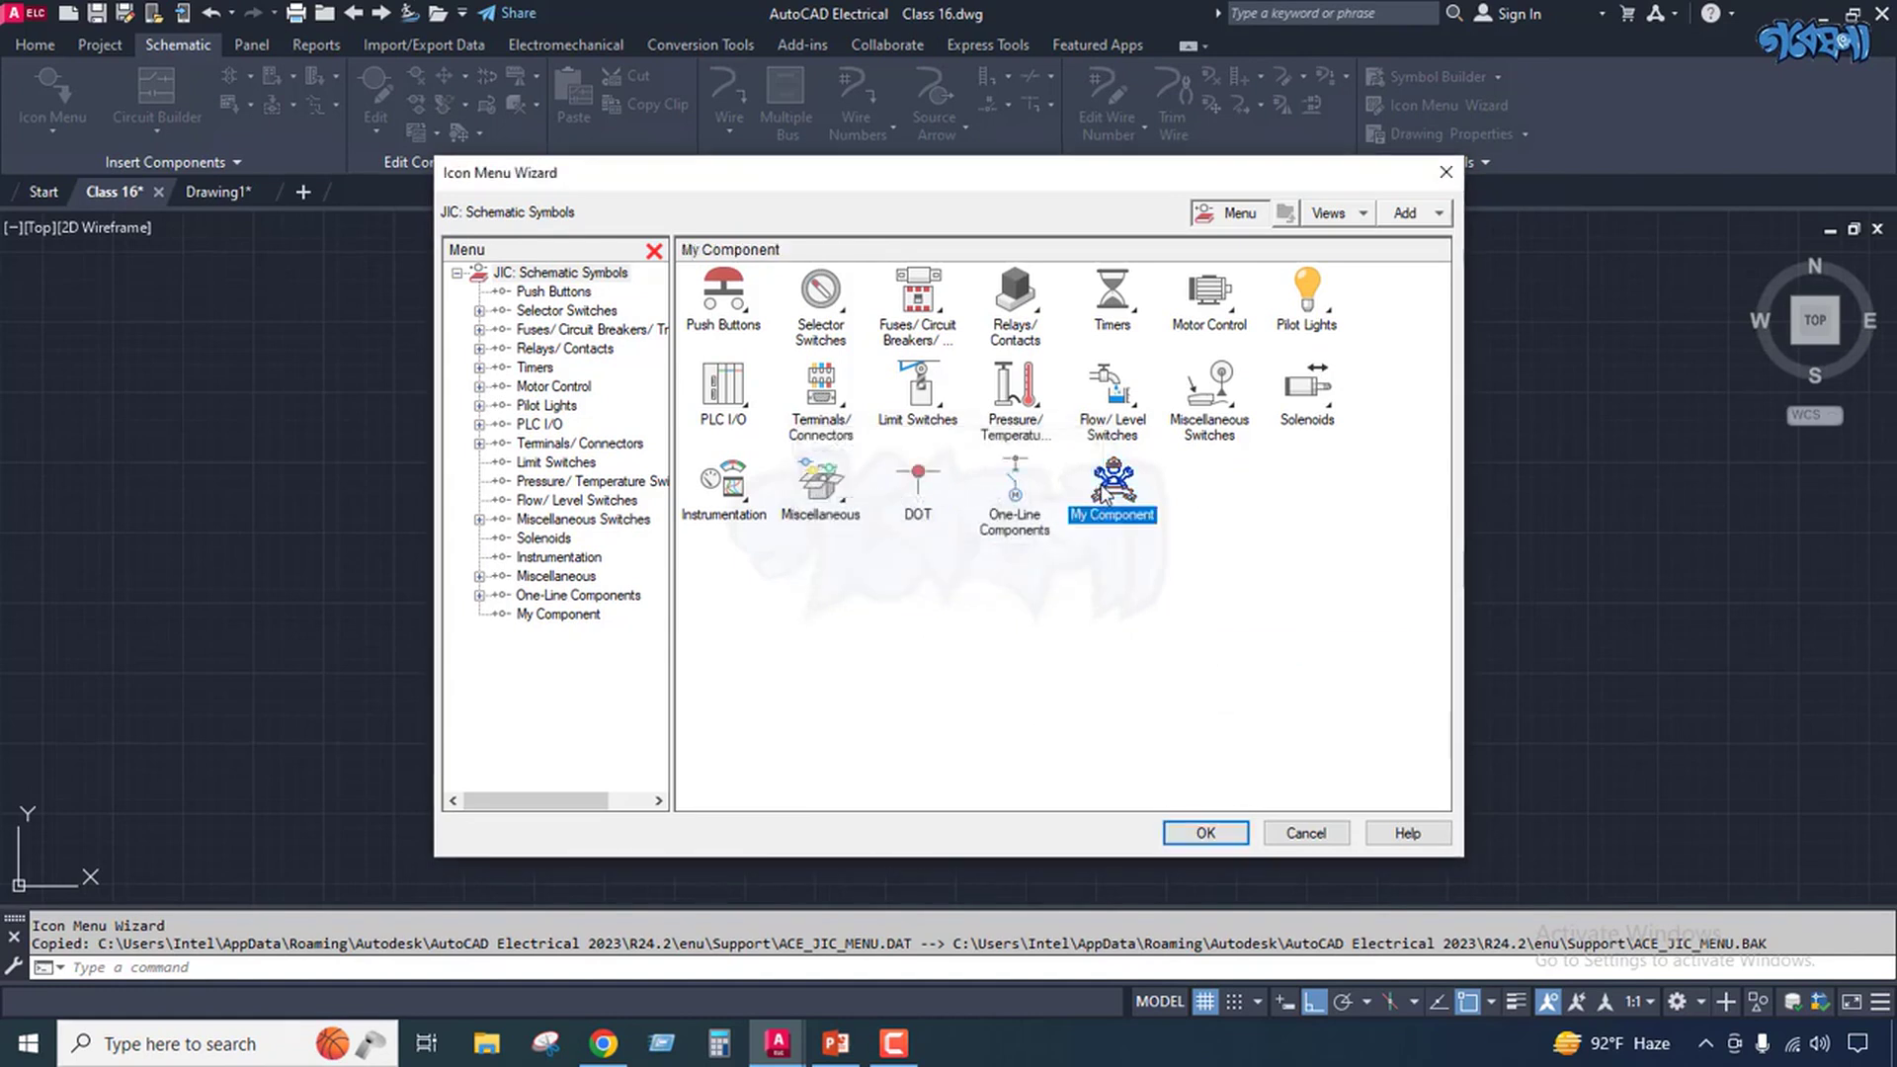
pyautogui.click(726, 292)
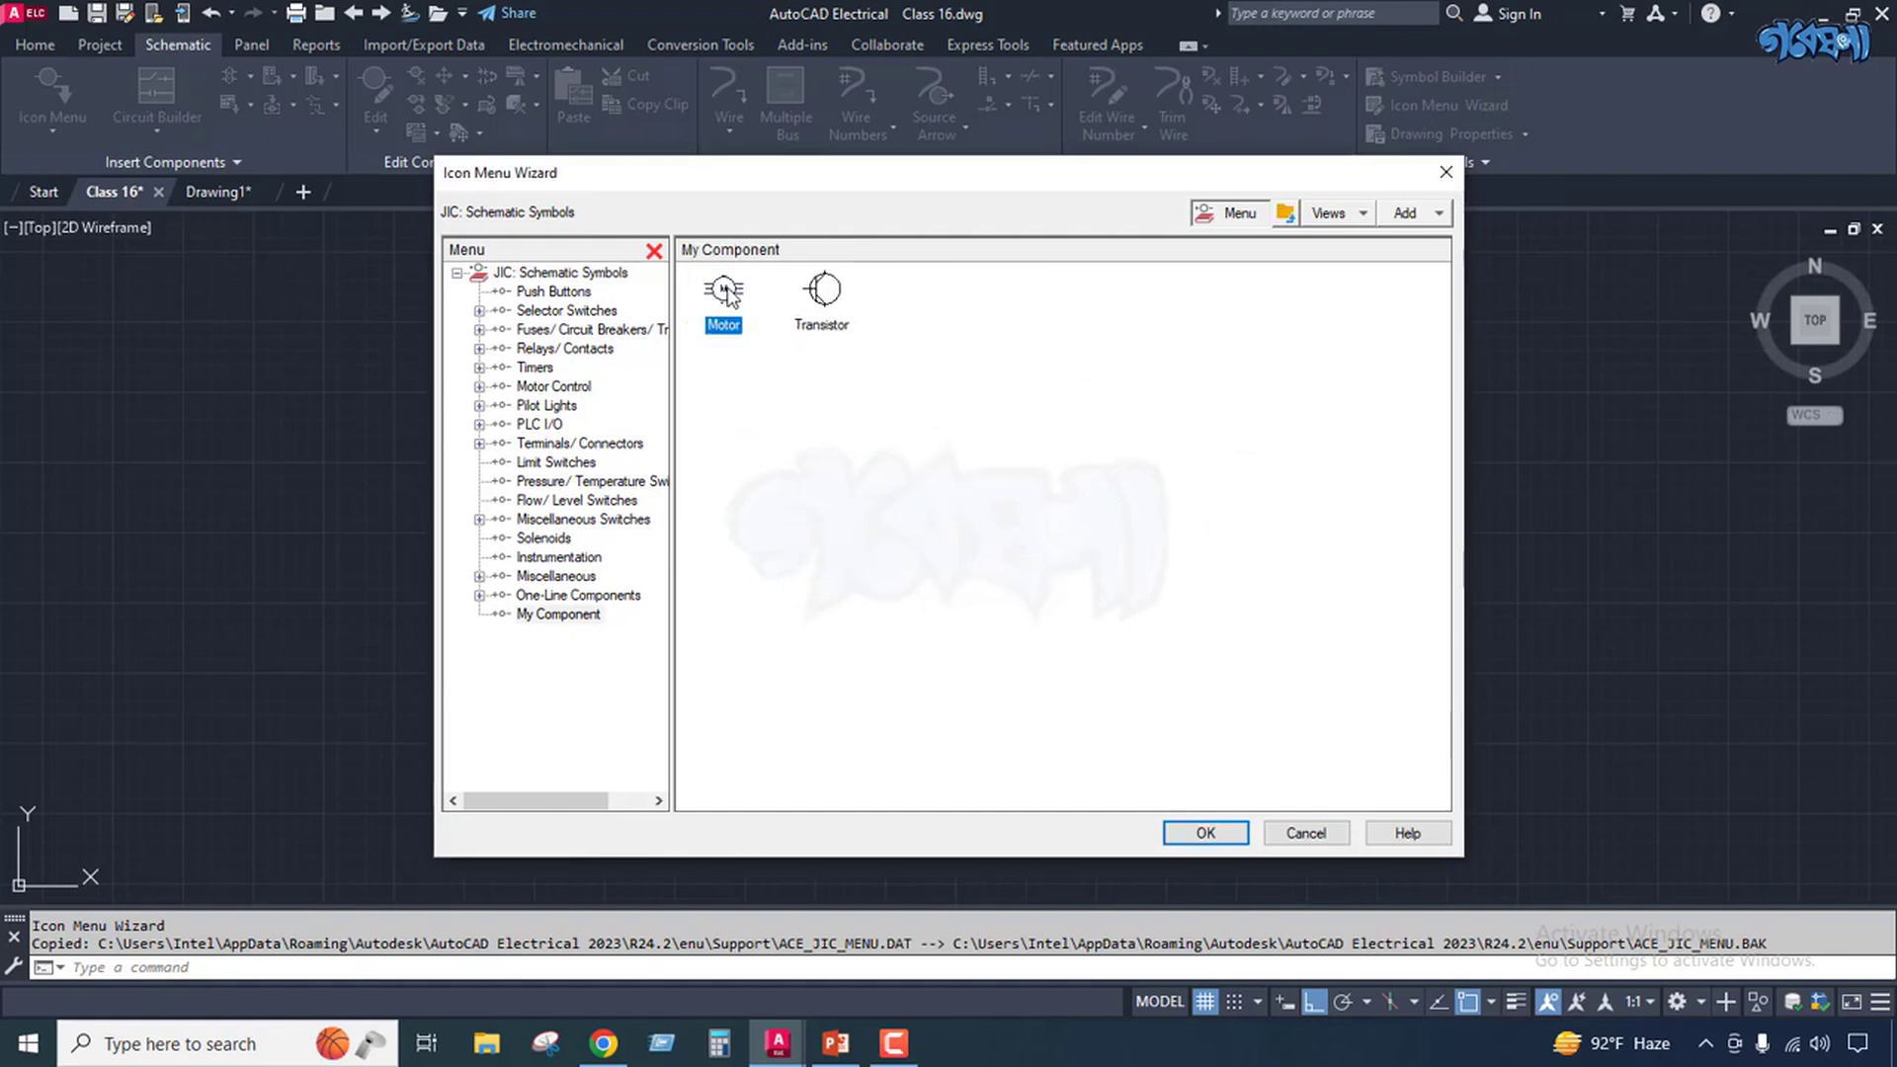
pyautogui.click(820, 311)
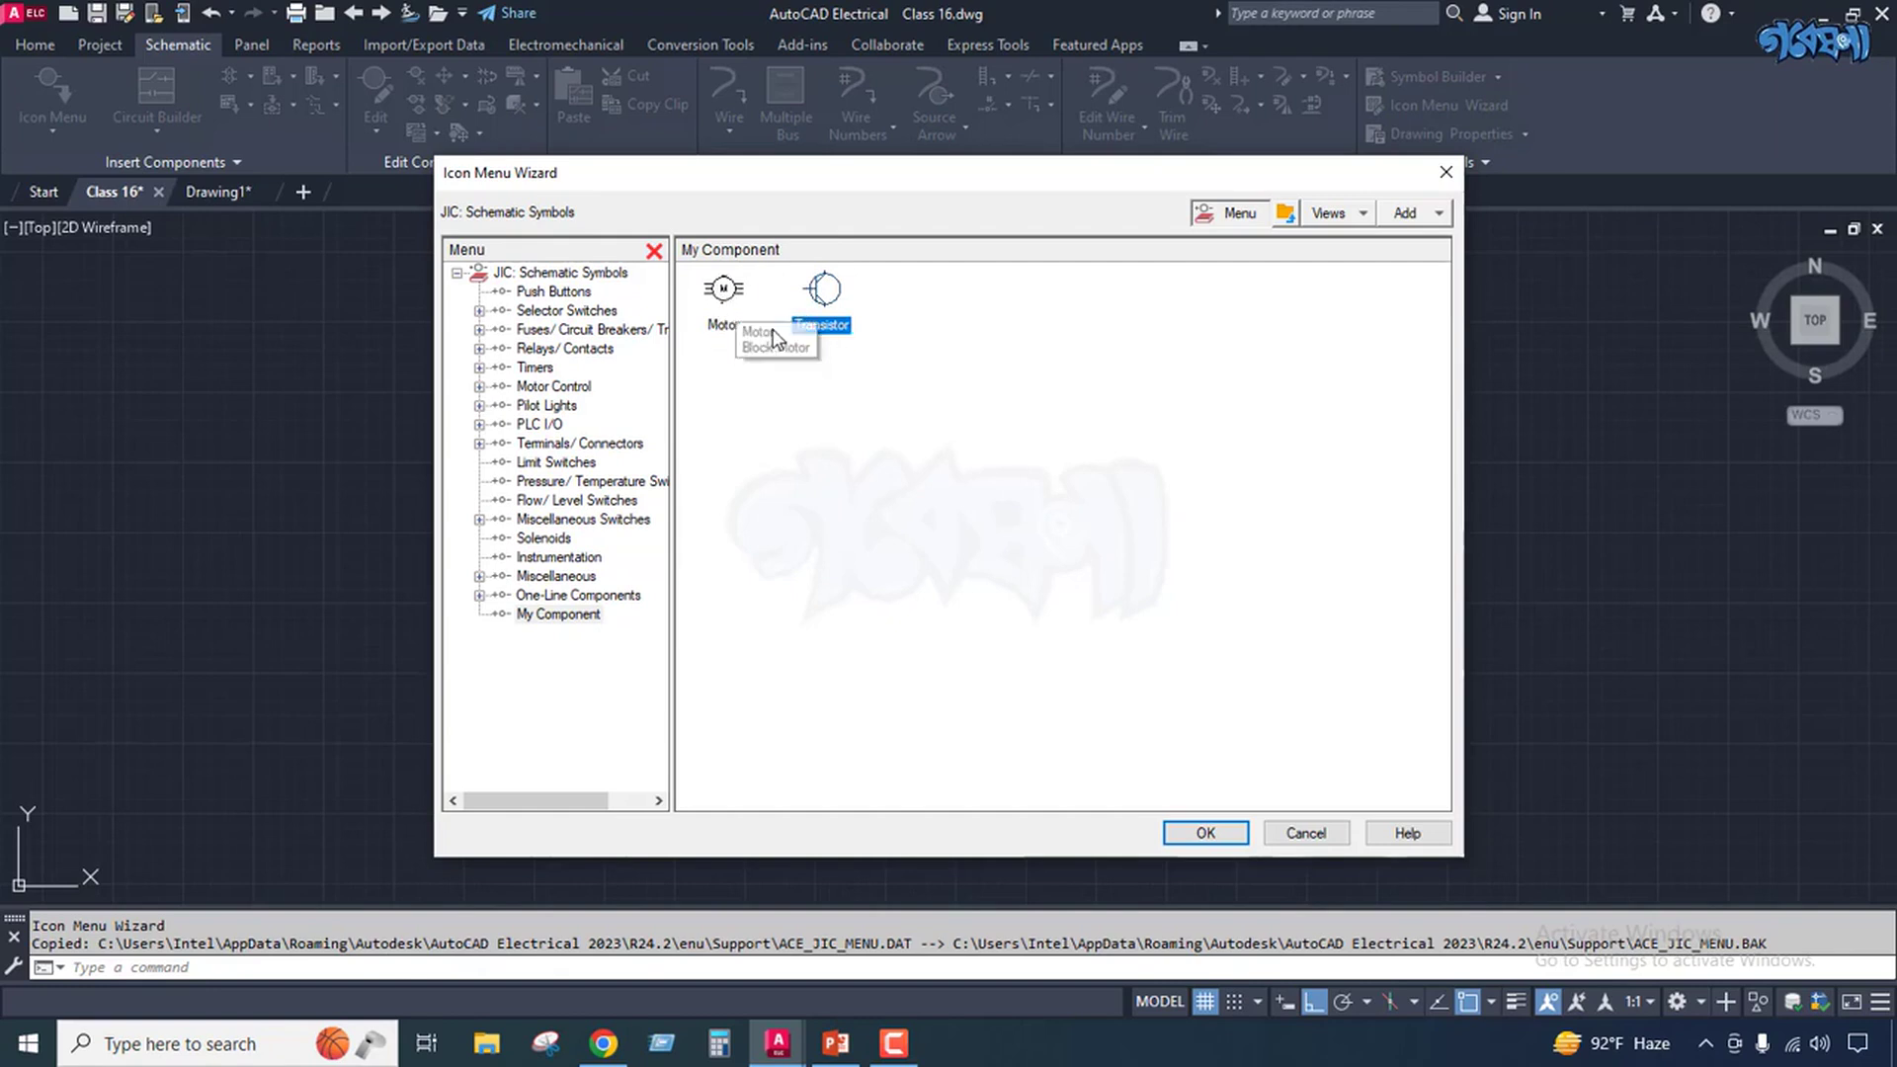
pyautogui.keyDown('ctrl'); pyautogui.click(718, 297); pyautogui.keyUp('ctrl')
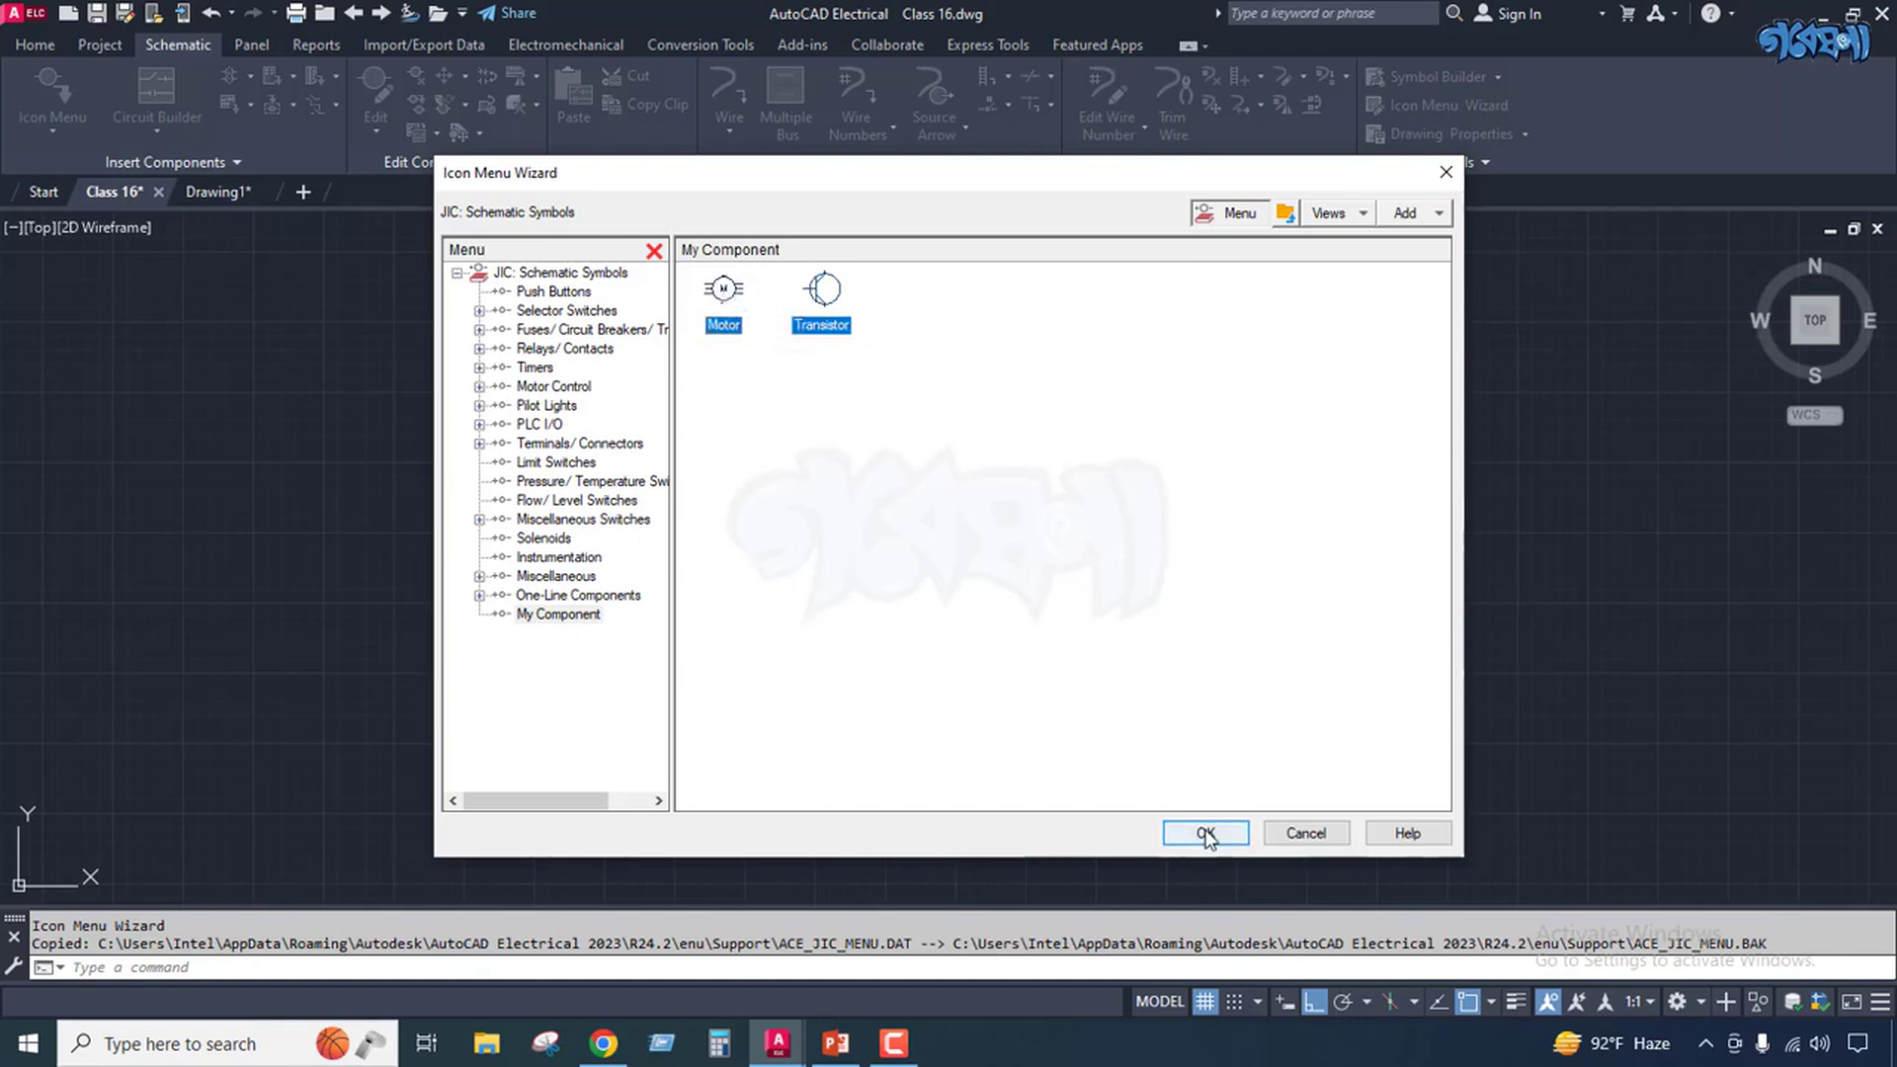
pyautogui.rightClick(826, 288)
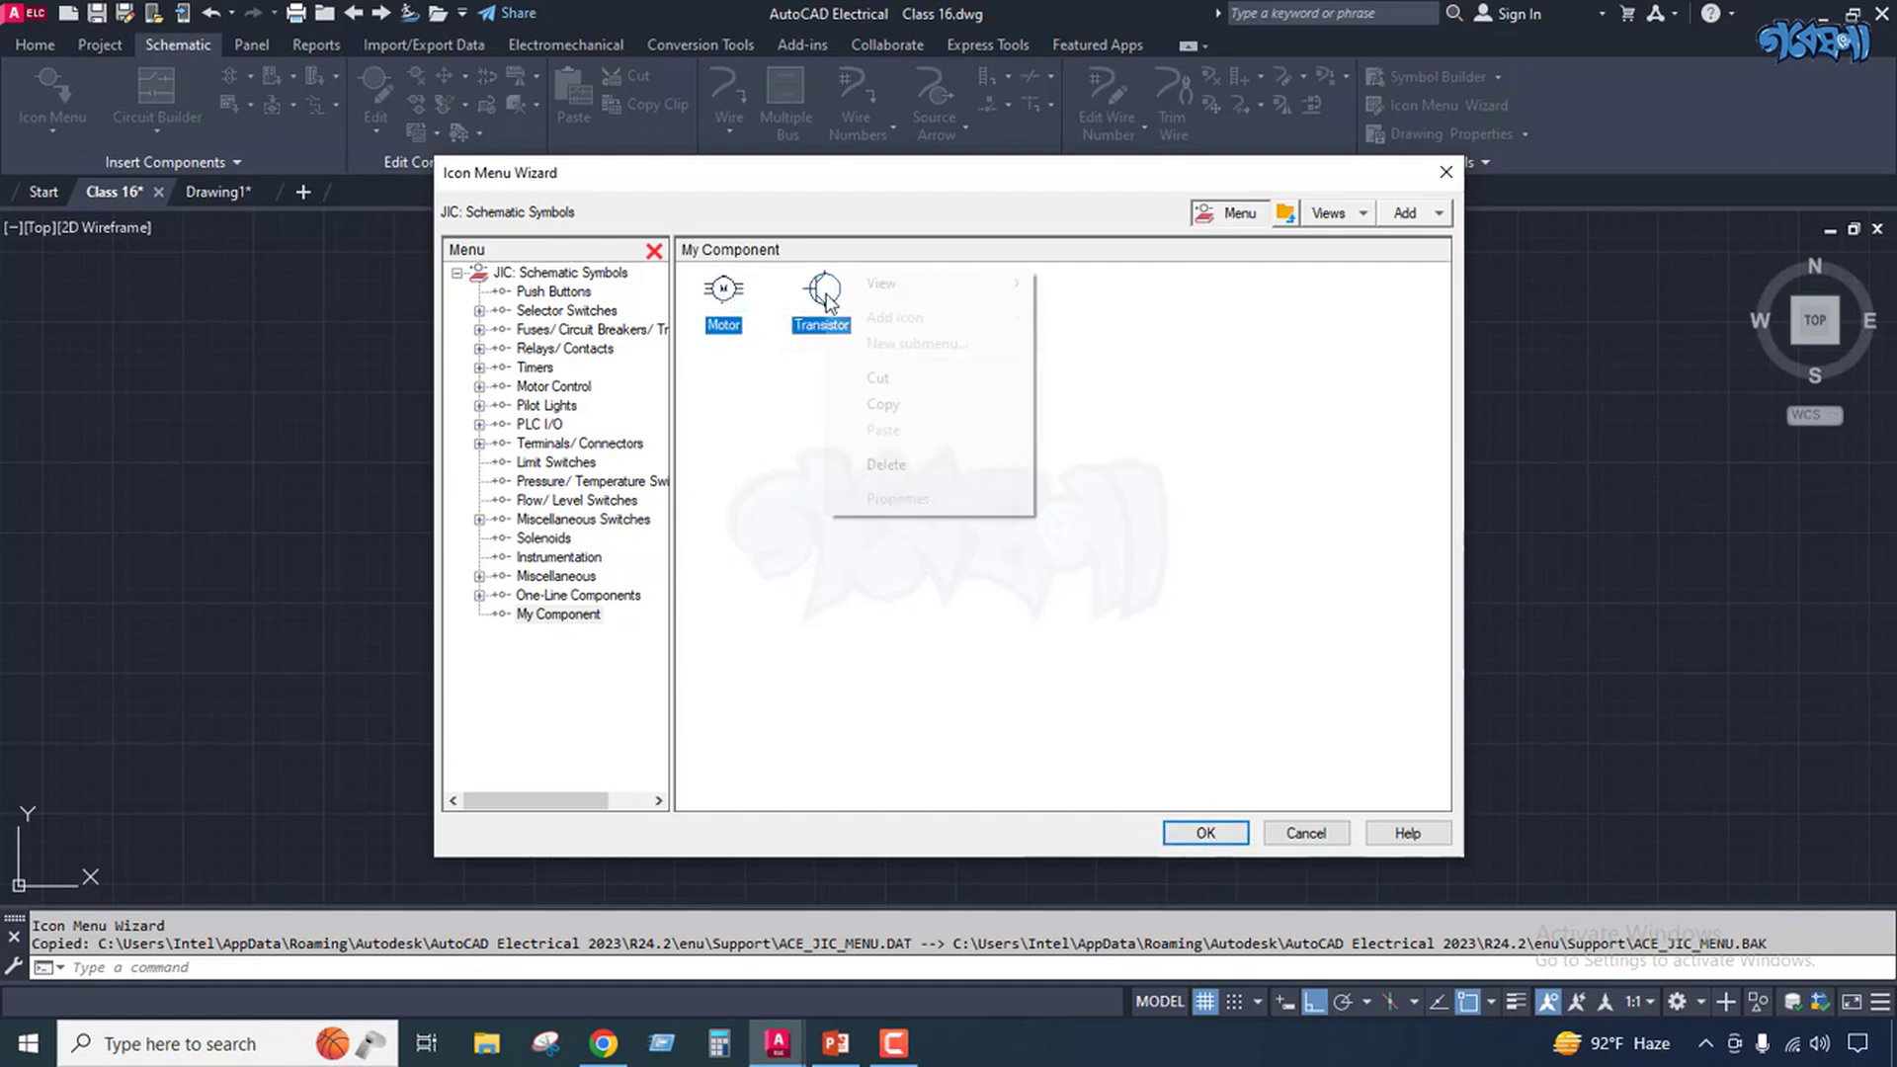
pyautogui.click(916, 462)
pyautogui.click(966, 559)
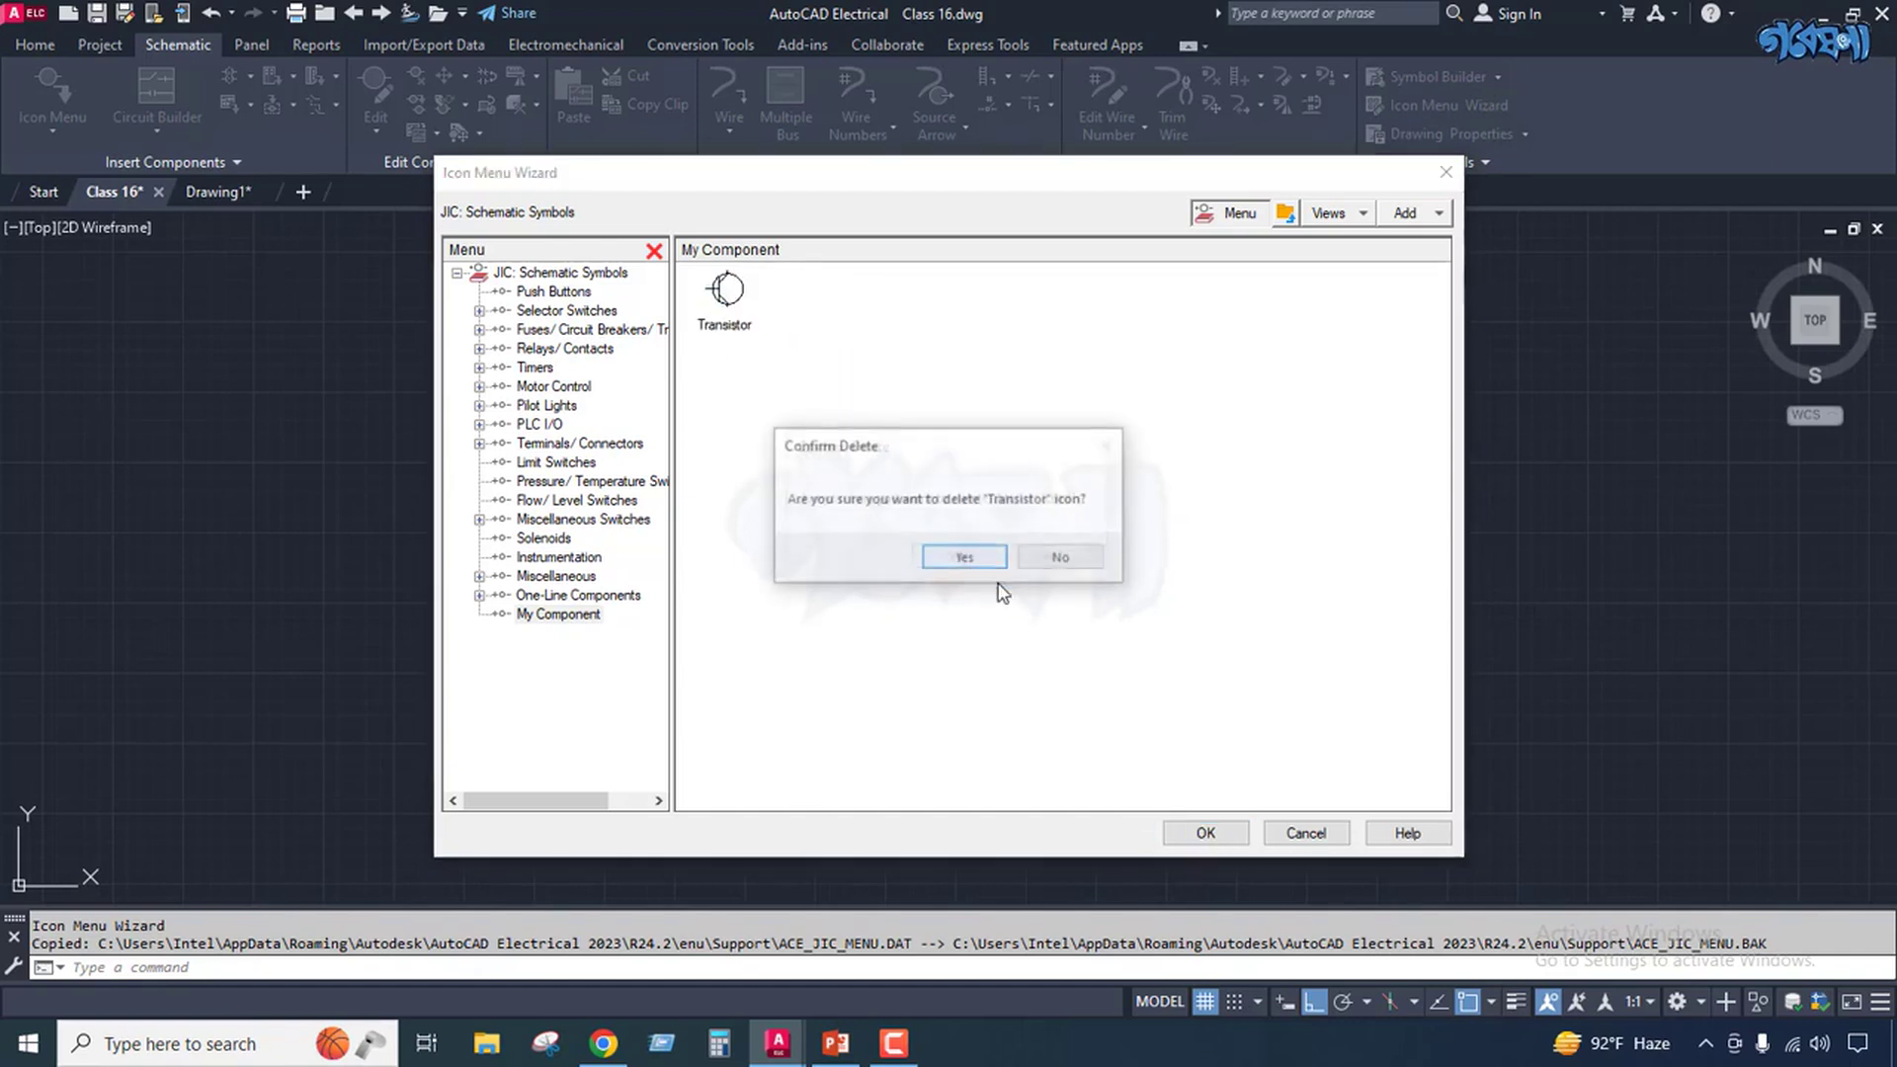
pyautogui.click(974, 559)
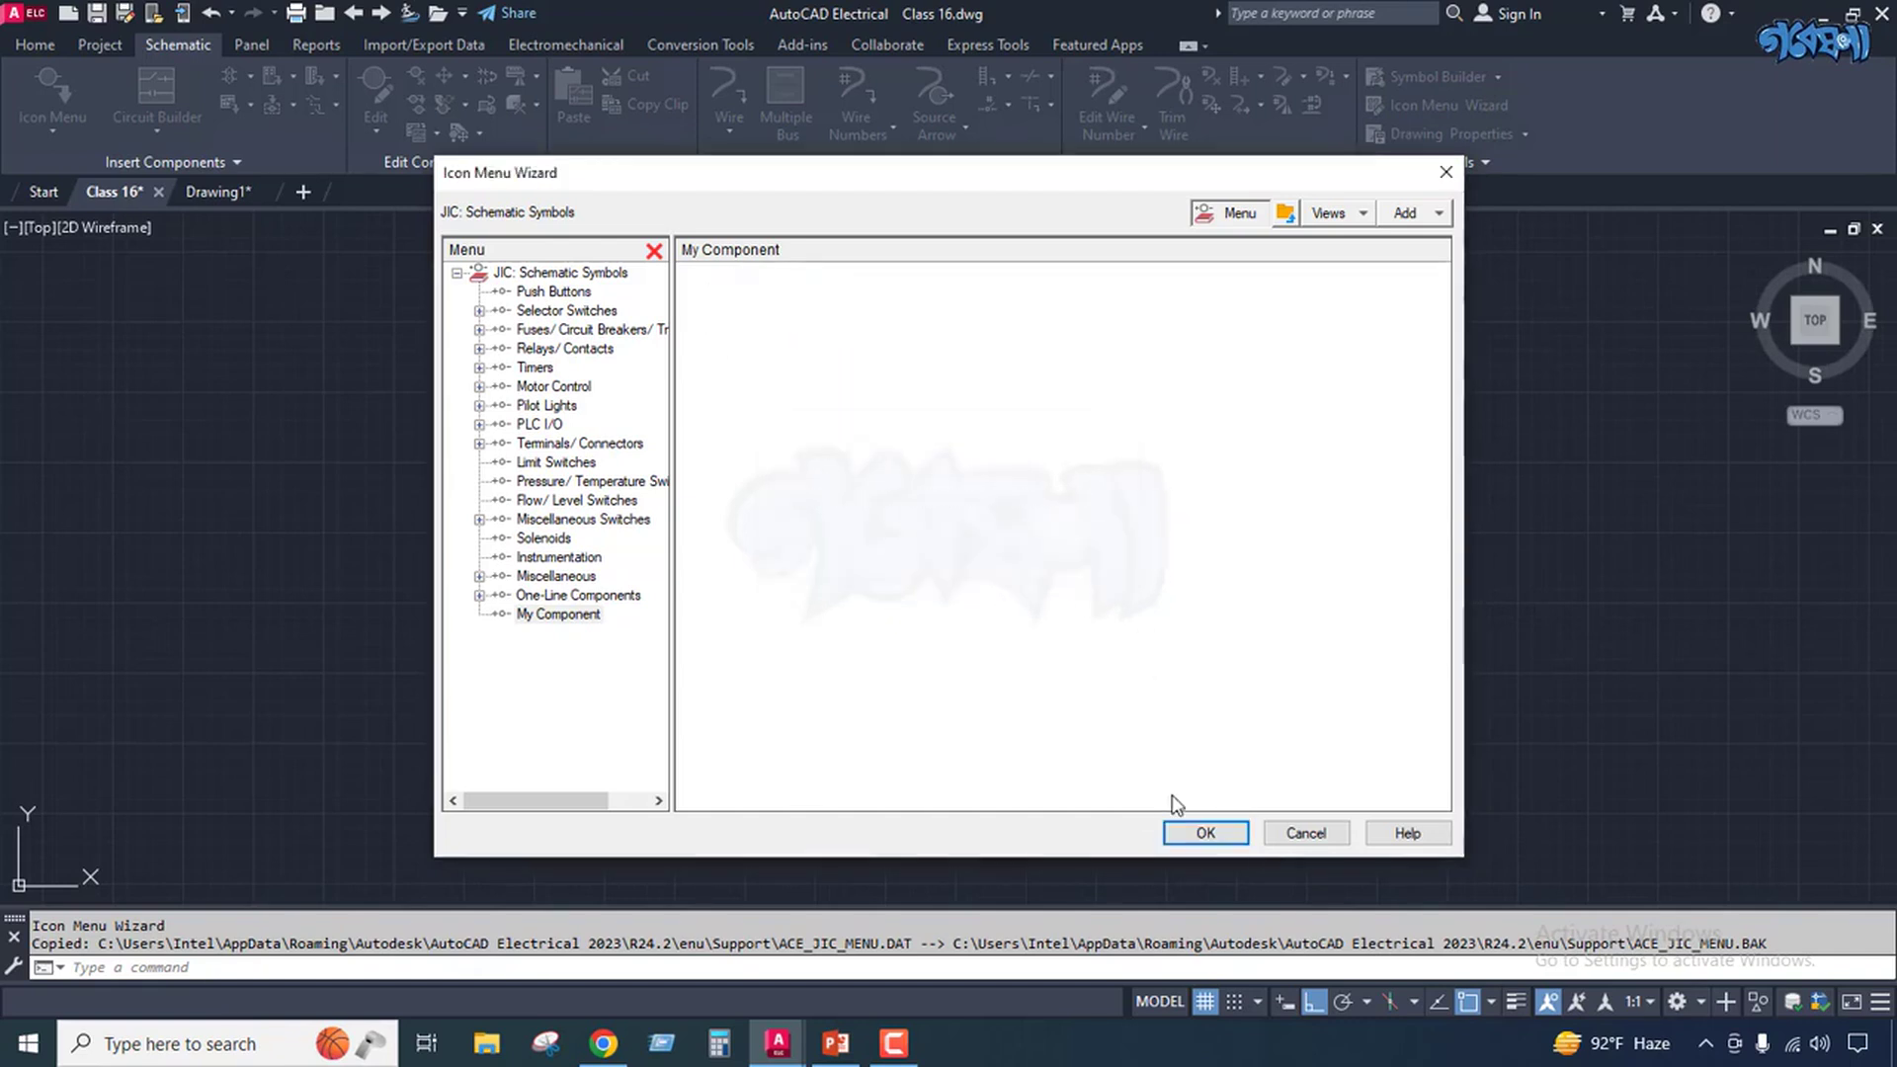
pyautogui.click(1204, 833)
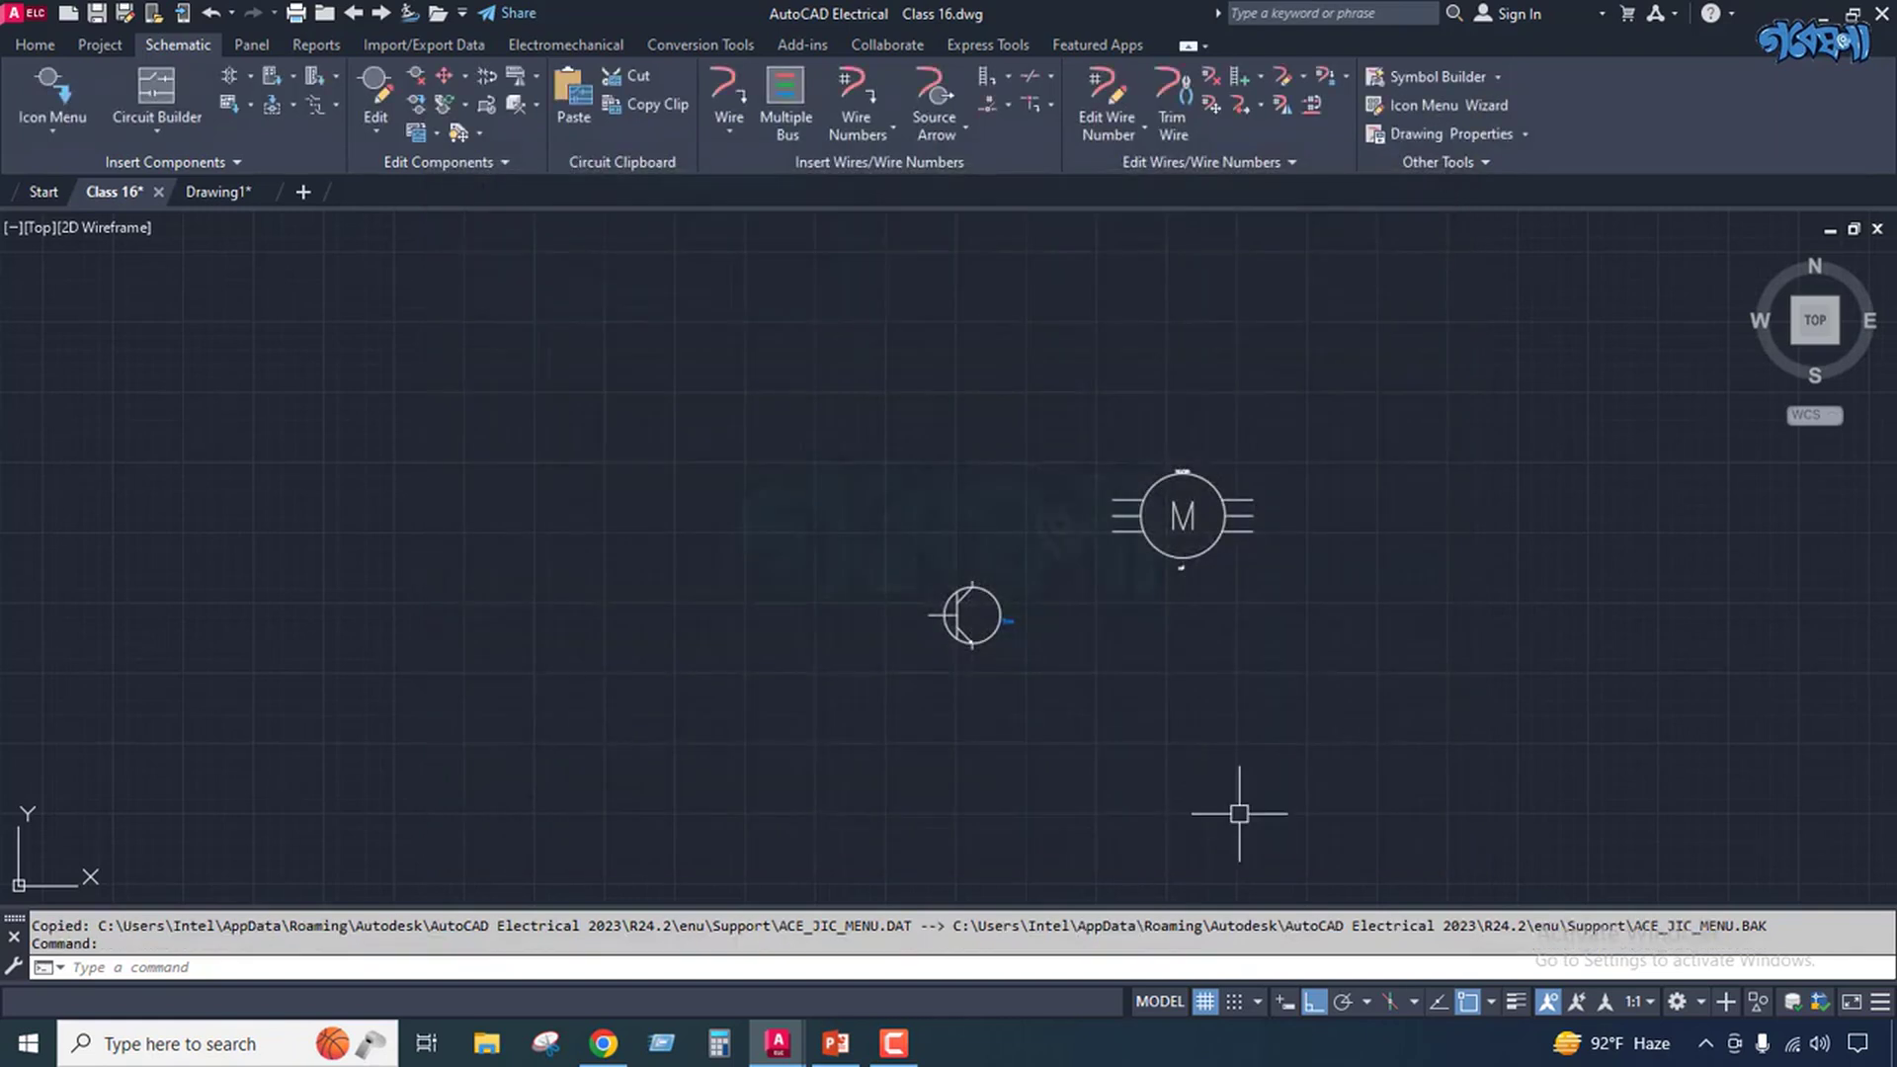
# Load ACE_JIC_MENU.DAT in the Icon Menu Wizard and open the My Component submenu.
pyautogui.rightClick(1498, 74)
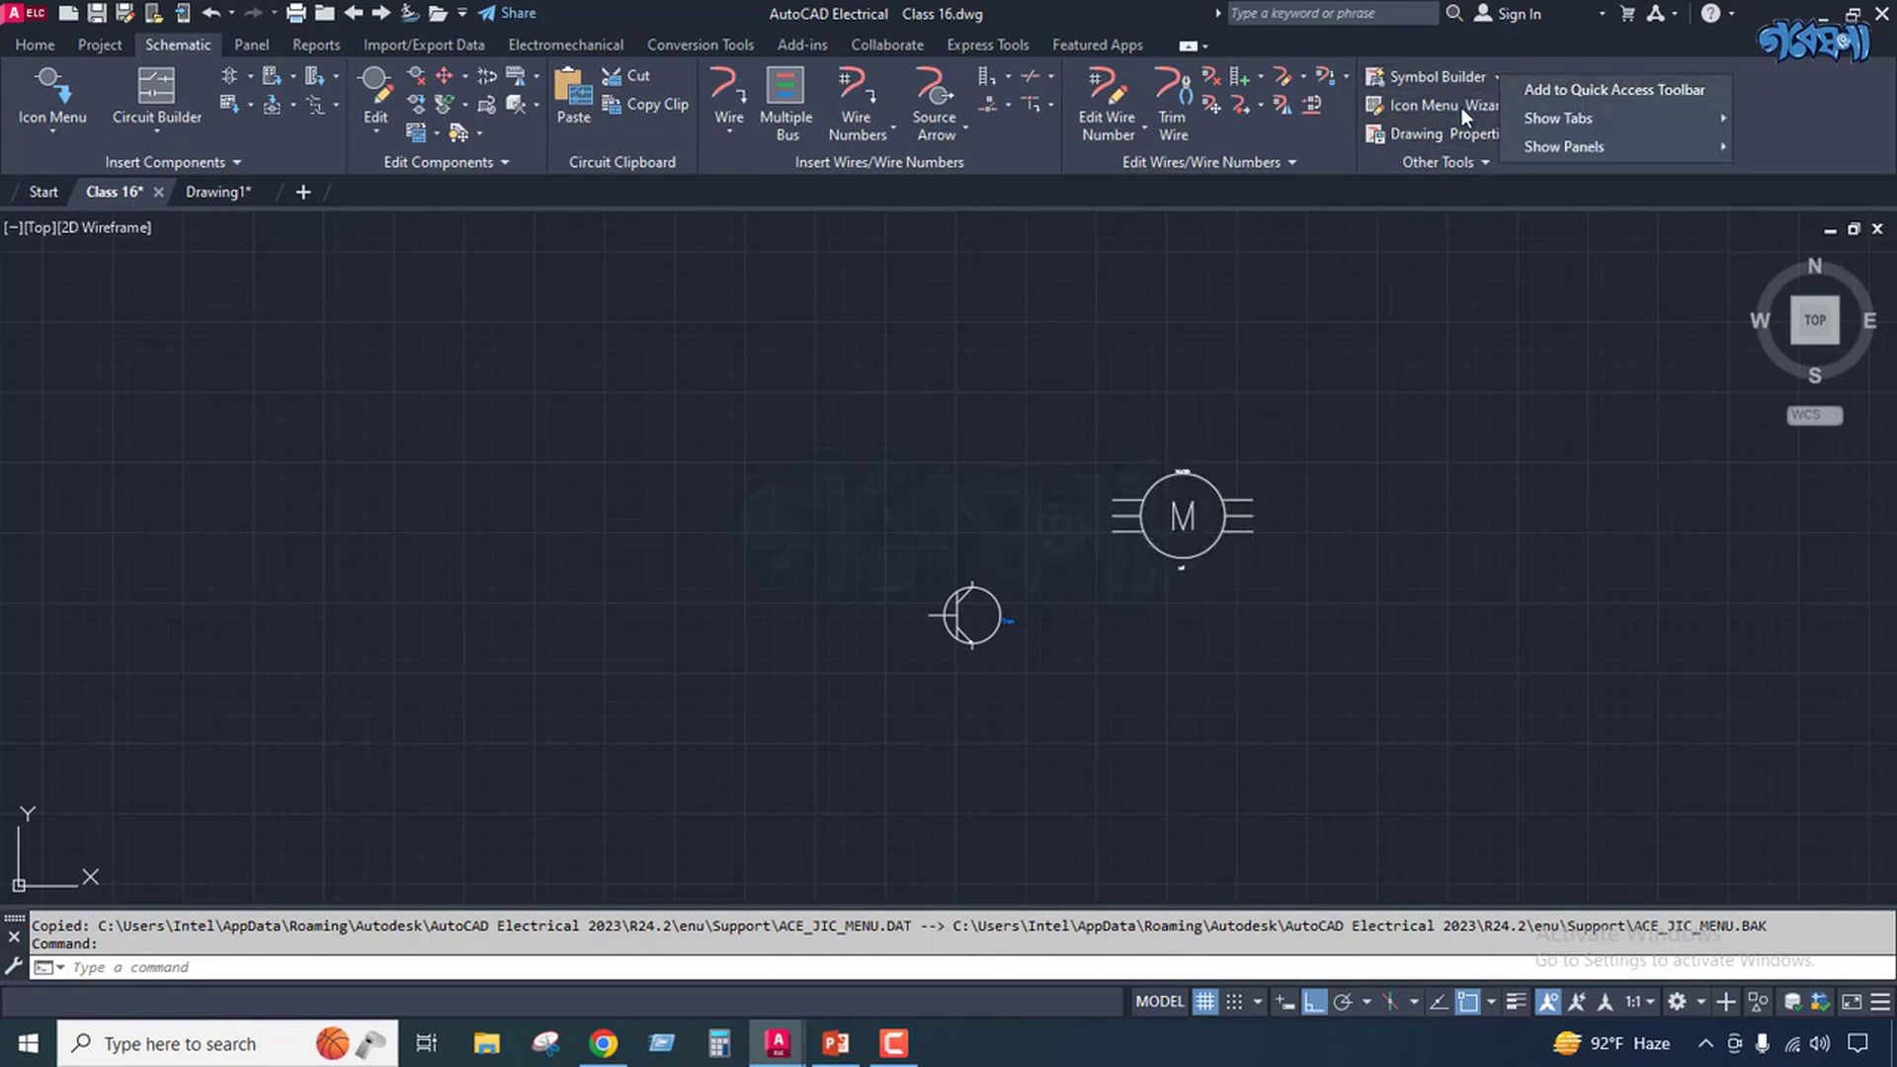
pyautogui.click(1462, 107)
pyautogui.click(1482, 107)
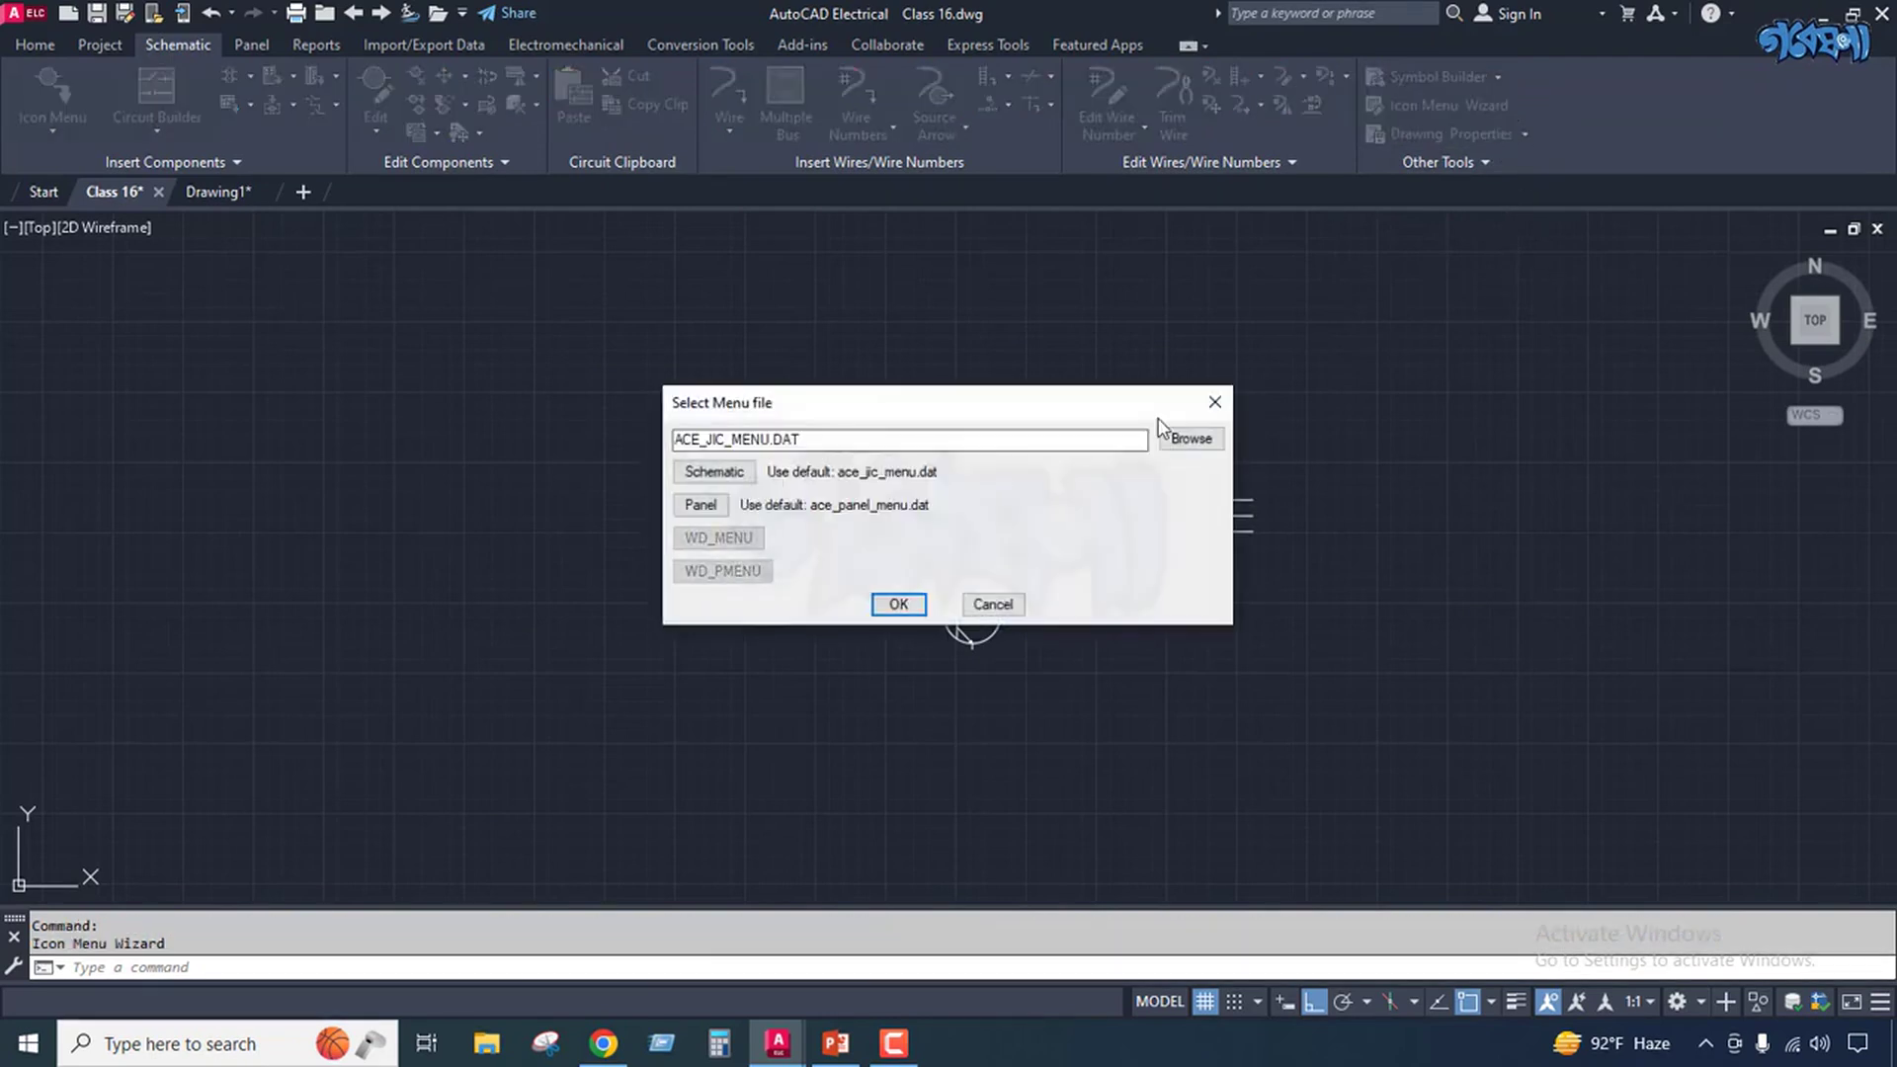
pyautogui.click(895, 604)
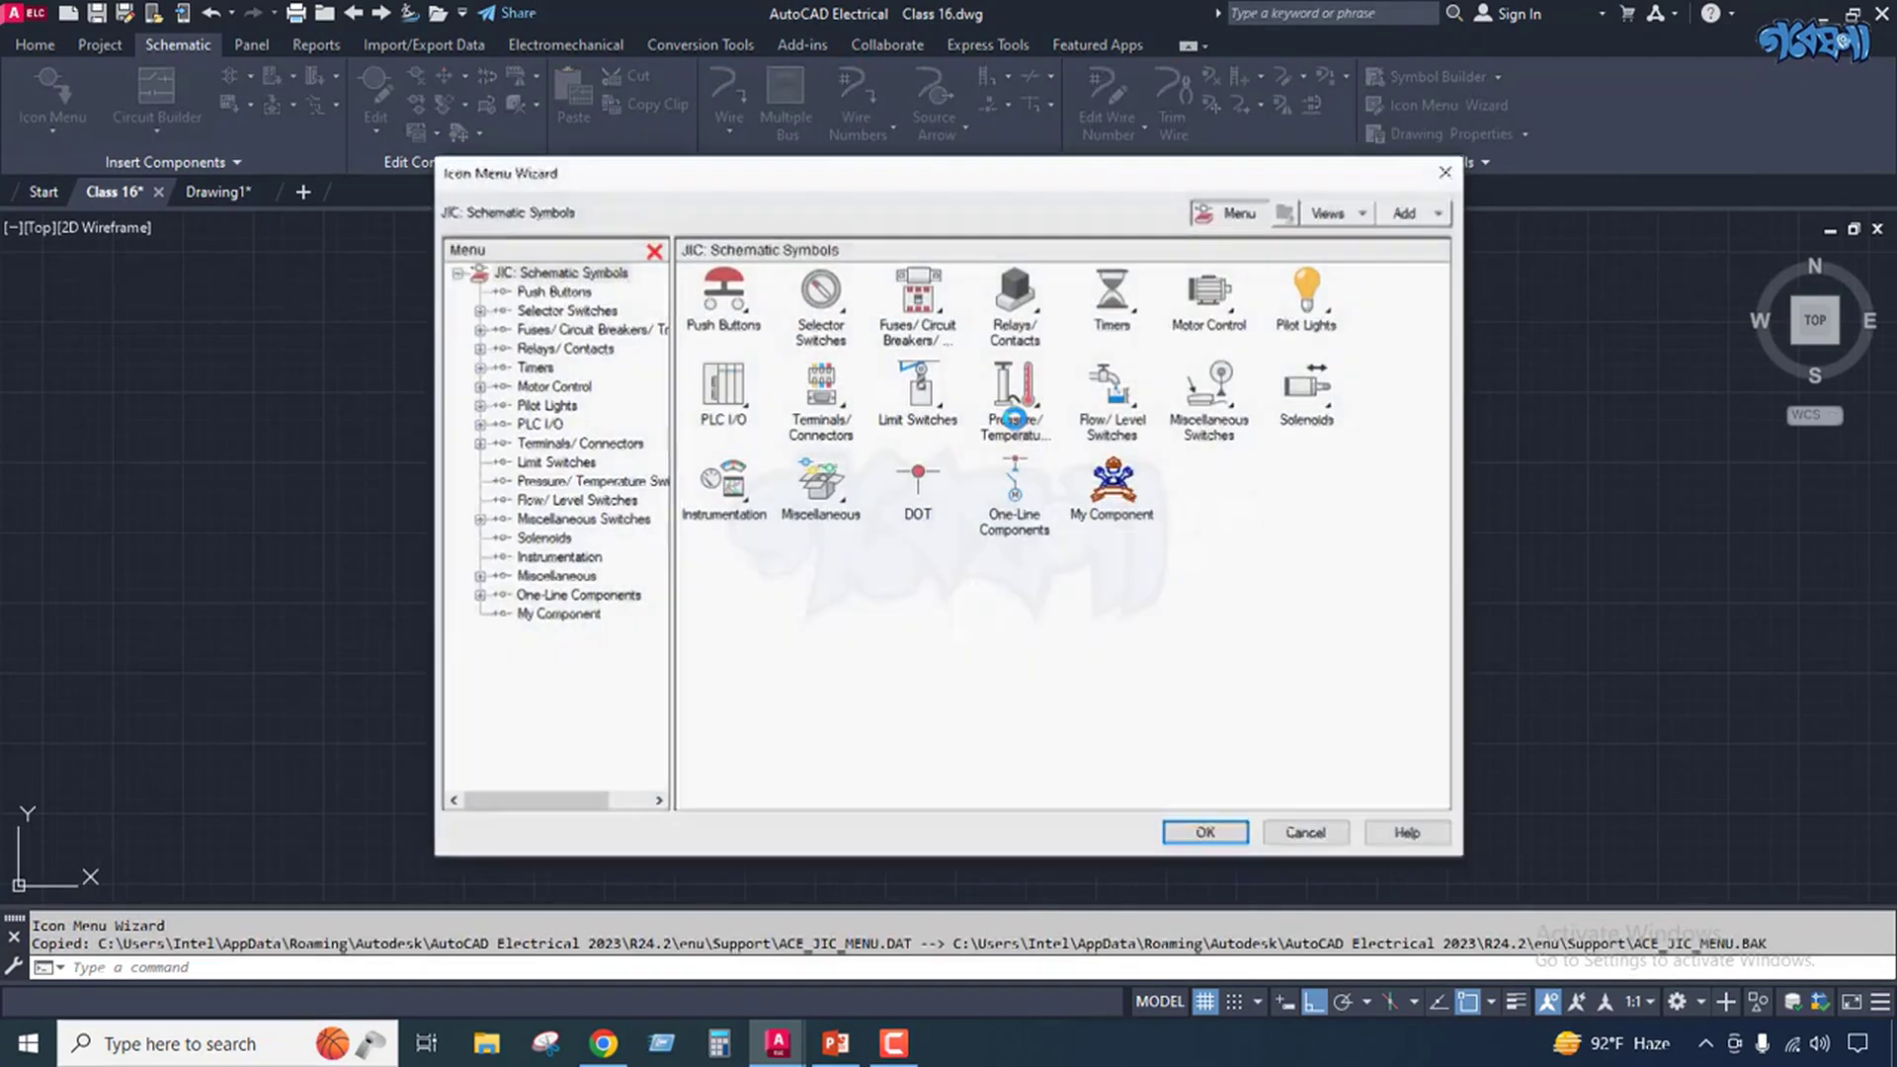
pyautogui.click(1114, 502)
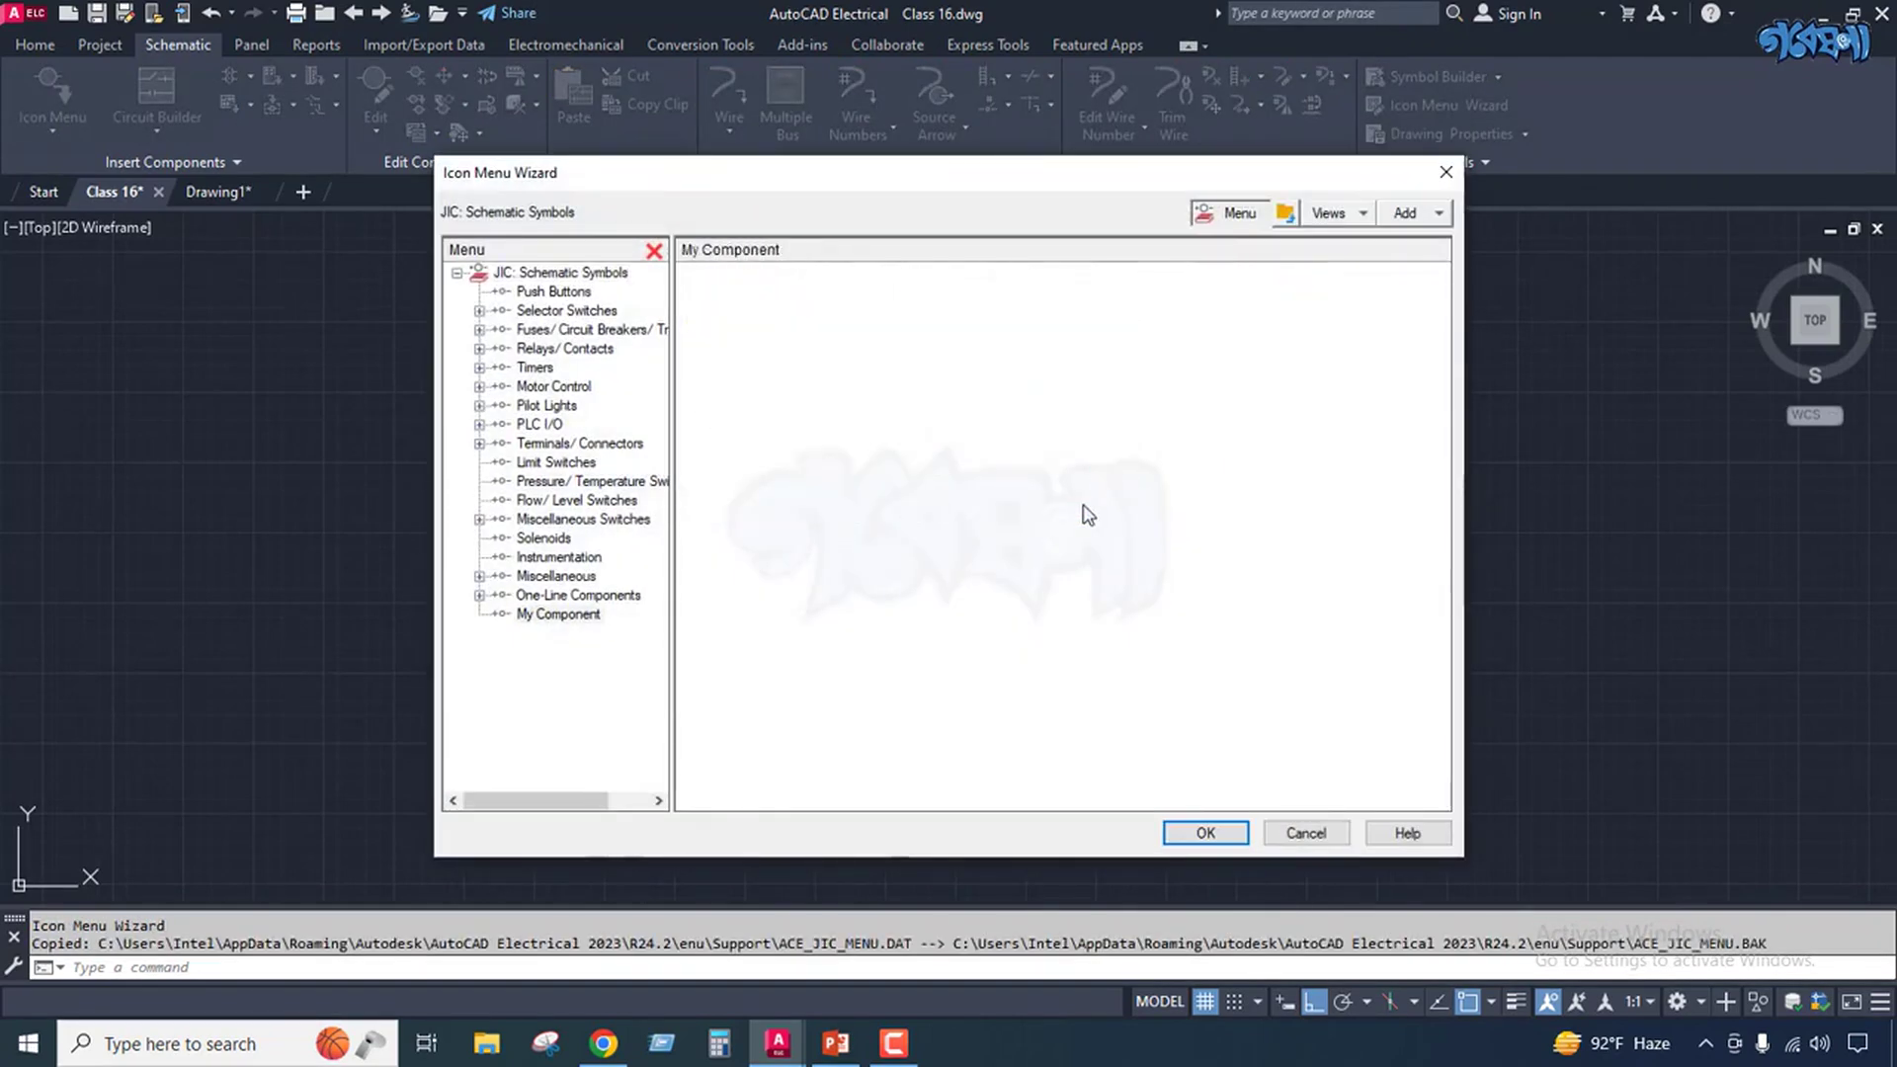
# Add a component icon named Motor to My Component, picking the drawn motor symbol HMO1_002 for both image file and block name.
pyautogui.click(1411, 212)
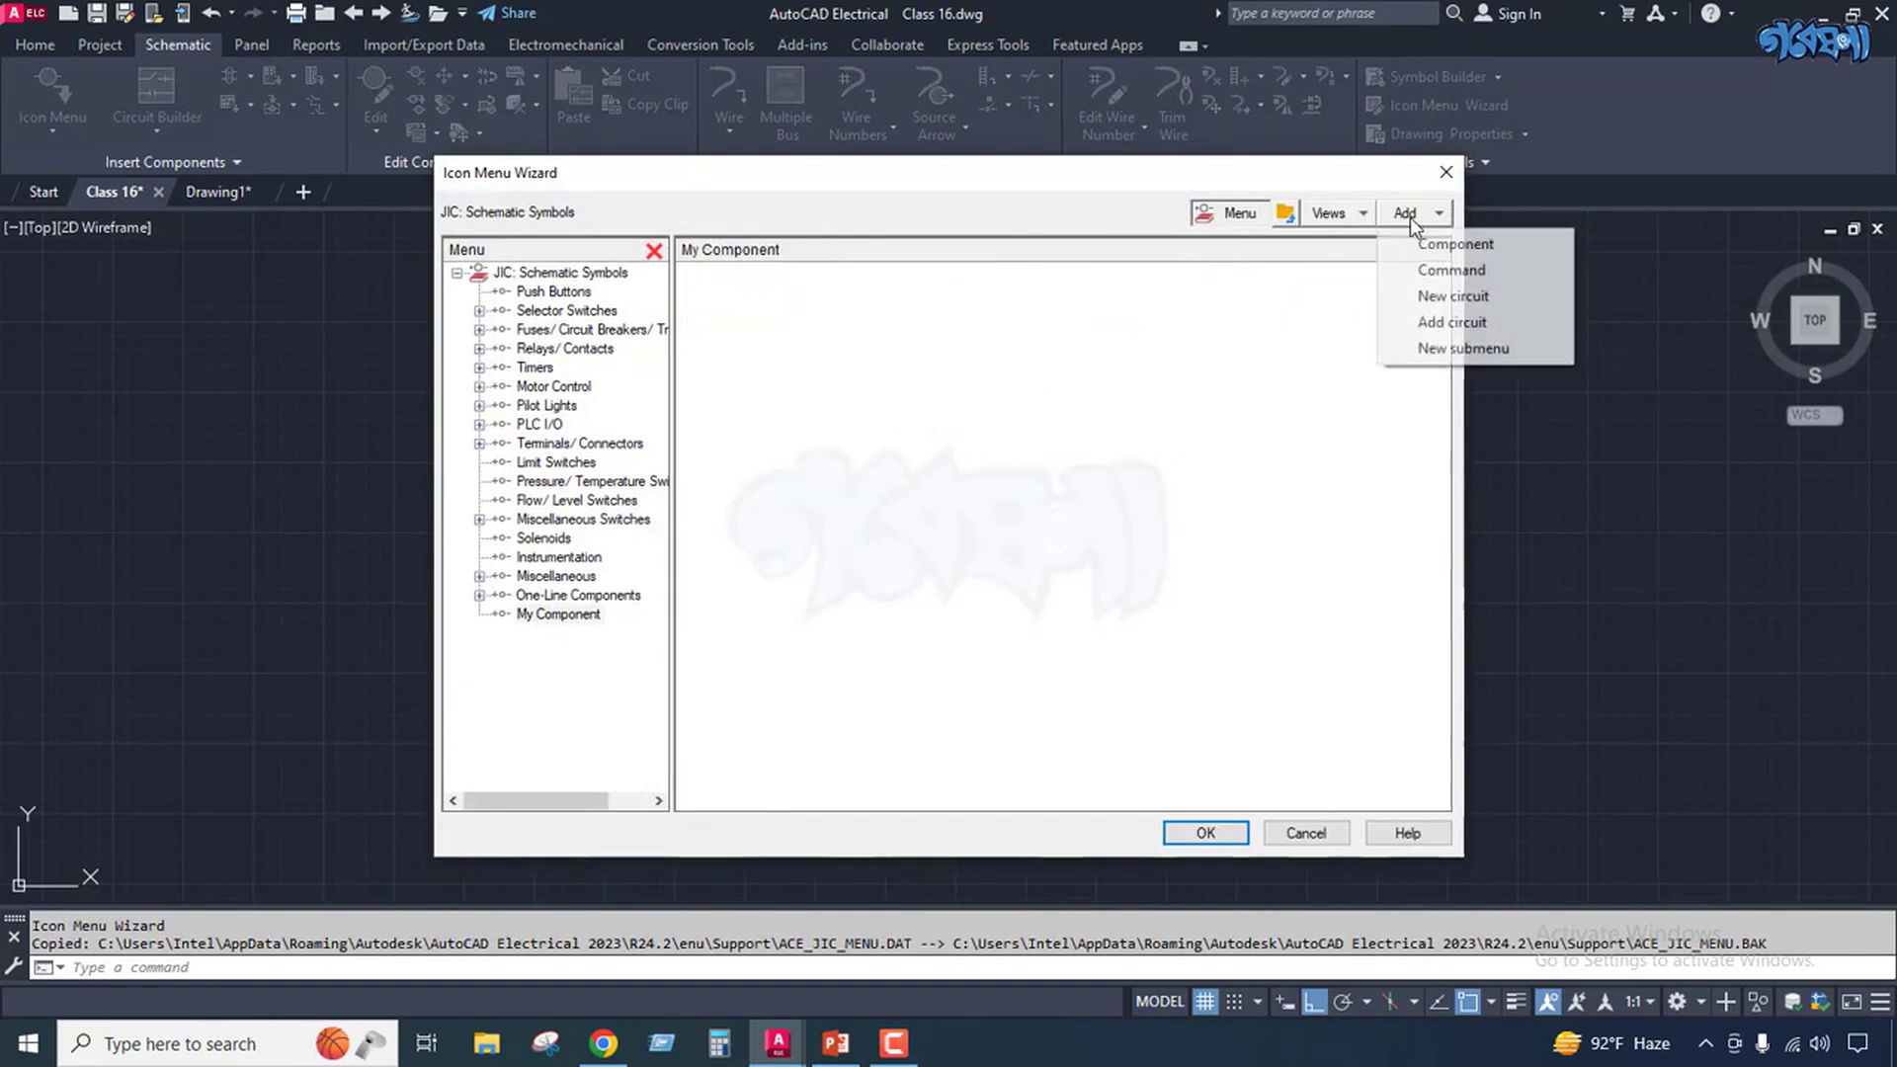
pyautogui.click(1456, 245)
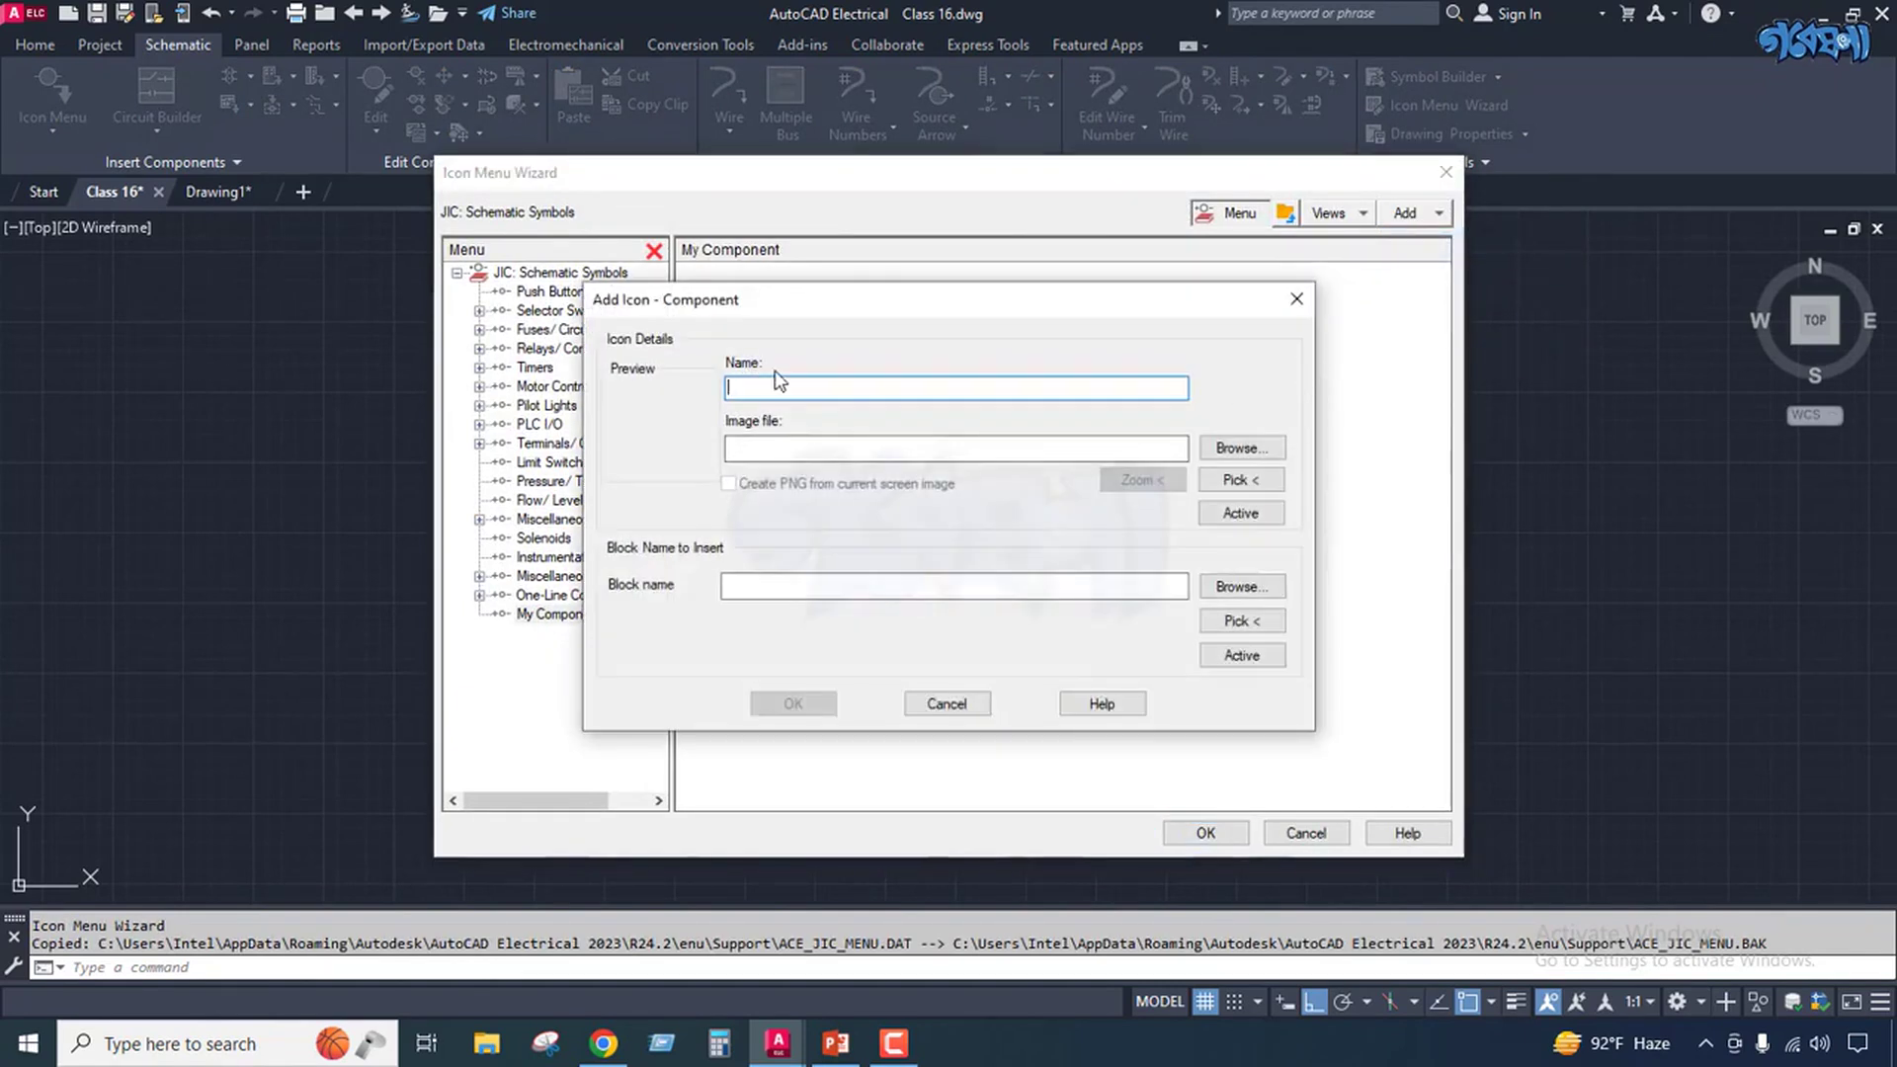
pyautogui.write('Motor')
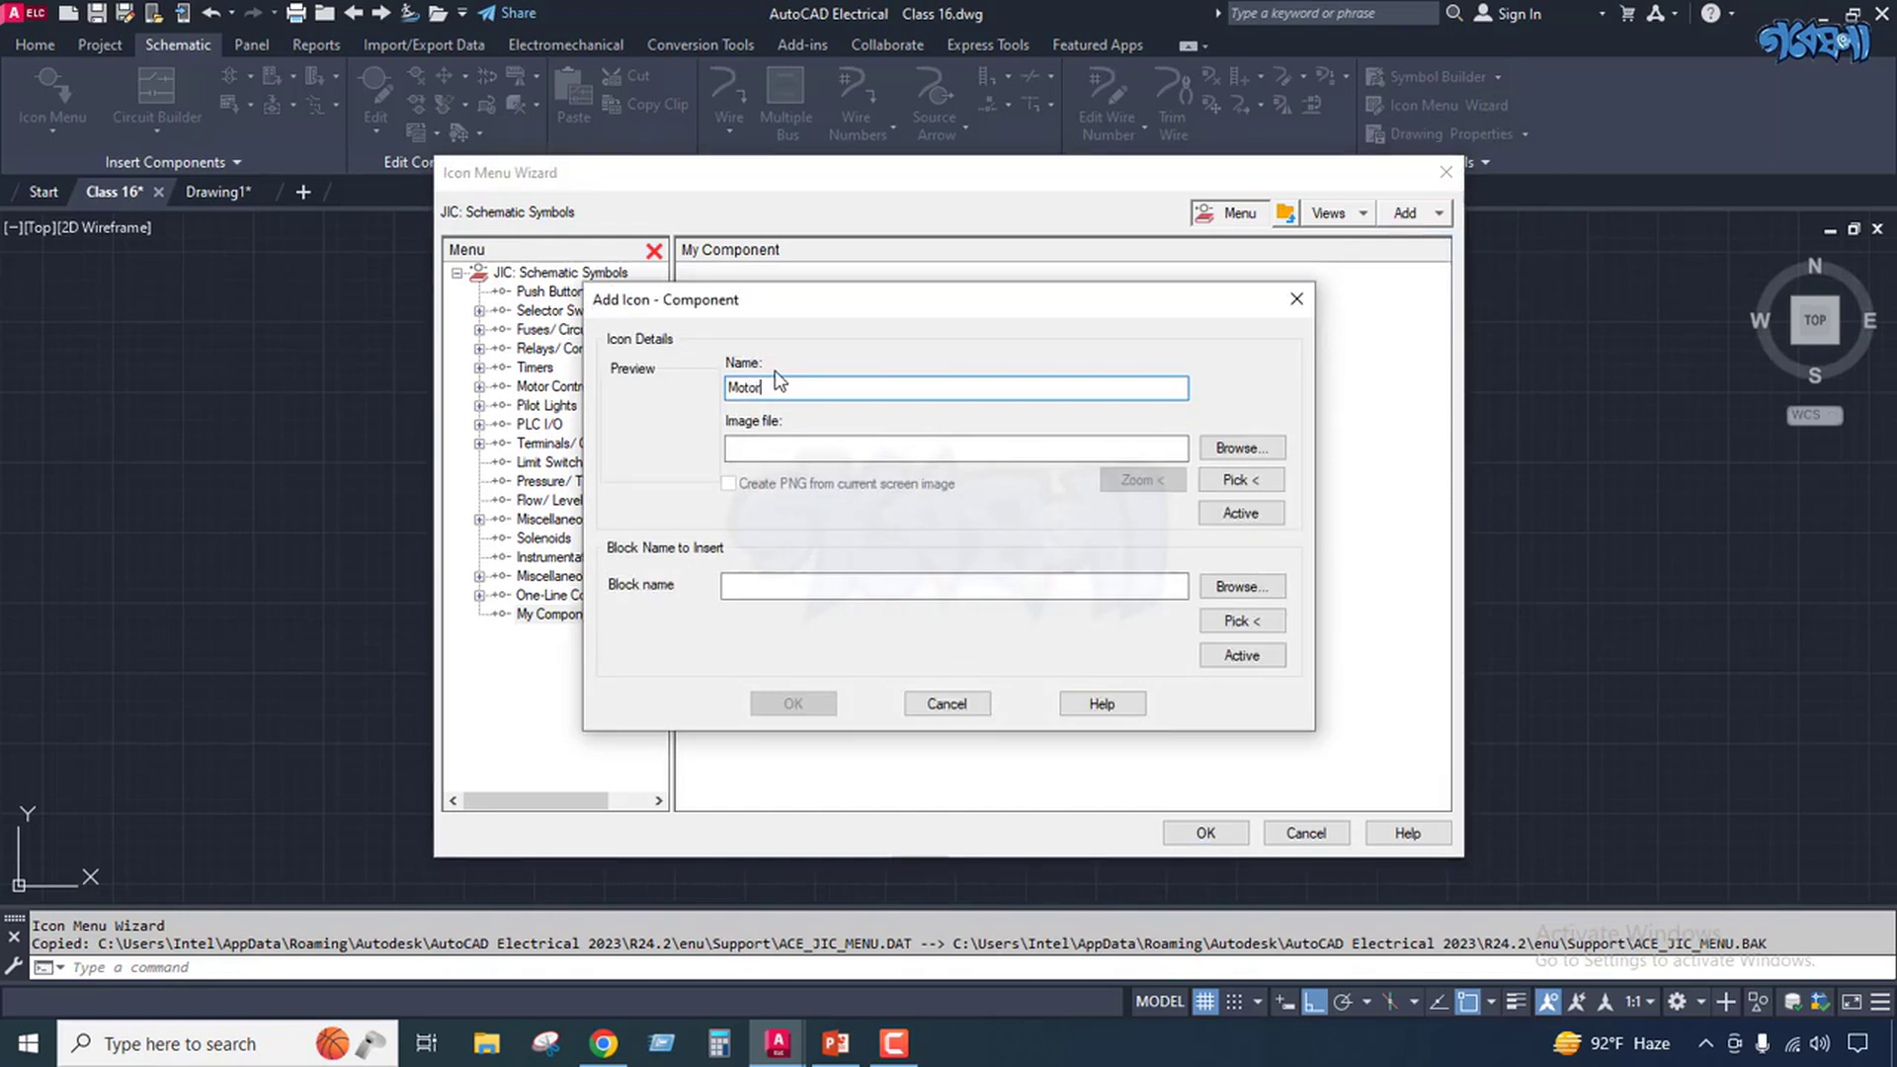
pyautogui.click(1240, 479)
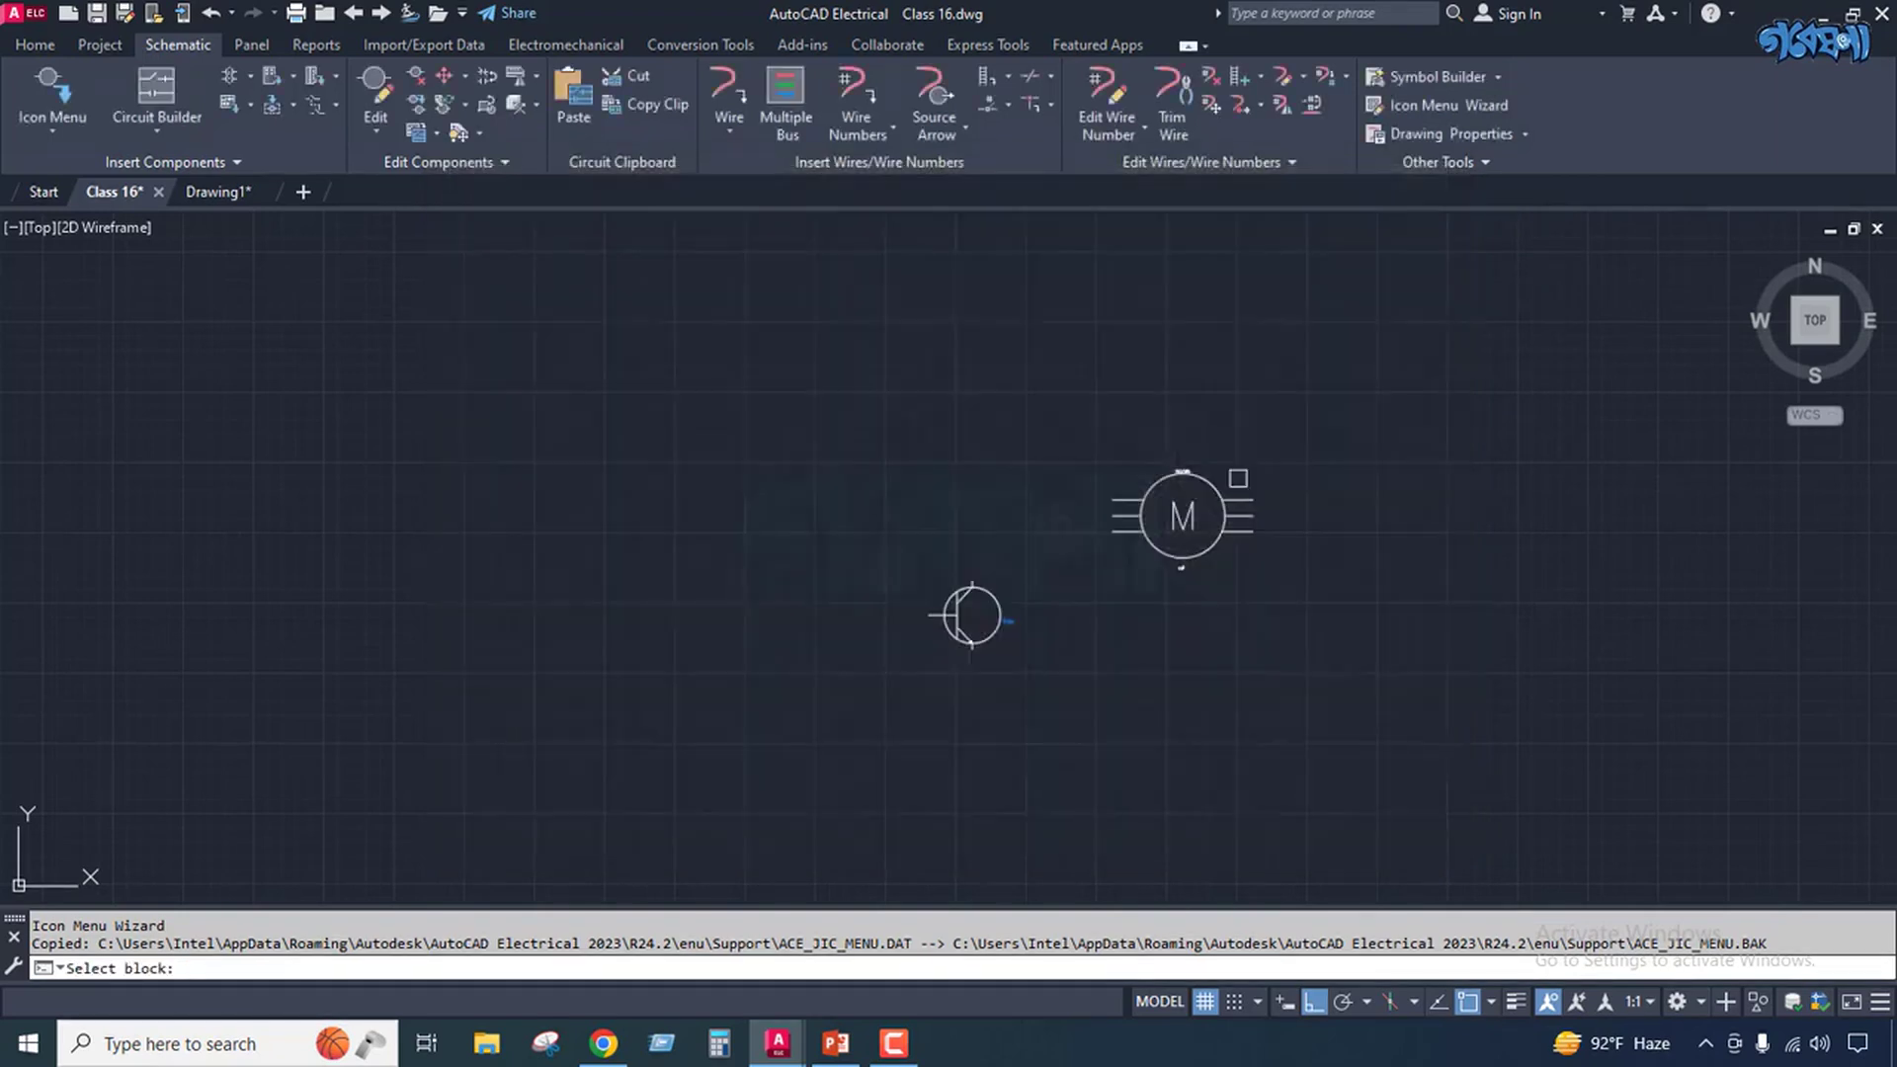
pyautogui.click(1227, 537)
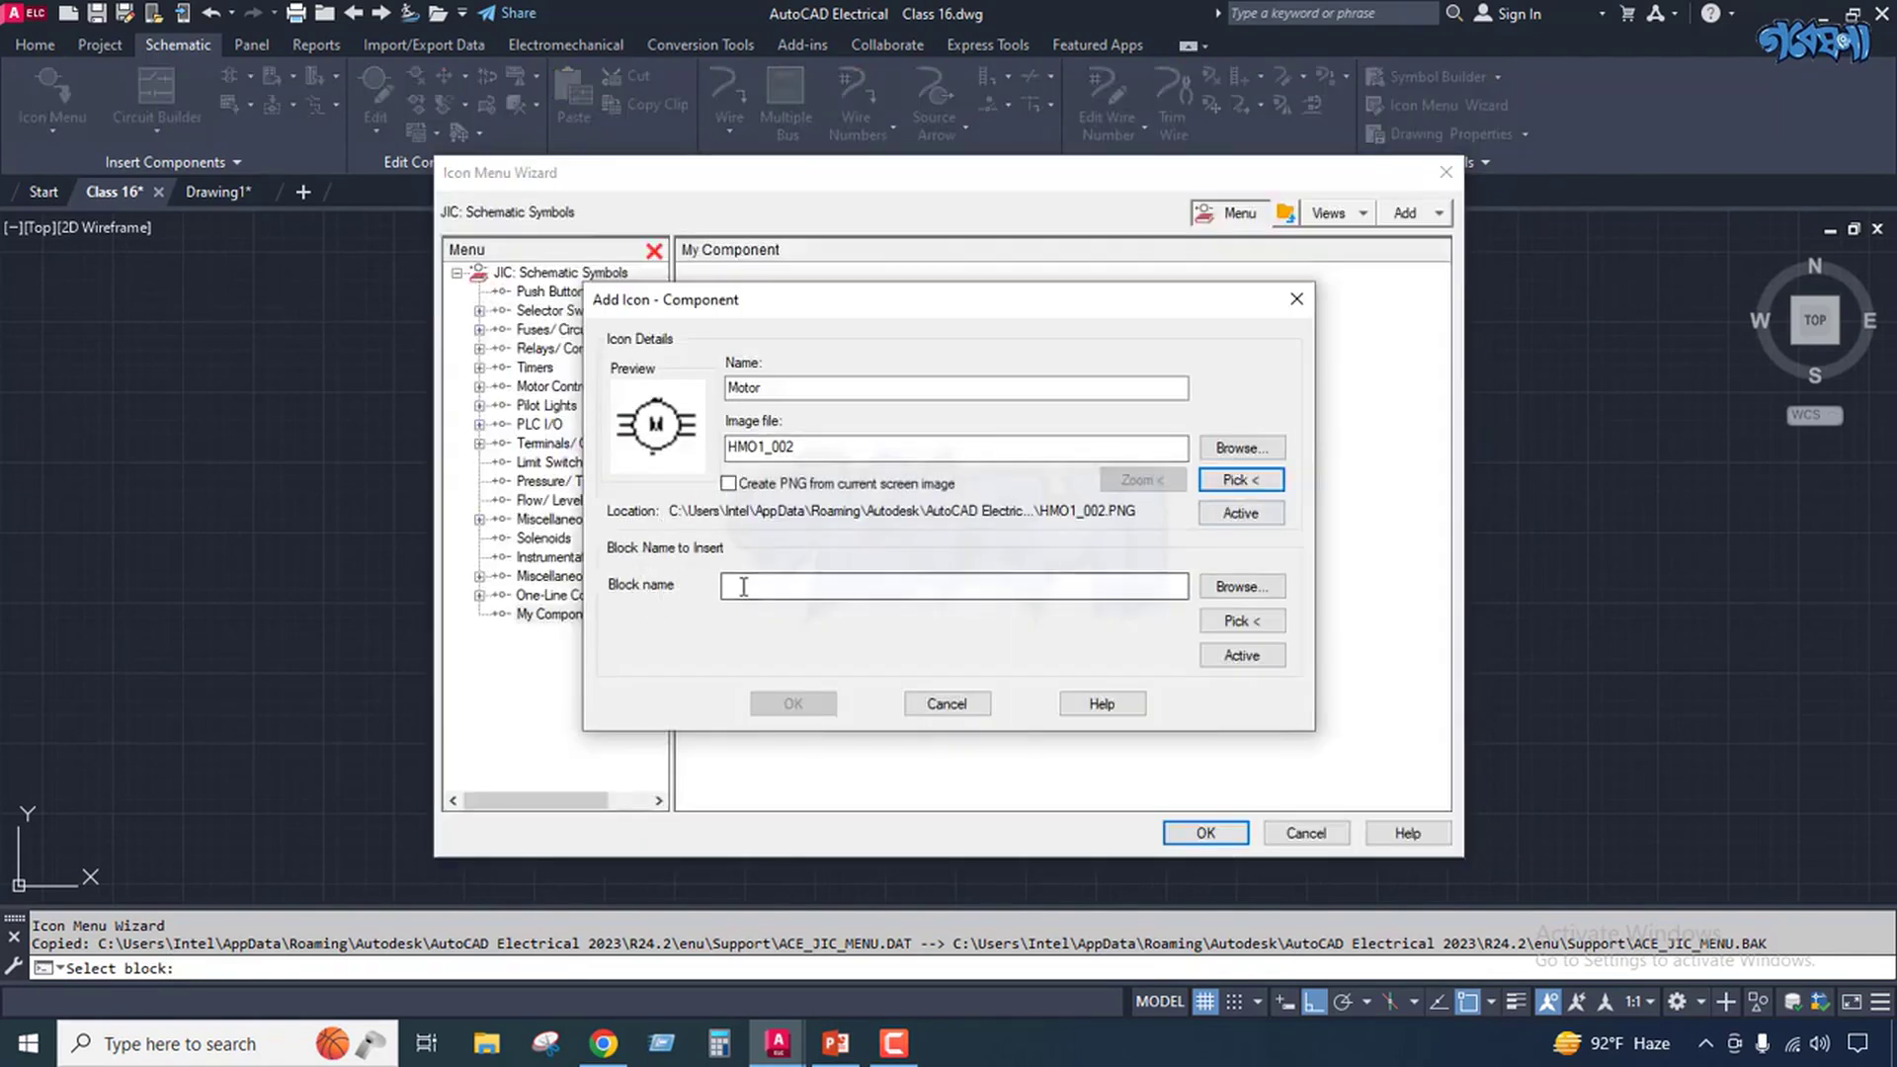
pyautogui.click(804, 588)
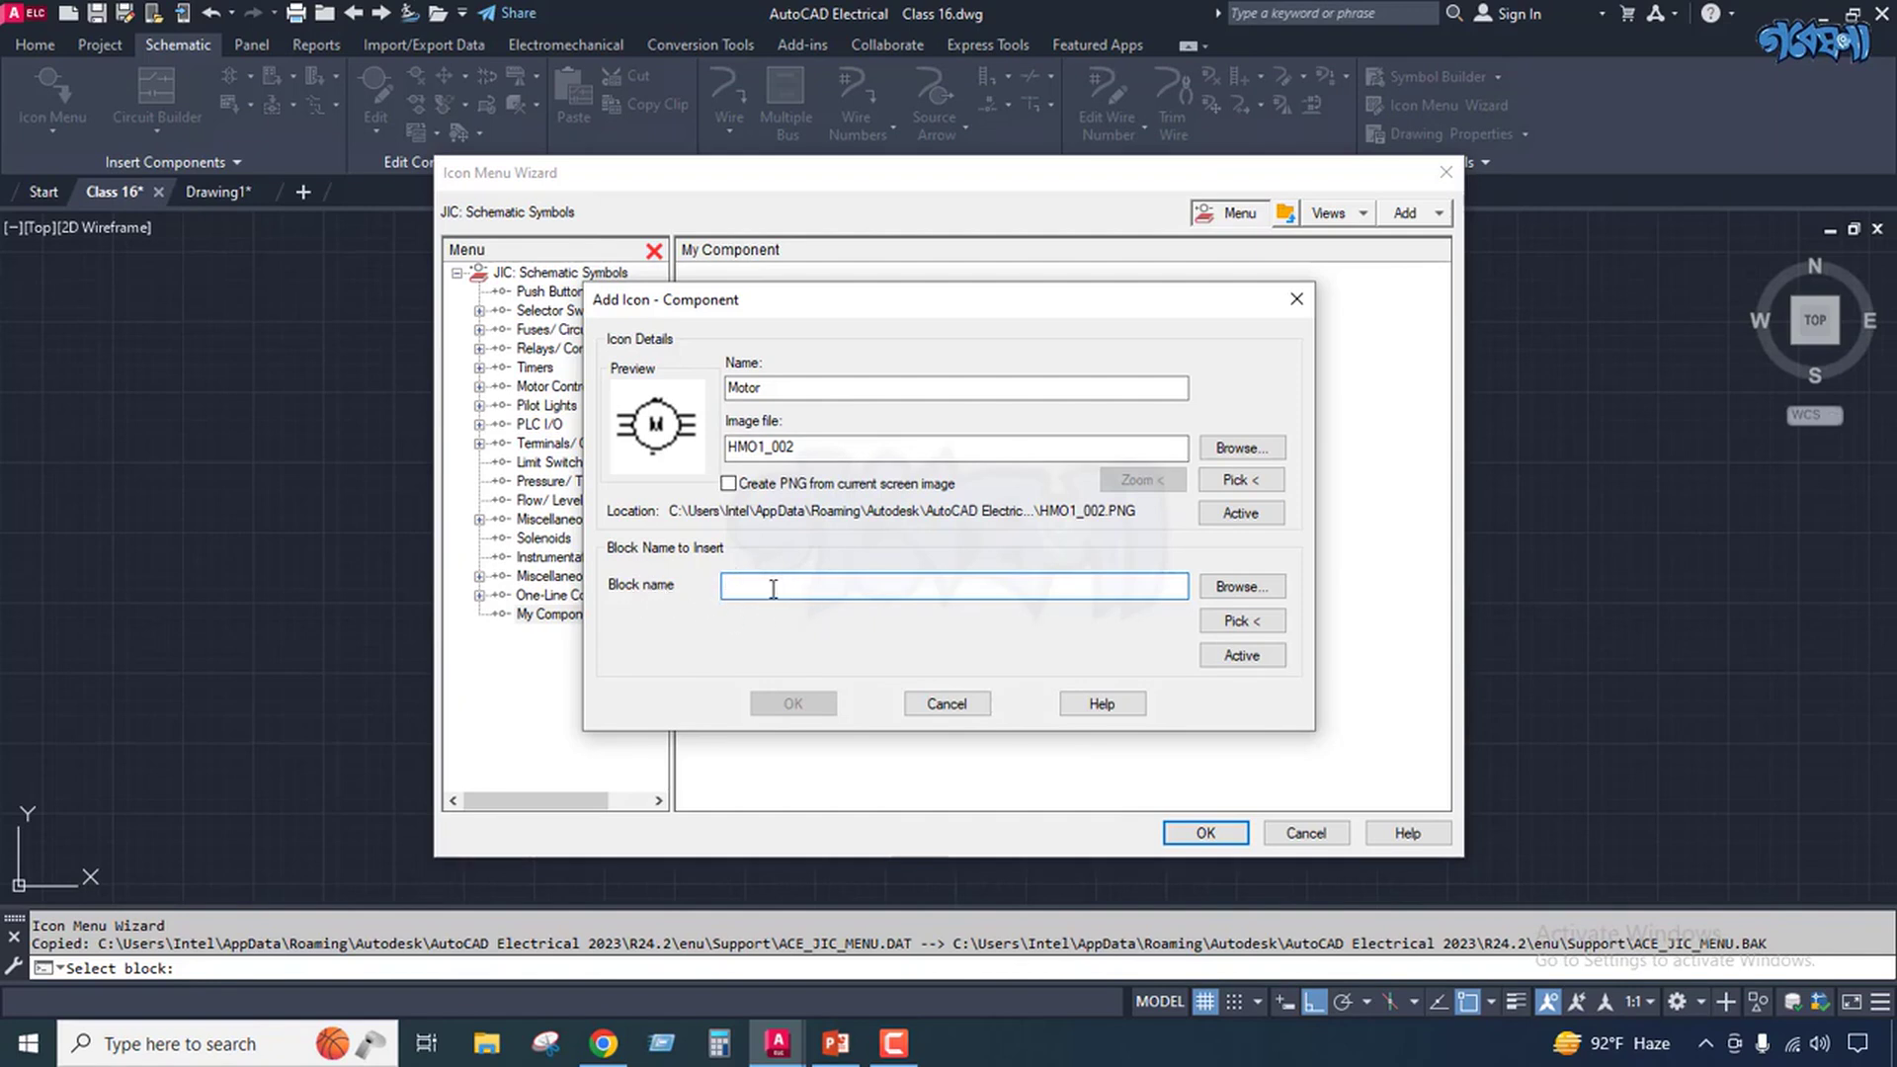
pyautogui.click(1238, 622)
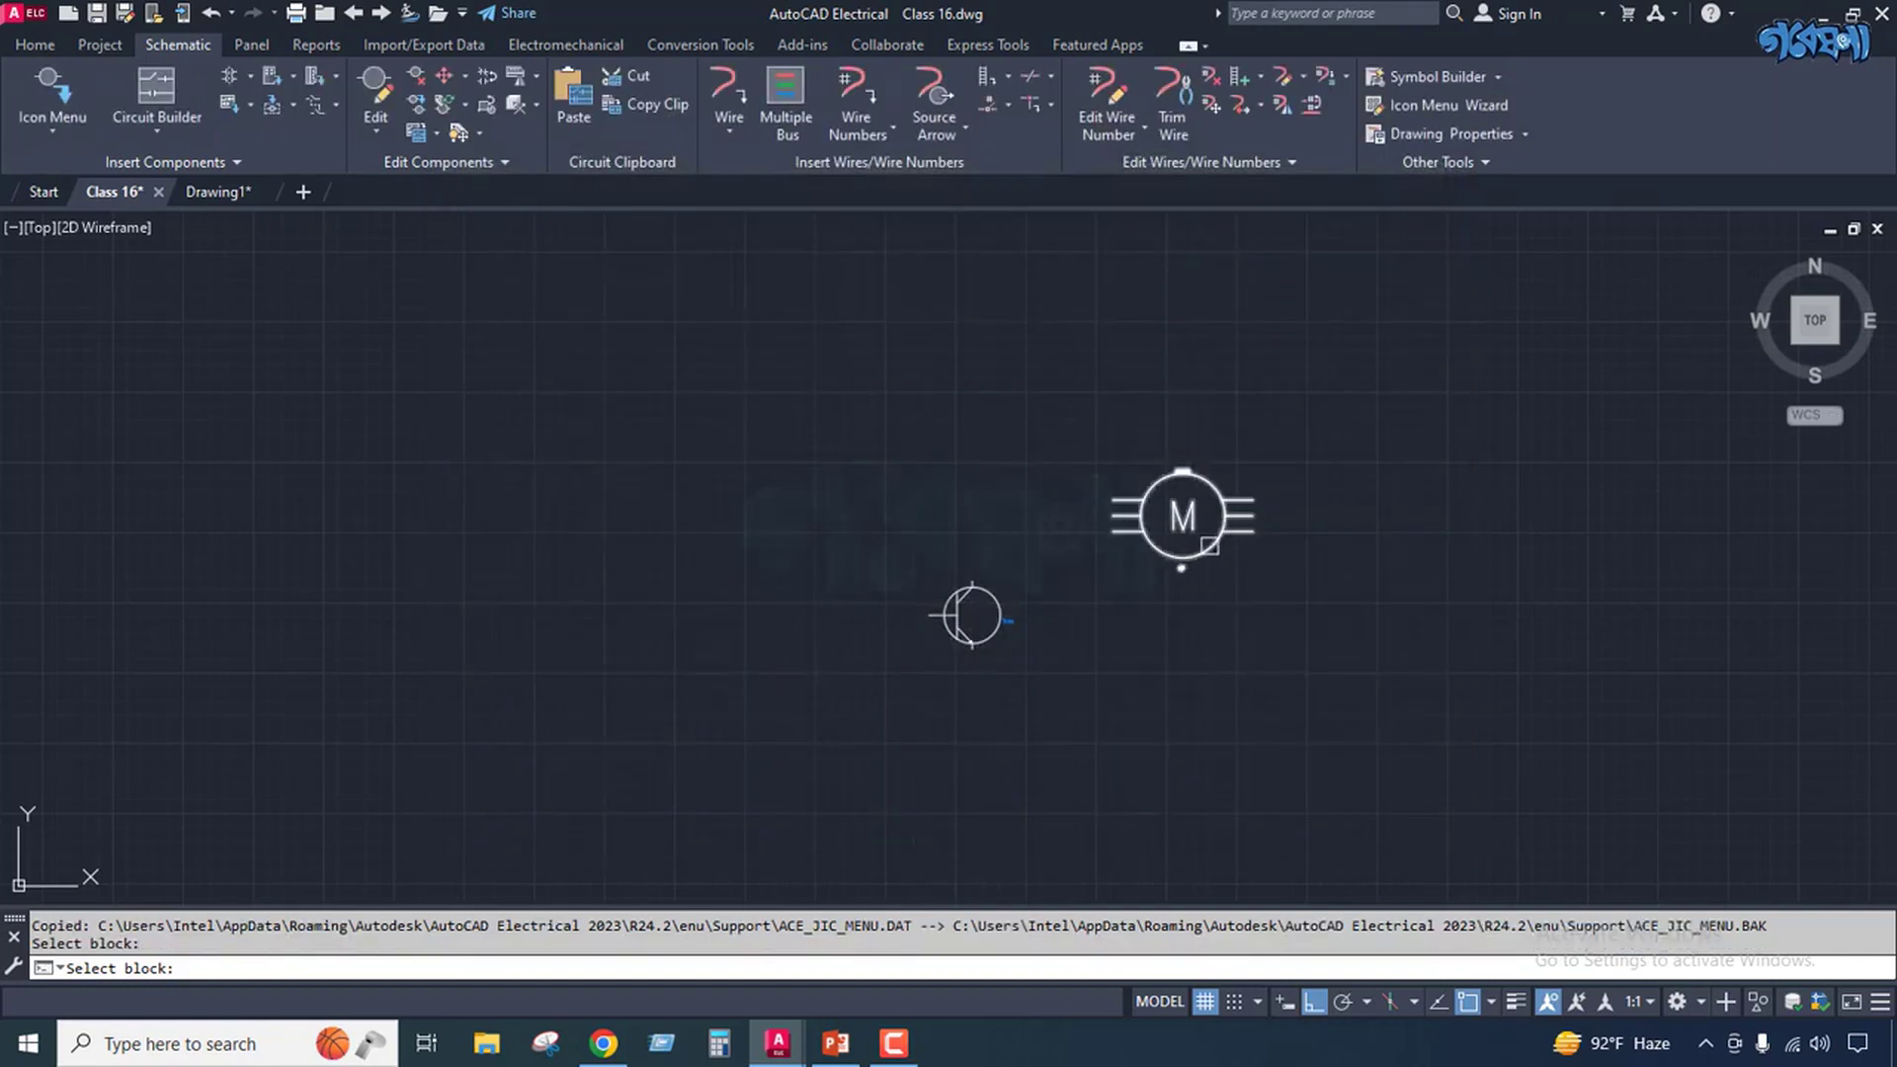
pyautogui.click(1209, 544)
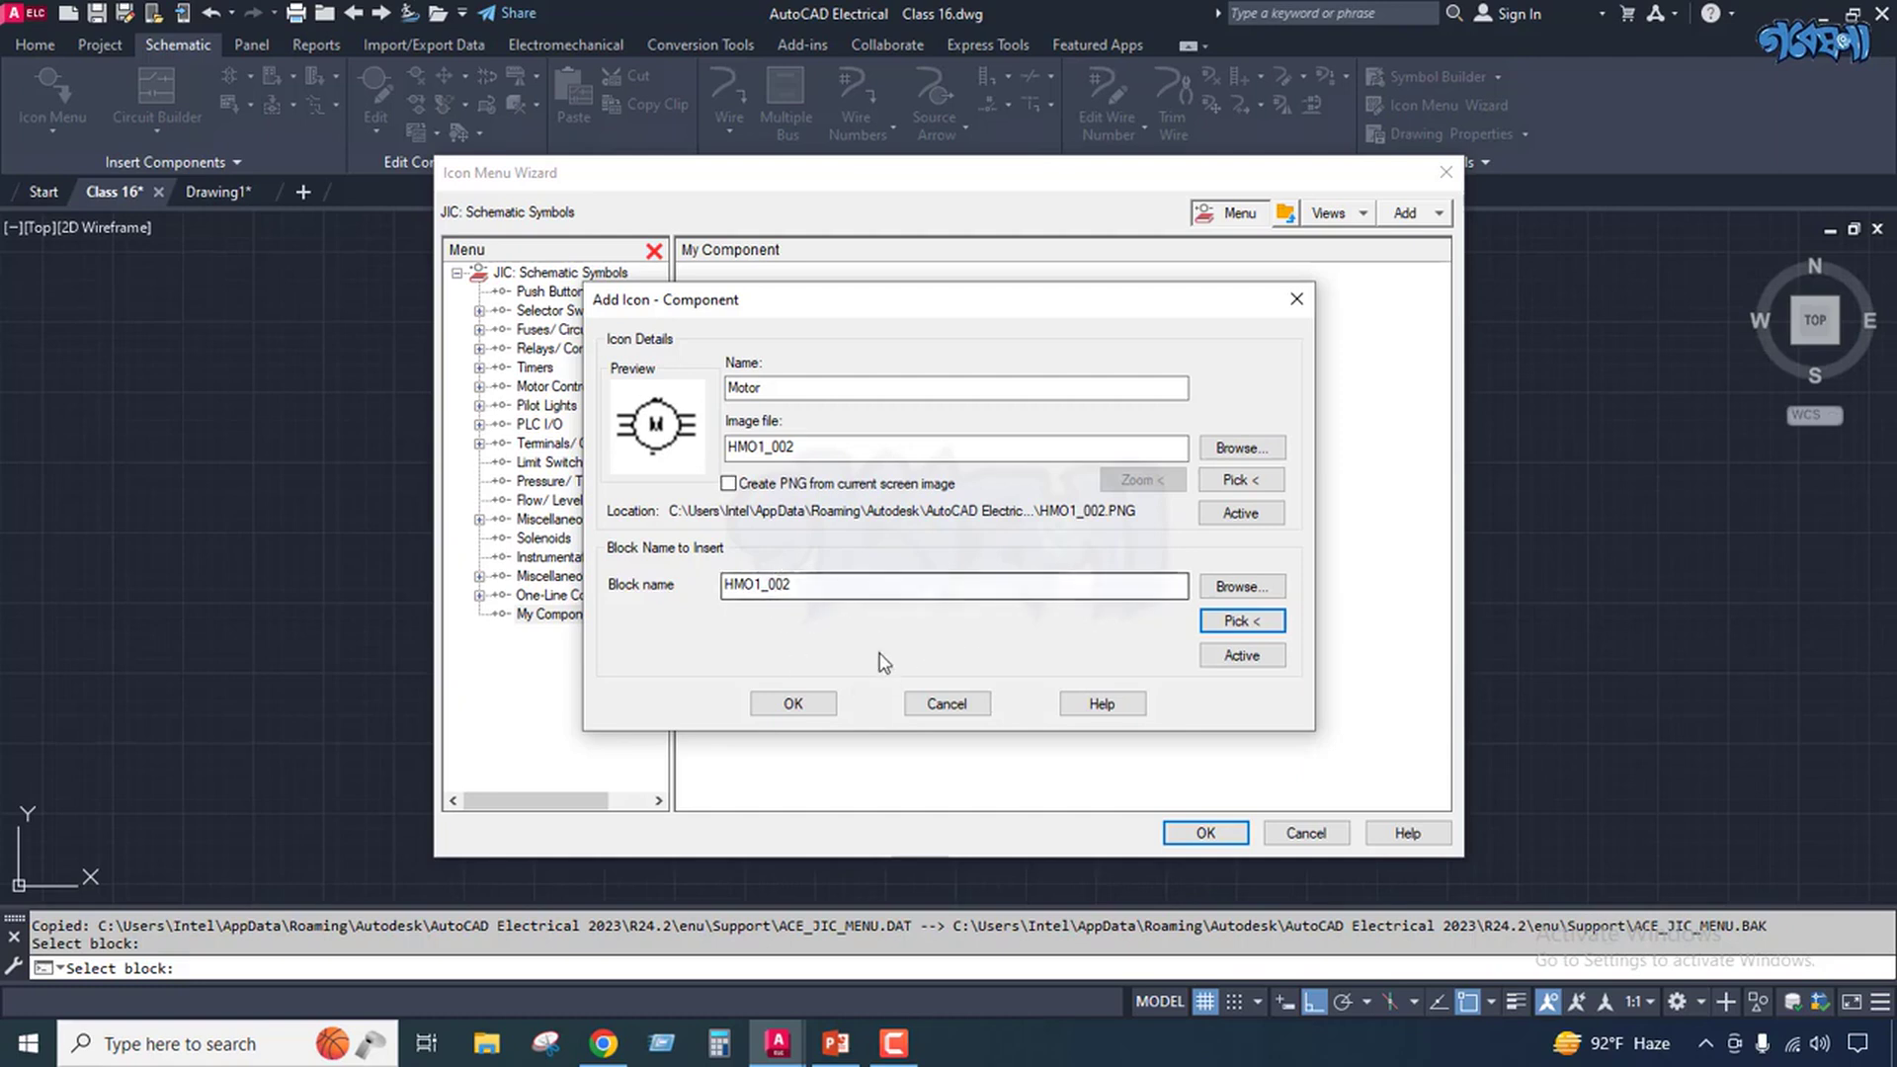
pyautogui.click(795, 706)
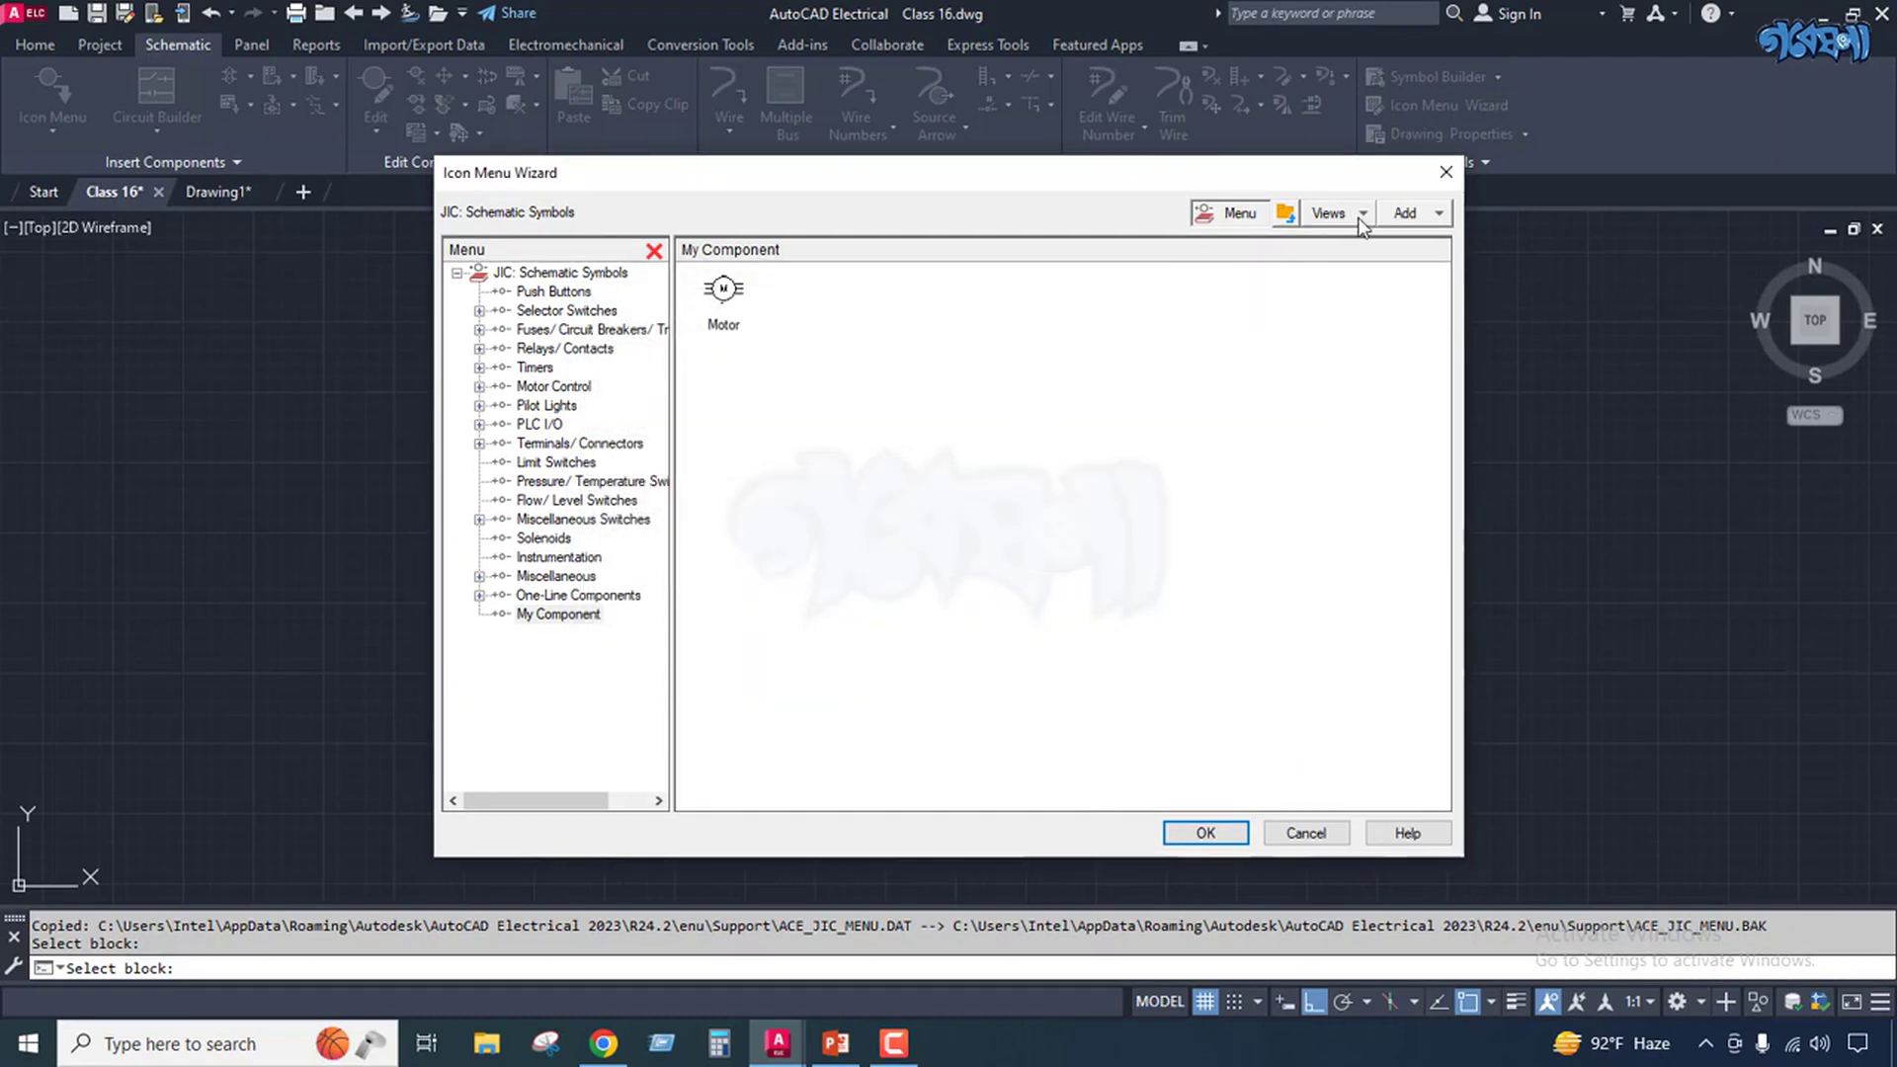
# Add a component icon named Transistor using the drawn transistor symbol HDV1_003 for image and block name, and save the icon menu.
pyautogui.click(1406, 214)
pyautogui.click(1446, 245)
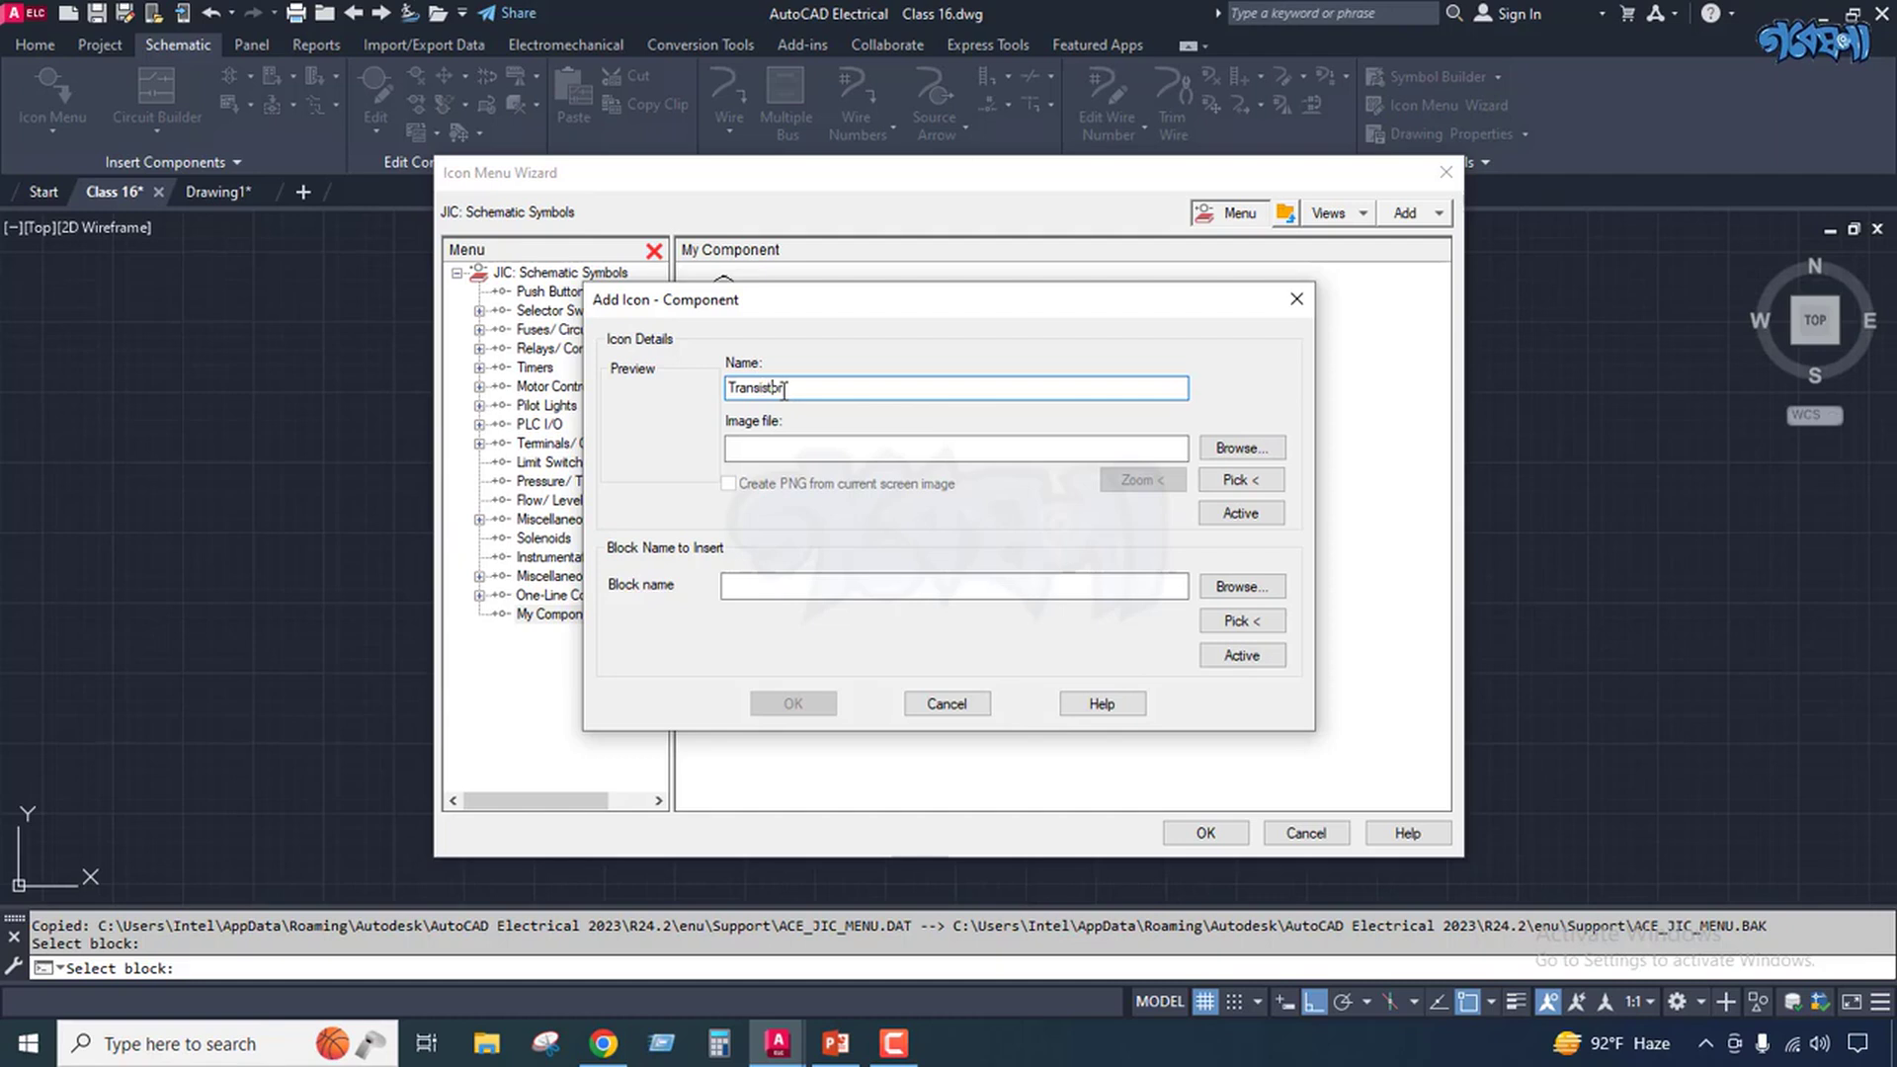
pyautogui.click(1241, 480)
pyautogui.click(996, 607)
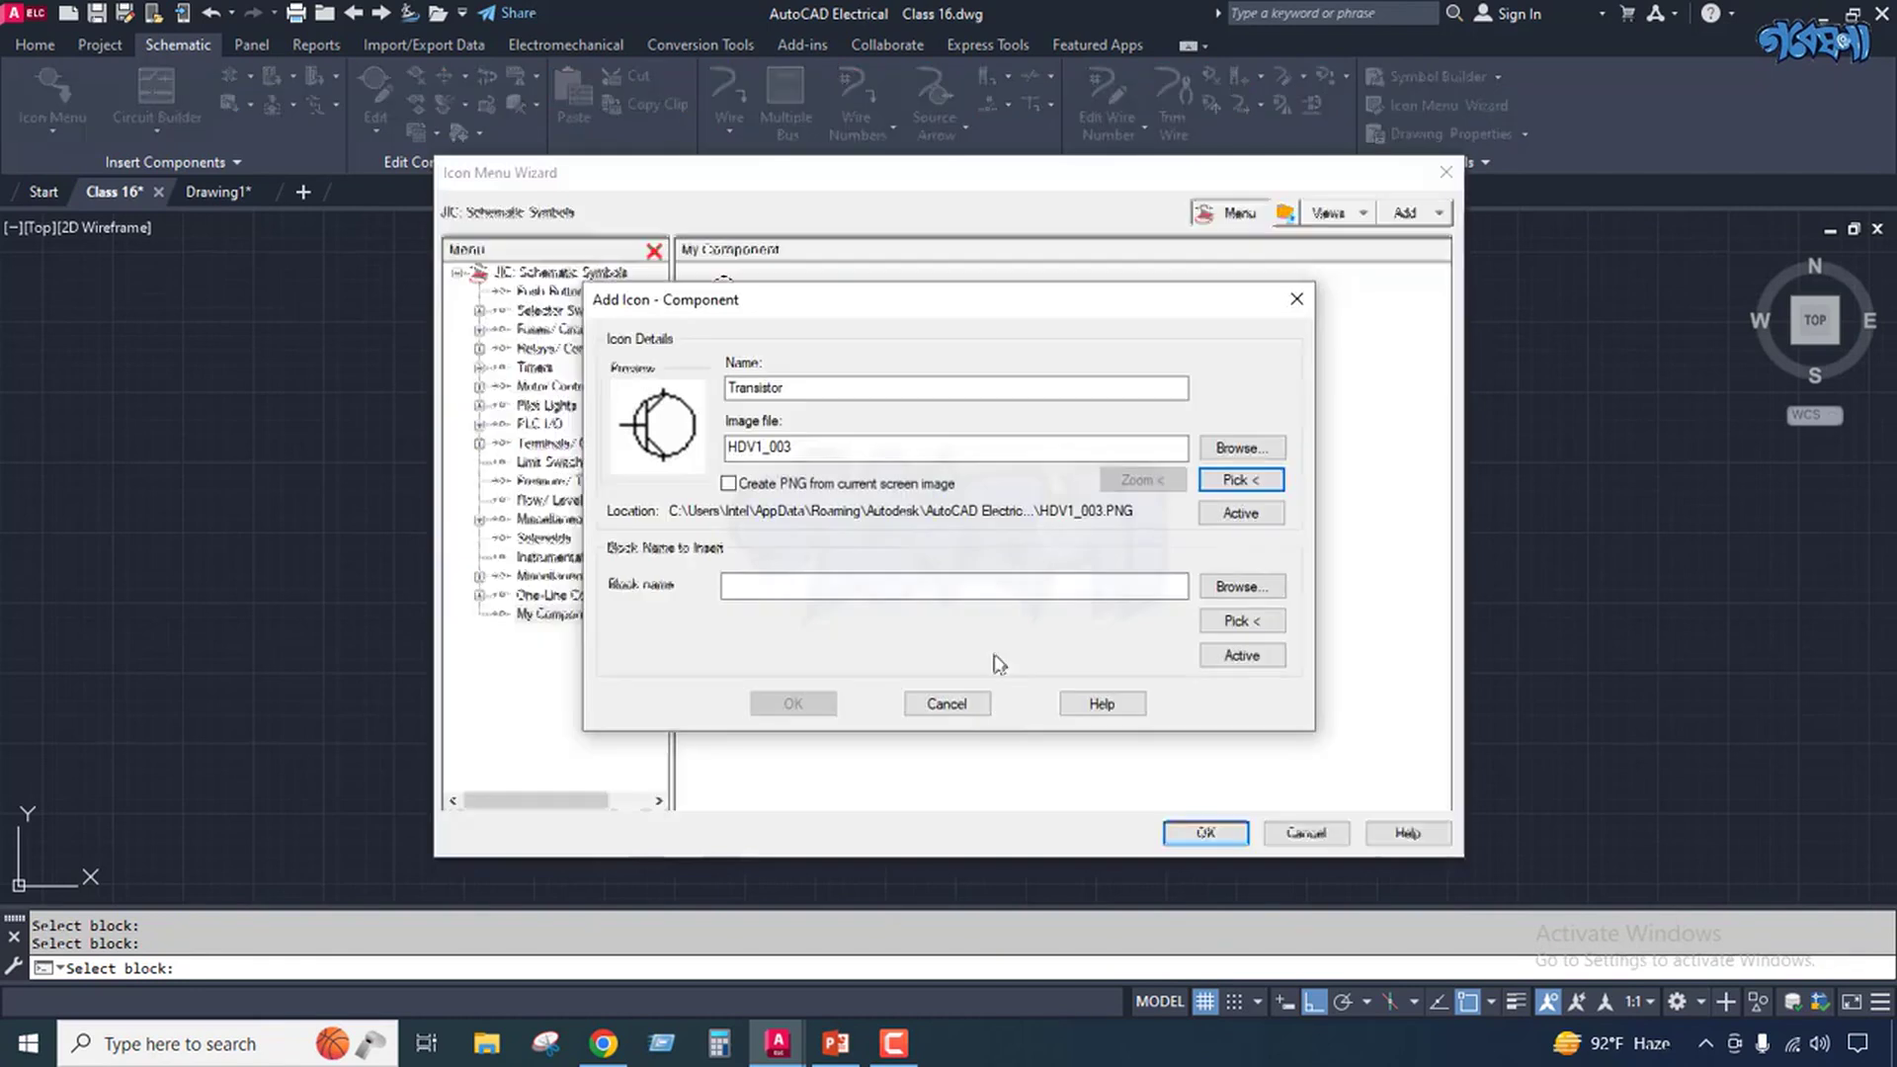
pyautogui.click(1241, 623)
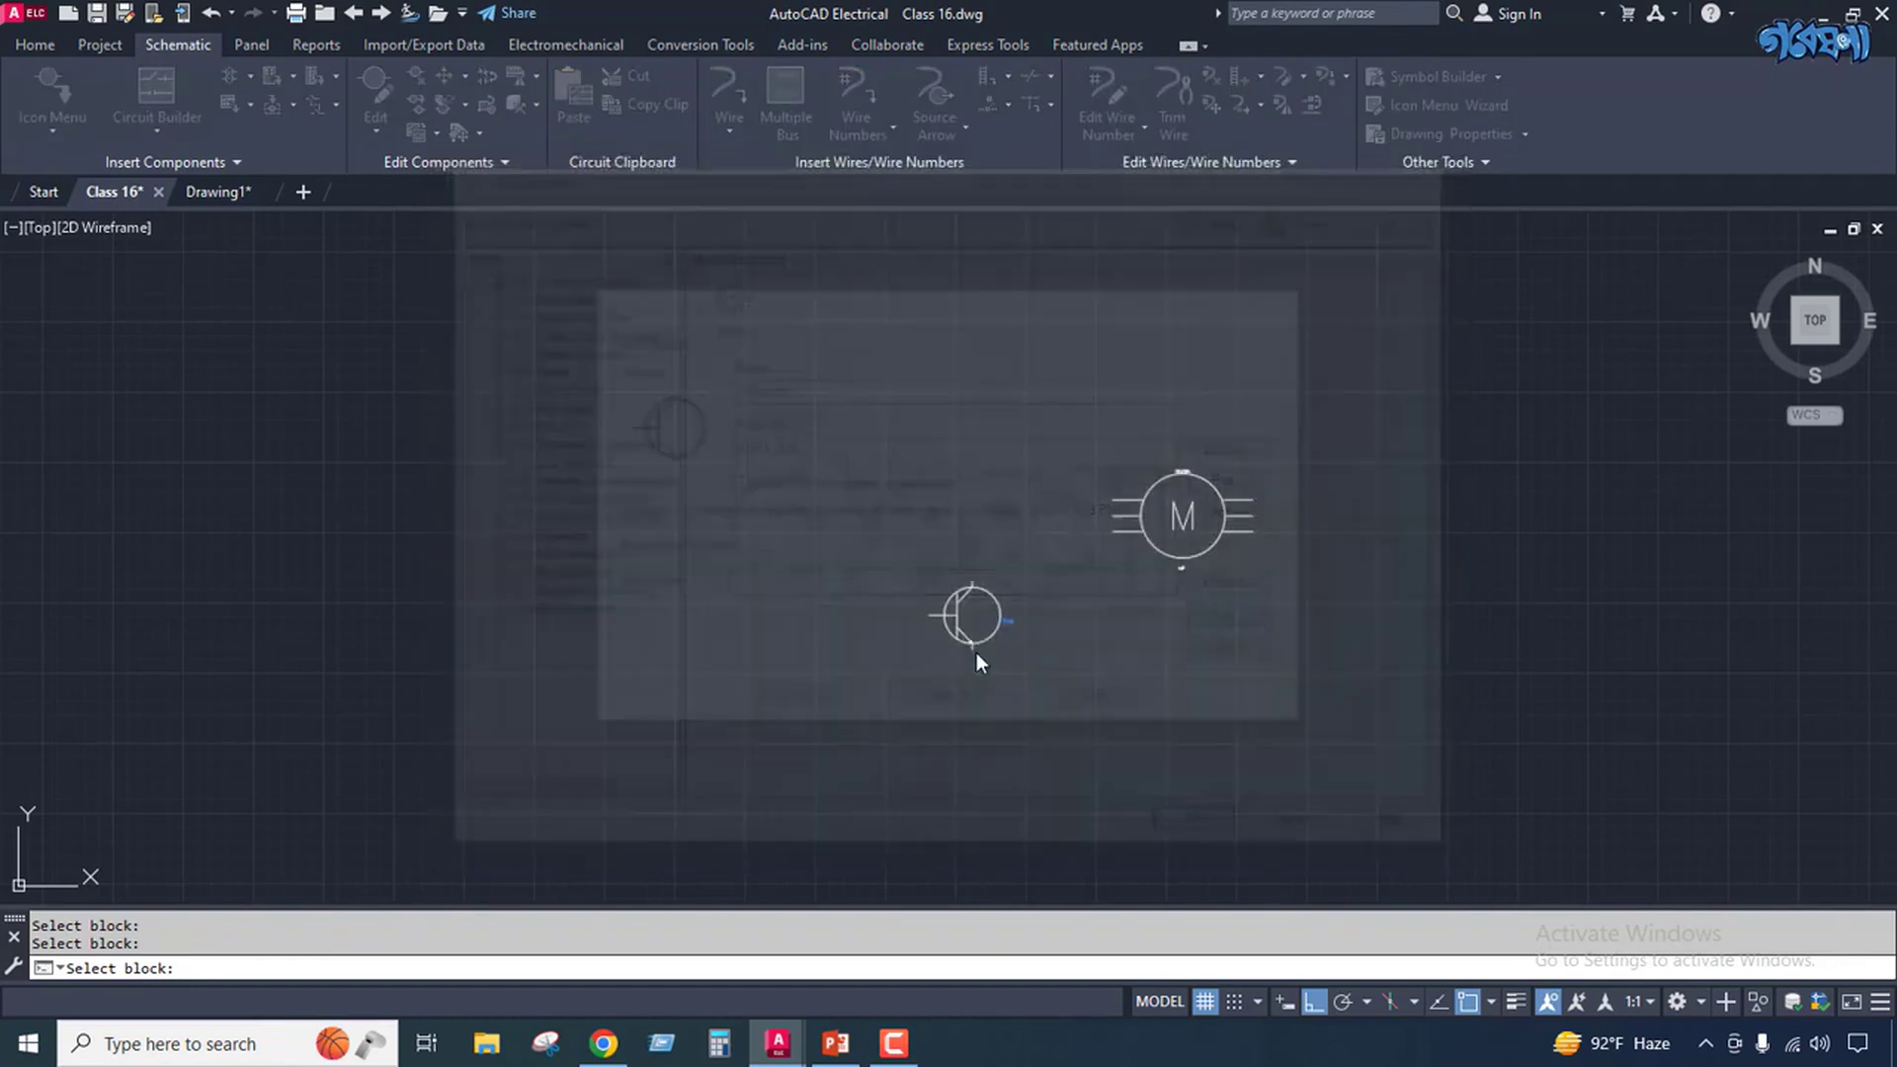
pyautogui.click(978, 640)
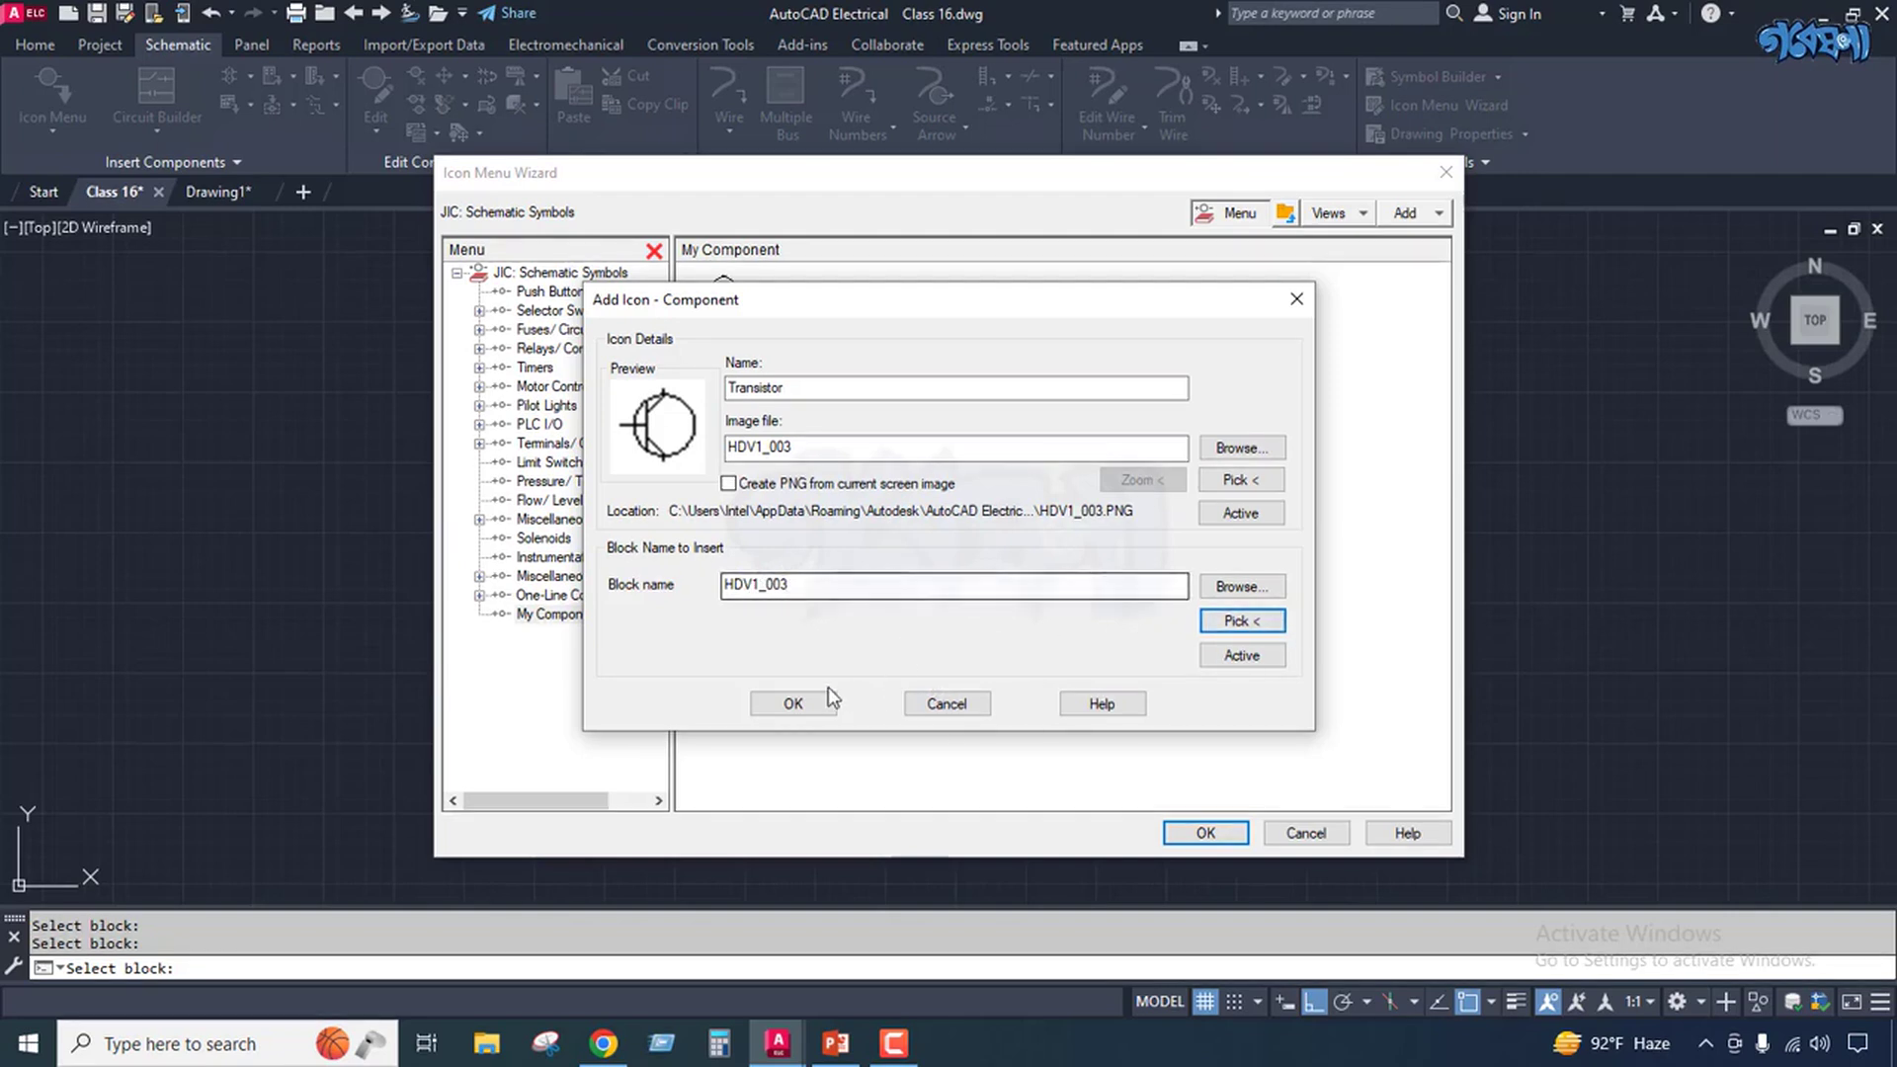
pyautogui.click(793, 704)
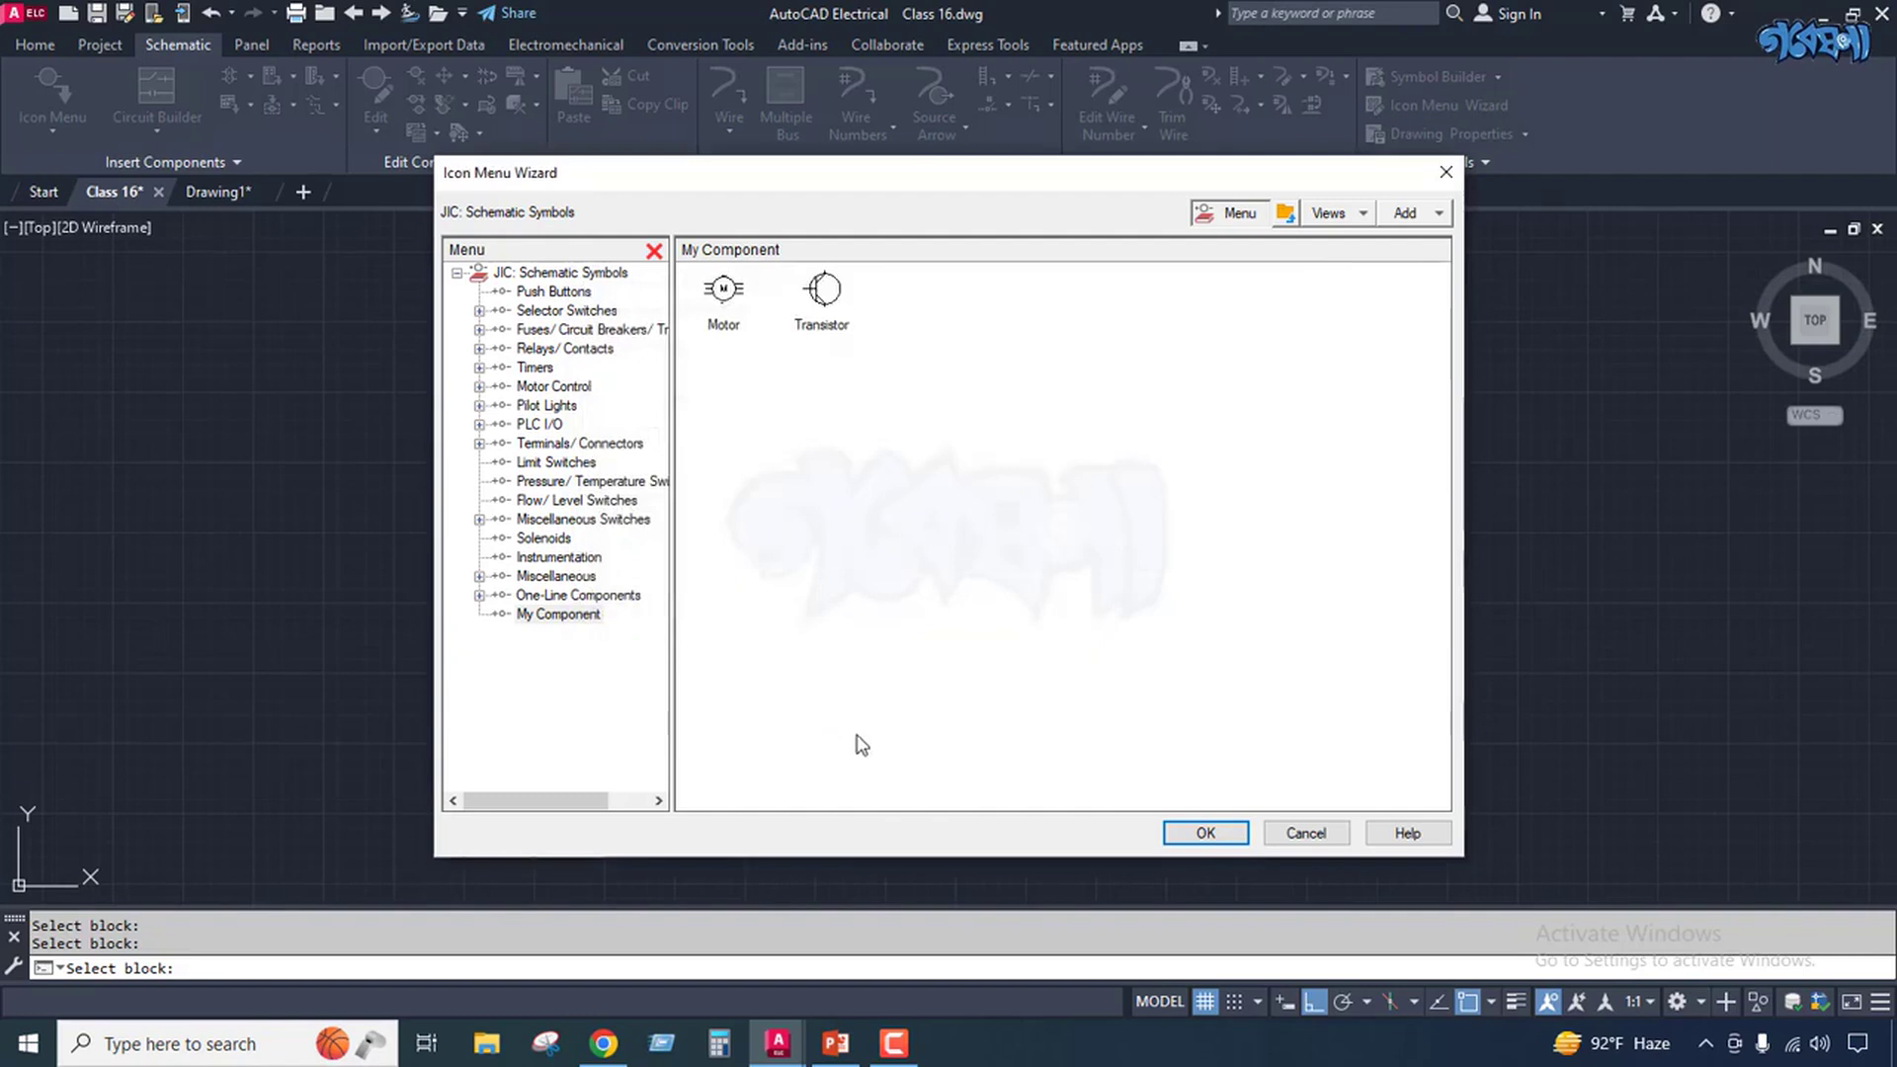
pyautogui.click(1205, 833)
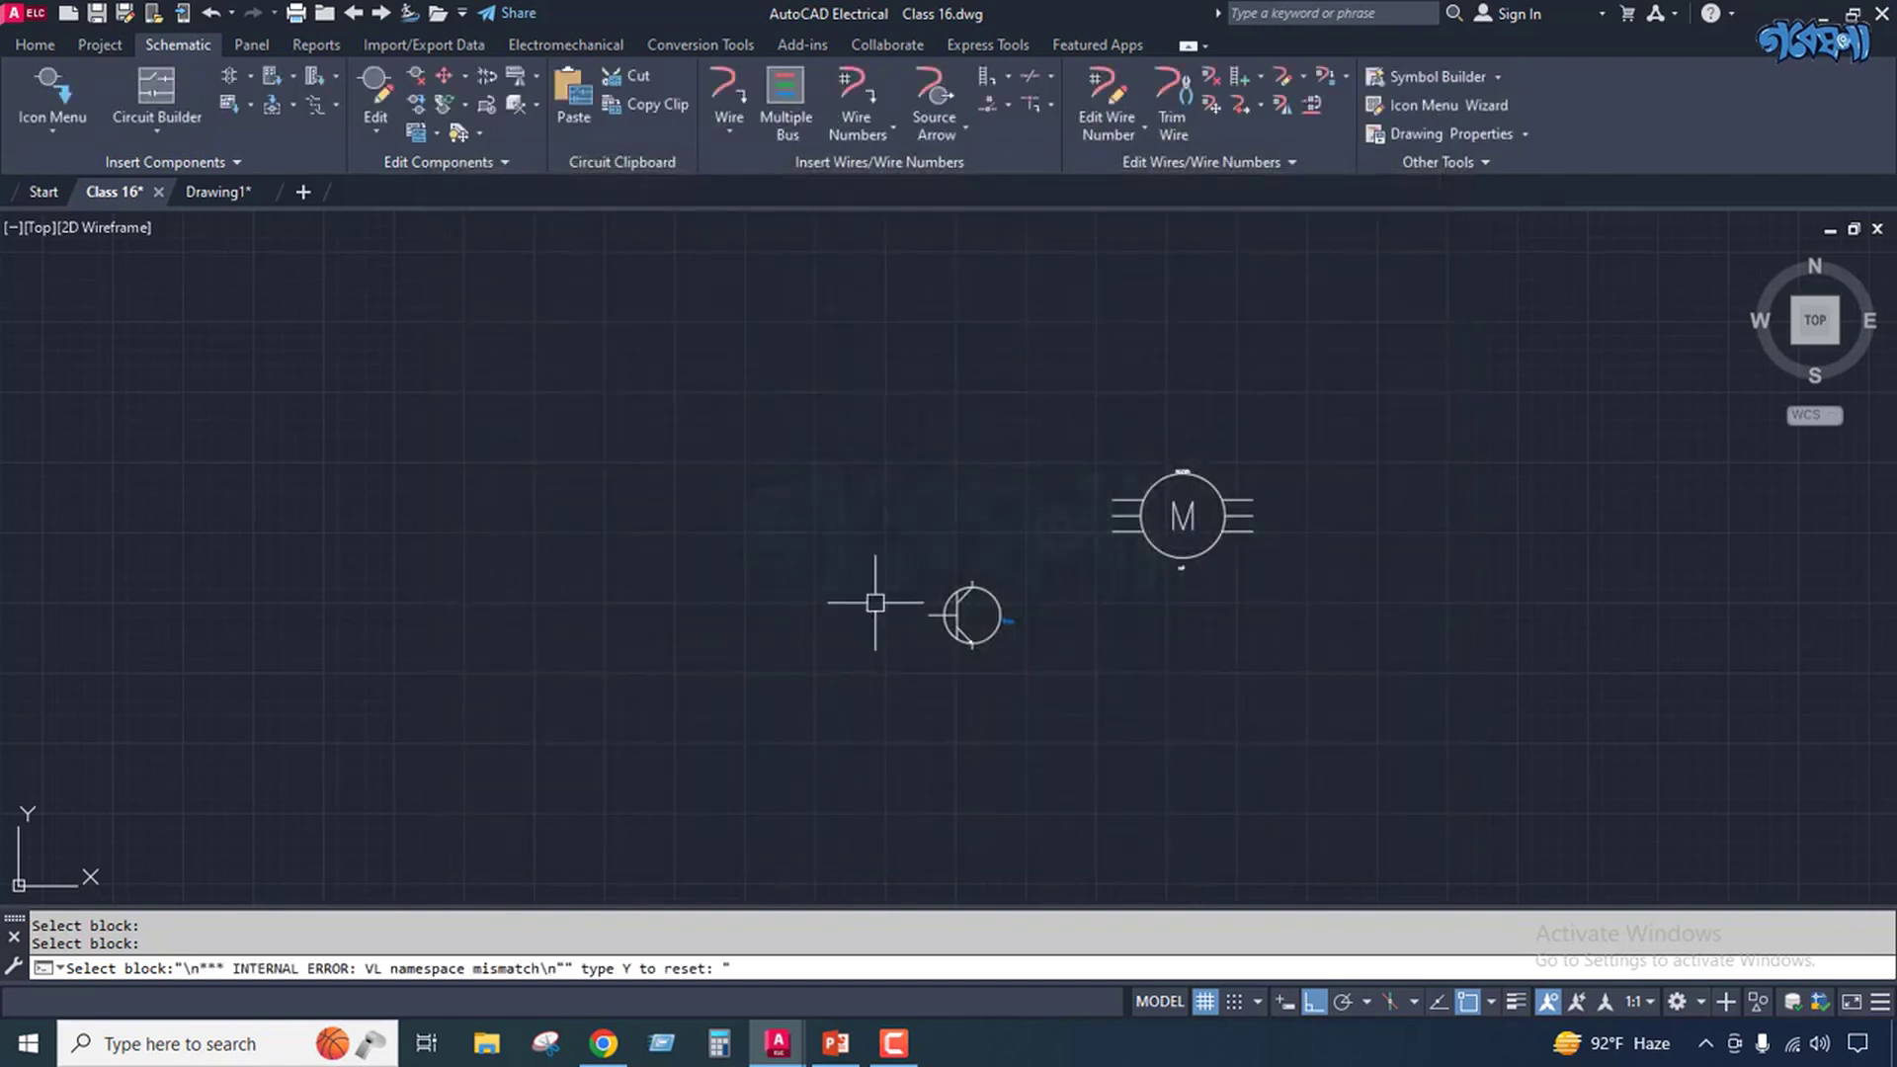
# Insert the Motor component from the My Component submenu to the right of the existing symbols, keeping its default component data.
pyautogui.click(73, 126)
pyautogui.click(89, 176)
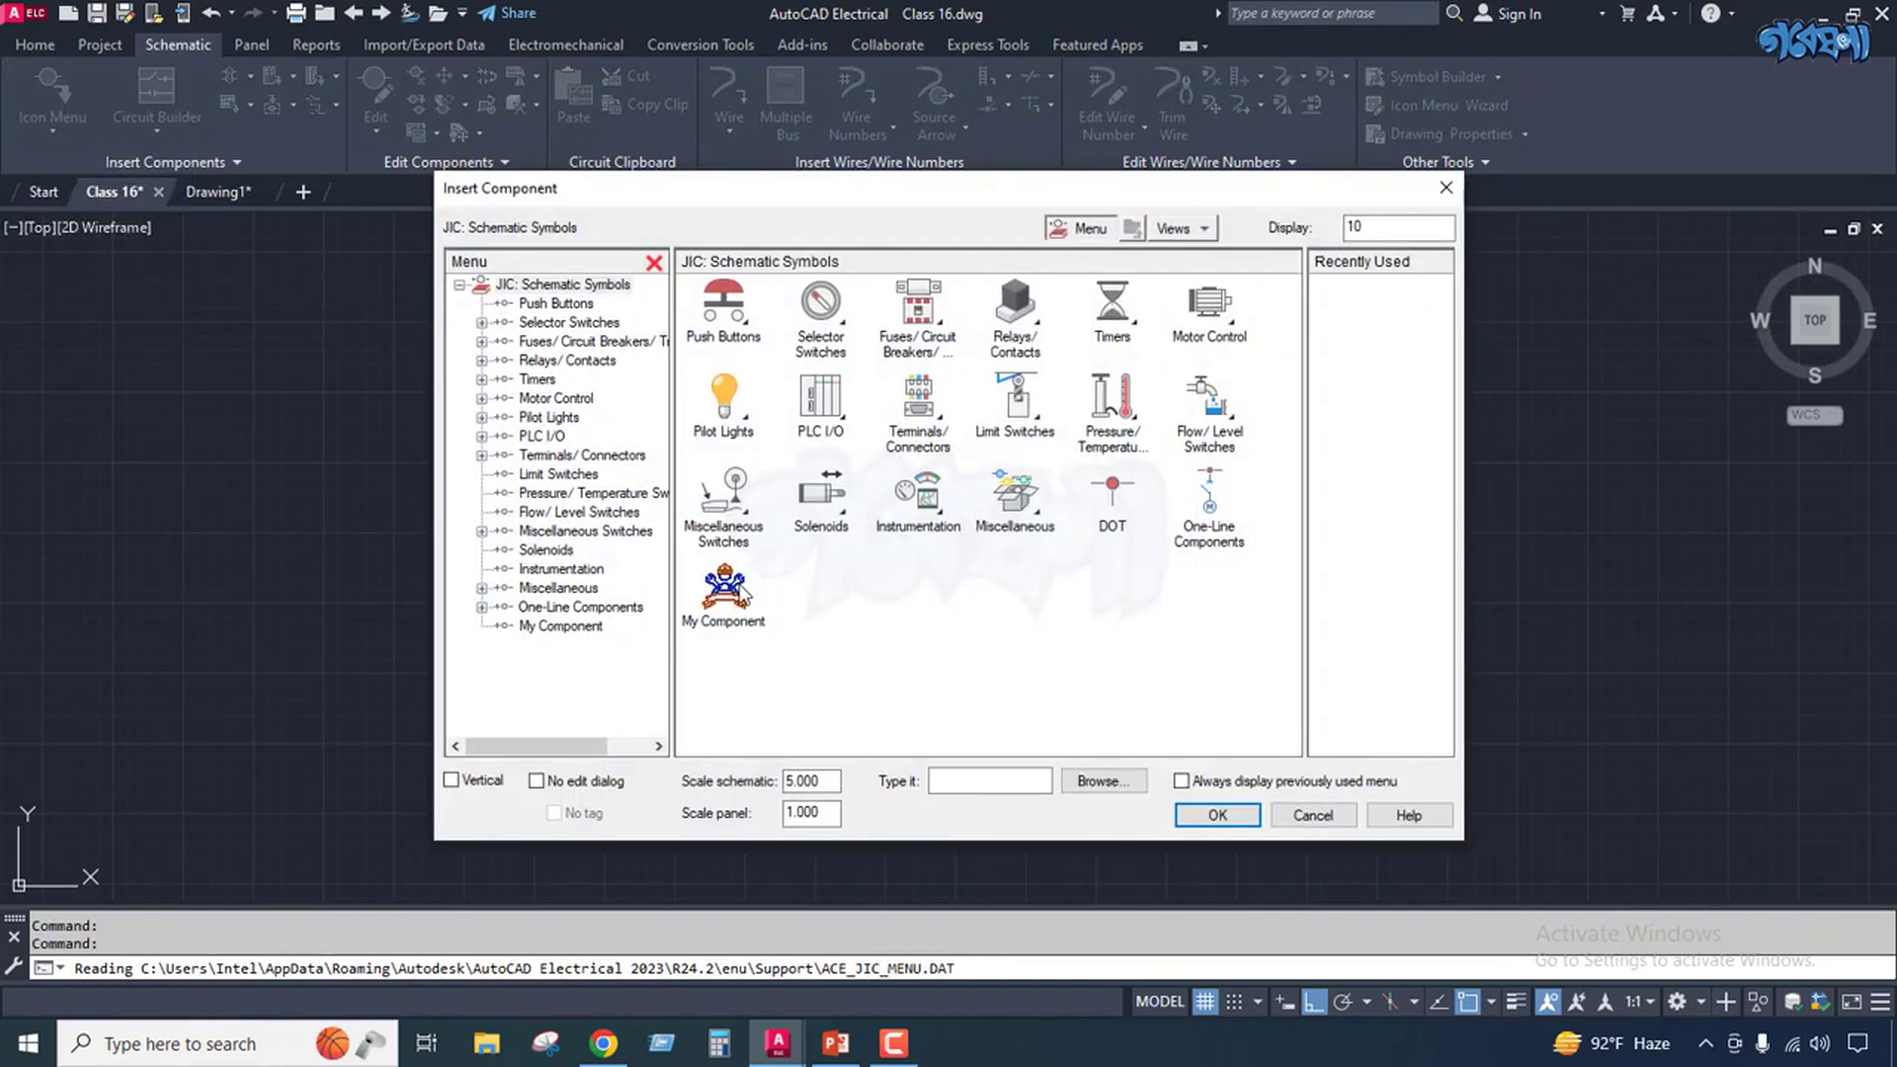
pyautogui.click(732, 585)
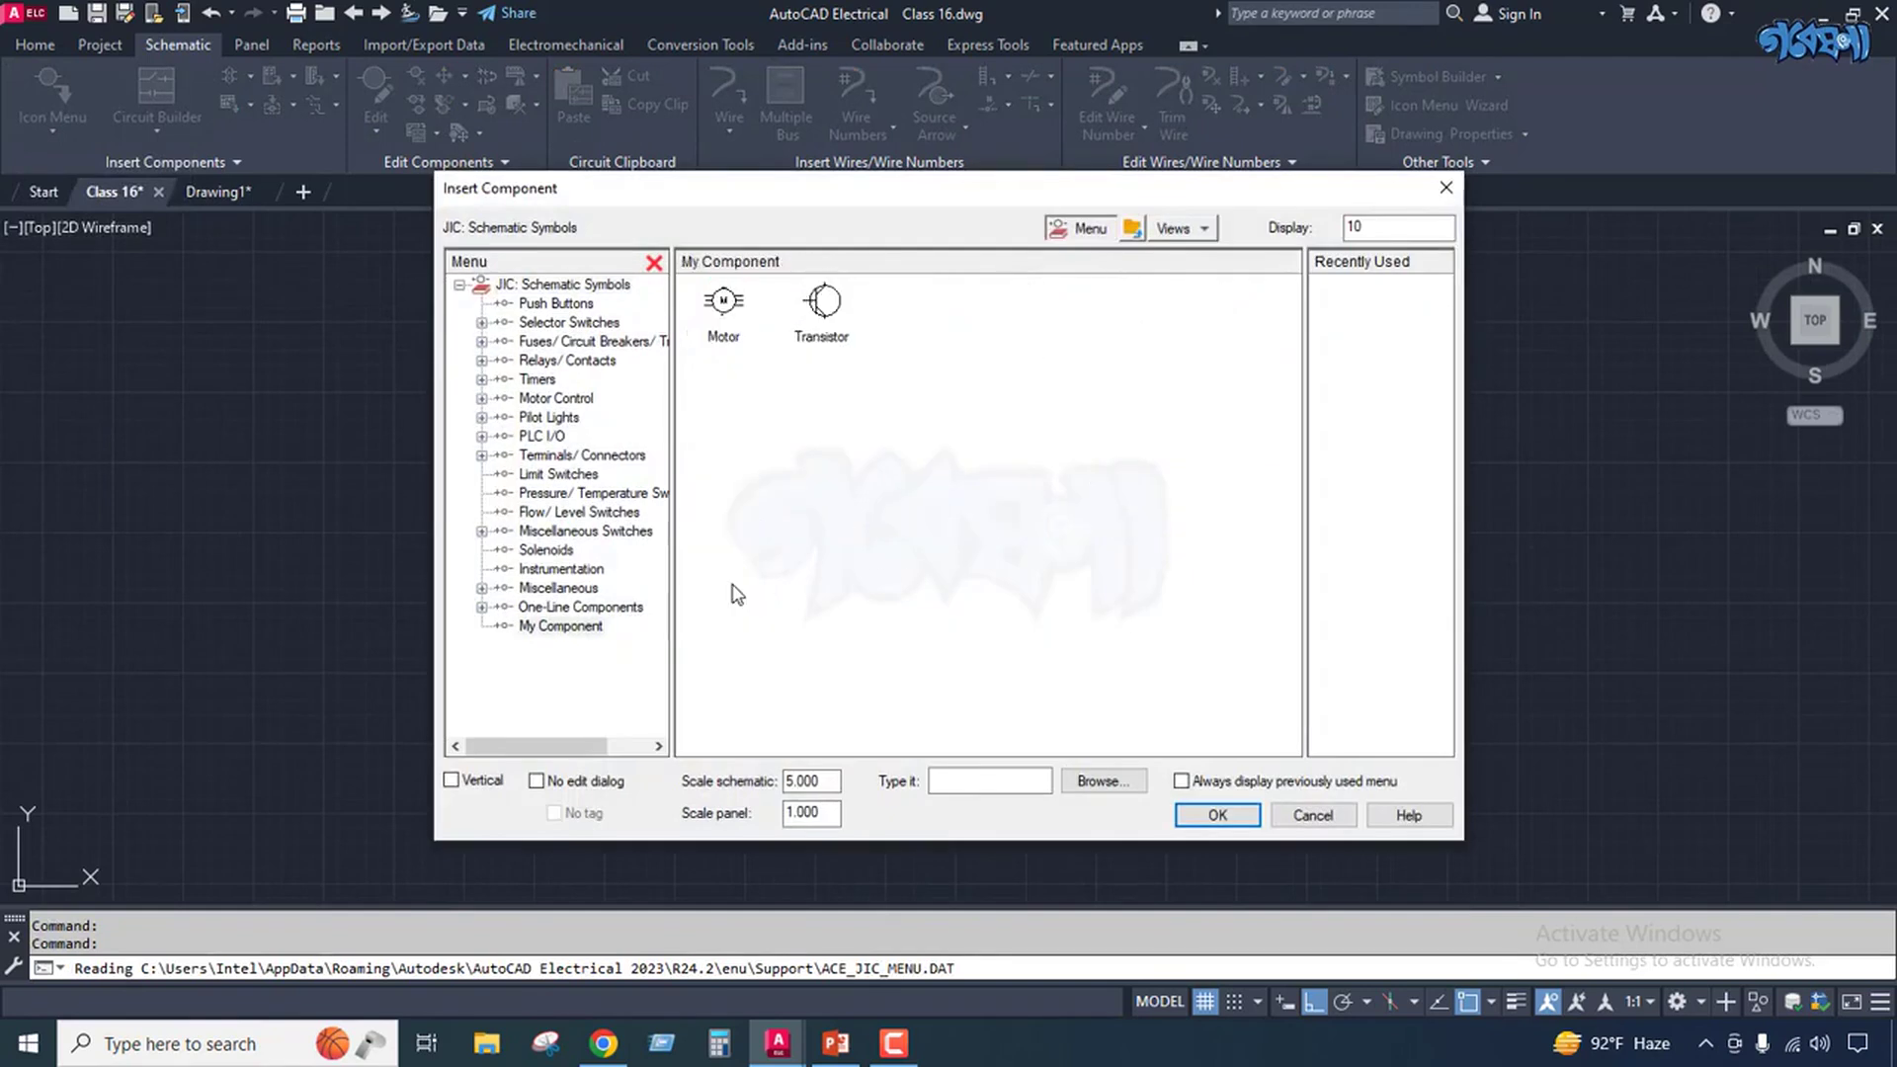
pyautogui.click(723, 306)
pyautogui.scroll(-4, 785, 498)
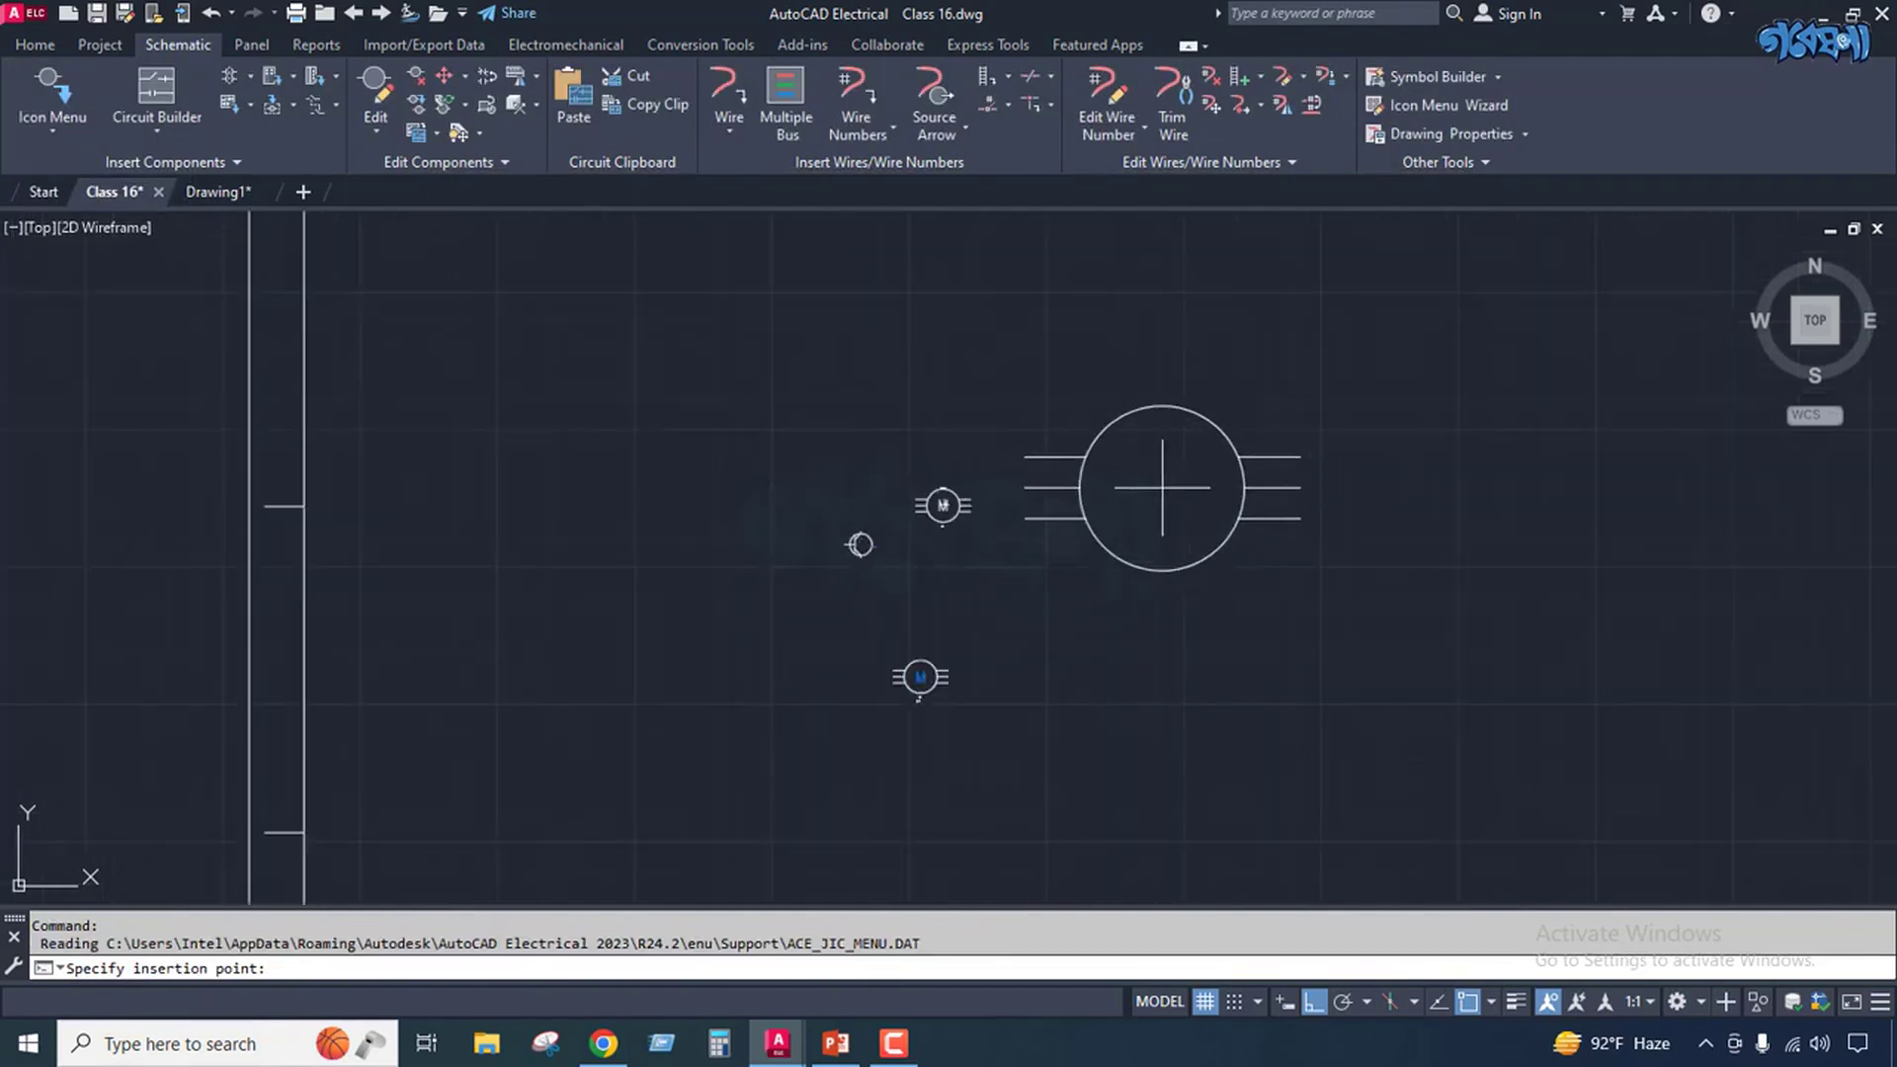
pyautogui.click(1156, 481)
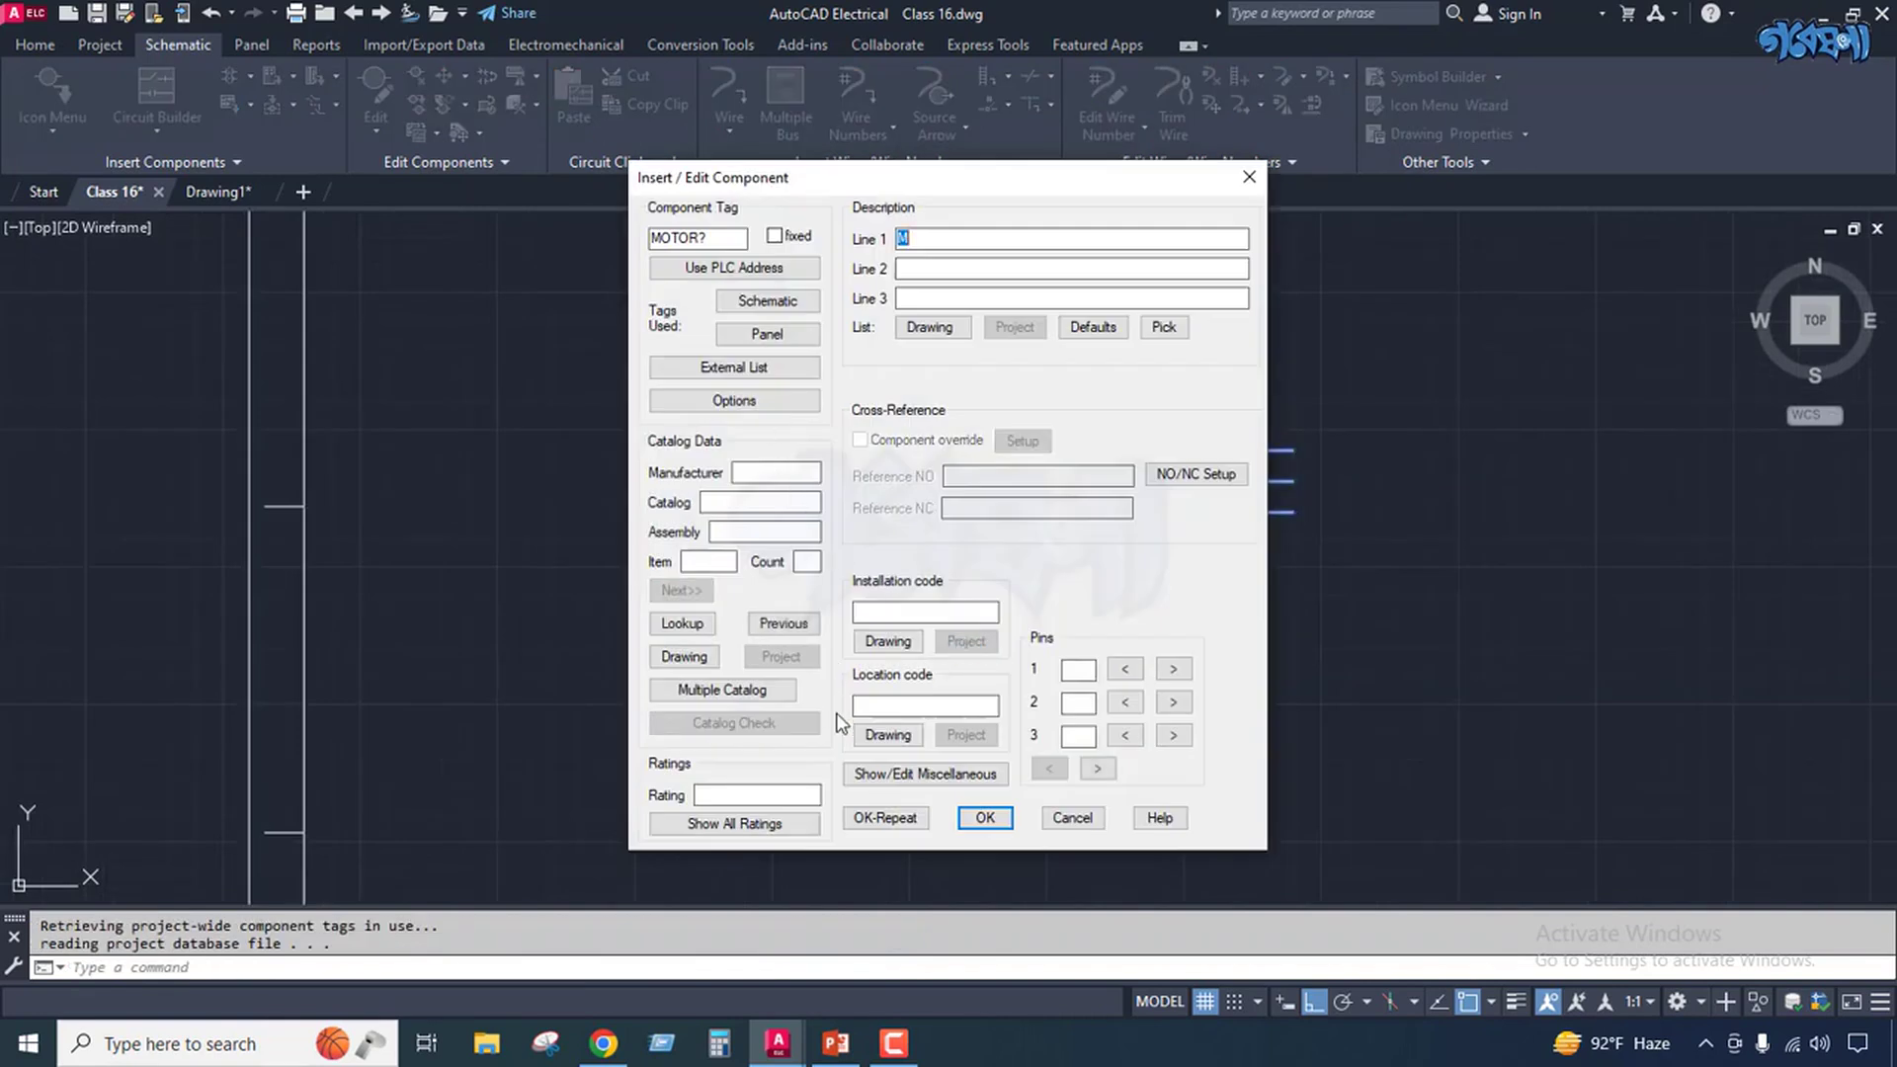
pyautogui.click(720, 237)
pyautogui.click(985, 818)
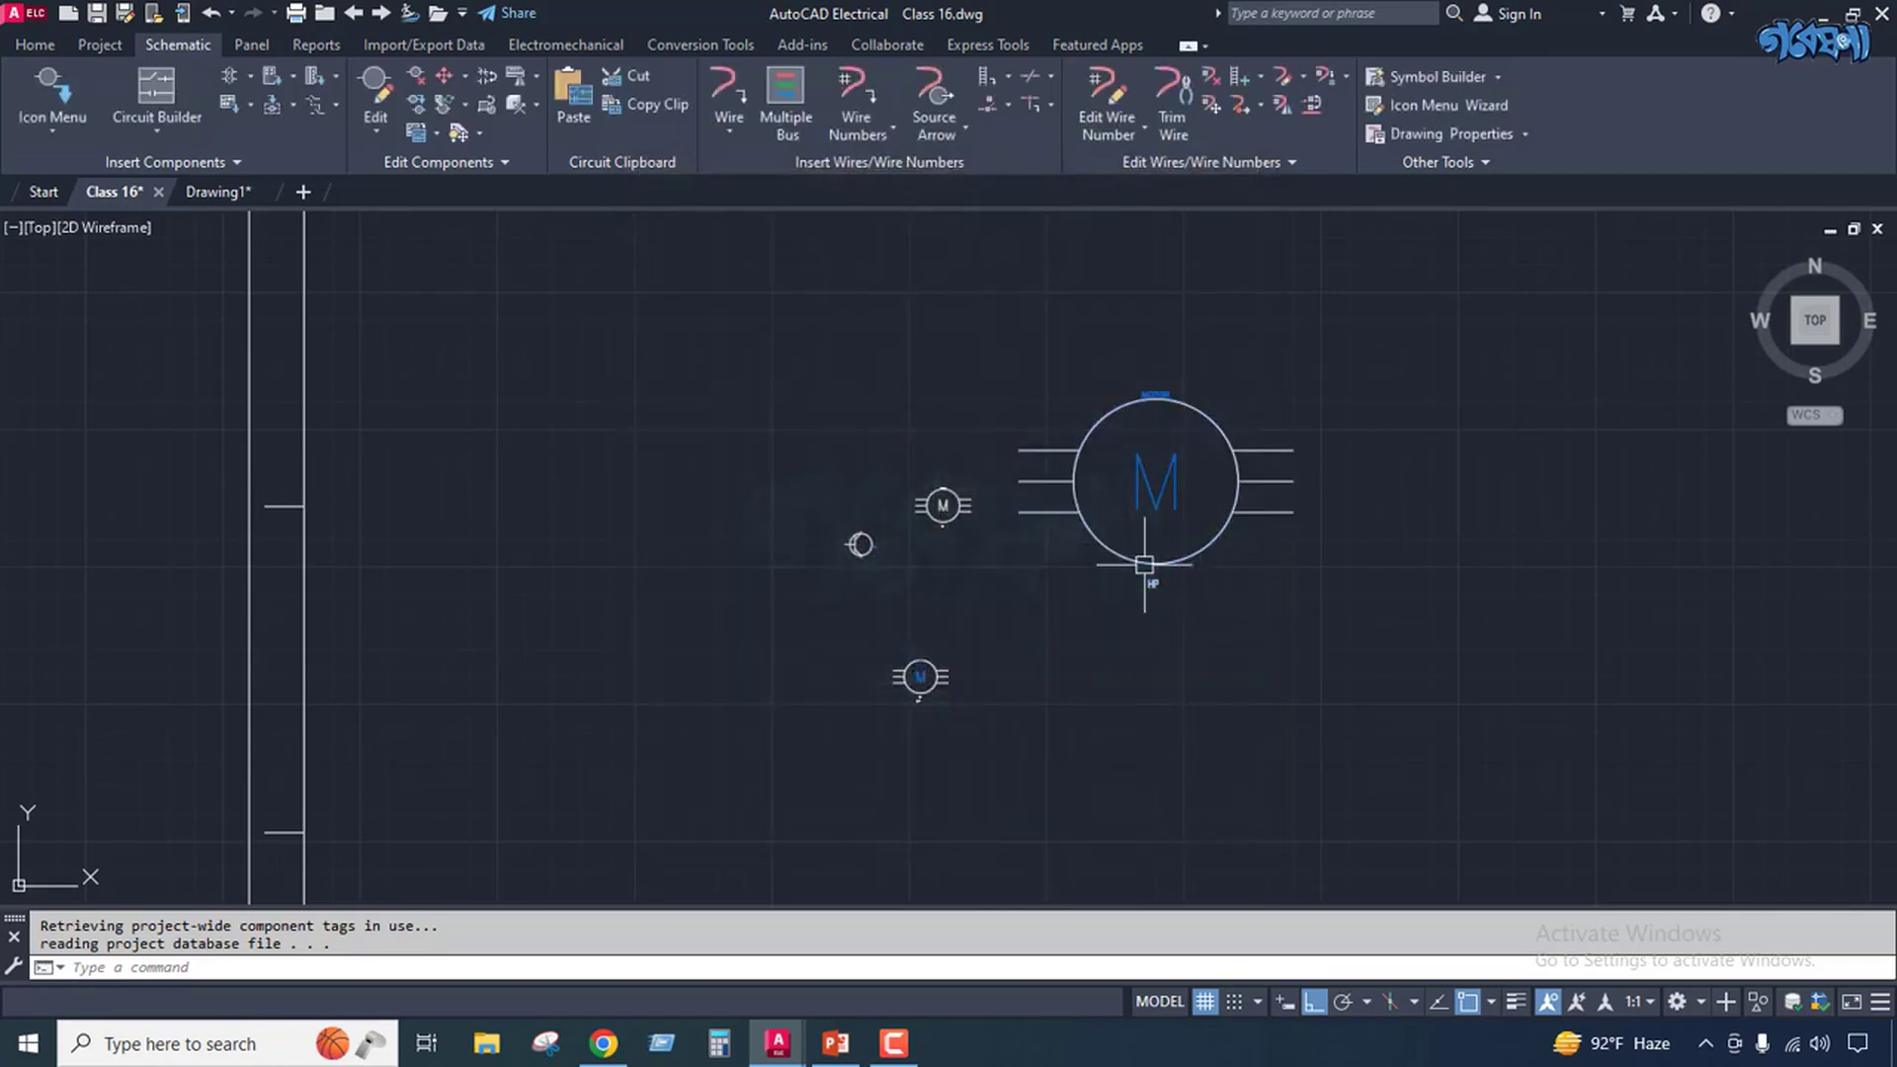
# Insert the Transistor component from the My Component submenu below the large motor symbol, keeping its default component data.
pyautogui.click(45, 126)
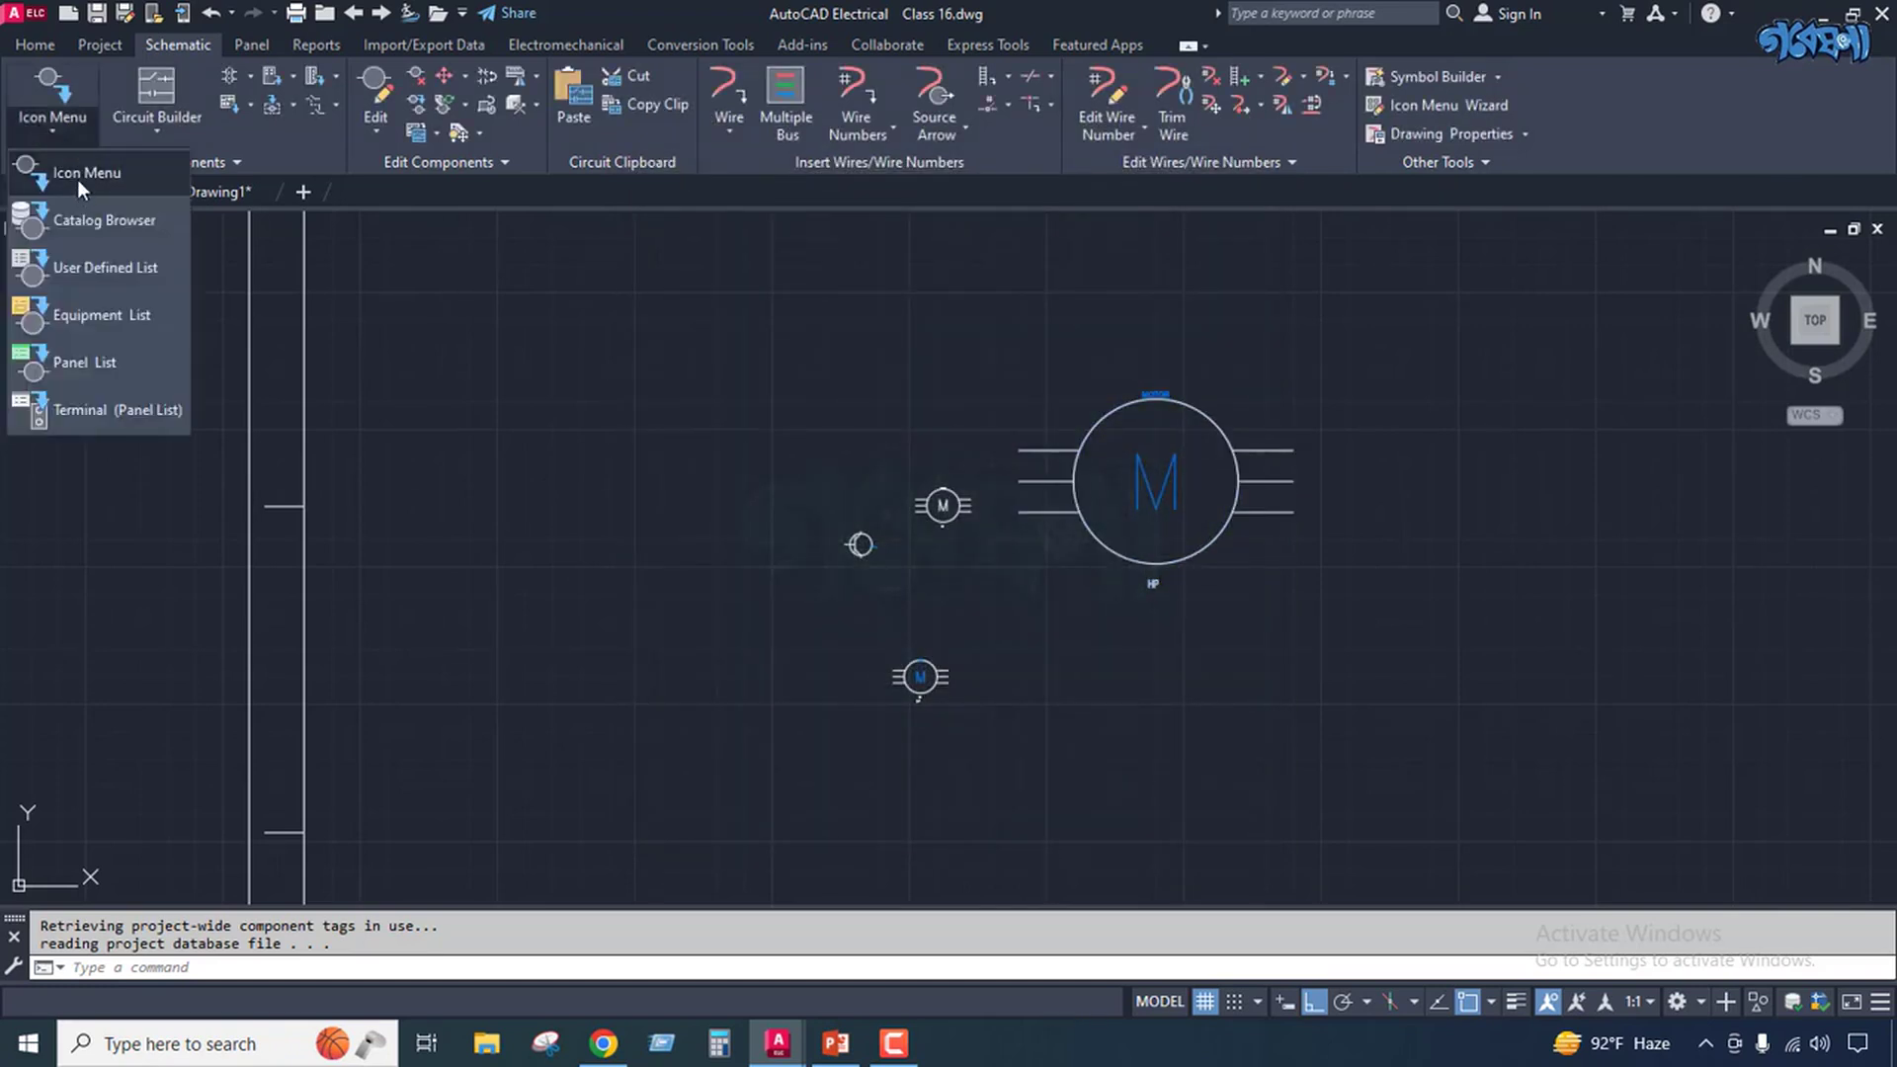
pyautogui.click(78, 180)
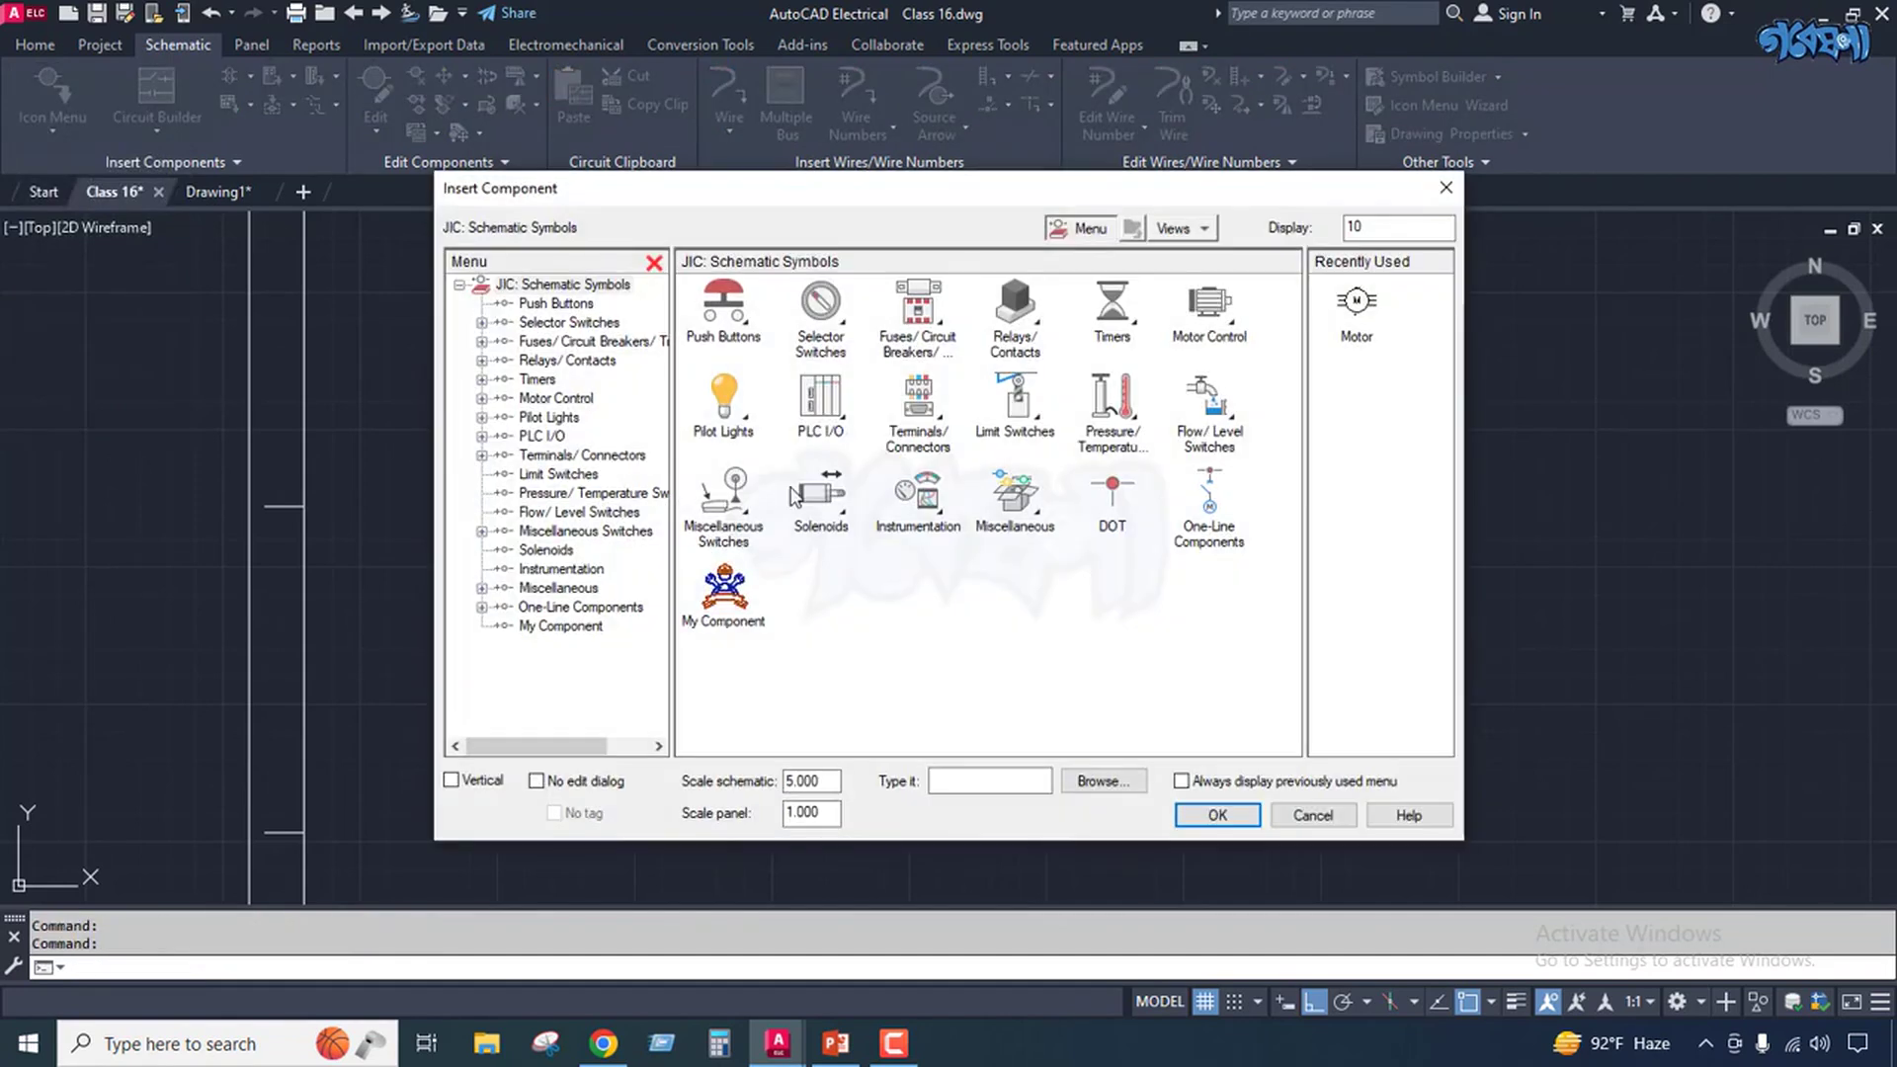
pyautogui.click(723, 584)
pyautogui.click(824, 302)
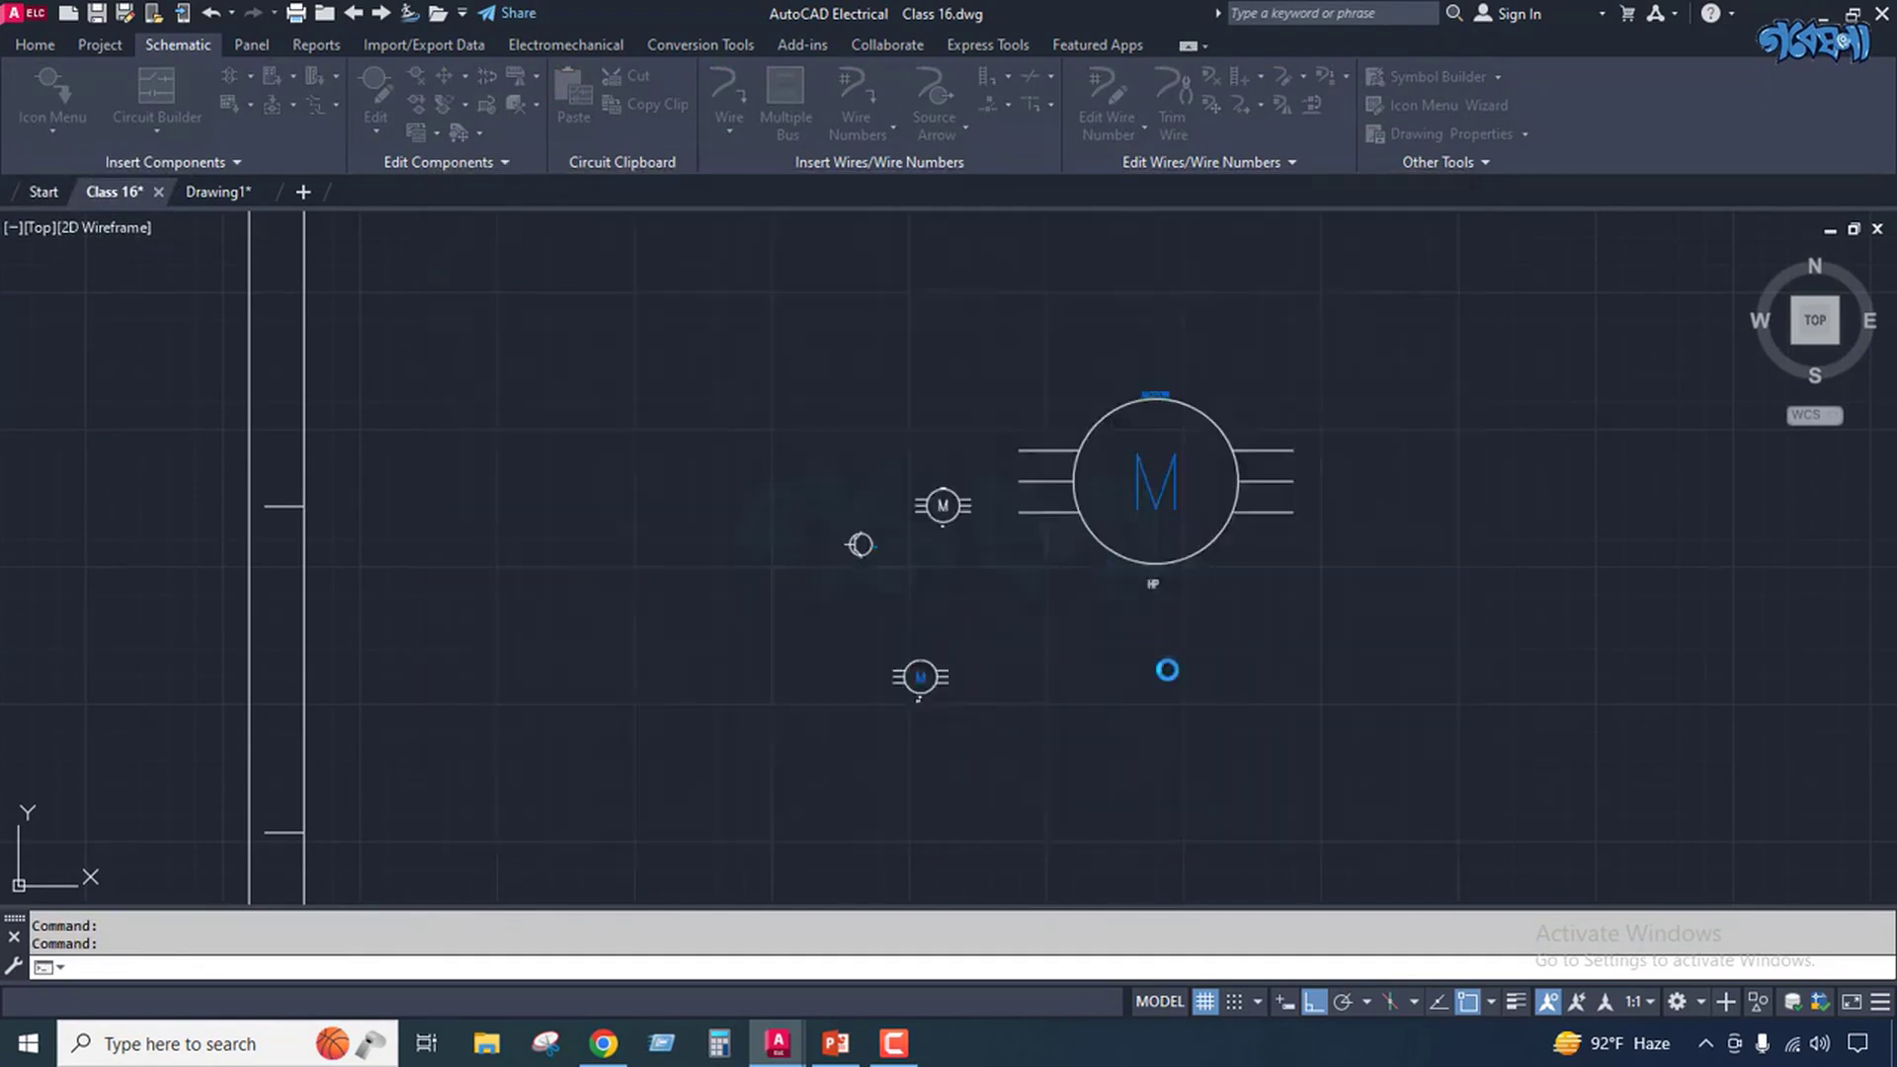
pyautogui.click(1207, 676)
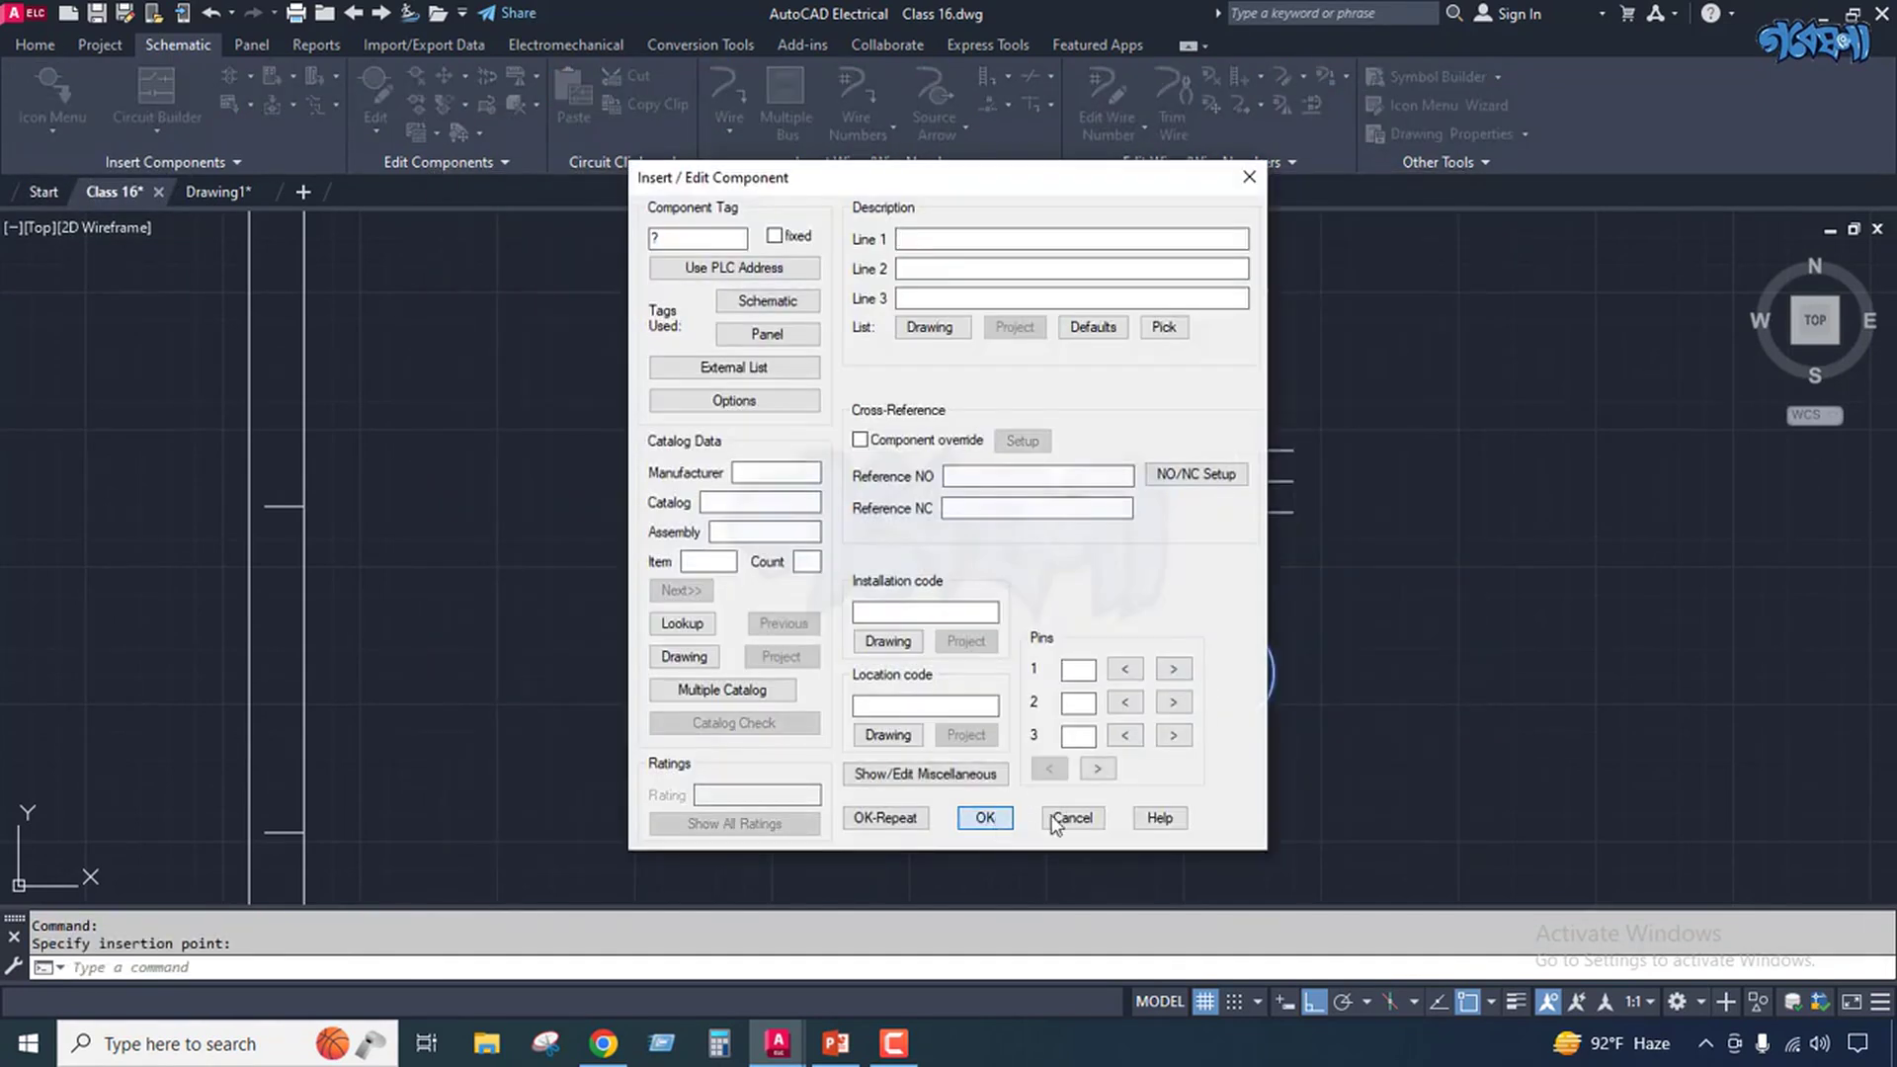
pyautogui.click(985, 817)
pyautogui.scroll(2, 1190, 681)
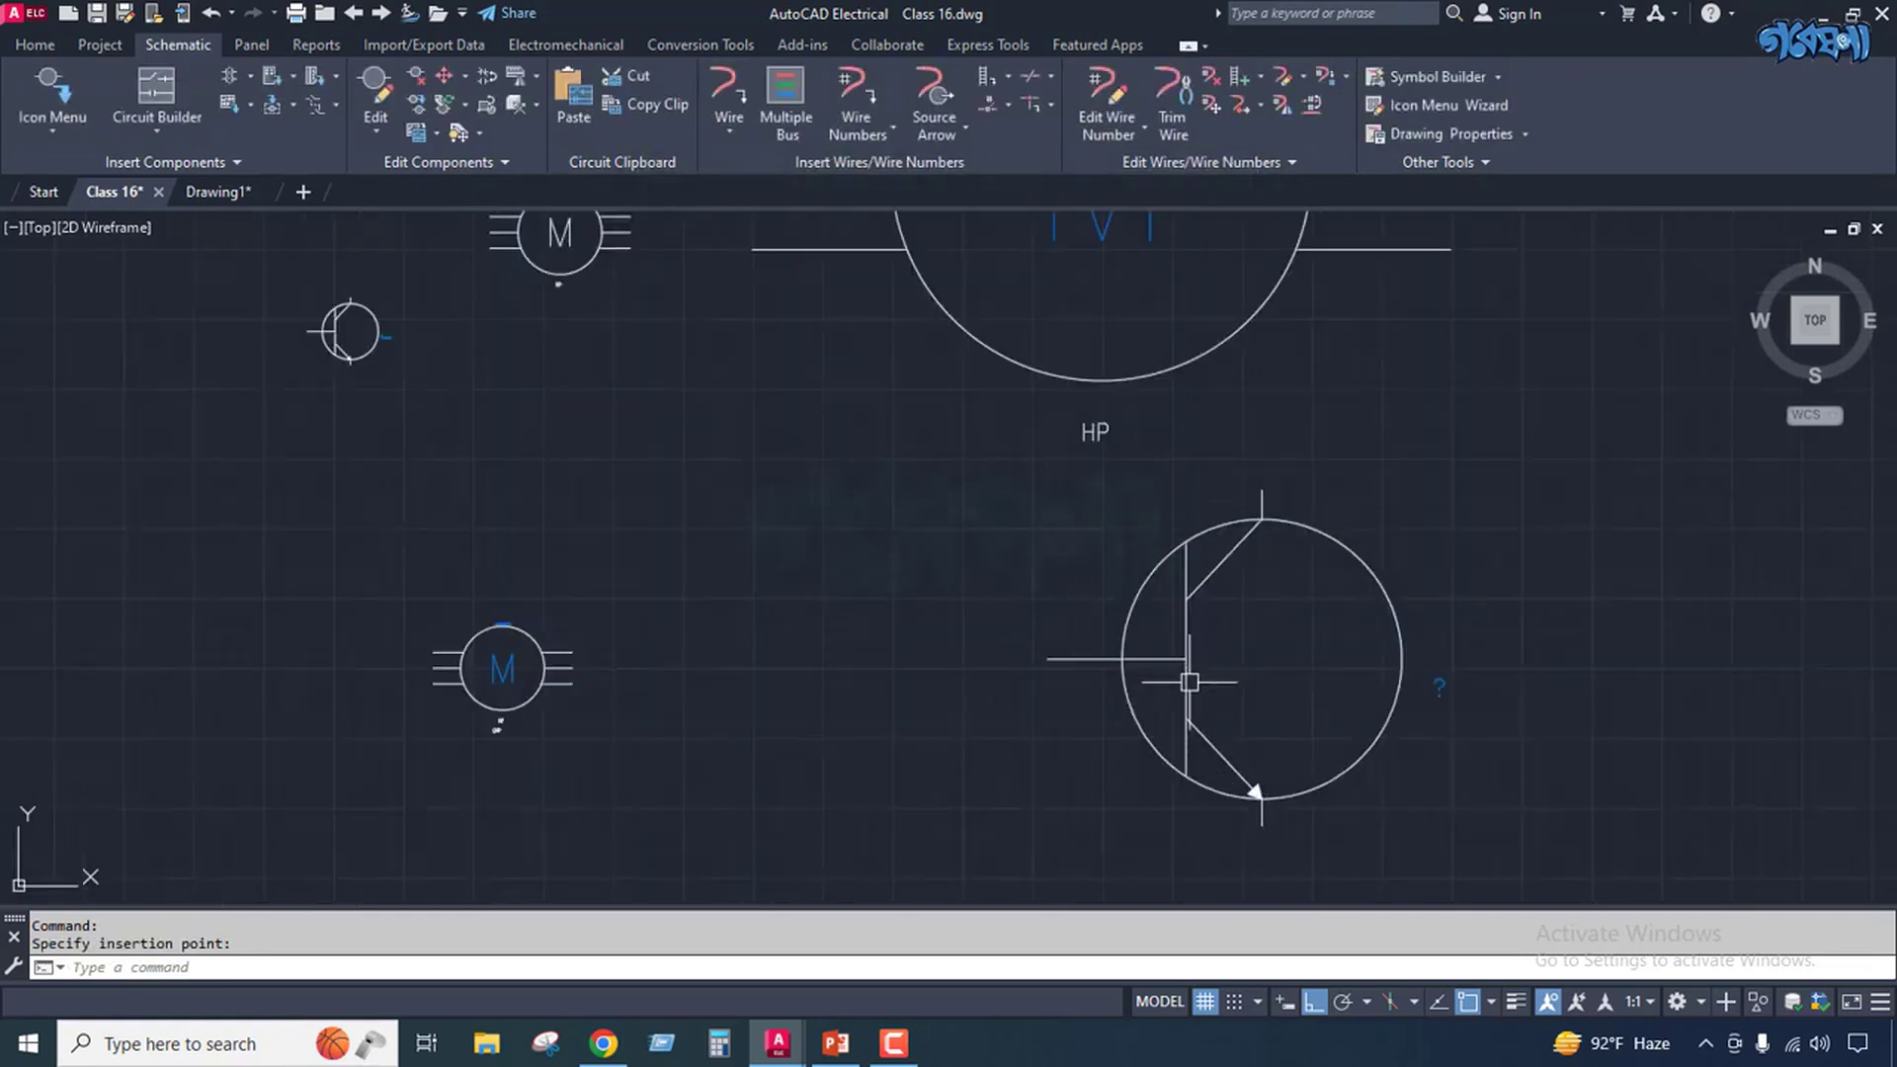
# Erase all the motor and transistor symbols inside the drawing frame.
pyautogui.scroll(-3, 1185, 680)
pyautogui.scroll(-1, 749, 555)
pyautogui.scroll(-1, 750, 549)
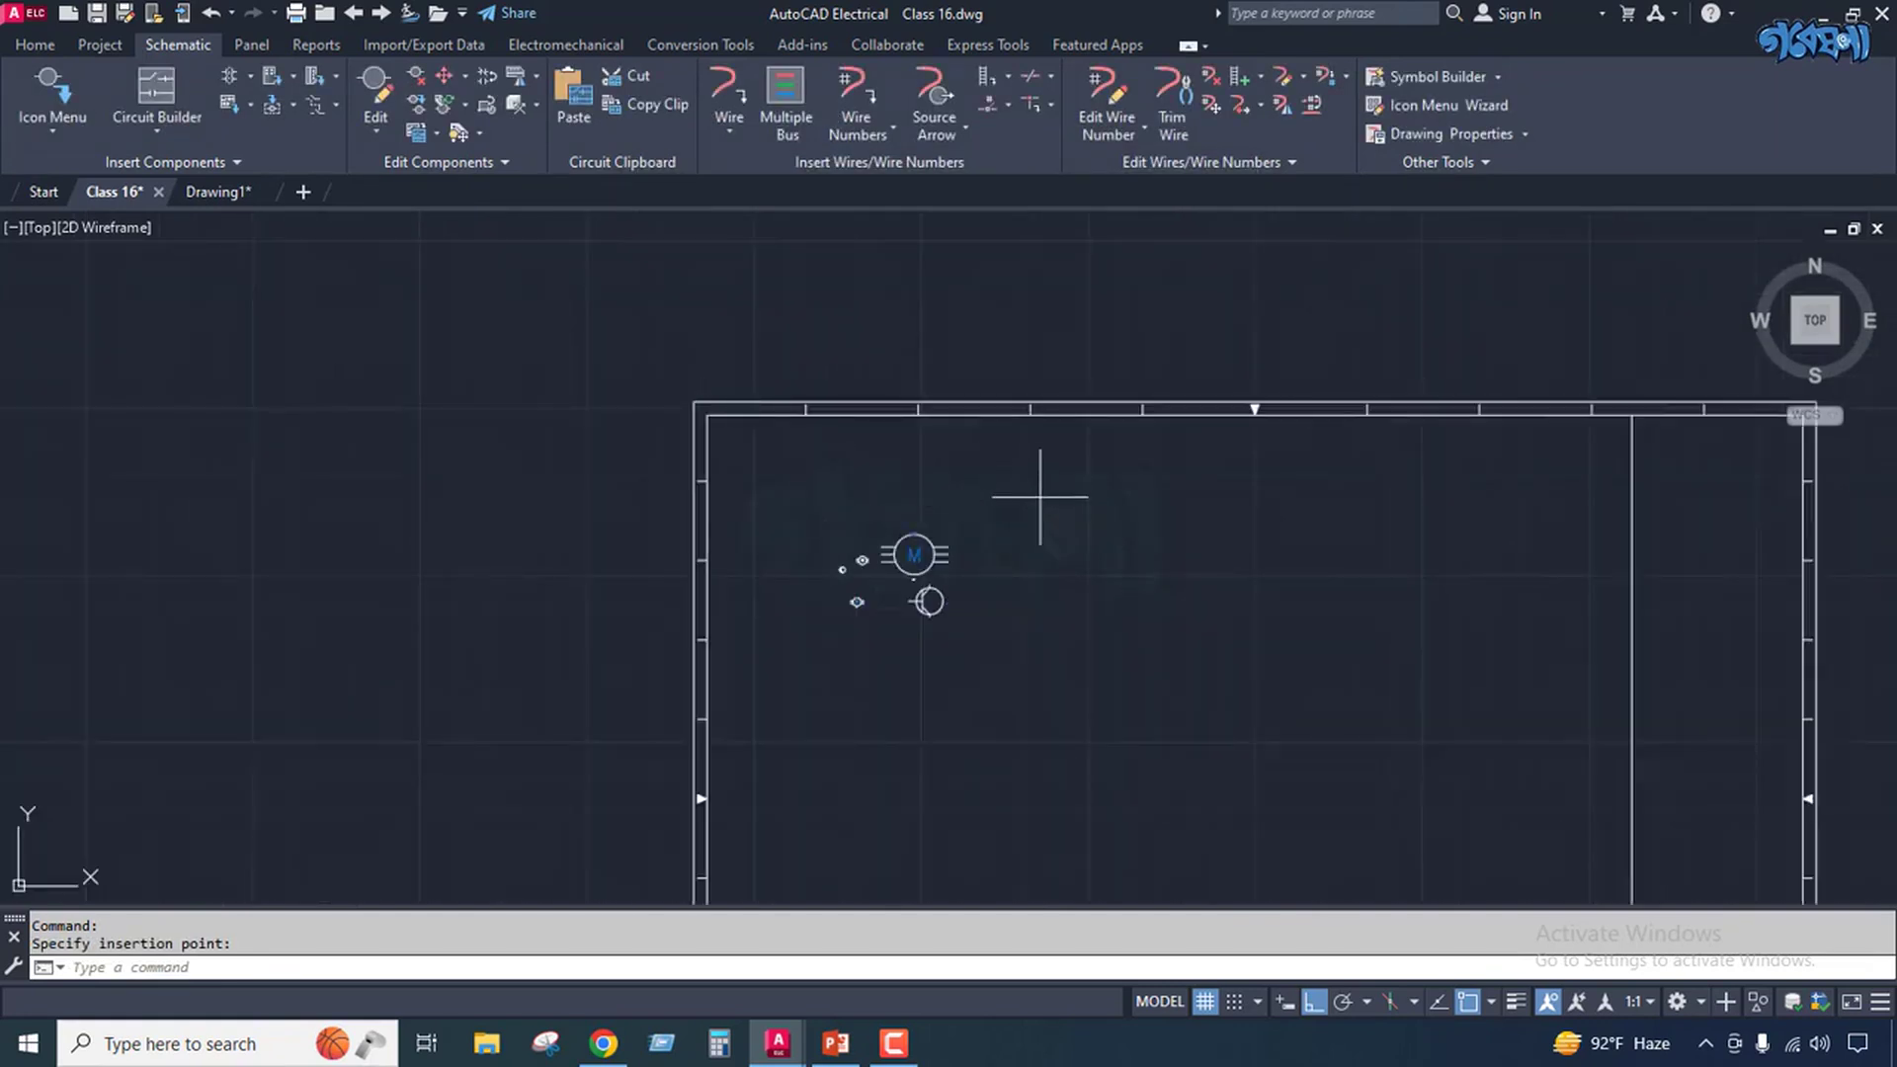
pyautogui.click(1040, 500)
pyautogui.click(832, 647)
pyautogui.press('Delete')
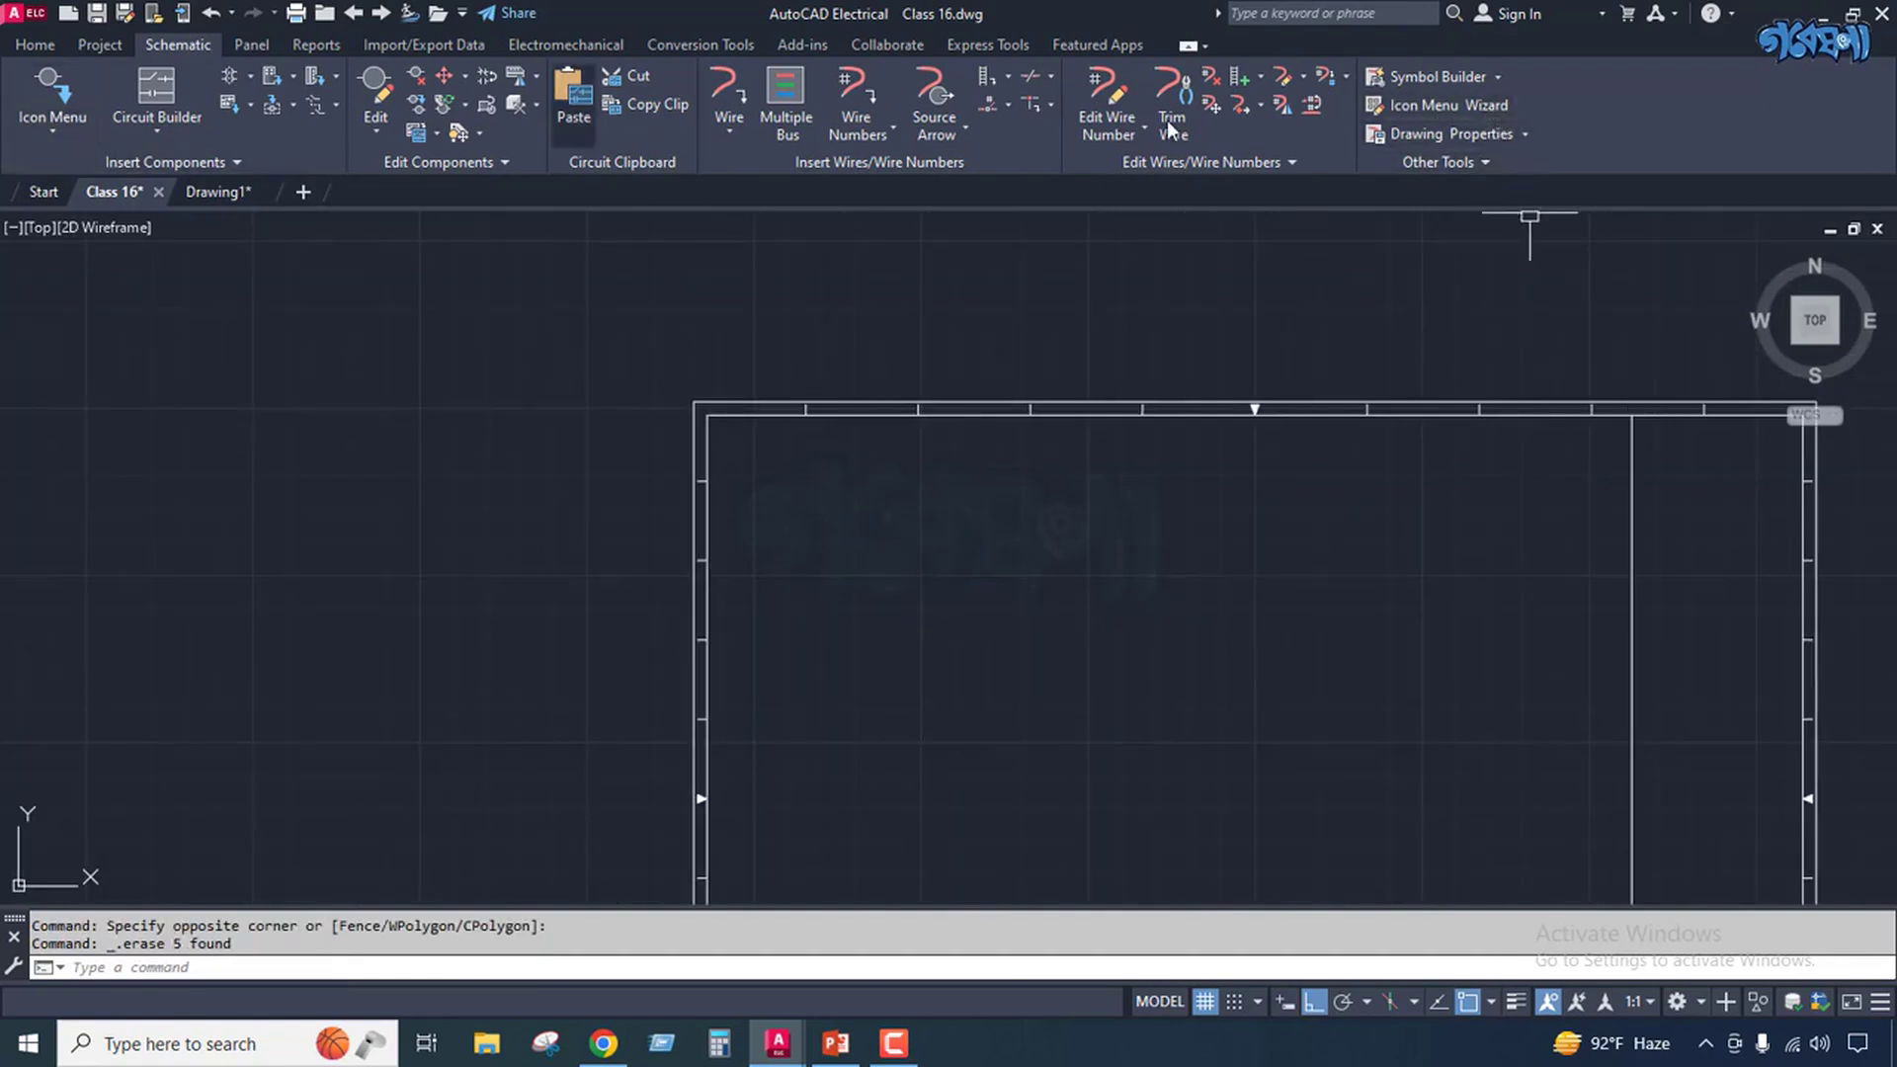
# Load the default panel menu in the Icon Menu Wizard, examine its Push Buttons submenu, and close the wizard.
pyautogui.click(1463, 105)
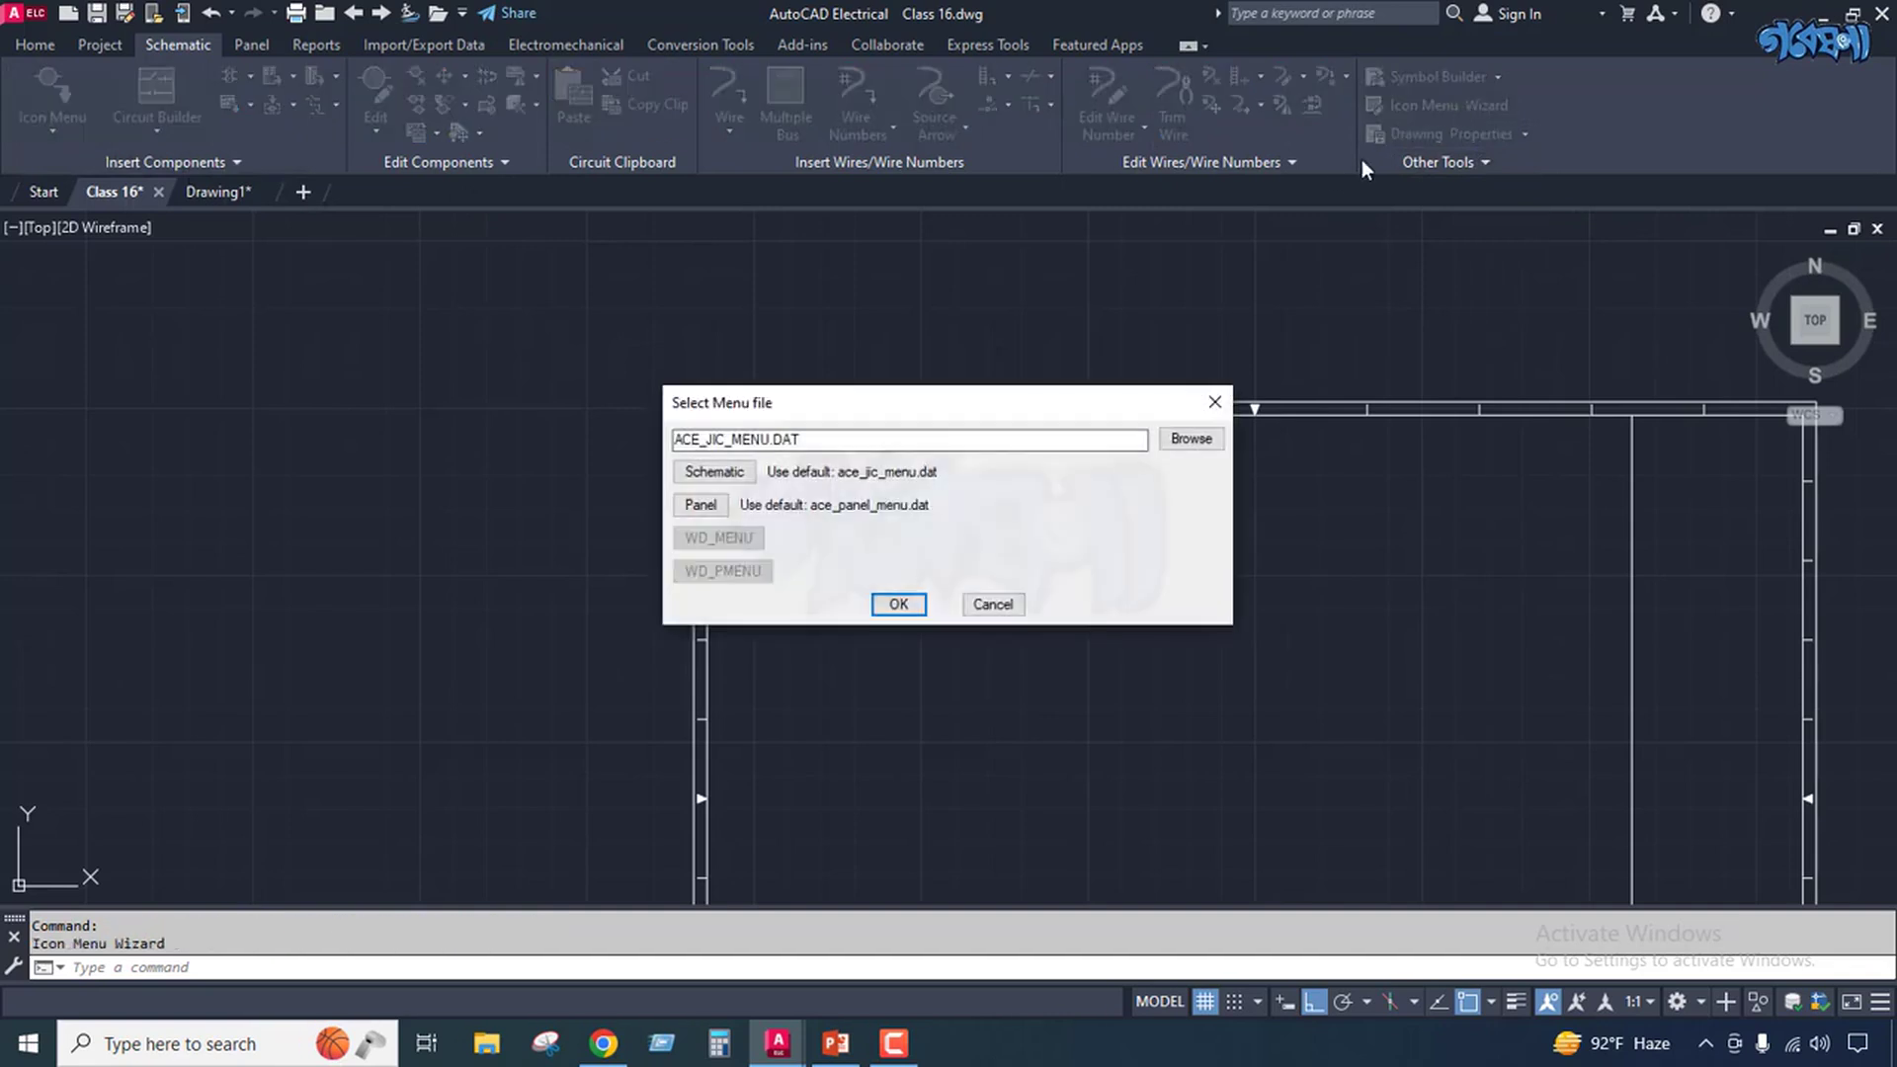
pyautogui.click(709, 512)
pyautogui.click(899, 604)
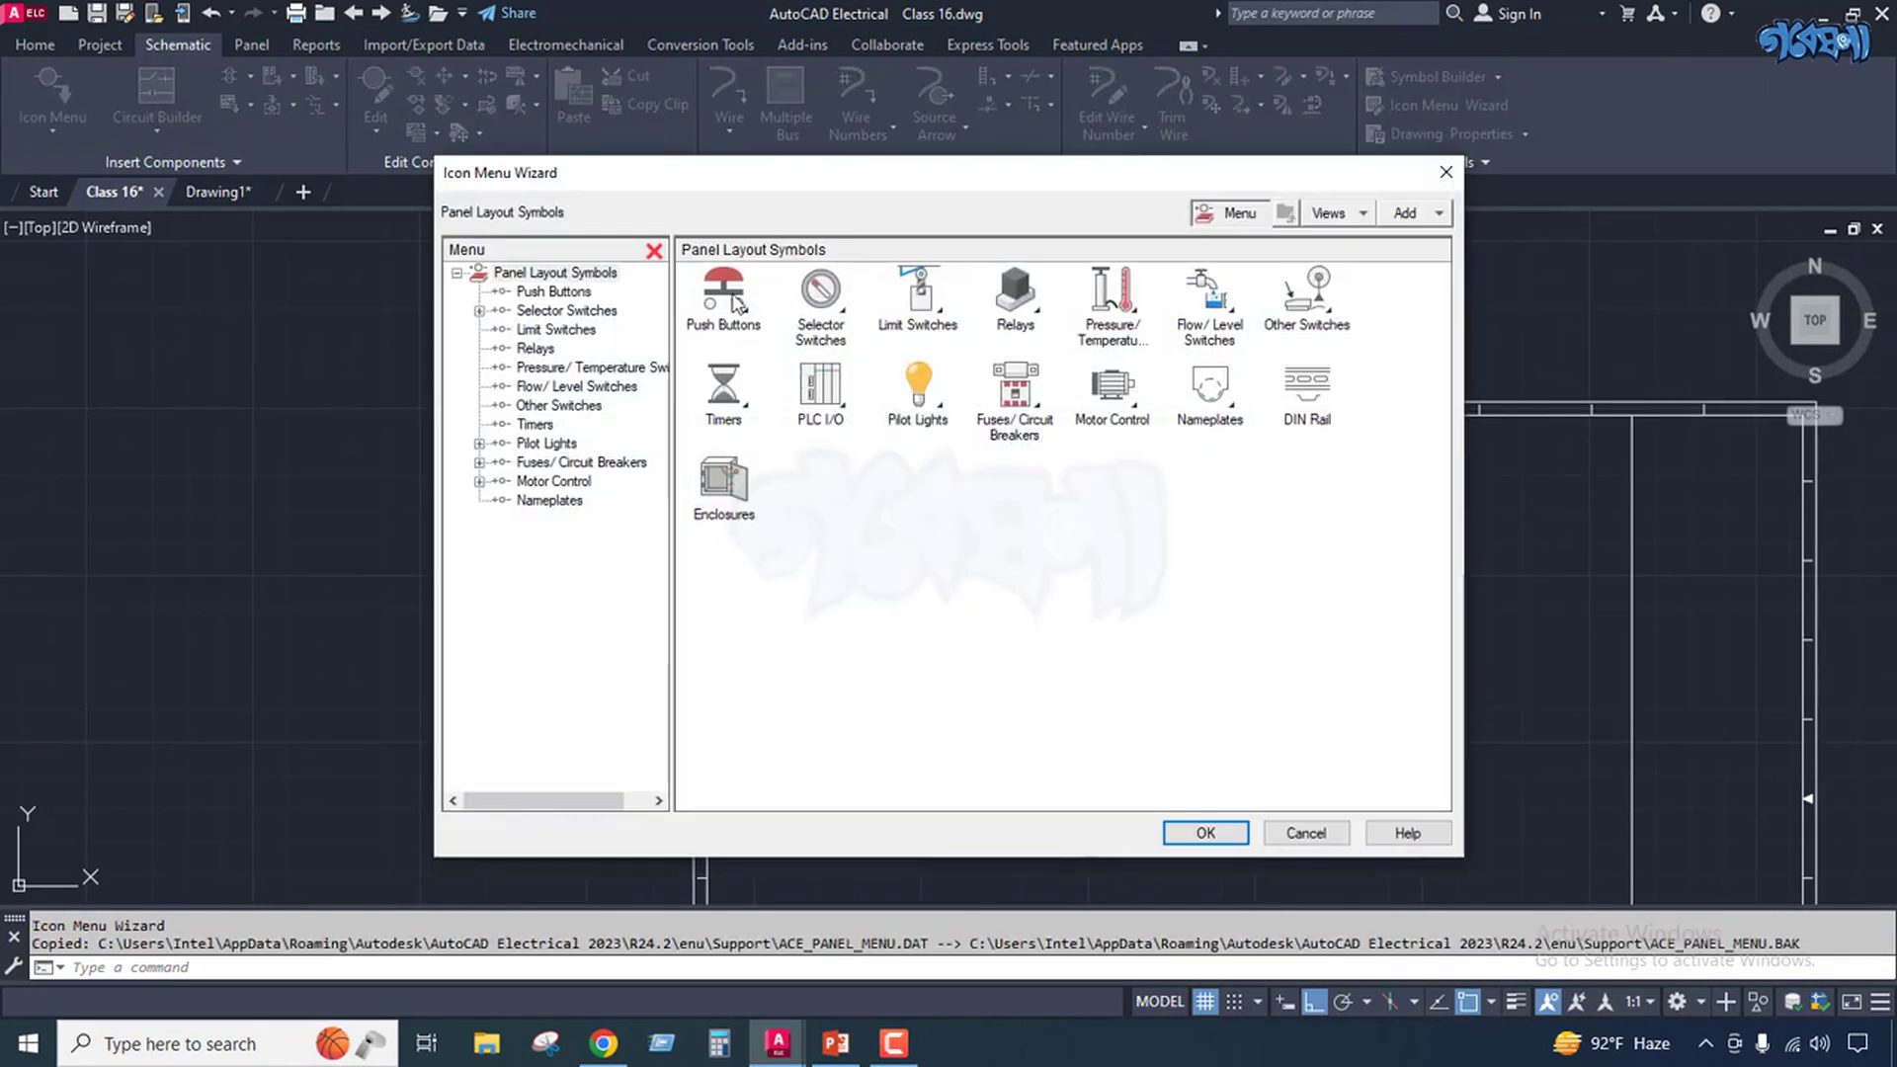
pyautogui.click(735, 301)
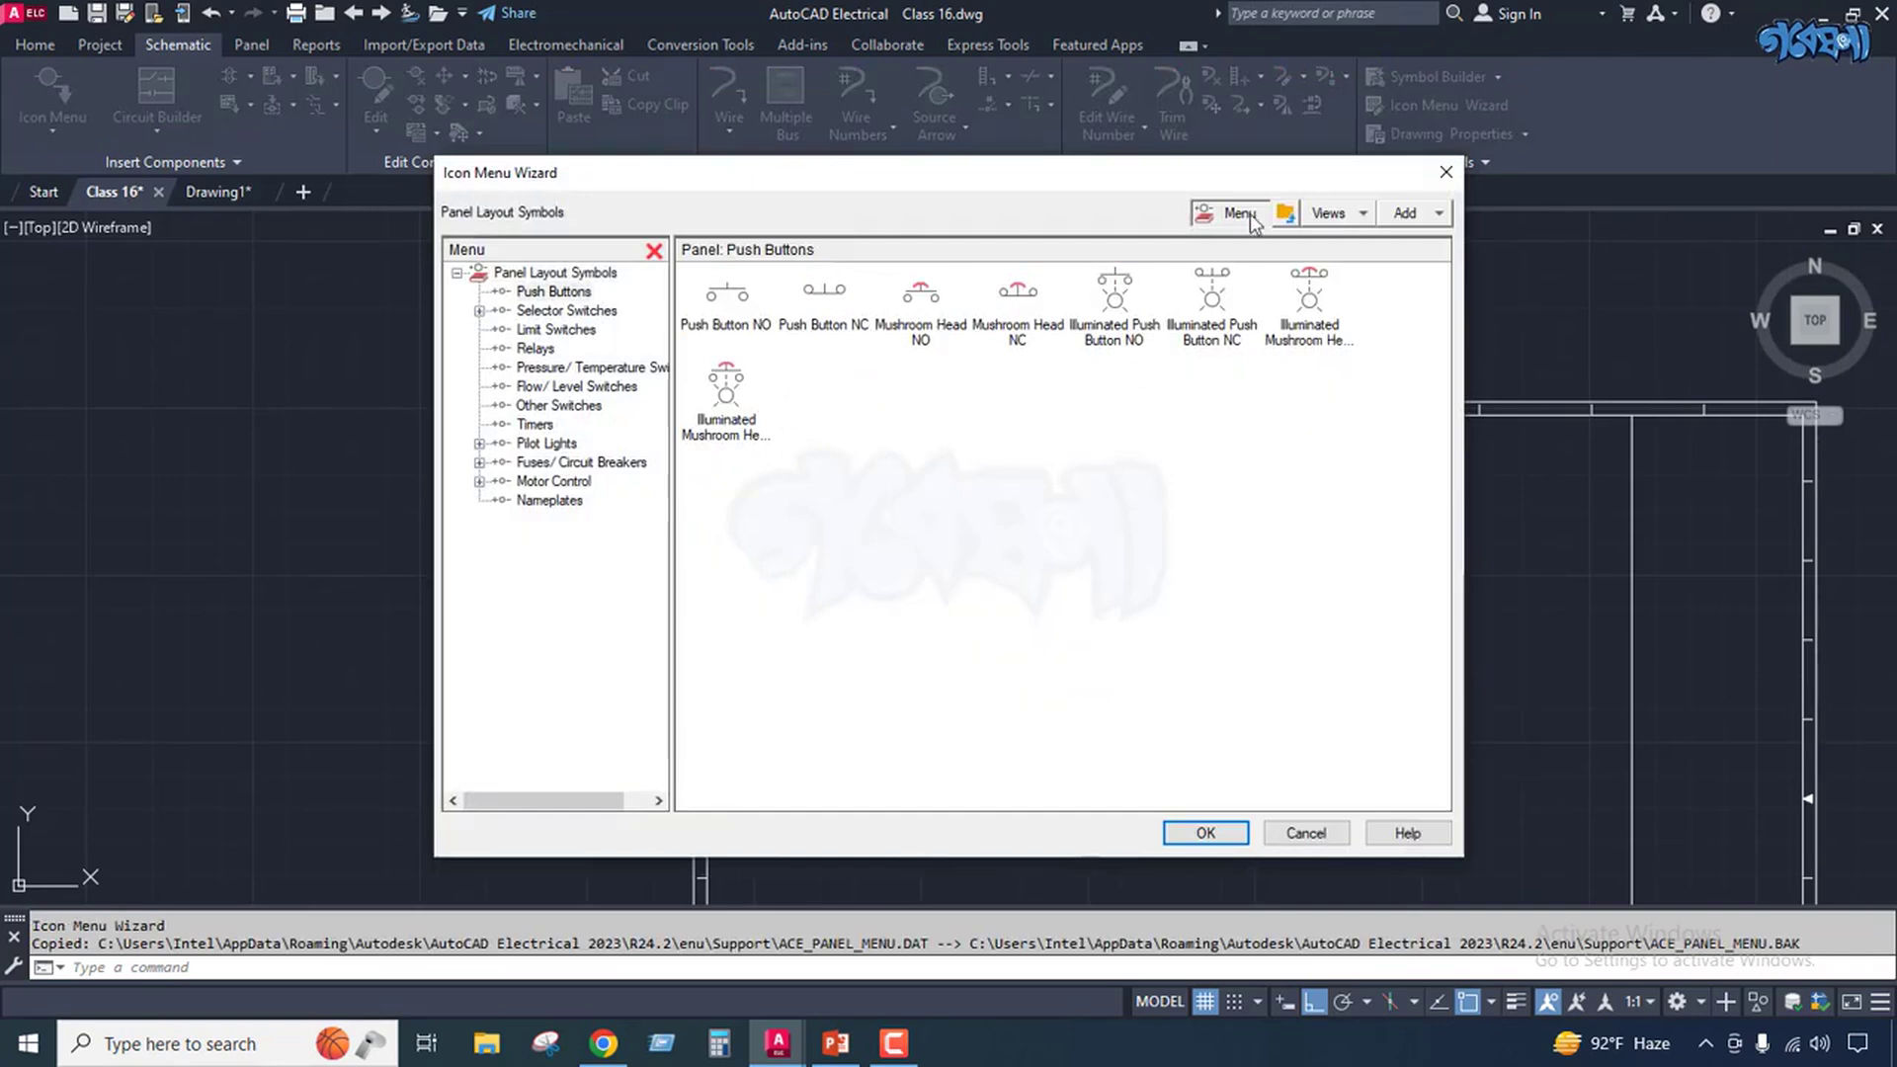
pyautogui.click(1445, 171)
# Load the default schematic menu in the Icon Menu Wizard, examine the Add Existing Circuit options, and close the wizard without adding a circuit.
pyautogui.click(1444, 105)
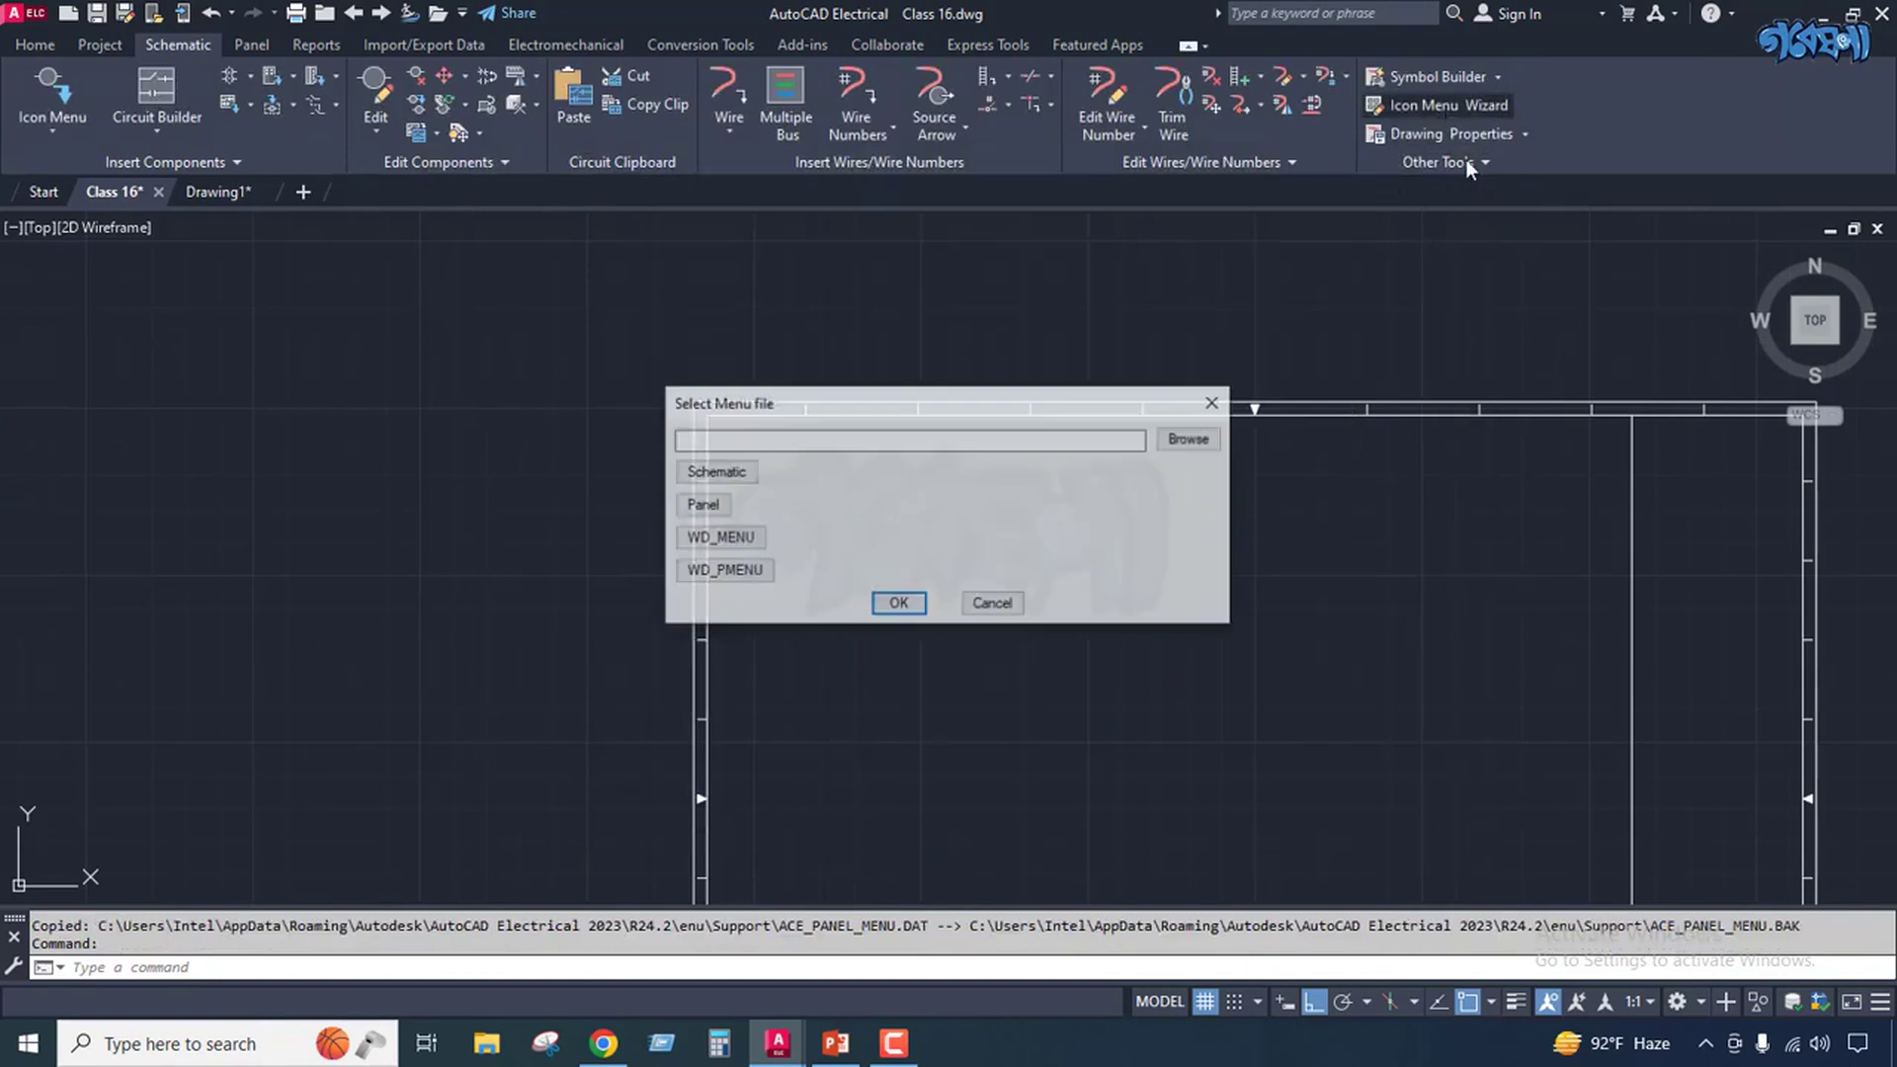
pyautogui.click(720, 473)
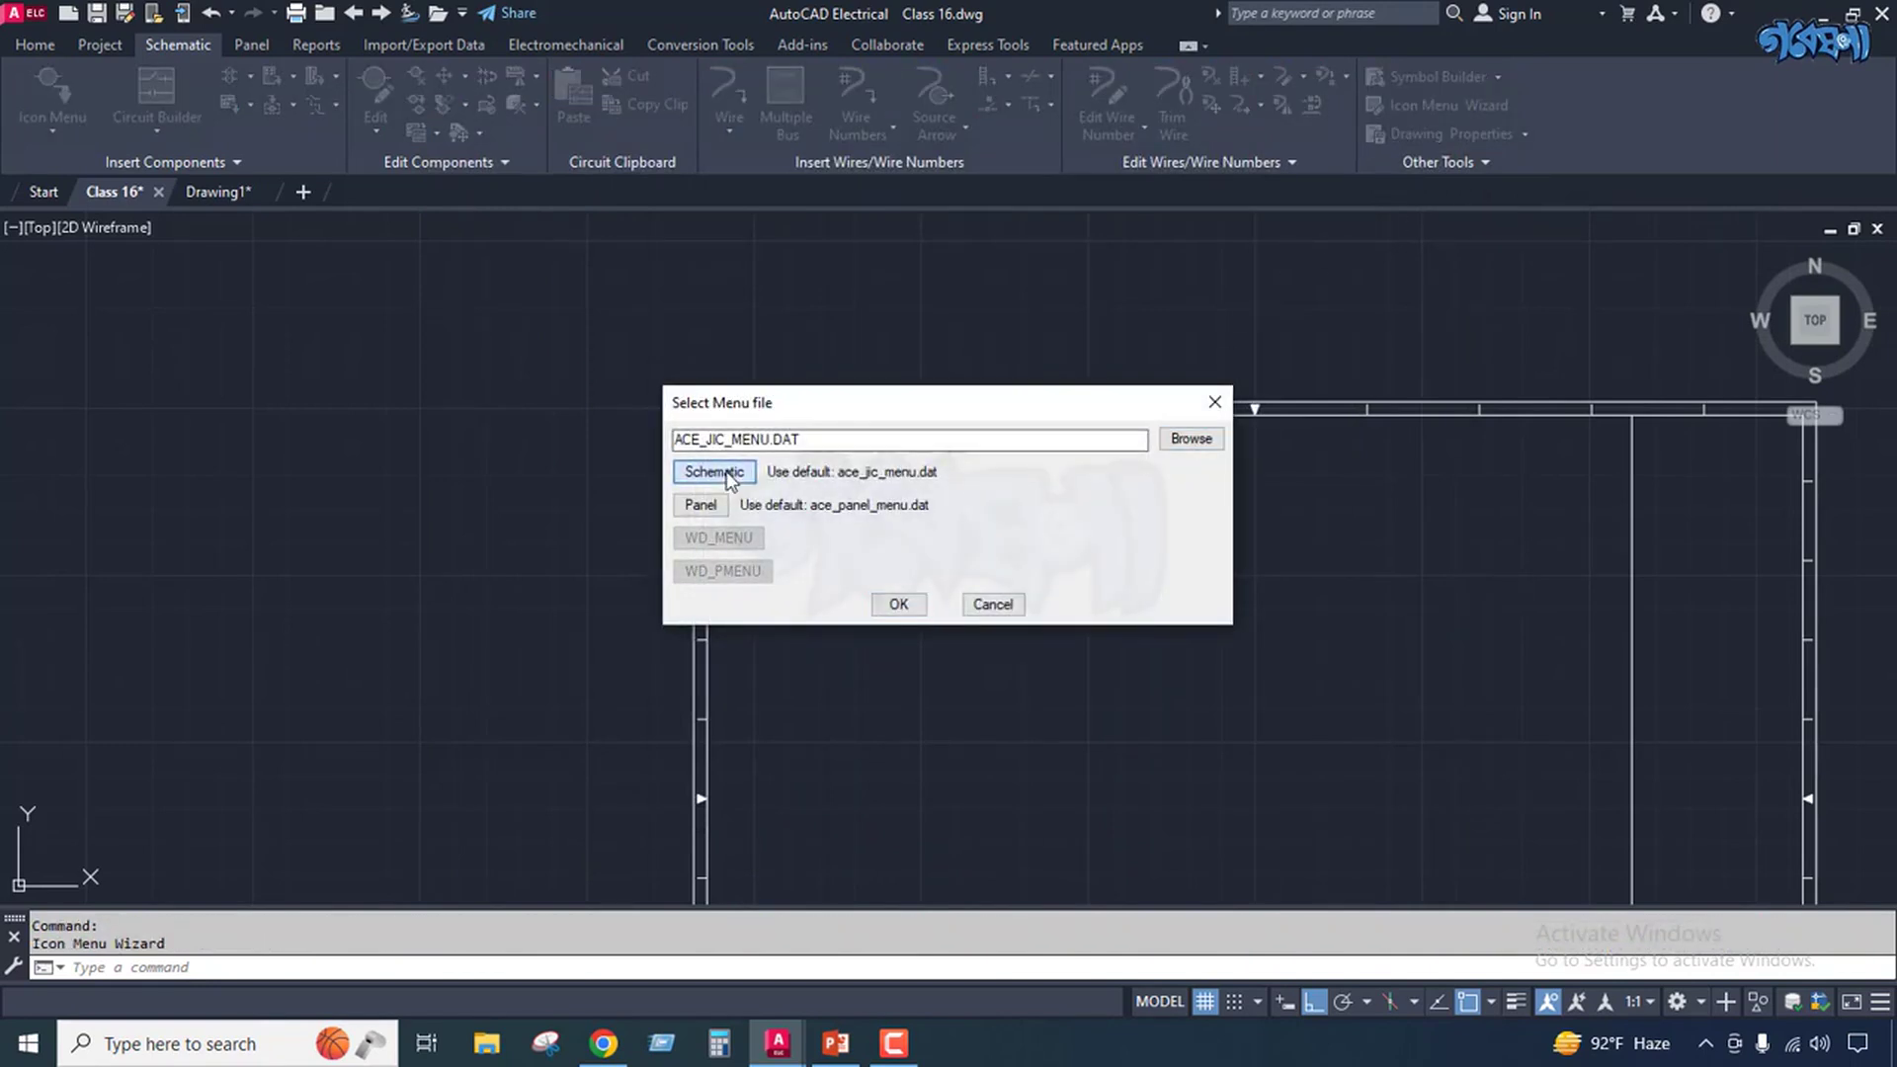
pyautogui.click(898, 604)
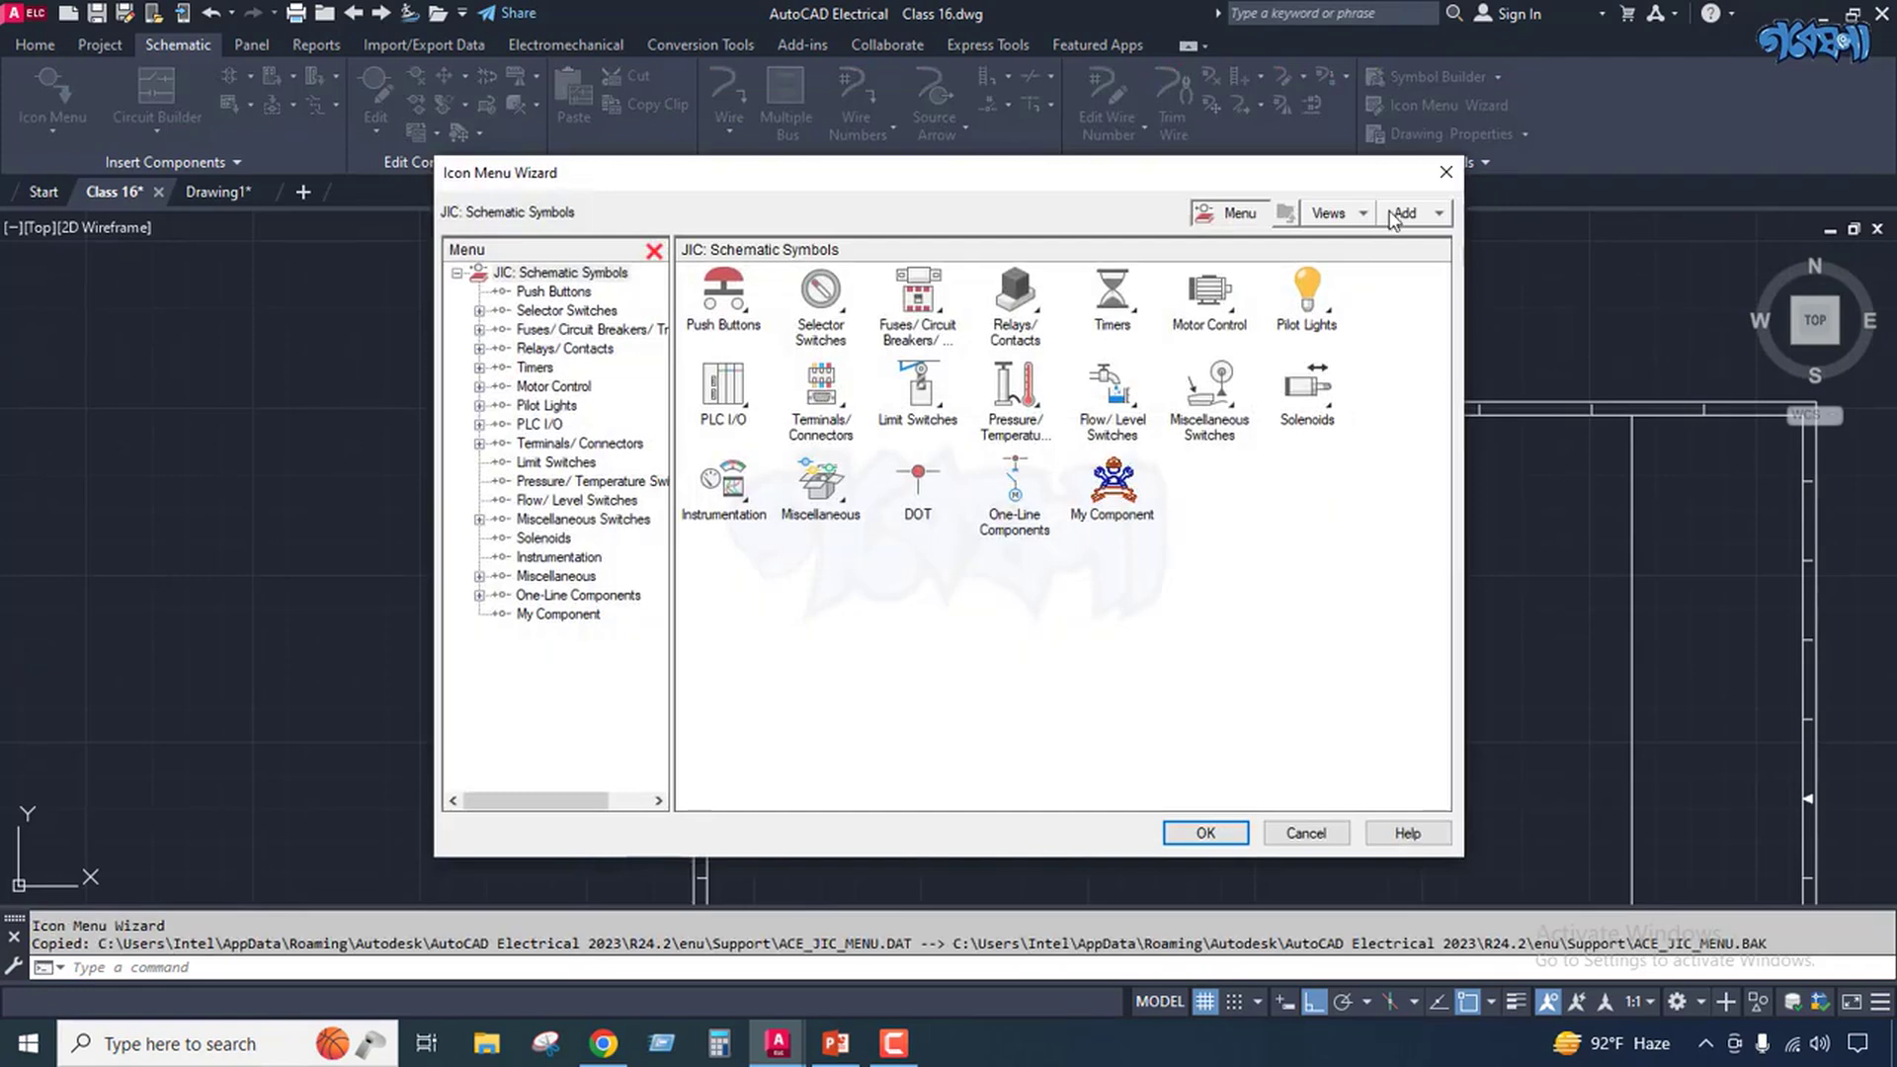
pyautogui.click(1441, 219)
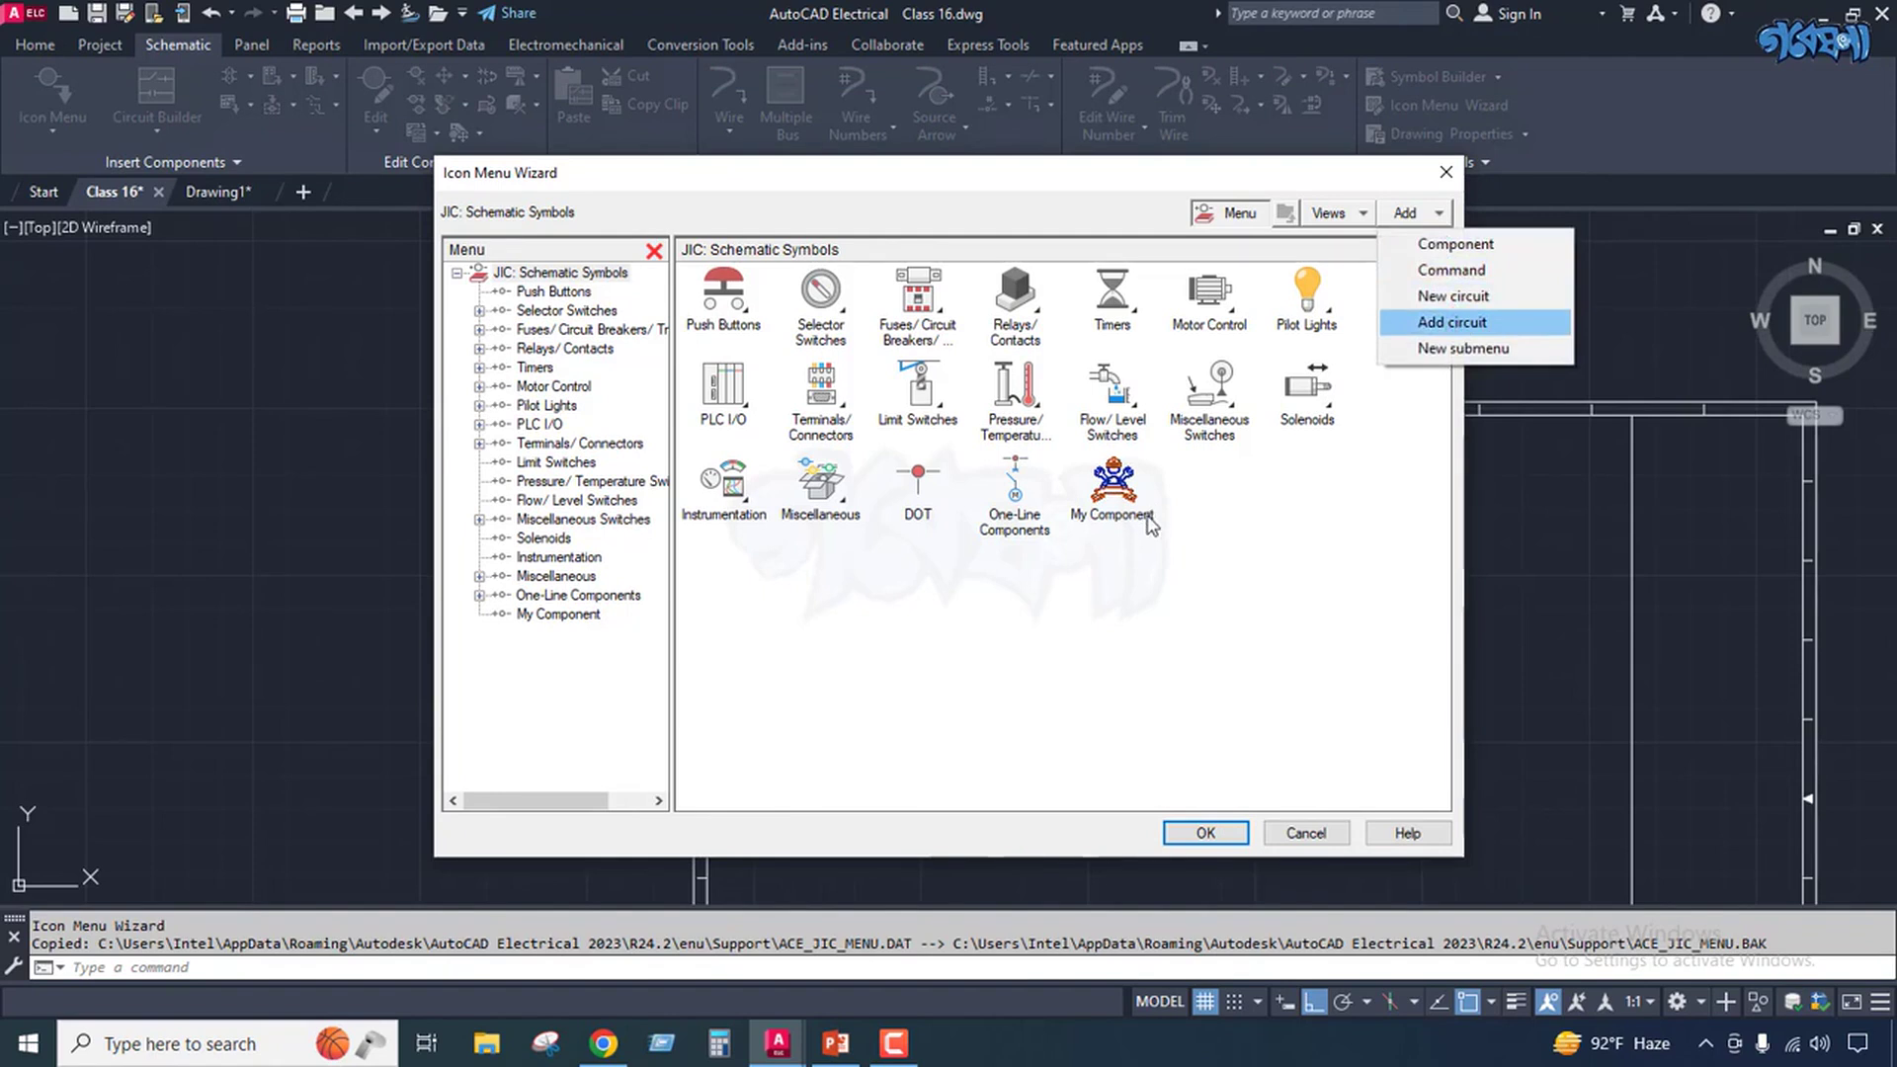
pyautogui.click(1179, 556)
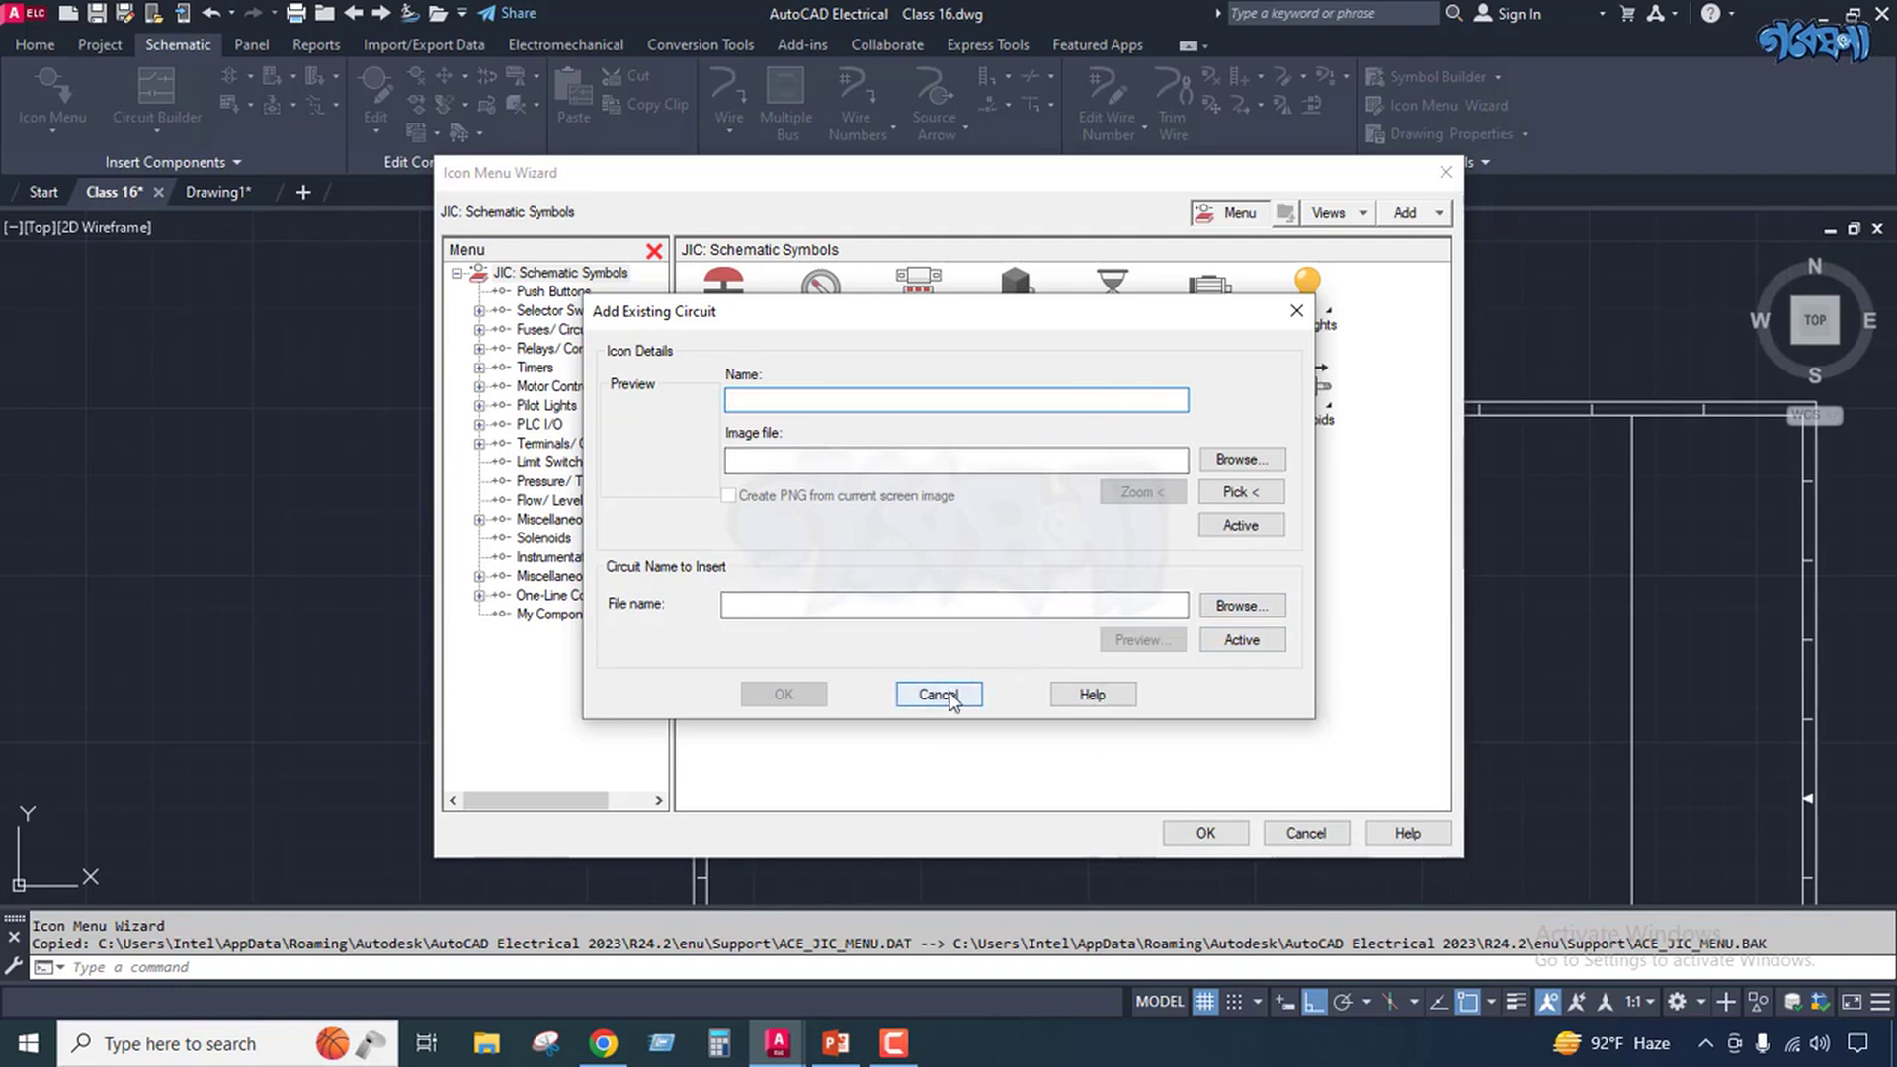
pyautogui.click(939, 694)
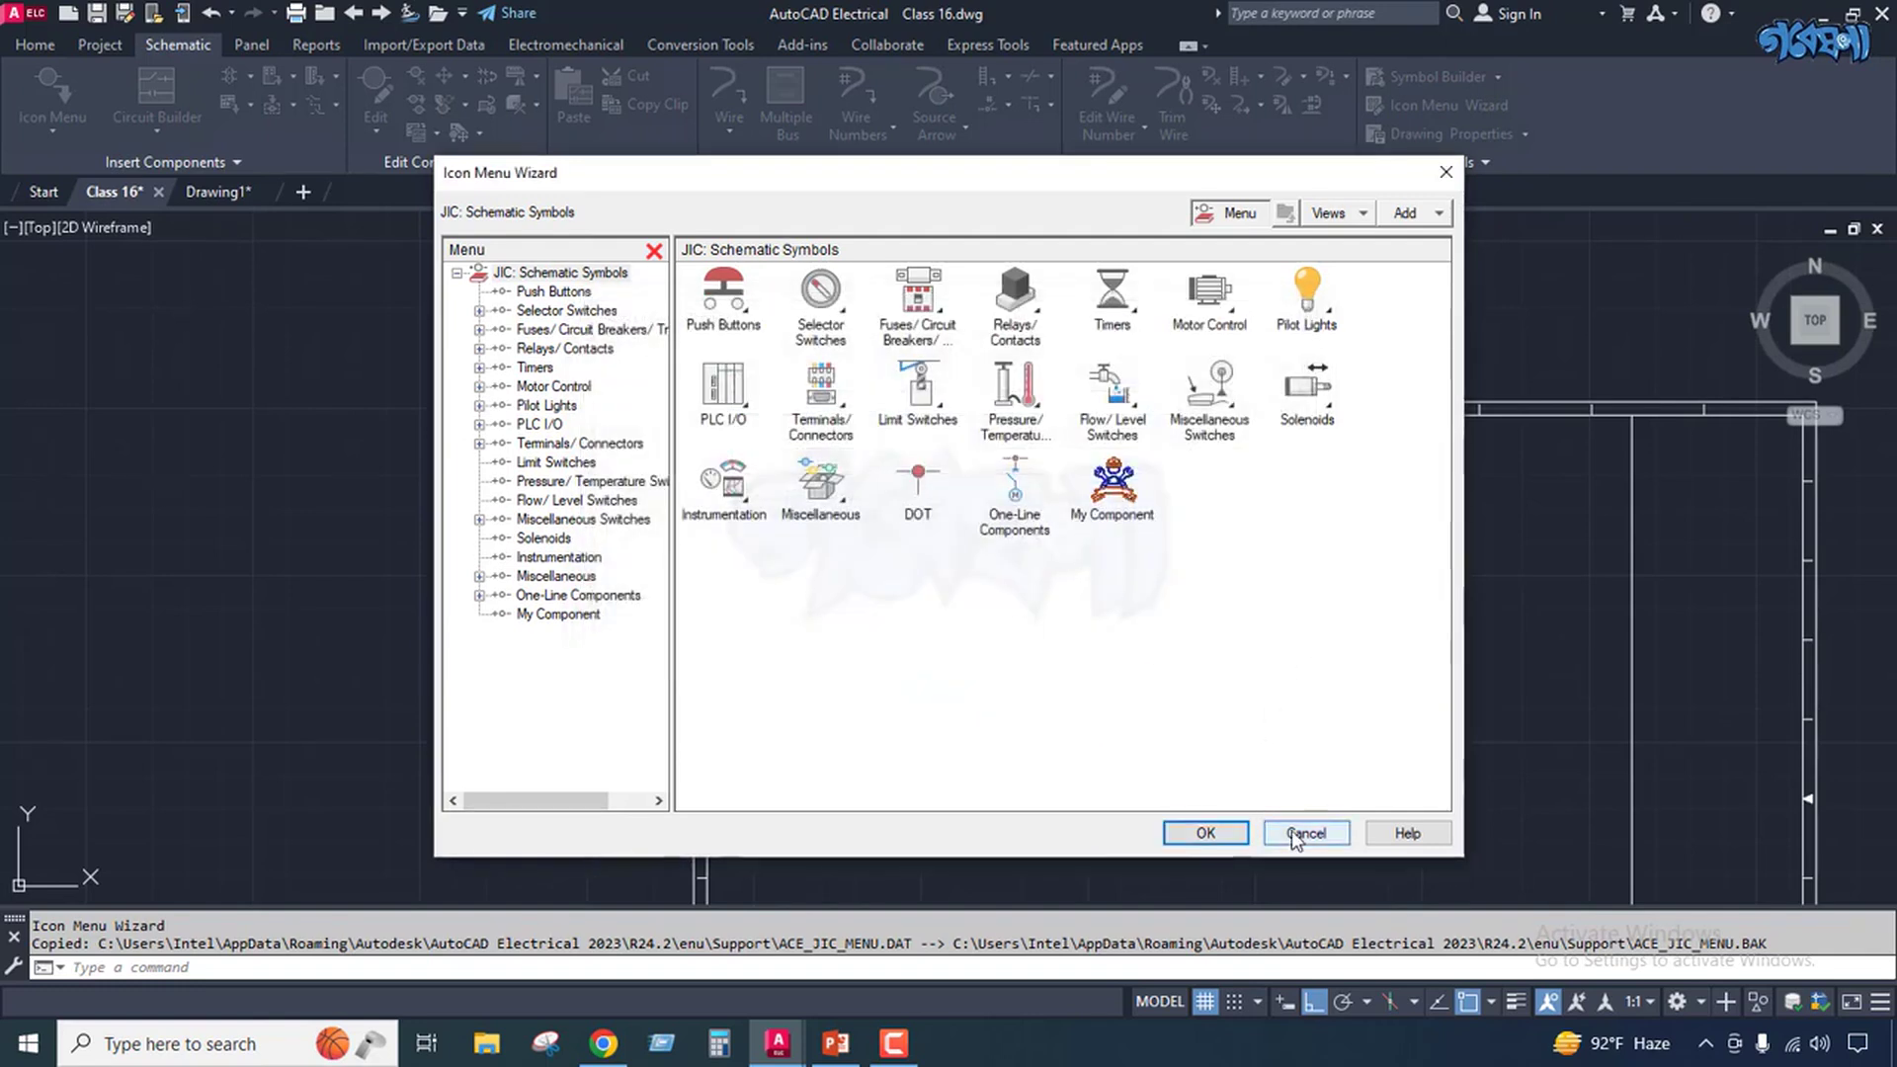
pyautogui.click(1294, 835)
pyautogui.scroll(-2, 998, 500)
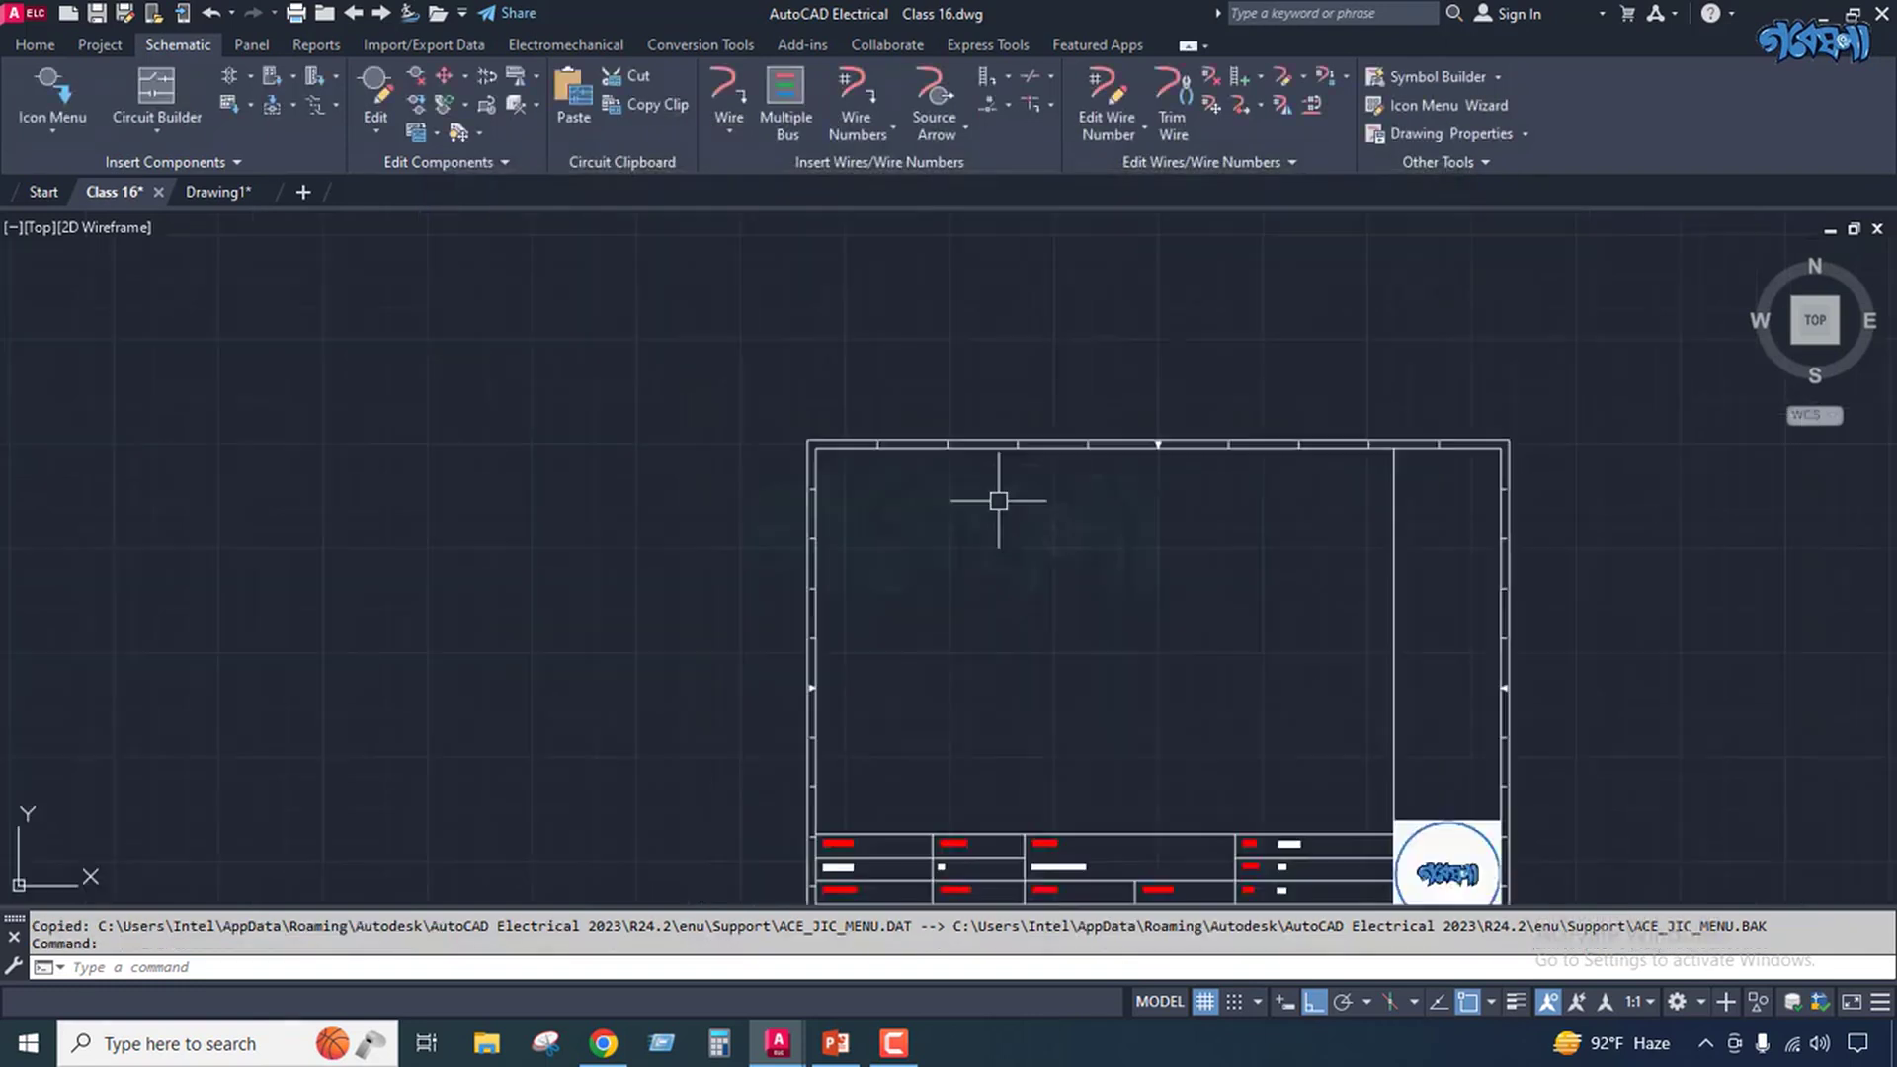
pyautogui.scroll(-3, 998, 496)
pyautogui.scroll(-3, 1151, 479)
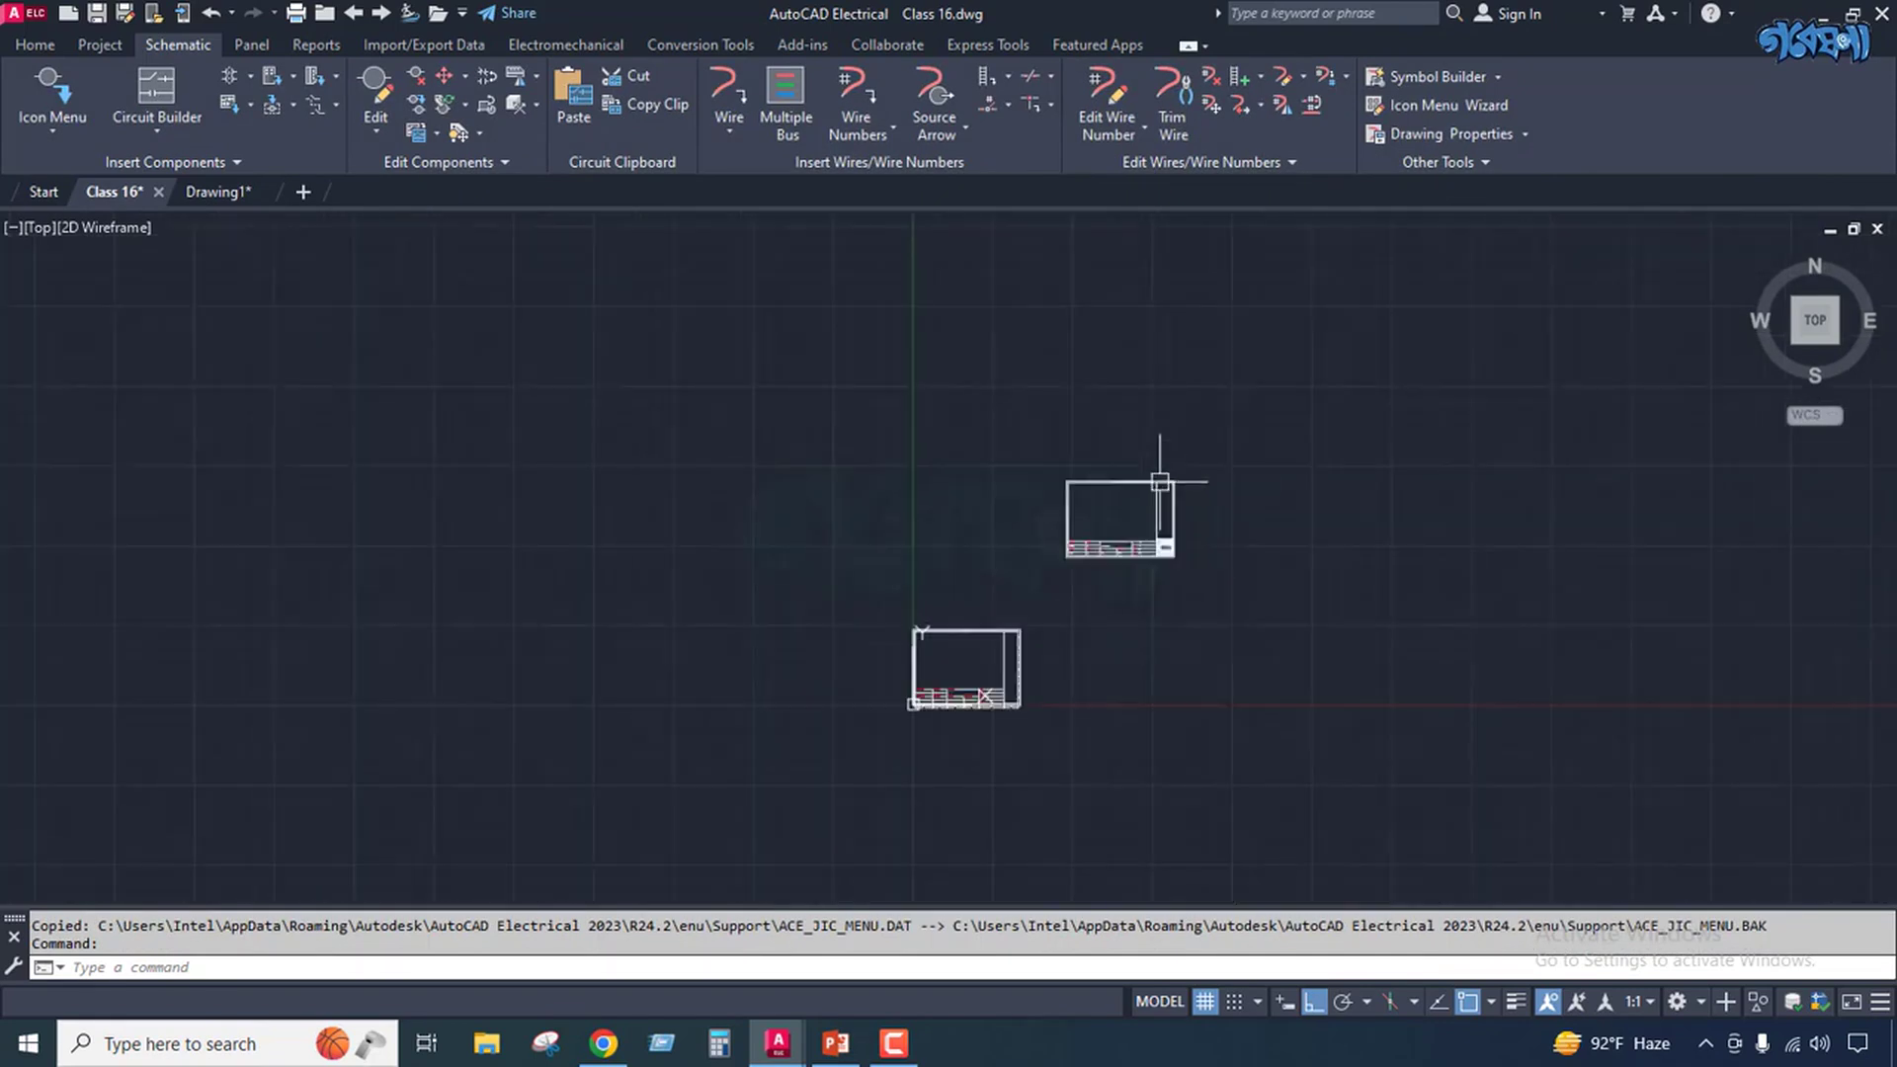
pyautogui.scroll(4, 995, 593)
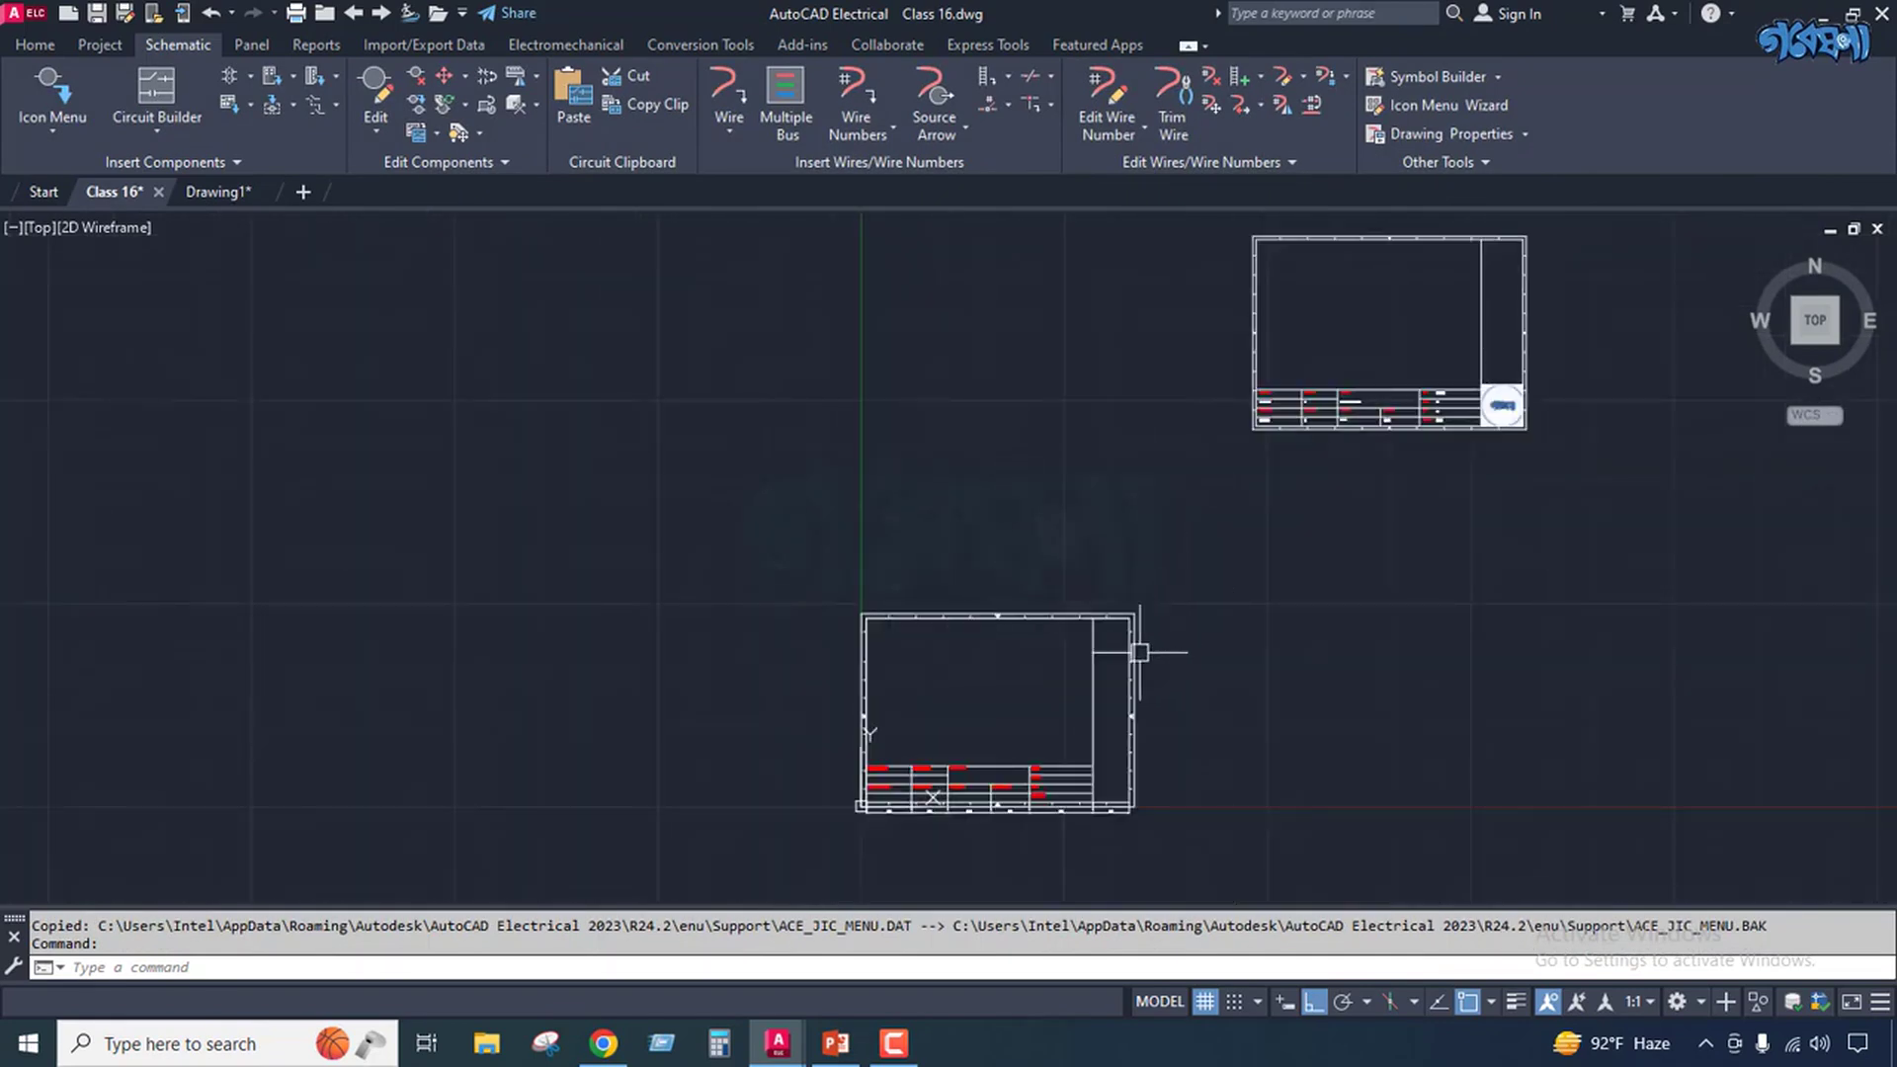
pyautogui.click(1220, 585)
pyautogui.click(734, 825)
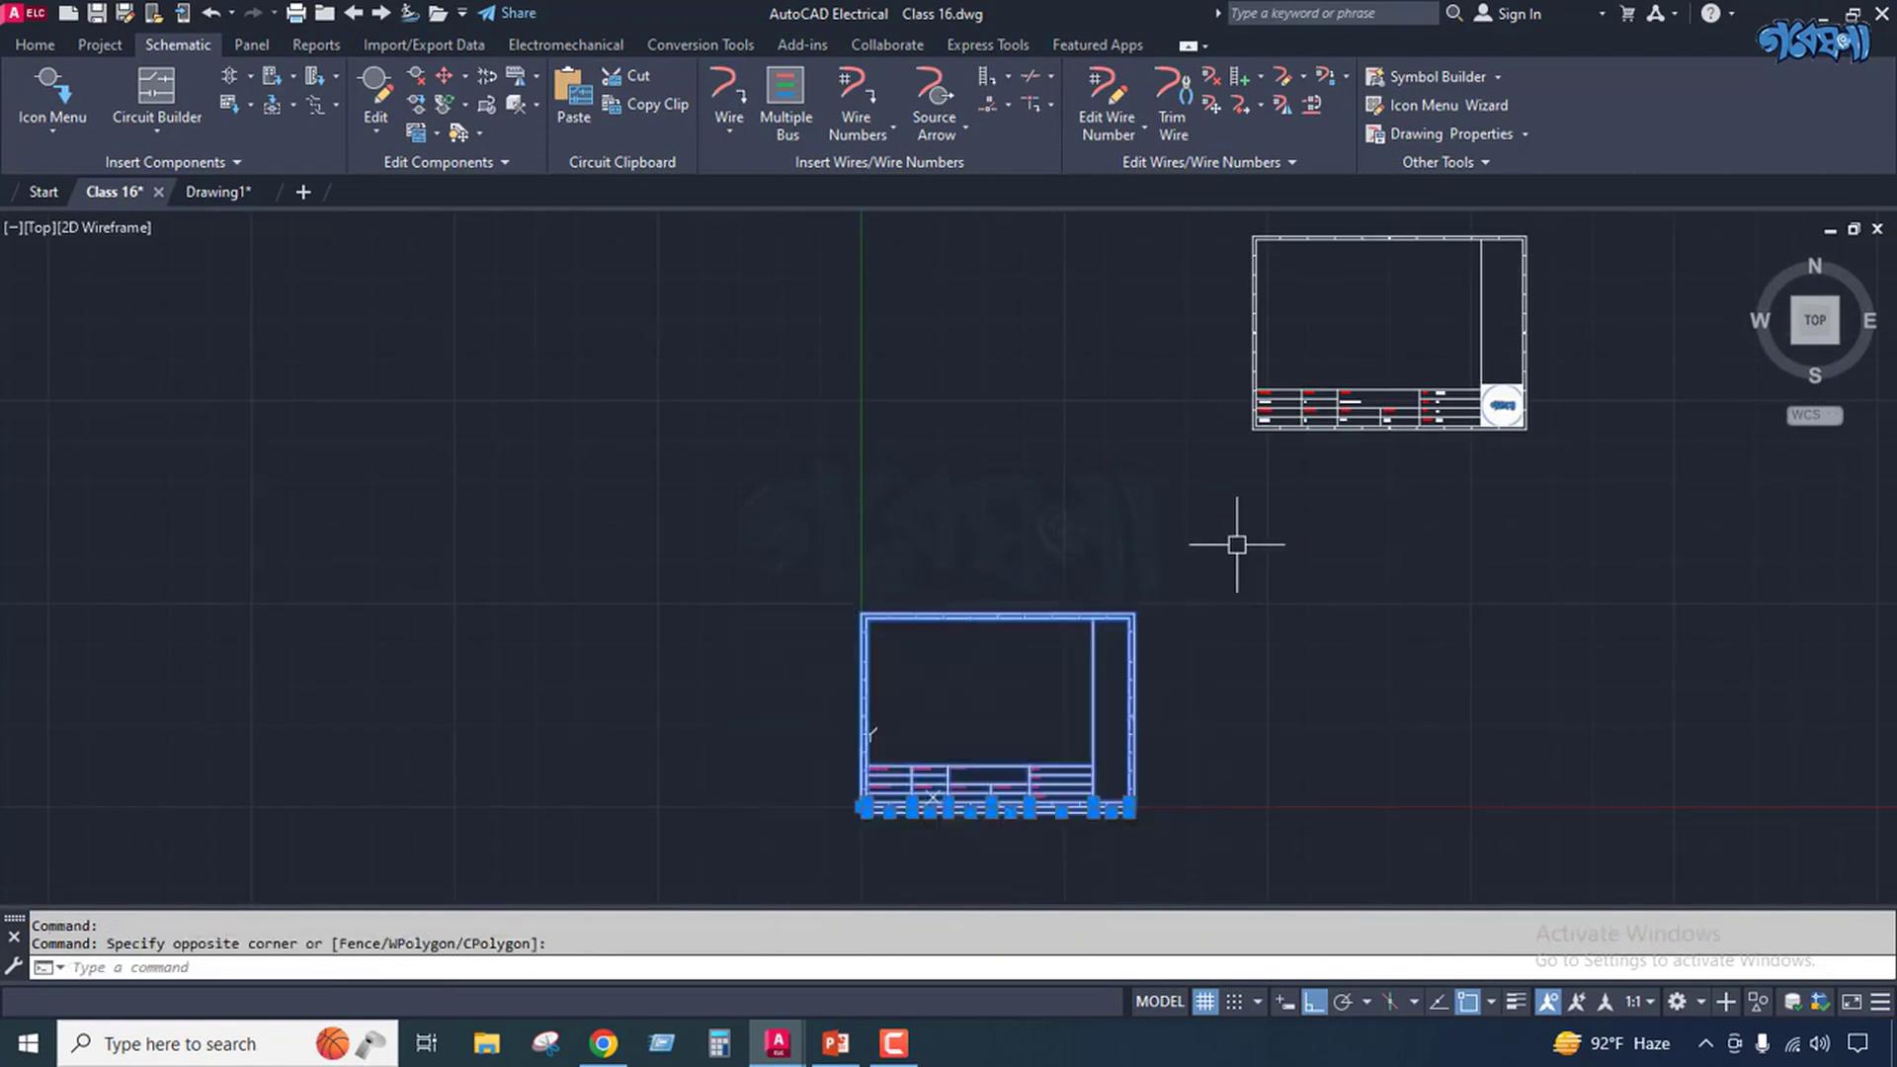
pyautogui.press('Escape')
pyautogui.scroll(1, 999, 698)
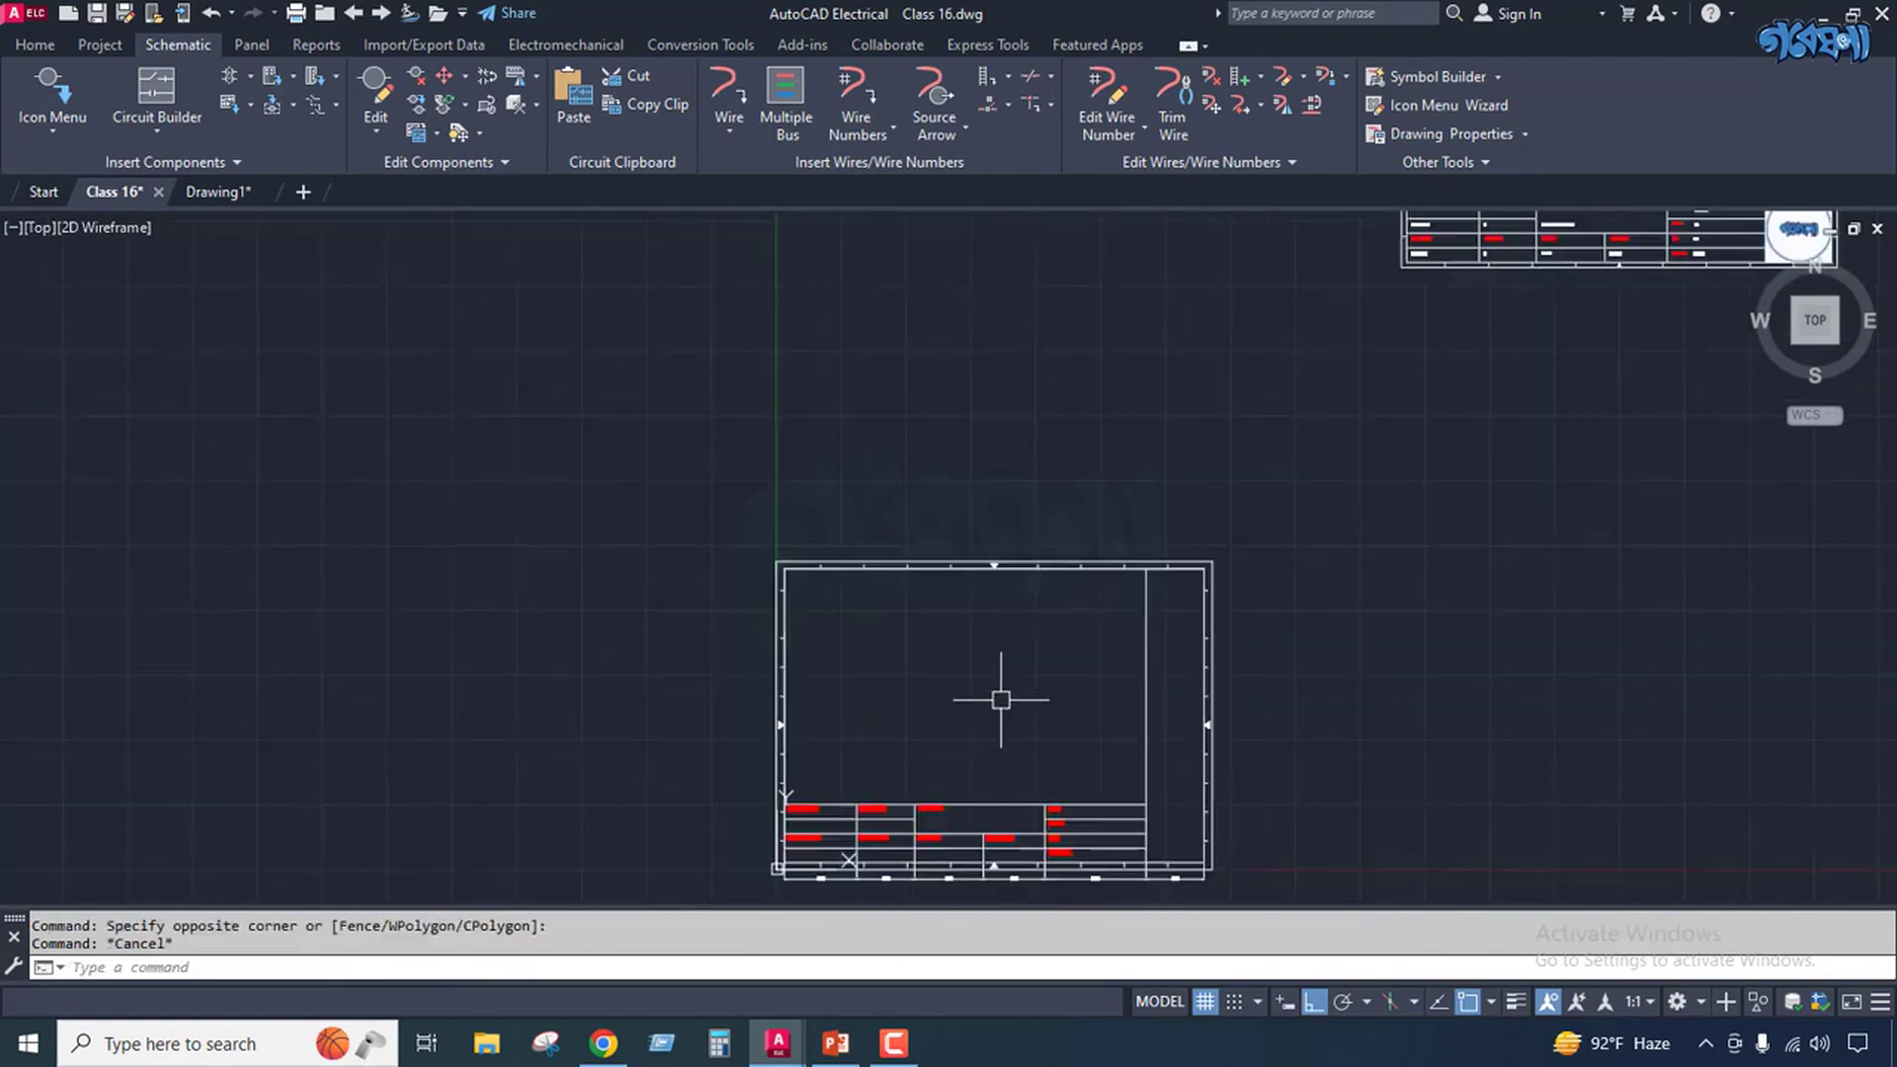
pyautogui.scroll(-1, 1001, 700)
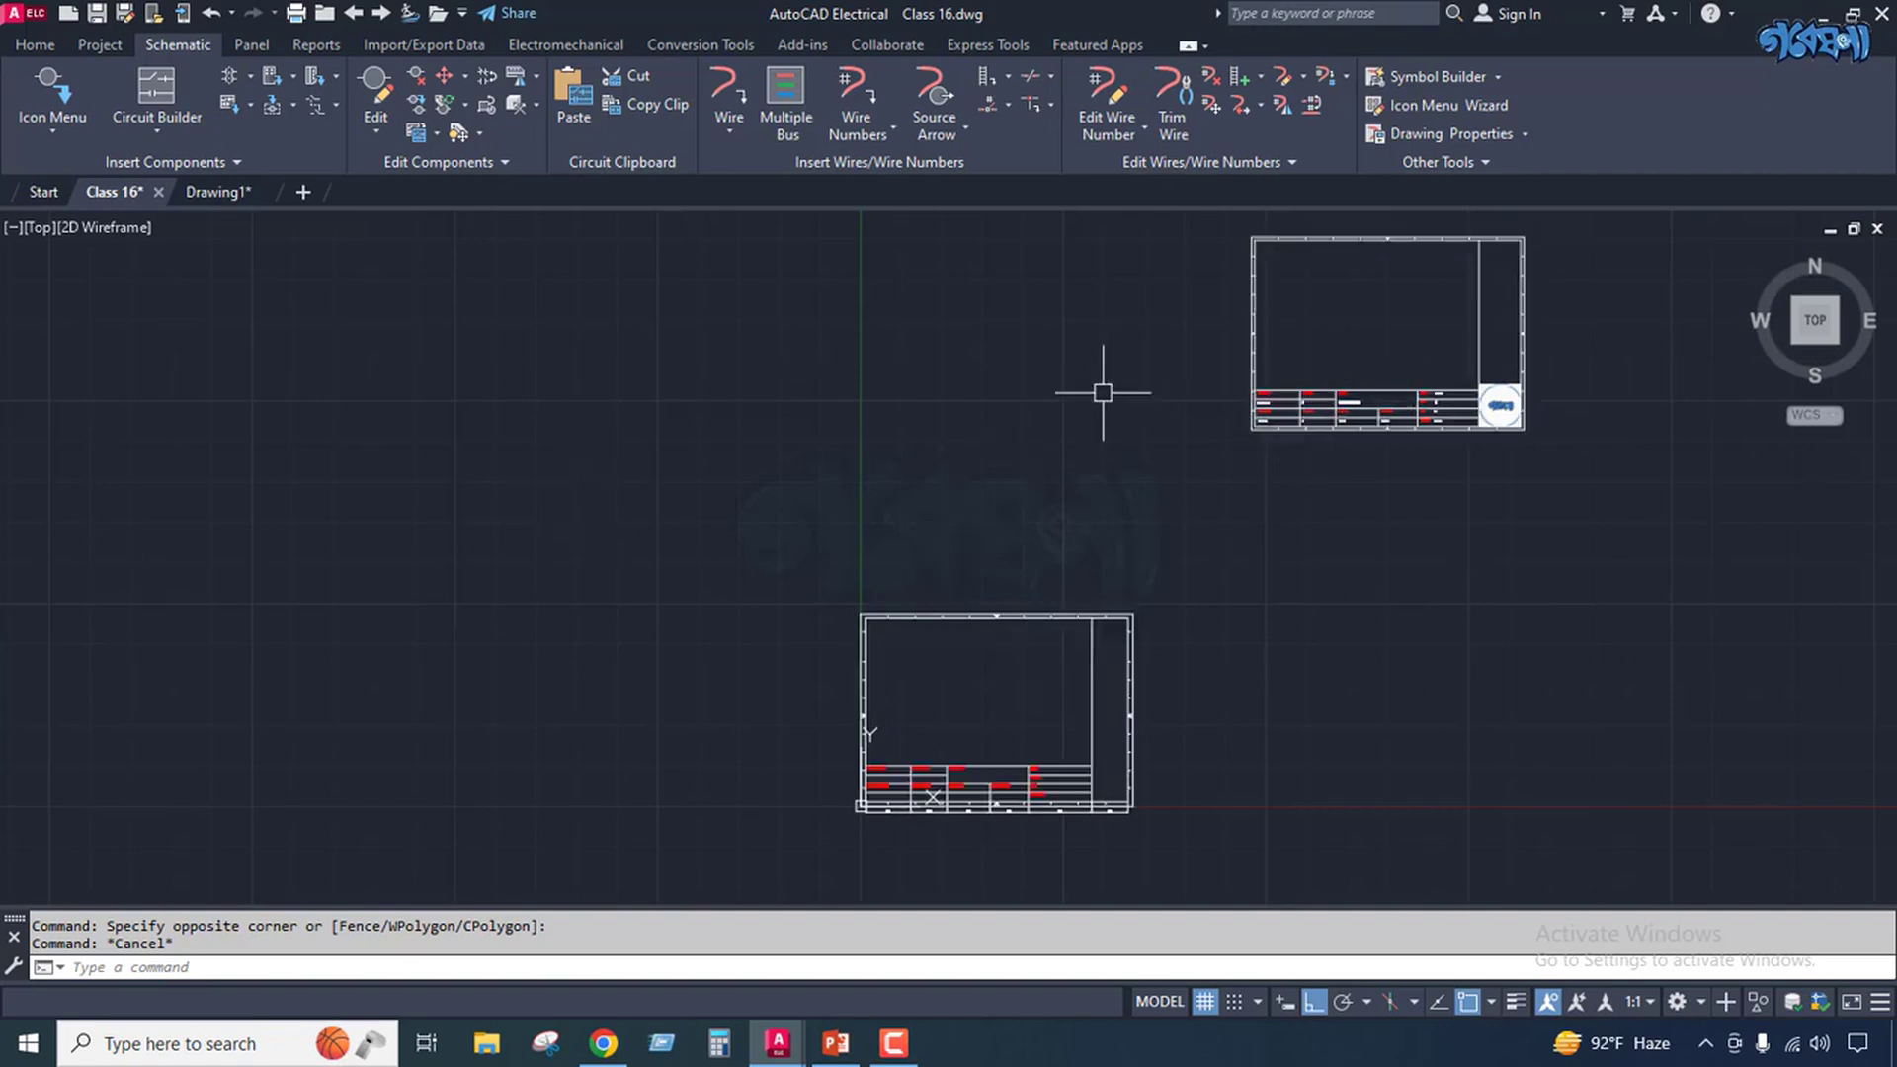
pyautogui.scroll(-2, 1221, 601)
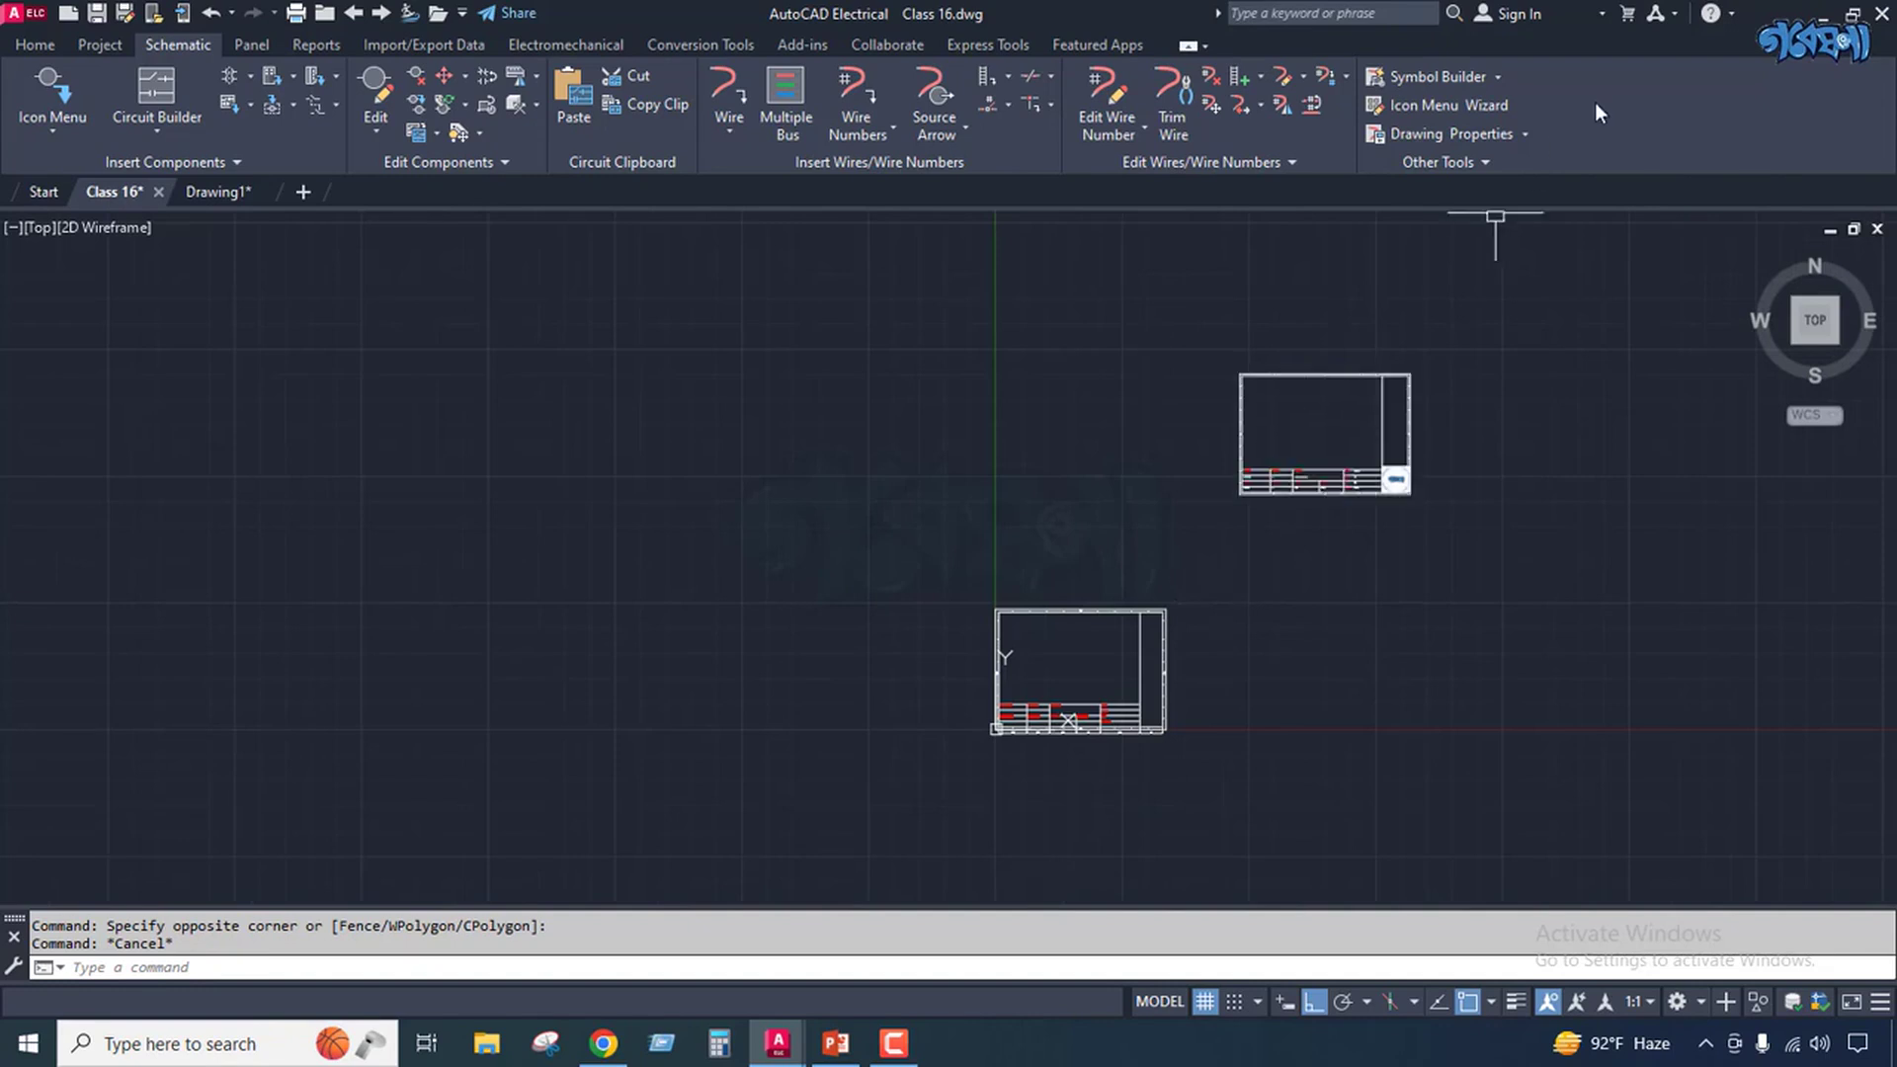
pyautogui.scroll(5, 1319, 425)
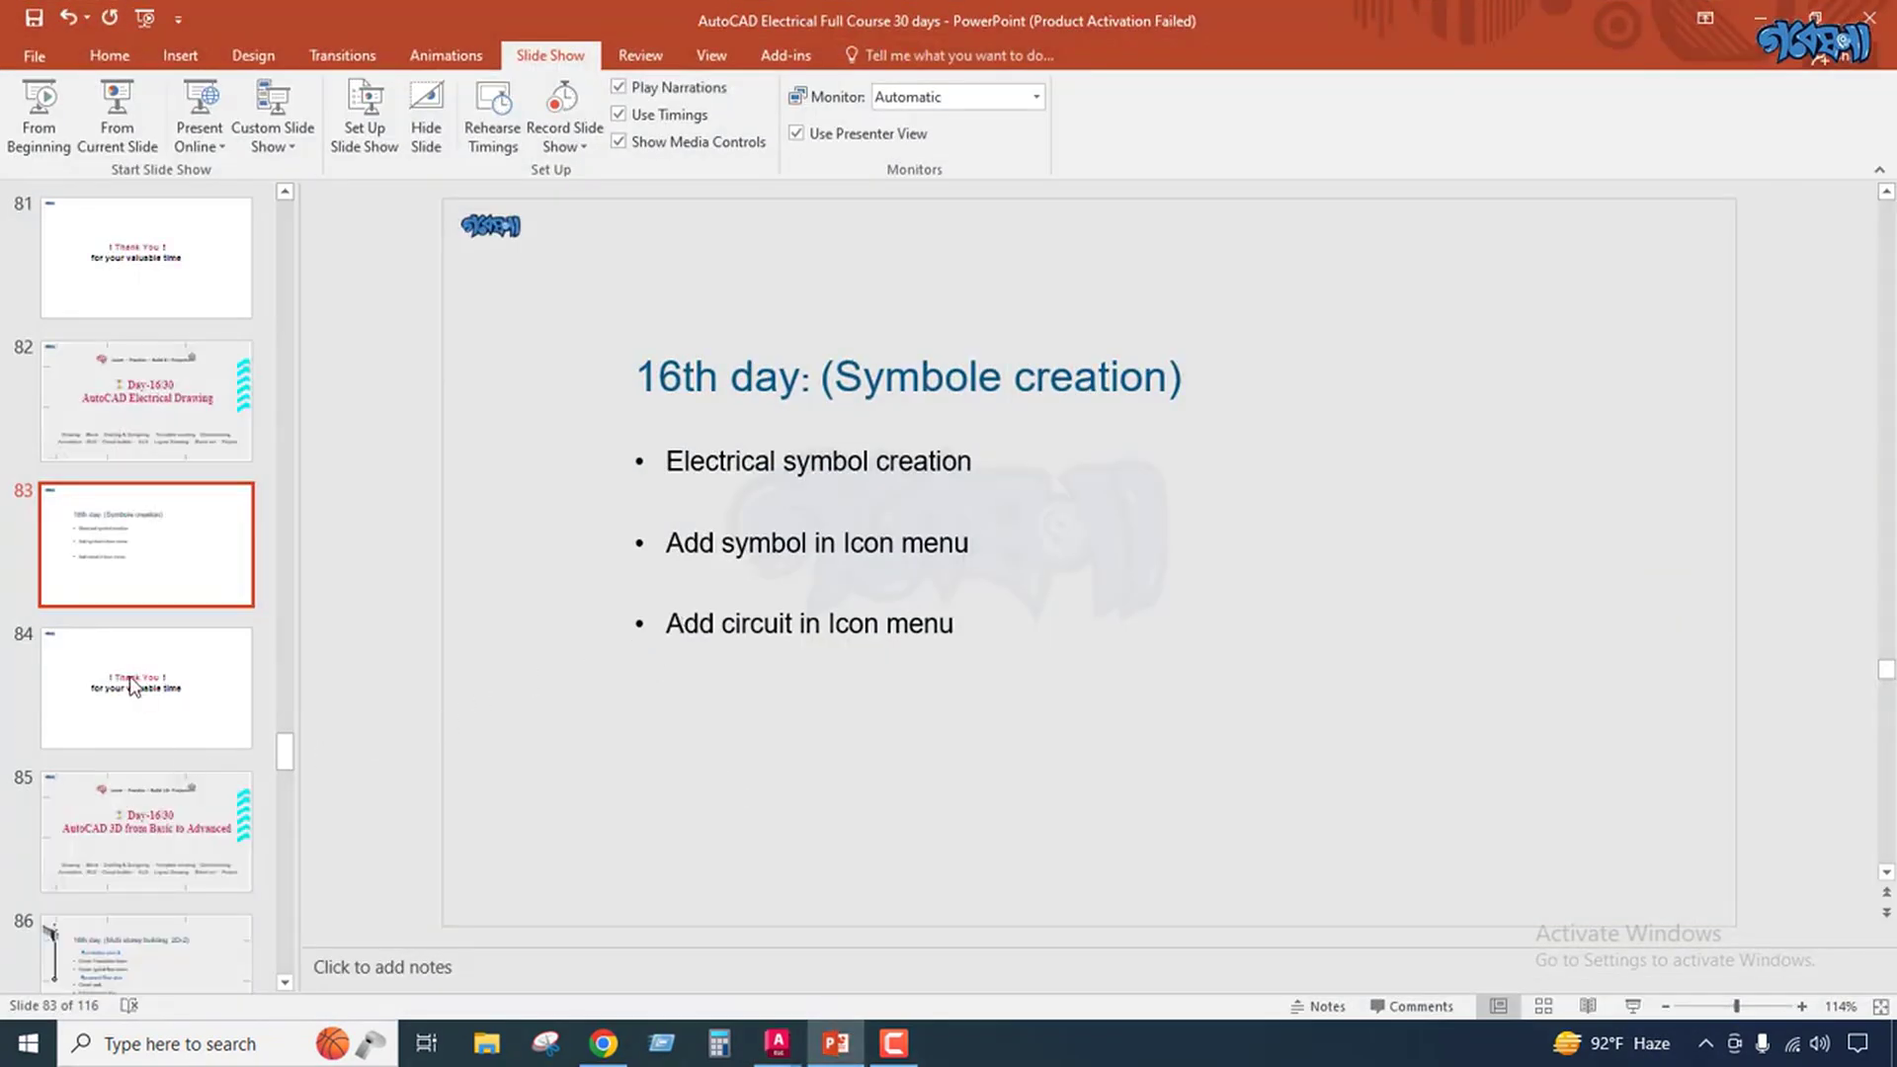
# Switch to PowerPoint and start the slide show from the "Thank You" slide 84.
pyautogui.click(132, 685)
pyautogui.click(119, 111)
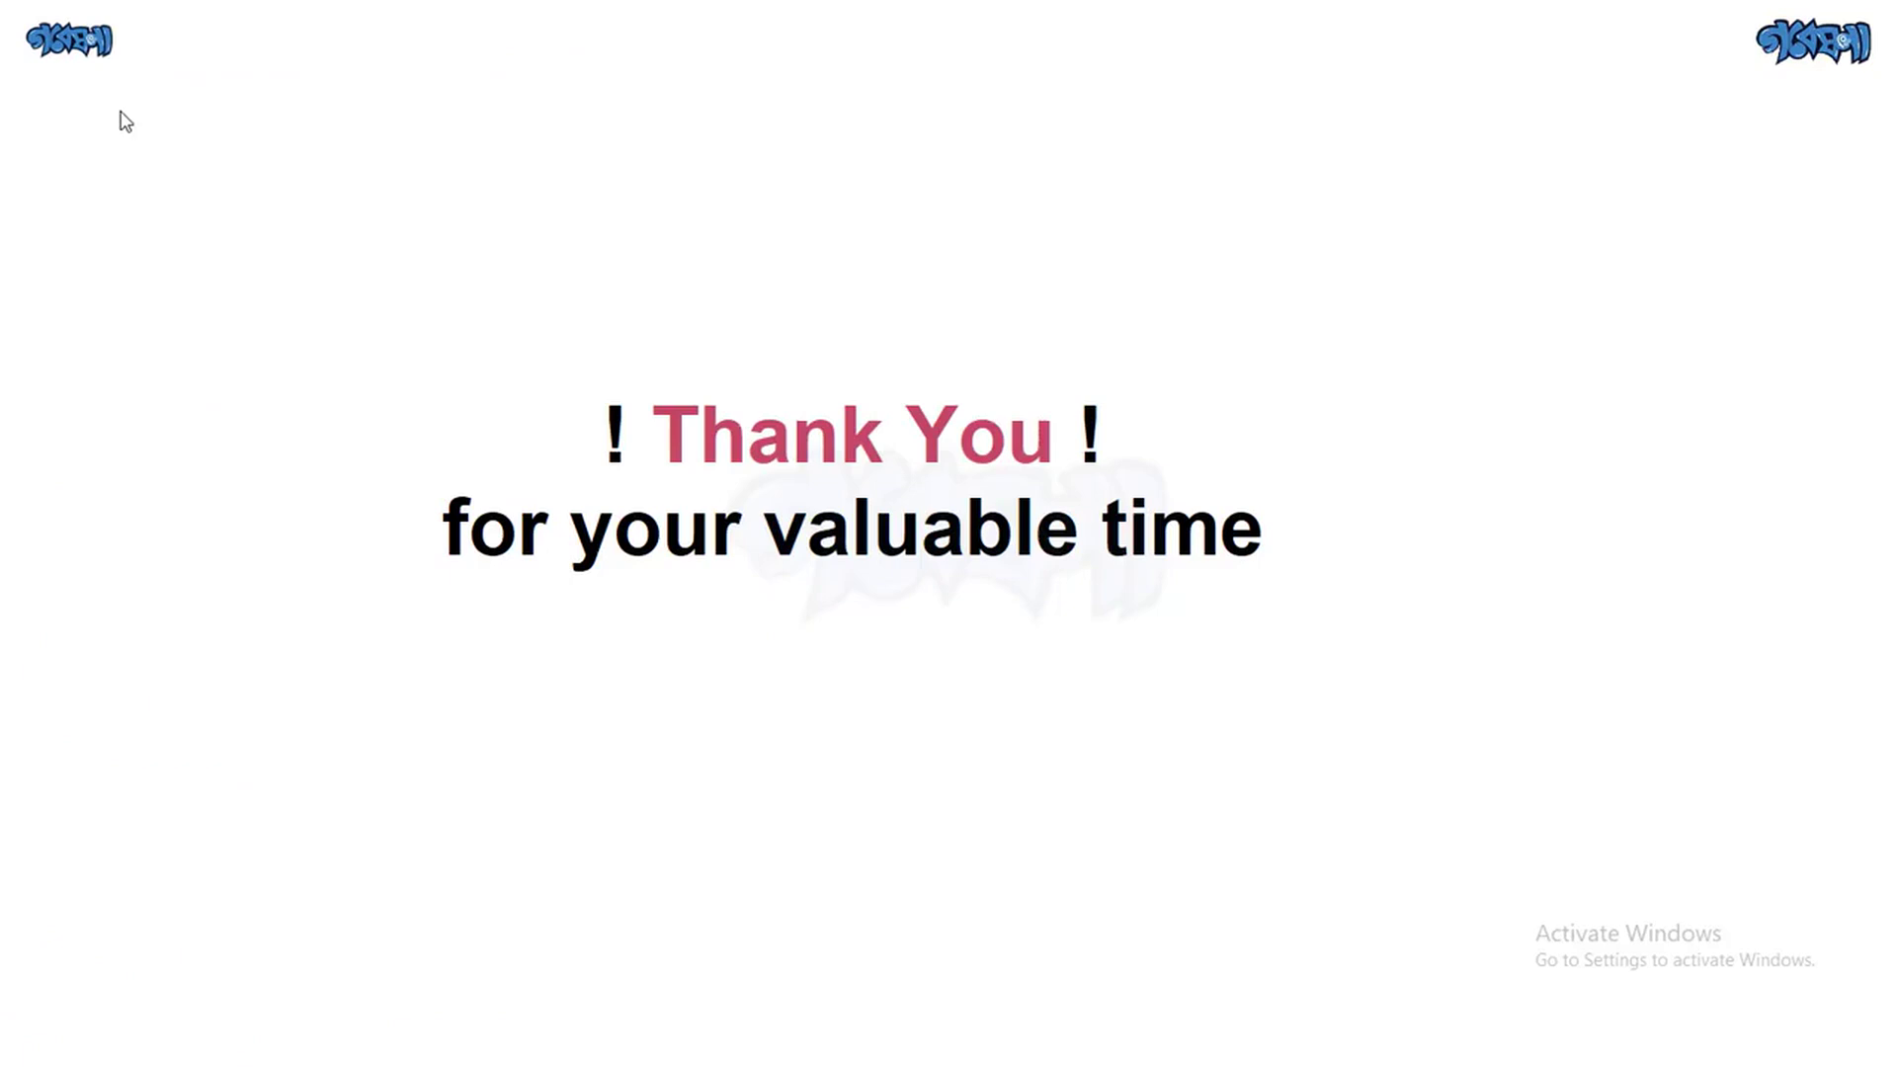